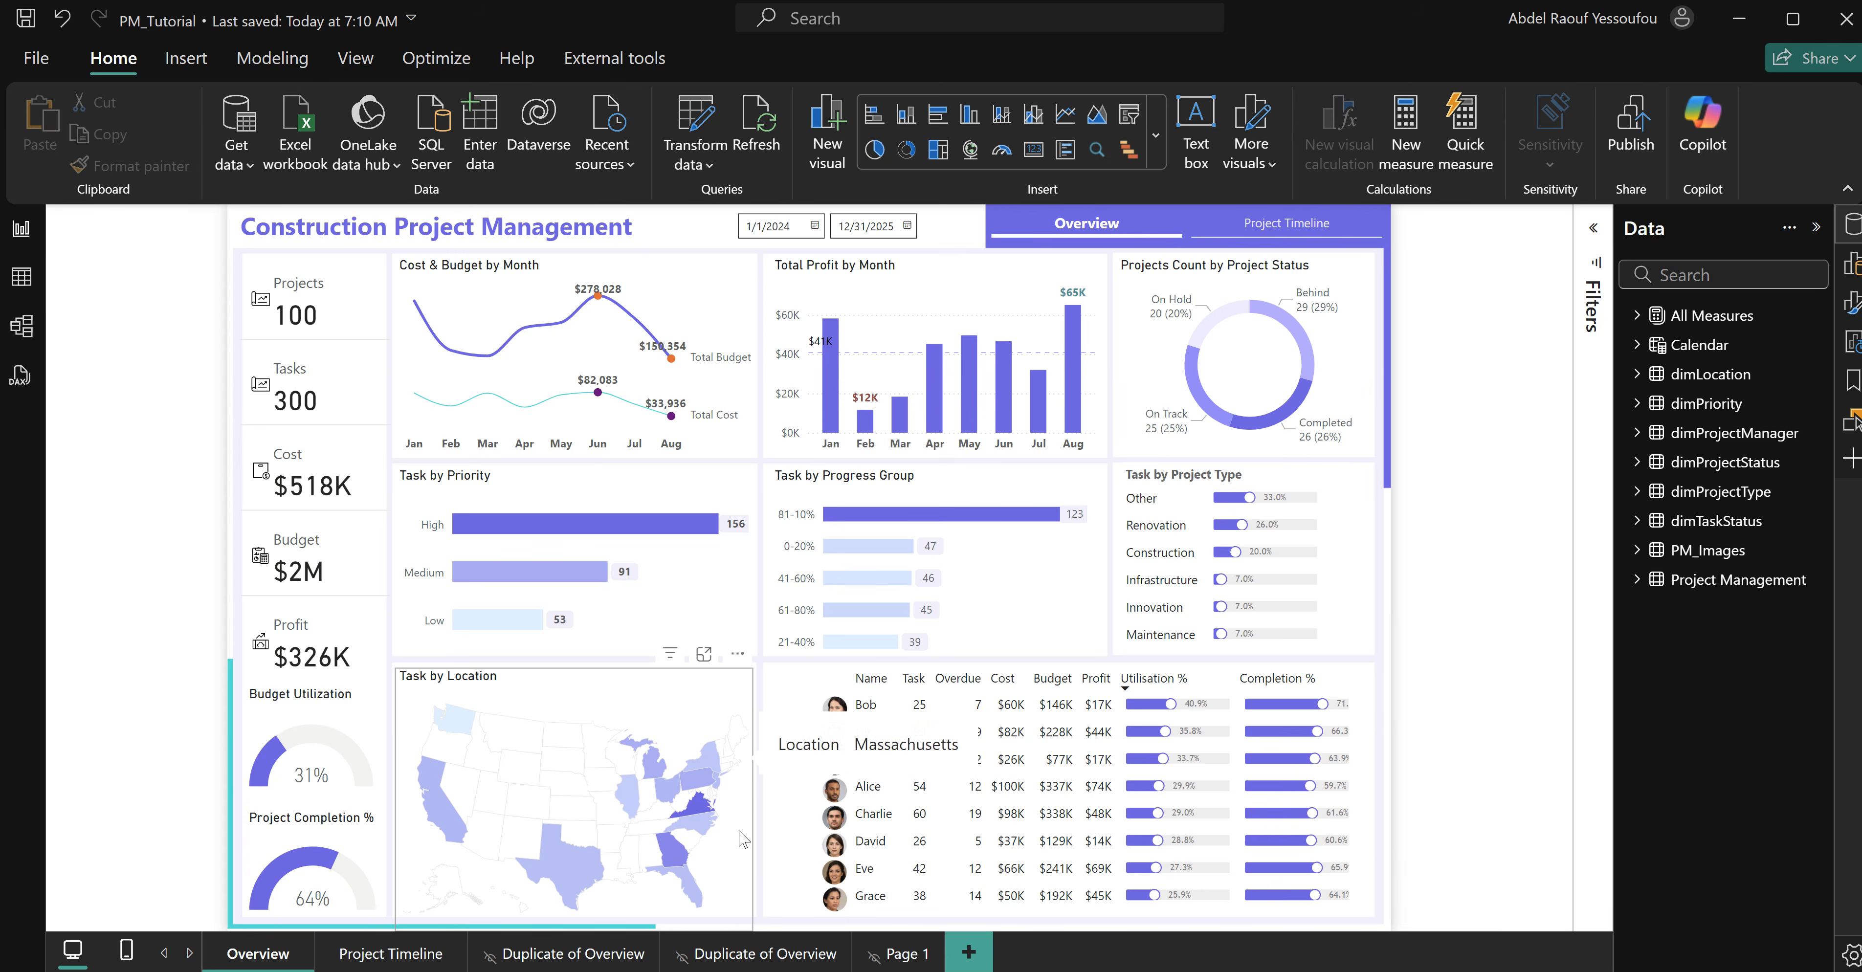
# Examine the Overview page's visuals and the Project Timeline page's search box and task bars in the finished report.
pyautogui.moveTo(697, 814)
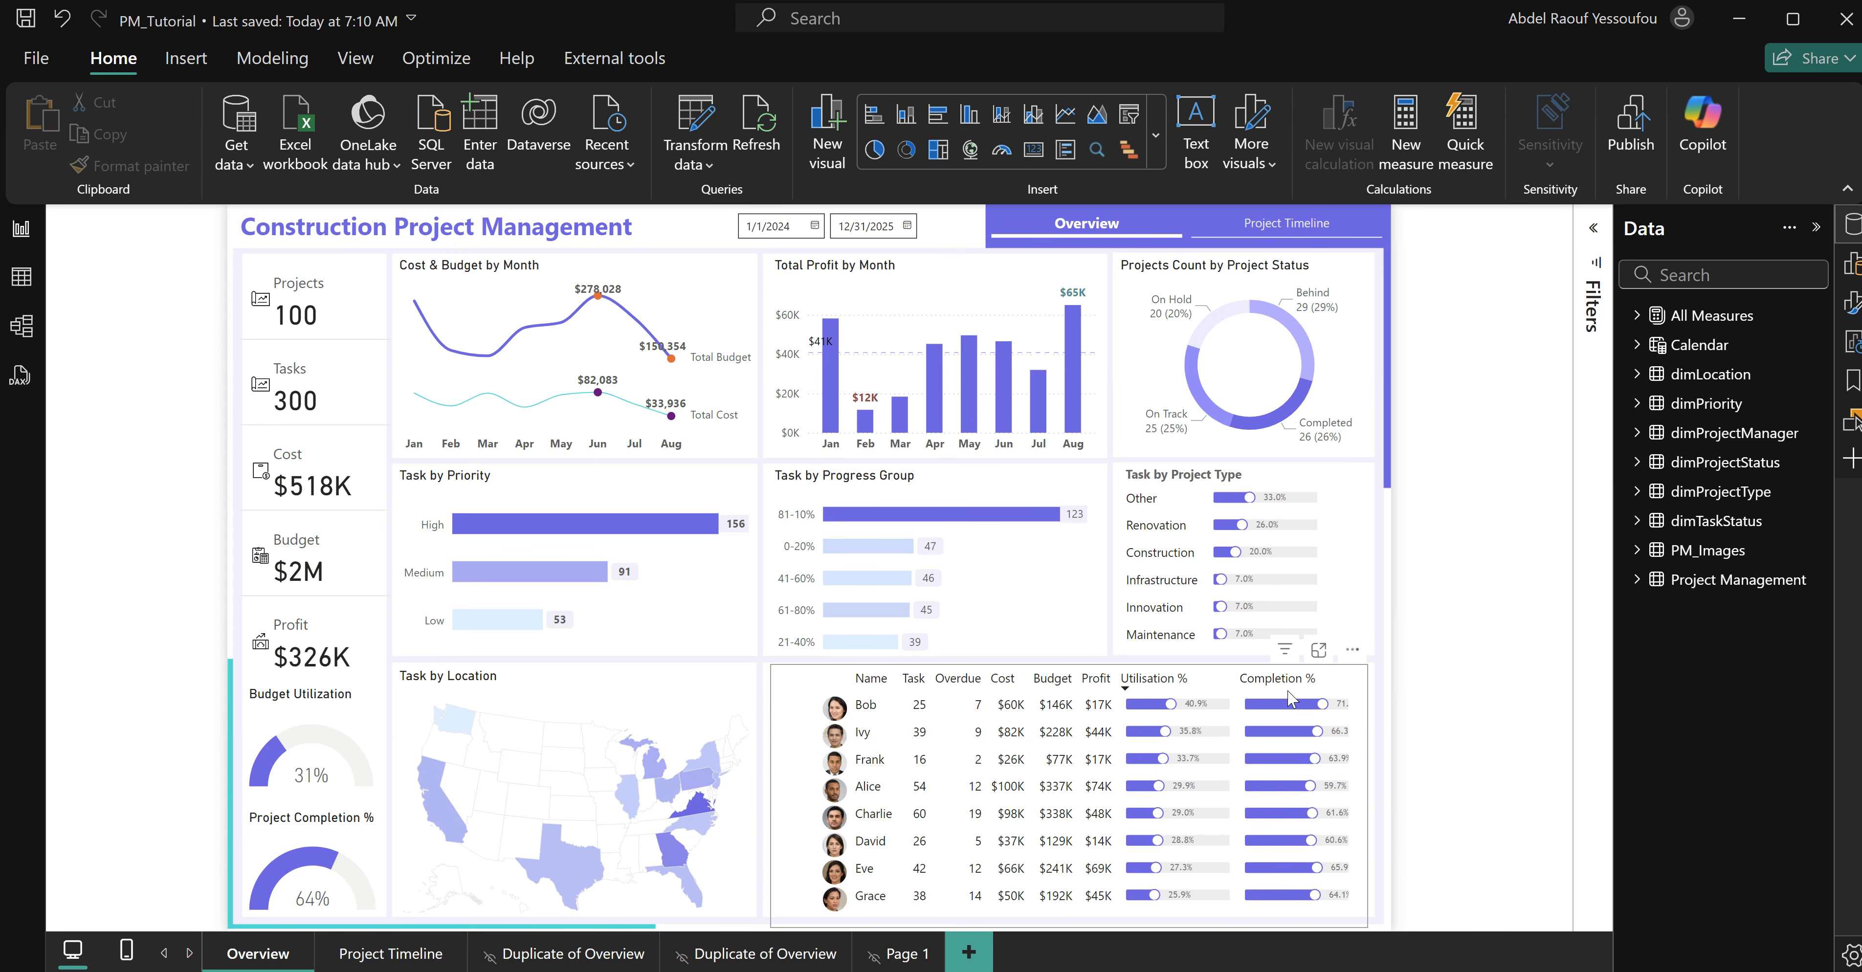
pyautogui.click(391, 960)
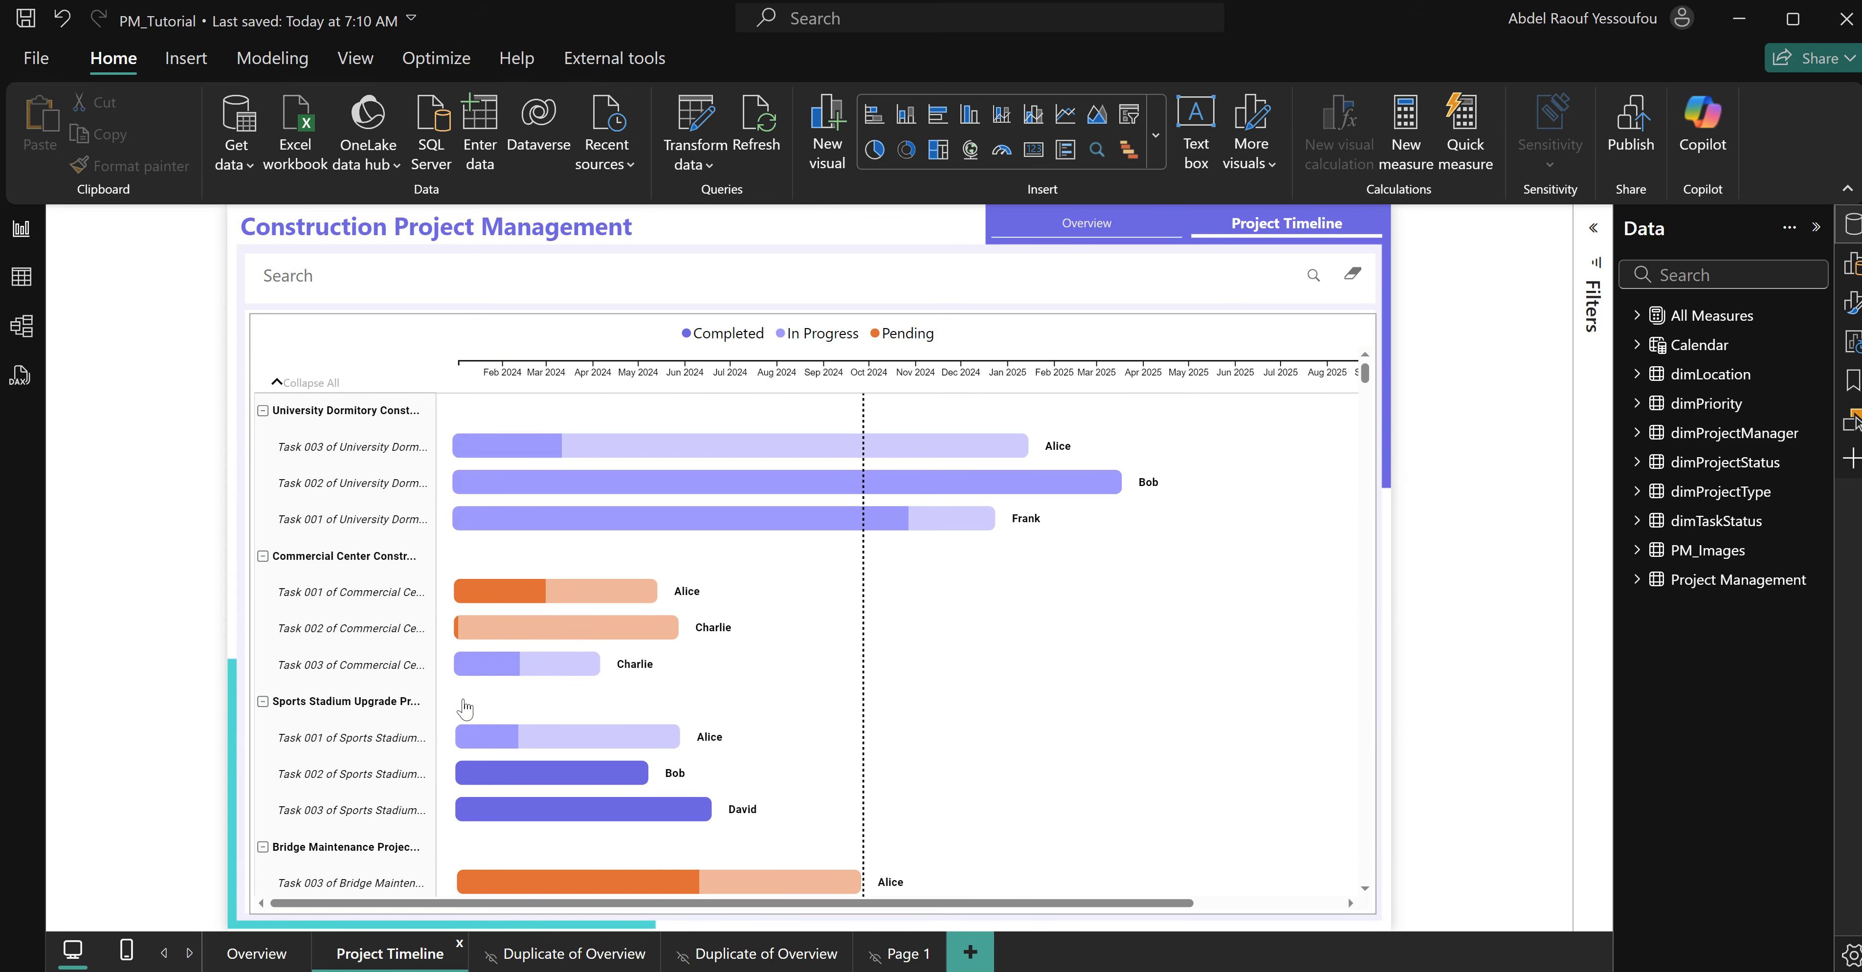
pyautogui.click(660, 255)
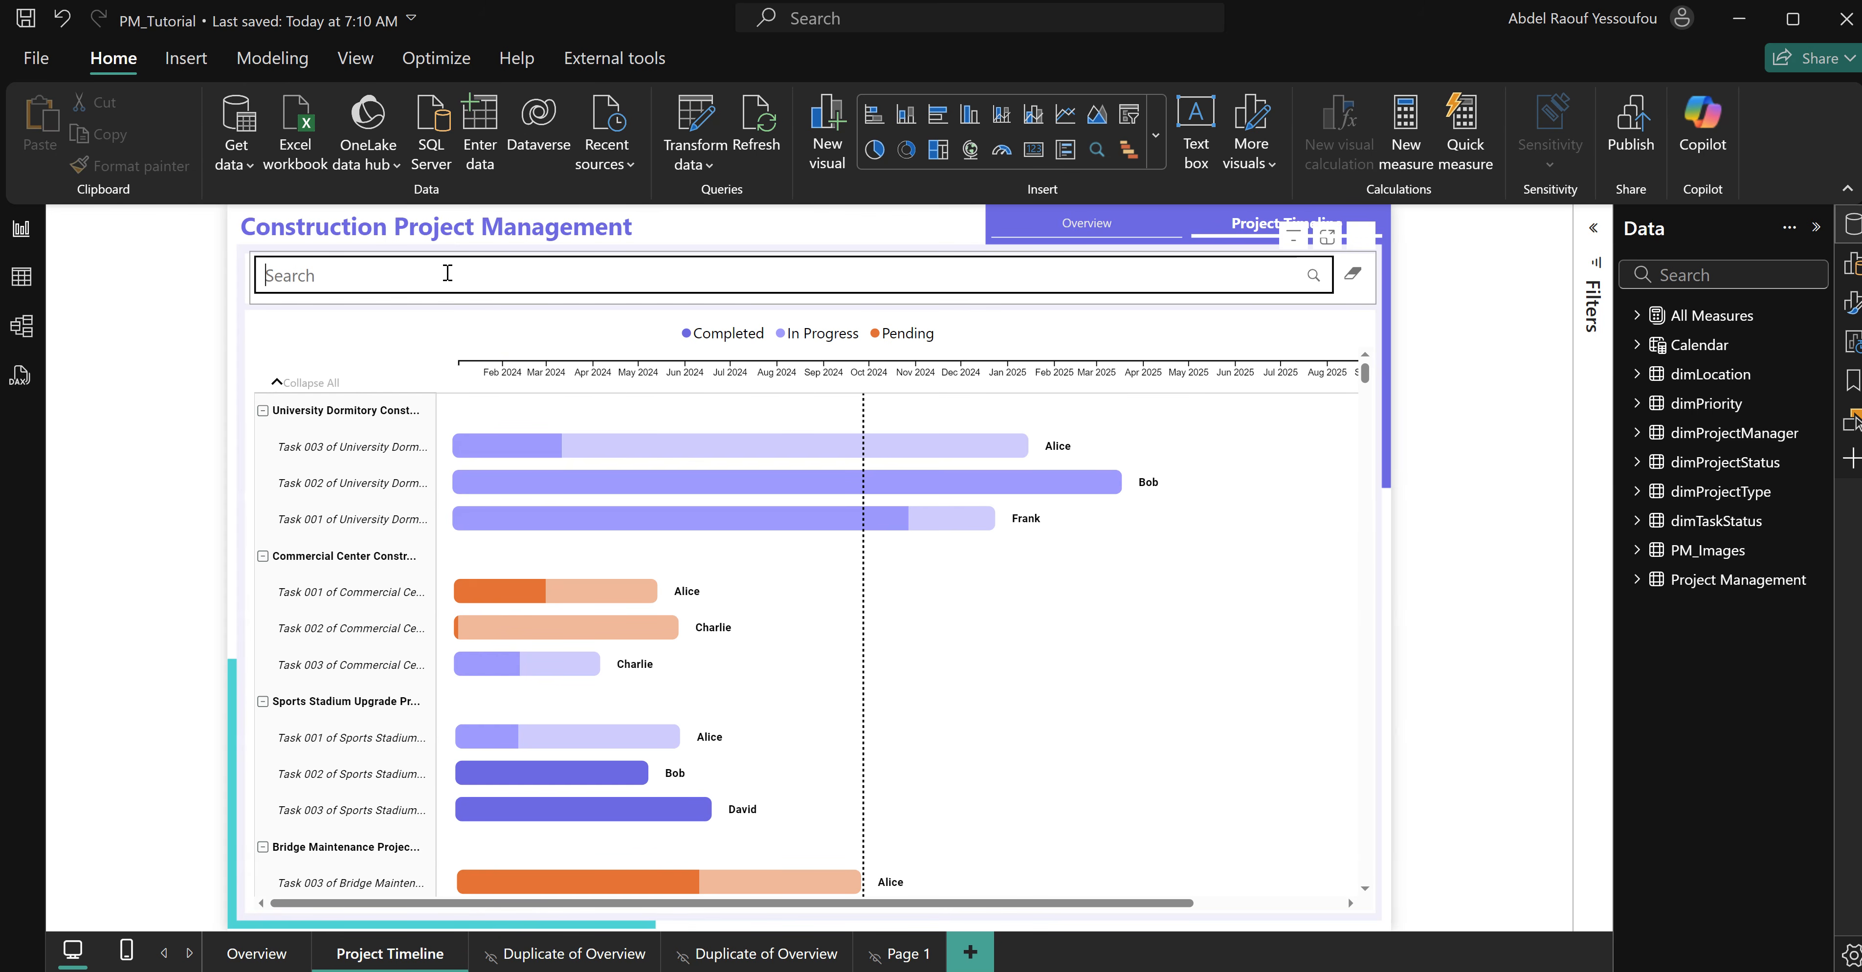
pyautogui.click(857, 236)
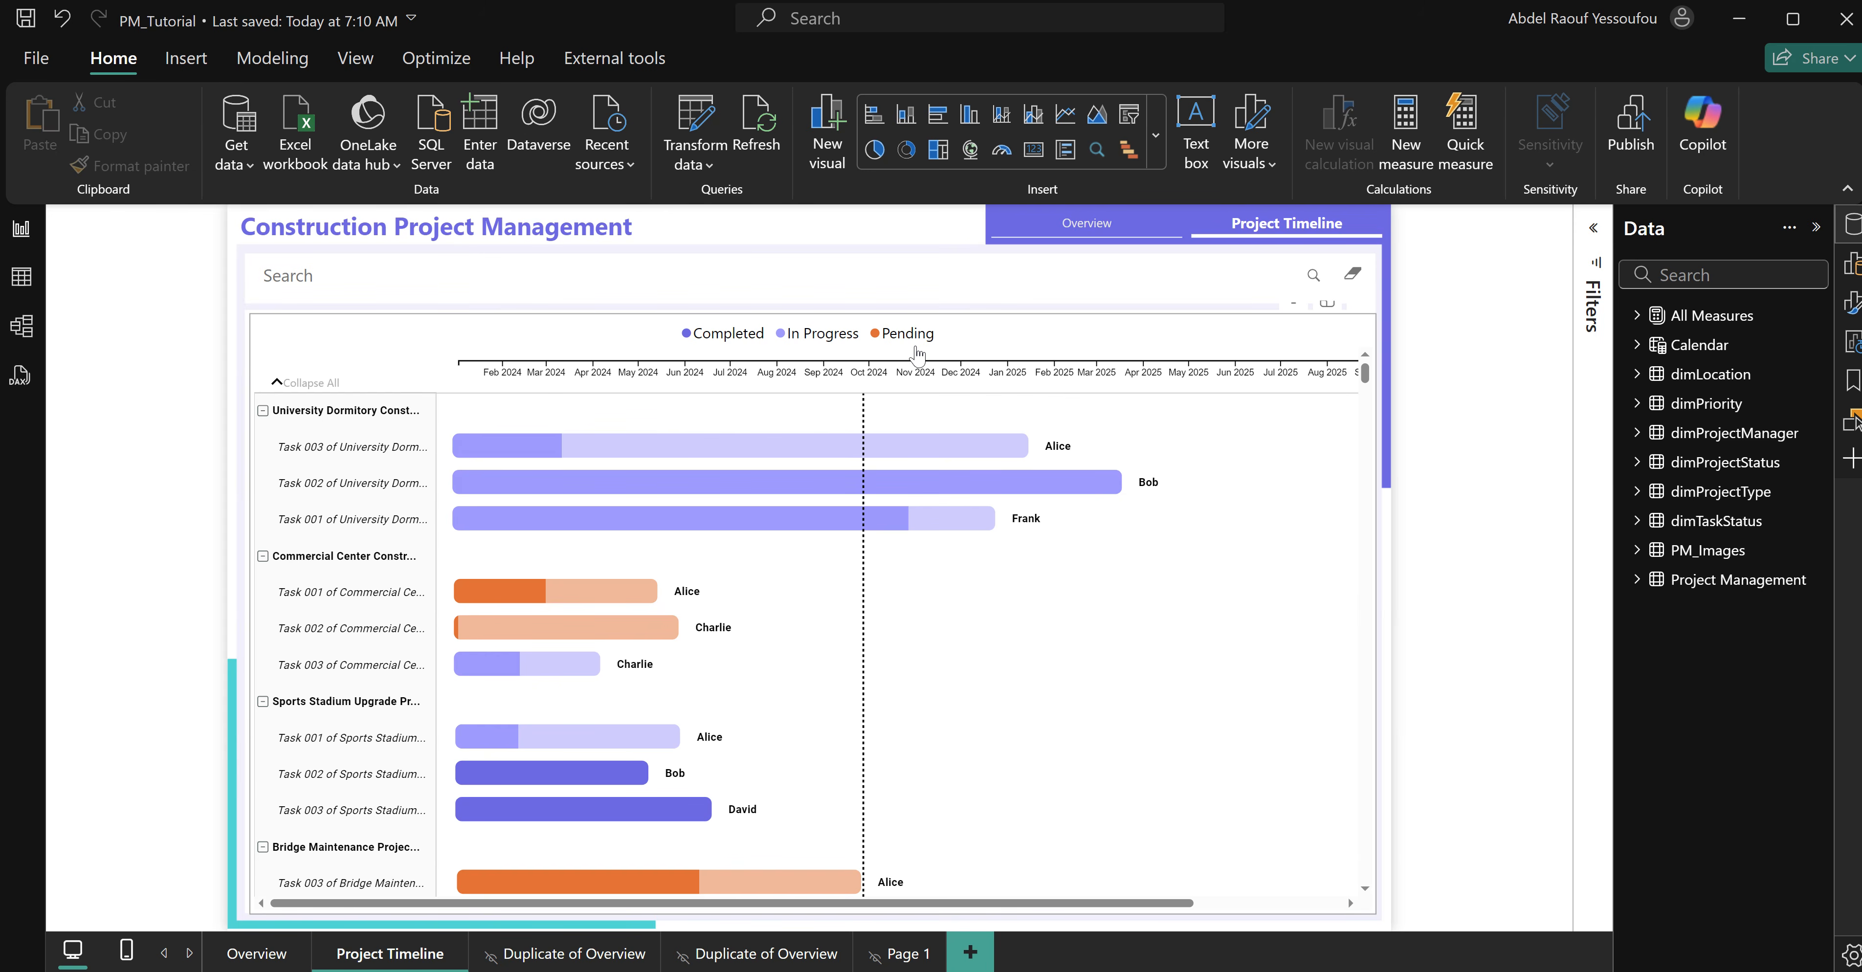
pyautogui.moveTo(602, 595)
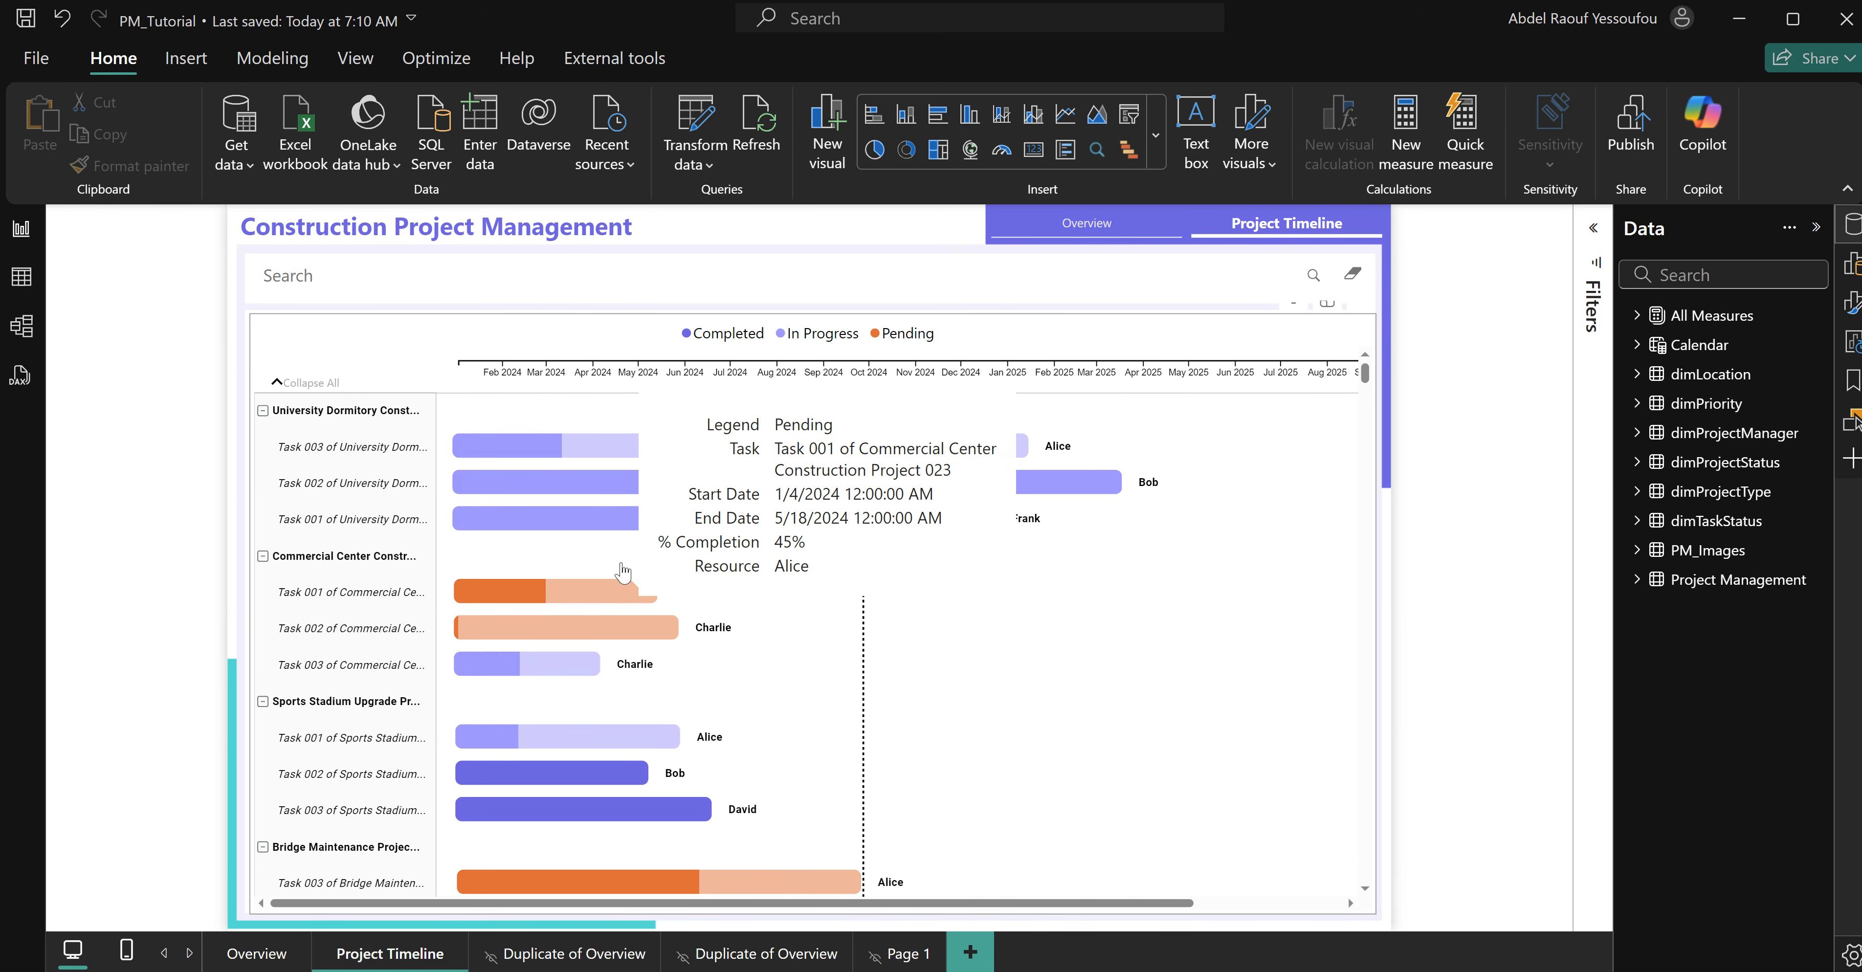
# Switch to the untitled Power BI report and bring up its Power Query Editor window.
pyautogui.moveTo(1112, 971)
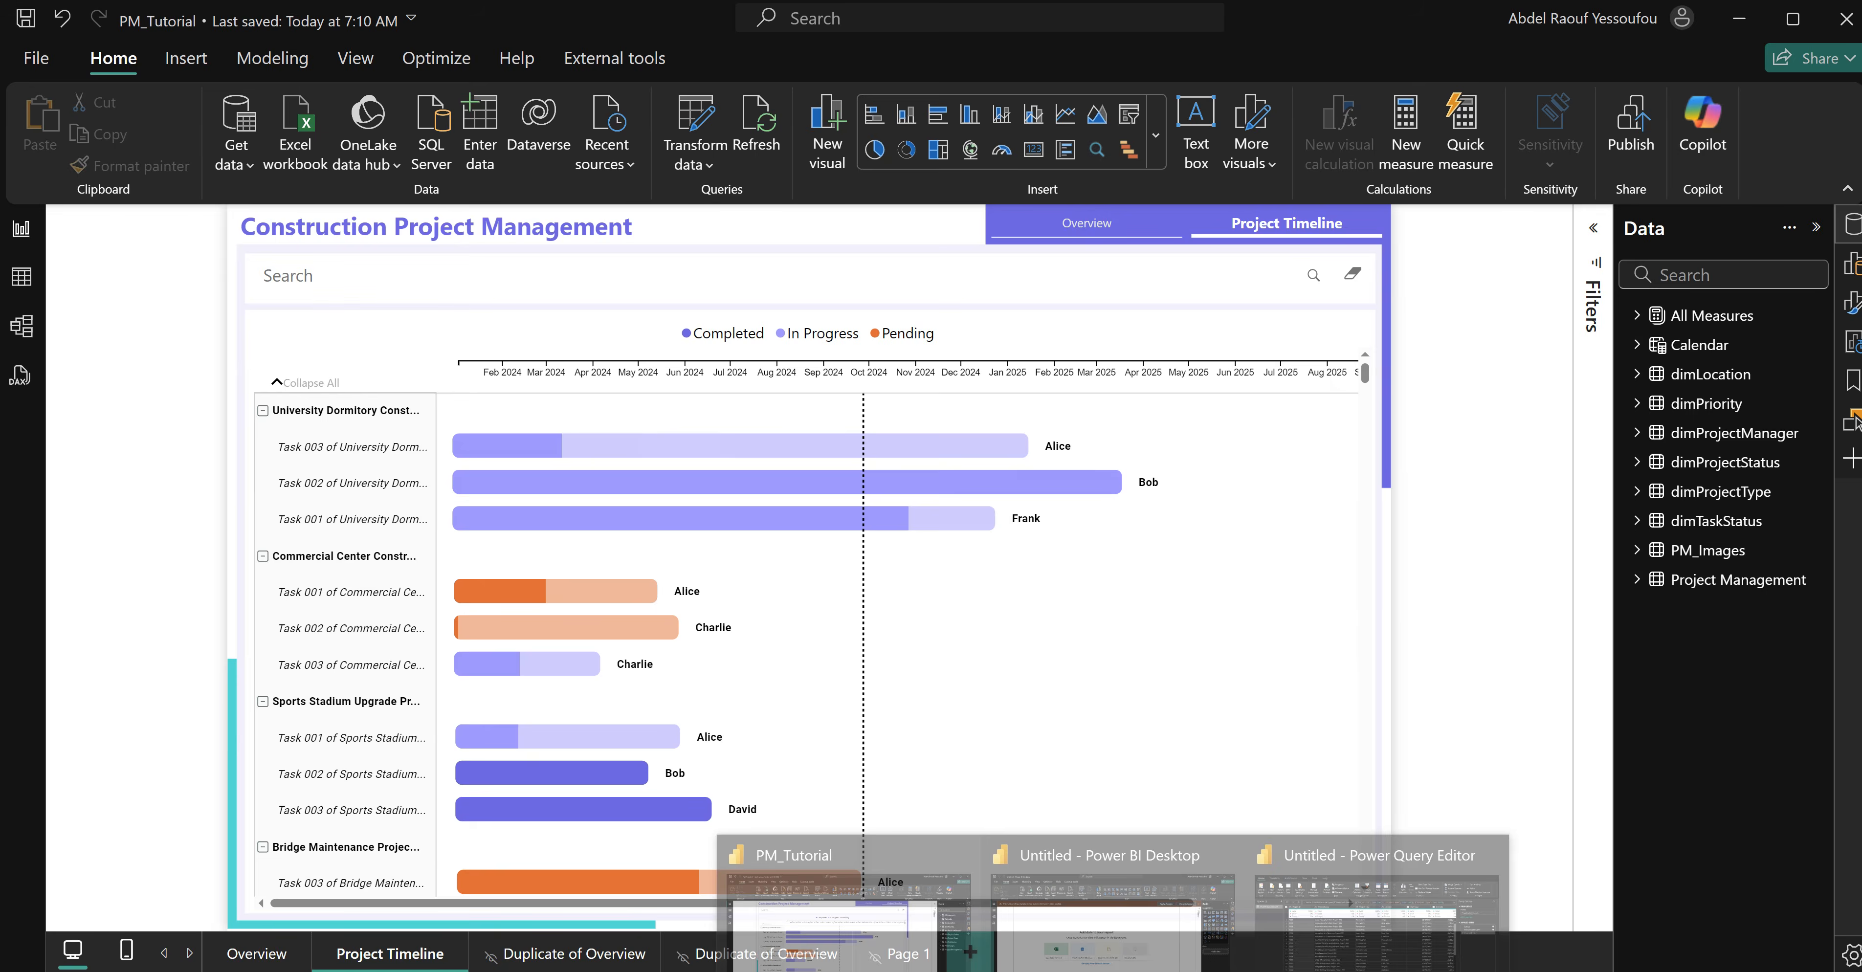
pyautogui.click(1120, 917)
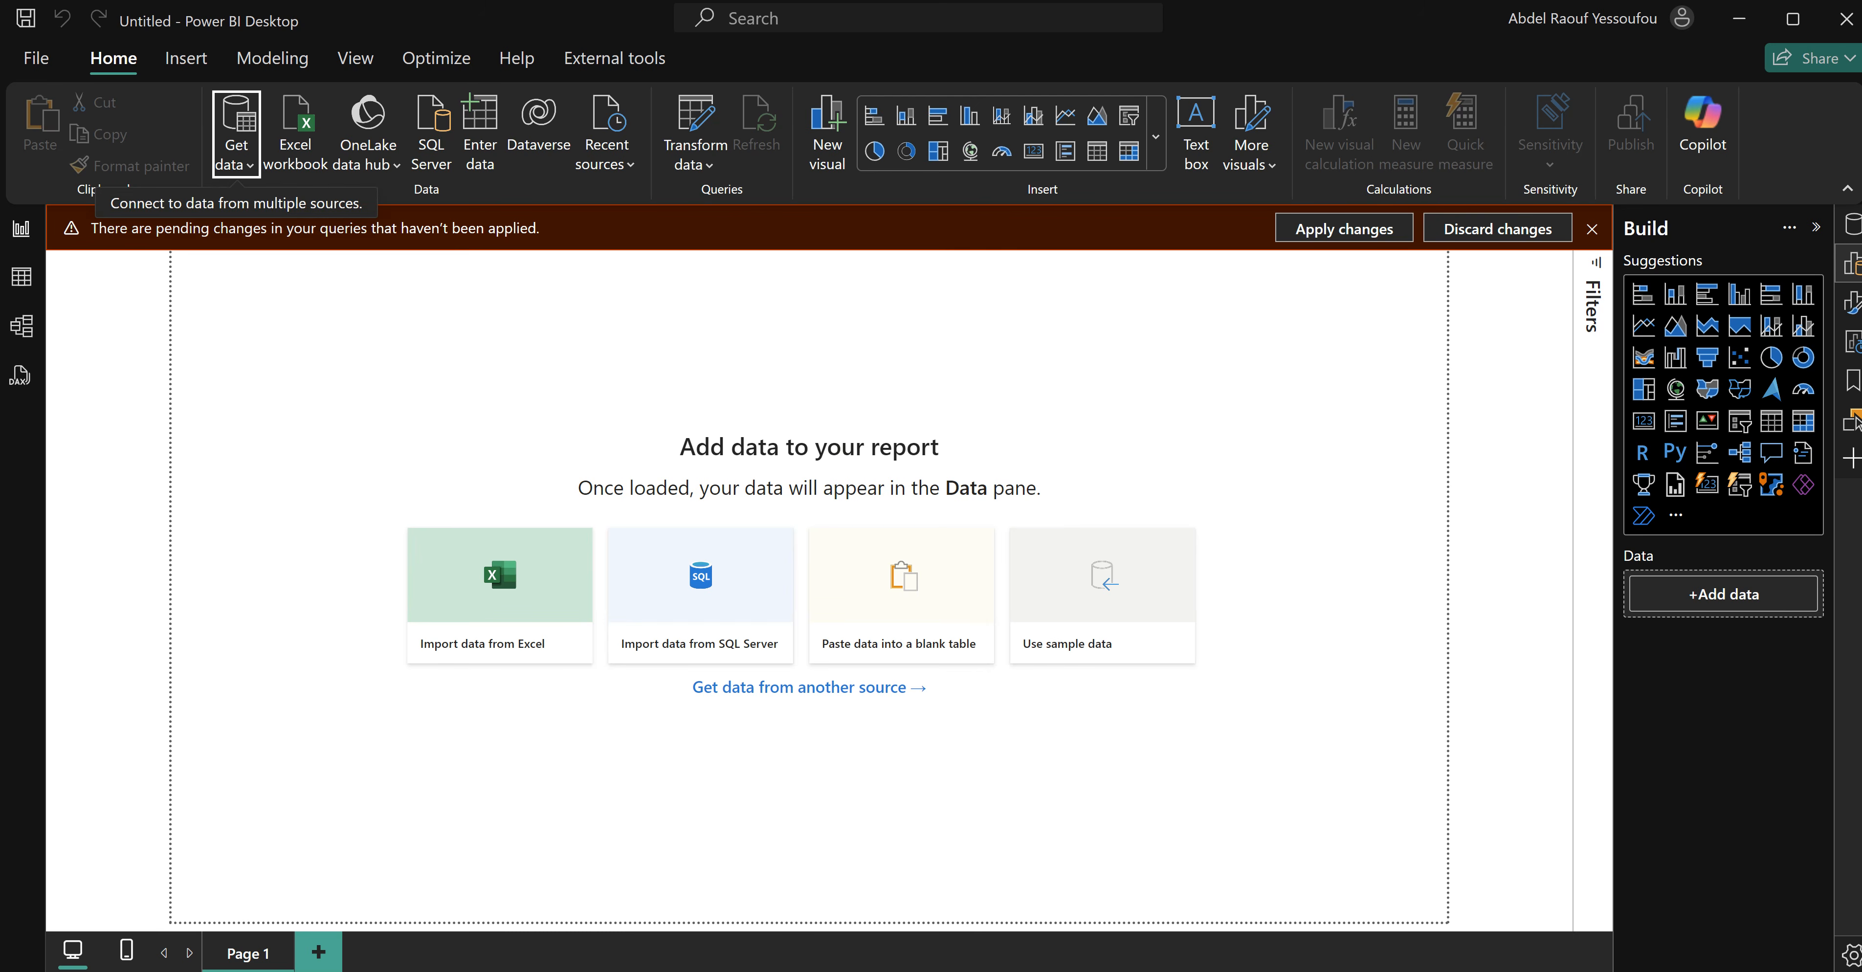
pyautogui.moveTo(1113, 971)
pyautogui.click(1294, 910)
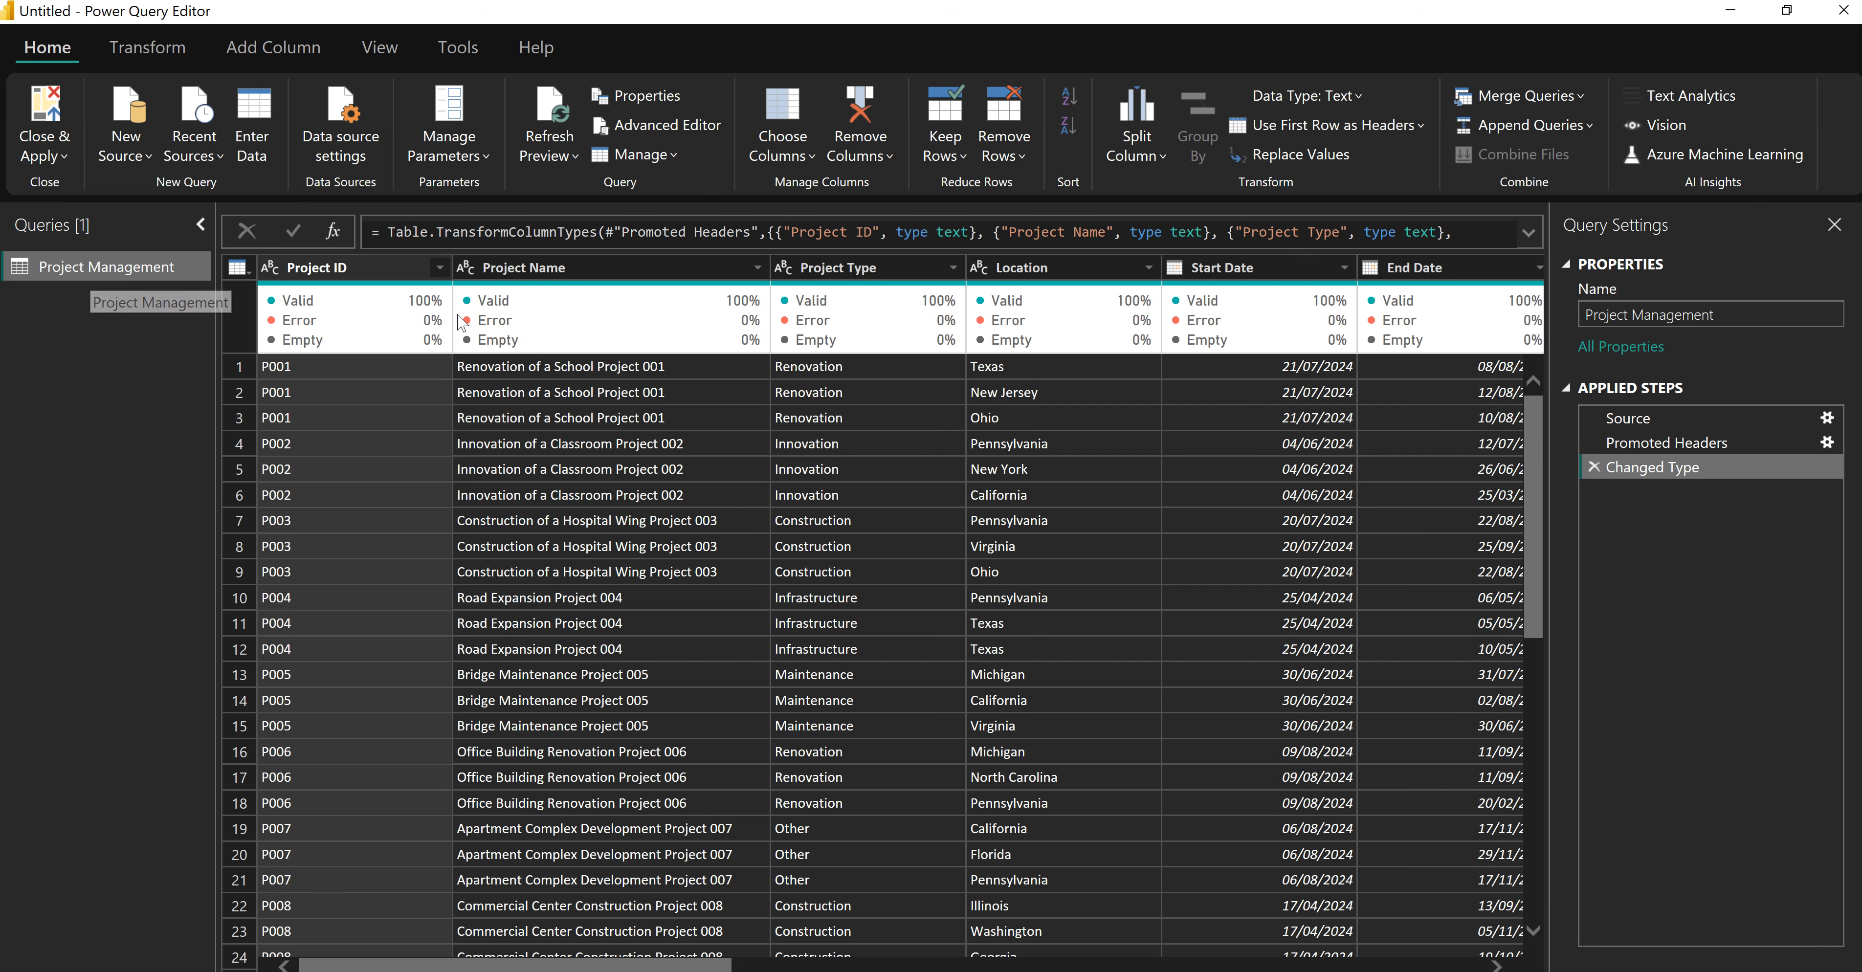
# Examine the Project Management table's columns from Project ID through Progress, including its project names and types.
pyautogui.scroll(-1, 875, 636)
pyautogui.scroll(1, 875, 635)
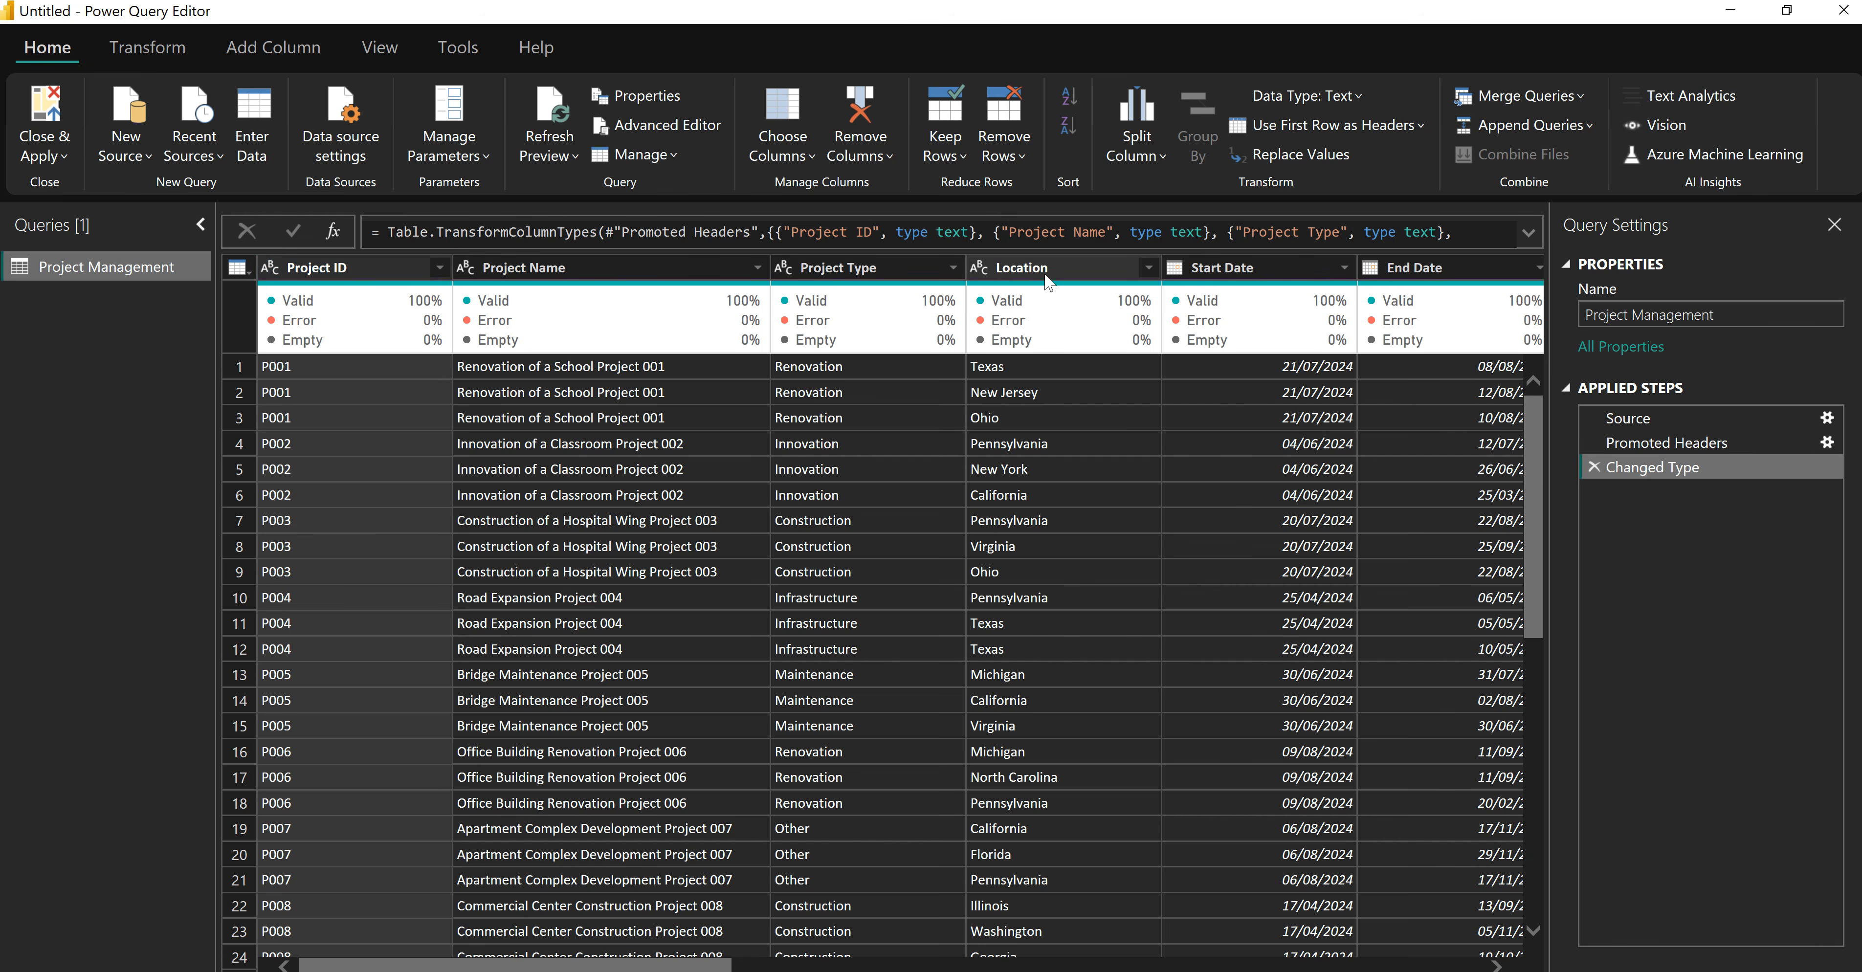
pyautogui.moveTo(656, 970); pyautogui.dragTo(1302, 970)
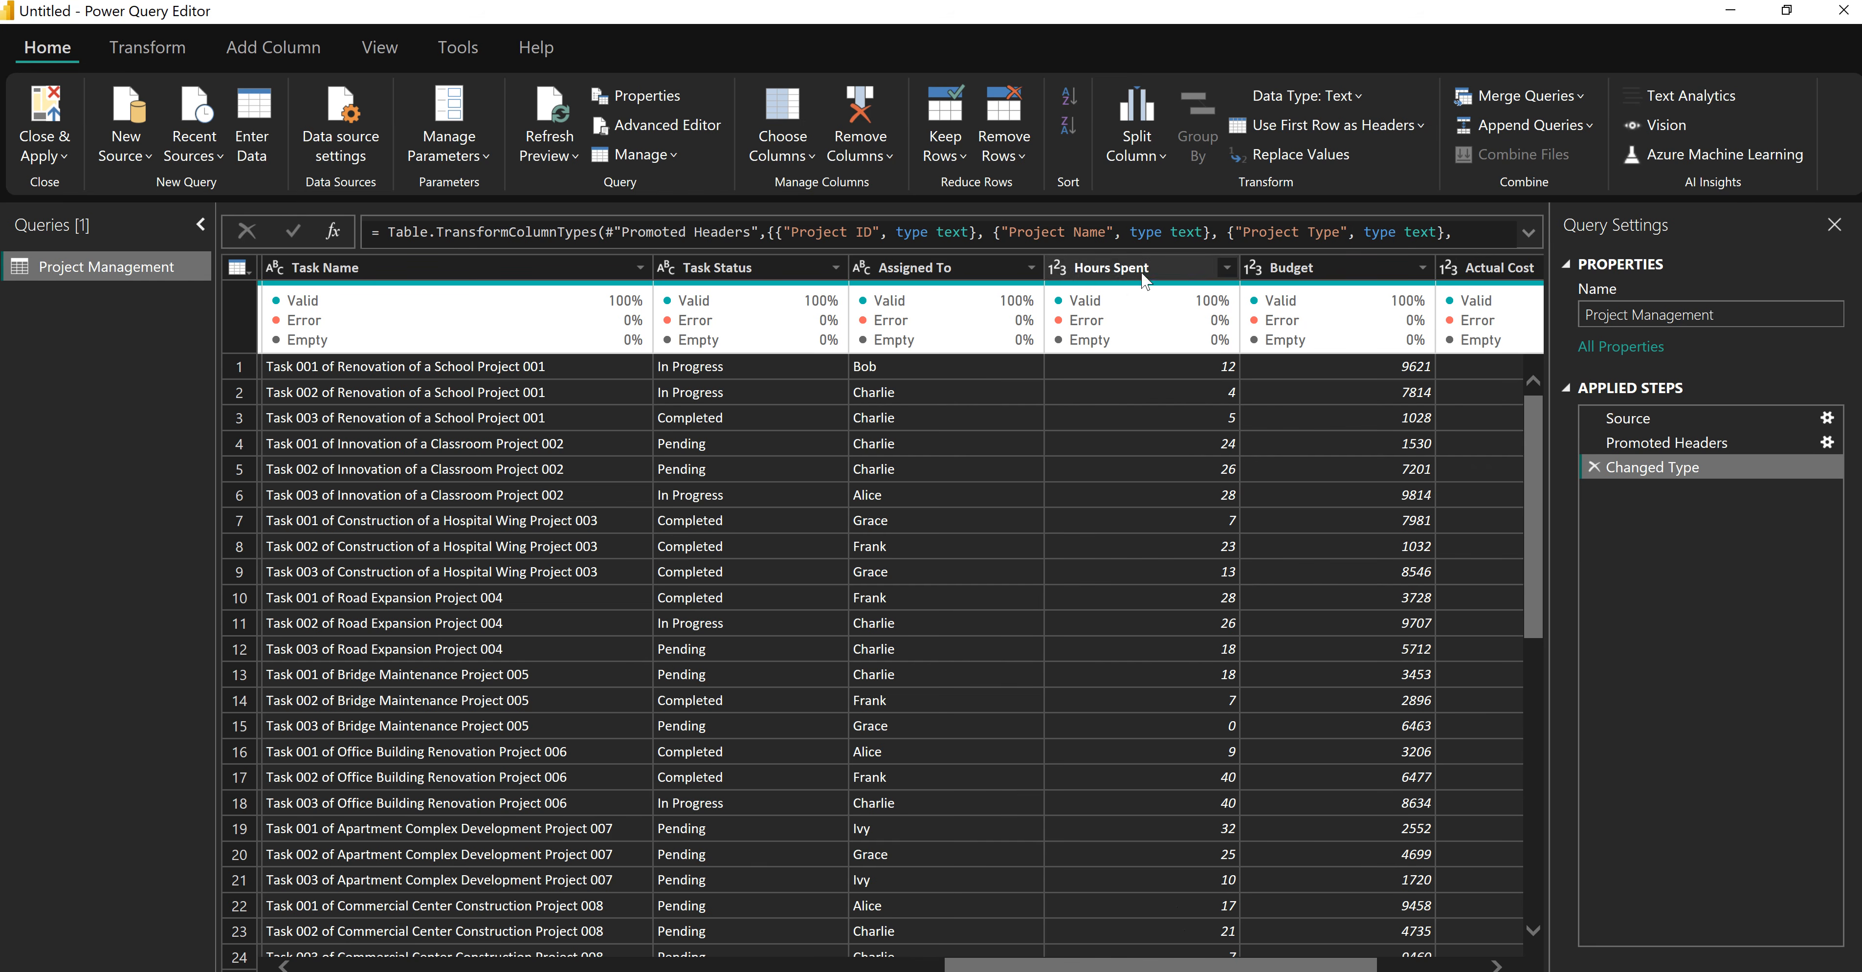
pyautogui.moveTo(1301, 969); pyautogui.dragTo(1436, 969)
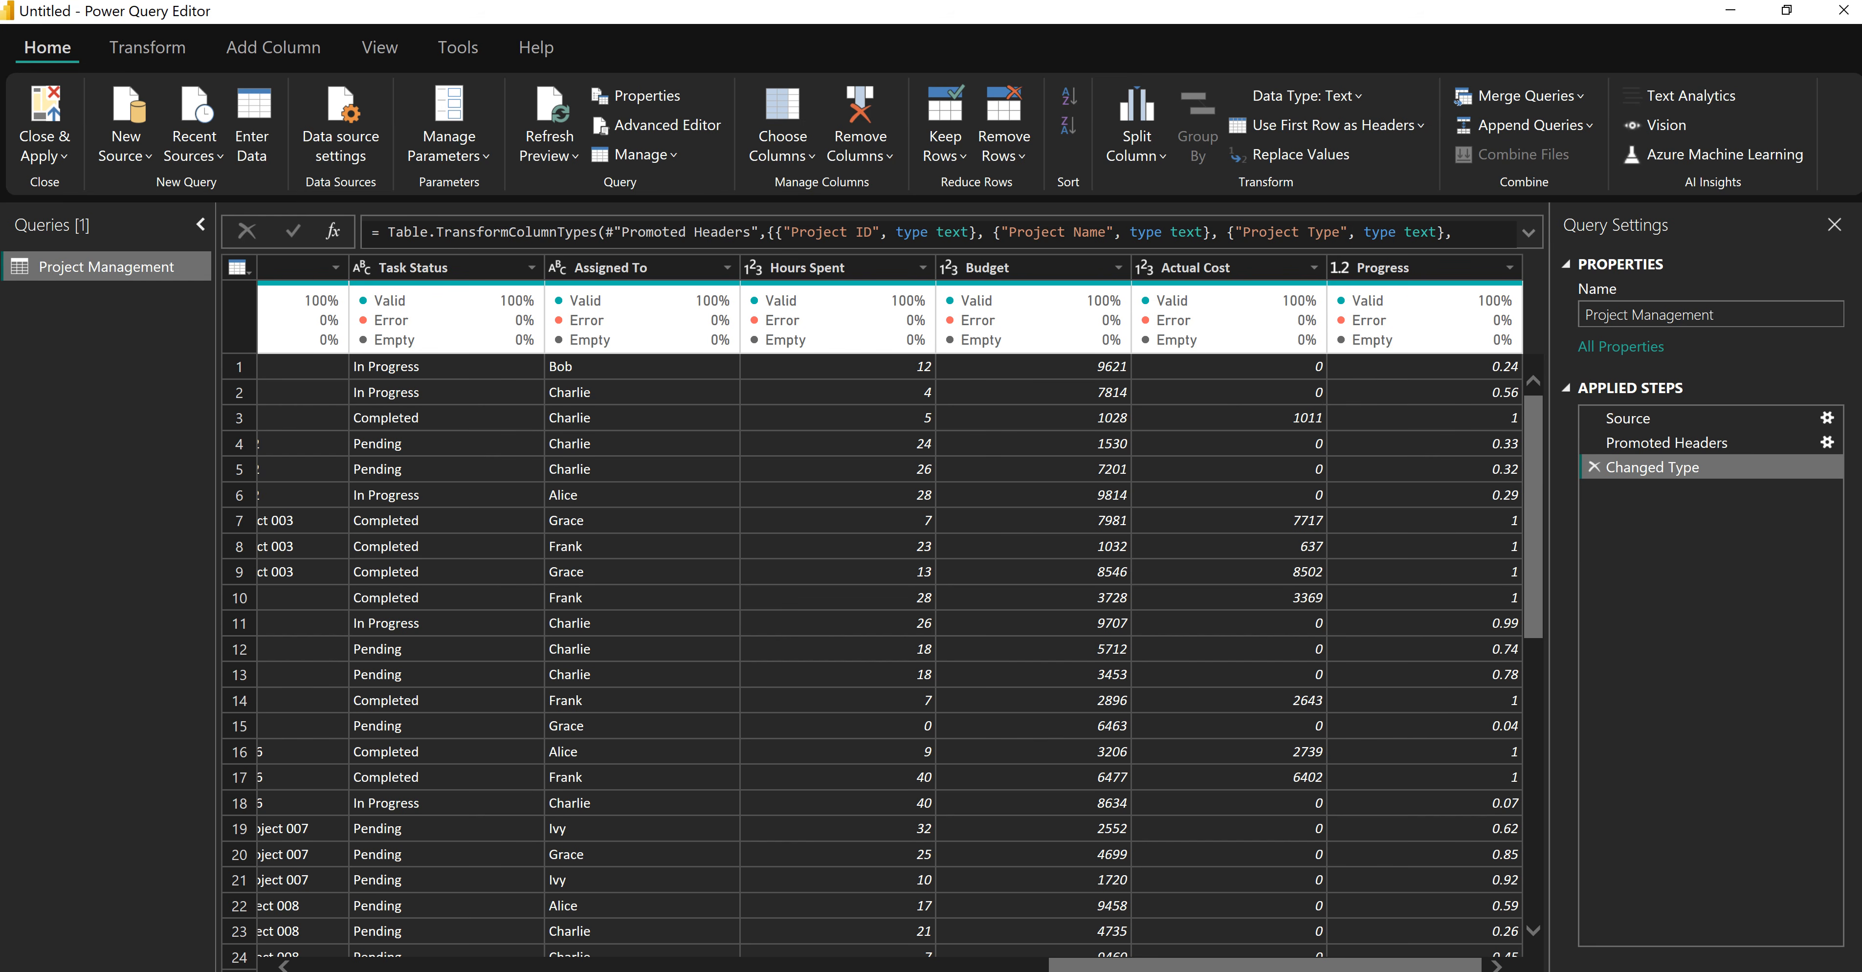
pyautogui.moveTo(1074, 967); pyautogui.dragTo(324, 967)
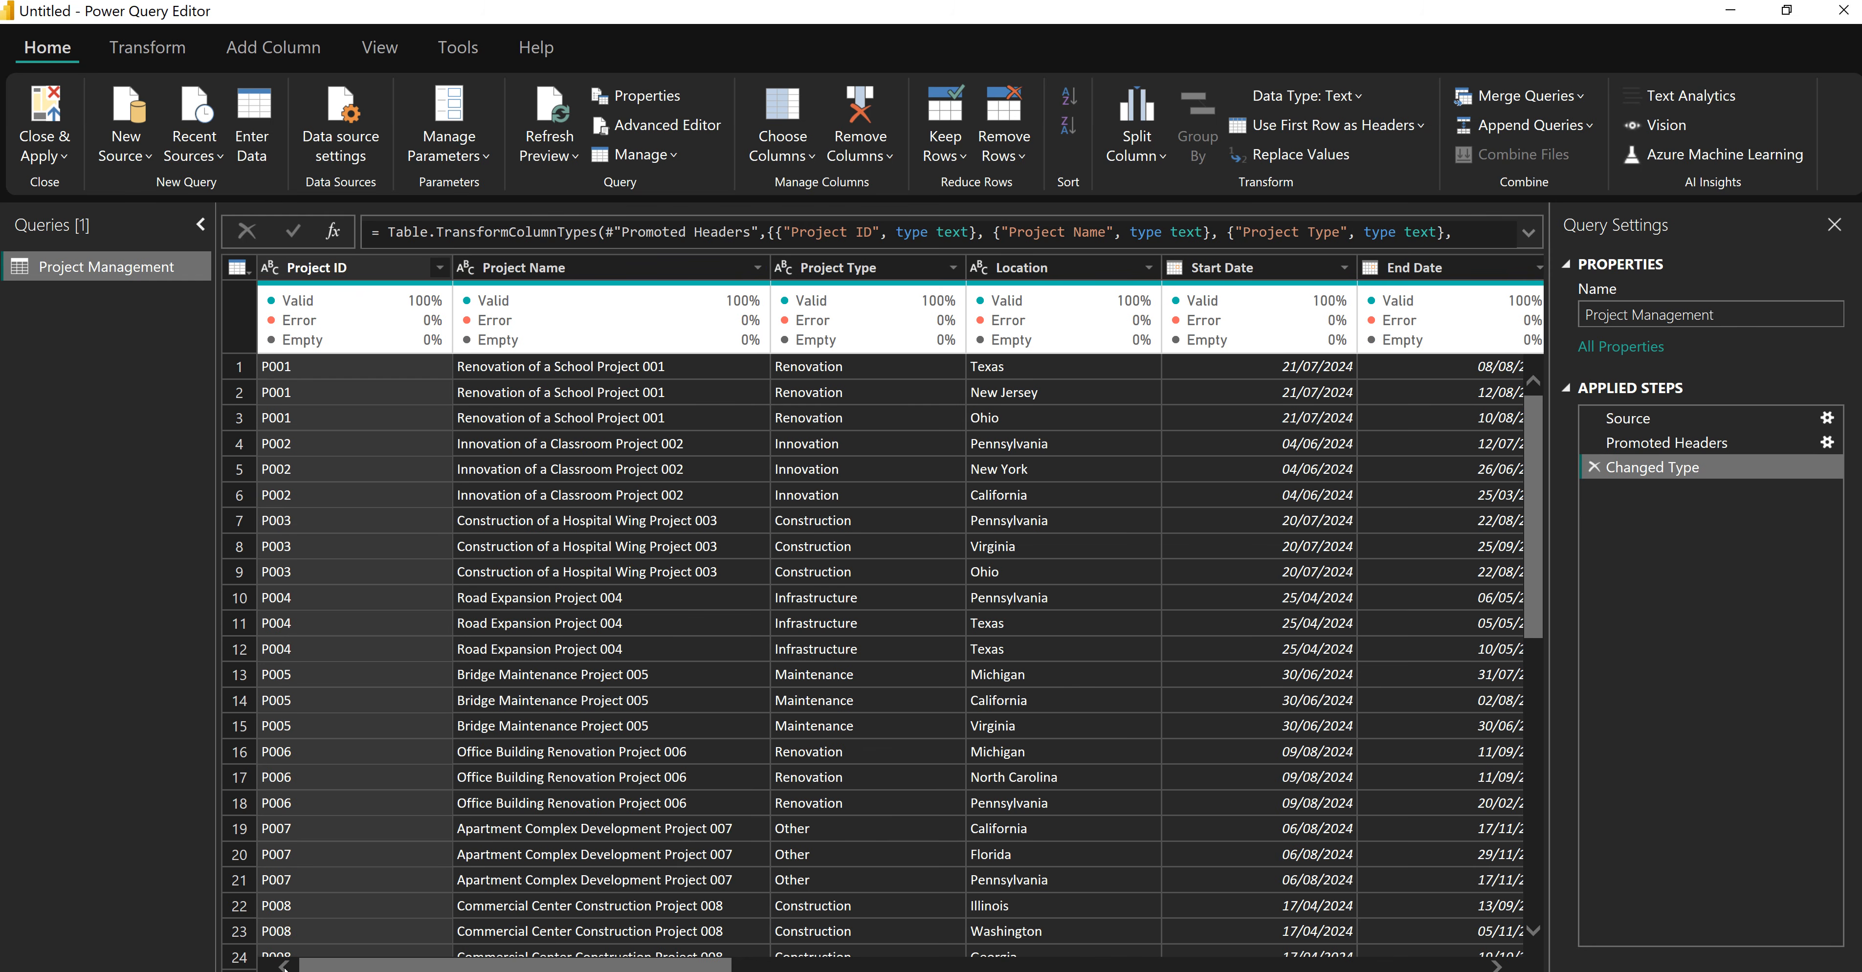
pyautogui.click(586, 420)
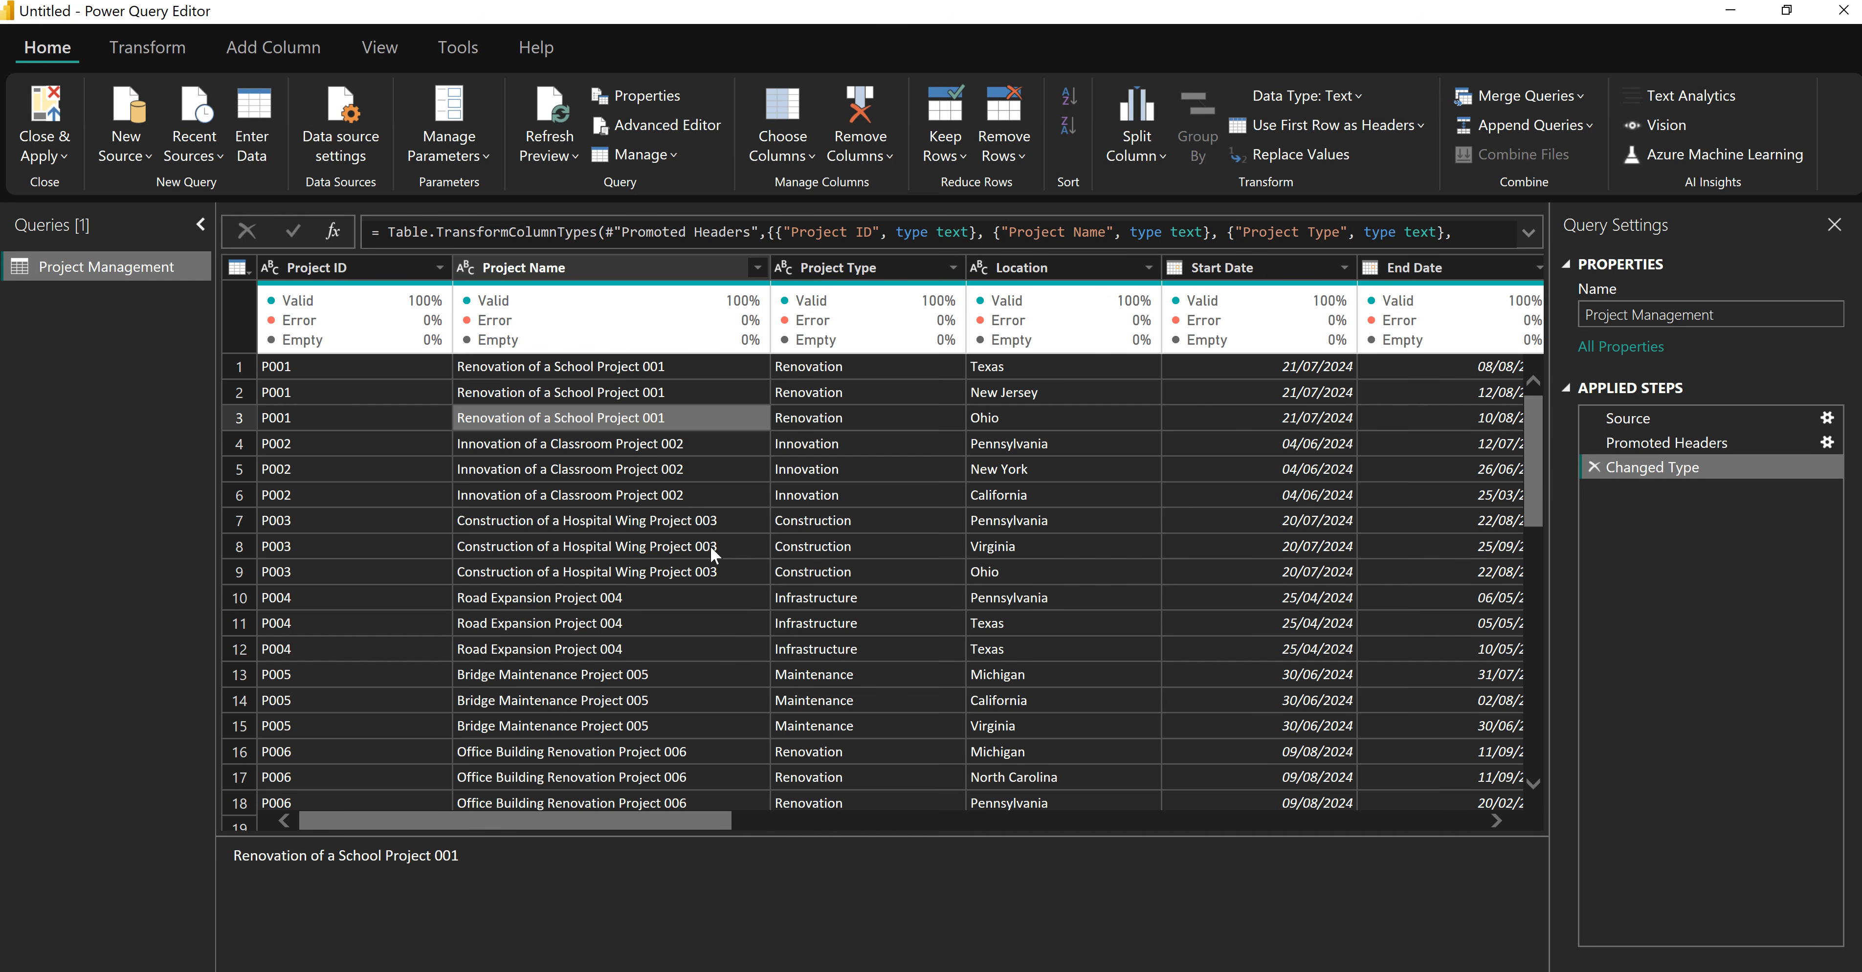
pyautogui.moveTo(682, 829); pyautogui.dragTo(776, 822)
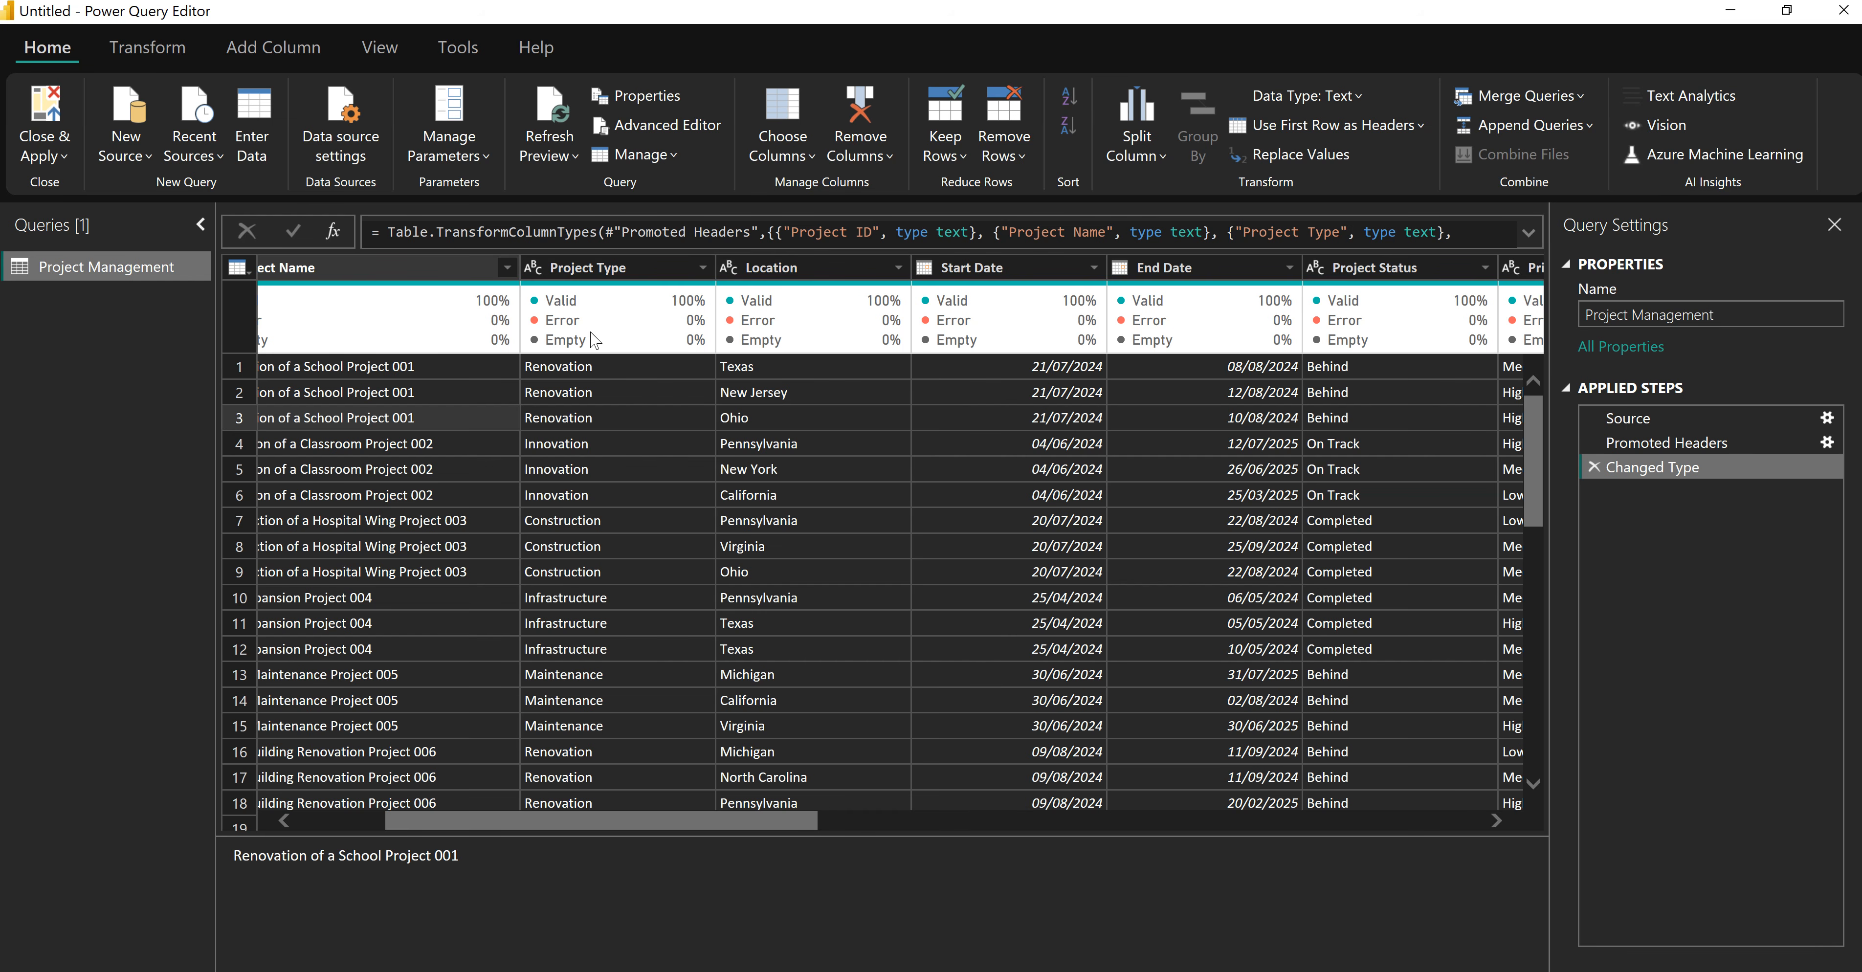
pyautogui.moveTo(747, 825); pyautogui.dragTo(596, 832)
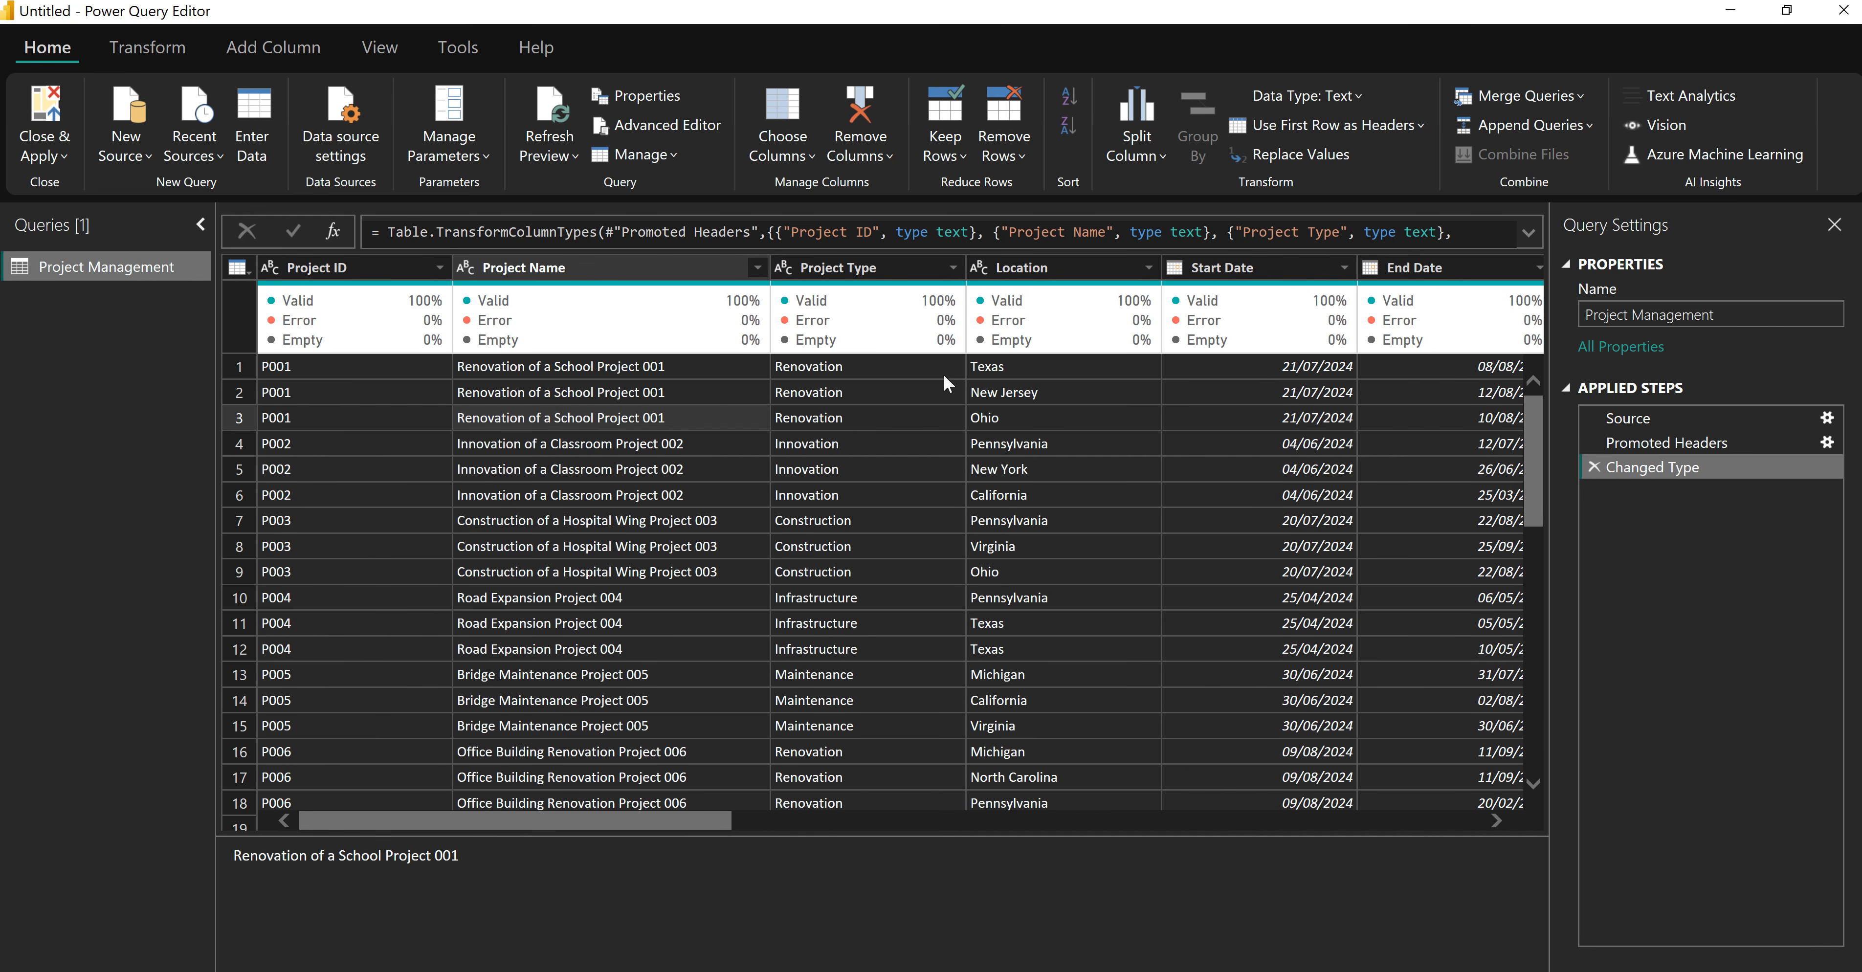
# Duplicate the Project Management query and rename the copy dimProjectType.
pyautogui.rightClick(95, 266)
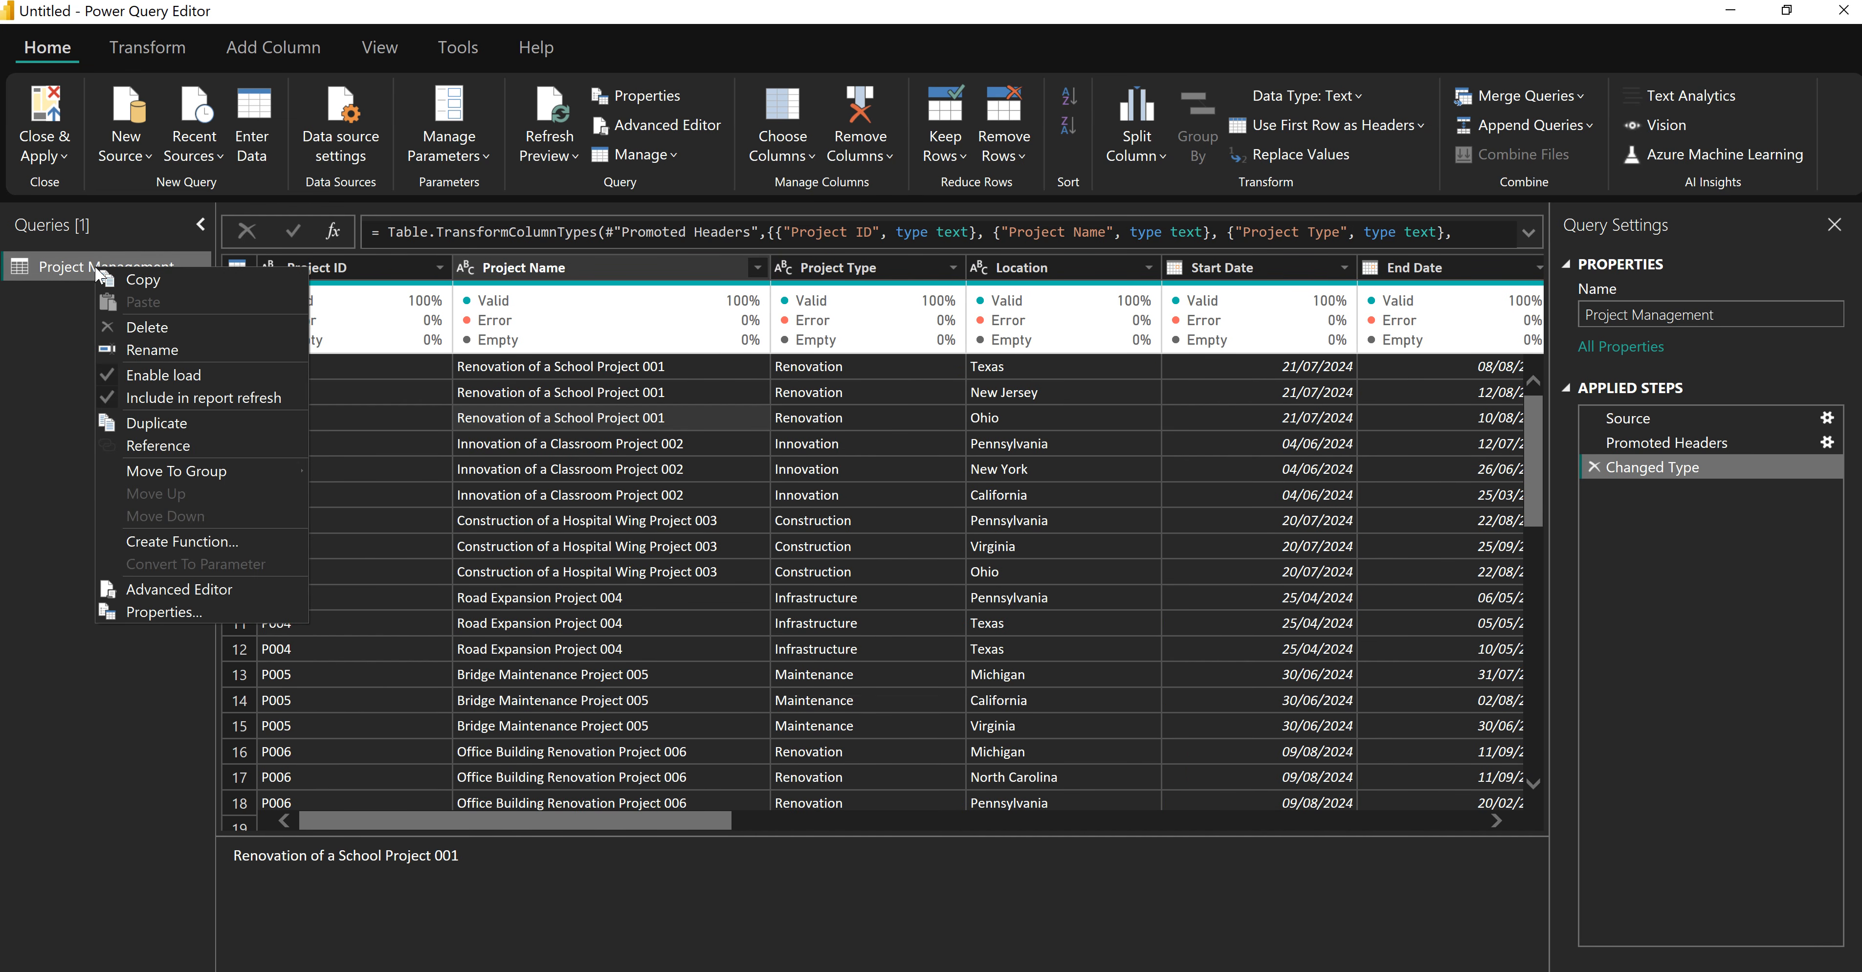
pyautogui.click(159, 423)
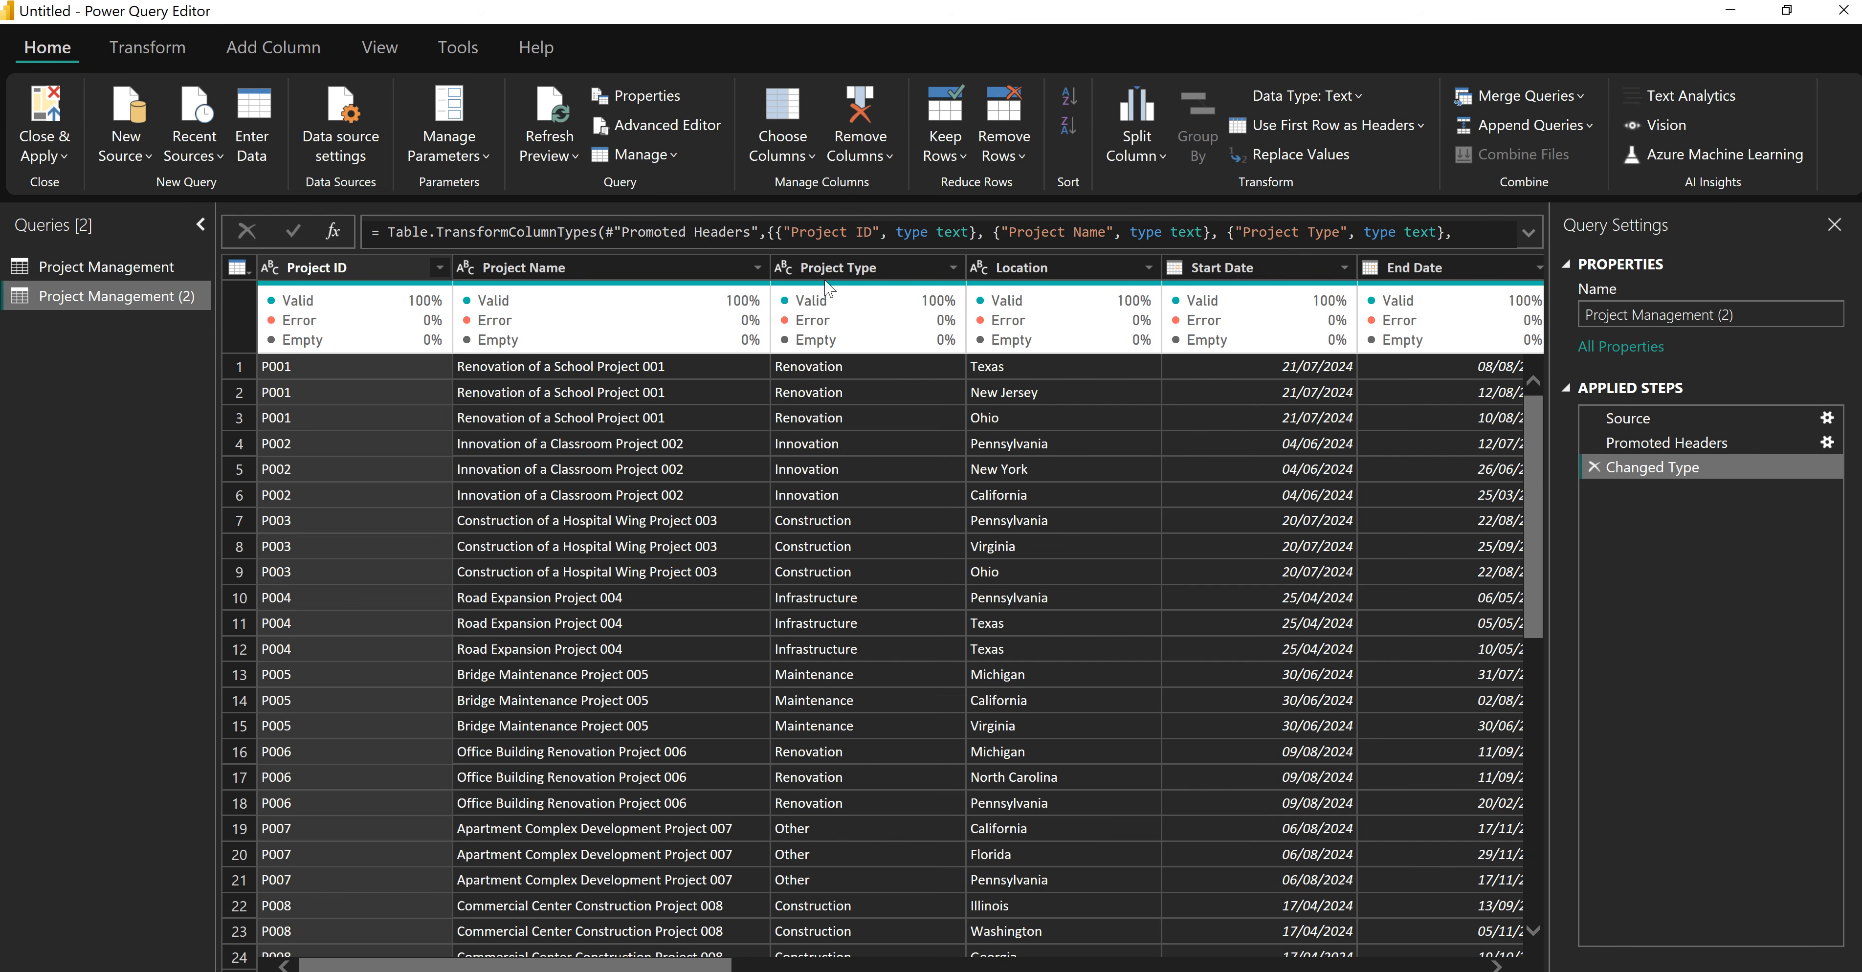
pyautogui.doubleClick(133, 298)
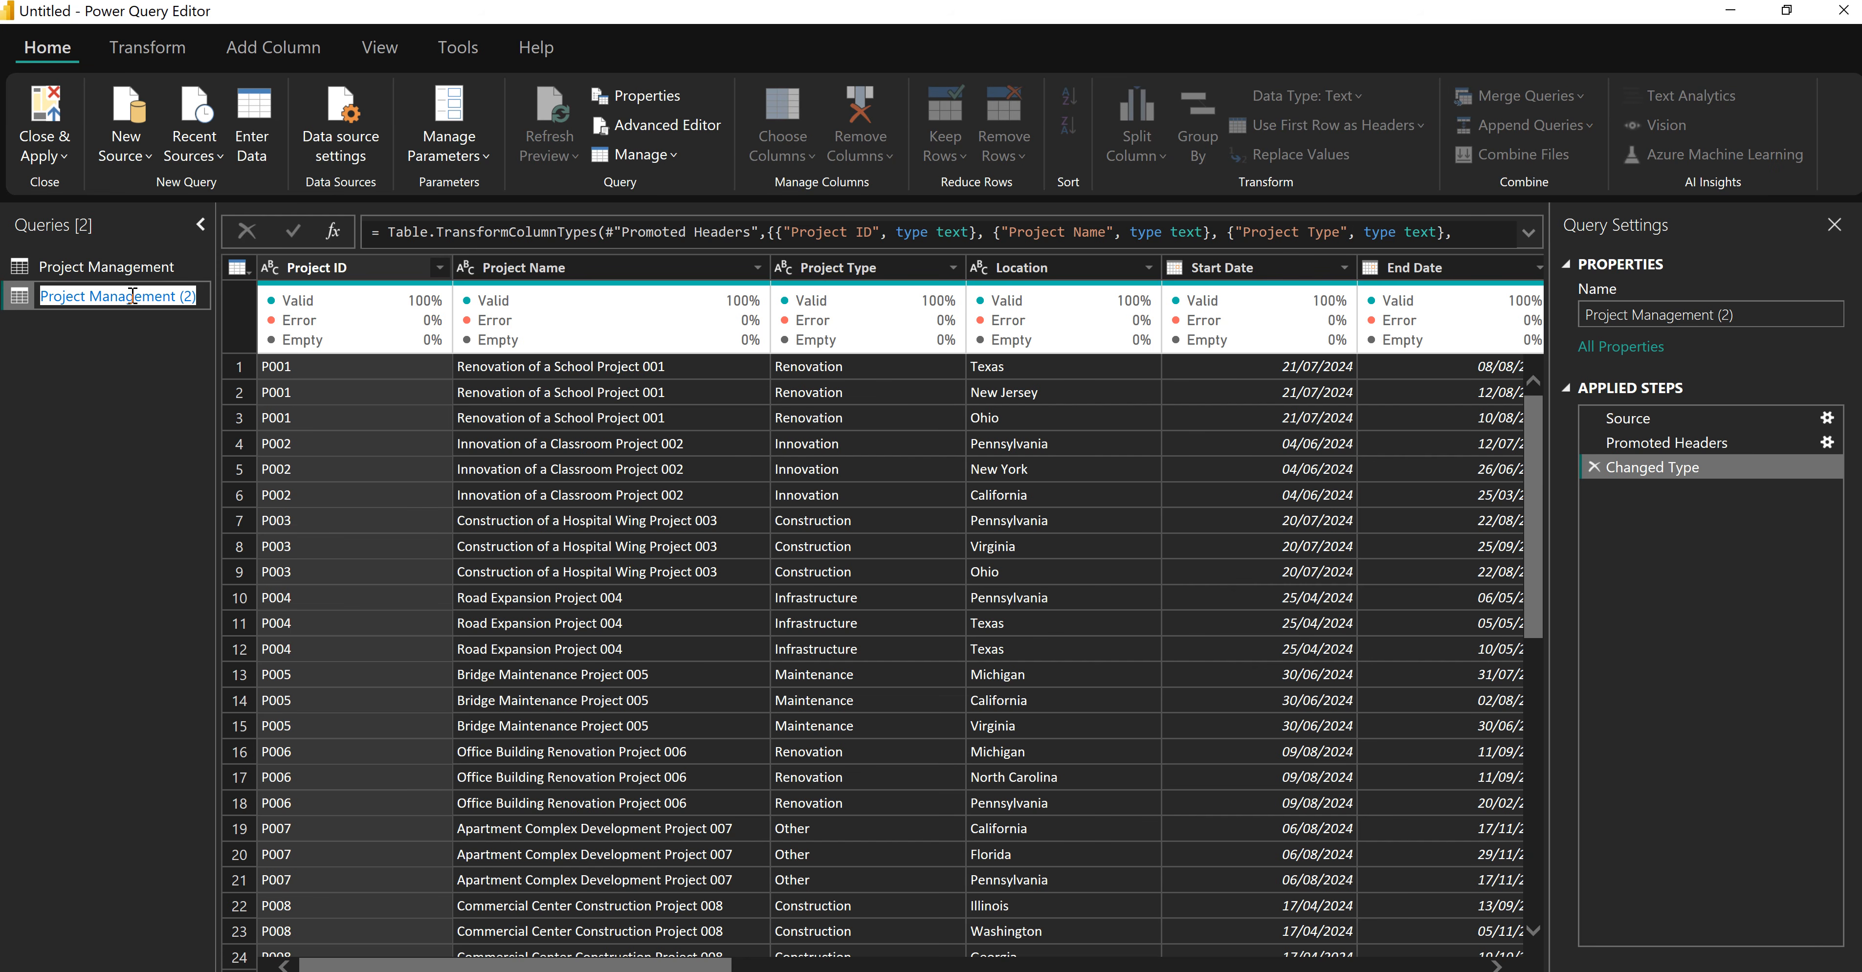
pyautogui.write('DIM')
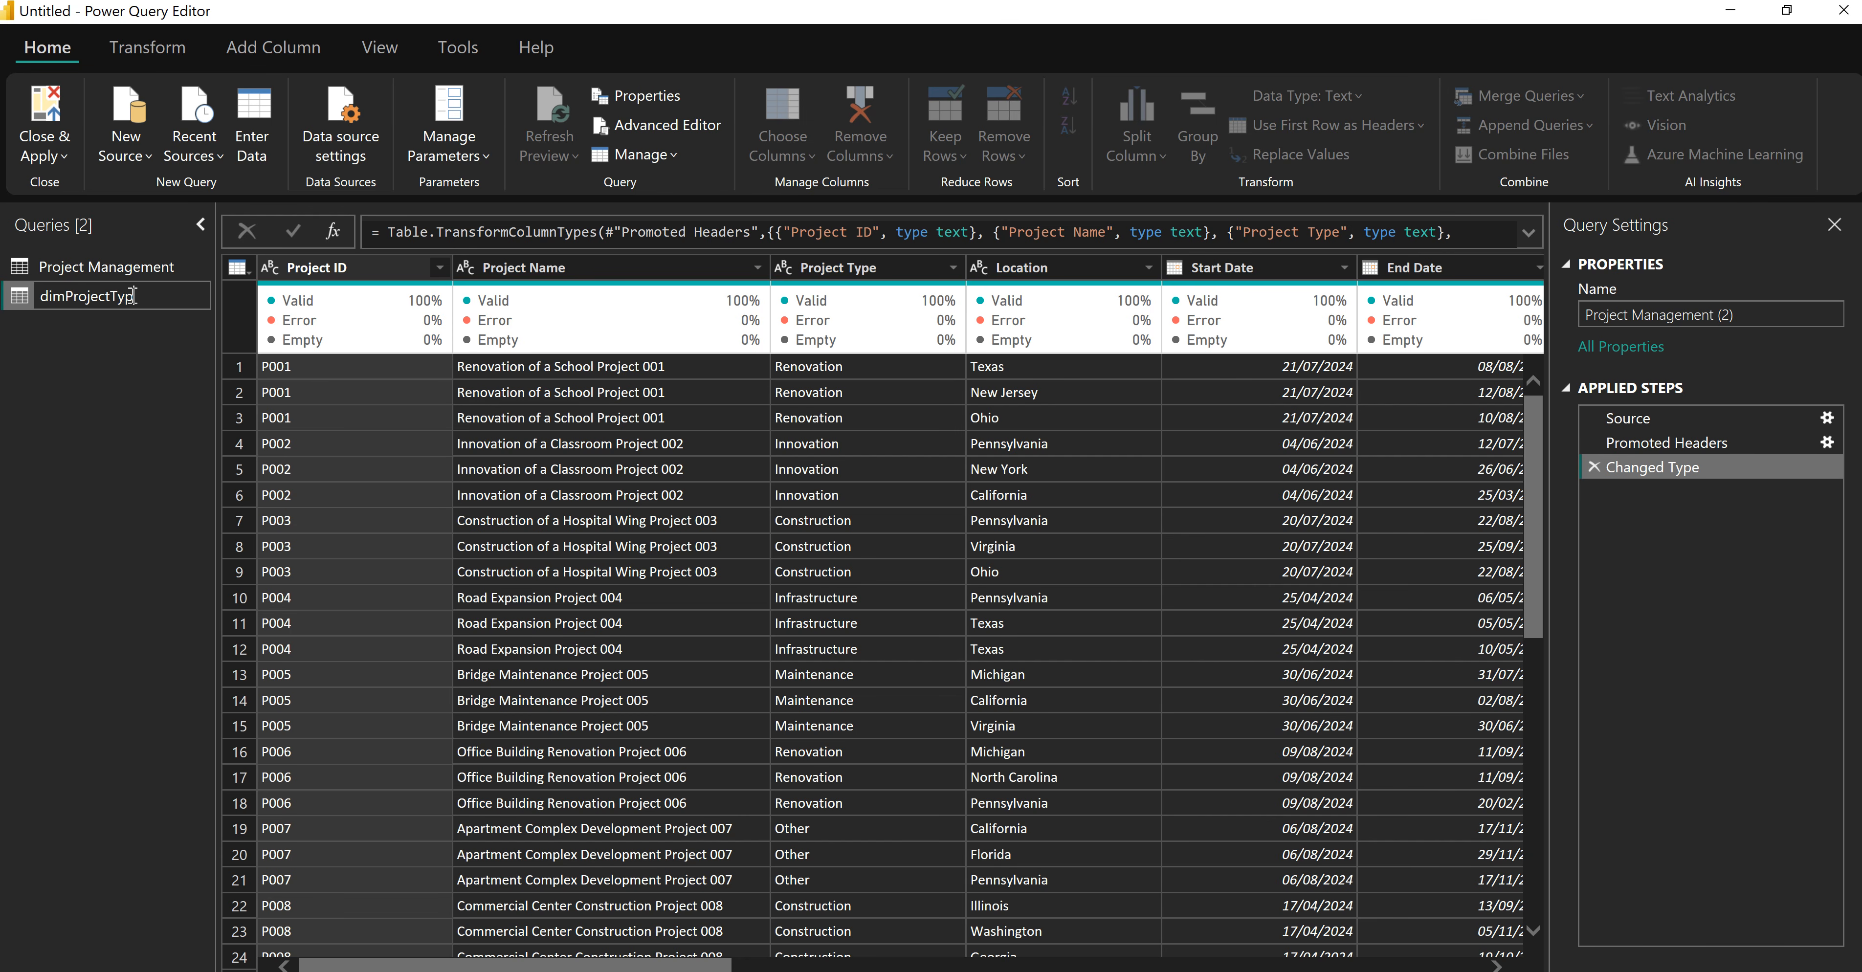
pyautogui.press('Return')
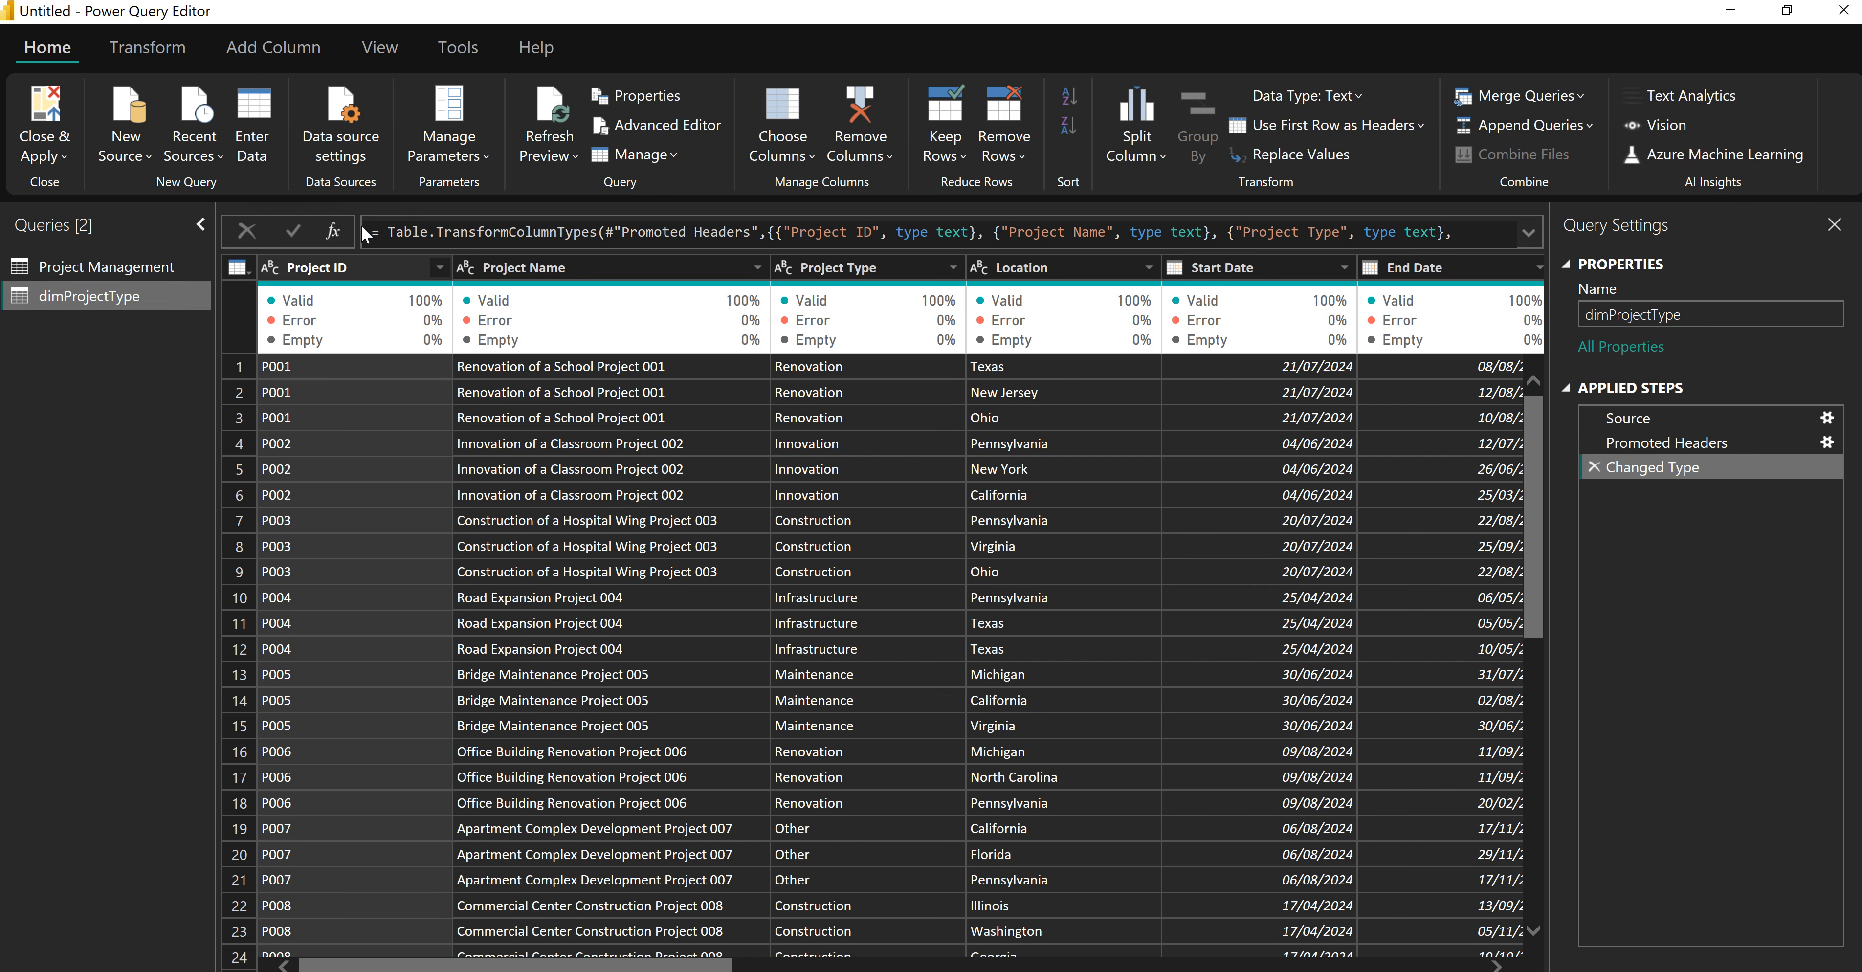
# Keep only the Project Type column in dimProjectType and remove its duplicate values.
pyautogui.click(853, 272)
pyautogui.rightClick(833, 270)
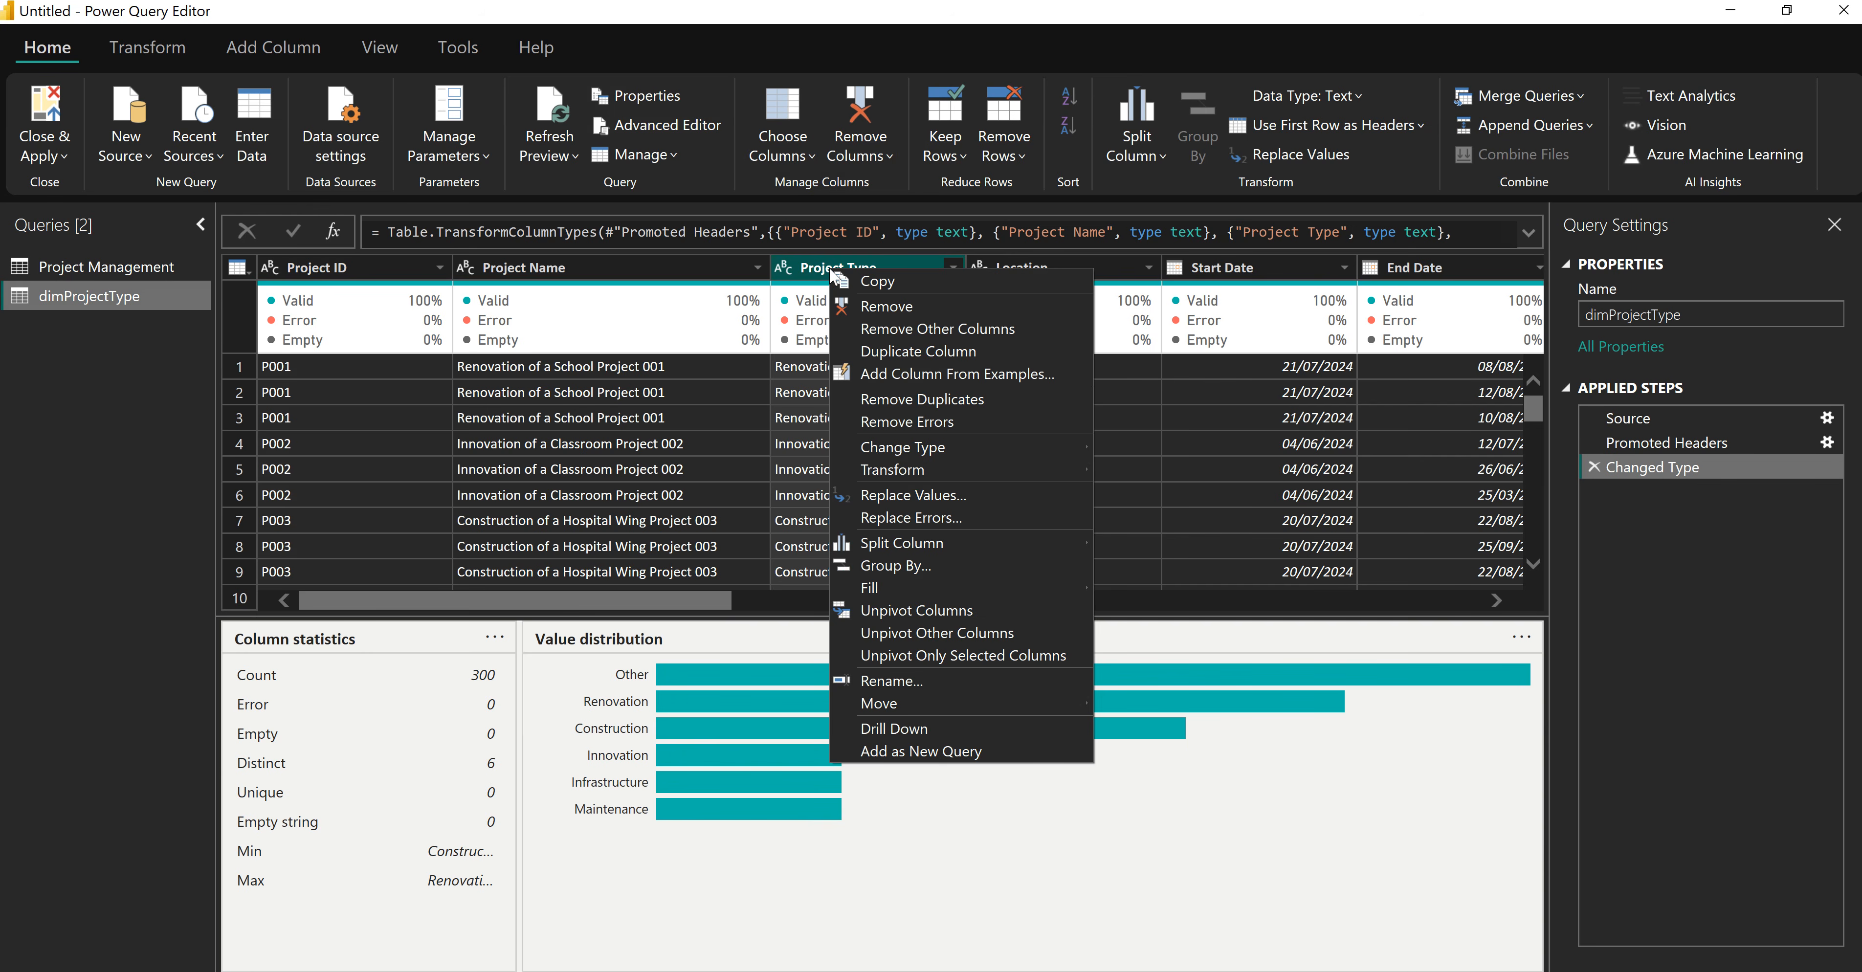
pyautogui.click(909, 330)
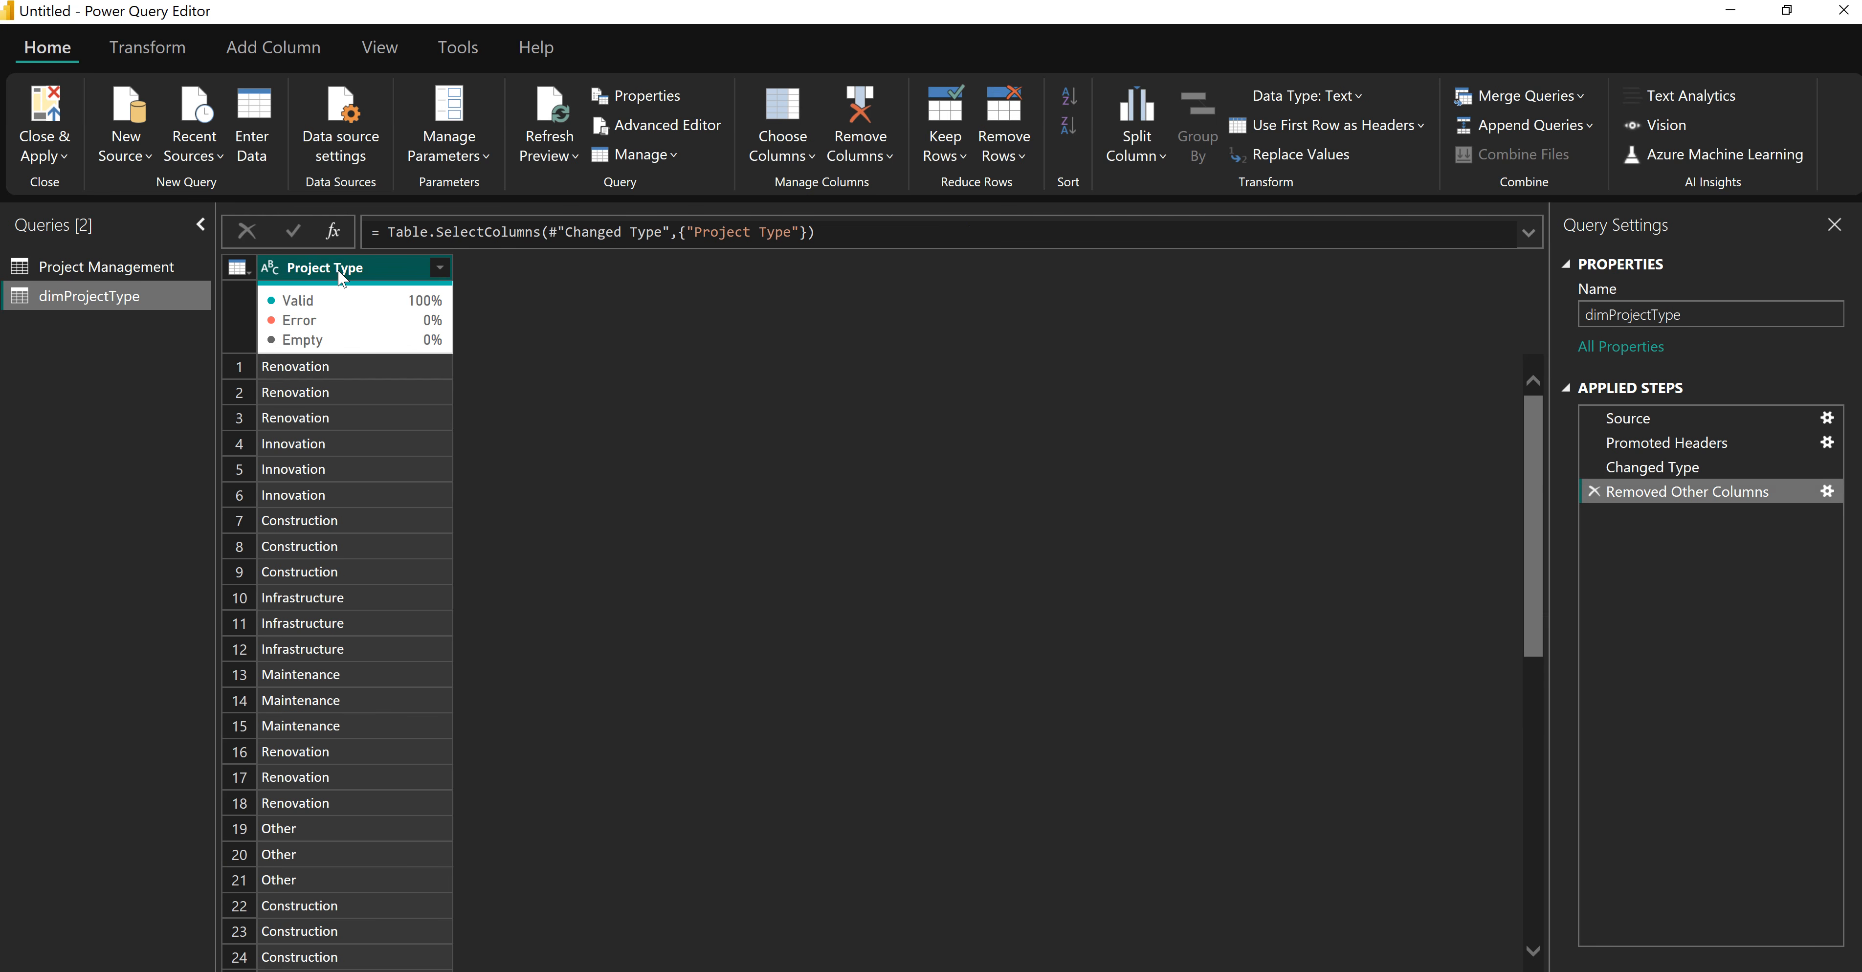
pyautogui.rightClick(341, 278)
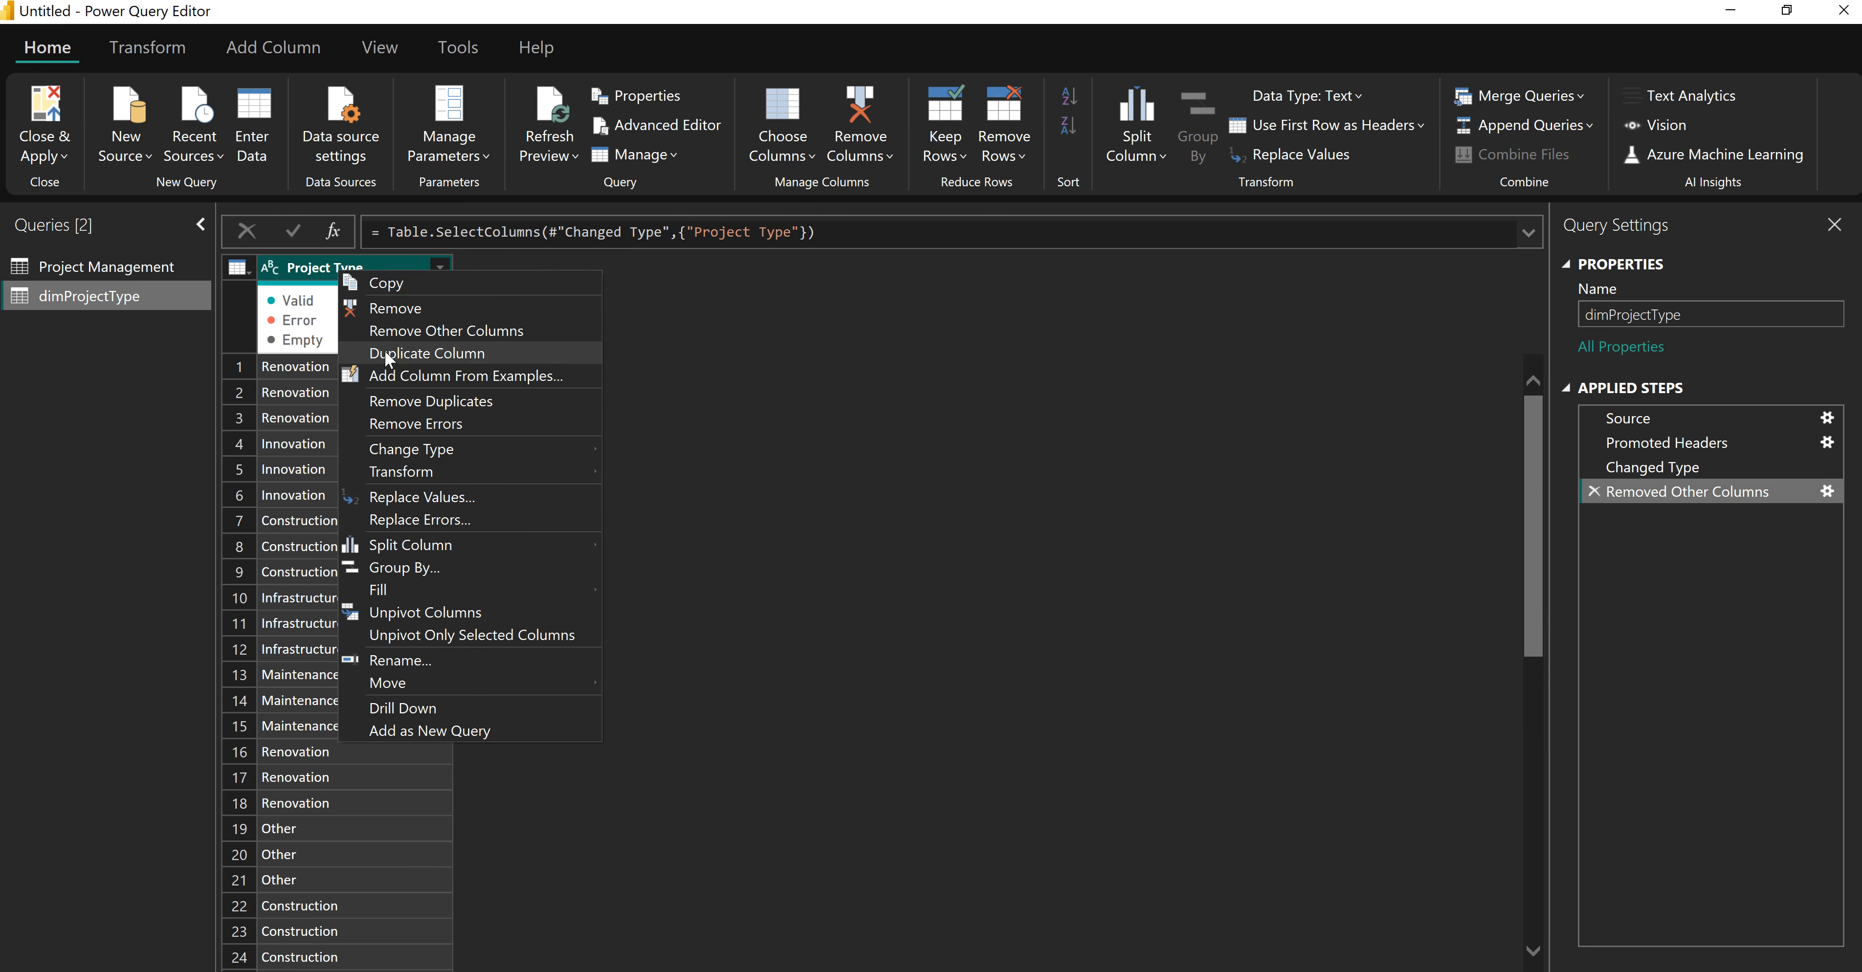
pyautogui.click(414, 400)
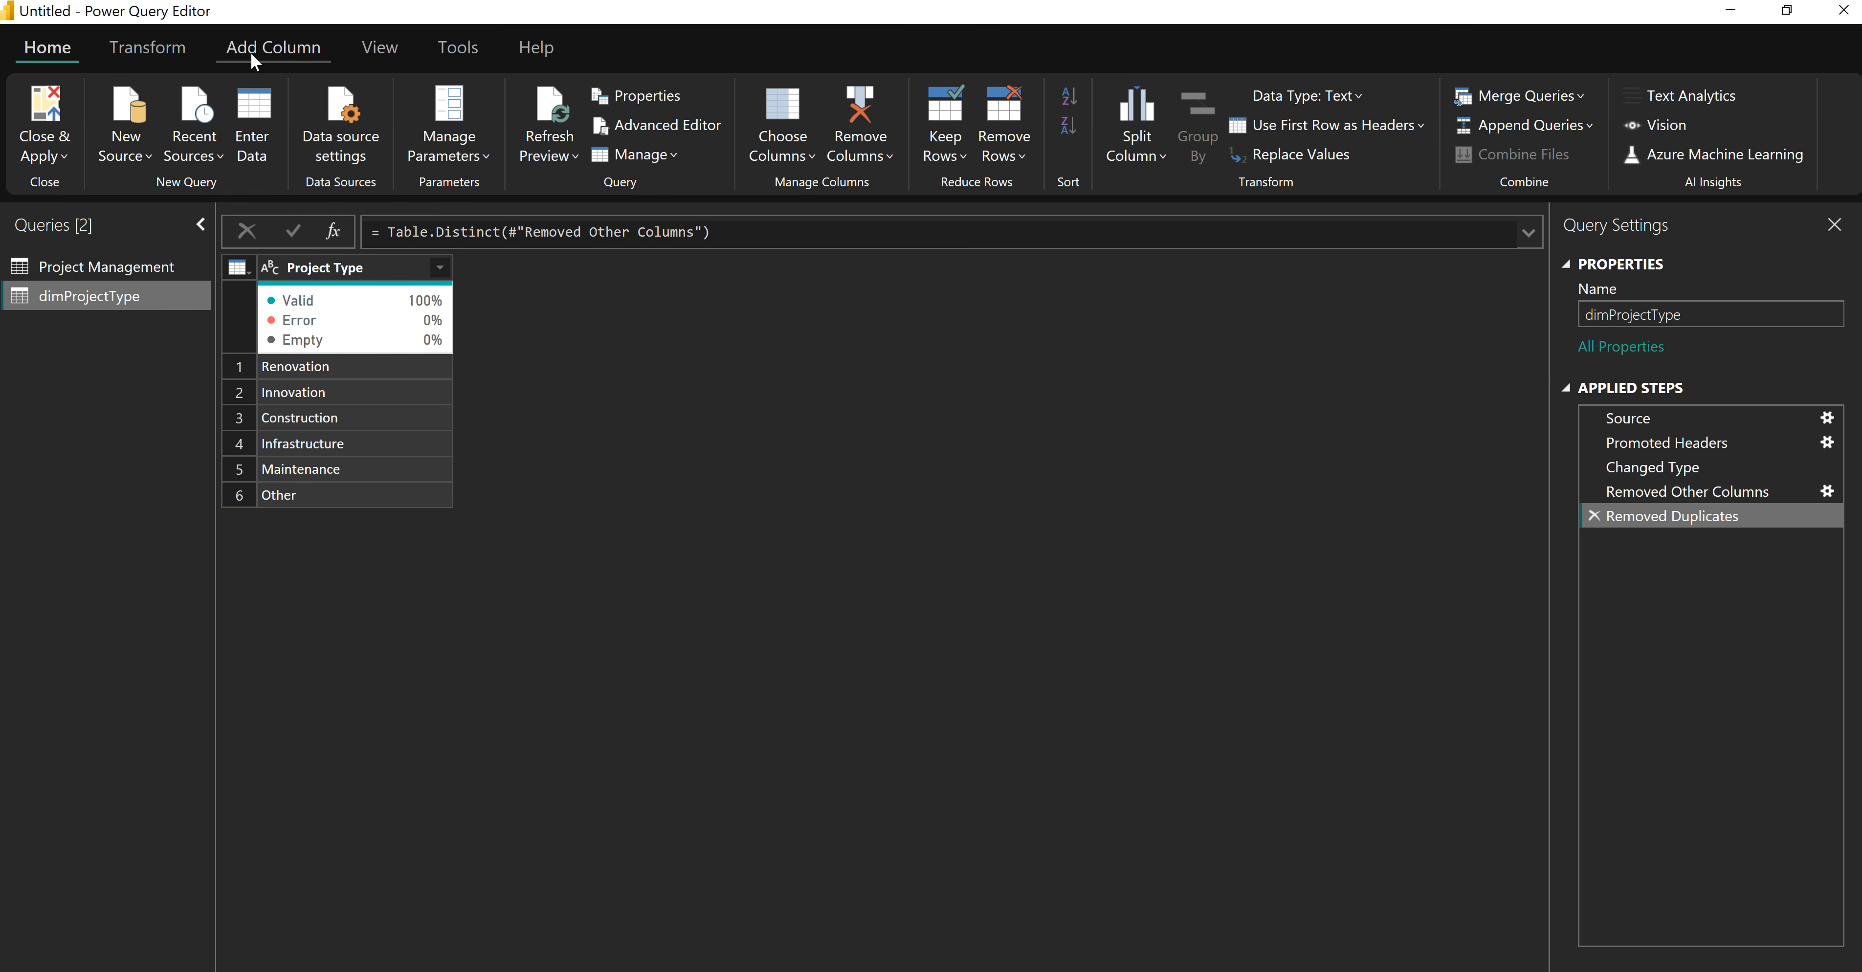
# Add an index column starting from 1, named Project Type ID, and place it before the Project Type column.
pyautogui.click(273, 52)
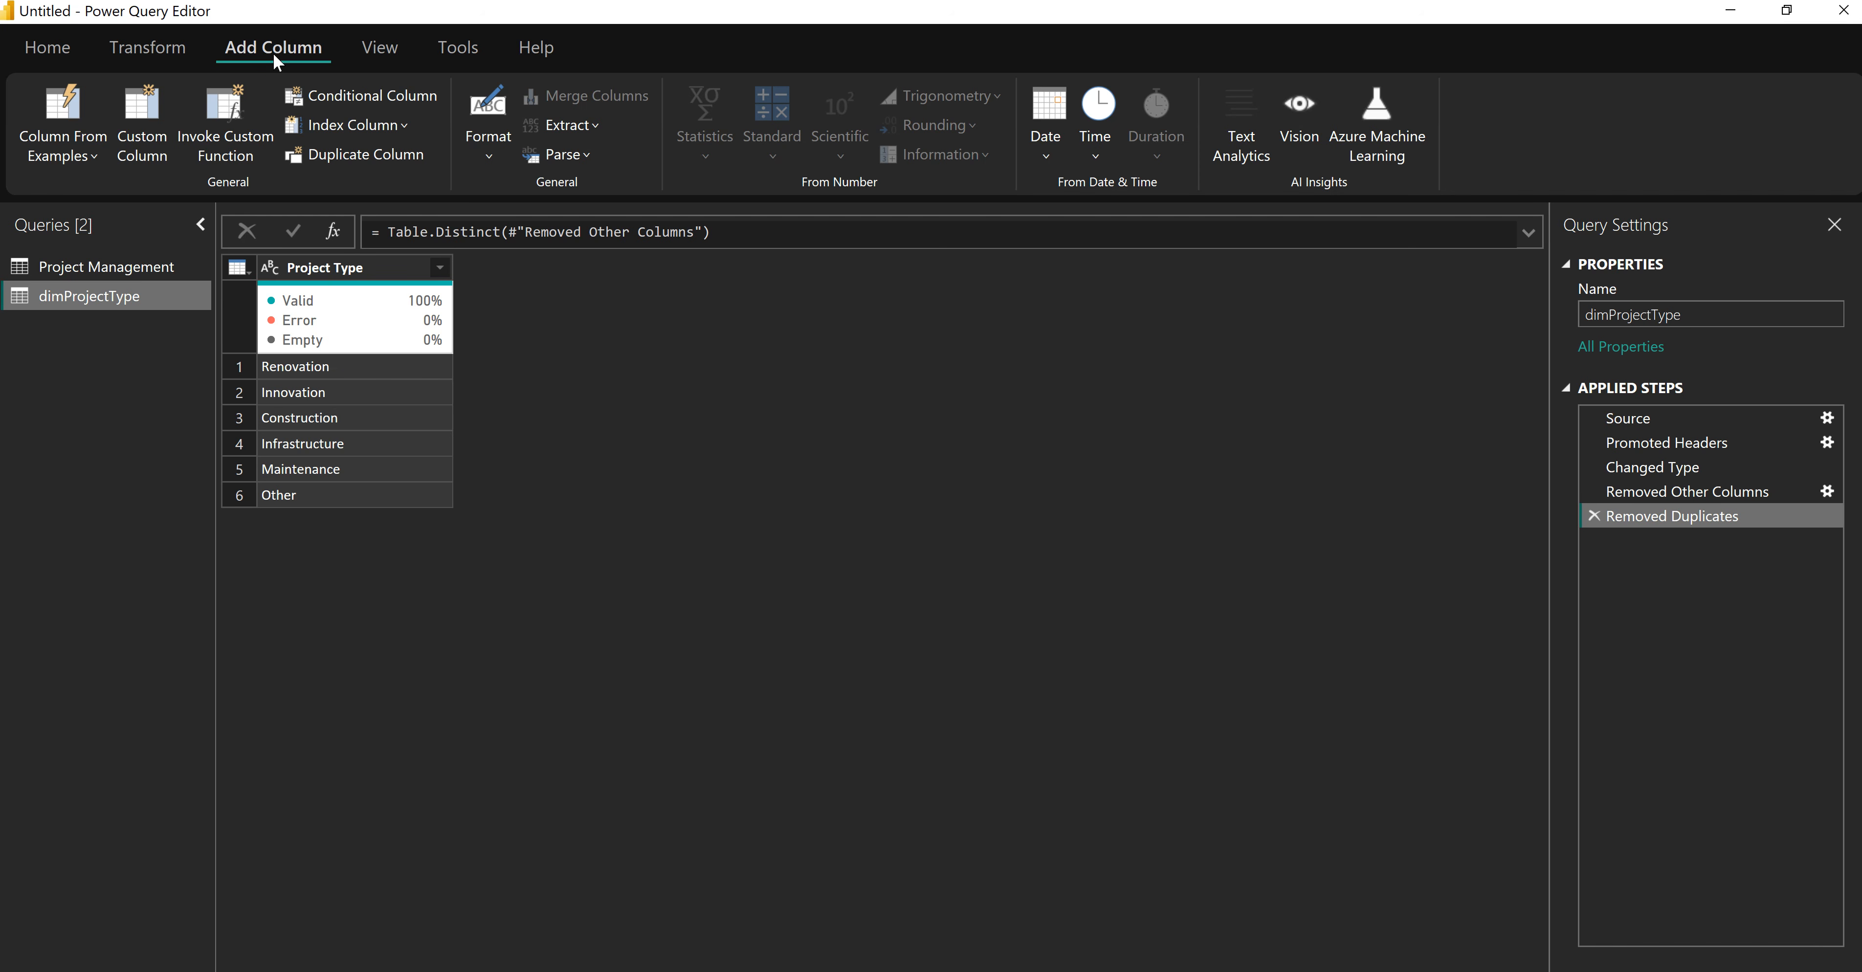
pyautogui.click(408, 127)
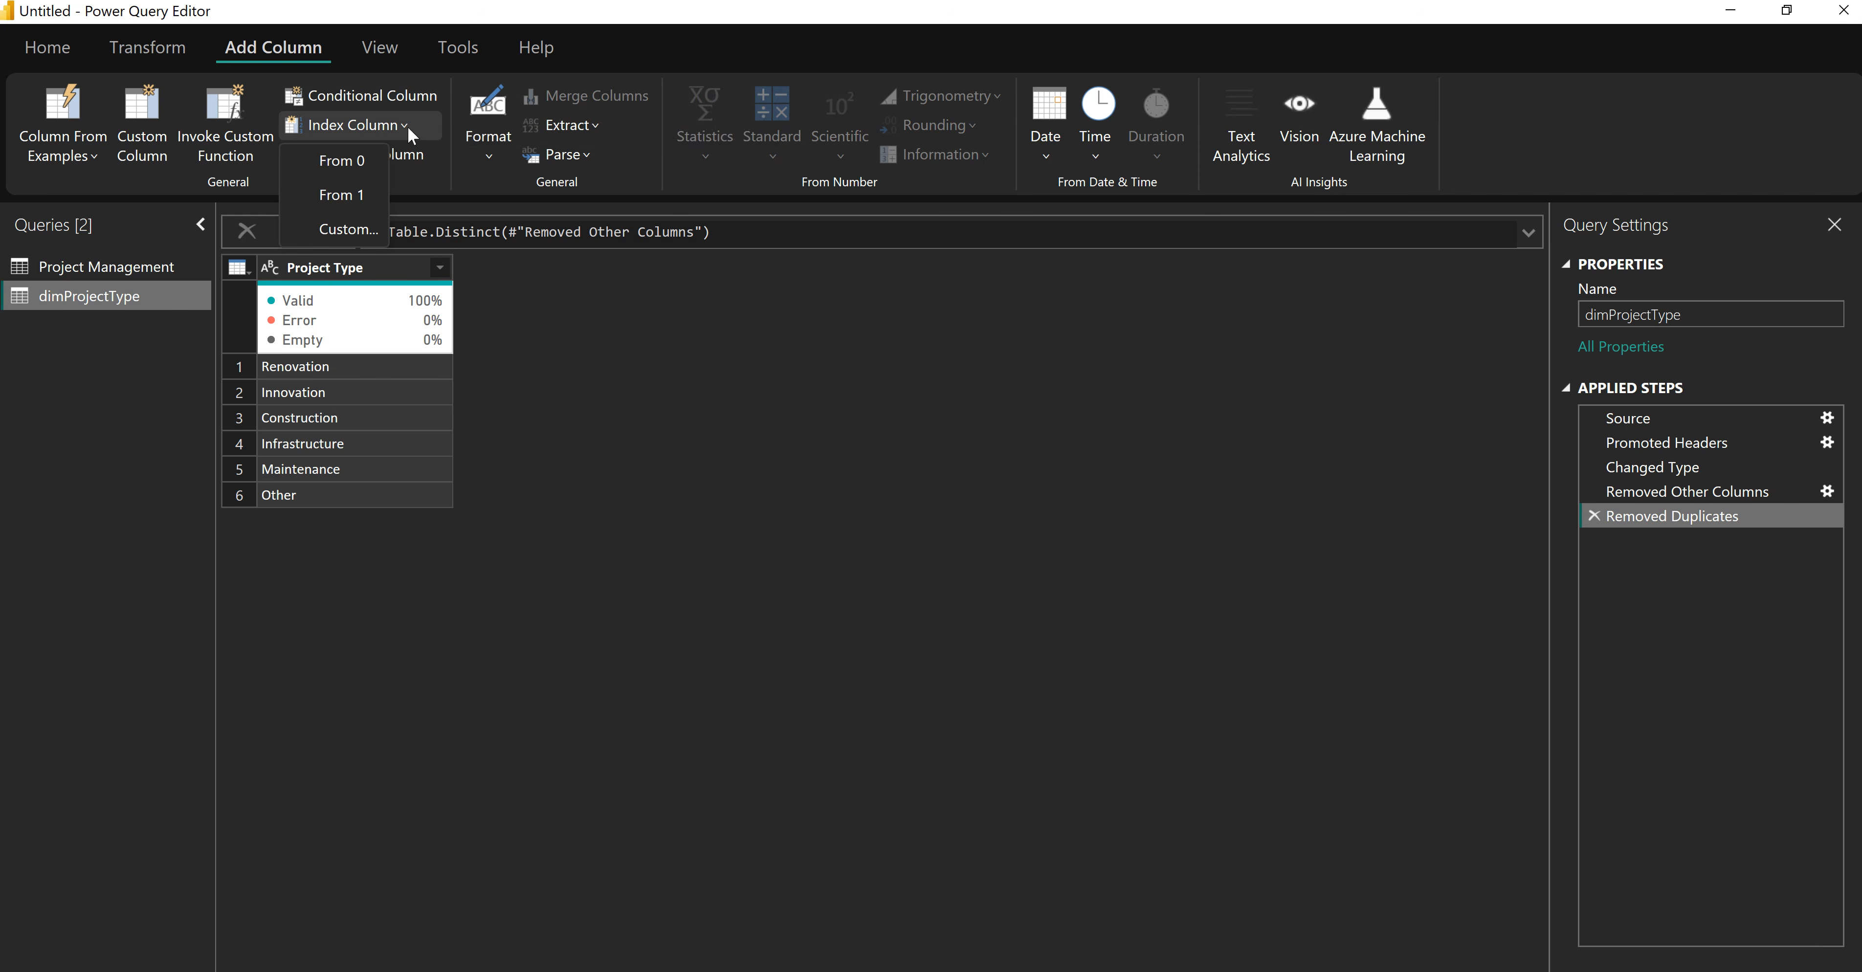
pyautogui.click(352, 195)
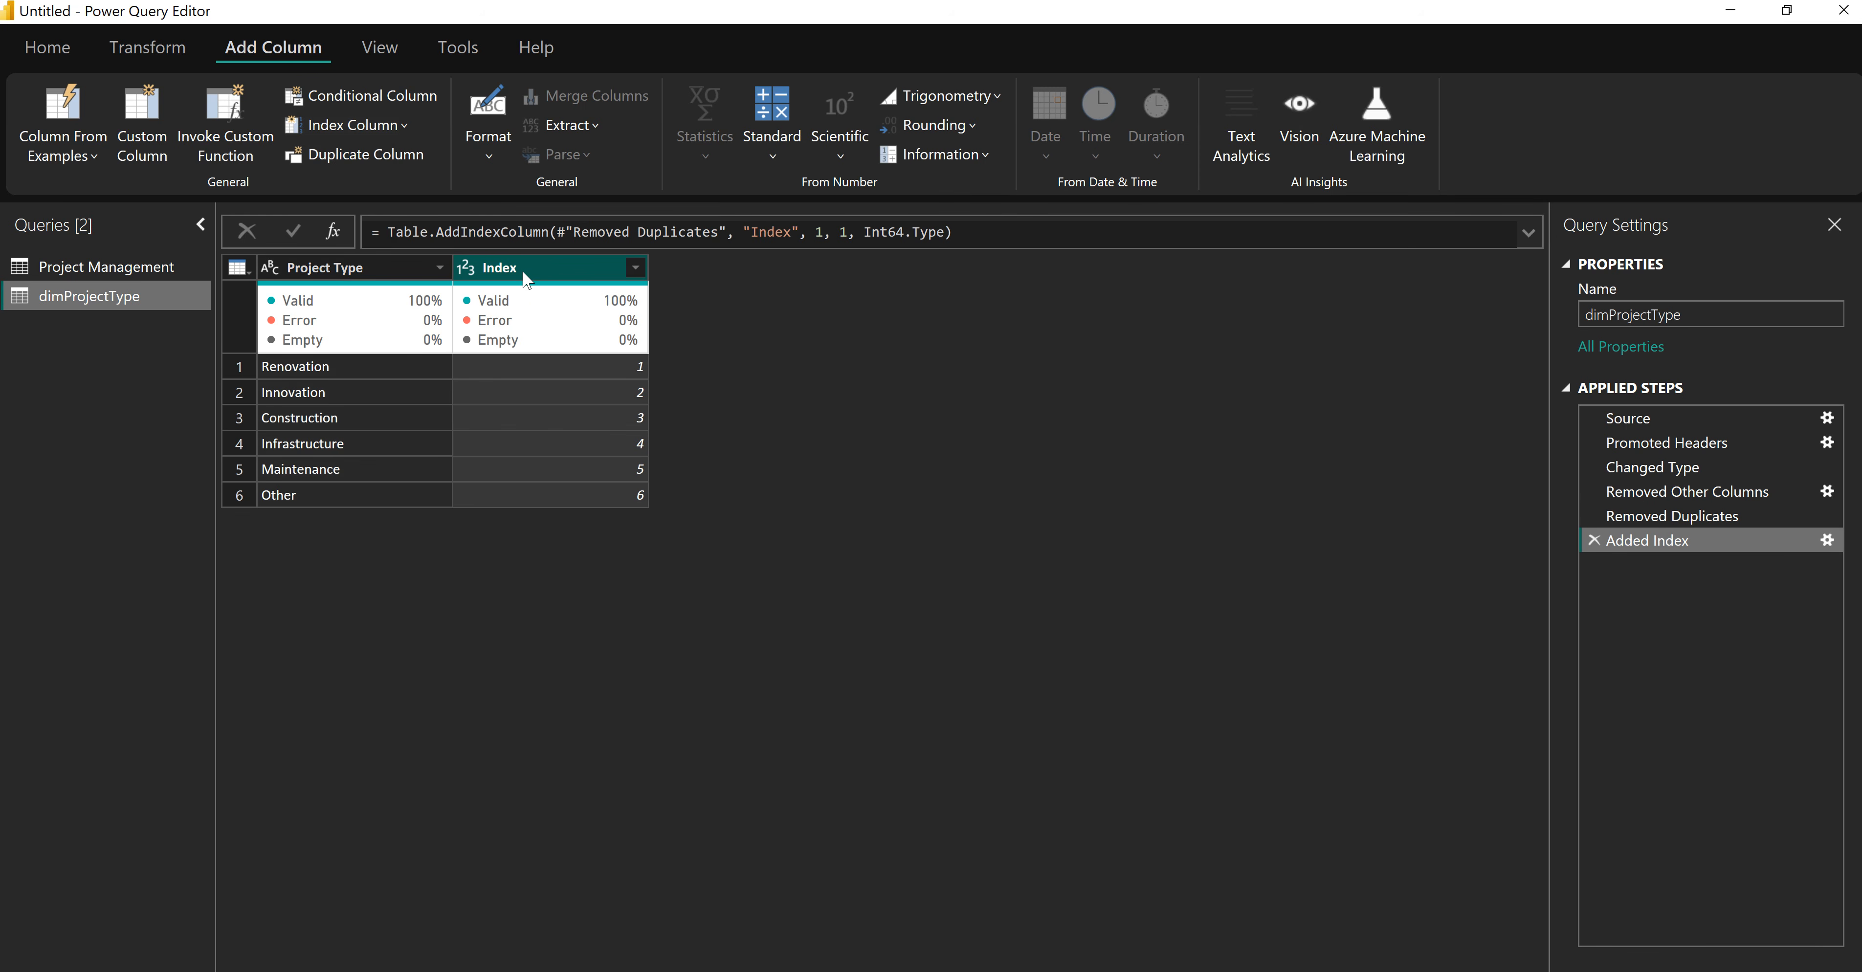
pyautogui.moveTo(789, 231); pyautogui.dragTo(750, 235)
pyautogui.write('Proje')
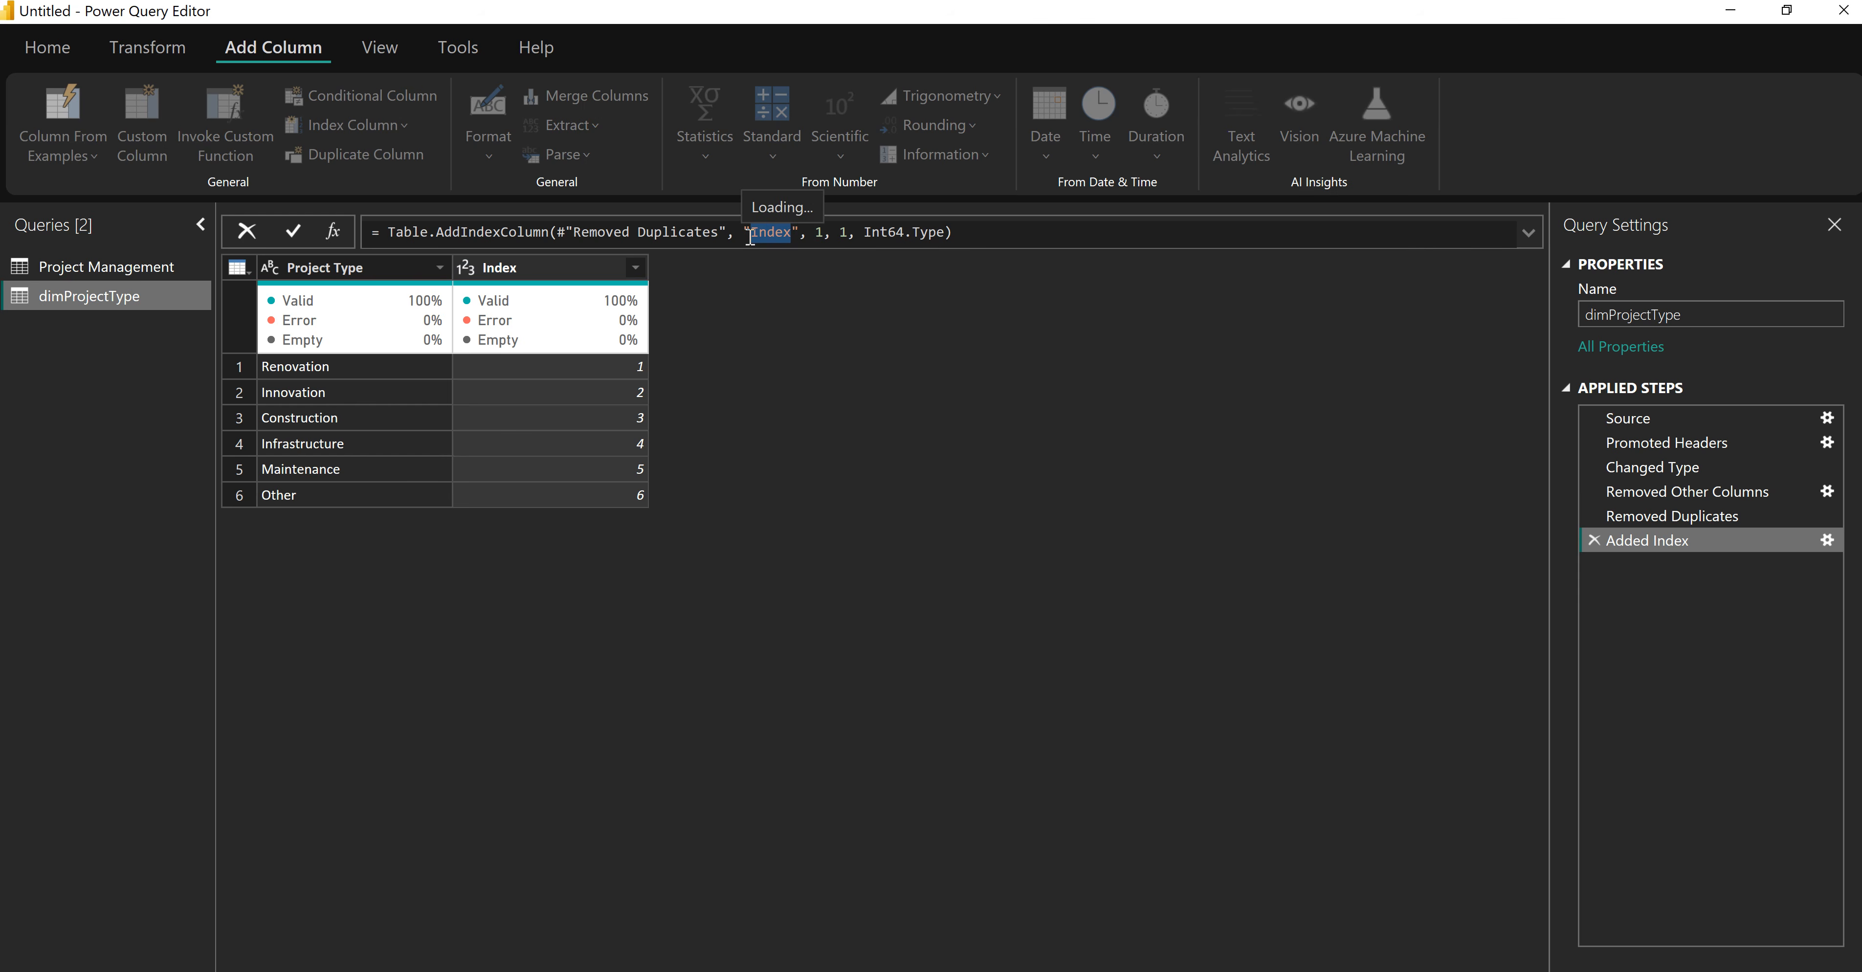
pyautogui.write('ct Type I')
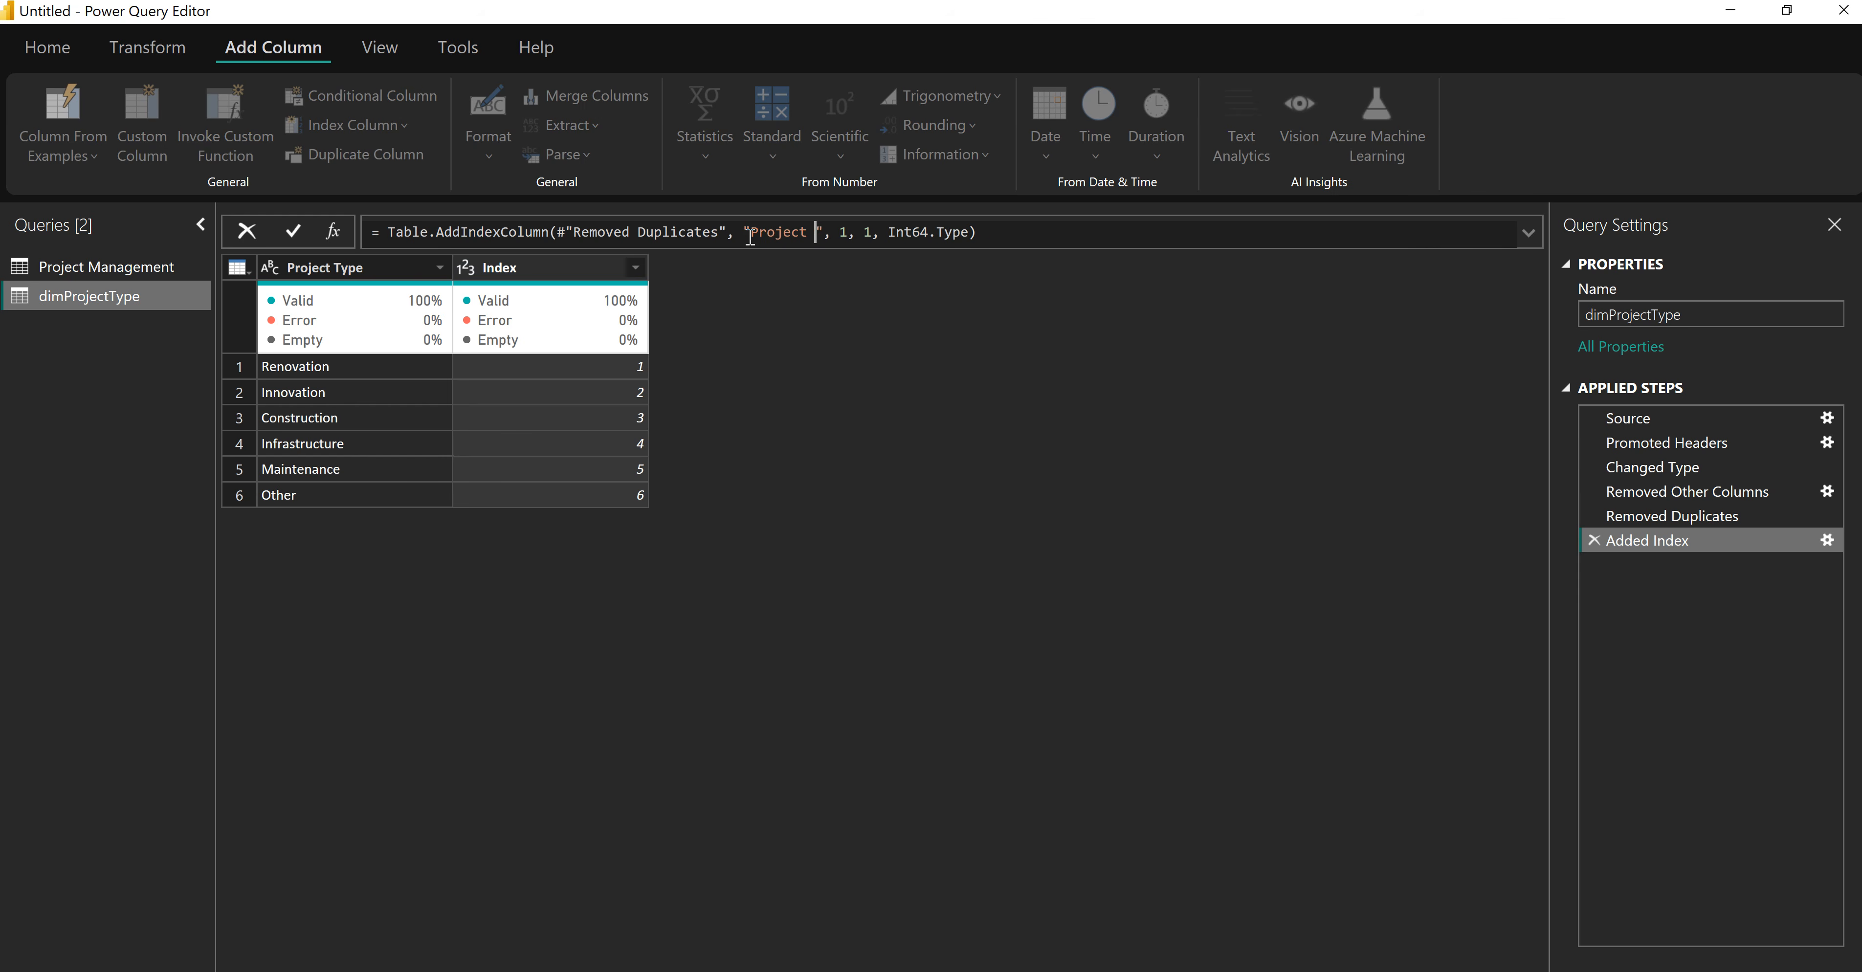
pyautogui.write('D')
pyautogui.press('Return')
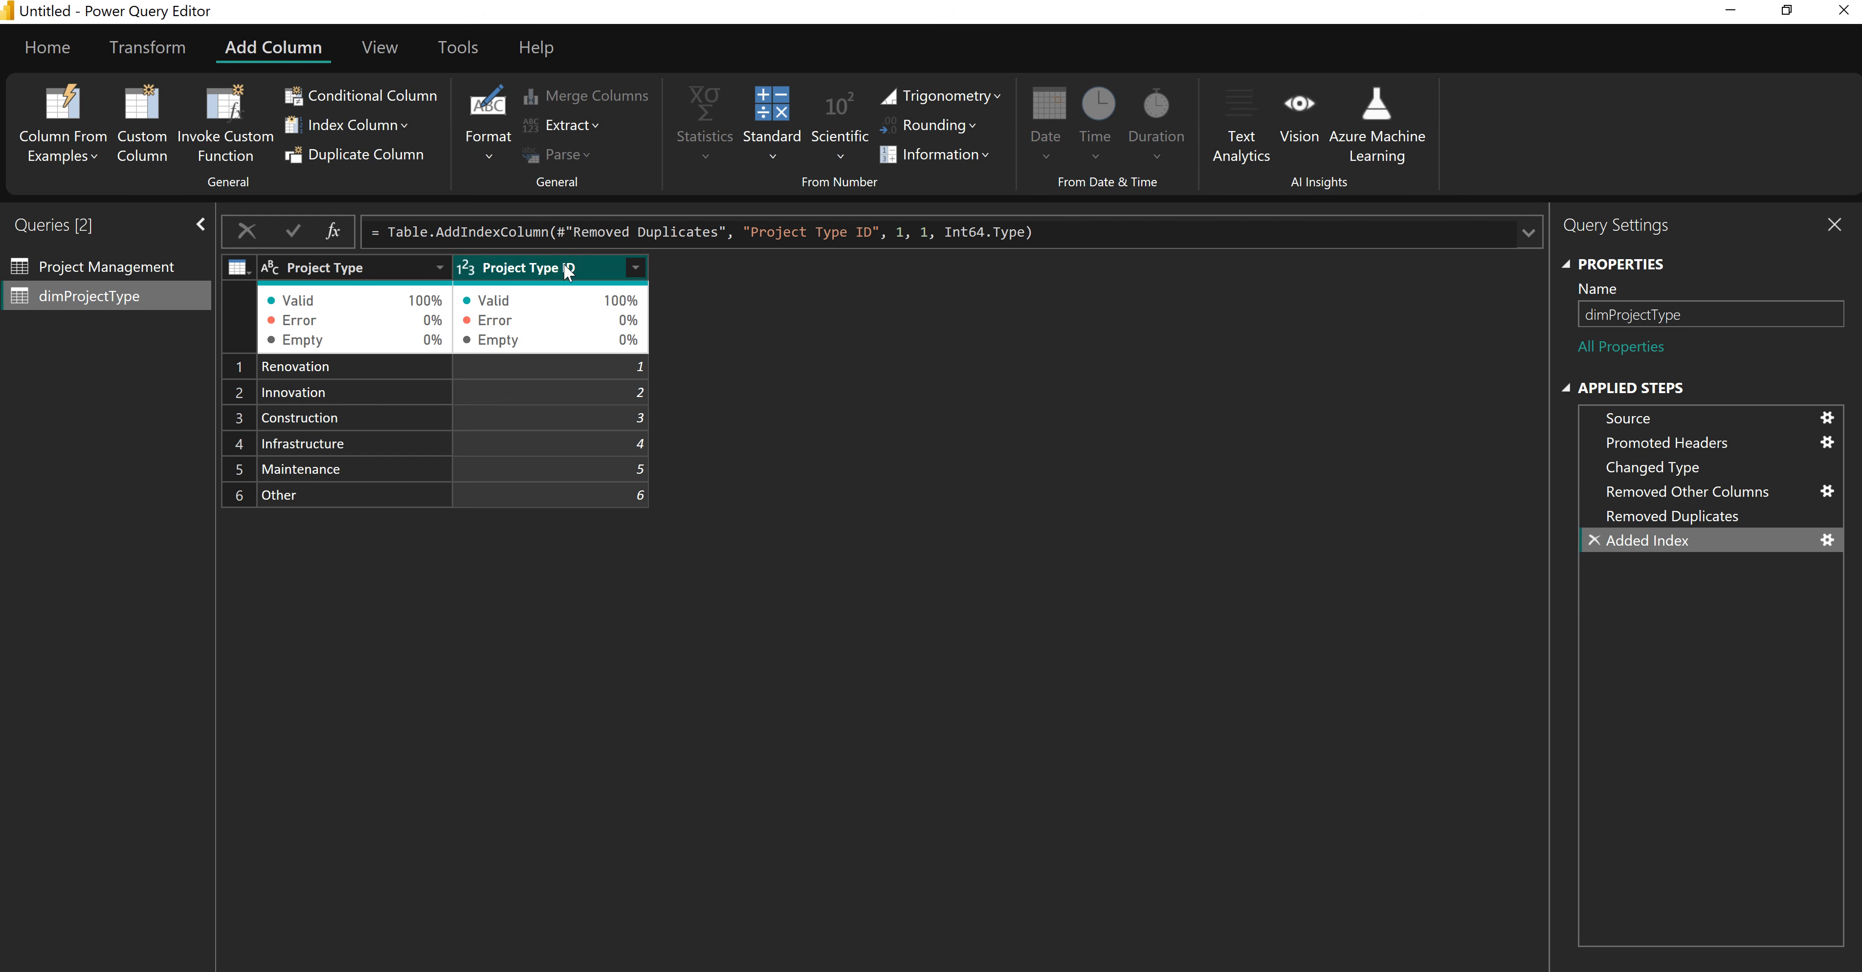
pyautogui.moveTo(566, 266); pyautogui.dragTo(368, 272)
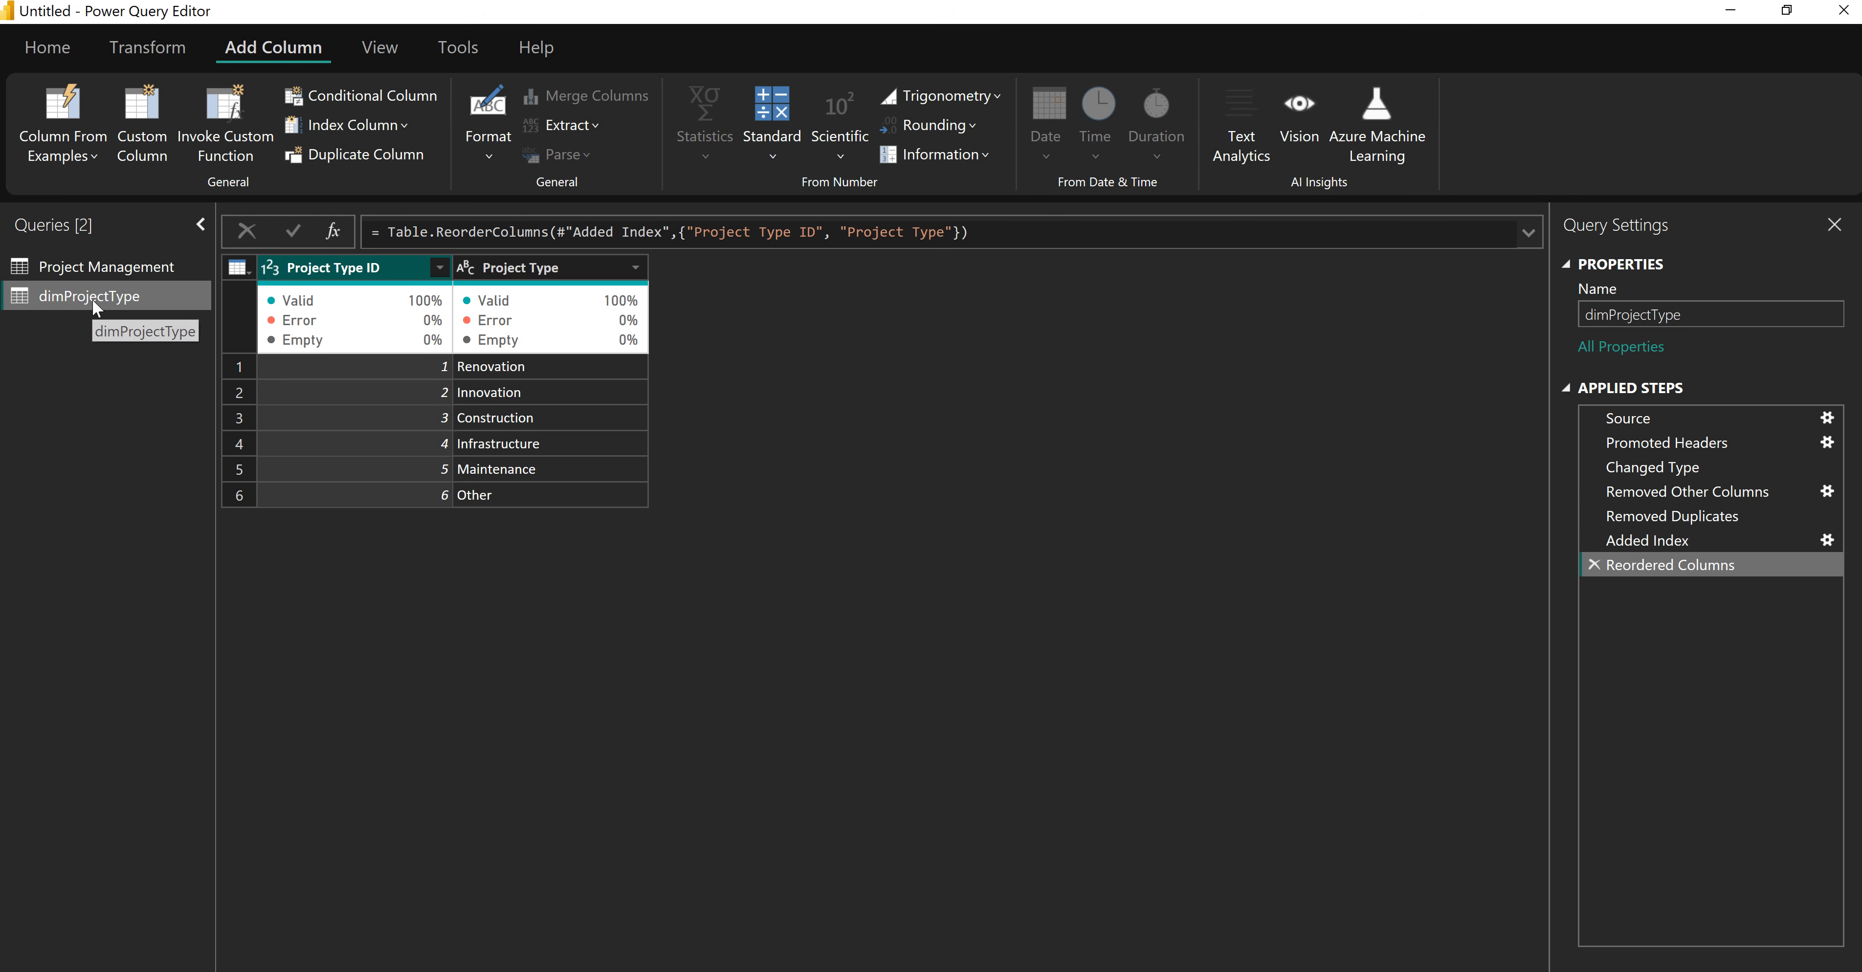
# Merge the Project Management query with dimProjectType, matching on Project Type with a left outer join.
pyautogui.click(105, 267)
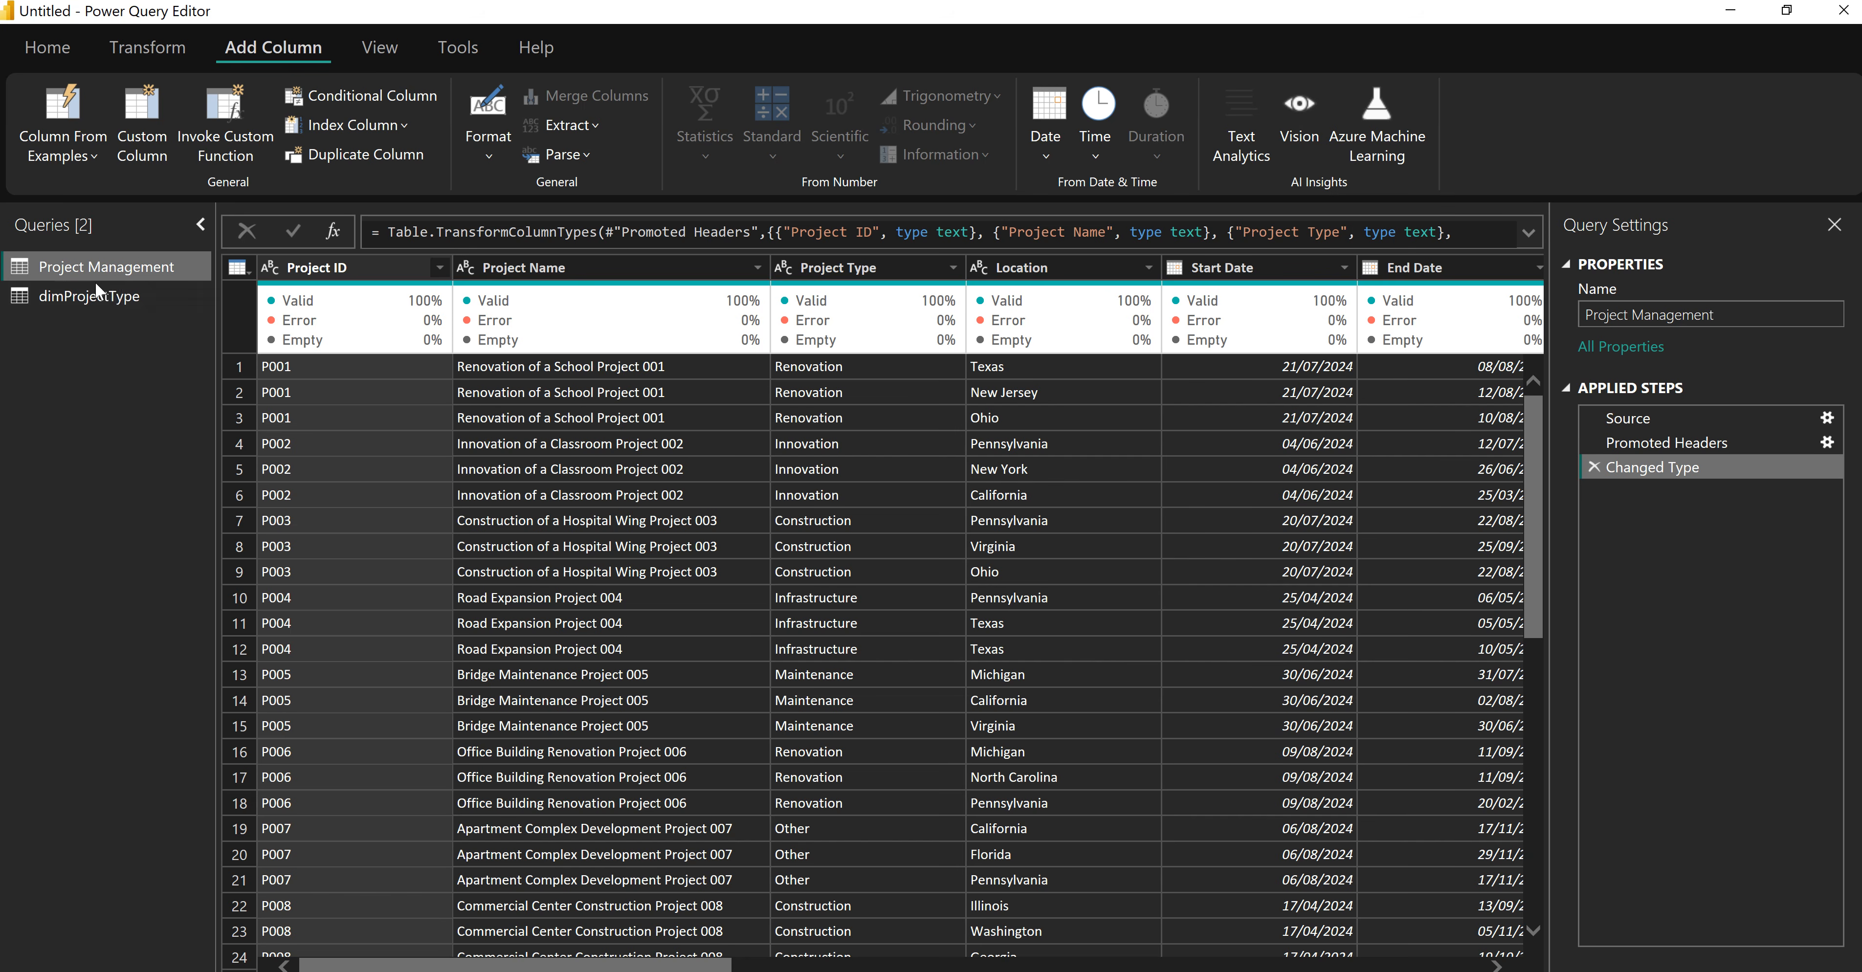
pyautogui.click(127, 301)
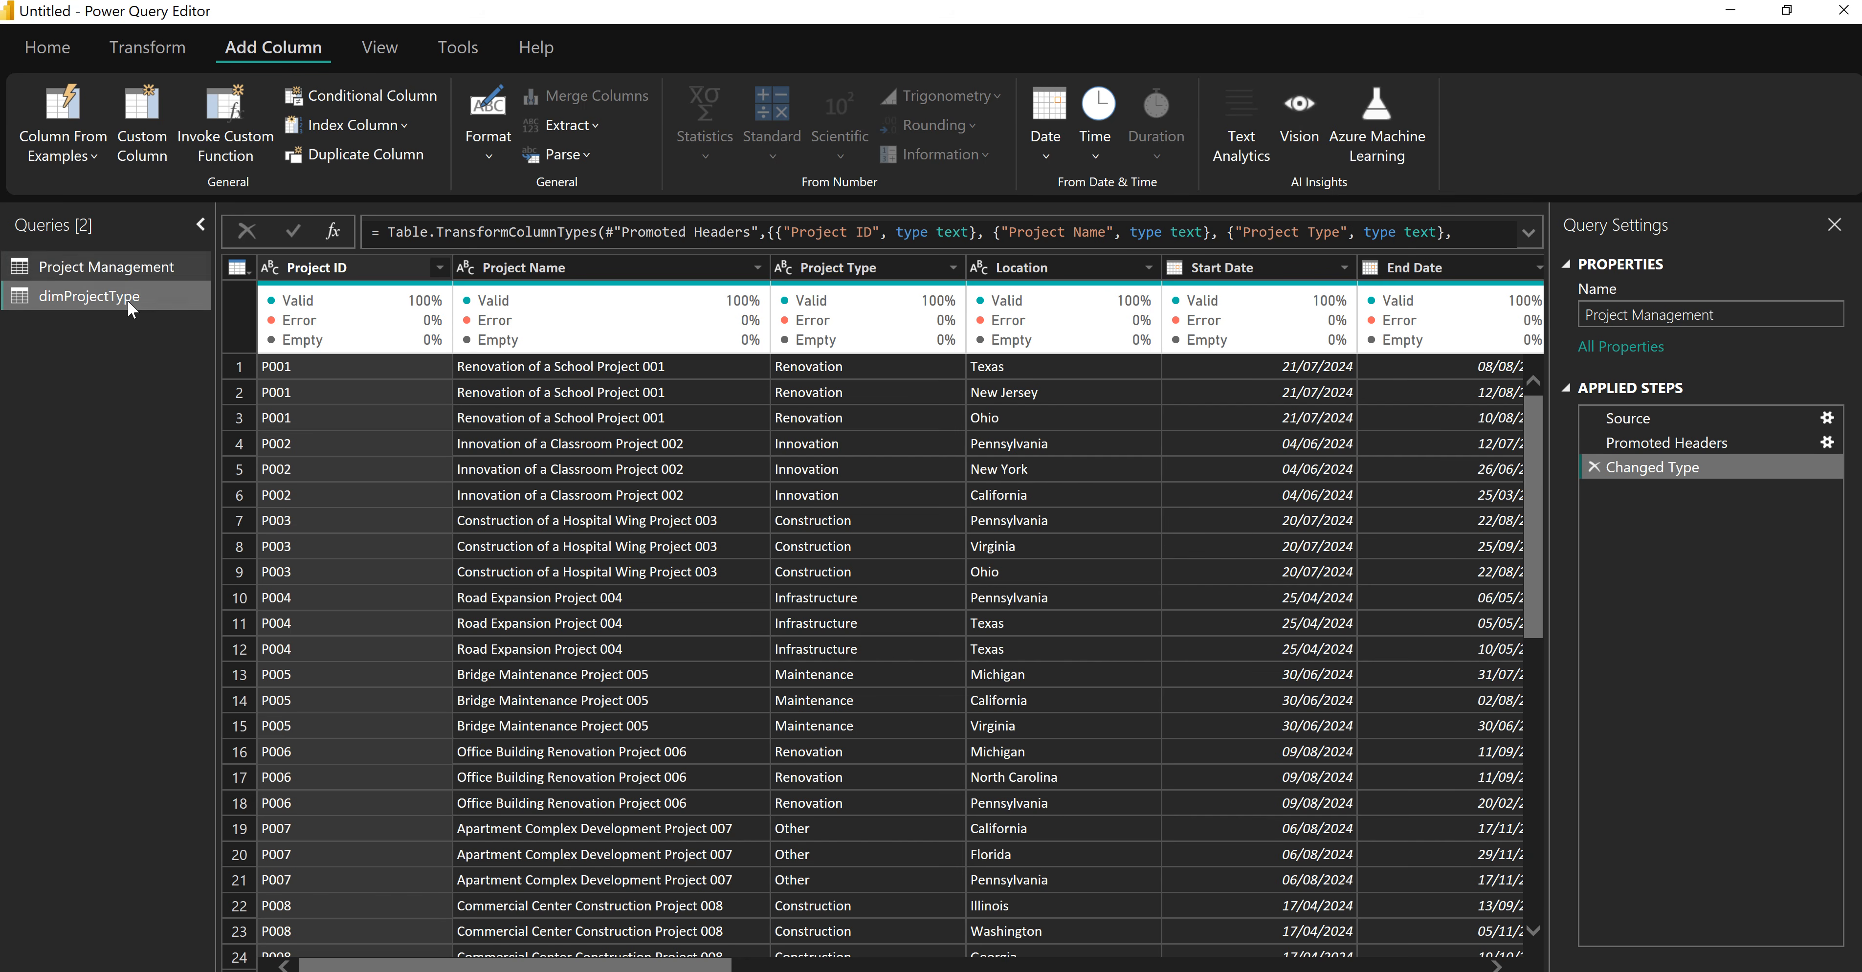
pyautogui.click(145, 267)
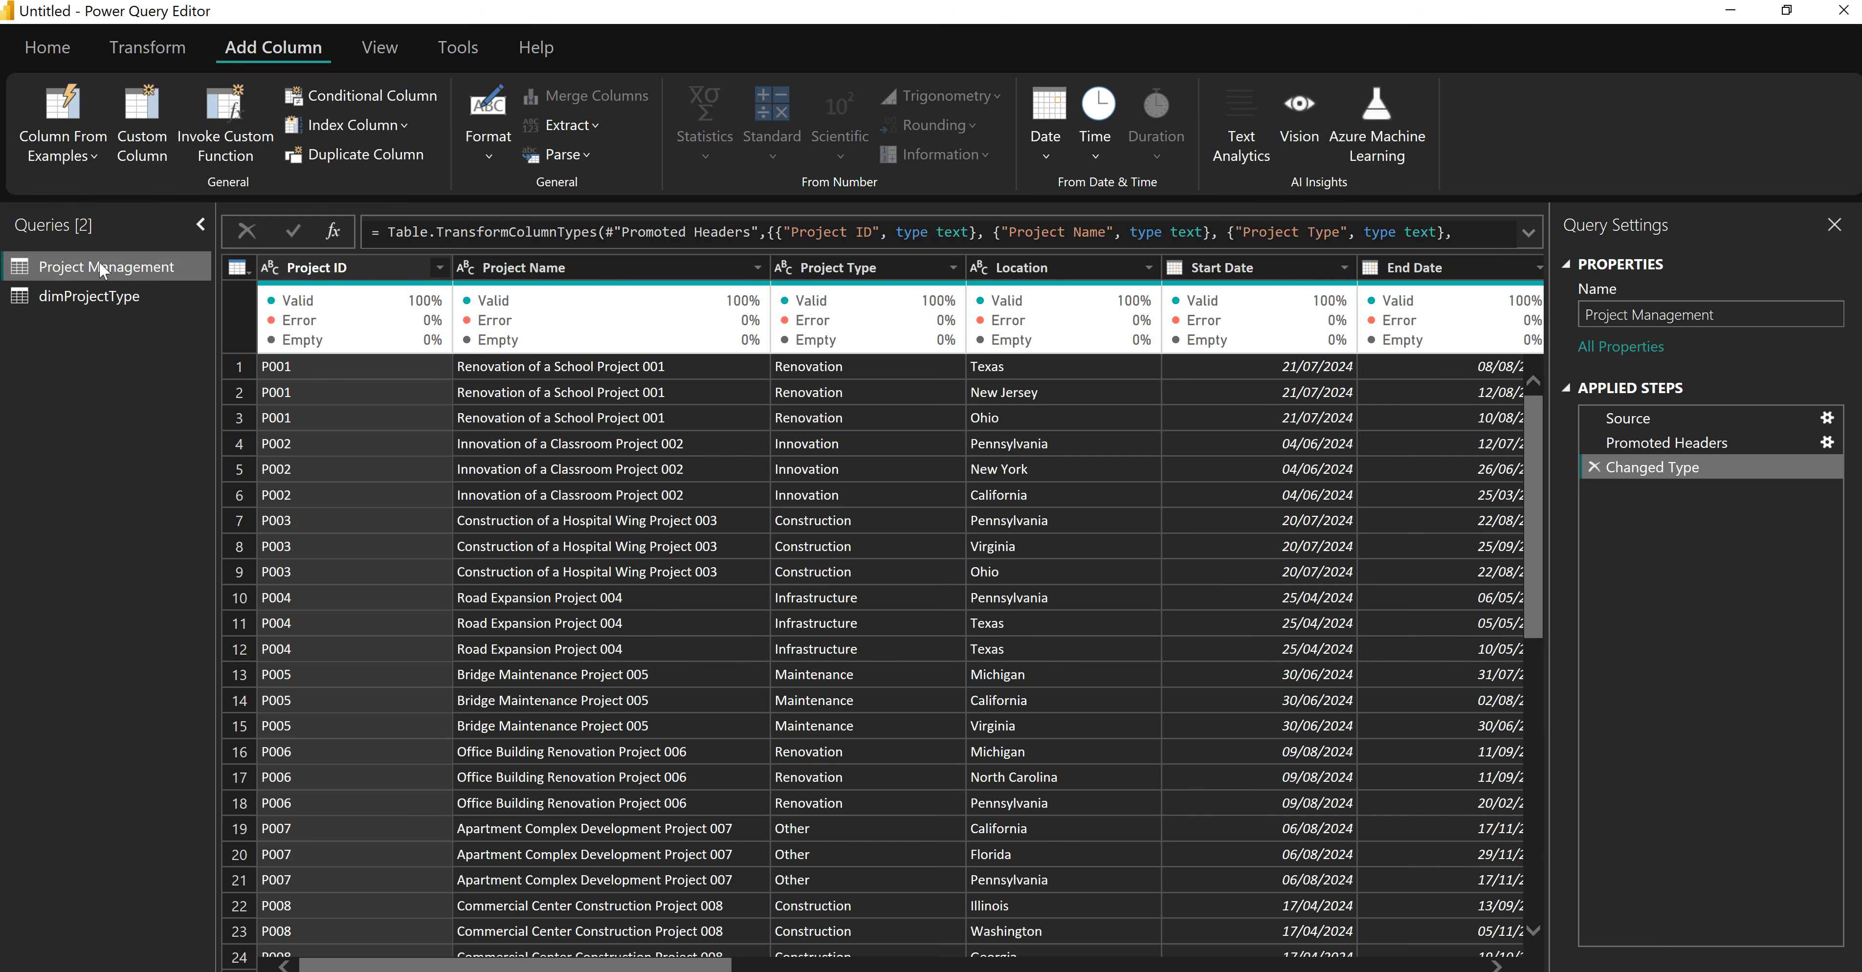
pyautogui.click(54, 51)
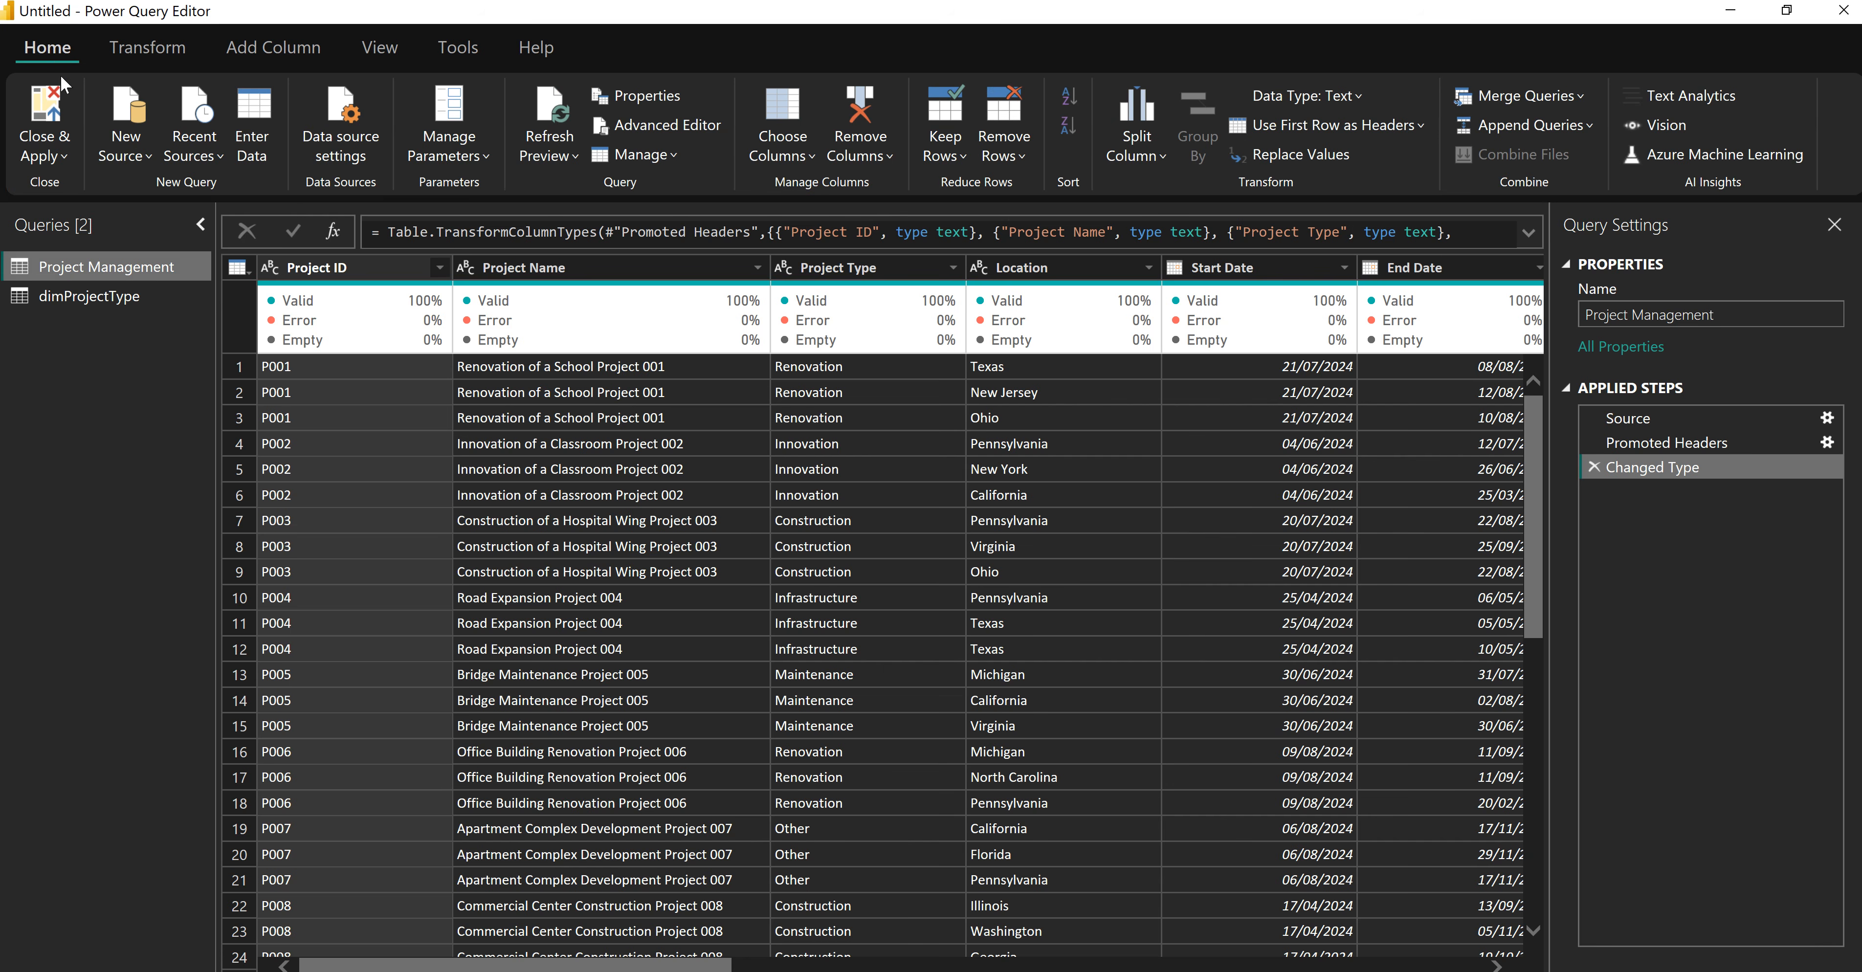
pyautogui.click(1537, 96)
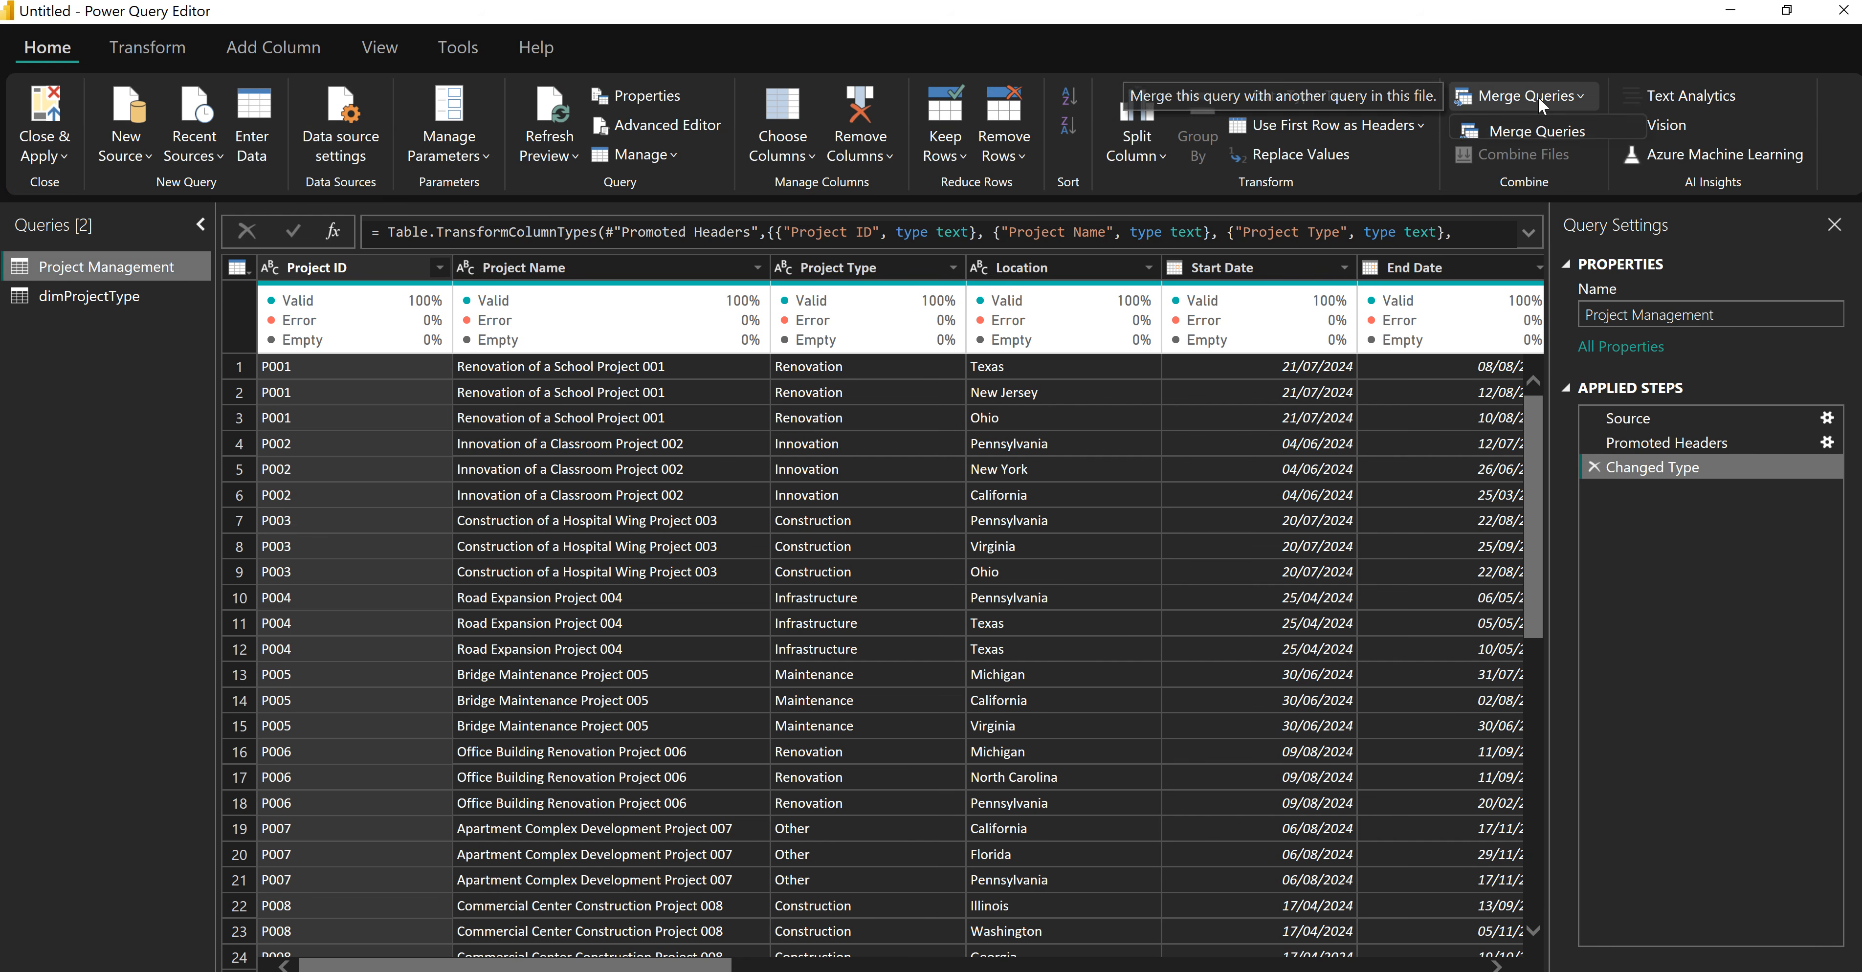
pyautogui.click(1535, 130)
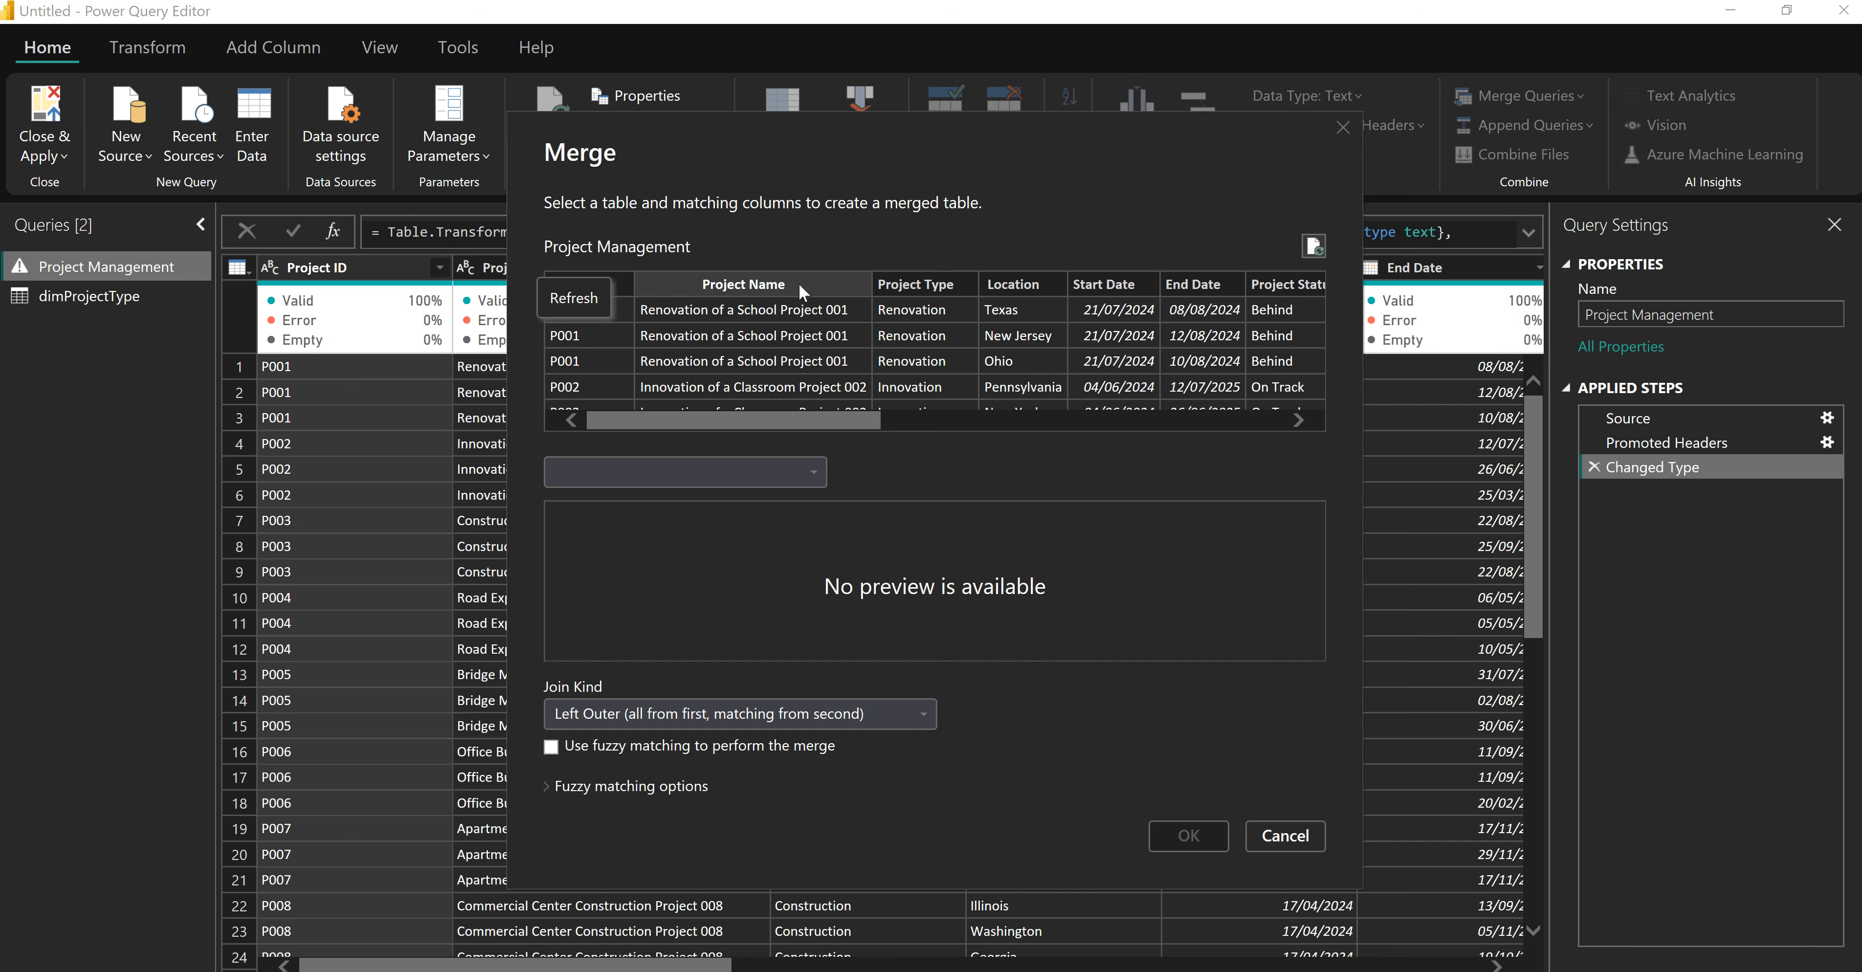
pyautogui.moveTo(772, 418); pyautogui.dragTo(840, 418)
pyautogui.click(751, 280)
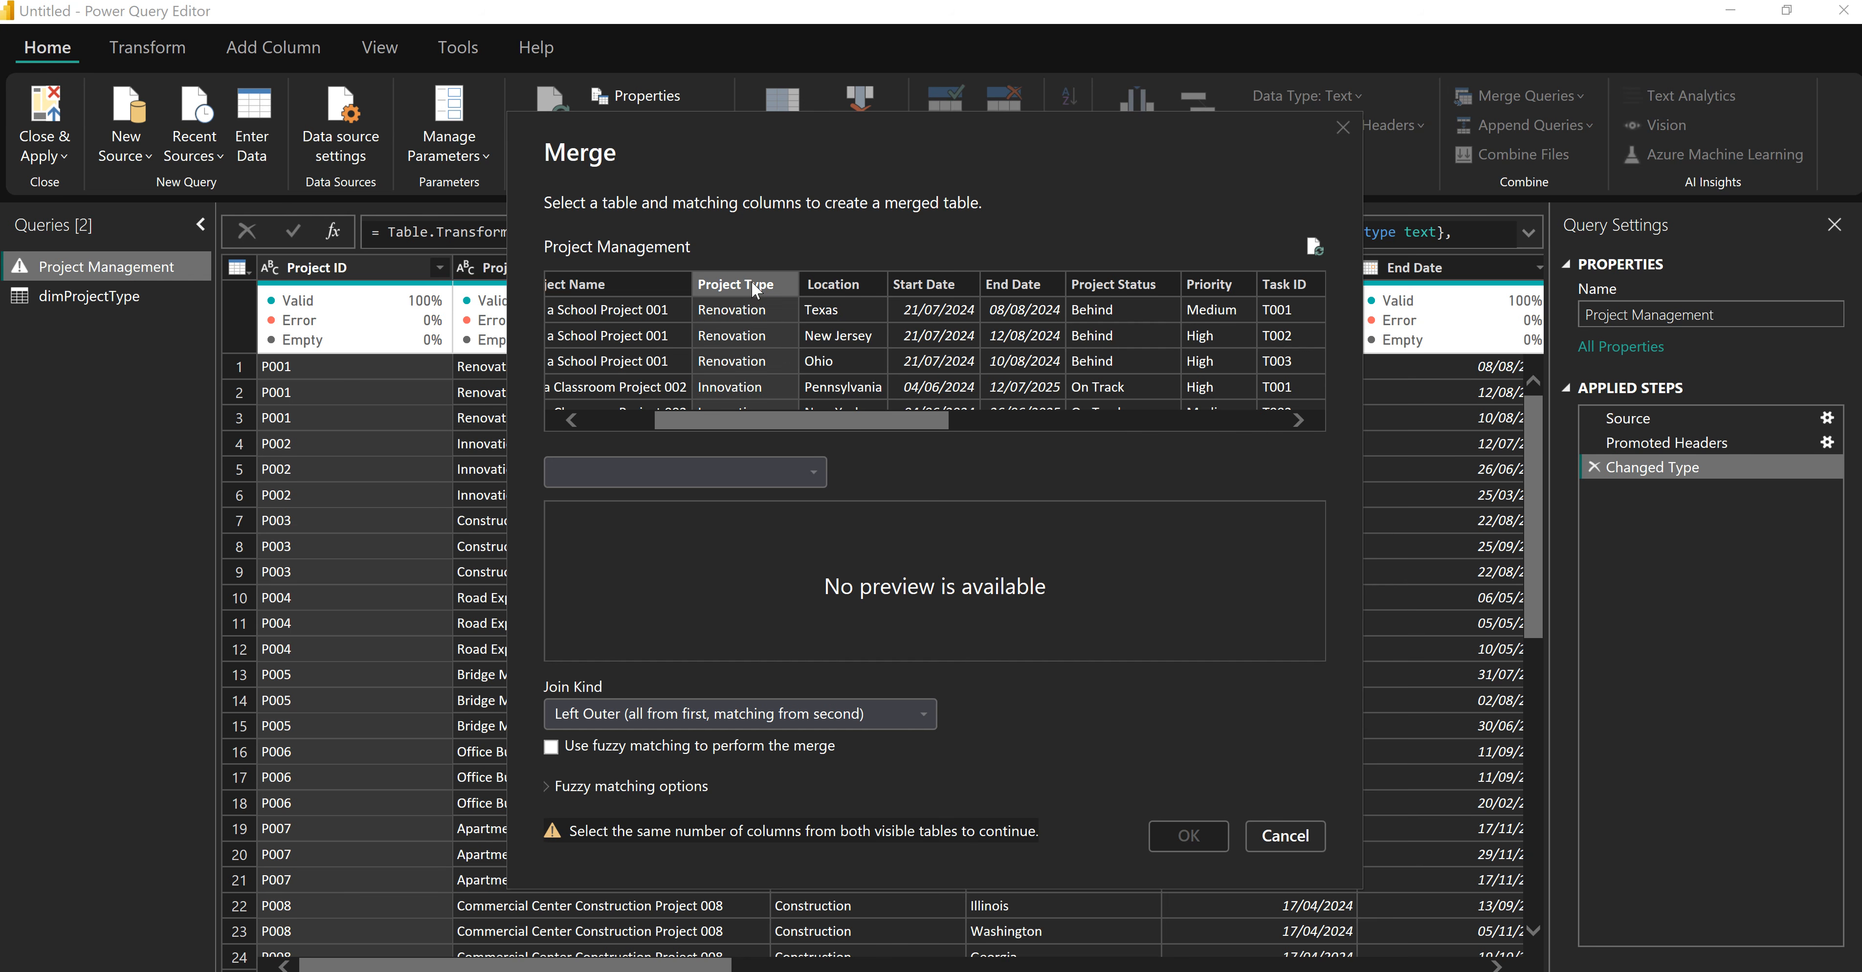
pyautogui.click(690, 475)
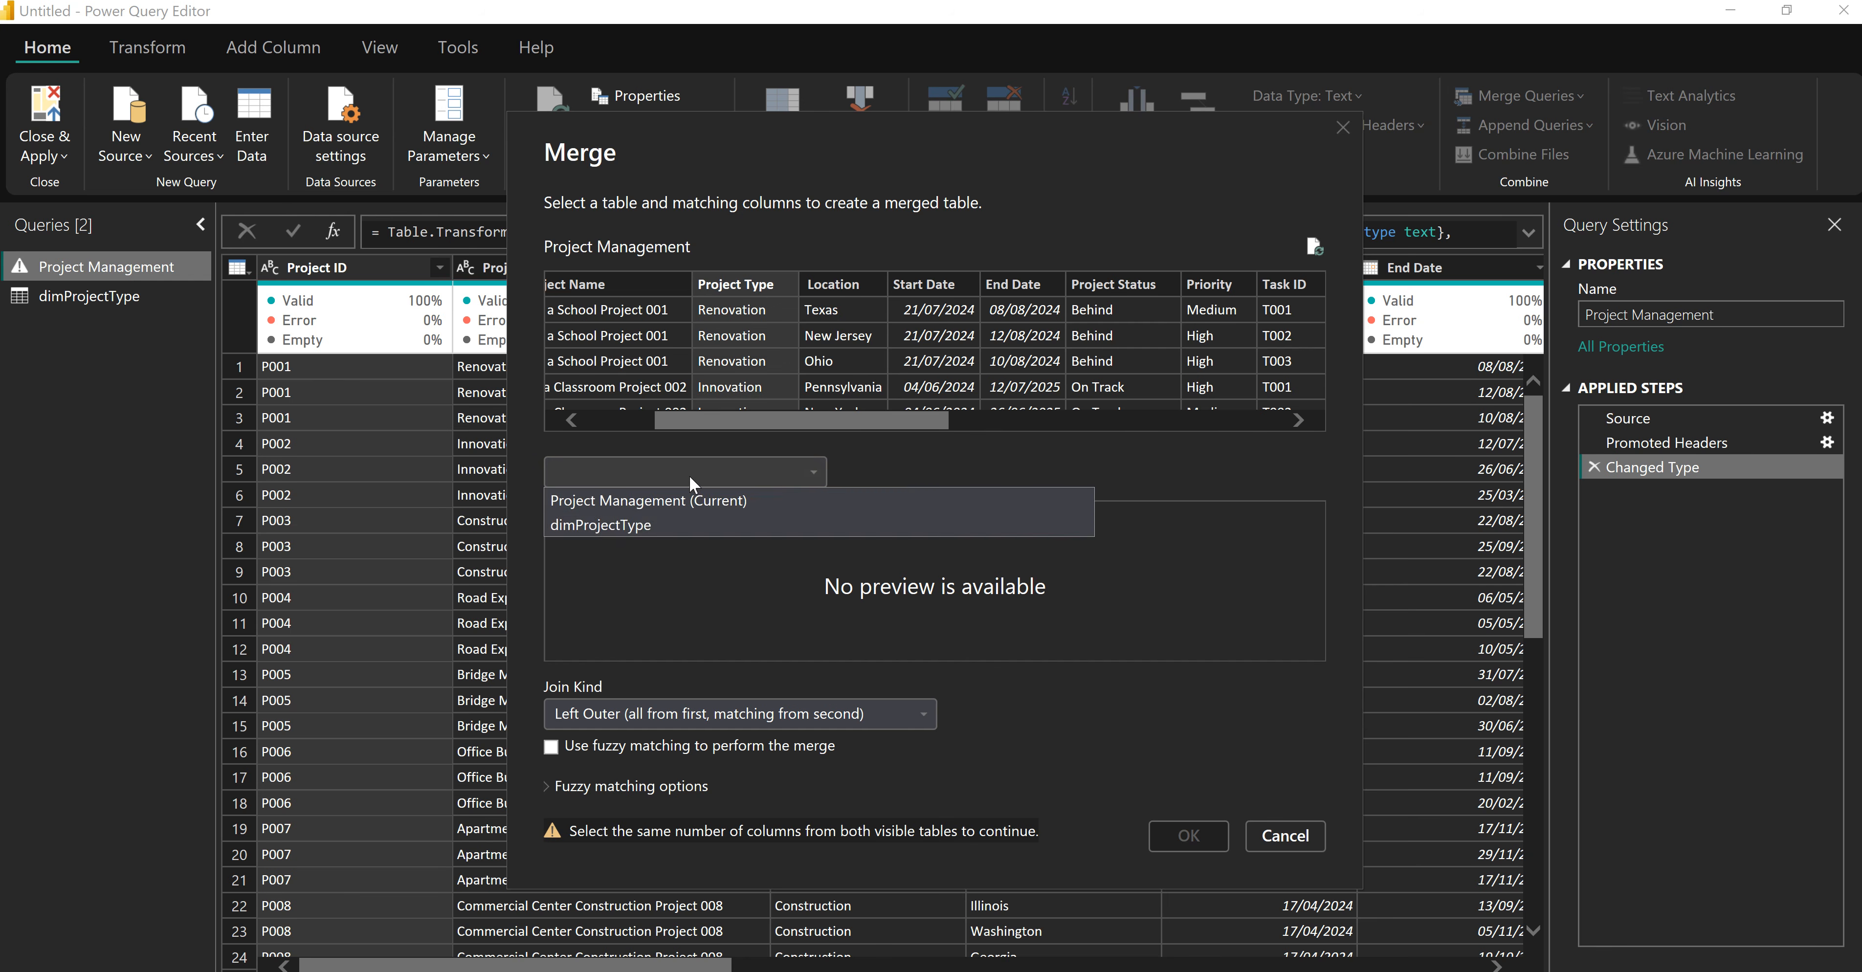
pyautogui.click(614, 522)
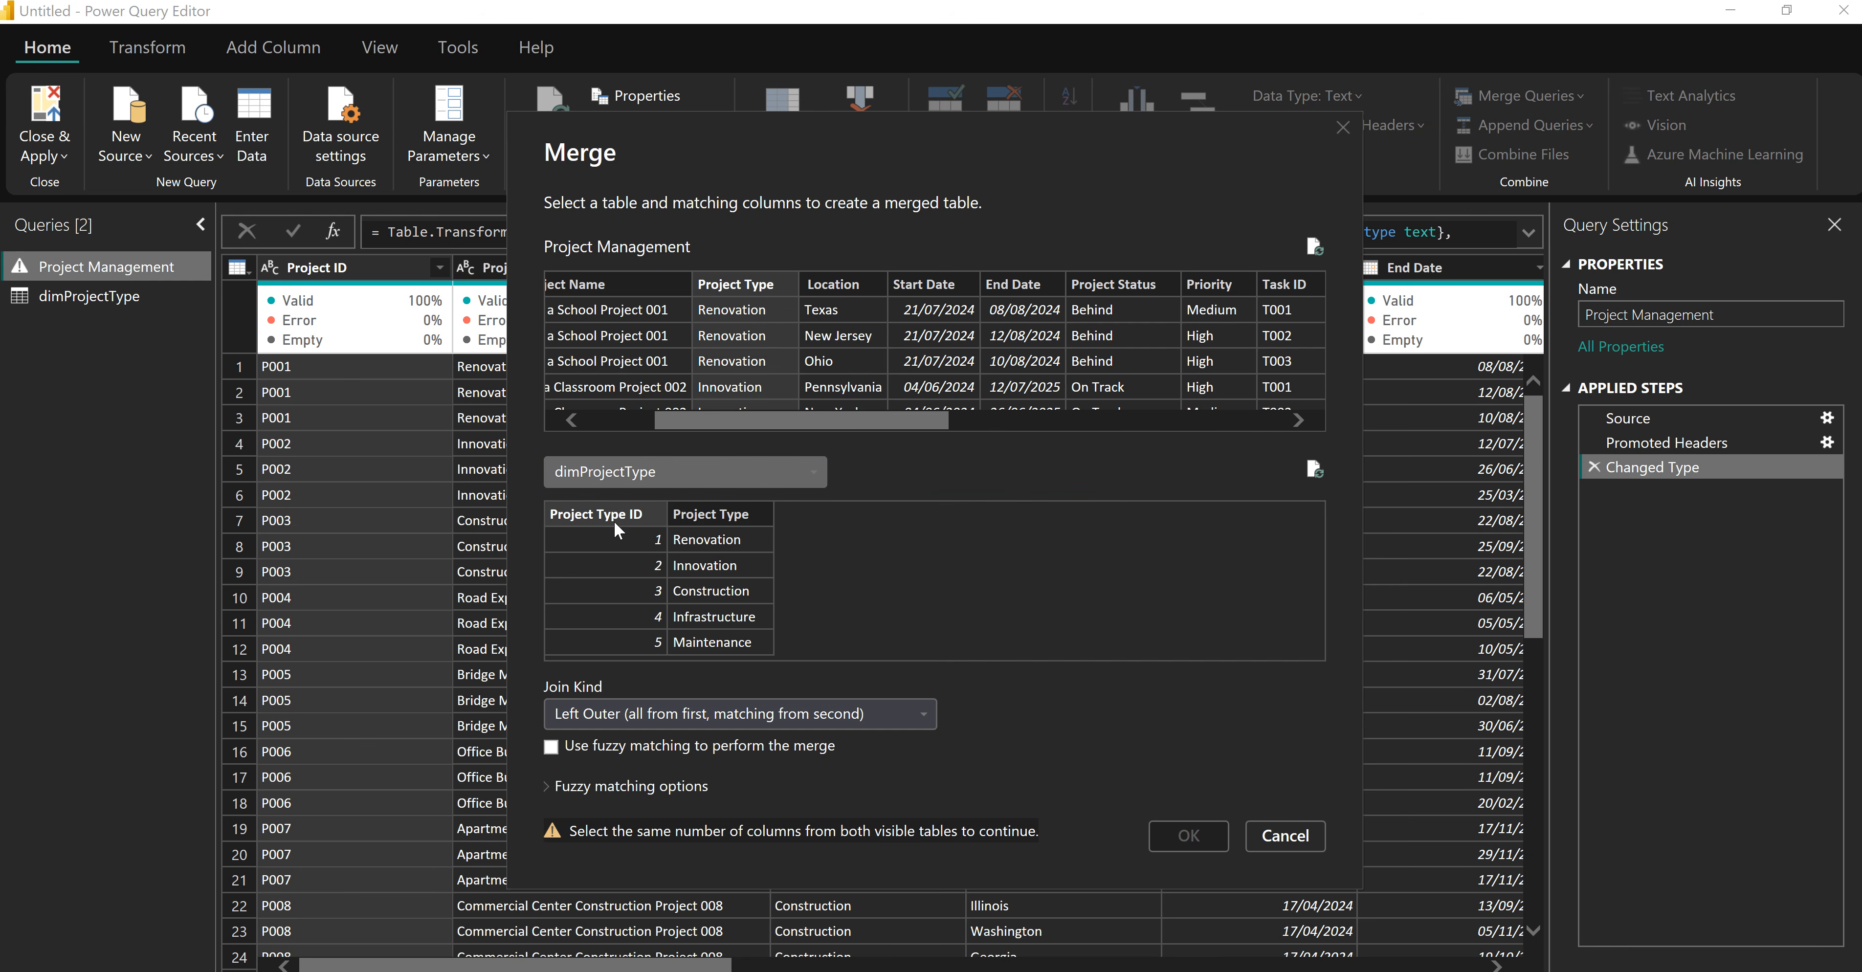
pyautogui.click(736, 518)
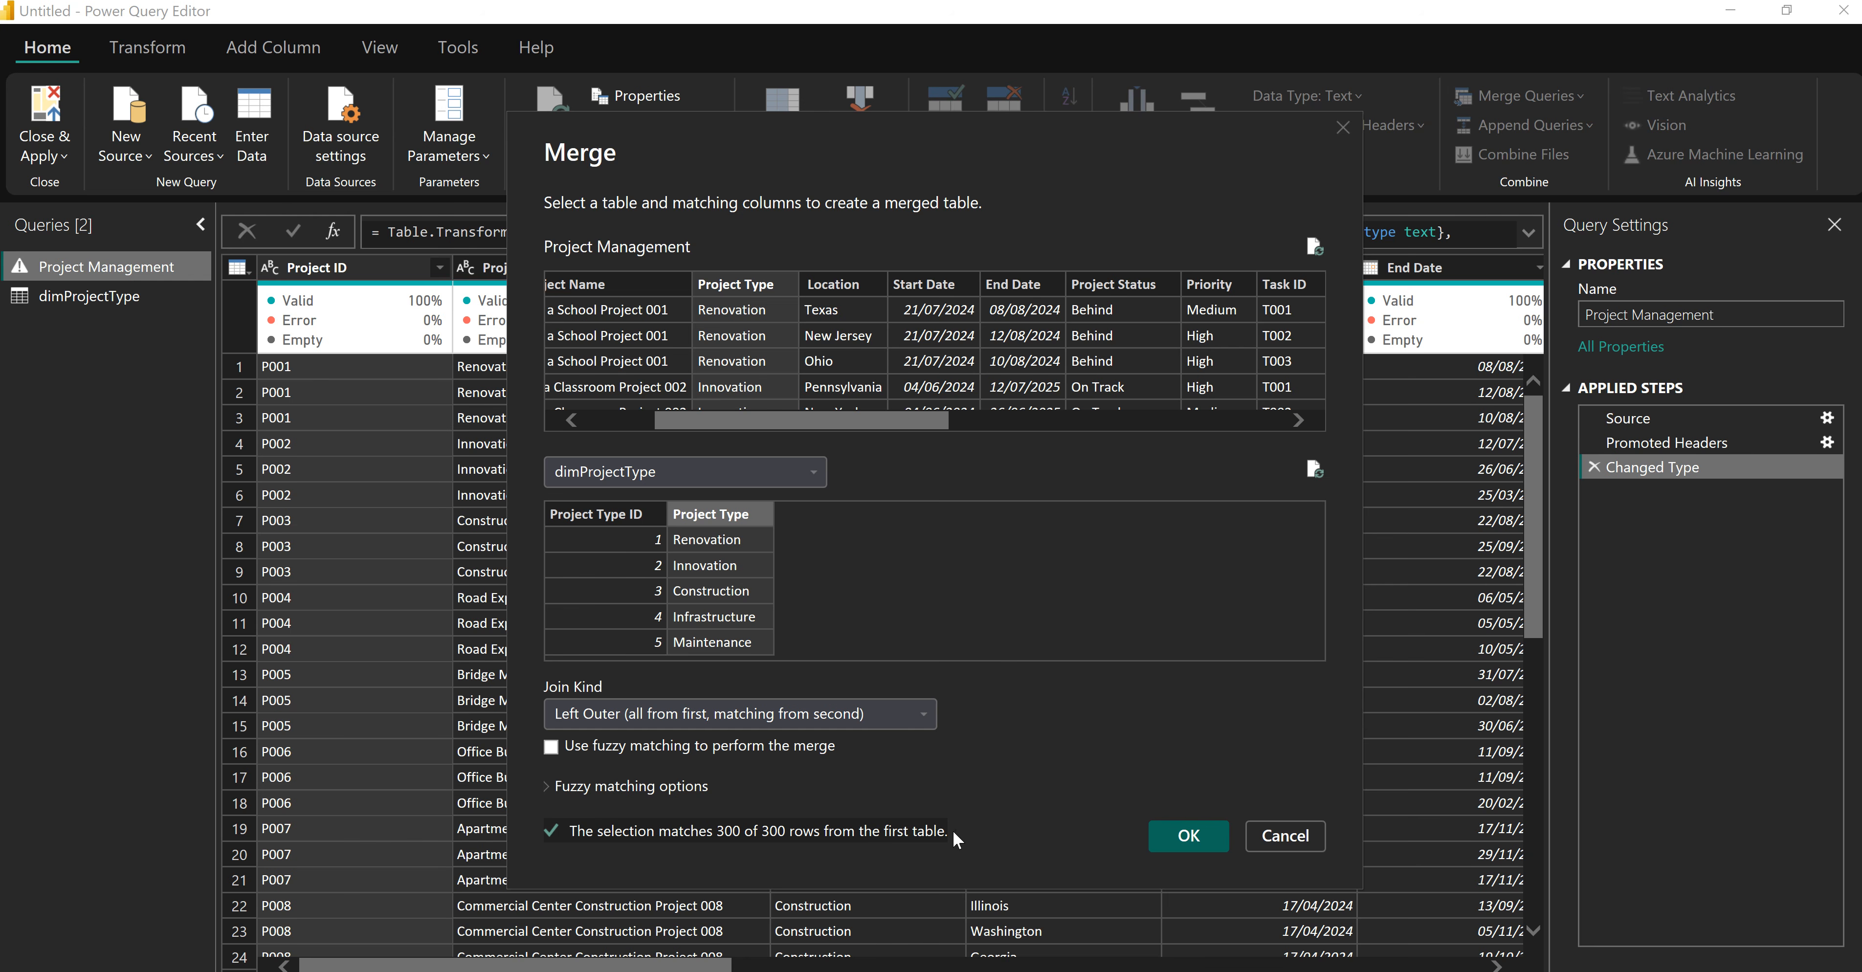
pyautogui.click(1202, 838)
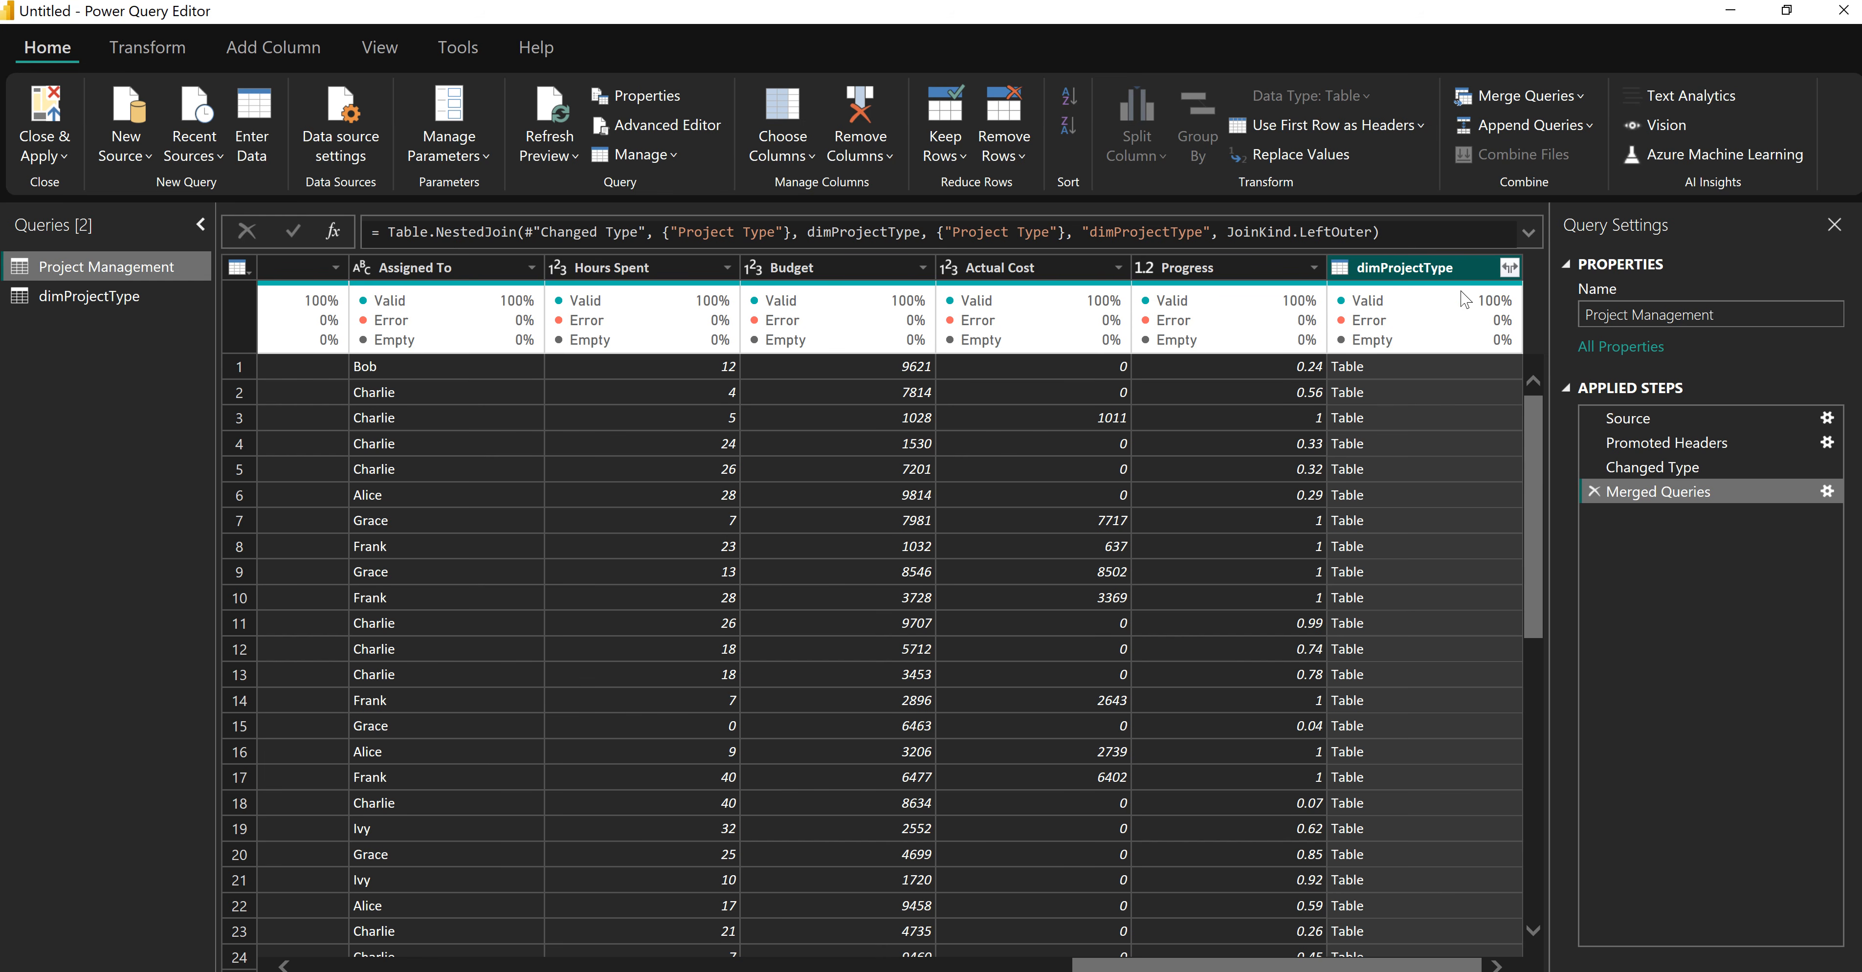
# Expand the merged dimProjectType column to only Project Type ID, without the original column name as prefix.
pyautogui.click(1508, 267)
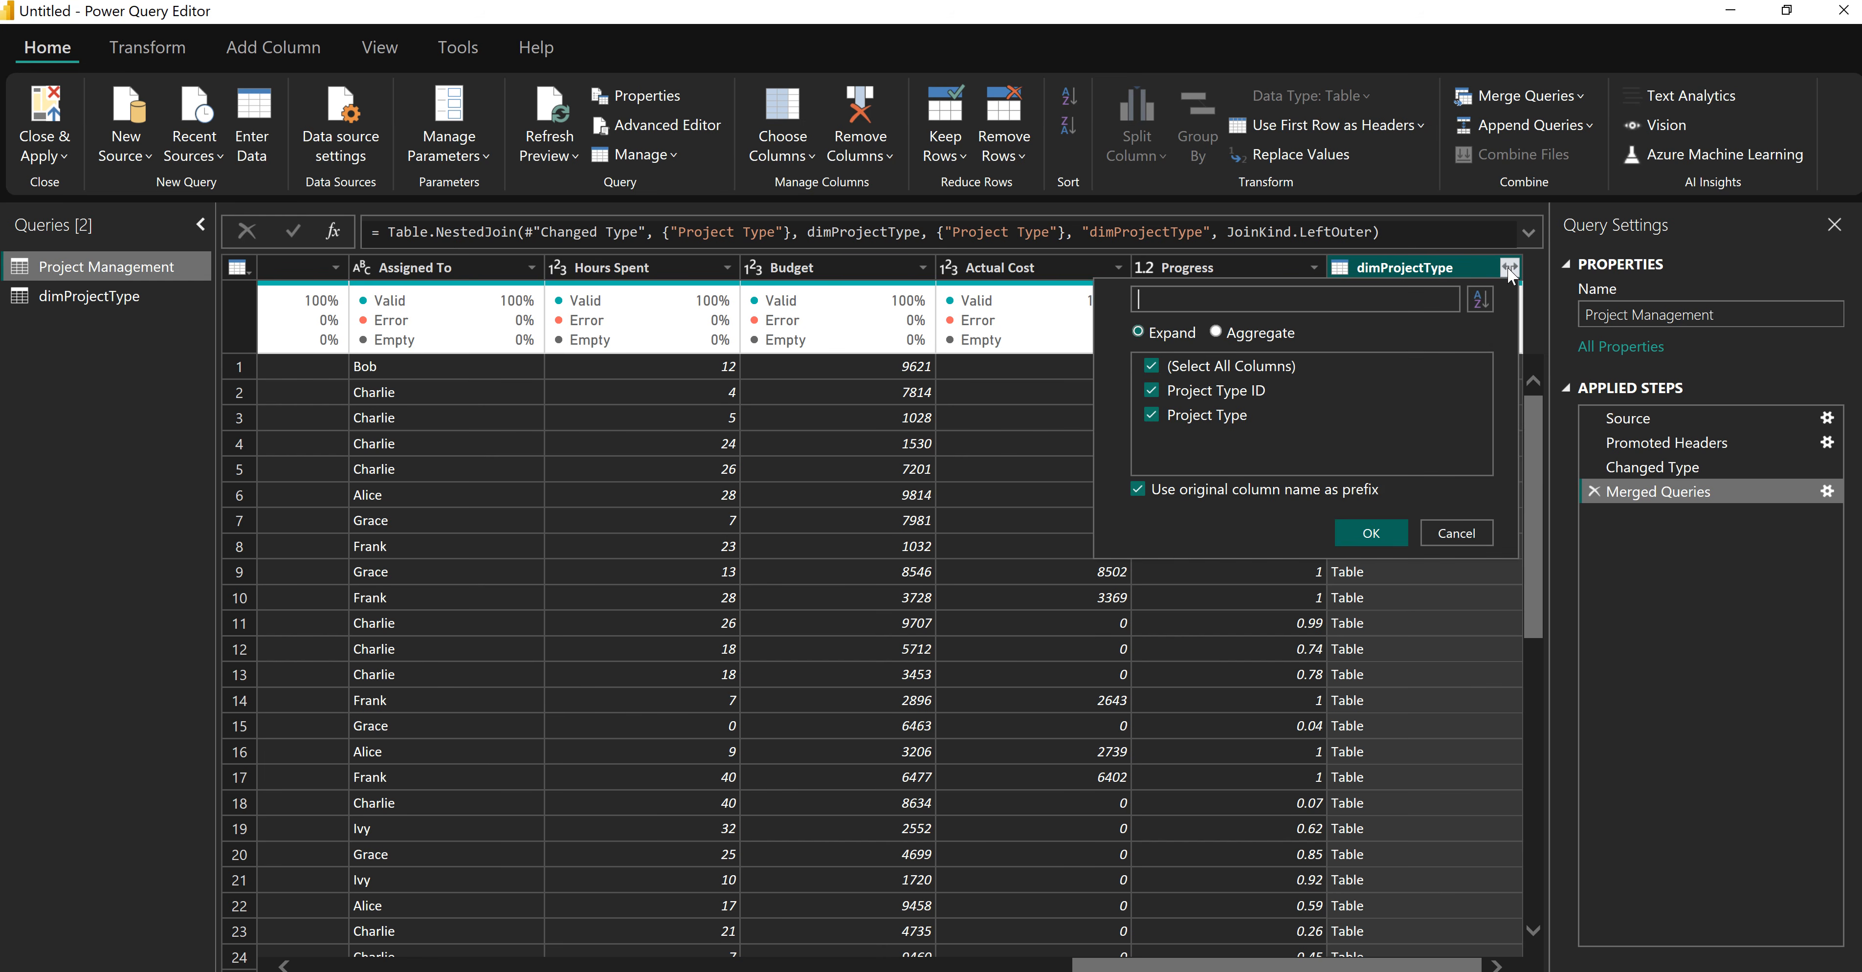
pyautogui.click(1152, 367)
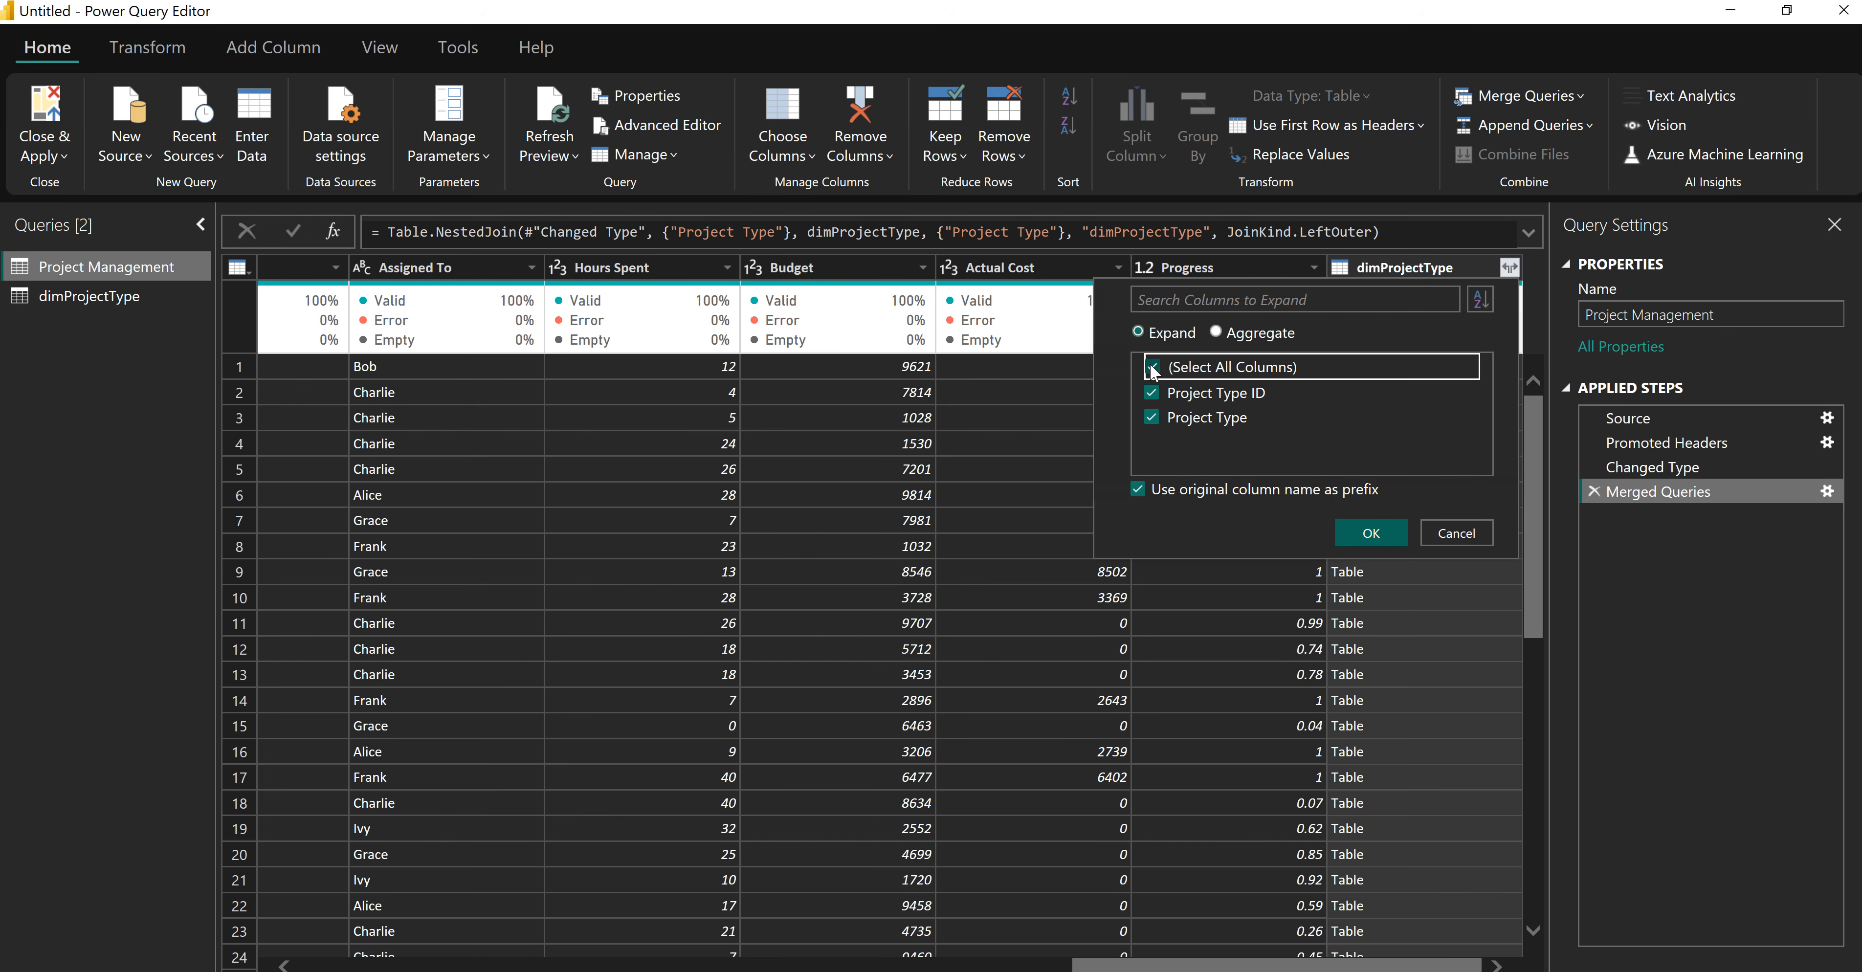
pyautogui.click(1138, 491)
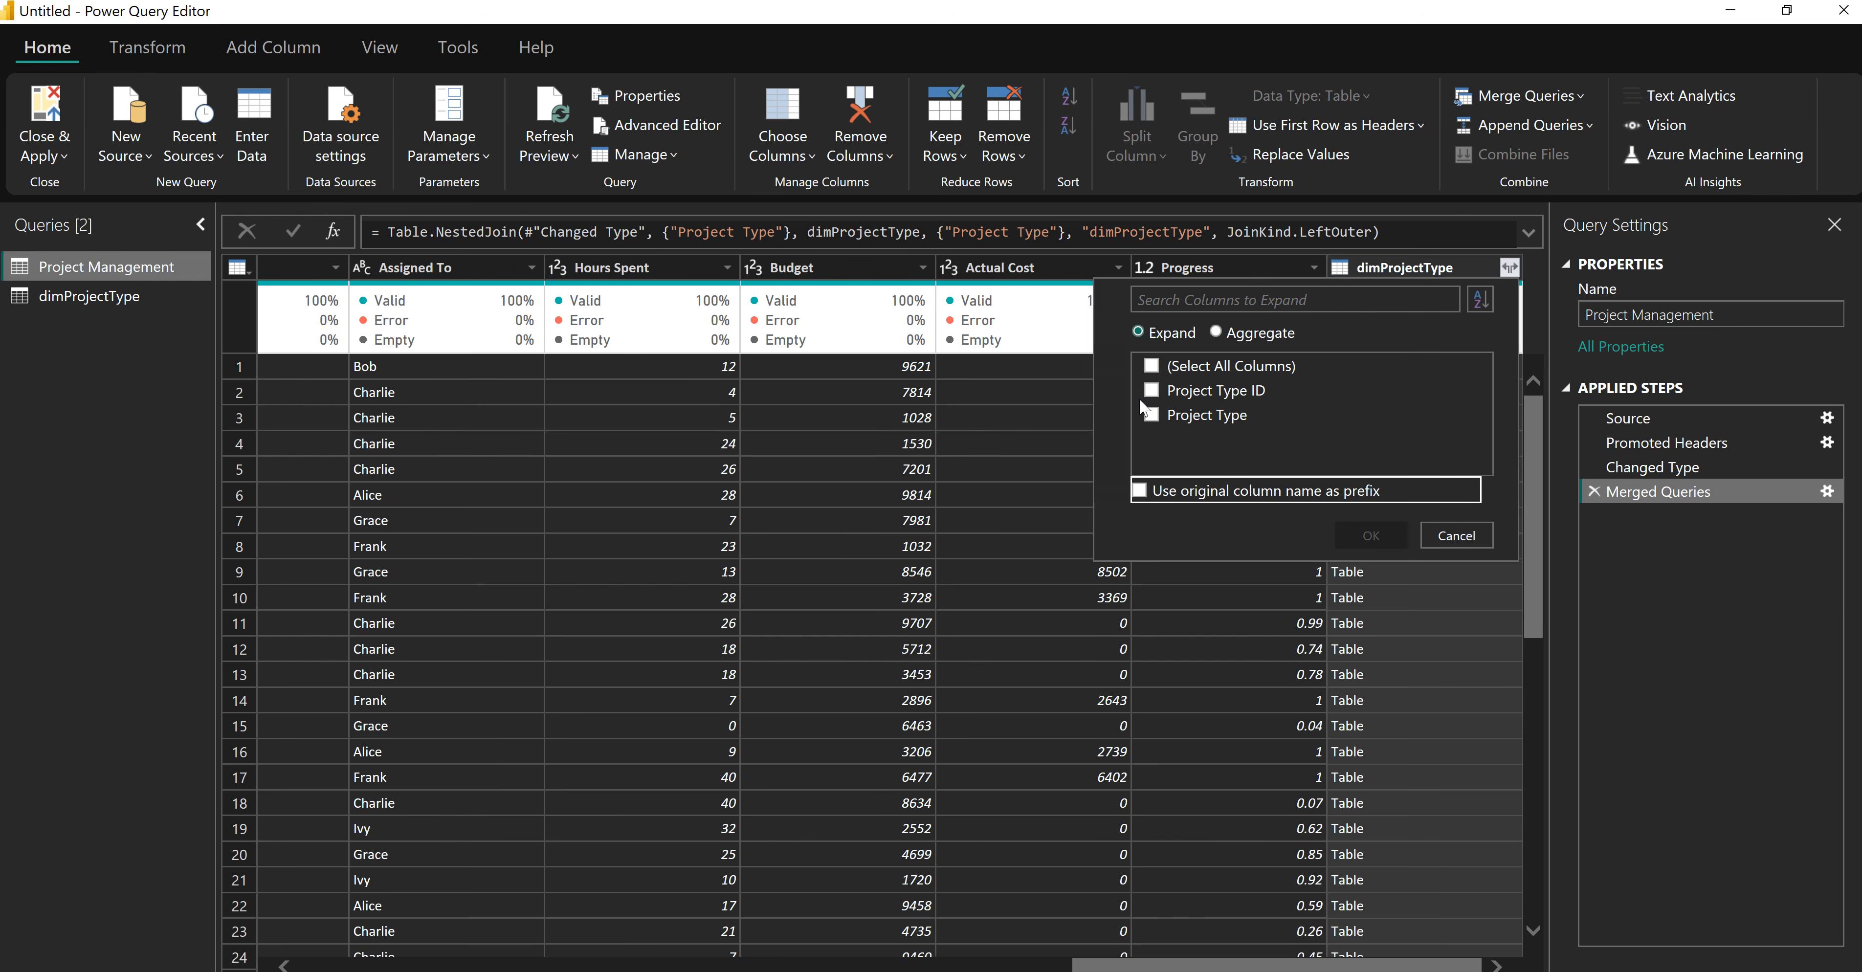
pyautogui.click(1152, 391)
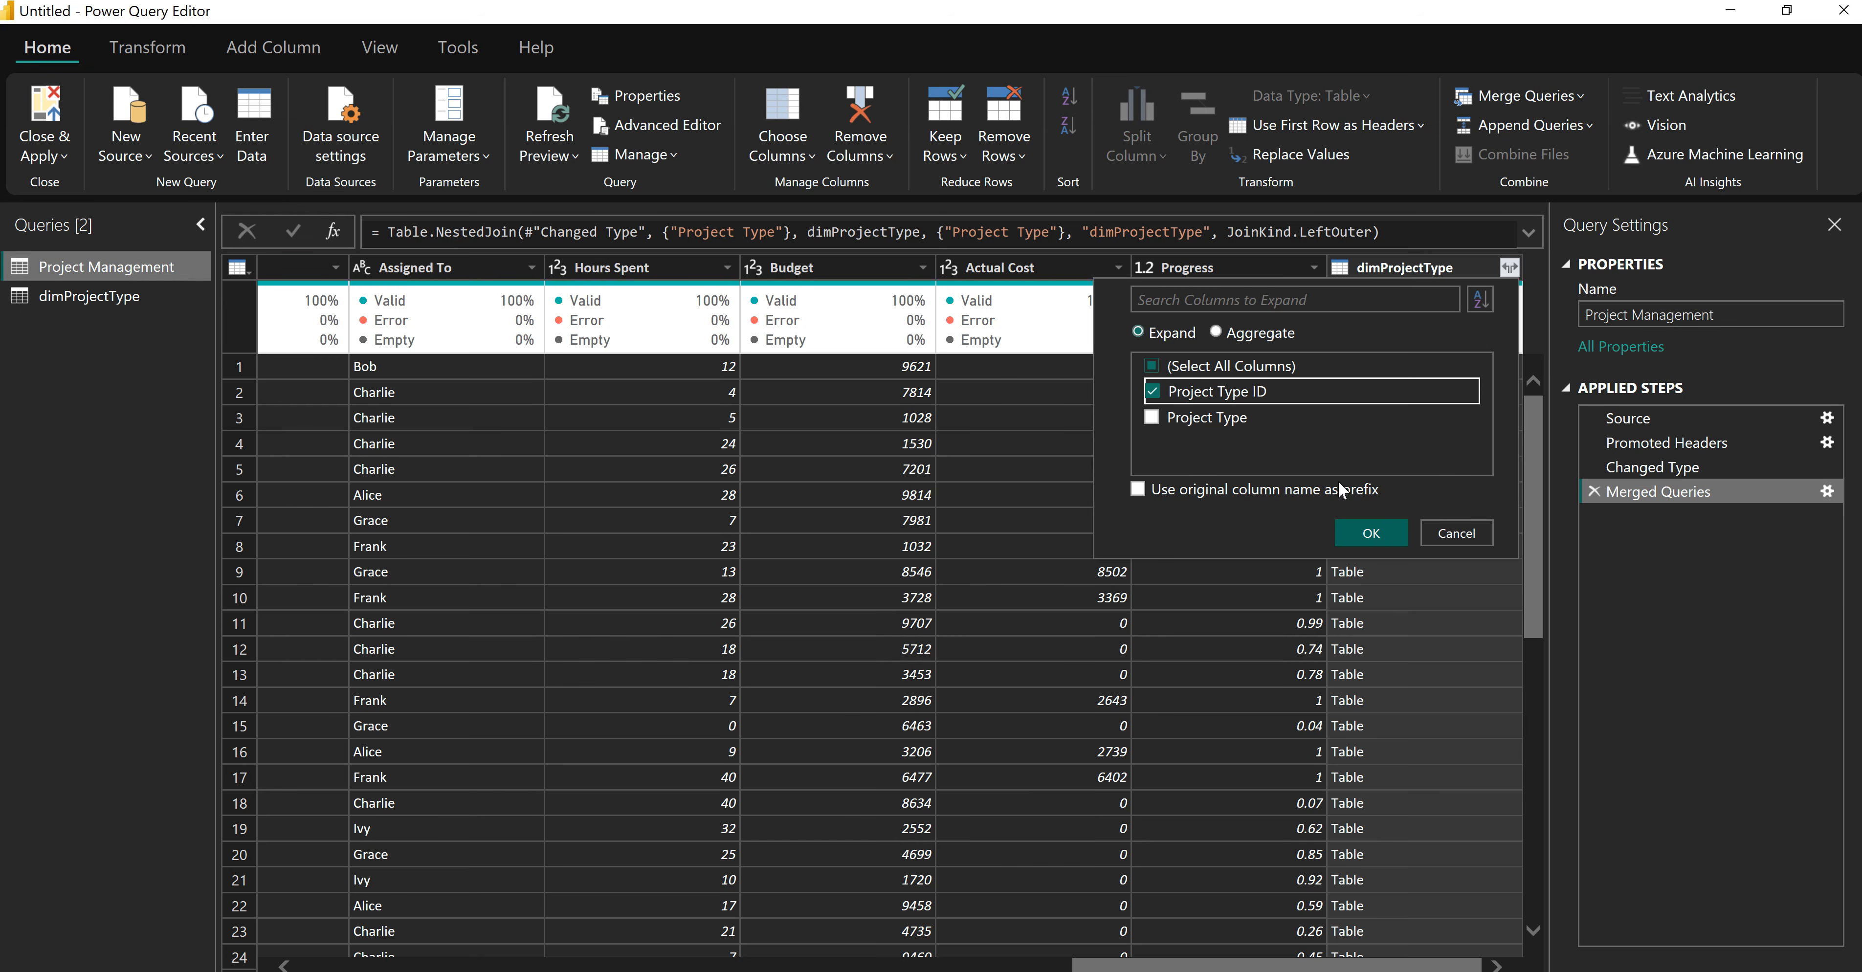
pyautogui.click(1381, 537)
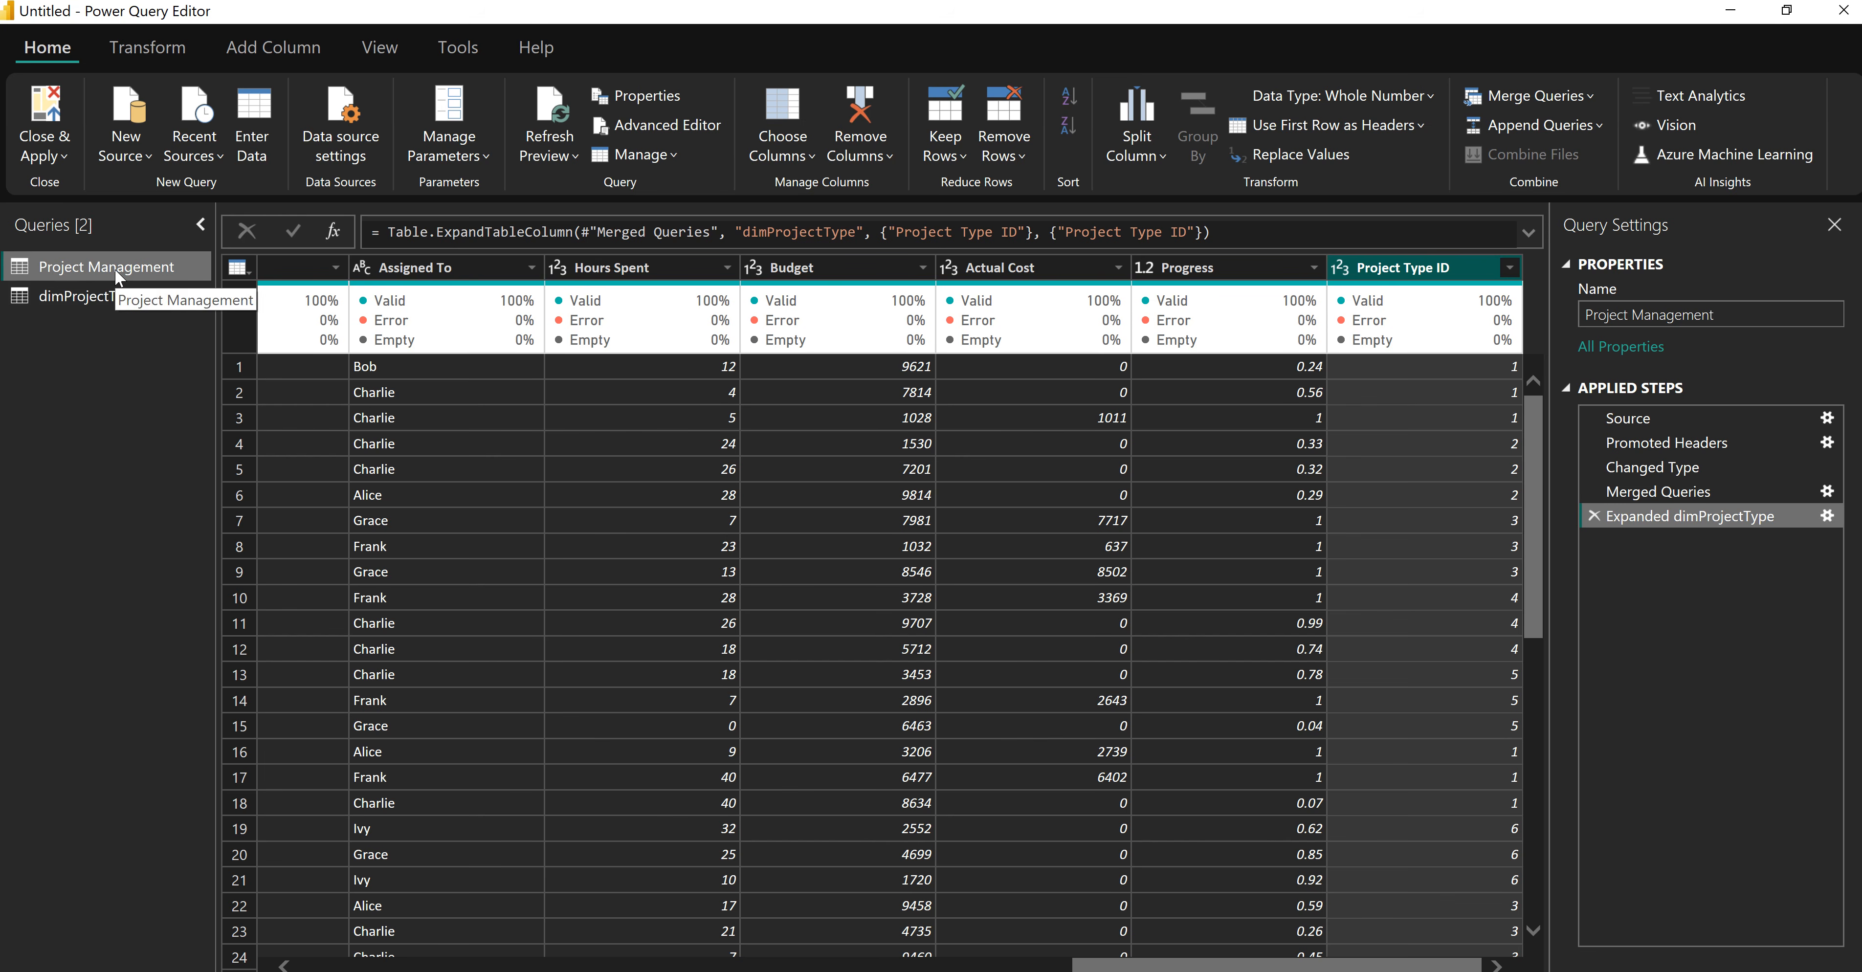
# Remove the Project Type text column from the Project Management query.
pyautogui.moveTo(1171, 968); pyautogui.dragTo(370, 968)
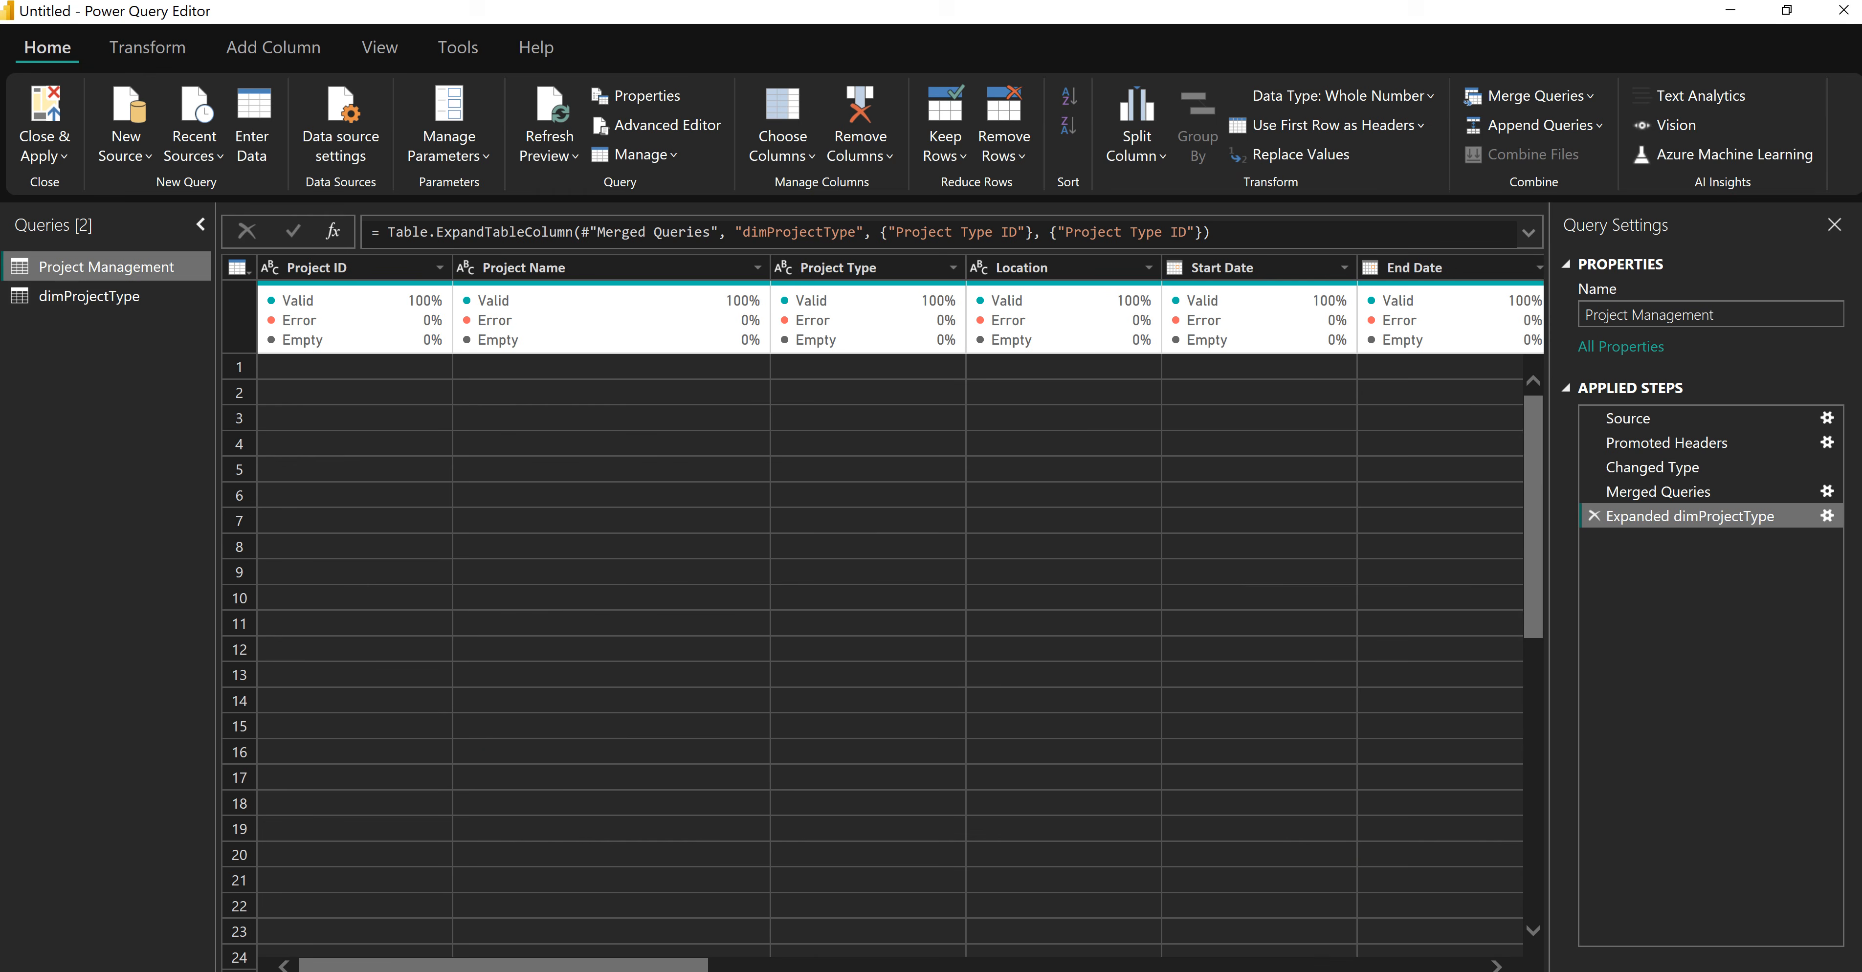
pyautogui.click(857, 268)
pyautogui.rightClick(855, 273)
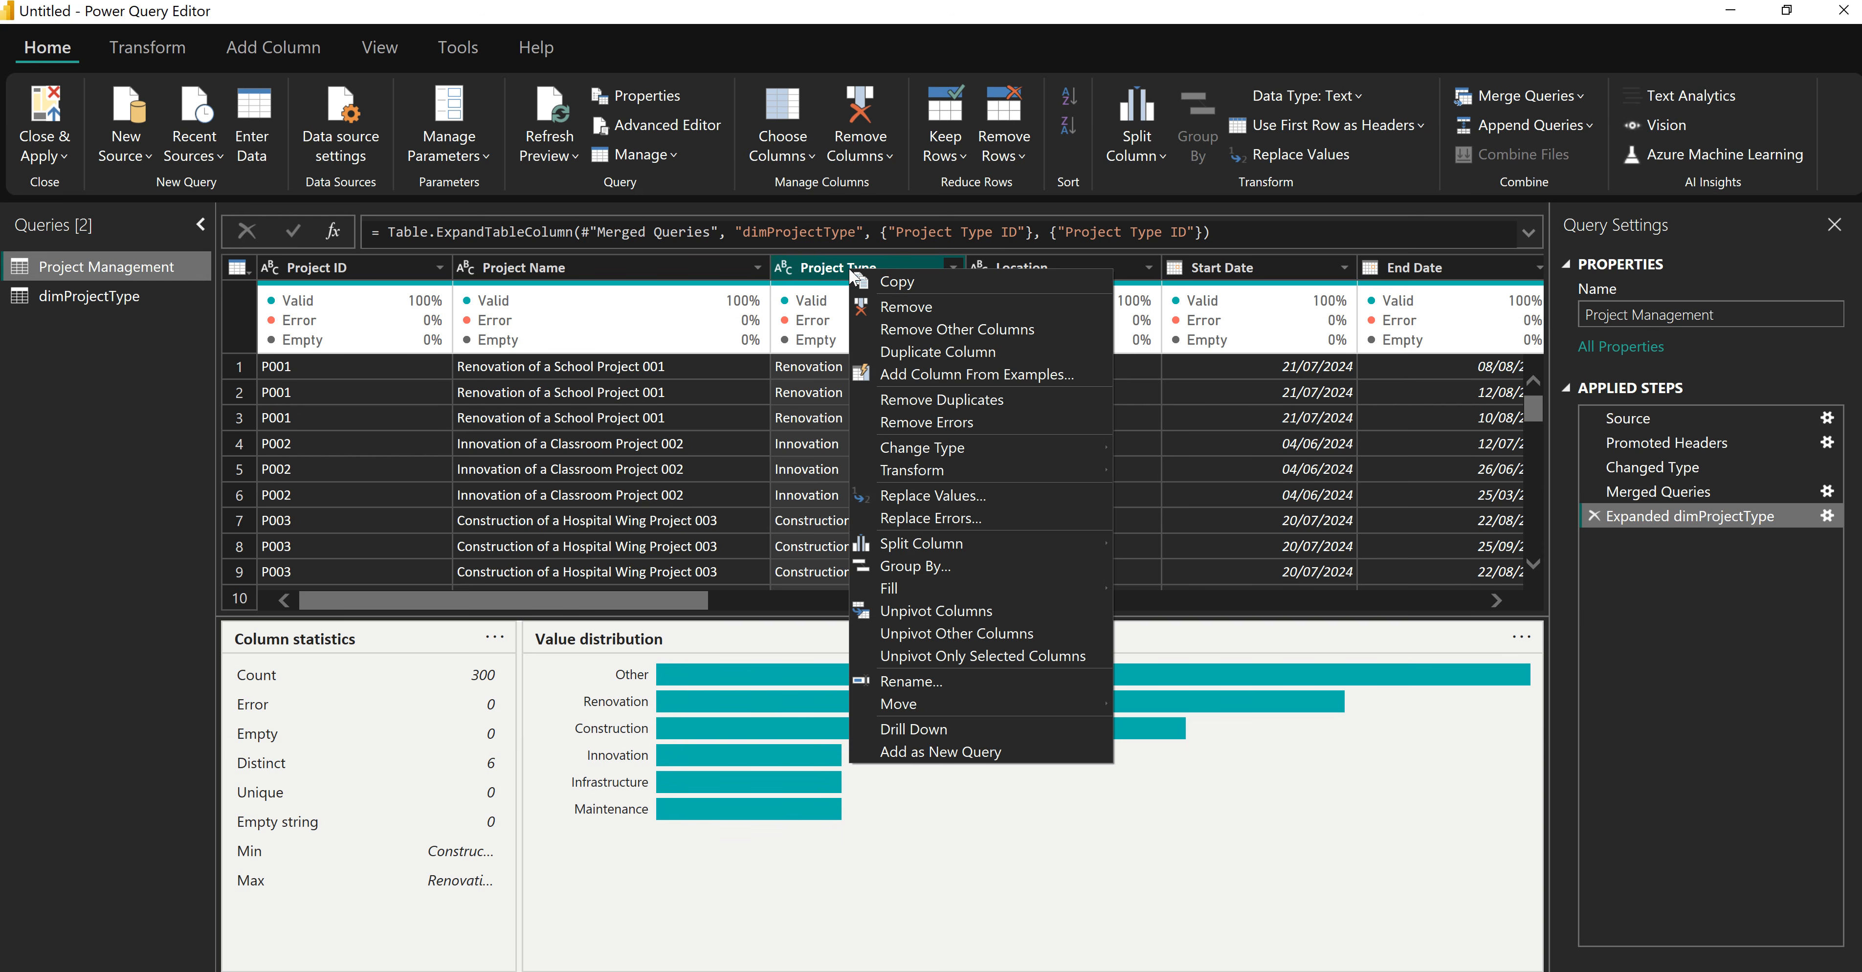
pyautogui.click(930, 311)
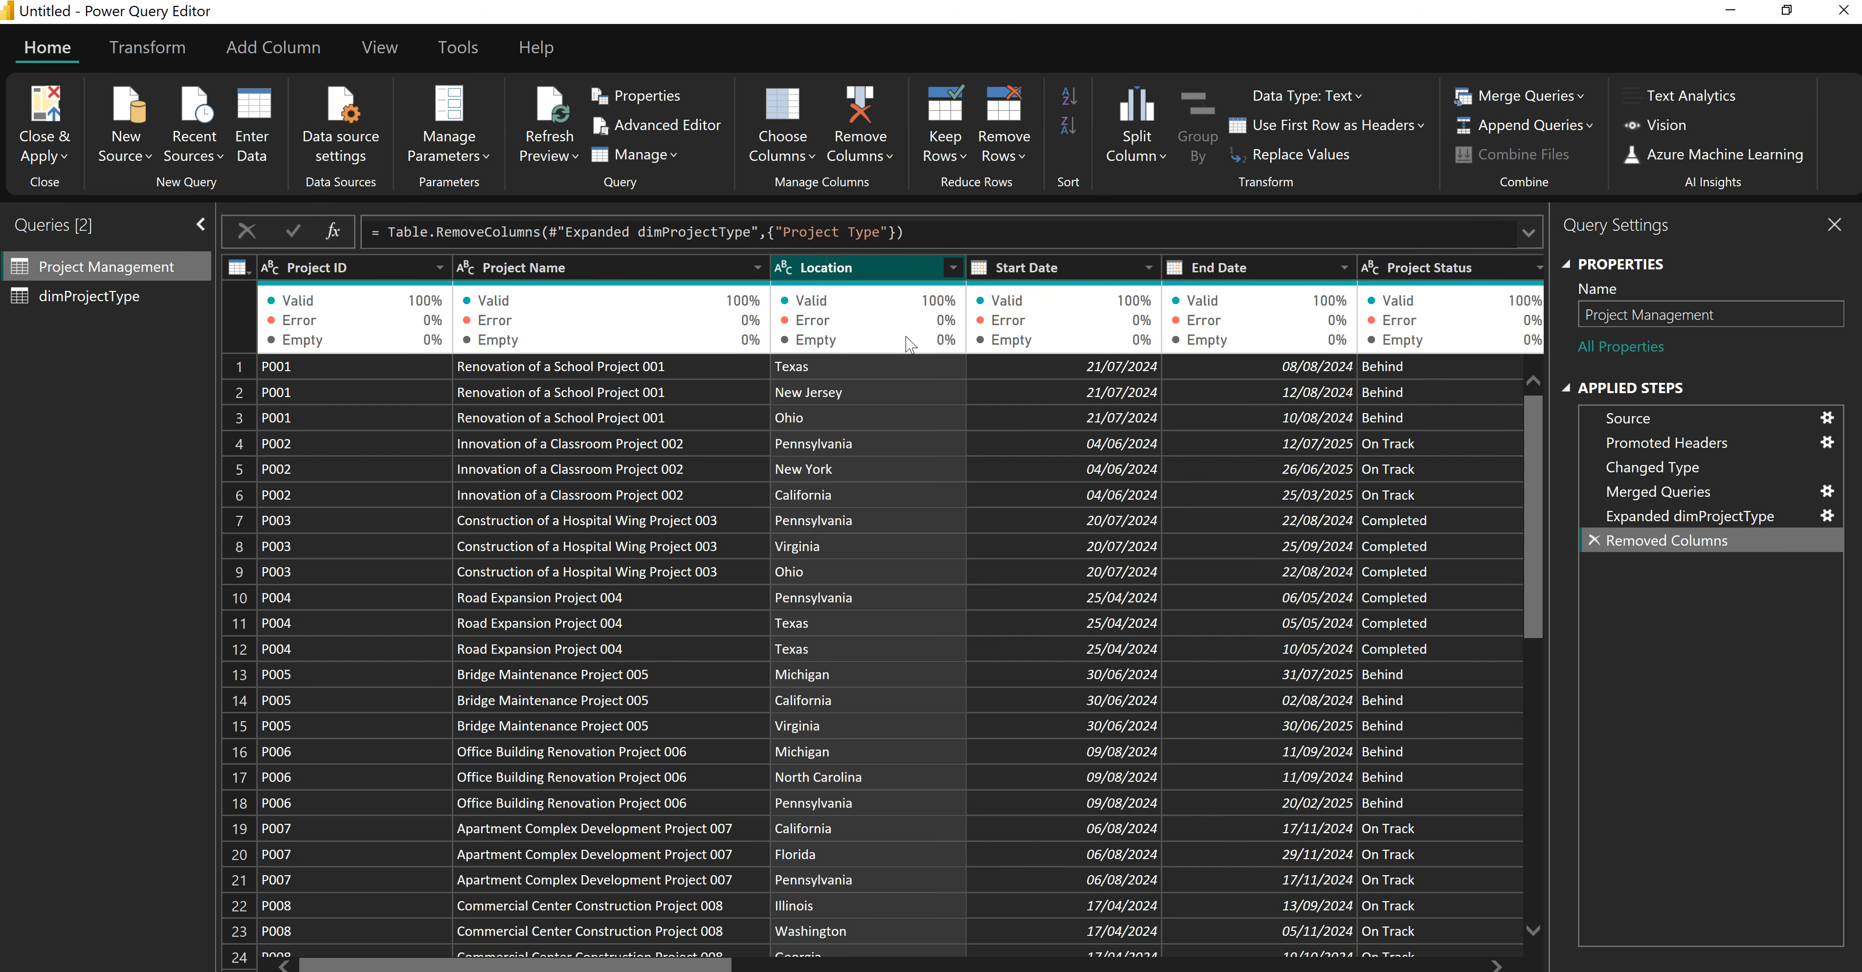
# Review the Project Management columns and the dimLocation, dimProjectStatus, dimPriority, dimTaskStatus and dimProjectManager queries.
pyautogui.moveTo(640, 966); pyautogui.dragTo(1197, 969)
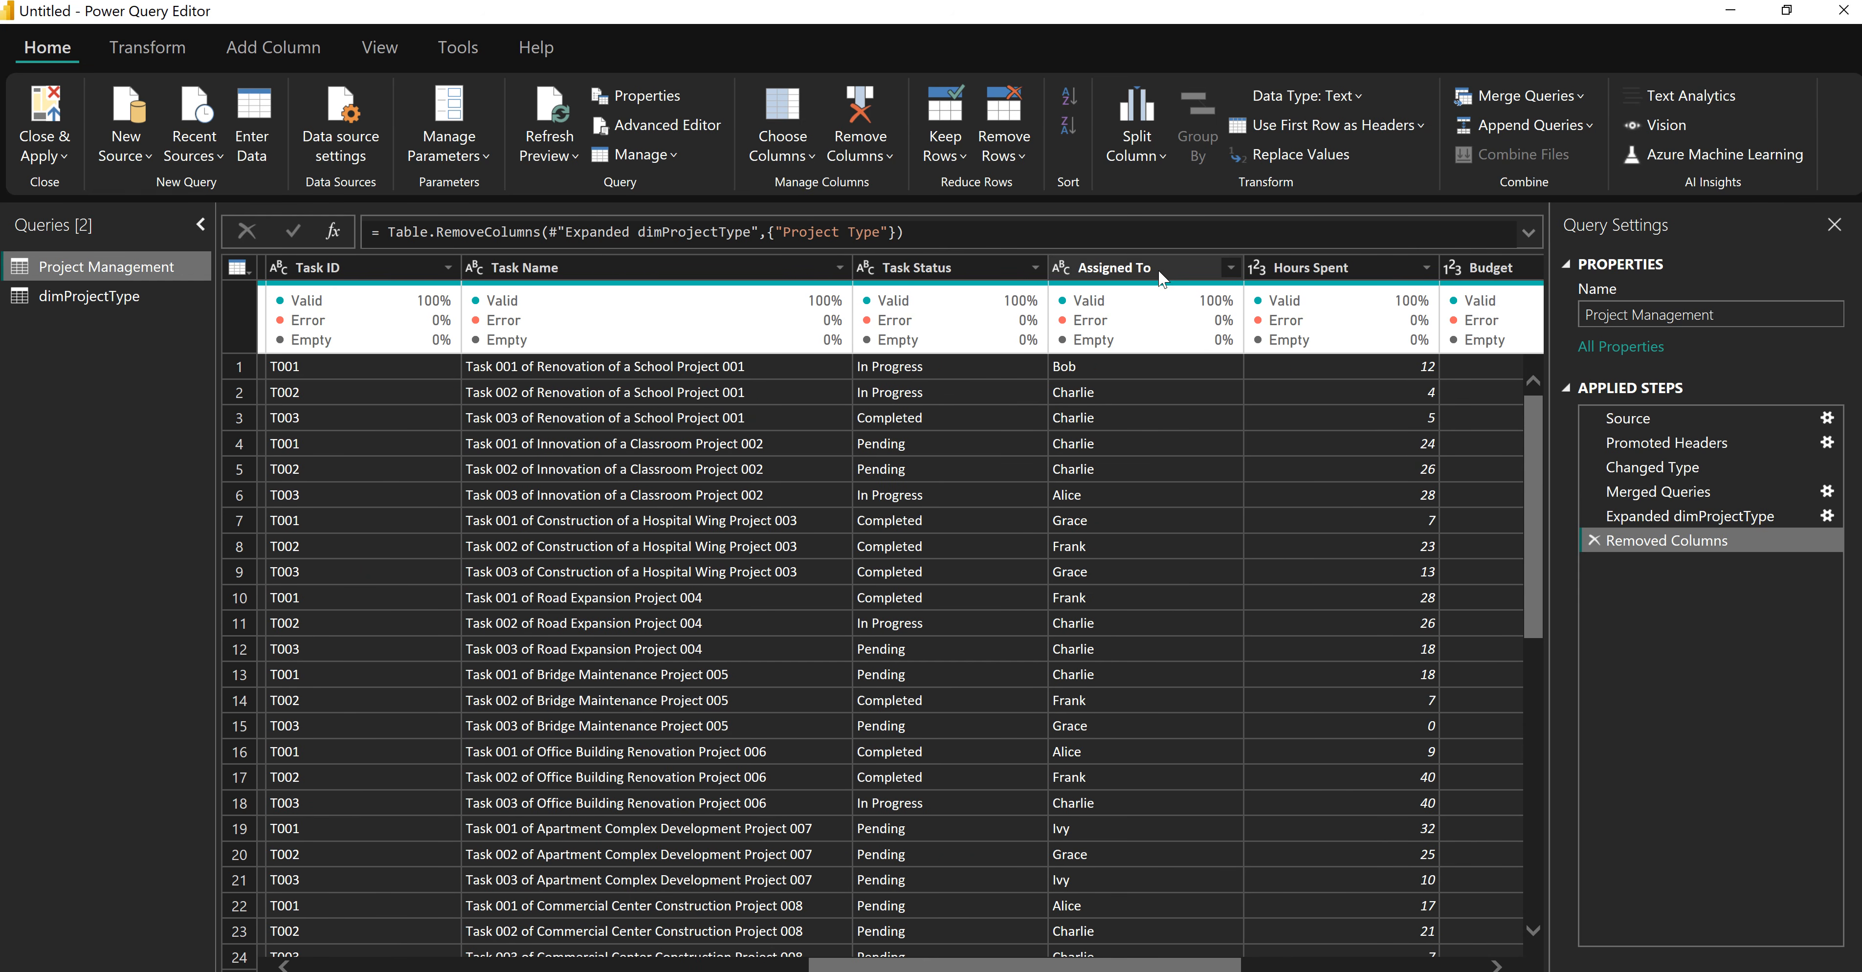
pyautogui.moveTo(916, 966); pyautogui.dragTo(343, 966)
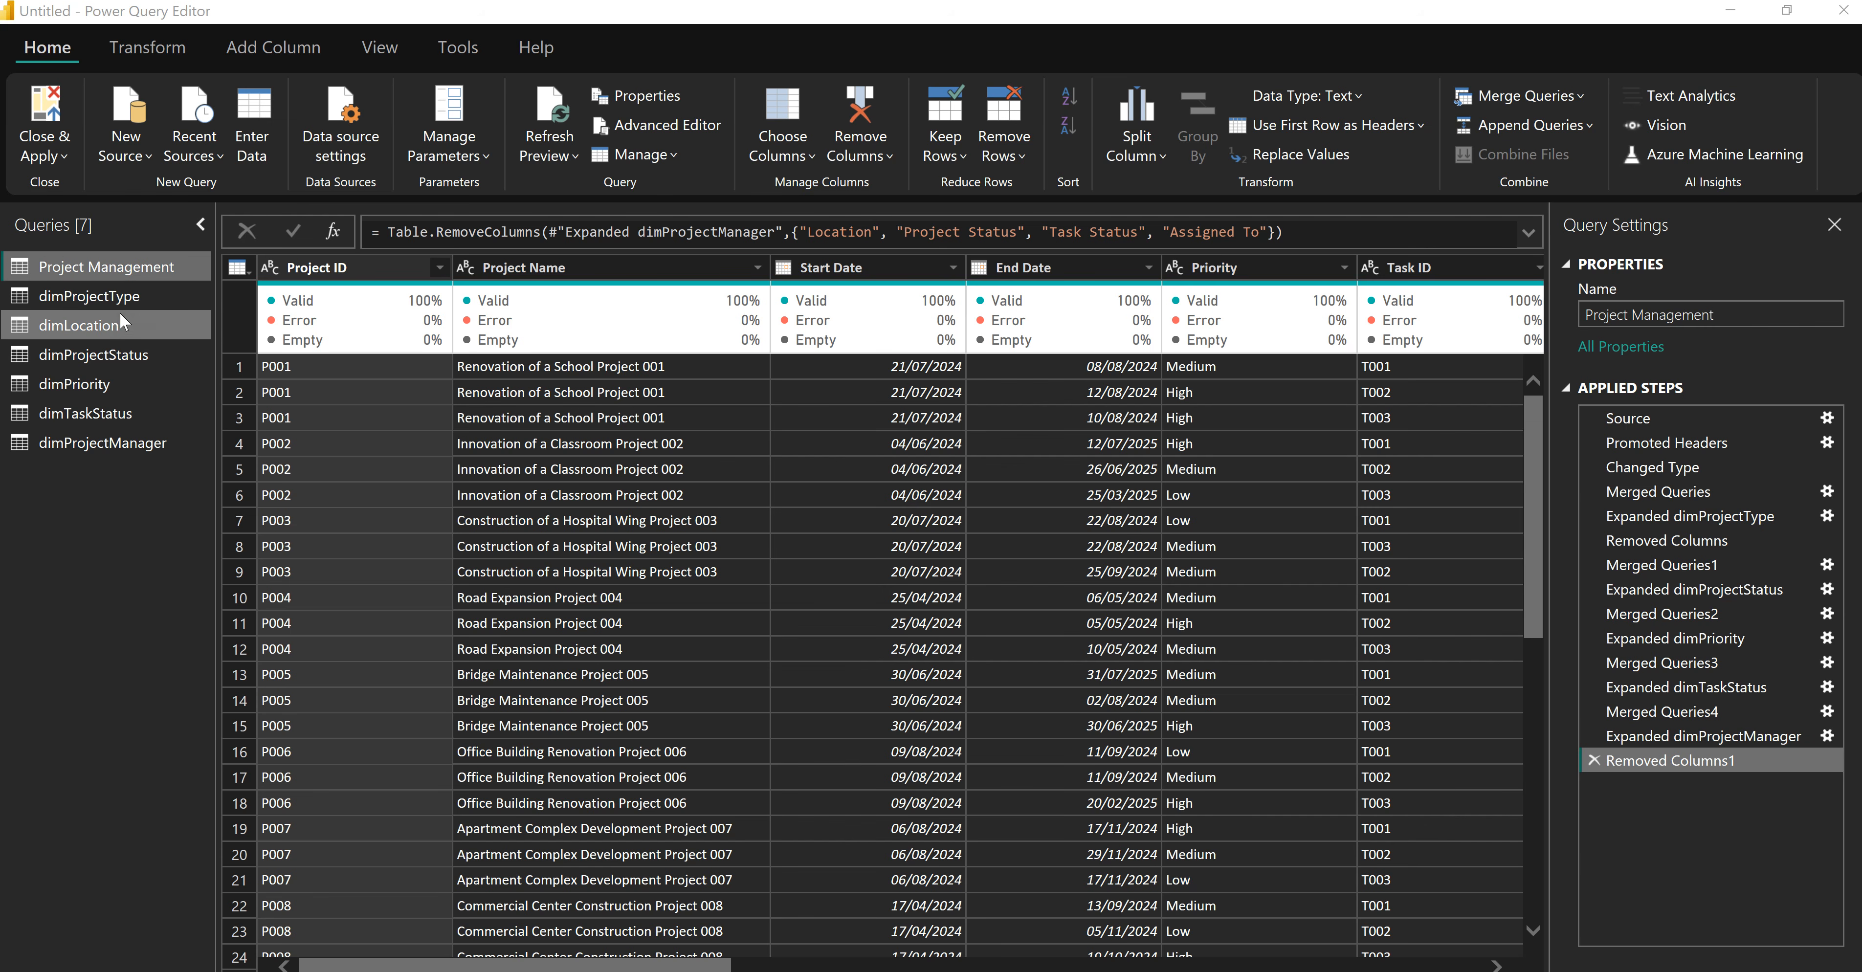
pyautogui.click(95, 329)
pyautogui.click(98, 358)
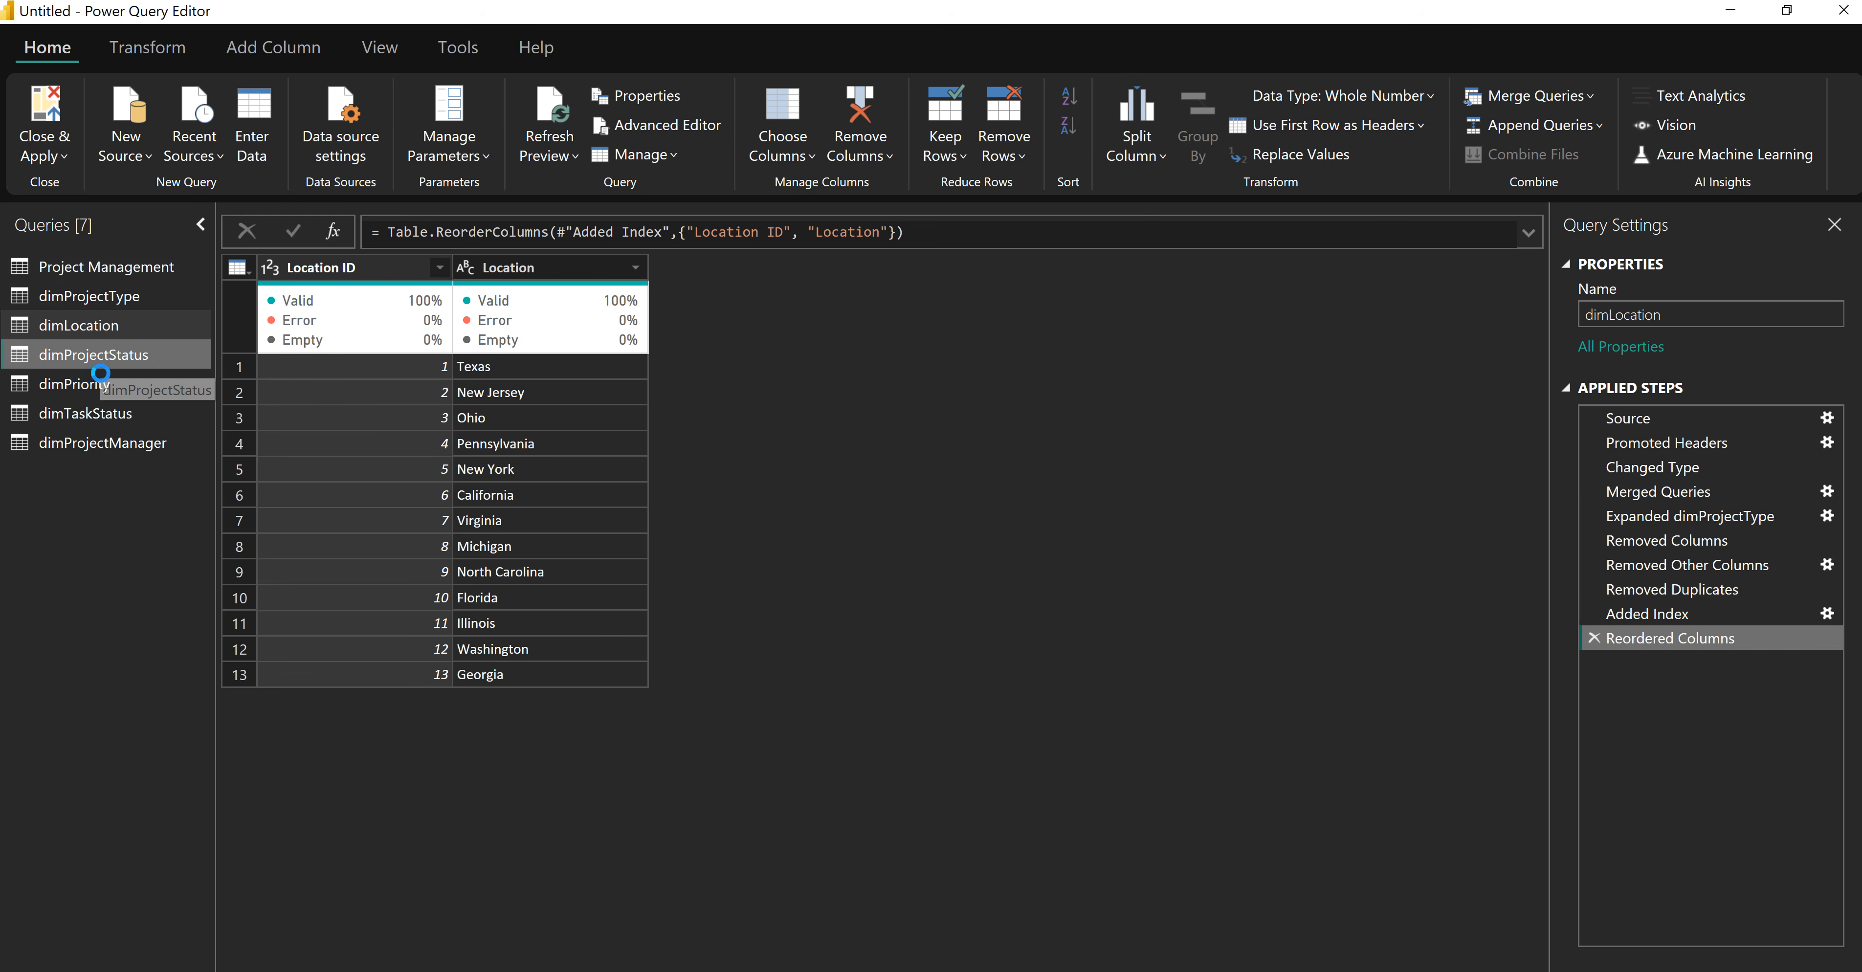
pyautogui.click(84, 388)
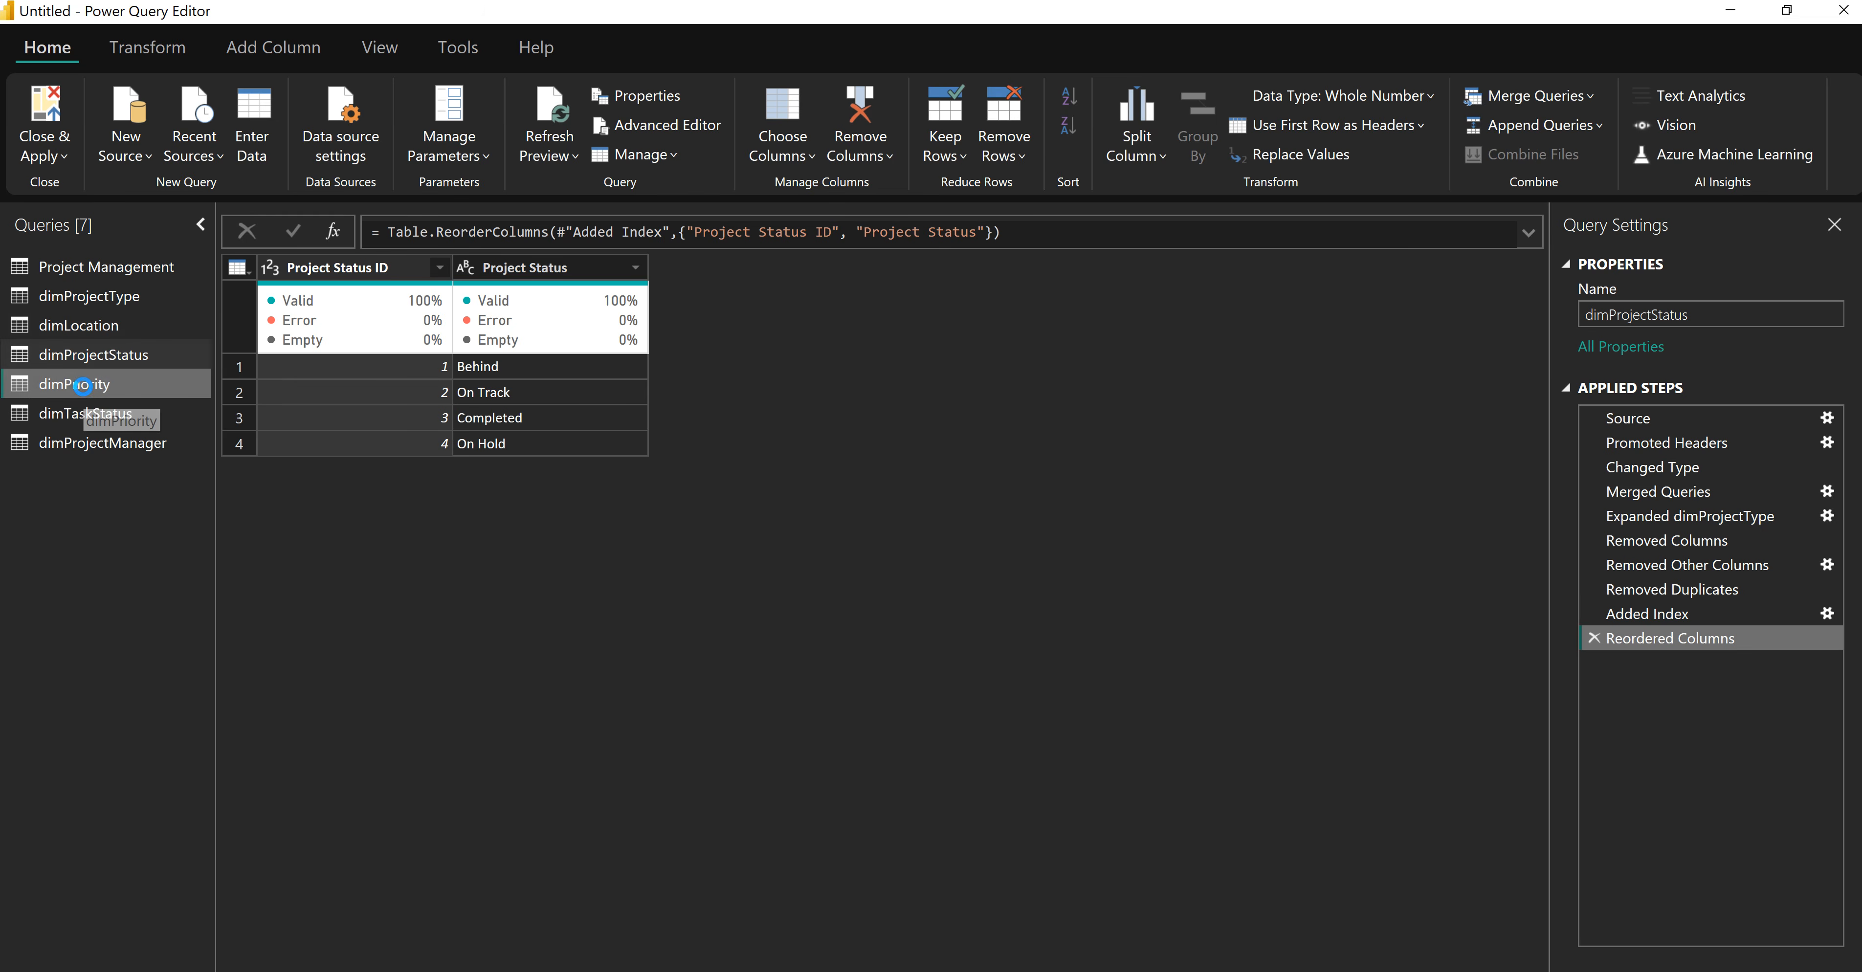
pyautogui.click(74, 414)
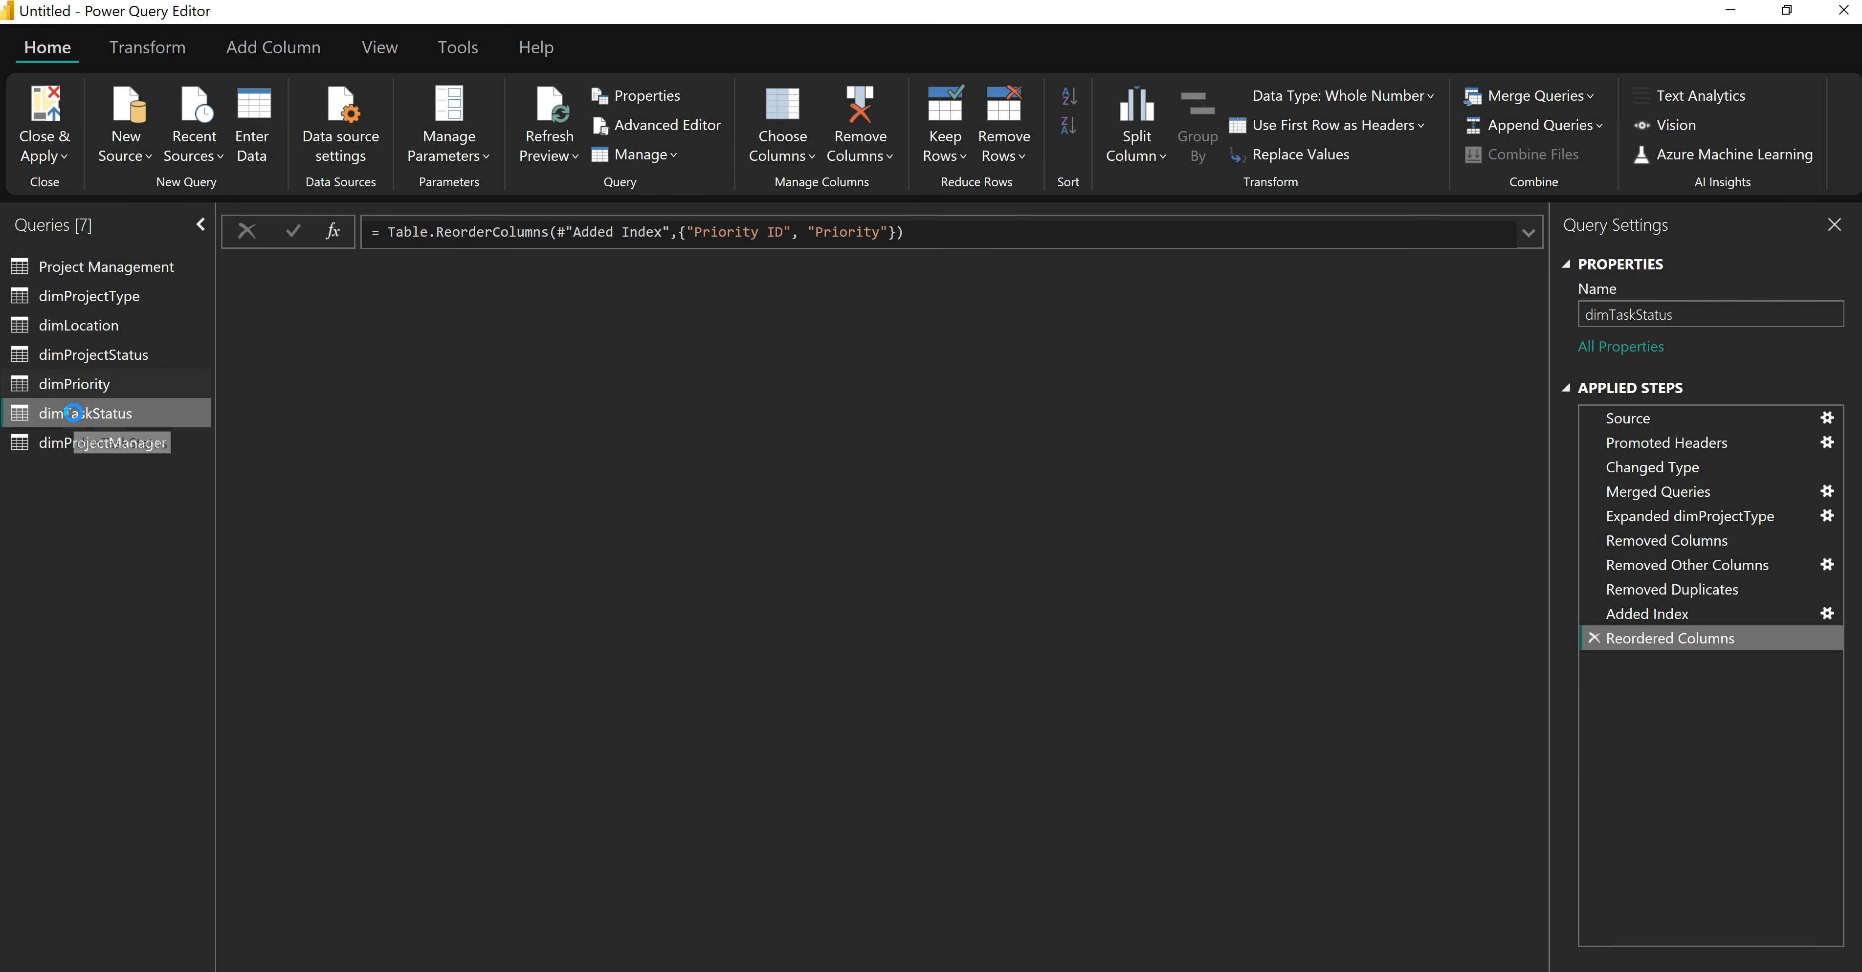
pyautogui.click(83, 447)
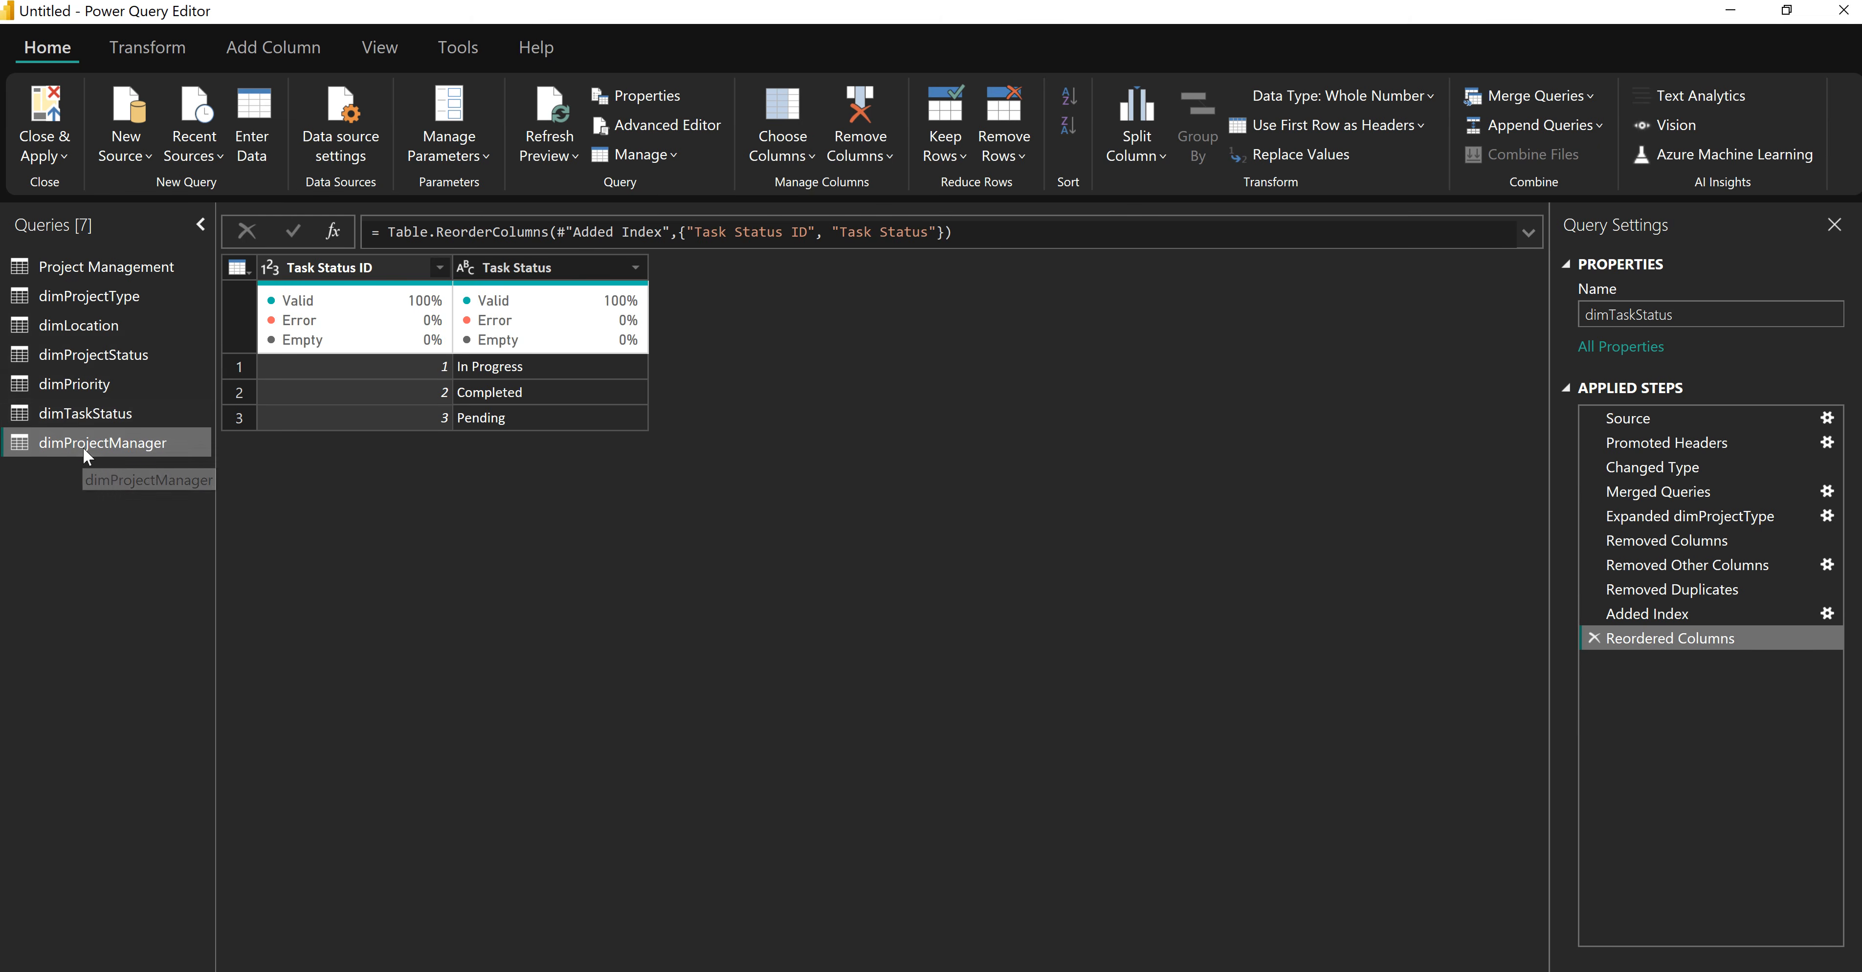
pyautogui.click(96, 269)
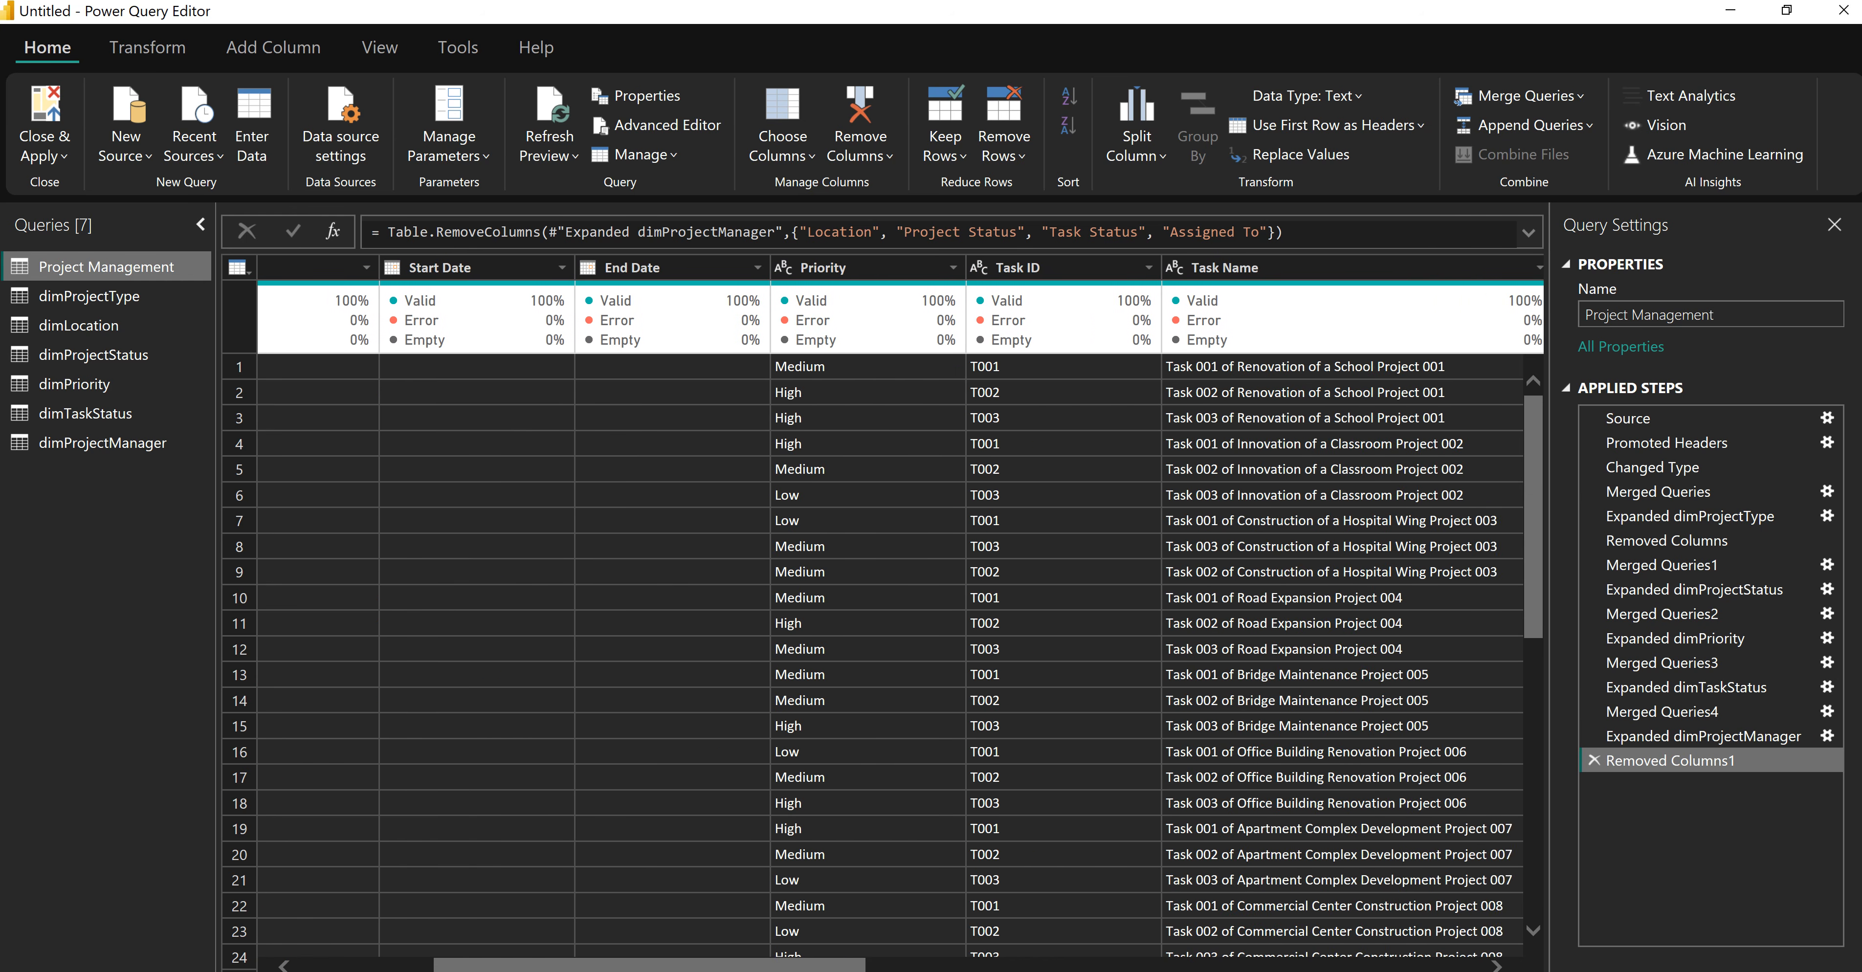
pyautogui.click(80, 446)
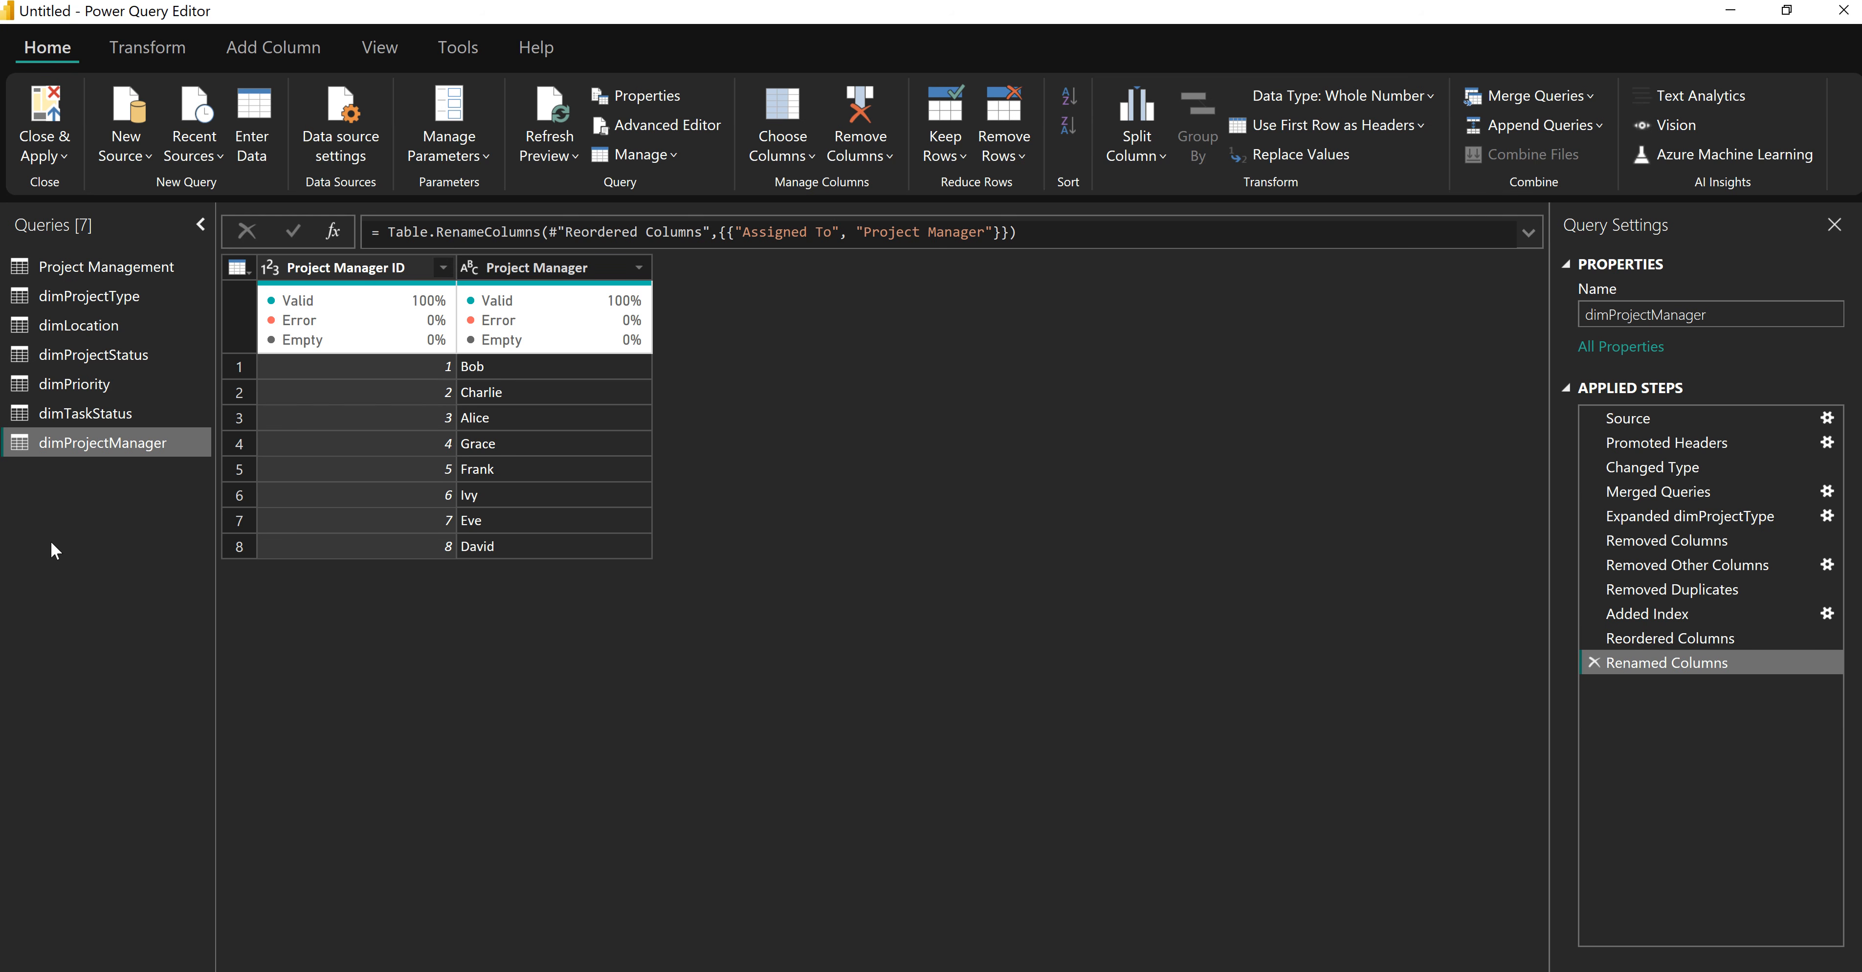
# Apply the query changes, close the query editor and open the data model diagram.
pyautogui.click(55, 158)
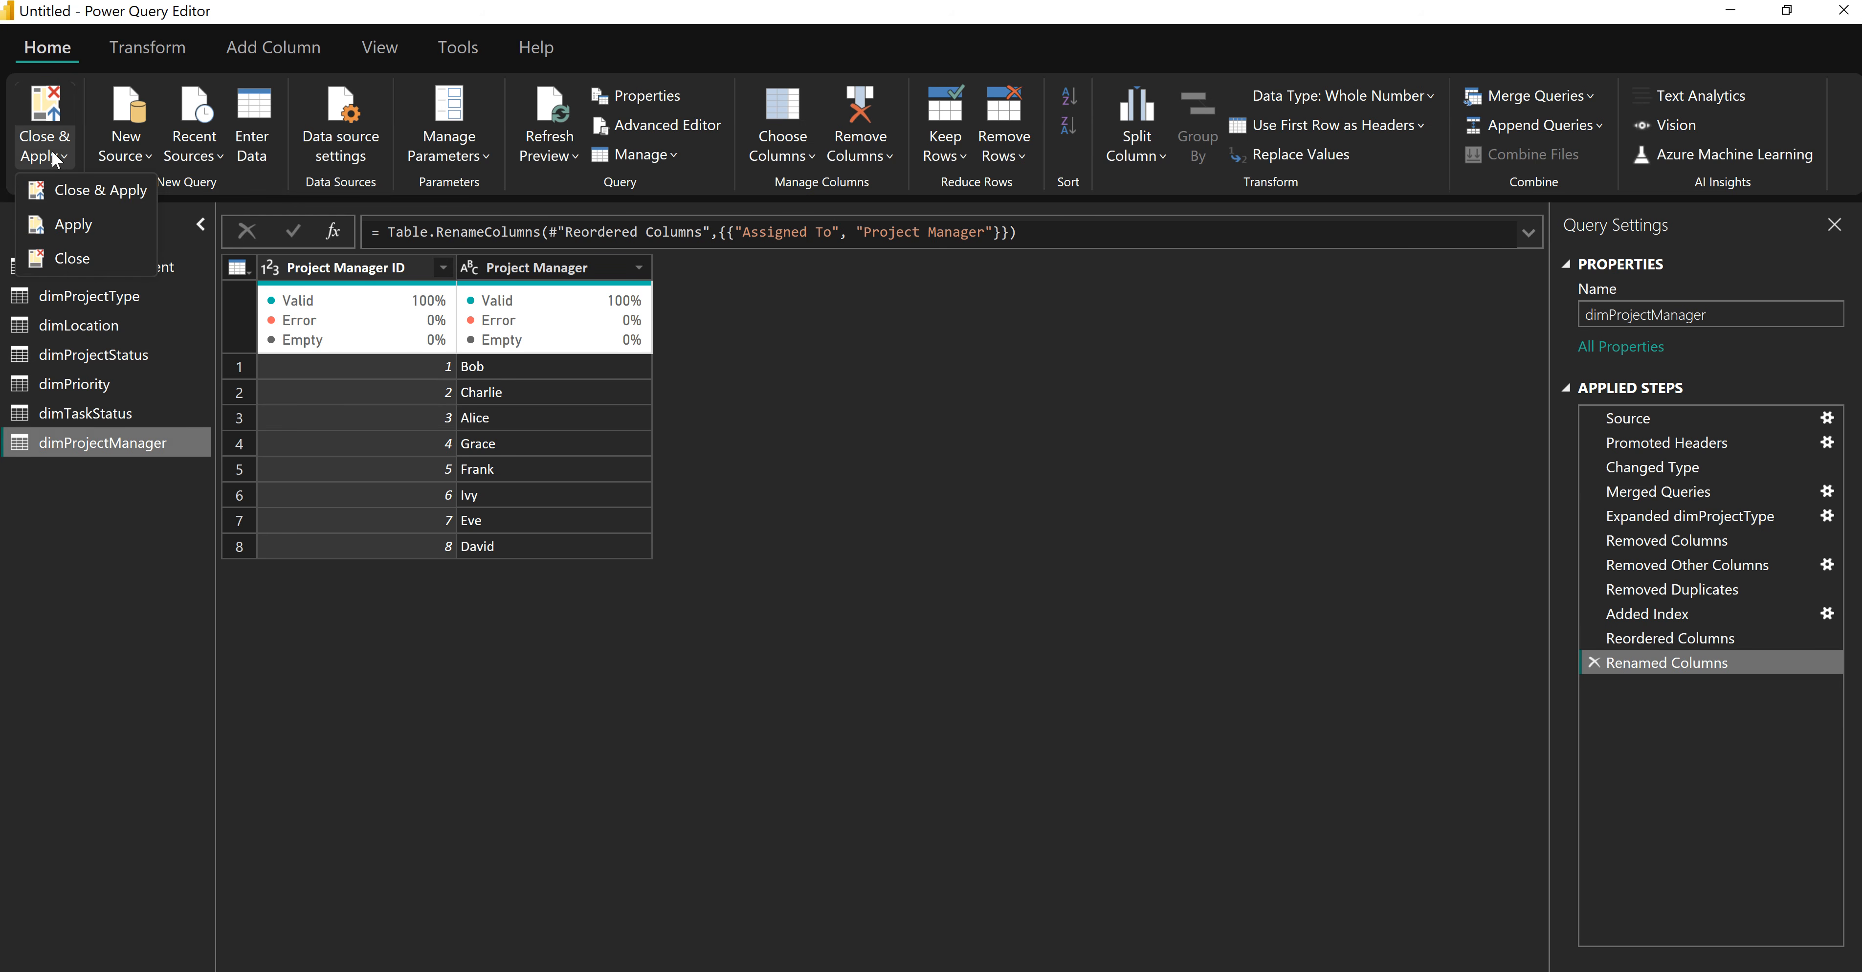
pyautogui.click(94, 188)
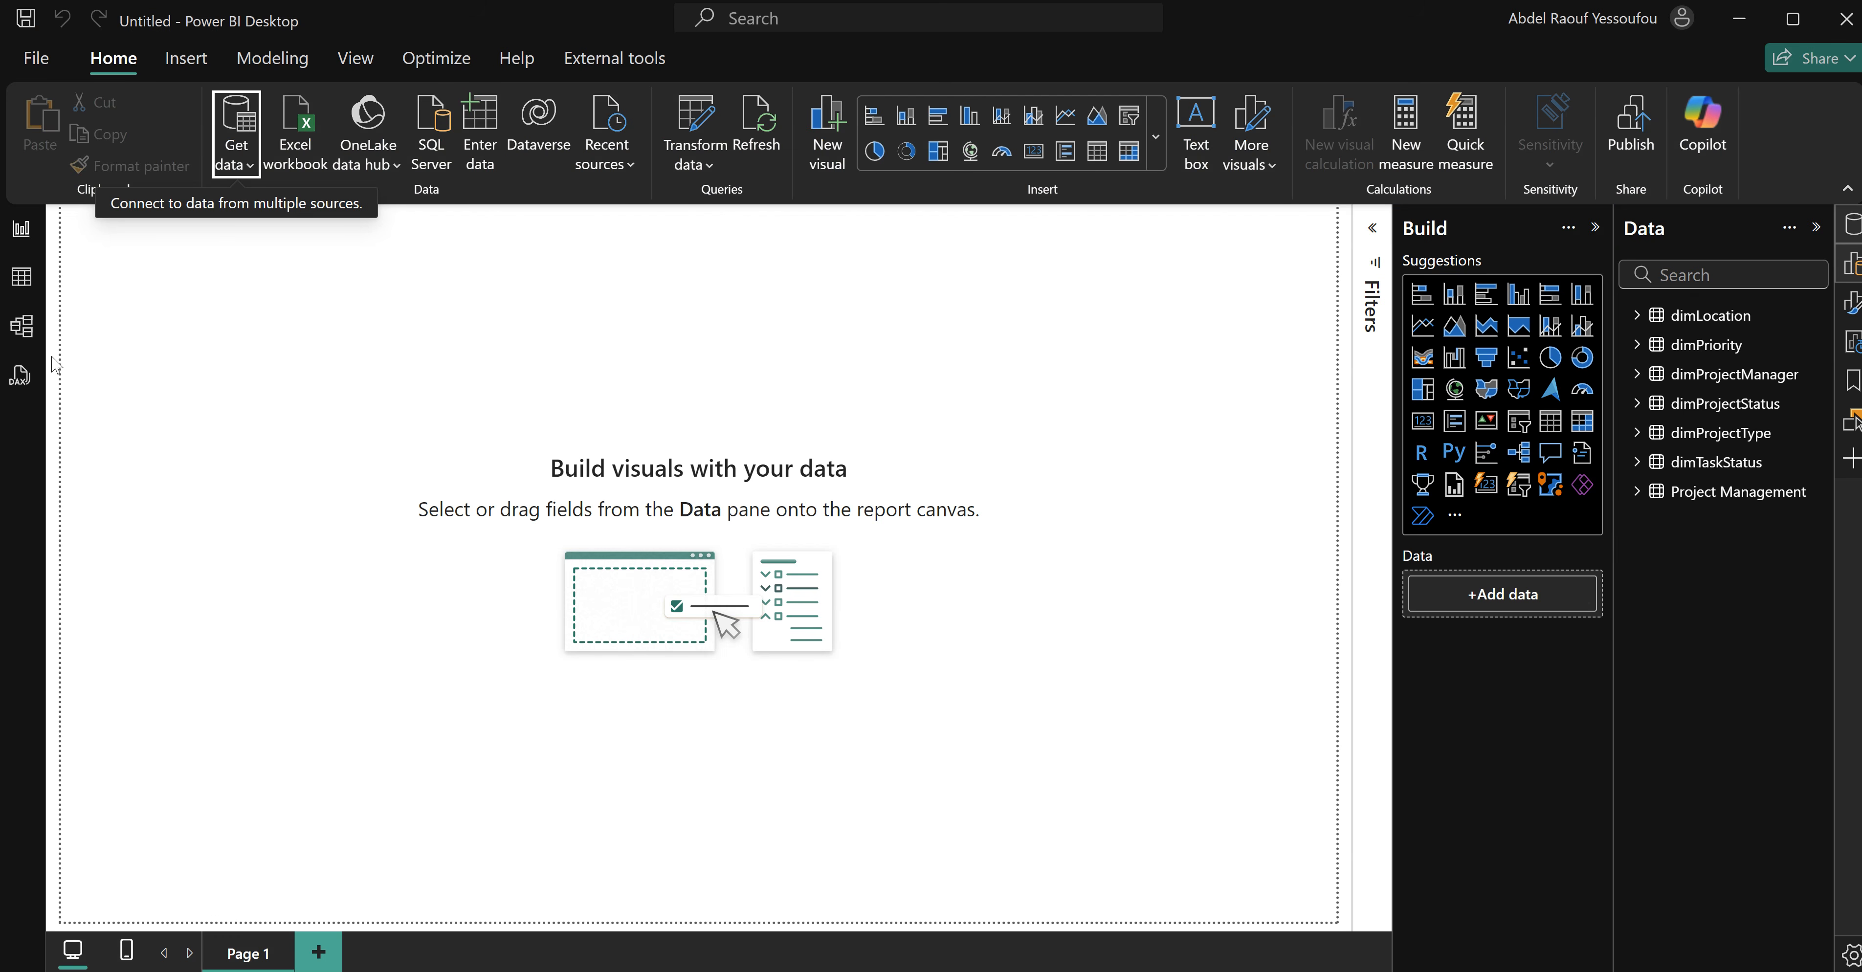
pyautogui.click(22, 331)
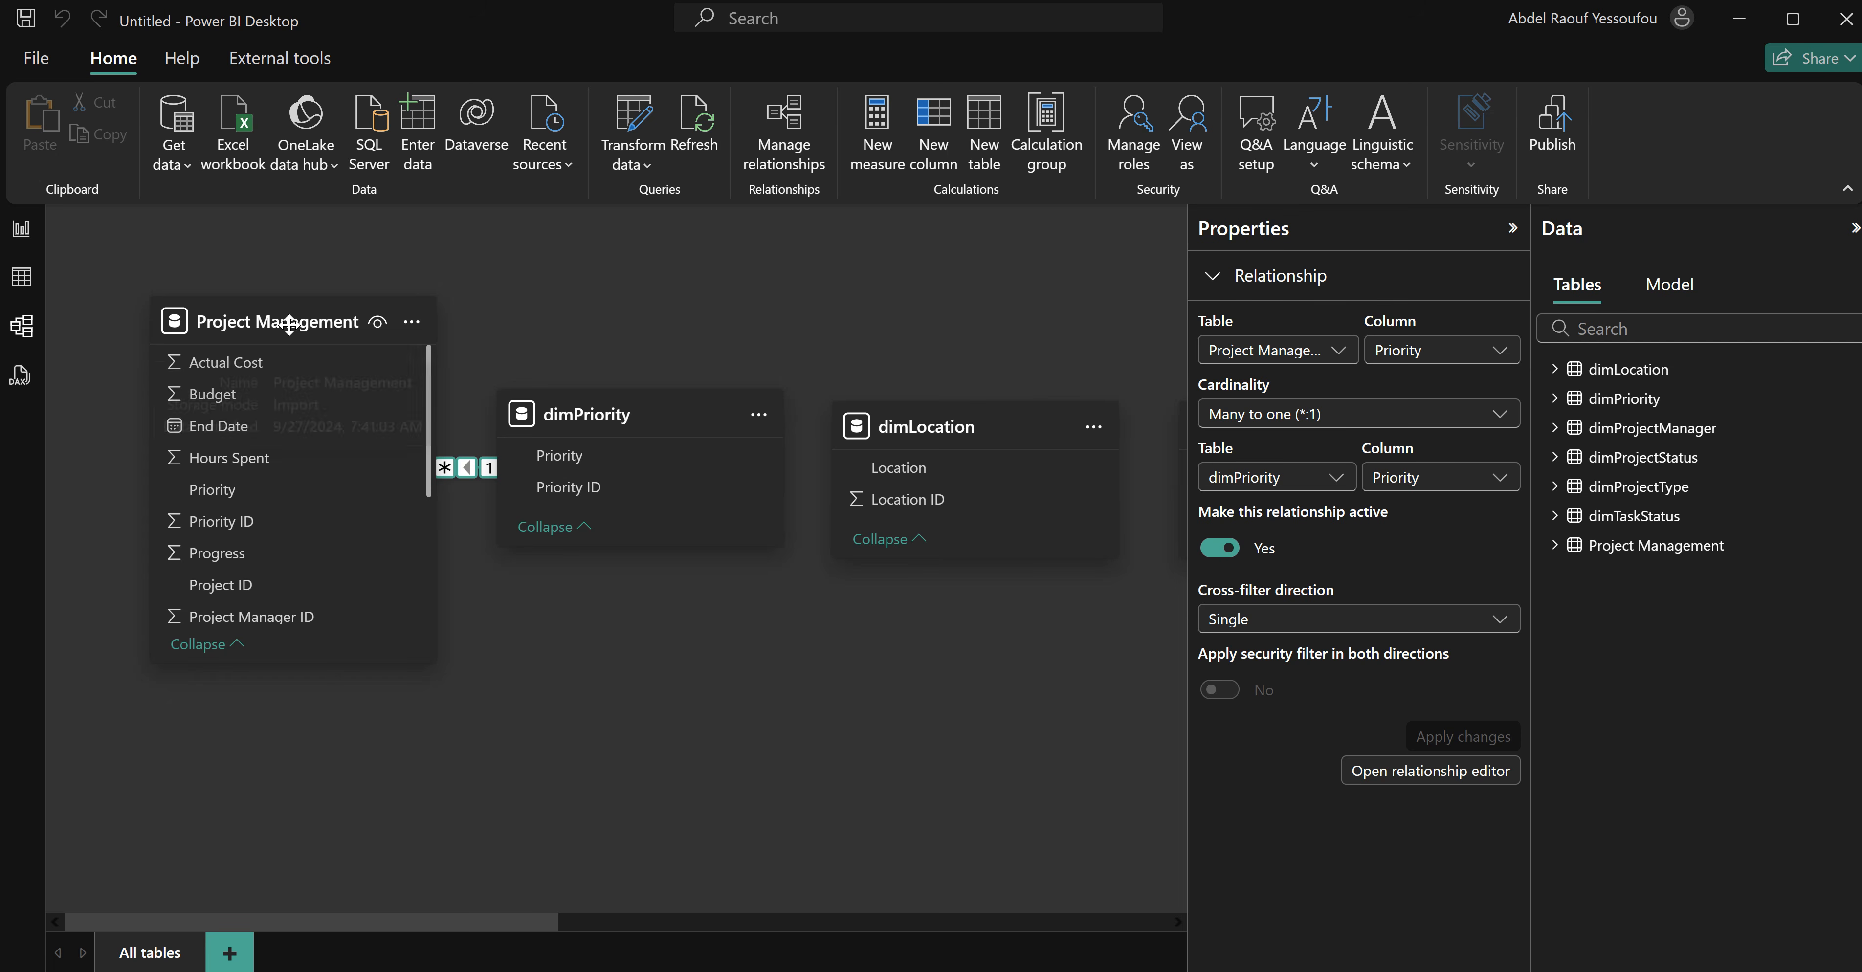
# Arrange dimPriority above dimLocation to the left of Project Management in the diagram, and lengthen the Project Management table to show more fields.
pyautogui.moveTo(320, 324); pyautogui.dragTo(748, 327)
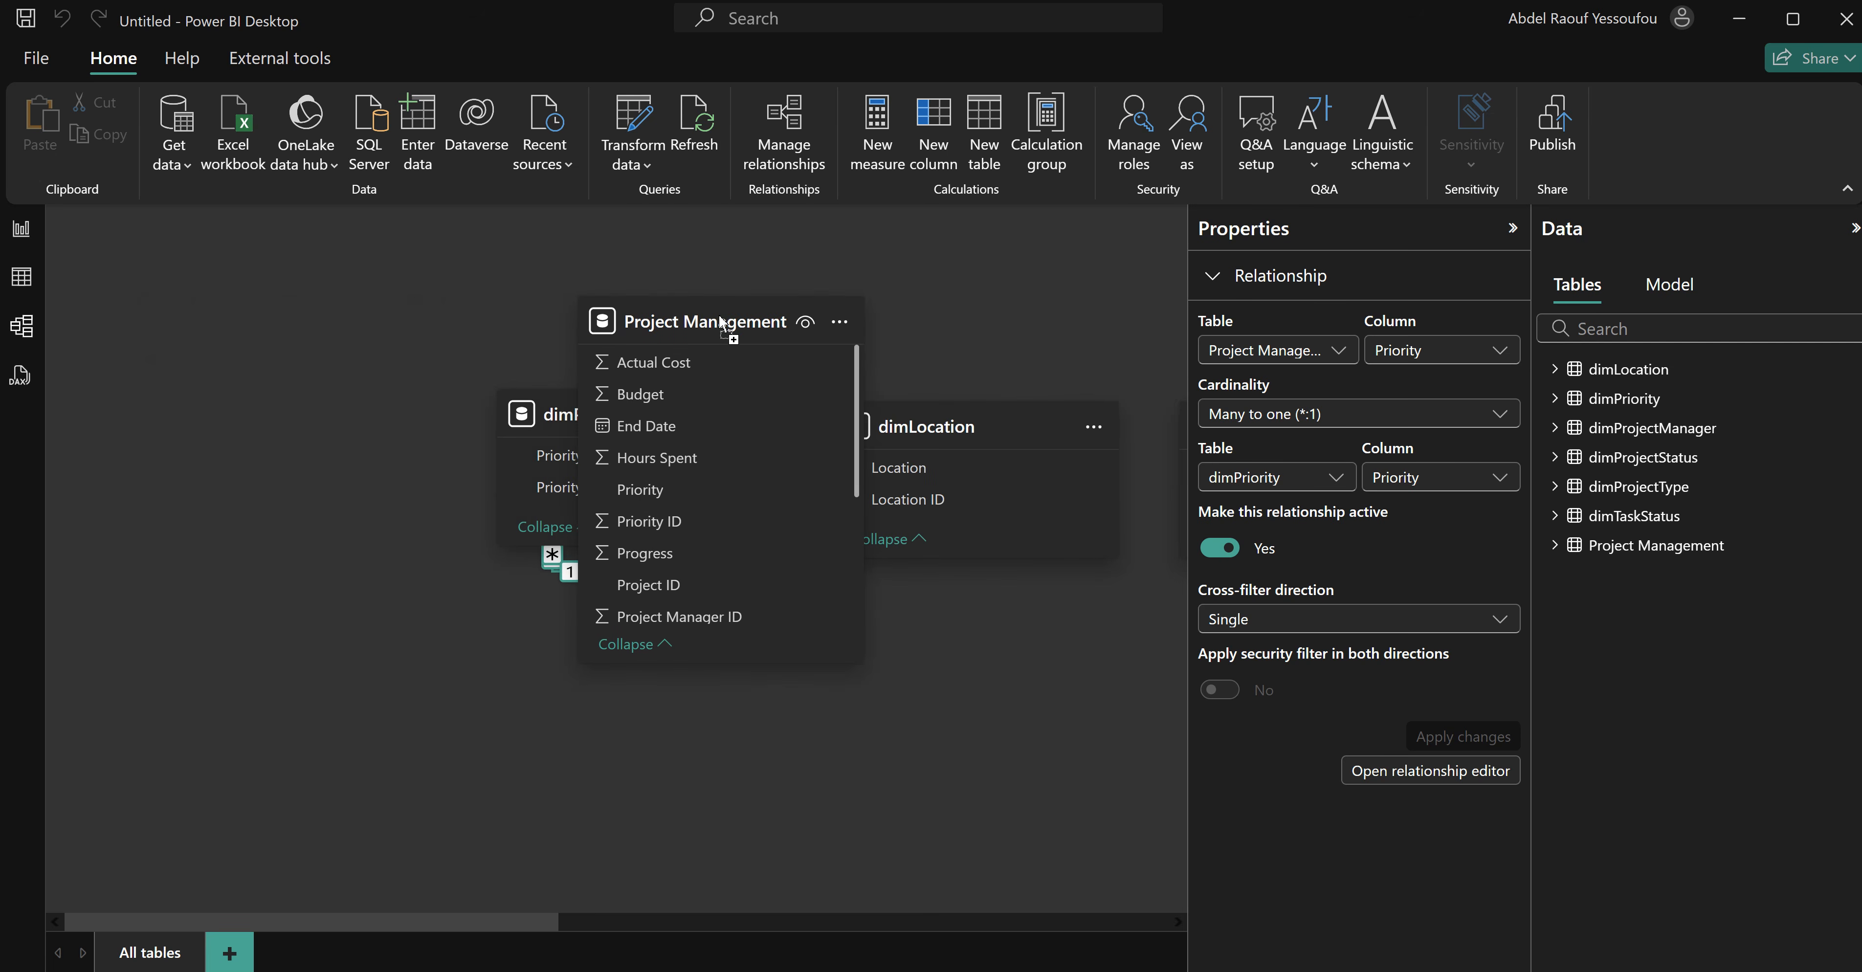
pyautogui.moveTo(555, 417); pyautogui.dragTo(195, 322)
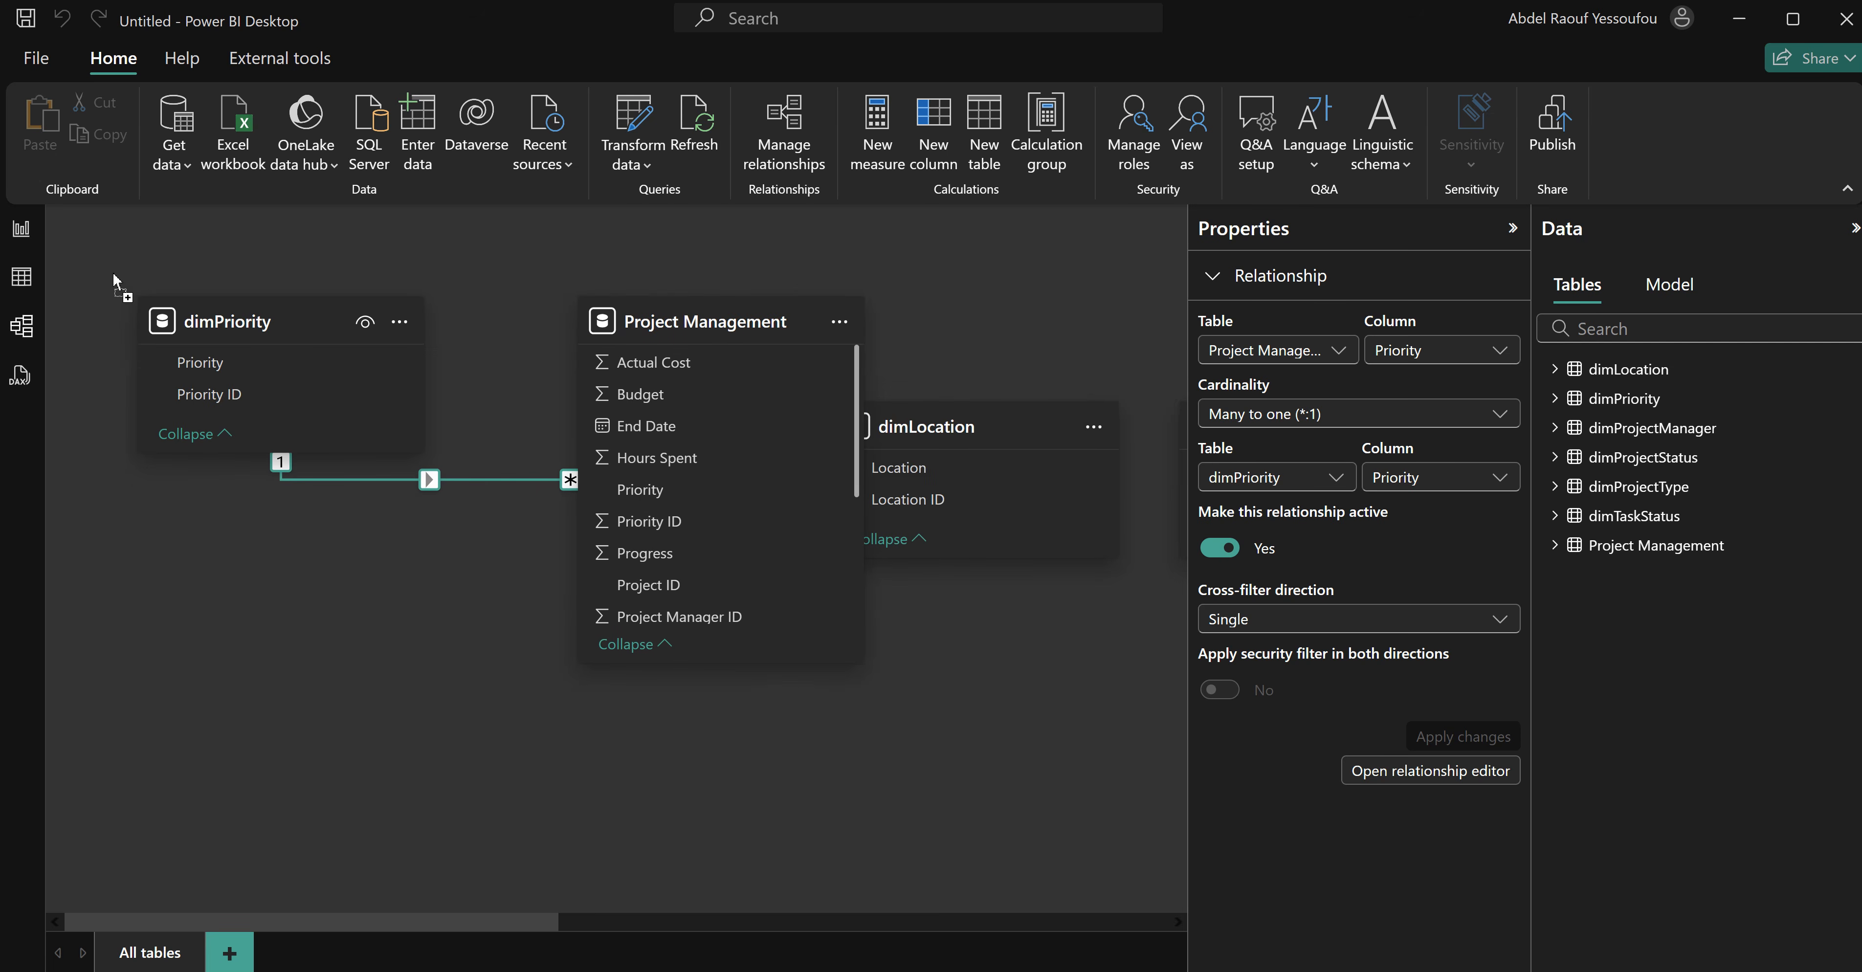
pyautogui.moveTo(971, 433); pyautogui.dragTo(276, 607)
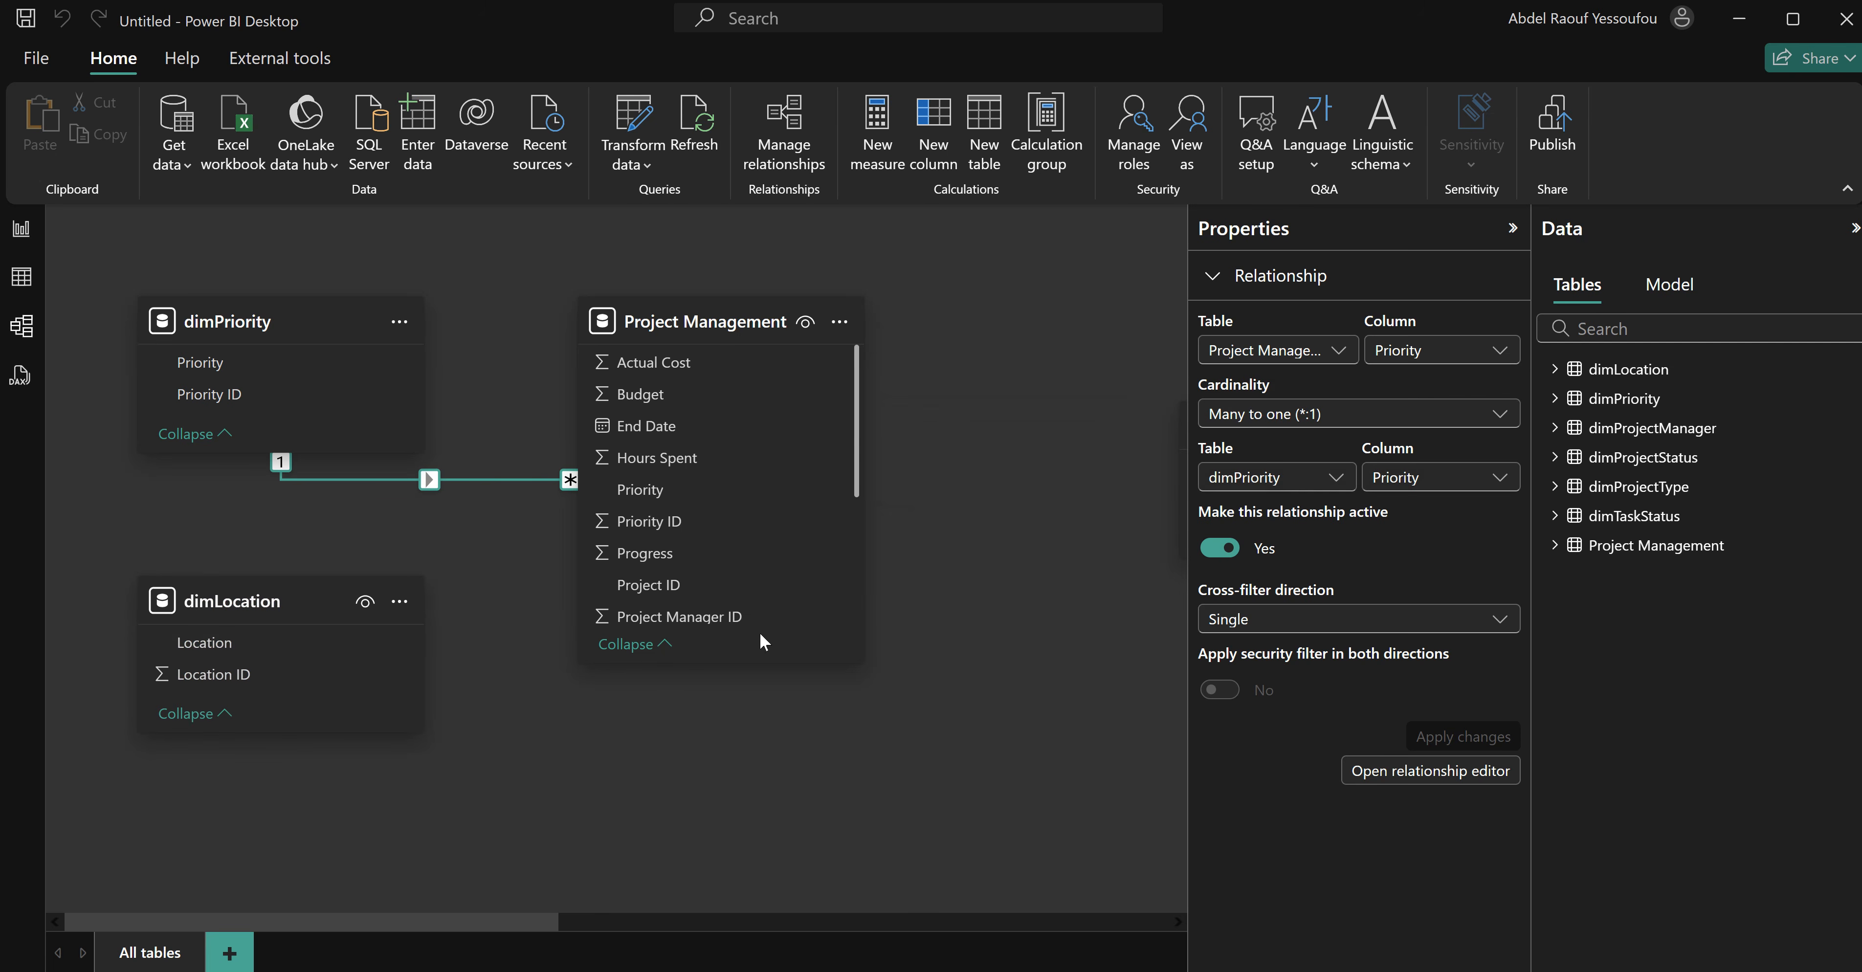
pyautogui.moveTo(691, 664); pyautogui.dragTo(691, 848)
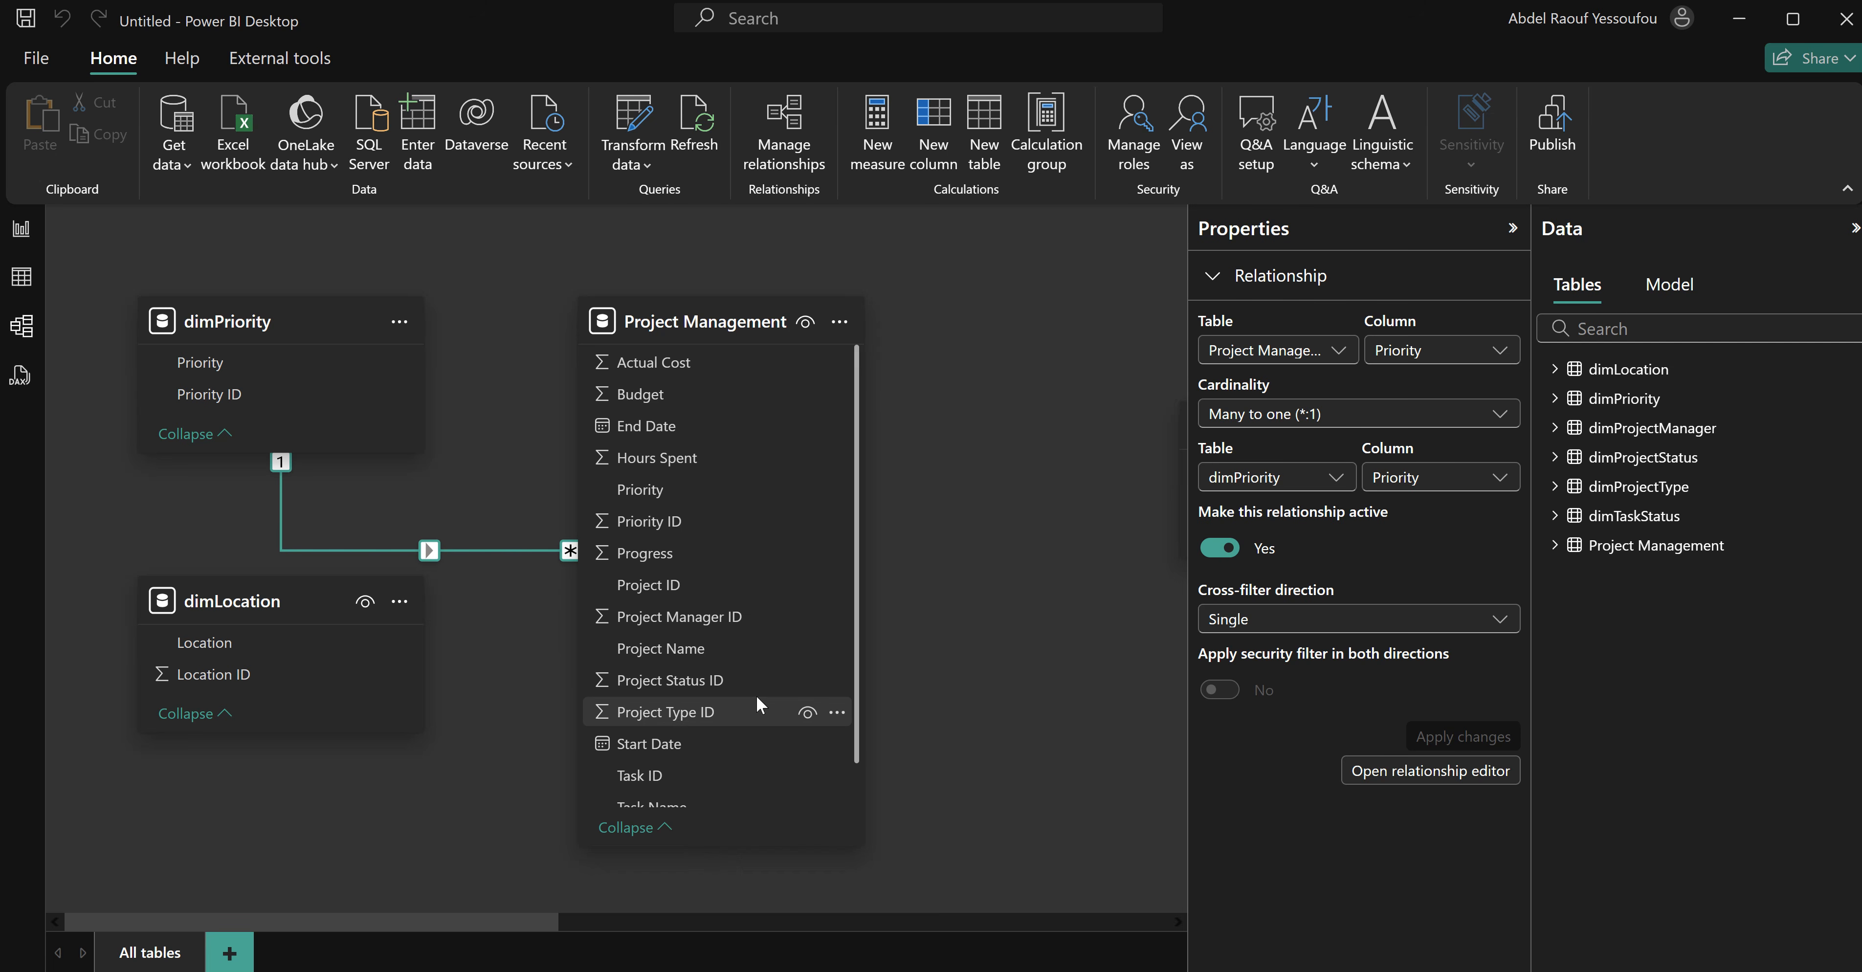
pyautogui.scroll(-1, 756, 695)
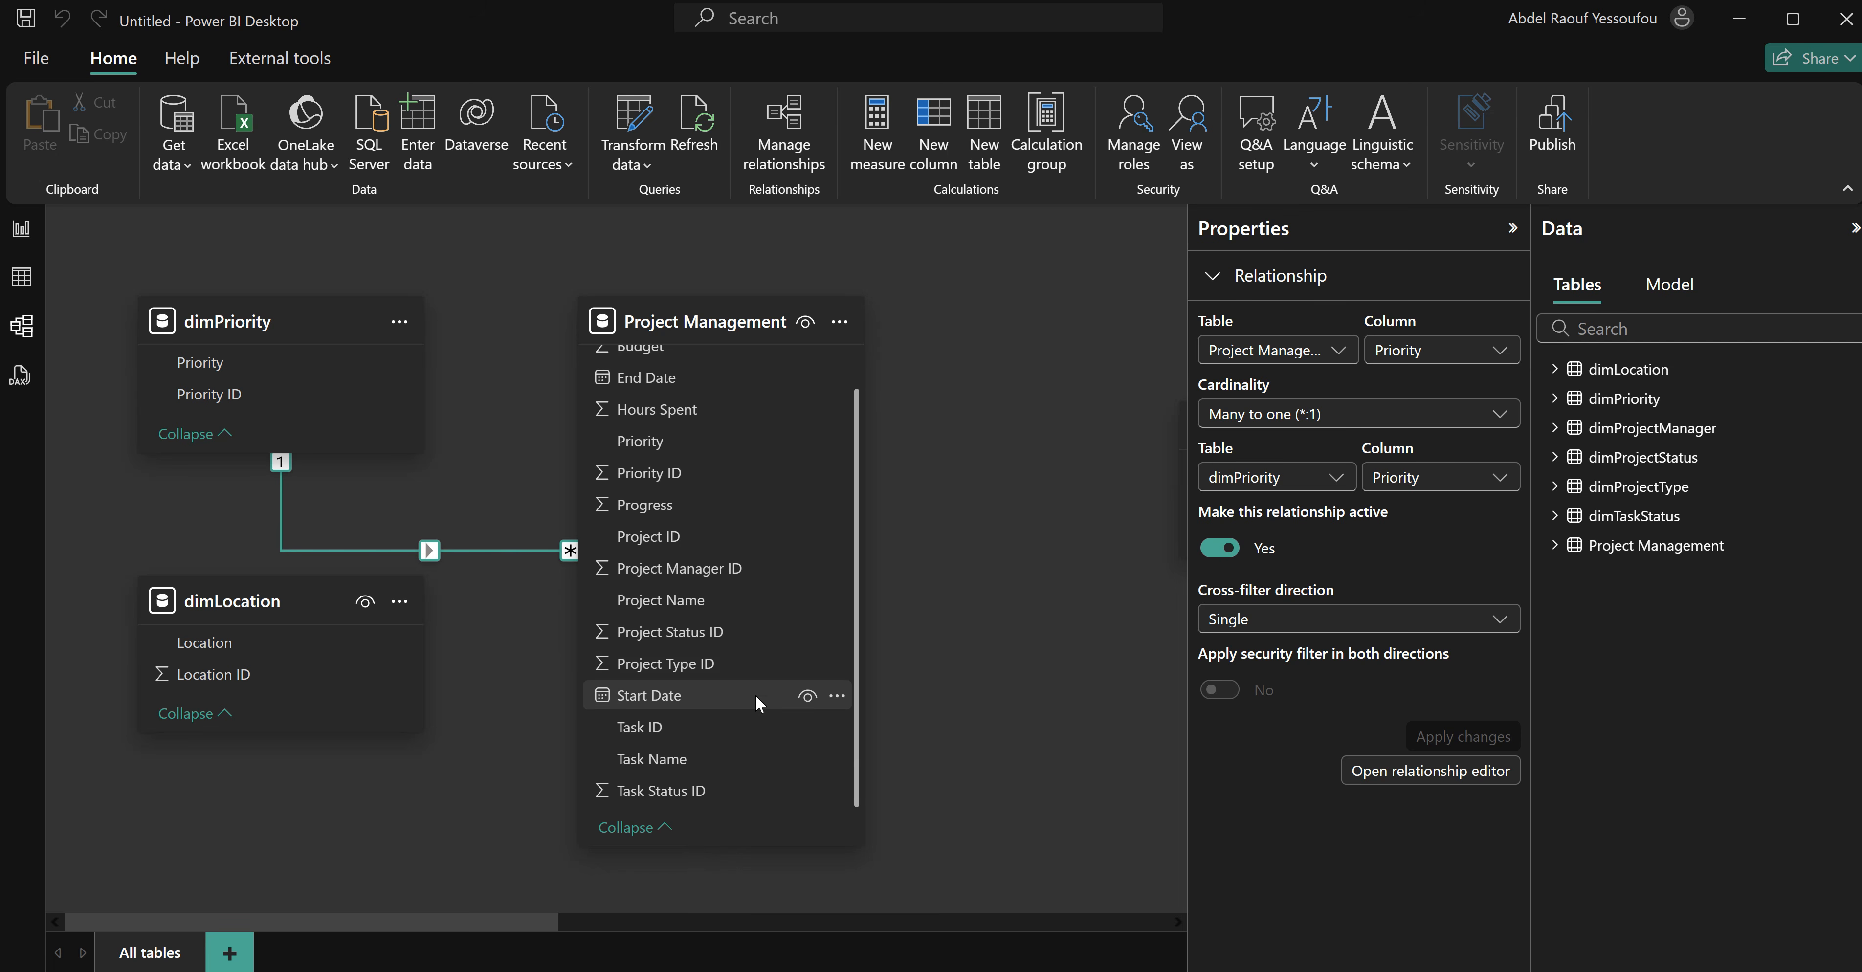
# Reopen the query editor and delete the final applied step that removed columns from the Project Management query.
pyautogui.scroll(1, 755, 694)
pyautogui.scroll(-1, 754, 694)
pyautogui.scroll(1, 727, 701)
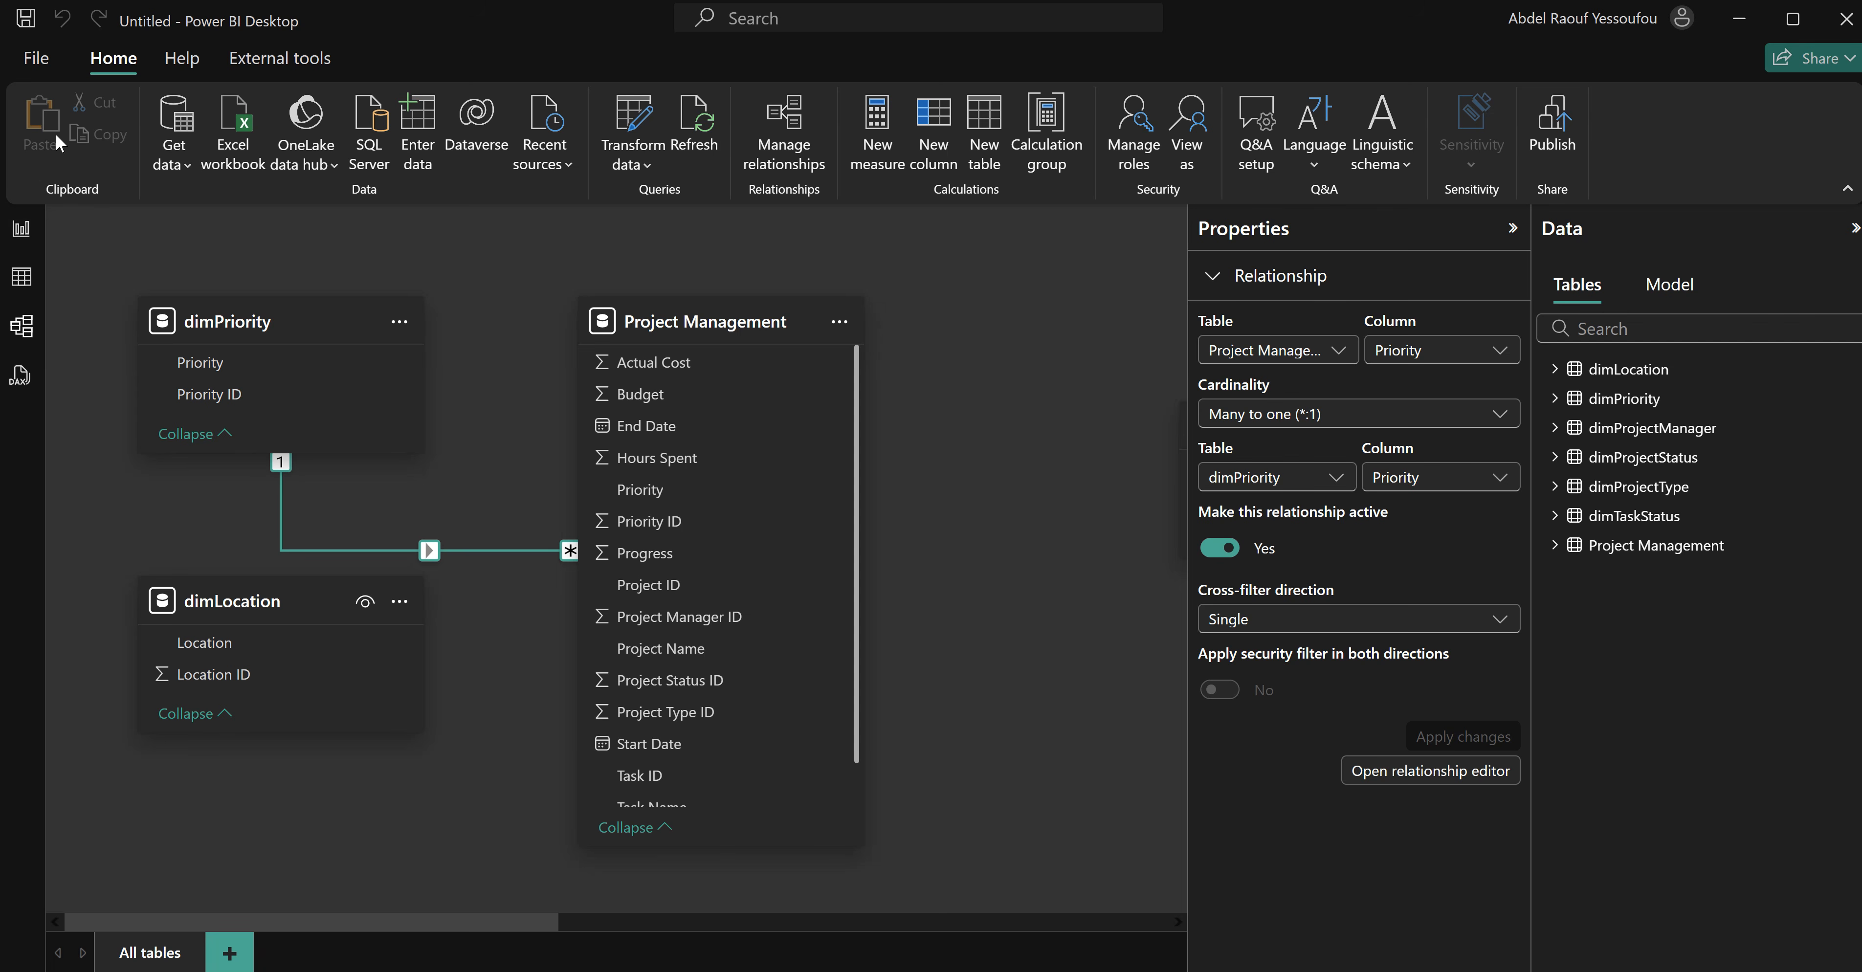
pyautogui.click(637, 130)
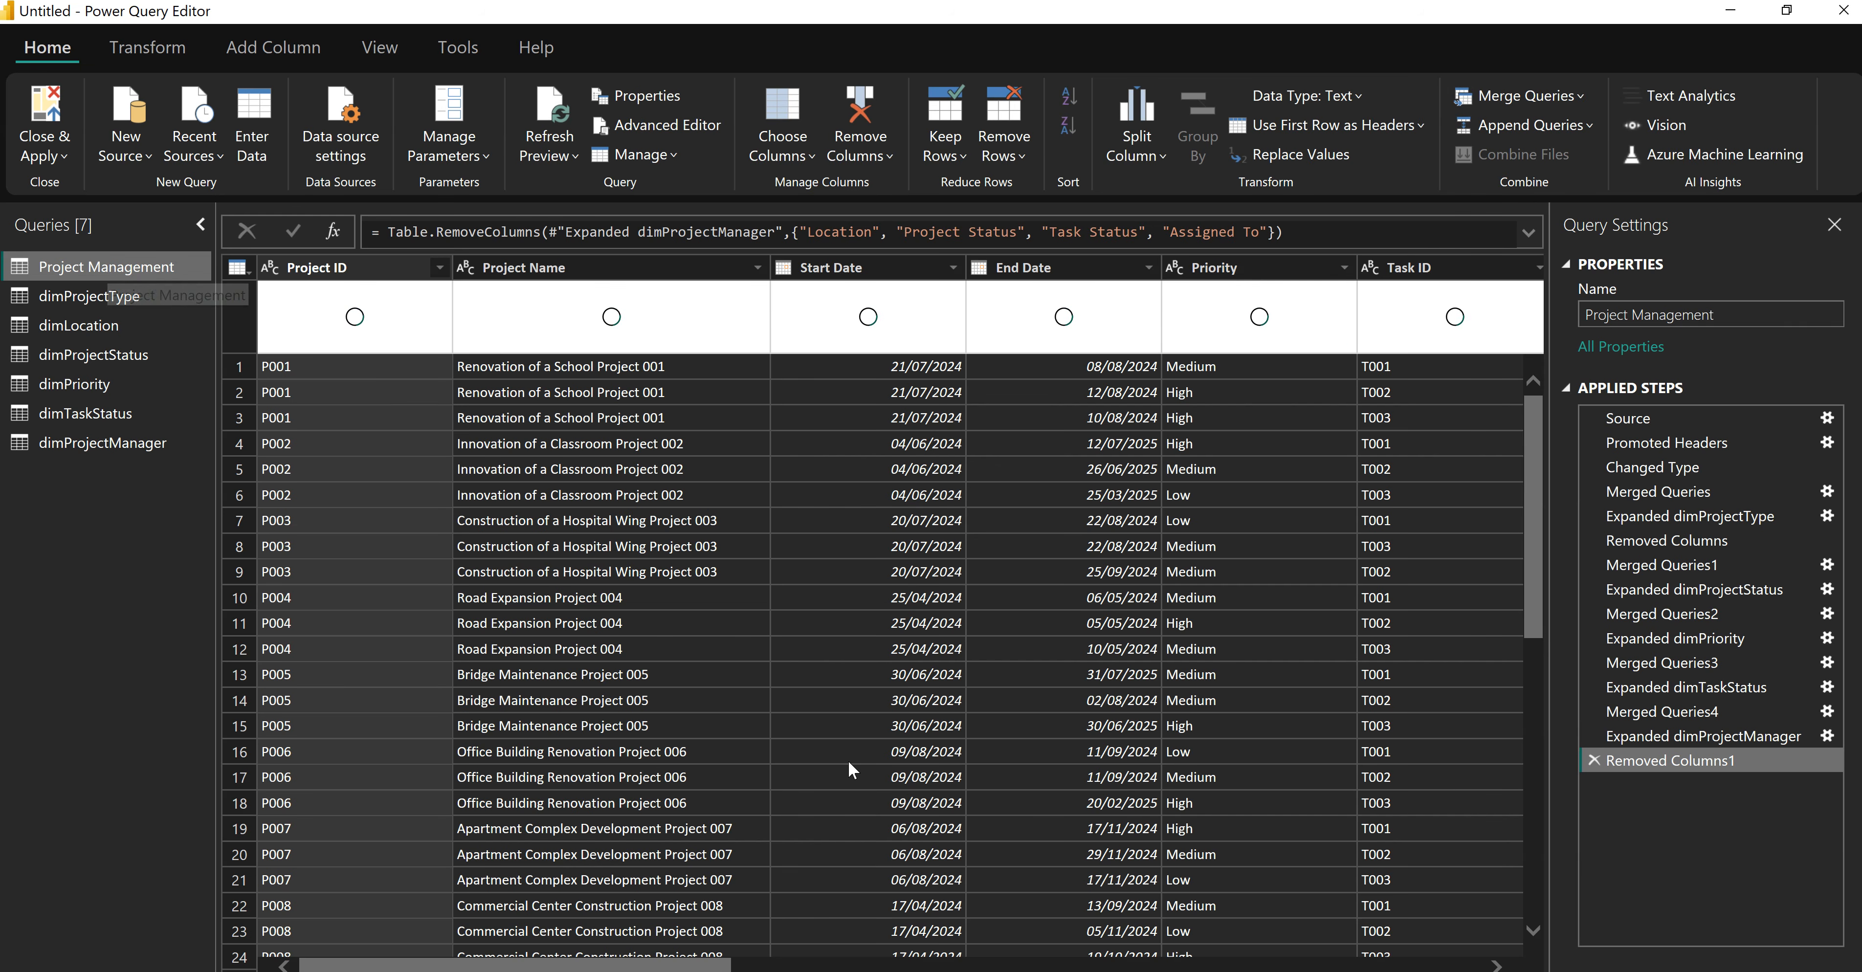
pyautogui.moveTo(685, 967); pyautogui.dragTo(1274, 965)
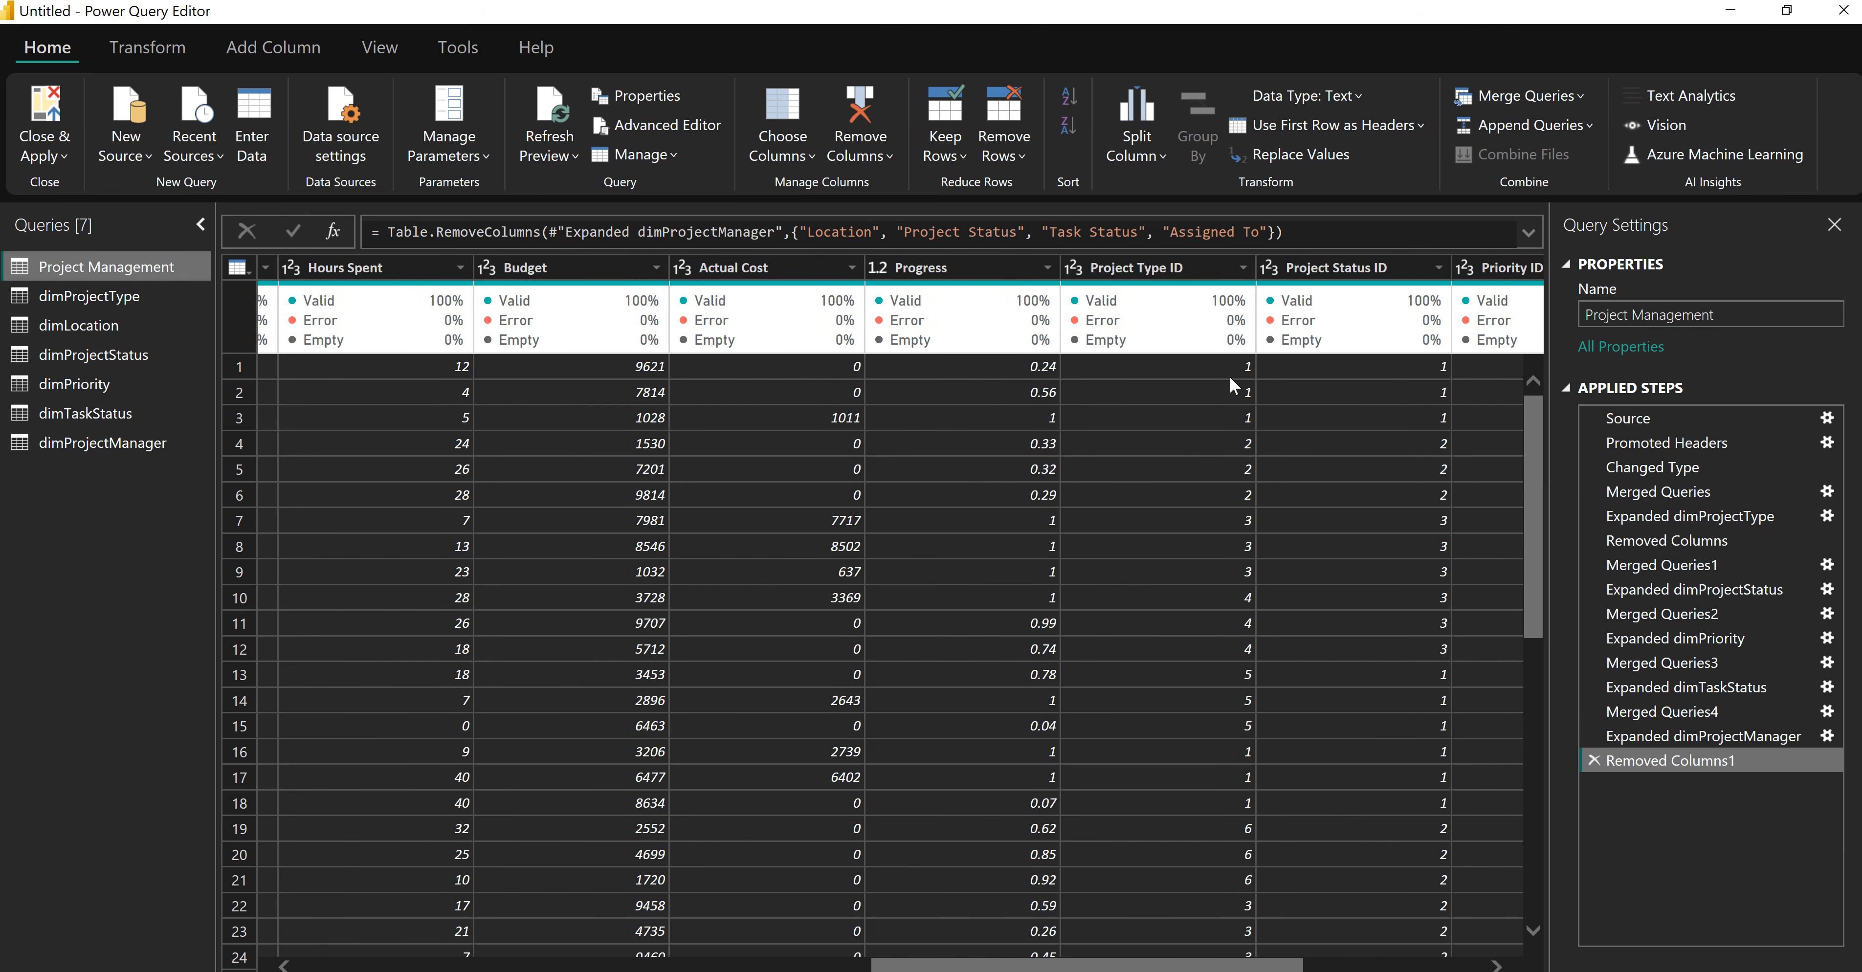
pyautogui.click(1593, 761)
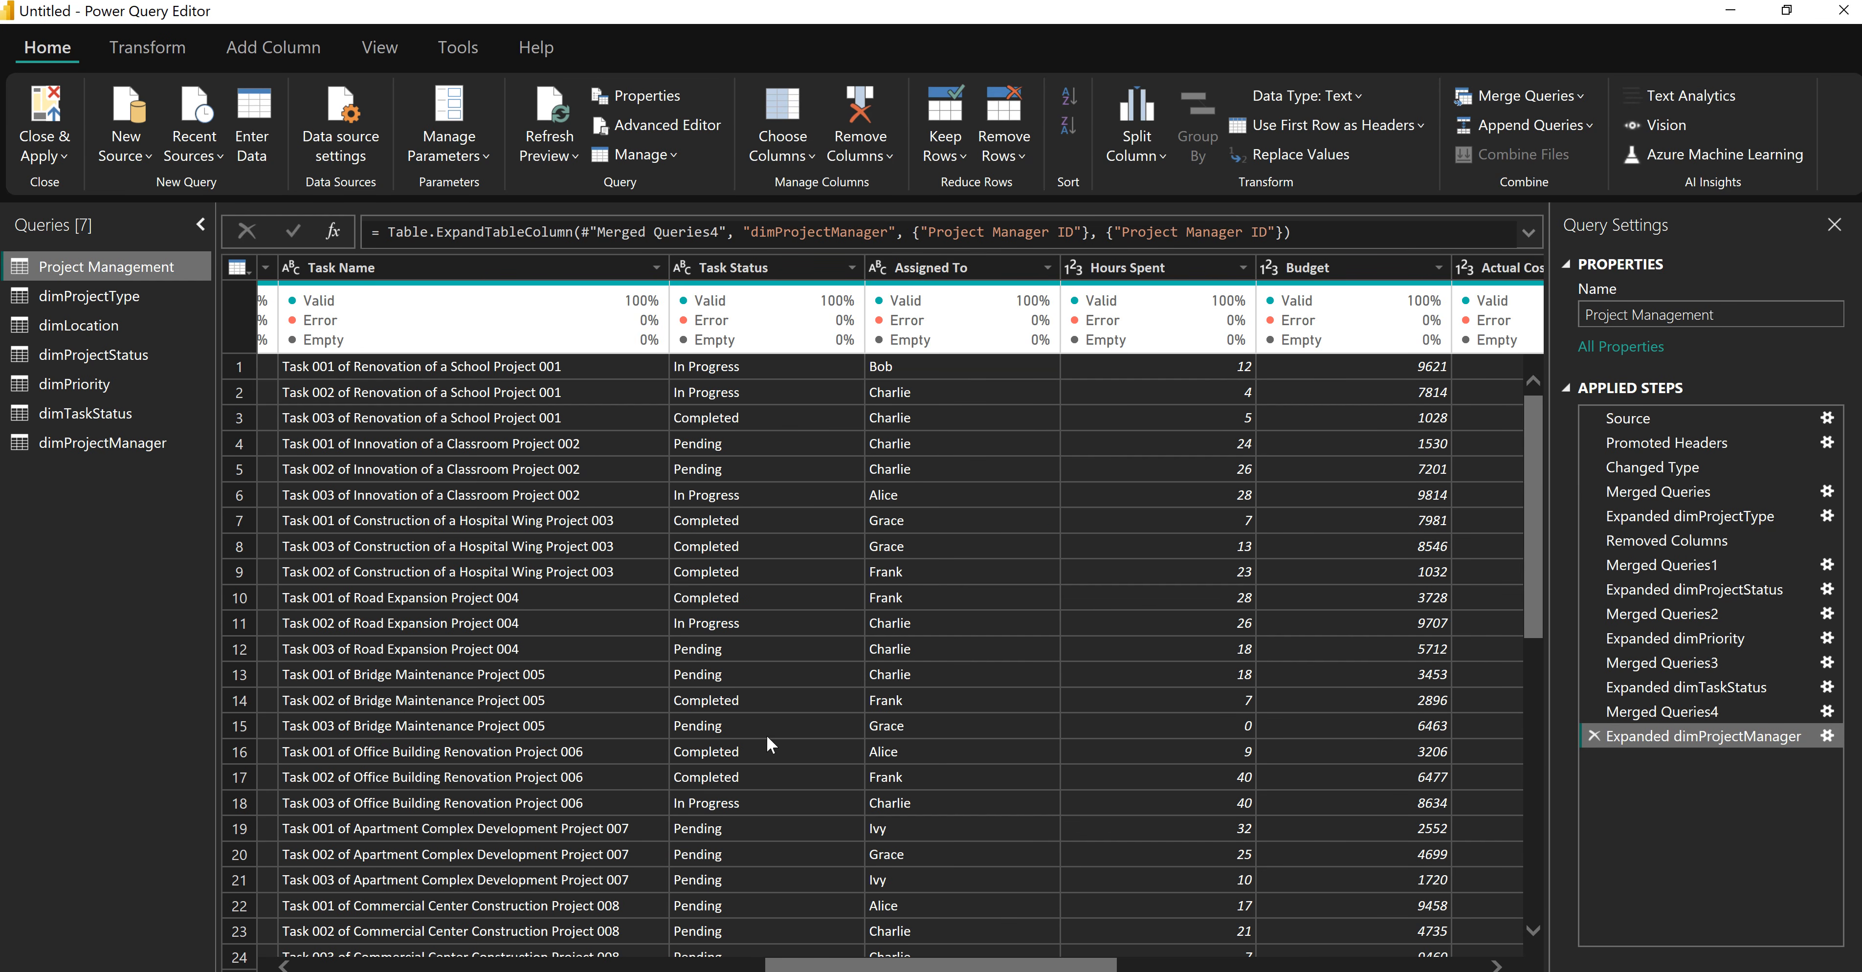
# Merge the Project Management query with dimLocation on their Location columns, using a Left Outer join.
pyautogui.moveTo(868, 967); pyautogui.dragTo(365, 965)
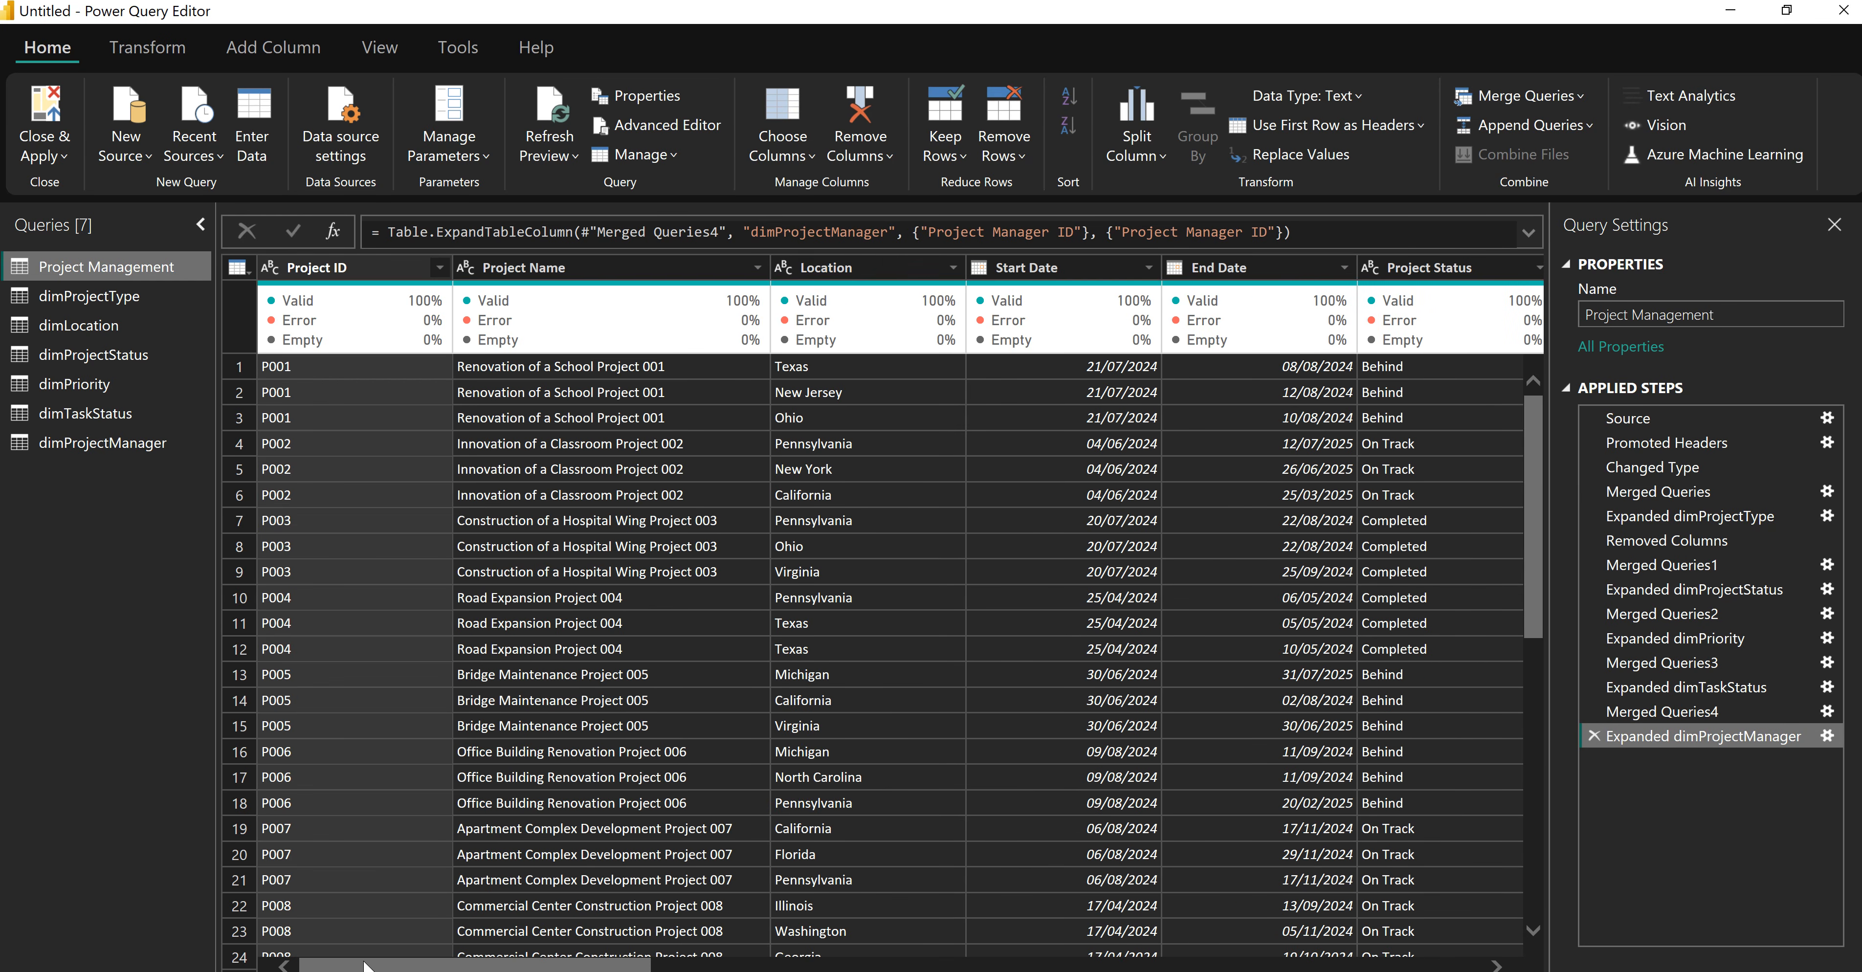
pyautogui.click(856, 266)
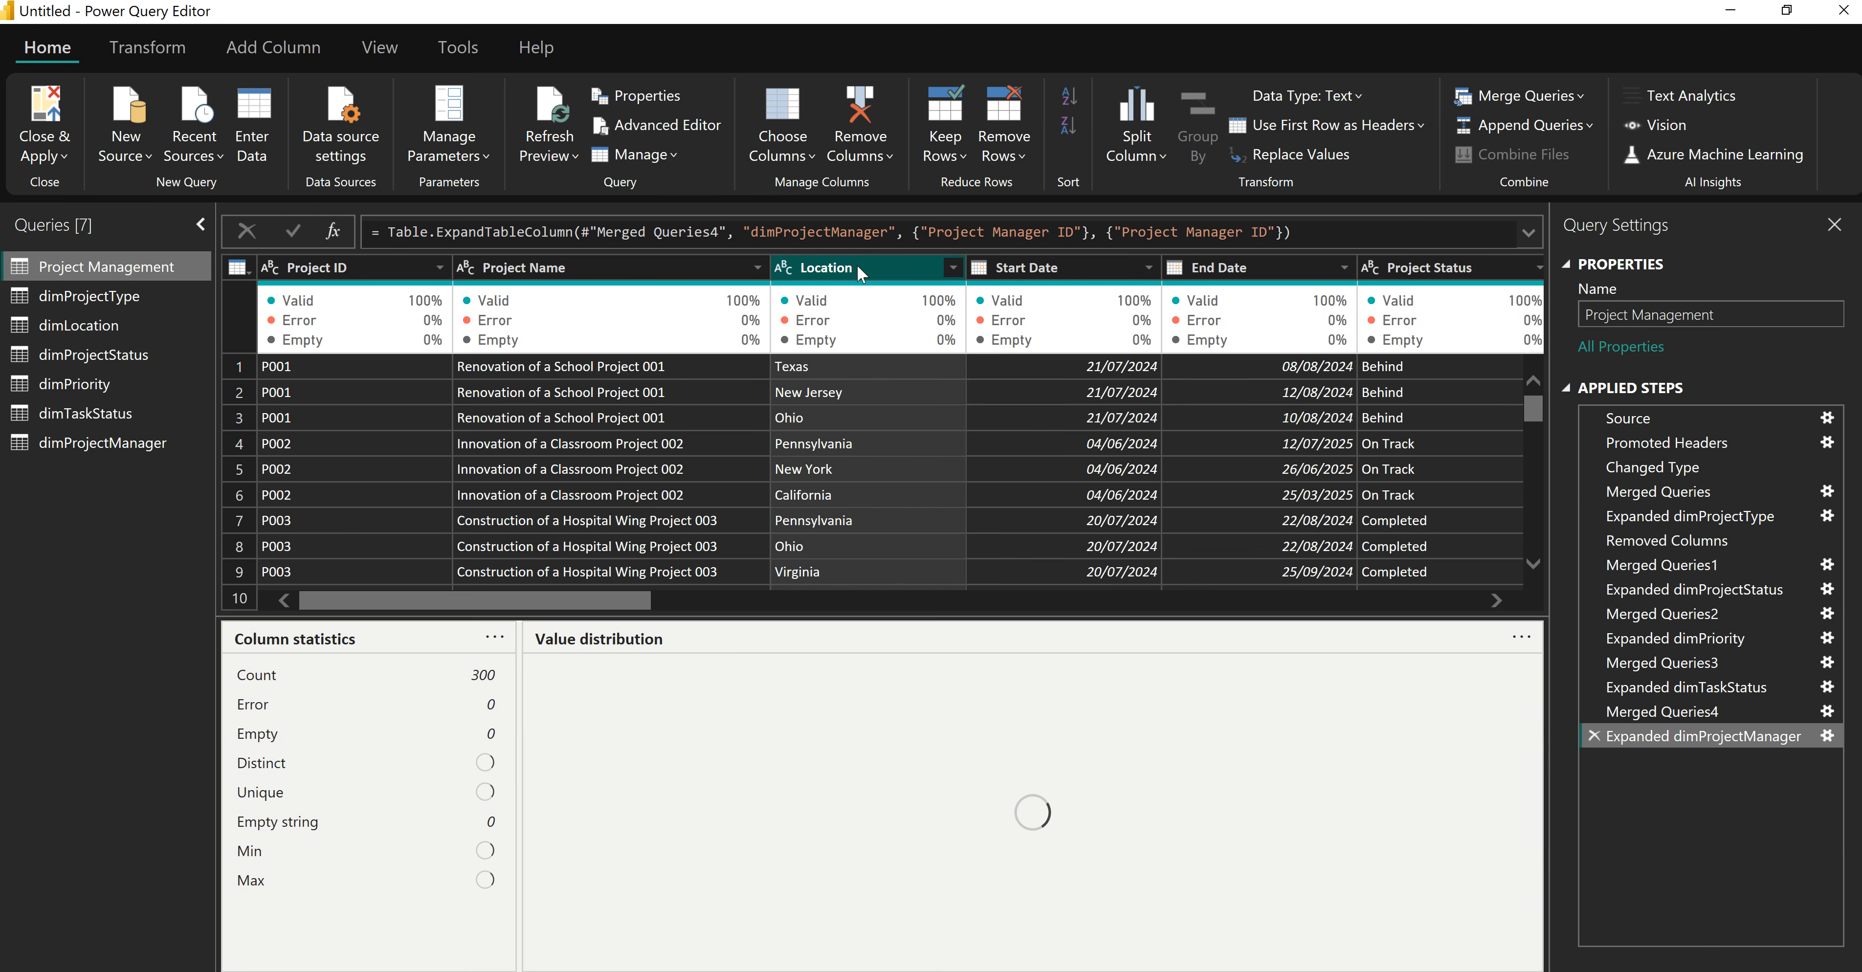
pyautogui.click(1529, 97)
pyautogui.click(1522, 131)
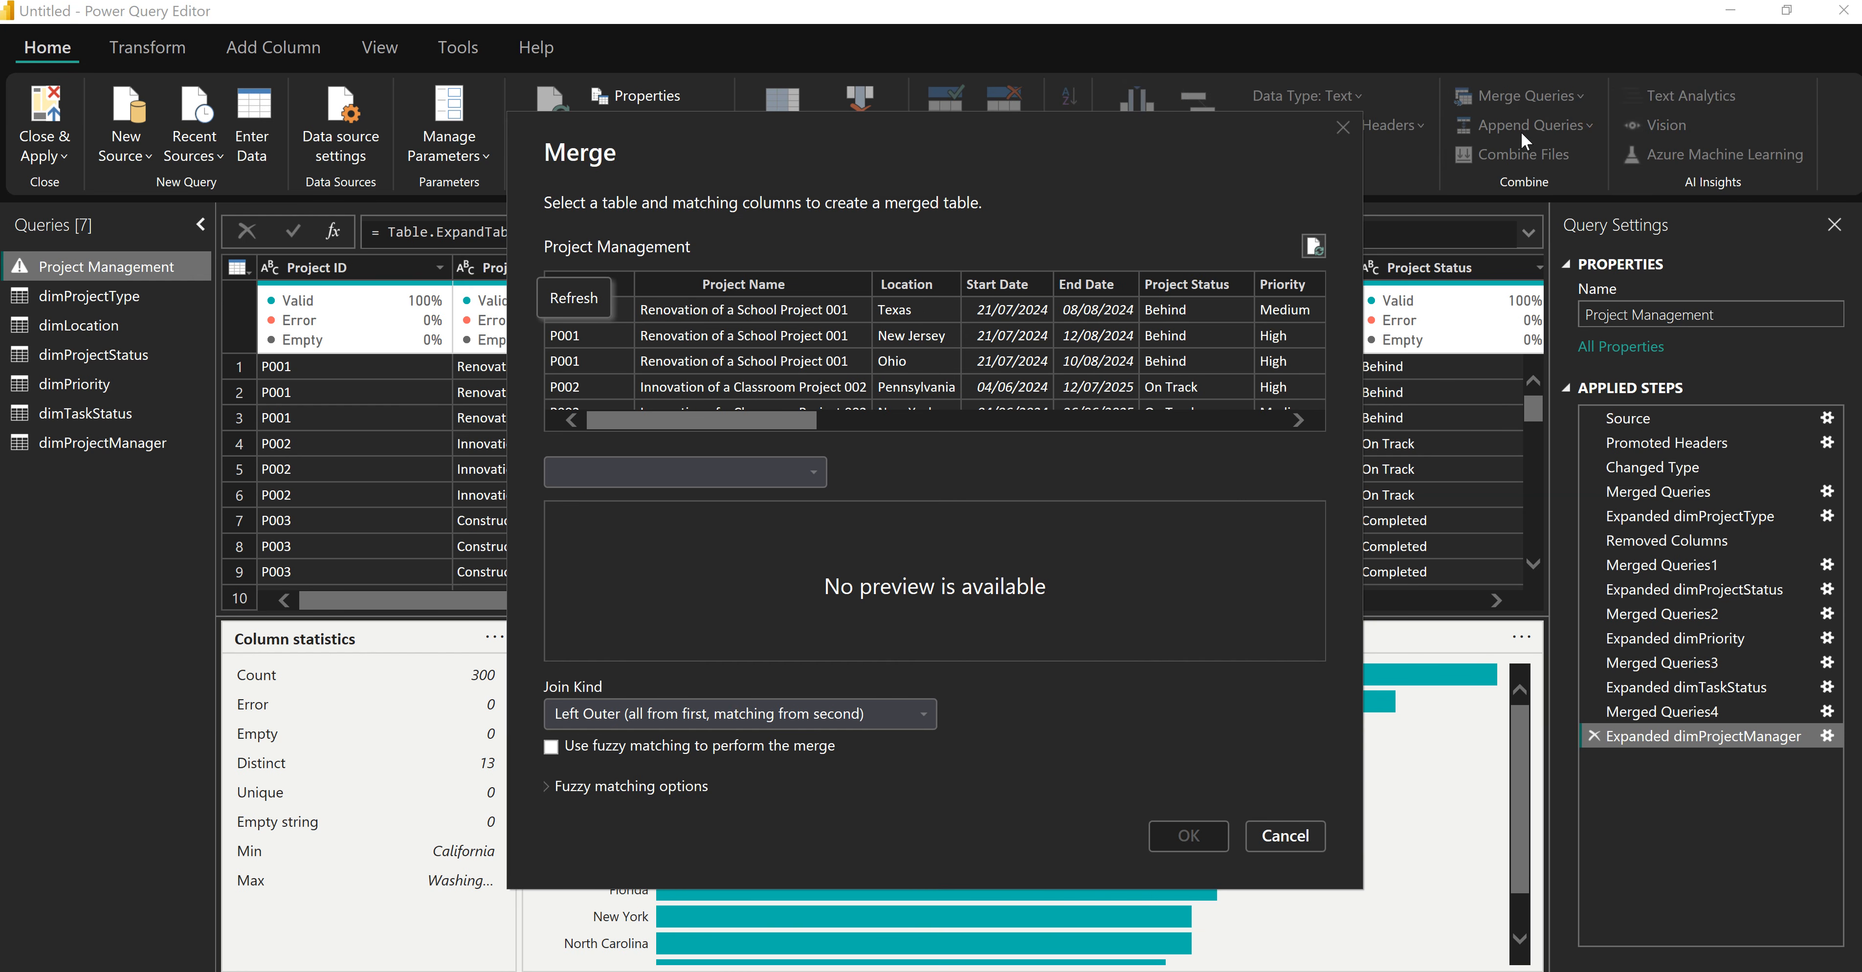
pyautogui.click(924, 289)
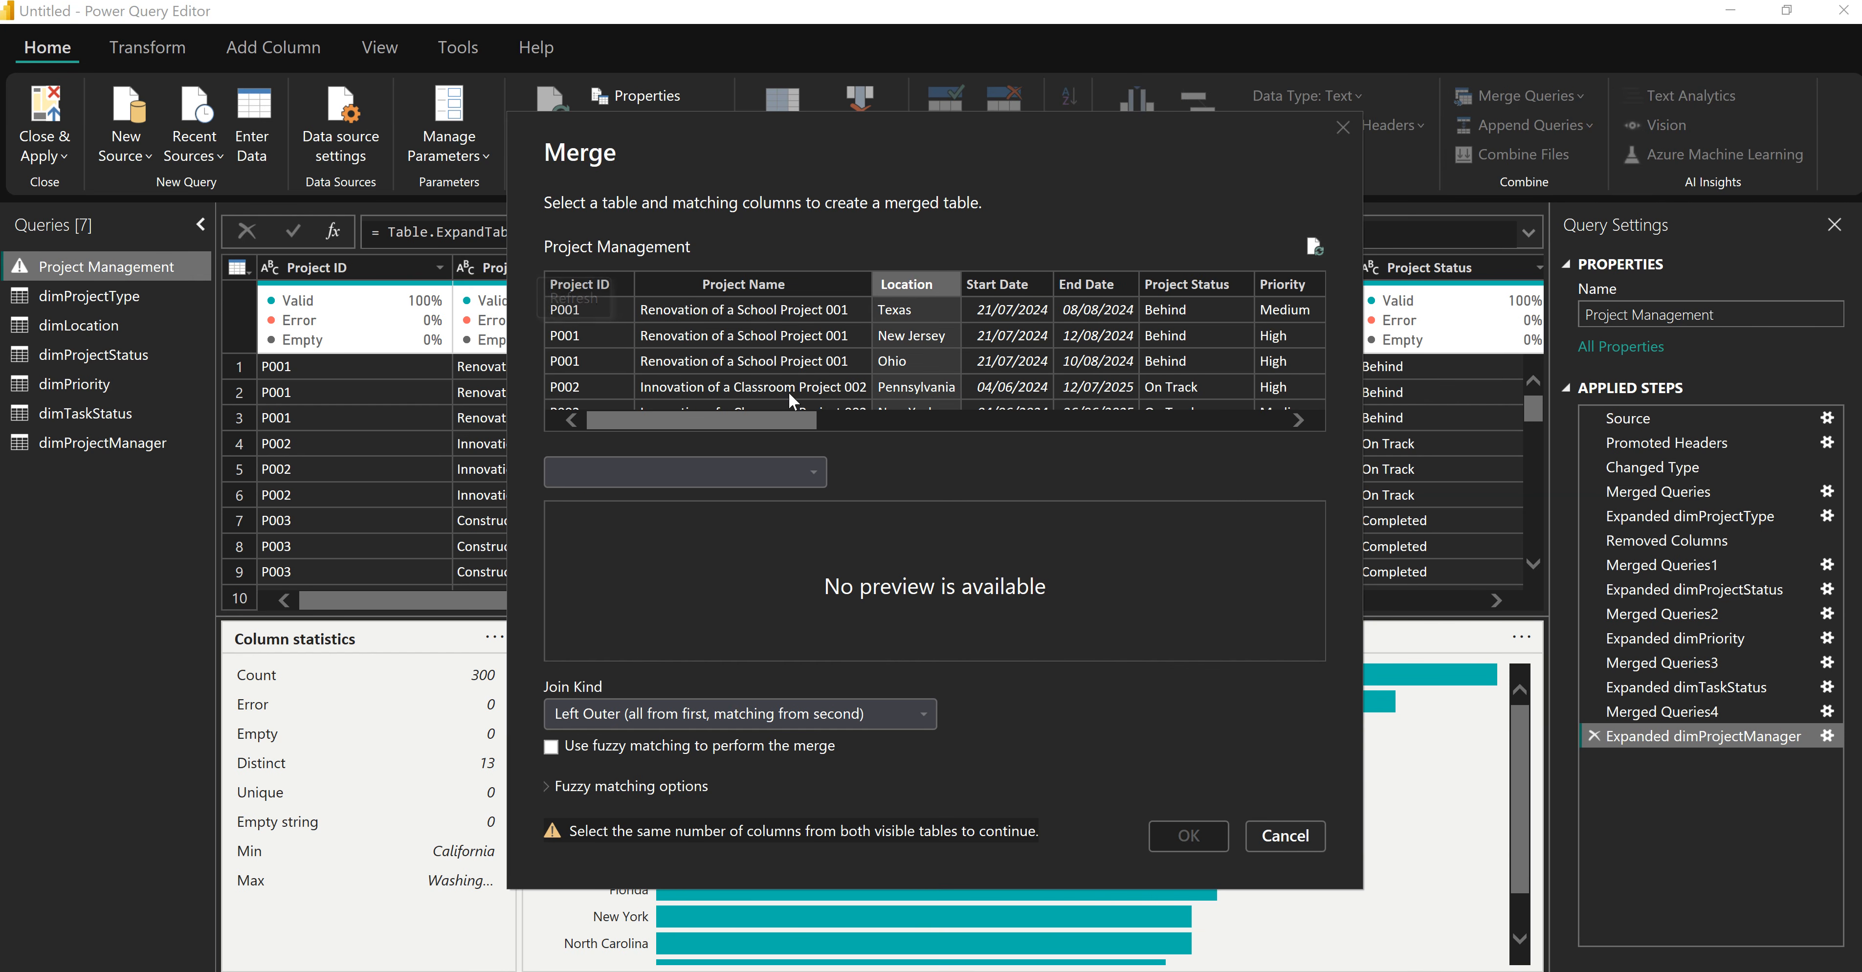
pyautogui.click(722, 474)
pyautogui.click(595, 529)
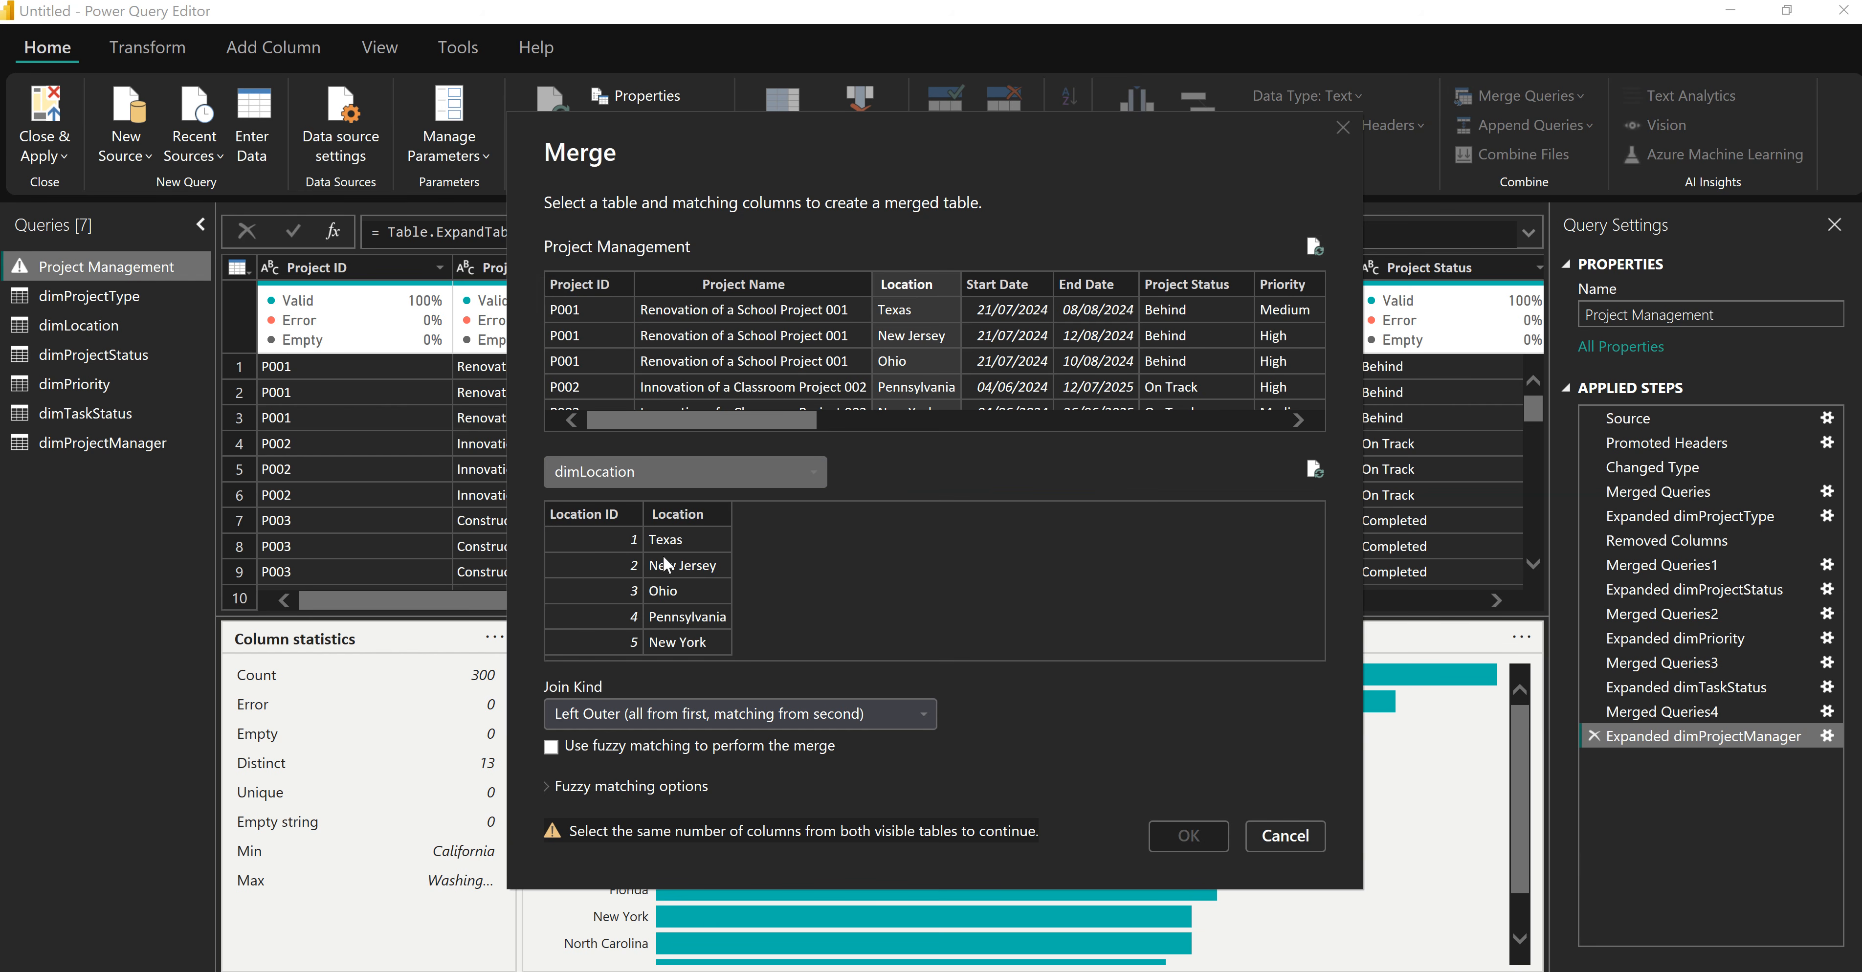
pyautogui.click(682, 514)
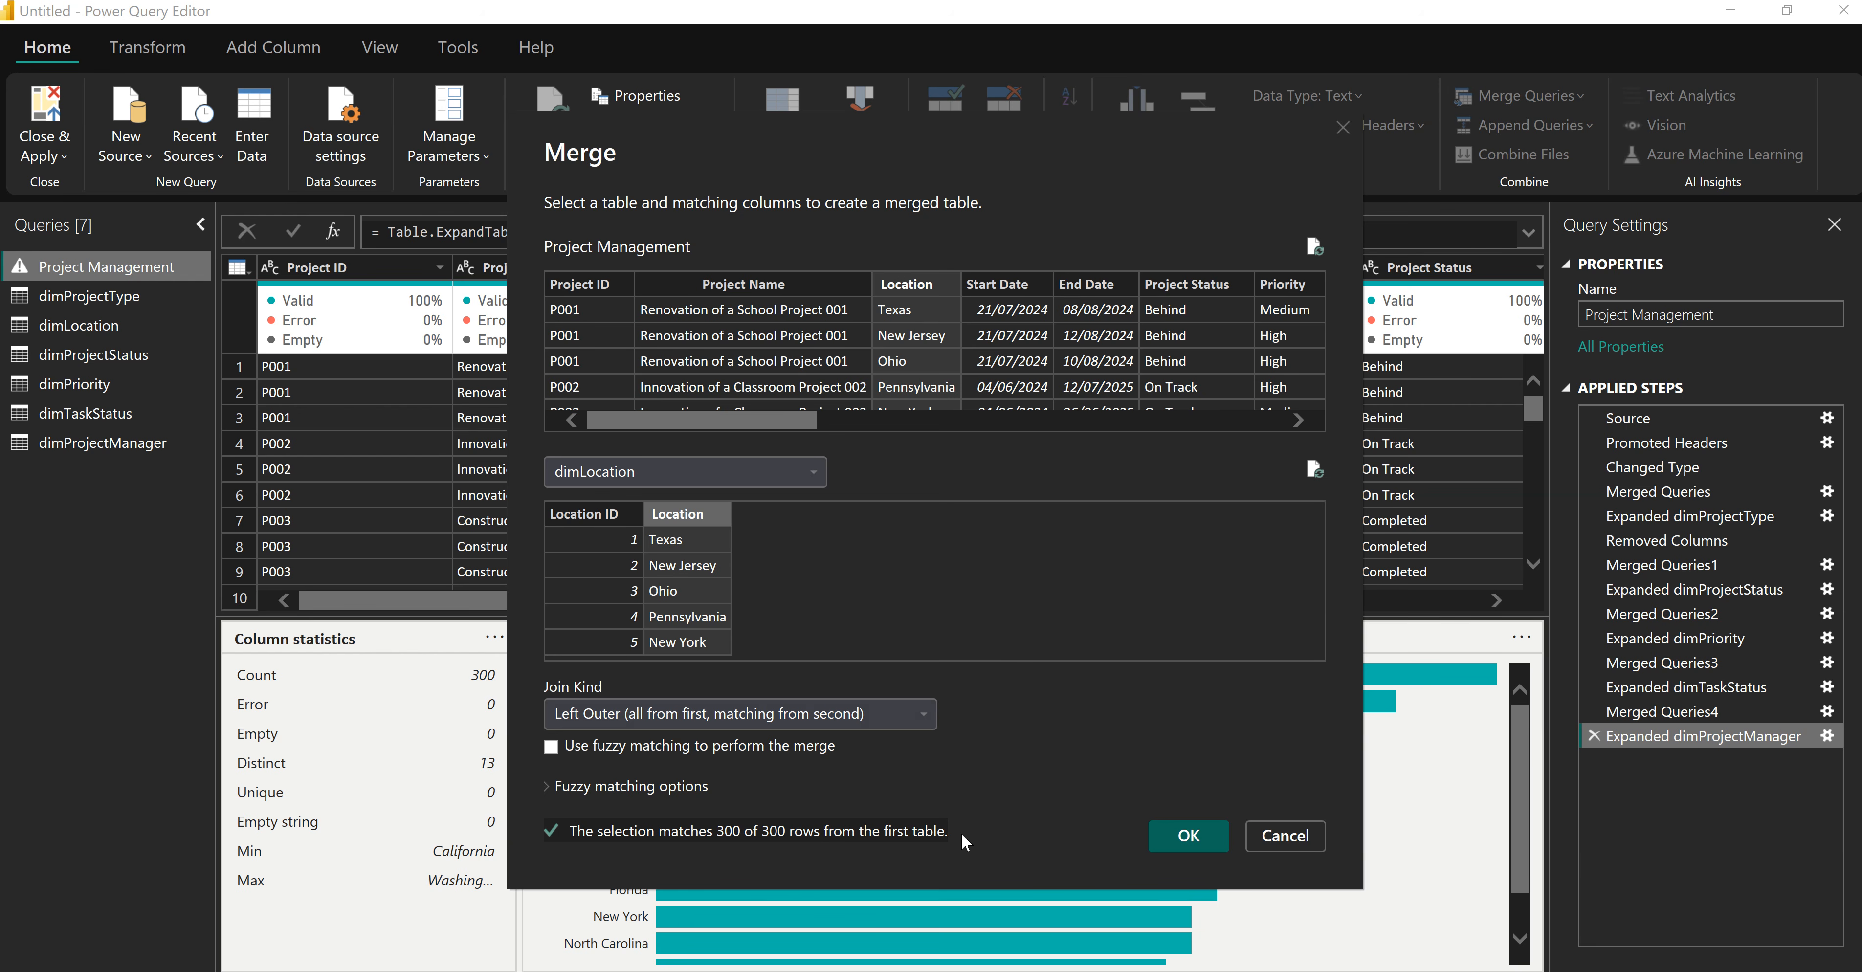
pyautogui.click(1196, 838)
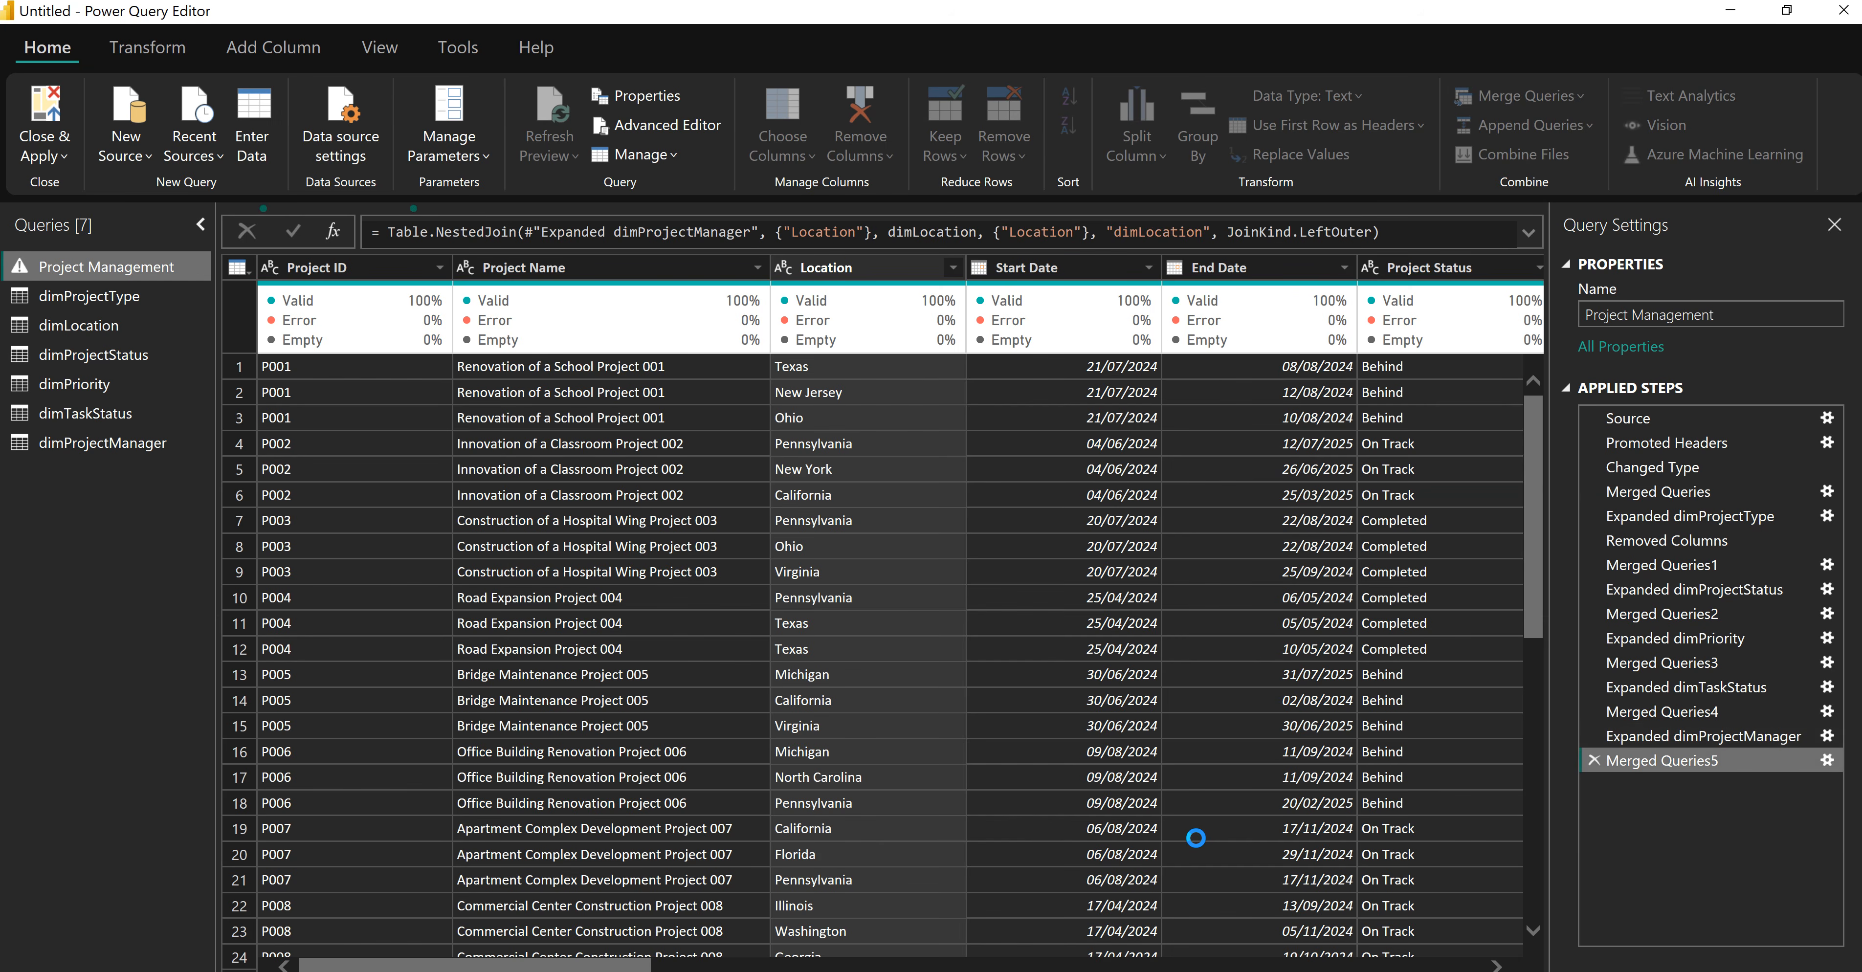
# Expand the merged dimLocation column to Location ID only, without the original column name as prefix.
pyautogui.click(1509, 267)
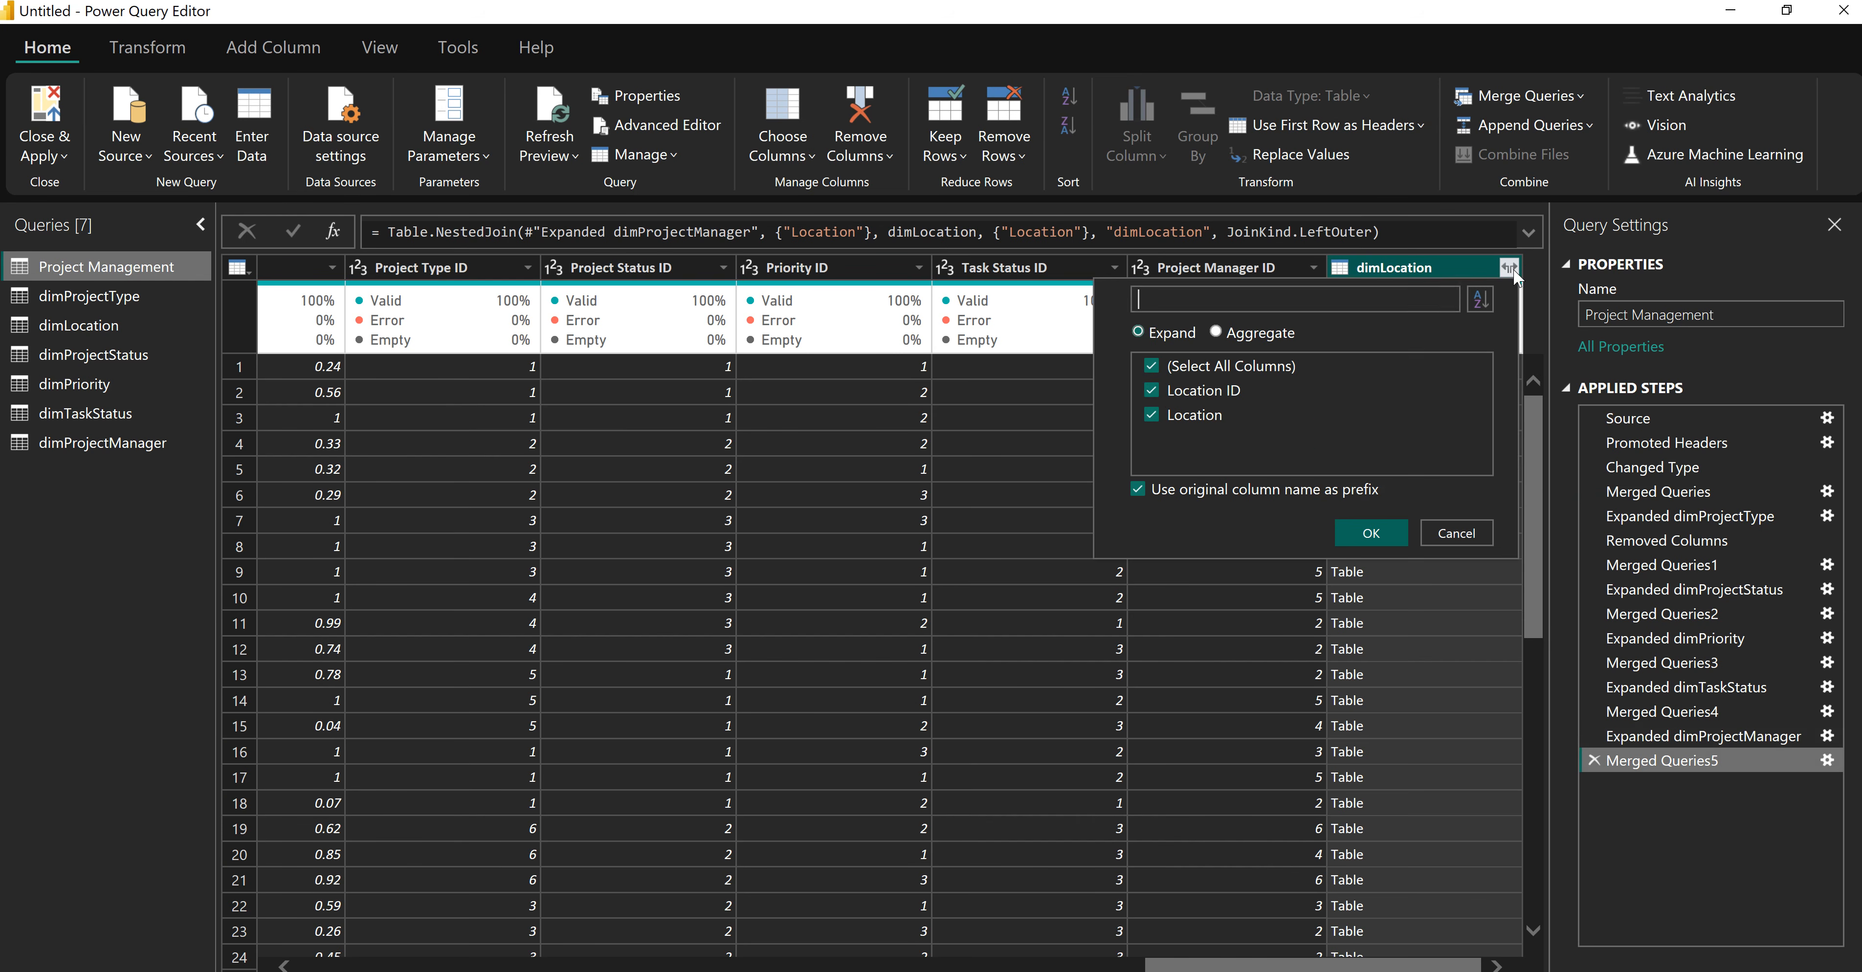
pyautogui.click(1137, 489)
pyautogui.click(1152, 365)
pyautogui.click(1153, 391)
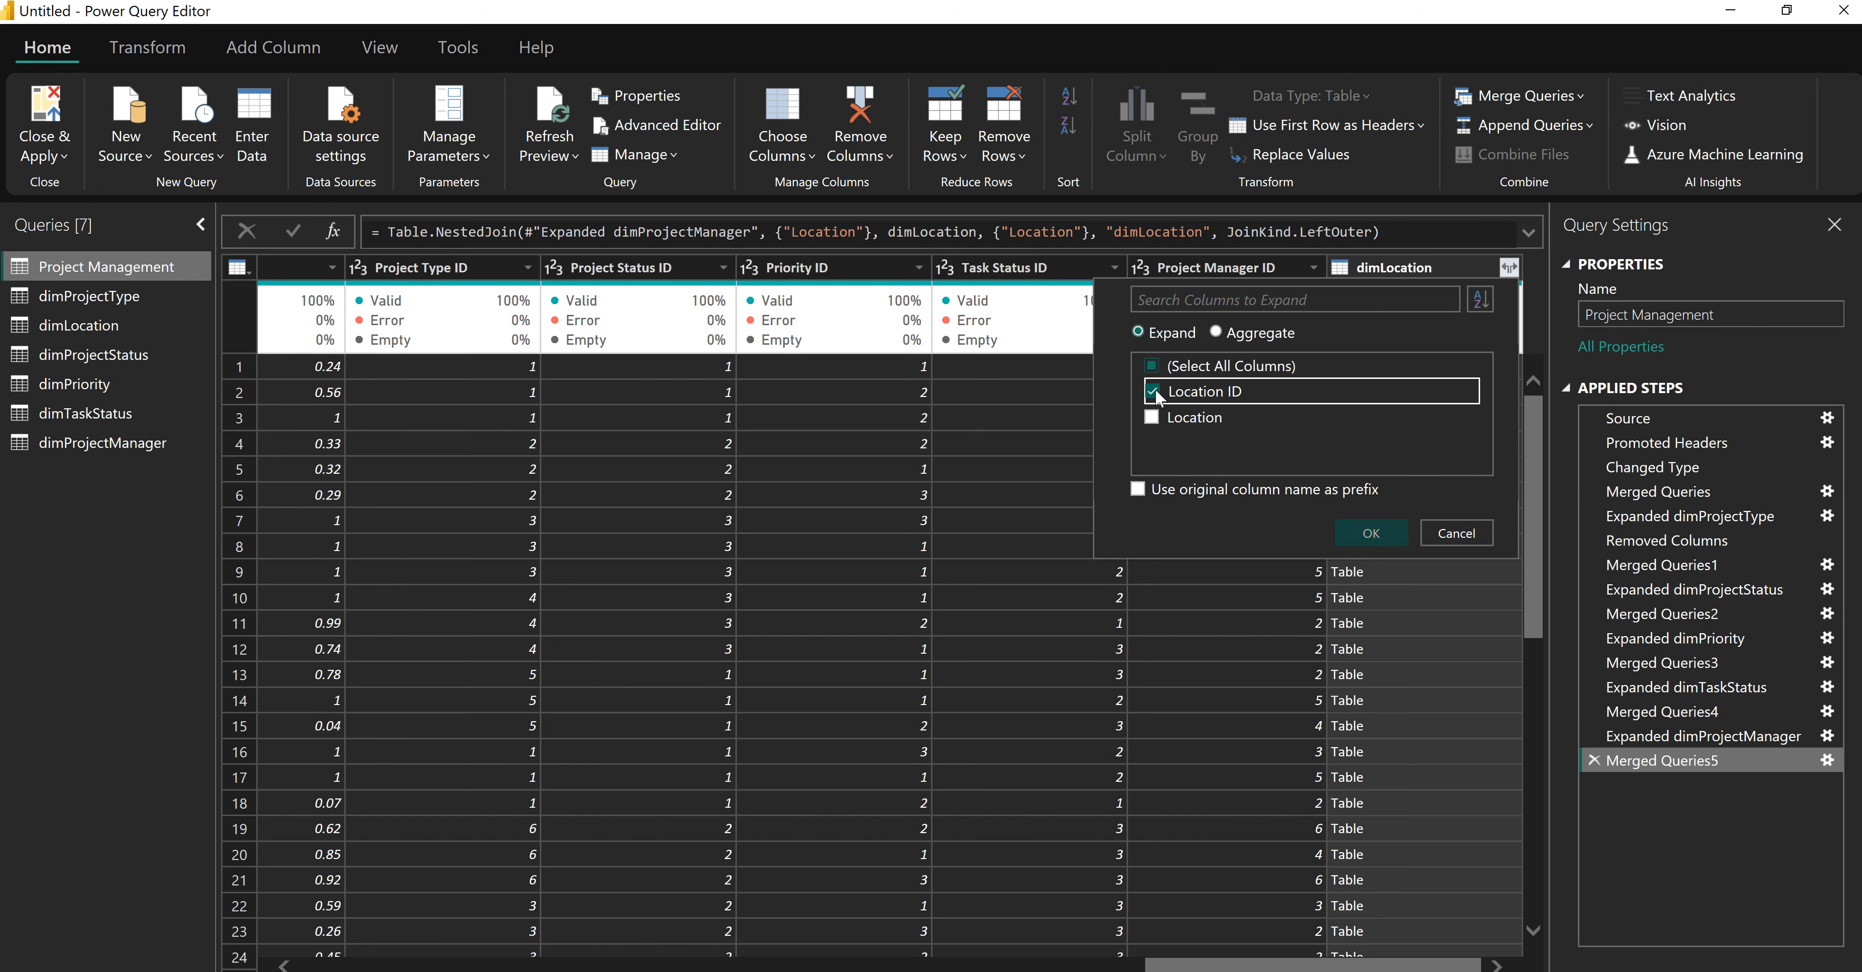
pyautogui.click(1376, 533)
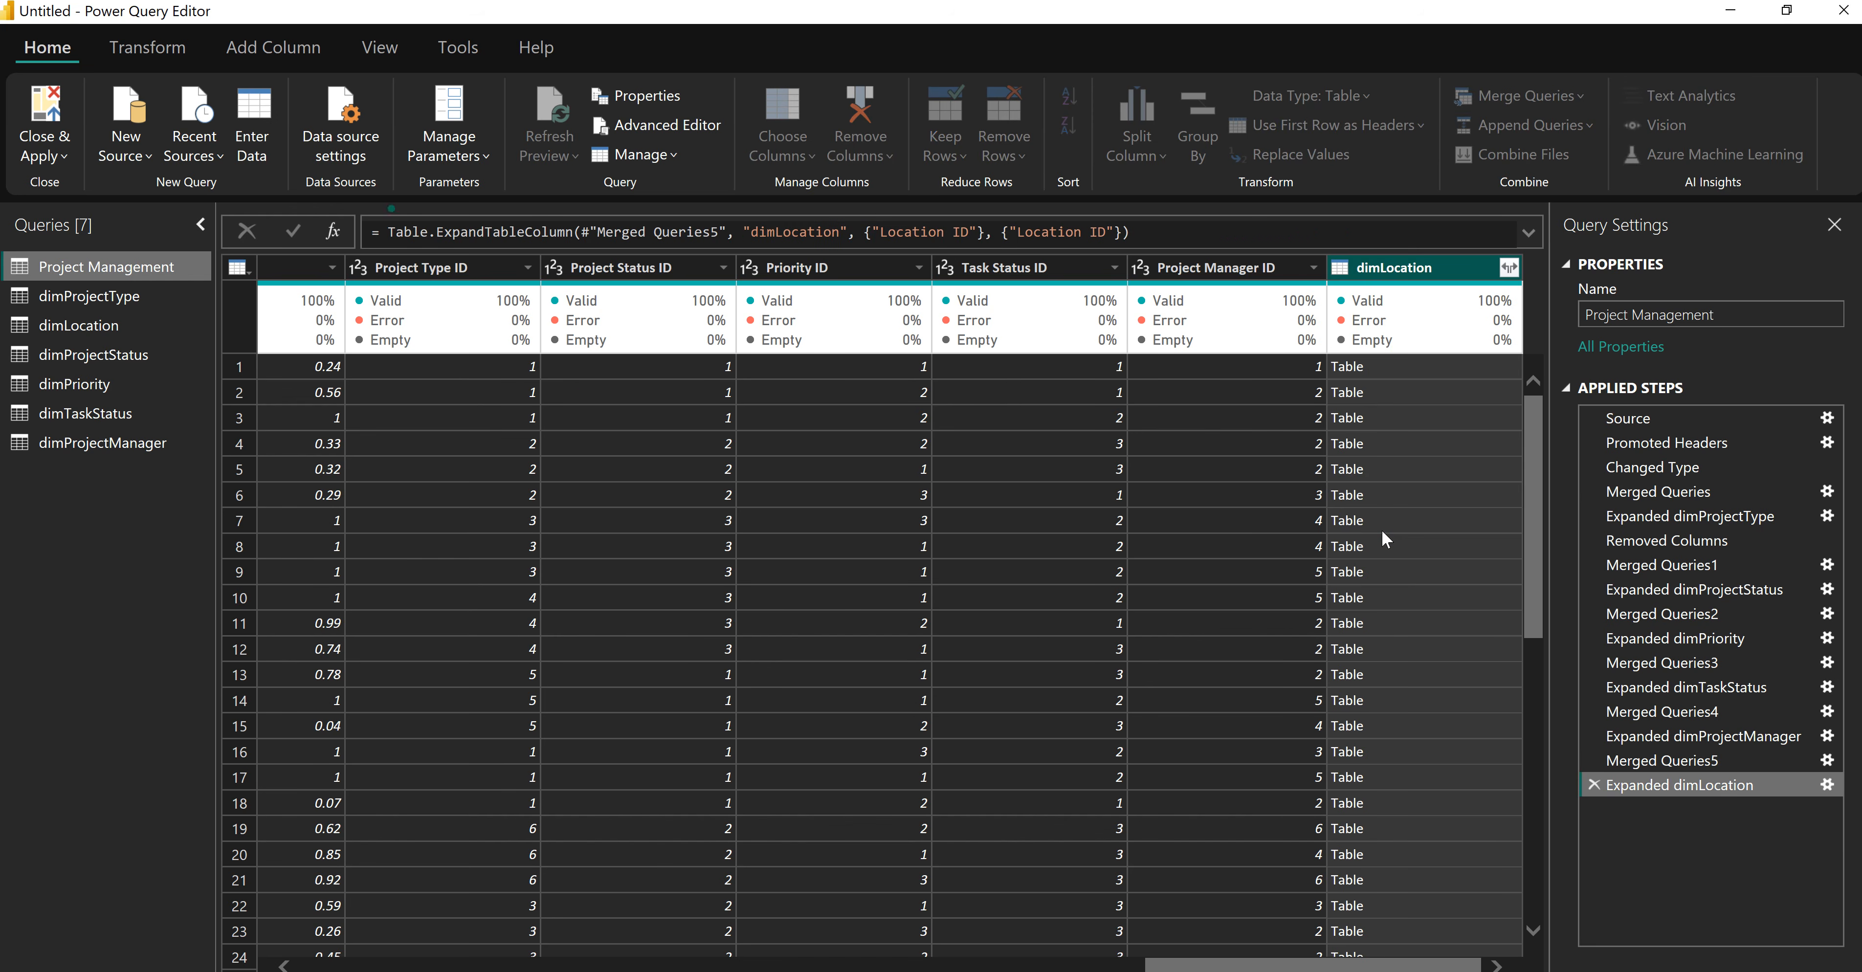
# Remove the Location, Project Status, Priority, Task Status and Assigned To columns from the Project Management query.
pyautogui.moveTo(1357, 966); pyautogui.dragTo(544, 966)
pyautogui.click(714, 270)
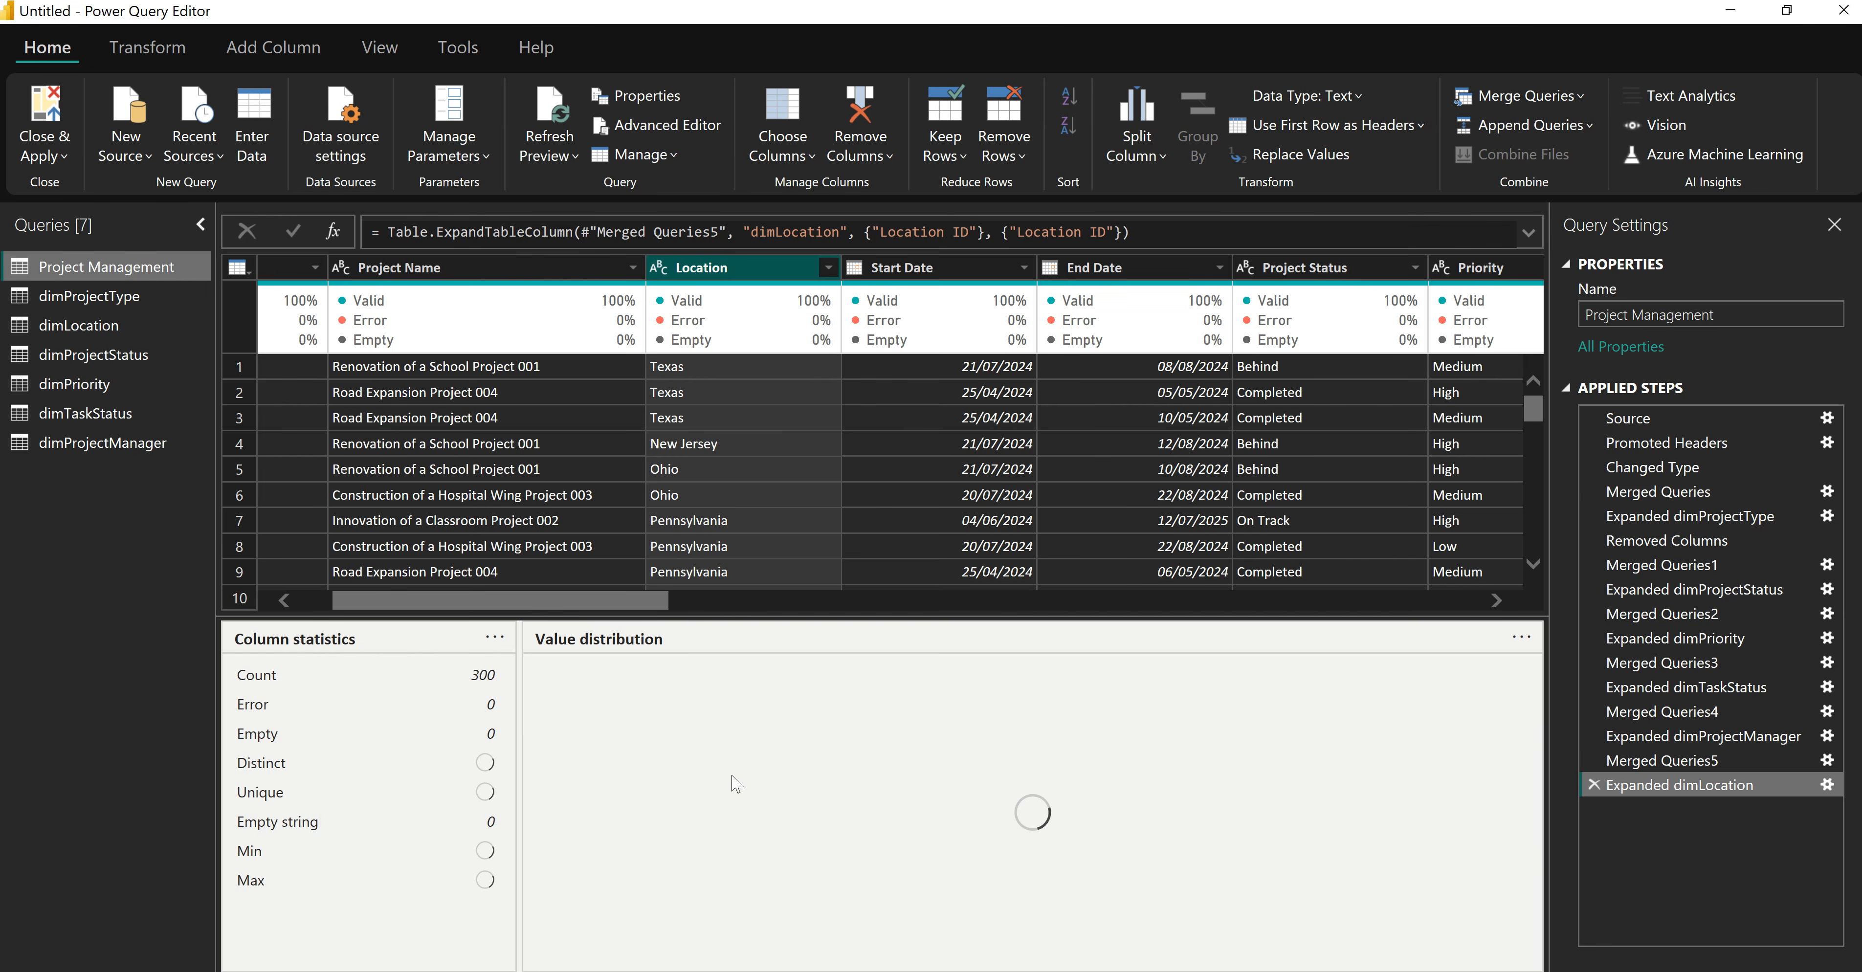
pyautogui.moveTo(609, 600); pyautogui.dragTo(796, 613)
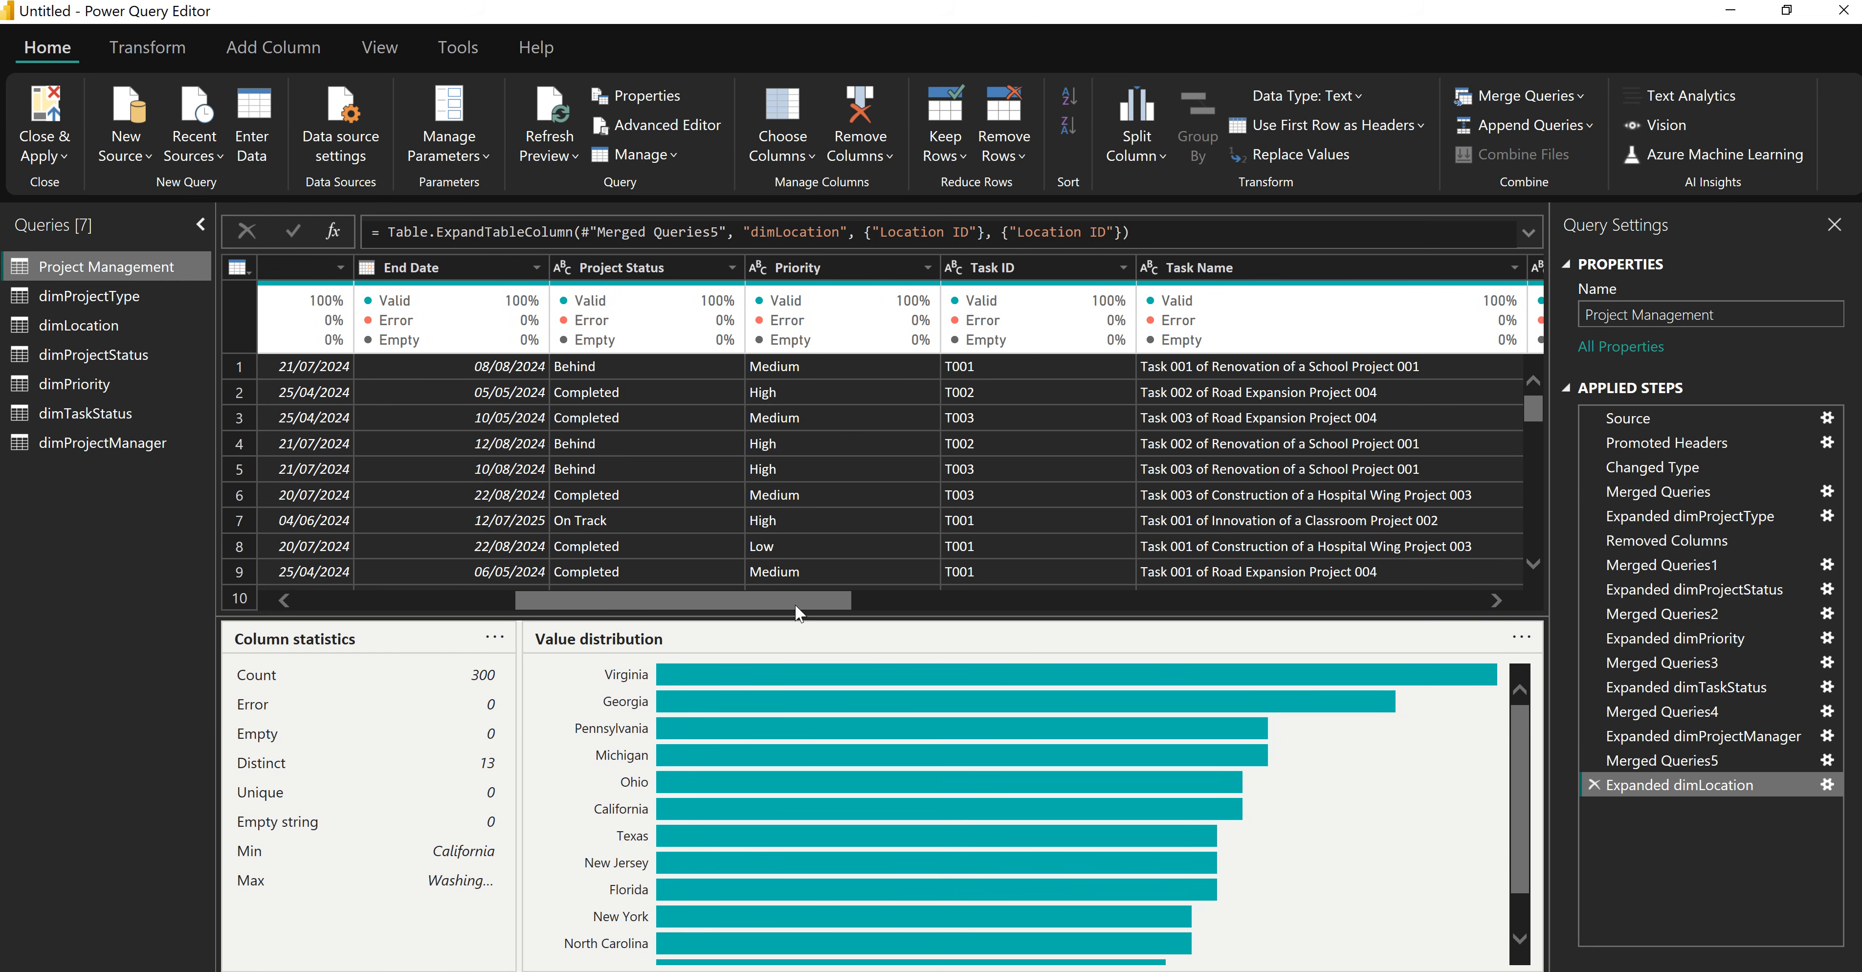
pyautogui.click(642, 268)
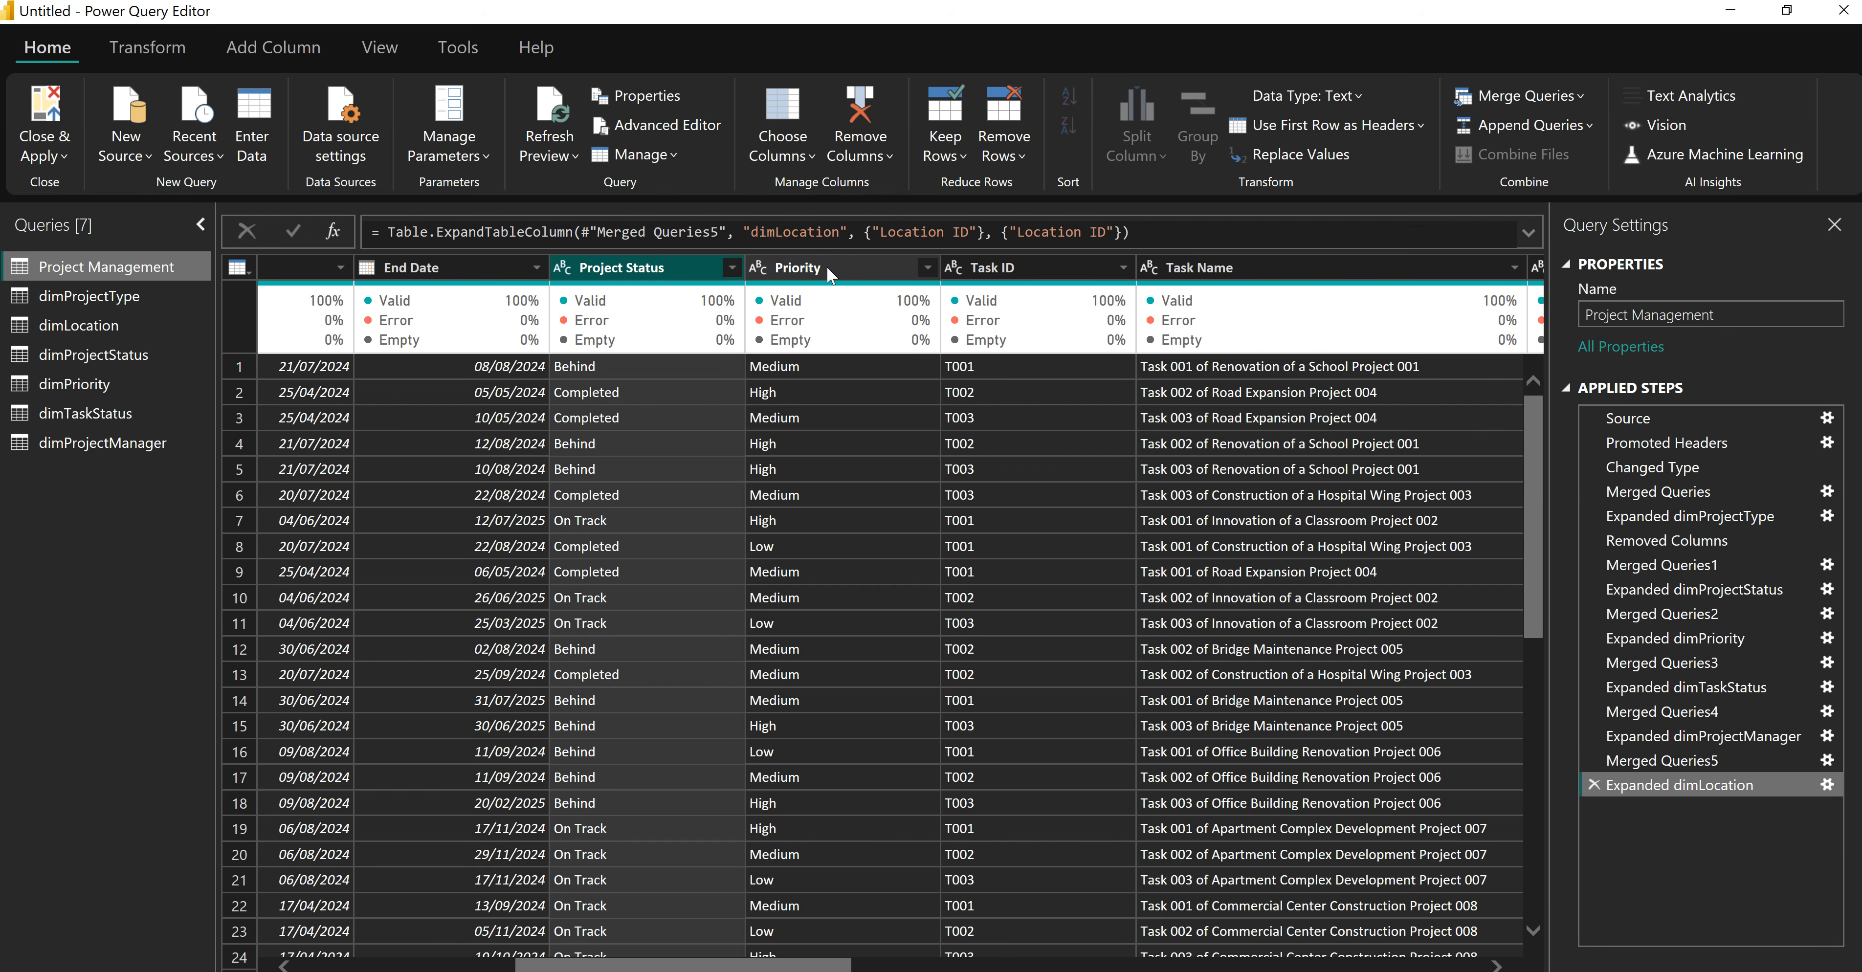
pyautogui.click(826, 268)
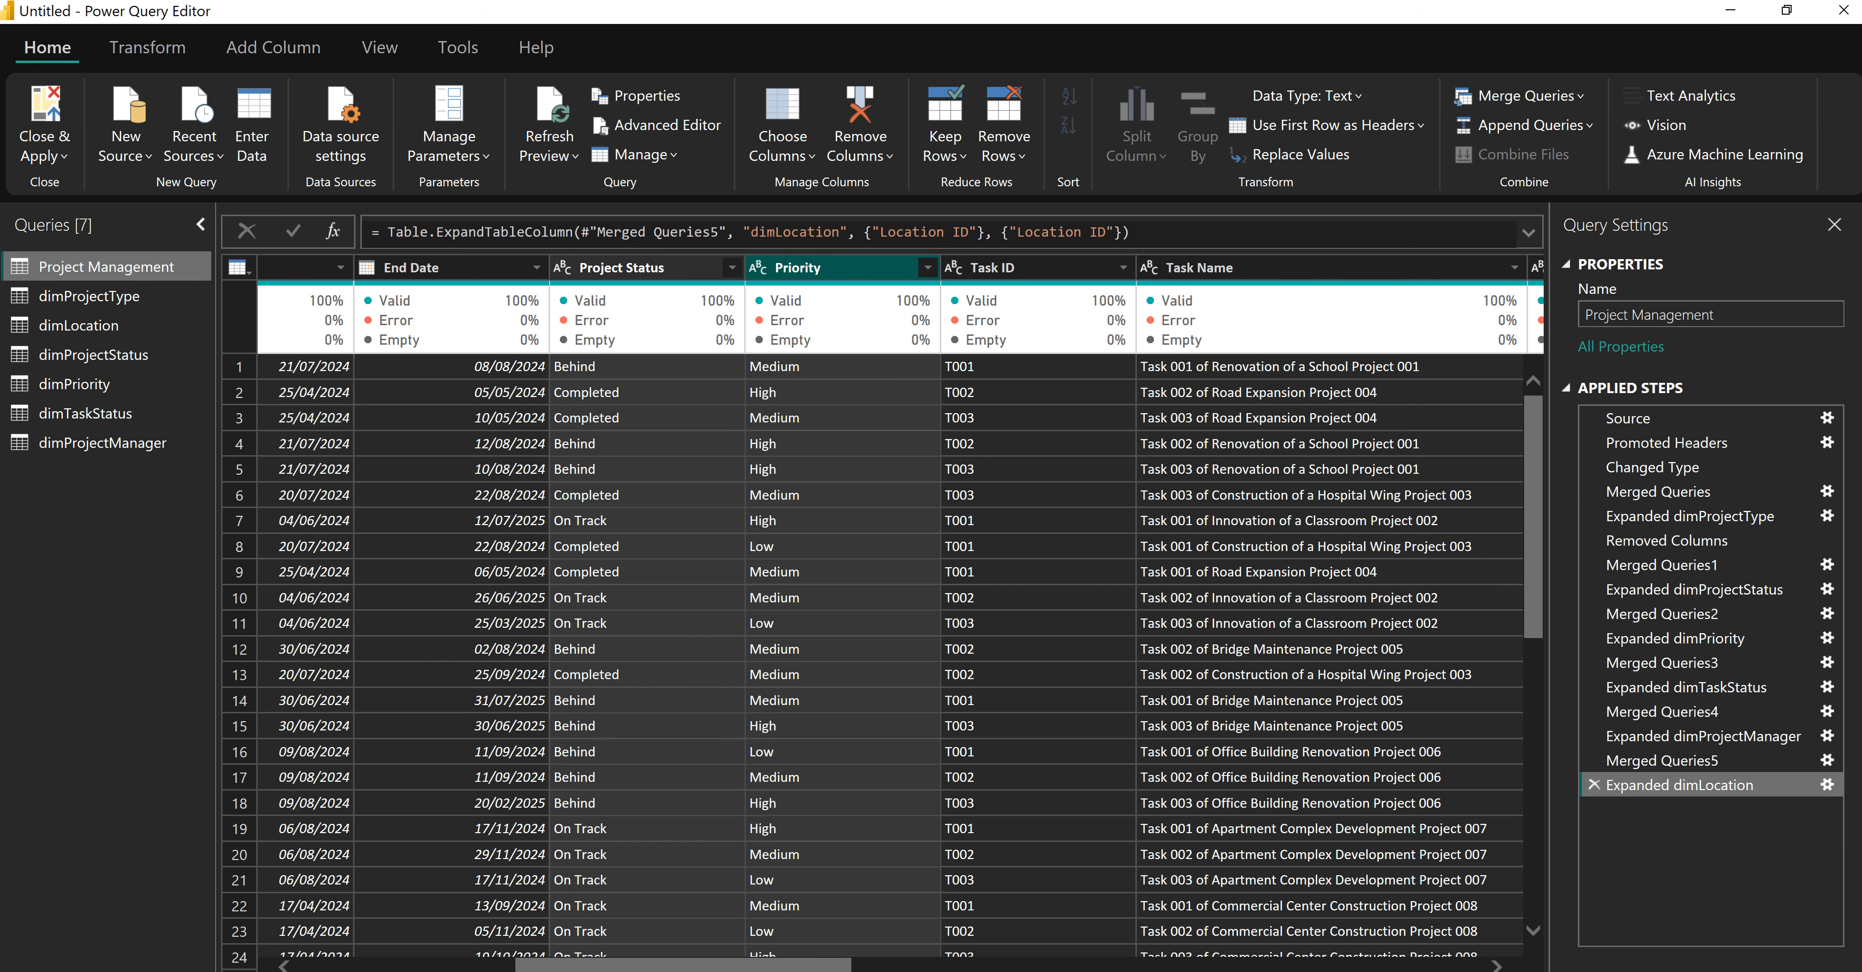
pyautogui.moveTo(815, 966); pyautogui.dragTo(1029, 966)
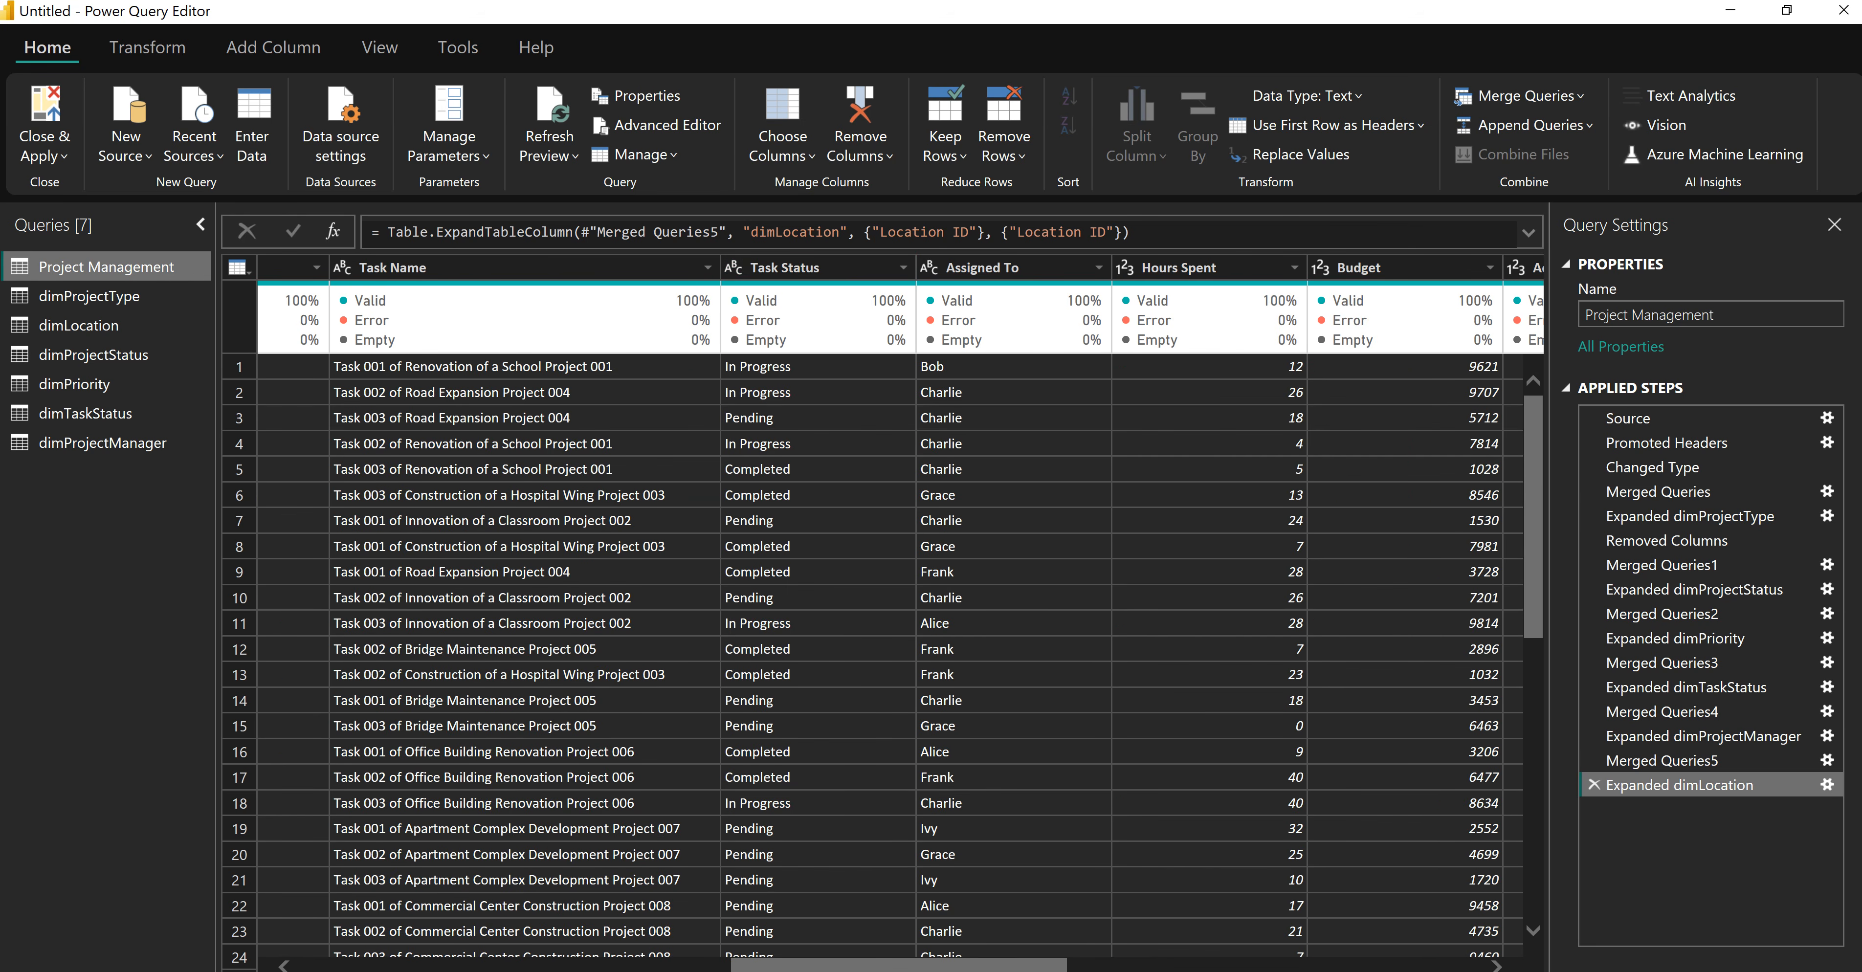
pyautogui.click(801, 269)
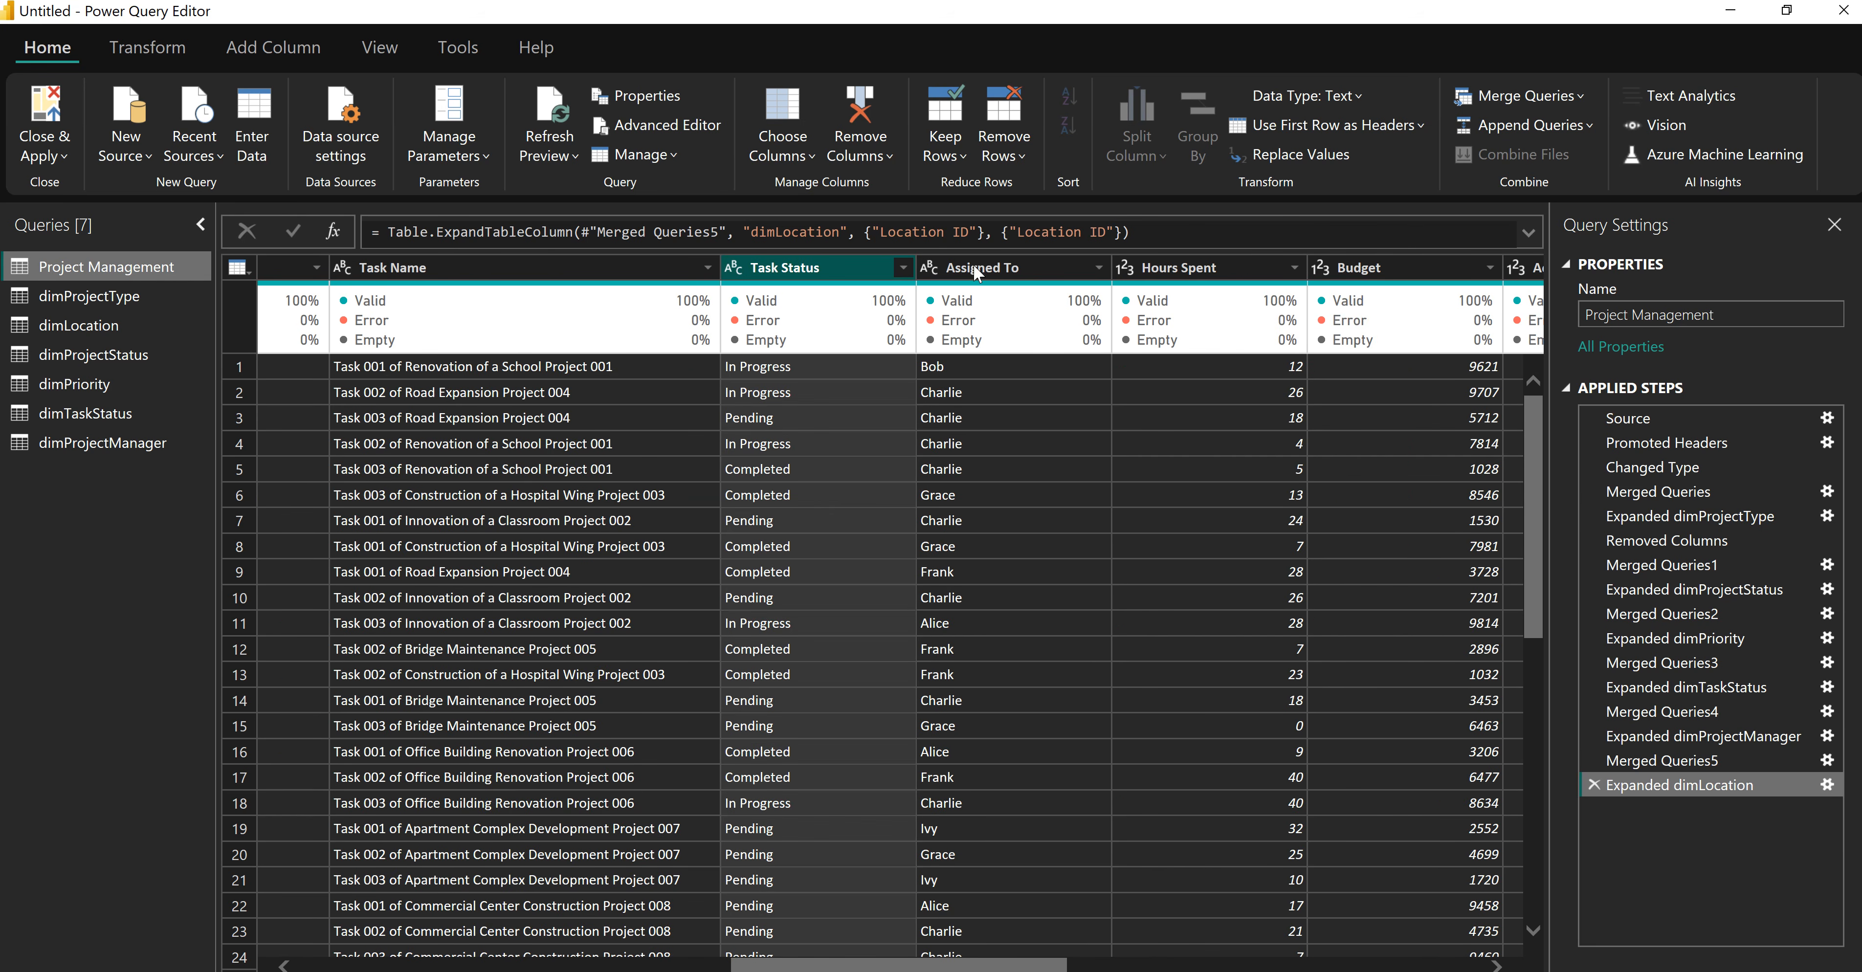
pyautogui.click(1011, 273)
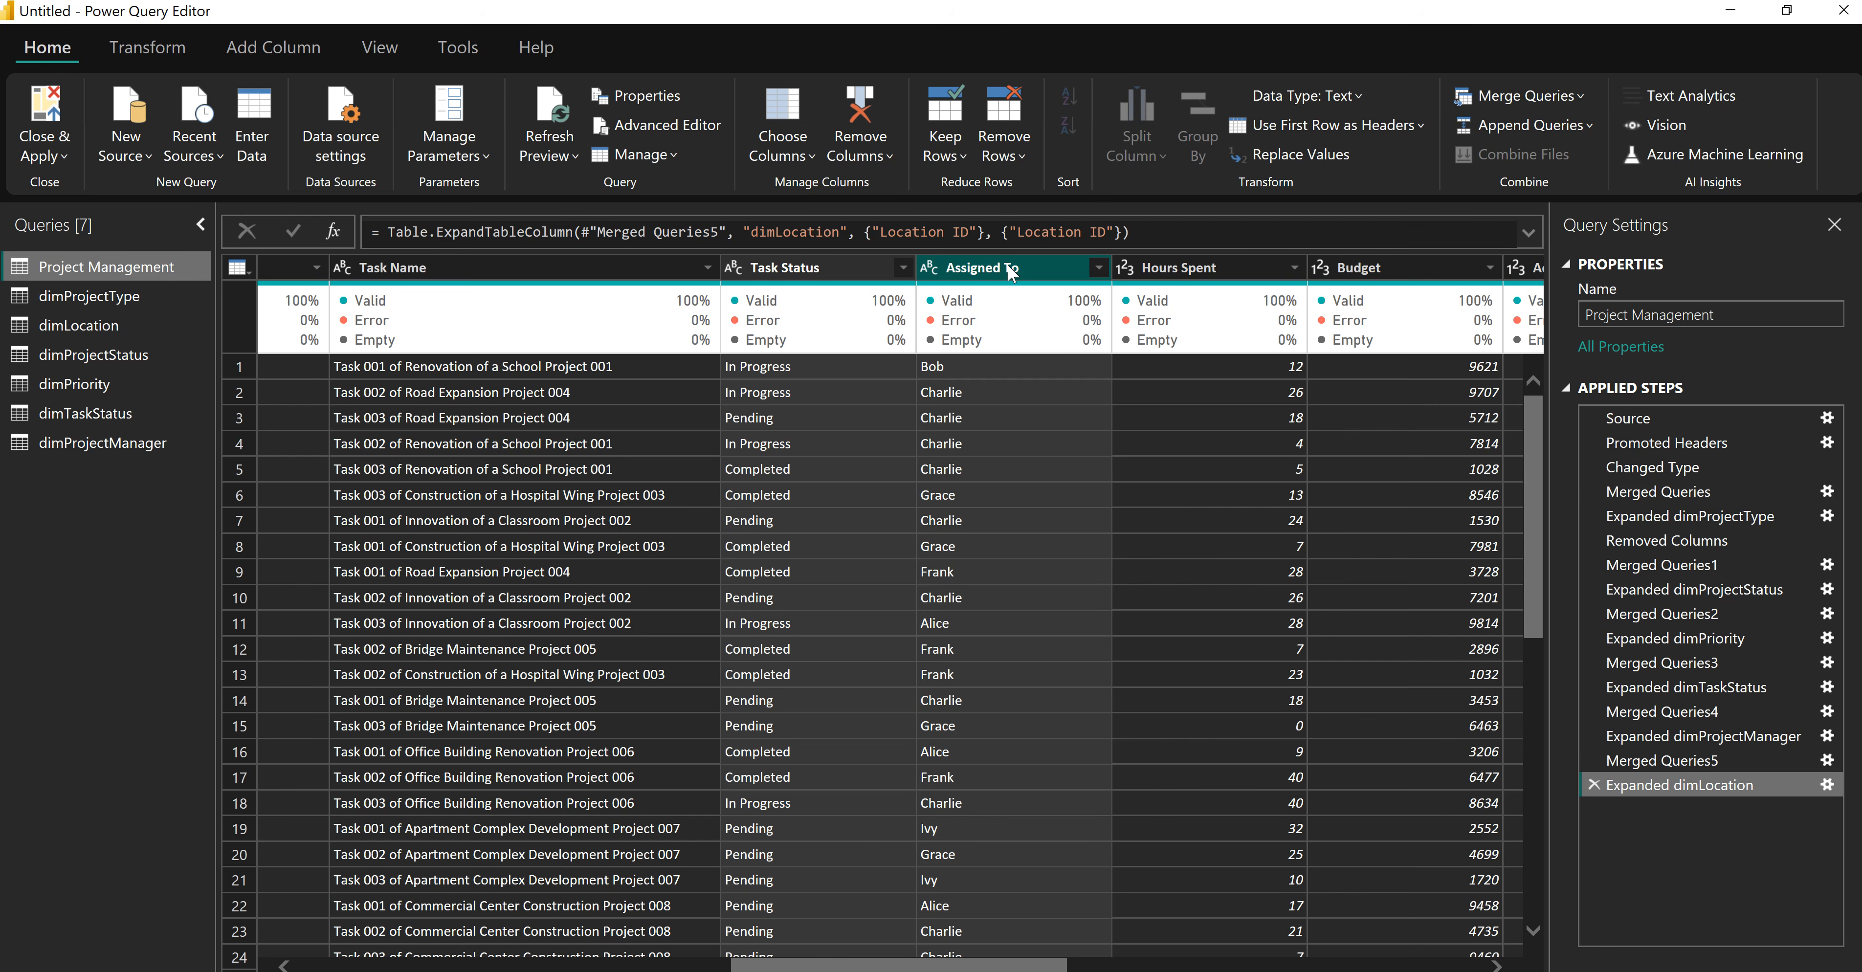
pyautogui.rightClick(1011, 273)
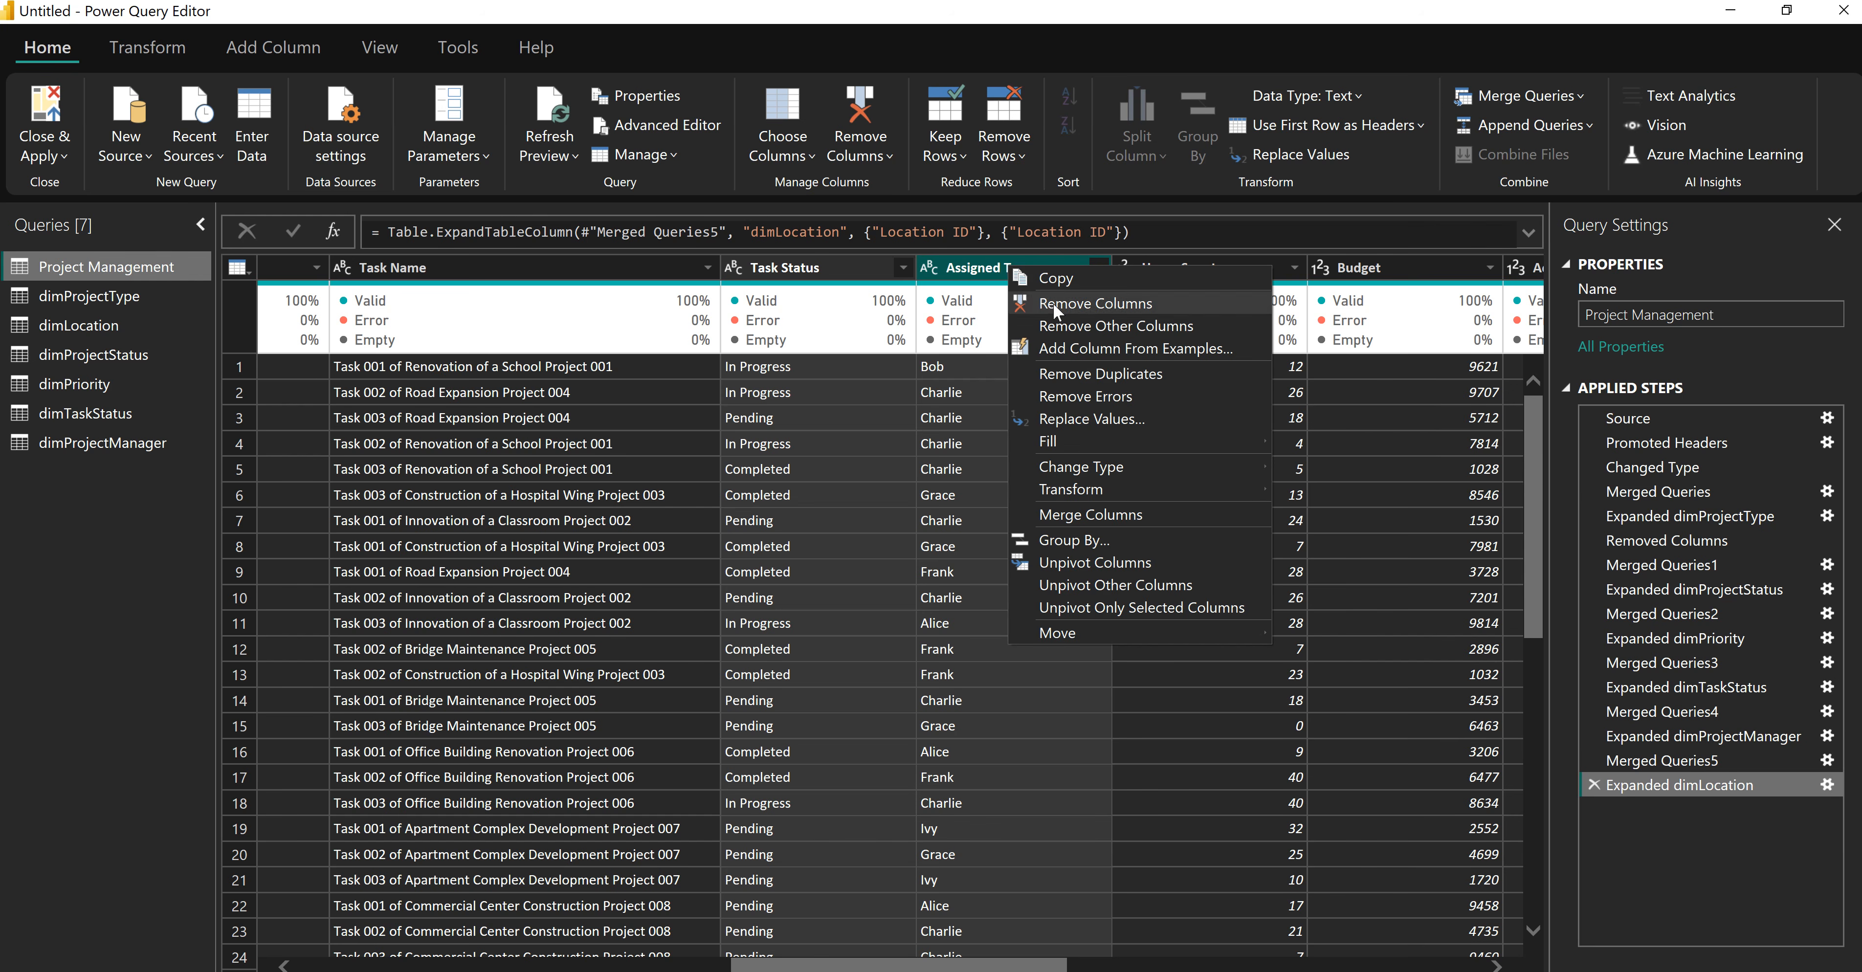
pyautogui.click(1095, 303)
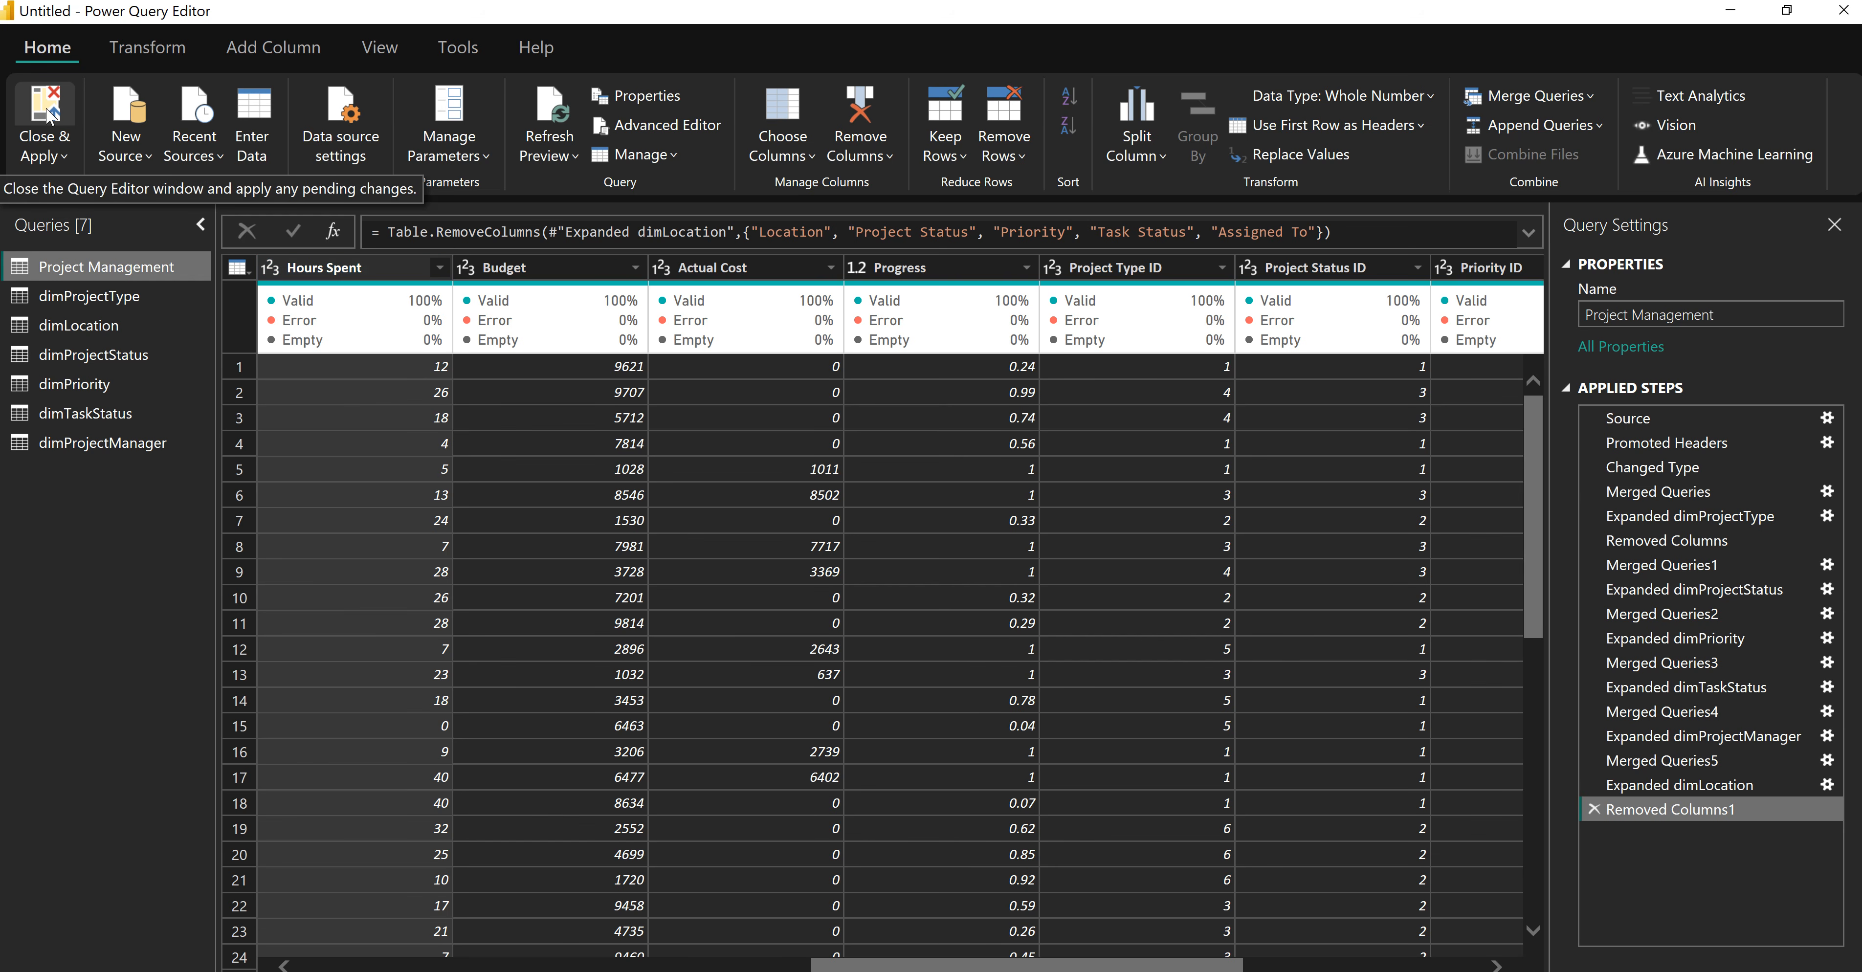
# Apply the query changes and relate dimPriority to Project Management on Priority ID in the model diagram, lengthening the dimPriority table slightly.
pyautogui.click(49, 116)
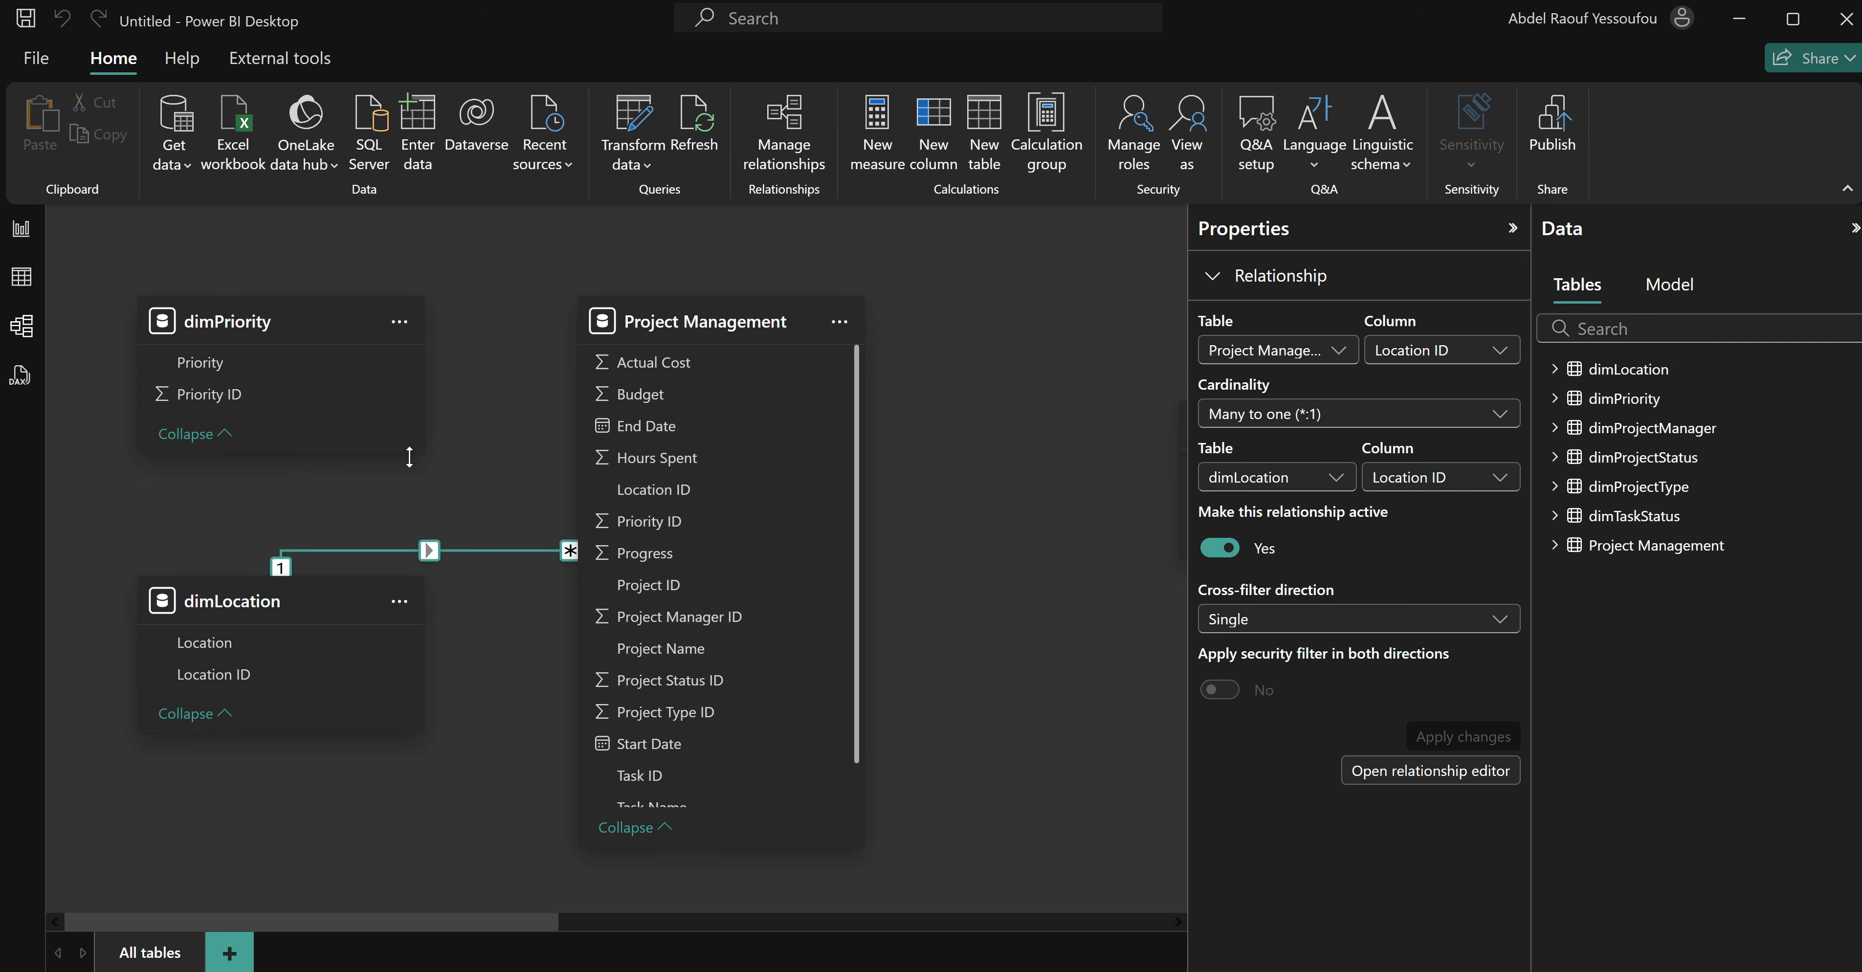
pyautogui.moveTo(269, 455); pyautogui.dragTo(269, 483)
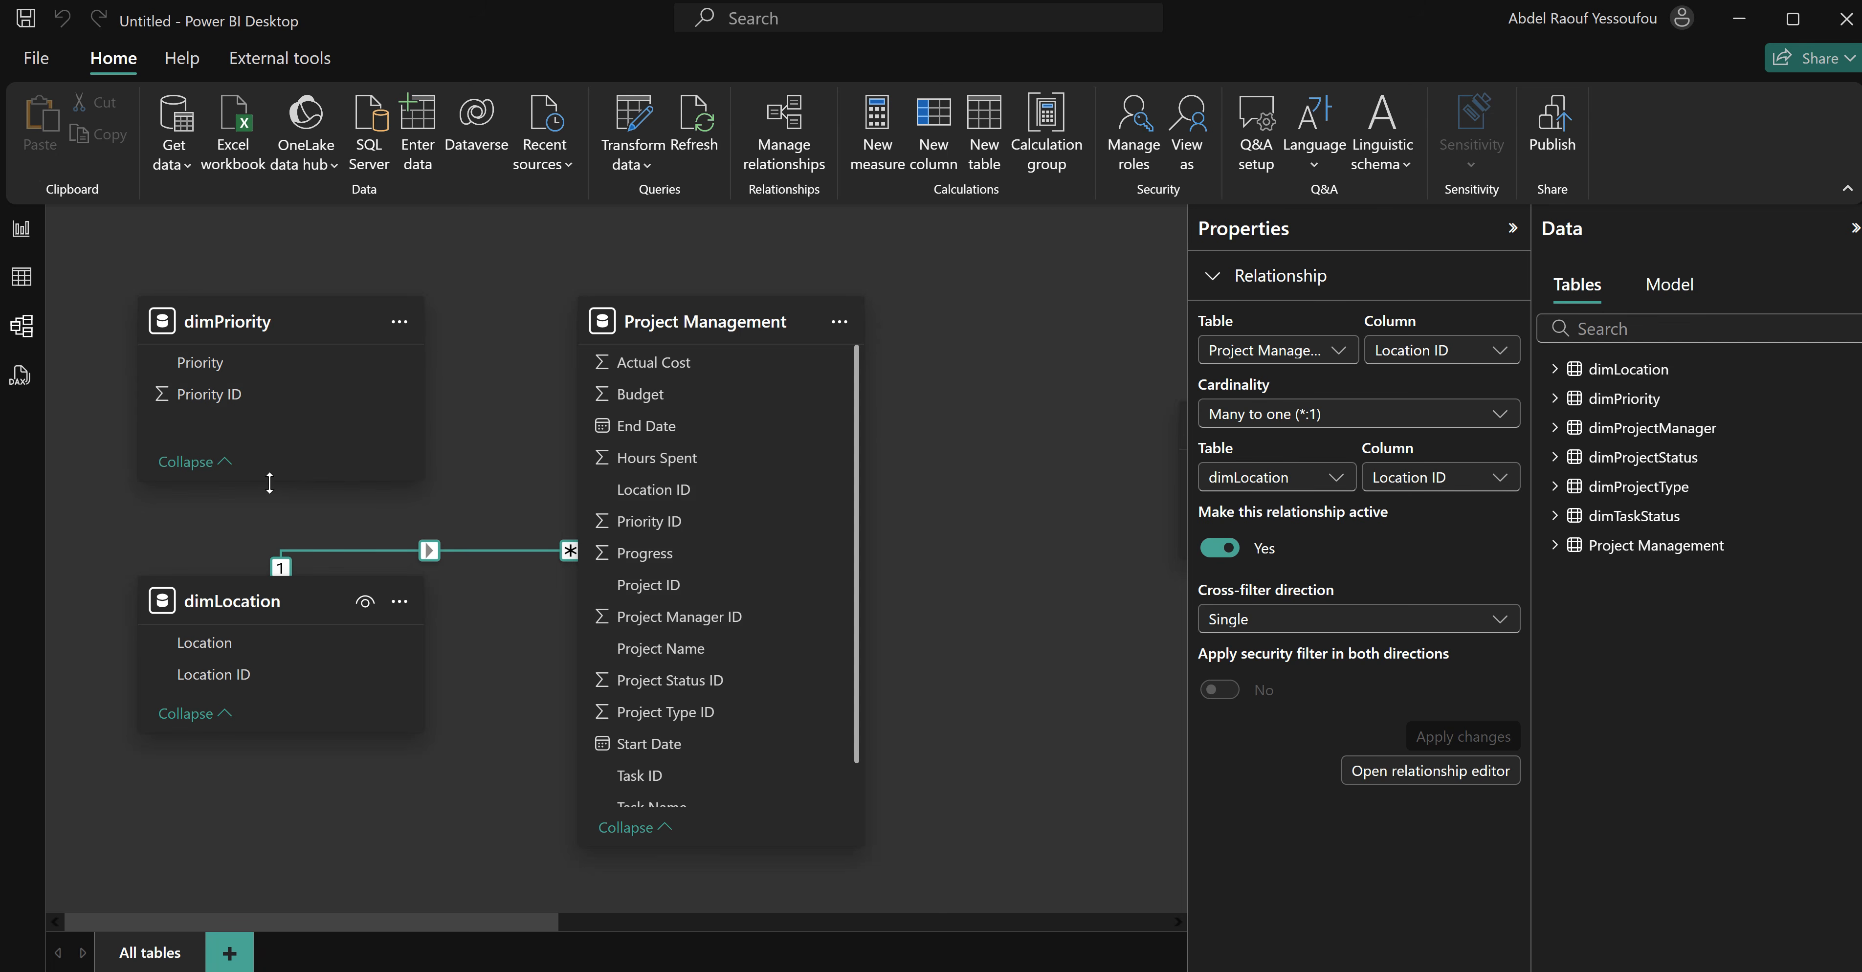
pyautogui.moveTo(218, 397); pyautogui.dragTo(688, 521)
pyautogui.click(1188, 895)
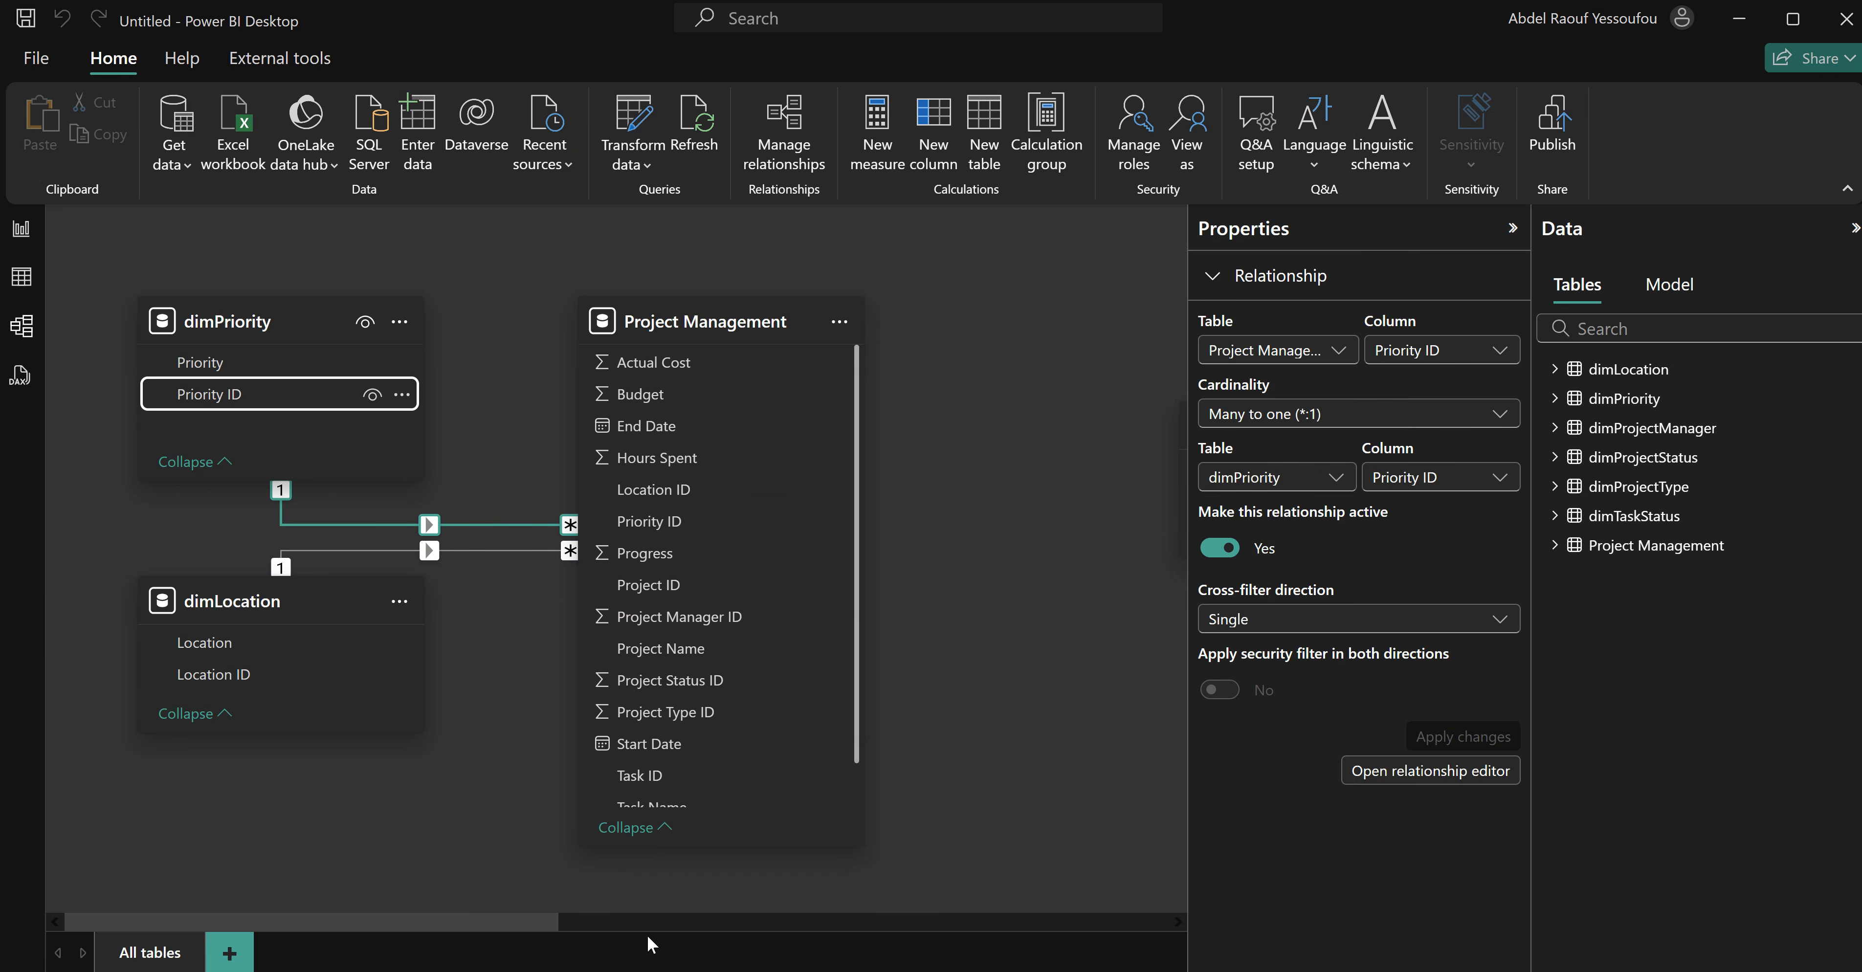
# Arrange dimProjectManager, dimProjectStatus and dimTaskStatus in a column to the right of Project Management, and place dimProjectType below dimLocation.
pyautogui.moveTo(534, 921); pyautogui.dragTo(734, 919)
pyautogui.moveTo(857, 426); pyautogui.dragTo(621, 247)
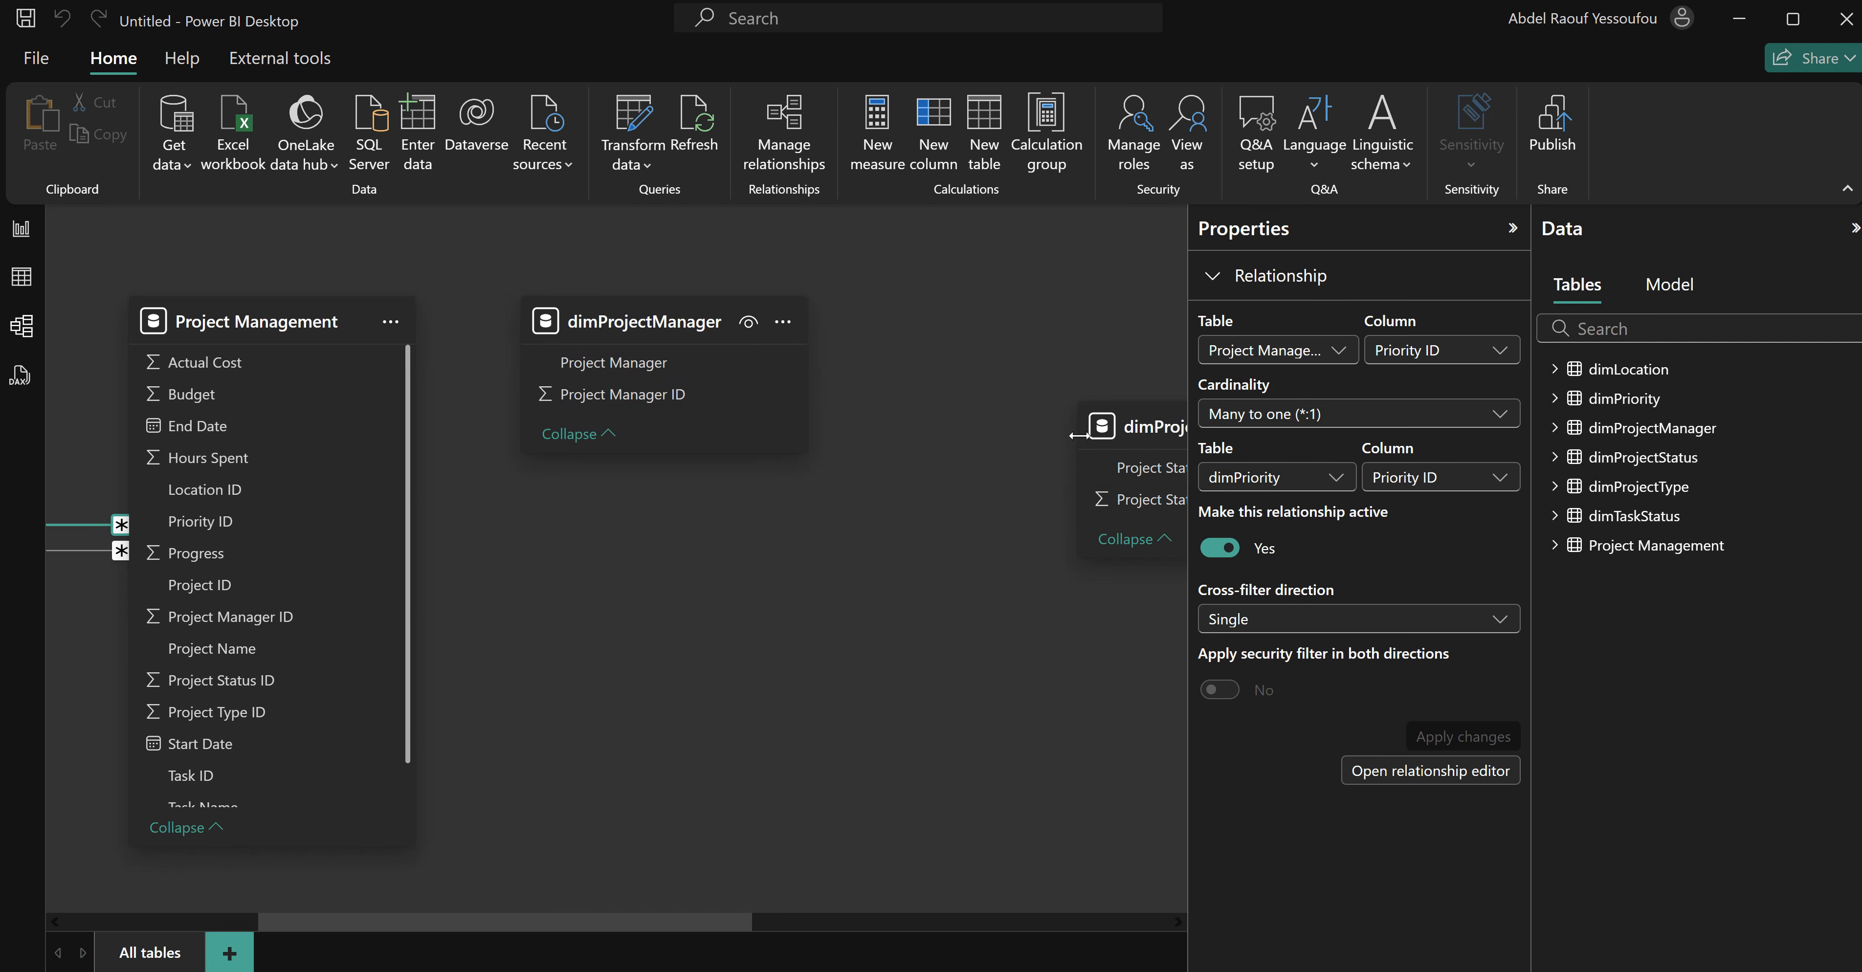
pyautogui.moveTo(1139, 428); pyautogui.dragTo(579, 499)
pyautogui.moveTo(695, 926); pyautogui.dragTo(1114, 922)
pyautogui.moveTo(640, 428); pyautogui.dragTo(176, 690)
pyautogui.moveTo(931, 431); pyautogui.dragTo(418, 696)
pyautogui.moveTo(643, 912); pyautogui.dragTo(560, 923)
pyautogui.moveTo(1077, 691); pyautogui.dragTo(156, 784)
# Create active one-to-many relationships from dimProjectType, dimProjectManager and dimProjectStatus to Project Management on Project Type ID, Project Manager ID and Project Status ID.
pyautogui.moveTo(191, 847); pyautogui.dragTo(585, 713)
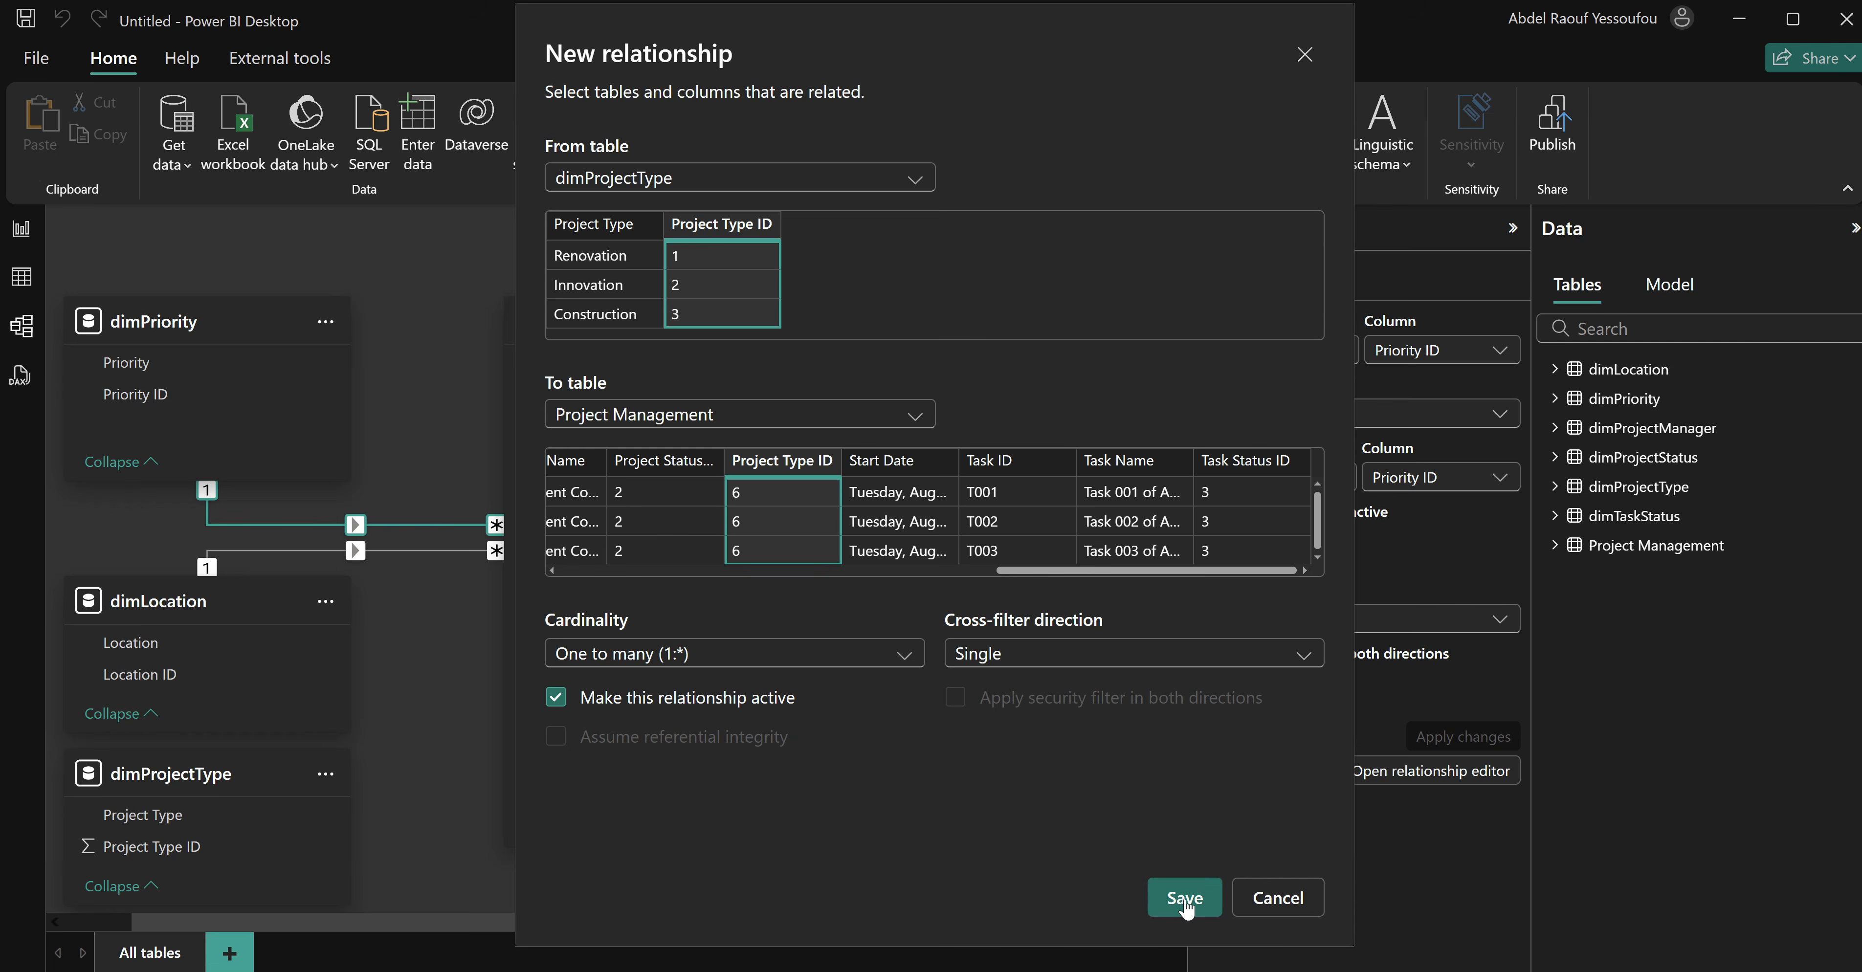
pyautogui.click(1185, 899)
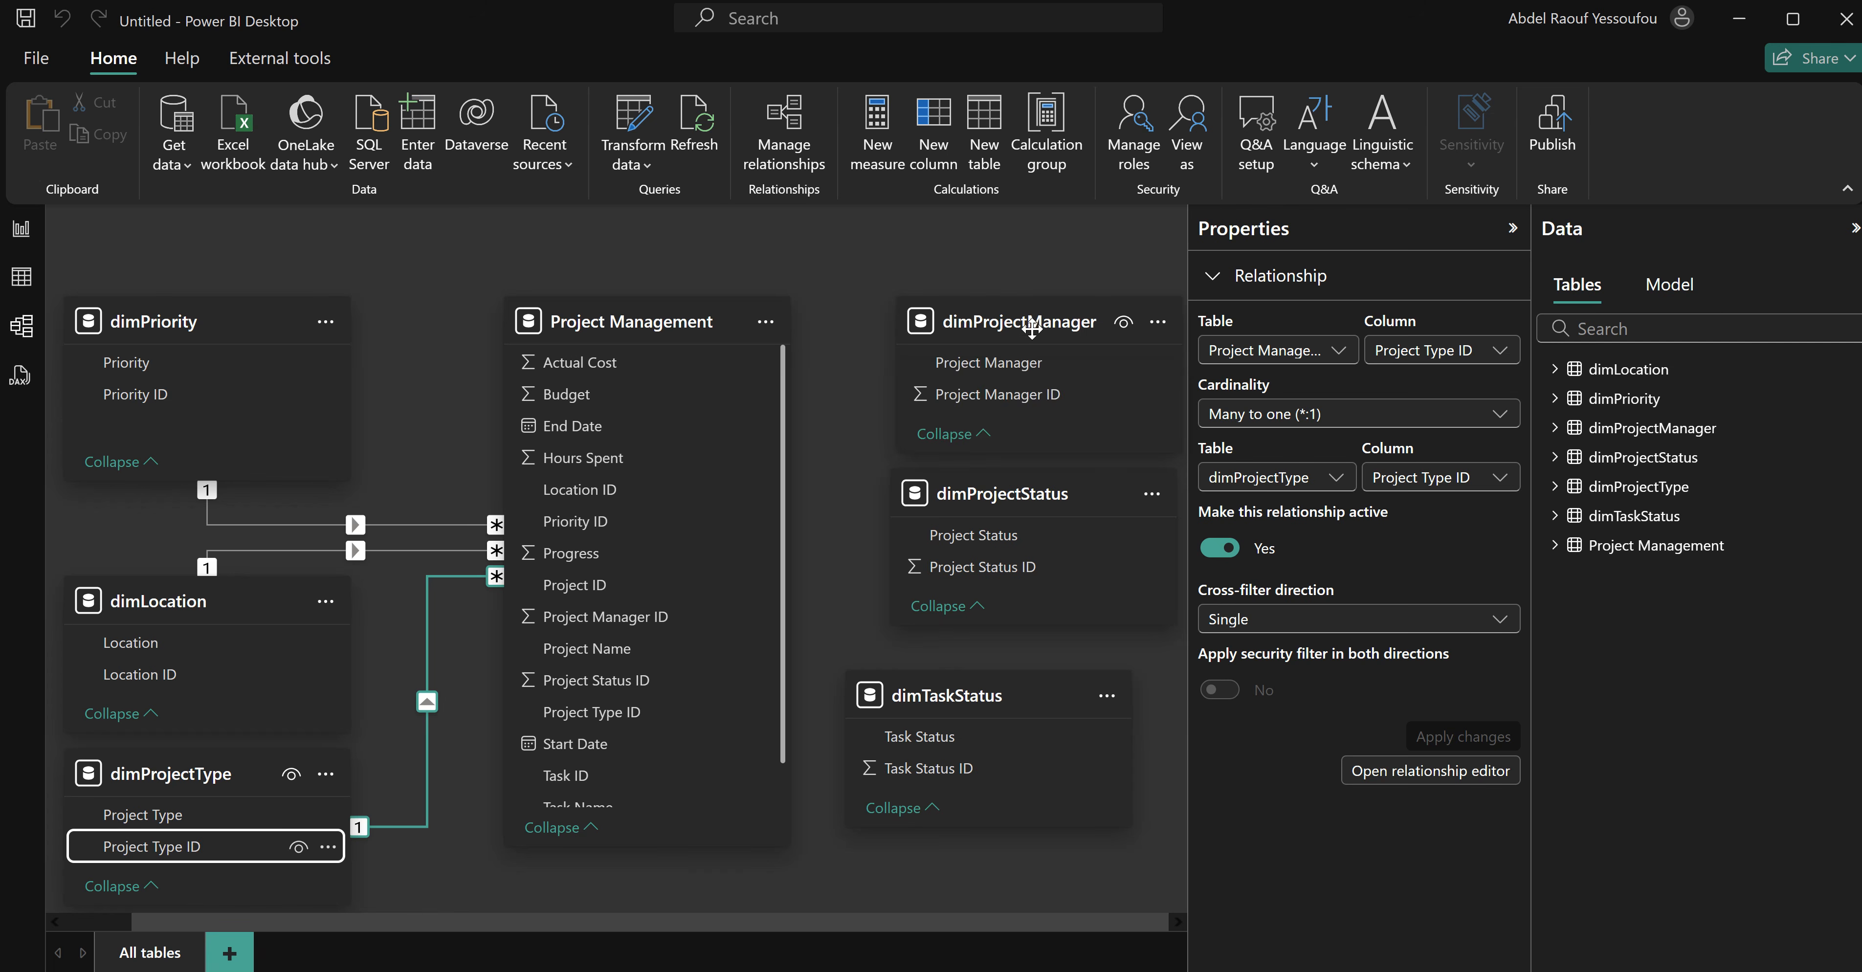
pyautogui.moveTo(992, 402); pyautogui.dragTo(650, 616)
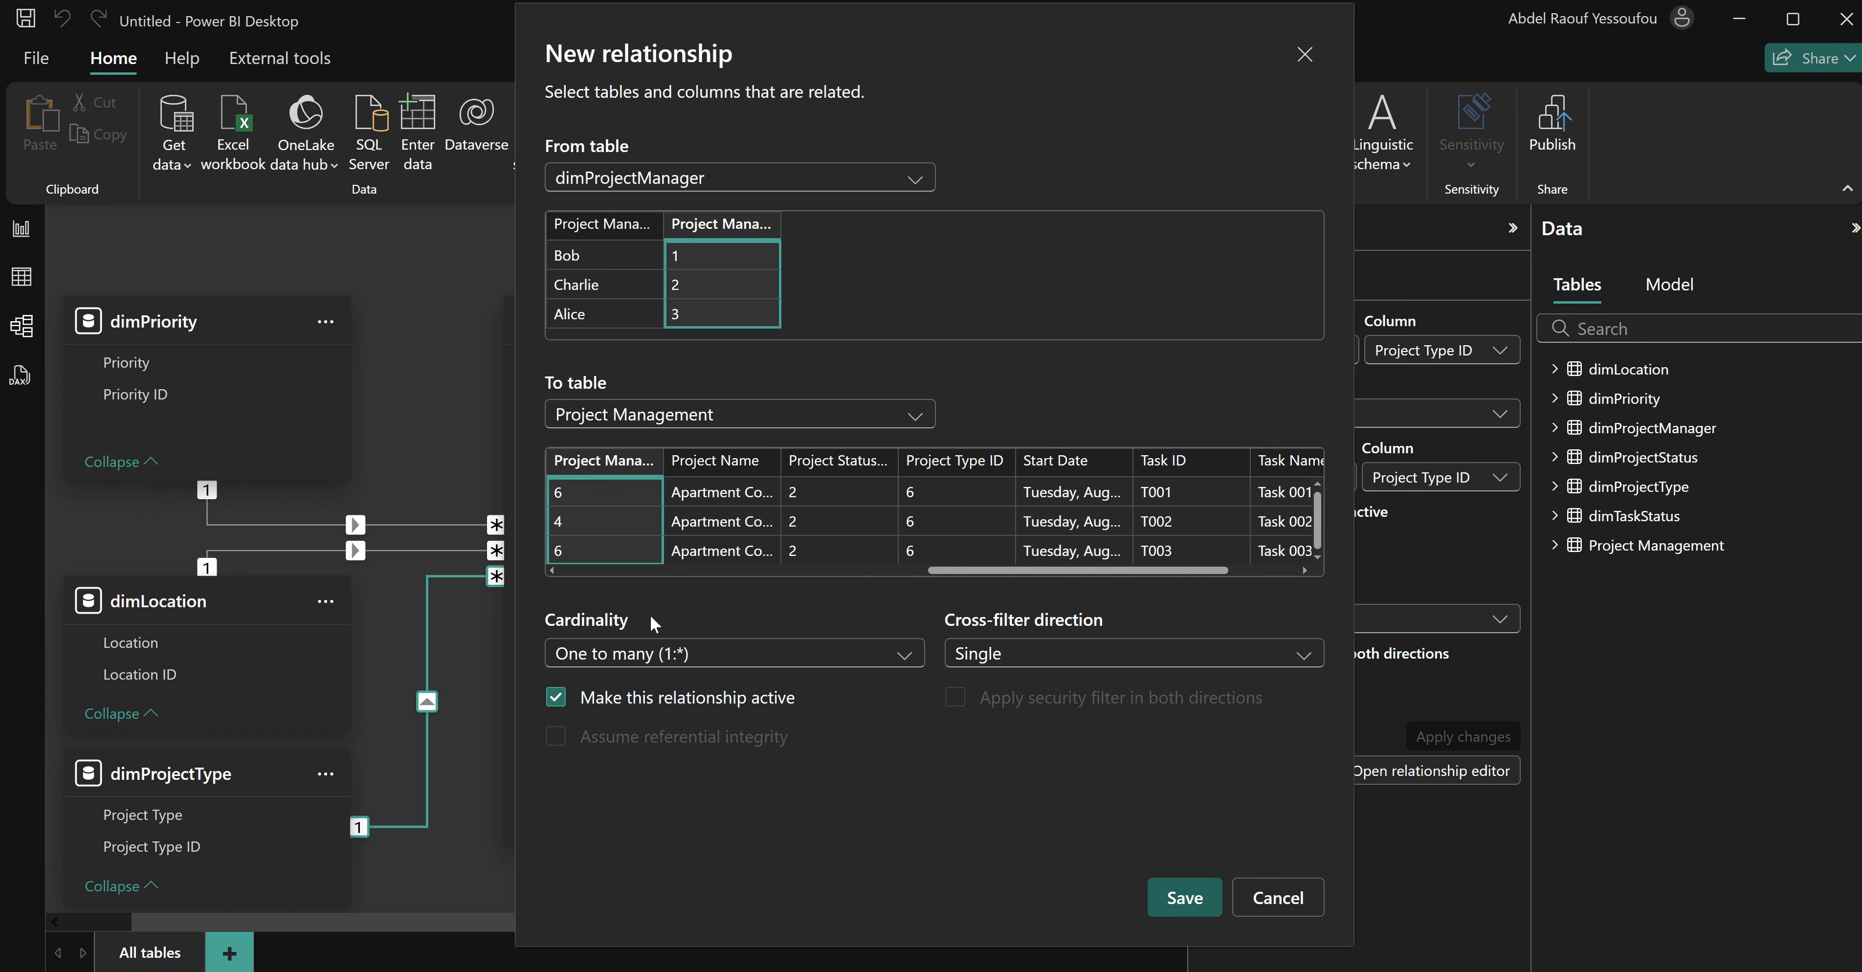
pyautogui.click(1174, 900)
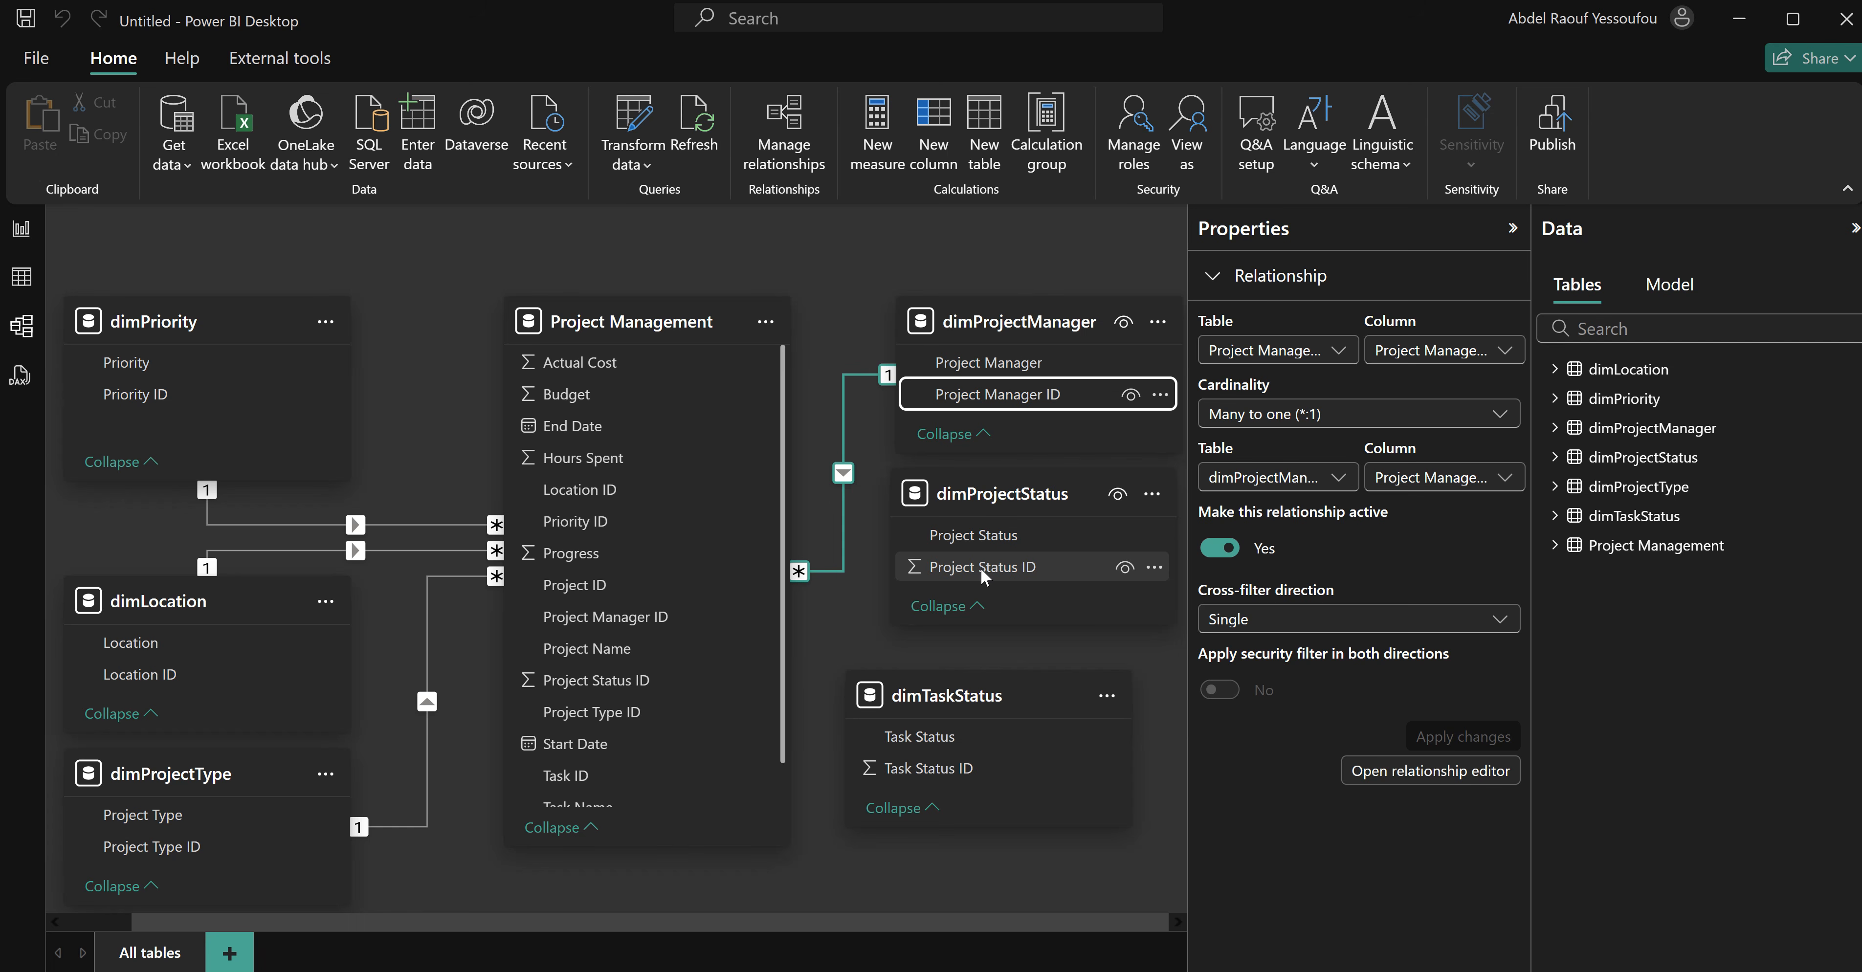
pyautogui.moveTo(984, 575); pyautogui.dragTo(626, 686)
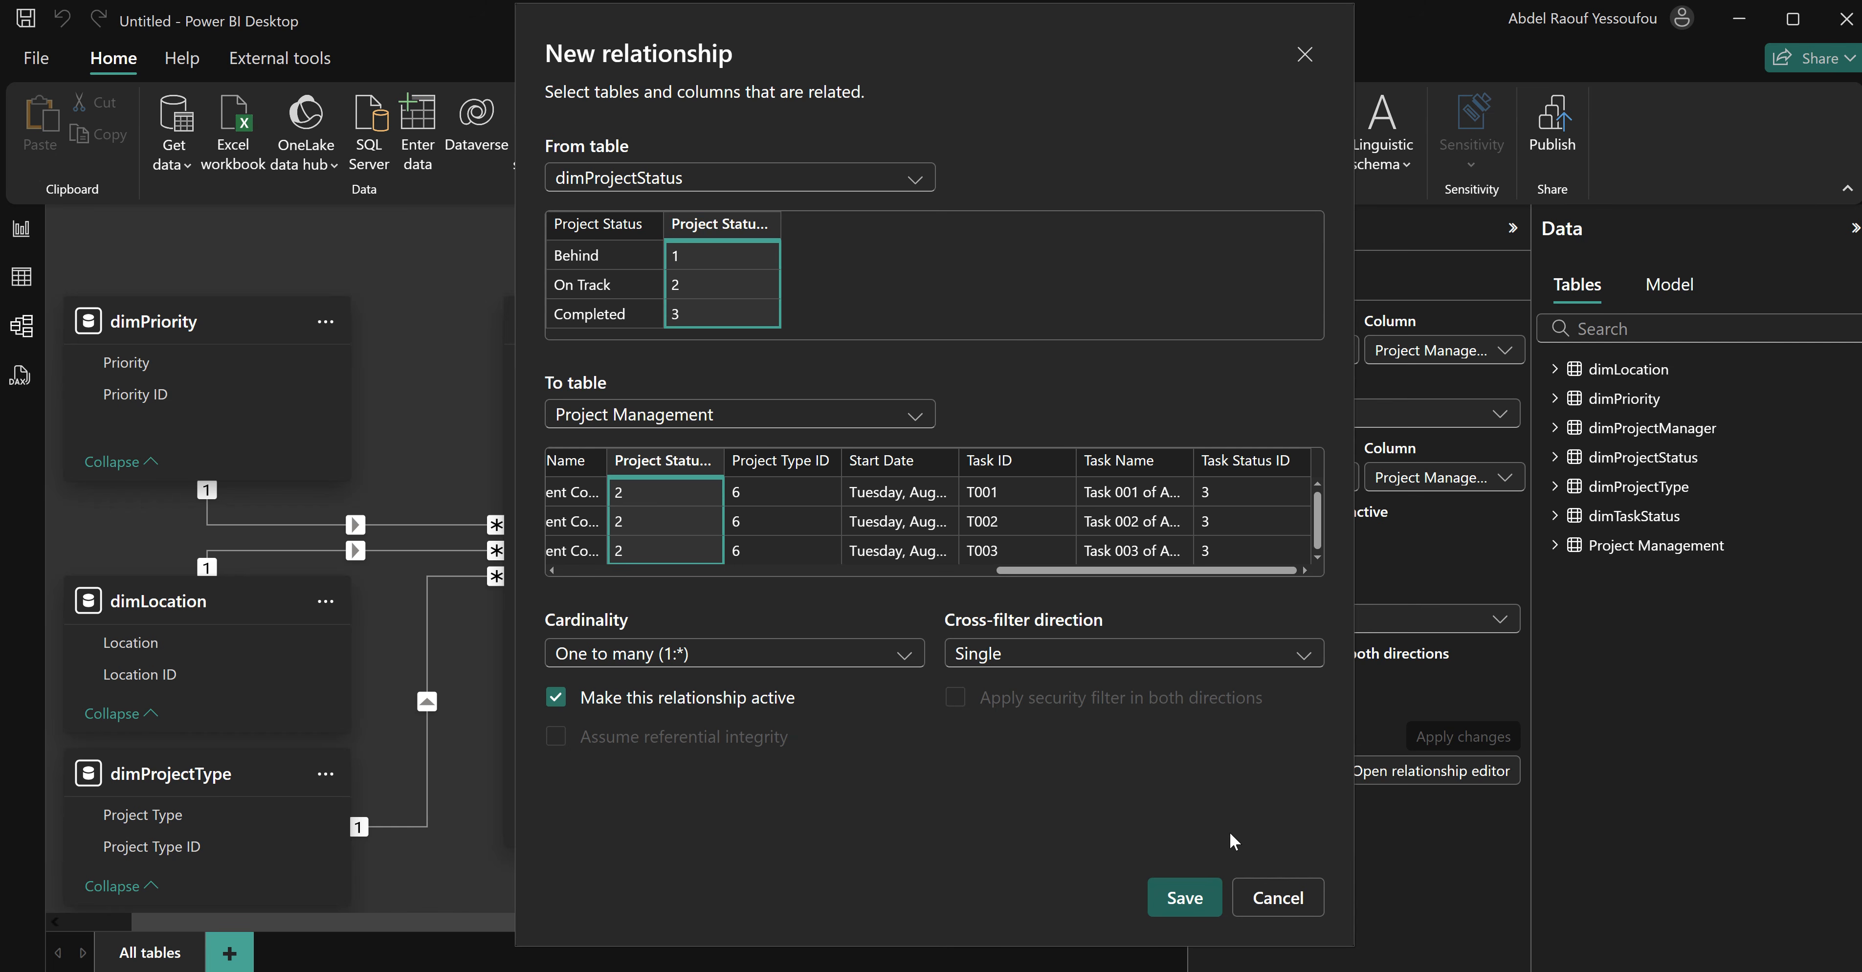
pyautogui.click(1217, 910)
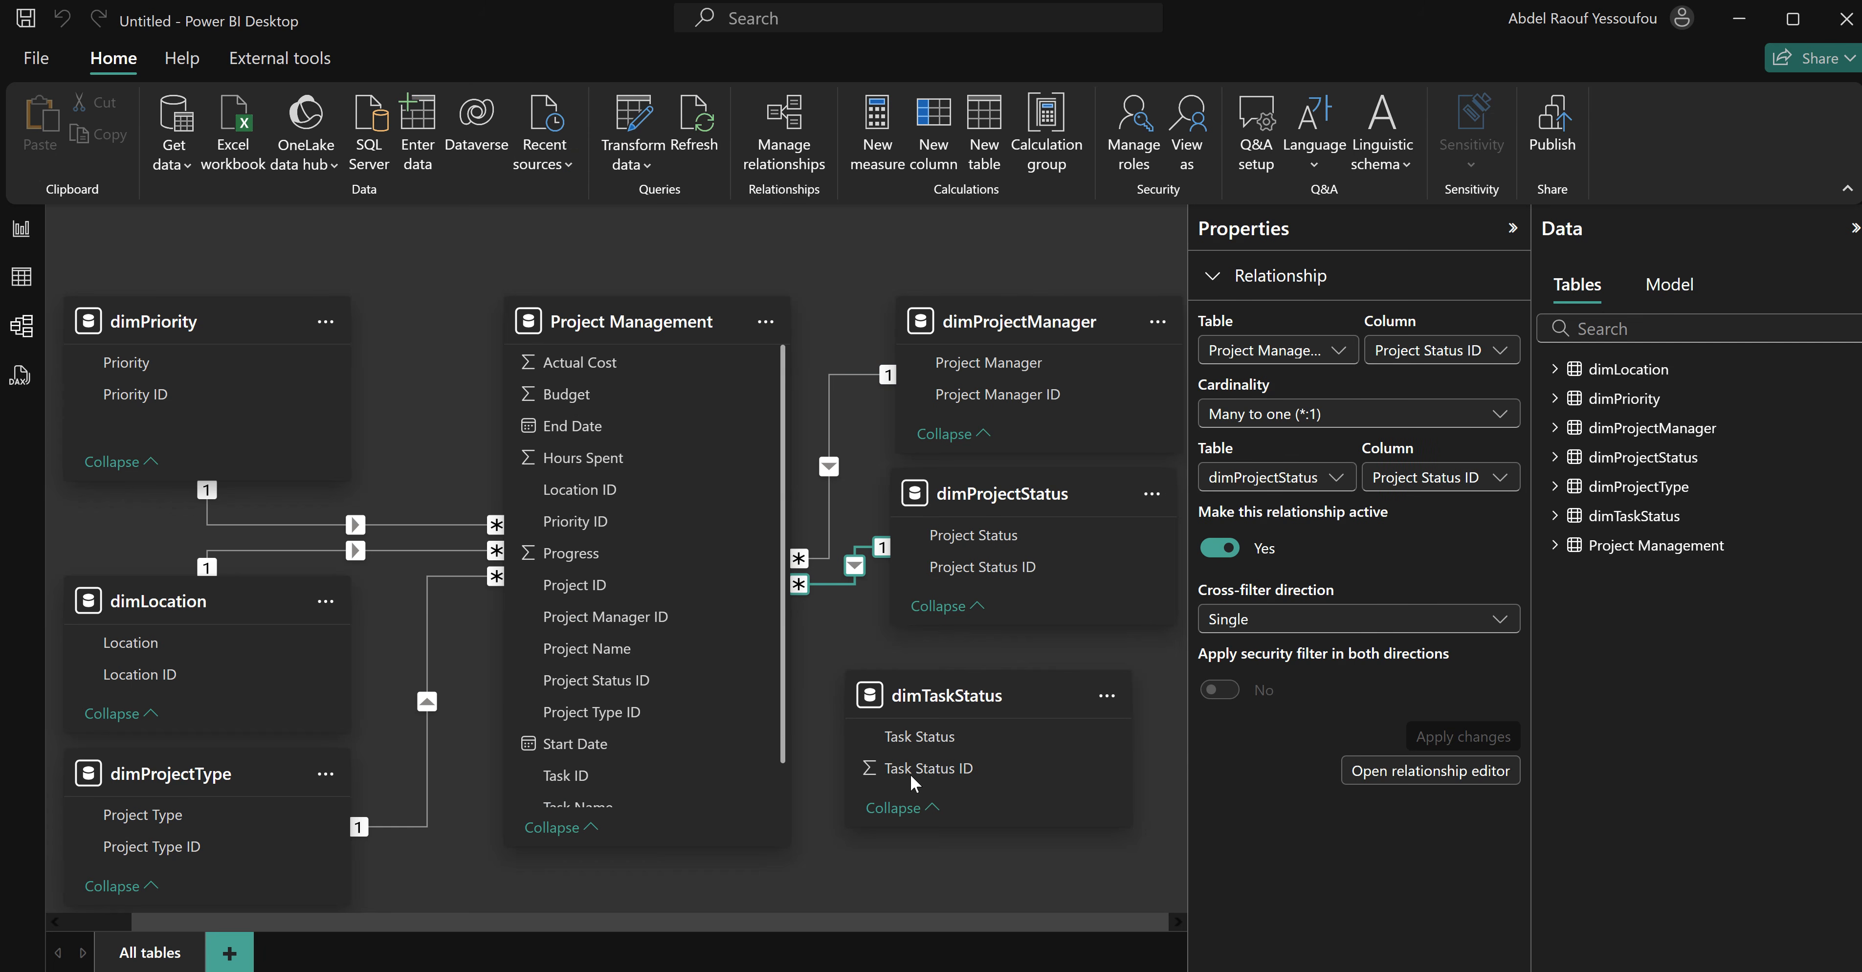
# Create an active one-to-many relationship from dimTaskStatus to Project Management on Task Status ID, and lengthen the Project Management table to show all its fields.
pyautogui.moveTo(932, 775); pyautogui.dragTo(719, 761)
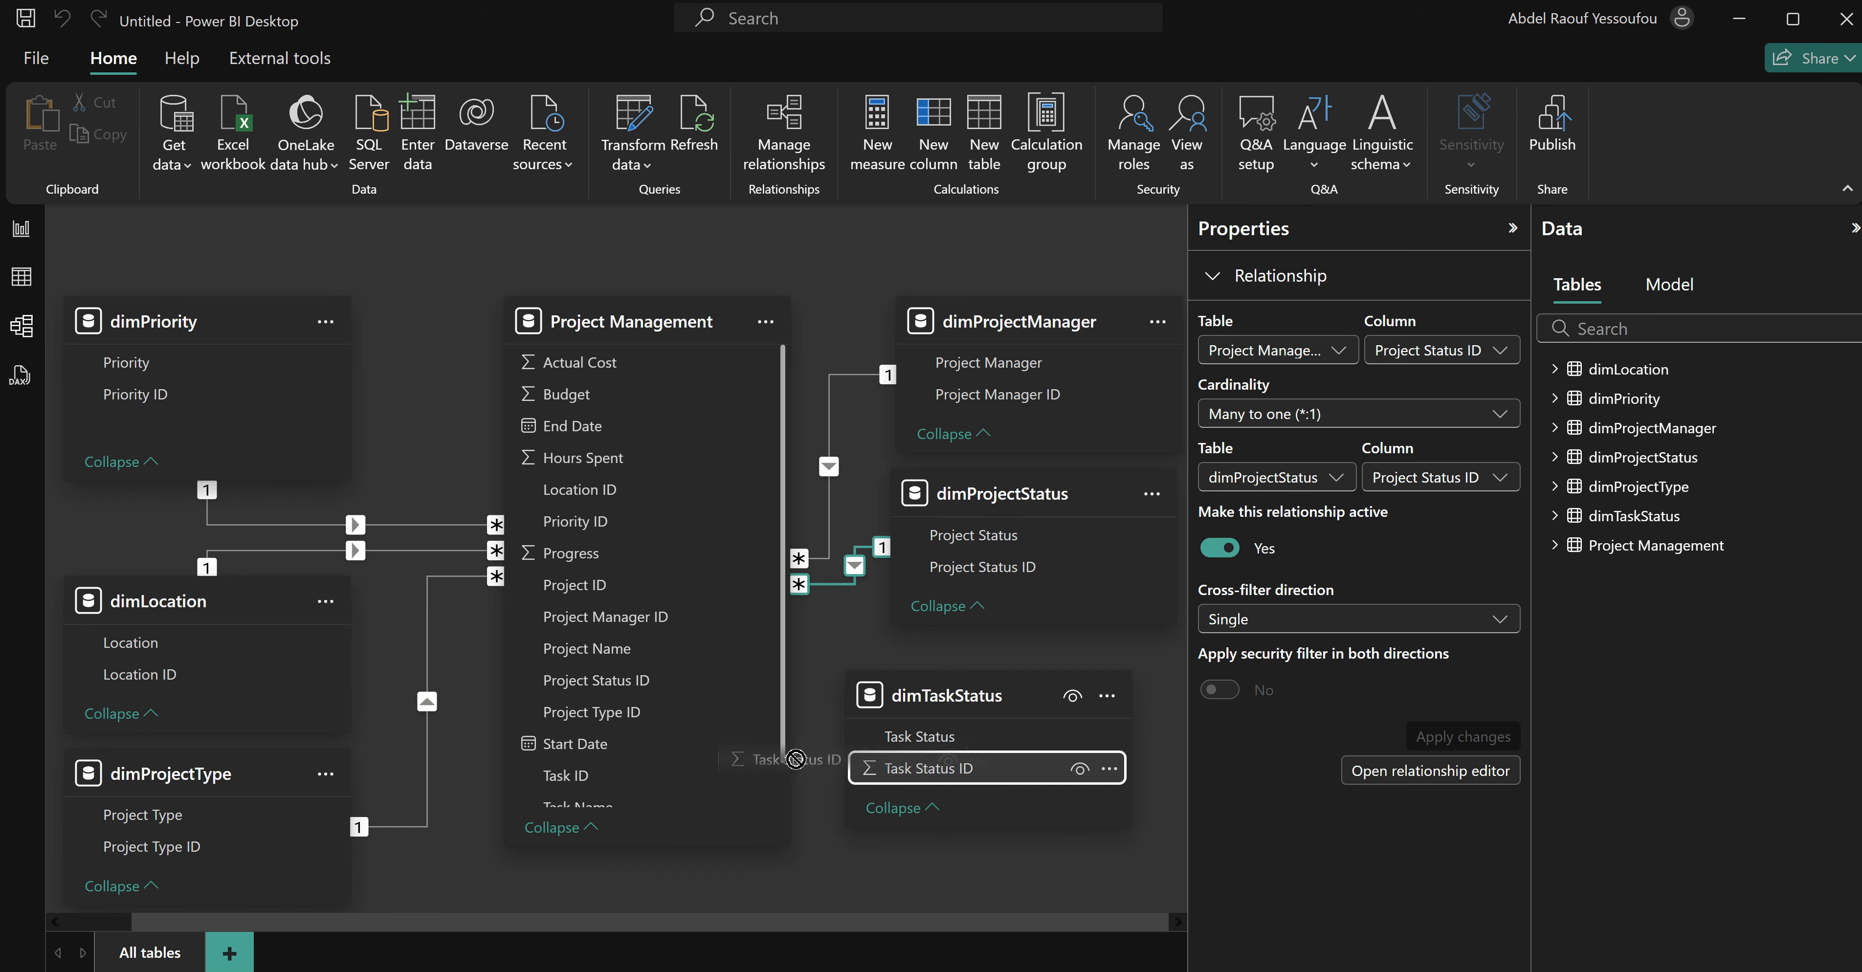
pyautogui.scroll(-1, 680, 768)
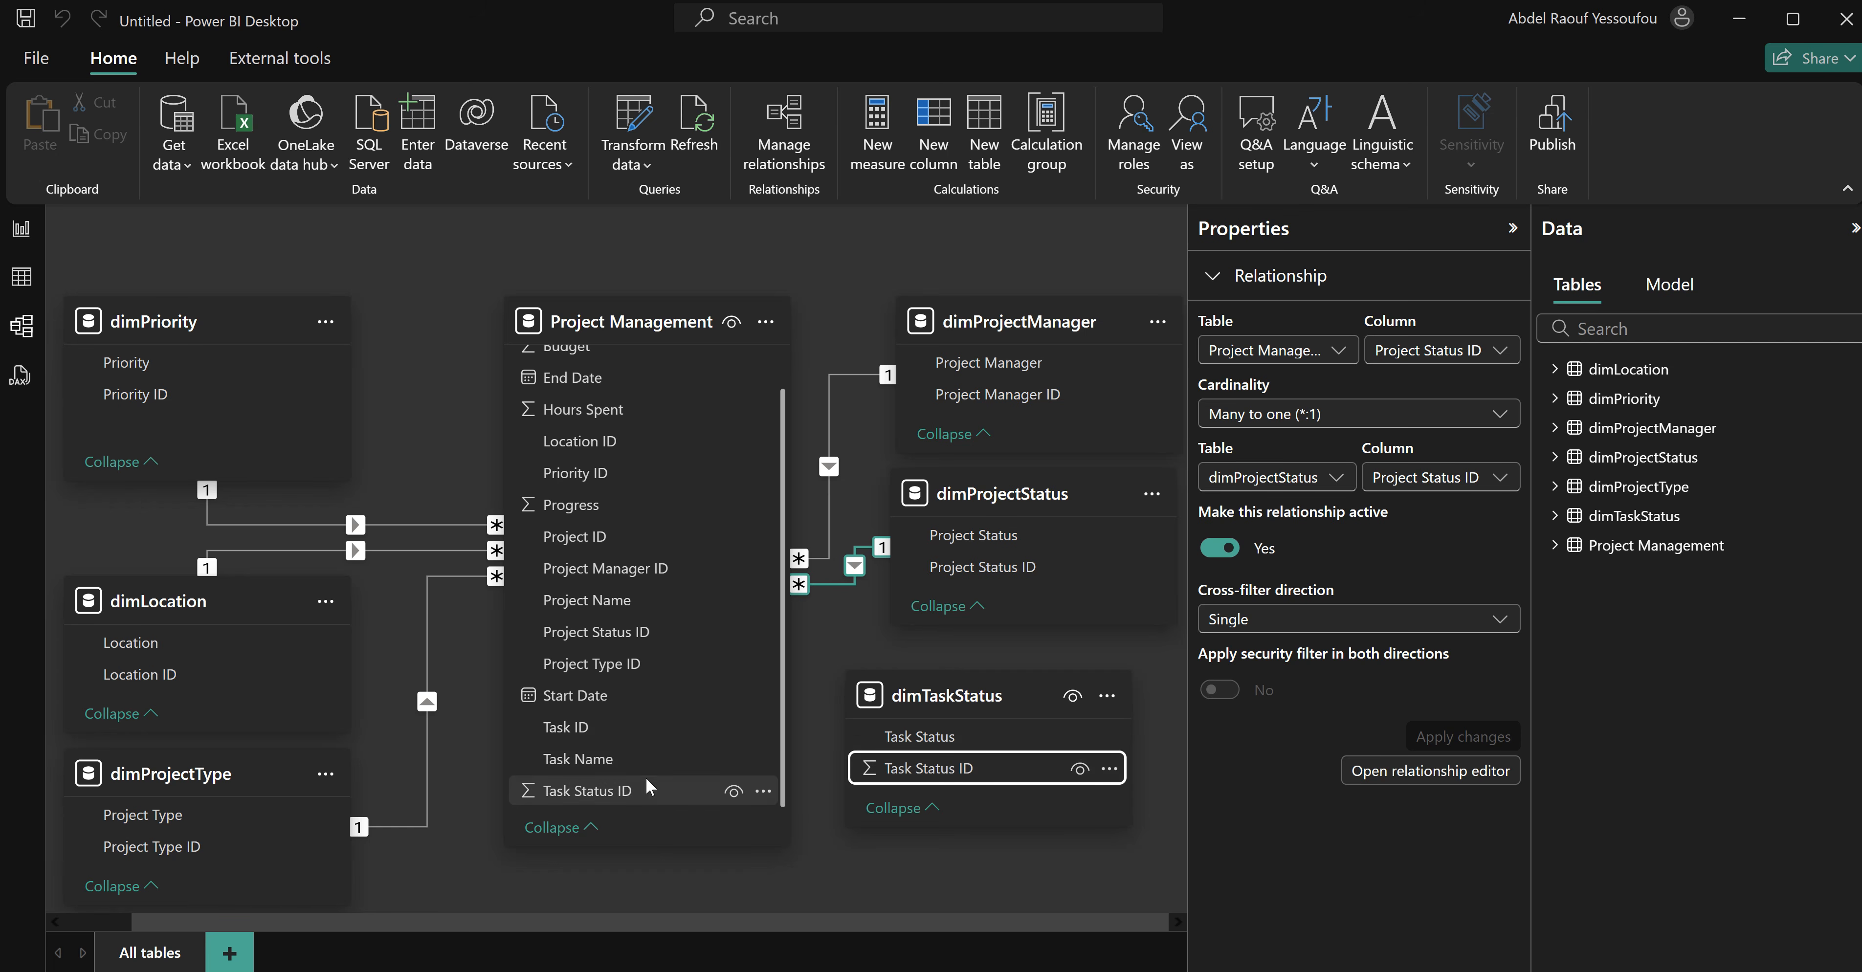
pyautogui.moveTo(947, 773); pyautogui.dragTo(662, 784)
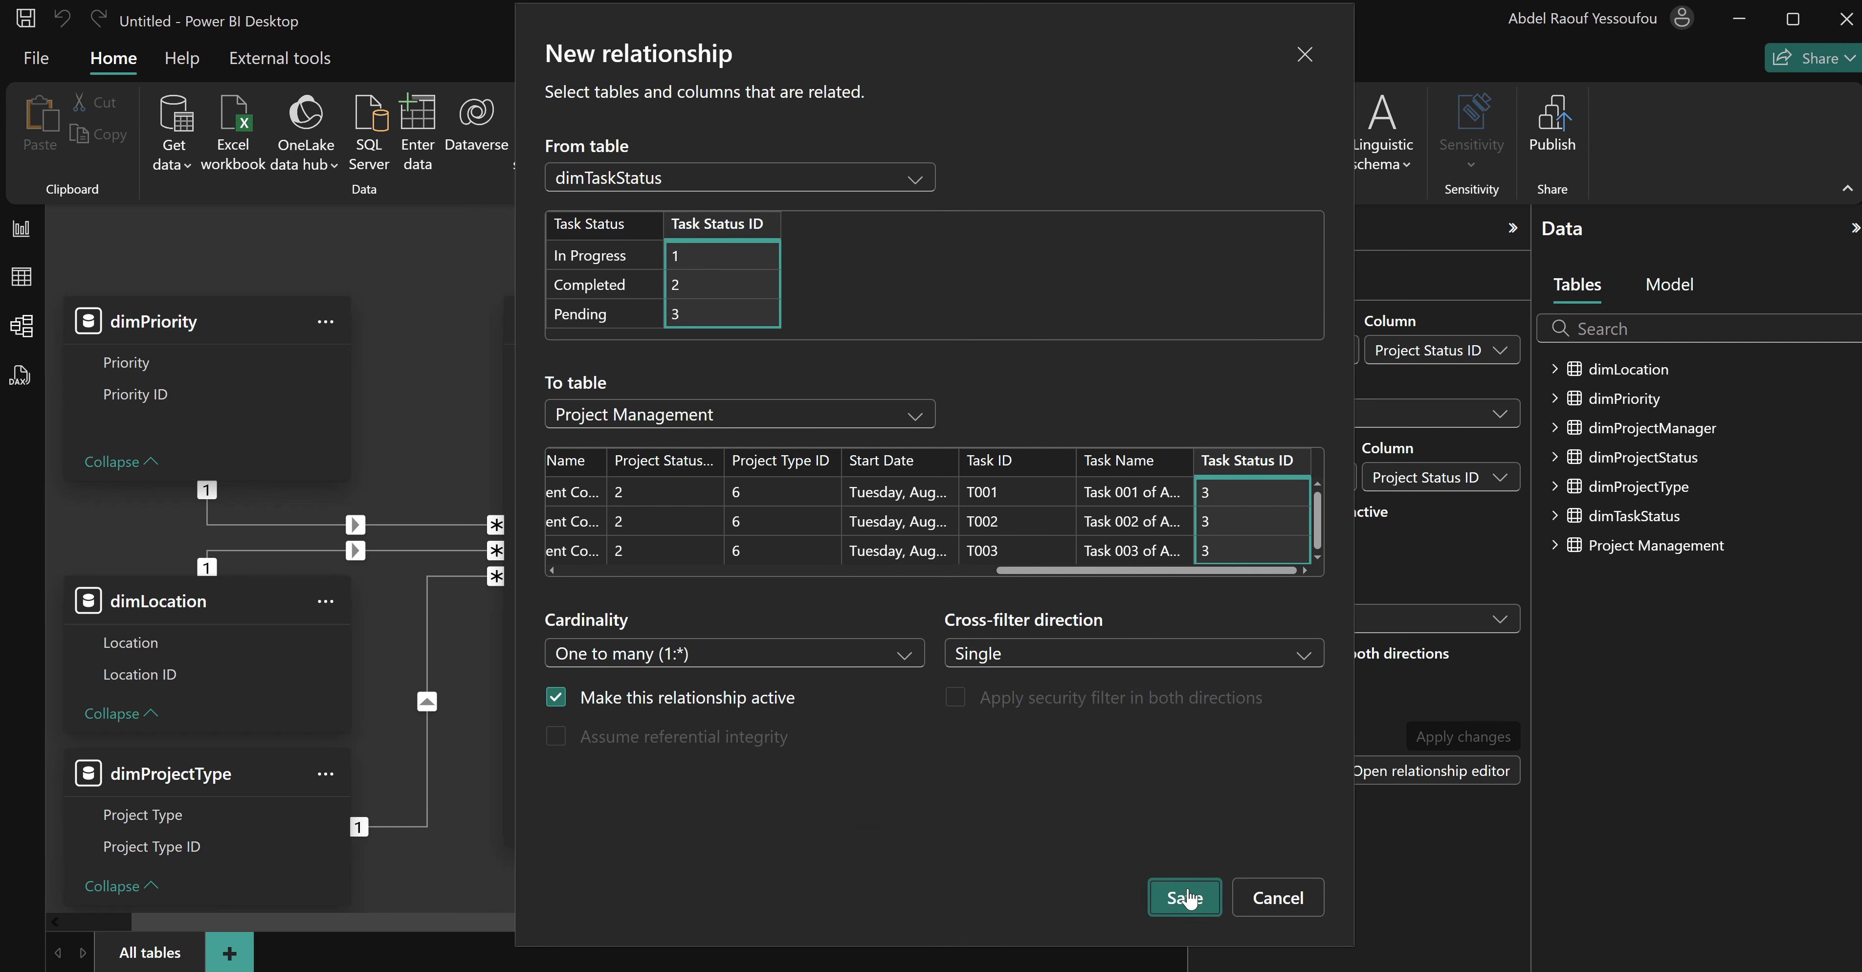
pyautogui.click(1182, 897)
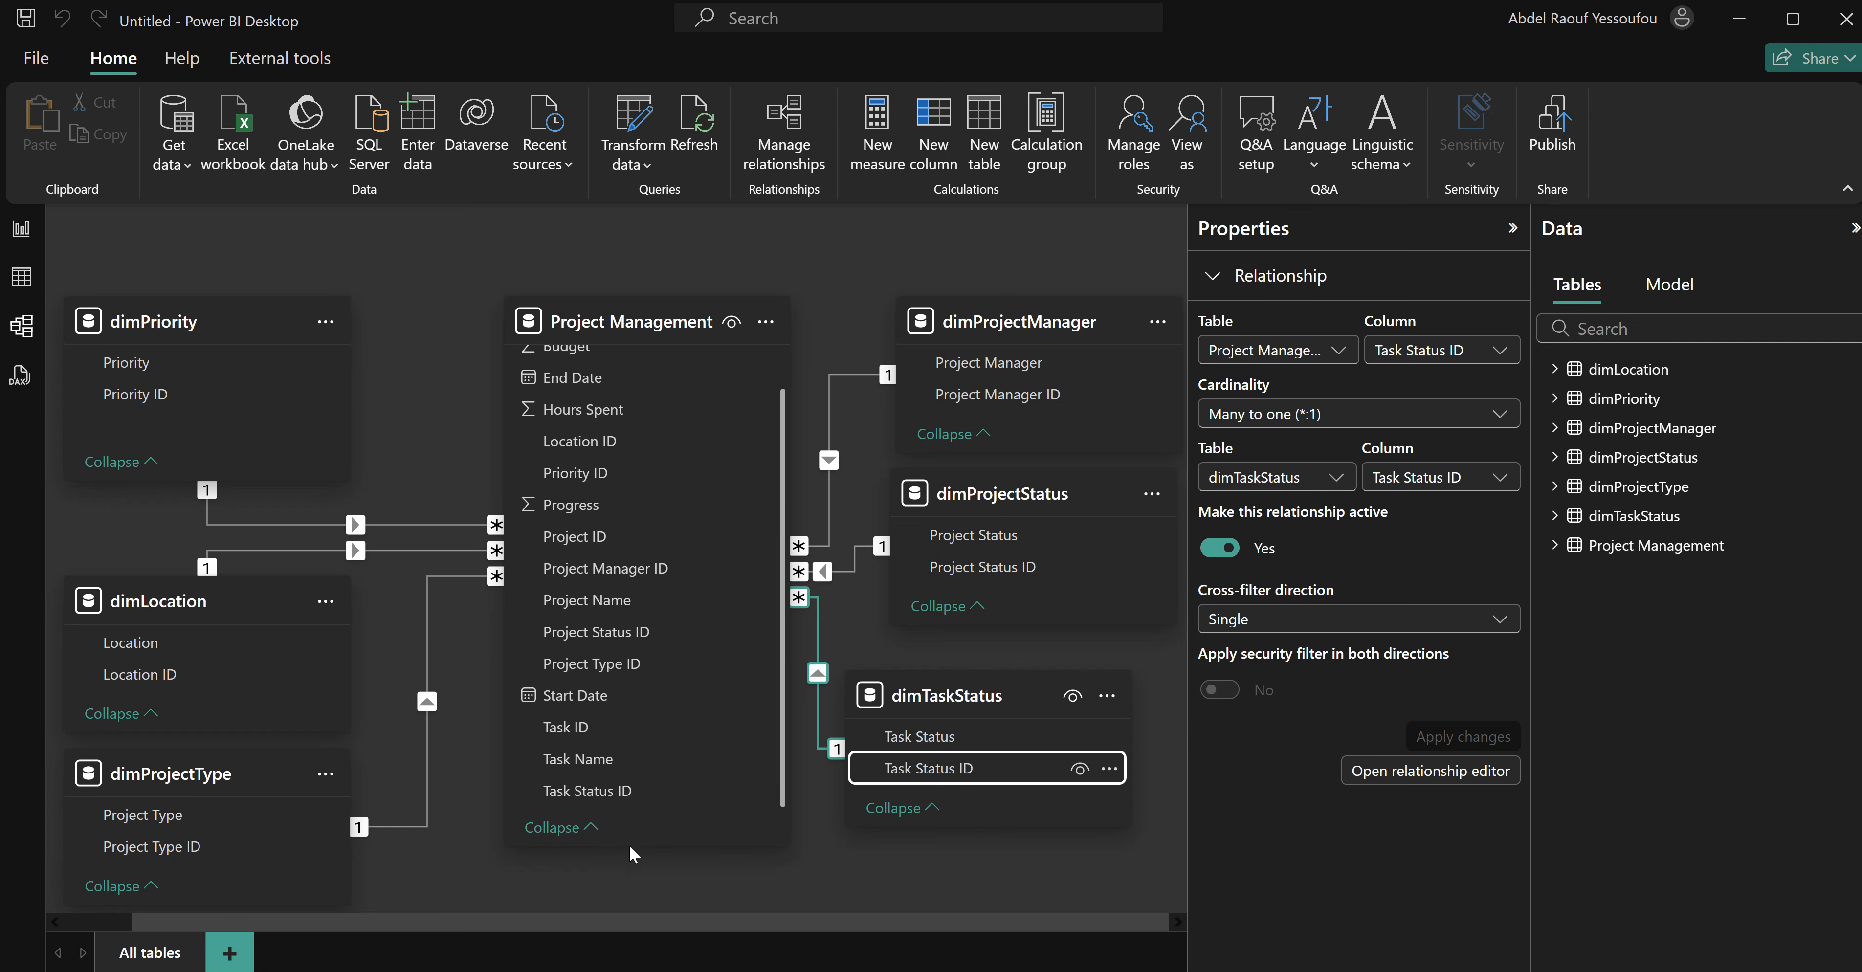
pyautogui.moveTo(630, 844); pyautogui.dragTo(630, 910)
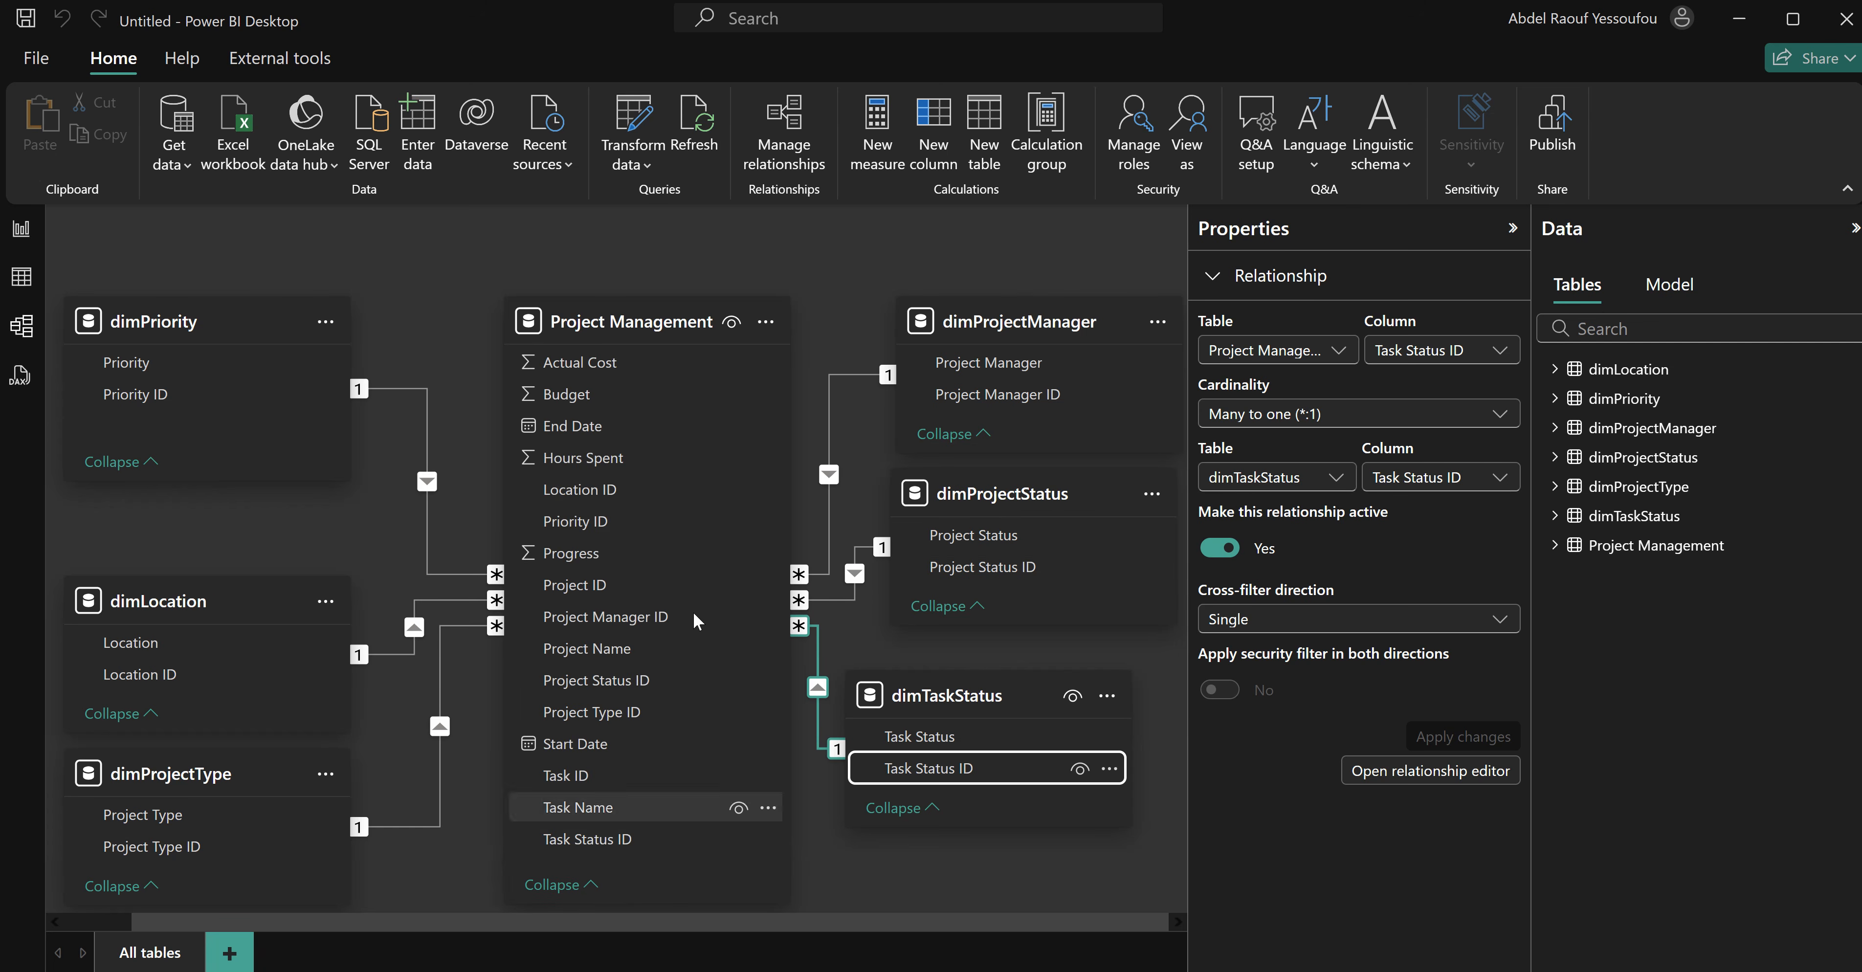
# Create a calculated Calendar table using ADDCOLUMNS over CALENDARAUTO() with Year, Month, Monthnum, Weekday, Weeknum, Qtr and WeekType columns.
pyautogui.click(20, 231)
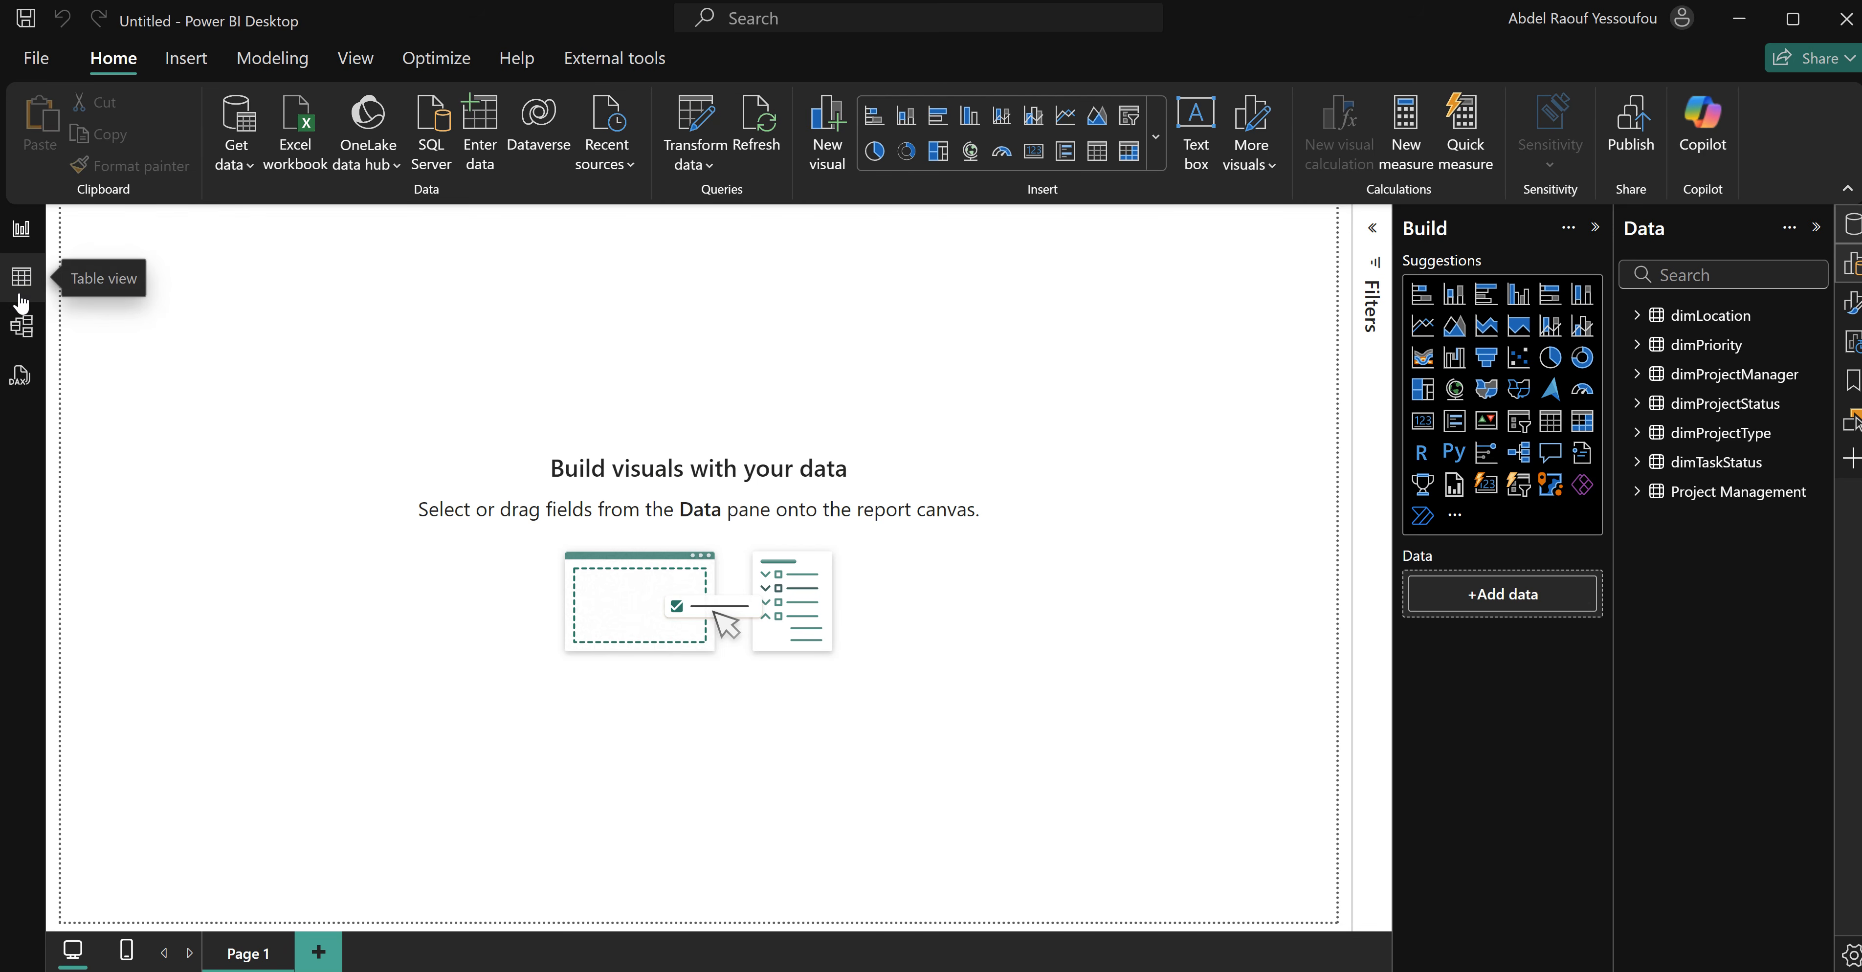
pyautogui.click(22, 278)
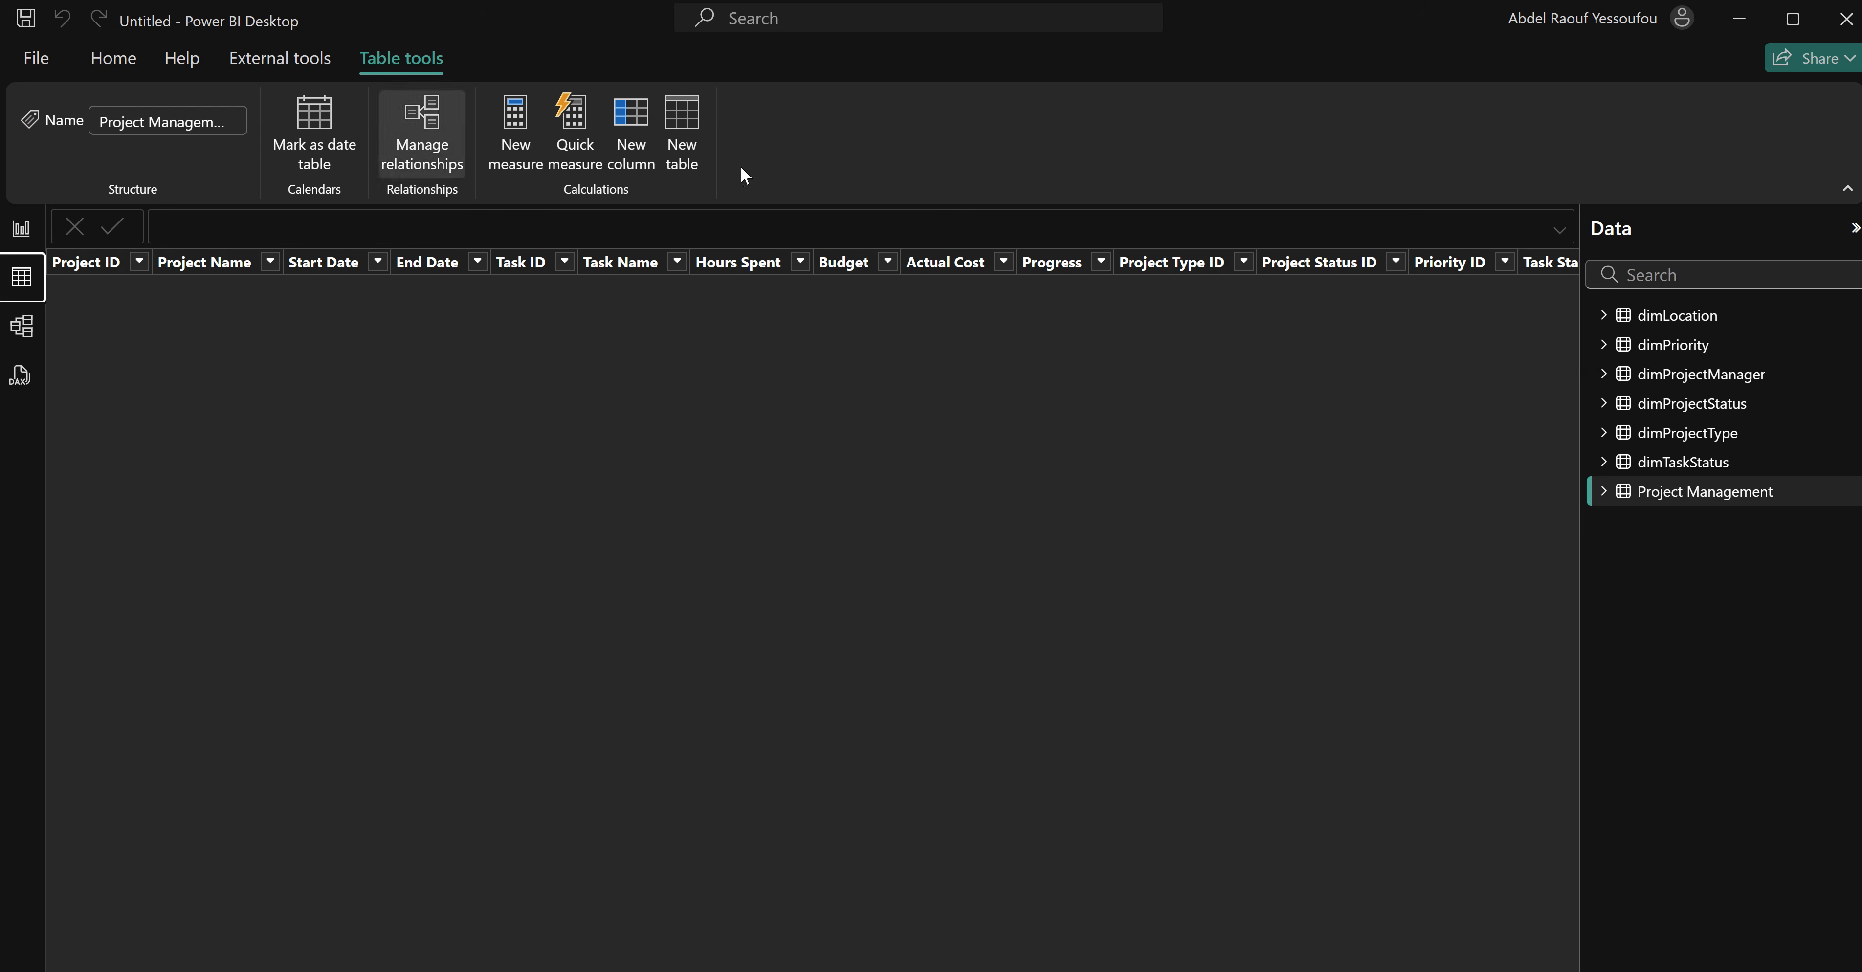
pyautogui.click(681, 114)
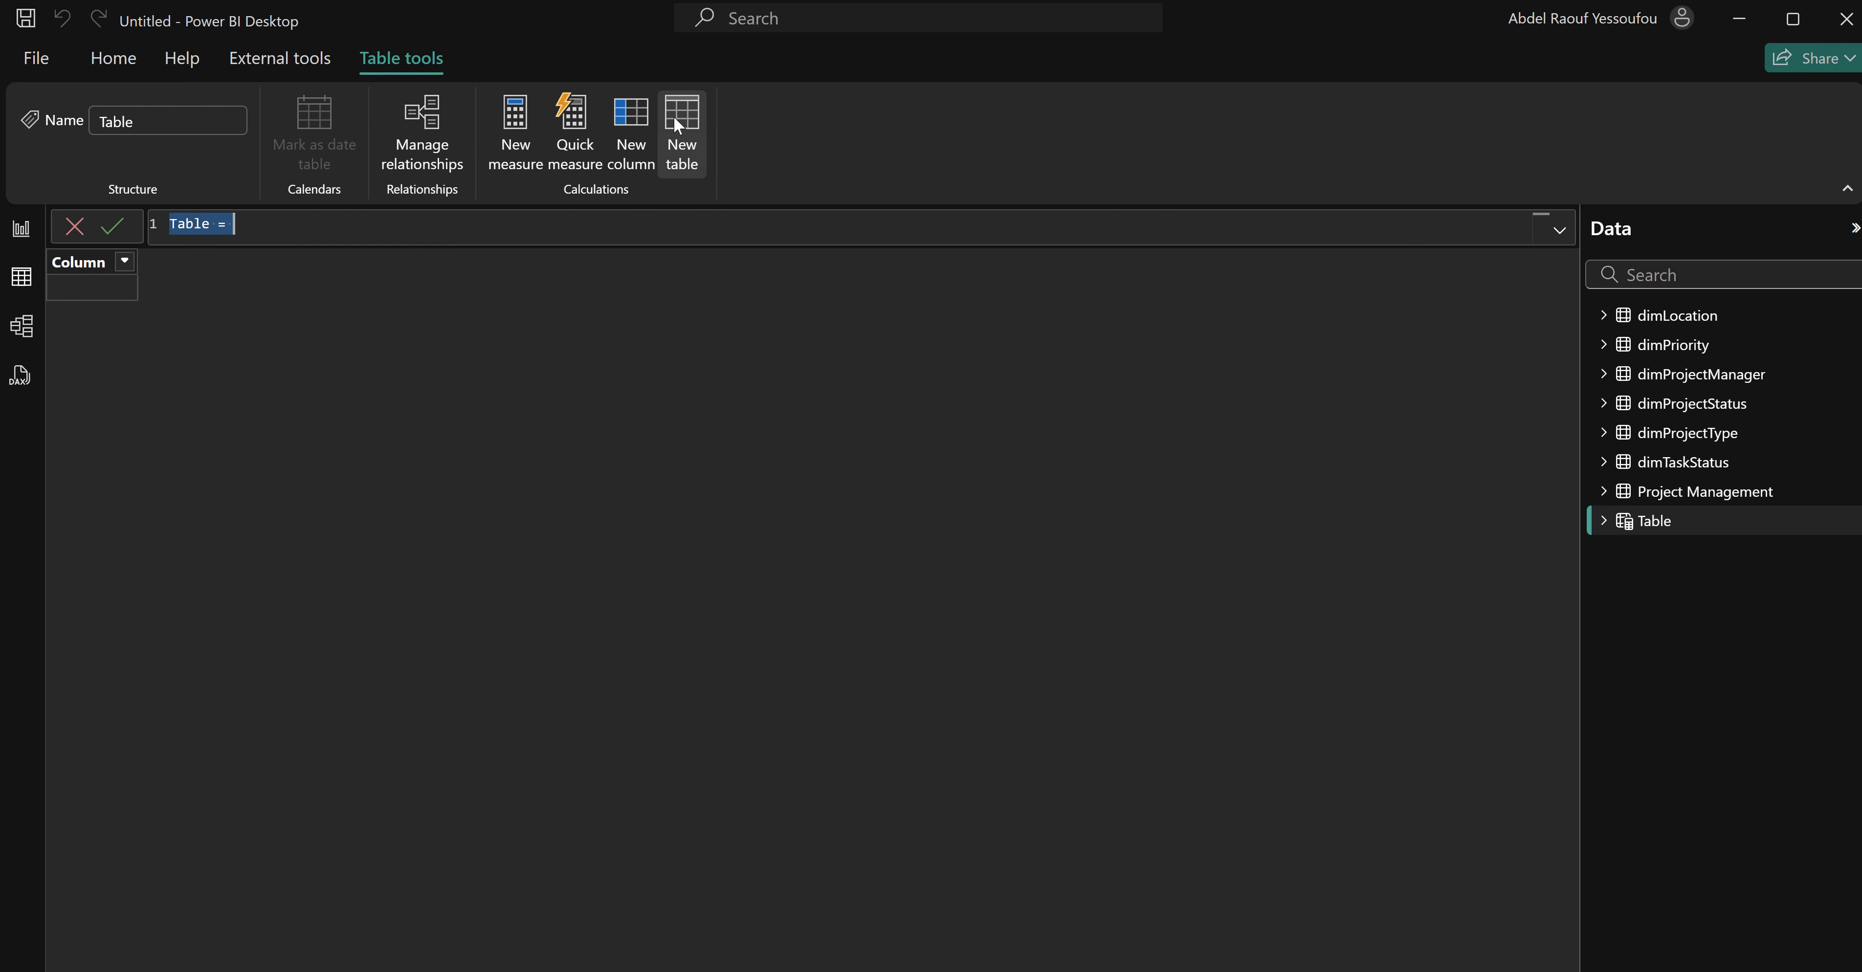
pyautogui.write('Calendar =     ADDCOLUMNS(         CALENDARAUTO(),         "Year", YEAR([Date]),         "Month", FORMAT([Date],"mmm"),         "Monthnum", MONTH([Date]),         "Weekday", FORMAT([Date], "ddd"),         "Weeknum", WEEKDAY([Date]),         "Qtr", "Q-" & FORMAT([Date], "Q"),         "WeekType", IF(WEEKDAY([Date])=1 || WEEKDAY([Date]) = 7 , "Weekend", "Weekday")     )')
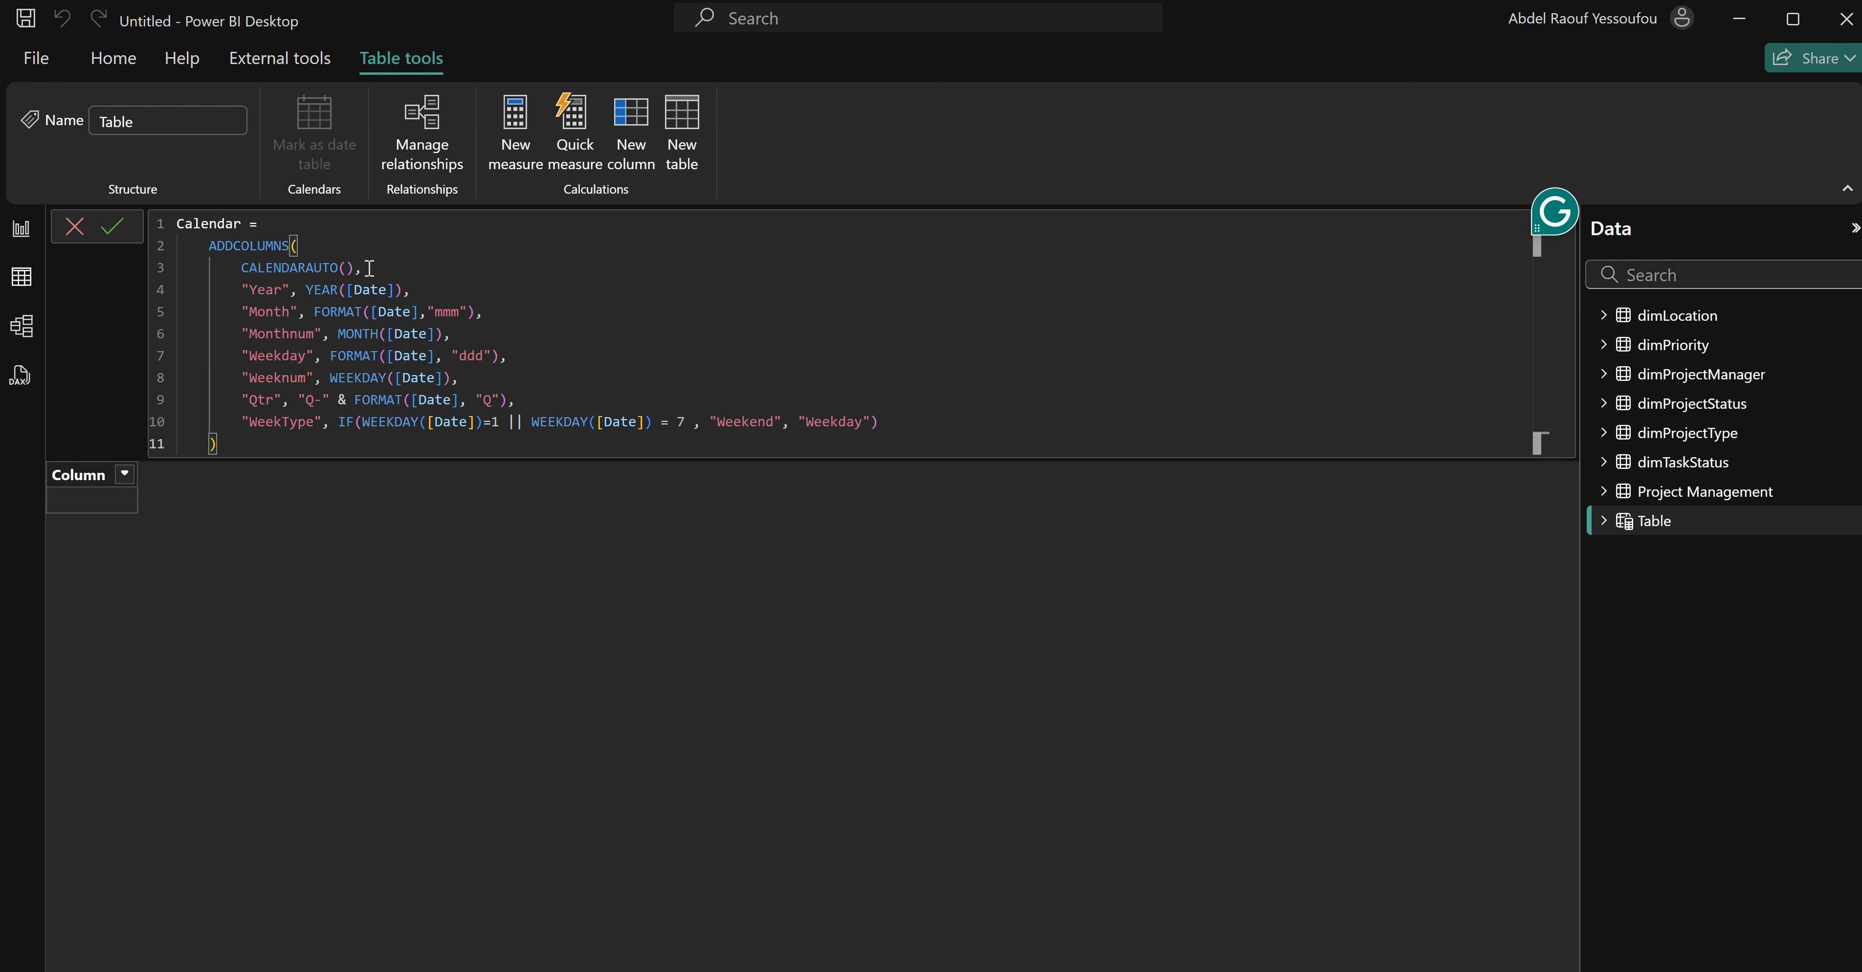
pyautogui.moveTo(328, 270)
pyautogui.mouseDown()
pyautogui.moveTo(243, 272)
pyautogui.moveTo(361, 267)
pyautogui.mouseUp()
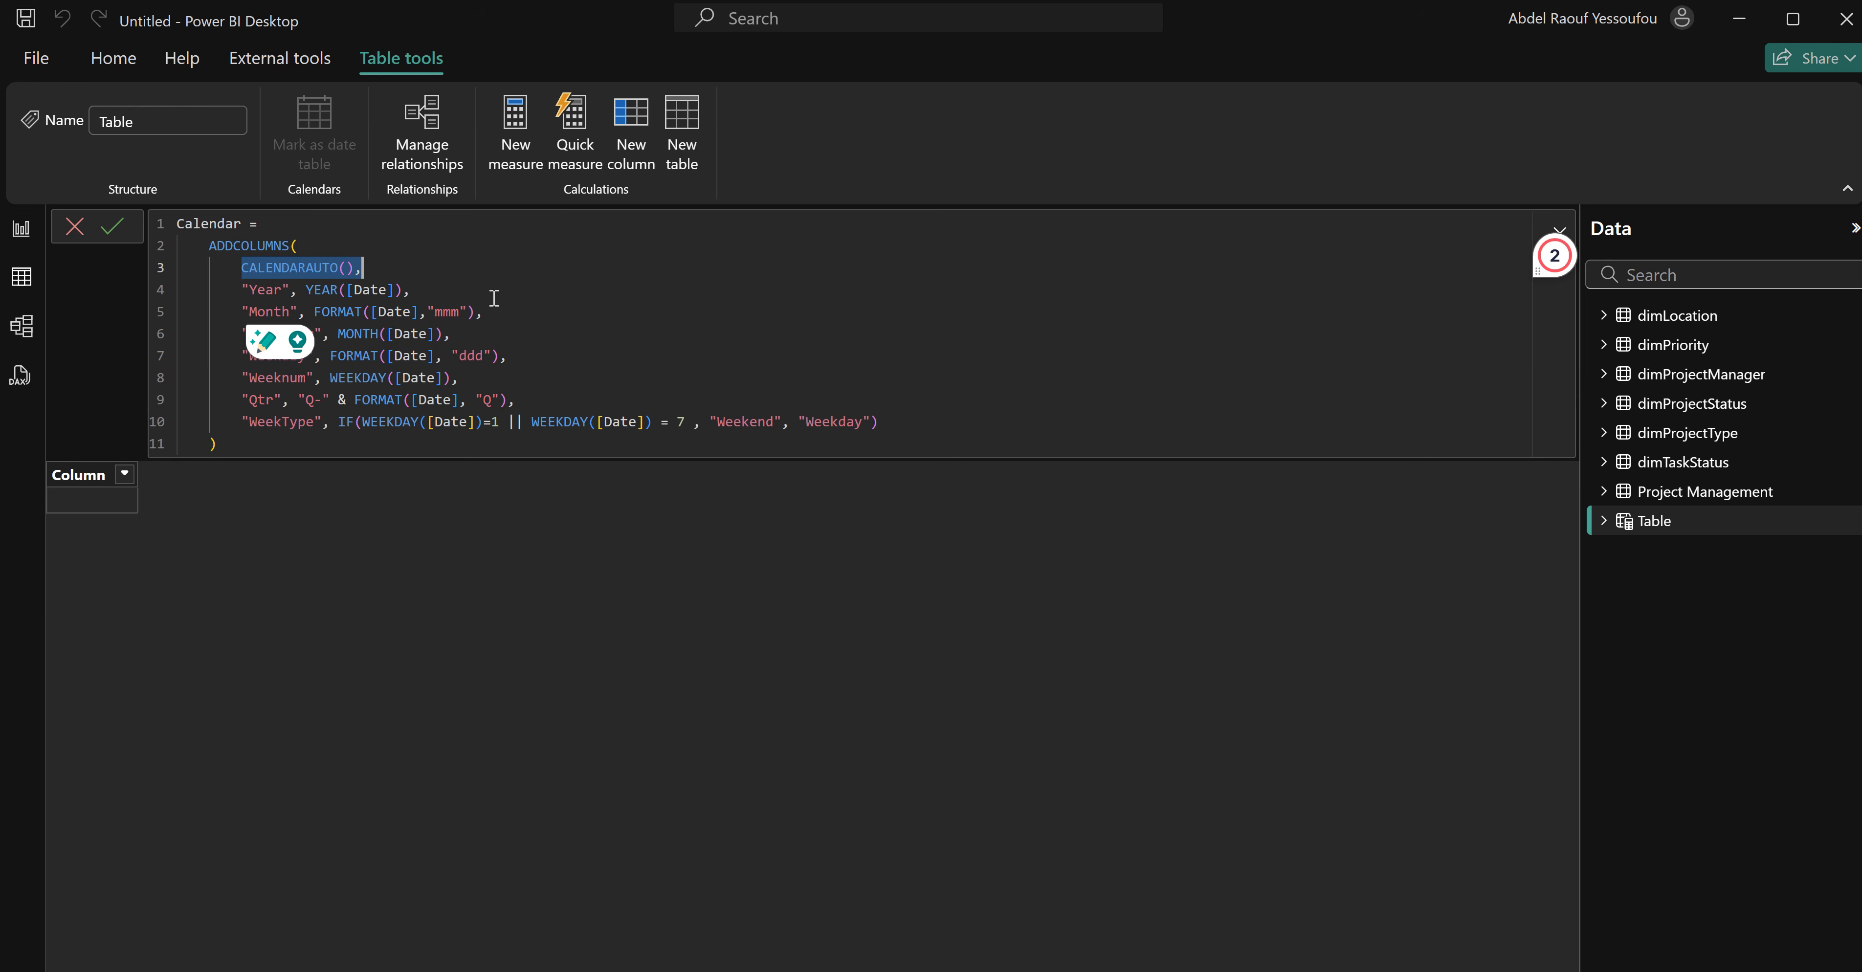
pyautogui.moveTo(912, 422); pyautogui.dragTo(161, 295)
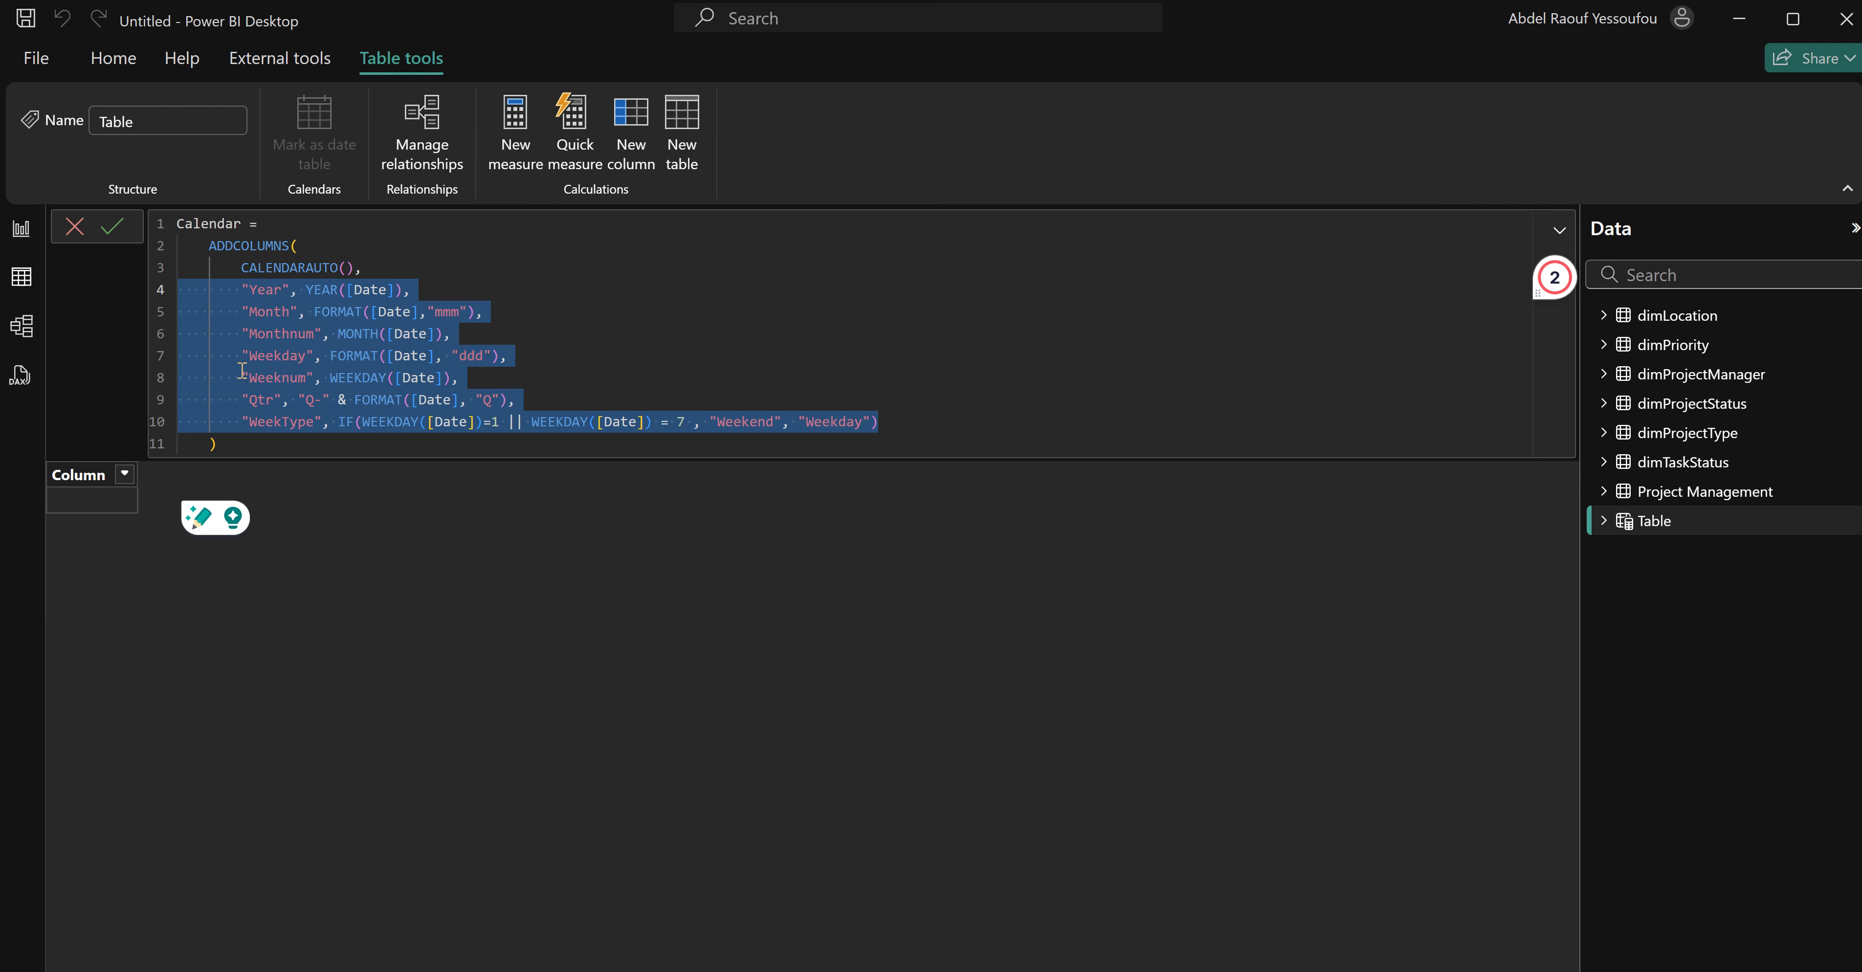
pyautogui.click(585, 343)
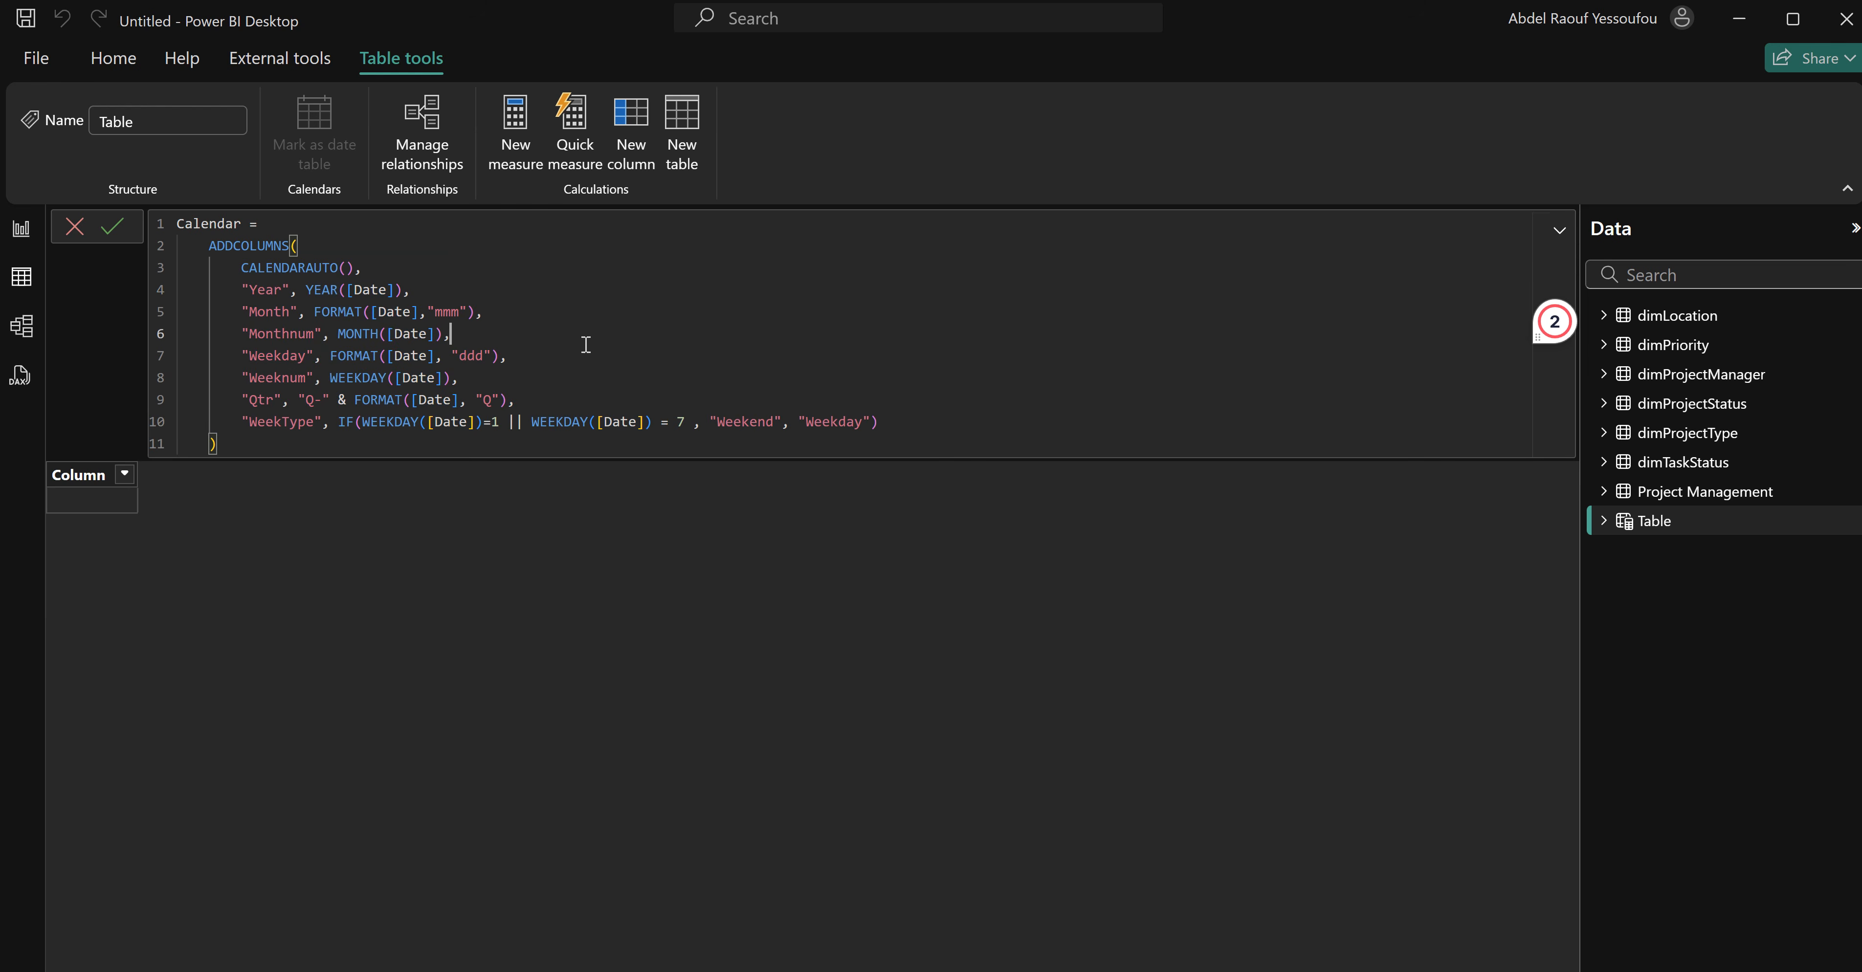
pyautogui.click(111, 231)
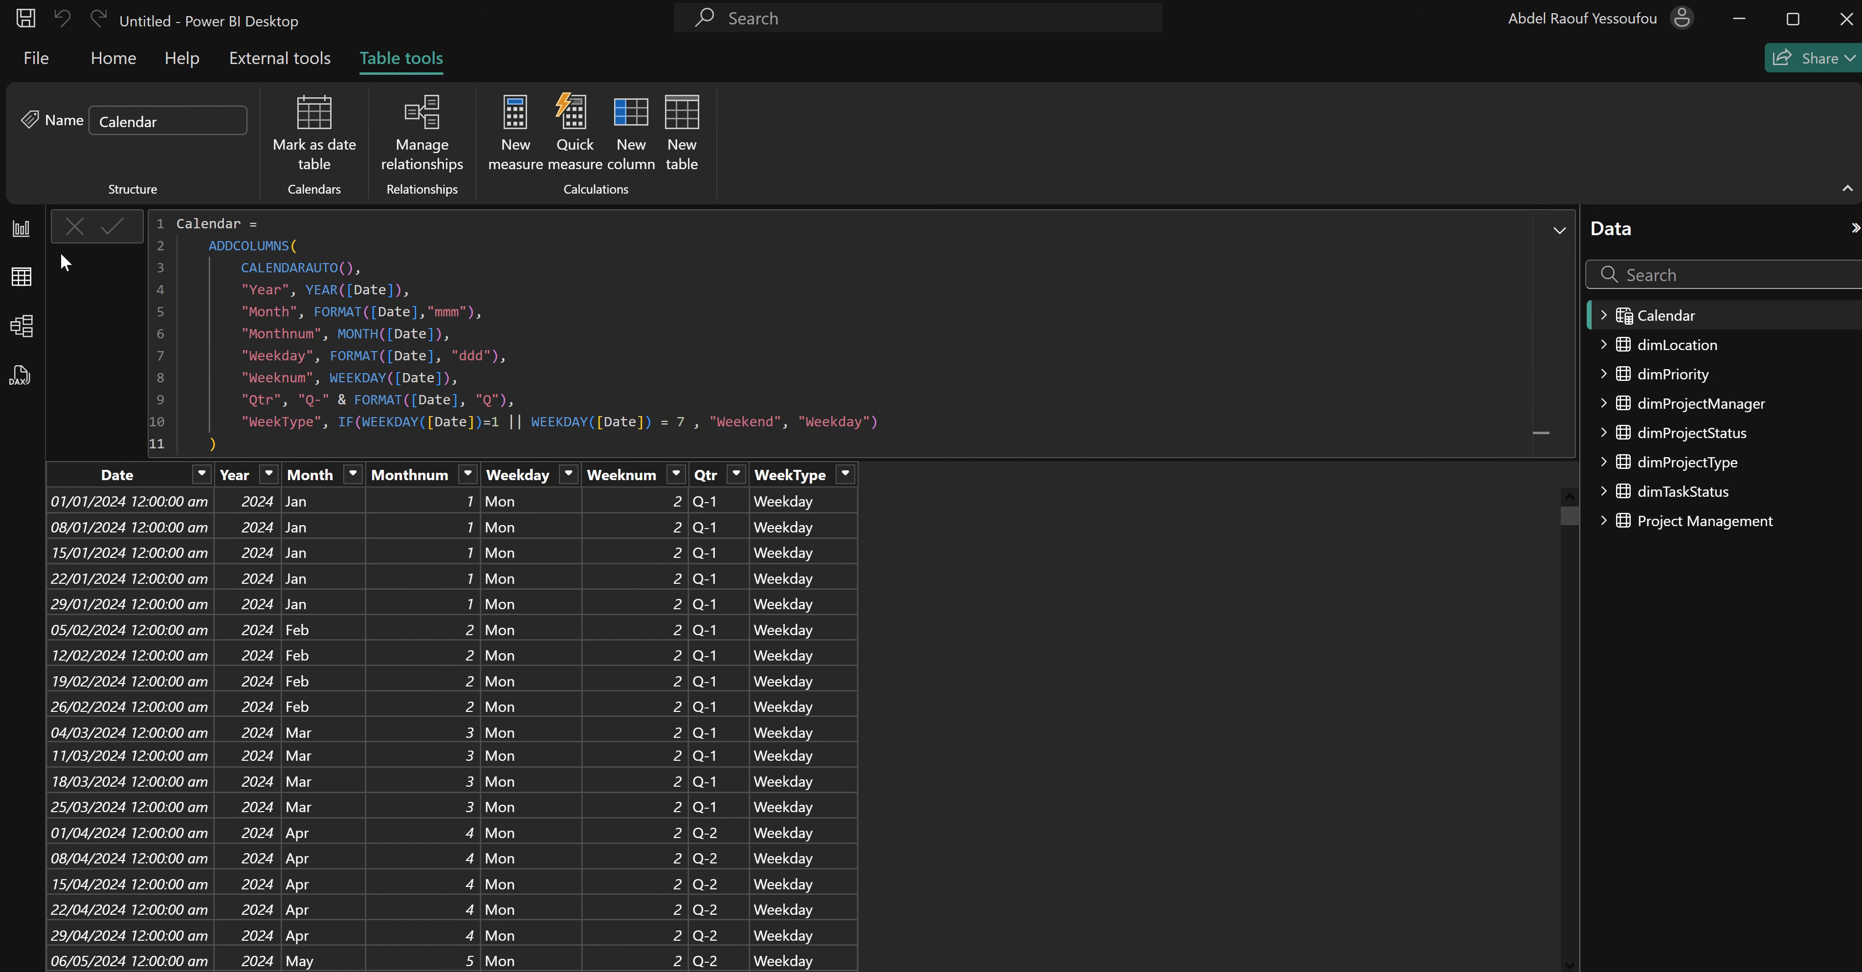
# Relate Calendar's Date one-to-many to Project Management's Start Date as an active relationship and to its End Date as an inactive one.
pyautogui.click(23, 329)
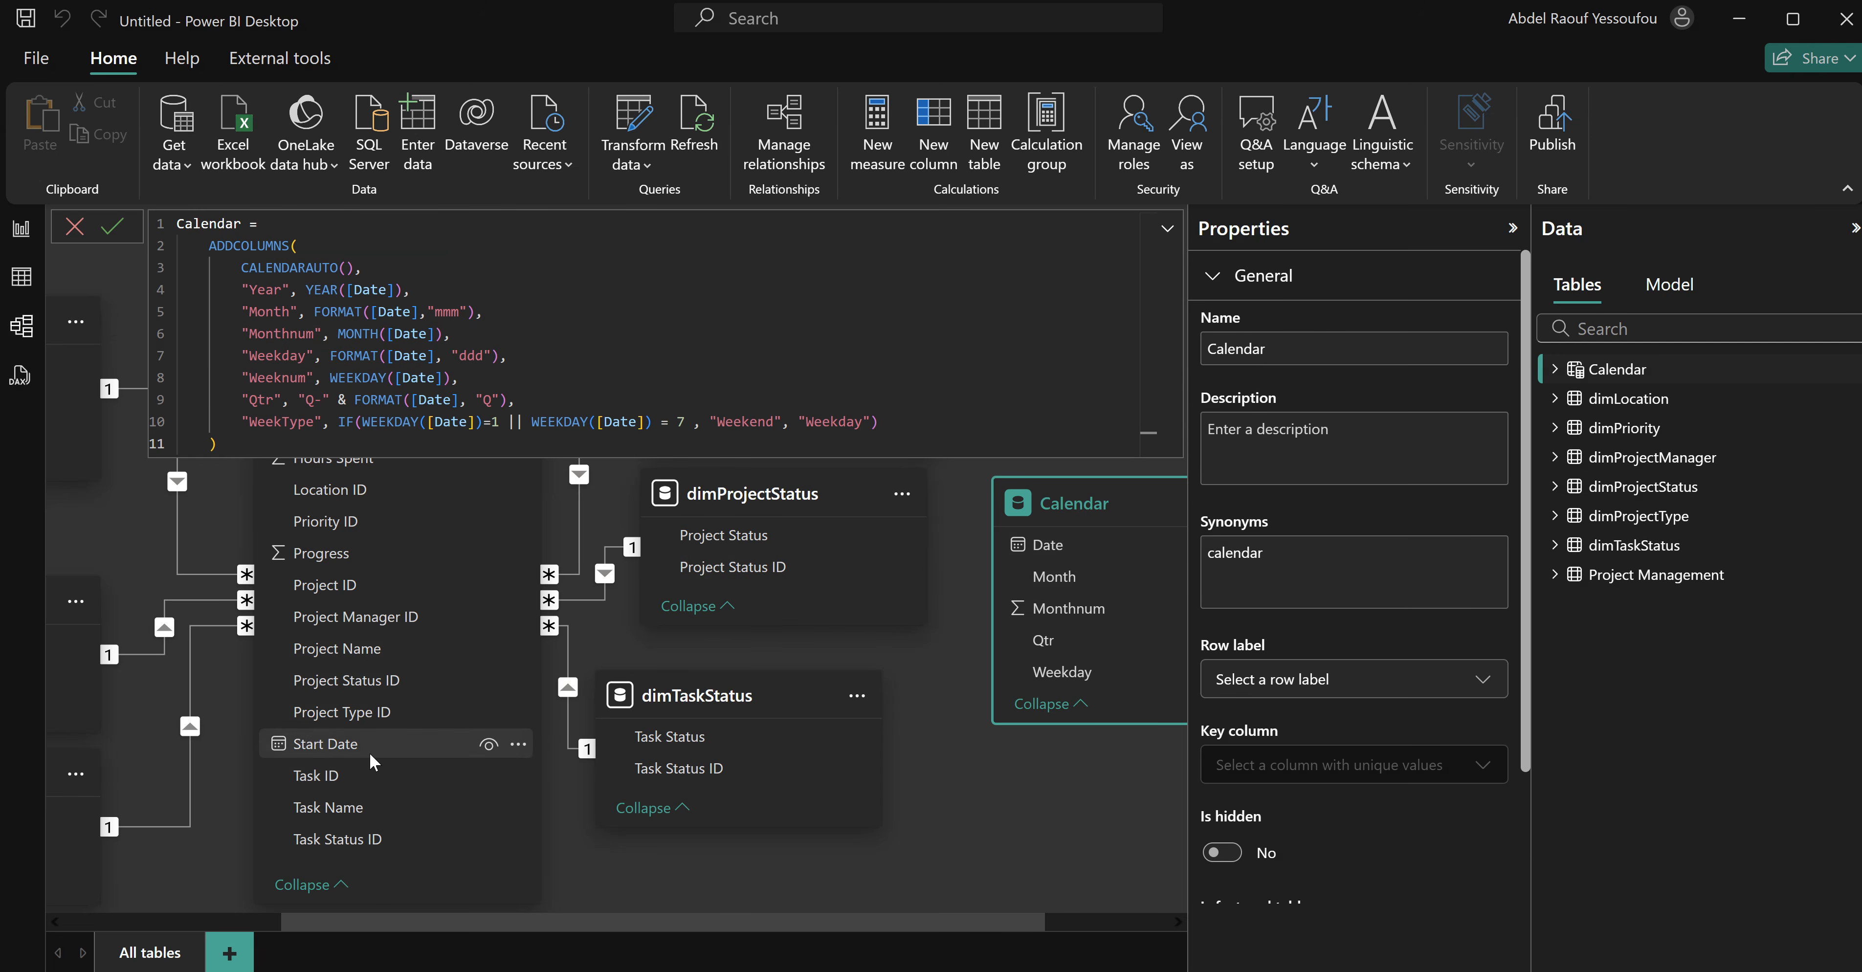
pyautogui.moveTo(1049, 550); pyautogui.dragTo(355, 756)
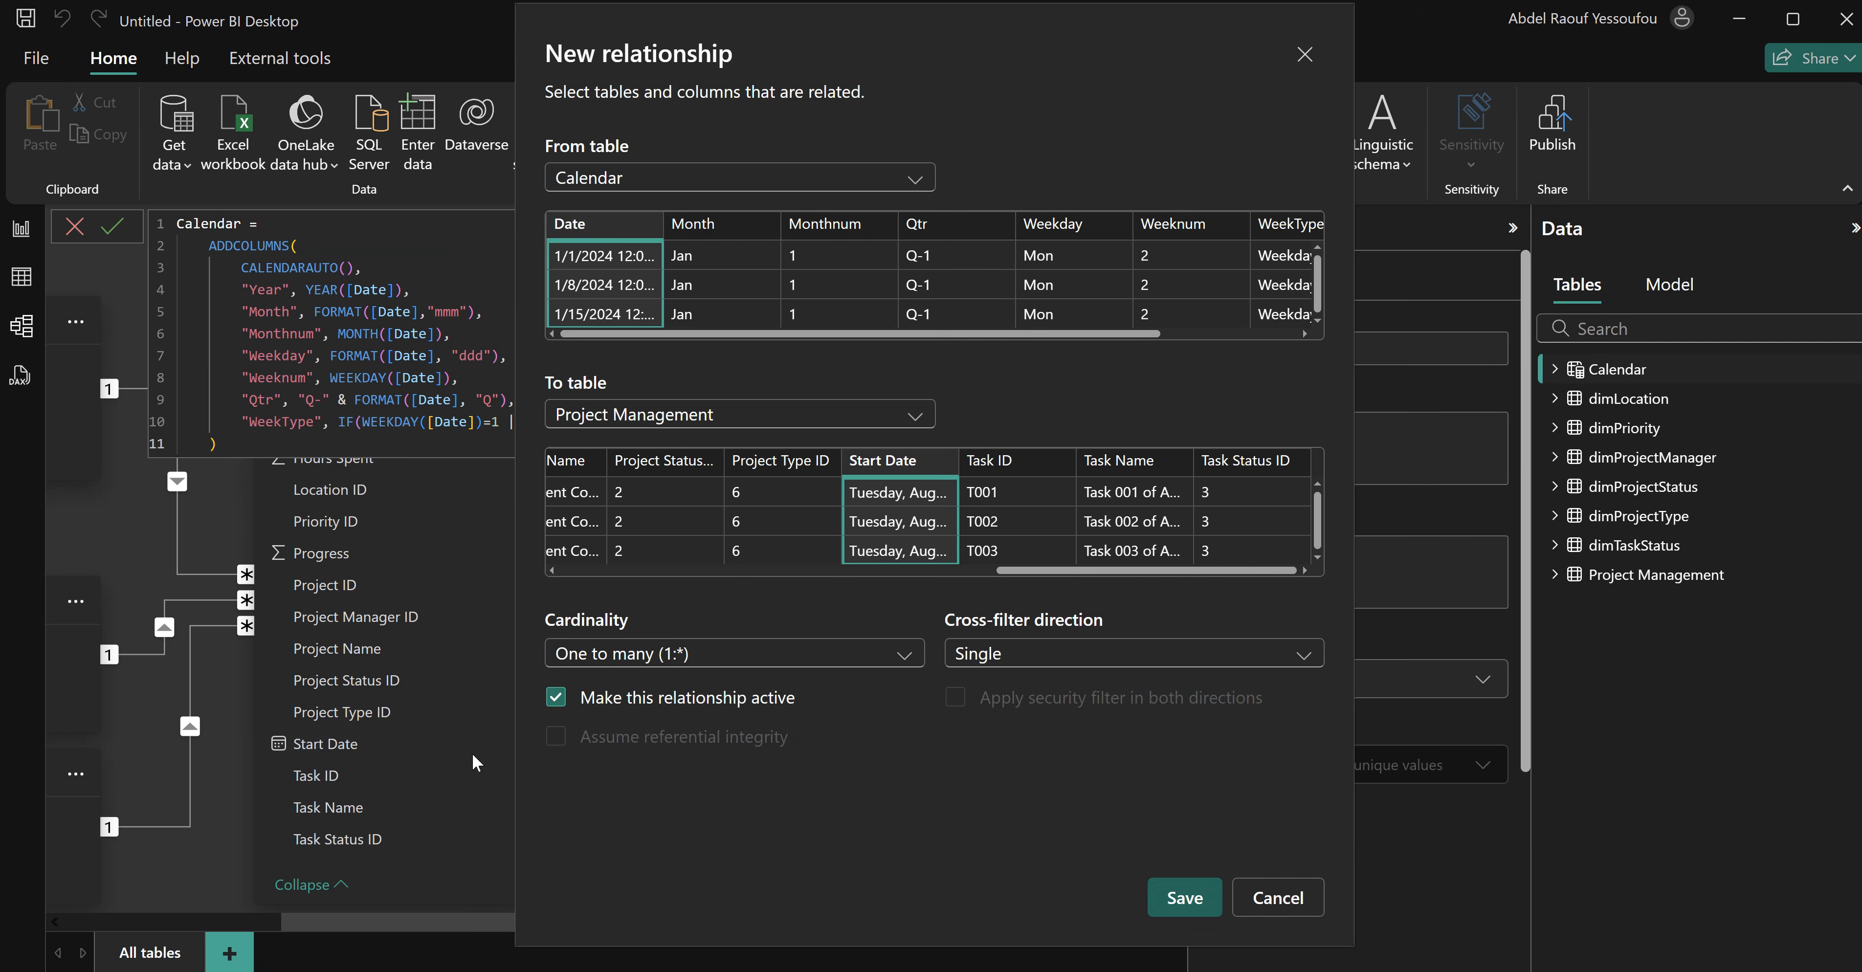
pyautogui.click(1193, 897)
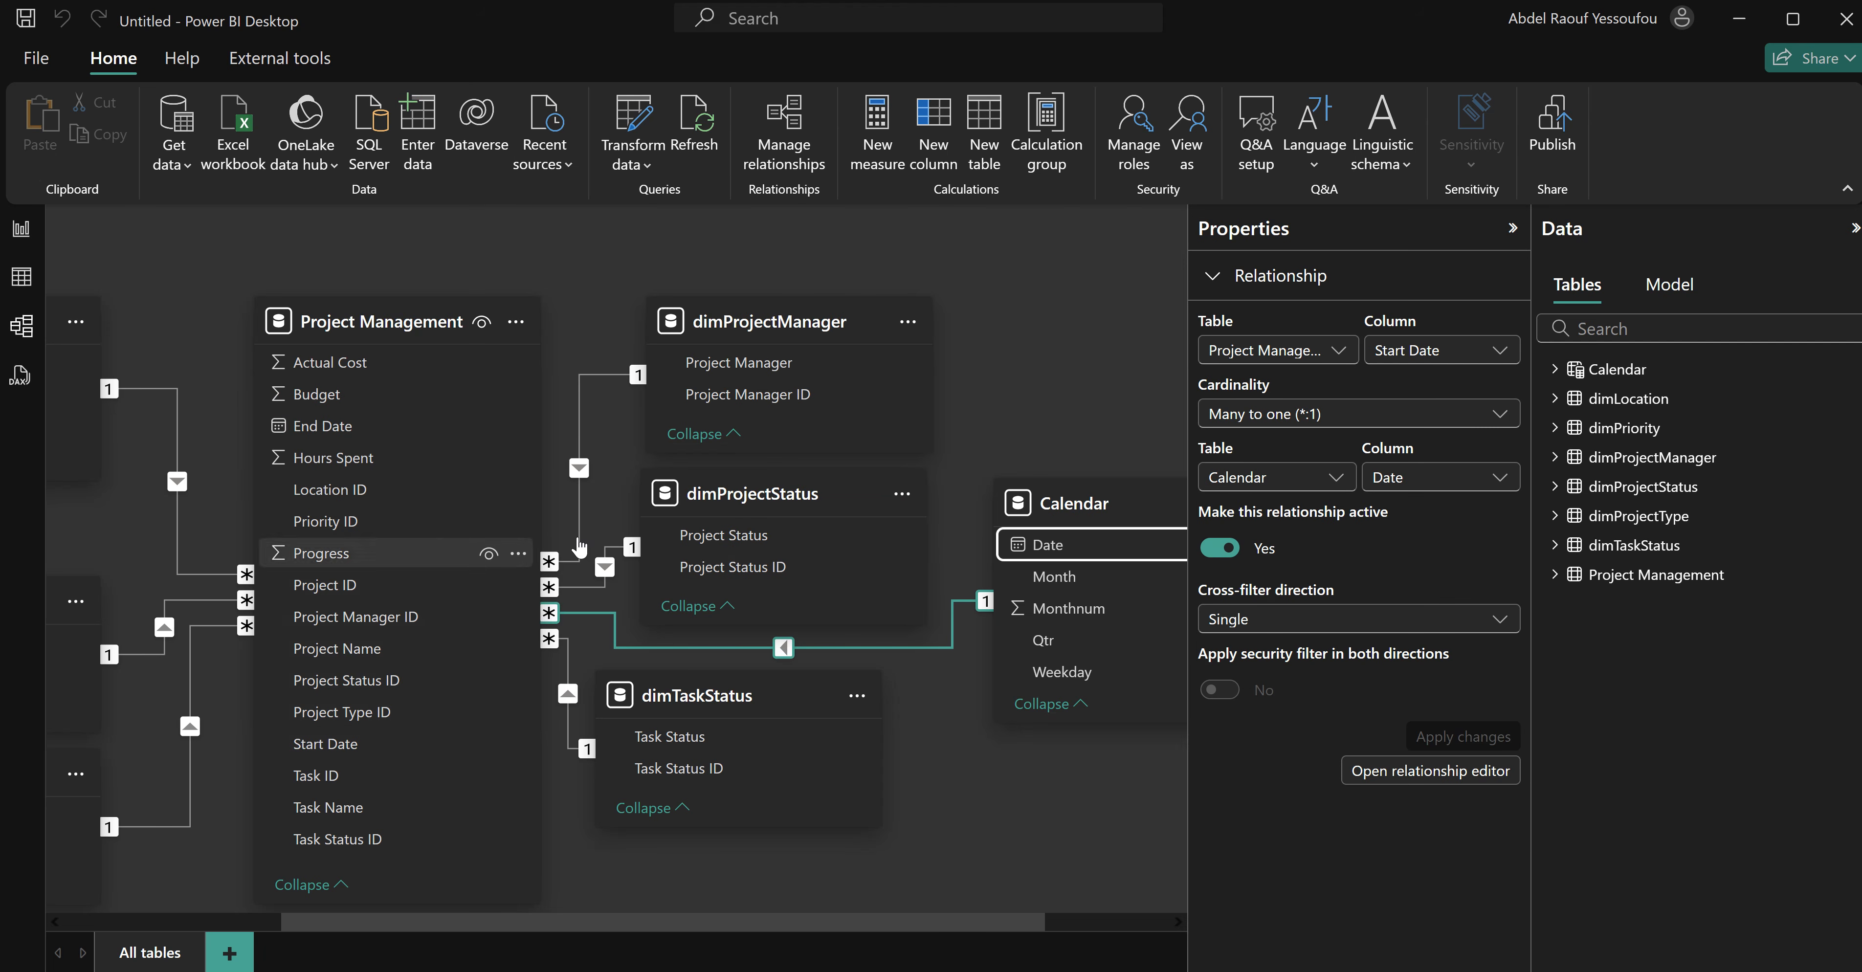
pyautogui.moveTo(1066, 556); pyautogui.dragTo(368, 430)
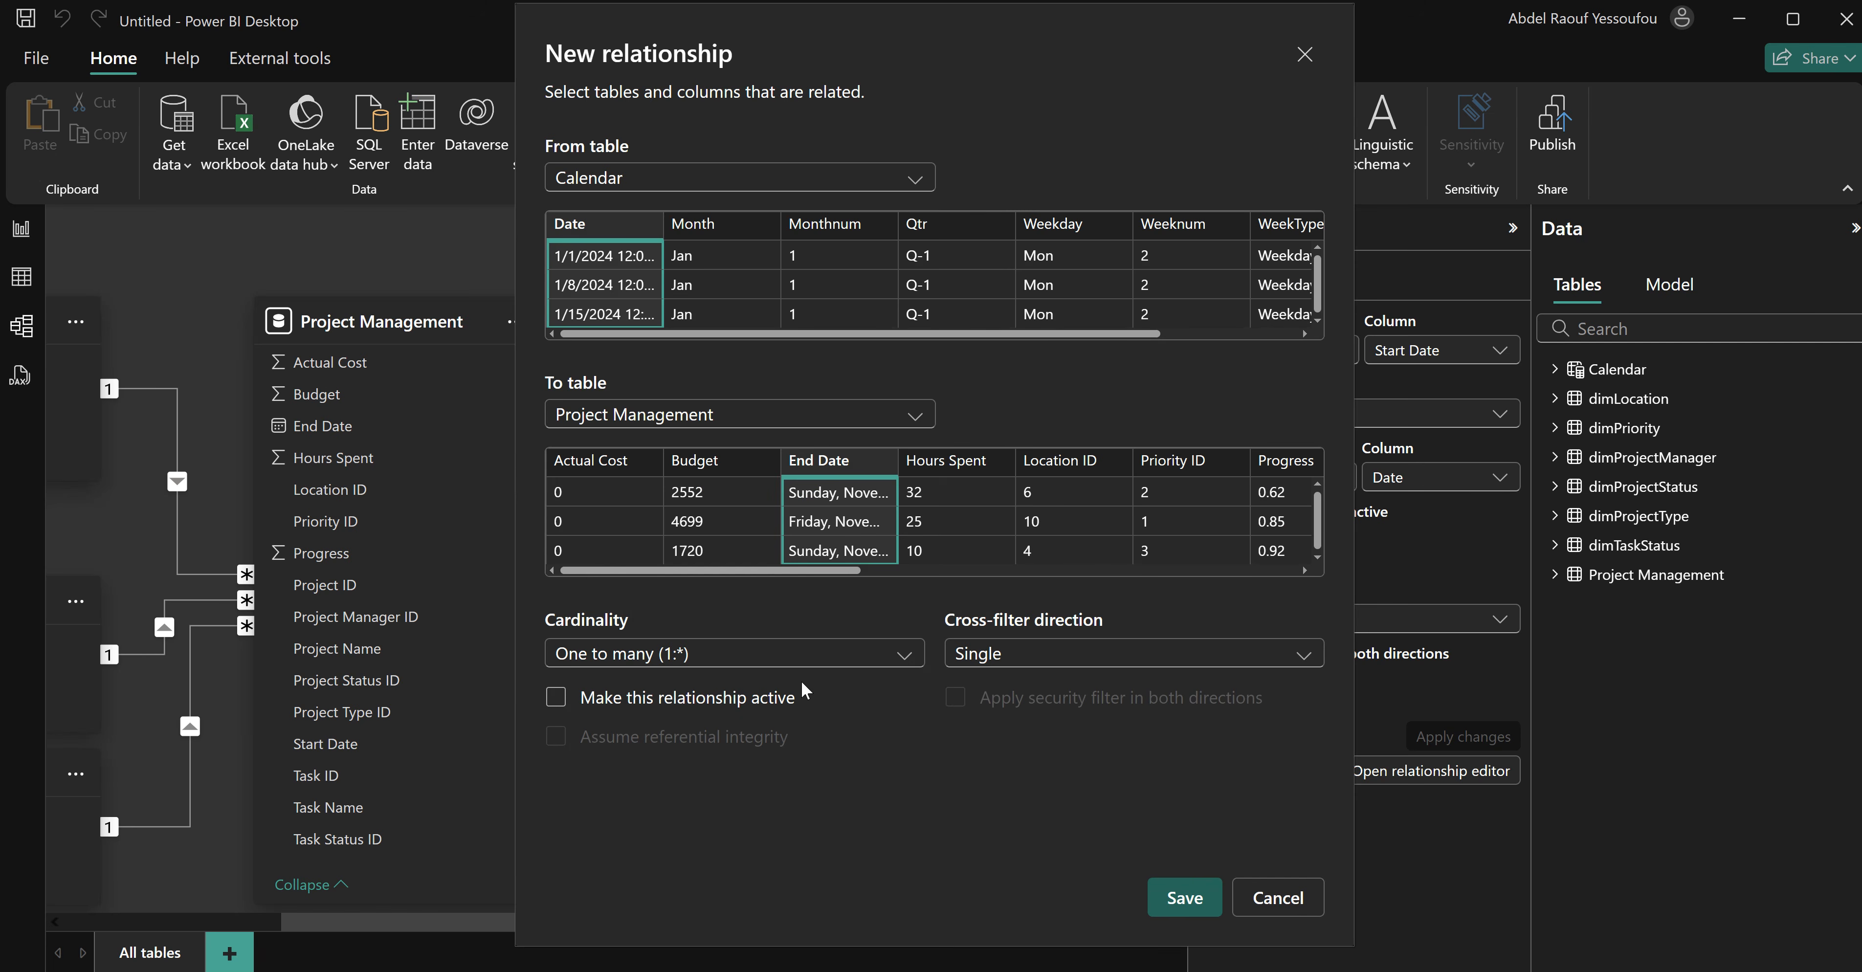
pyautogui.click(1182, 903)
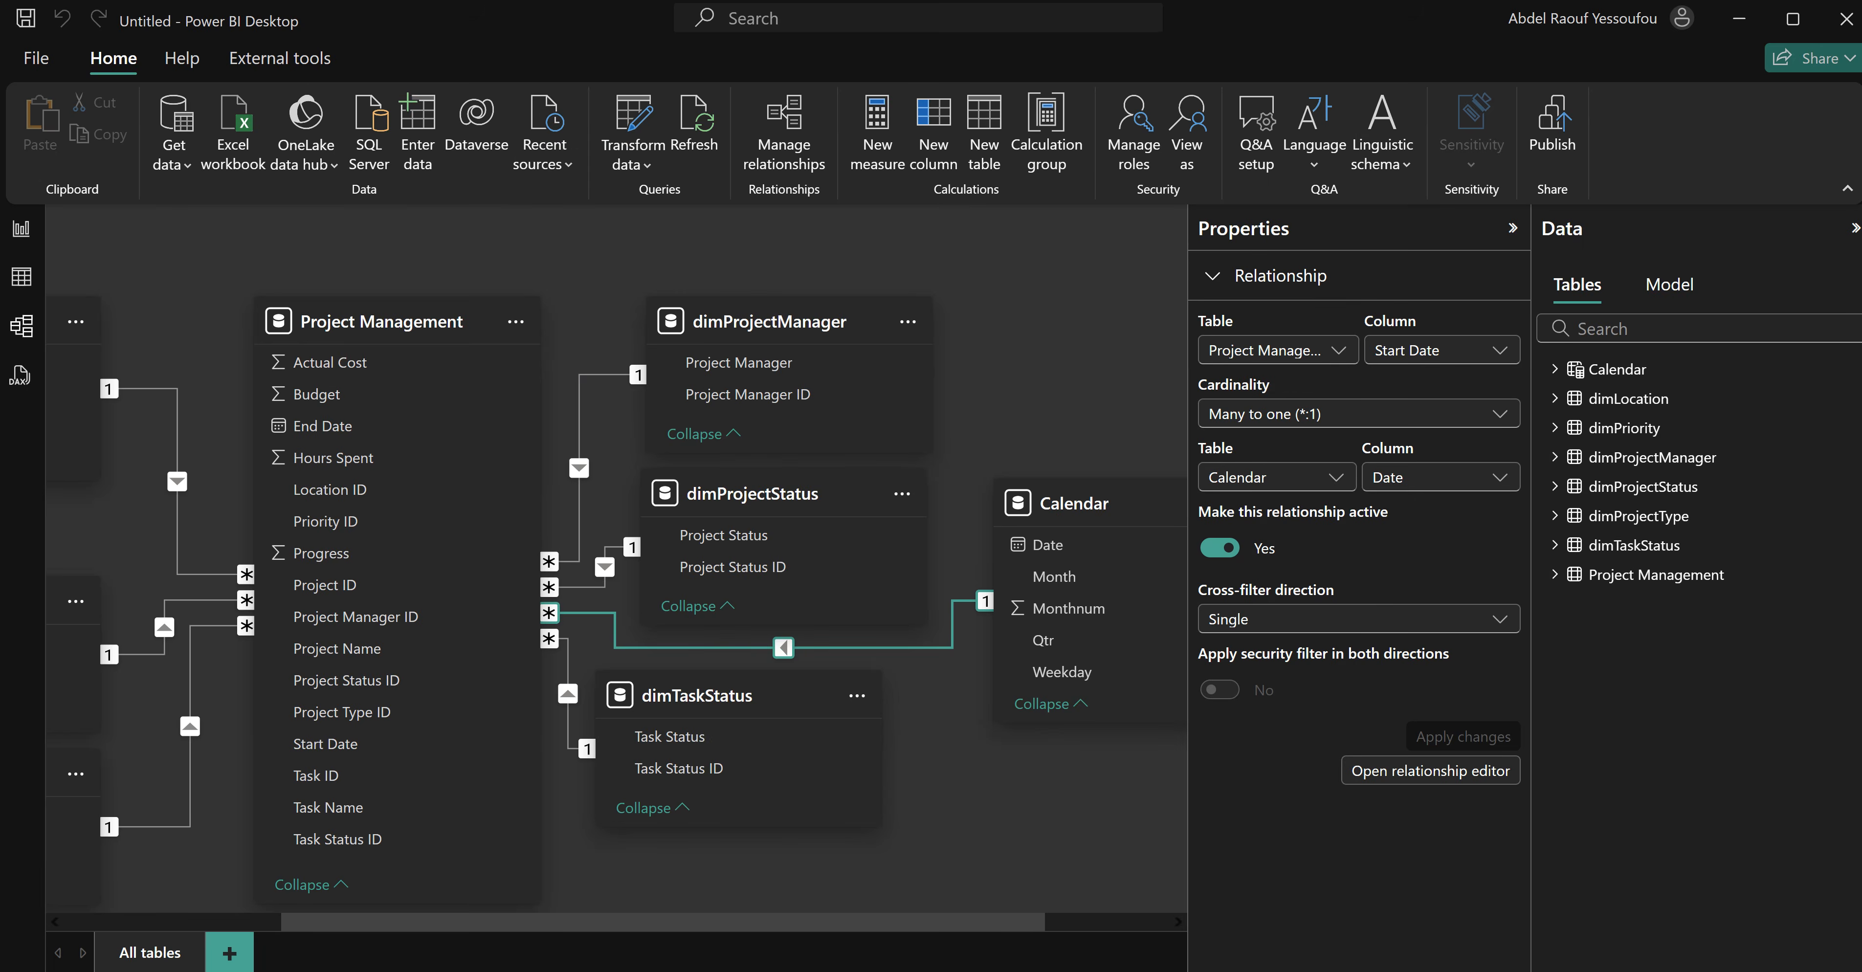
# Switch to the PM_Tutorial report to examine its Overview page, and return to the blank page of the untitled report.
pyautogui.click(20, 232)
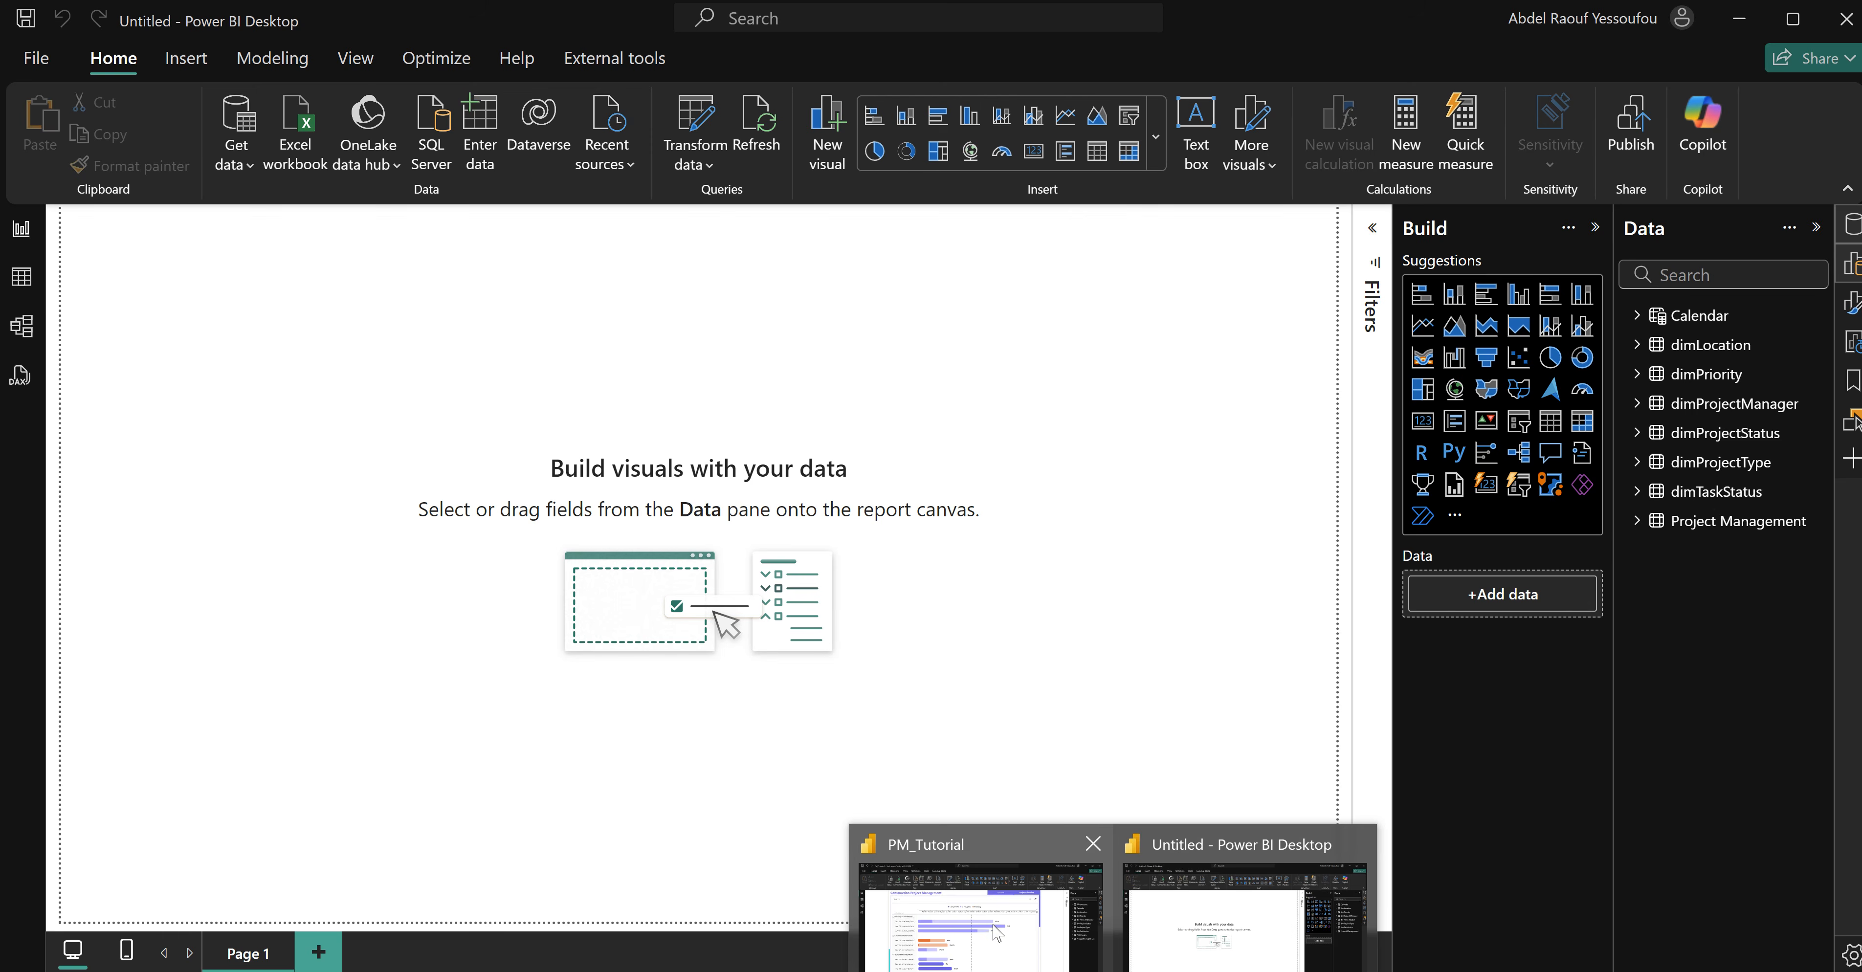
pyautogui.click(972, 922)
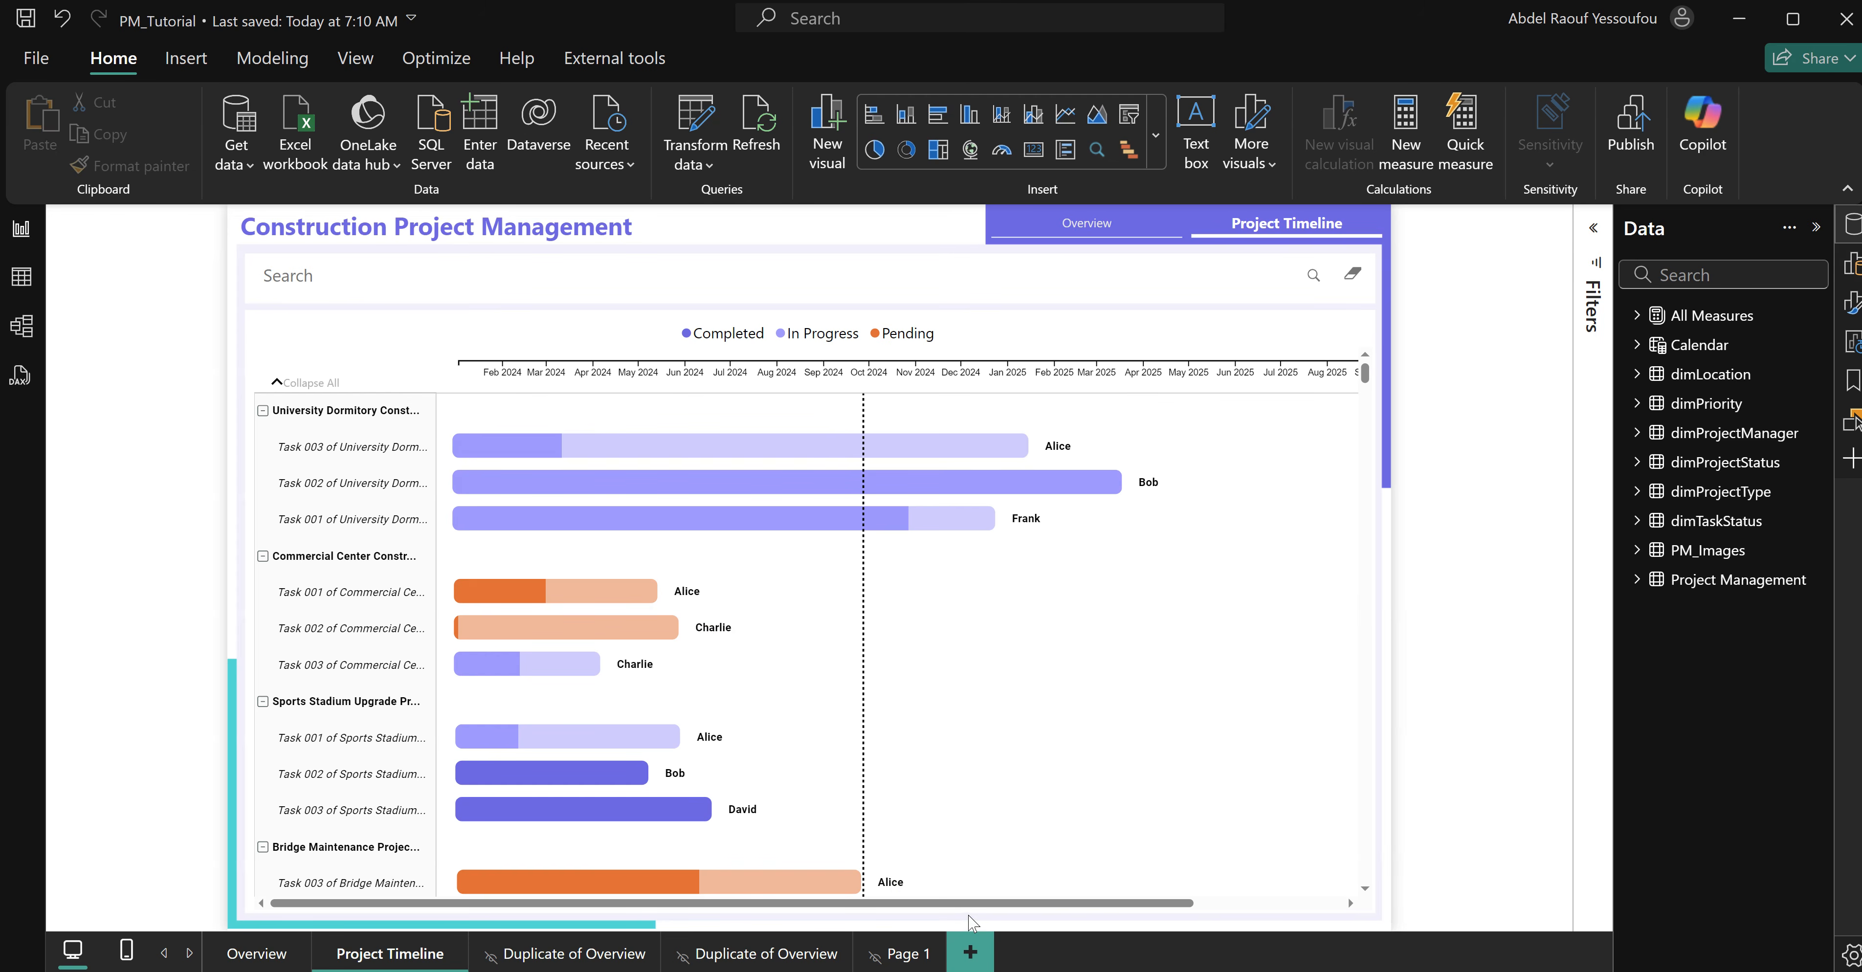
pyautogui.click(258, 955)
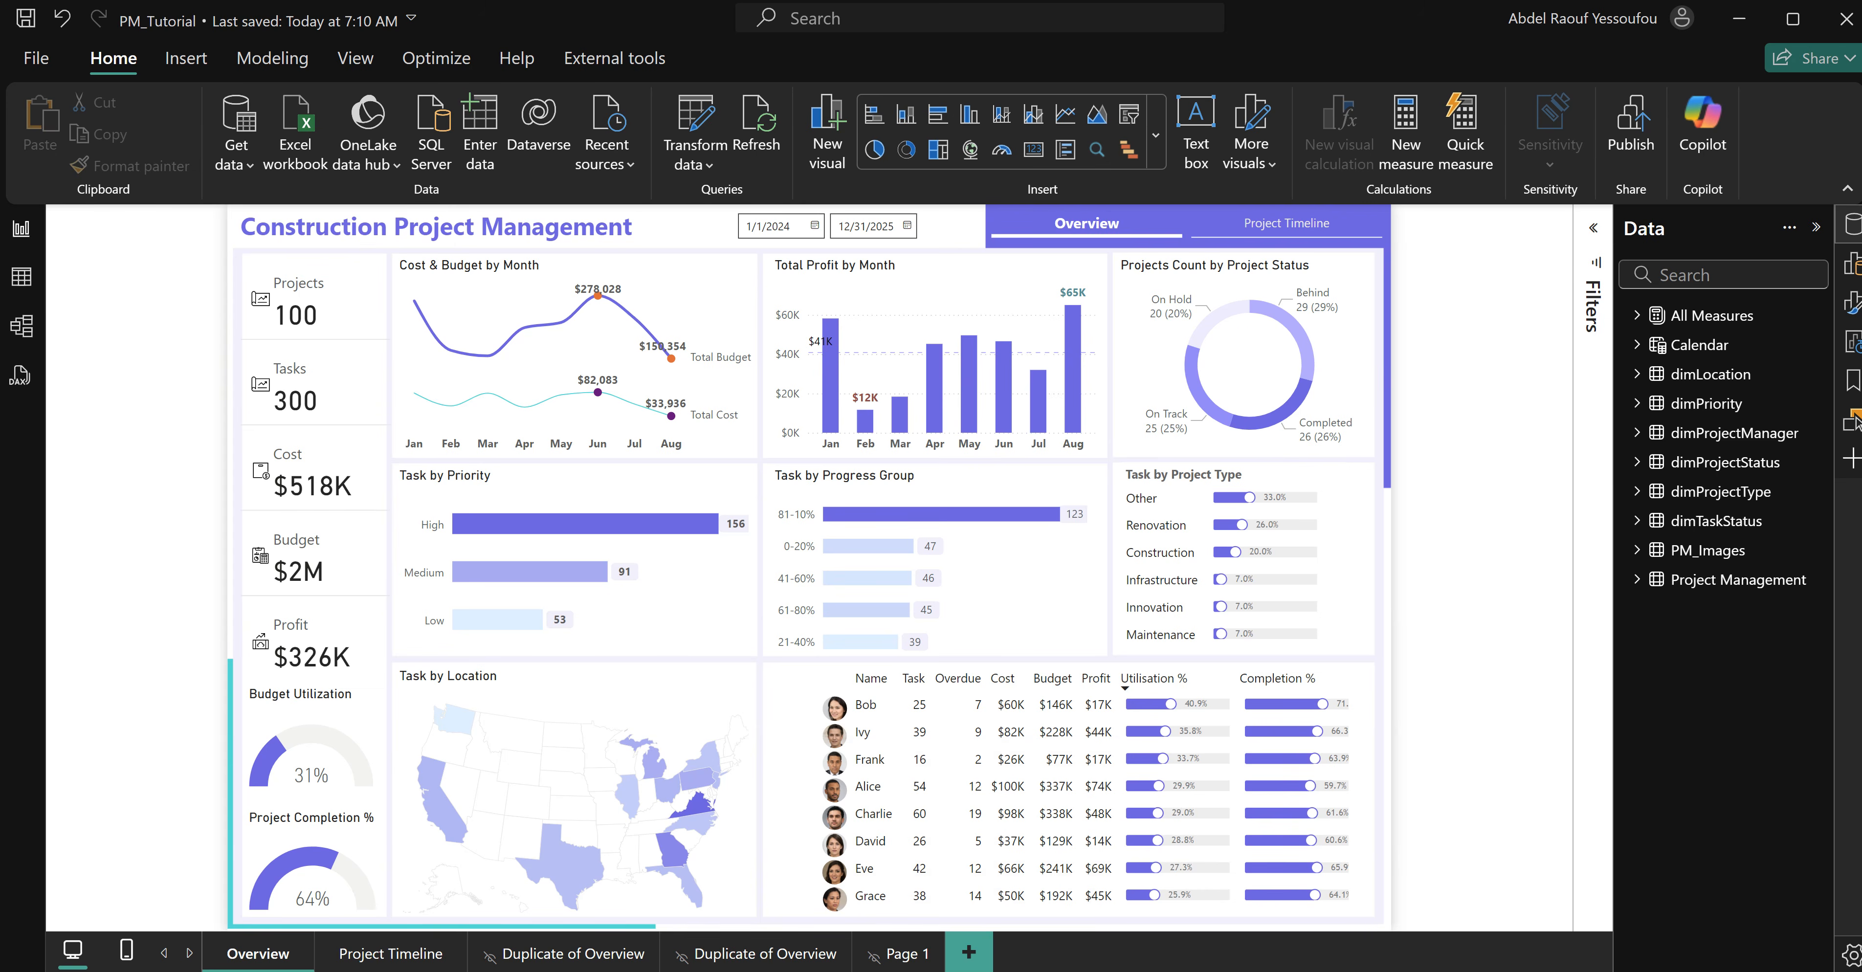
pyautogui.click(1182, 933)
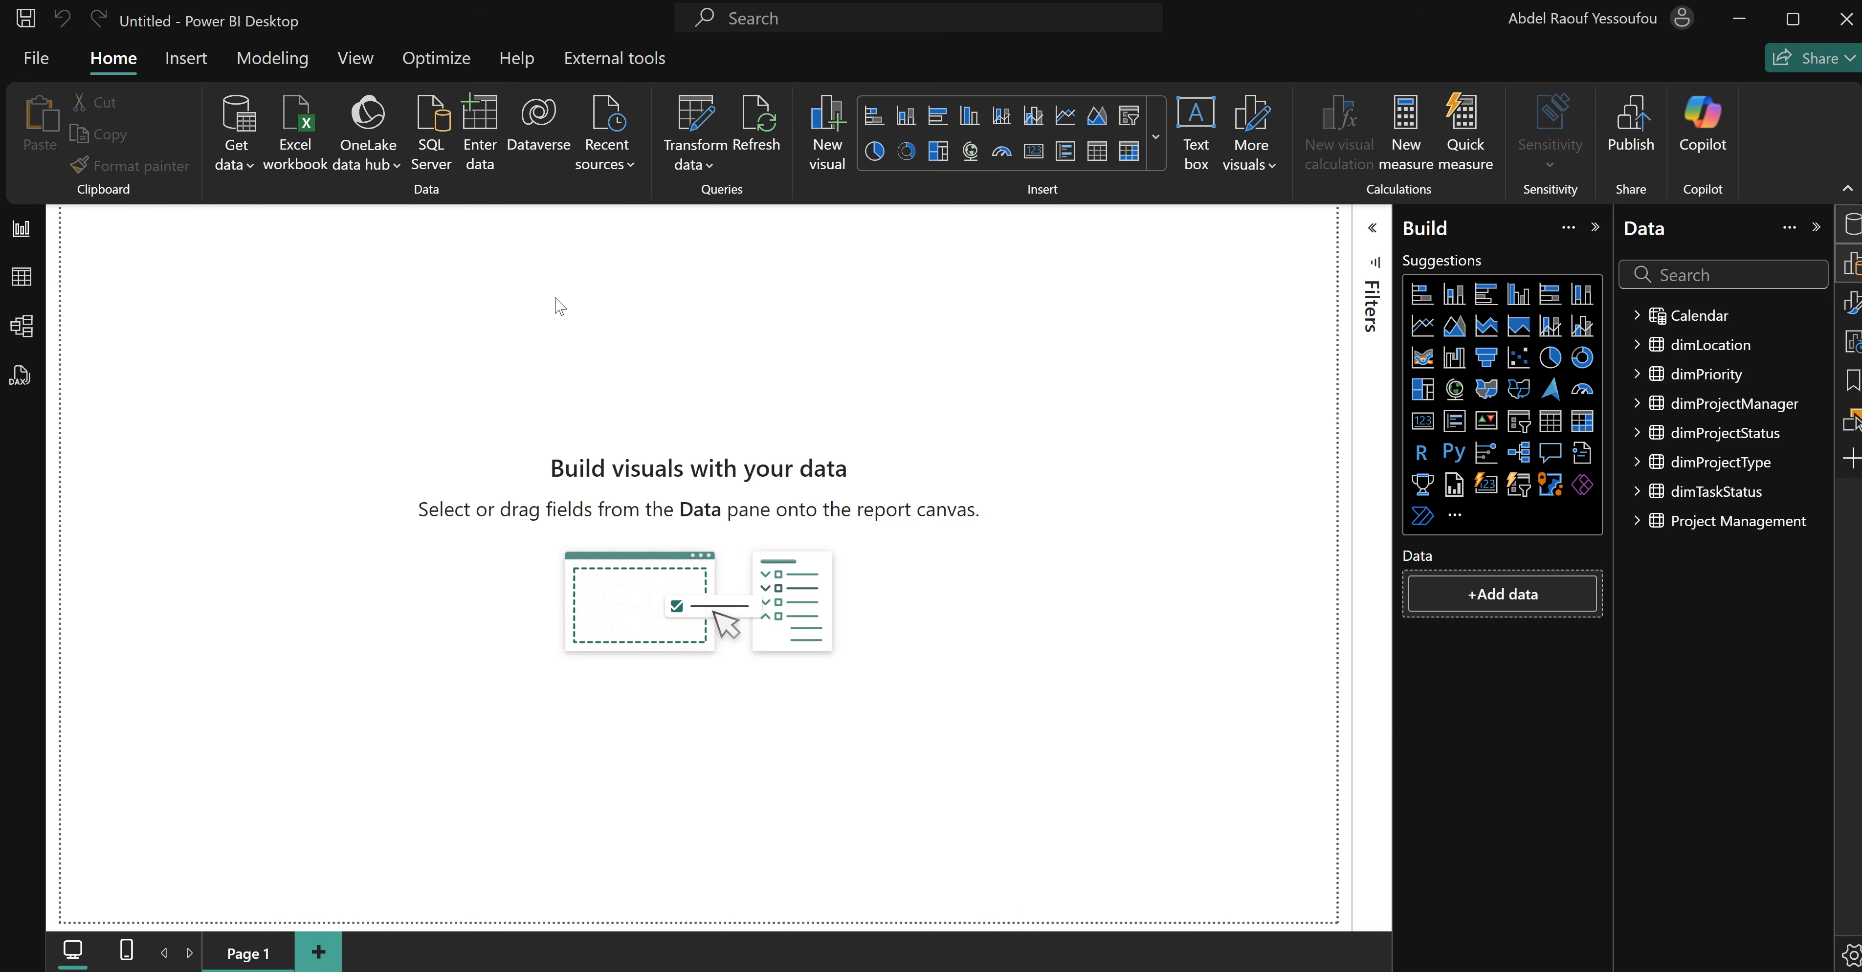
# Enter and load an empty table named All Measures to hold the report's measures.
pyautogui.click(479, 134)
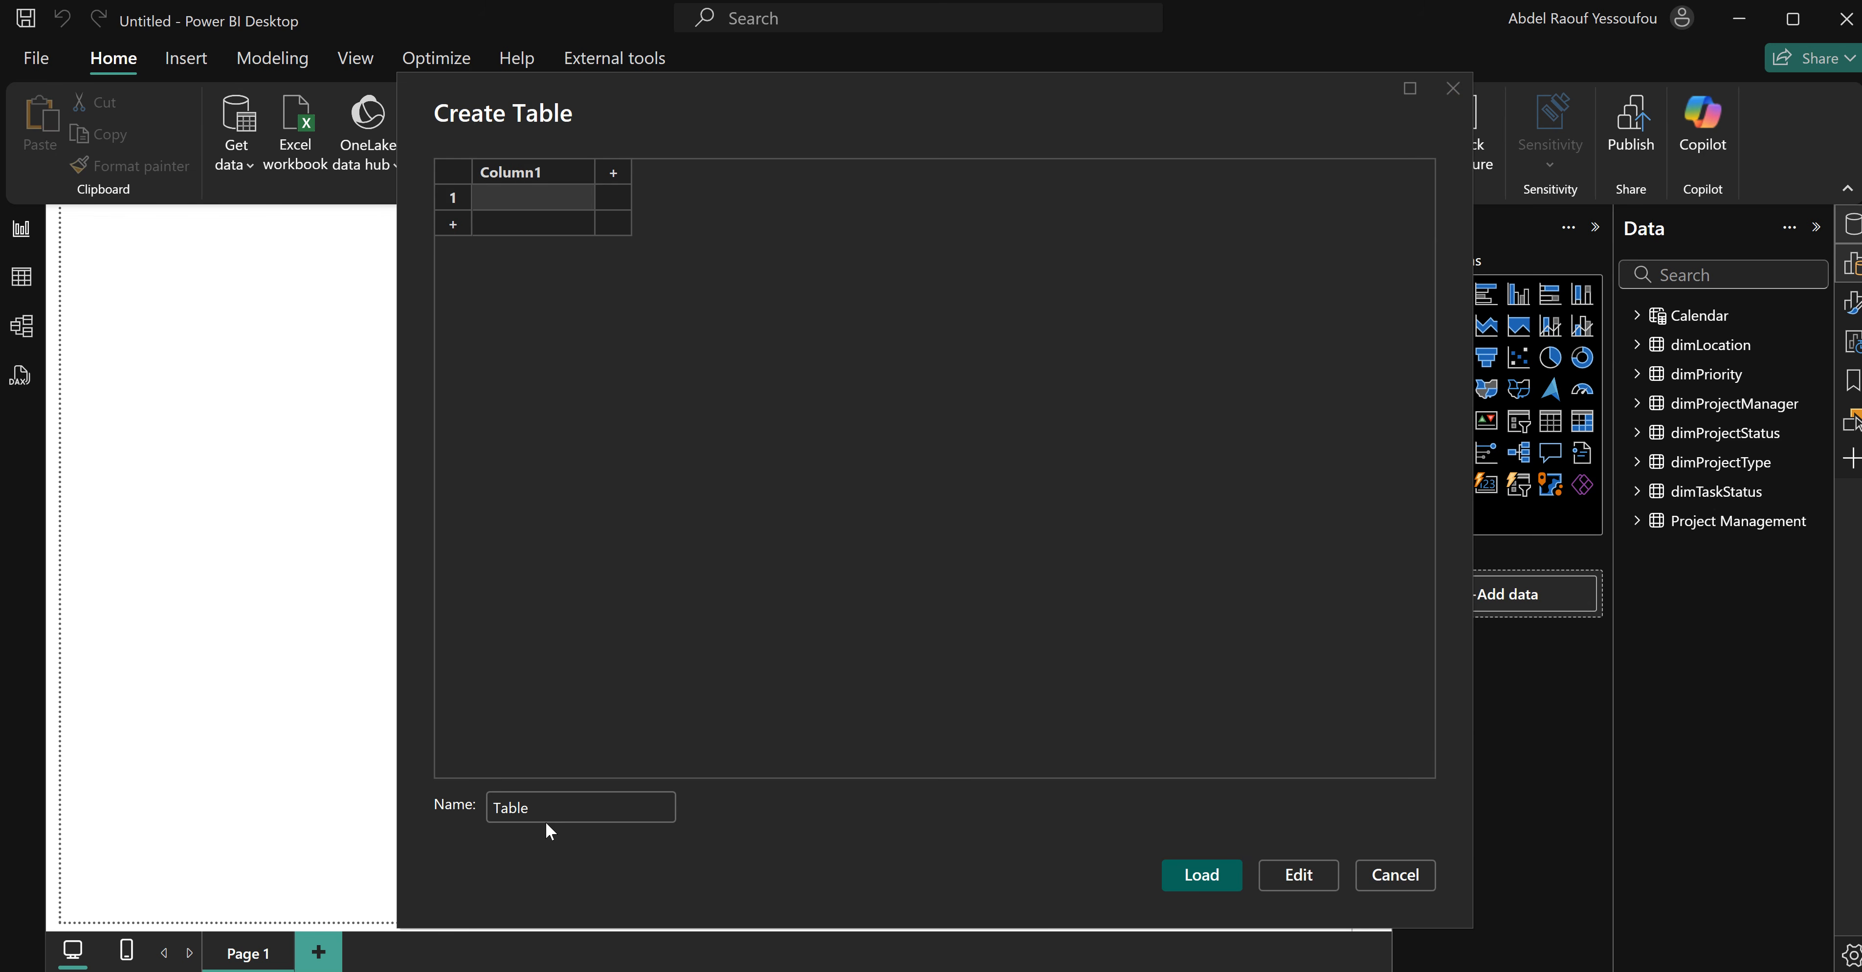
pyautogui.moveTo(539, 807); pyautogui.dragTo(503, 809)
pyautogui.write('A')
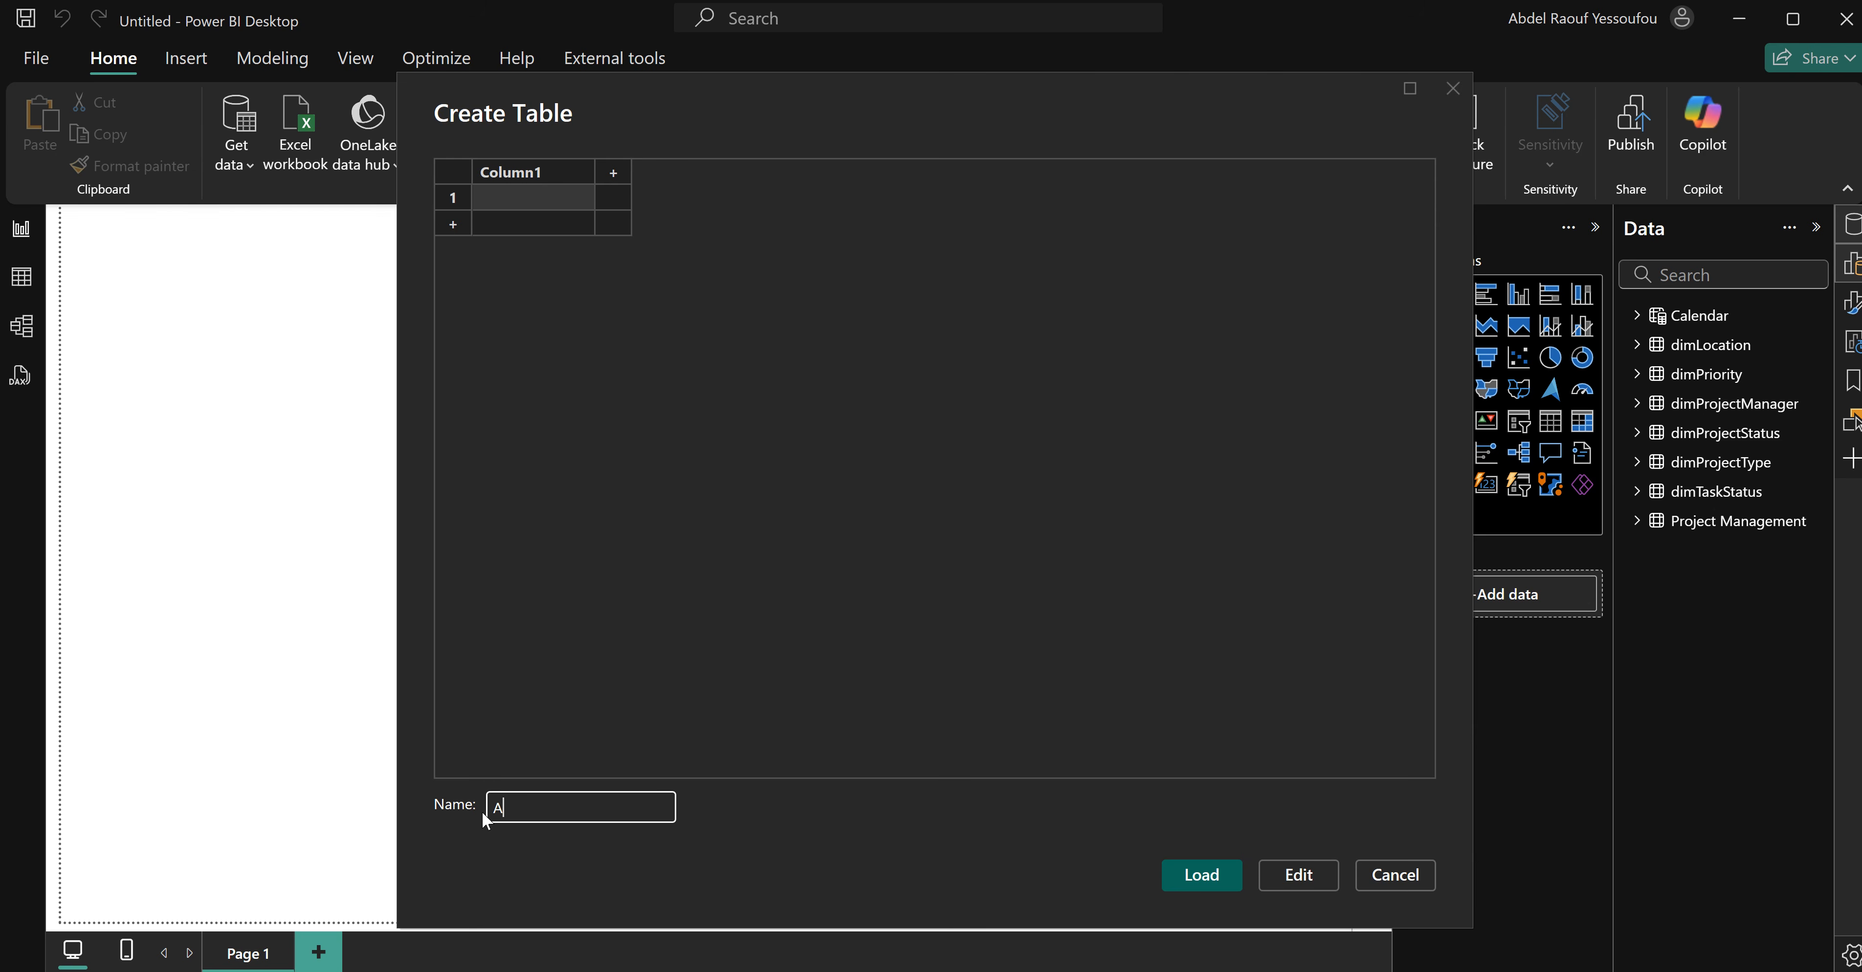
pyautogui.write('ll Measures')
pyautogui.click(1214, 879)
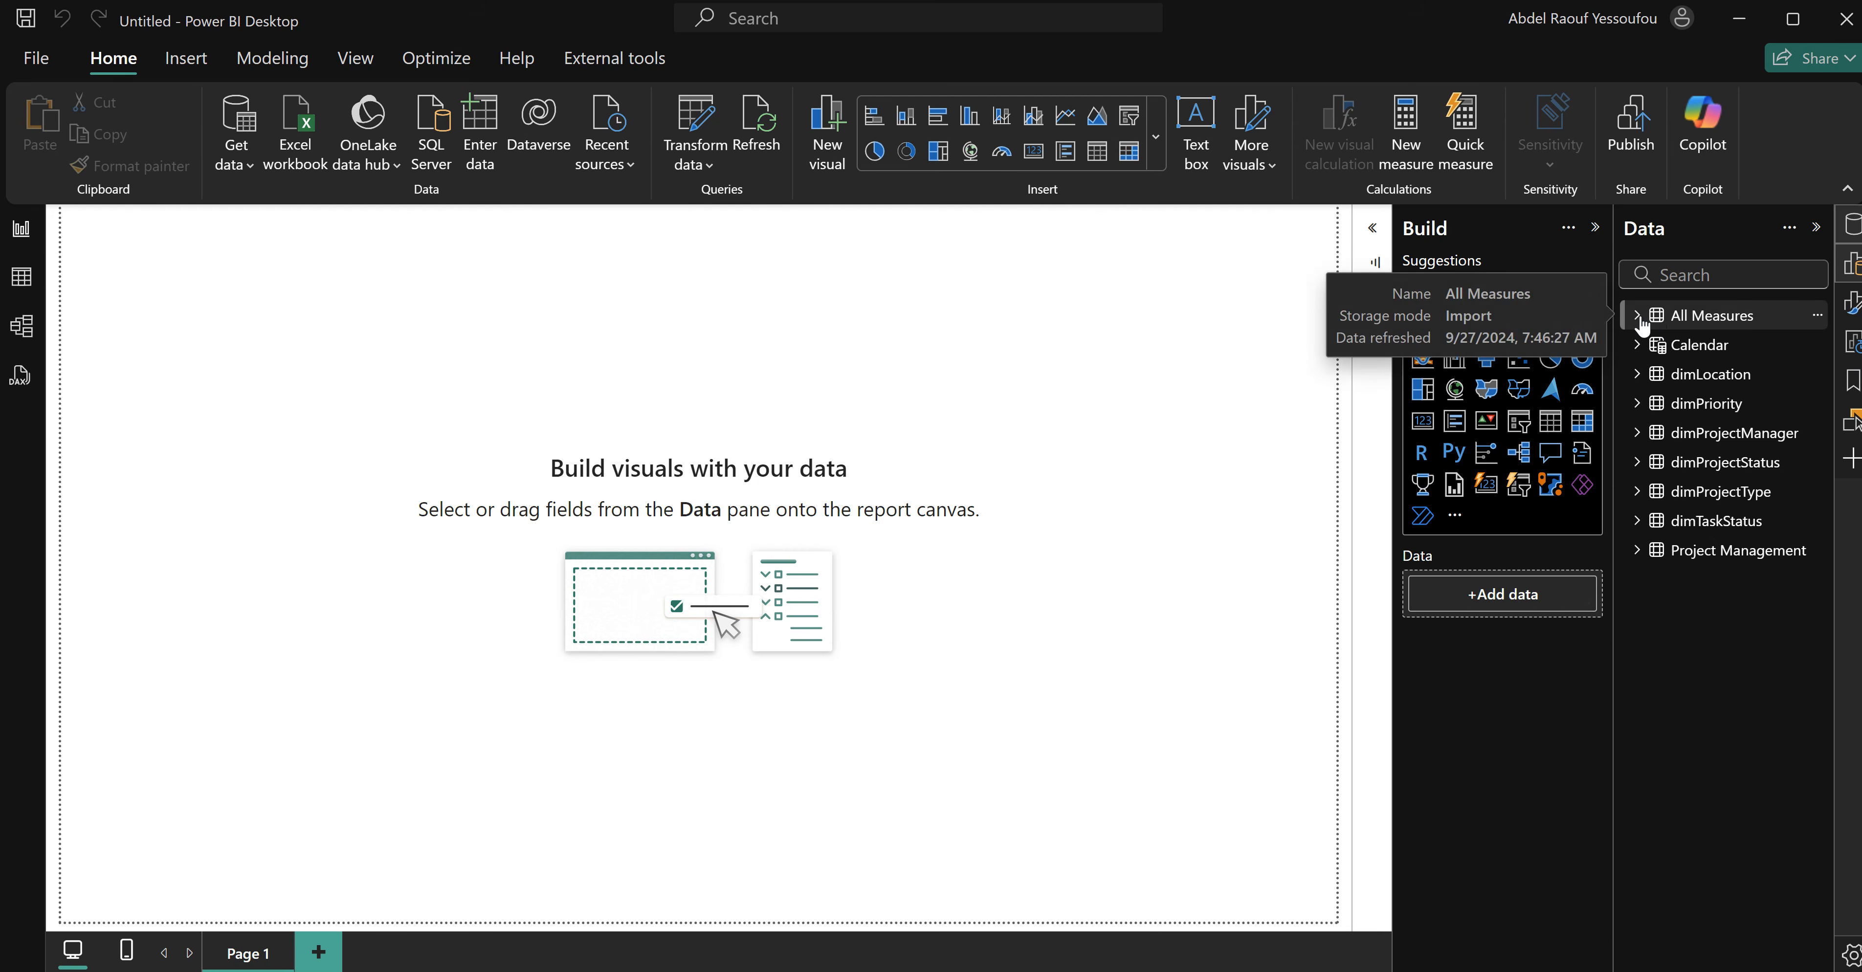
# Start a new measure named Projects in the All Measures table, using the DISTINCTCOUNT function.
pyautogui.click(1646, 322)
pyautogui.rightClick(1699, 329)
pyautogui.click(1571, 368)
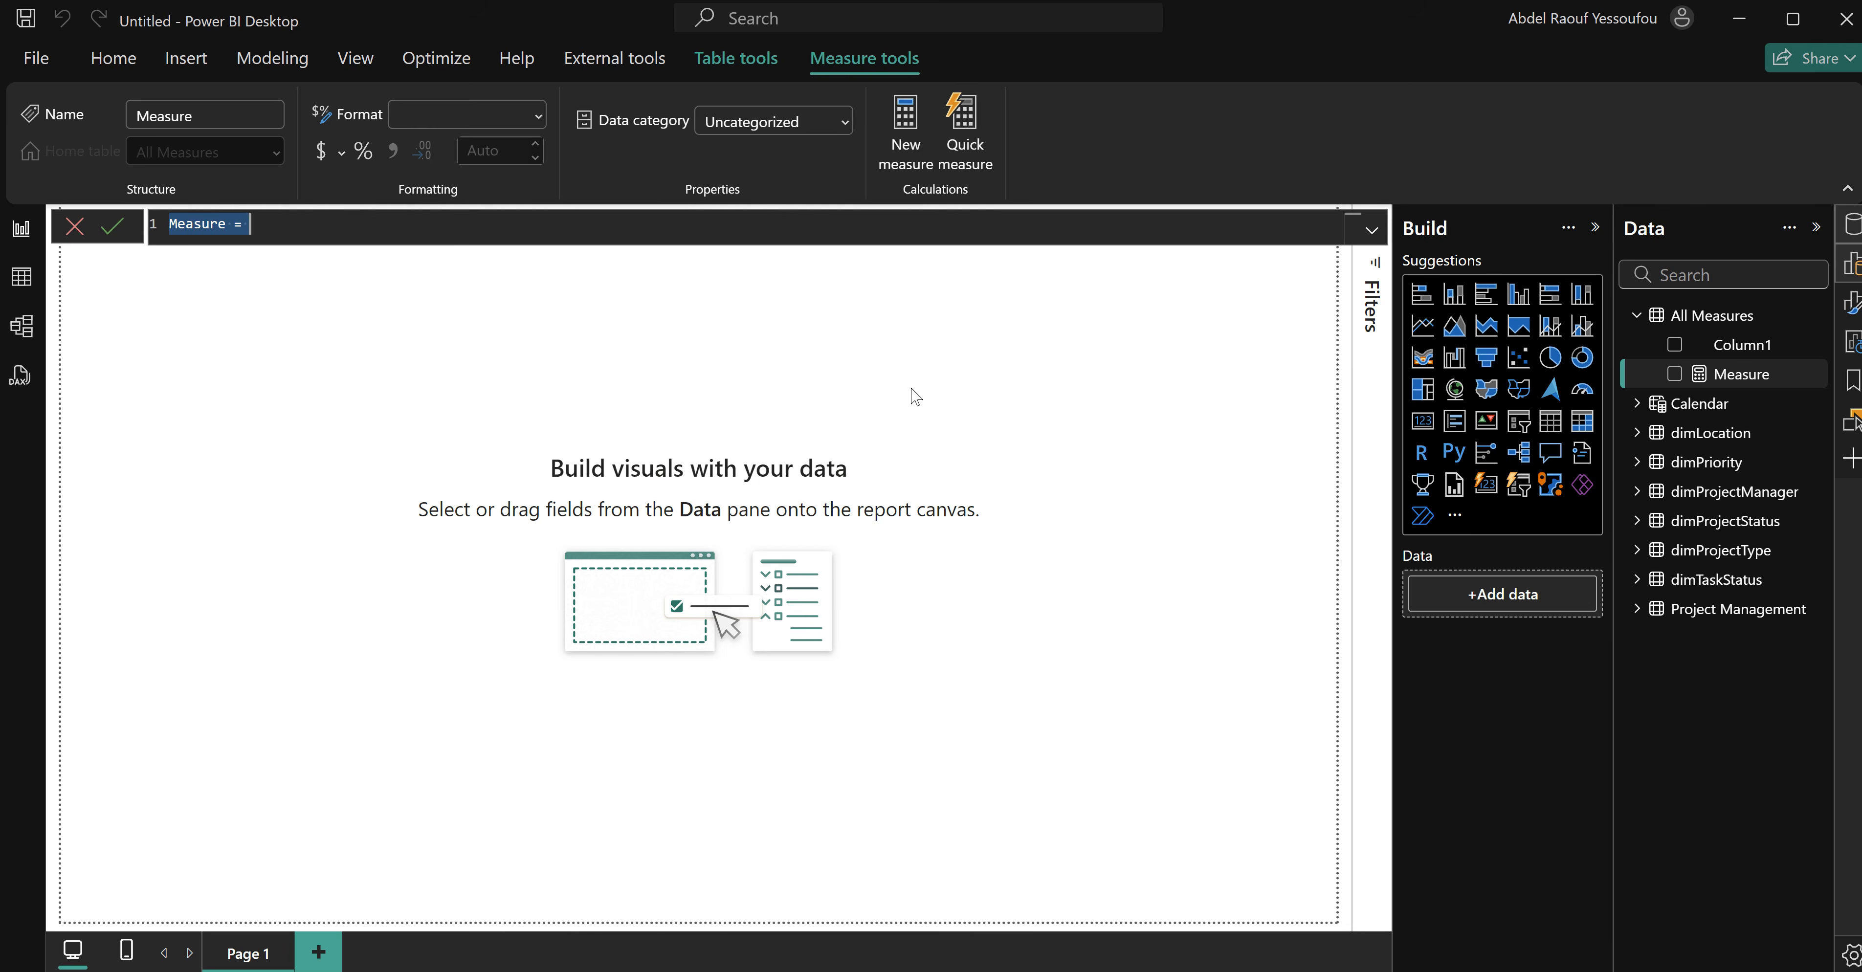
pyautogui.write('Projects = ')
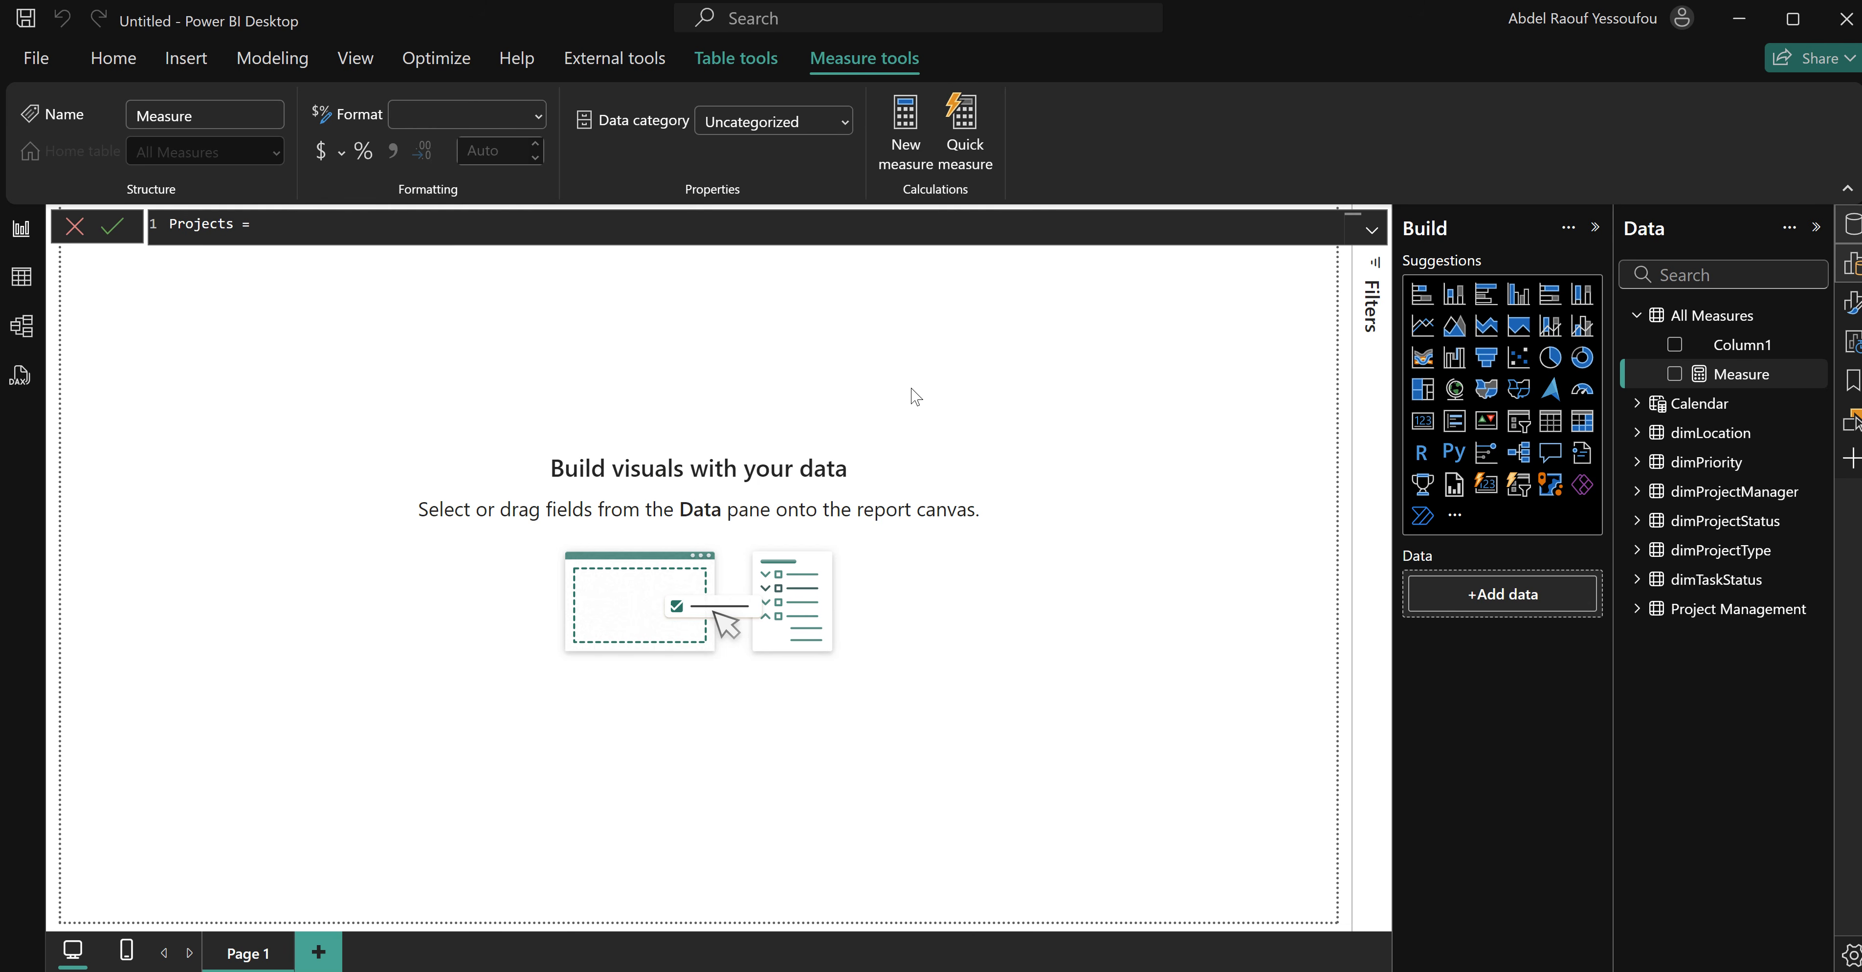
pyautogui.write('coum')
pyautogui.press('BackSpace')
pyautogui.press('BackSpace')
pyautogui.write('un')
pyautogui.press('Down')
pyautogui.press('Down')
pyautogui.press('Down')
pyautogui.press('Down')
pyautogui.press('Down')
pyautogui.press('Down')
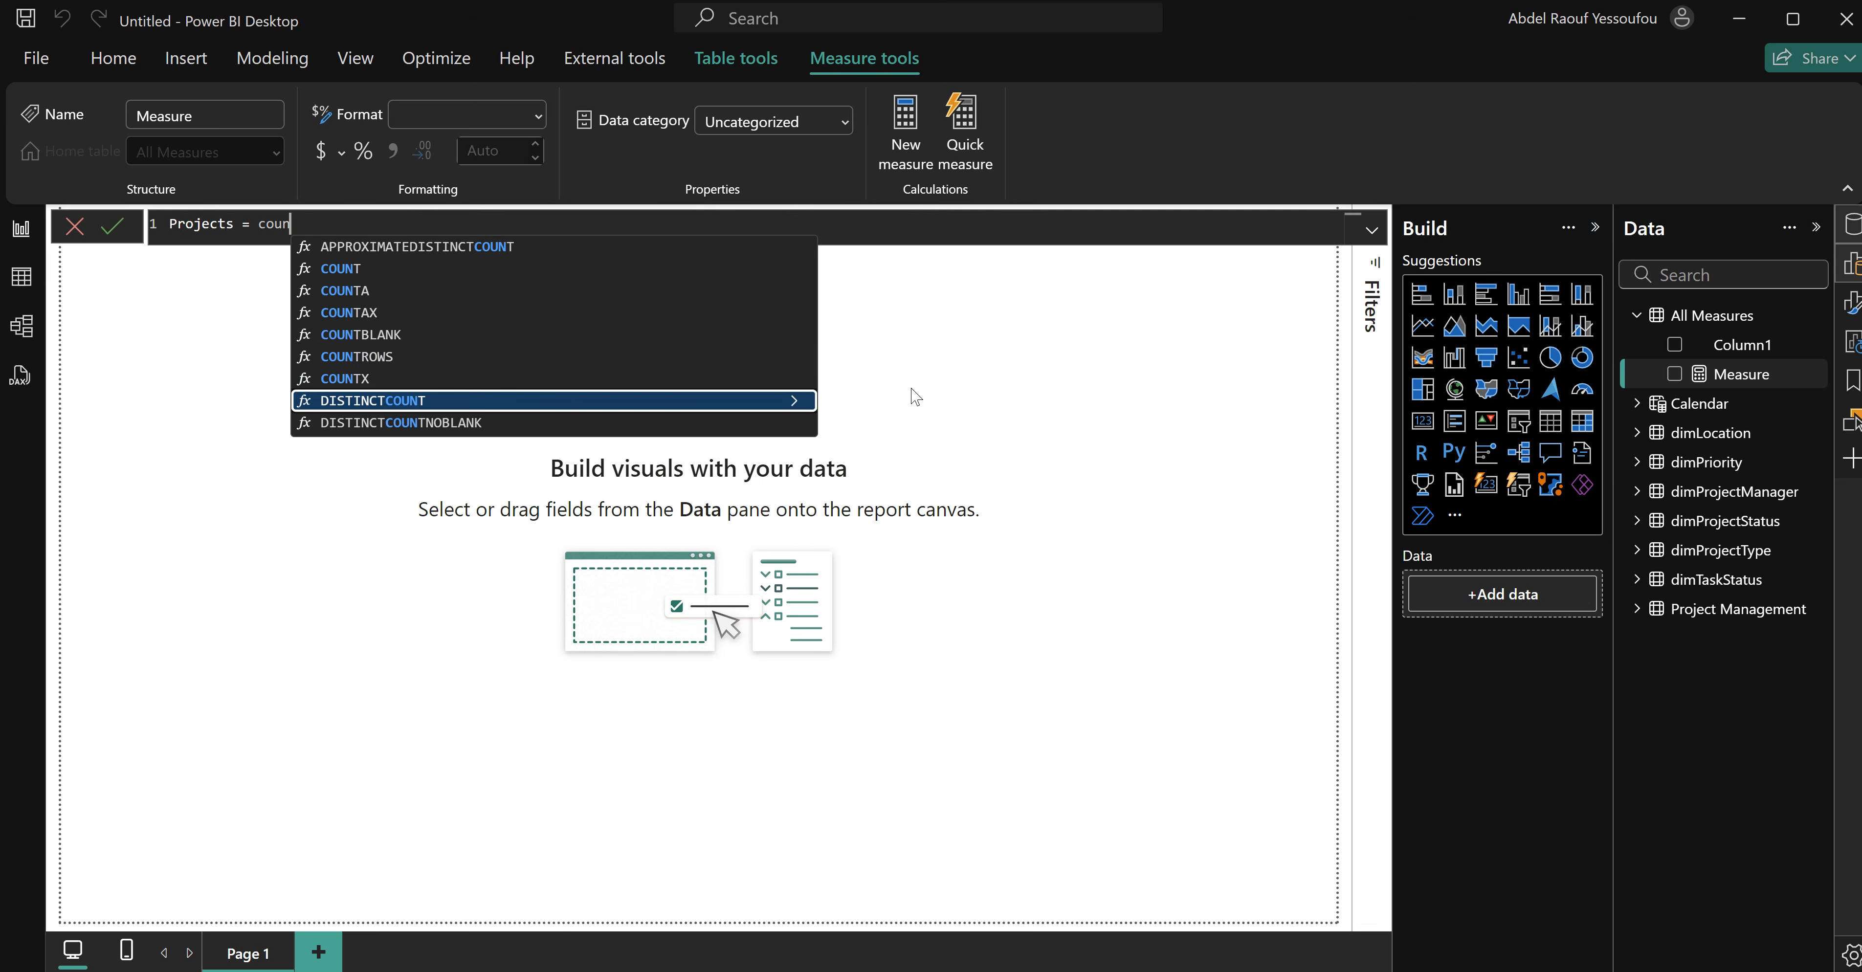
pyautogui.press('Tab')
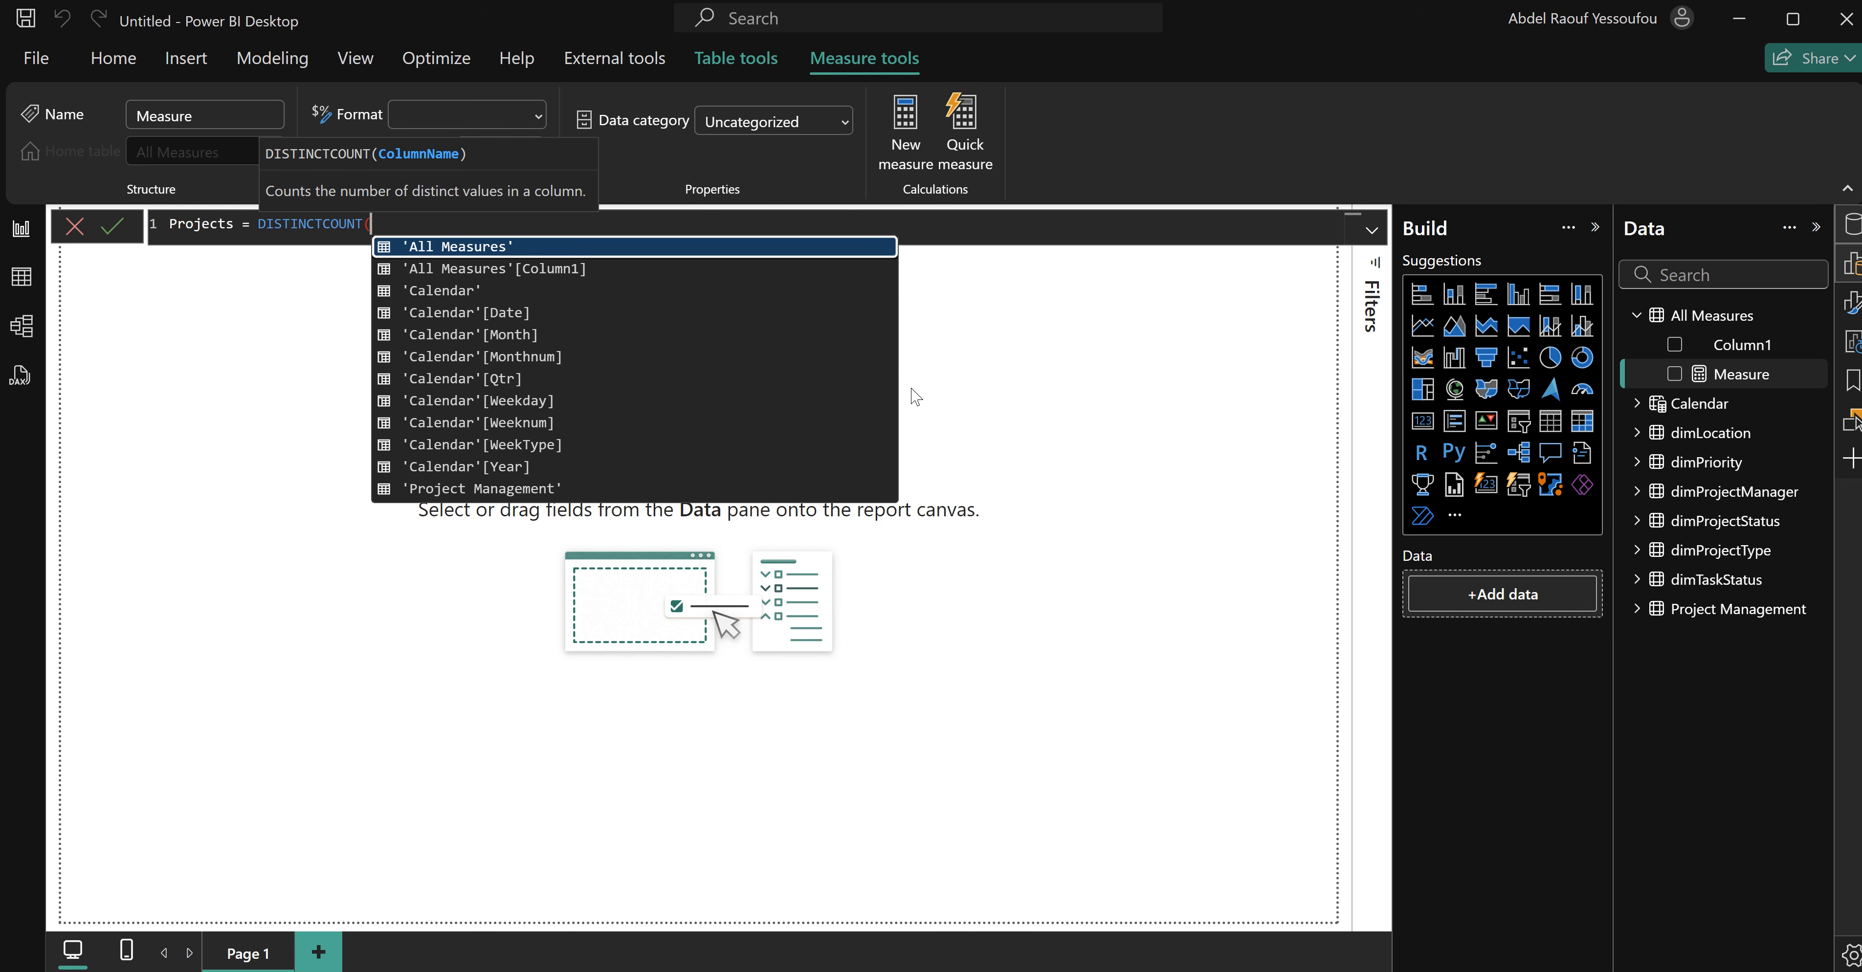
# Complete the Projects formula with 'Project Management'[Project ID] as the counted column and commit the measure.
pyautogui.write('pro')
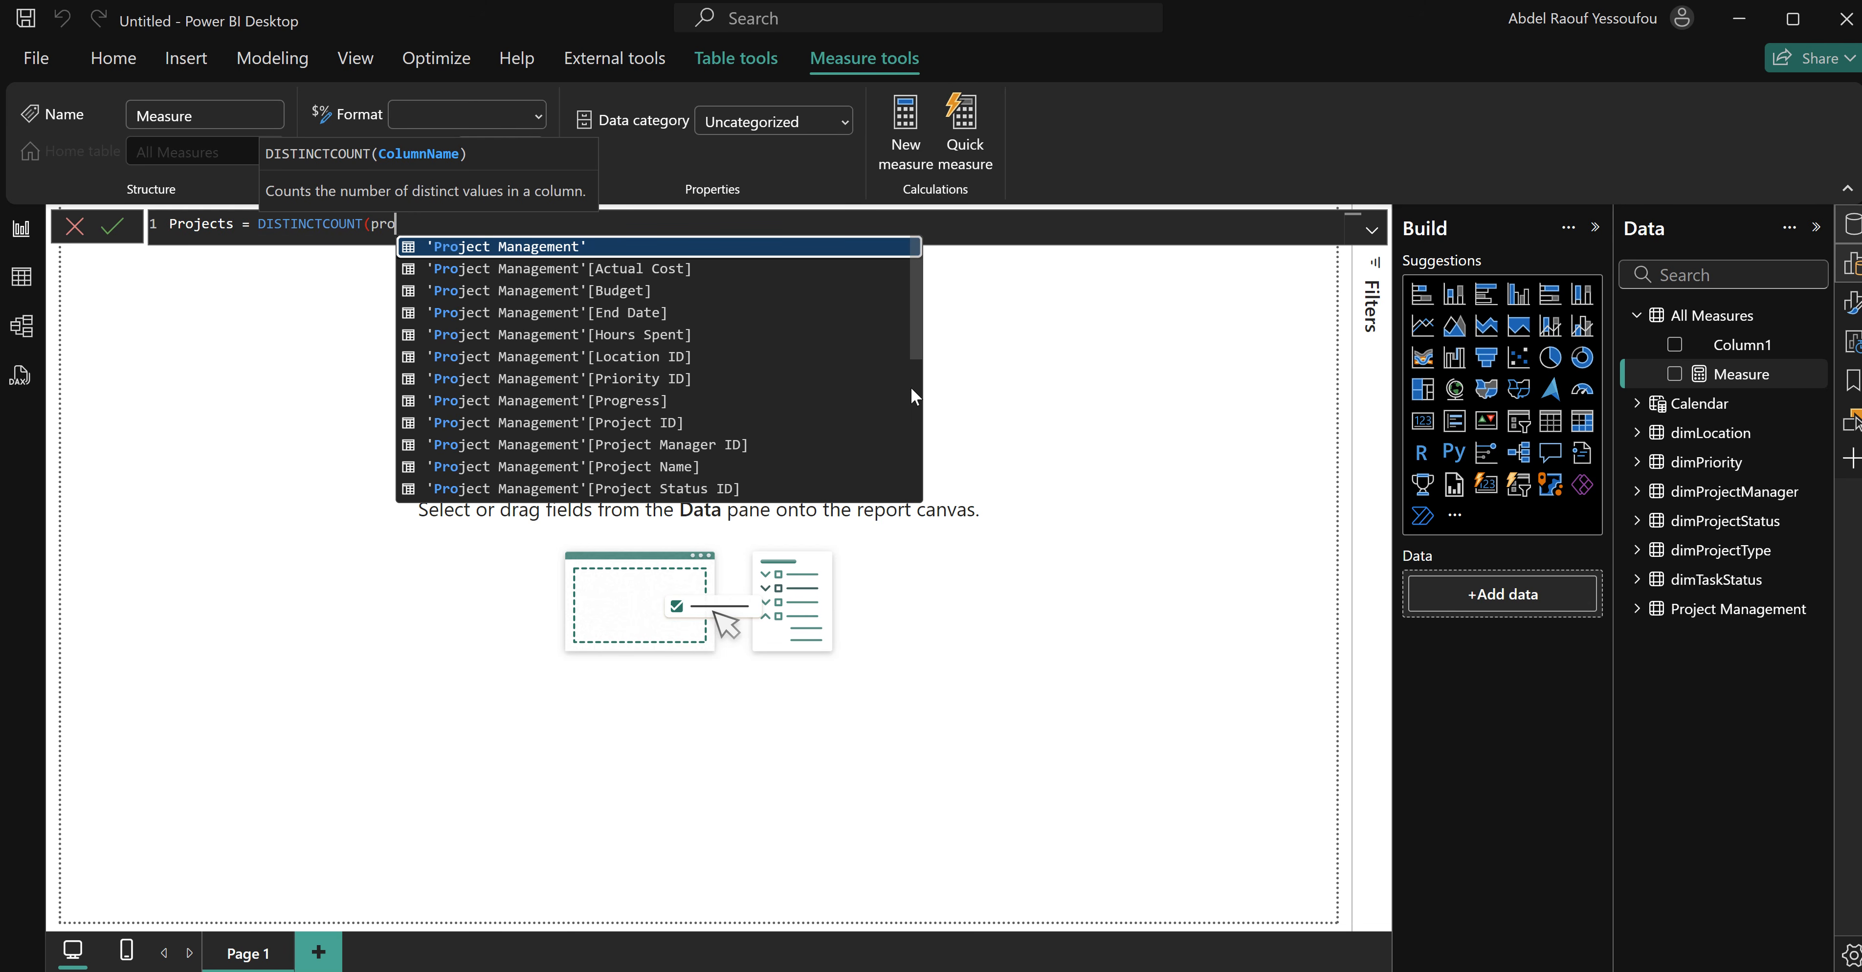
pyautogui.press('Down')
pyautogui.press('Down')
pyautogui.press('Down')
pyautogui.press('Down')
pyautogui.press('Down')
pyautogui.press('Down')
pyautogui.press('Down')
pyautogui.press('Down')
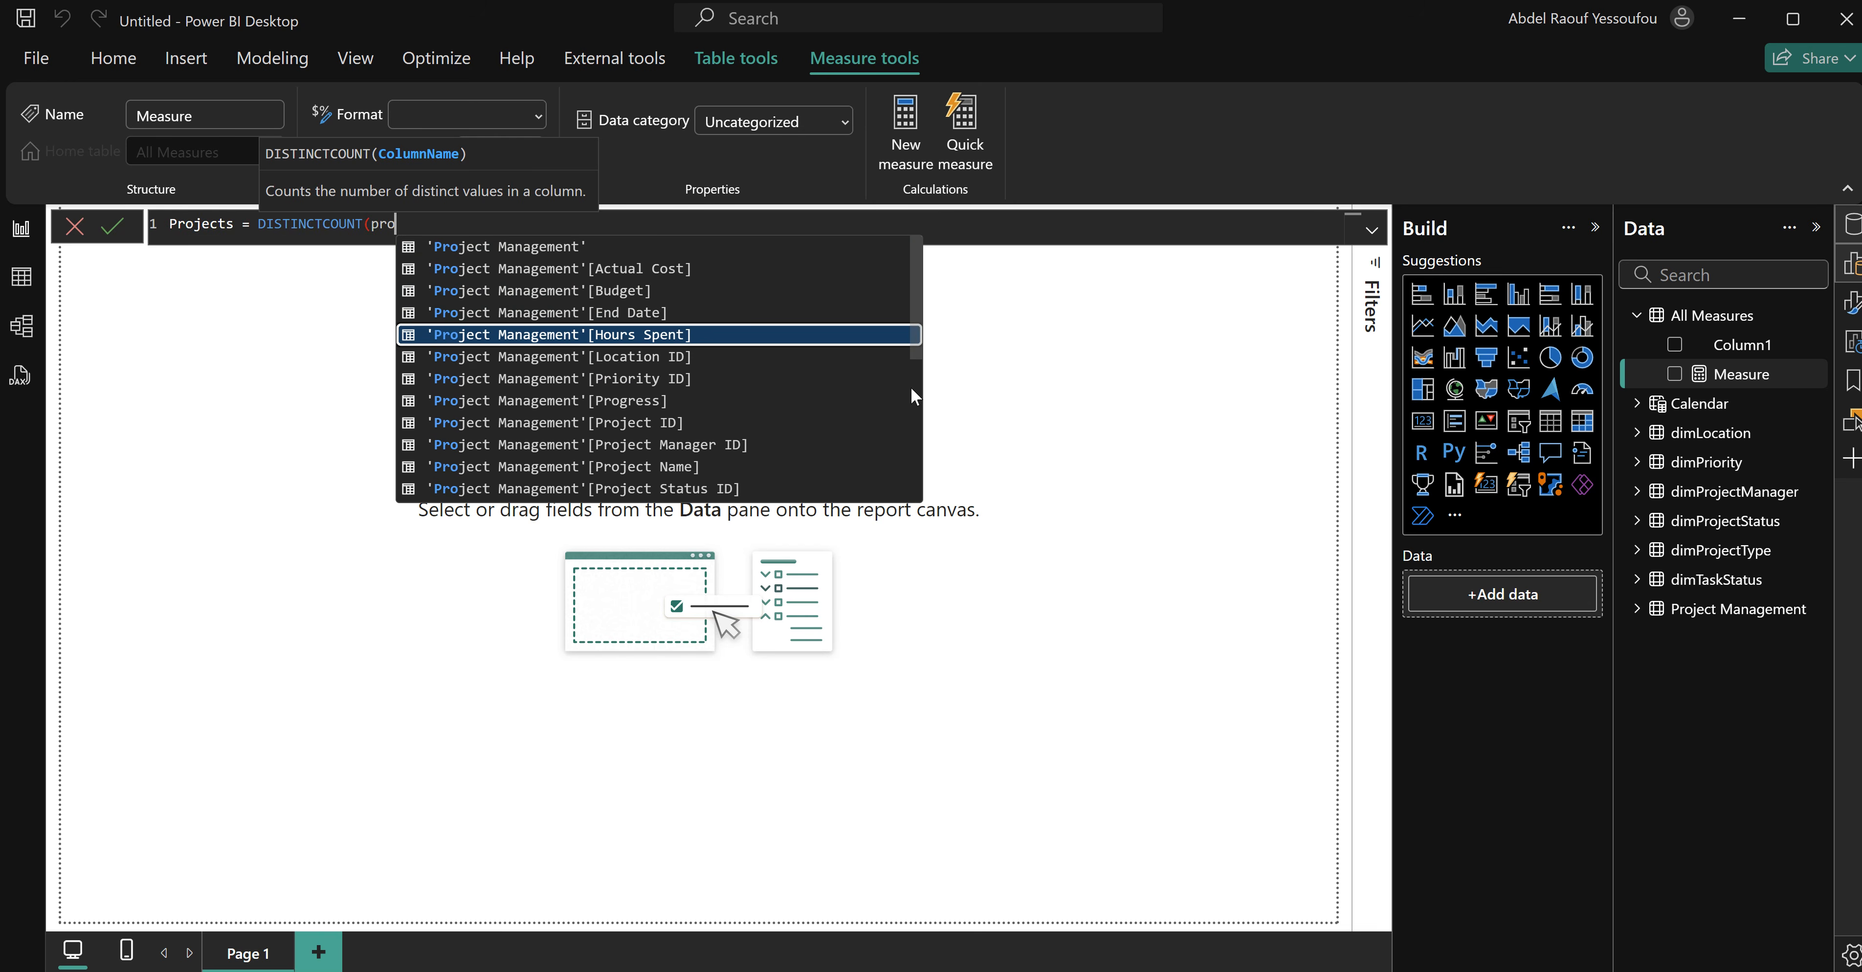
pyautogui.press('Tab')
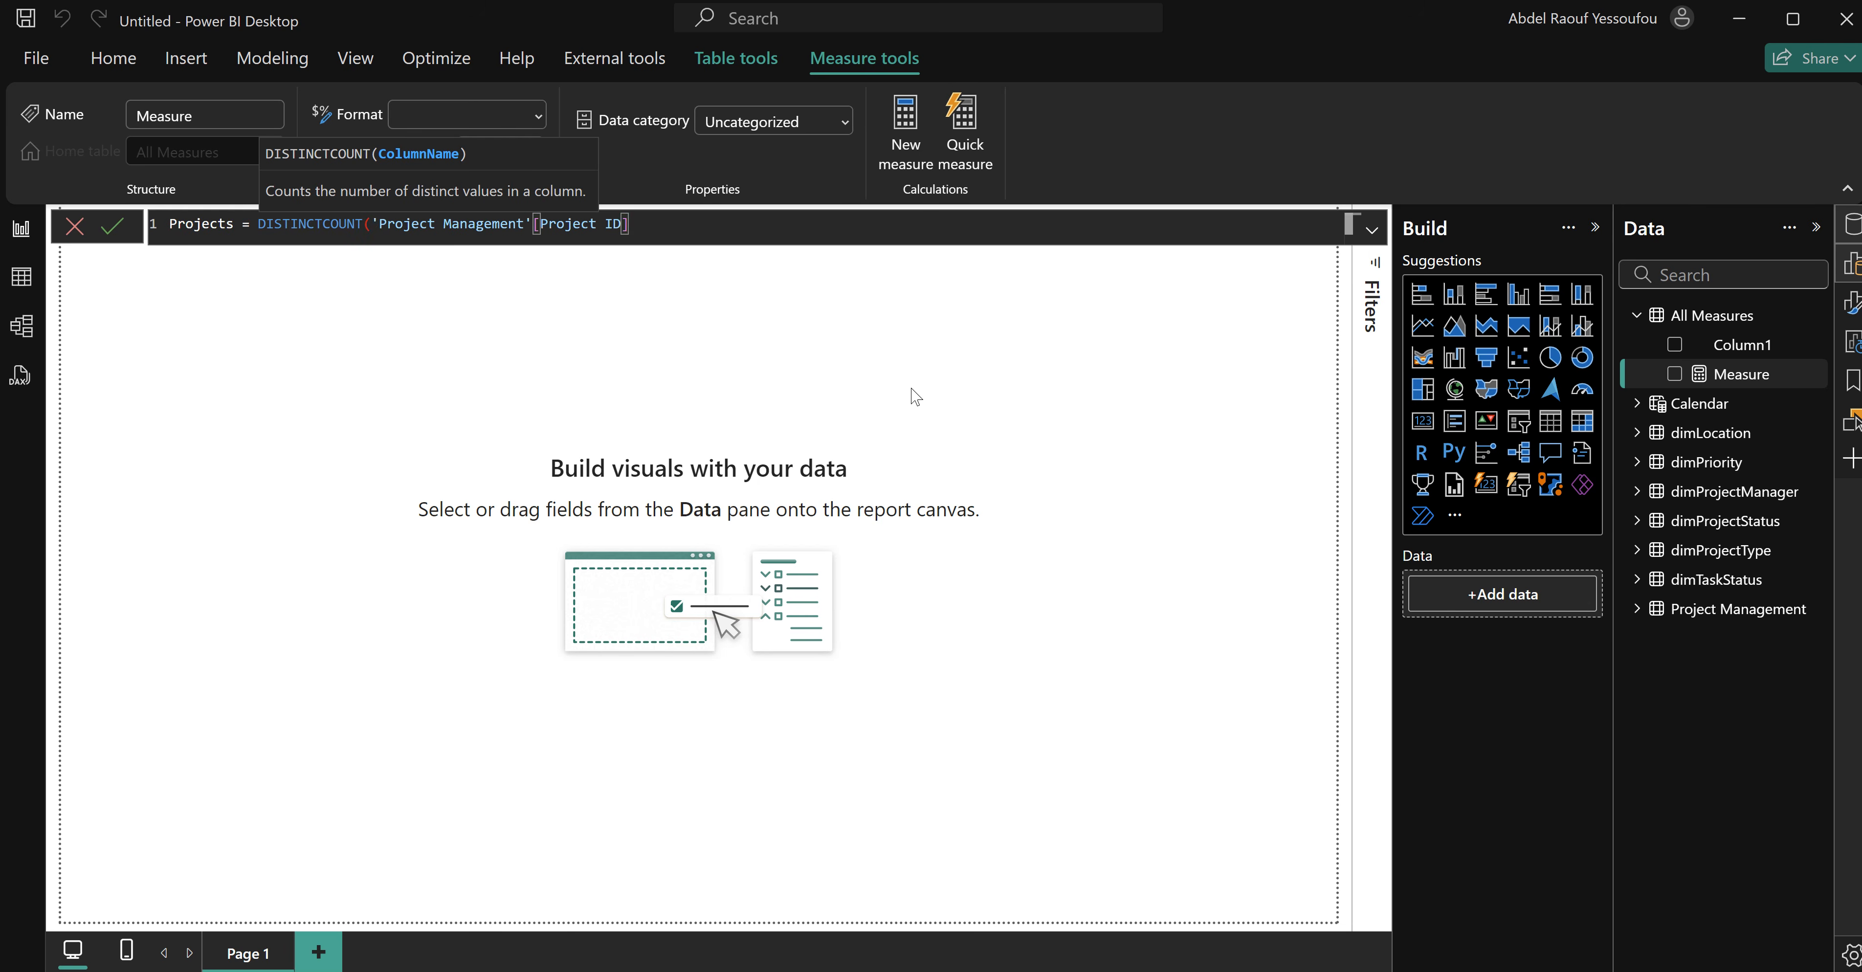
pyautogui.write(')')
pyautogui.press('Return')
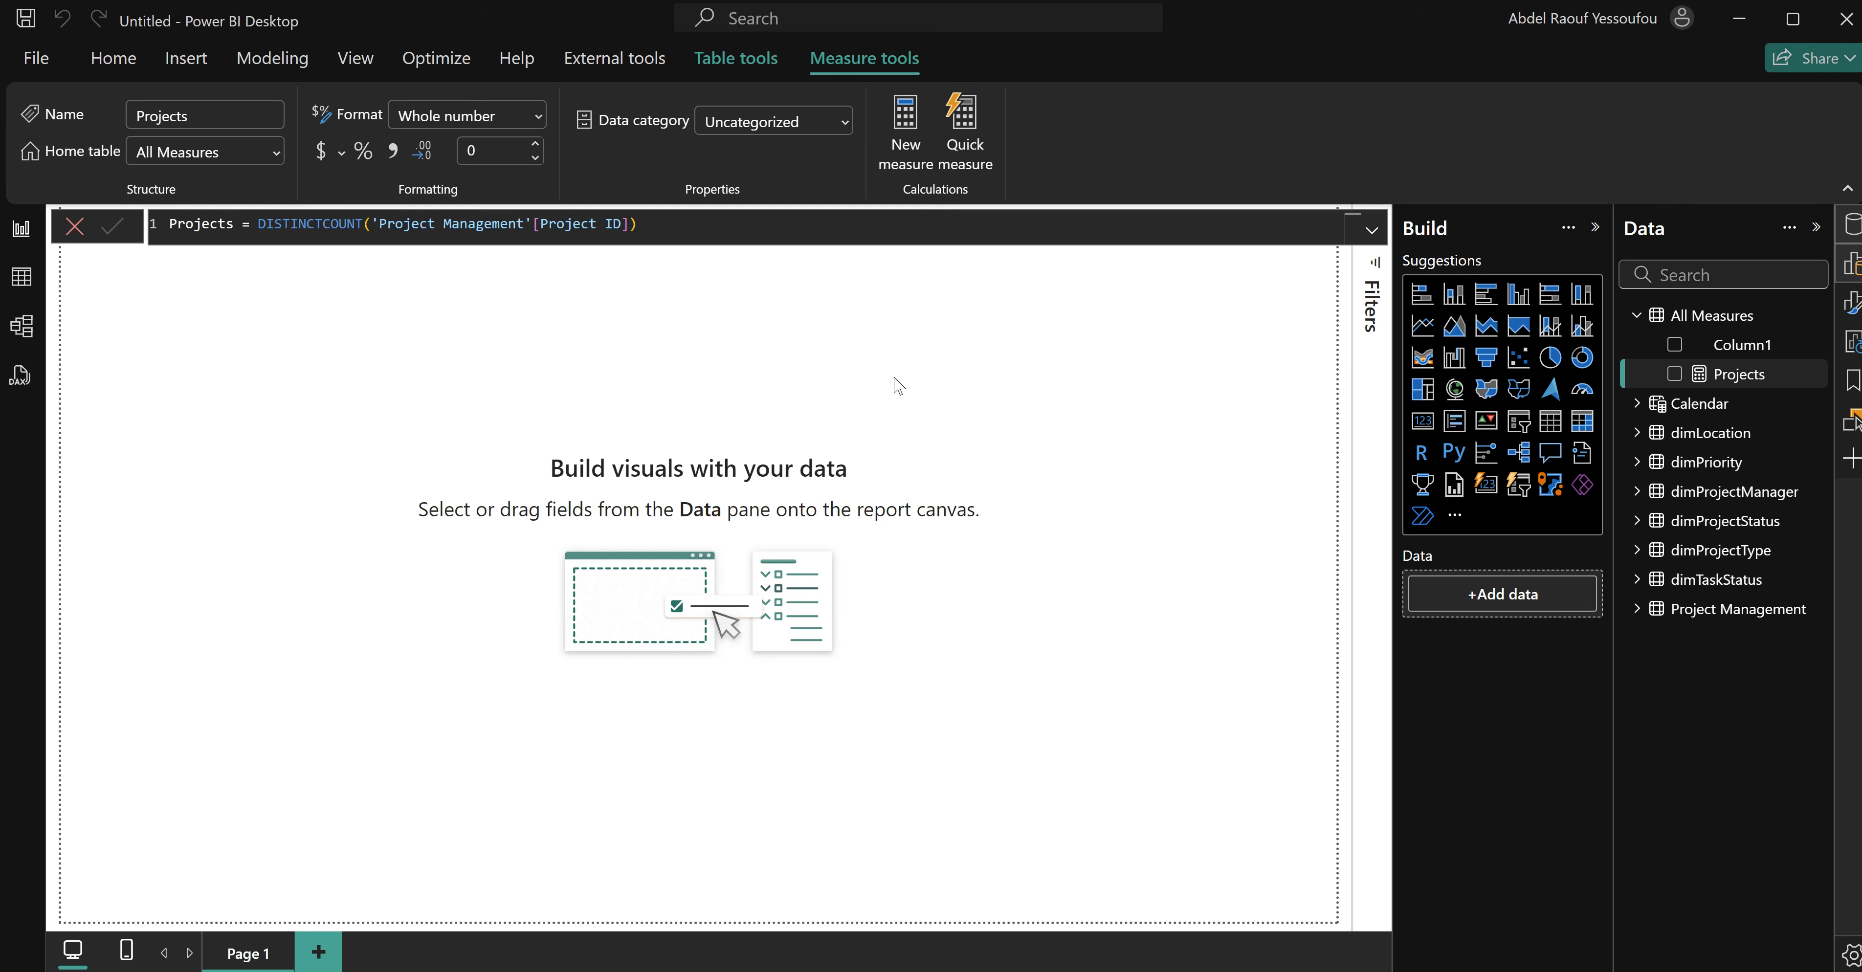
# Display the rows of the Project Management table to examine its project, task, date and budget columns.
pyautogui.click(22, 277)
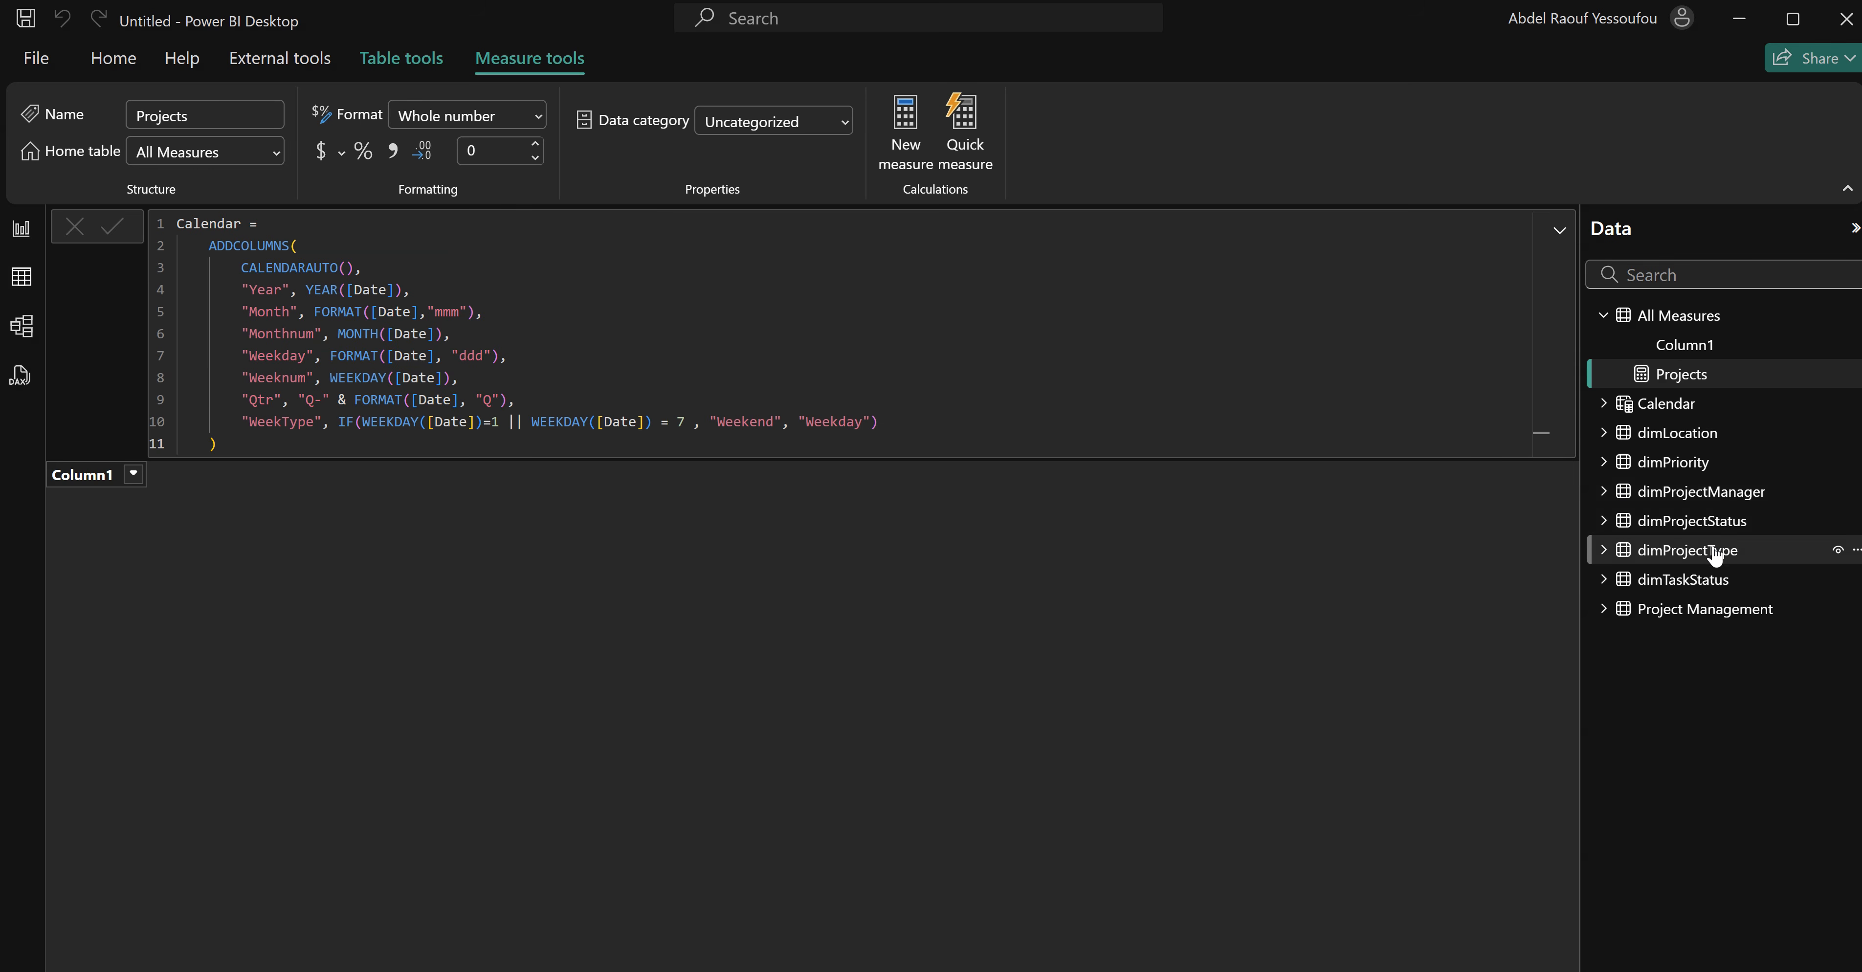
pyautogui.click(1687, 613)
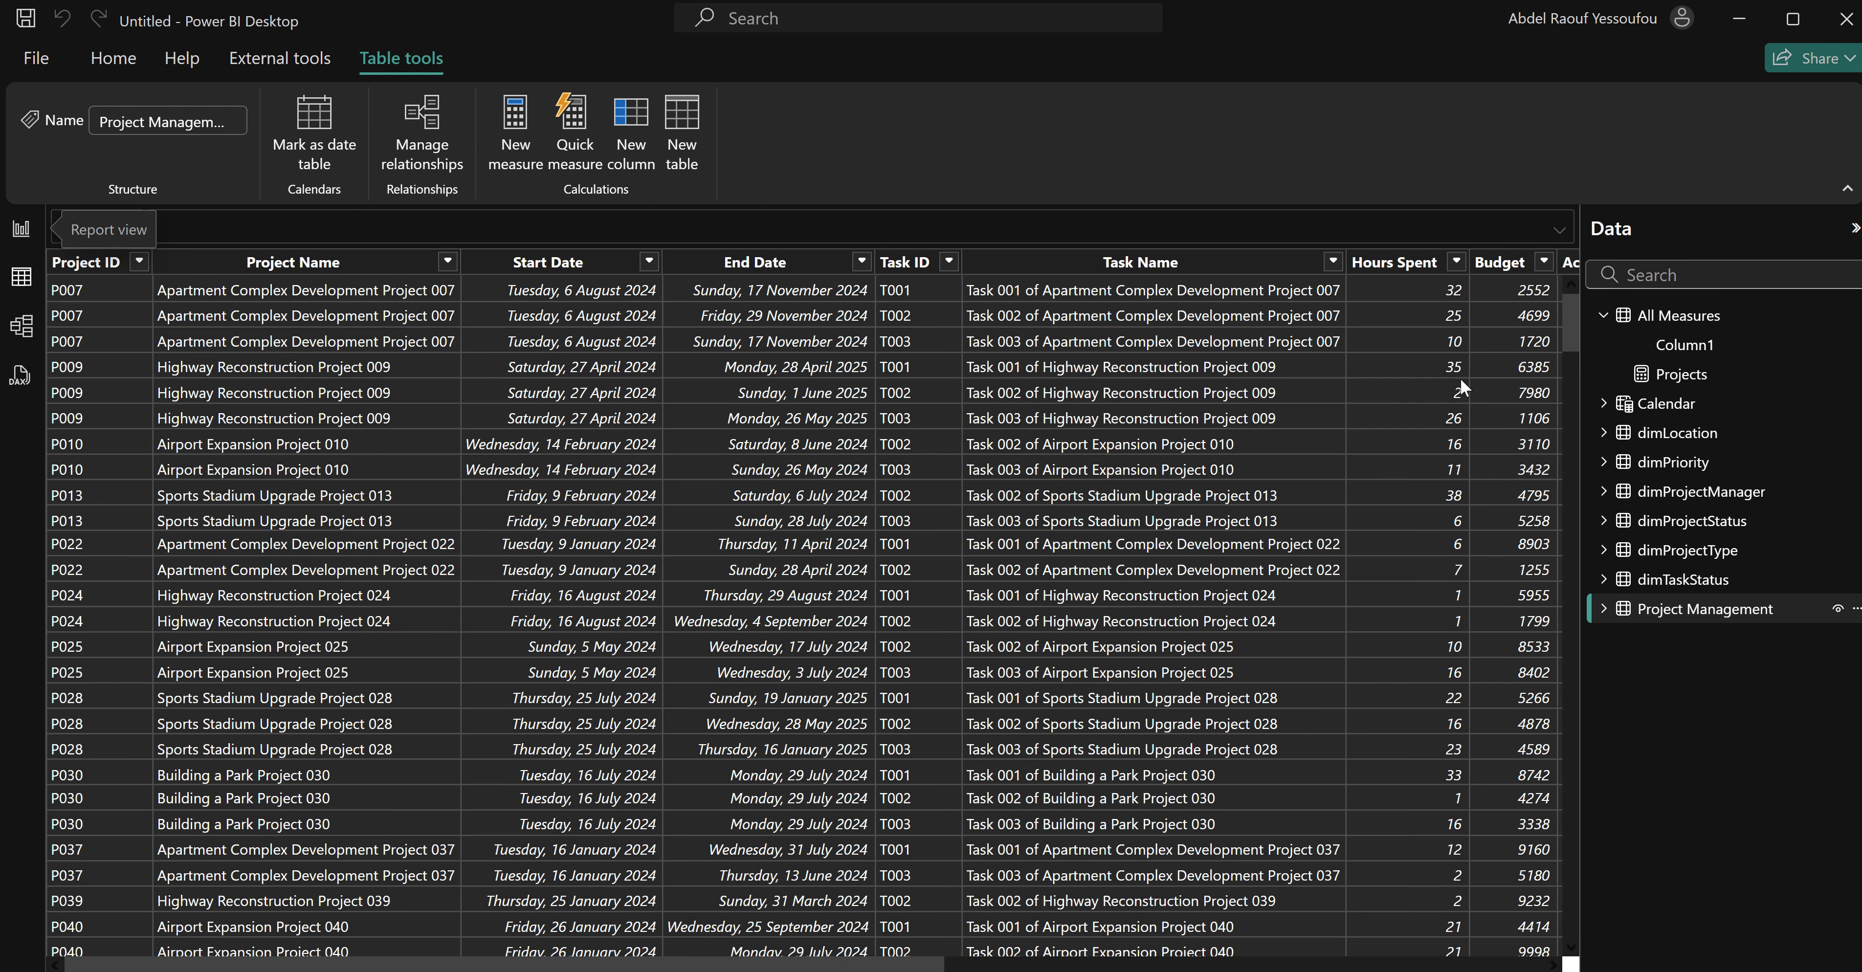
# Return to the report canvas and start a new measure named Tasks in the All Measures table.
pyautogui.click(22, 239)
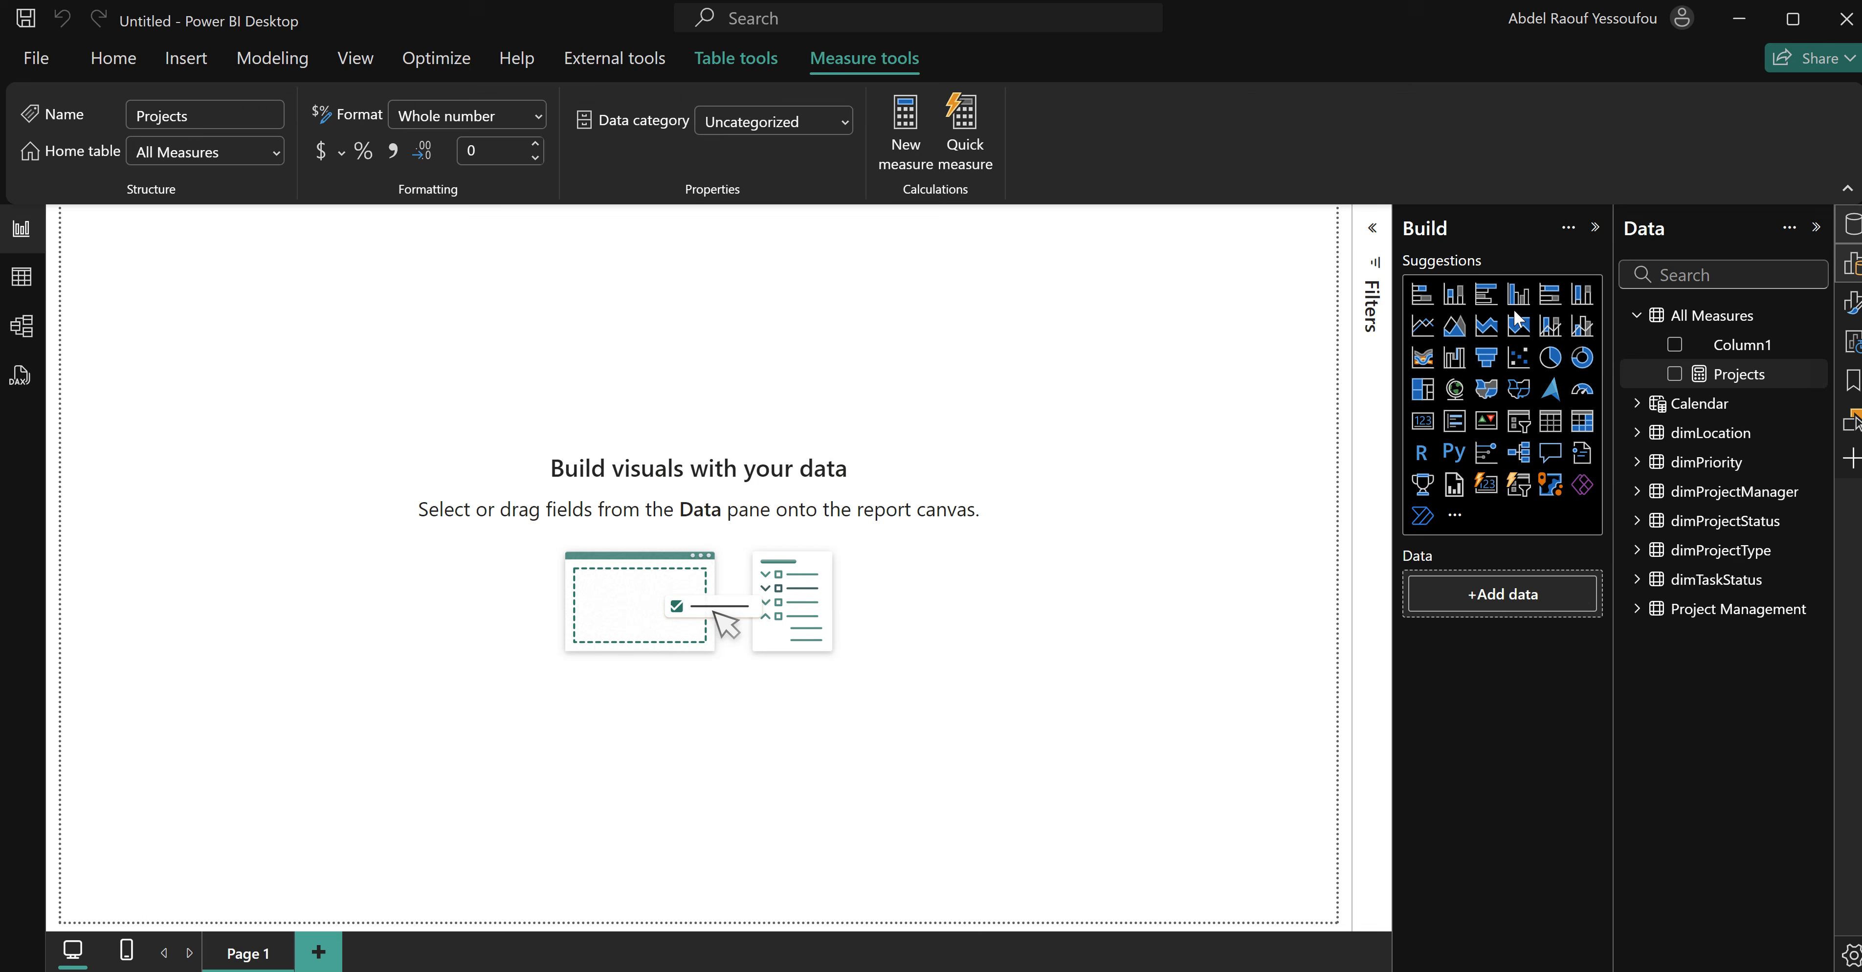
pyautogui.click(1738, 374)
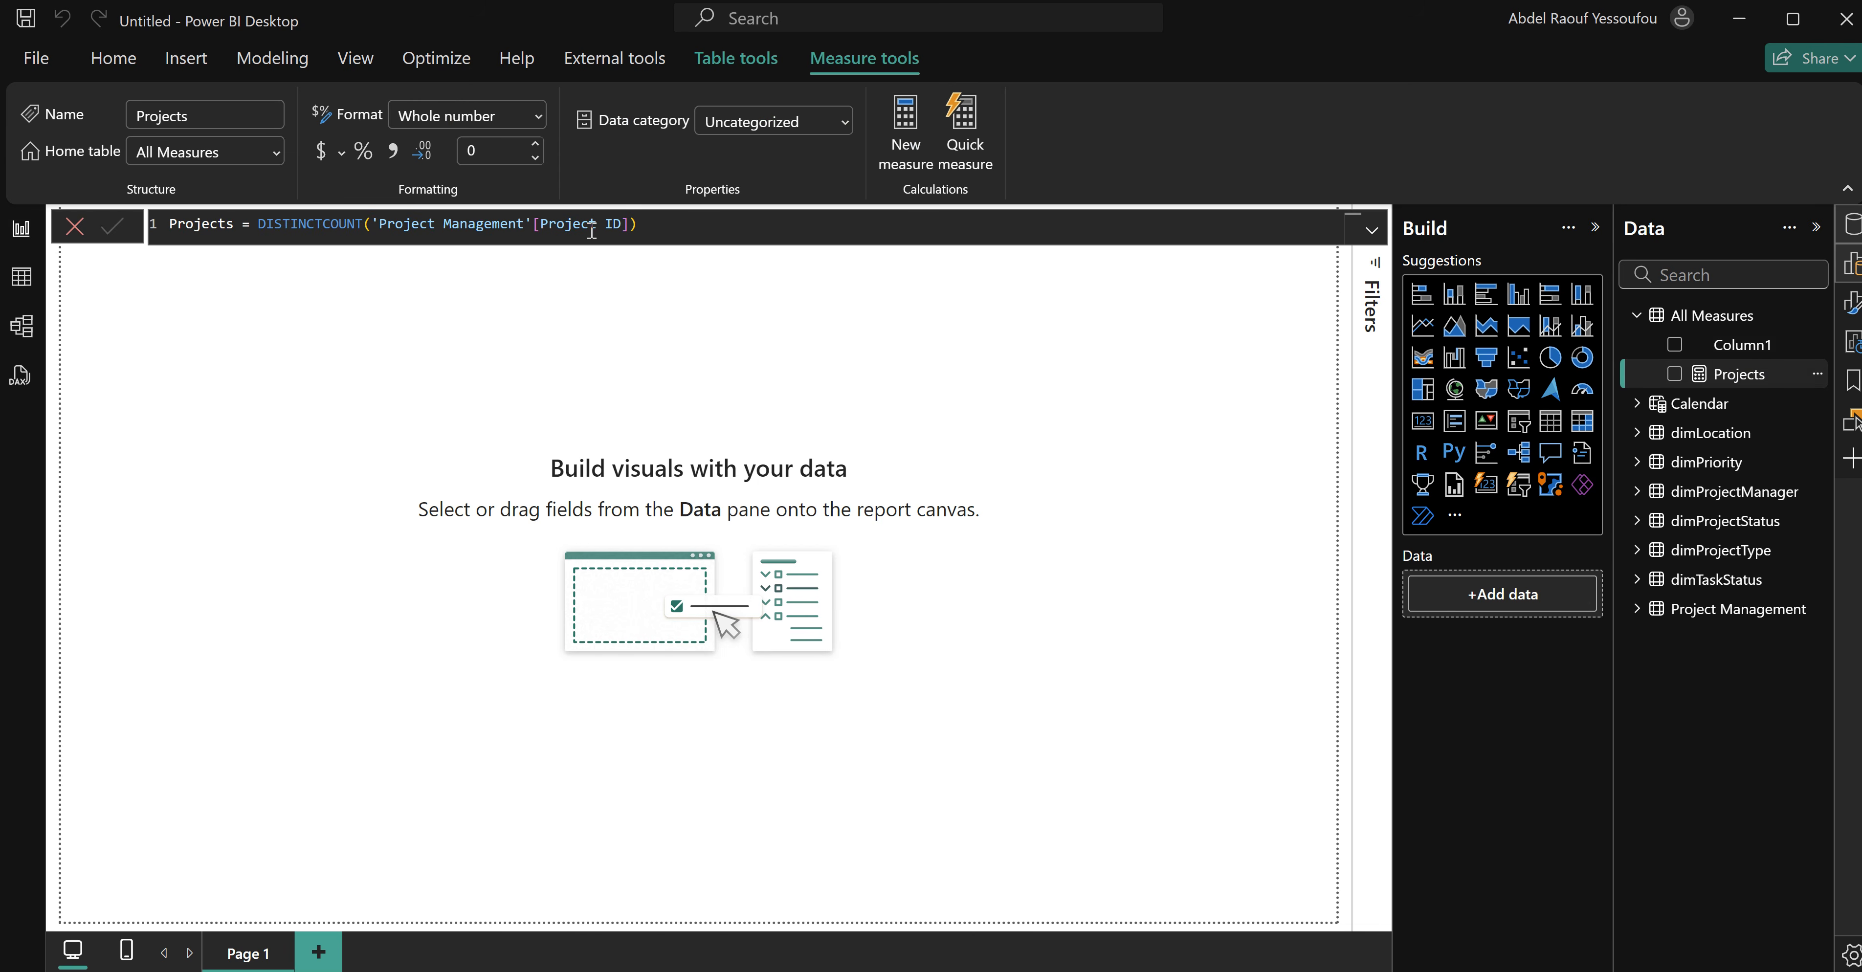
pyautogui.rightClick(1701, 320)
pyautogui.press('Escape')
pyautogui.write('Tasks ')
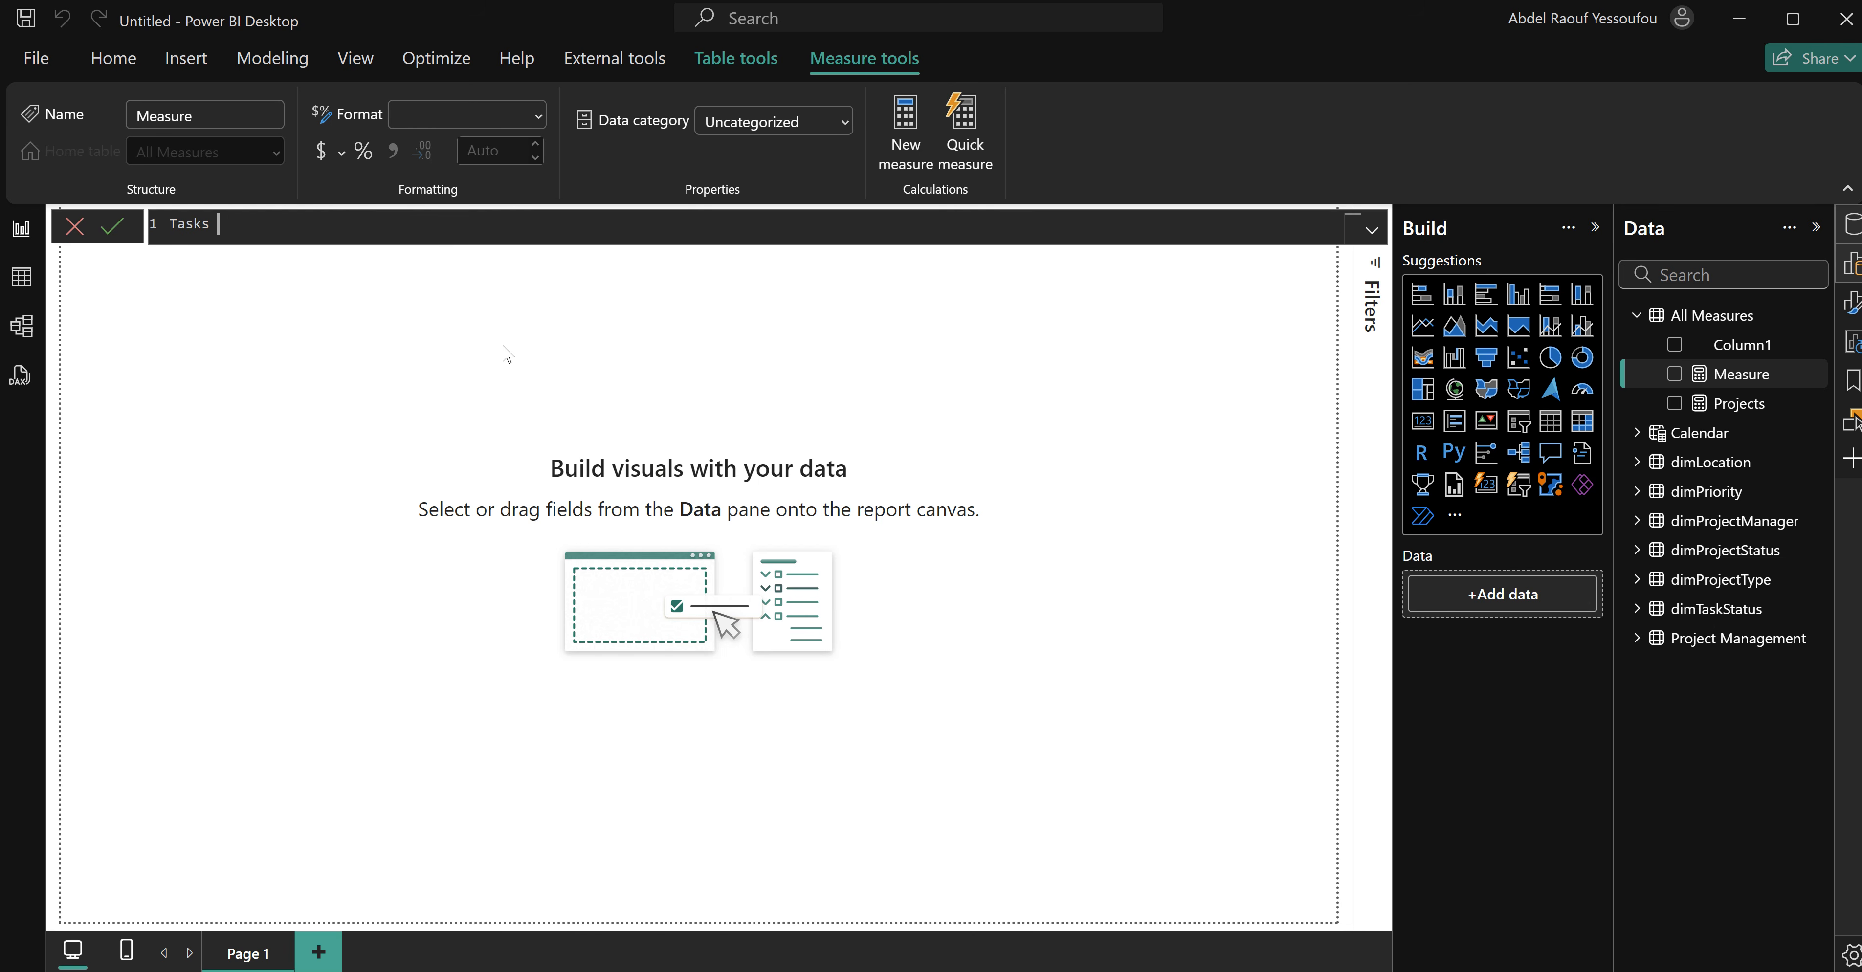
# Define the Tasks measure as COUNTROWS('Project Management') and commit it.
pyautogui.write('= count')
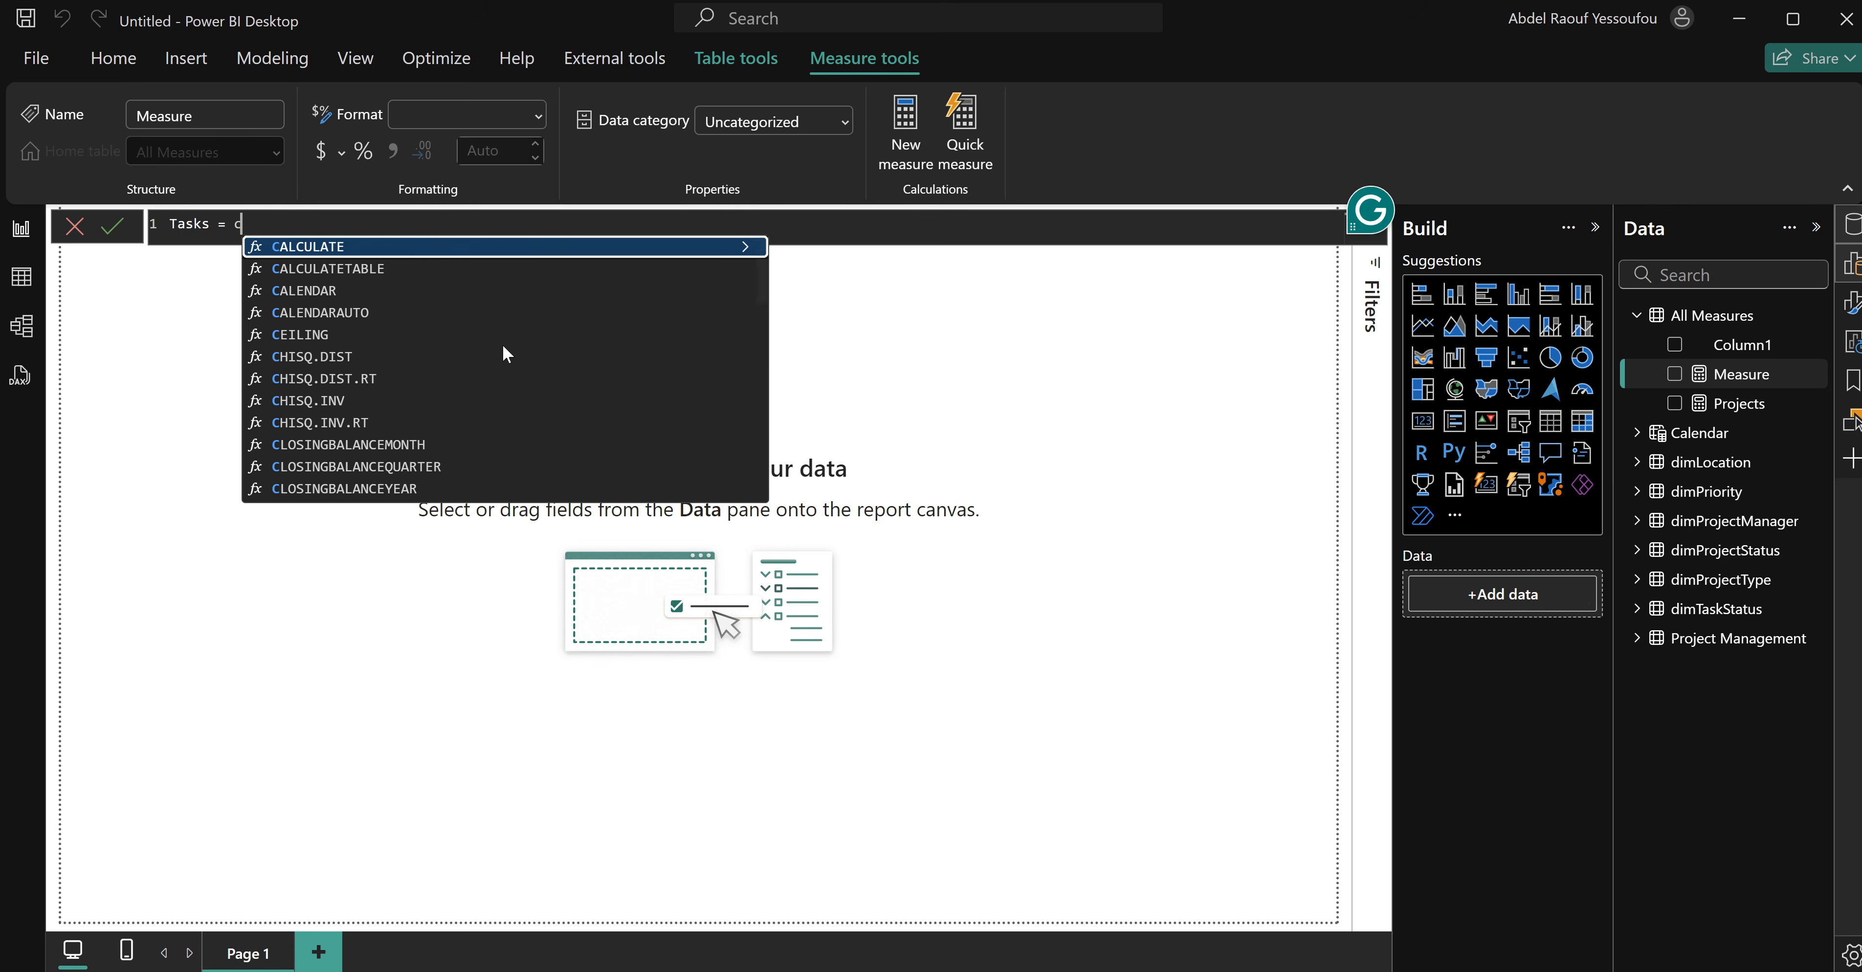
pyautogui.press('Down')
pyautogui.press('Down')
pyautogui.press('Down')
pyautogui.press('Down')
pyautogui.press('Tab')
pyautogui.write('proje')
pyautogui.press('Tab')
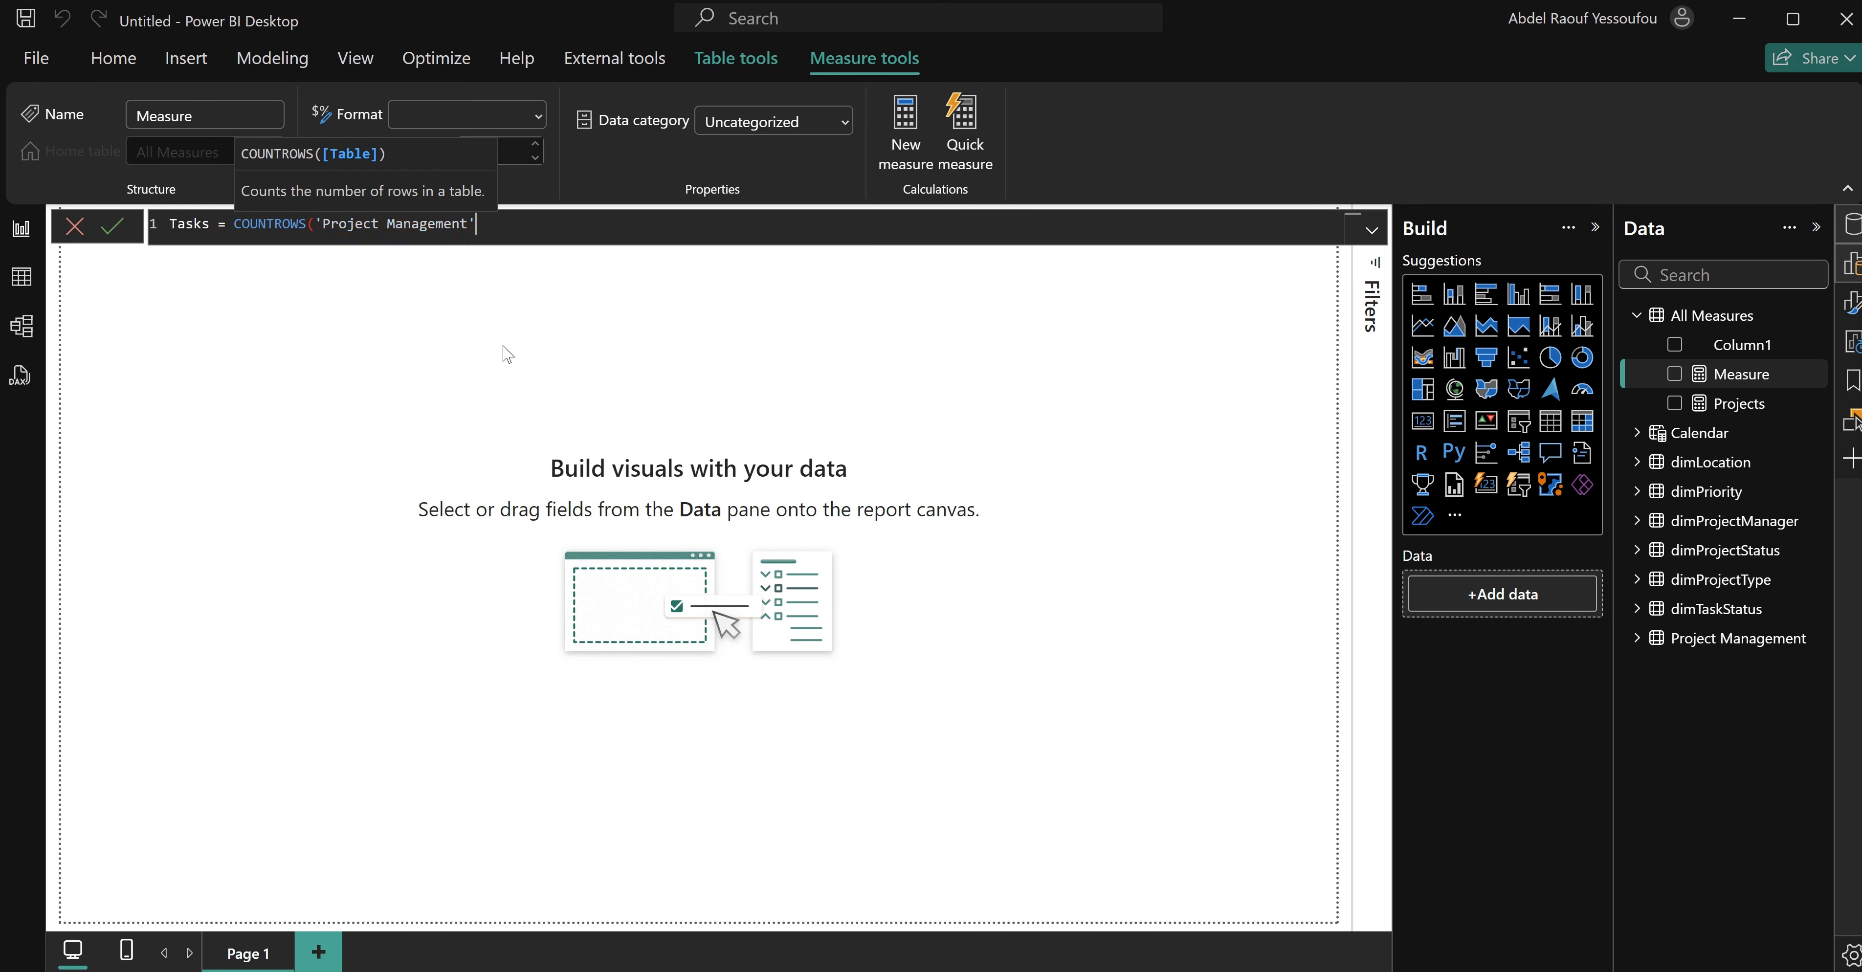
pyautogui.write(')')
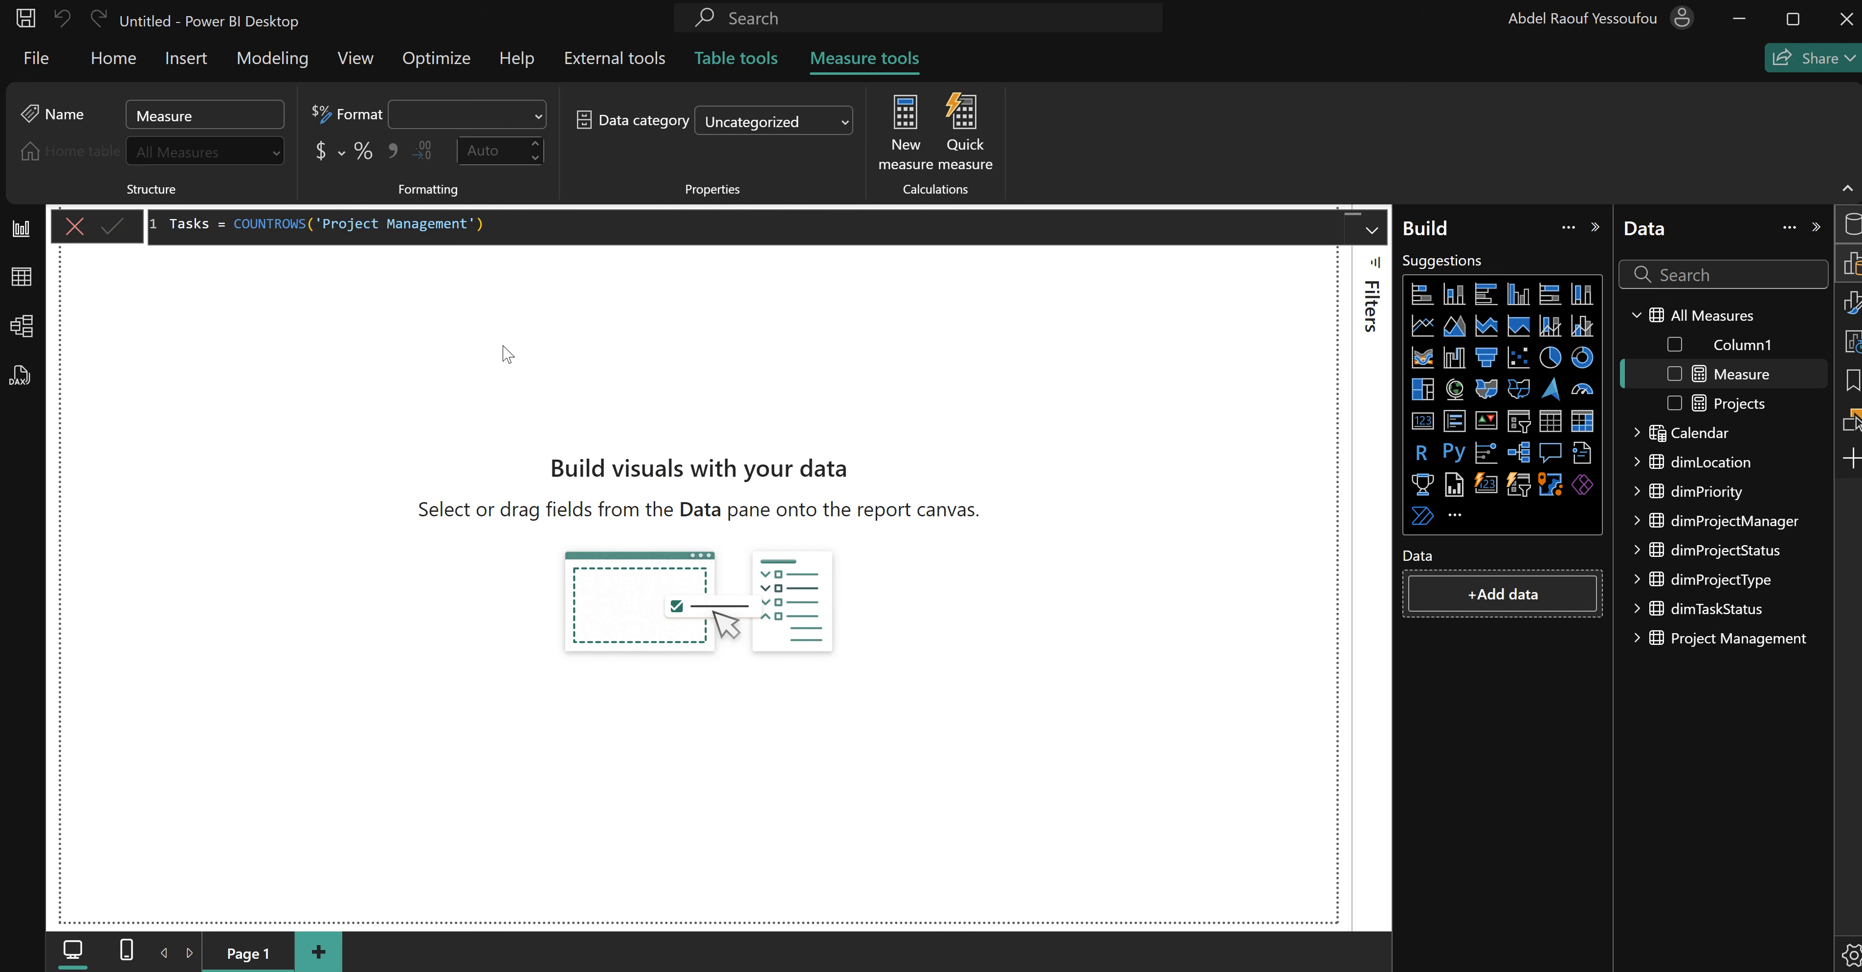
pyautogui.press('Return')
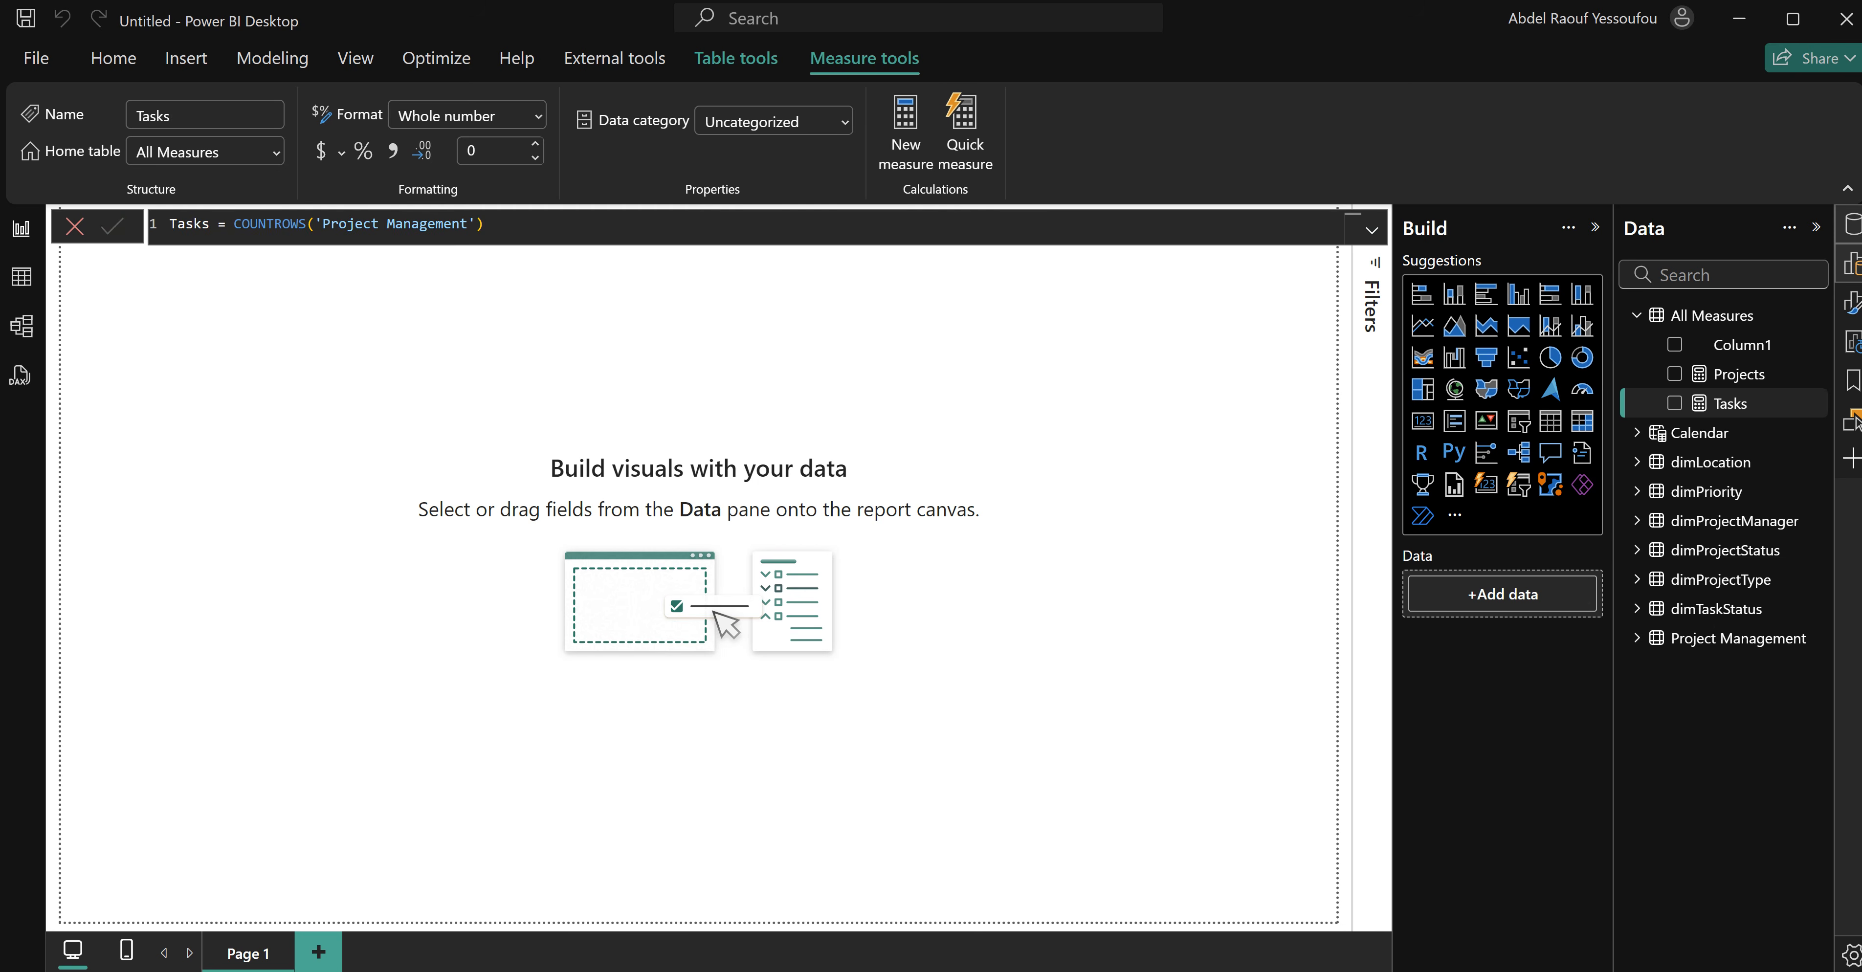
# Create a measure in All Measures with the formula Cost = SUM('Project Management'[Actual Cost]).
pyautogui.rightClick(1701, 327)
pyautogui.press('Escape')
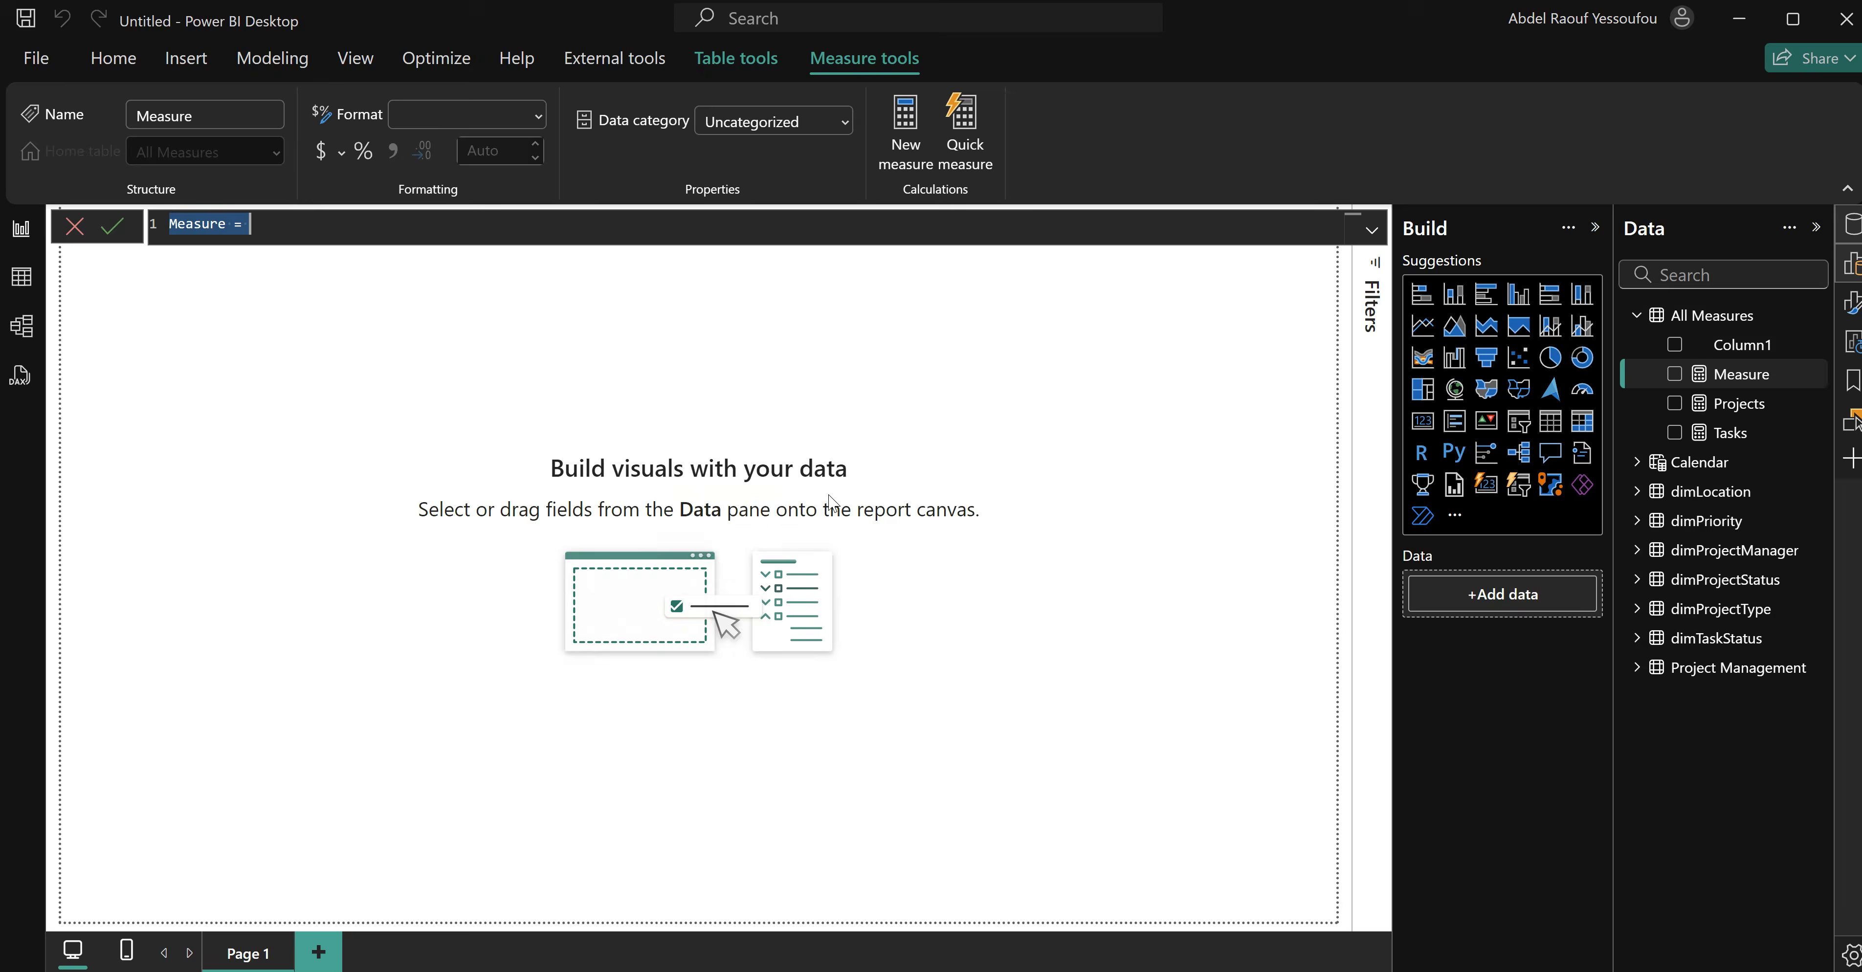
pyautogui.write('st')
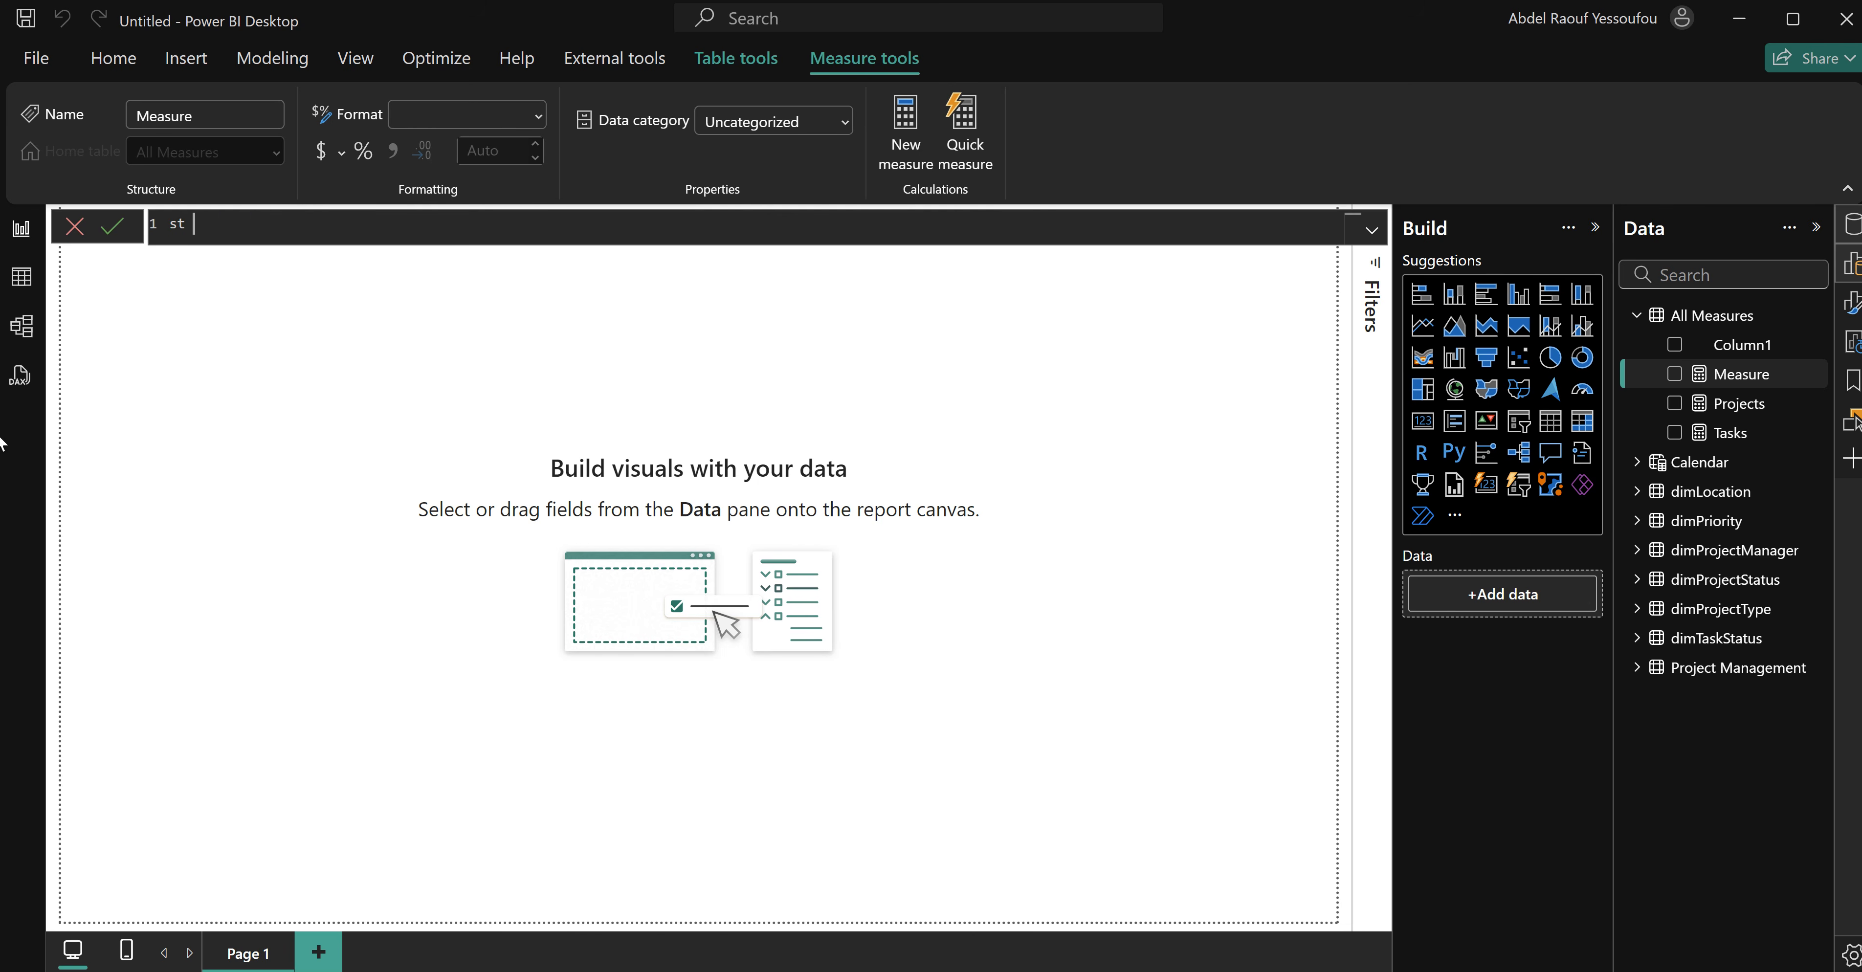
pyautogui.moveTo(215, 222); pyautogui.dragTo(166, 222)
pyautogui.write('Cost = SUM(')
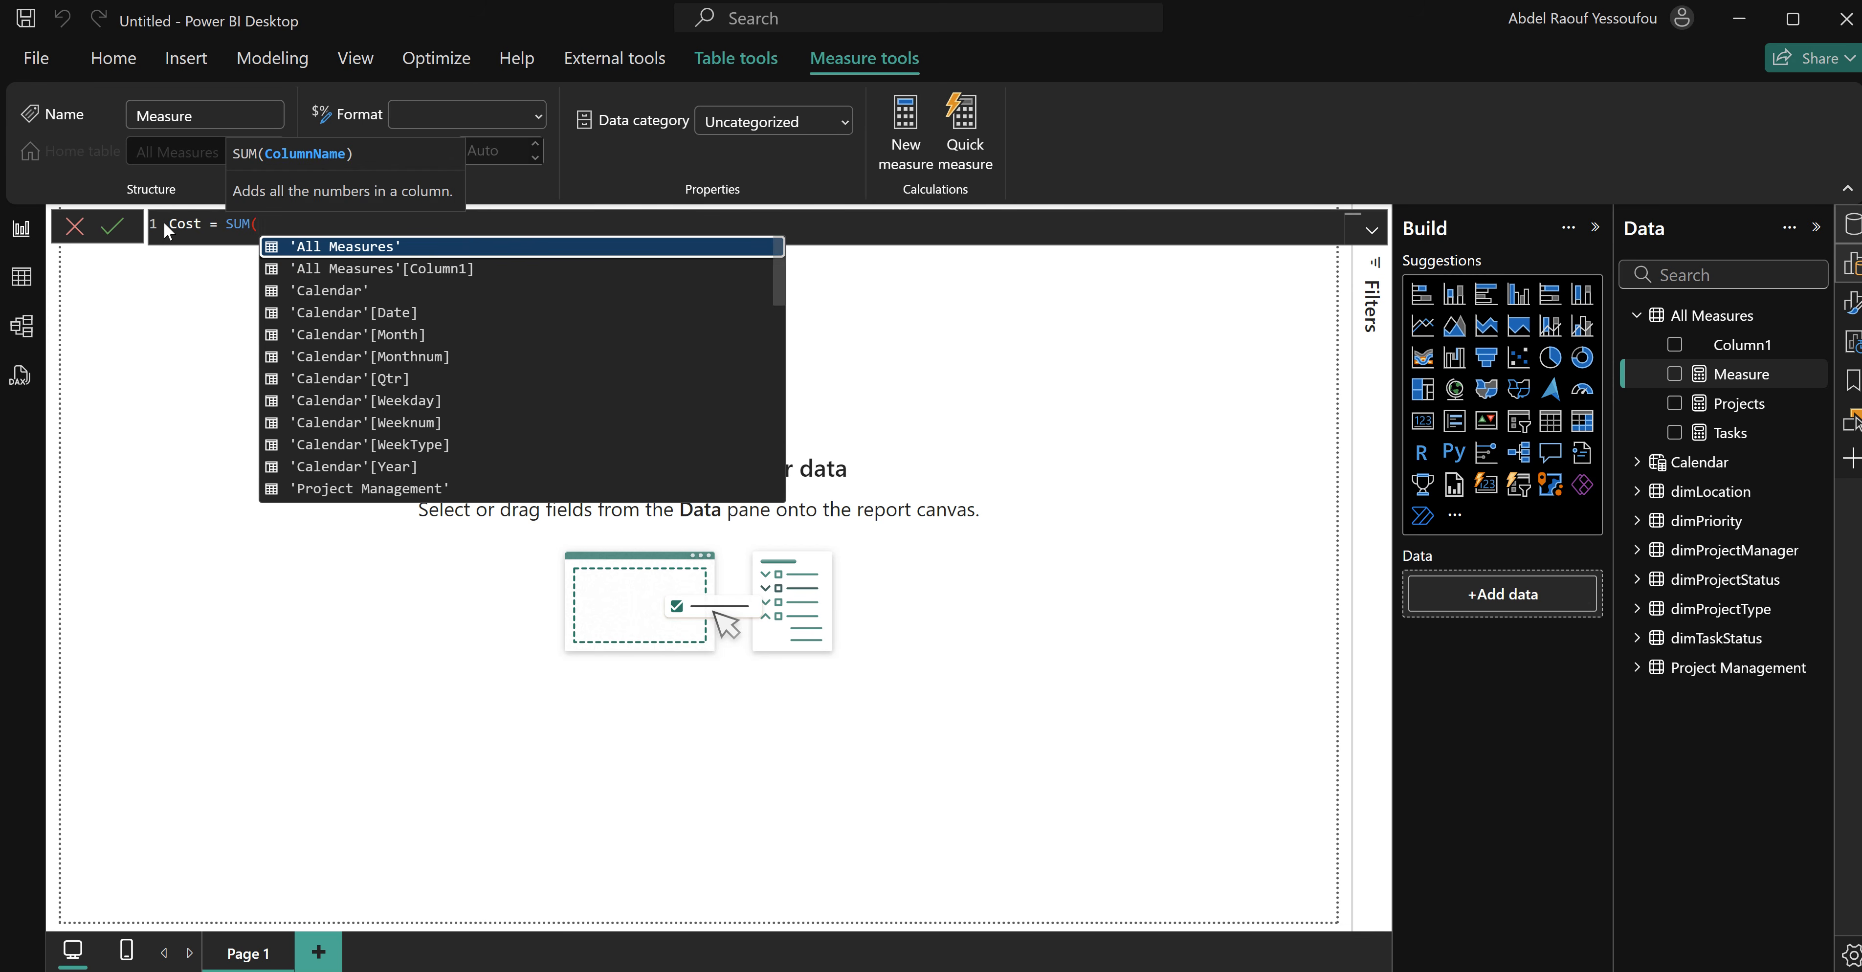
pyautogui.write('co')
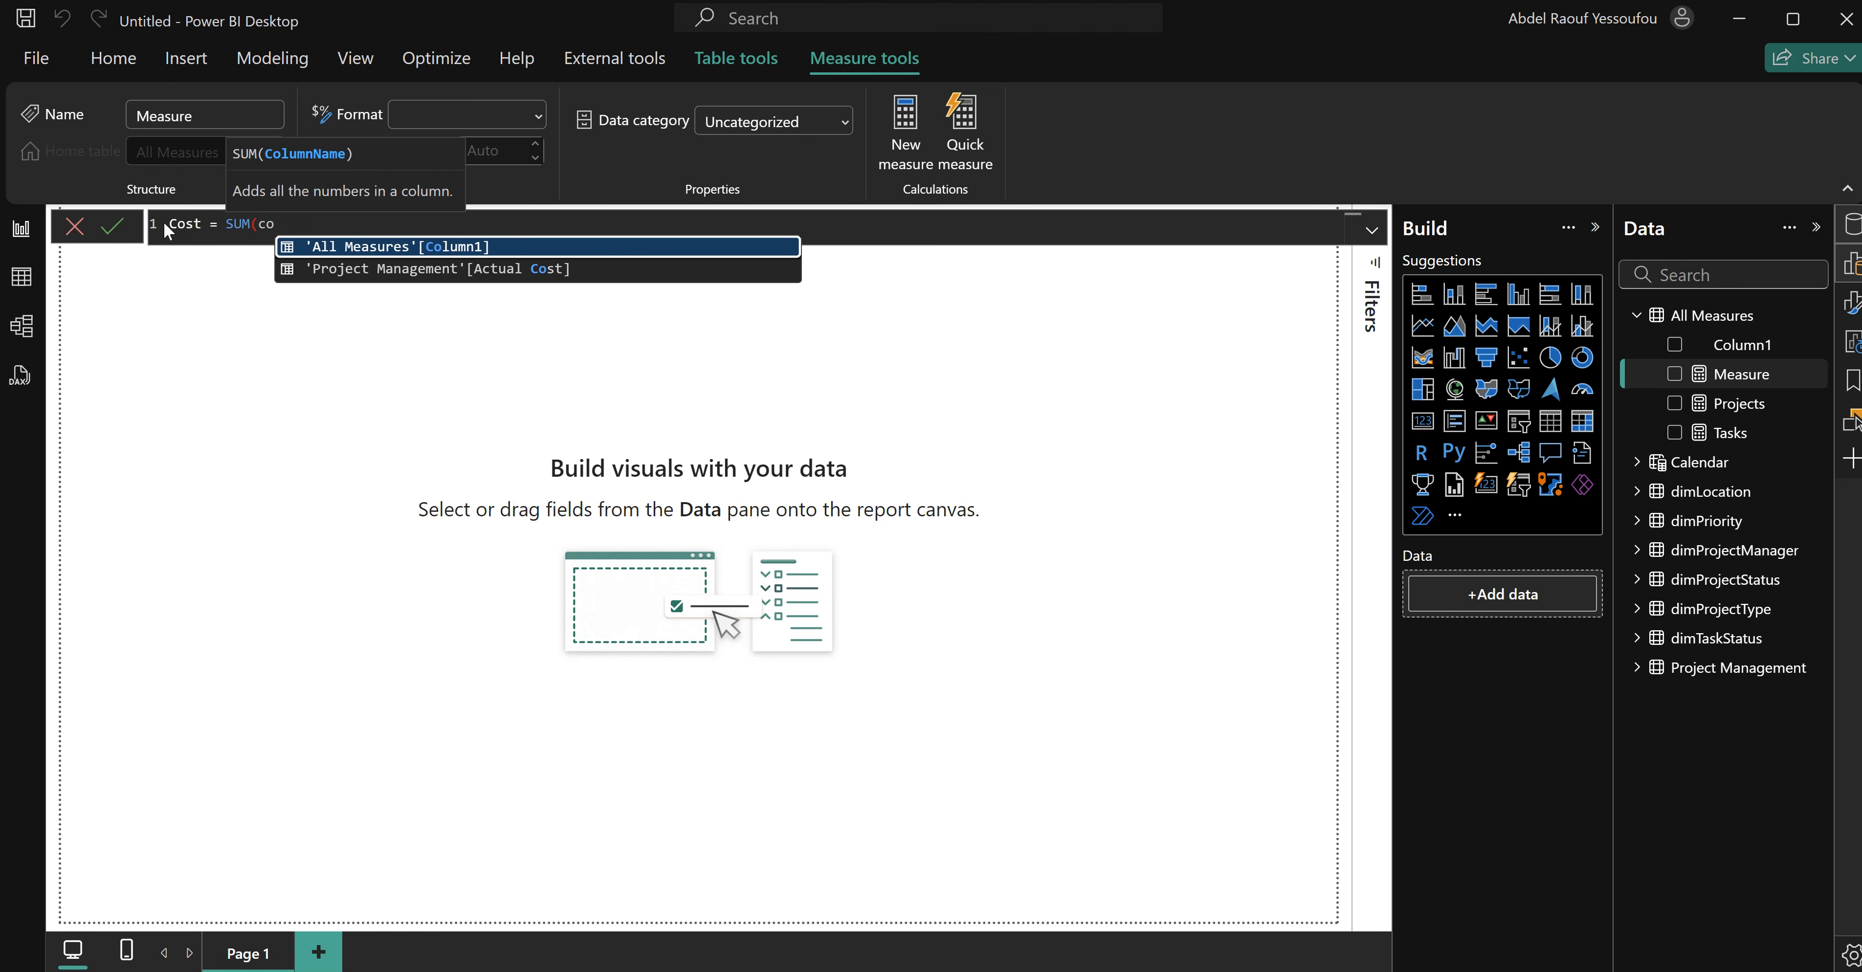
pyautogui.press('Down')
pyautogui.press('Tab')
pyautogui.write(')')
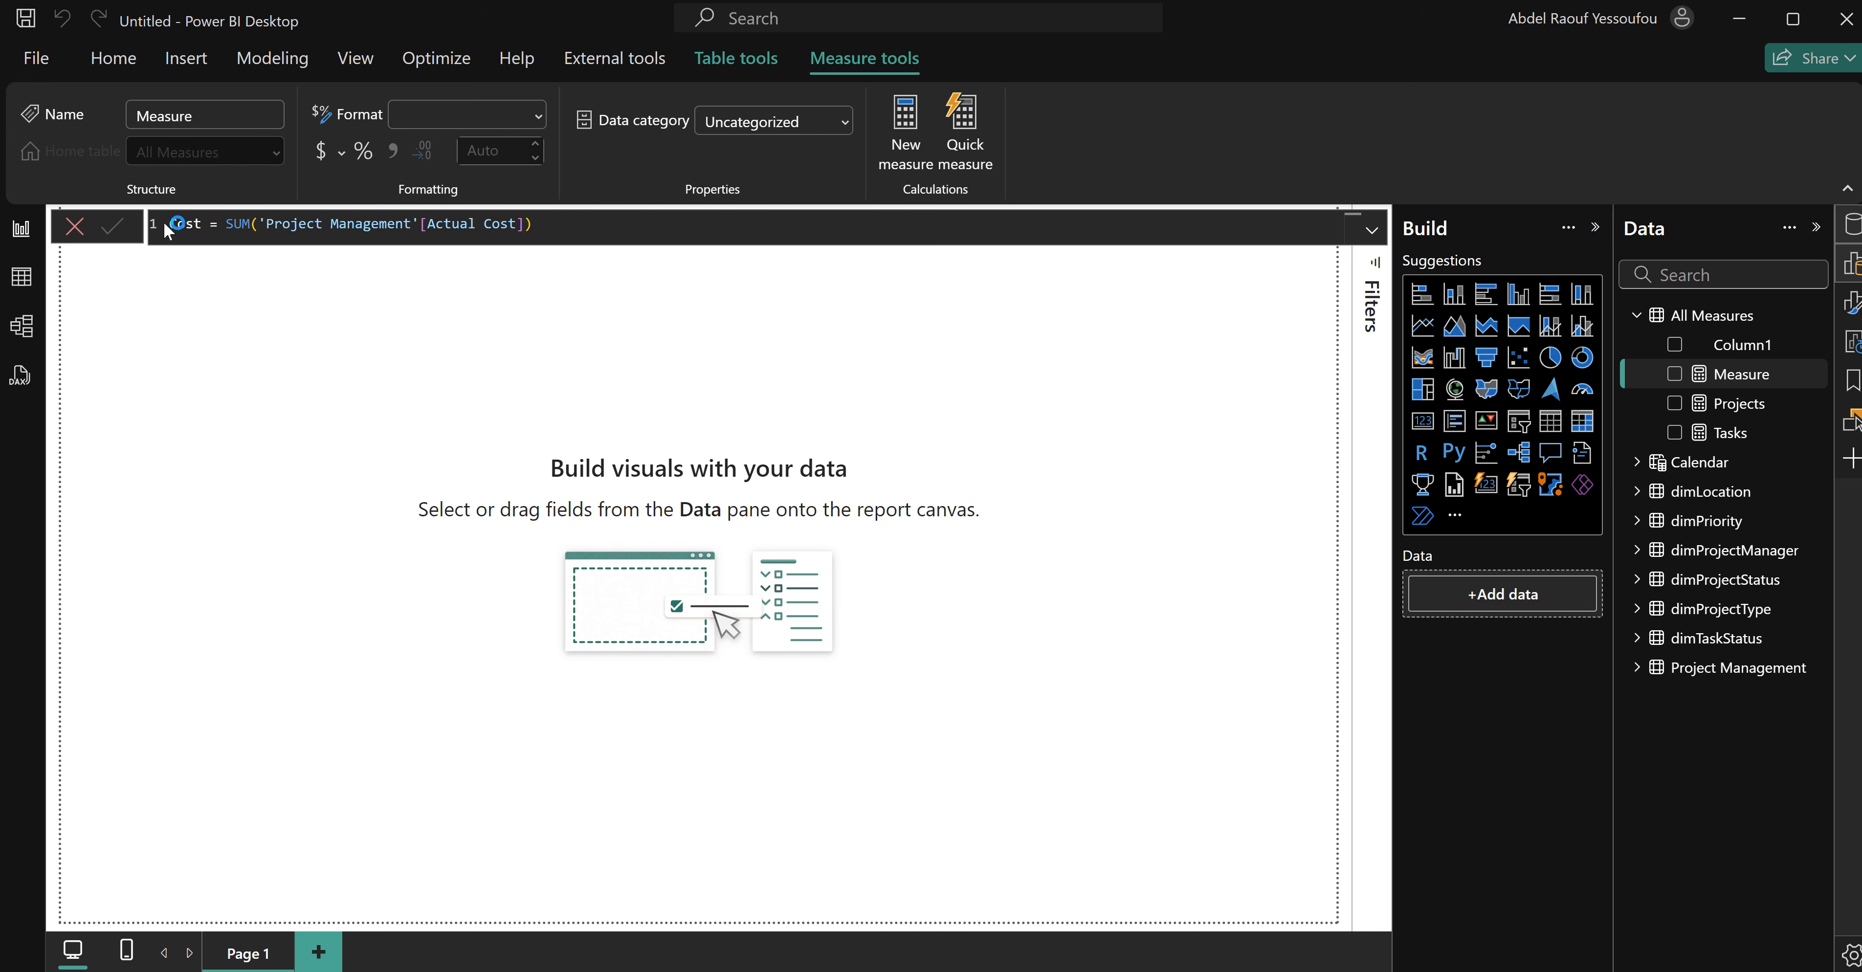
# Create a measure in All Measures with the formula Budget = SUM('Project Management'[Budget]) and commit it.
pyautogui.rightClick(1717, 331)
pyautogui.press('Escape')
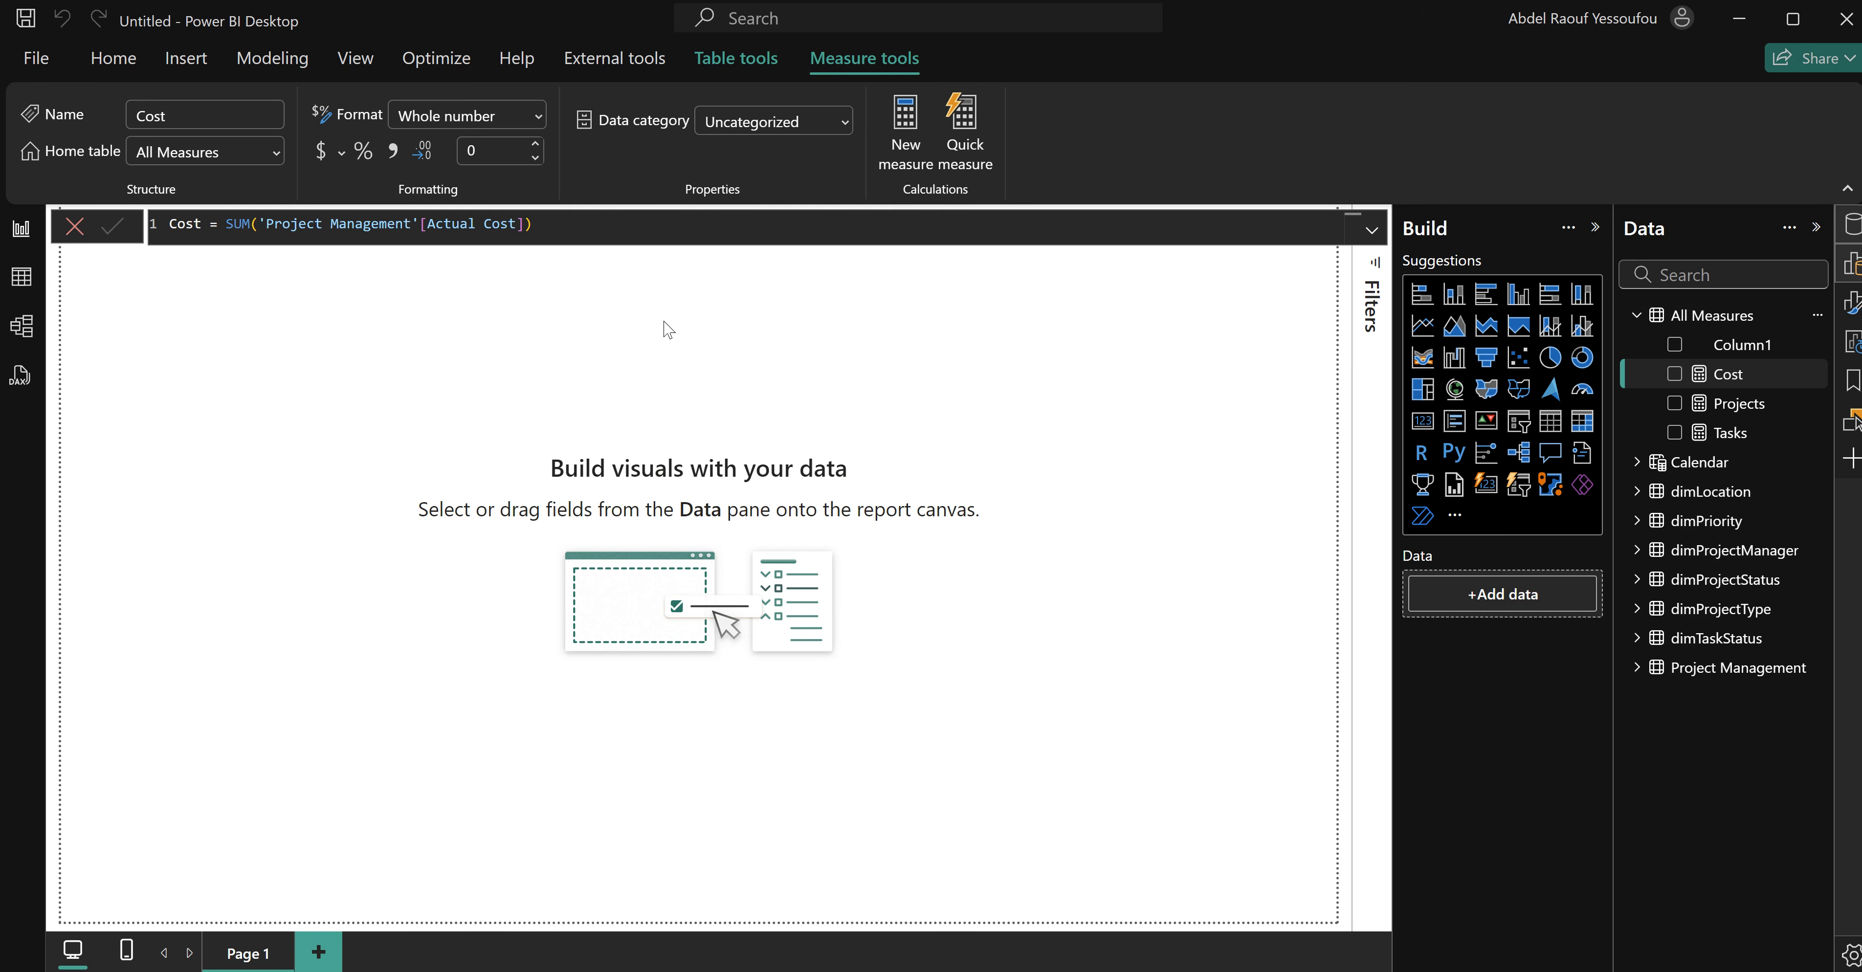
pyautogui.write('Budget')
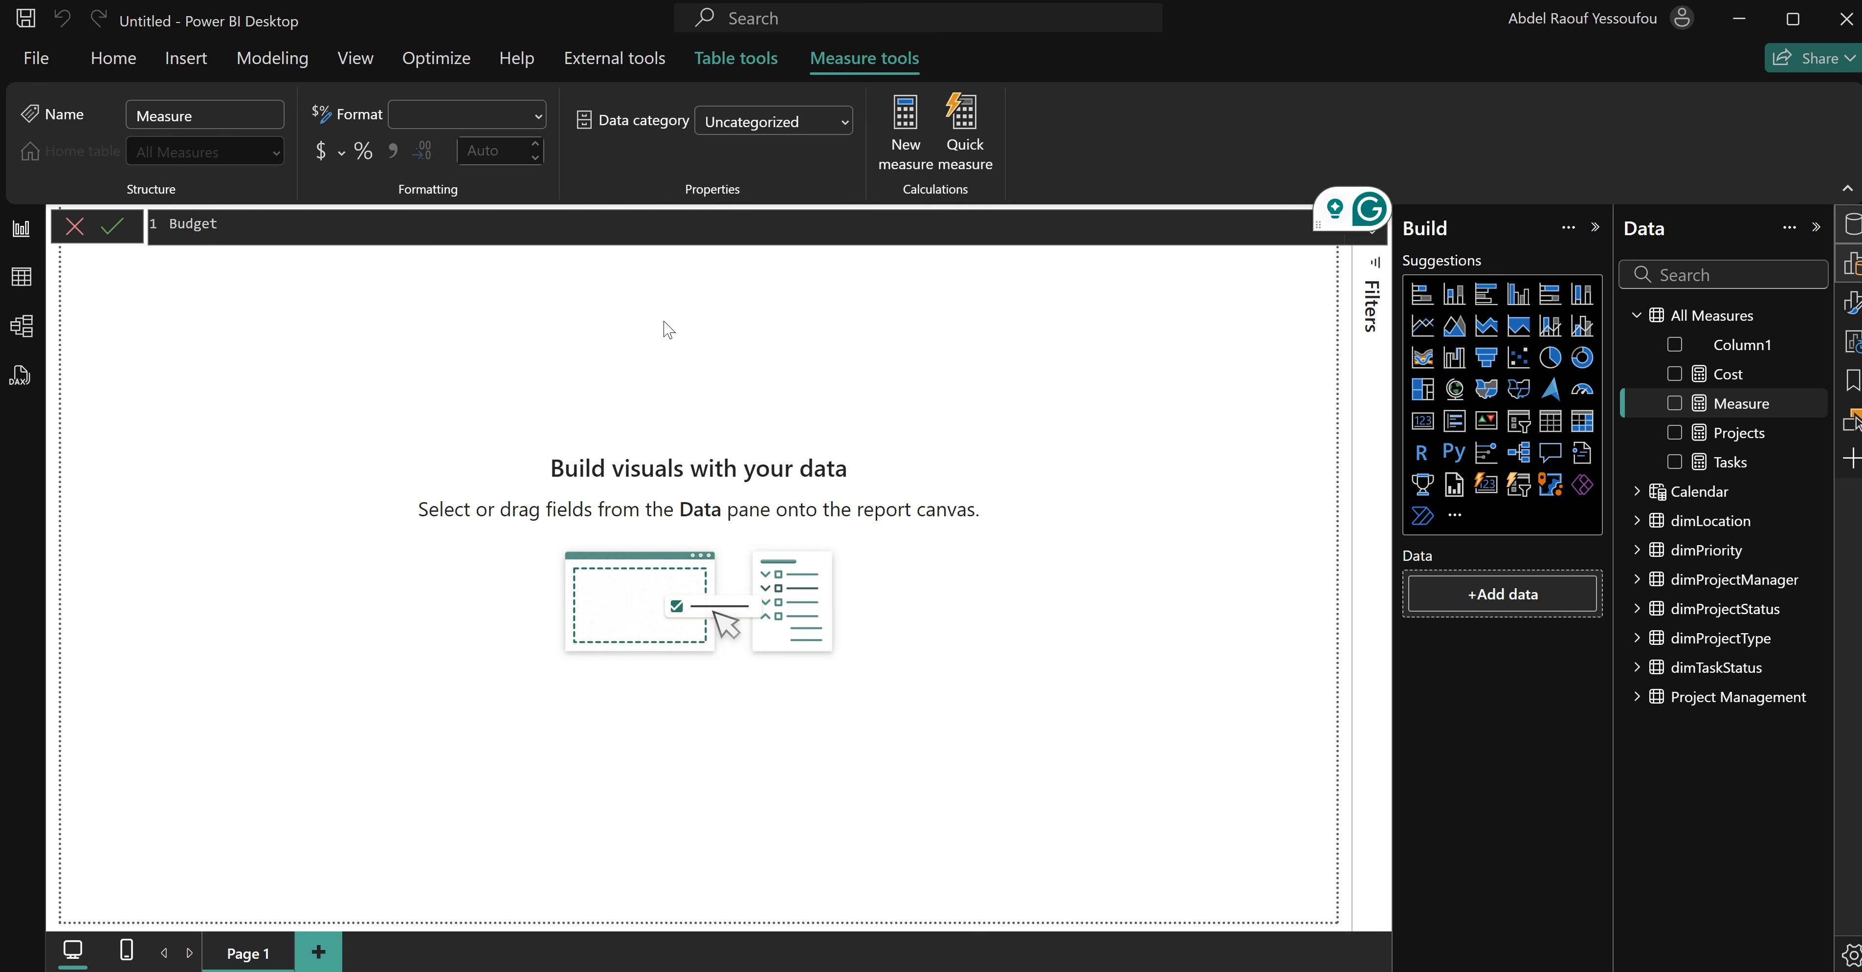
pyautogui.write(' = SUM(budg')
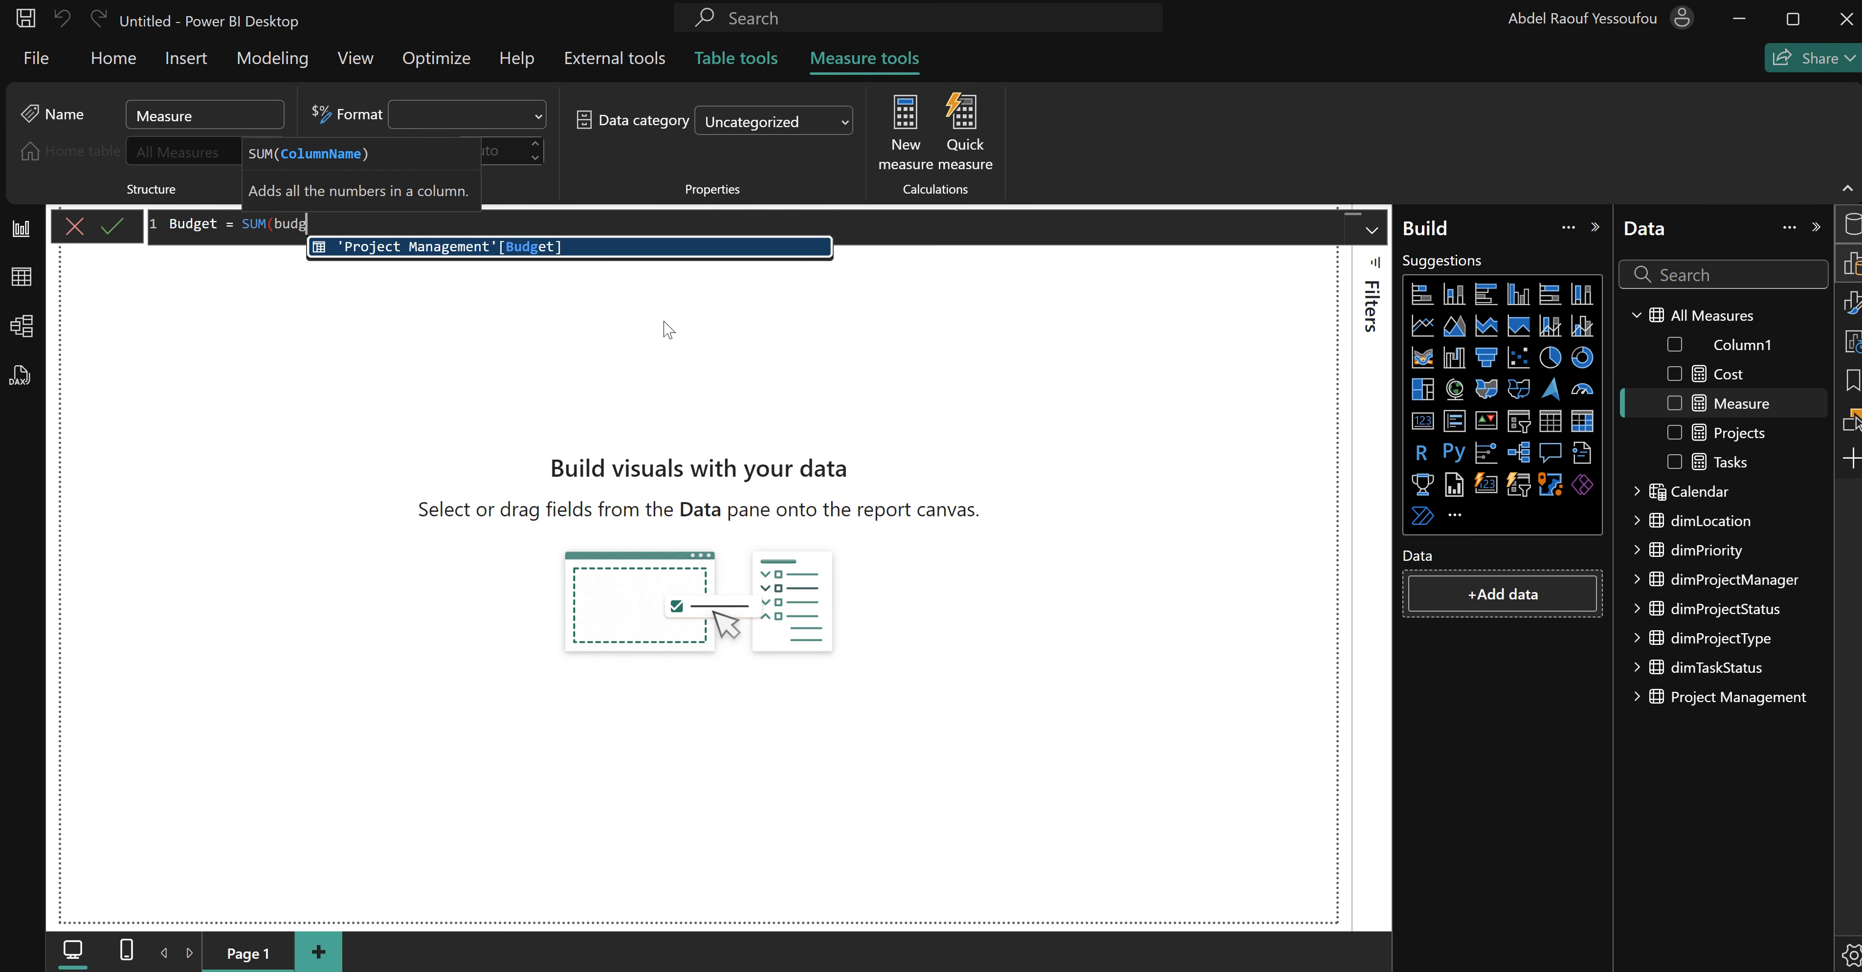
pyautogui.press('Tab')
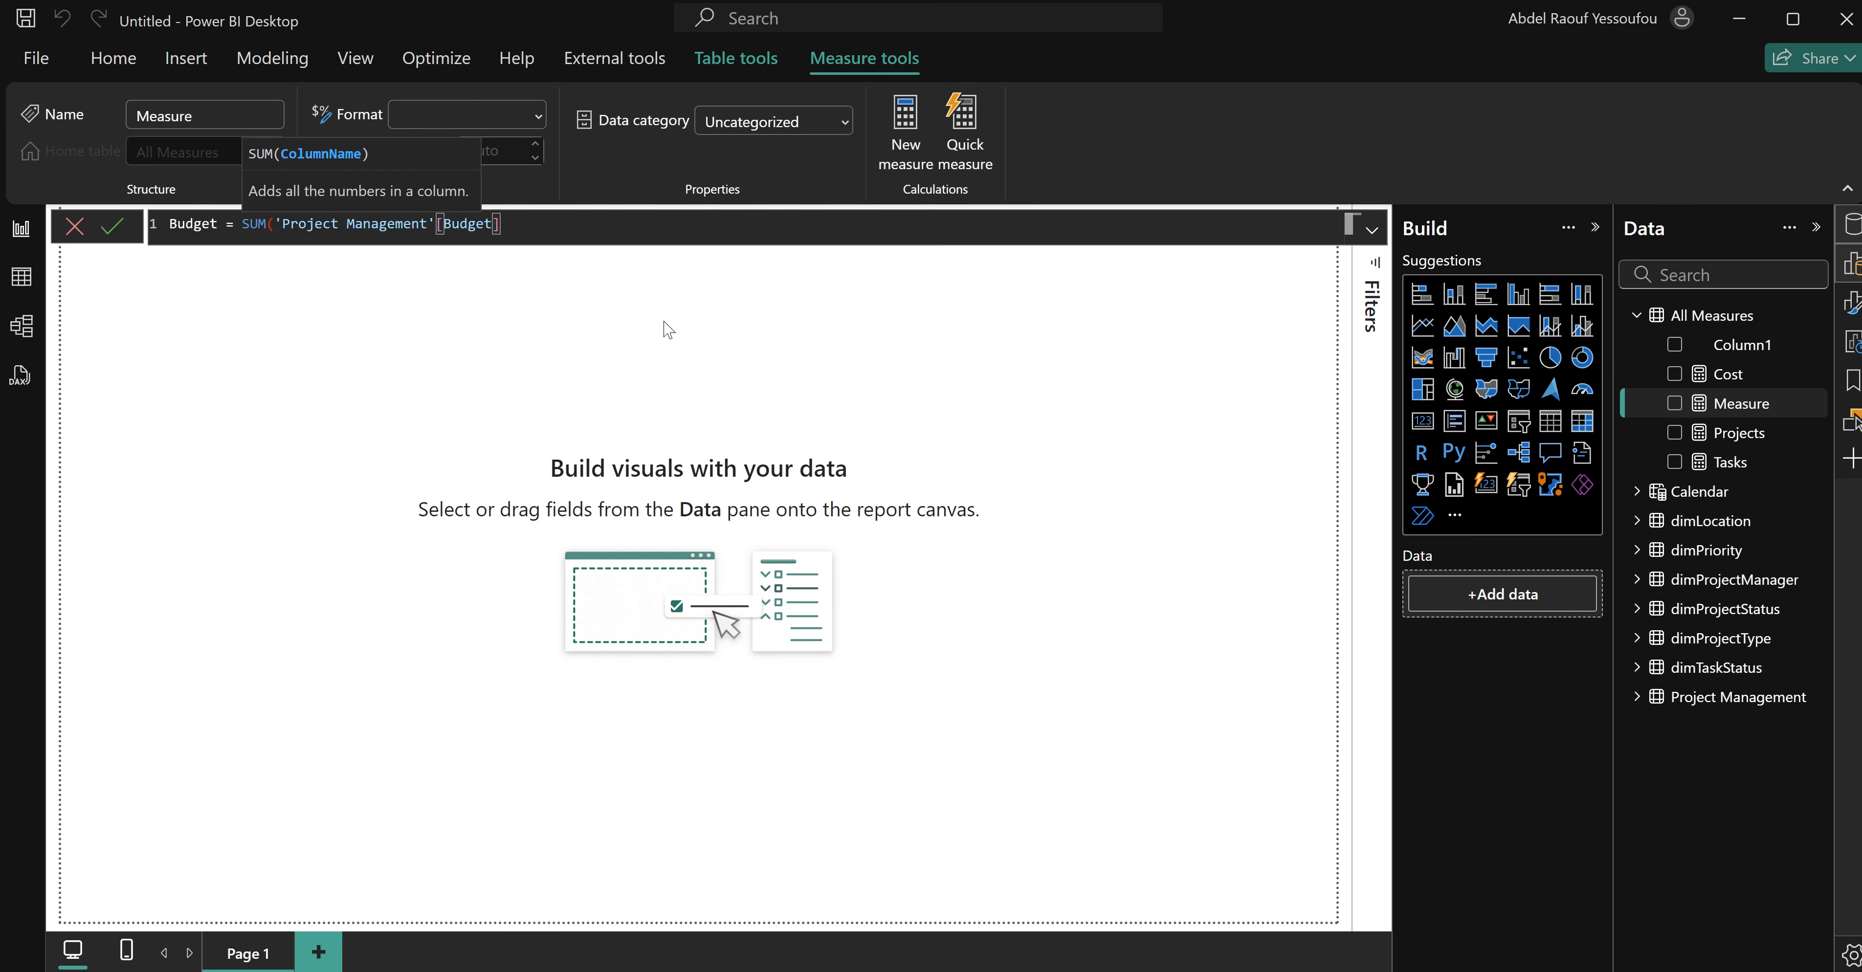
pyautogui.write(')')
pyautogui.press('Return')
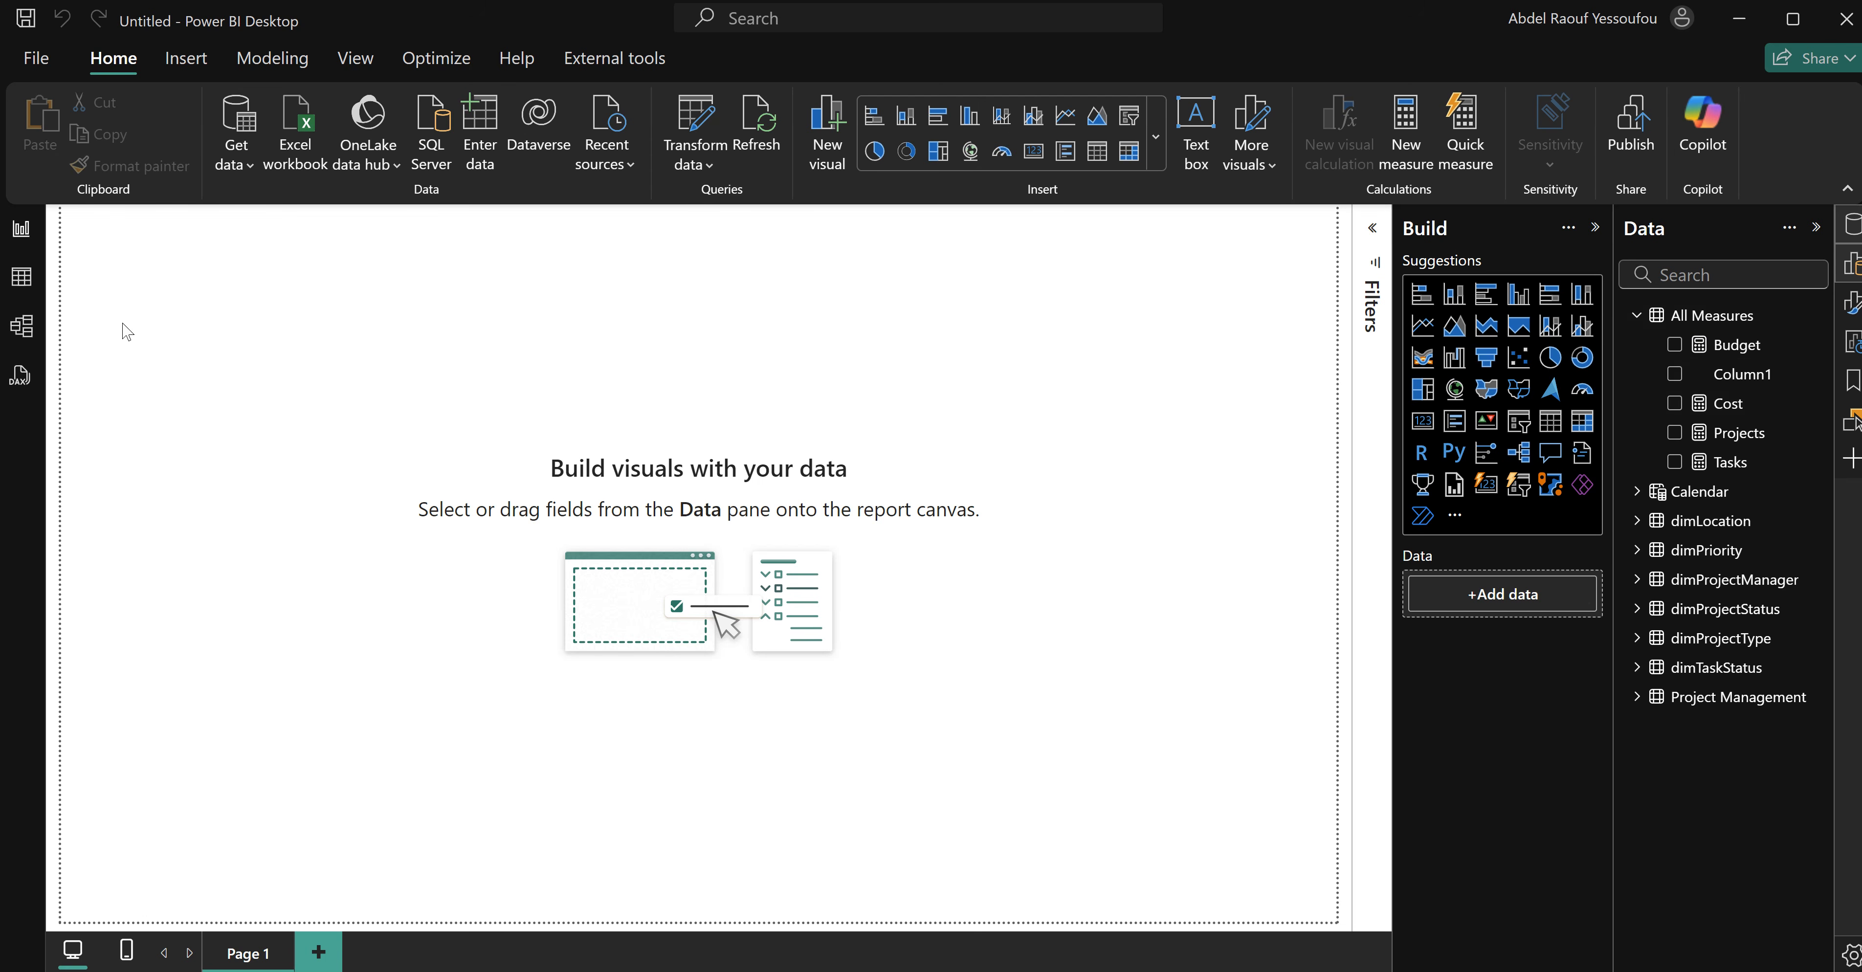
# Examine the cost, progress and status ID columns of the Project Management table and the status values in dimTaskStatus.
pyautogui.click(18, 282)
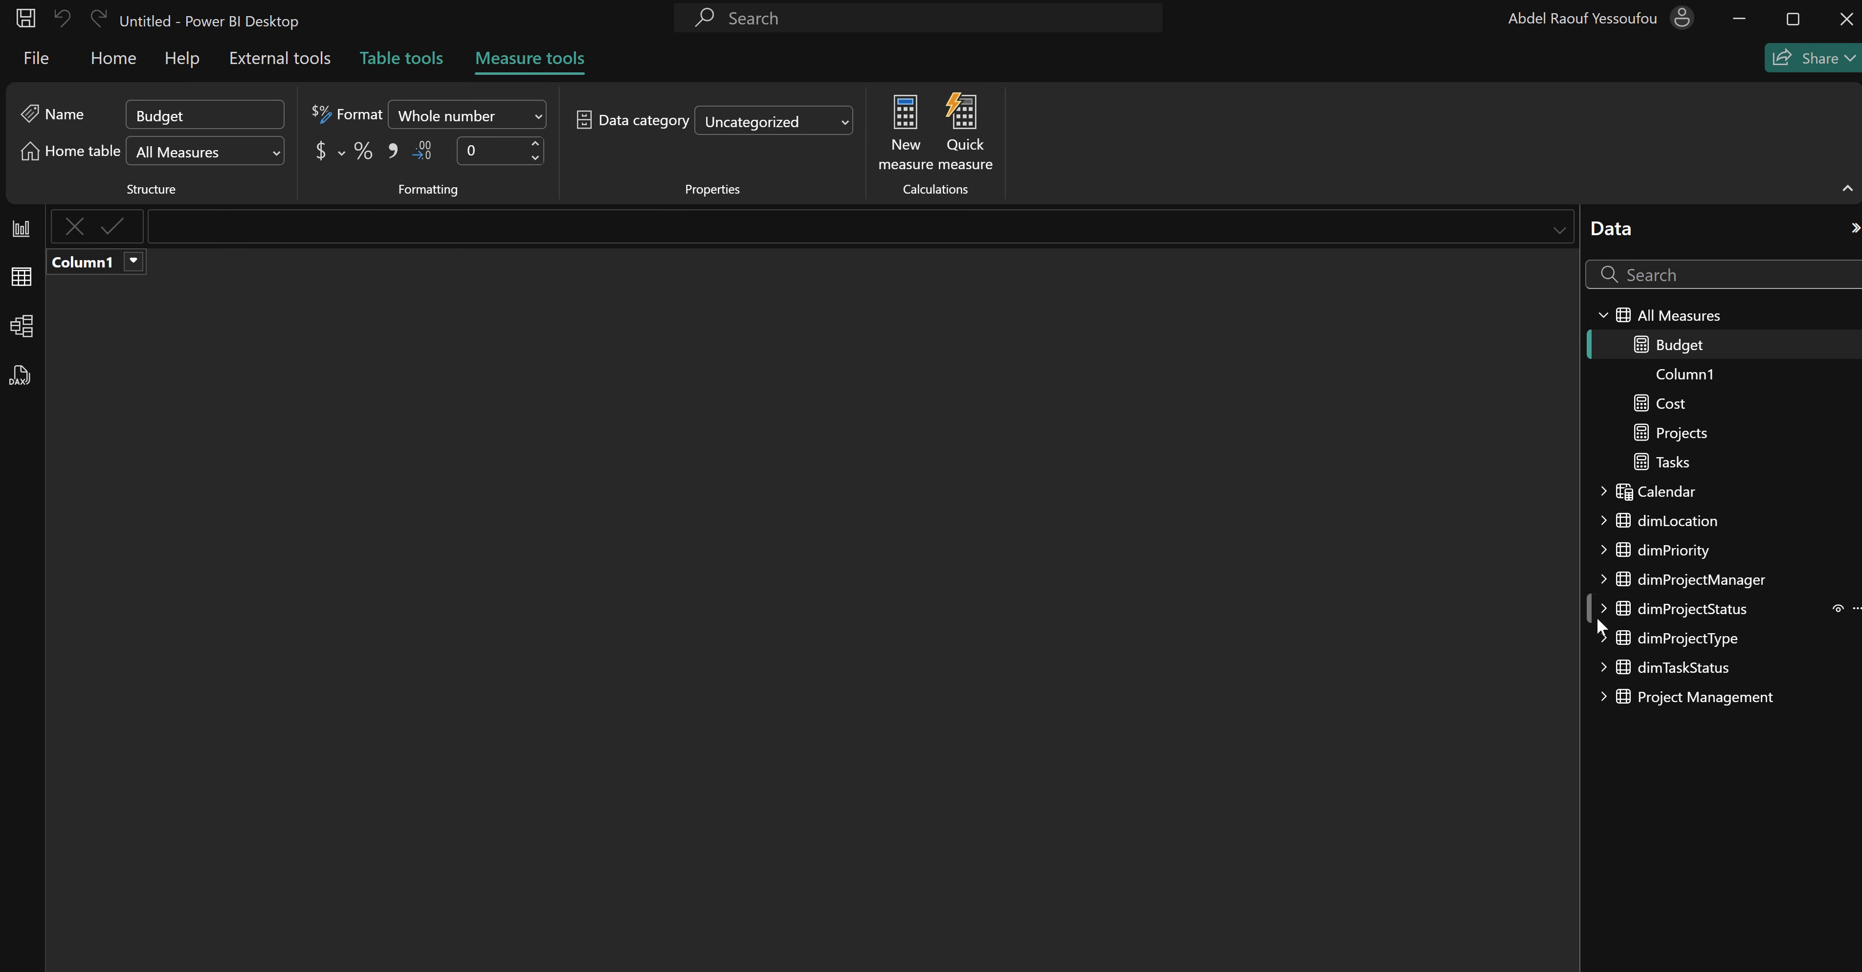
pyautogui.click(1699, 699)
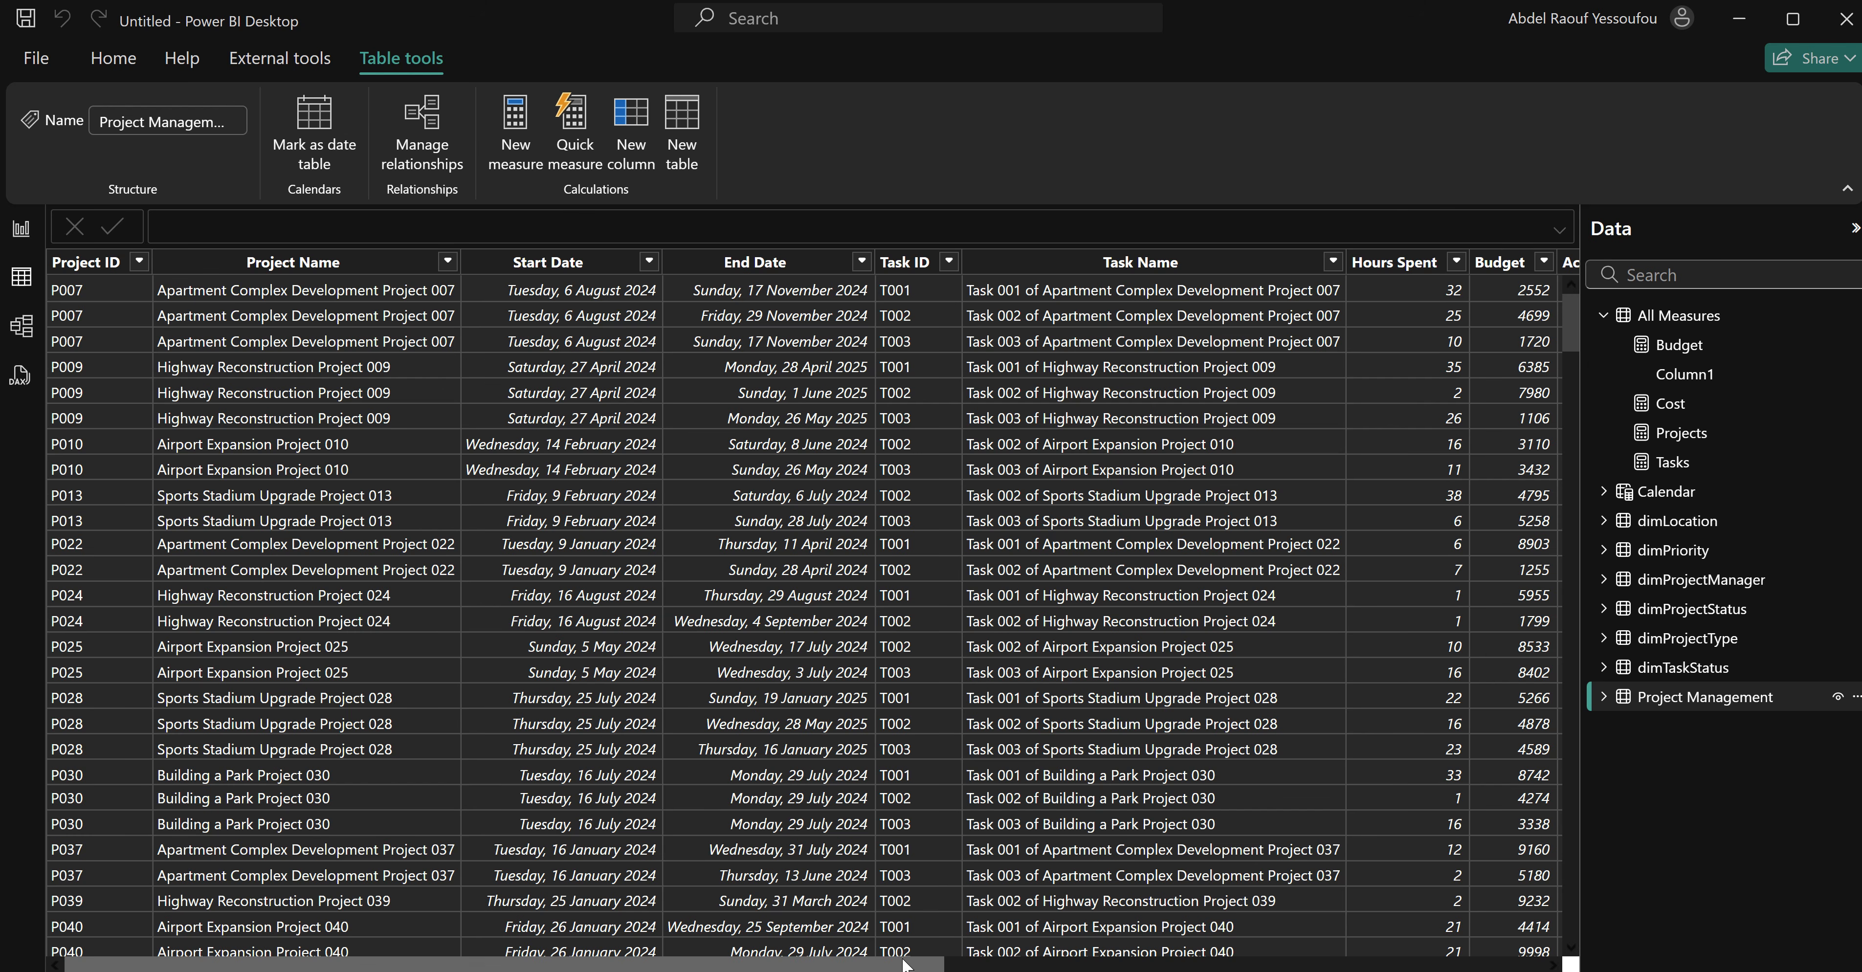
pyautogui.moveTo(902, 966); pyautogui.dragTo(1481, 966)
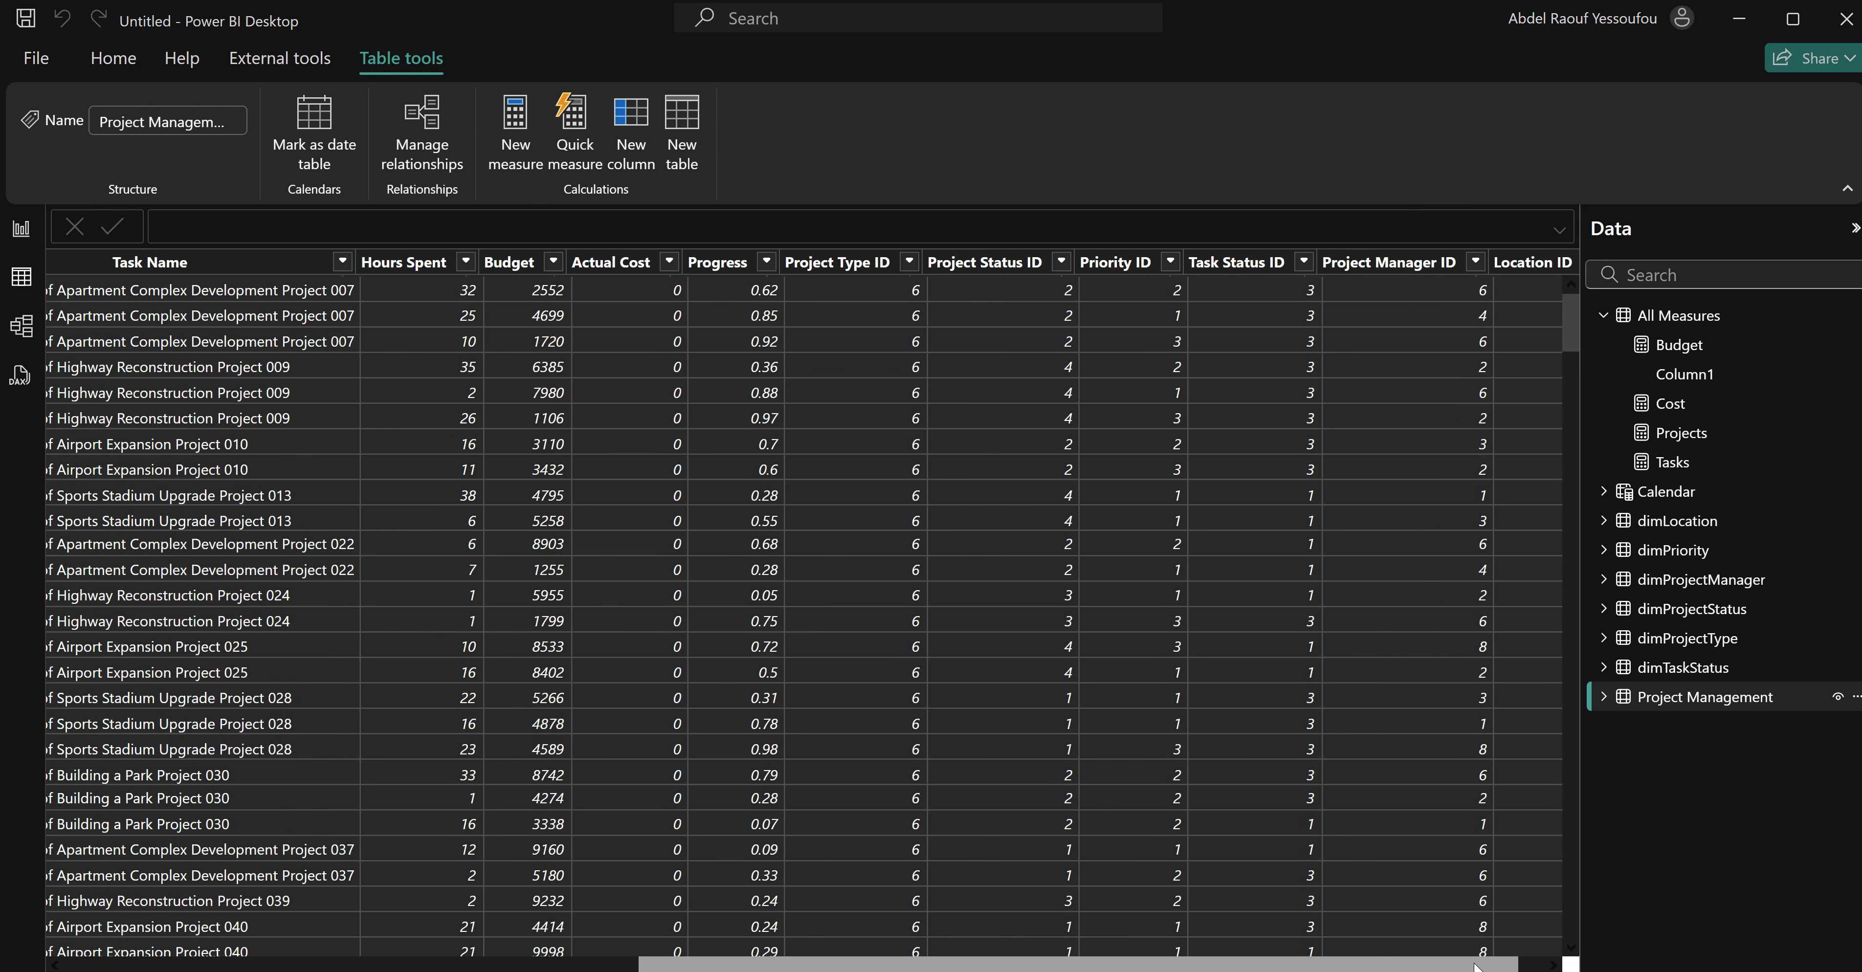
pyautogui.click(1690, 672)
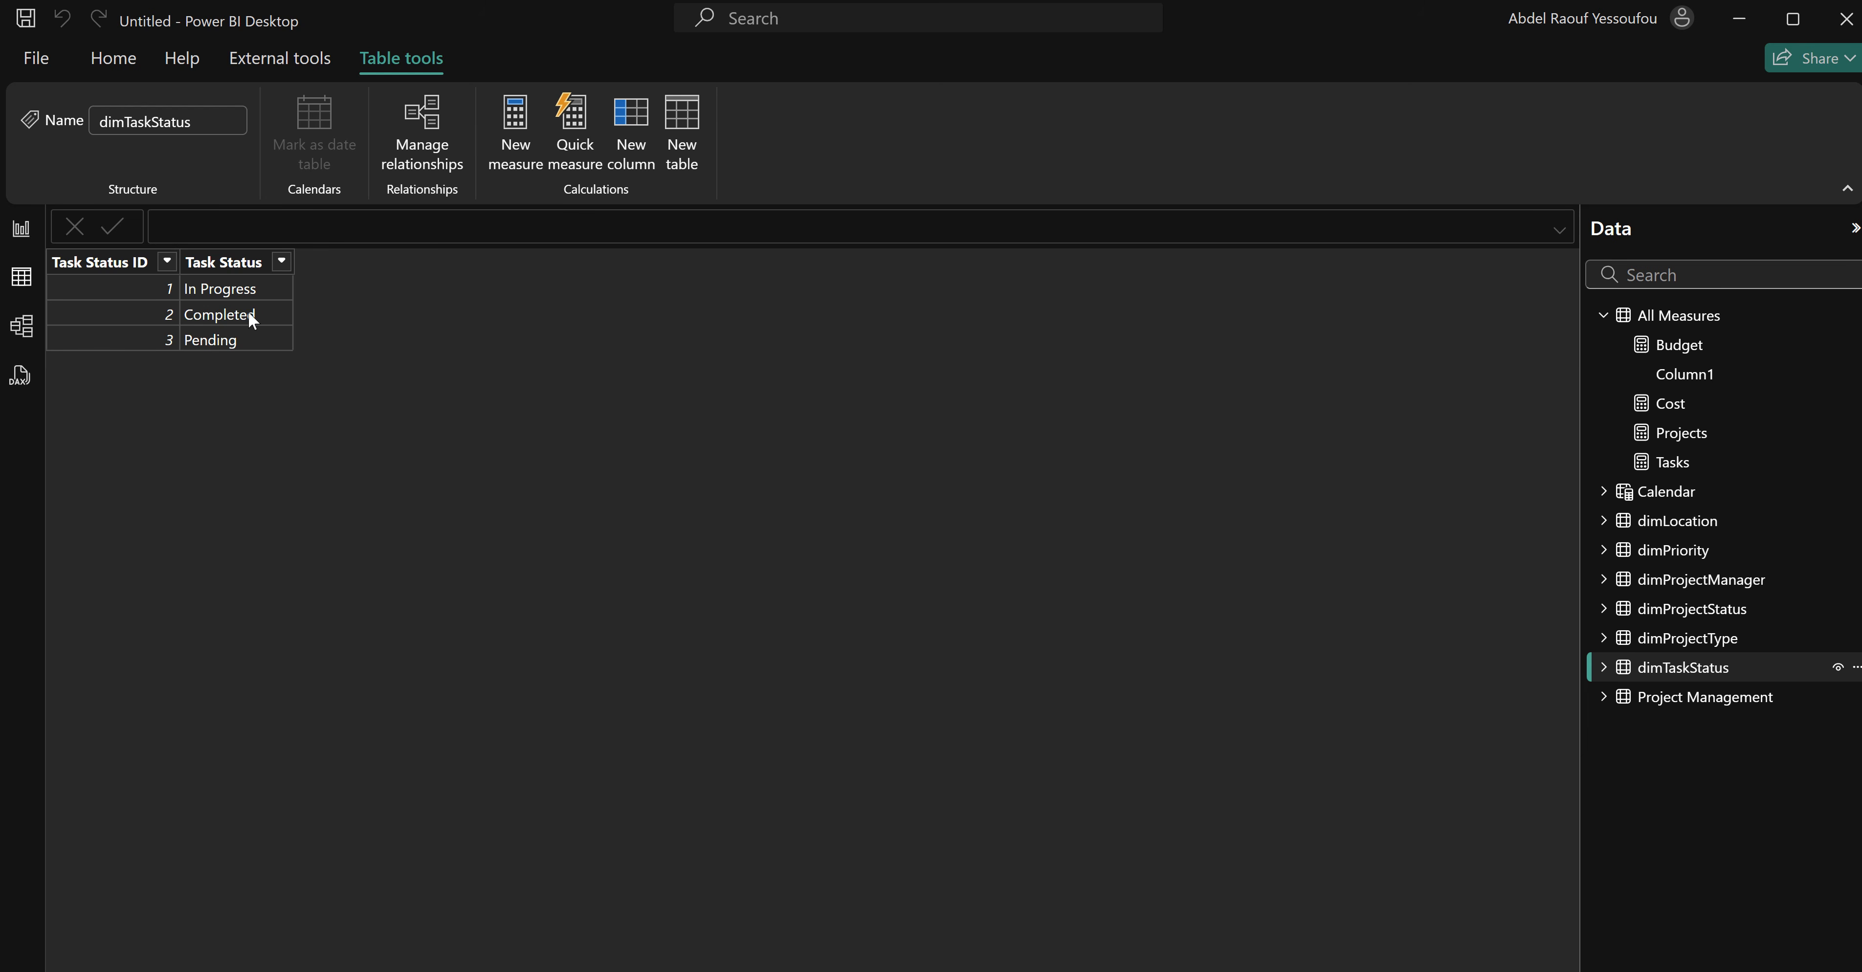
# Return to the report canvas and start a new measure named Profit in All Measures, with its formula on a second line.
pyautogui.click(20, 231)
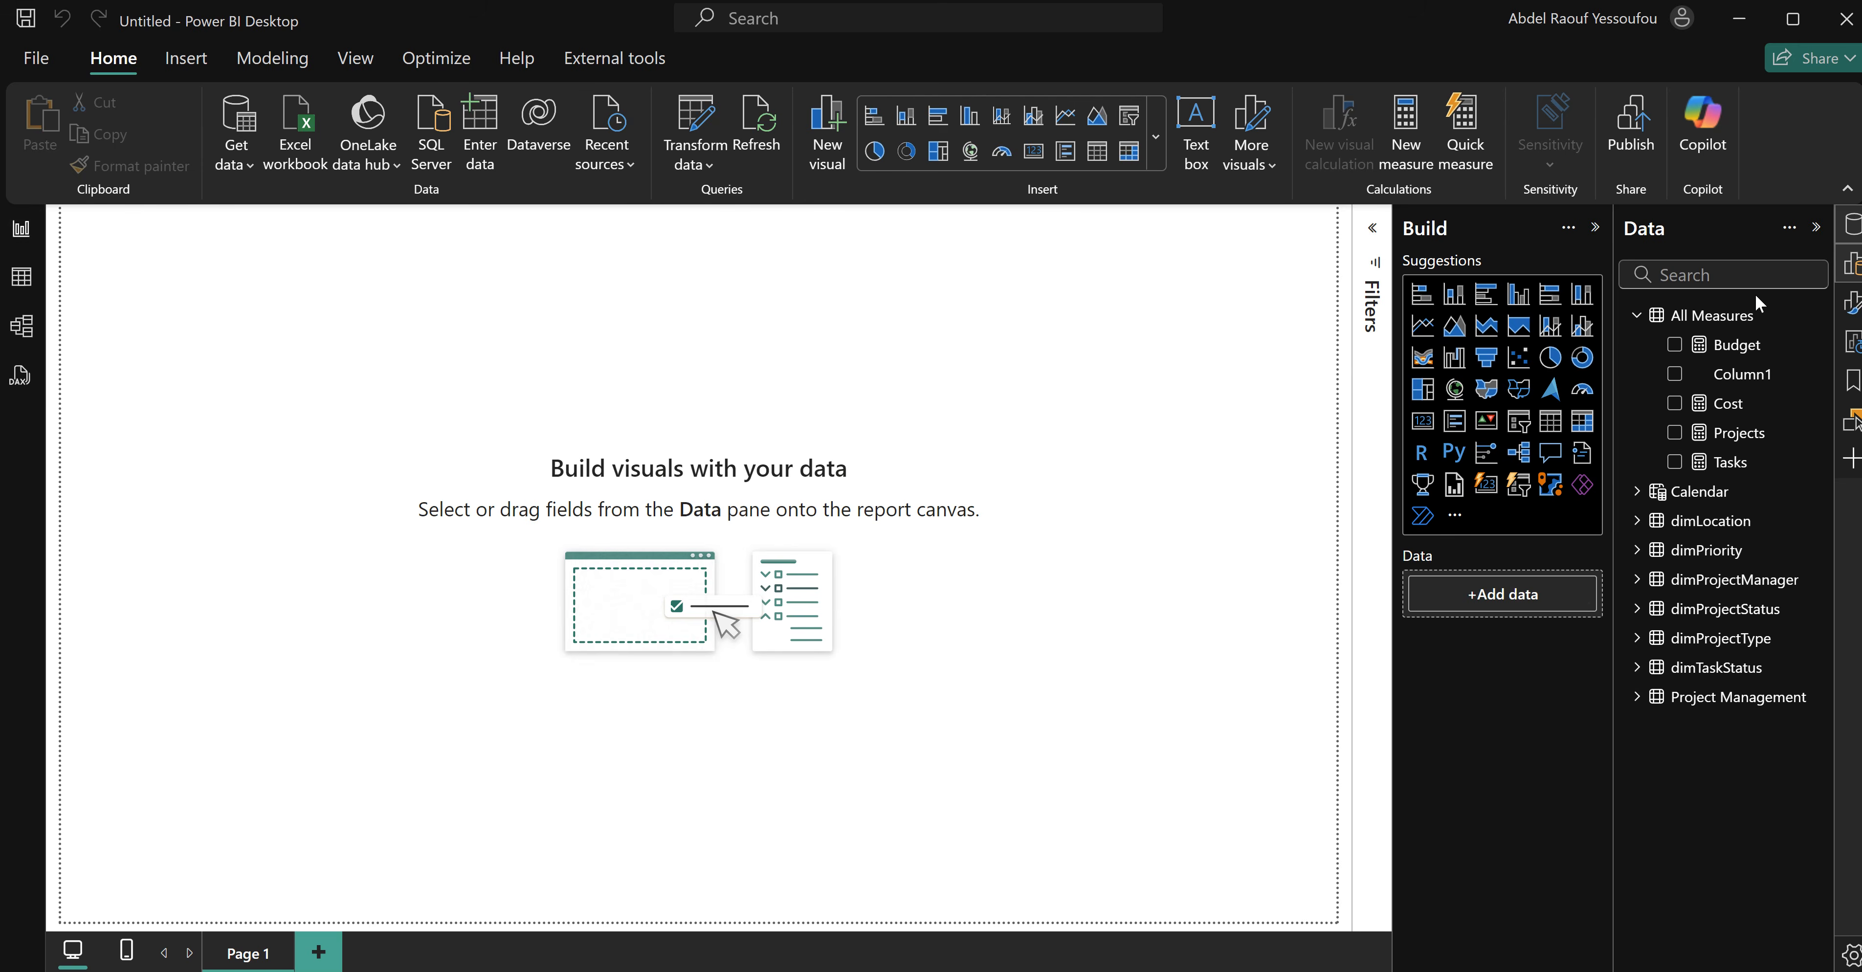
pyautogui.rightClick(1703, 318)
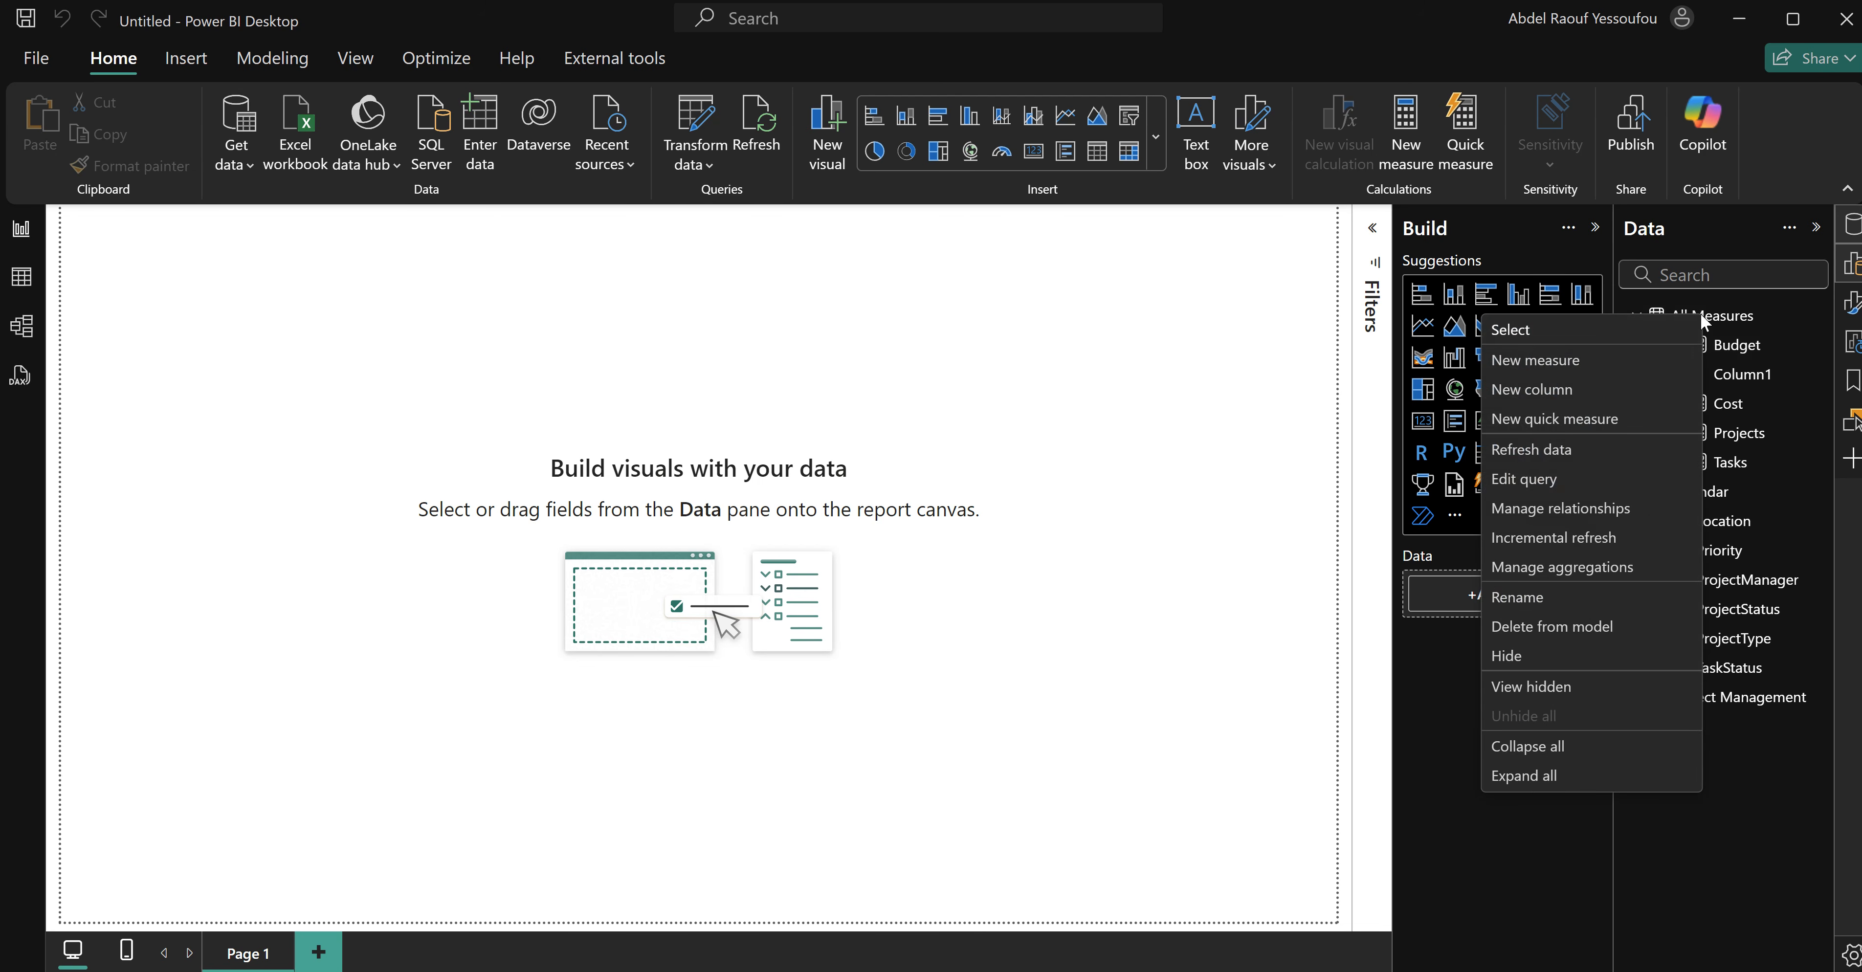
pyautogui.click(1583, 365)
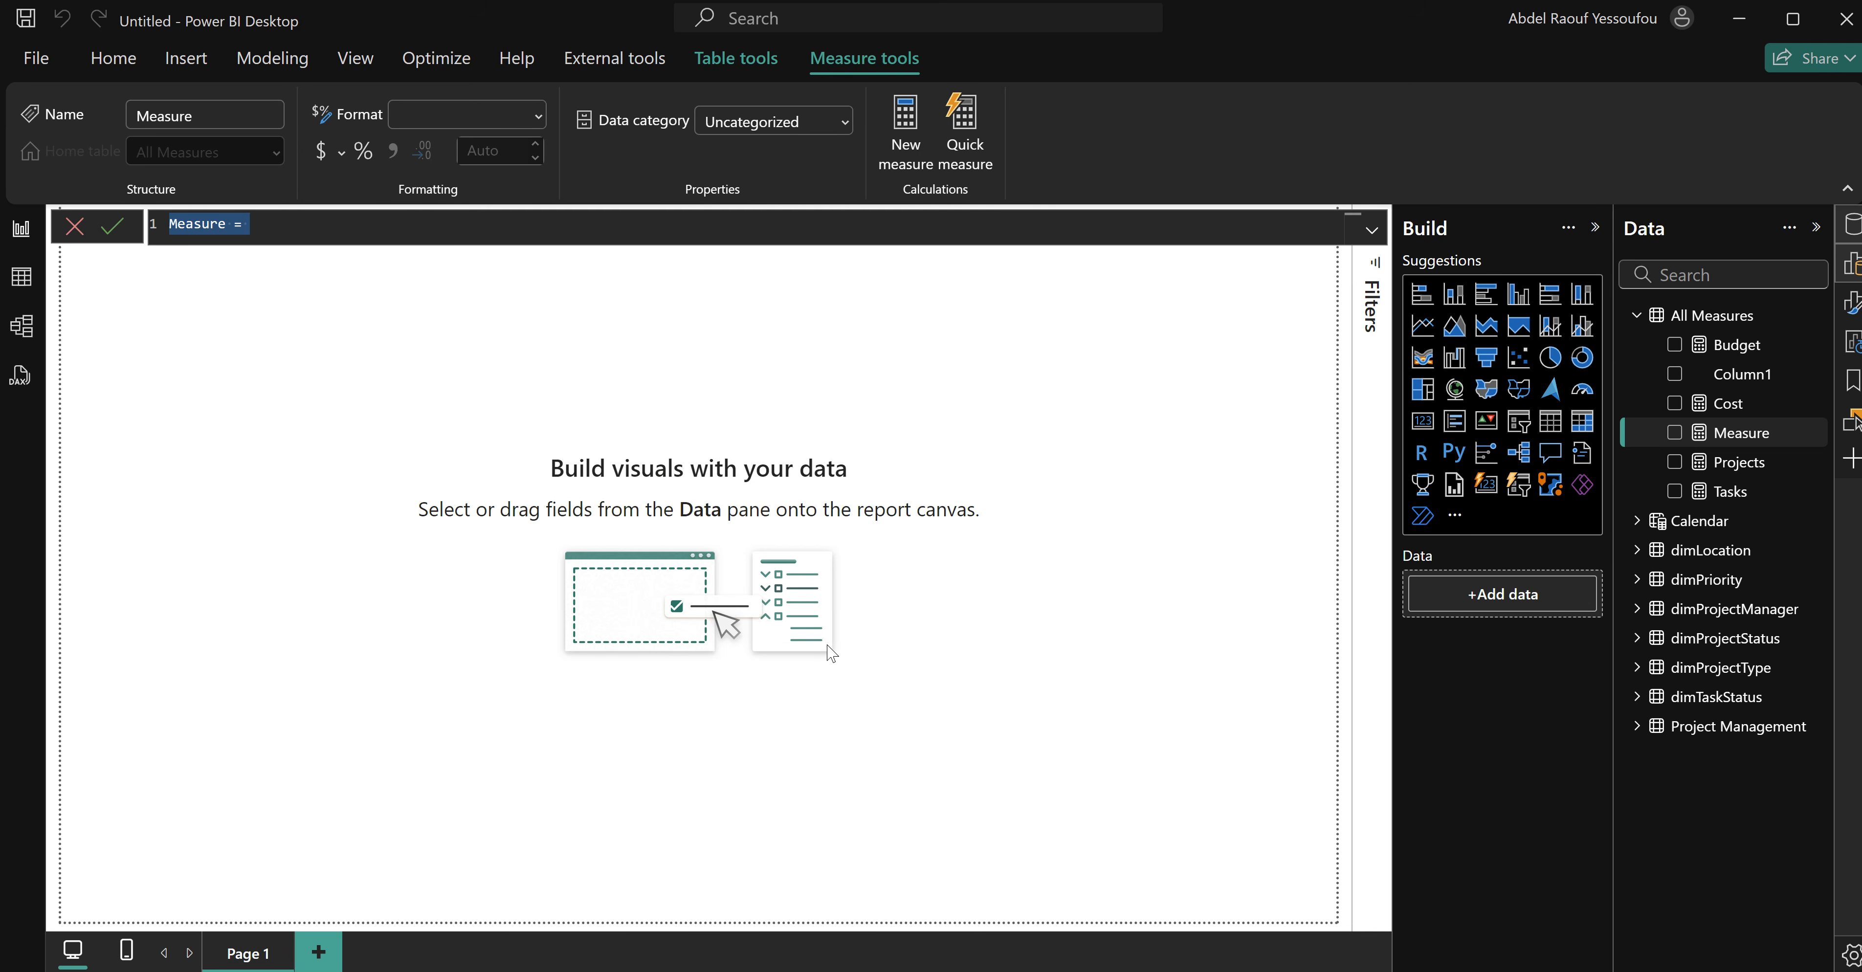
pyautogui.write('Profit ')
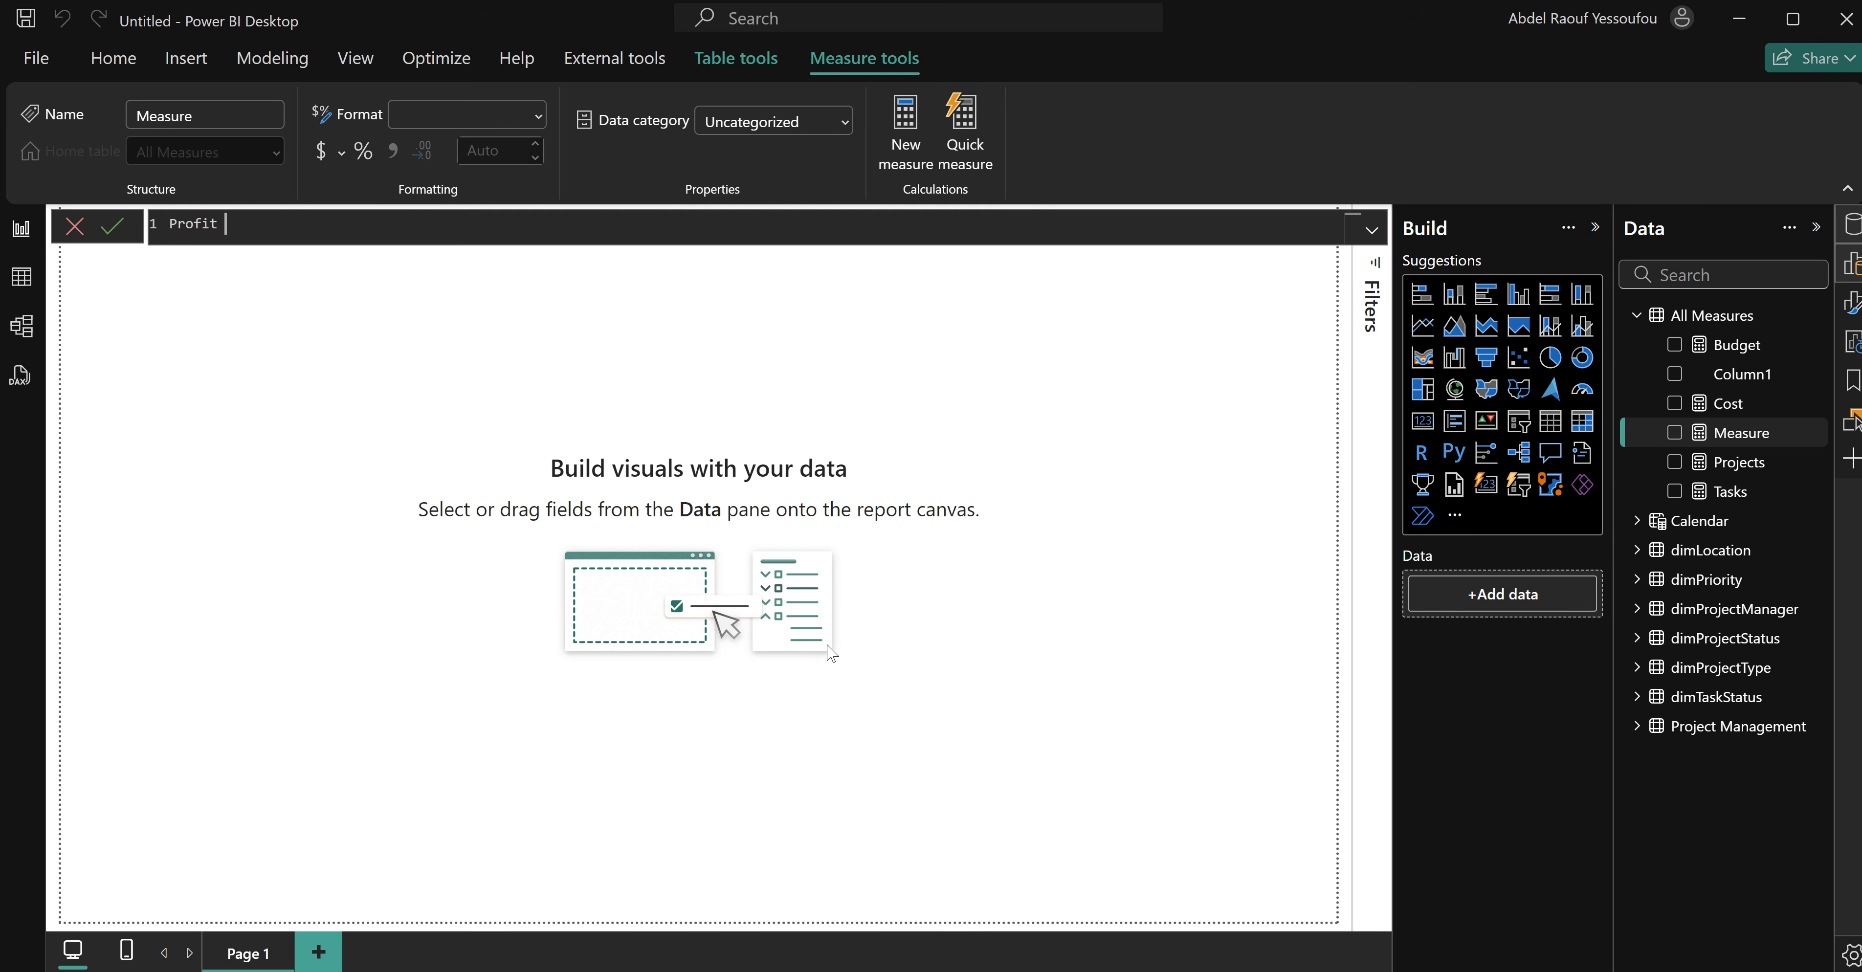
pyautogui.write('=')
pyautogui.hotkey('shift', 'Return')
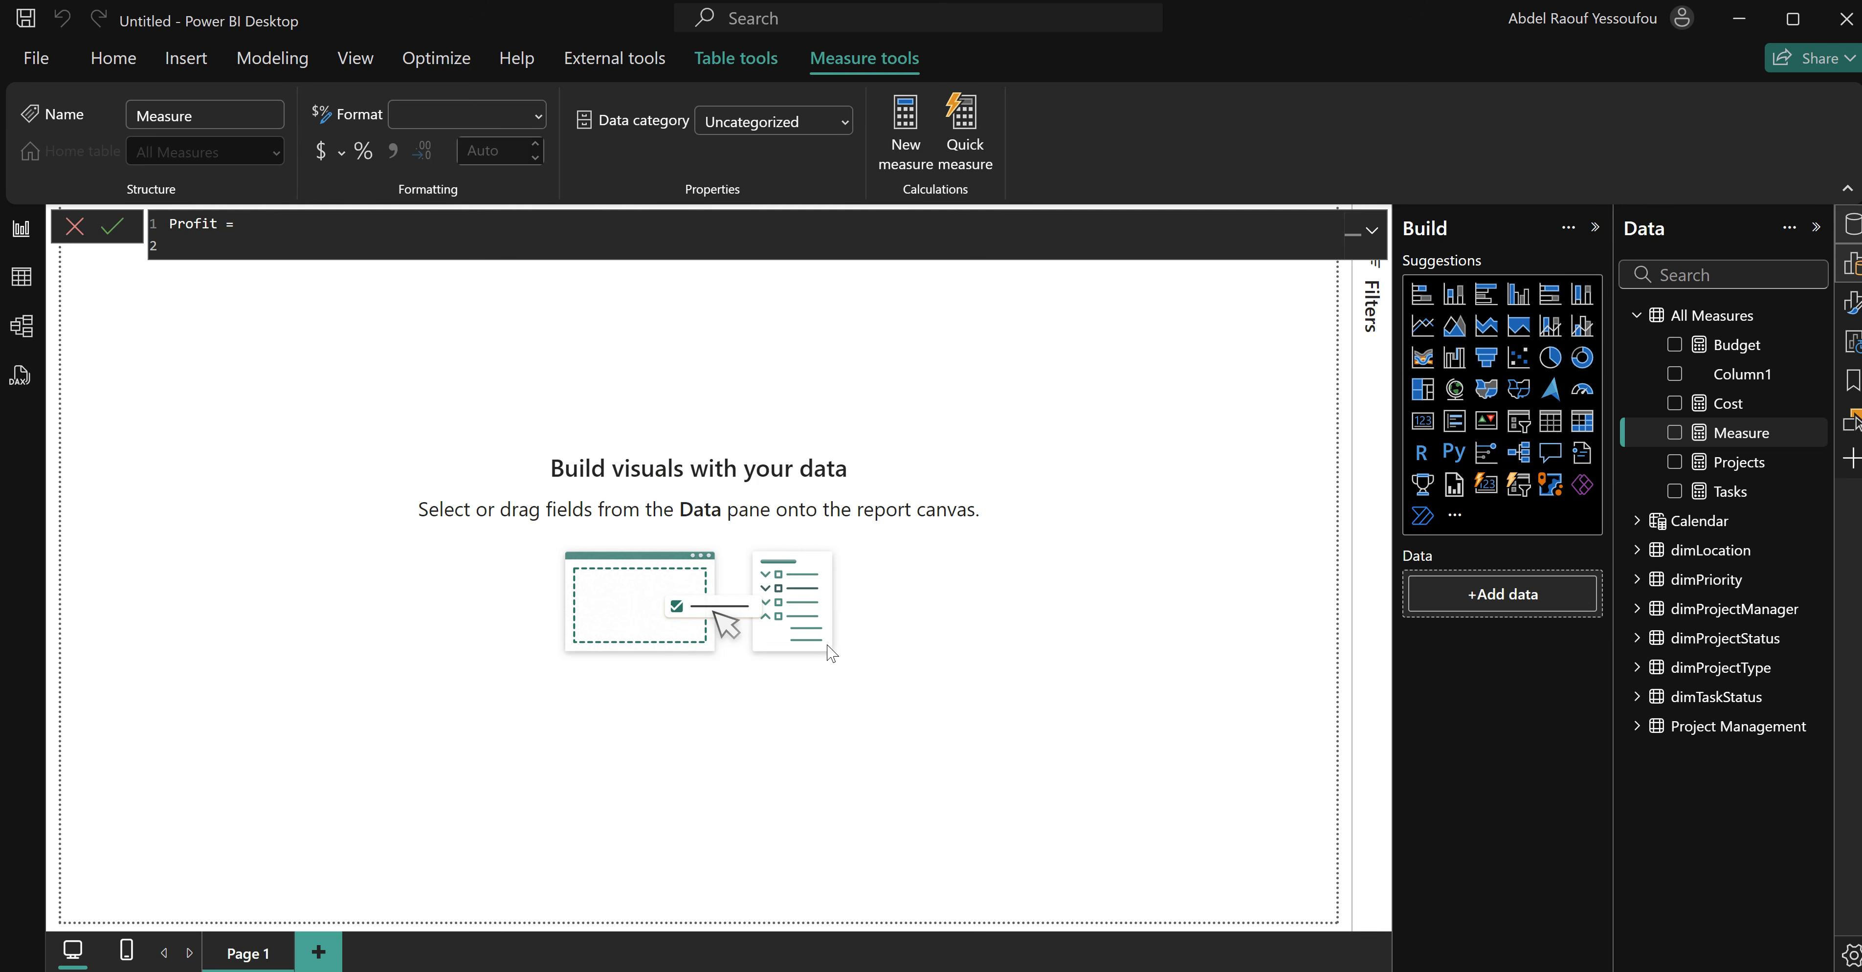
pyautogui.write('c')
pyautogui.press('BackSpace')
pyautogui.press('Tab')
pyautogui.write('divi')
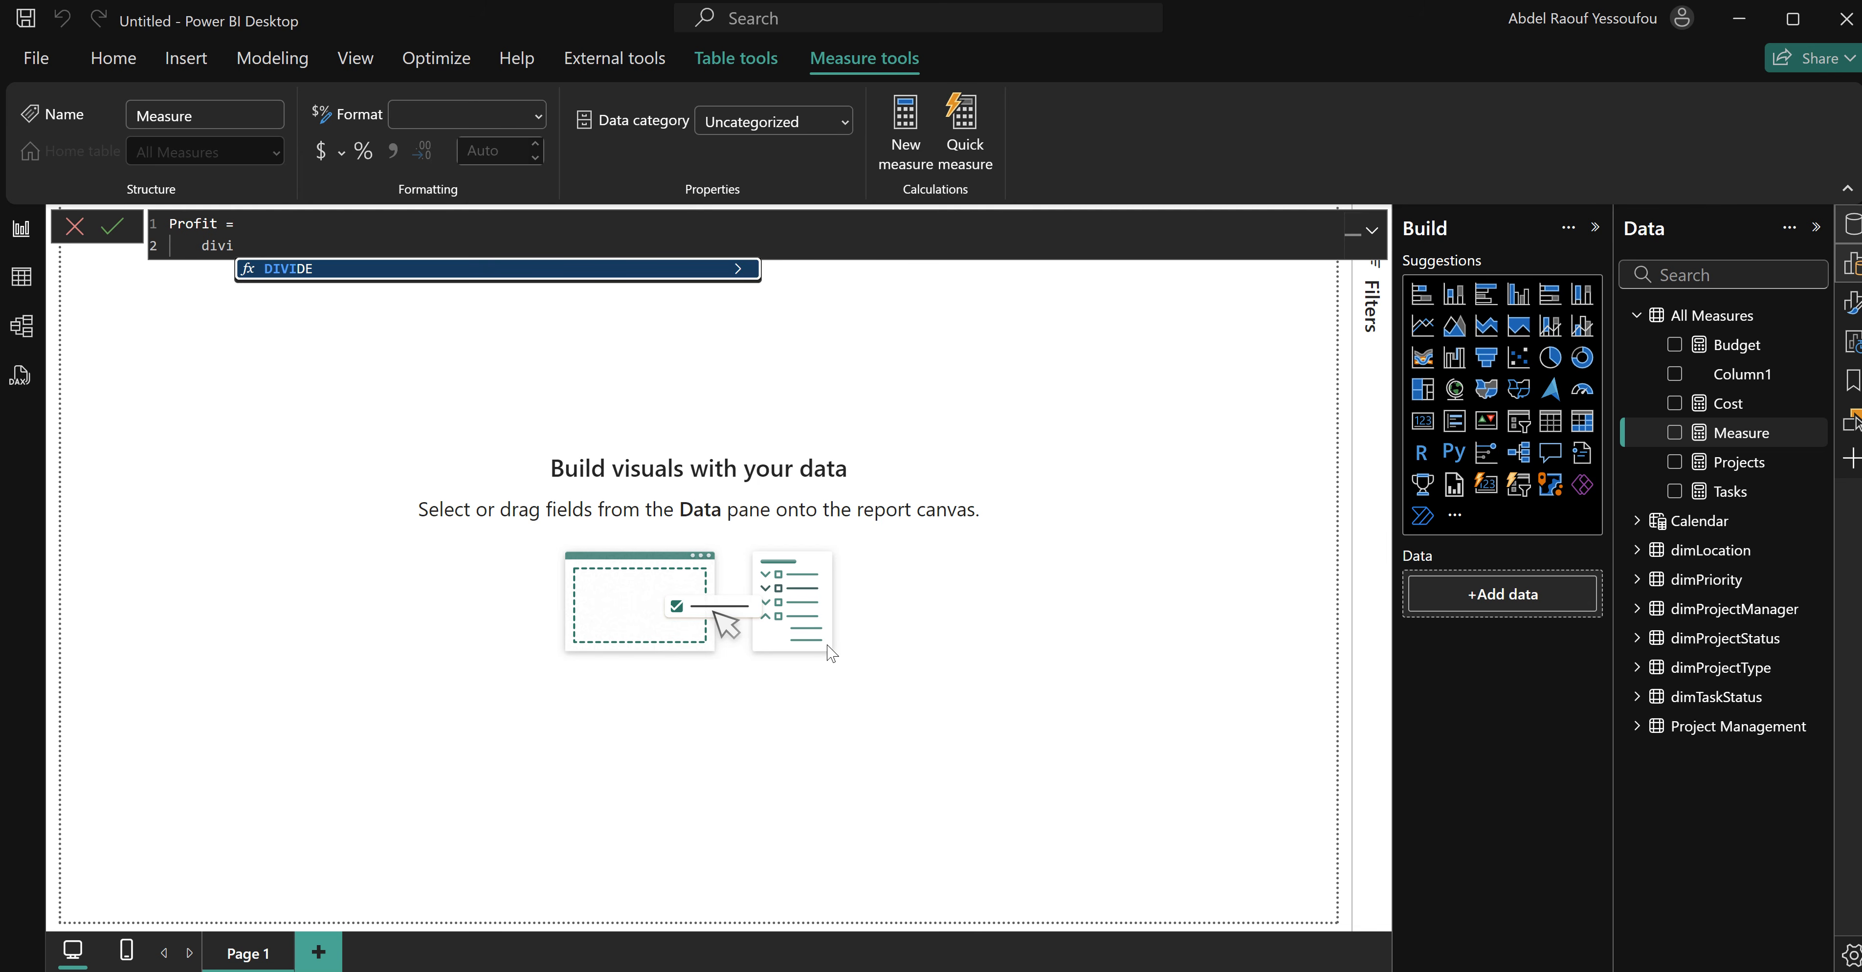
pyautogui.press('Tab')
pyautogui.hotkey('shift', 'Return')
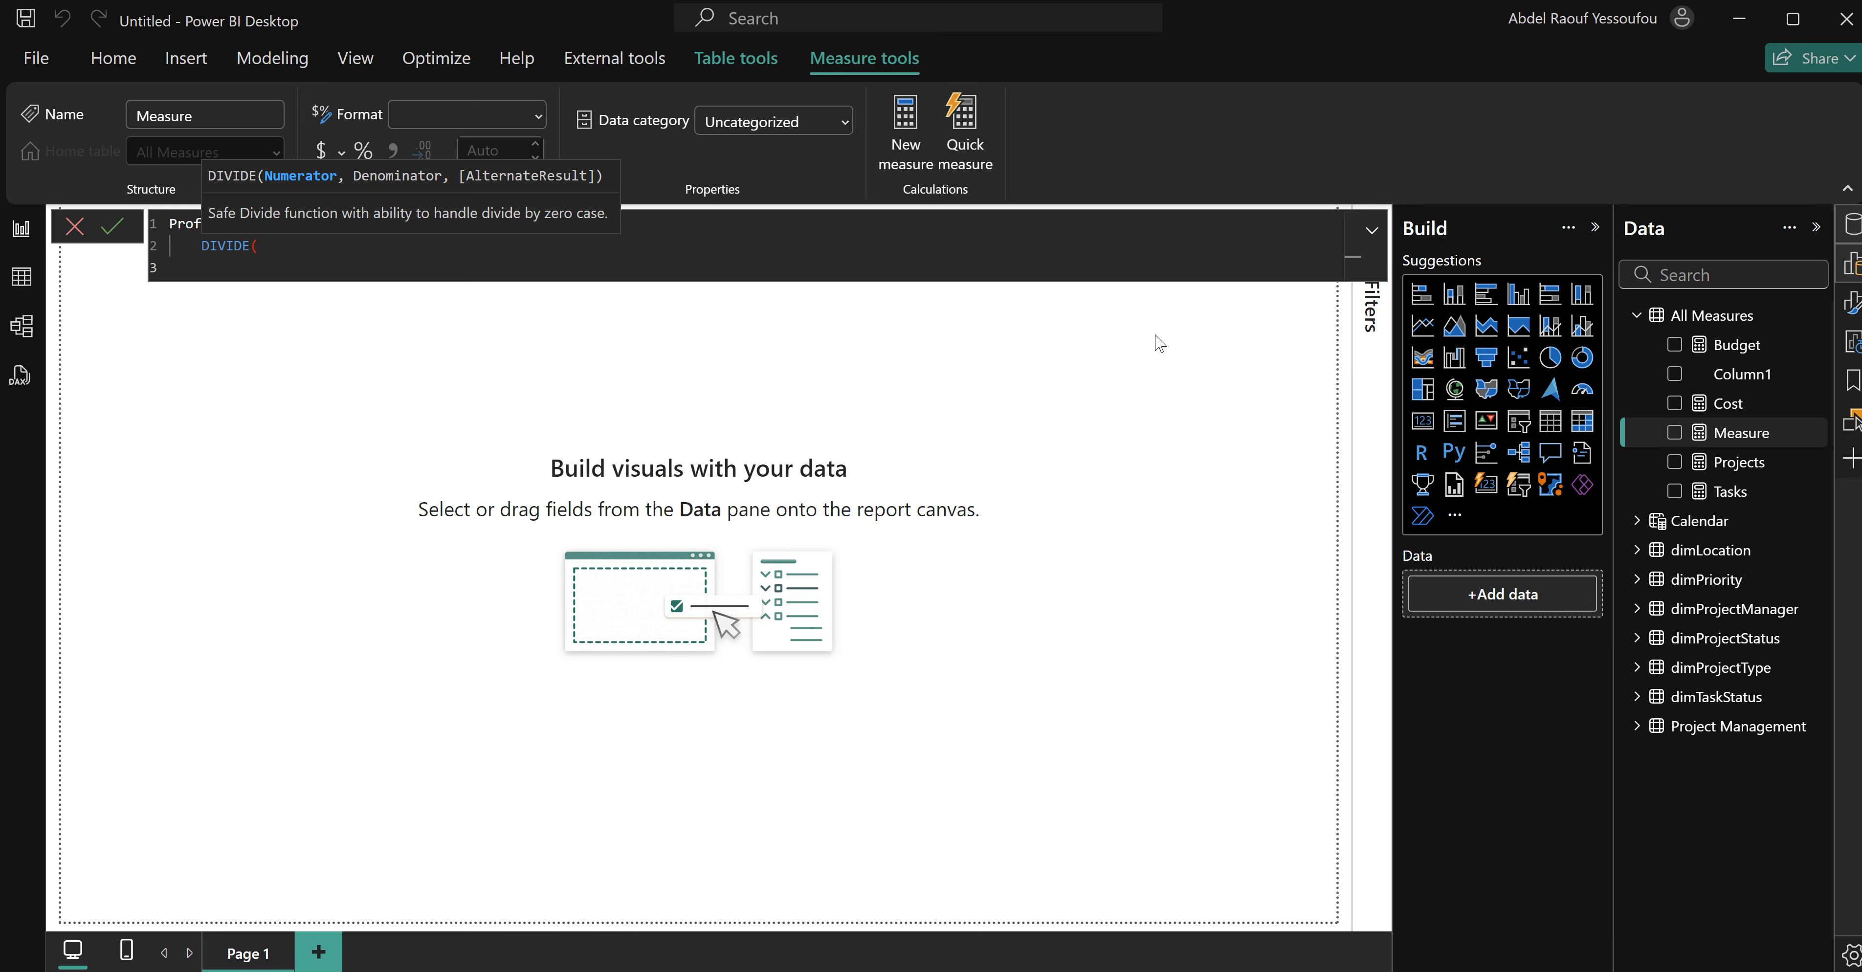
pyautogui.press('Escape')
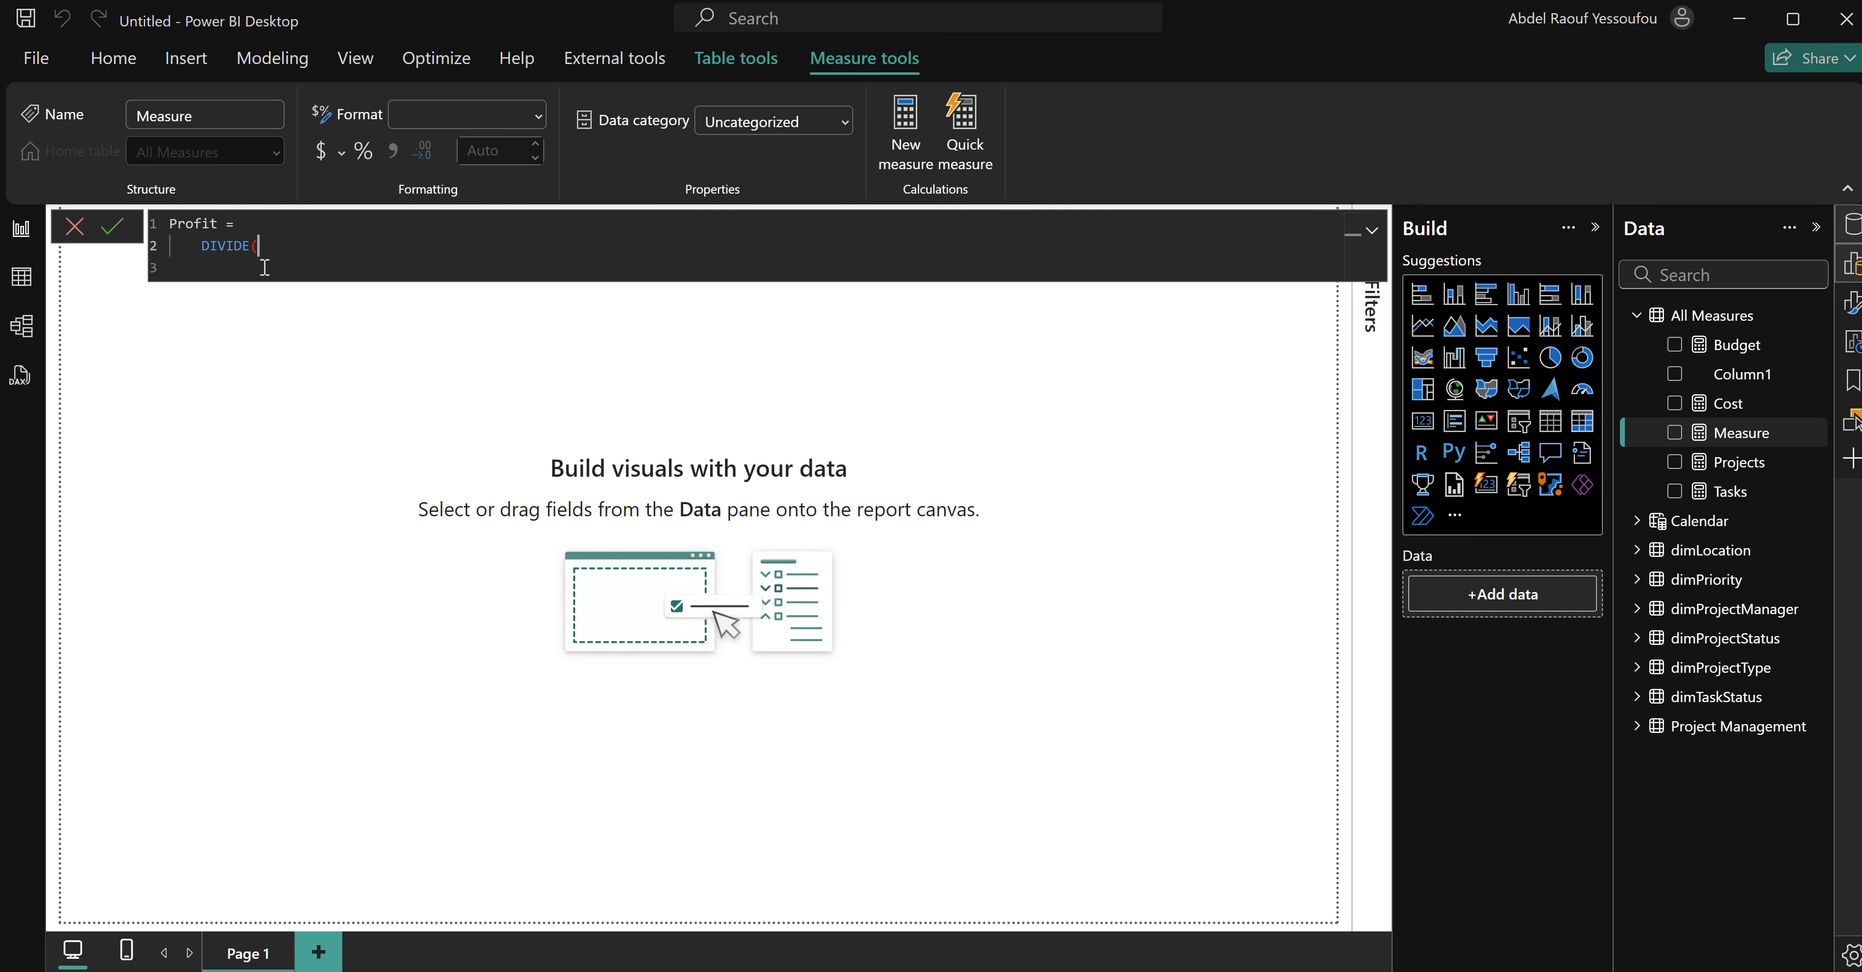
pyautogui.moveTo(197, 246); pyautogui.dragTo(262, 244)
pyautogui.press('BackSpace')
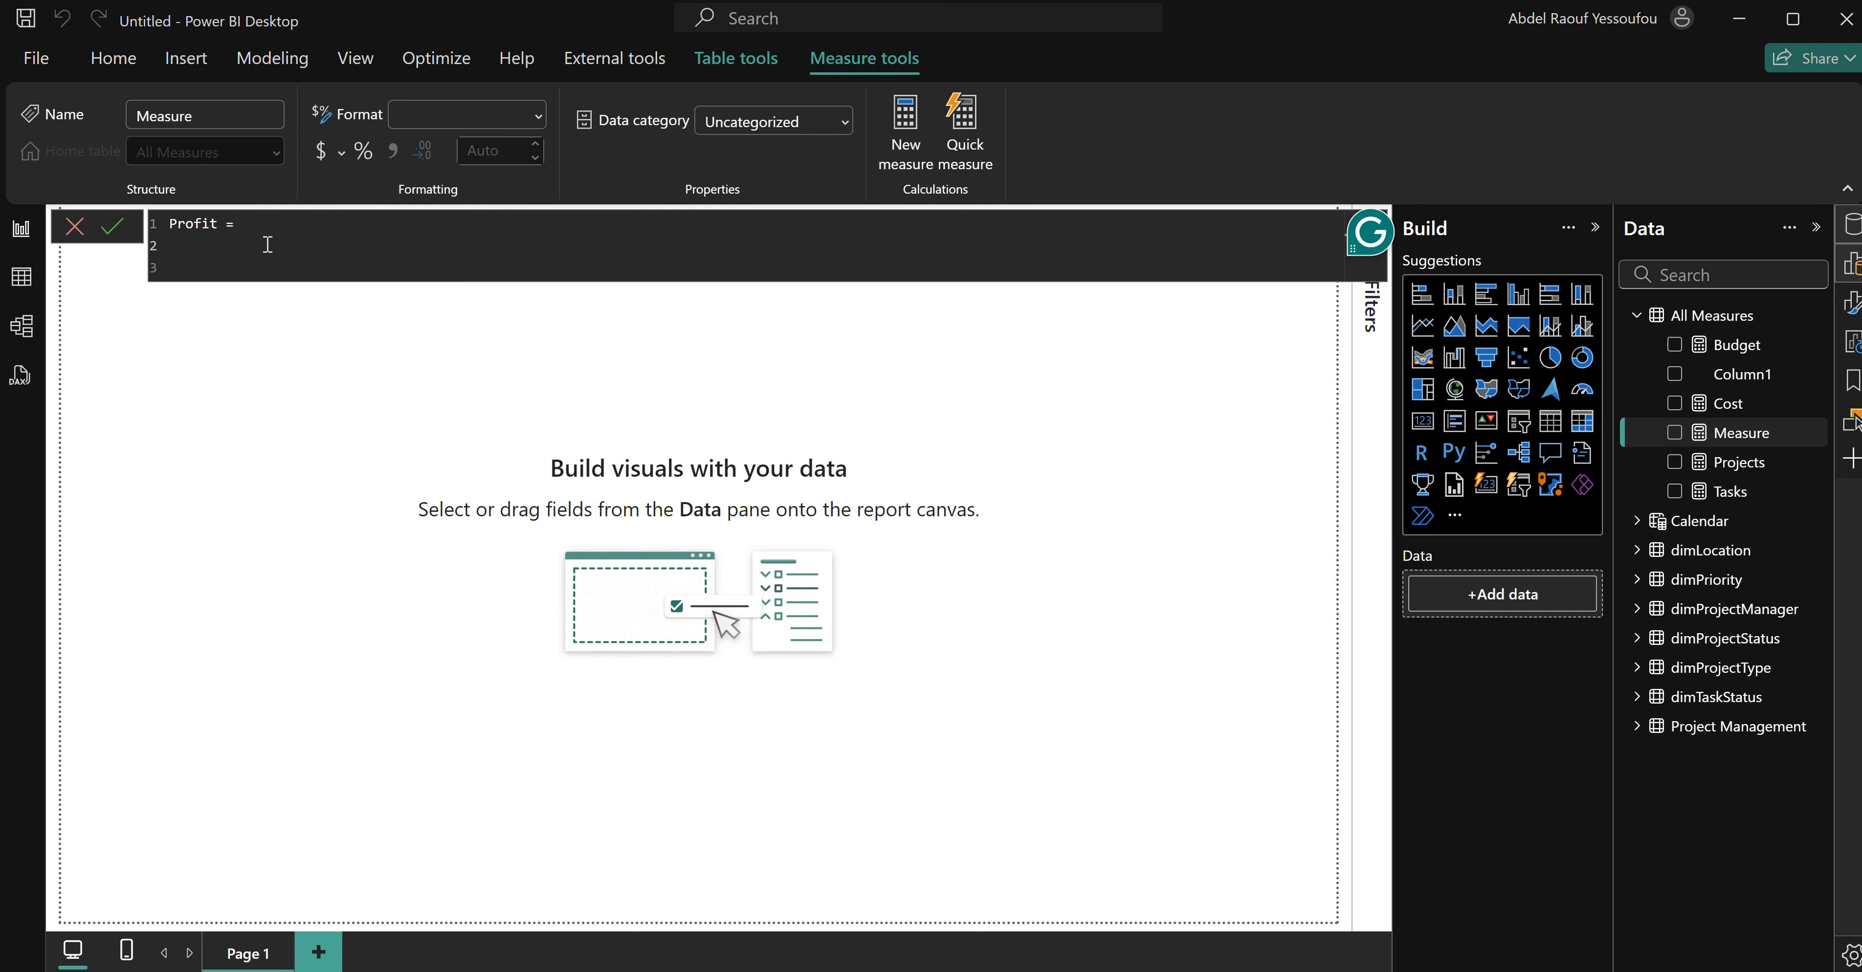
# Begin the Profit formula with CALCULATE and enter [Budget] - [Cost] as its expression on a new line.
pyautogui.press('Tab')
pyautogui.write('c')
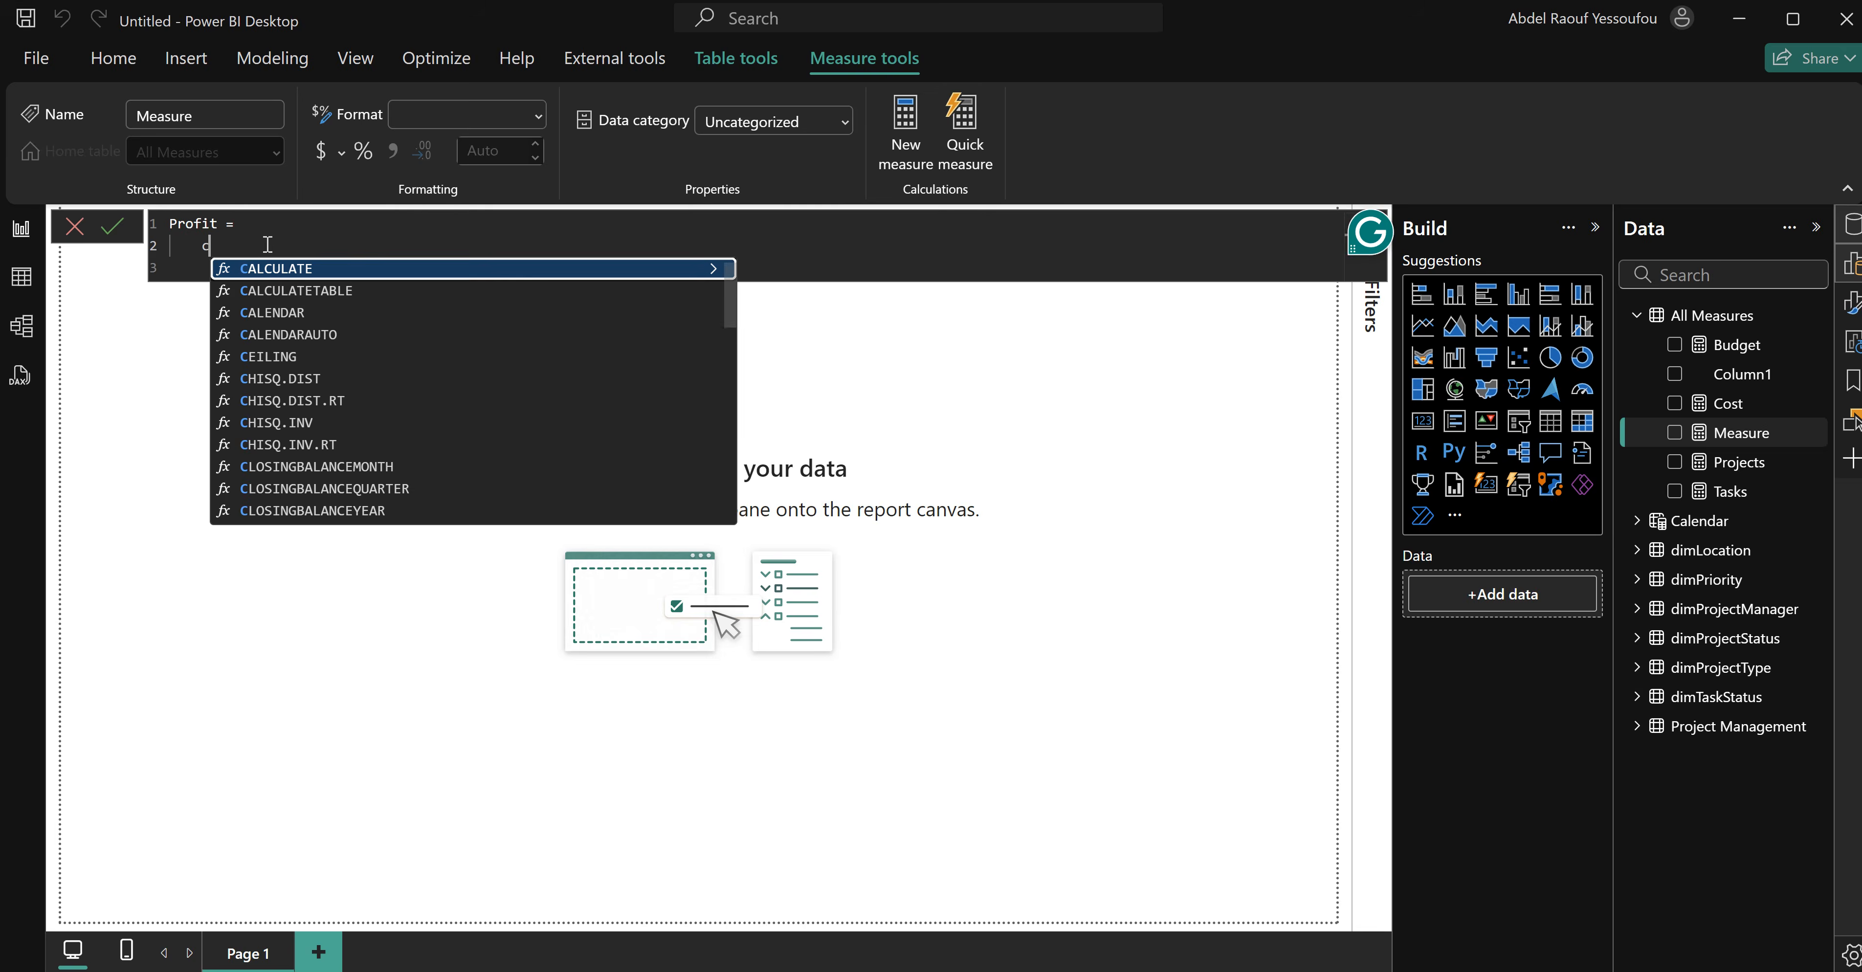
pyautogui.press('Tab')
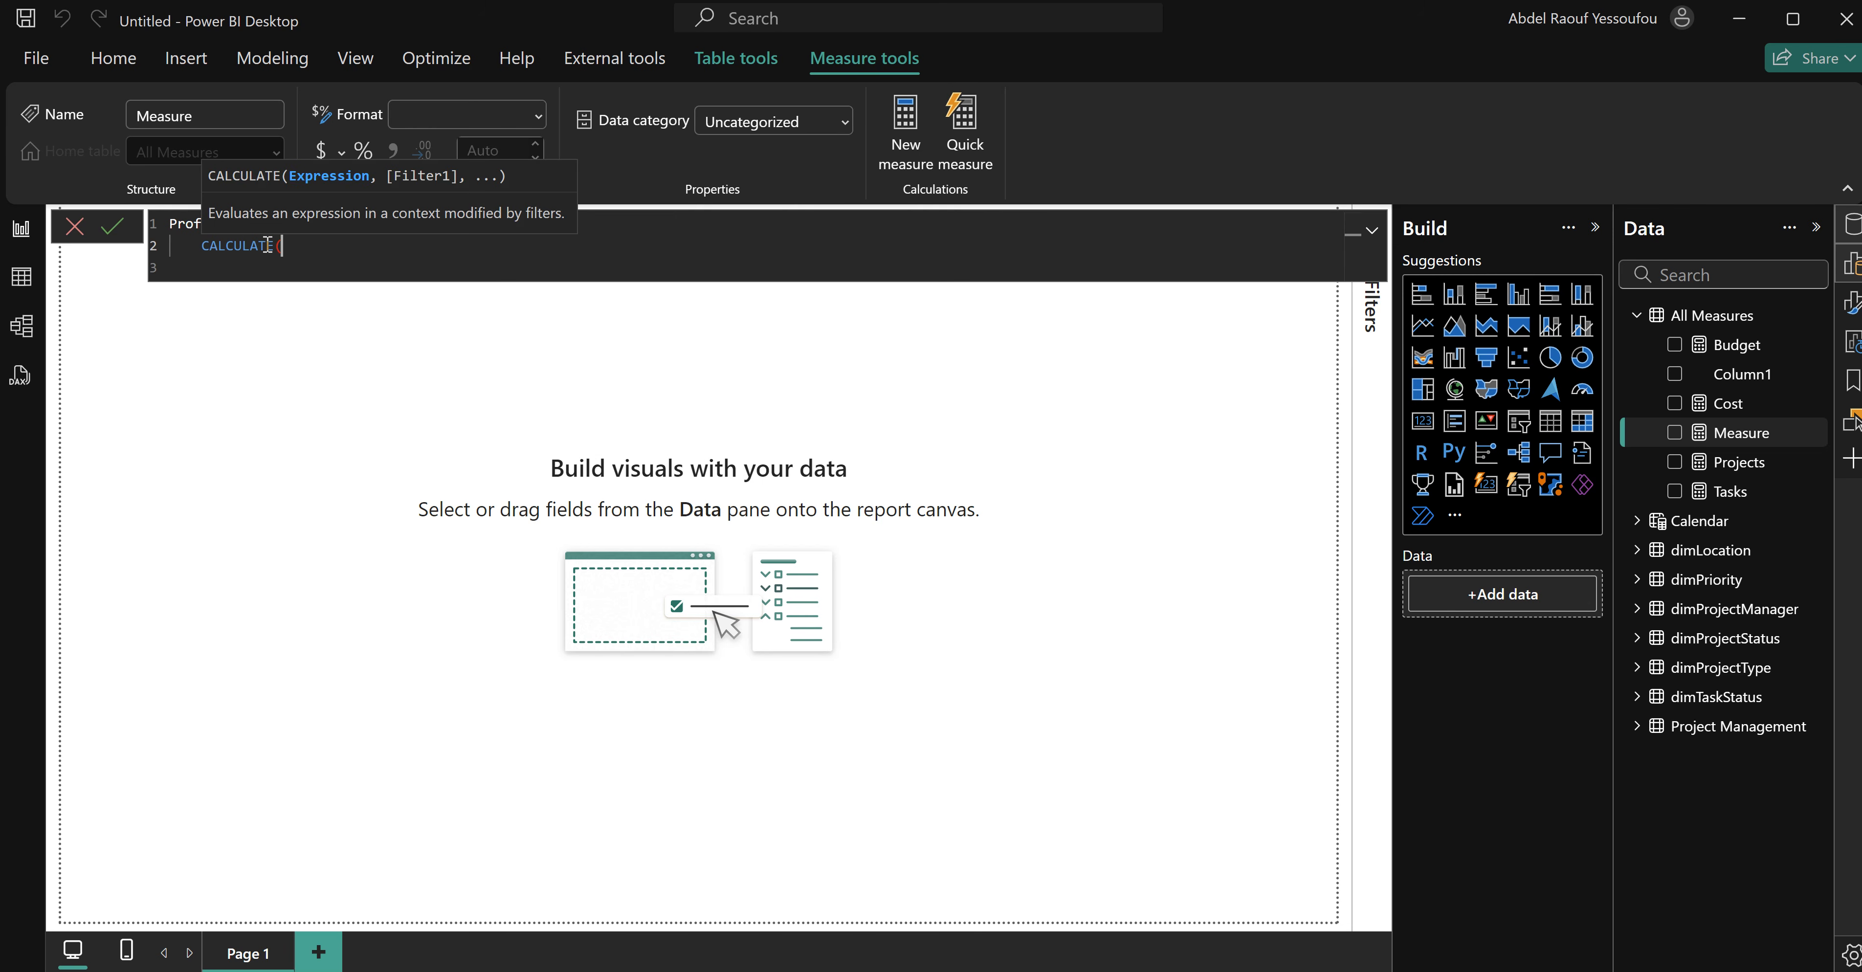
pyautogui.hotkey('shift', 'Return')
pyautogui.write('t')
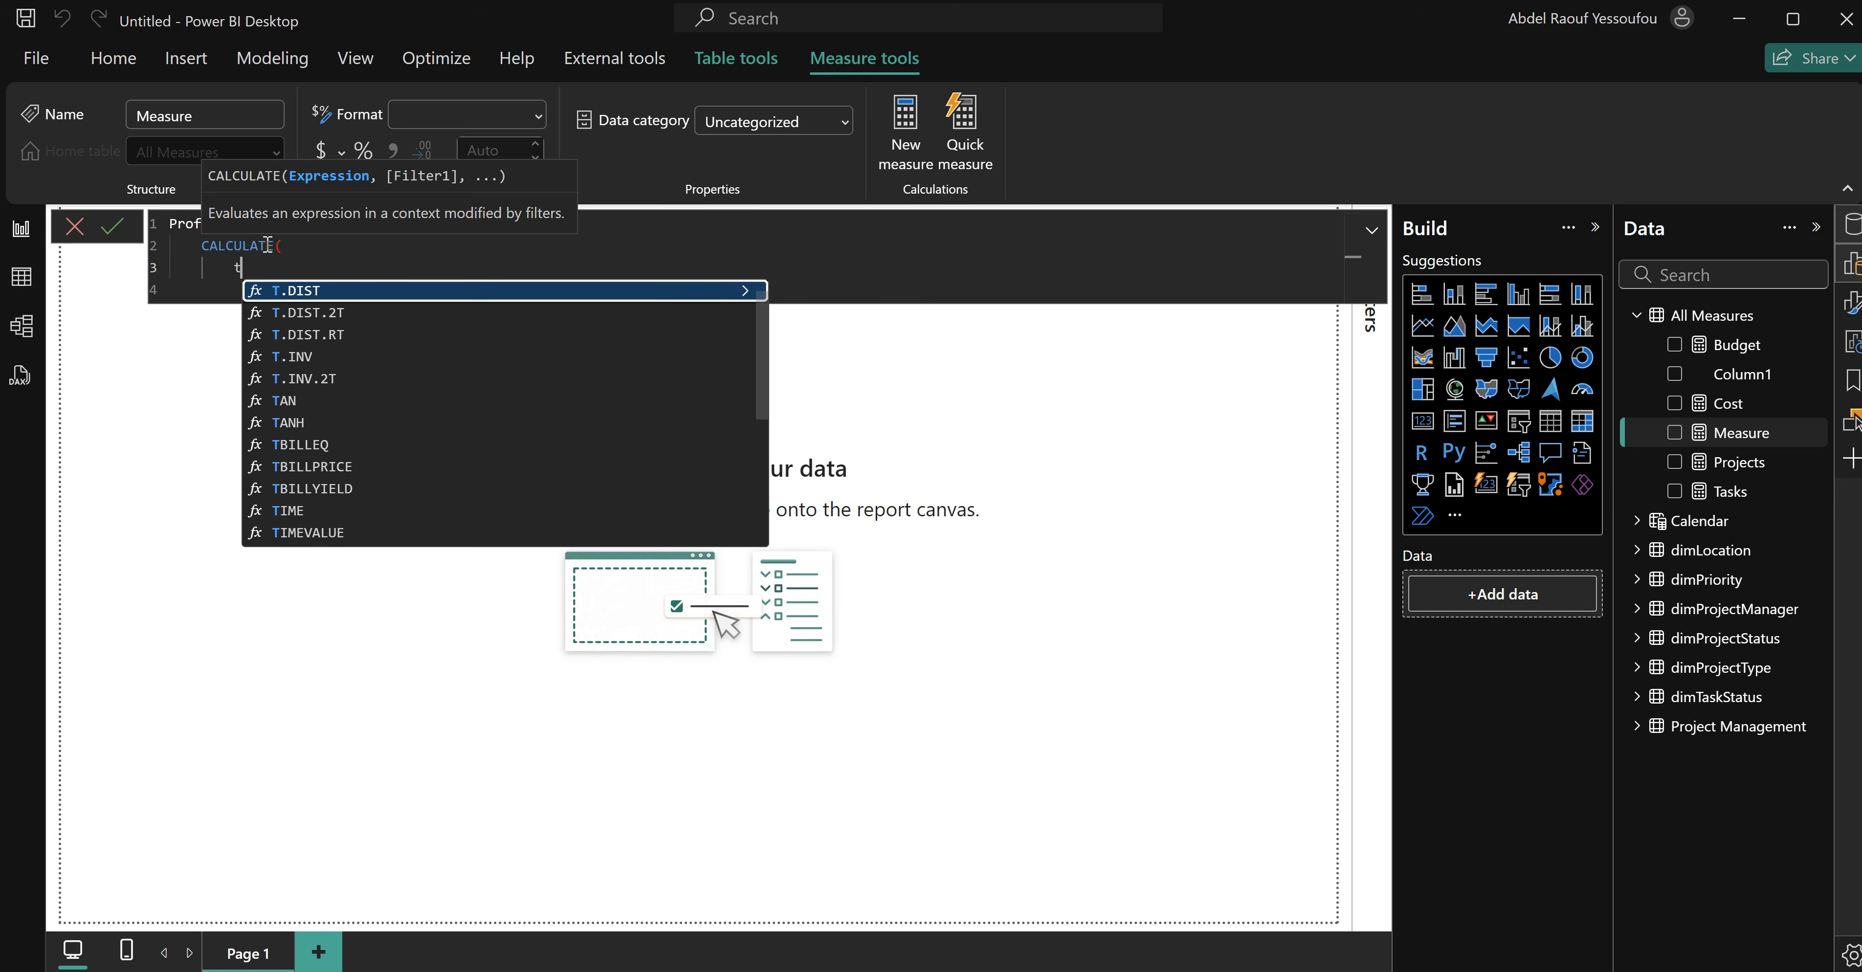
pyautogui.press('BackSpace')
pyautogui.write('bug')
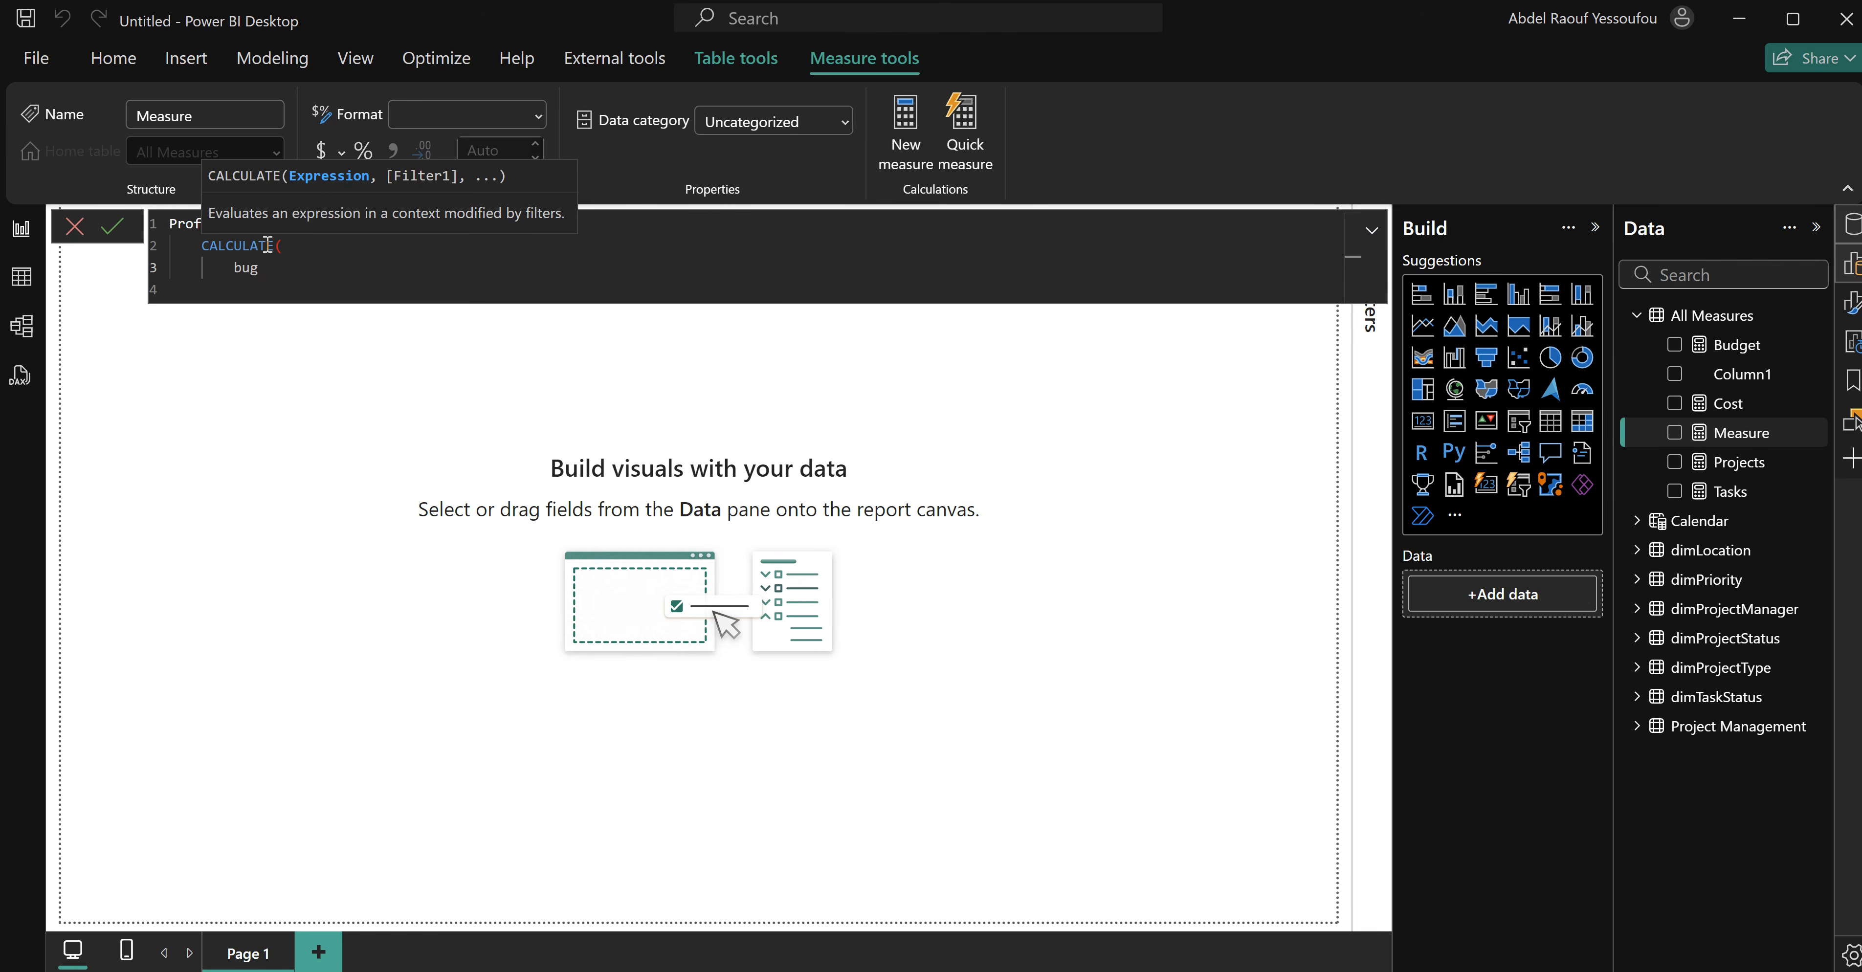
pyautogui.press('Tab')
pyautogui.write('- c')
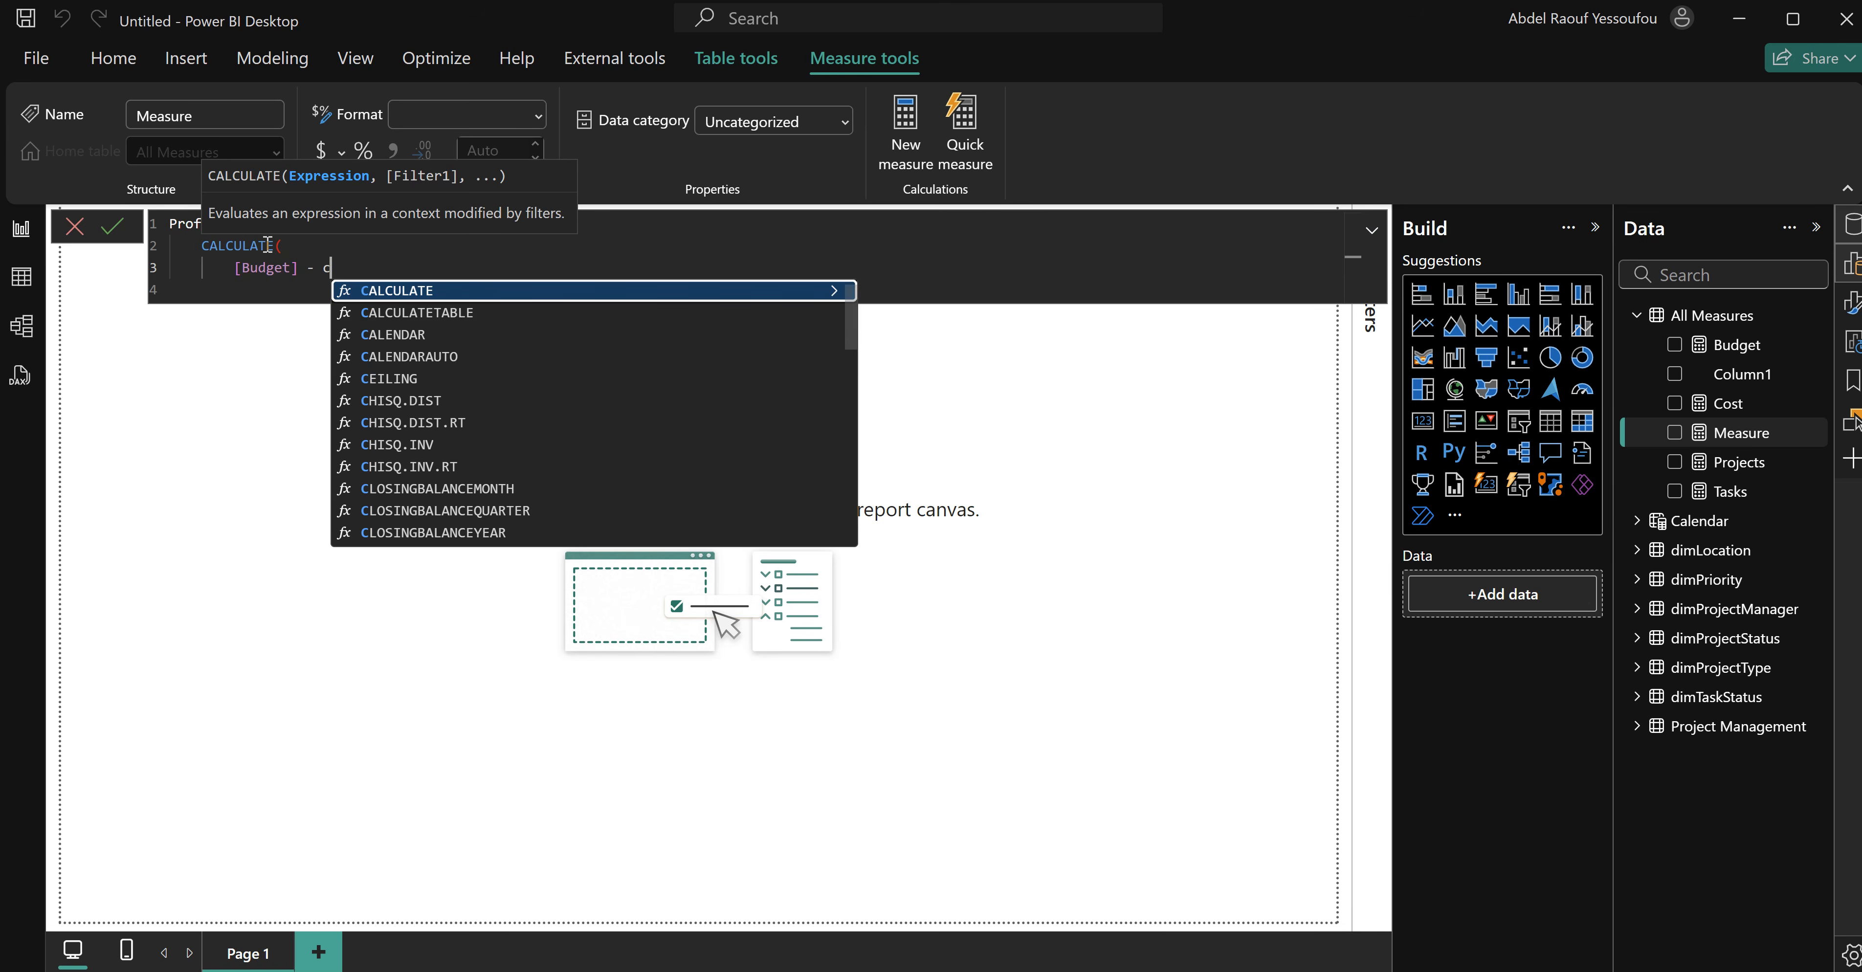
pyautogui.write('os')
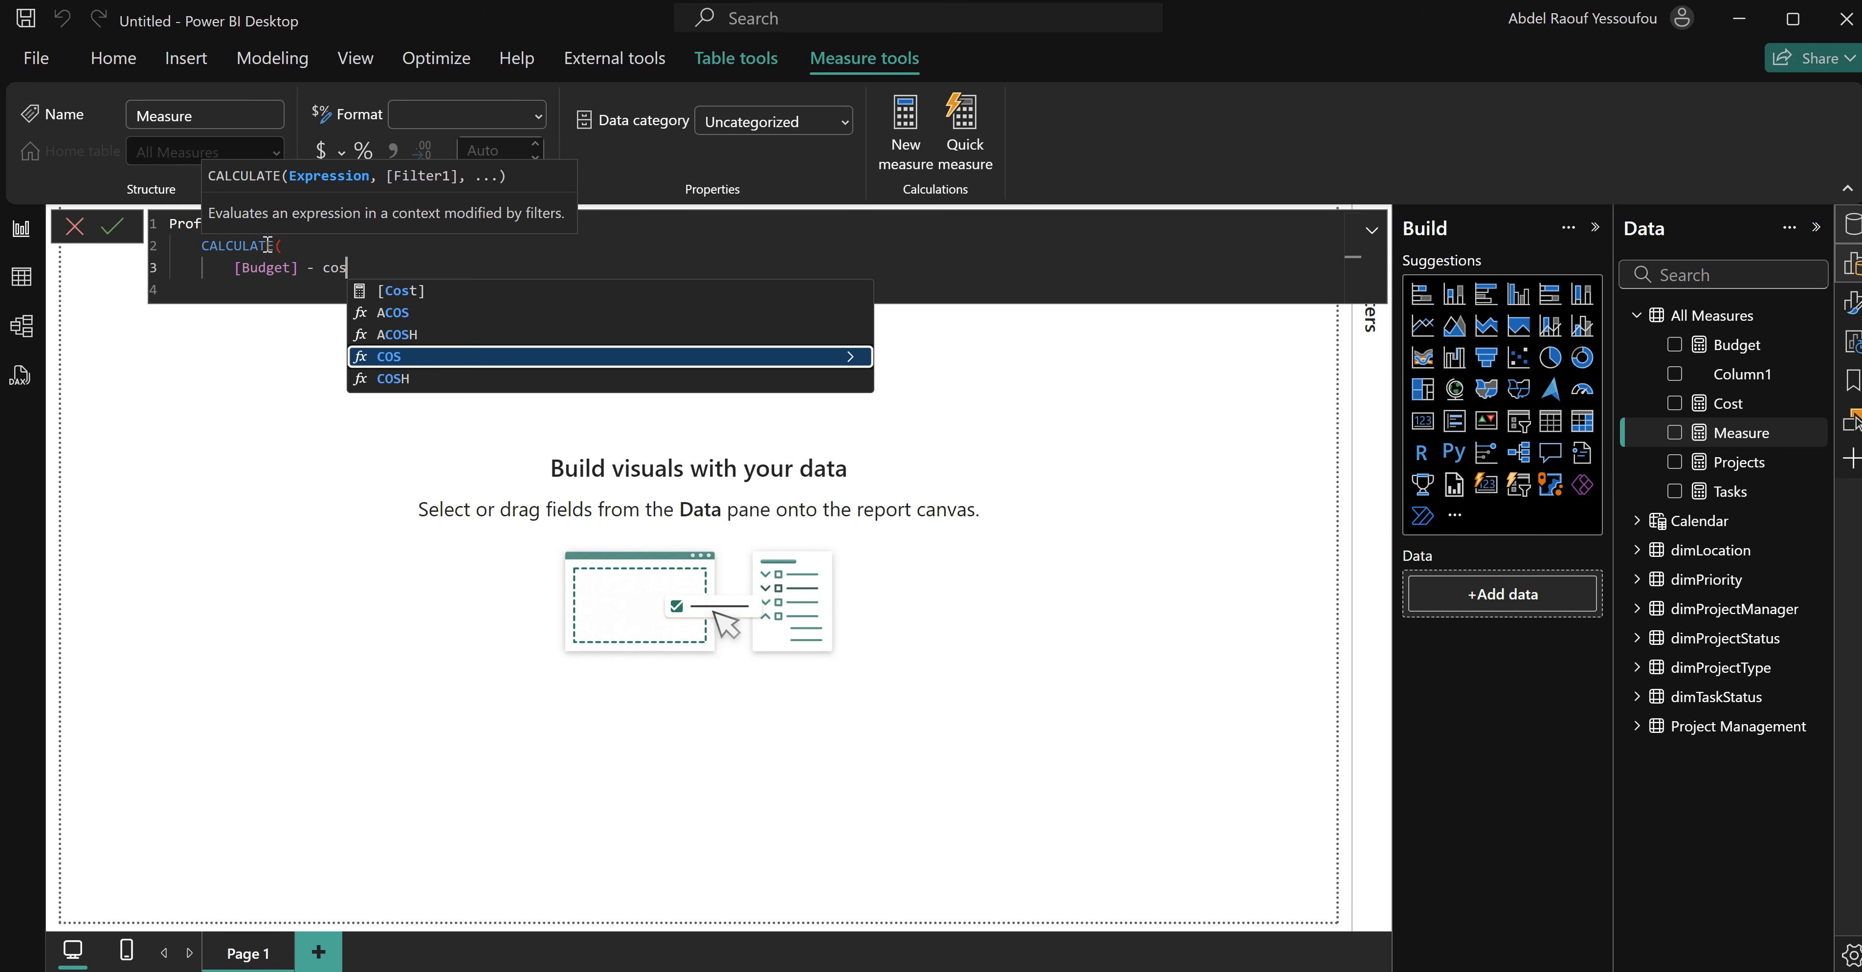
pyautogui.write('t')
pyautogui.press('Tab')
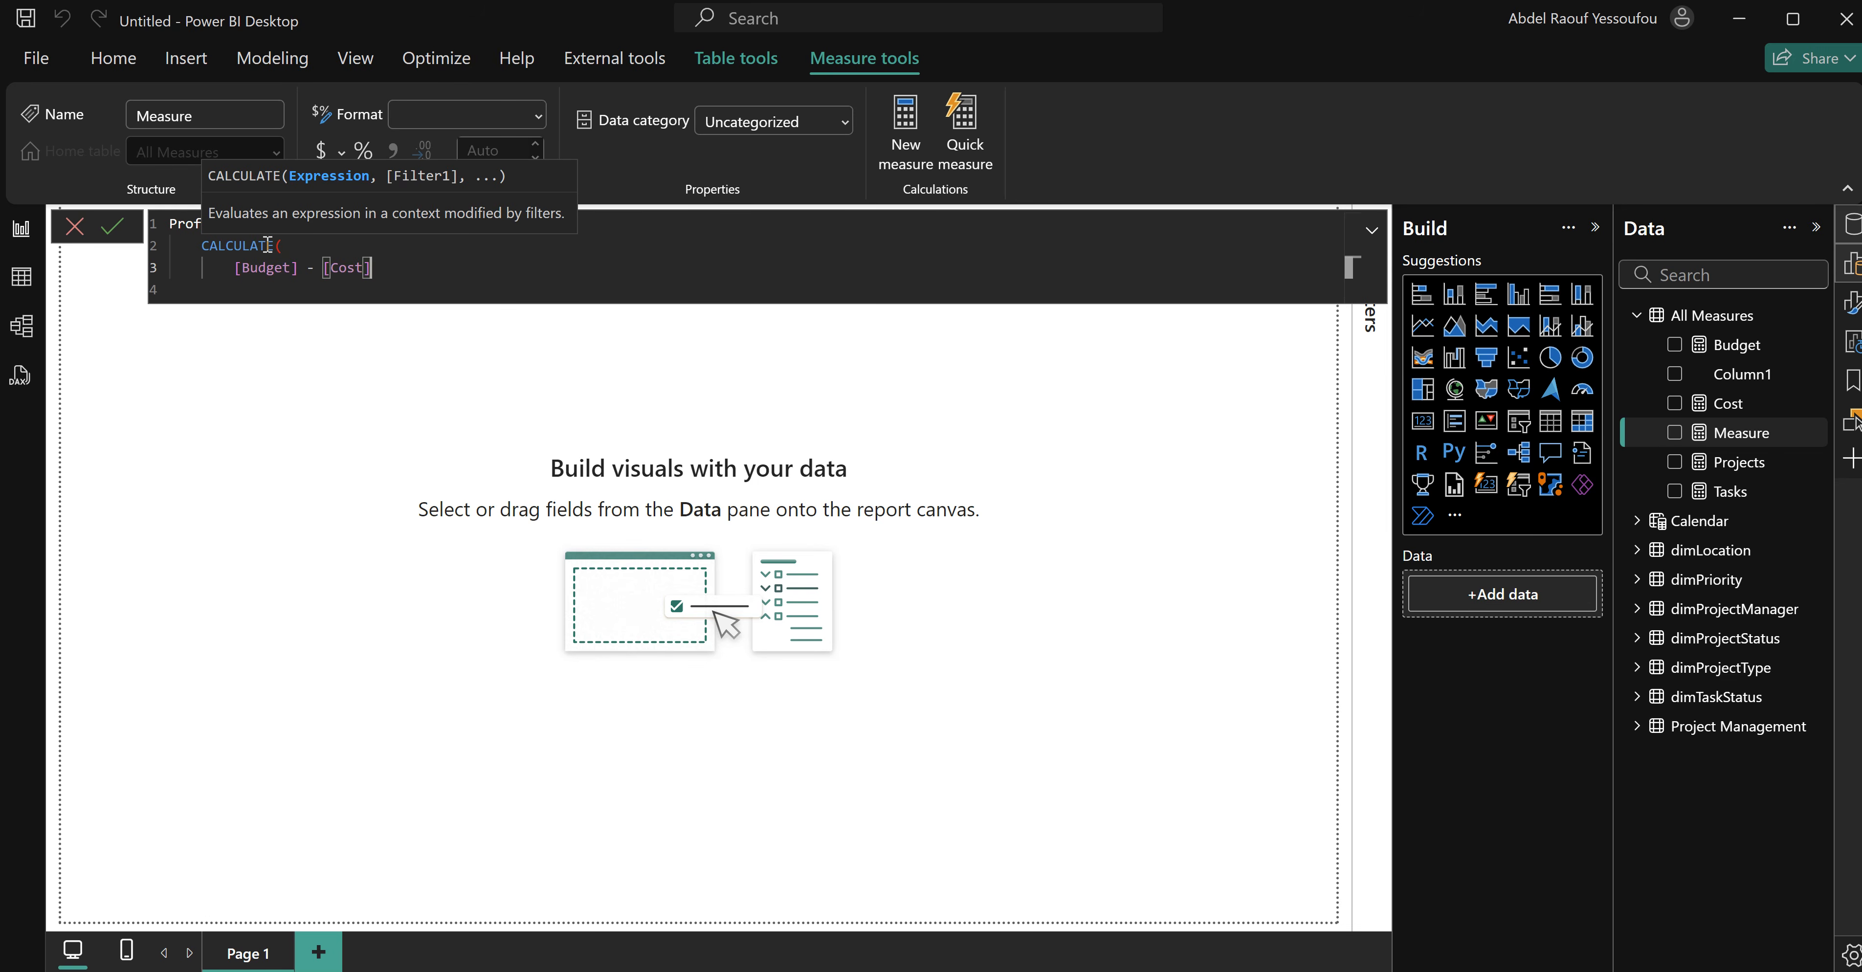
# Add the filter 'Project Management'[Task Status ID]=2 to the Profit formula, close the function and commit the measure.
pyautogui.write(',')
pyautogui.hotkey('shift', 'Return')
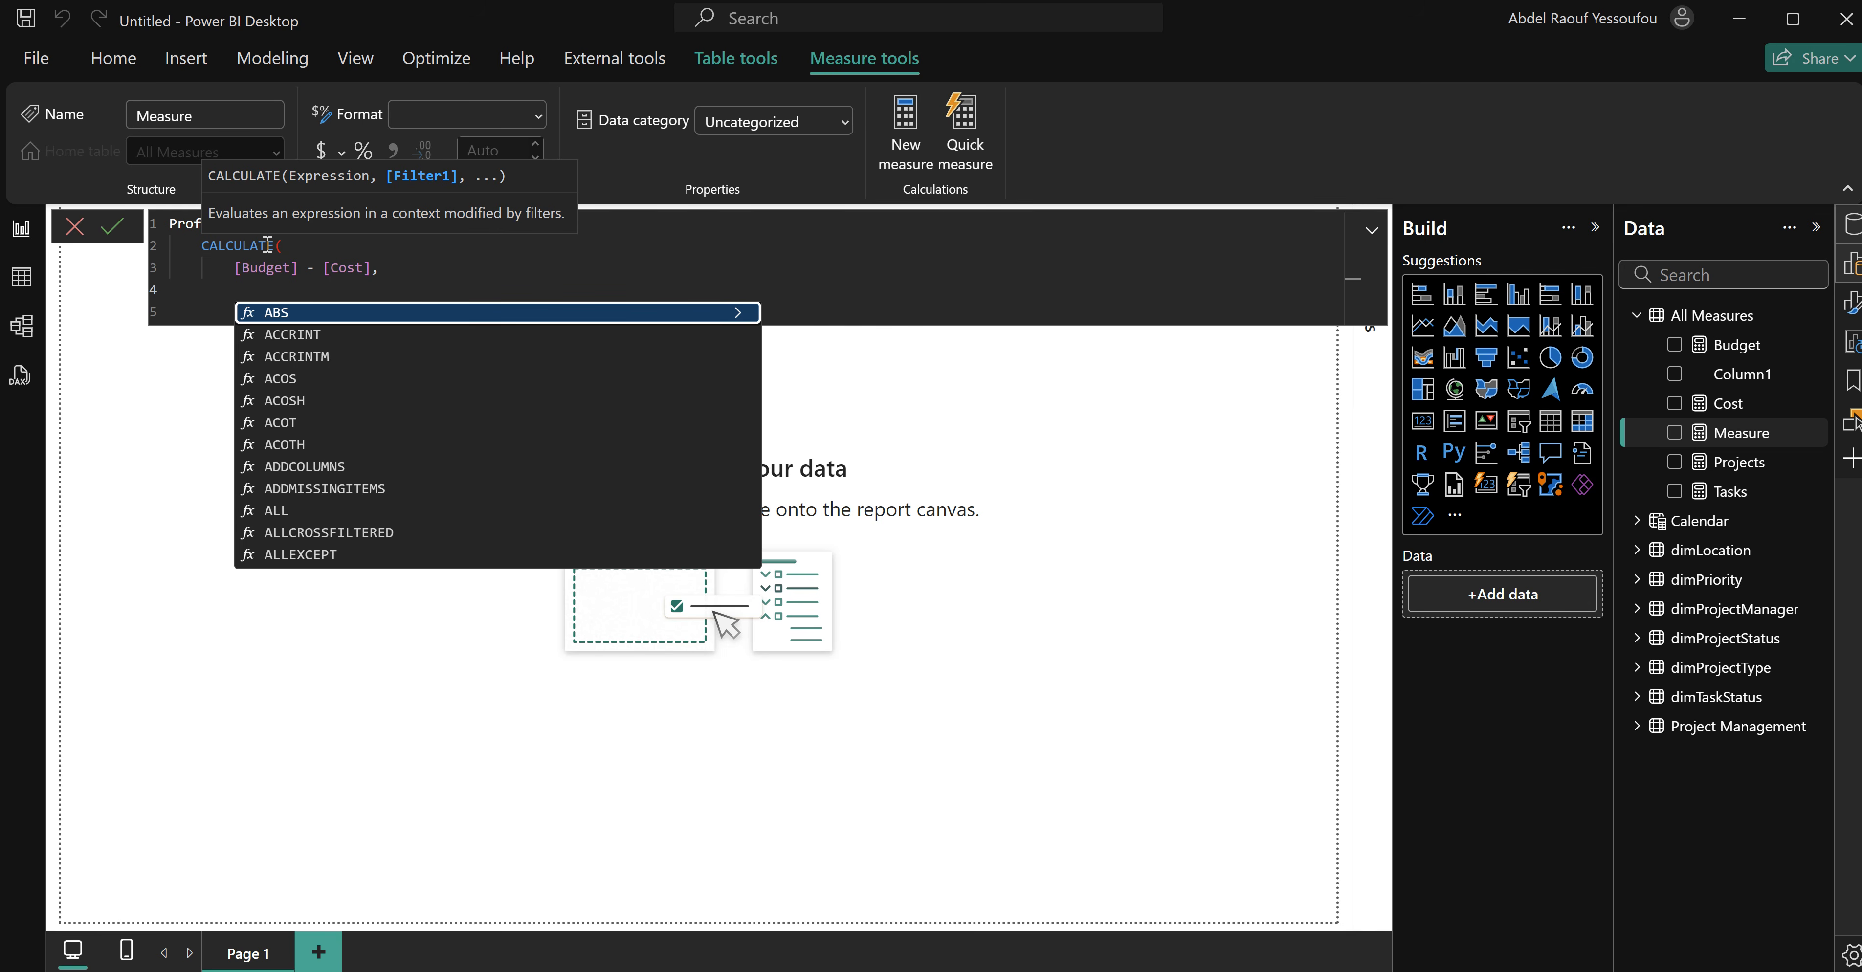
pyautogui.write('stat')
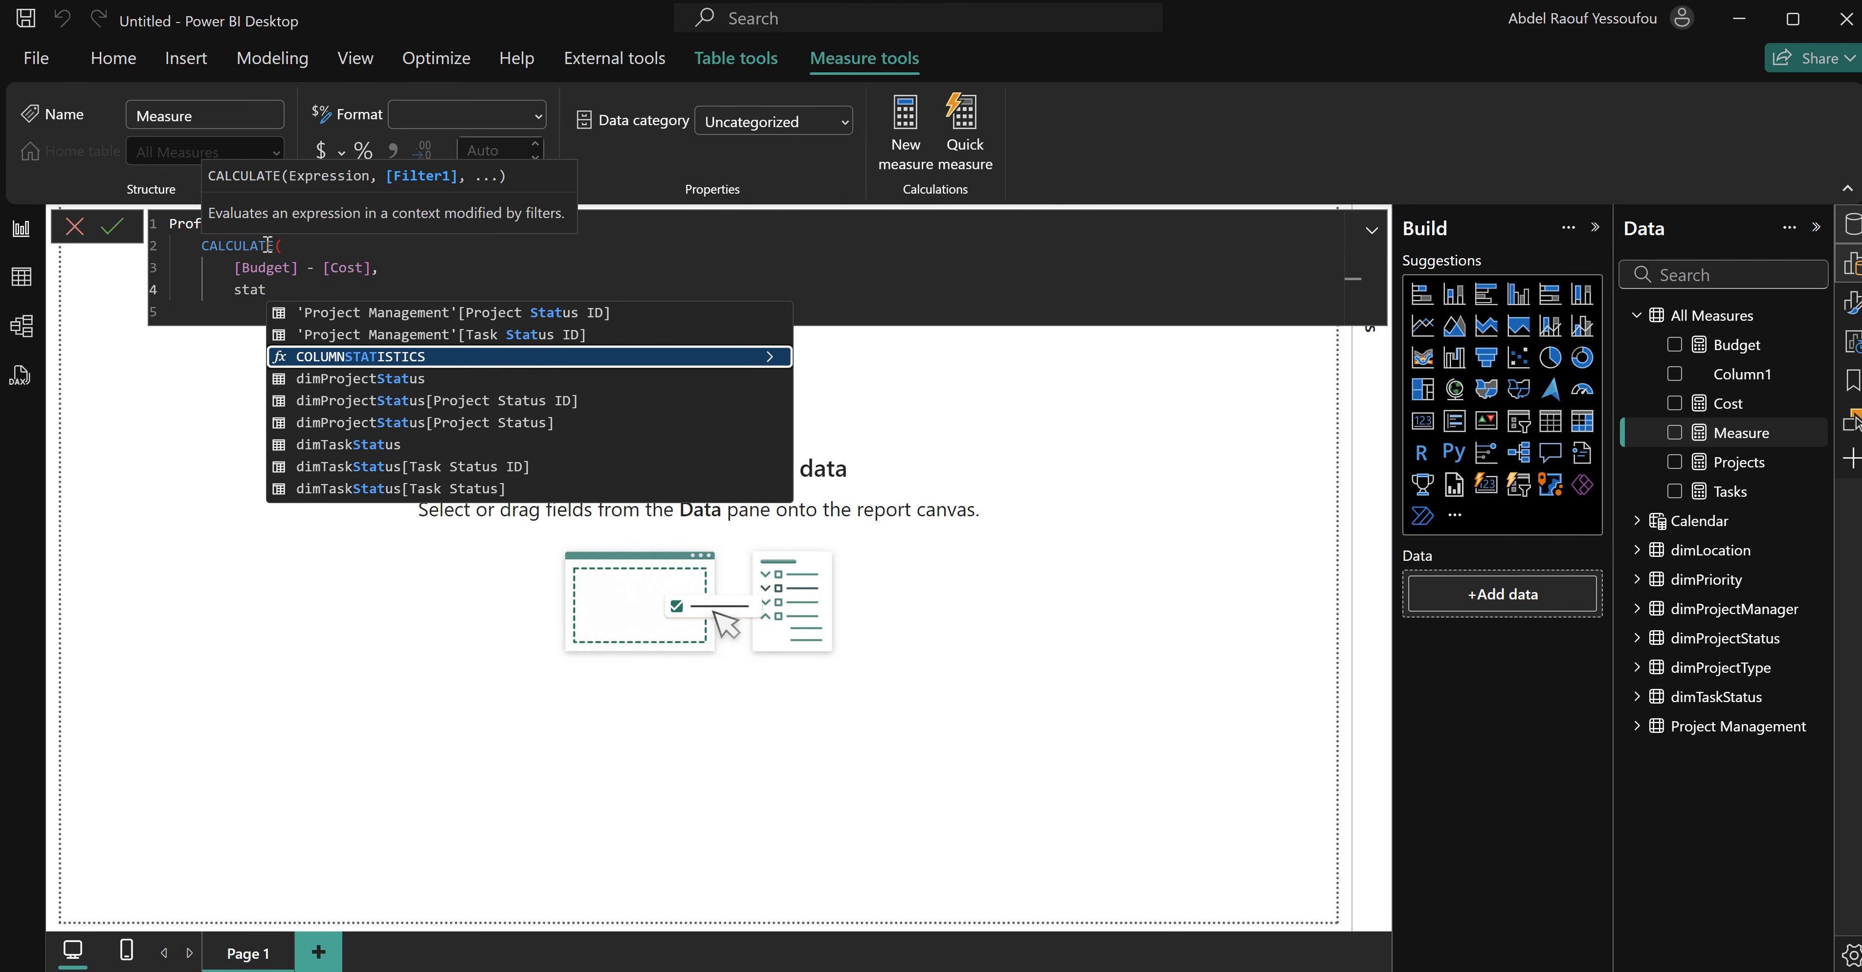
pyautogui.press('Up')
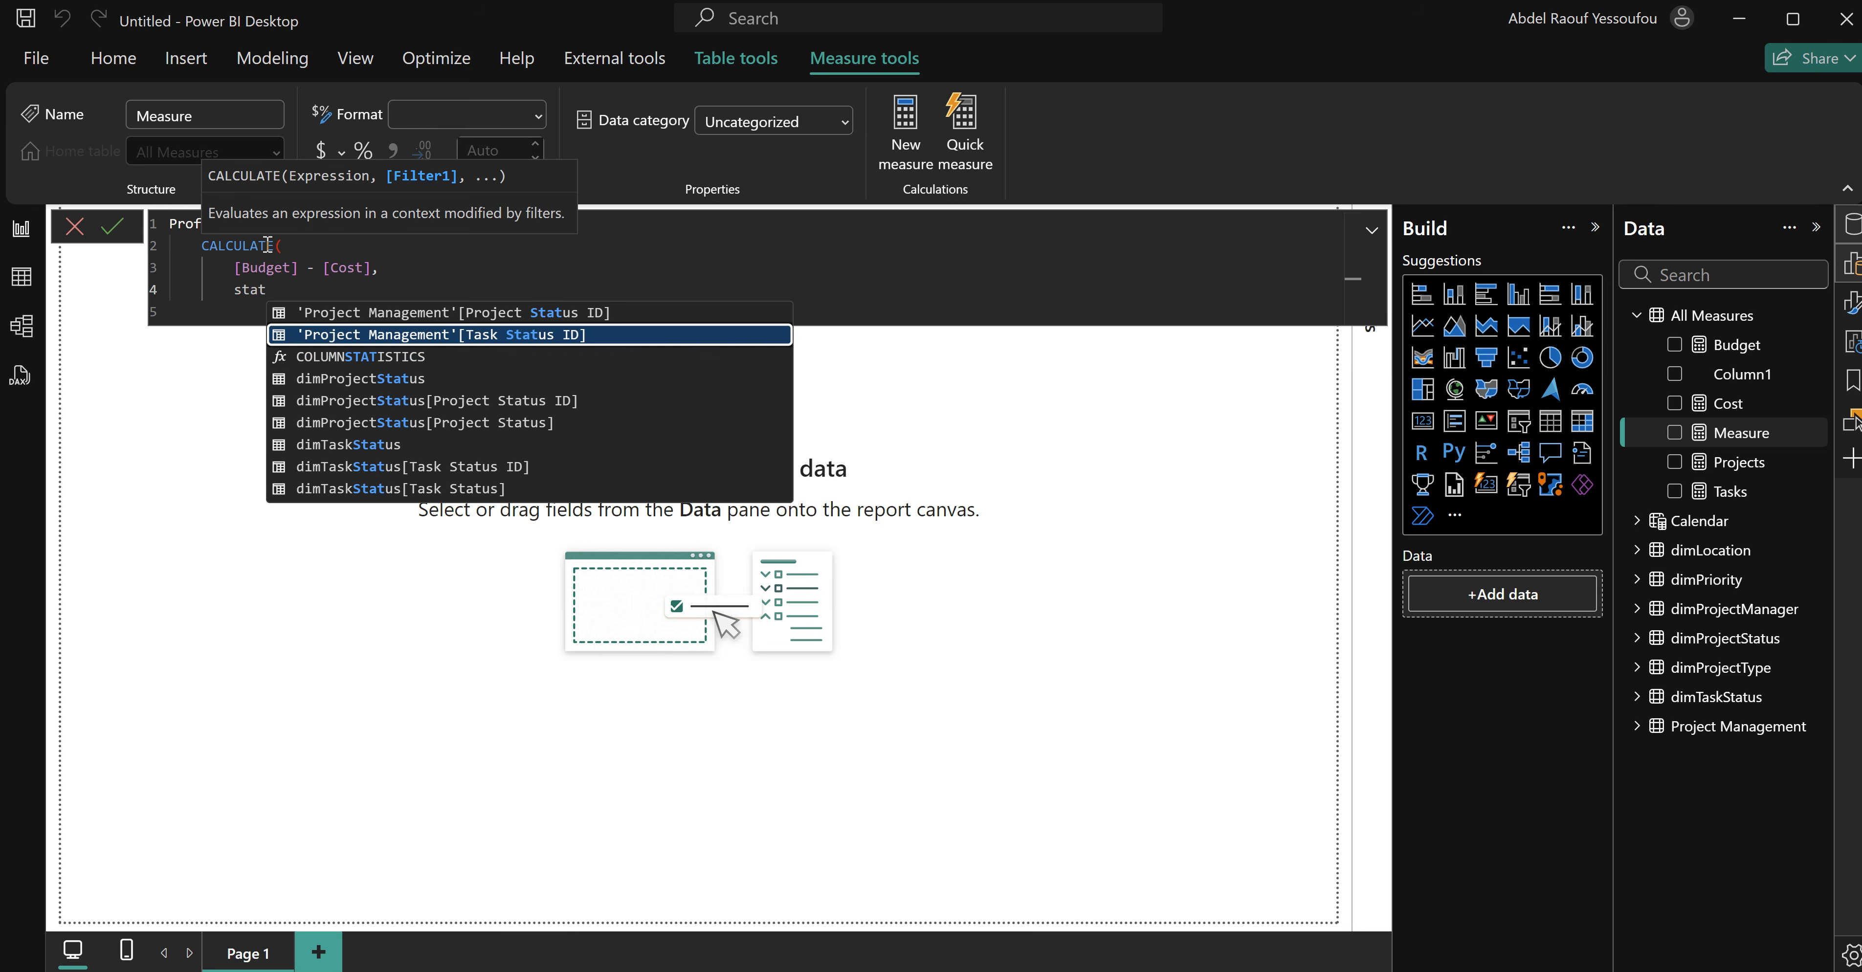
pyautogui.press('Tab')
pyautogui.write('=')
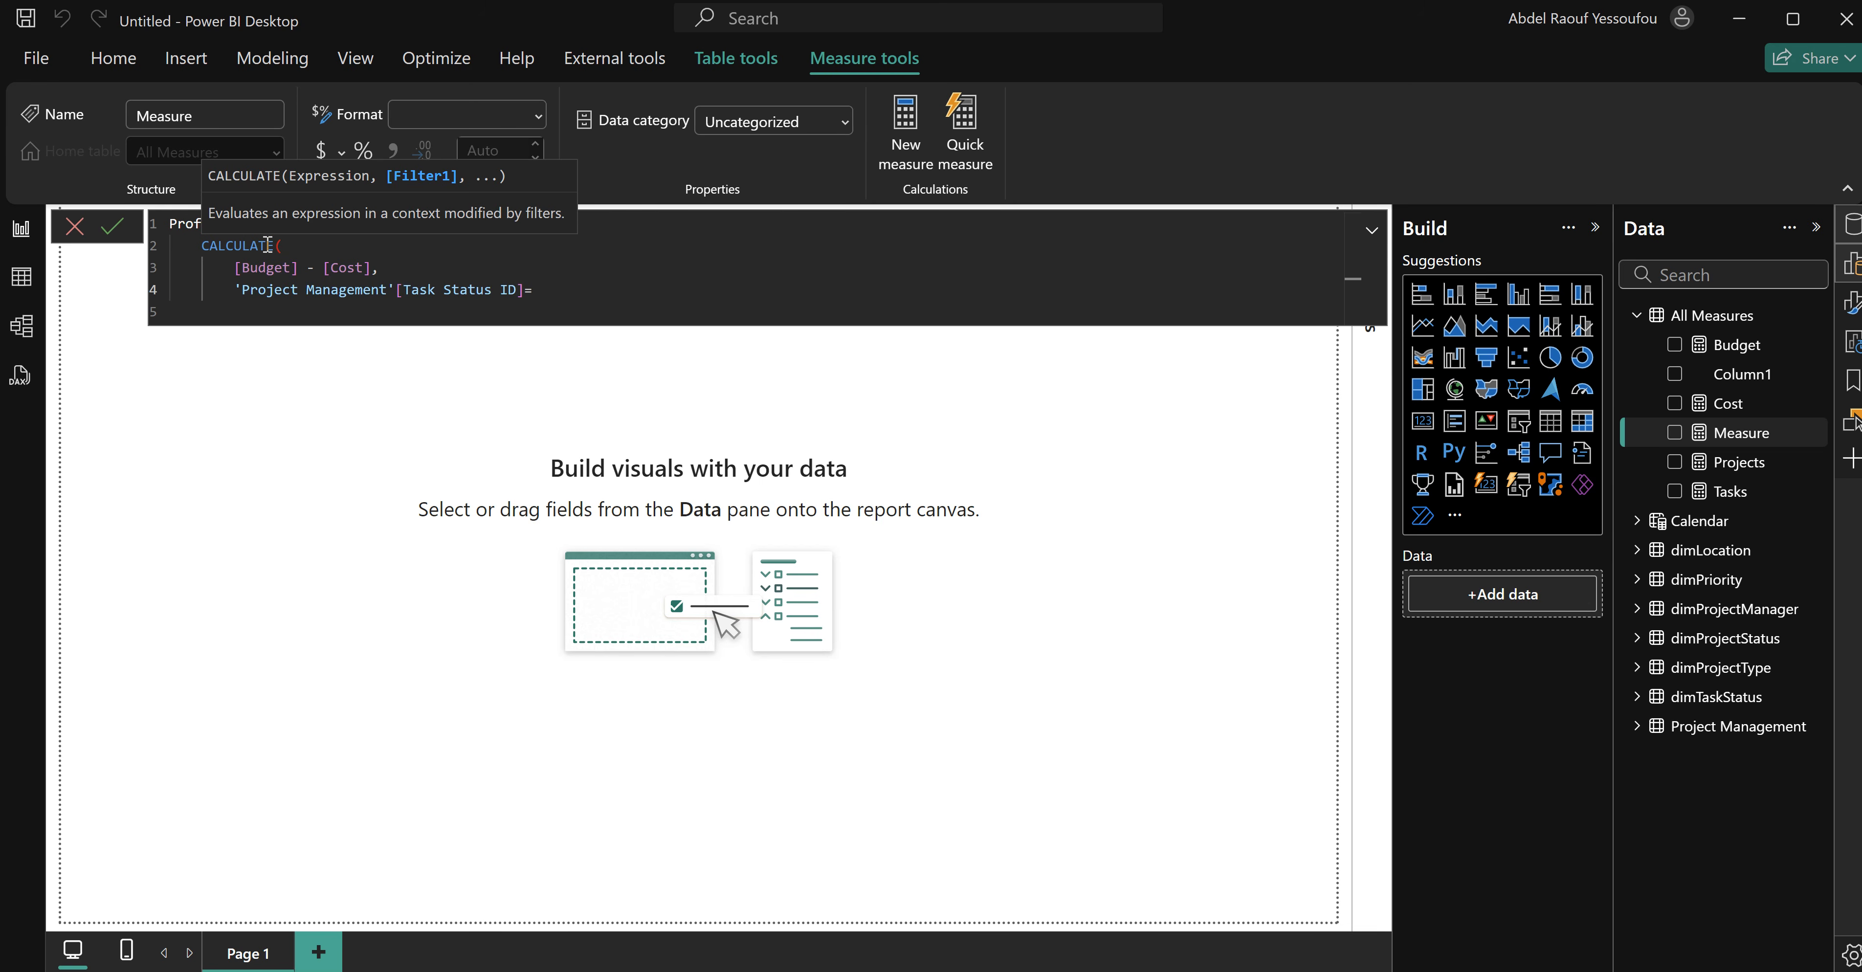
pyautogui.write('2')
pyautogui.press('Return')
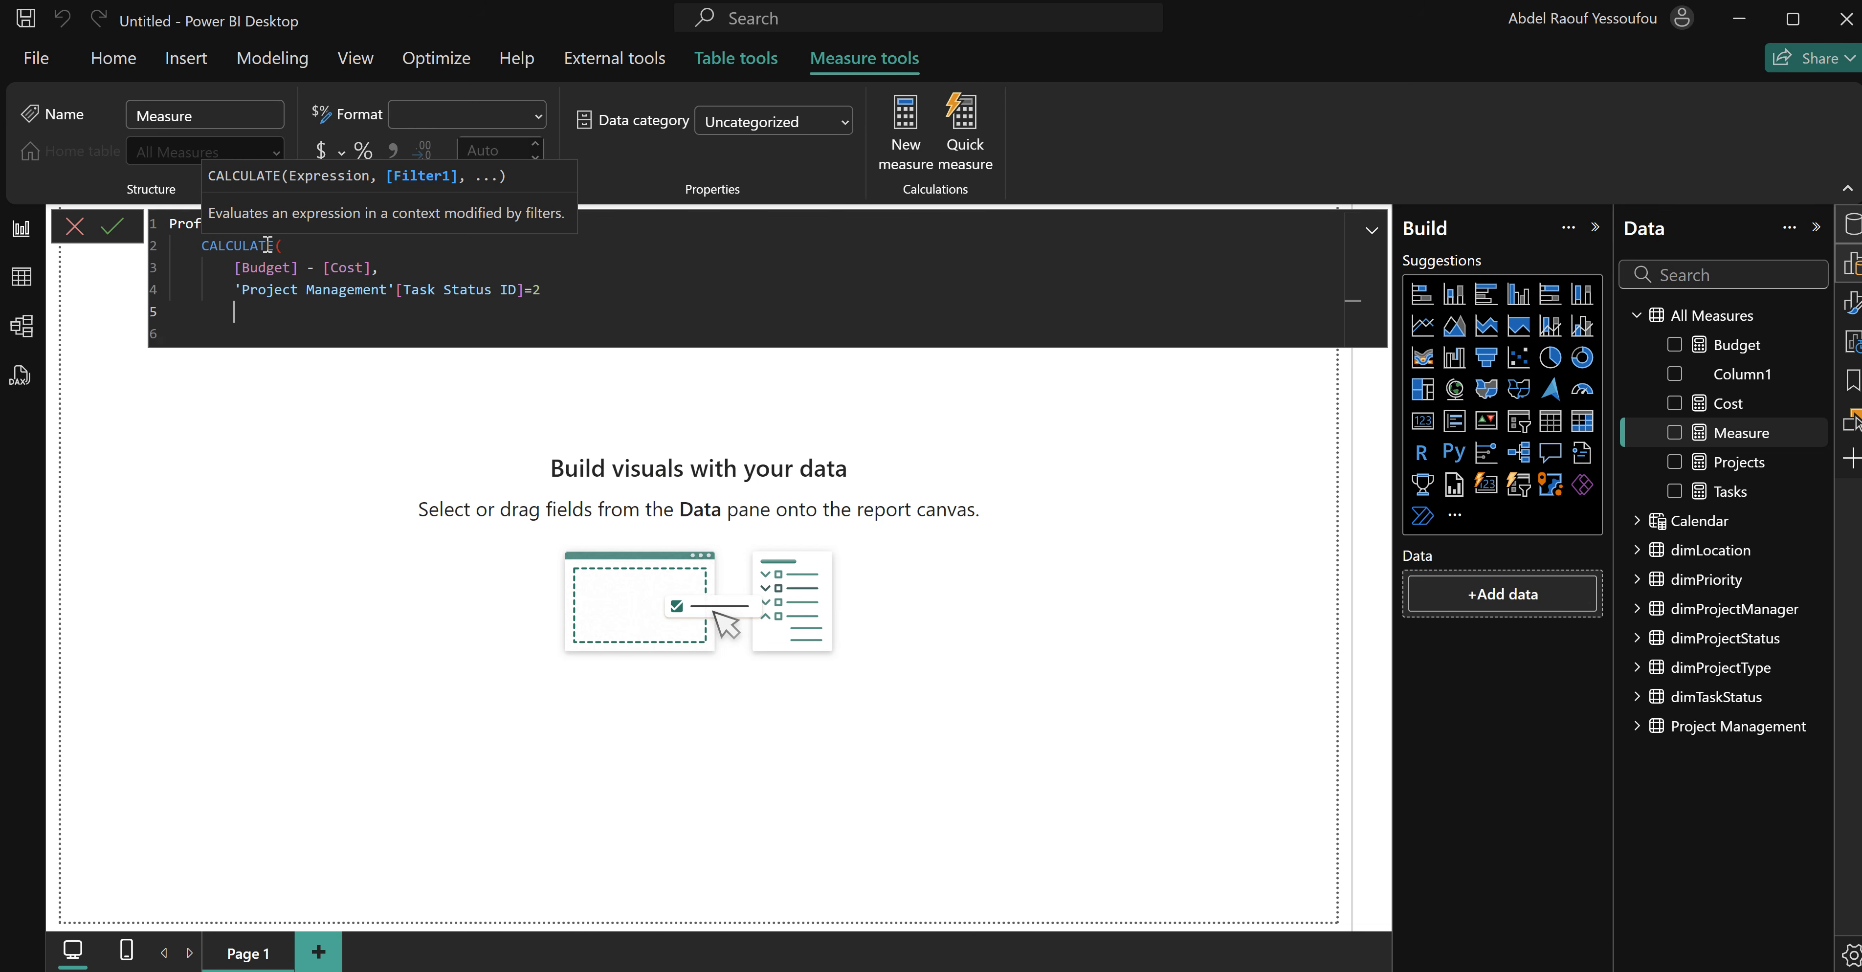
pyautogui.write(')')
pyautogui.press('Return')
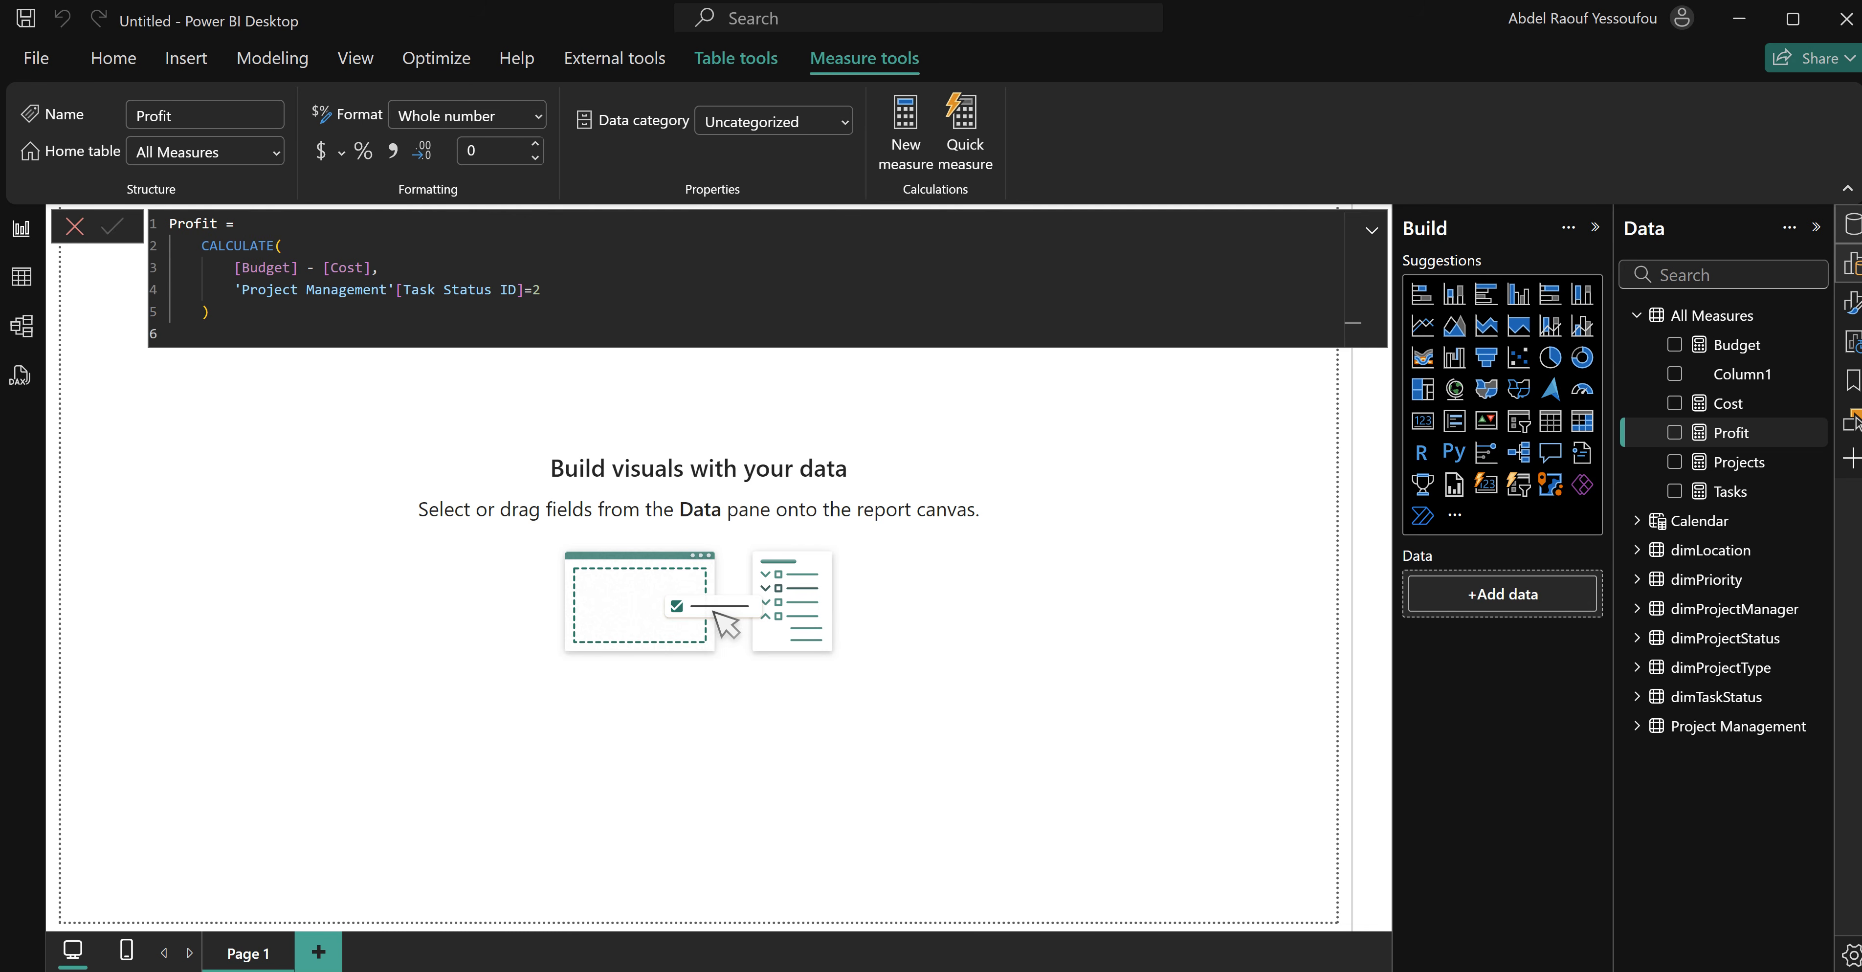
# Consult the PM_Tutorial report, return, and start a measure named Budget Utilization in All Measures with its formula on a second line.
pyautogui.click(1015, 925)
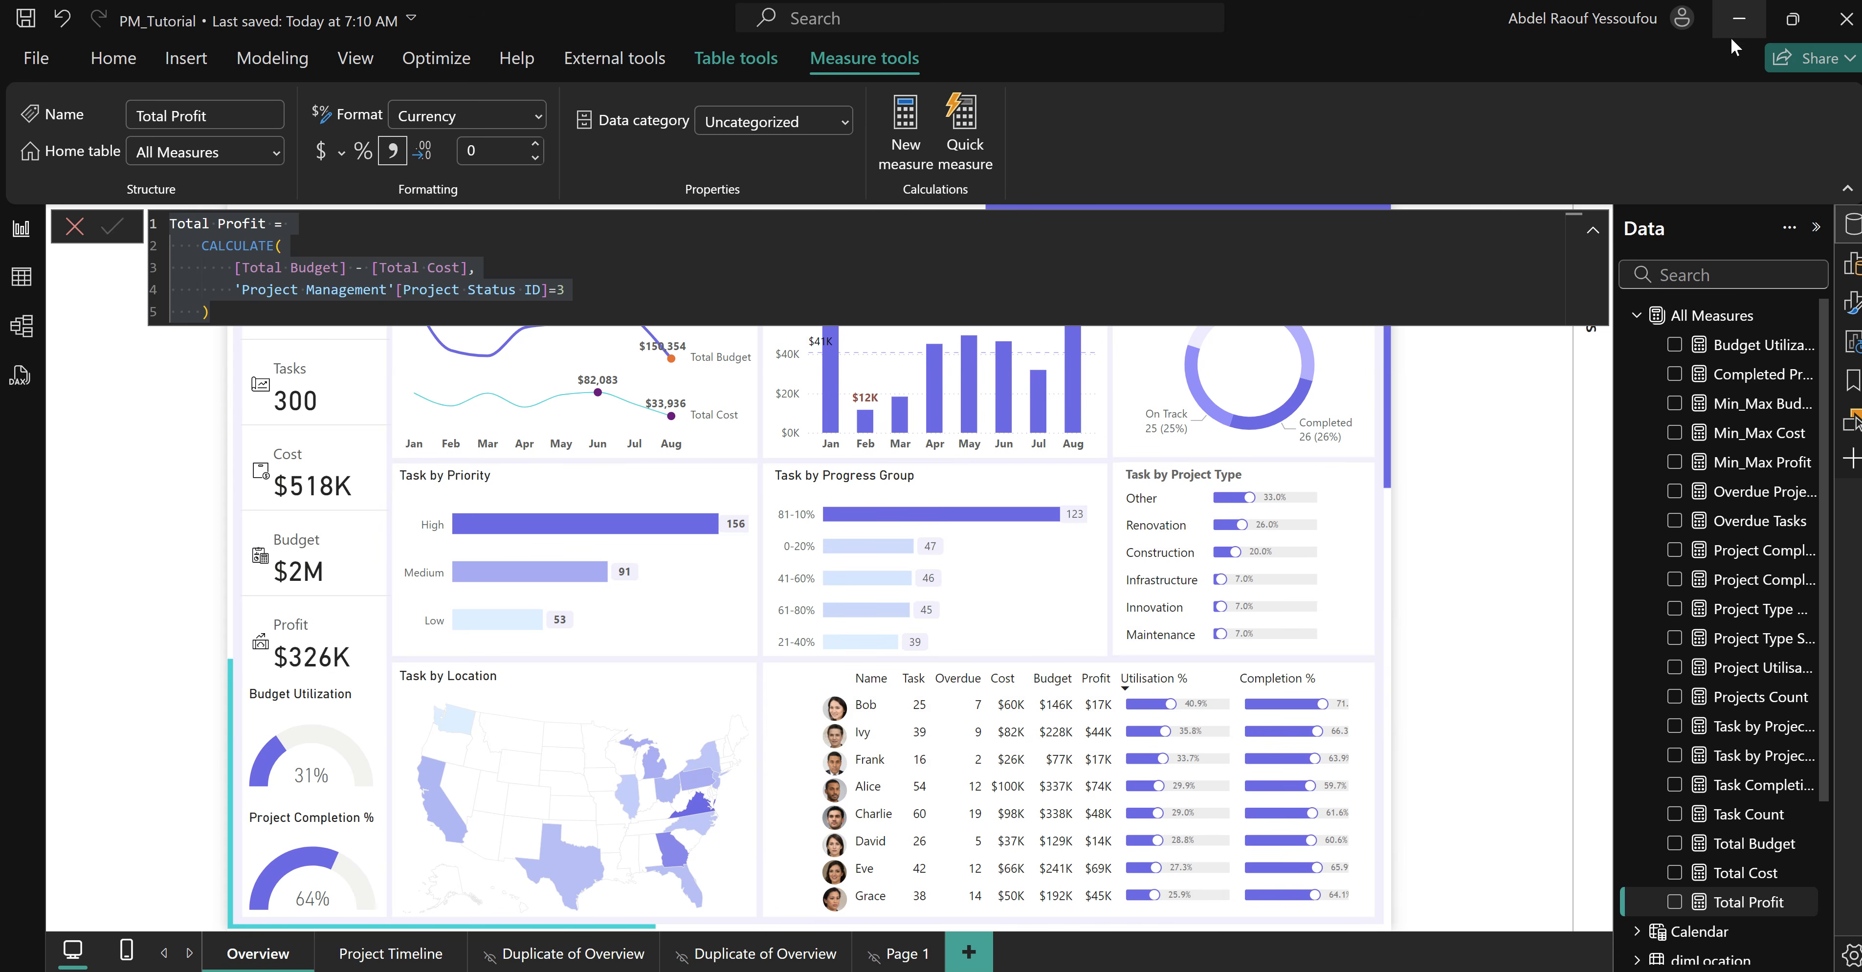
pyautogui.click(1738, 21)
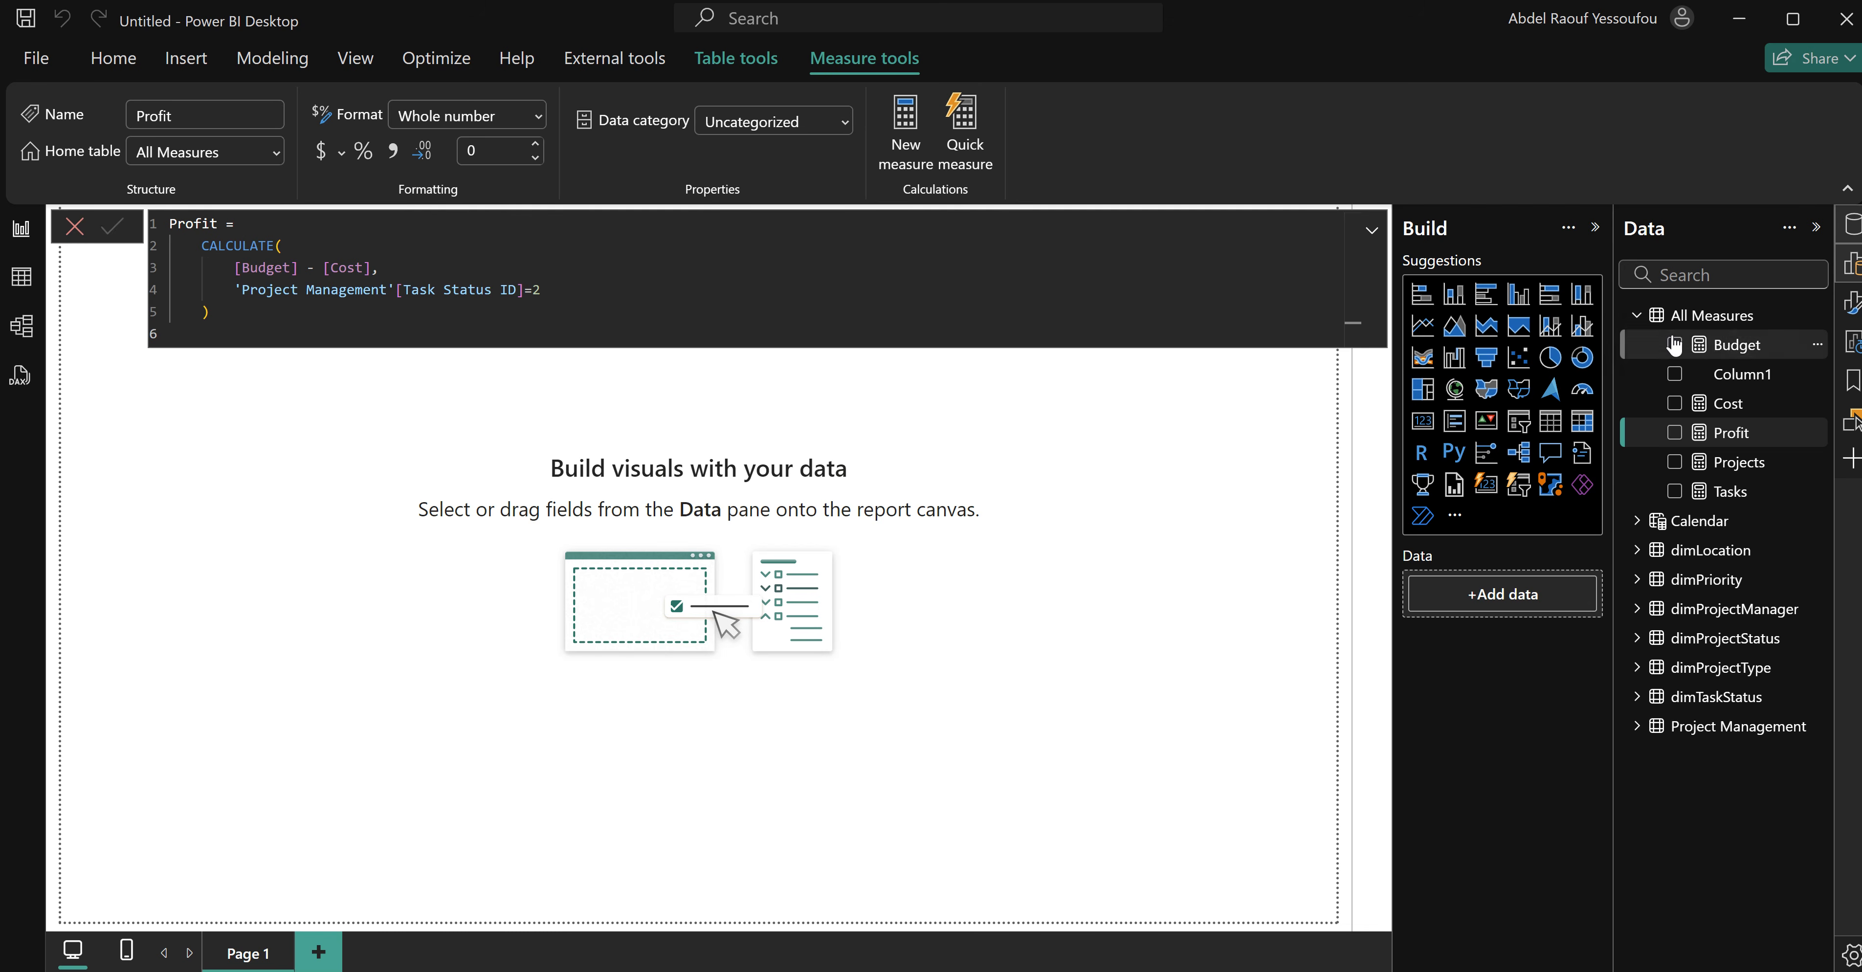
pyautogui.rightClick(1707, 315)
pyautogui.click(1579, 370)
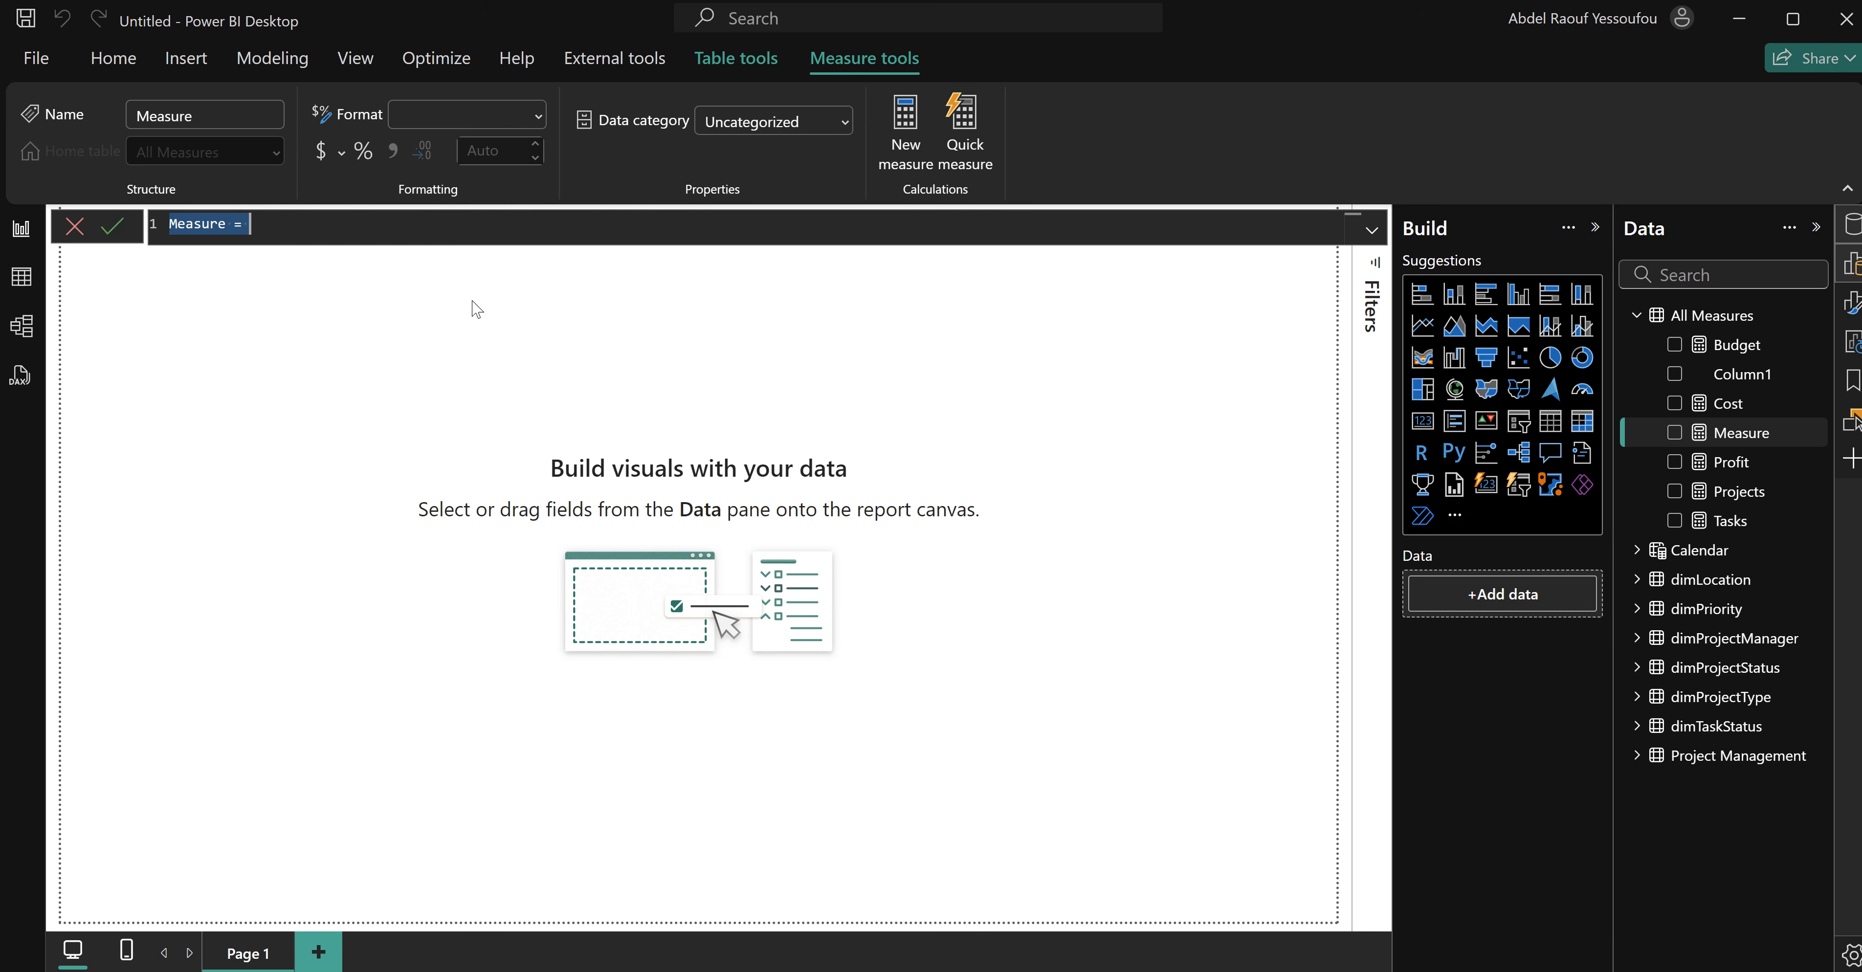
pyautogui.write('Budget Utilisat')
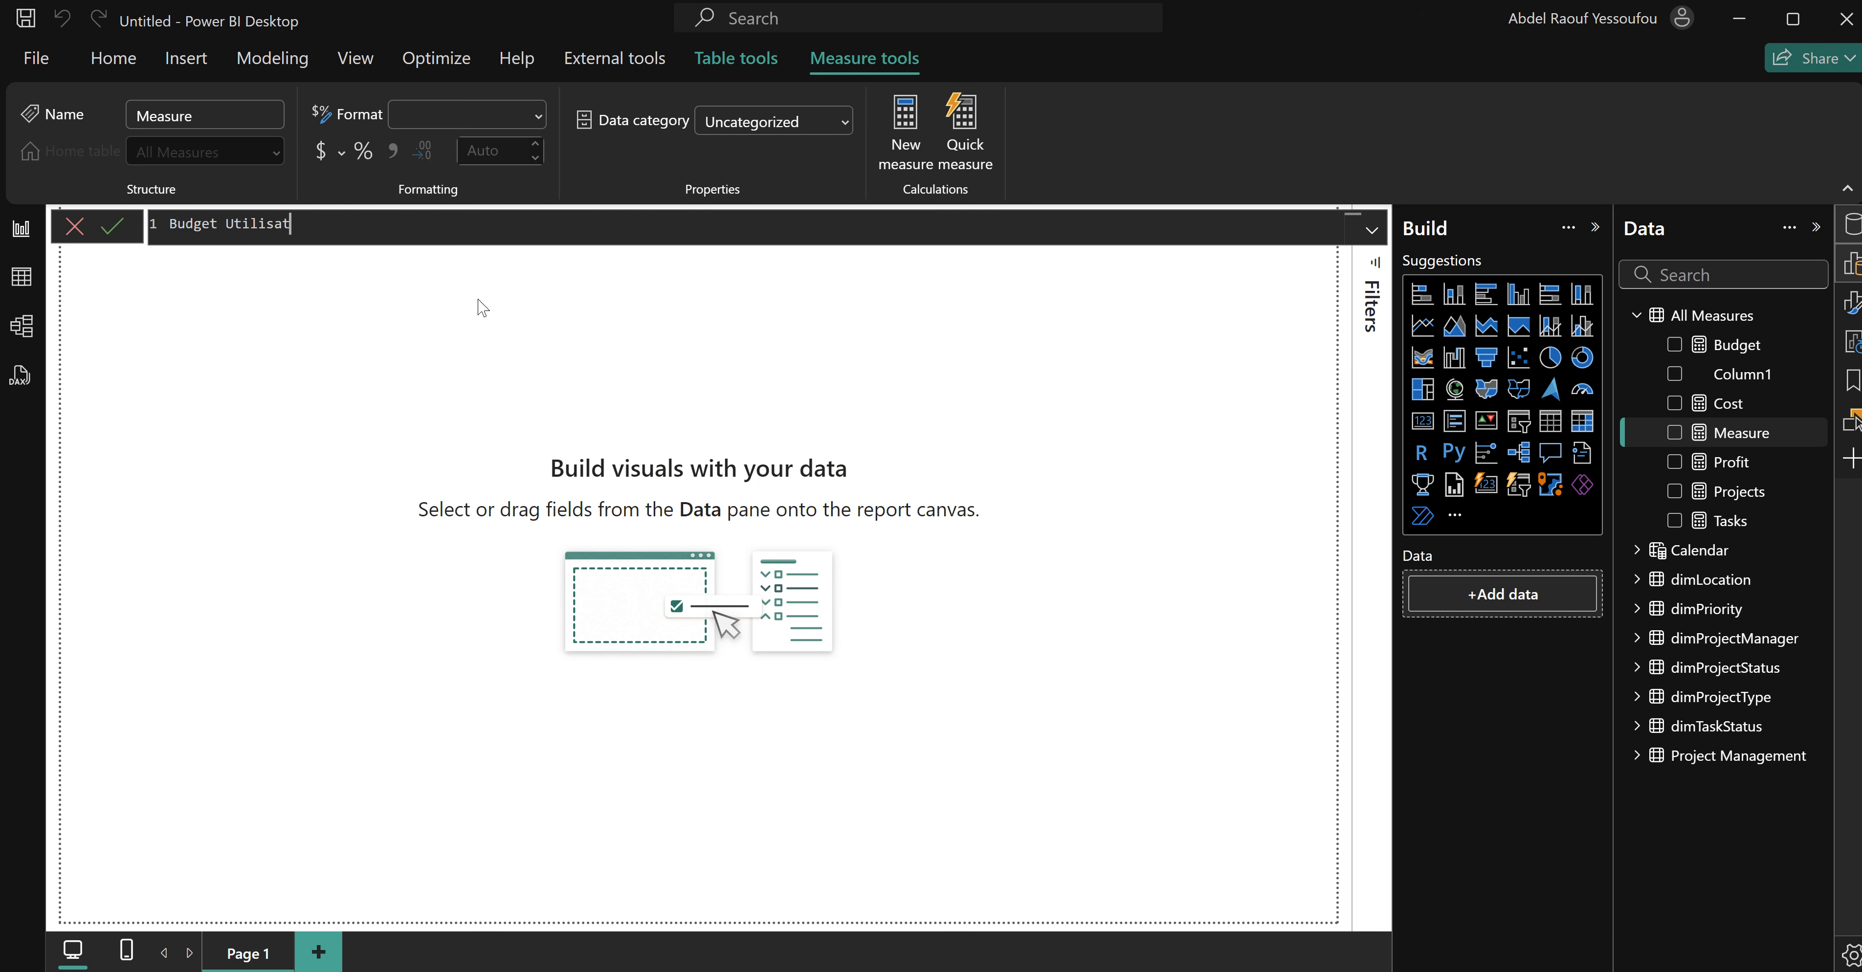
pyautogui.press('BackSpace')
pyautogui.press('BackSpace')
pyautogui.press('BackSpace')
pyautogui.write('zation =')
pyautogui.hotkey('shift', 'Return')
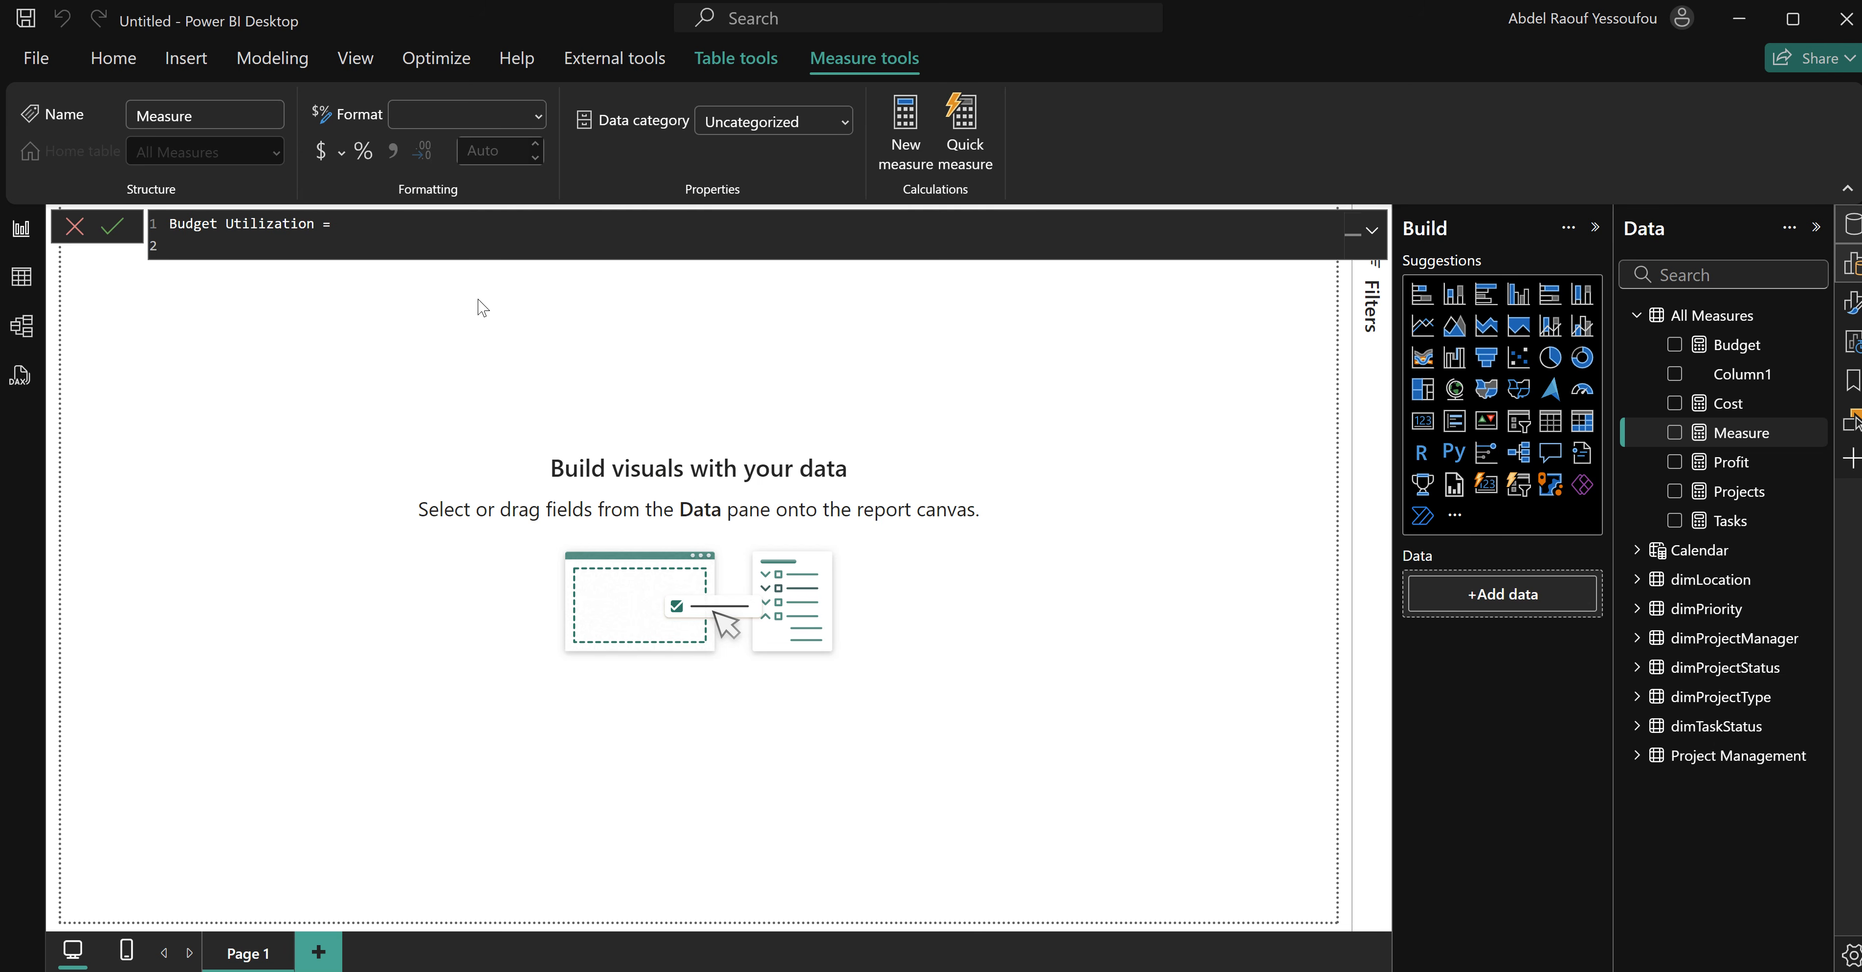
# Begin the Budget Utilization formula with DIVIDE and enter the [Cost] measure as its numerator.
pyautogui.write('divi')
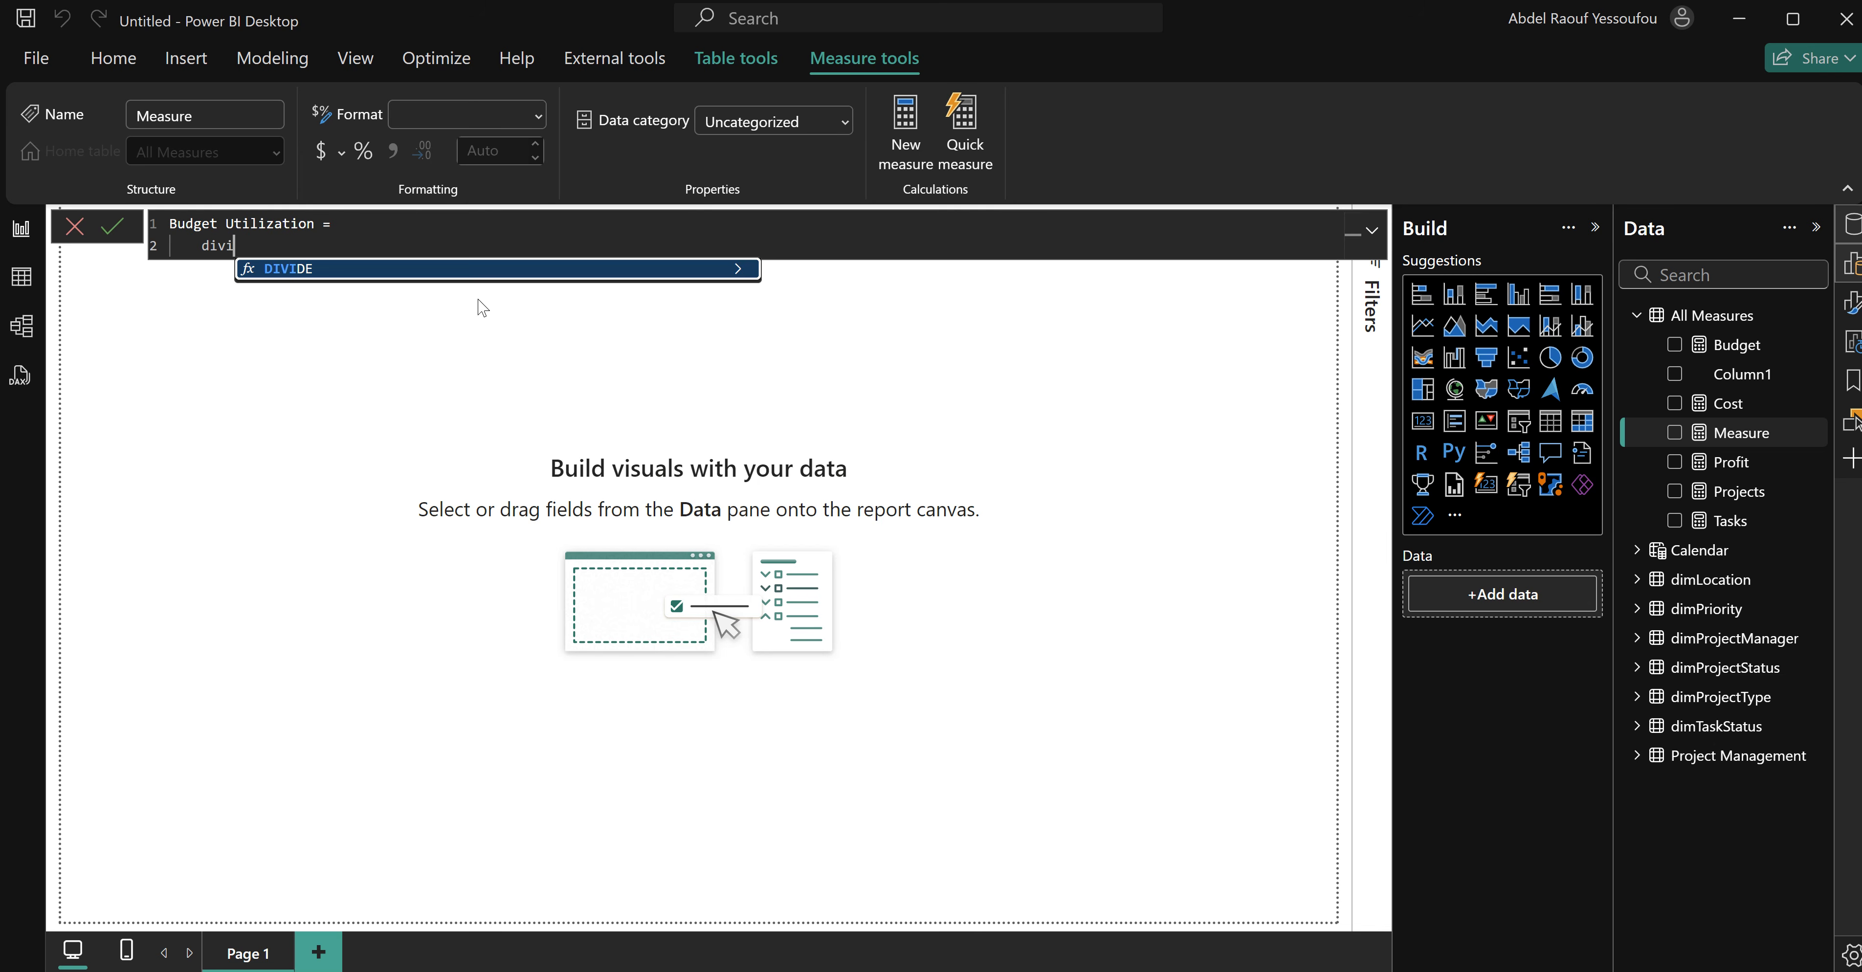
pyautogui.press('Tab')
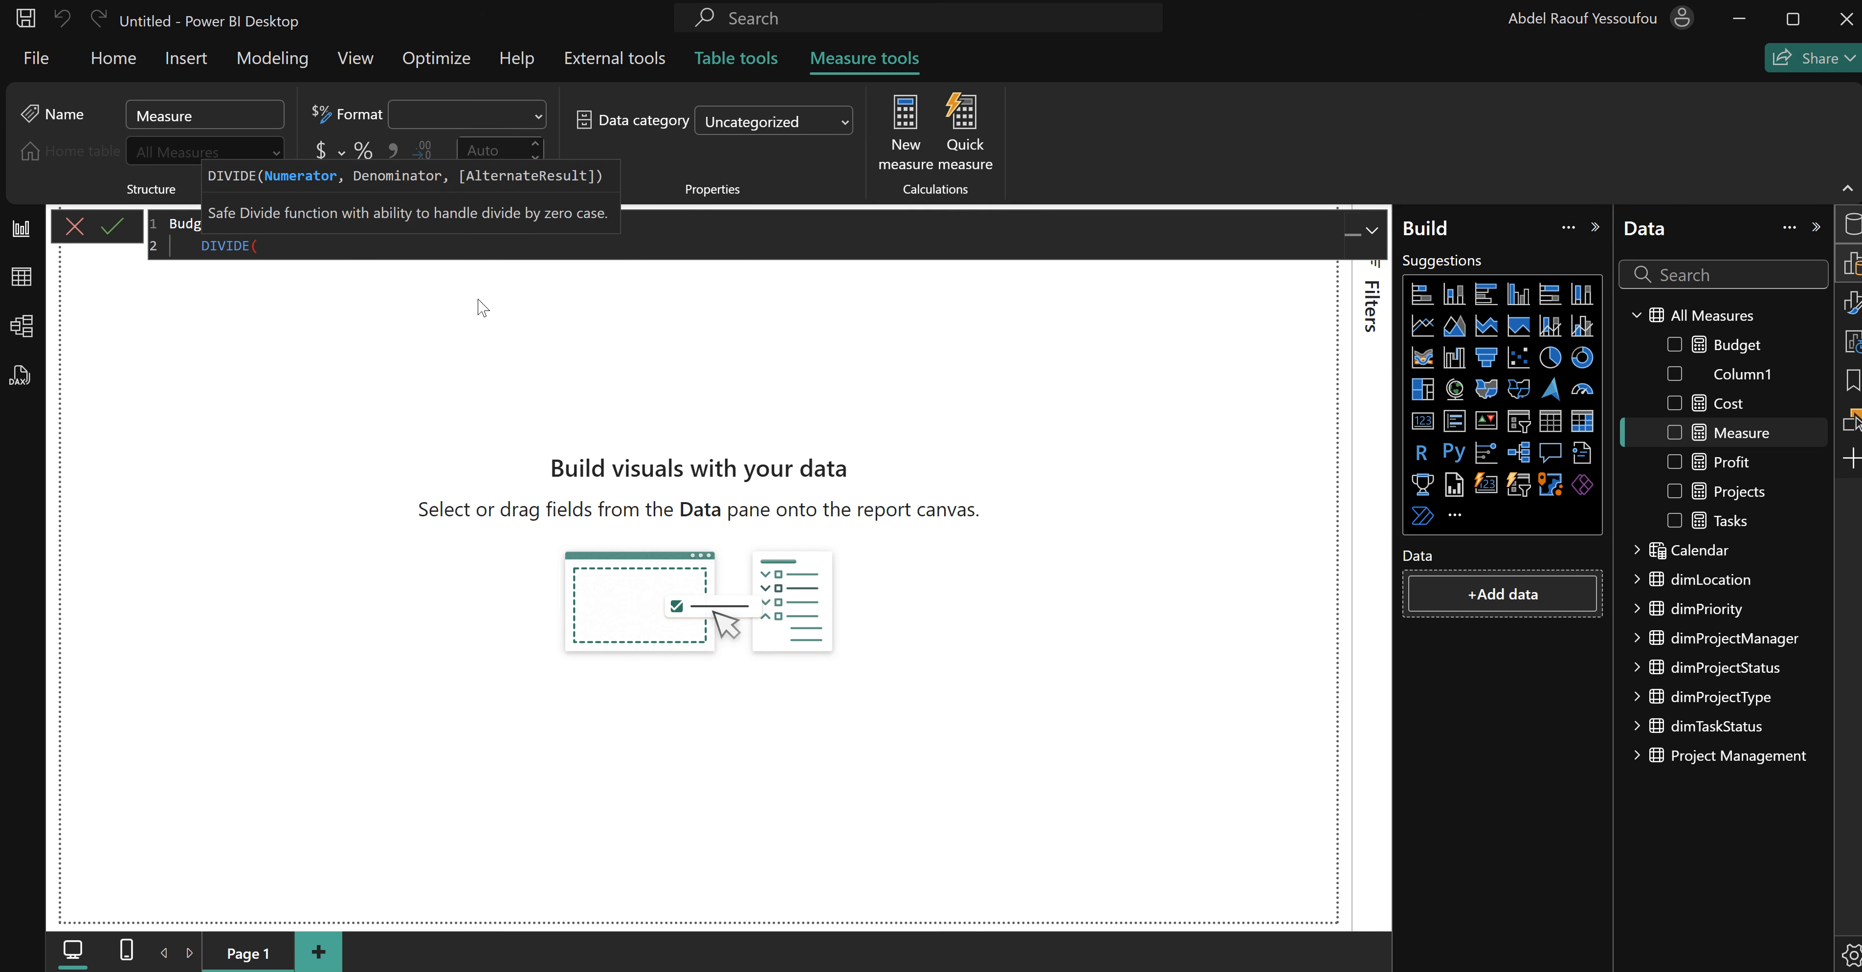
pyautogui.hotkey('shift', 'Return')
pyautogui.write('cos')
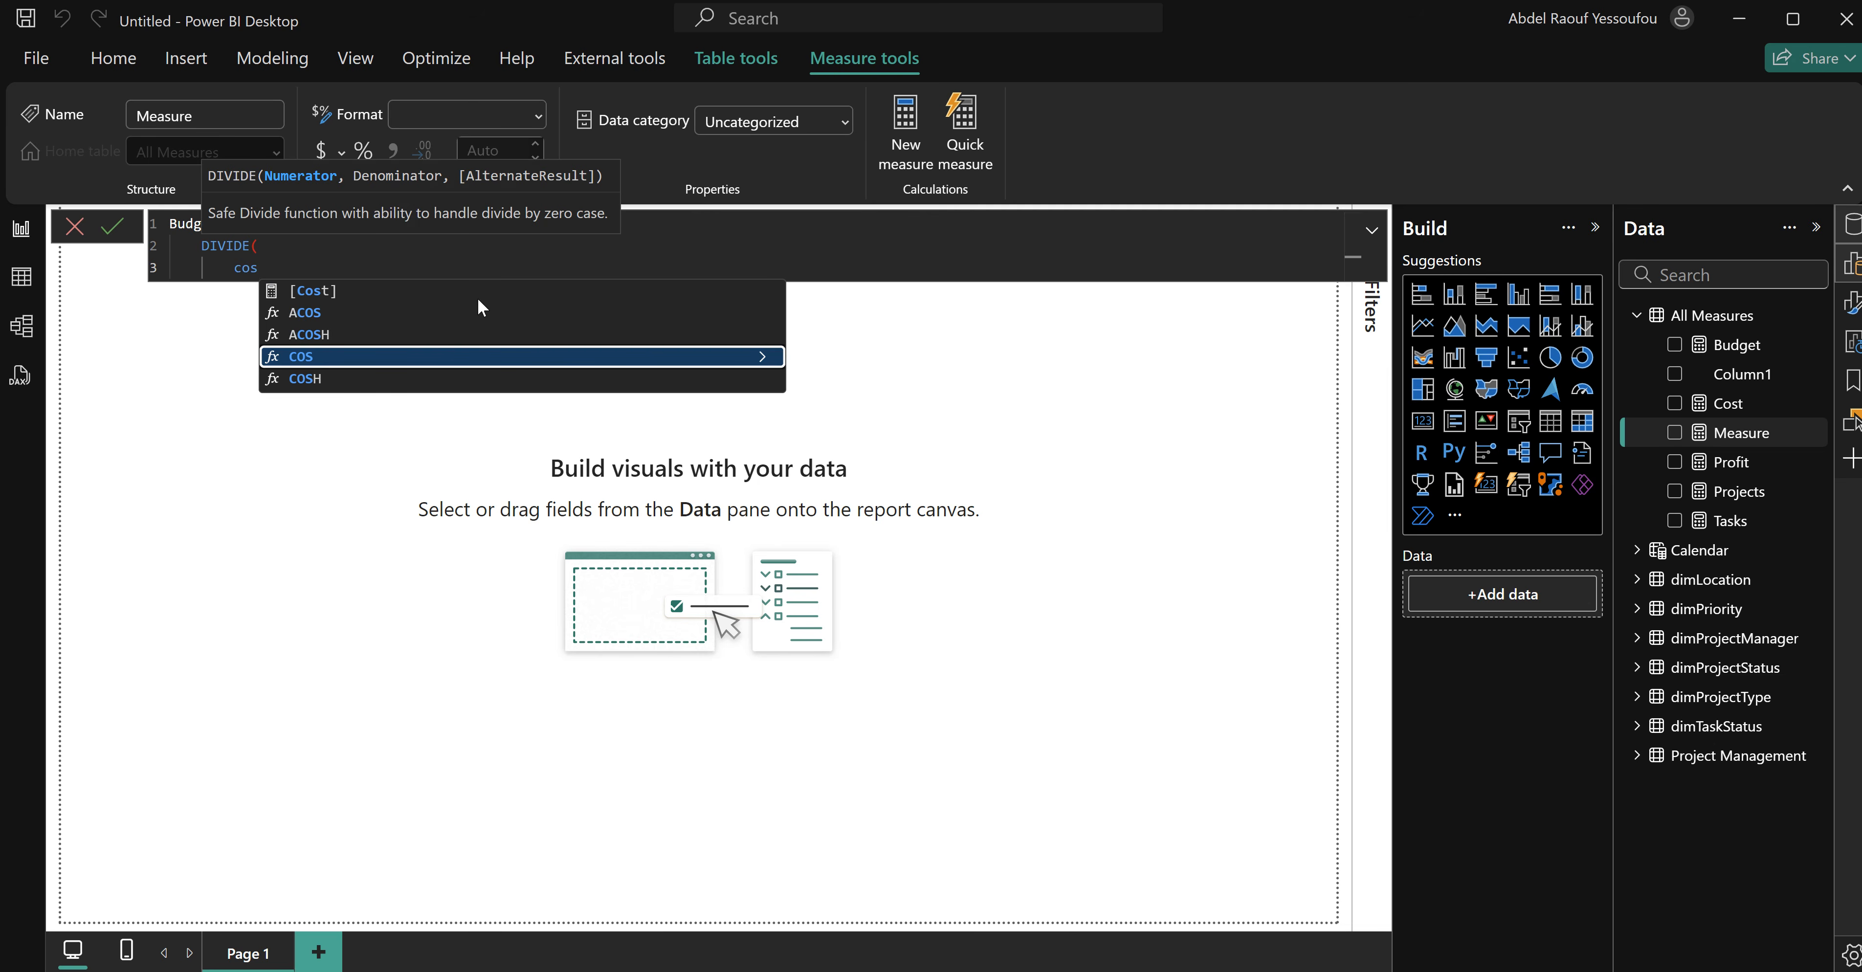
pyautogui.press('Up')
pyautogui.press('Up')
pyautogui.press('Up')
pyautogui.press('Tab')
pyautogui.write(',')
# Complete the DIVIDE function with [Budget] as denominator and 0 as alternate result, and commit the Budget Utilization measure.
pyautogui.hotkey('shift', 'Return')
pyautogui.write('bud')
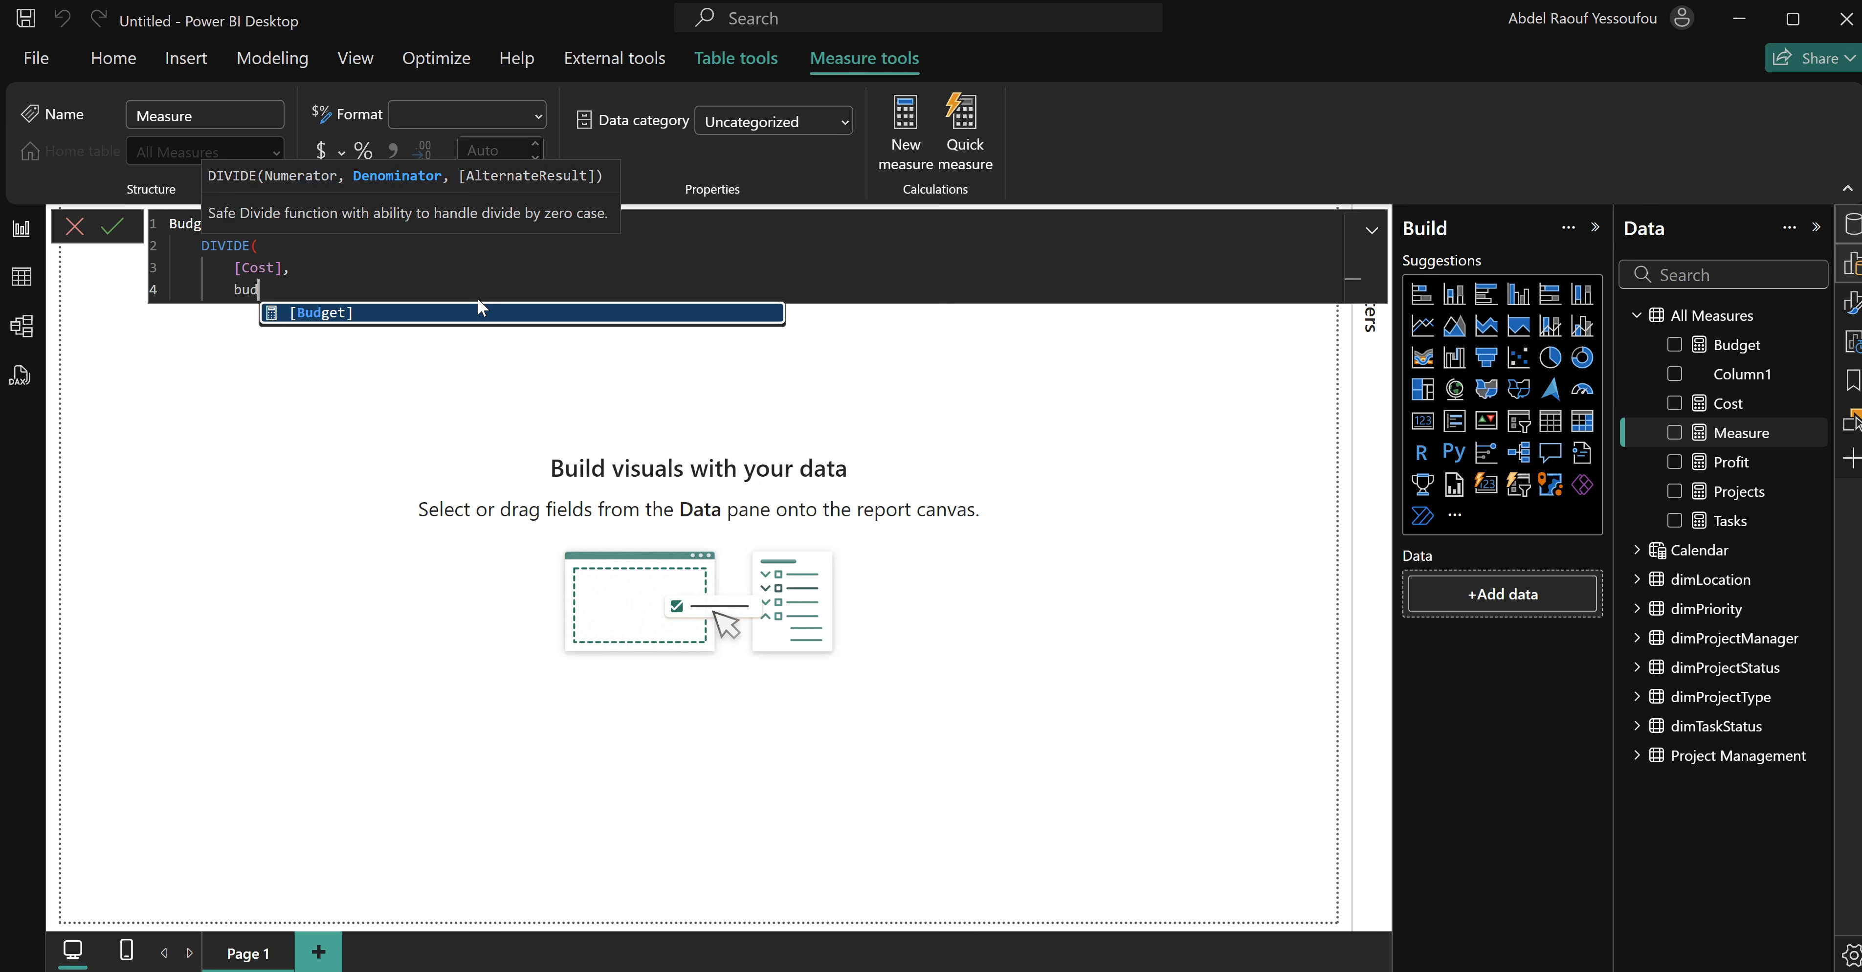
pyautogui.press('Tab')
pyautogui.write(',')
pyautogui.hotkey('shift', 'Return')
pyautogui.write('0')
pyautogui.hotkey('shift', 'Return')
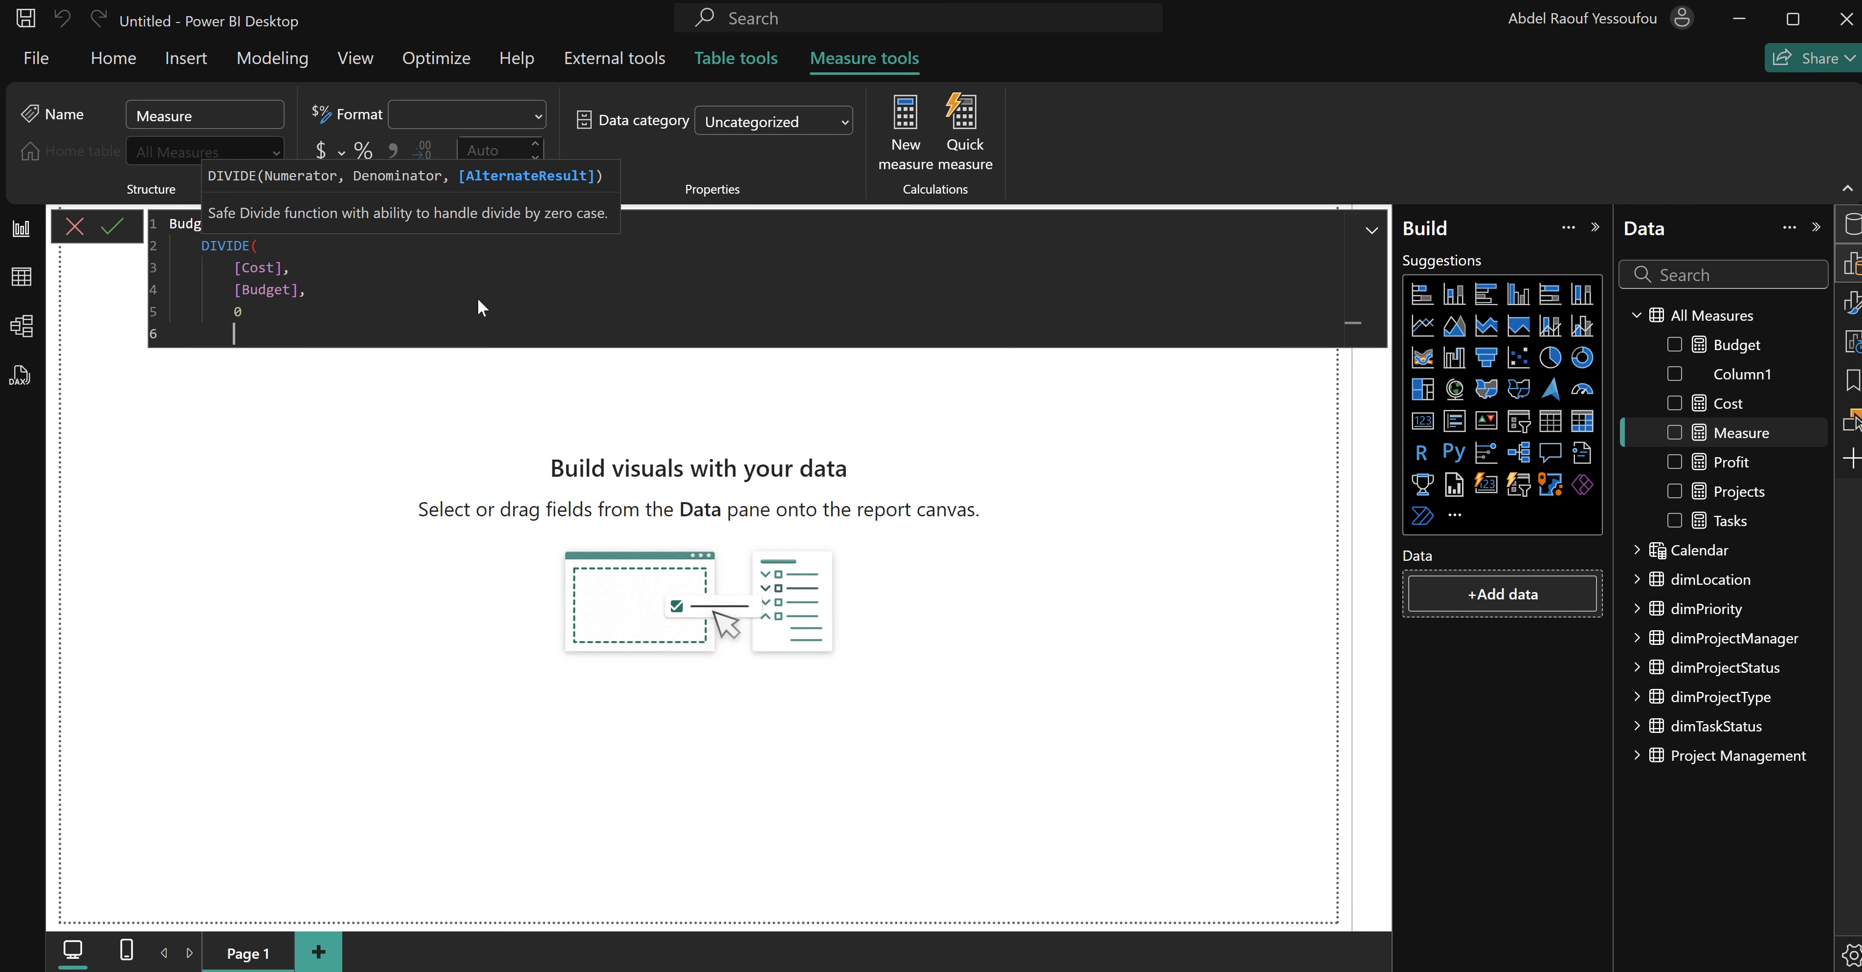
pyautogui.write(')')
pyautogui.press('Return')
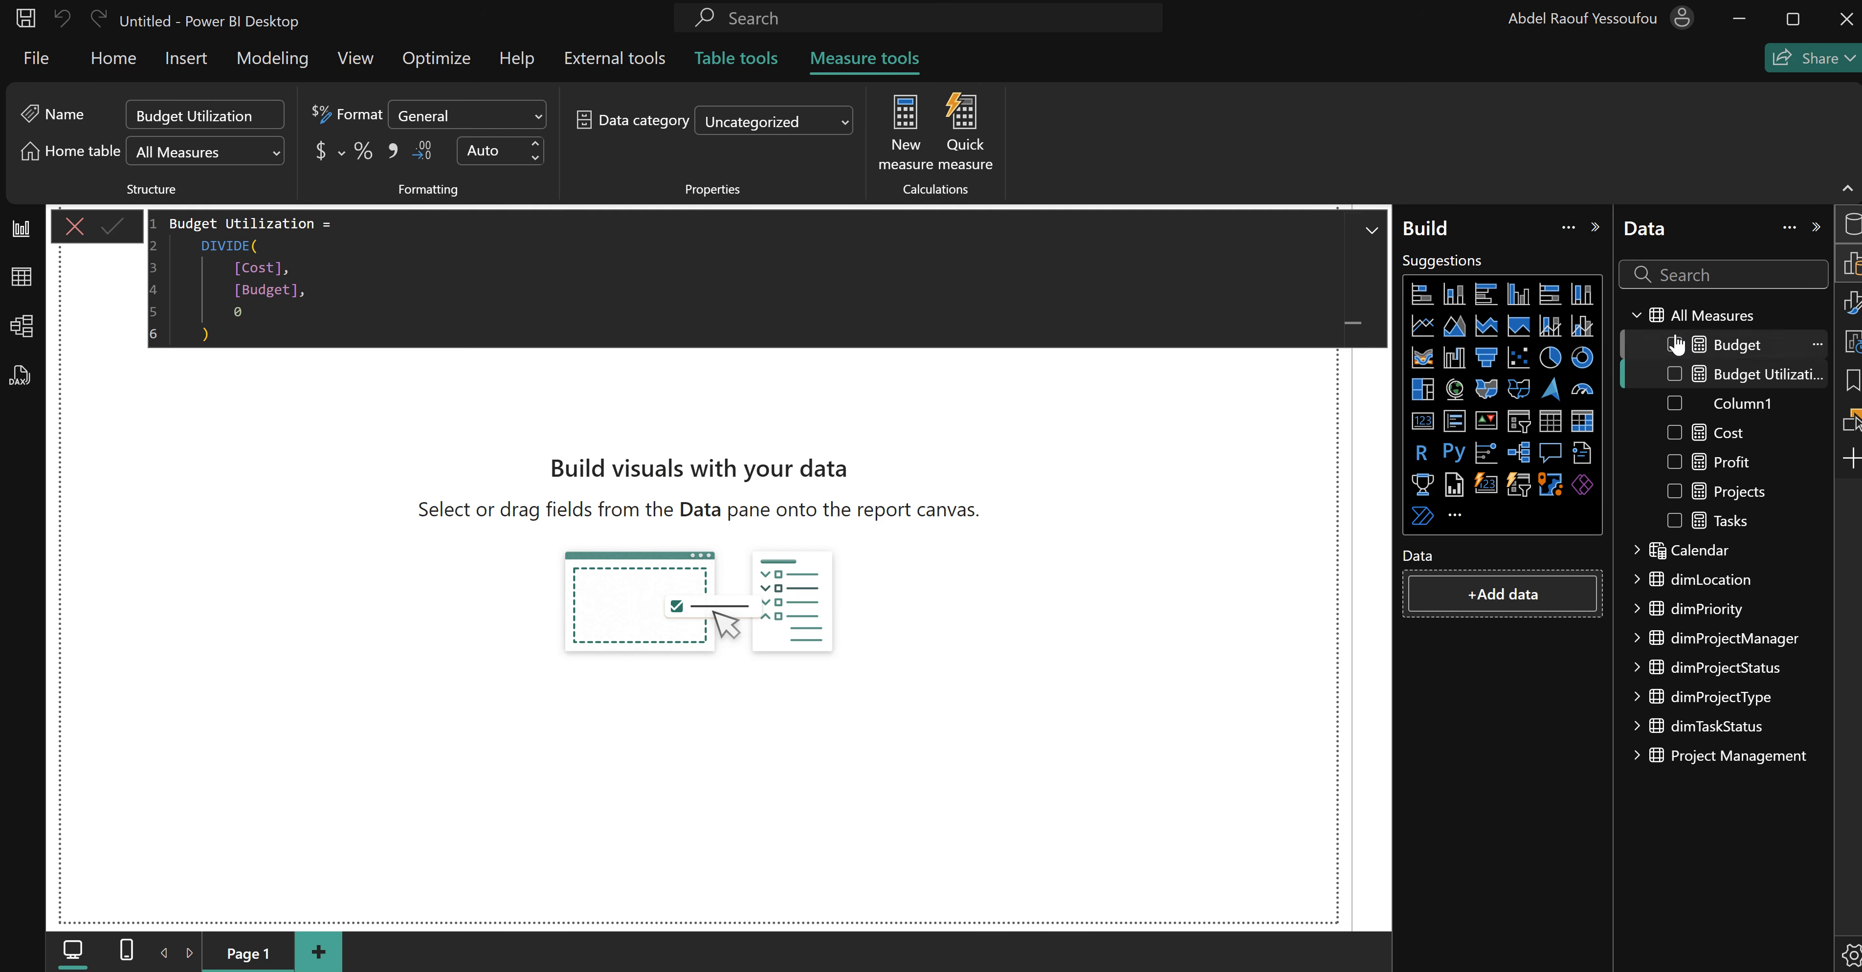
# Start a new measure named Project Completion % in All Measures and open its formula with the DIVIDE function.
pyautogui.rightClick(1690, 315)
pyautogui.click(1573, 363)
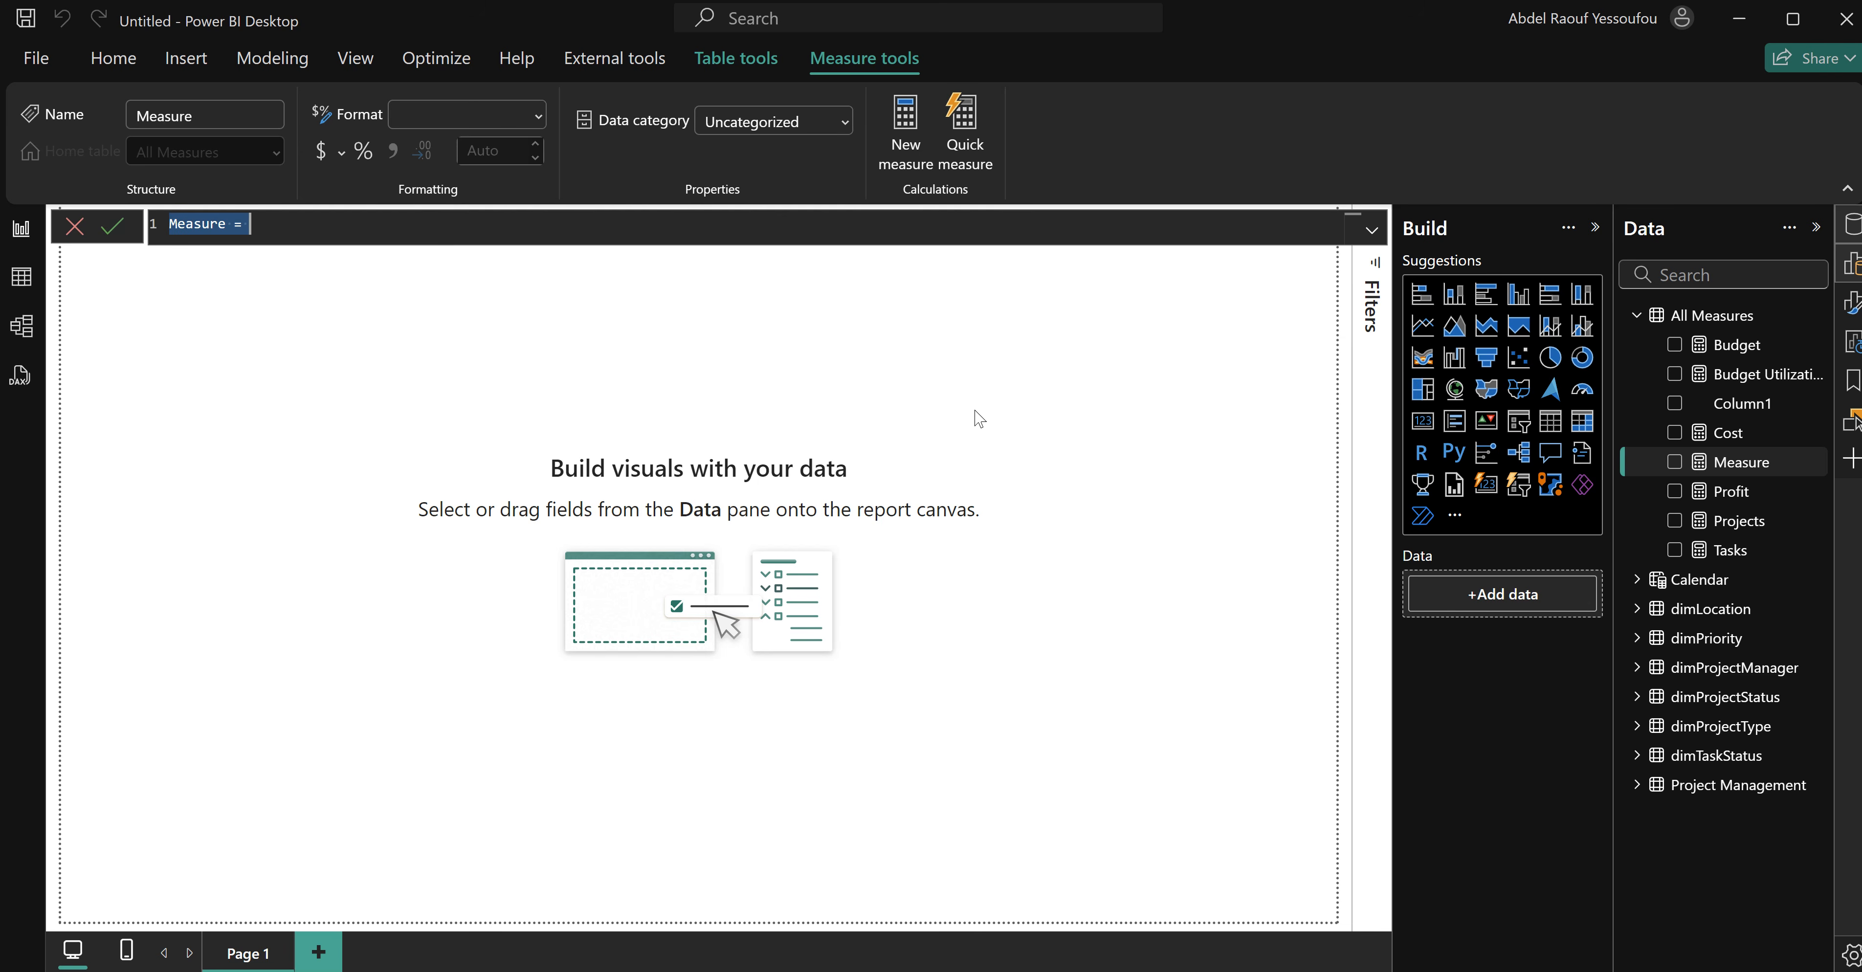
pyautogui.write('Project Completion %')
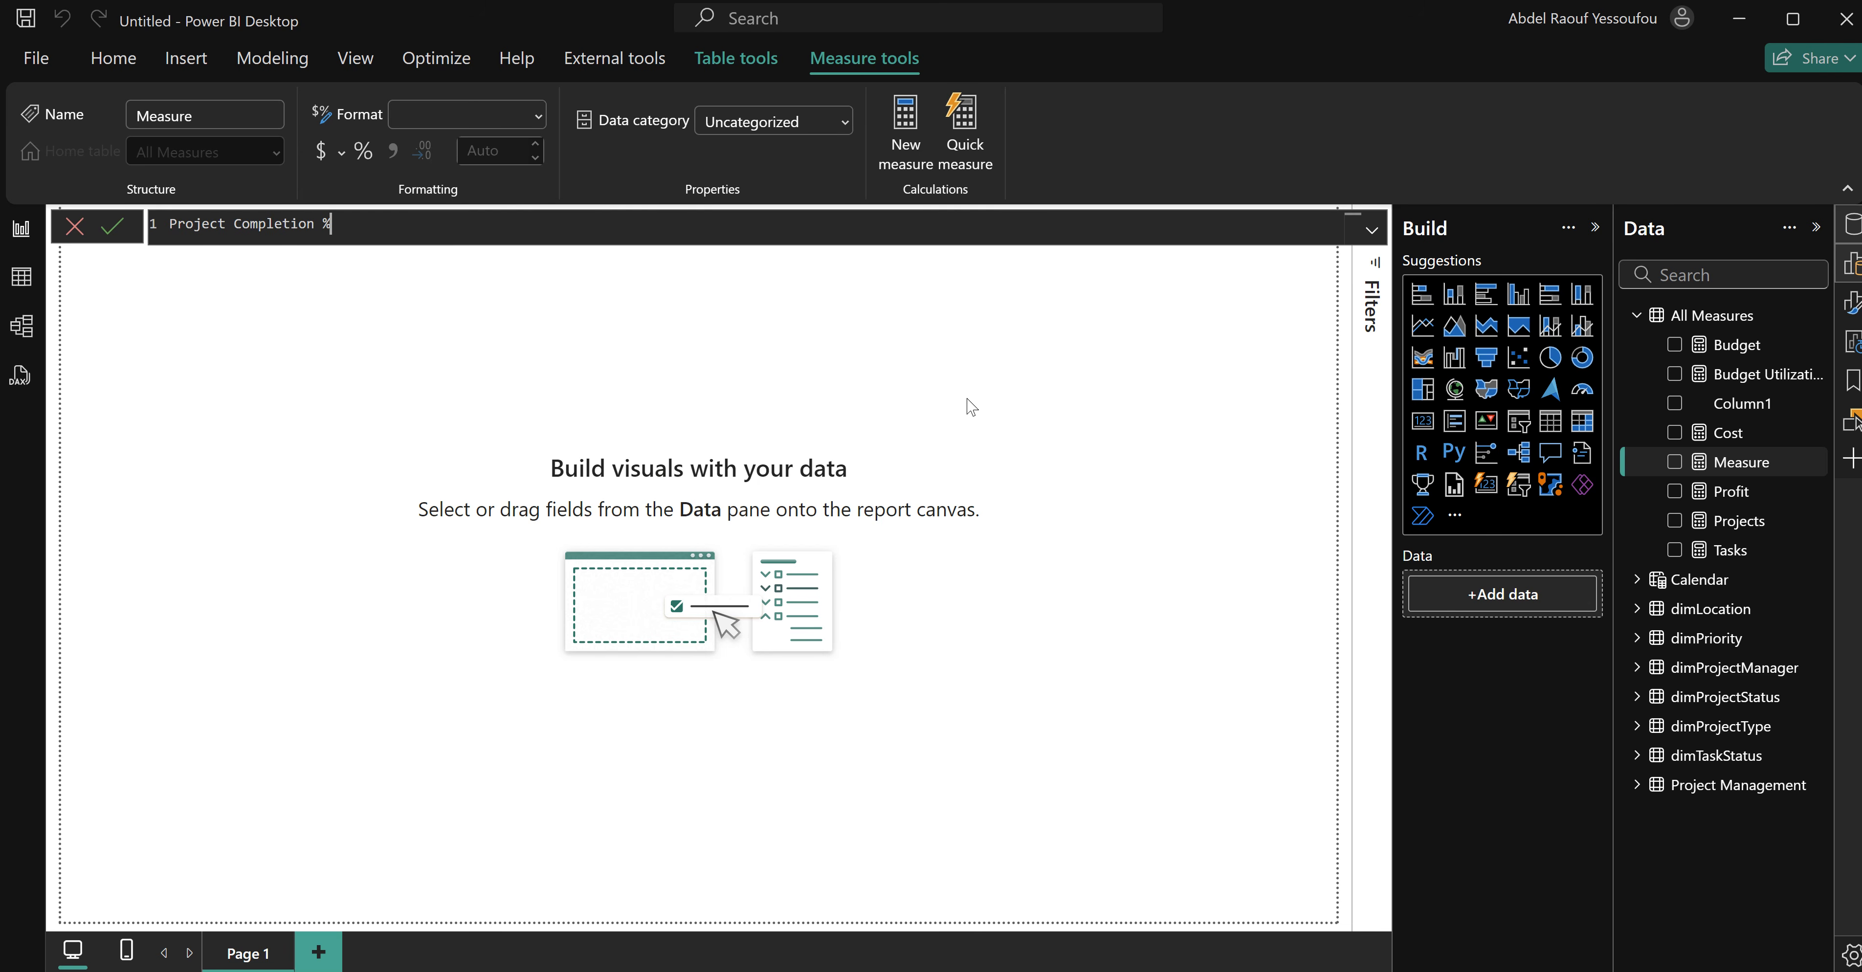
pyautogui.hotkey('shift', 'Return')
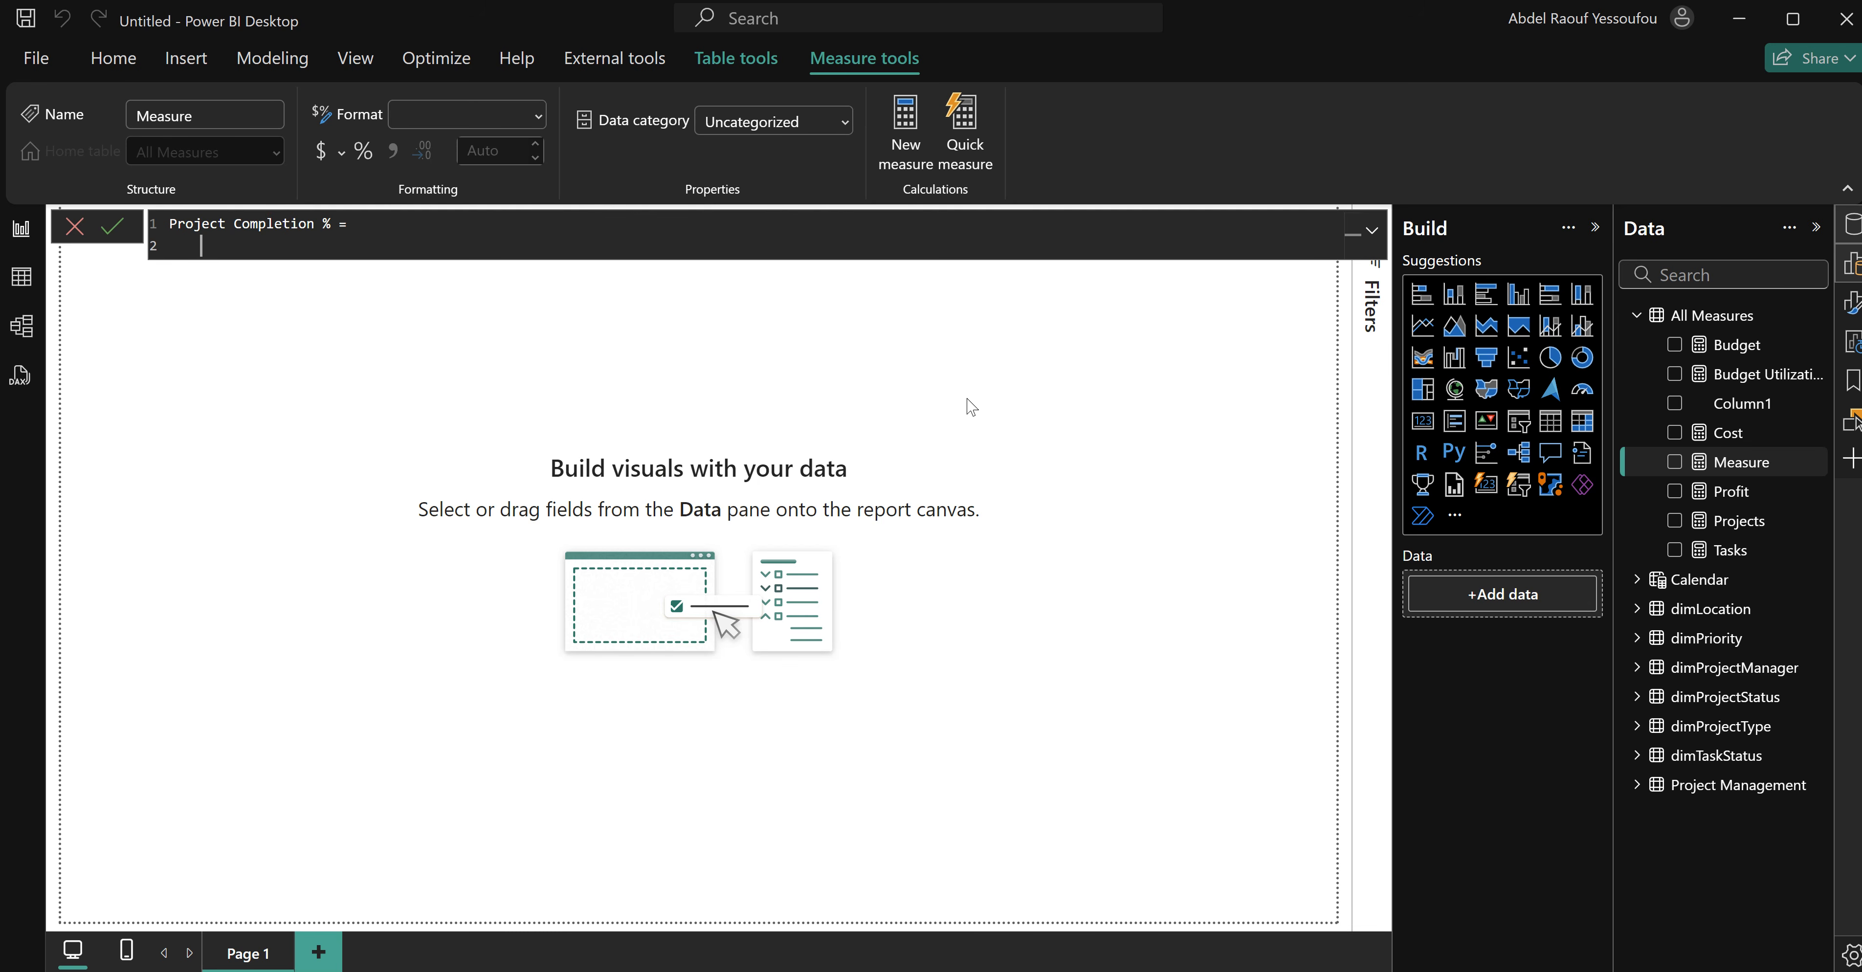
pyautogui.write('div')
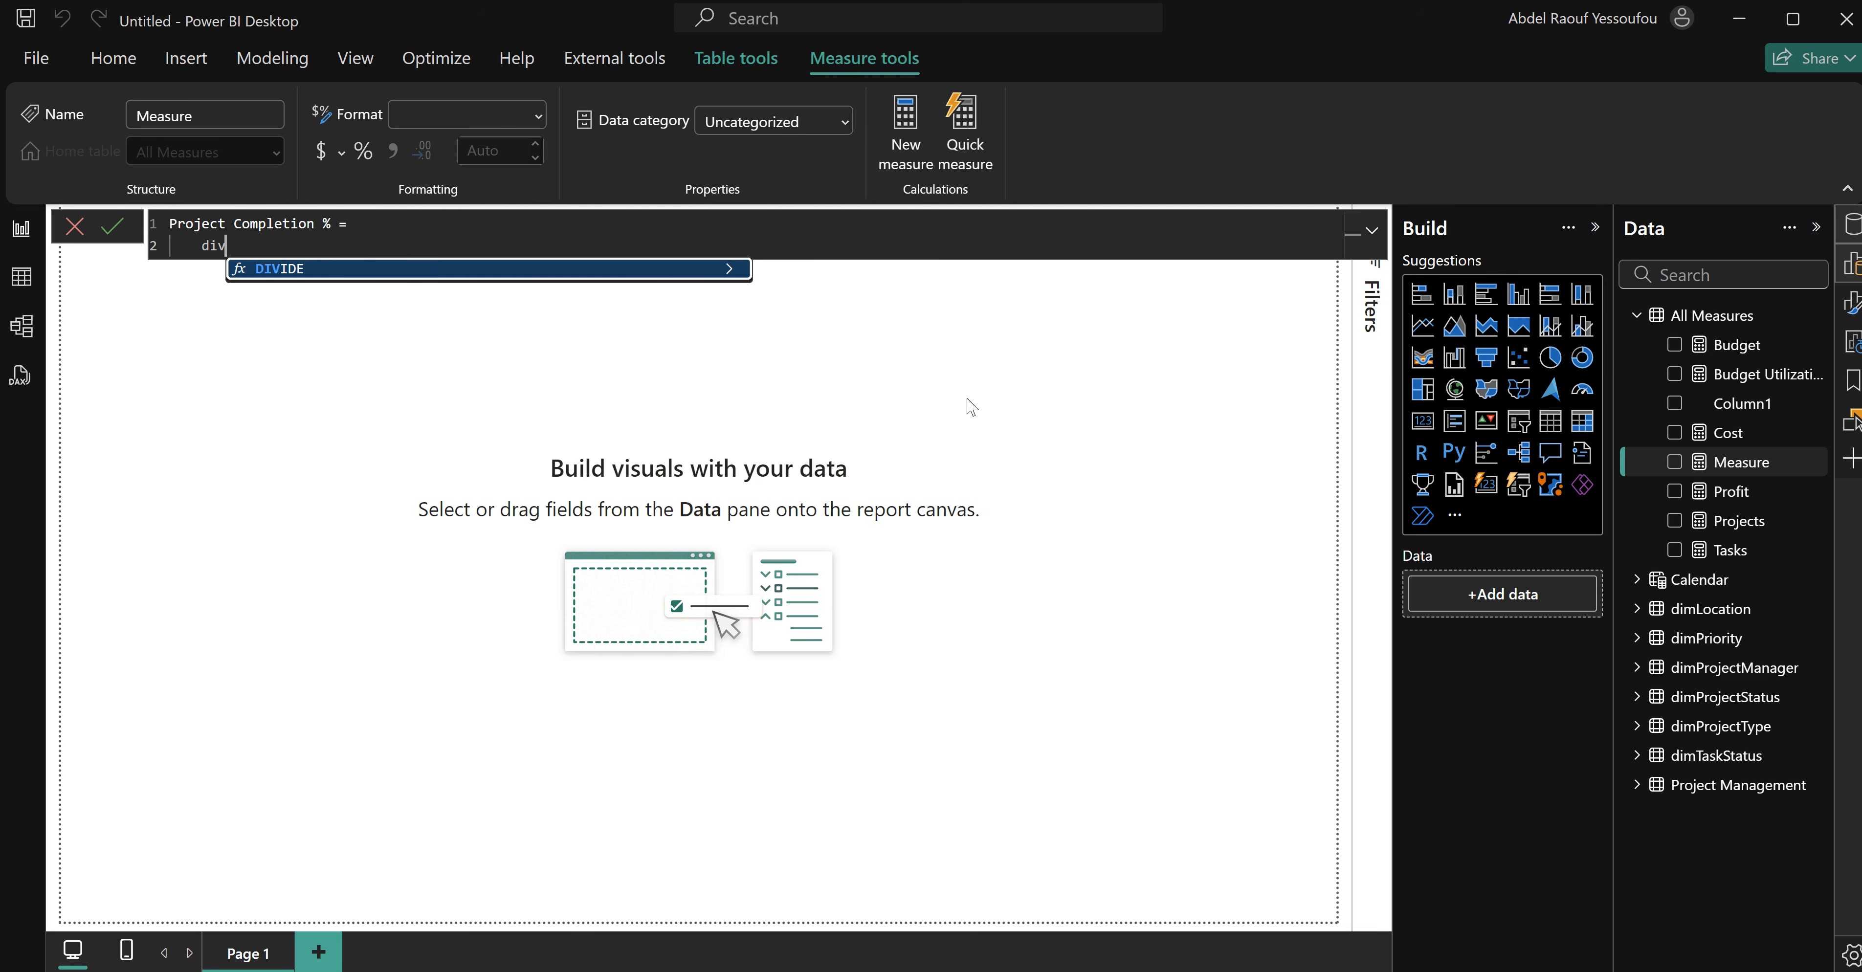
pyautogui.press('Tab')
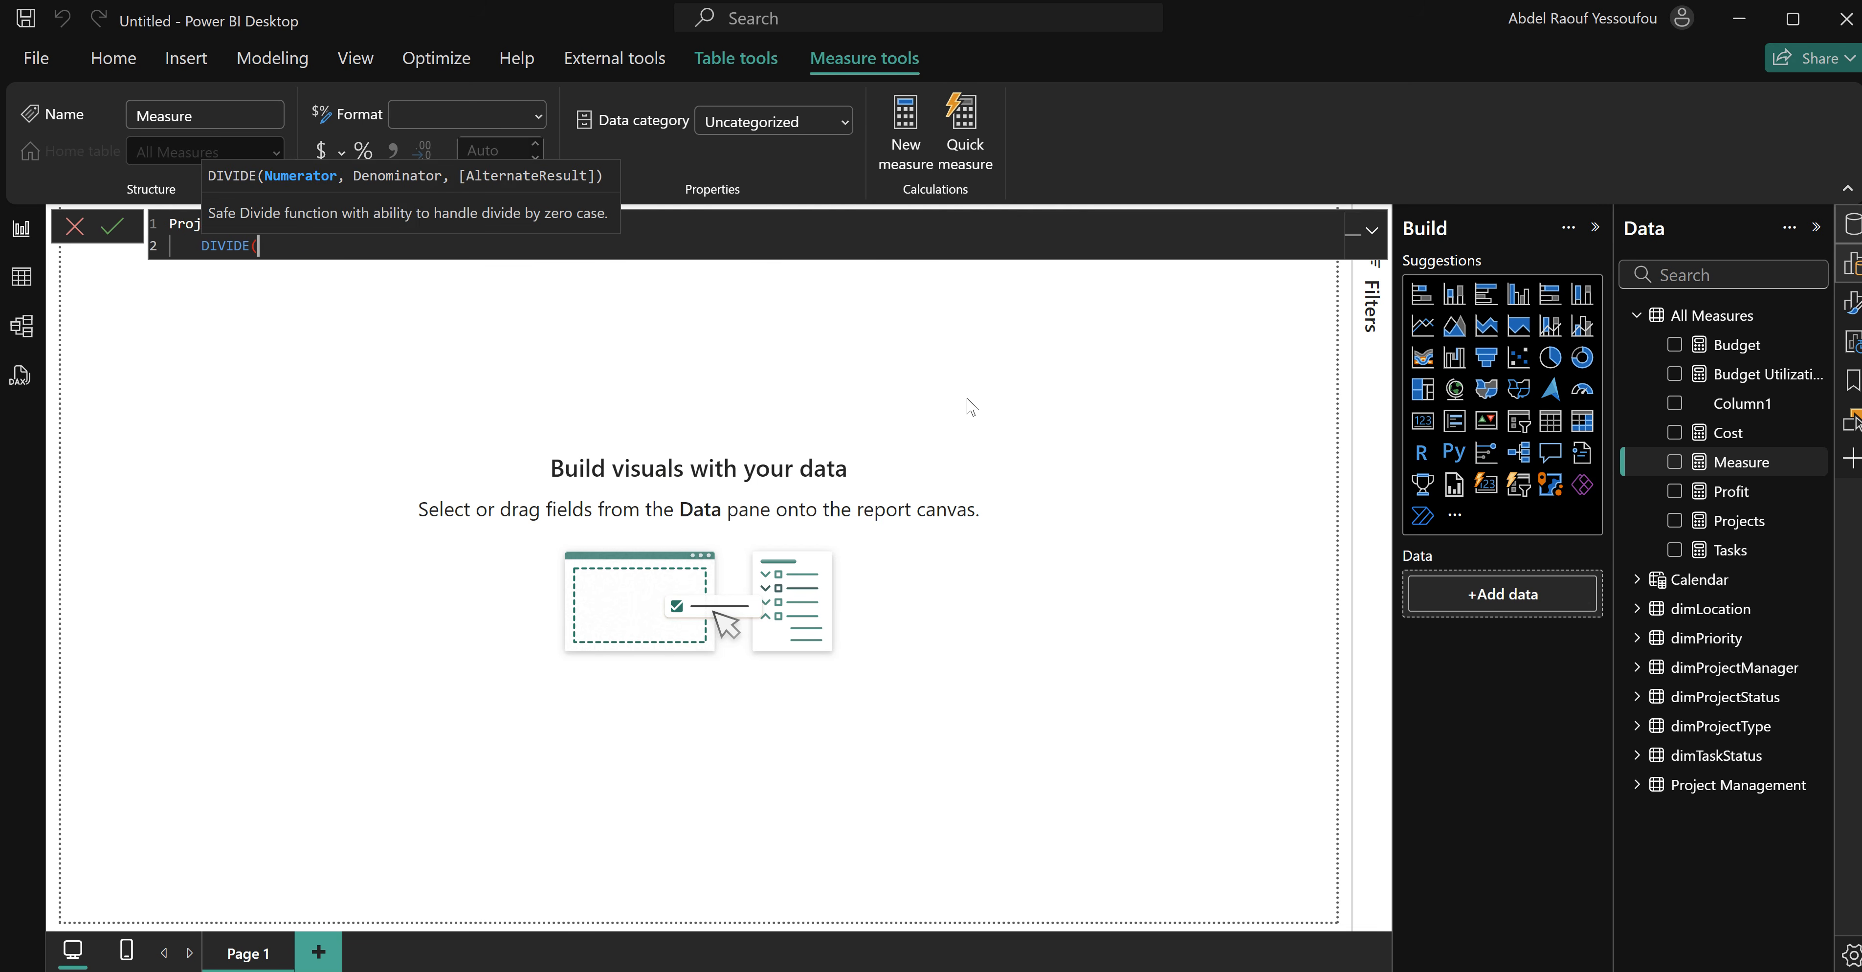
# Enter SUM('Project Management'[Progress]) as the DIVIDE numerator on its own line of the Project Completion % formula.
pyautogui.hotkey('shift', 'Return')
pyautogui.write('sum')
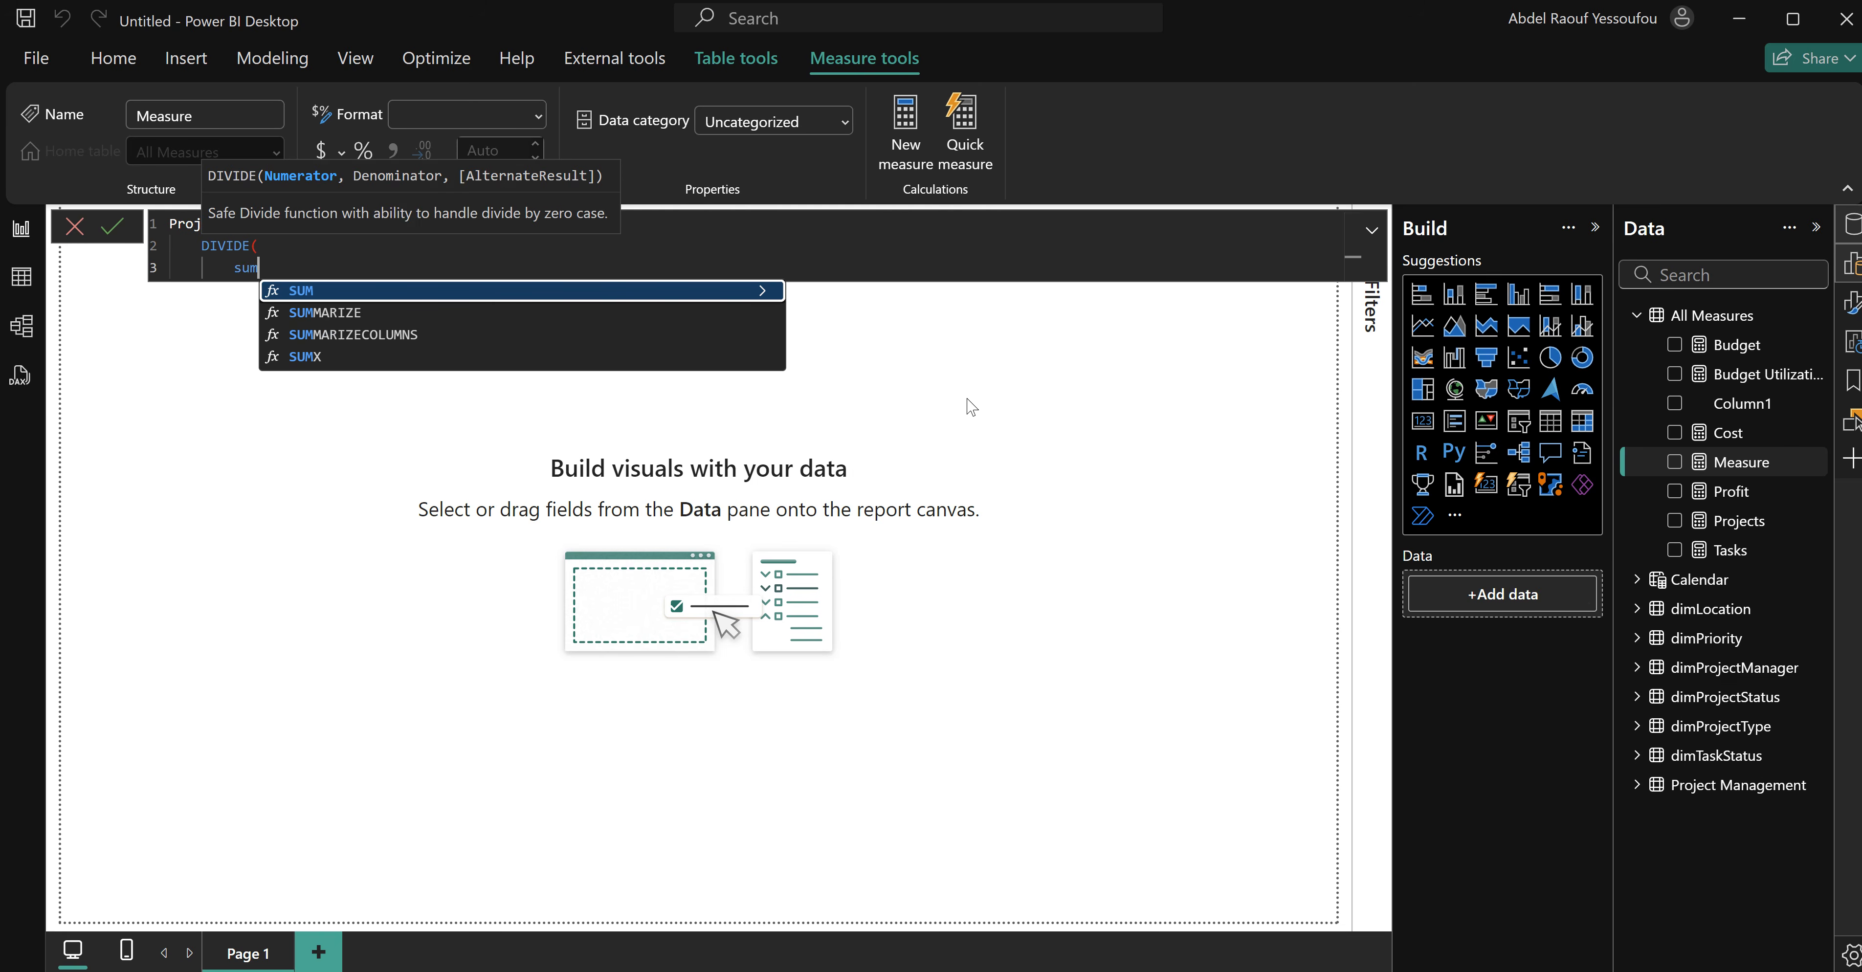
pyautogui.press('Tab')
pyautogui.write('progress')
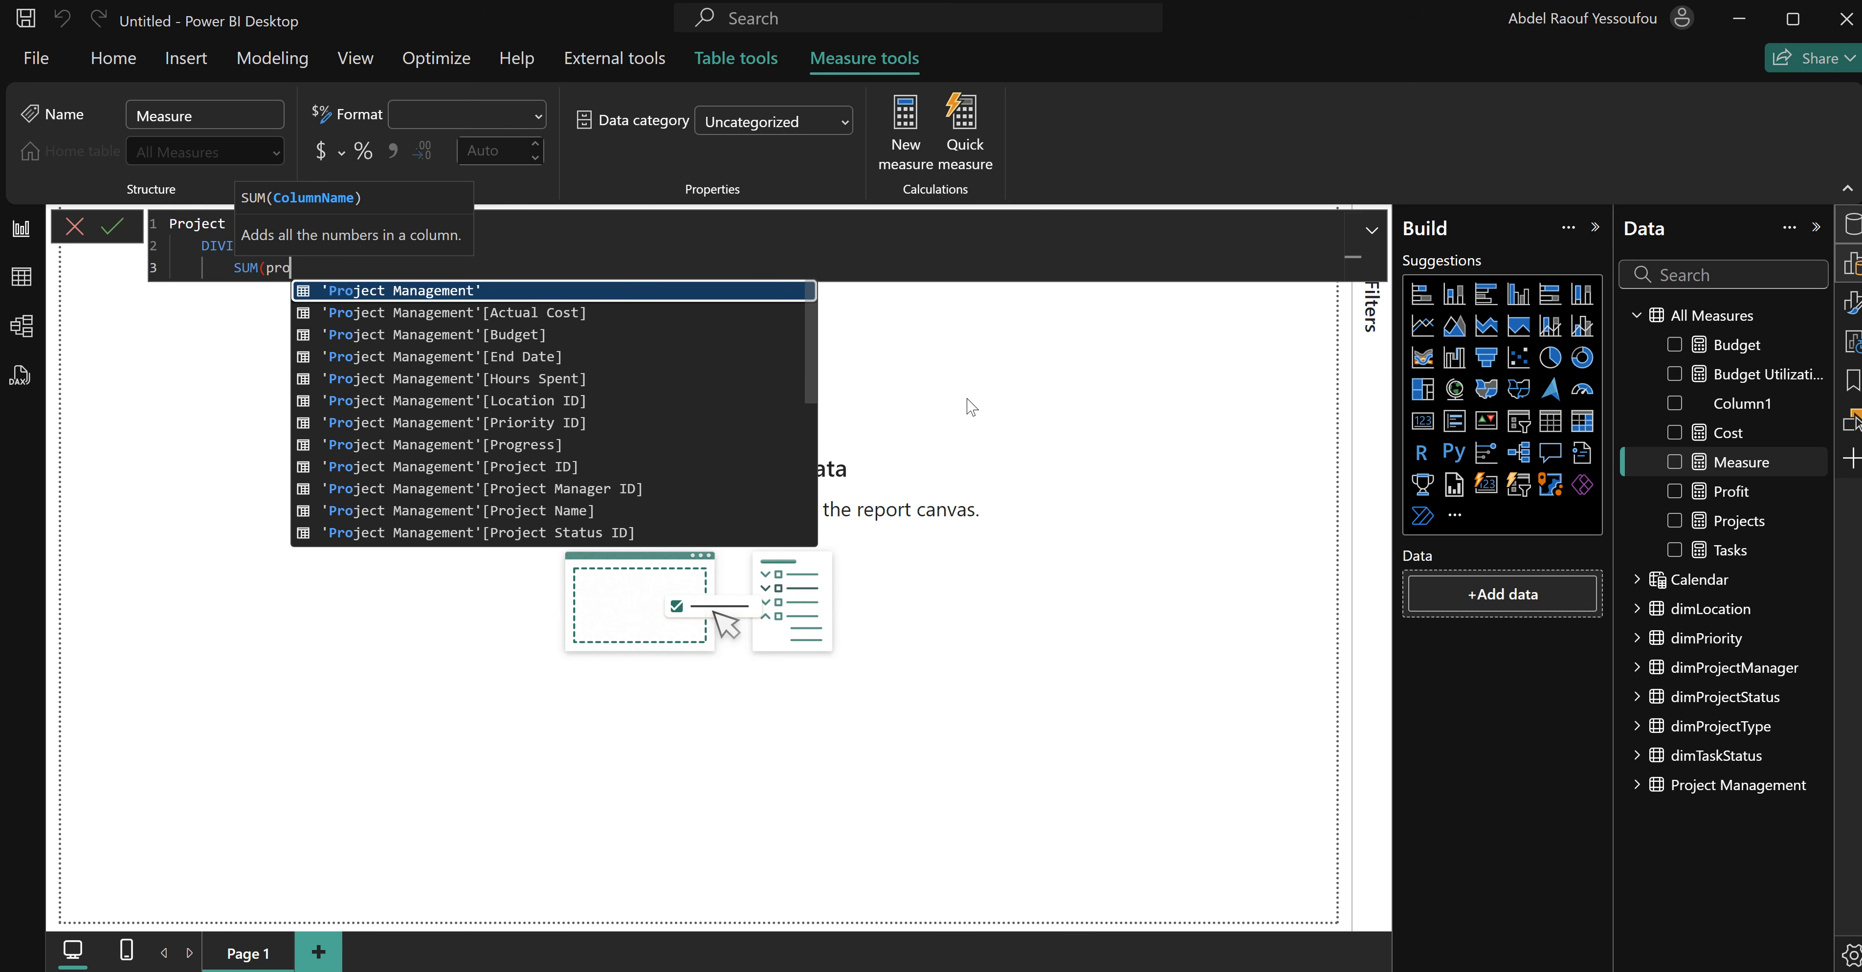
pyautogui.press('Tab')
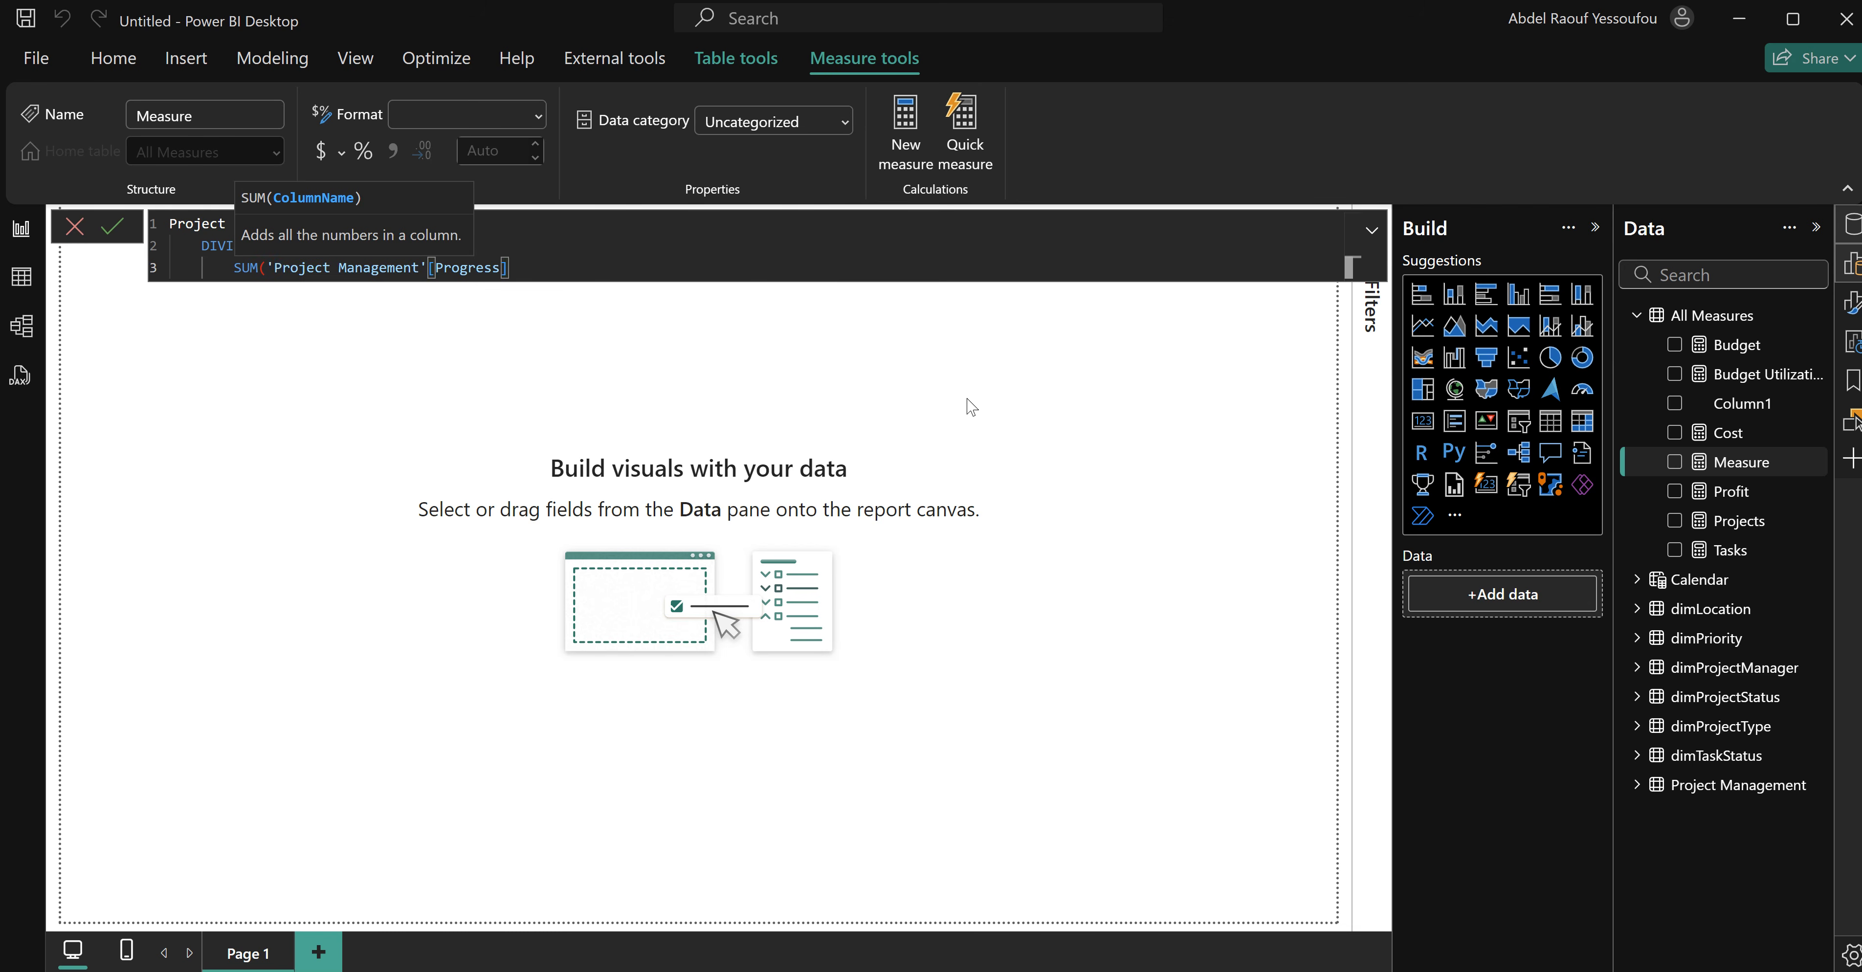
pyautogui.write(')')
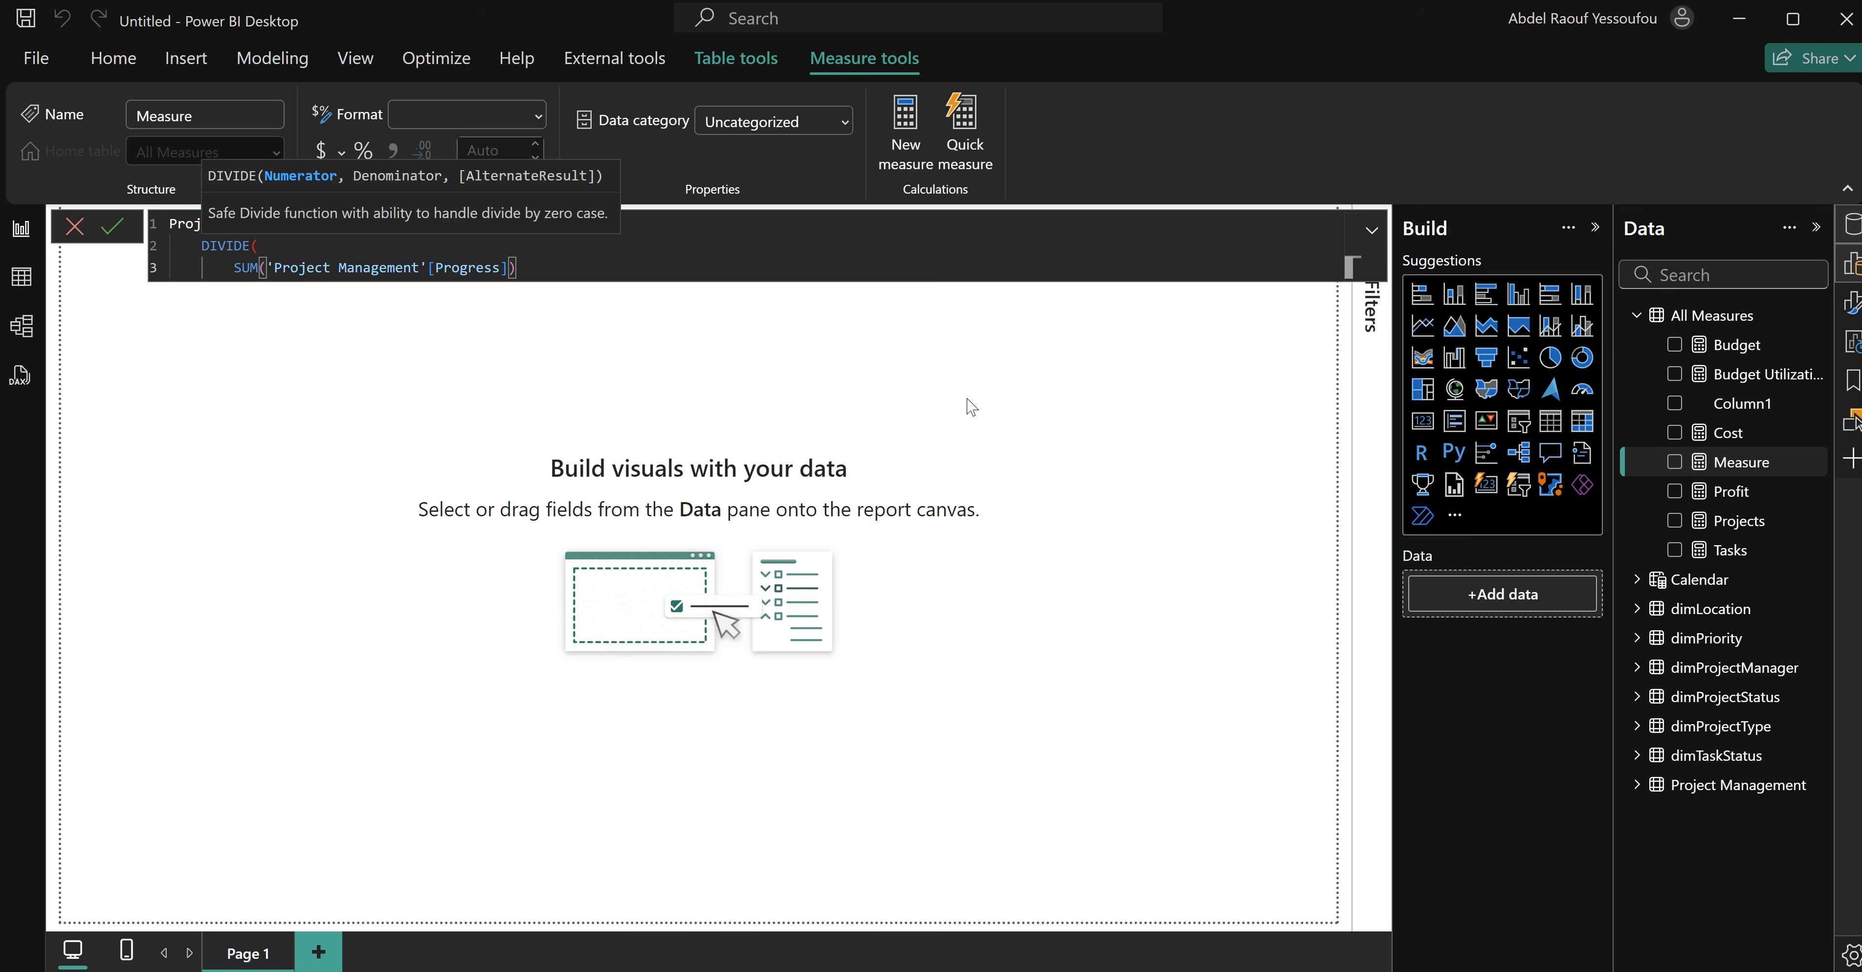
pyautogui.hotkey('shift', 'Return')
pyautogui.press('BackSpace')
pyautogui.write(',')
pyautogui.hotkey('shift', 'Return')
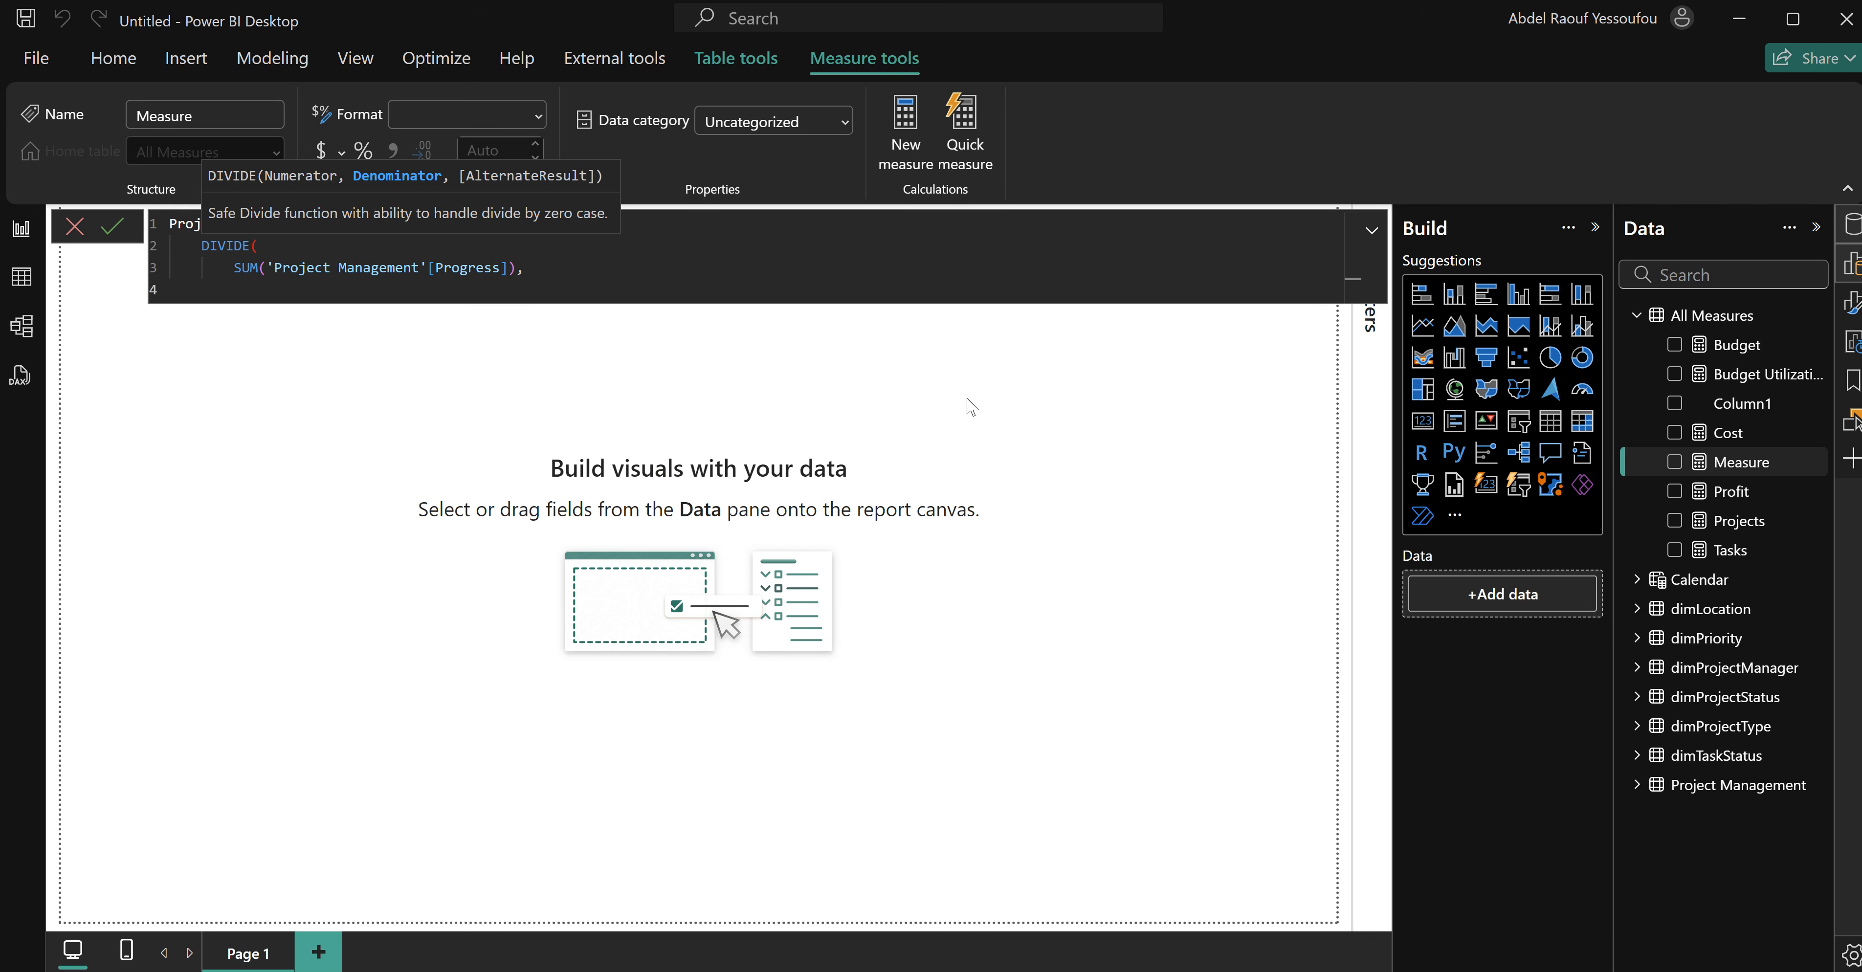
# Add the [Projects] measure as the DIVIDE denominator and close the function on a separate line.
pyautogui.write('pro')
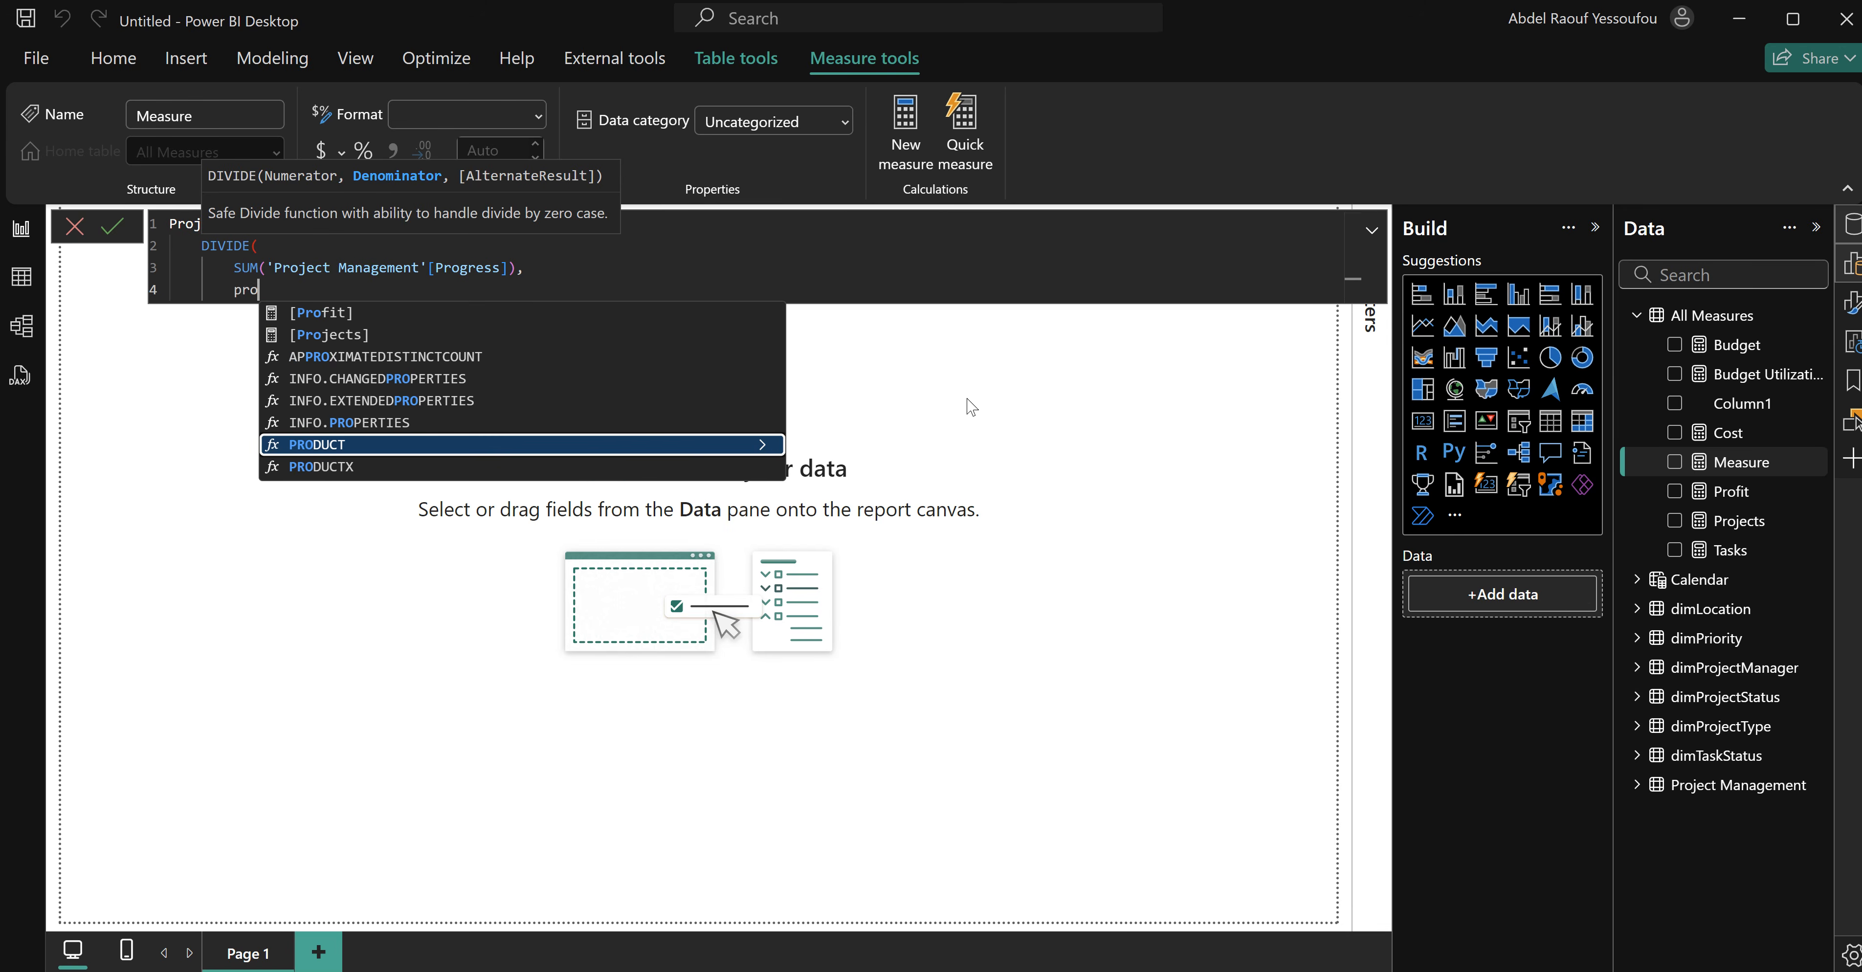
pyautogui.press('Up')
pyautogui.press('Up')
pyautogui.press('Up')
pyautogui.press('Up')
pyautogui.press('Up')
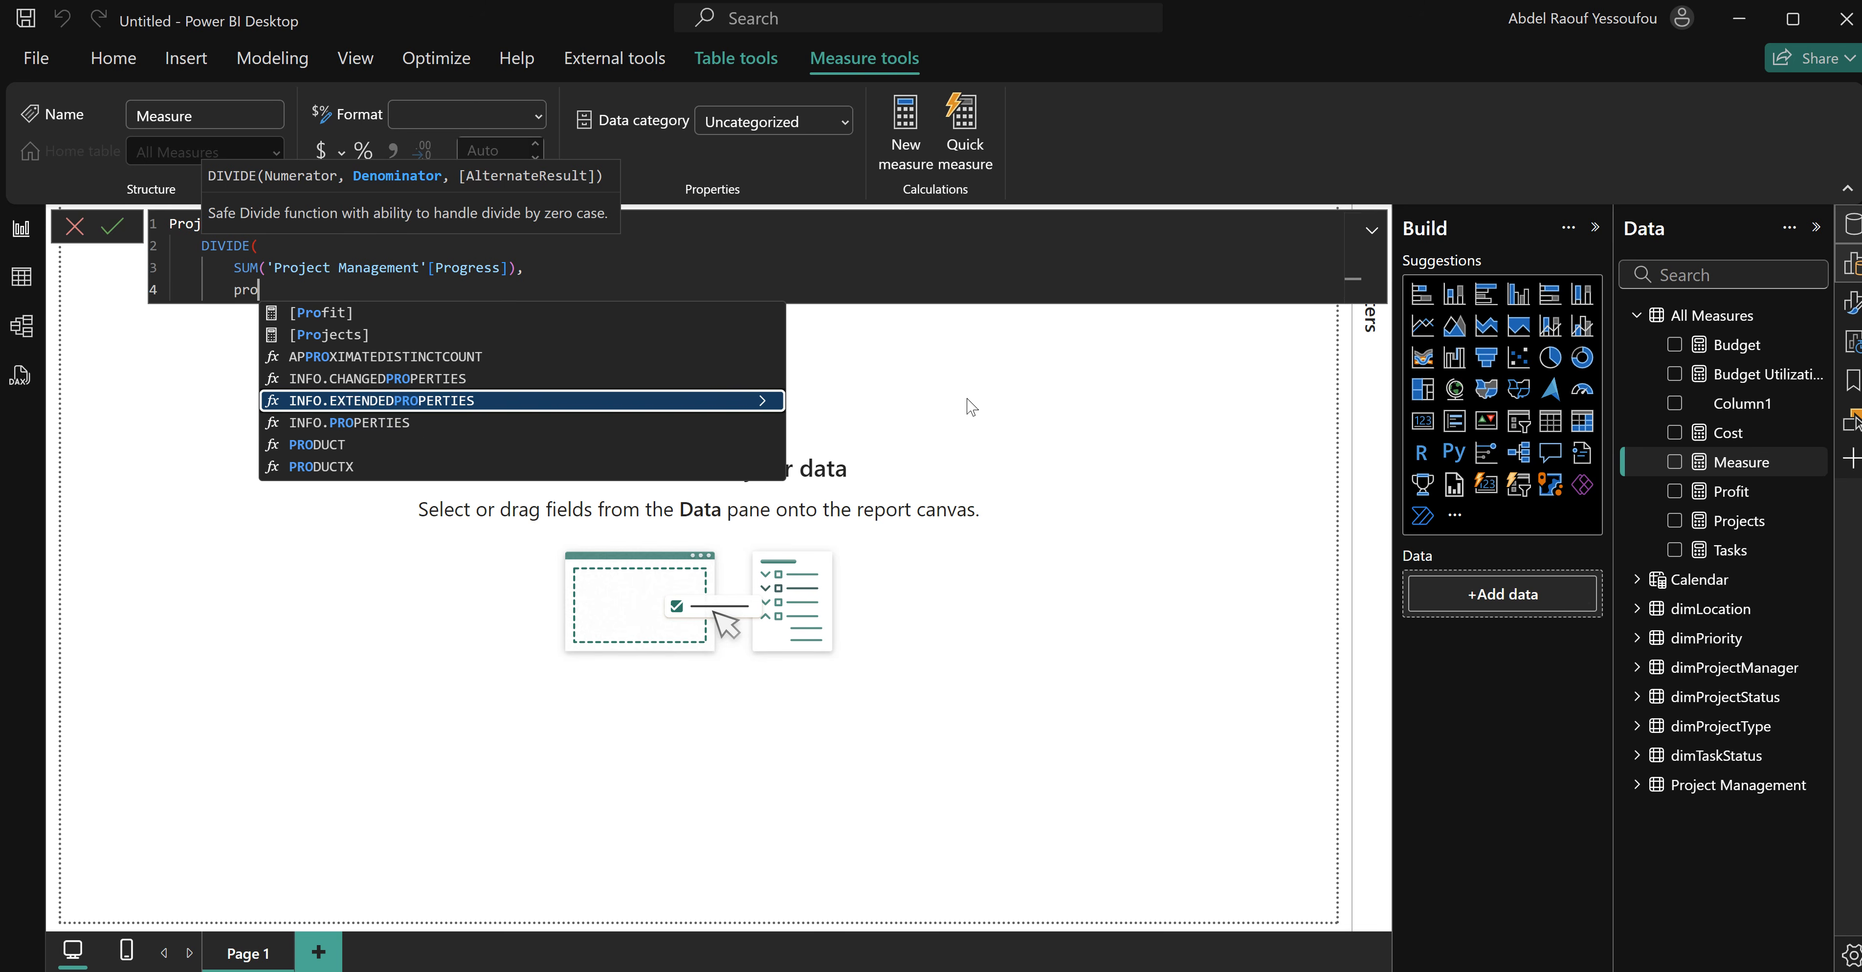
pyautogui.press('Tab')
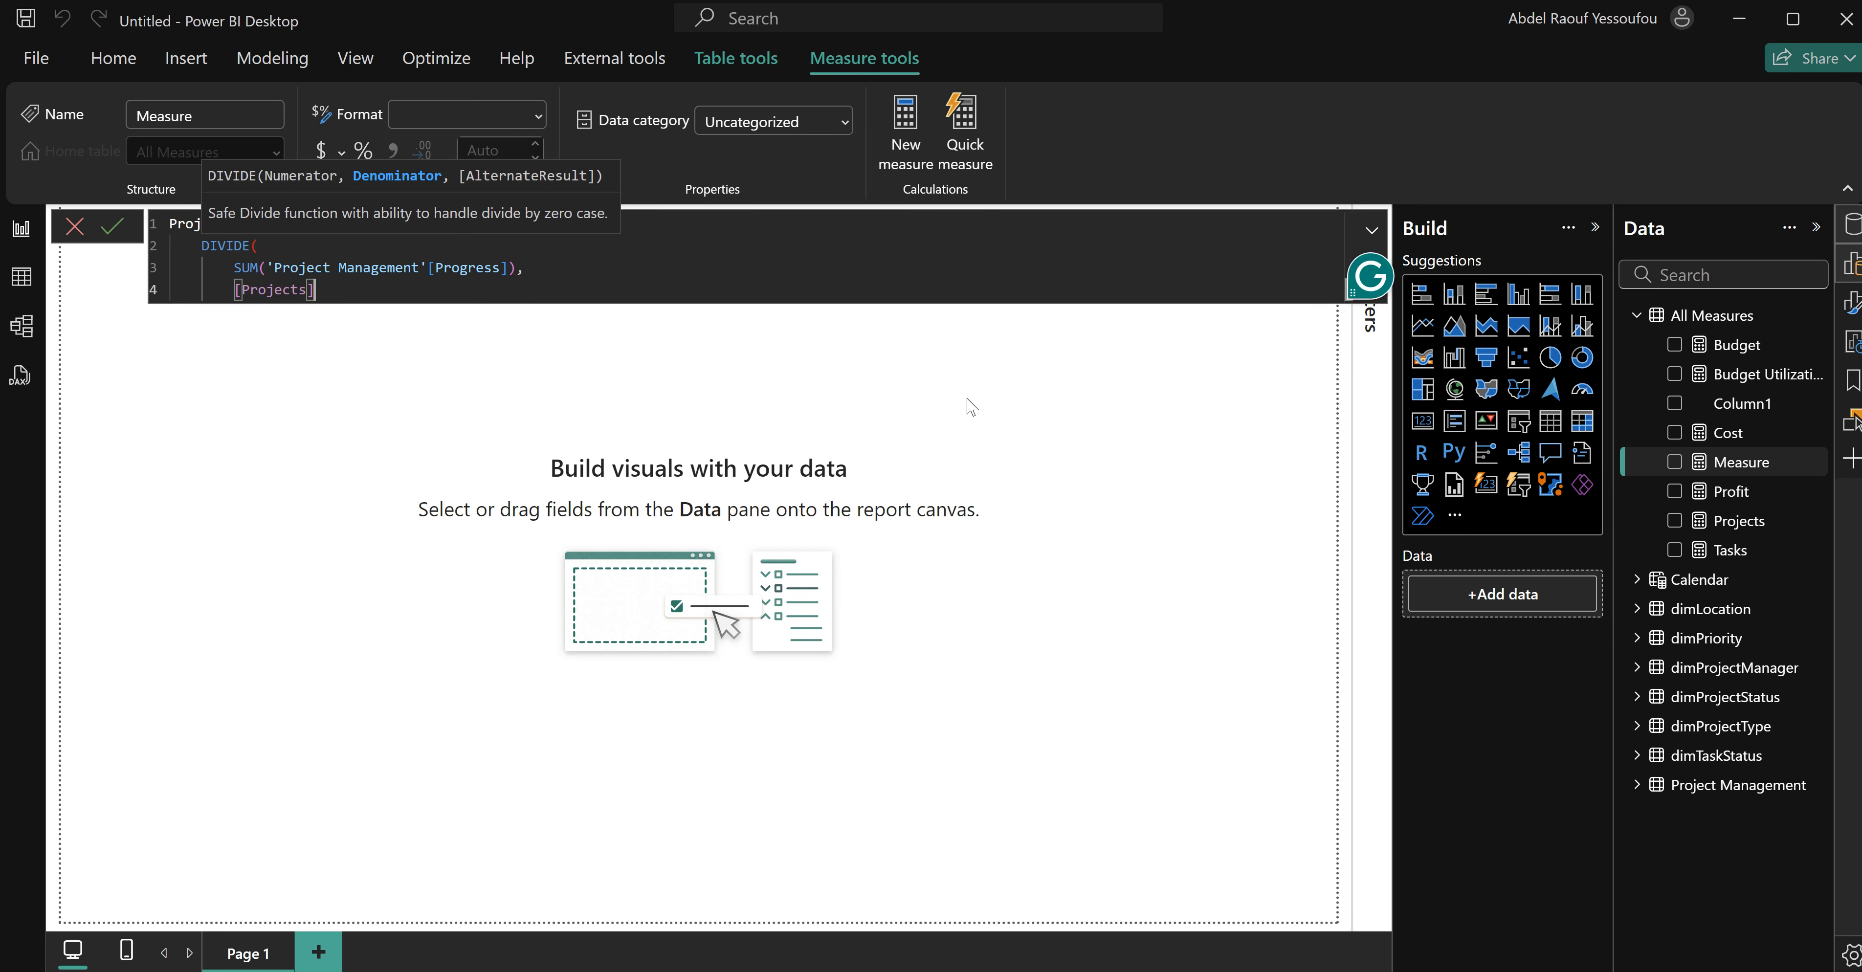
pyautogui.hotkey('shift', 'Return')
pyautogui.write(')')
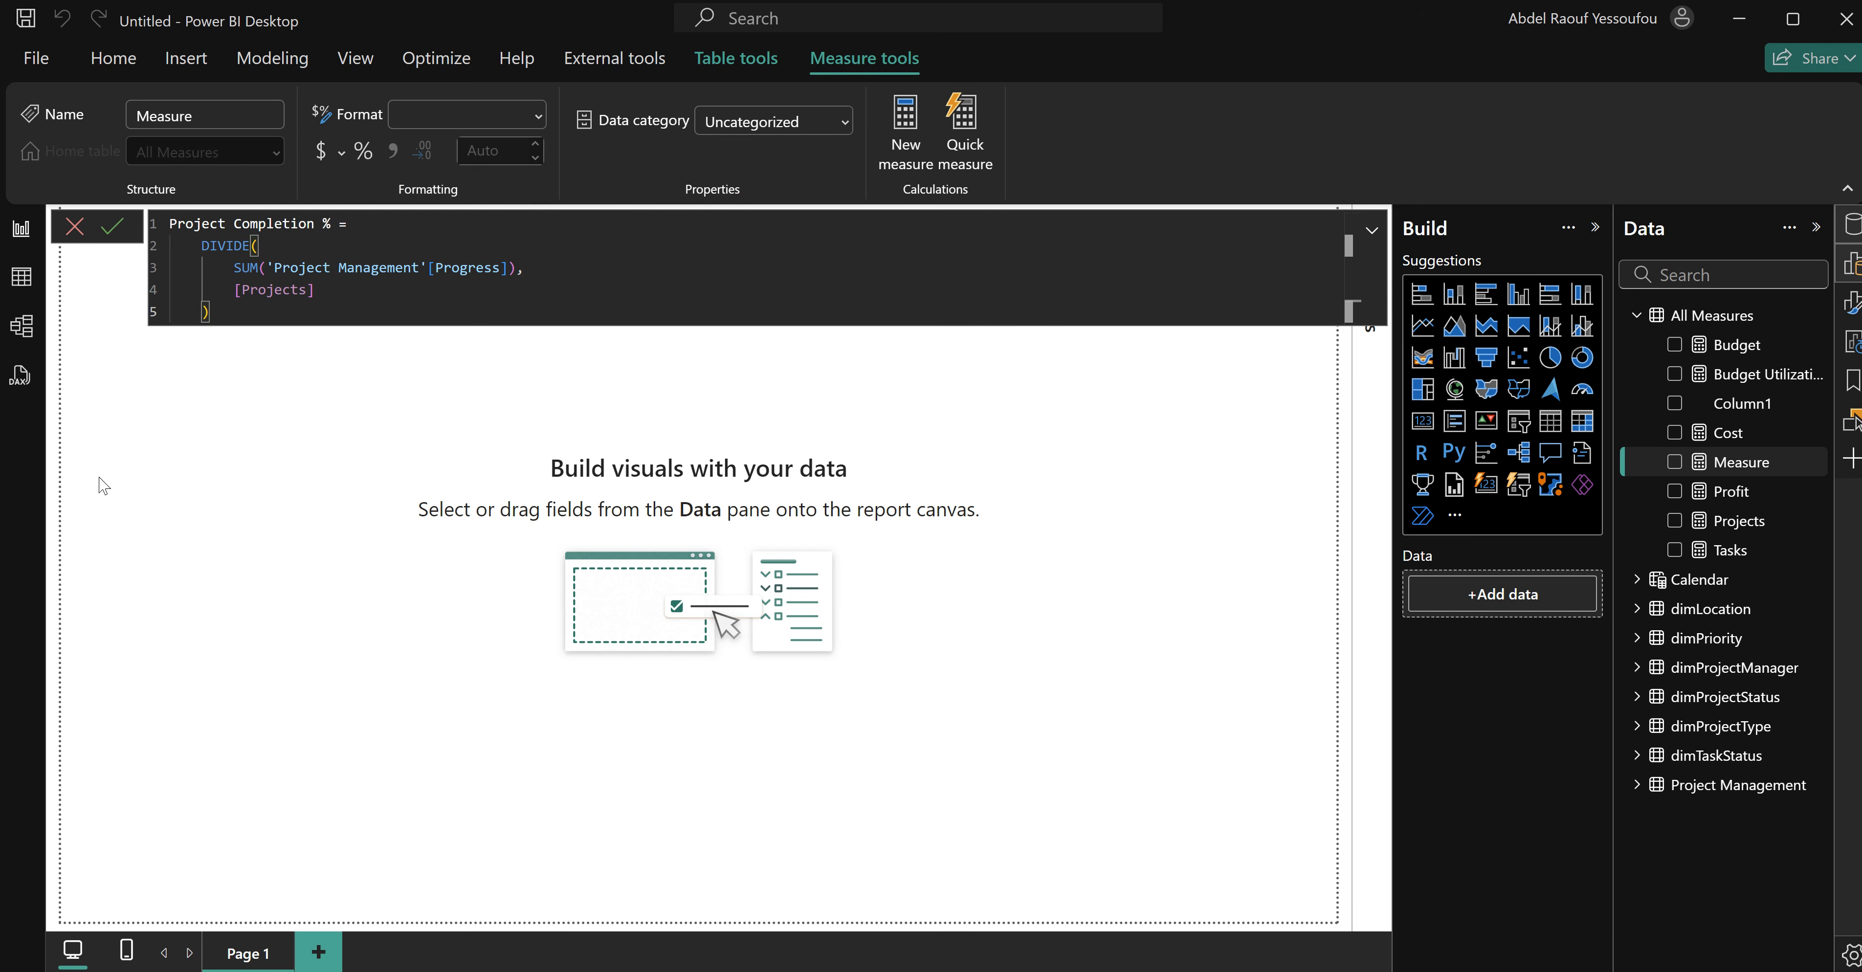
# Copy the entire Project Completion % definition for reuse and commit the measure.
pyautogui.moveTo(258, 311); pyautogui.dragTo(155, 220)
pyautogui.hotkey('ctrl', 'c')
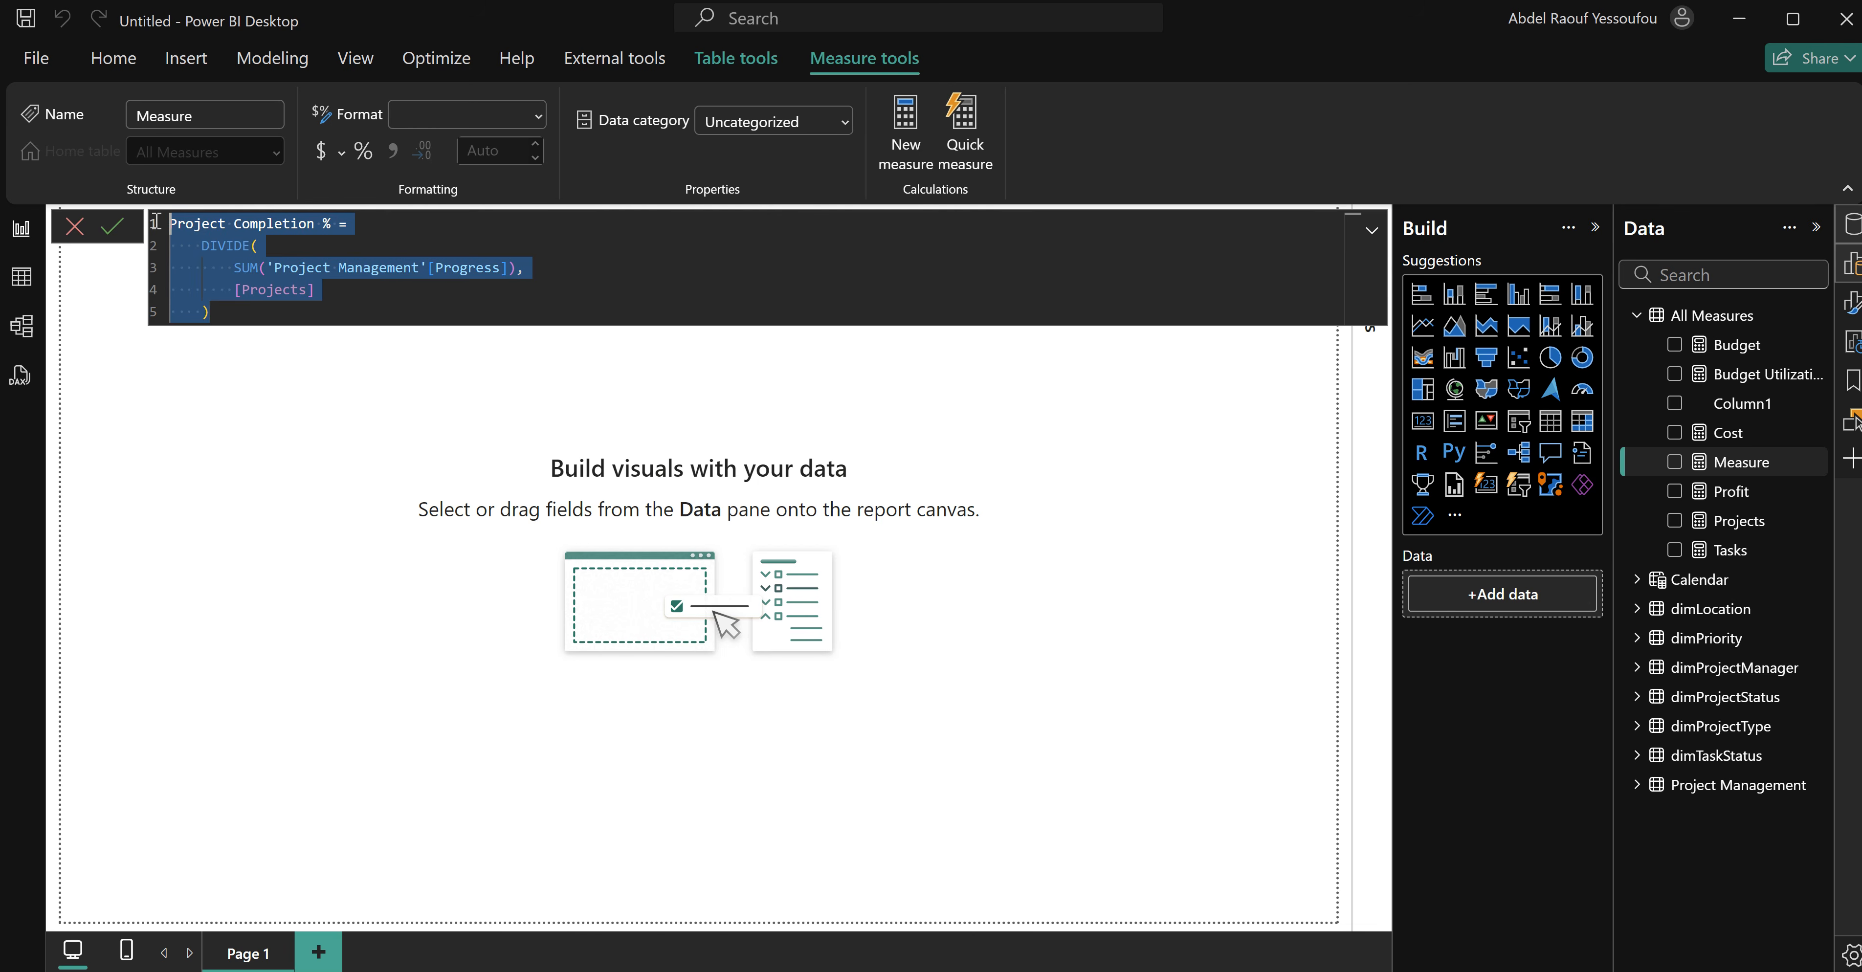
pyautogui.click(290, 309)
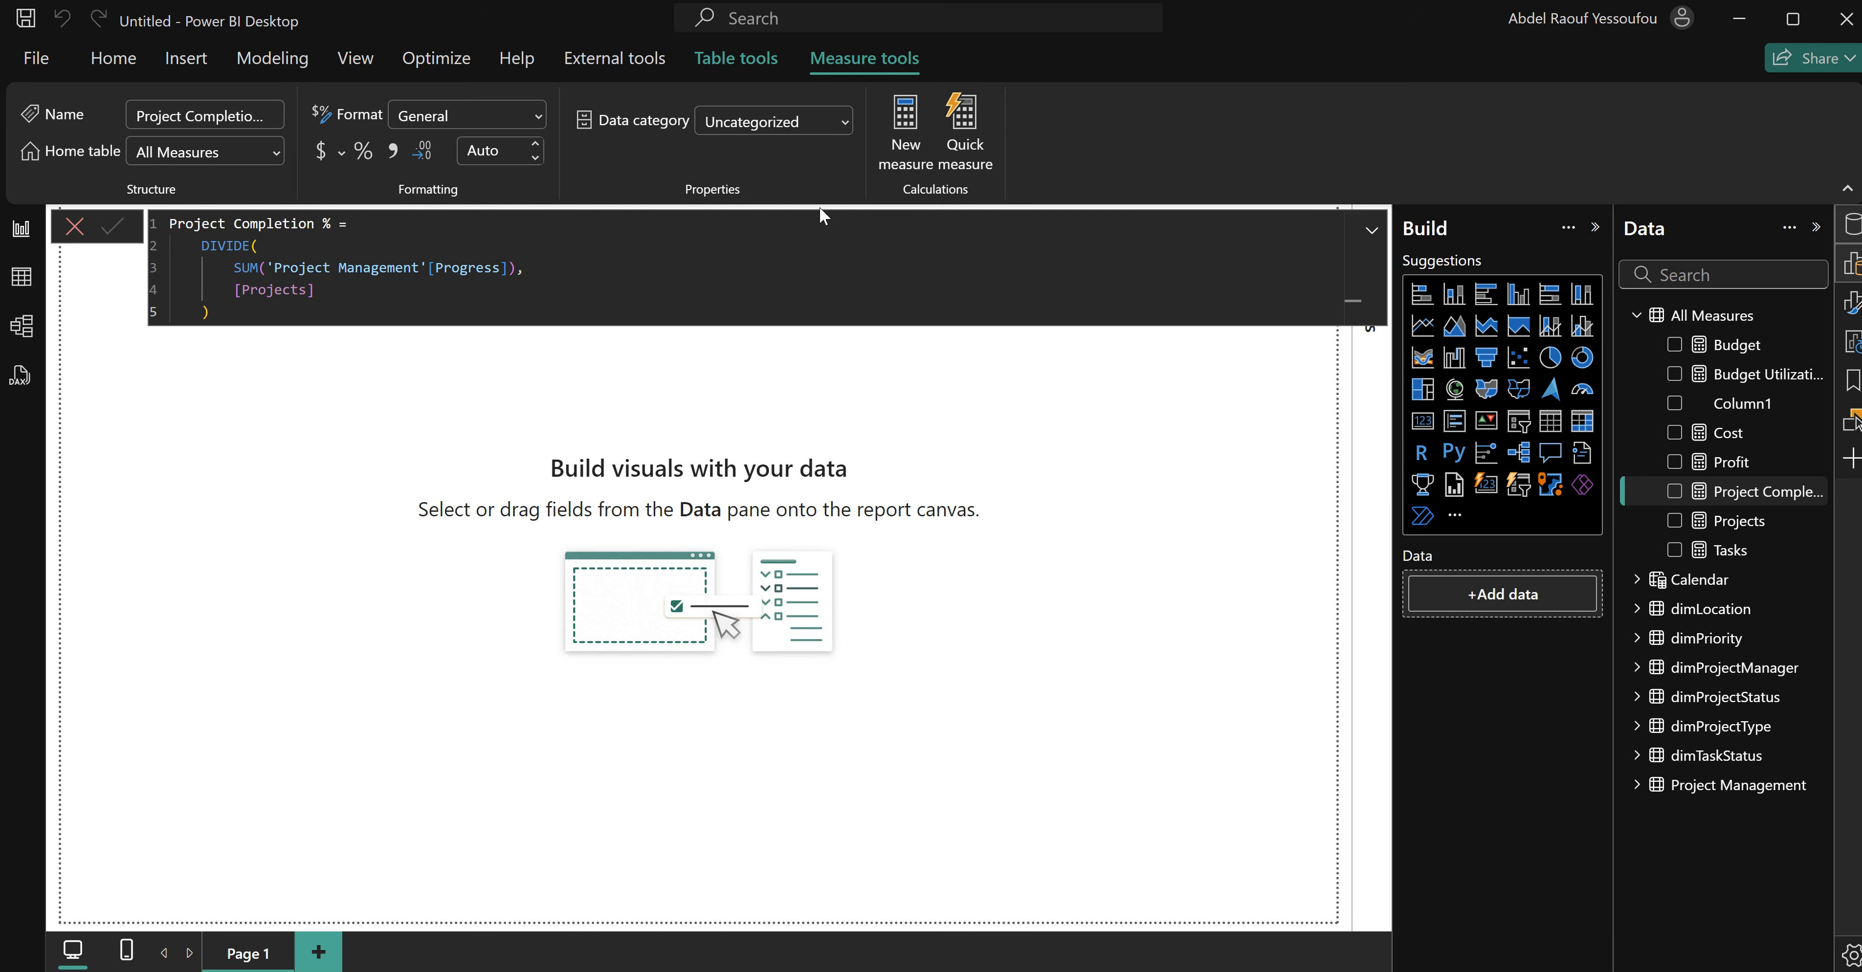
# Create a Task Completion % measure from the copied definition, replace the denominator with [Tasks], and commit it.
pyautogui.click(910, 135)
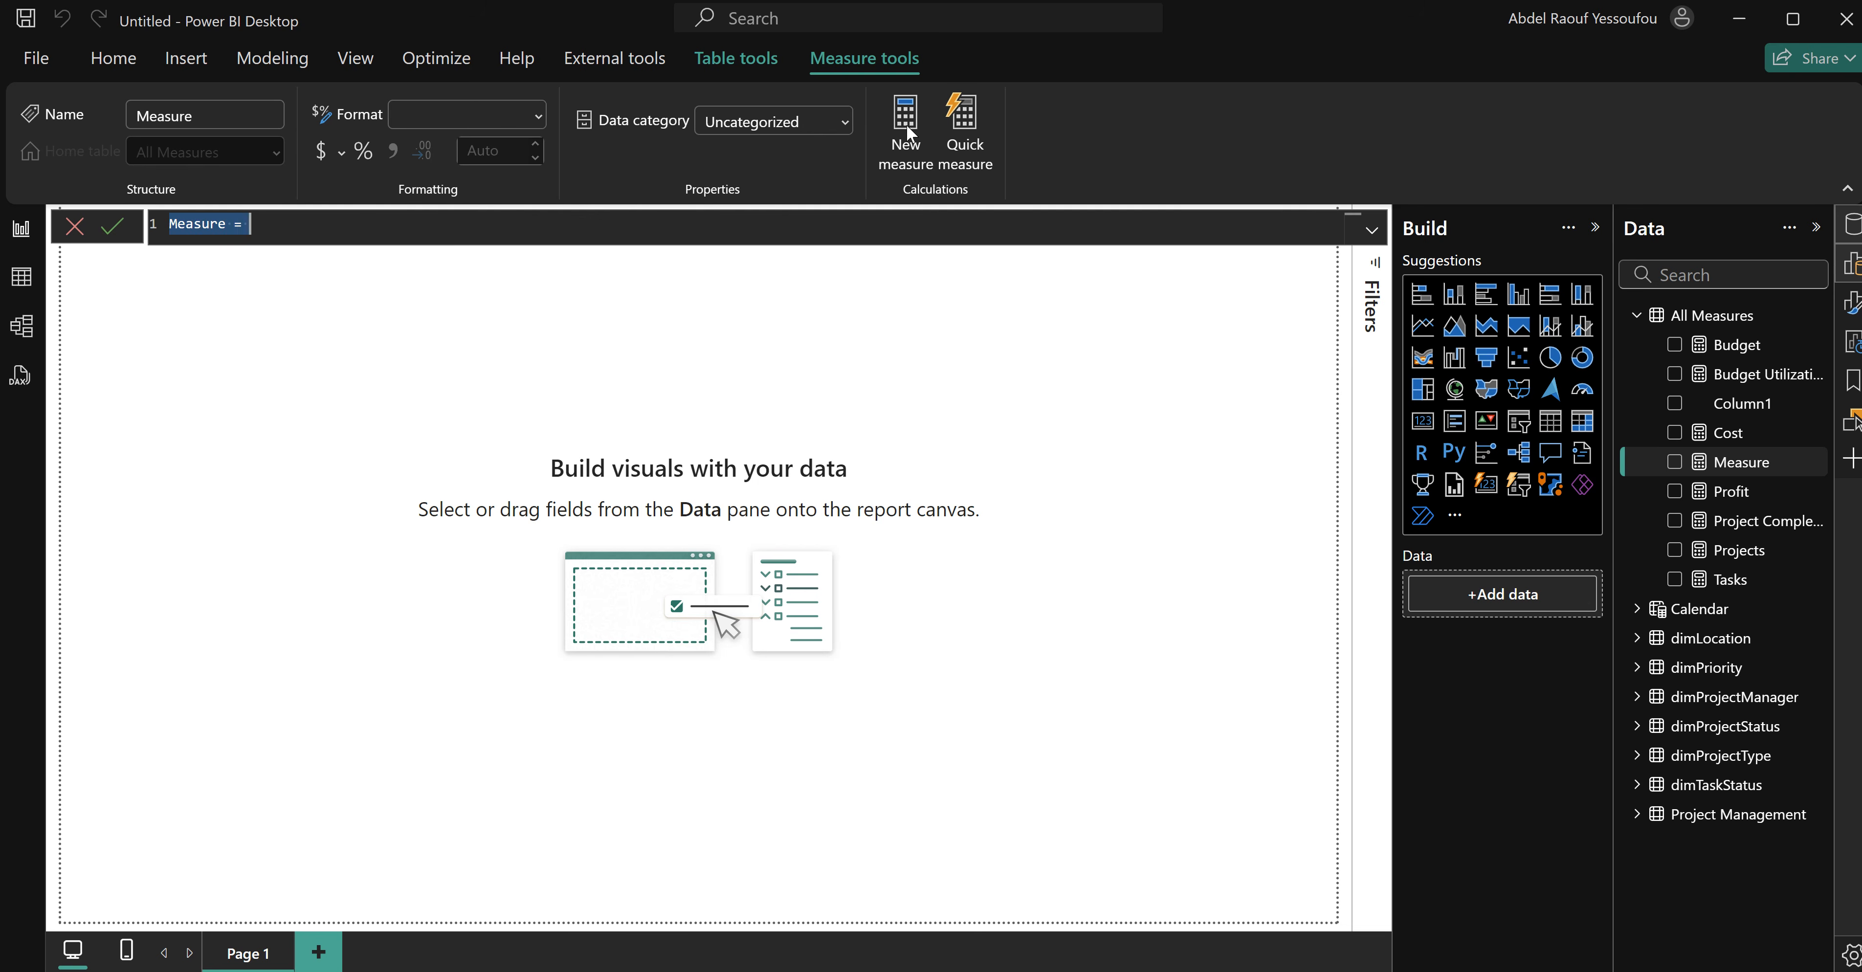
pyautogui.hotkey('ctrl', 'v')
pyautogui.doubleClick(210, 227)
pyautogui.write('Task')
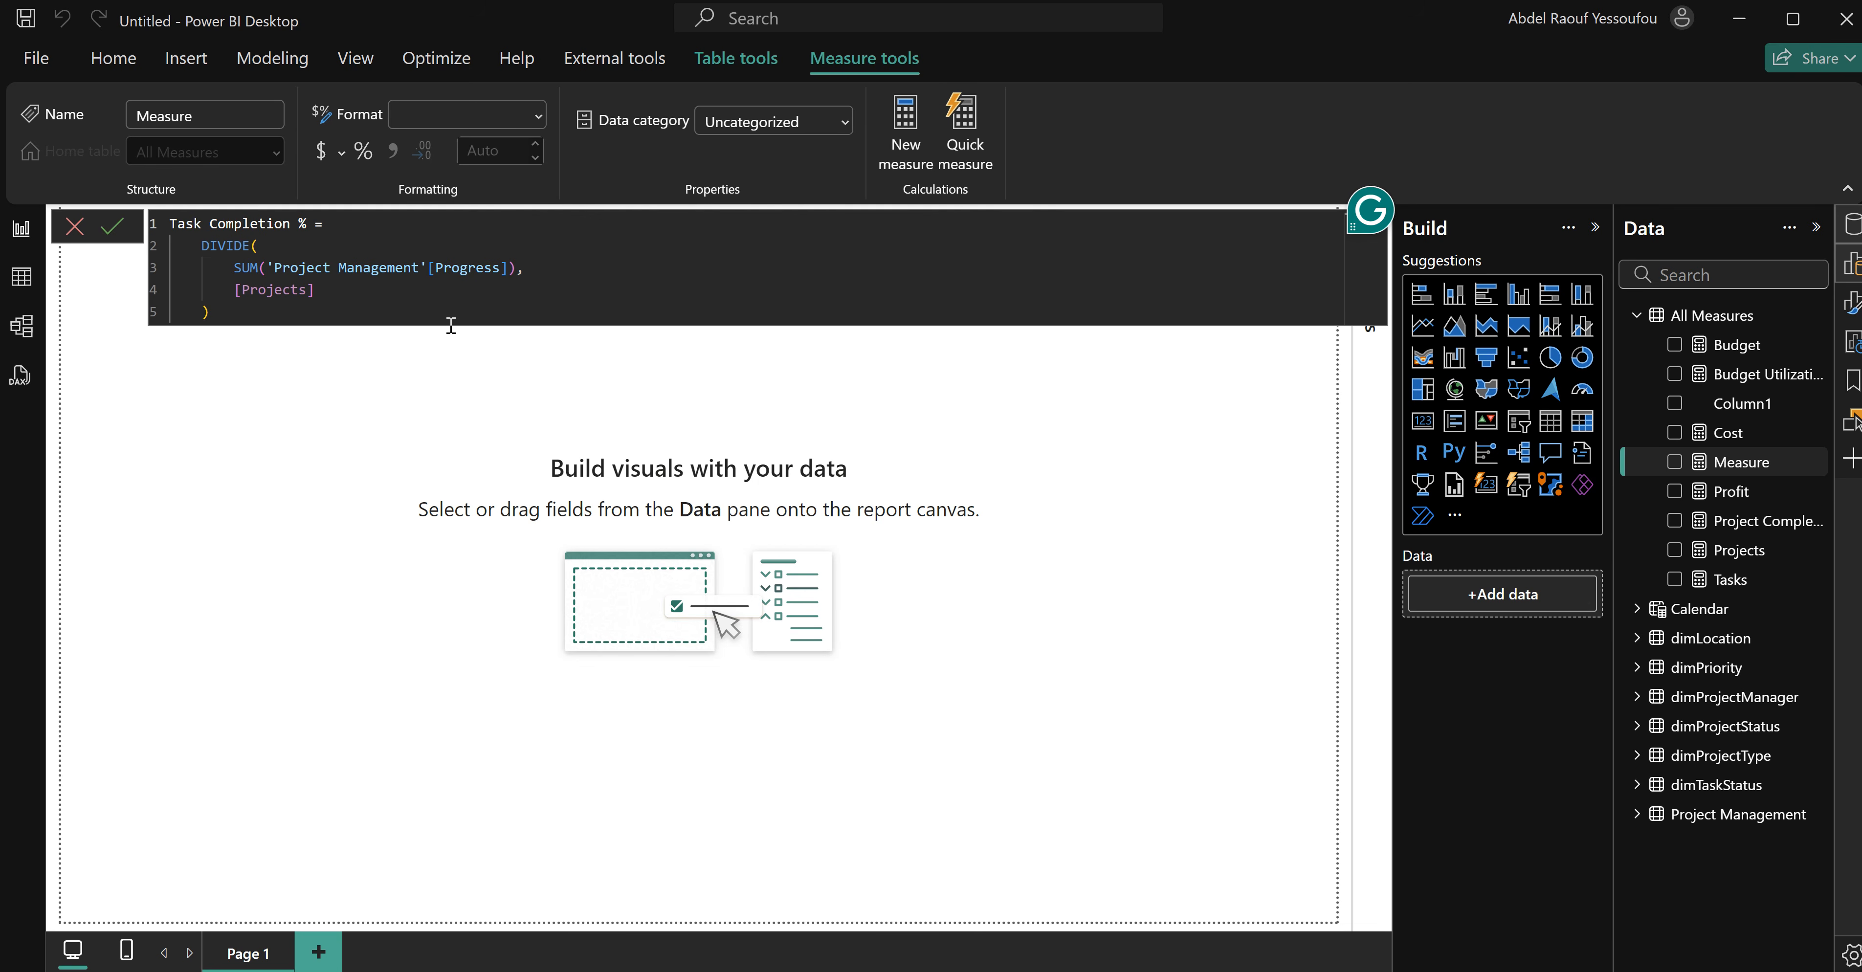
pyautogui.doubleClick(271, 292)
pyautogui.write('Tasks')
pyautogui.press('Return')
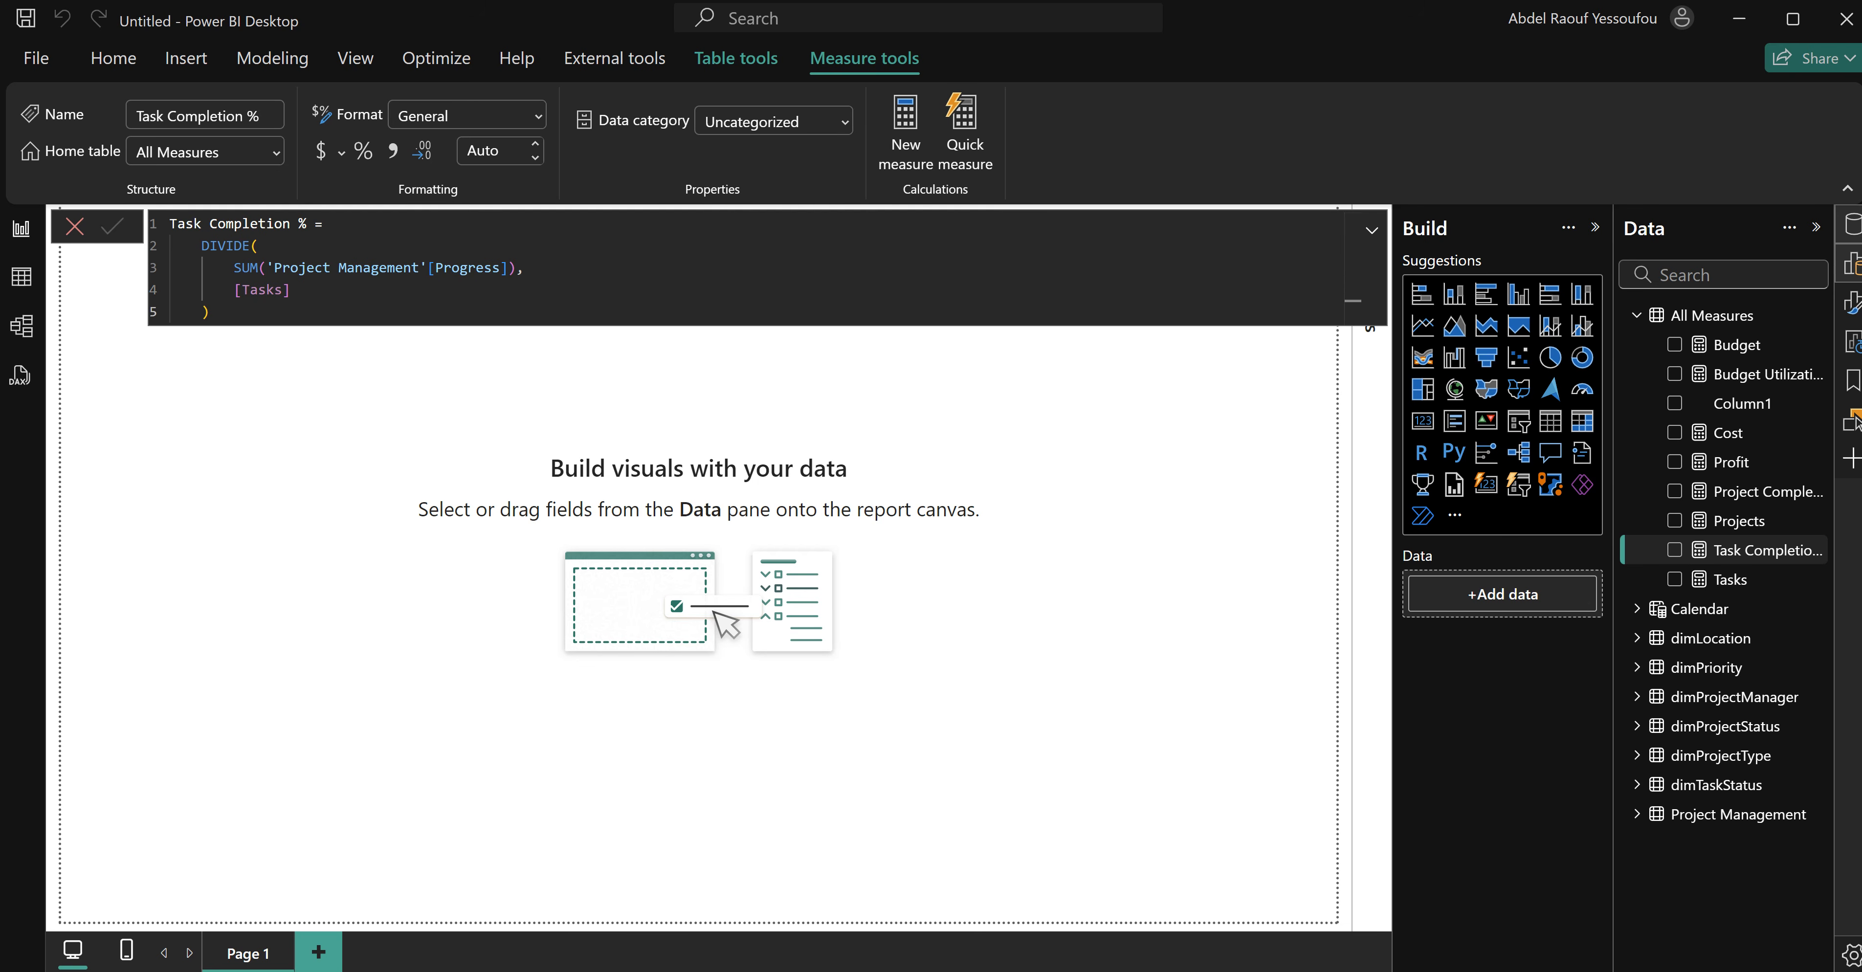
pyautogui.press('Escape')
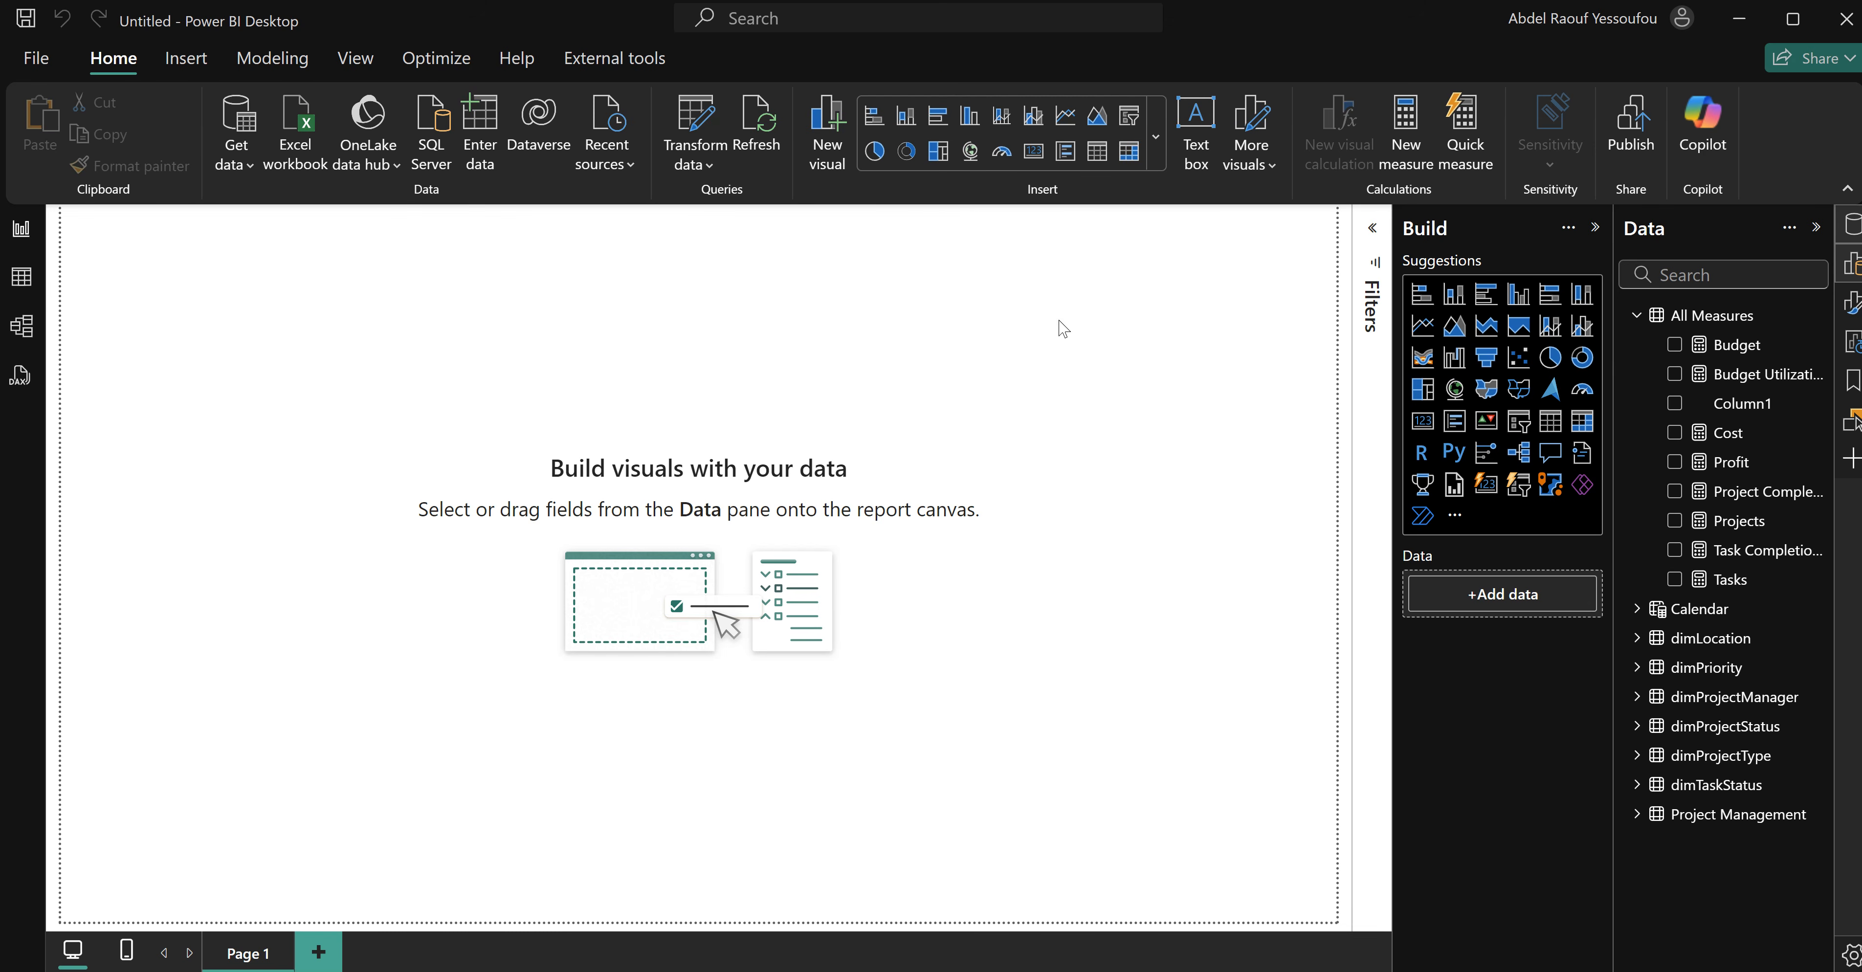
pyautogui.click(1158, 160)
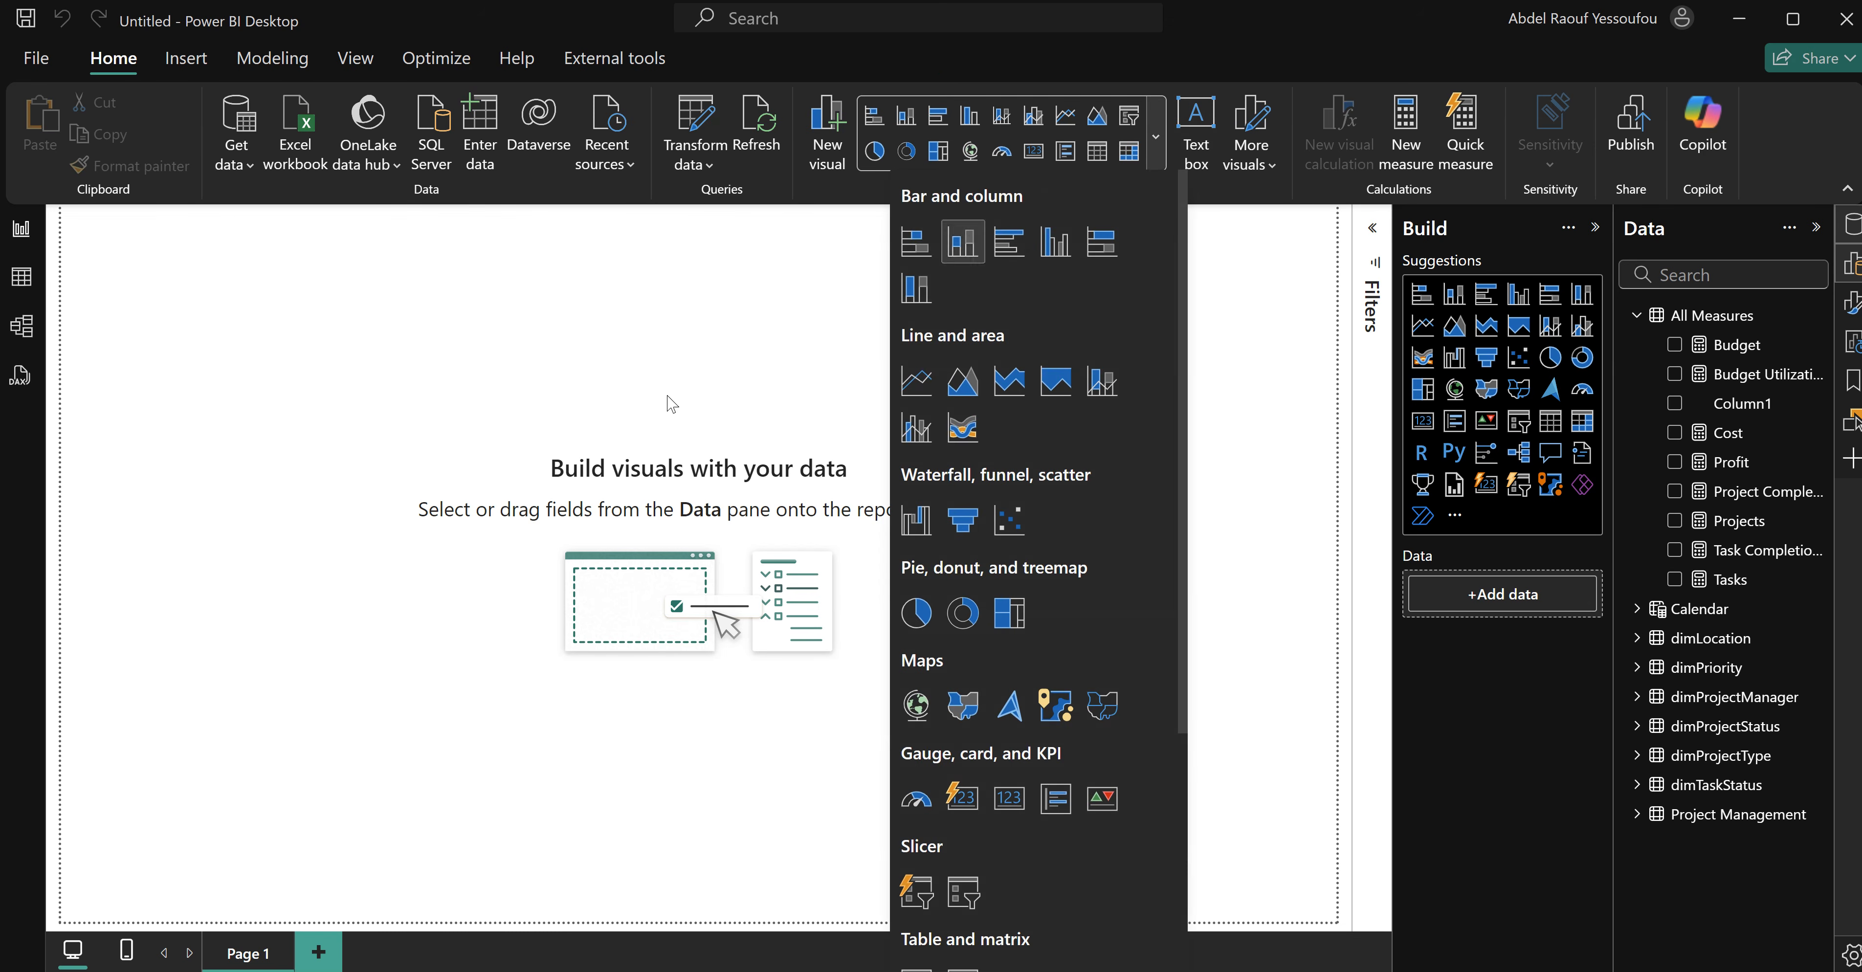
pyautogui.click(607, 387)
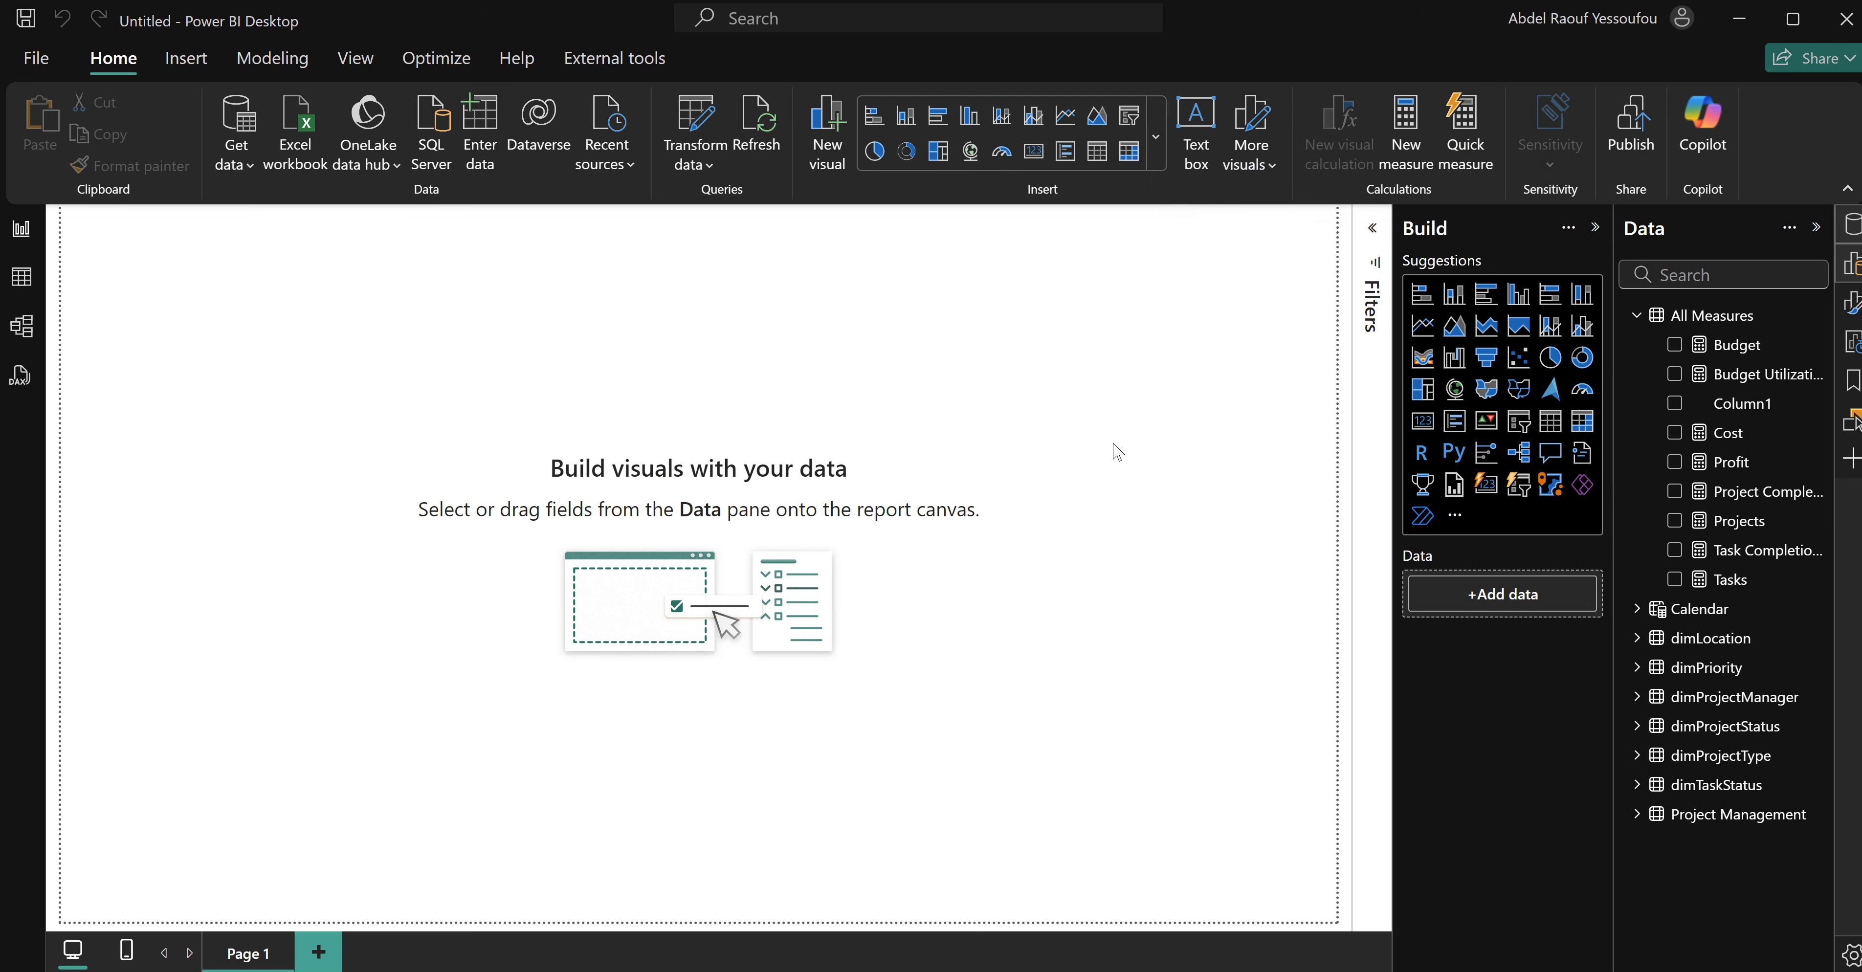
# Set the report page's canvas type to Custom with a height of 800 px.
pyautogui.click(1851, 303)
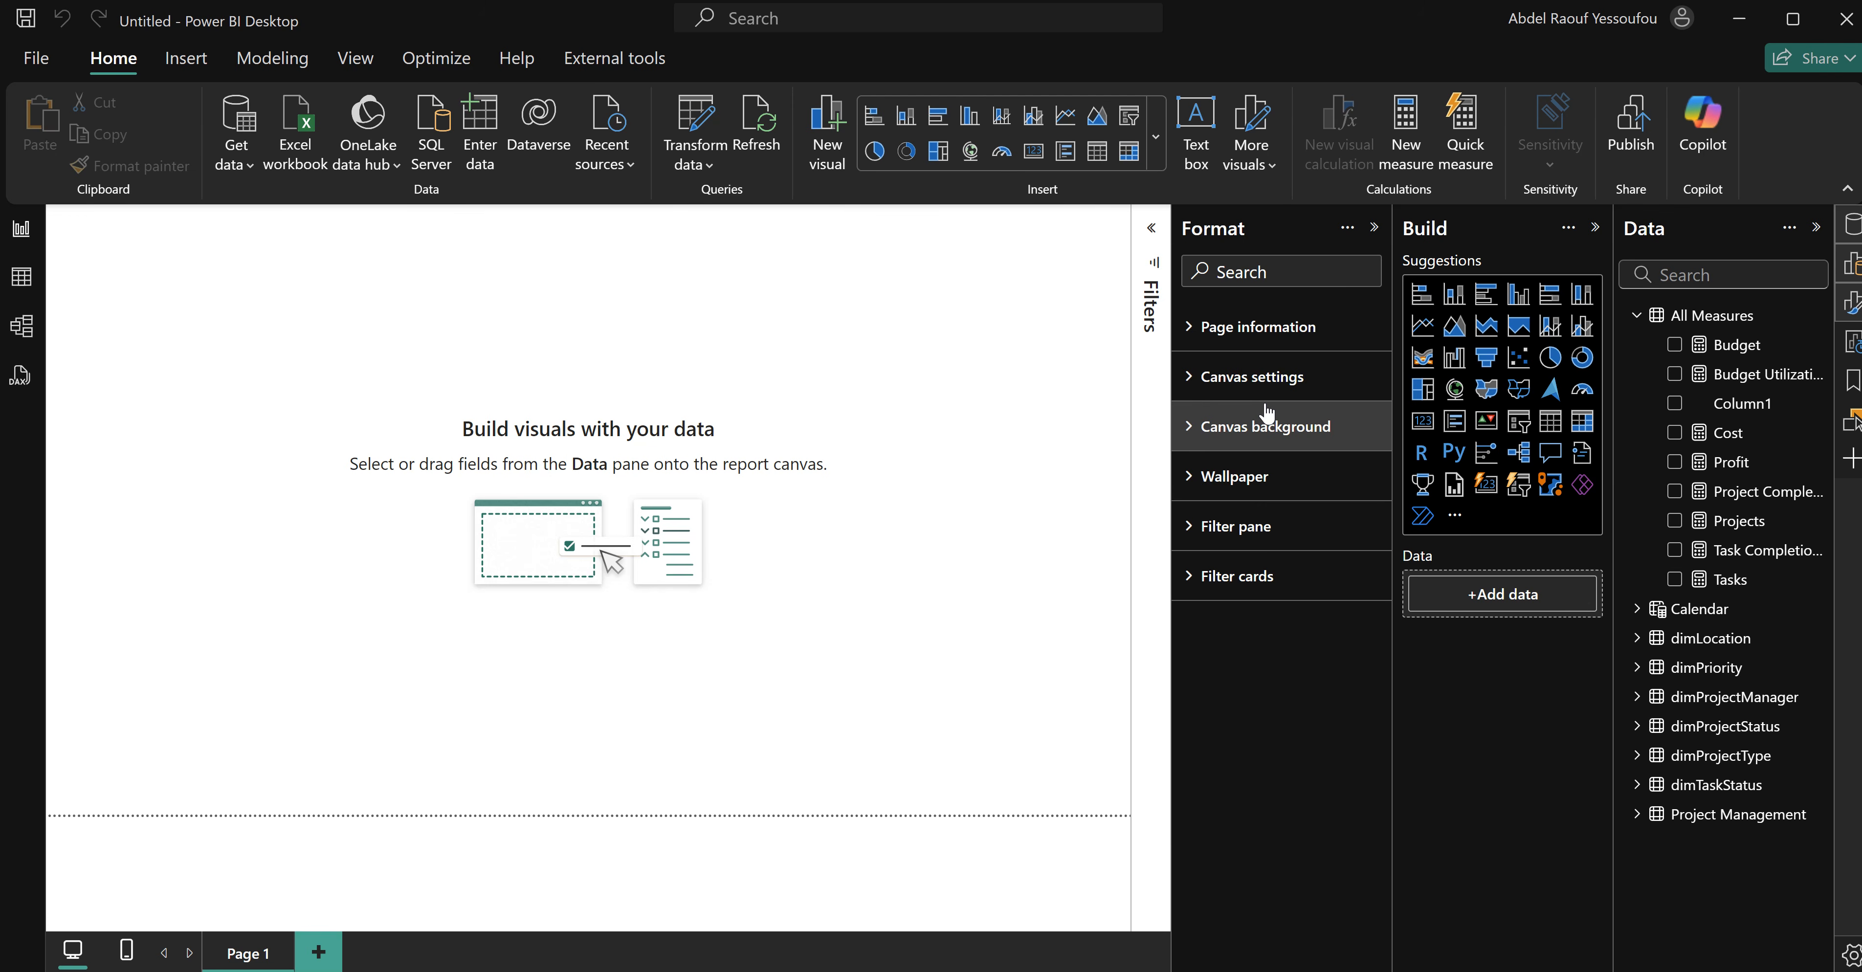
pyautogui.click(1265, 380)
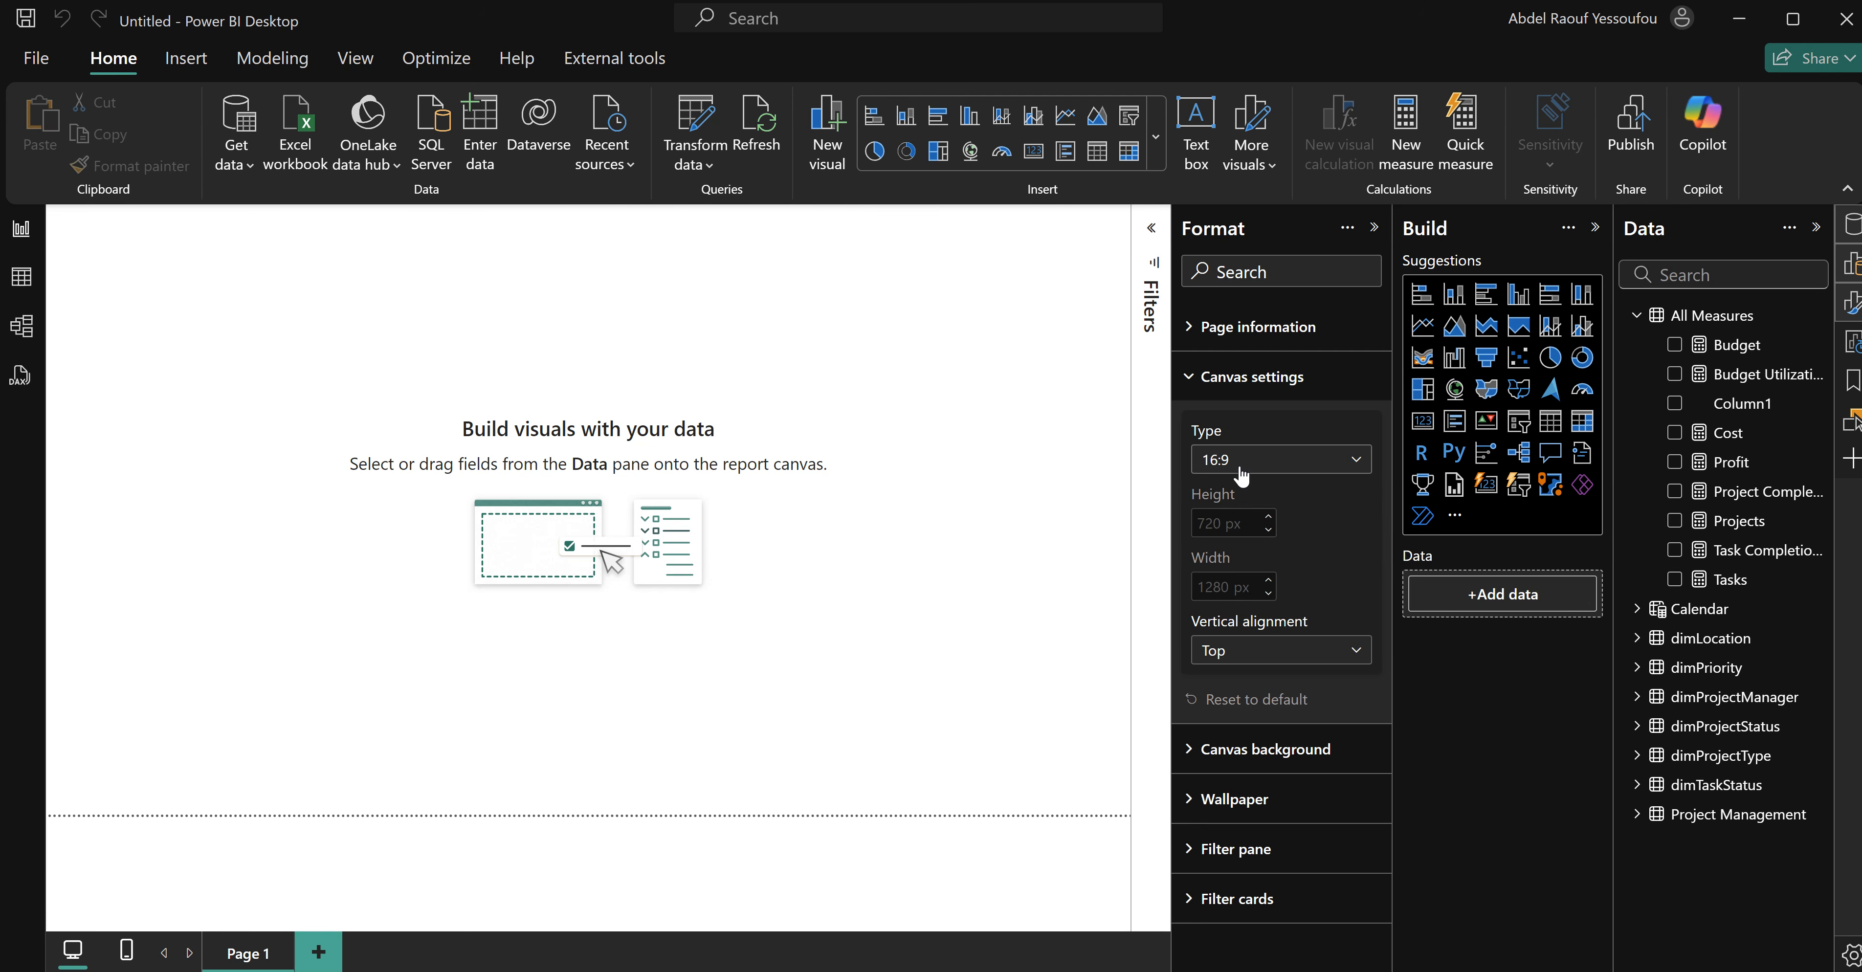
pyautogui.click(1265, 466)
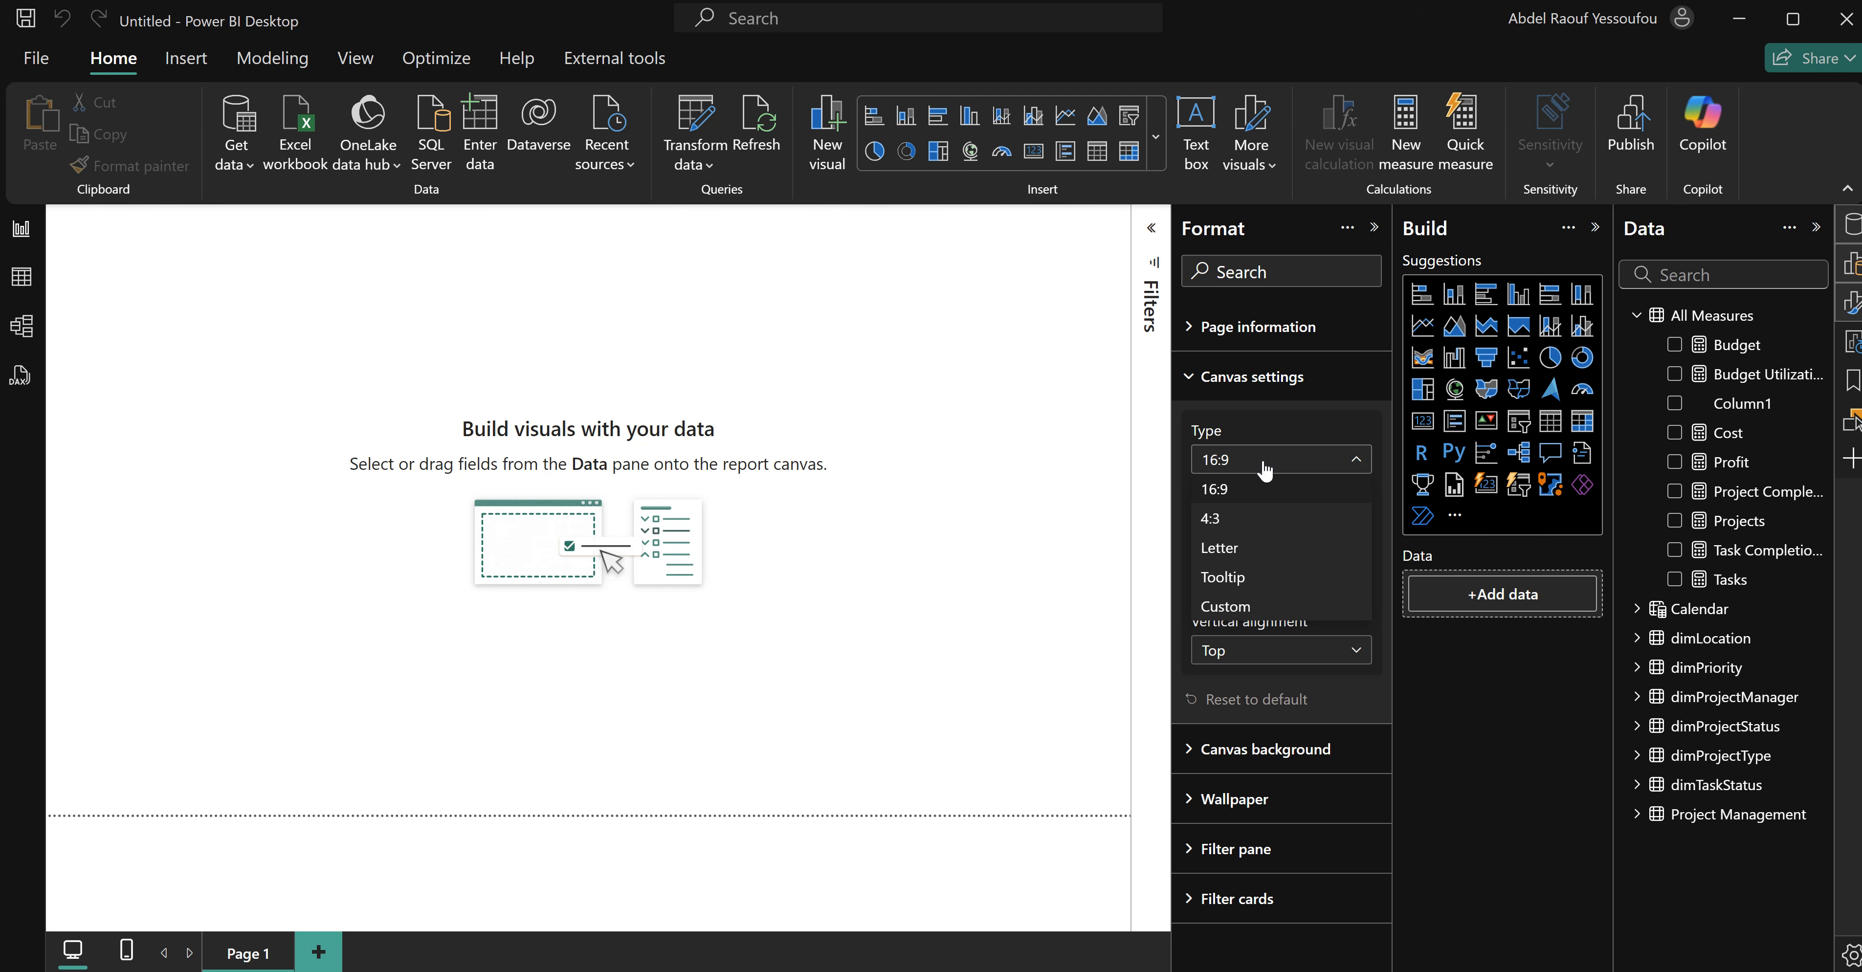
pyautogui.click(1281, 607)
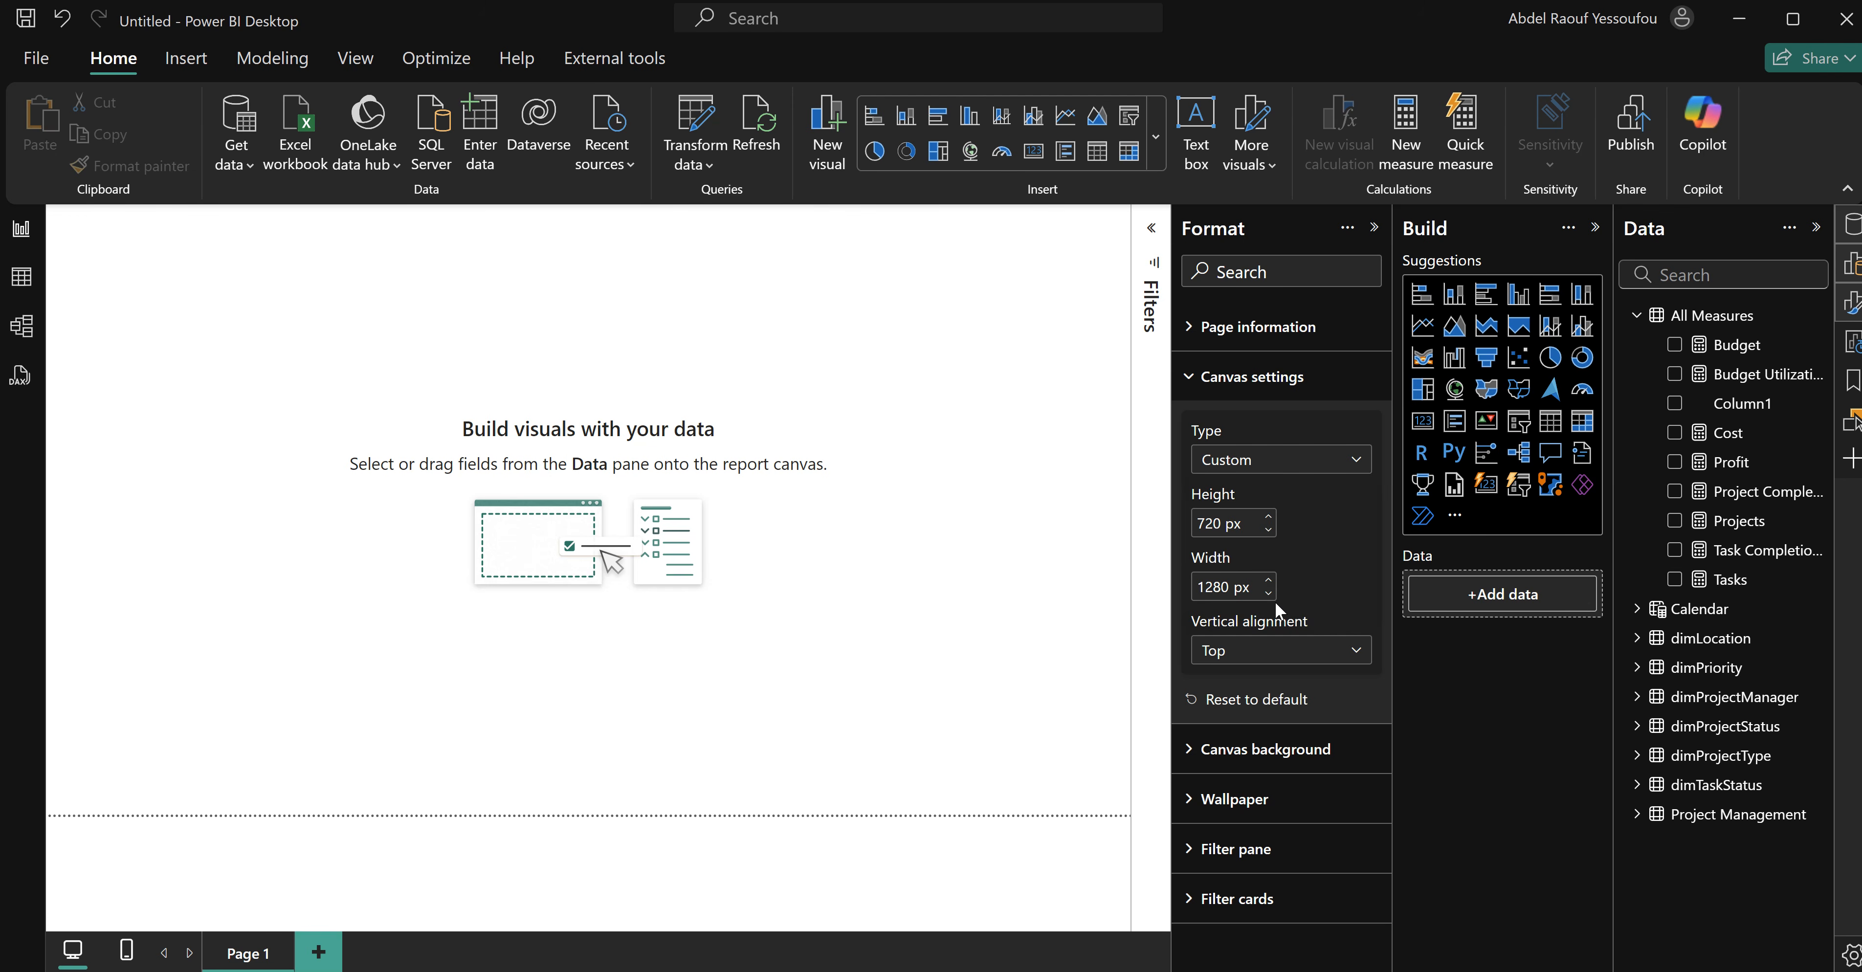
pyautogui.doubleClick(1215, 523)
pyautogui.write('800')
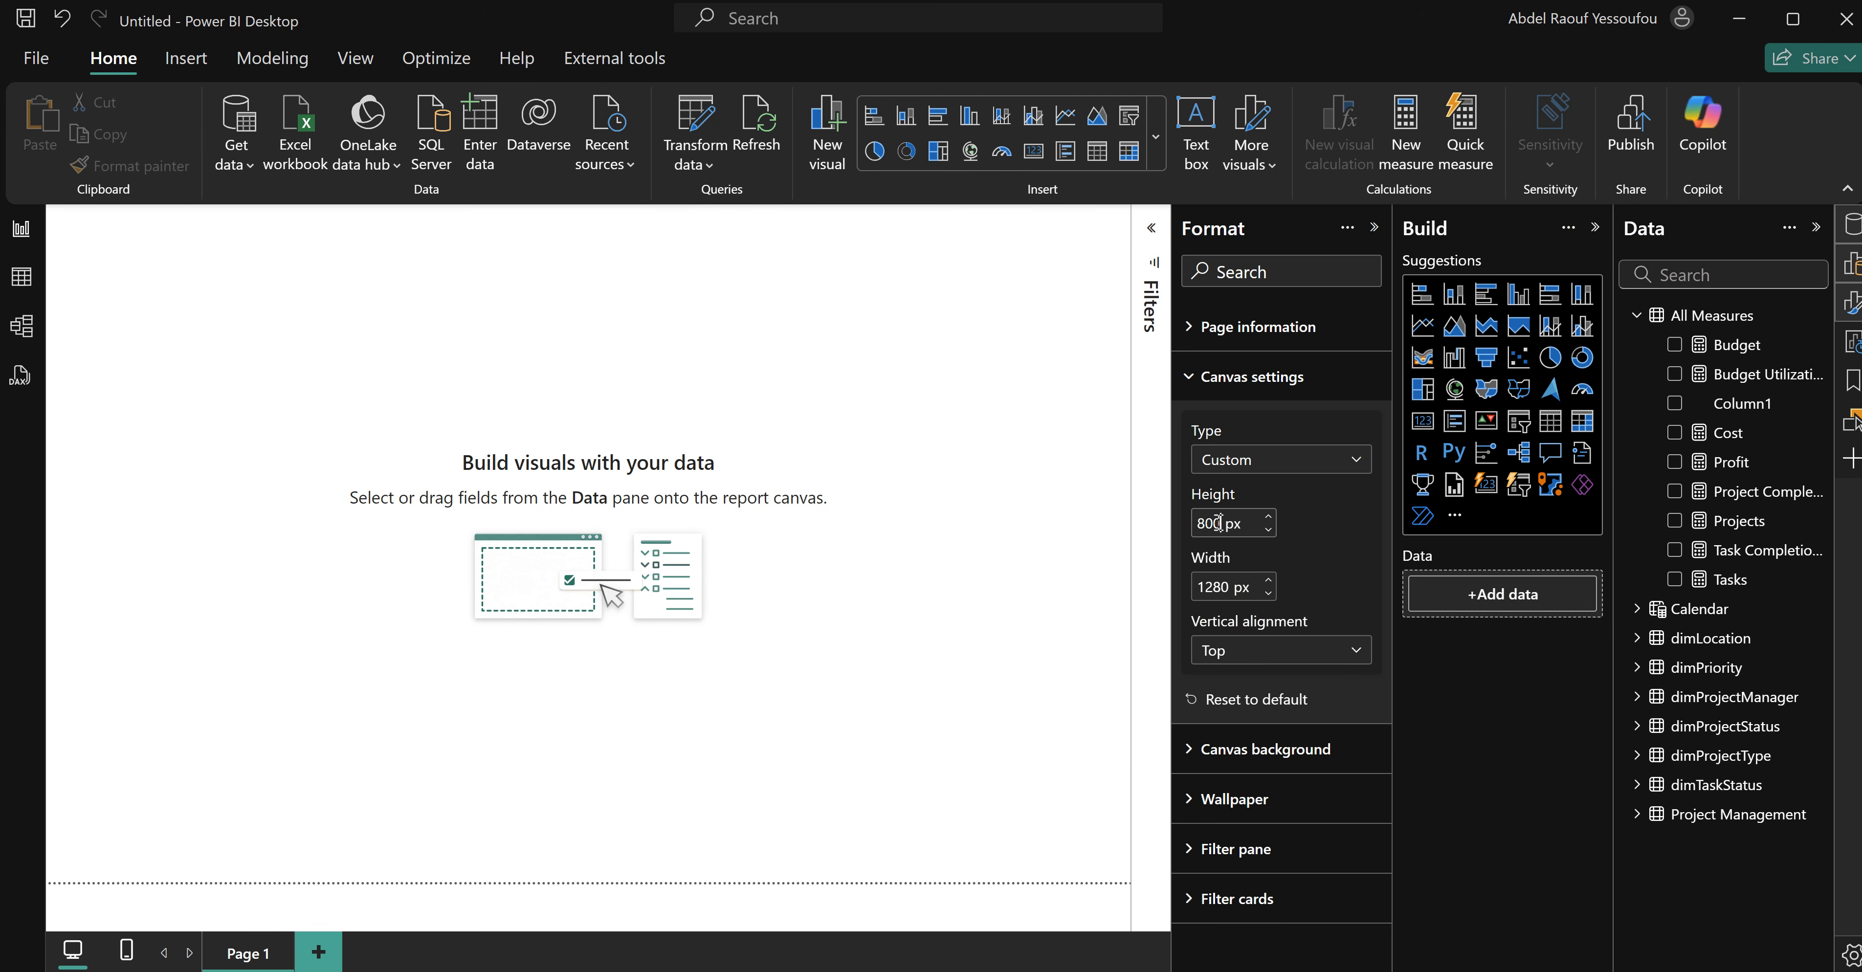
pyautogui.click(1216, 381)
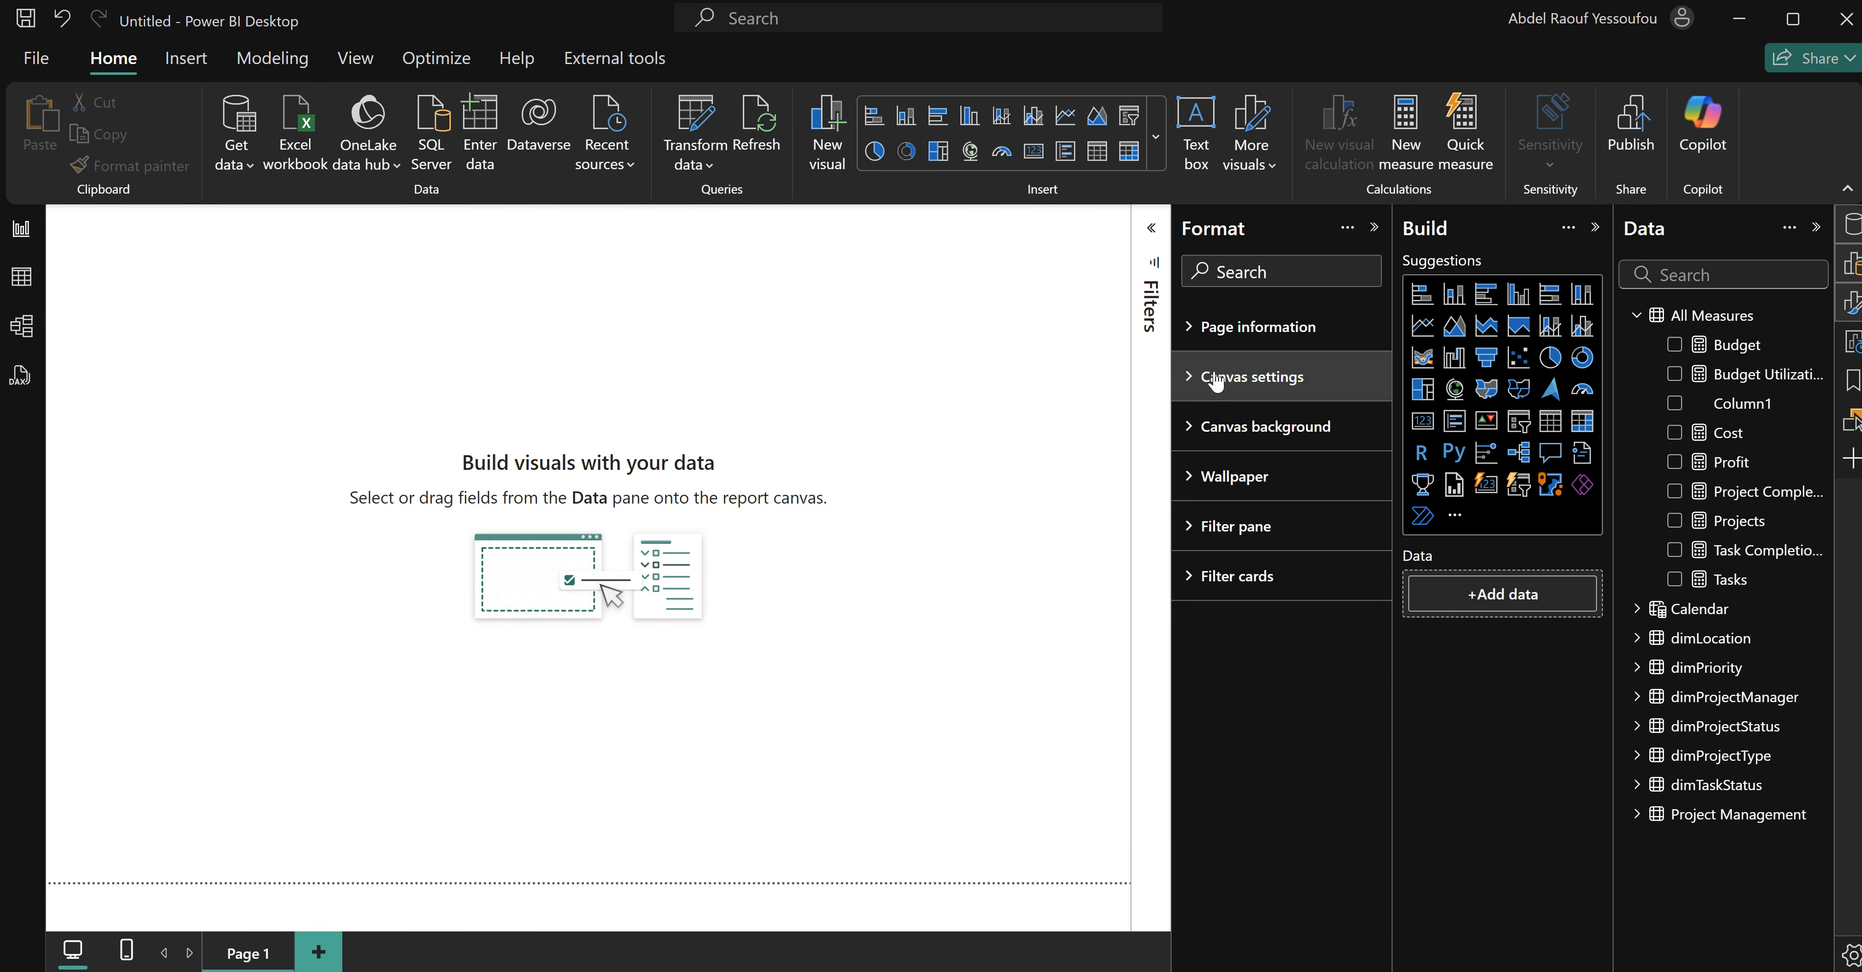
# Use ContractManagement.png from the Images & Icons folder as the canvas background and set its transparency to 0%.
pyautogui.click(1196, 431)
pyautogui.click(1360, 573)
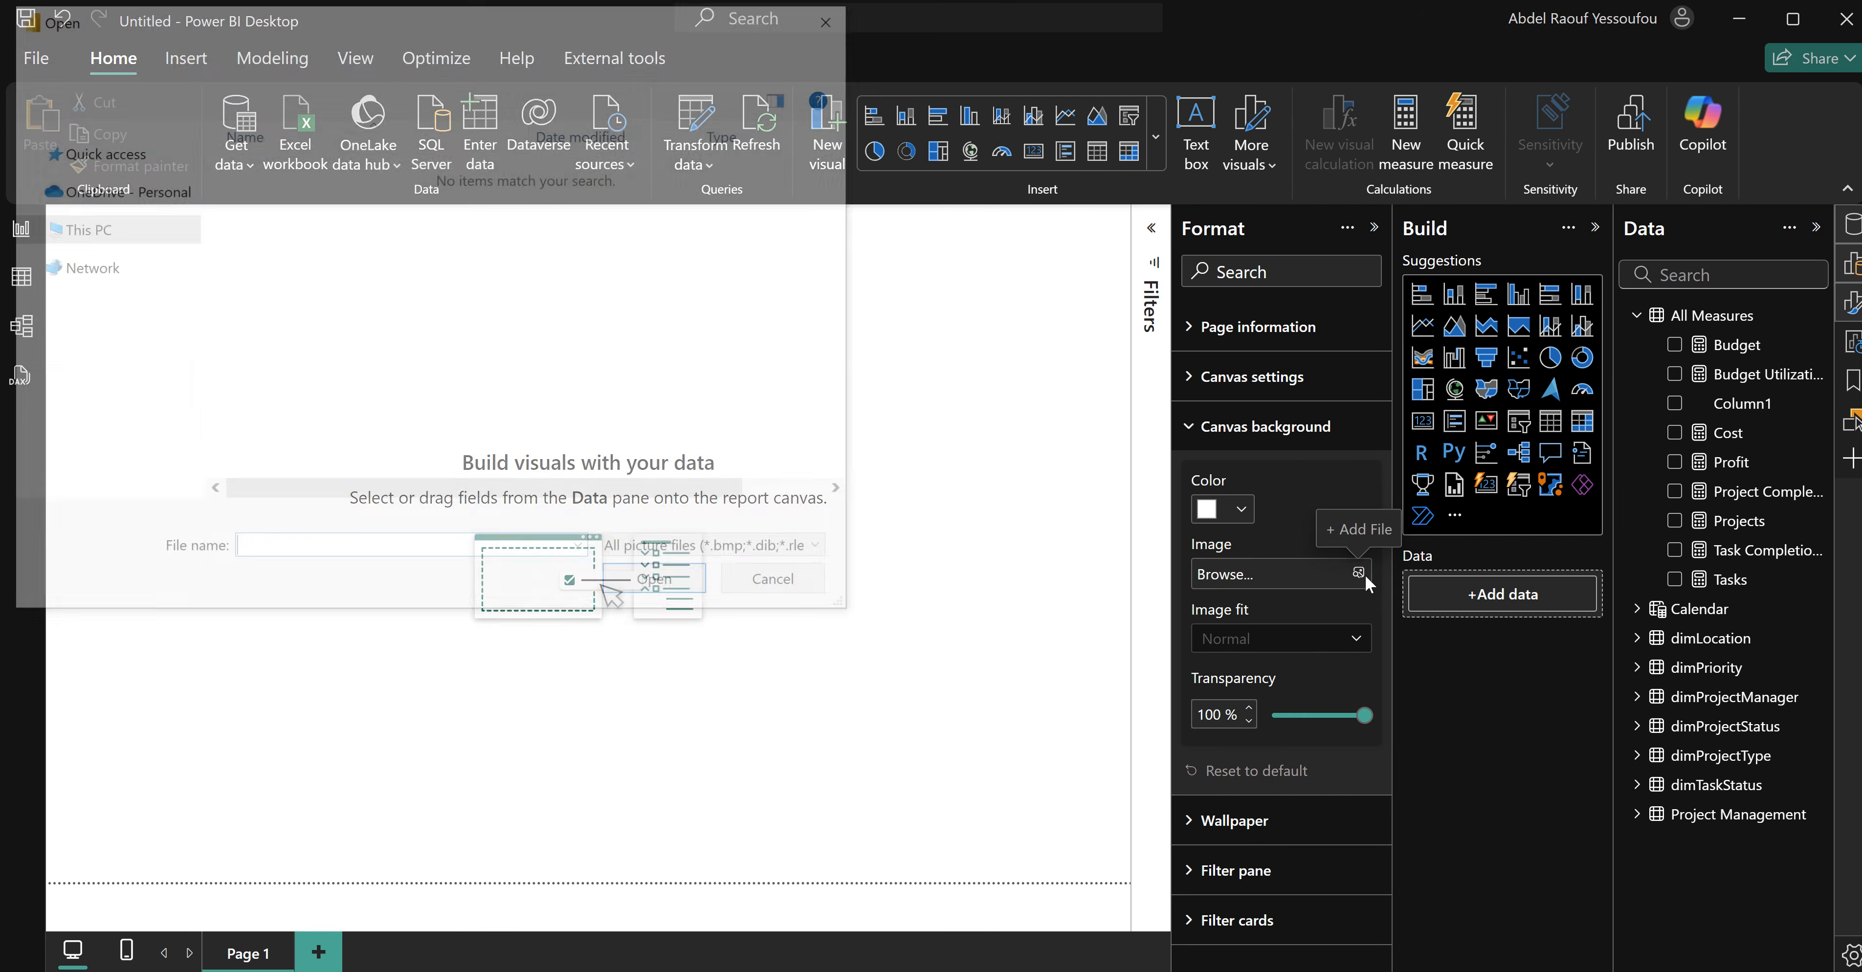
pyautogui.click(307, 62)
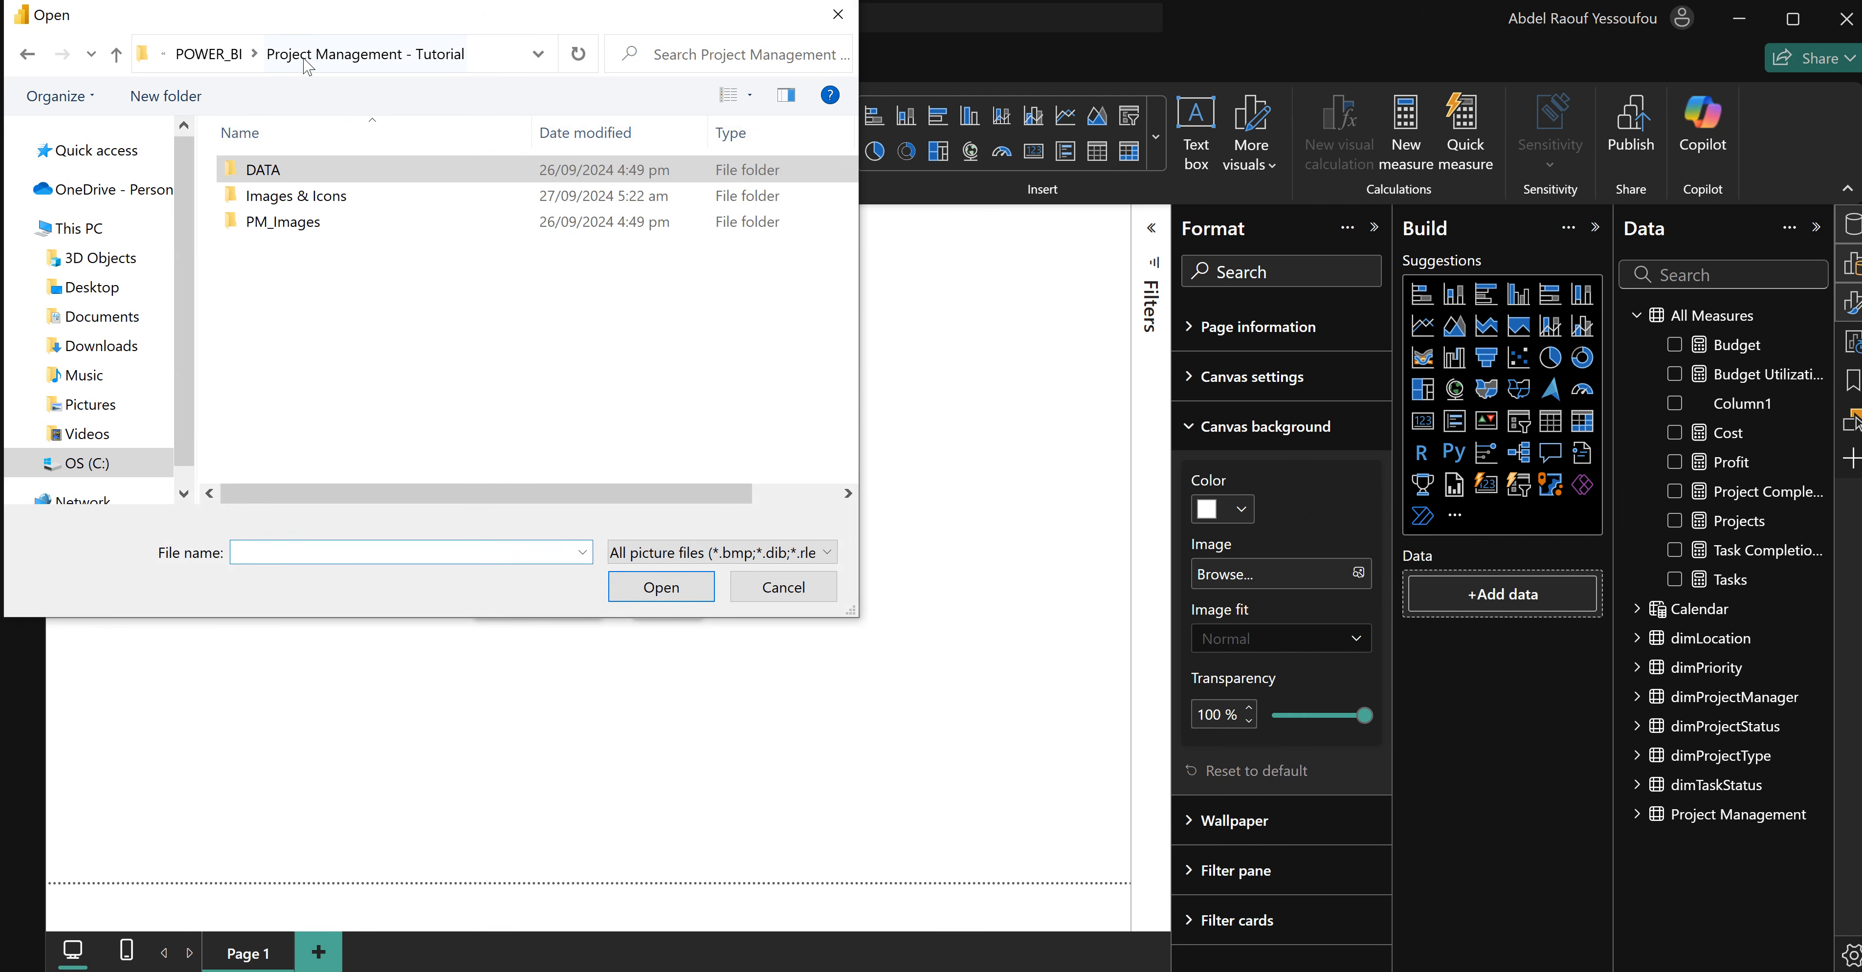
pyautogui.doubleClick(299, 194)
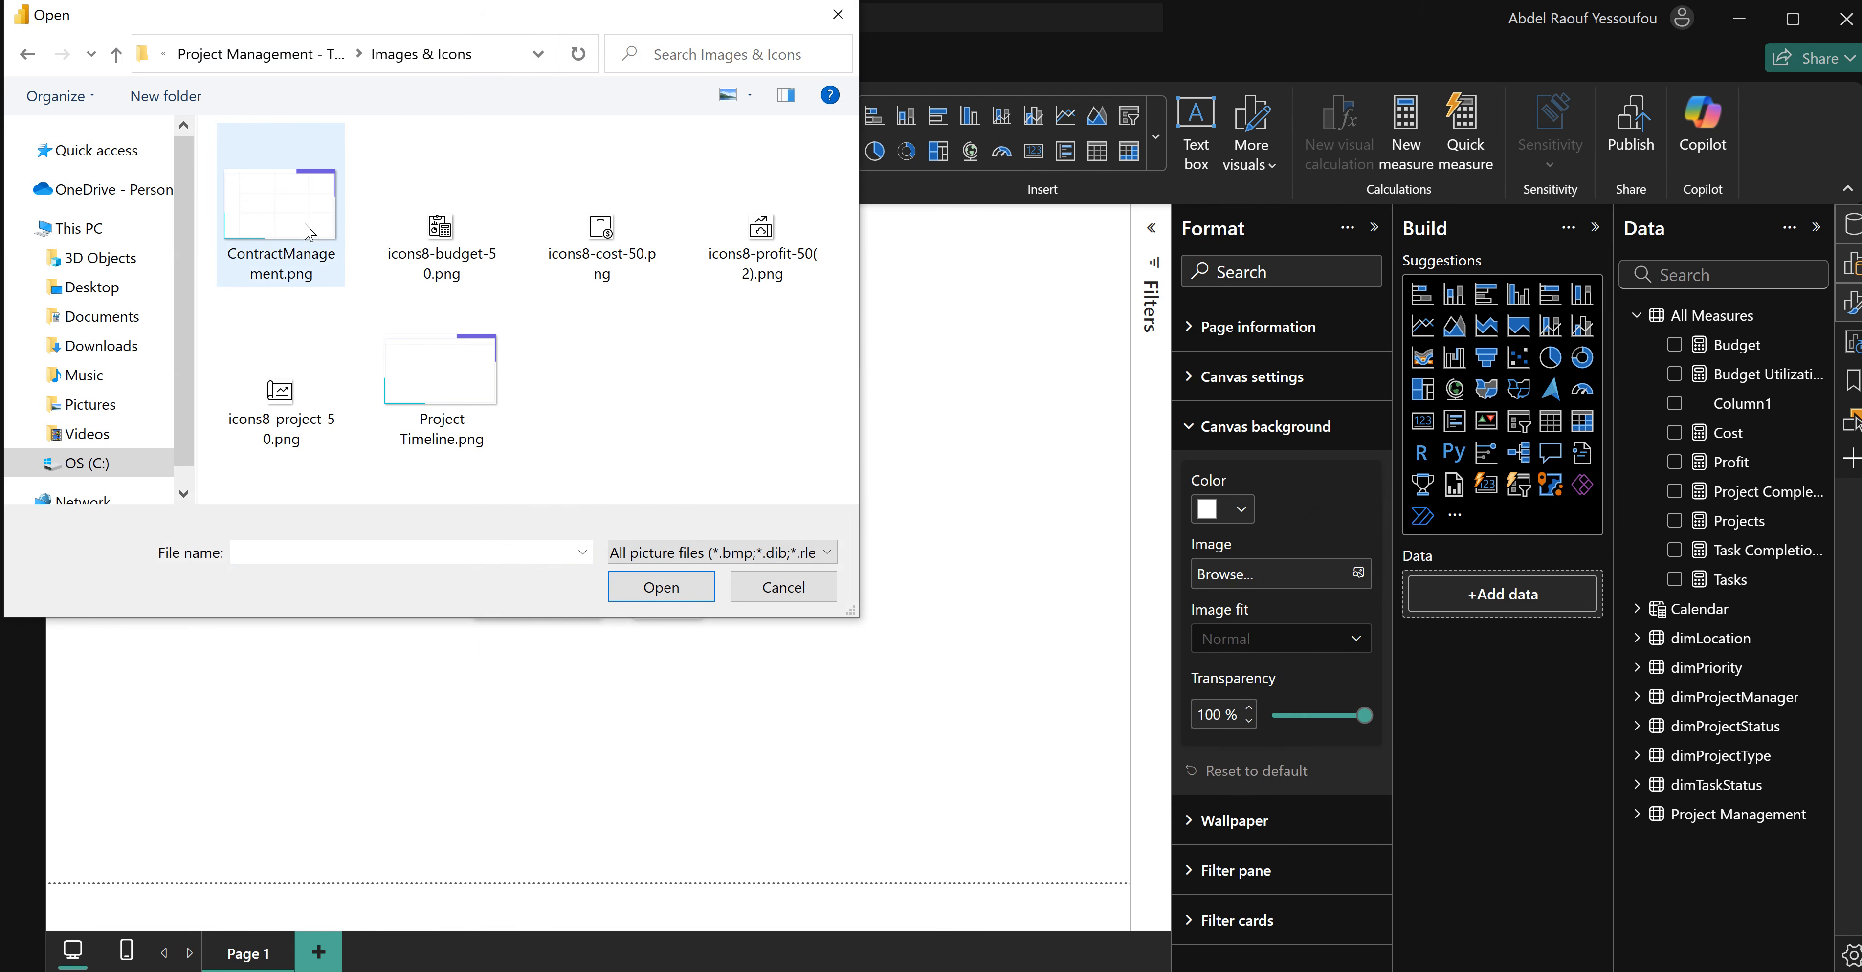
pyautogui.click(304, 210)
pyautogui.click(668, 592)
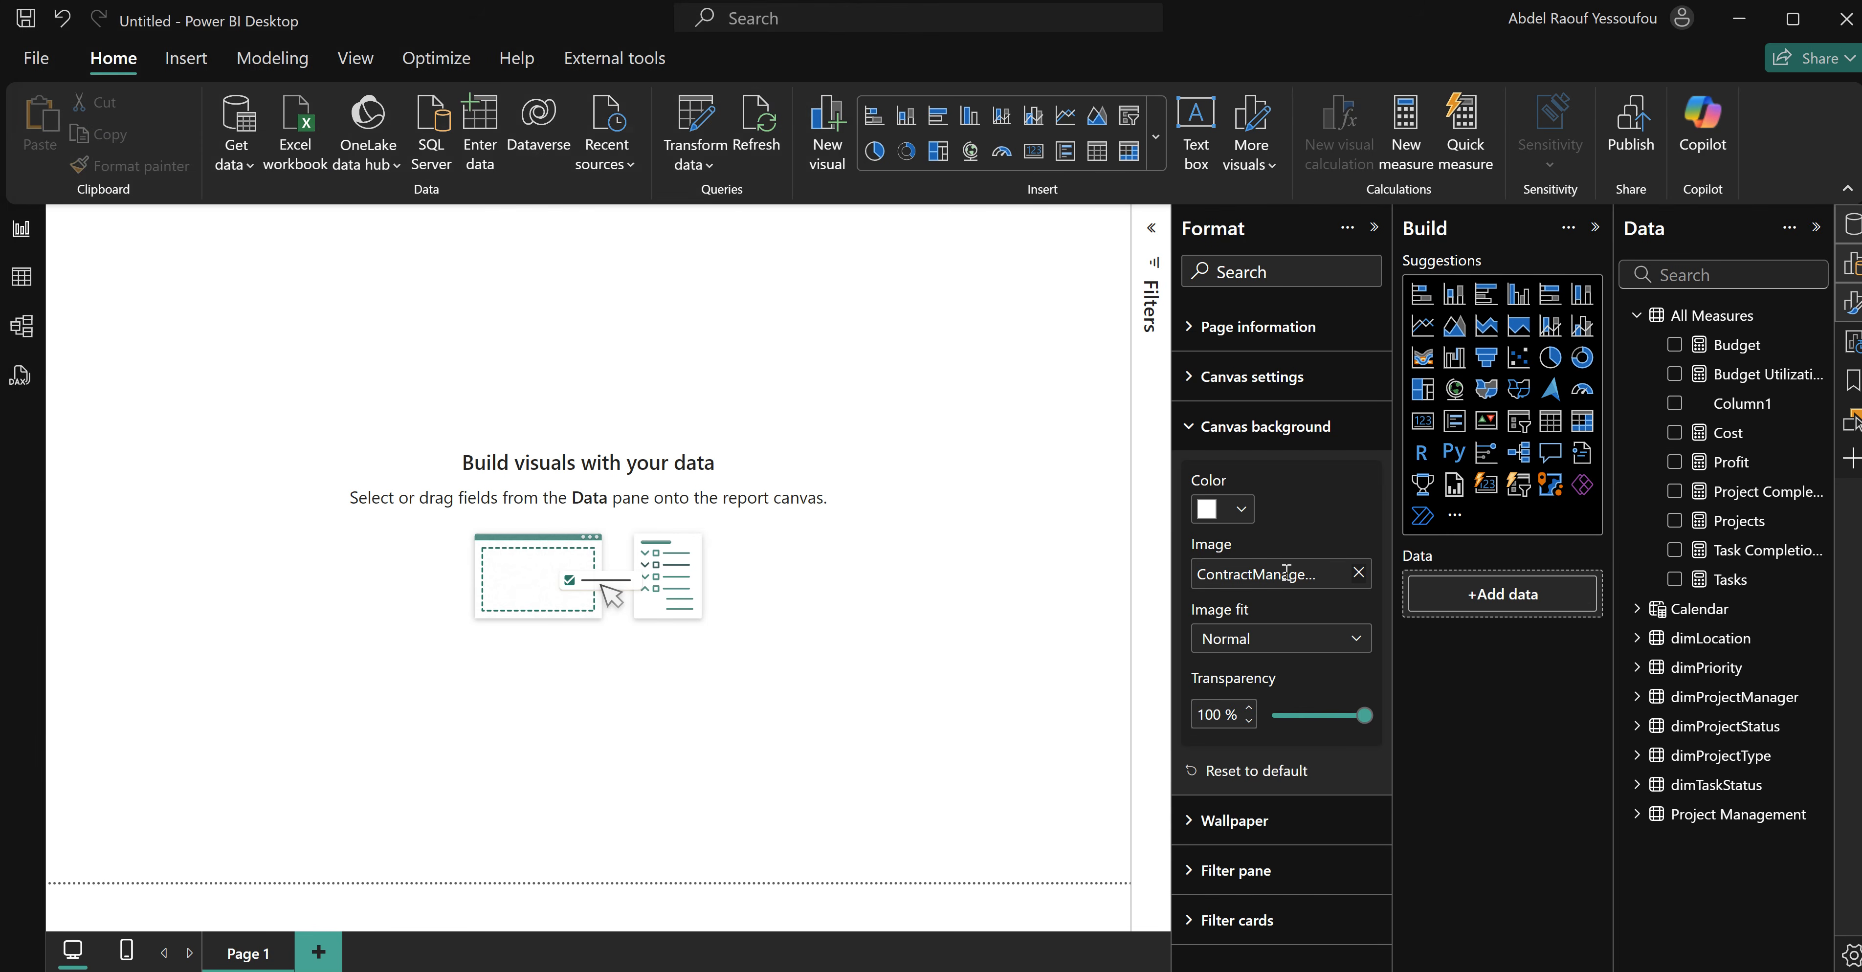
pyautogui.moveTo(1363, 716); pyautogui.dragTo(1270, 716)
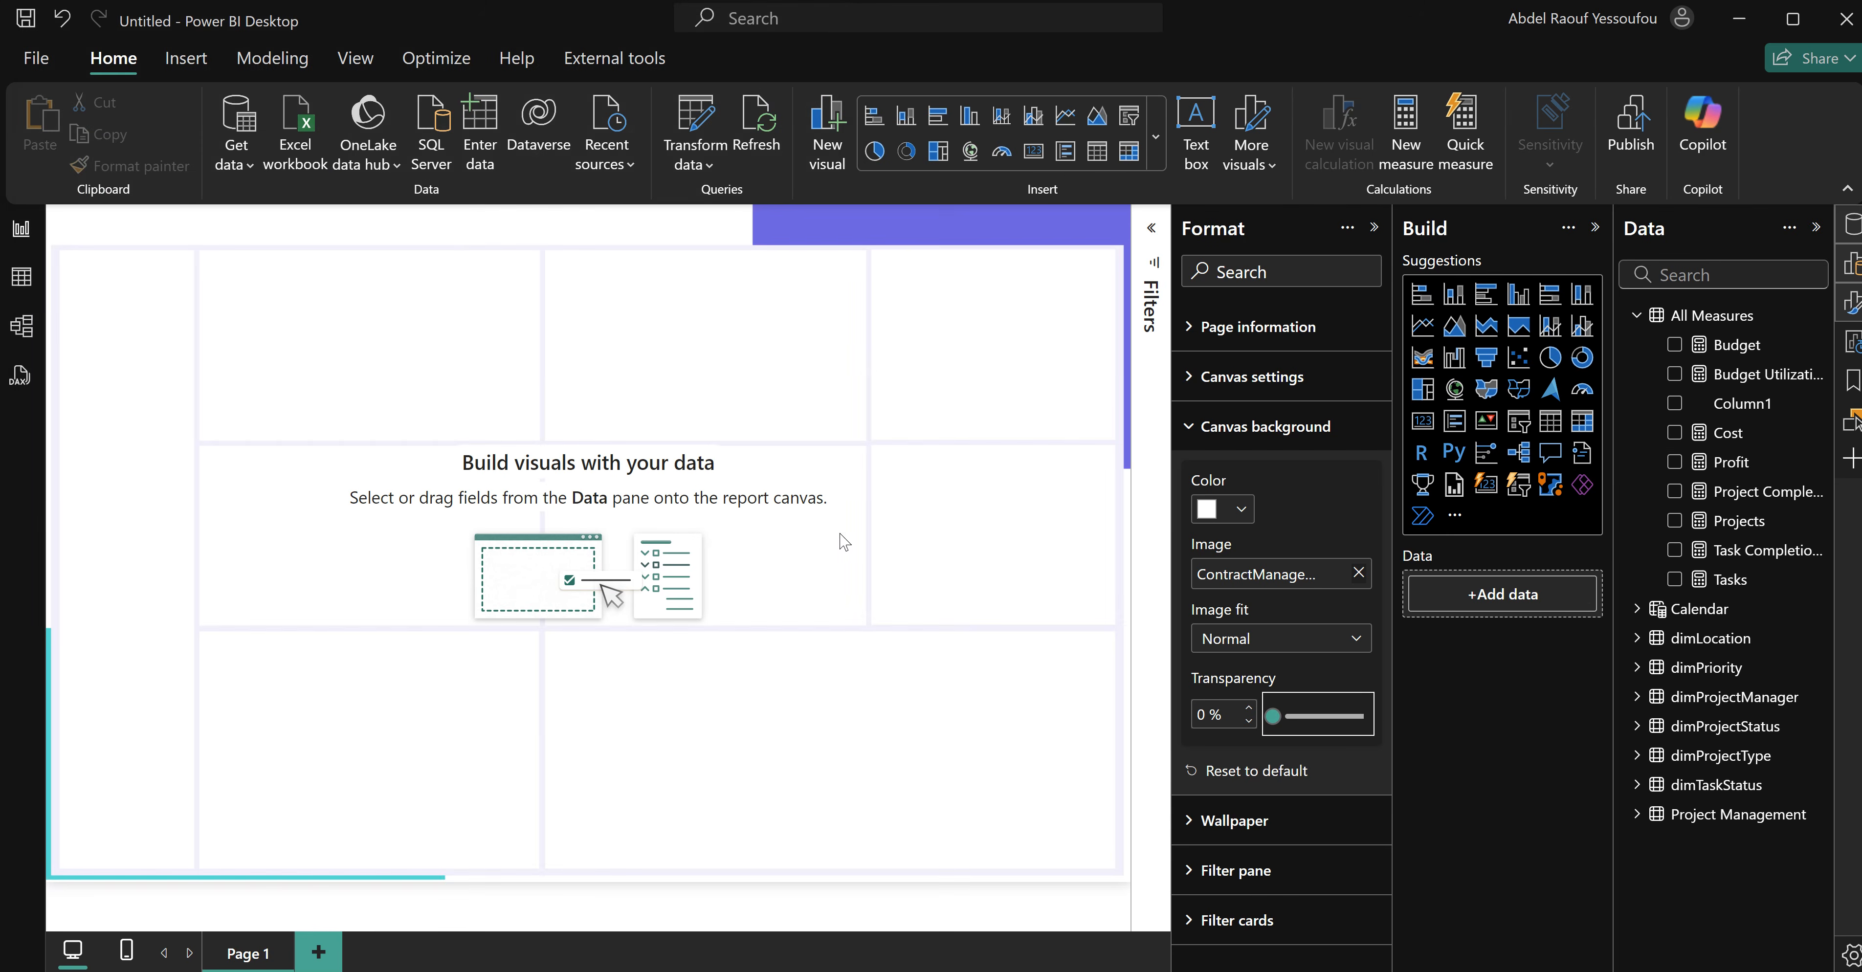
# Insert a Card (new) visual on Page 1 and add the Projects, Tasks, Cost and Budget measures to it.
pyautogui.click(1595, 228)
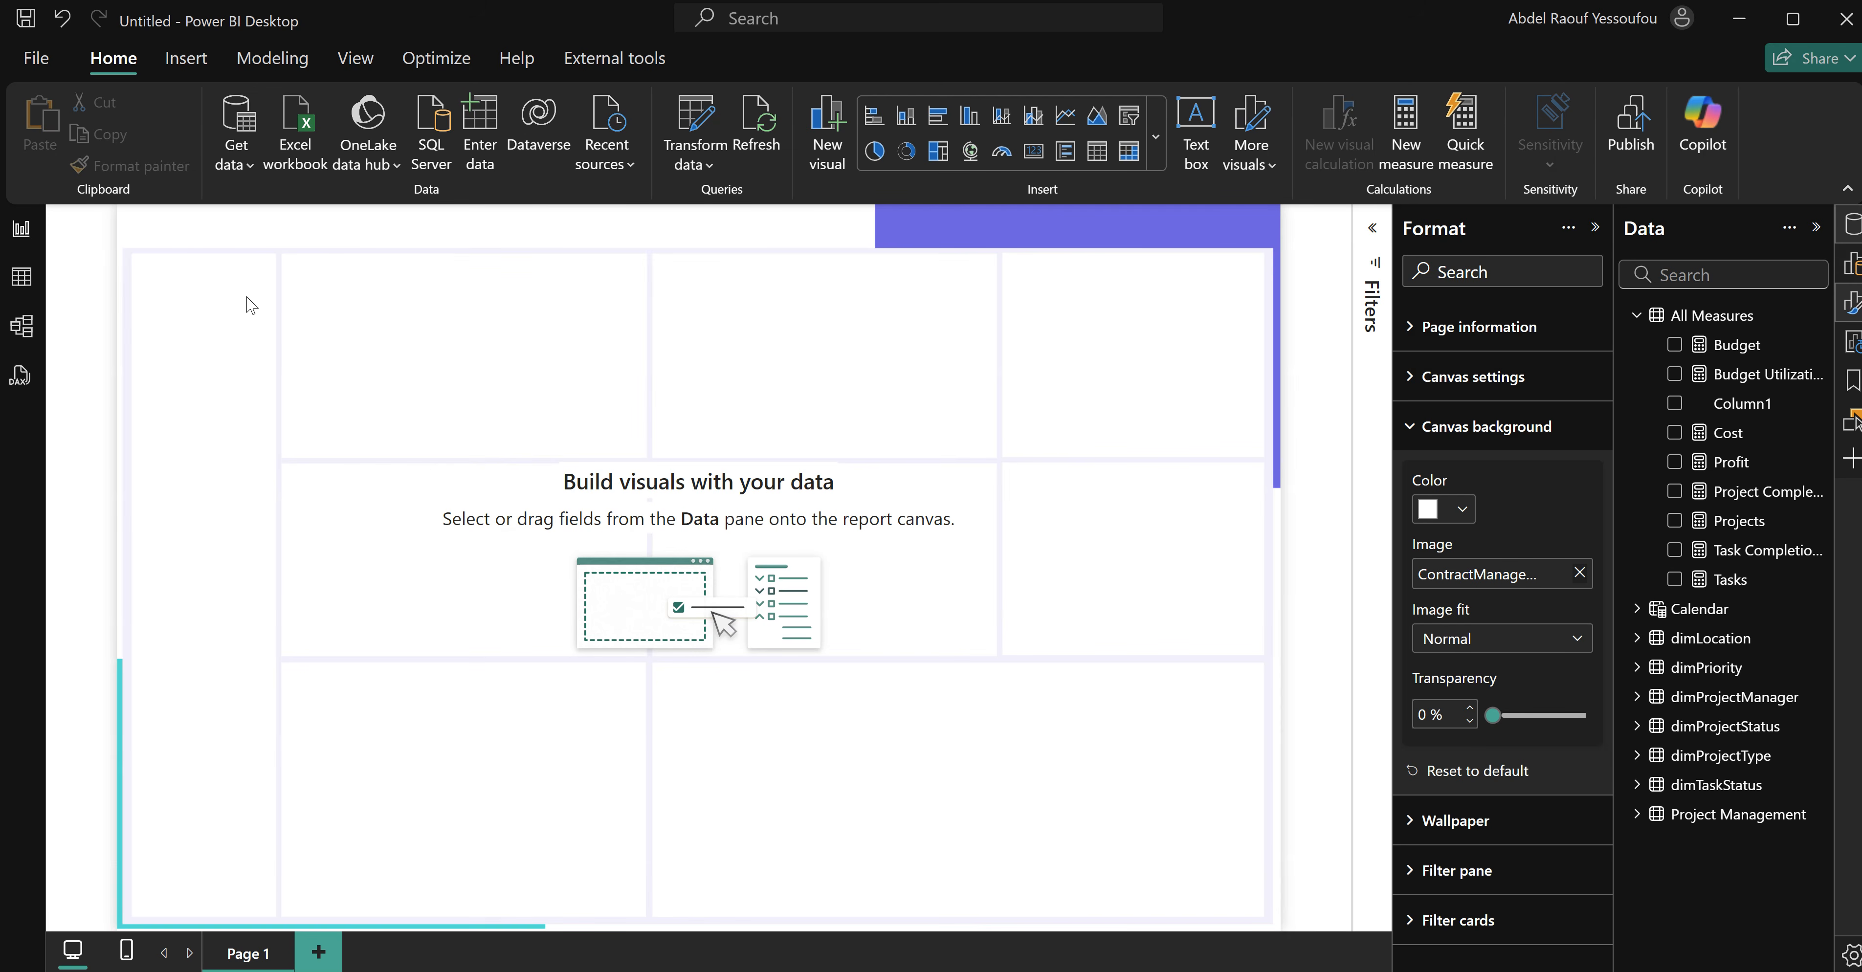
pyautogui.click(1156, 145)
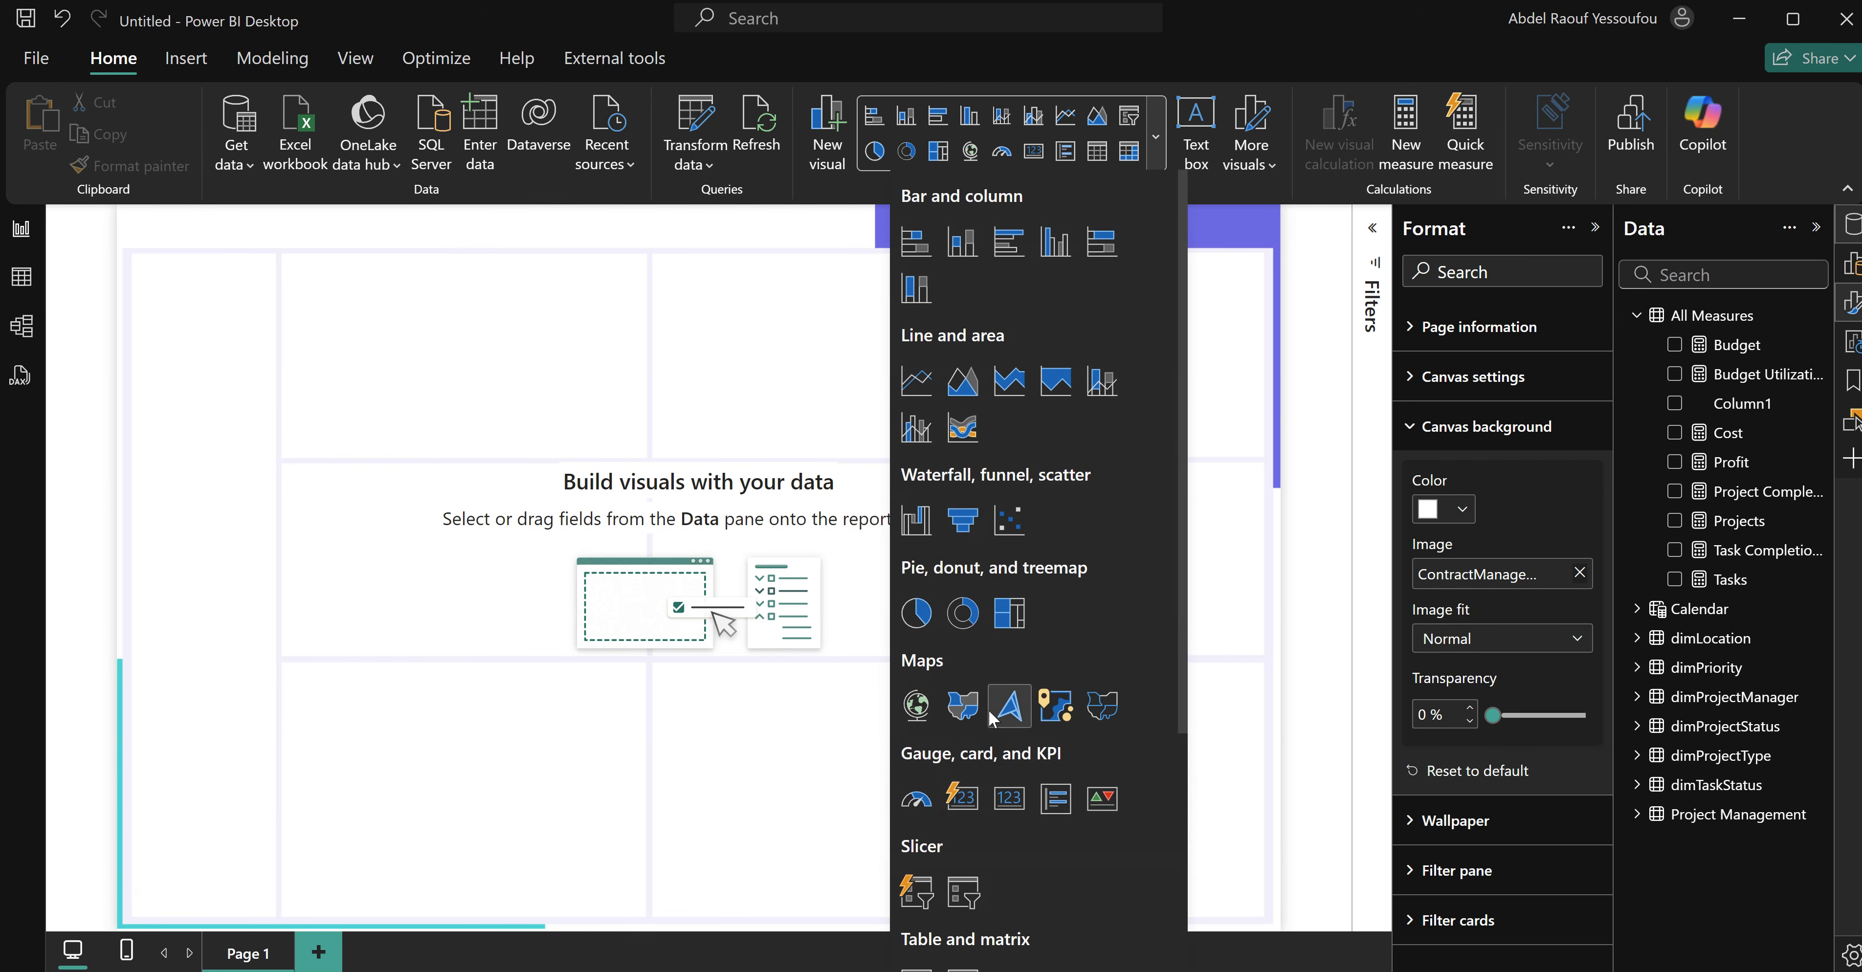
pyautogui.click(961, 798)
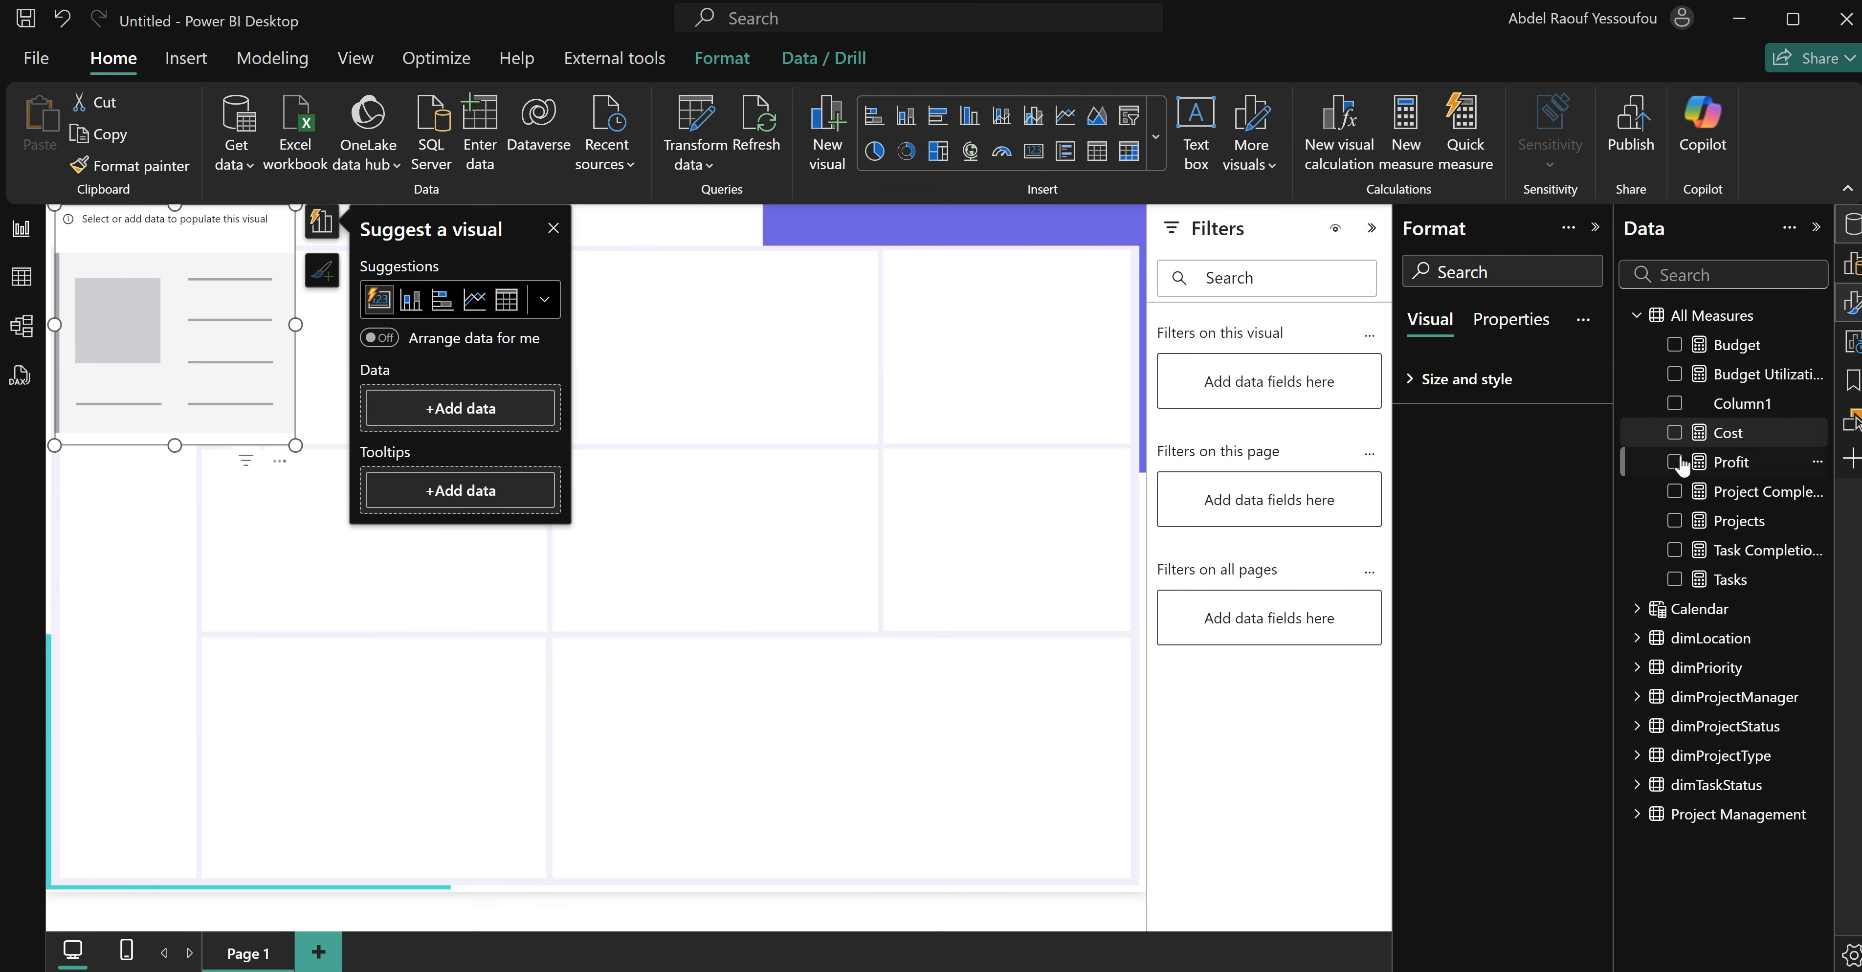
pyautogui.click(1675, 524)
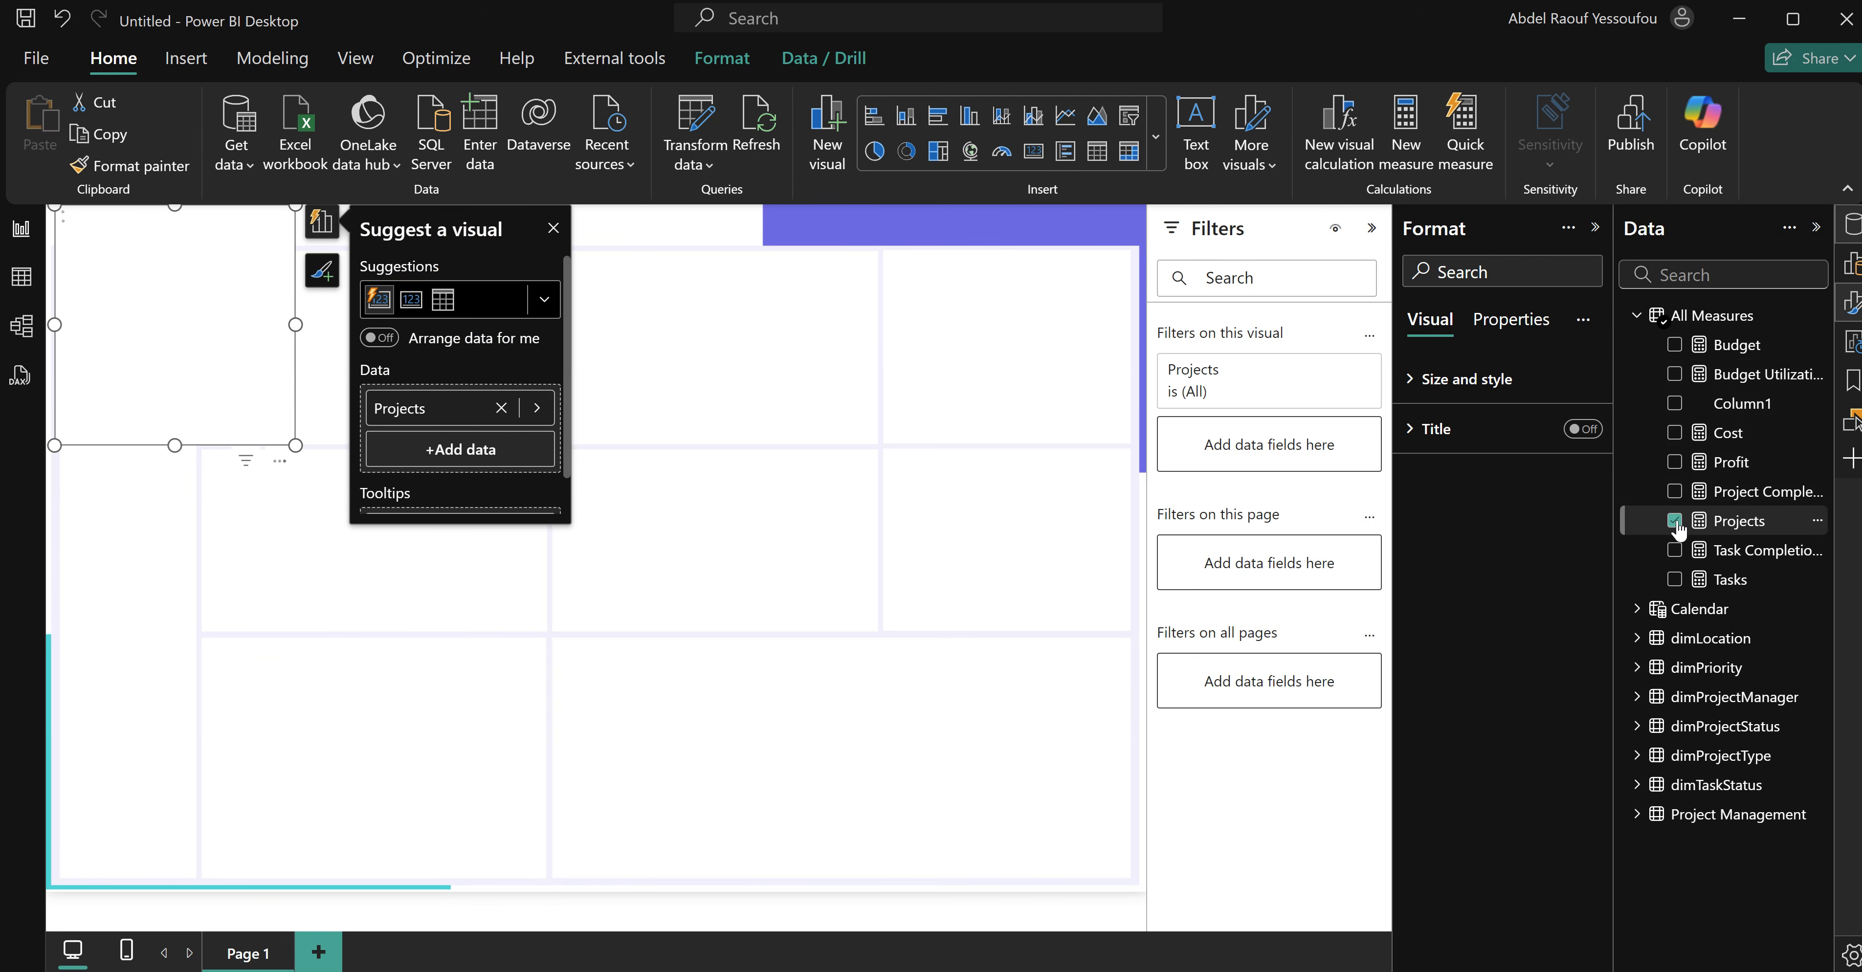
pyautogui.click(1675, 580)
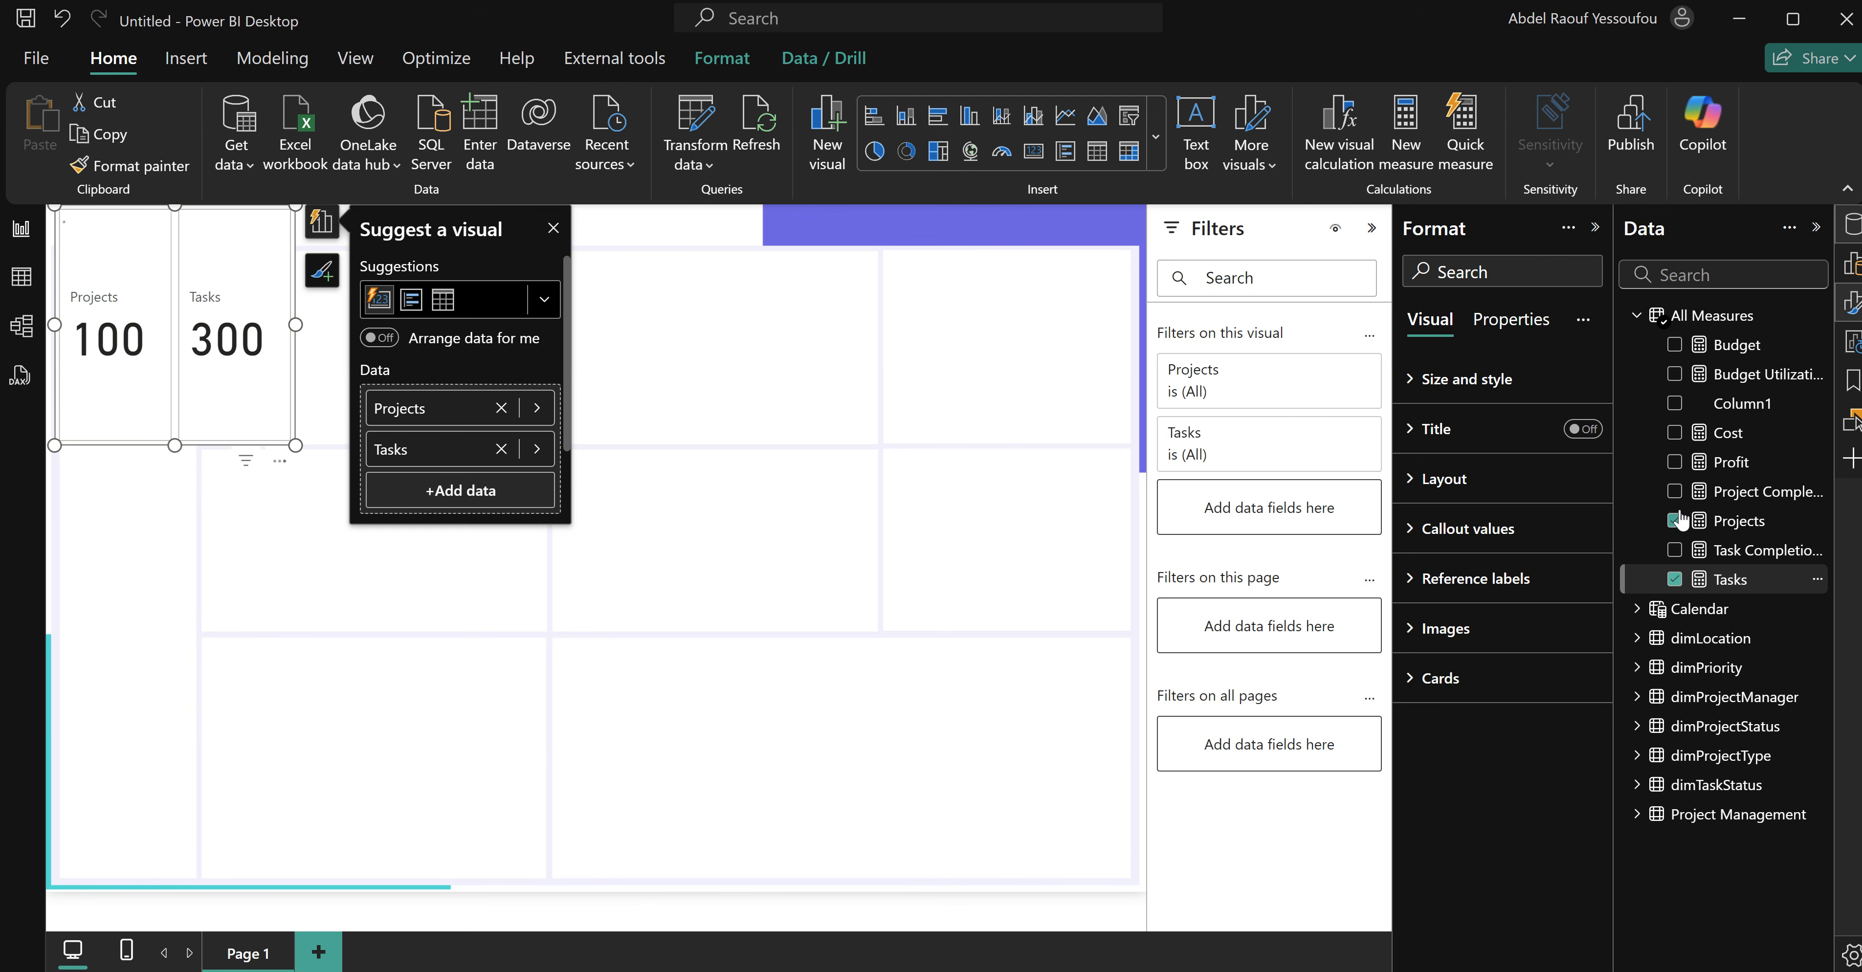
pyautogui.click(1675, 434)
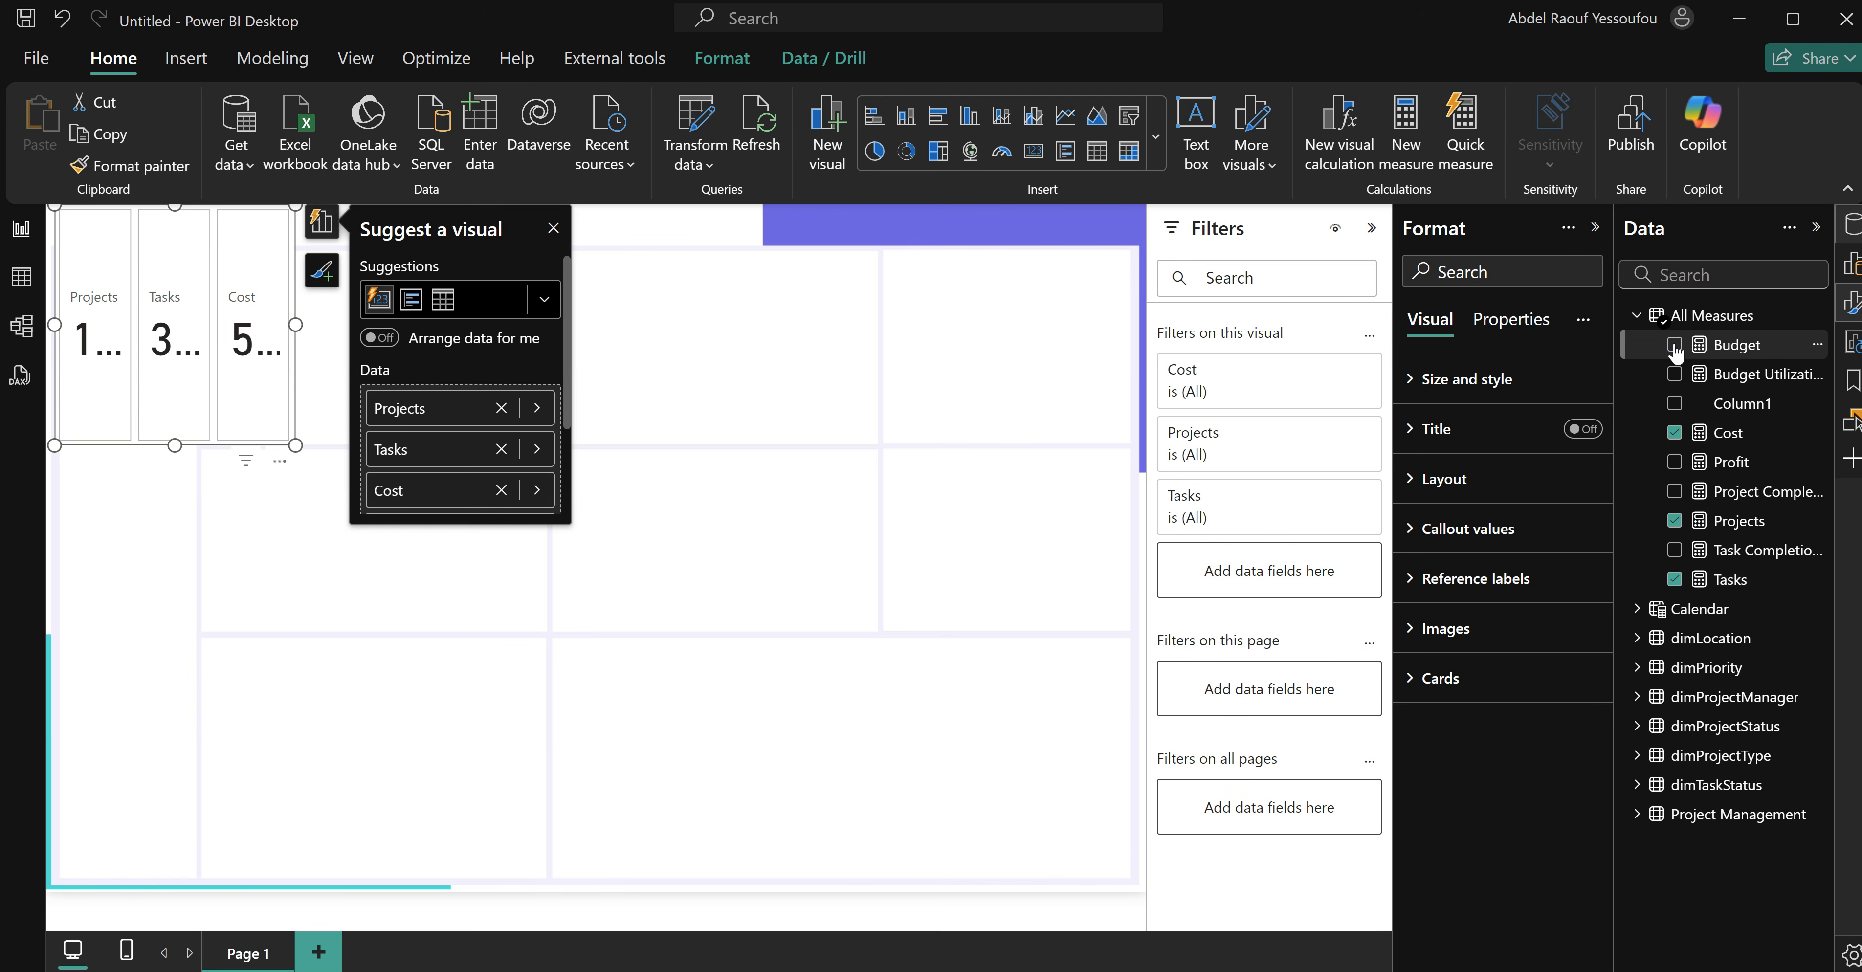
pyautogui.click(1675, 348)
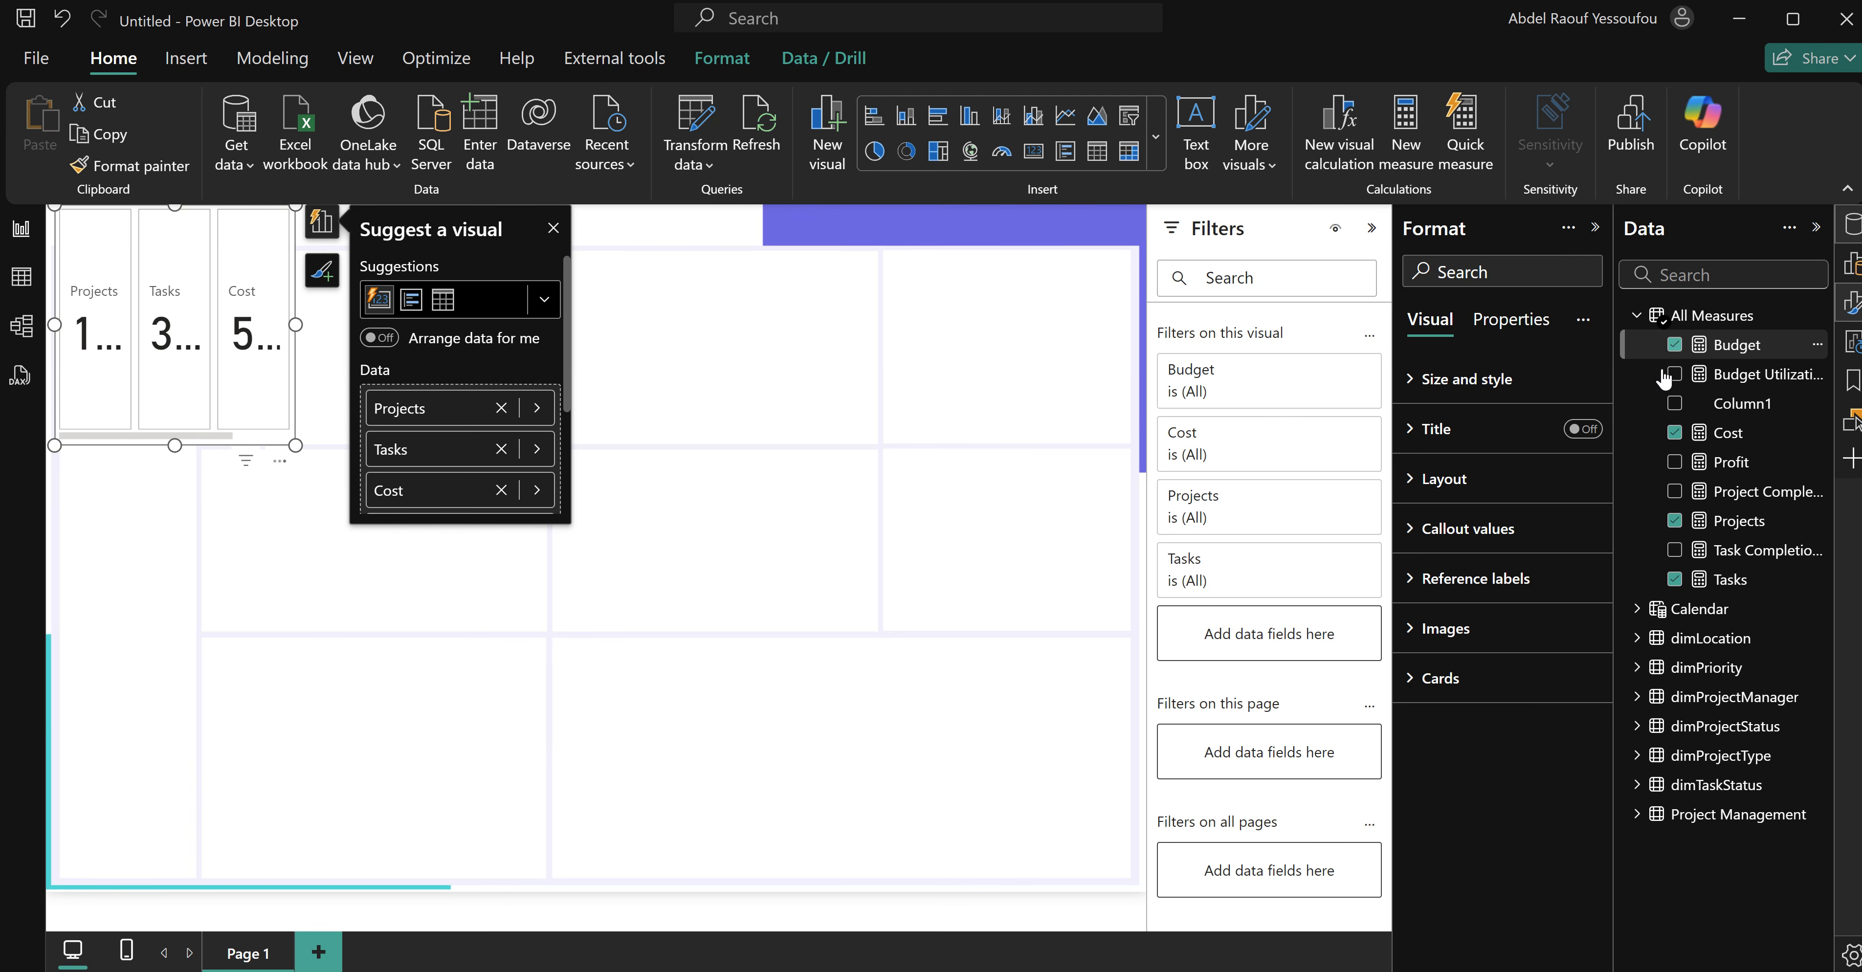
# Add the Profit measure to the card visual and arrange its cards in a single column with a maximum of 5 cards shown.
pyautogui.click(1675, 463)
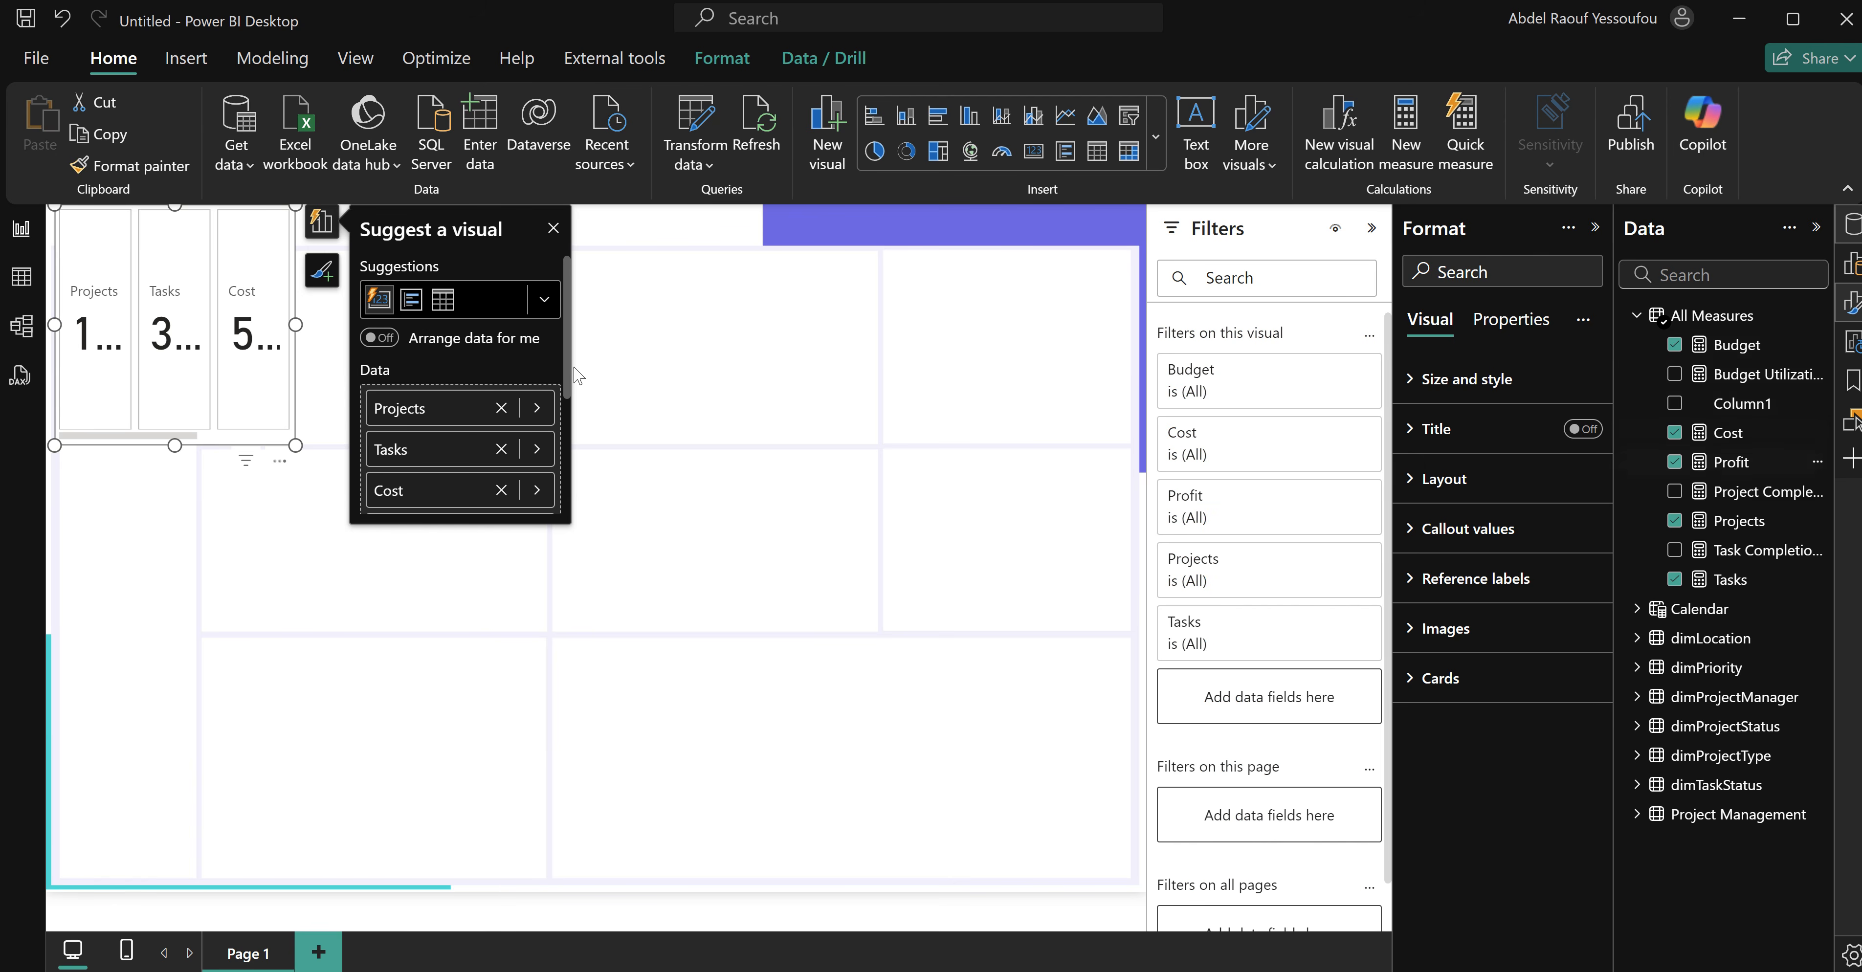
pyautogui.moveTo(295, 325); pyautogui.dragTo(715, 378)
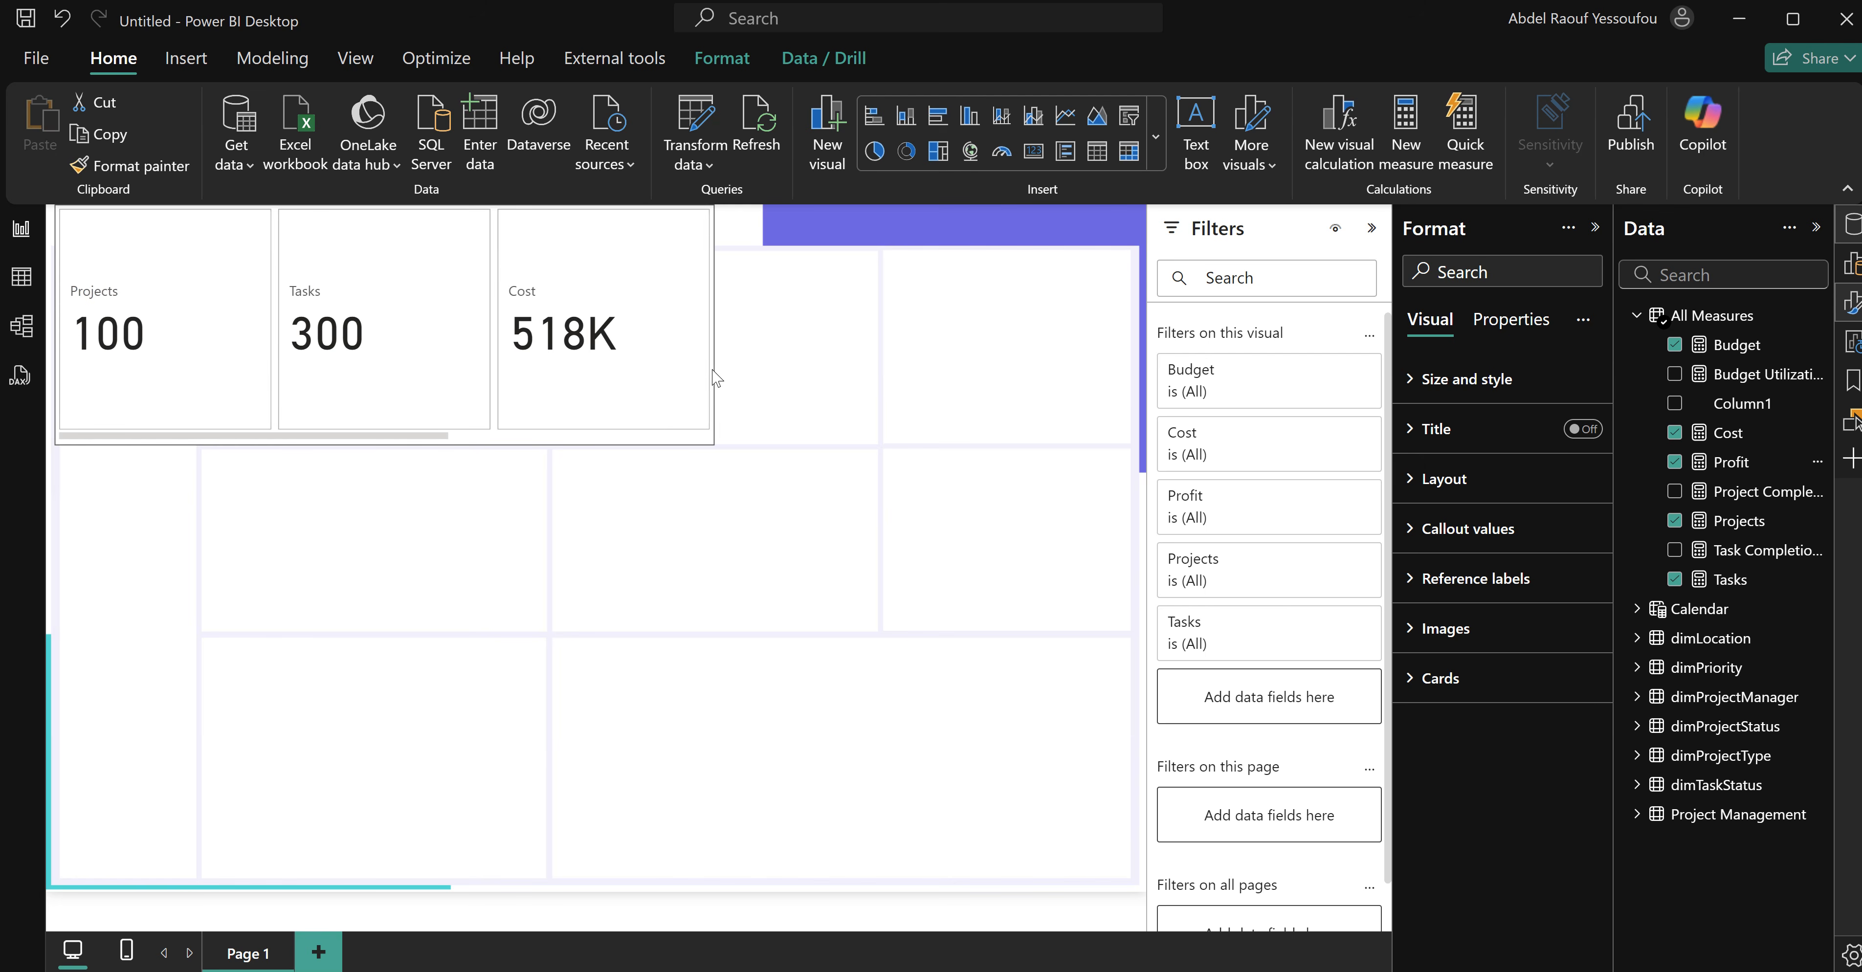
pyautogui.click(1455, 494)
pyautogui.click(1506, 607)
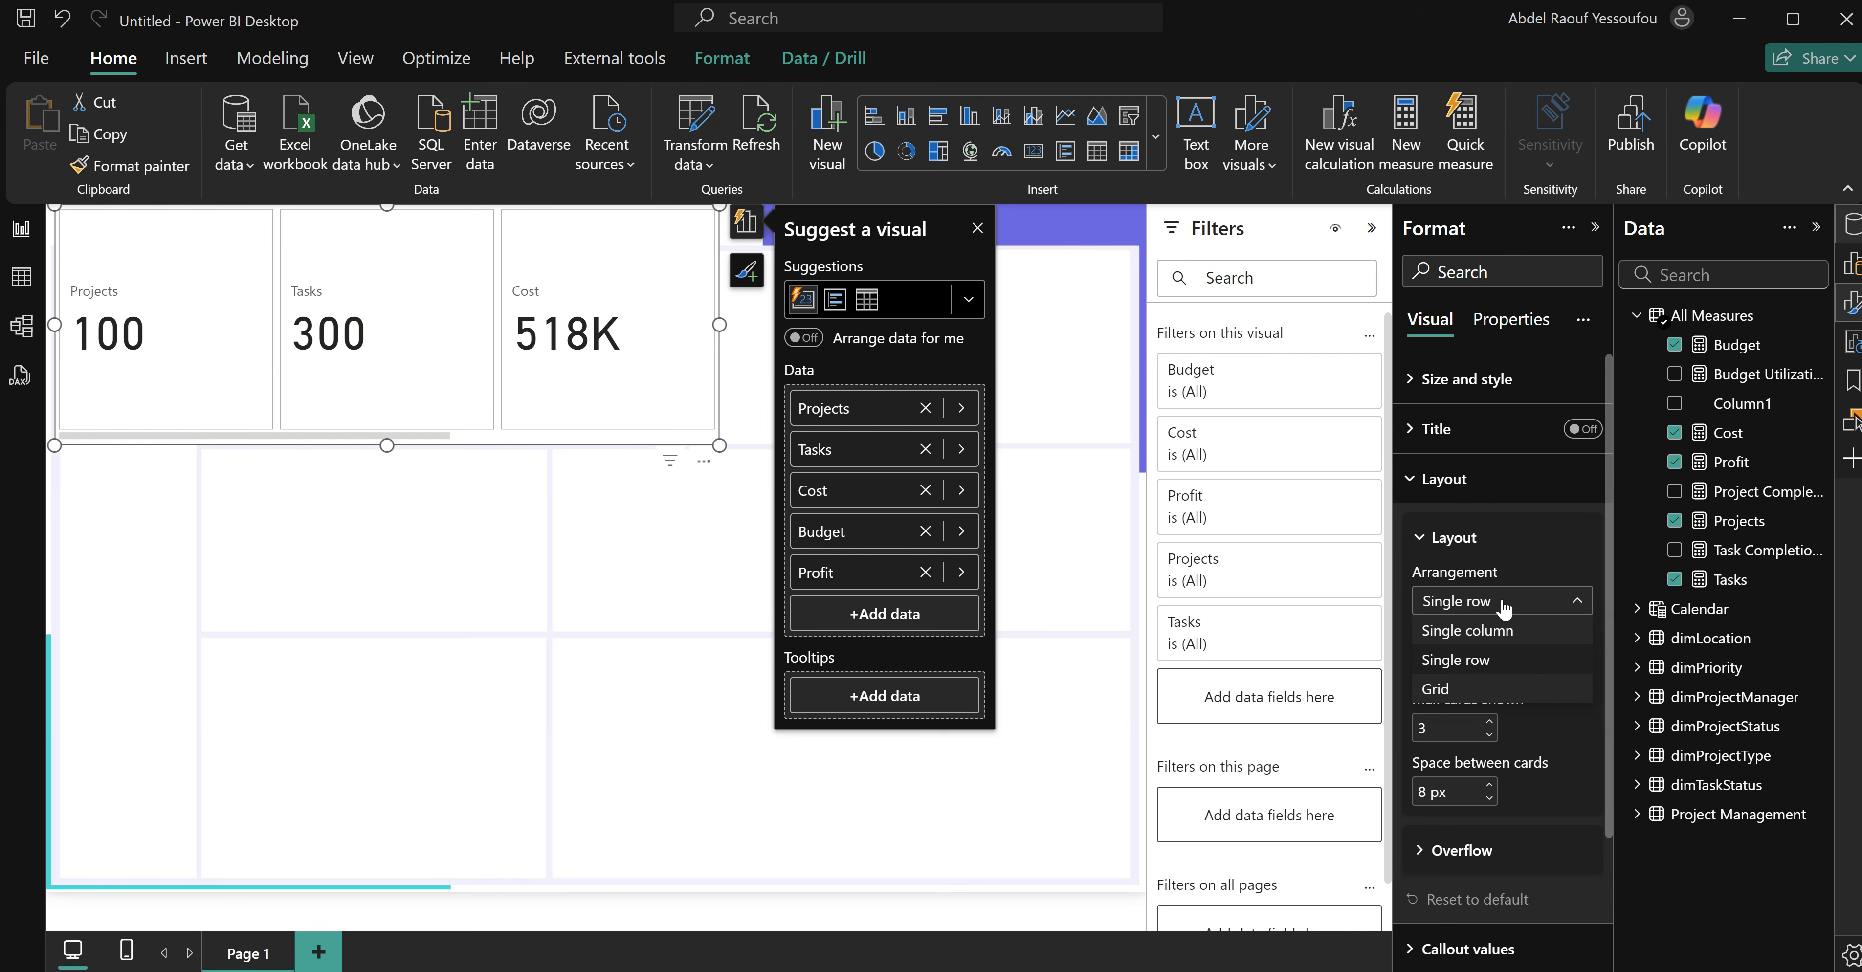
pyautogui.click(1499, 633)
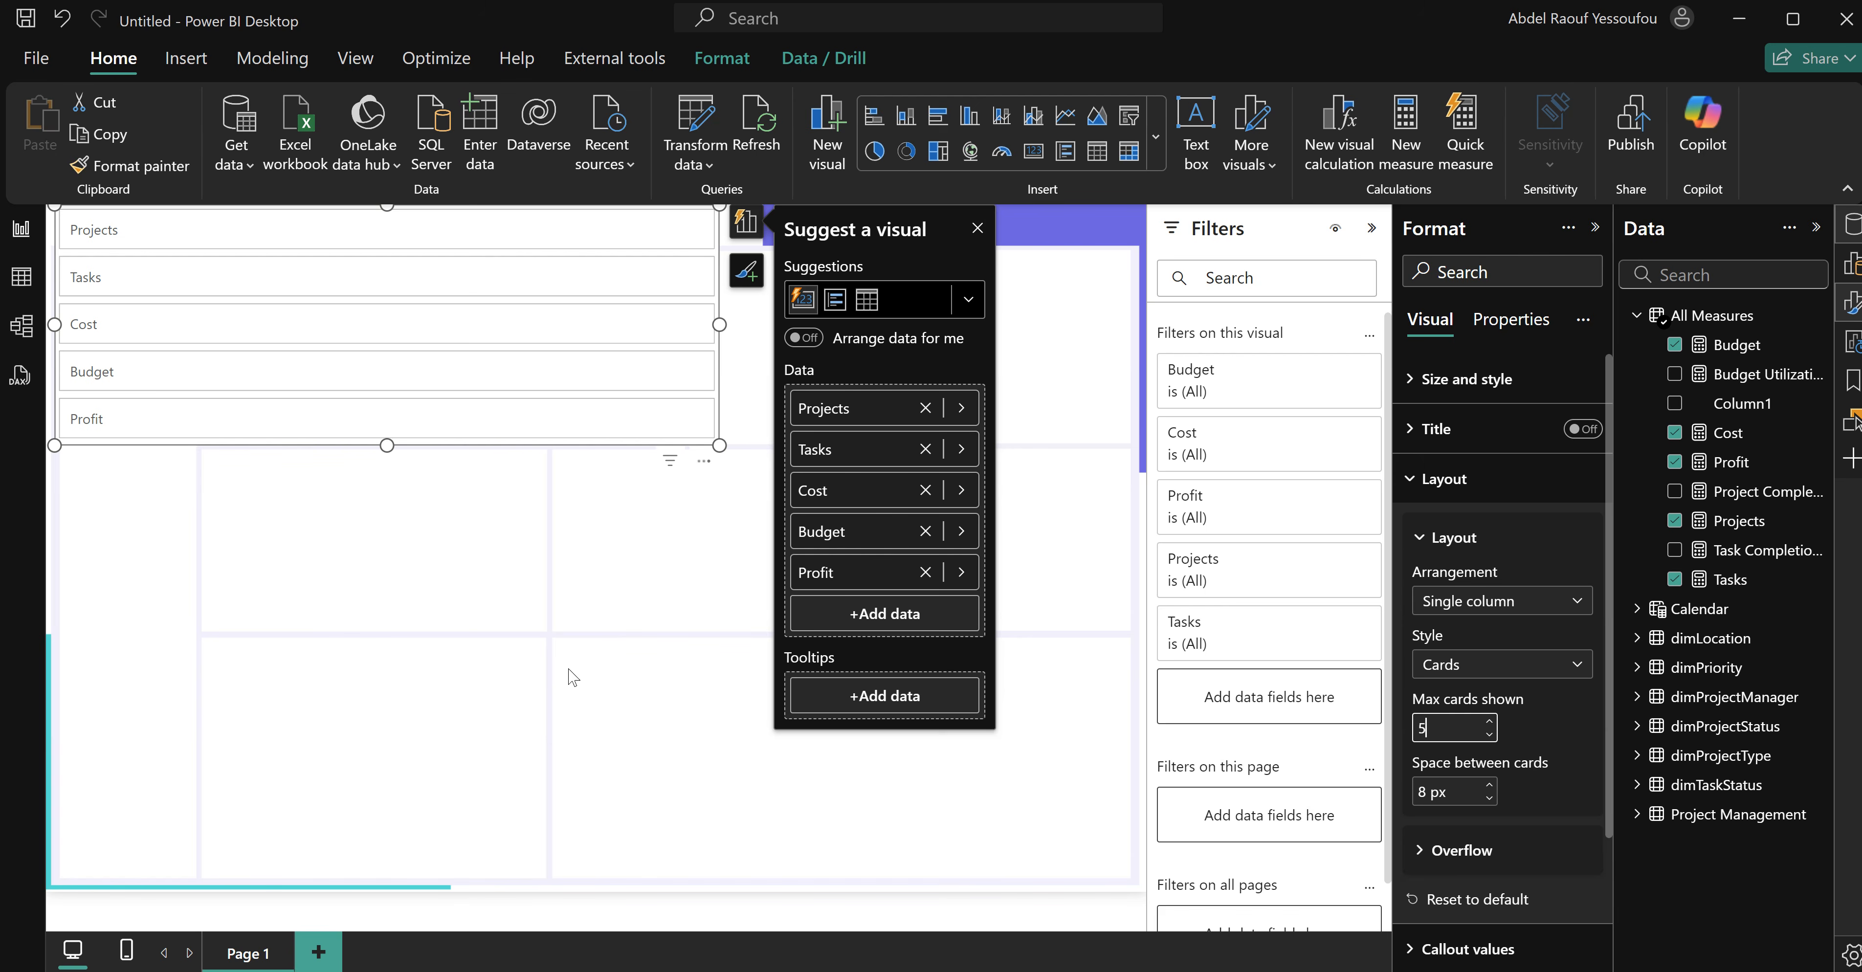
# Narrow the card visual and move it into the tall left-hand panel of the canvas background, just below the header.
pyautogui.moveTo(719, 324); pyautogui.dragTo(198, 380)
pyautogui.moveTo(167, 453); pyautogui.dragTo(126, 646)
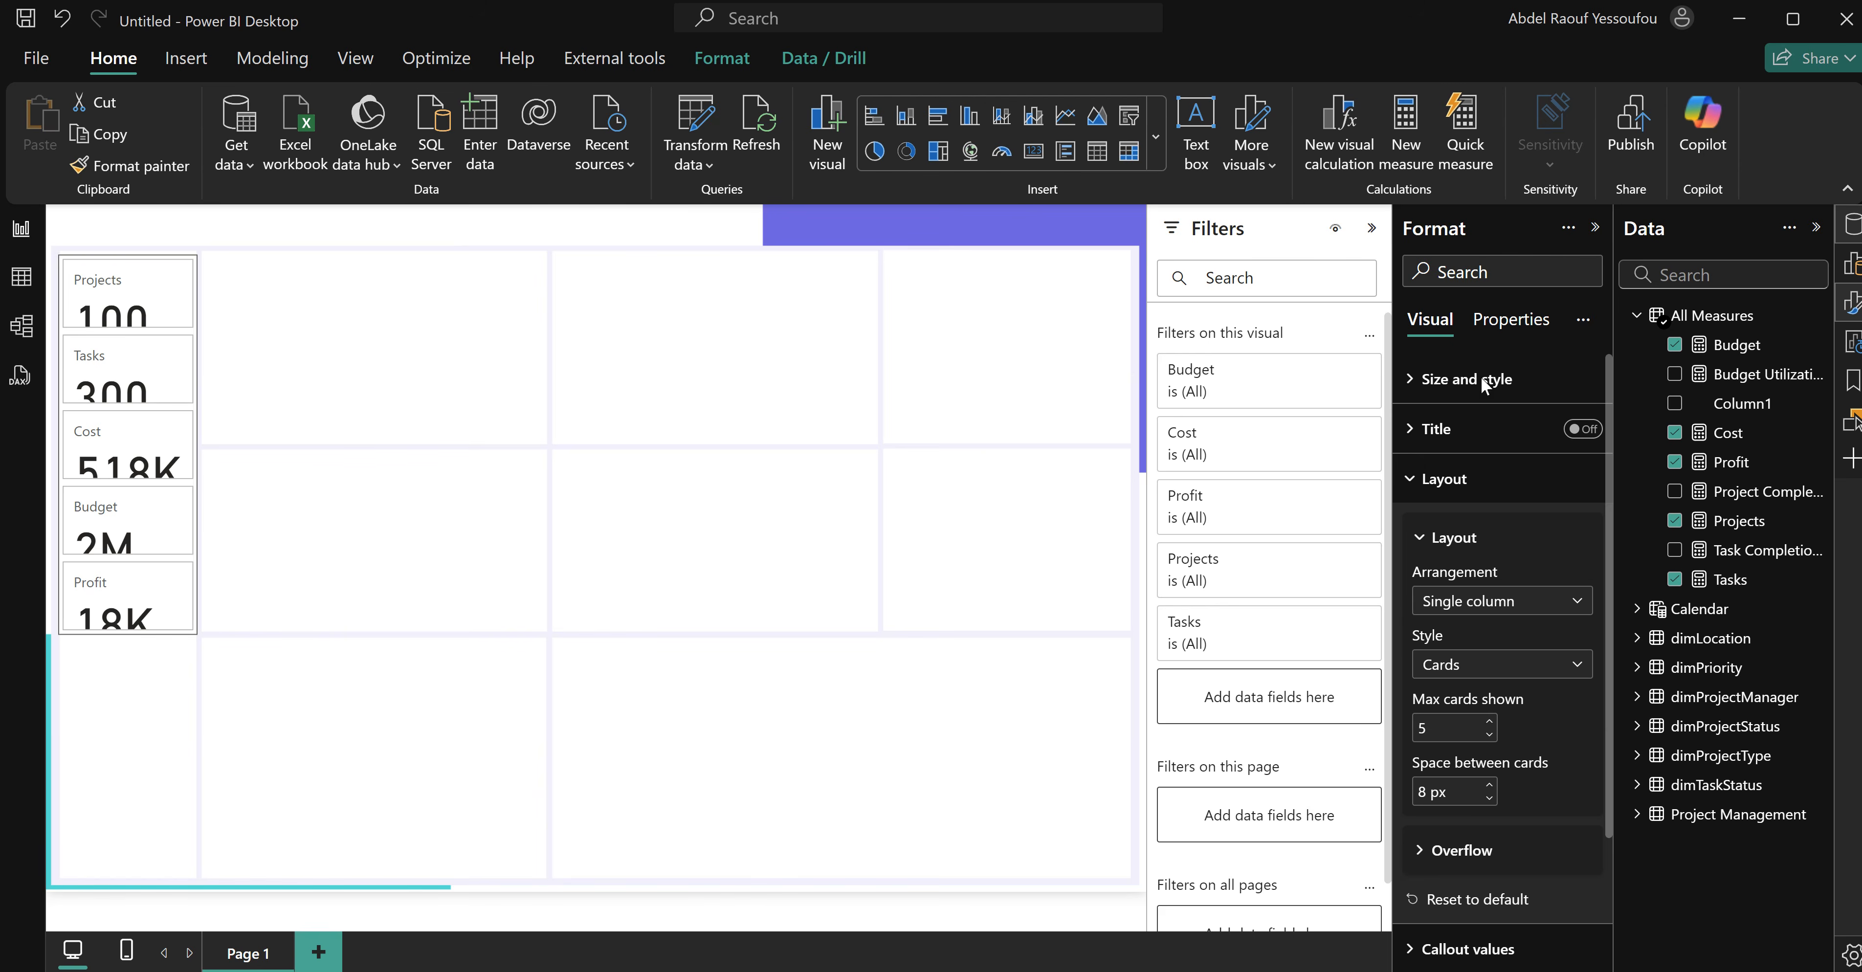
pyautogui.click(1443, 480)
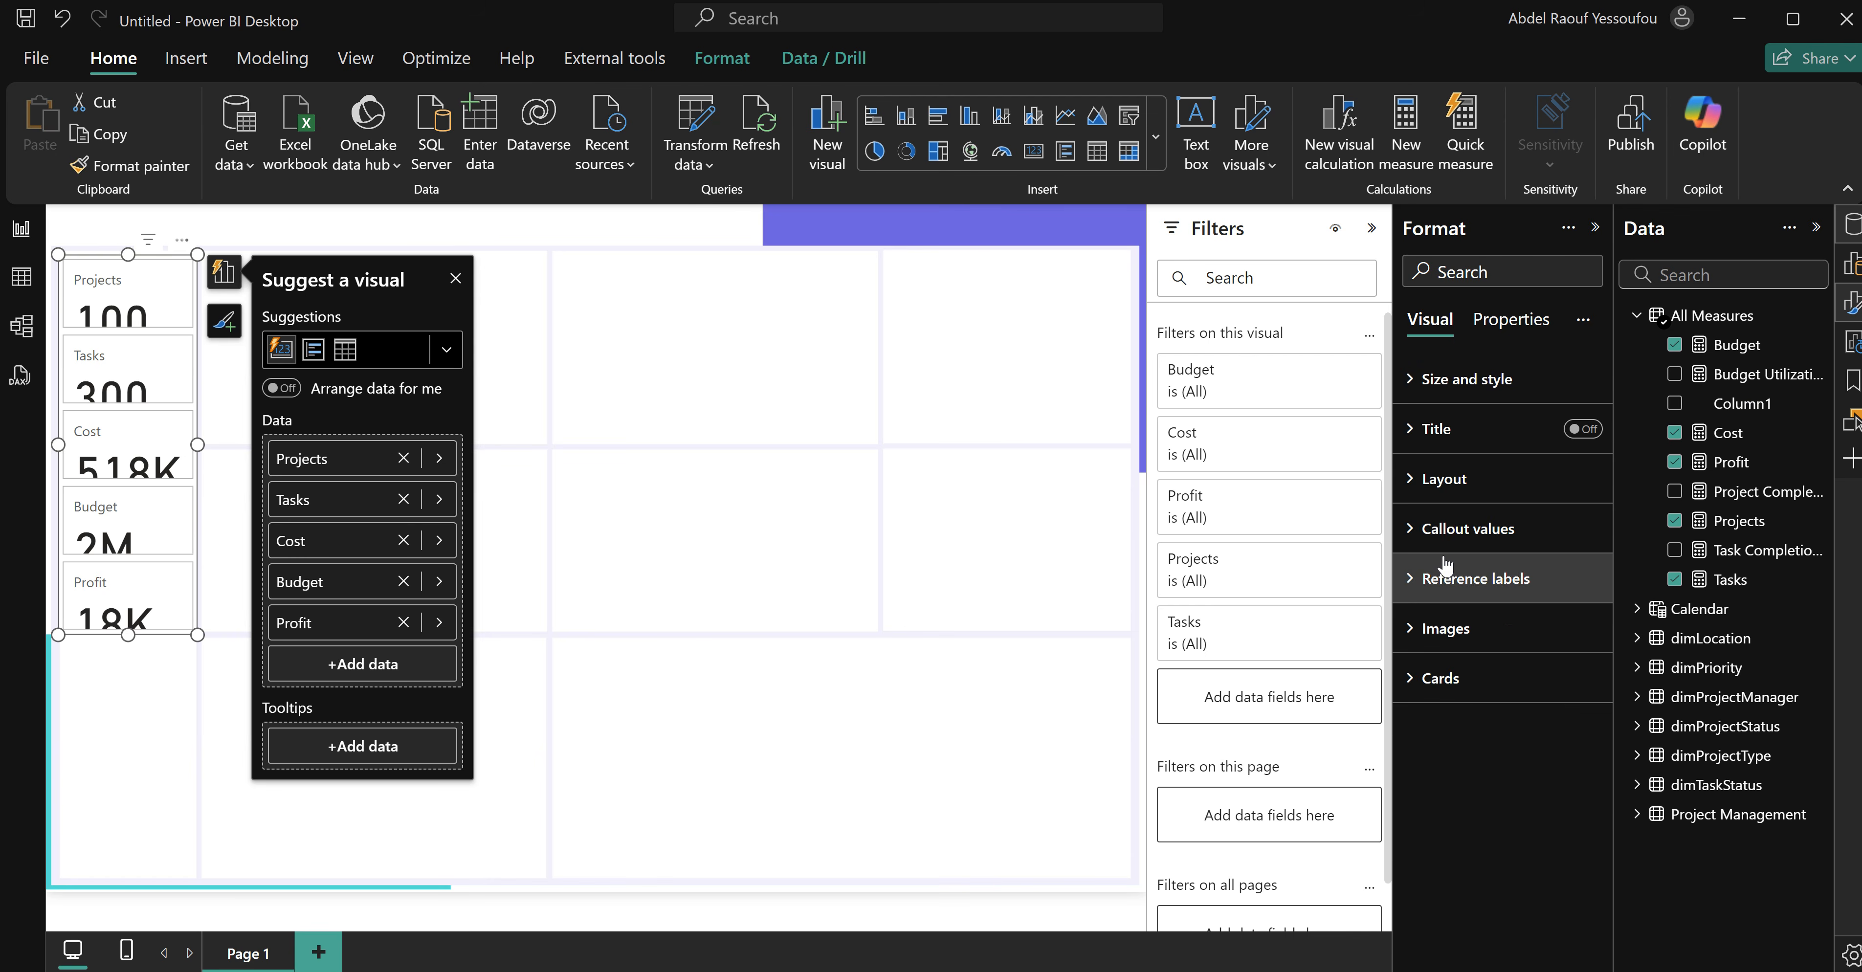
# Set the callout values' font size to 25 for all cards and slightly extend the height of the card visual.
pyautogui.click(1444, 530)
pyautogui.click(1559, 772)
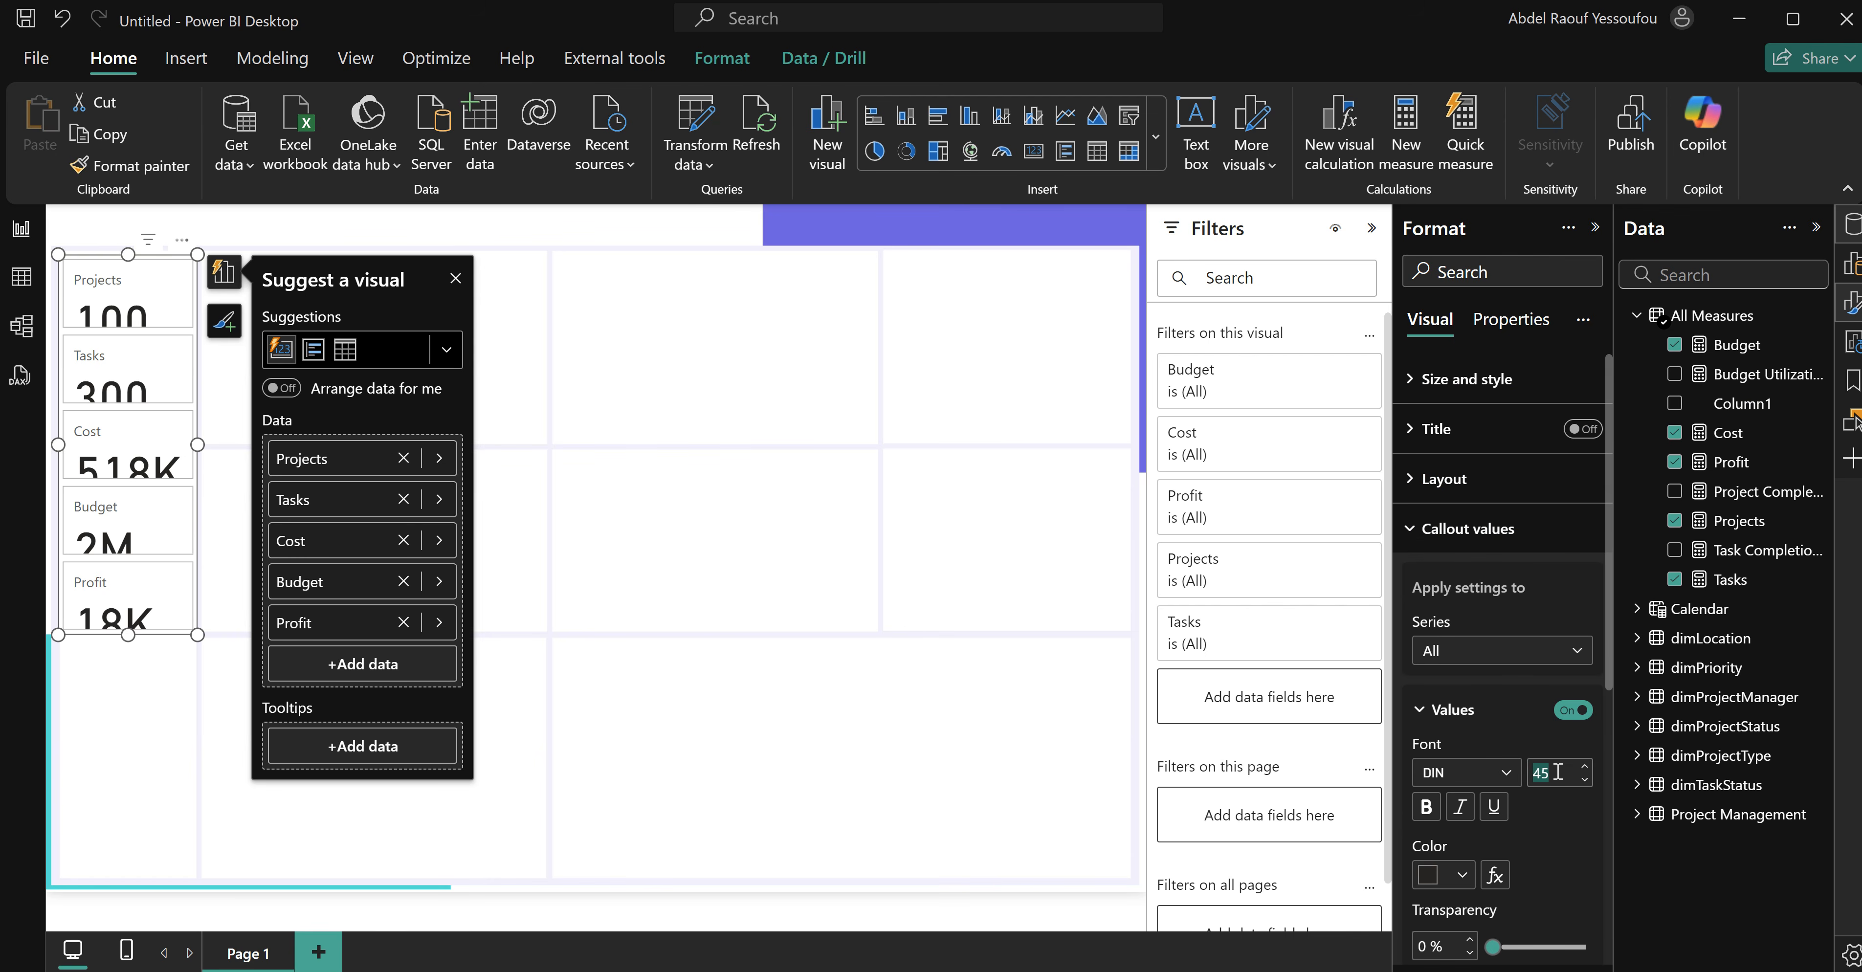
pyautogui.write('25')
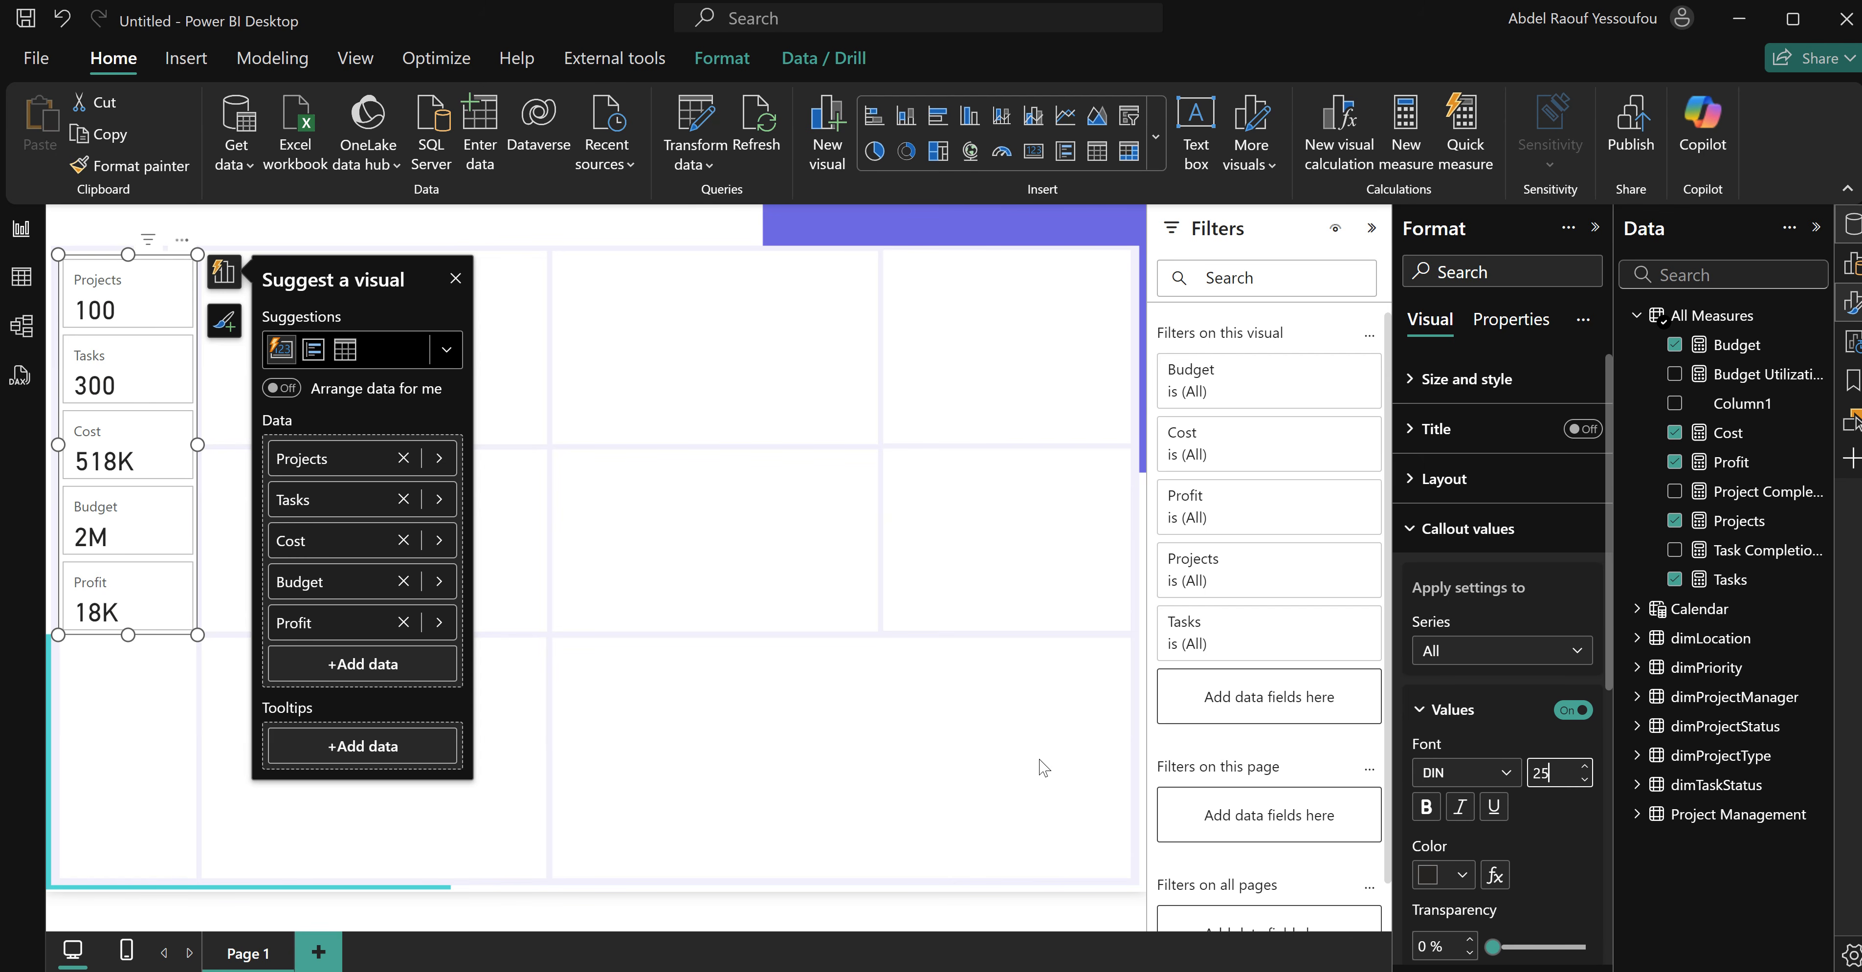
pyautogui.click(133, 641)
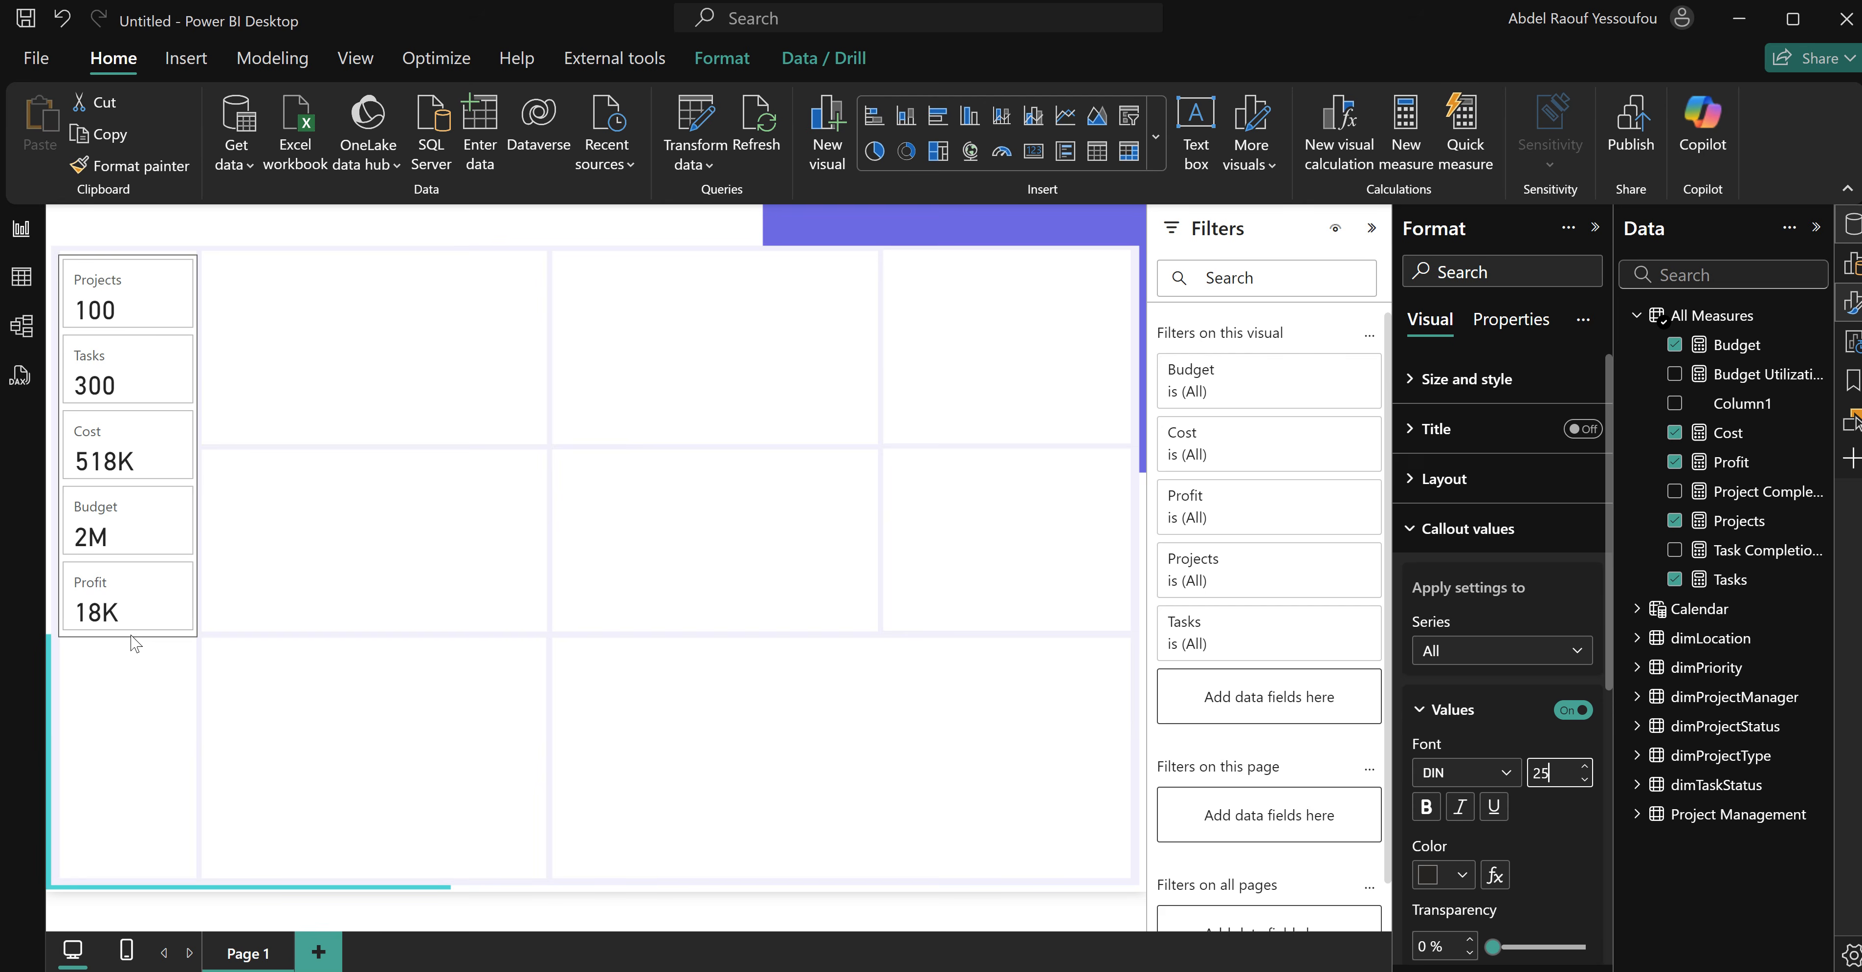
pyautogui.click(181, 585)
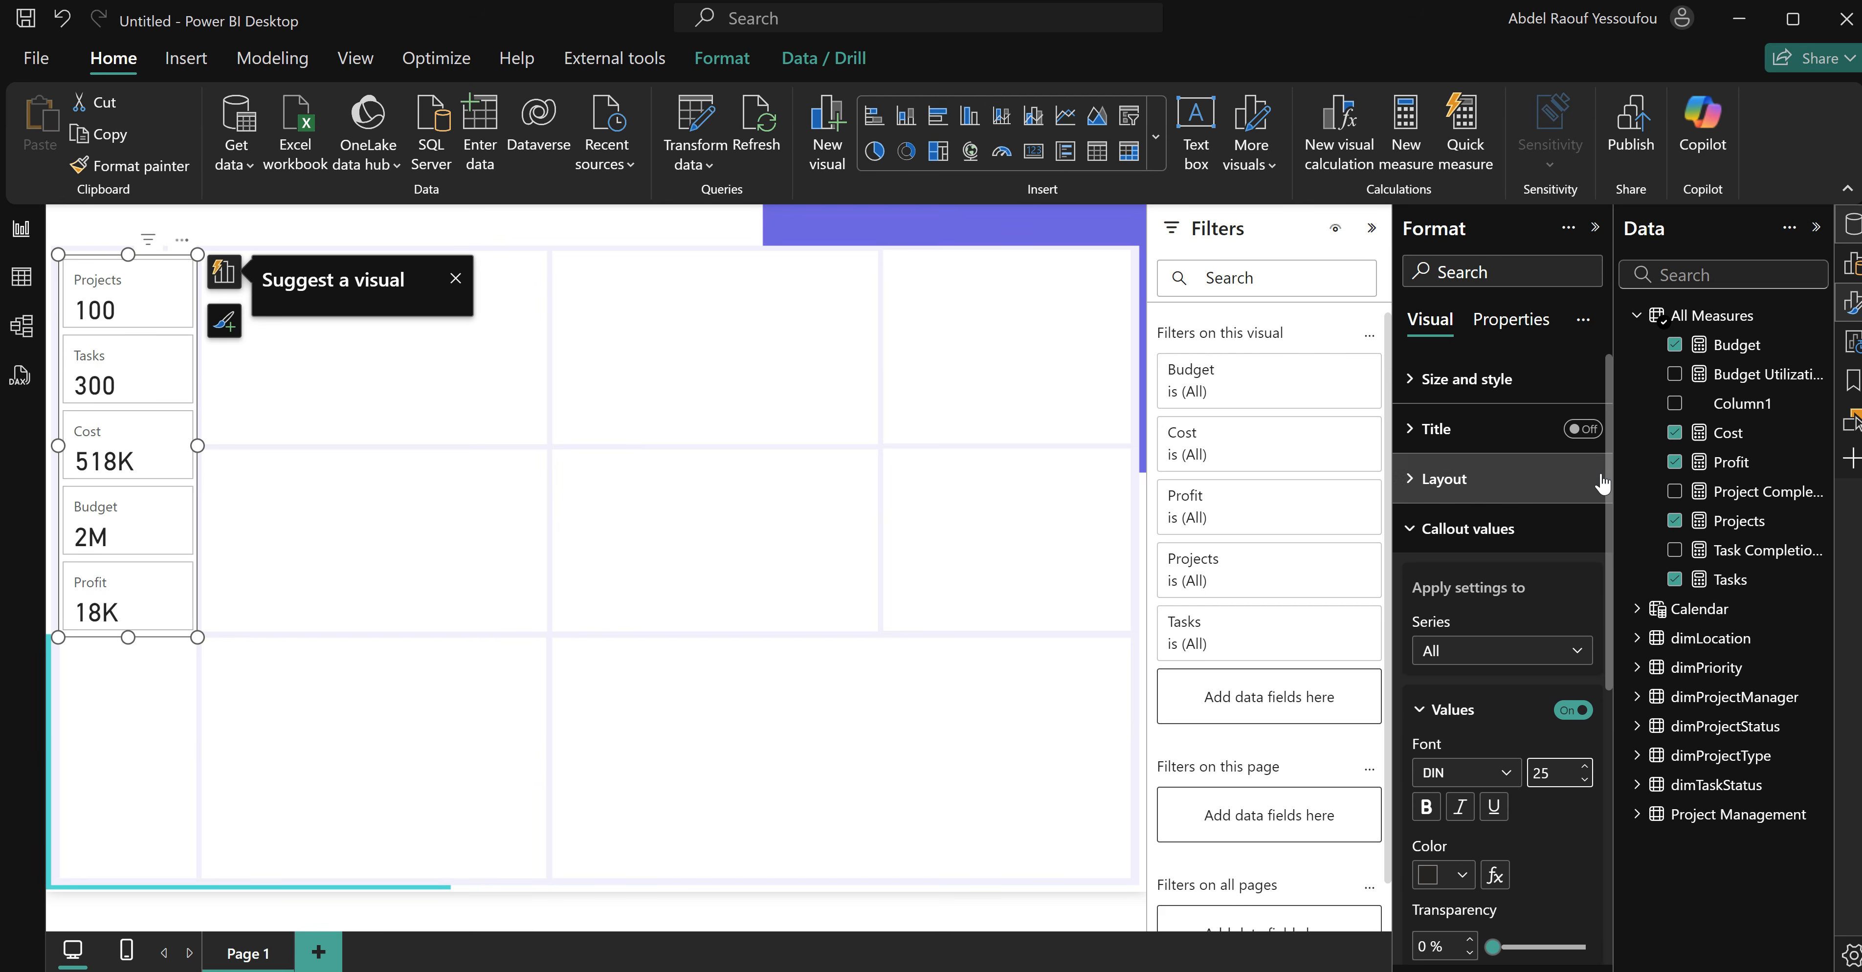
# Format the Budget, Cost and Profit measures as dollar currency.
pyautogui.click(1735, 353)
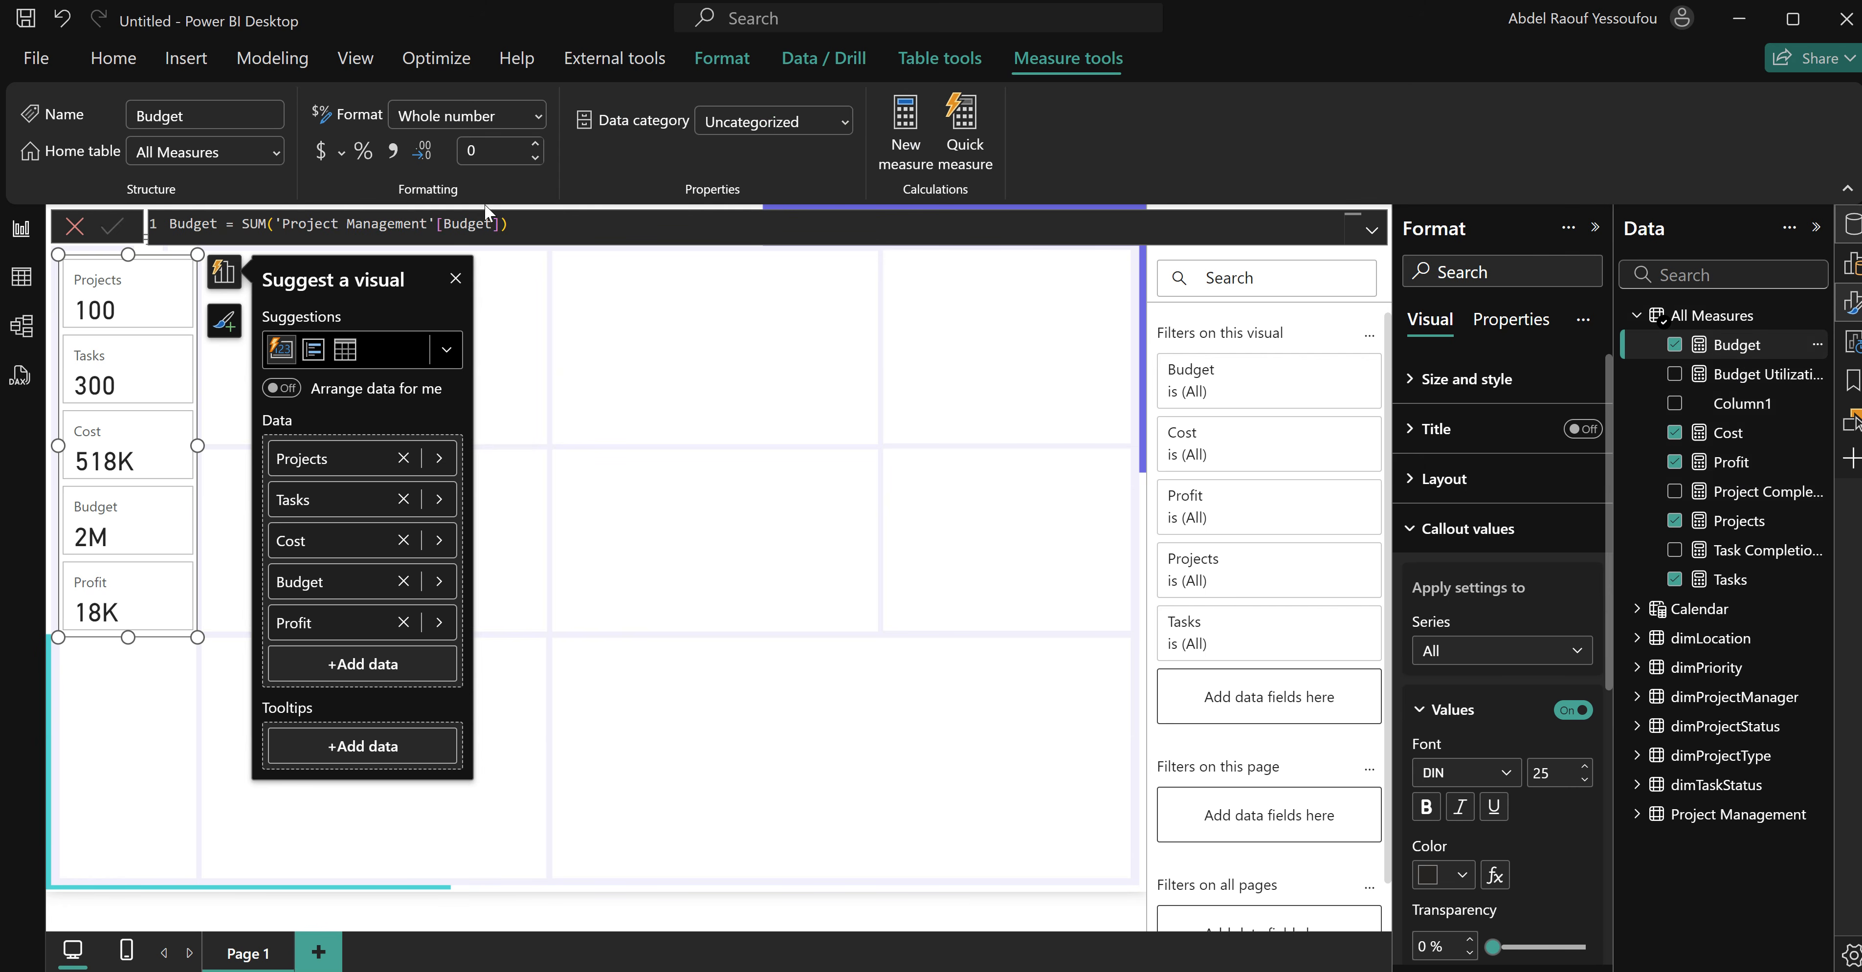
pyautogui.click(318, 148)
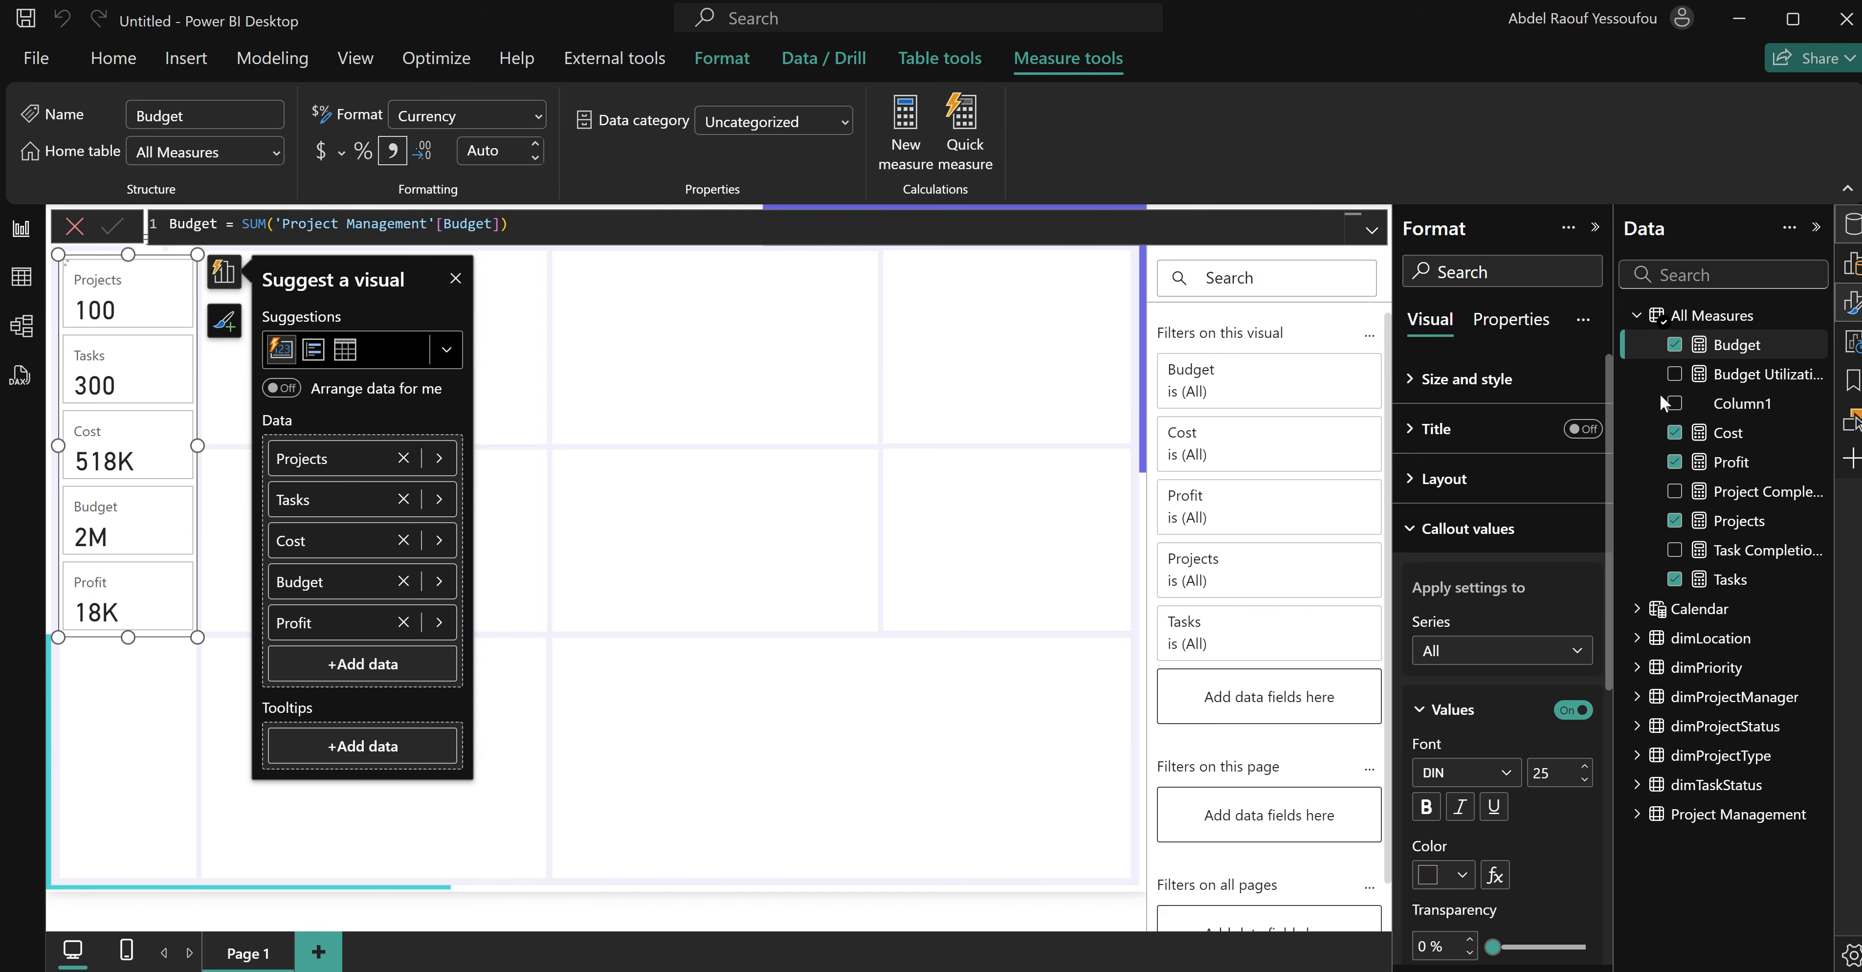
pyautogui.click(1731, 441)
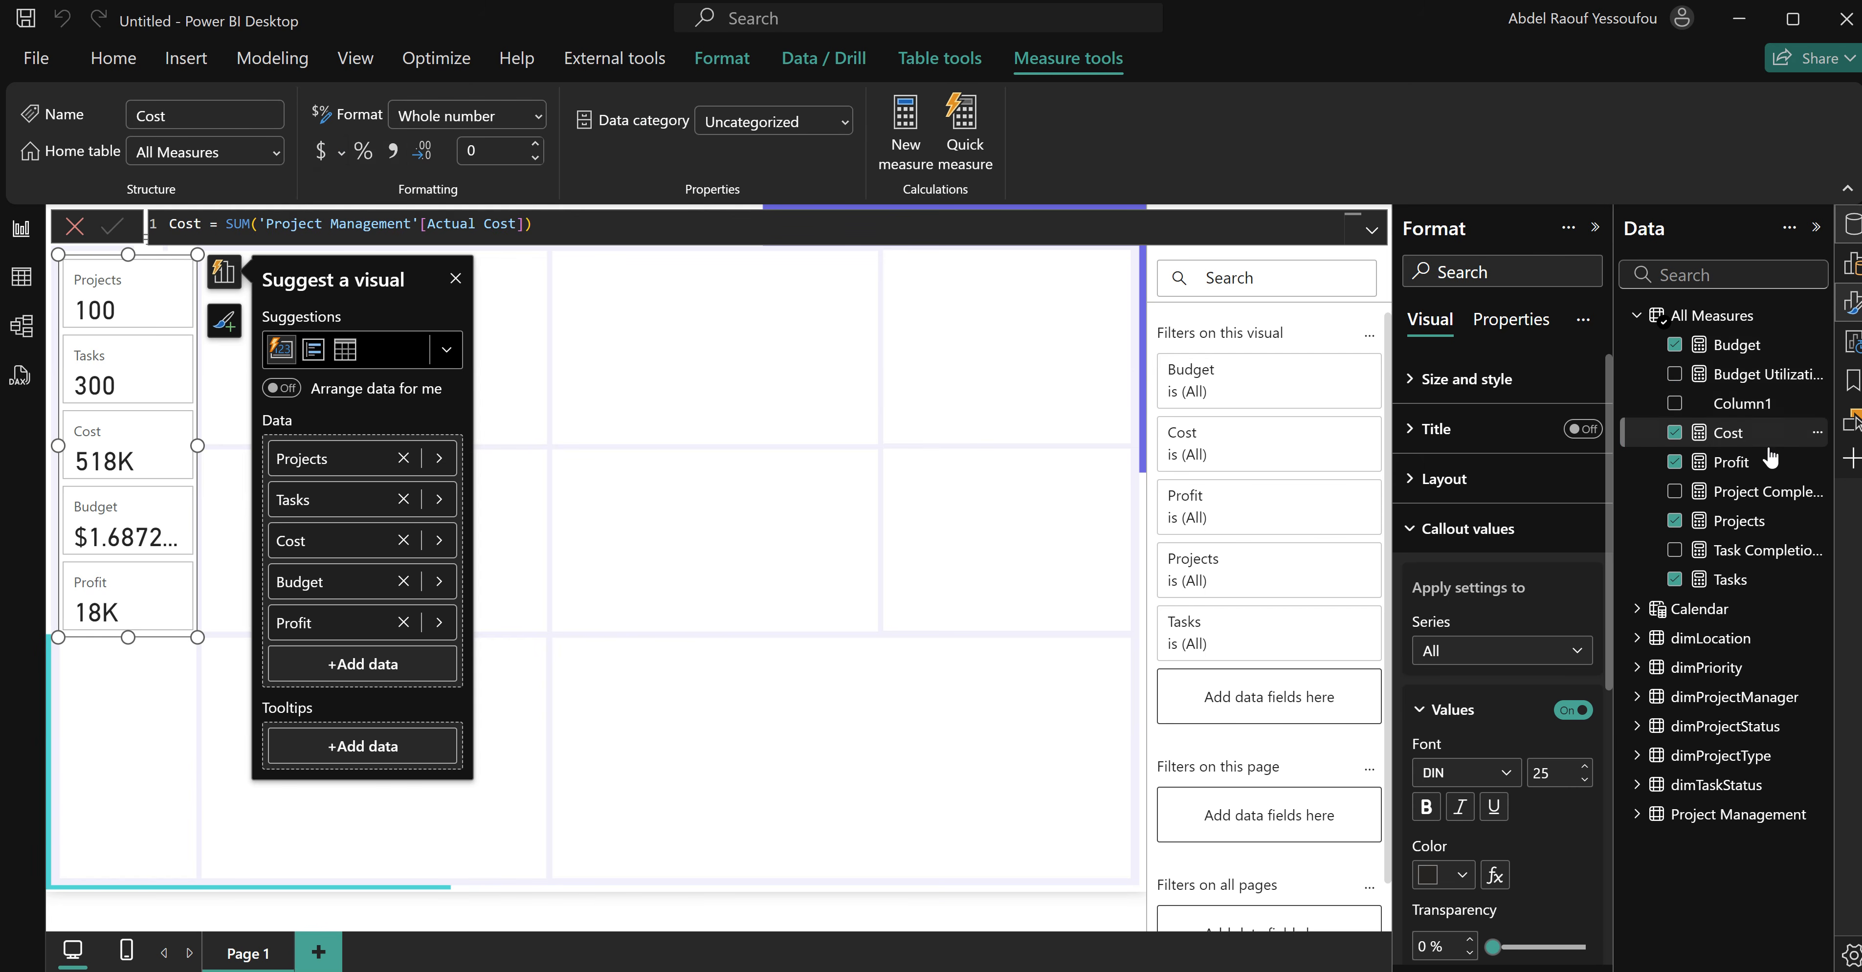
pyautogui.click(1729, 466)
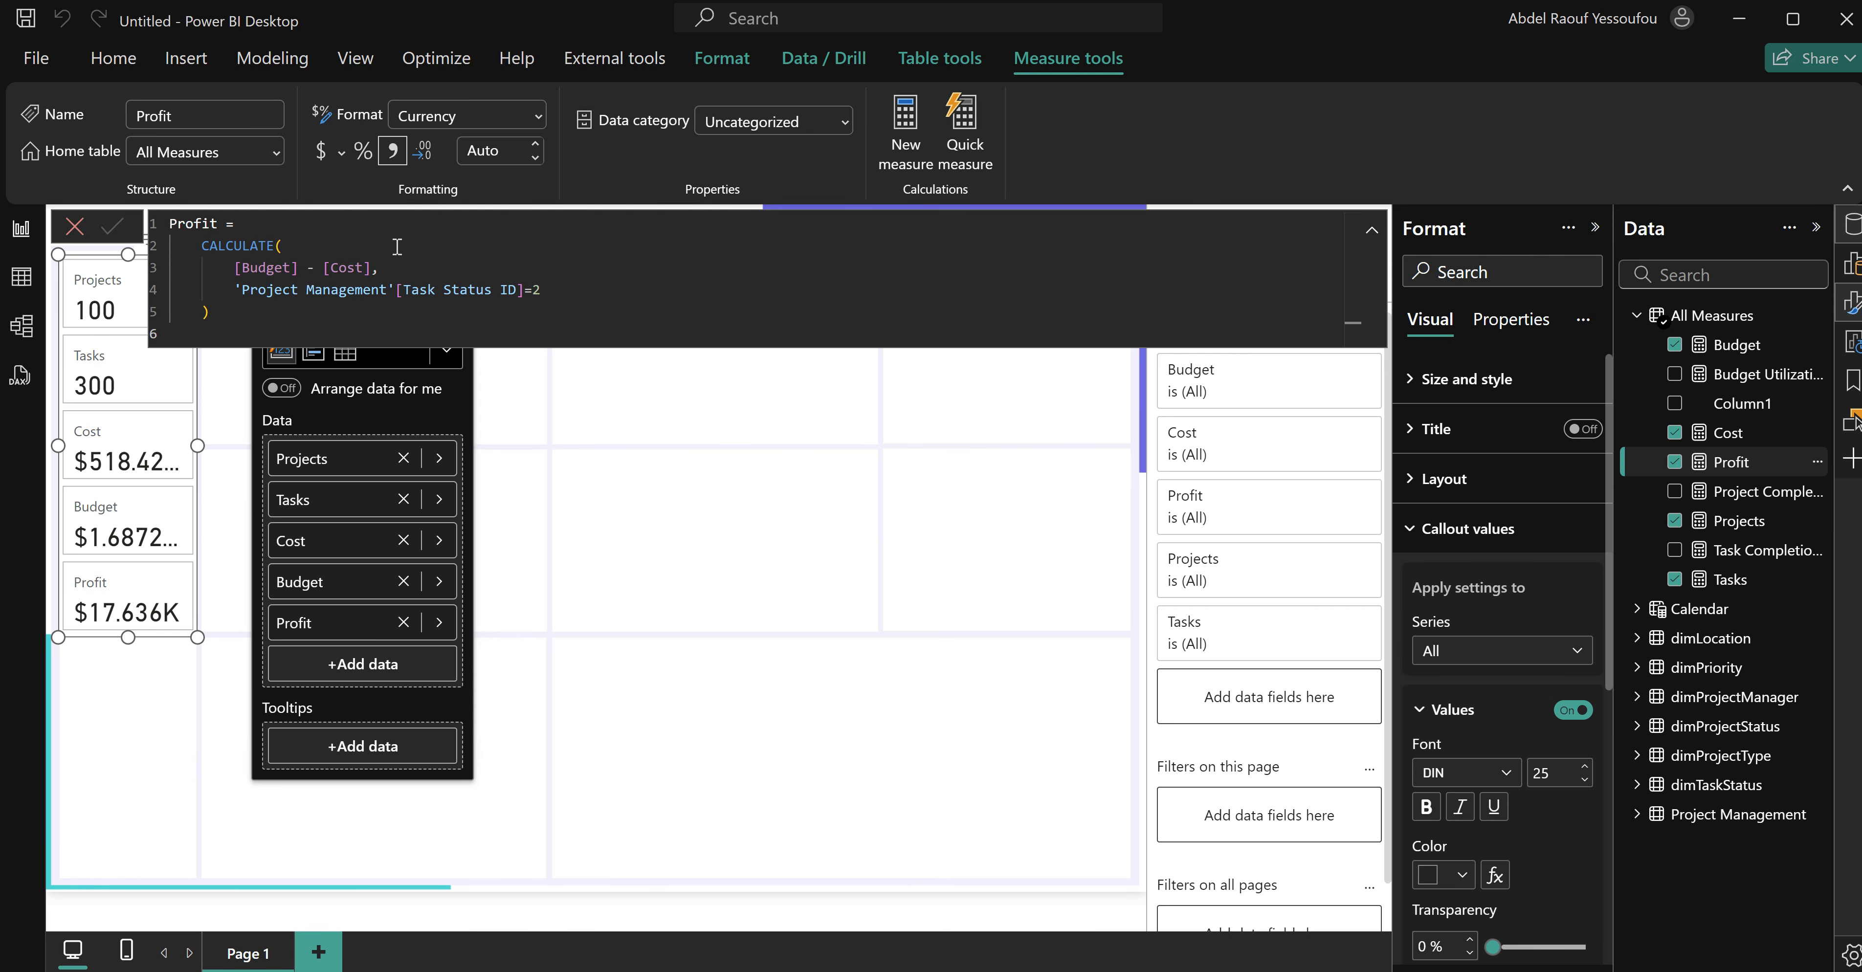
# Set the number of decimal places to 0 for the Profit, Cost and Budget measures.
pyautogui.click(502, 154)
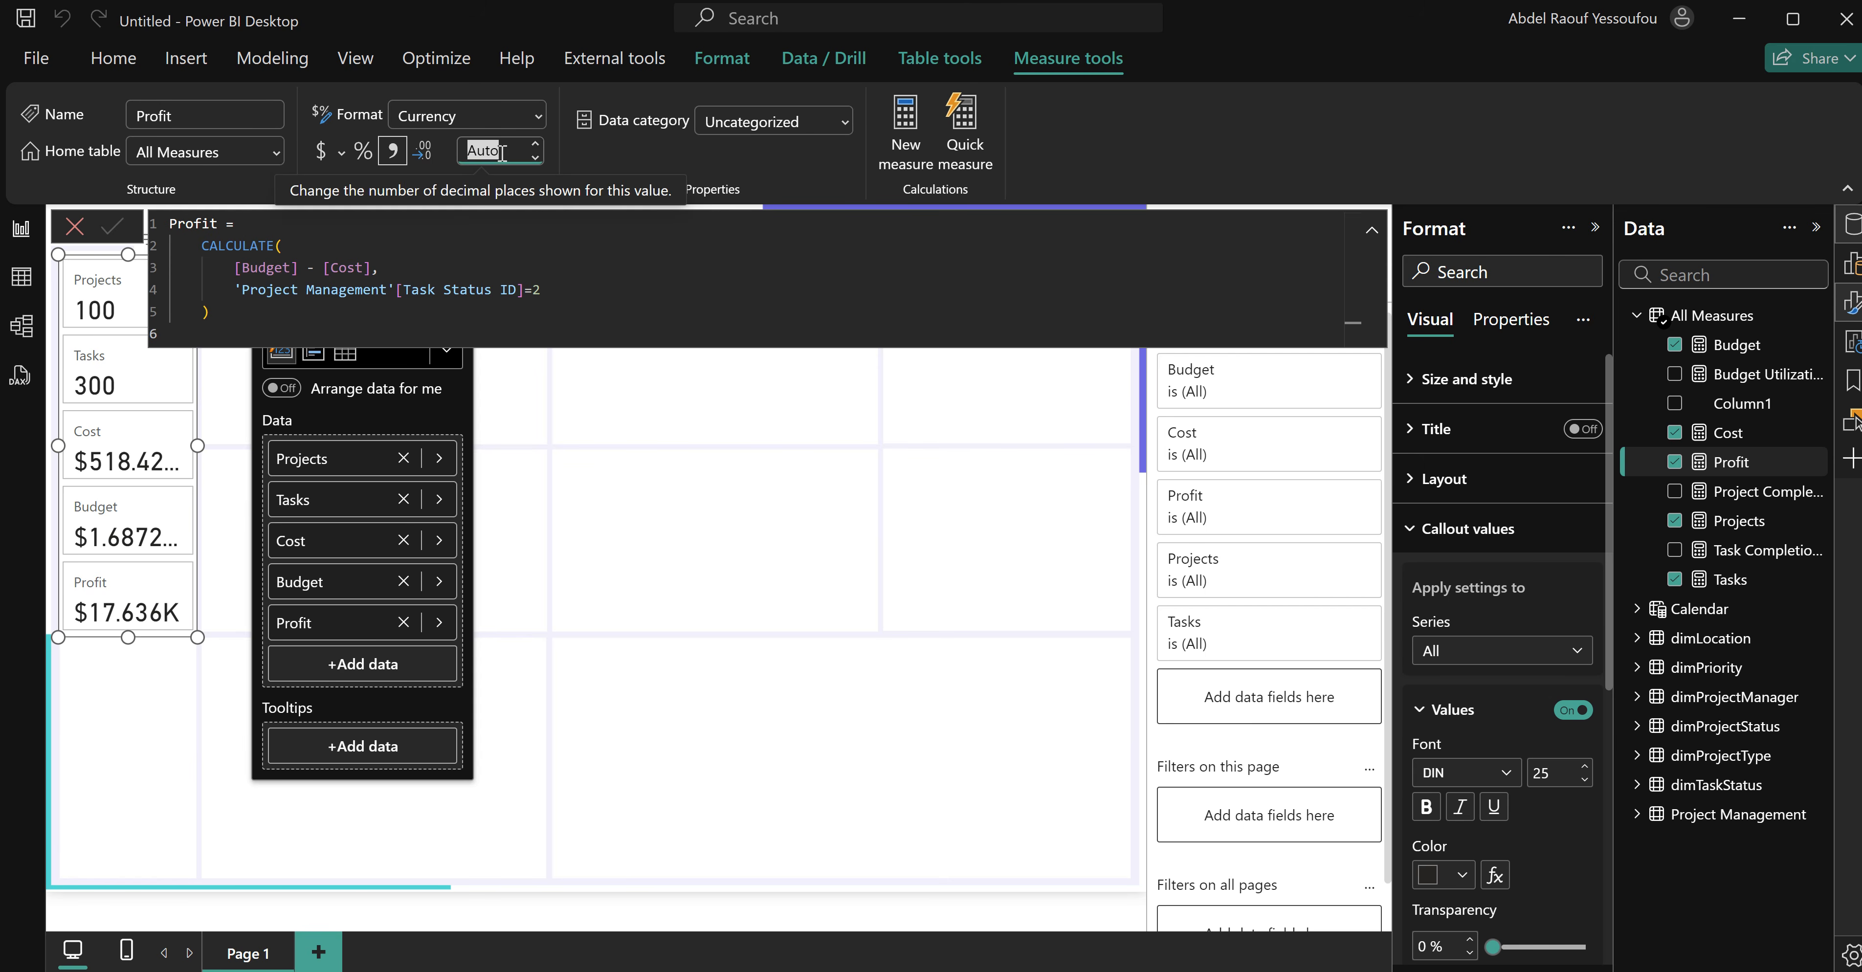
pyautogui.write('0')
pyautogui.click(1729, 431)
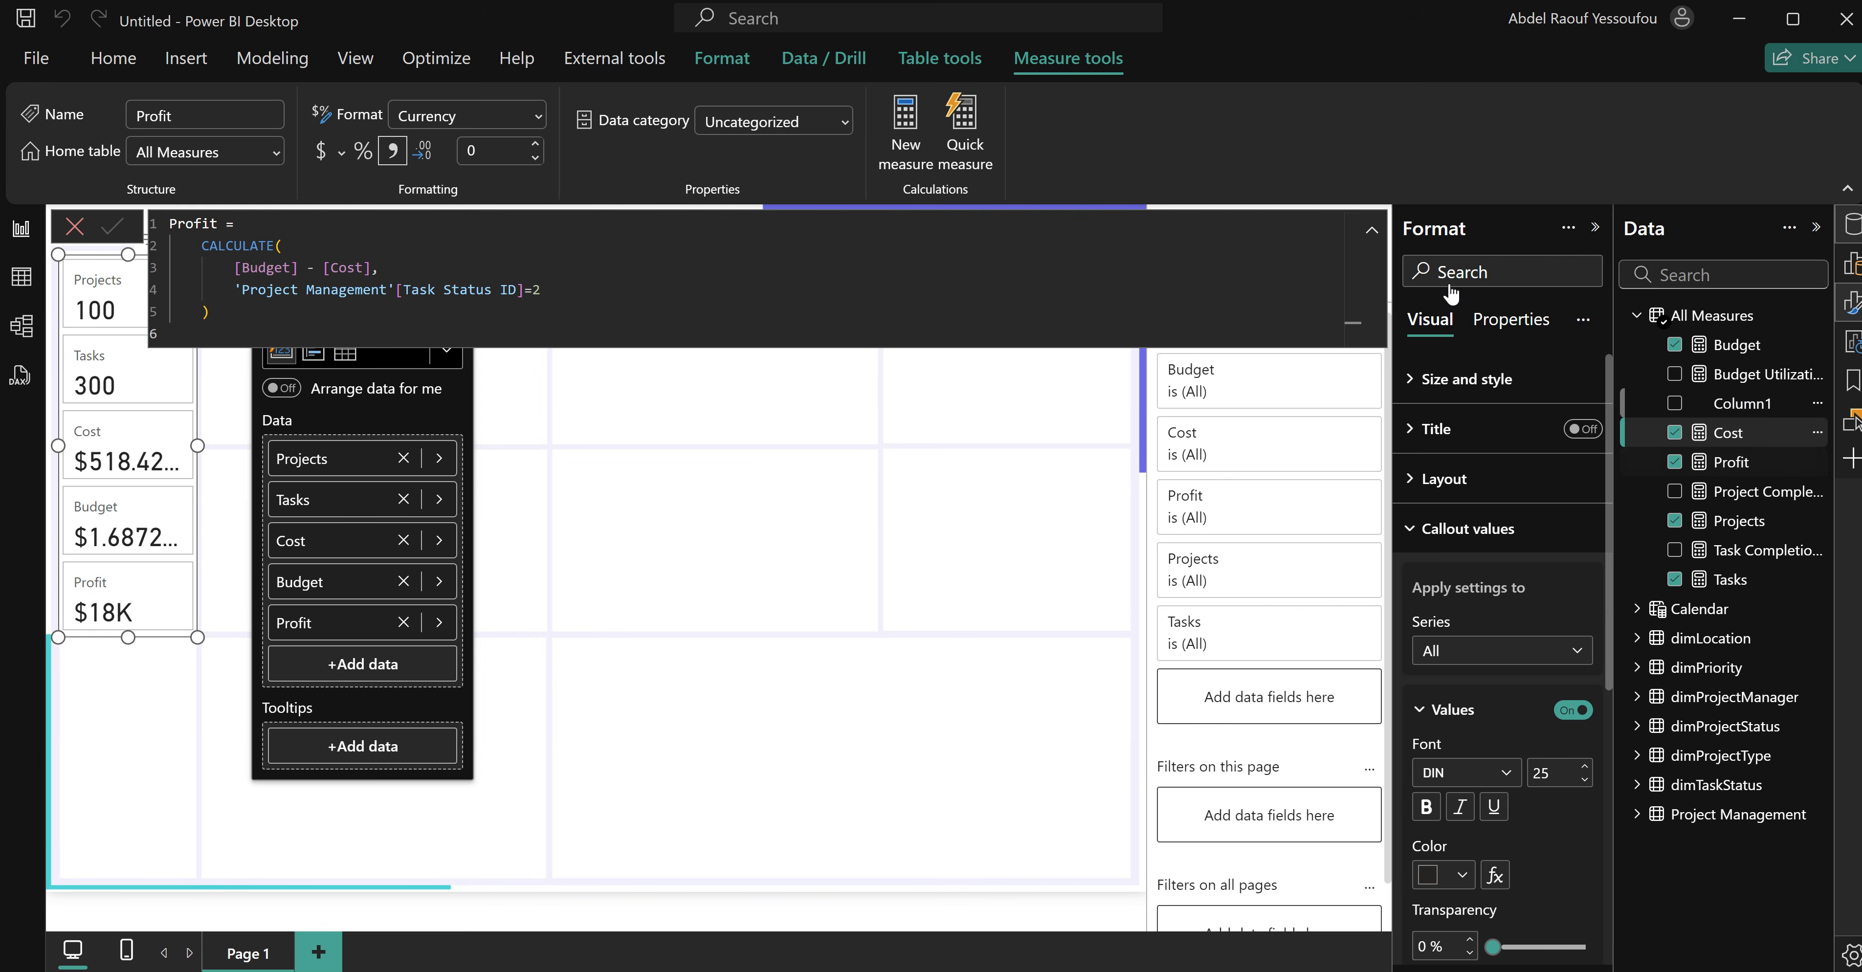
pyautogui.click(491, 150)
pyautogui.write('0')
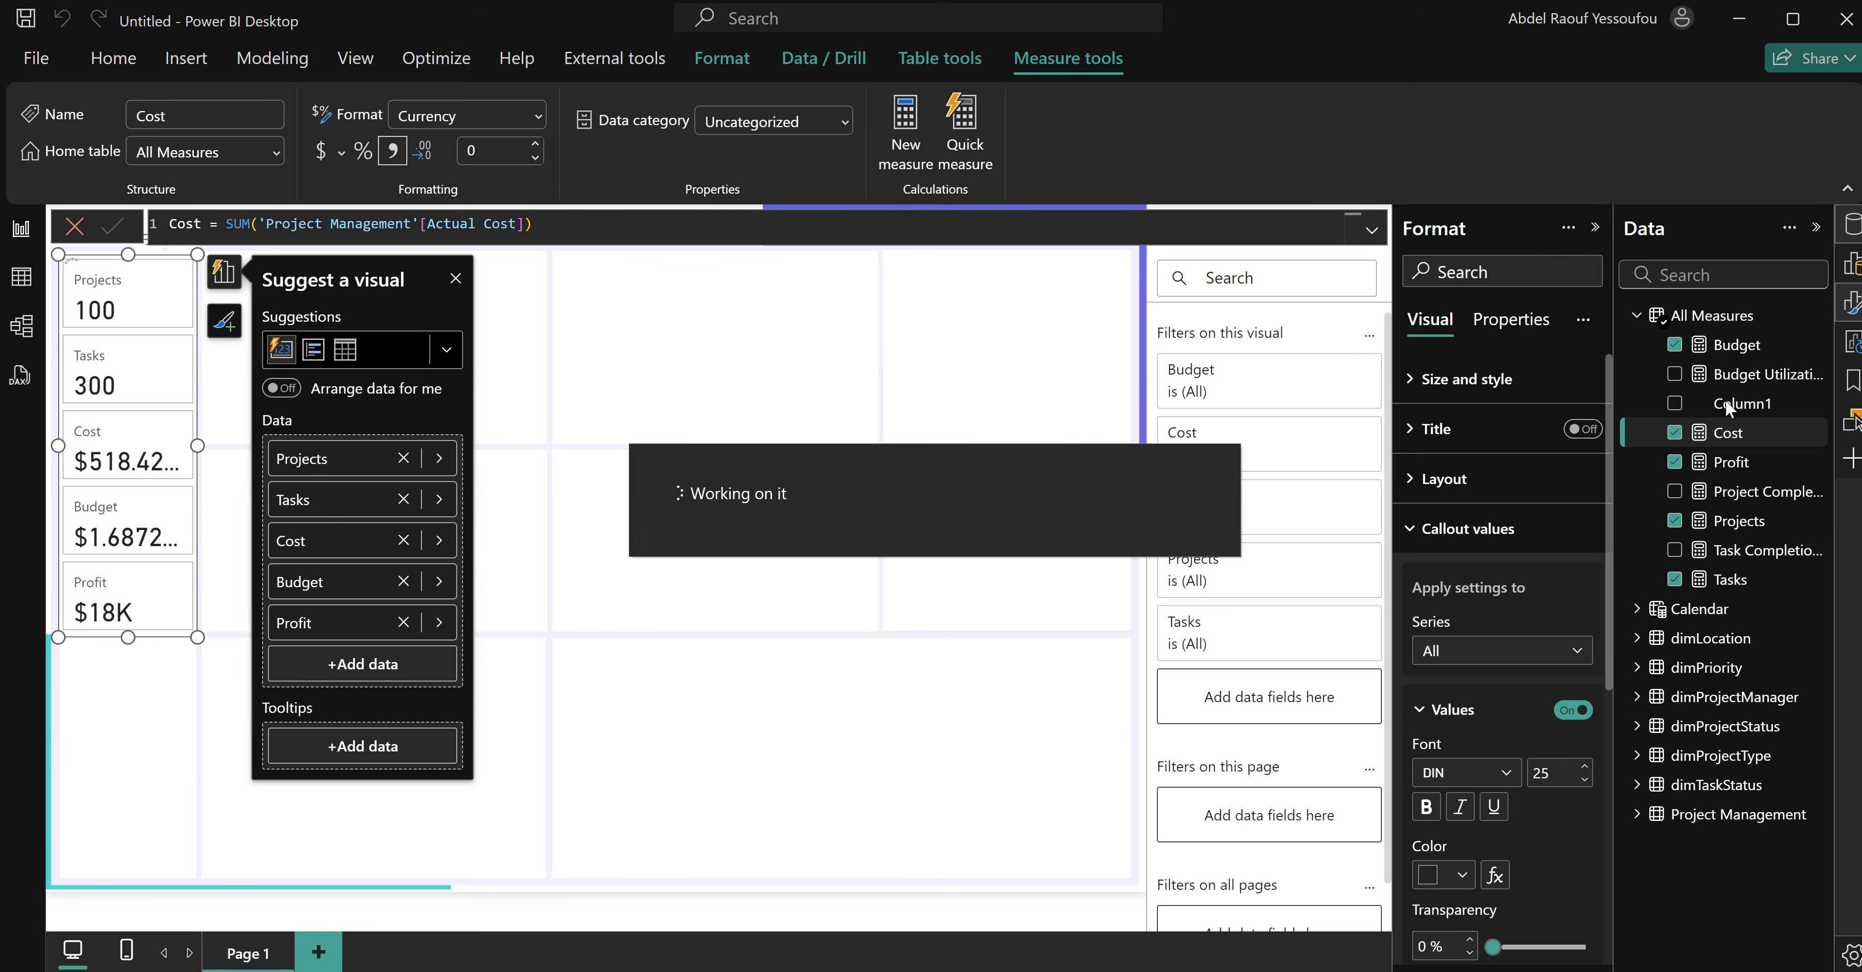
pyautogui.click(1735, 345)
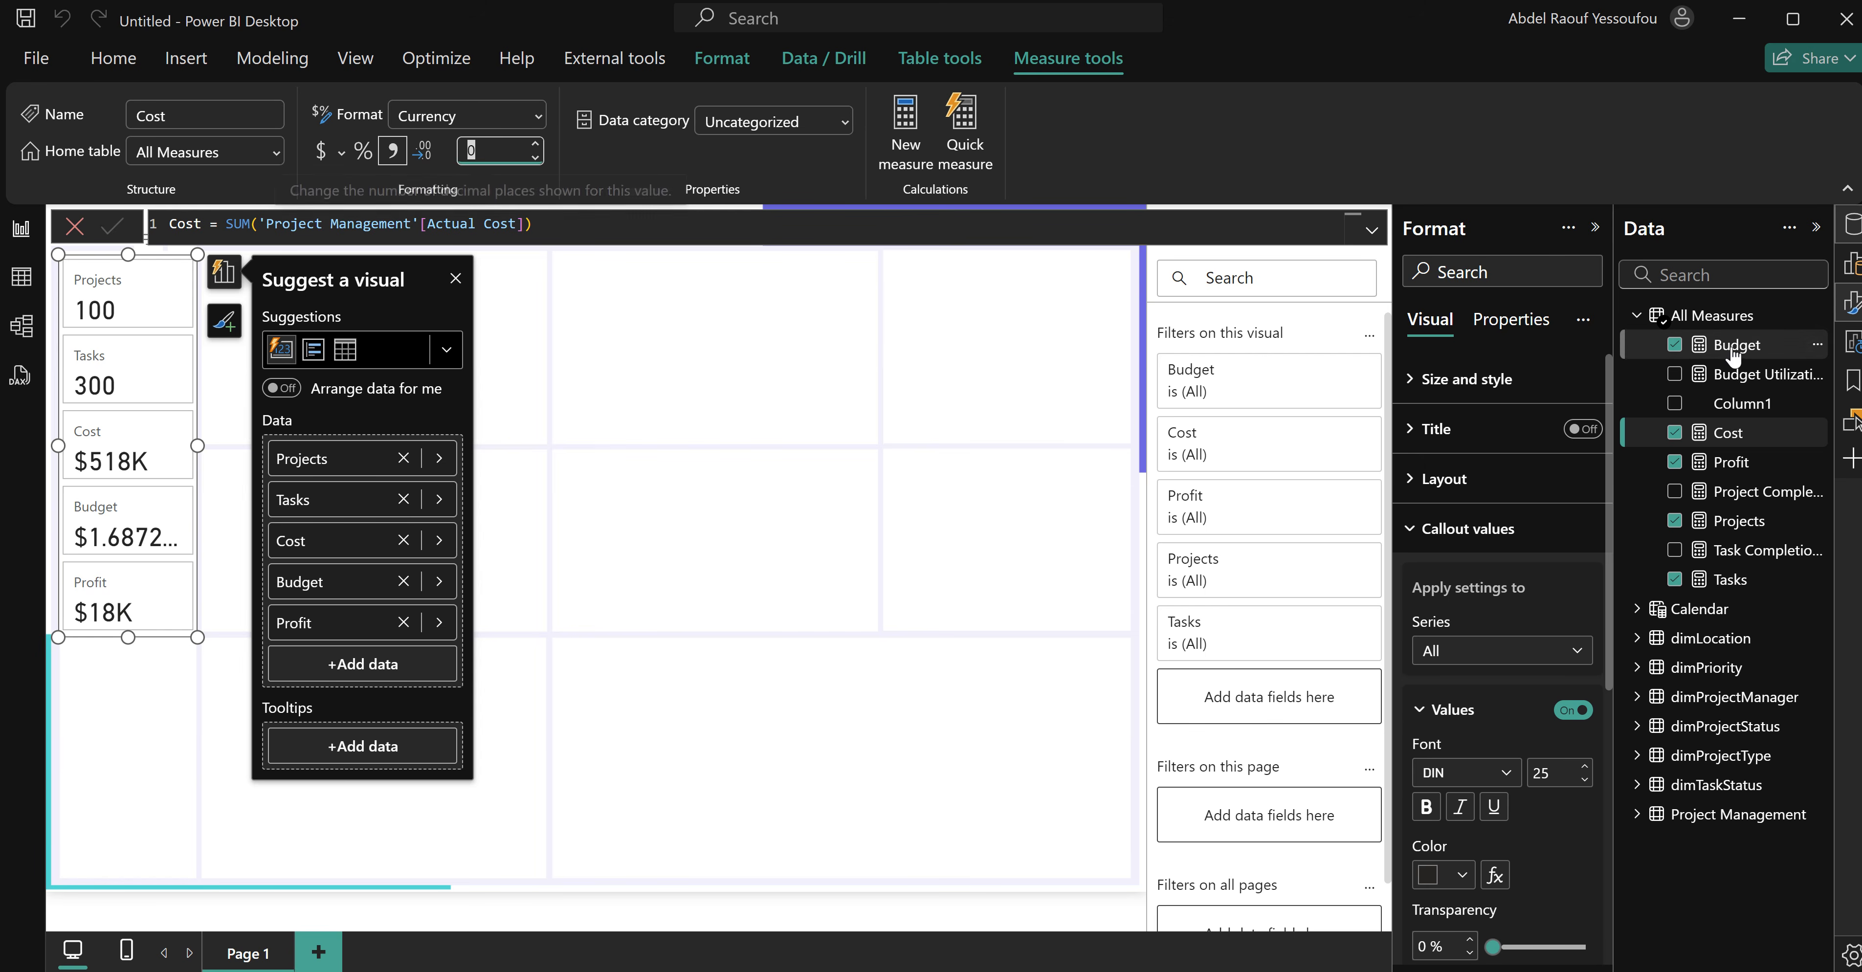
pyautogui.click(509, 156)
pyautogui.write('0')
pyautogui.press('Return')
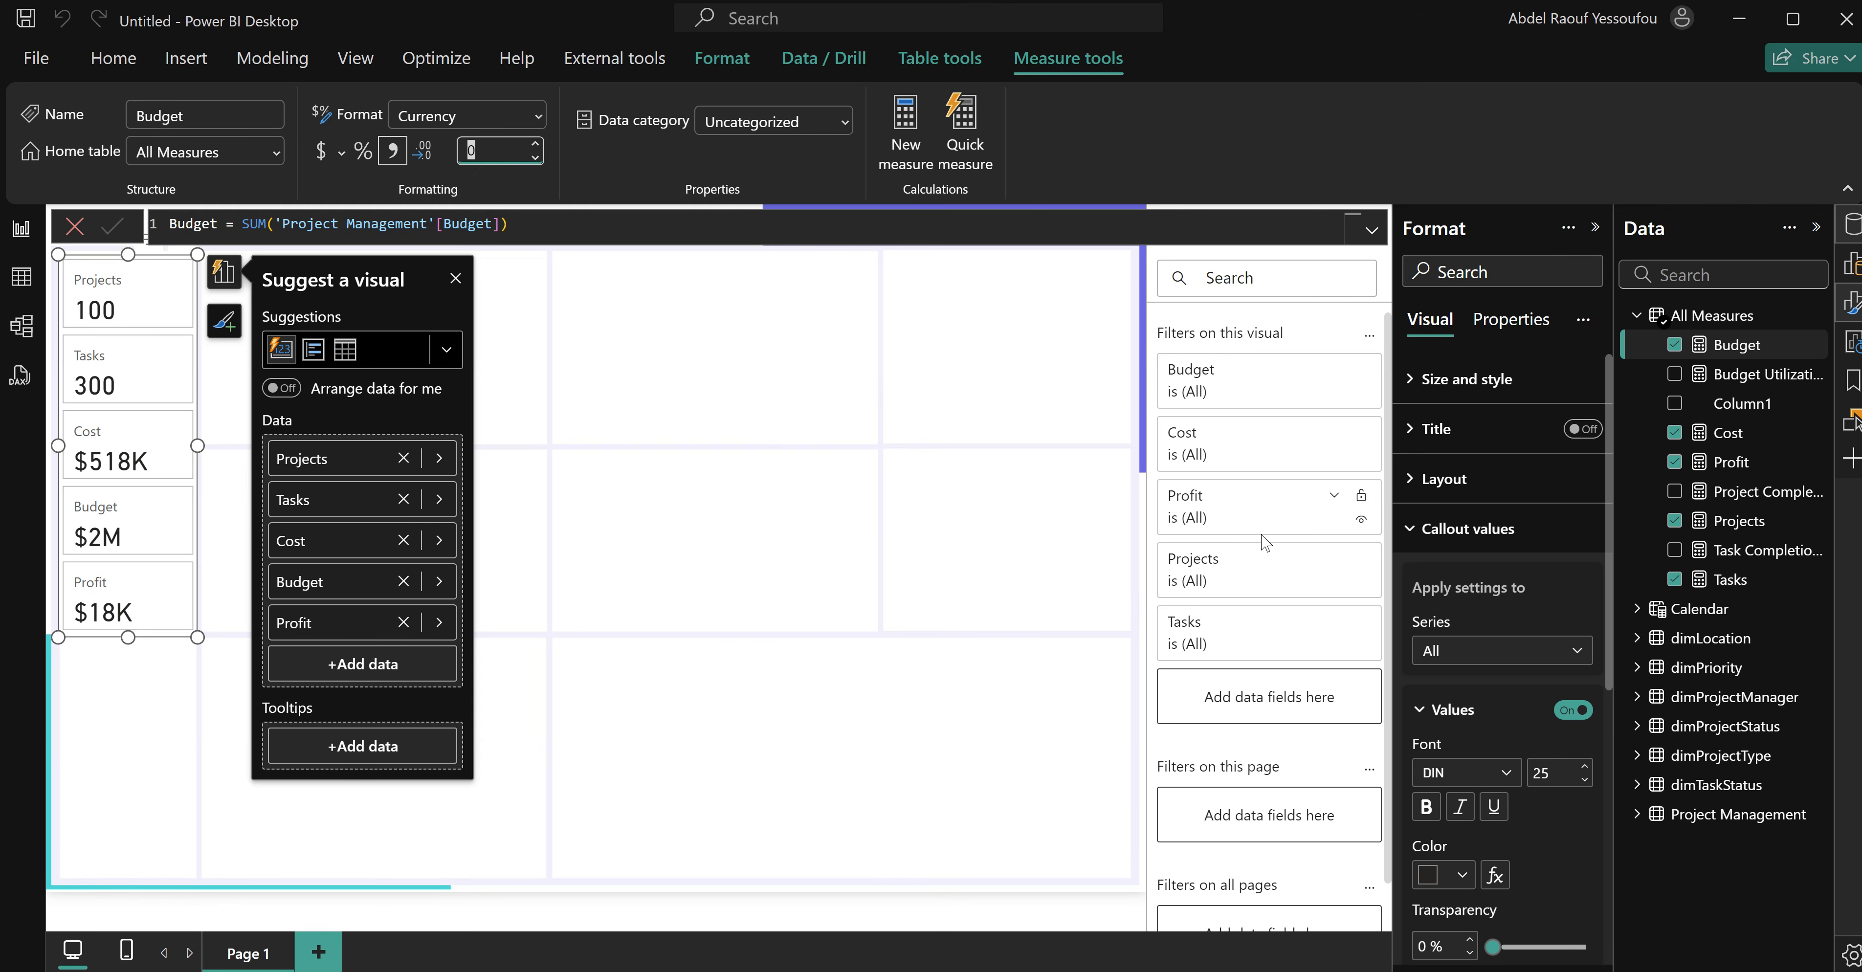
# Turn off the background and border of the individual cards for all series.
pyautogui.click(1438, 530)
pyautogui.click(1456, 691)
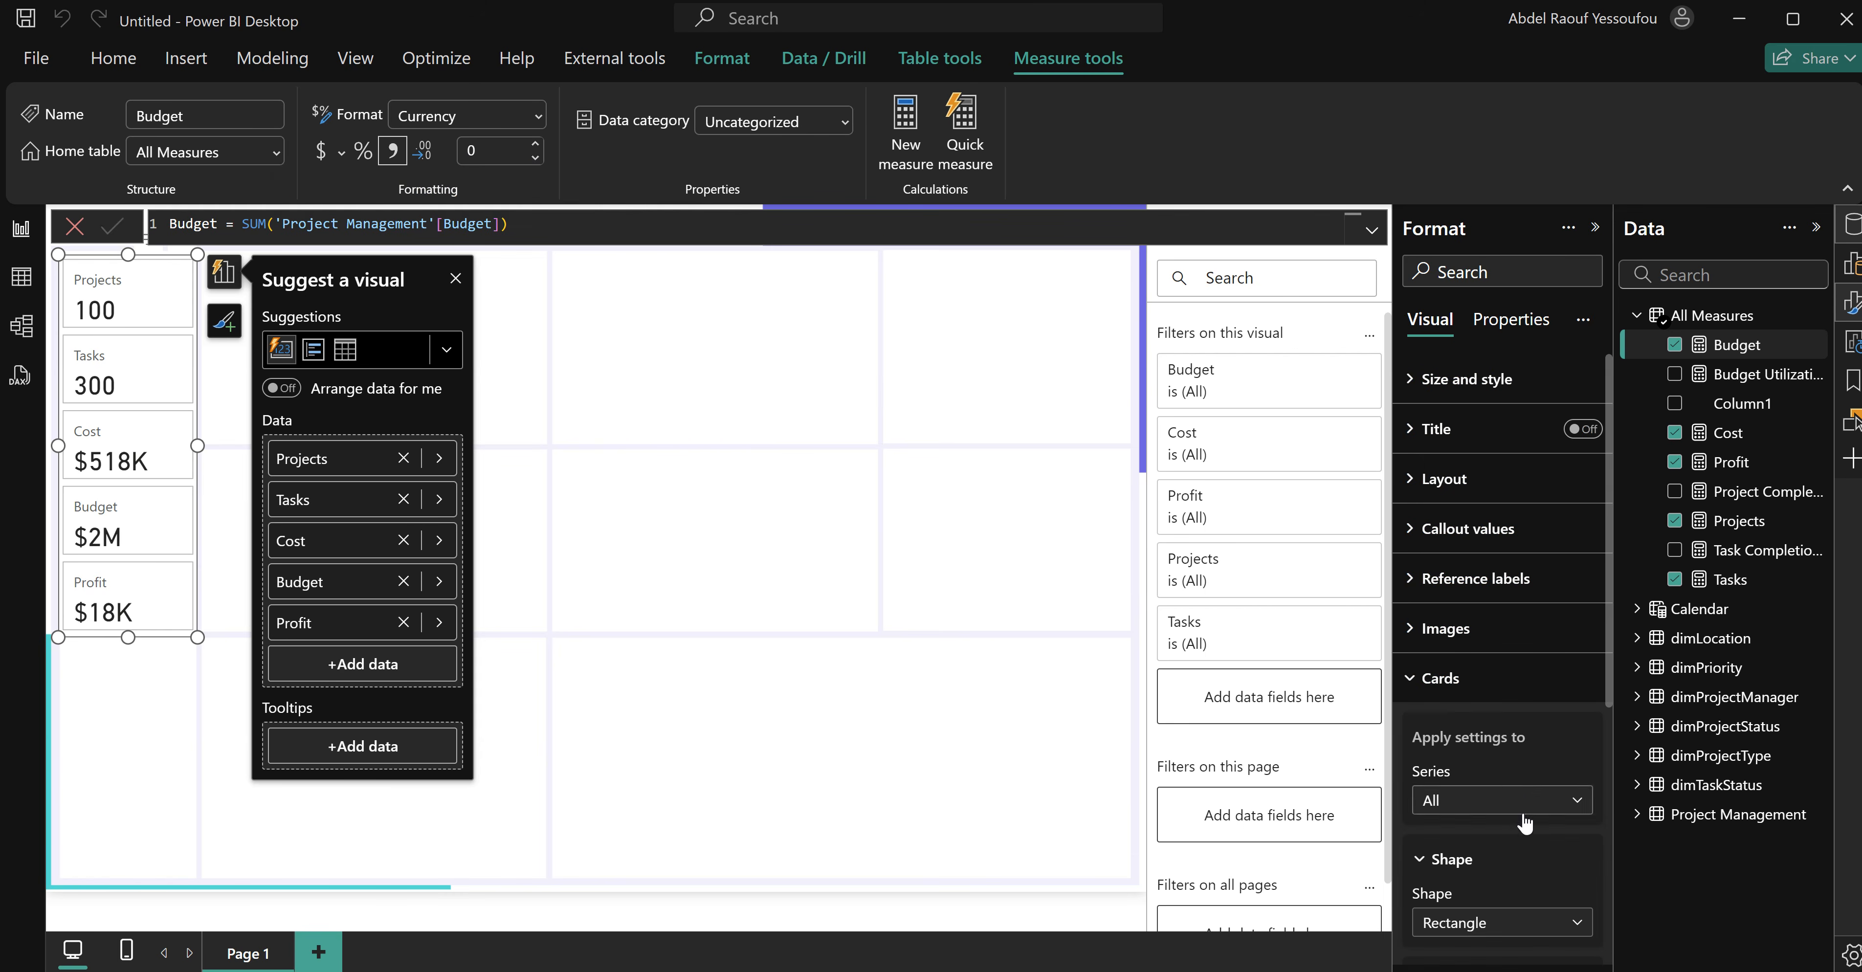
pyautogui.scroll(-5, 1525, 817)
pyautogui.click(1565, 660)
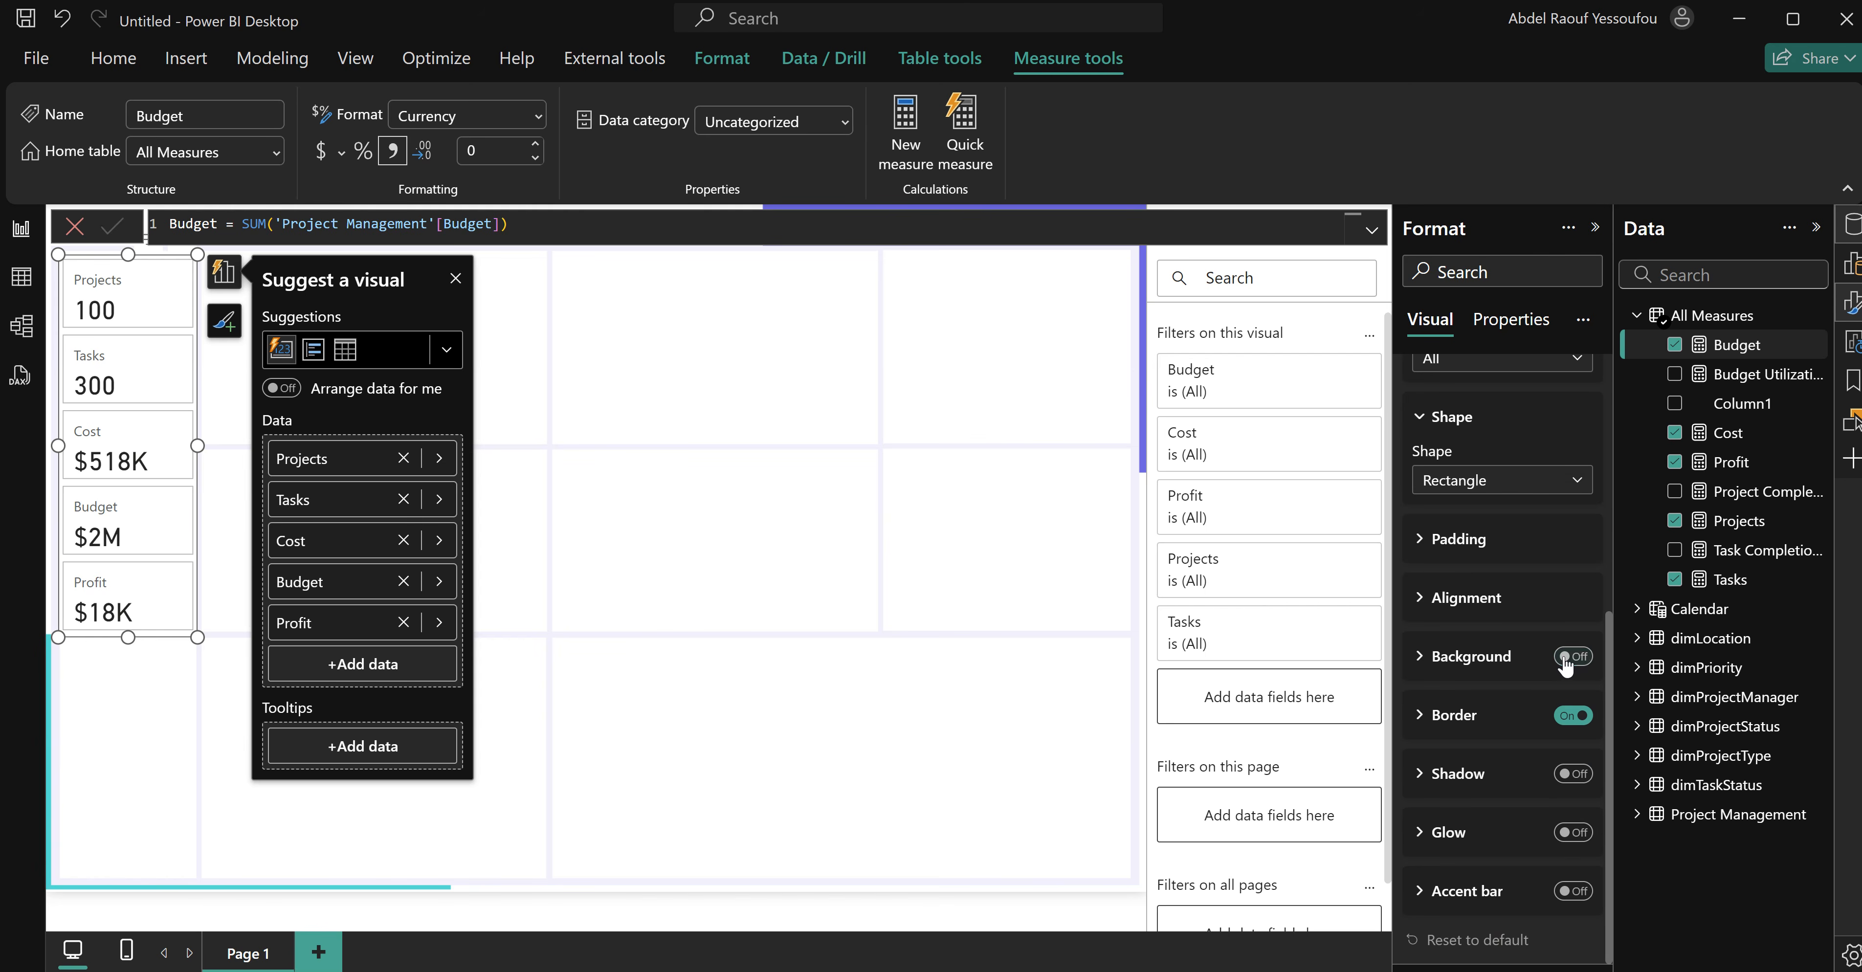
pyautogui.click(1569, 717)
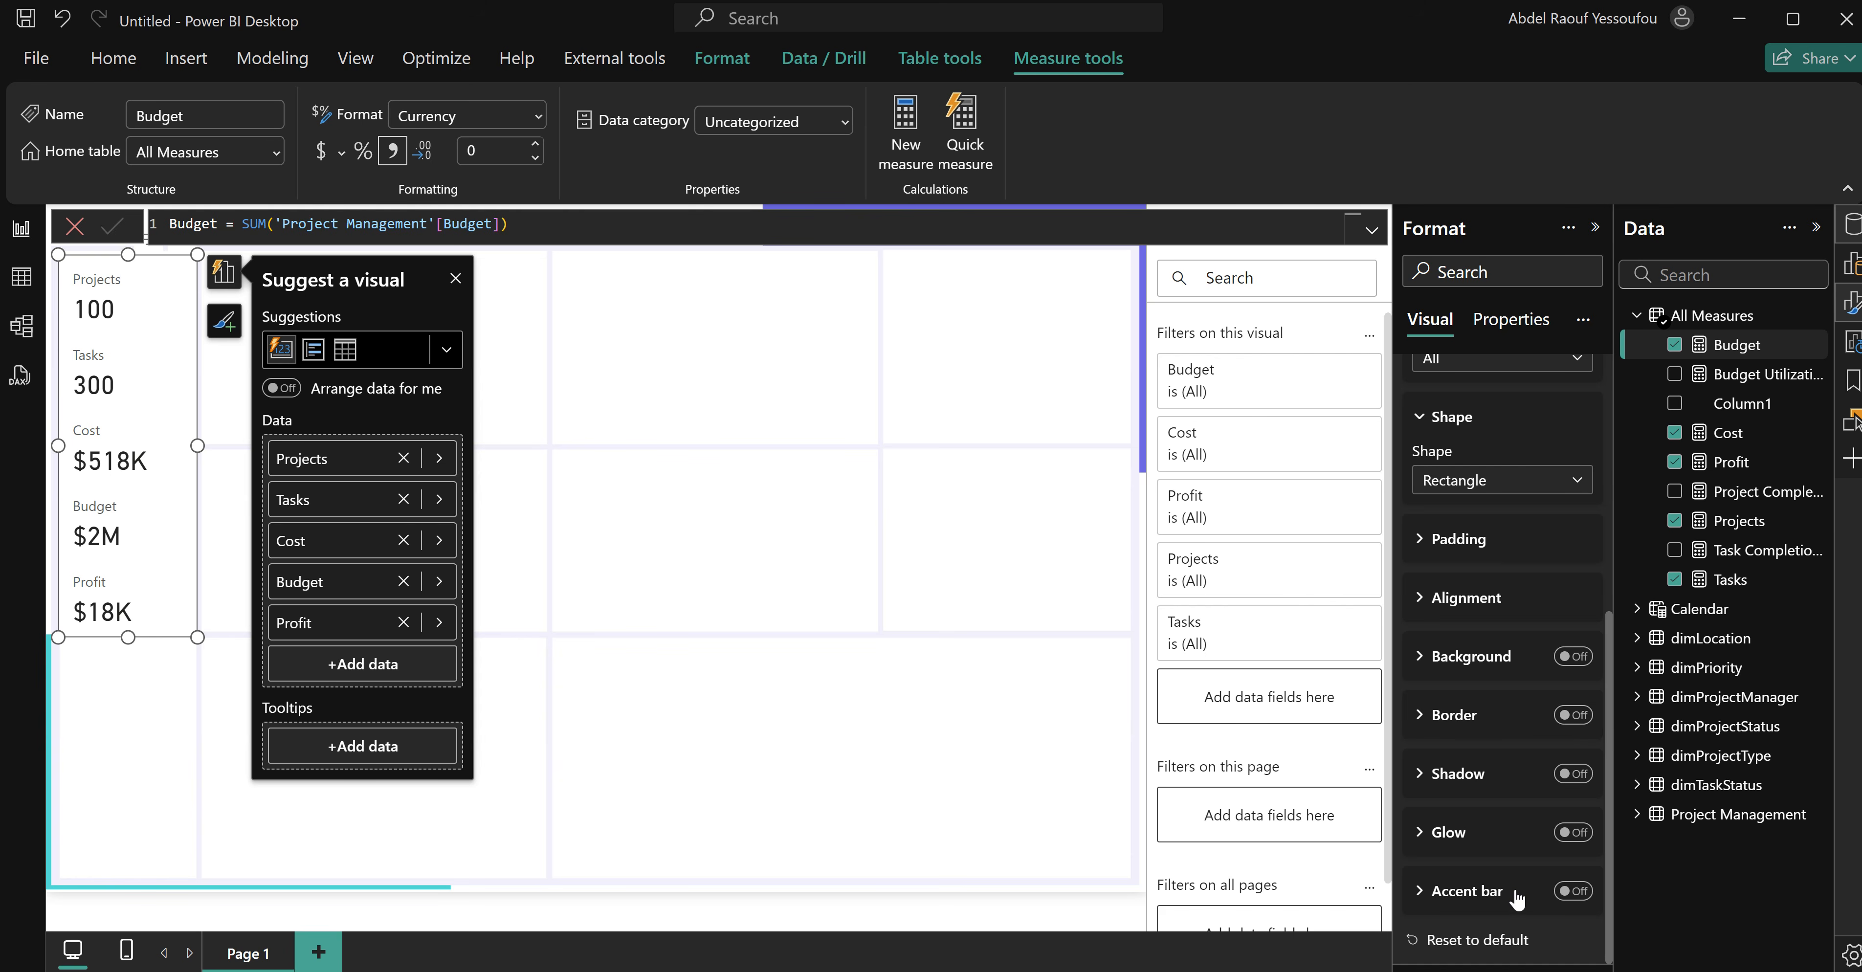
# Enable the cards' accent bar and set it to Bottom position, 1 px width and a light gray color.
pyautogui.click(1568, 892)
pyautogui.click(1435, 893)
pyautogui.scroll(-3, 1470, 862)
pyautogui.click(1468, 688)
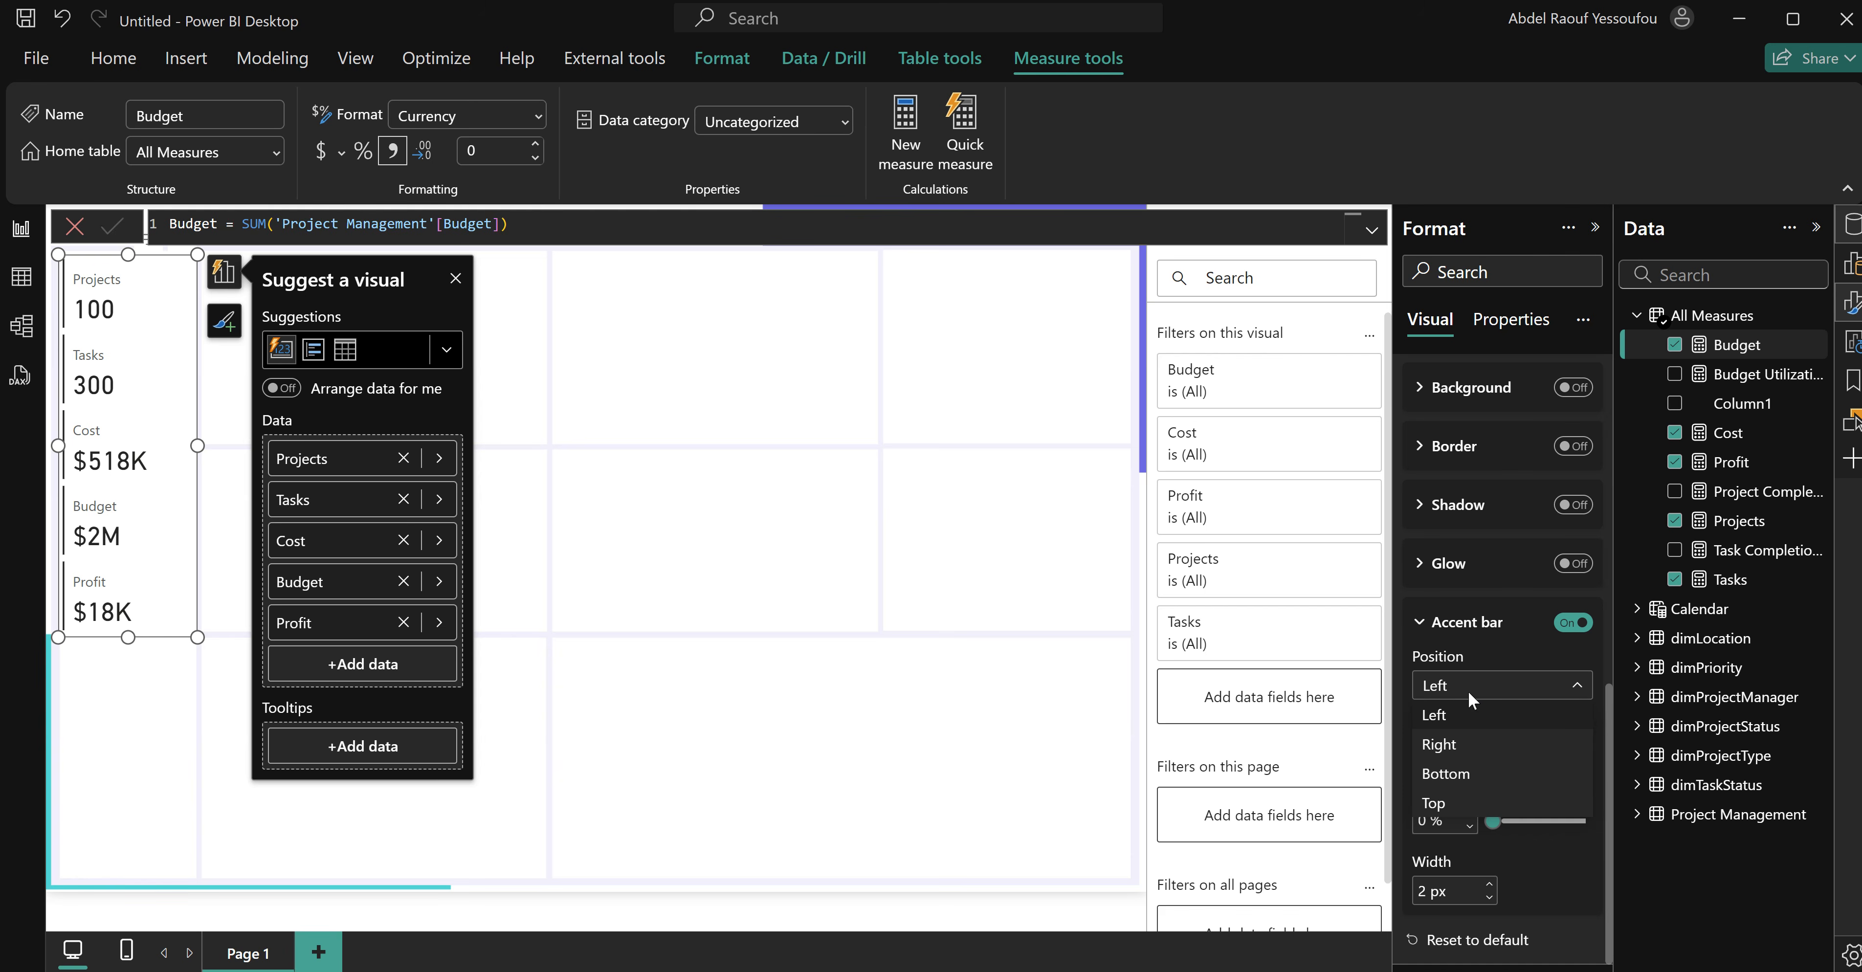
pyautogui.click(1478, 775)
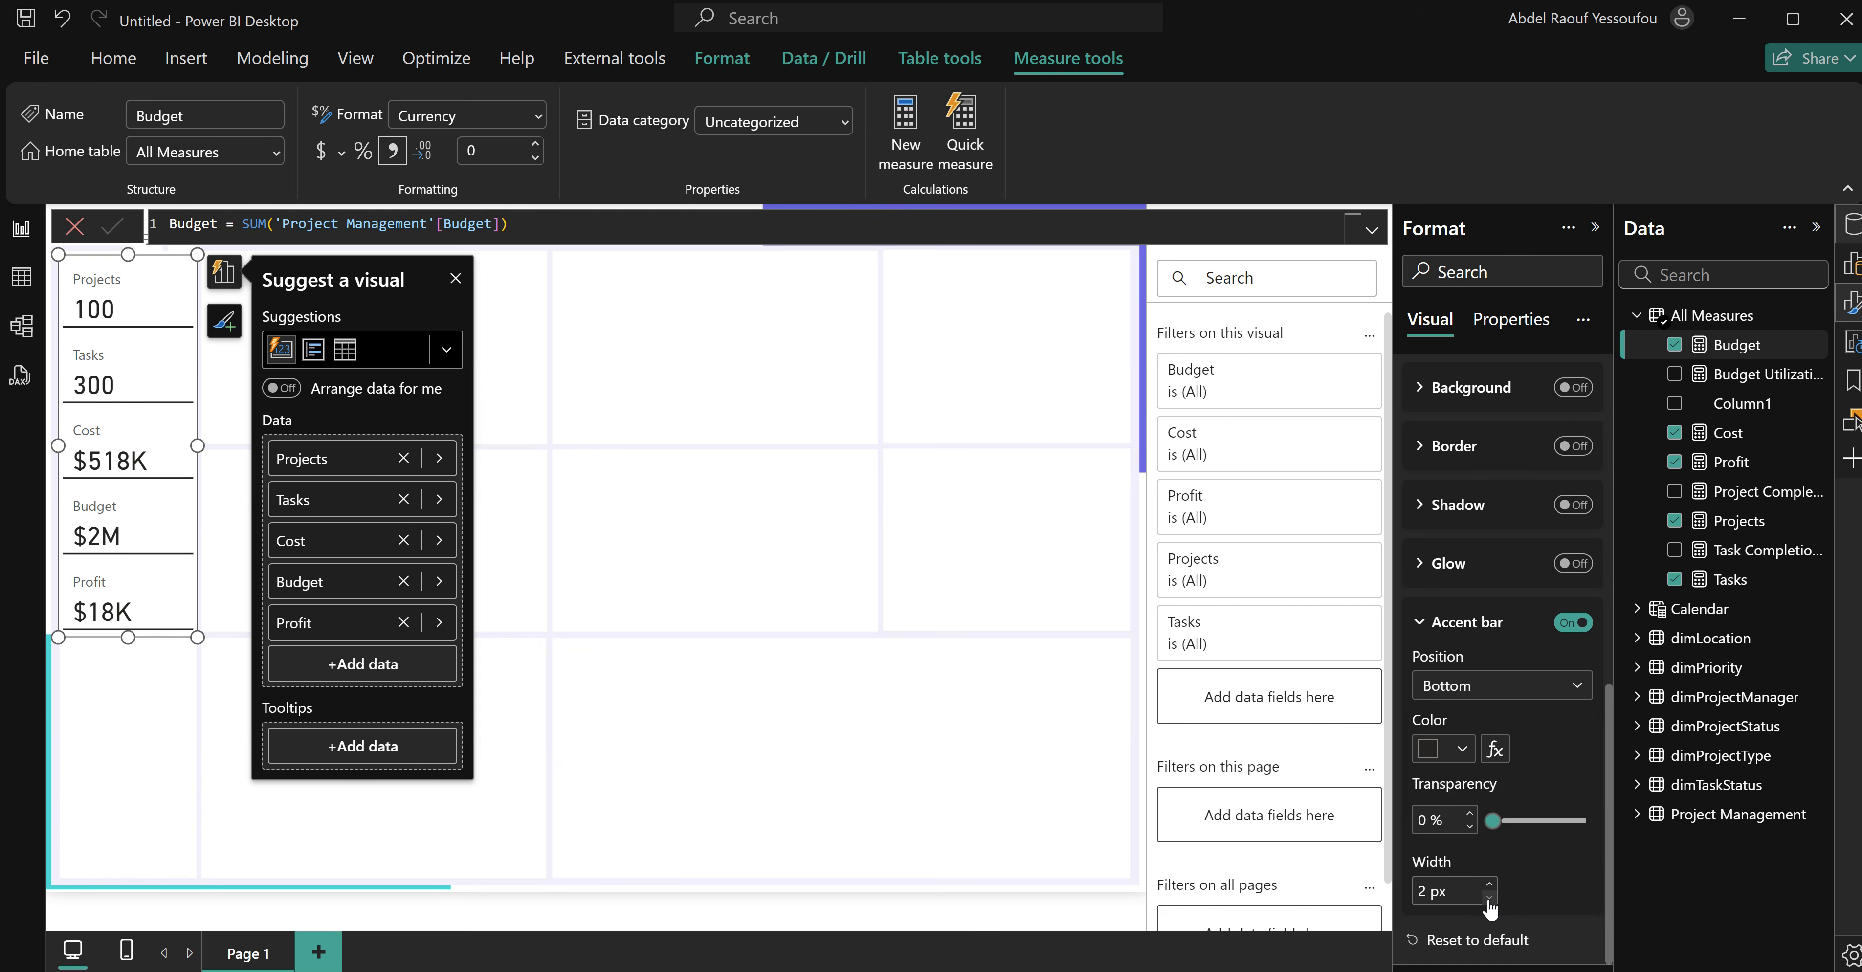
pyautogui.click(1462, 748)
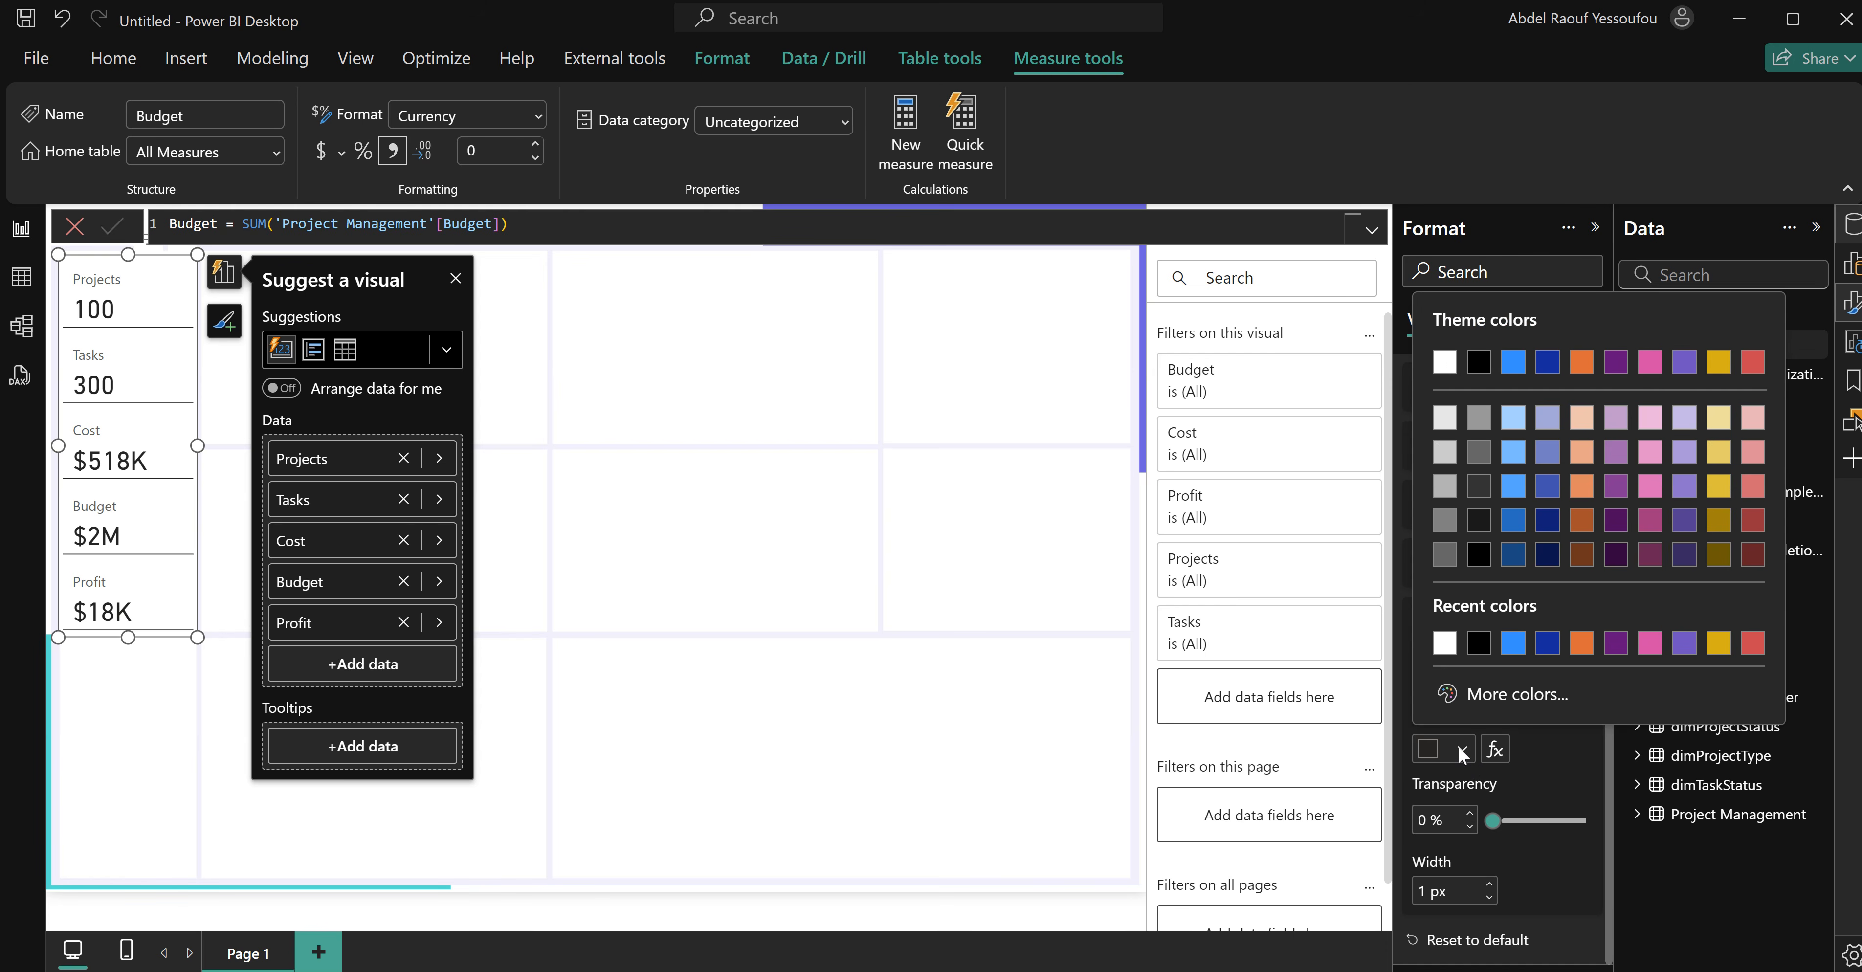
pyautogui.click(1444, 419)
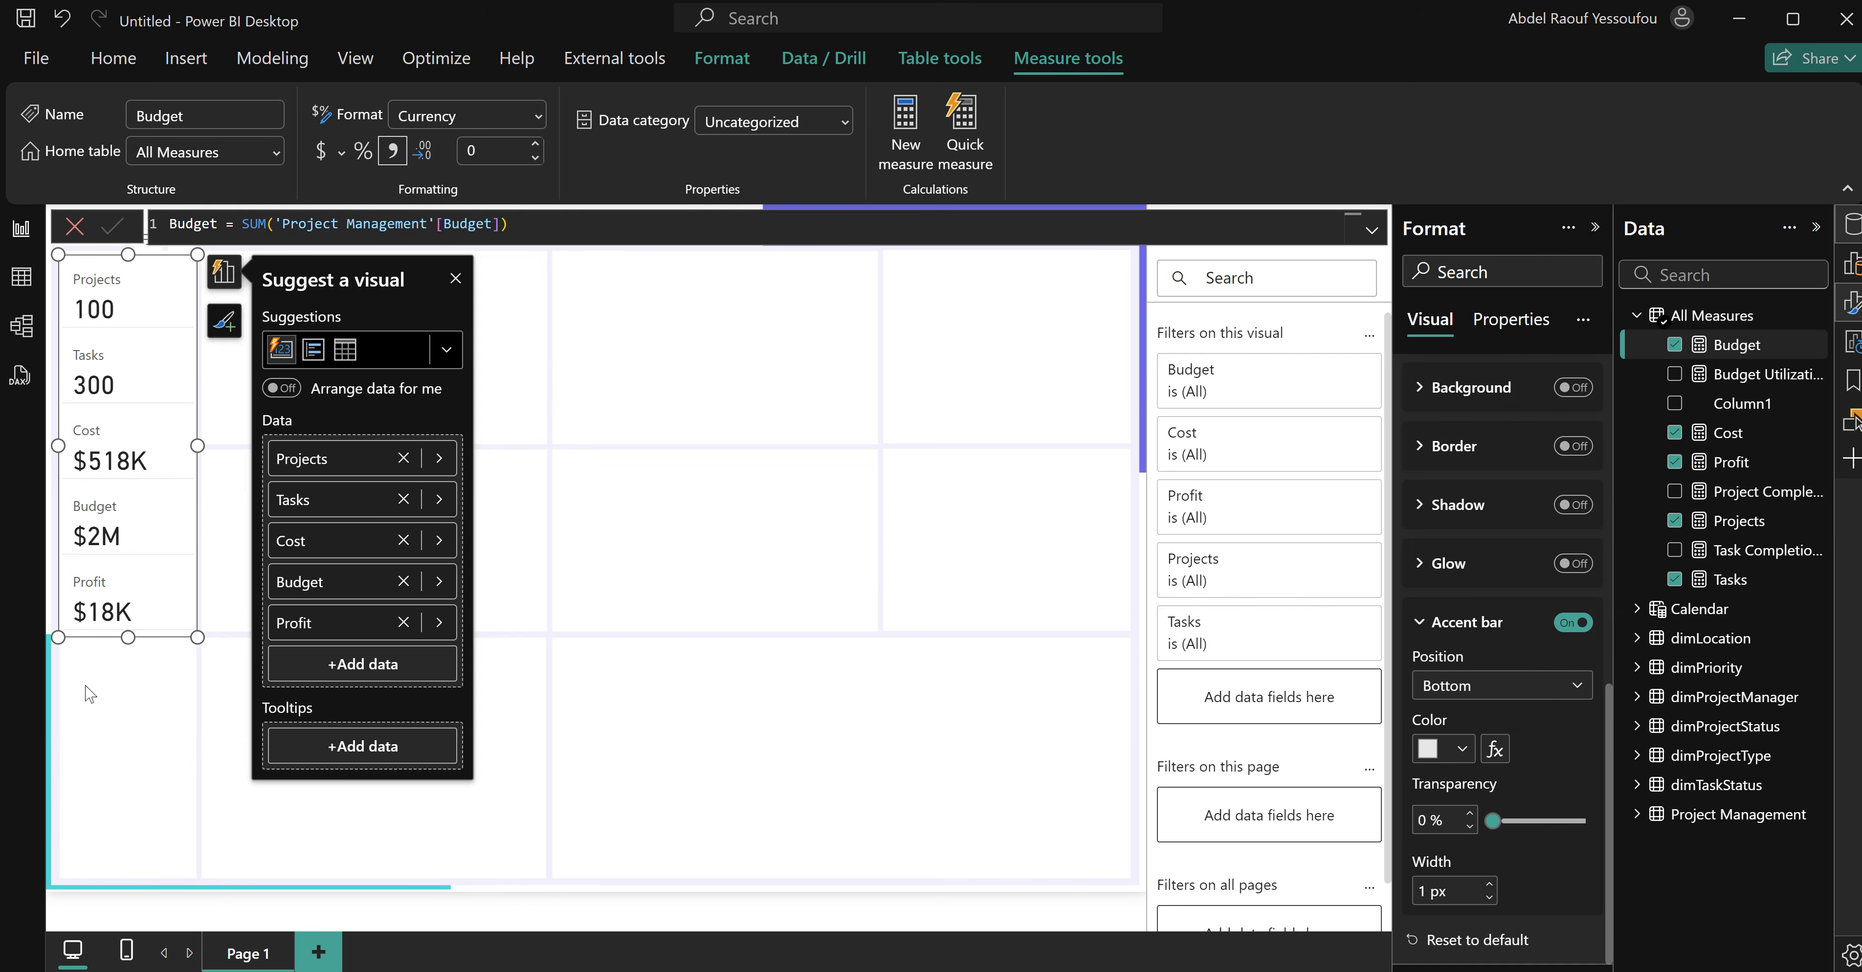
# Narrow the card visual to a width of about 156 and turn off the visual's overall background.
pyautogui.click(195, 456)
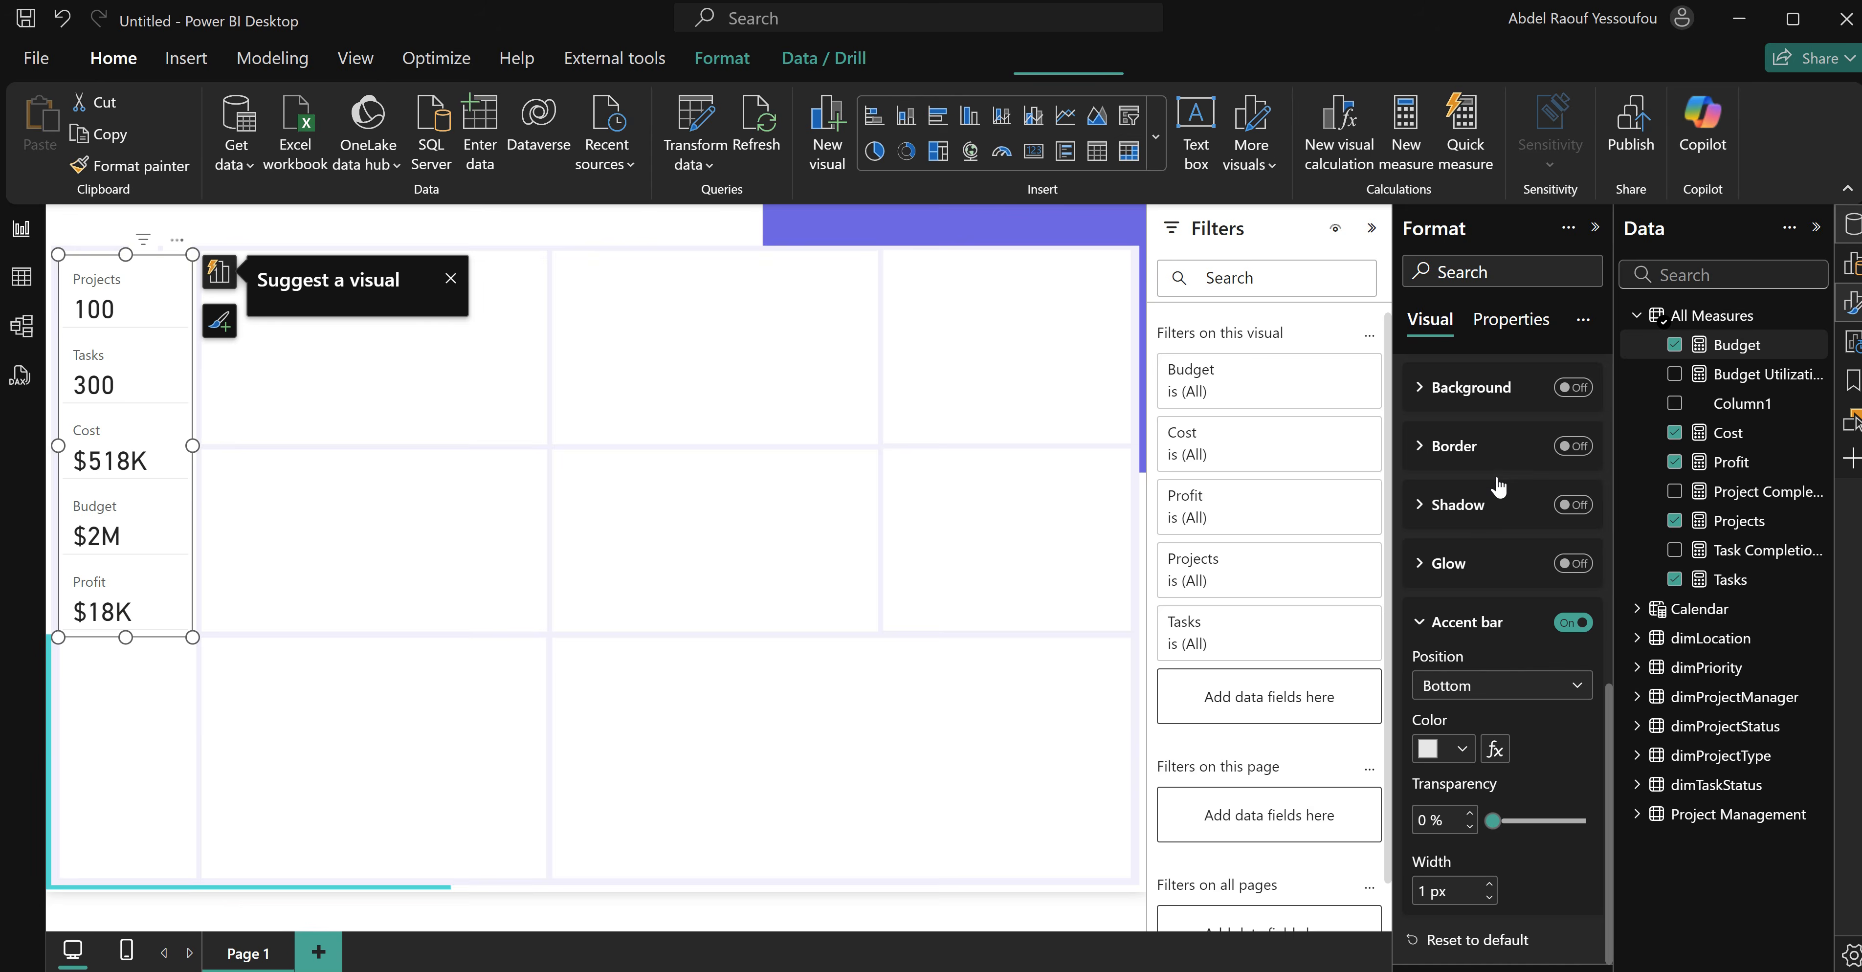
pyautogui.scroll(8, 1498, 480)
pyautogui.click(1467, 383)
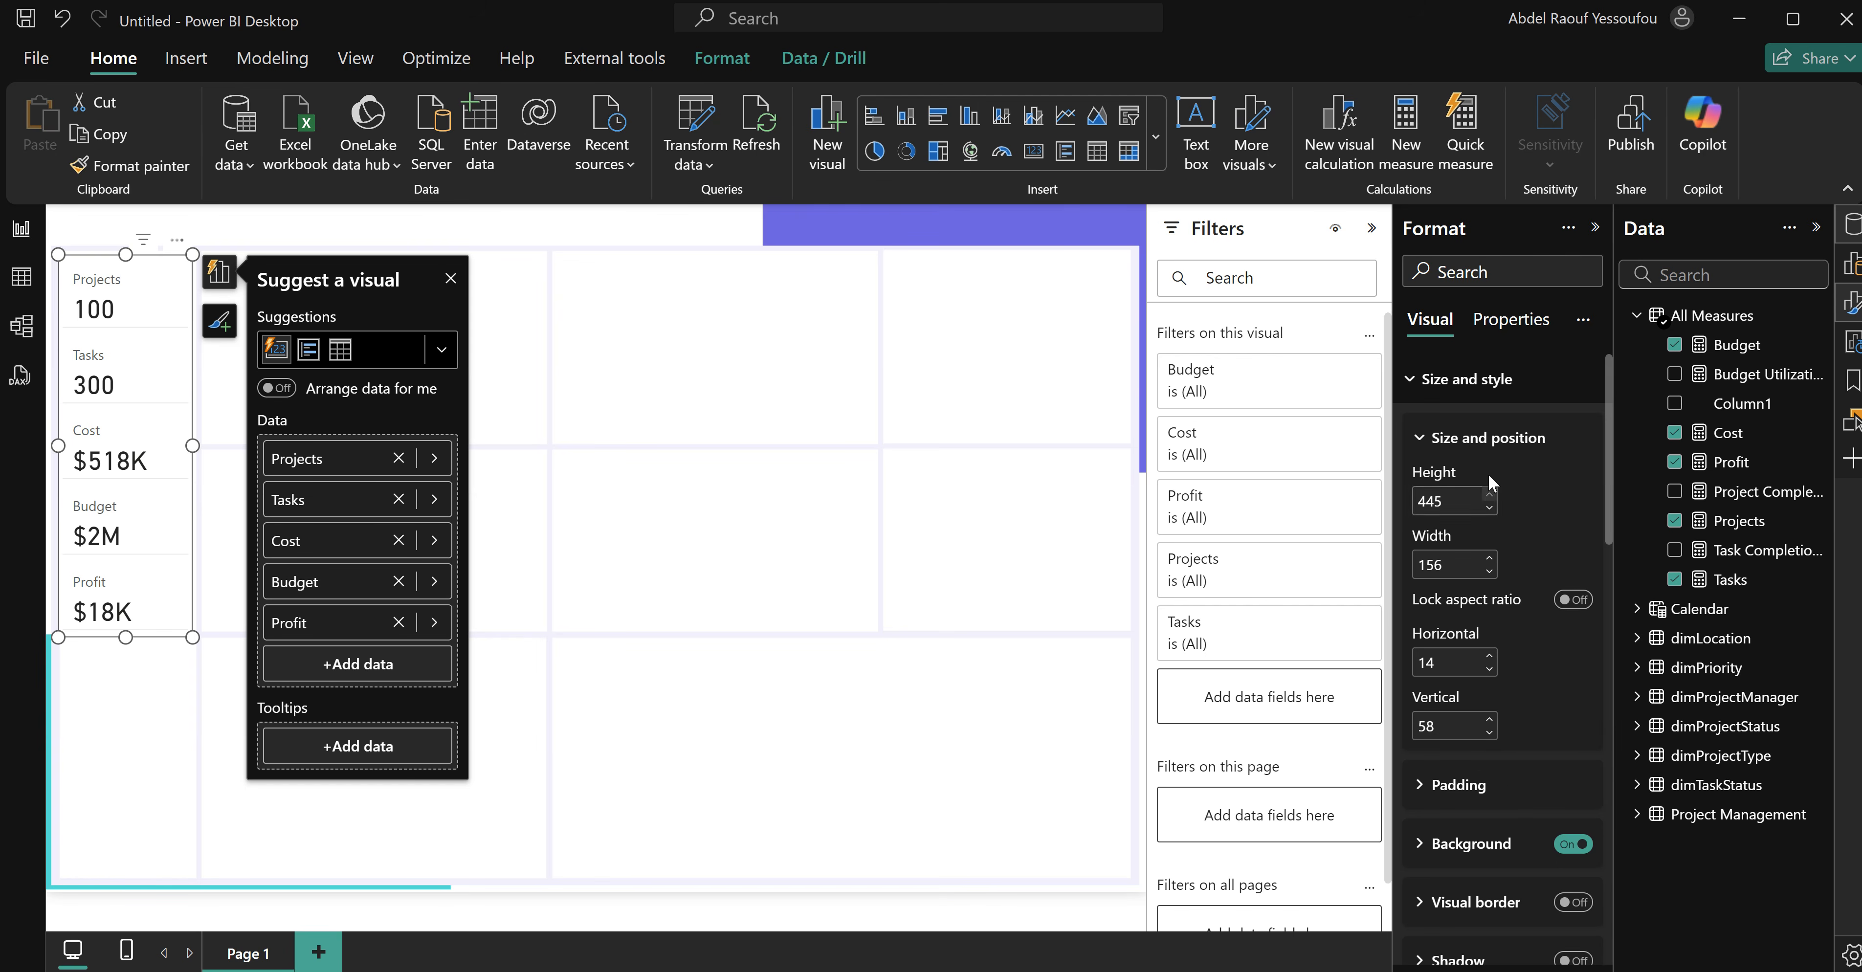
pyautogui.click(1569, 848)
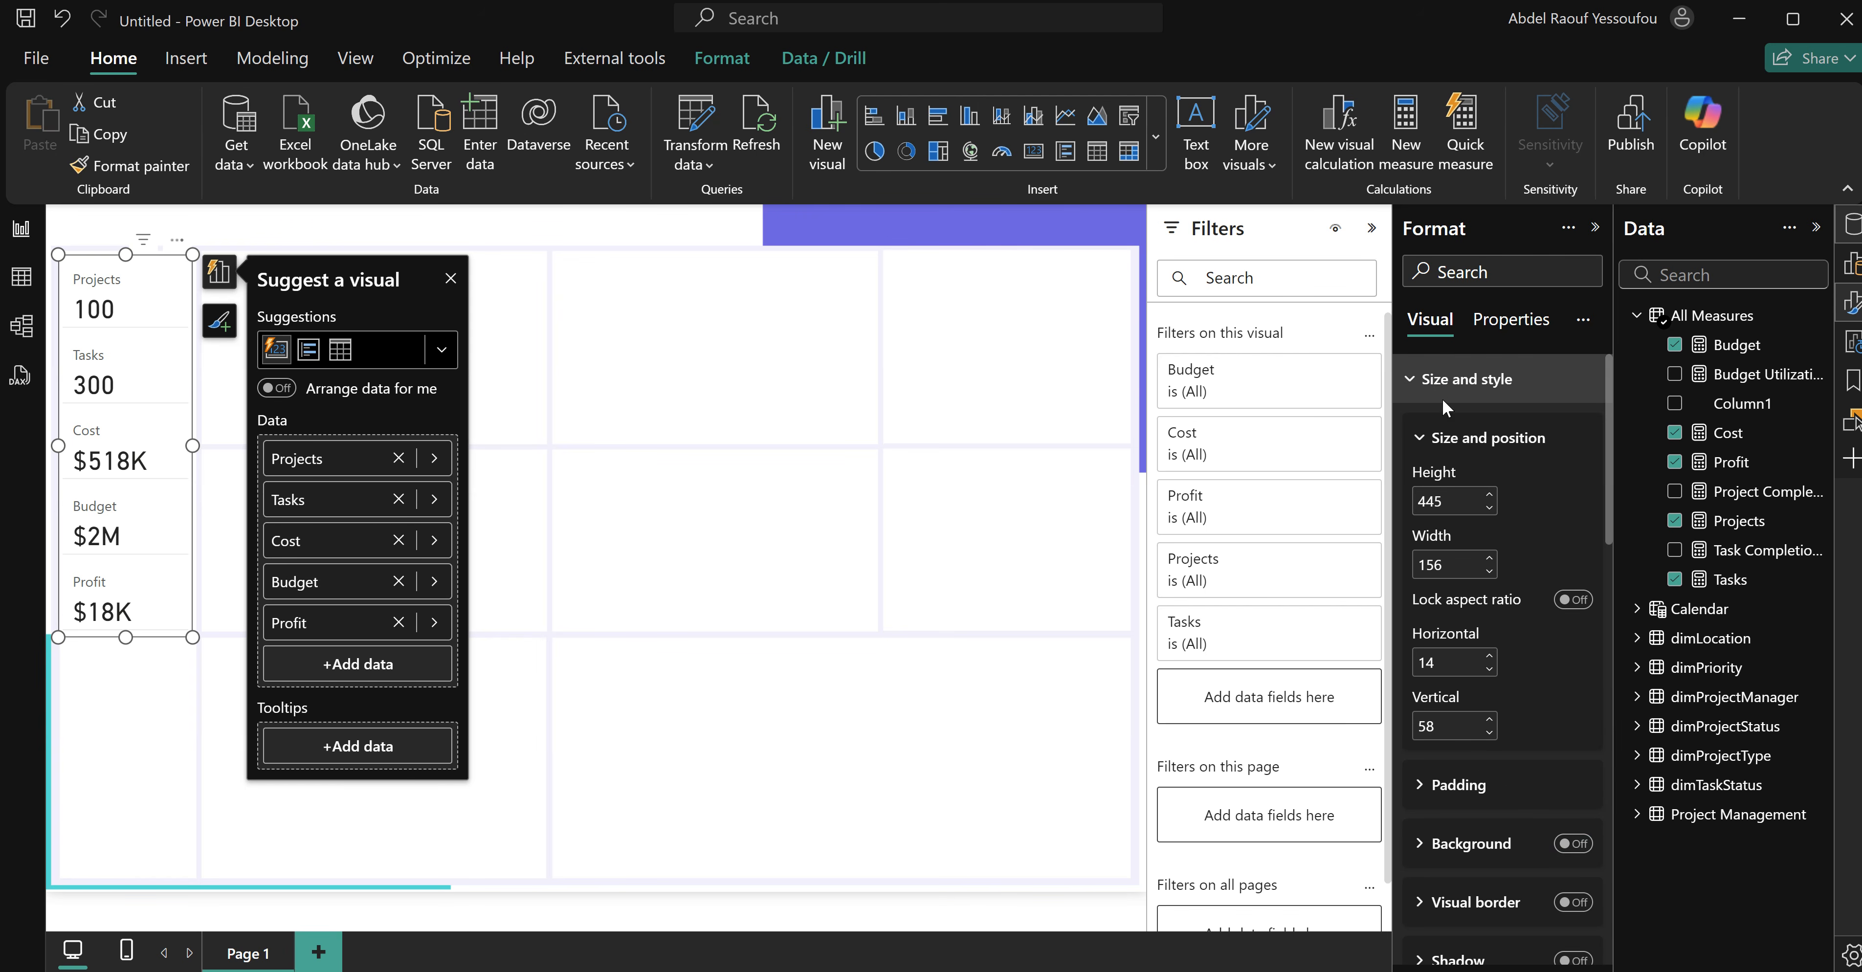
pyautogui.click(1434, 383)
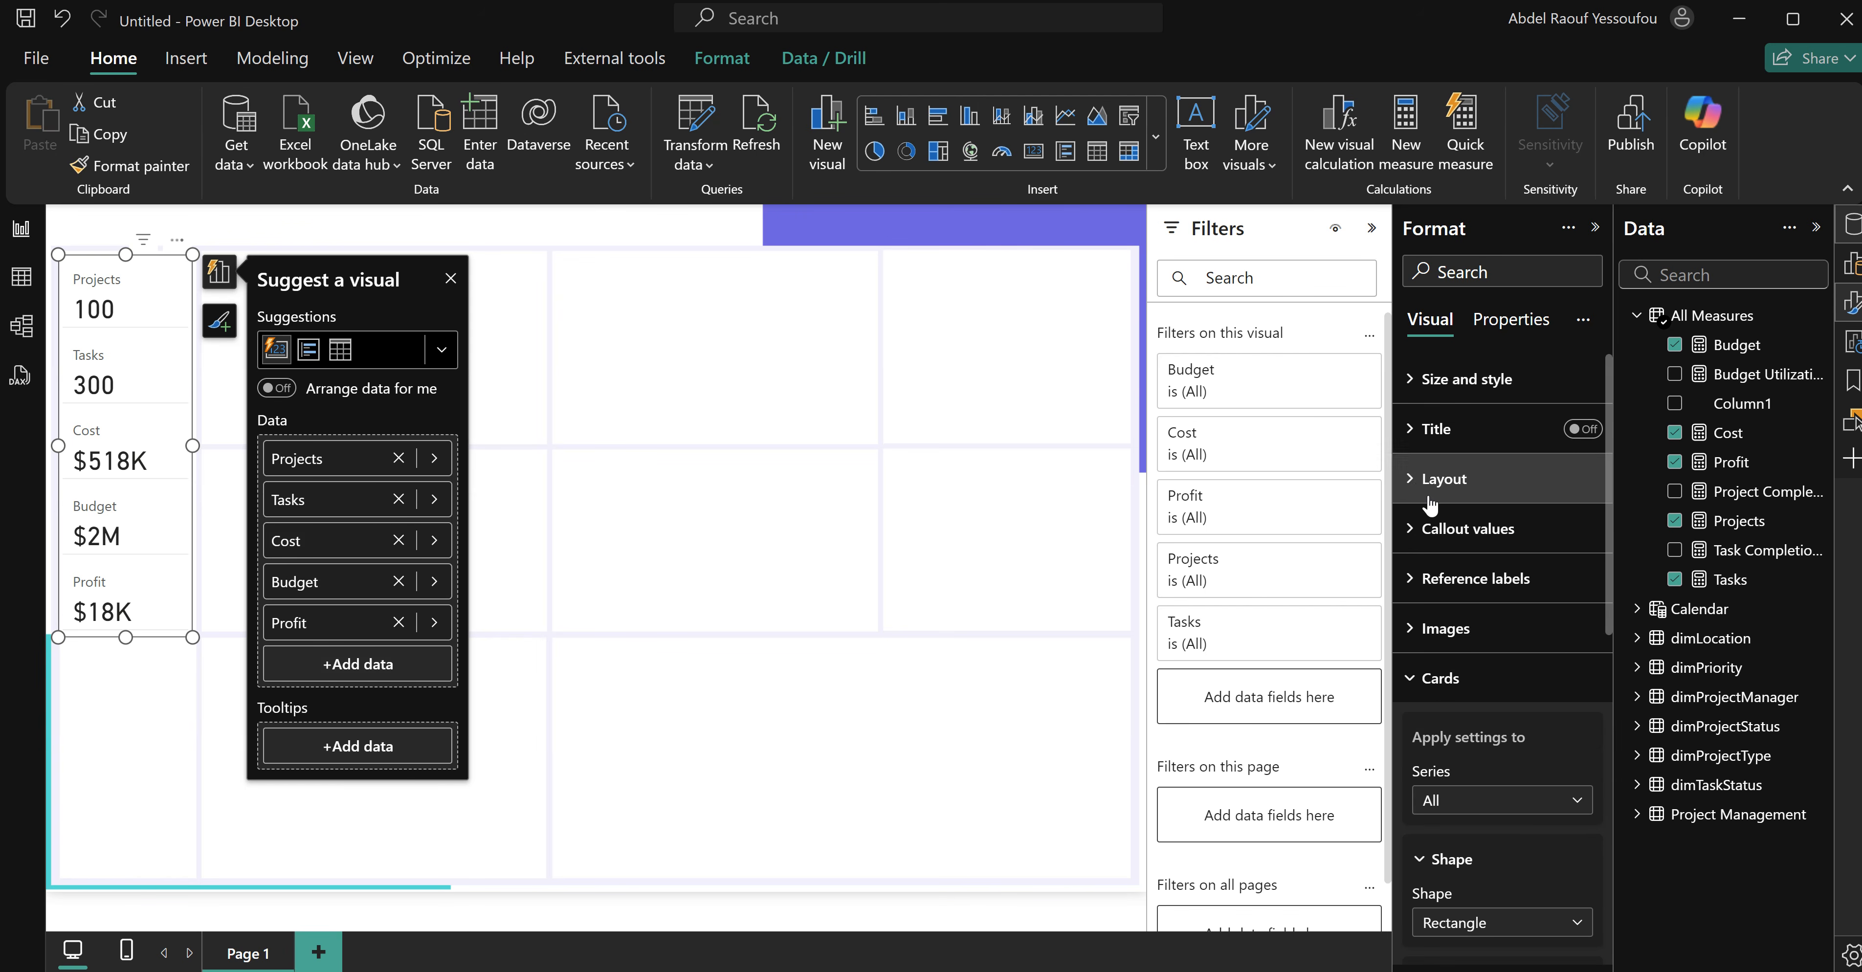
# Enable images on the cards for all series and load the icon file icons8-project-50.png.
pyautogui.click(1428, 695)
pyautogui.click(1439, 630)
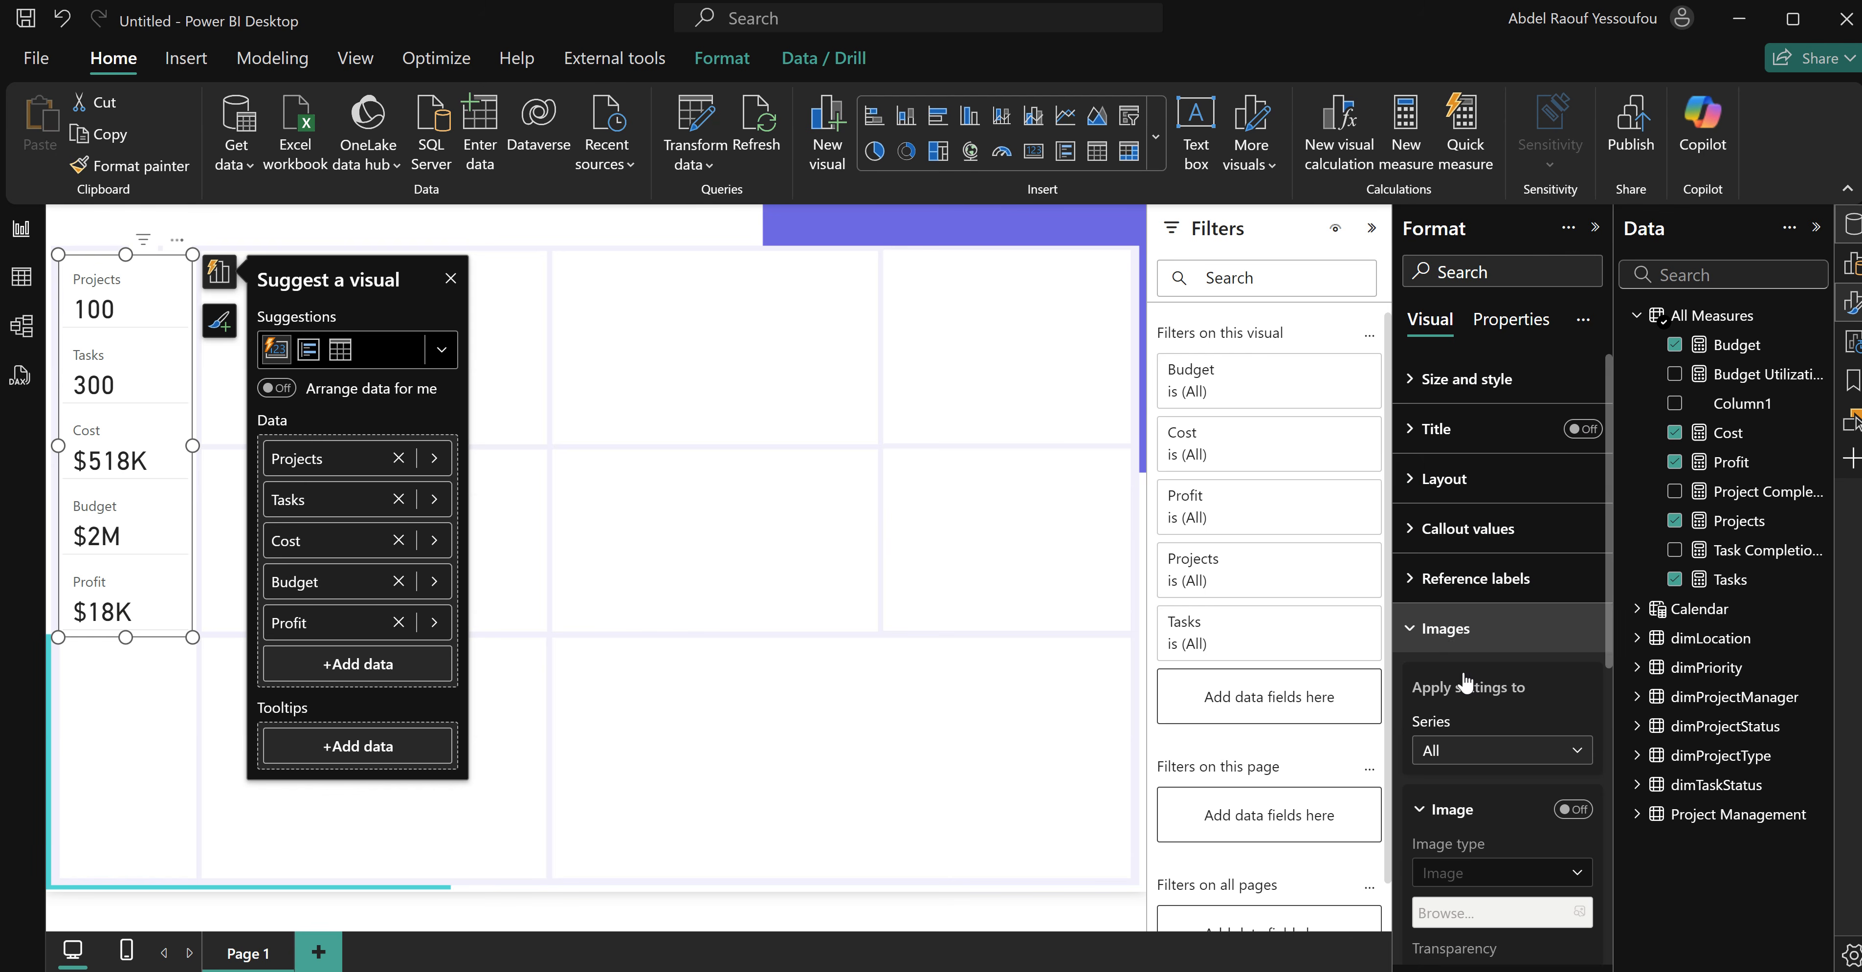
pyautogui.click(1576, 753)
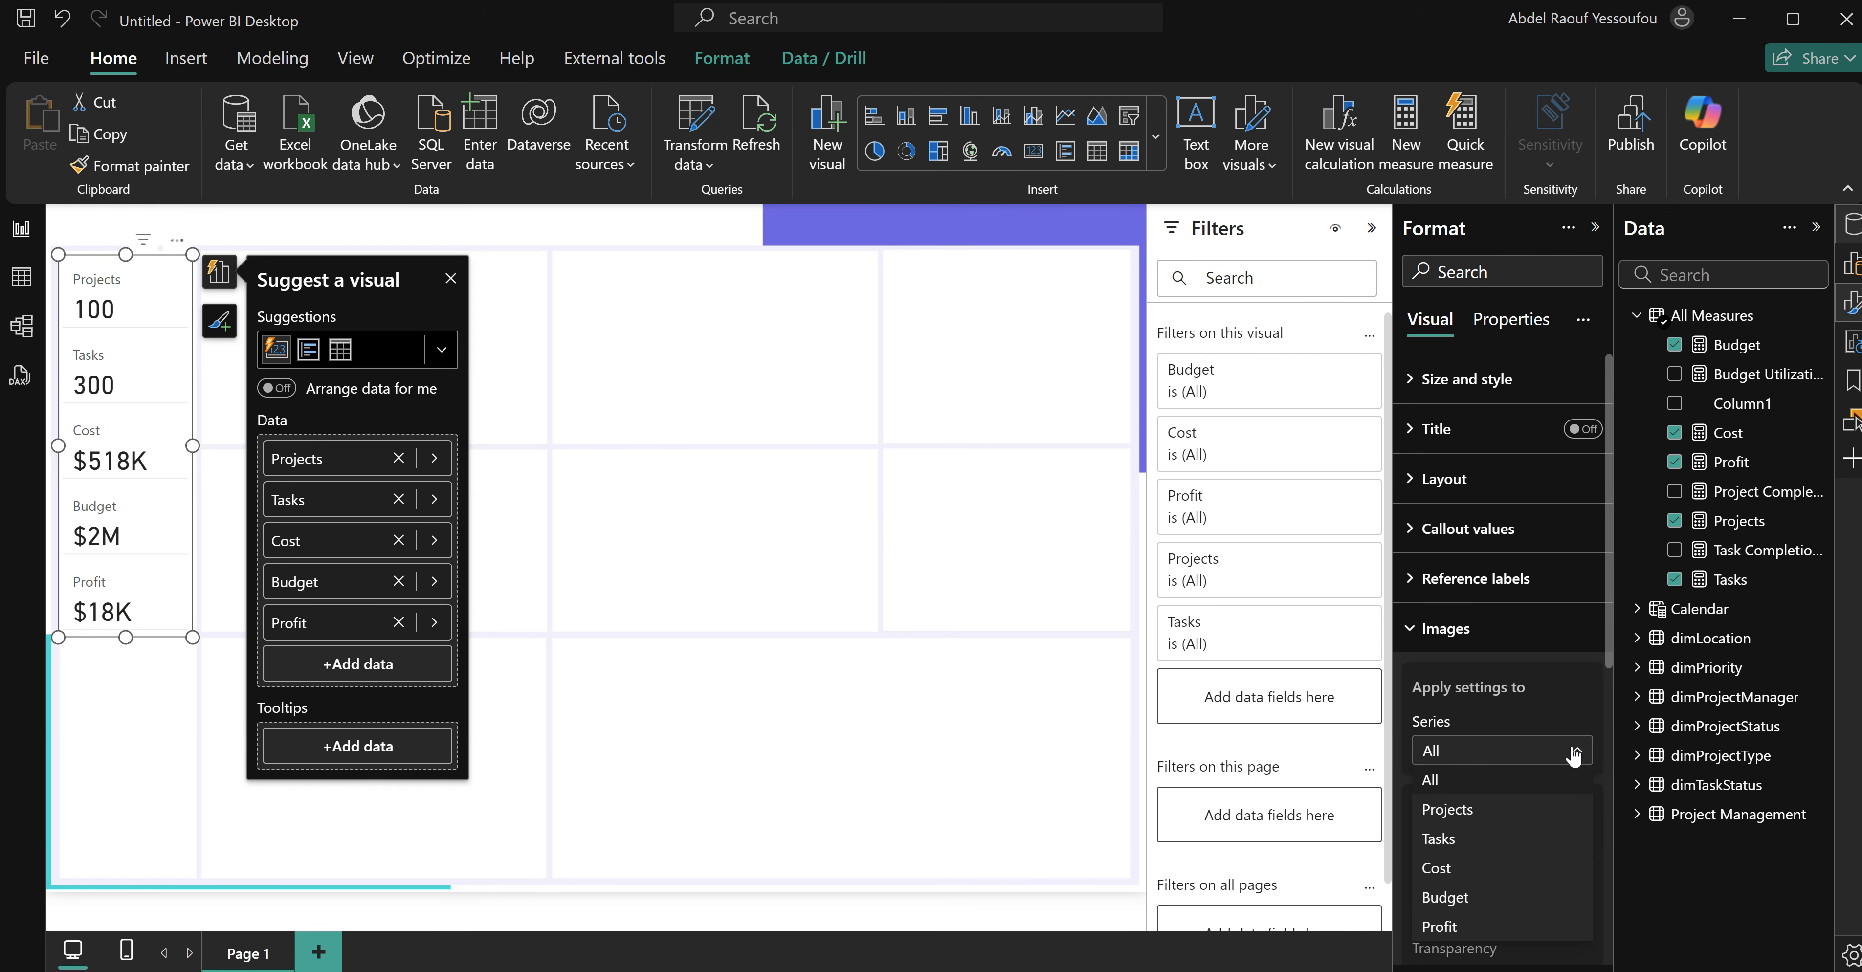
pyautogui.click(1576, 753)
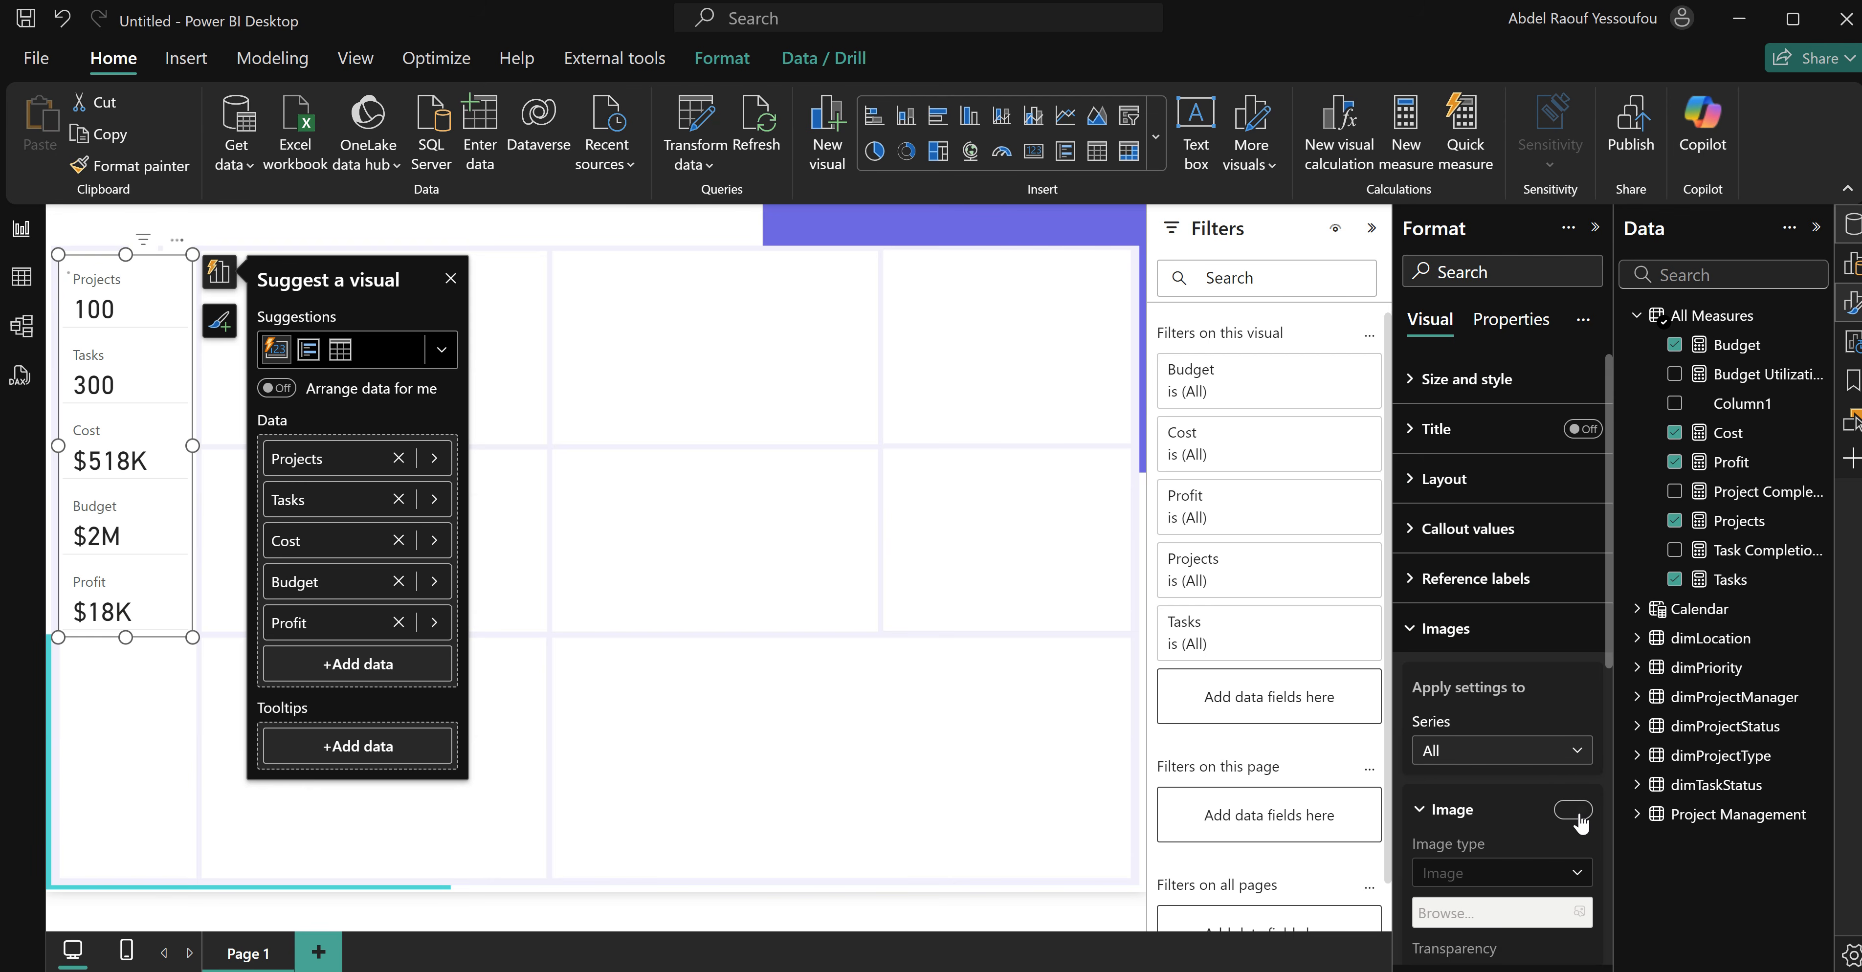
pyautogui.scroll(-2, 1583, 819)
pyautogui.scroll(-1, 1581, 820)
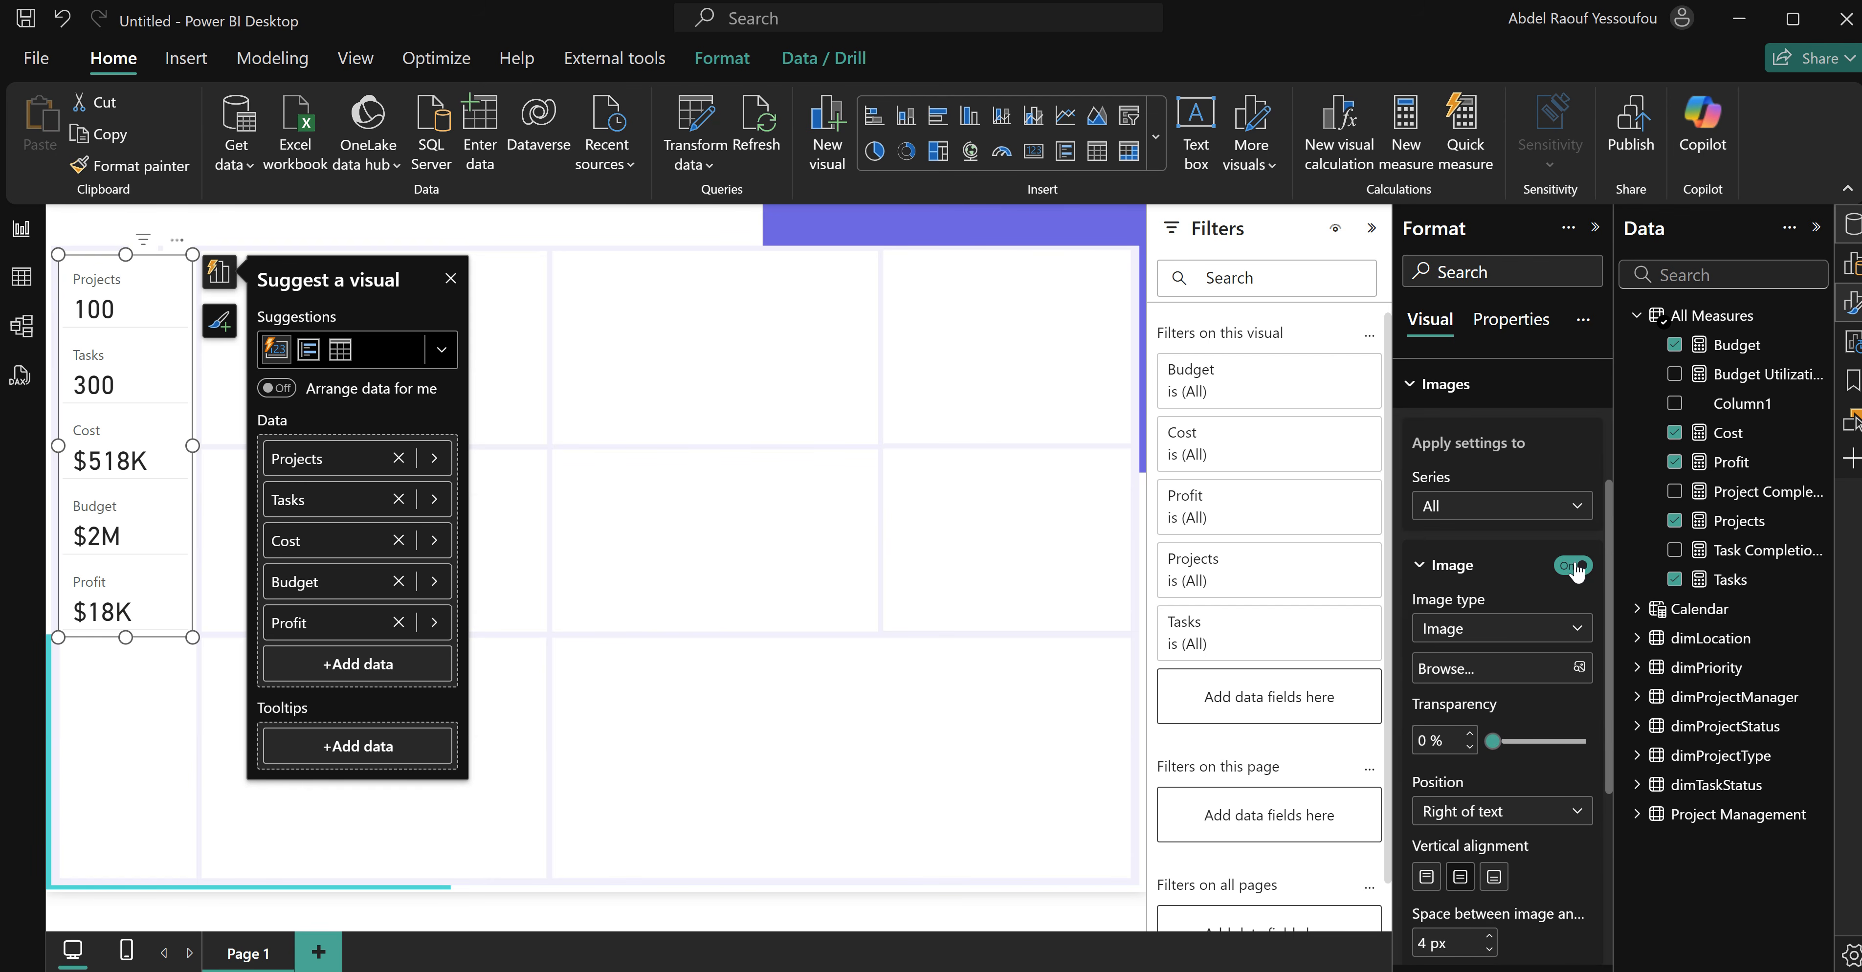
pyautogui.click(1581, 666)
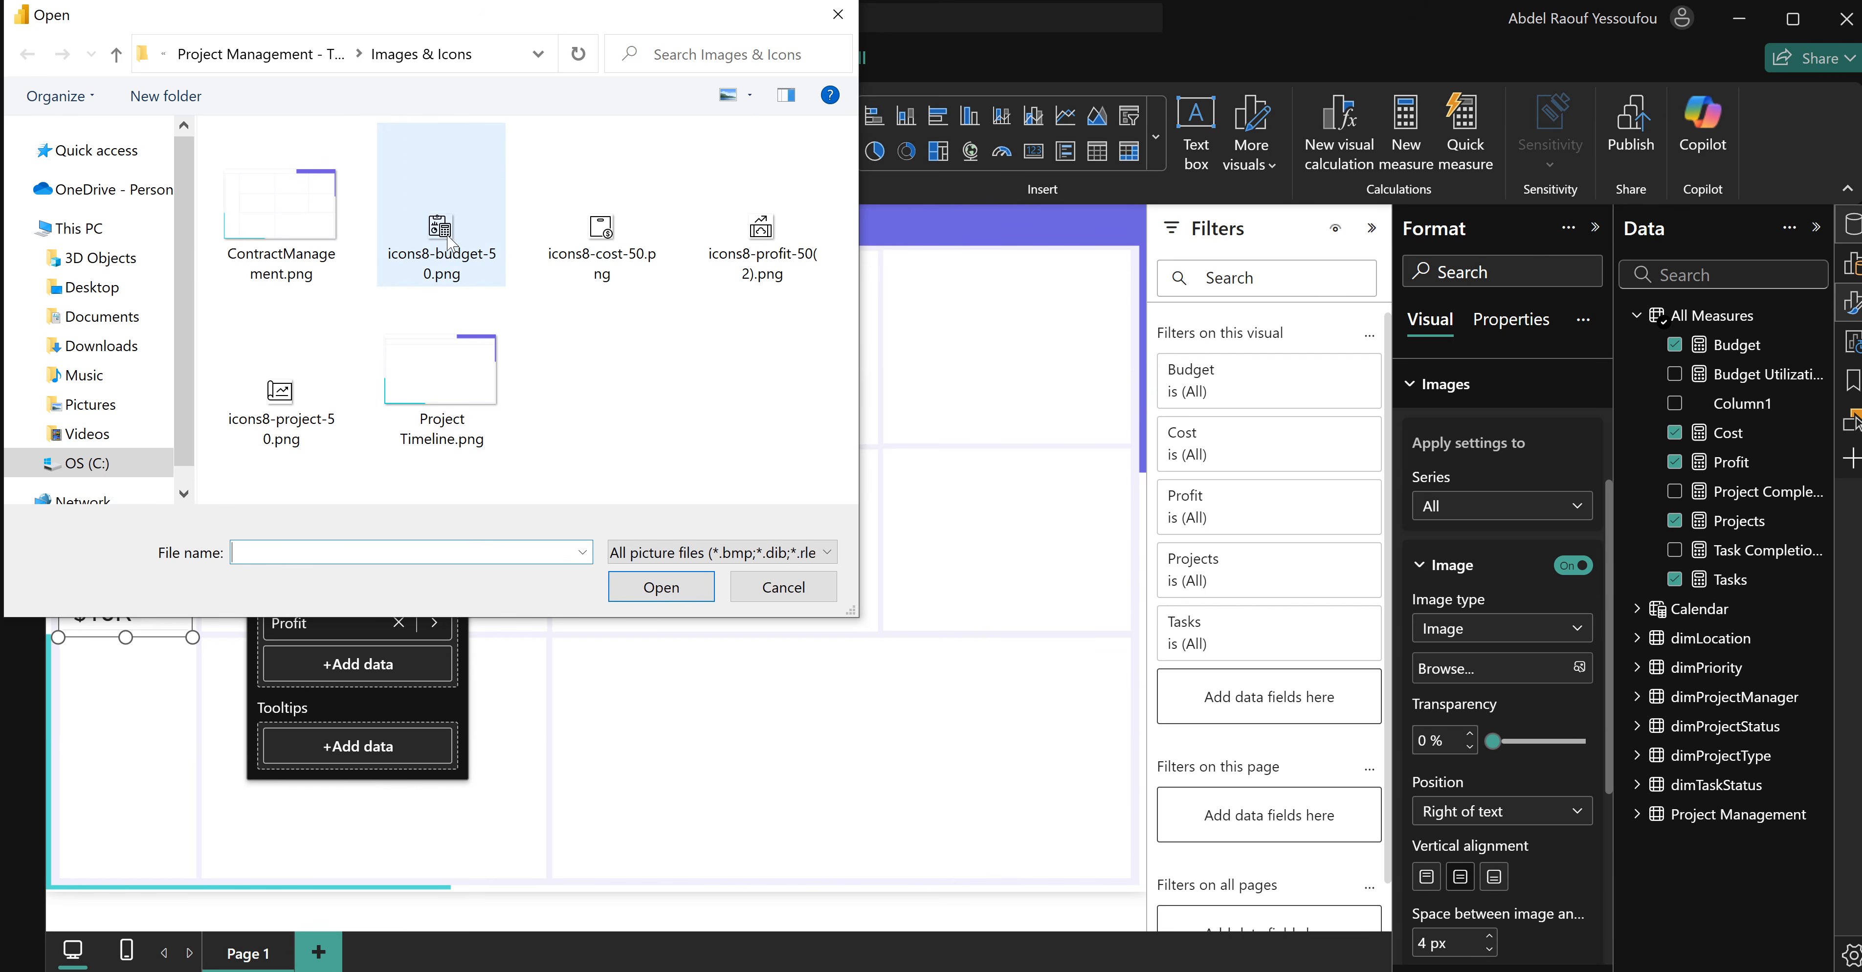
pyautogui.click(280, 394)
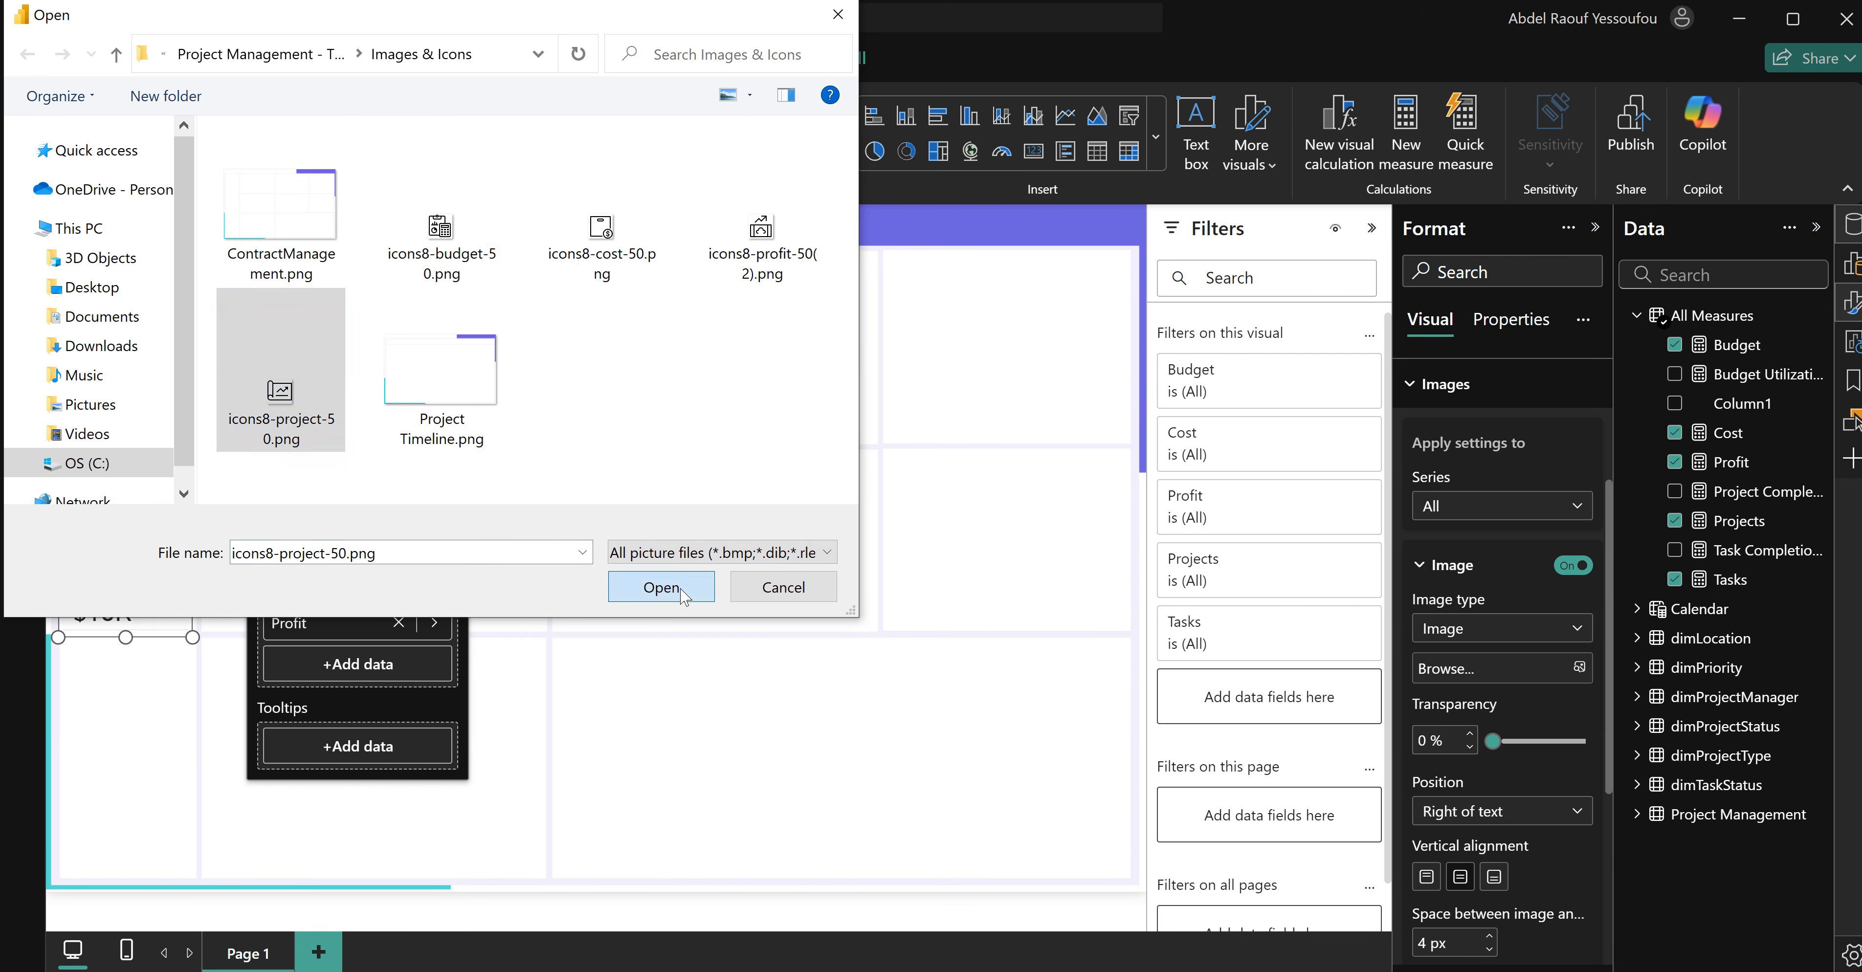
pyautogui.click(660, 587)
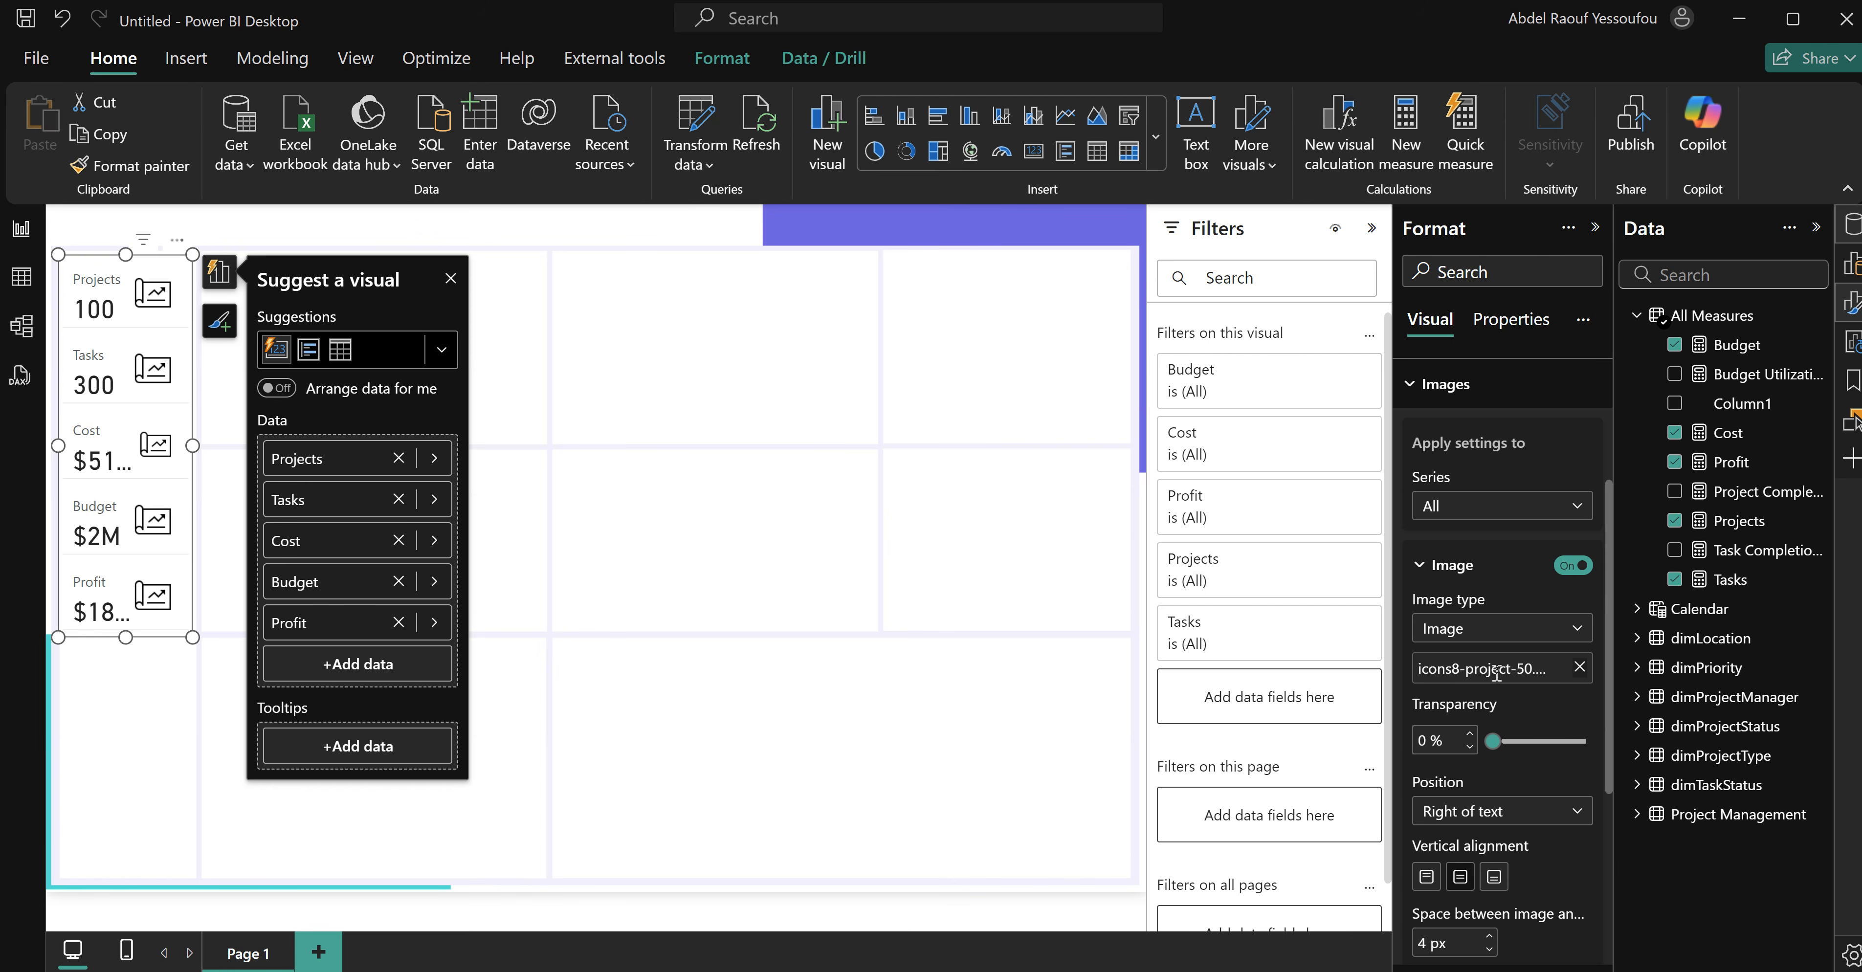
# Position the card icons to the left of the text and set their fixed size to 20 px.
pyautogui.click(1497, 813)
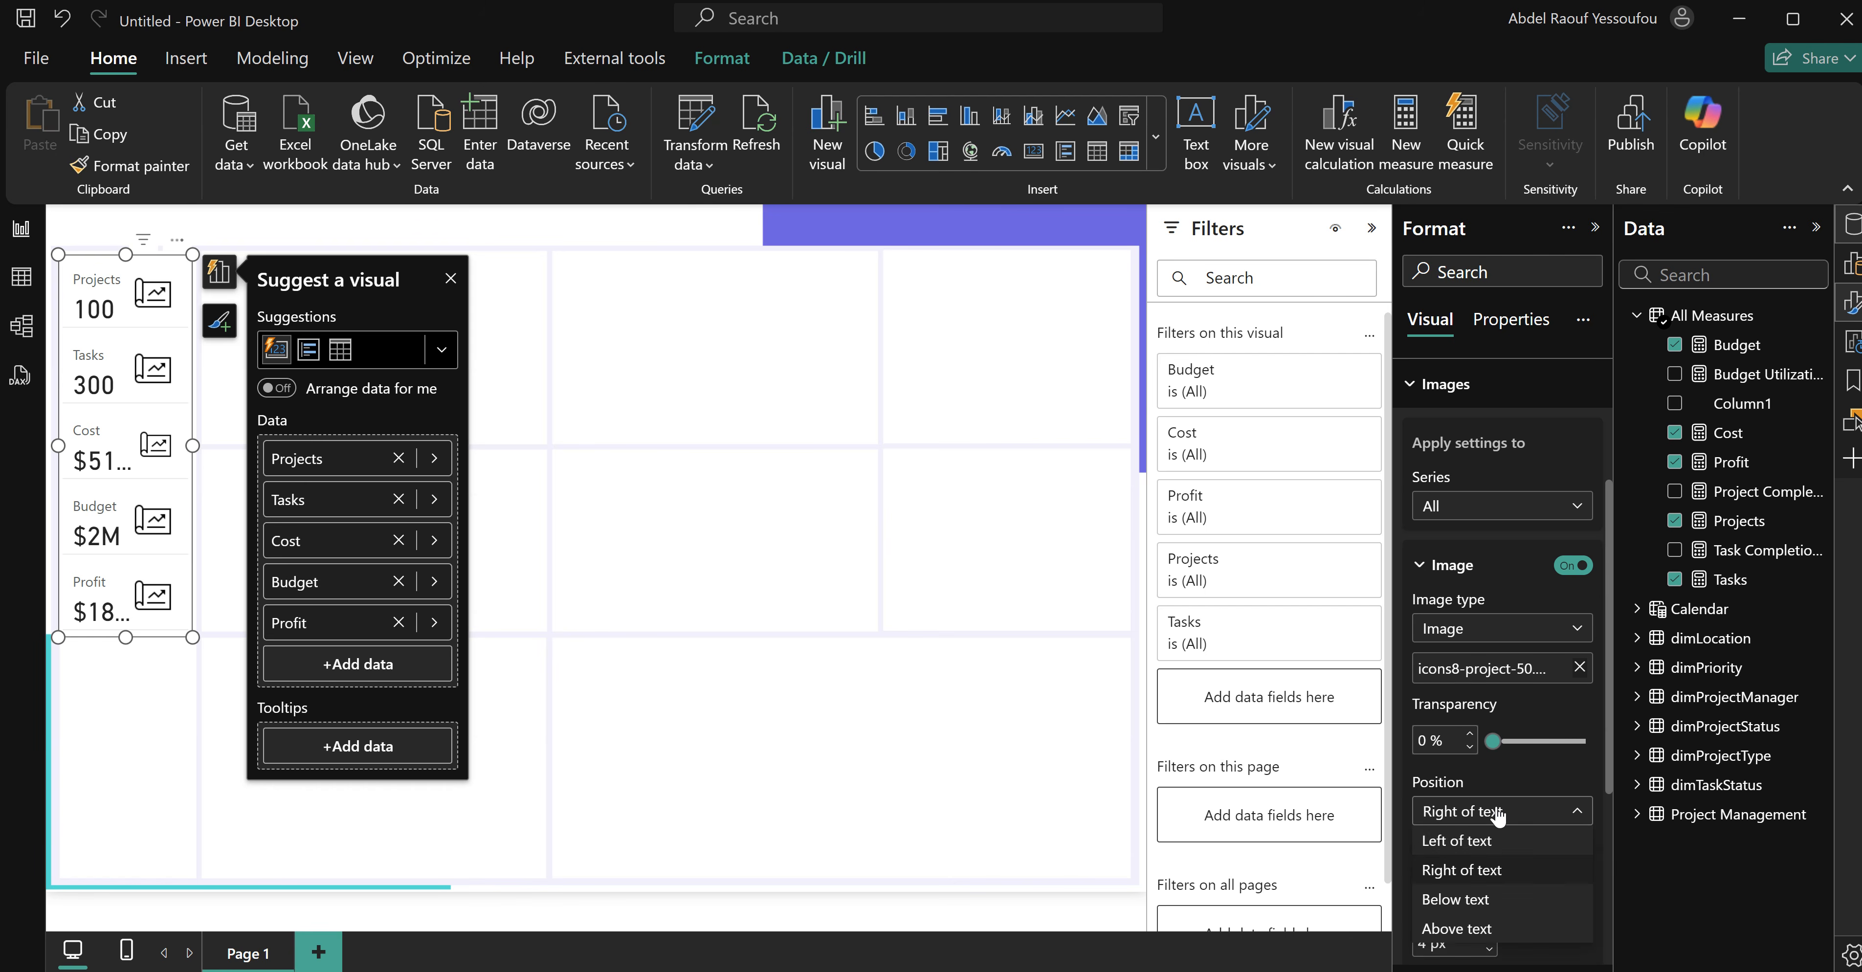
pyautogui.click(1483, 848)
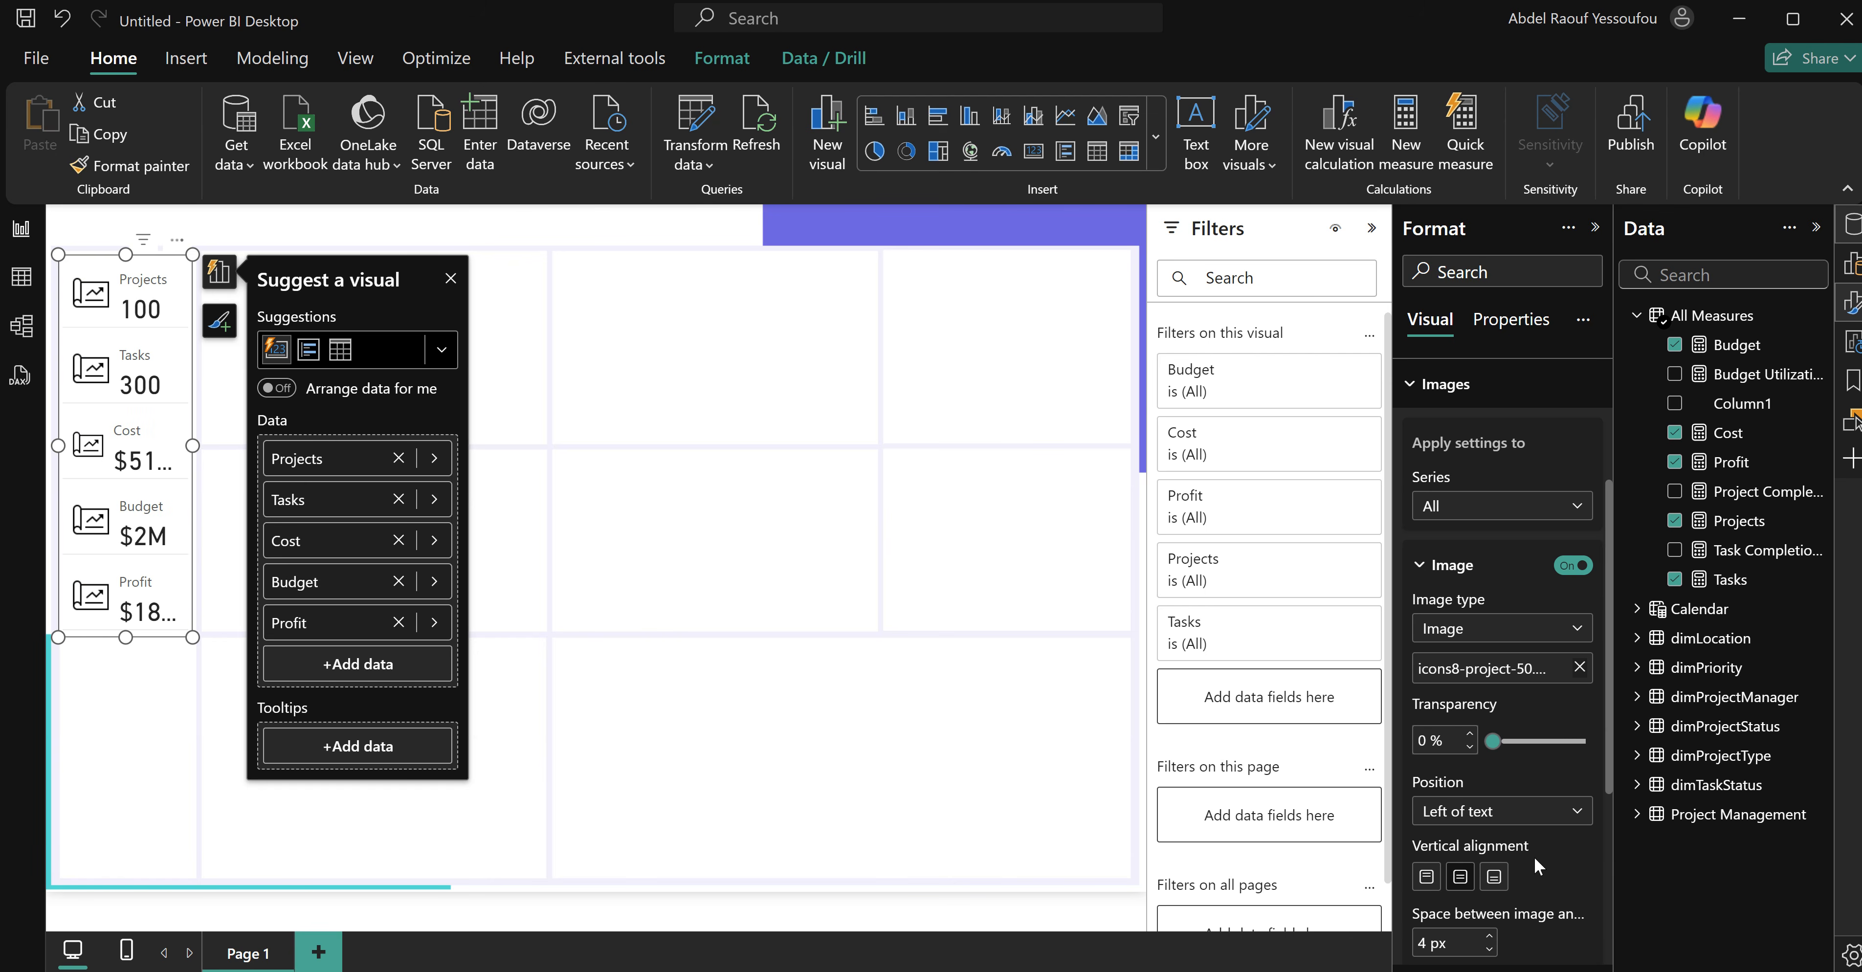
pyautogui.scroll(-5, 1536, 866)
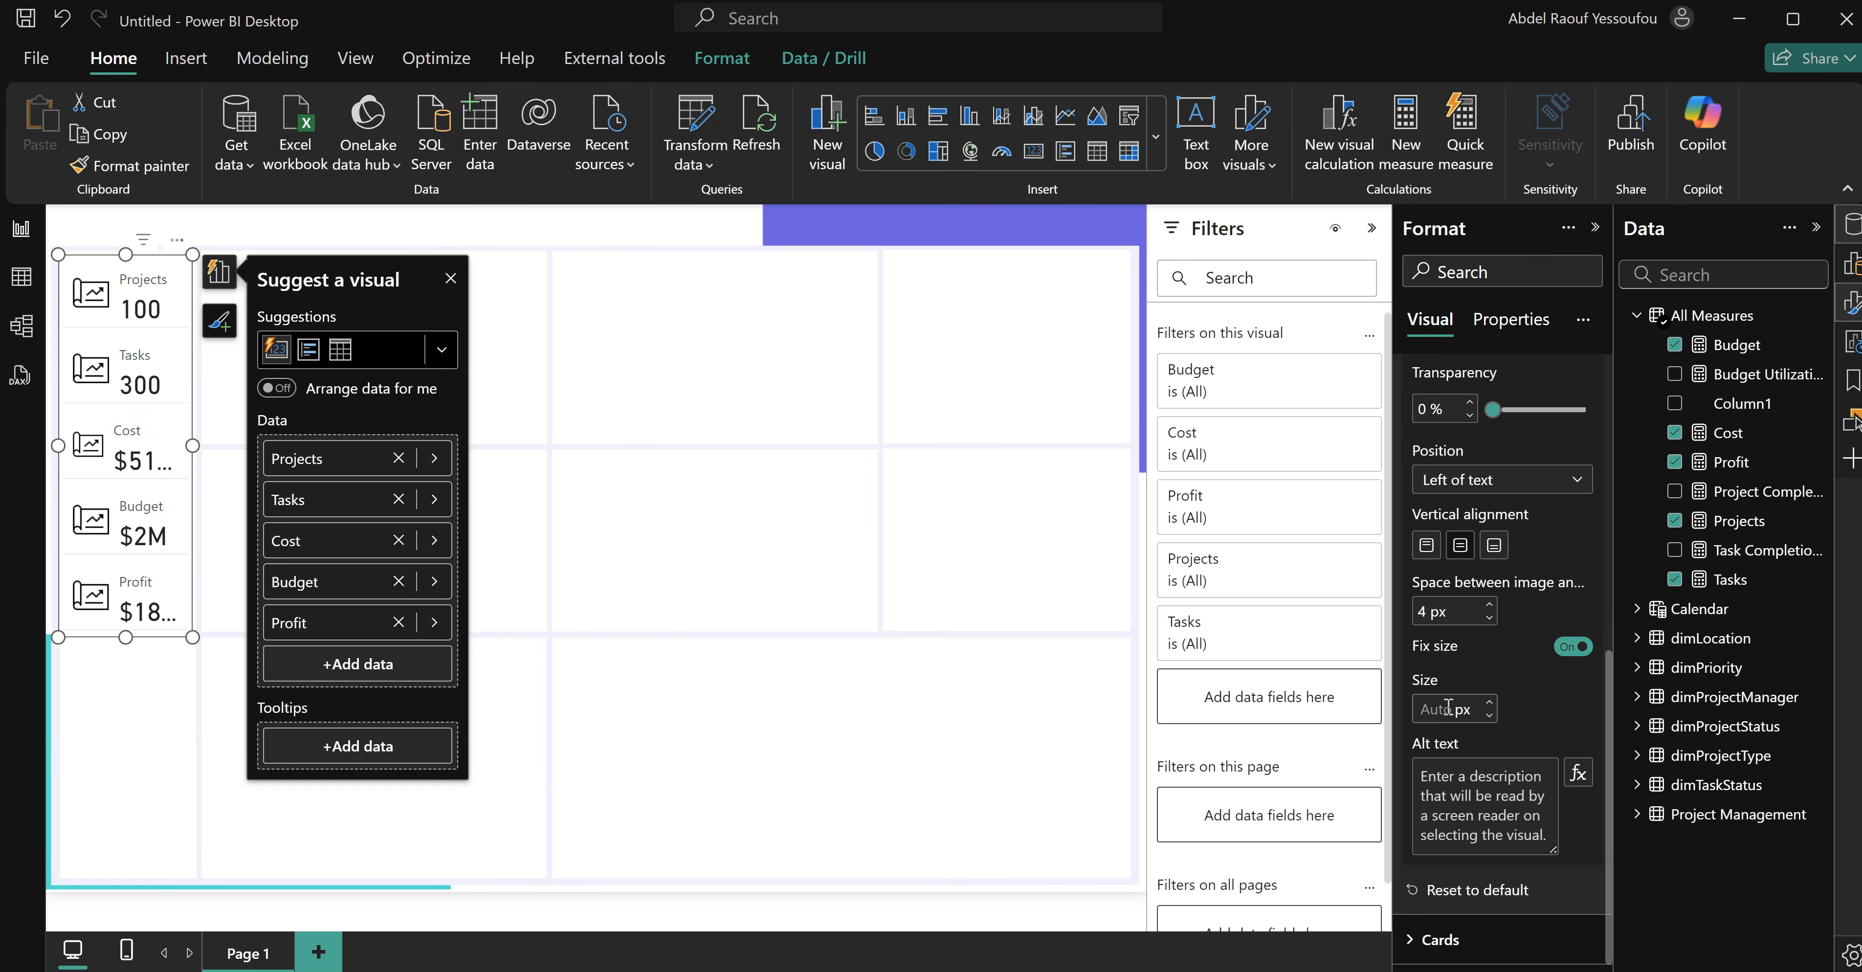
pyautogui.write('30')
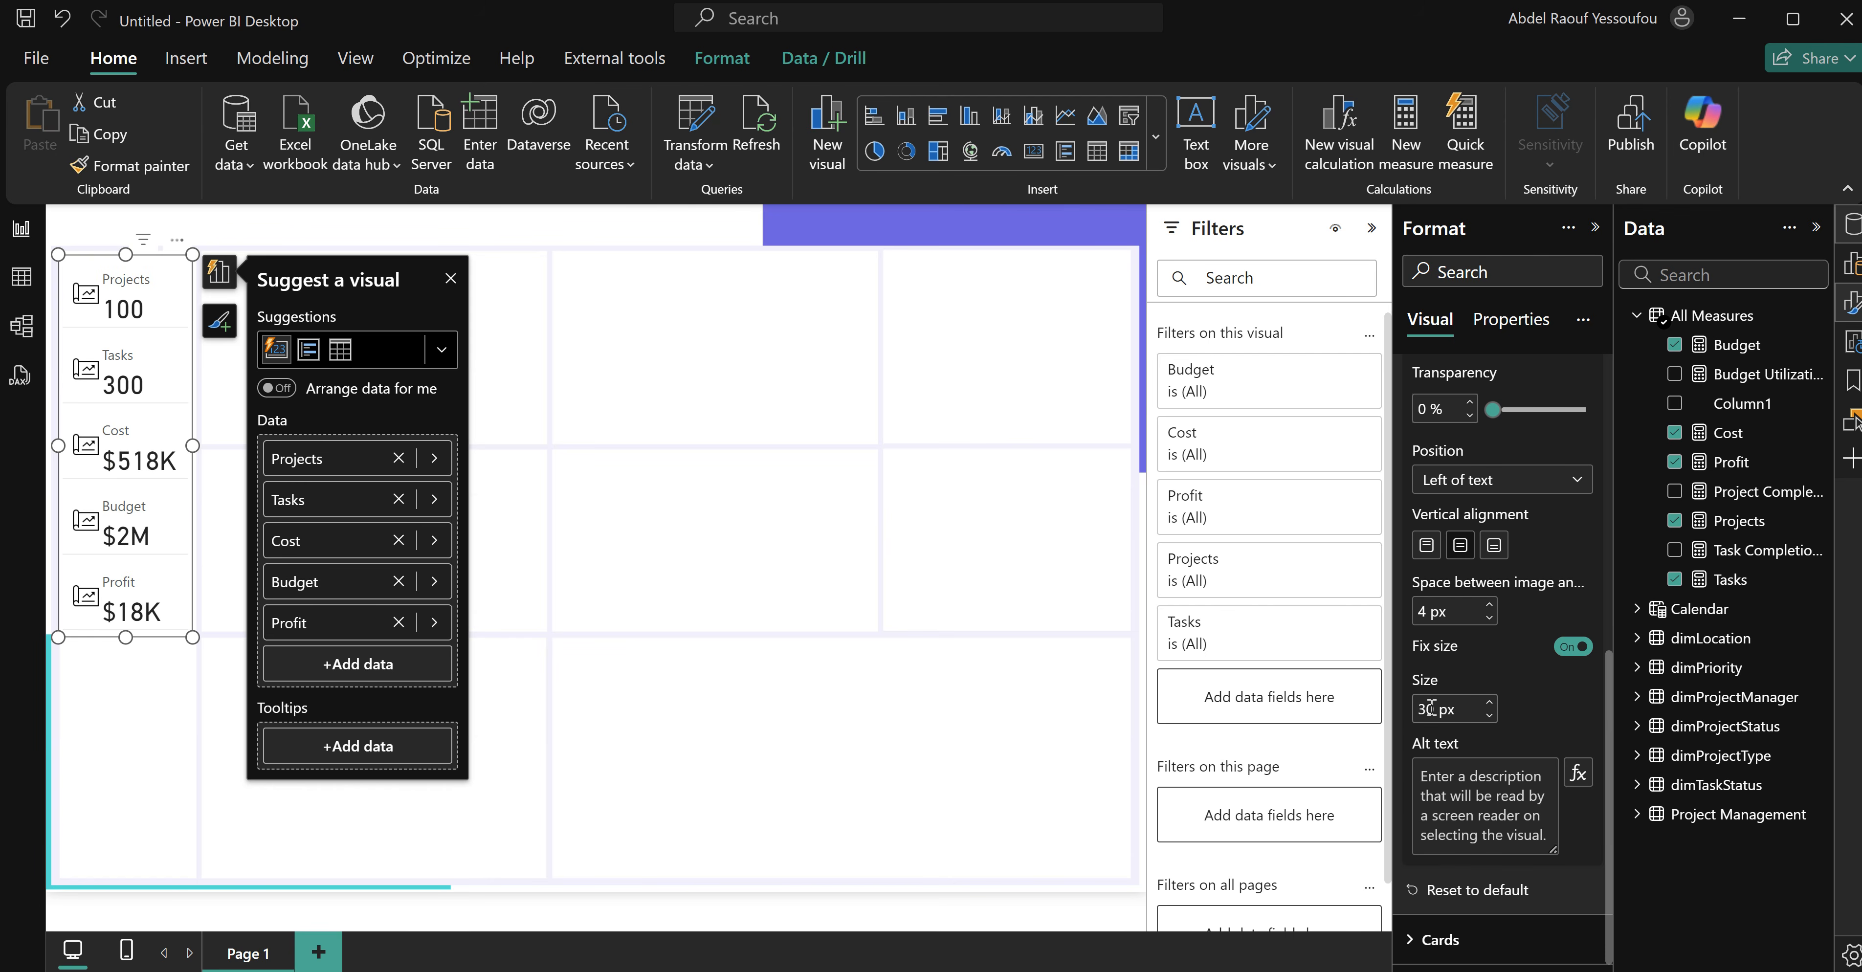
pyautogui.doubleClick(1411, 712)
pyautogui.write('25')
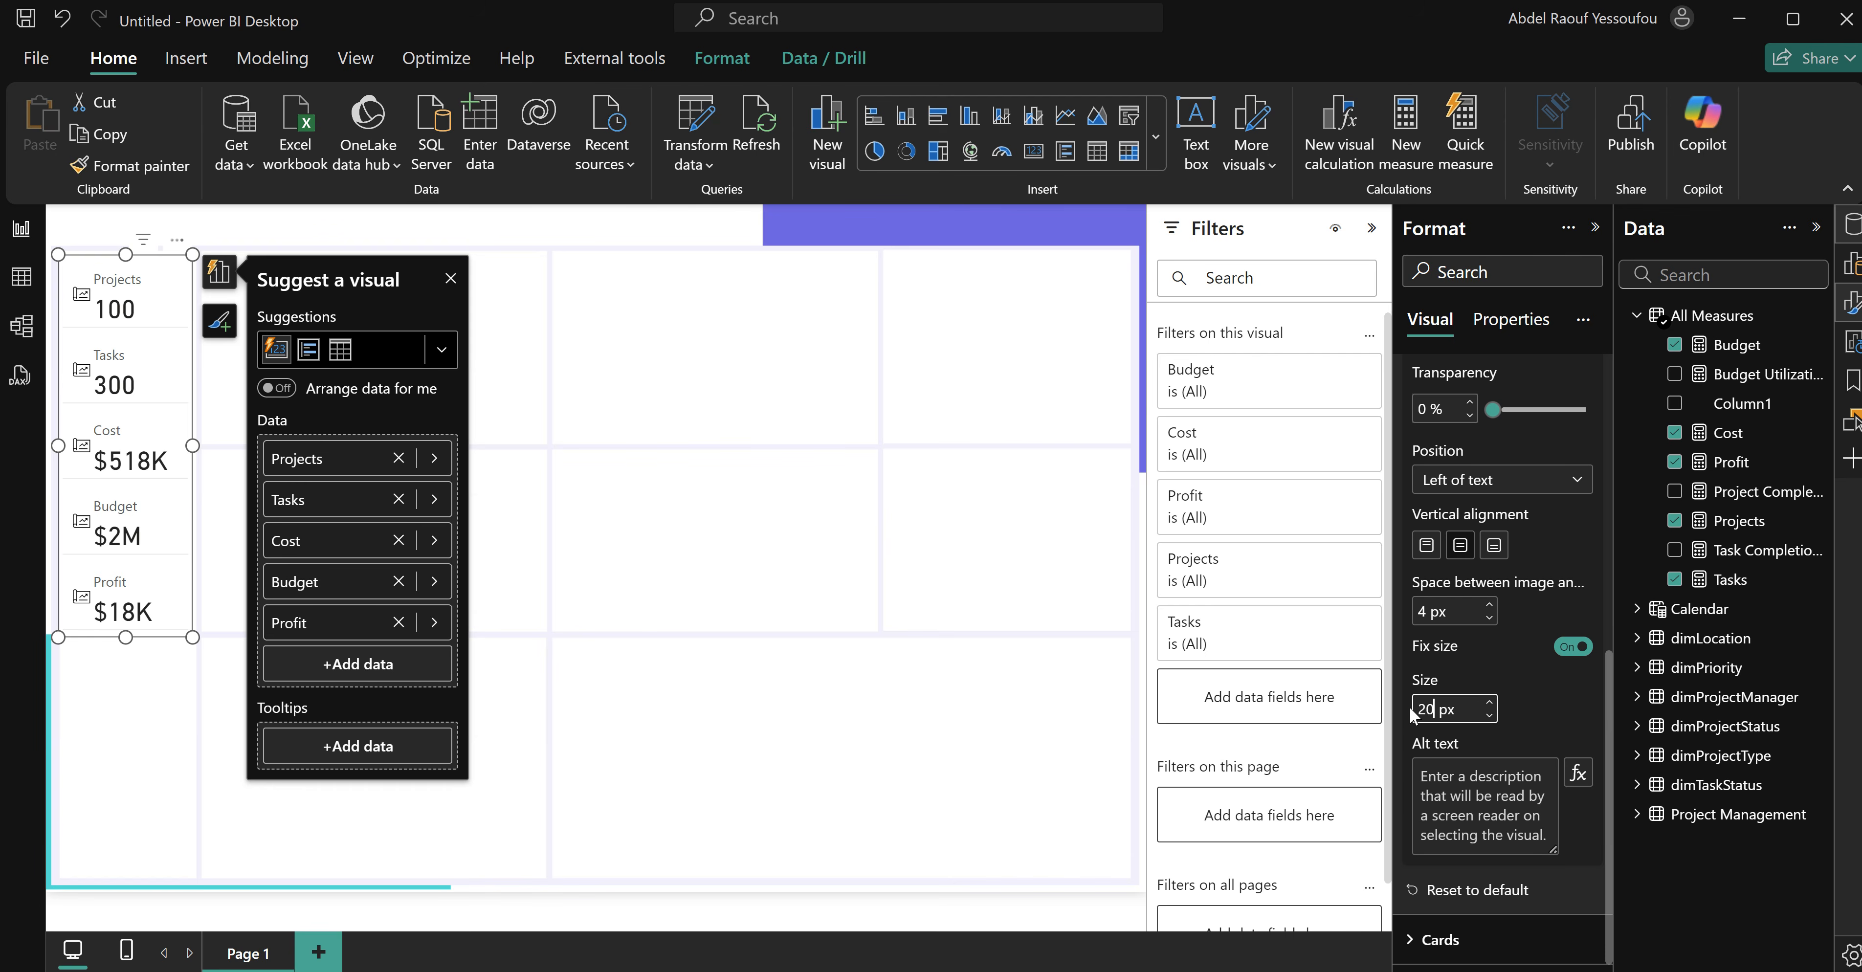
pyautogui.click(148, 722)
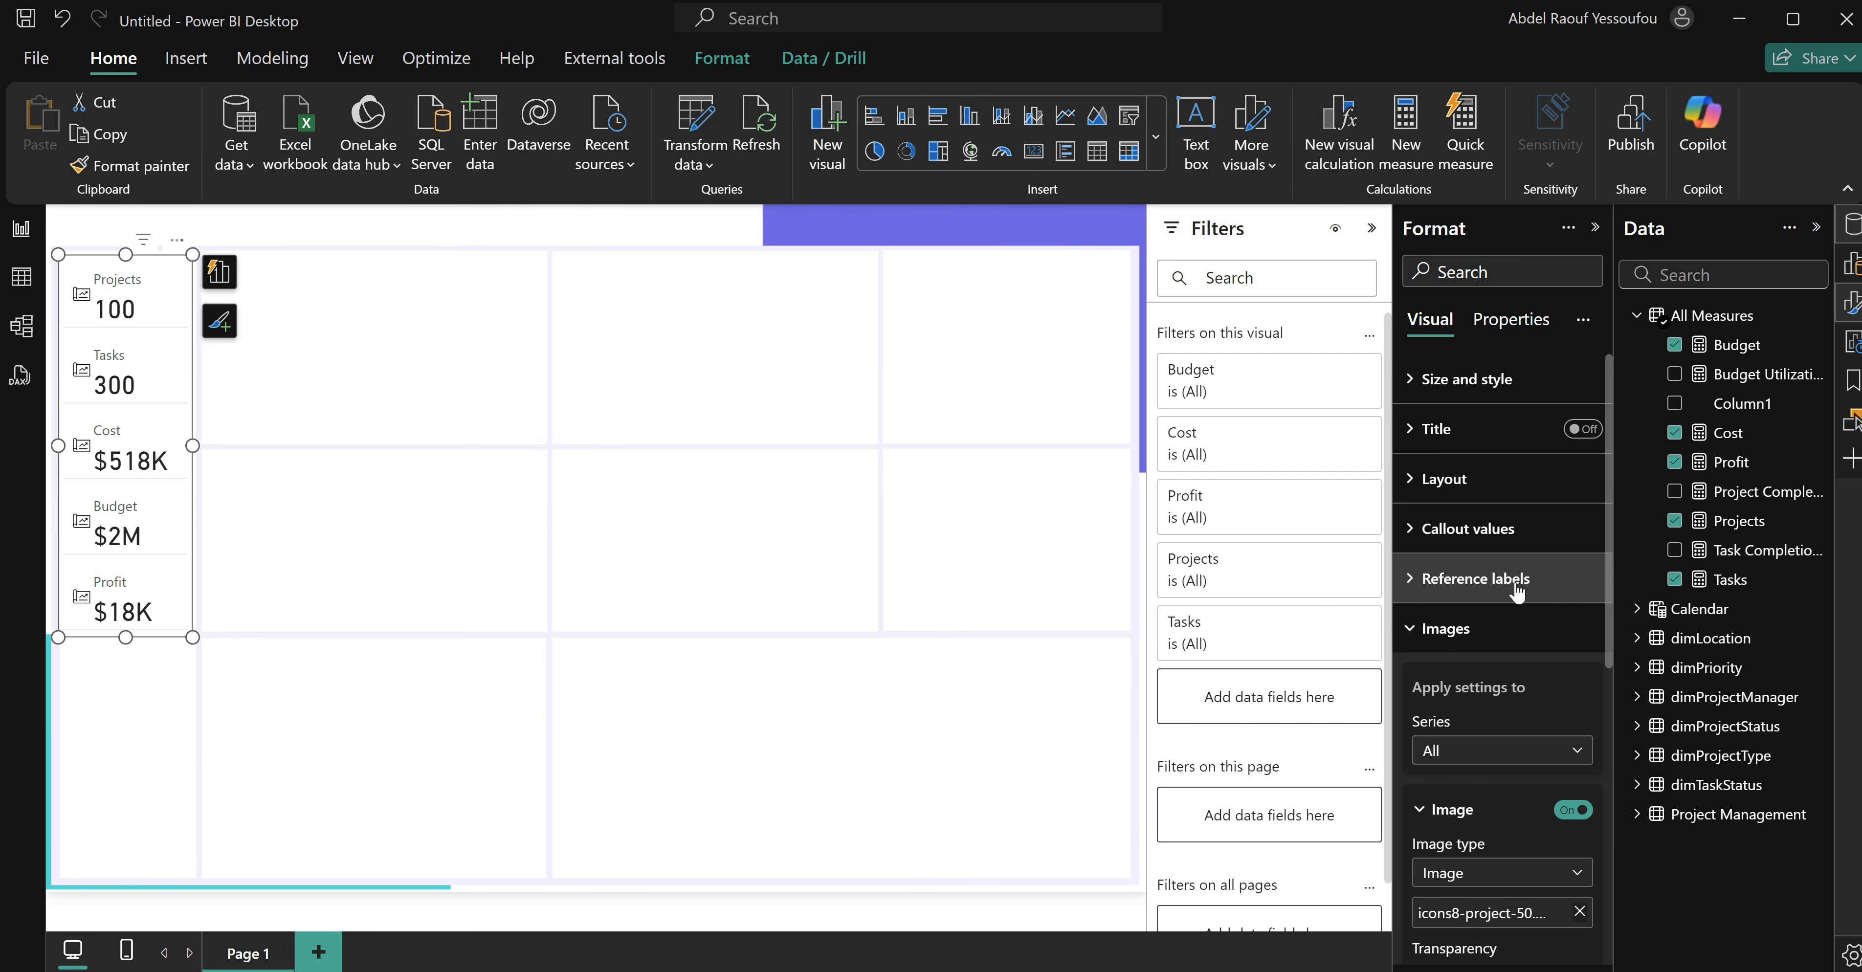
# Replace the image of the Cost series with the icon file icons8-cost-50.png.
pyautogui.scroll(-5, 1516, 712)
pyautogui.scroll(2, 1498, 633)
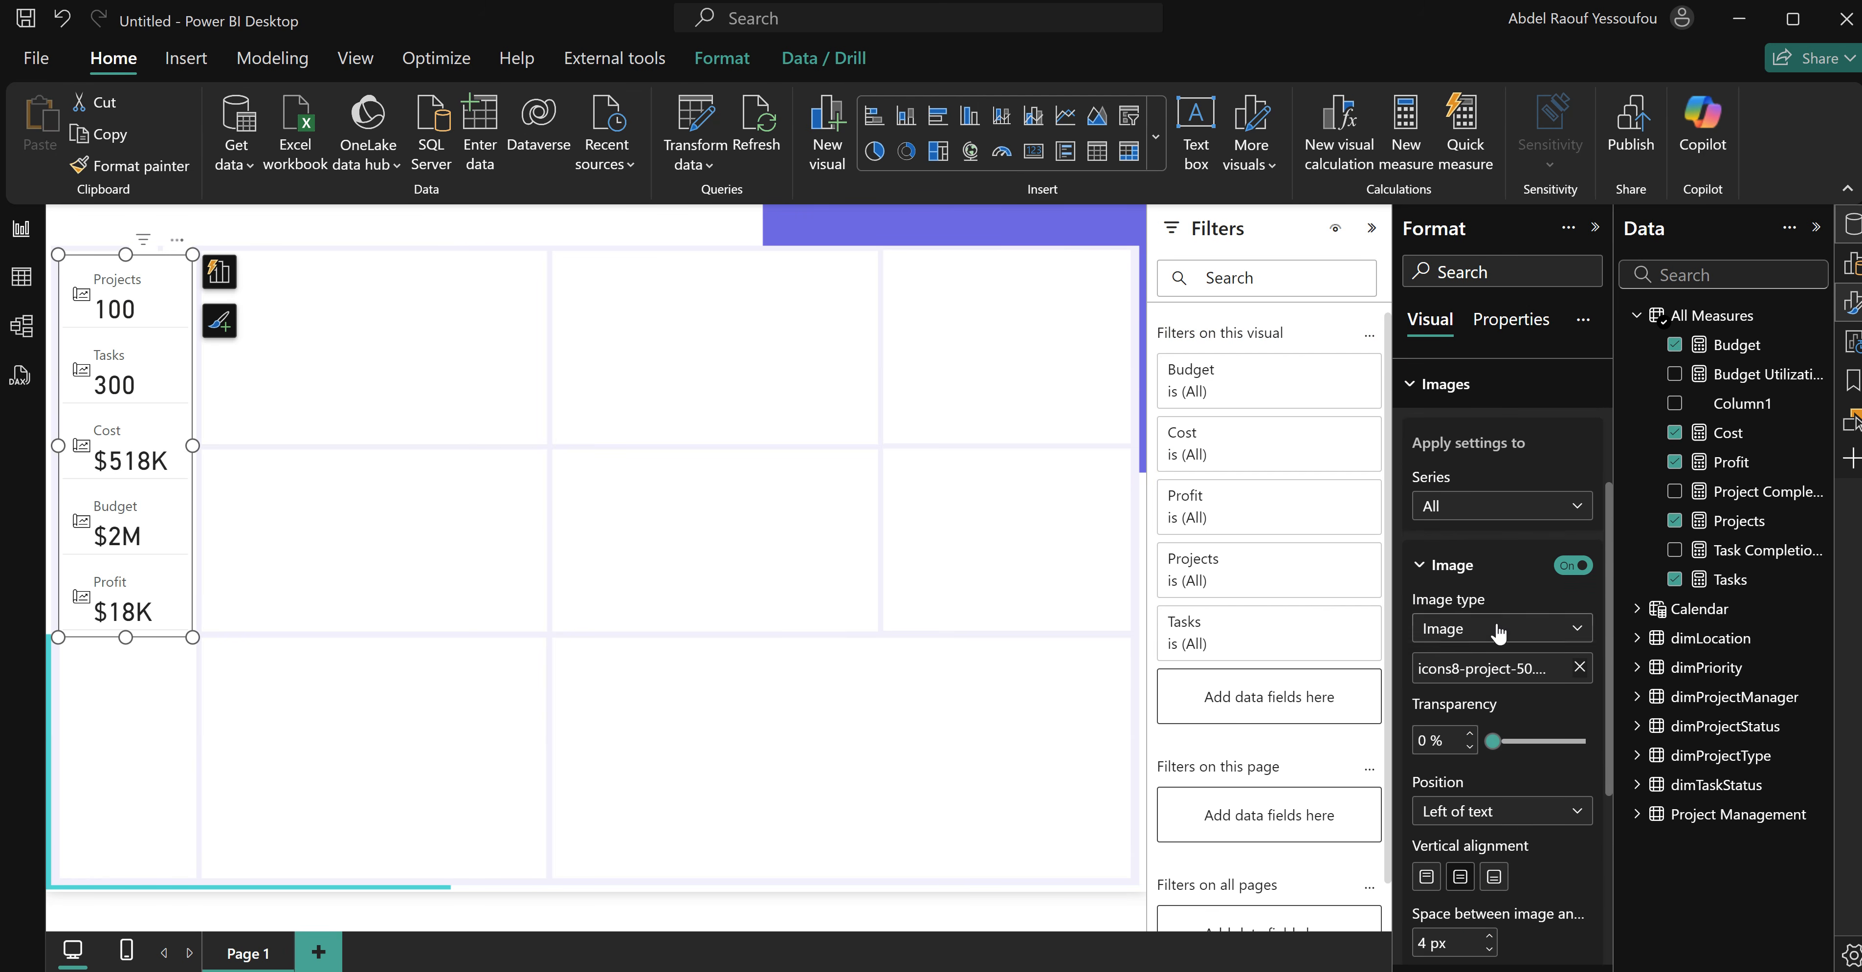
pyautogui.click(1472, 516)
pyautogui.click(1456, 633)
pyautogui.click(1579, 667)
pyautogui.click(1580, 665)
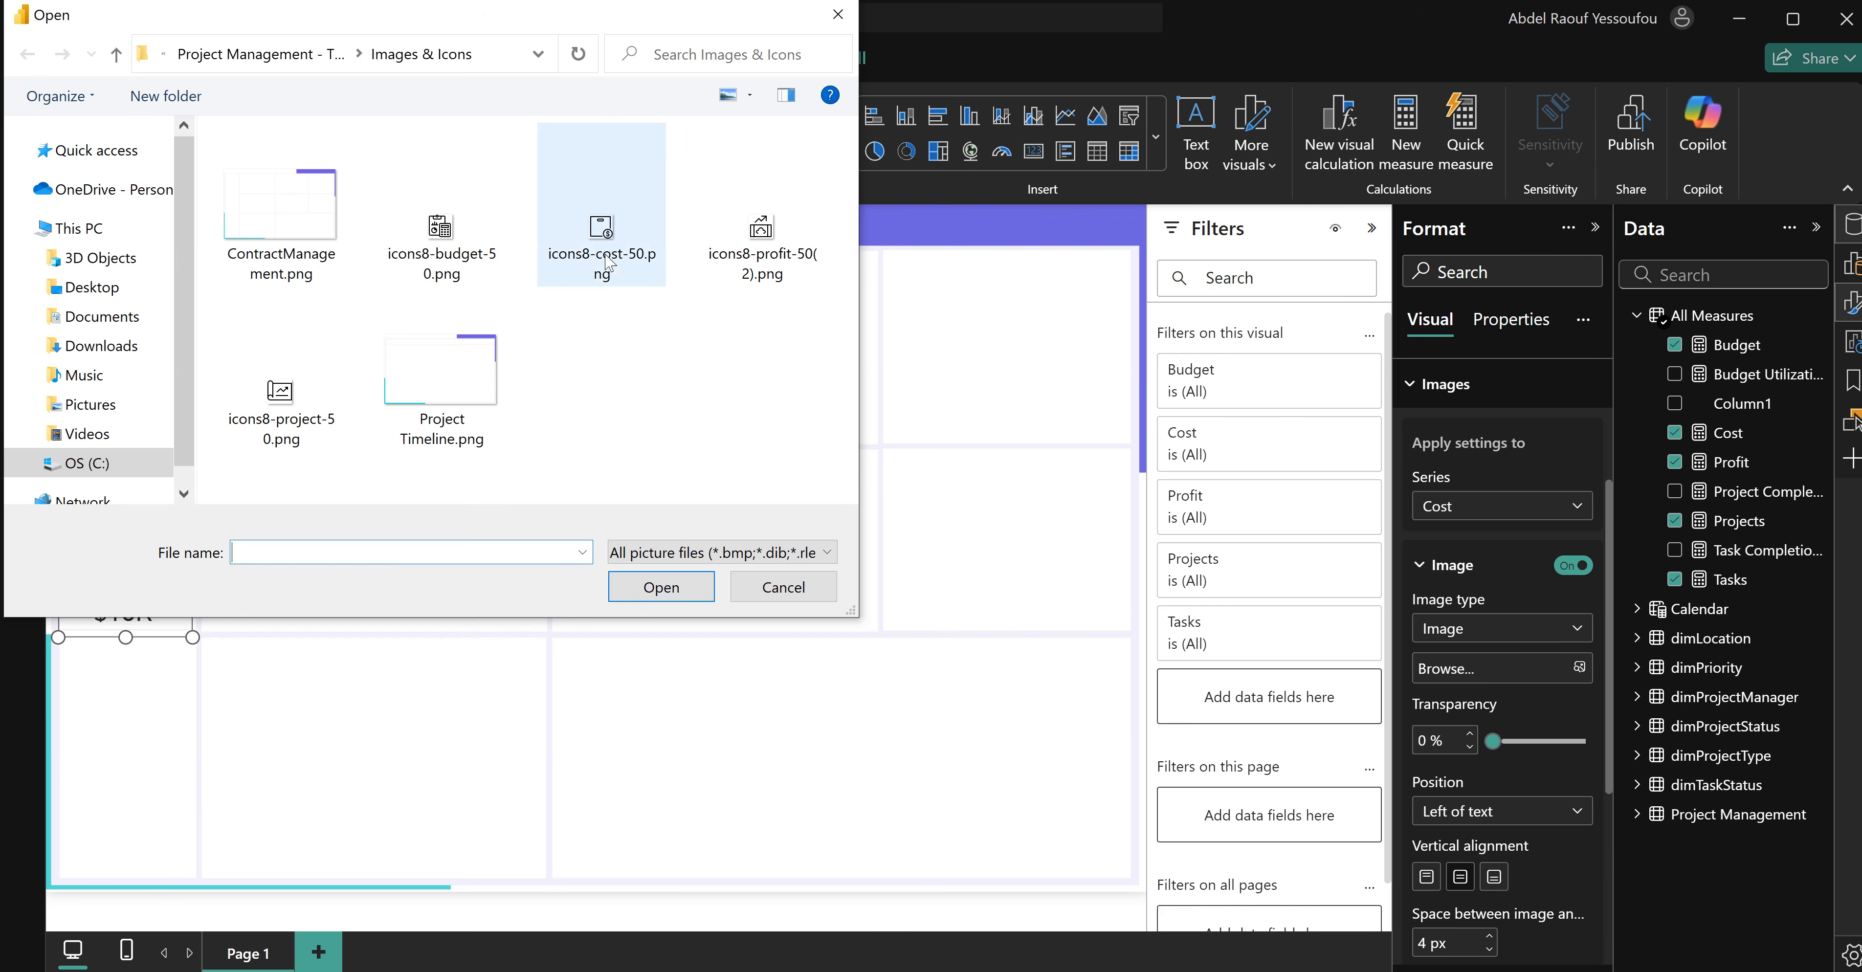
pyautogui.click(643, 282)
pyautogui.click(682, 599)
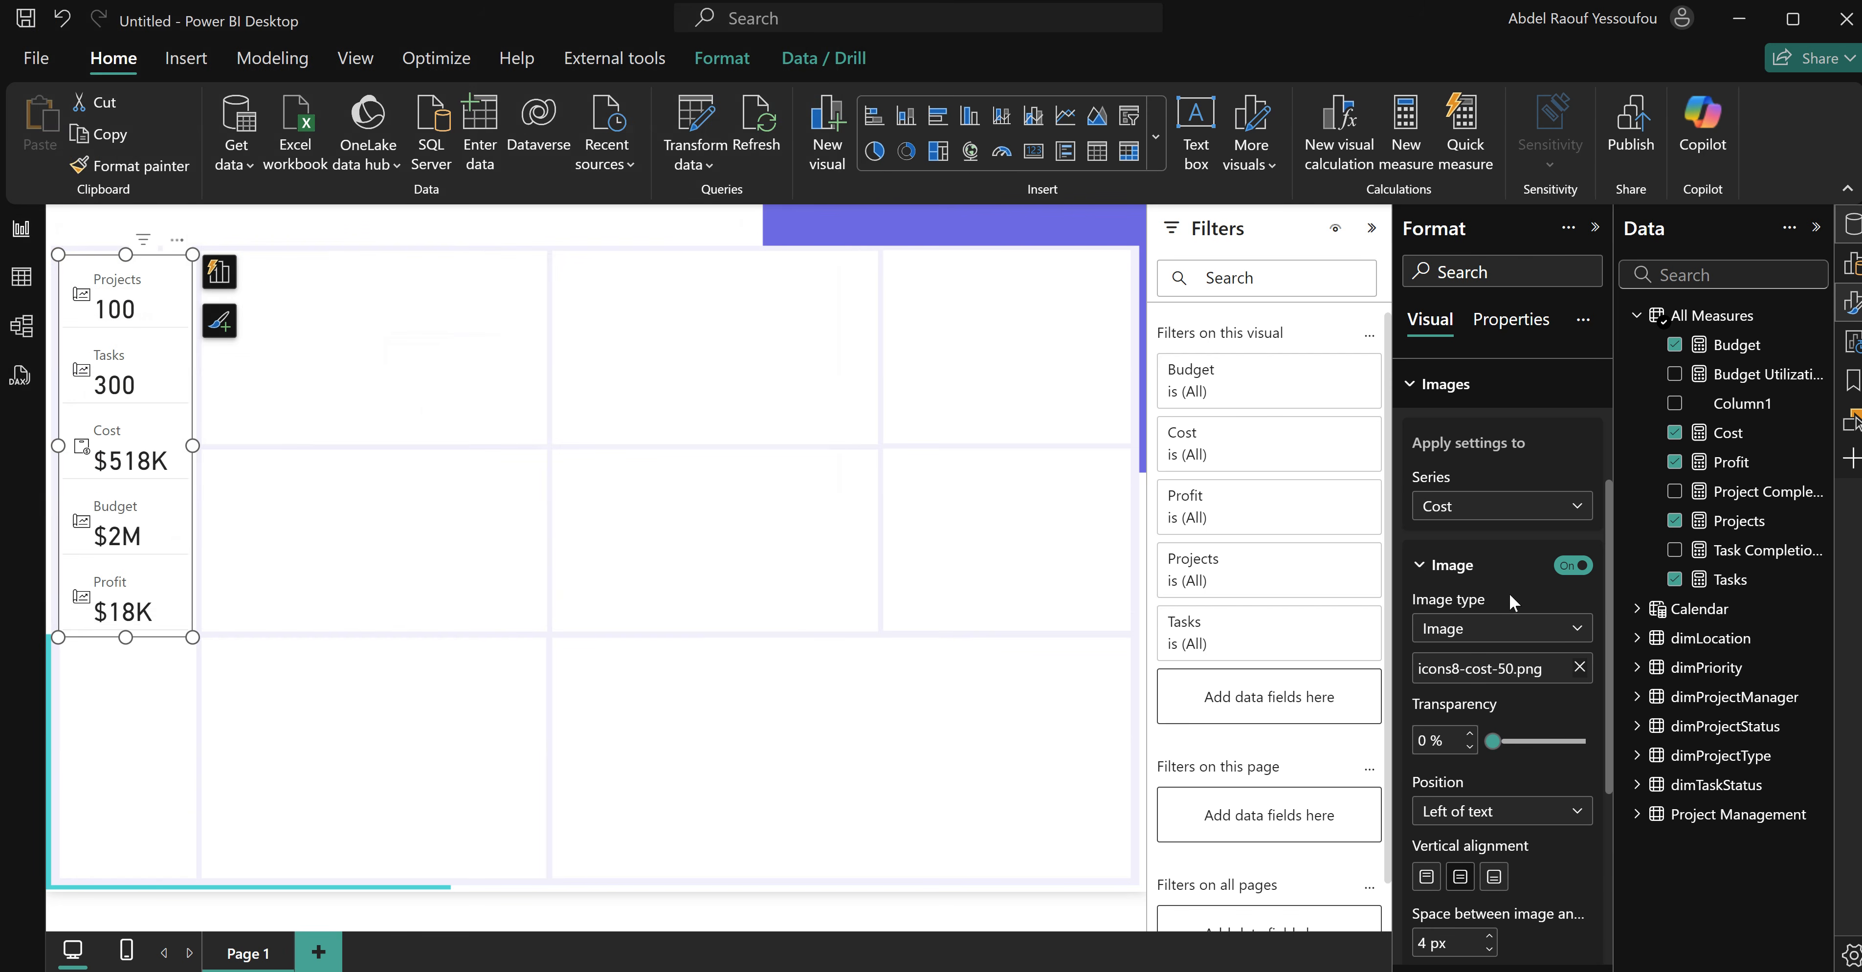
# Replace the image of the Budget series with the icon file icons8-budget-50.png.
pyautogui.click(1528, 521)
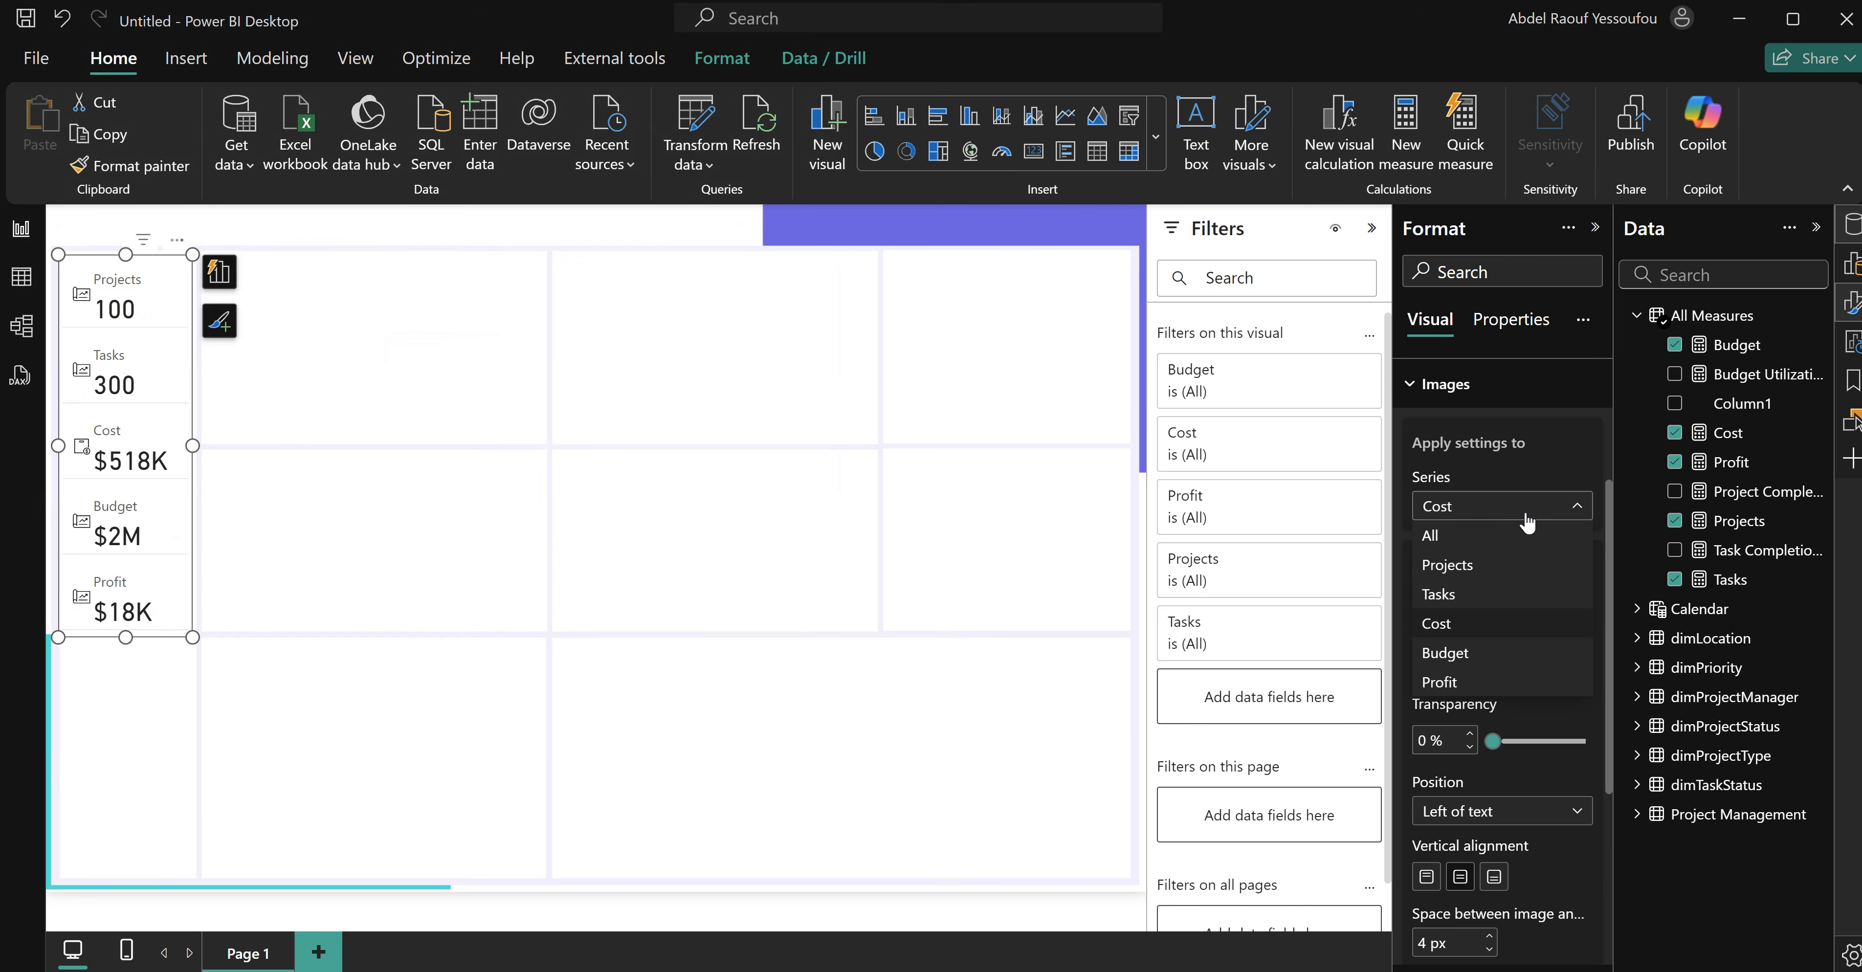
pyautogui.click(1491, 650)
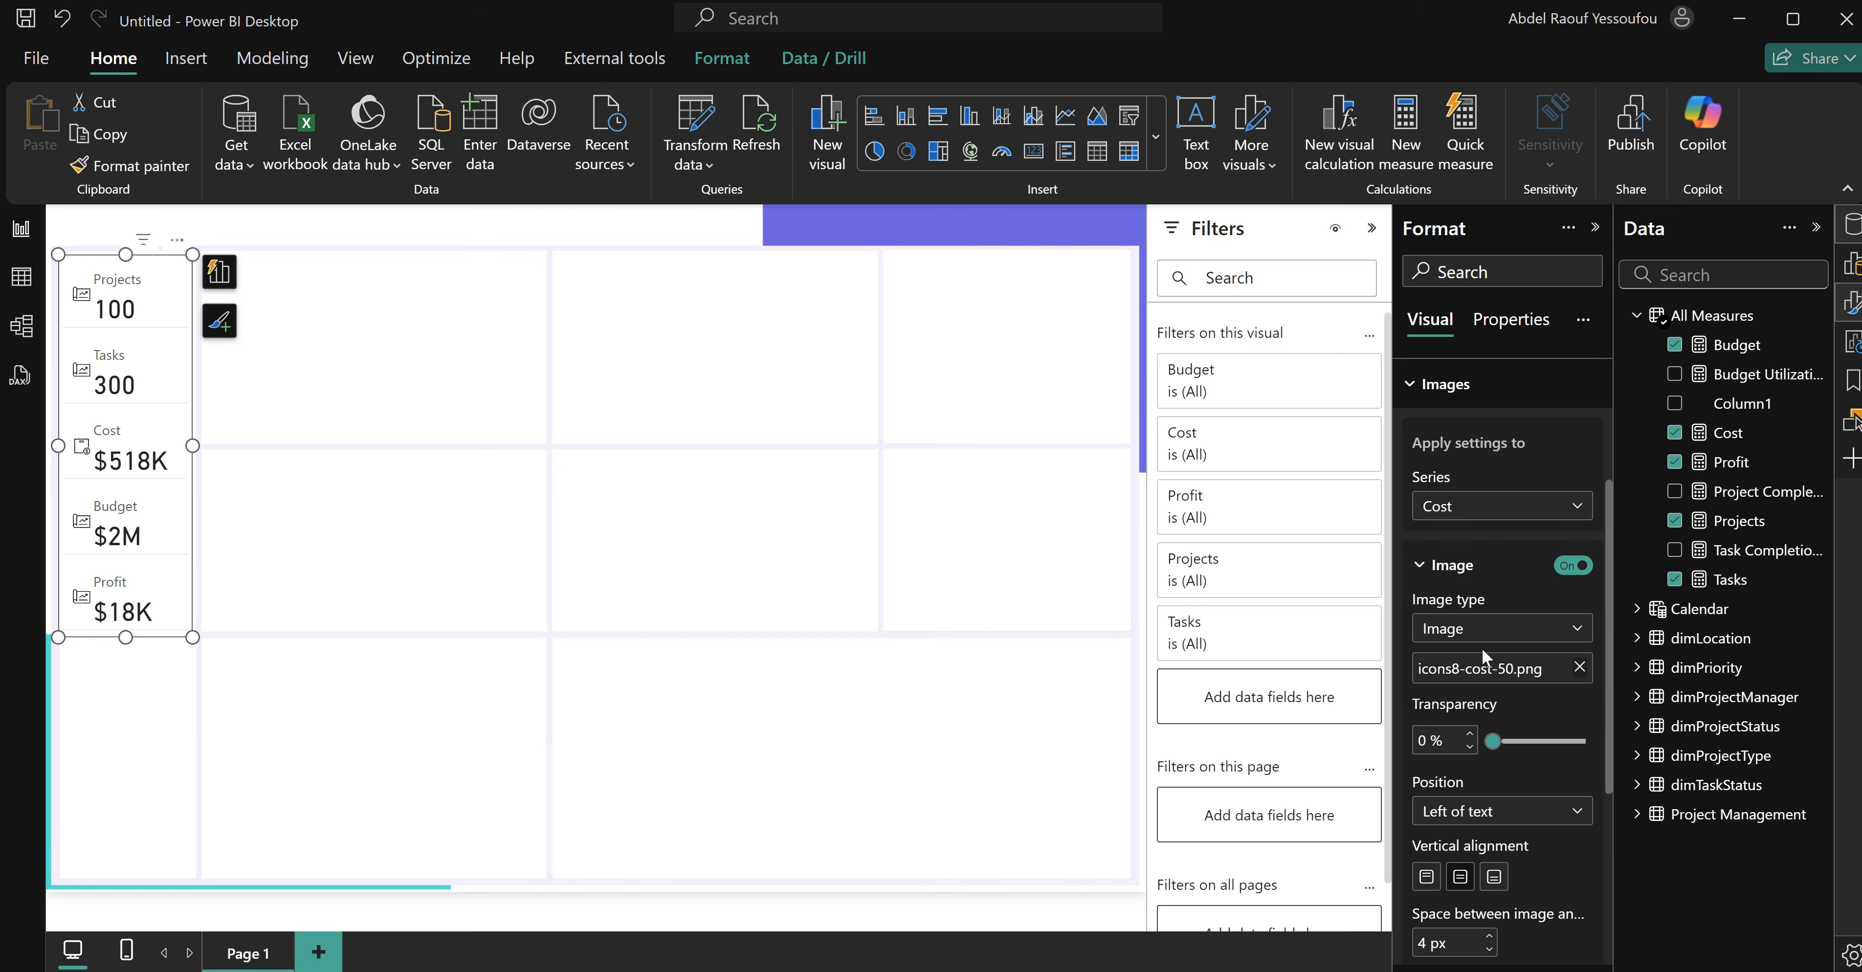
pyautogui.click(1579, 667)
pyautogui.click(1560, 670)
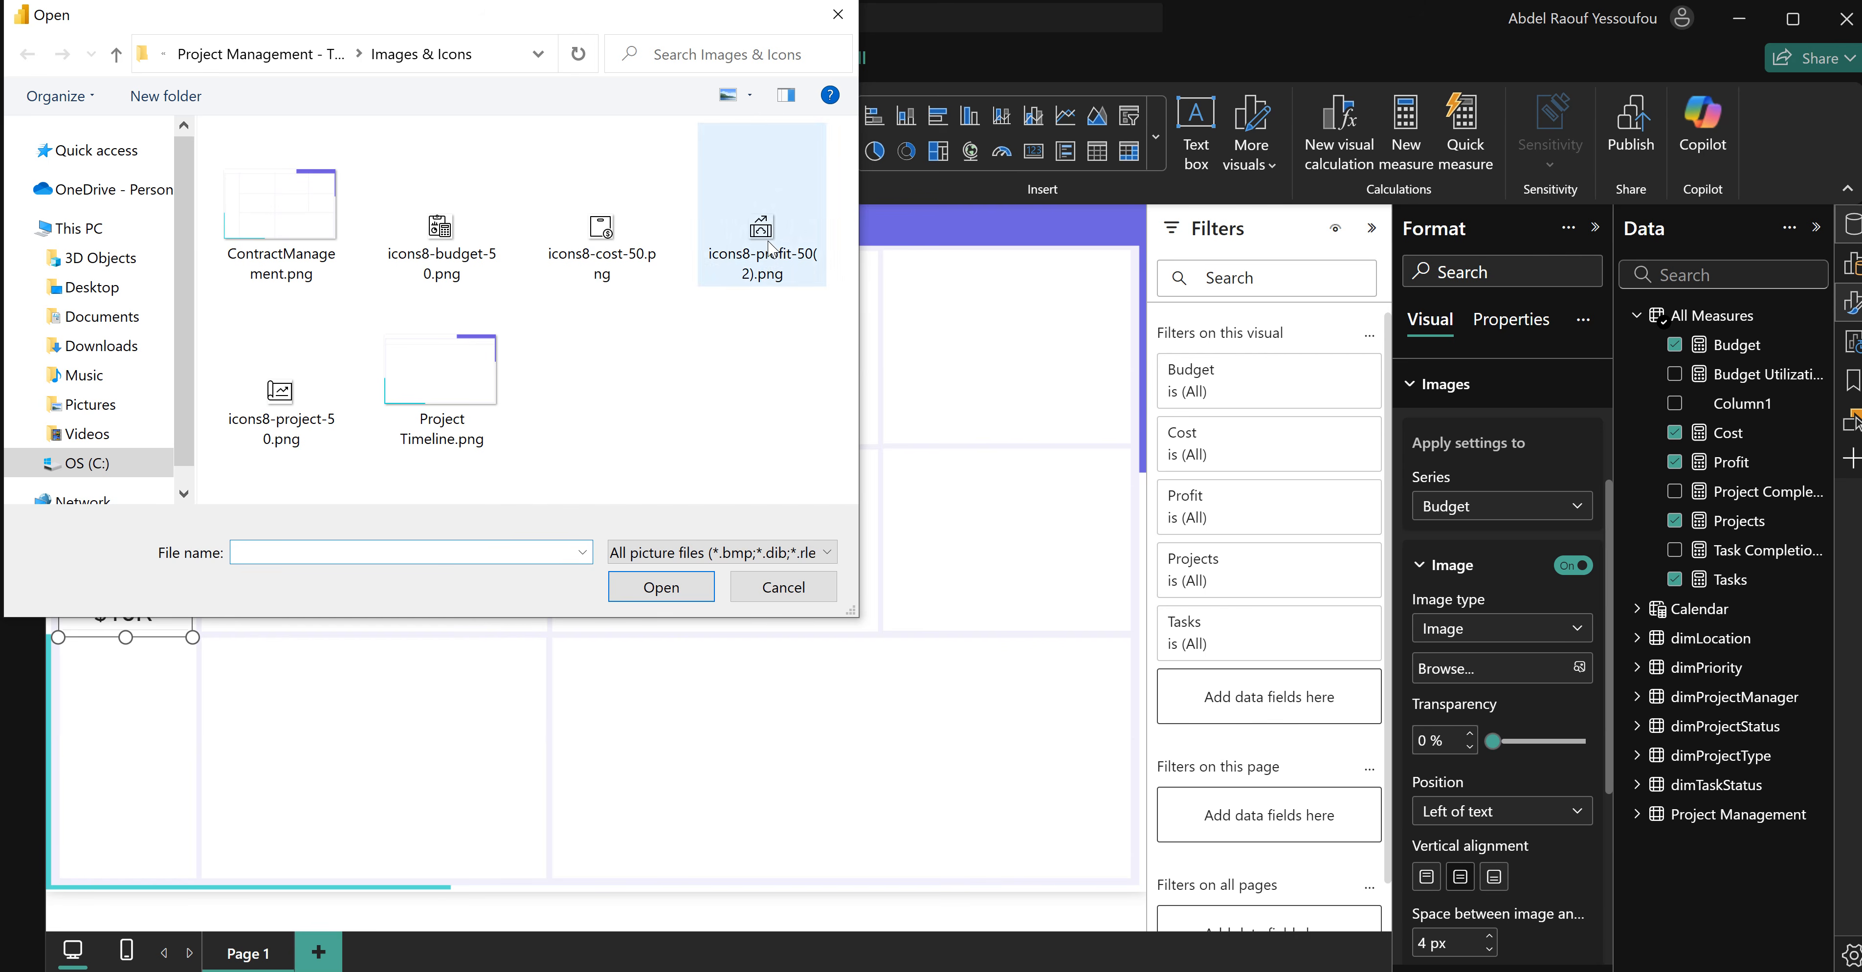
pyautogui.click(441, 232)
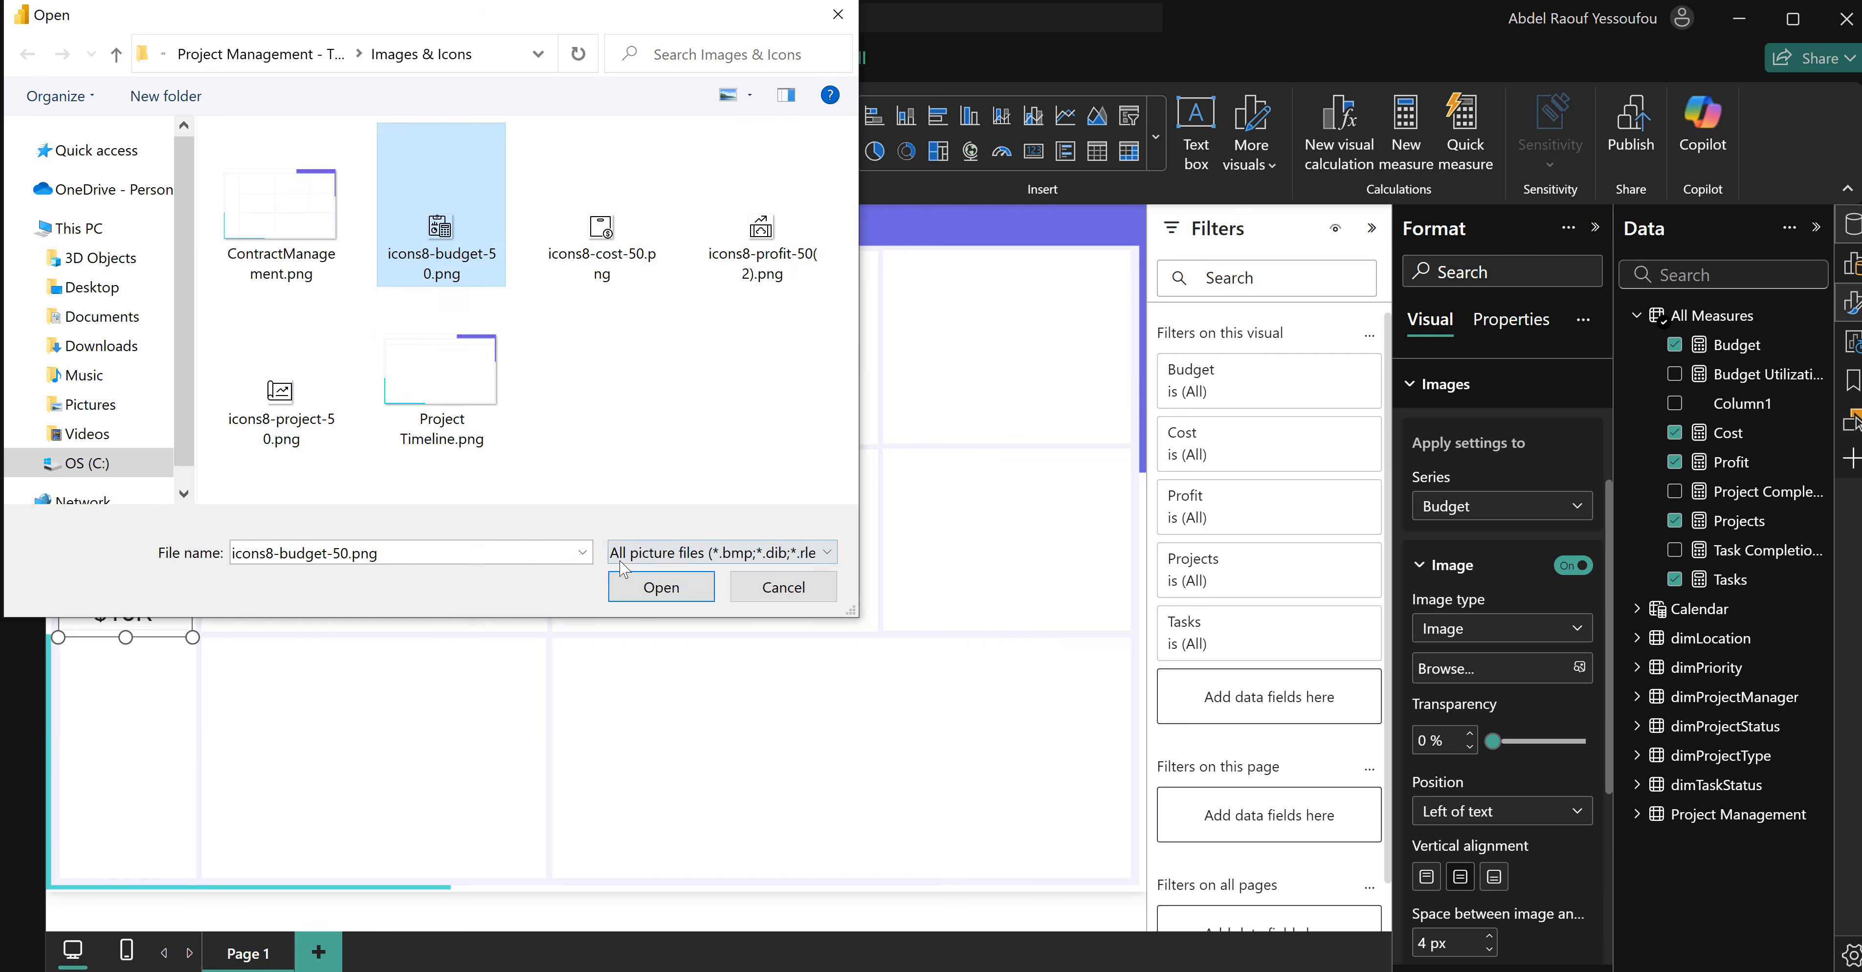
pyautogui.click(637, 585)
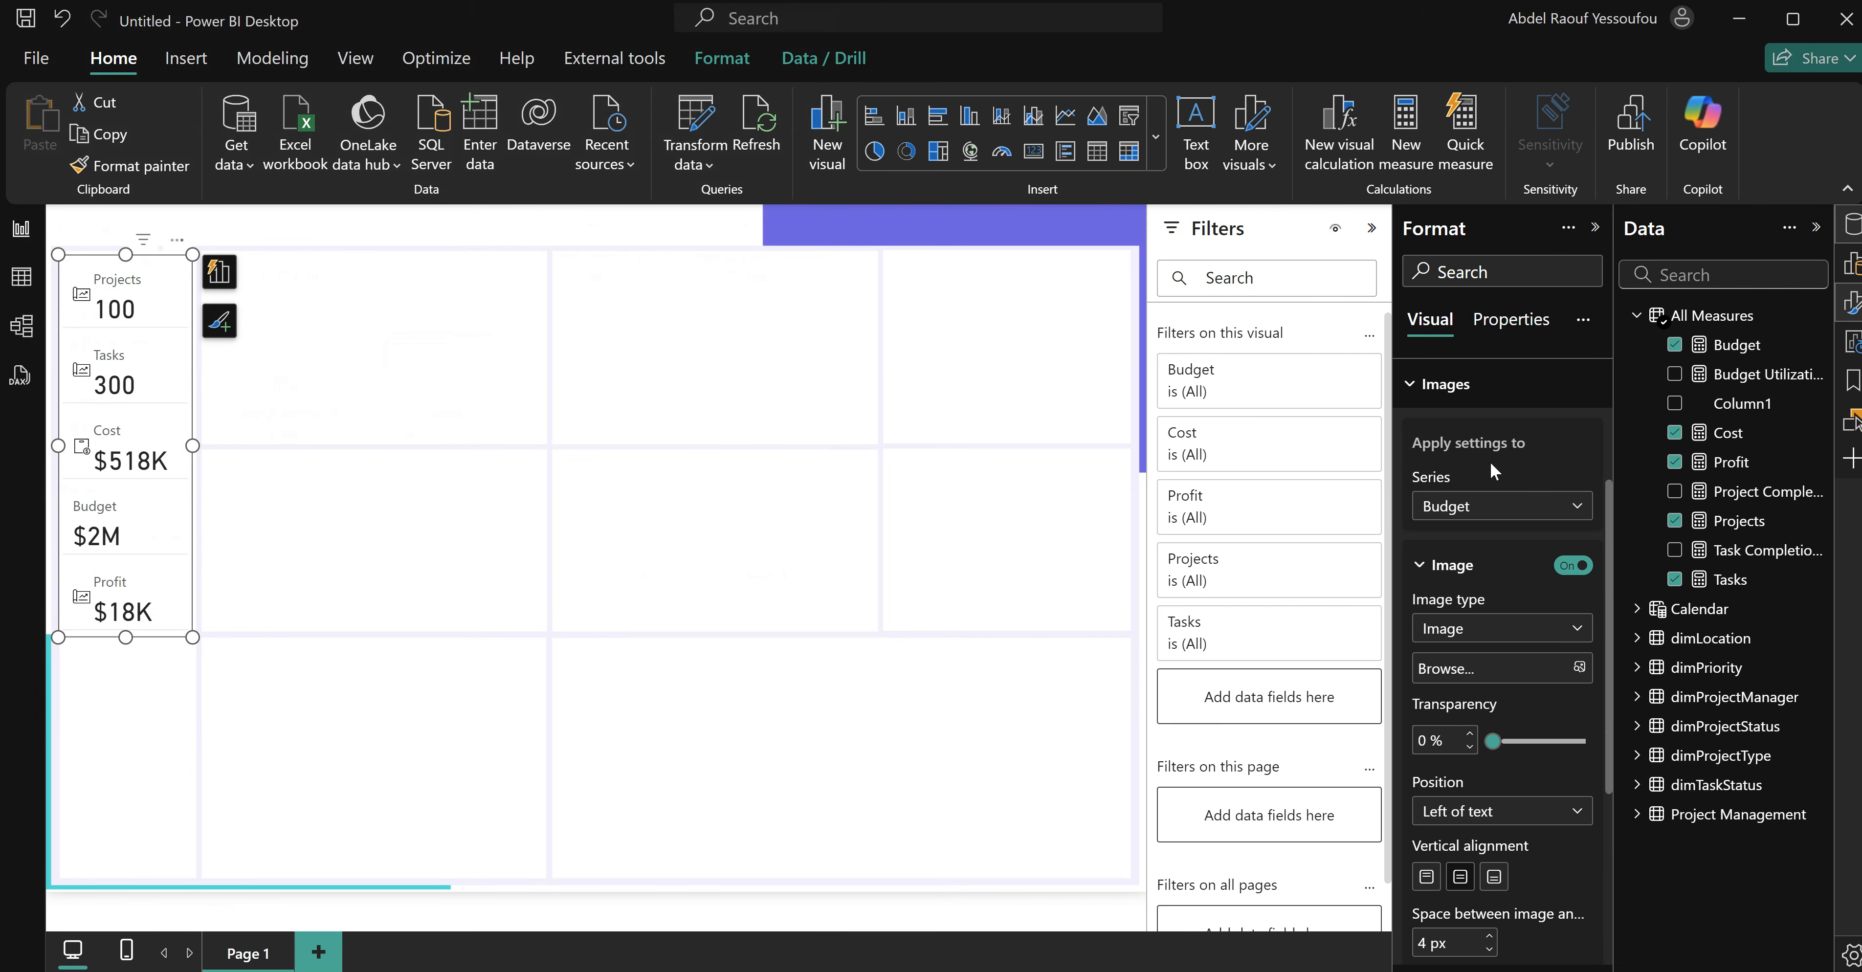
# Replace the image of the Profit series with the icon file icons8-profit-50(2).png.
pyautogui.click(1494, 510)
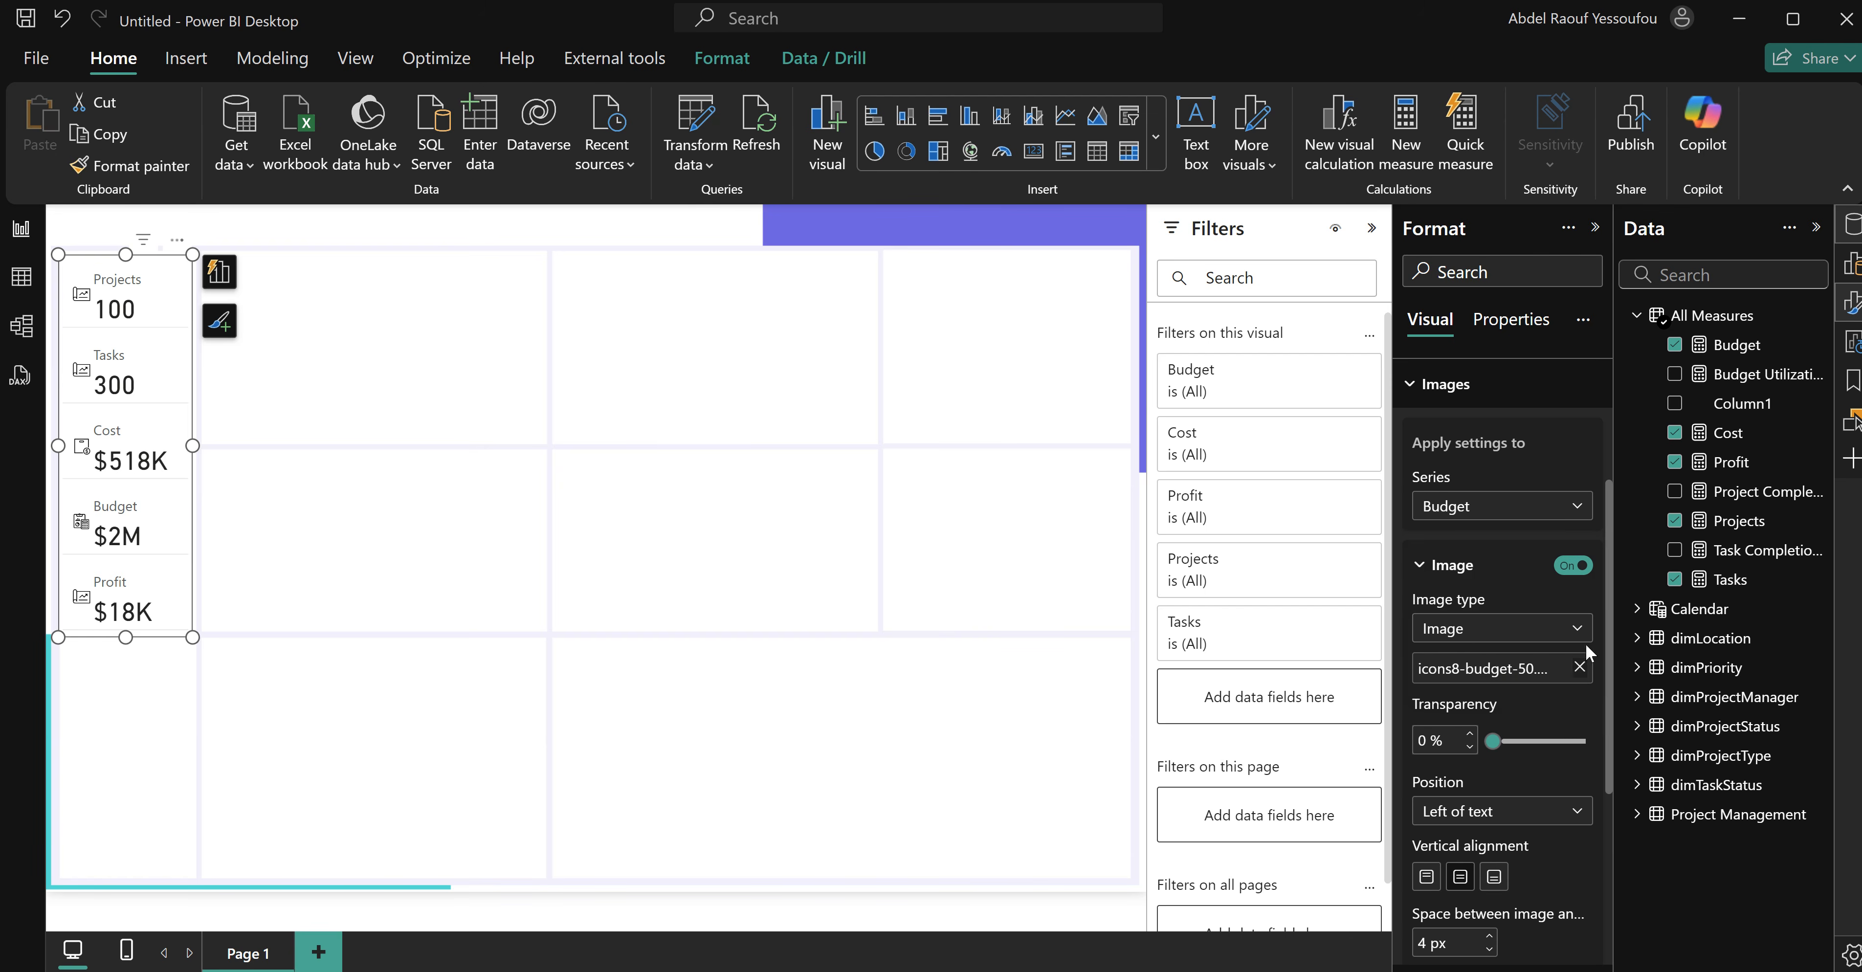
pyautogui.click(1580, 667)
pyautogui.click(1572, 671)
pyautogui.click(770, 241)
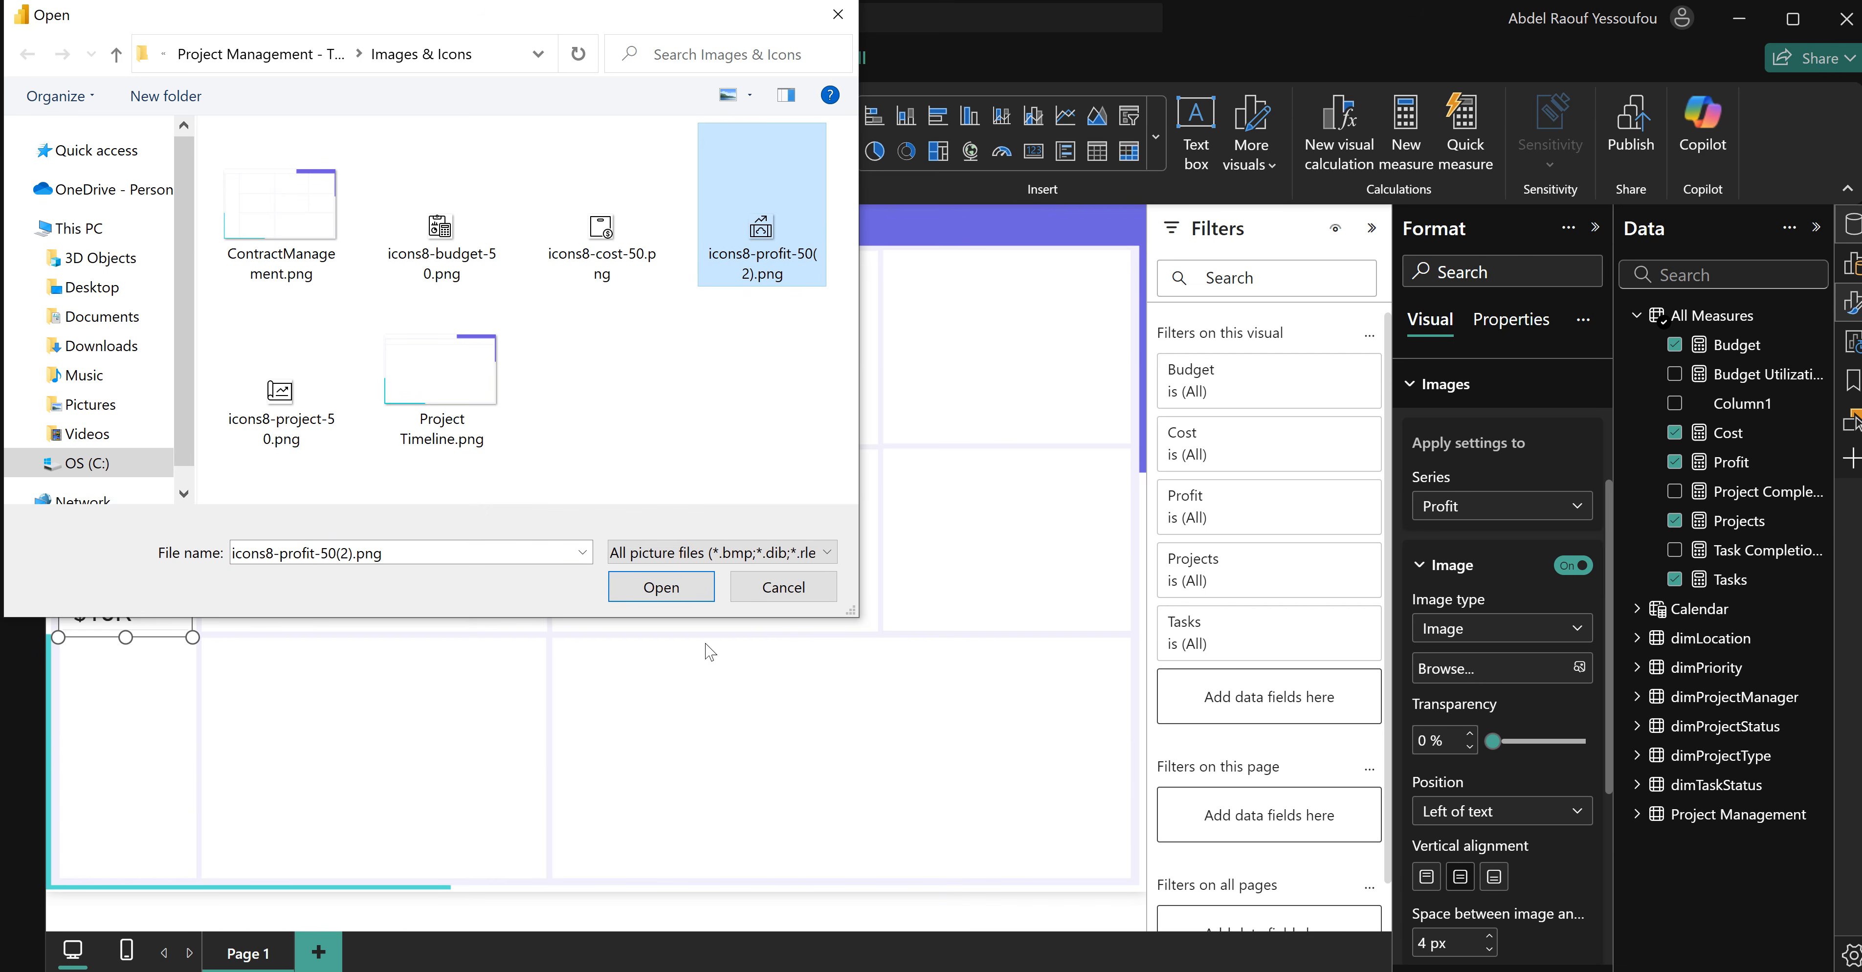
pyautogui.click(682, 590)
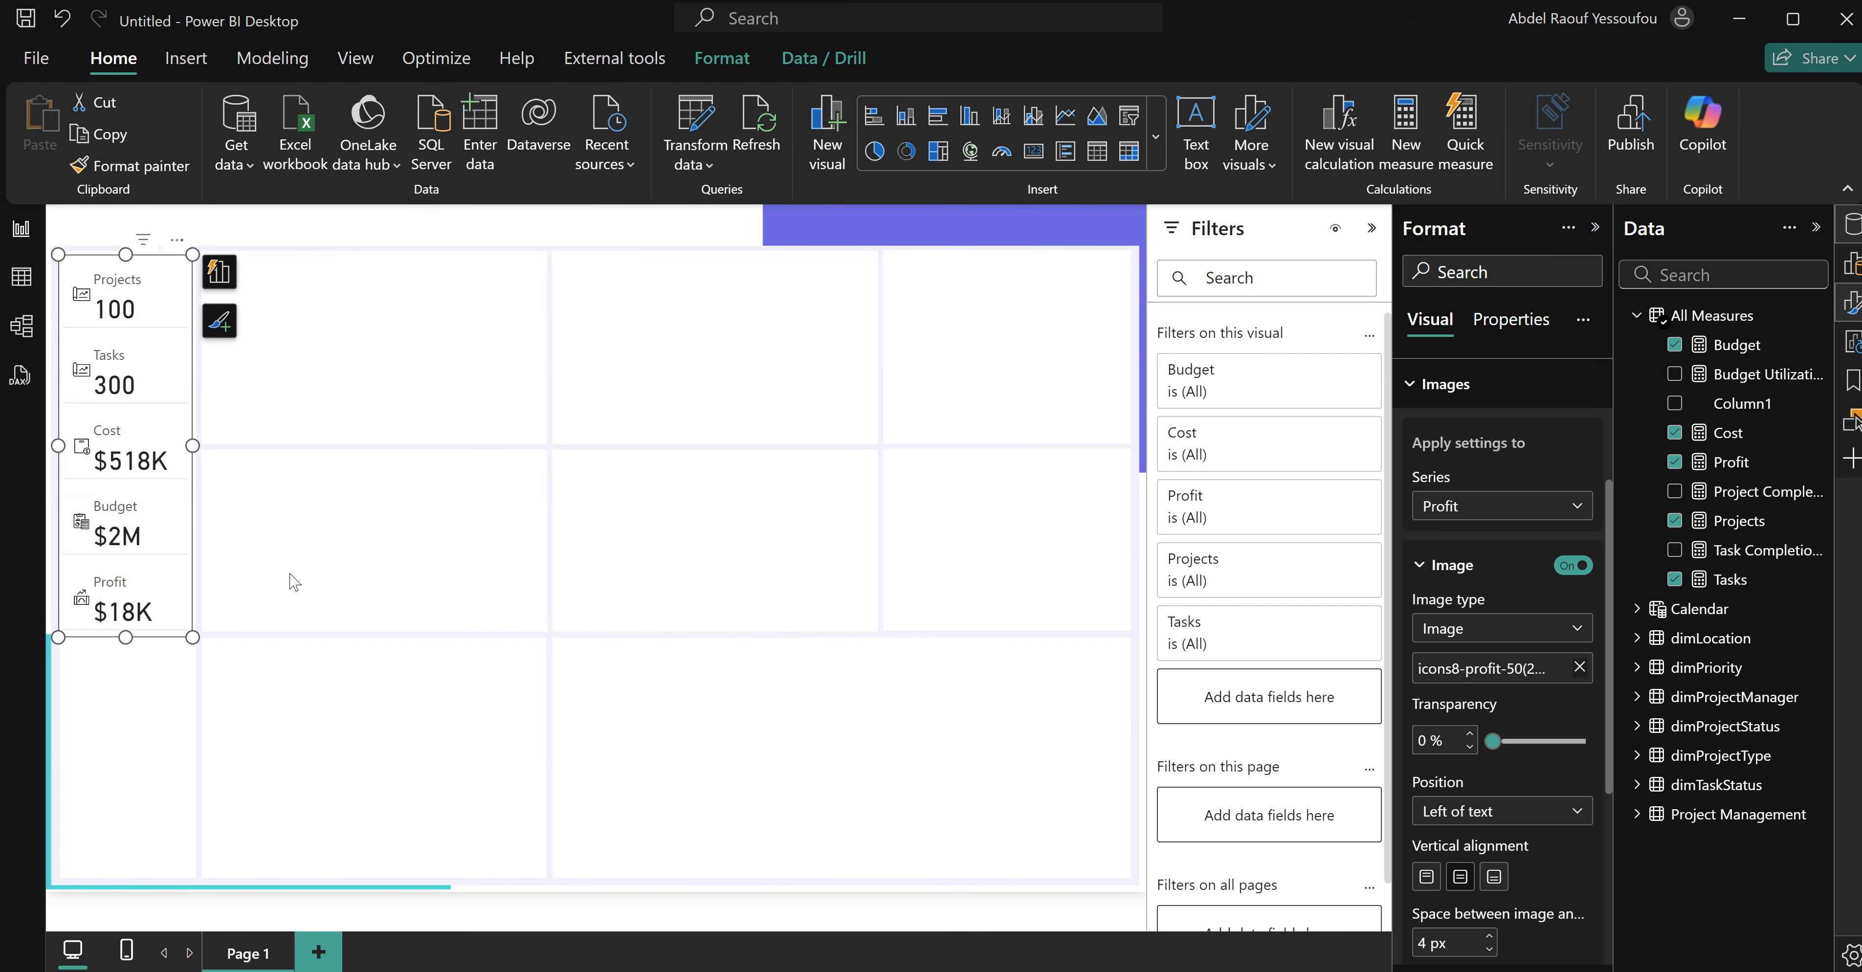
# Insert a gauge visual, move it to an open area of the canvas and use Budget Utilization as its value.
pyautogui.click(166, 693)
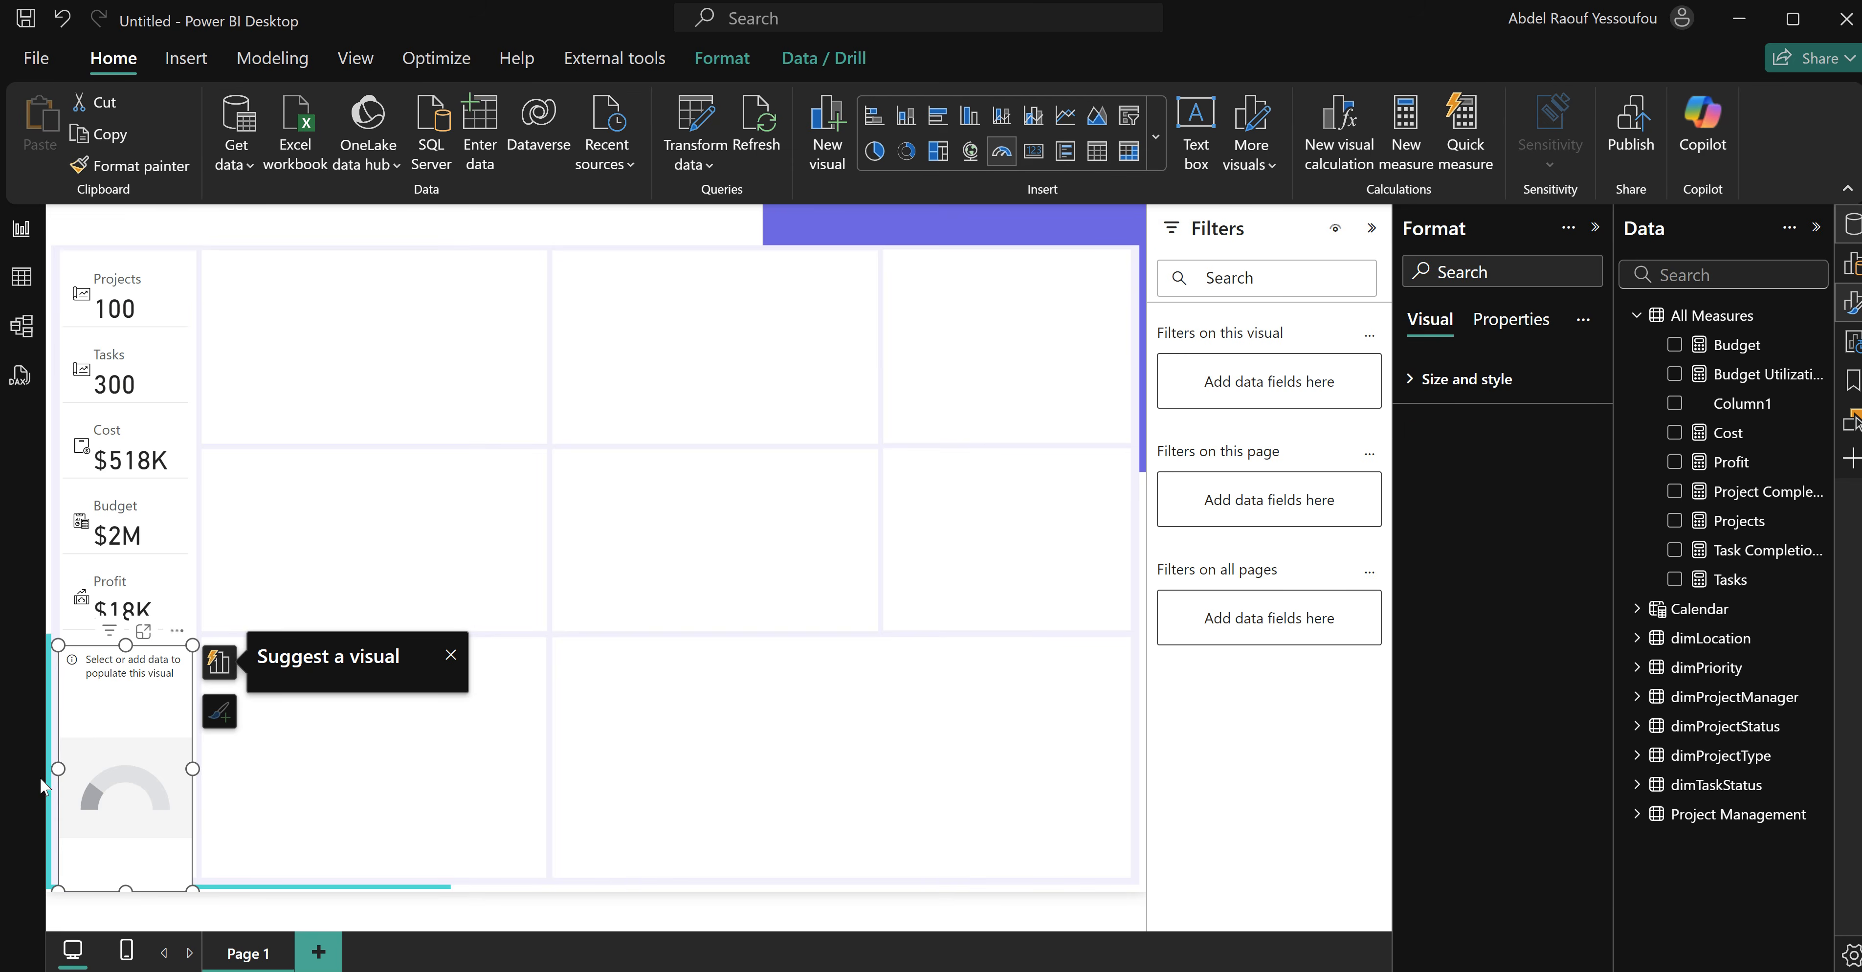
pyautogui.moveTo(106, 732); pyautogui.dragTo(481, 471)
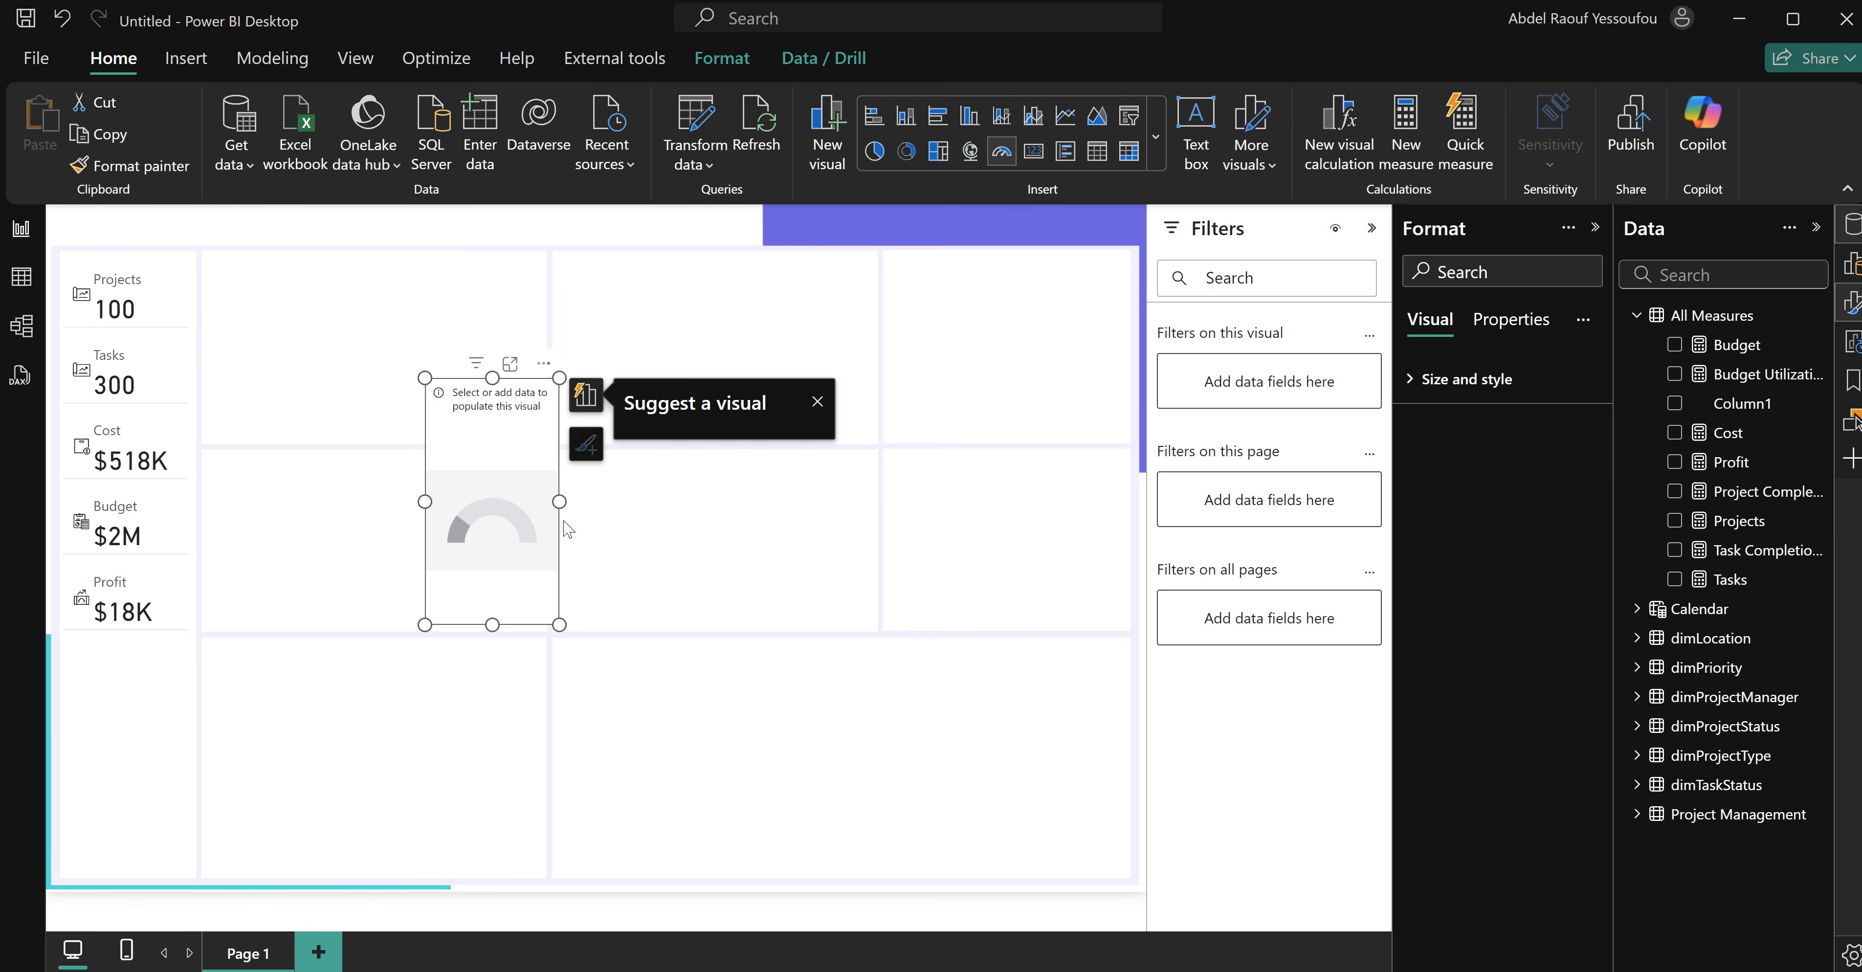
pyautogui.click(1675, 374)
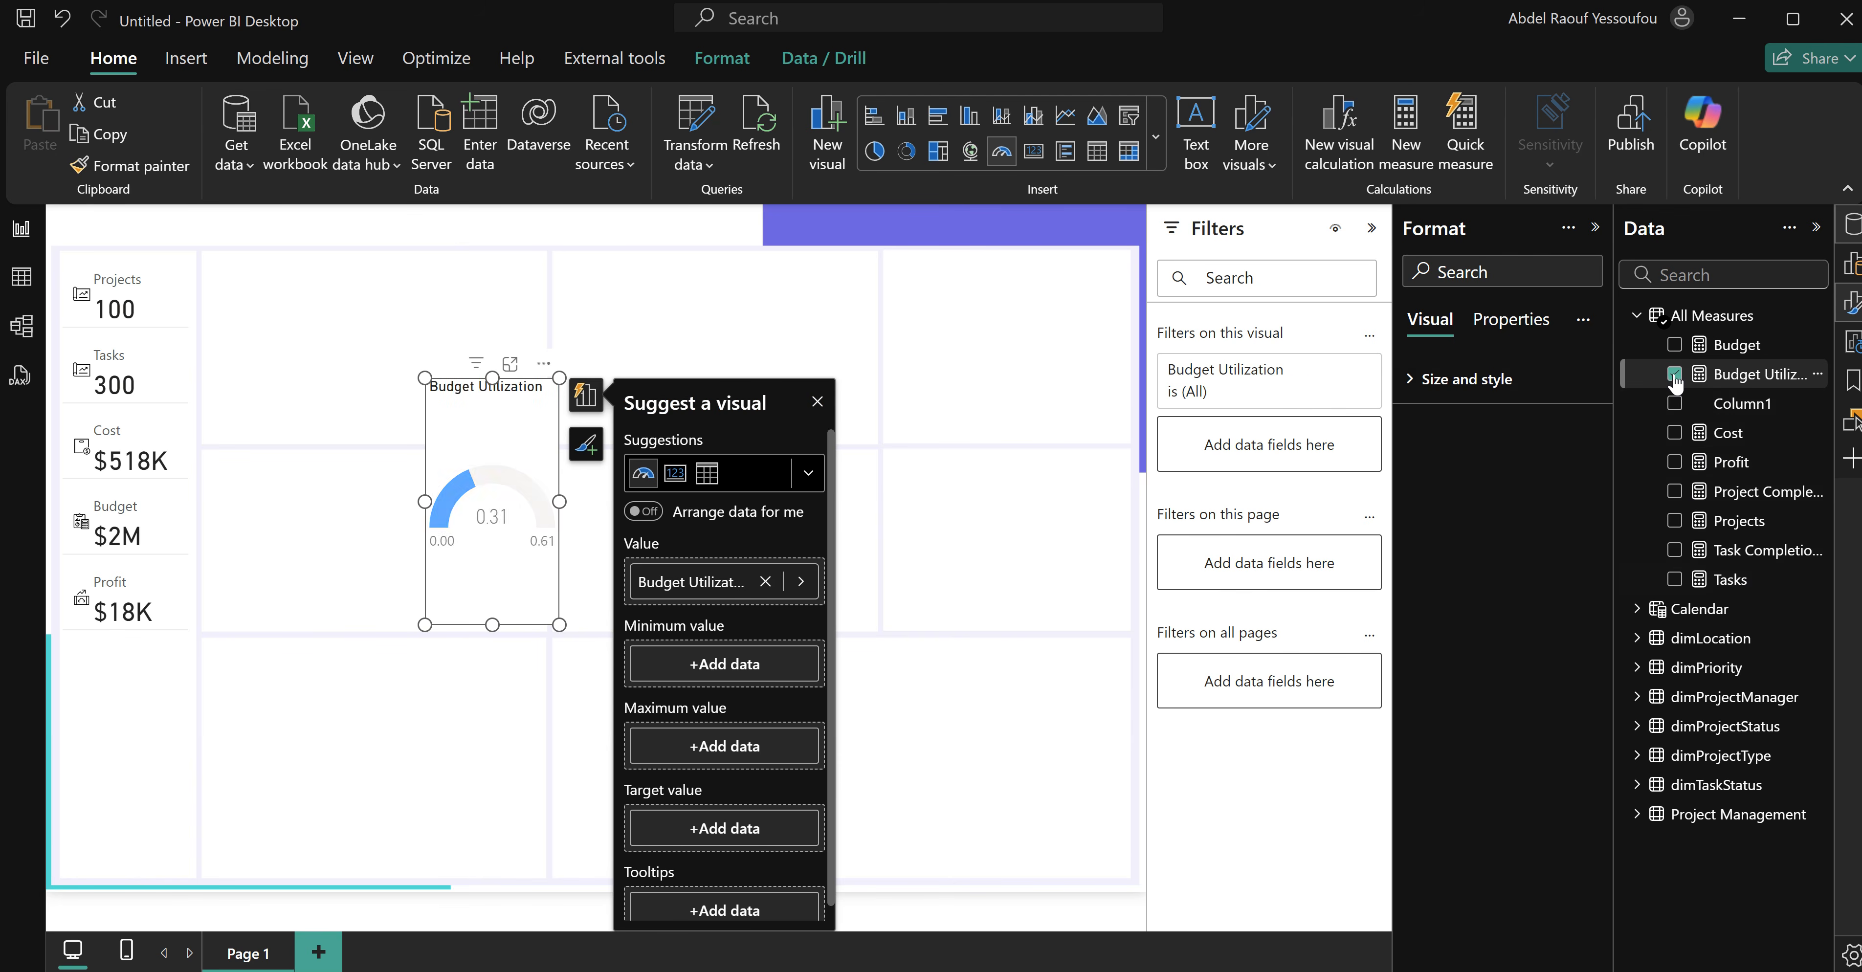
# Format the Budget Utilization measure as a percentage and turn off the gauge's data labels.
pyautogui.click(1743, 374)
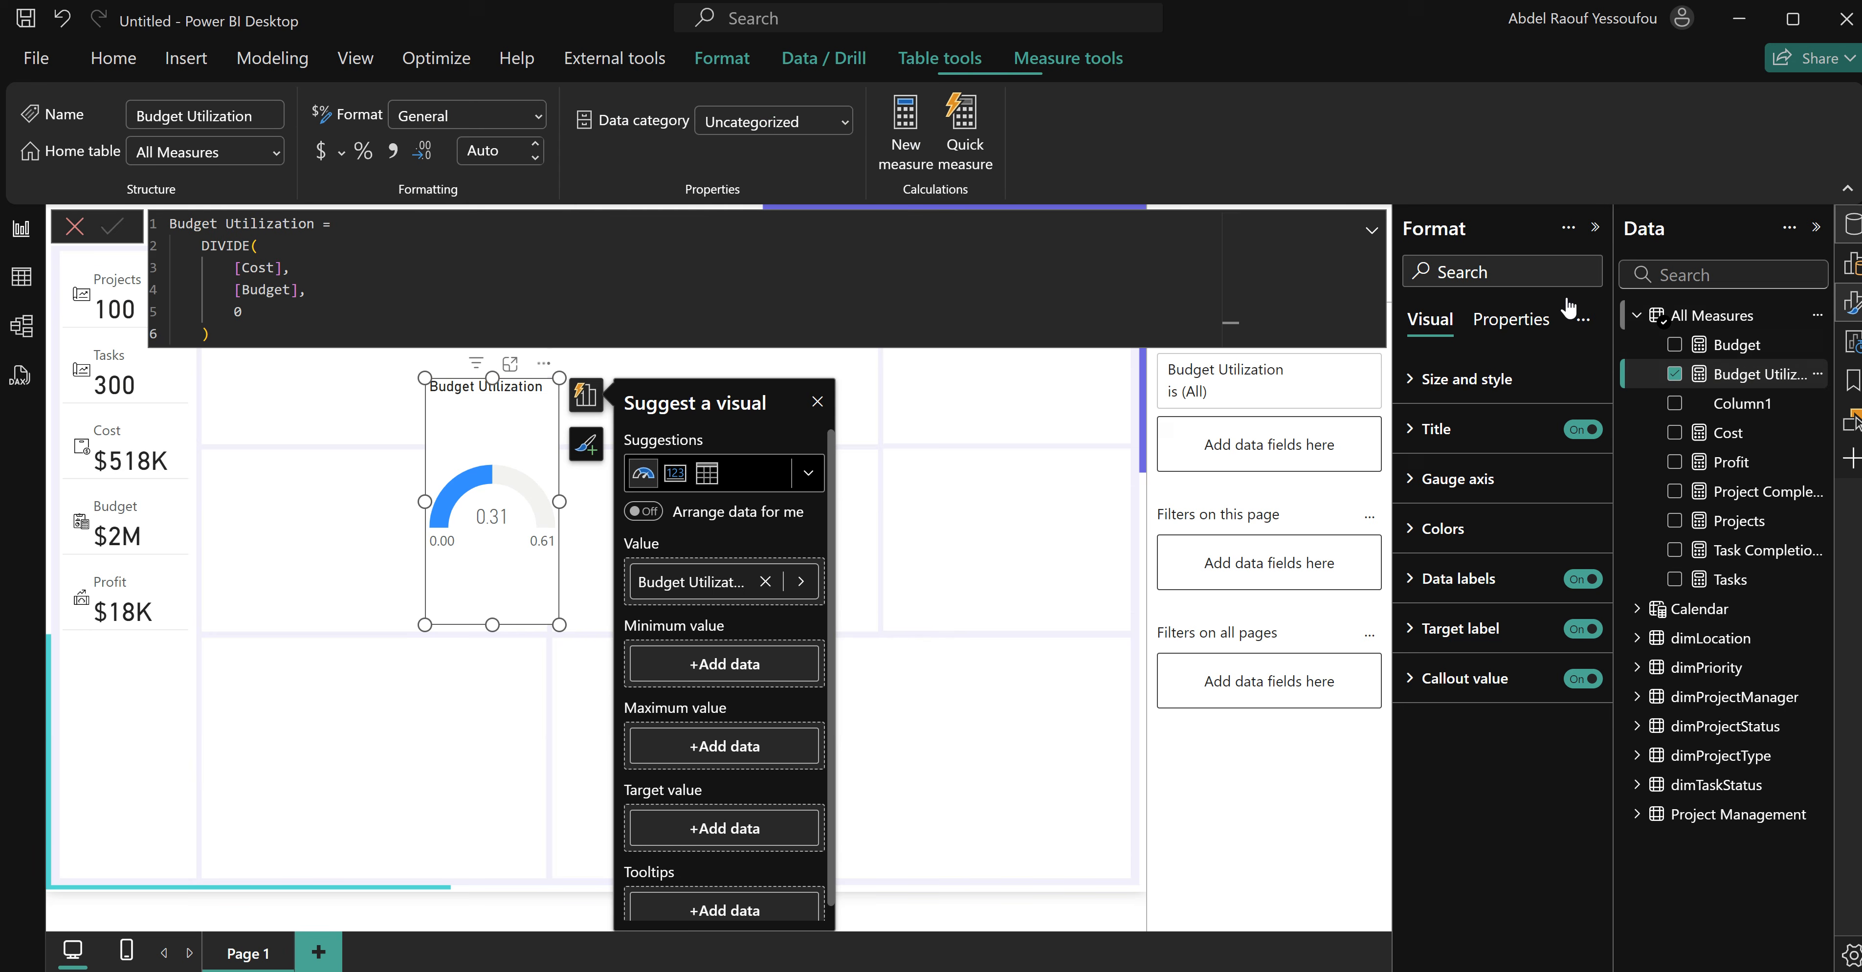
pyautogui.click(363, 152)
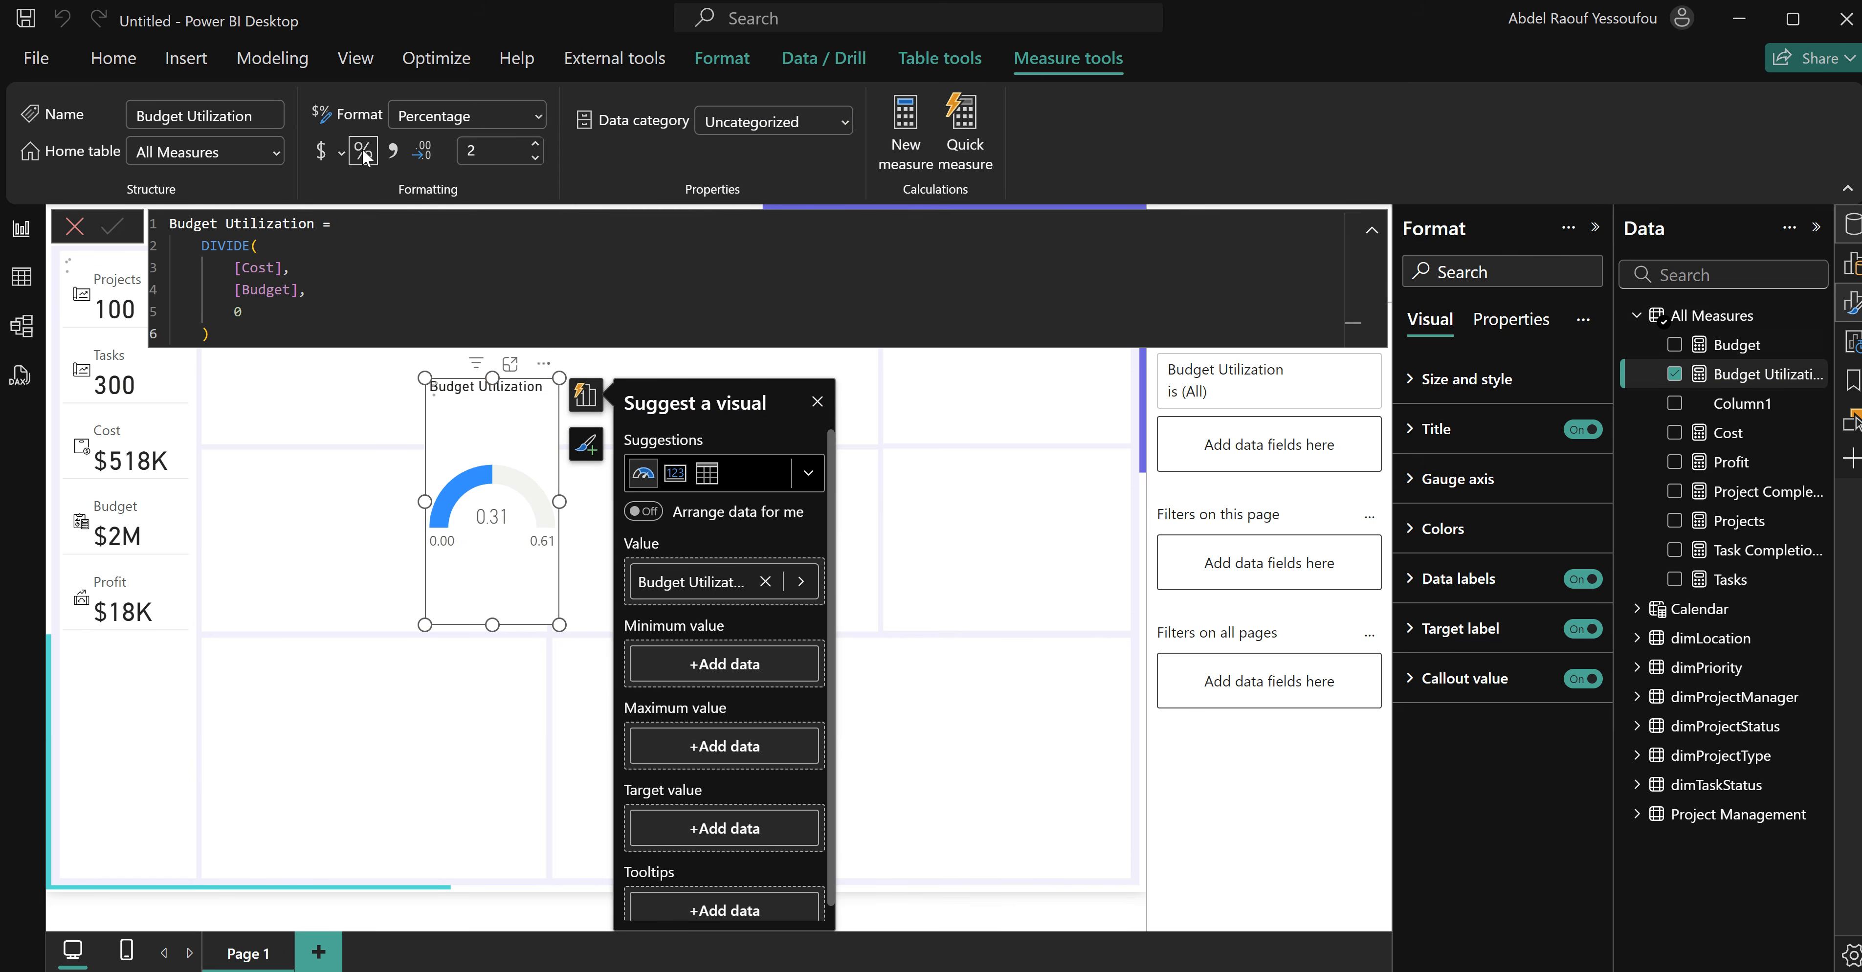
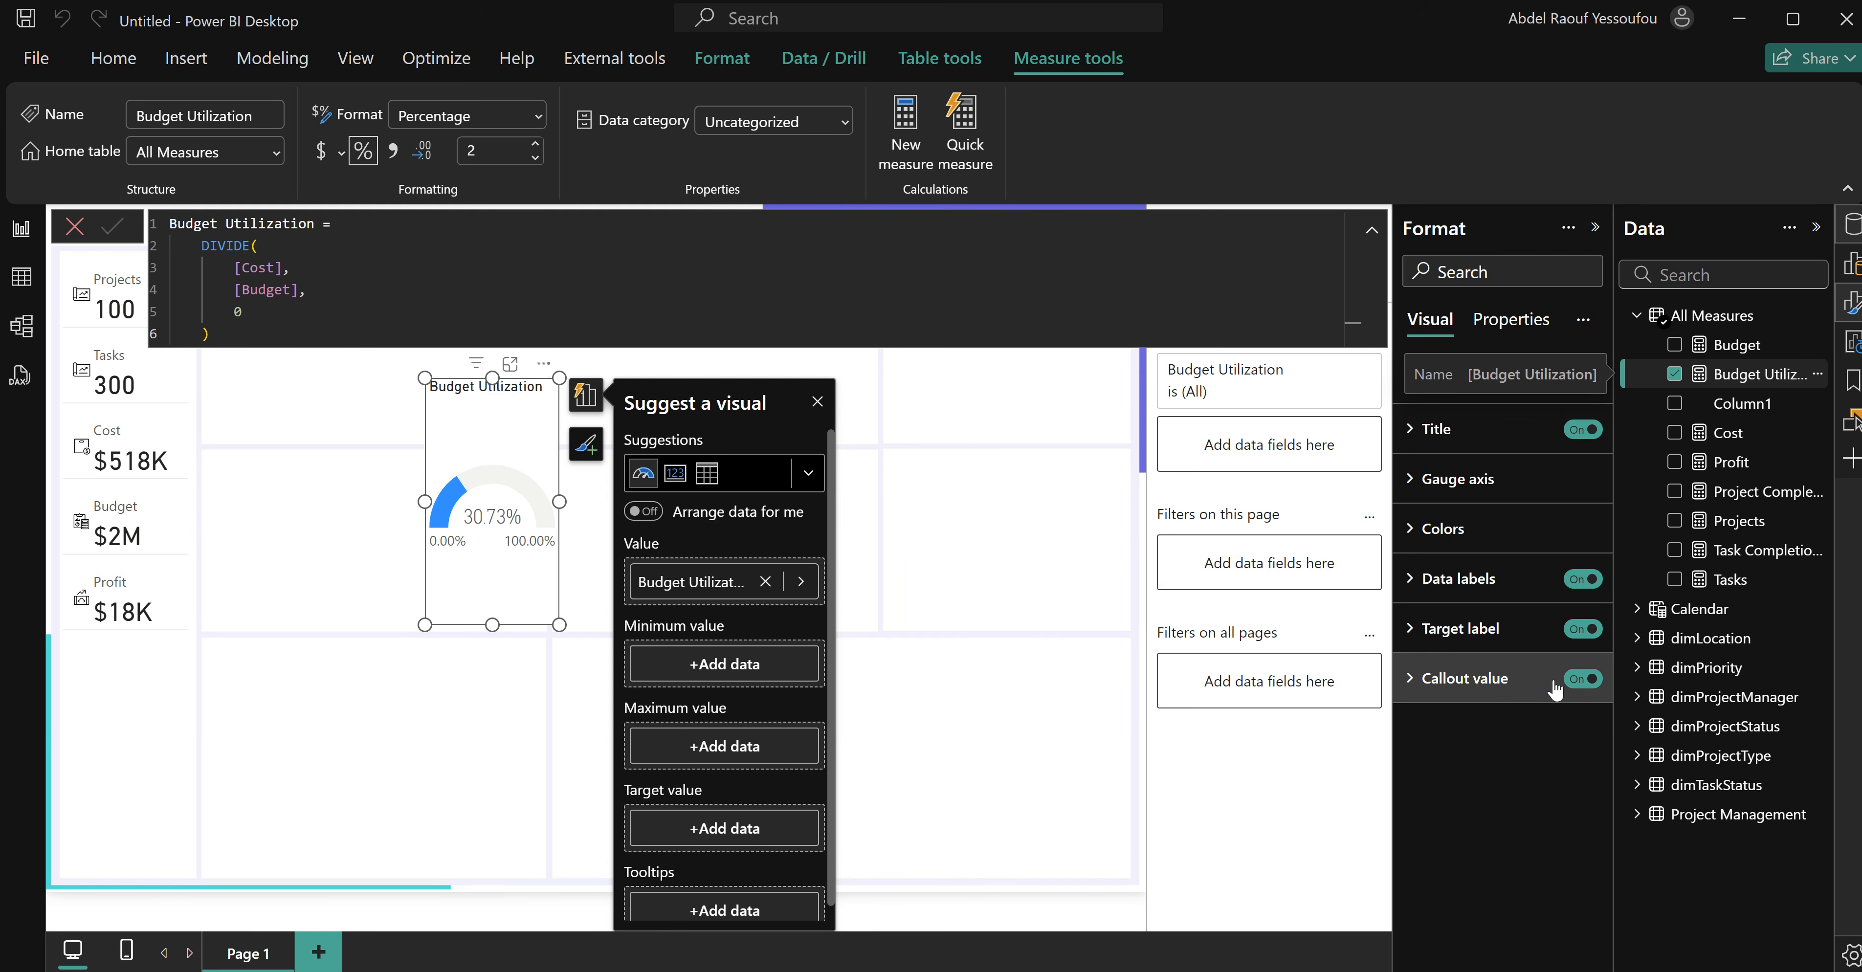
pyautogui.click(1578, 582)
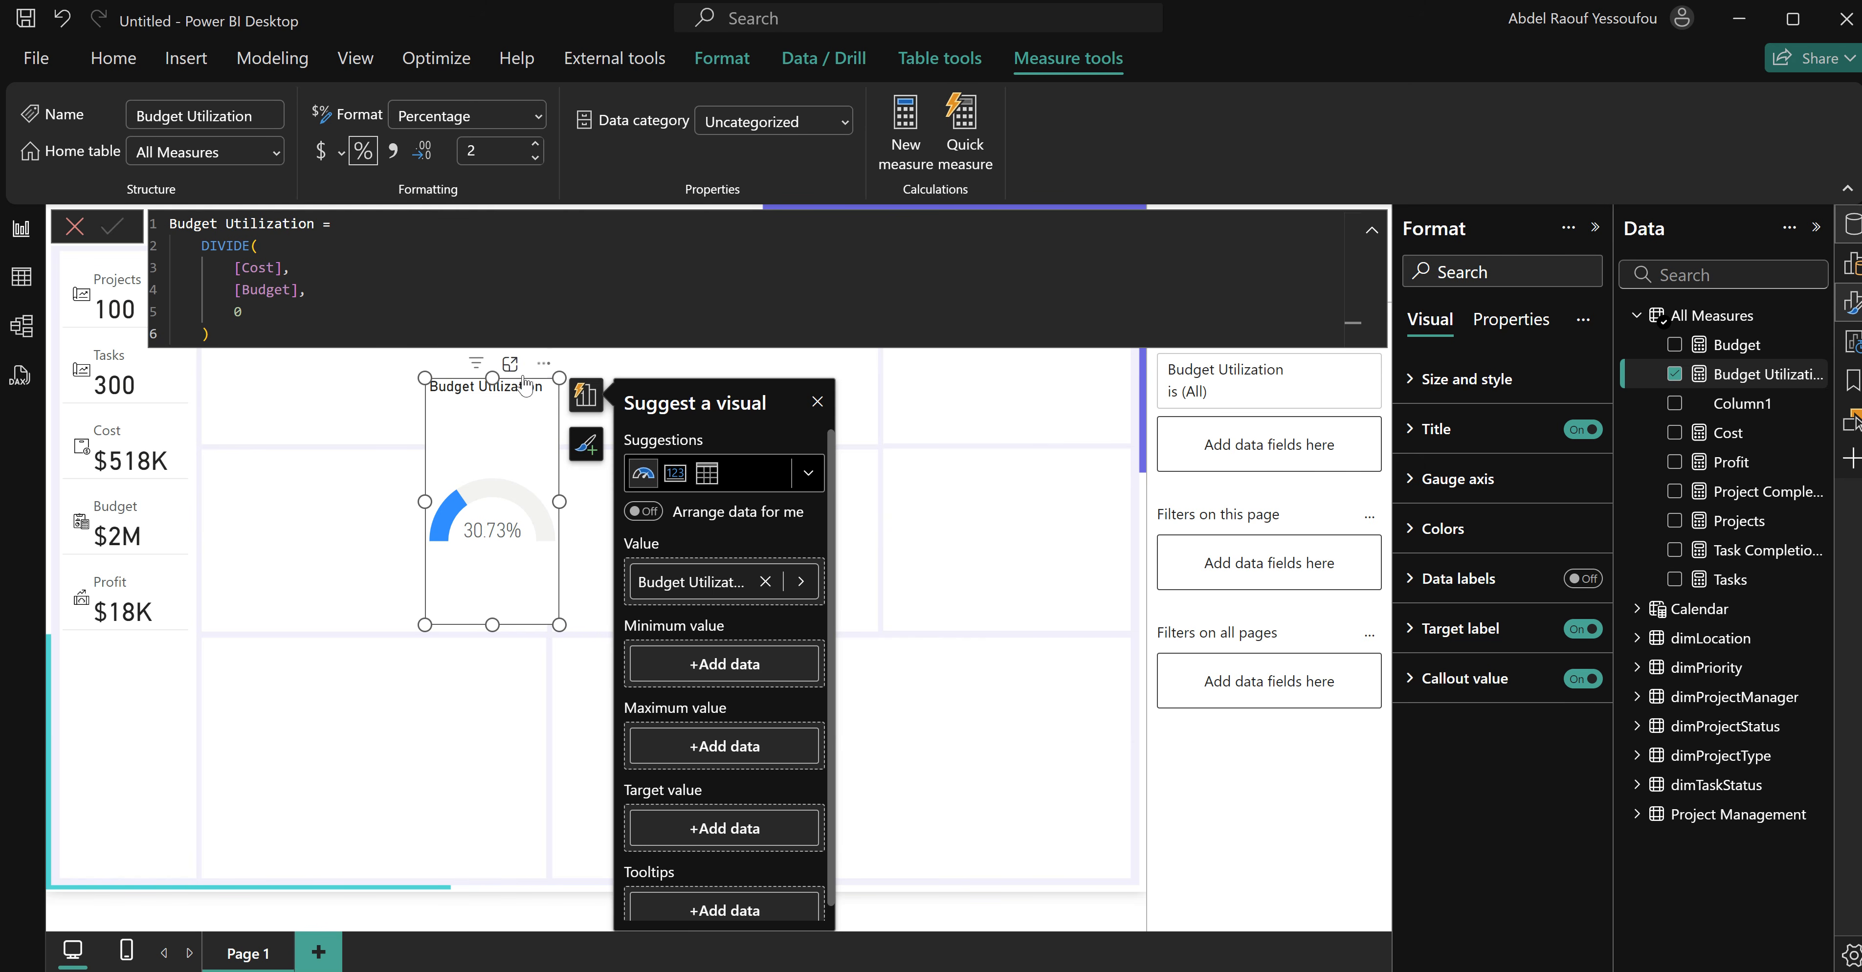
# Resize the gauge to about 156 wide and 126 high, place it directly below the cards and turn off its background.
pyautogui.moveTo(492, 623); pyautogui.dragTo(116, 758)
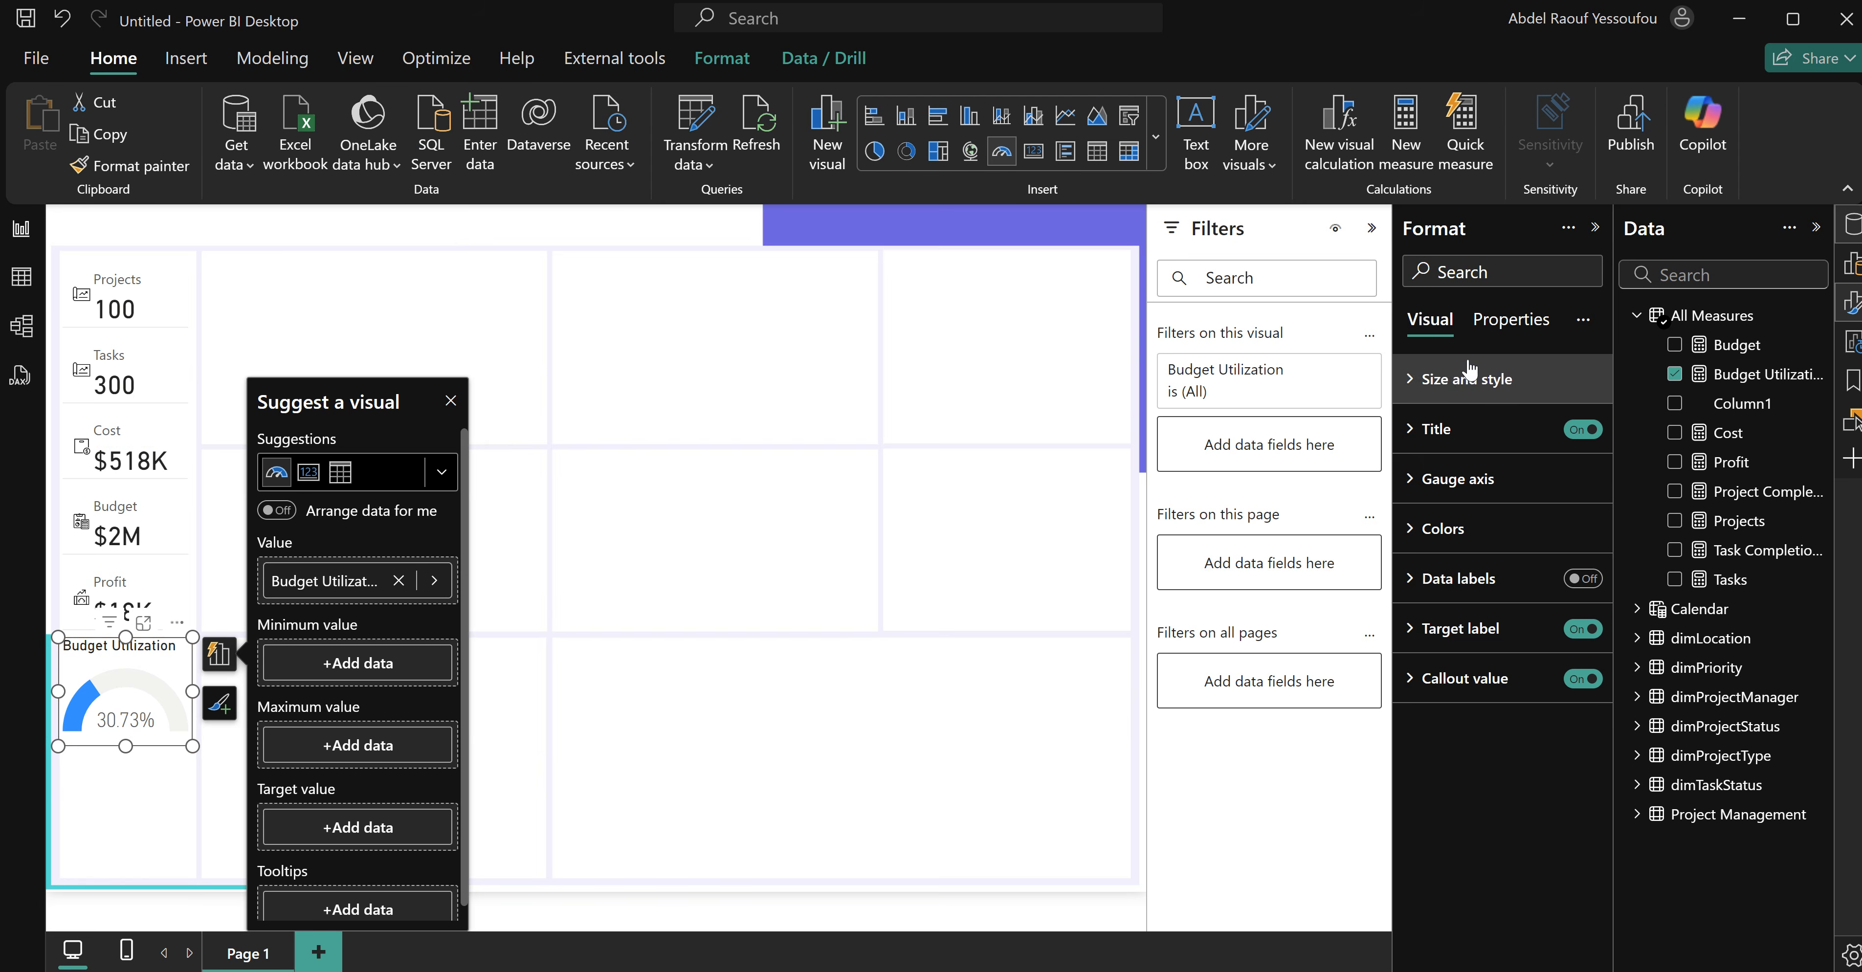
pyautogui.click(1468, 379)
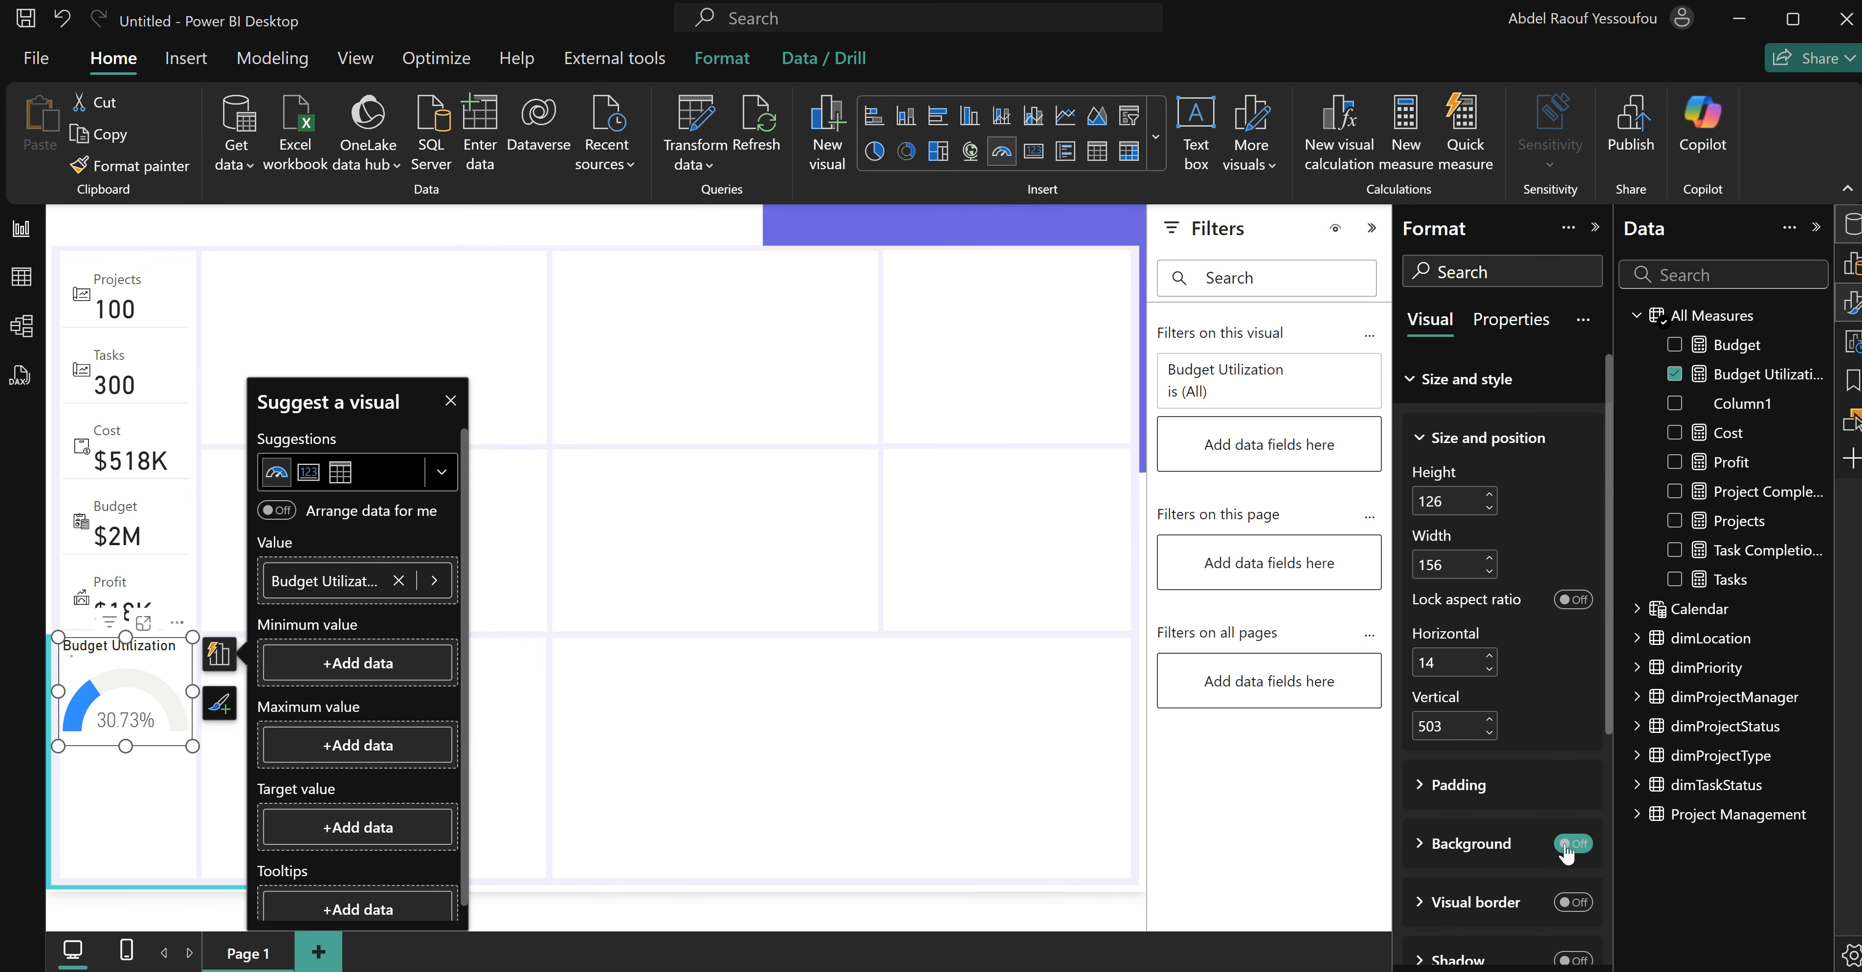
pyautogui.click(1460, 381)
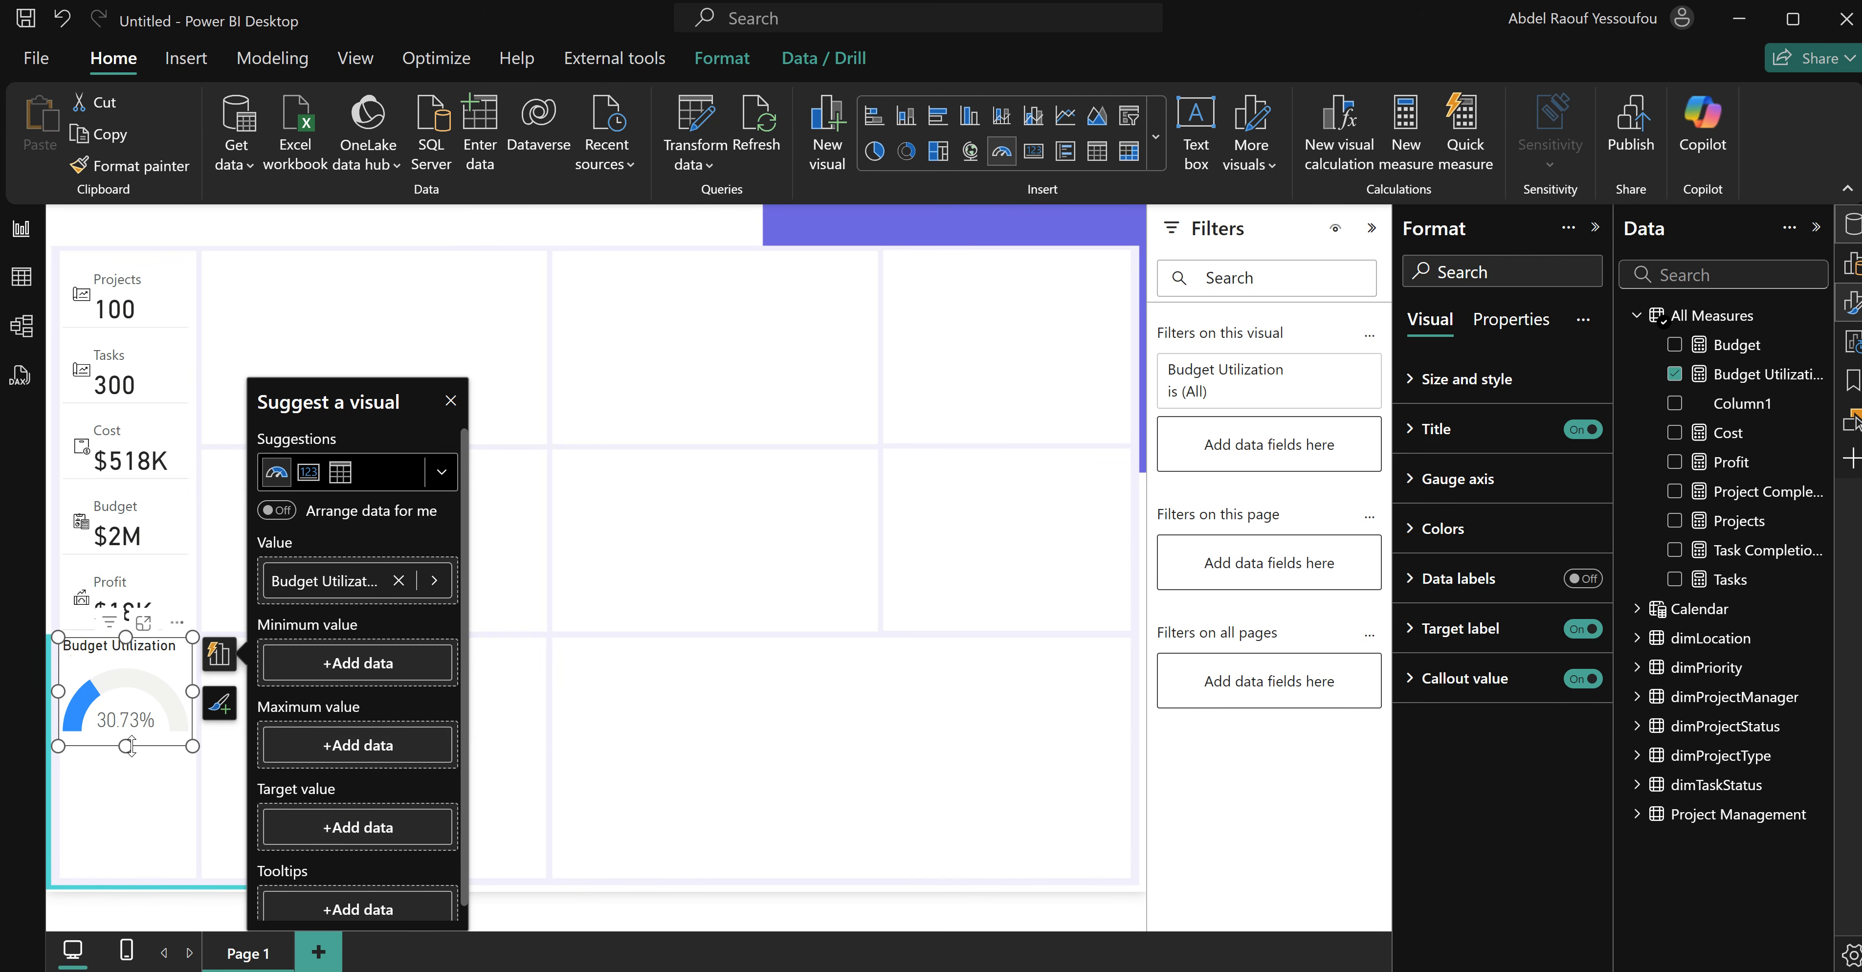
# Duplicate the Budget Utilization gauge by copying and pasting it on the page.
pyautogui.hotkey('ctrl', 'c')
pyautogui.click(606, 760)
pyautogui.hotkey('ctrl', 'v')
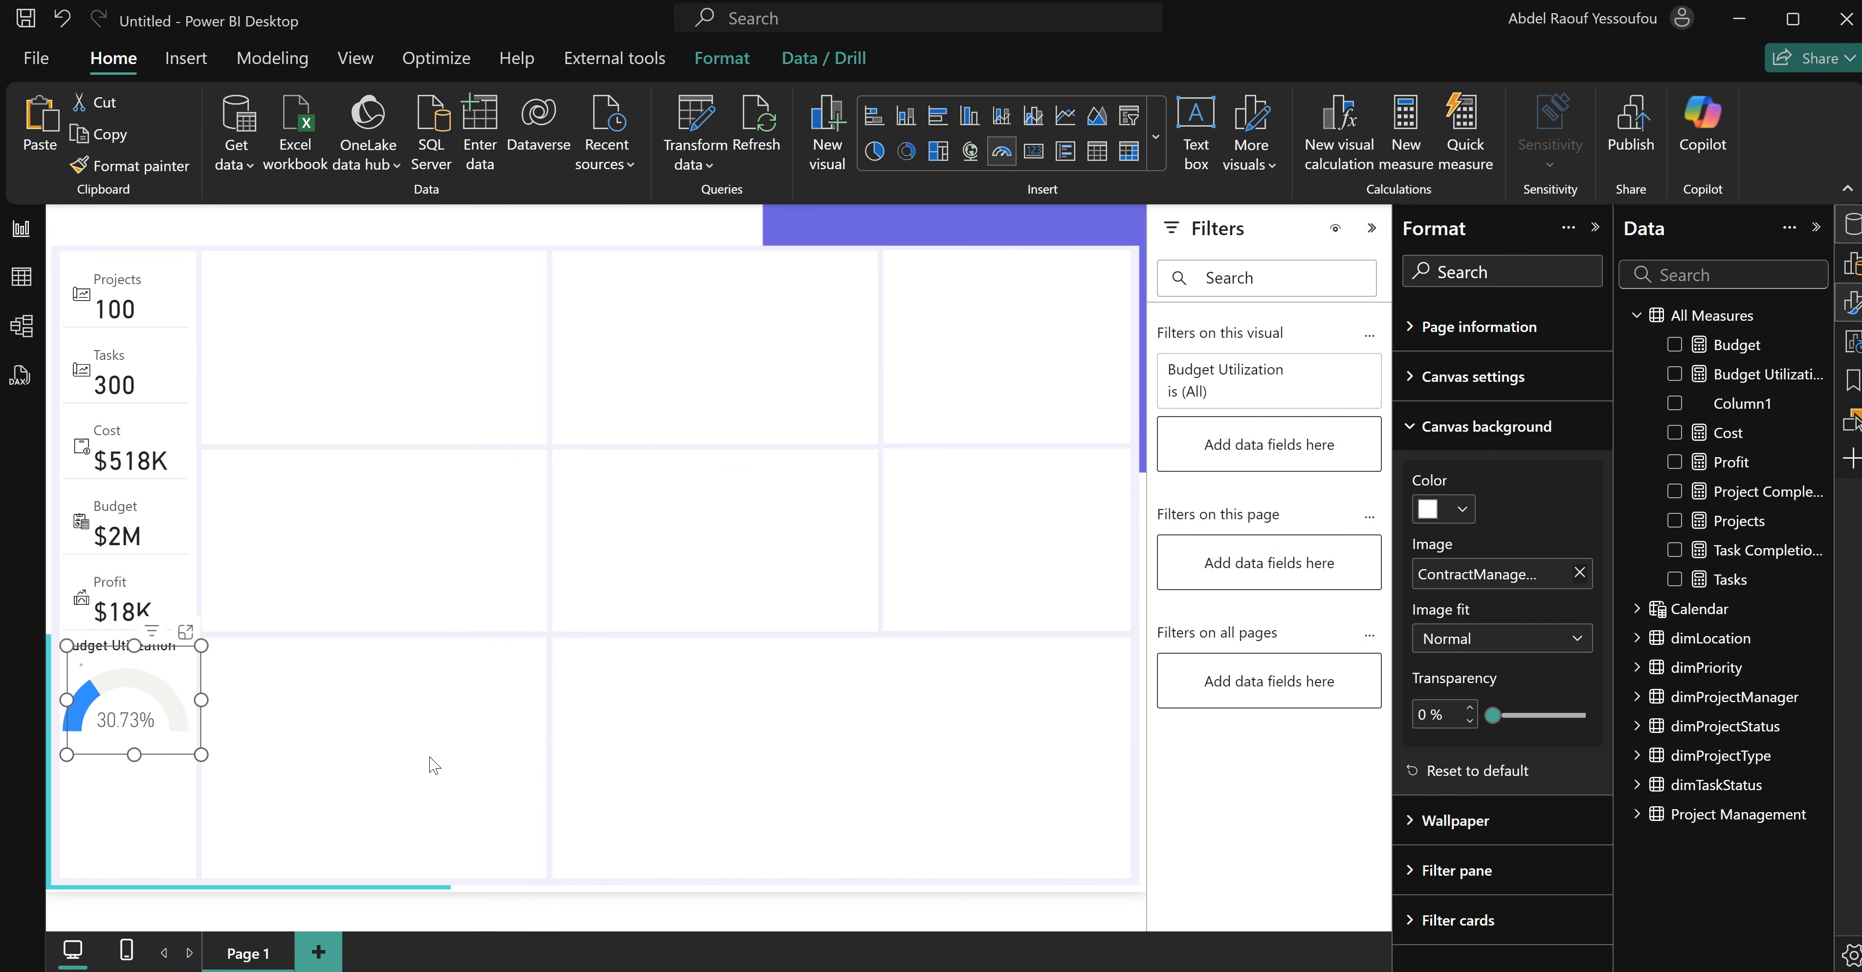
# Place the duplicated gauge directly below the Budget Utilization gauge and change its value to Task Completion %.
pyautogui.moveTo(177, 756); pyautogui.dragTo(166, 876)
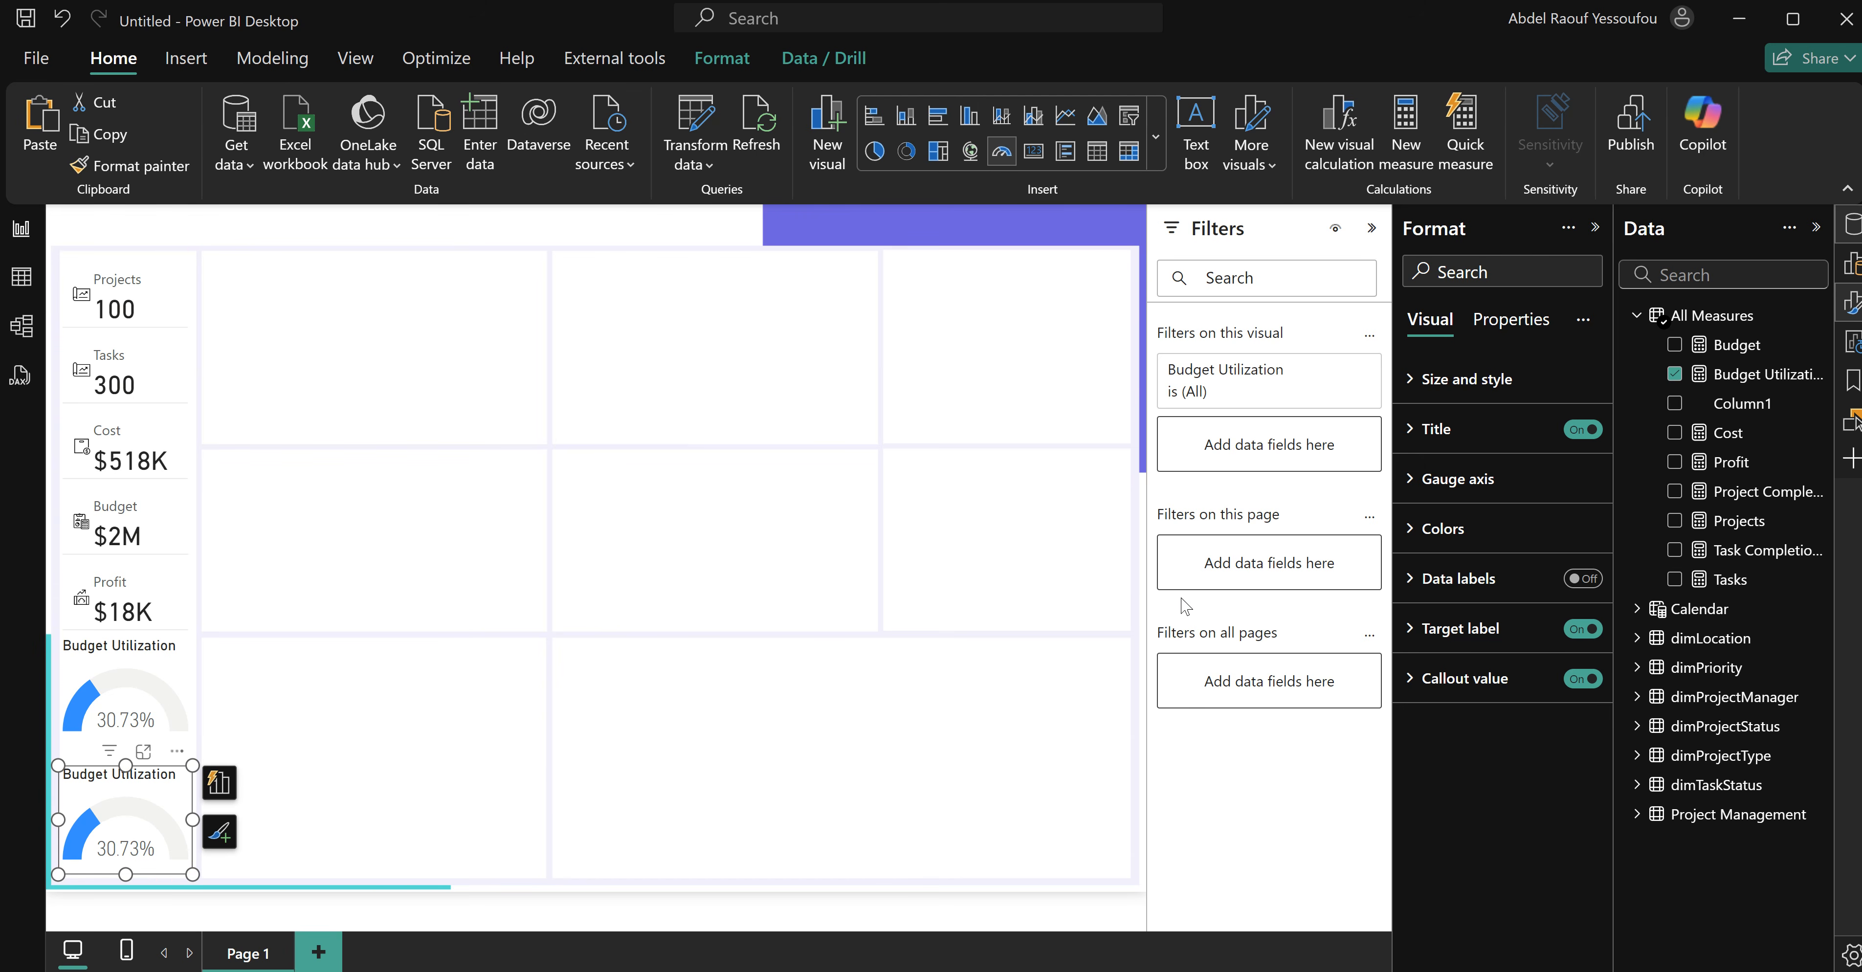
pyautogui.click(219, 782)
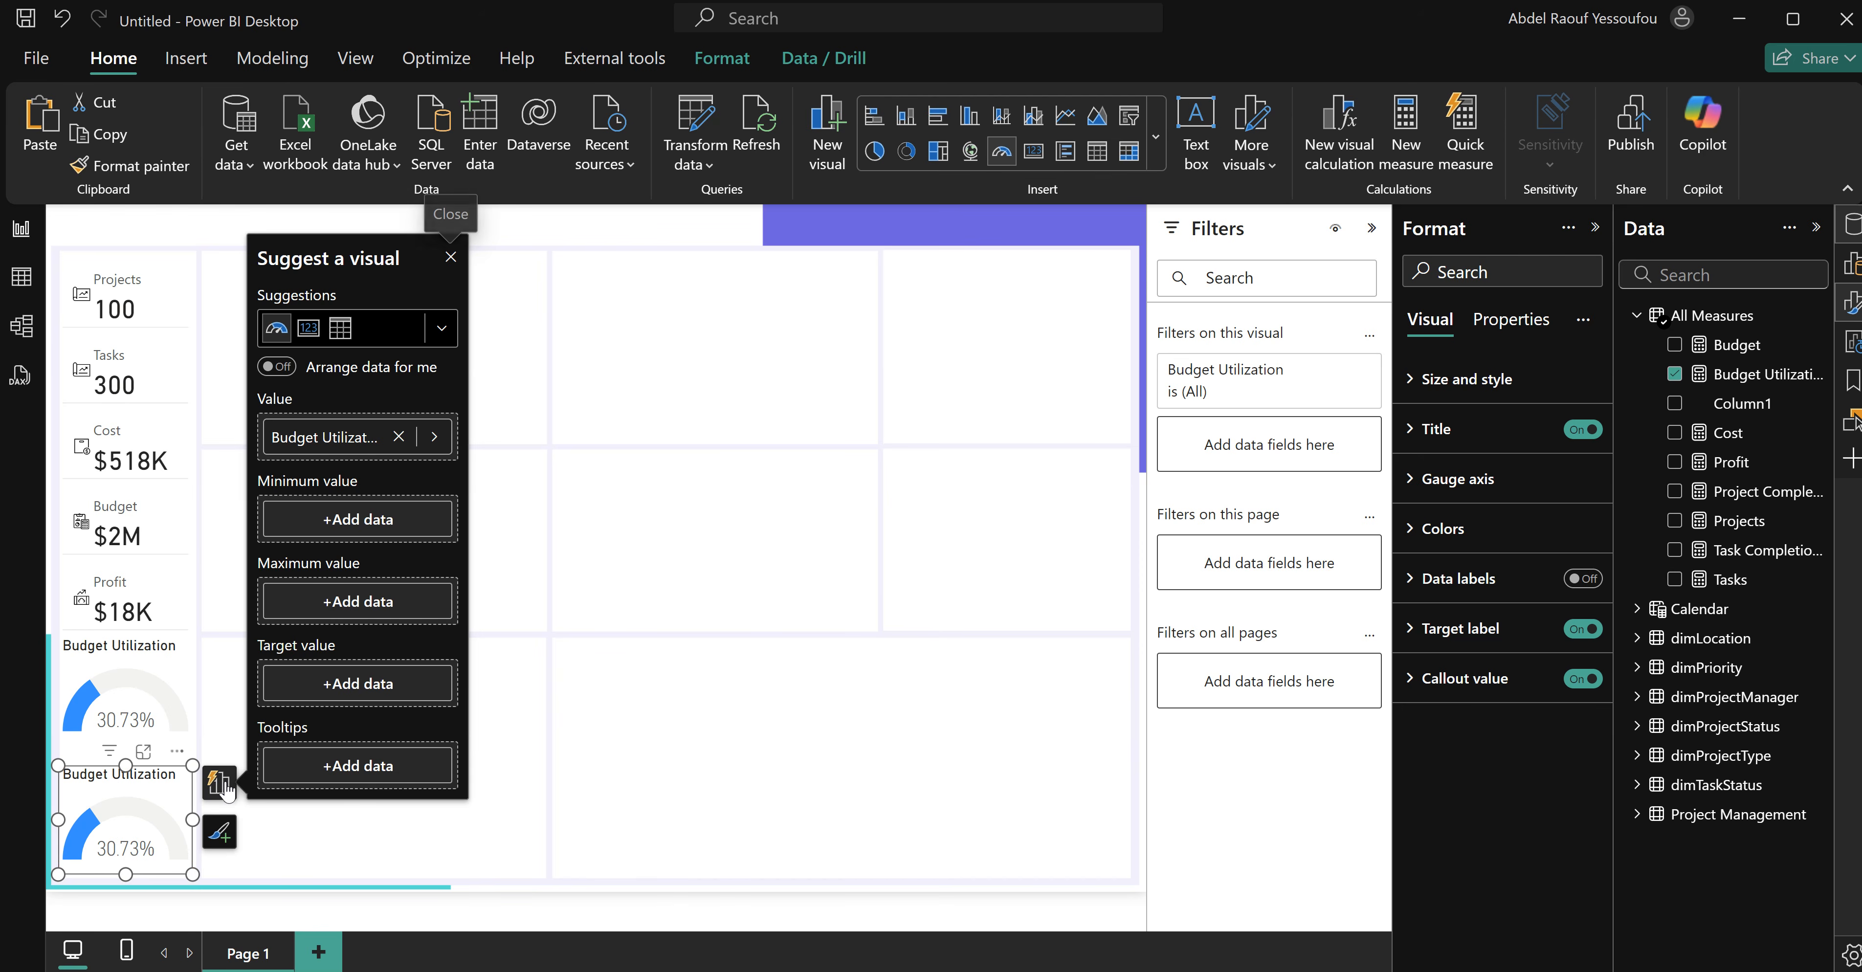
pyautogui.click(434, 437)
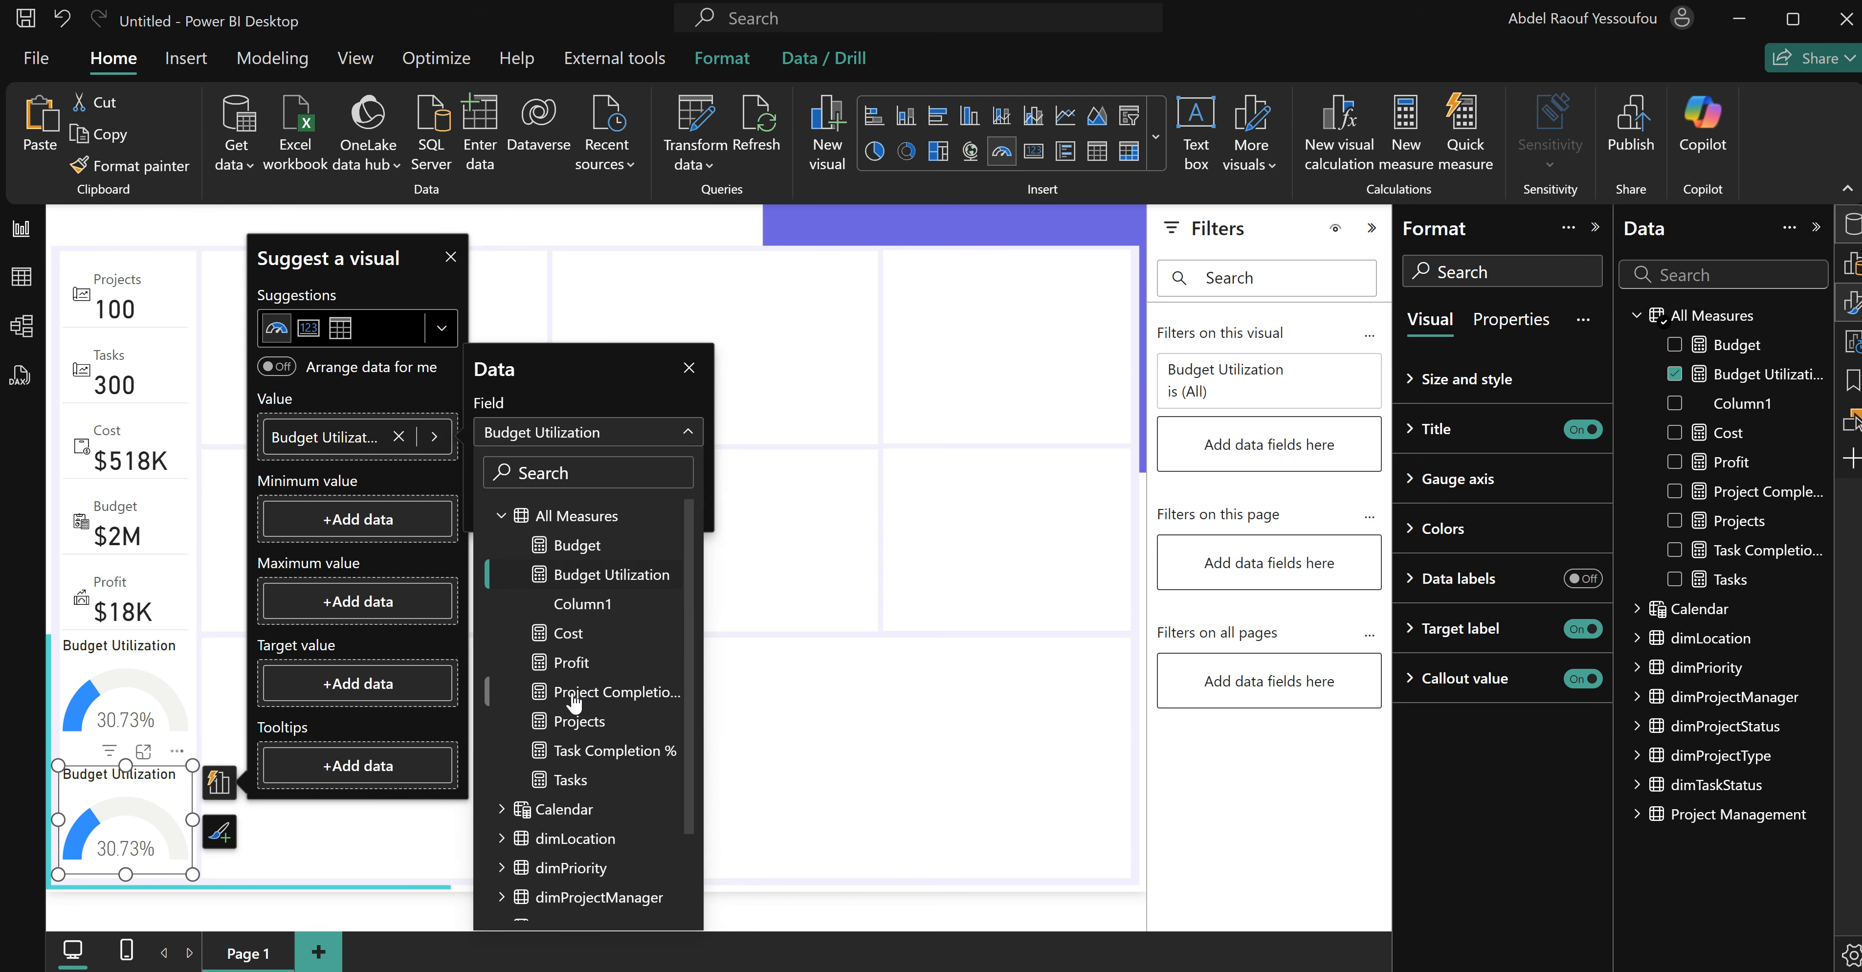
pyautogui.click(605, 752)
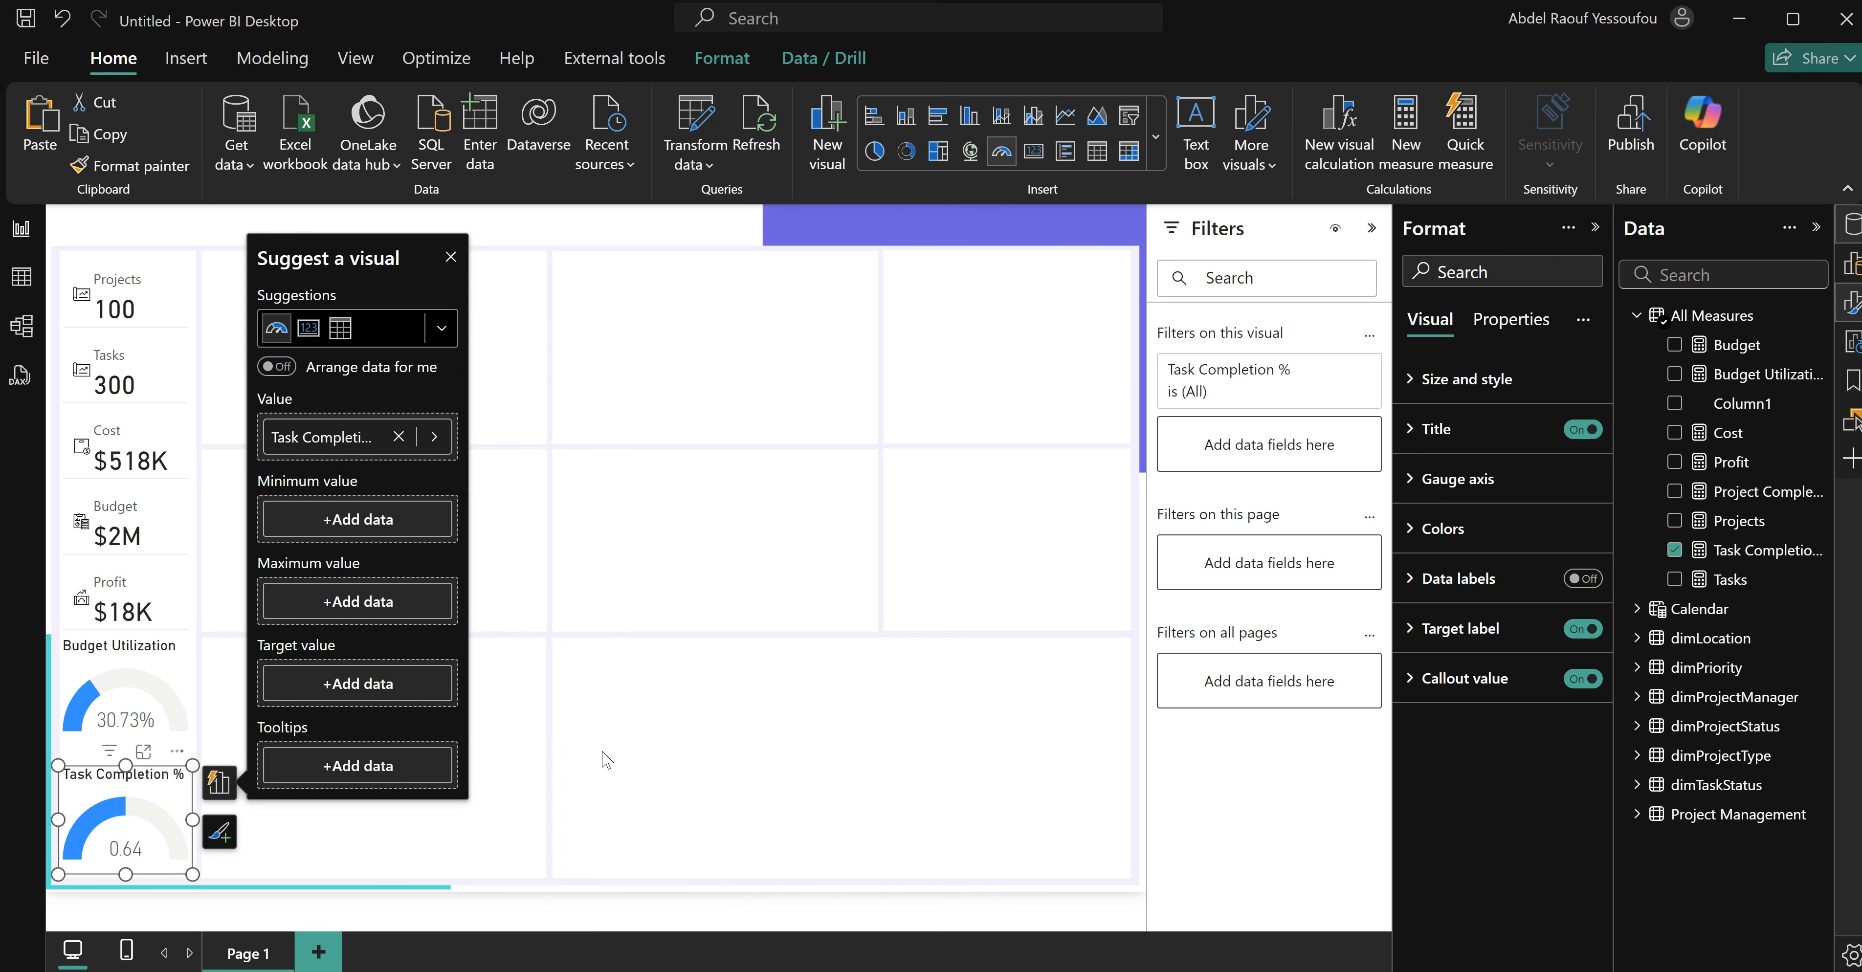
# Format the Task Completion % measure as a percentage with 0 decimal places.
pyautogui.click(1757, 554)
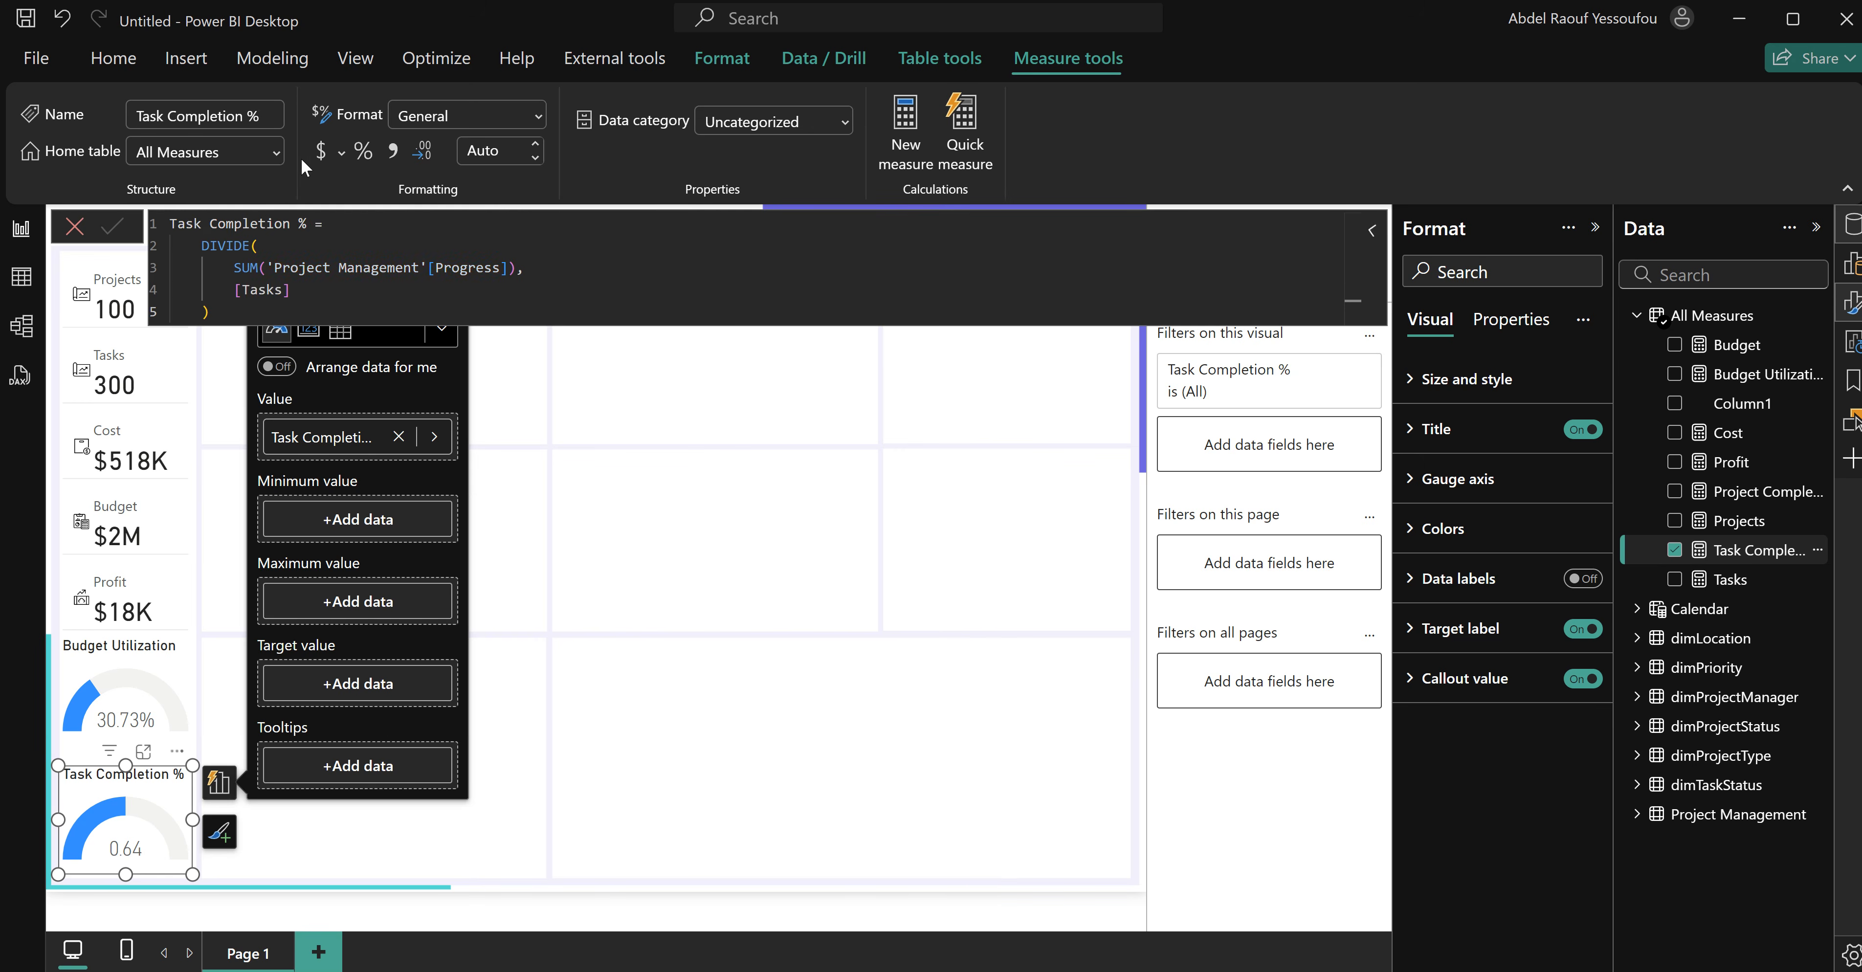
pyautogui.click(367, 158)
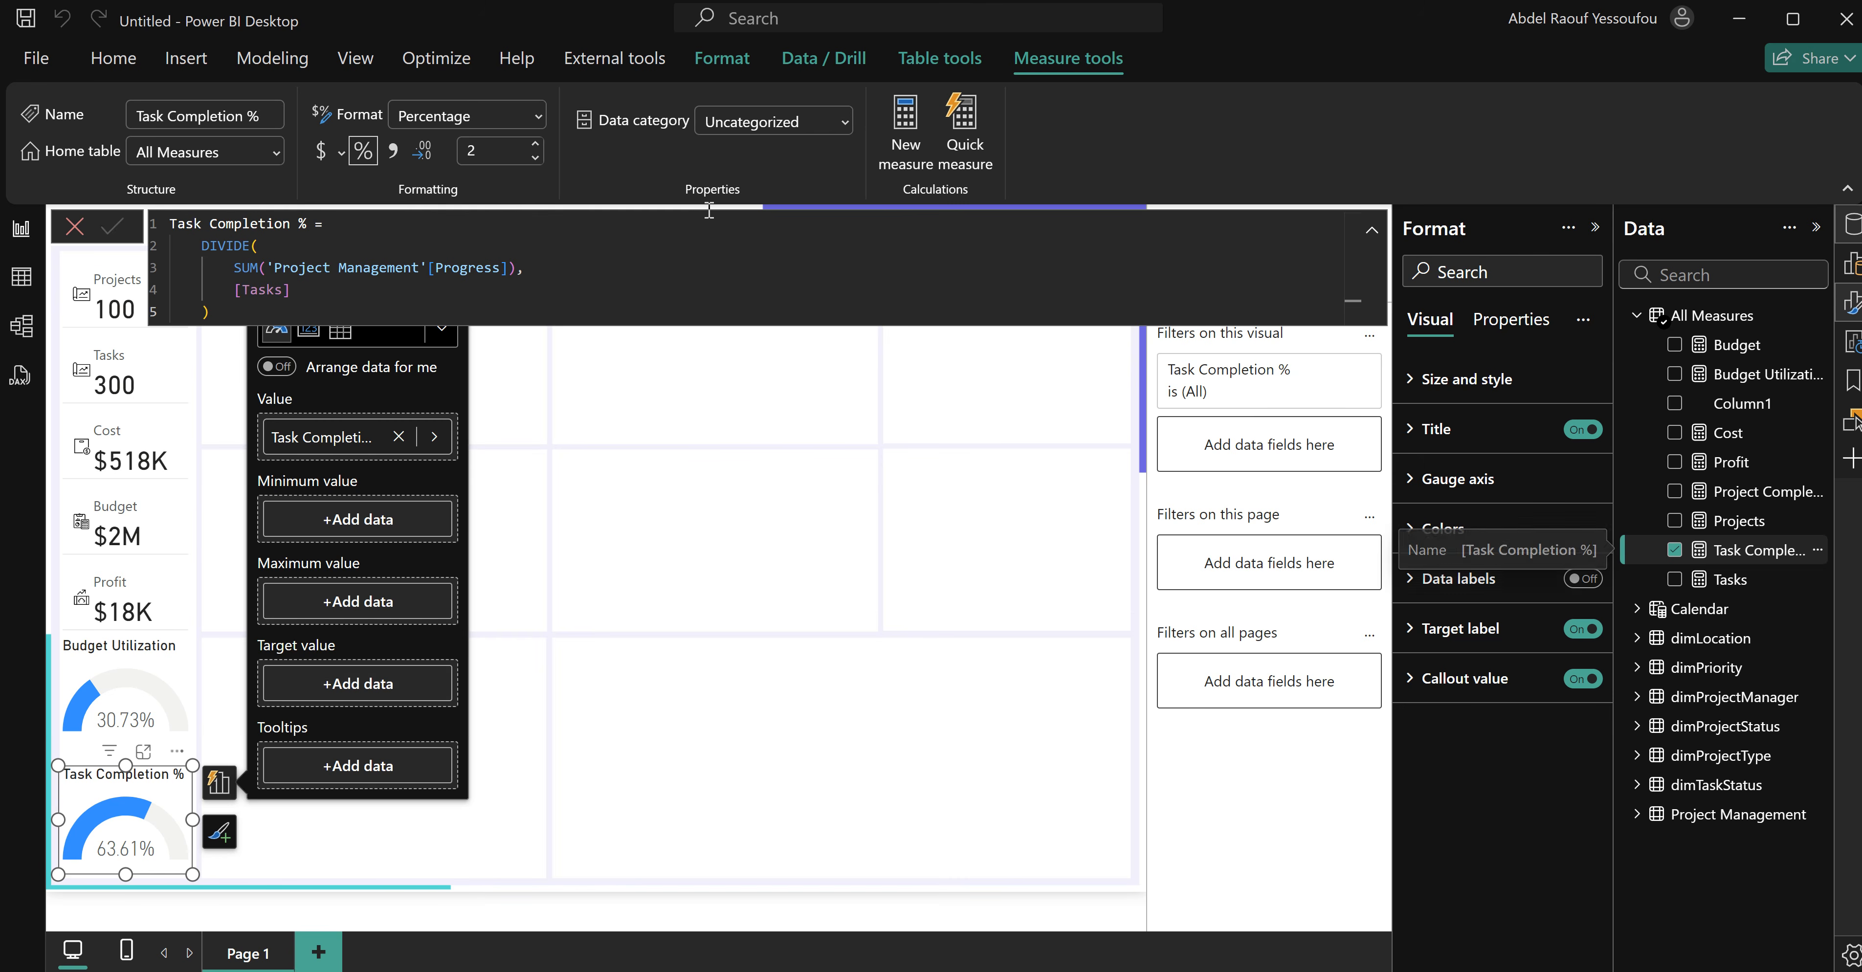
pyautogui.doubleClick(501, 149)
pyautogui.write('0')
pyautogui.press('Return')
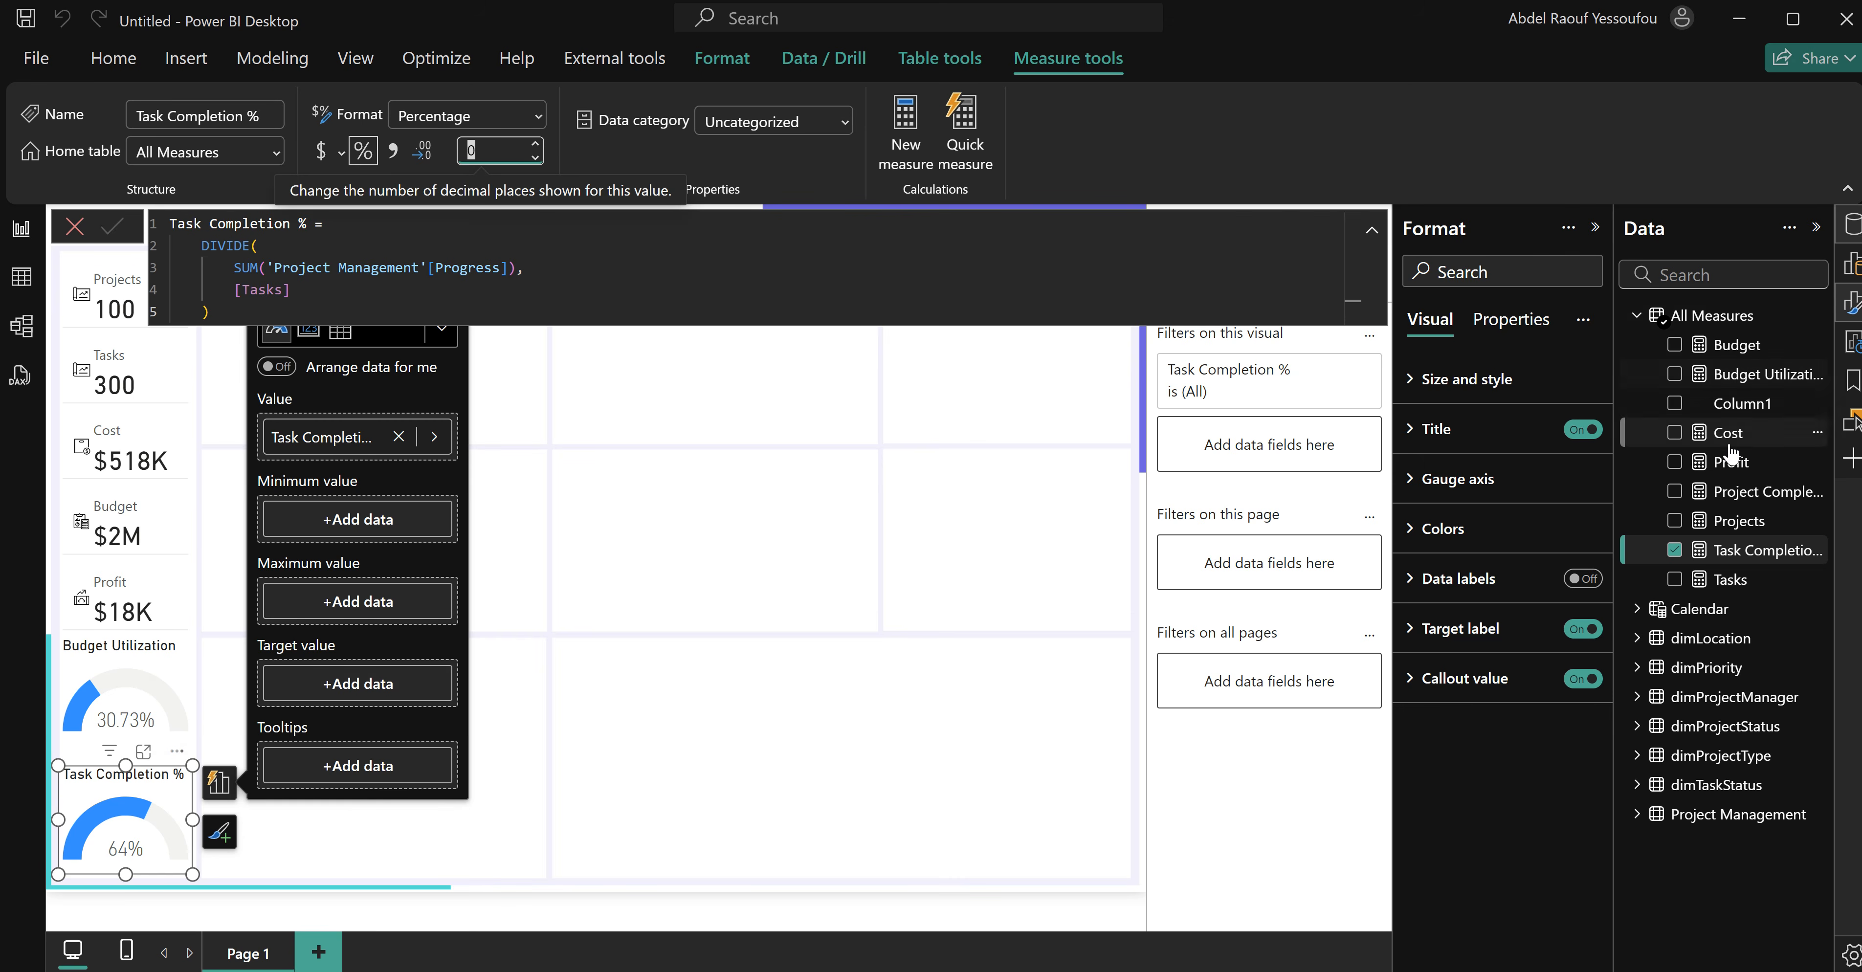
# Set the Budget Utilization measure to 0 decimal places and deselect the visuals.
pyautogui.click(1753, 374)
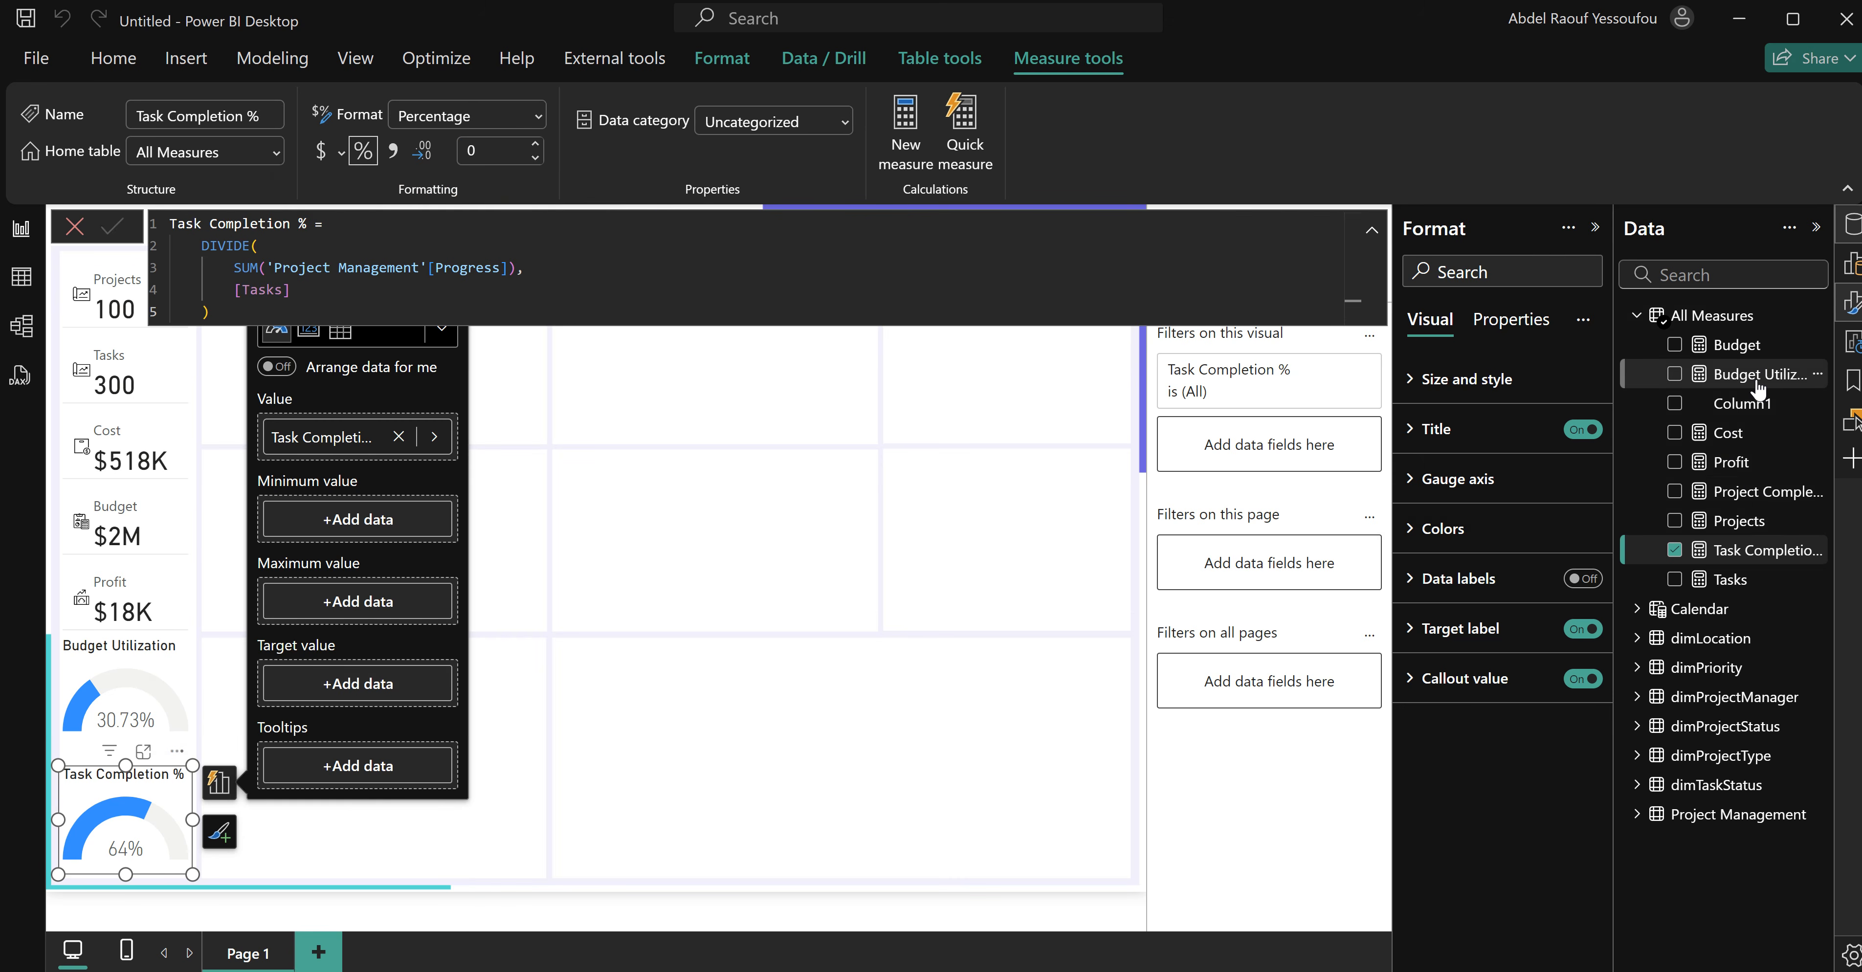
pyautogui.click(501, 148)
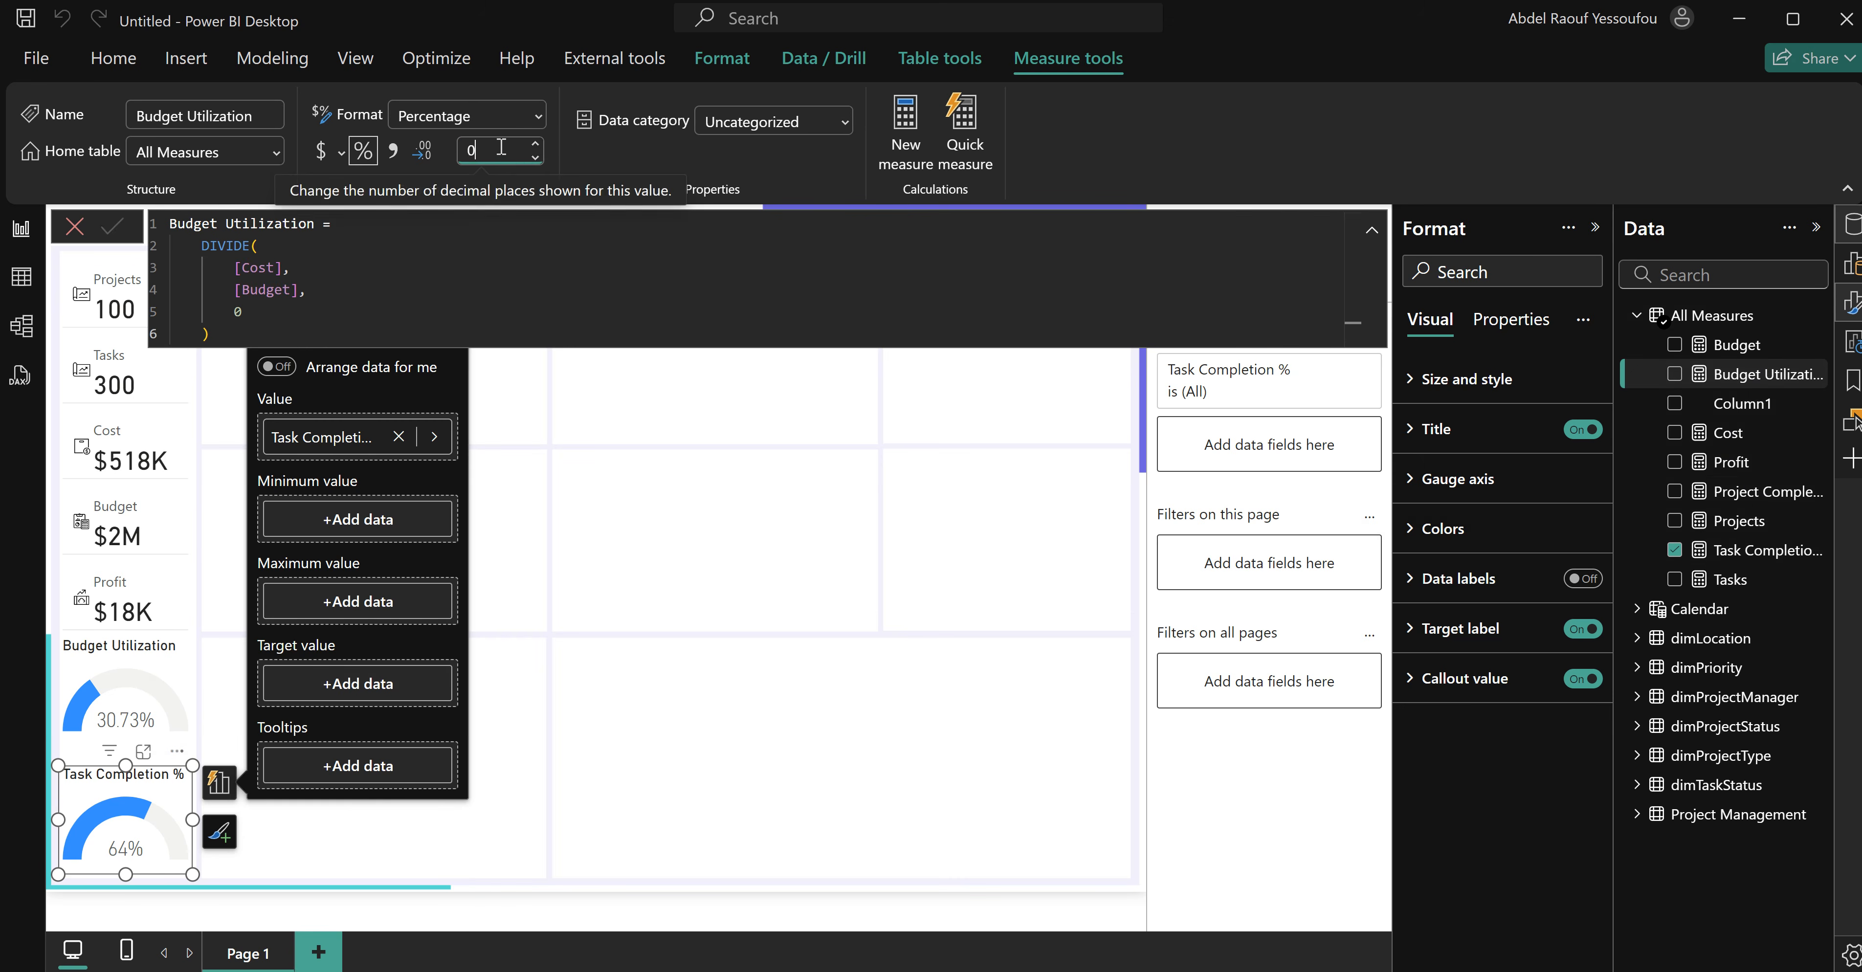
pyautogui.press('BackSpace')
pyautogui.write('0')
pyautogui.press('Return')
pyautogui.click(672, 397)
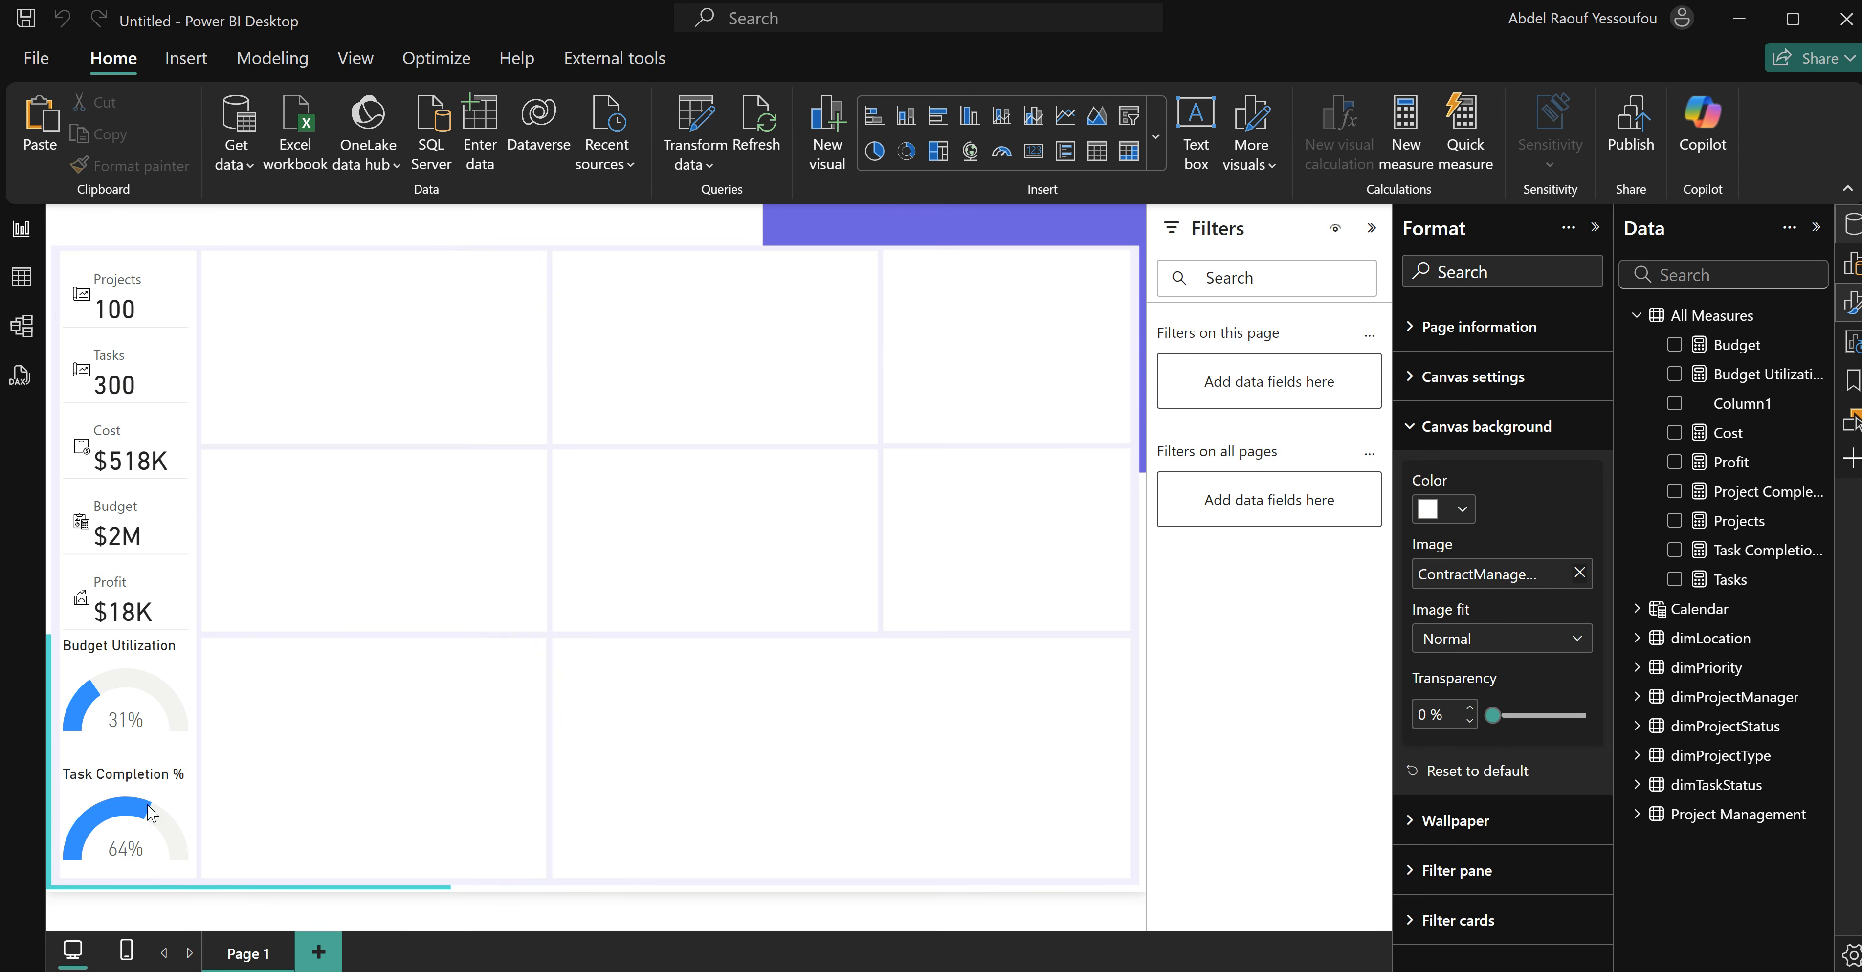
# Switch to the PM_Tutorial report, examine its finished Overview page with the formula bar closed, and return to the untitled report.
pyautogui.moveTo(1114, 971)
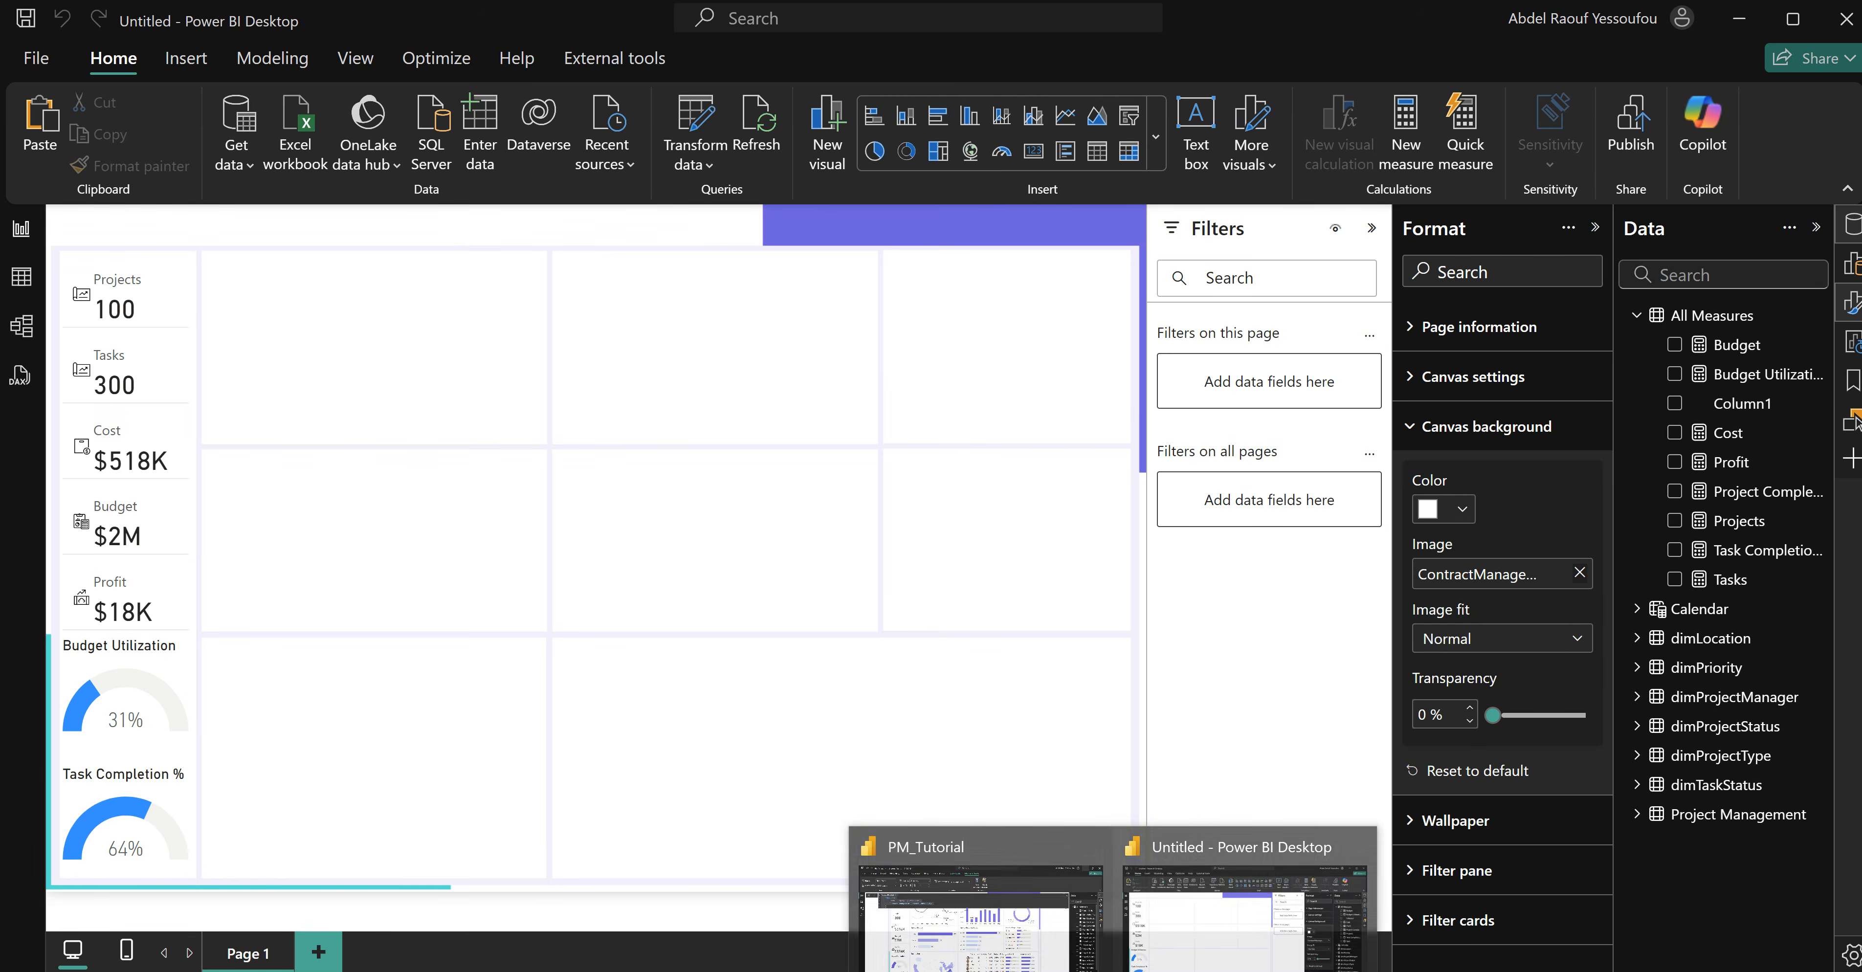
pyautogui.click(1011, 922)
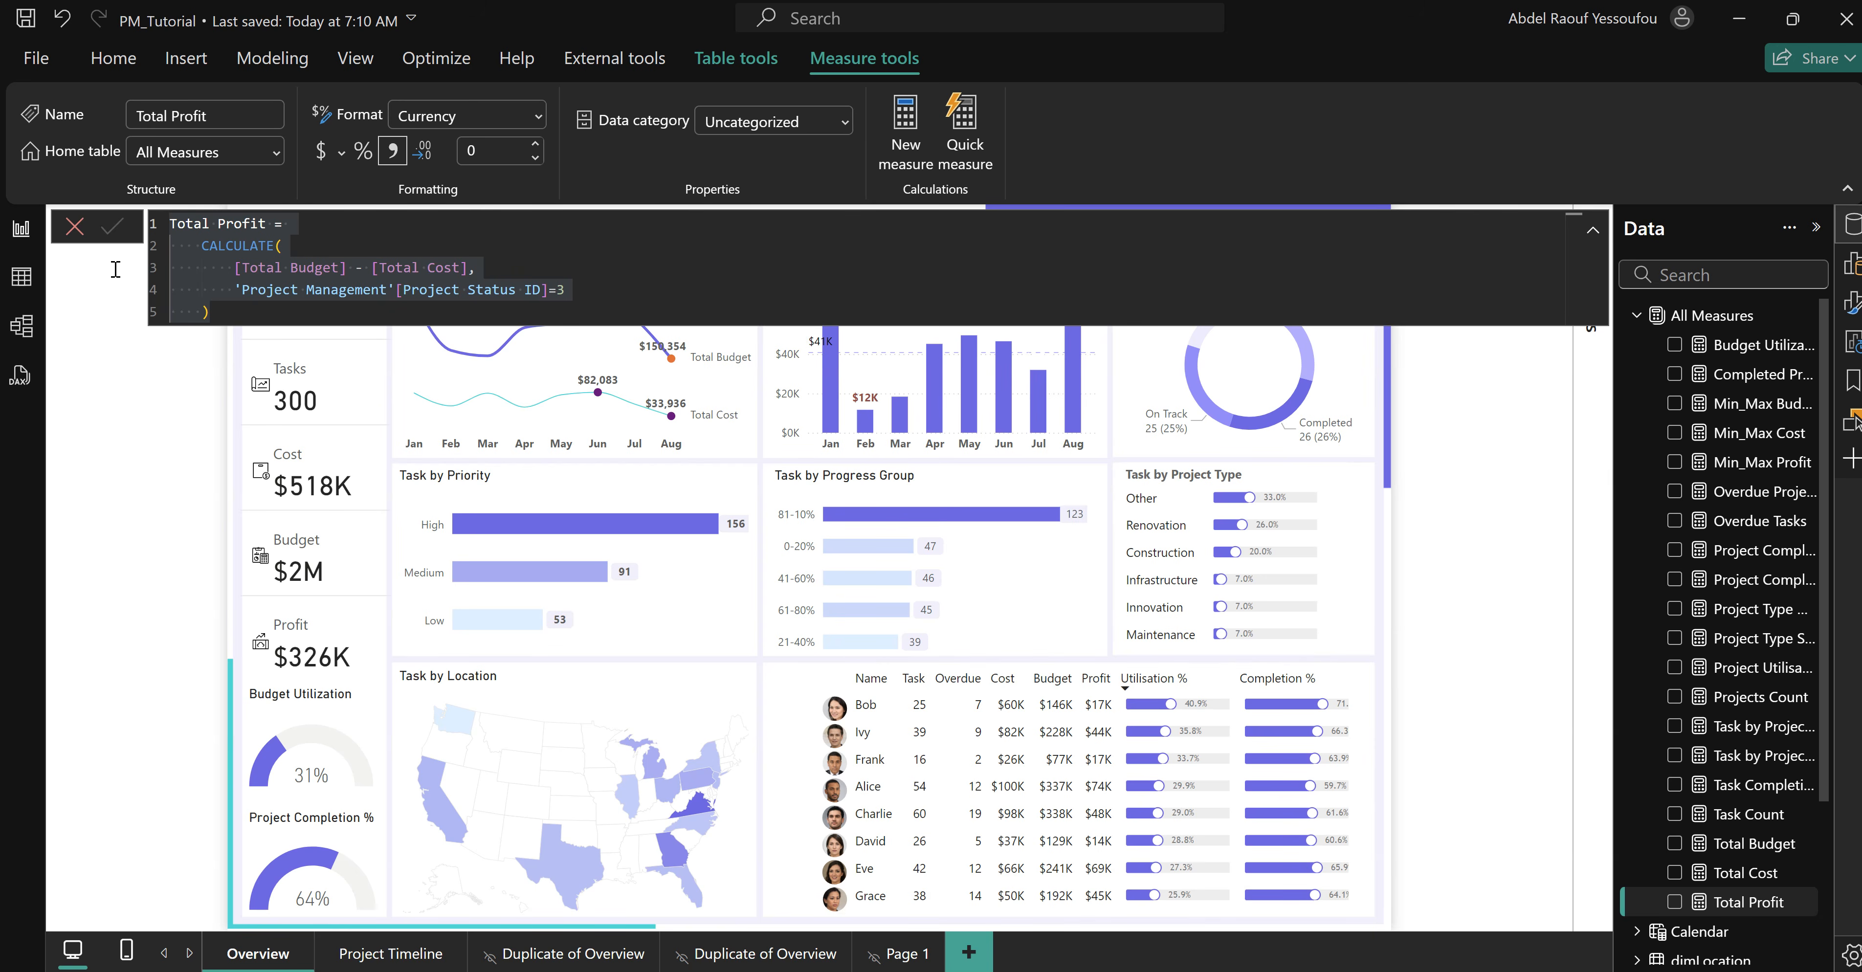
pyautogui.click(79, 228)
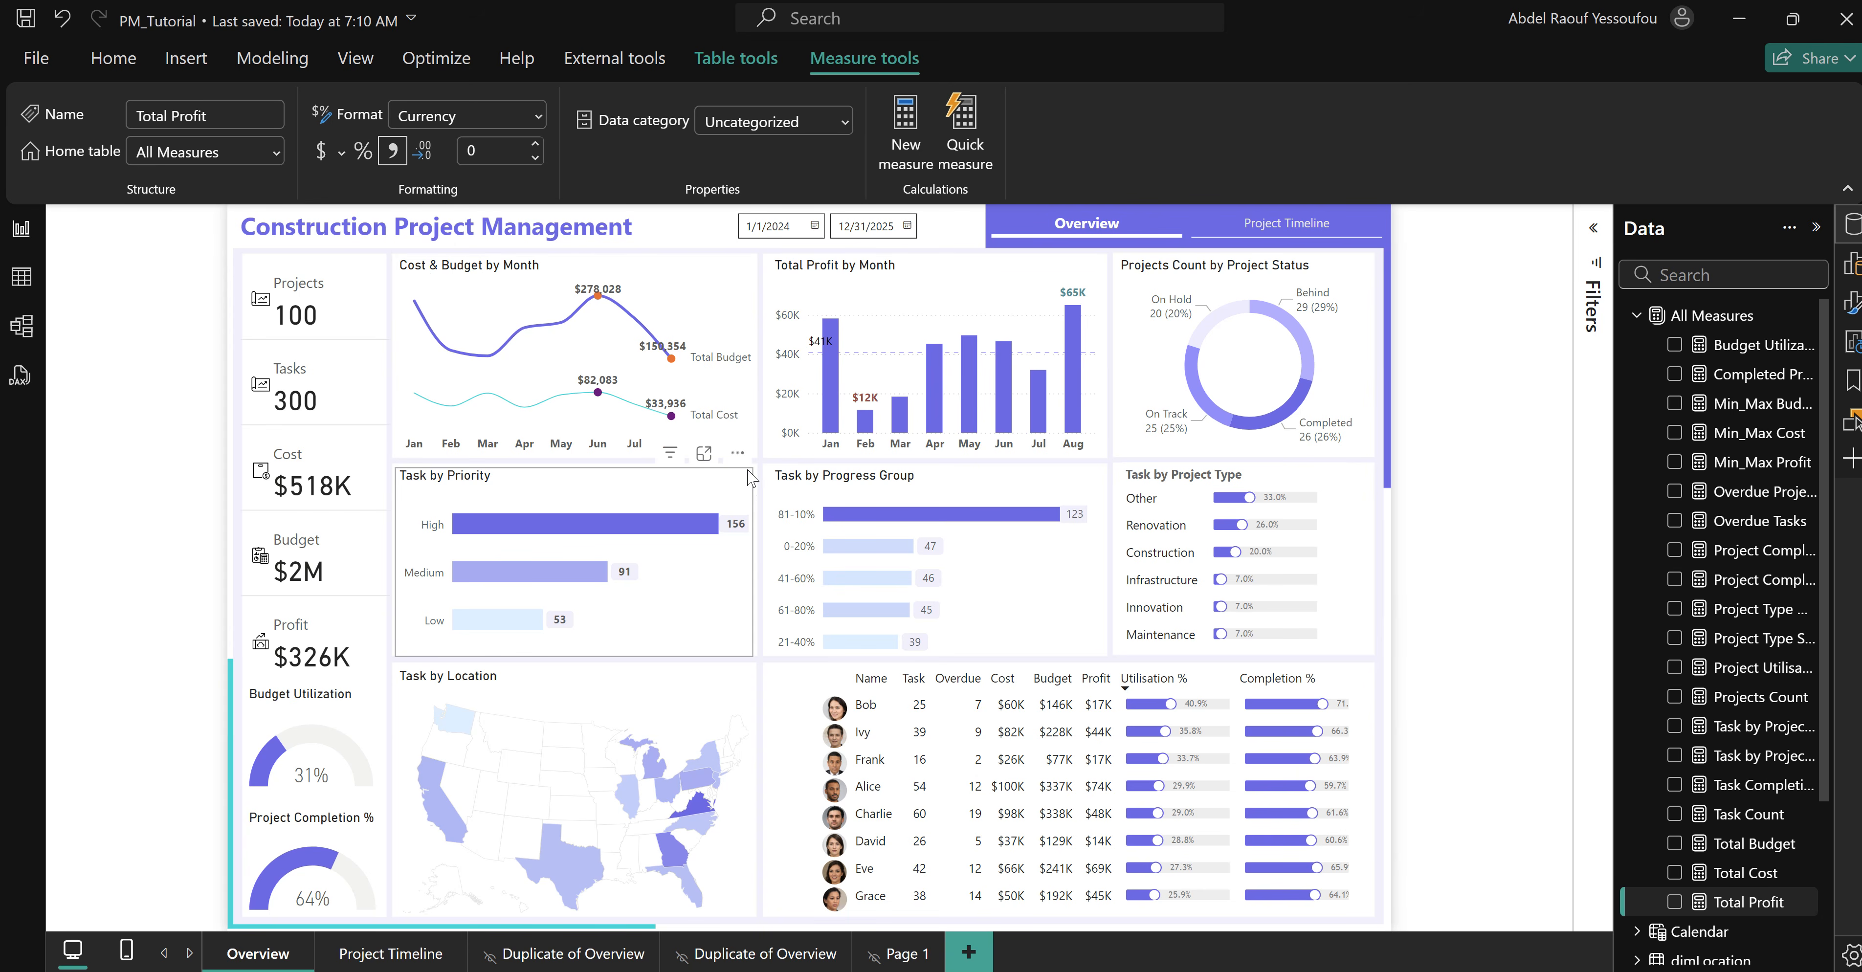
pyautogui.moveTo(1189, 948)
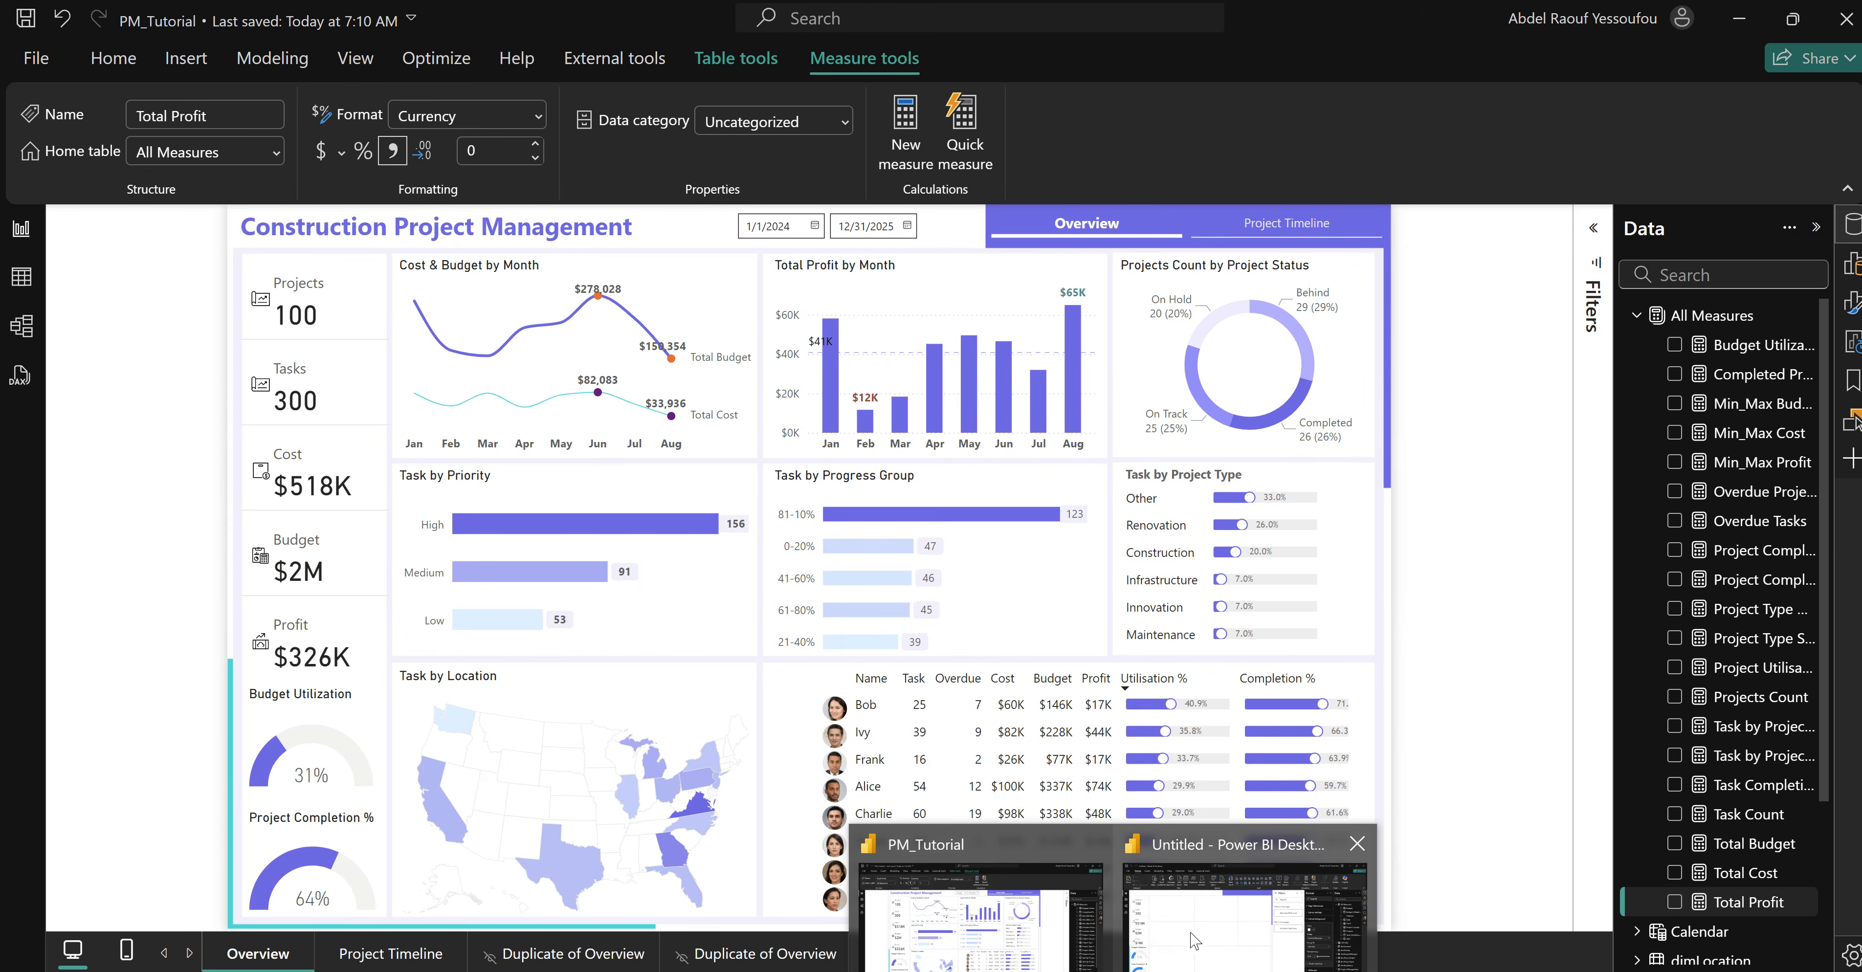
pyautogui.click(1197, 903)
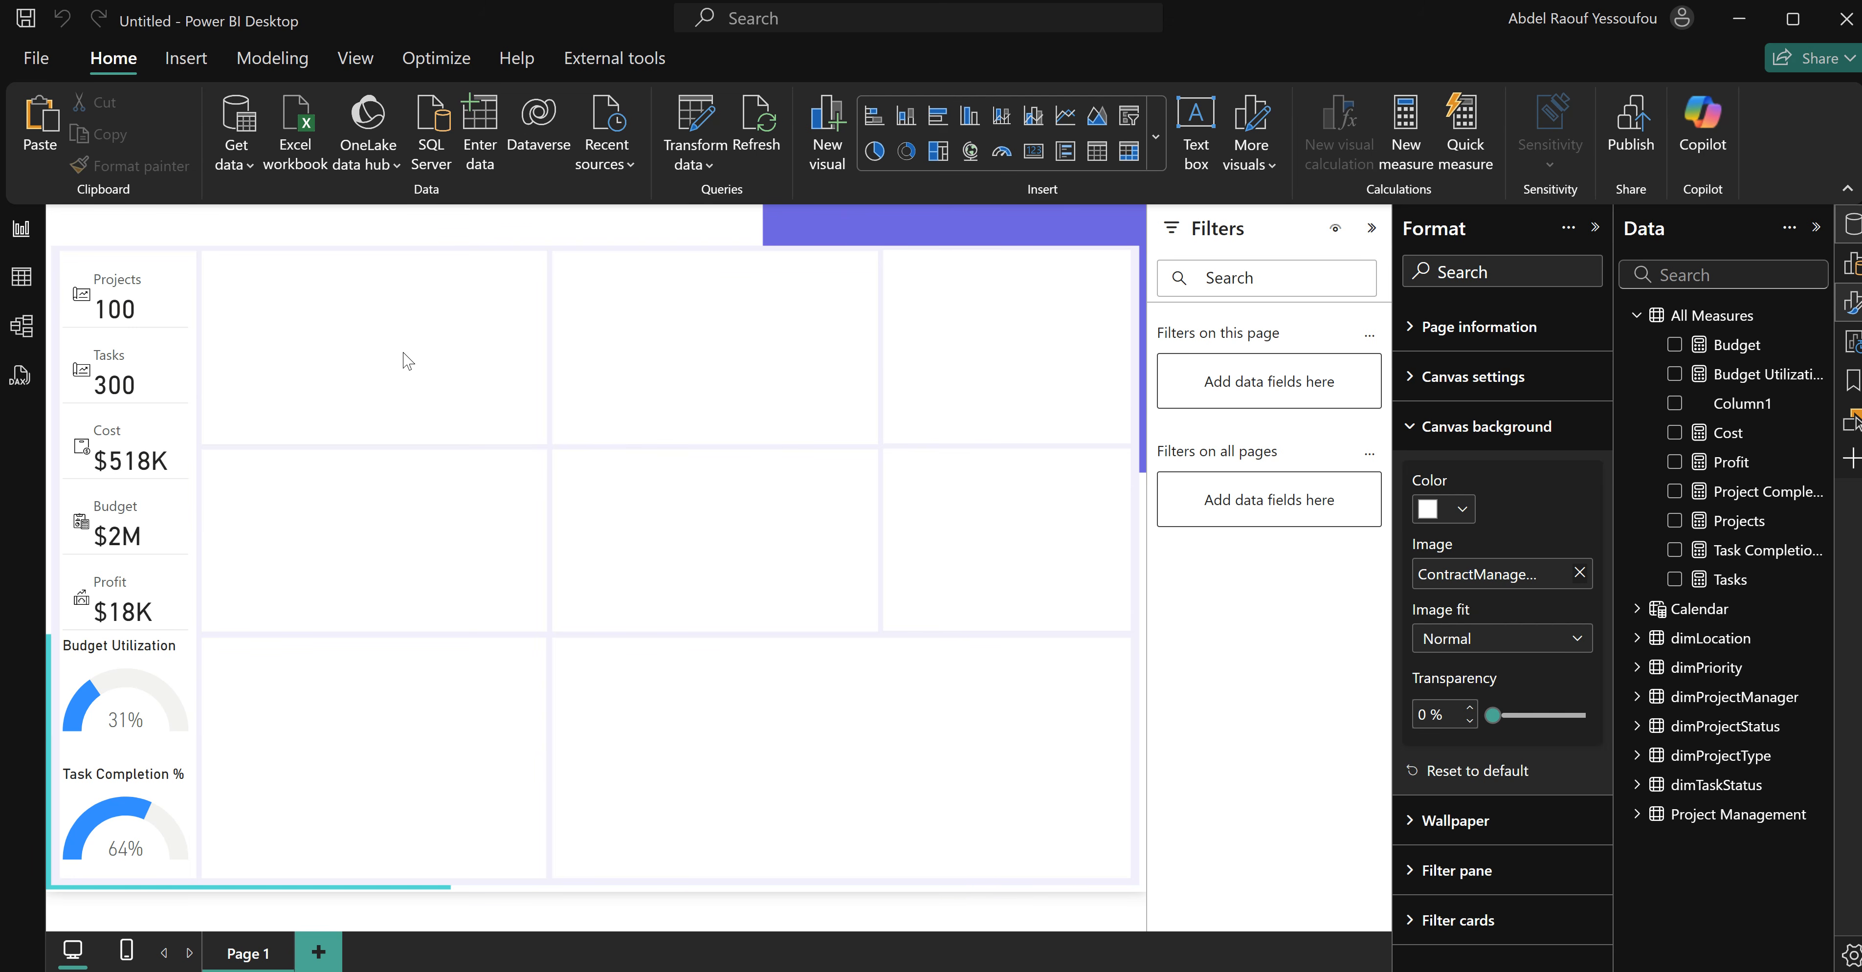
# Insert a line chart next to the KPI cards showing Cost and Budget by the Calendar table's Month.
pyautogui.click(1067, 124)
pyautogui.moveTo(549, 454); pyautogui.dragTo(621, 449)
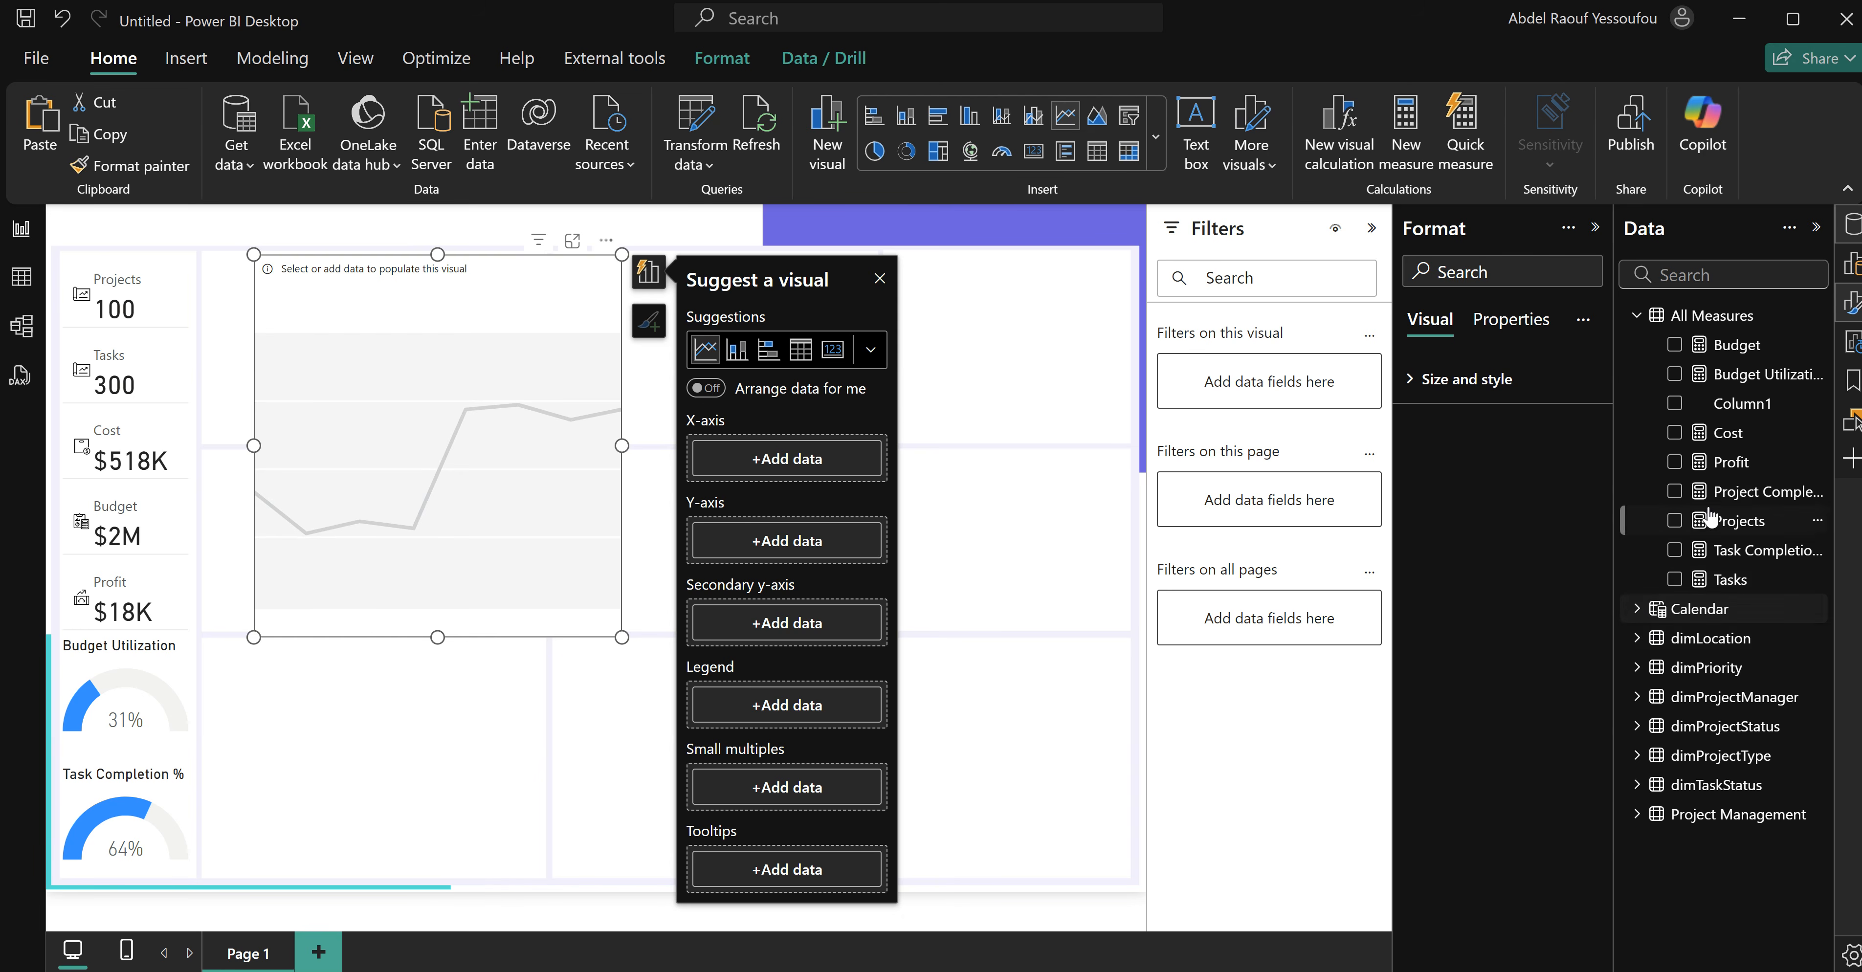
pyautogui.click(1674, 434)
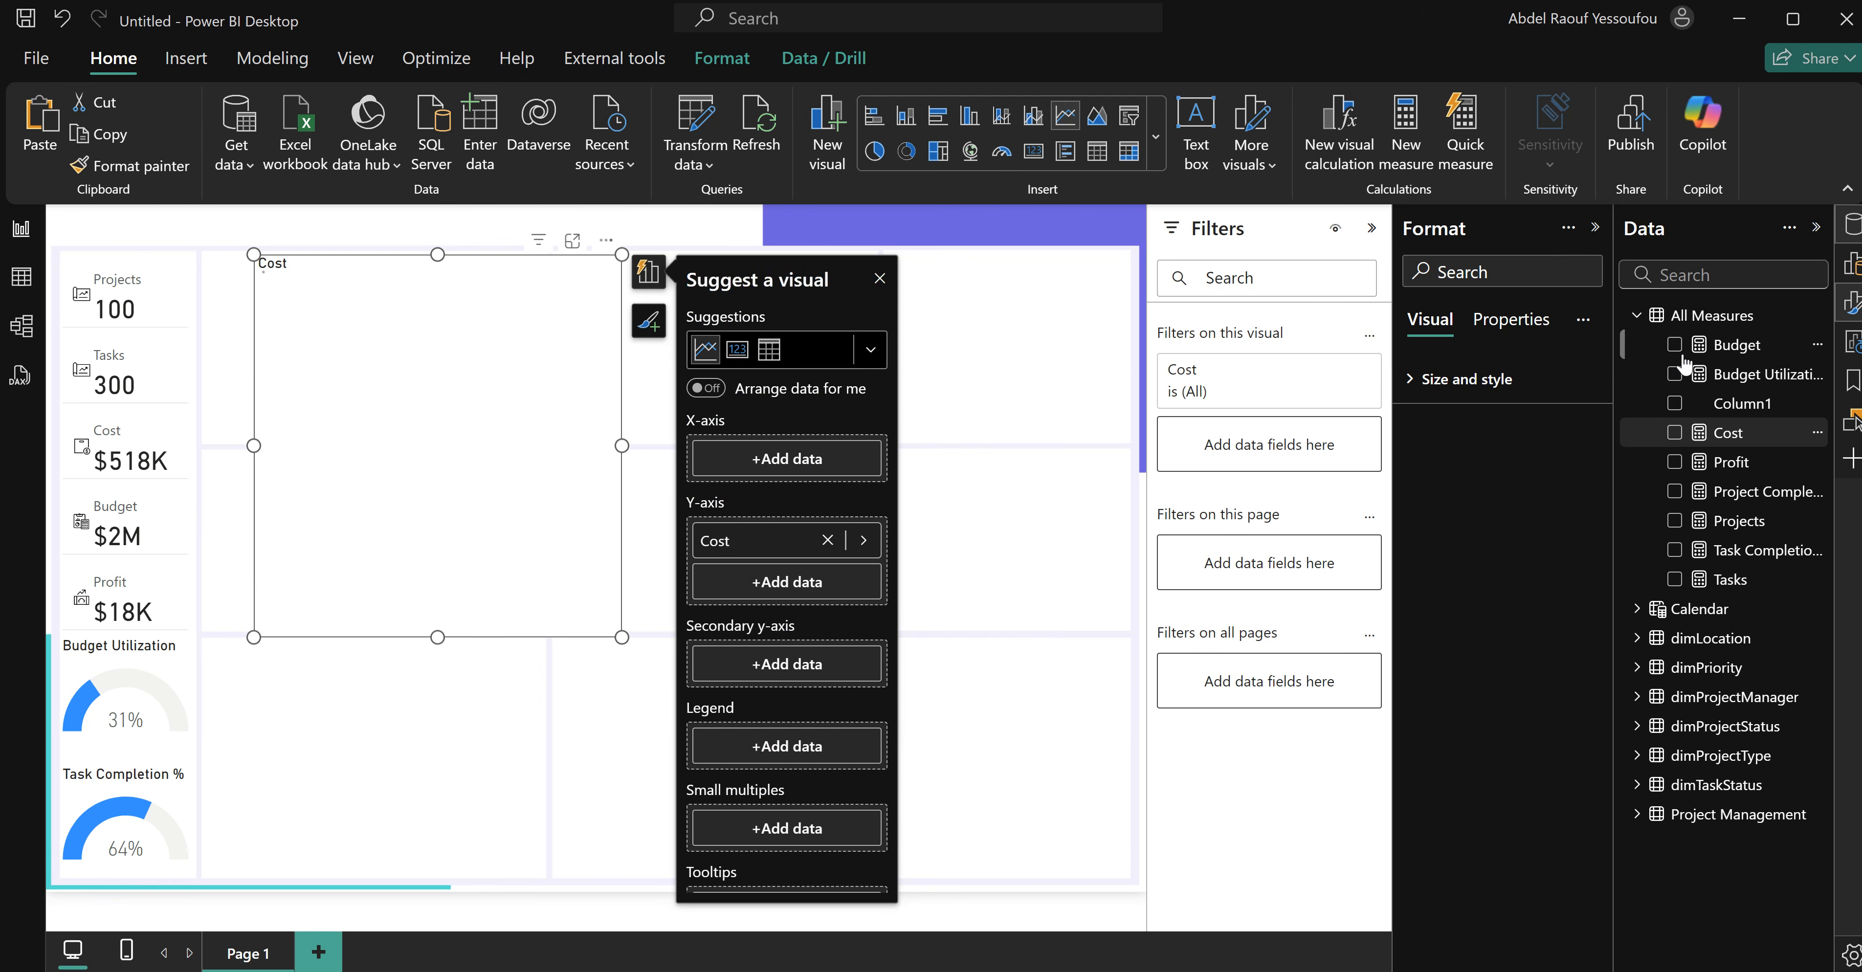
pyautogui.click(1674, 345)
pyautogui.click(1638, 609)
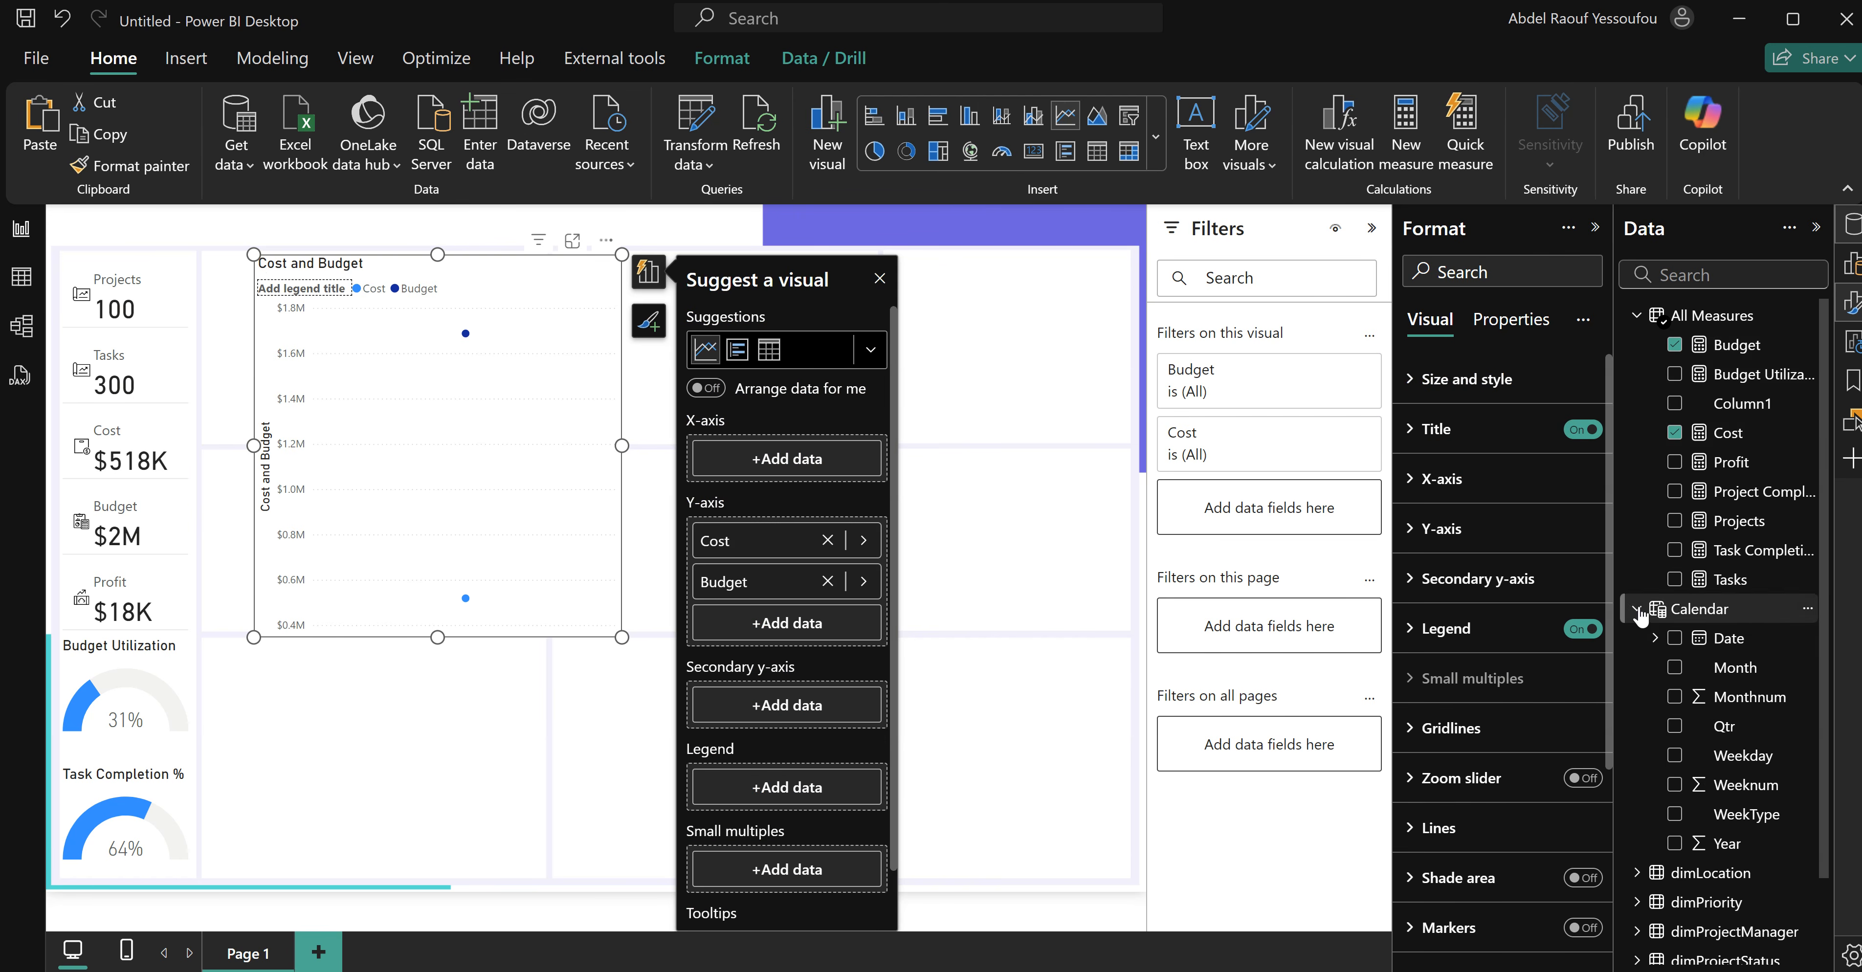
pyautogui.click(1675, 667)
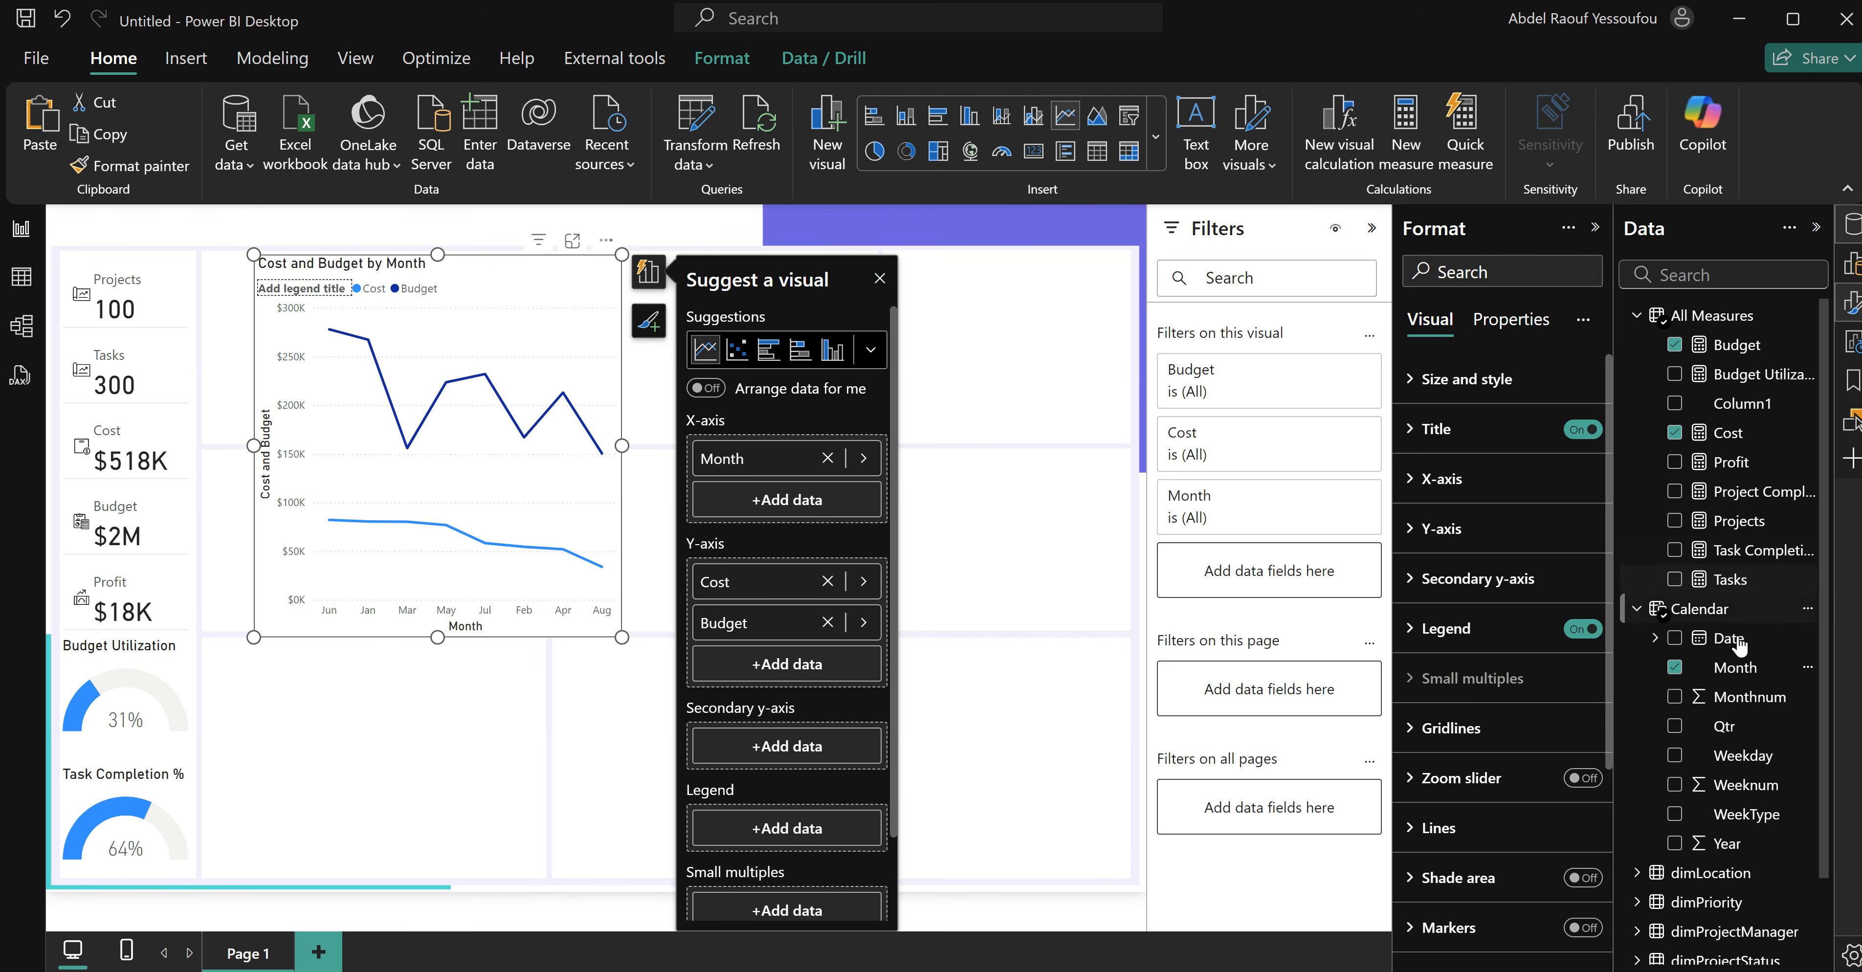
# Try to sort the Calendar table's Month column by Weeknum.
pyautogui.click(1734, 668)
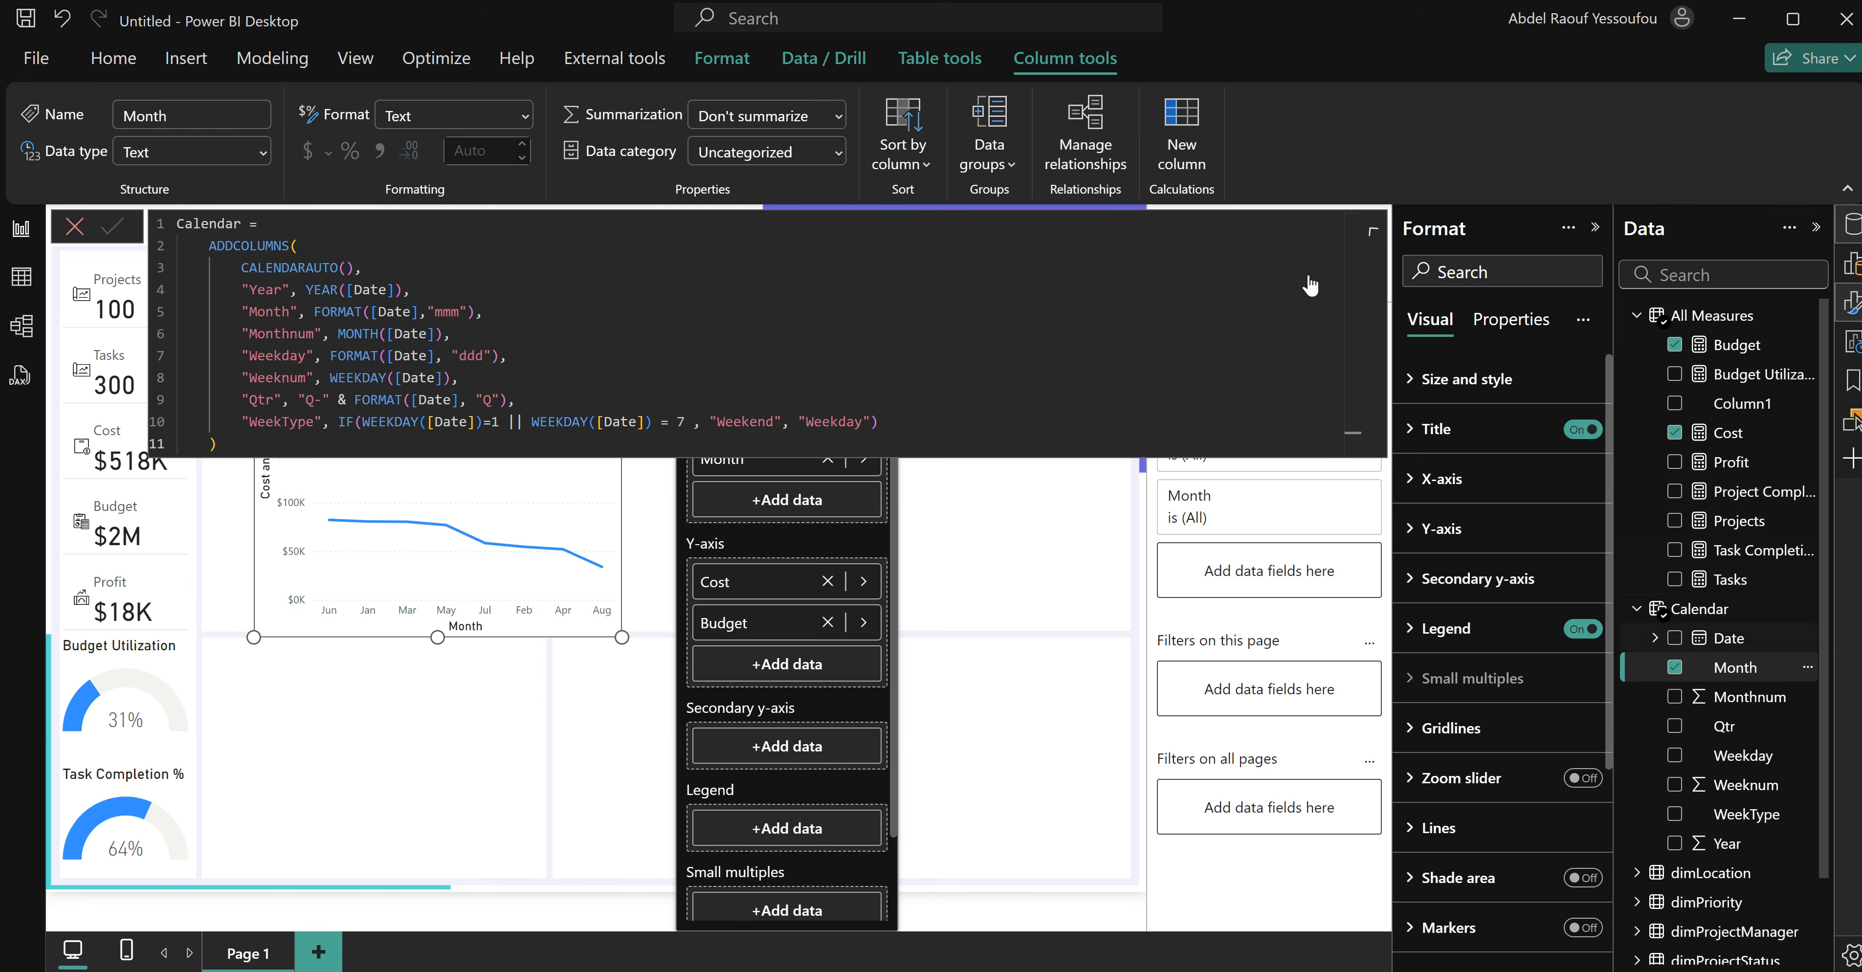
pyautogui.click(896, 160)
pyautogui.click(921, 403)
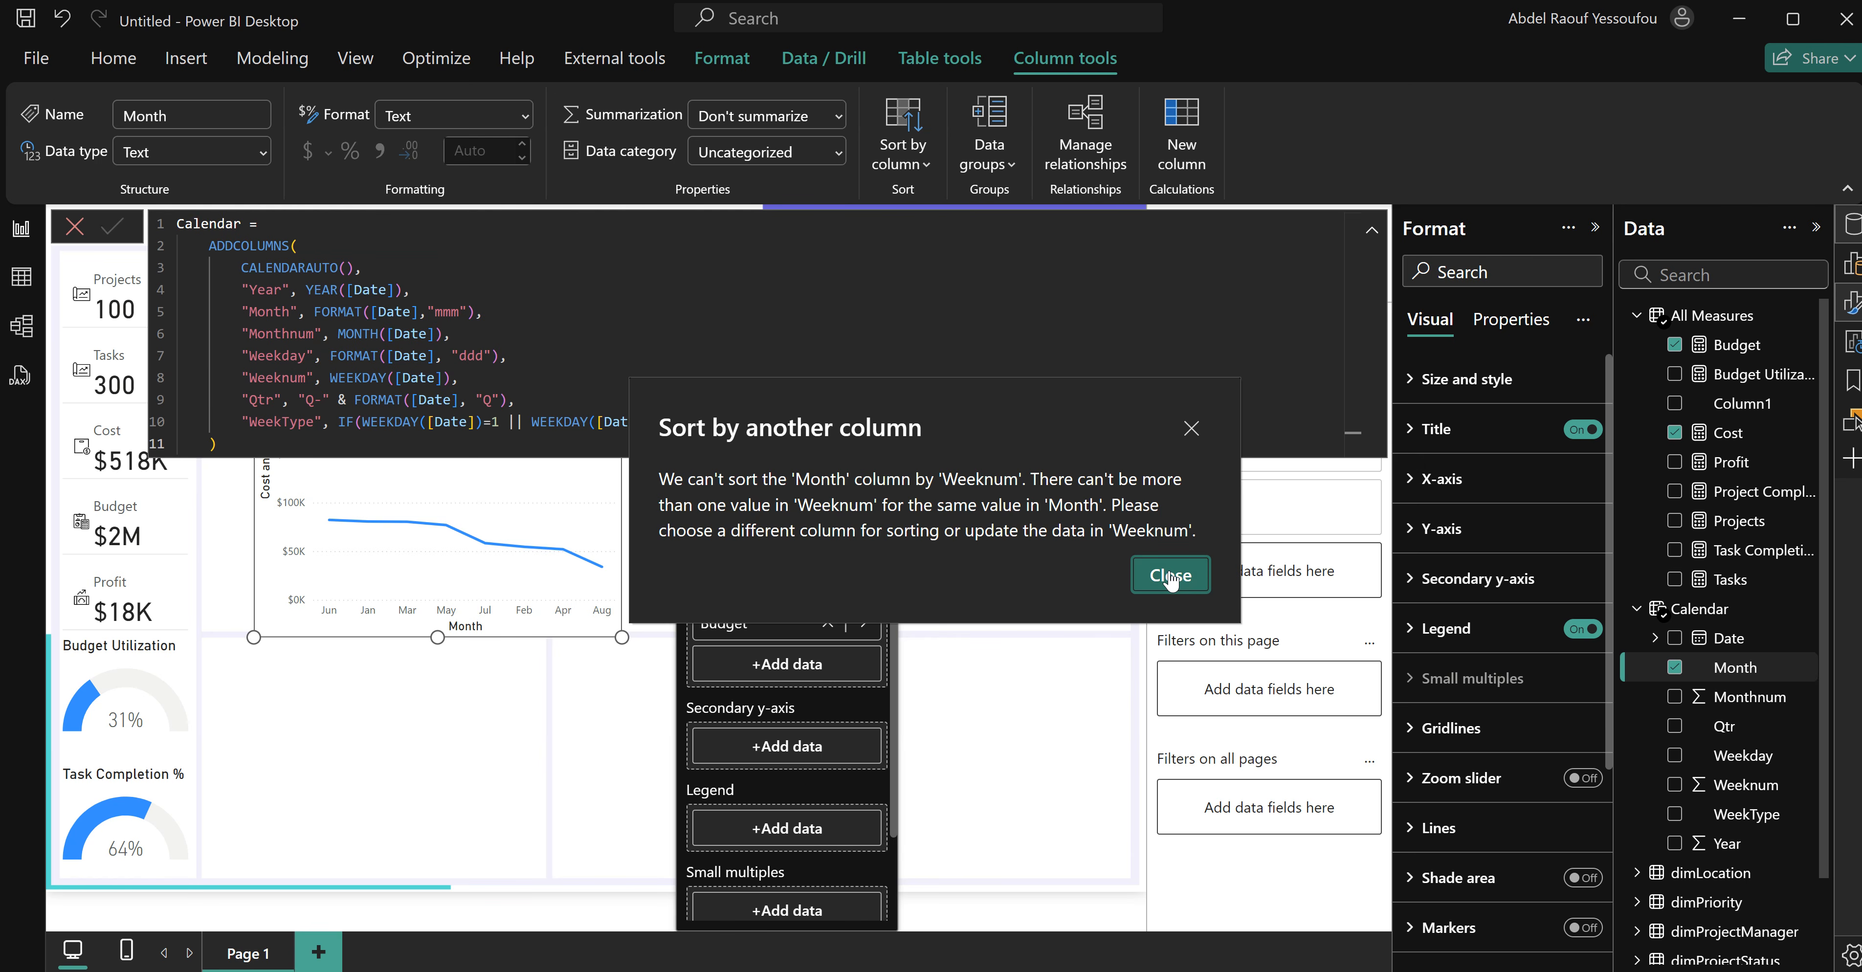
pyautogui.click(1171, 576)
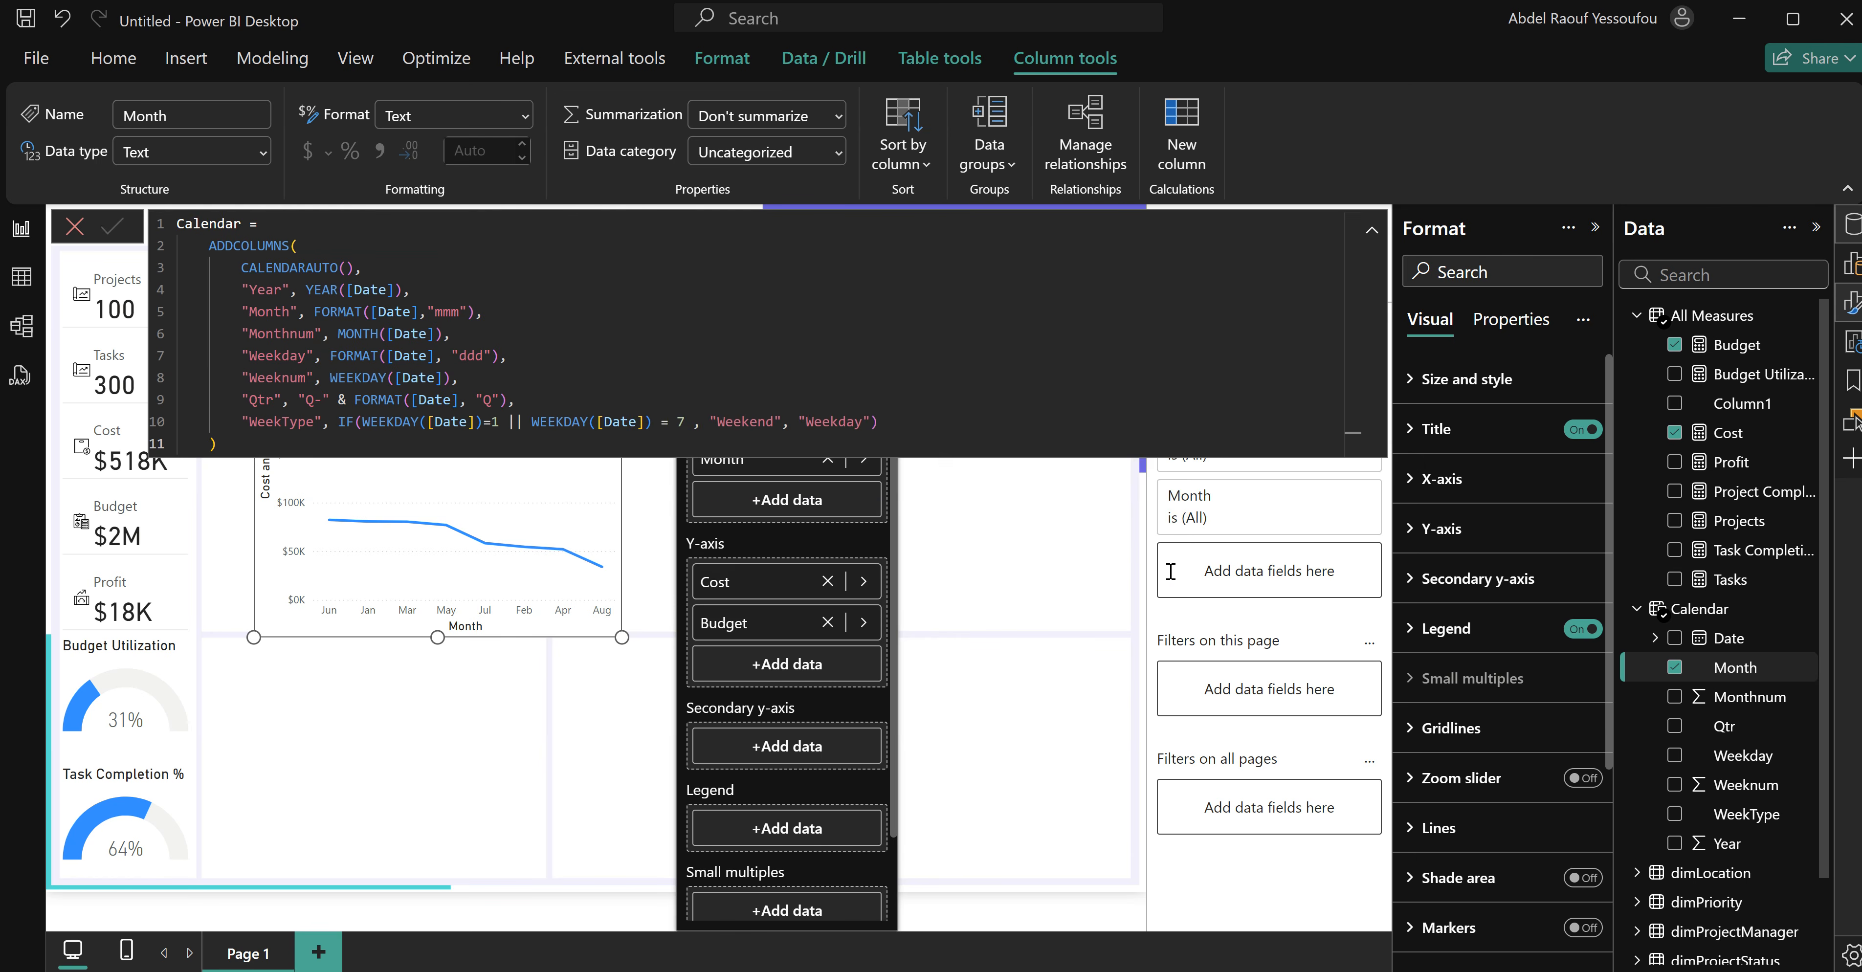
# Sort the Calendar table's Month column by Monthnum, toggle Month off and on in the chart, and close the formula editor.
pyautogui.click(910, 158)
pyautogui.click(907, 282)
pyautogui.click(1674, 667)
pyautogui.click(1674, 667)
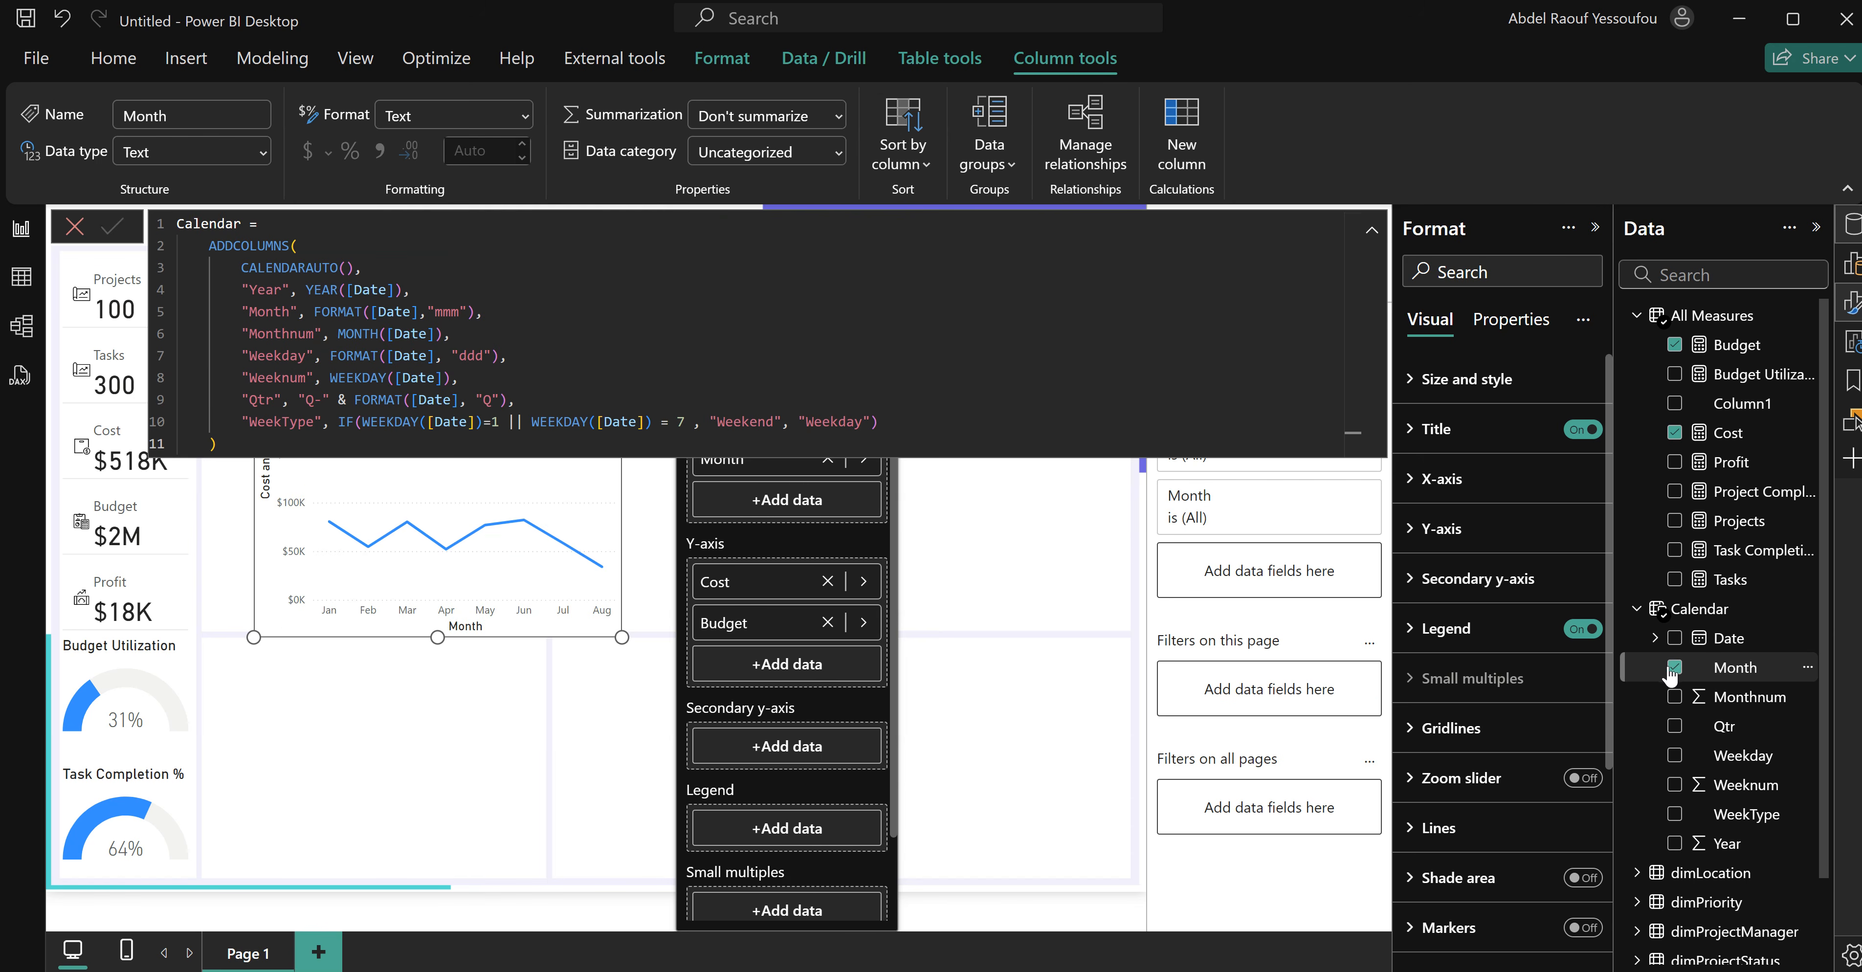
pyautogui.click(74, 227)
# Widen the Cost and Budget by Month line chart and reduce its title's font size.
pyautogui.moveTo(621, 445); pyautogui.dragTo(715, 454)
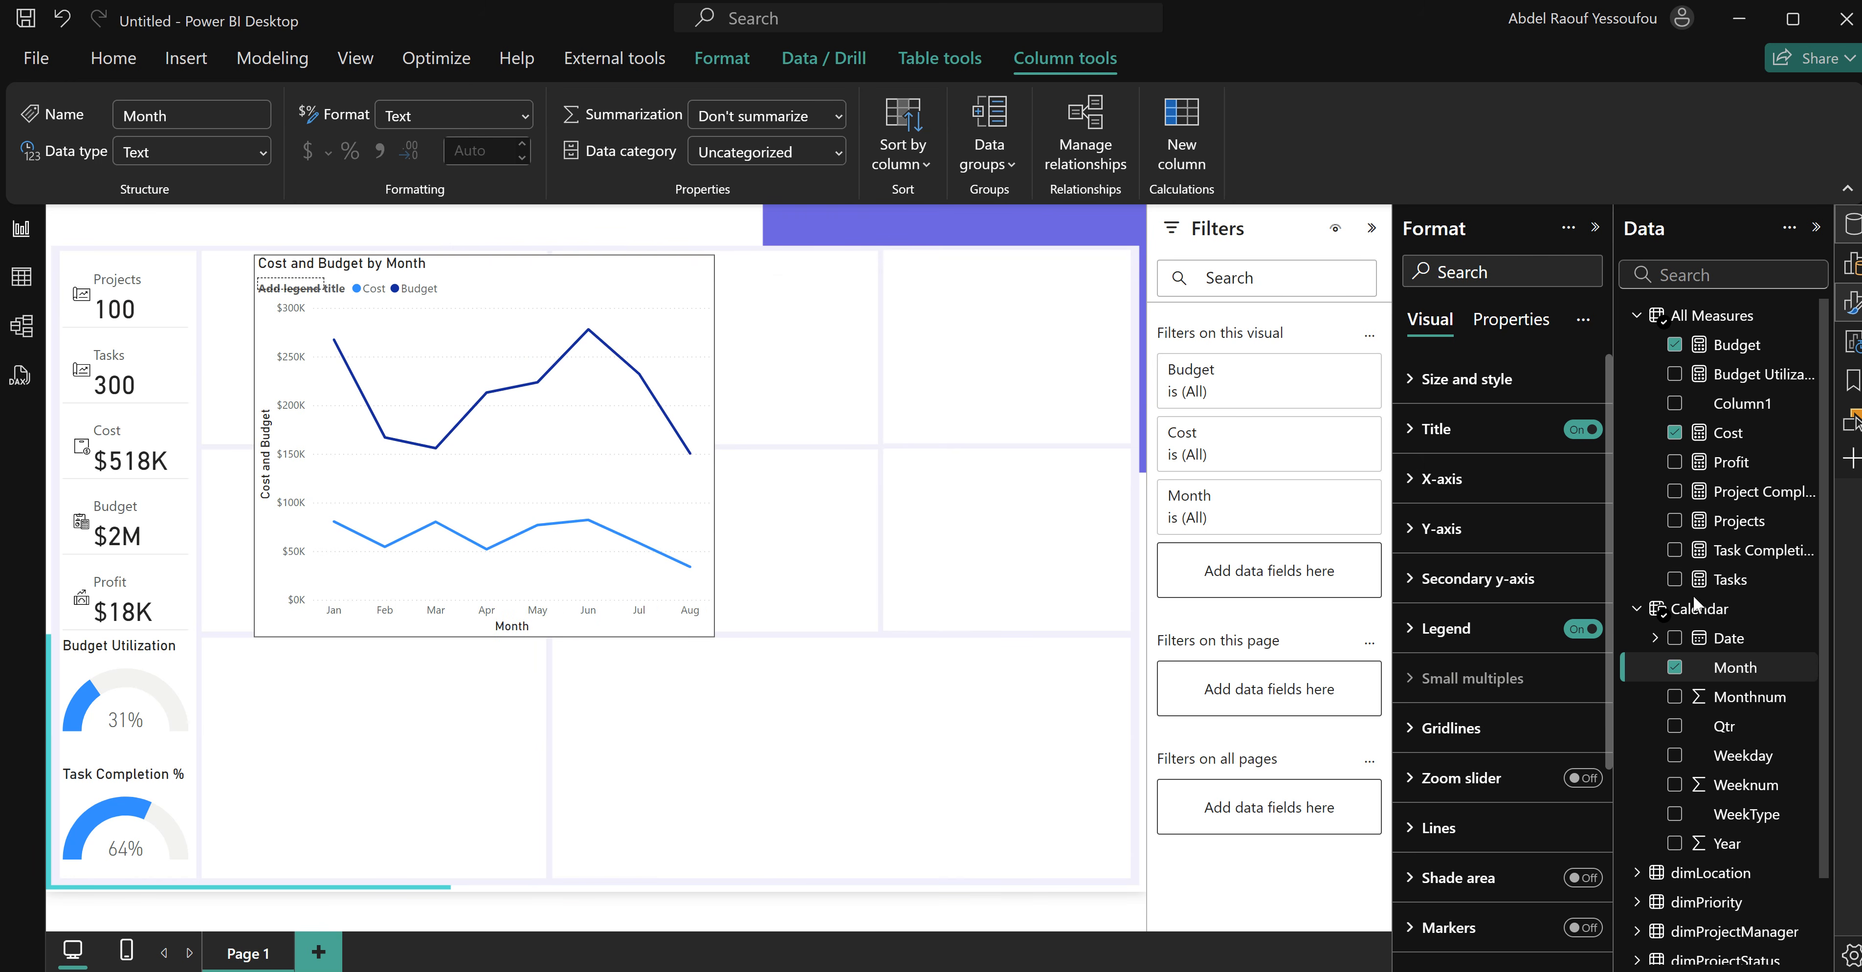
pyautogui.click(1449, 440)
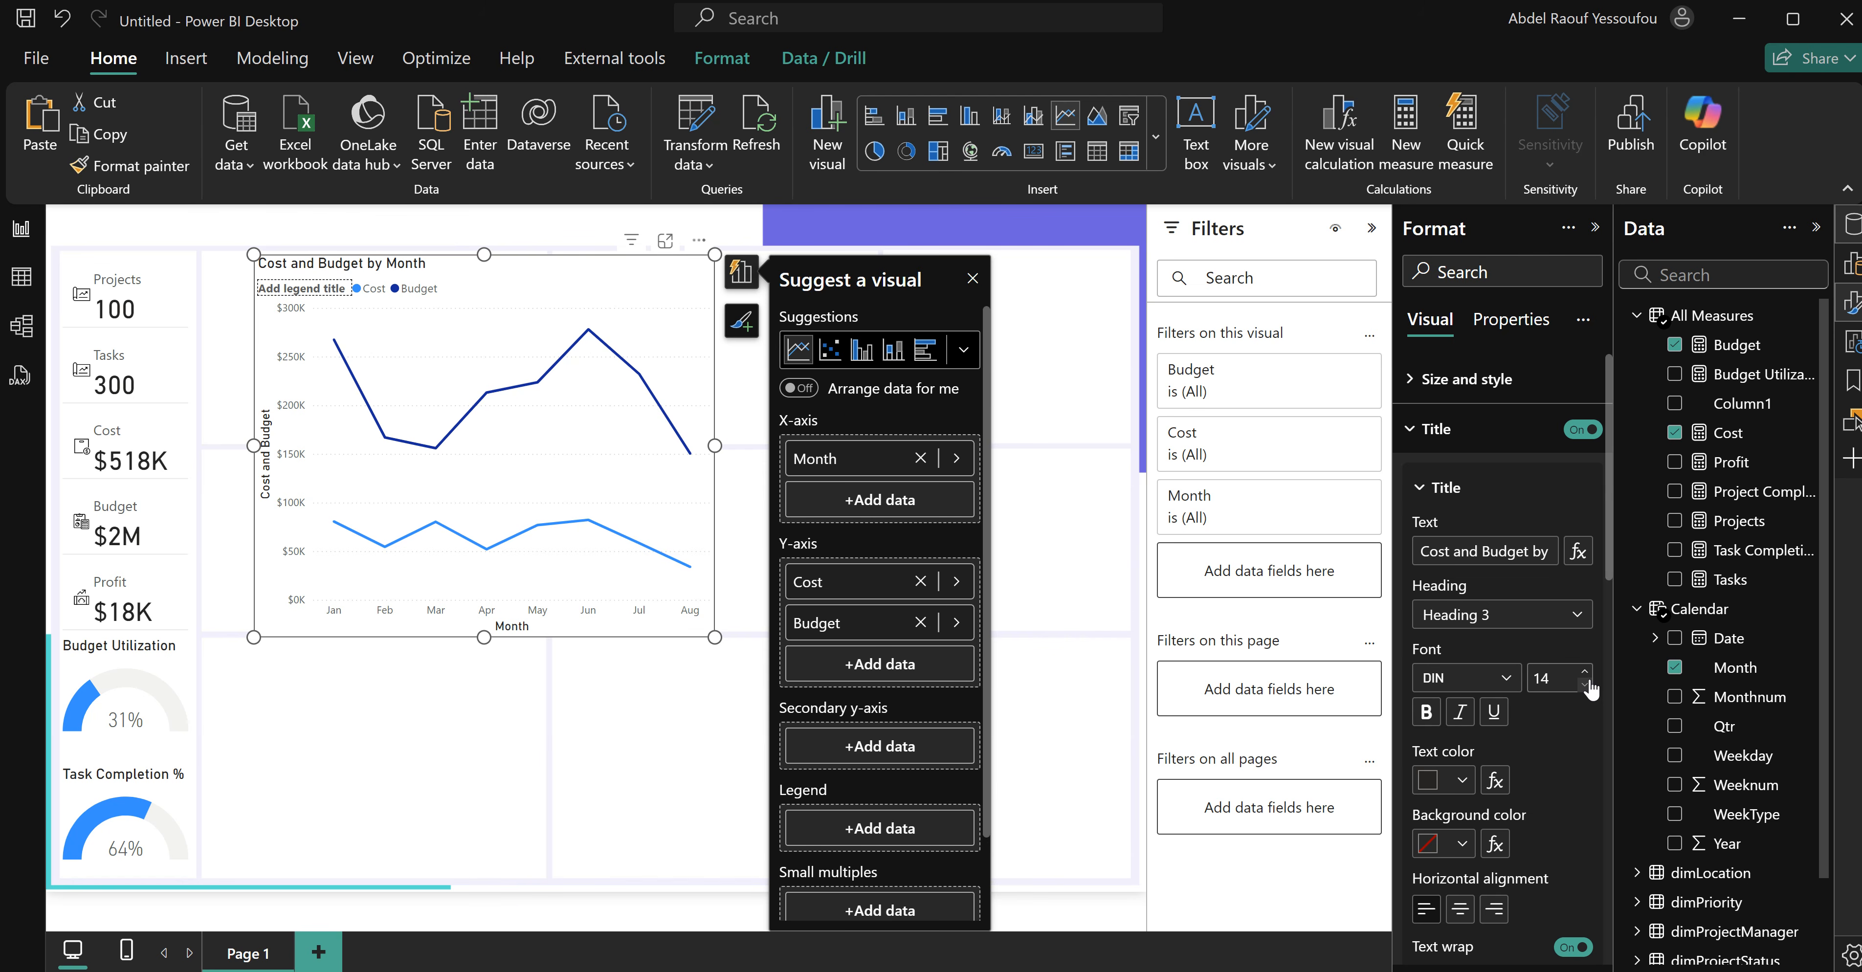
pyautogui.click(1585, 685)
pyautogui.click(1449, 447)
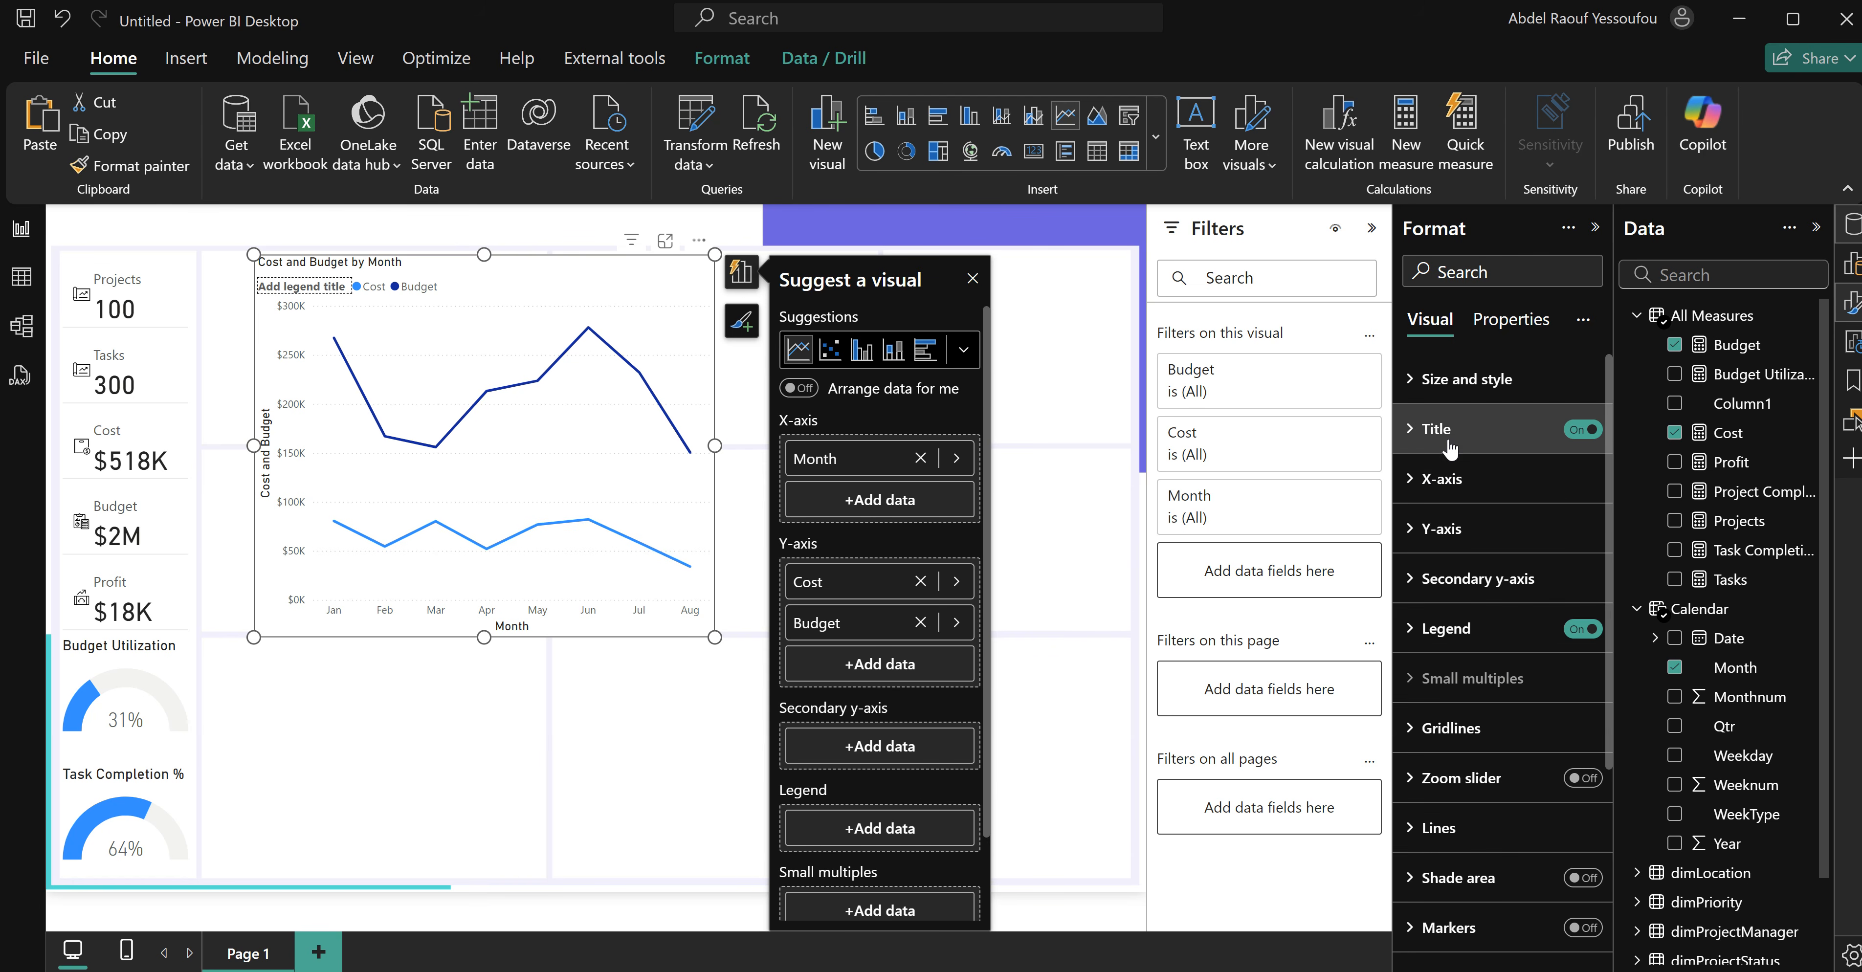
# Make the line chart's X-axis values bold and turn off the X-axis title.
pyautogui.click(1439, 491)
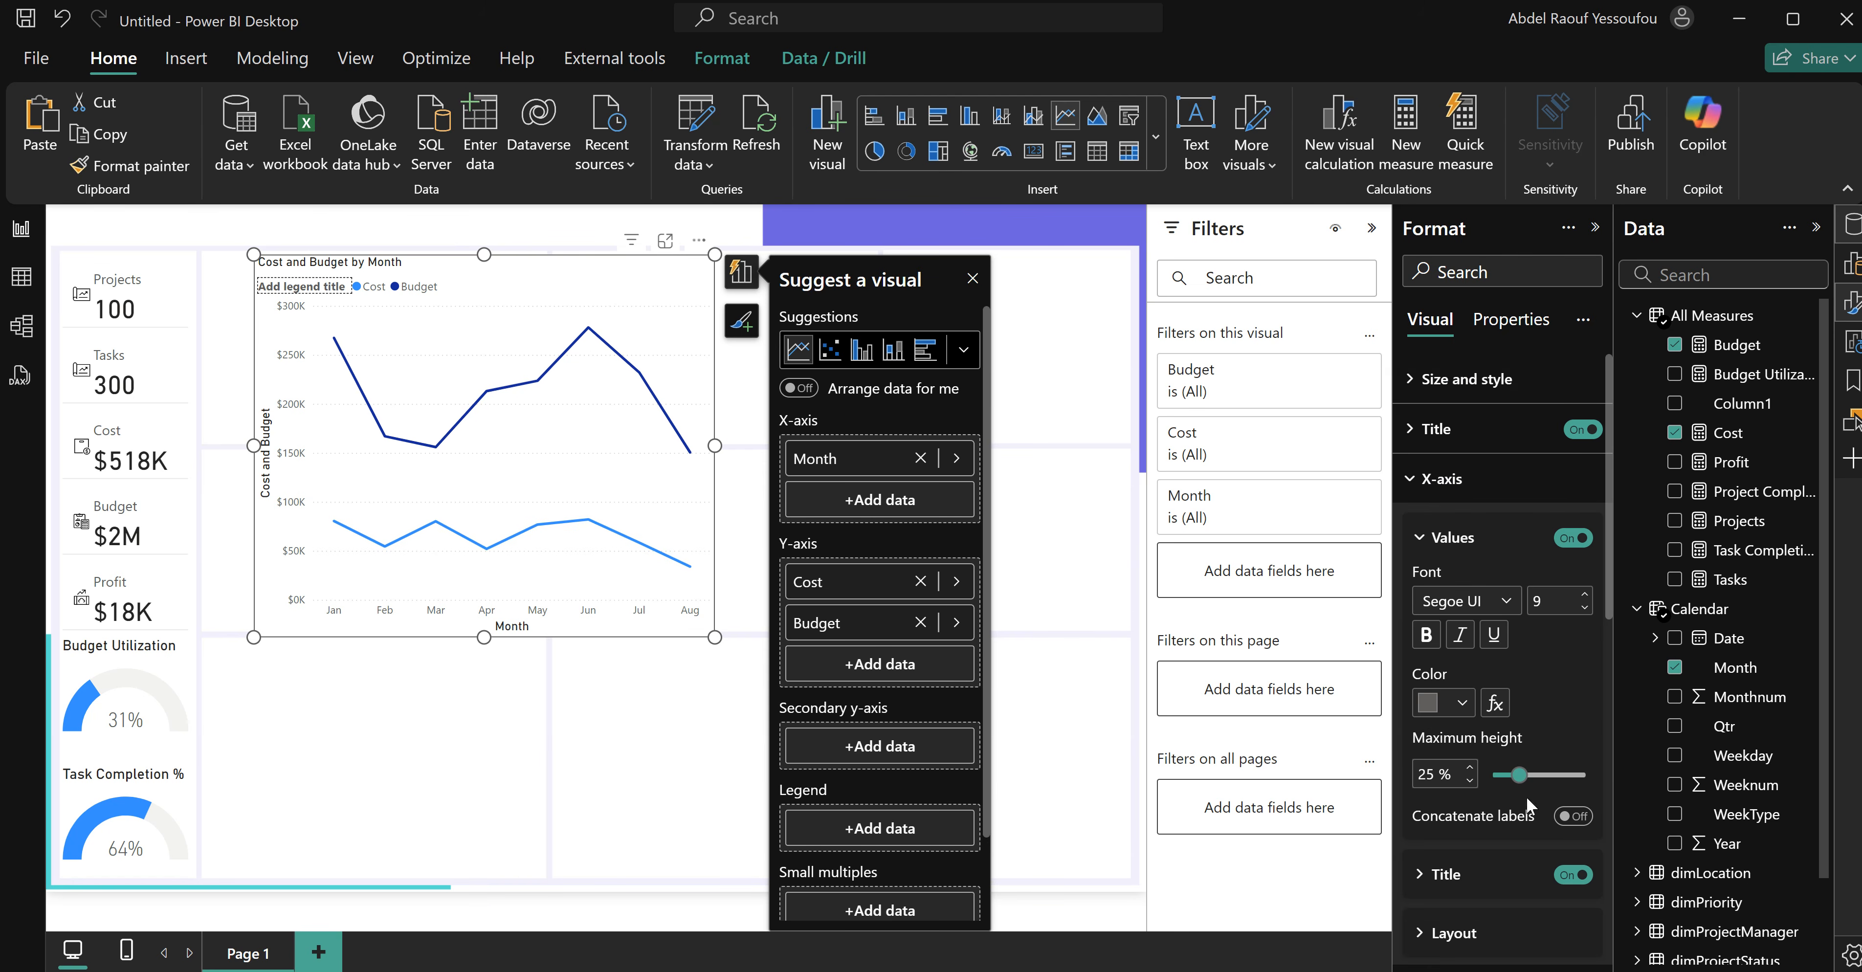
pyautogui.click(1570, 875)
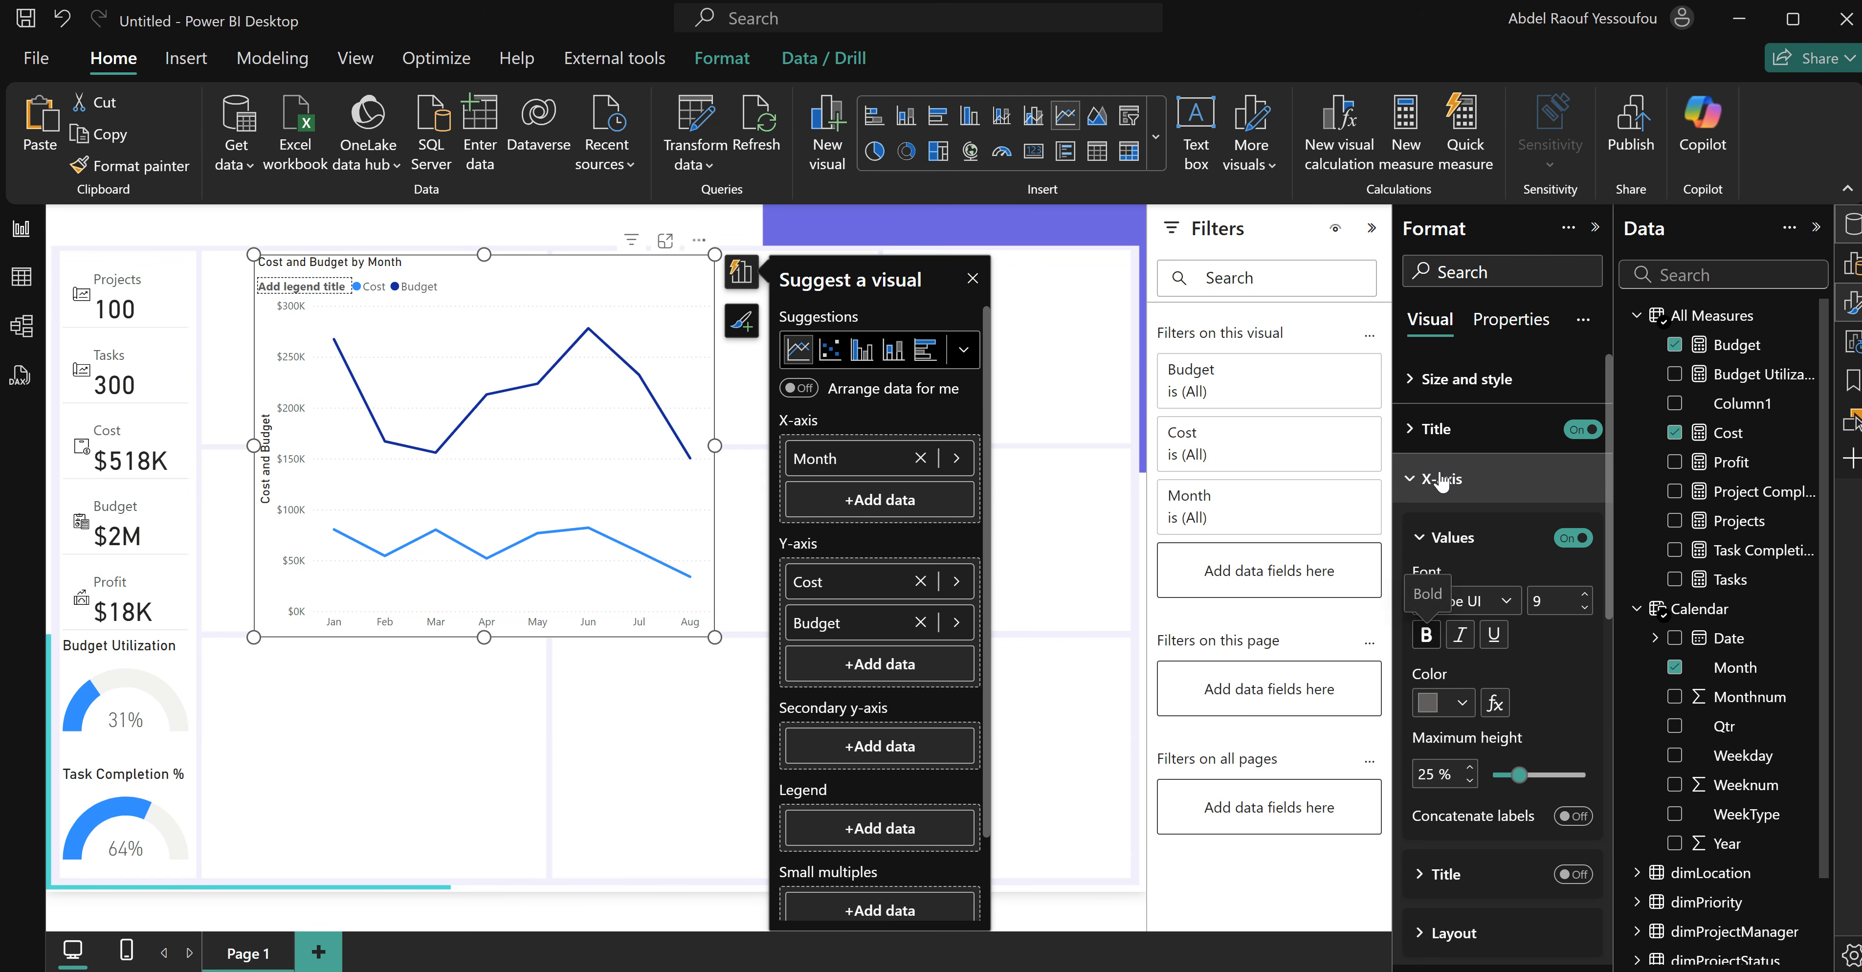
pyautogui.click(1428, 481)
# Turn off the line chart's Y-axis values and Y-axis title.
pyautogui.click(1431, 527)
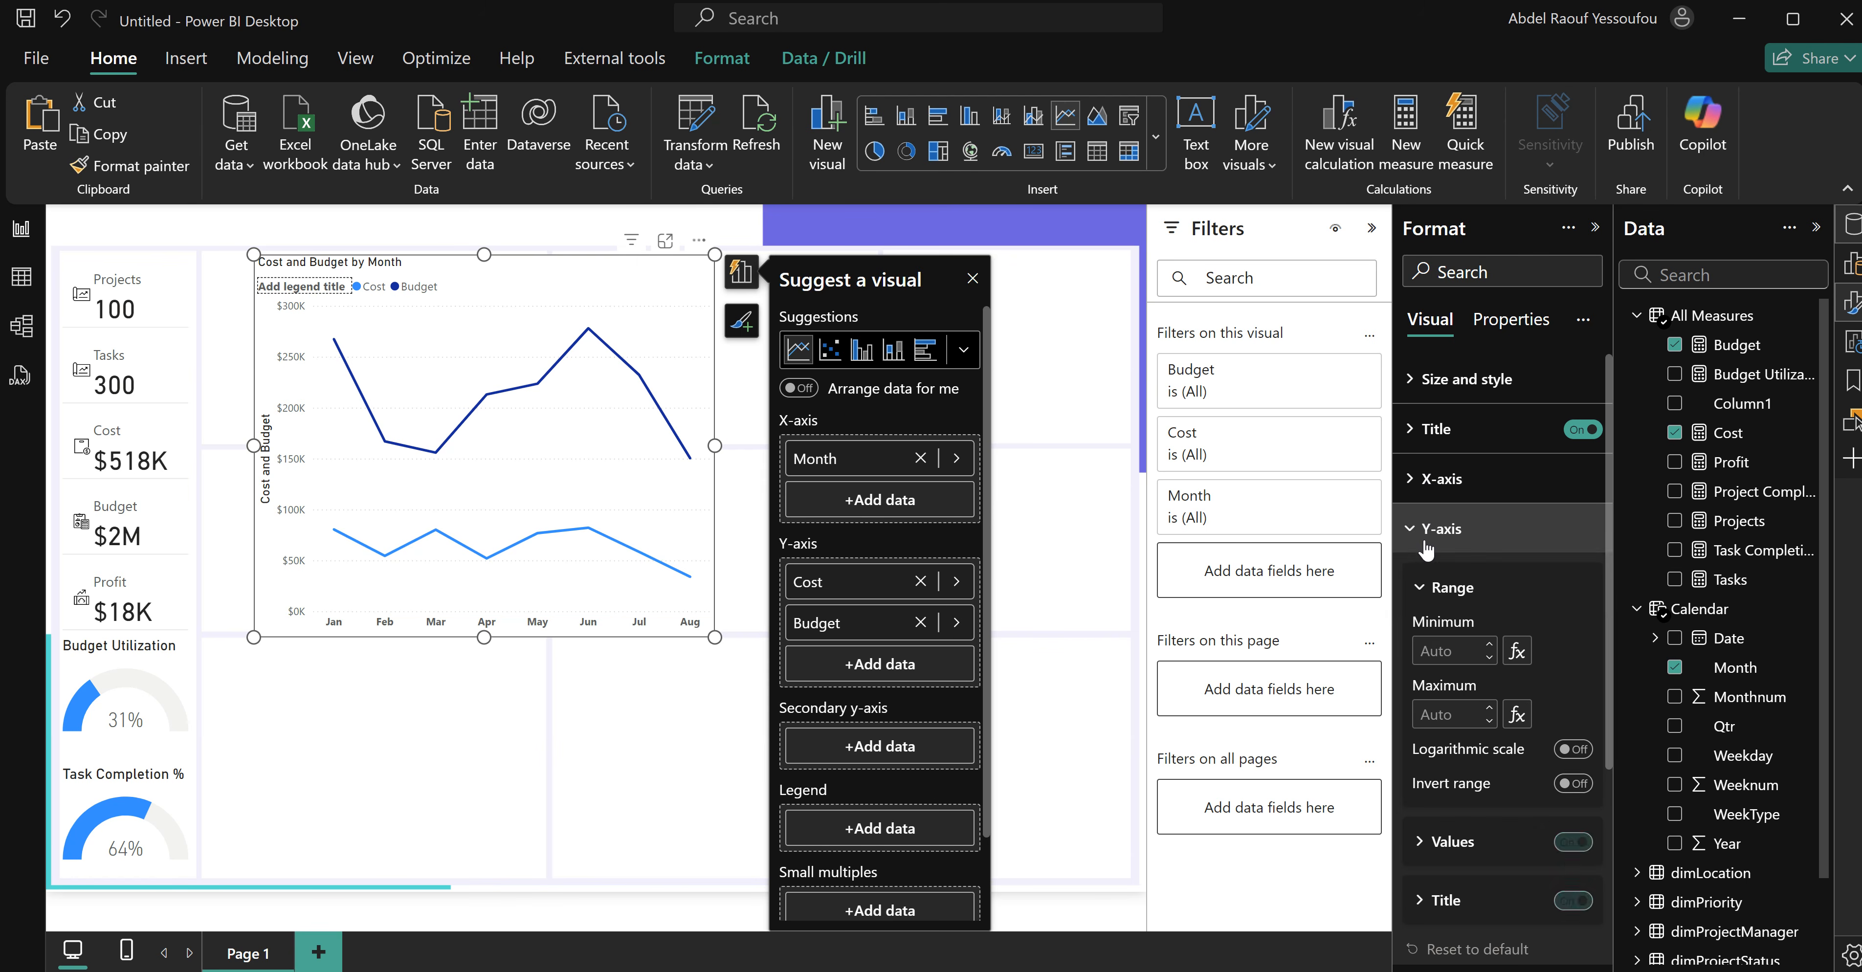
pyautogui.click(1572, 843)
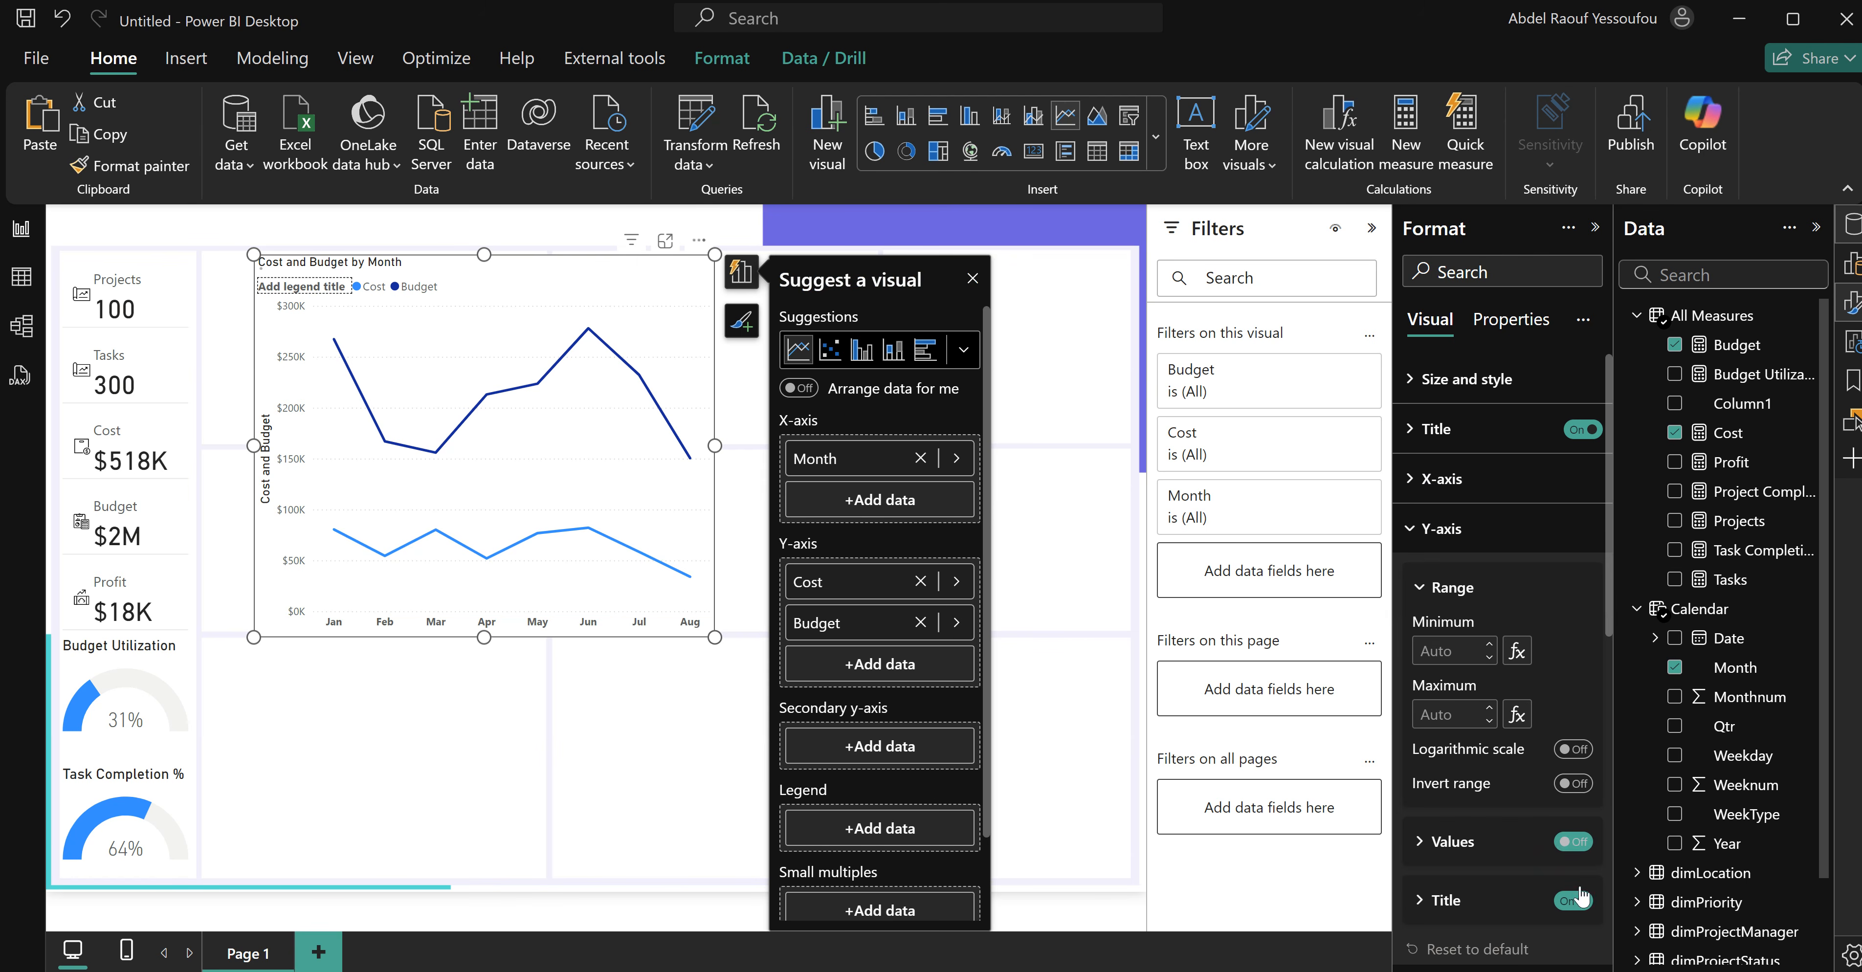
pyautogui.click(1572, 901)
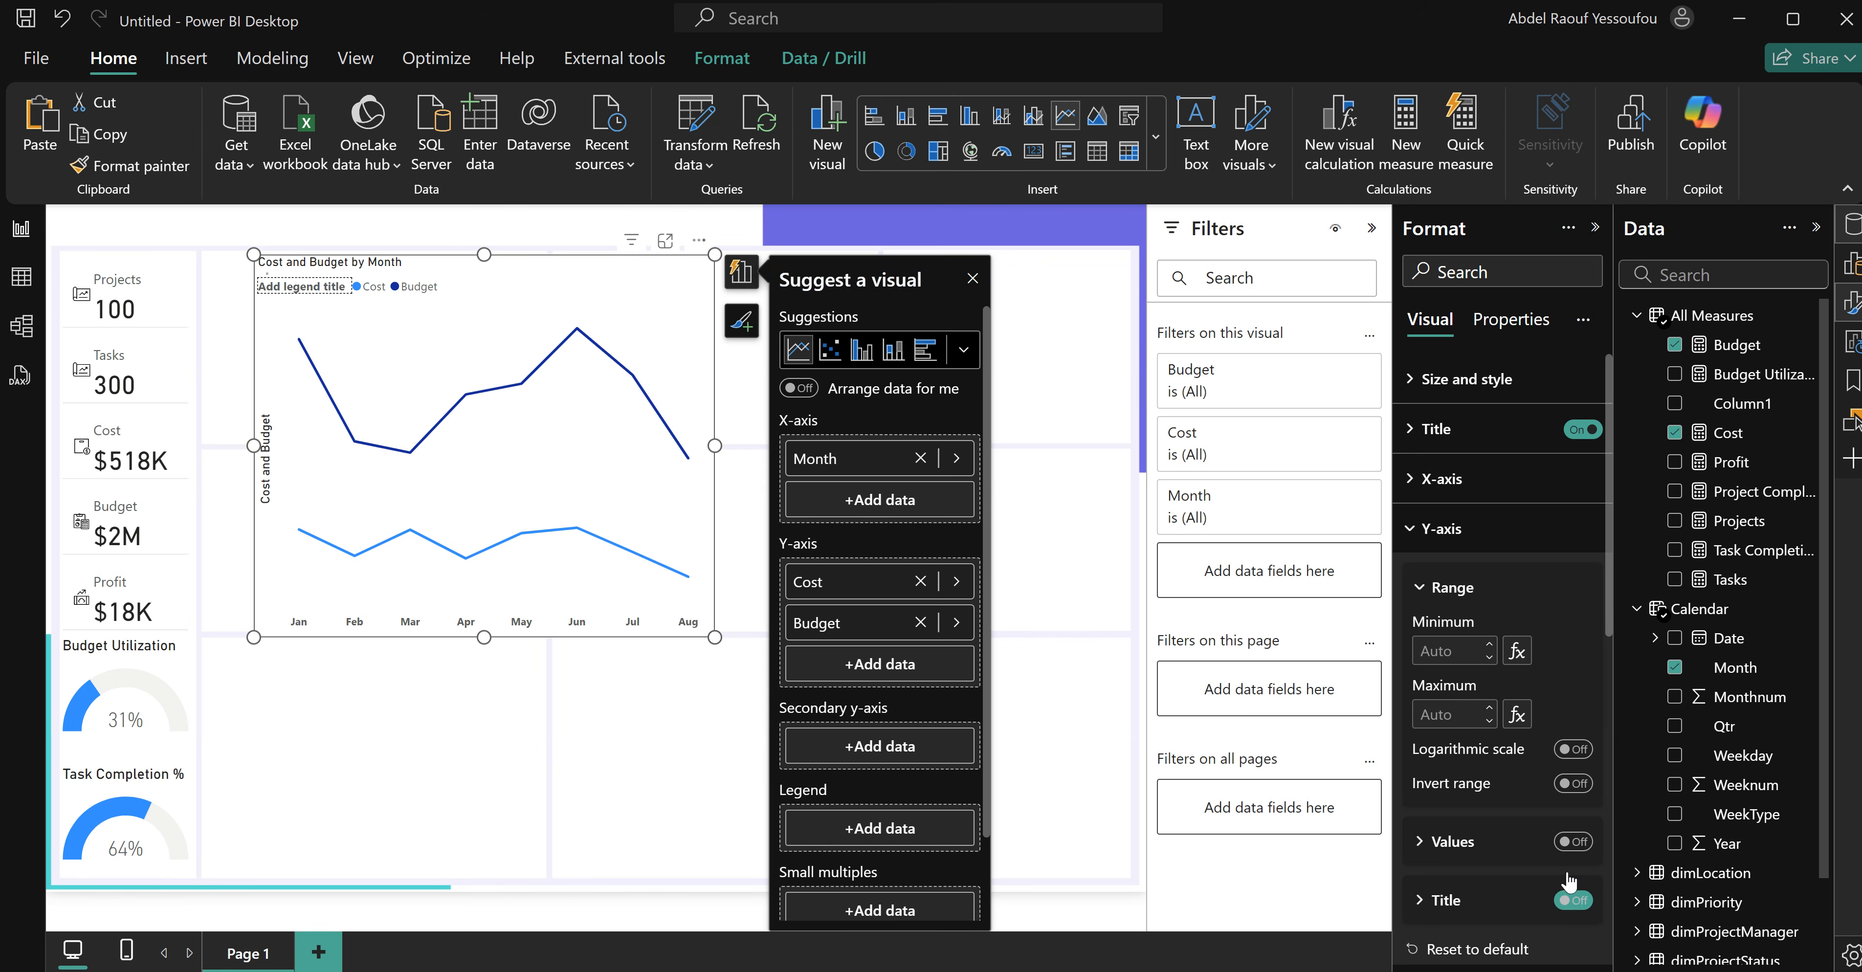
pyautogui.click(1437, 539)
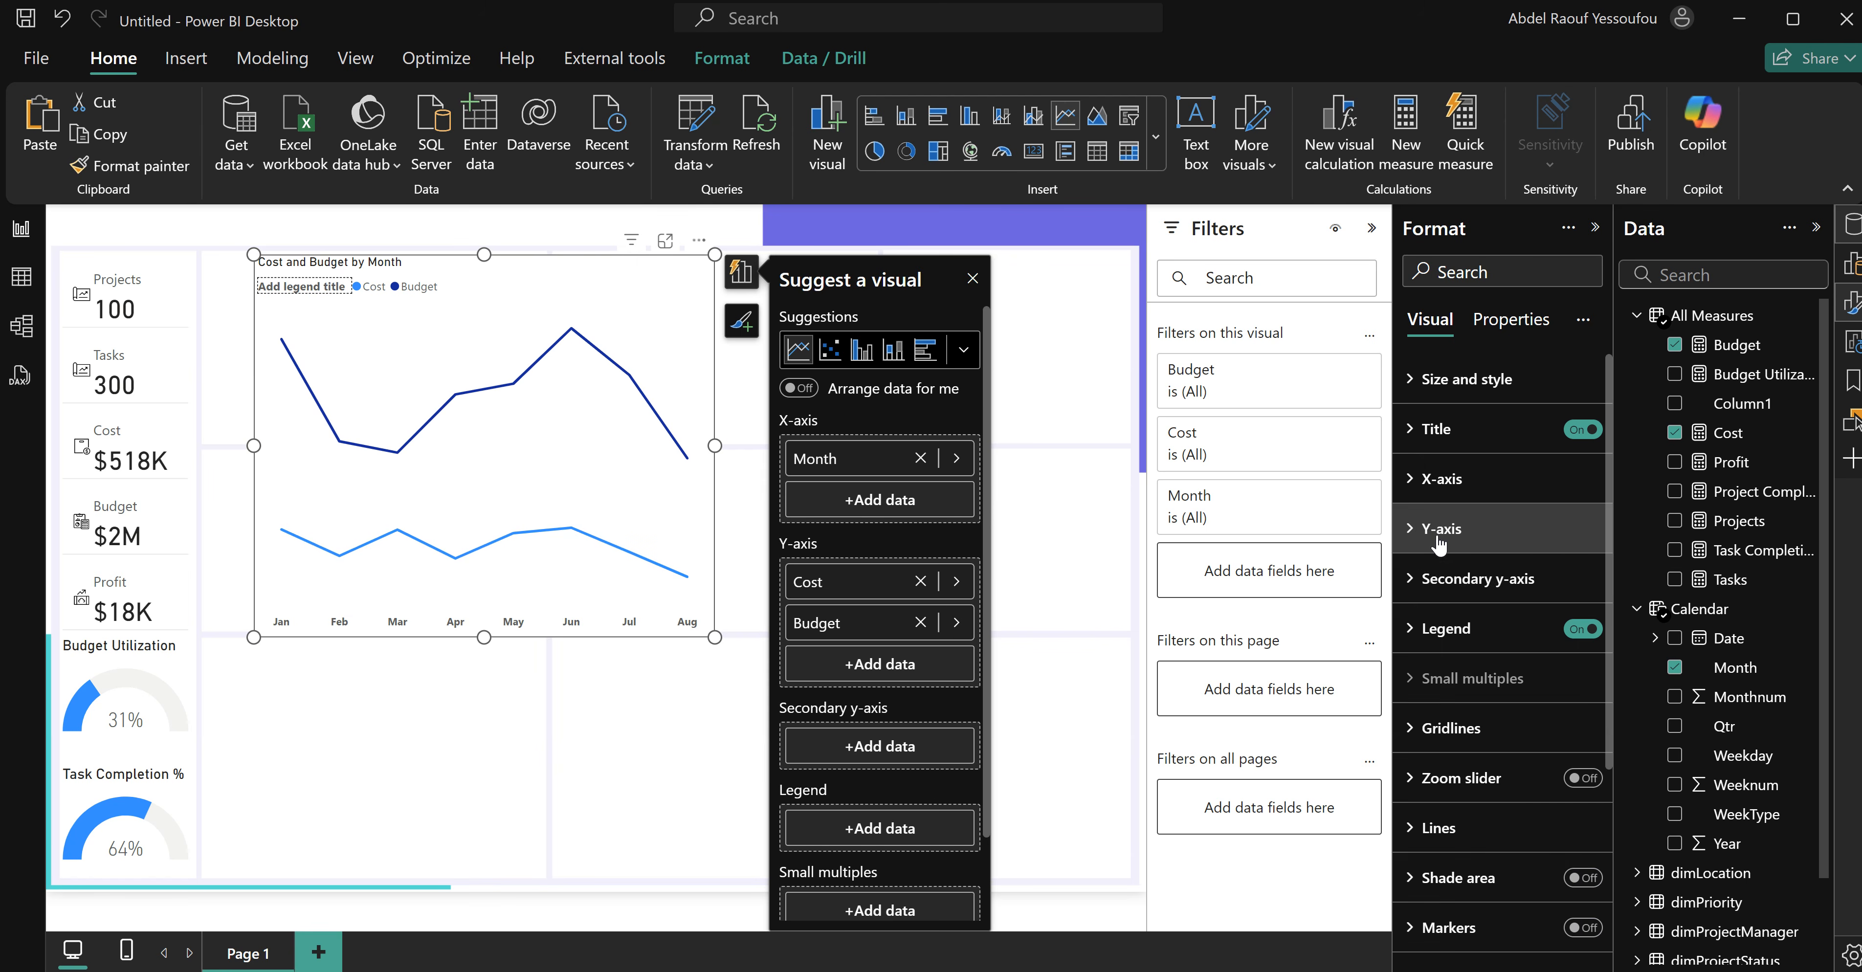
# Turn off the legend of the Cost and Budget by Month line chart.
pyautogui.click(1448, 637)
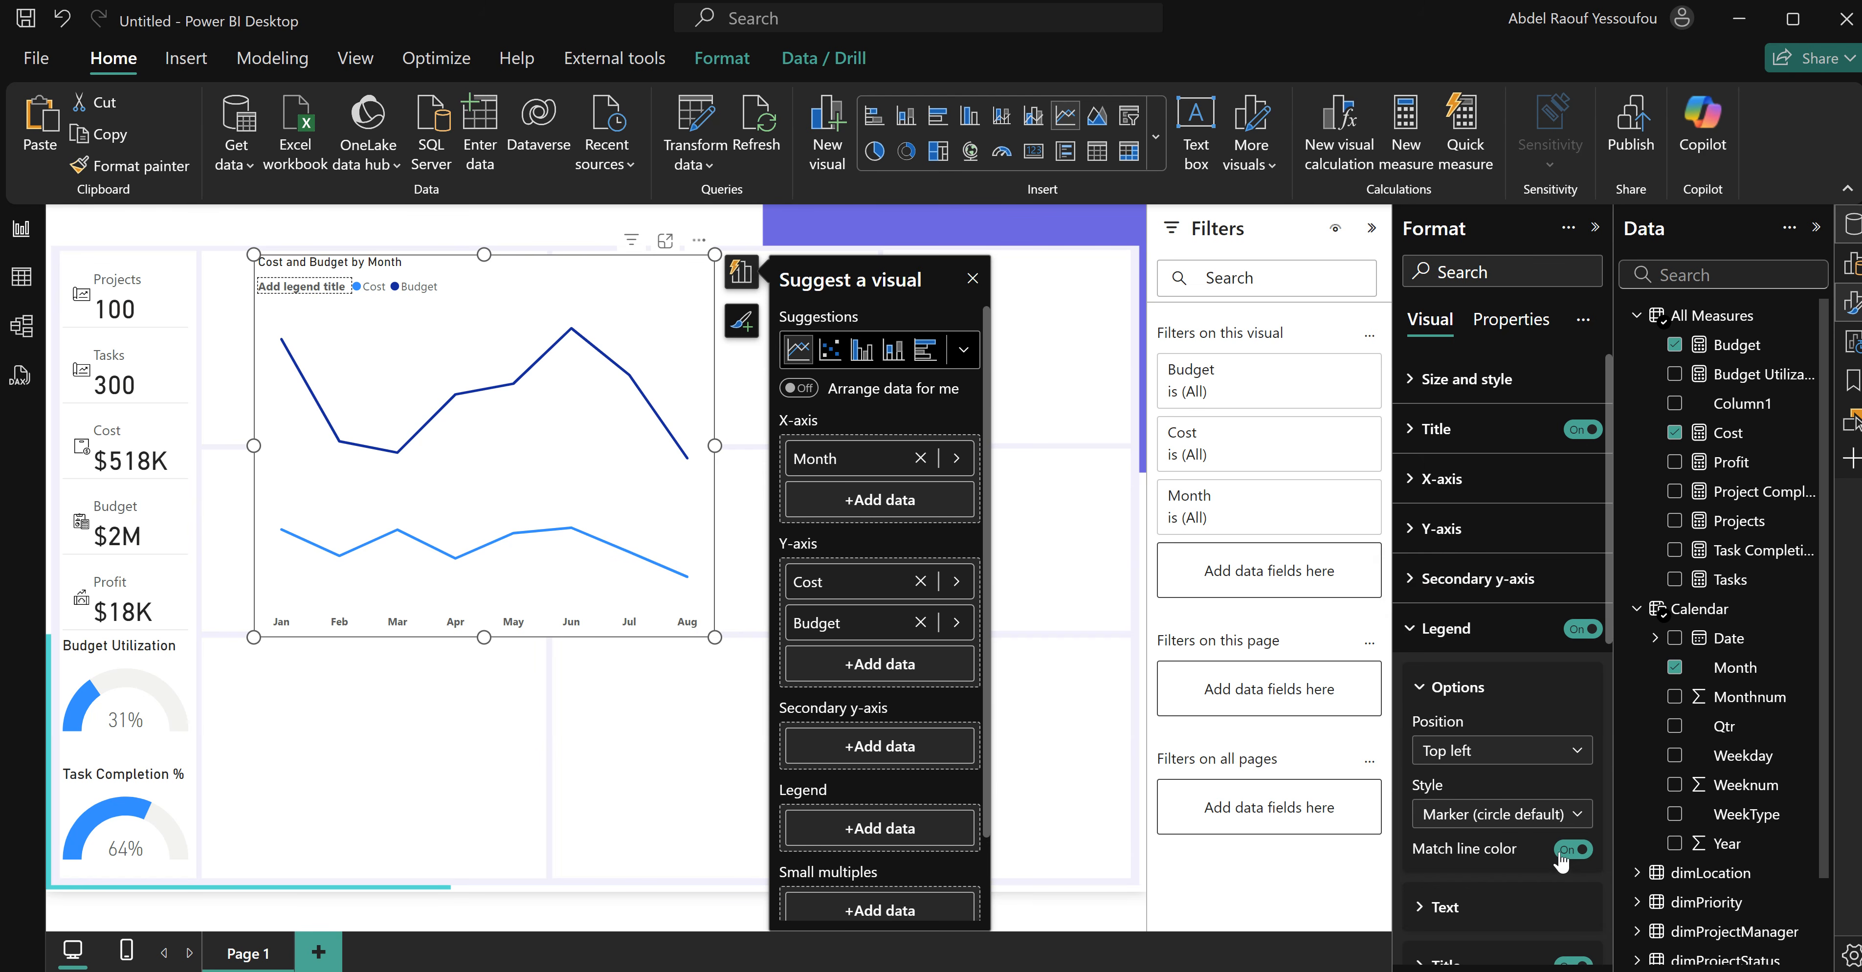
pyautogui.click(1582, 629)
pyautogui.click(1447, 640)
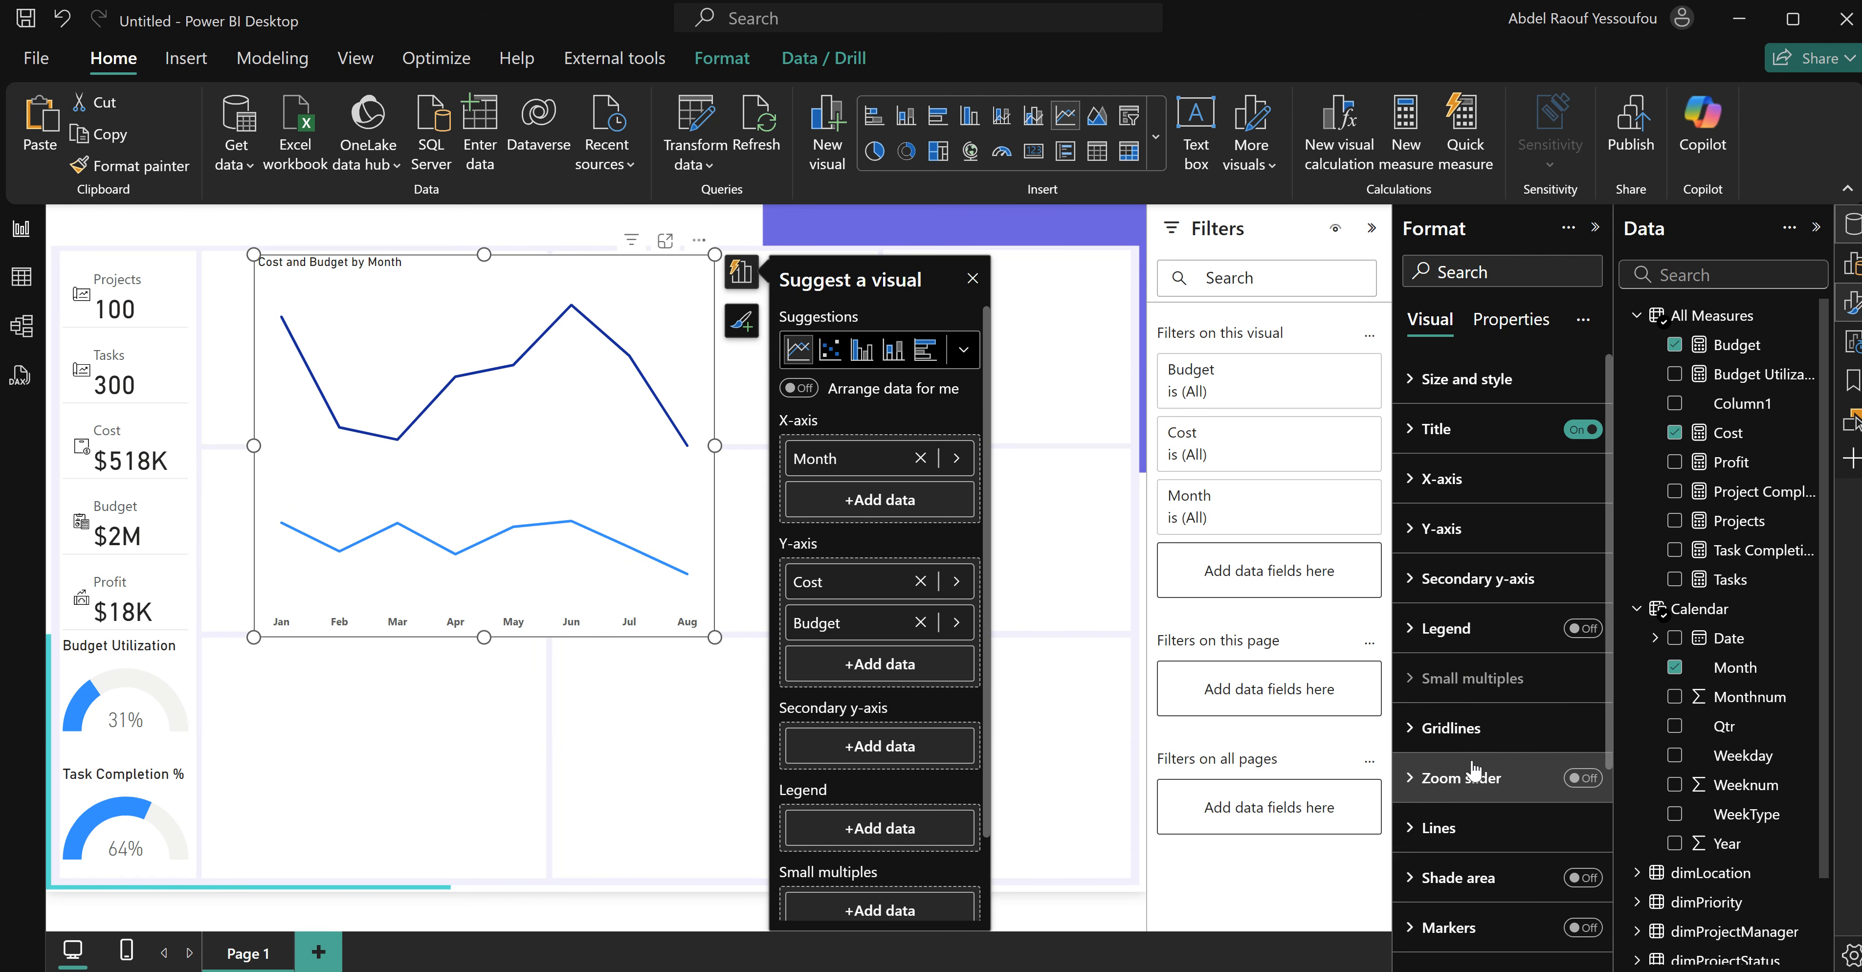
pyautogui.scroll(-2, 1474, 771)
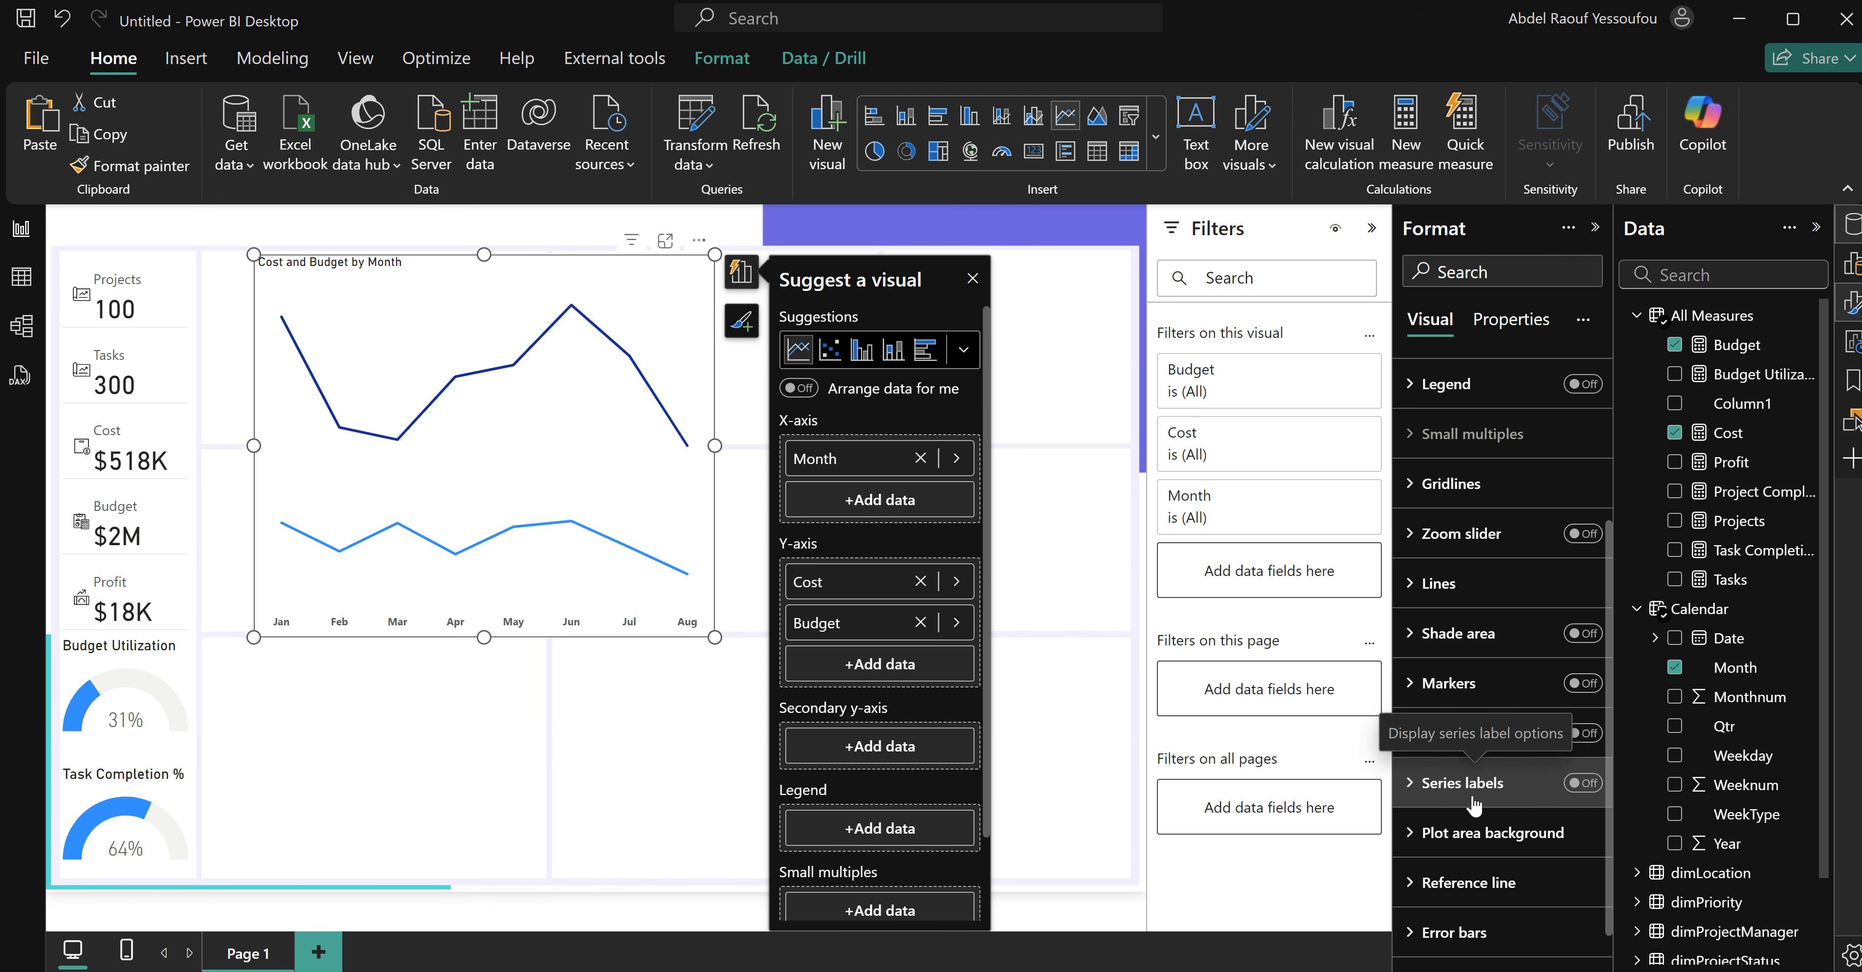
# Turn on the line chart's series labels and set the Budget line's color to #6F5BE0.
pyautogui.click(1583, 783)
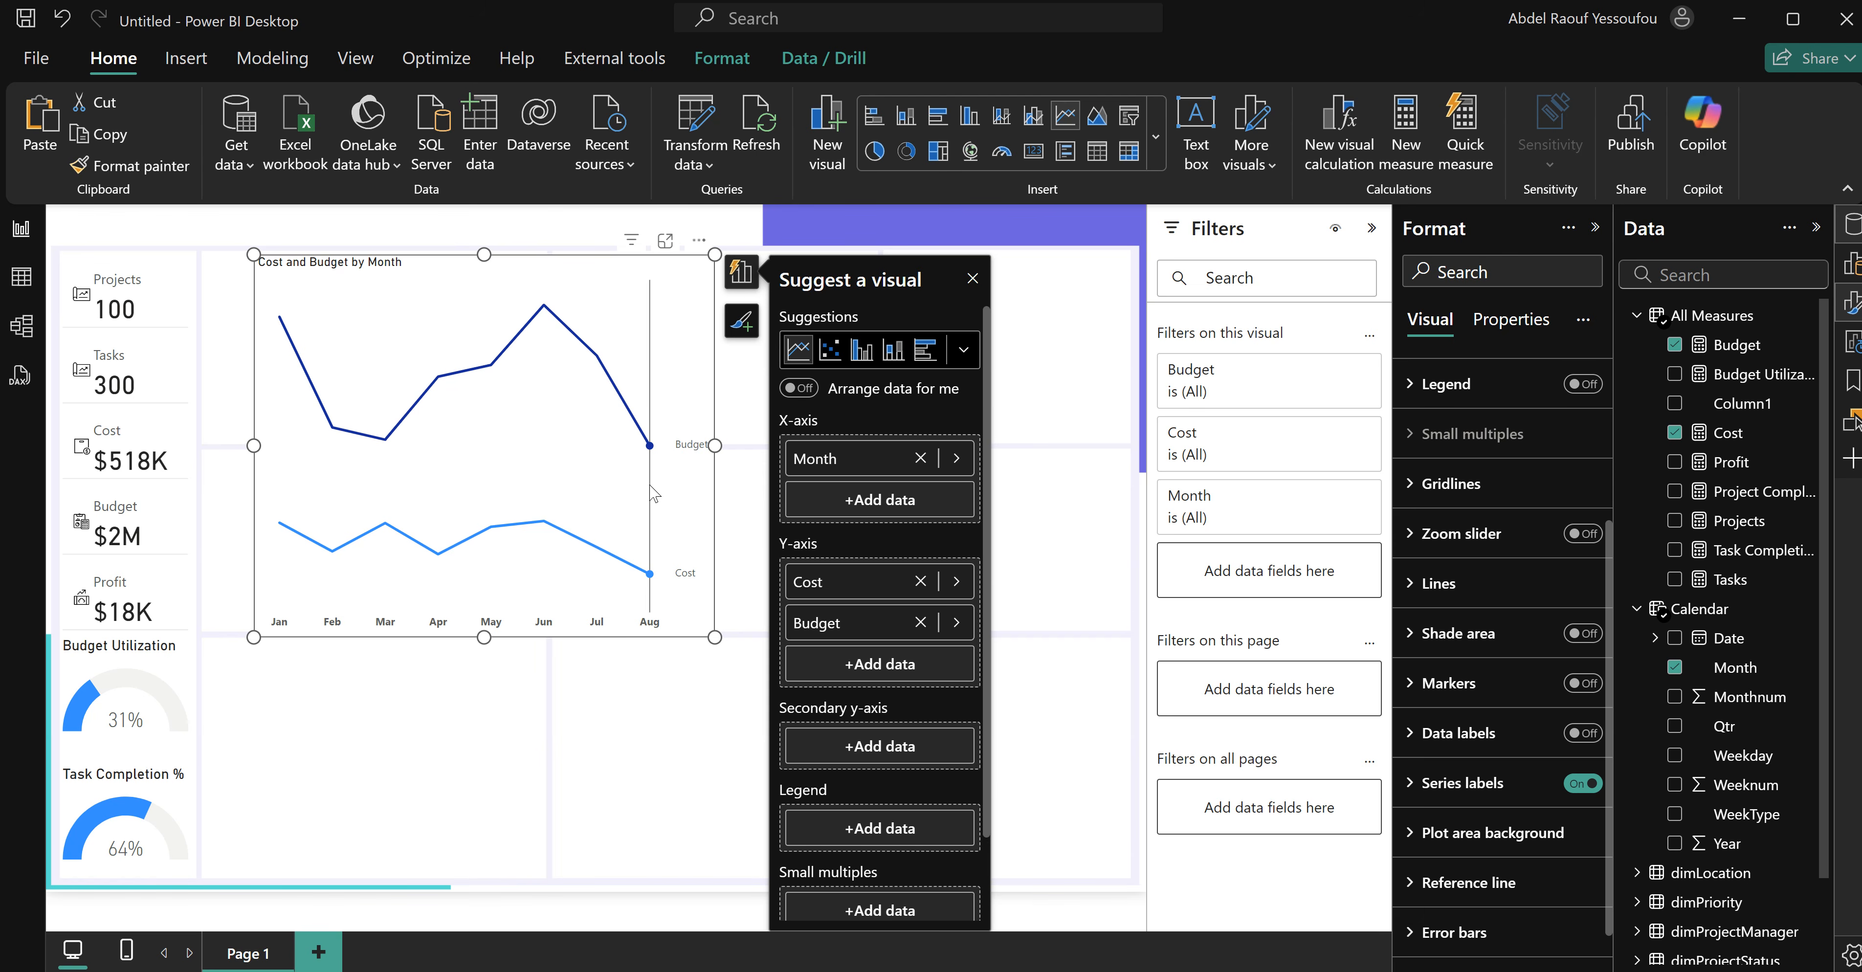
pyautogui.click(1438, 588)
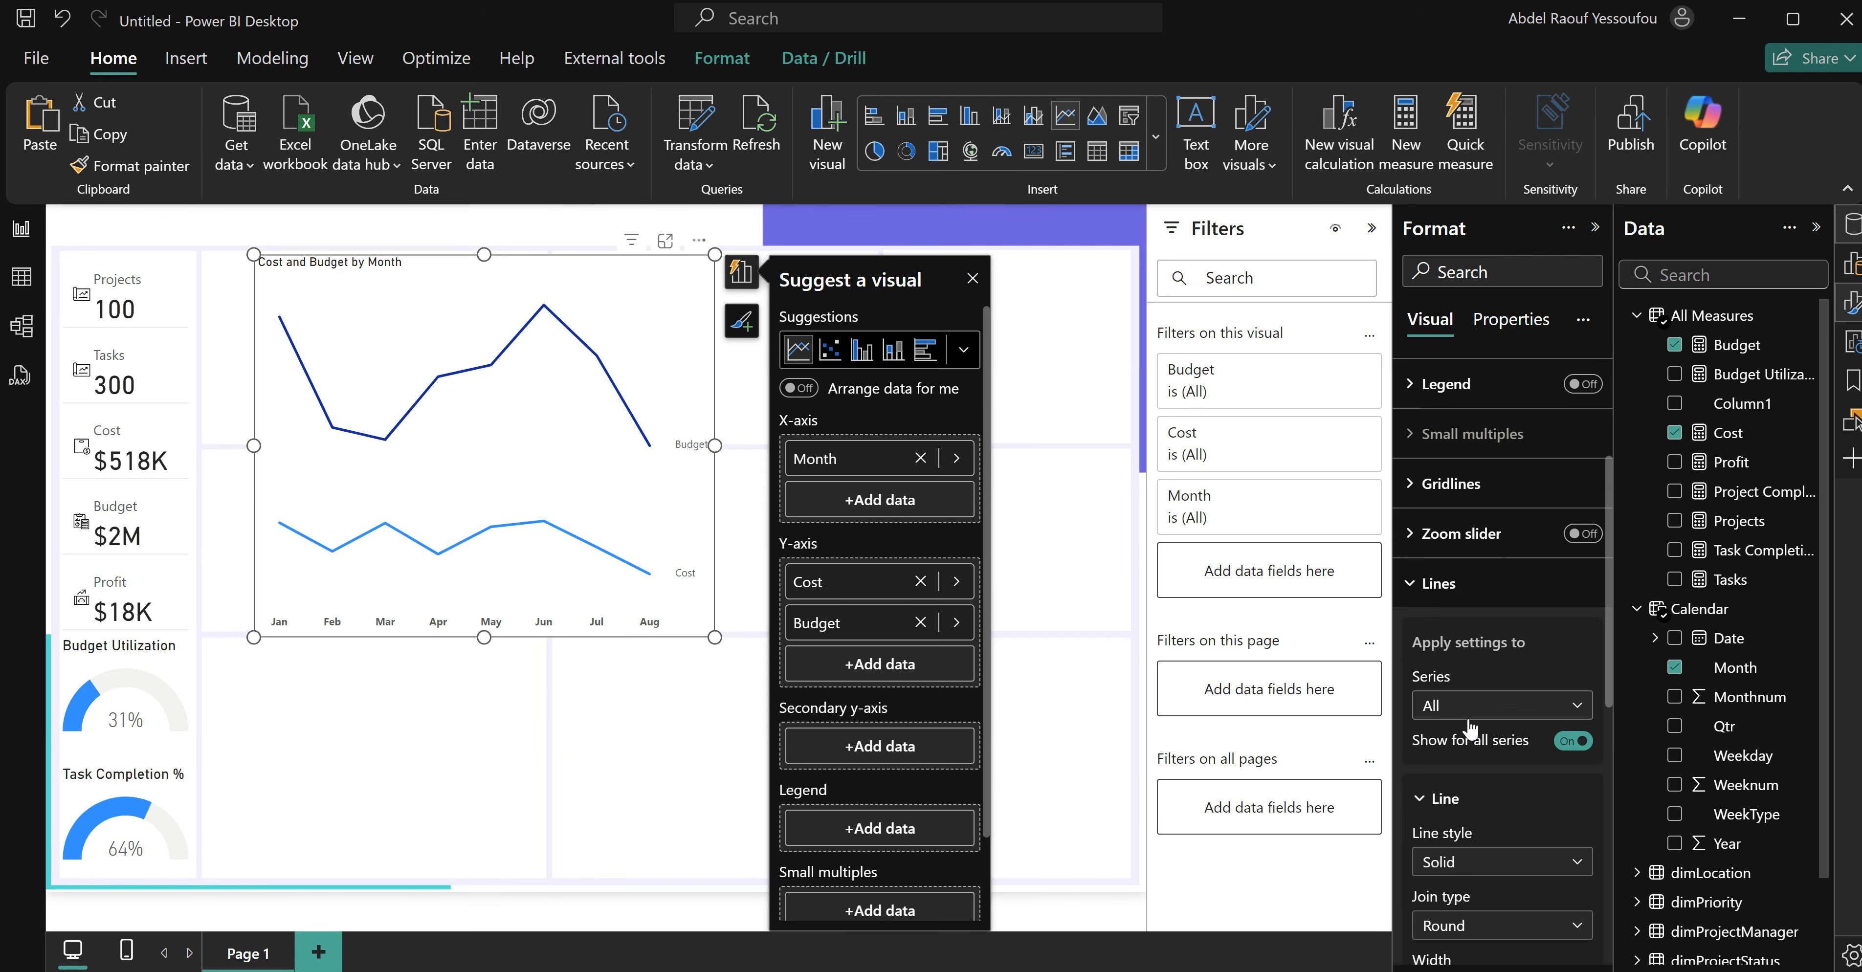
pyautogui.scroll(-2, 1451, 579)
pyautogui.click(1457, 590)
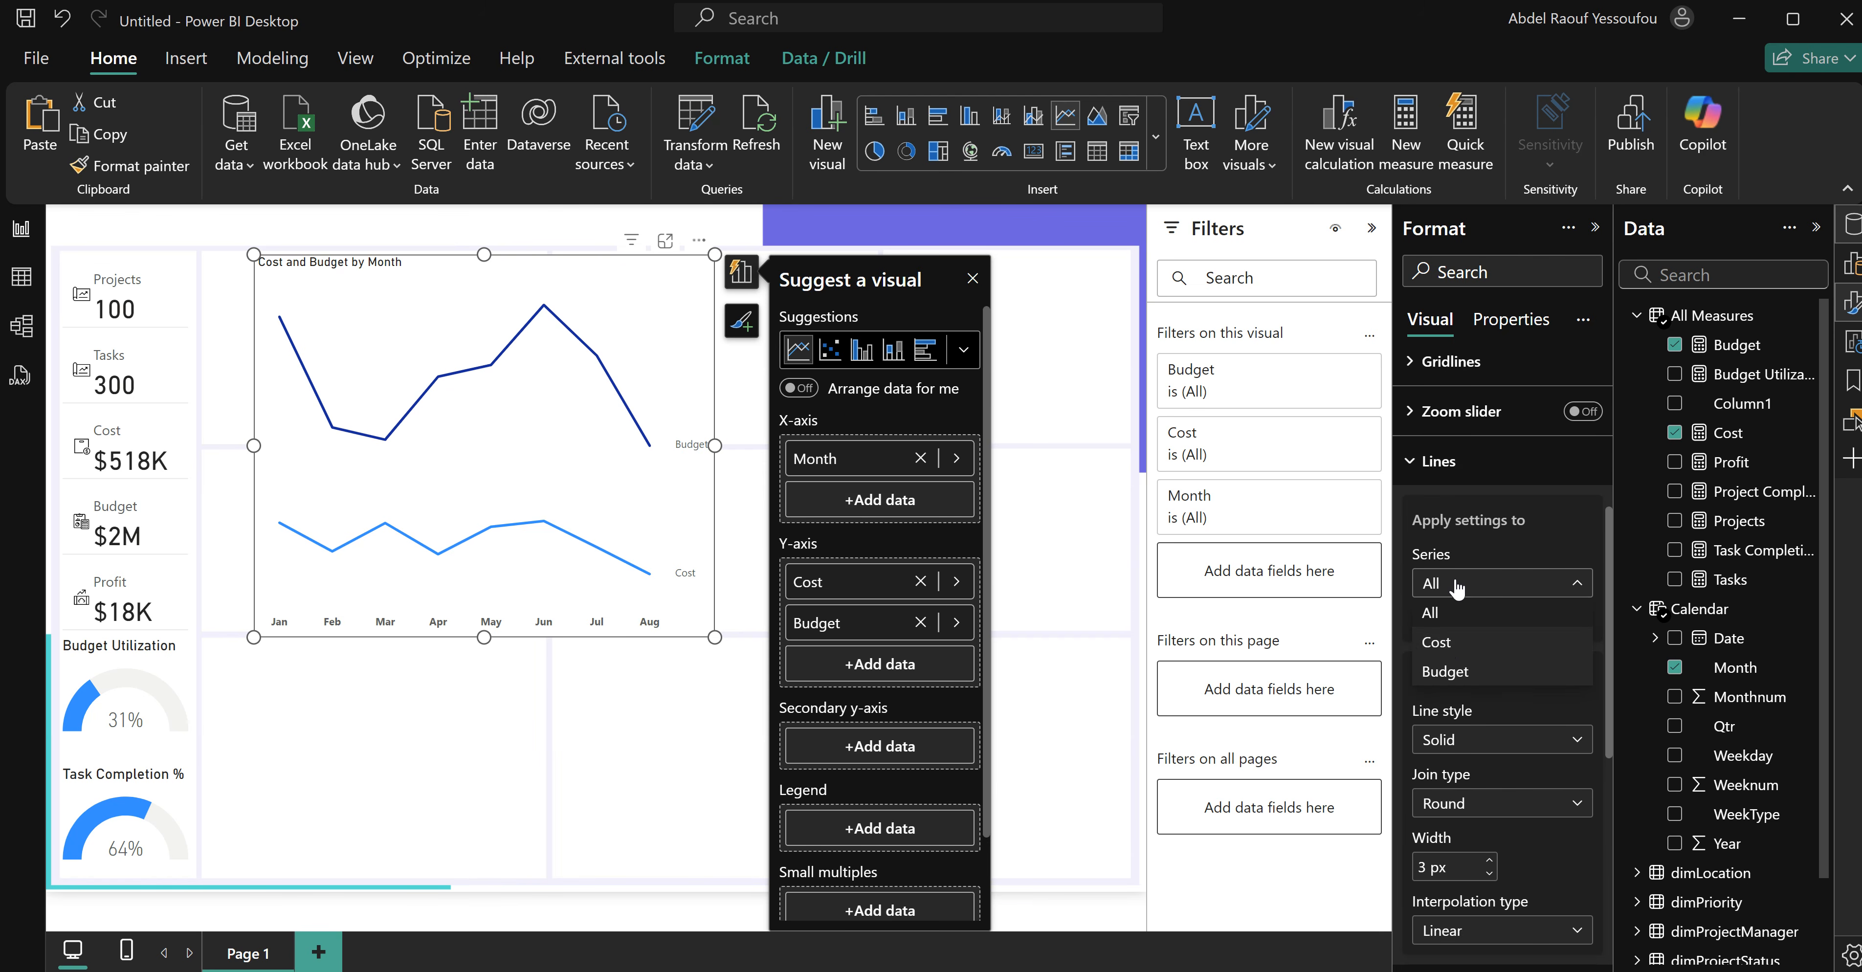
pyautogui.click(1446, 643)
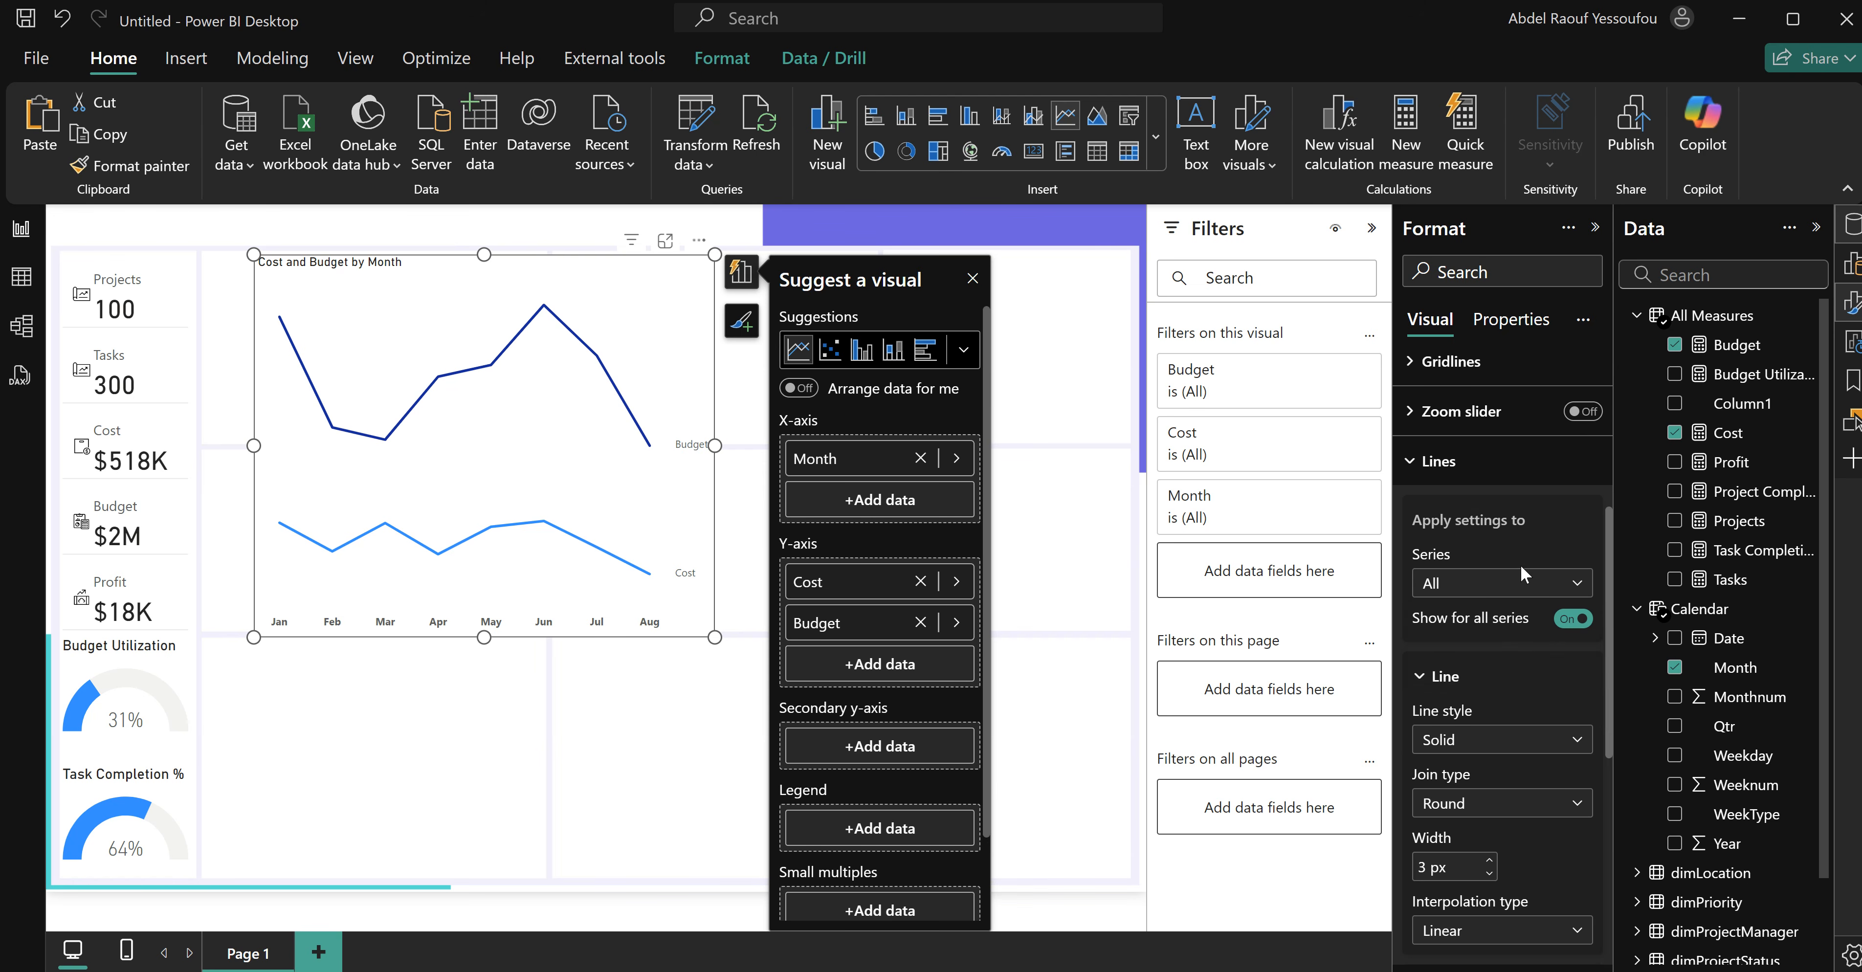
pyautogui.click(1477, 592)
pyautogui.click(1455, 674)
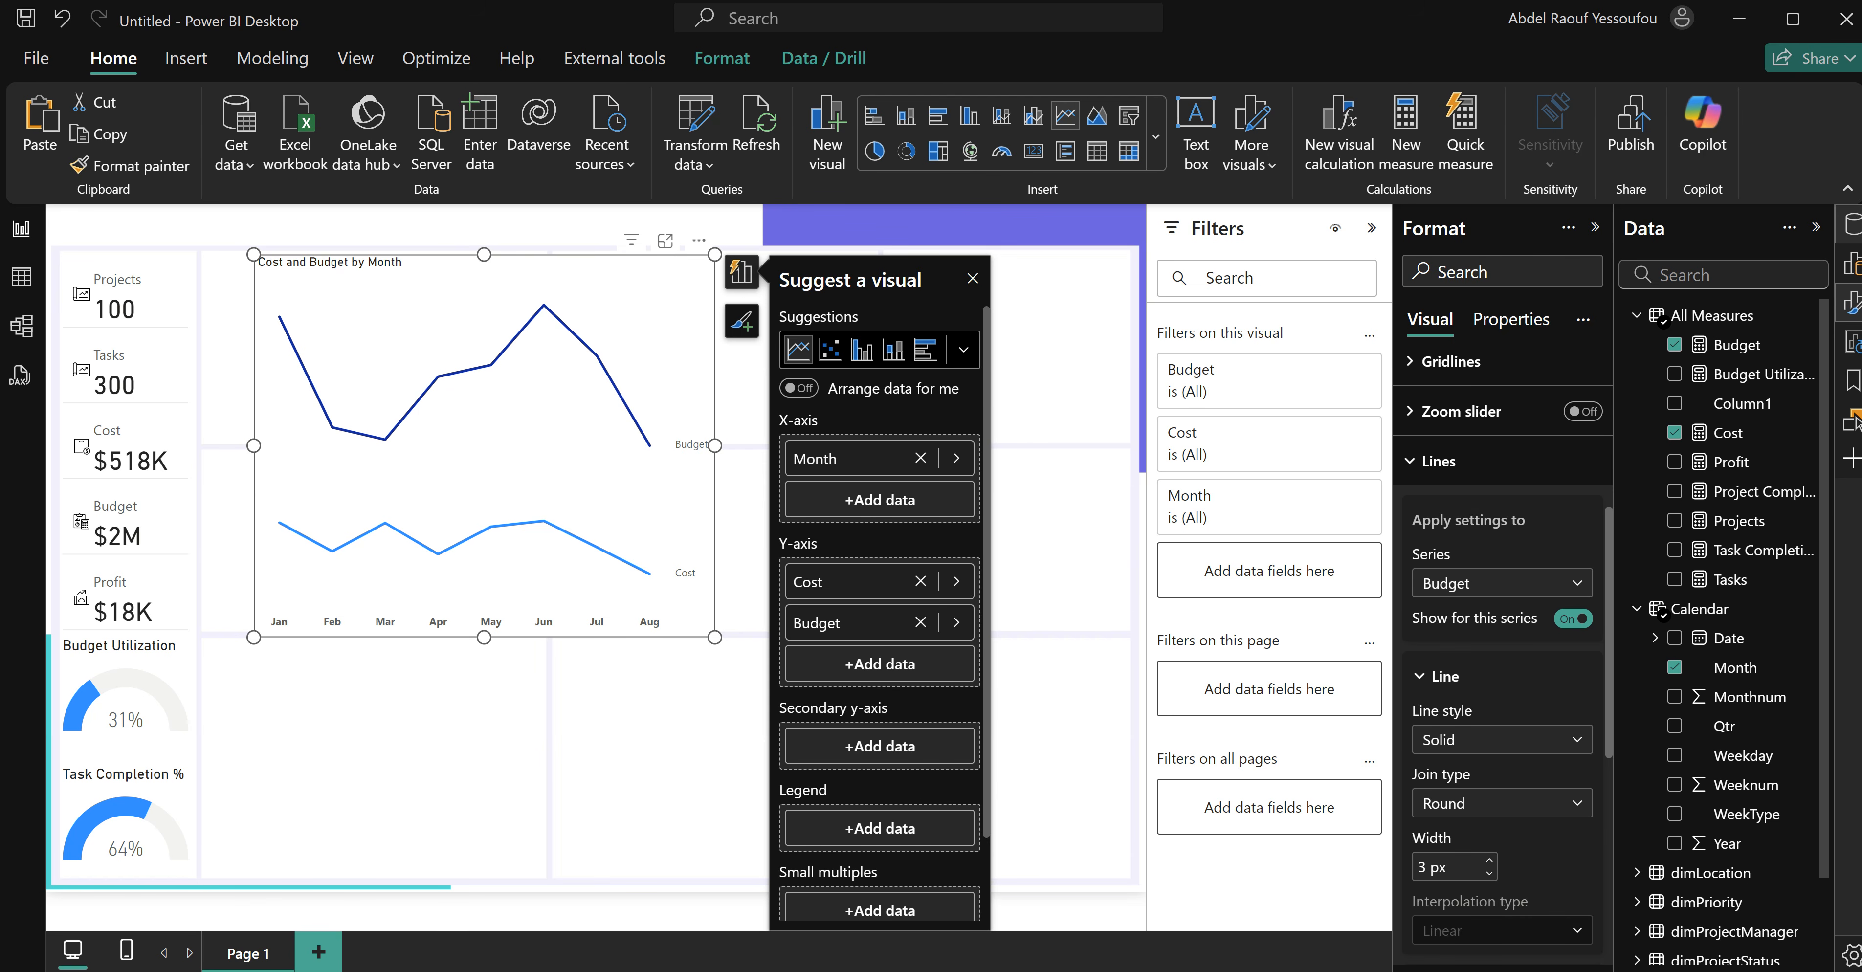
pyautogui.scroll(-3, 1453, 752)
pyautogui.scroll(-5, 1454, 752)
pyautogui.click(1448, 622)
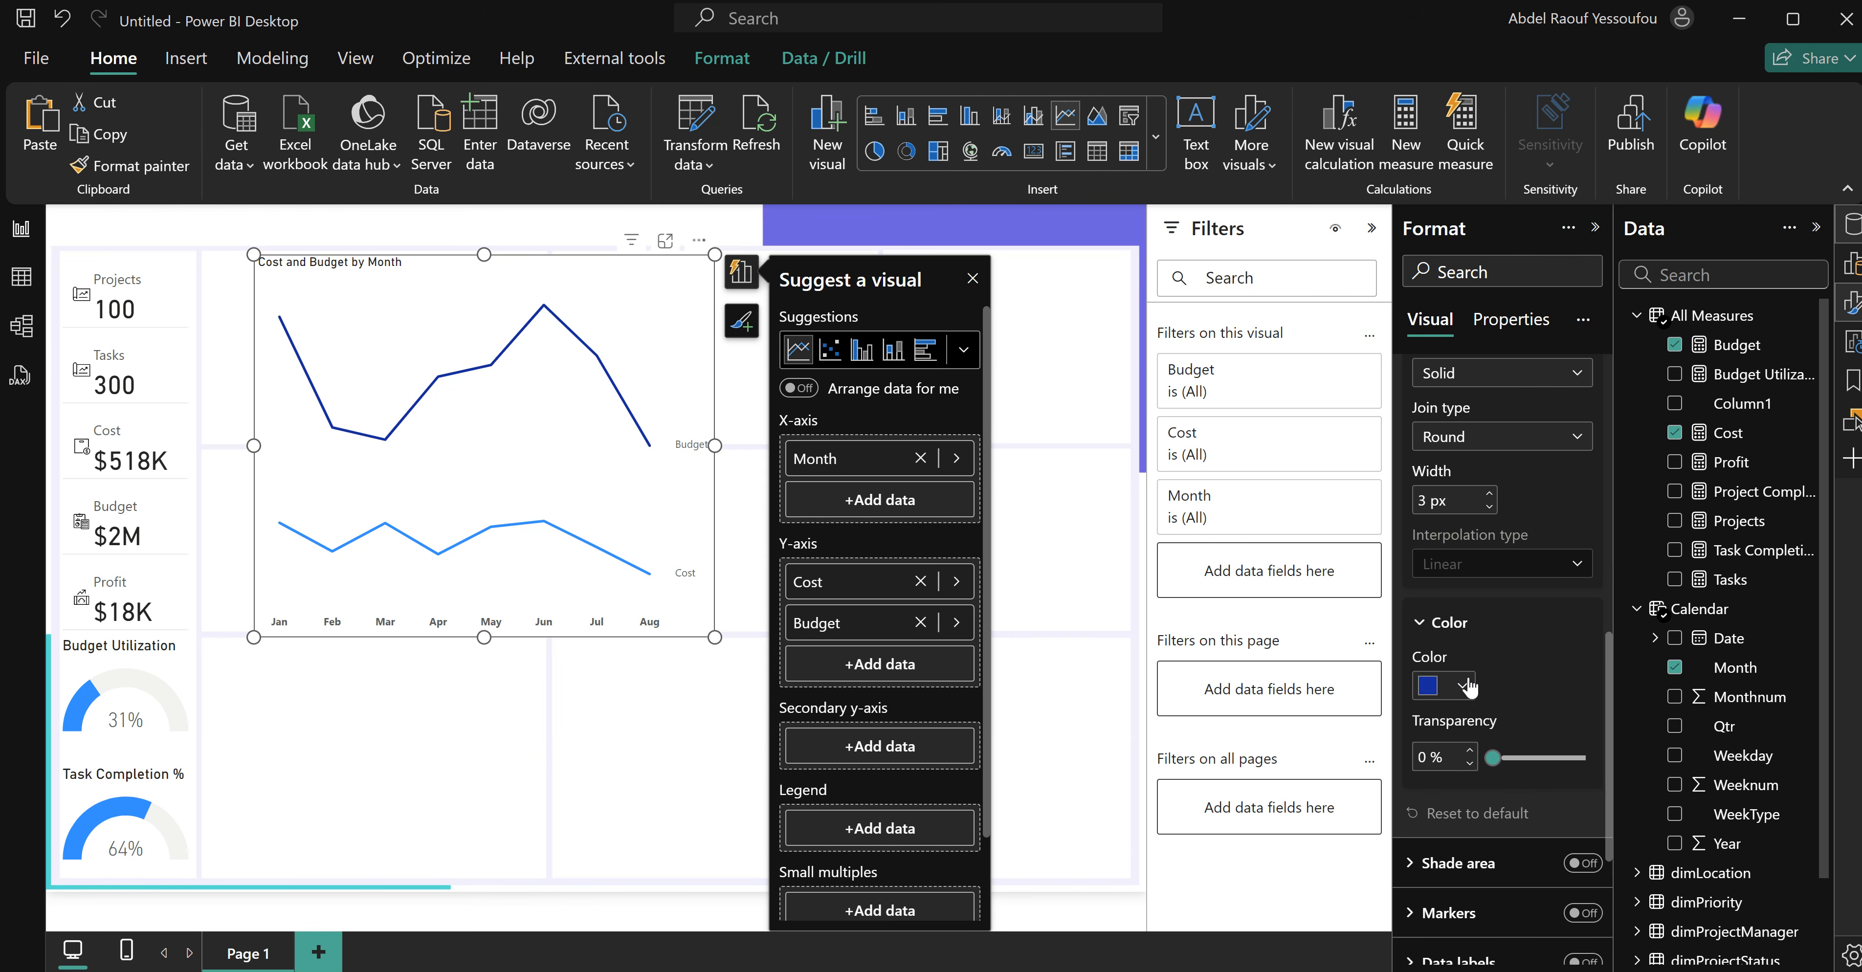
pyautogui.click(1467, 687)
pyautogui.click(1489, 630)
pyautogui.write('#6F5BE0')
pyautogui.press('Return')
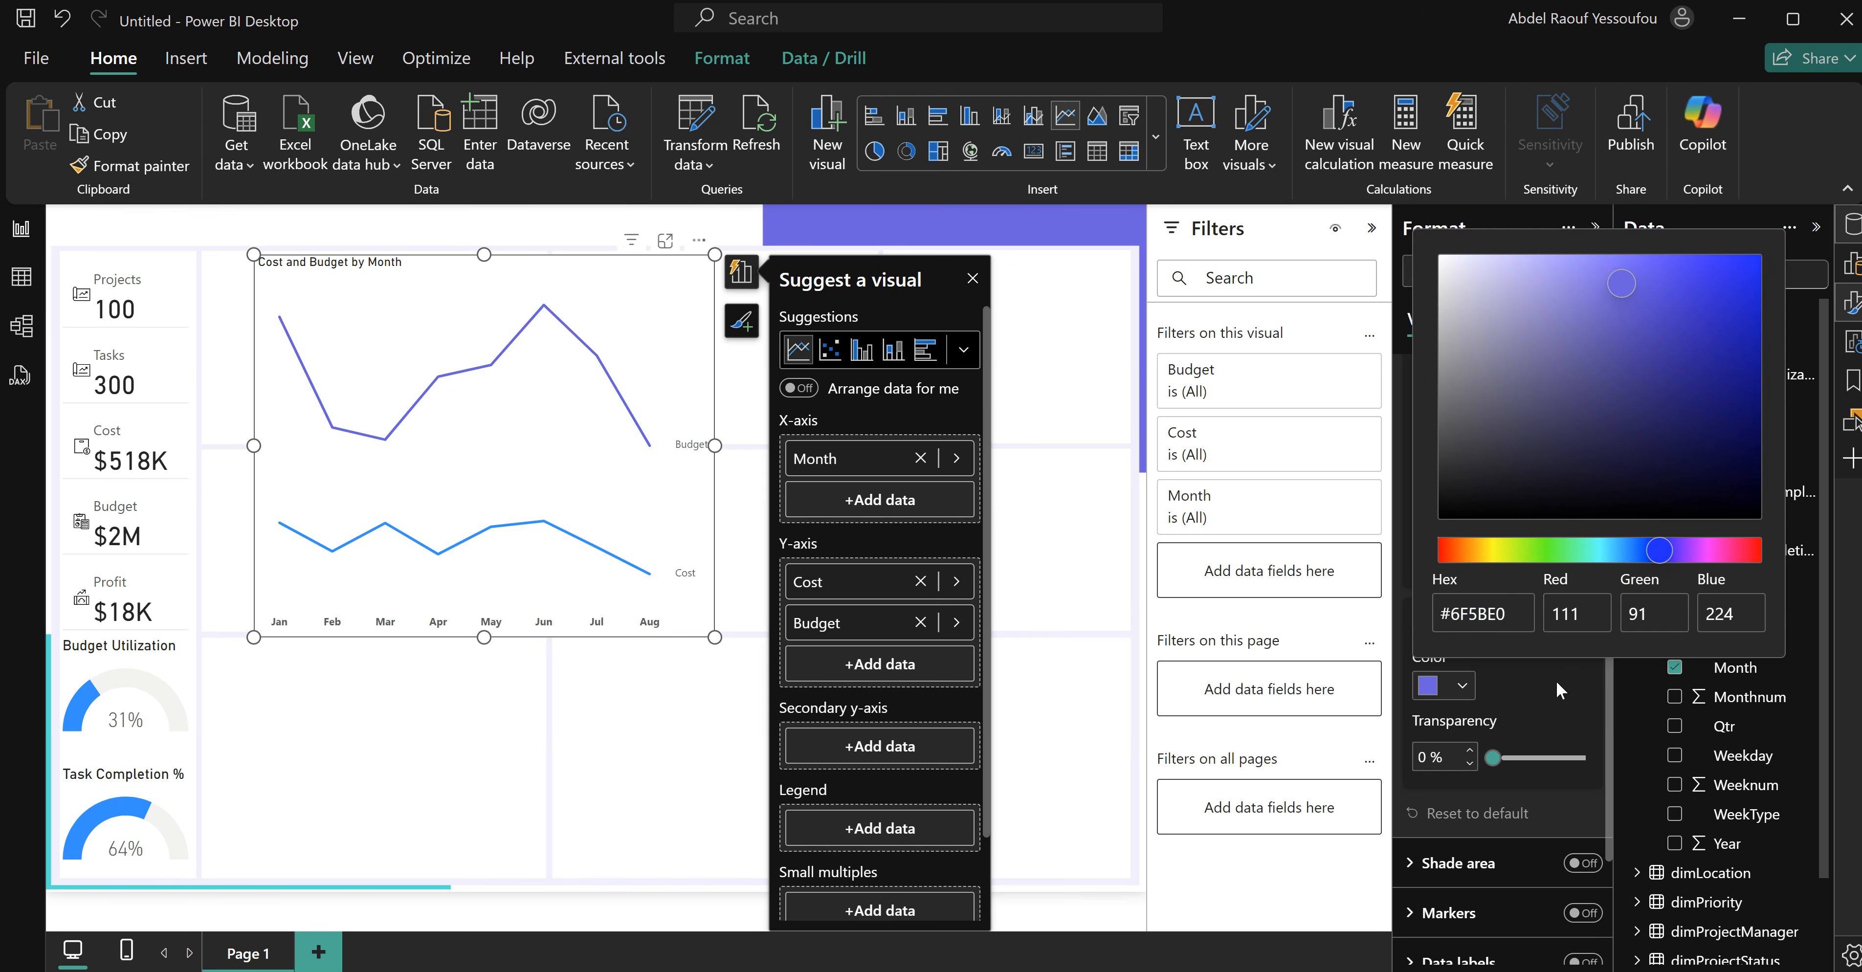
pyautogui.click(1556, 681)
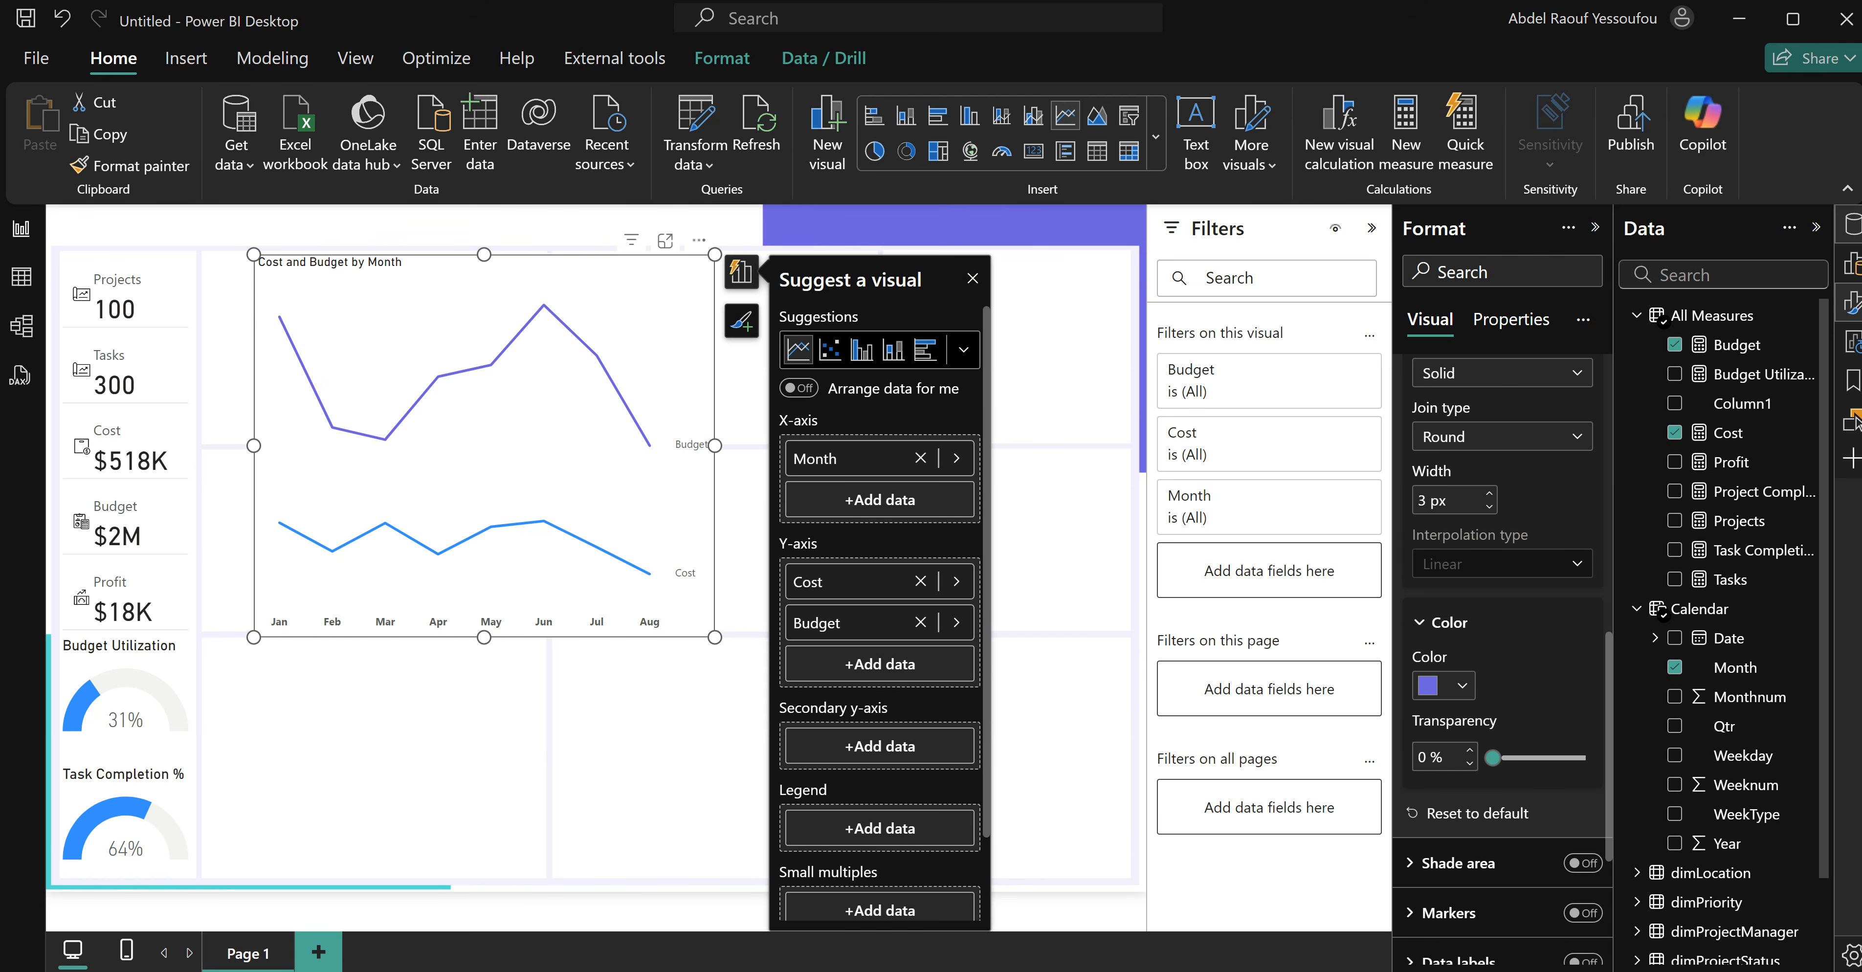
# Set the Cost line's color to #00E0D5 in the Cost and Budget by Month chart.
pyautogui.scroll(3, 1527, 504)
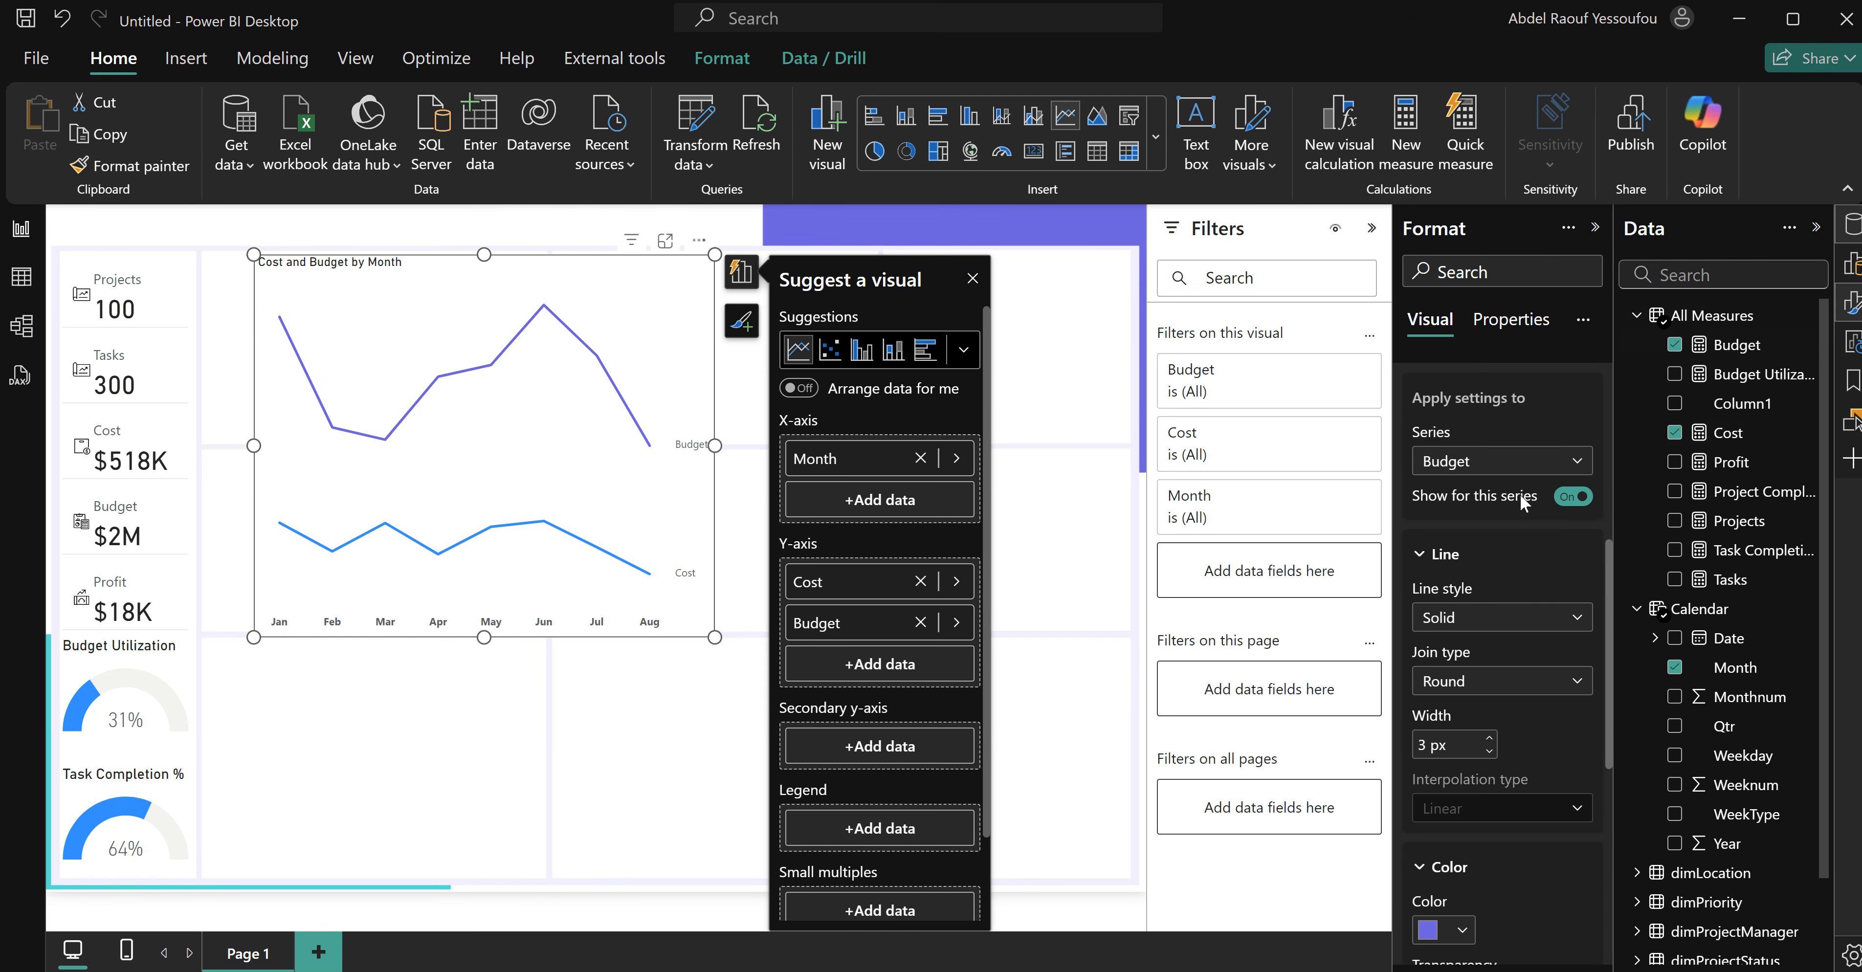
pyautogui.click(1505, 470)
pyautogui.click(1449, 525)
pyautogui.scroll(-3, 1464, 916)
pyautogui.click(1460, 687)
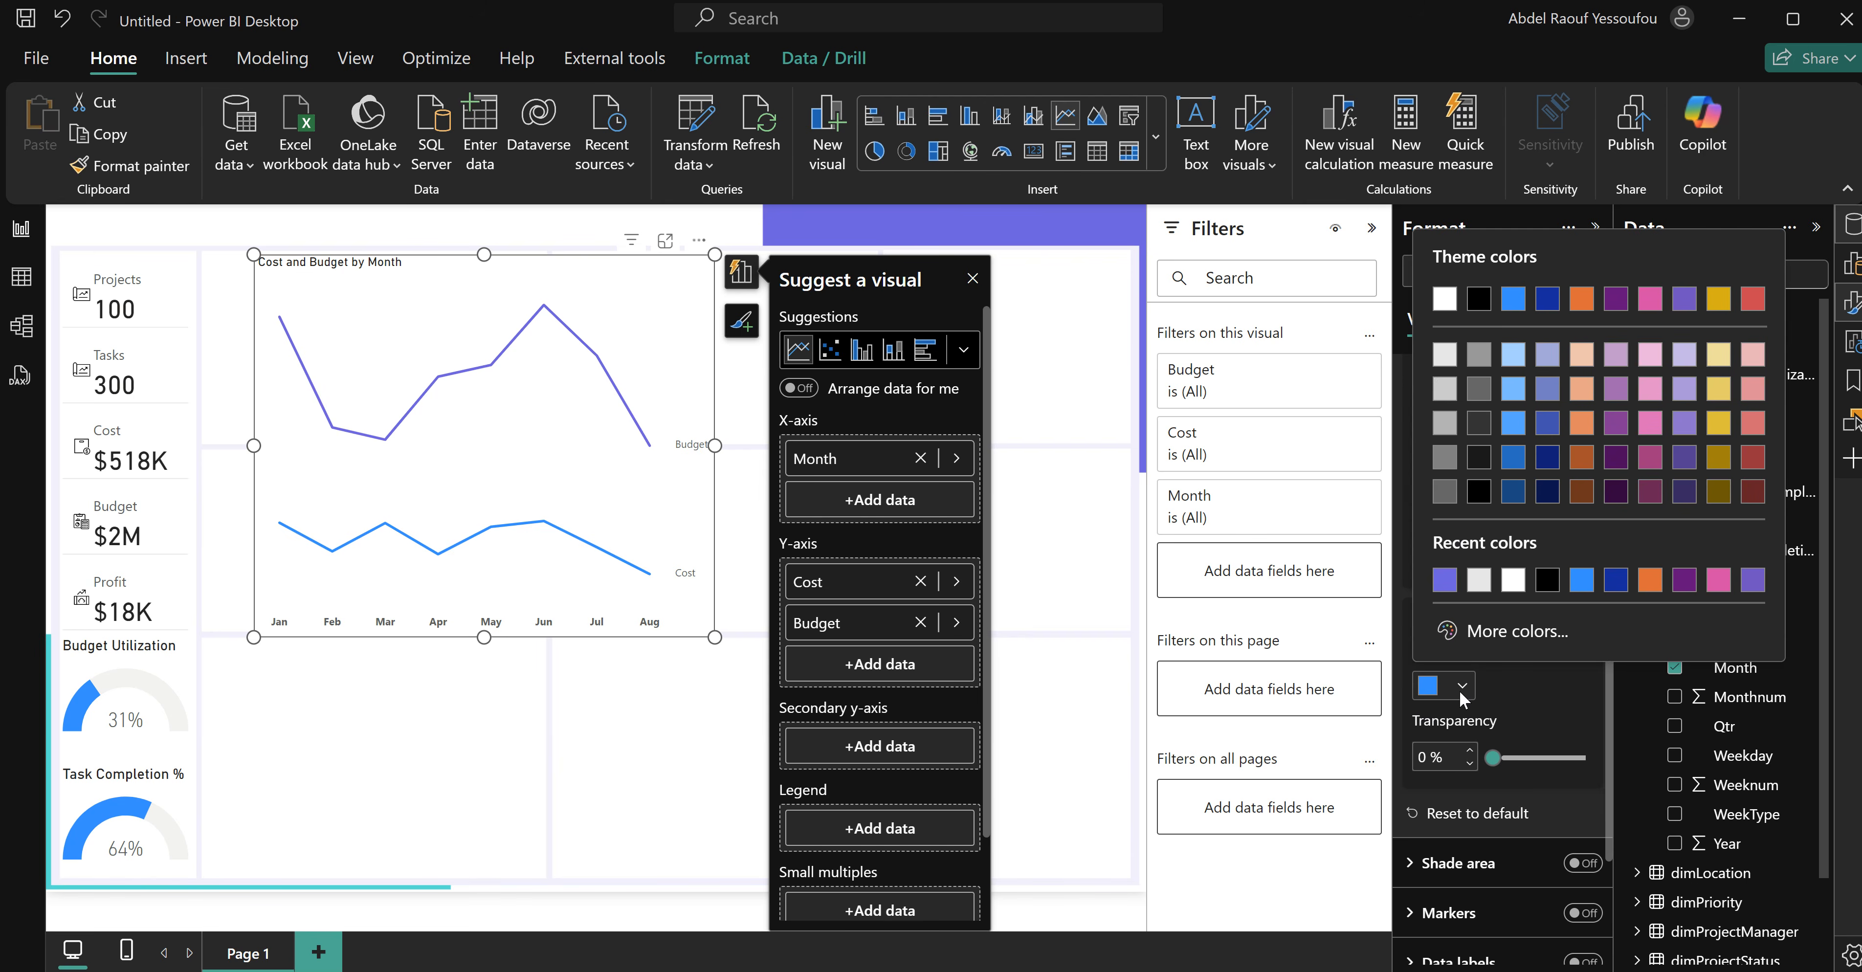
pyautogui.click(1475, 646)
pyautogui.write('#00E0D5')
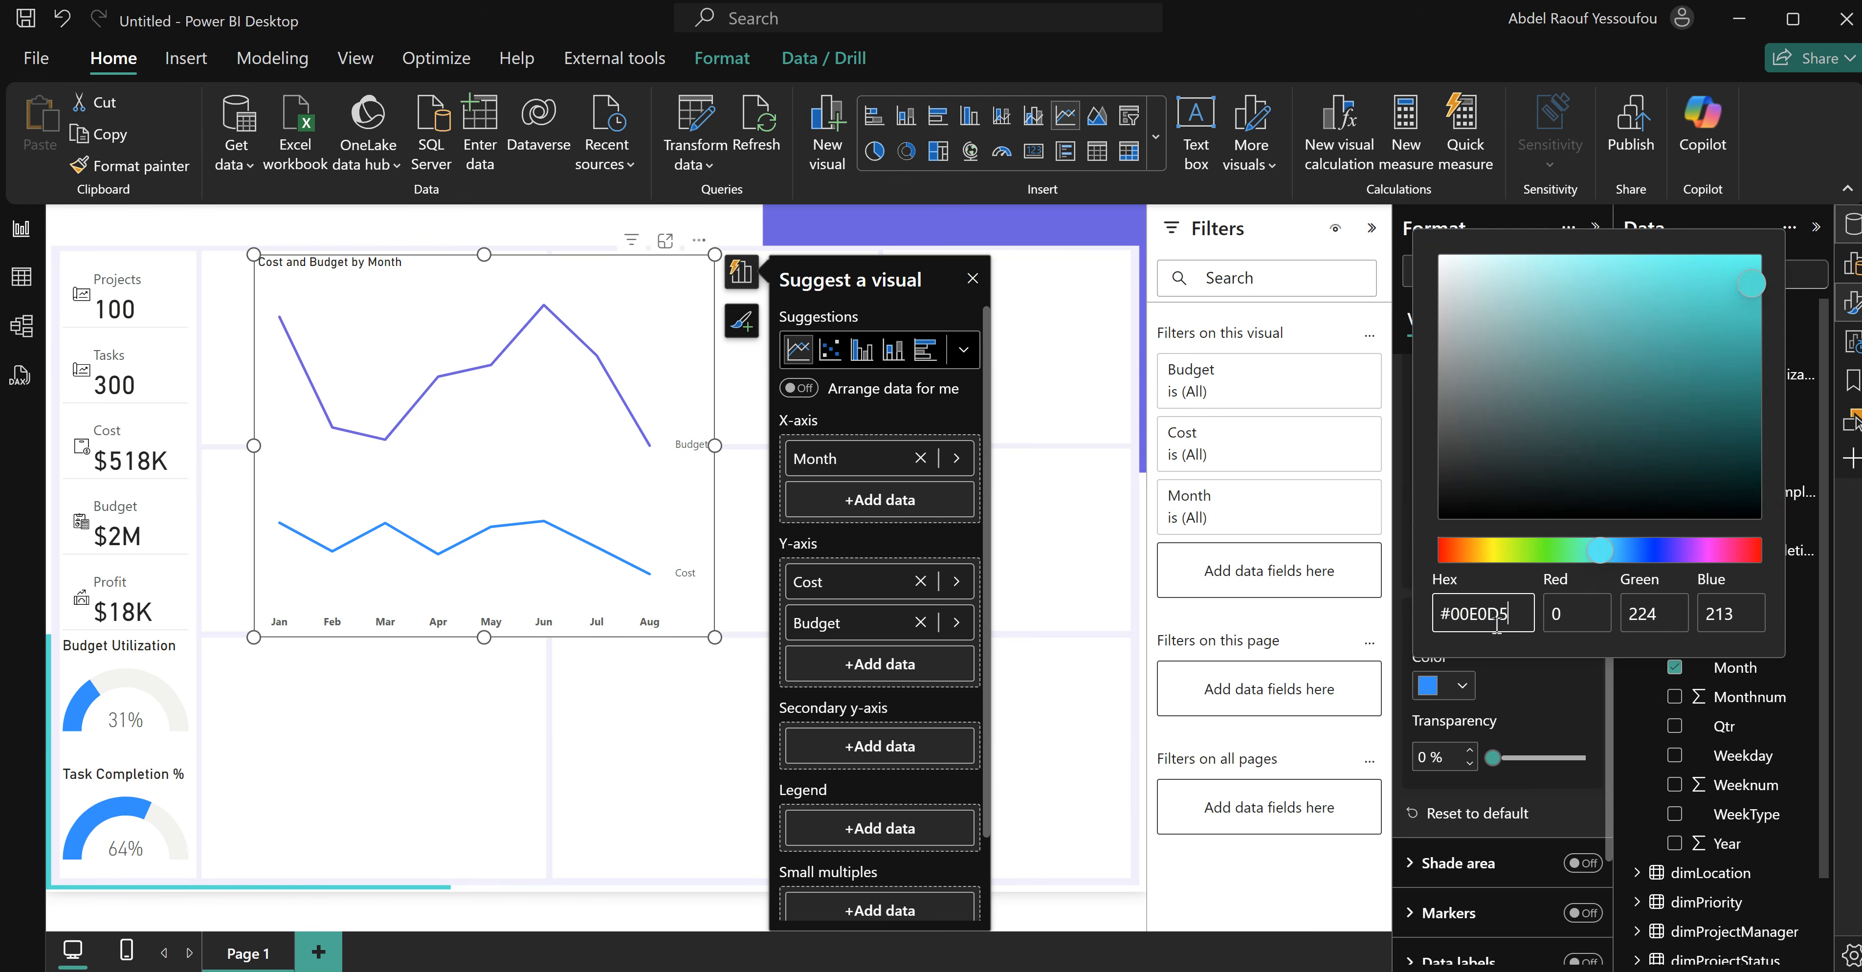
pyautogui.click(1519, 686)
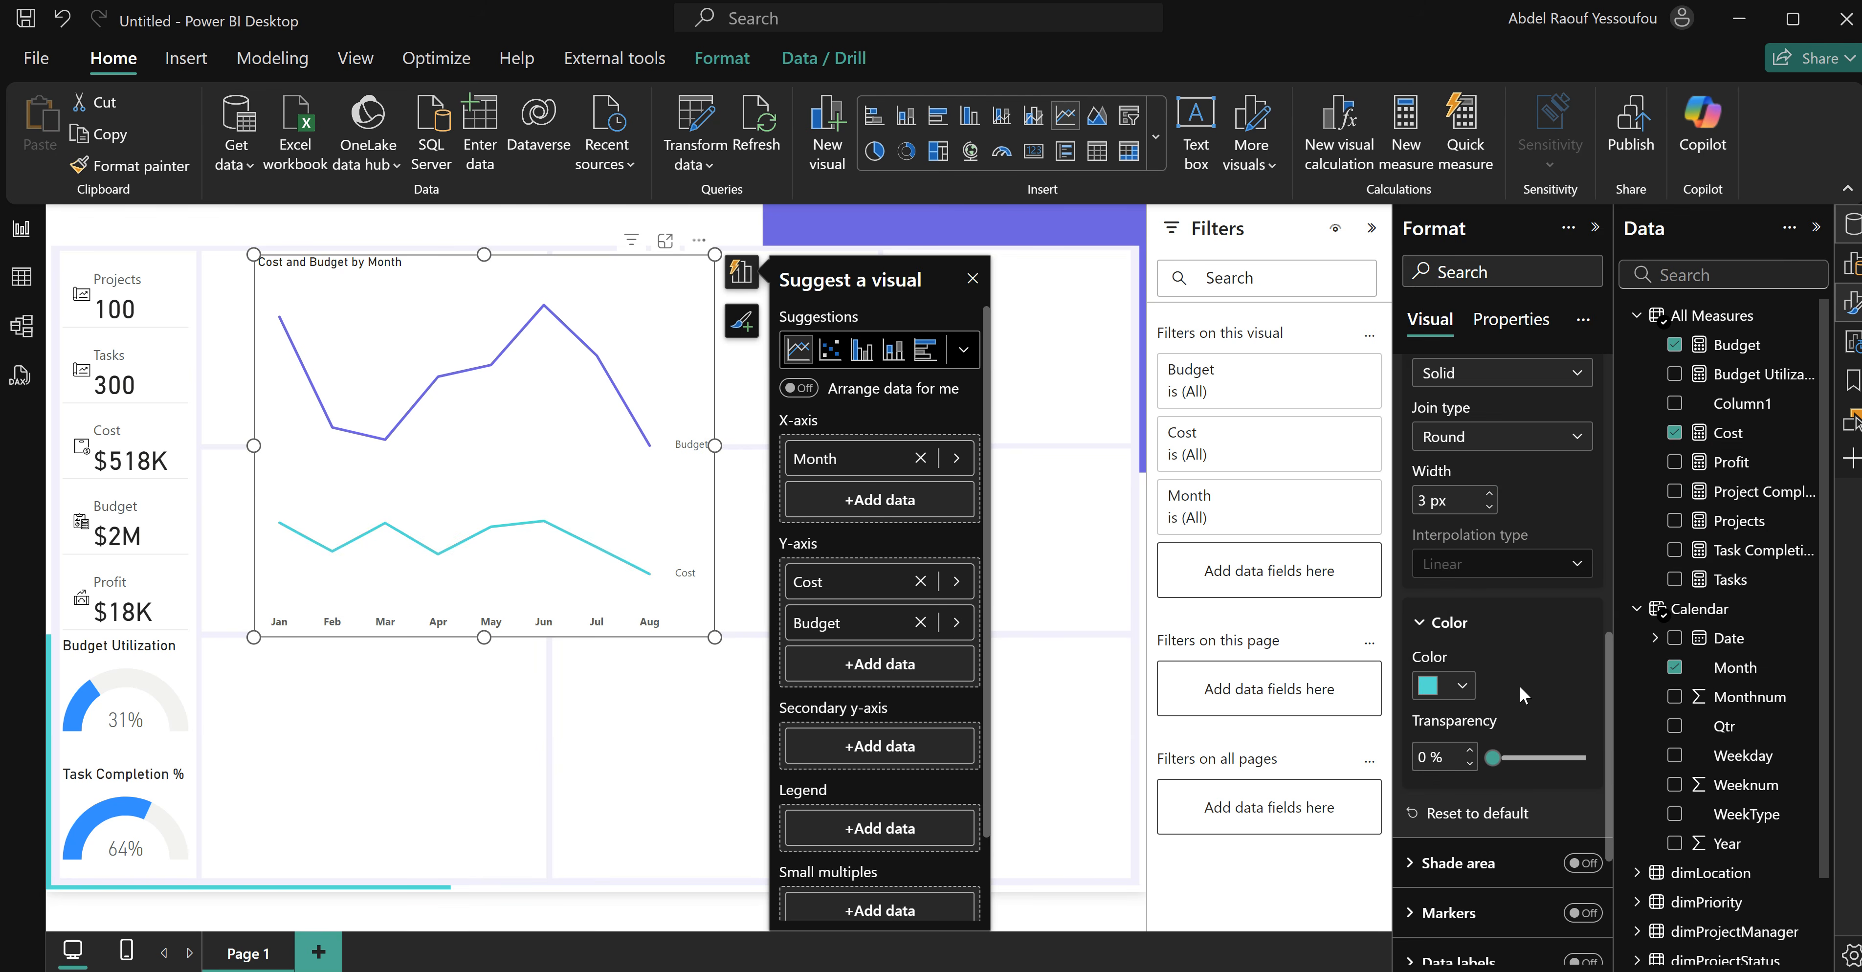
# Reduce the Cost line's width to 1 px.
pyautogui.scroll(-2, 1475, 770)
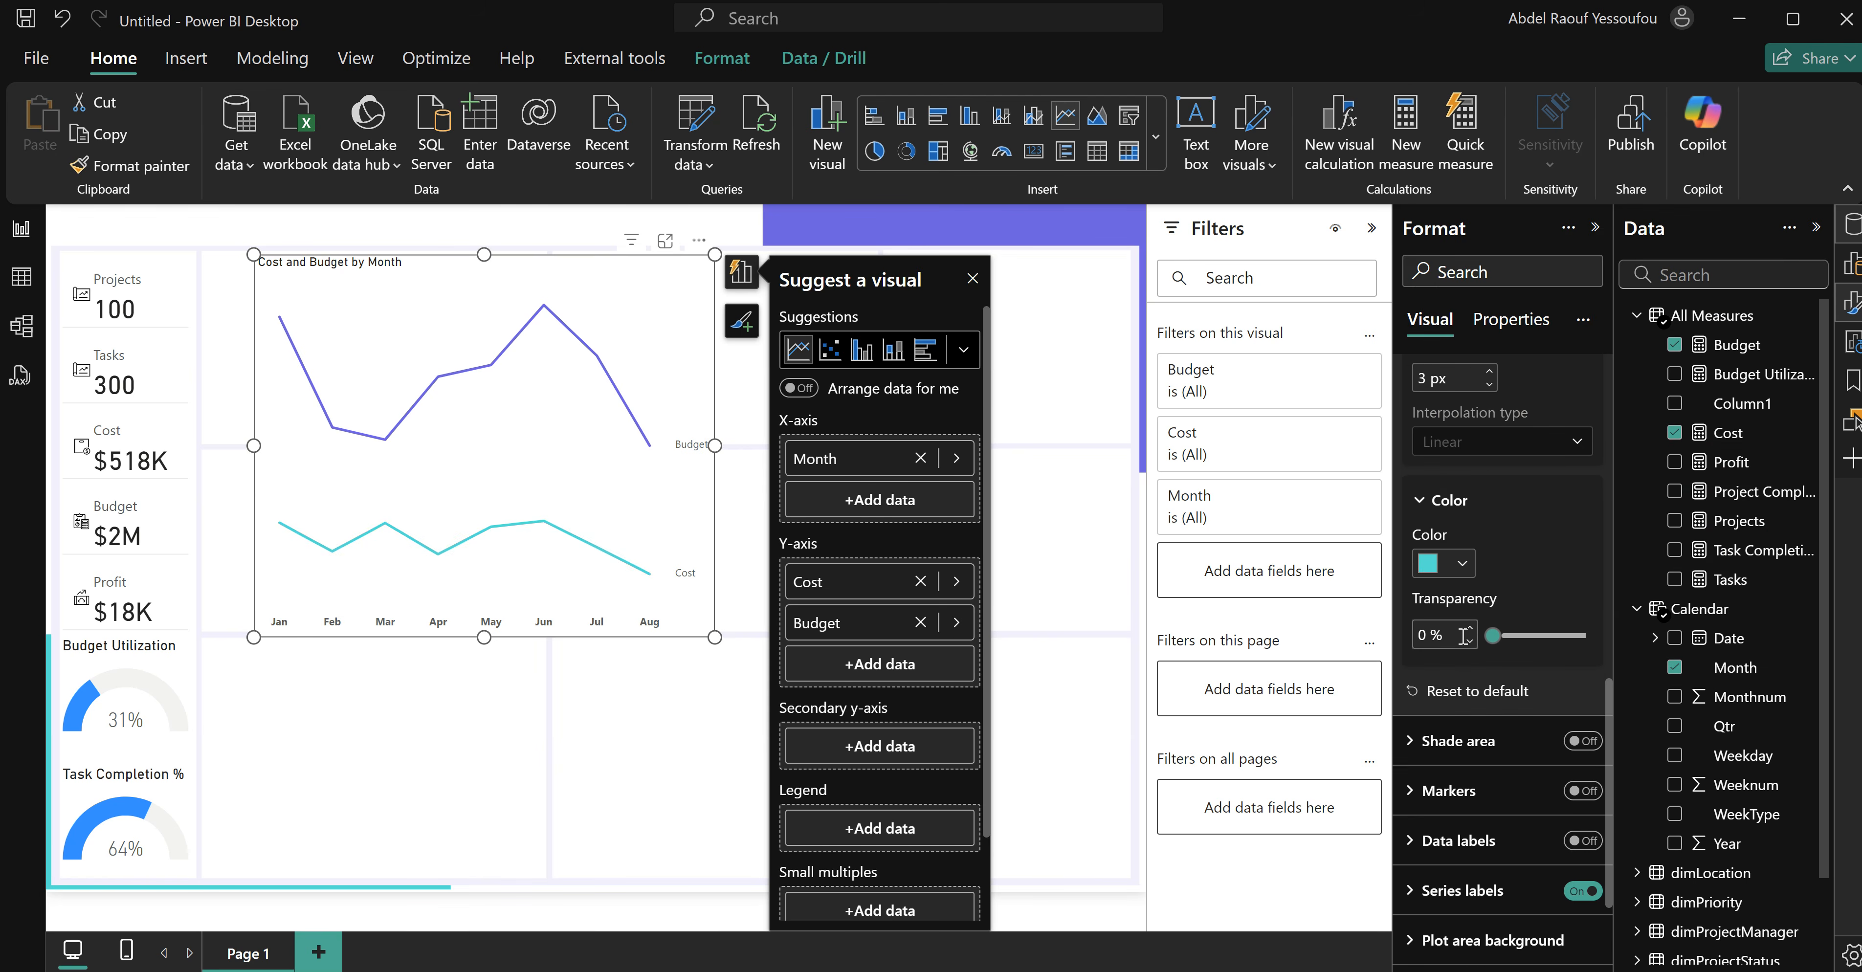
pyautogui.scroll(2, 1496, 557)
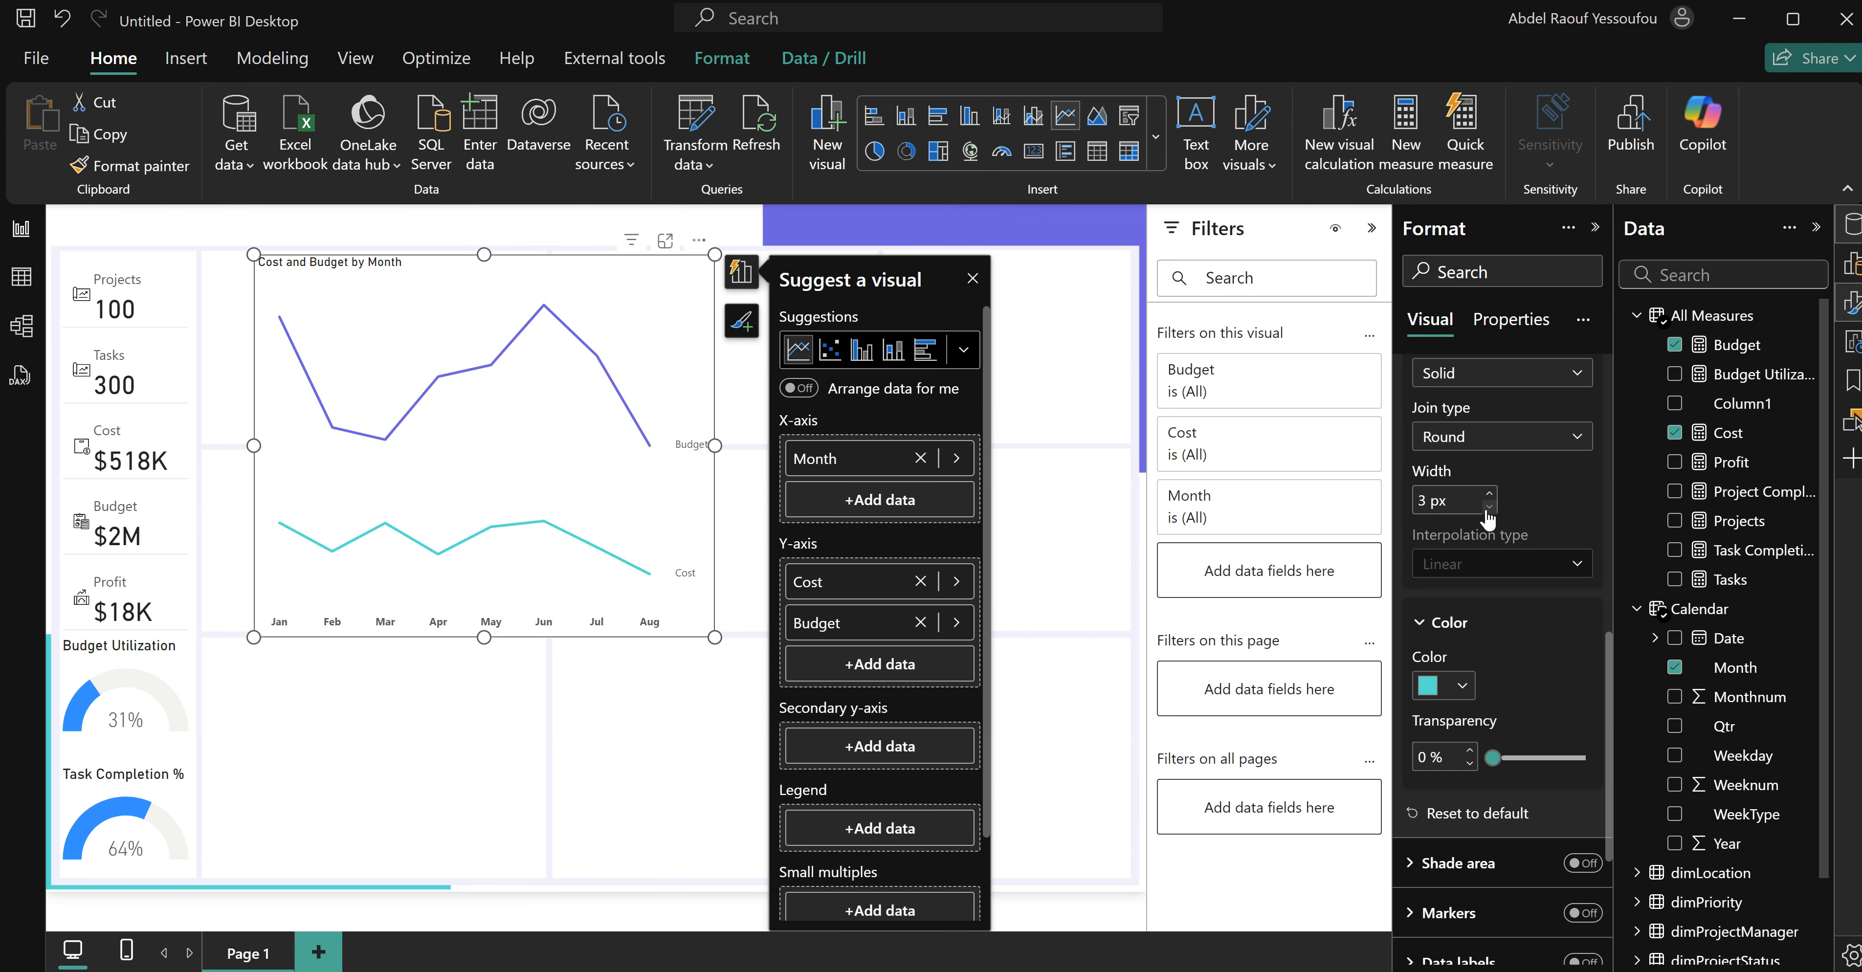
pyautogui.click(1489, 506)
pyautogui.scroll(4, 1525, 638)
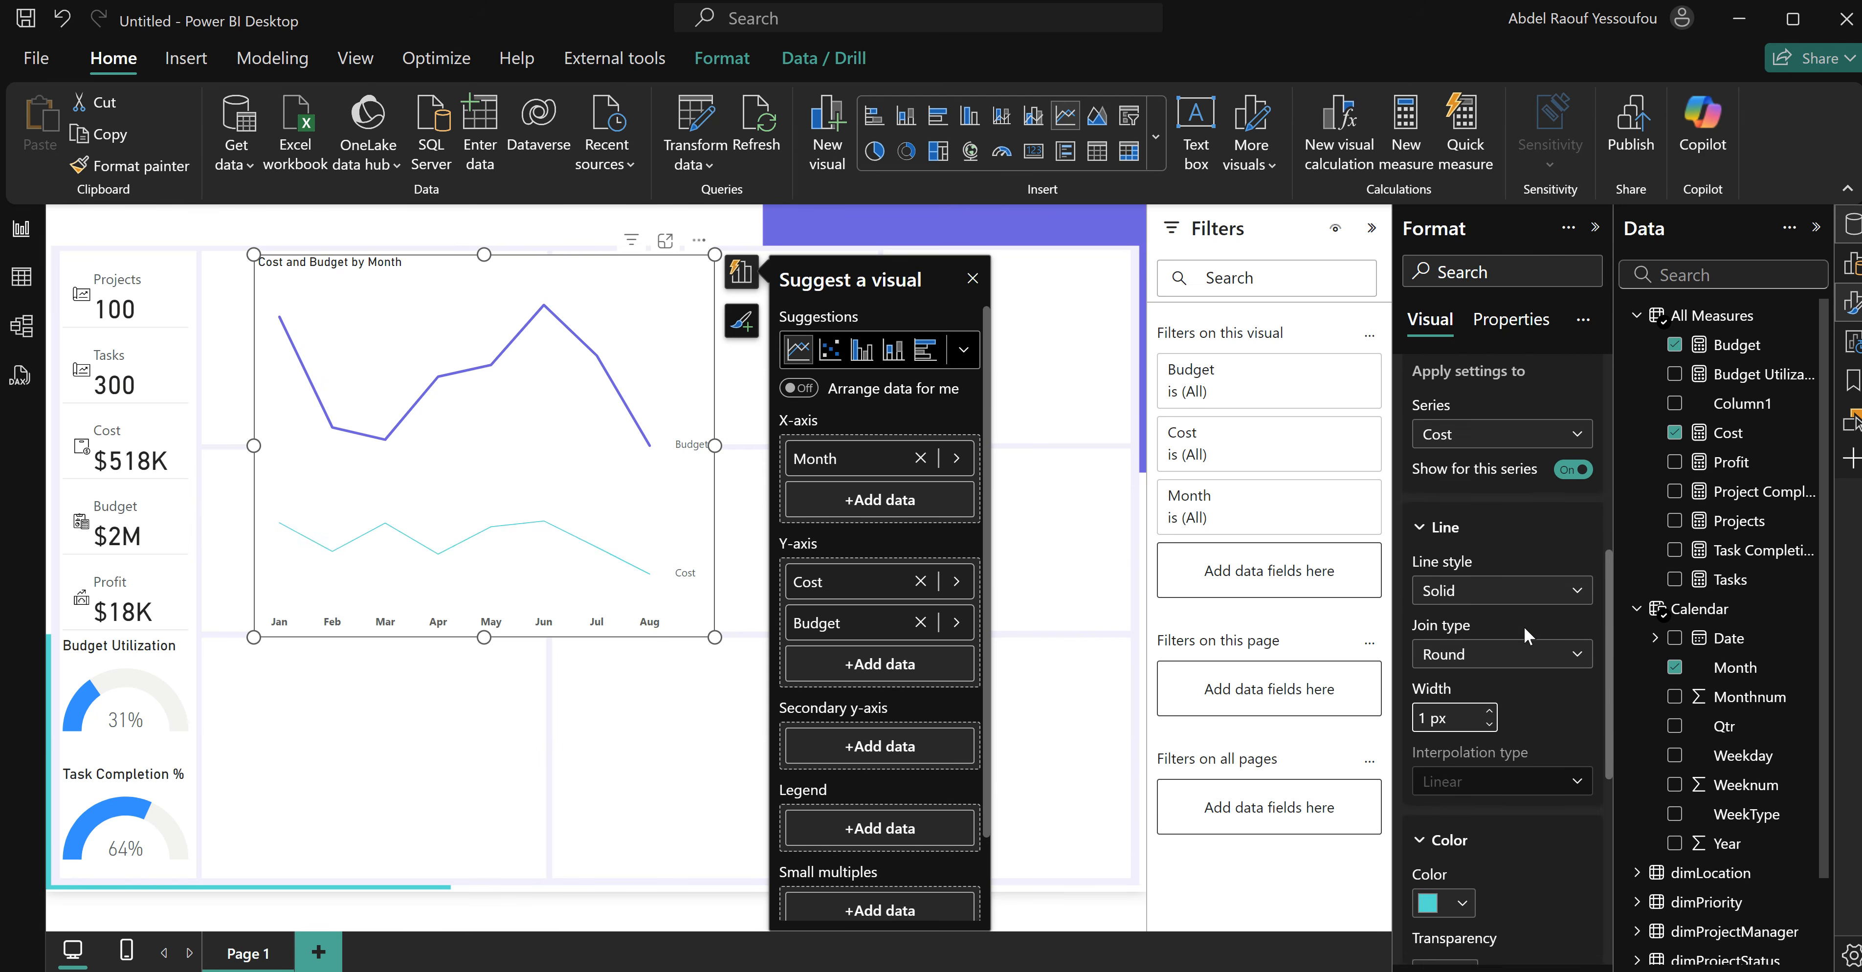
pyautogui.scroll(-6, 1526, 637)
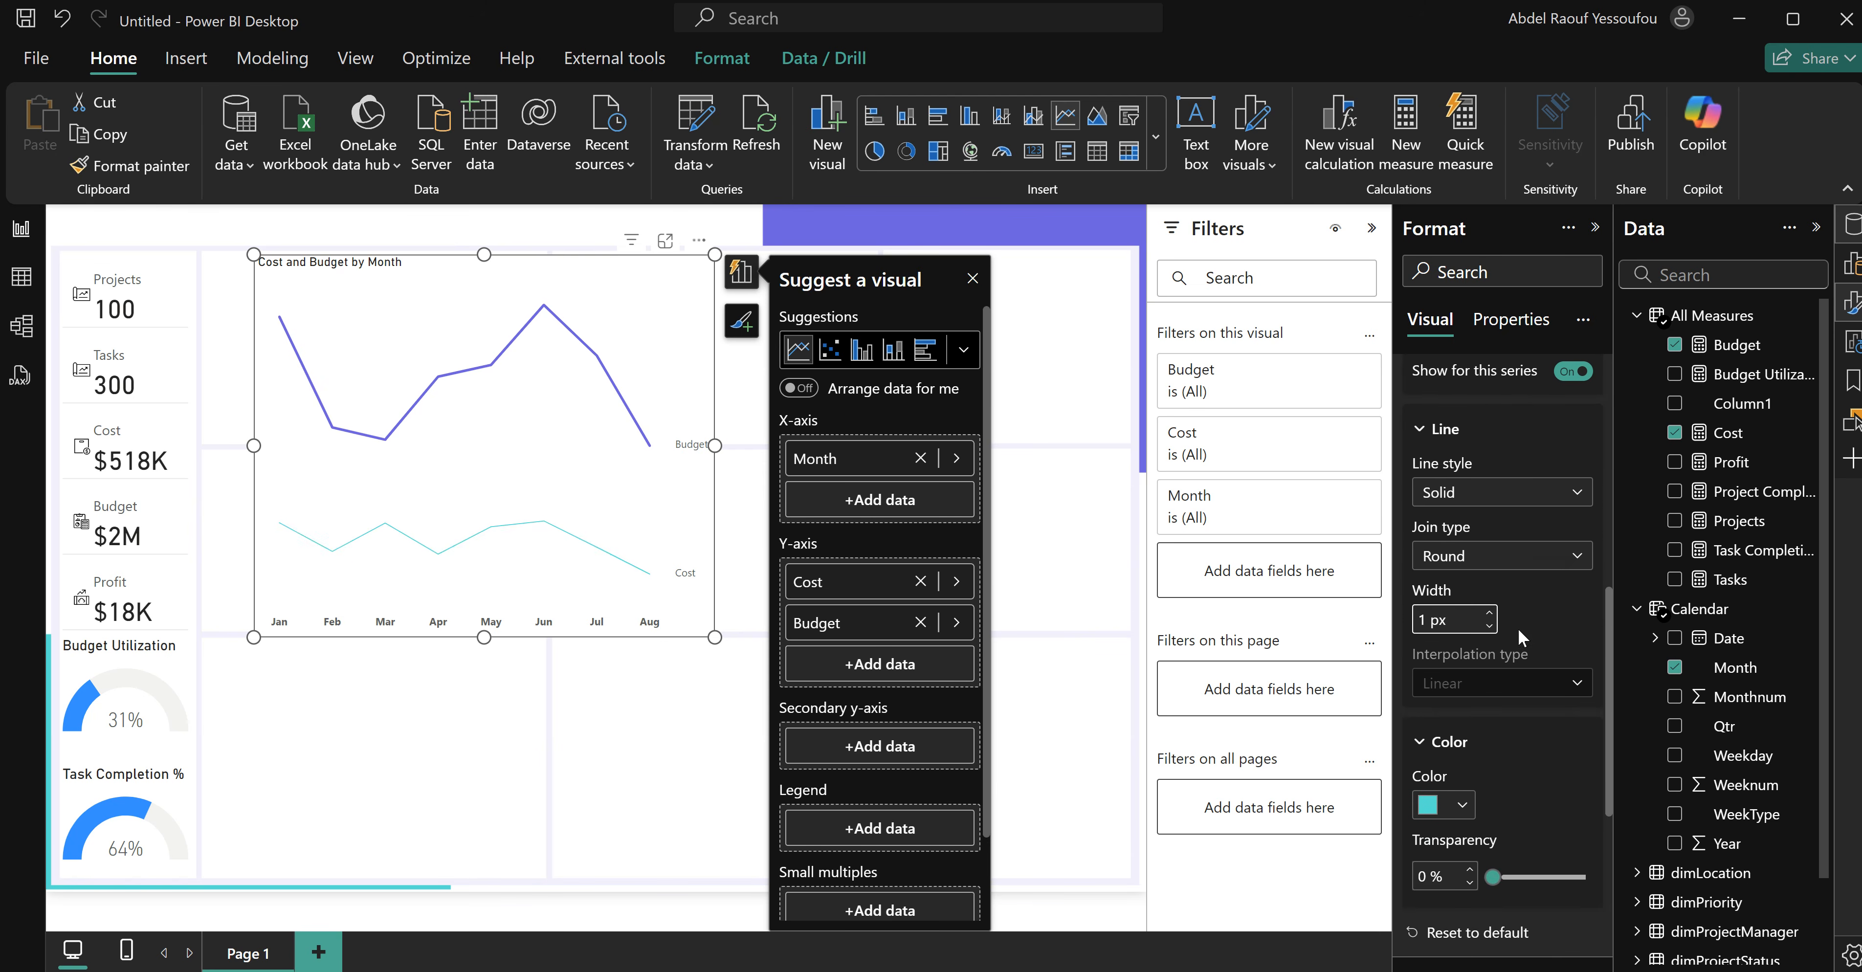
pyautogui.scroll(4, 1518, 636)
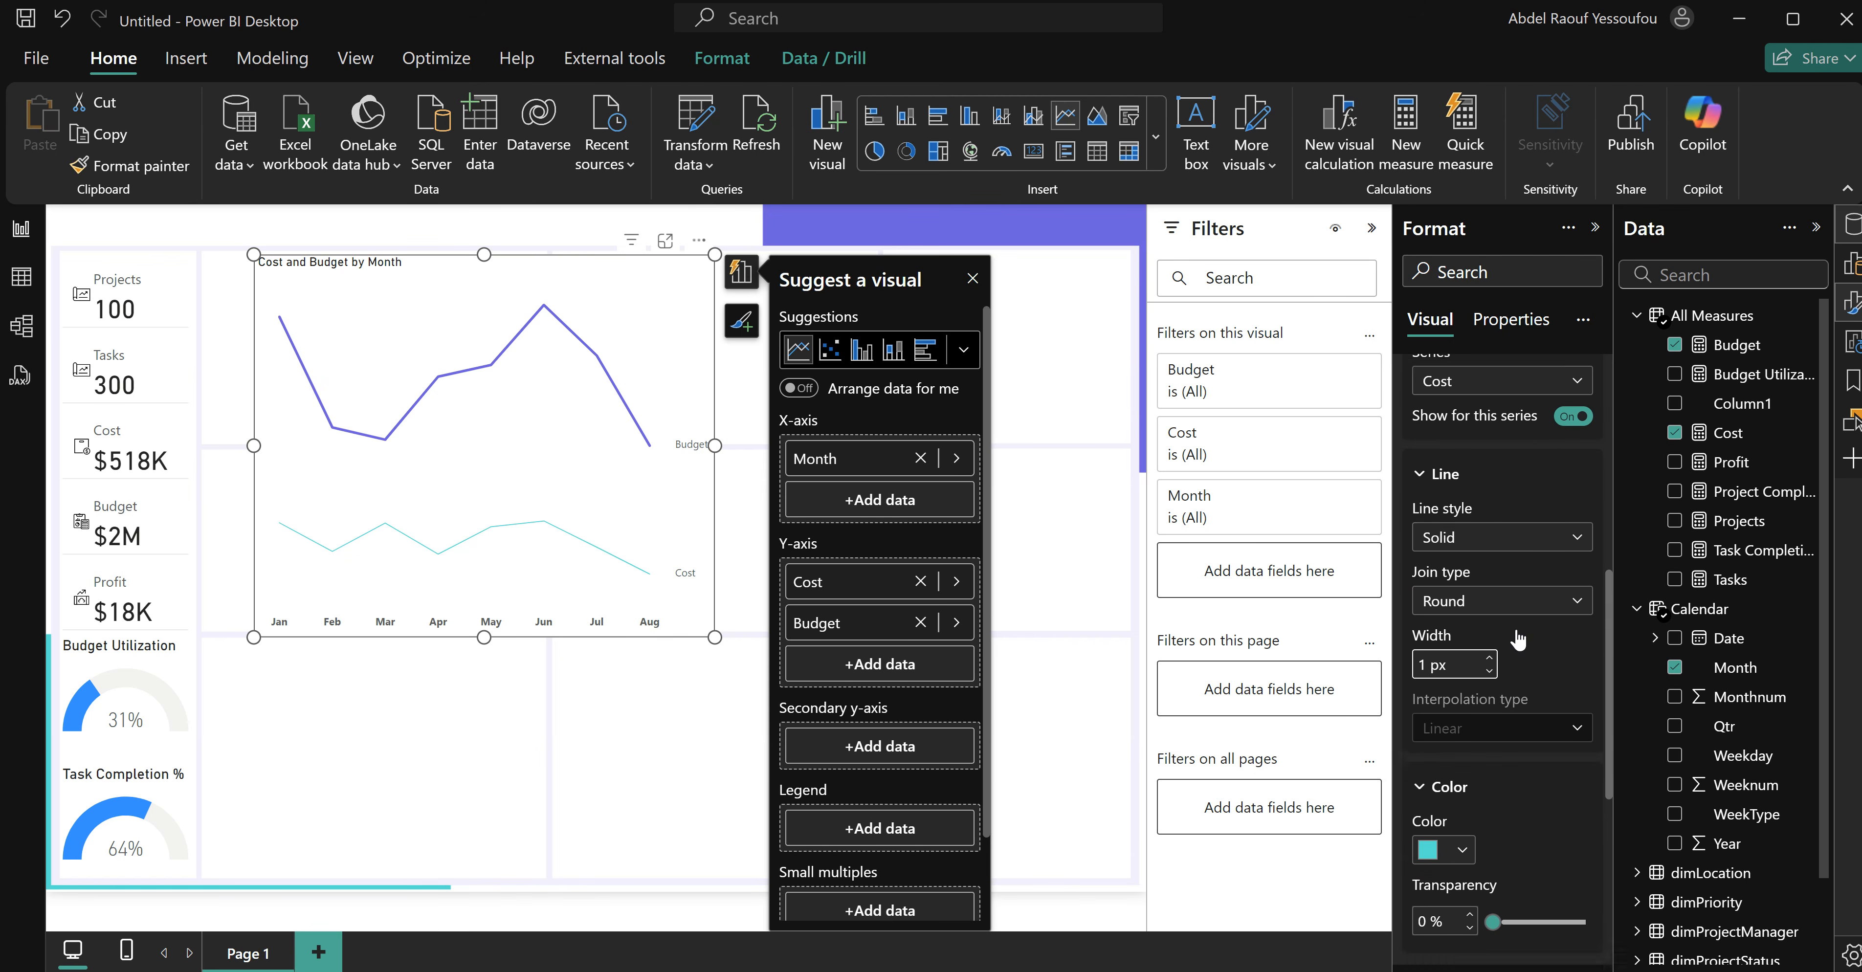
# Set the interpolation type of all series in the line chart to Smooth.
pyautogui.click(1480, 568)
pyautogui.click(1480, 567)
pyautogui.scroll(4, 1474, 582)
pyautogui.click(1456, 720)
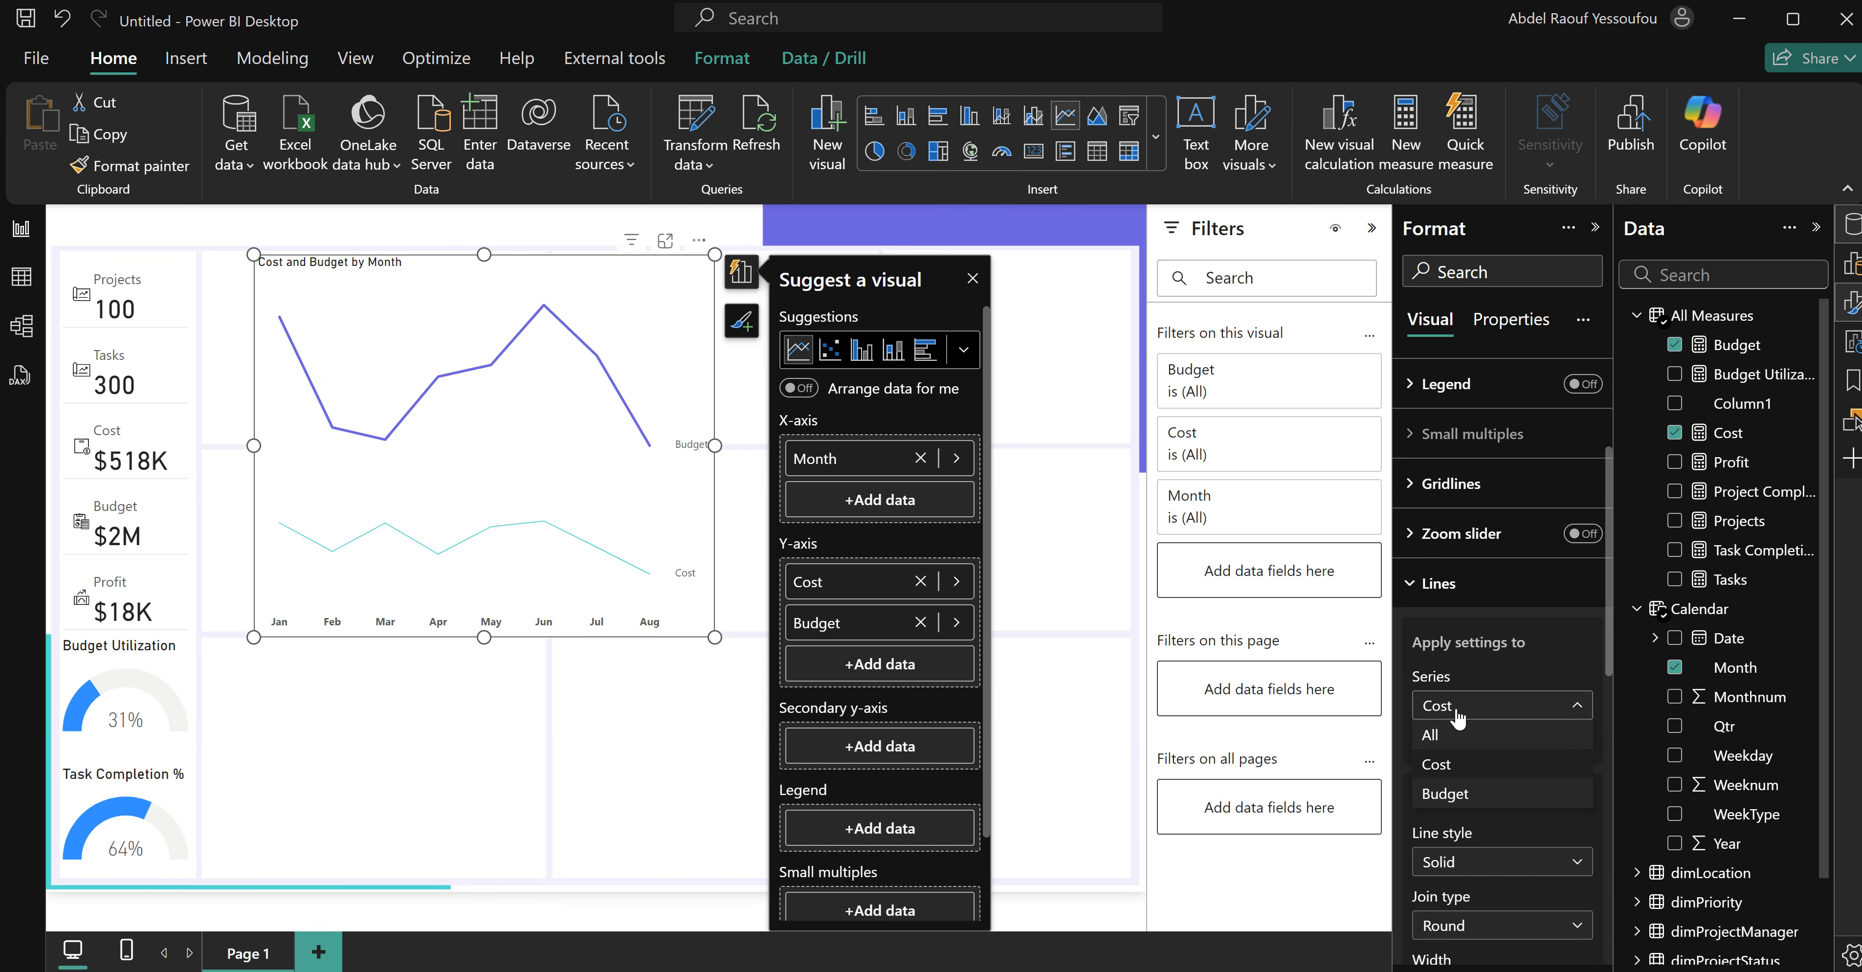
pyautogui.click(1463, 736)
pyautogui.scroll(-5, 1507, 799)
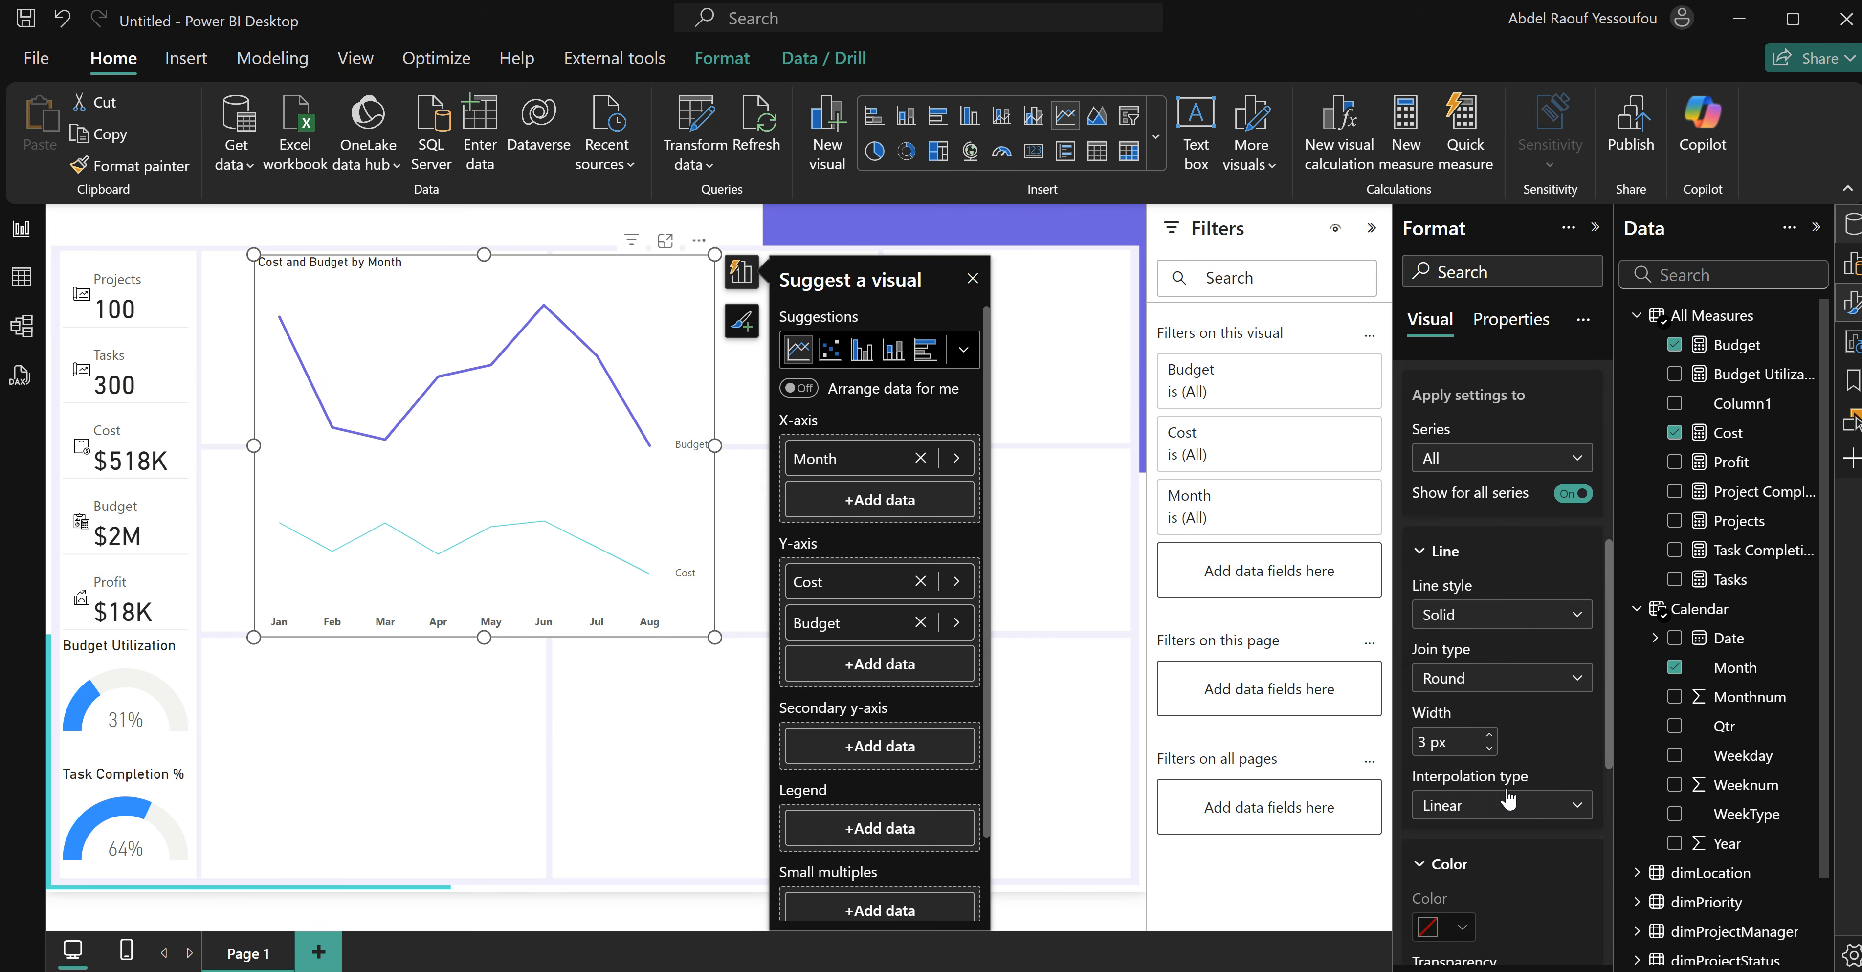
pyautogui.click(1480, 563)
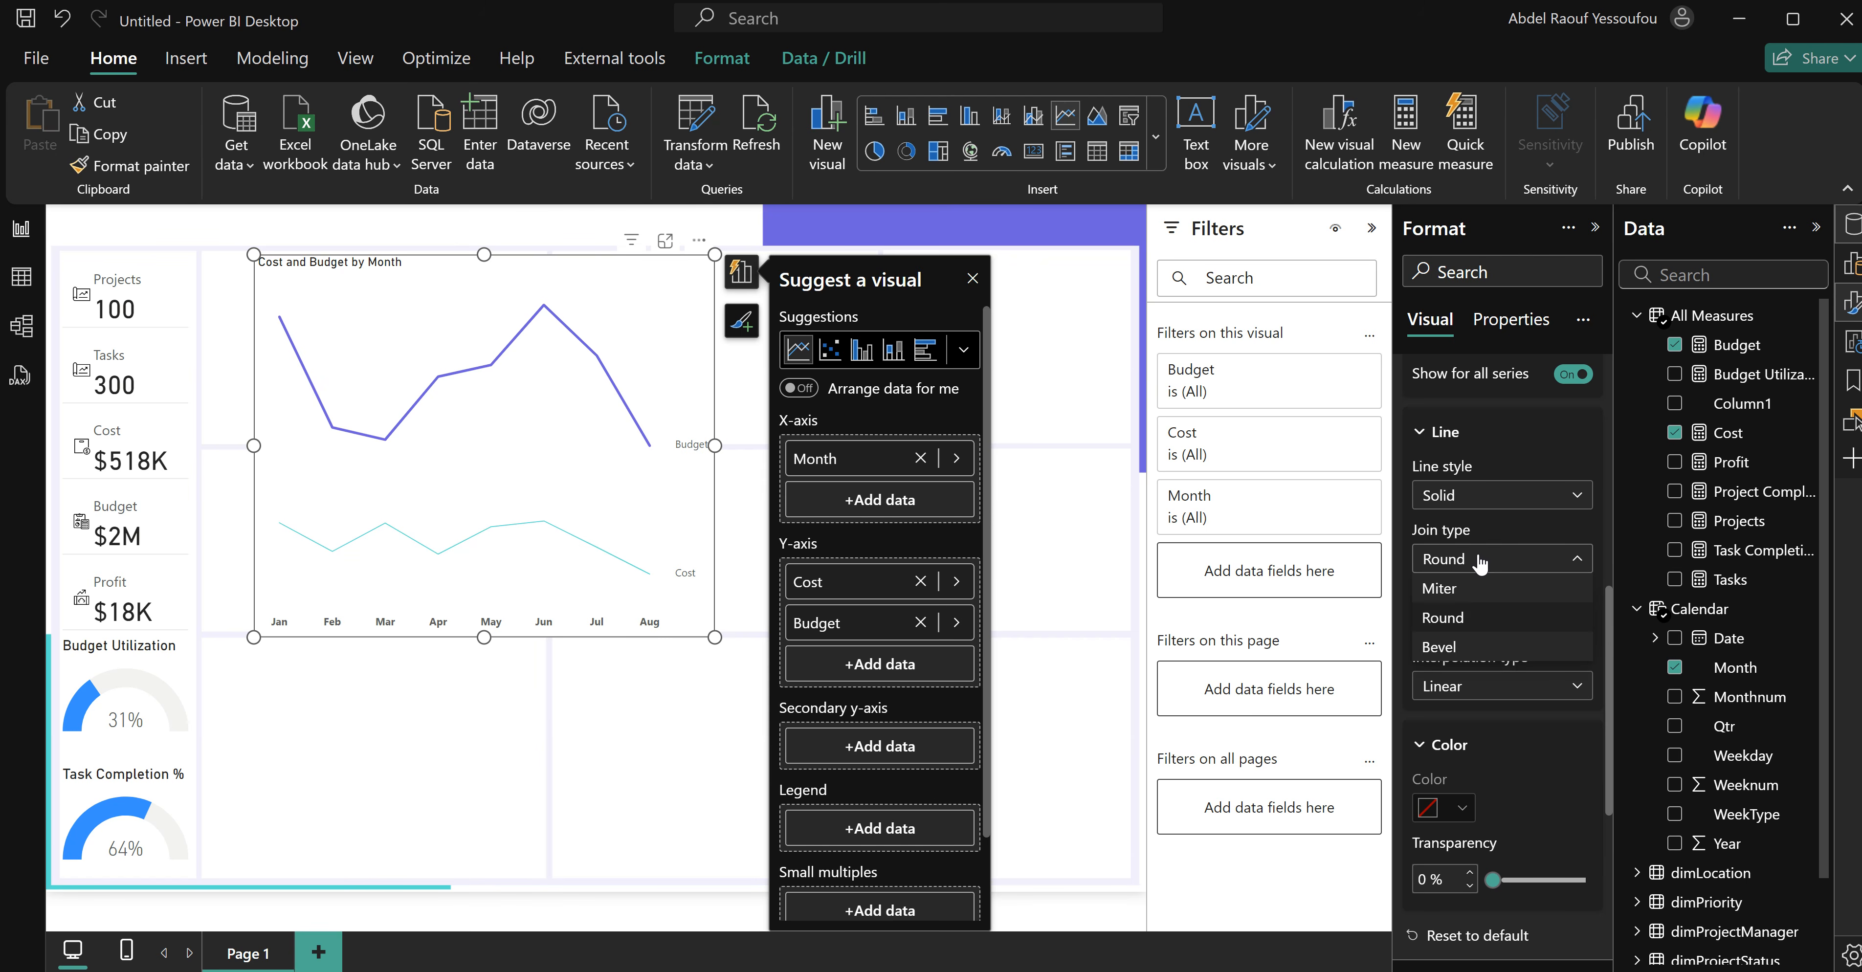
pyautogui.click(1480, 564)
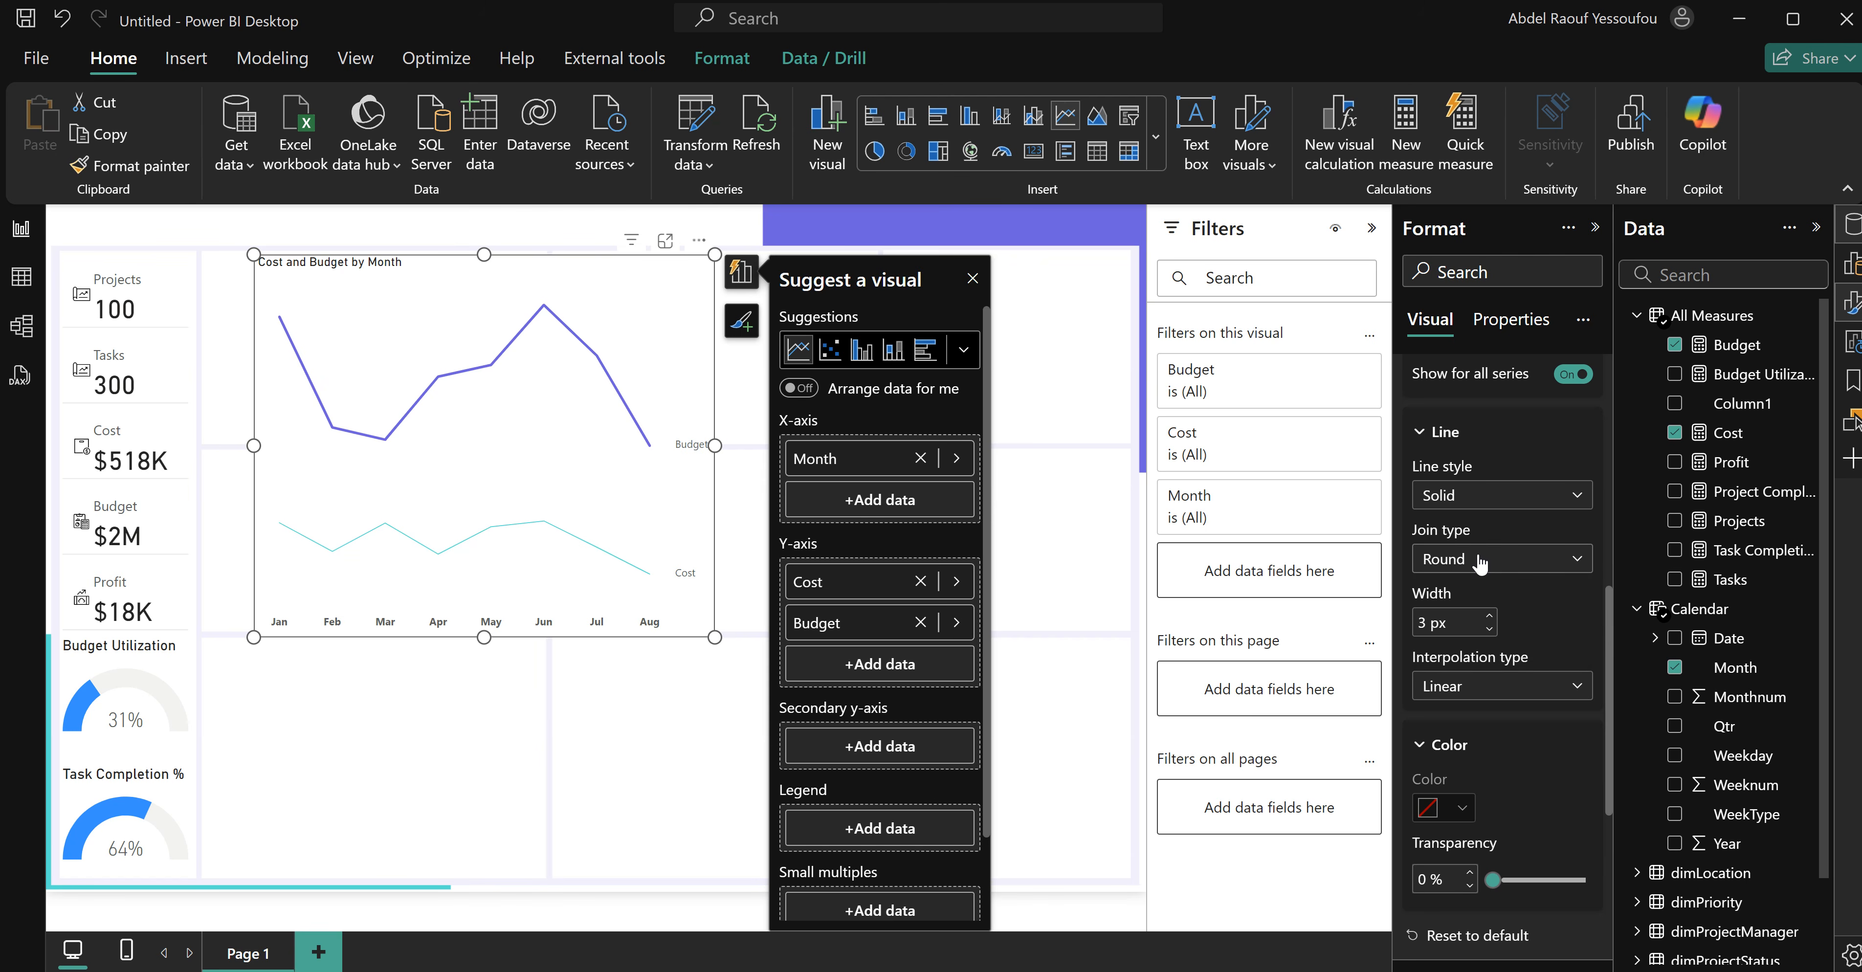
pyautogui.click(1473, 496)
pyautogui.click(1473, 495)
pyautogui.click(1468, 687)
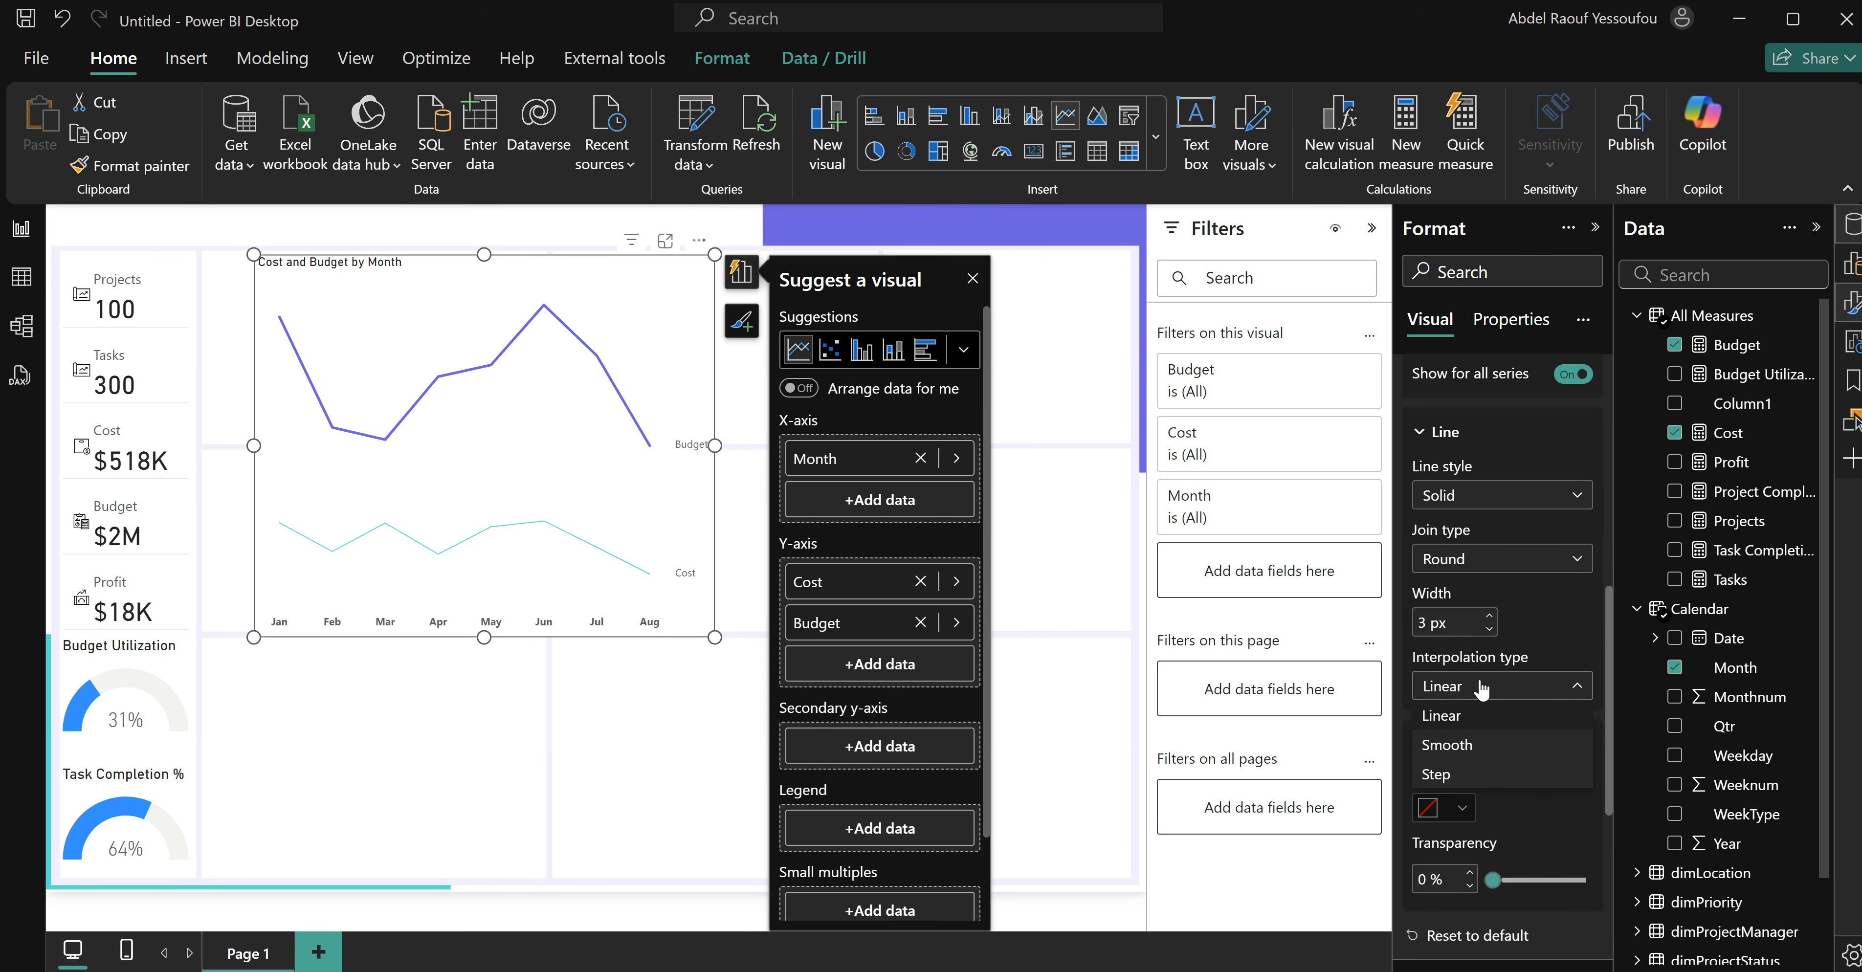
pyautogui.click(1461, 750)
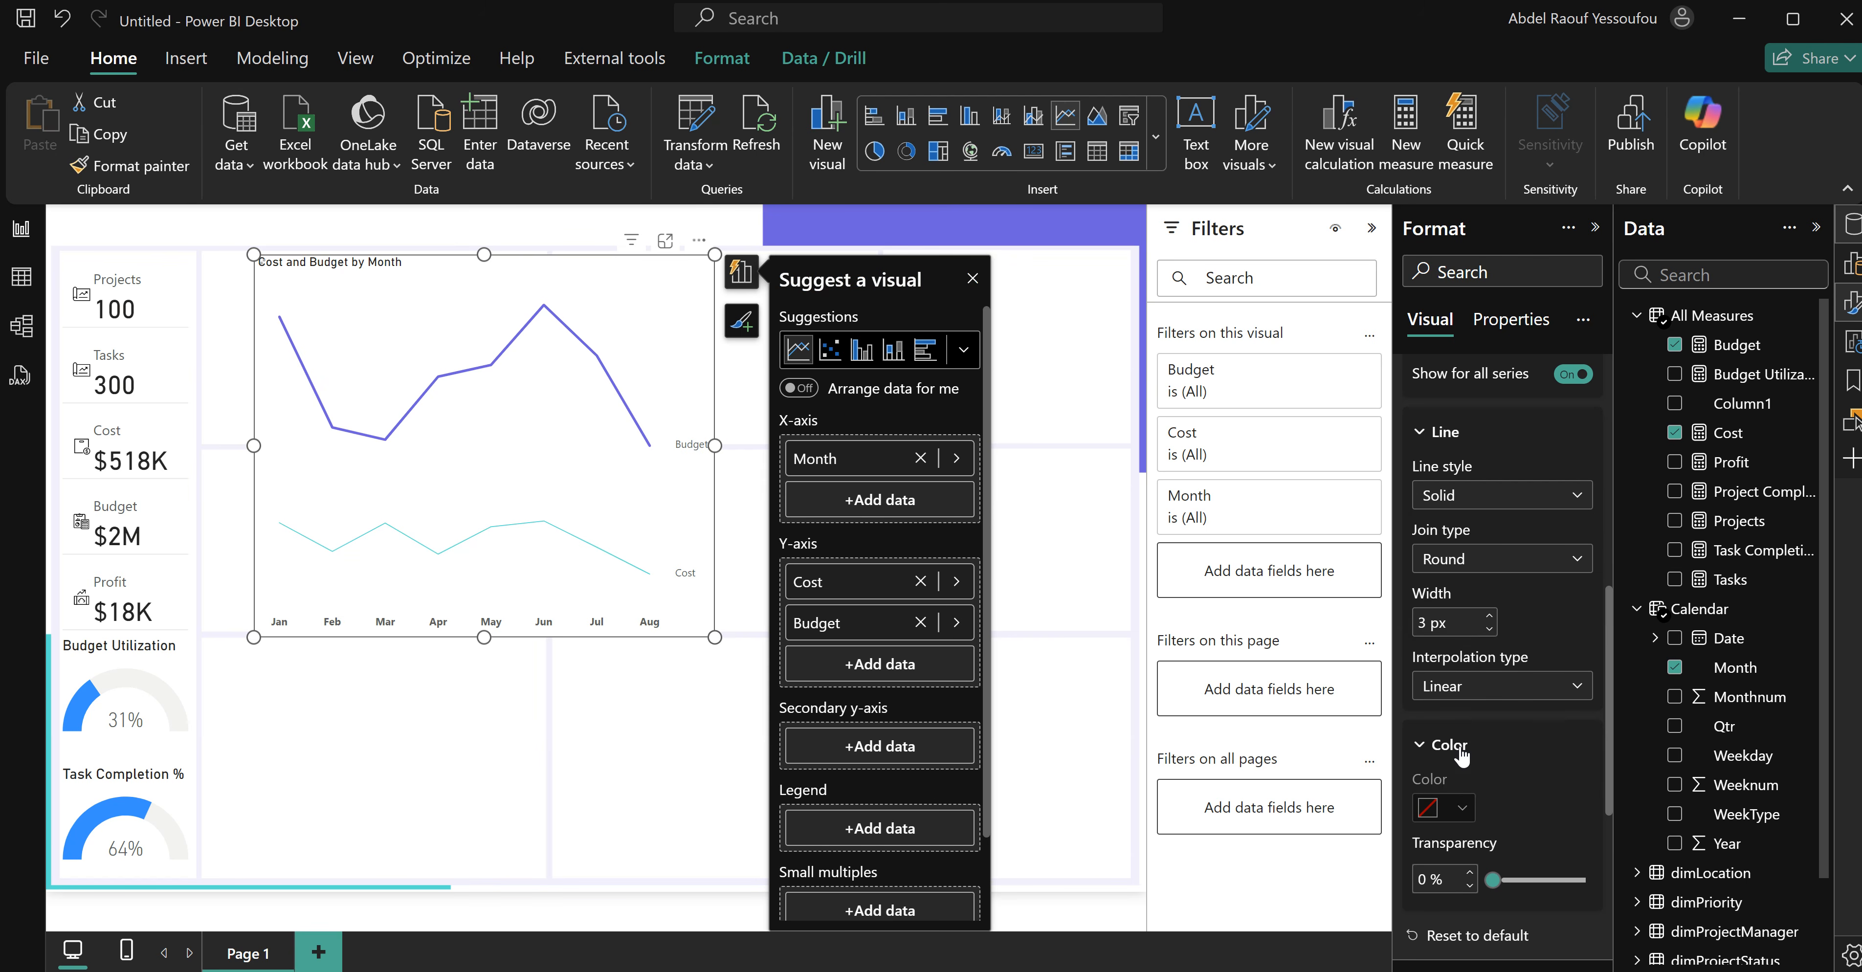
# Try the Step interpolation type on all series and switch back to Smooth.
pyautogui.click(1472, 694)
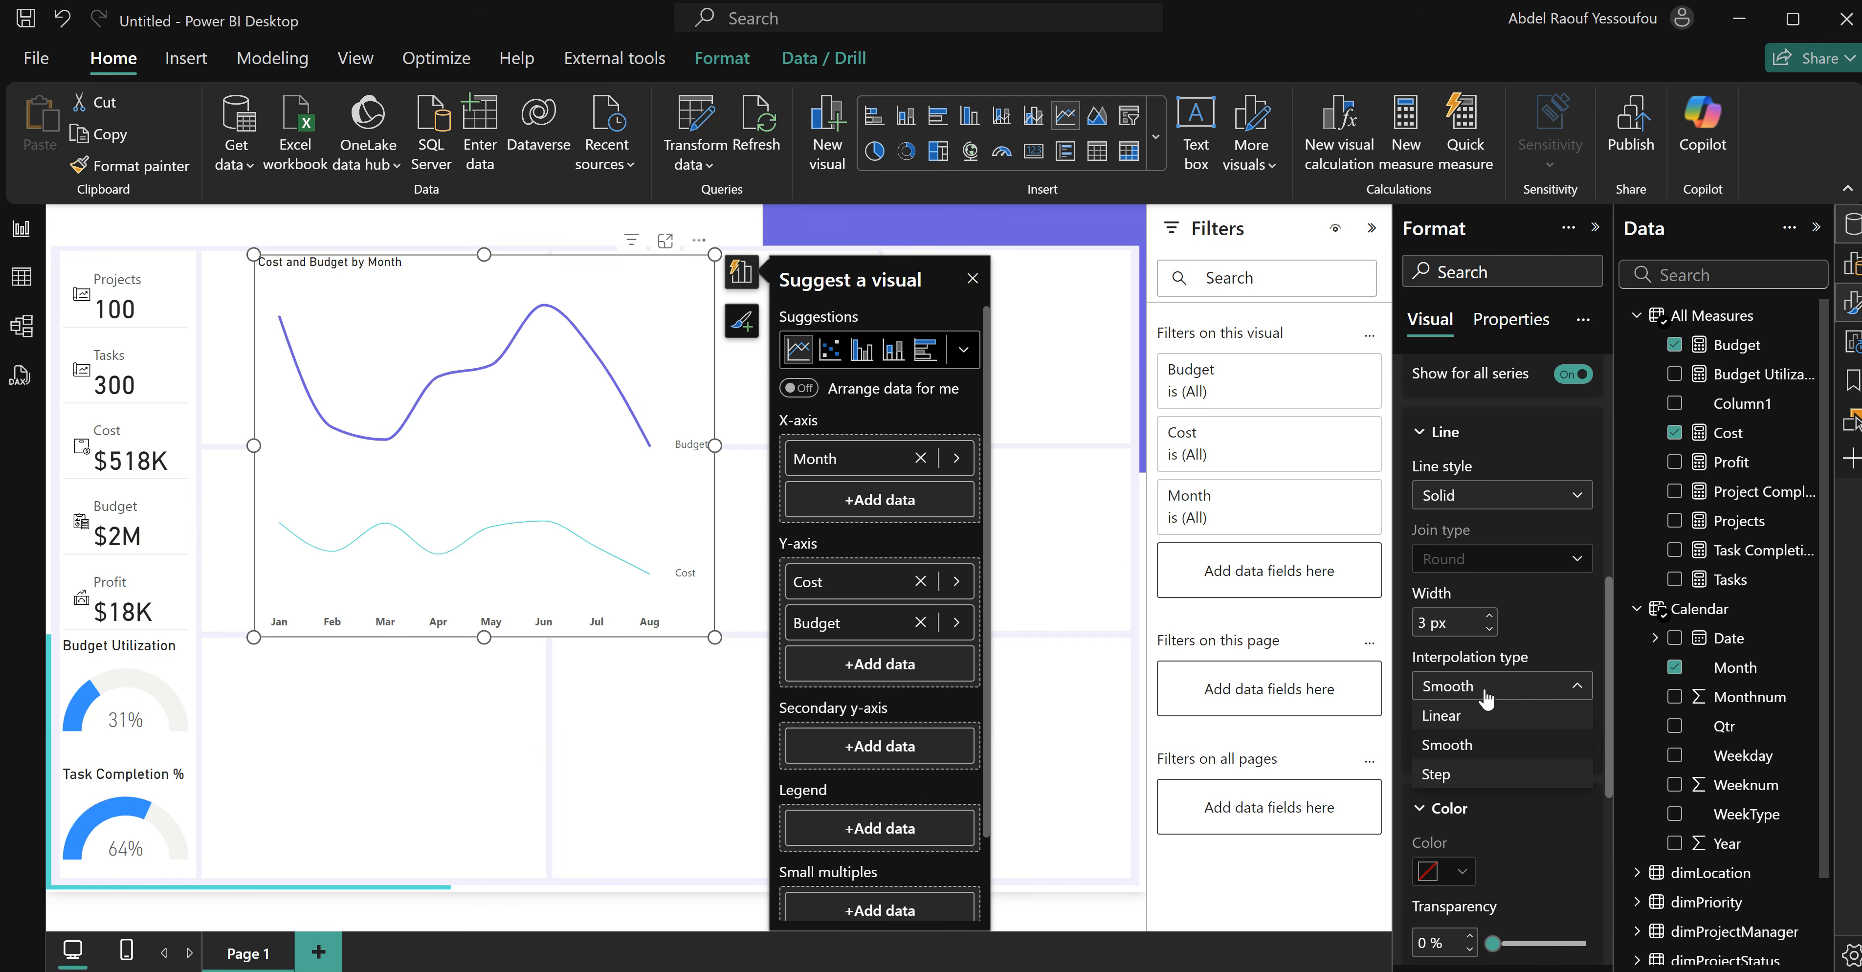
pyautogui.click(1466, 772)
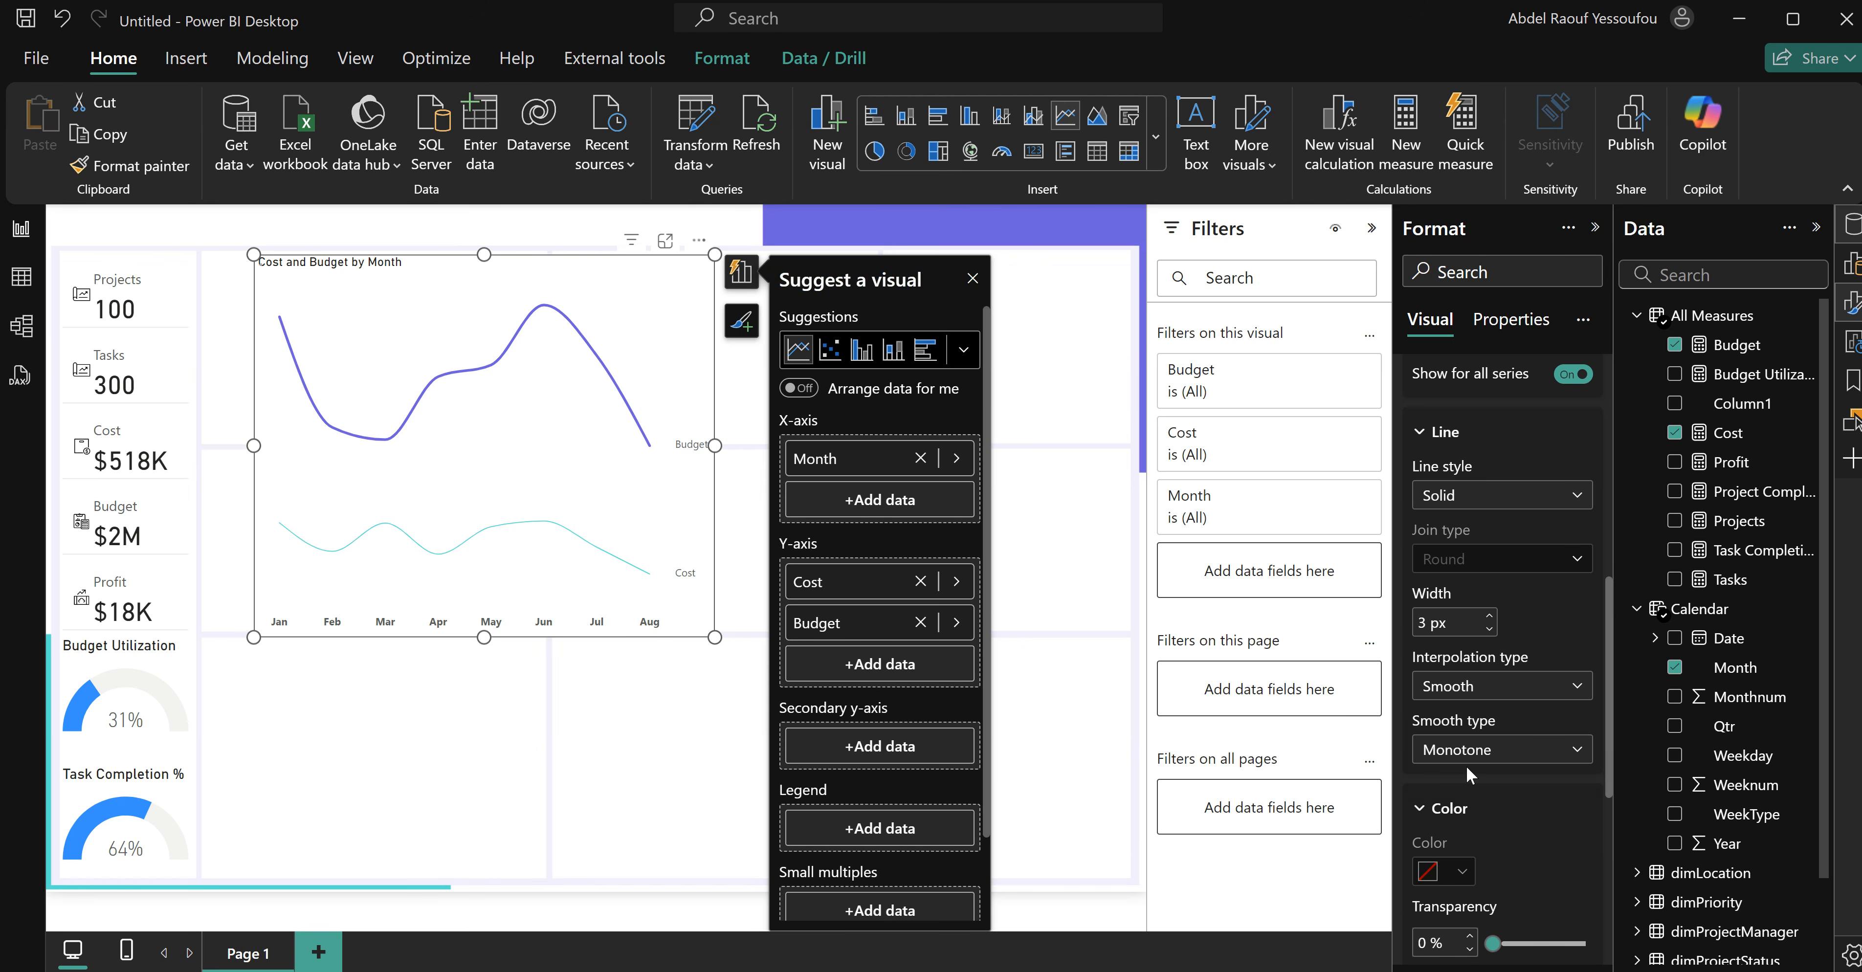
pyautogui.click(1472, 694)
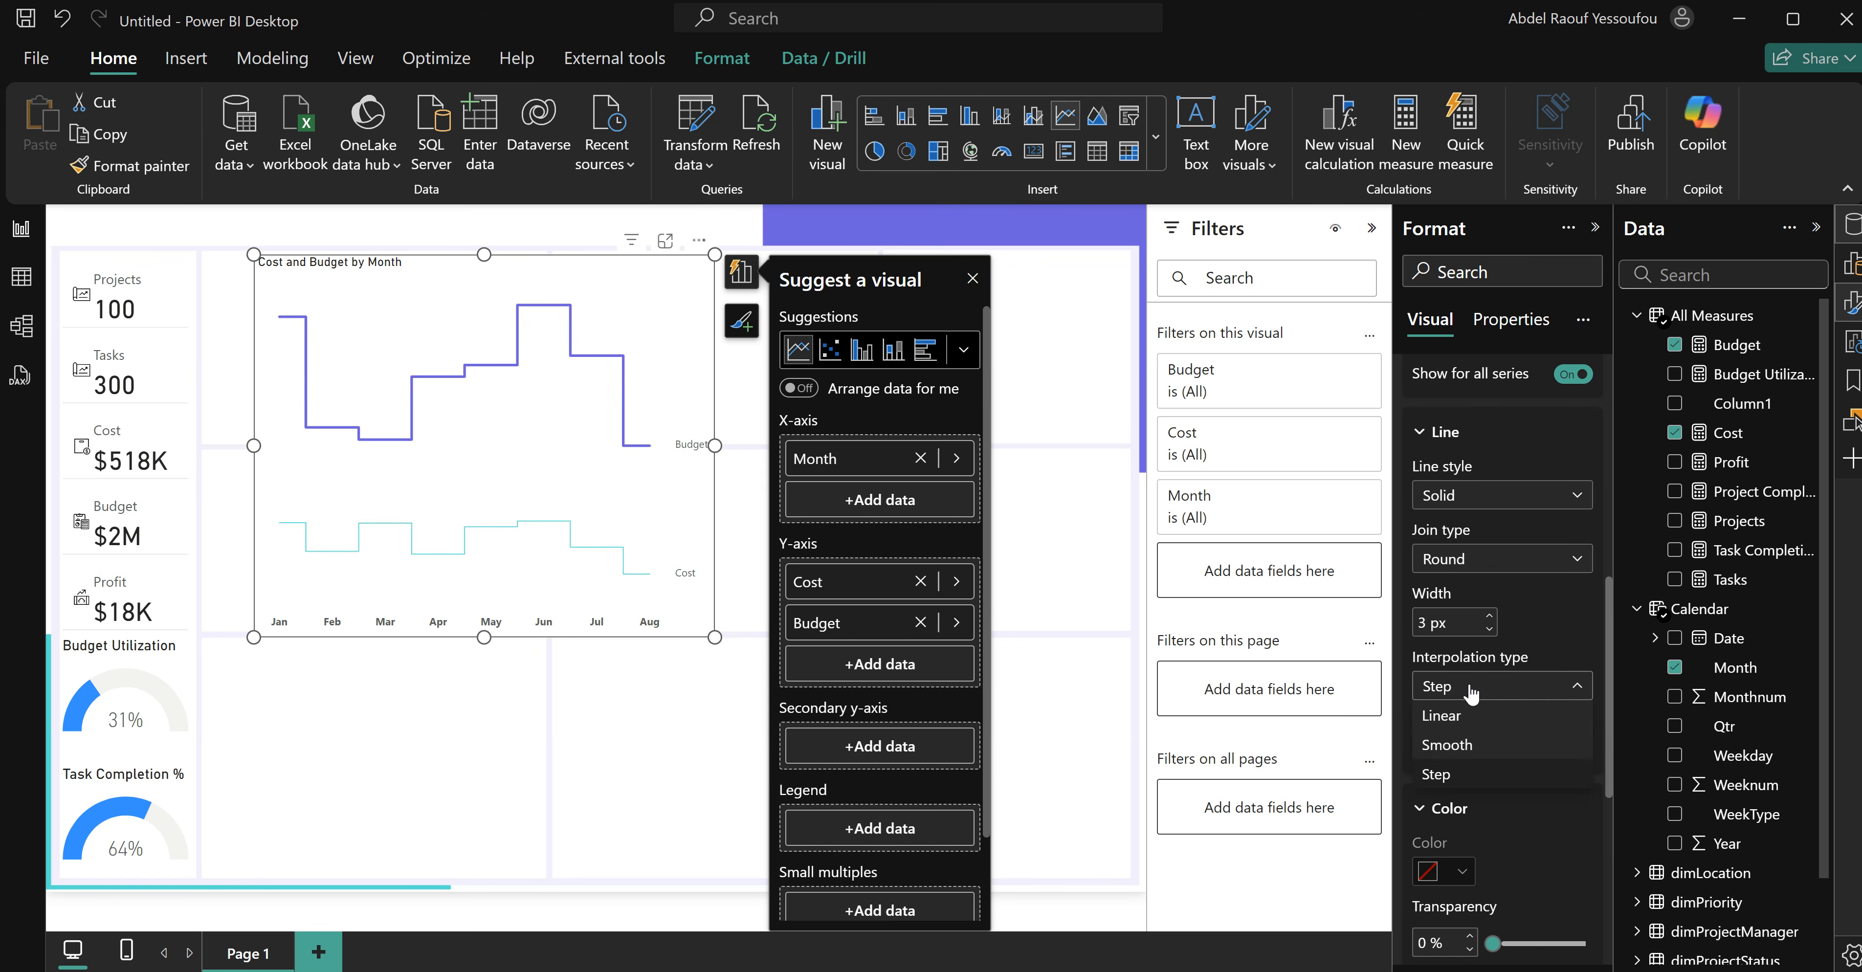
pyautogui.click(1468, 746)
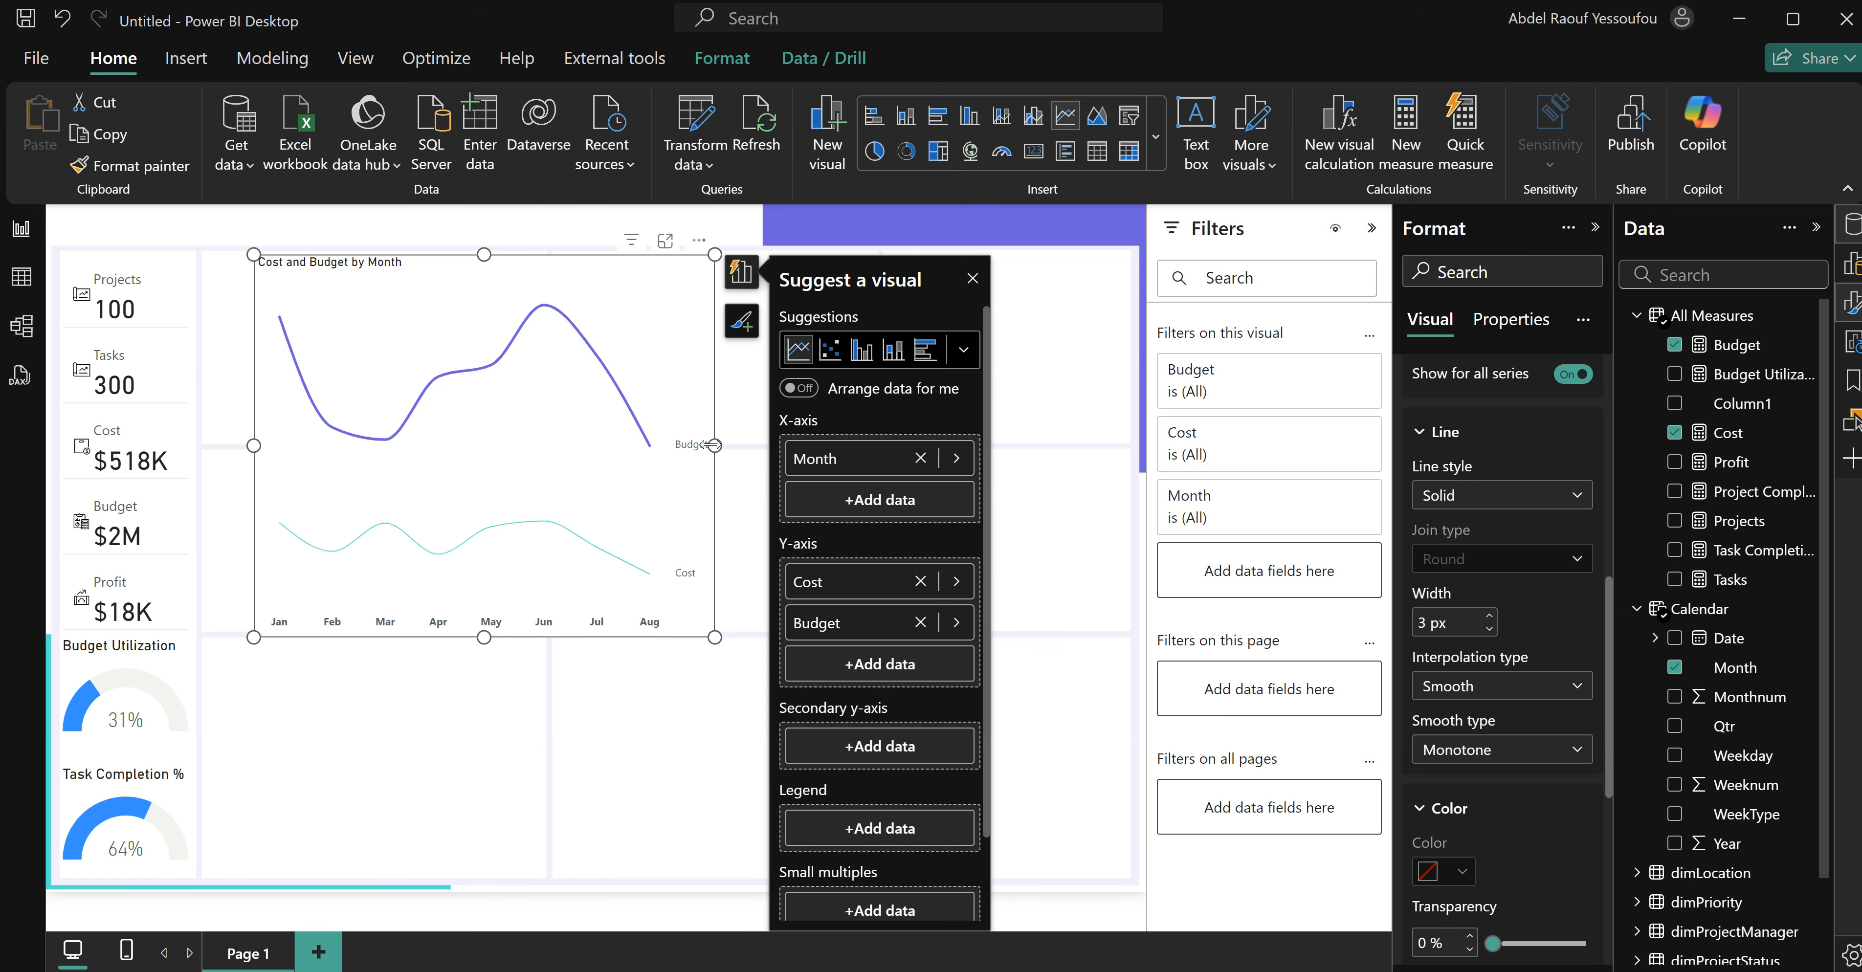
# Fit the line chart into the first background tile beside the KPI cards, about 399 wide and 223 high.
pyautogui.moveTo(484, 636); pyautogui.dragTo(541, 449)
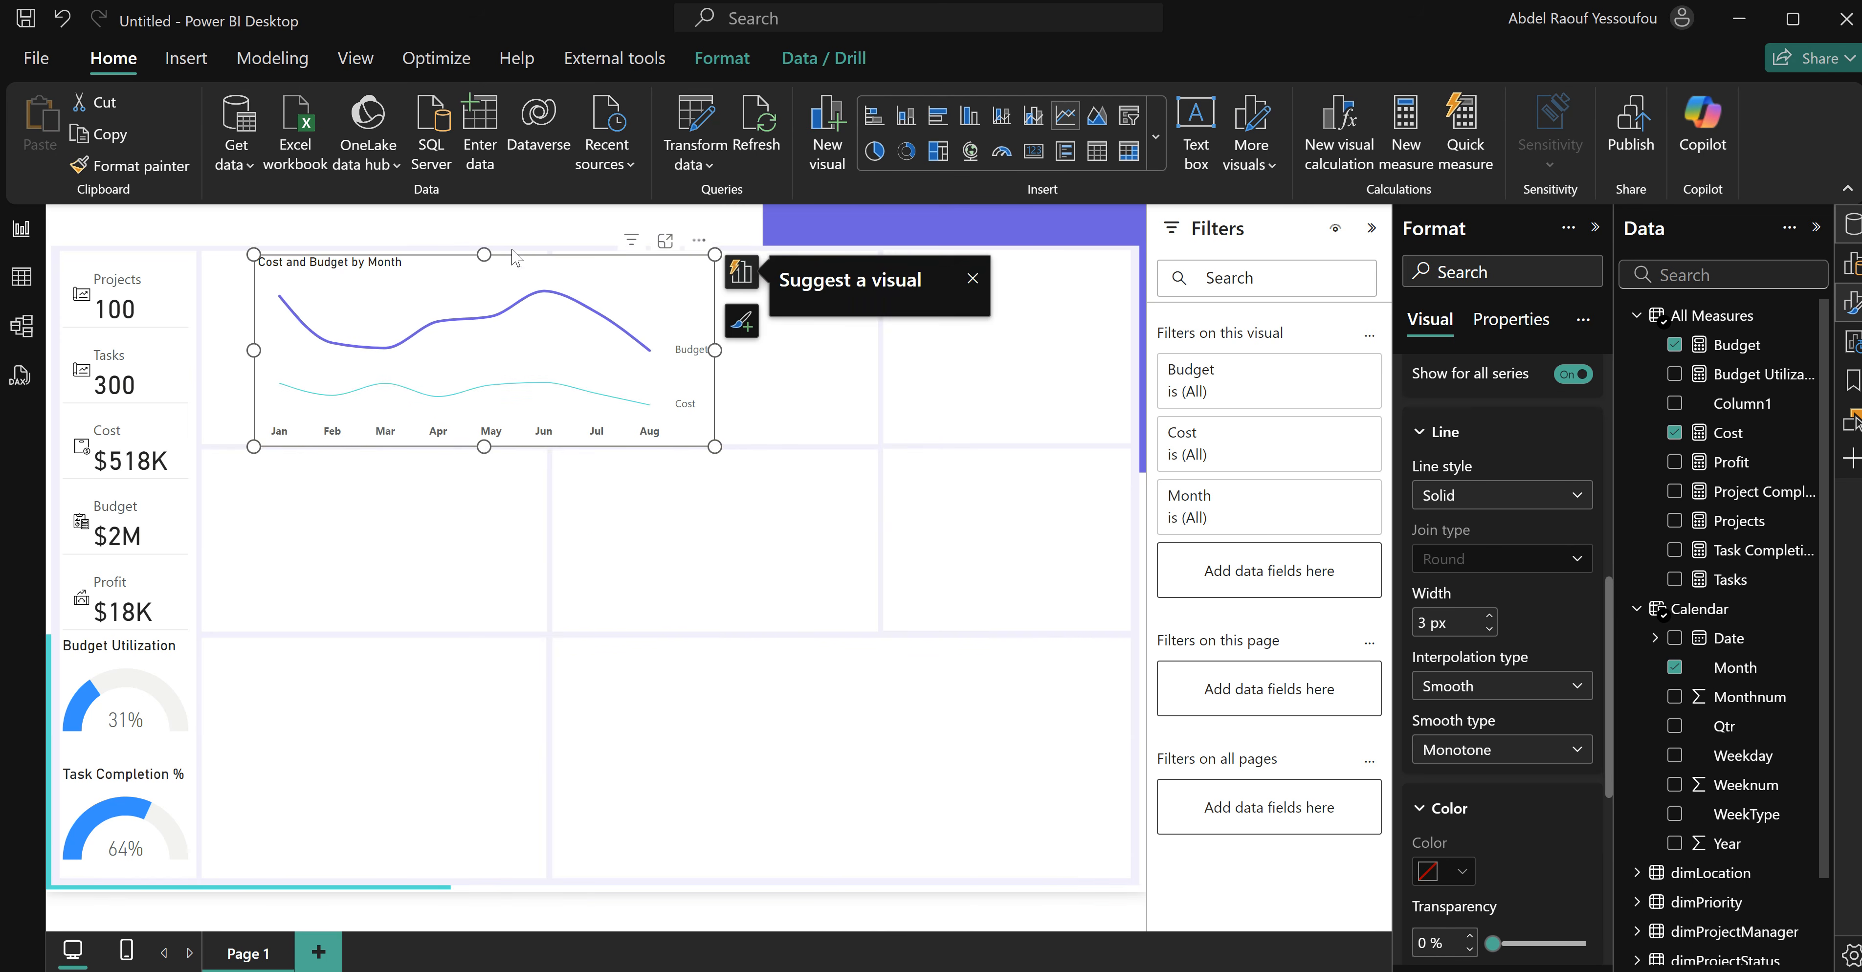
pyautogui.click(740, 272)
pyautogui.moveTo(705, 250); pyautogui.dragTo(654, 250)
pyautogui.moveTo(663, 349); pyautogui.dragTo(552, 354)
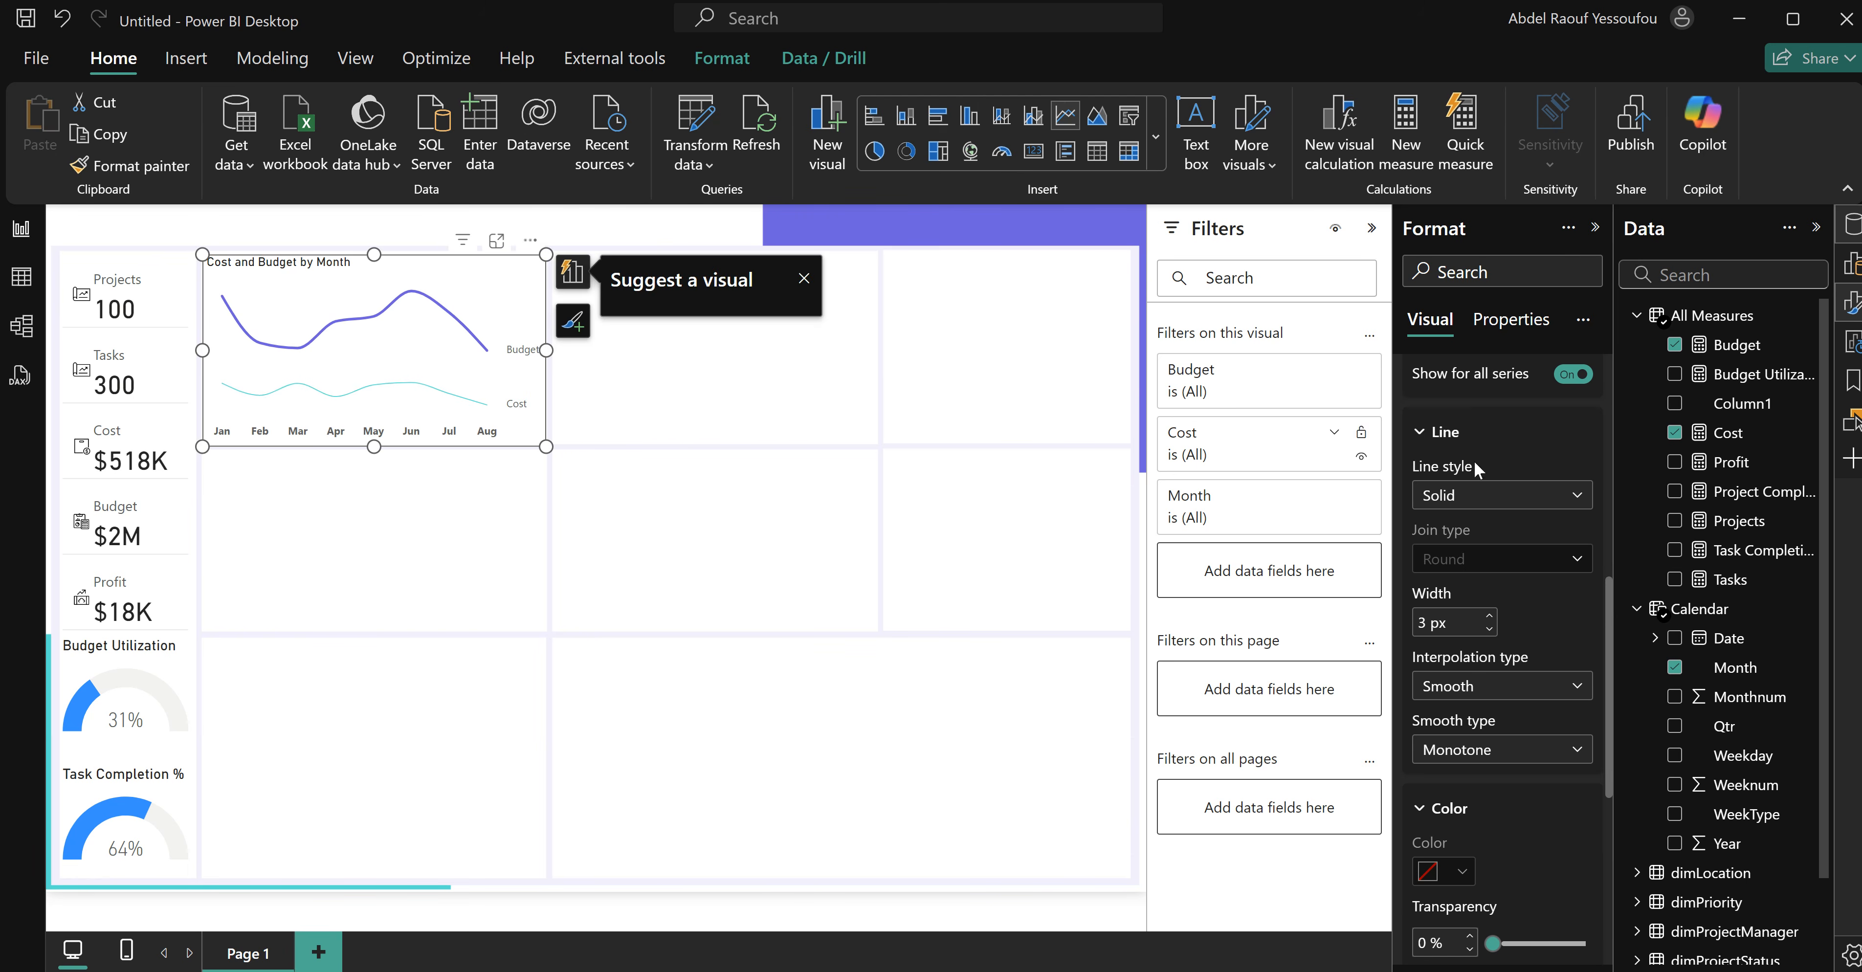
# Turn off the line chart's background and deselect the chart.
pyautogui.scroll(6, 1468, 463)
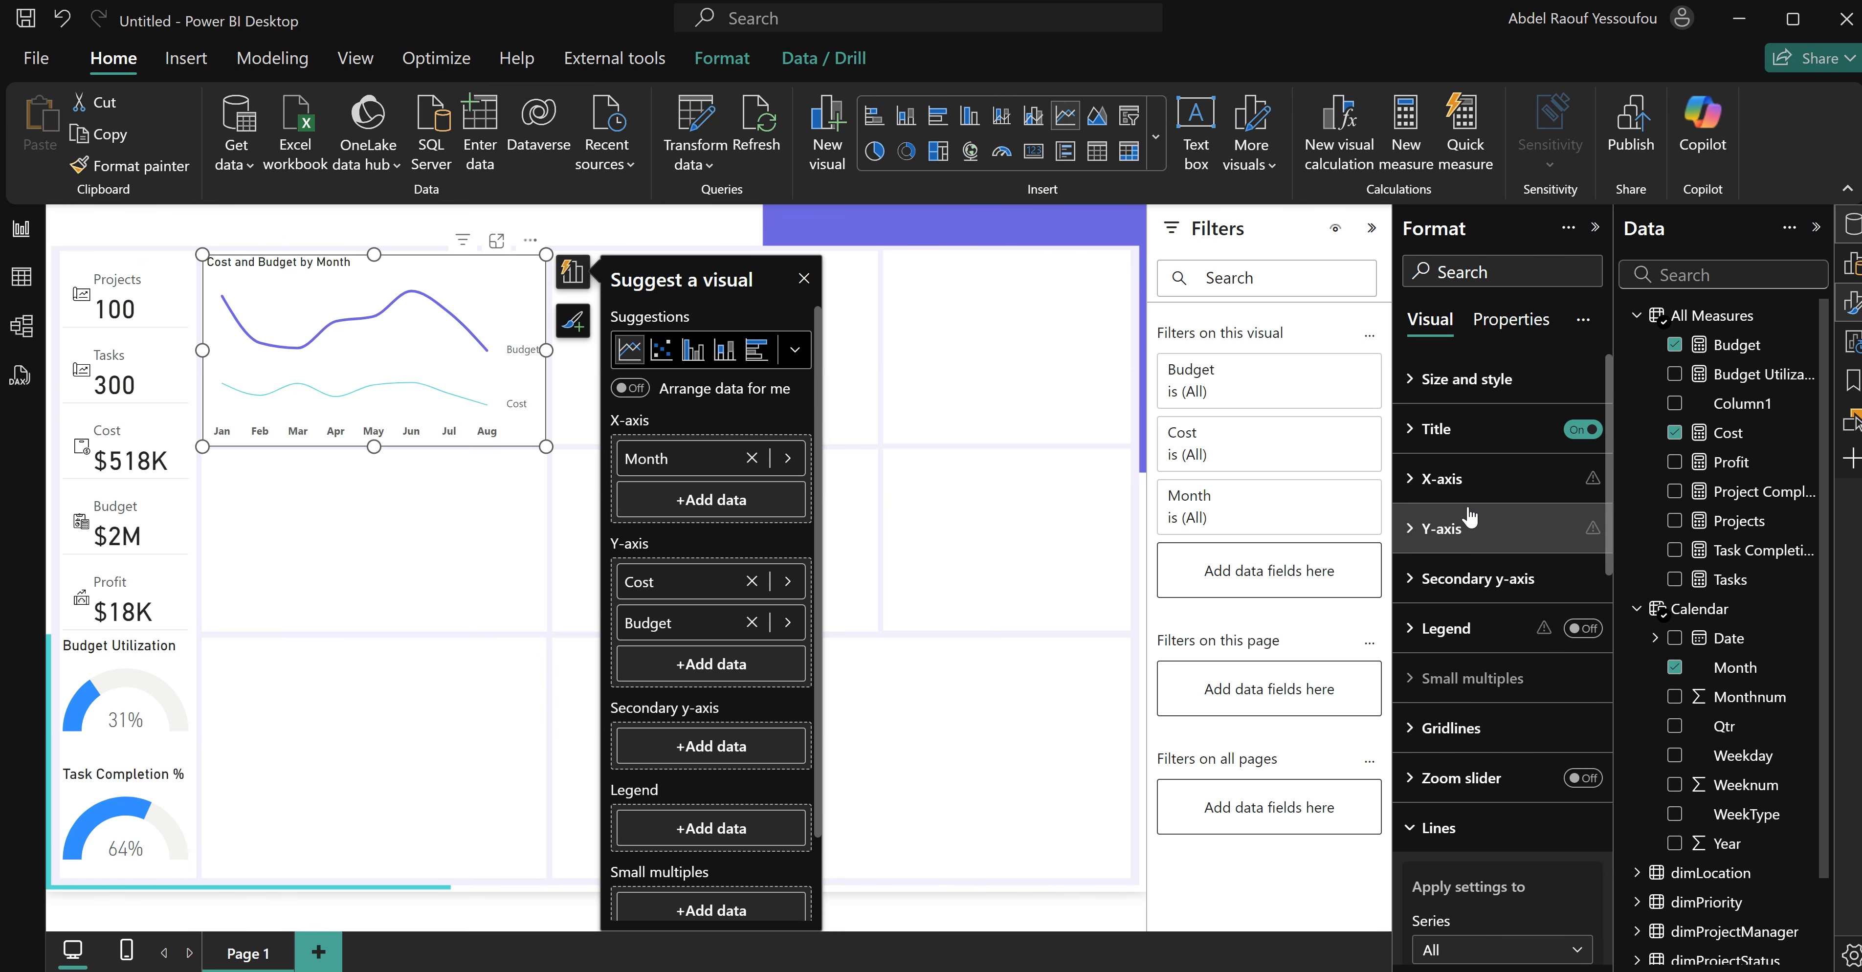
pyautogui.click(1435, 380)
pyautogui.click(1571, 844)
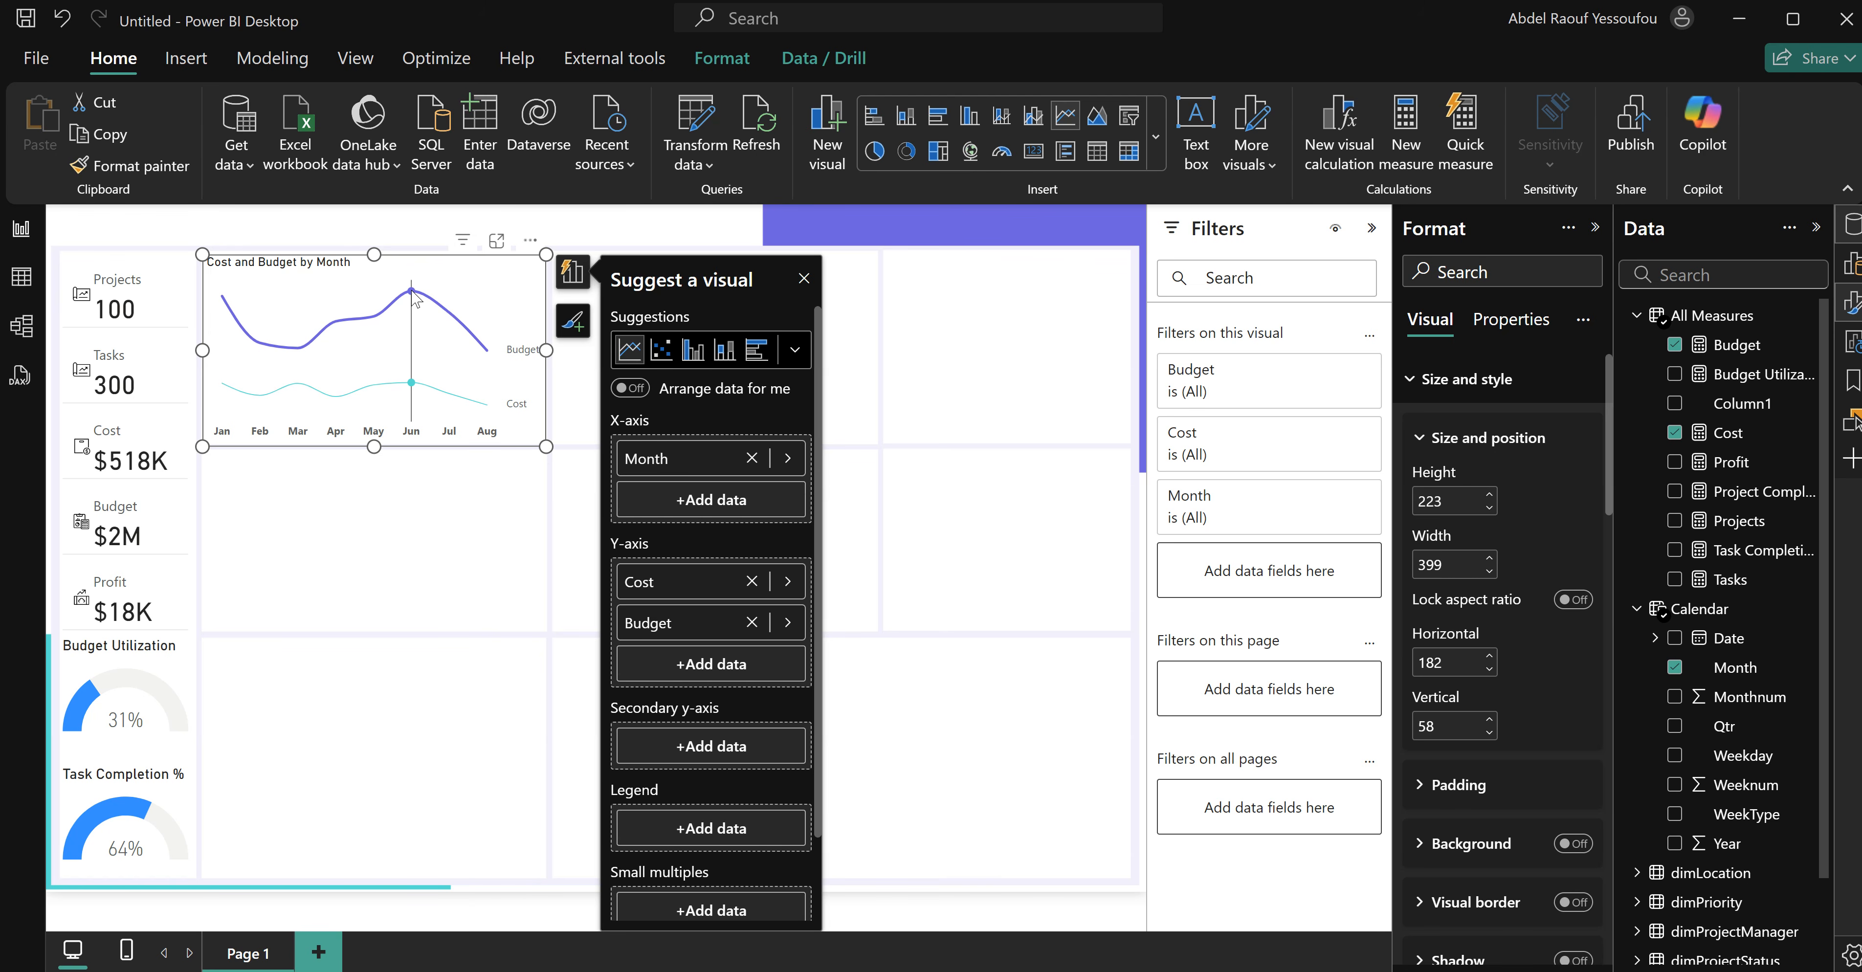
pyautogui.moveTo(414, 298)
pyautogui.click(909, 415)
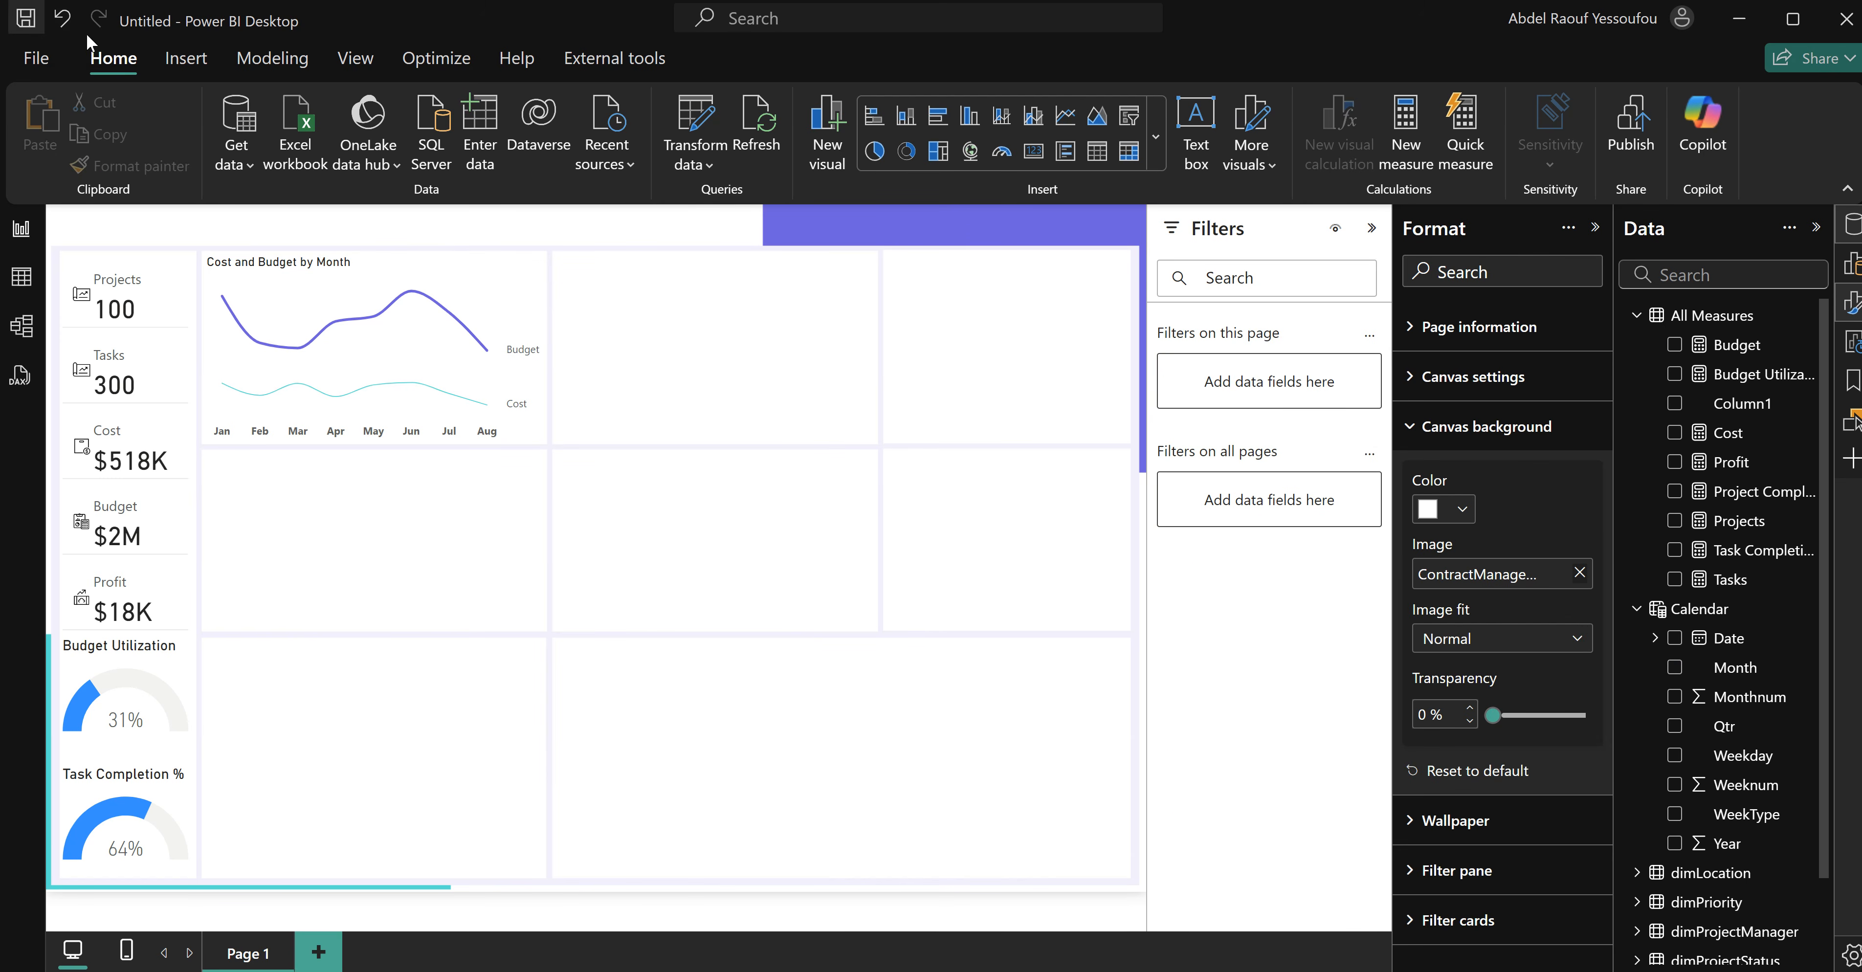
# Start saving the report and cancel without naming the file.
pyautogui.hotkey('ctrl', 's')
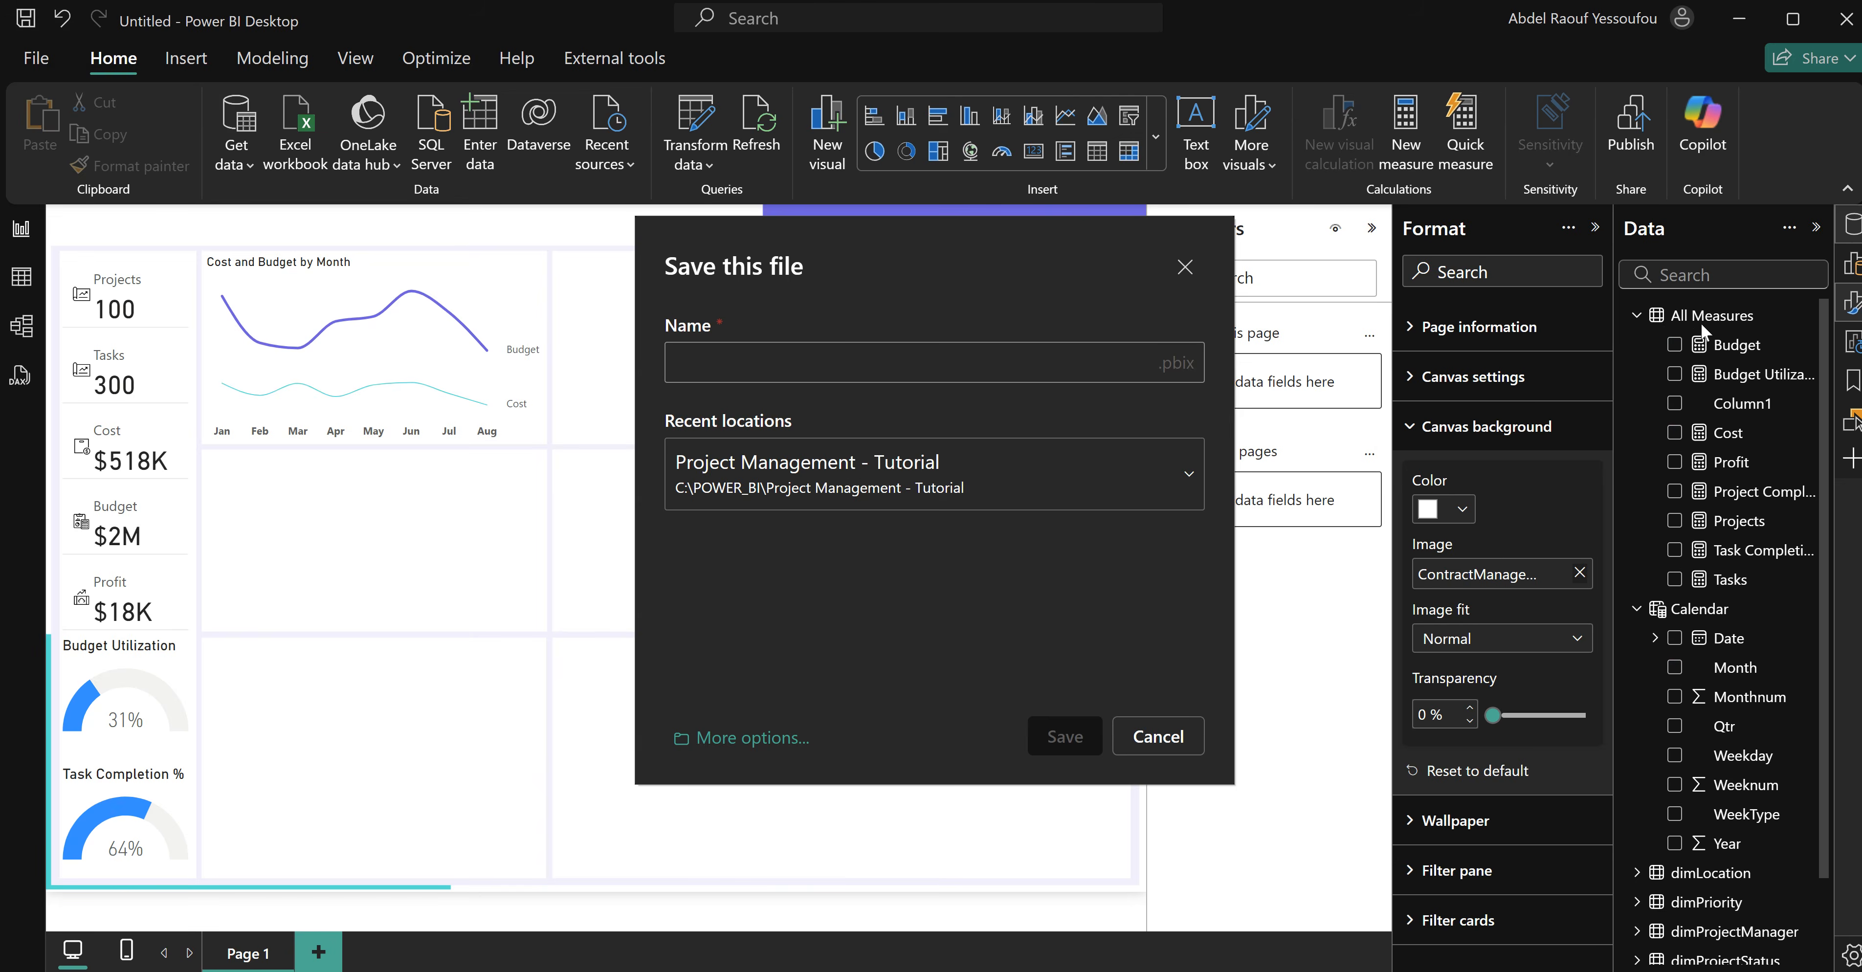
pyautogui.click(1158, 736)
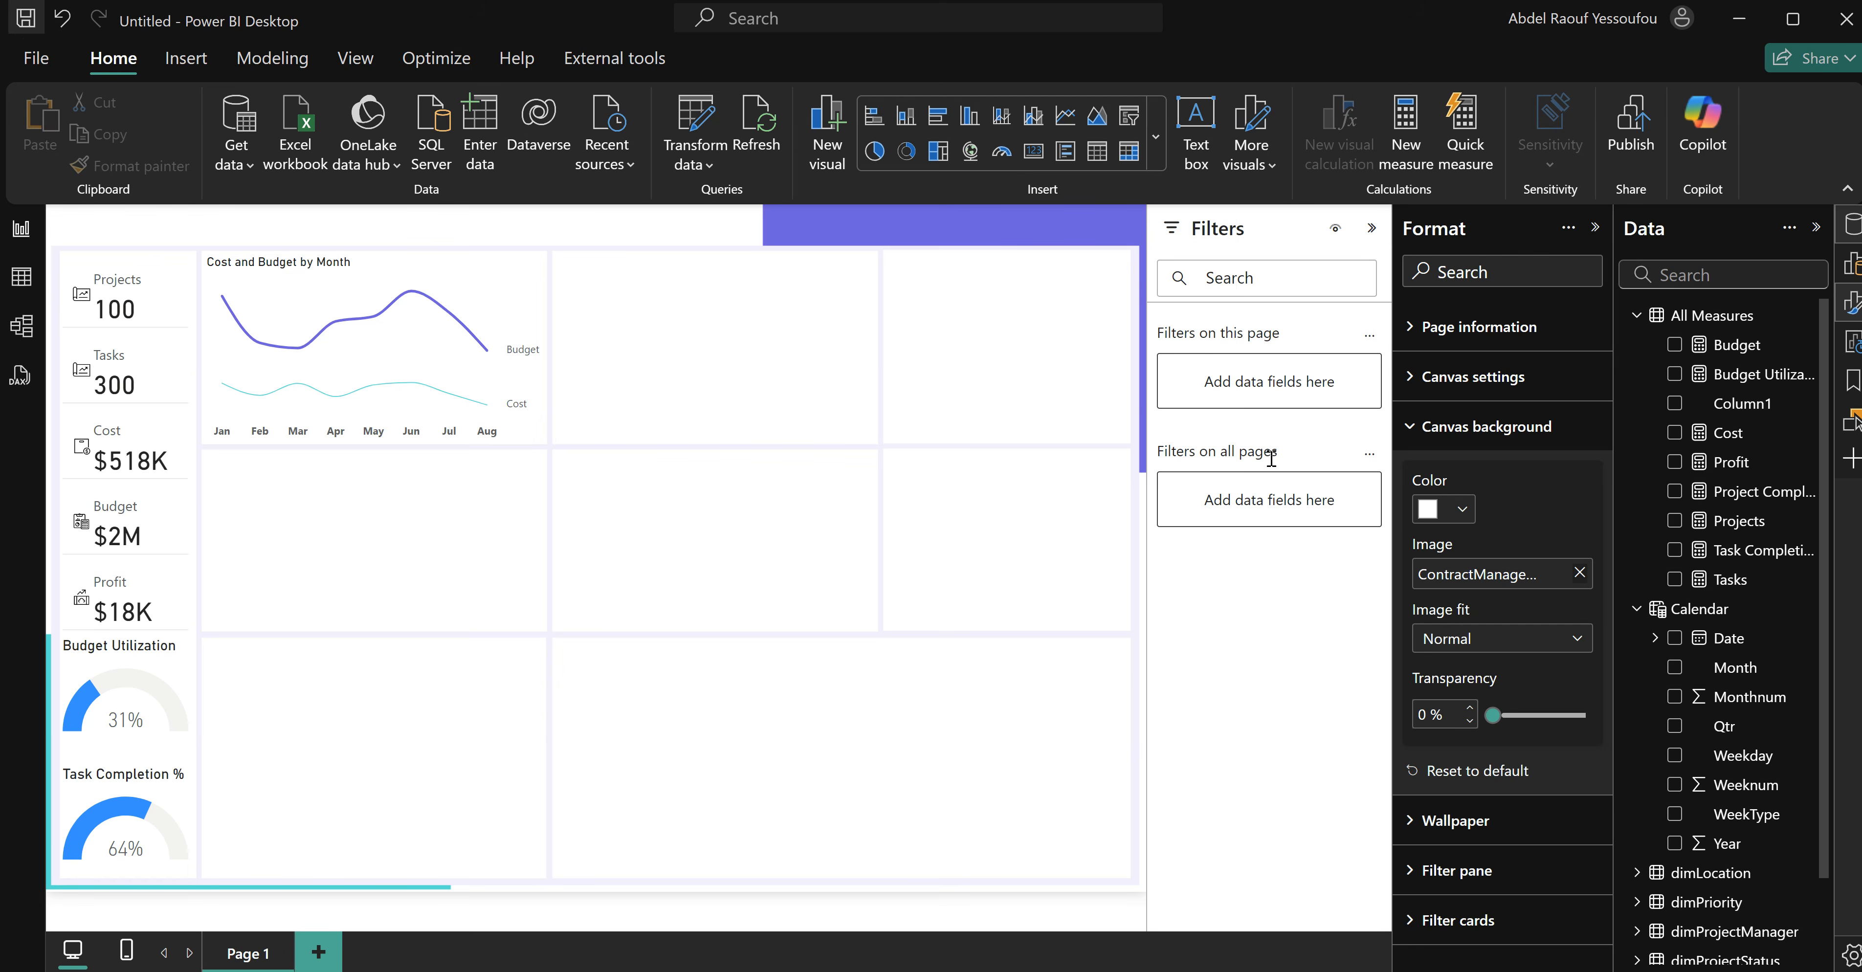
# Create a new measure in the All Measures table and begin its definition with "MIn".
pyautogui.rightClick(1692, 315)
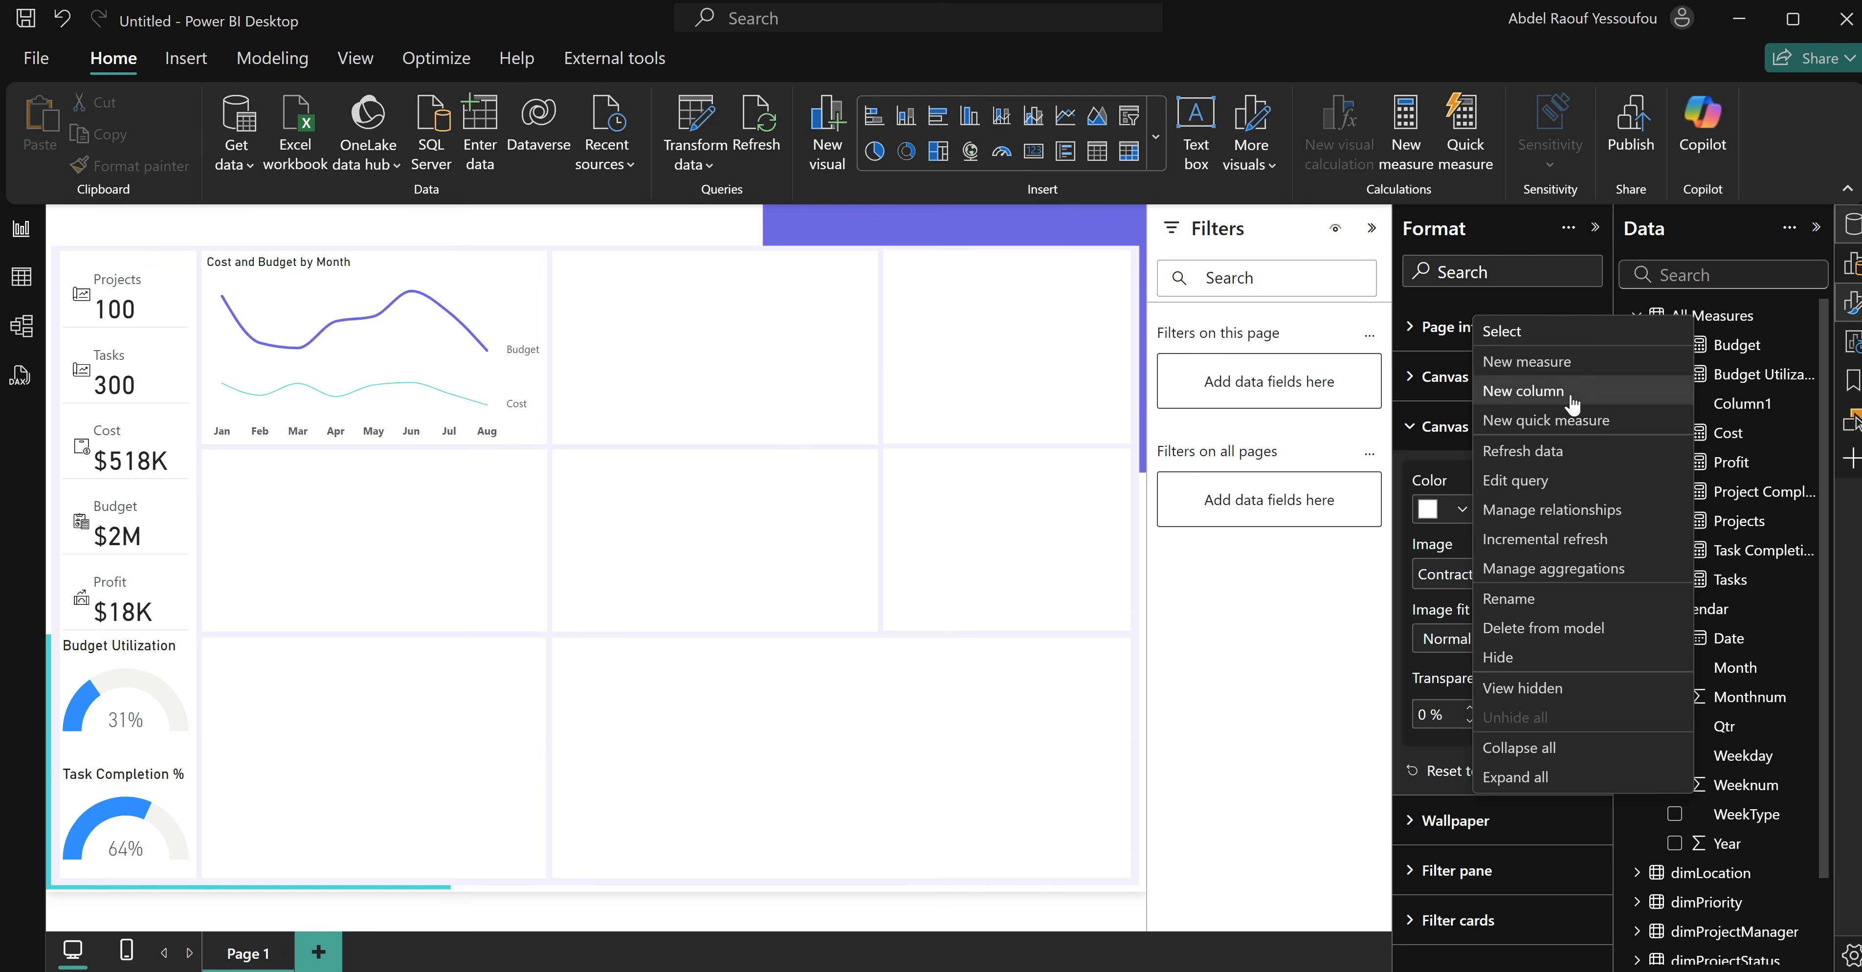
pyautogui.click(1554, 366)
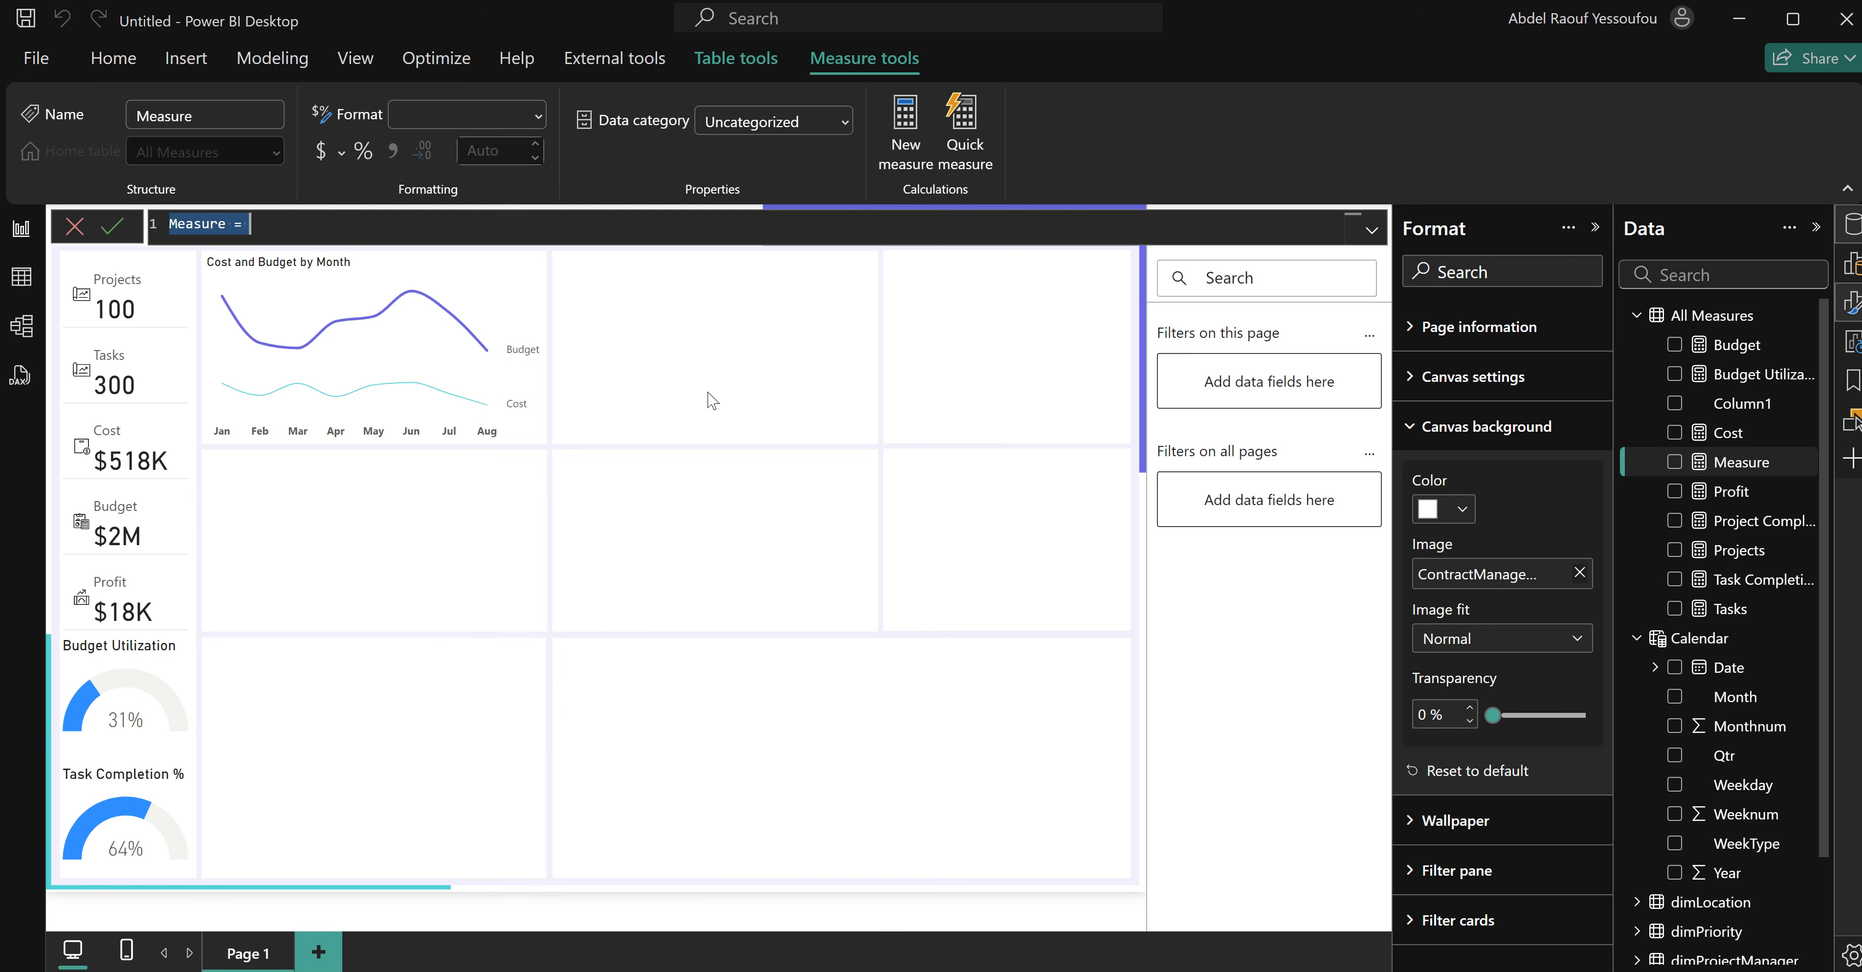
pyautogui.write('MIn')
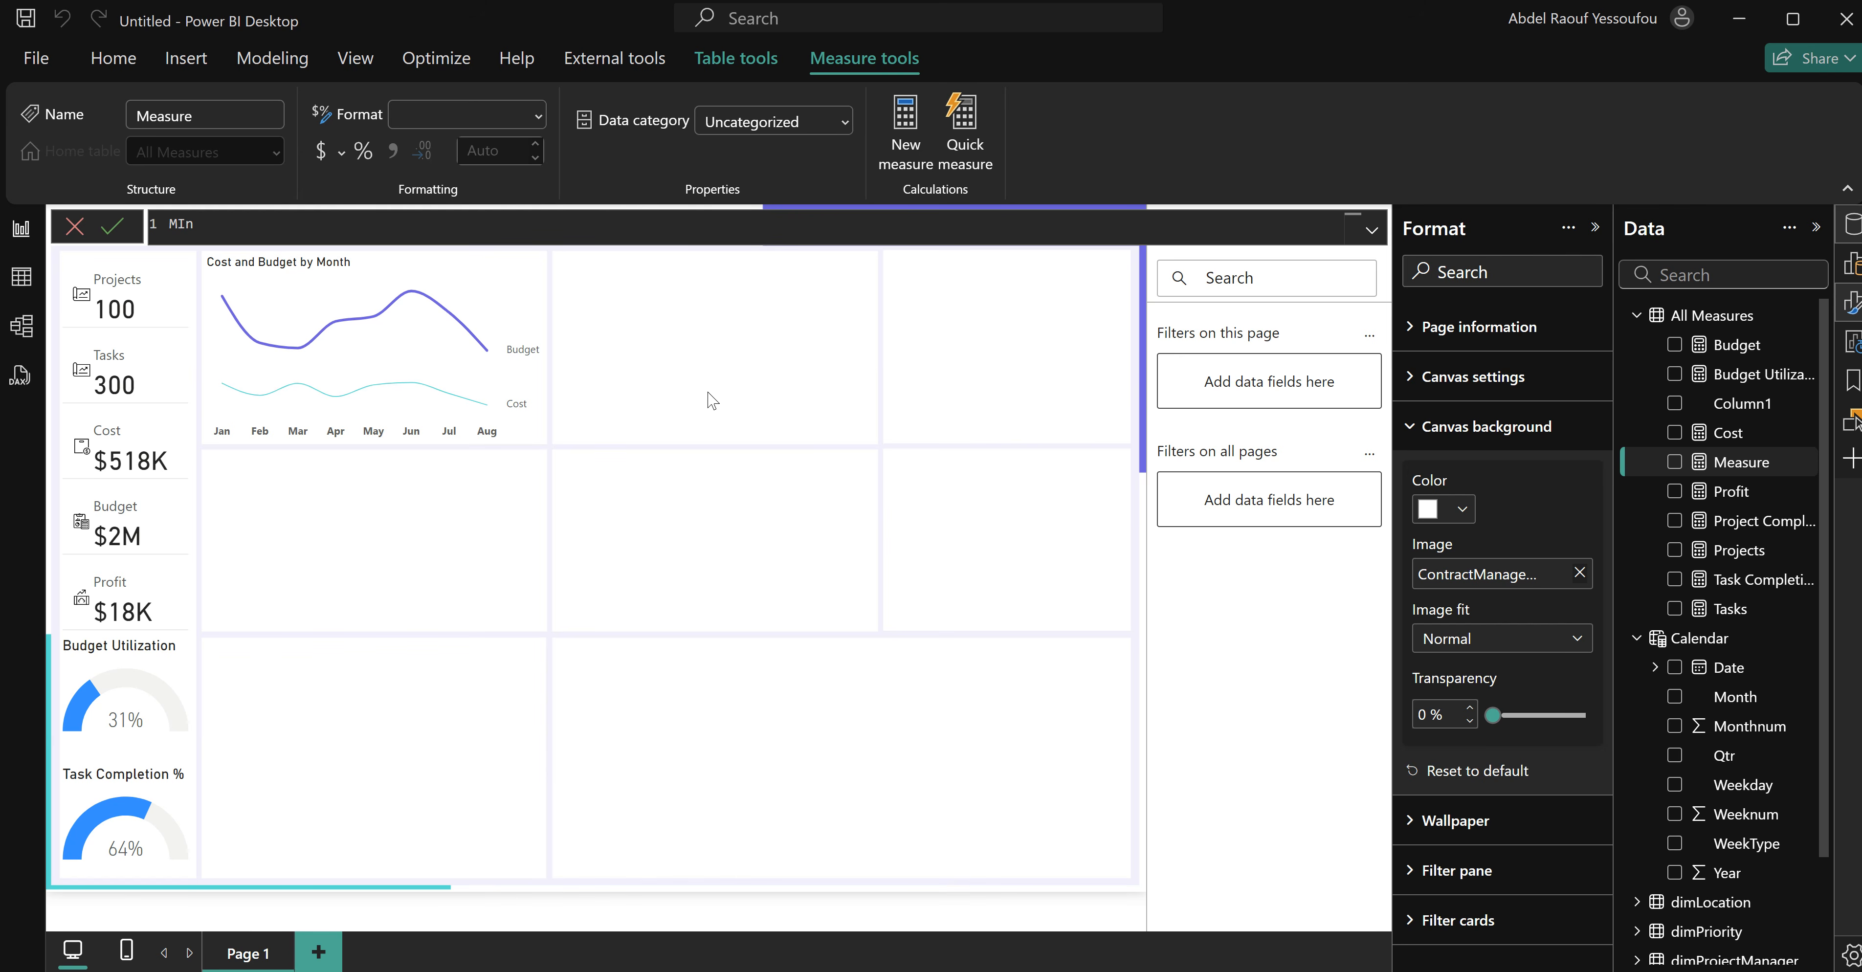
# Name the new measure MIn_Max Budget and declare a variable called max_vaue in its formula.
pyautogui.write('_Max Budget =')
pyautogui.hotkey('shift', 'Return')
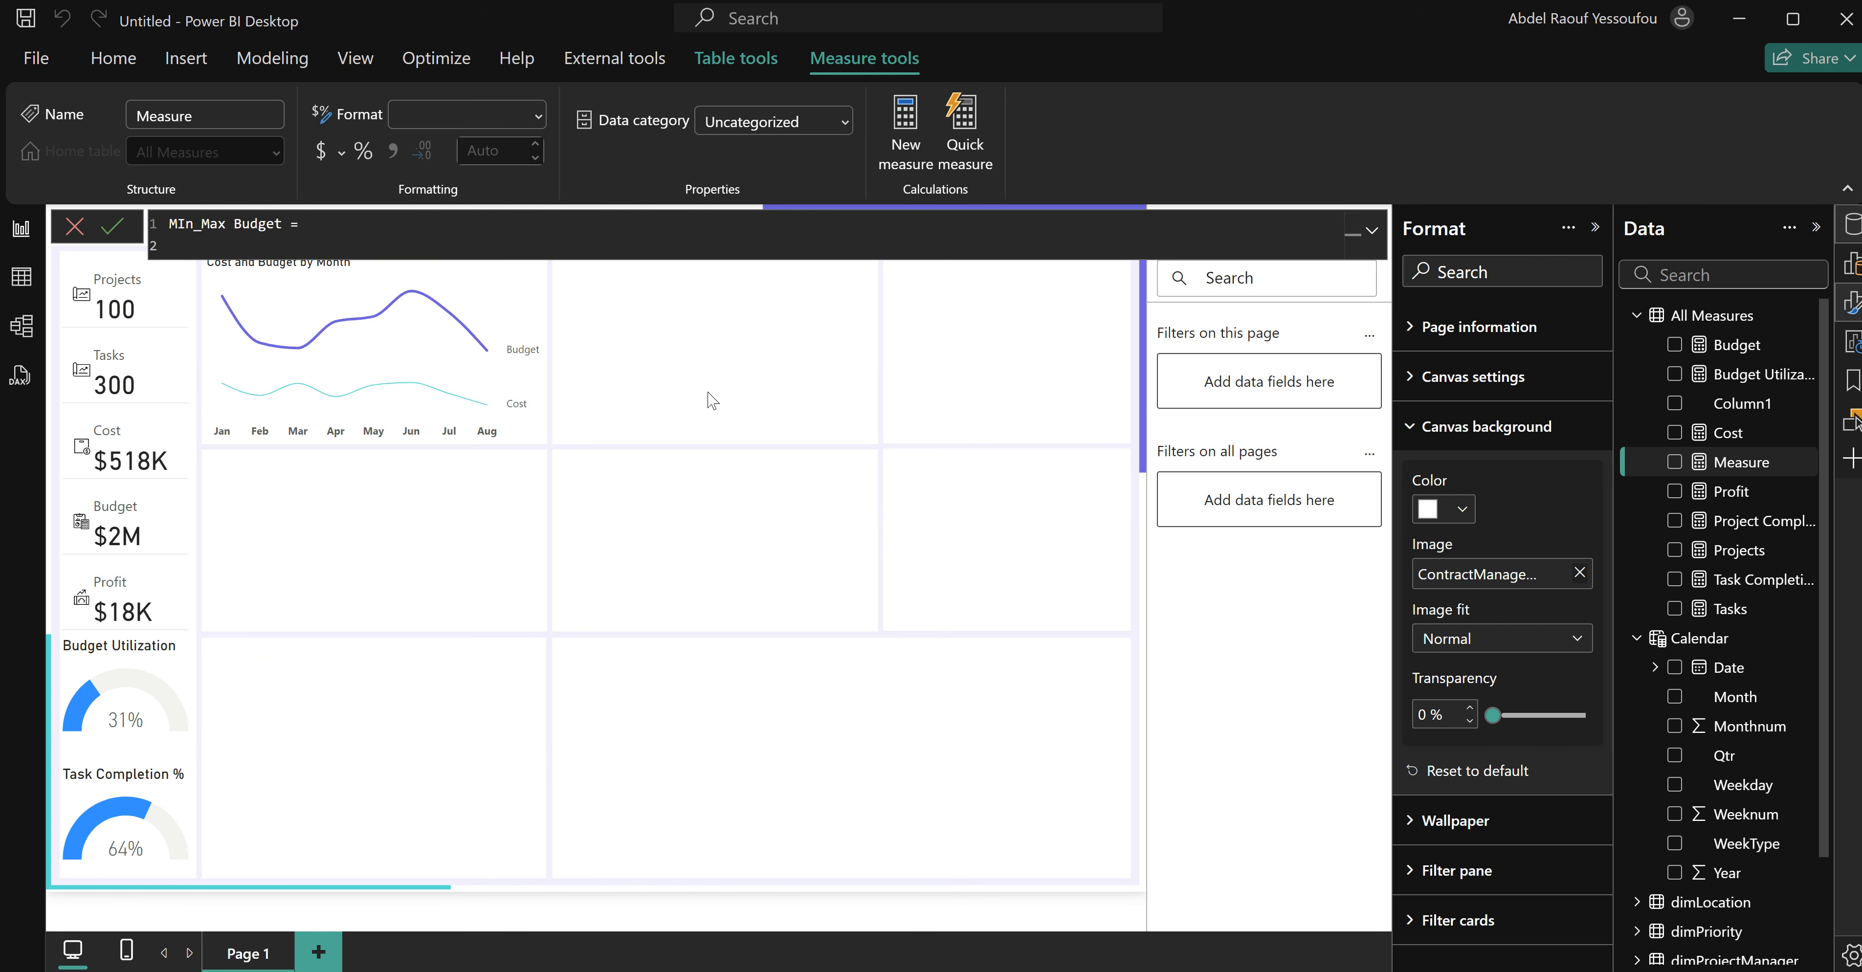
pyautogui.write('var')
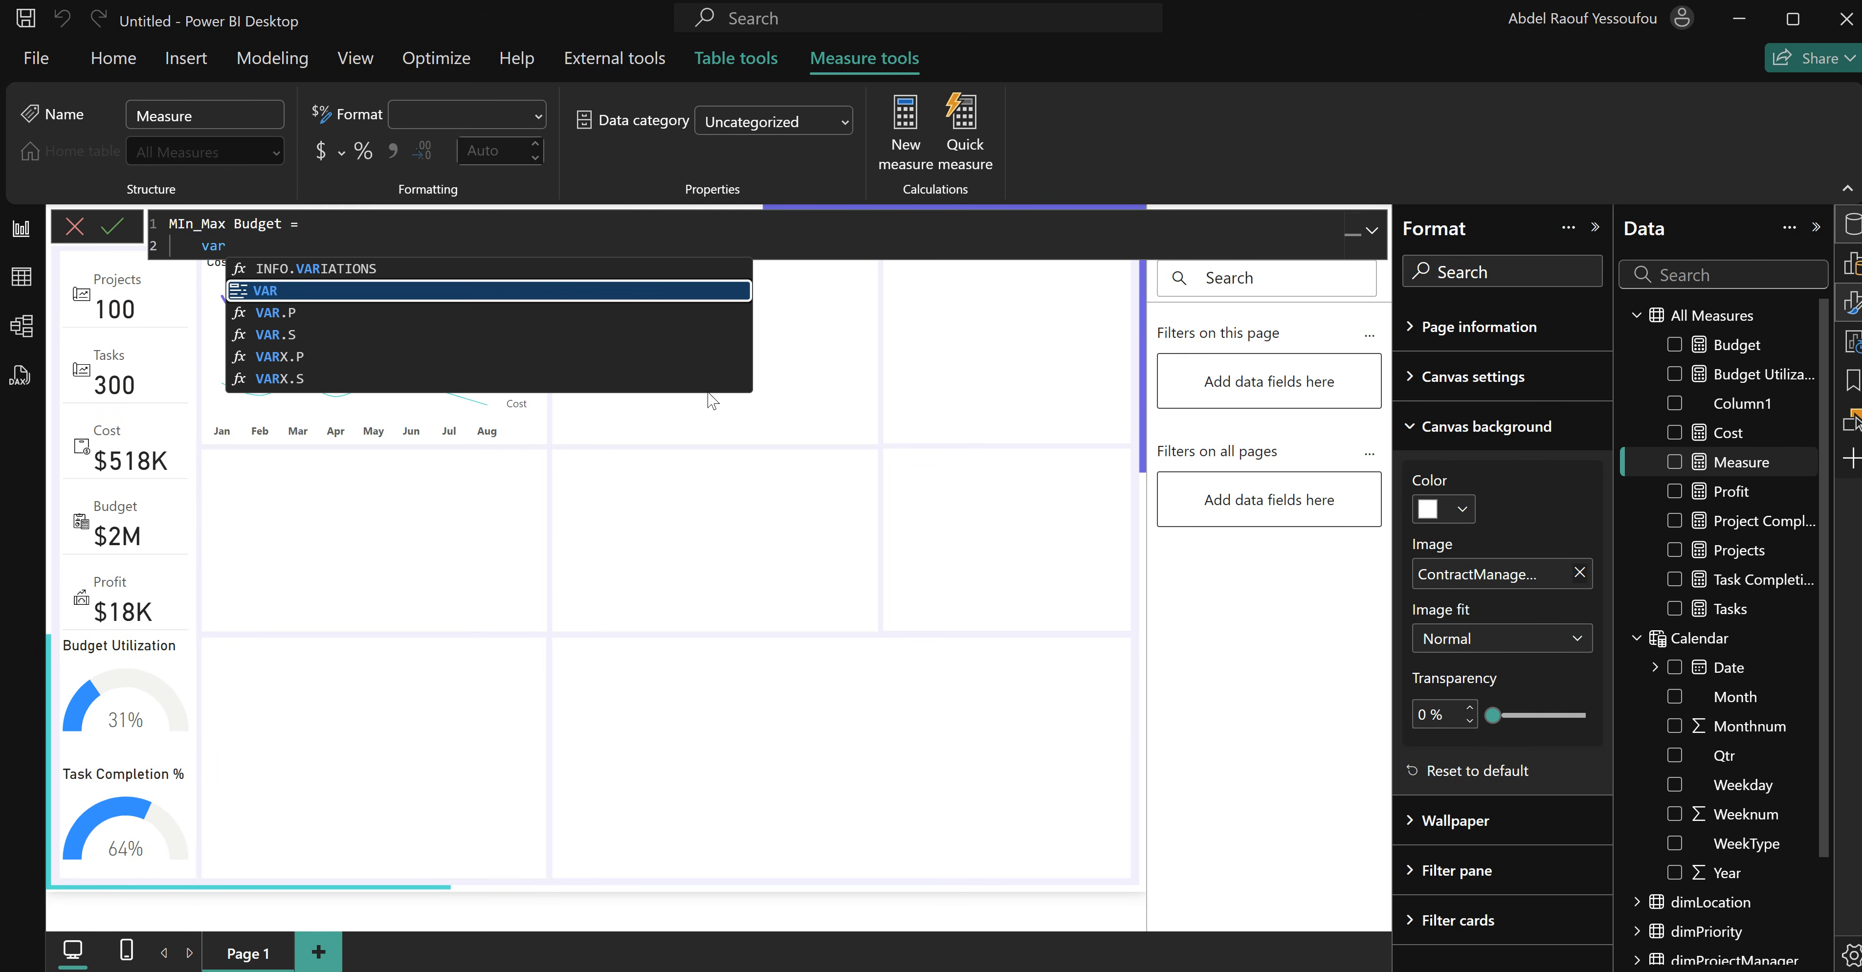
pyautogui.press('Tab')
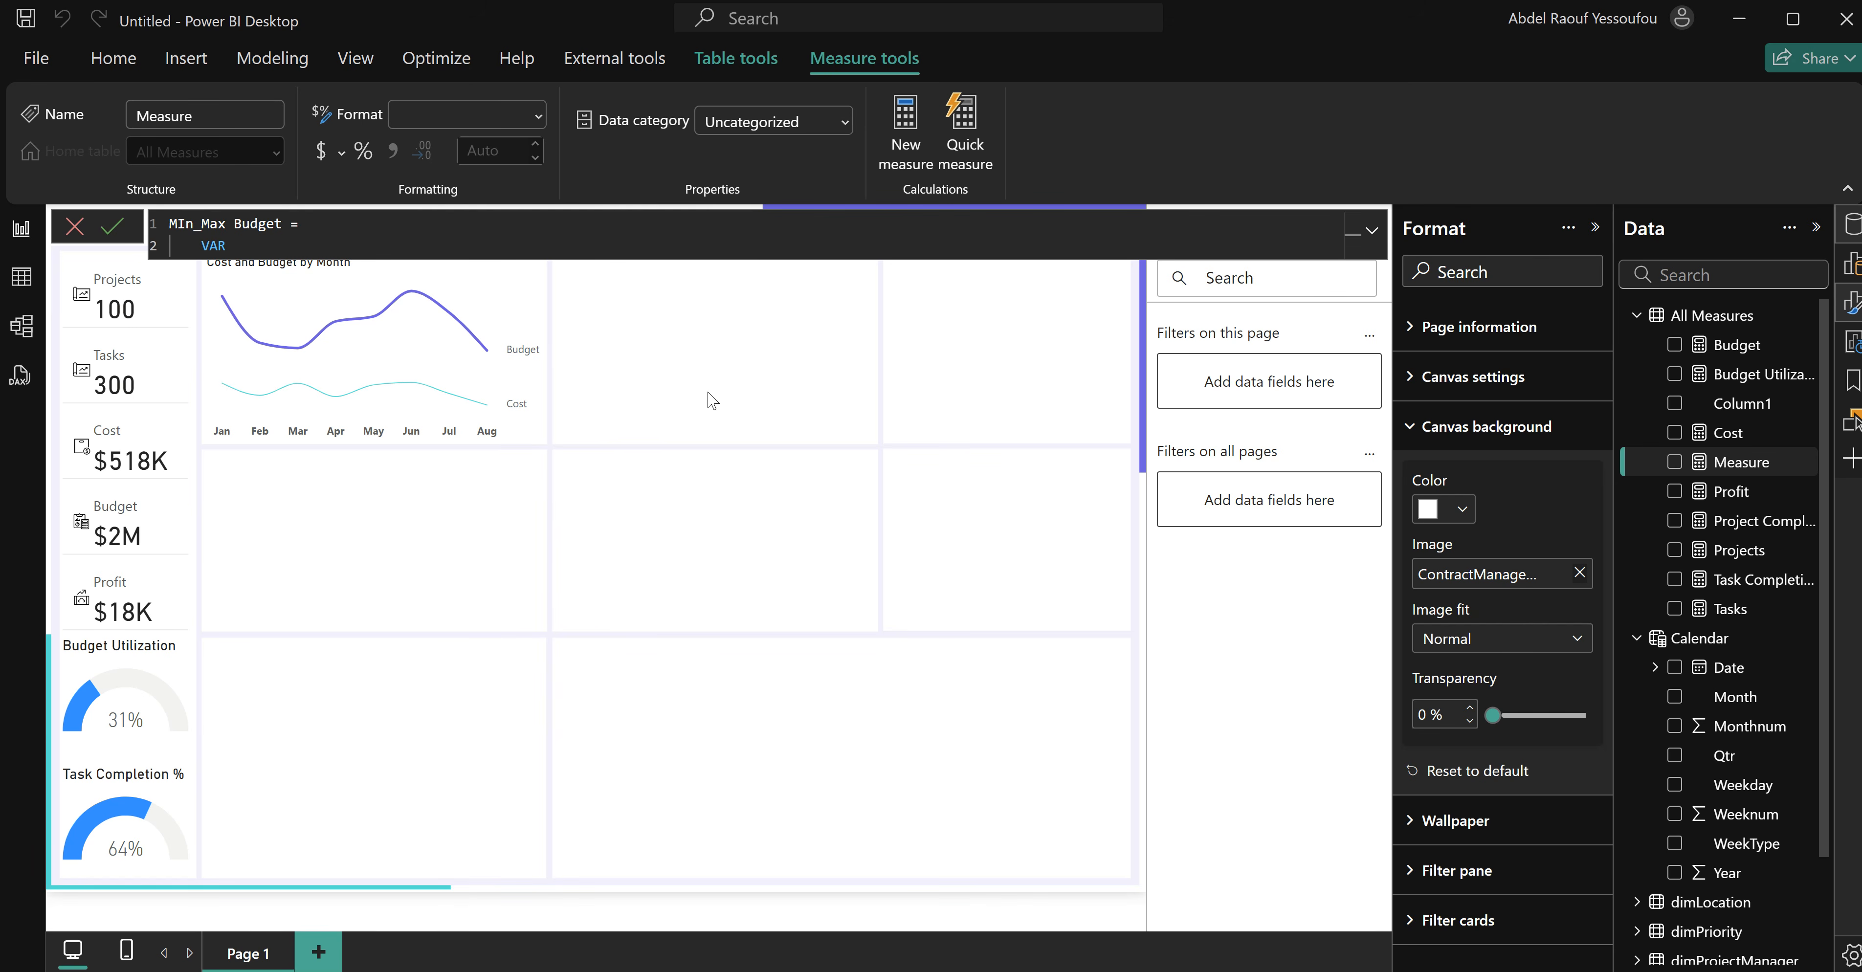
pyautogui.write('max_vaue =')
pyautogui.hotkey('shift', 'Return')
# Begin the variable's expression with MAXX, using ALLSELECTED as its table argument.
pyautogui.write('max')
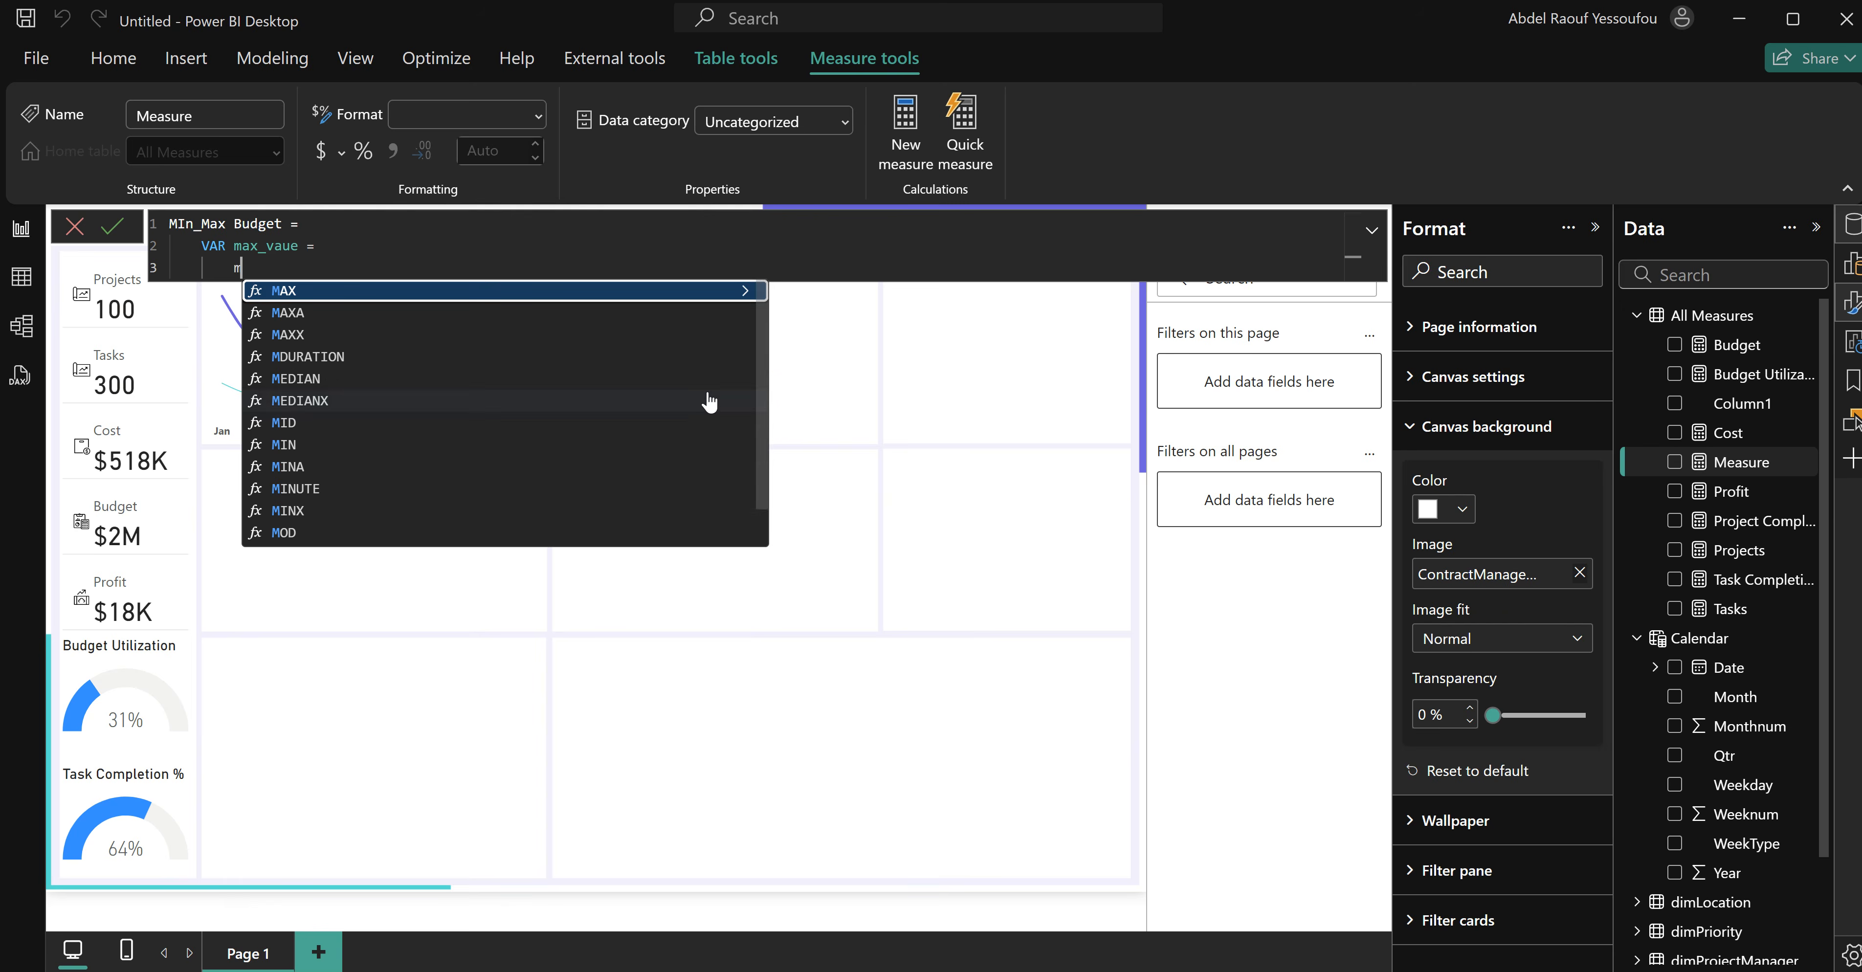
pyautogui.press('Down')
pyautogui.press('Down')
pyautogui.press('Tab')
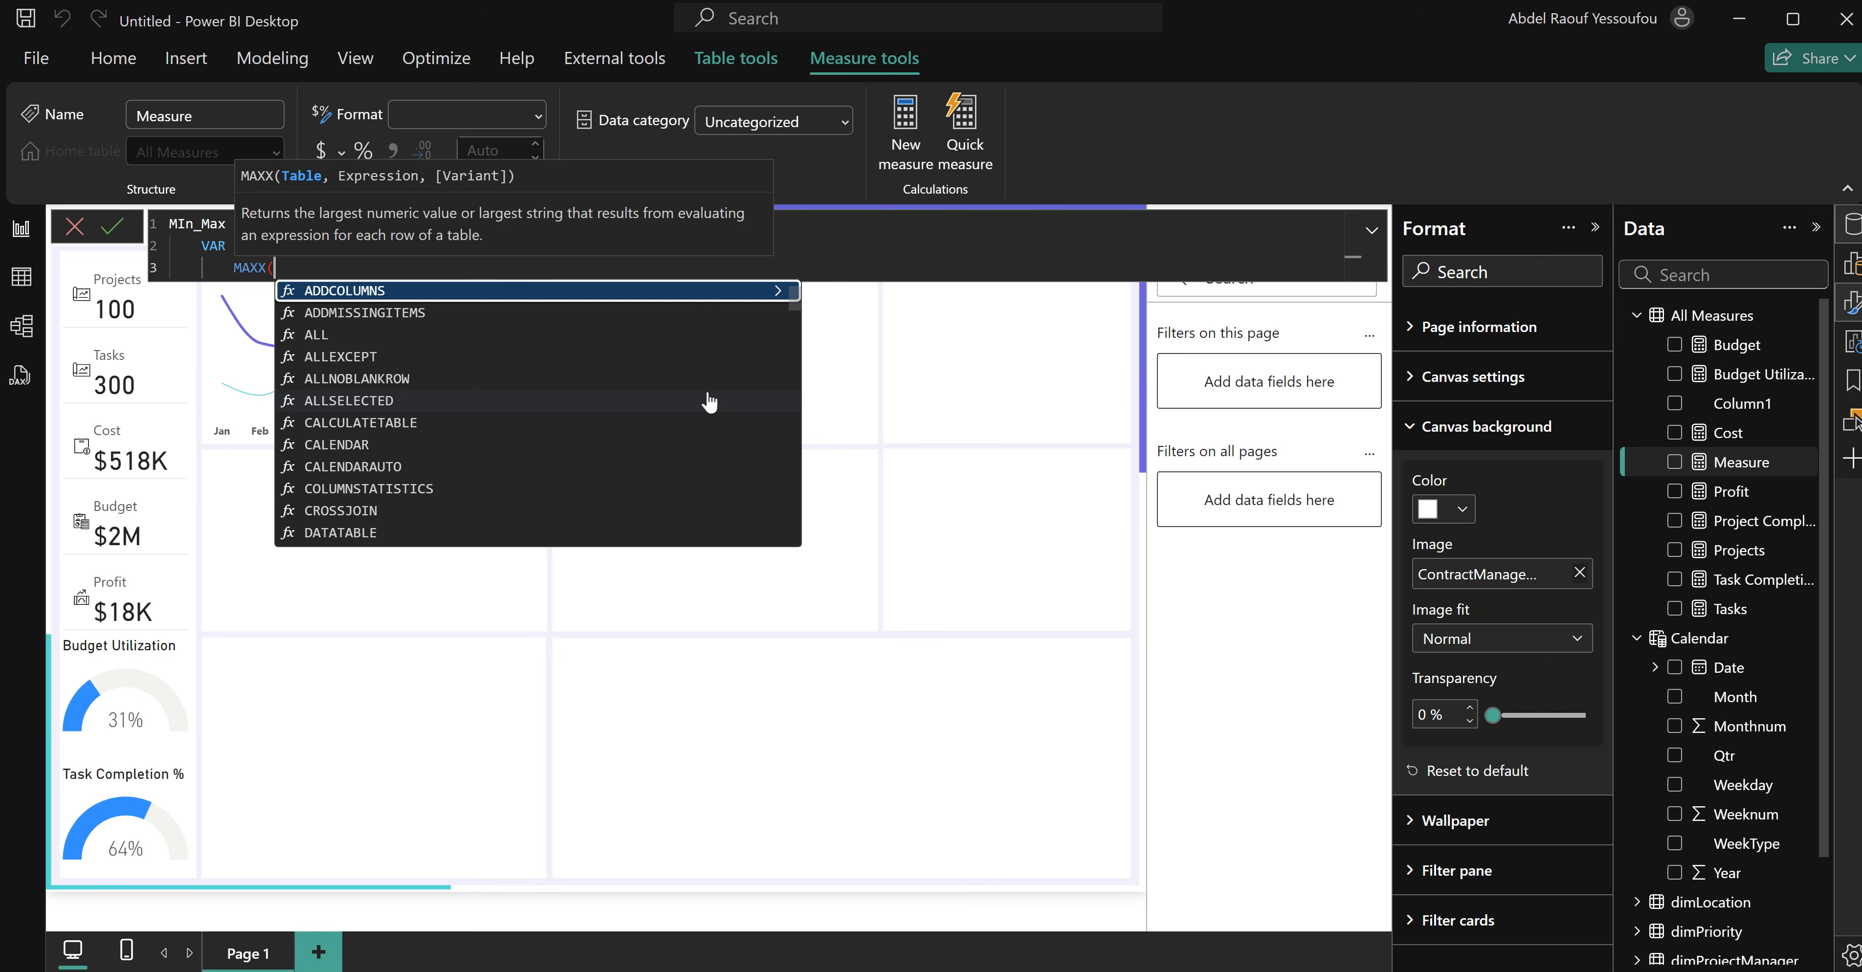
pyautogui.hotkey('shift', 'Return')
pyautogui.write('all')
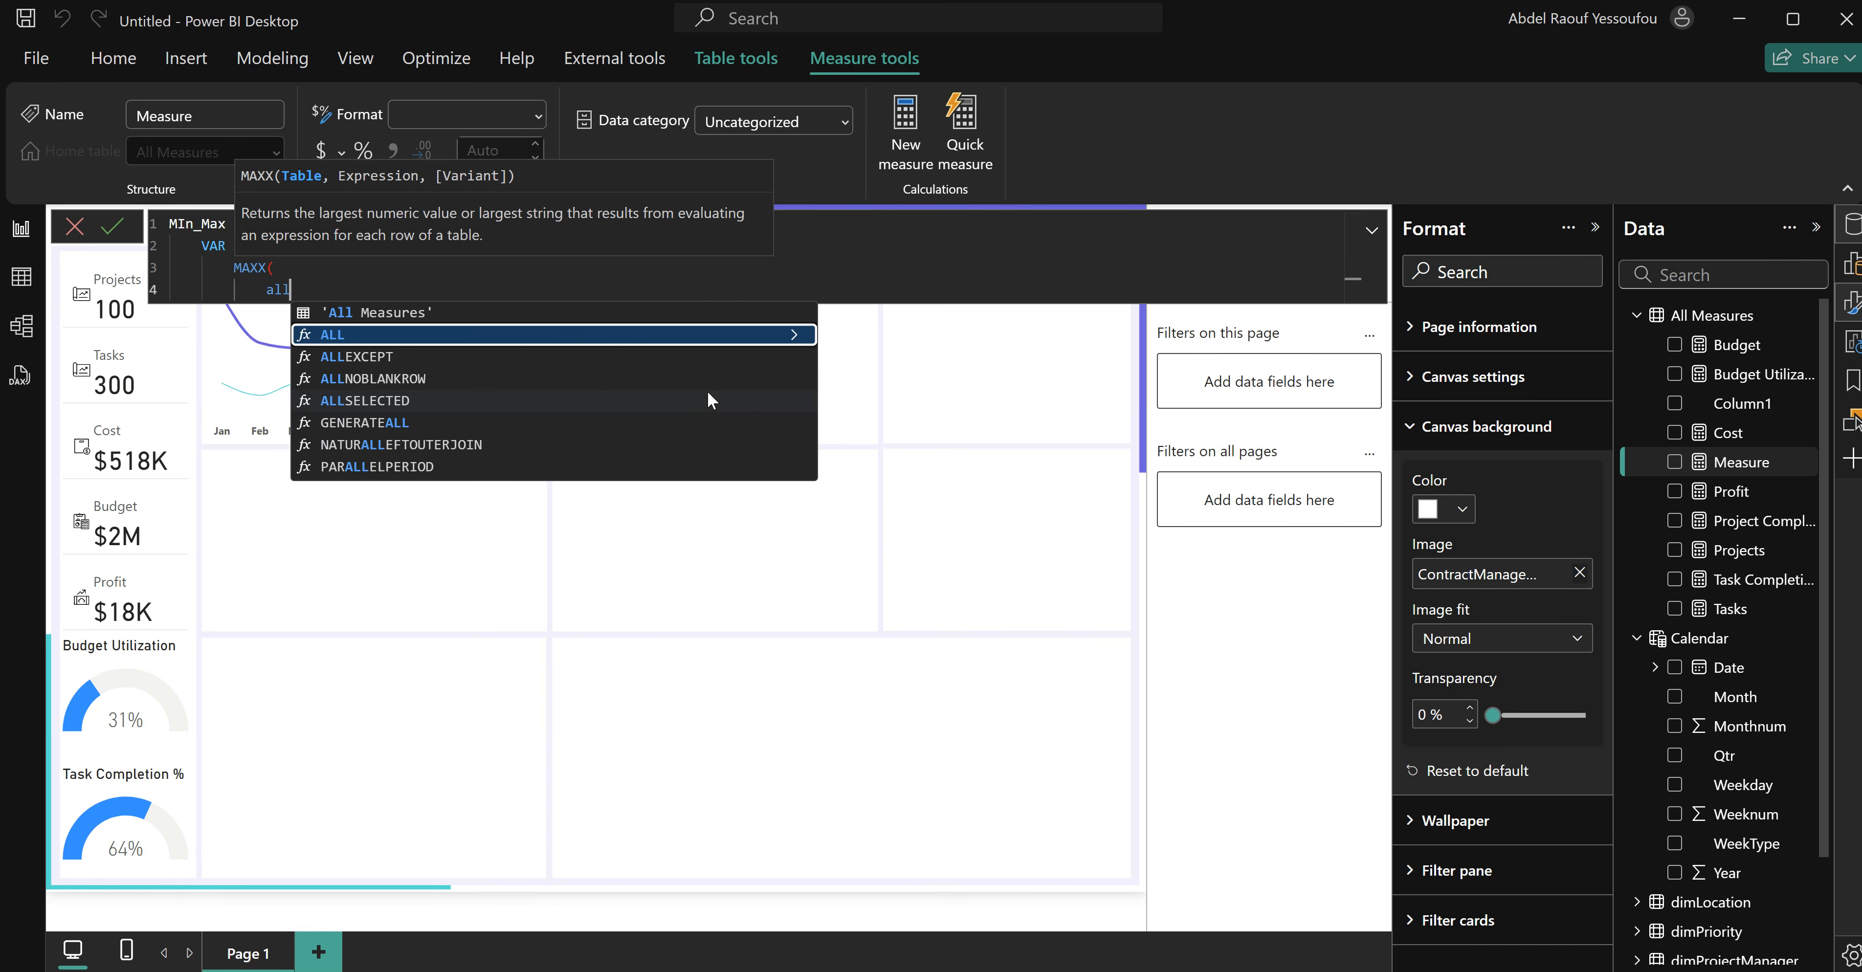
pyautogui.write('se')
pyautogui.press('Tab')
# Pass 'Calendar'[Monthnum] and 'Calendar'[Month] to ALLSELECTED and close the function.
pyautogui.hotkey('shift', 'Return')
pyautogui.write('cal')
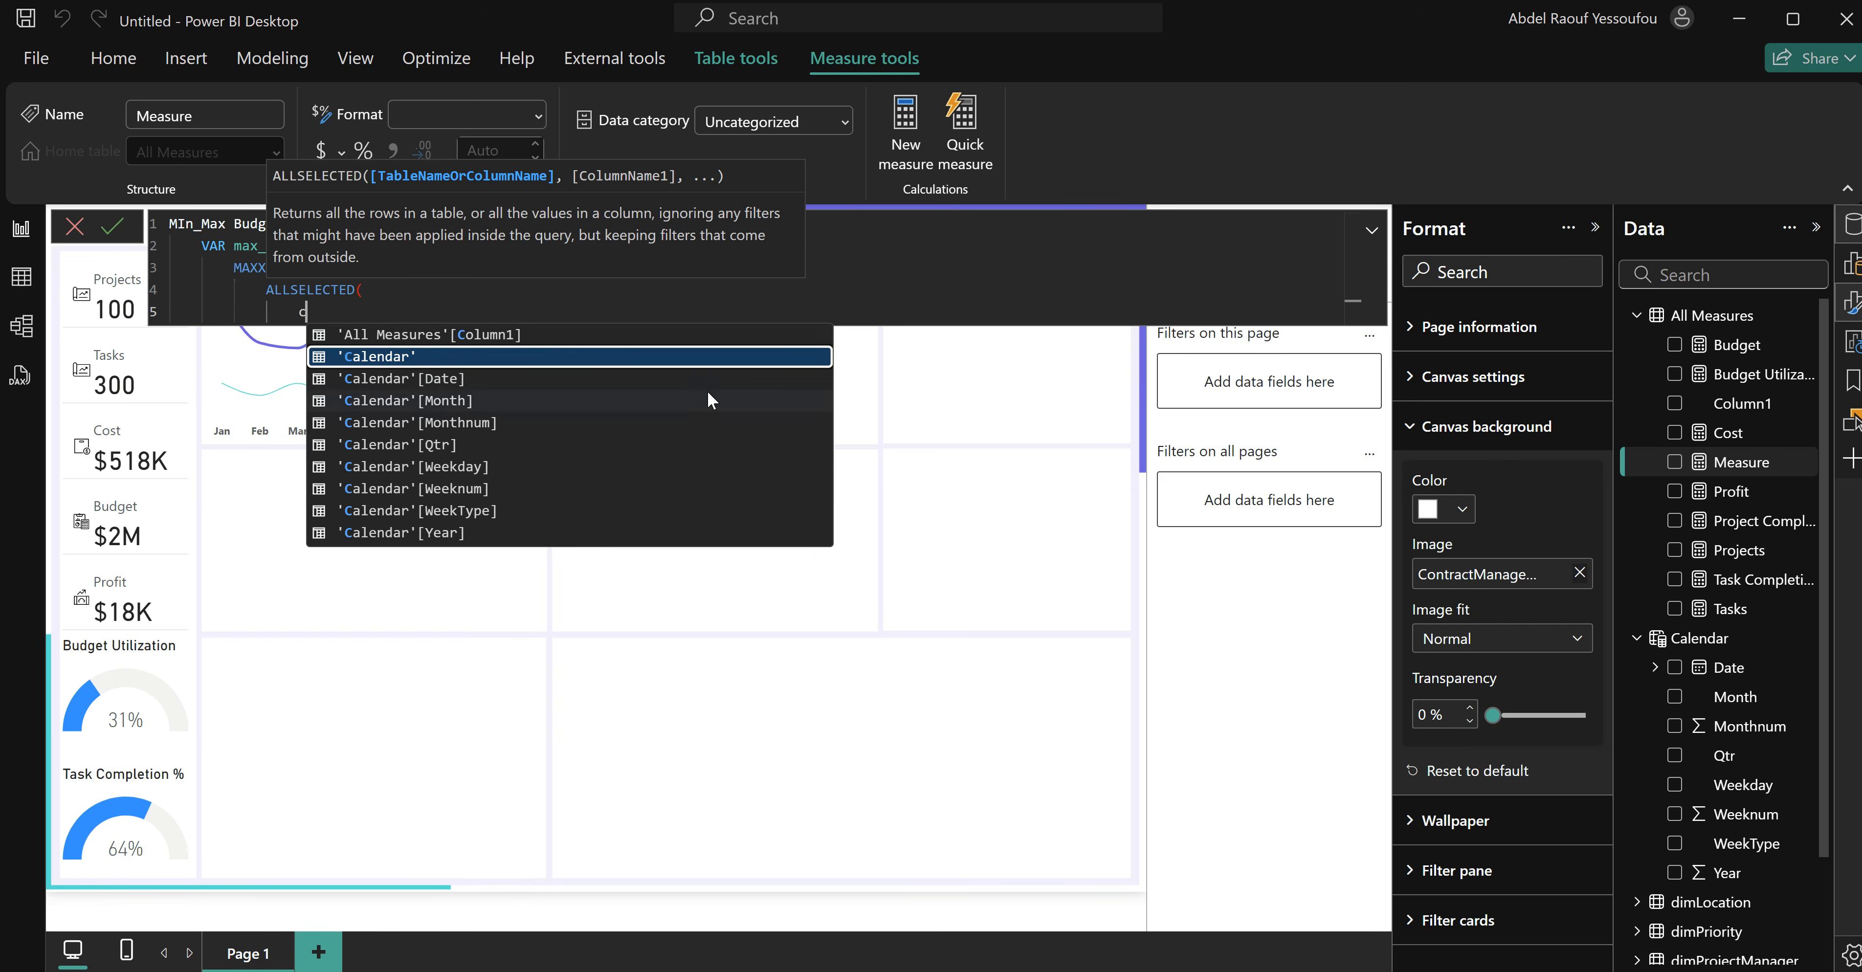
pyautogui.press('Down')
pyautogui.press('Down')
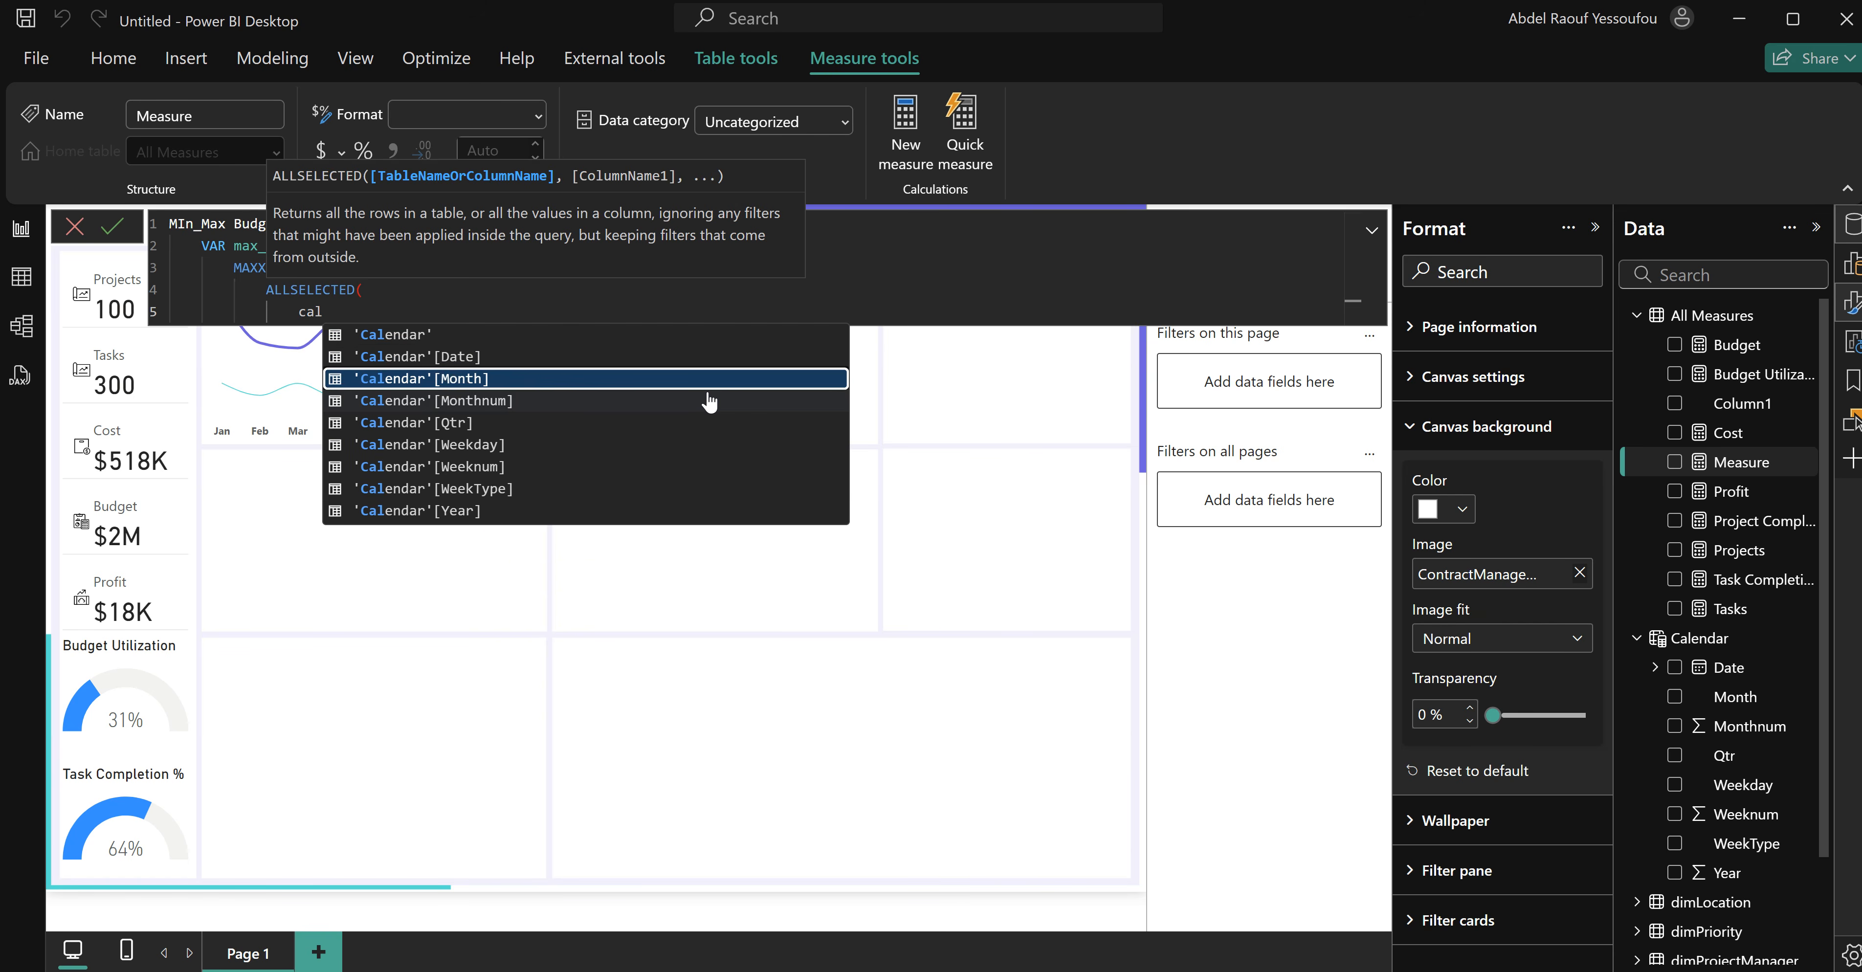
pyautogui.press('Tab')
pyautogui.write(',')
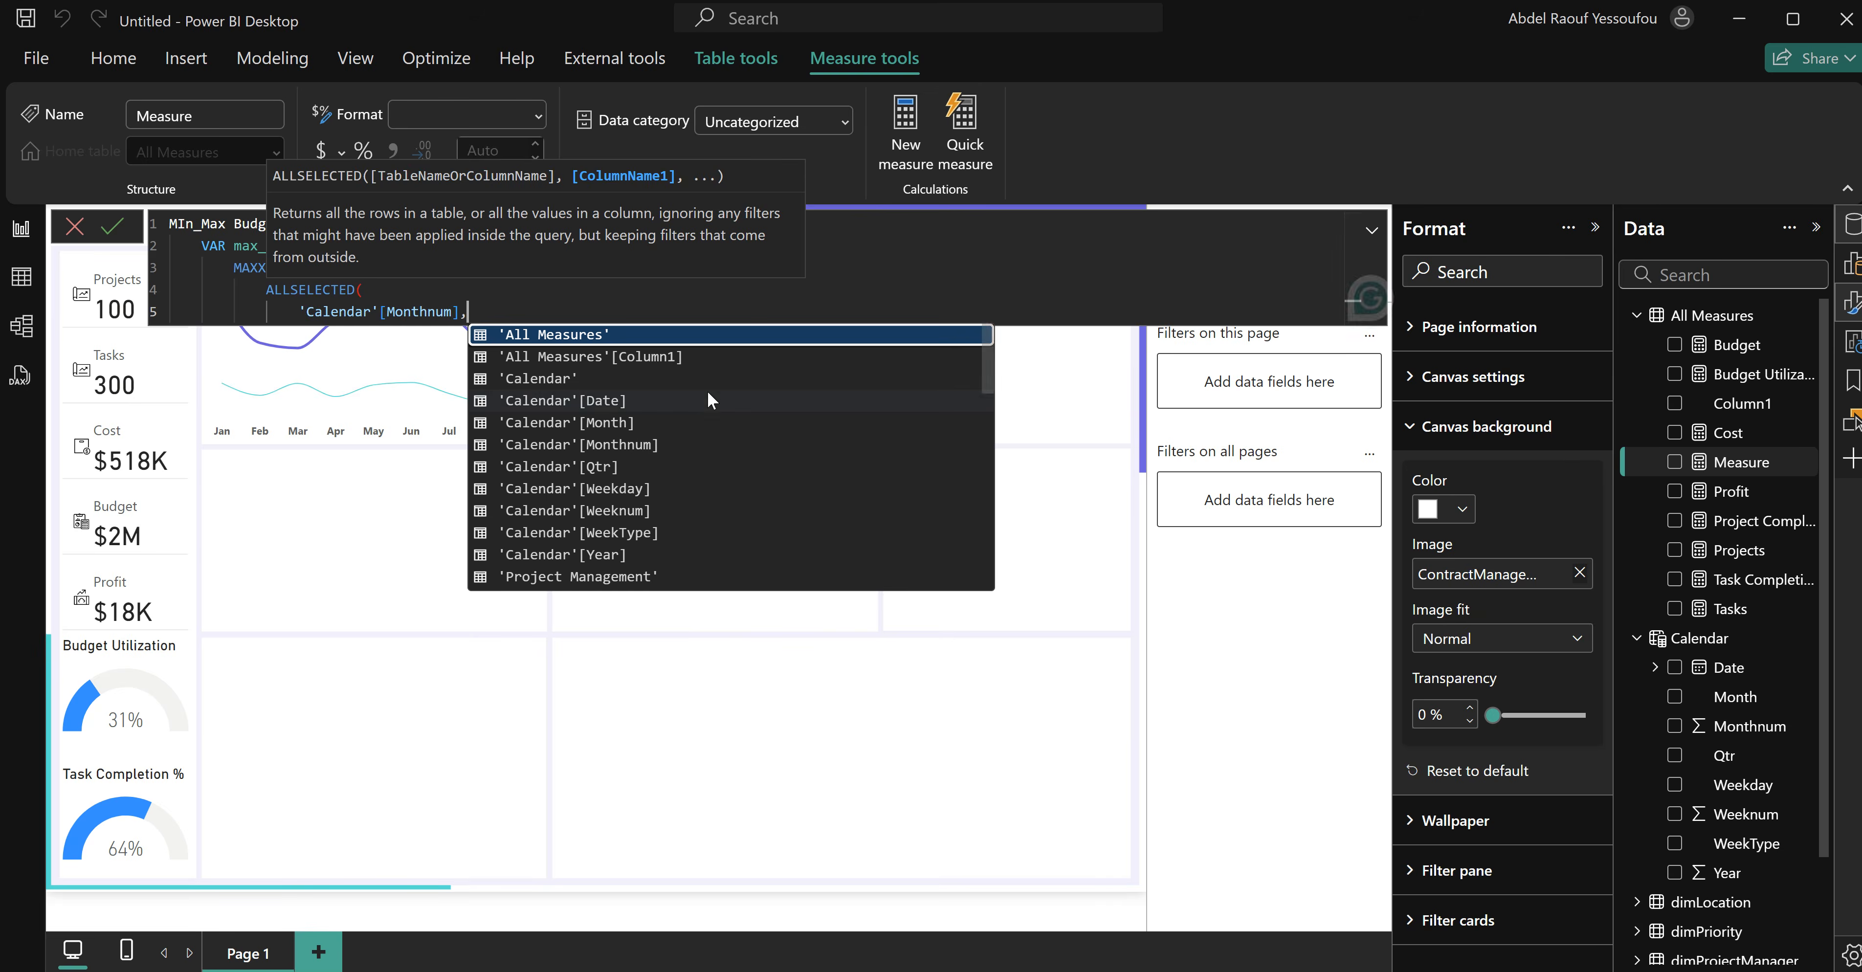
pyautogui.hotkey('shift', 'Return')
pyautogui.write('cal')
pyautogui.click(709, 402)
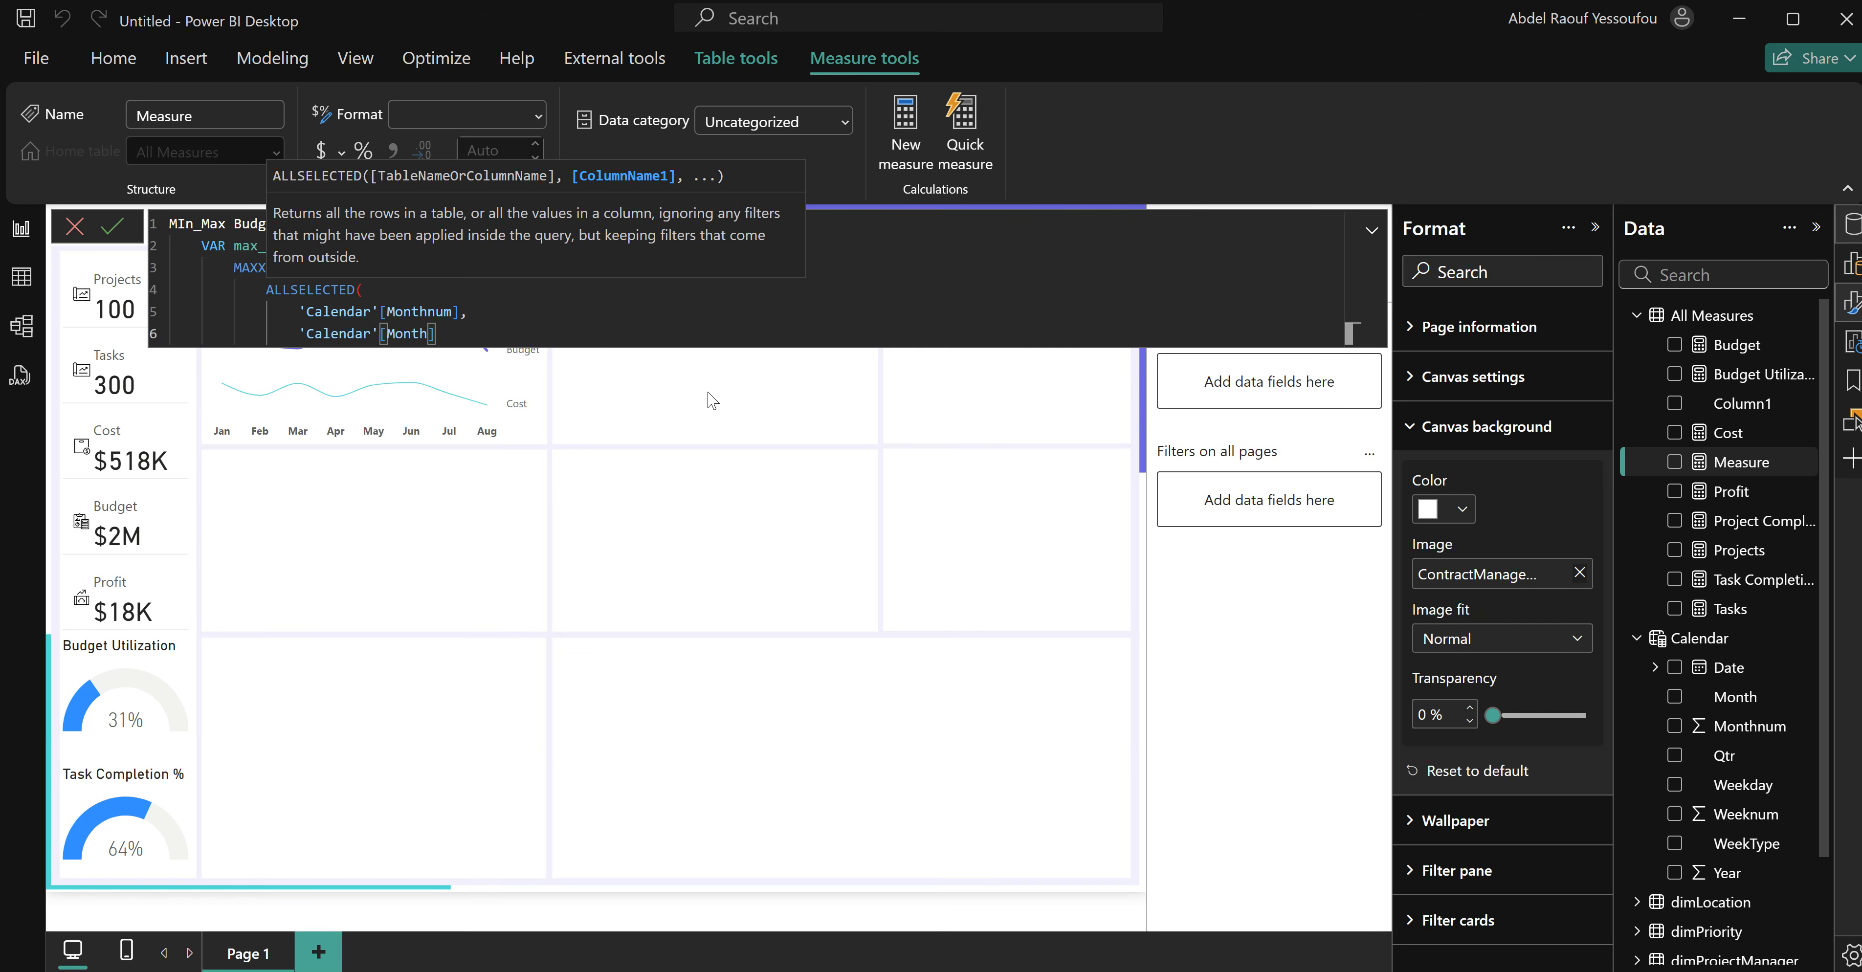
pyautogui.hotkey('shift', 'Return')
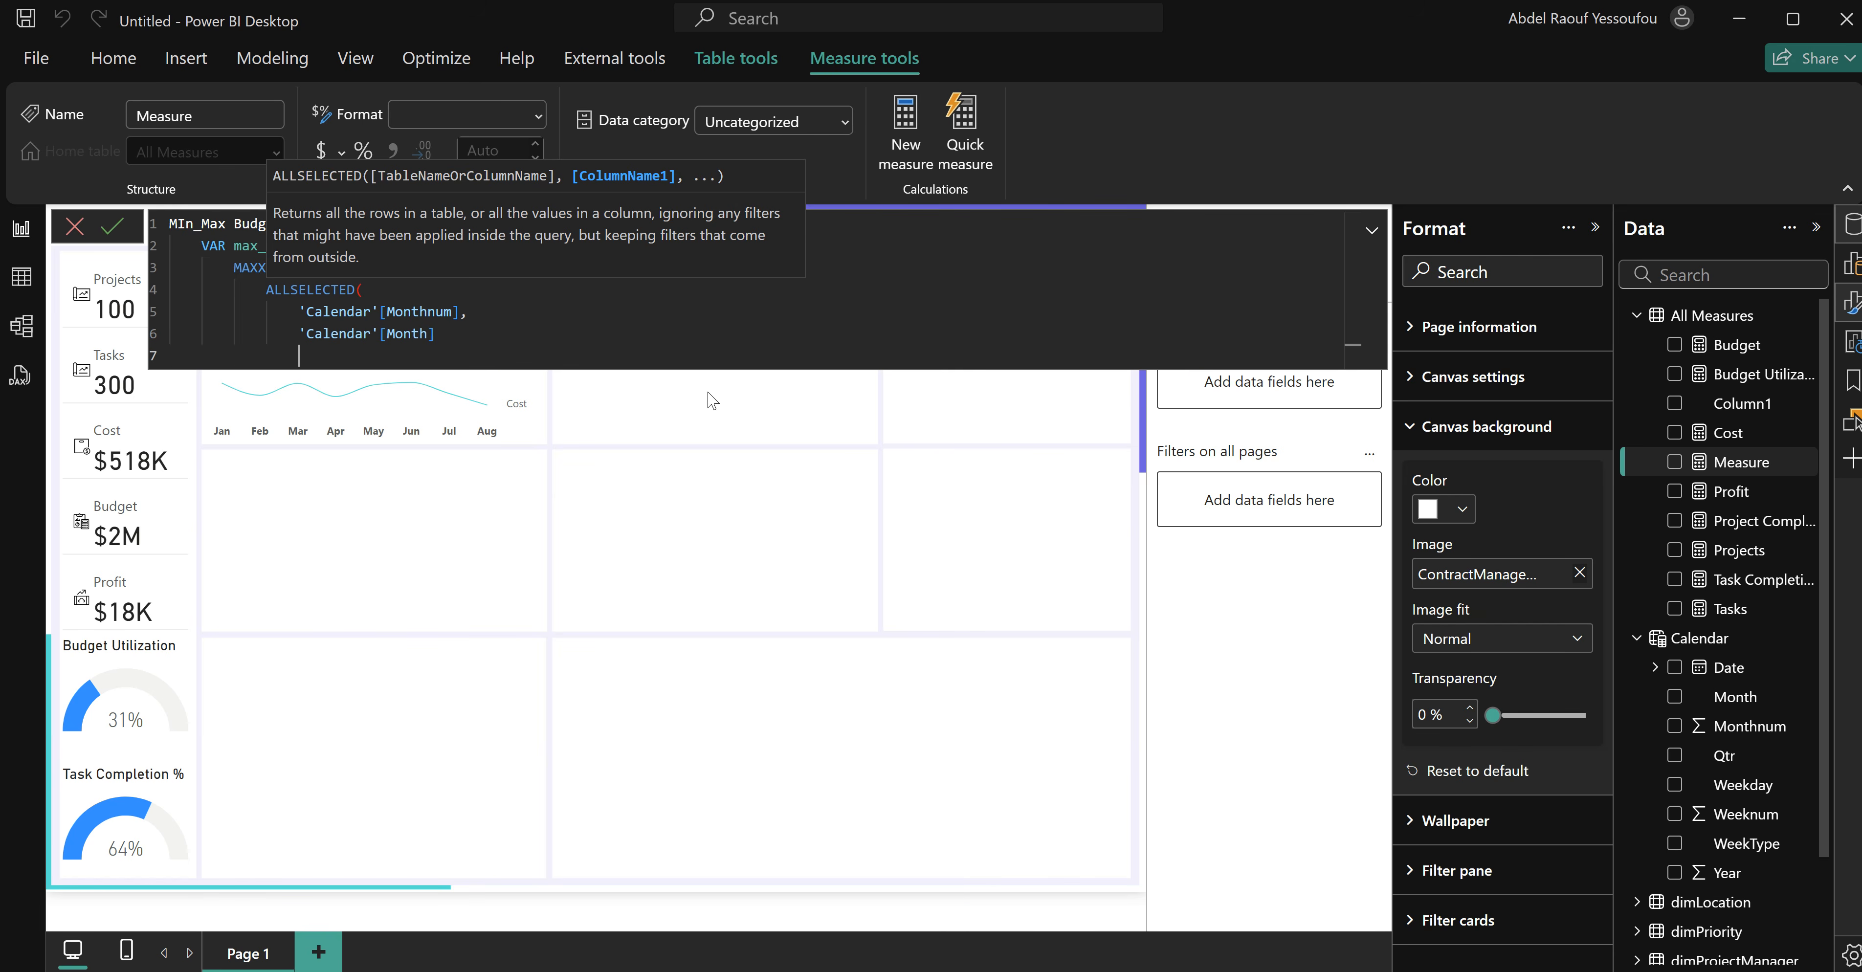
pyautogui.write(')')
pyautogui.press('BackSpace')
pyautogui.write('),')
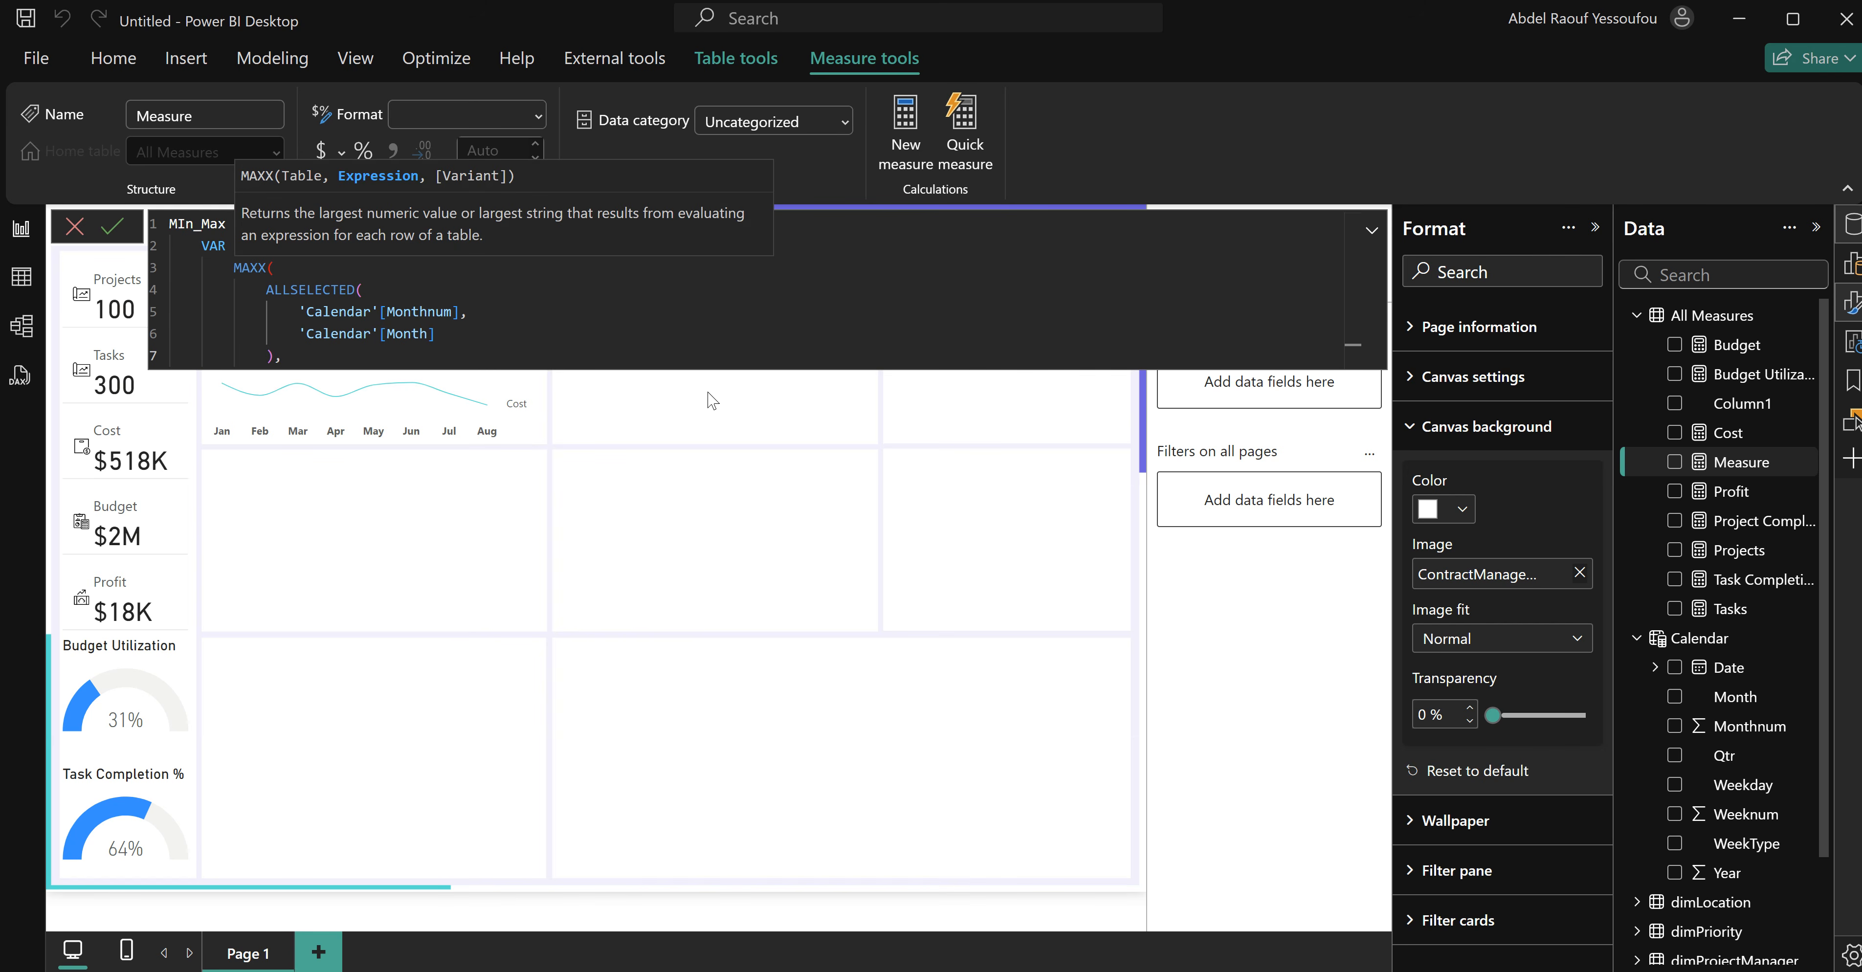
# Use the [Budget] measure as the MAXX expression and close the function.
pyautogui.press('Return')
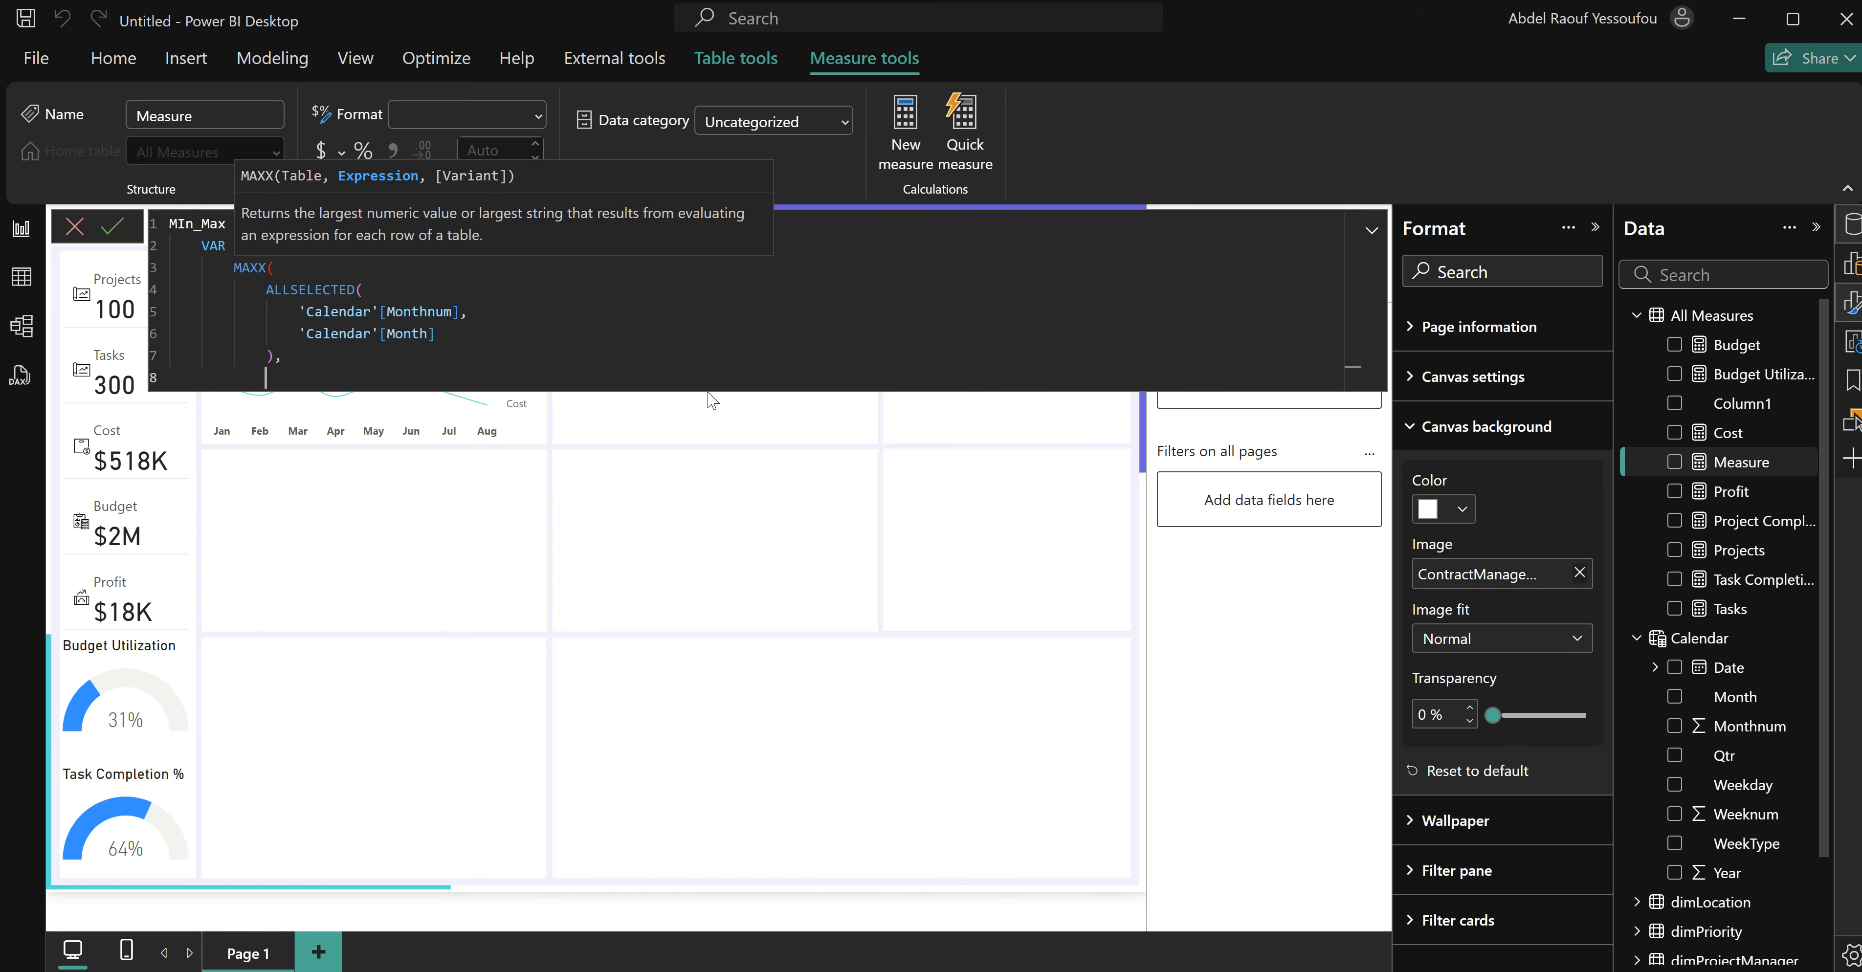
pyautogui.write('beud')
pyautogui.press('BackSpace')
pyautogui.press('BackSpace')
pyautogui.press('Up')
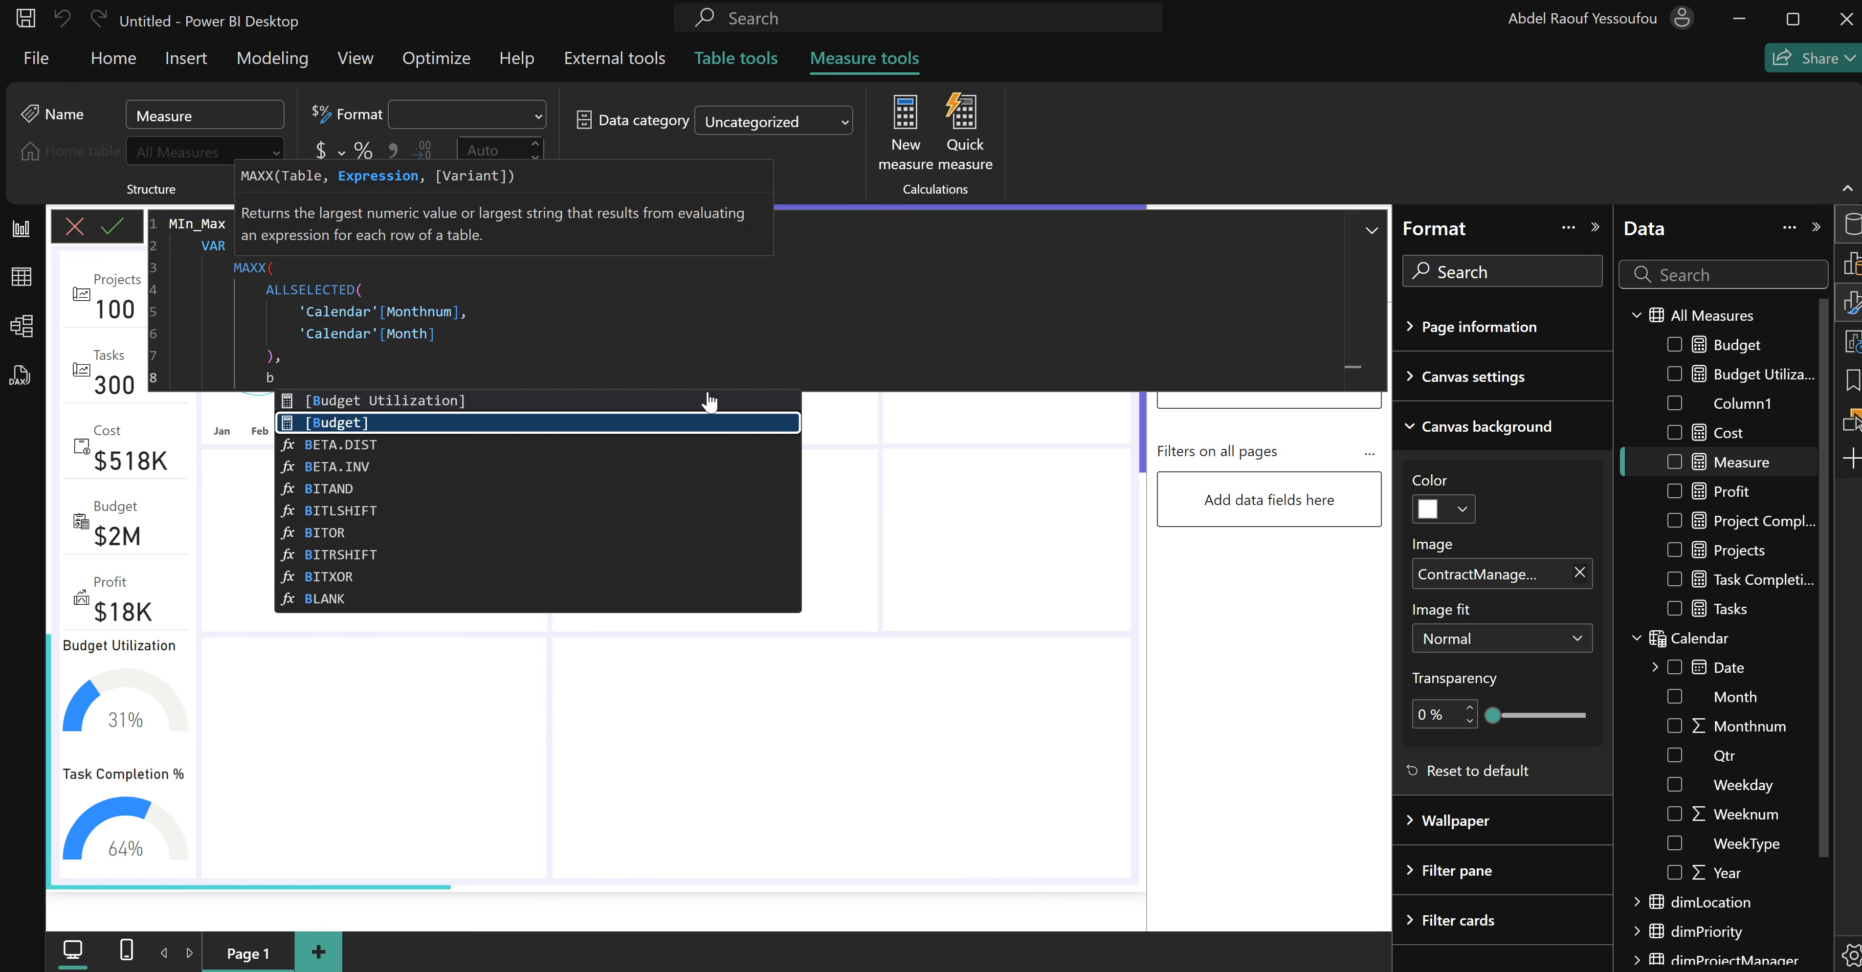
pyautogui.press('Tab')
pyautogui.hotkey('shift', 'Return')
pyautogui.write(')')
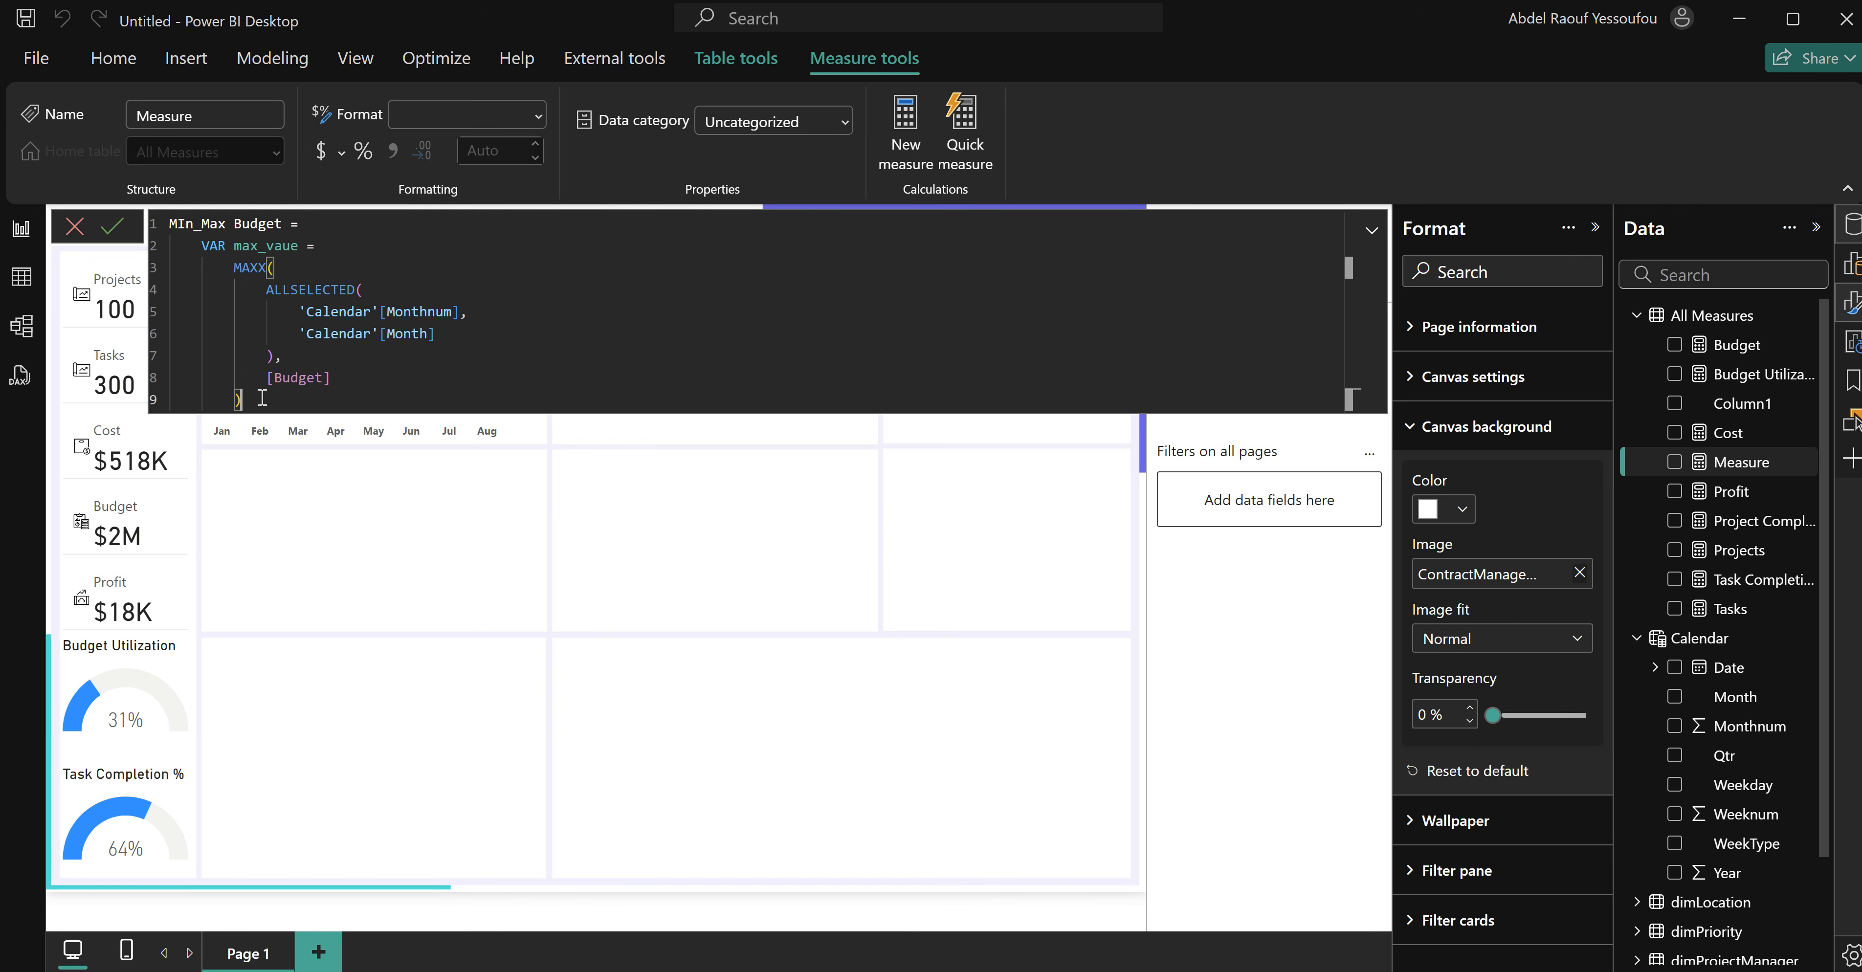
# Add a RETURN clause that outputs max_vaue, then commit the measure and close the formula editor.
pyautogui.hotkey('shift', 'Return')
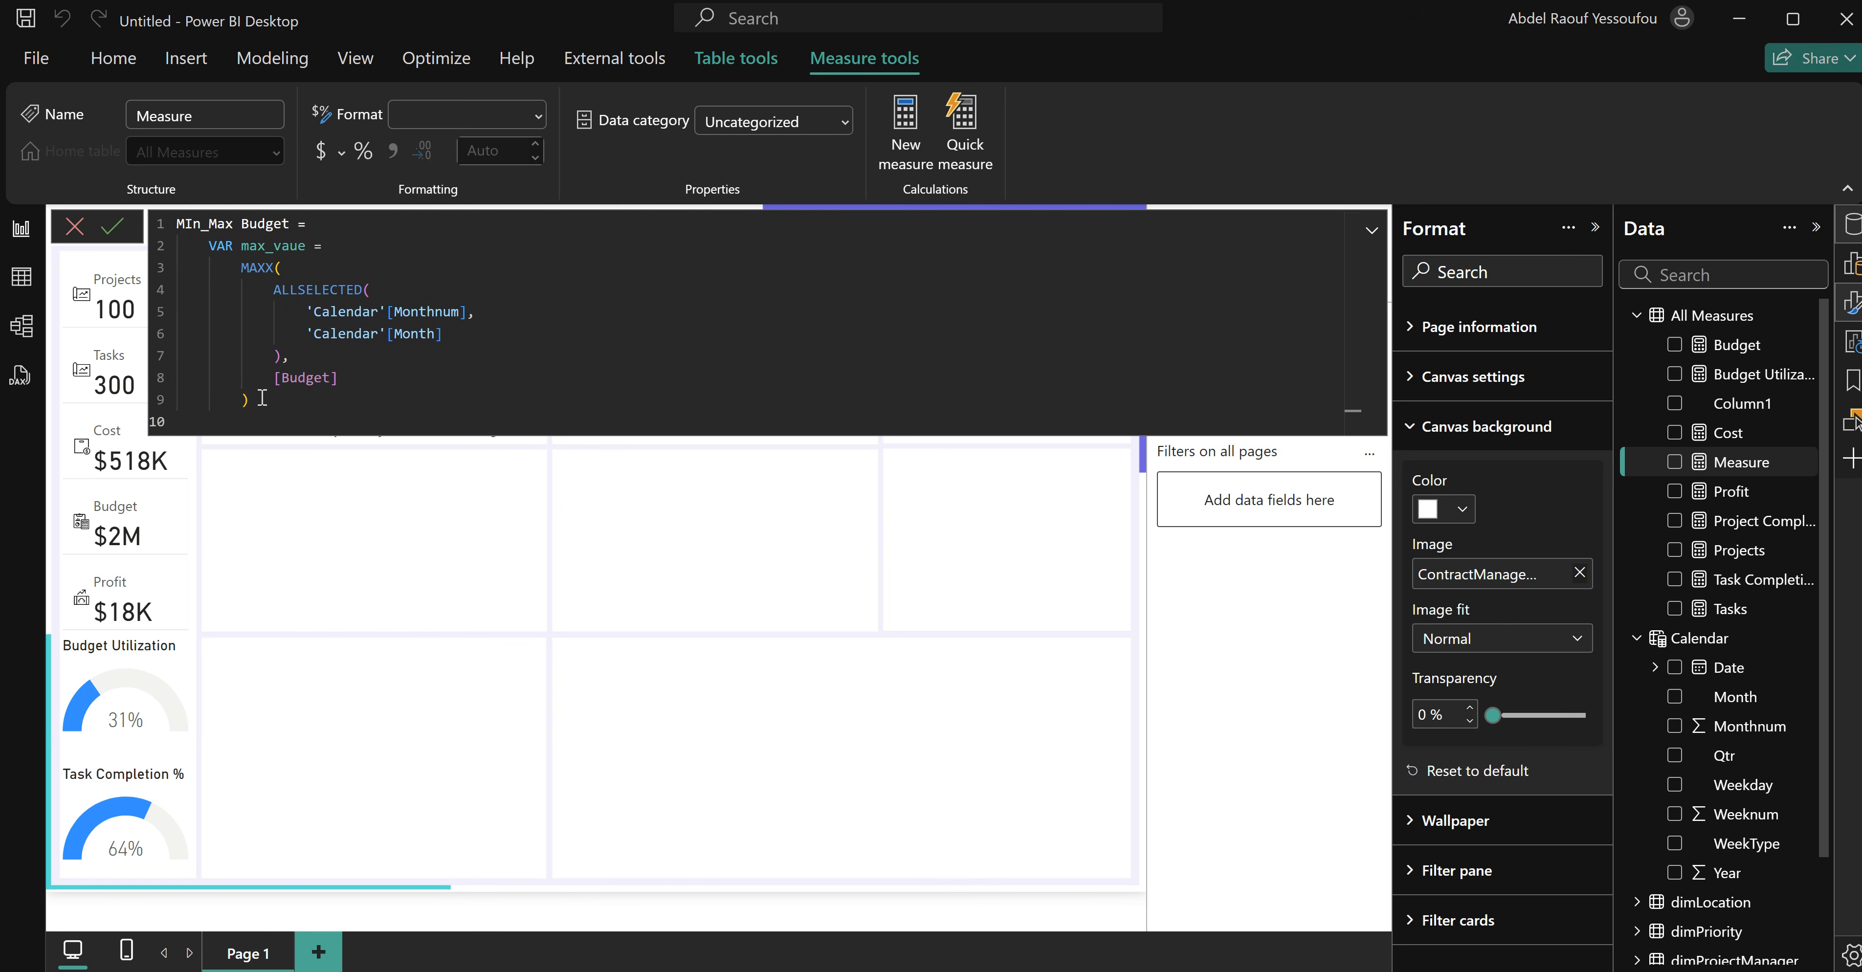
pyautogui.hotkey('shift', 'Return')
pyautogui.press('BackSpace')
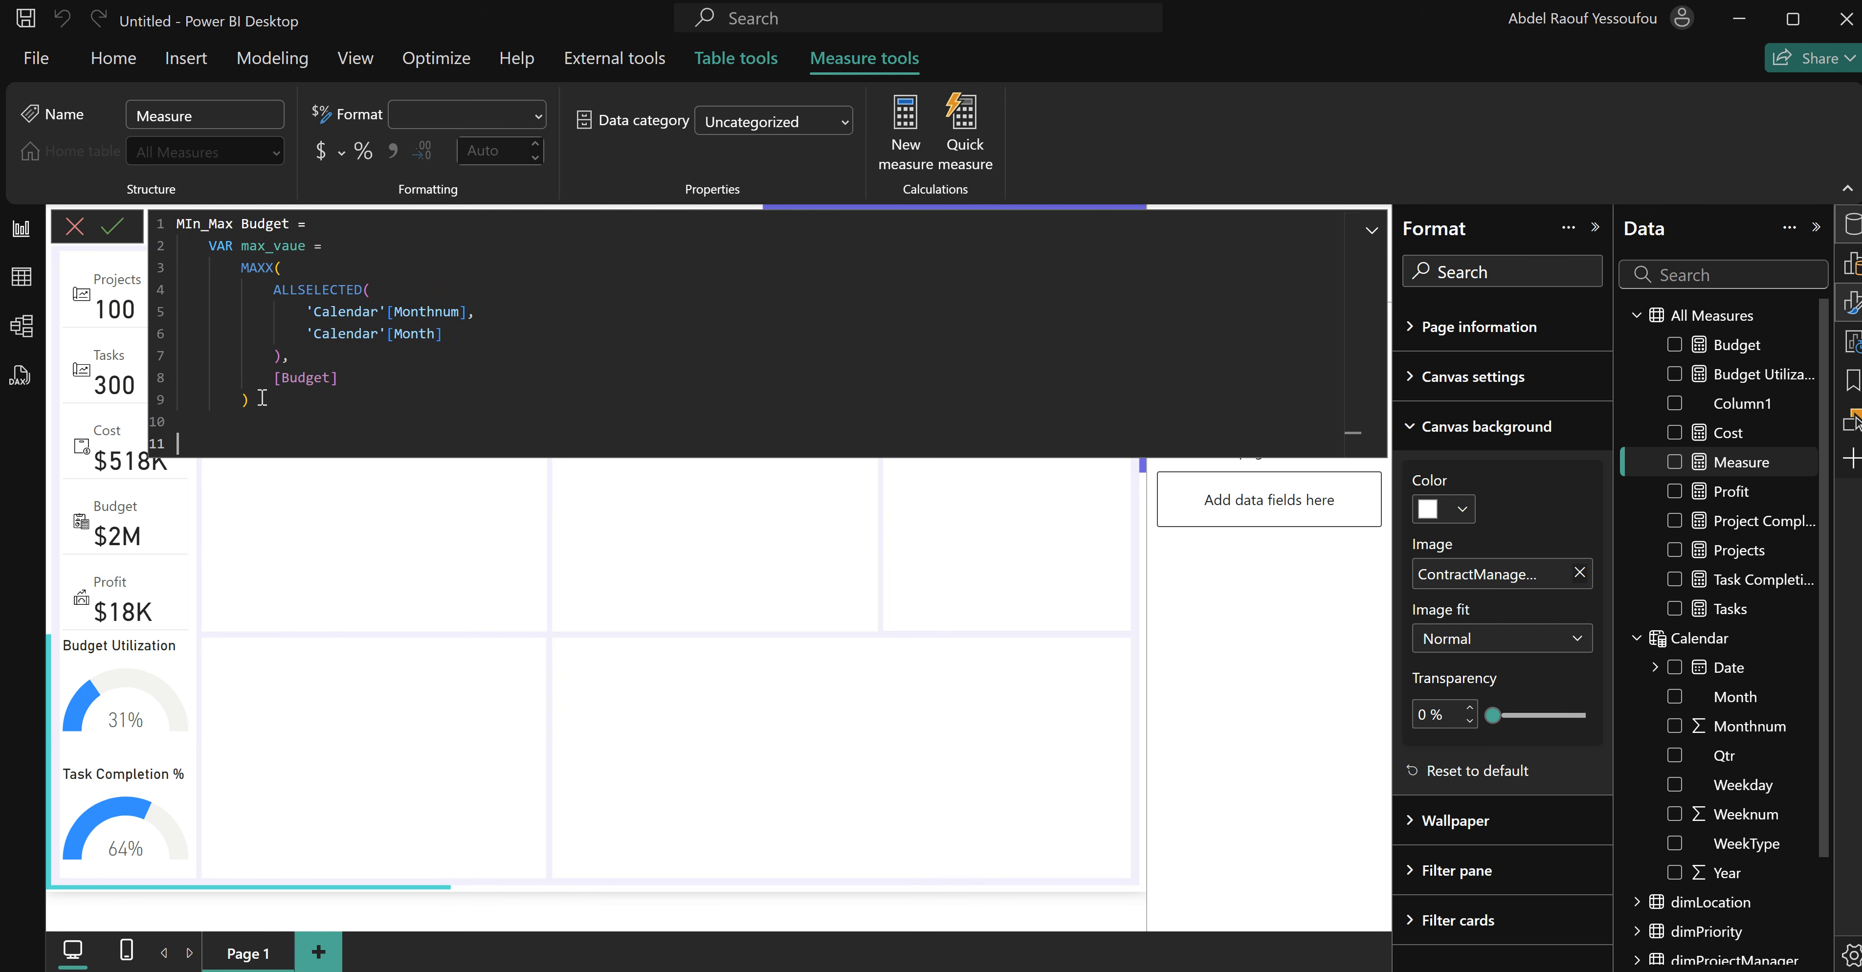
pyautogui.write('RETURN')
pyautogui.hotkey('shift', 'Return')
pyautogui.press('Tab')
pyautogui.write('max')
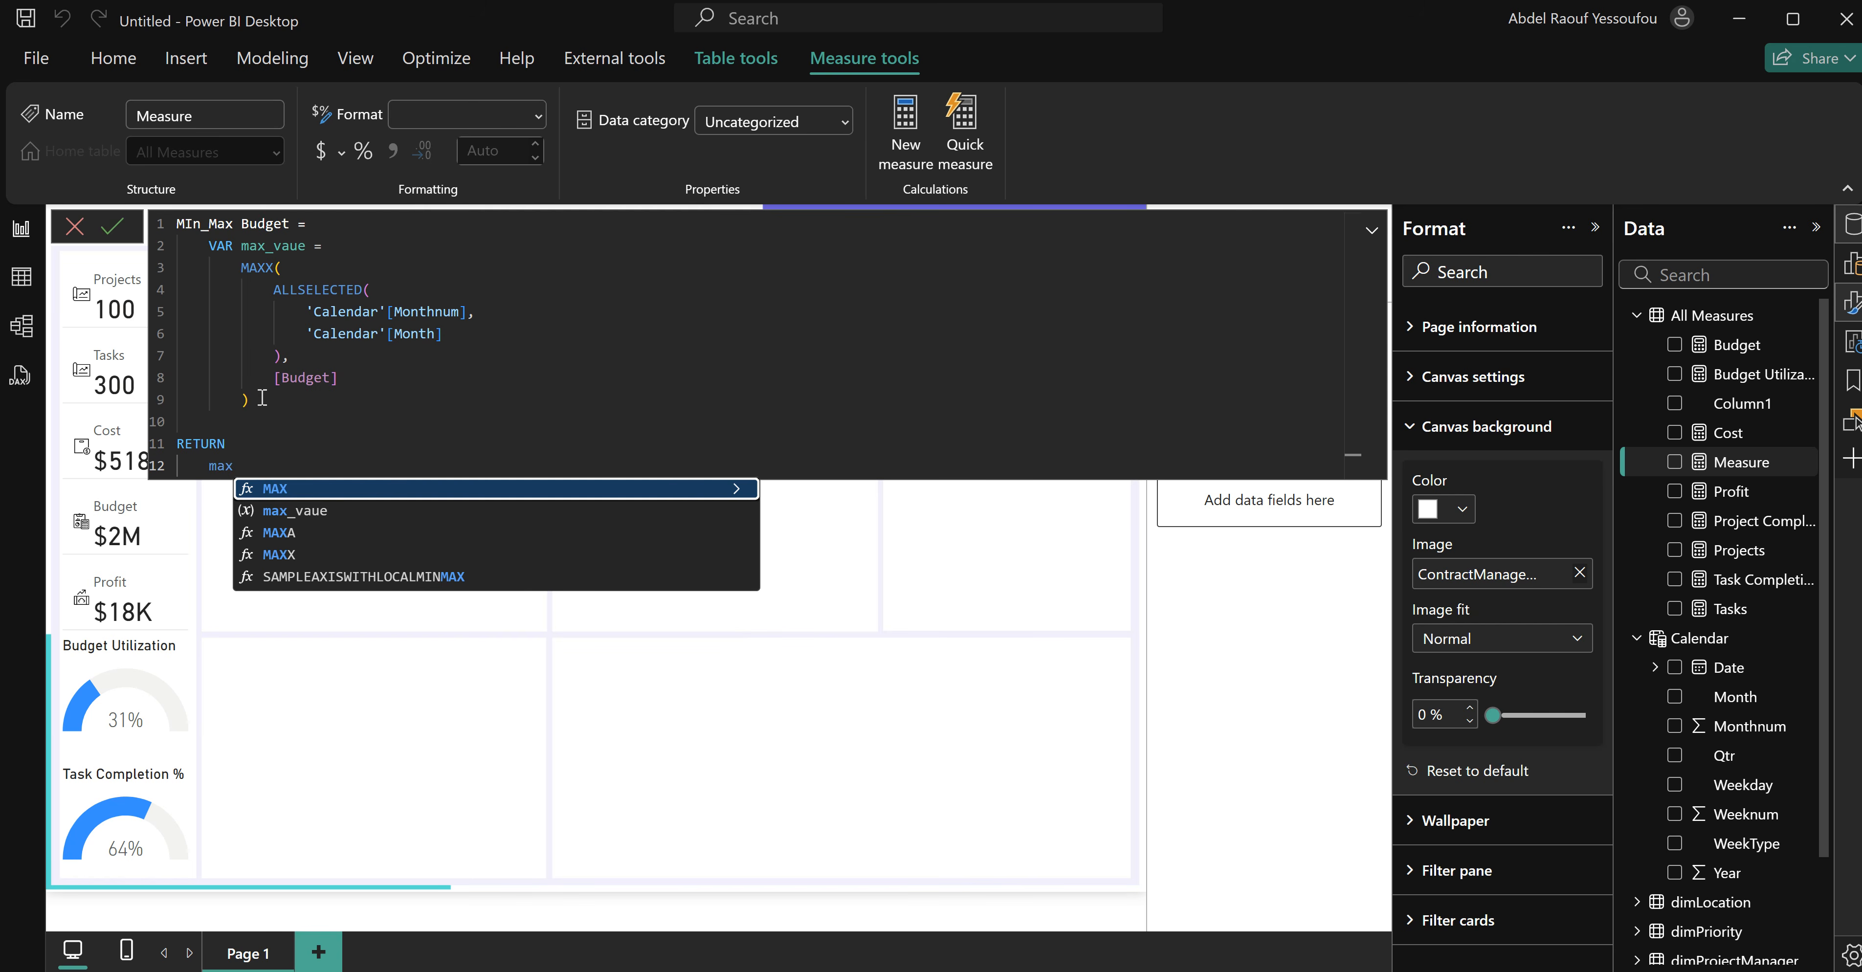
pyautogui.press('Down')
pyautogui.press('Tab')
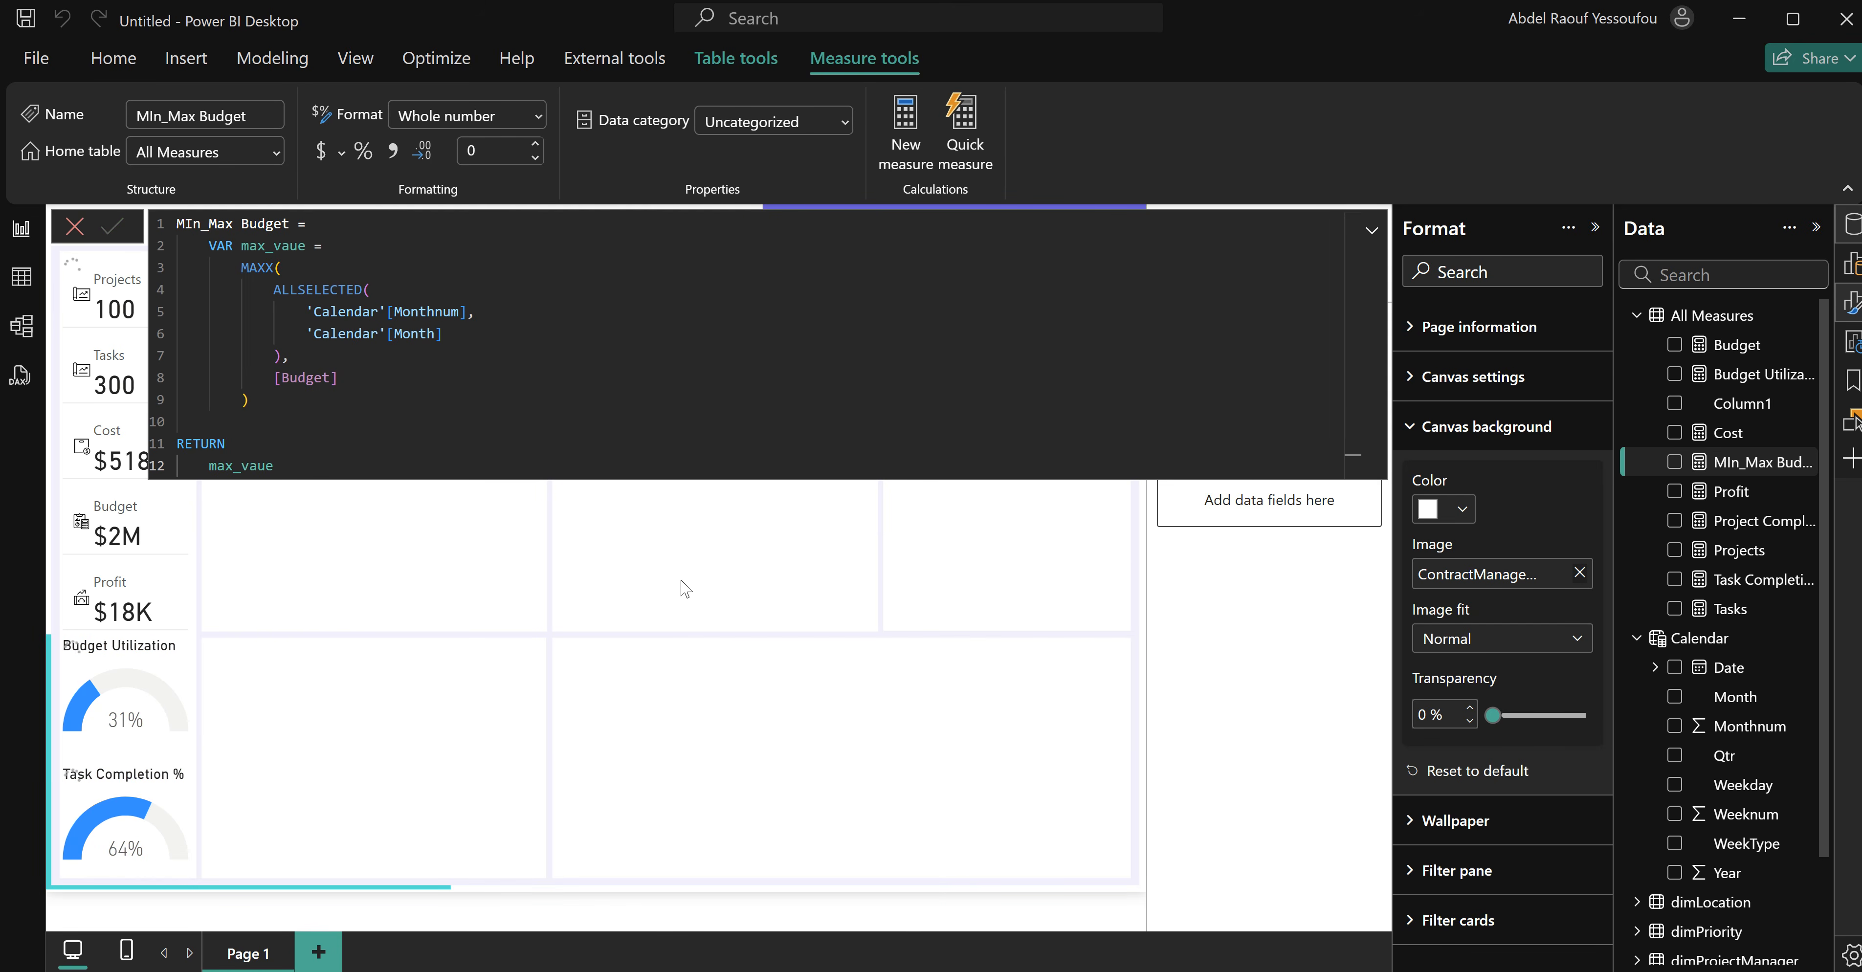
pyautogui.click(75, 226)
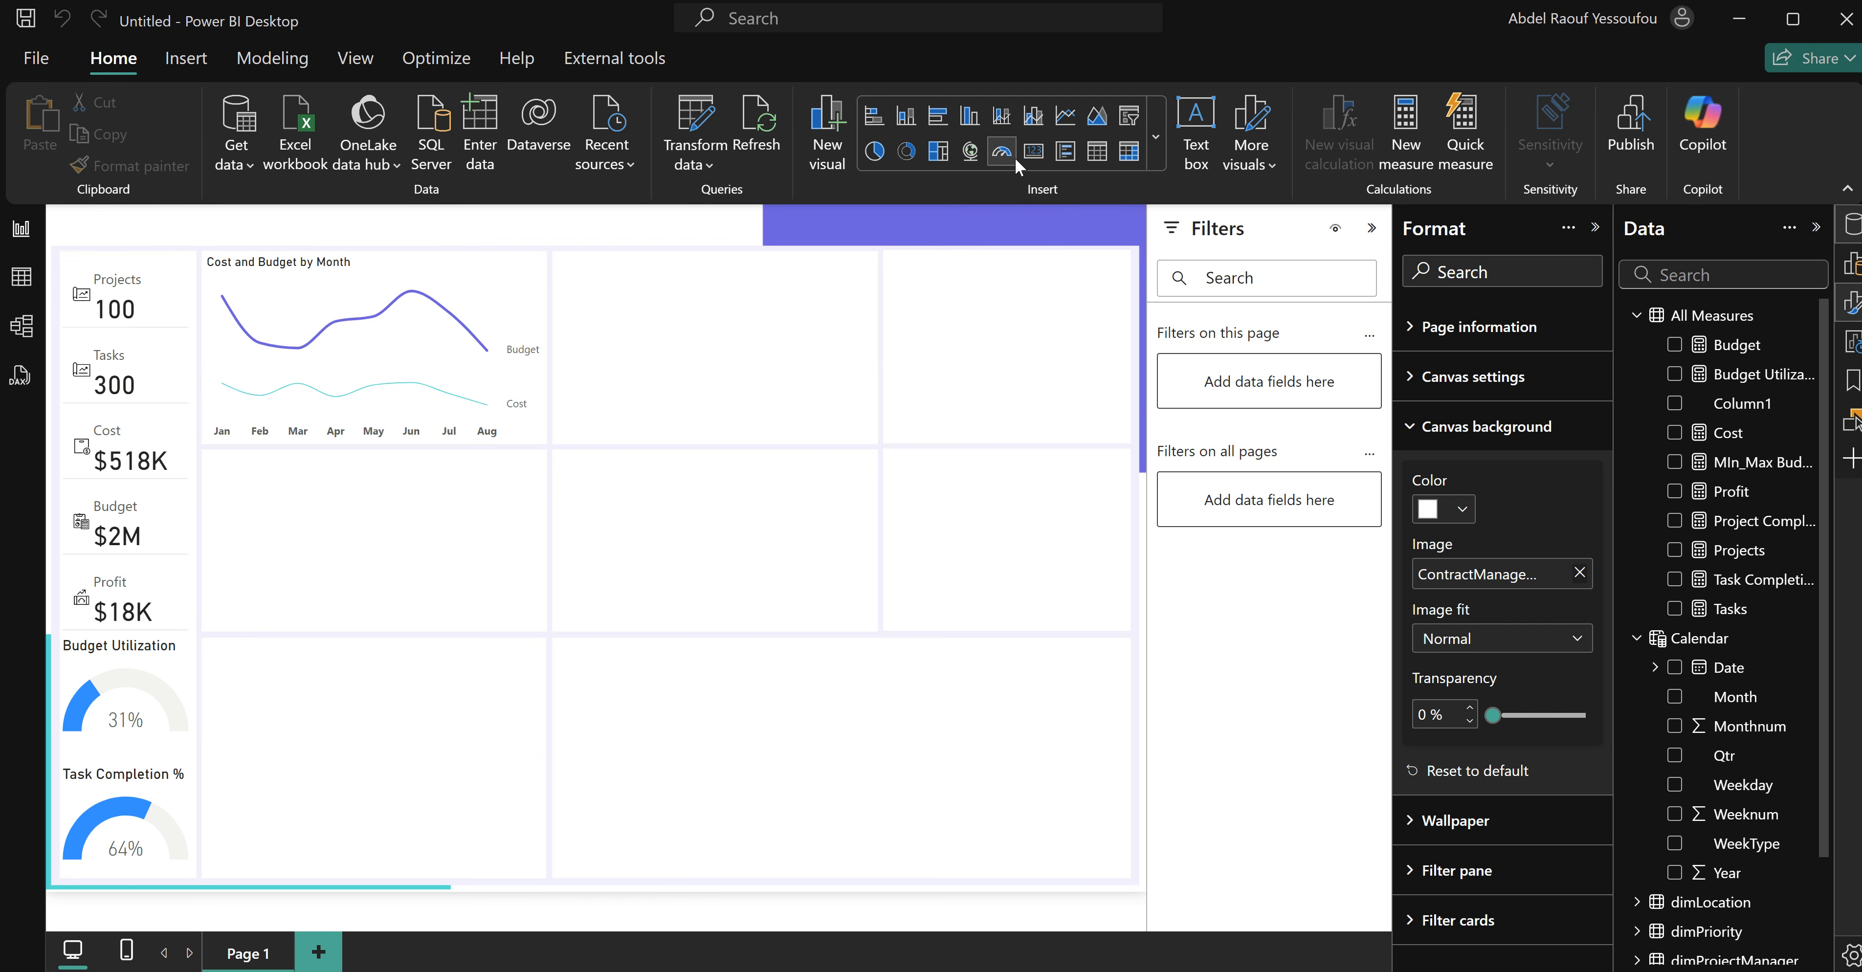
# Insert a table visual with Month, Budget and MIn_Max Budget columns, sorted by Budget in descending order.
pyautogui.click(1088, 153)
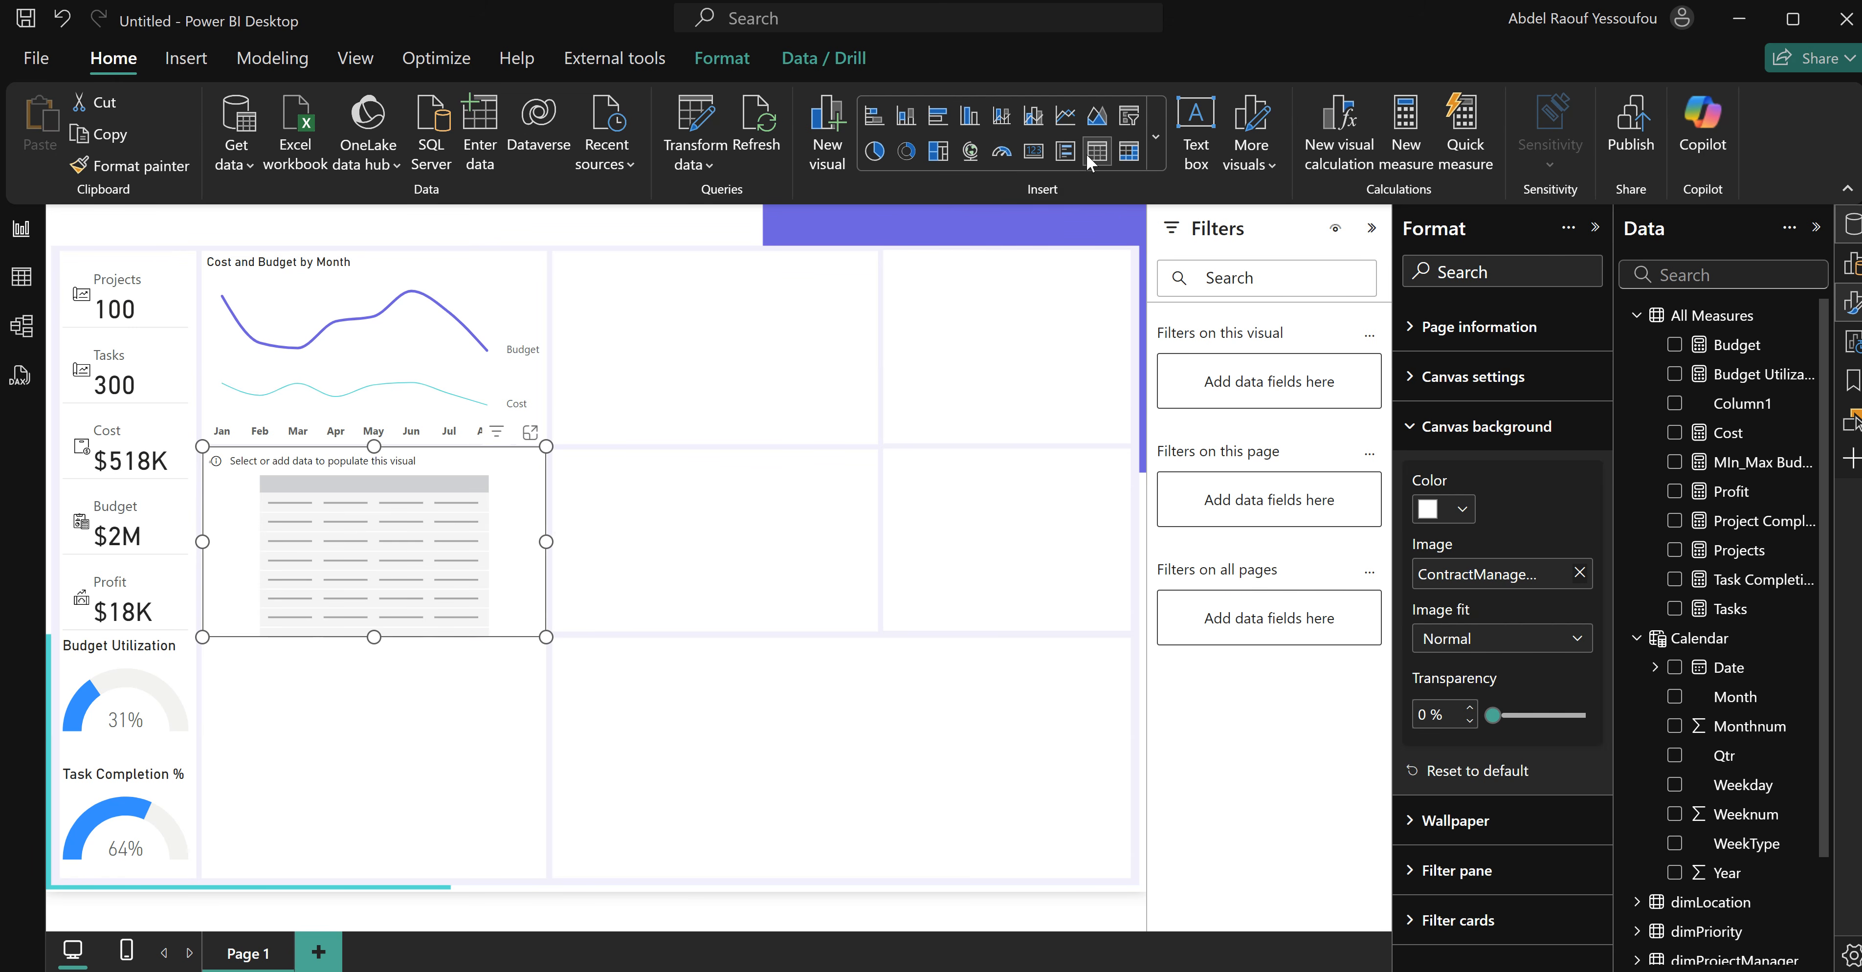
pyautogui.click(1675, 698)
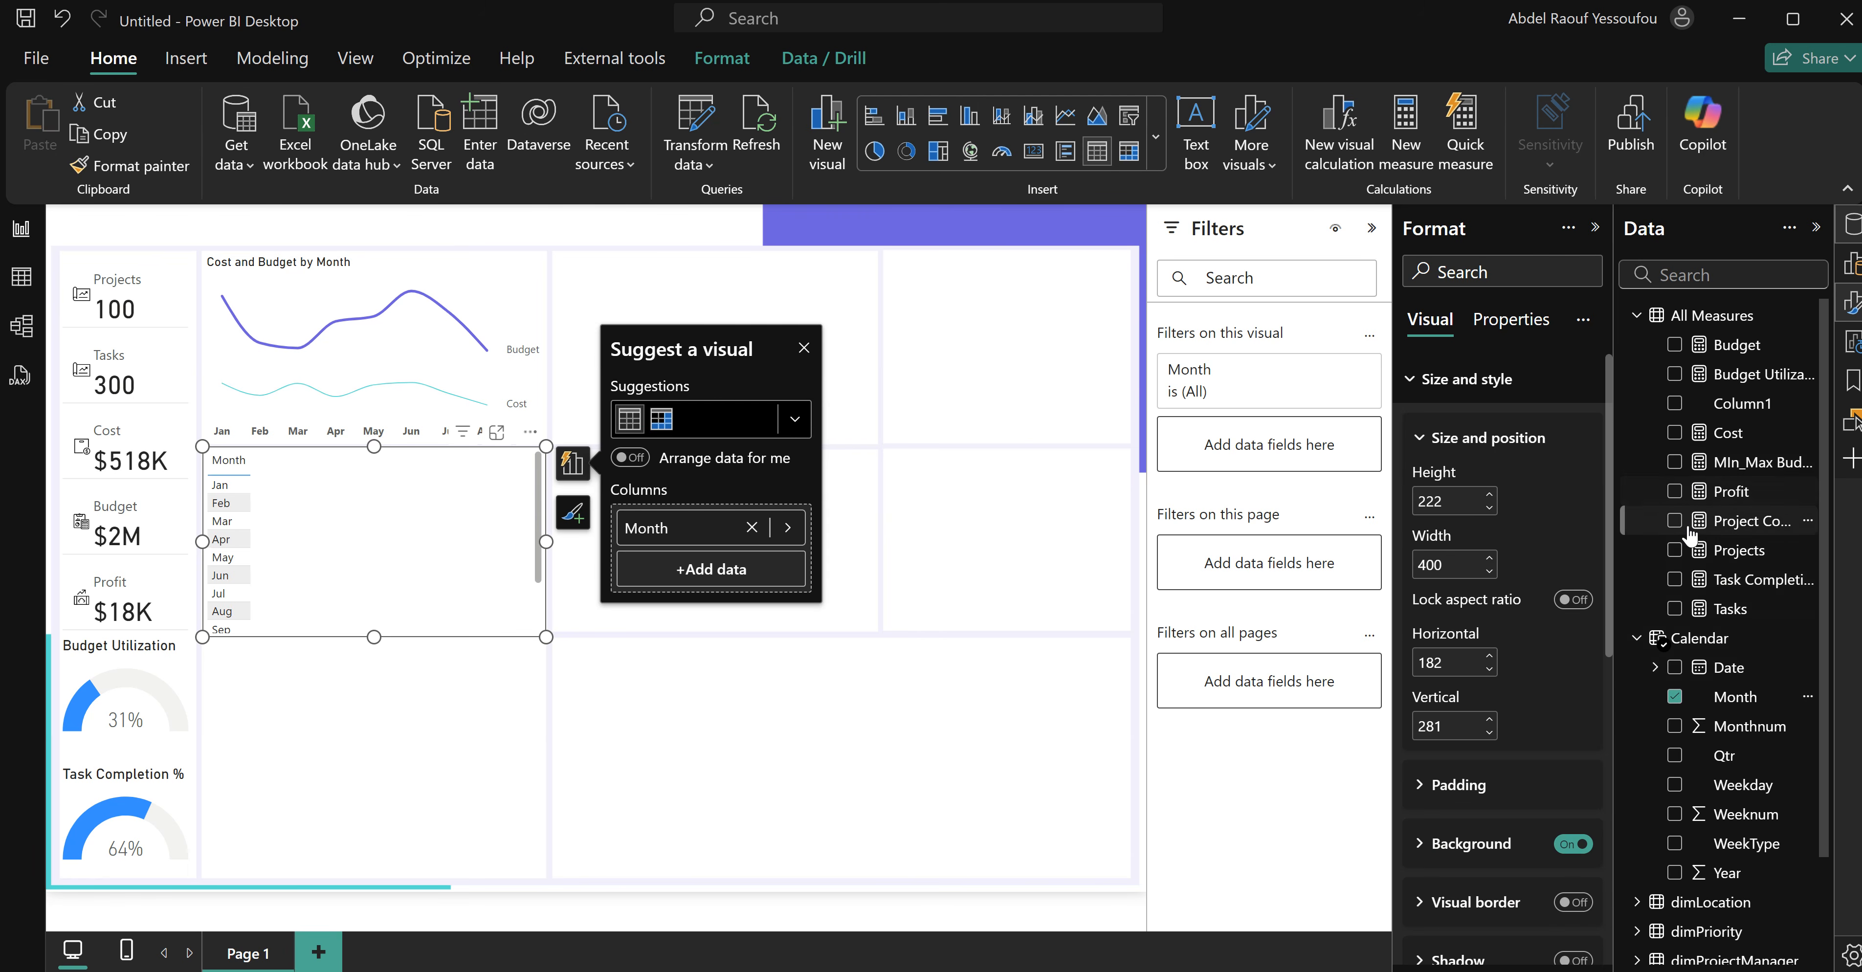
pyautogui.click(1674, 463)
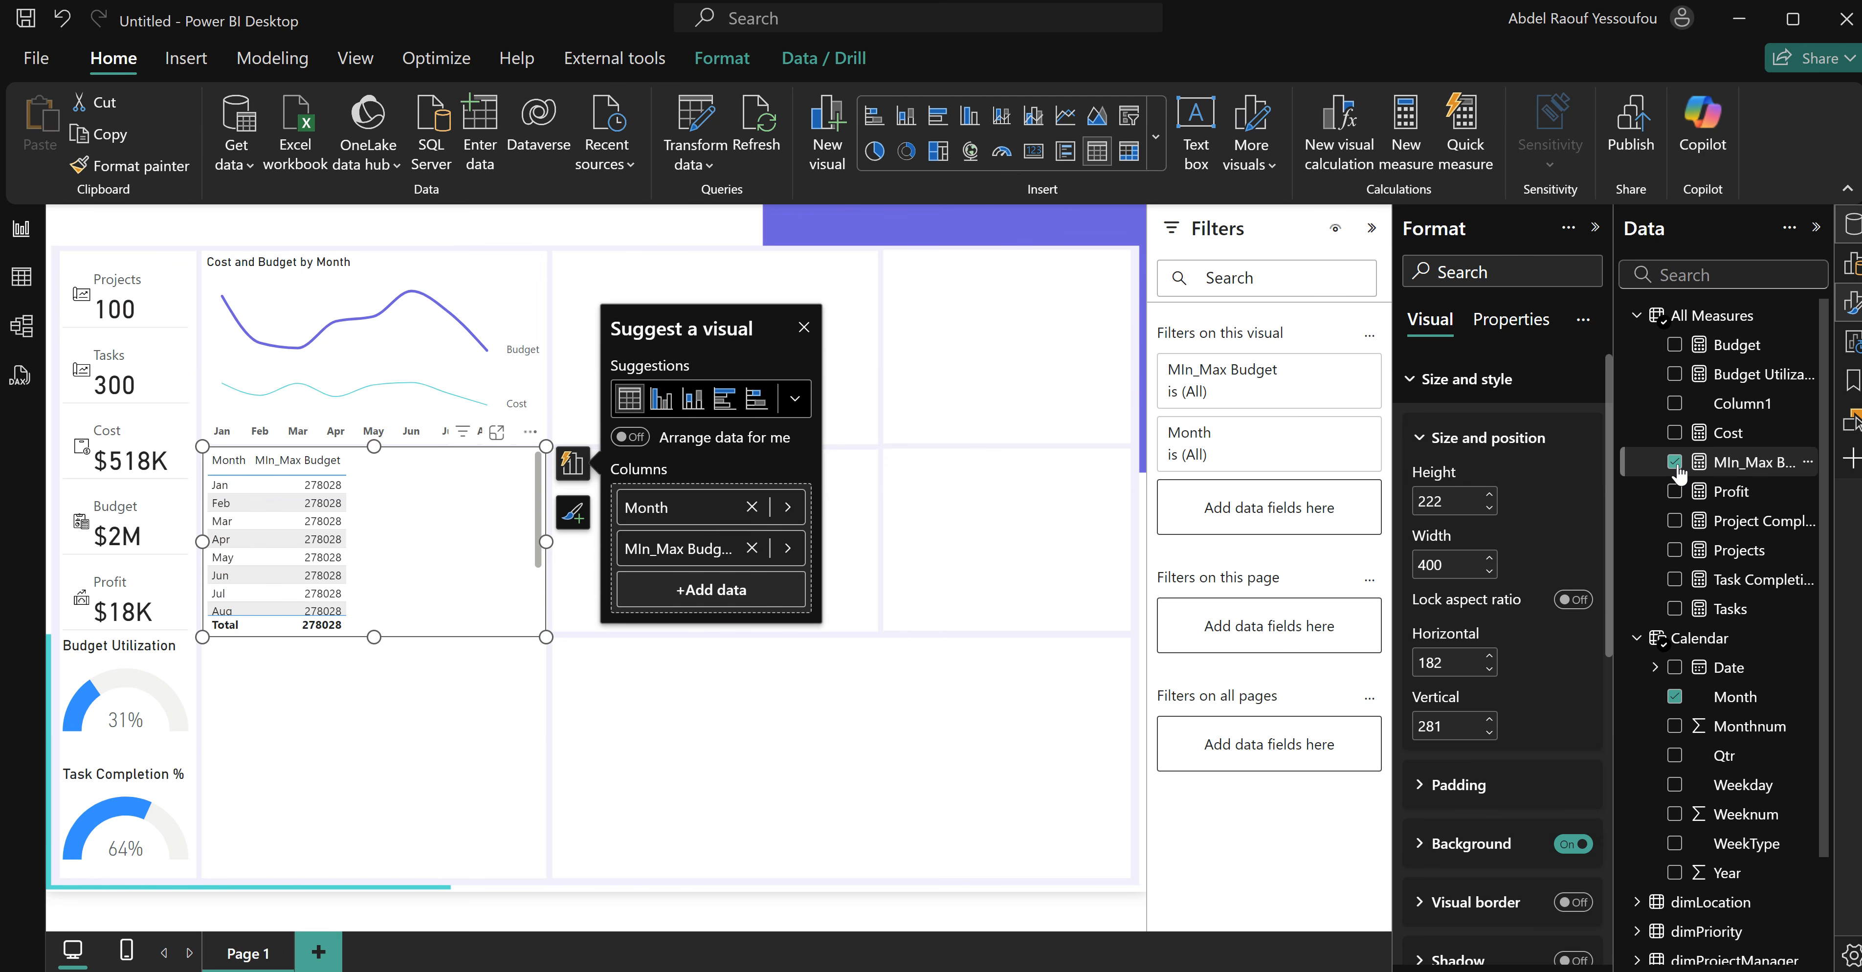
pyautogui.click(1674, 464)
pyautogui.click(1675, 344)
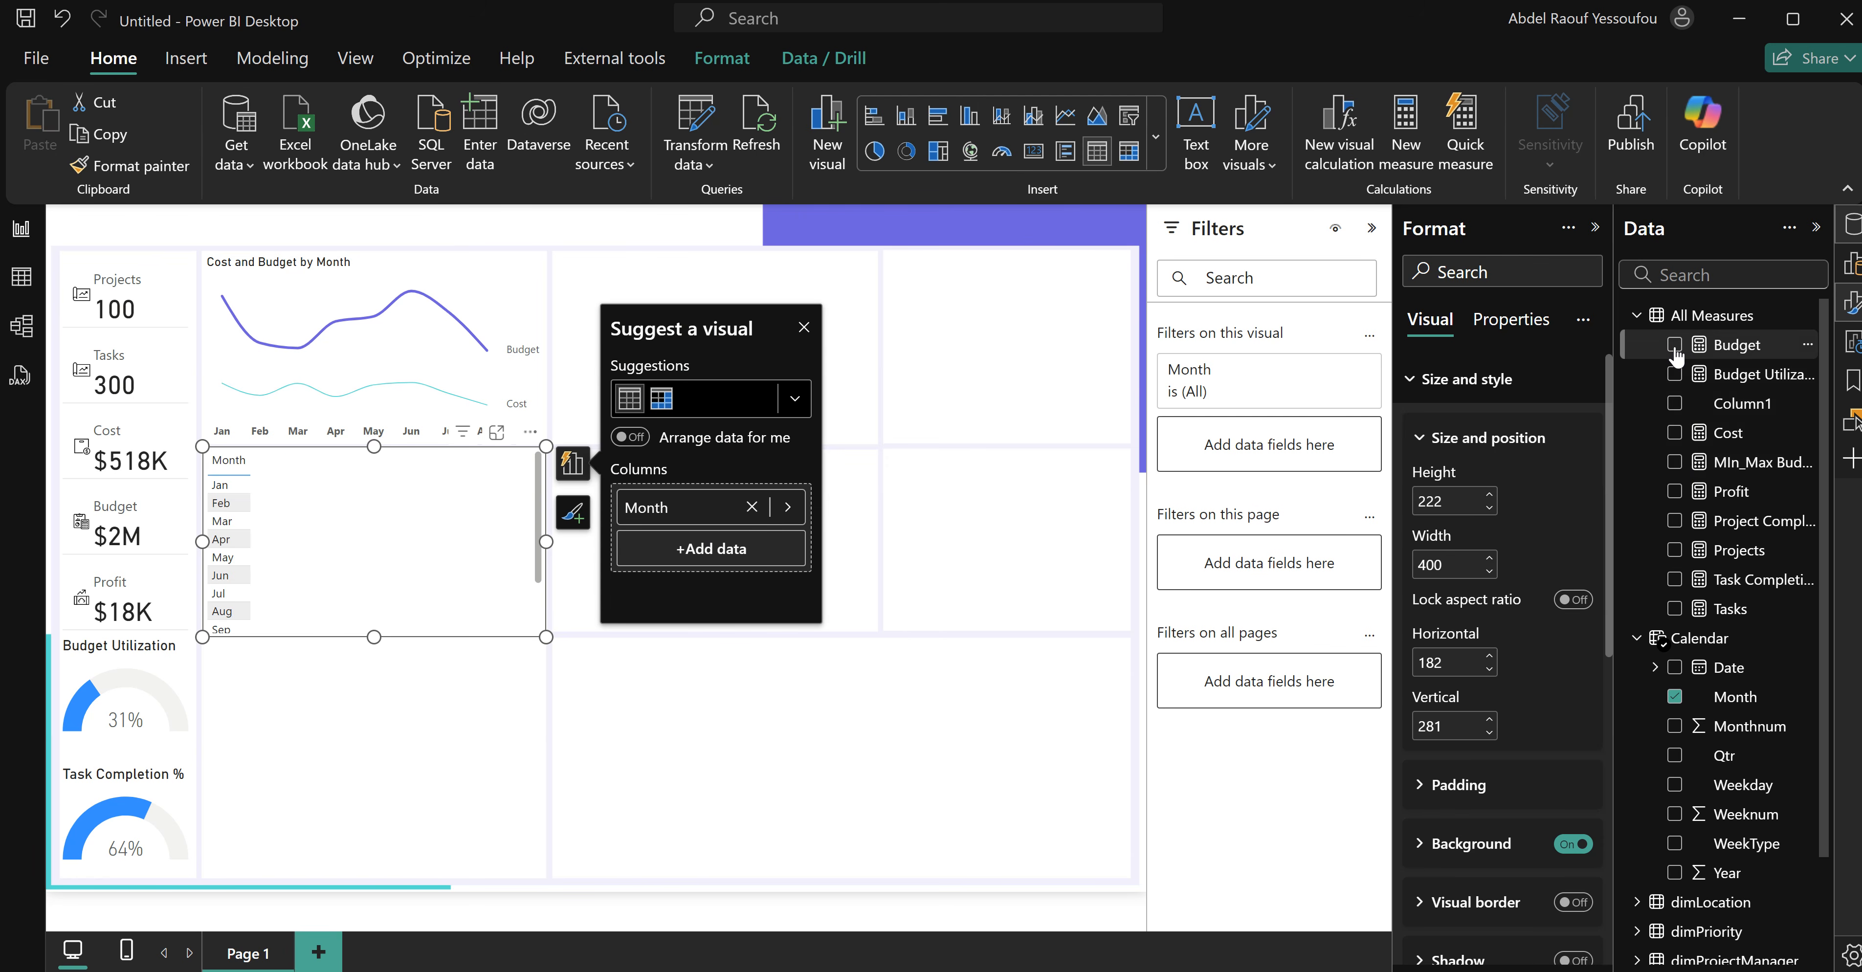
pyautogui.click(1674, 466)
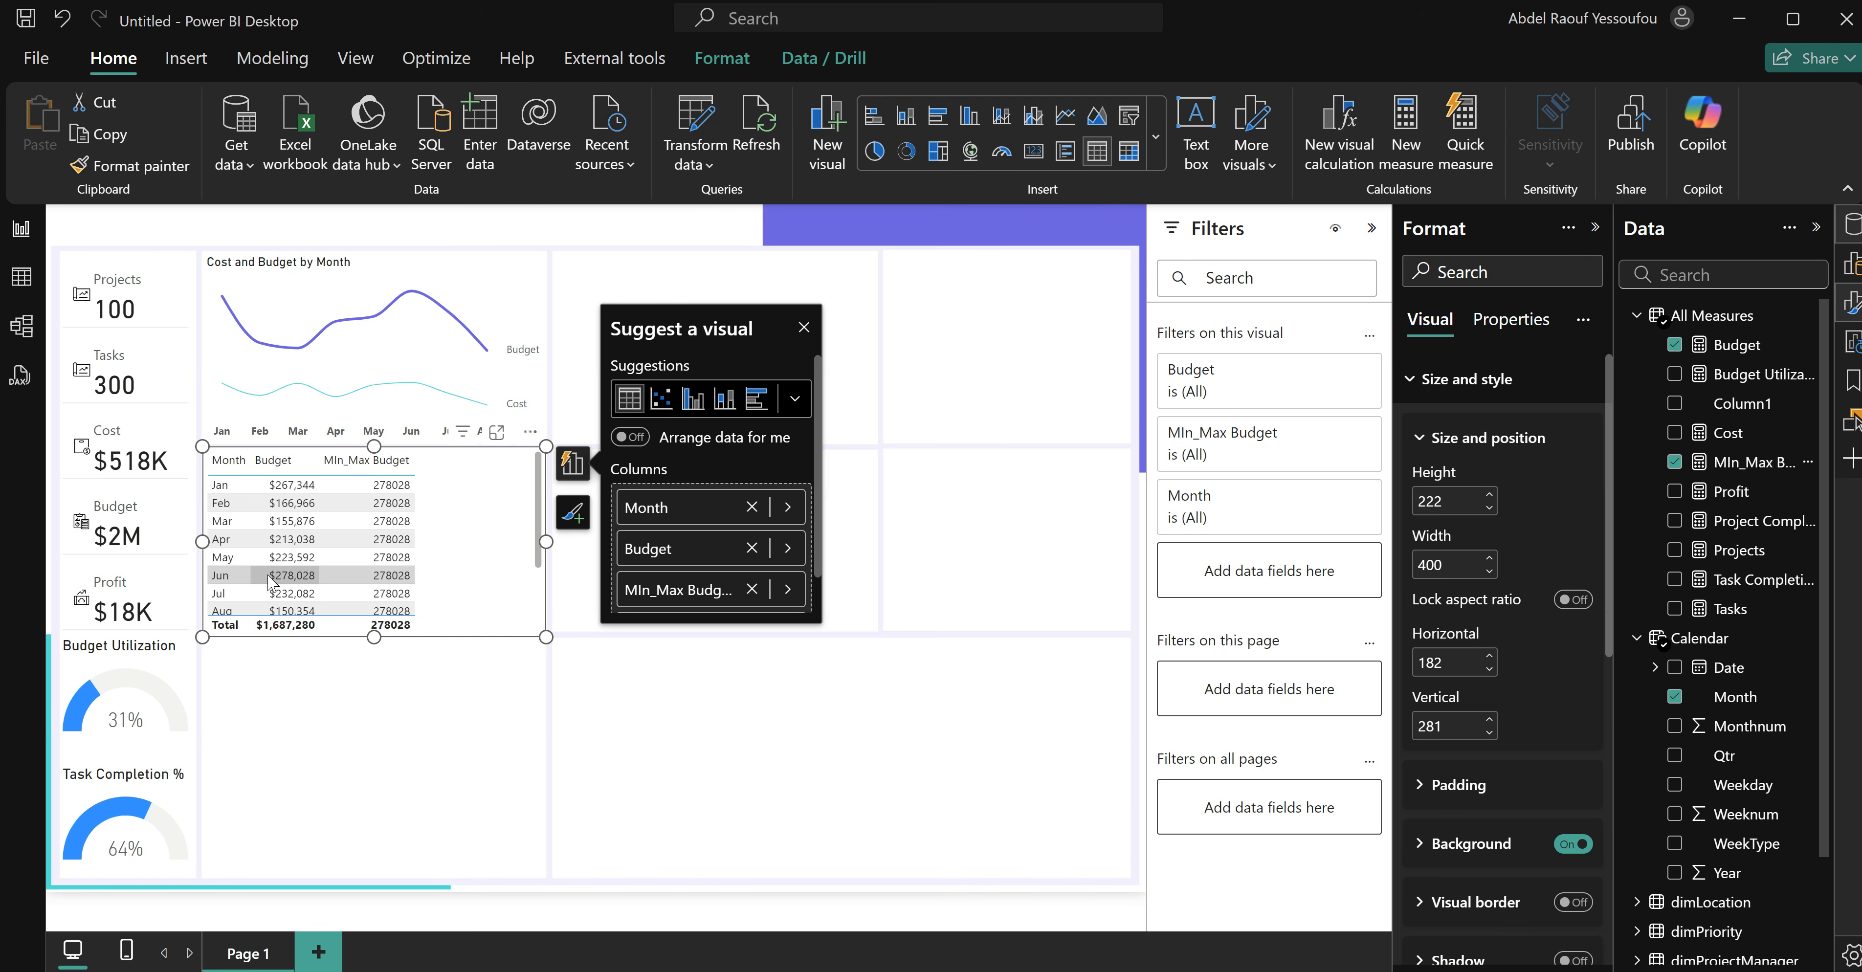
pyautogui.click(278, 469)
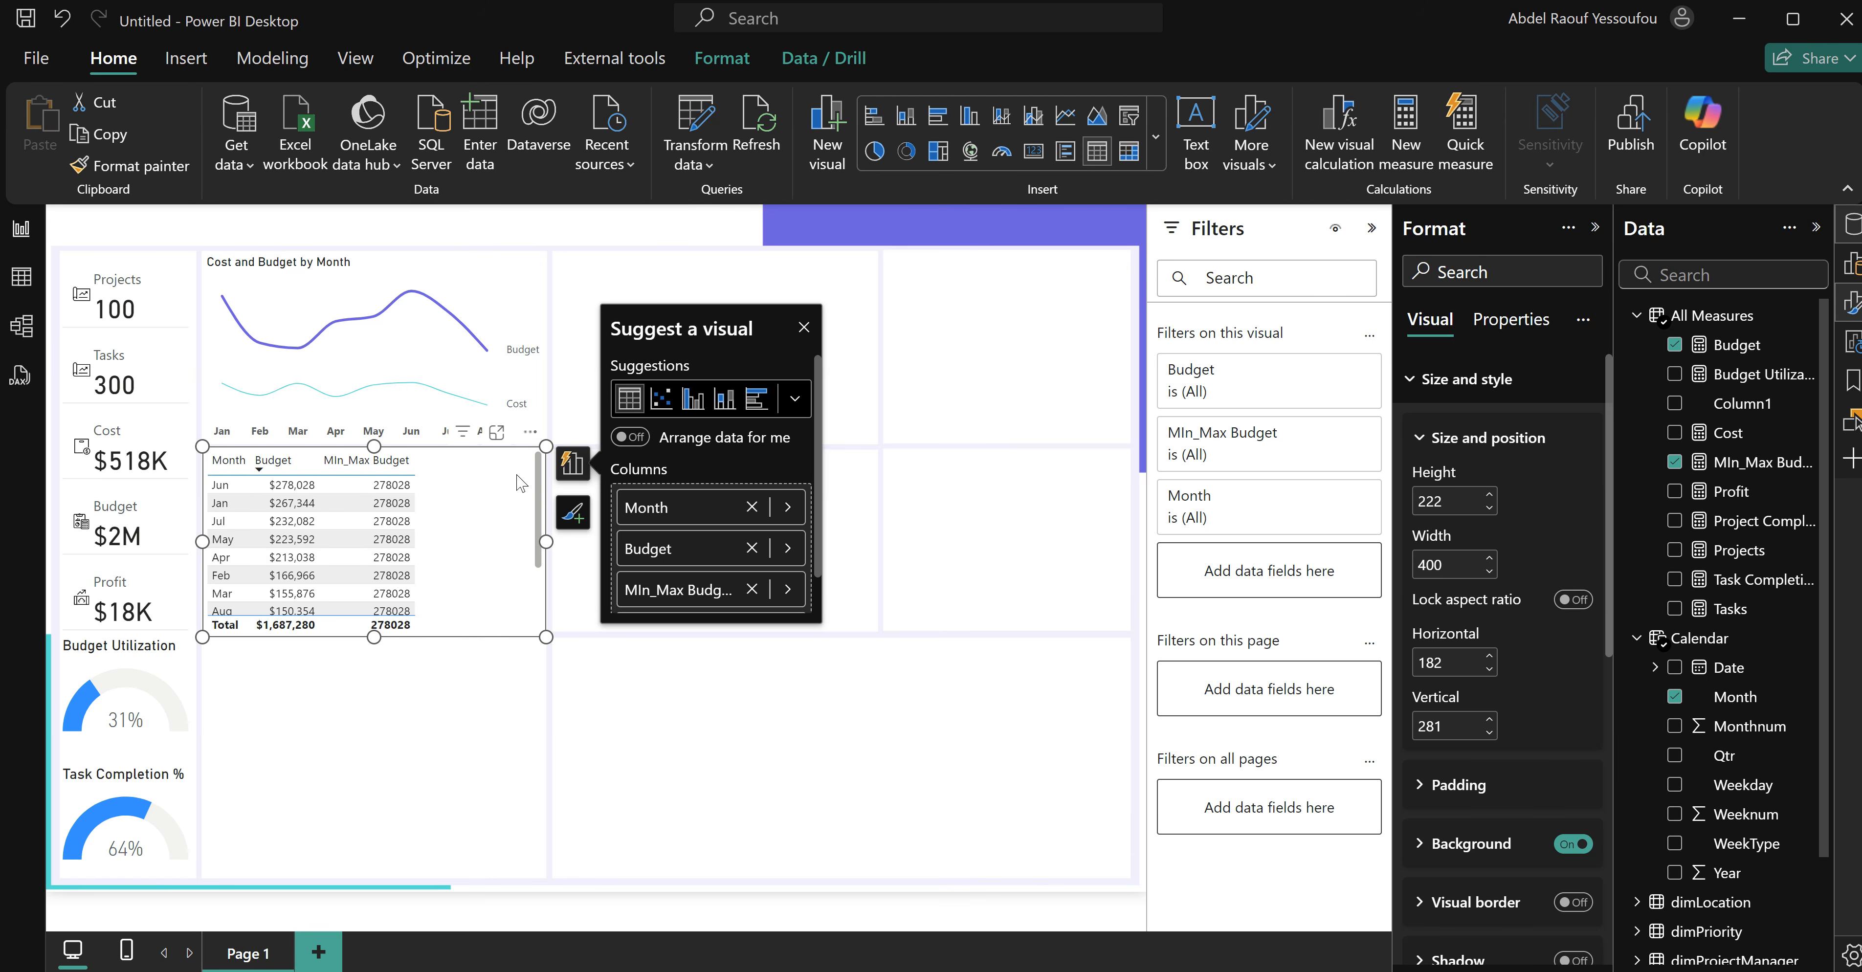
# Add the MIn_Max Budget measure to the Cost and Budget by Month line chart.
pyautogui.click(547, 327)
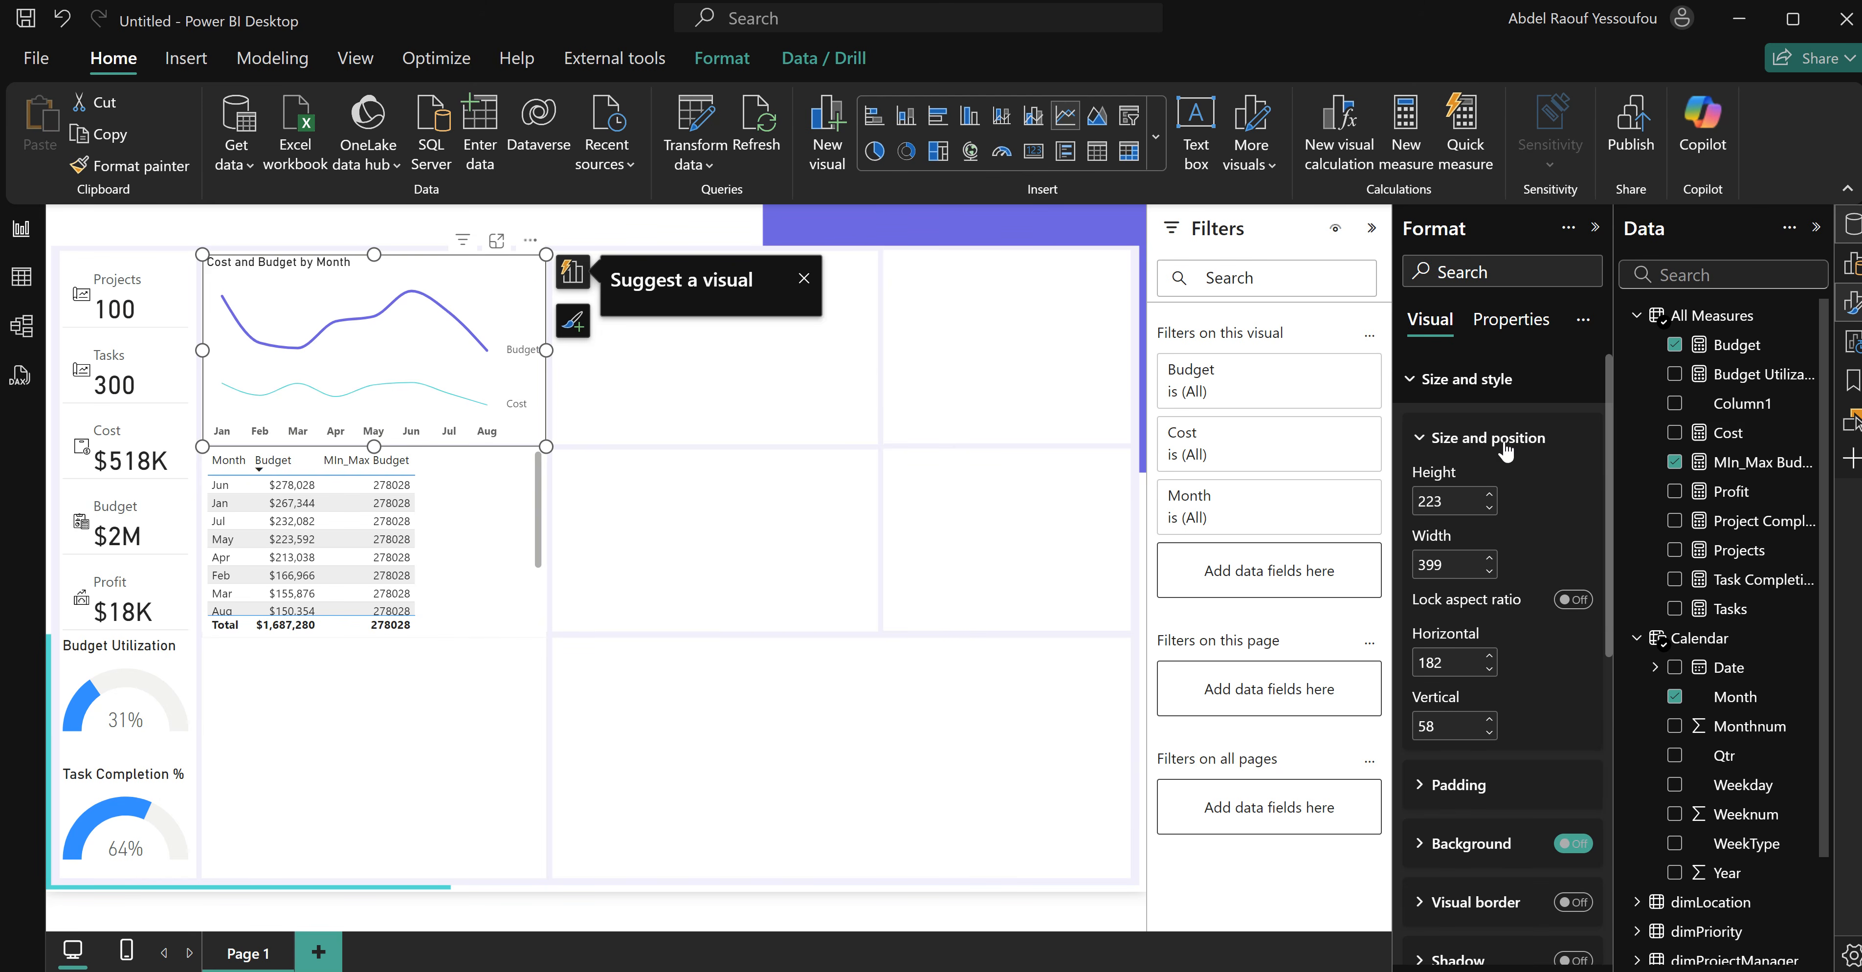
pyautogui.click(1676, 463)
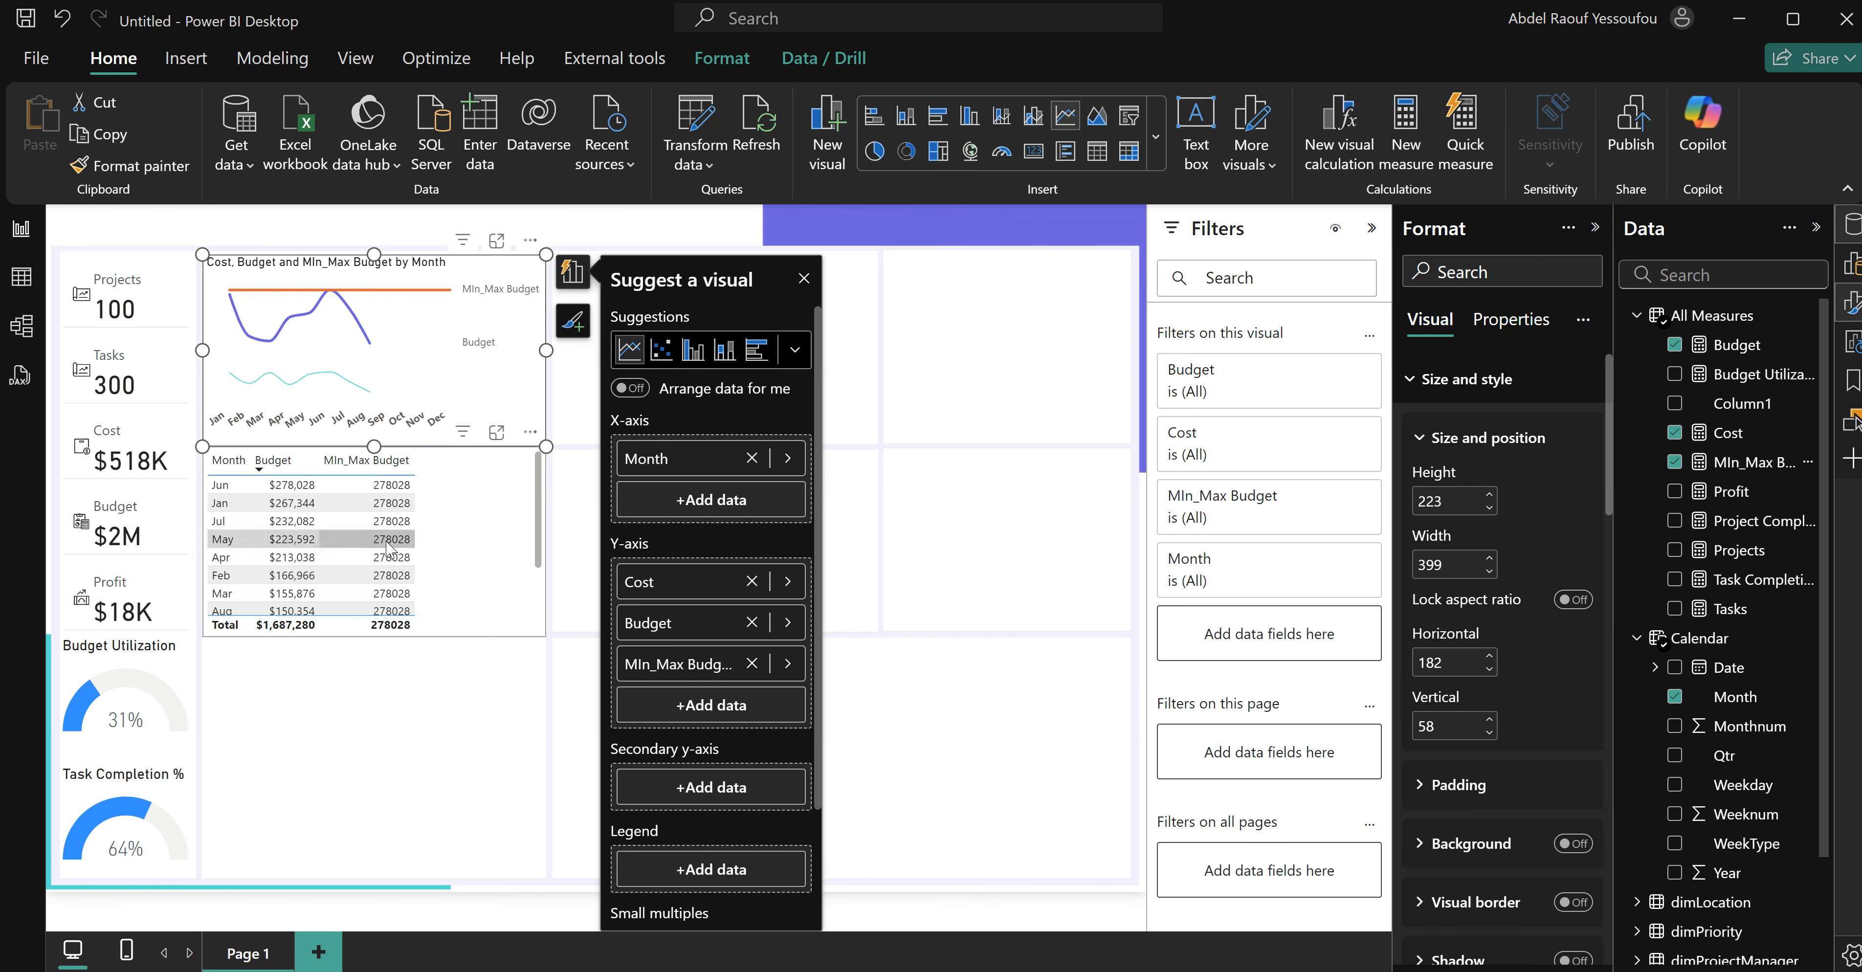
# Reopen the MIn_Max Budget formula and correct the variable name to max_value in both its declaration and the RETURN clause.
pyautogui.click(1739, 466)
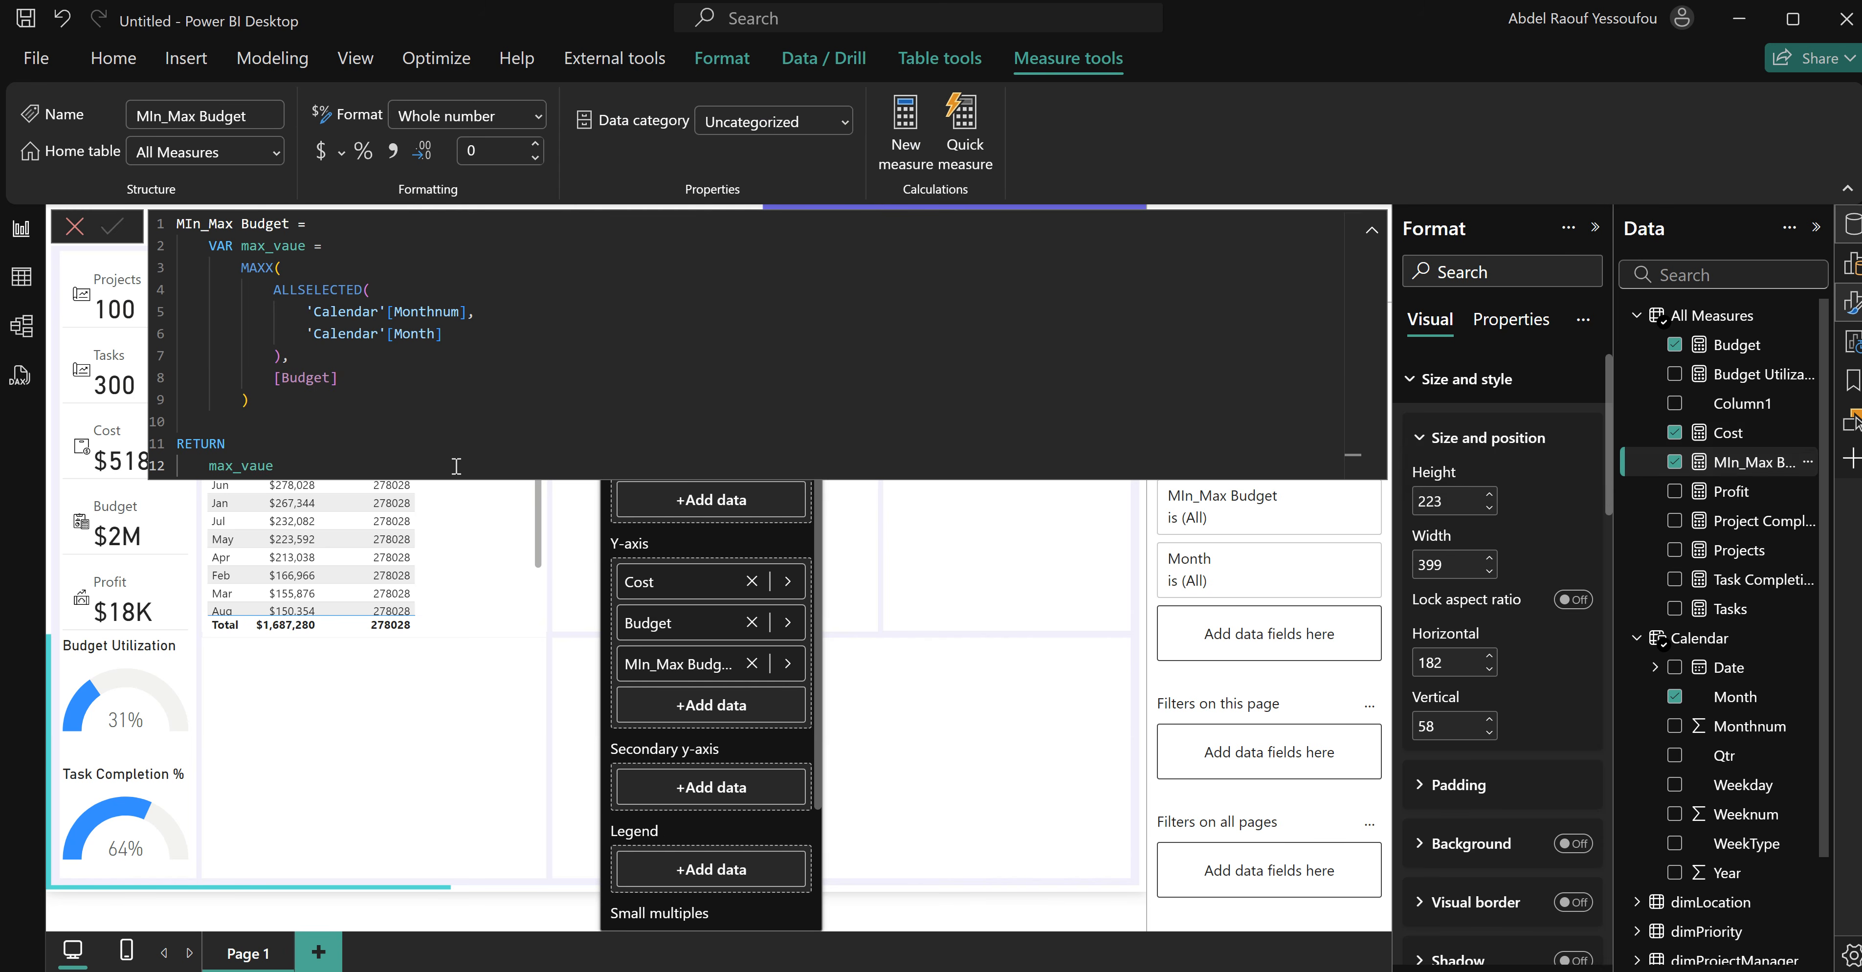
pyautogui.click(288, 247)
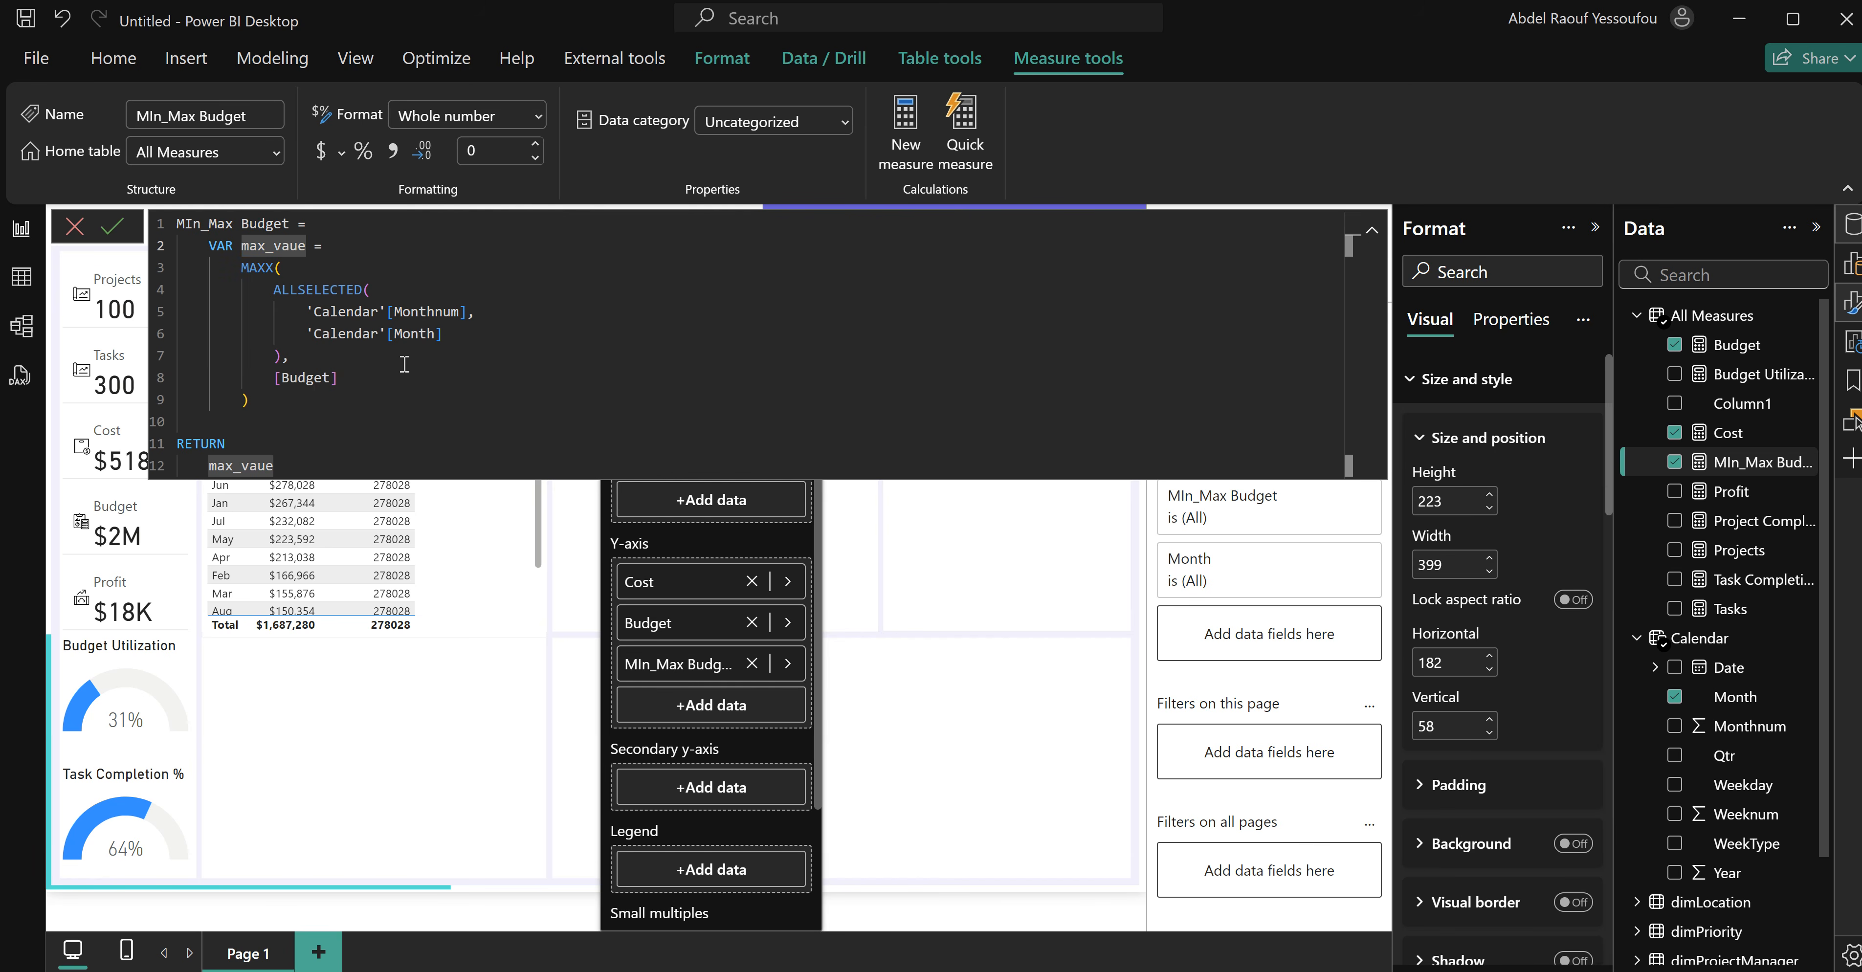
pyautogui.write('l')
pyautogui.doubleClick(288, 246)
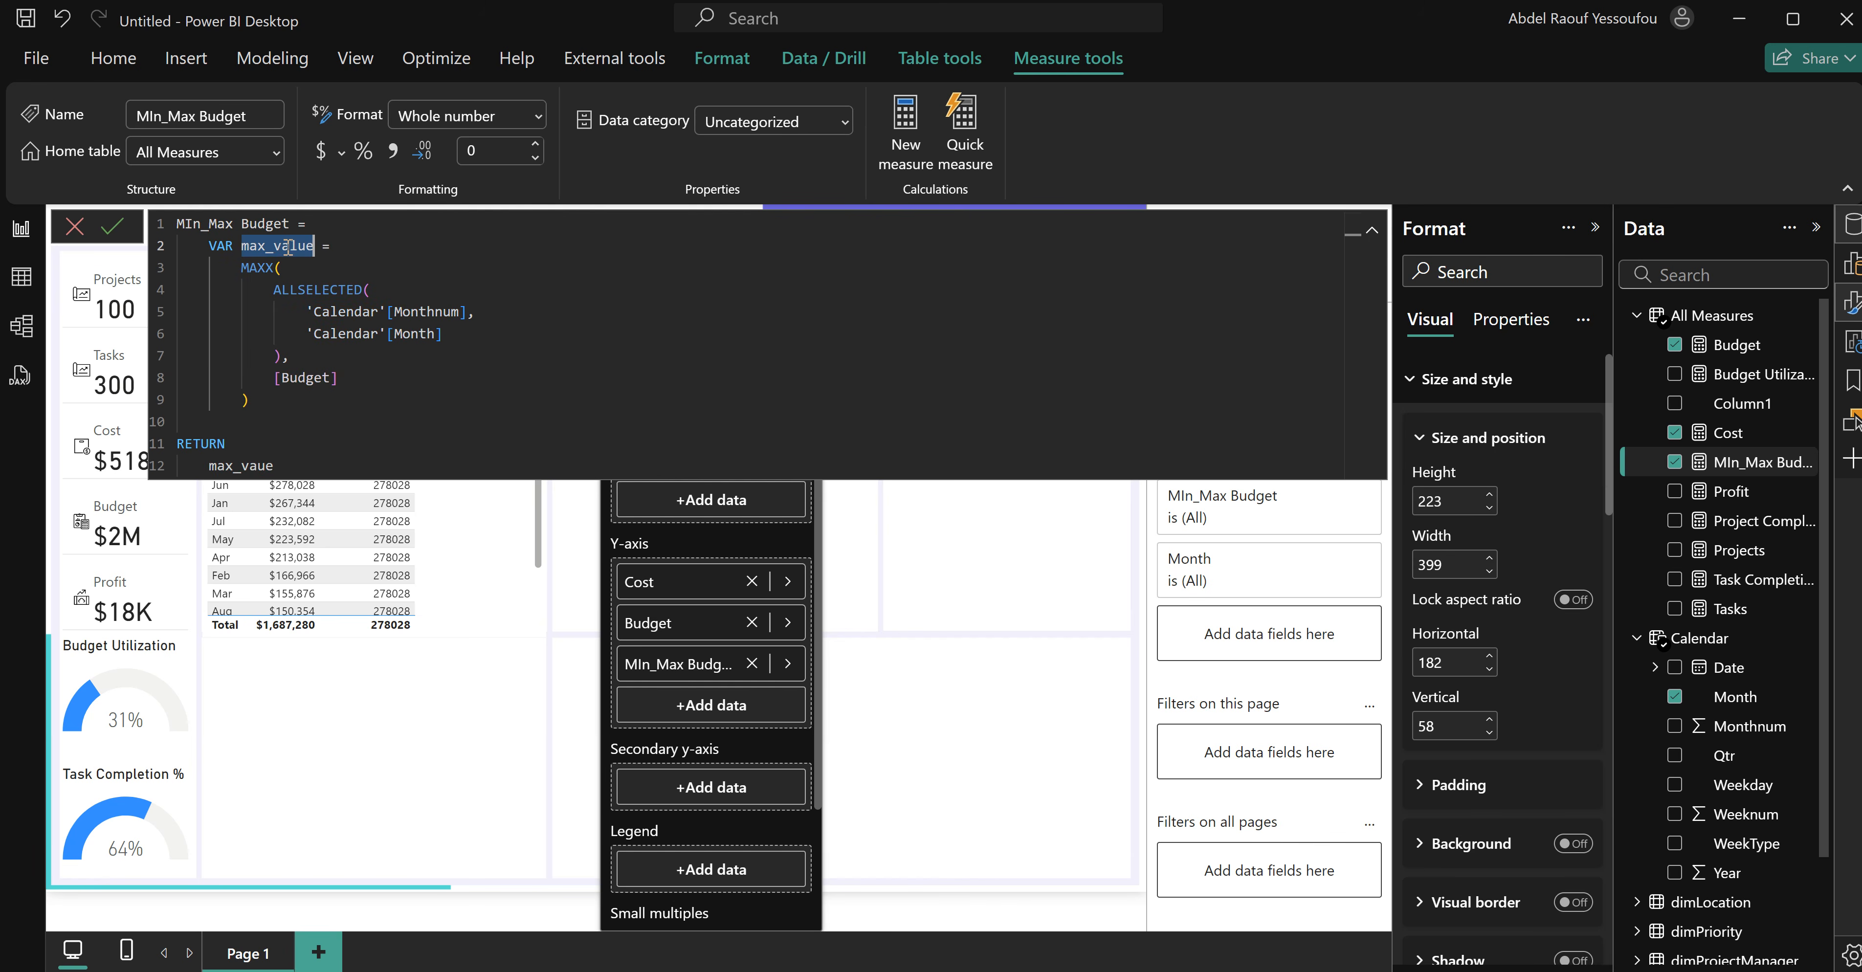
pyautogui.click(257, 465)
pyautogui.write('l')
pyautogui.doubleClick(261, 464)
pyautogui.click(294, 390)
pyautogui.press('Return')
pyautogui.press('Return')
pyautogui.write('if')
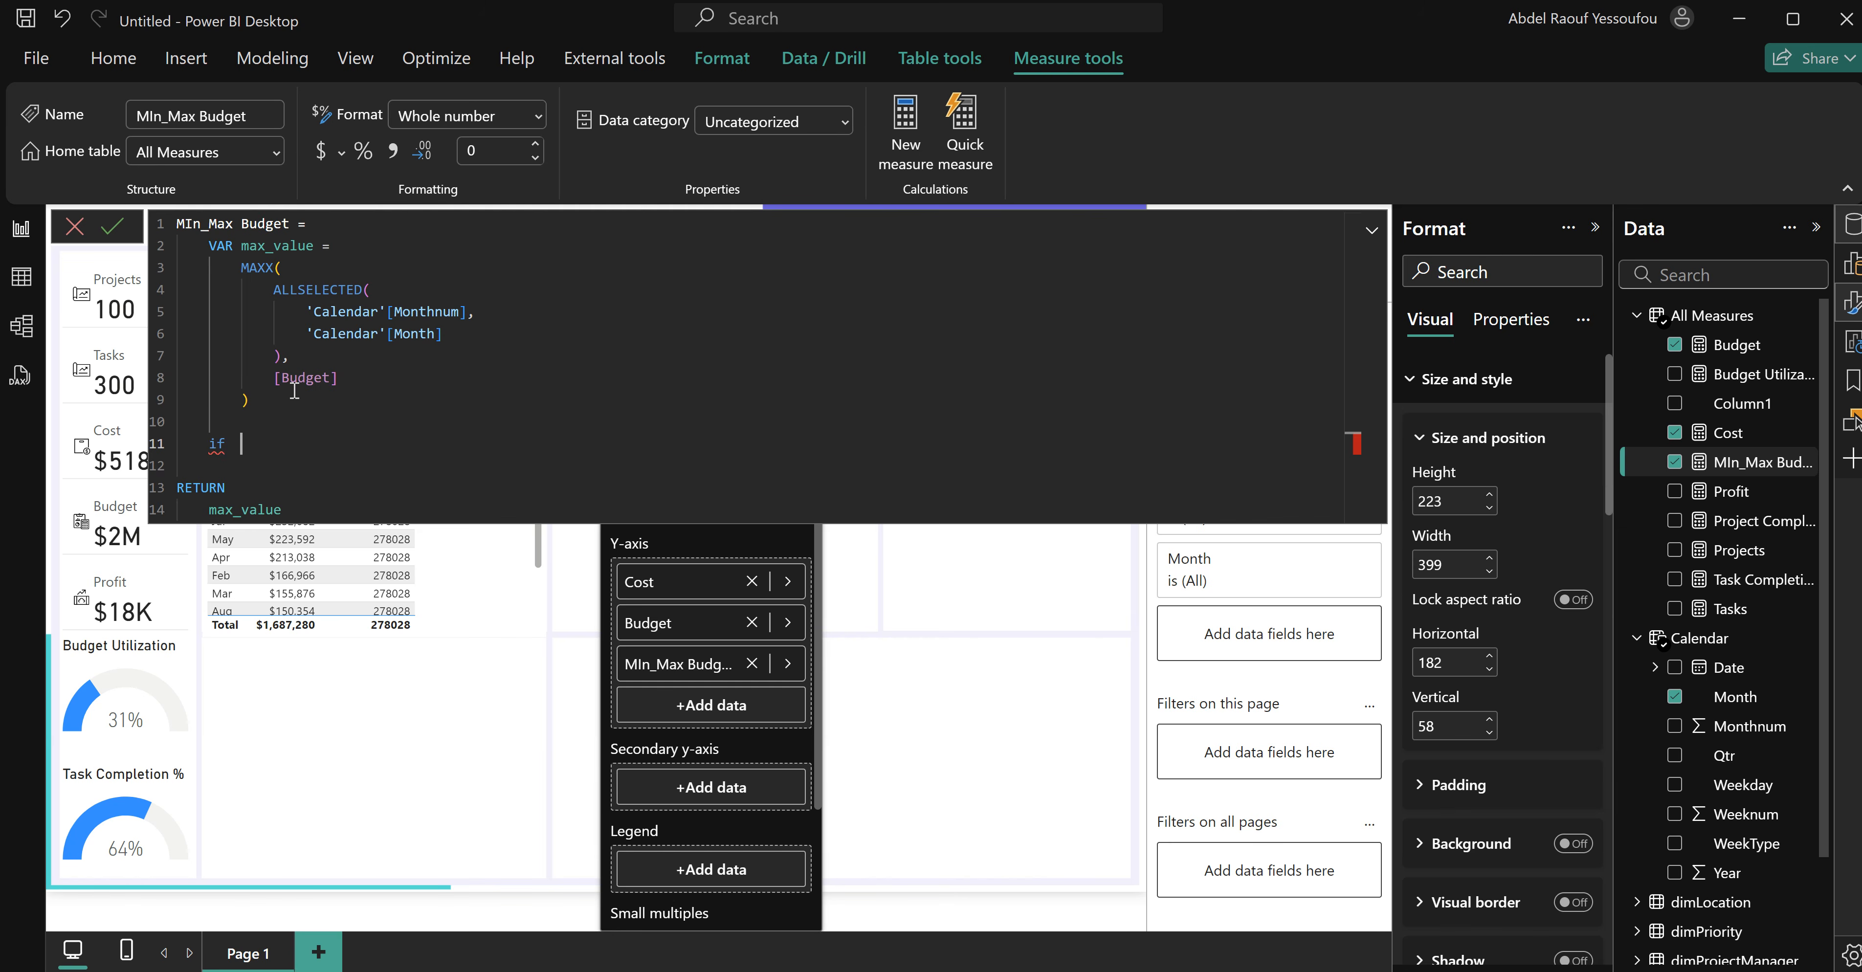
pyautogui.press('BackSpace')
pyautogui.press('BackSpace')
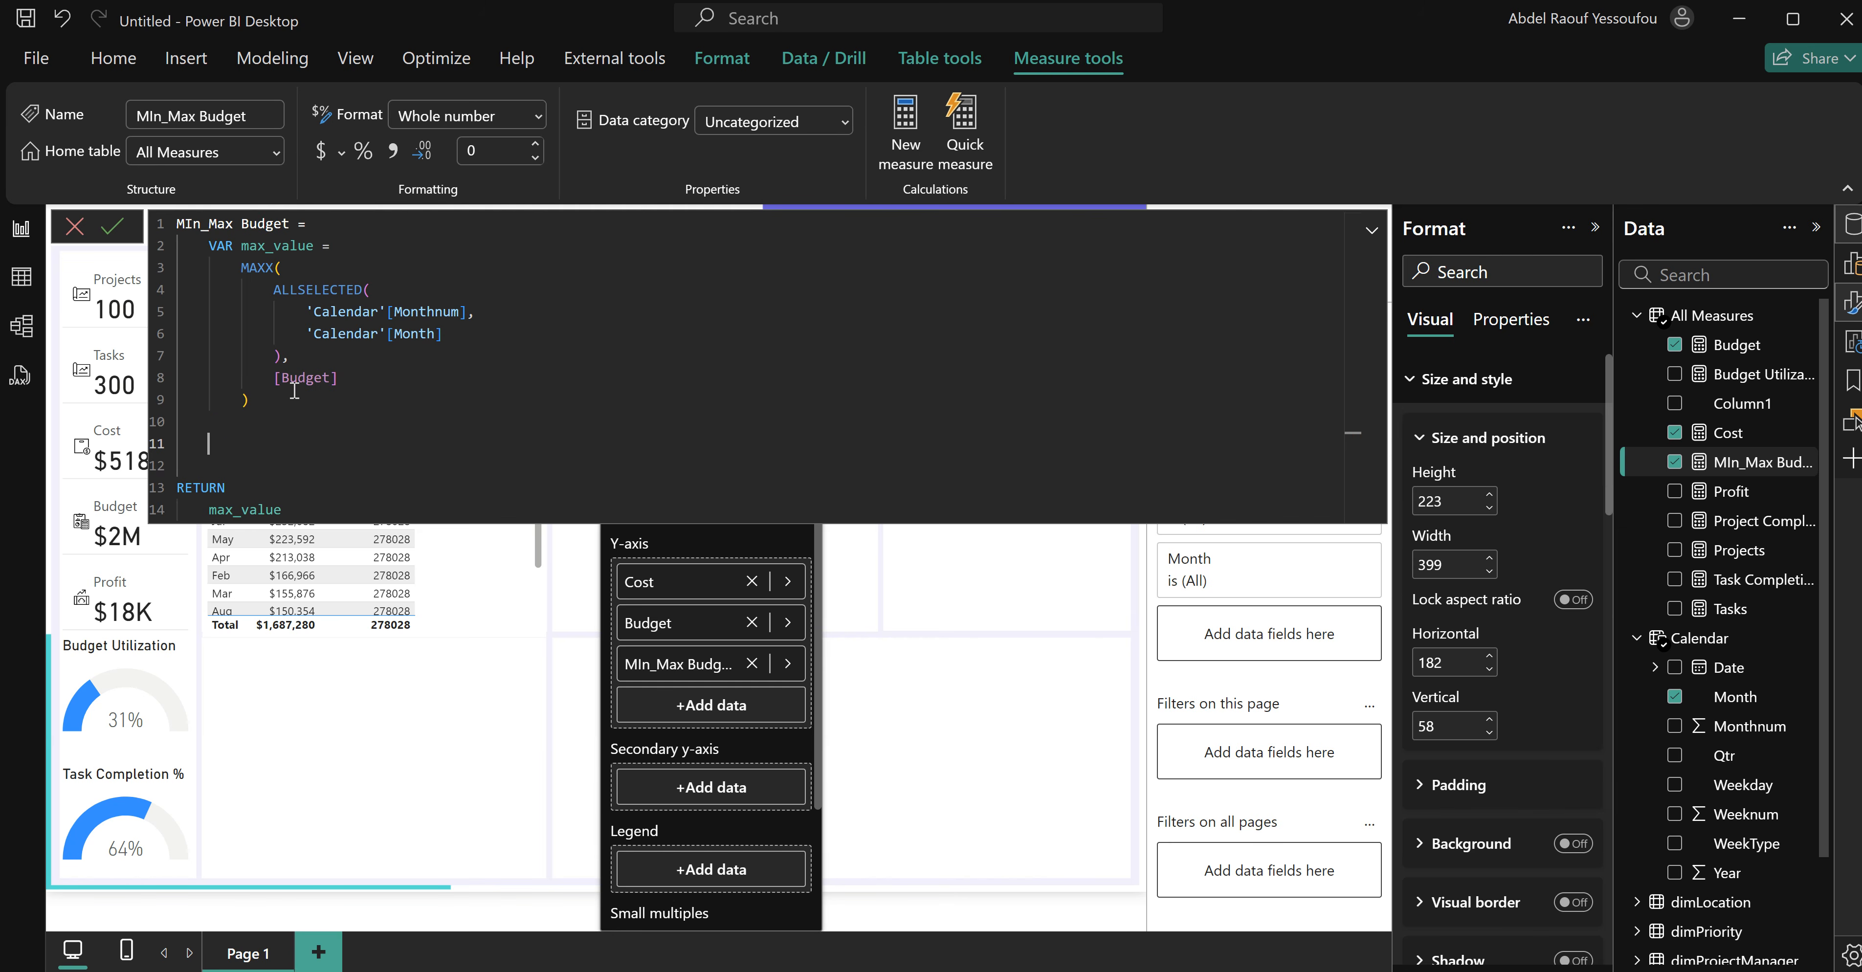
# Start an IF function after RETURN, with max_value indented inside it as the beginning of the logical test.
pyautogui.click(246, 497)
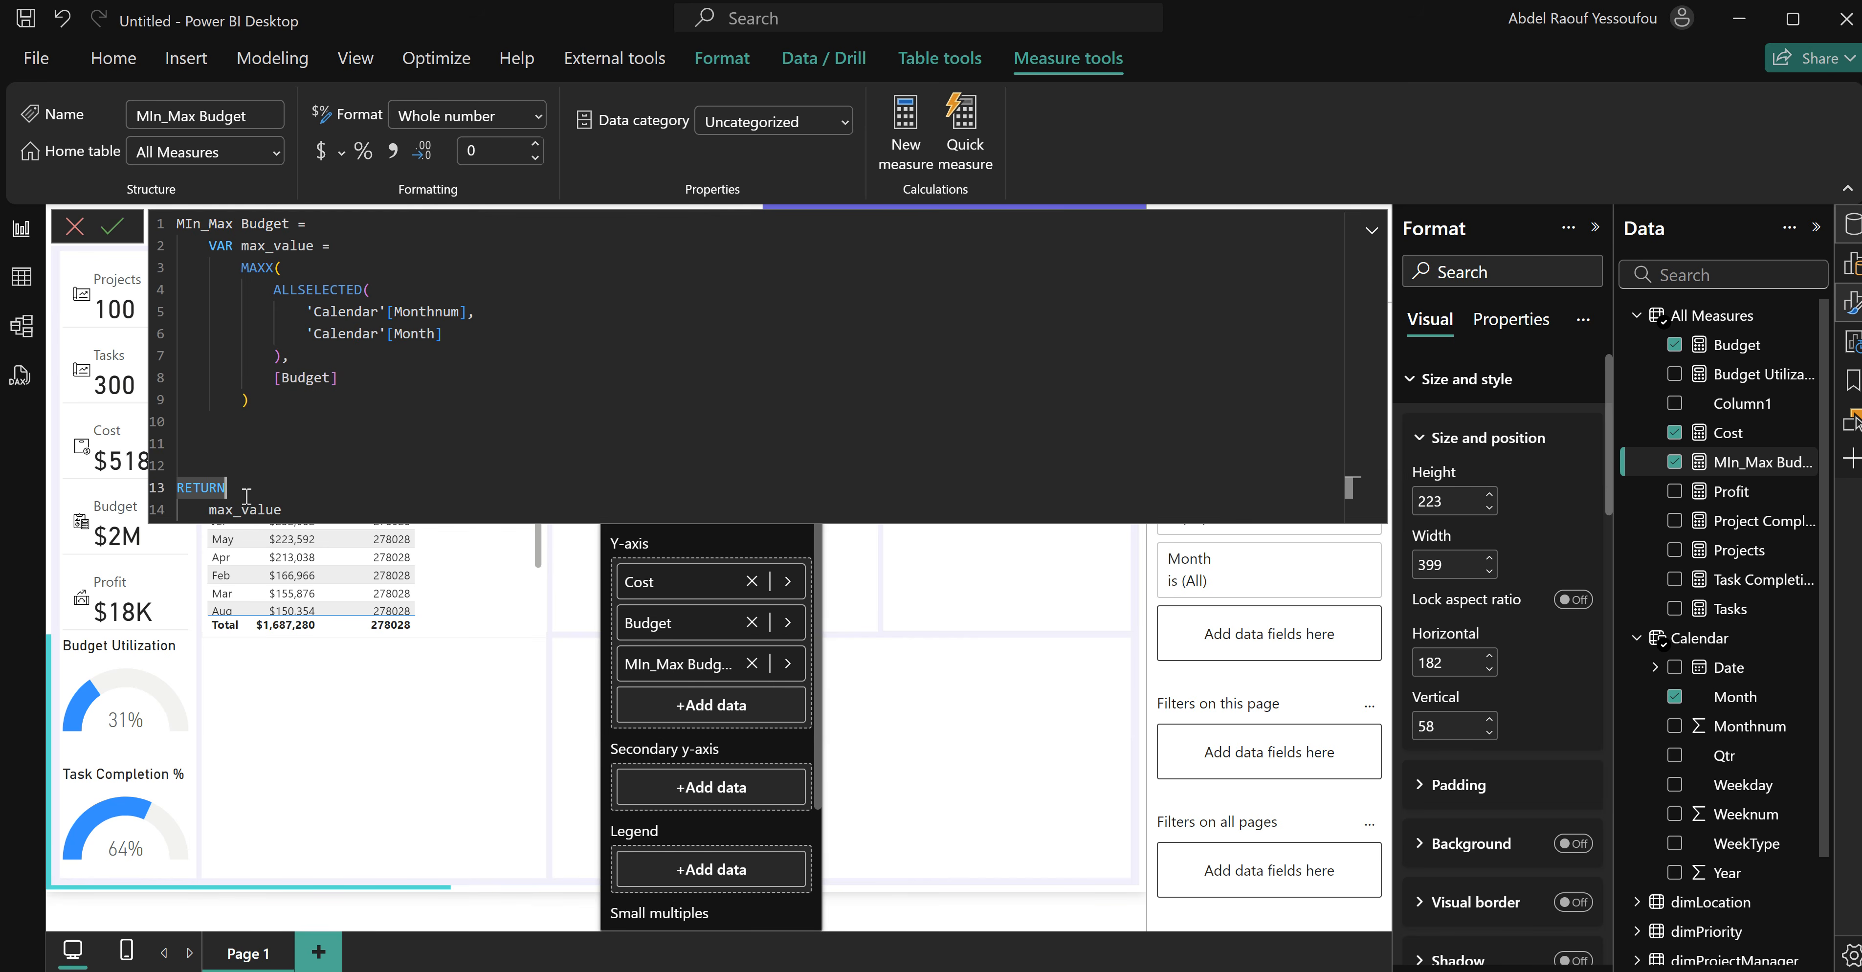
pyautogui.press('Return')
pyautogui.write('if')
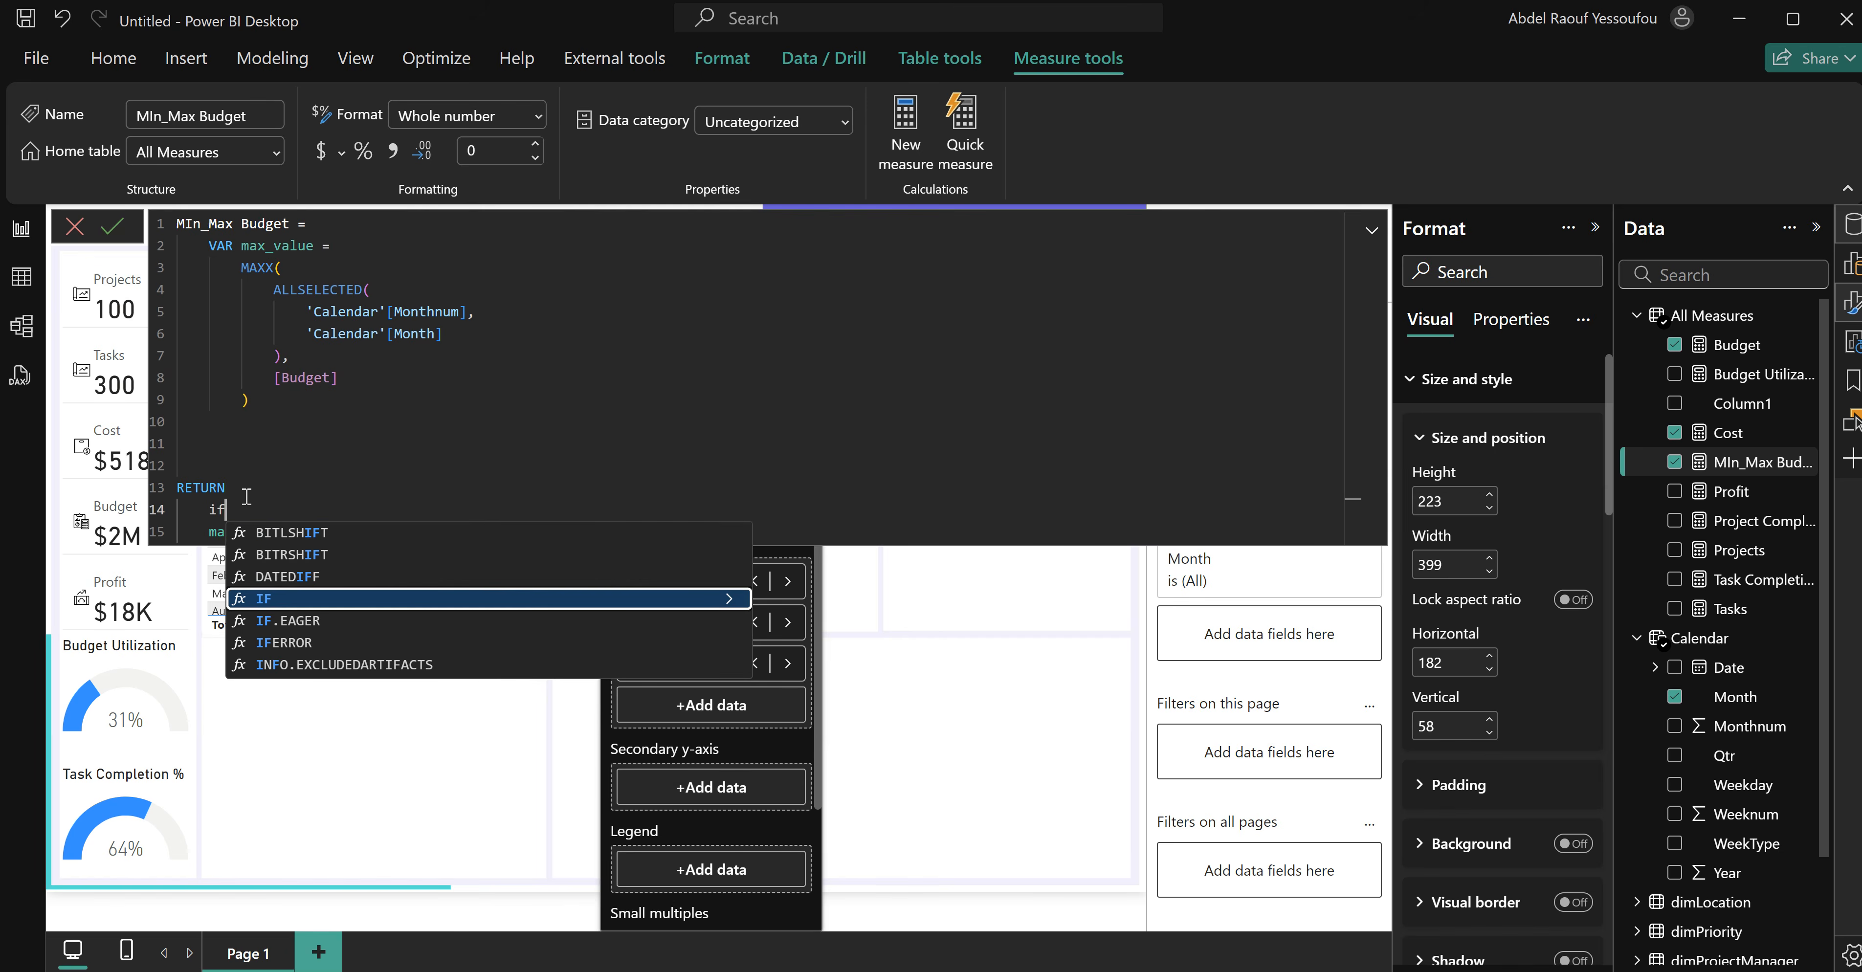
pyautogui.press('Tab')
pyautogui.press('Right')
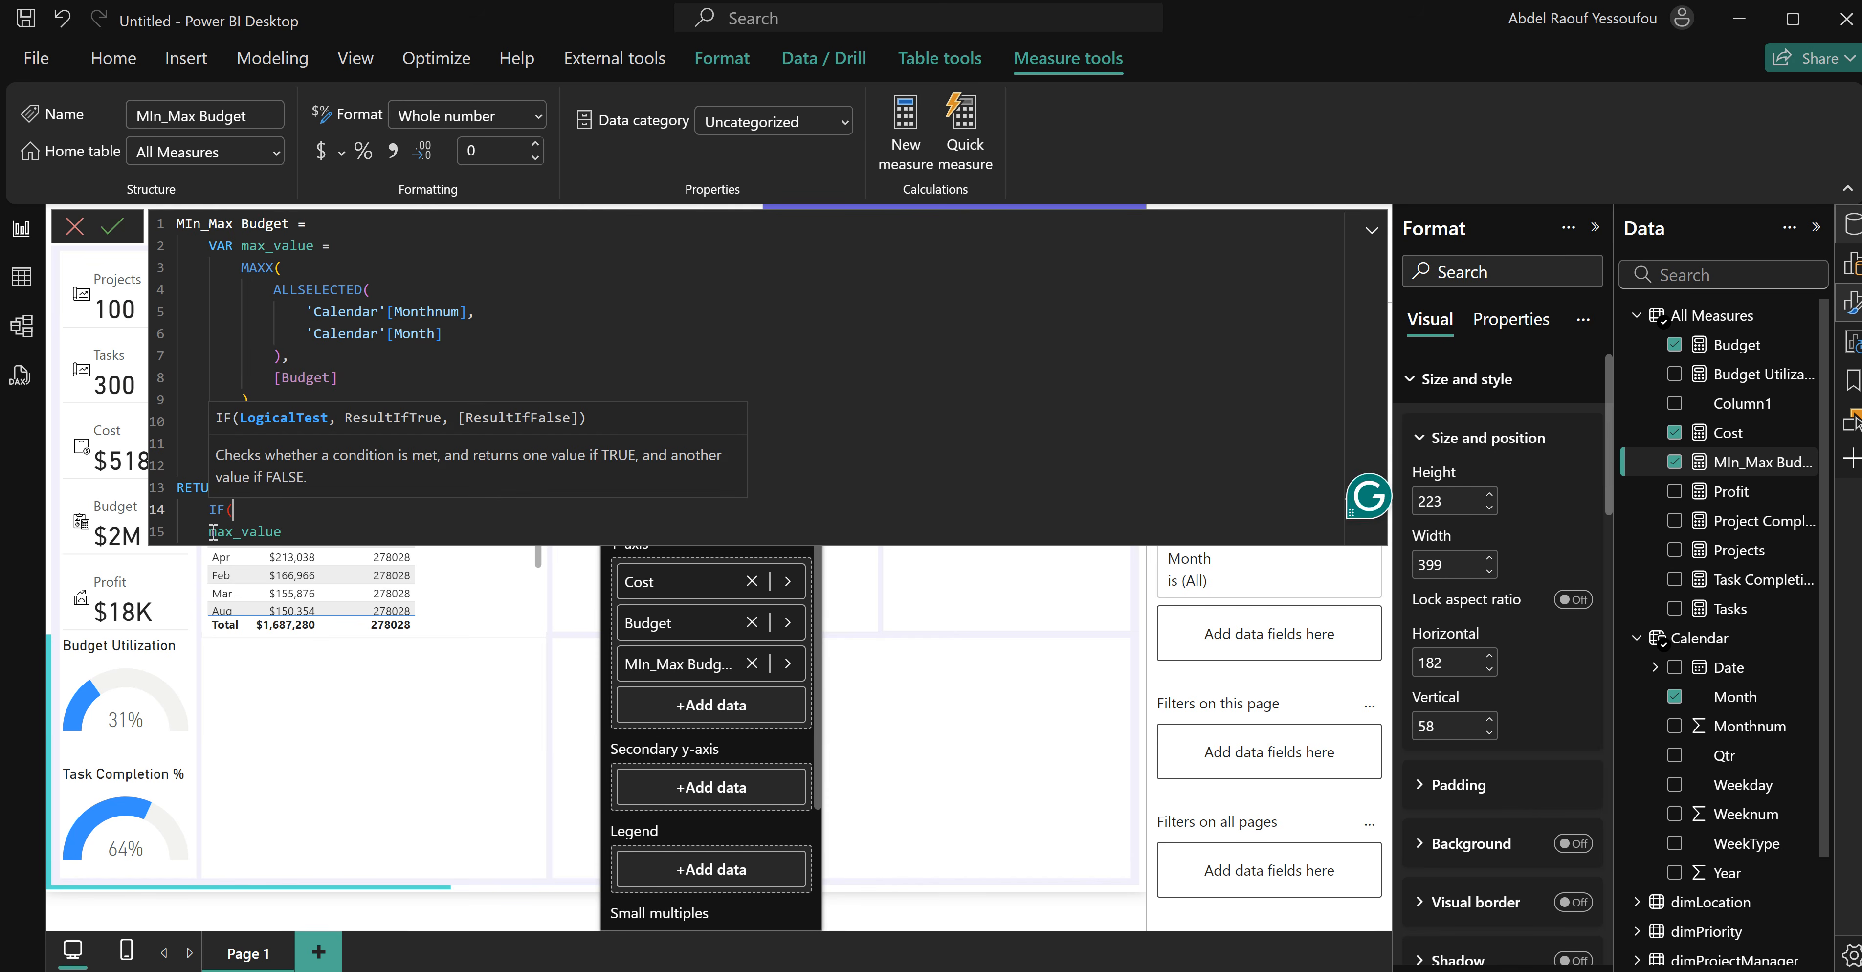
pyautogui.press('Tab')
pyautogui.click(387, 528)
# Complete the IF function's logical test as max_value=[Budget].
pyautogui.write('=[va')
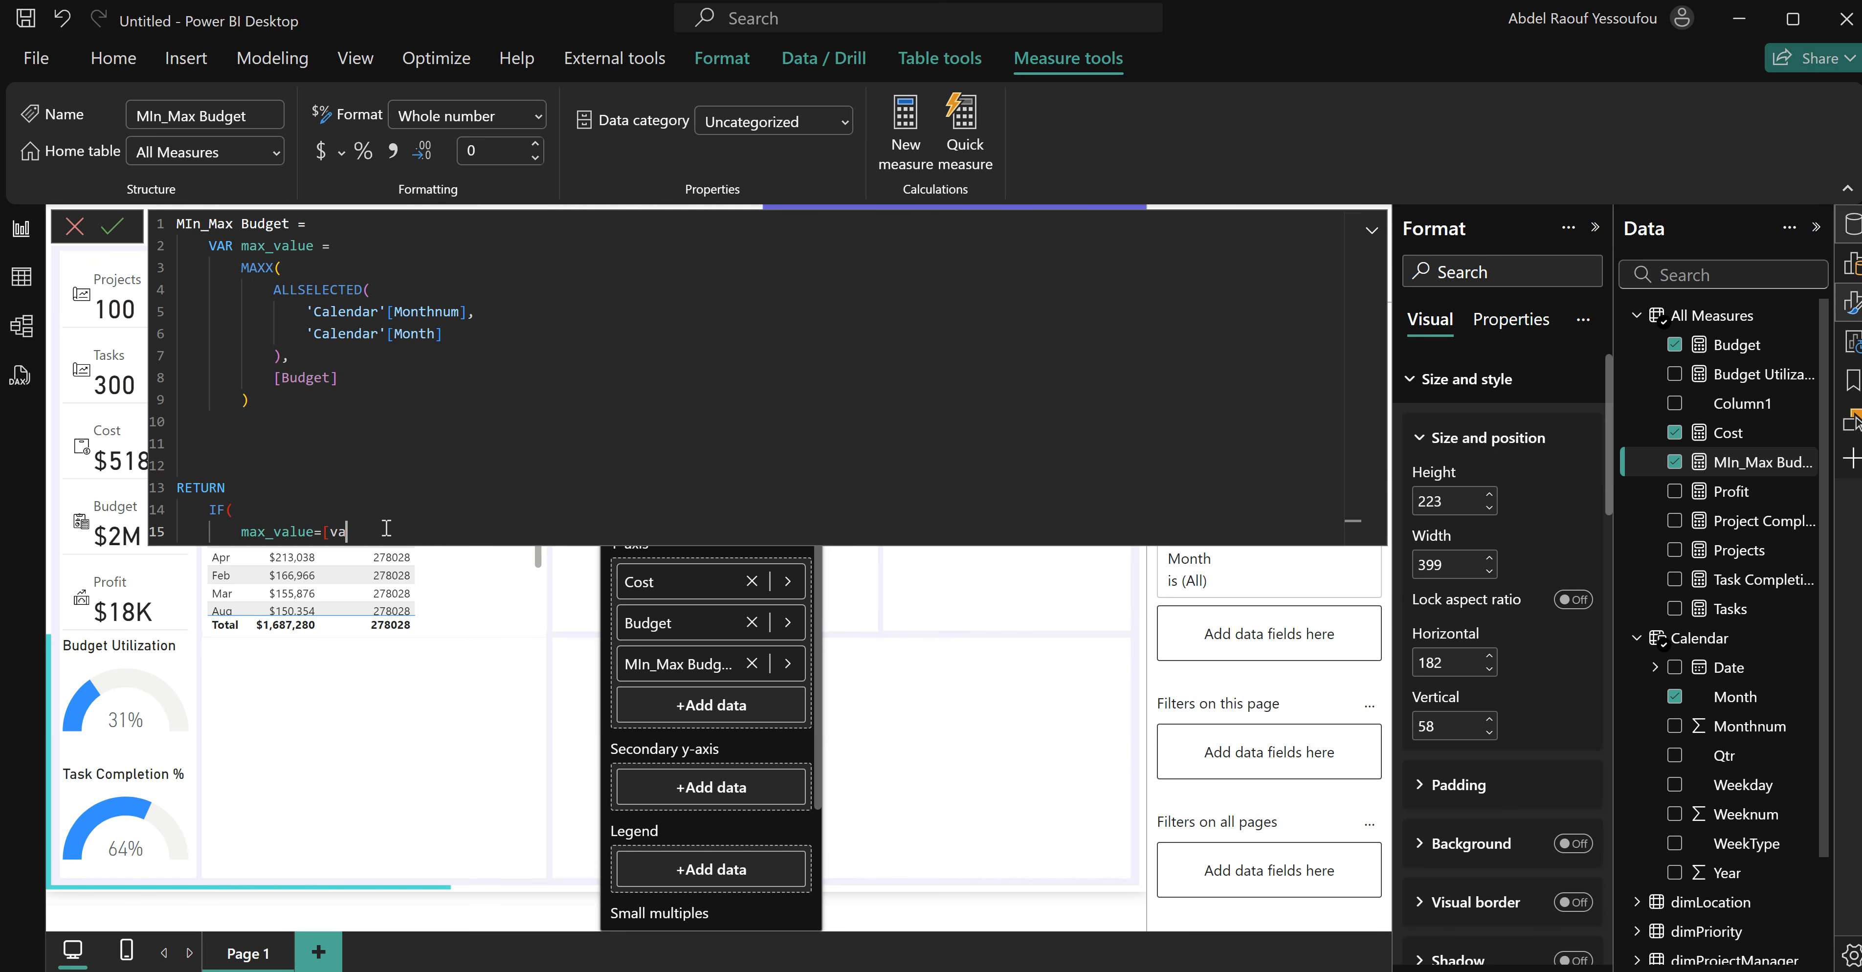
pyautogui.press('BackSpace')
pyautogui.press('BackSpace')
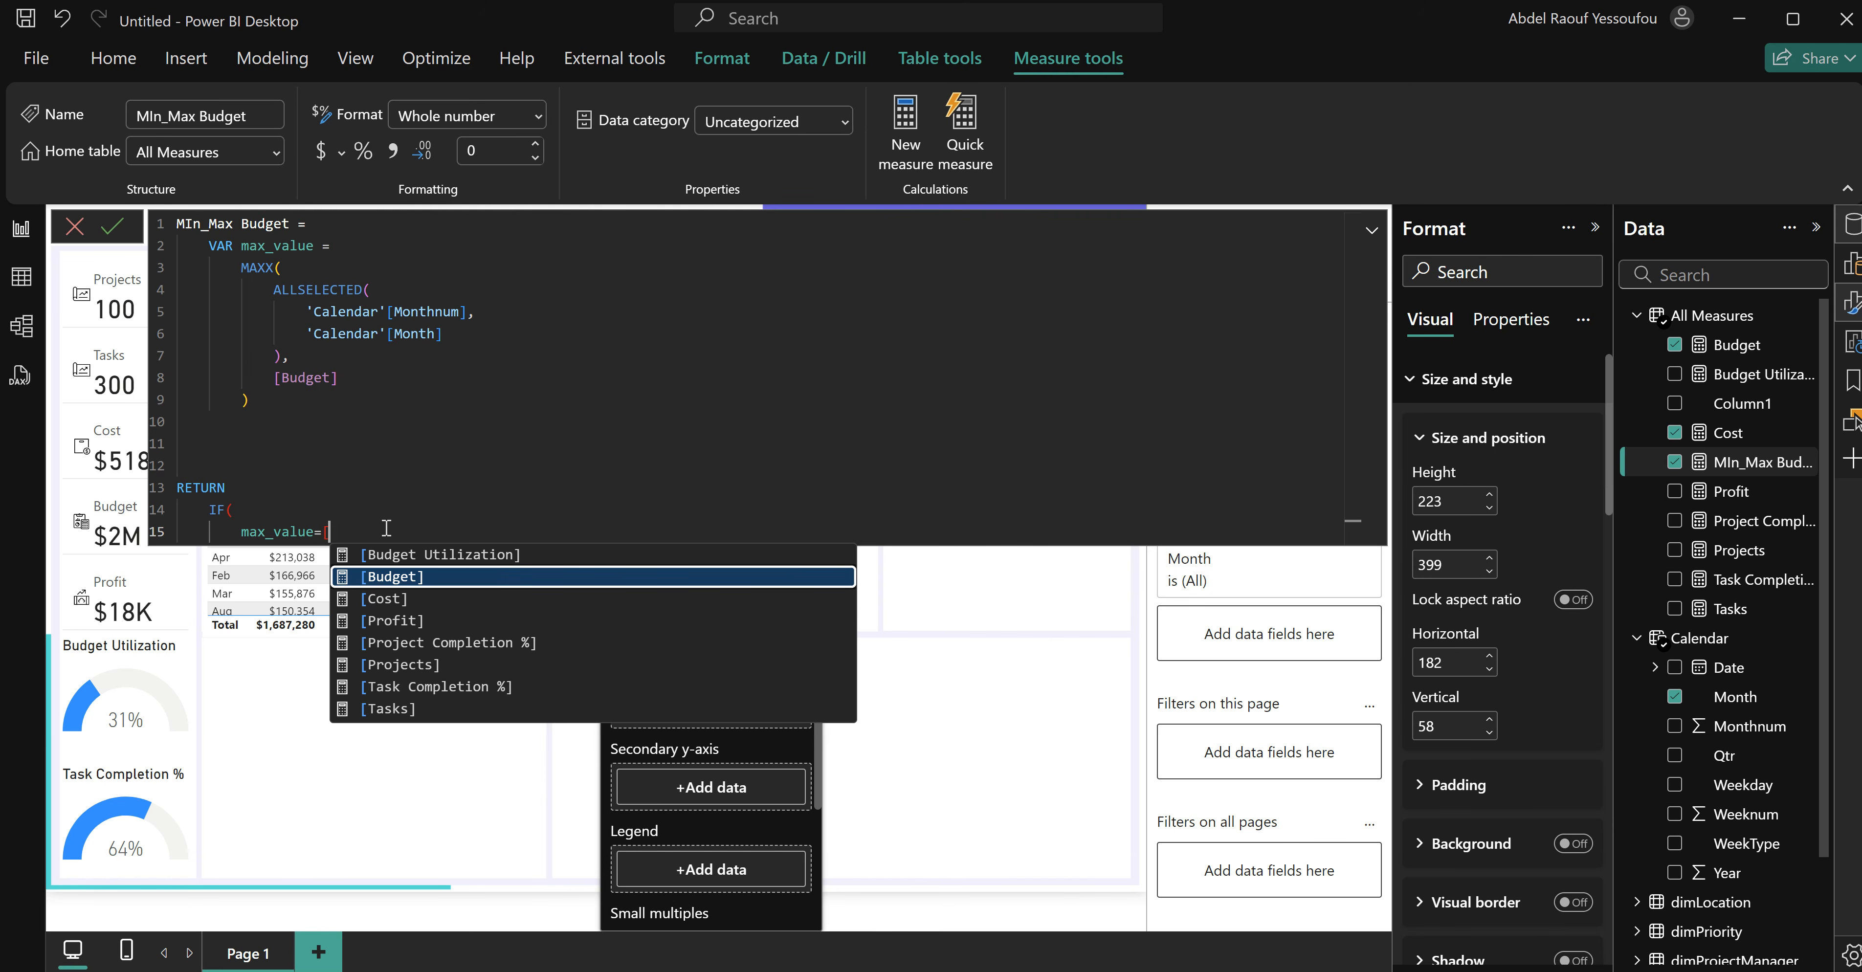
pyautogui.write('B')
pyautogui.press('Tab')
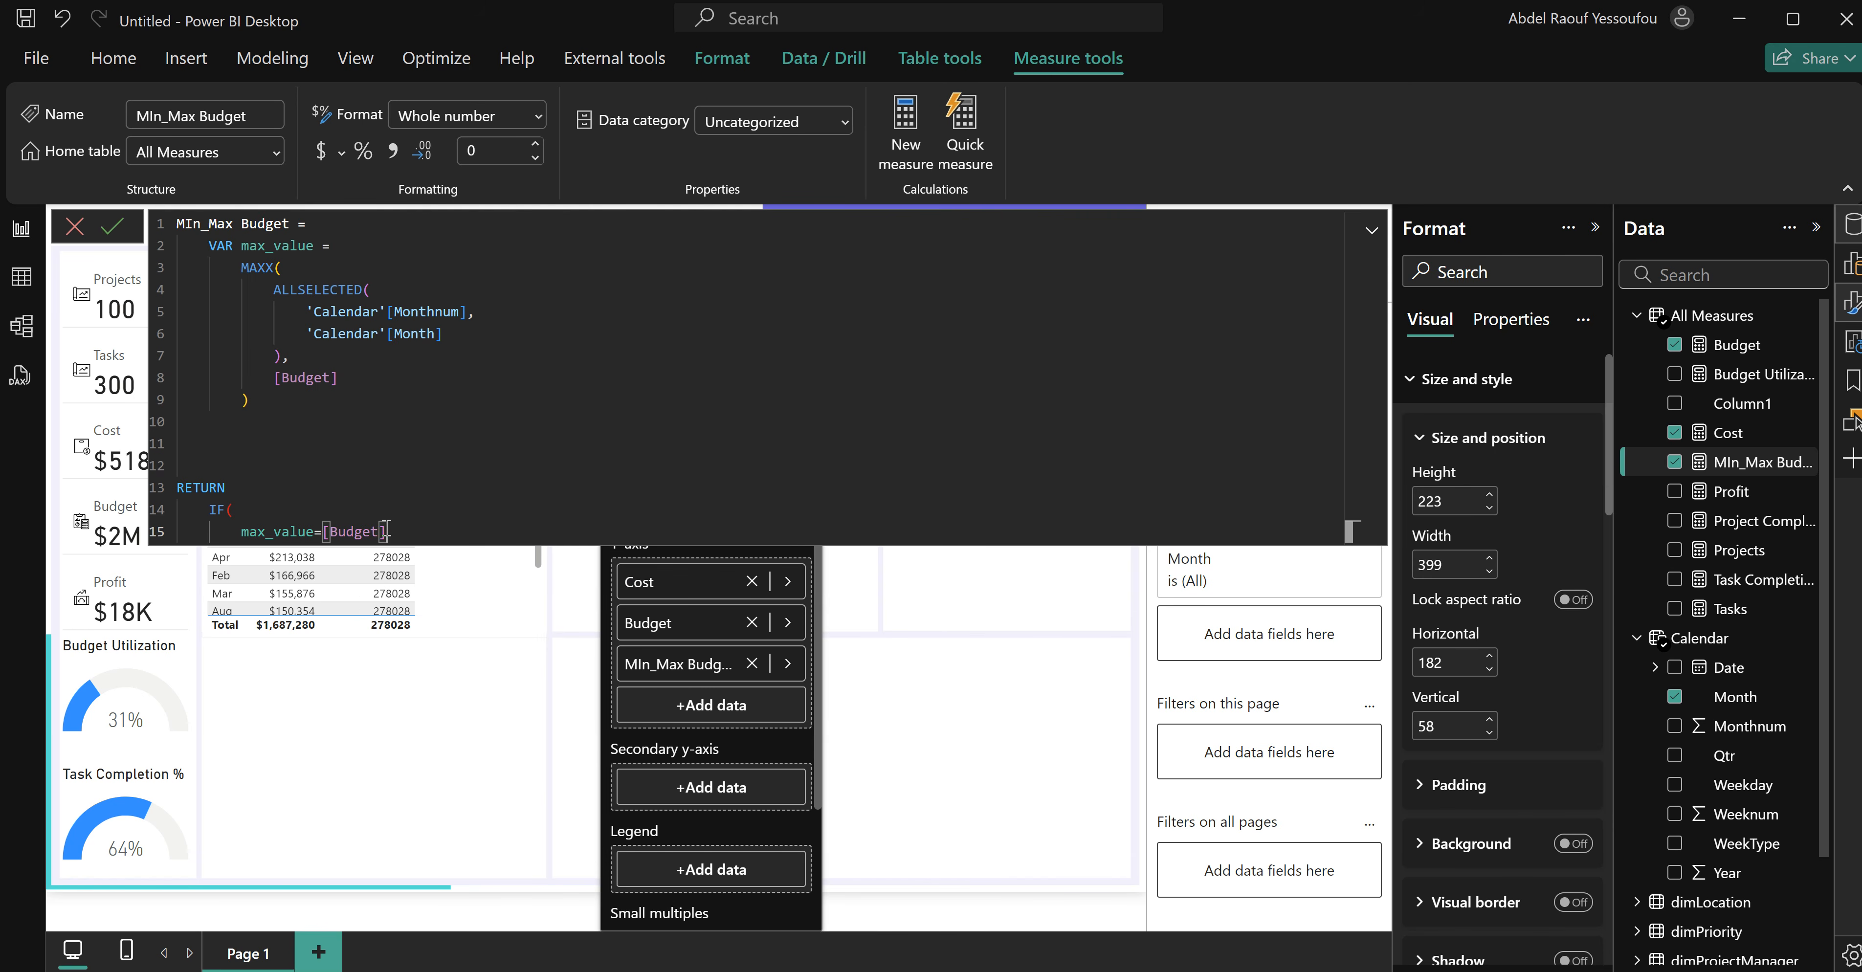
pyautogui.write(']')
pyautogui.press('BackSpace')
pyautogui.write(',')
pyautogui.press('Return')
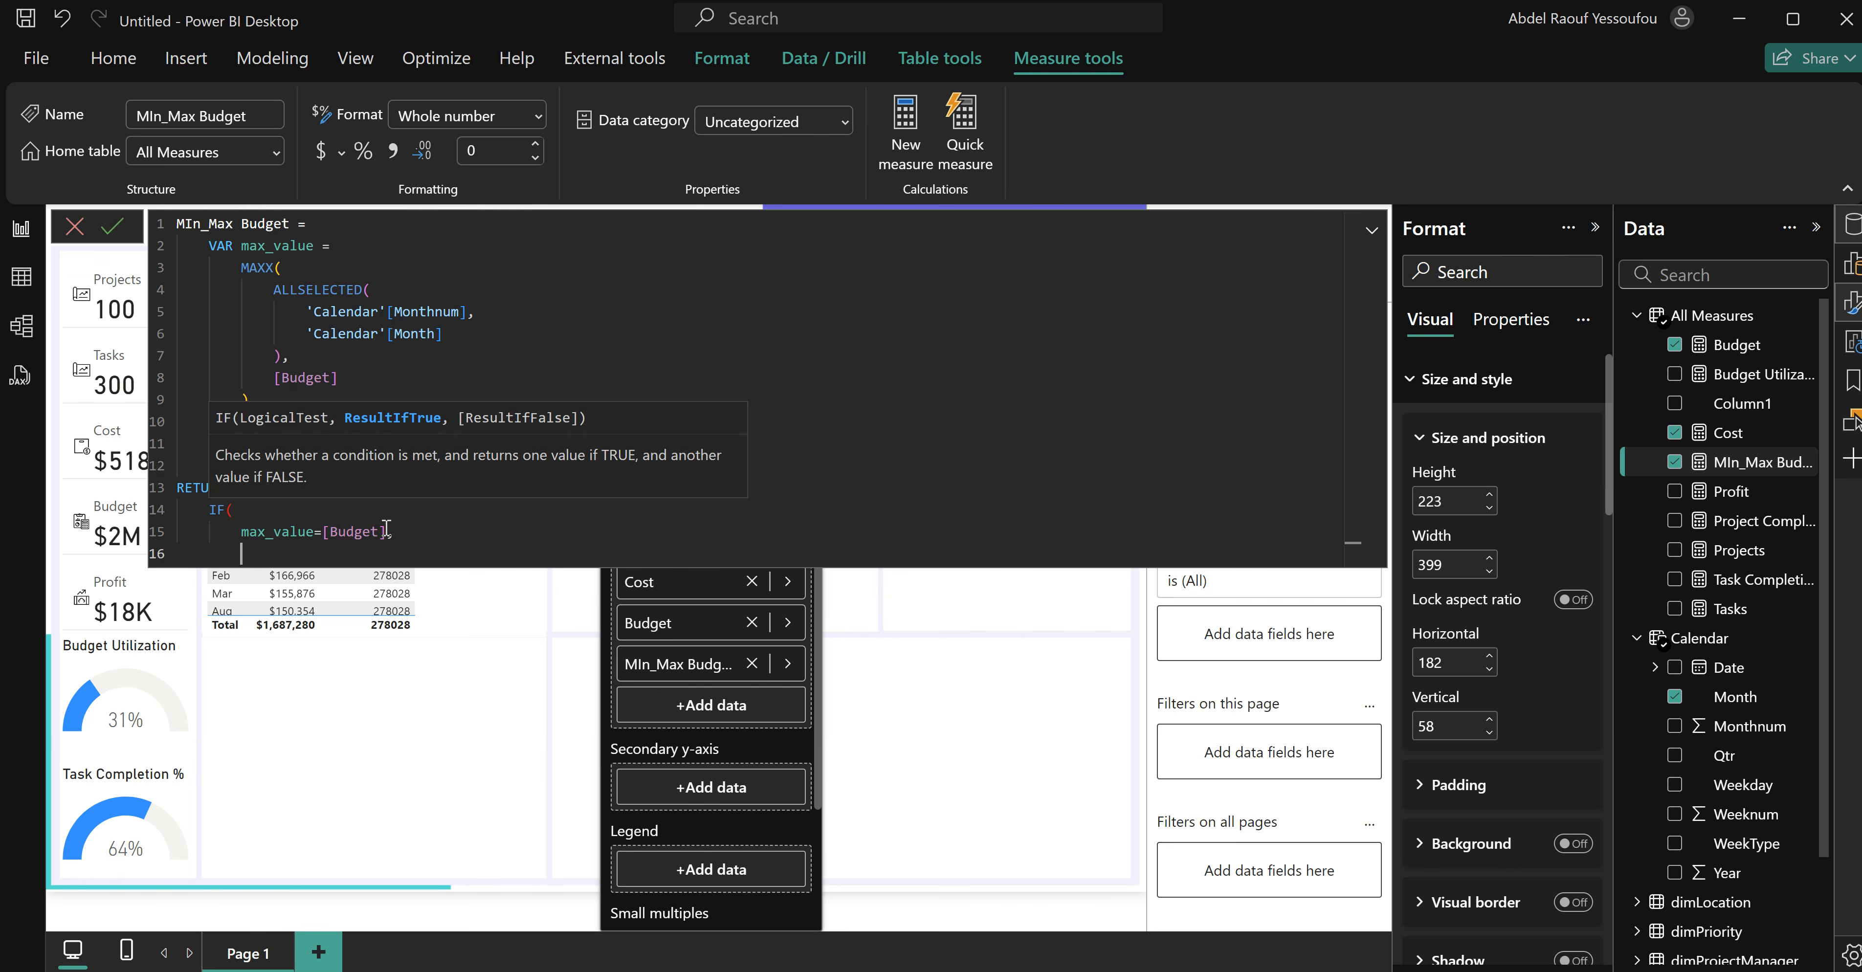
# Make the IF return [Budget] when true and BLANK() otherwise, then commit the measure and close the formula editor.
pyautogui.write('[B')
pyautogui.press('Tab')
pyautogui.write(',')
pyautogui.press('Return')
pyautogui.write('bla')
pyautogui.press('Tab')
pyautogui.write(')')
pyautogui.press('Return')
pyautogui.write(')')
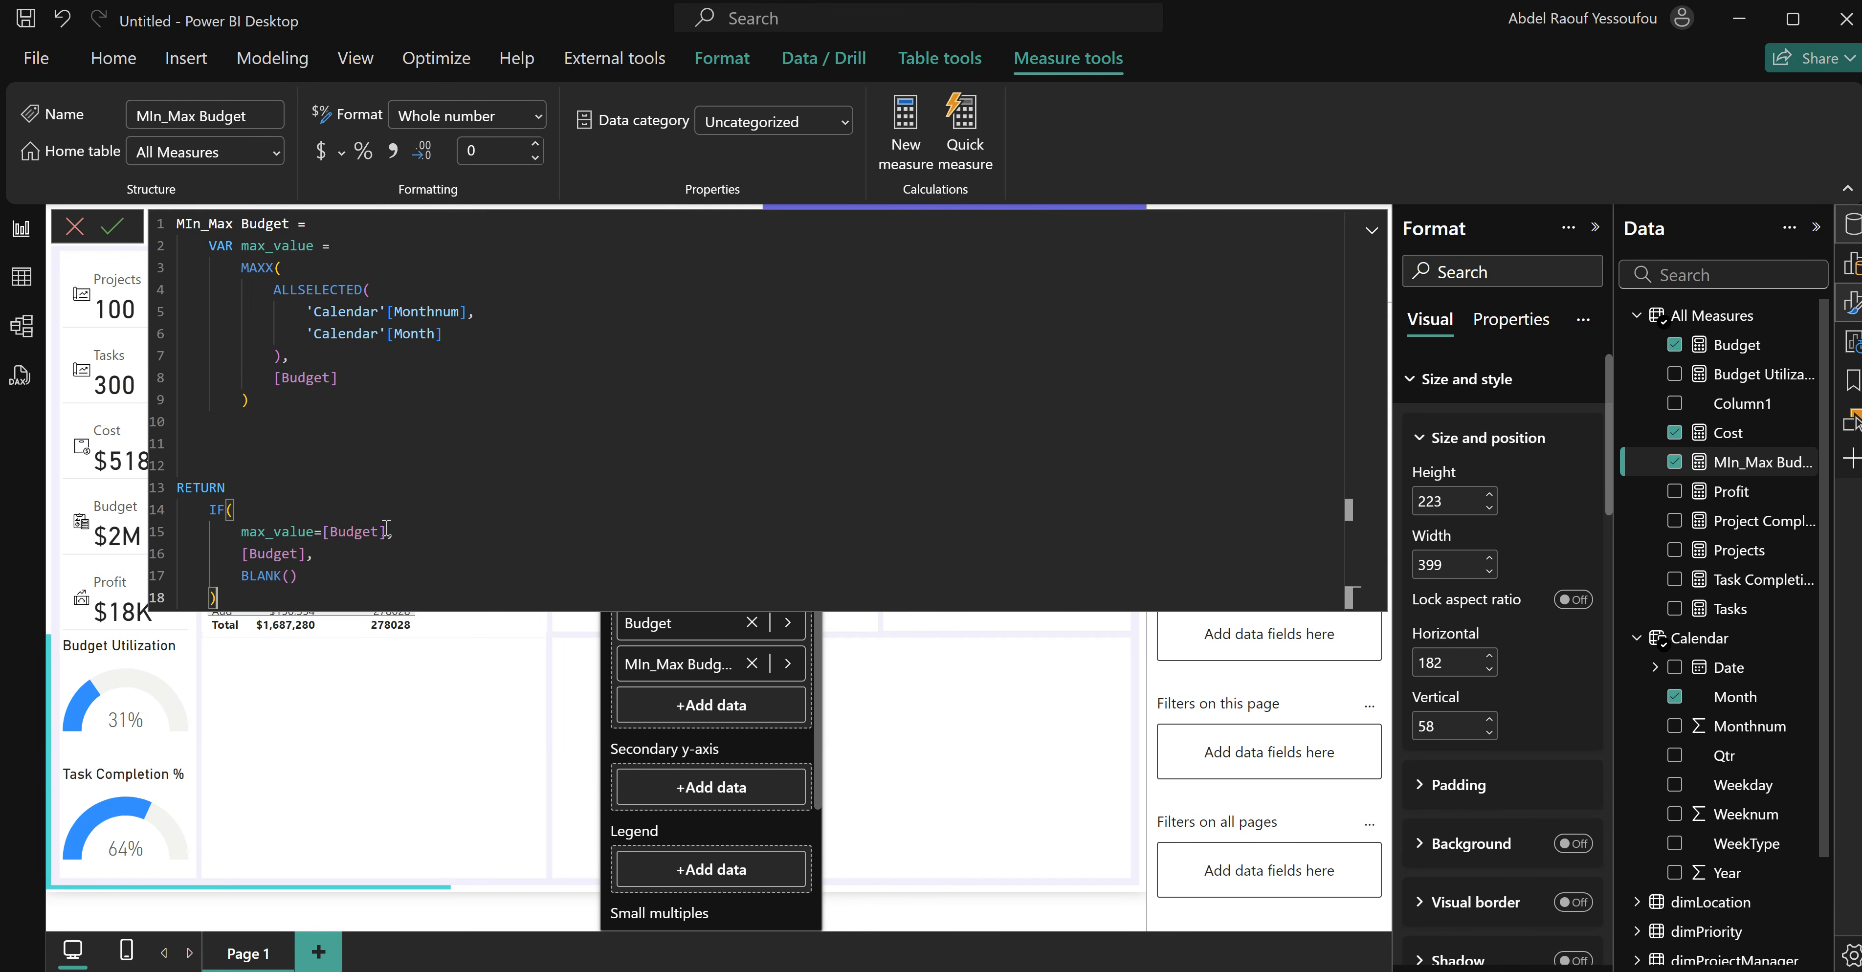
pyautogui.click(387, 531)
pyautogui.write(',')
pyautogui.press('Return')
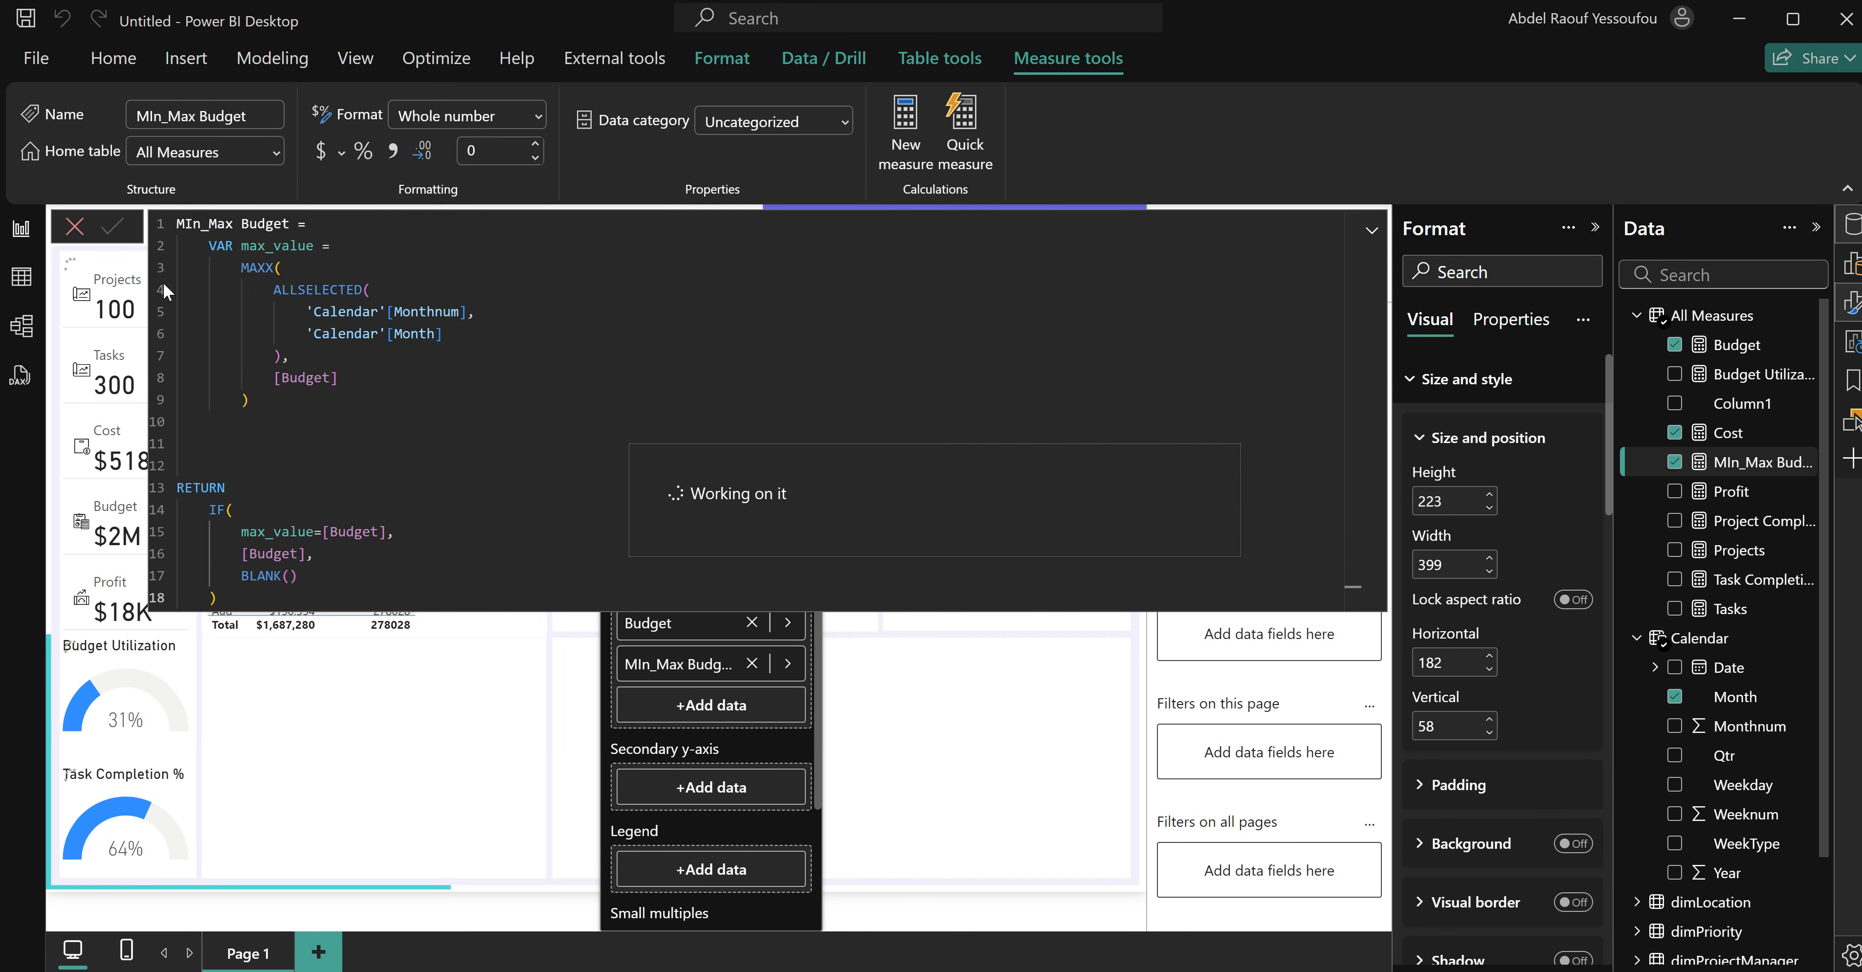
pyautogui.click(75, 227)
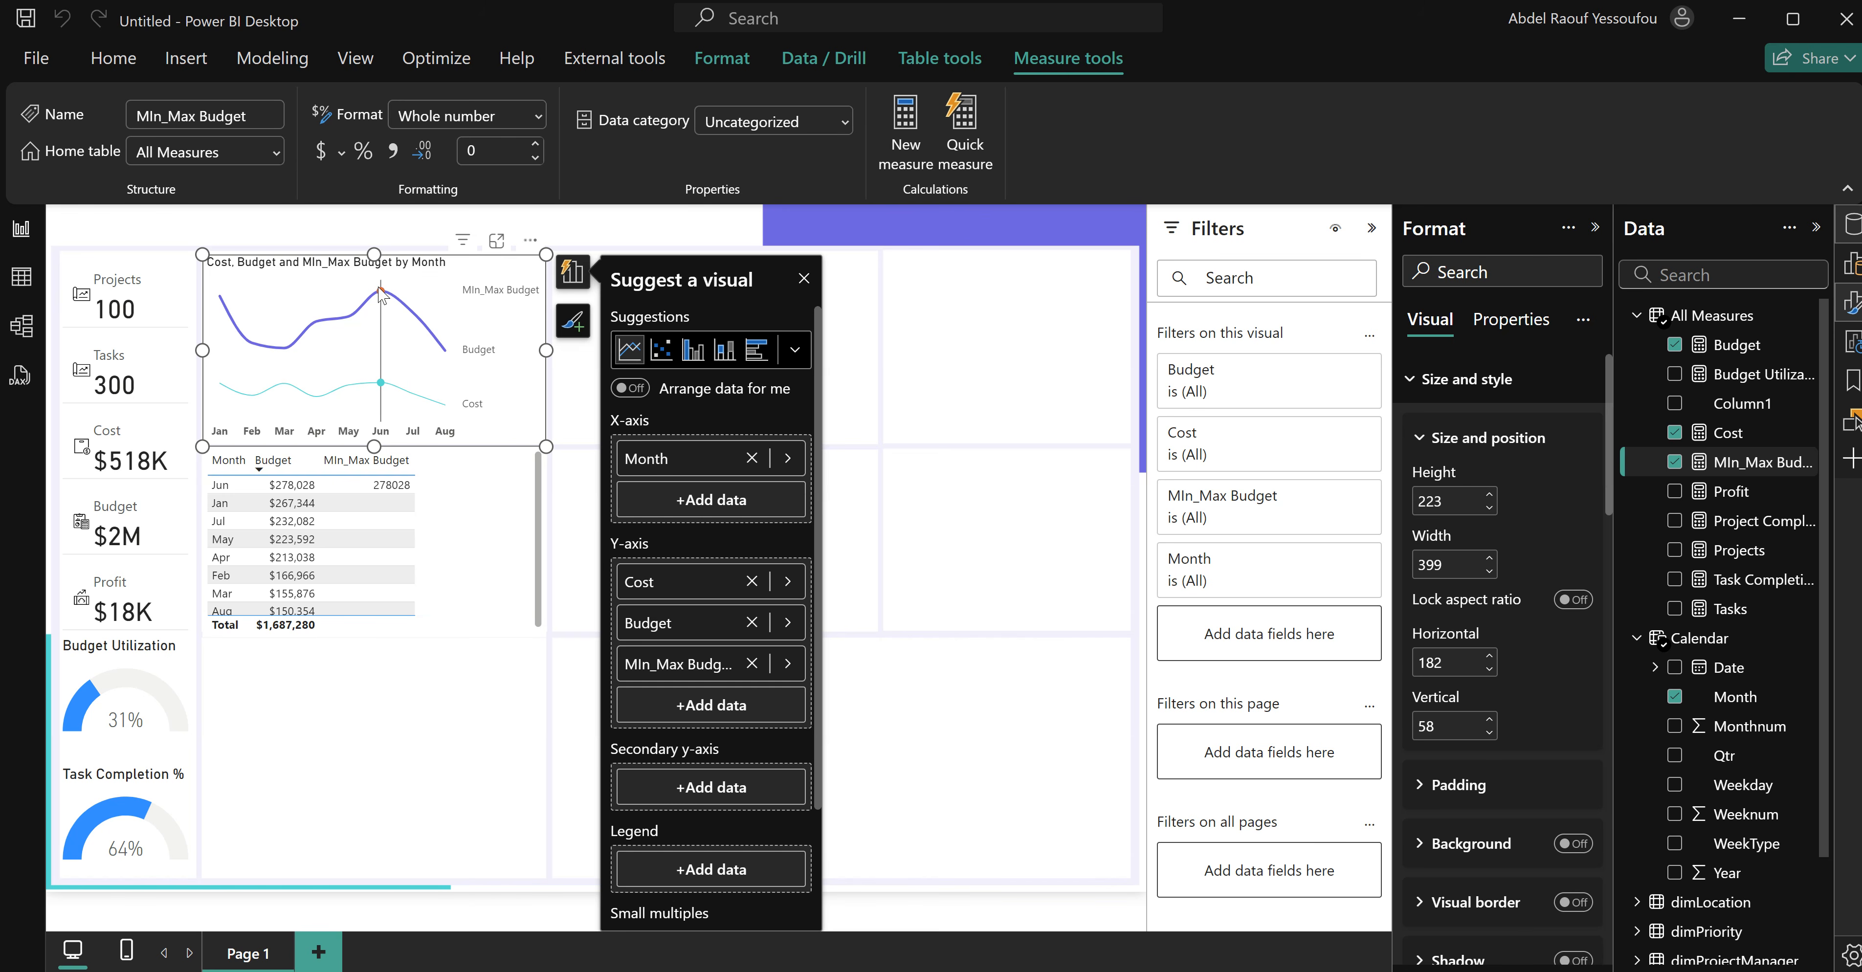
# Reopen the MIn_Max Budget formula and duplicate the max_value variable block on the empty lines above RETURN.
pyautogui.moveTo(384, 297)
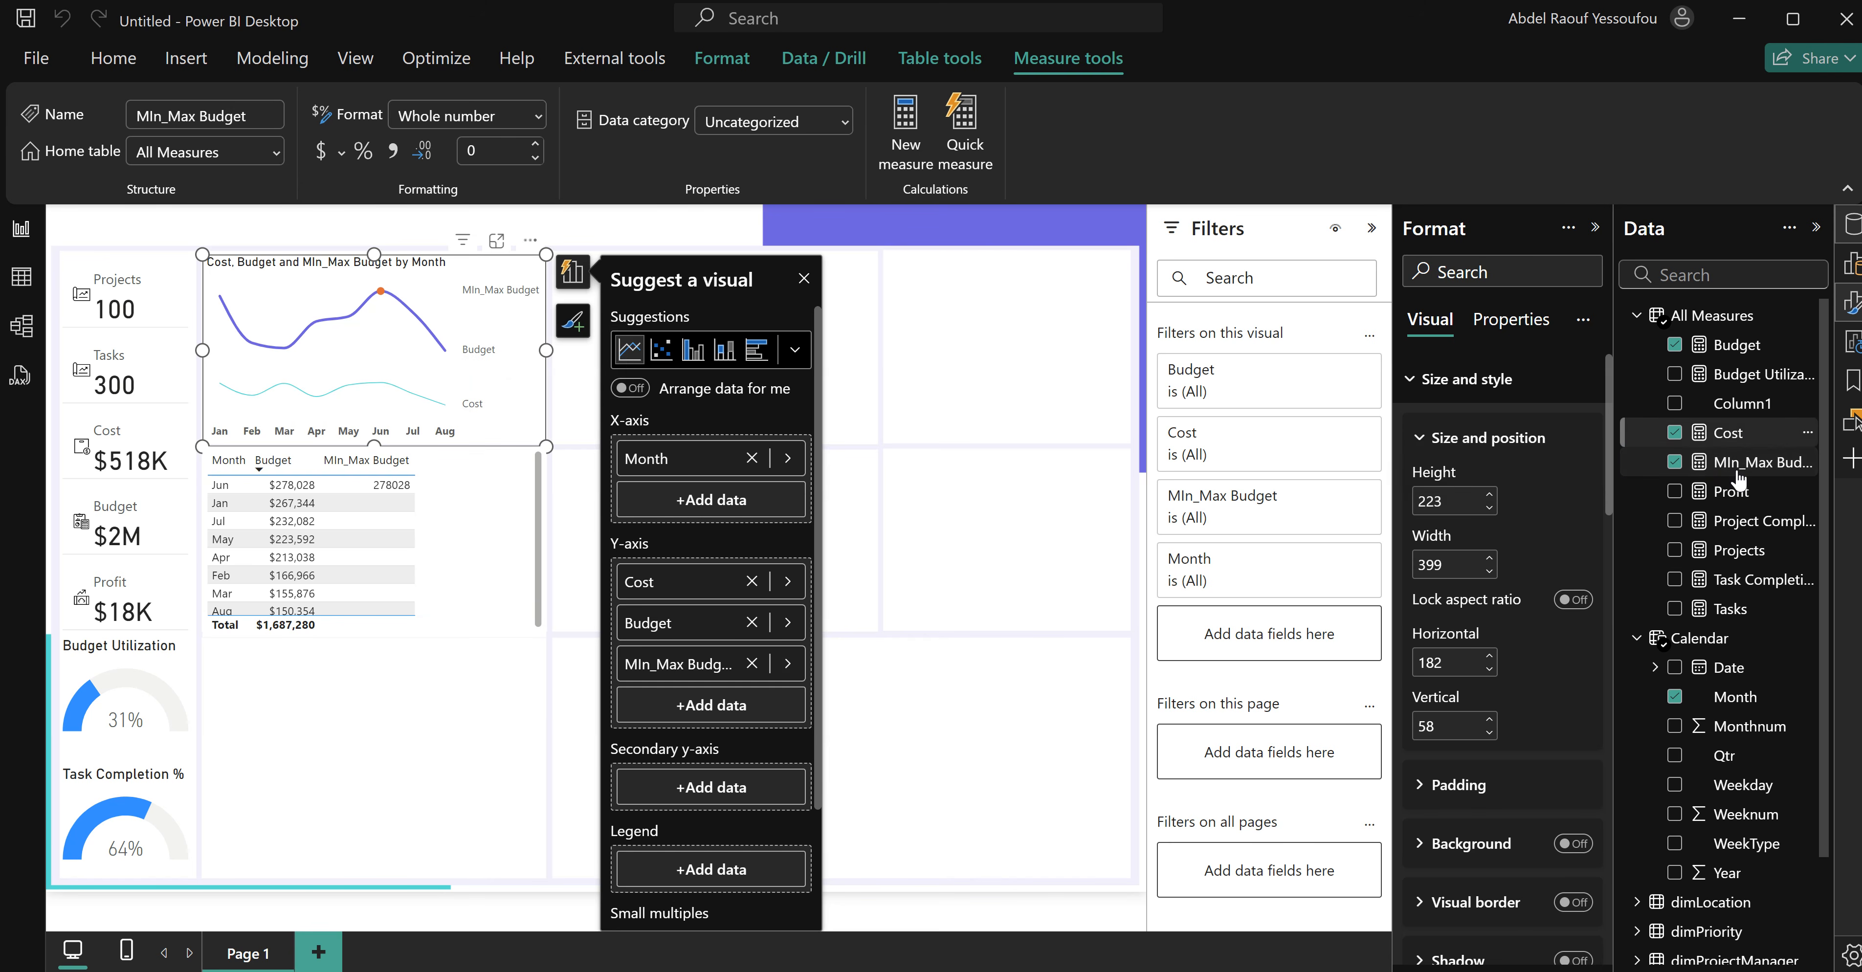
pyautogui.click(1734, 433)
pyautogui.click(1755, 463)
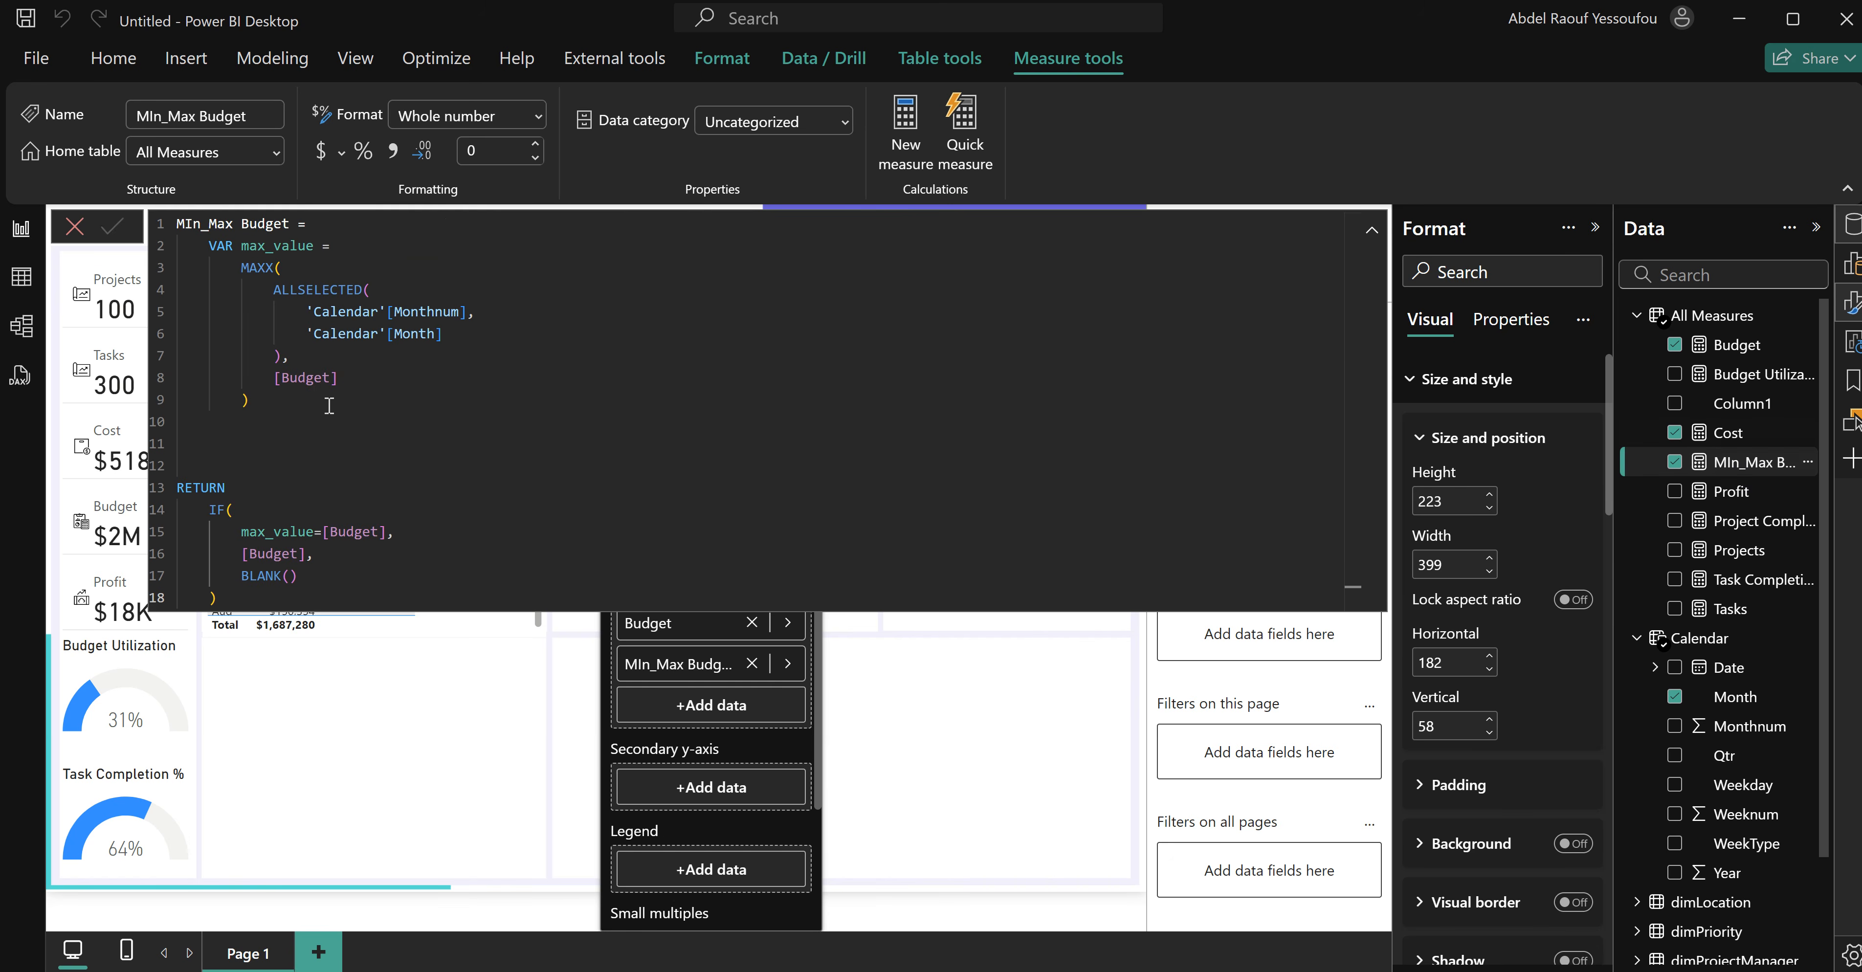
pyautogui.moveTo(279, 405); pyautogui.dragTo(159, 246)
pyautogui.hotkey('ctrl', 'c')
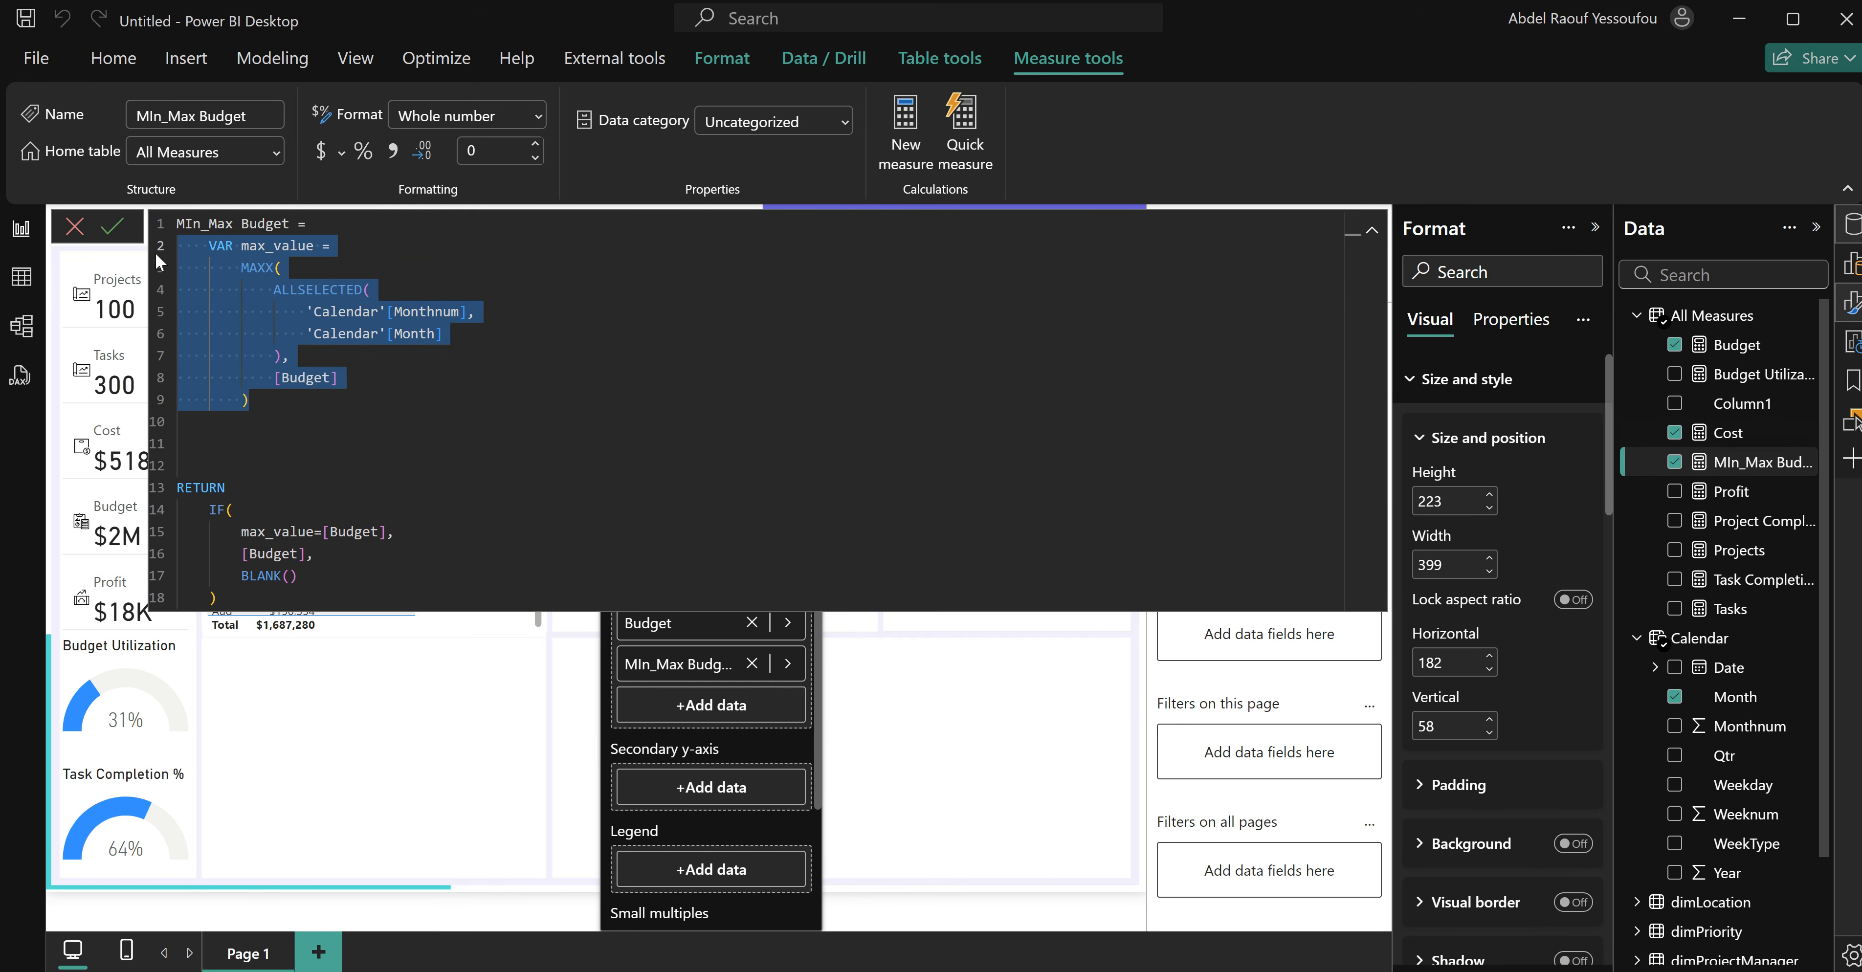
pyautogui.click(212, 432)
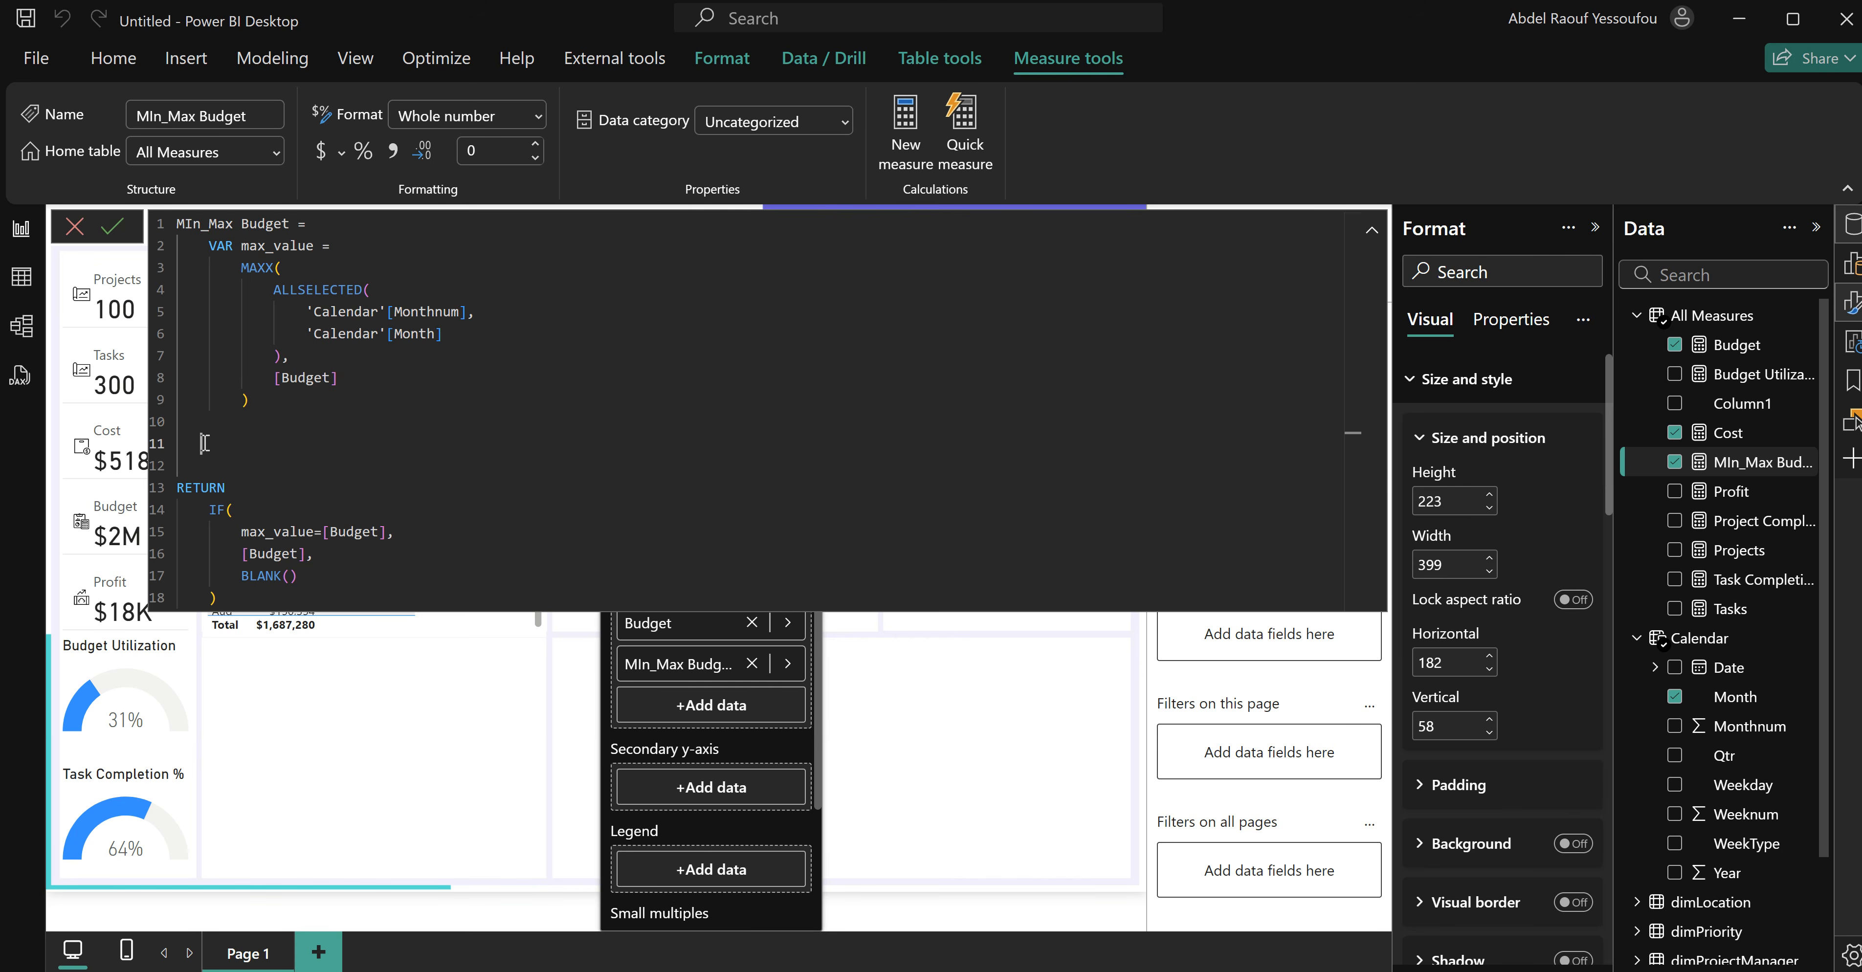
pyautogui.hotkey('ctrl', 'v')
# Rename the duplicated variable to min_value.
pyautogui.click(231, 443)
pyautogui.click(266, 450)
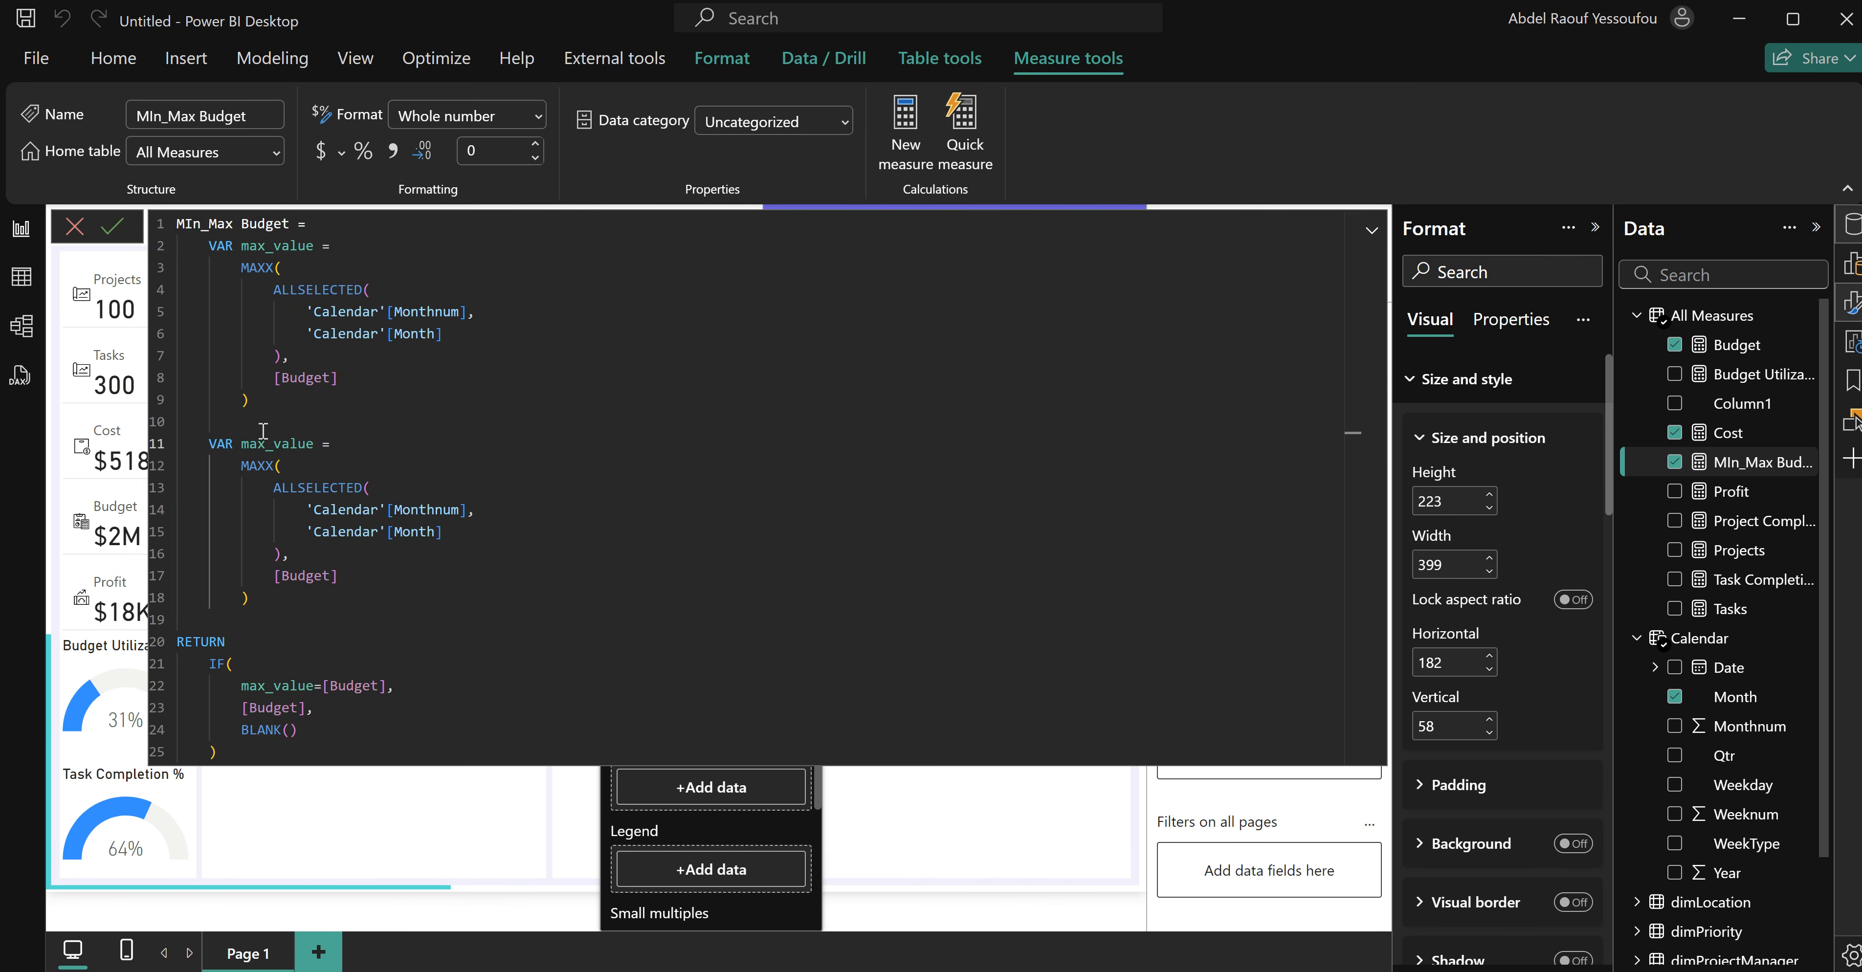
pyautogui.press('BackSpace')
pyautogui.press('BackSpace')
pyautogui.write('in')
# Replace MAXX with MINX in the min_value variable.
pyautogui.doubleClick(257, 465)
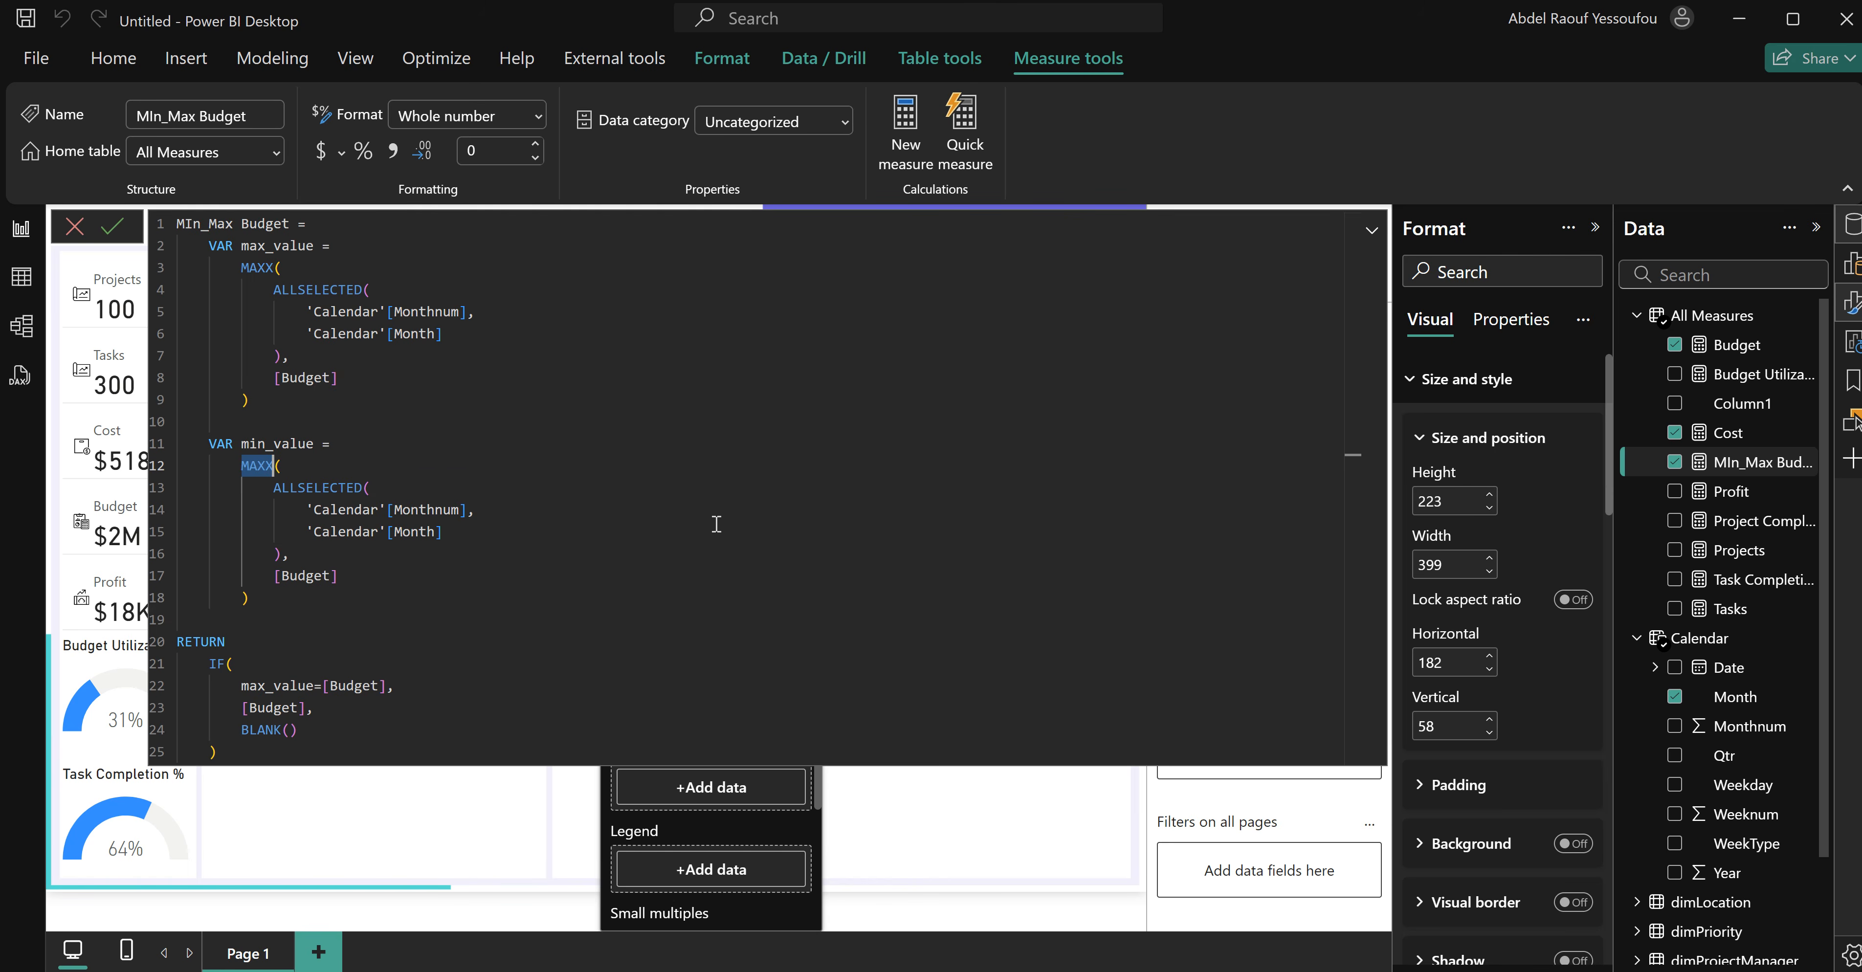
pyautogui.write('min(')
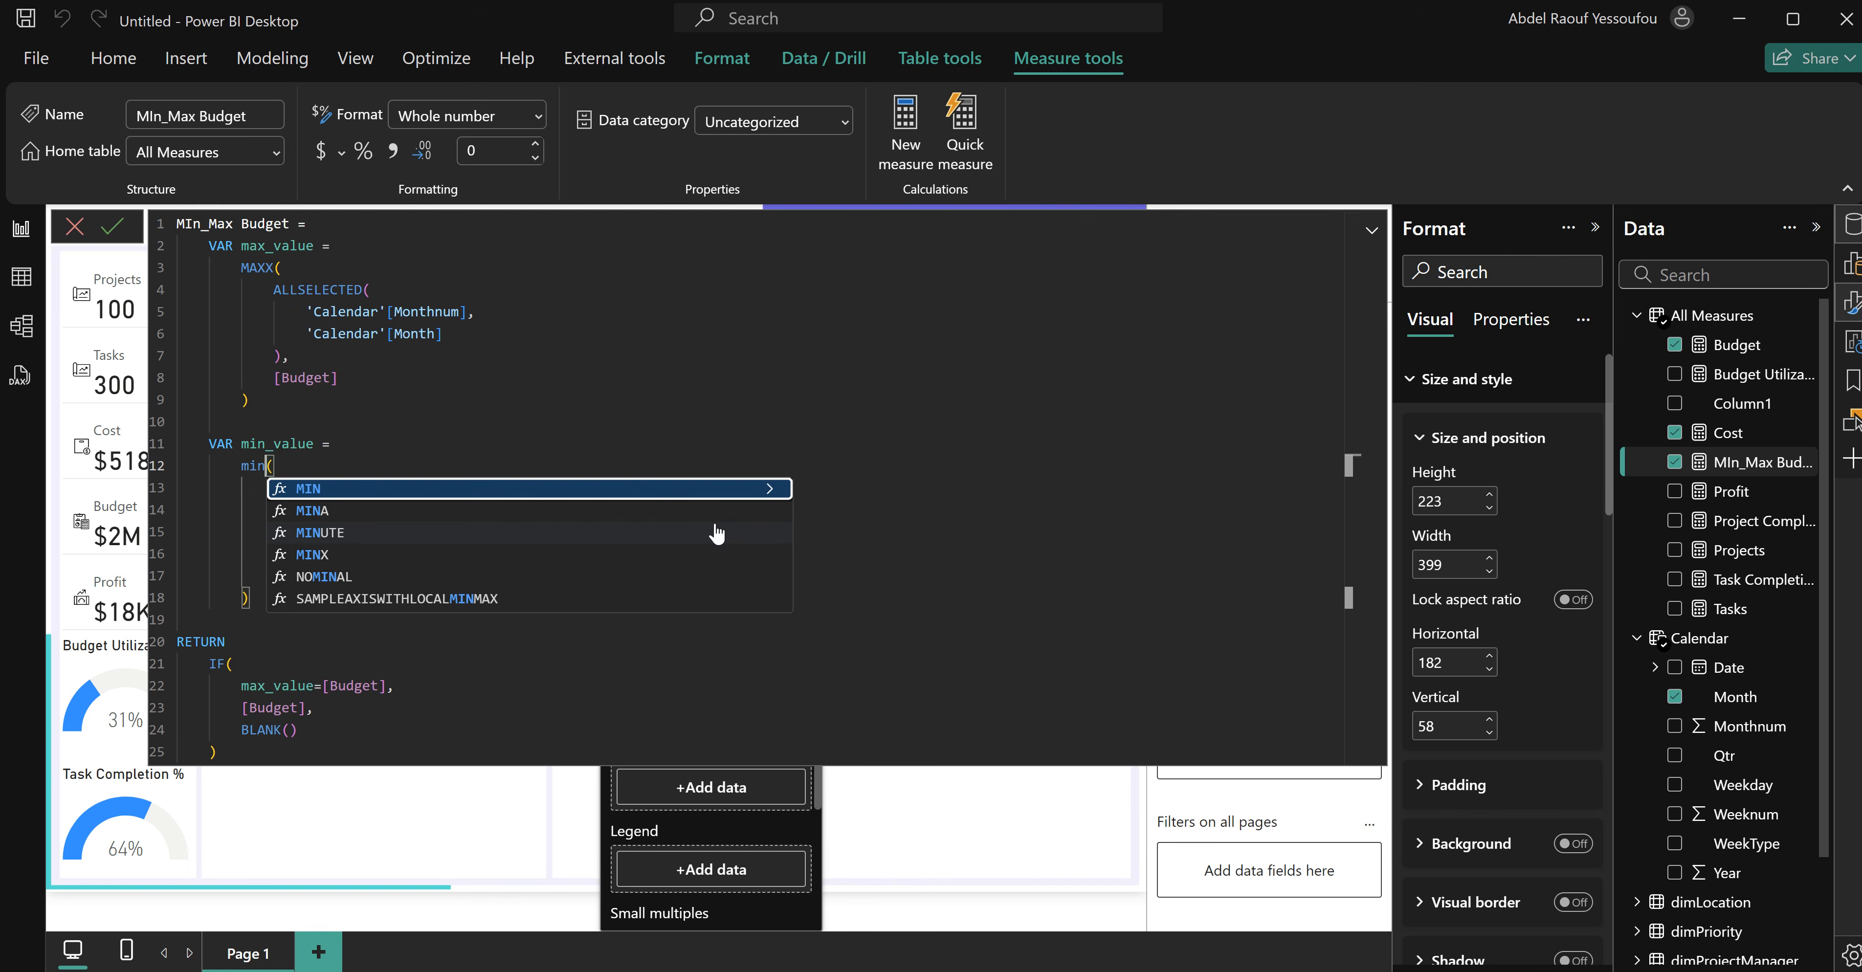
pyautogui.press('Down')
pyautogui.press('Down')
pyautogui.press('Down')
pyautogui.press('Tab')
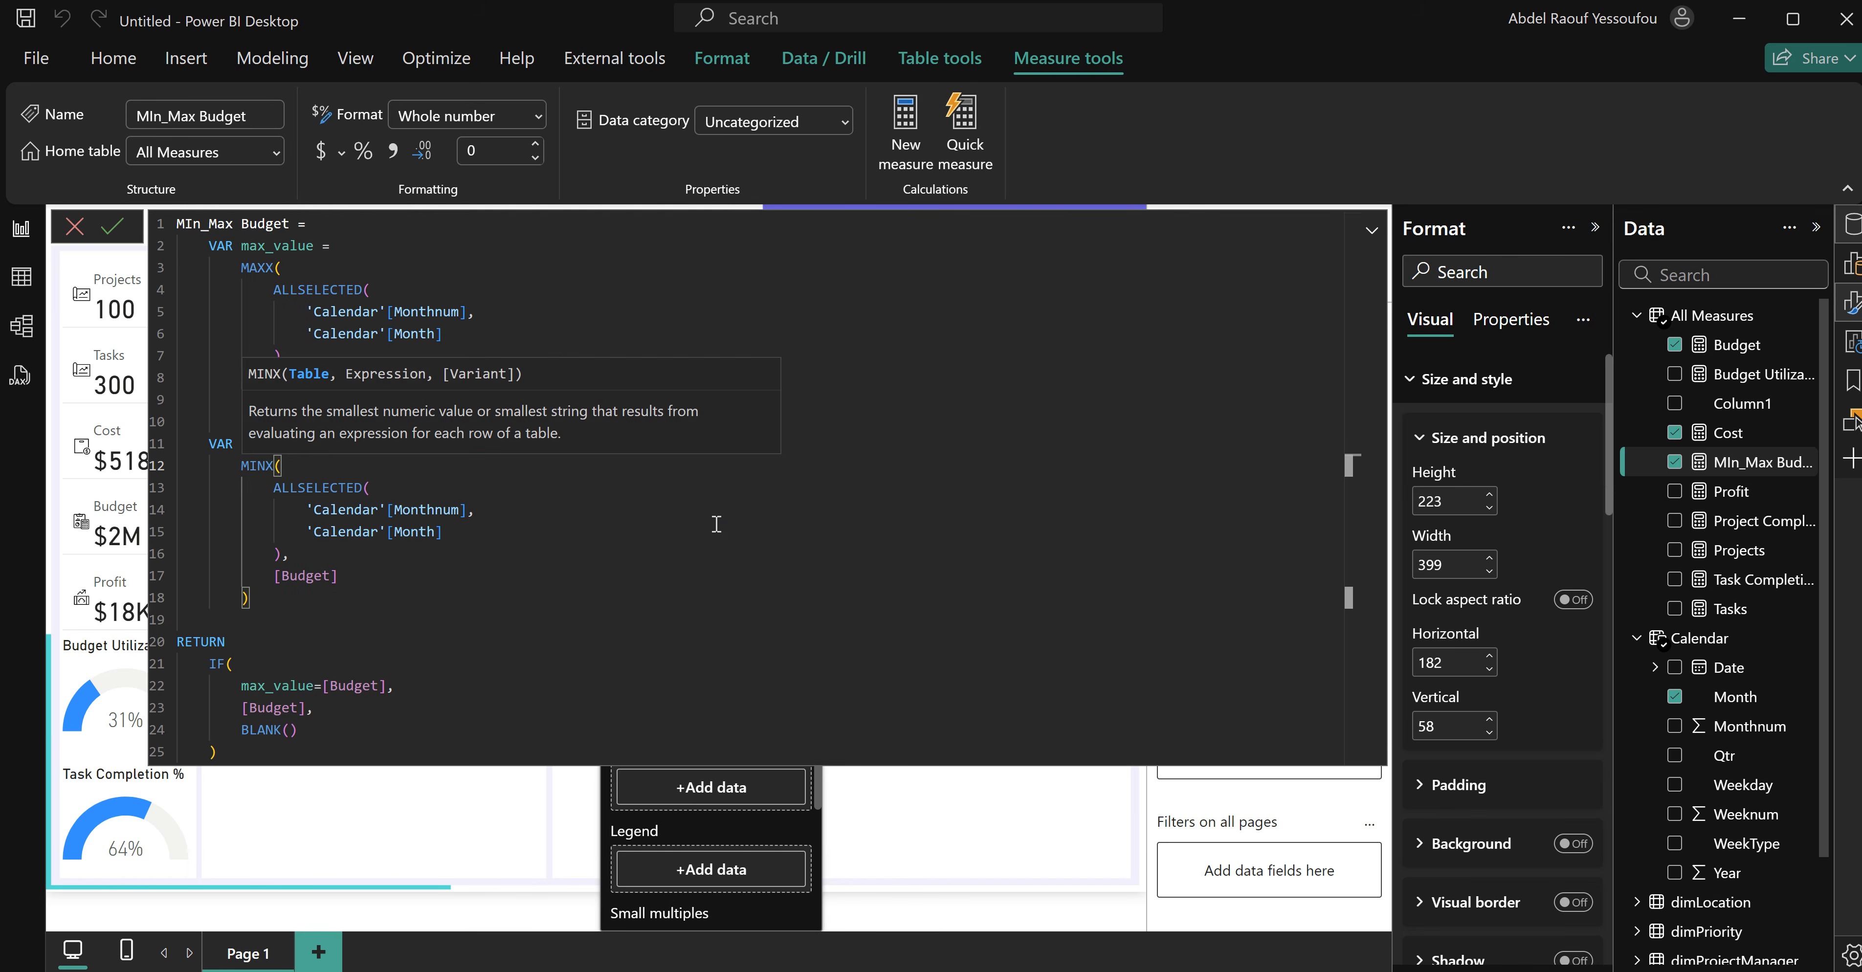
# Replace BLANK() in the RETURN expression with a nested IF function that tests min_value=[Budget].
pyautogui.click(412, 664)
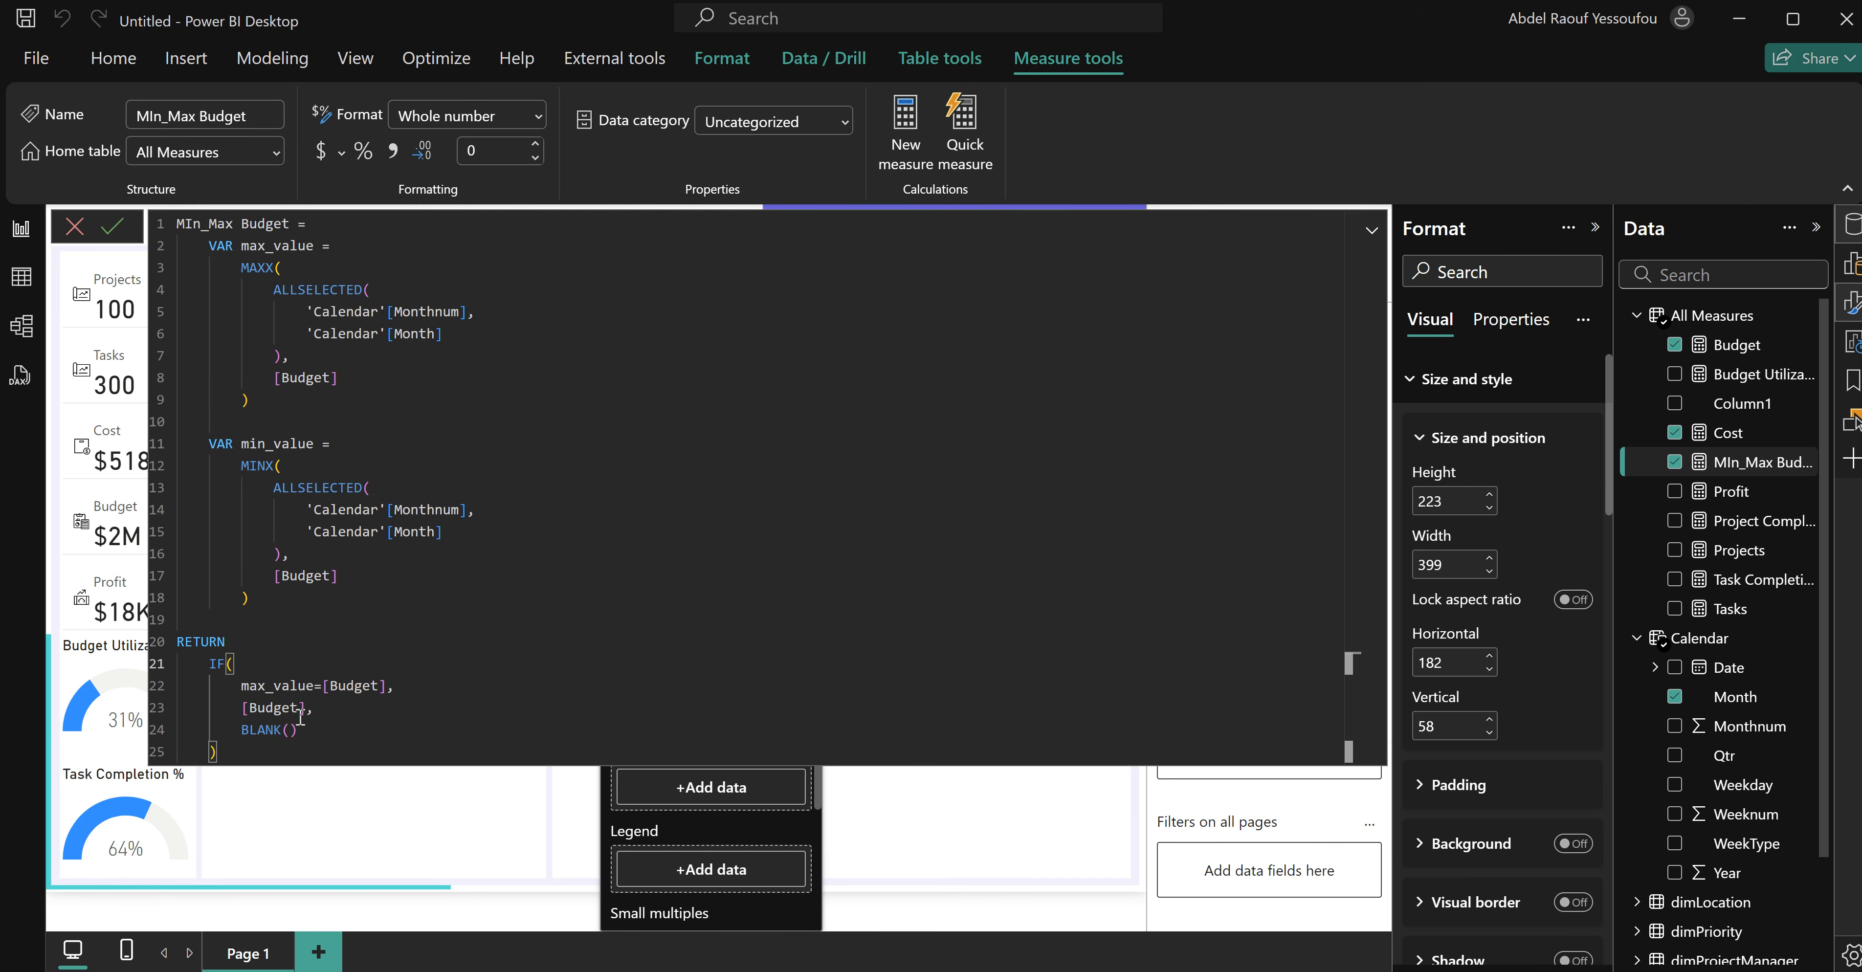
pyautogui.moveTo(310, 732); pyautogui.dragTo(245, 729)
pyautogui.write('if')
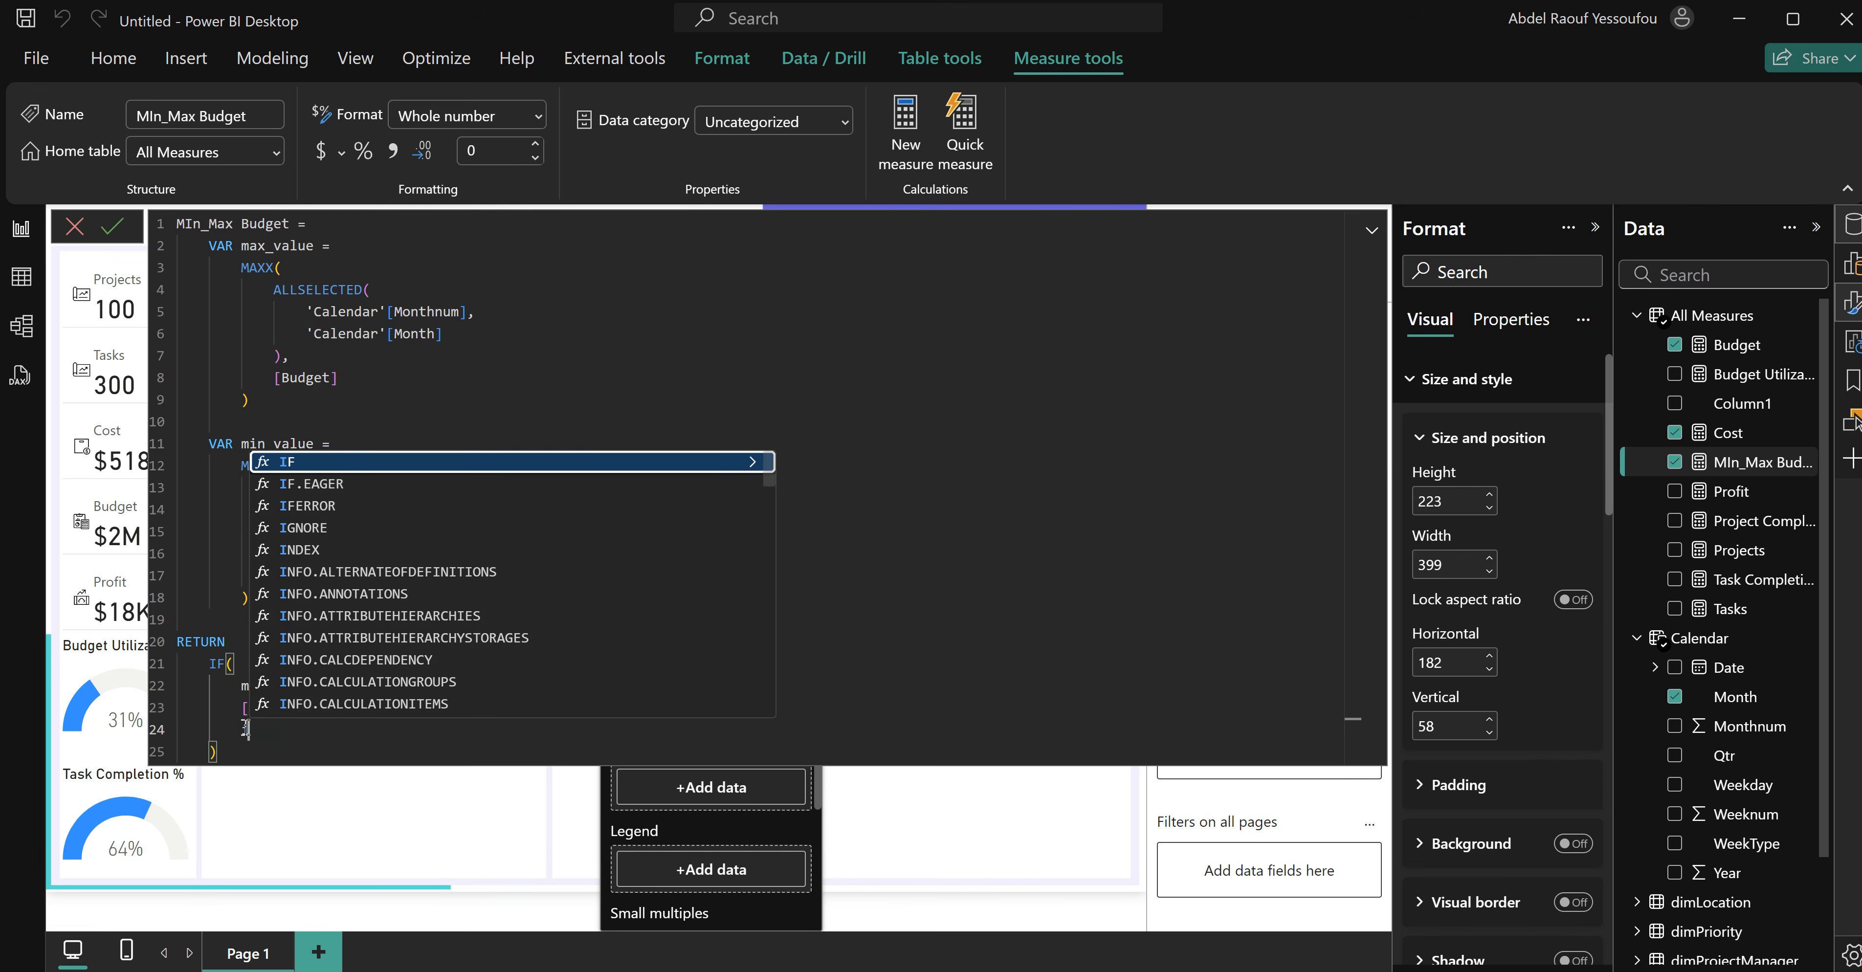
pyautogui.press('Tab')
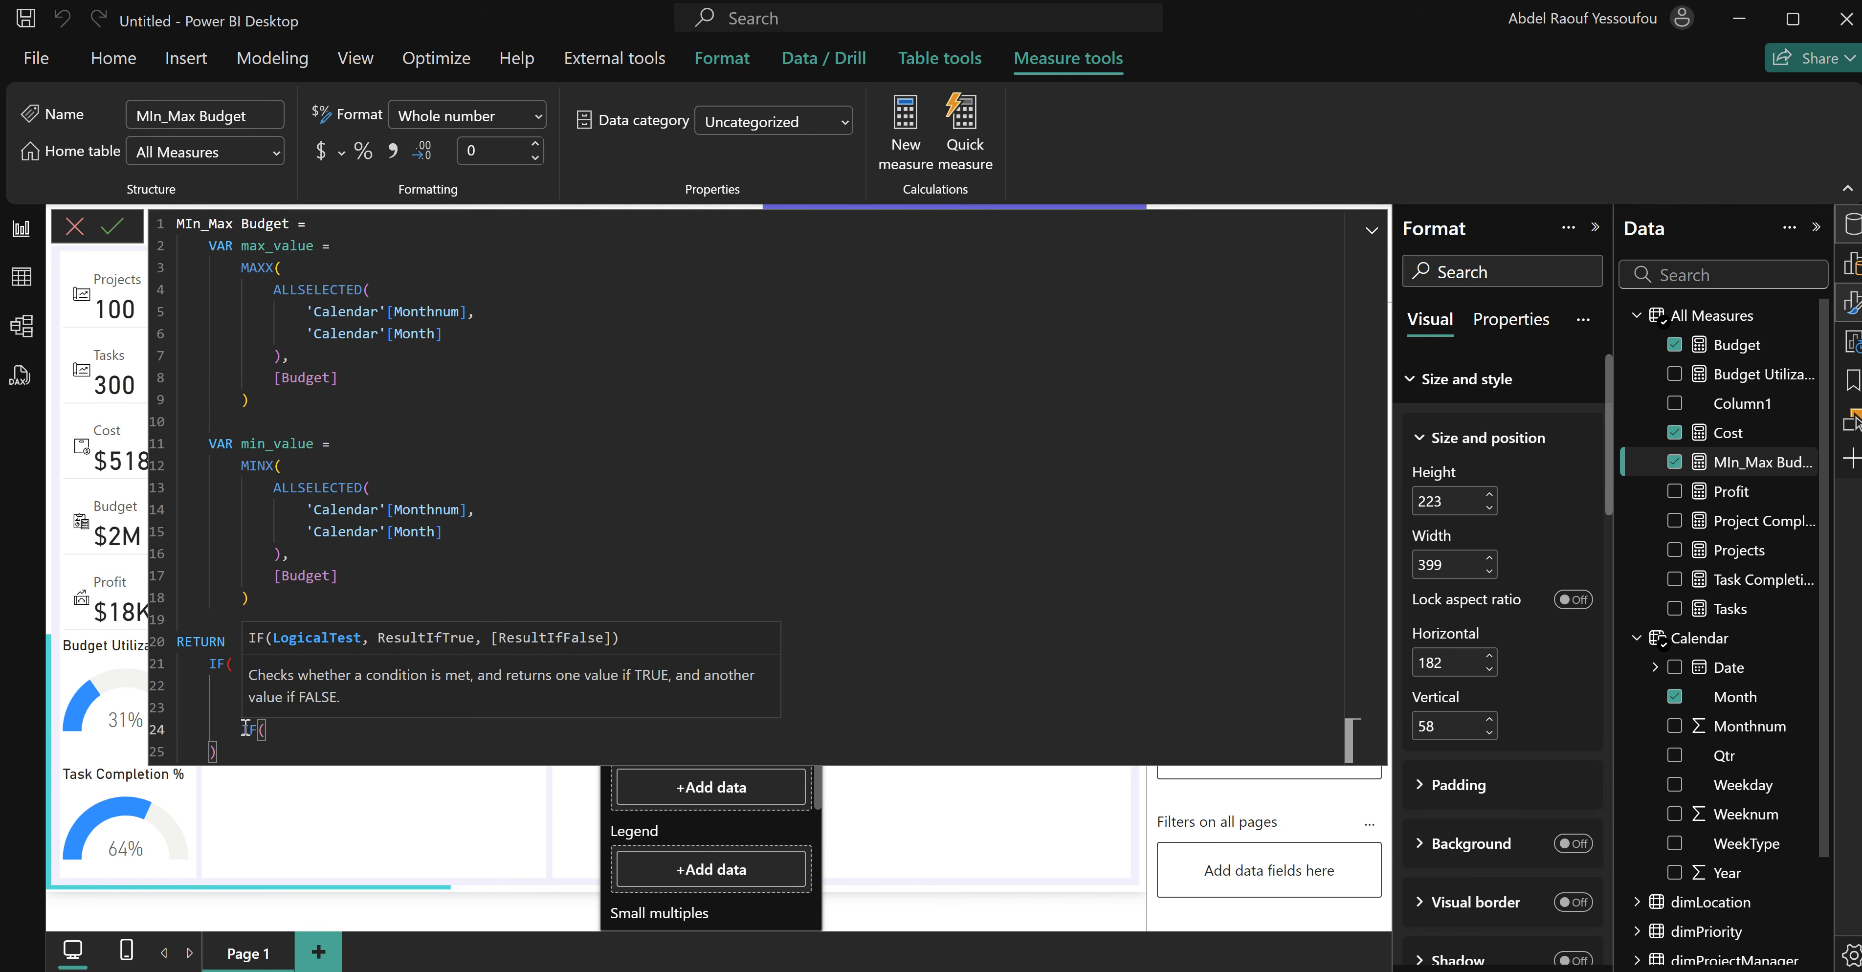
pyautogui.hotkey('shift', 'Return')
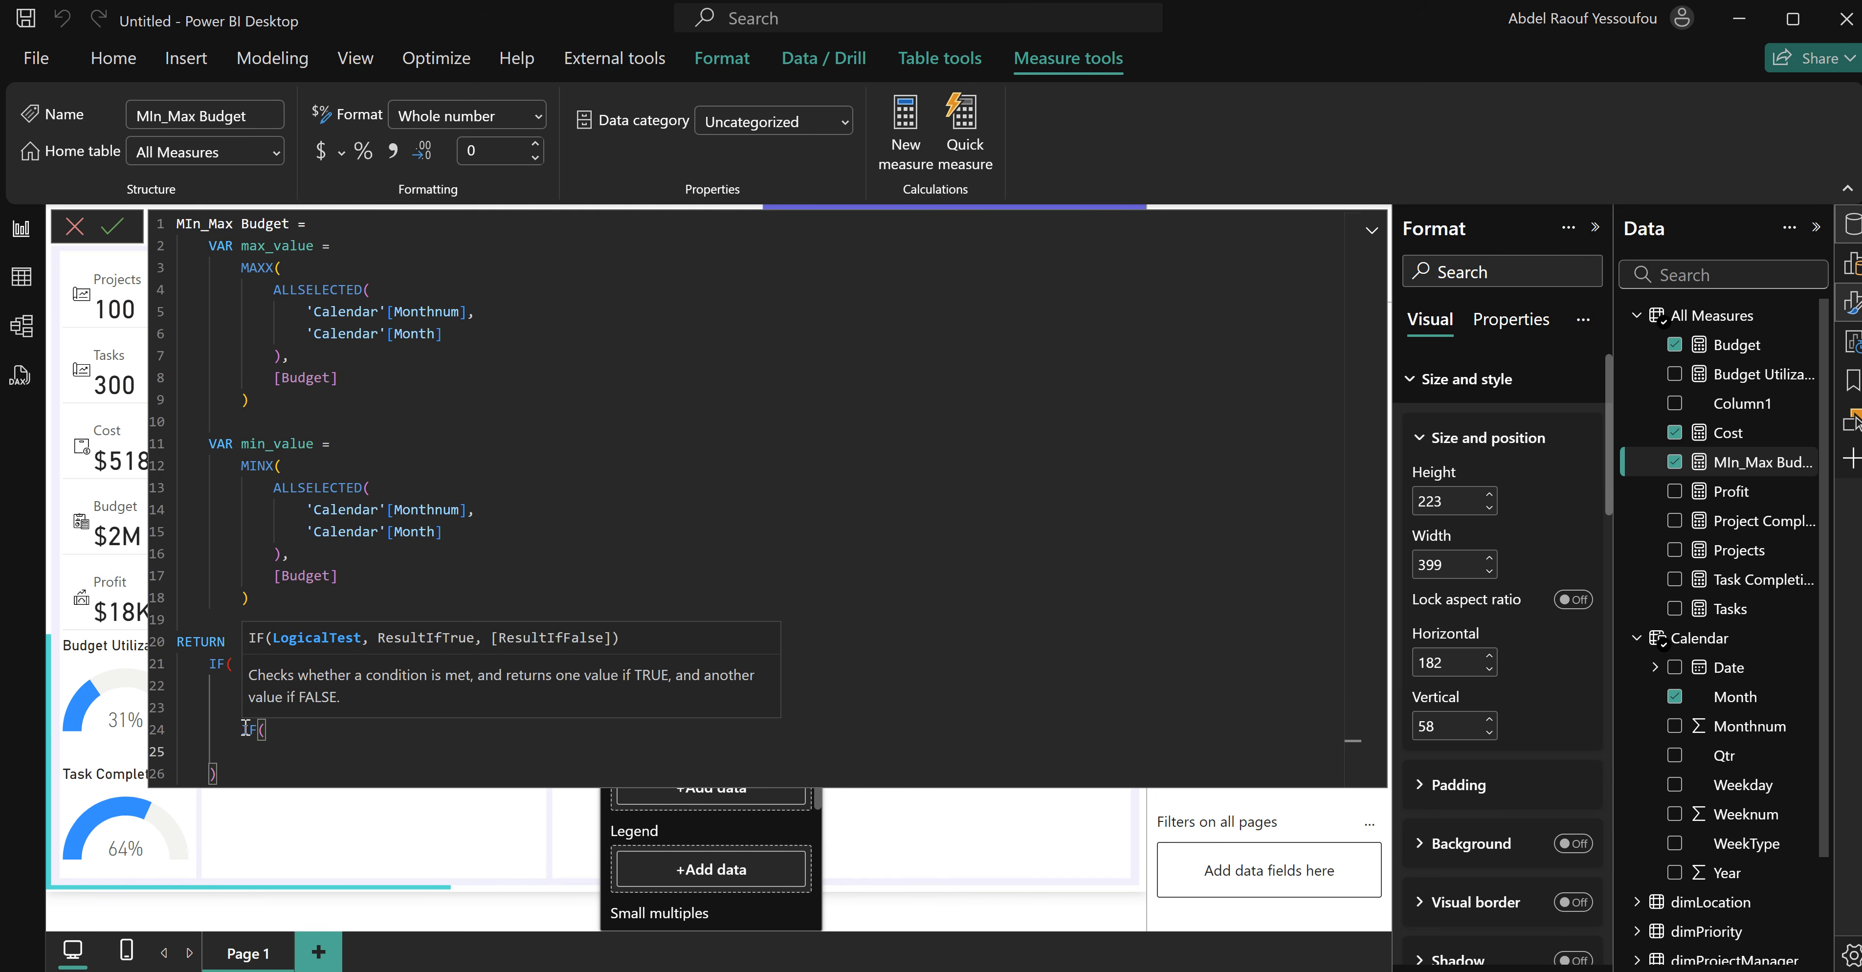
pyautogui.write('min')
pyautogui.press('Down')
pyautogui.press('Tab')
pyautogui.write('=bu')
pyautogui.press('Tab')
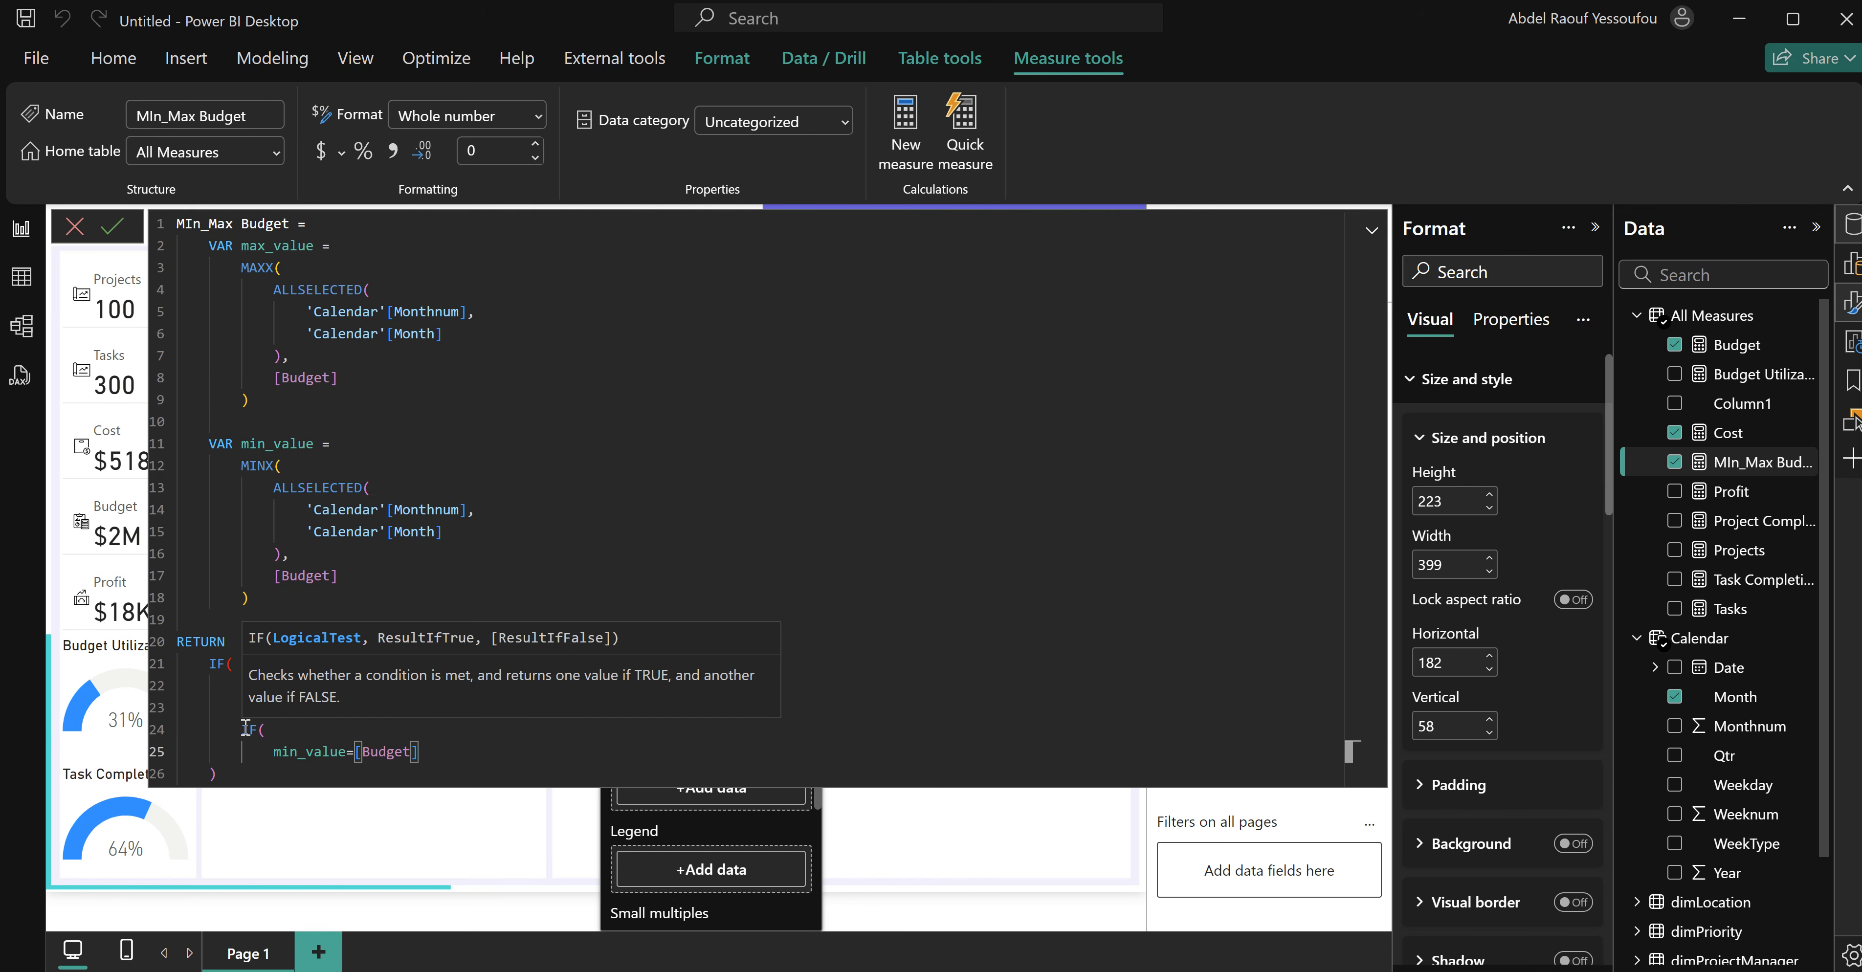
# Make the nested IF return [Budget] when true and BLANK() otherwise, then commit the measure and close the formula editor.
pyautogui.write(',')
pyautogui.hotkey('shift', 'Return')
pyautogui.write('bu')
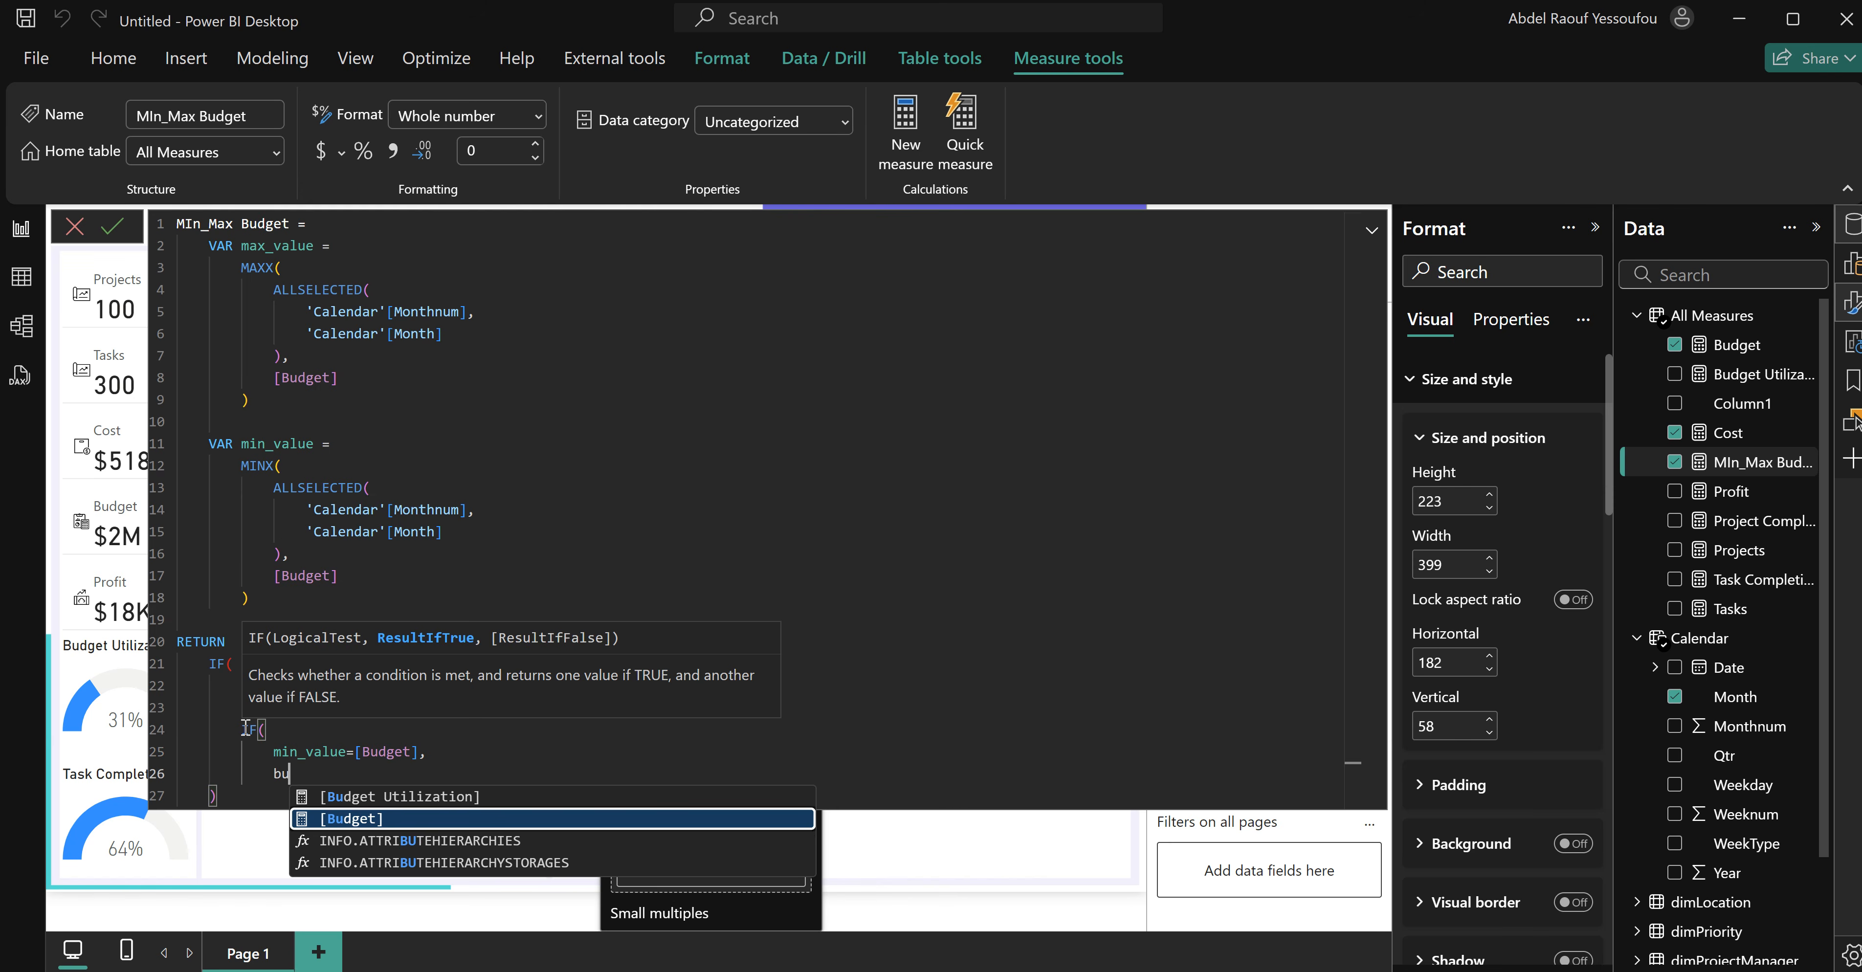
pyautogui.press('Tab')
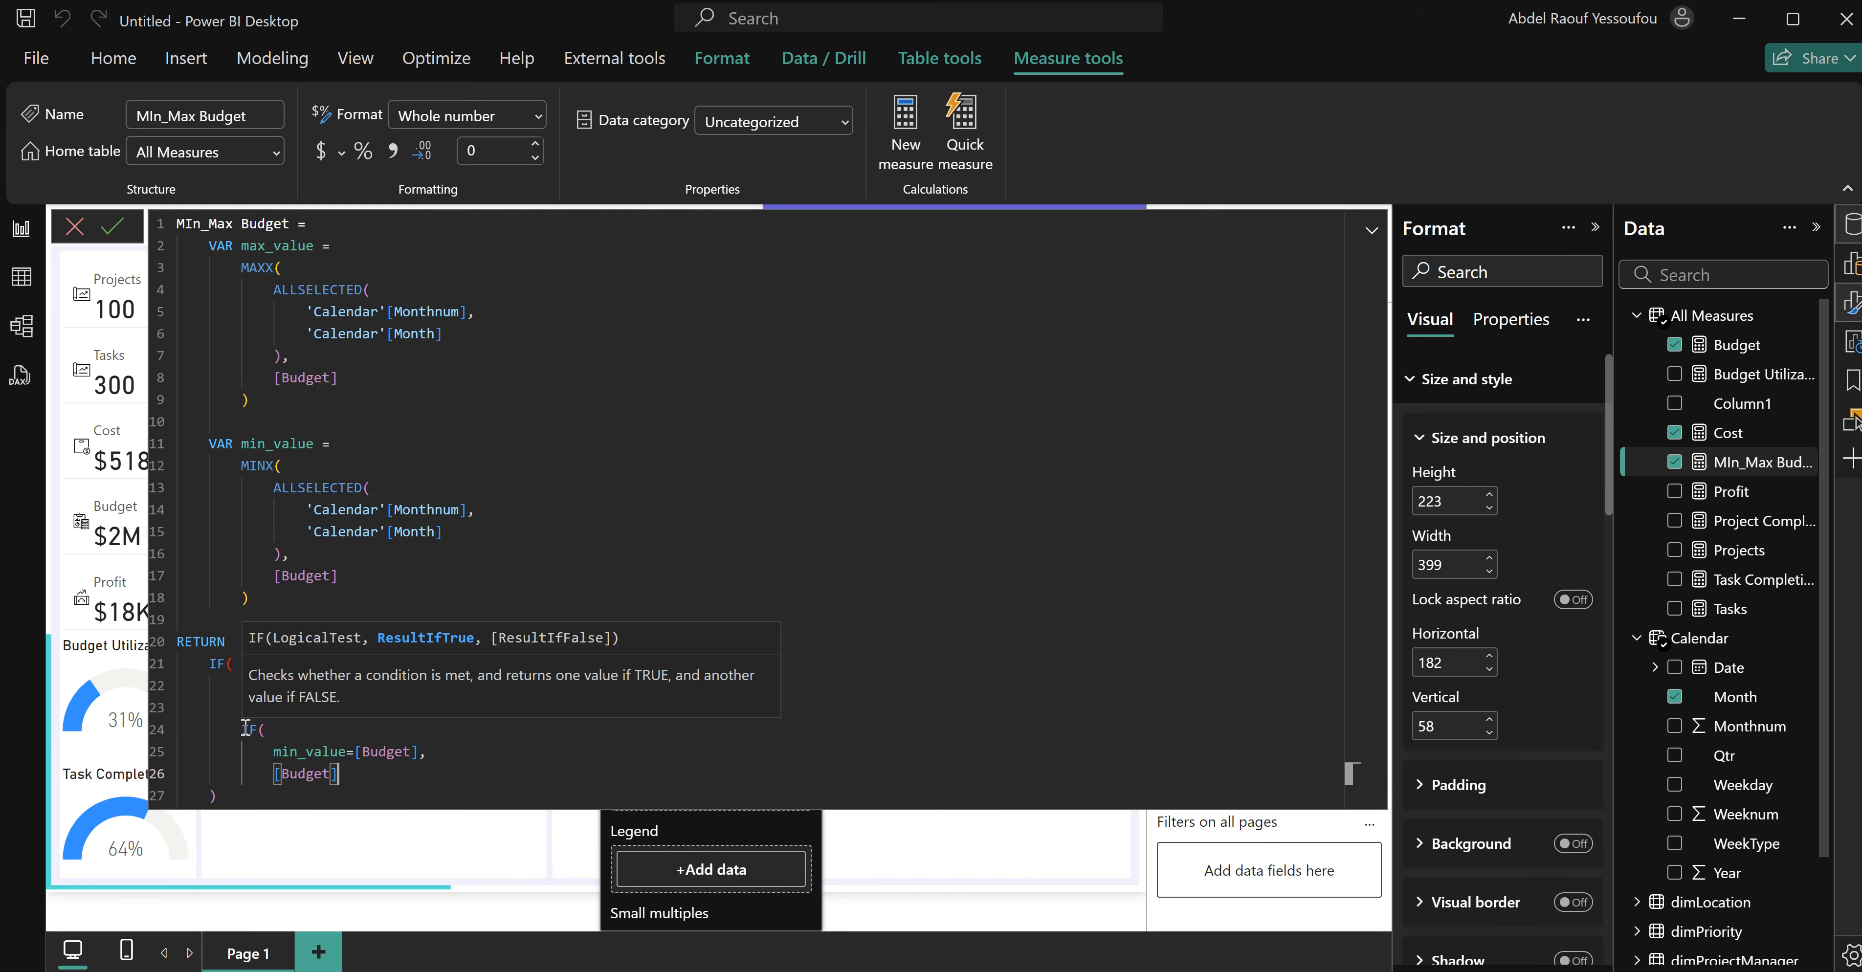
pyautogui.write(',')
pyautogui.press('Return')
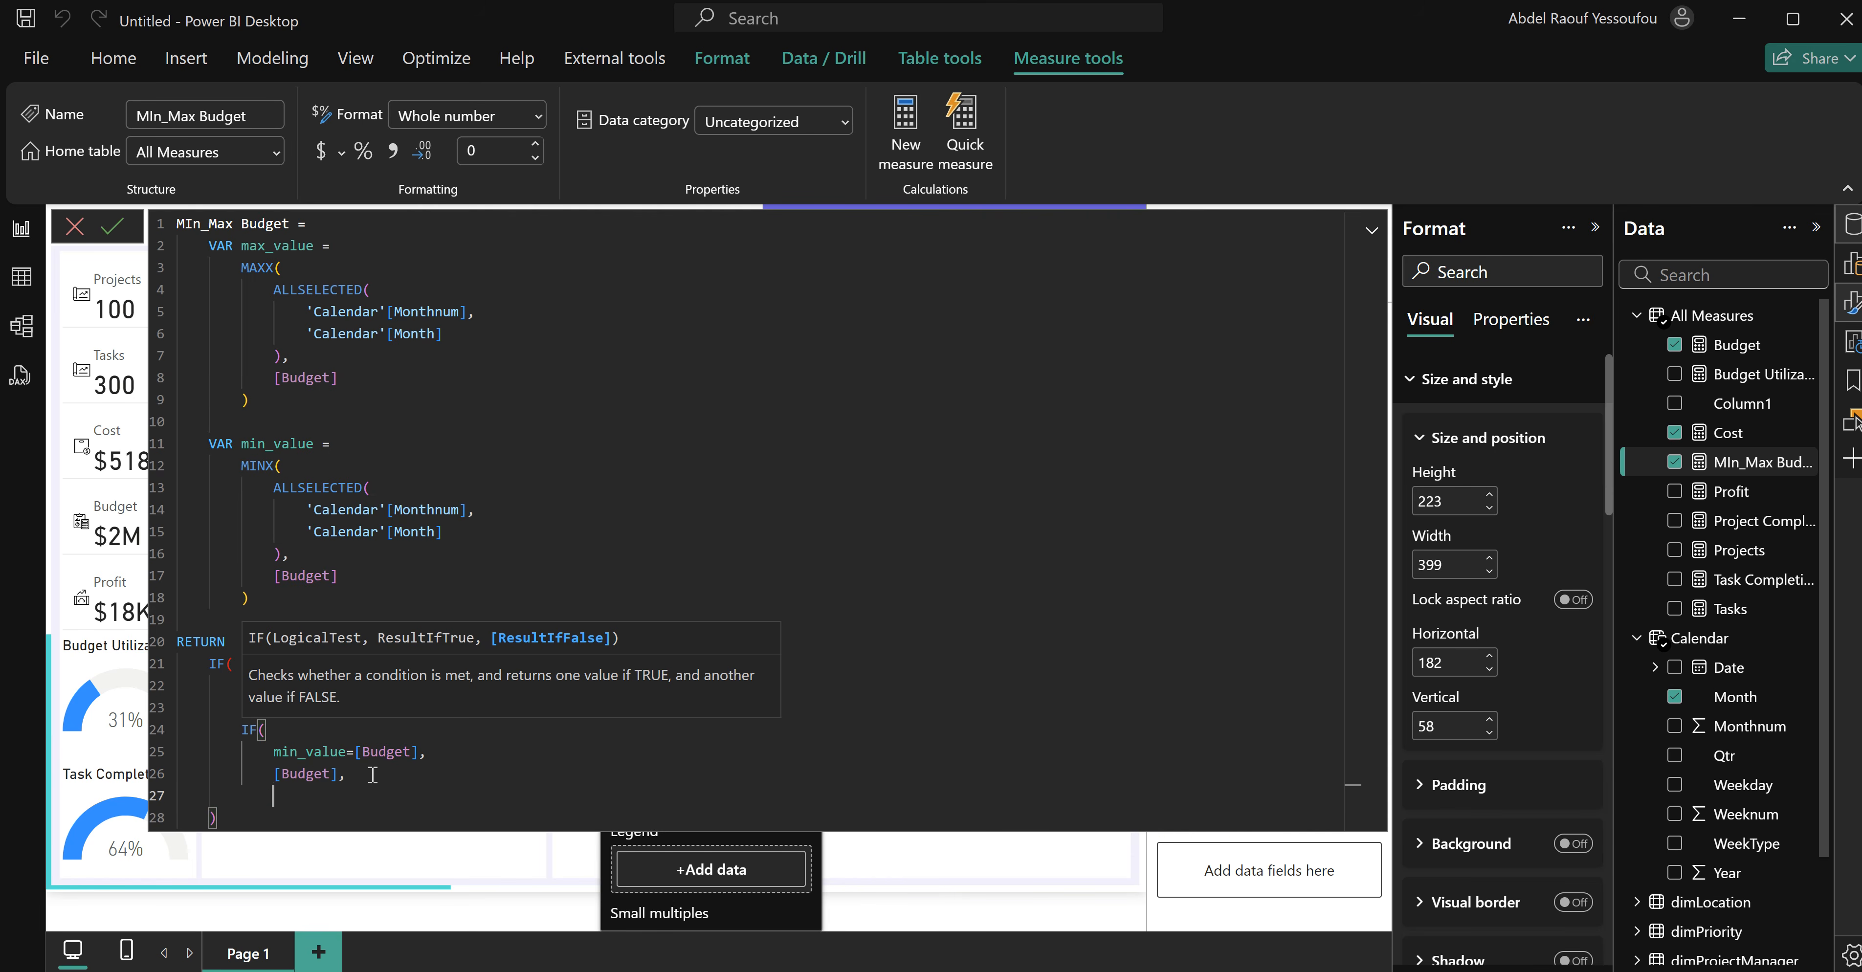
pyautogui.write('bl')
pyautogui.press('Tab')
pyautogui.press('Return')
pyautogui.write(')')
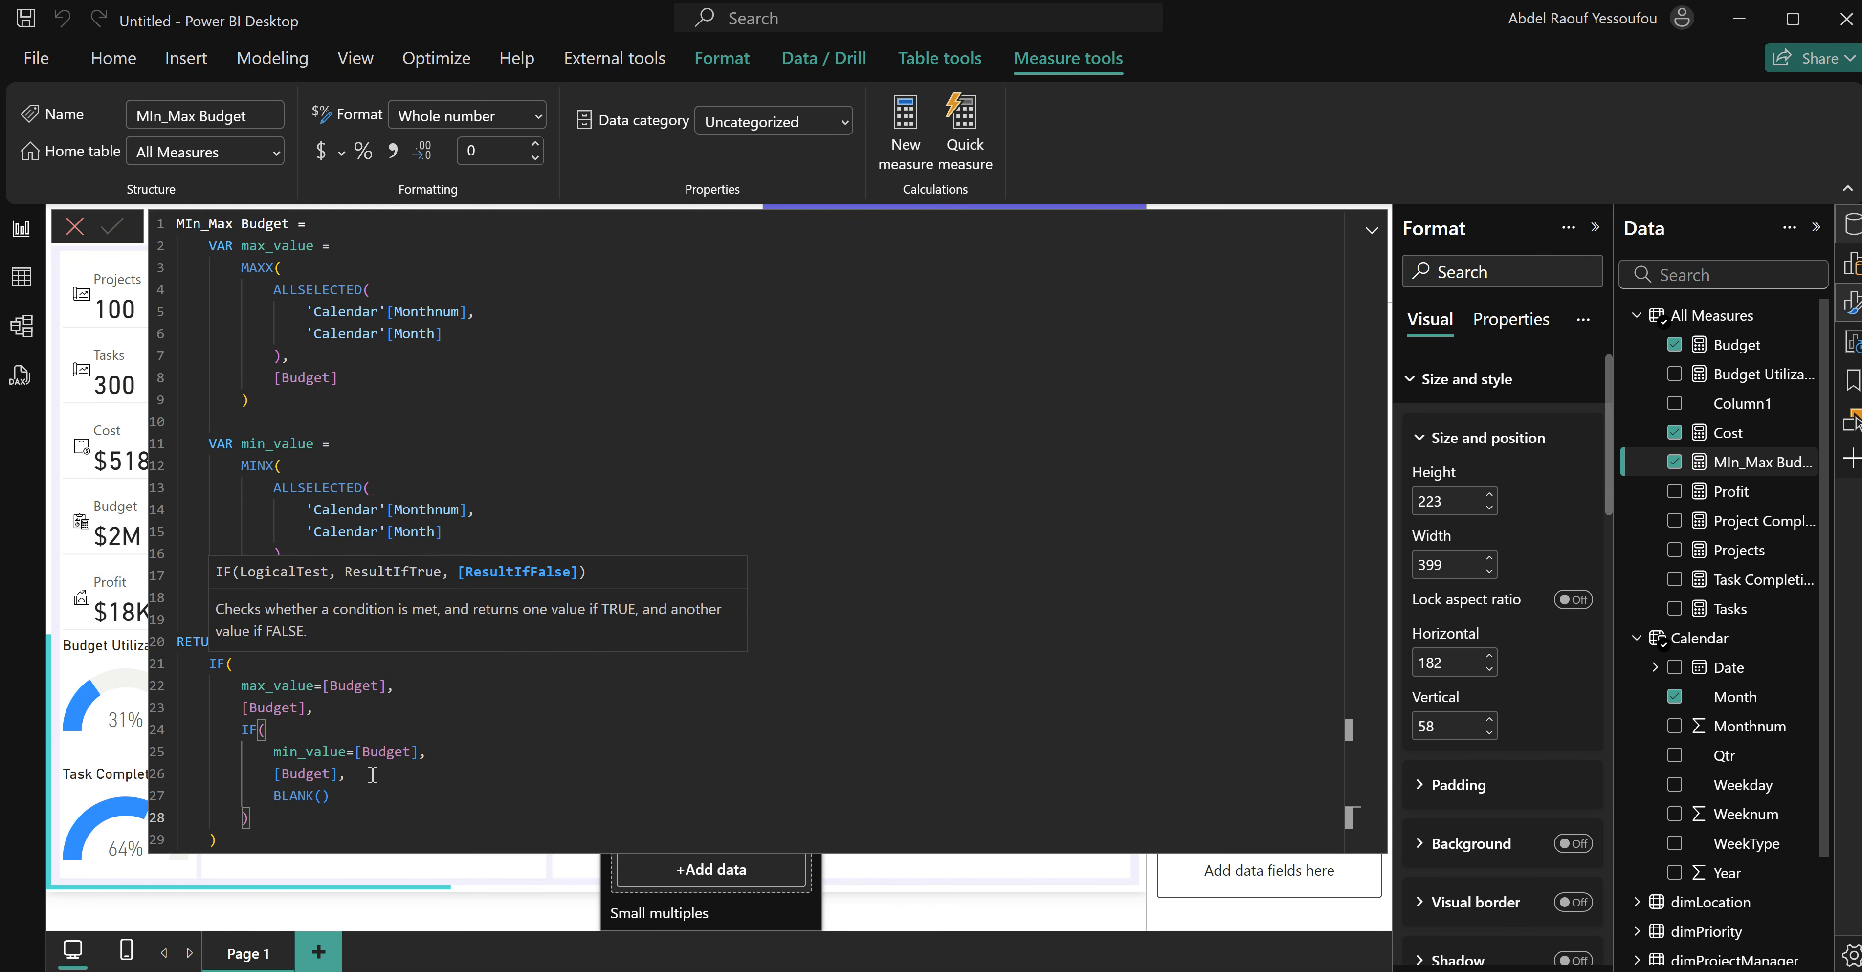
pyautogui.press('Return')
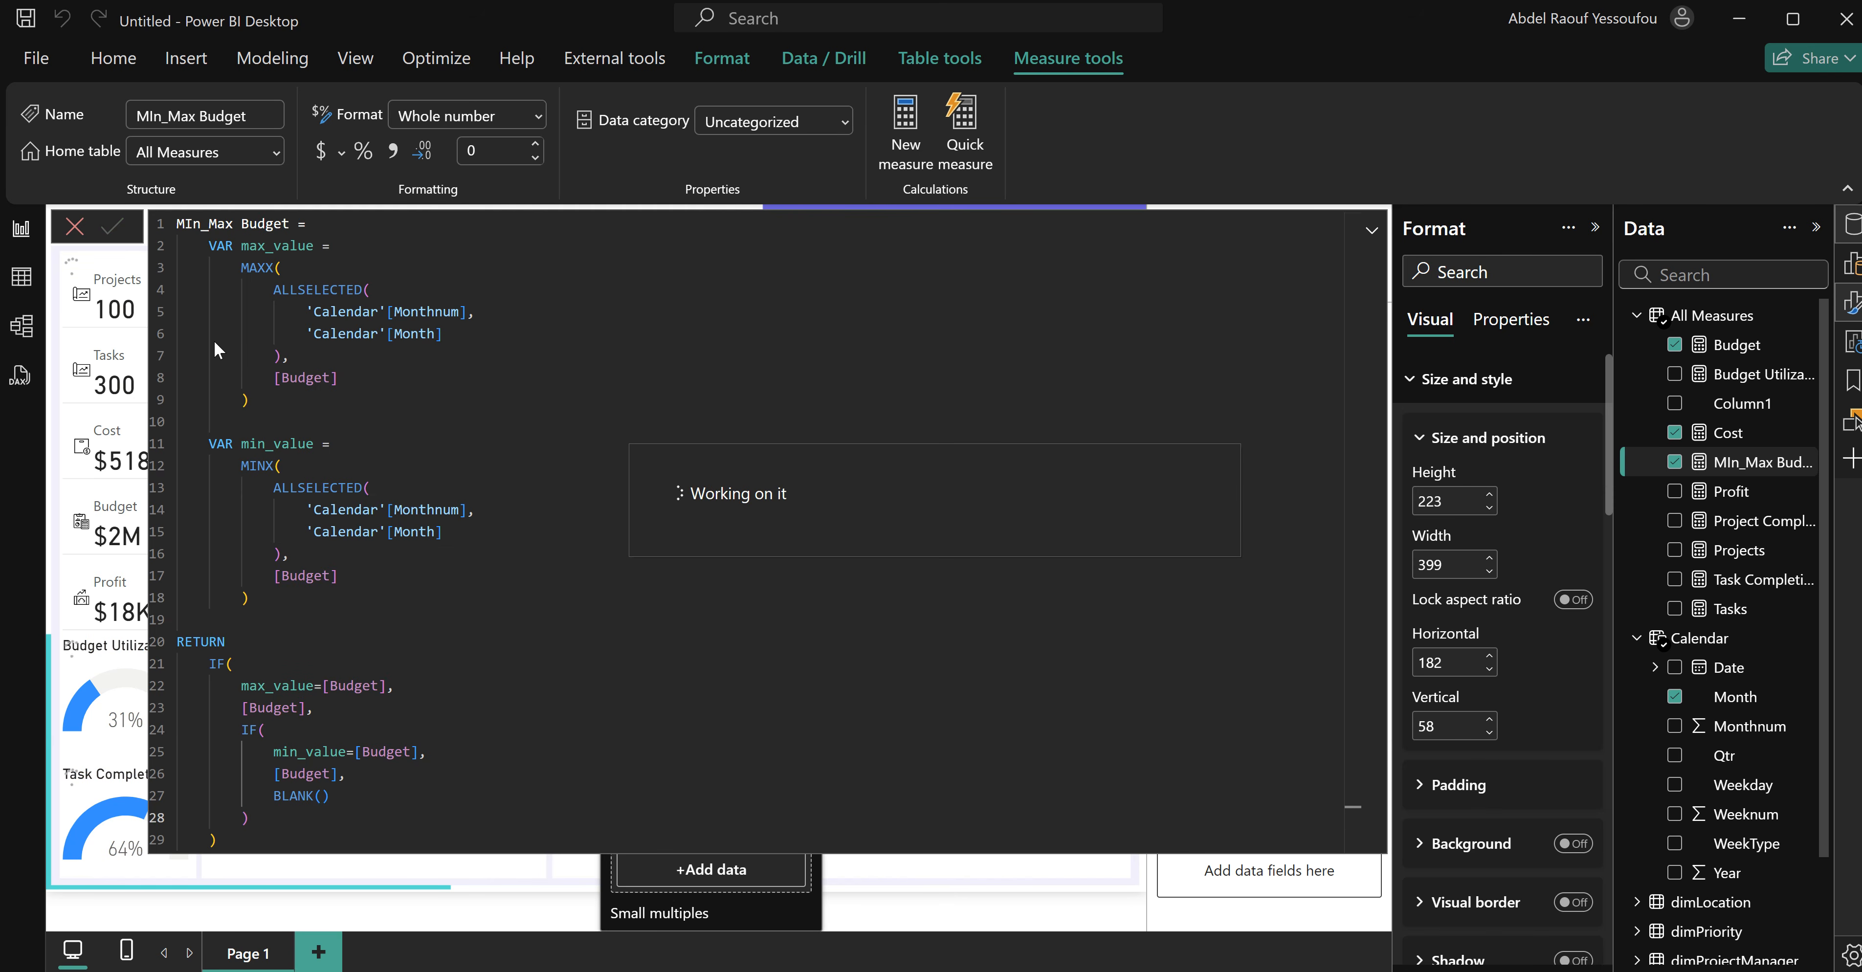
pyautogui.click(74, 230)
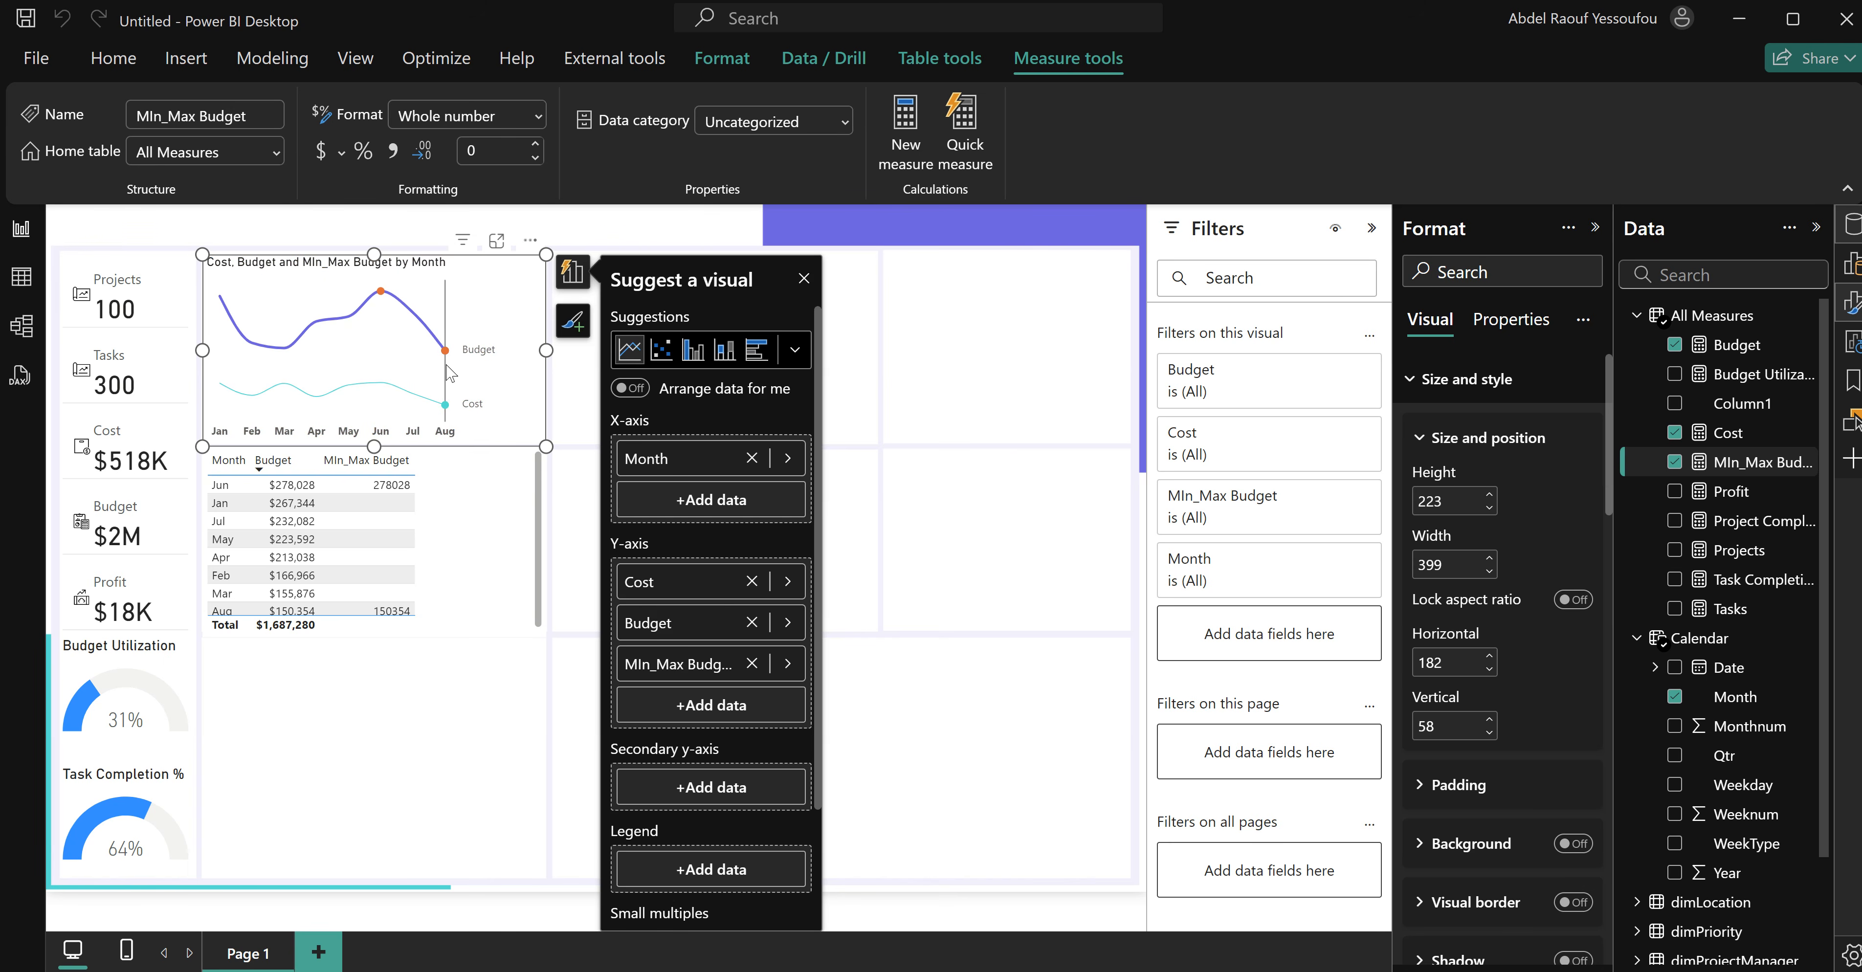
# Open the MIn_Max Budget measure and copy its entire formula.
pyautogui.moveTo(450, 357)
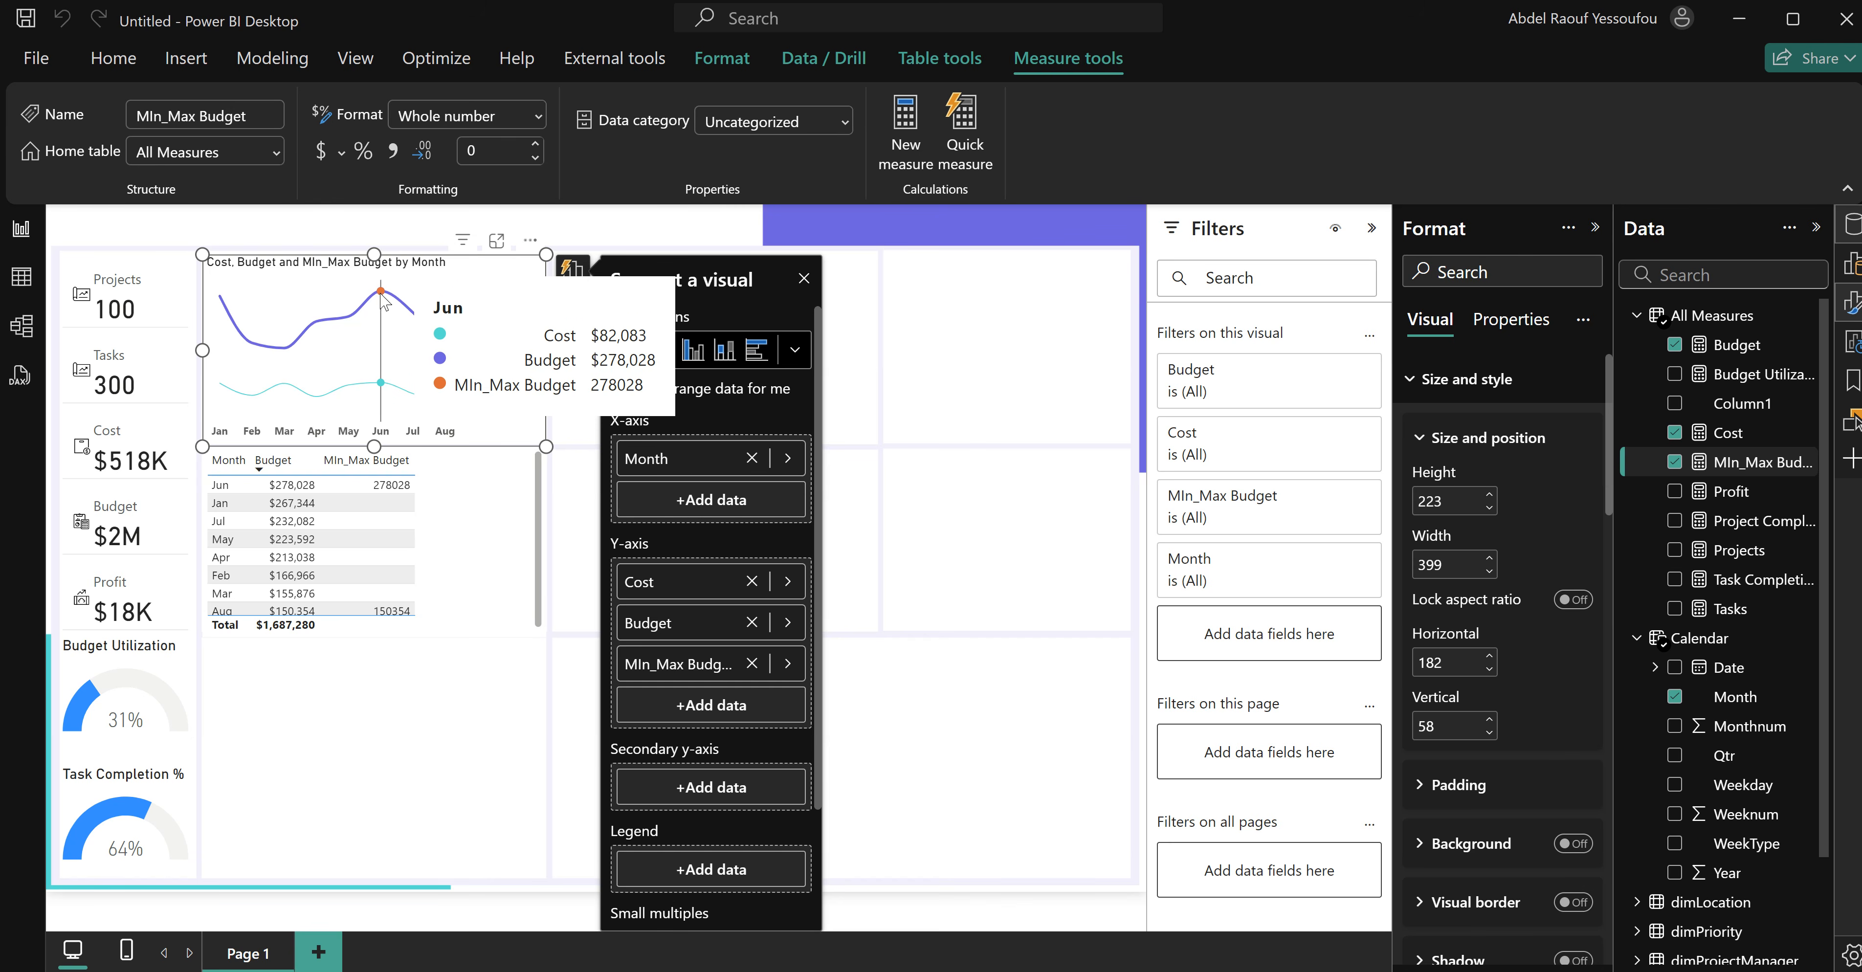
pyautogui.moveTo(383, 297)
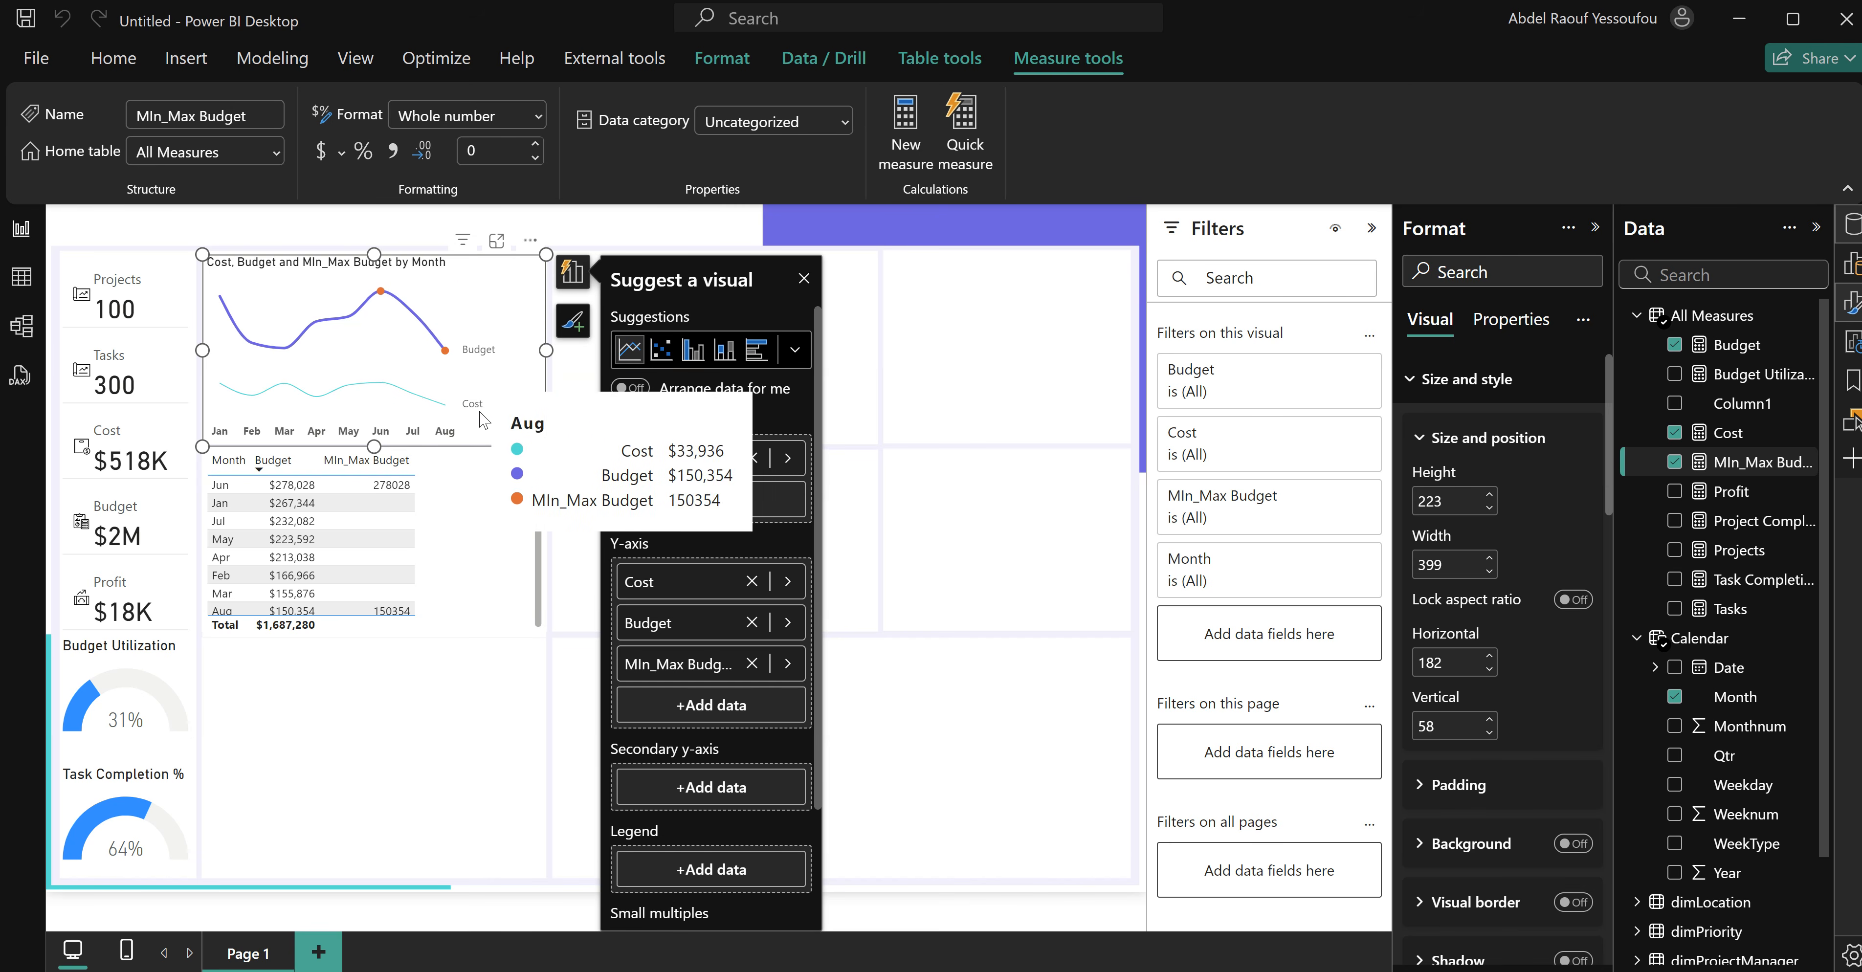
pyautogui.click(1735, 491)
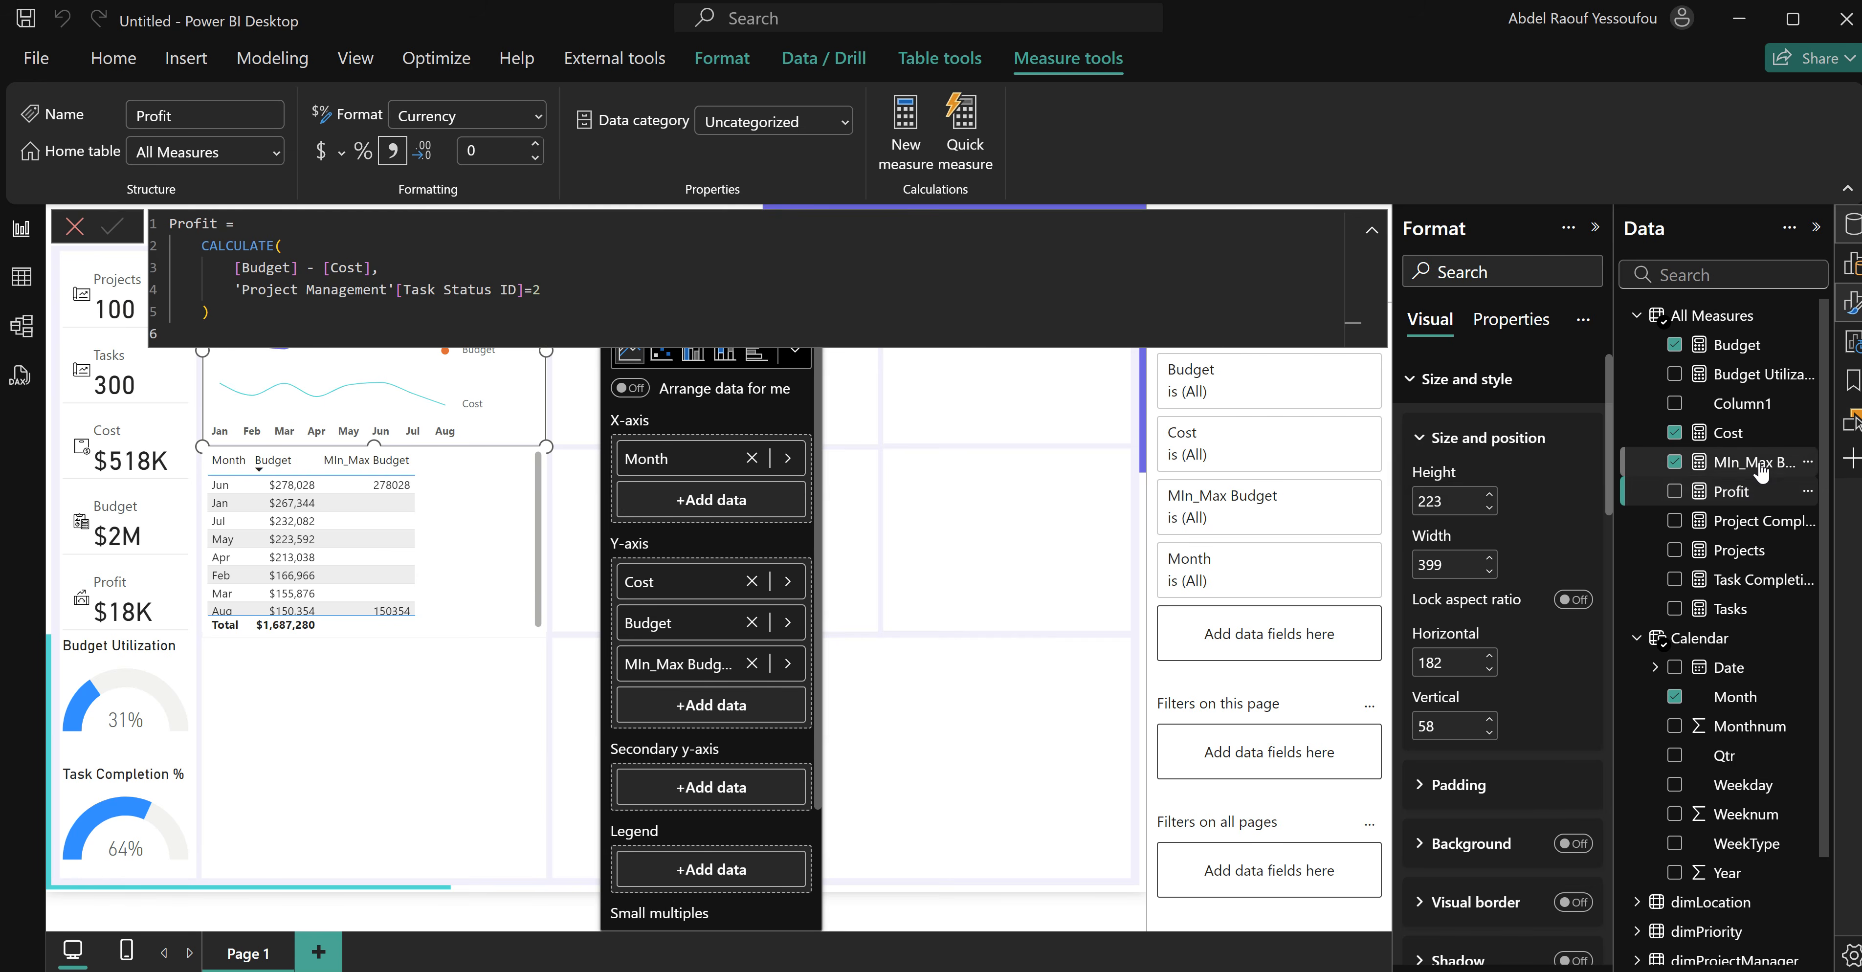
pyautogui.click(1756, 463)
pyautogui.click(504, 476)
pyautogui.hotkey('ctrl', 'a')
pyautogui.hotkey('ctrl', 'c')
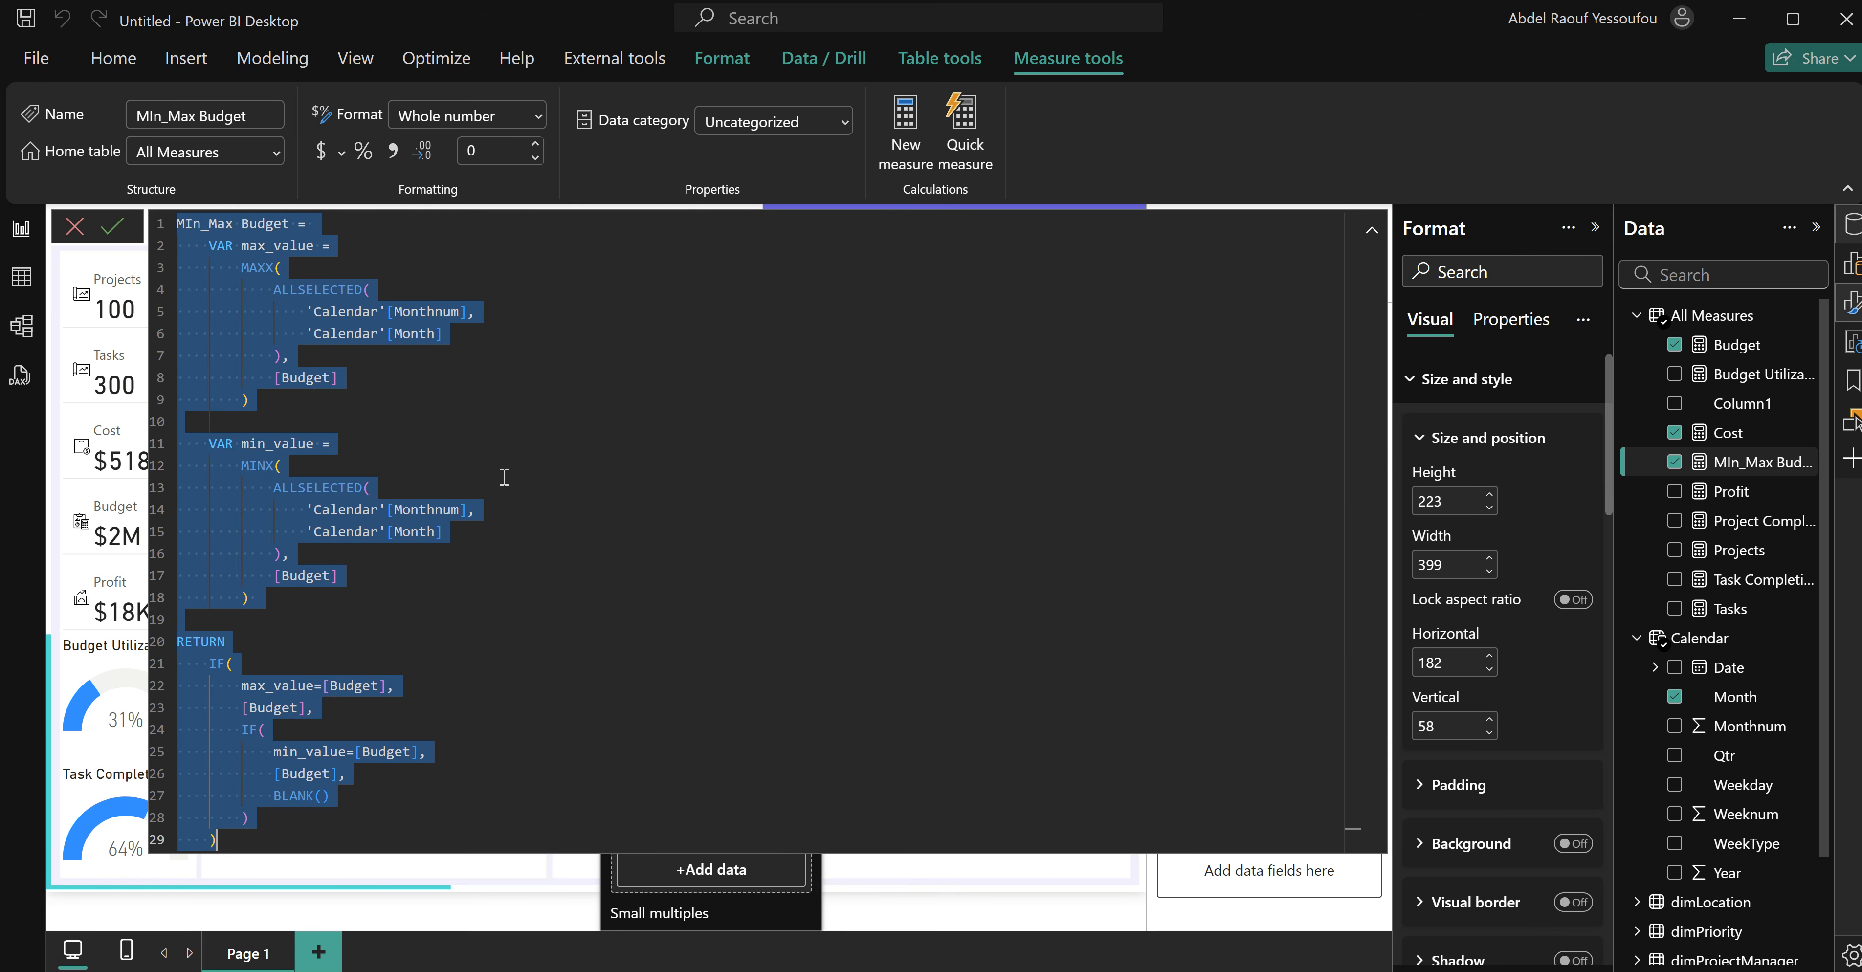
# Create a new measure from the copied formula and name it MIn_Max Cost.
pyautogui.click(911, 134)
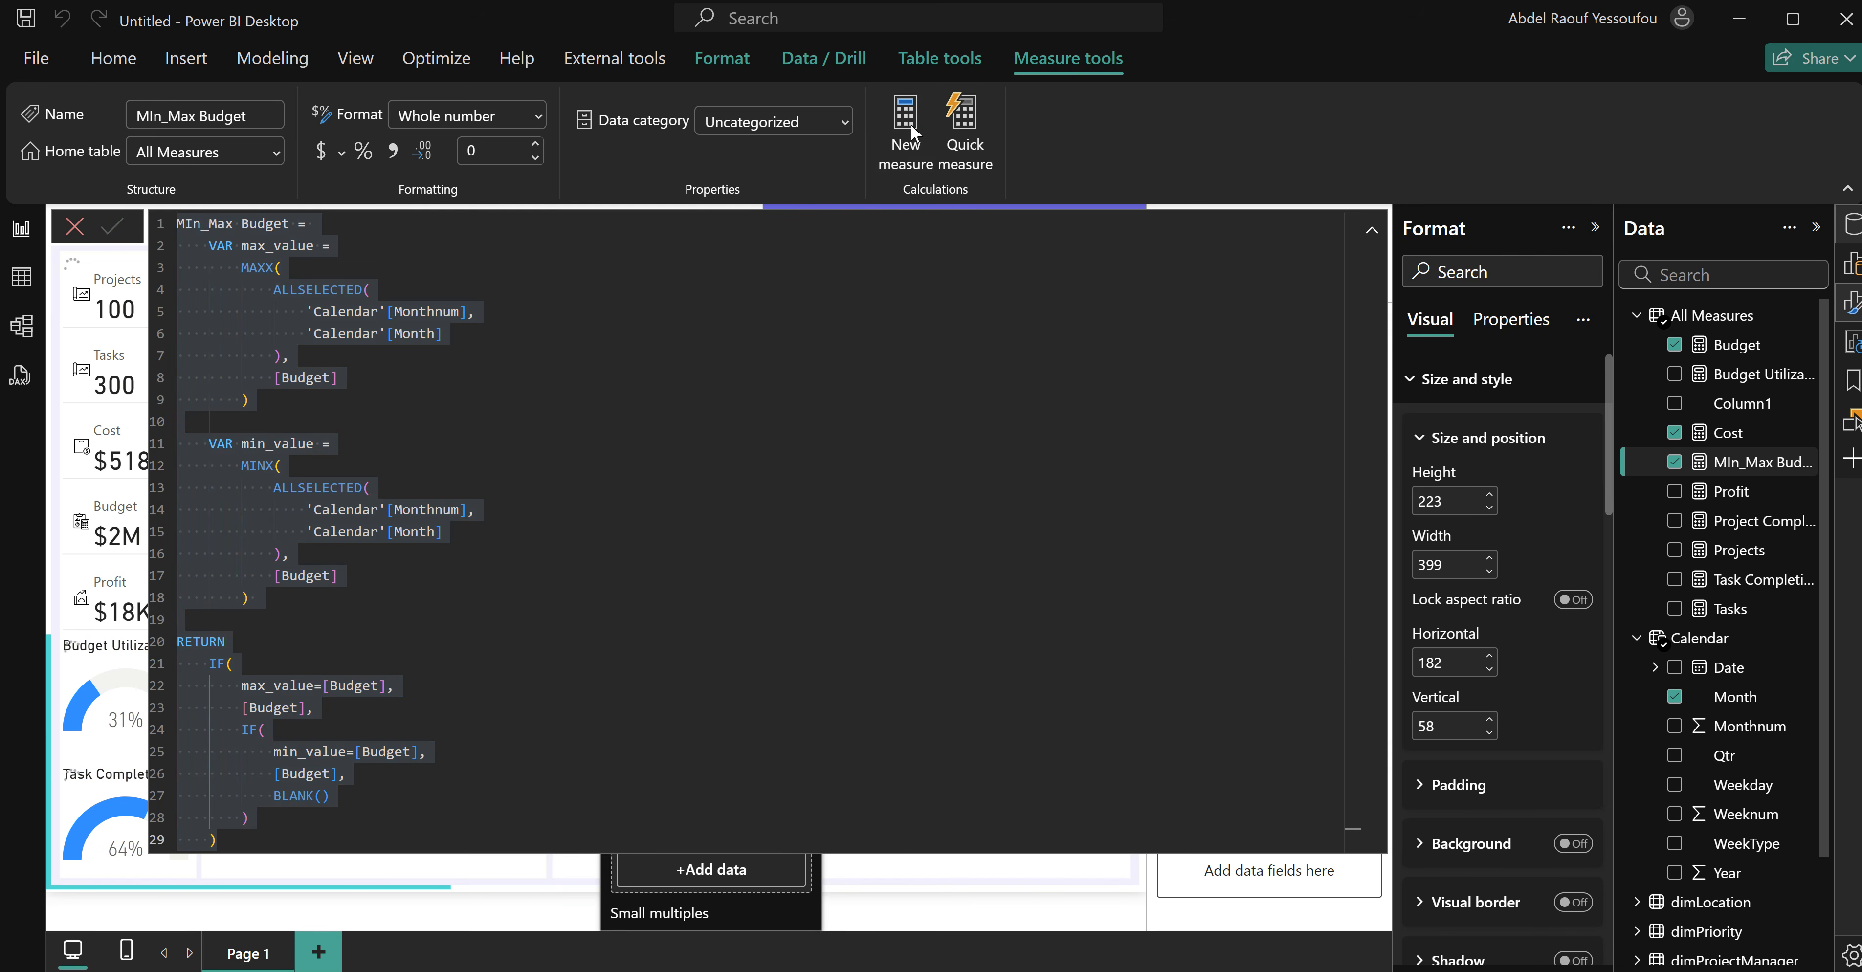
pyautogui.hotkey('ctrl', 'a')
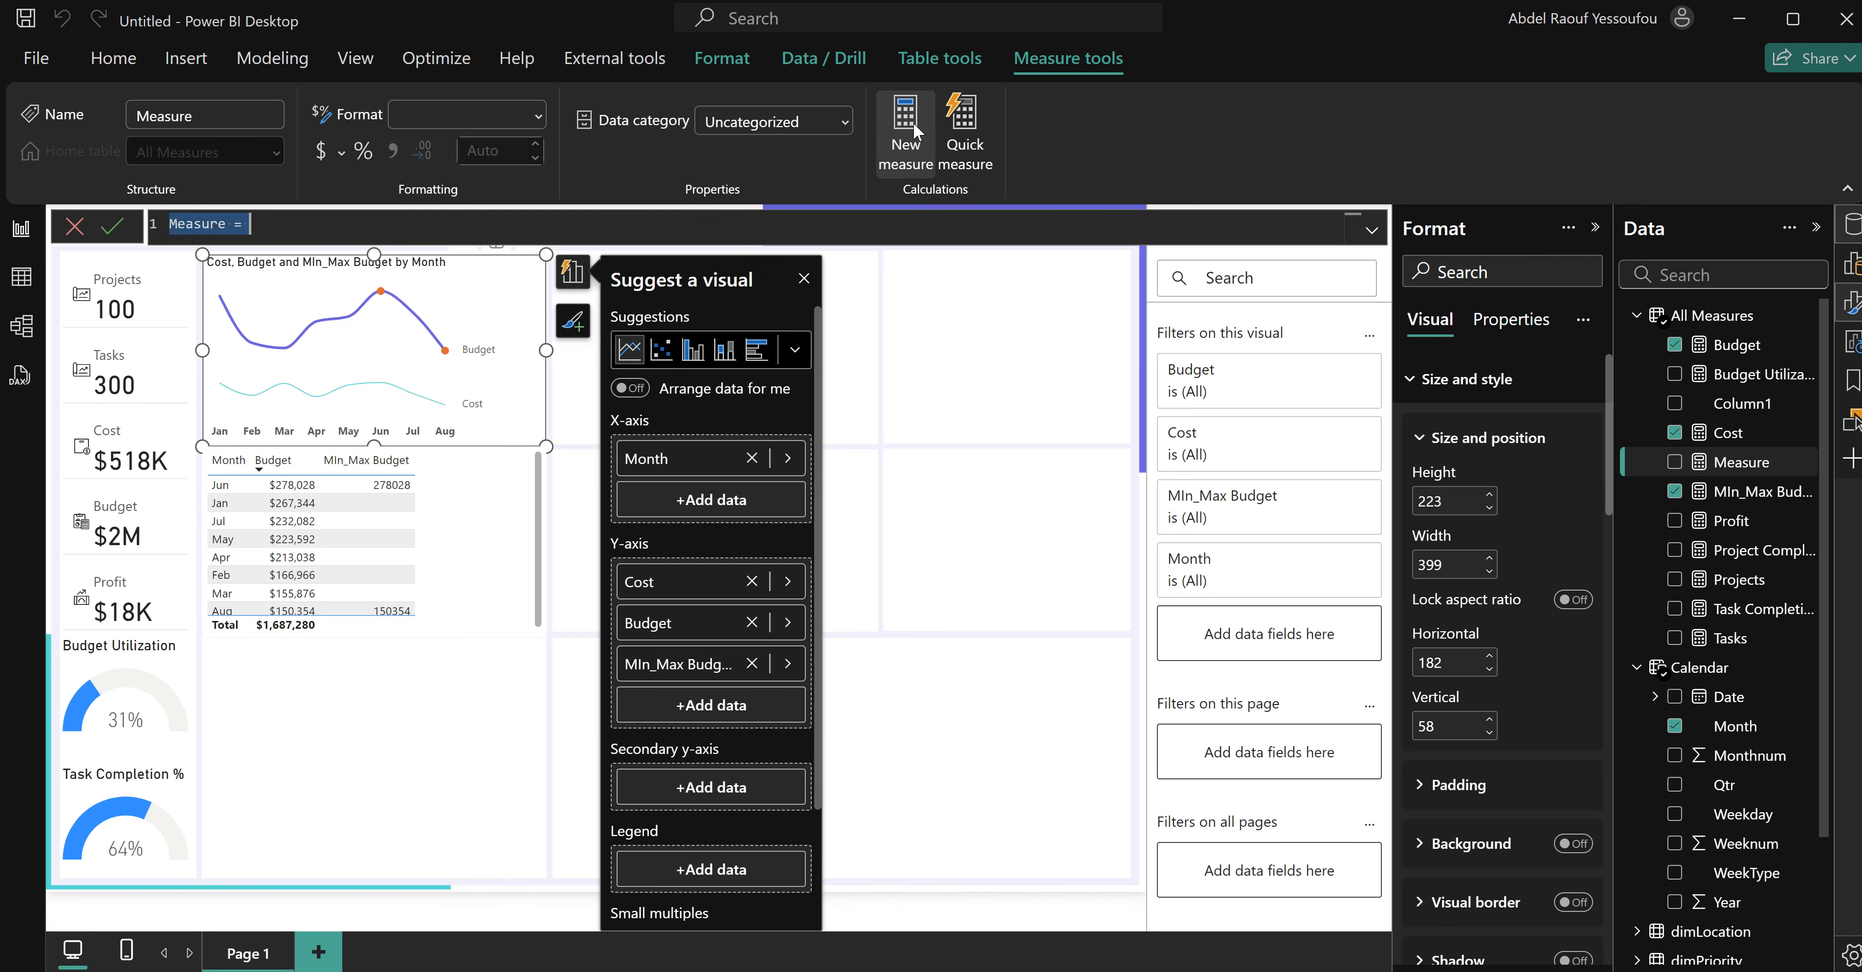
pyautogui.hotkey('ctrl', 'v')
pyautogui.doubleClick(257, 224)
pyautogui.write('Cost')
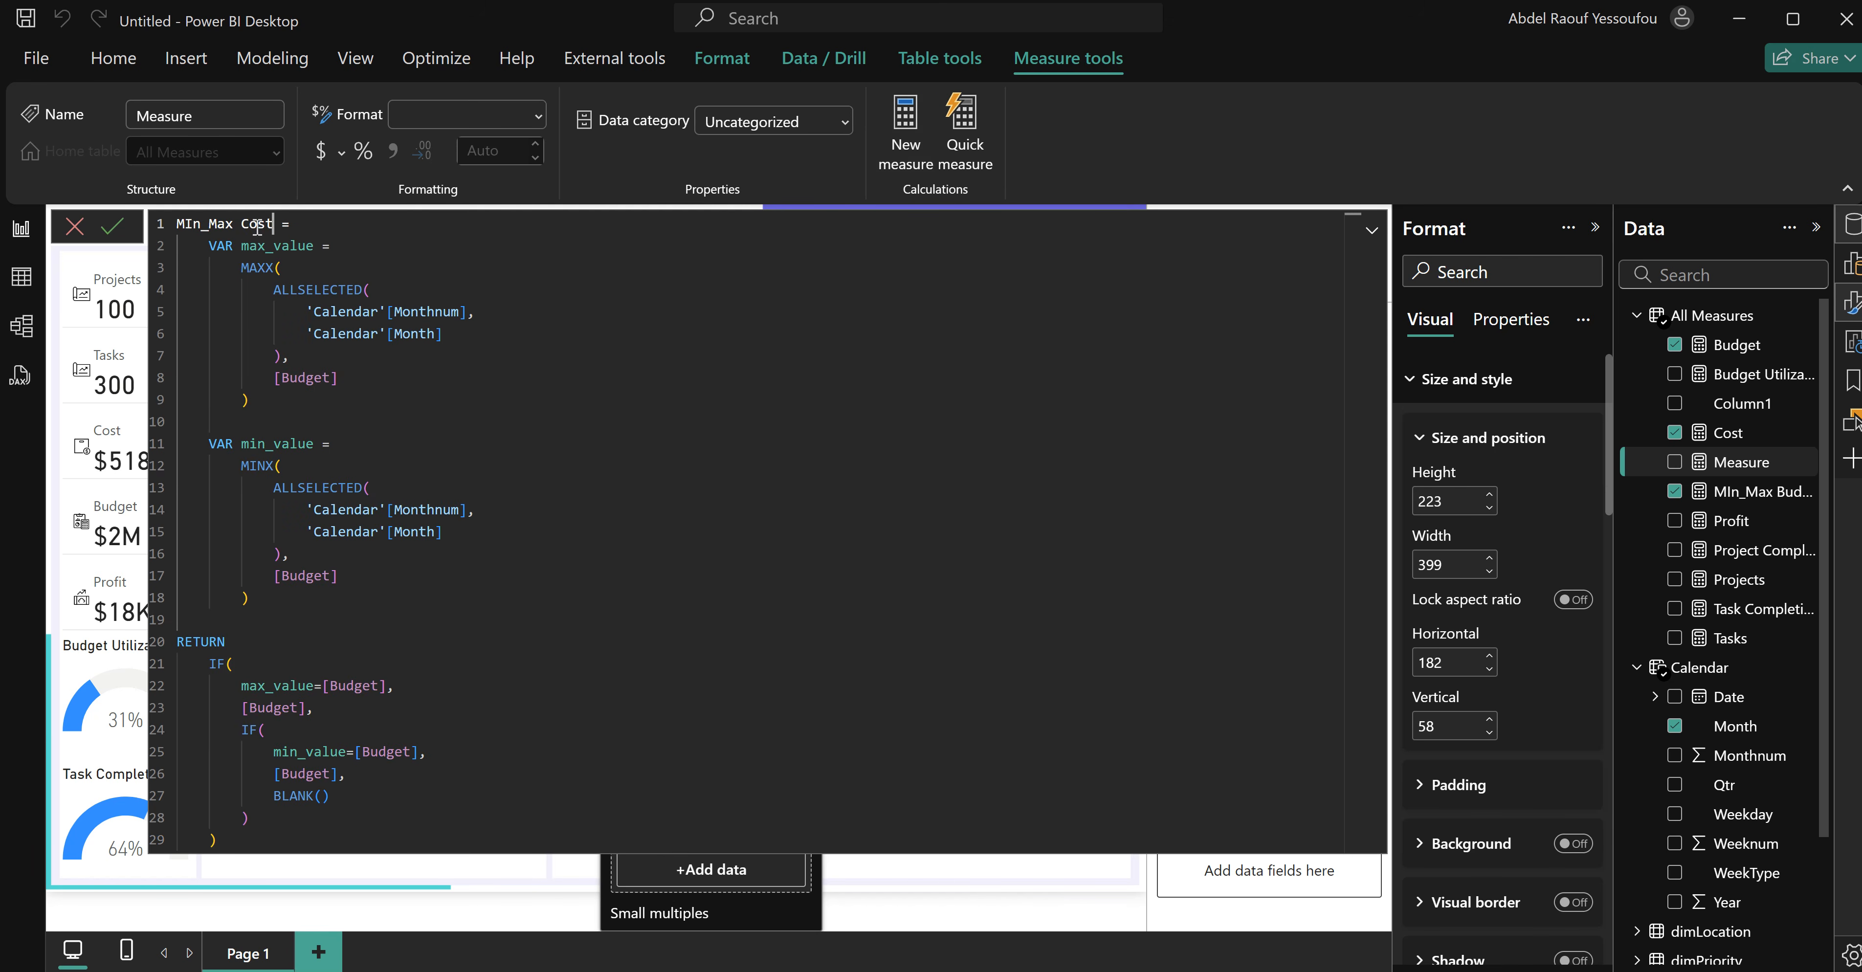
# Replace [Budget] with [Cost] in both the max_value and min_value variables.
pyautogui.doubleClick(316, 379)
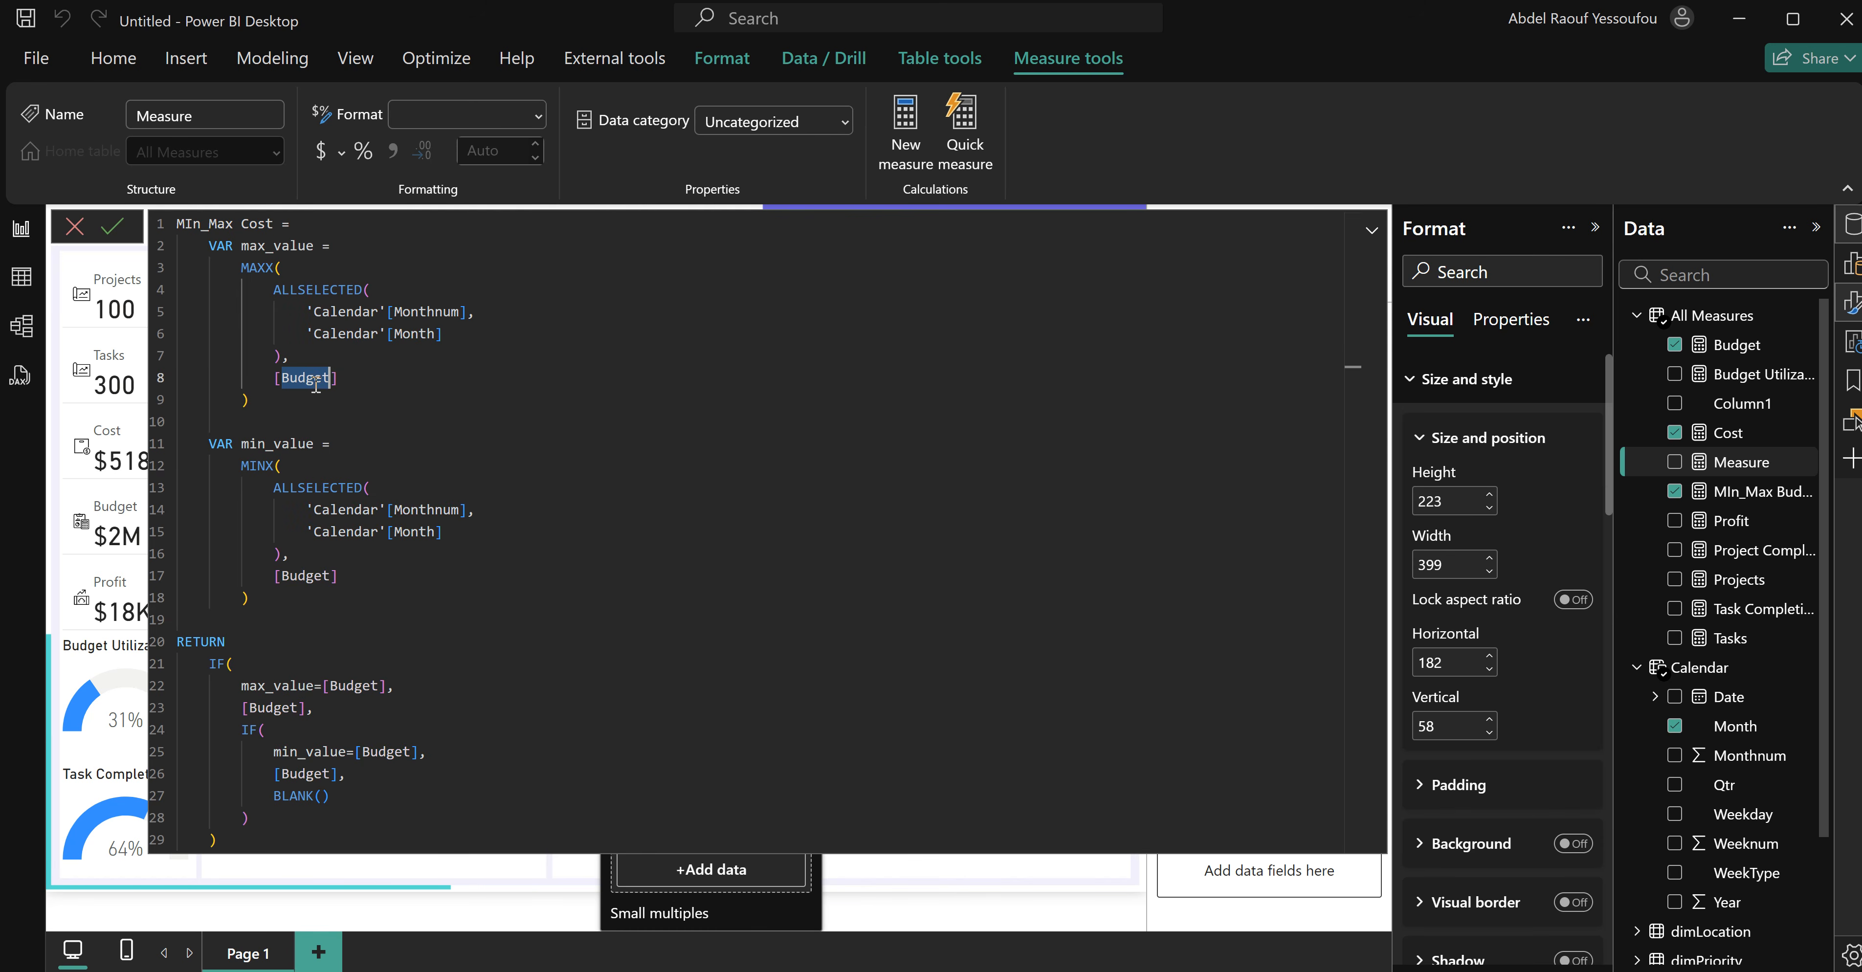
pyautogui.write('Cost')
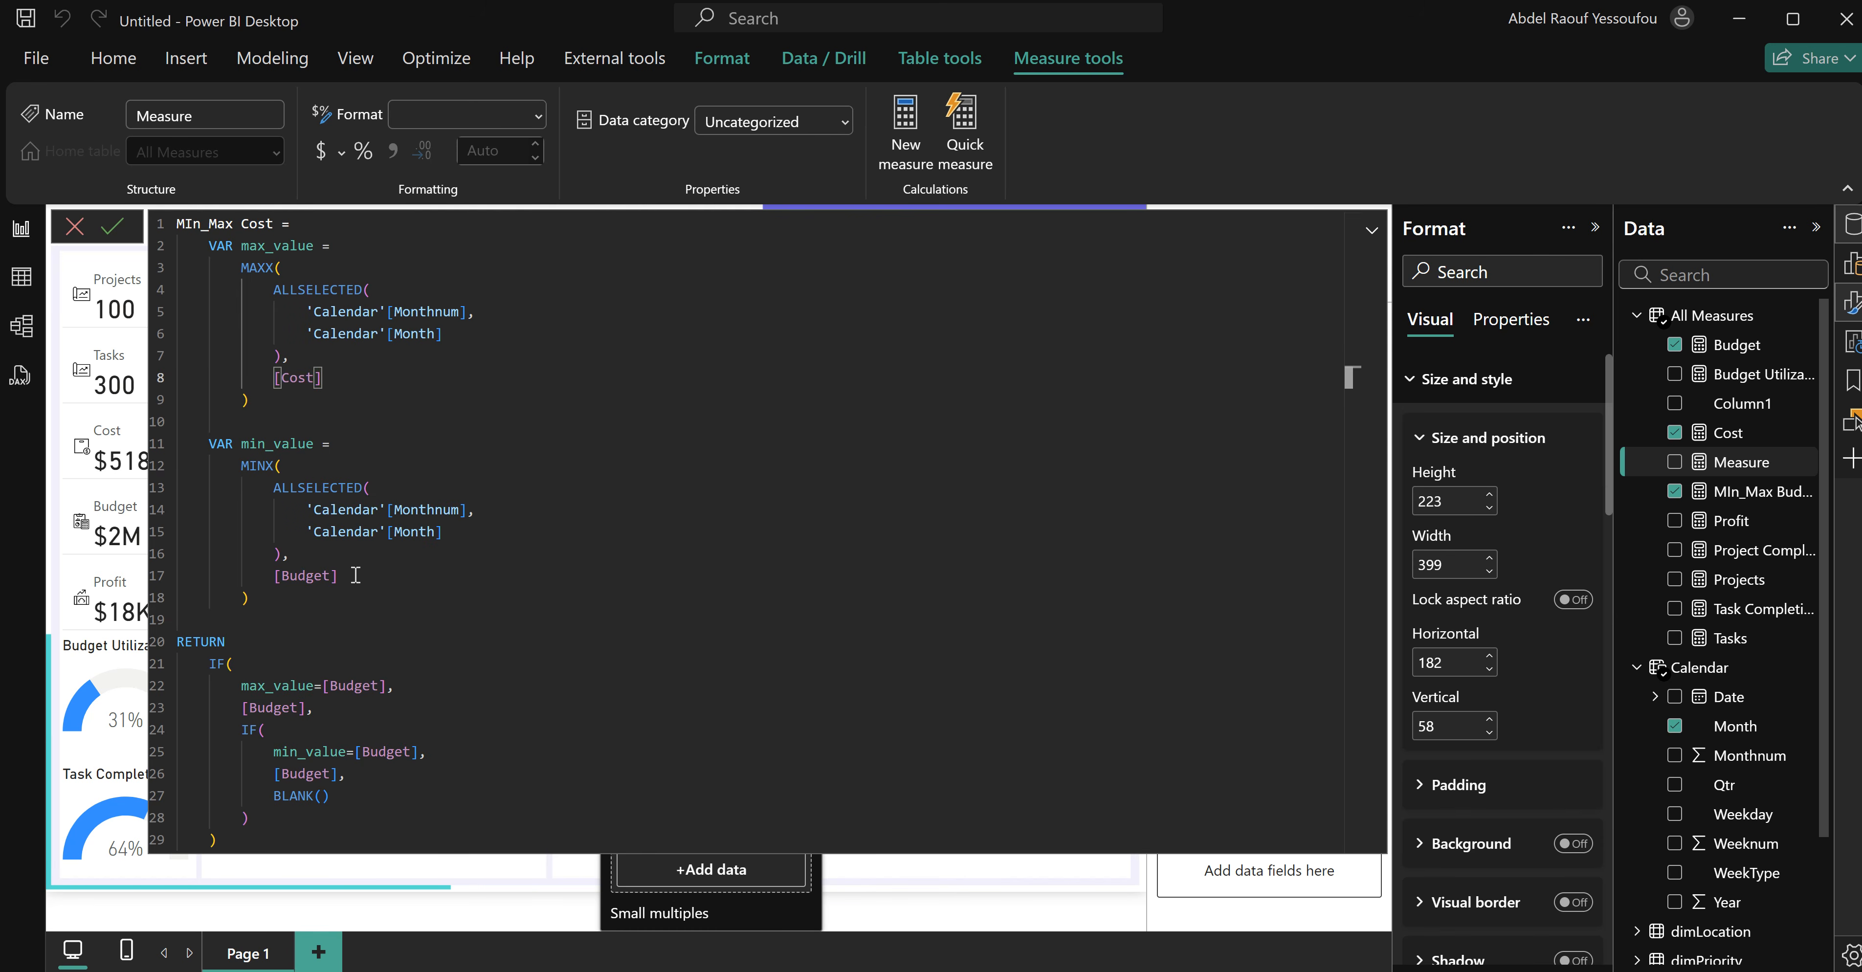
pyautogui.doubleClick(301, 578)
pyautogui.write('Cost')
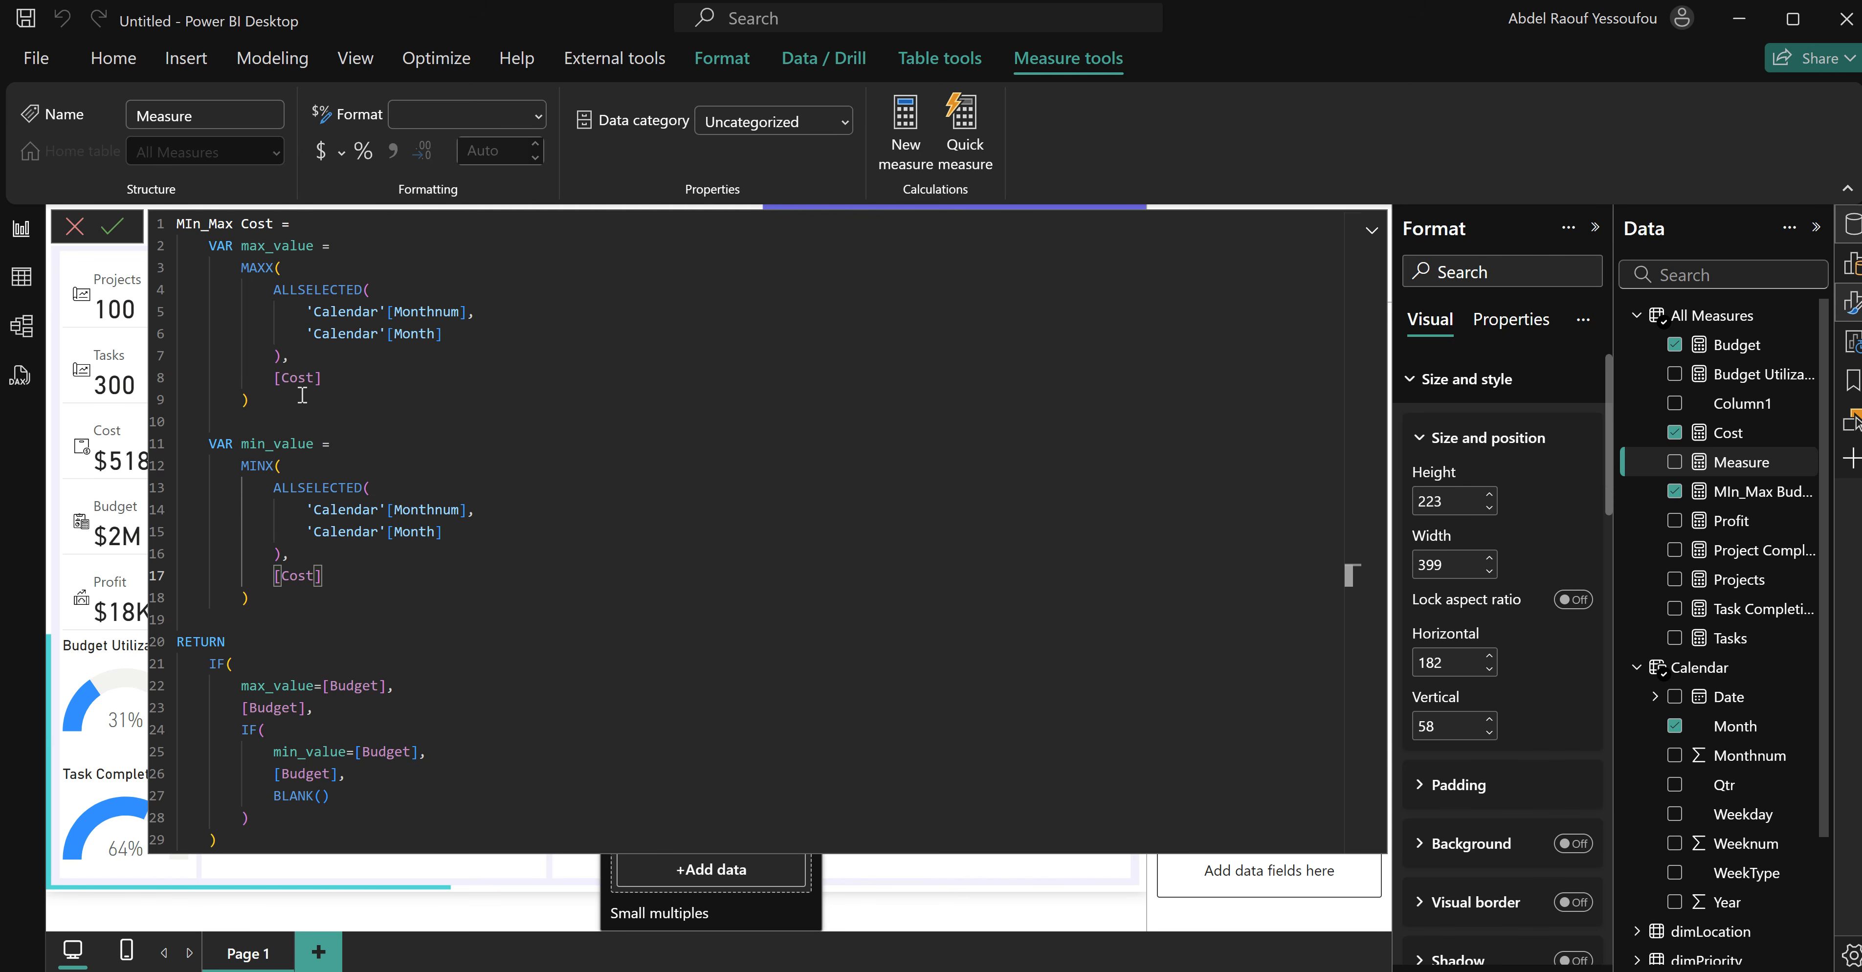
# Replace every Budget reference in the RETURN expression with Cost and commit the measure.
pyautogui.doubleClick(352, 685)
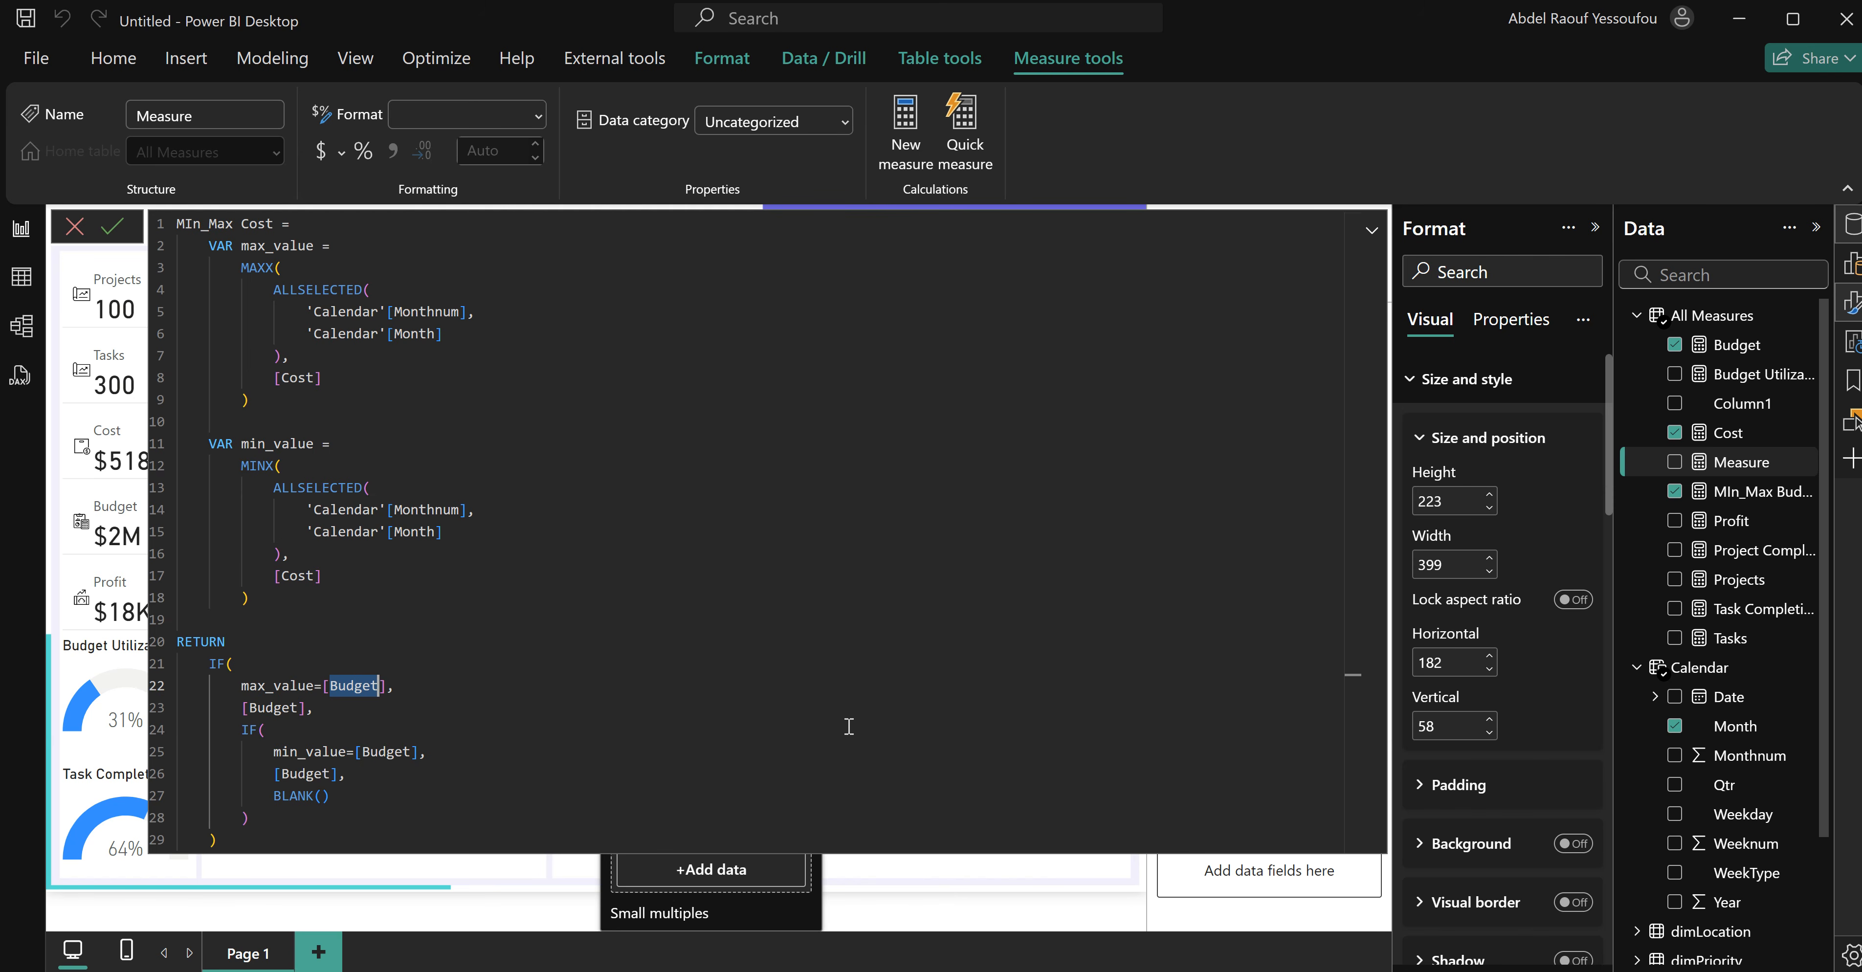
pyautogui.hotkey('ctrl', 'f')
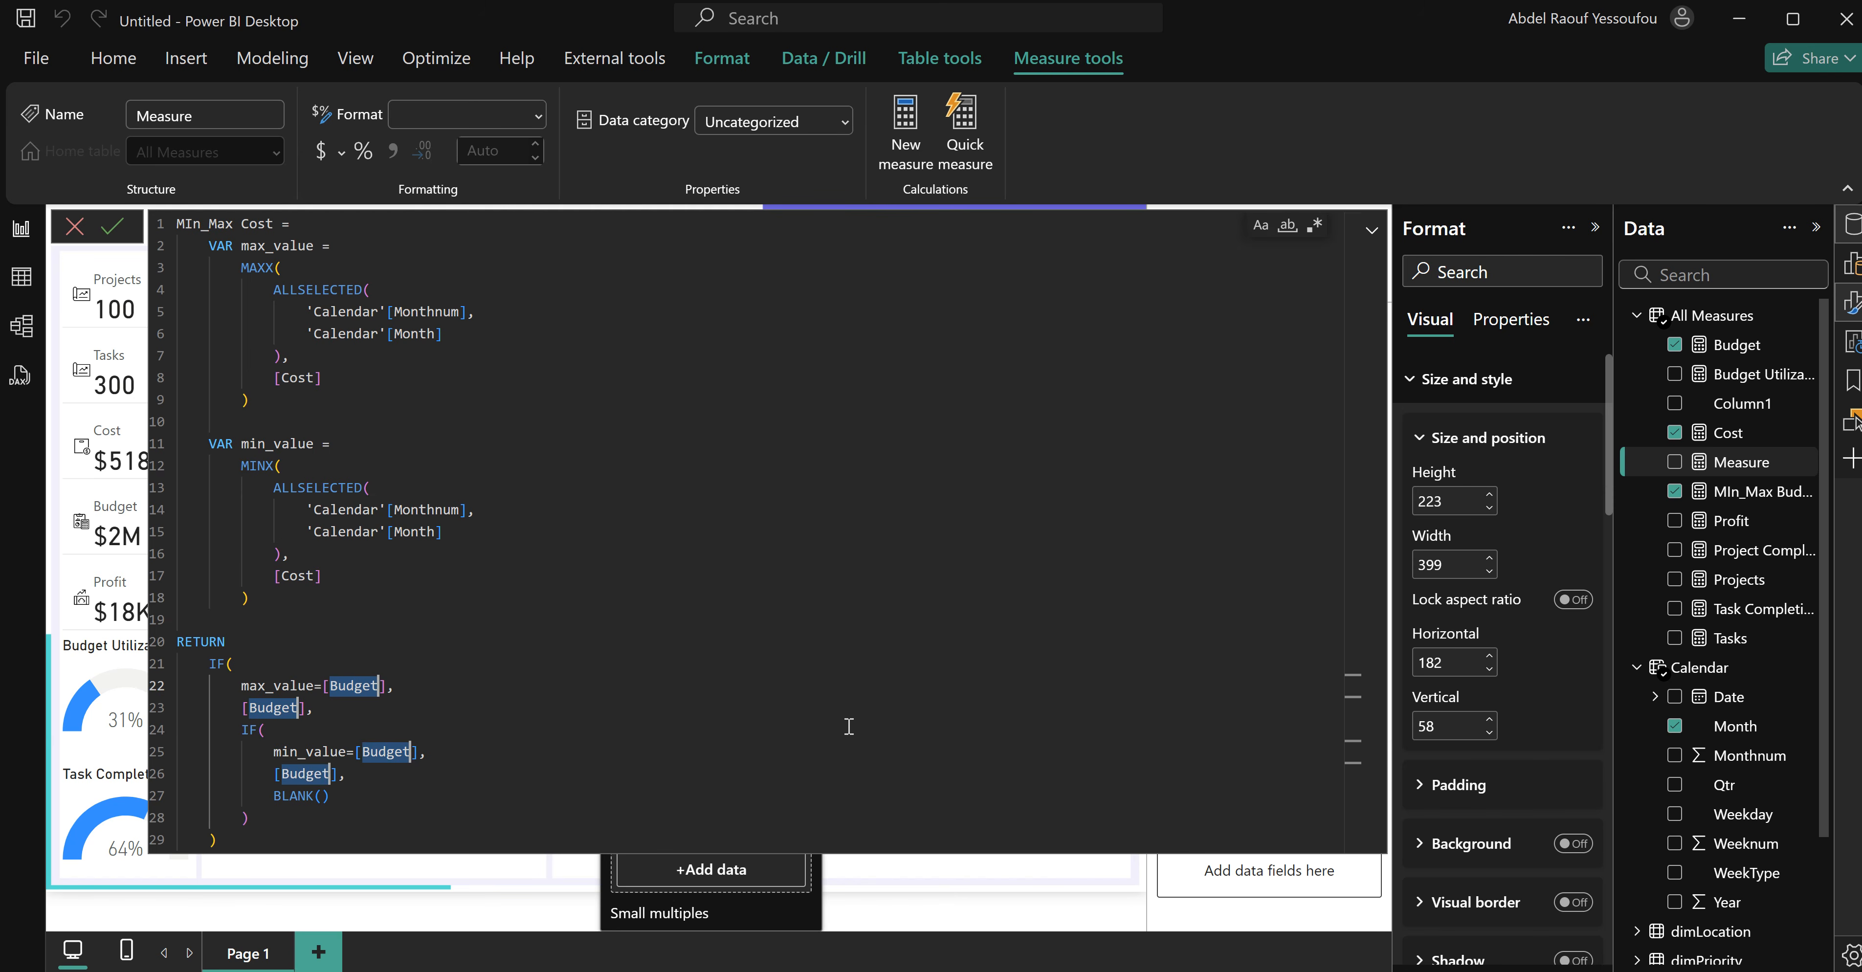
pyautogui.hotkey('ctrl', 'shift', 'l')
pyautogui.write('Cost')
pyautogui.click(697, 620)
pyautogui.press('Return')
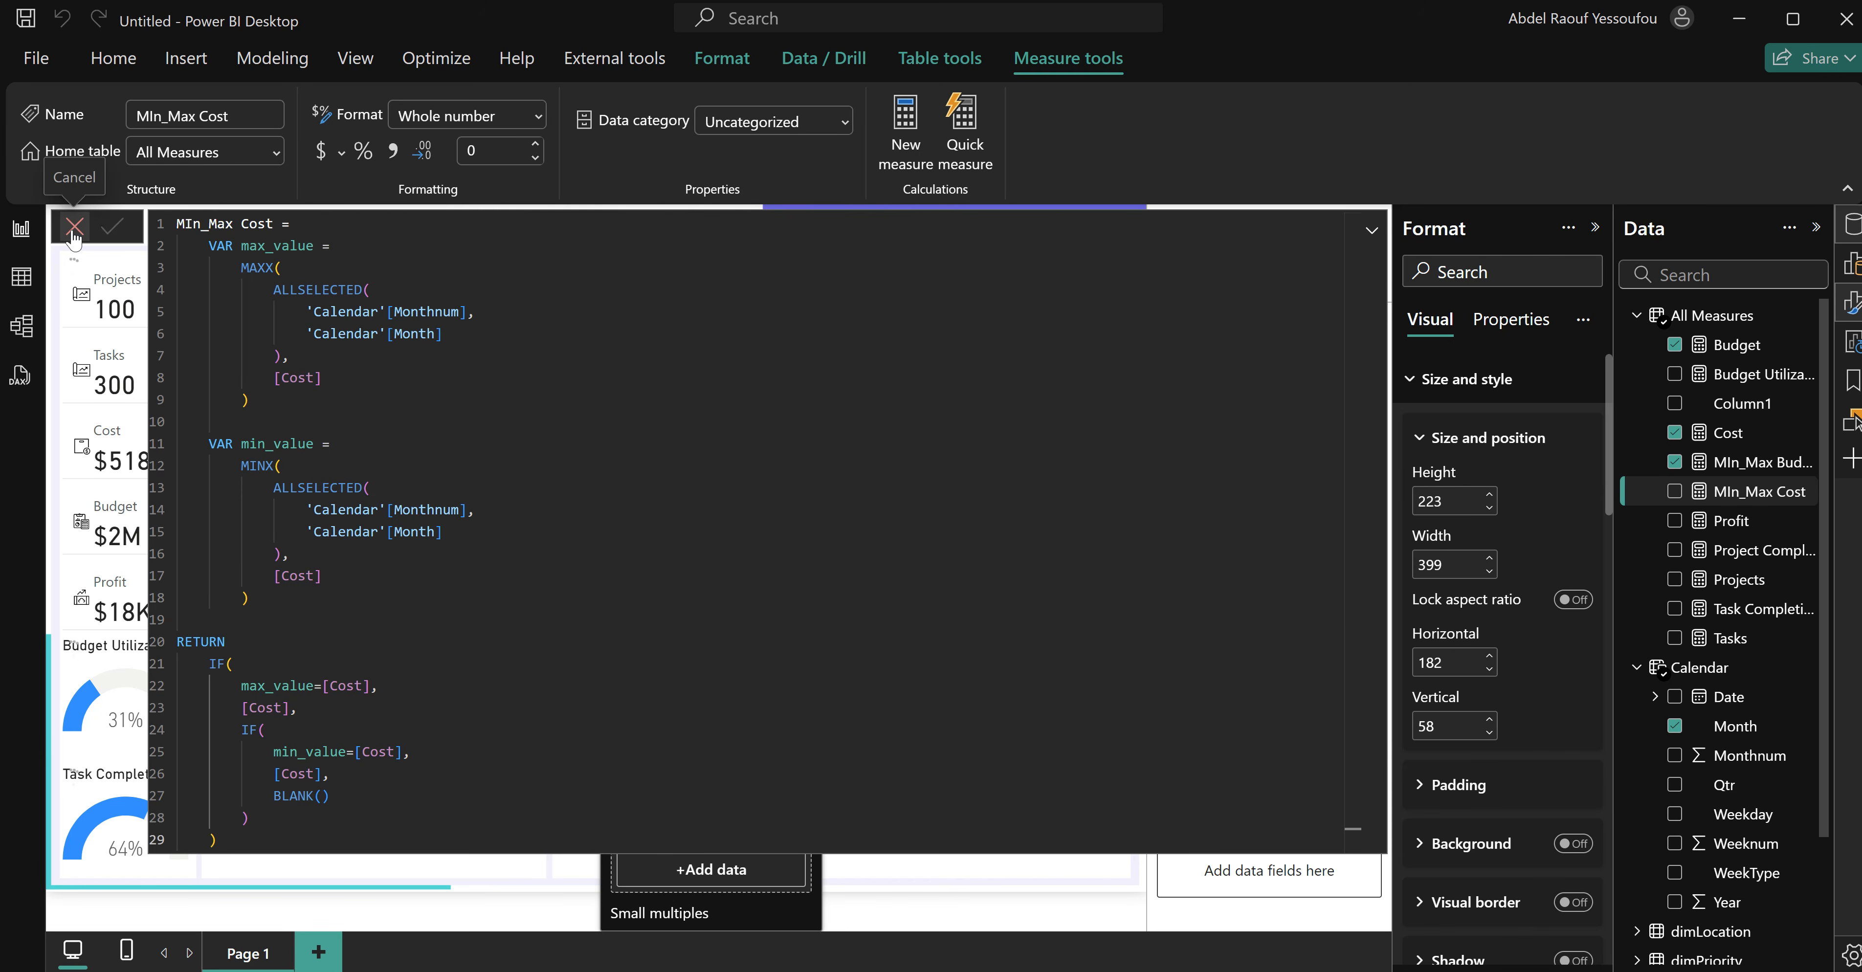
# Close the formula editor and add the MIn_Max Cost measure to the monthly line chart.
pyautogui.click(74, 230)
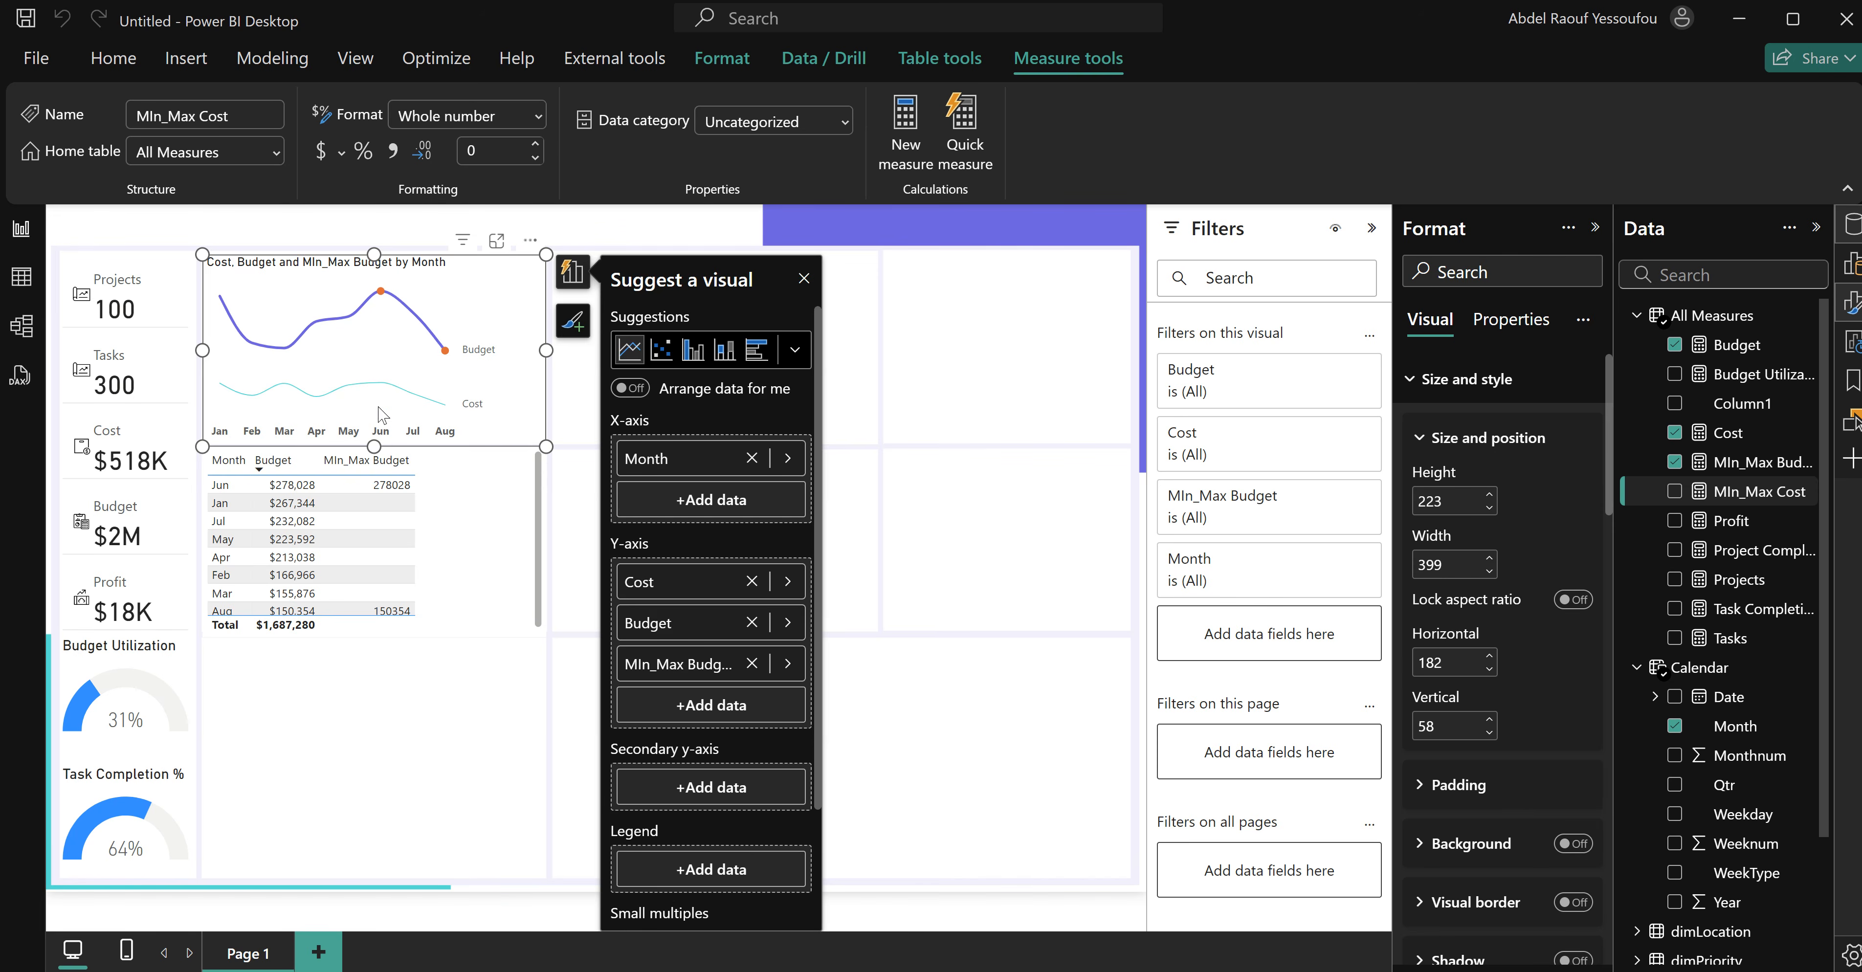
pyautogui.click(544, 431)
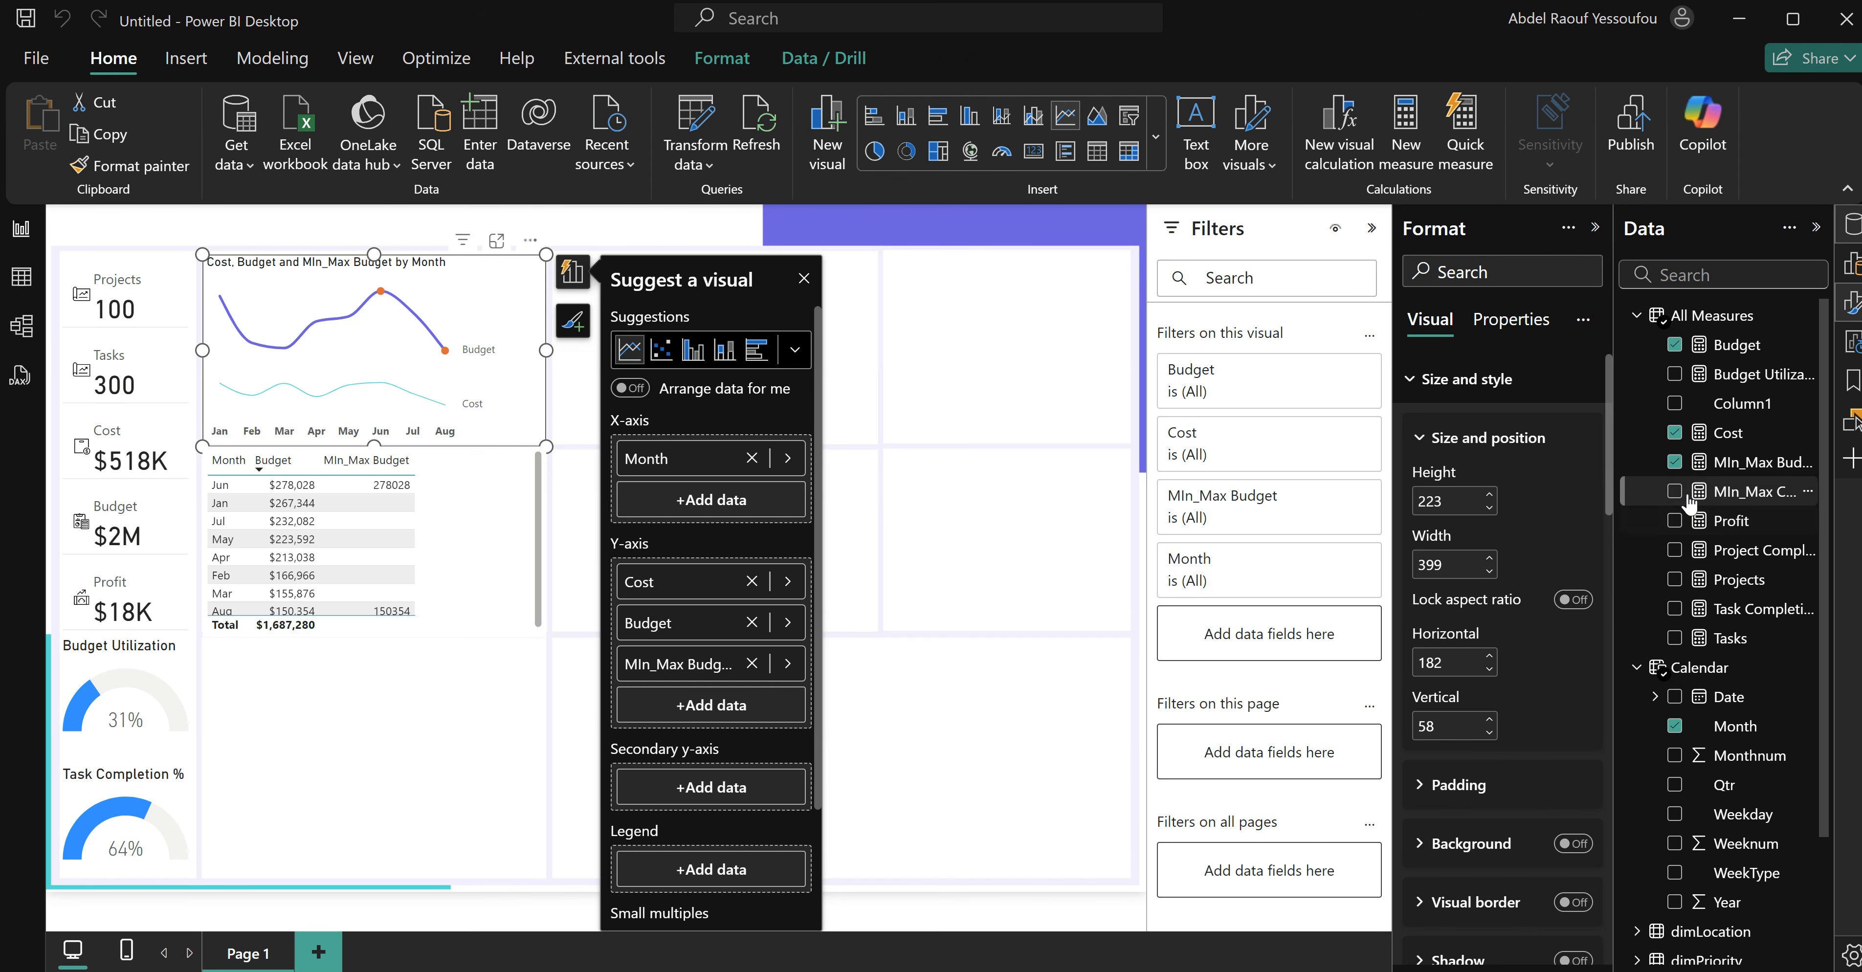
pyautogui.click(1674, 492)
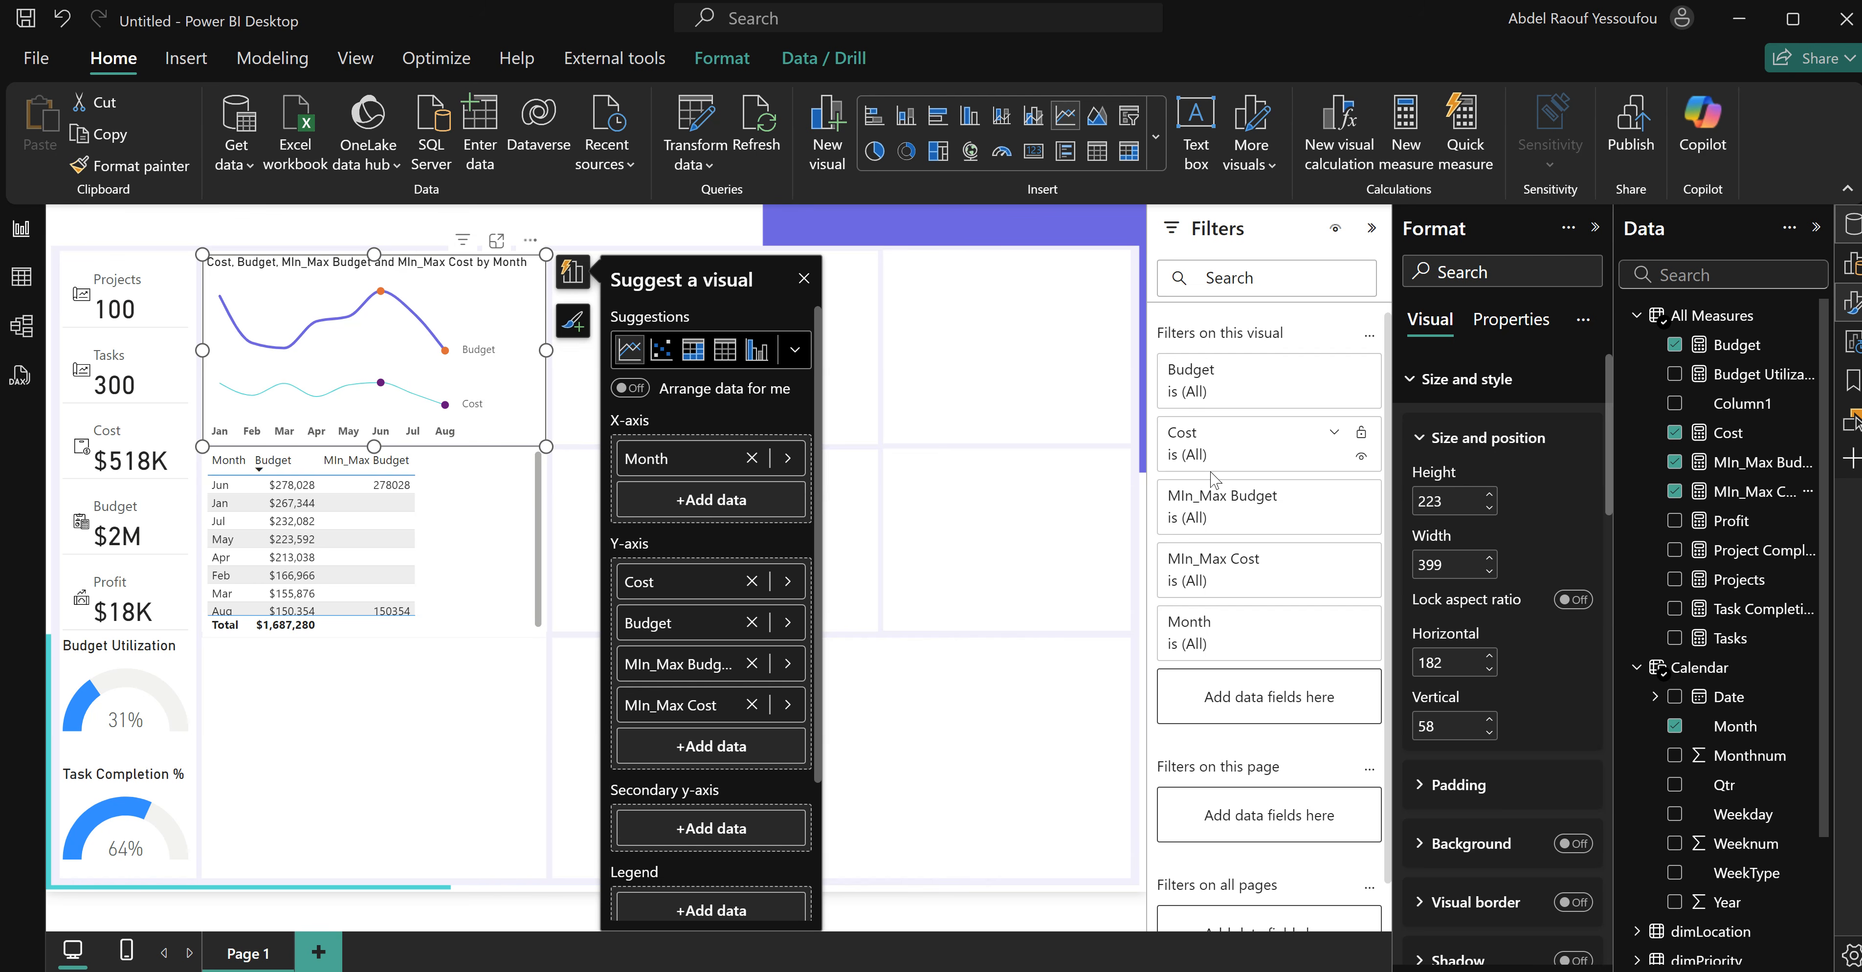
# Check the Budget series' colour in the line chart's line formatting settings.
pyautogui.scroll(-1, 1515, 701)
pyautogui.scroll(-10, 1515, 701)
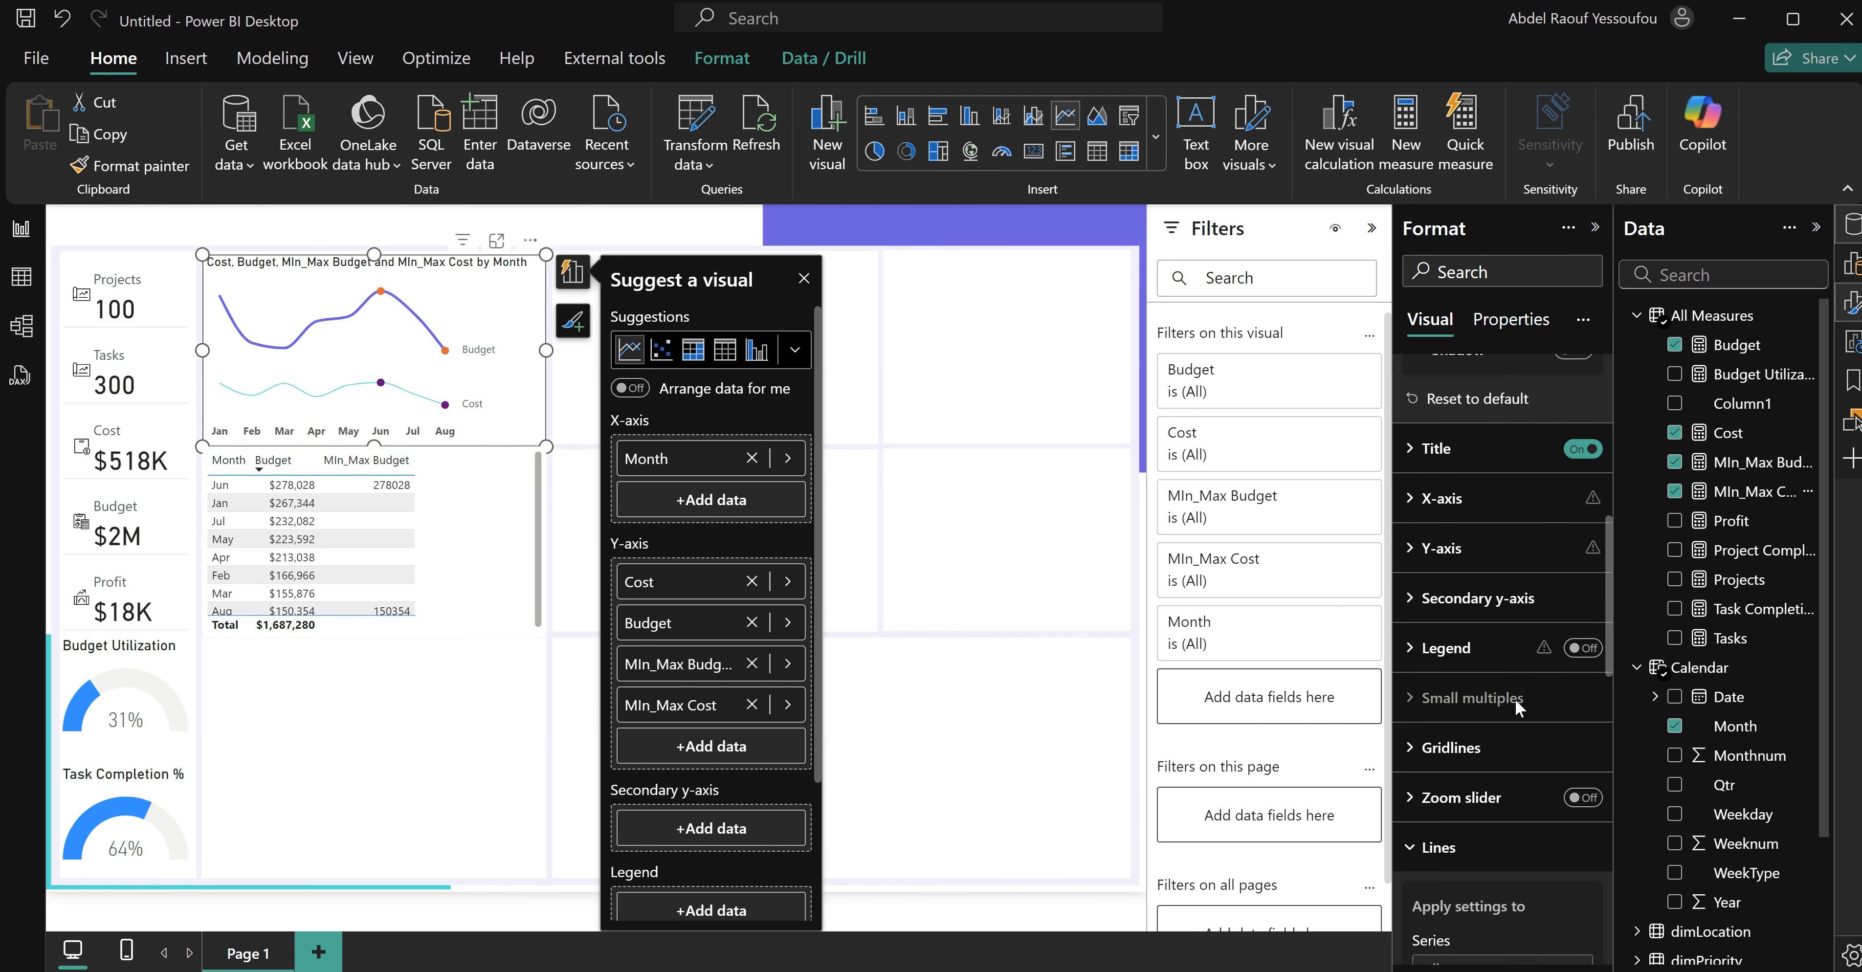
pyautogui.scroll(-3, 1459, 679)
pyautogui.click(1450, 604)
pyautogui.click(1457, 692)
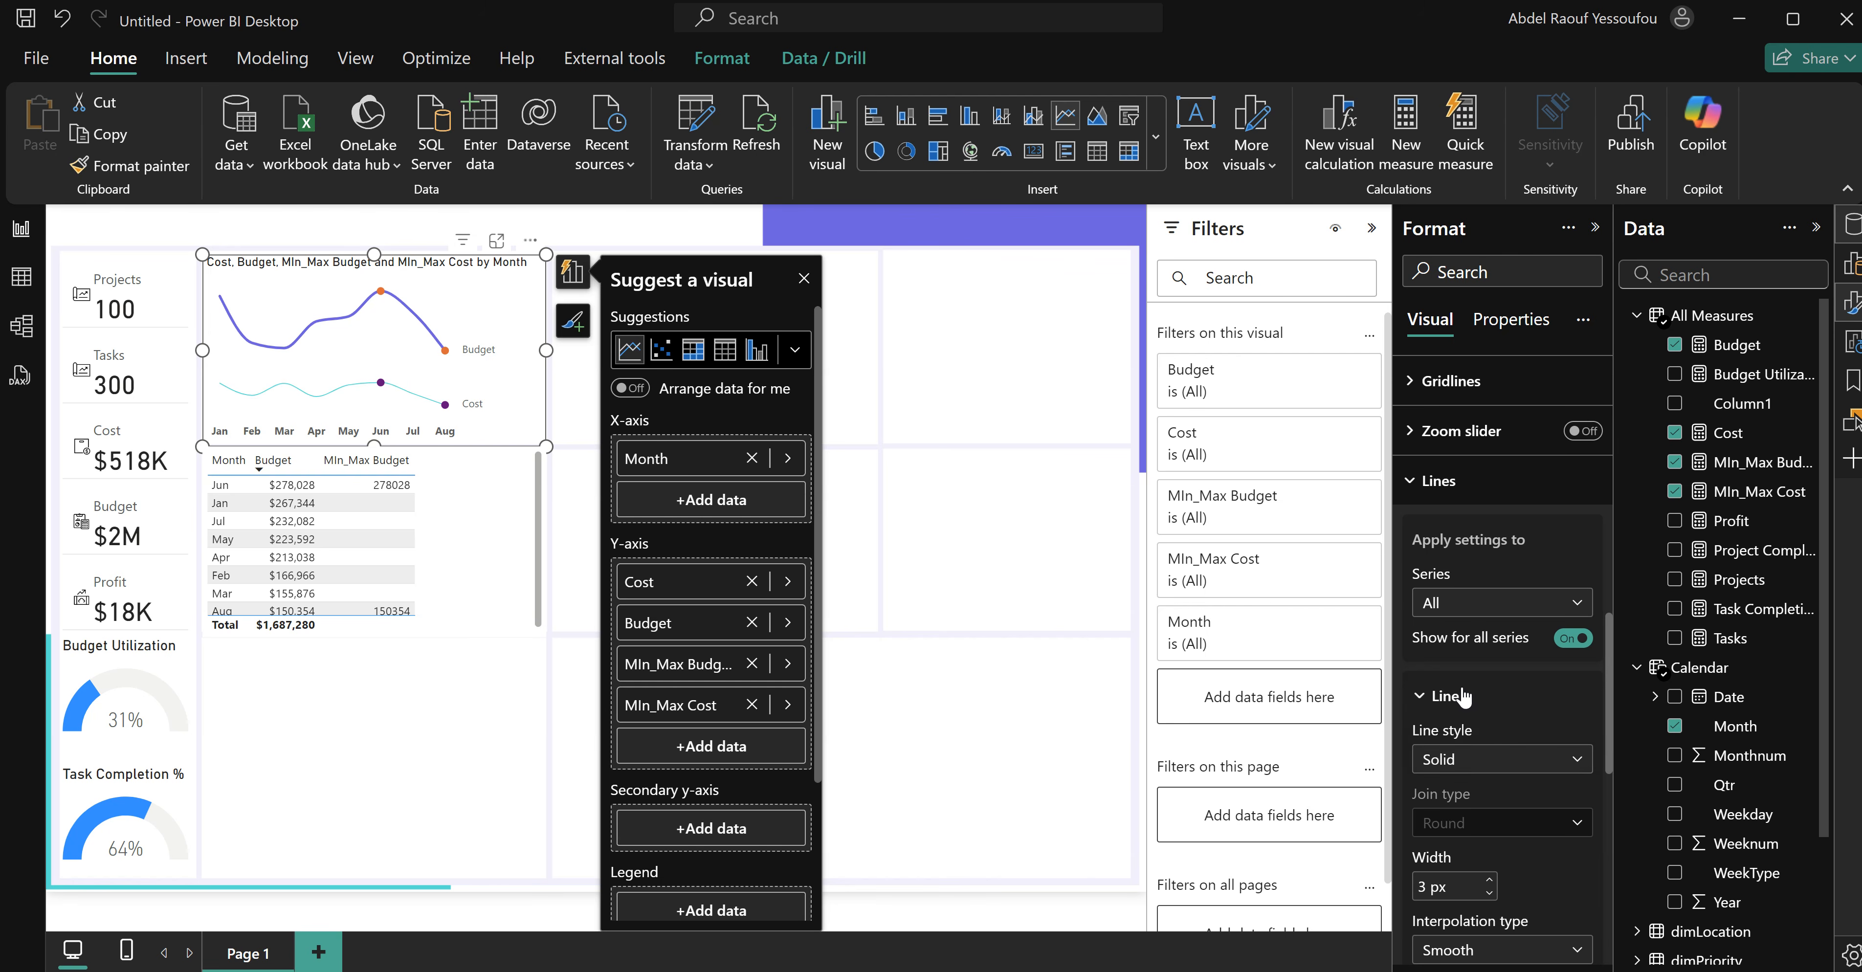
pyautogui.scroll(-8, 1513, 799)
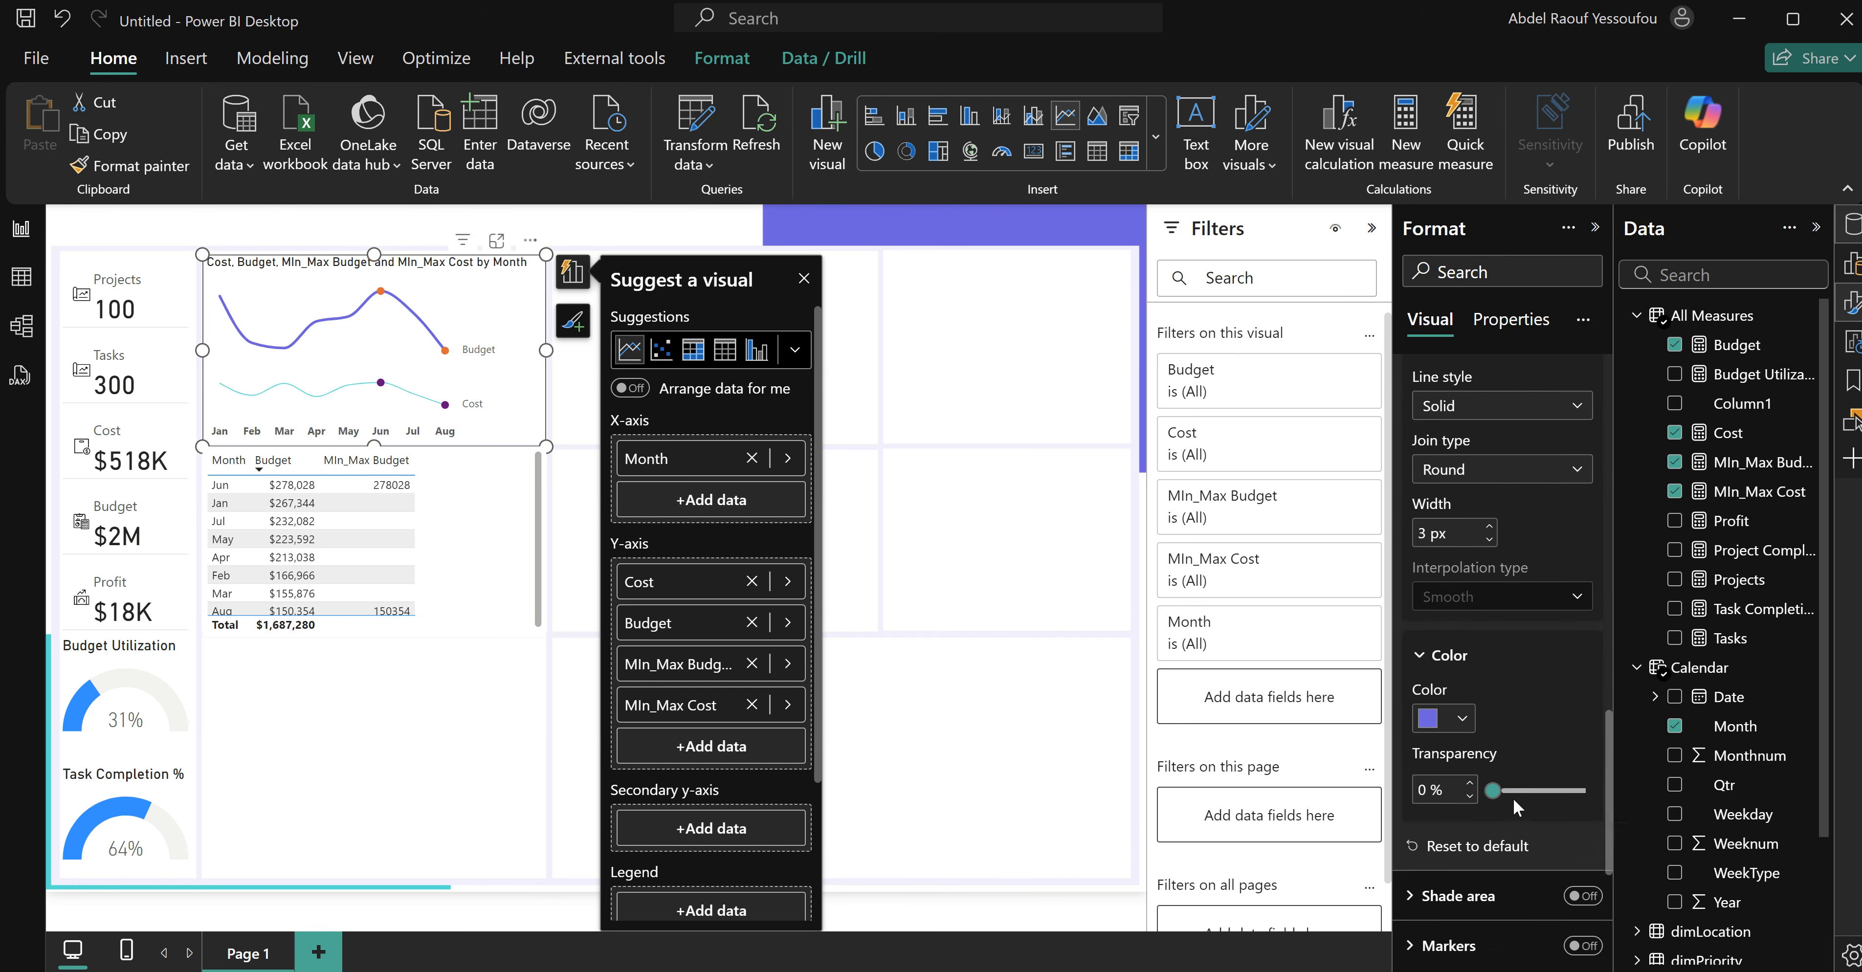
pyautogui.scroll(6, 1513, 799)
pyautogui.scroll(5, 1515, 799)
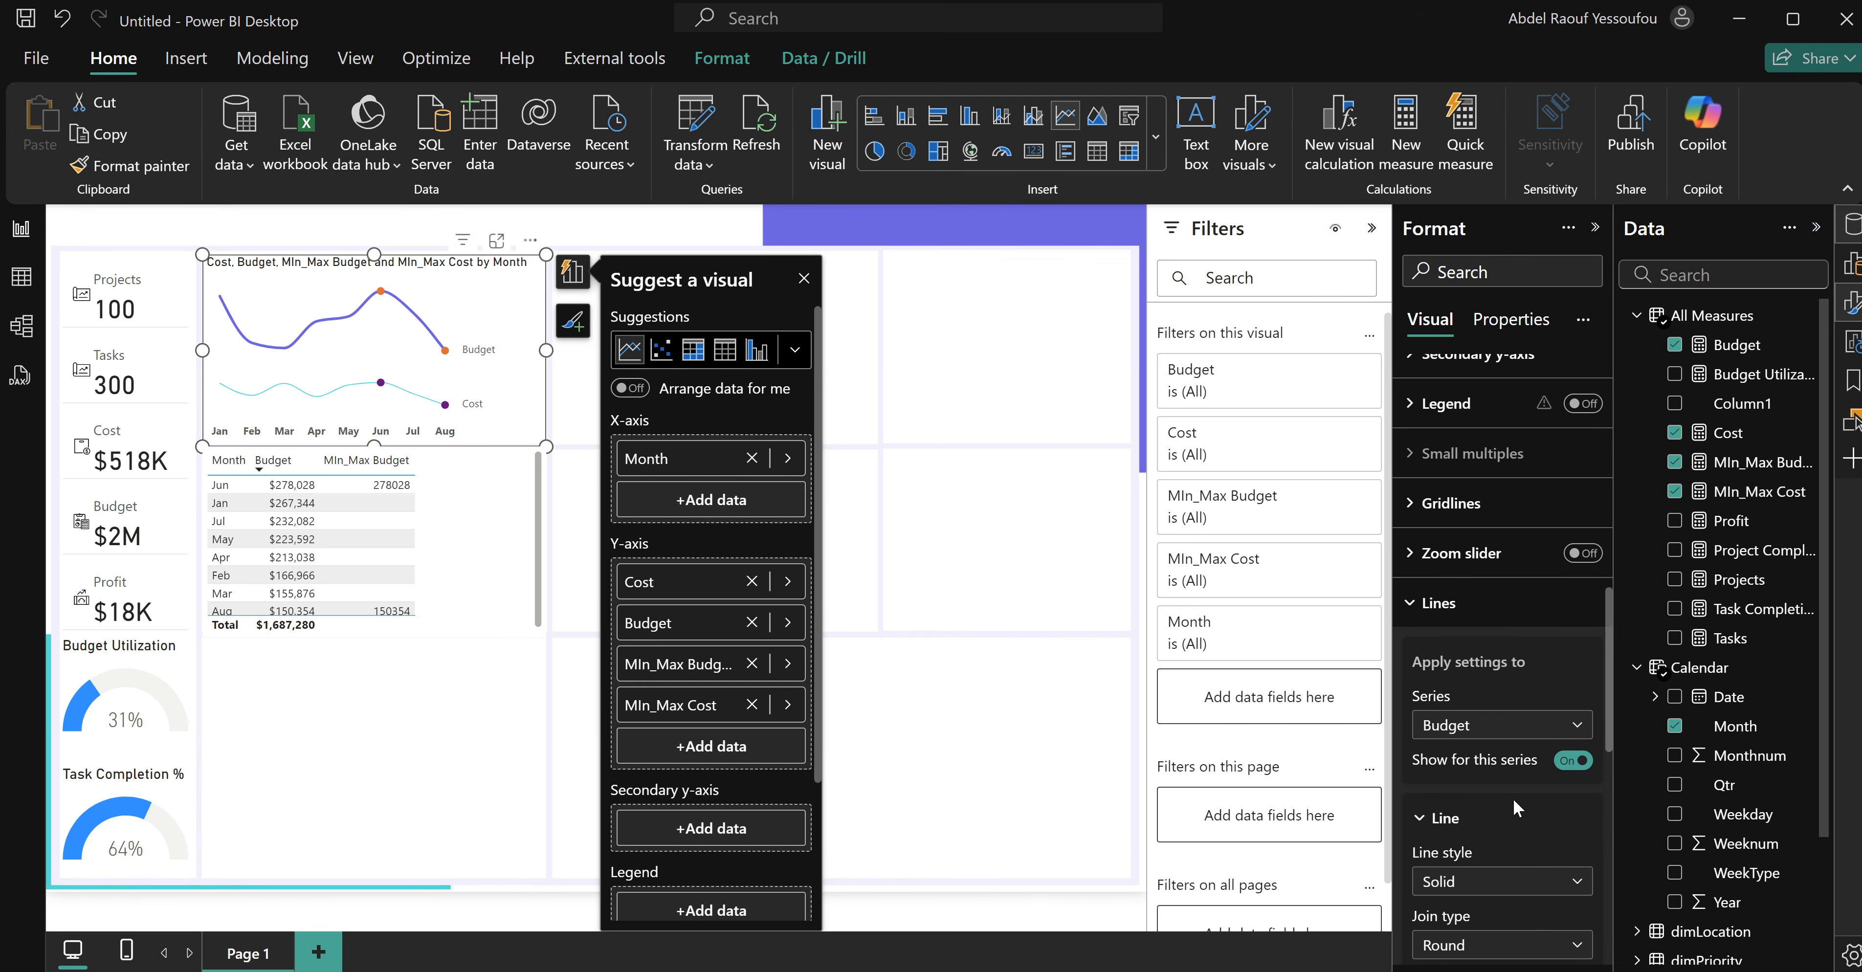
pyautogui.scroll(-3, 1513, 799)
# Set the MIn_Max Budget series' colour to the same purple-blue as the Budget line.
pyautogui.click(1475, 607)
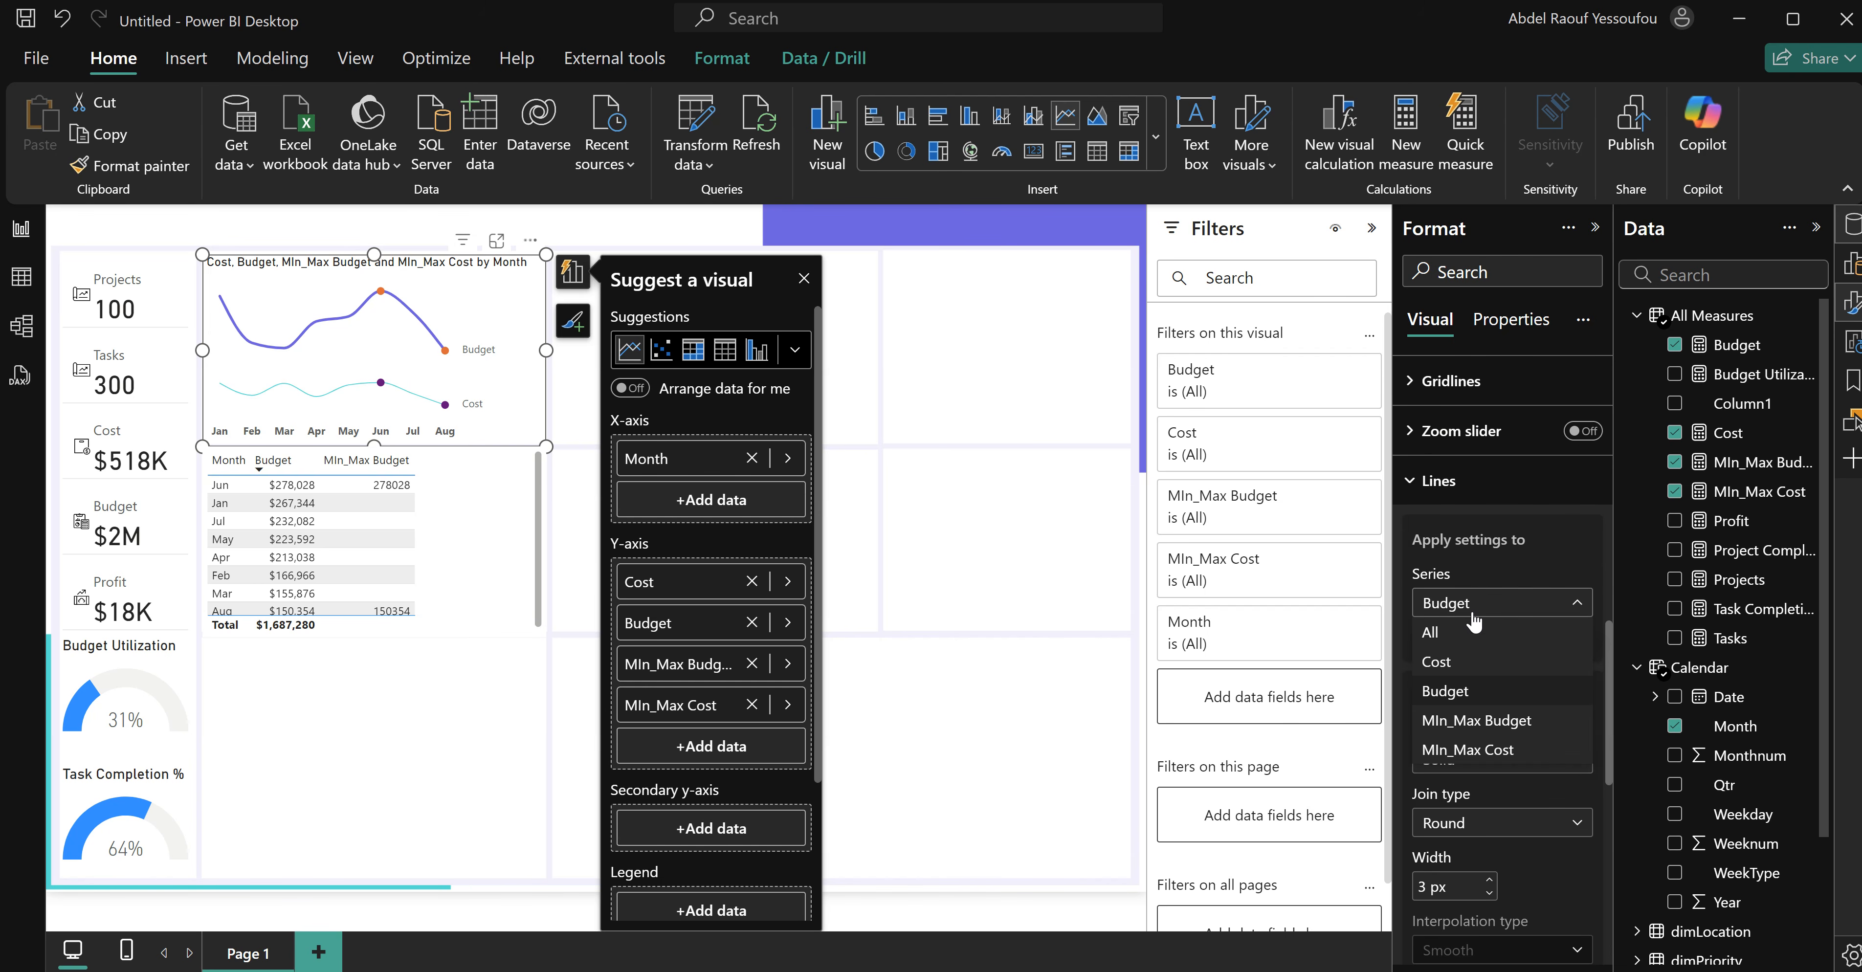
pyautogui.click(1476, 722)
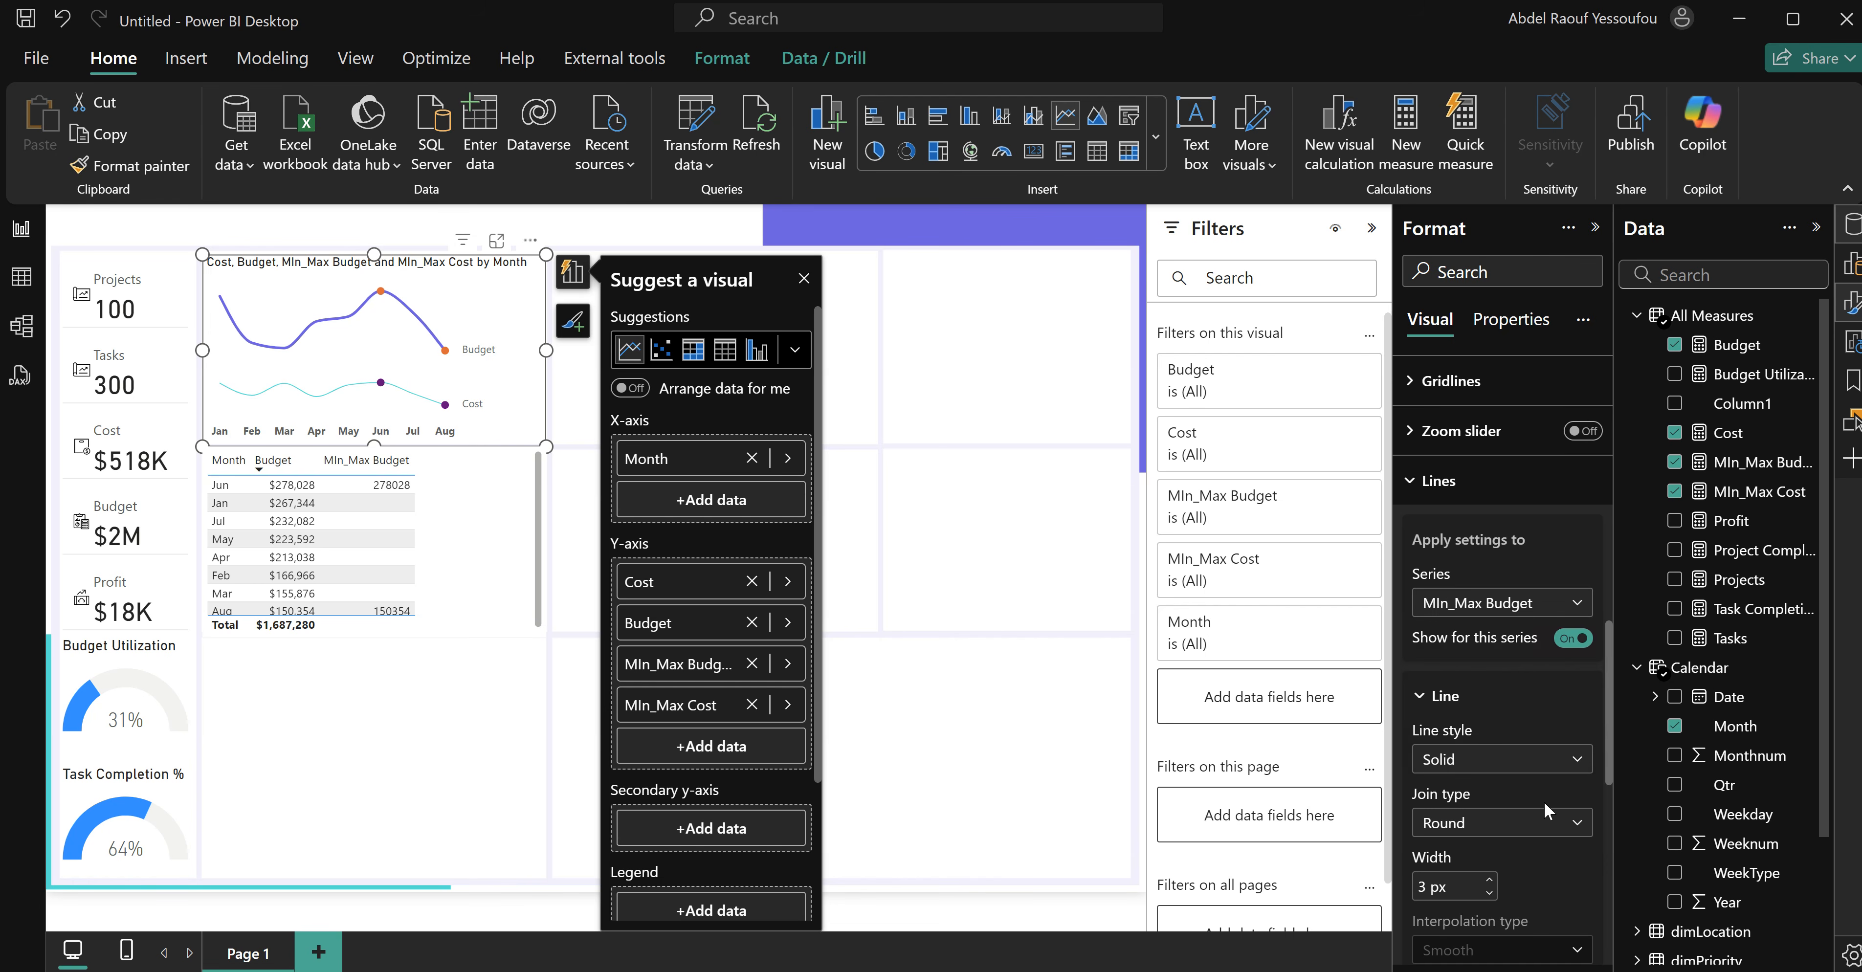
pyautogui.scroll(-4, 1543, 802)
pyautogui.scroll(-1, 1544, 801)
pyautogui.click(1461, 830)
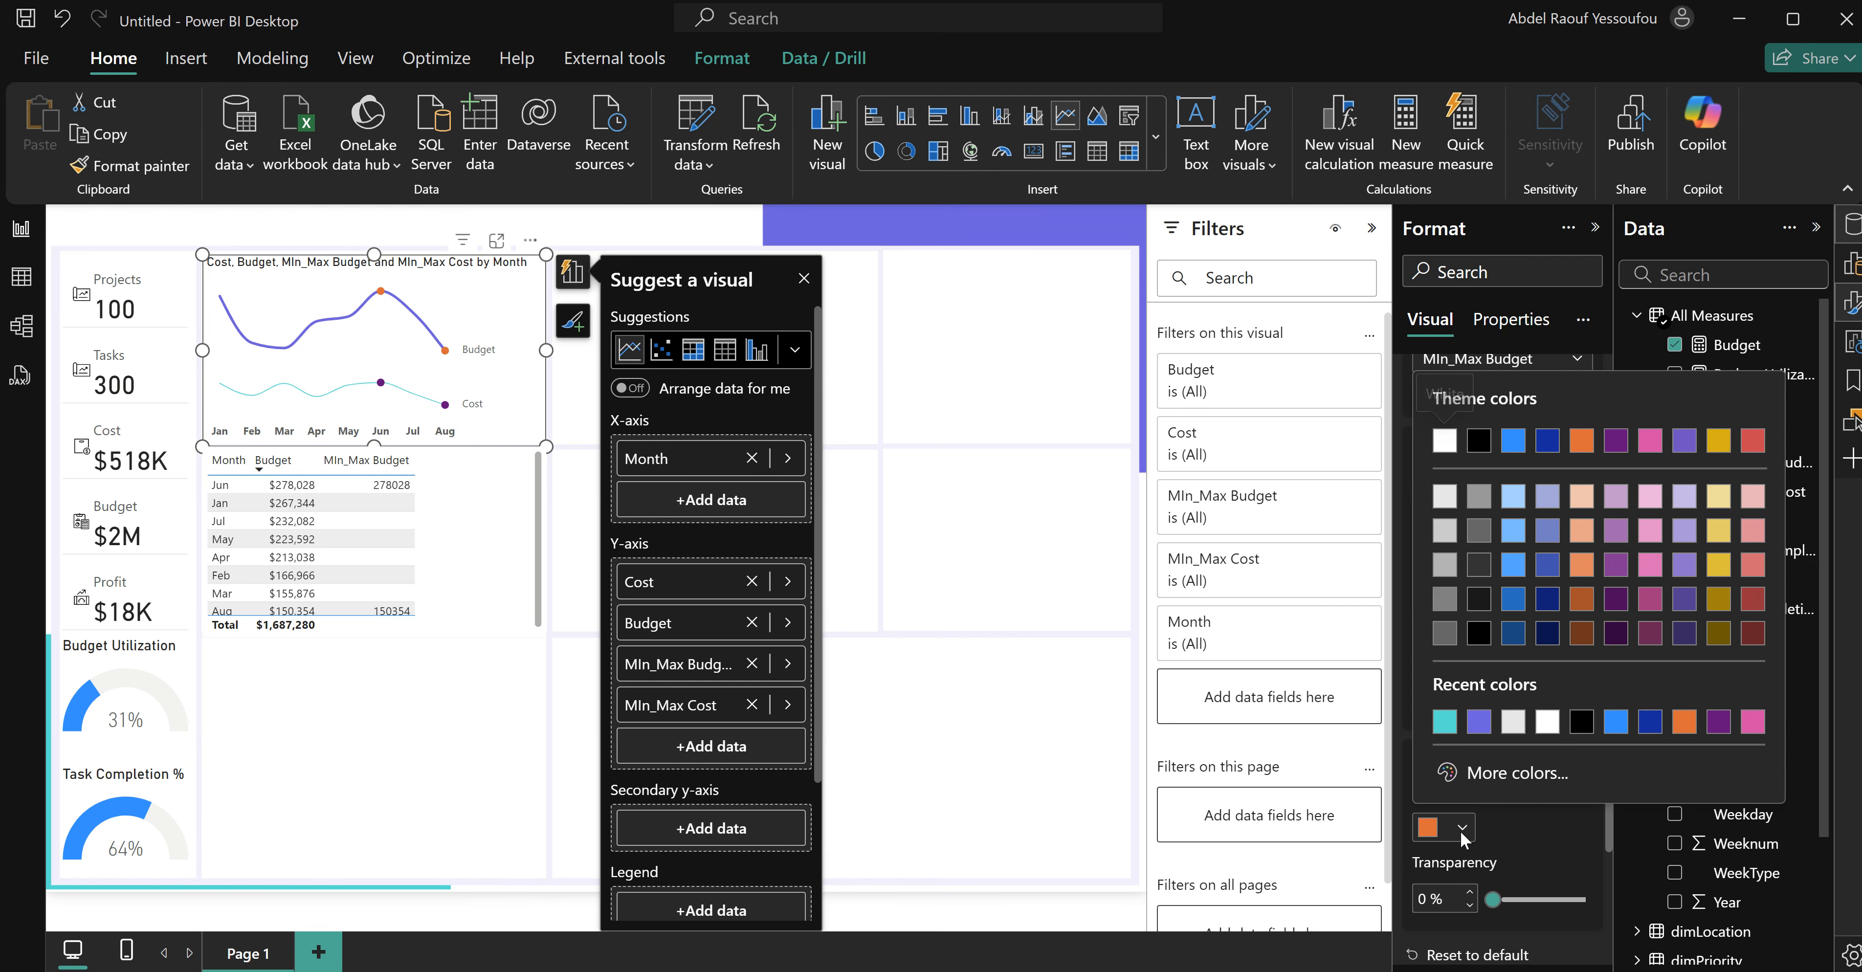
pyautogui.click(1476, 723)
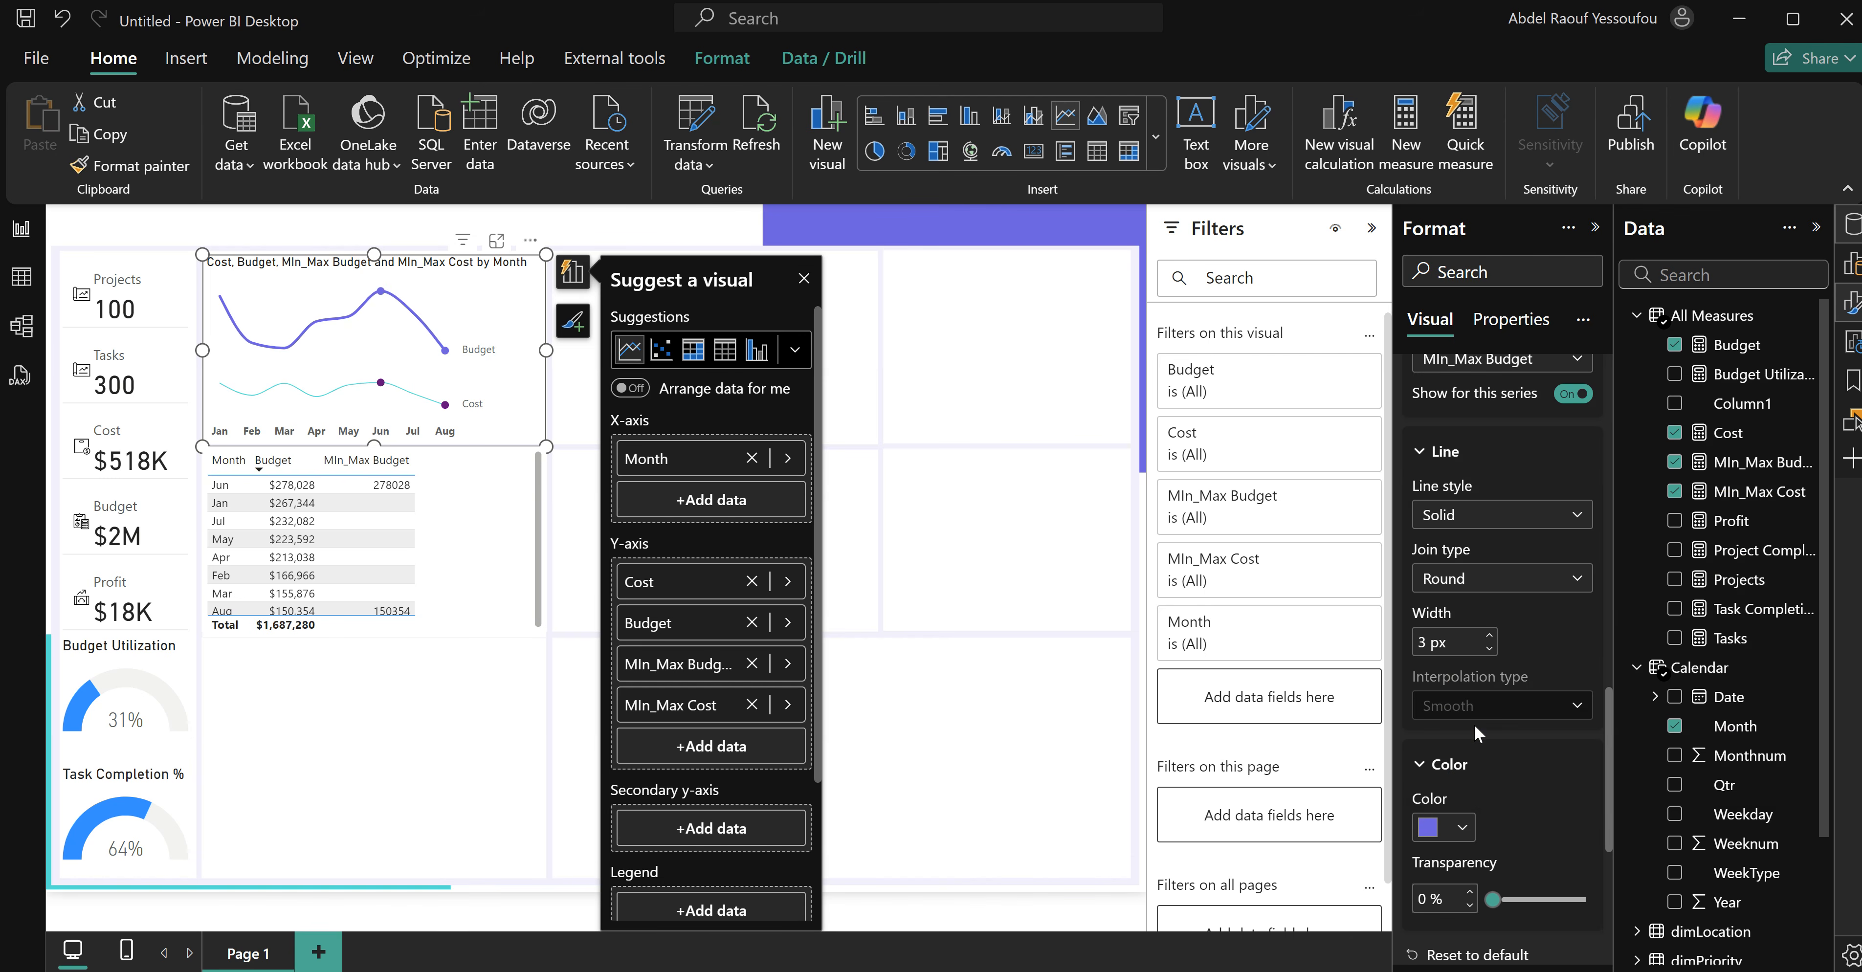
# Set the MIn_Max Cost series' colour to a dark red theme shade.
pyautogui.scroll(3, 1478, 734)
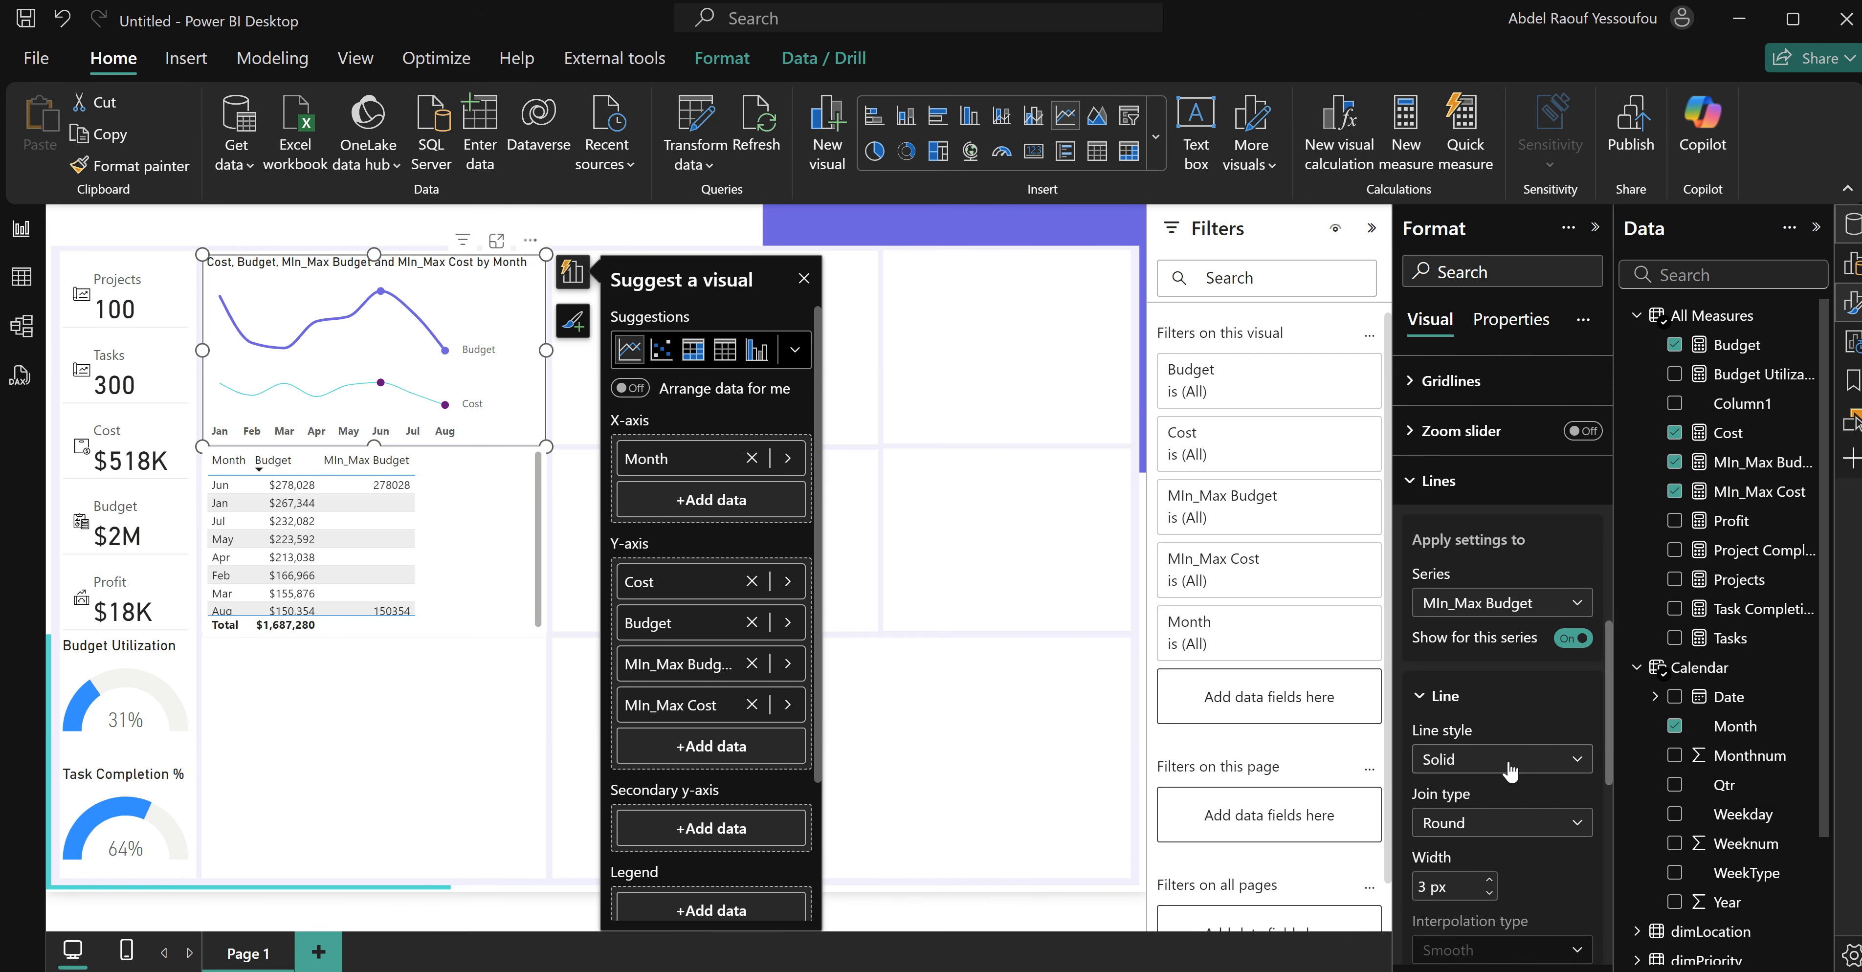
pyautogui.click(1458, 613)
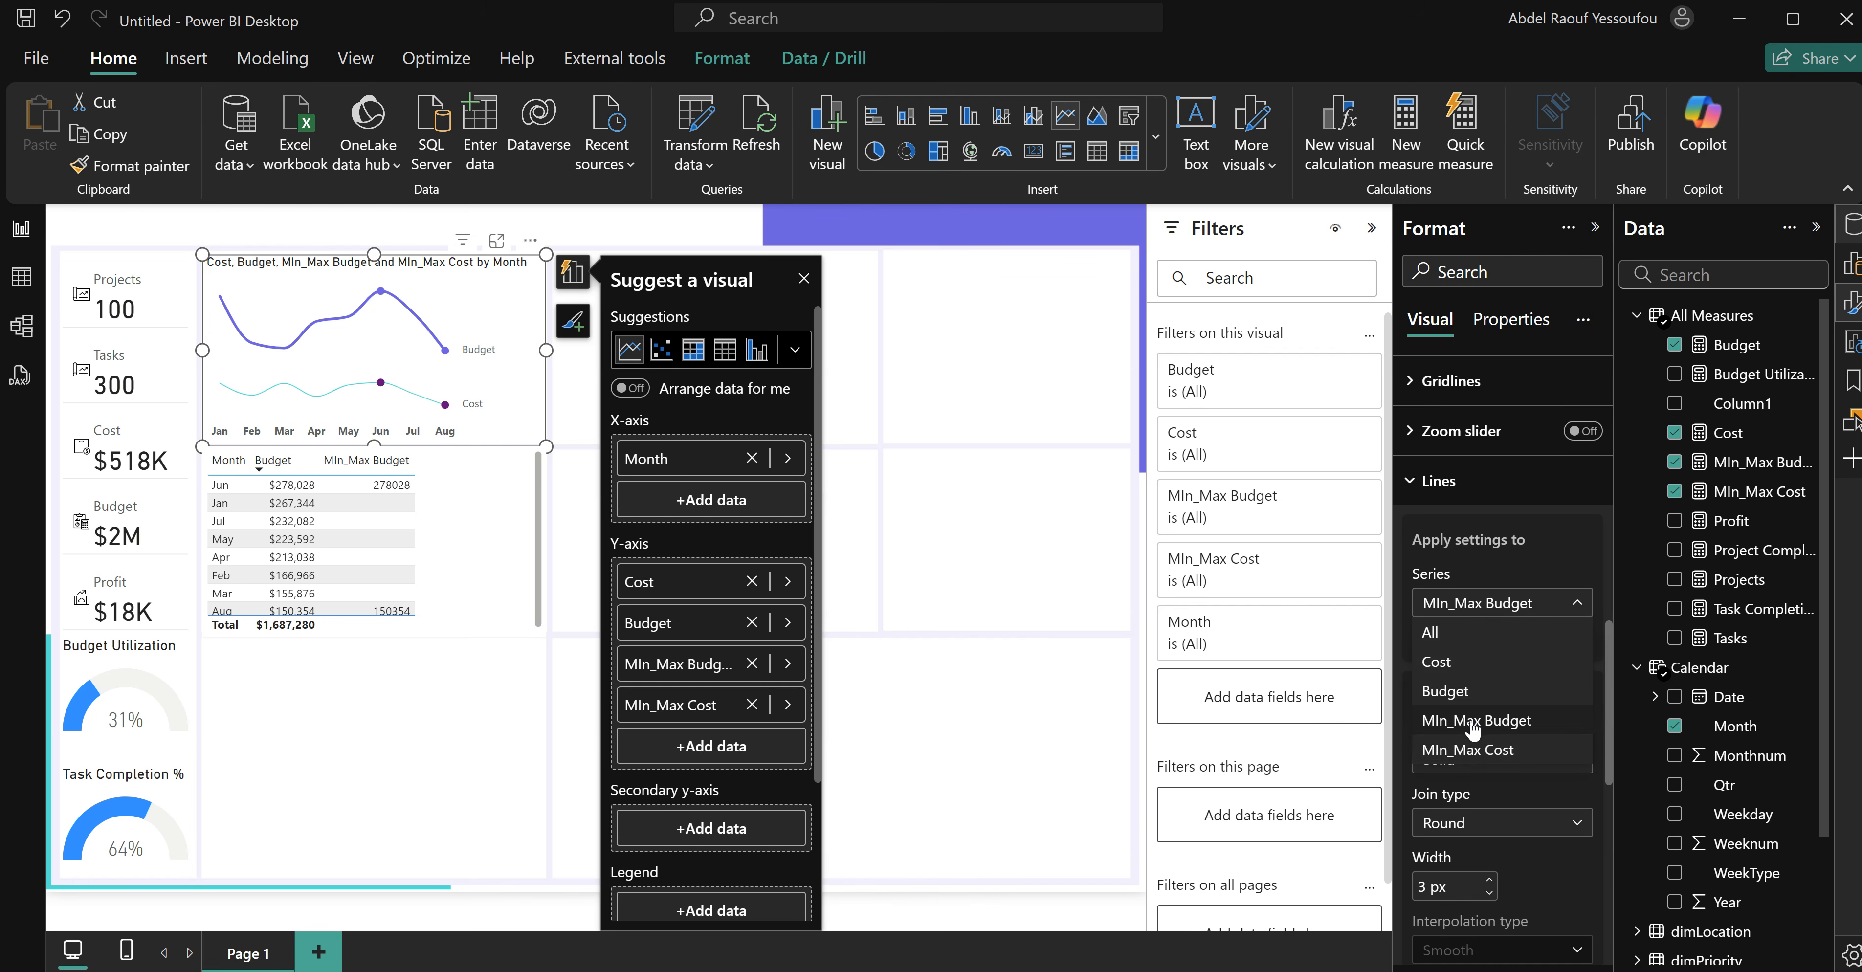
pyautogui.click(1519, 805)
pyautogui.scroll(-3, 1520, 814)
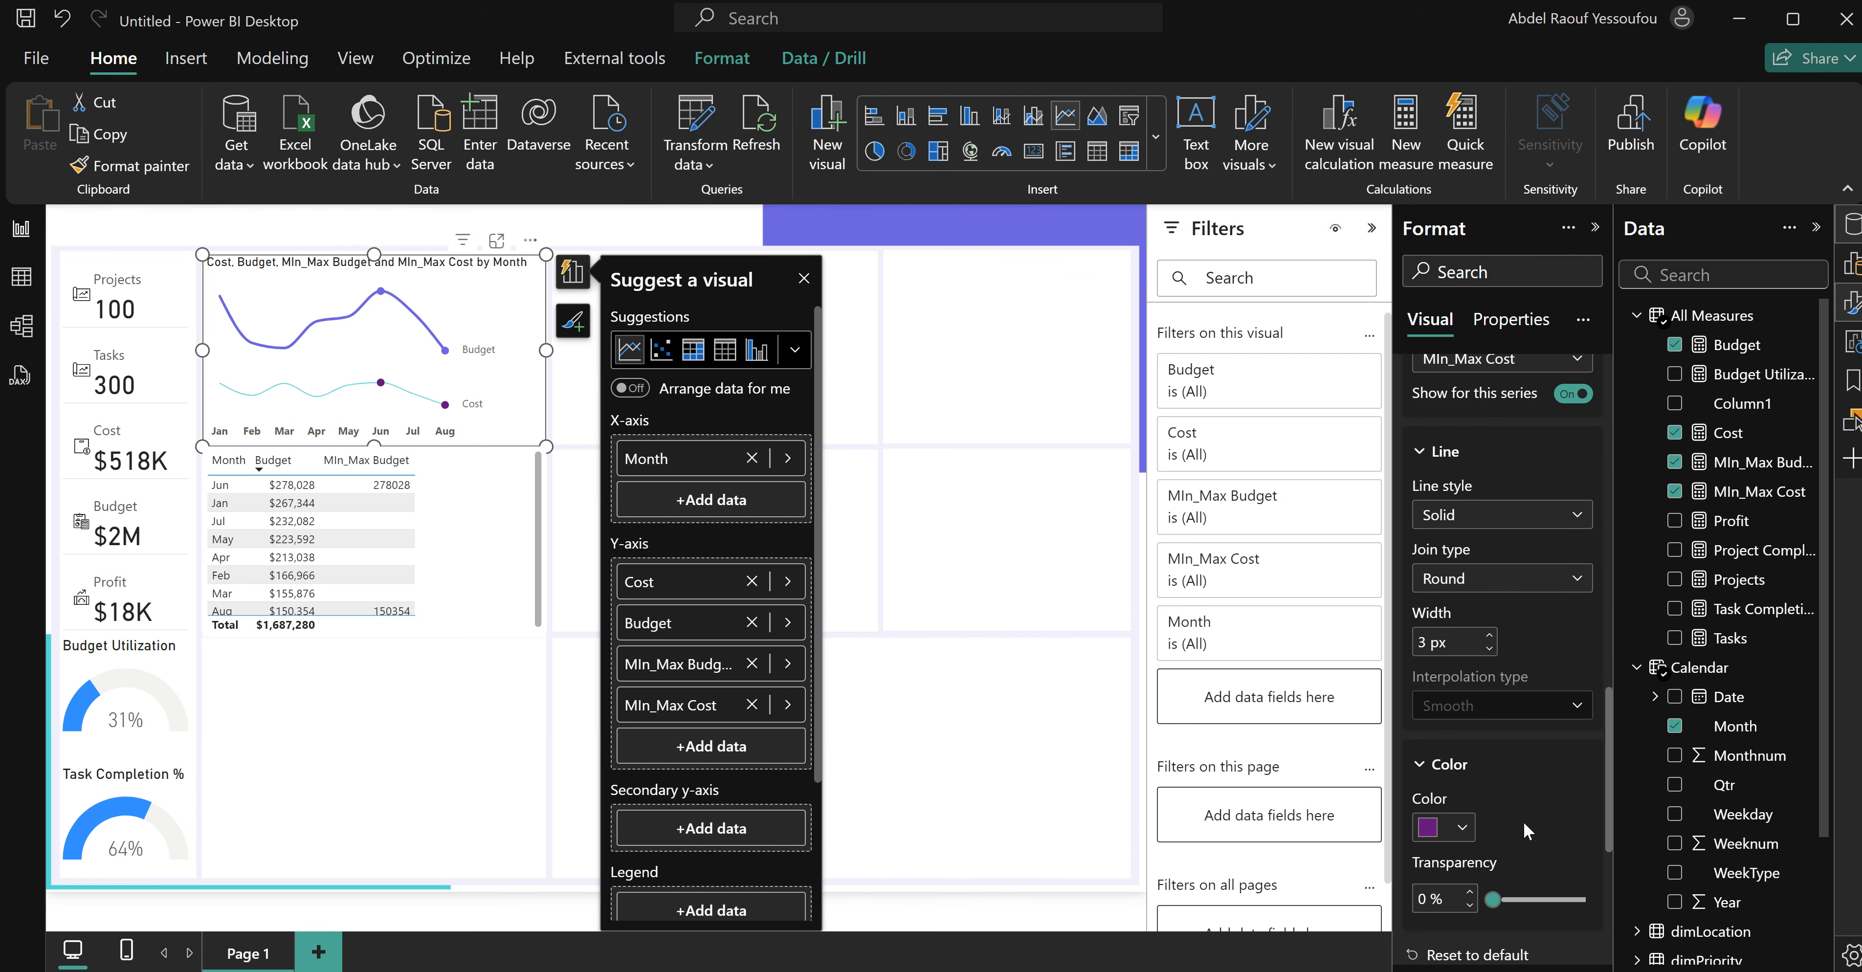
pyautogui.click(1461, 827)
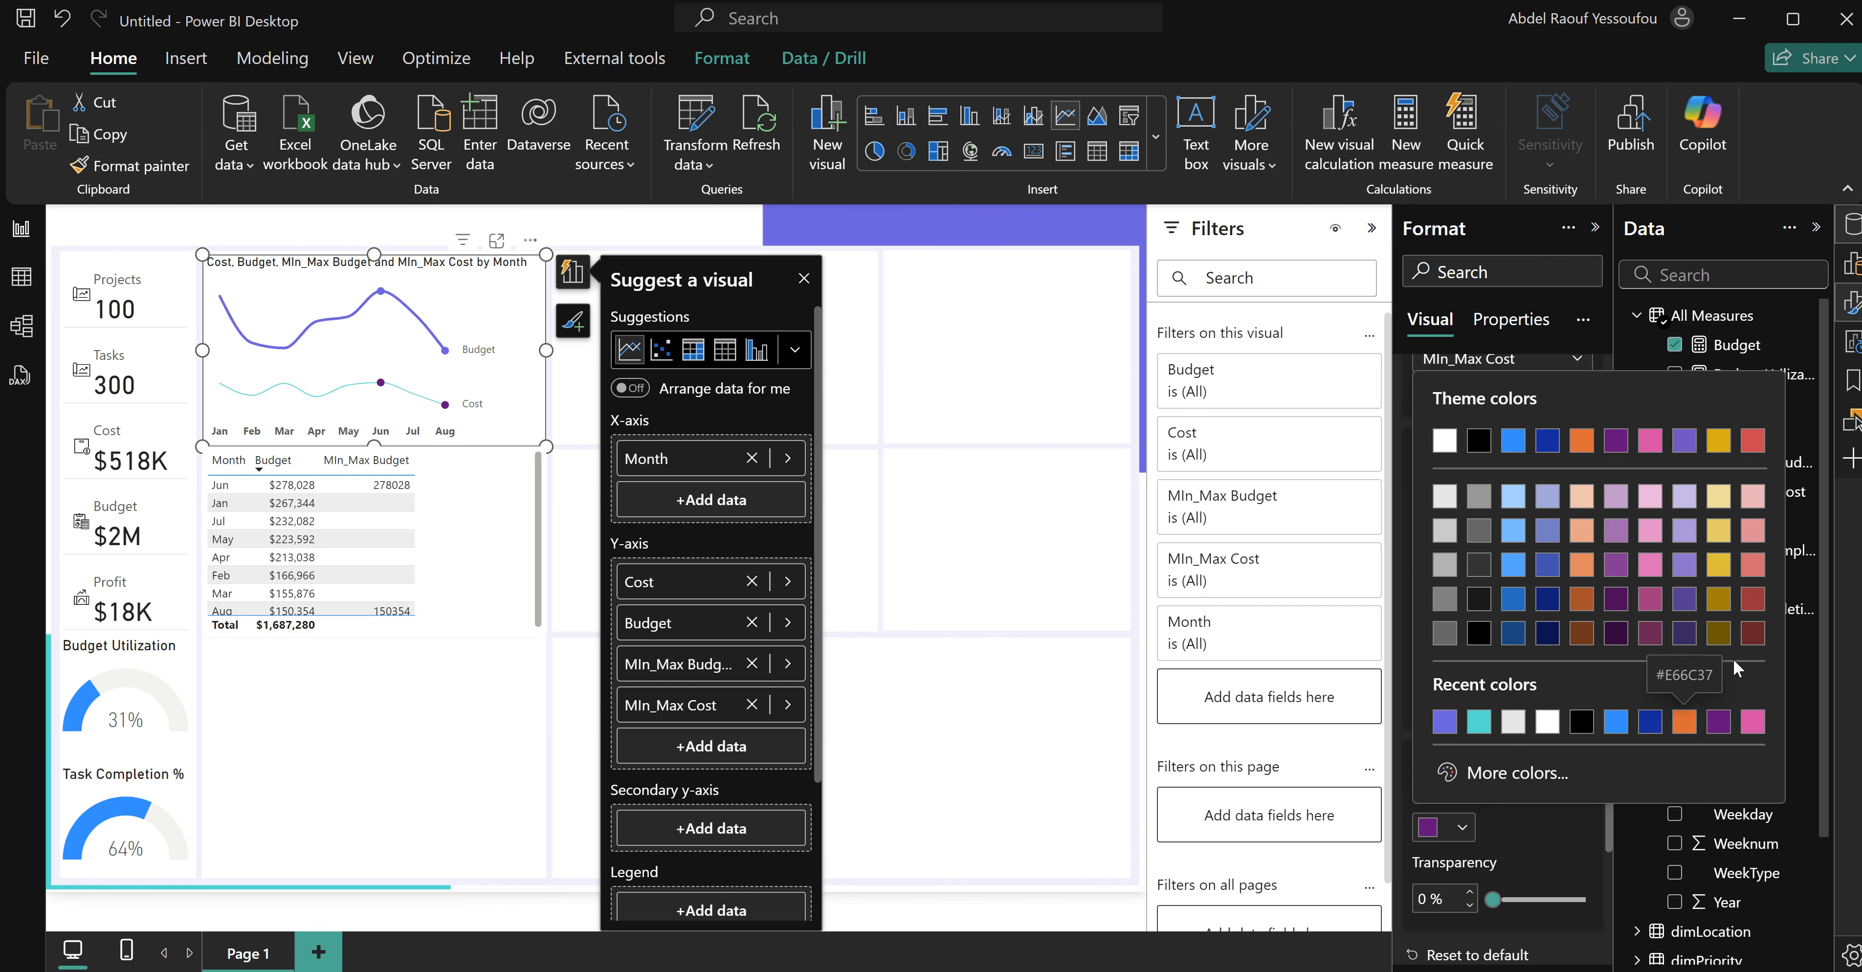
pyautogui.click(1752, 600)
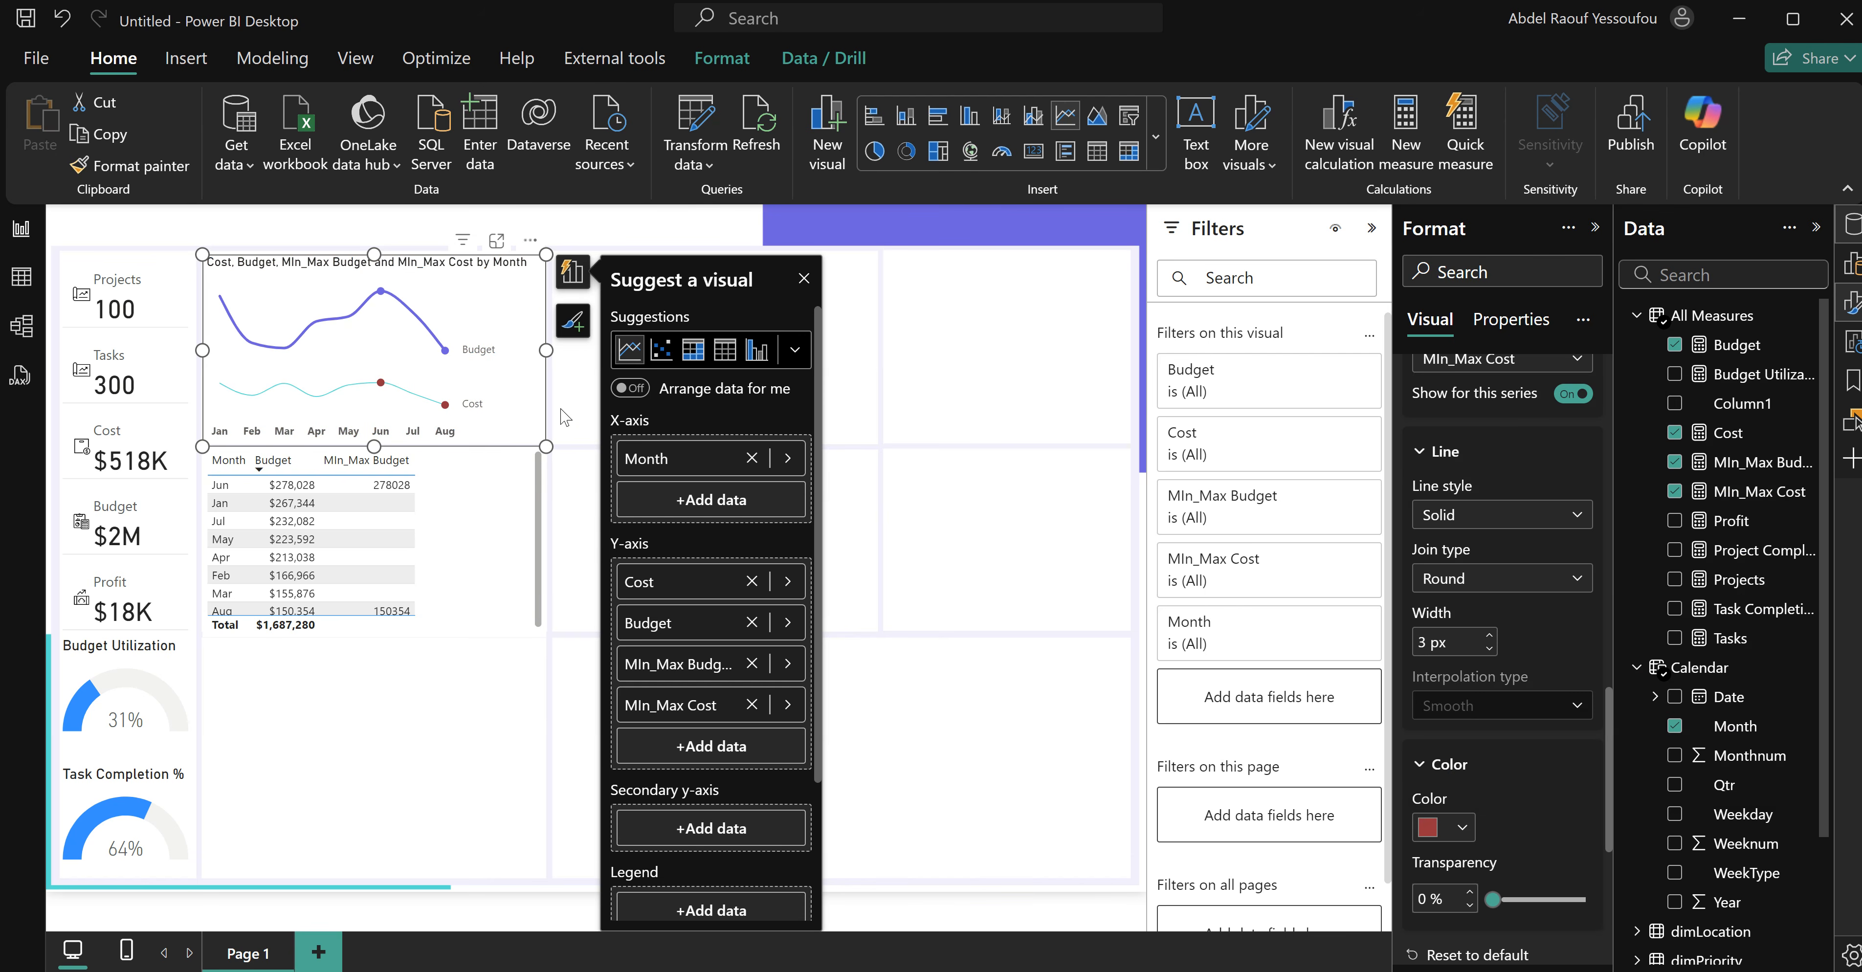
# Delete the table of monthly Budget and MIn_Max Budget values below the line chart.
pyautogui.click(458, 644)
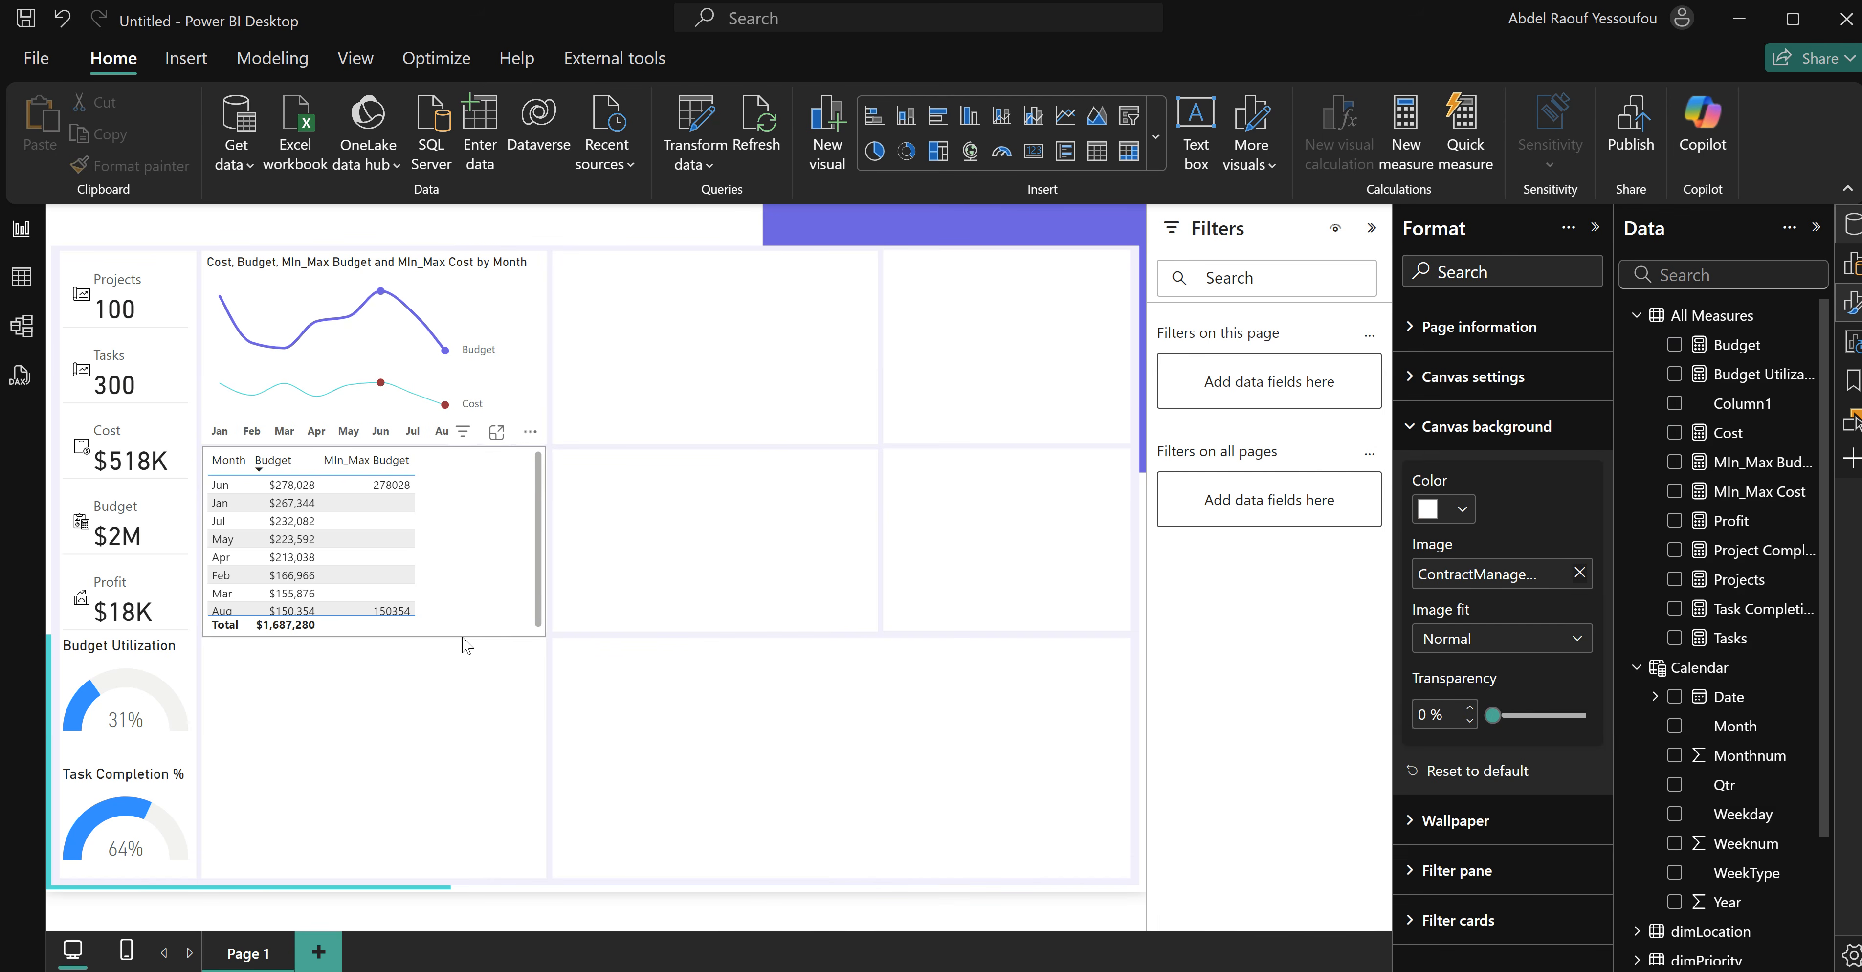
pyautogui.click(463, 638)
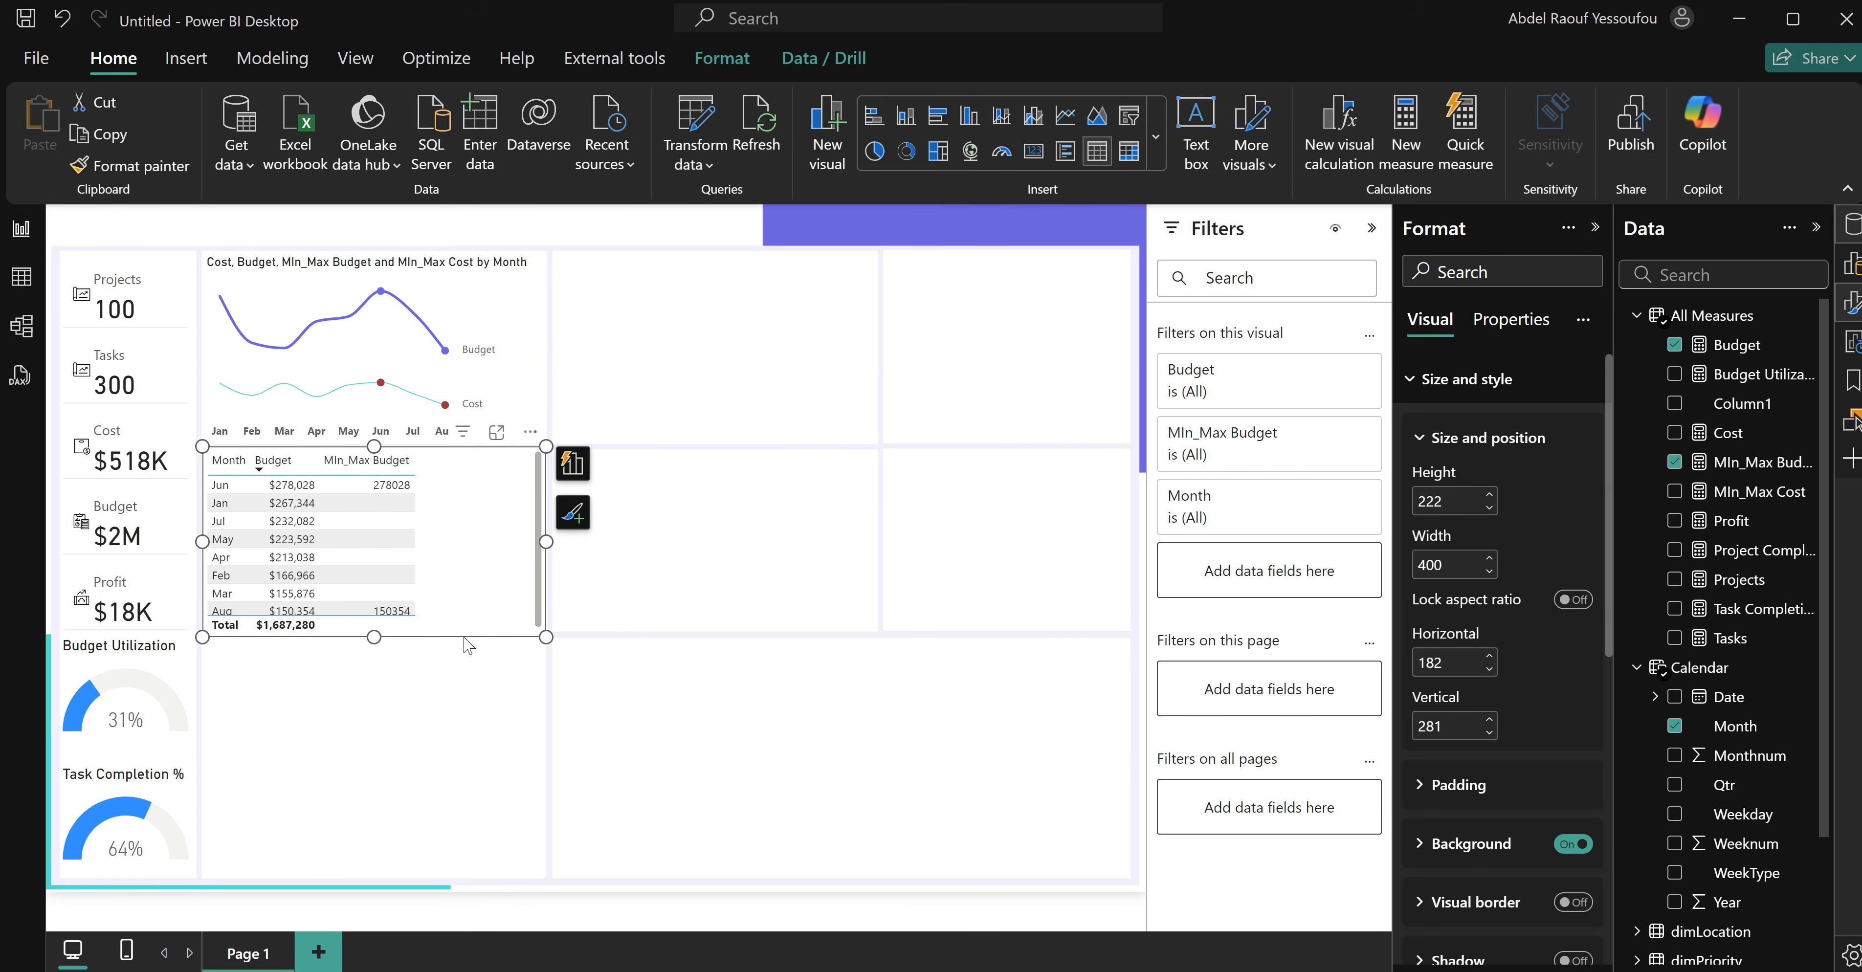
pyautogui.press('Delete')
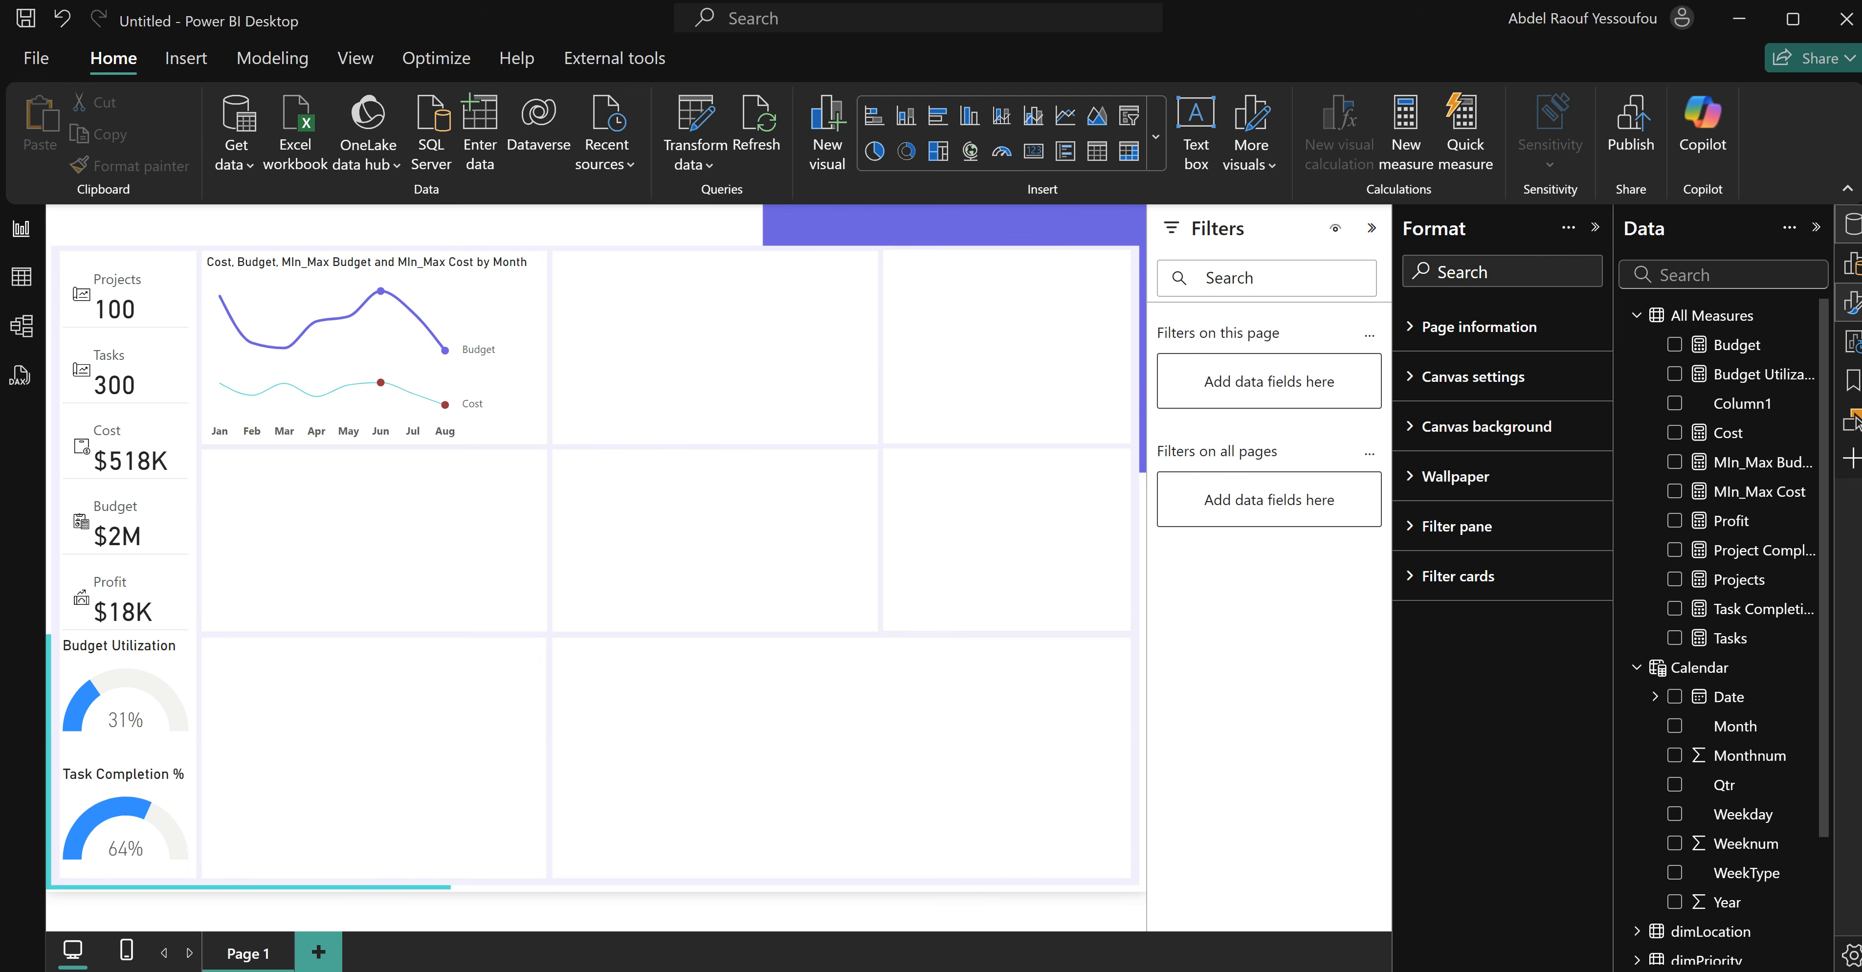
# Change the line chart's title to "Cost & Budget by Month".
pyautogui.click(540, 271)
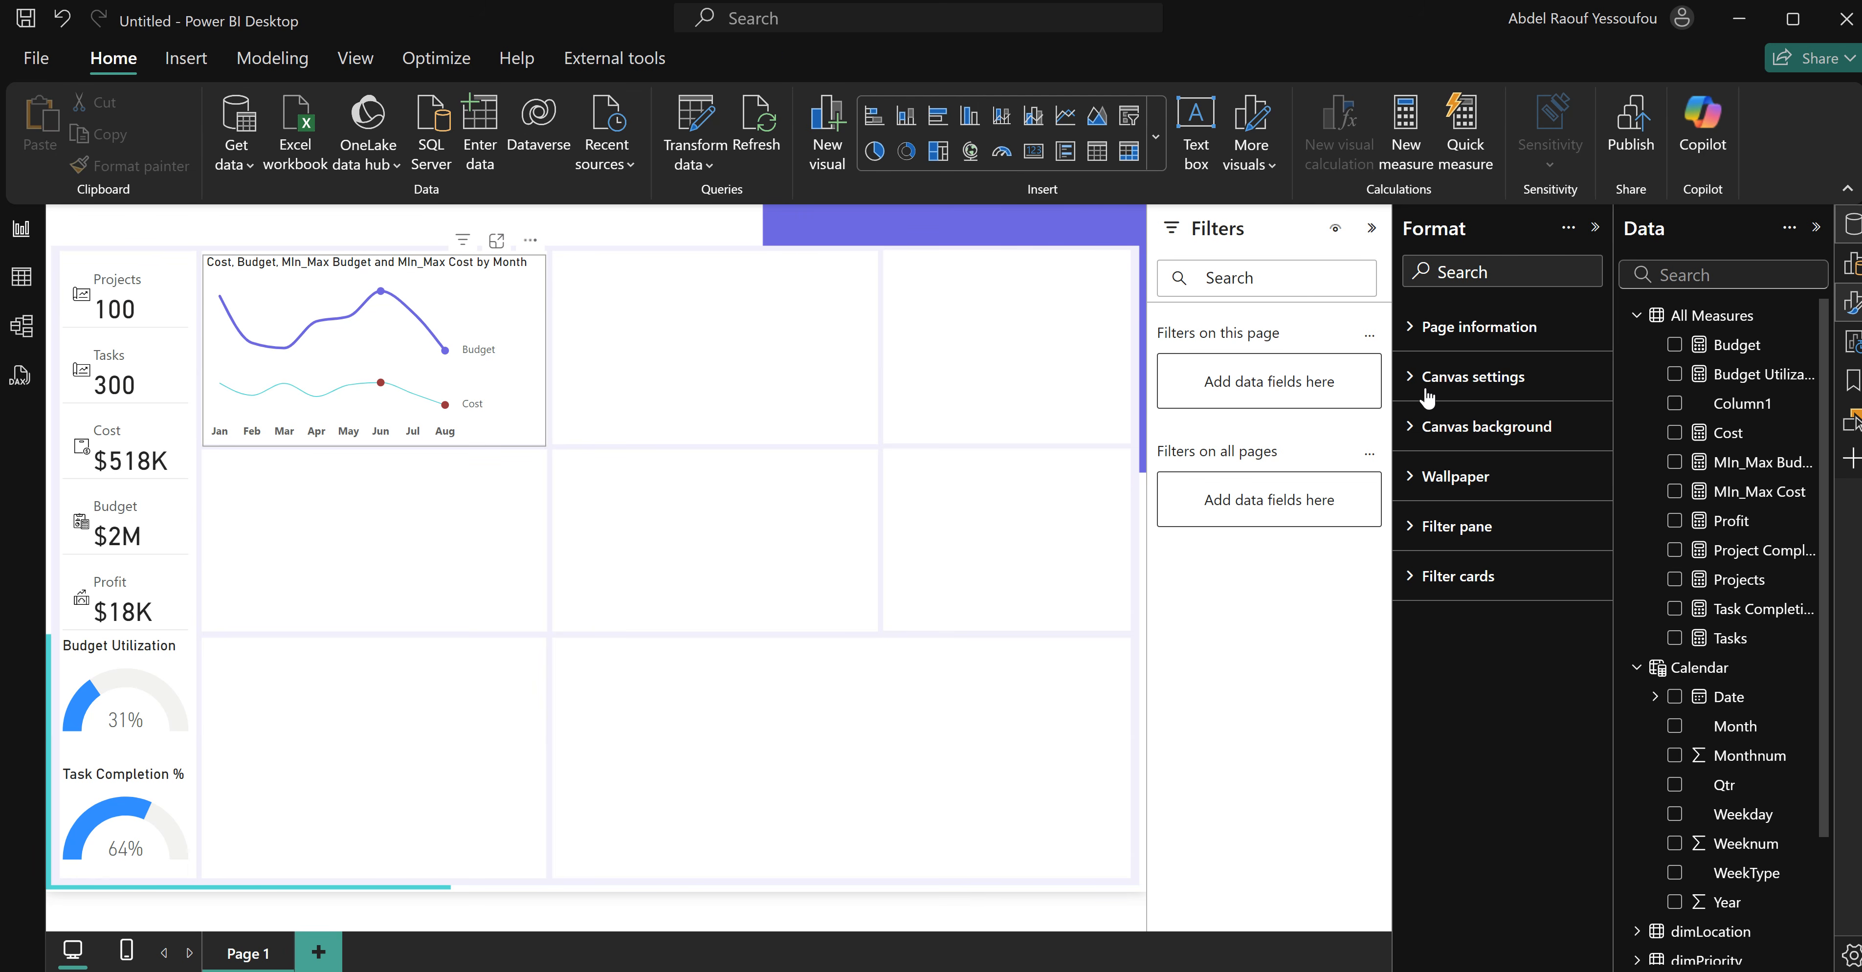
pyautogui.click(1436, 429)
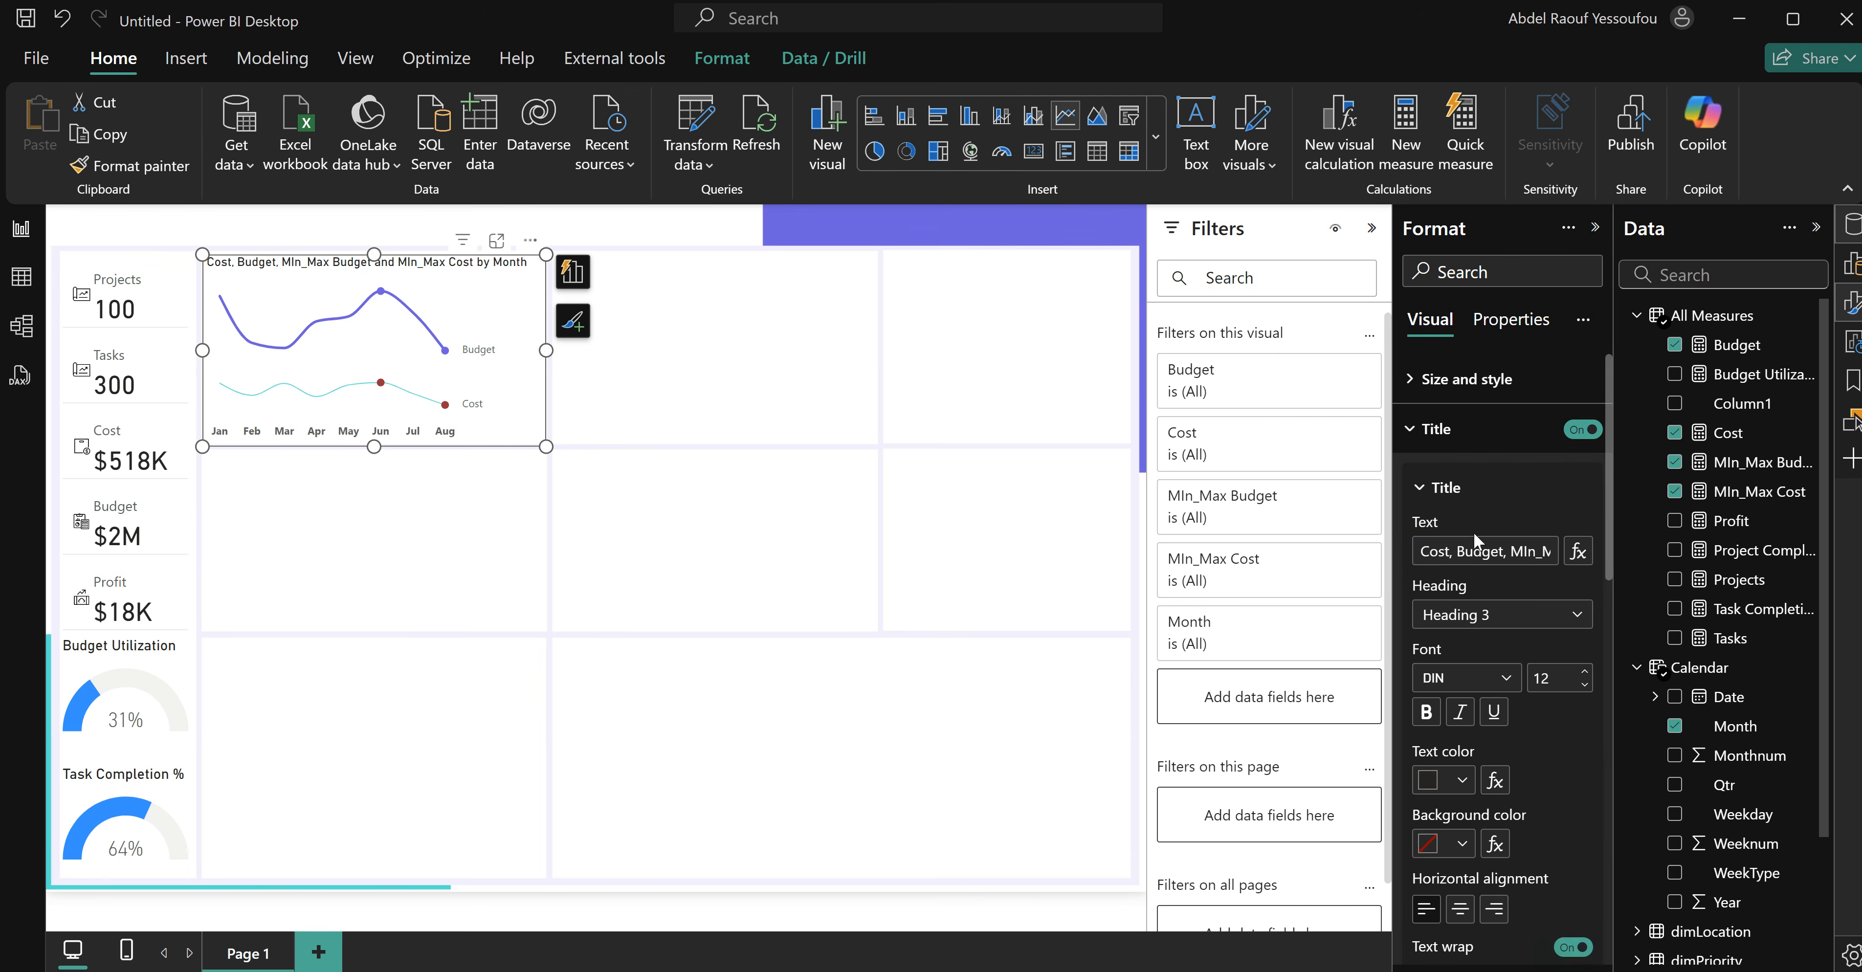
pyautogui.moveTo(1423, 551); pyautogui.dragTo(1797, 552)
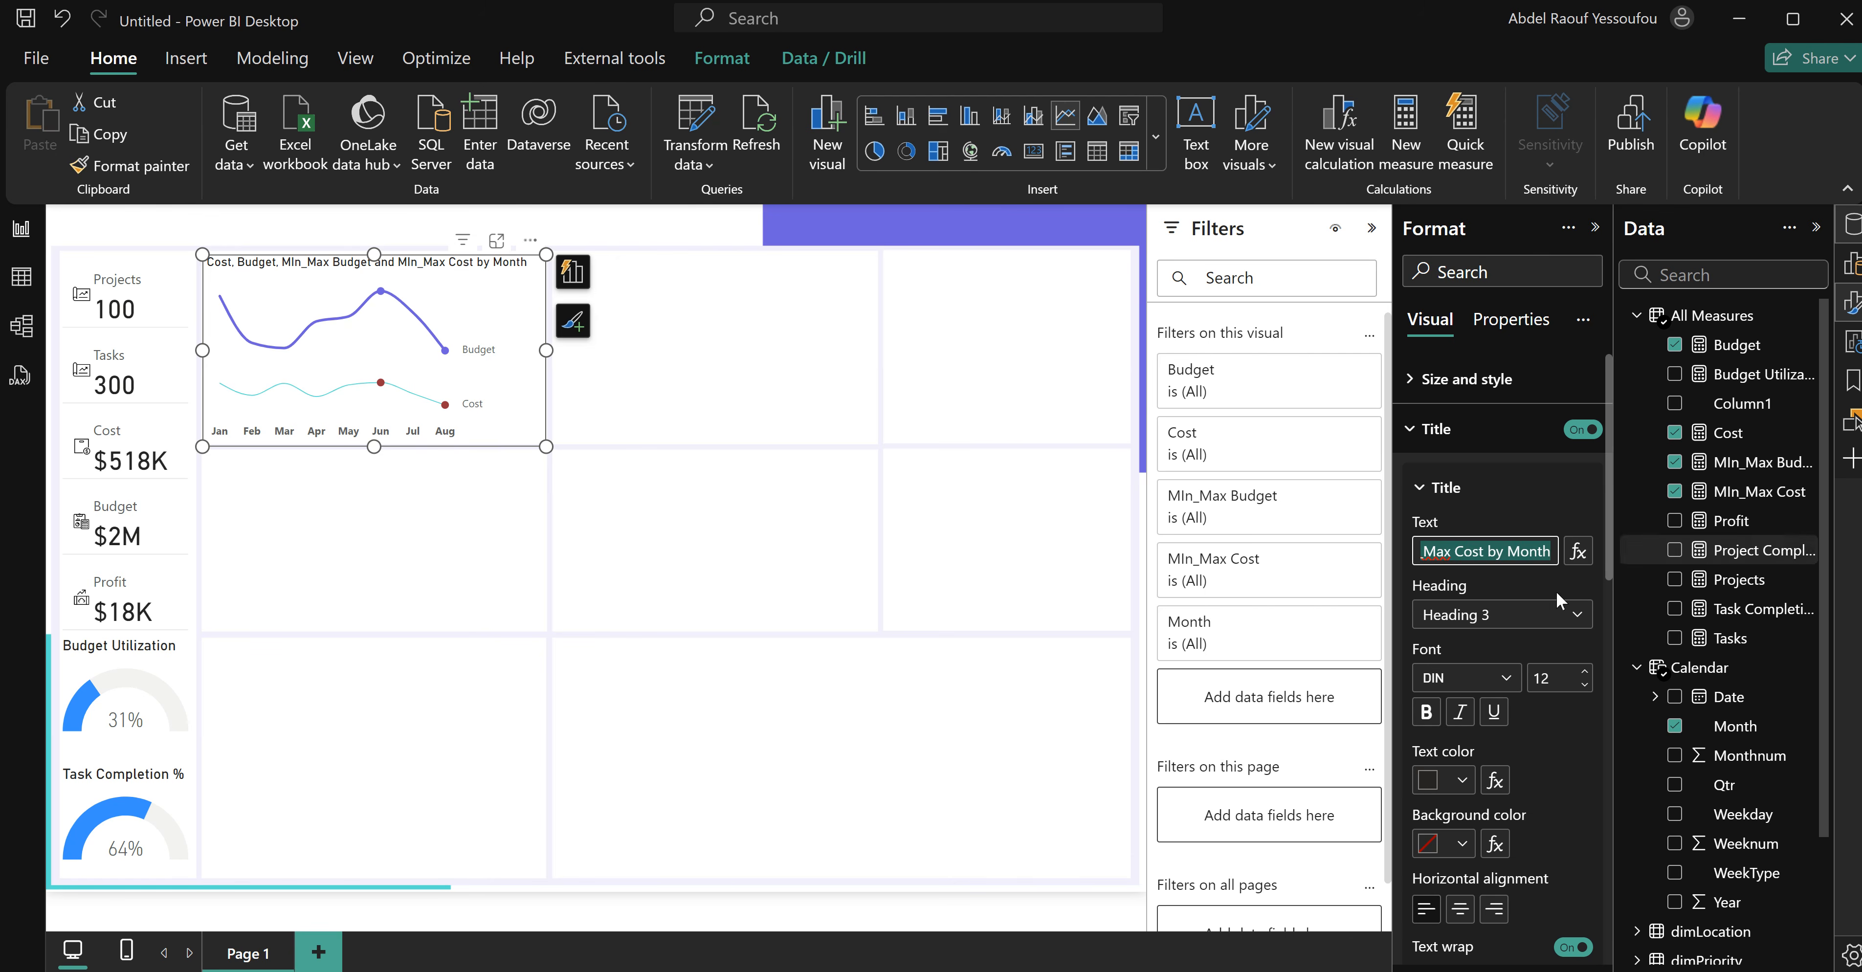
pyautogui.click(1486, 551)
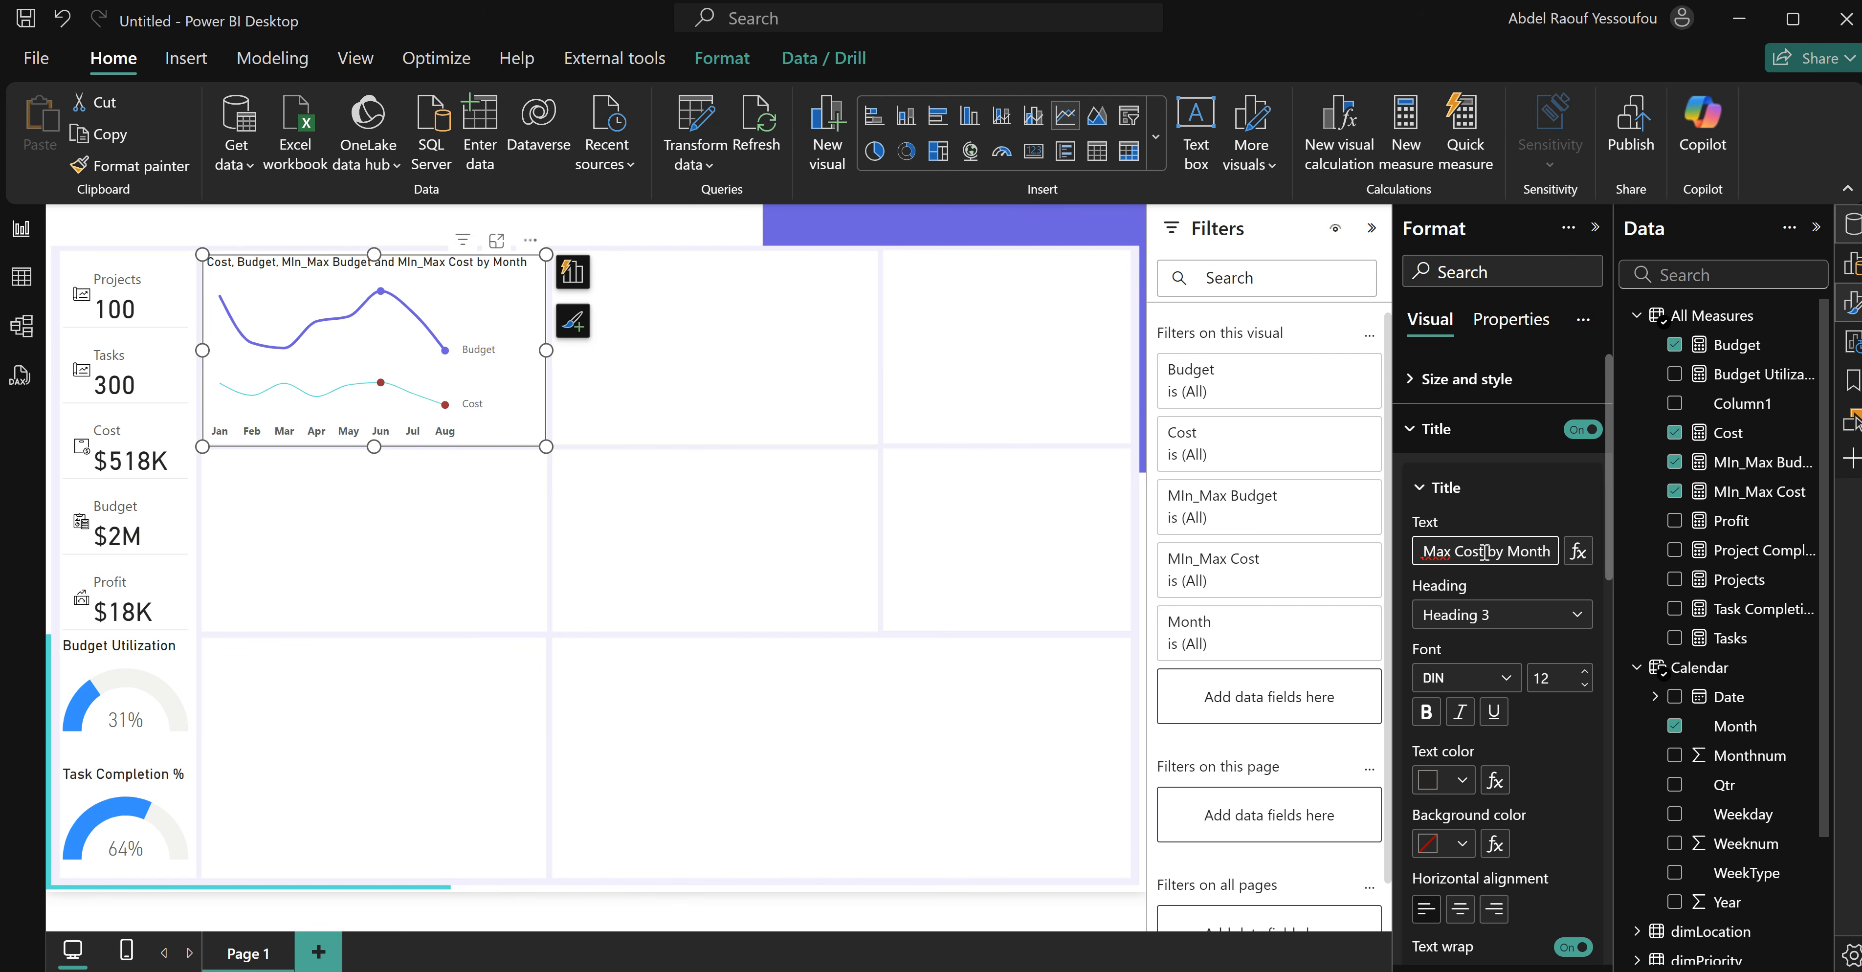
pyautogui.moveTo(1486, 551); pyautogui.dragTo(1392, 553)
pyautogui.write('Cost & Budget')
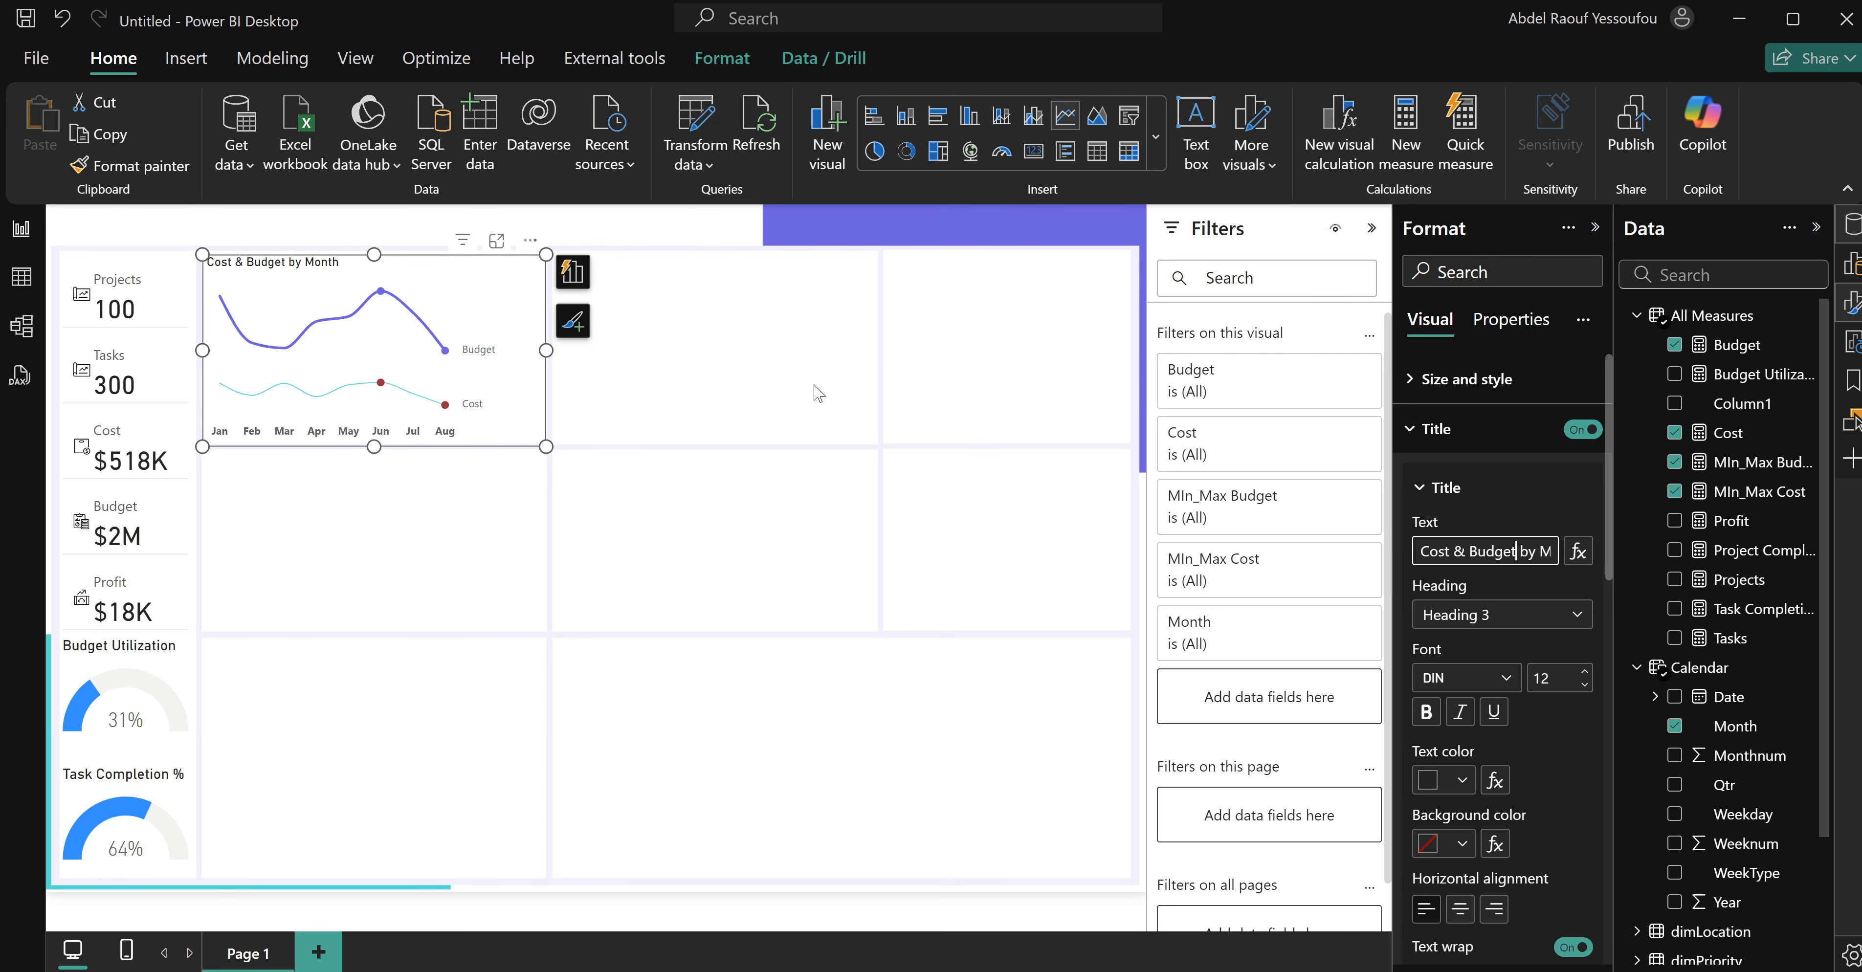
pyautogui.click(722, 537)
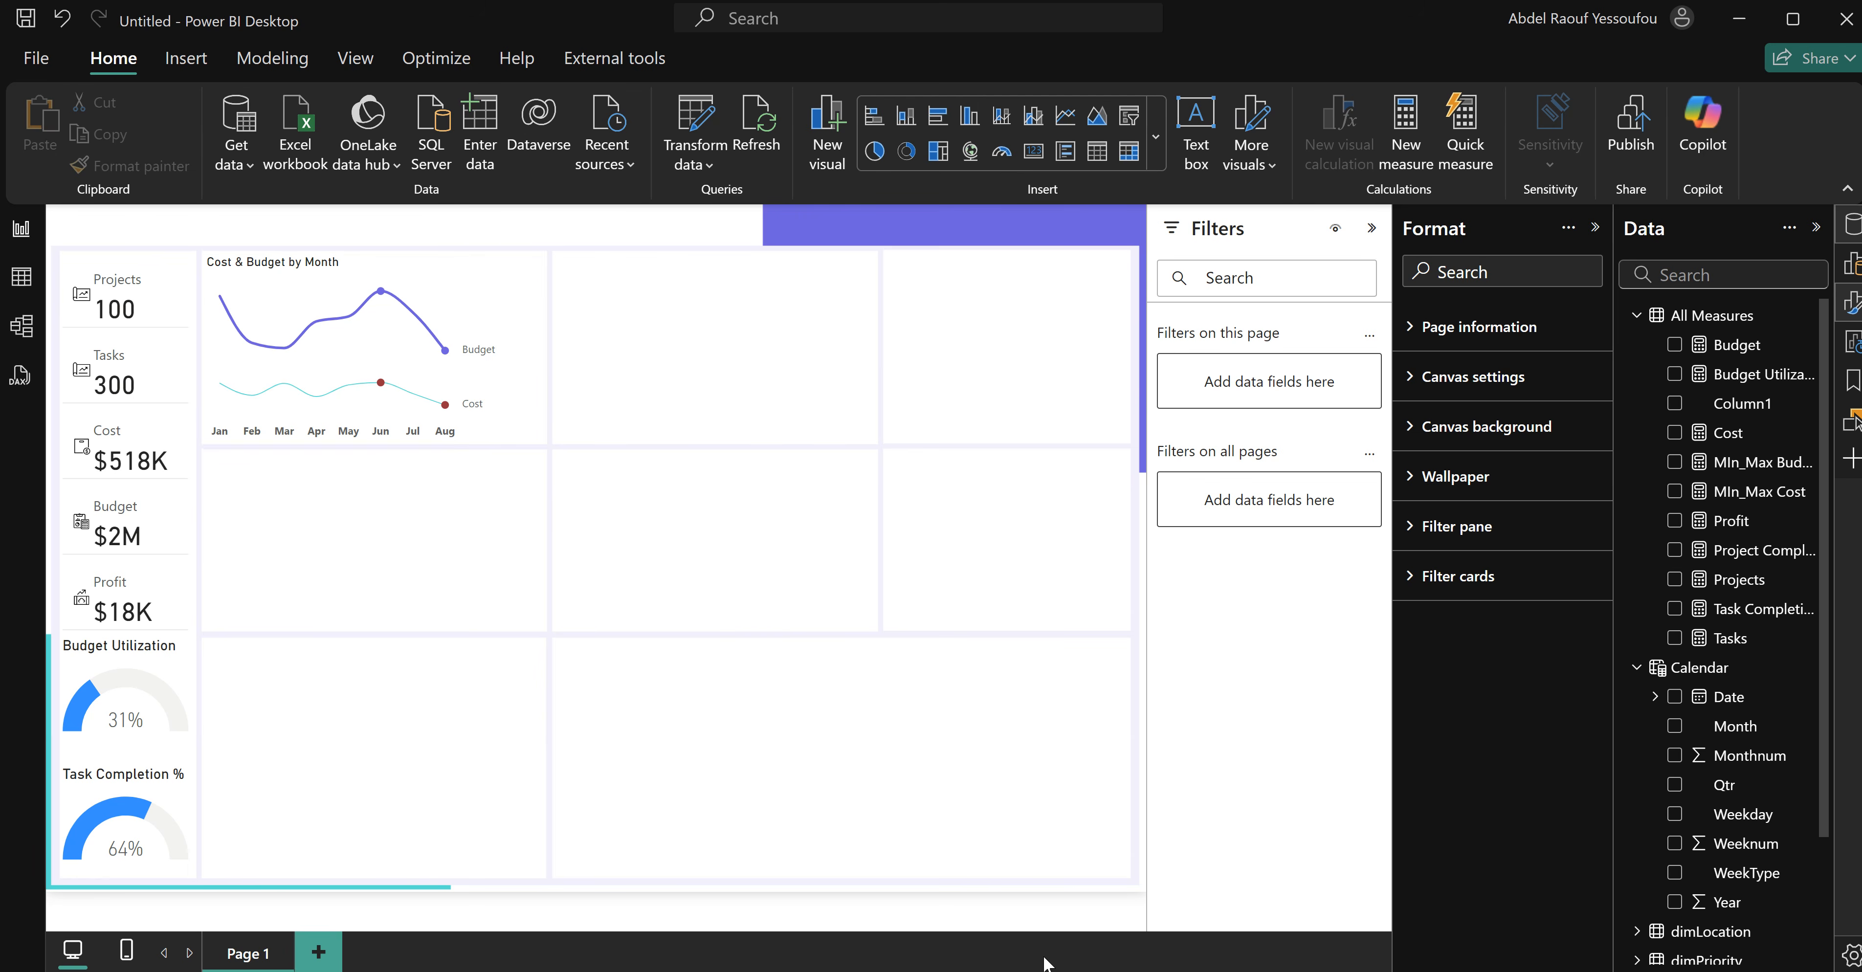
# Insert a clustered column chart of Profit by Month and fit it into the empty tile beside the line chart.
pyautogui.click(964, 925)
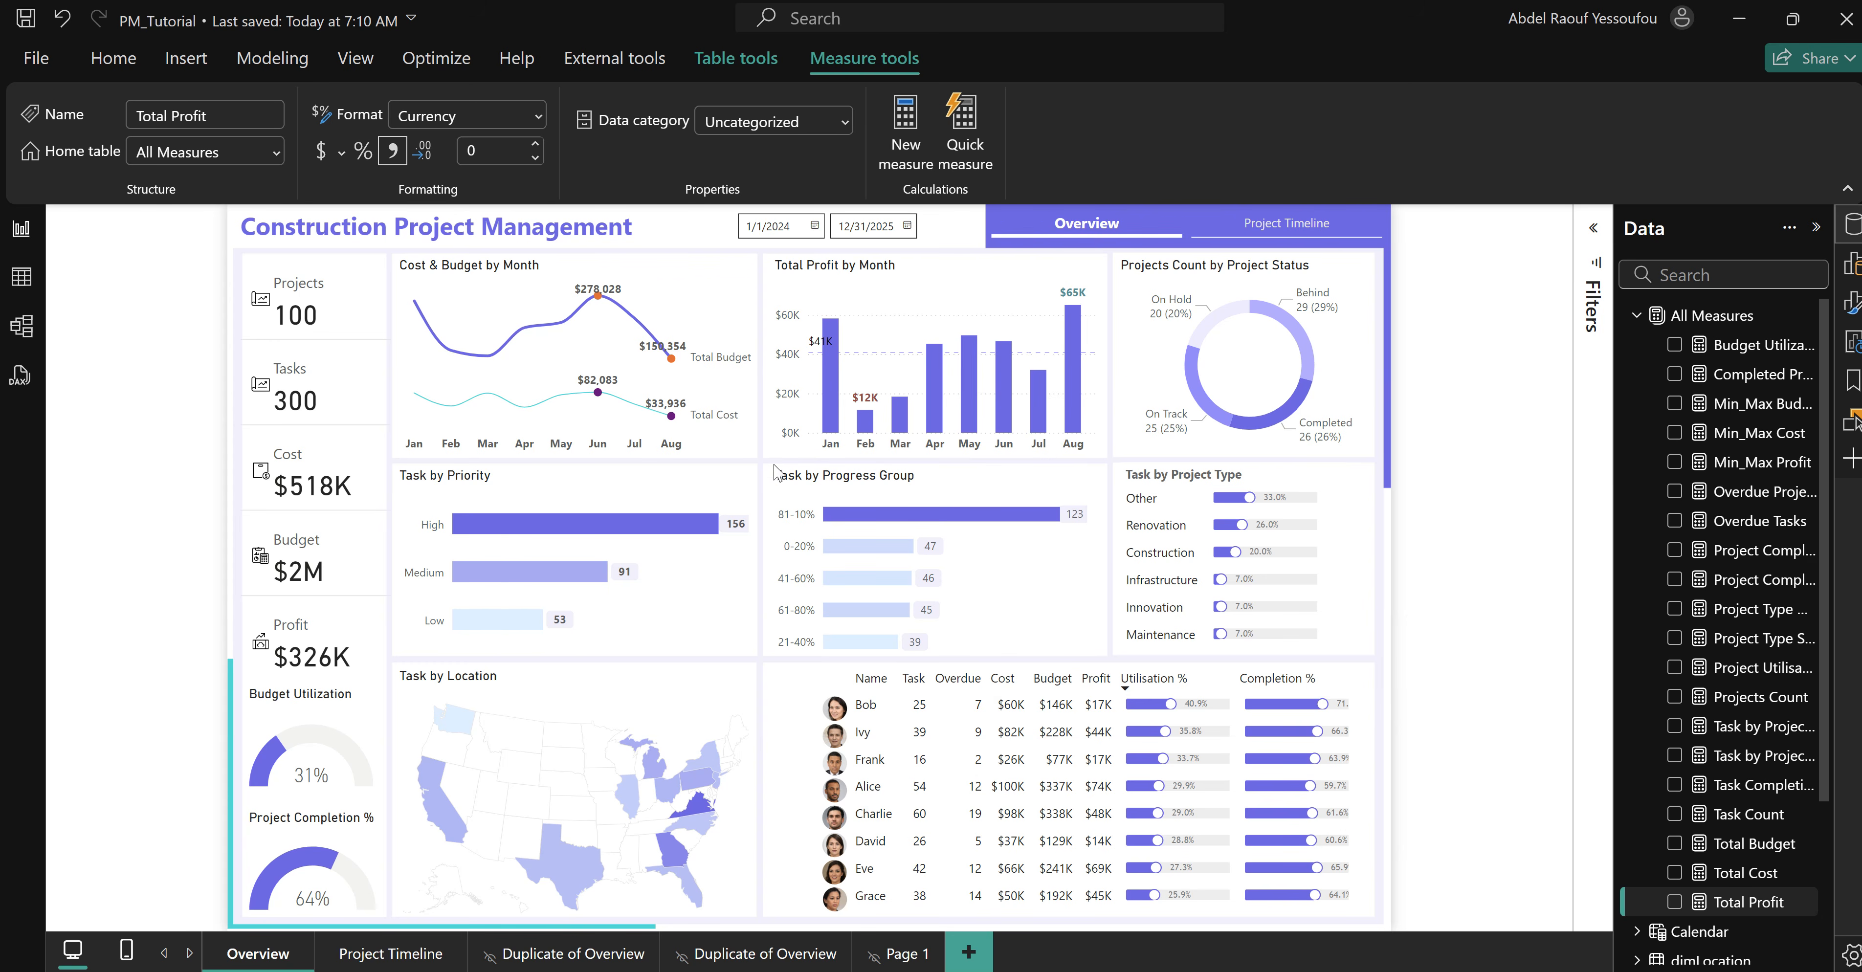
pyautogui.click(1200, 913)
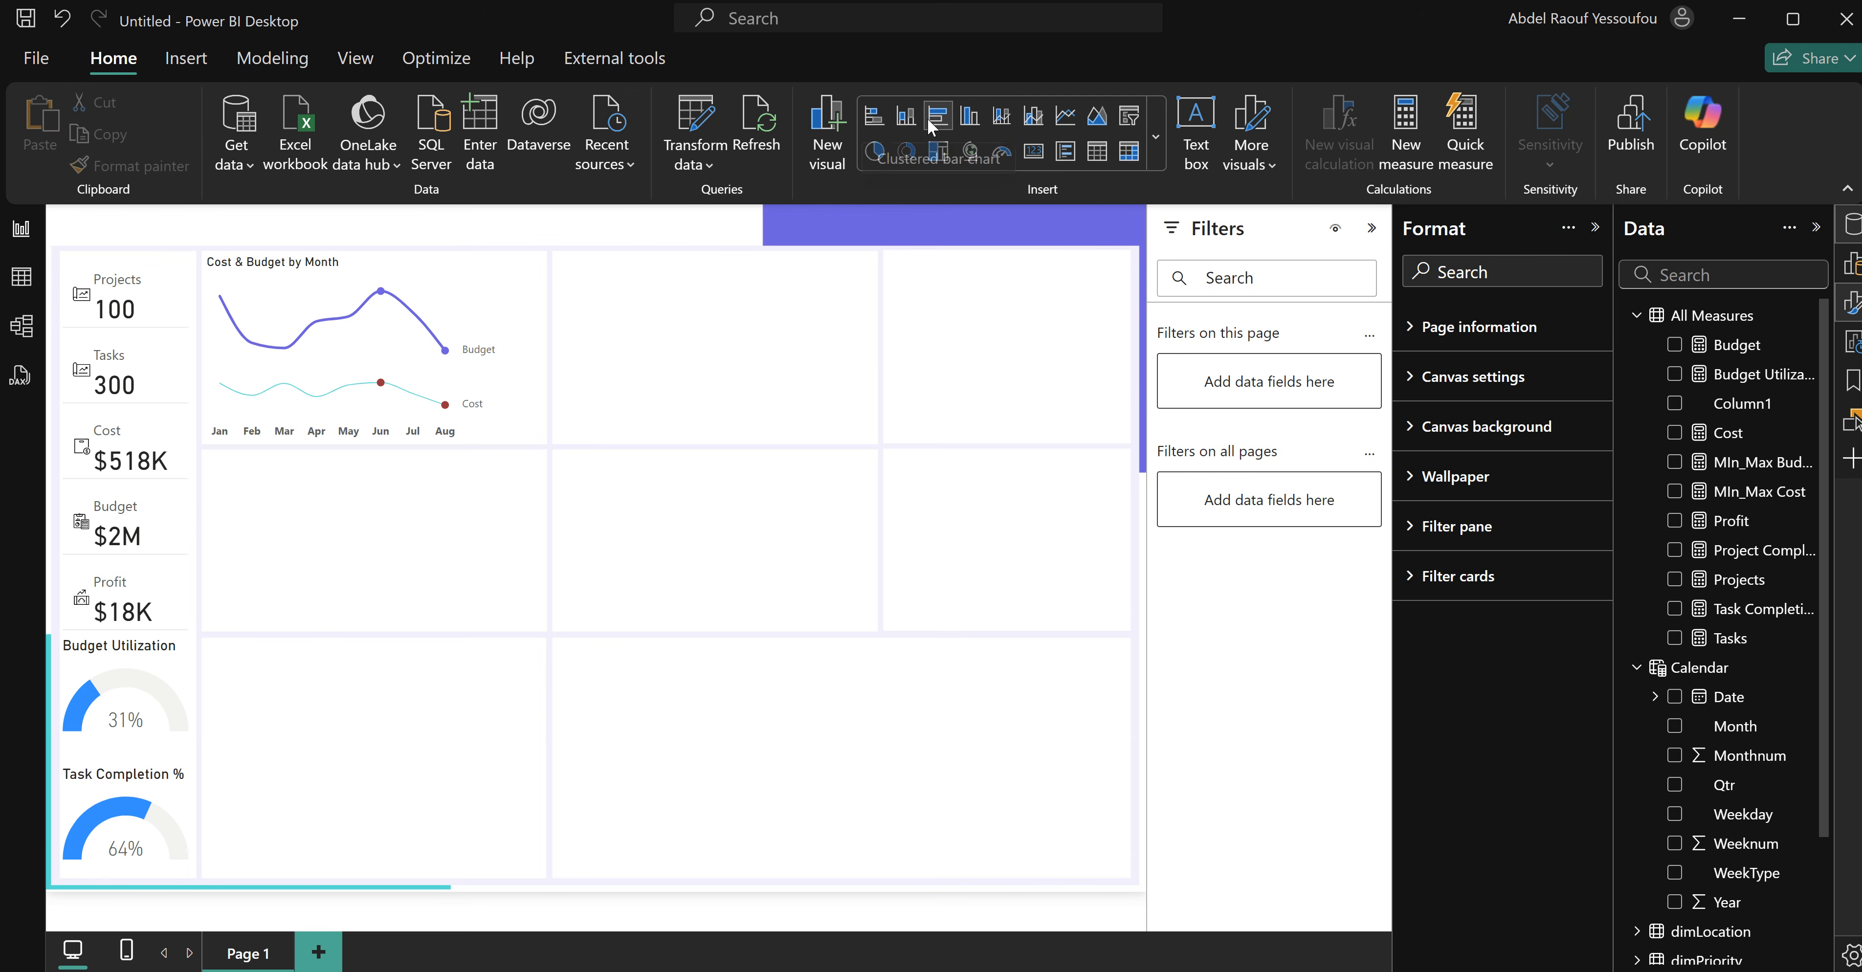
pyautogui.click(973, 127)
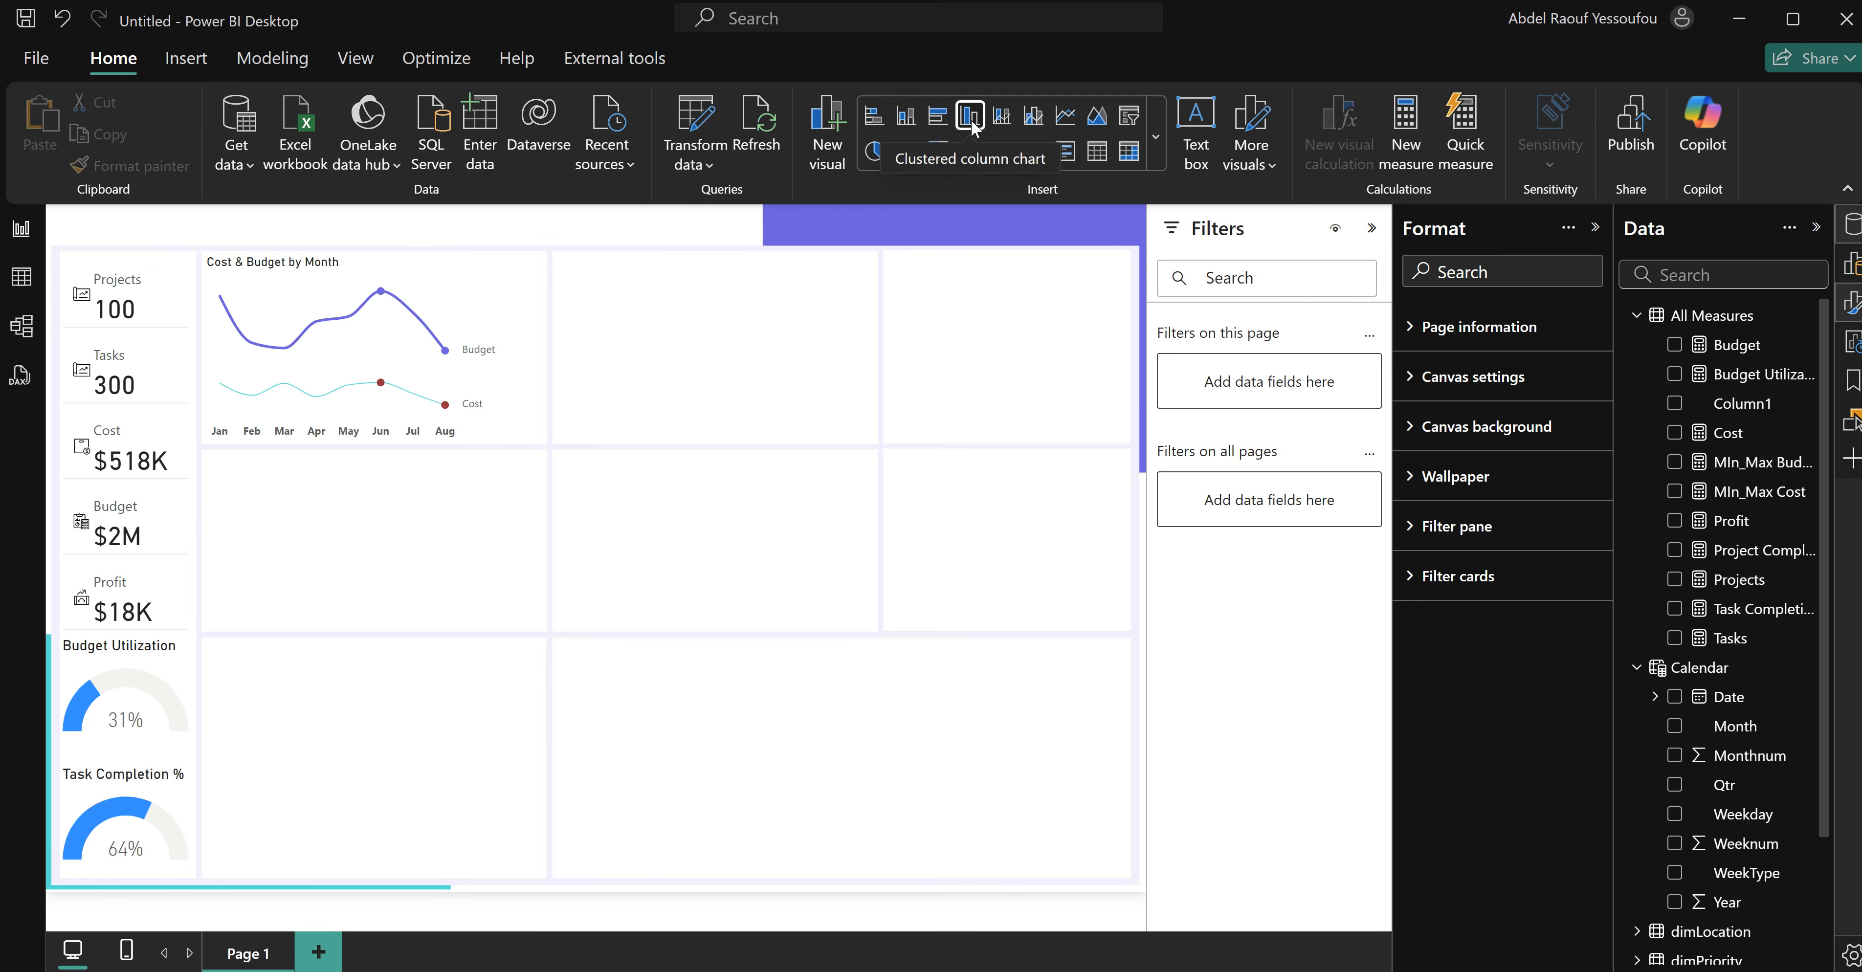
pyautogui.click(1674, 727)
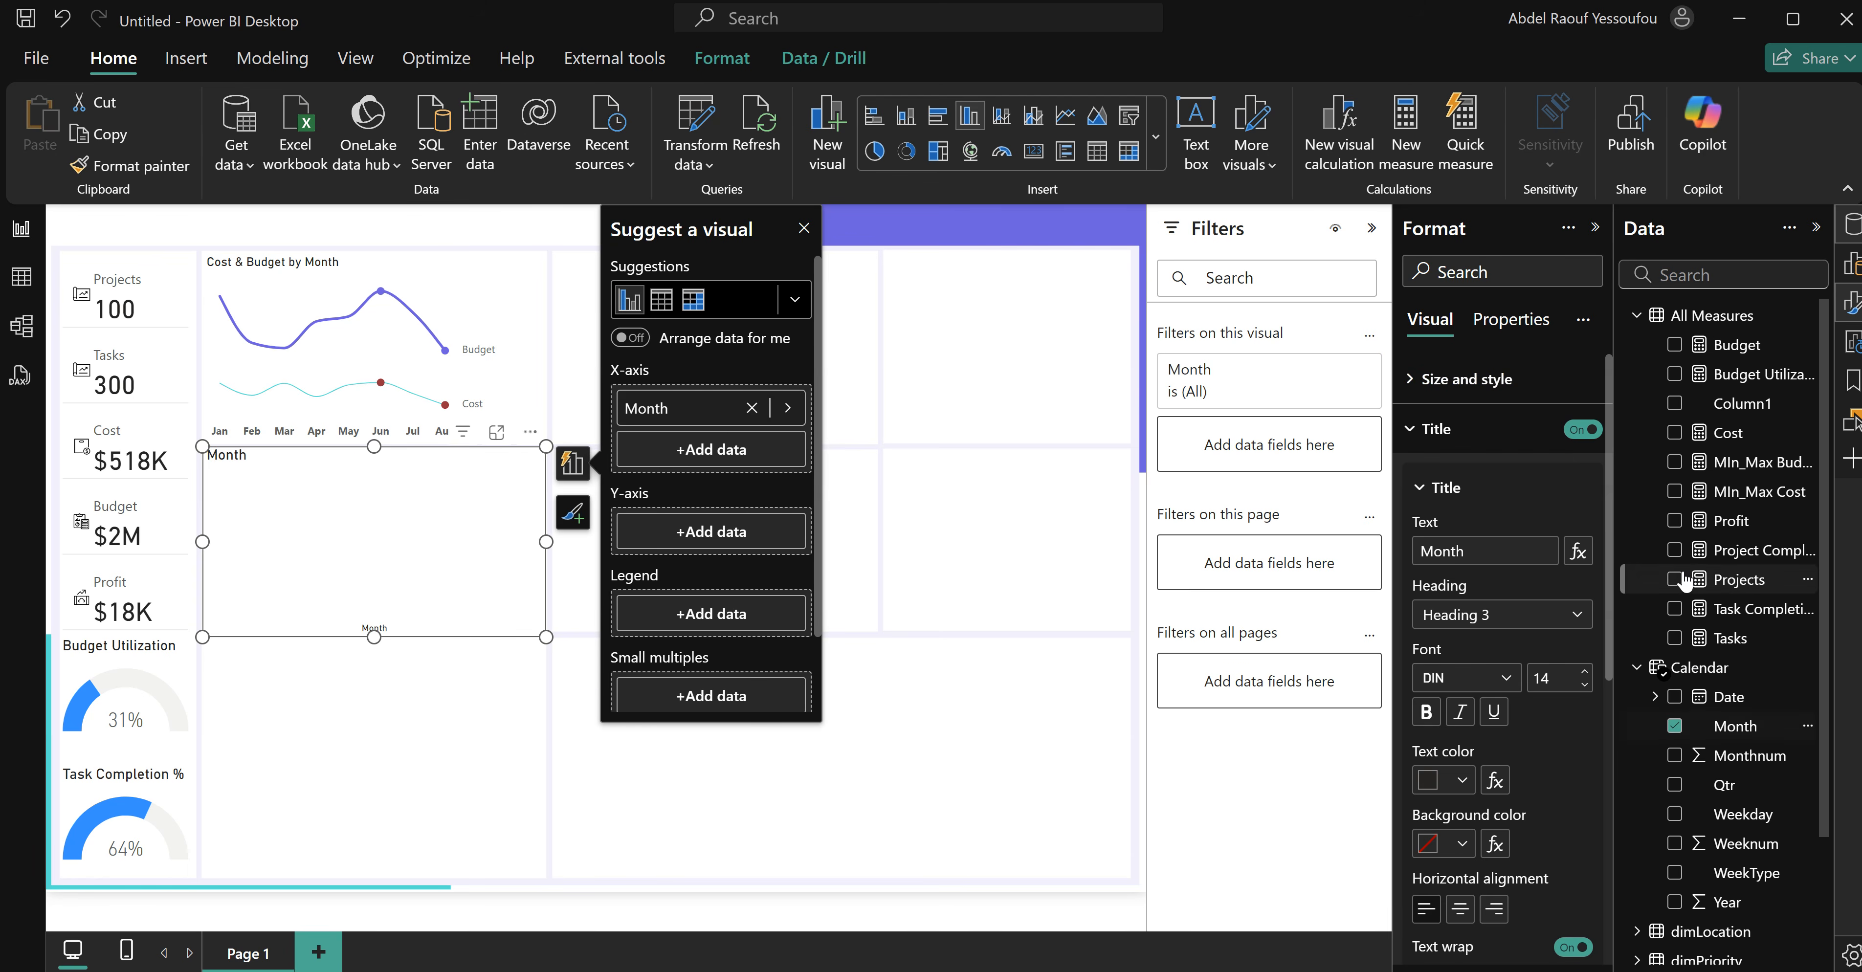
pyautogui.click(1674, 521)
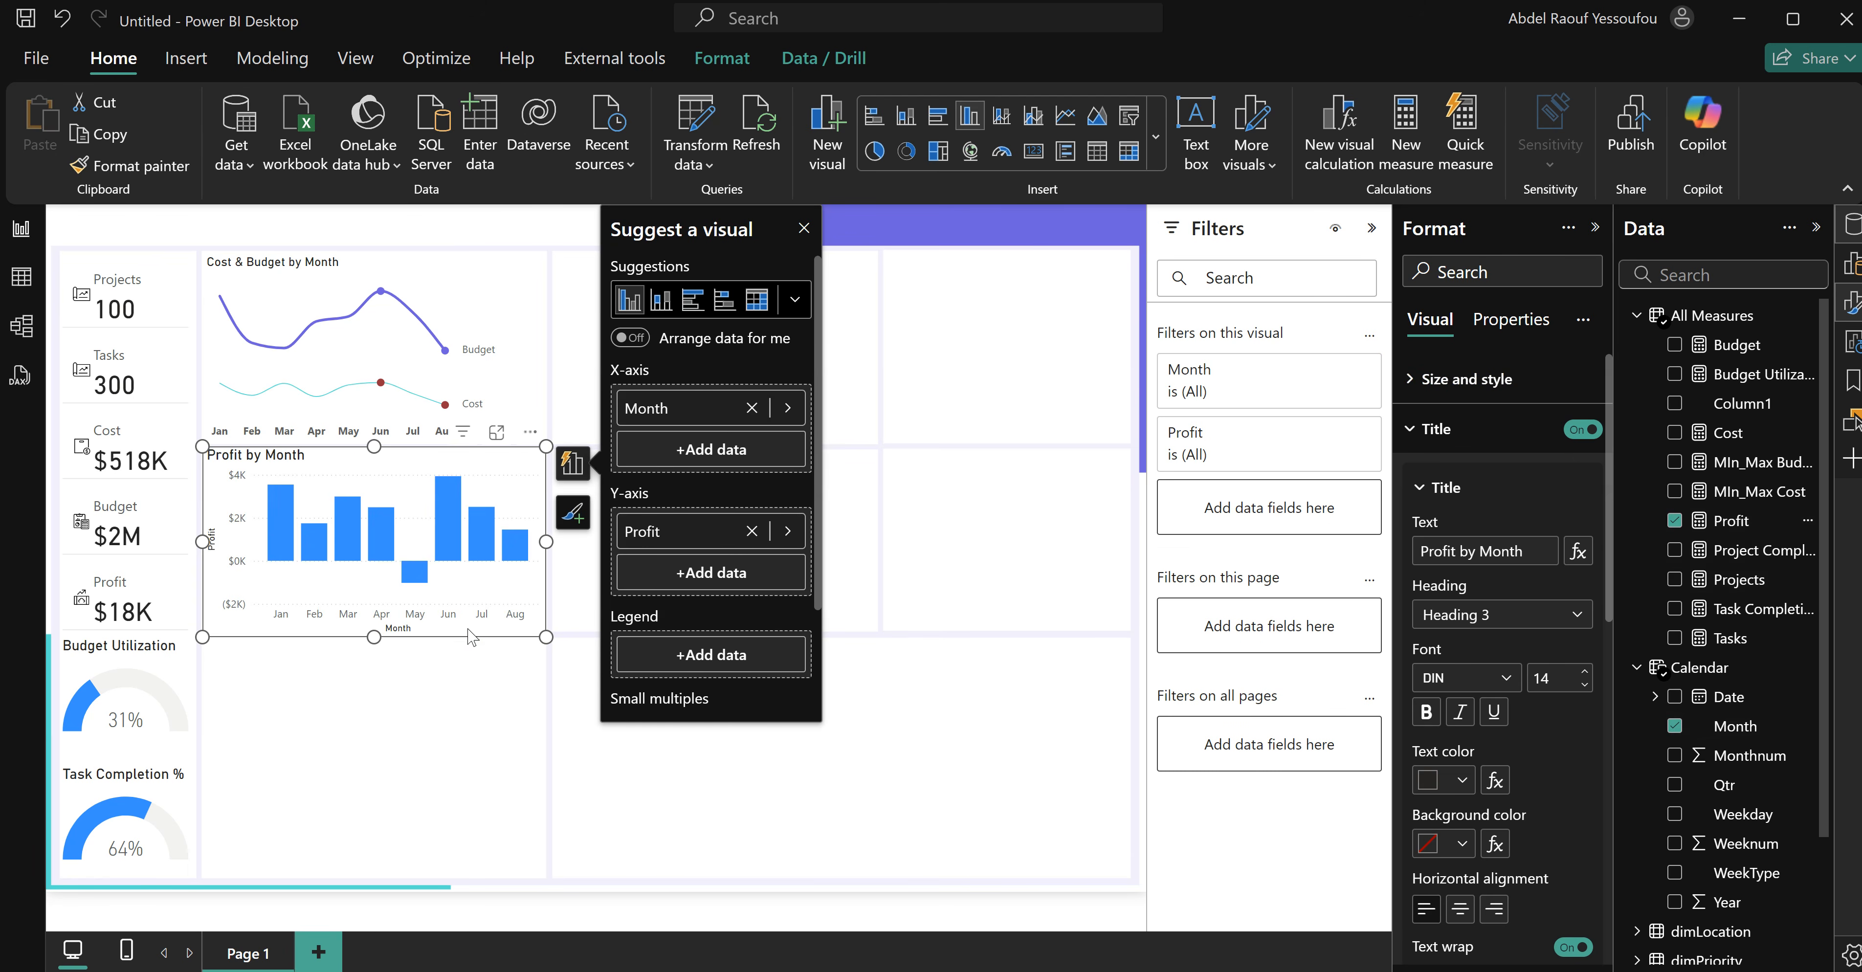
pyautogui.moveTo(469, 643); pyautogui.dragTo(812, 438)
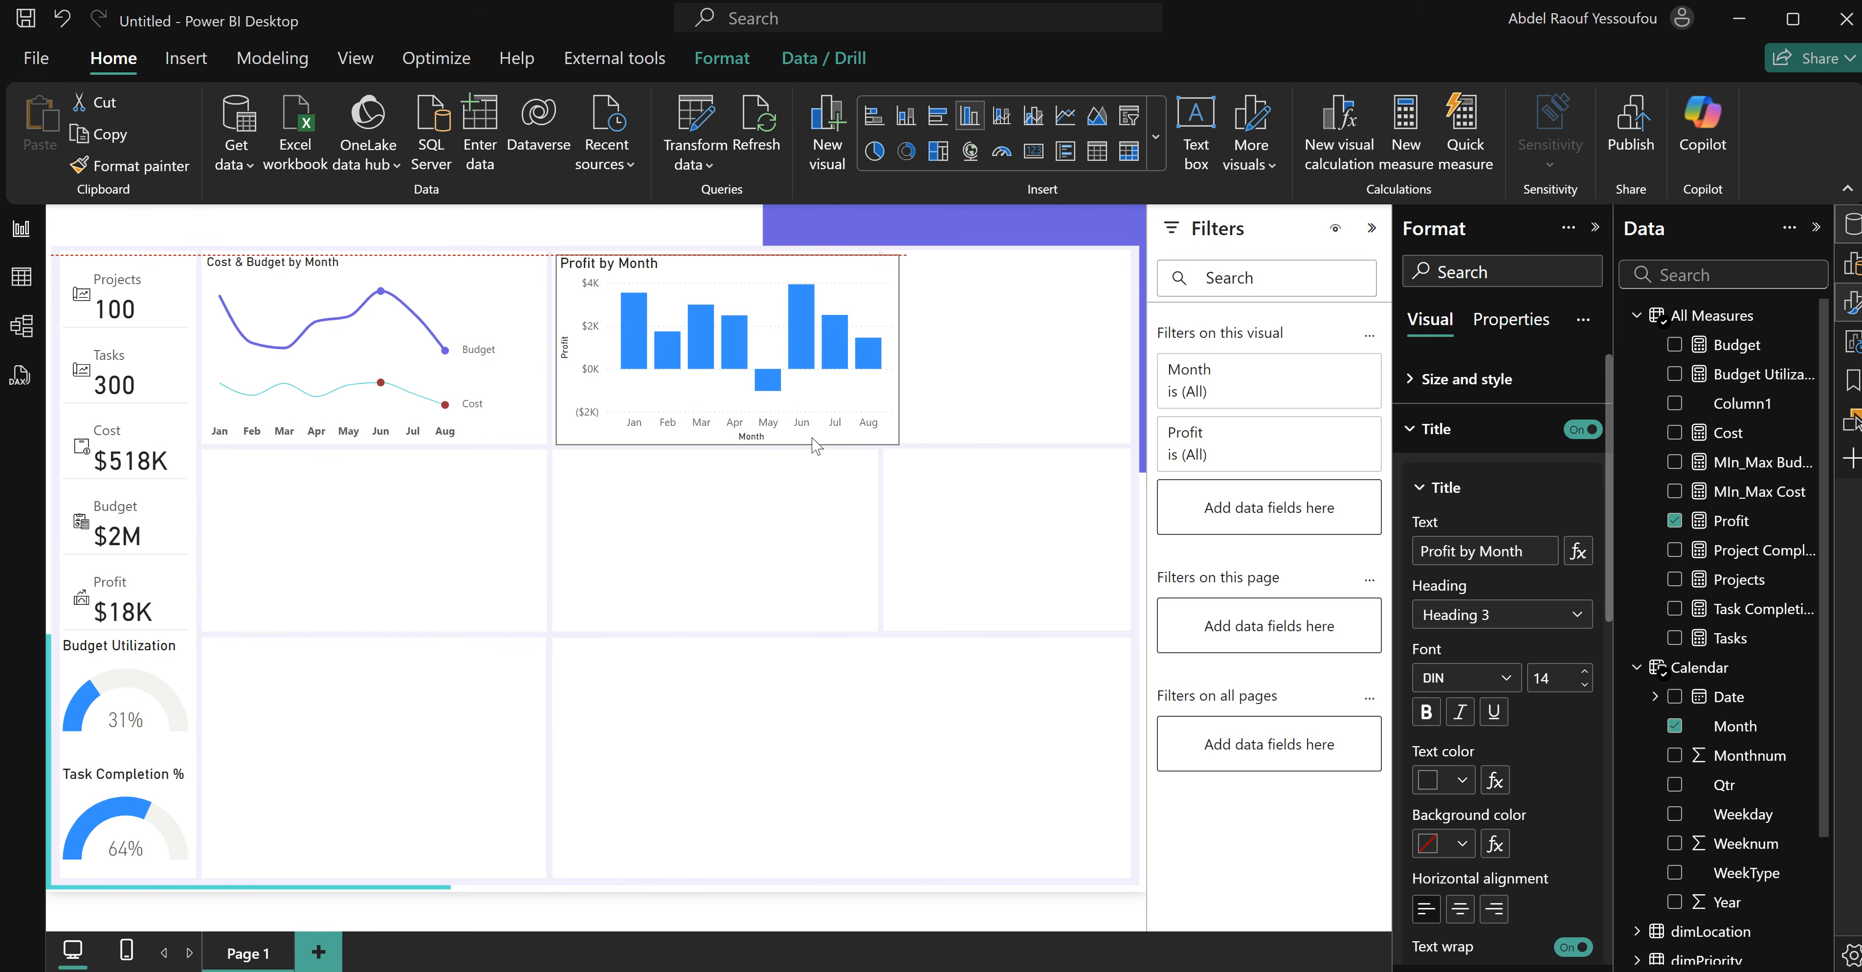
pyautogui.moveTo(897, 355); pyautogui.dragTo(876, 366)
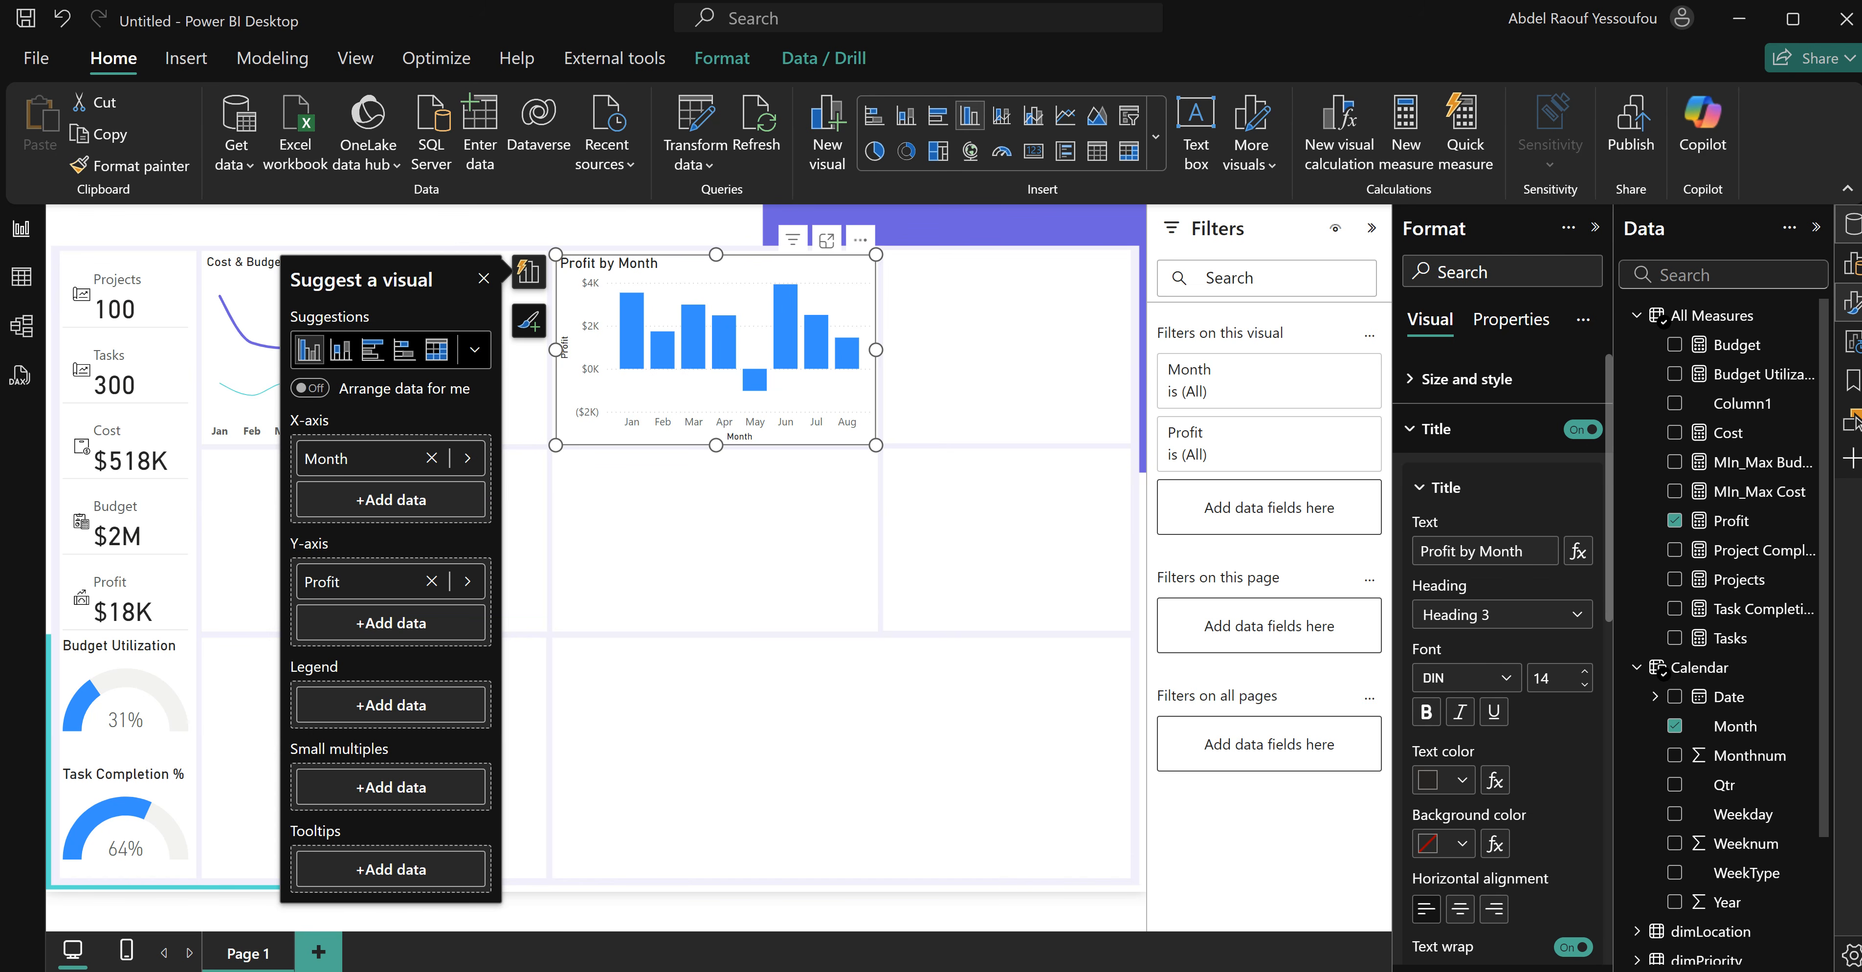
# Compare the Profit chart with Total Profit by Month in the PM_Tutorial report, and review the MIn_Max Cost and Profit measure formulas.
pyautogui.click(1731, 521)
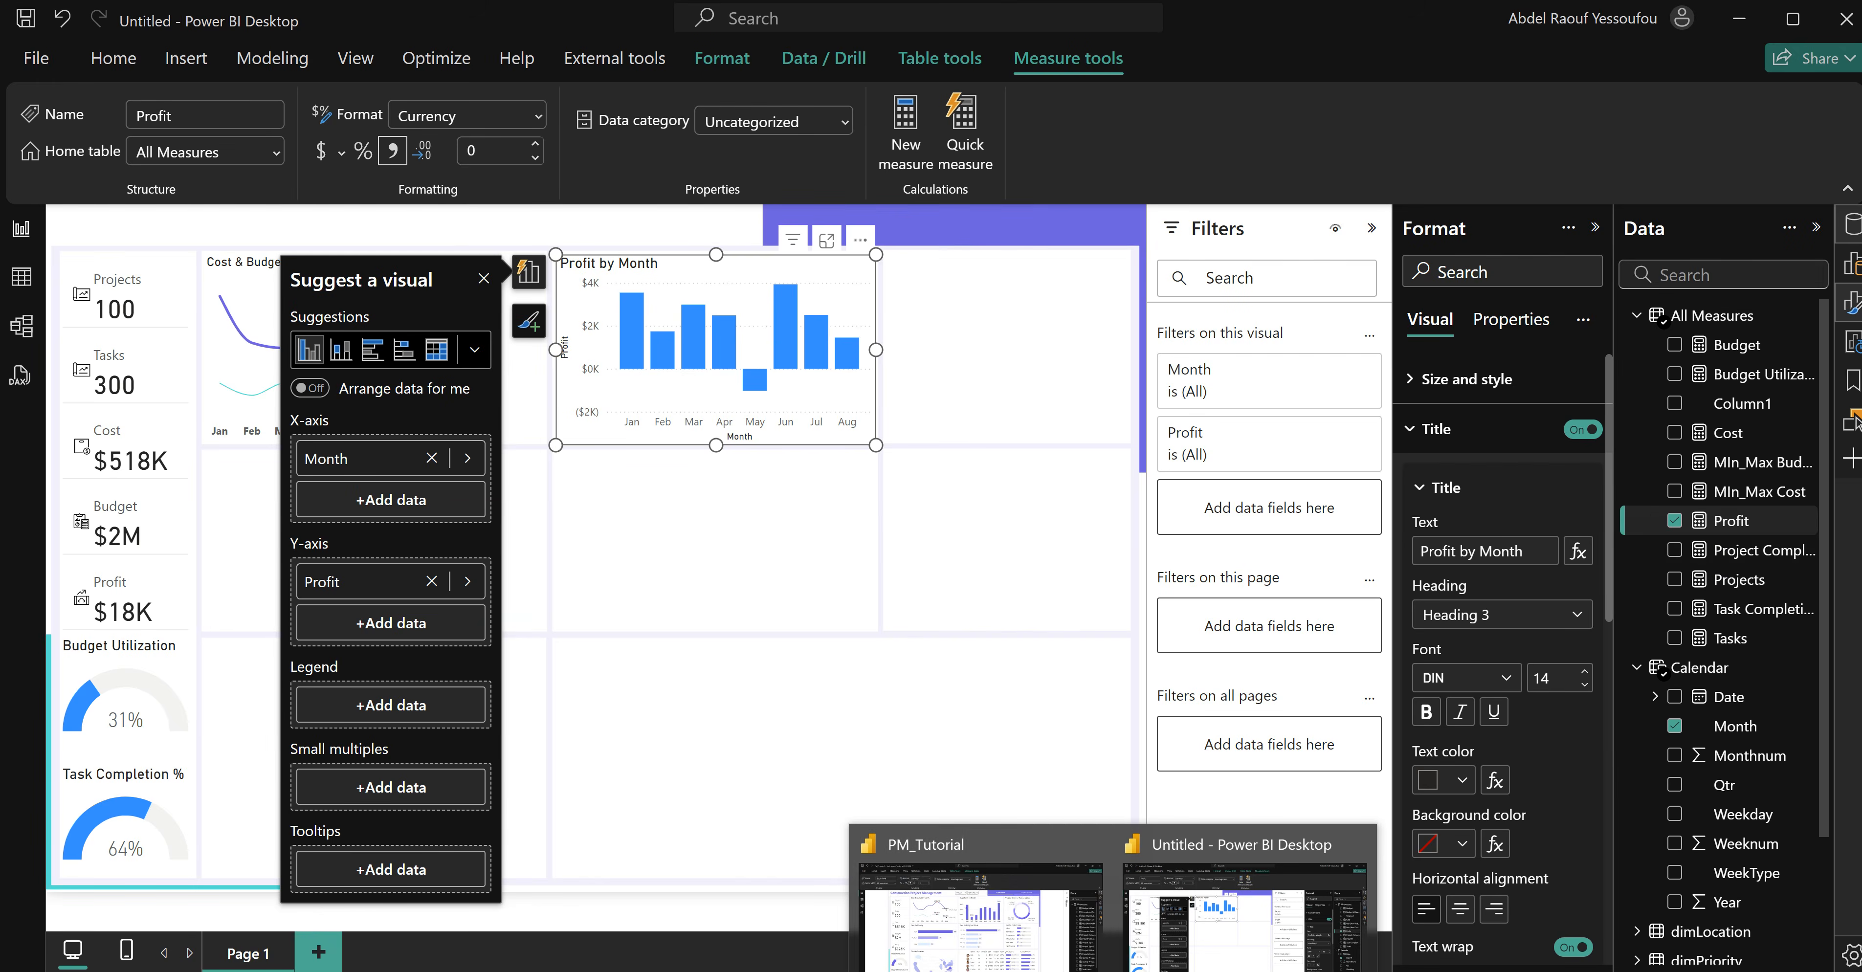
pyautogui.click(954, 919)
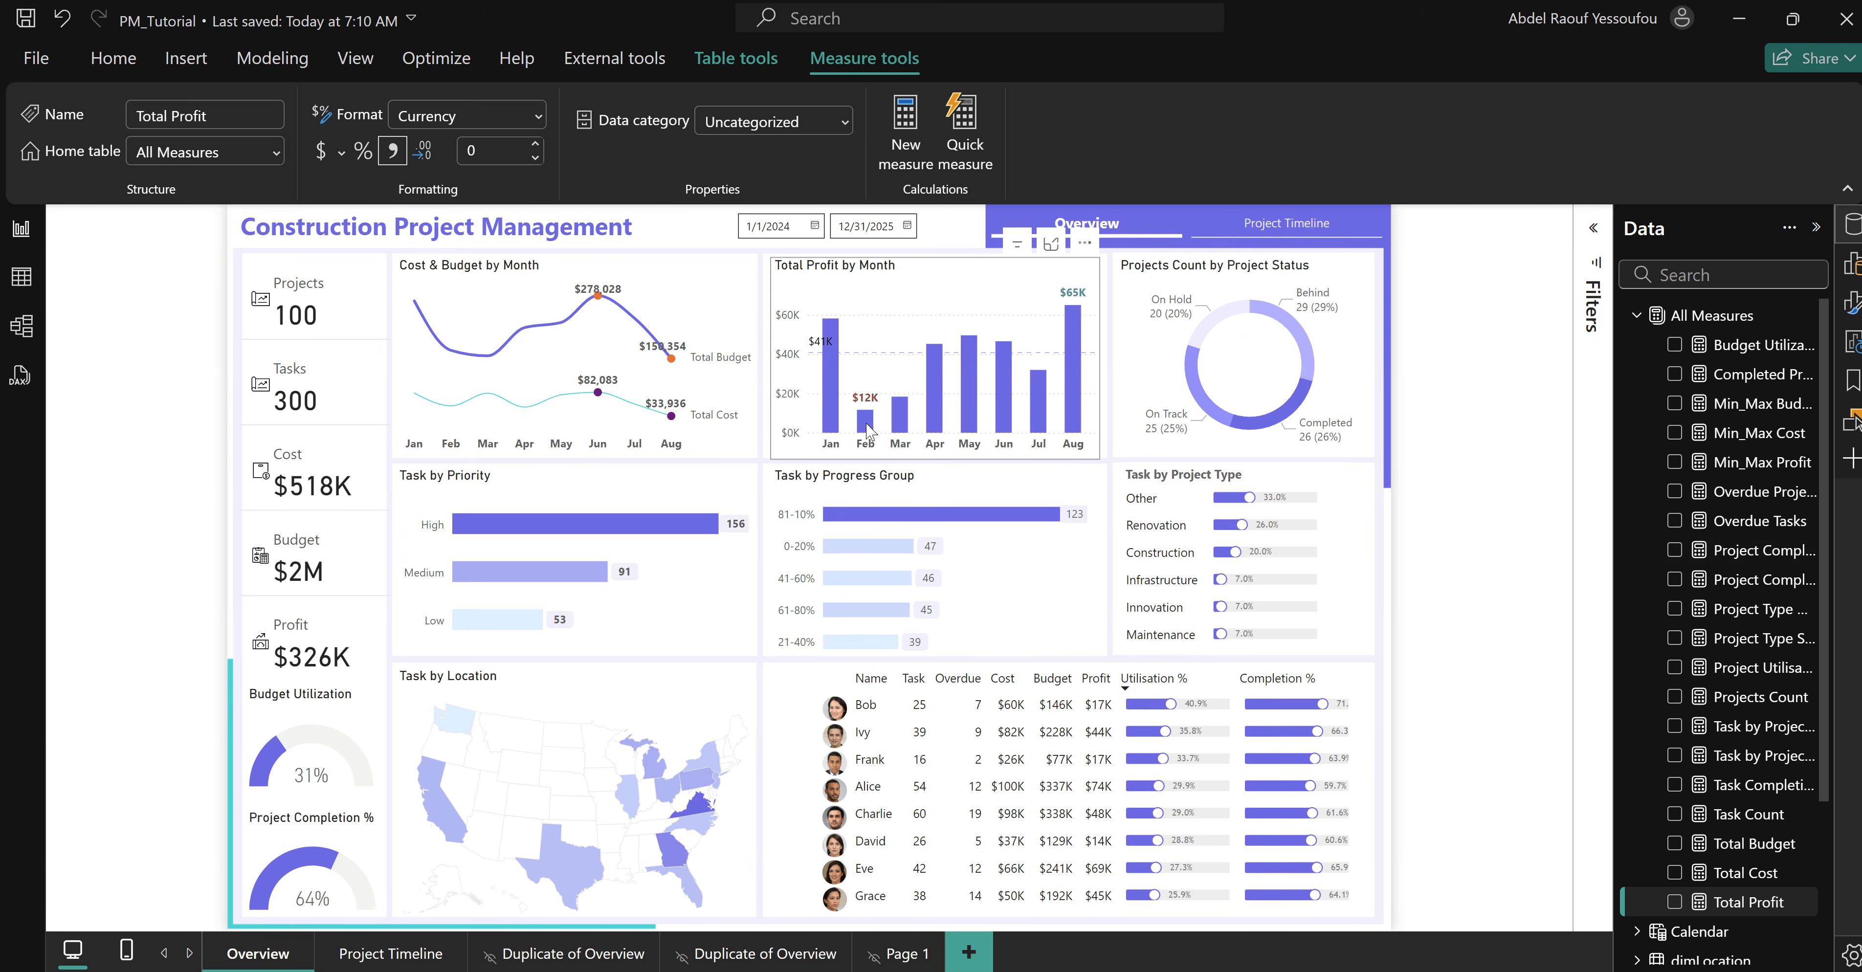
pyautogui.click(864, 456)
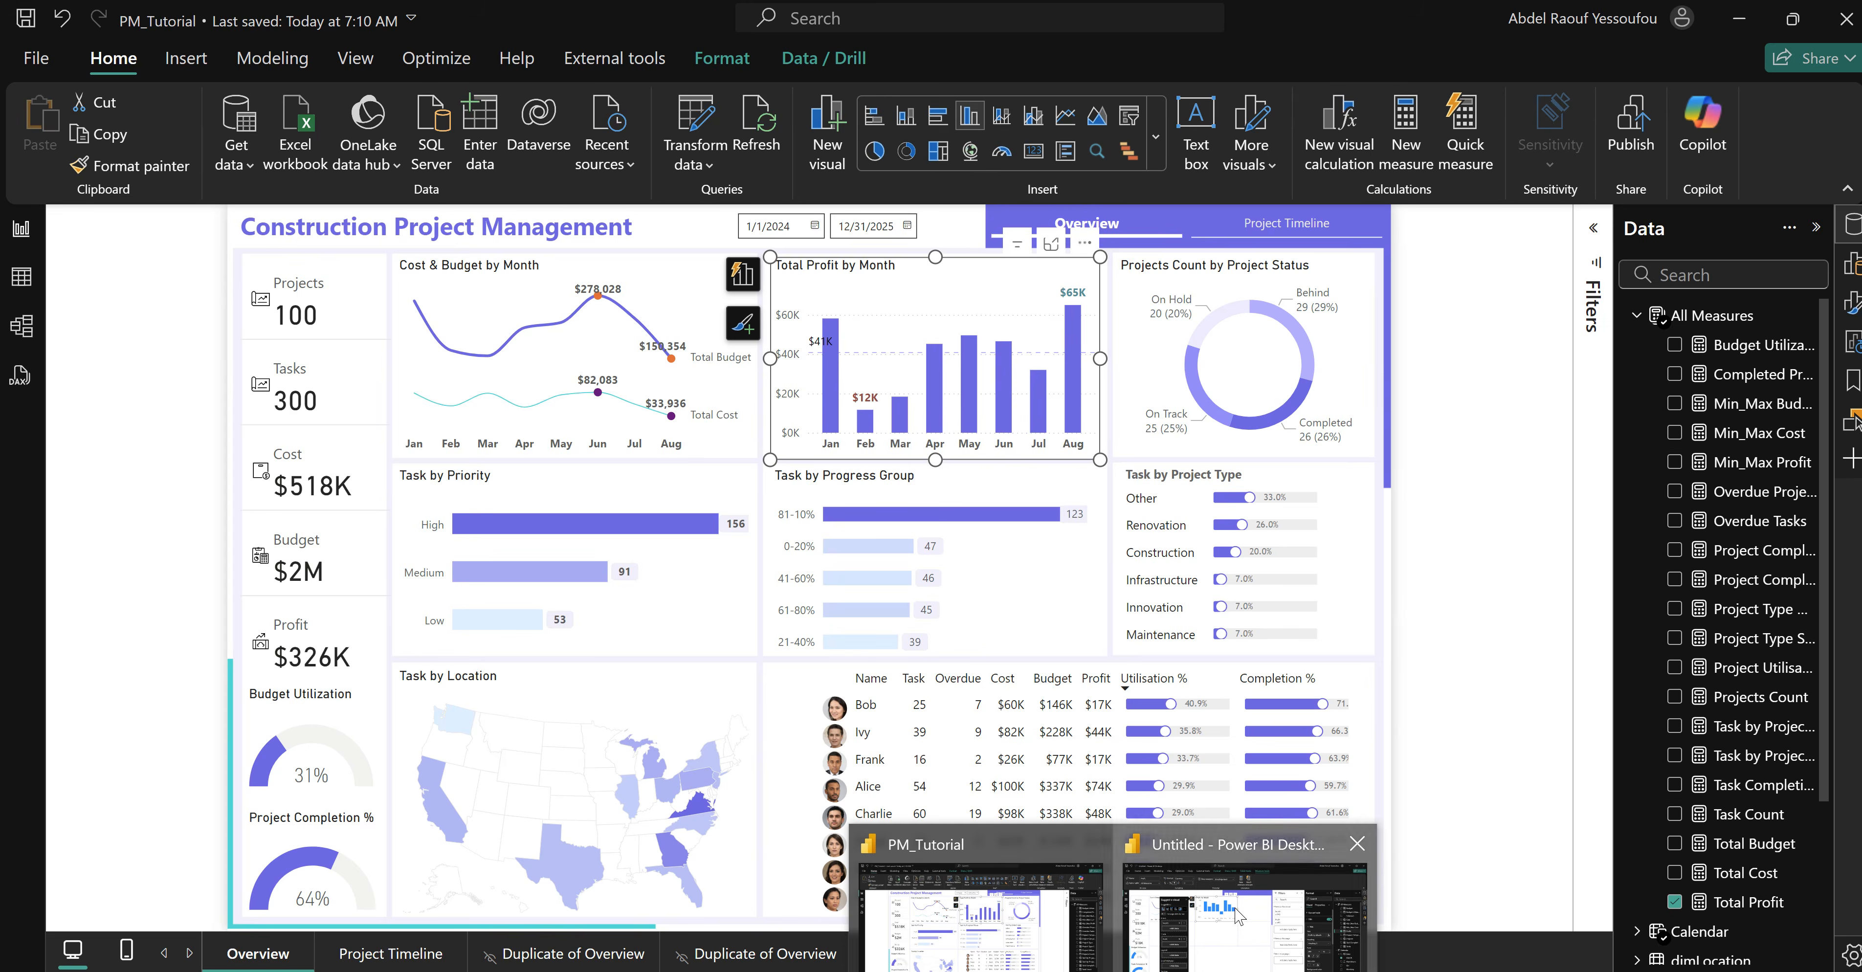
pyautogui.click(1241, 917)
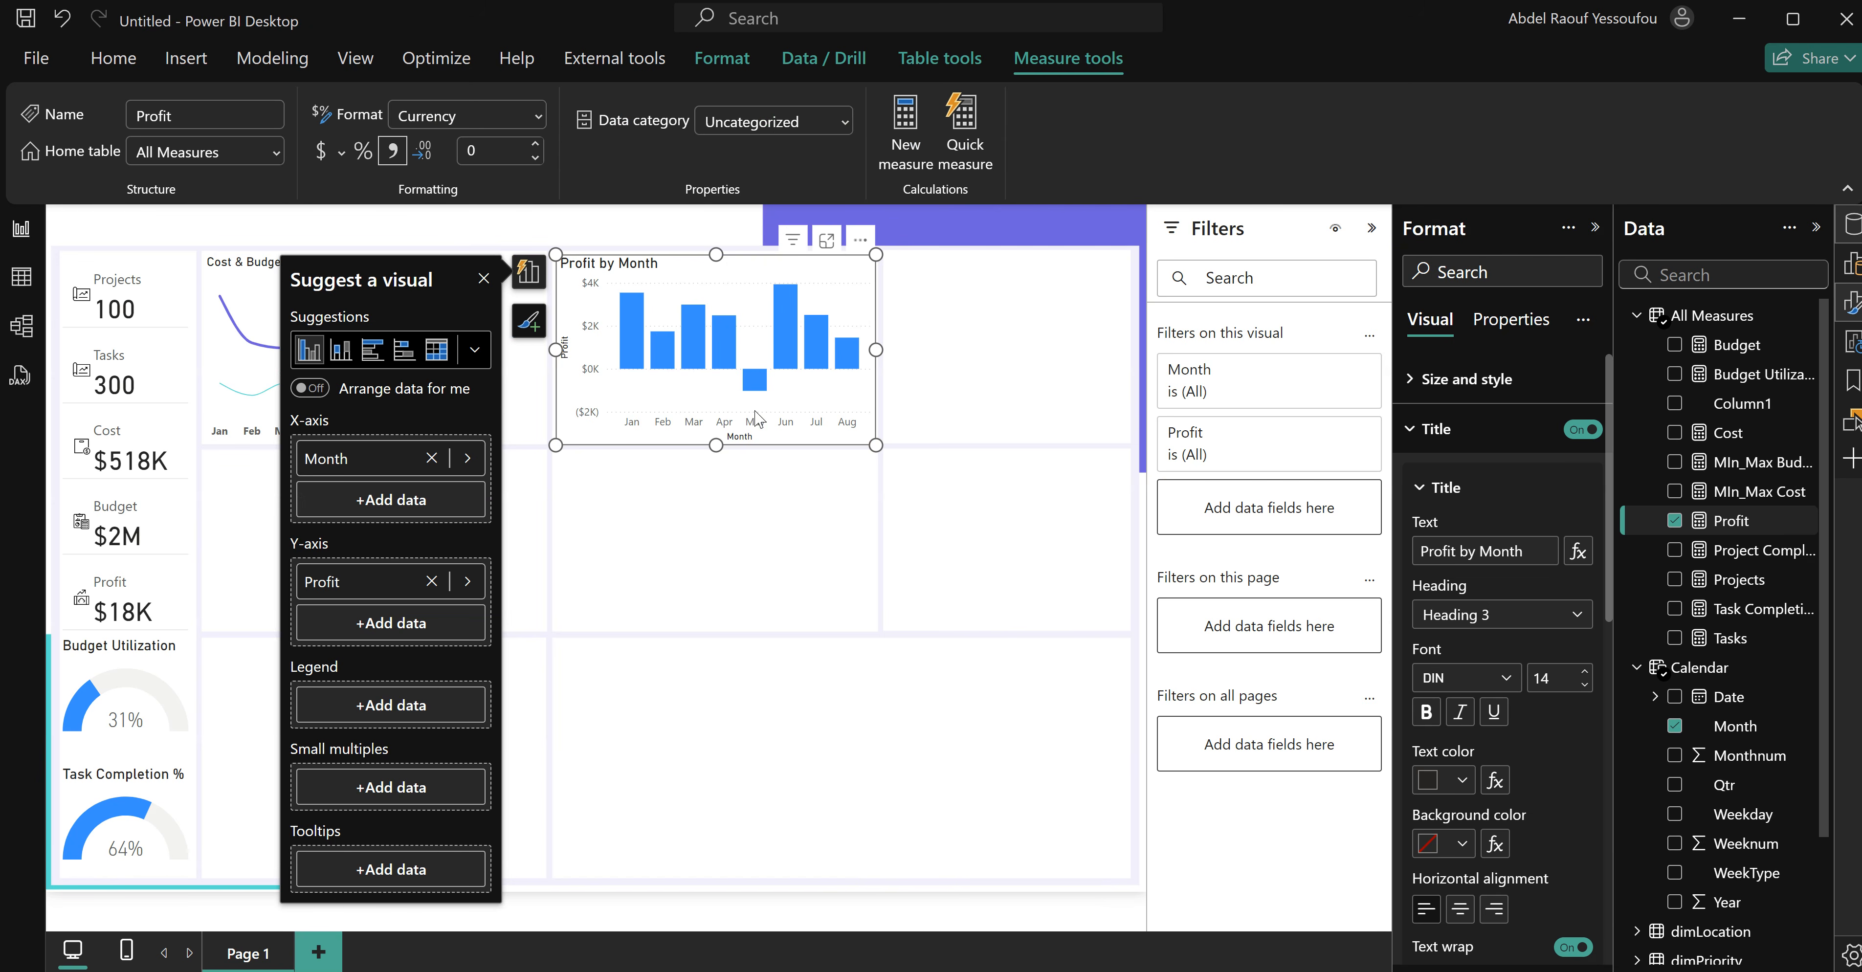
pyautogui.moveTo(757, 385)
pyautogui.click(1738, 494)
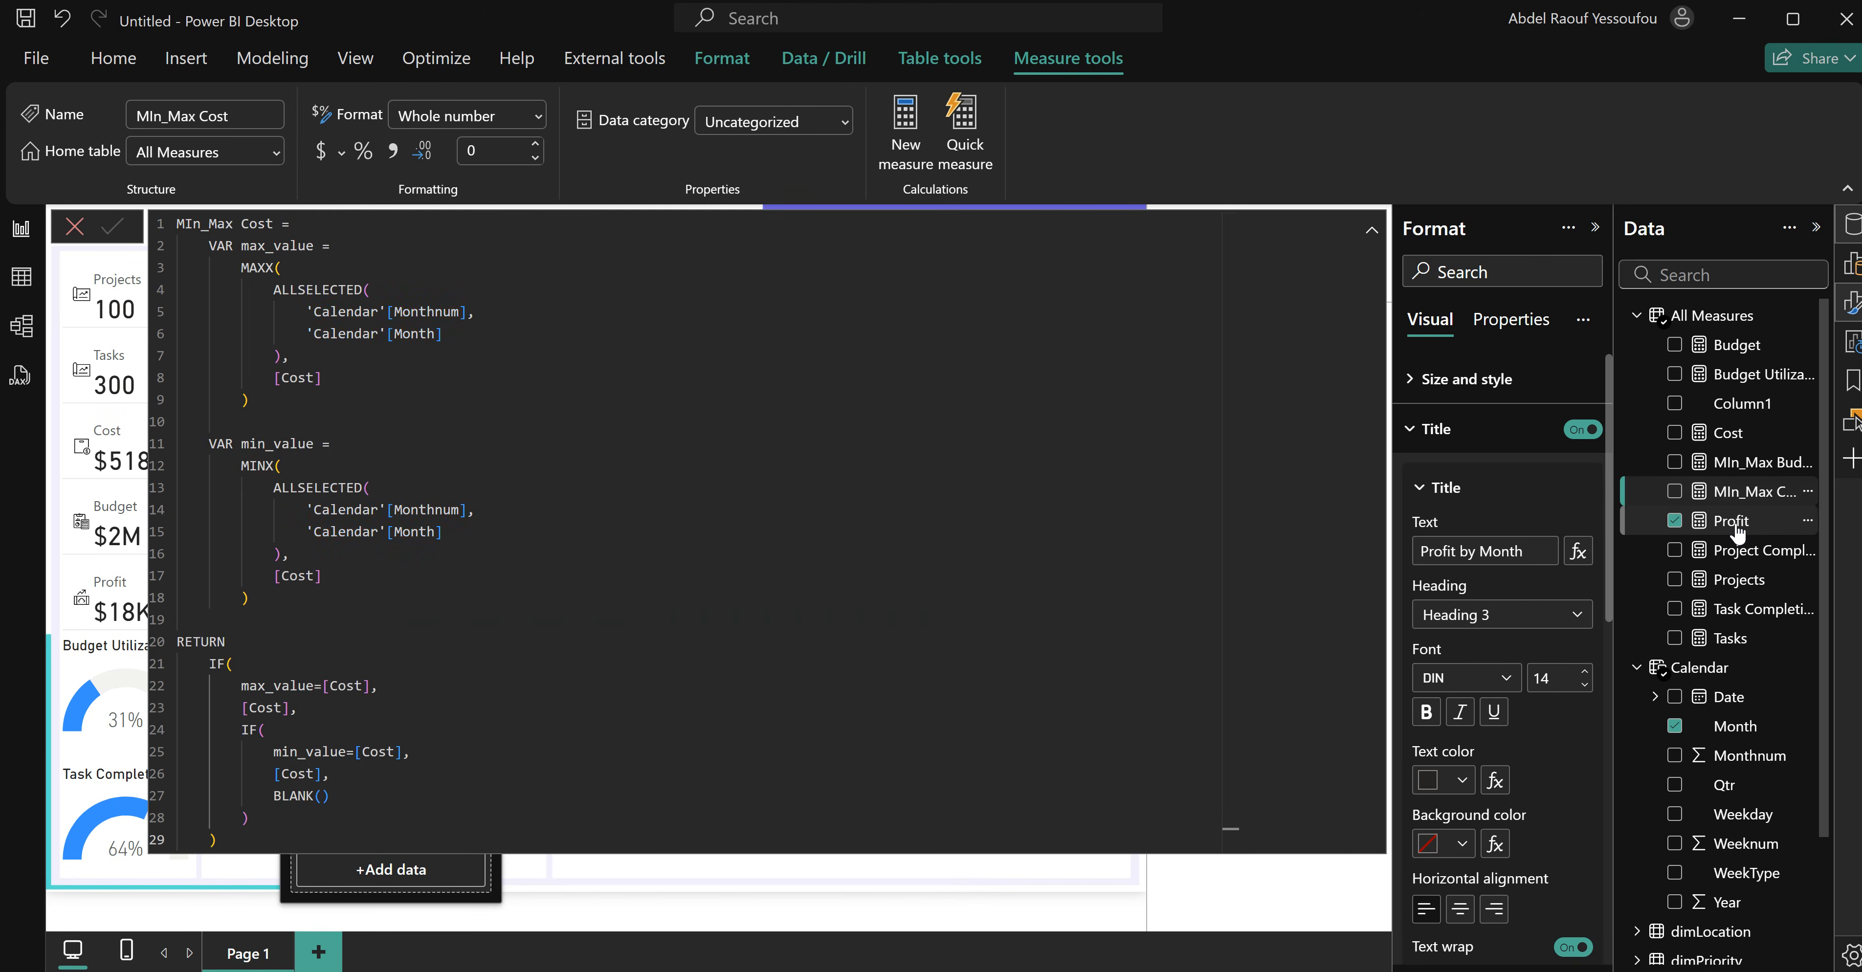
pyautogui.click(1738, 533)
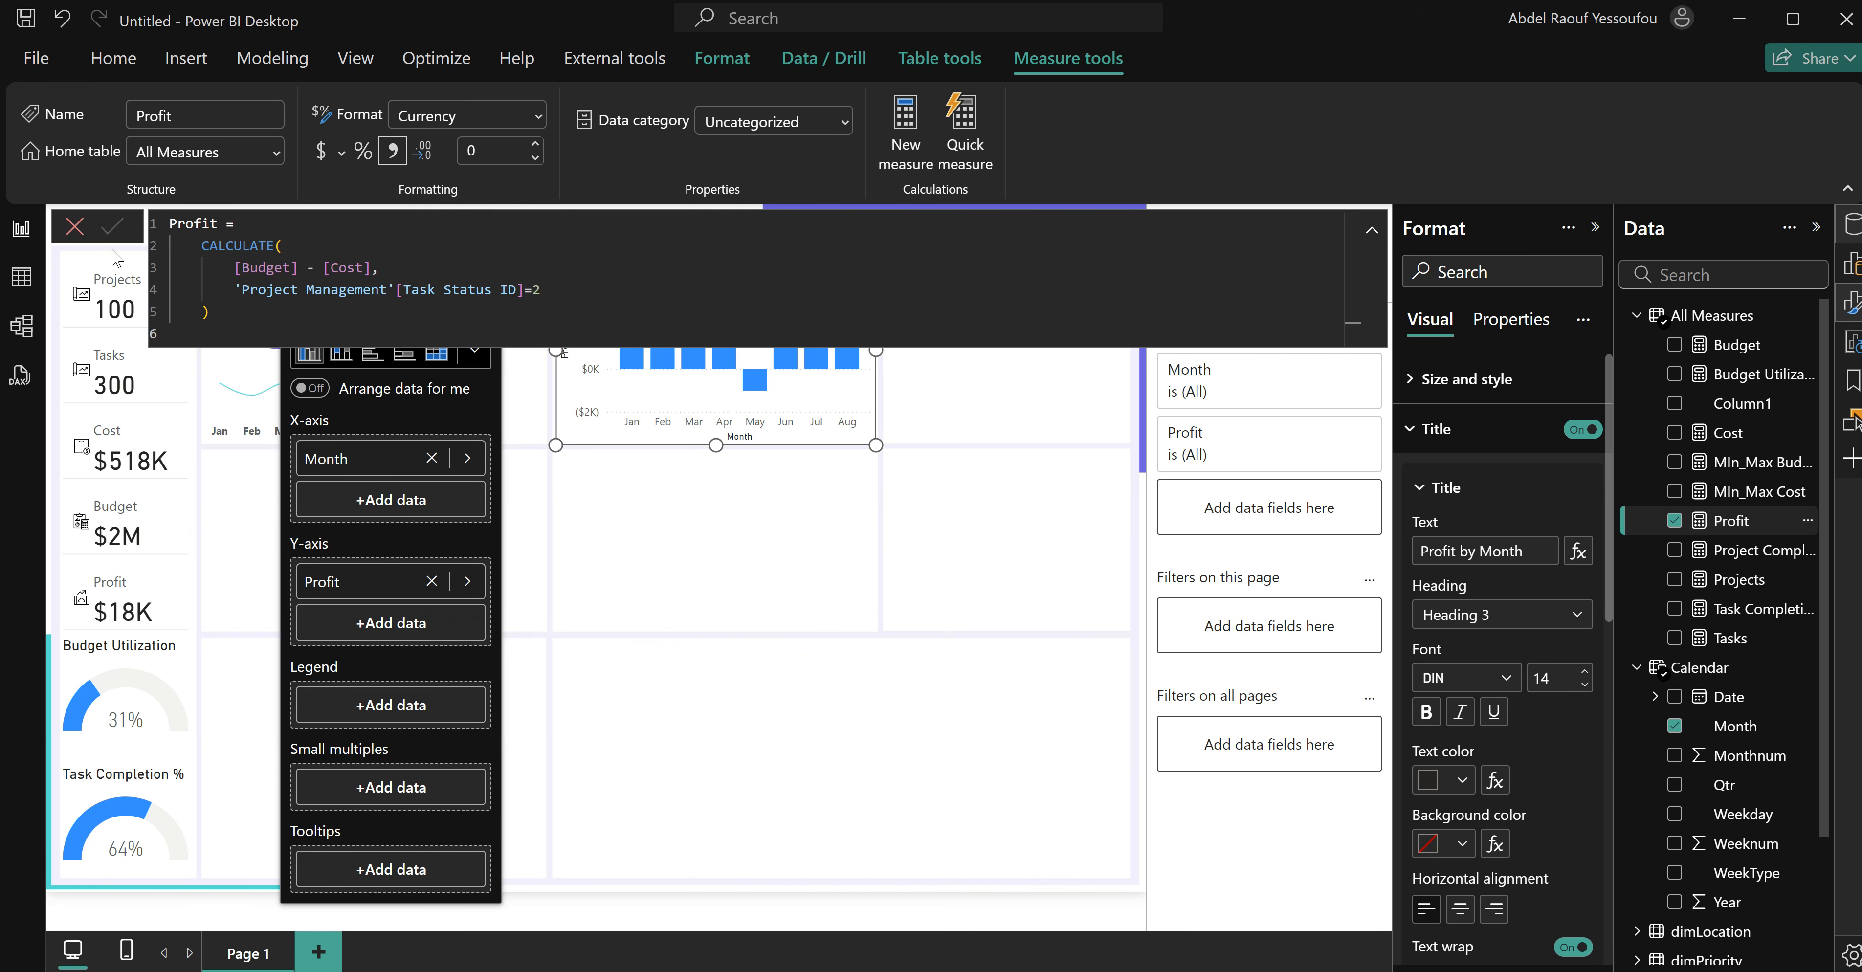
pyautogui.click(75, 227)
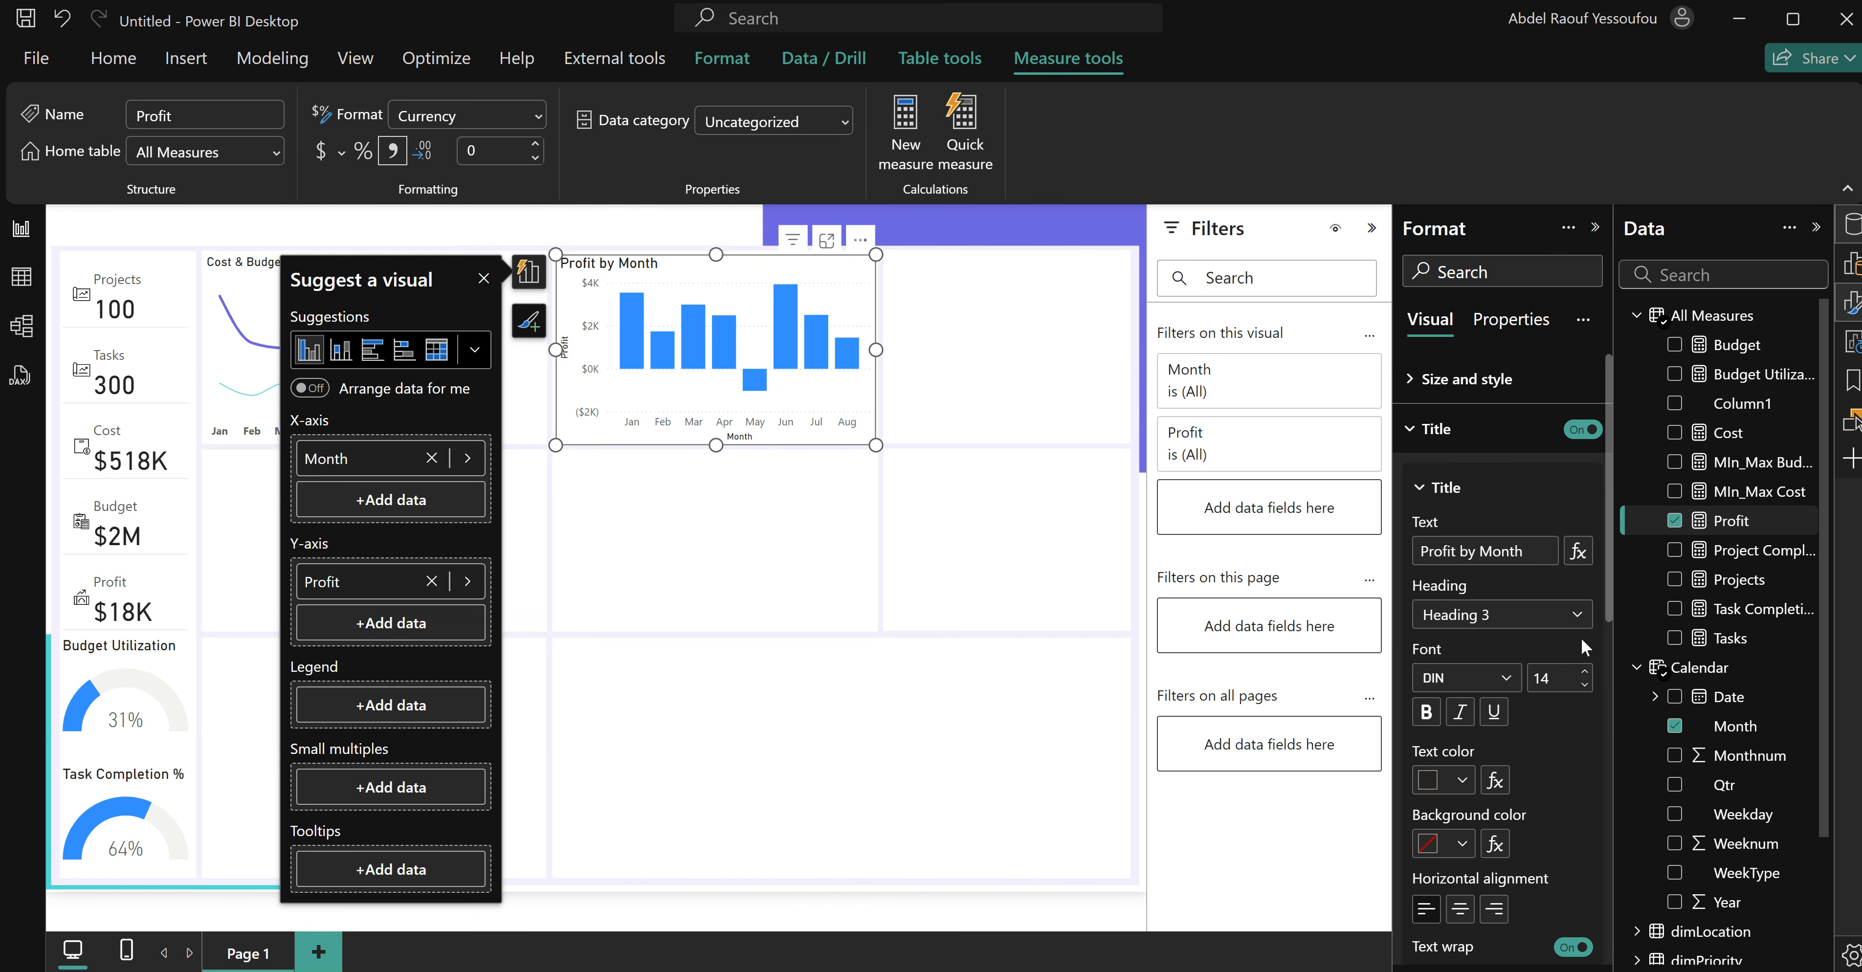
# Set the Profit by Month chart's title font size to 12 and turn off its X-axis title.
pyautogui.click(1584, 686)
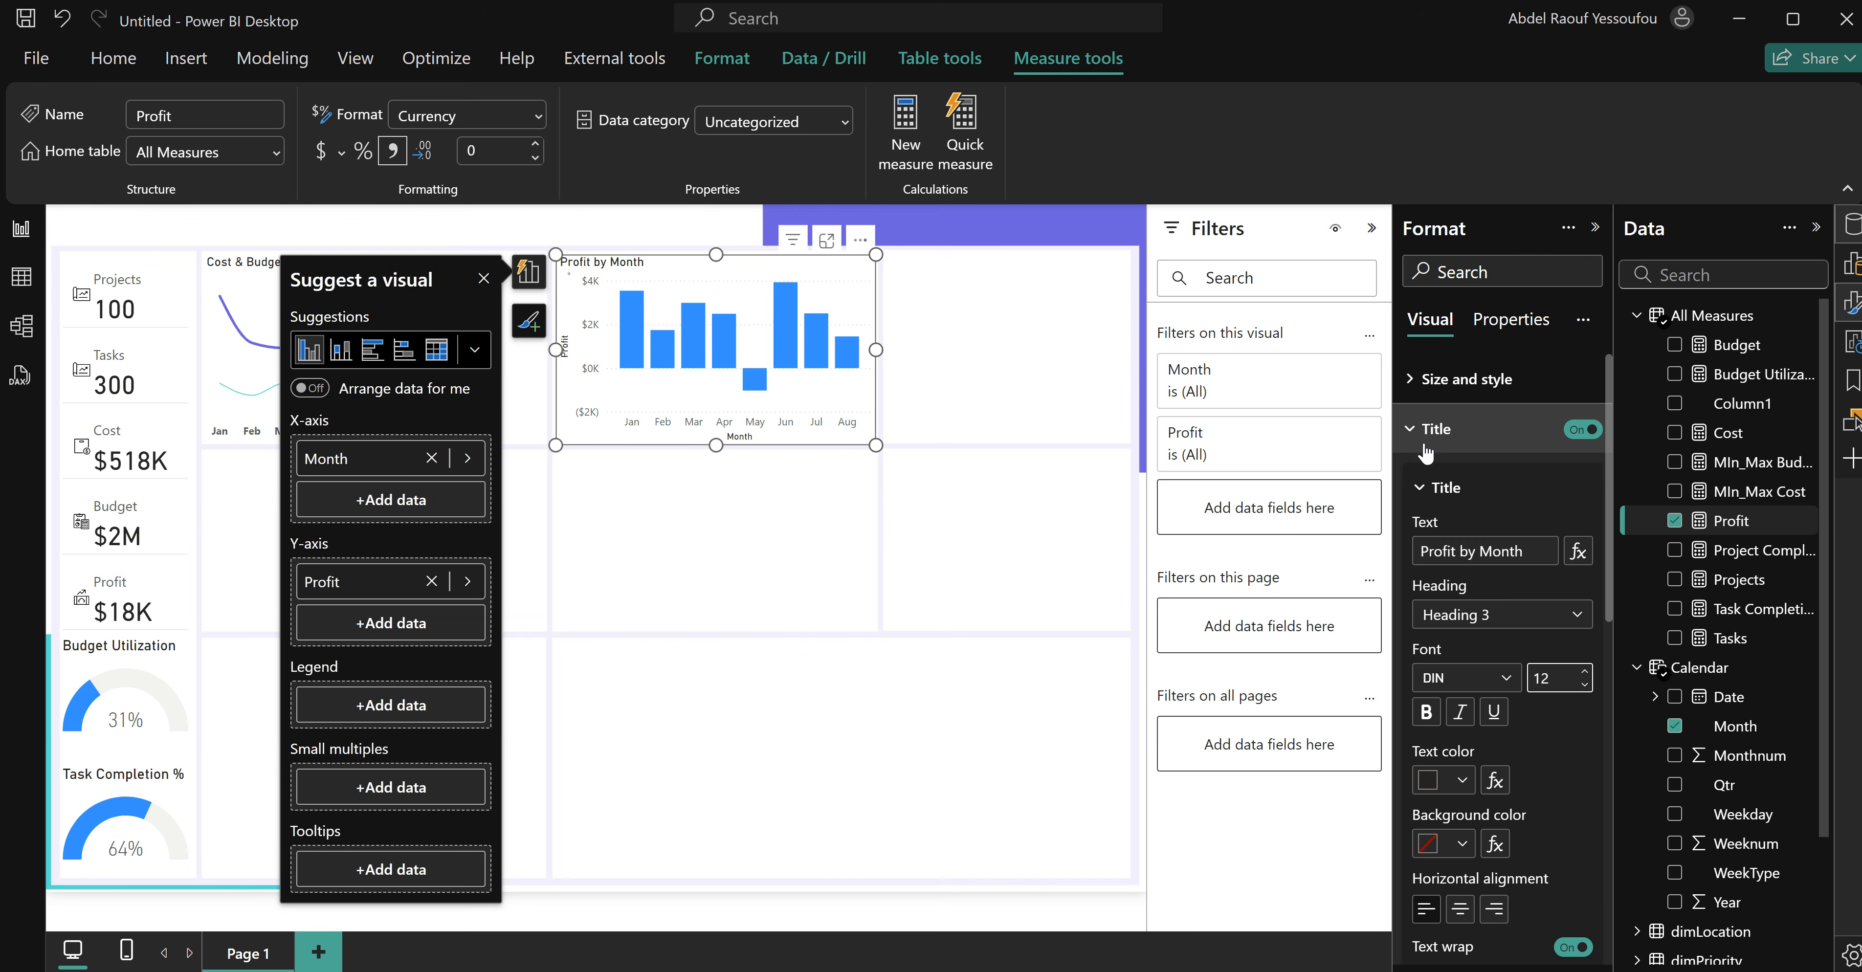
pyautogui.click(1422, 433)
pyautogui.click(1430, 486)
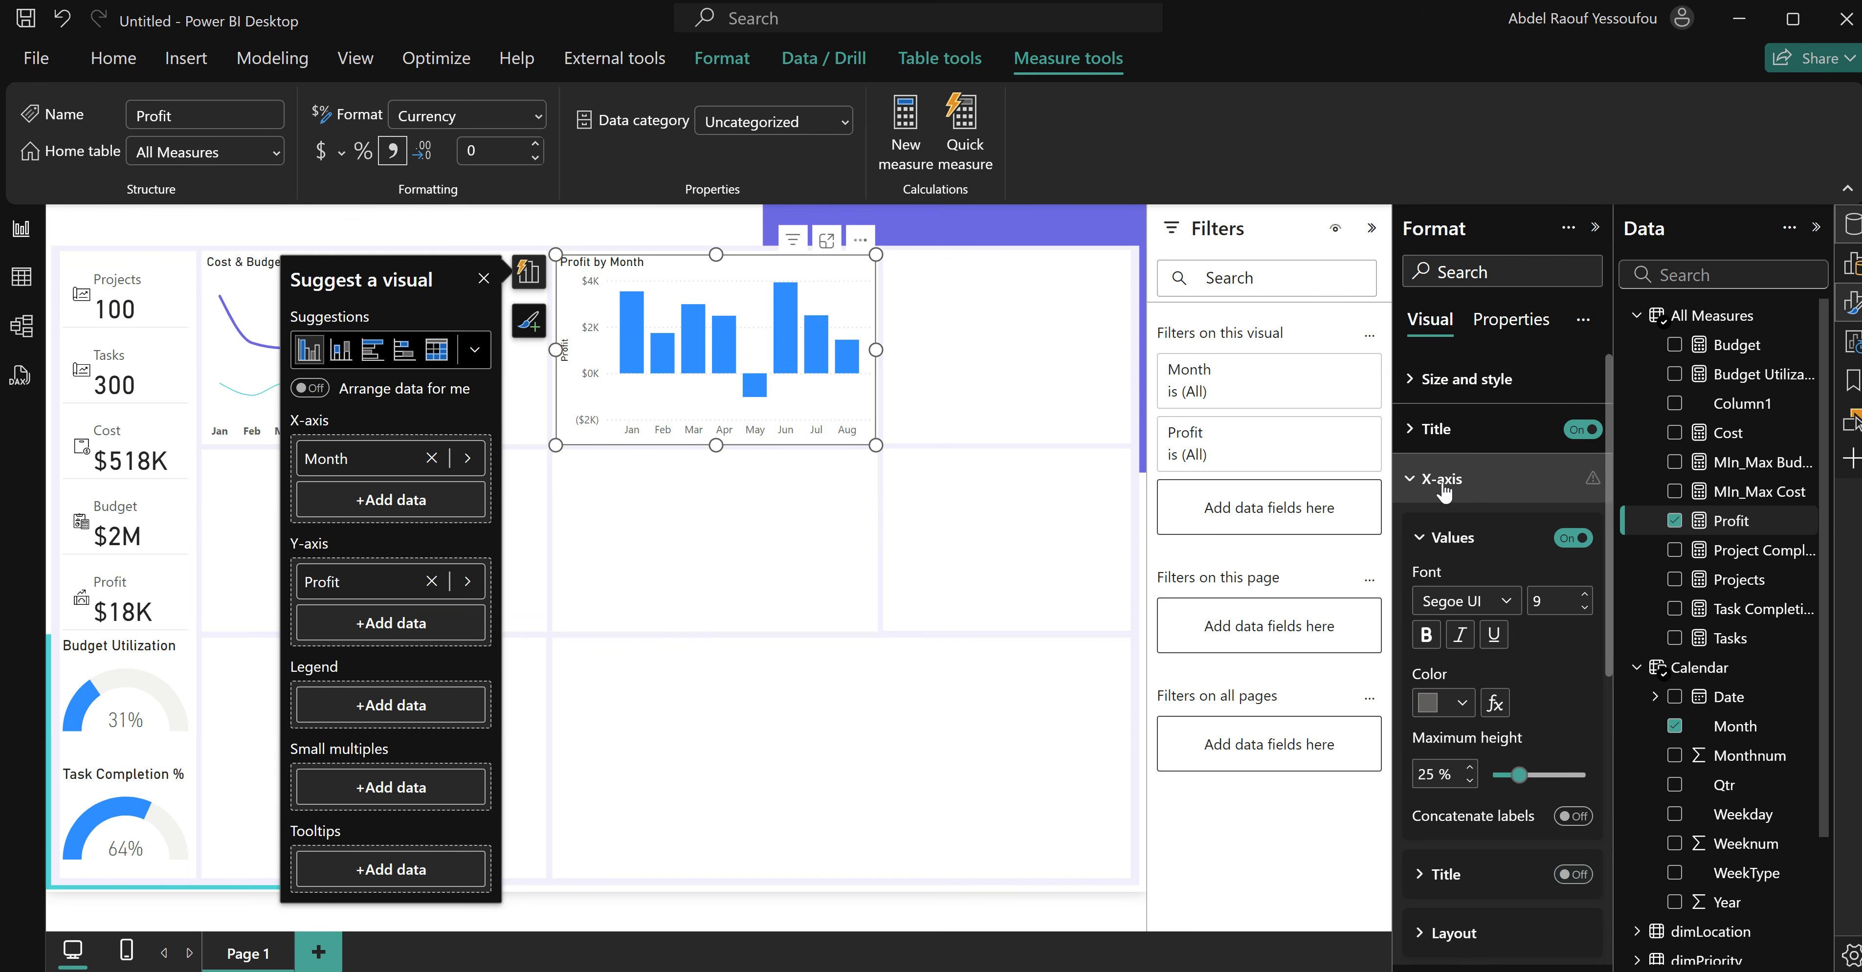
pyautogui.click(1440, 480)
pyautogui.scroll(-1, 1528, 752)
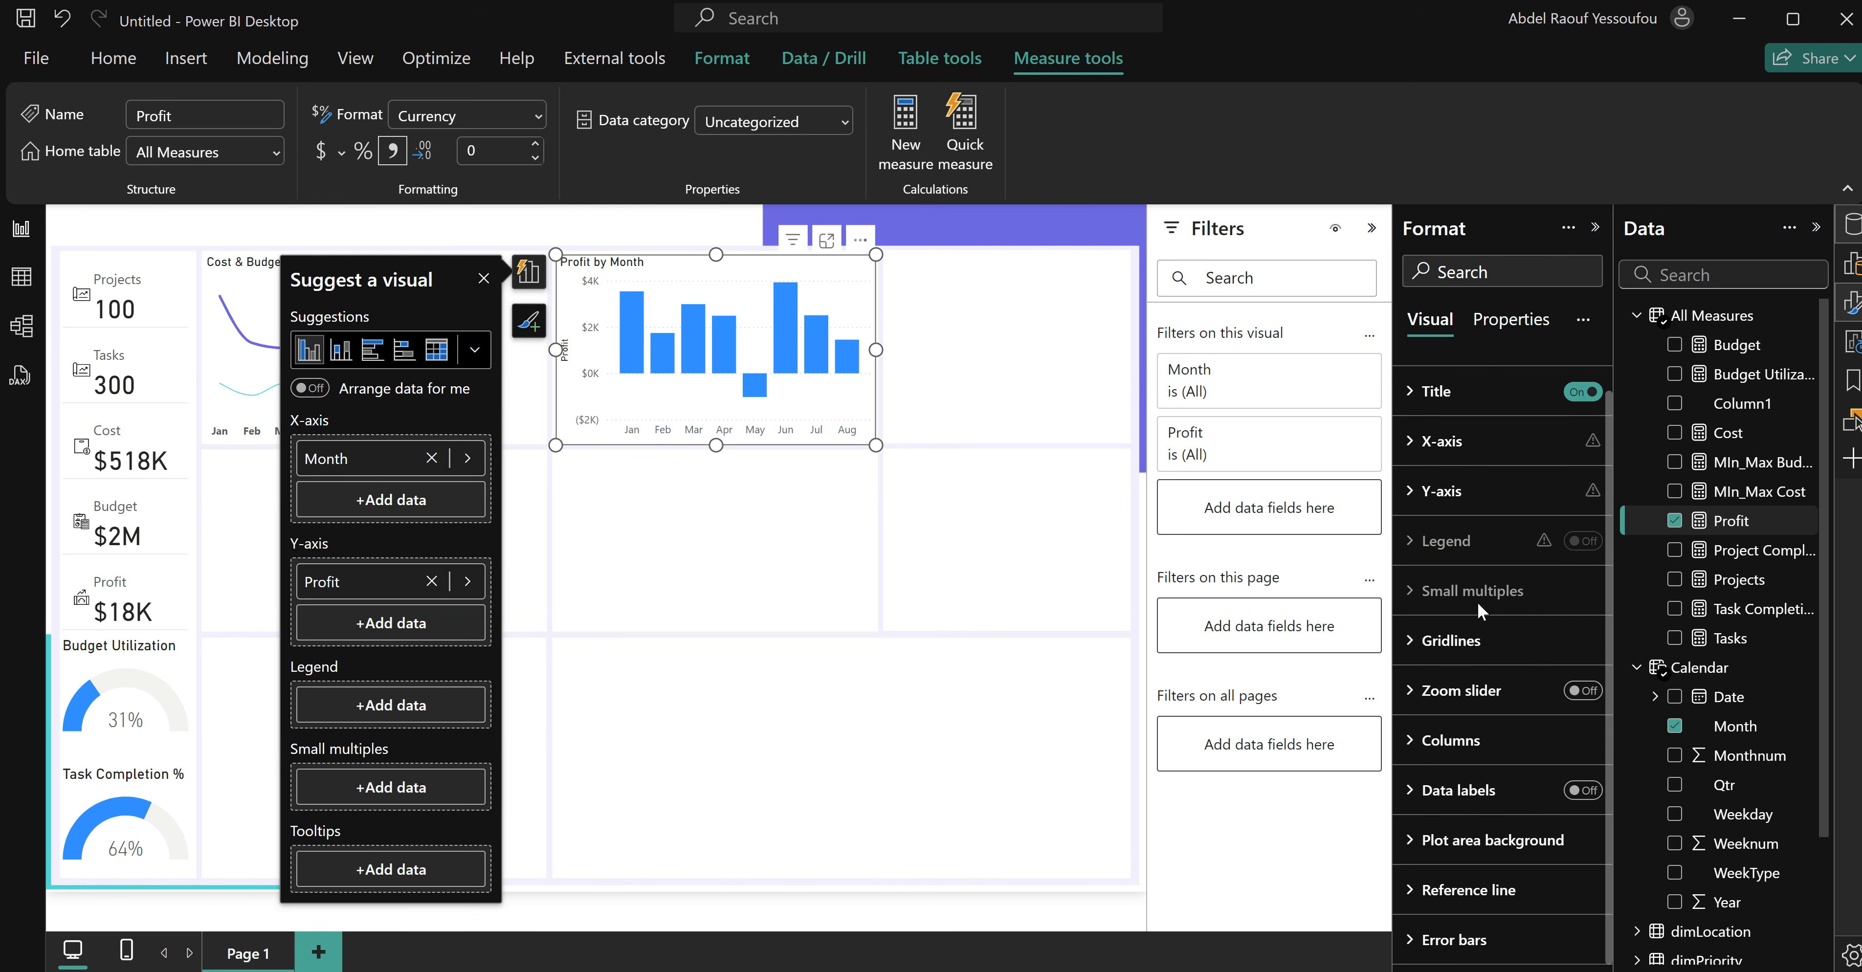
# Turn off the Y-axis title and values on the Profit by Month column chart.
pyautogui.click(1442, 497)
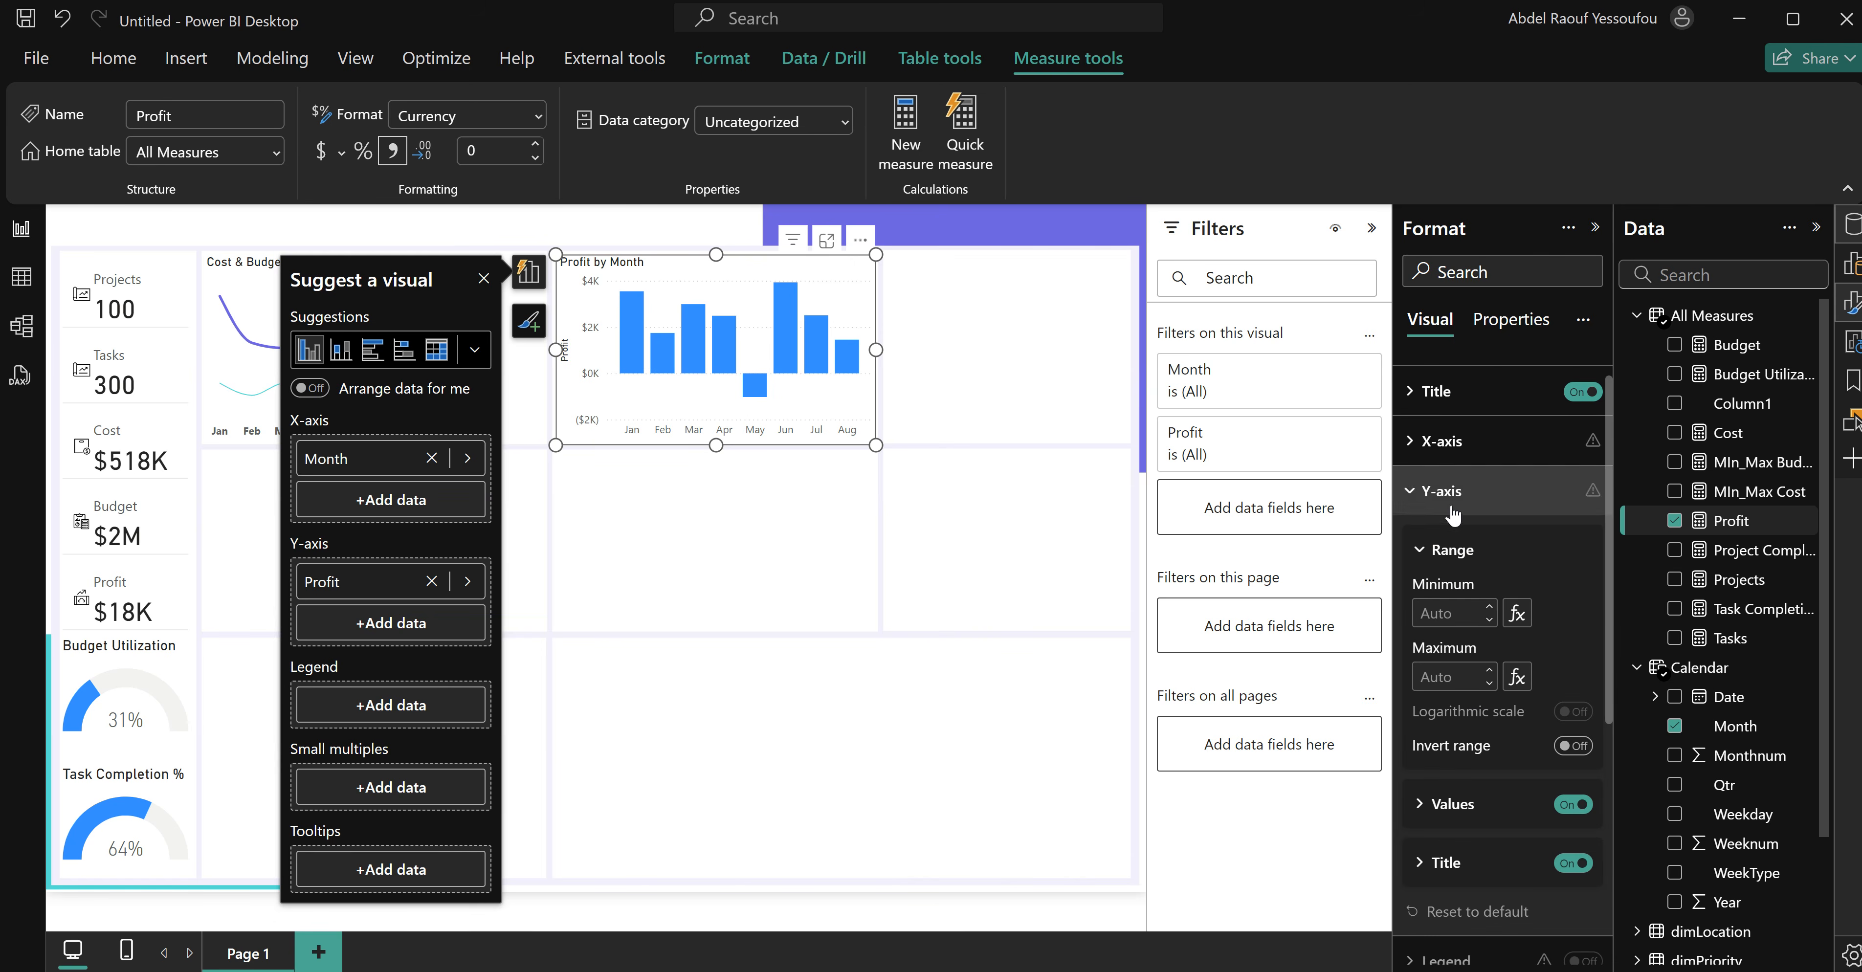
pyautogui.click(1570, 865)
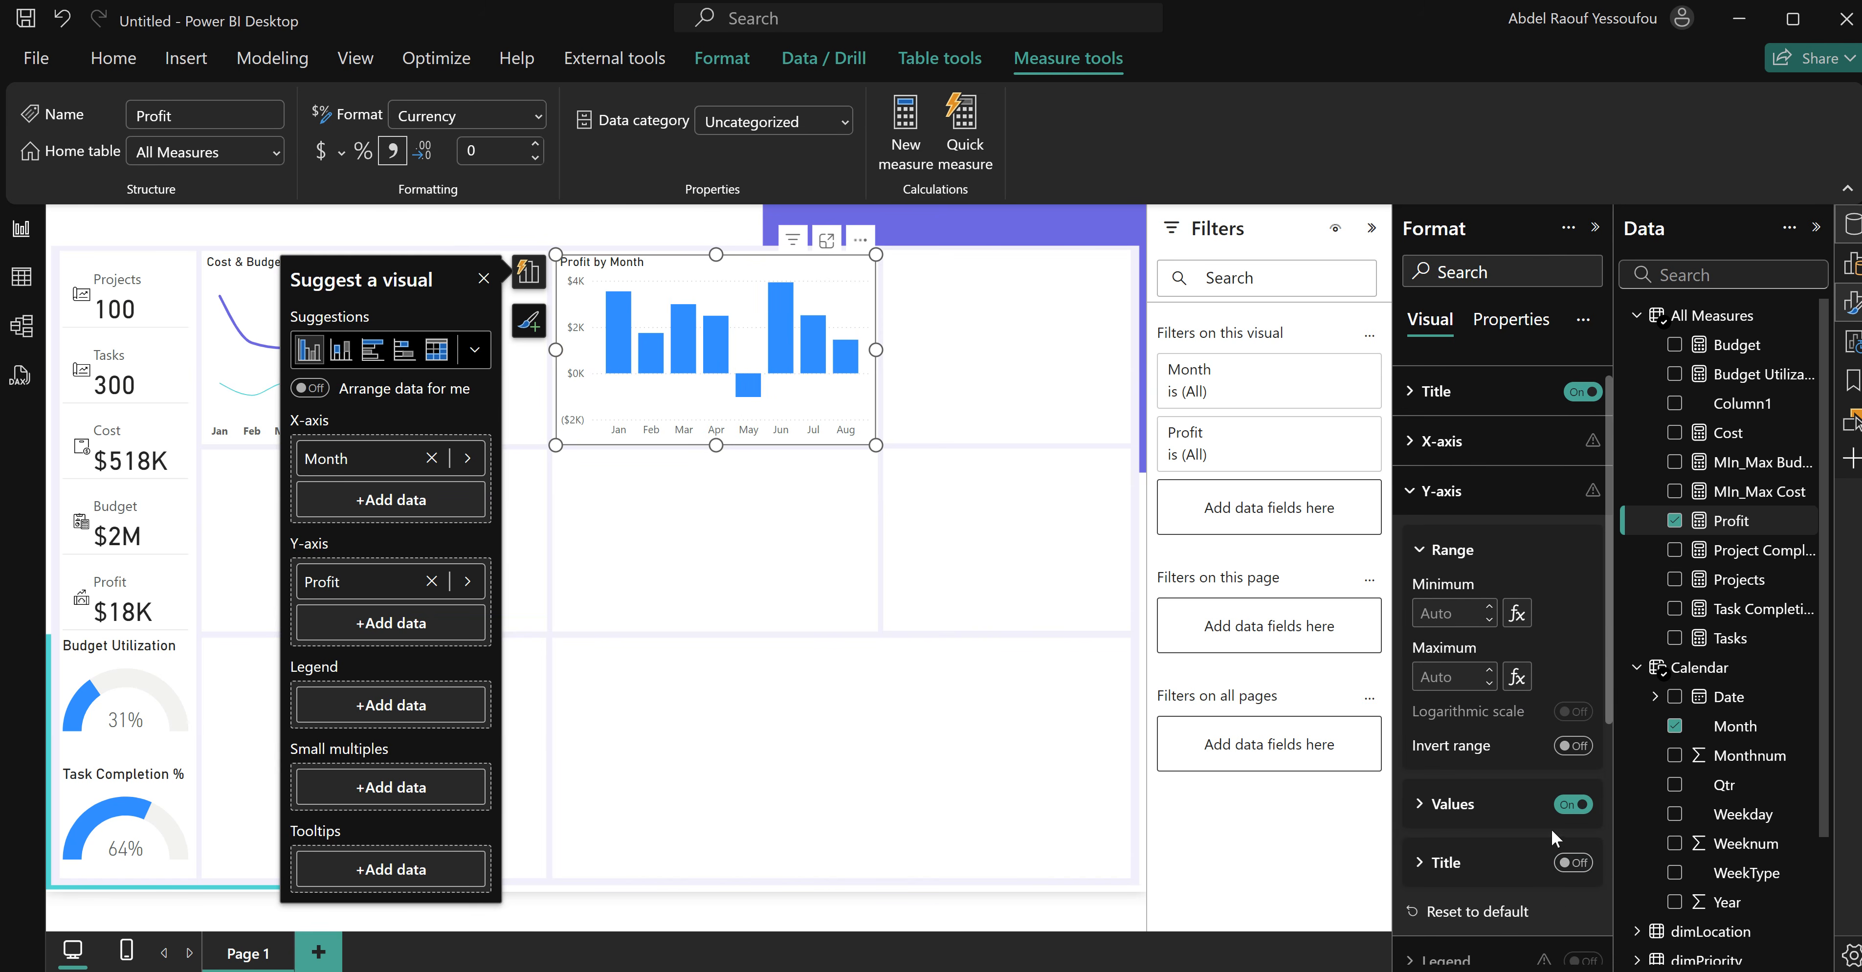
pyautogui.click(1570, 805)
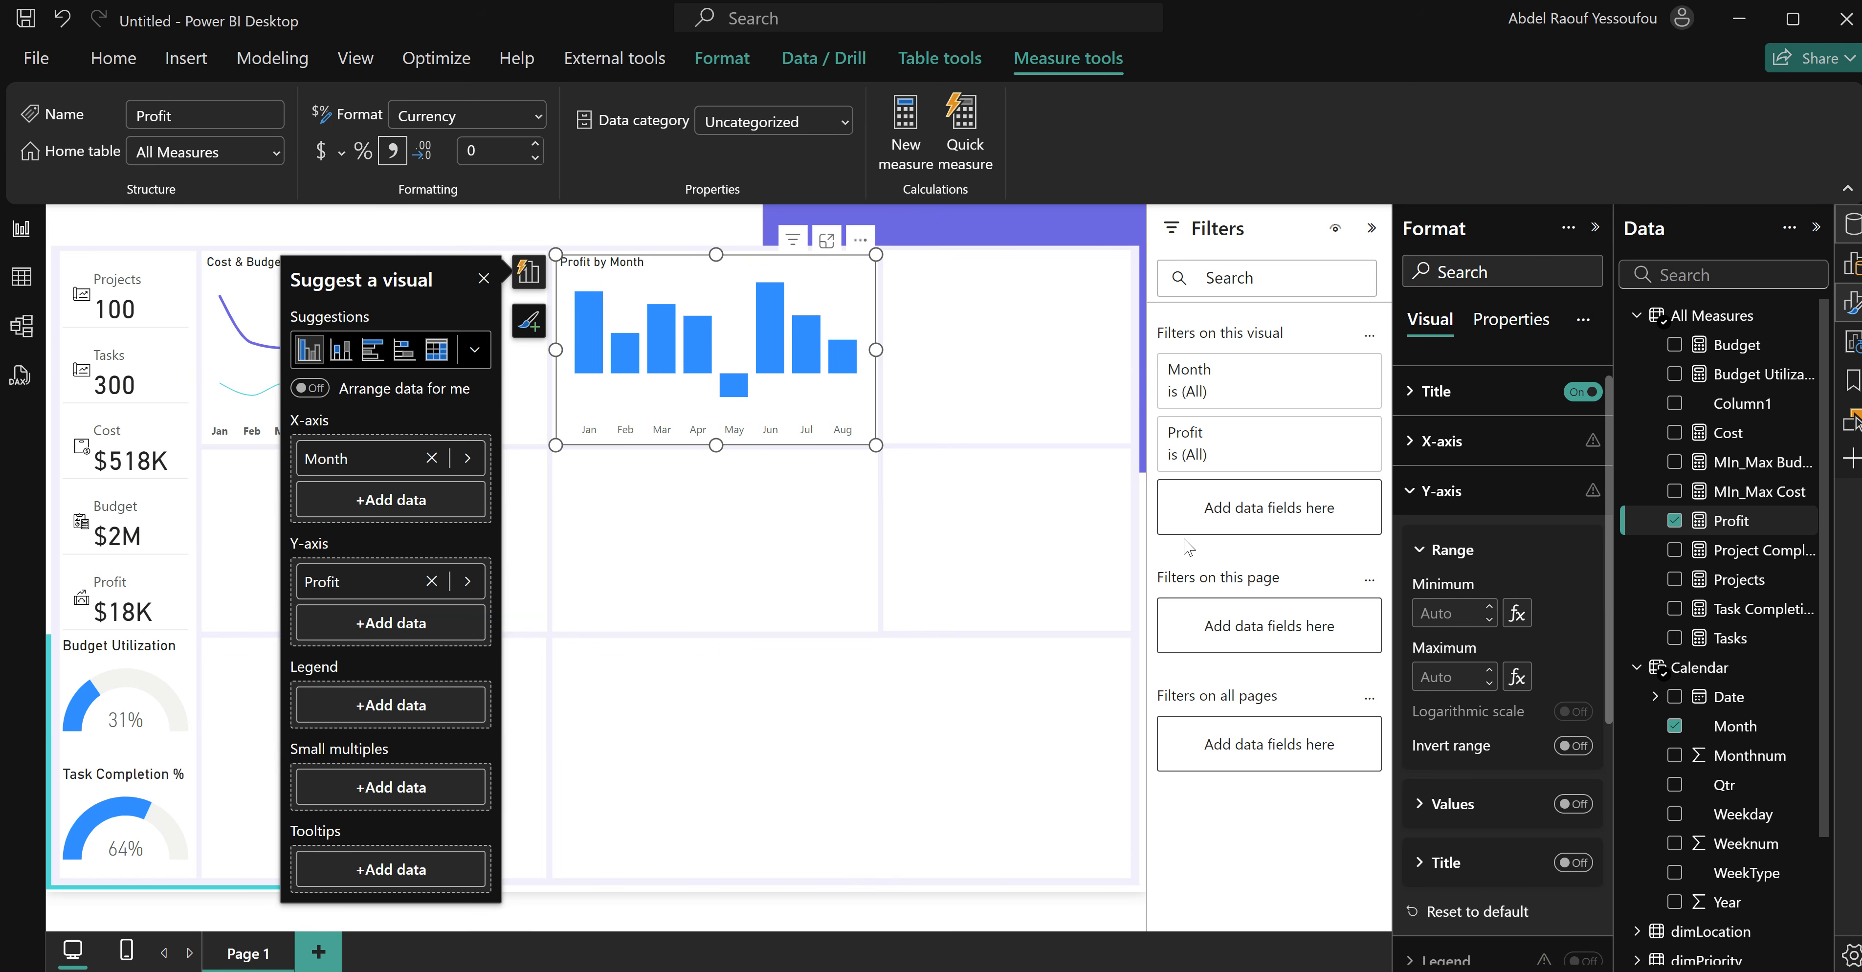
# Turn on data labels for the Profit by Month column chart.
pyautogui.scroll(-5, 1516, 821)
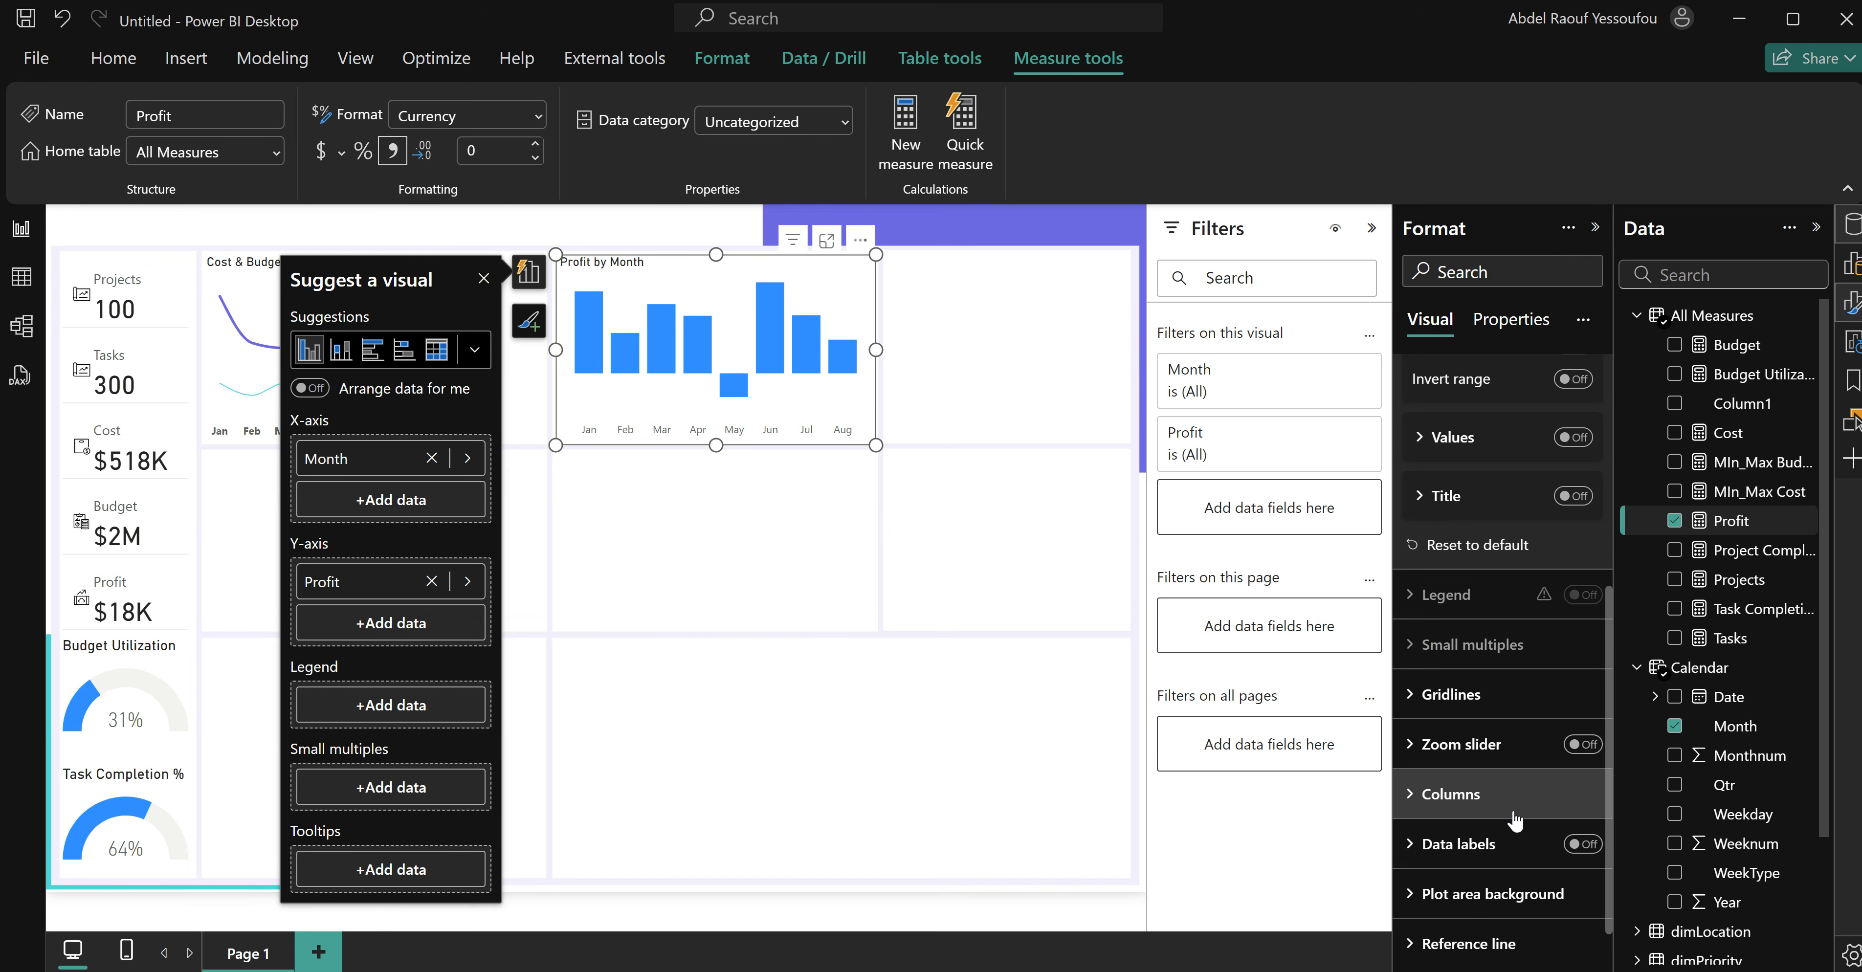
pyautogui.scroll(-1, 1516, 821)
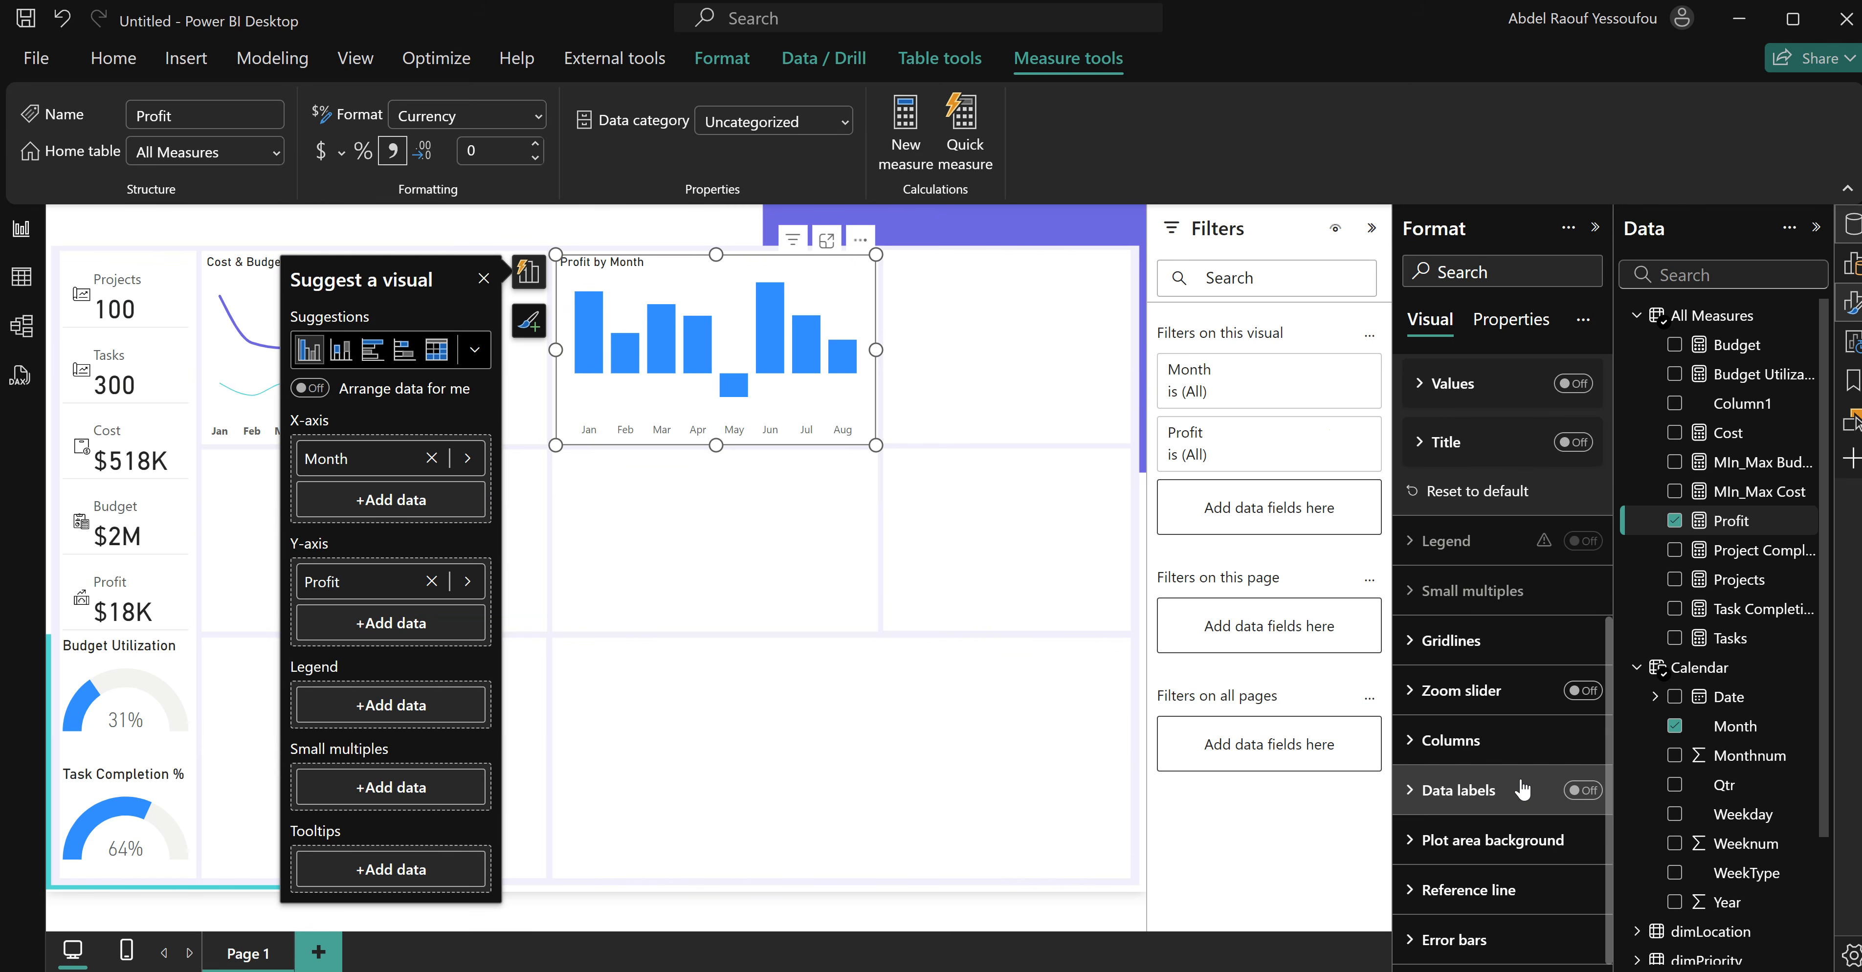
pyautogui.click(1585, 790)
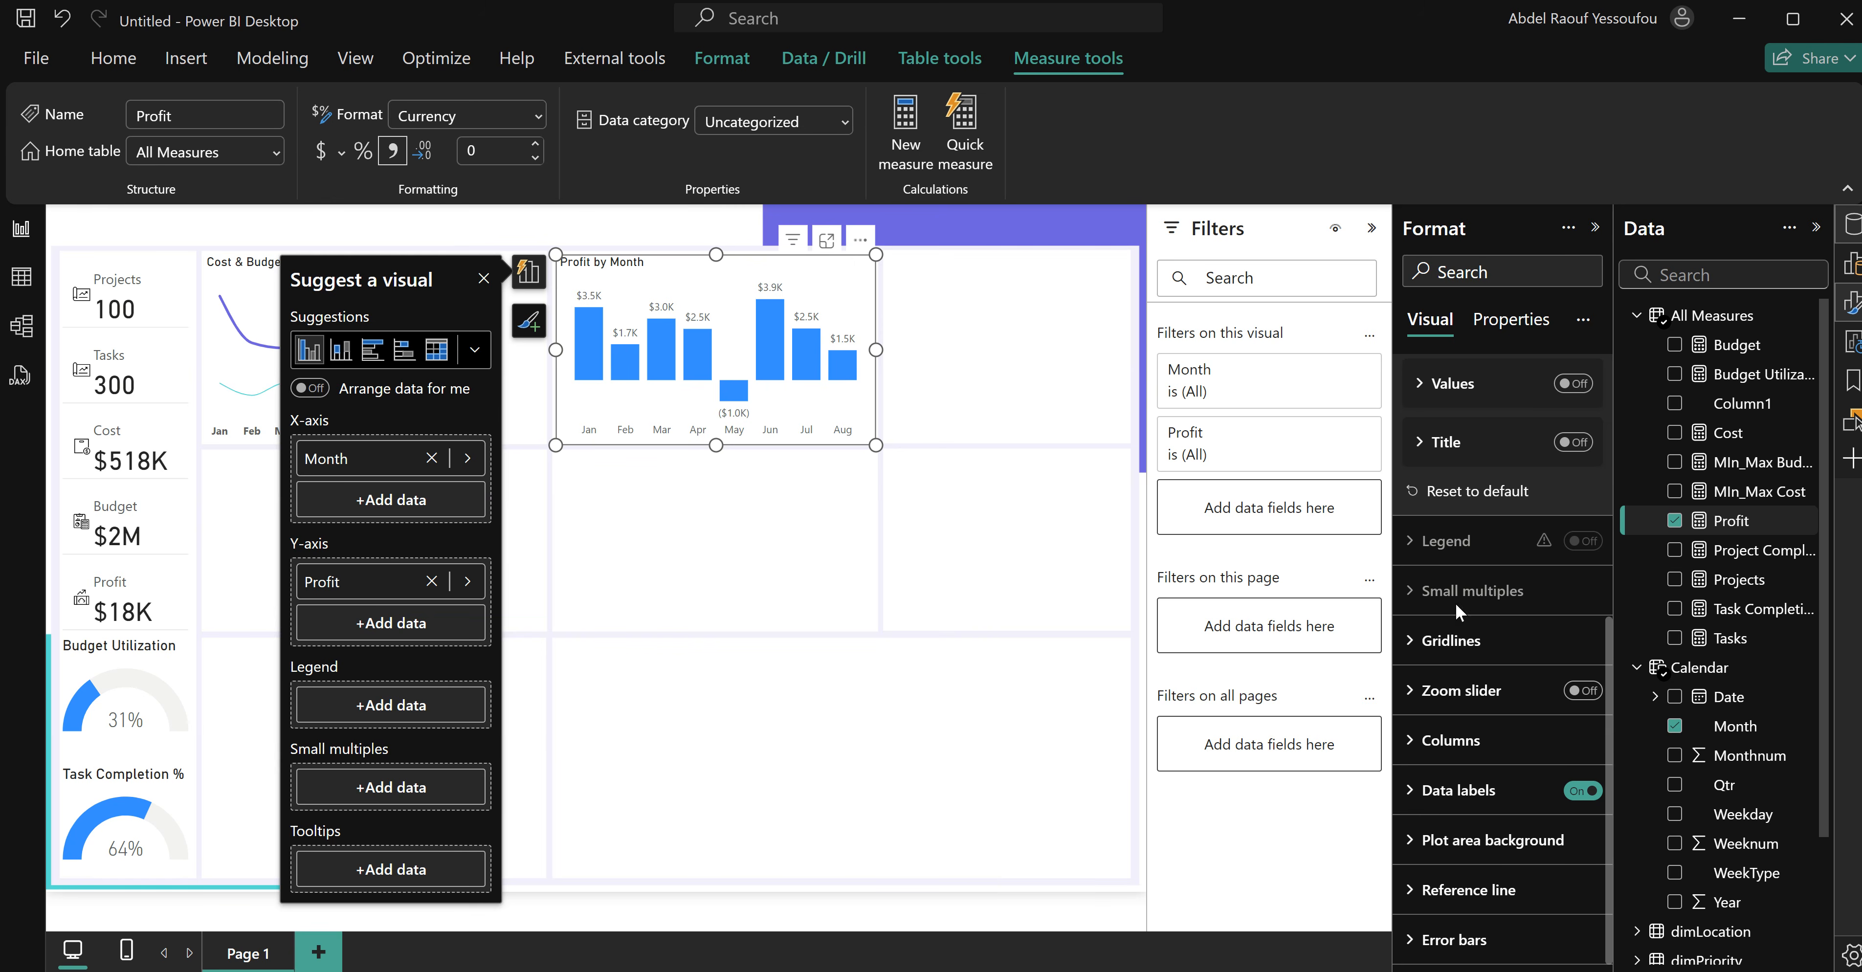
# Set the colour of all columns in the Profit chart to the recently used purple-blue.
pyautogui.click(1466, 756)
pyautogui.scroll(-5, 1467, 752)
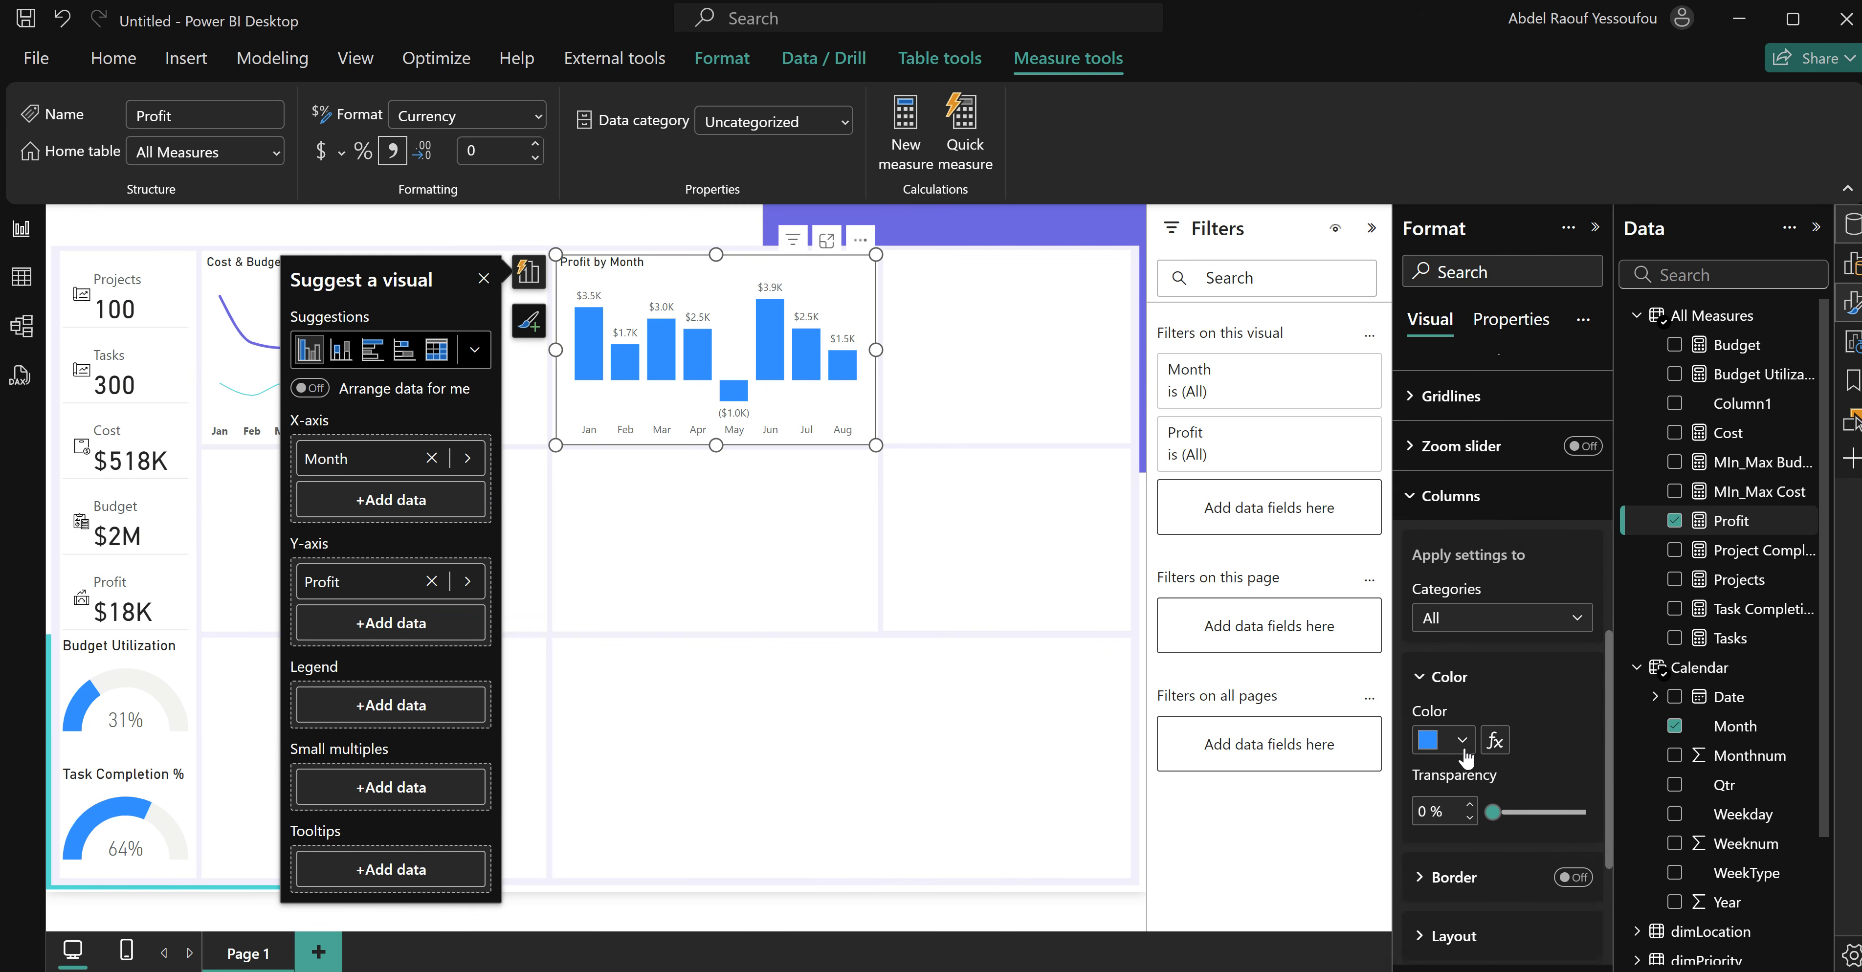
pyautogui.click(1463, 620)
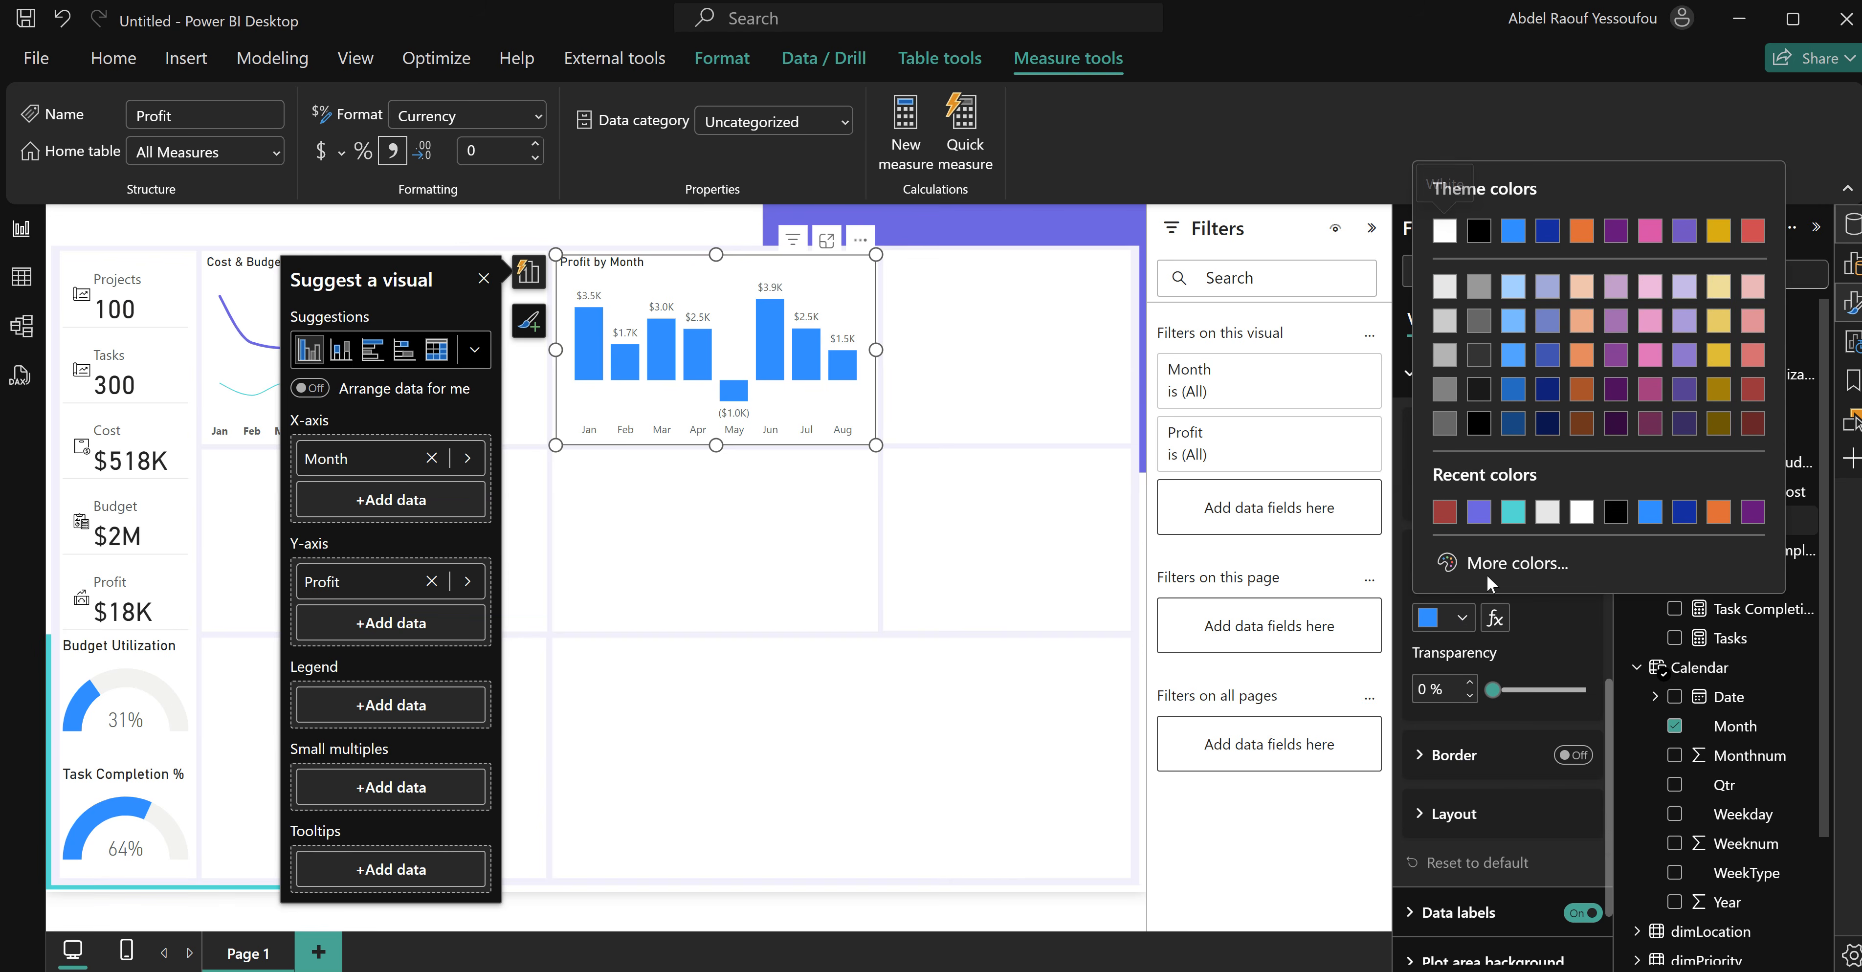
pyautogui.click(1481, 513)
# Set the Profit chart's space between categories to 50% in the column layout settings.
pyautogui.scroll(-2, 1489, 687)
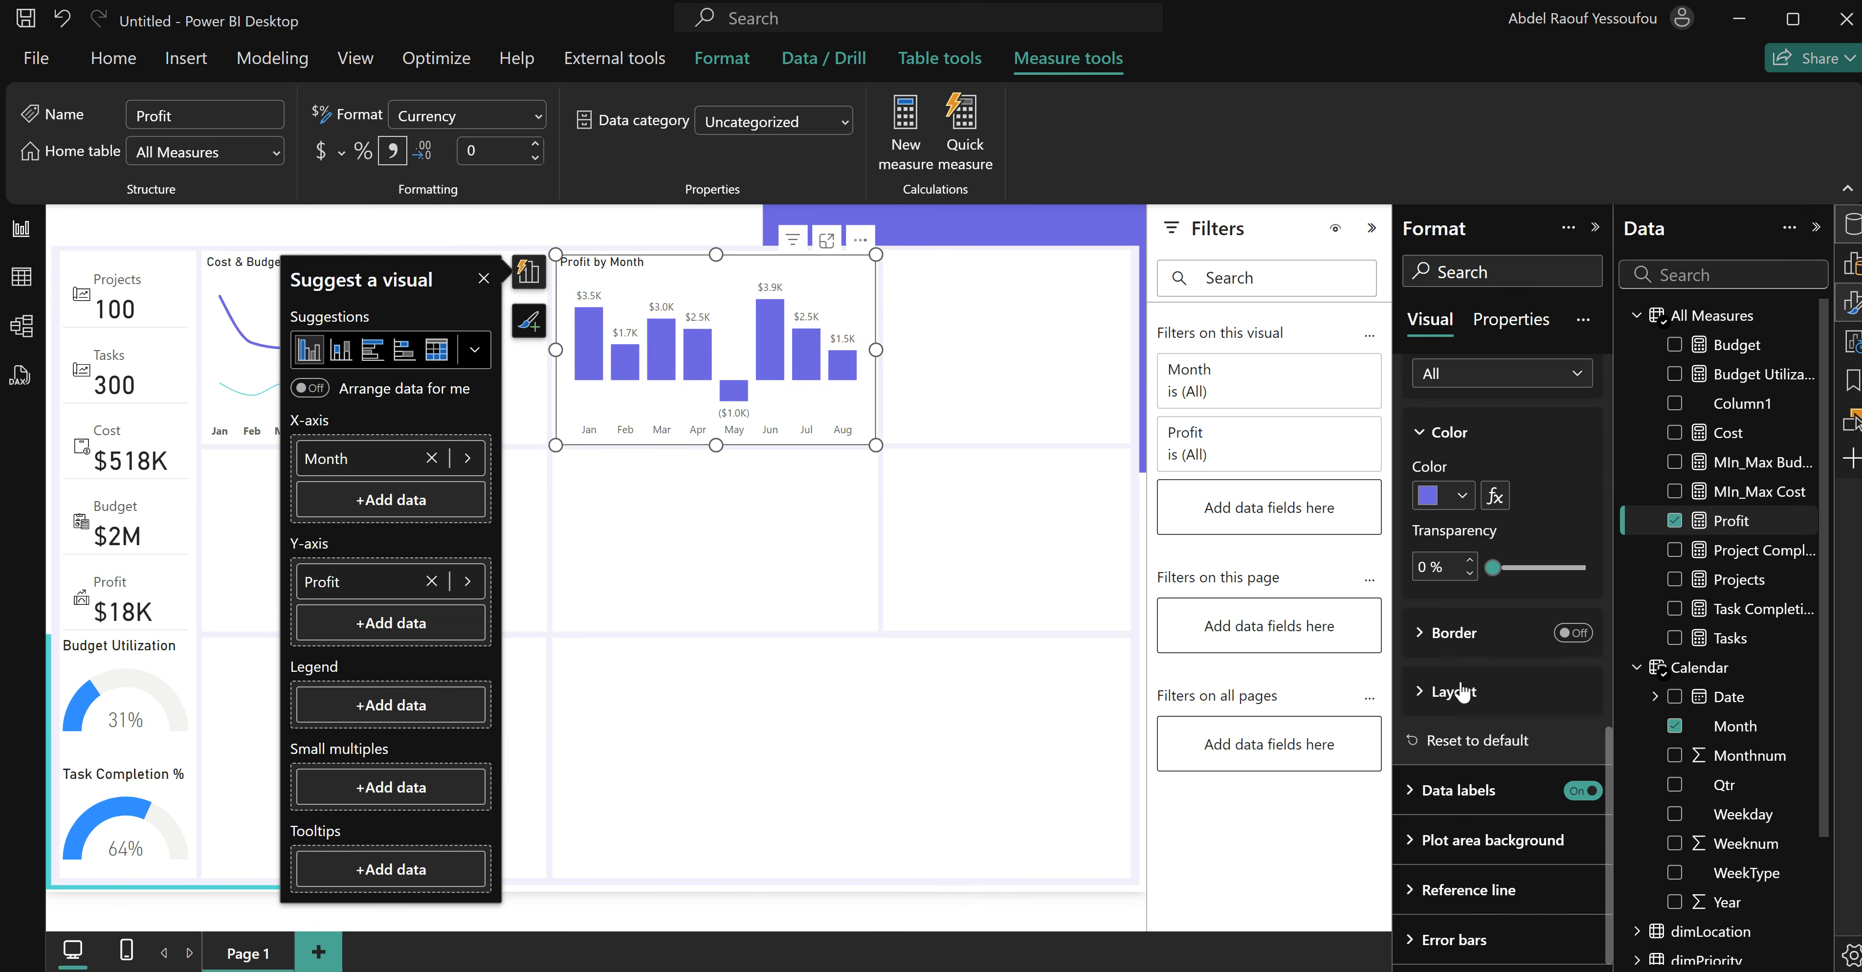
pyautogui.click(1457, 694)
pyautogui.moveTo(1521, 830); pyautogui.dragTo(1549, 838)
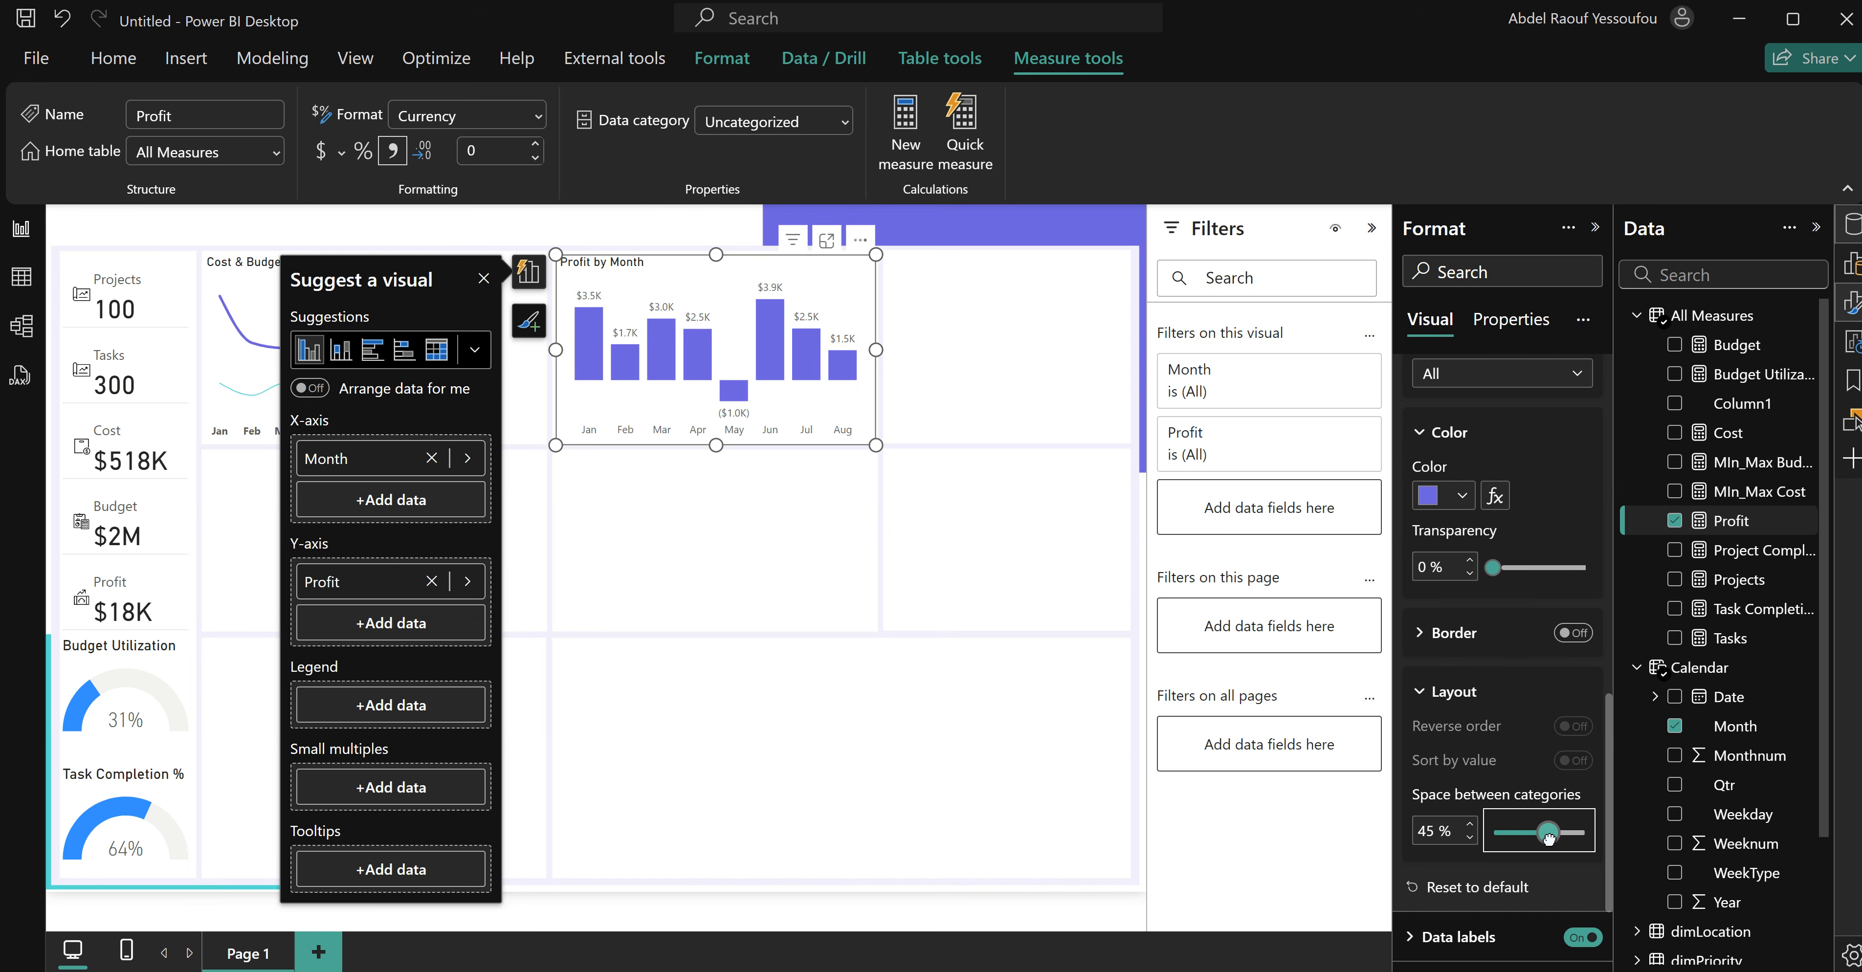
pyautogui.click(1471, 826)
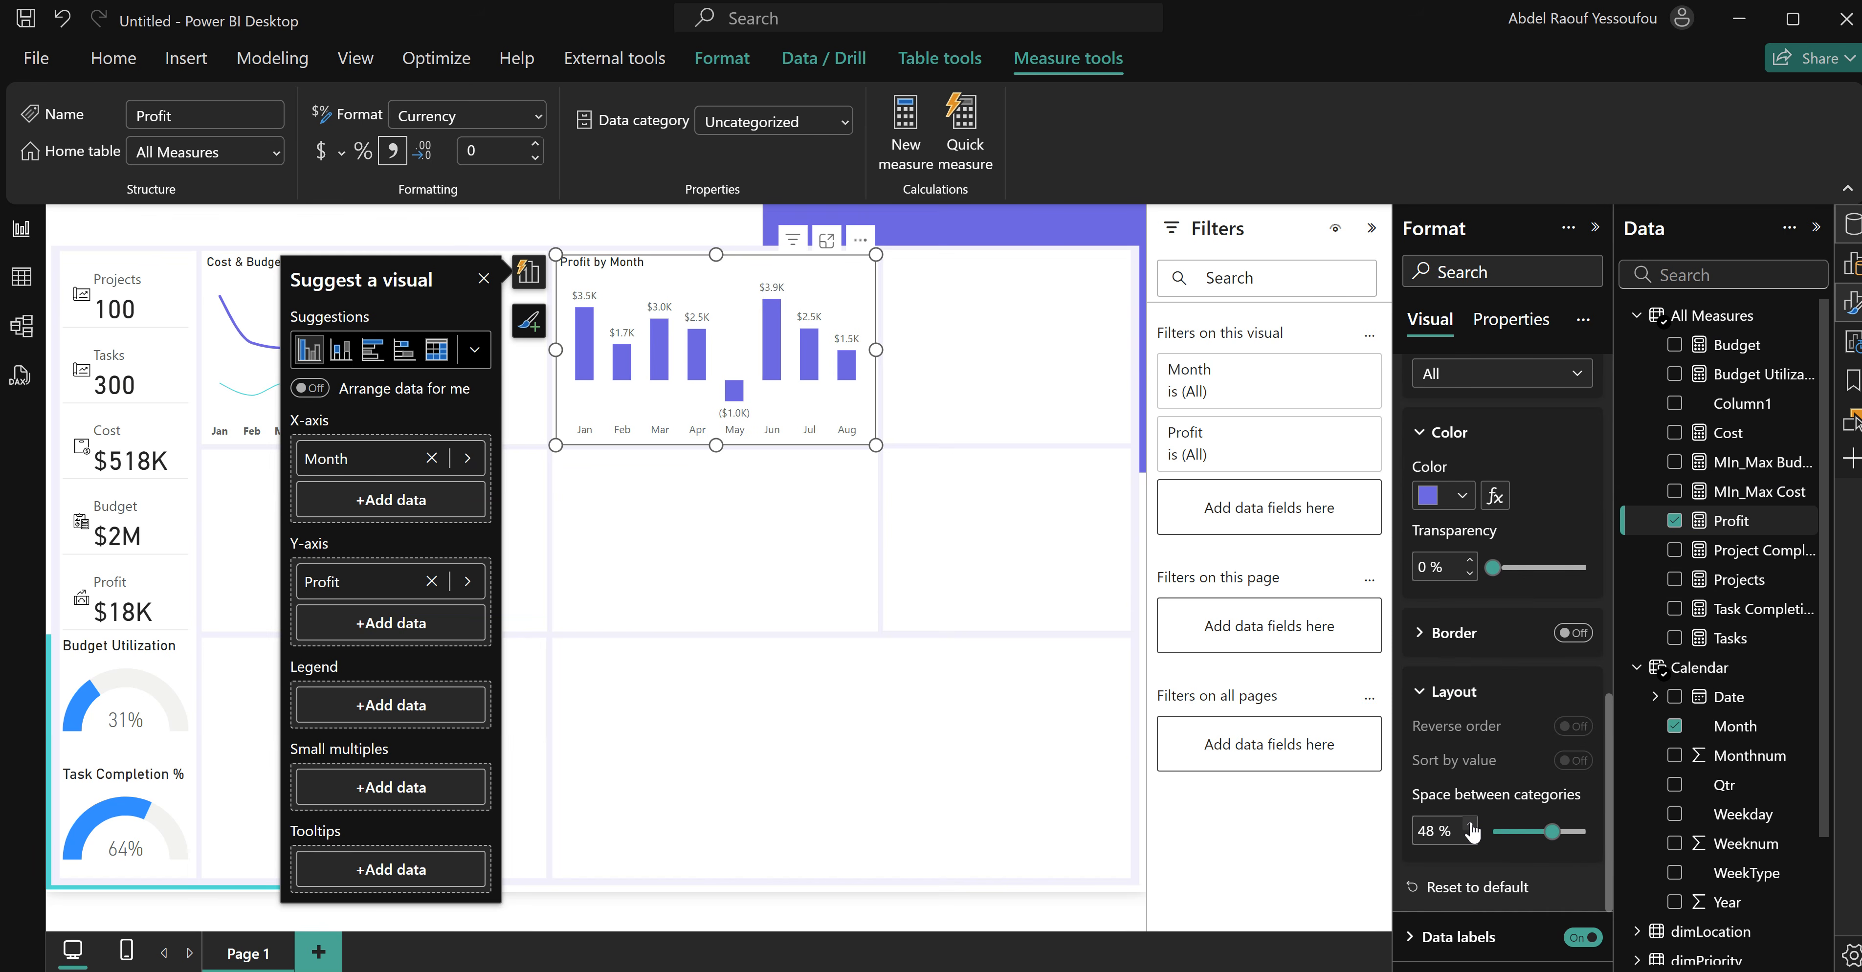
pyautogui.click(1471, 826)
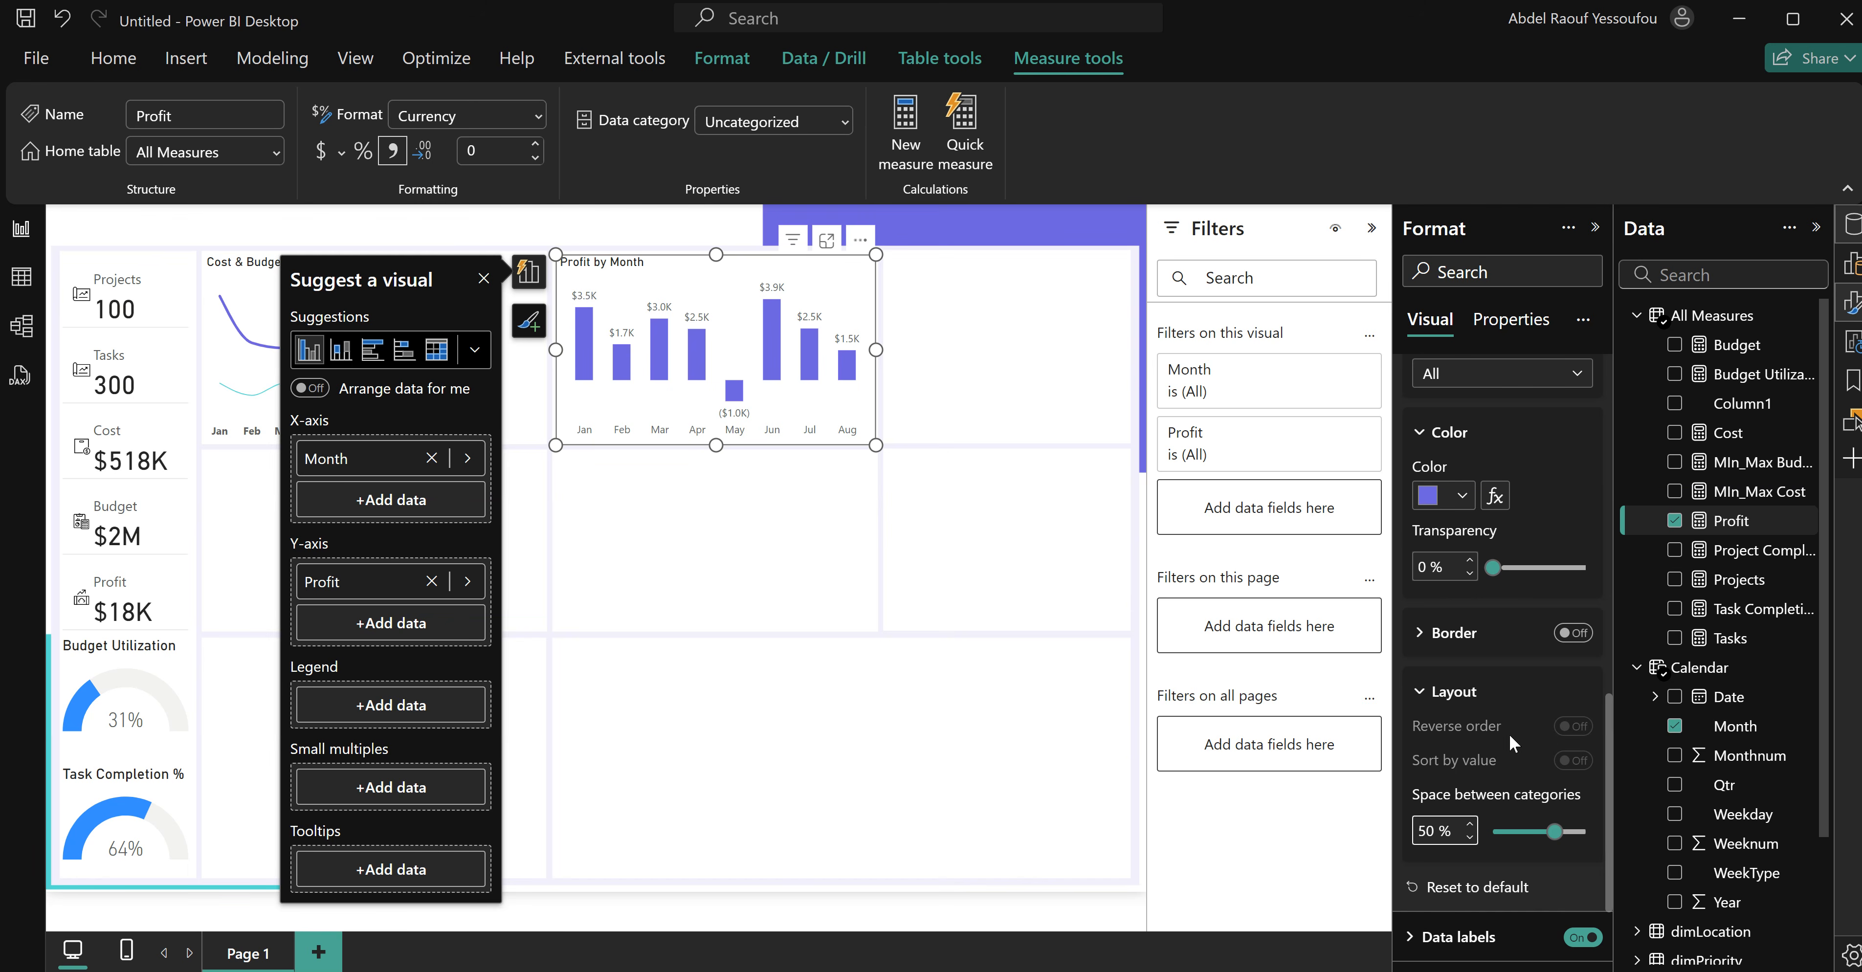
# Turn on the data label background in the Profit by Month chart and colour it with the recently used purple-blue.
pyautogui.scroll(-2, 1450, 784)
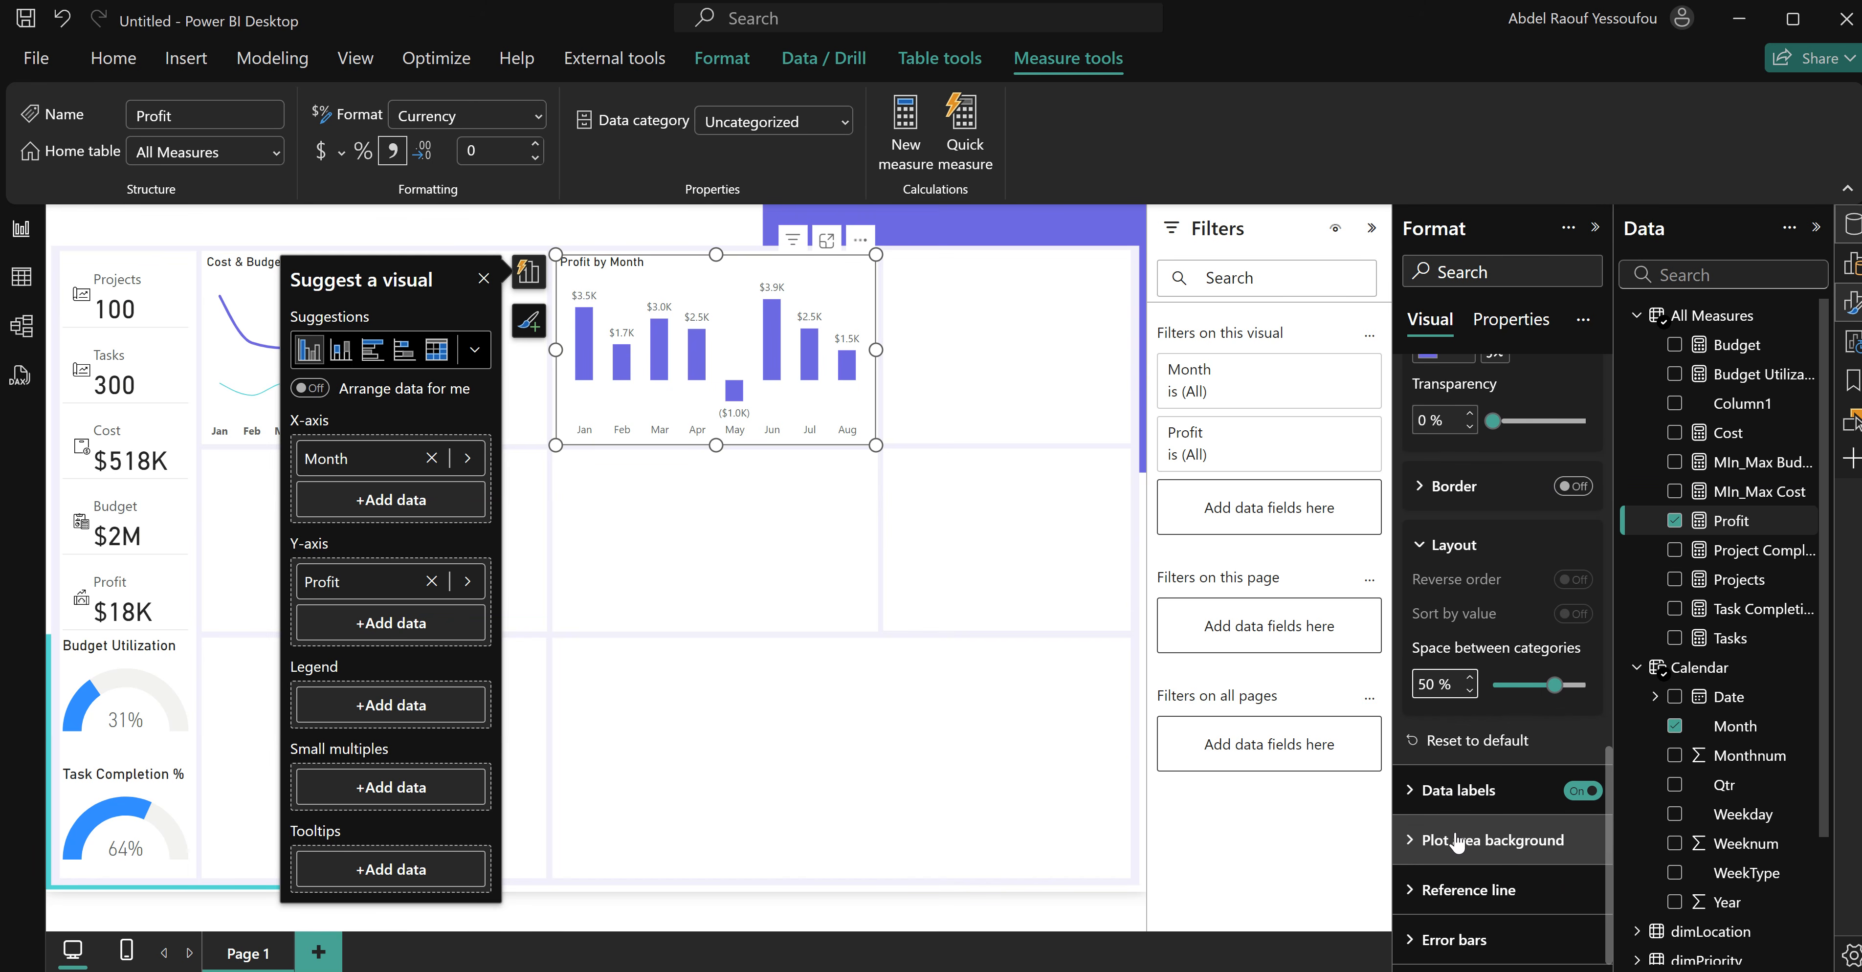
pyautogui.click(1457, 789)
pyautogui.scroll(-5, 1490, 832)
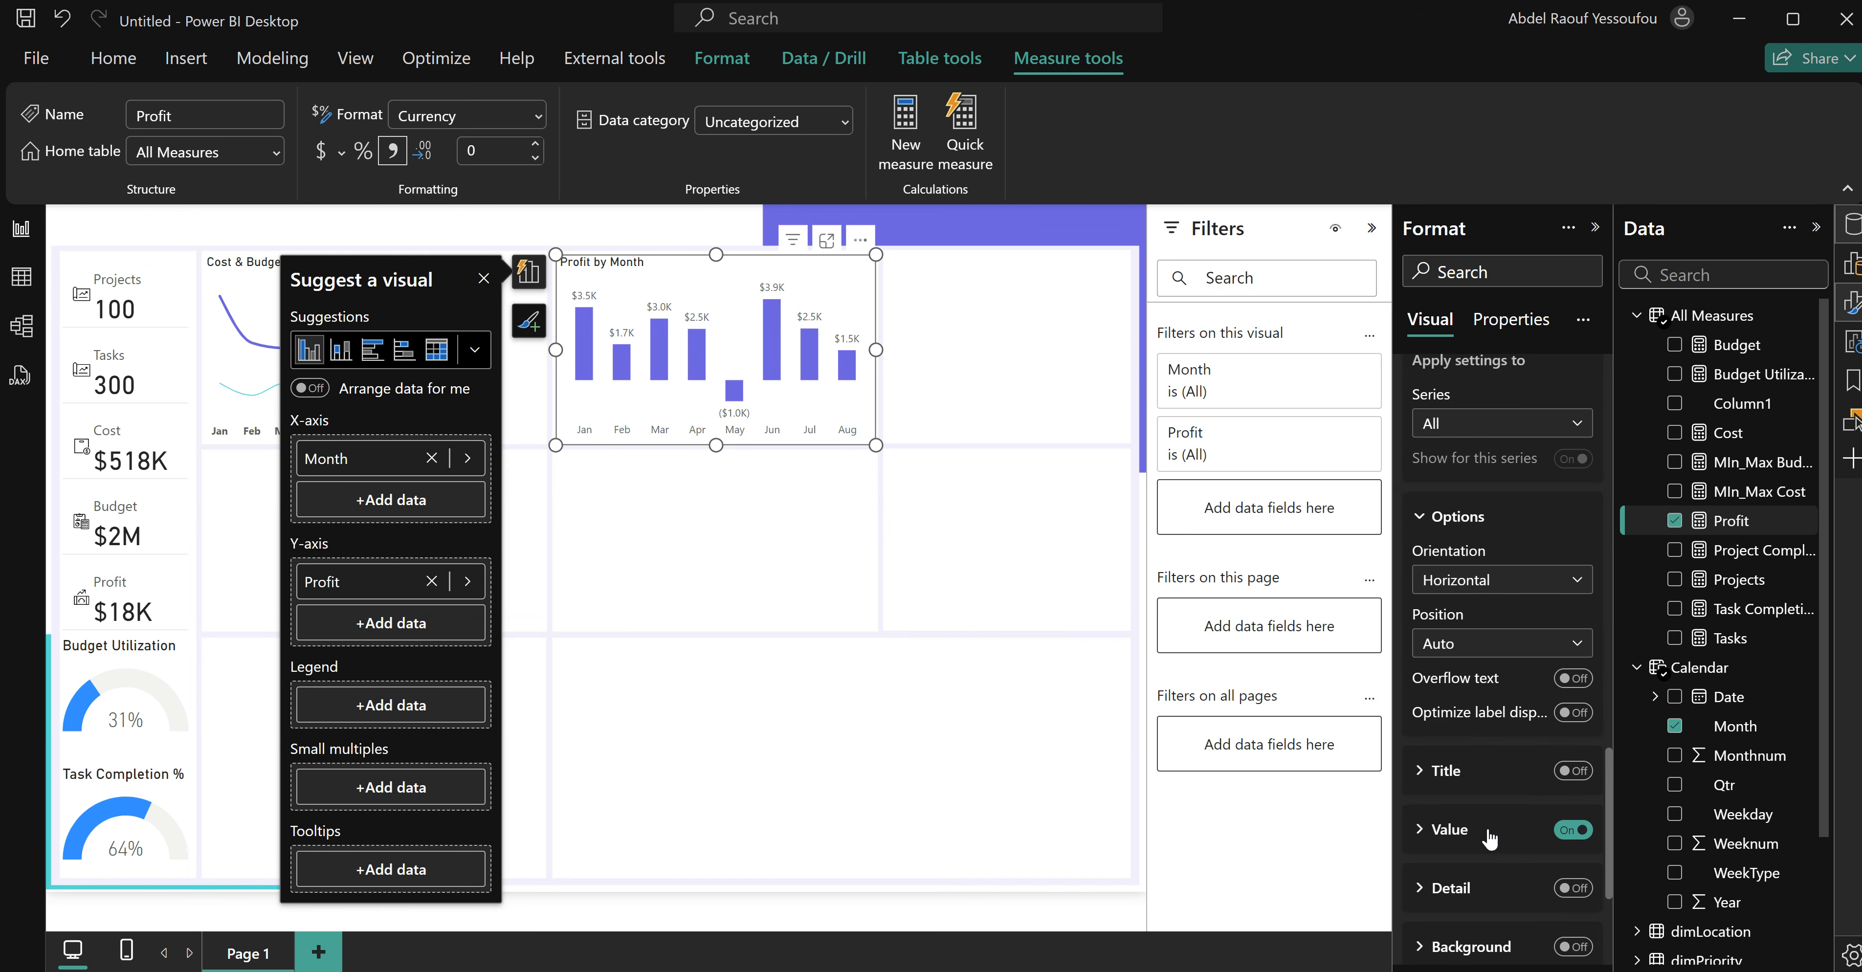
pyautogui.click(1575, 705)
pyautogui.click(1421, 704)
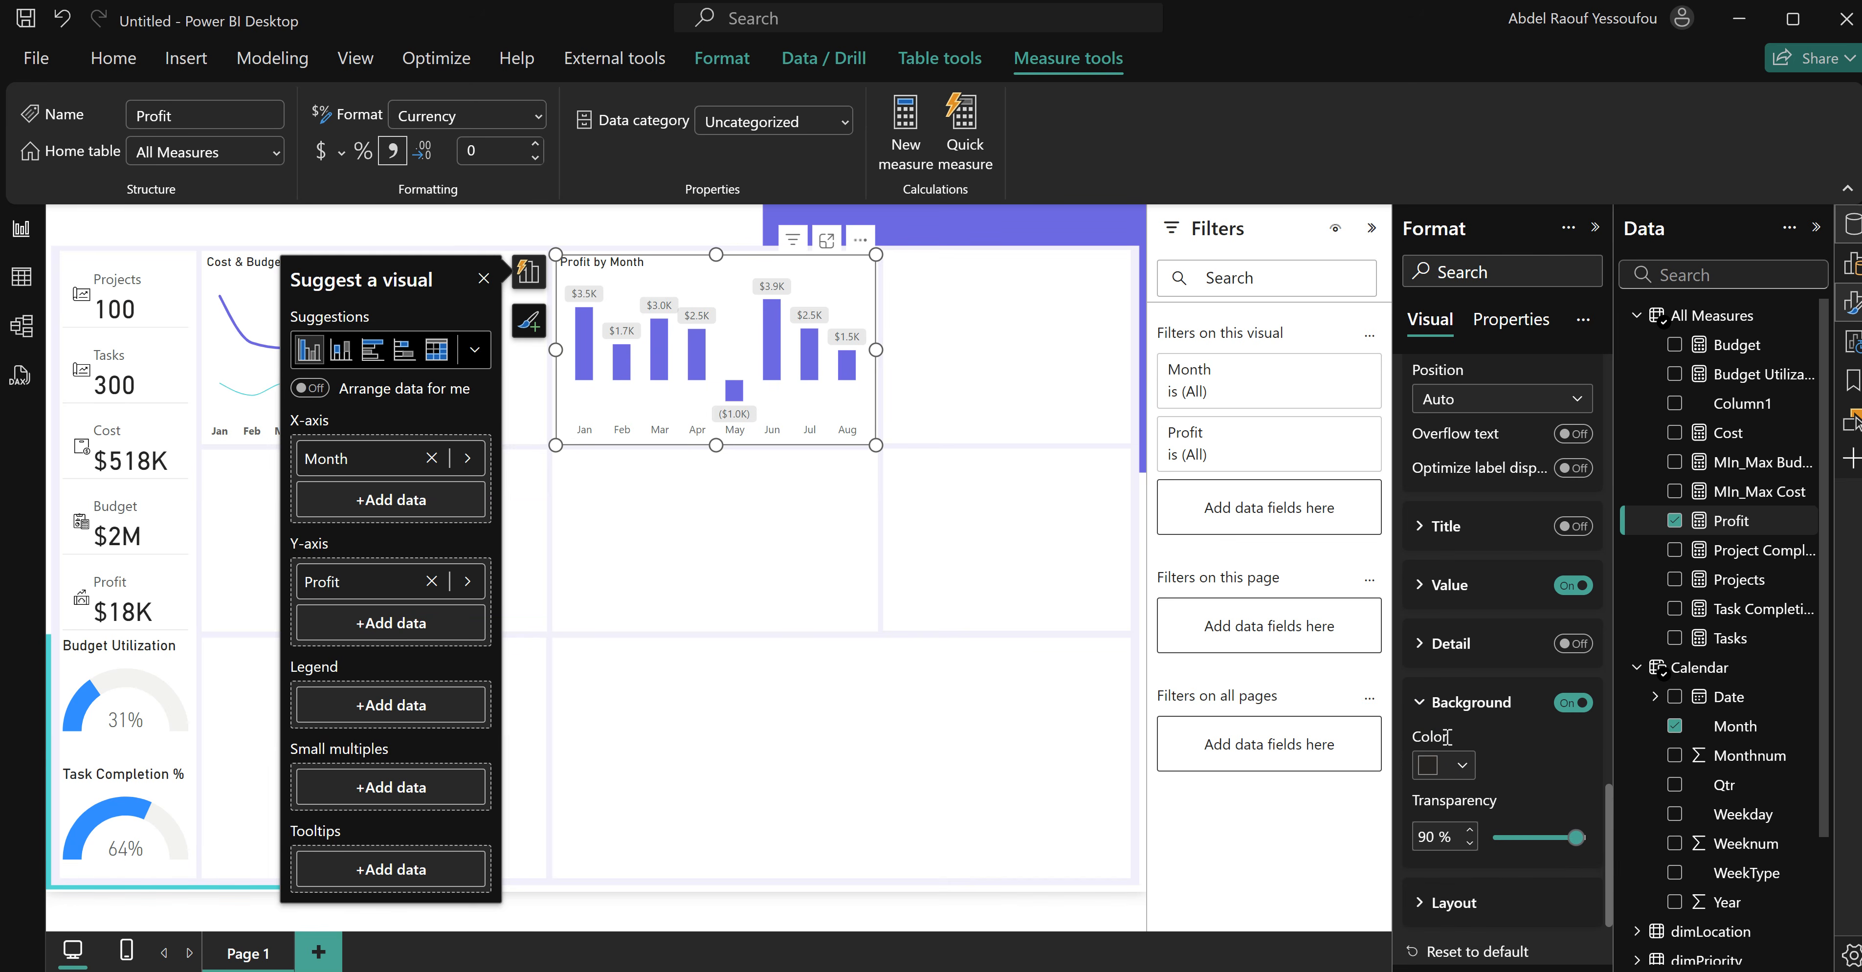
pyautogui.click(1452, 767)
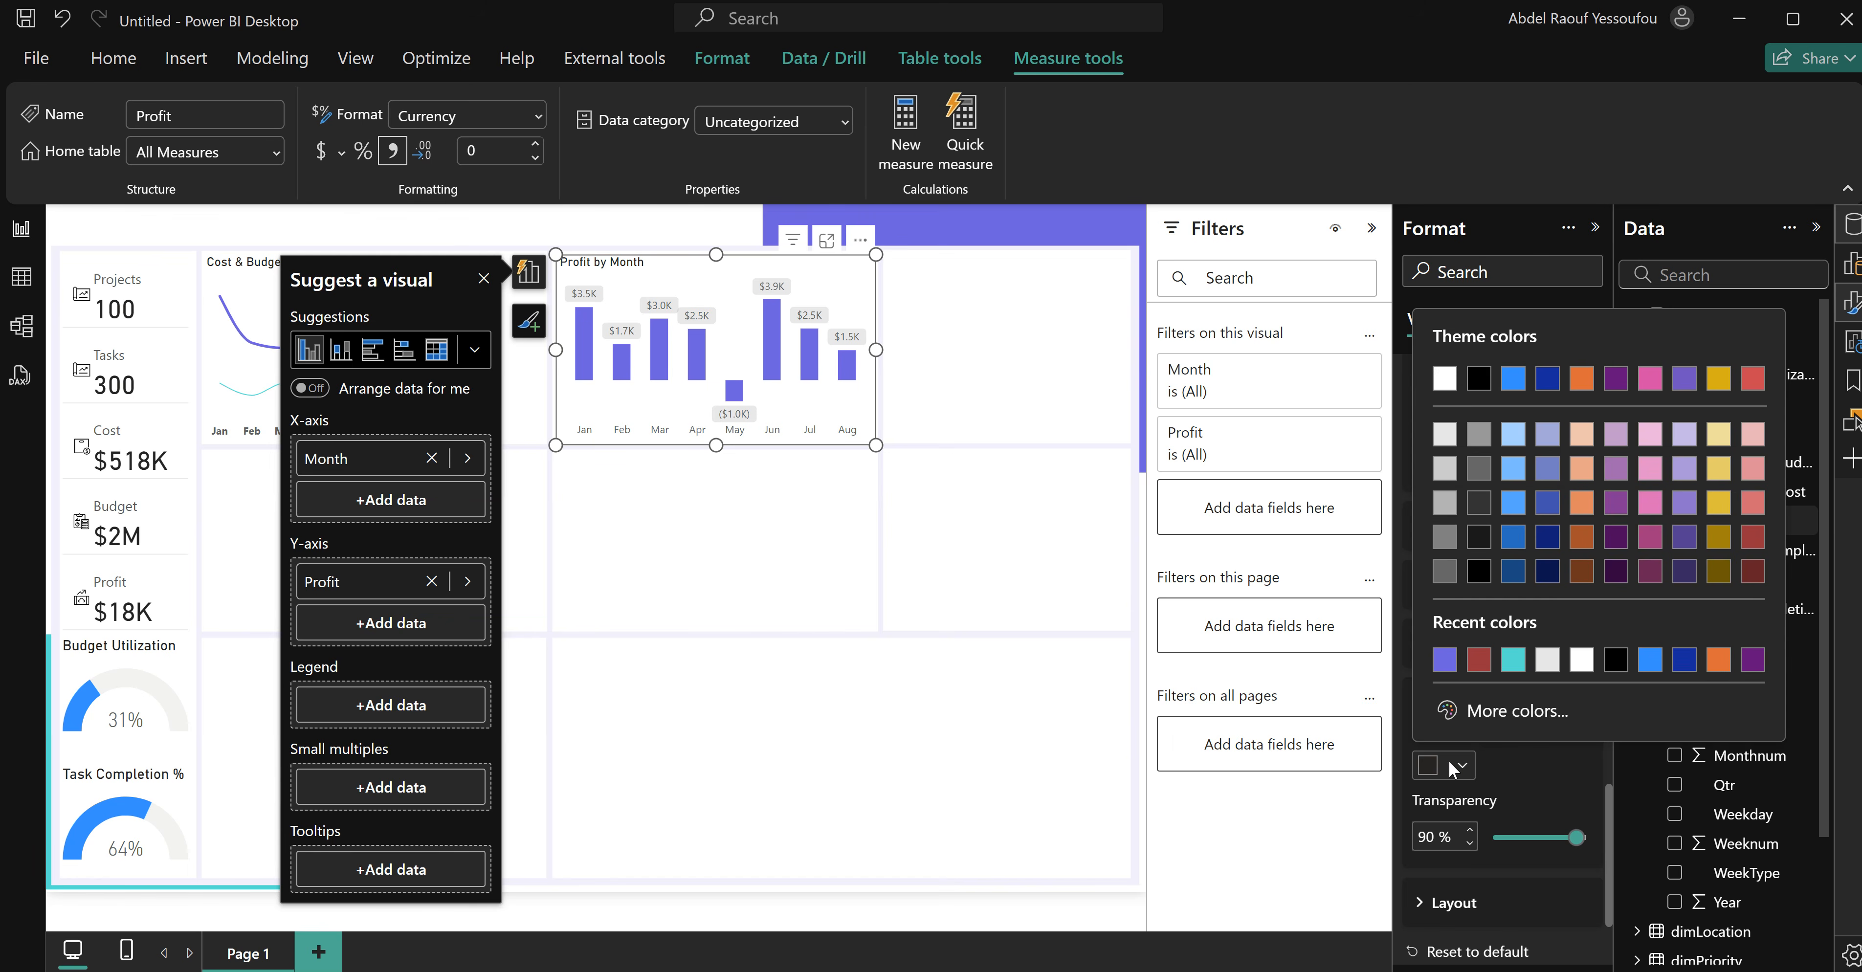
pyautogui.click(1438, 660)
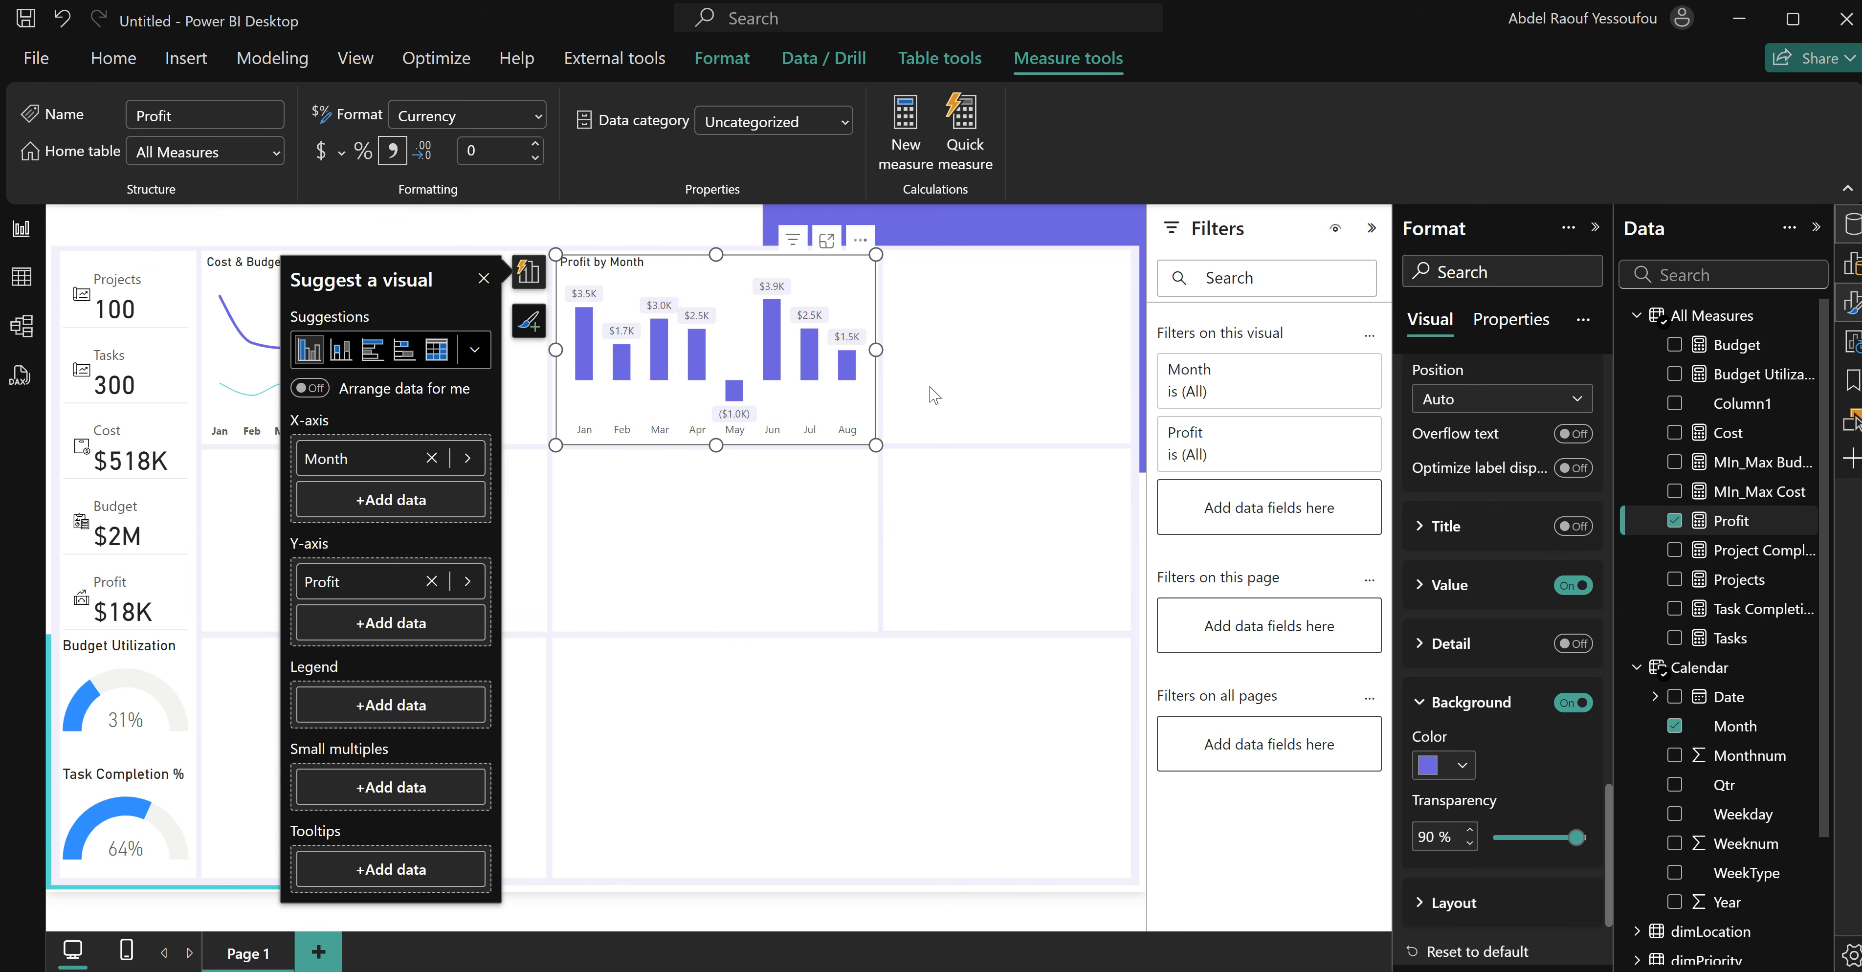
pyautogui.click(917, 393)
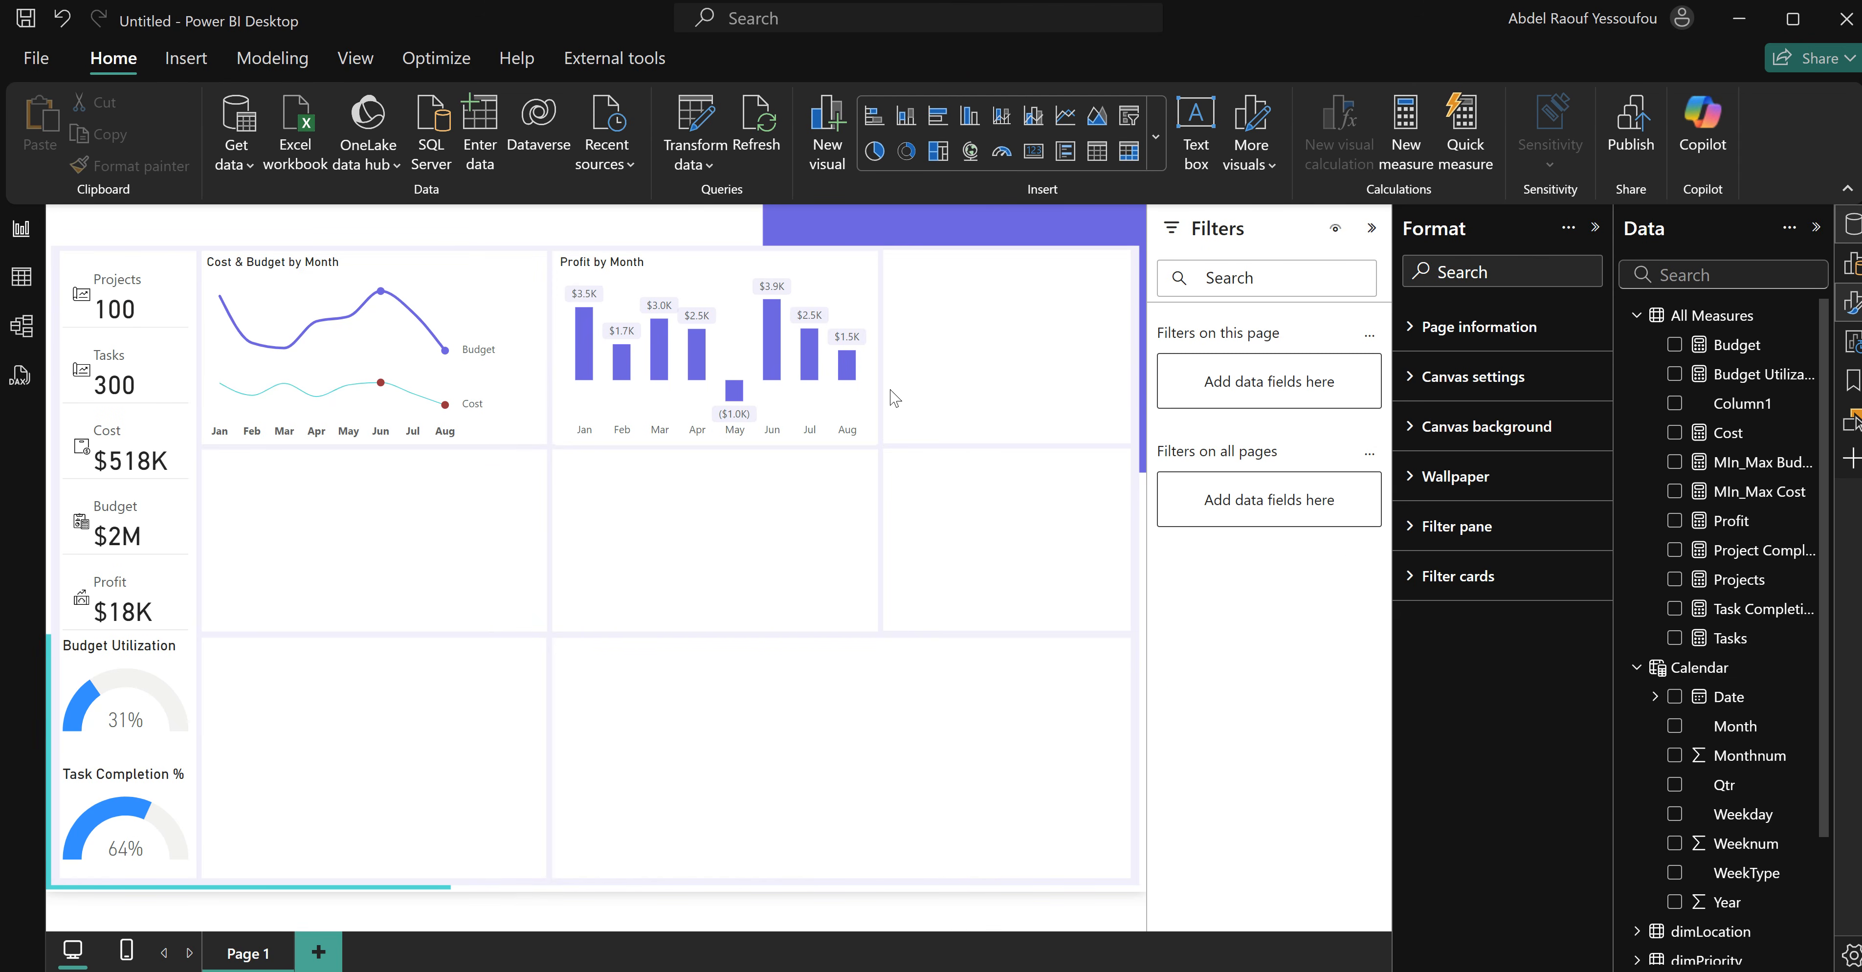
# Create a Min_Max Profit measure modelled on the Budget one, returning "#954848" for the minimum monthly profit, "#499195" for the maximum and "white" otherwise.
pyautogui.click(1741, 468)
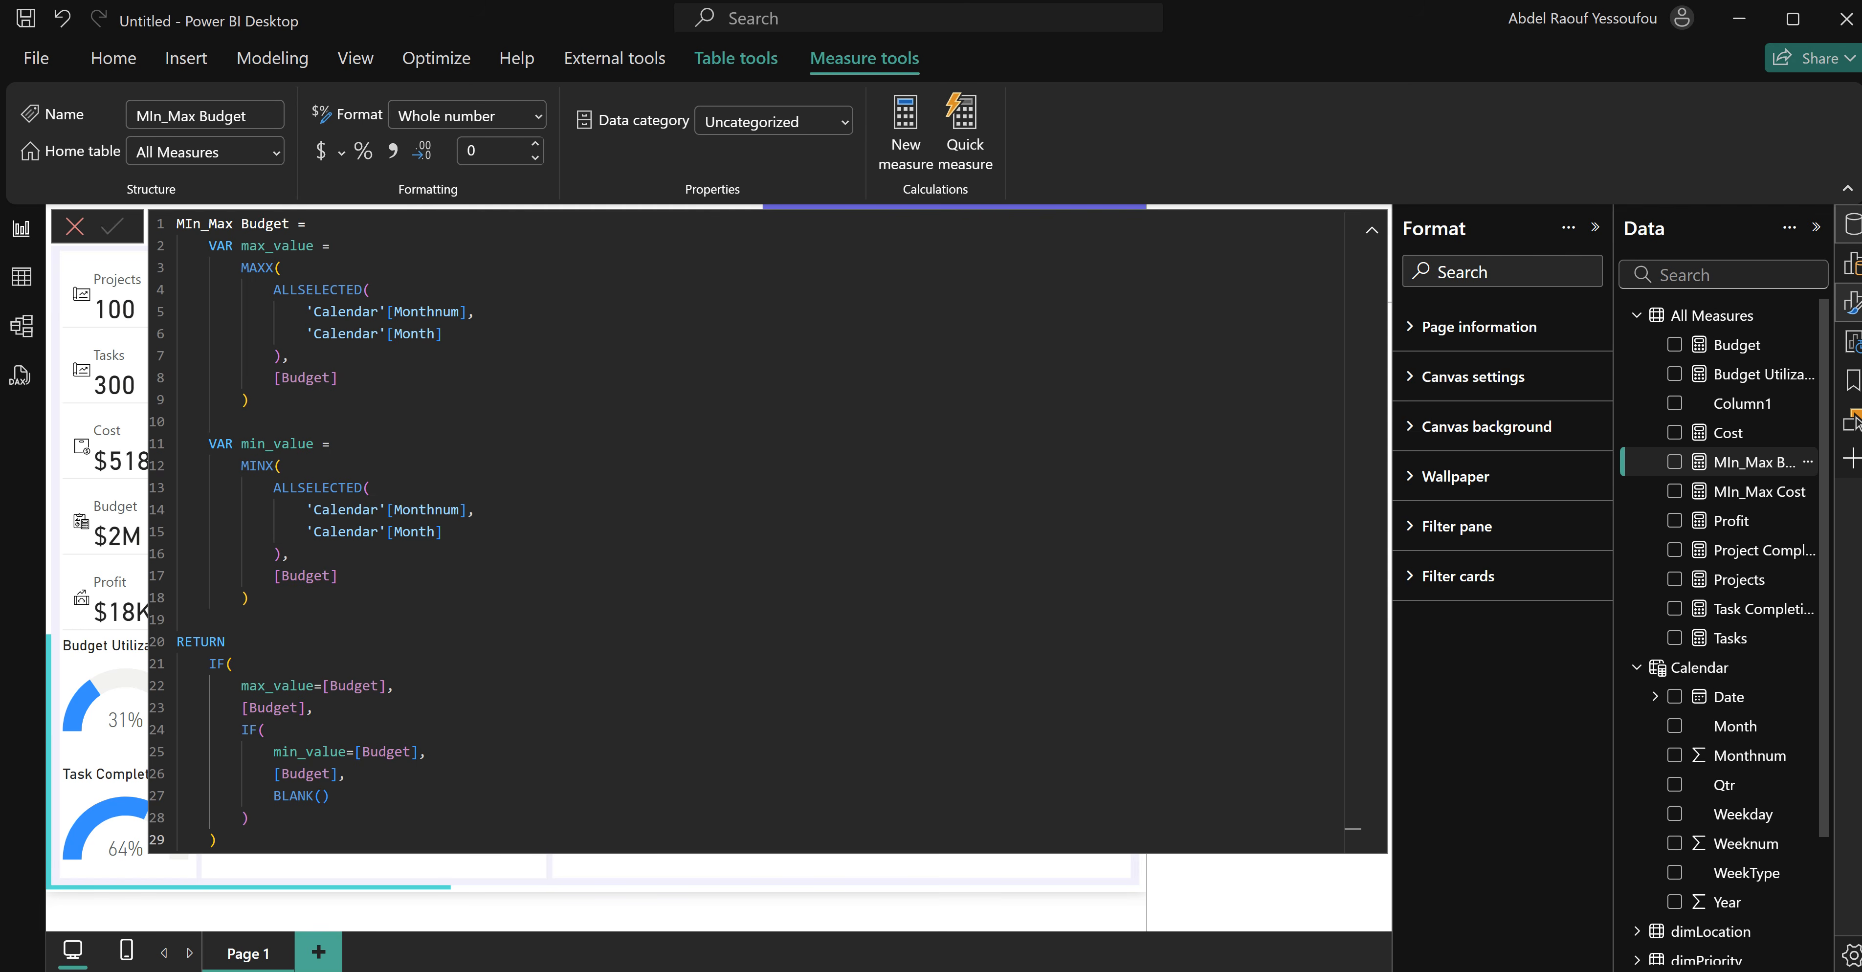
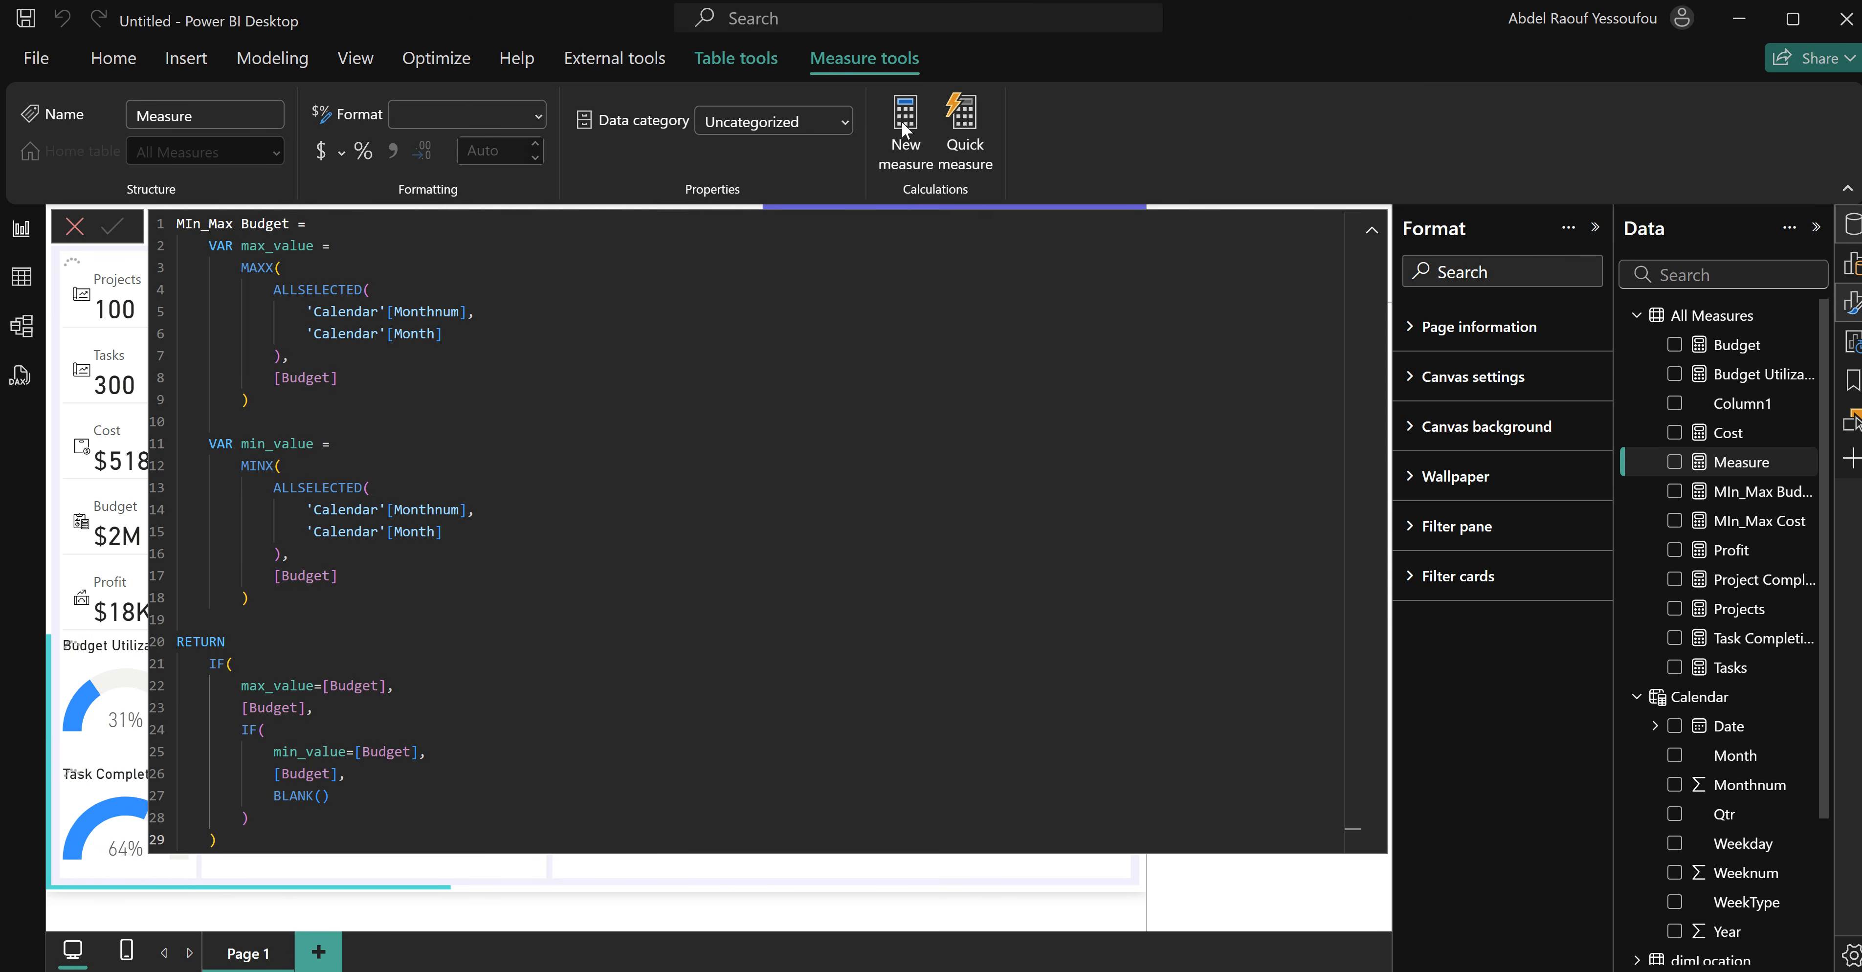
pyautogui.hotkey('ctrl', 'a')
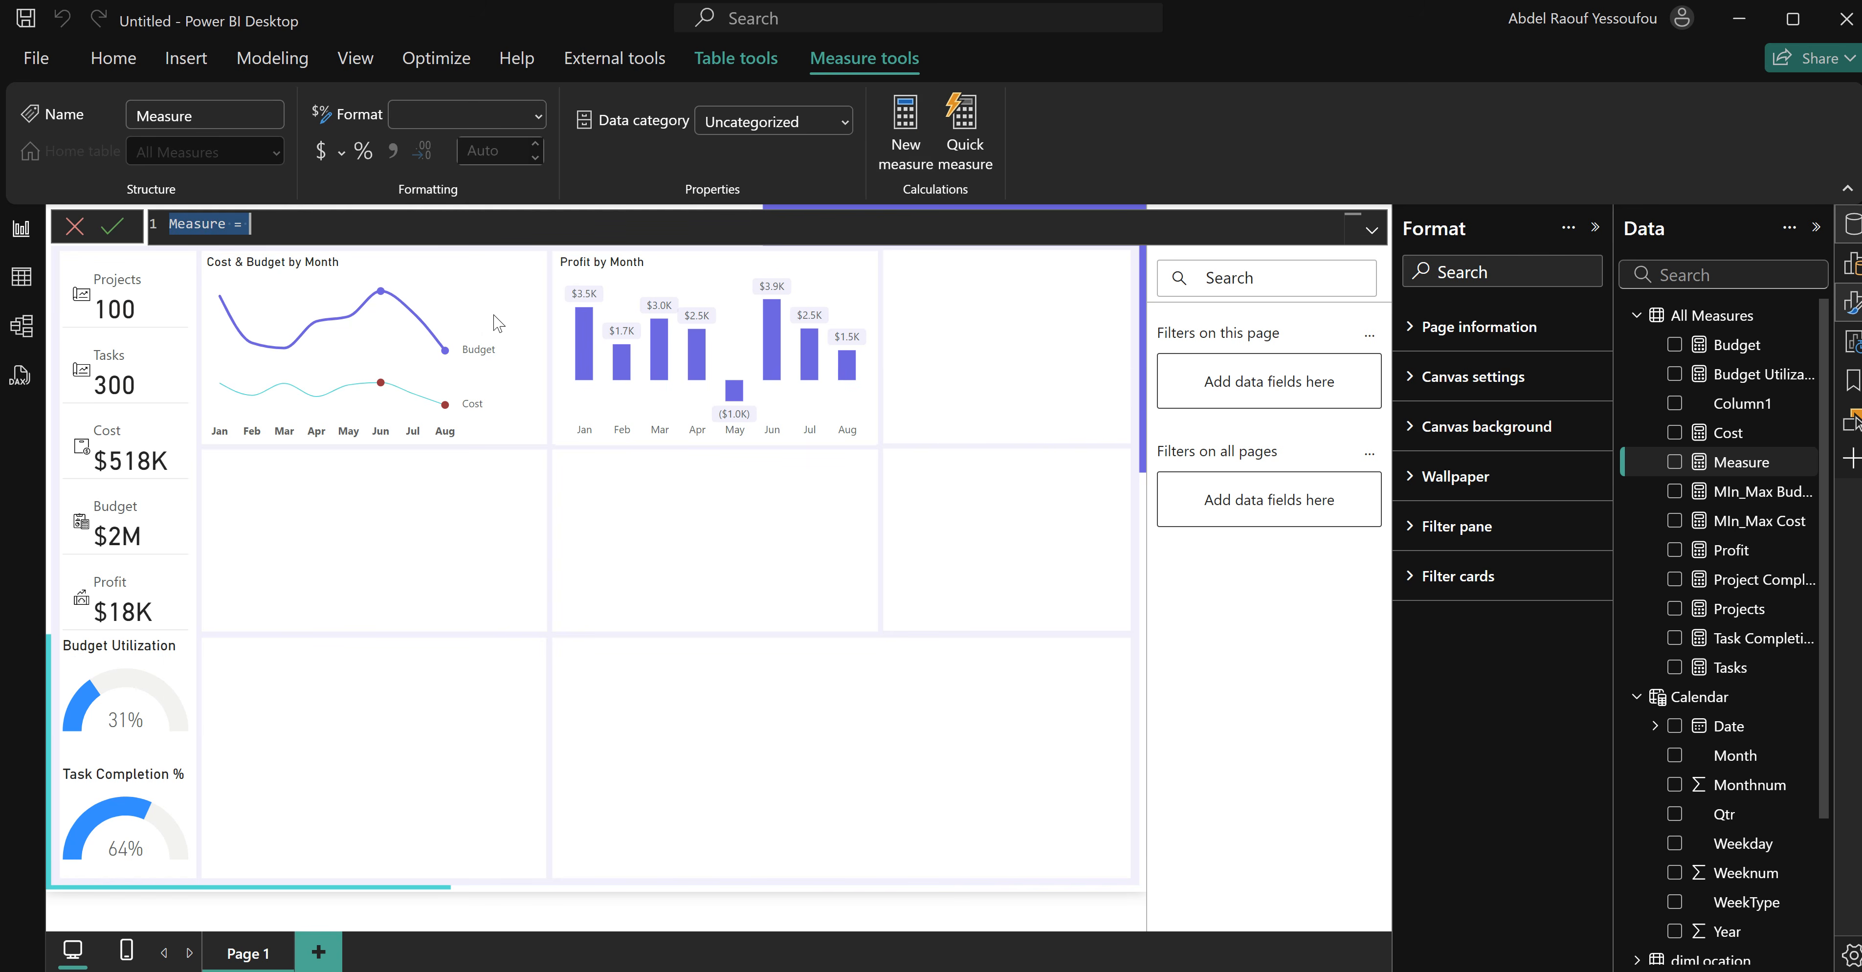
pyautogui.write('Min_Max Profit =     VAR max_value =         MAXX(             ALLSELECTED(                 \'Calendar\'[Monthnum],                 \'Calendar\'[Month]             ),             [Profit]         )      VAR min_value =         MINX(             ALLSELECTED(                 \'Calendar\'[Monthnum],                 \'Calendar\'[Month]             ),             [Profit]         )  RETURN     IF(         [Profit]=min_value,         "#954848",         IF(             [Profit]=max_value,             "#499195",             "white"         )     )')
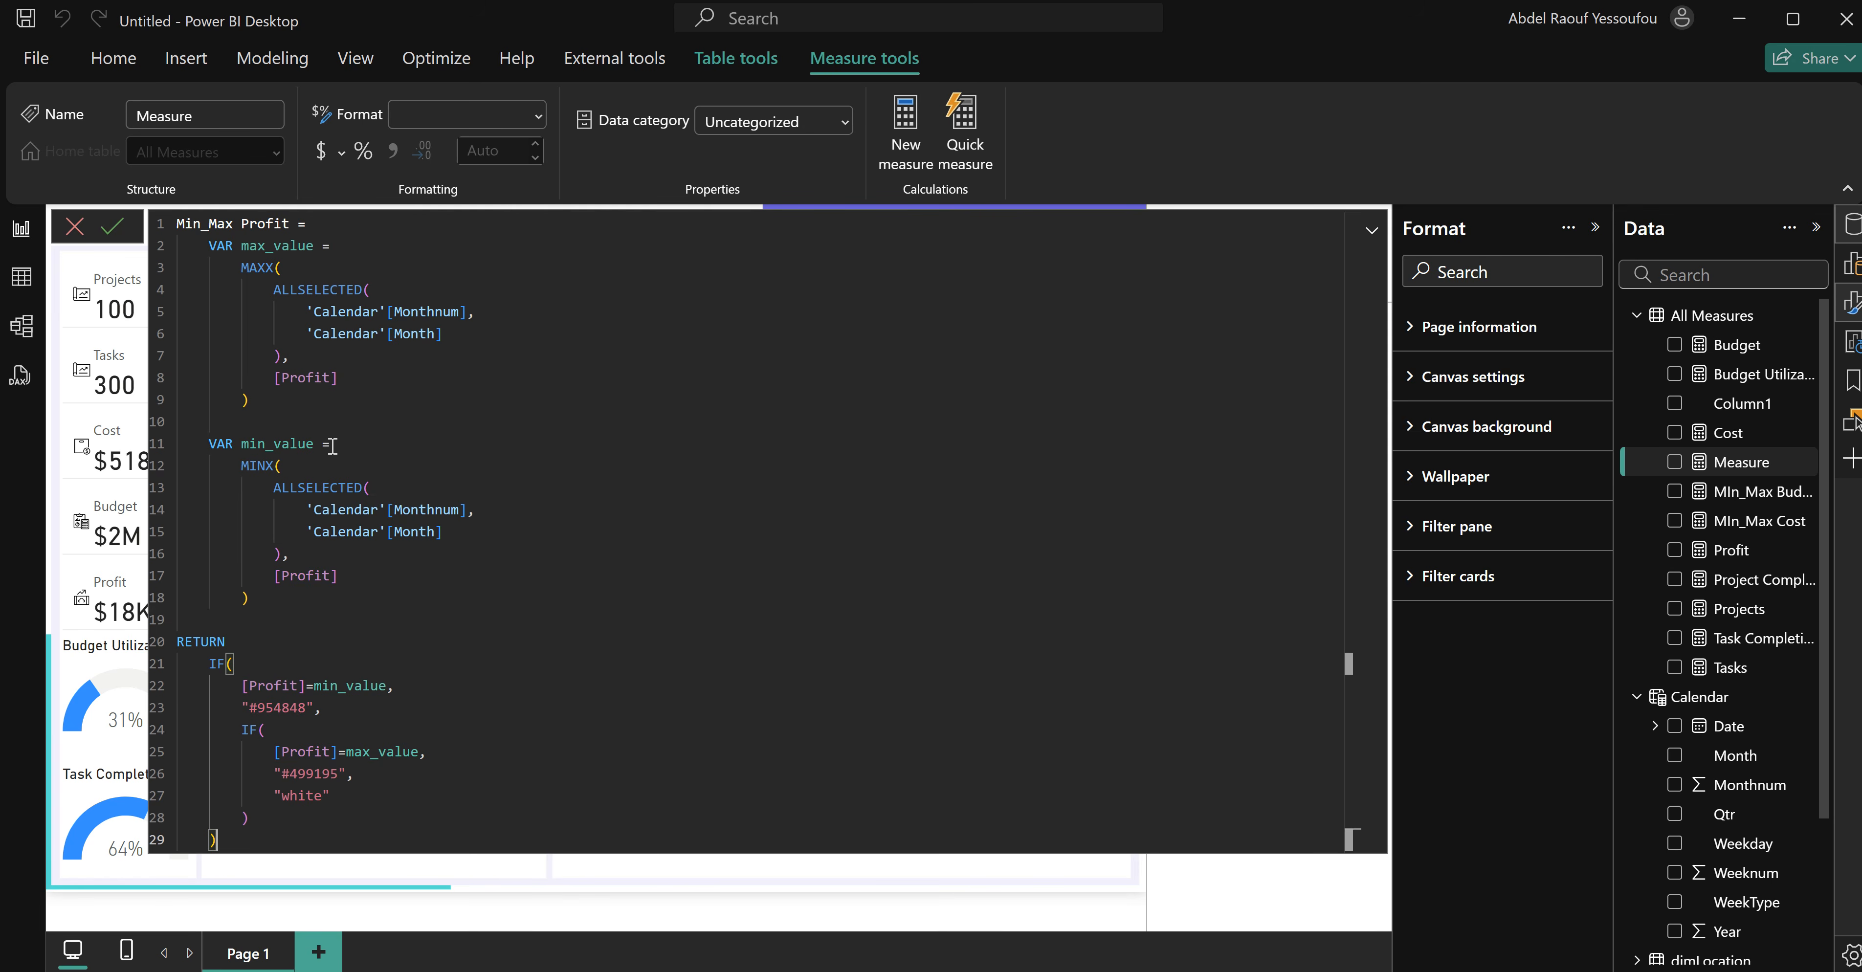
pyautogui.moveTo(257, 410); pyautogui.dragTo(181, 248)
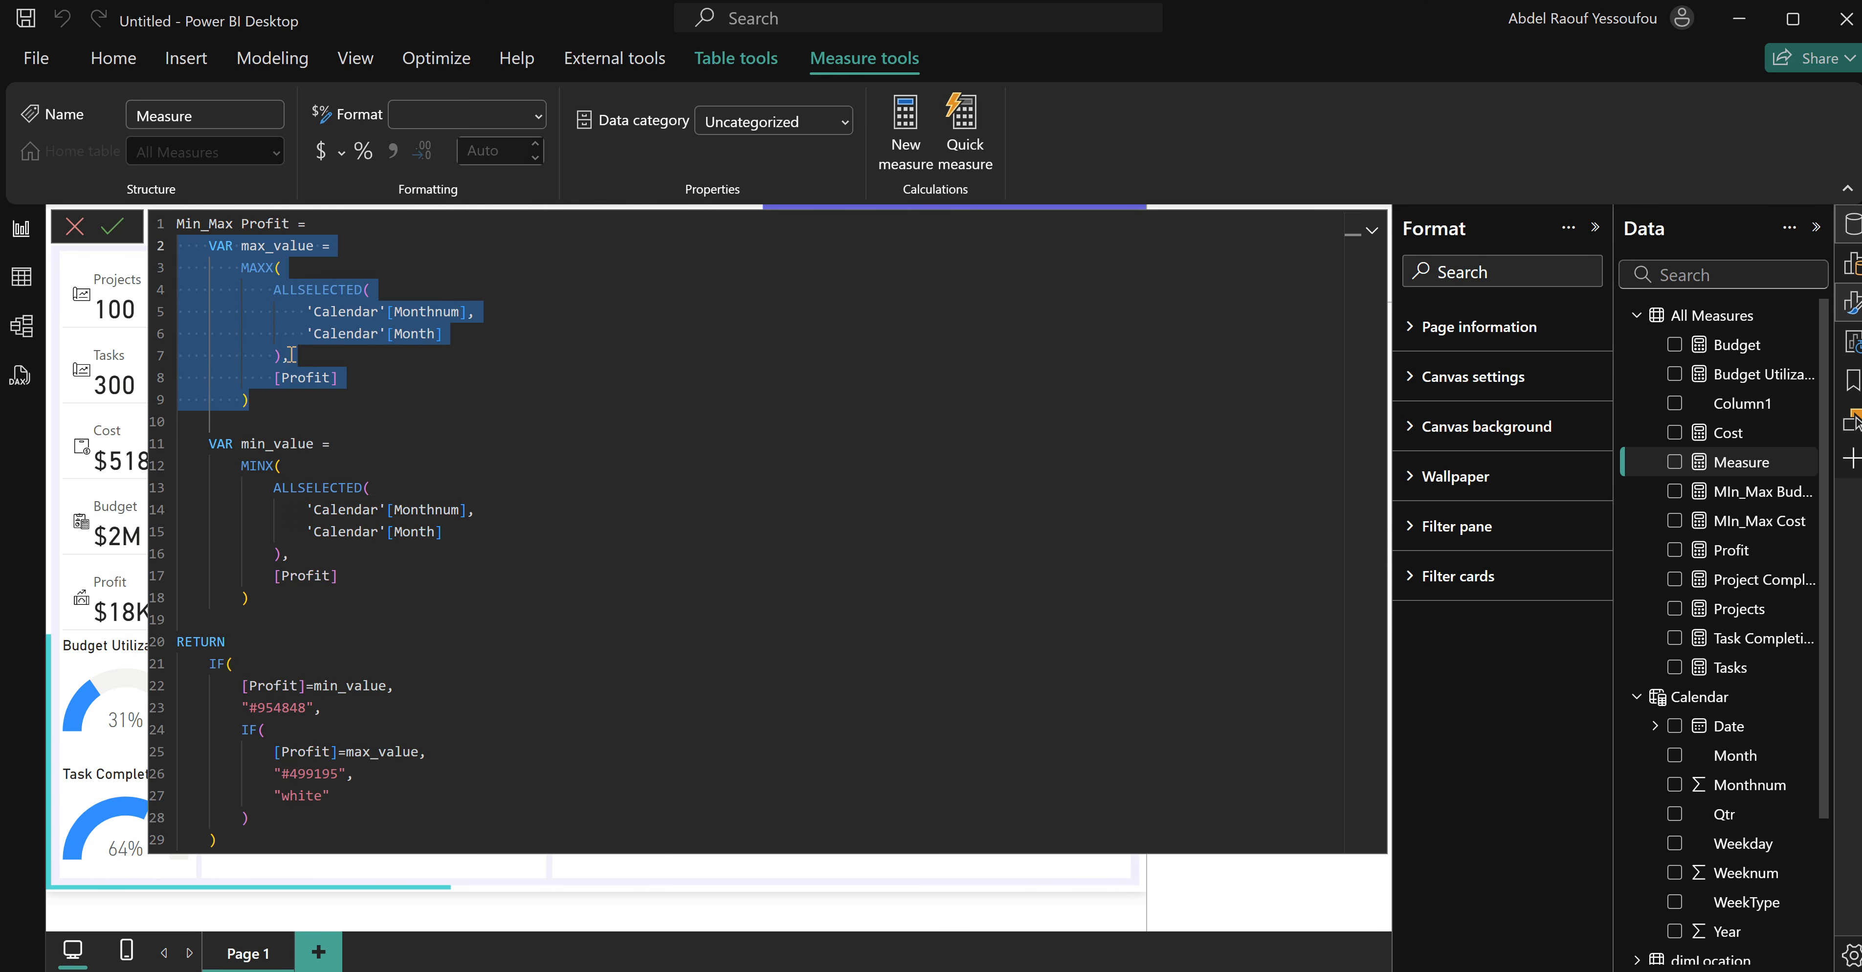
pyautogui.click(306, 379)
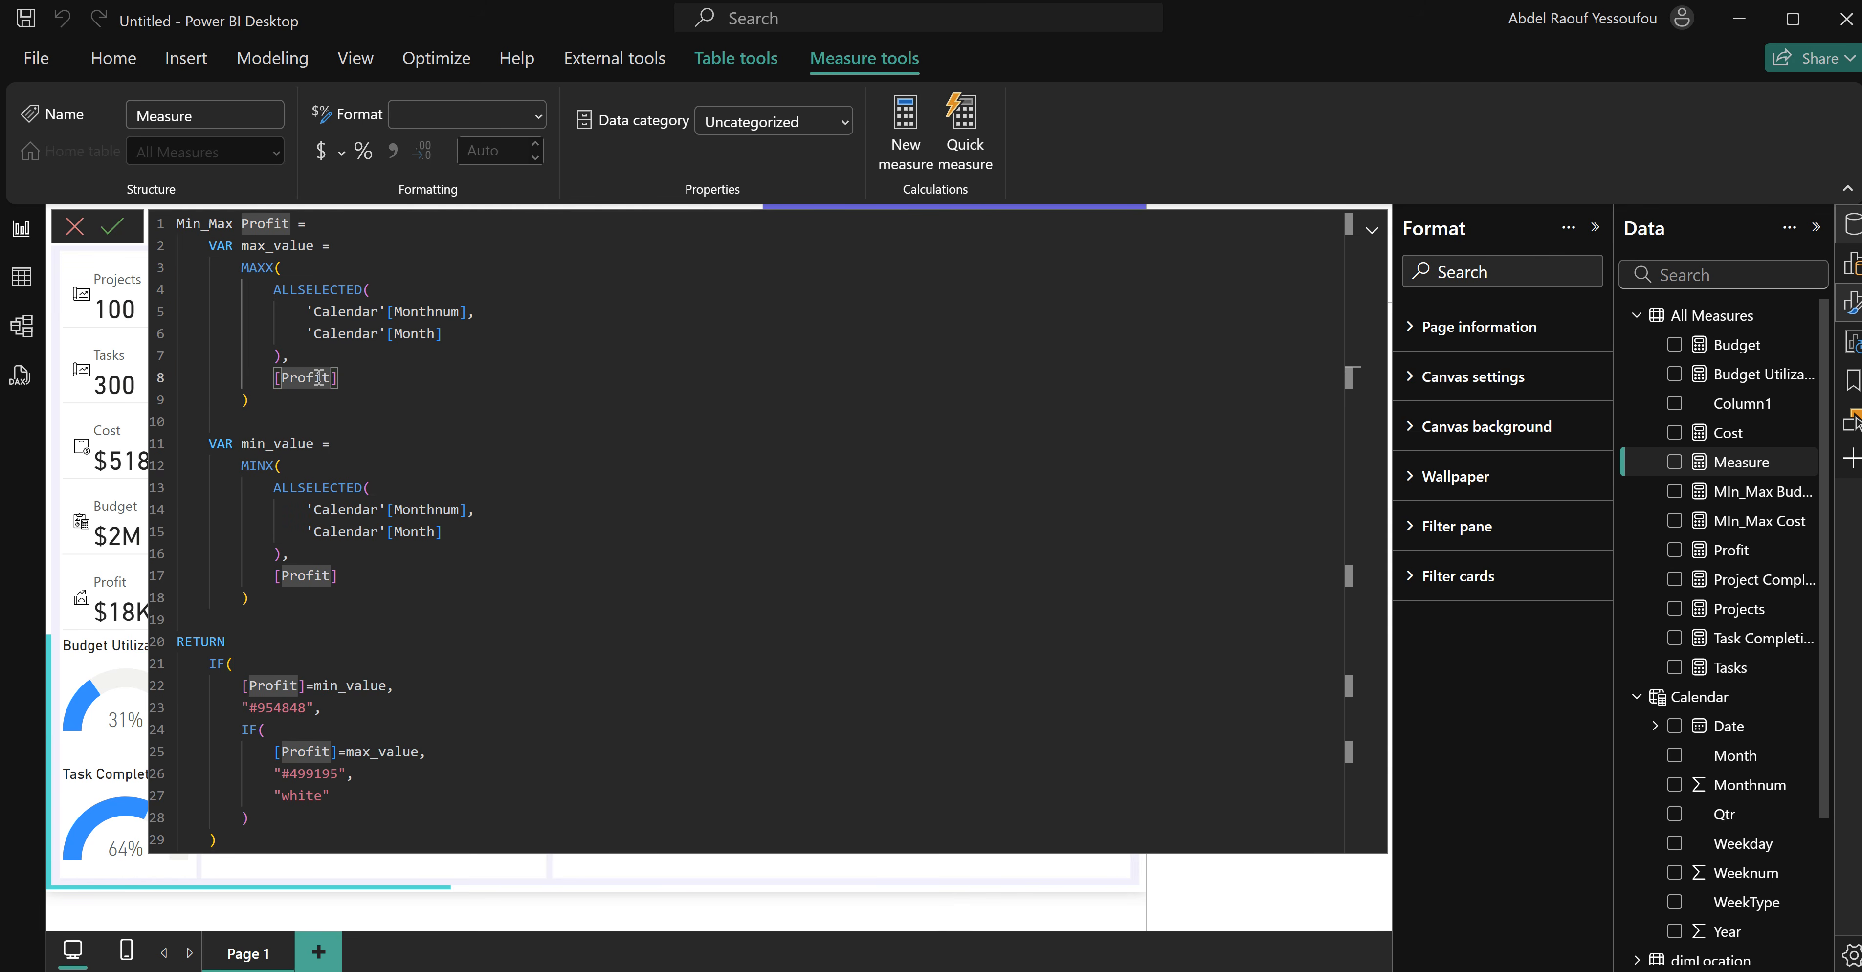
pyautogui.moveTo(251, 613); pyautogui.dragTo(176, 438)
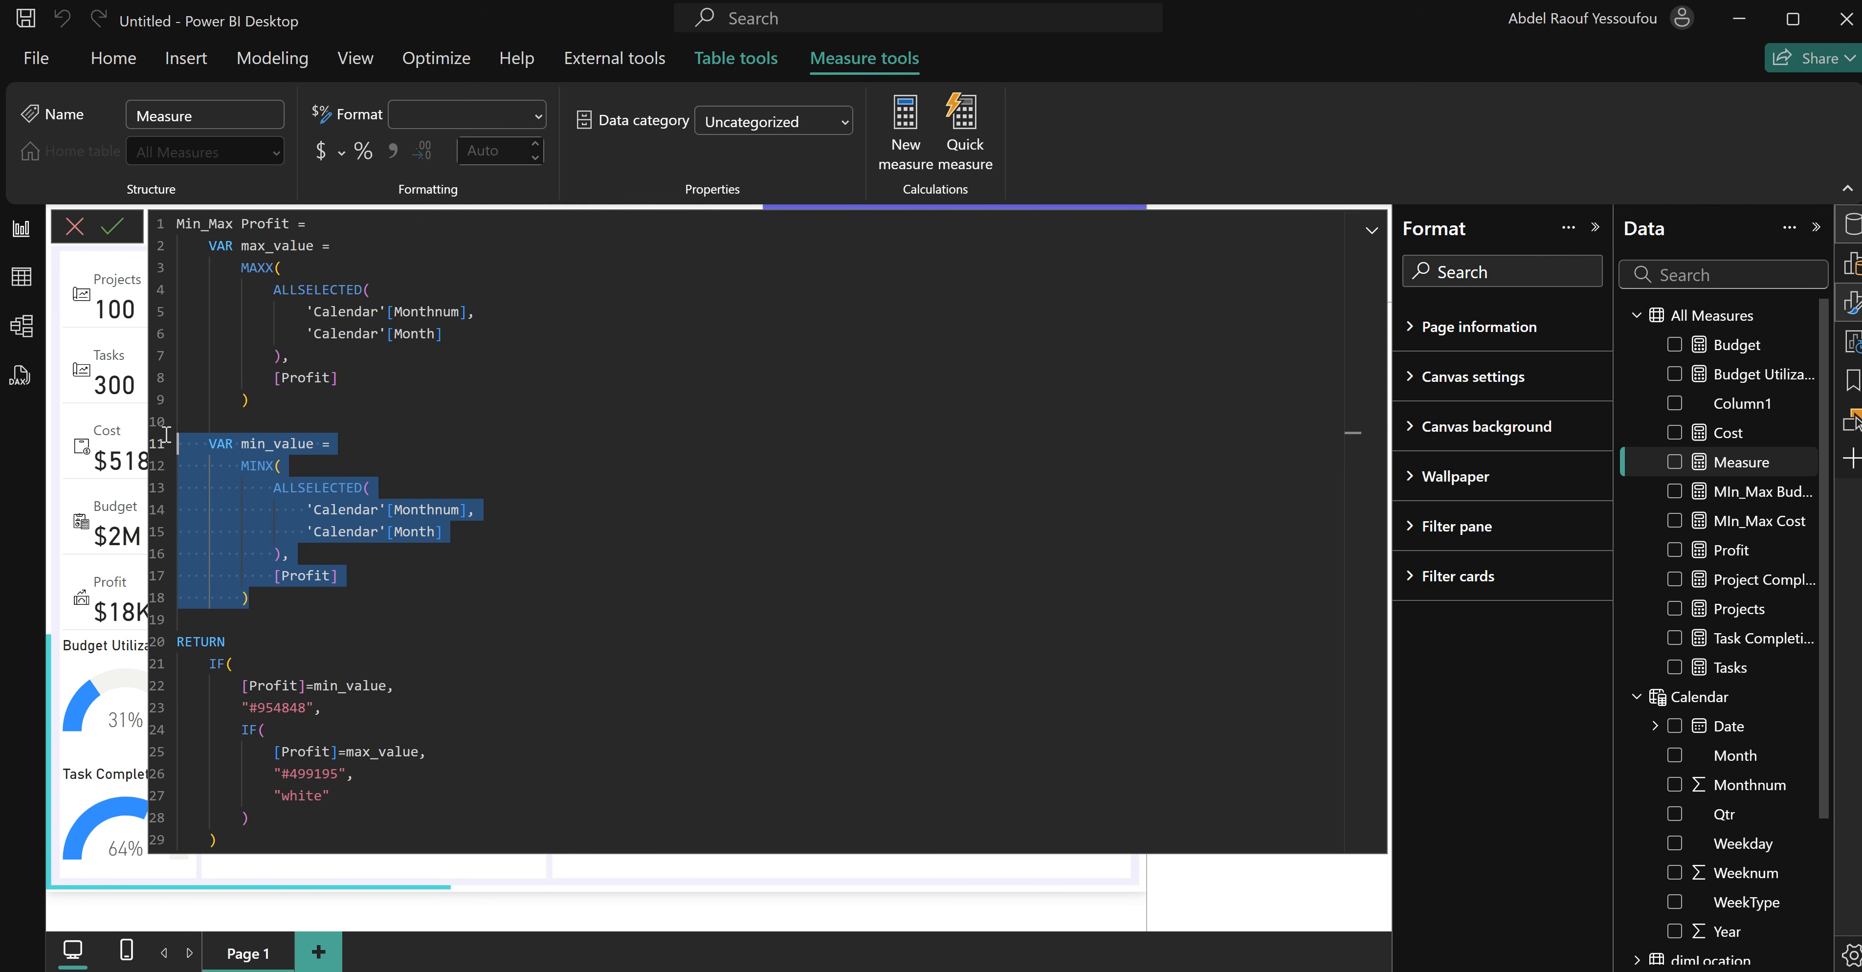
pyautogui.click(370, 489)
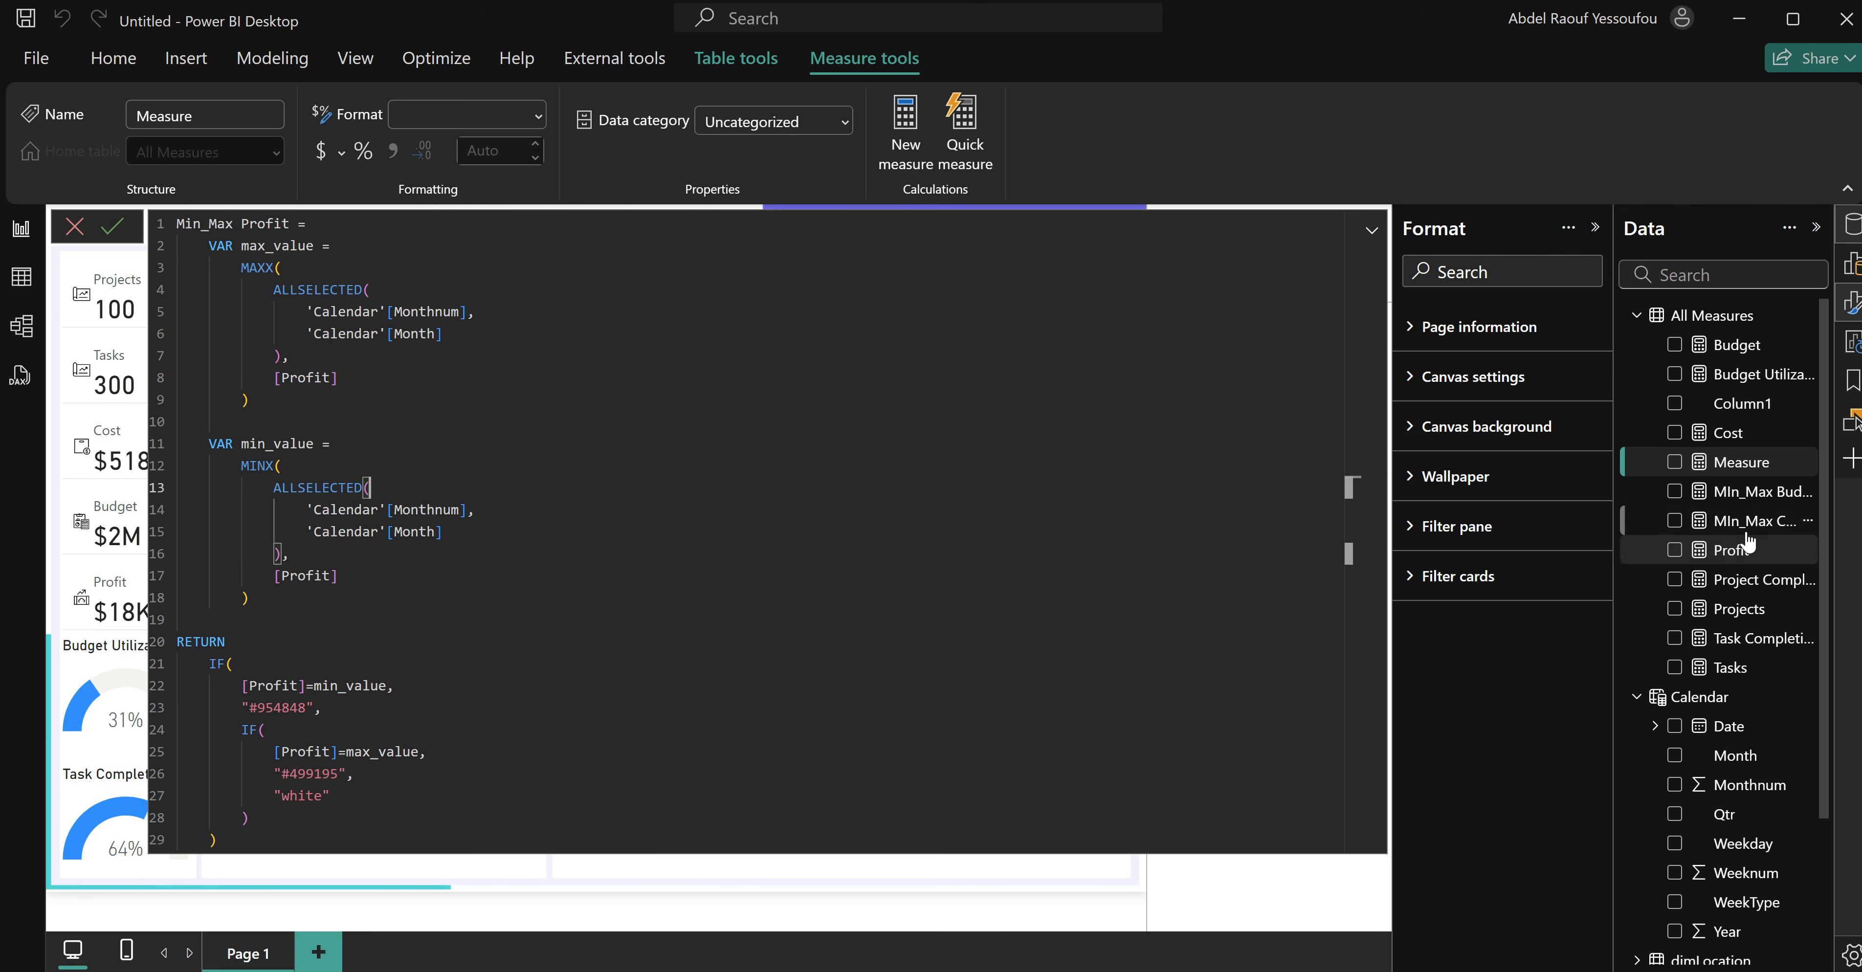
pyautogui.moveTo(315, 709); pyautogui.dragTo(241, 706)
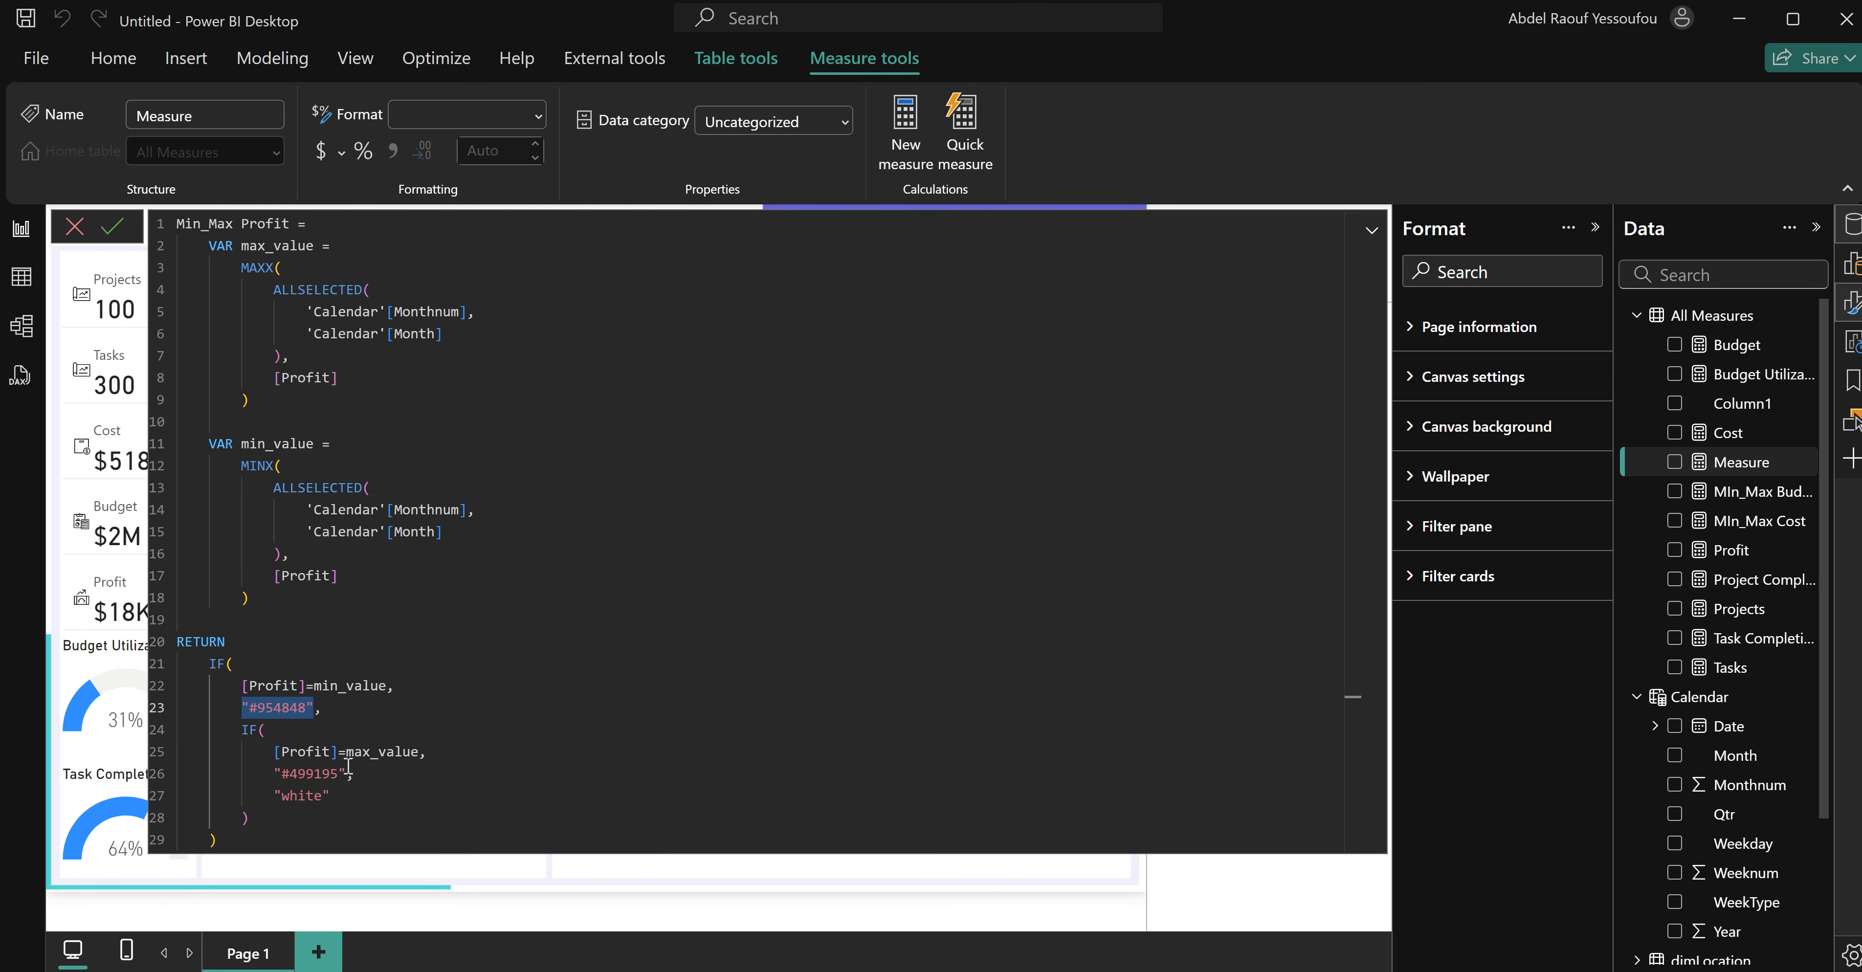
pyautogui.moveTo(336, 796); pyautogui.dragTo(272, 797)
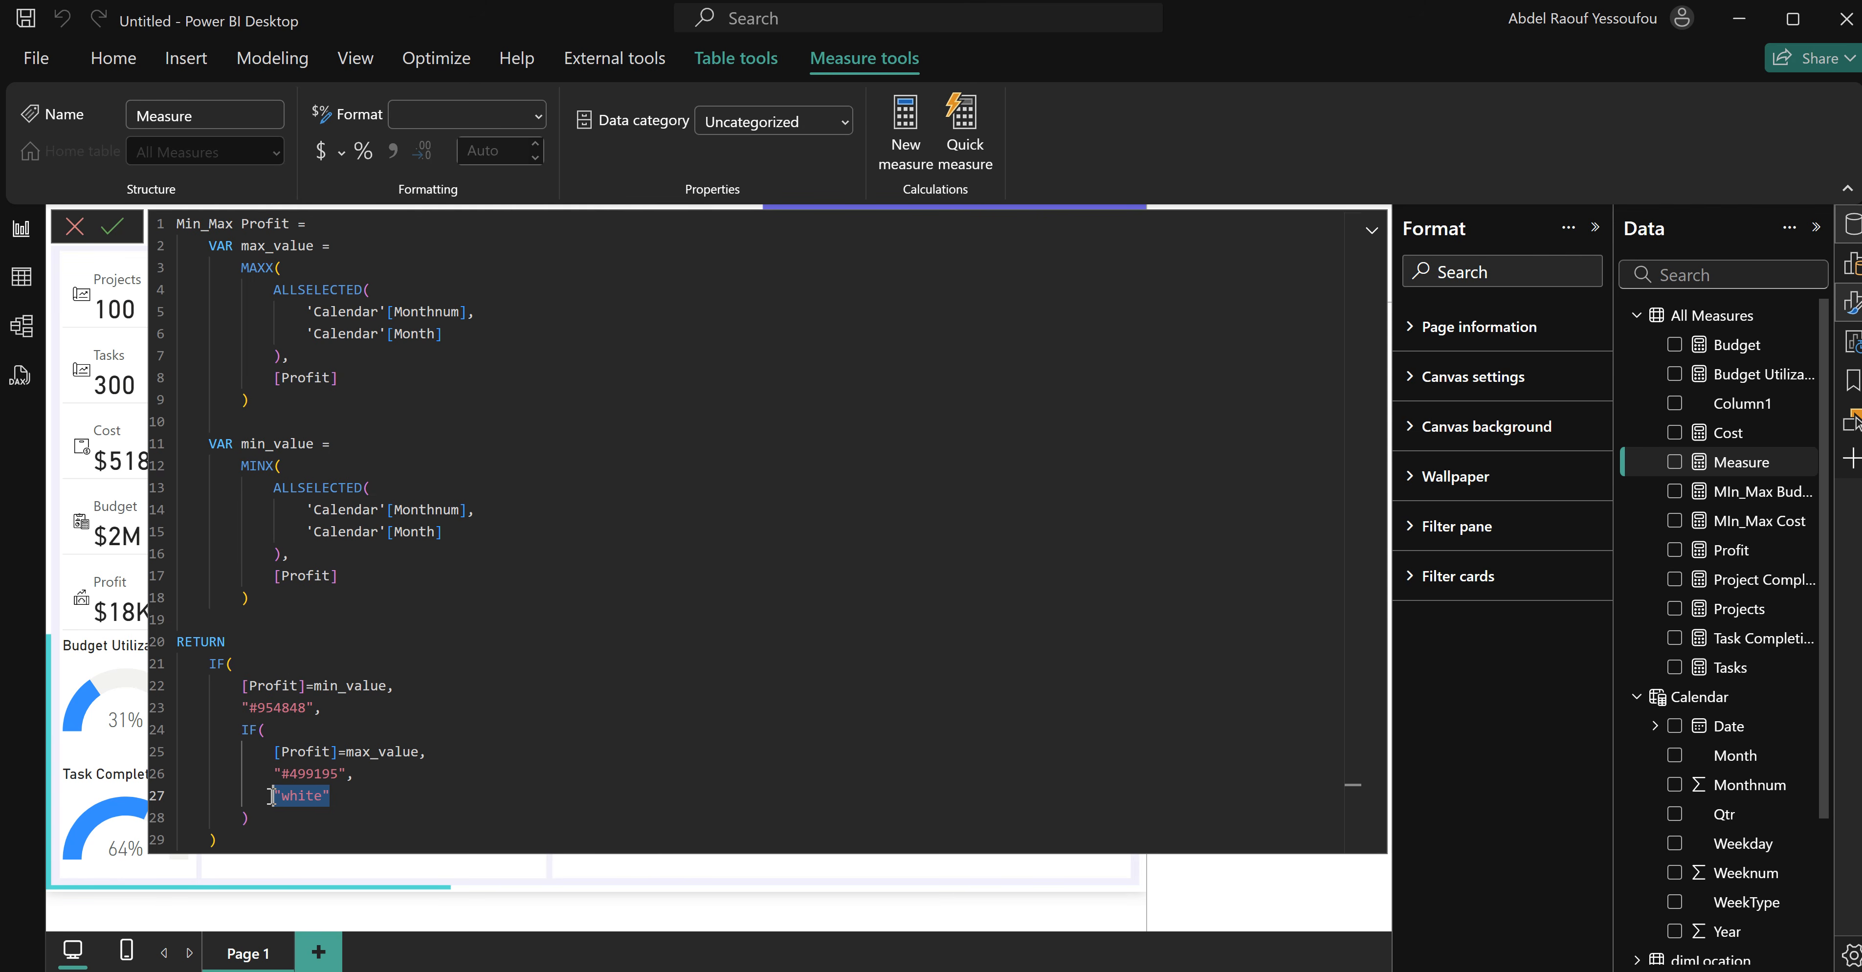
pyautogui.moveTo(323, 708); pyautogui.dragTo(240, 705)
pyautogui.click(109, 229)
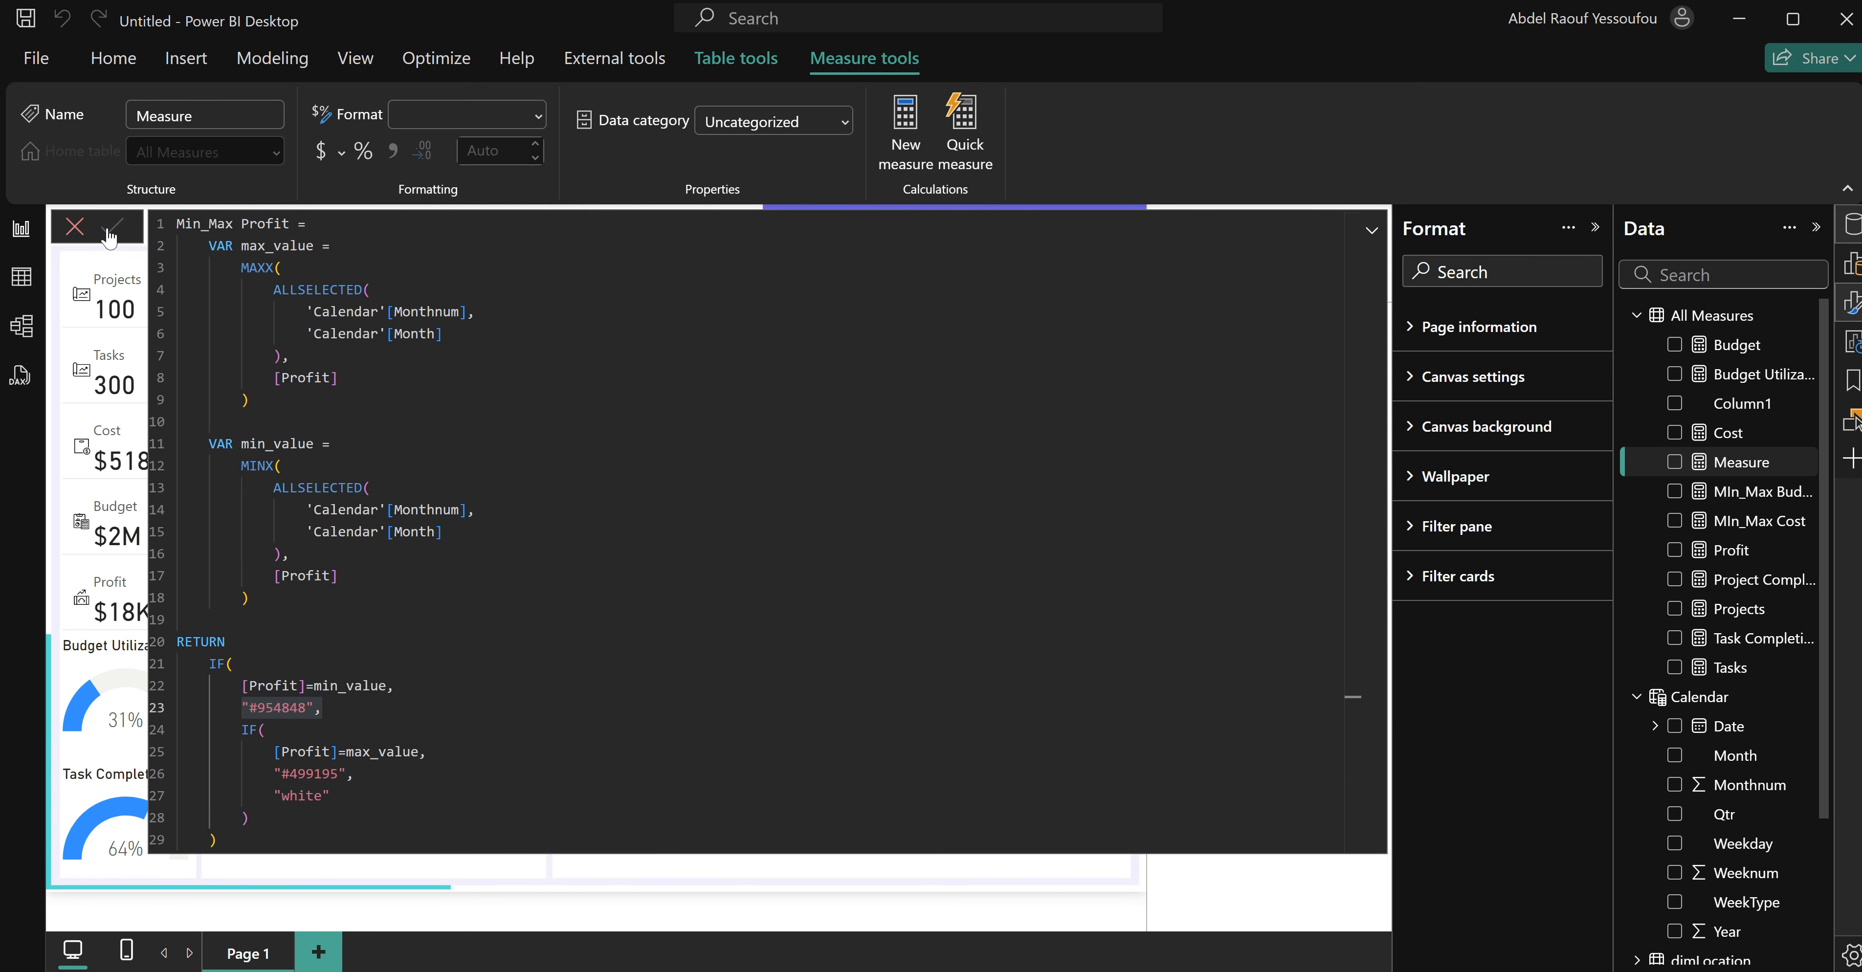
pyautogui.click(75, 227)
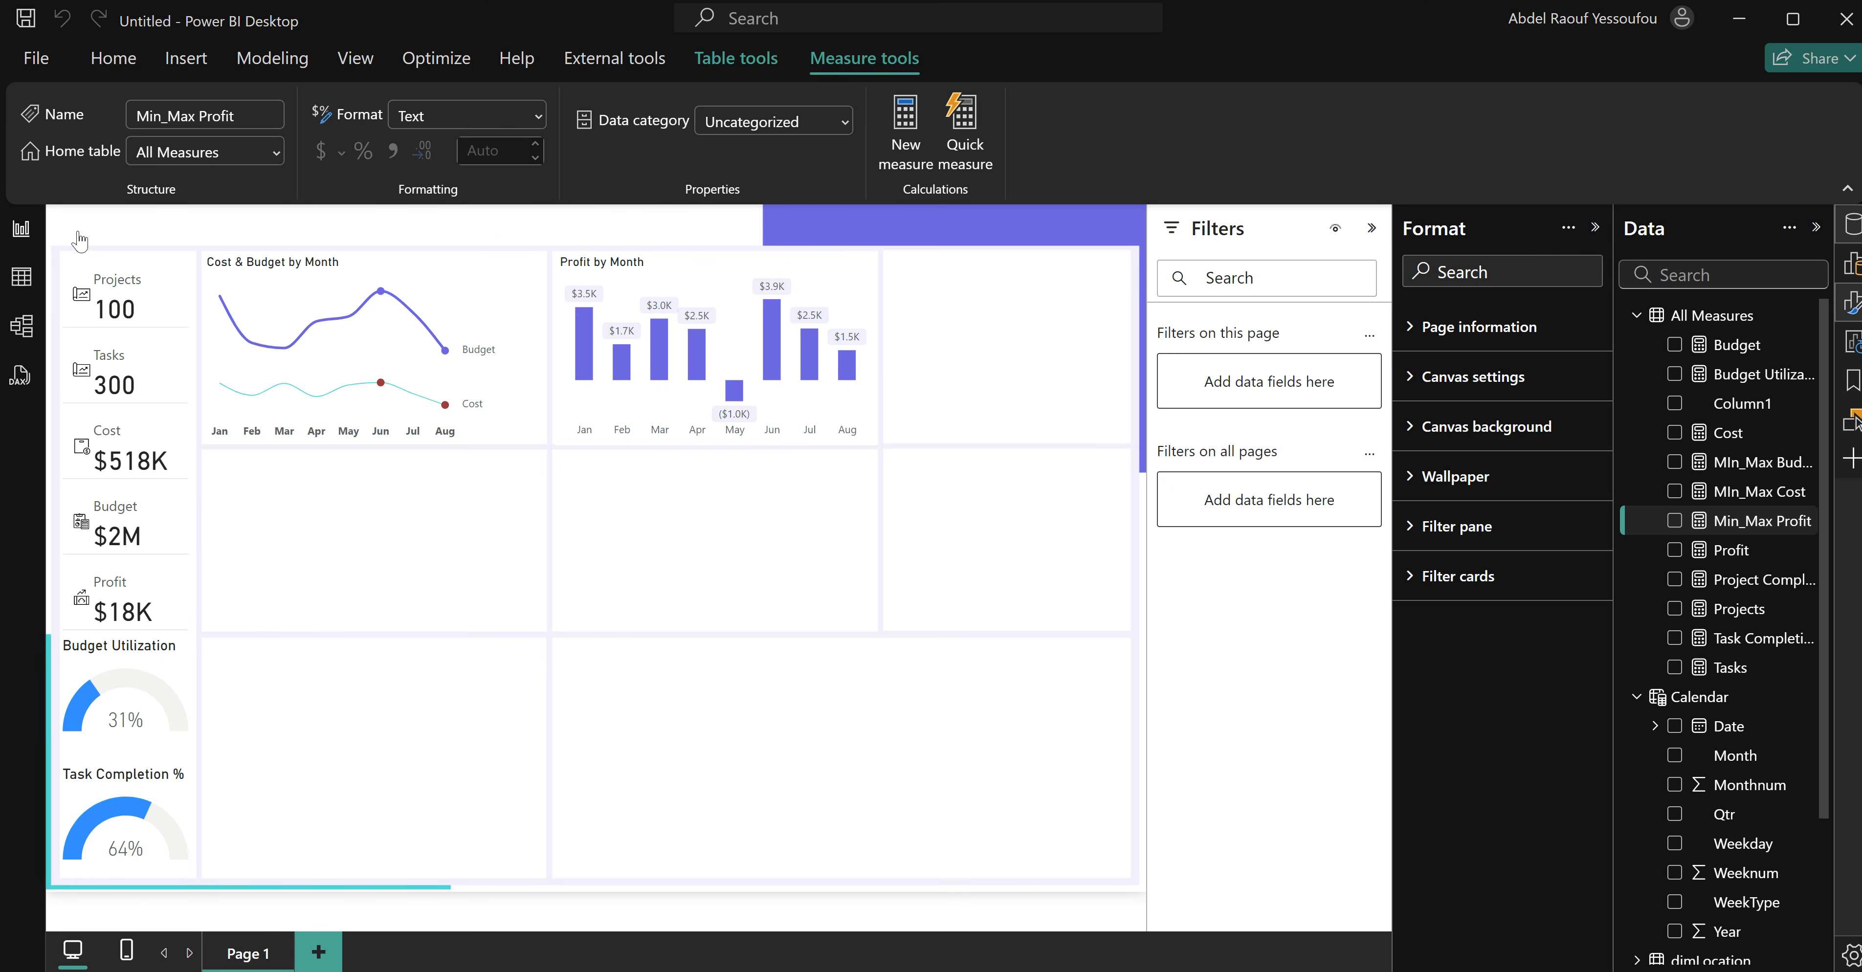
# Conditionally format the Profit by Month chart's data label value colour by field value, based on the Min_Max Profit measure.
pyautogui.click(813, 440)
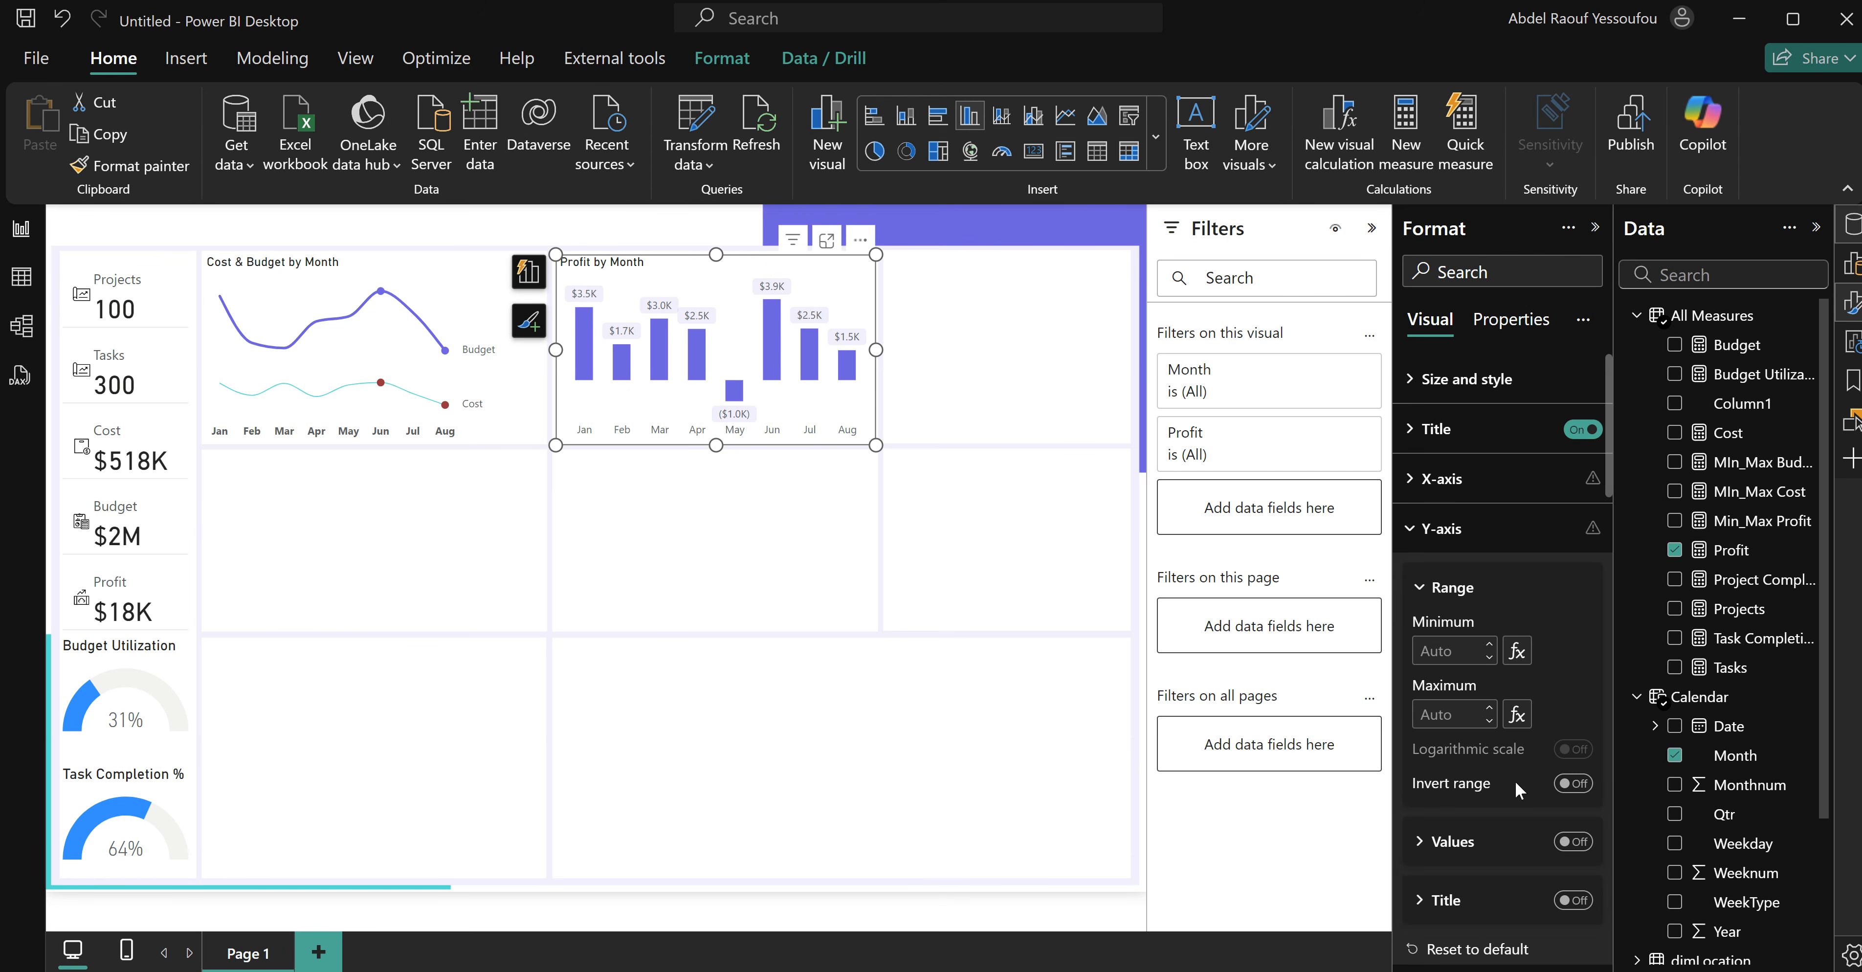
pyautogui.scroll(-10, 1518, 790)
pyautogui.scroll(-10, 1512, 779)
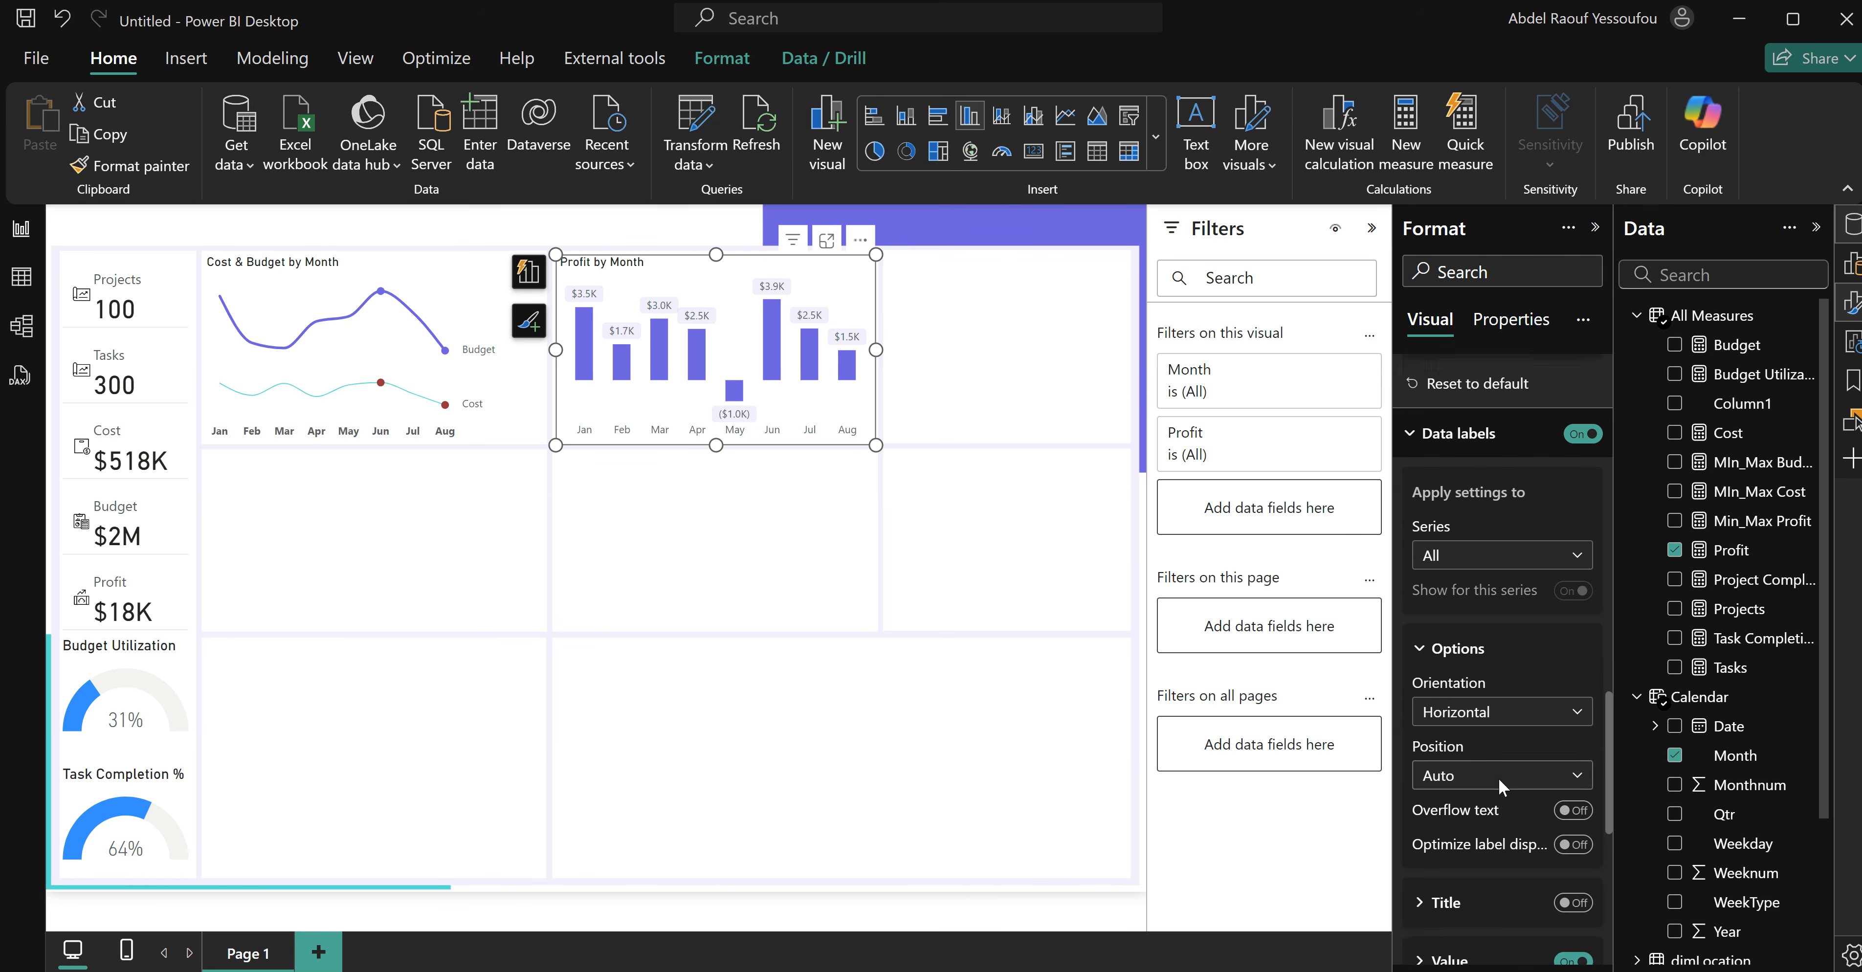
pyautogui.scroll(-1, 1503, 785)
pyautogui.scroll(-3, 1514, 732)
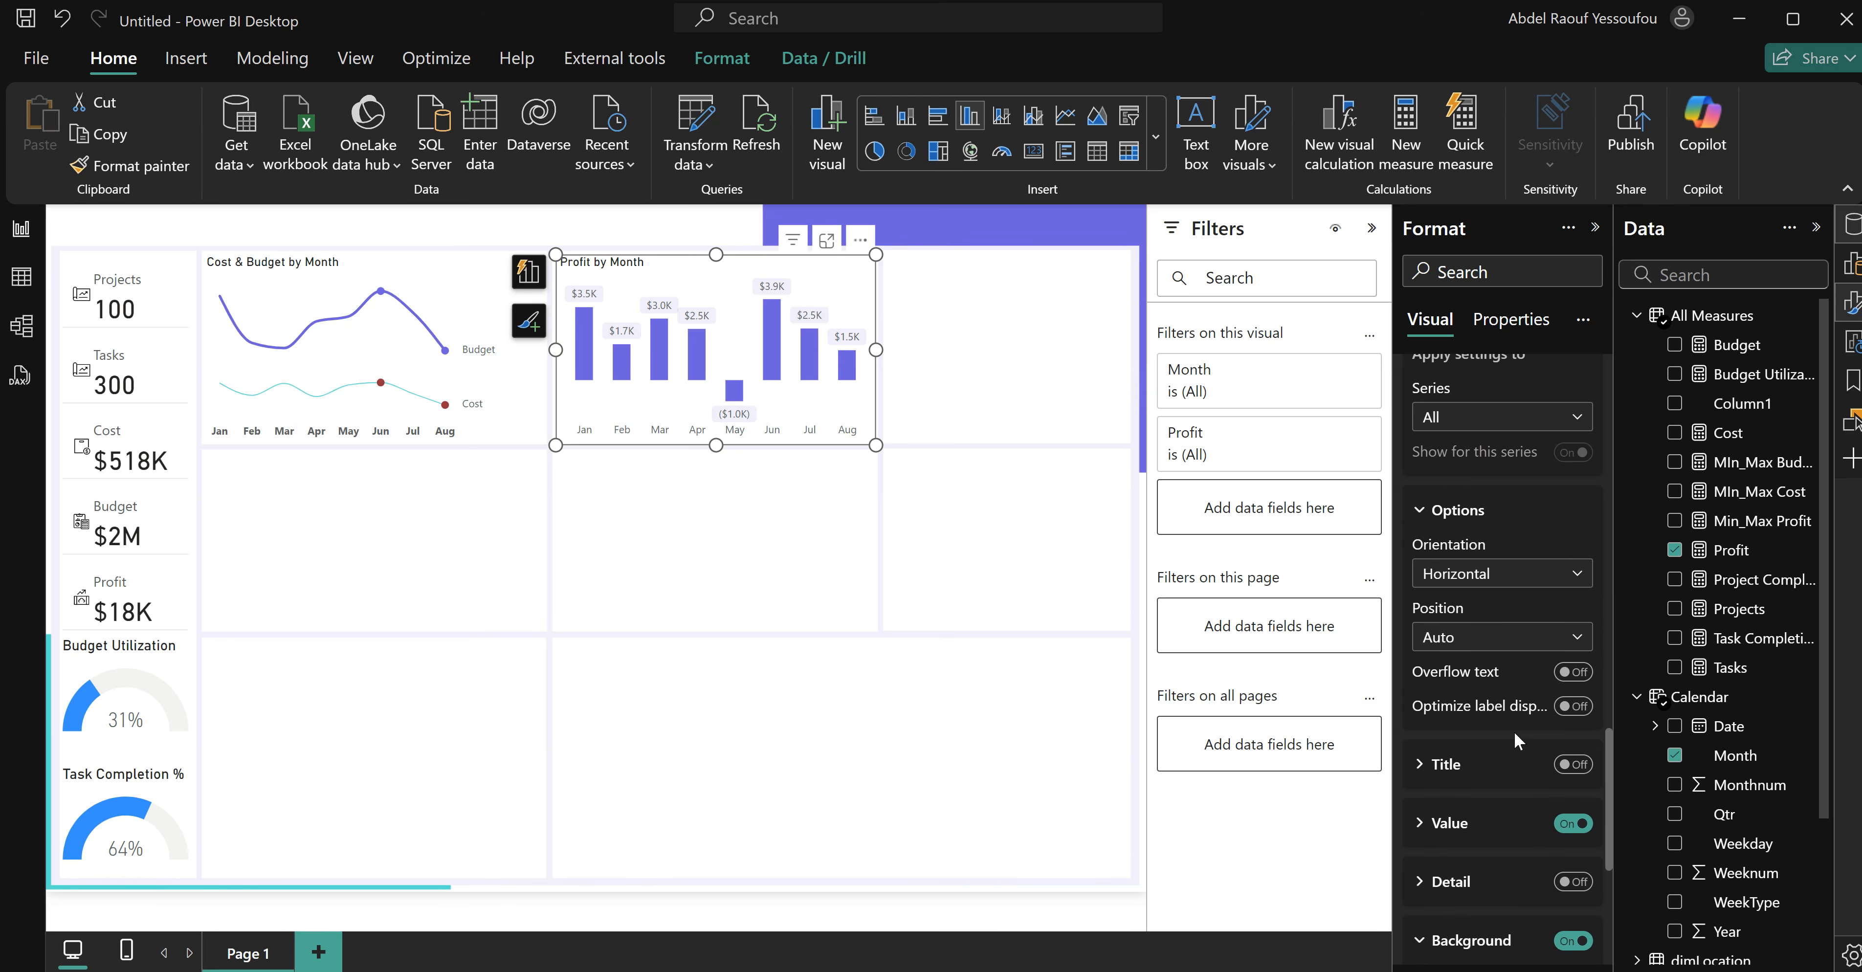
pyautogui.scroll(2, 1513, 730)
pyautogui.scroll(-3, 1484, 735)
pyautogui.scroll(-1, 1483, 734)
pyautogui.click(1450, 823)
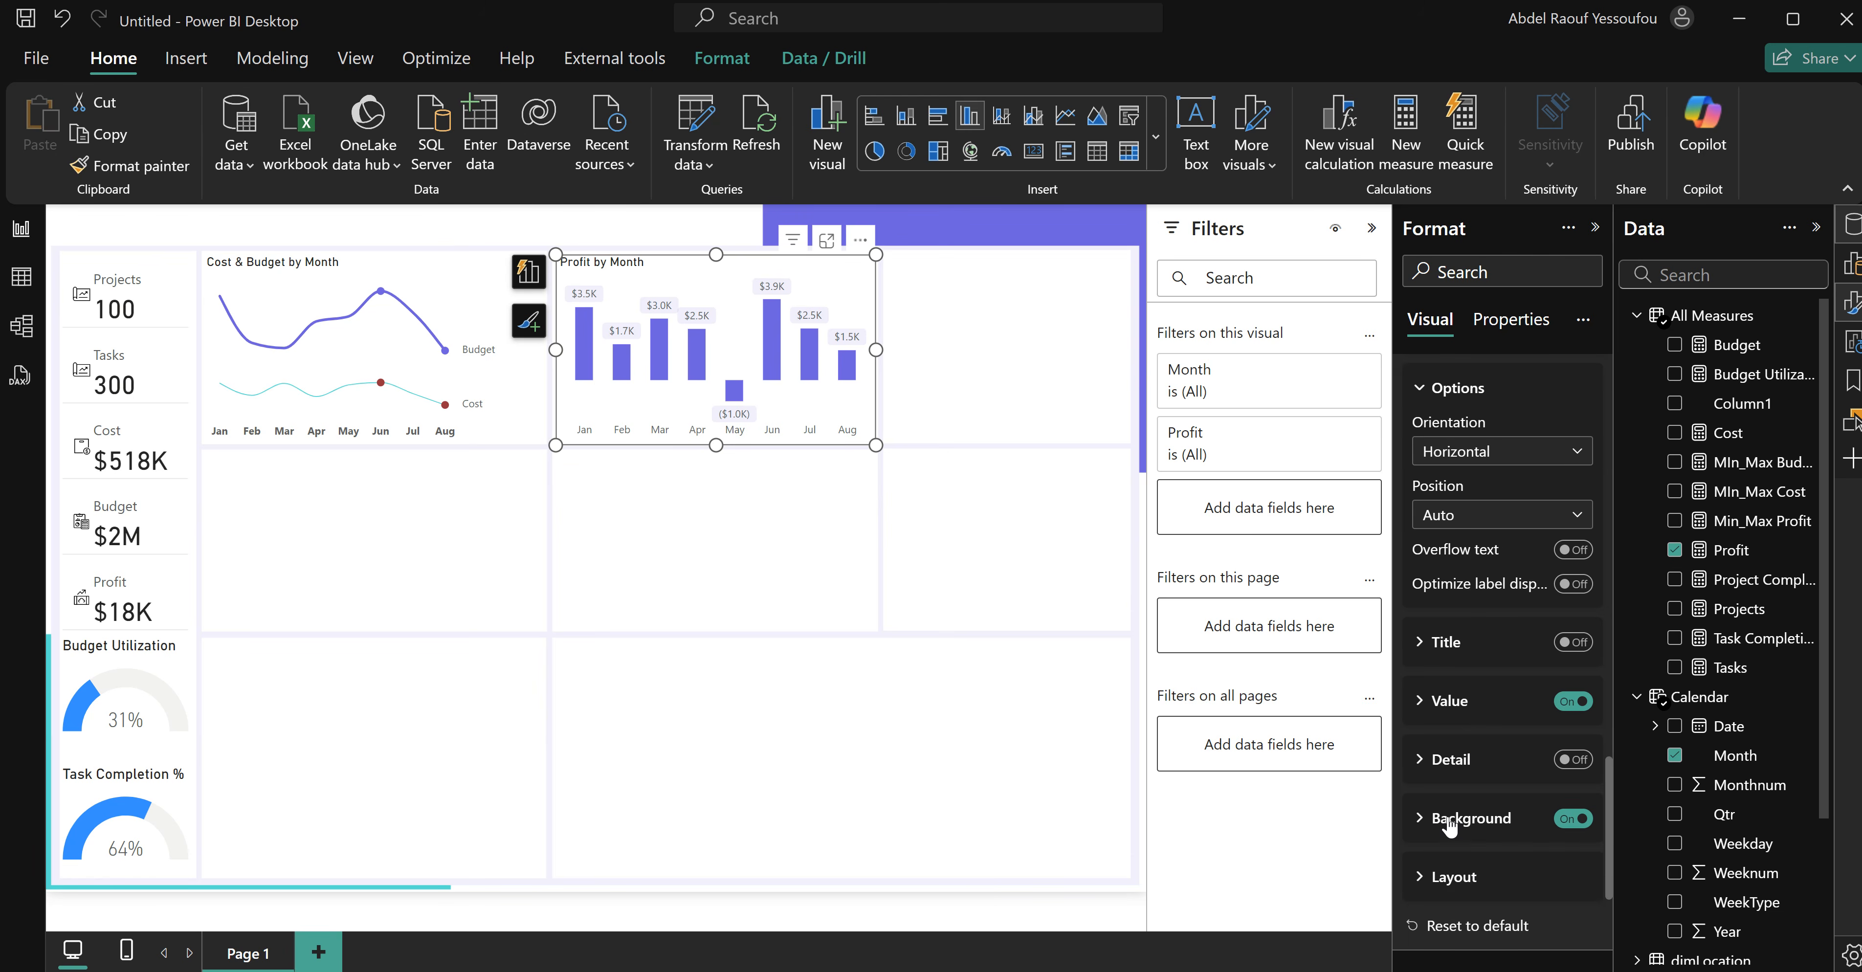
pyautogui.click(1450, 700)
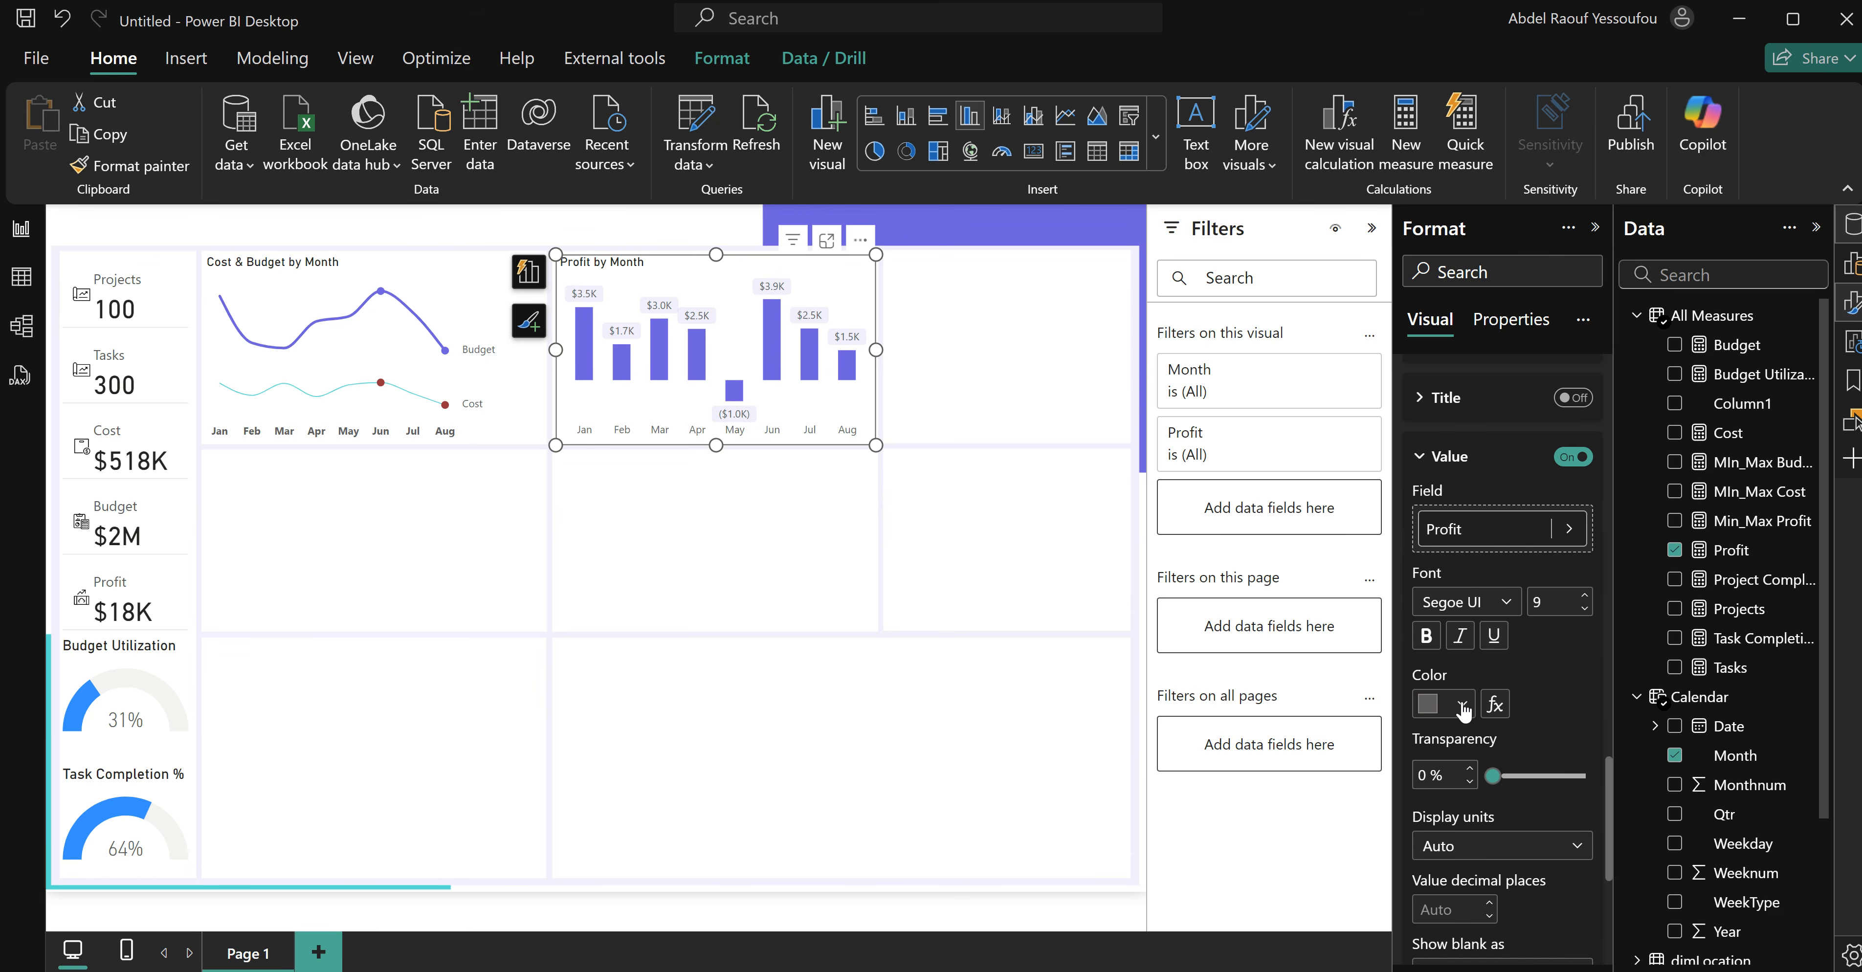
pyautogui.click(1495, 707)
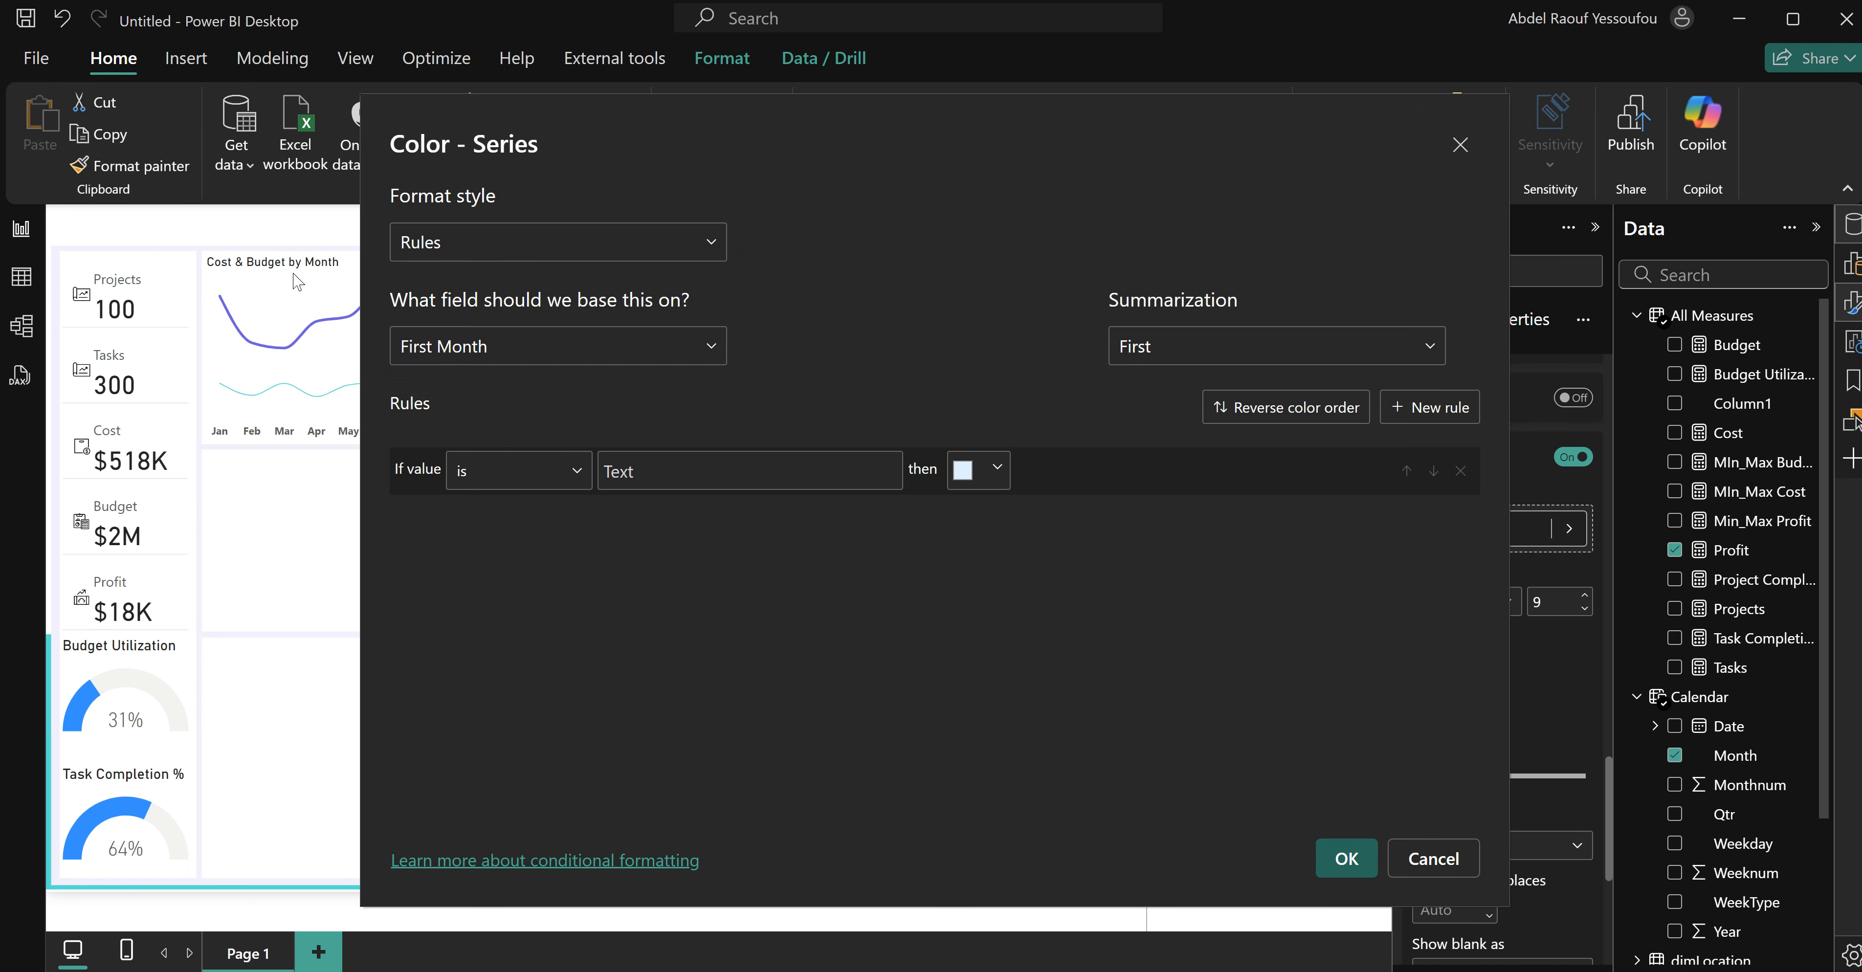
pyautogui.click(491, 248)
pyautogui.click(456, 359)
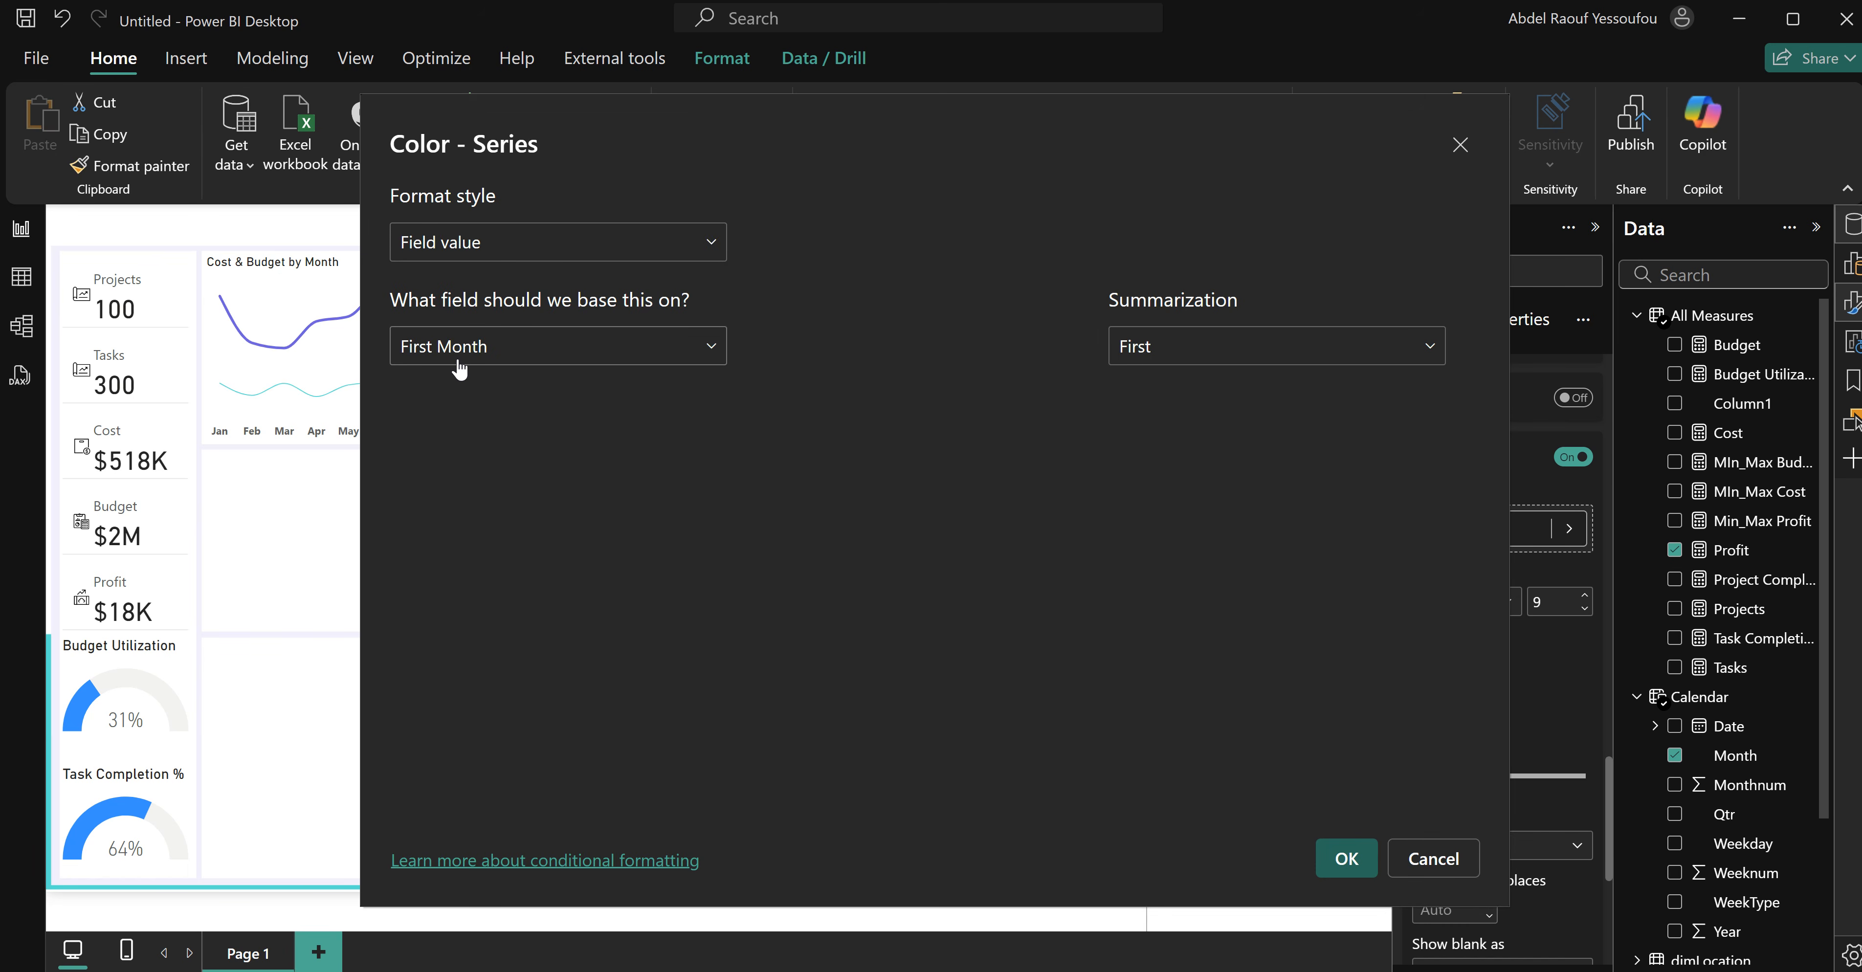
pyautogui.click(528, 350)
pyautogui.write('mi')
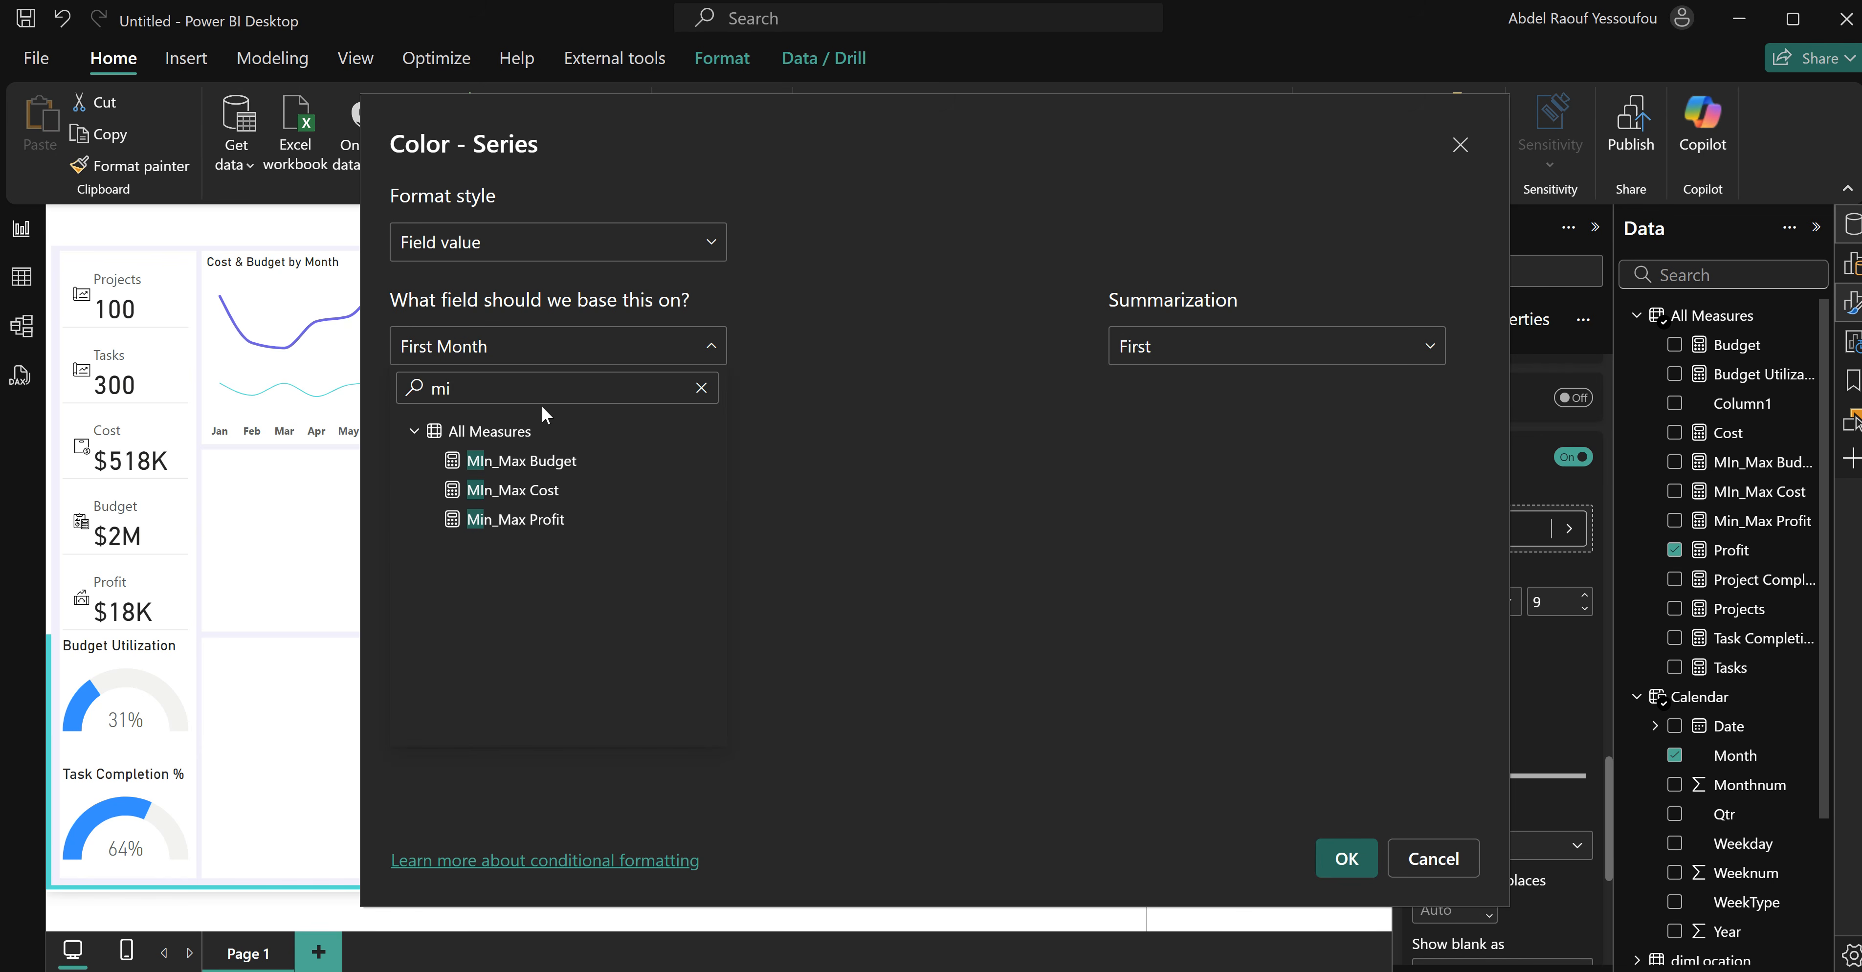
pyautogui.click(544, 519)
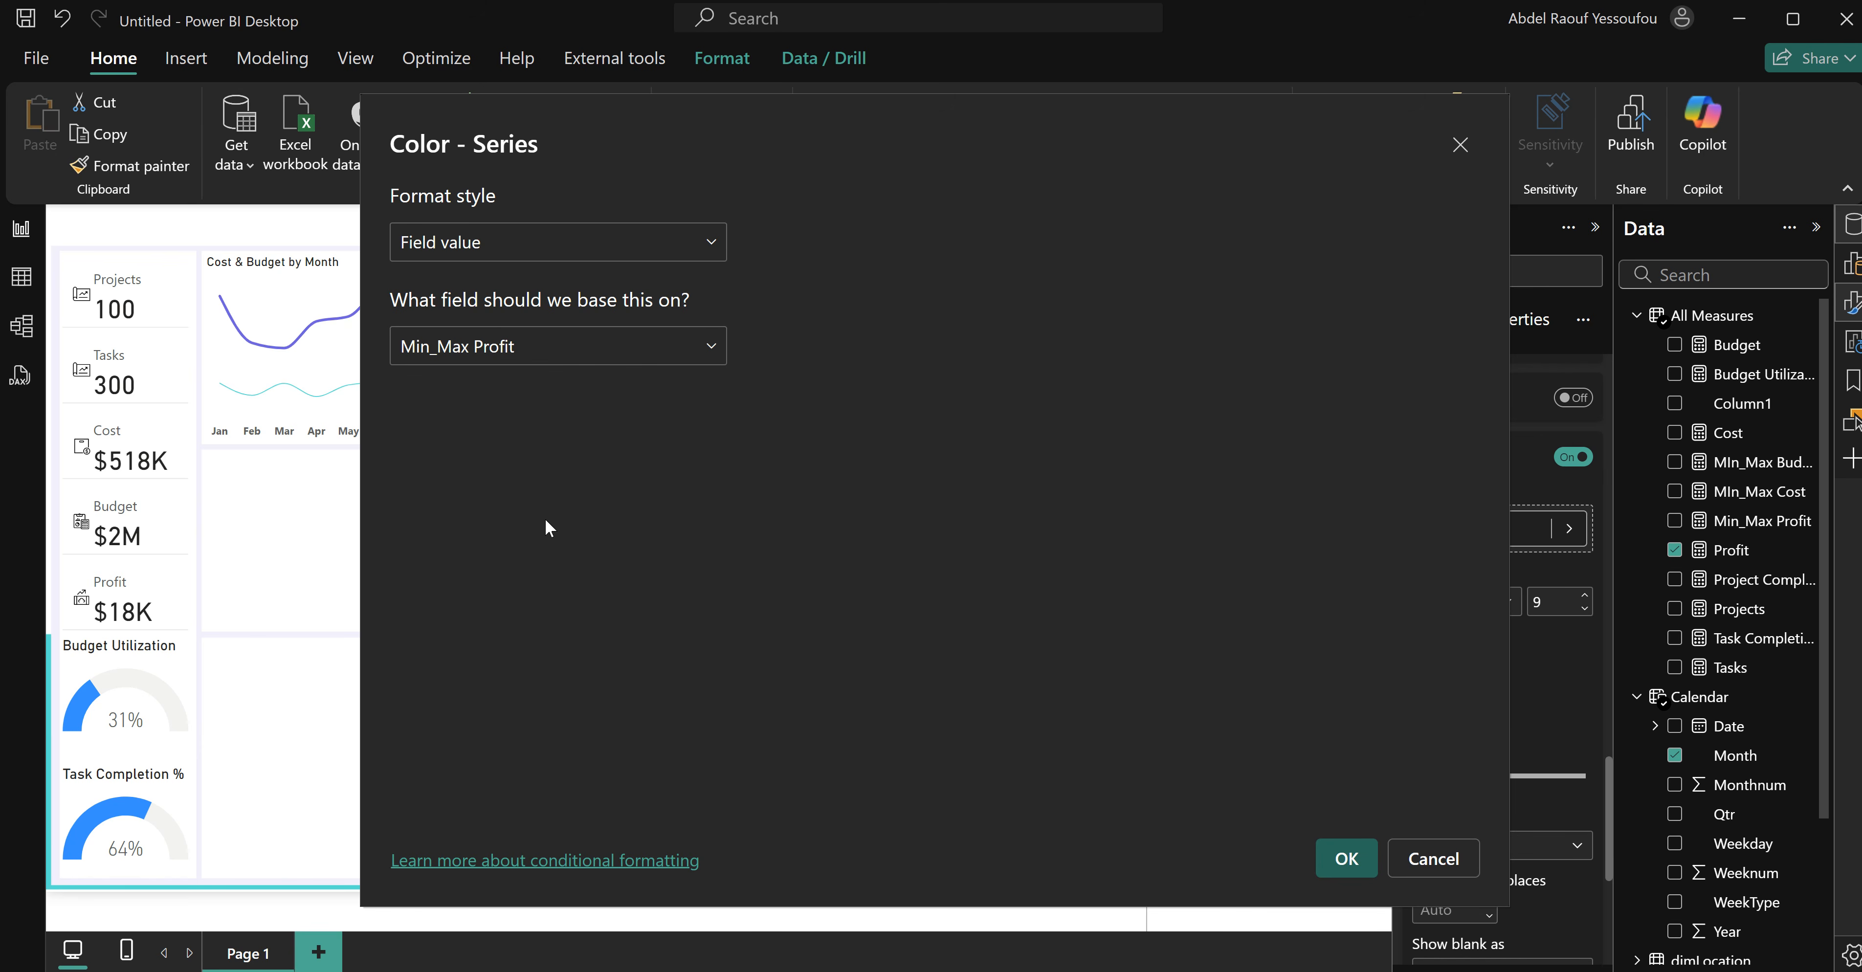
pyautogui.click(1345, 862)
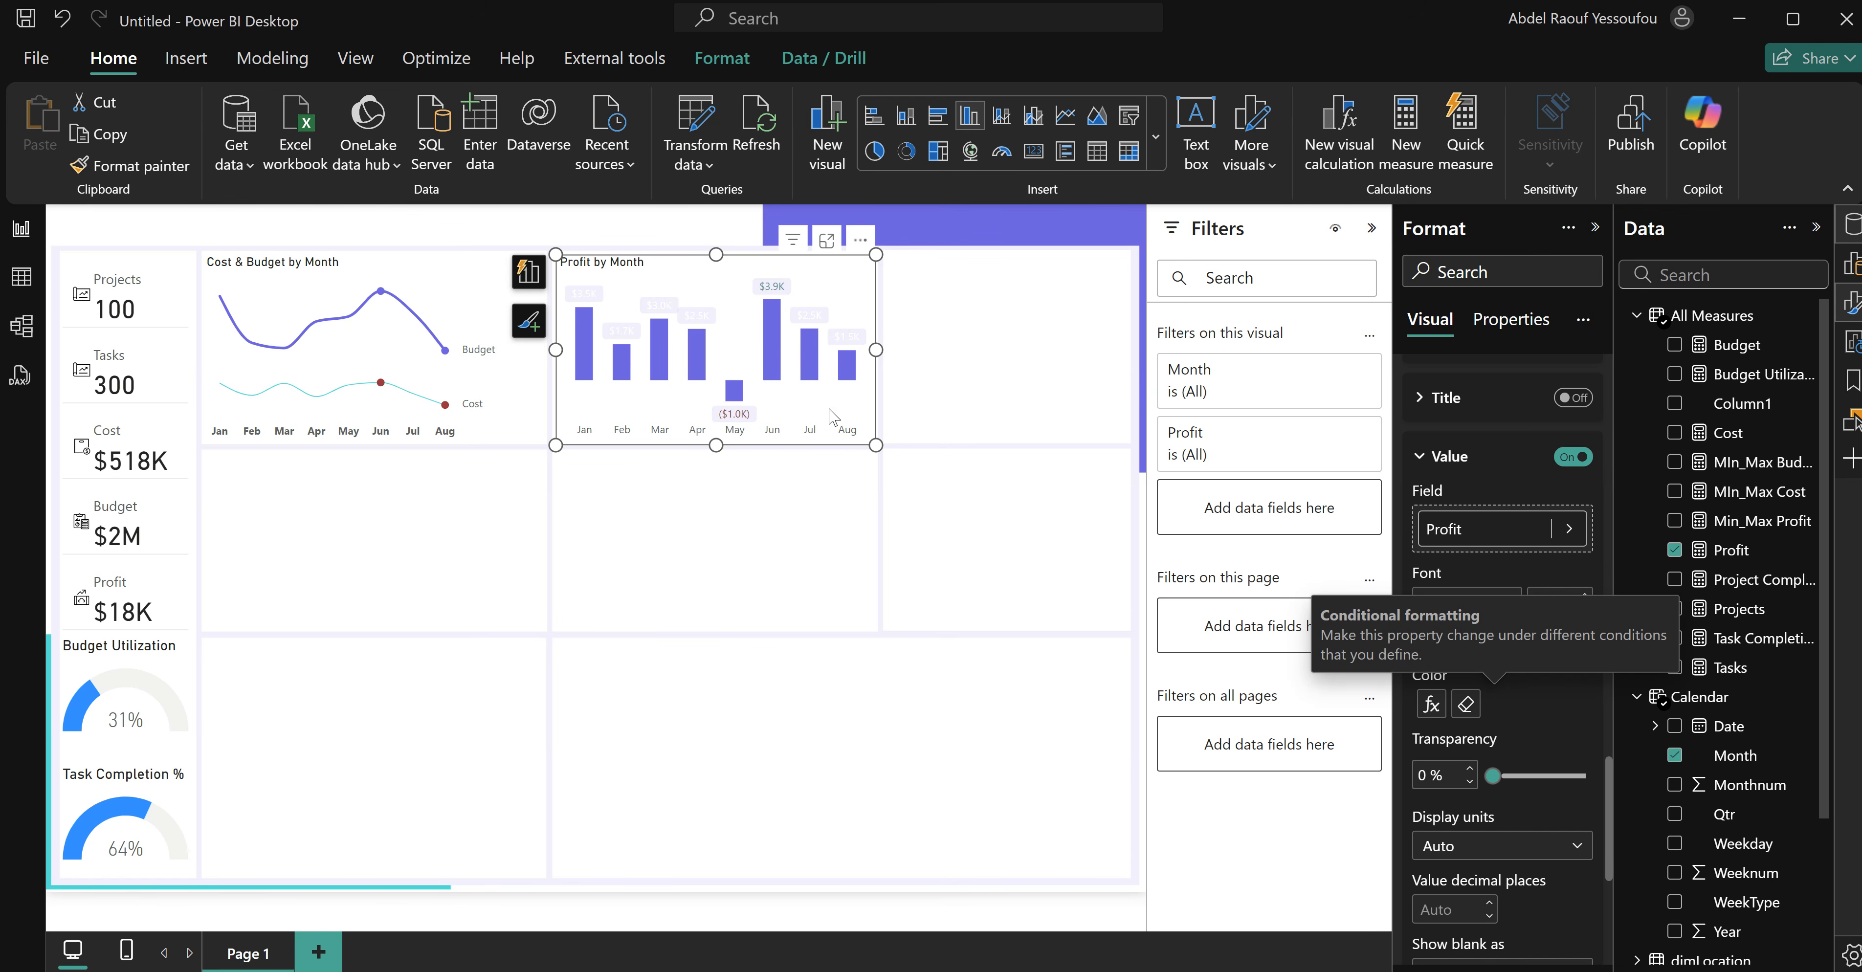
# Turn off the data label background in the Profit by Month chart.
pyautogui.scroll(-5, 1509, 818)
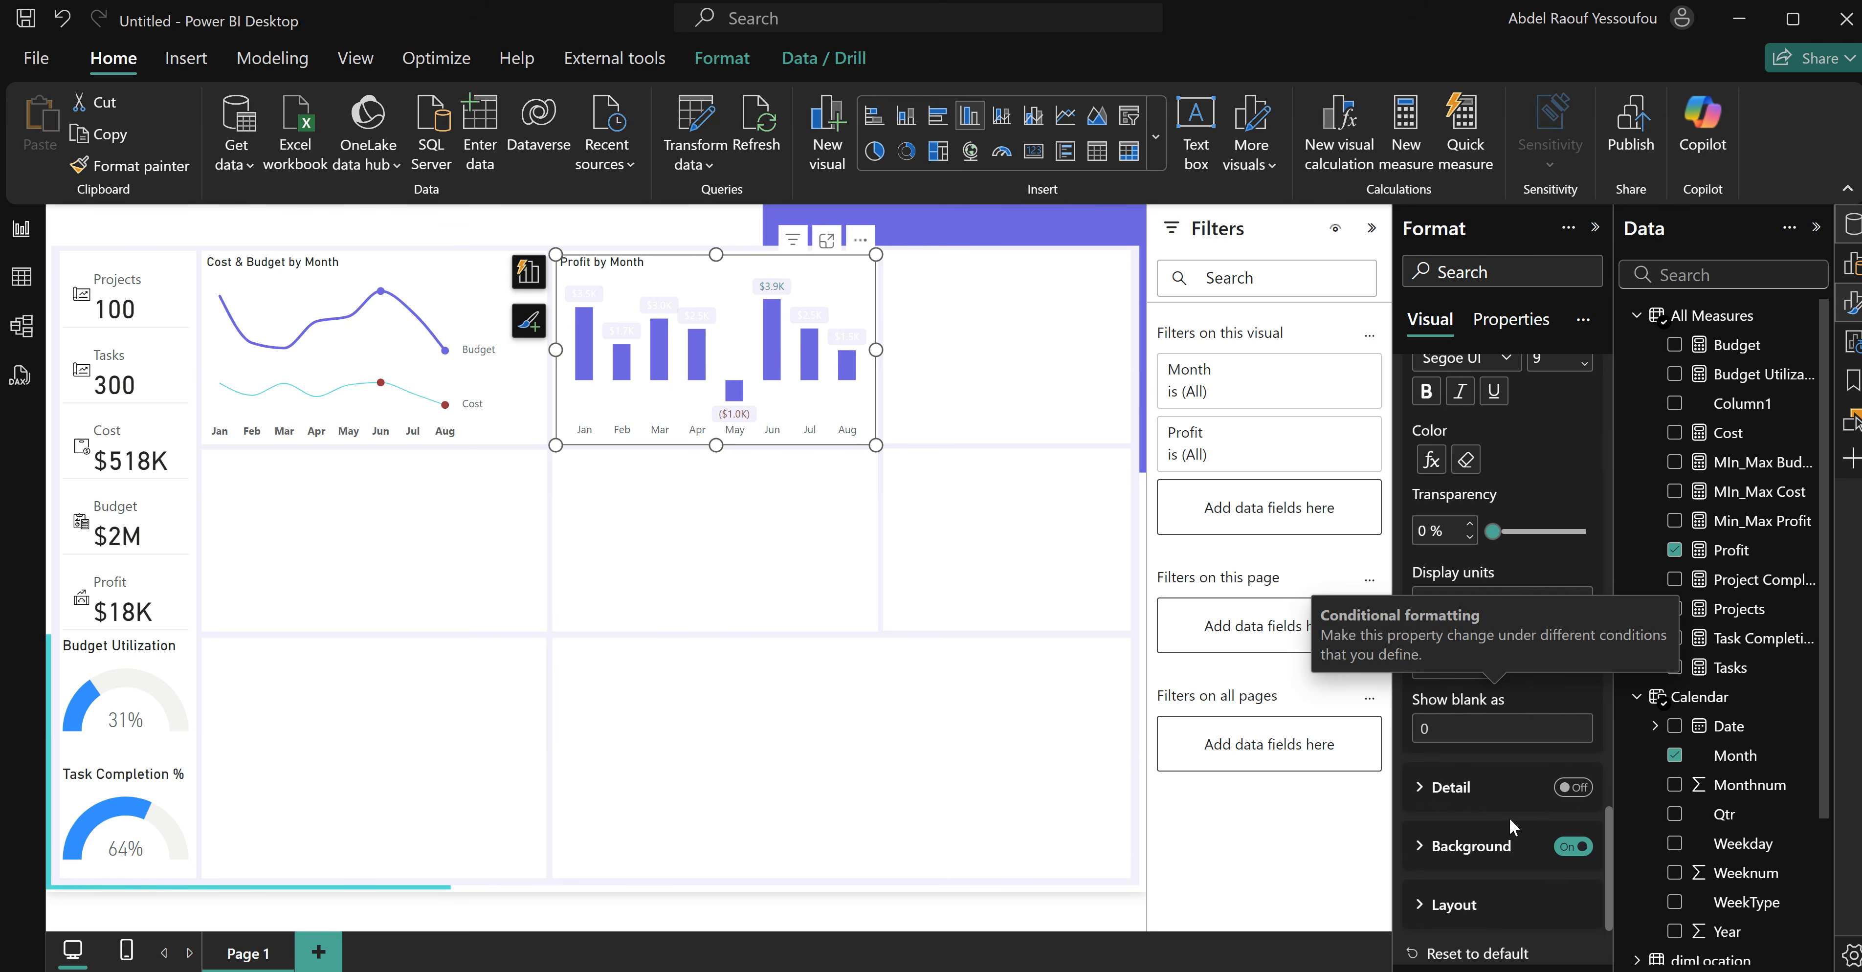
pyautogui.click(1464, 727)
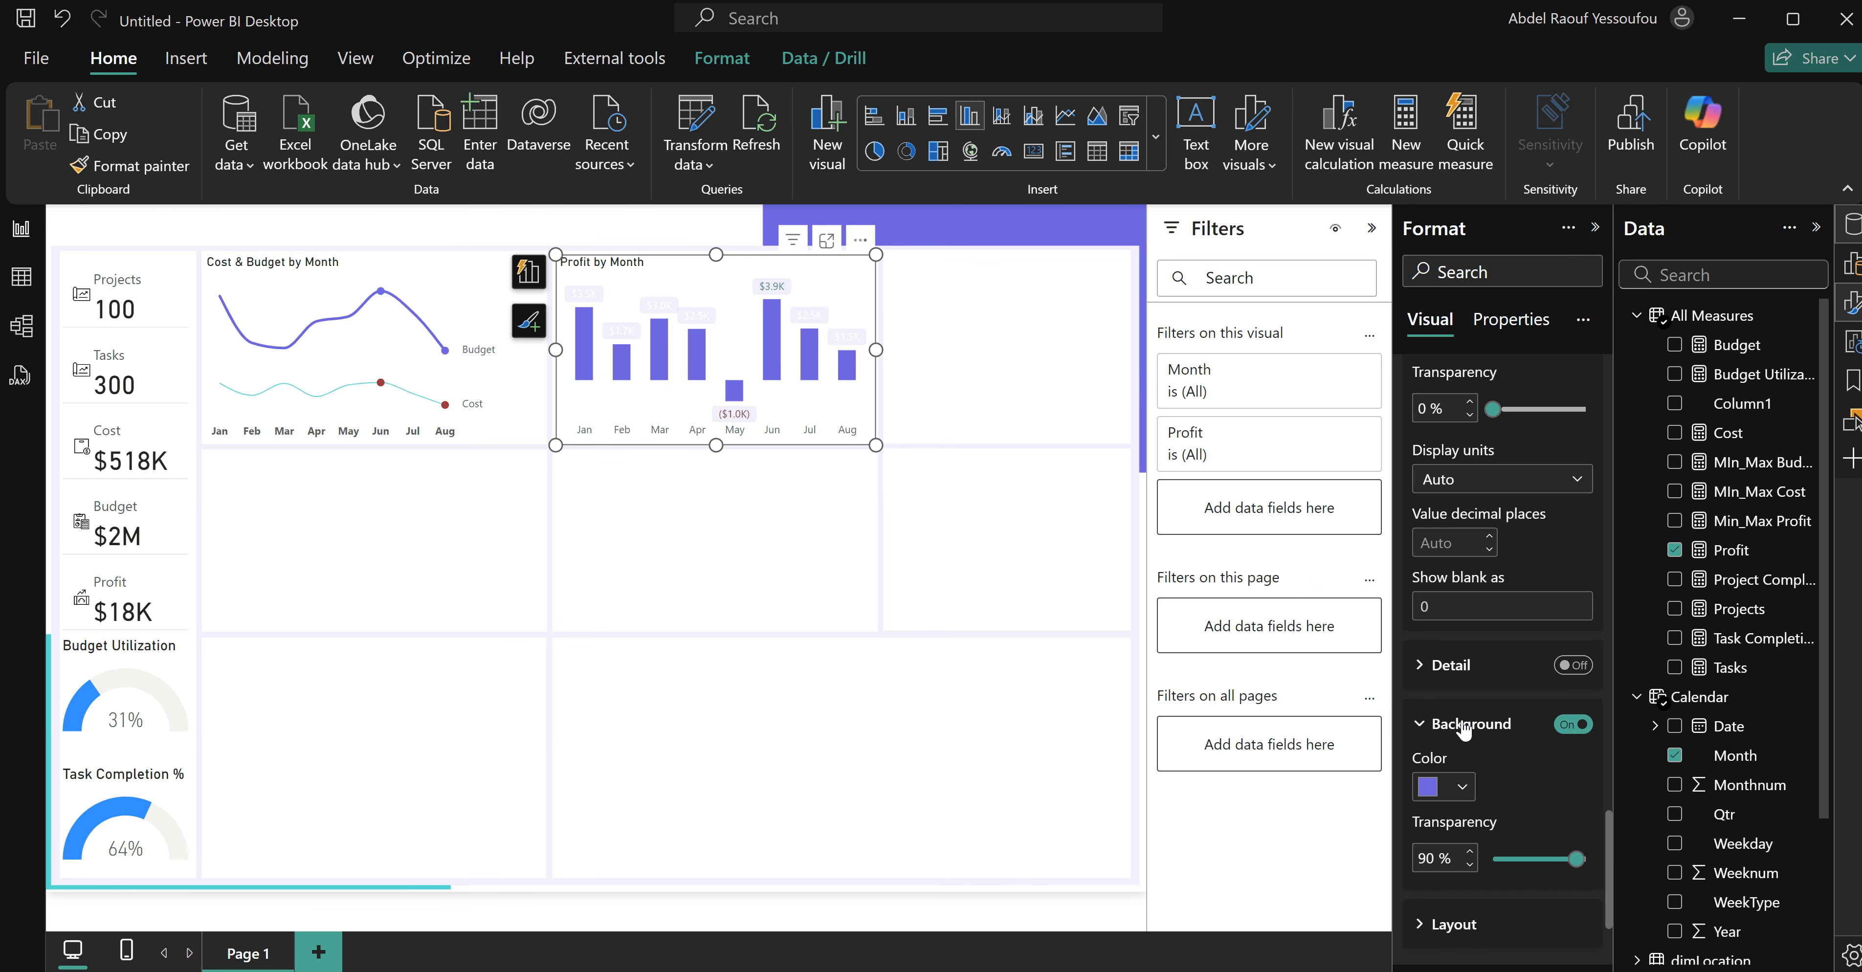
pyautogui.click(1567, 727)
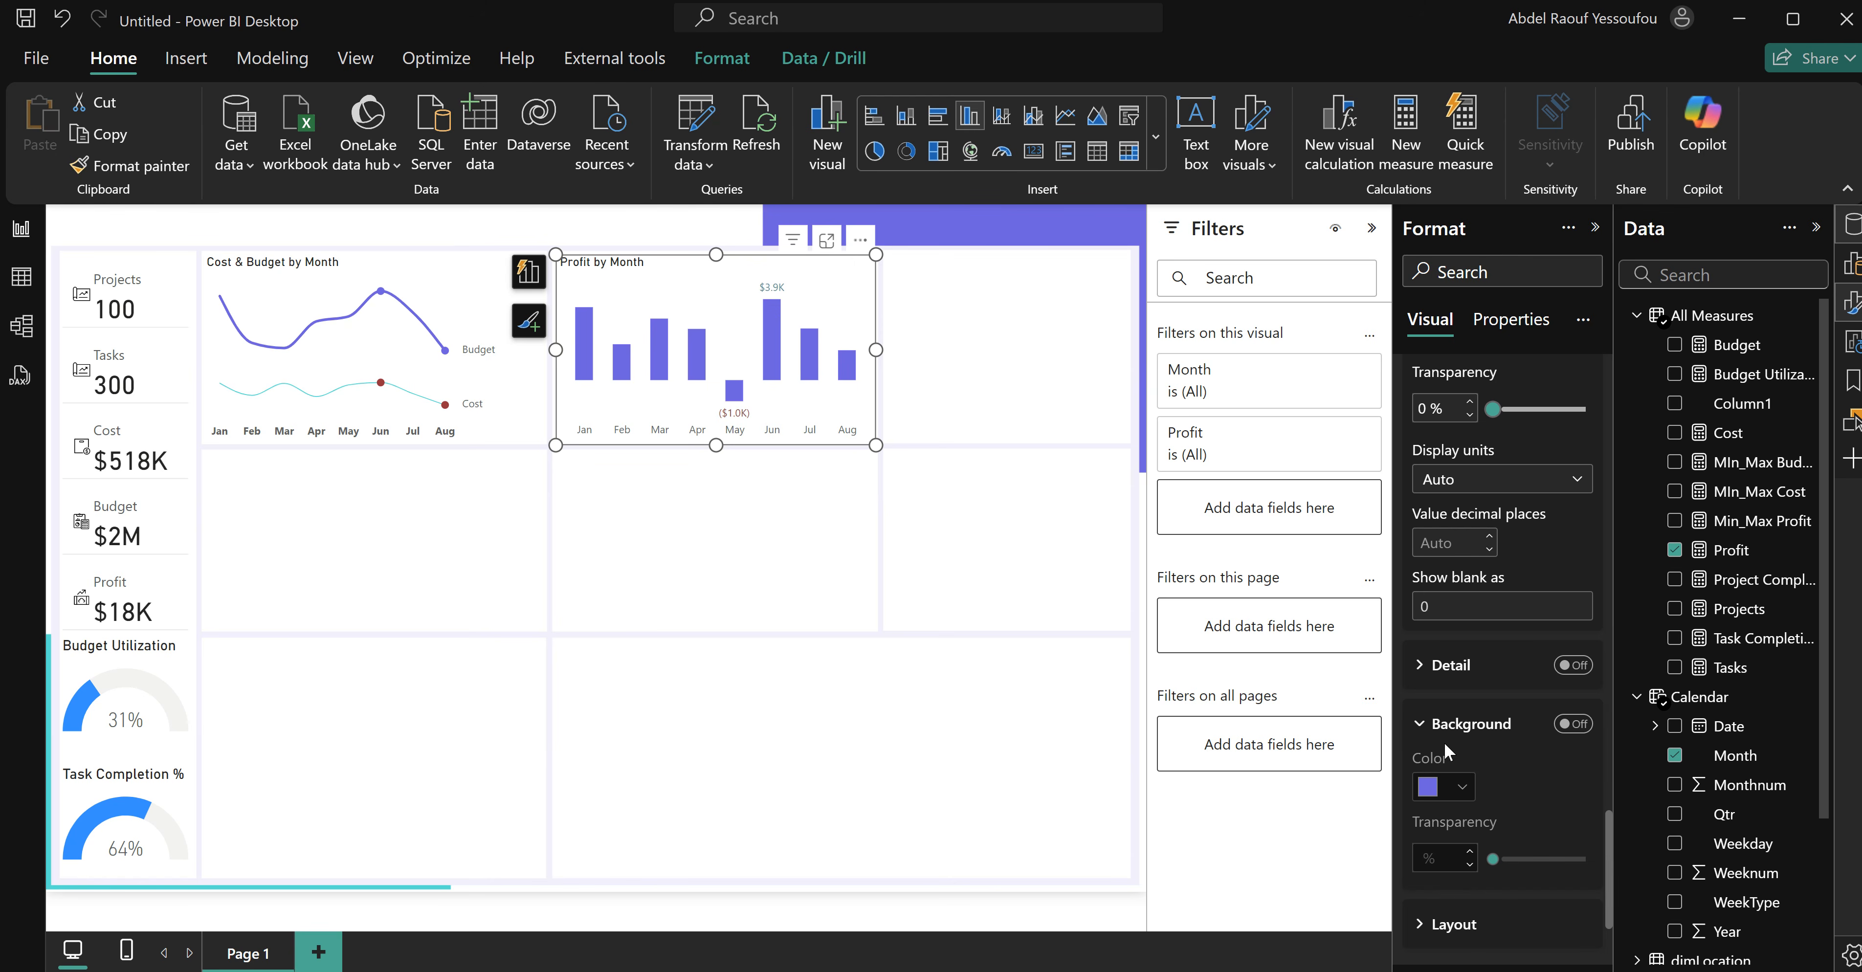
pyautogui.click(1426, 735)
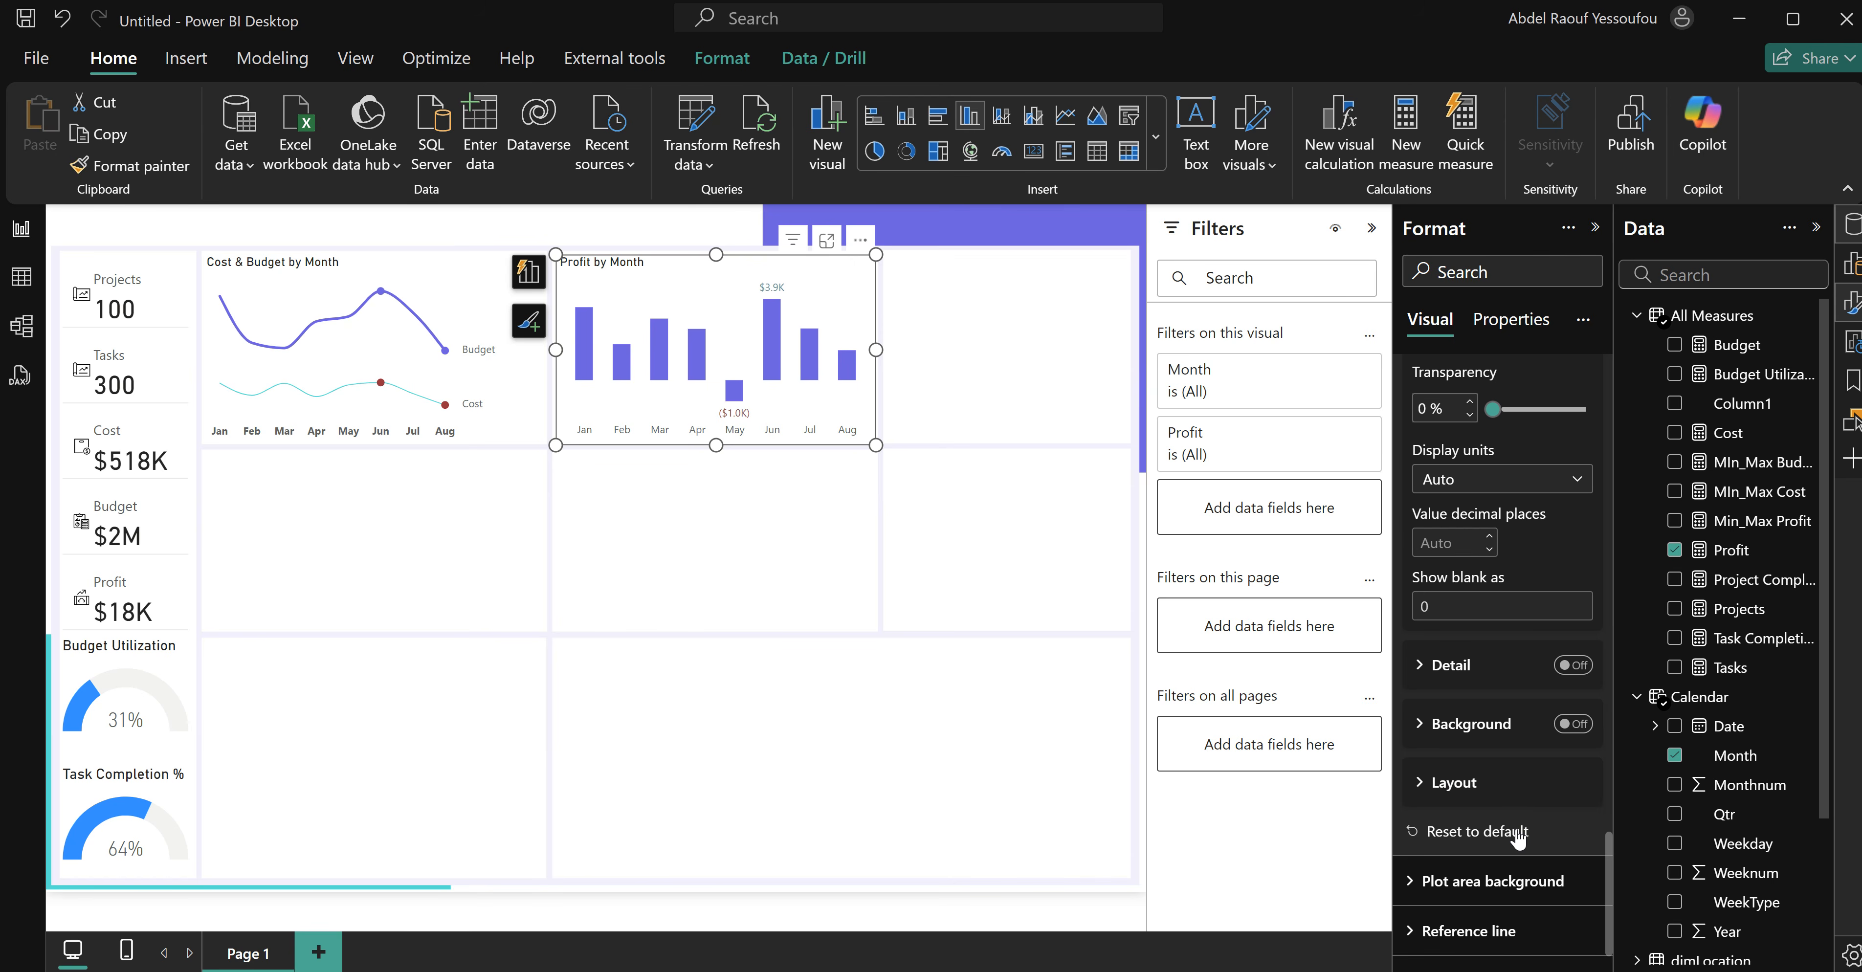
# Make the data label values of the Profit by Month chart bold and deselect the chart.
pyautogui.scroll(5, 1516, 832)
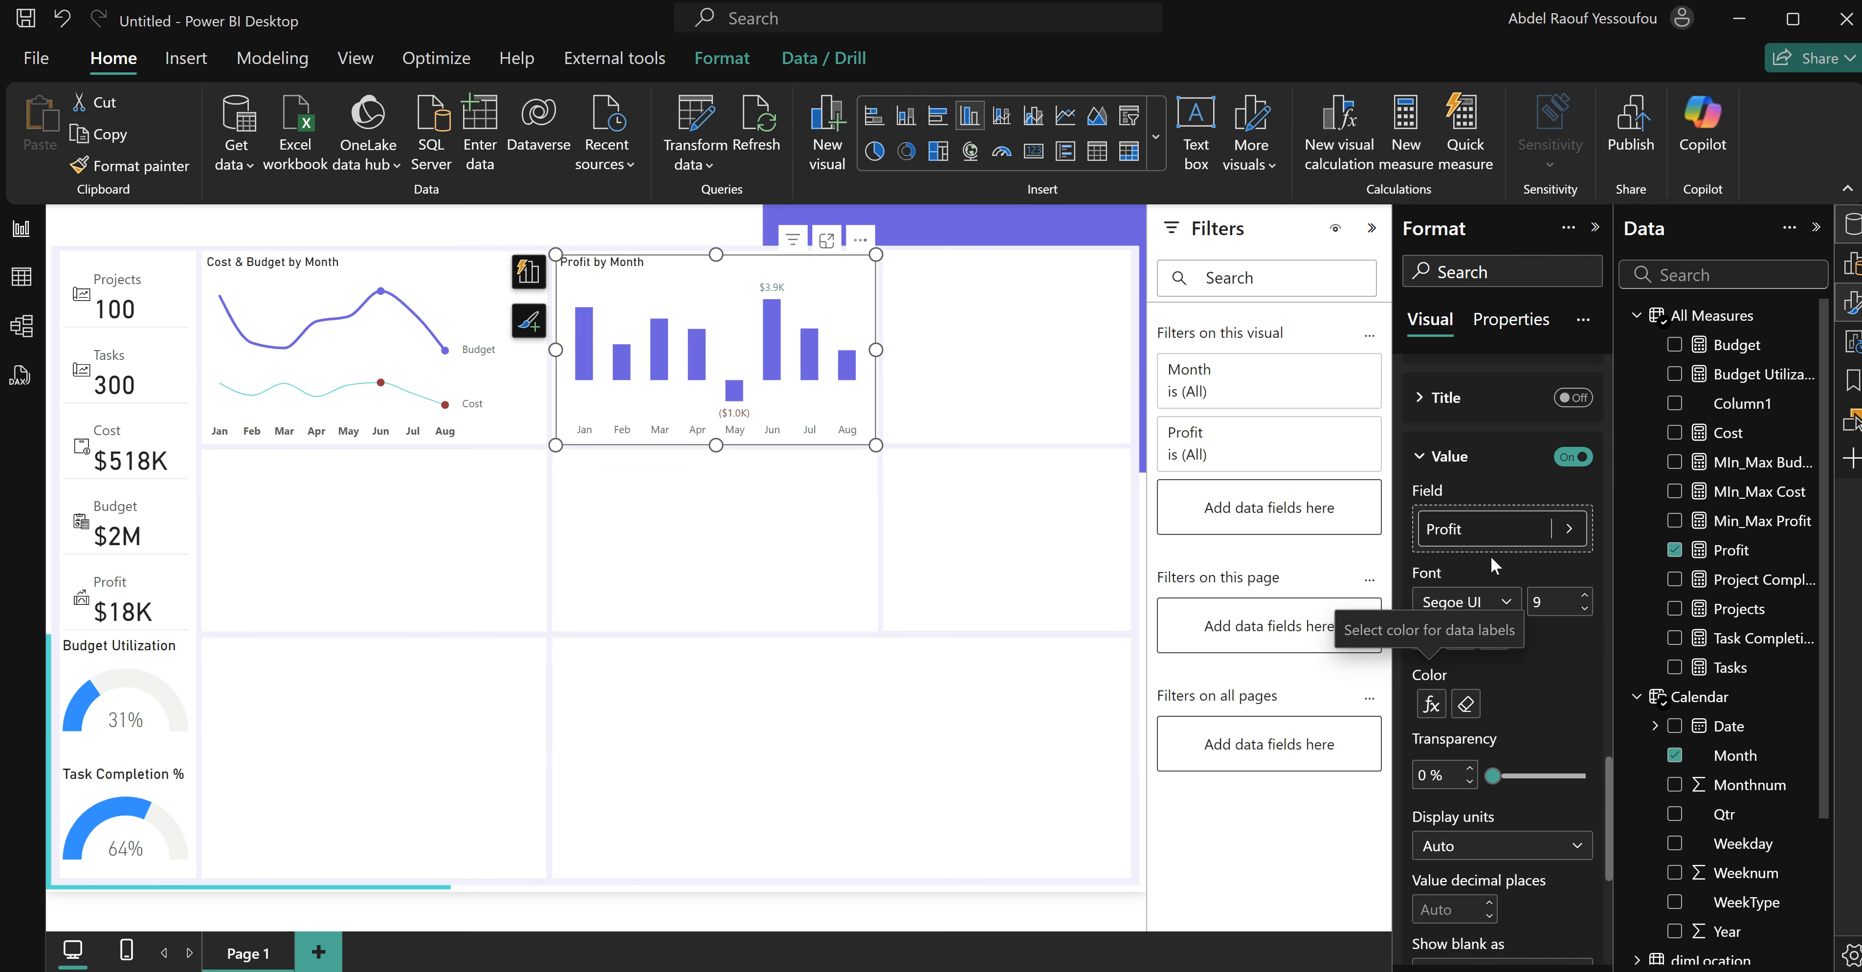
pyautogui.click(1432, 646)
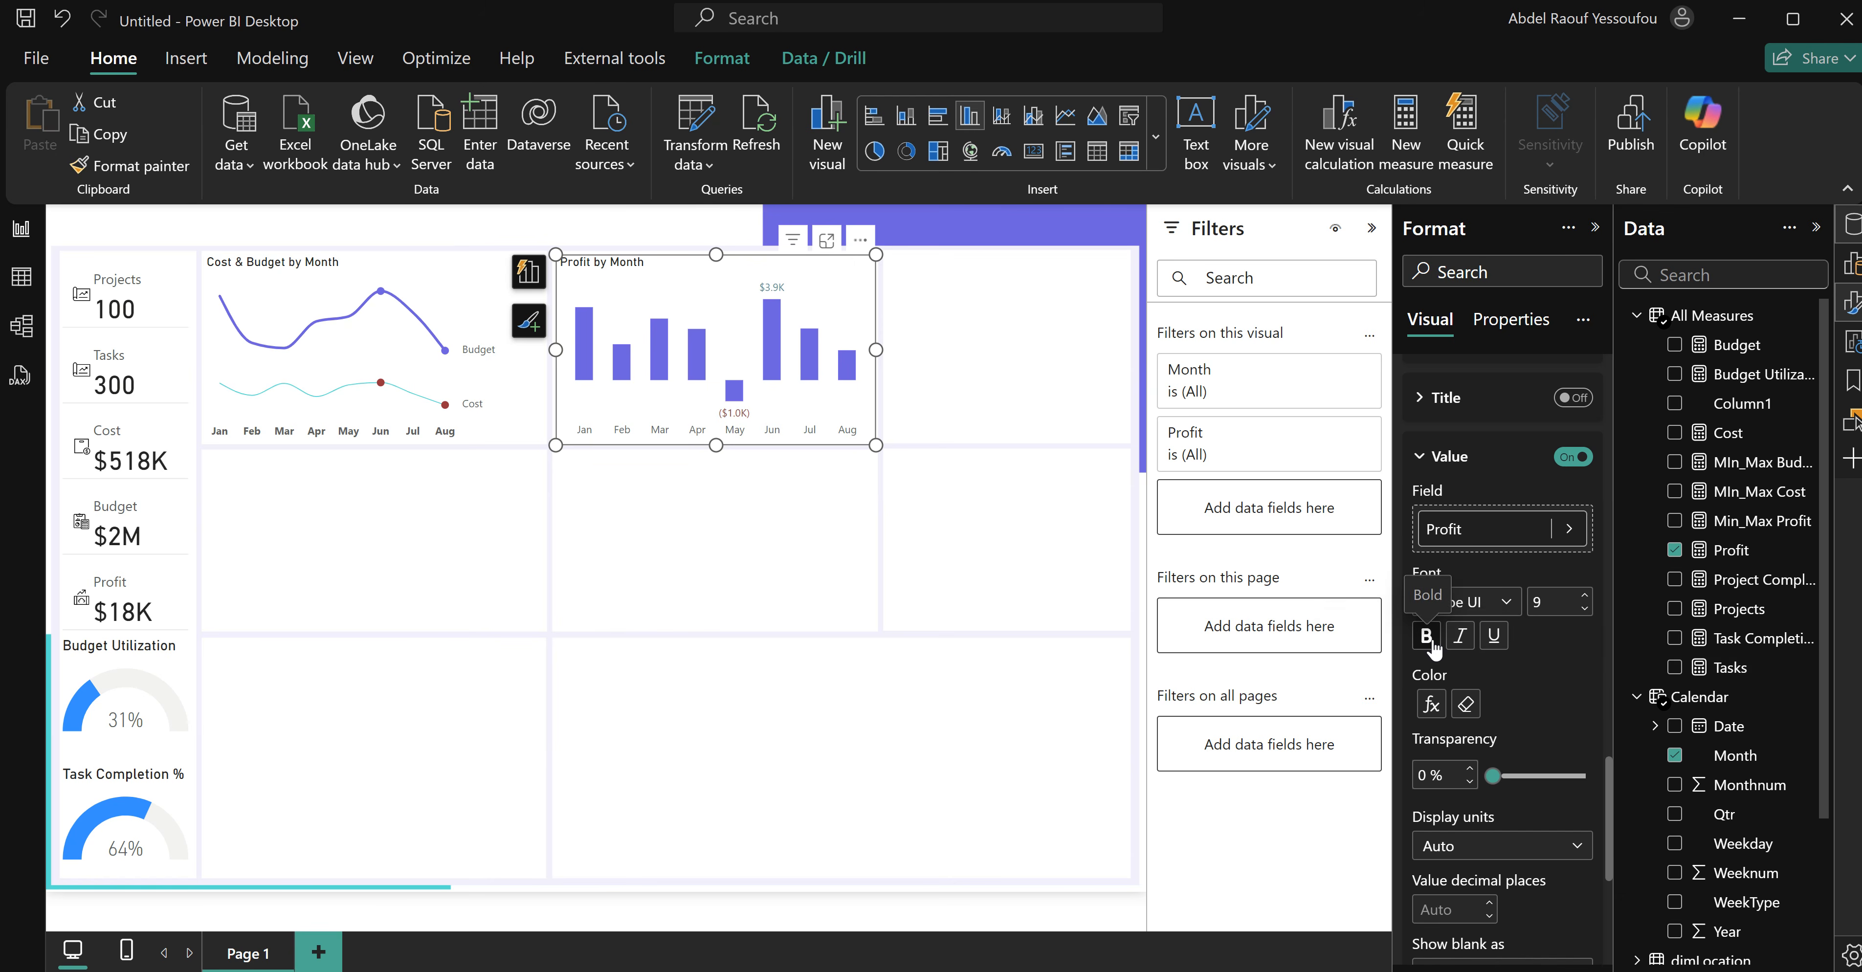
pyautogui.click(954, 402)
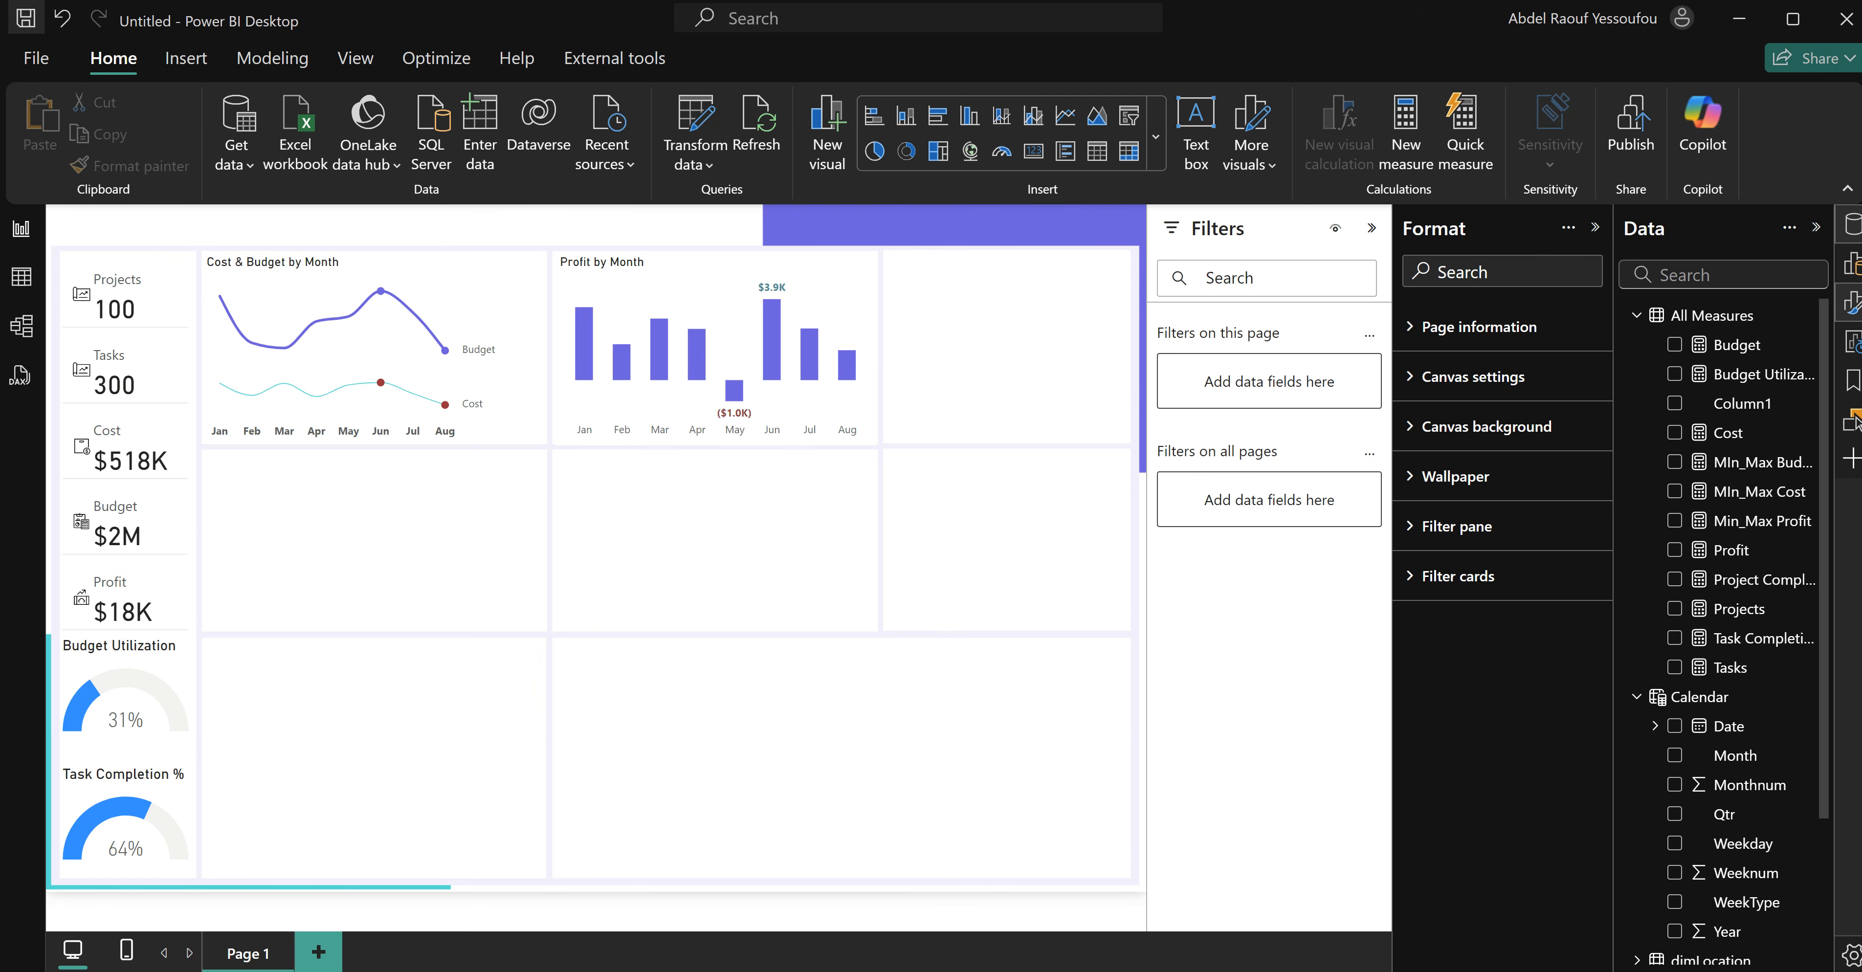
# Check the finished PM_Tutorial report and insert an empty donut chart in the untitled report.
pyautogui.click(1008, 941)
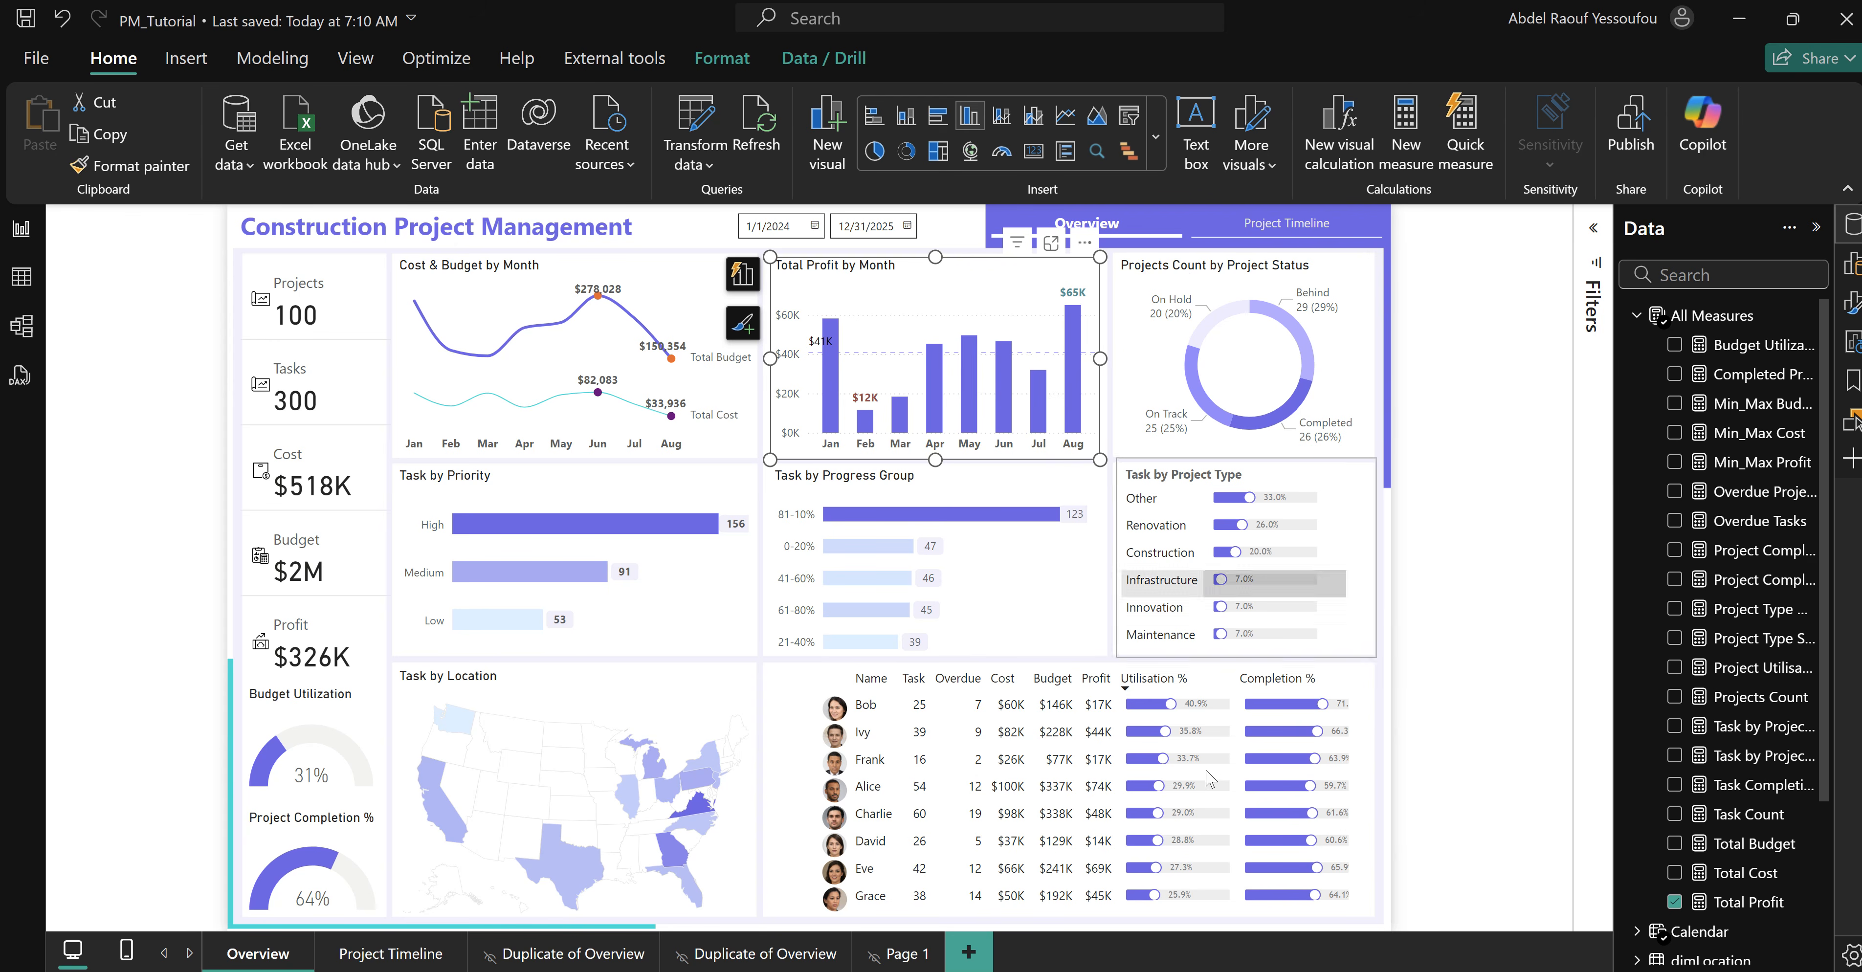
pyautogui.click(1222, 904)
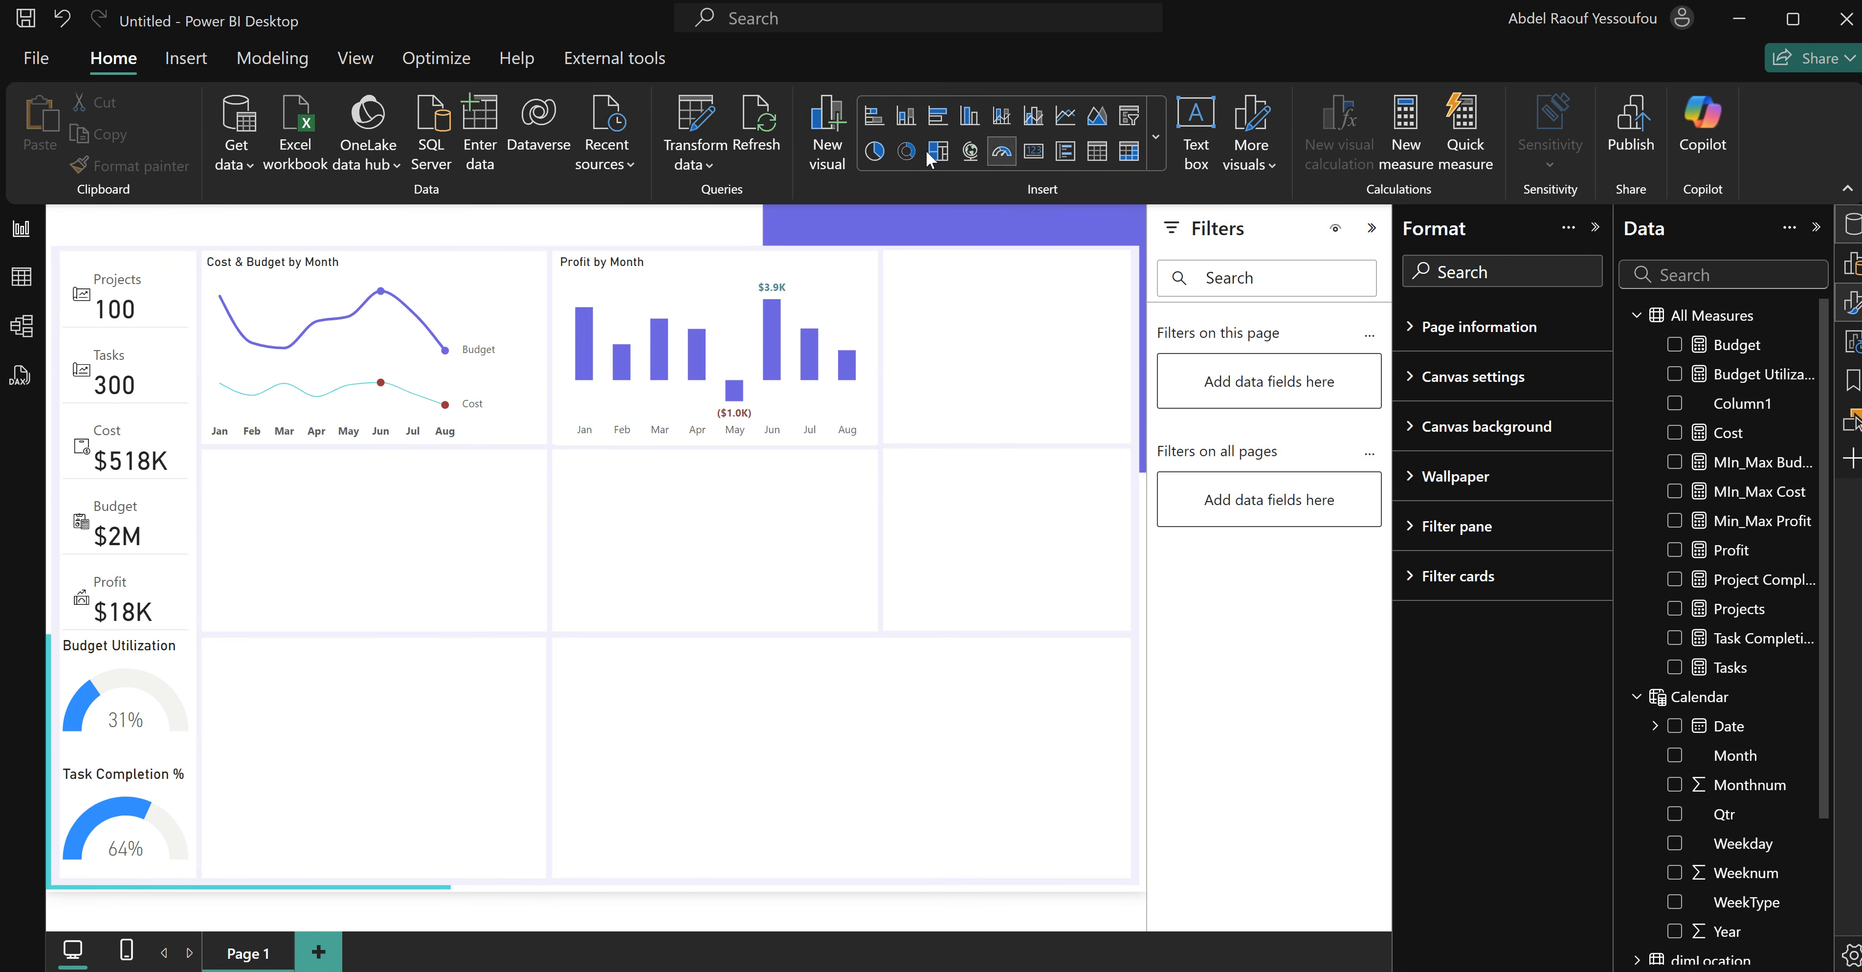
pyautogui.click(905, 150)
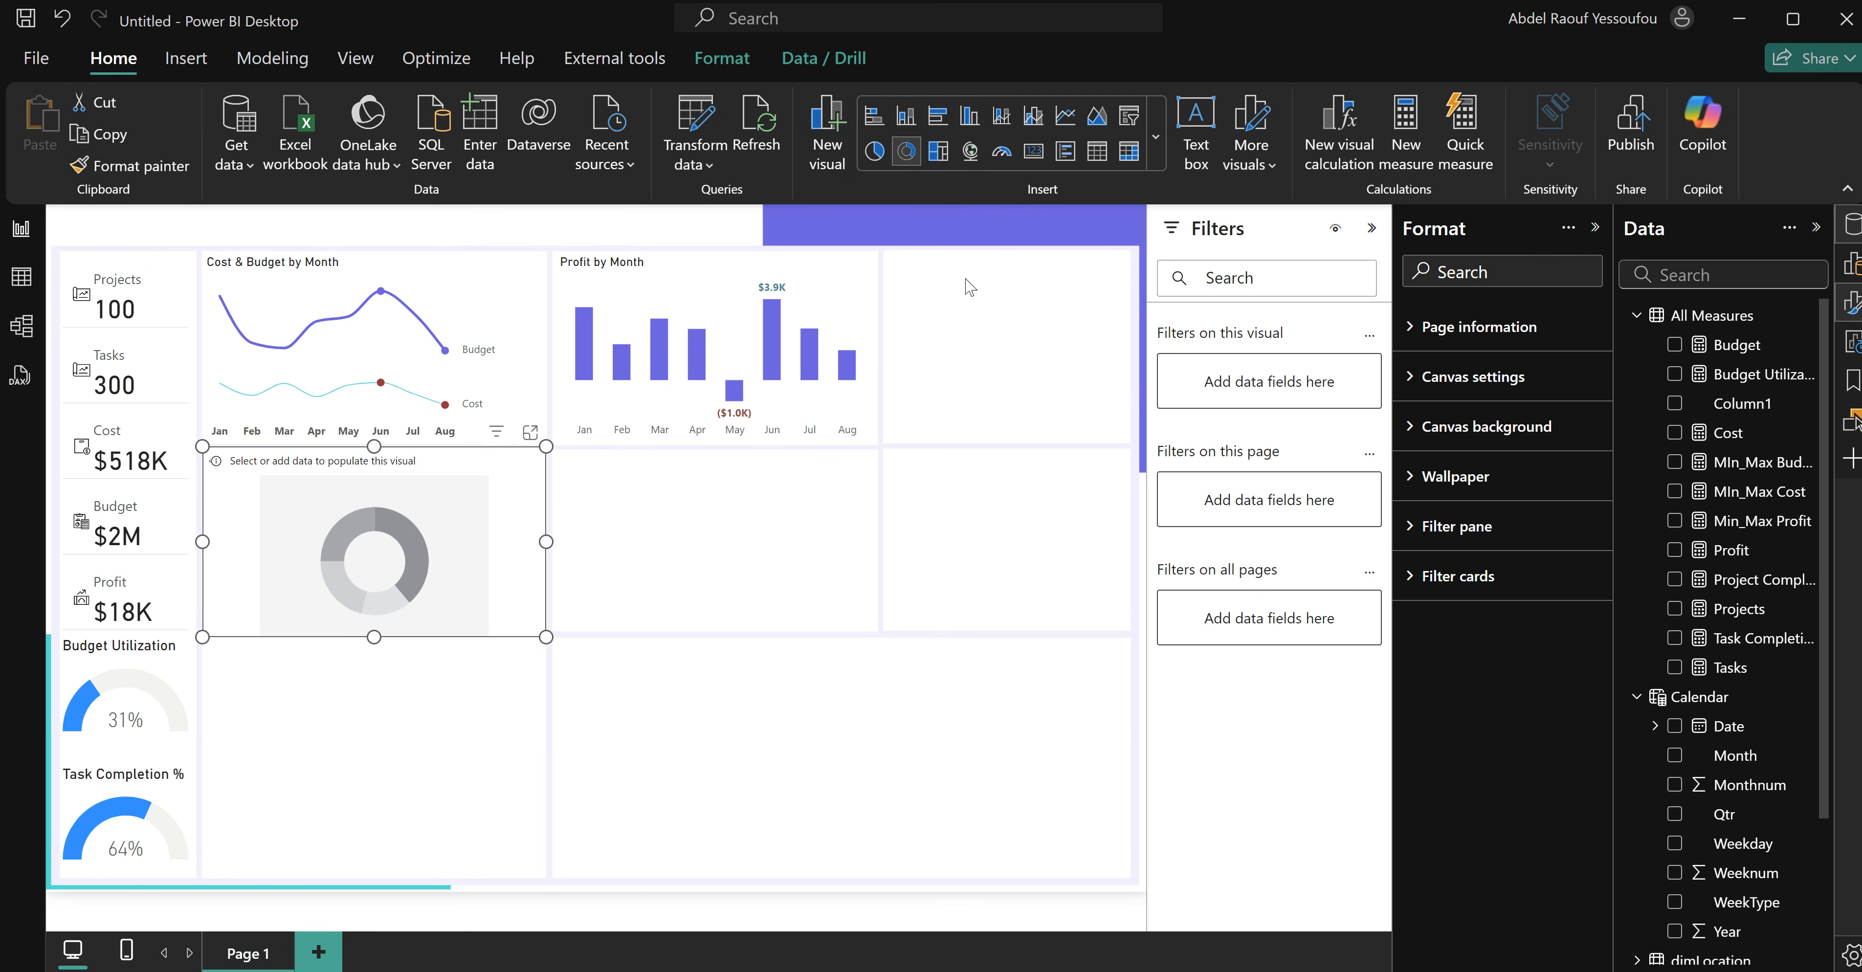
pyautogui.hotkey('ctrl', 's')
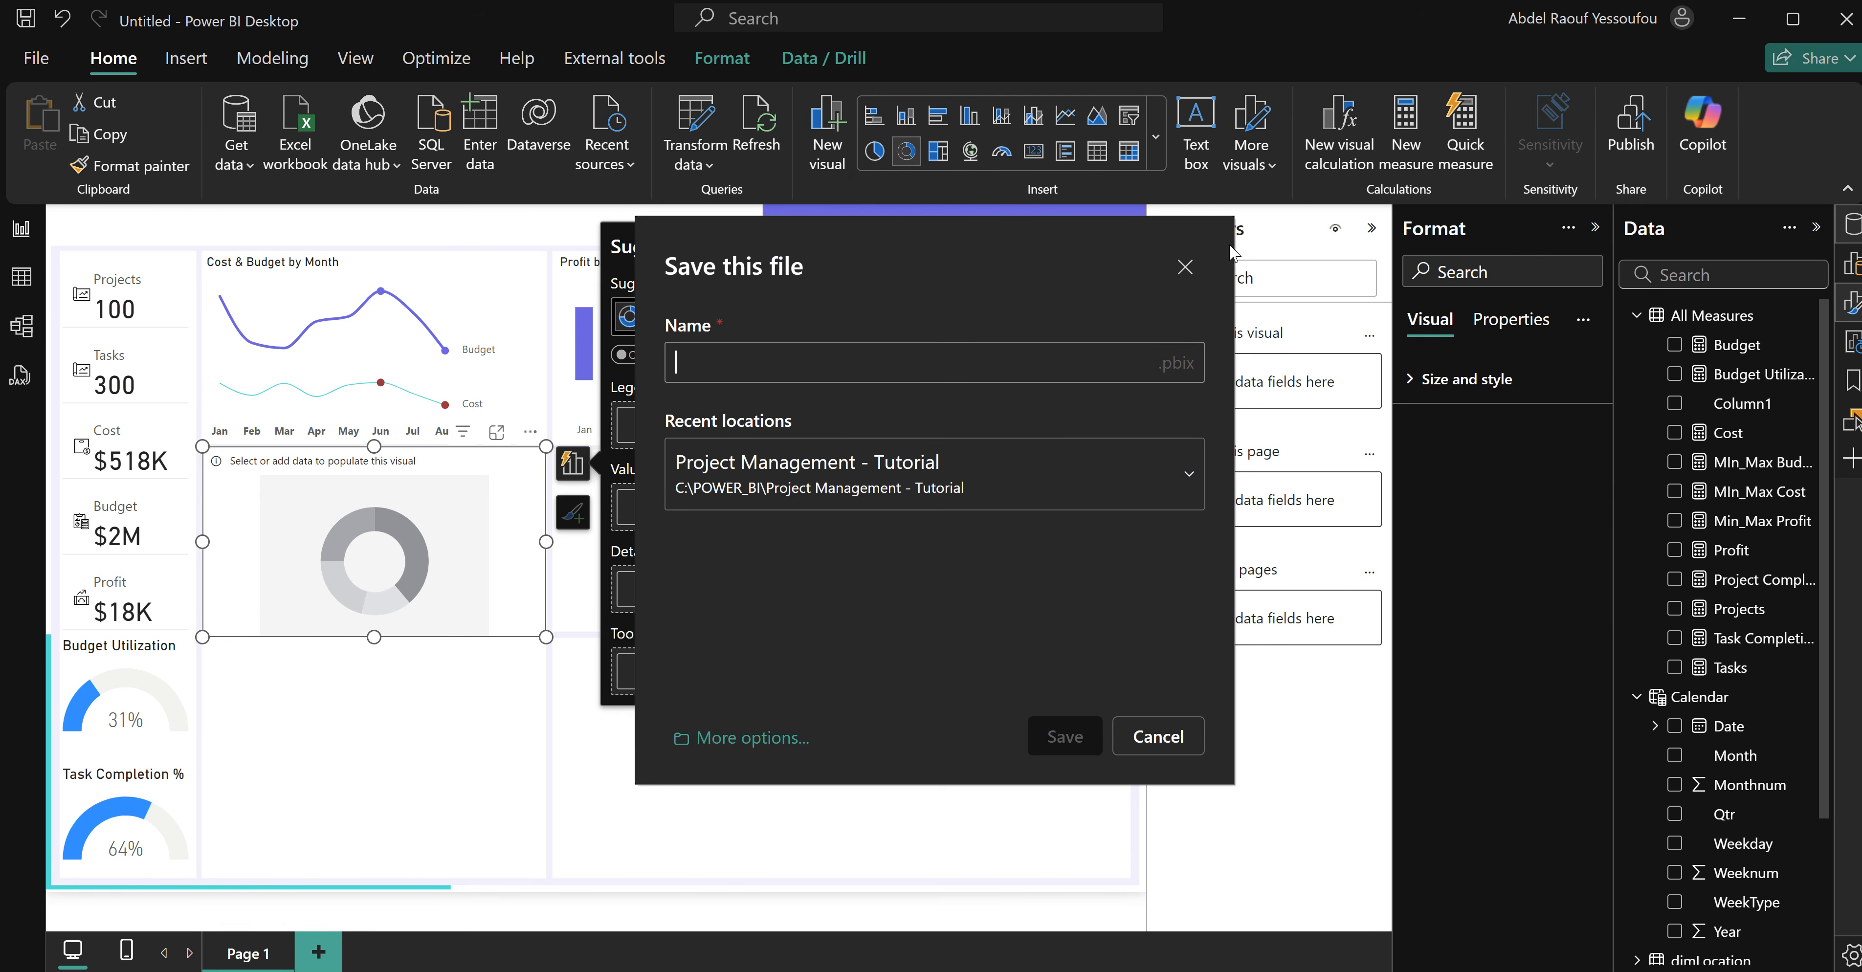
pyautogui.click(1186, 268)
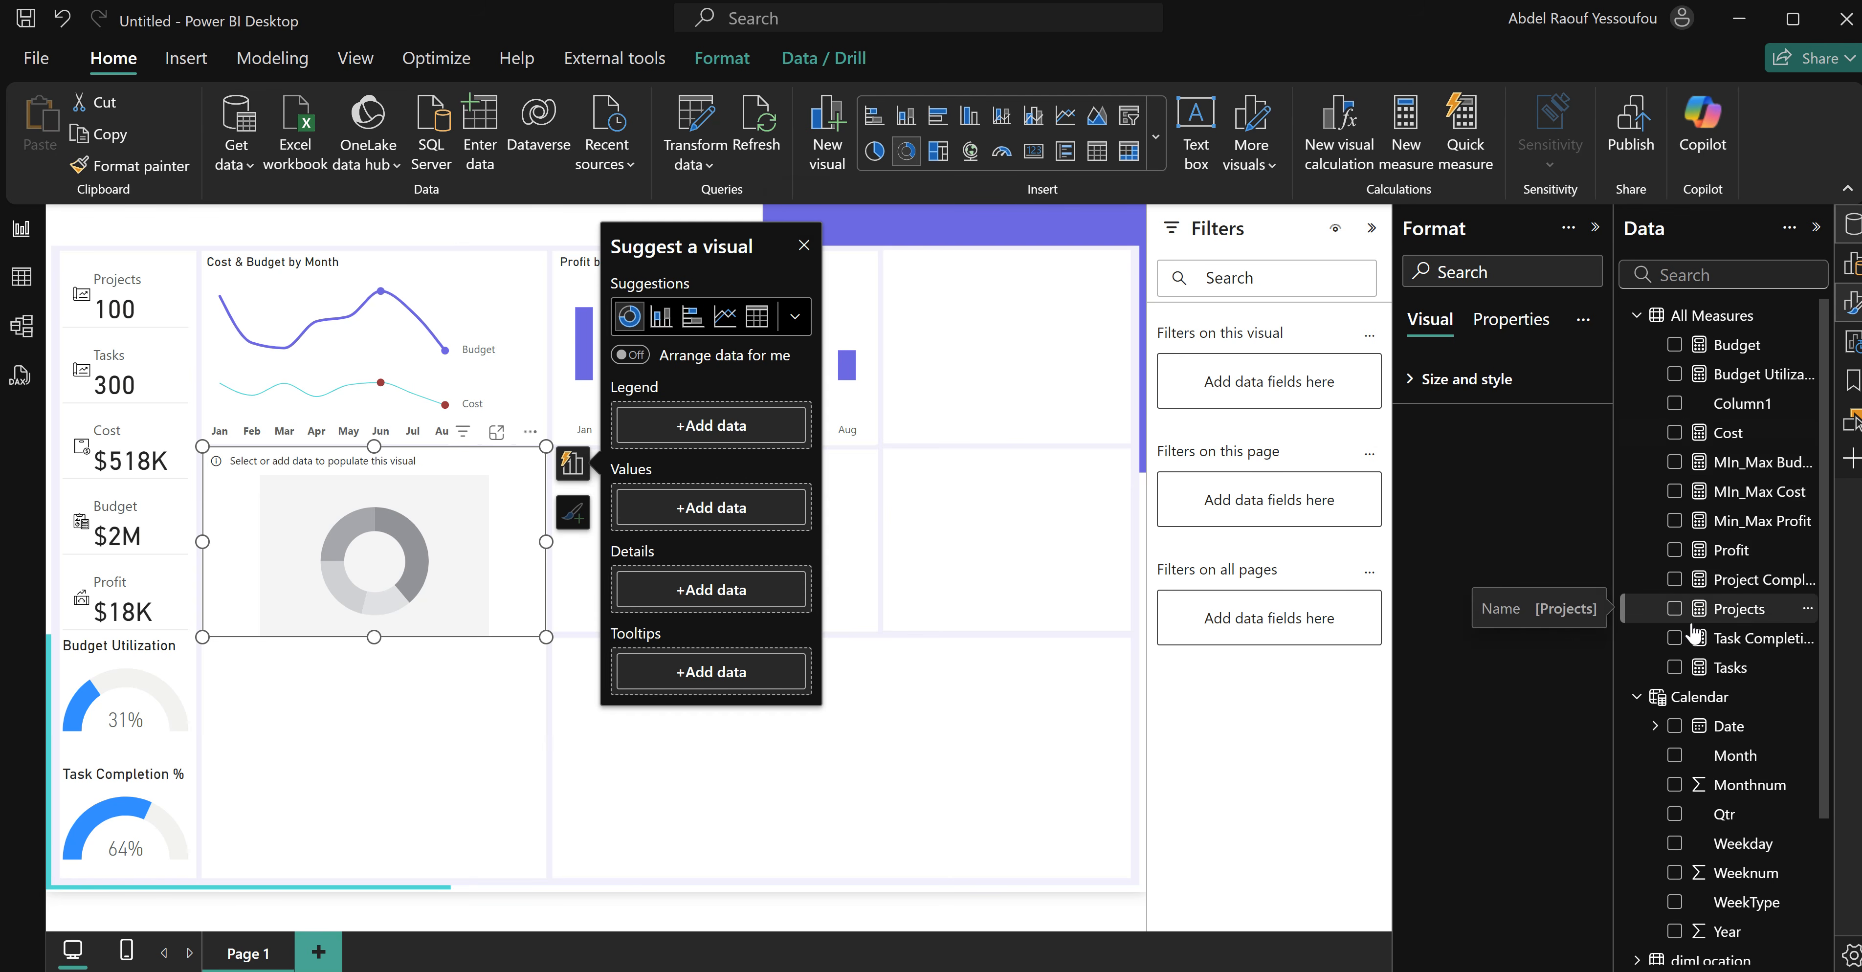
# Populate the donut chart with Projects as values and Project Status from dimProjectStatus as the legend.
pyautogui.click(1675, 610)
pyautogui.scroll(-3, 1705, 725)
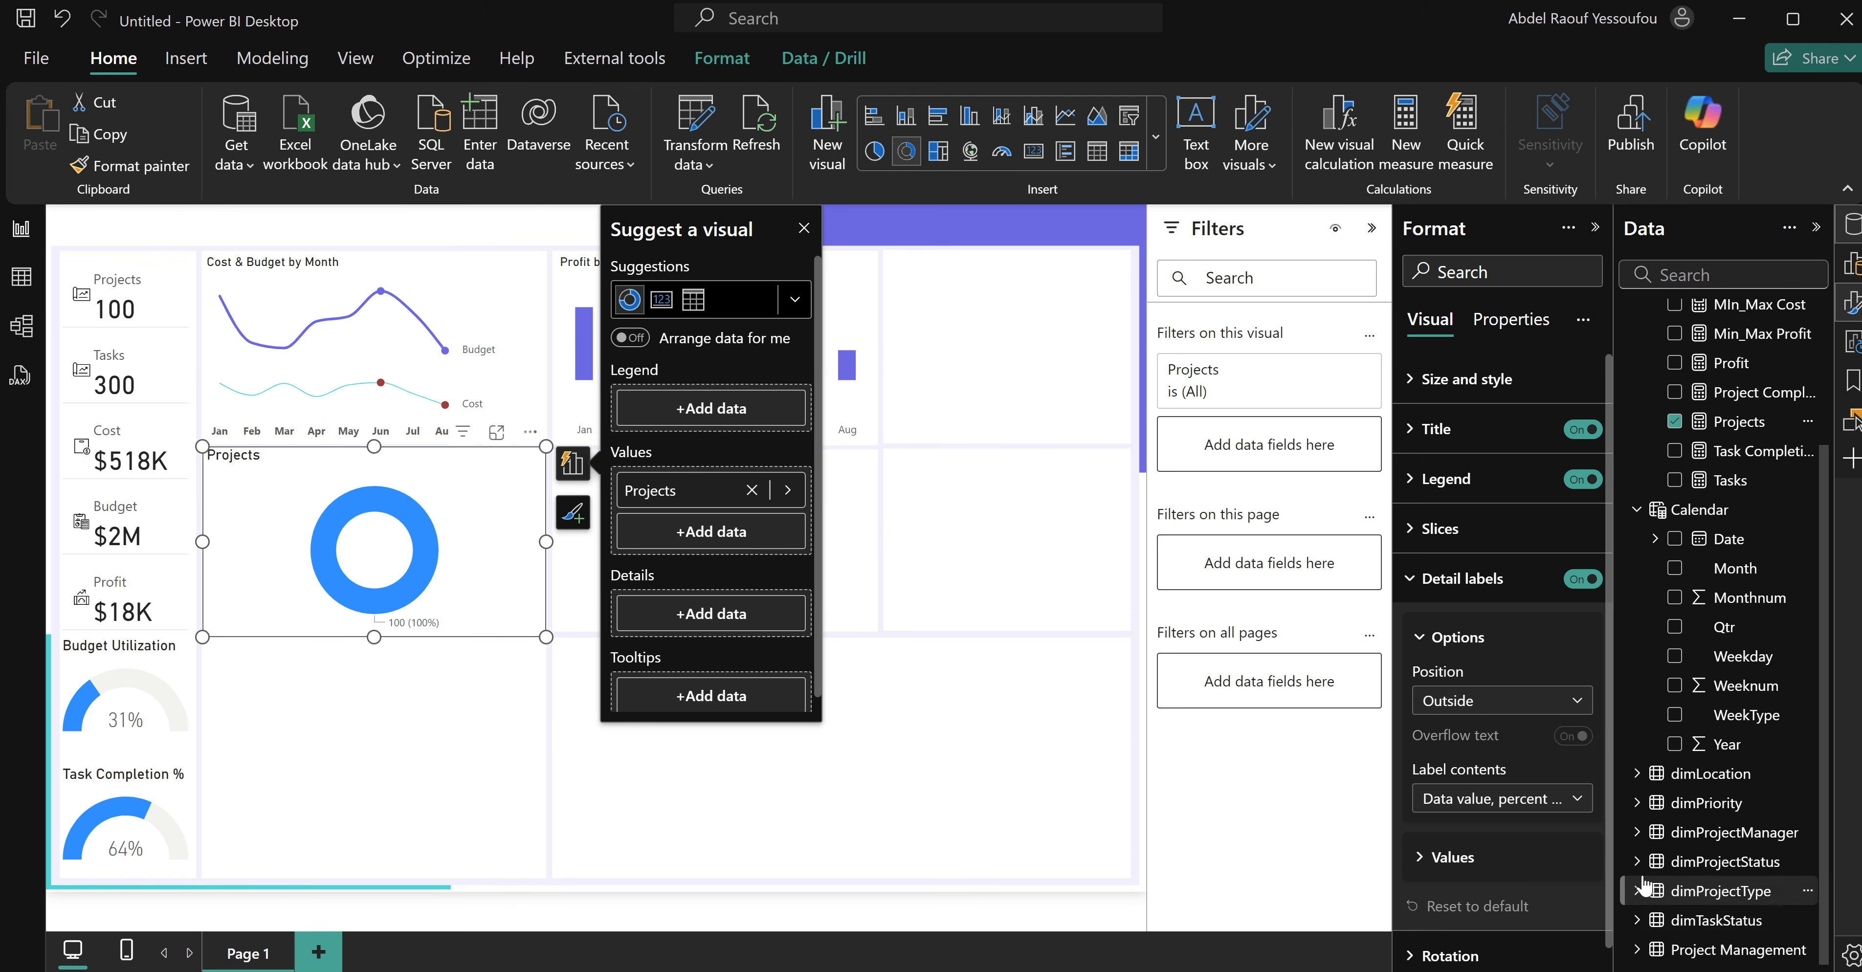
pyautogui.click(1662, 862)
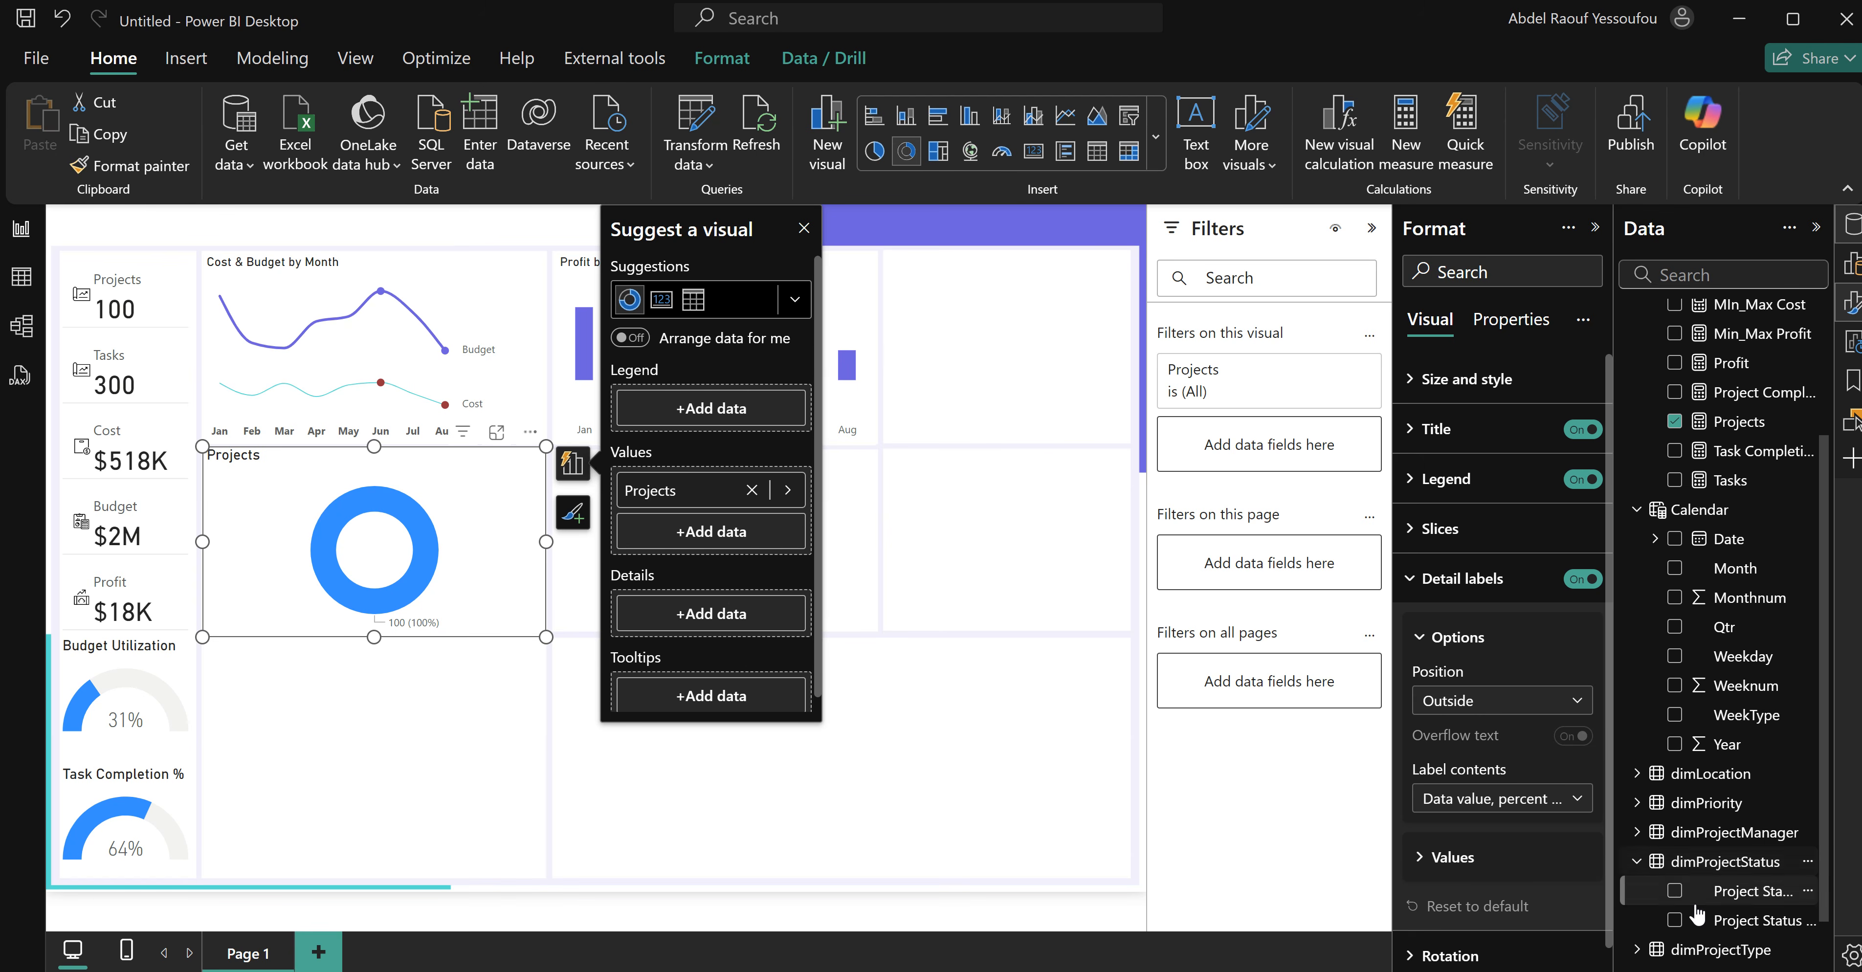
pyautogui.click(1675, 892)
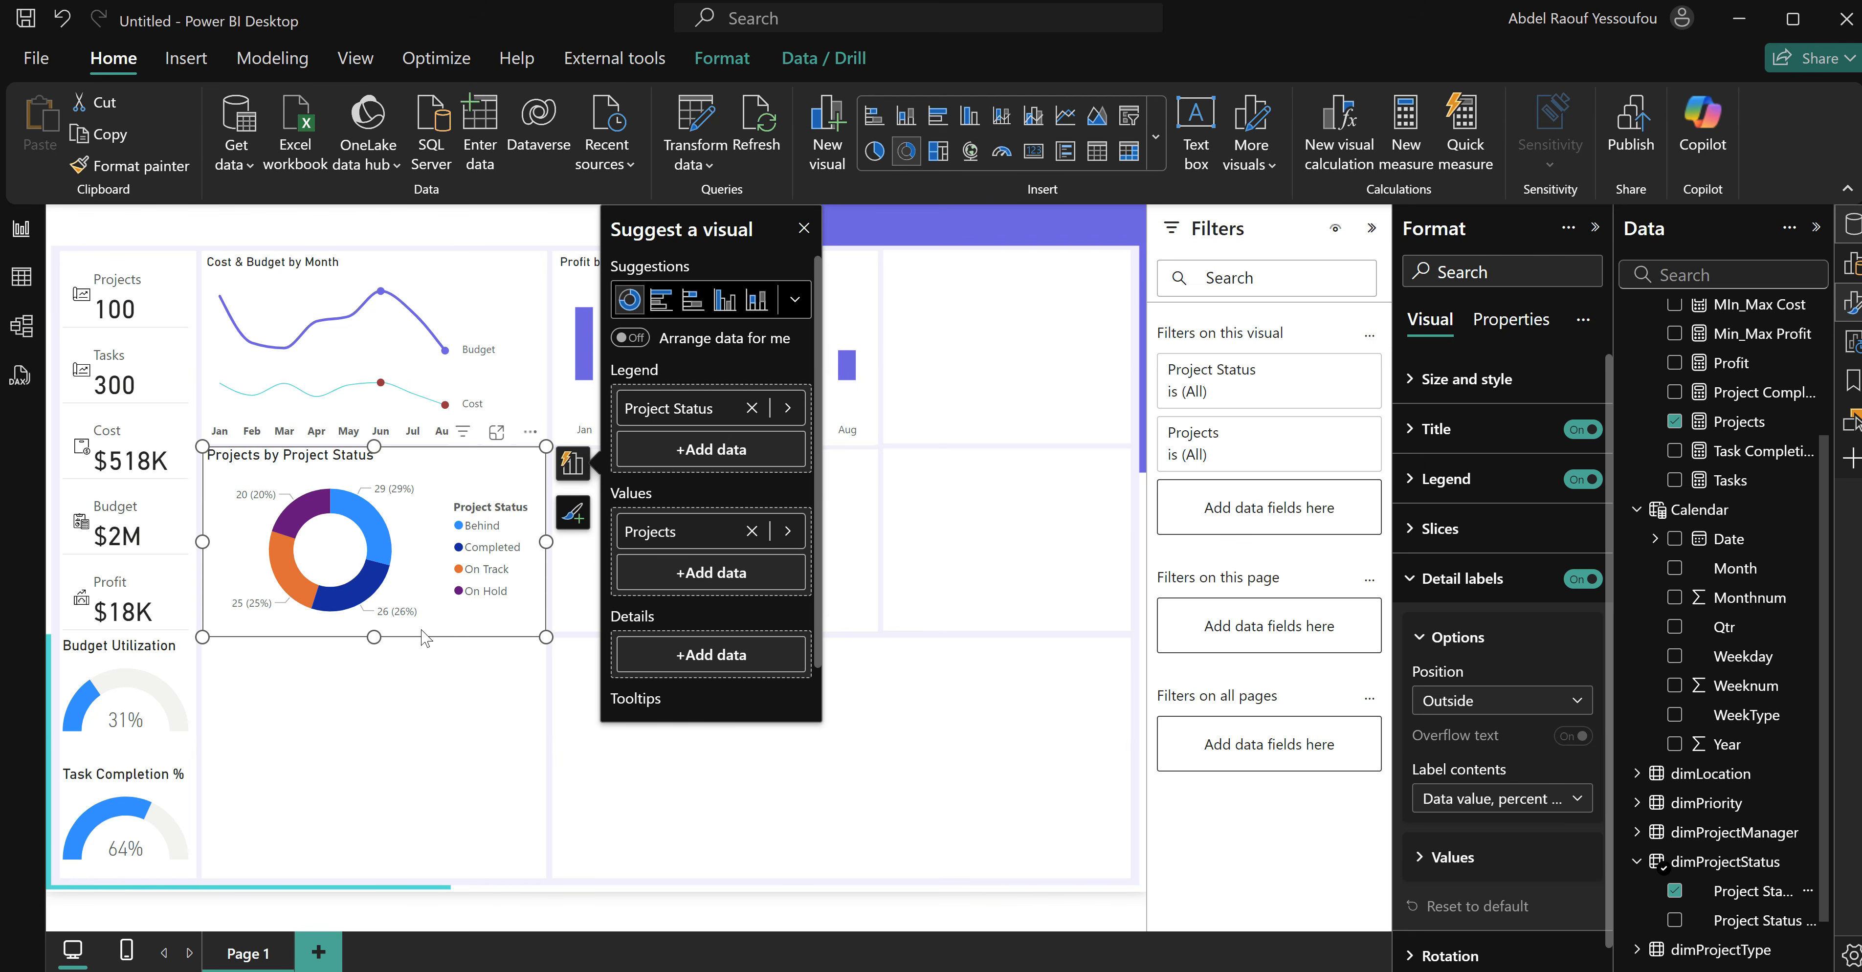
# Turn off the donut chart's legend and set its detail label contents to All detail labels.
pyautogui.click(1581, 478)
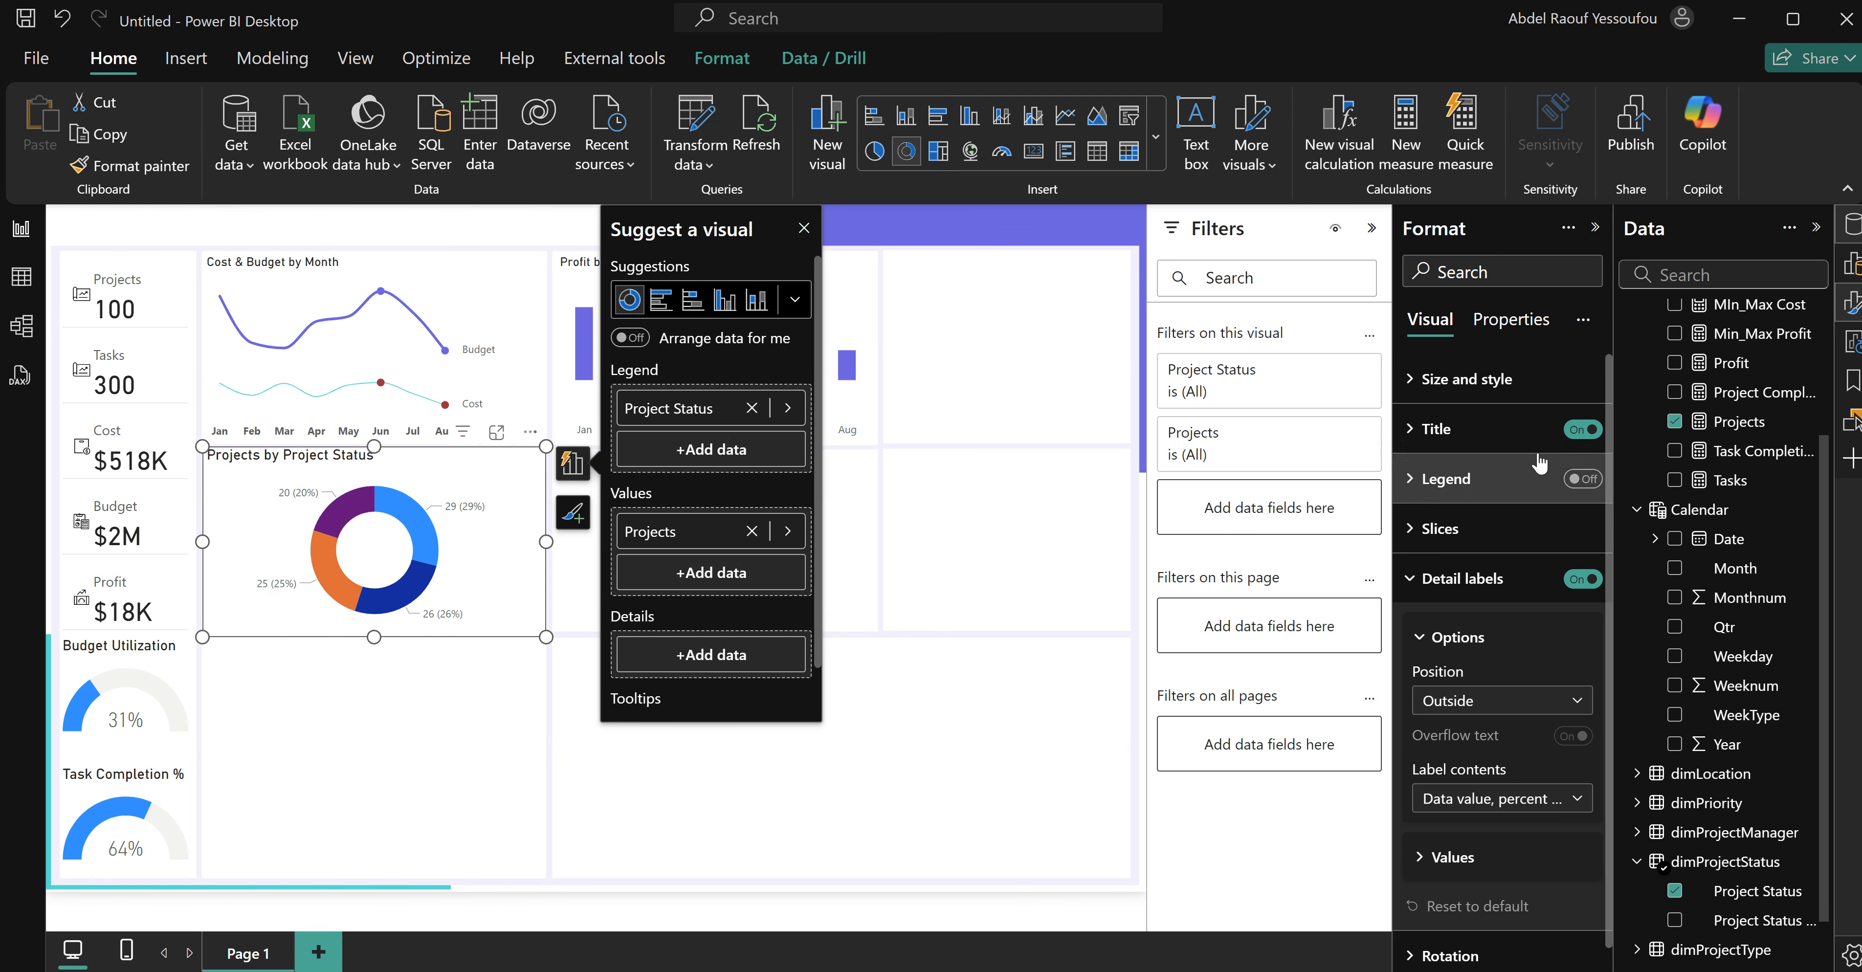
pyautogui.click(1470, 382)
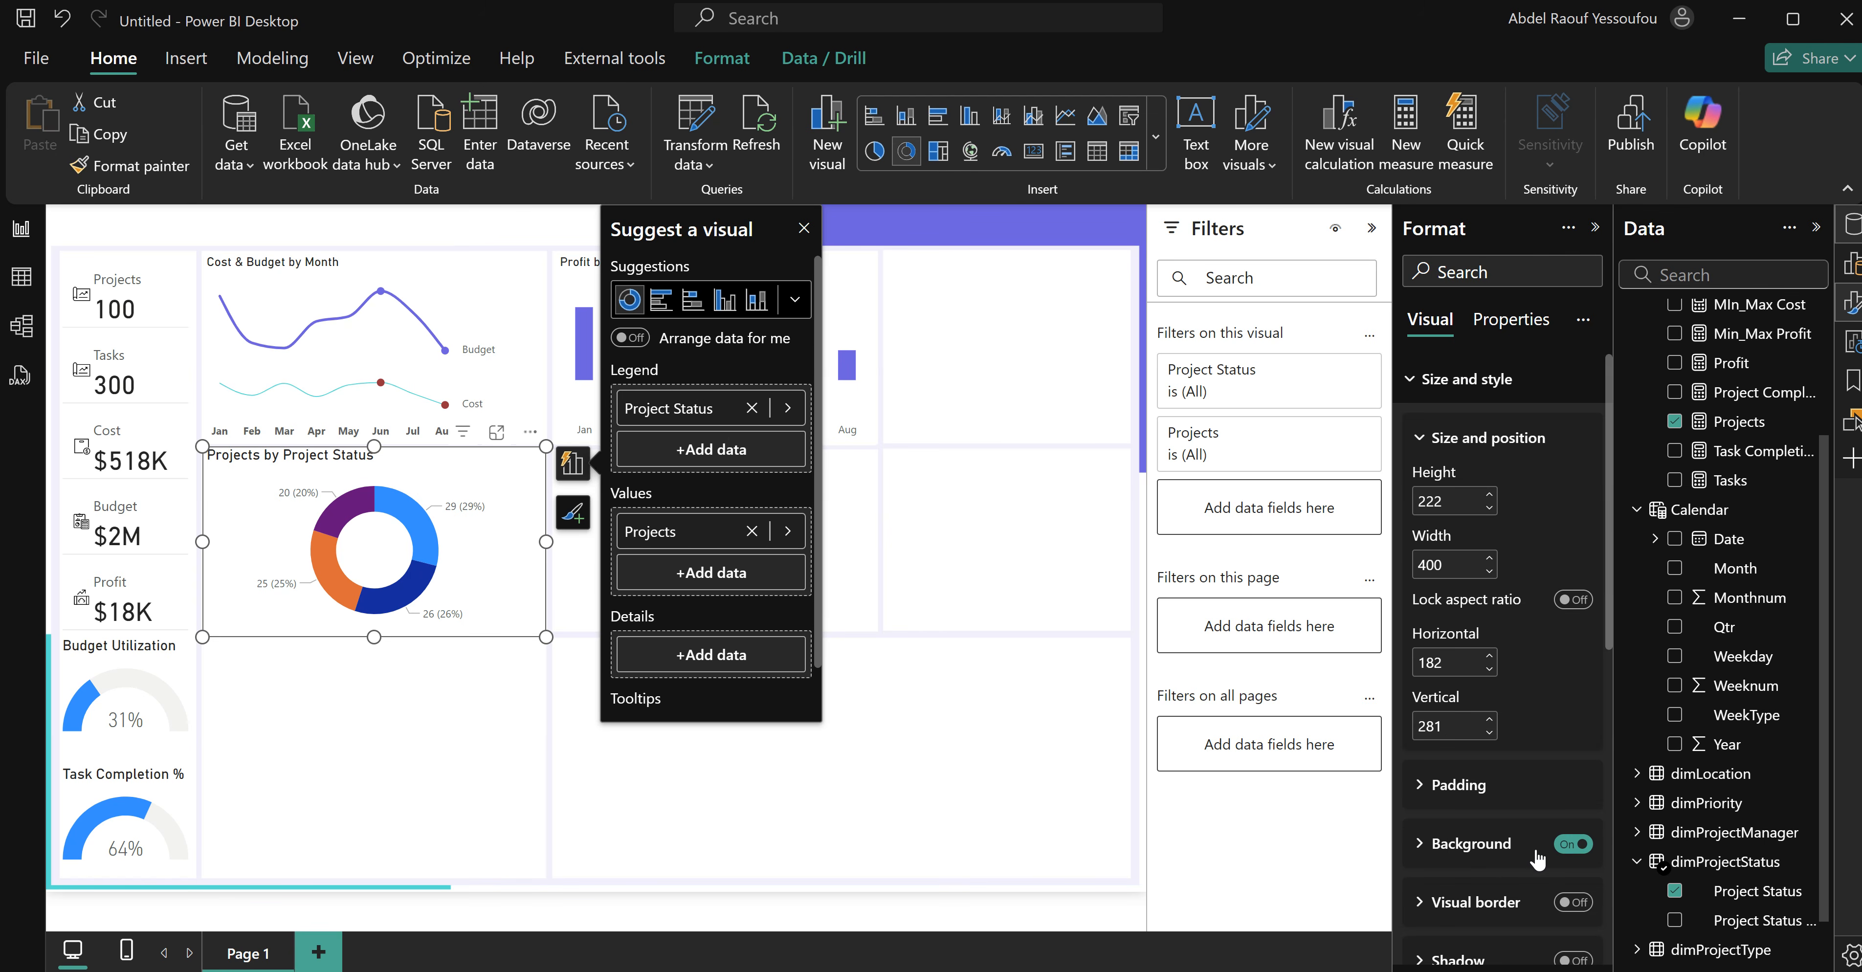
pyautogui.click(1465, 379)
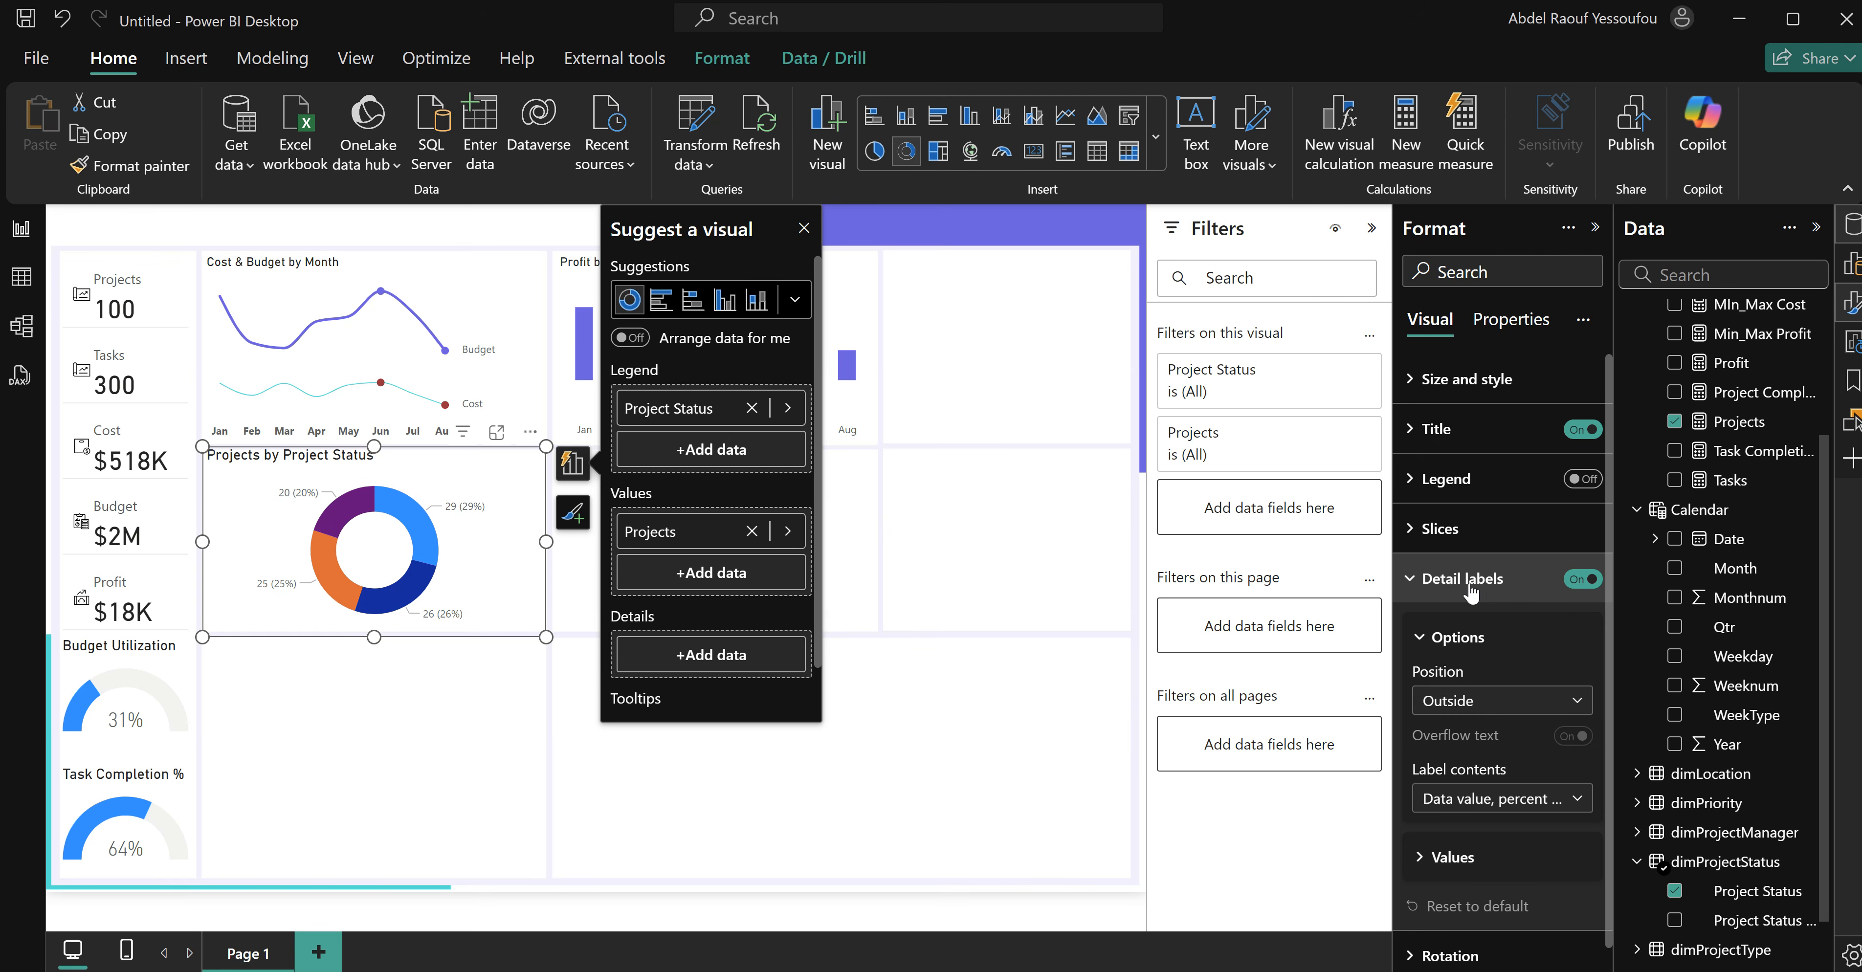
pyautogui.scroll(-1, 1486, 761)
pyautogui.click(1492, 794)
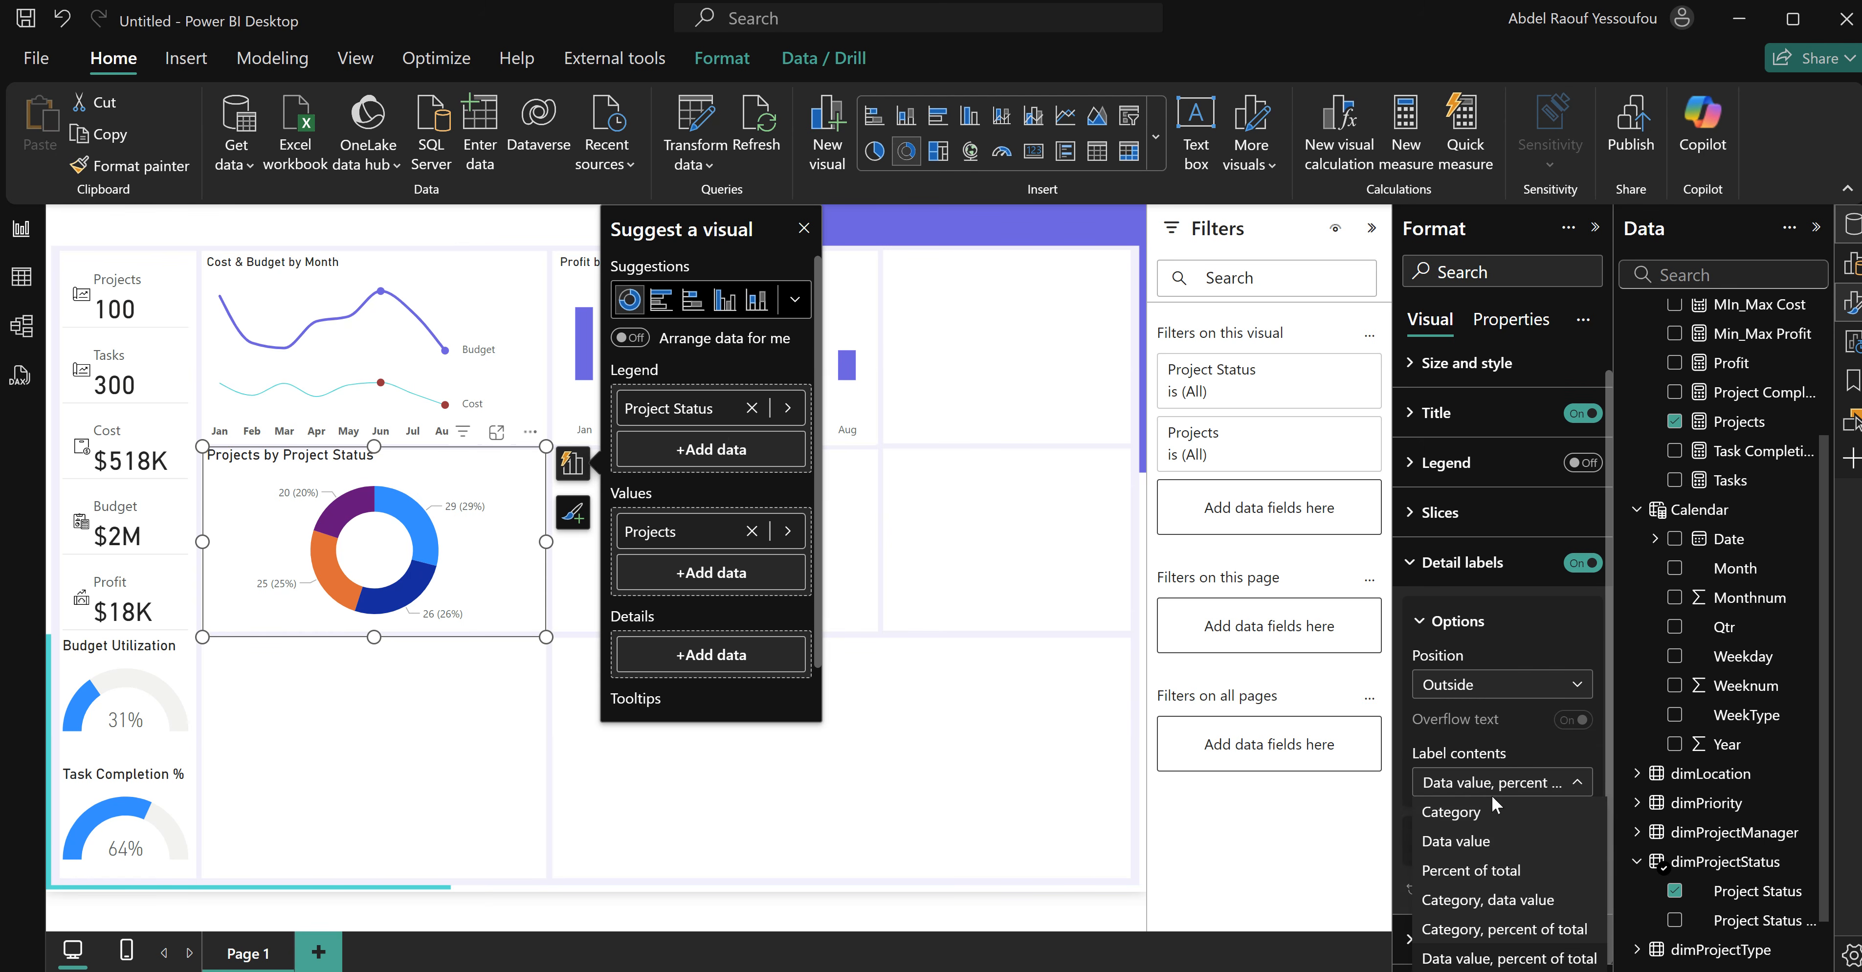
pyautogui.click(1472, 970)
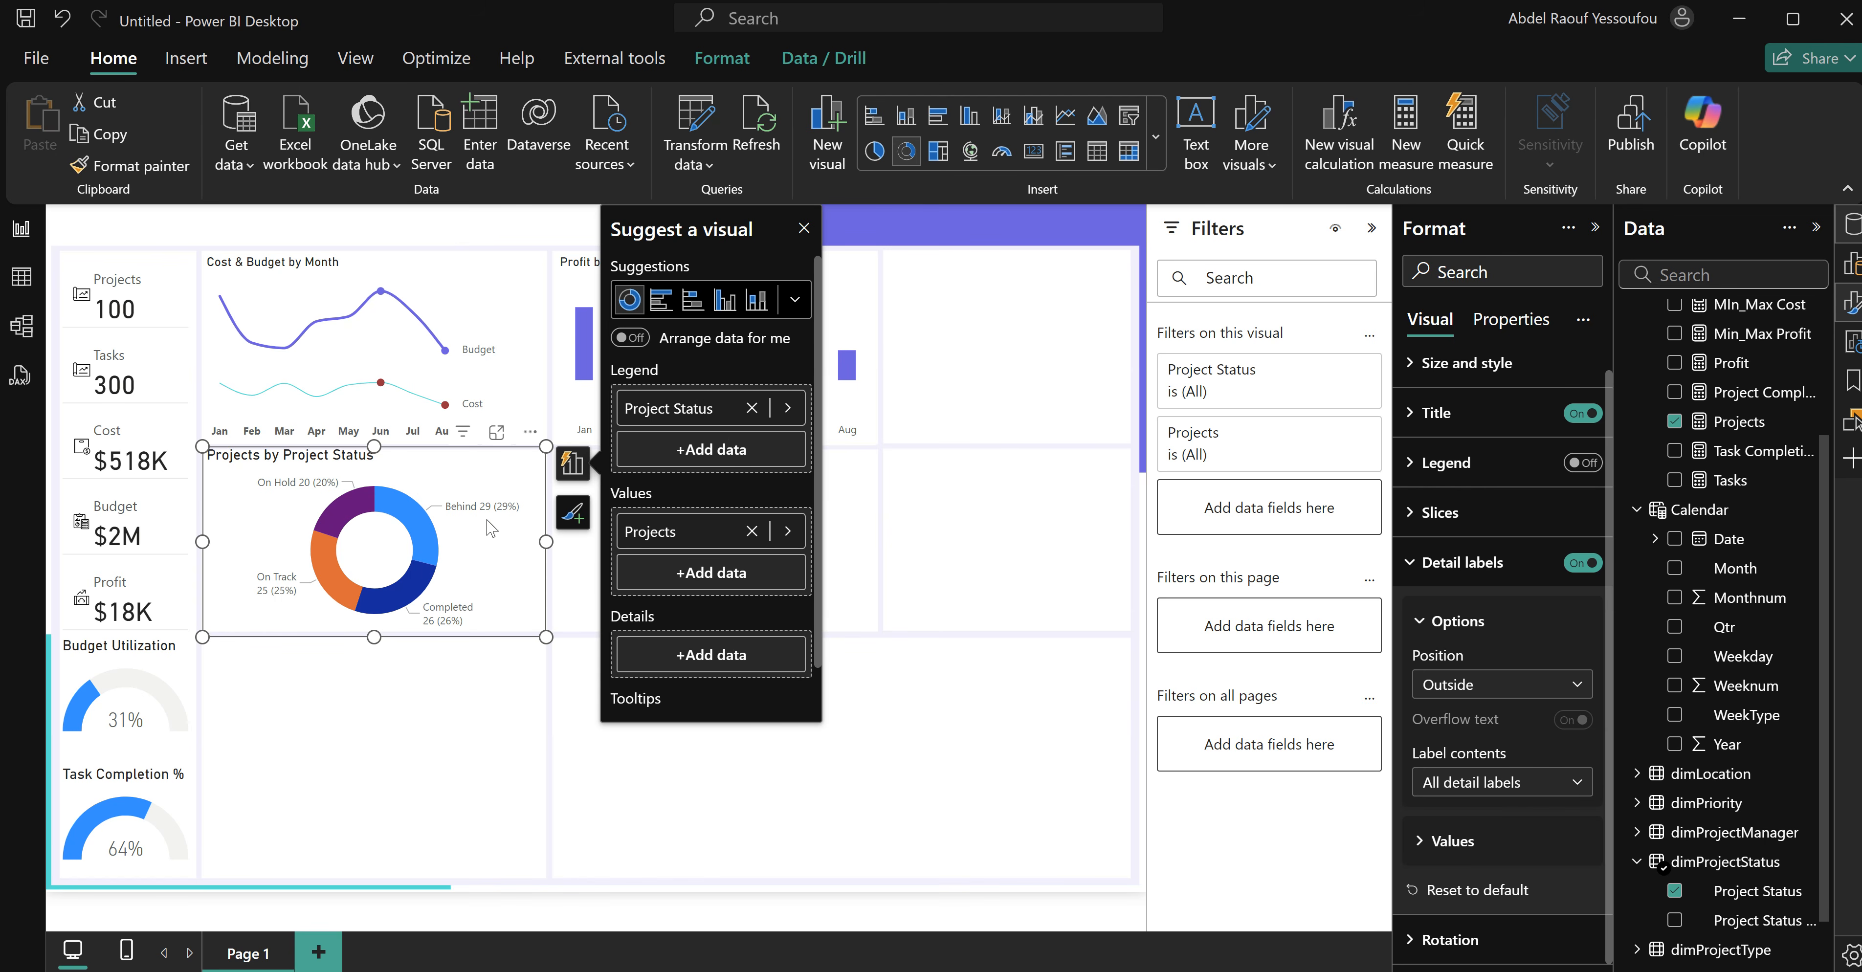
# Move the Projects by Project Status donut into the empty cell beside Profit by Month and resize it to fit.
pyautogui.click(535, 541)
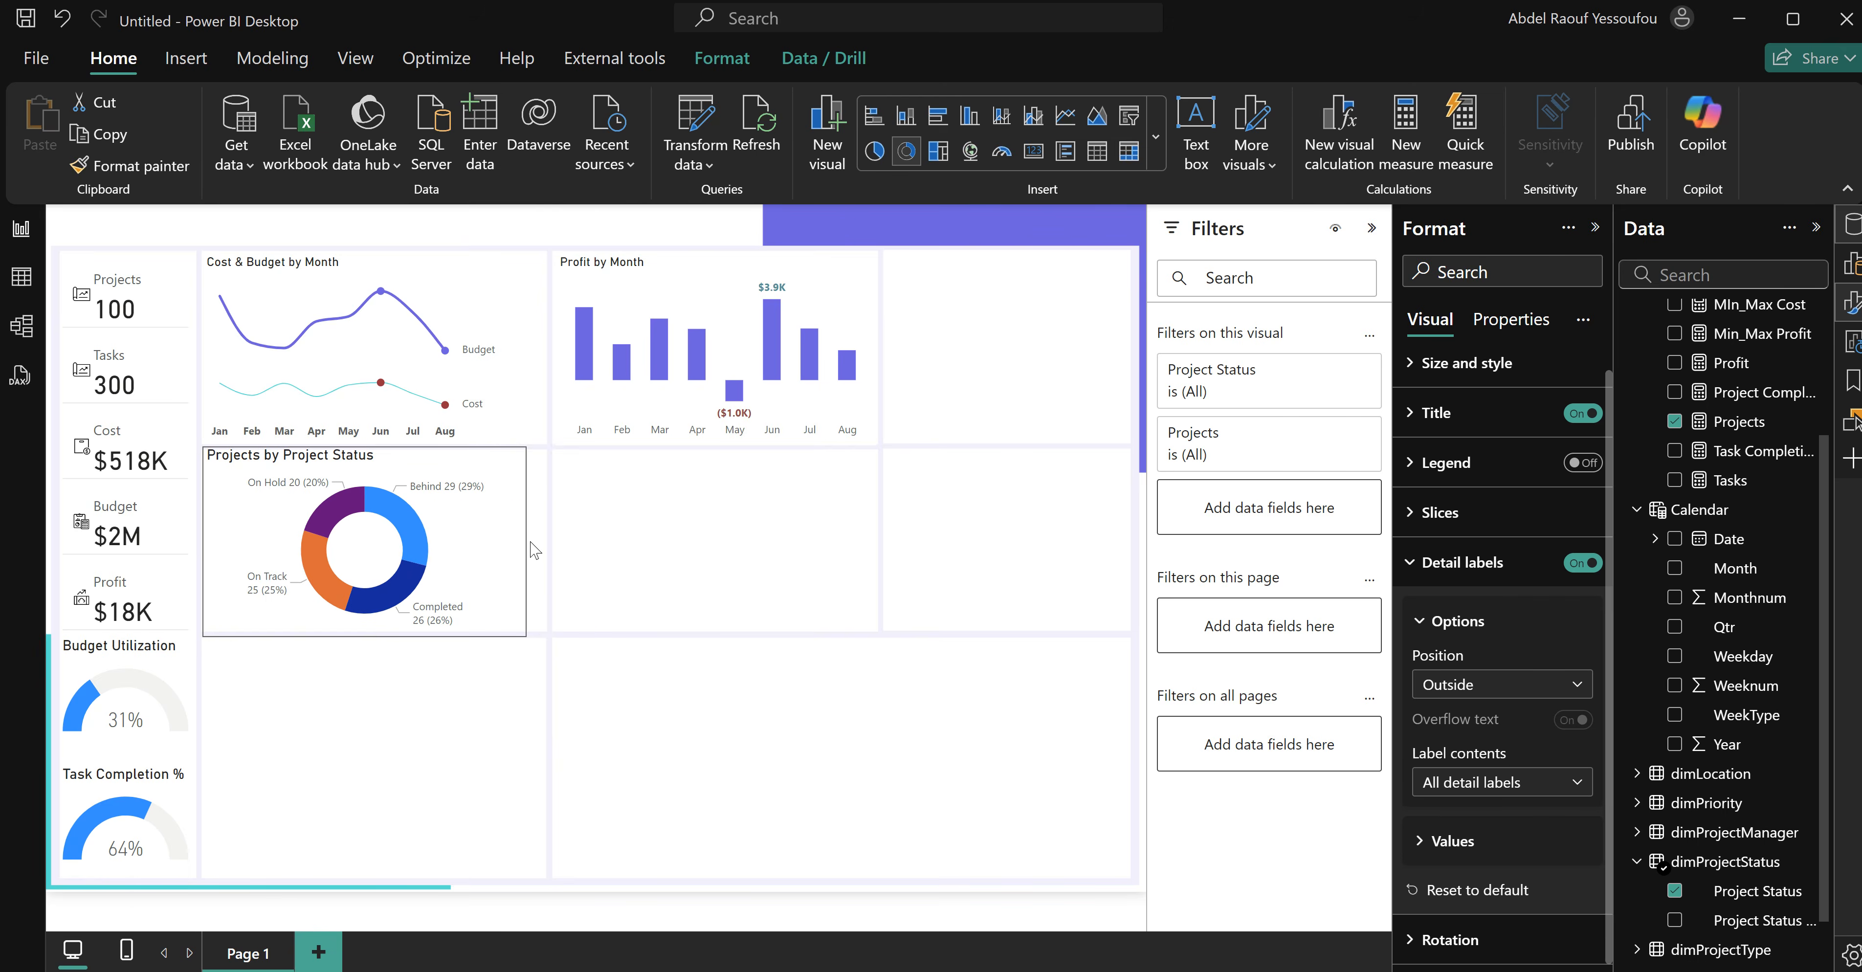
pyautogui.moveTo(535, 574); pyautogui.dragTo(1121, 378)
pyautogui.moveTo(823, 351); pyautogui.dragTo(885, 357)
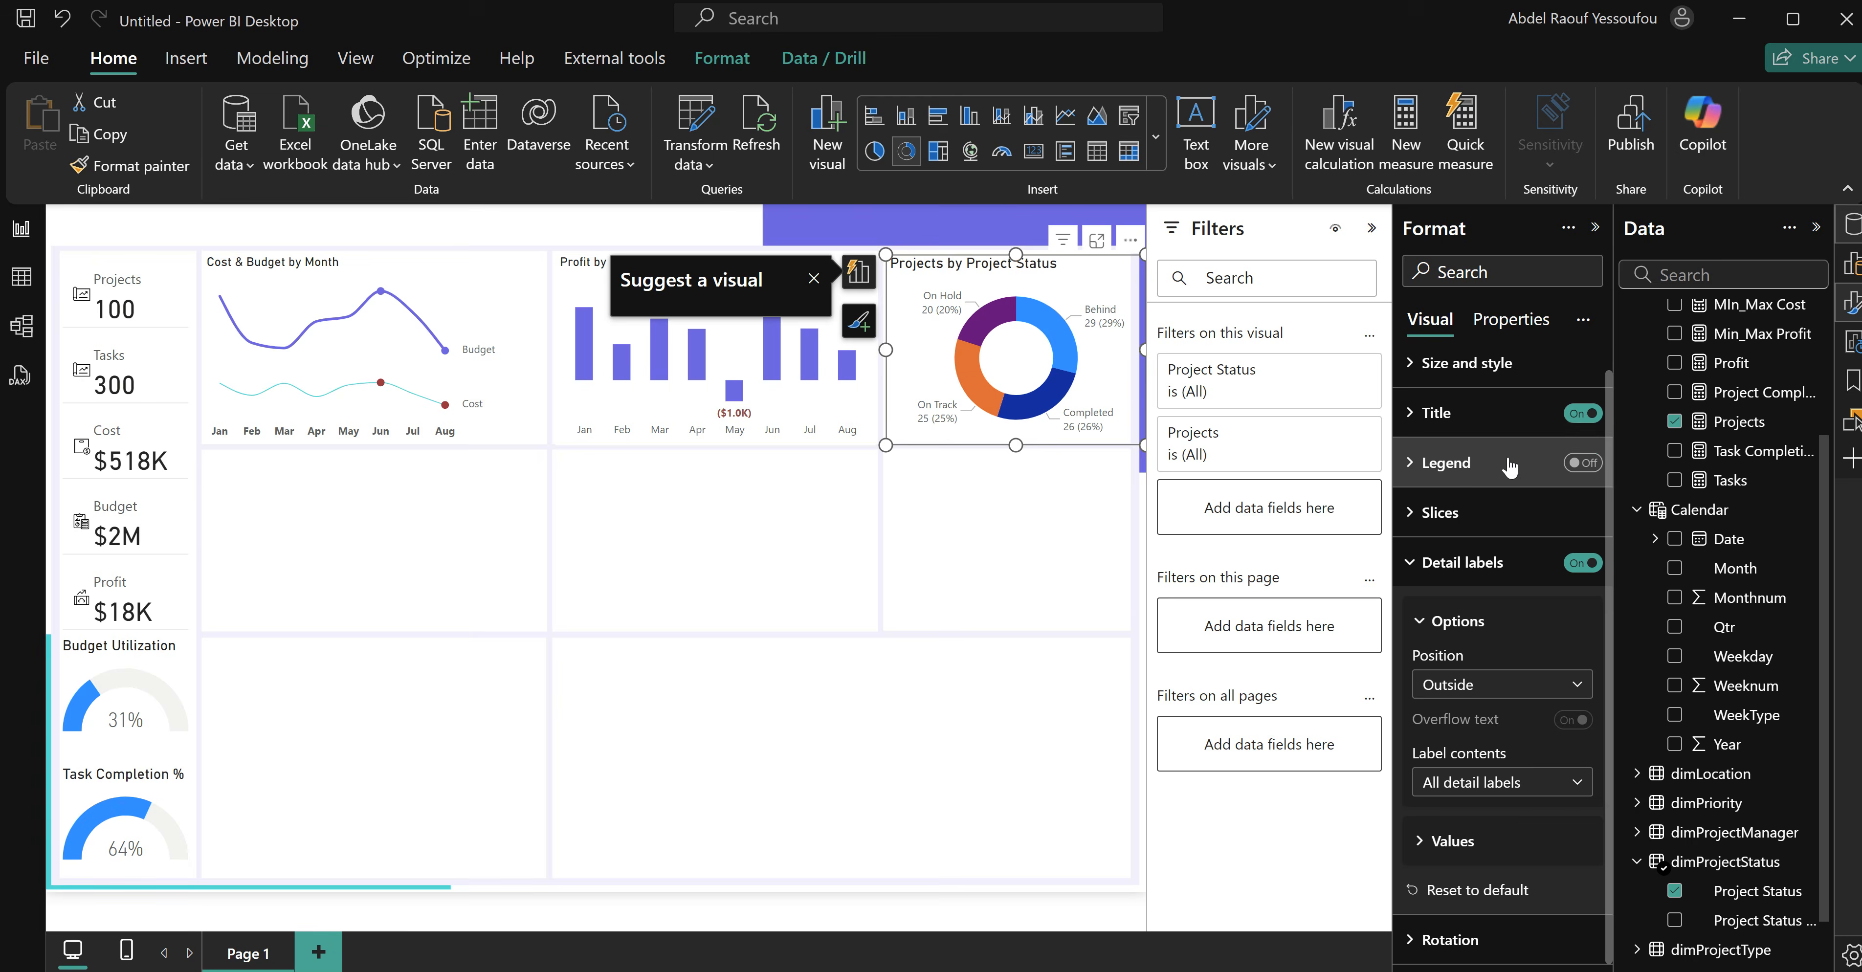
# Set the donut's Completed slice to the recently used purple #6F5BE0.
pyautogui.click(1453, 420)
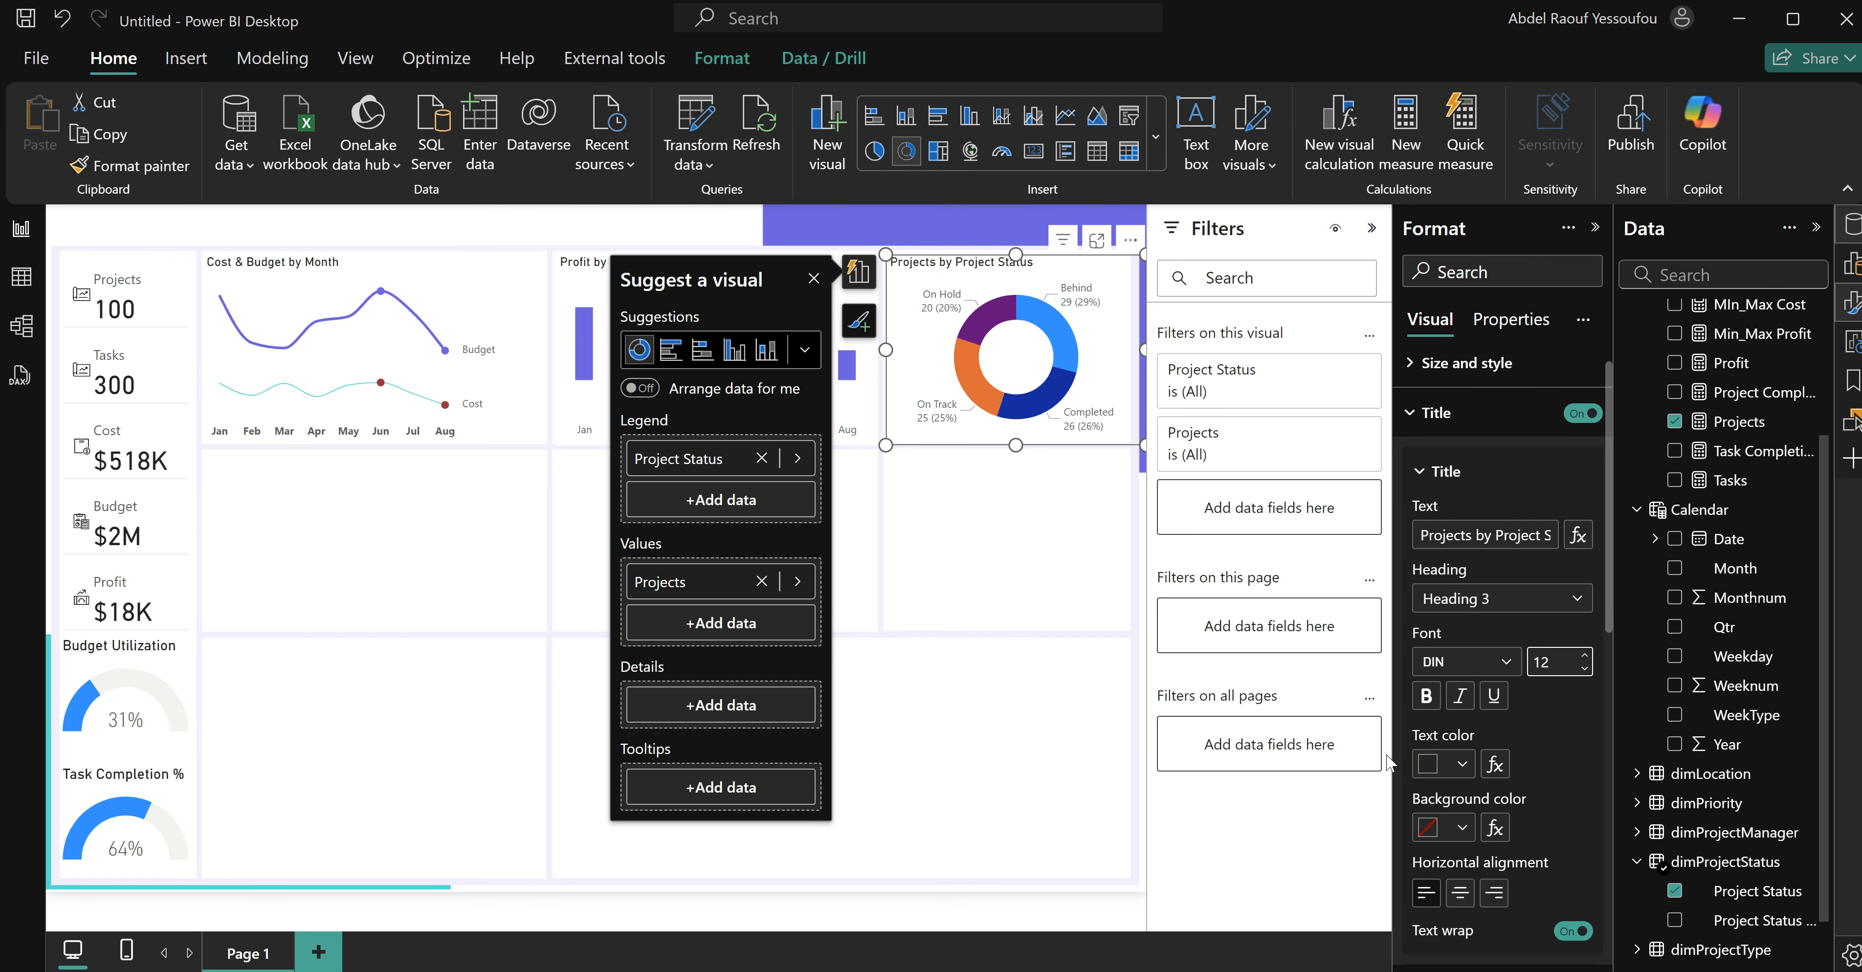
pyautogui.click(1433, 432)
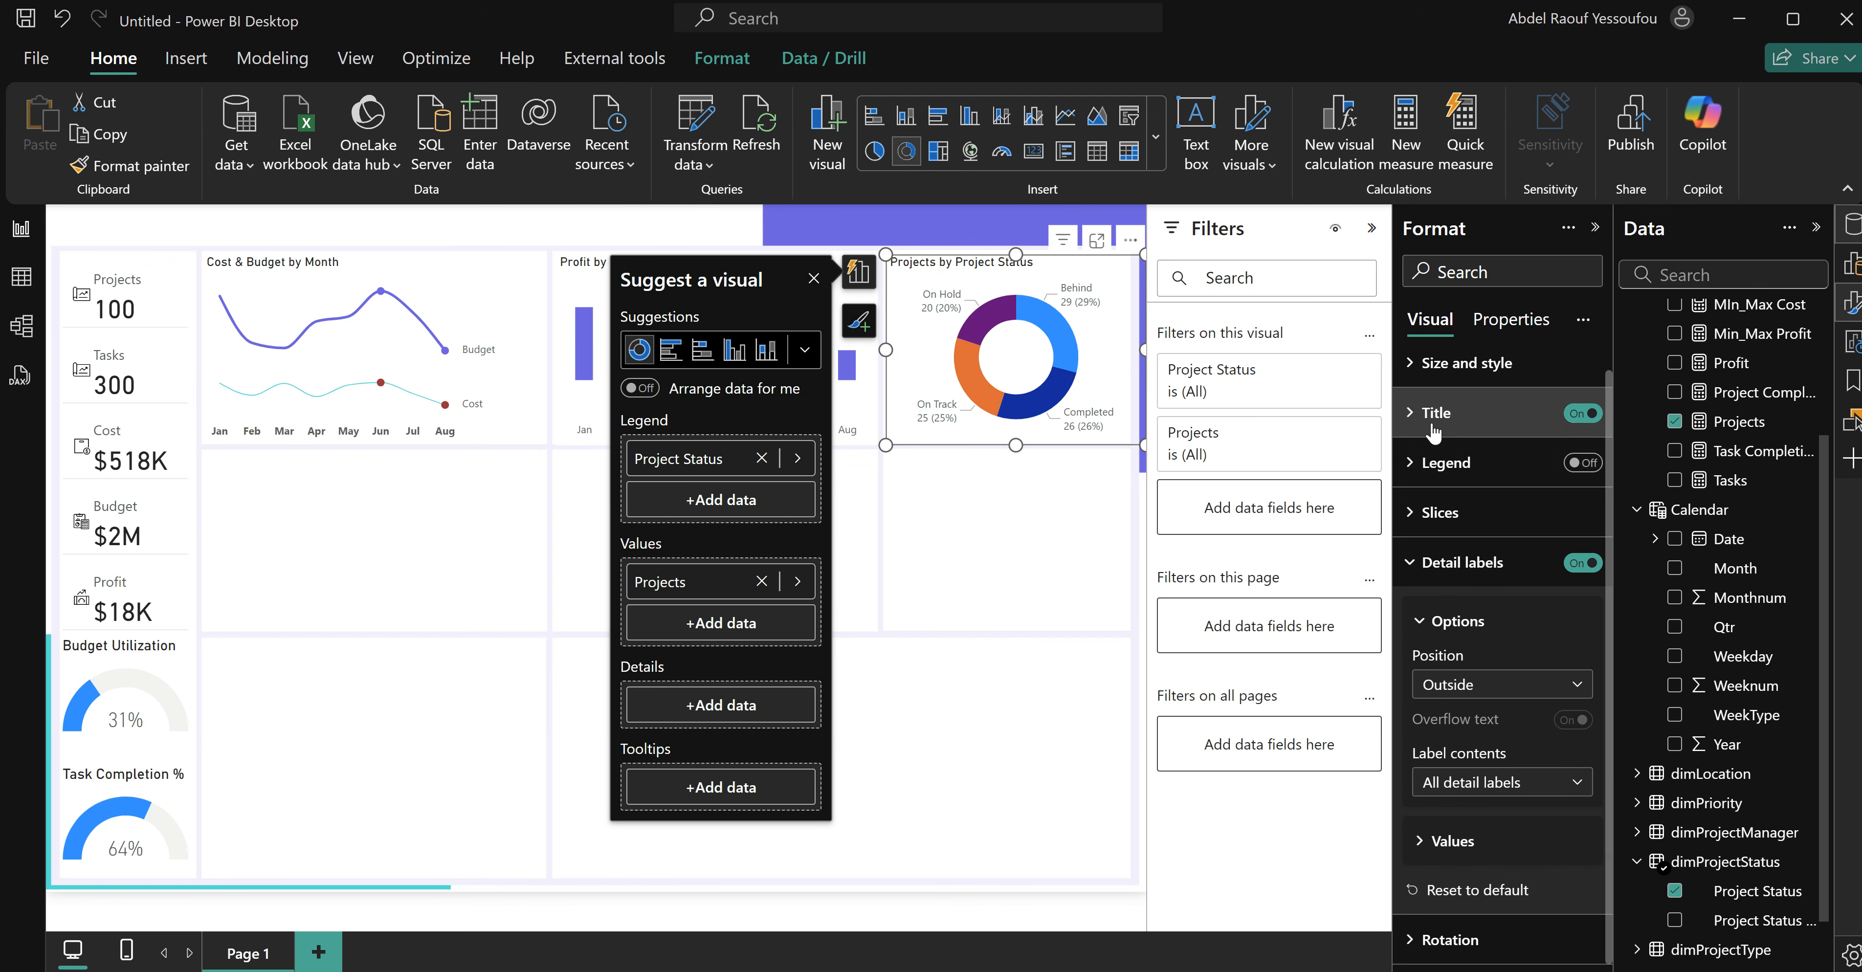
pyautogui.click(1435, 566)
pyautogui.click(1436, 538)
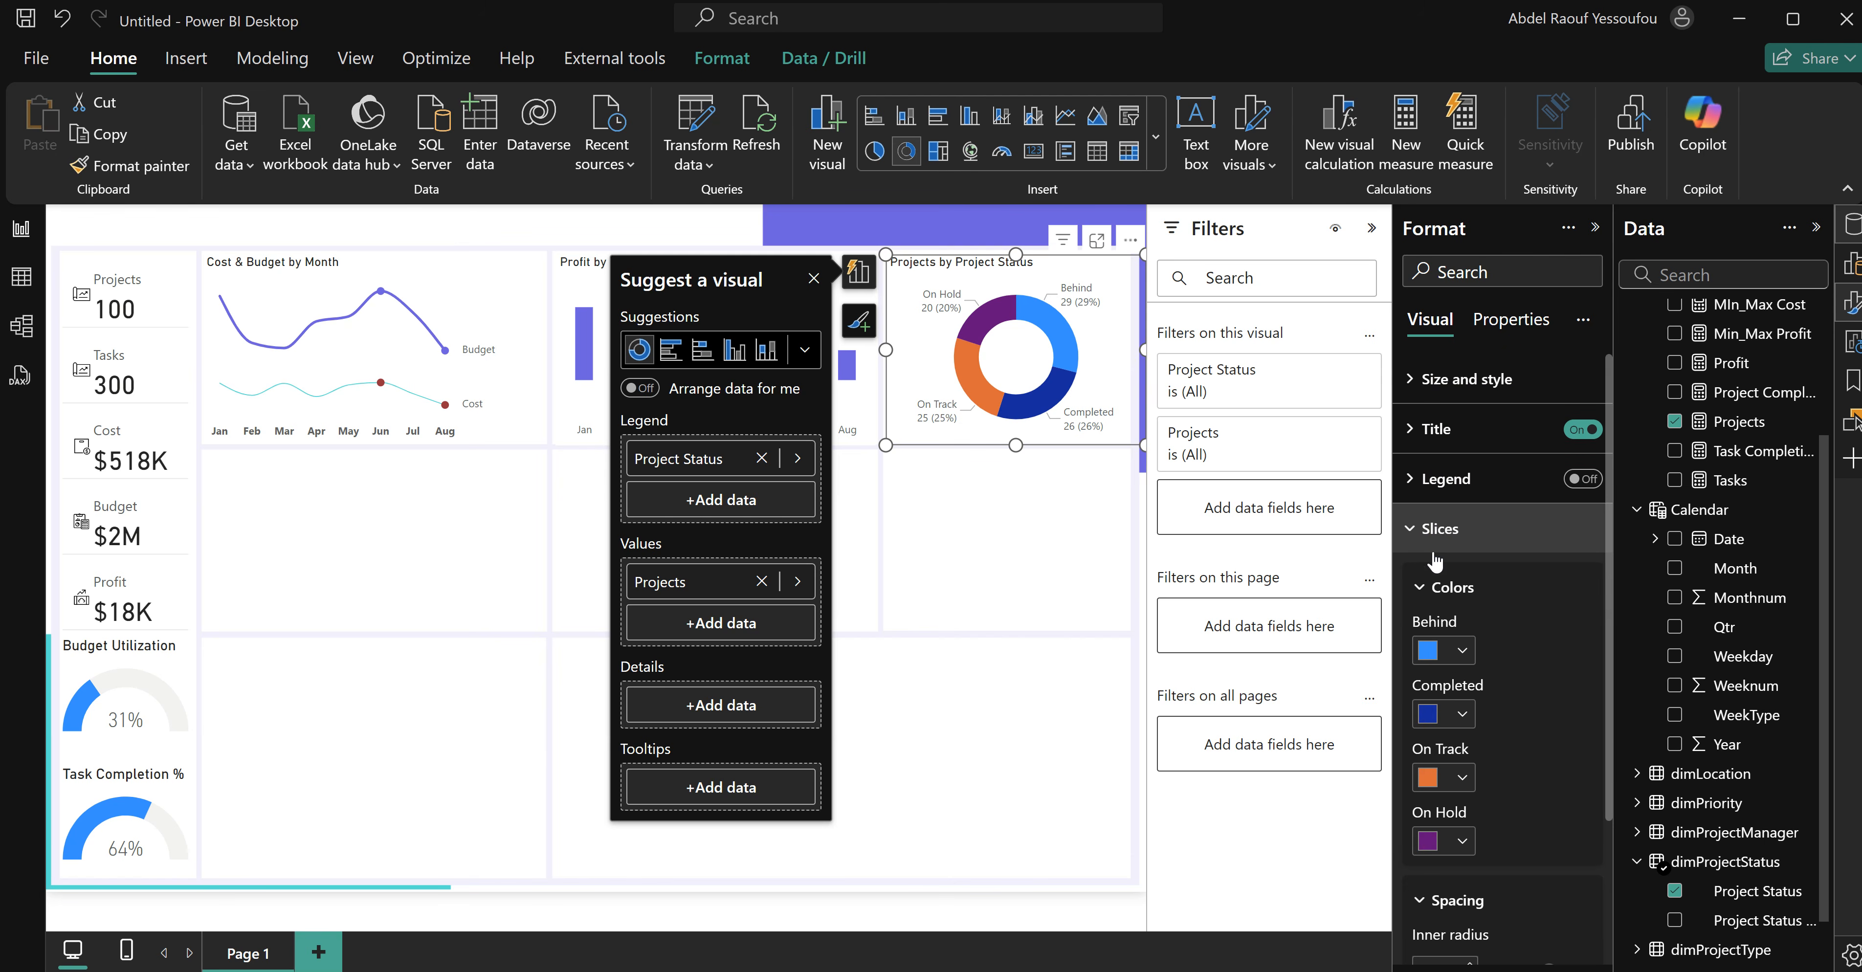
pyautogui.click(1461, 714)
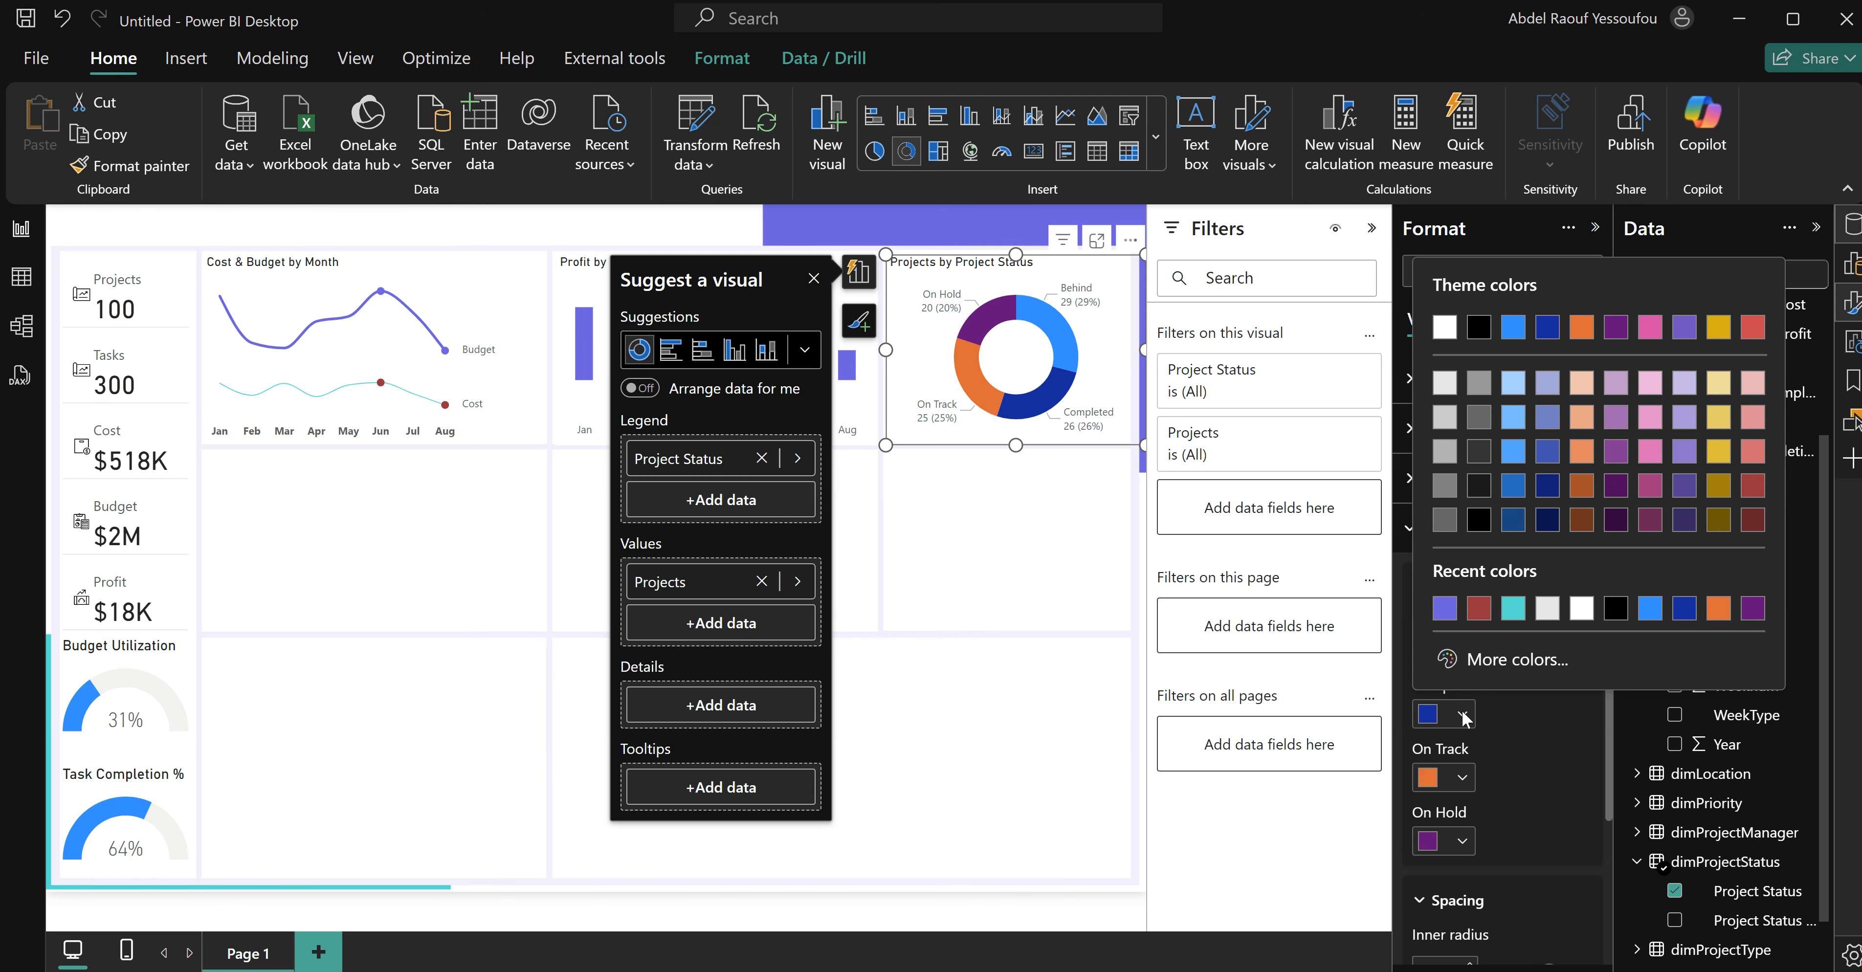
pyautogui.click(1451, 608)
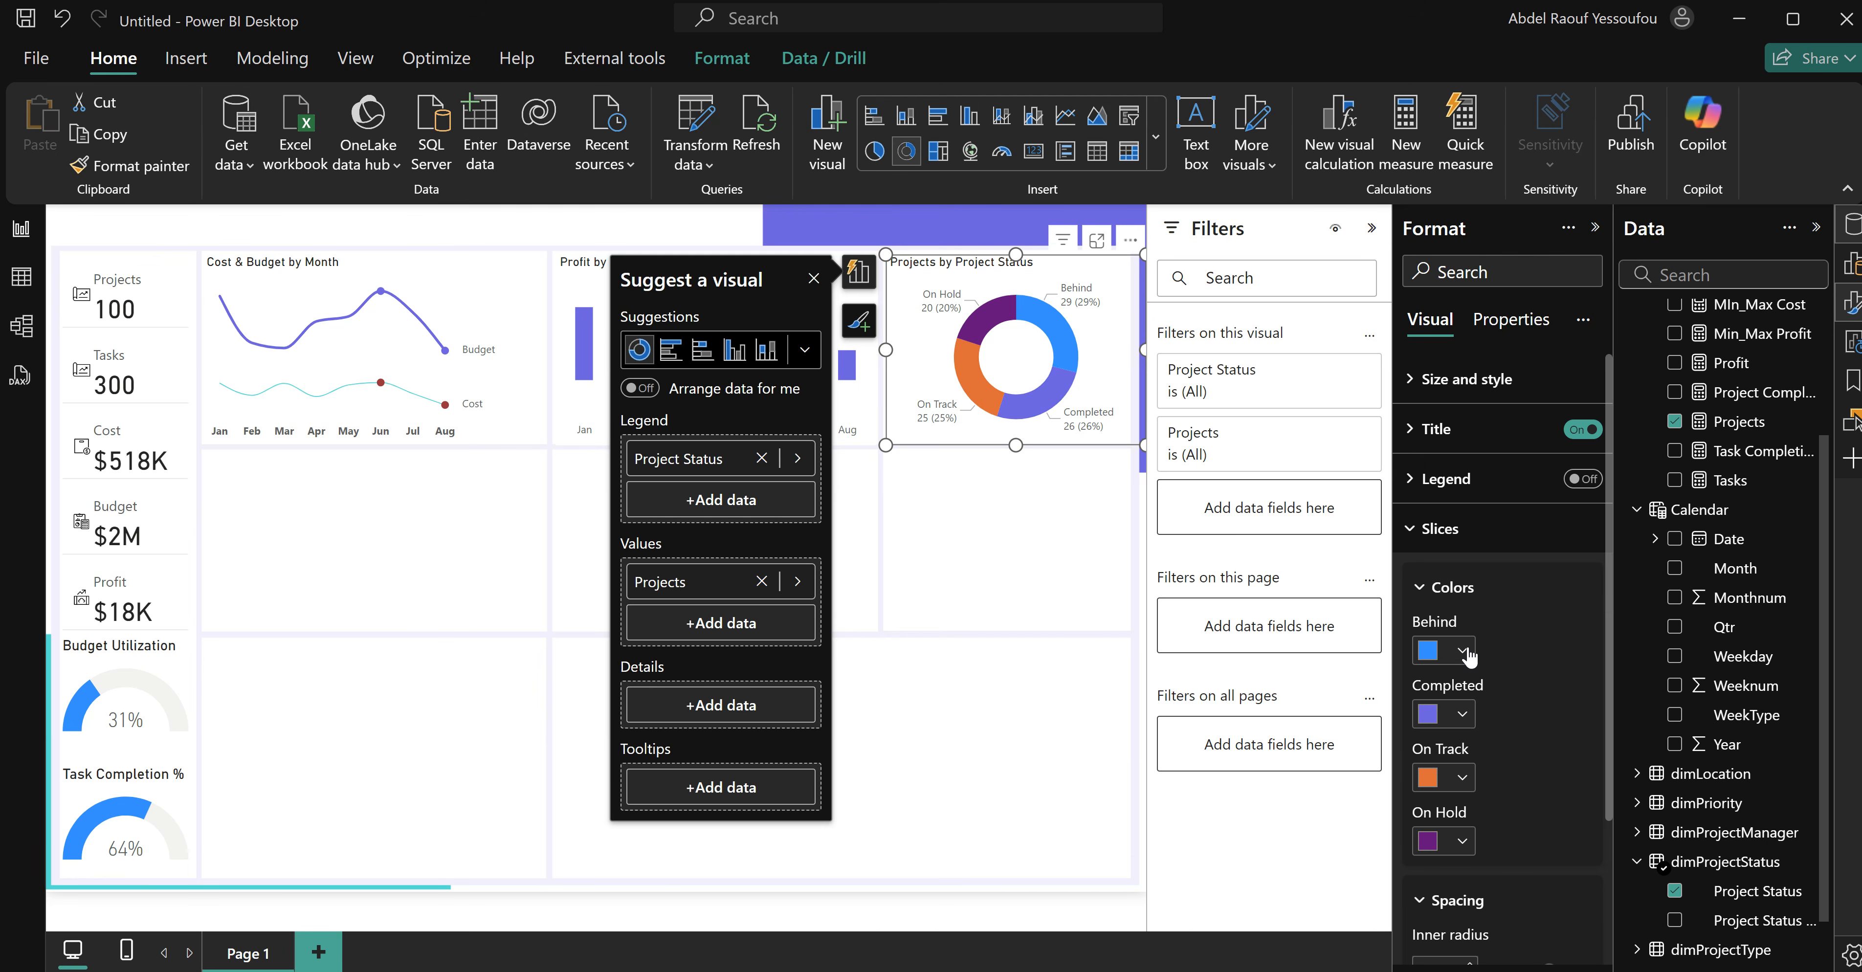
# Set the donut's On Track slice to the custom lighter purple #8F7EED.
pyautogui.click(1461, 778)
pyautogui.click(1444, 672)
pyautogui.click(1463, 782)
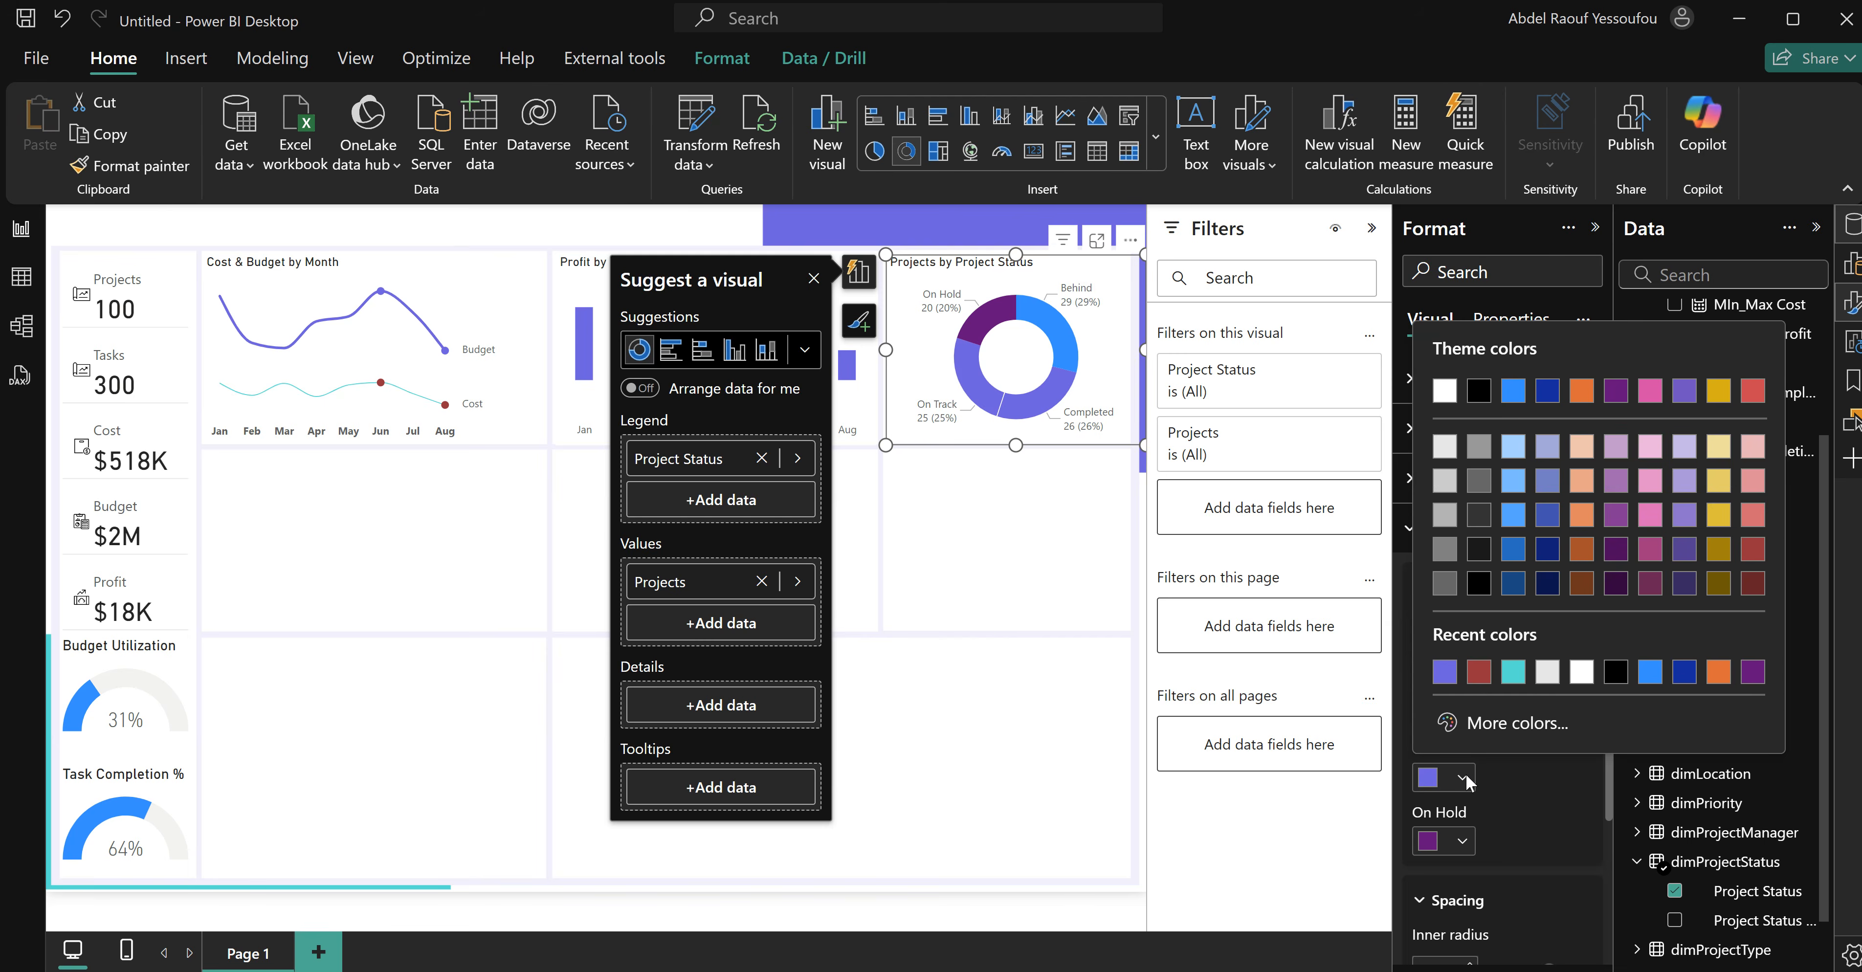
pyautogui.click(1498, 723)
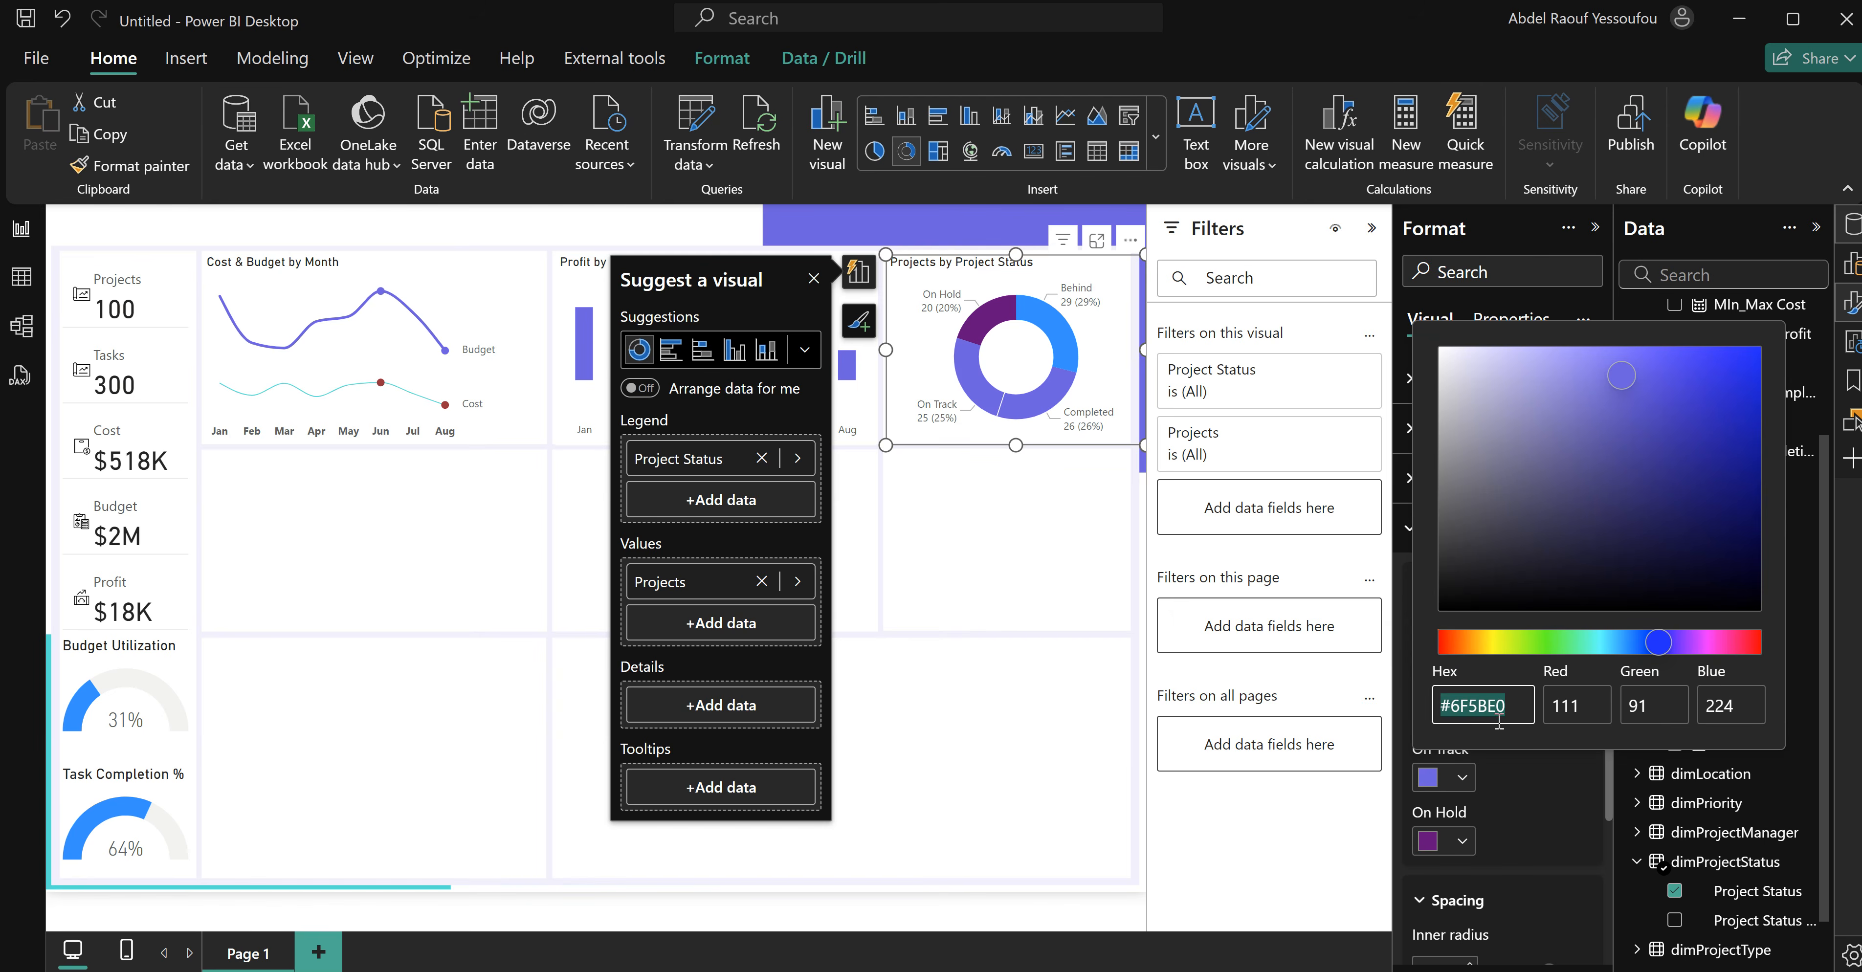
pyautogui.click(1586, 363)
pyautogui.moveTo(1589, 370); pyautogui.dragTo(1590, 376)
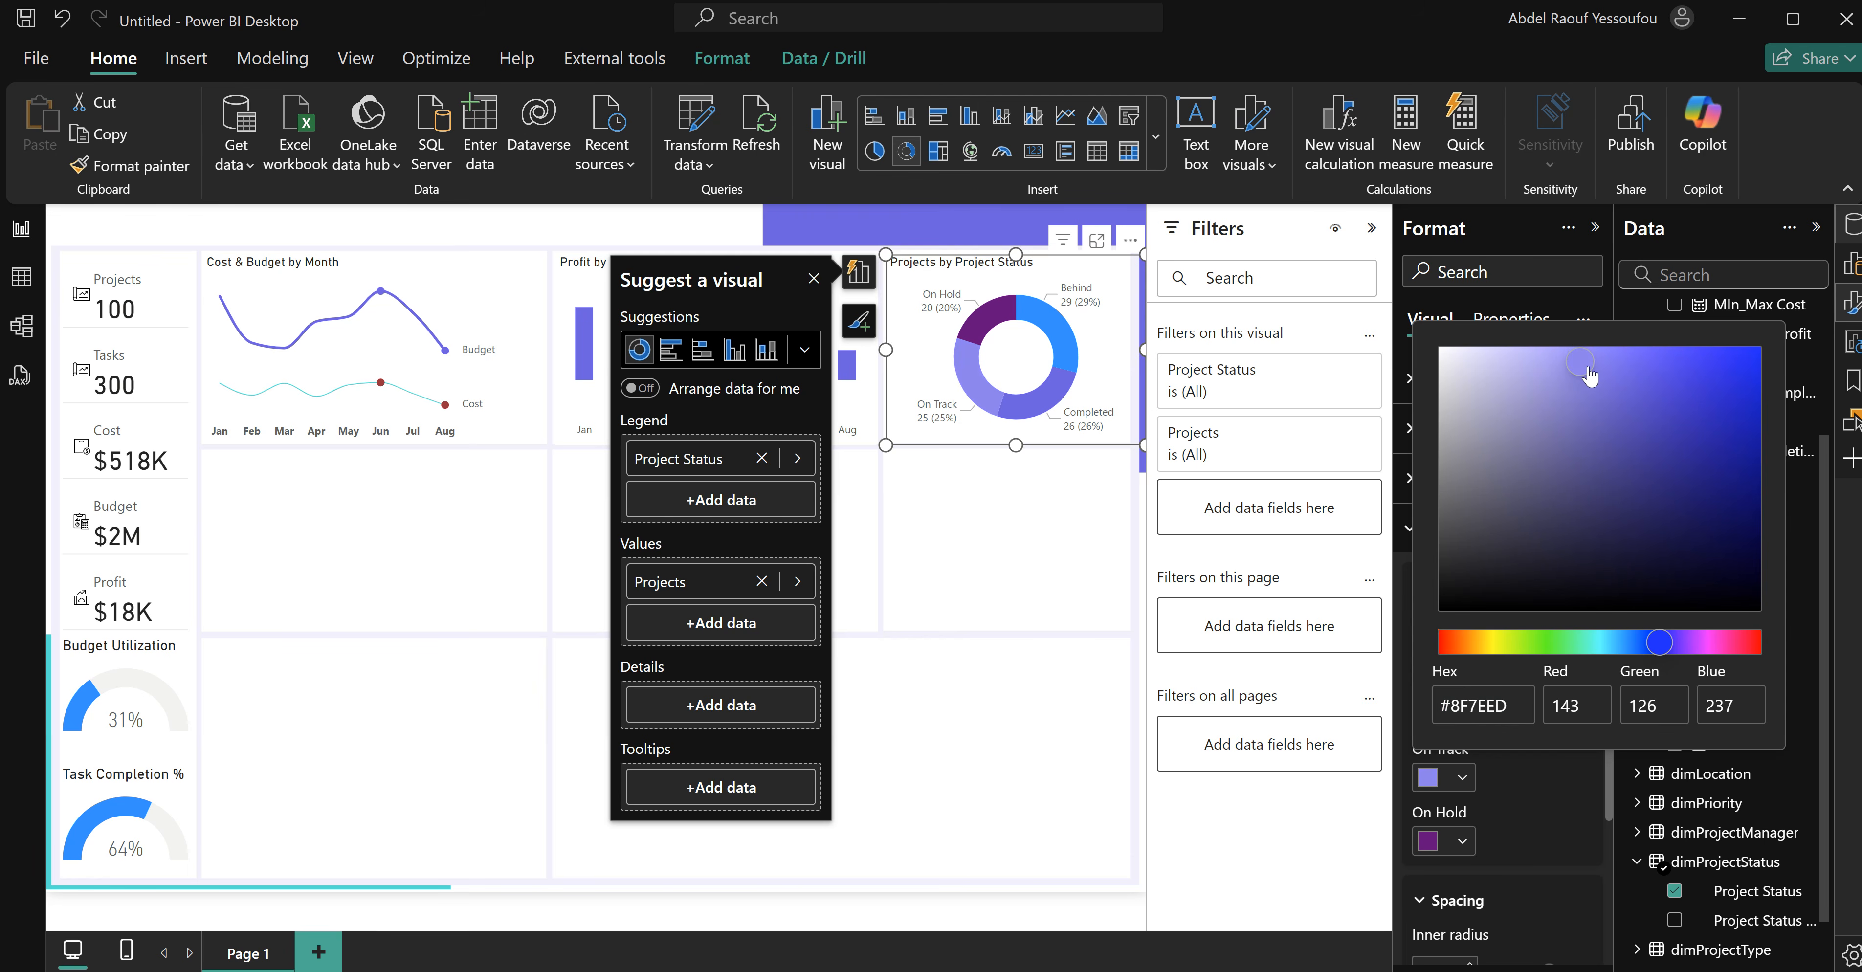
pyautogui.click(1526, 802)
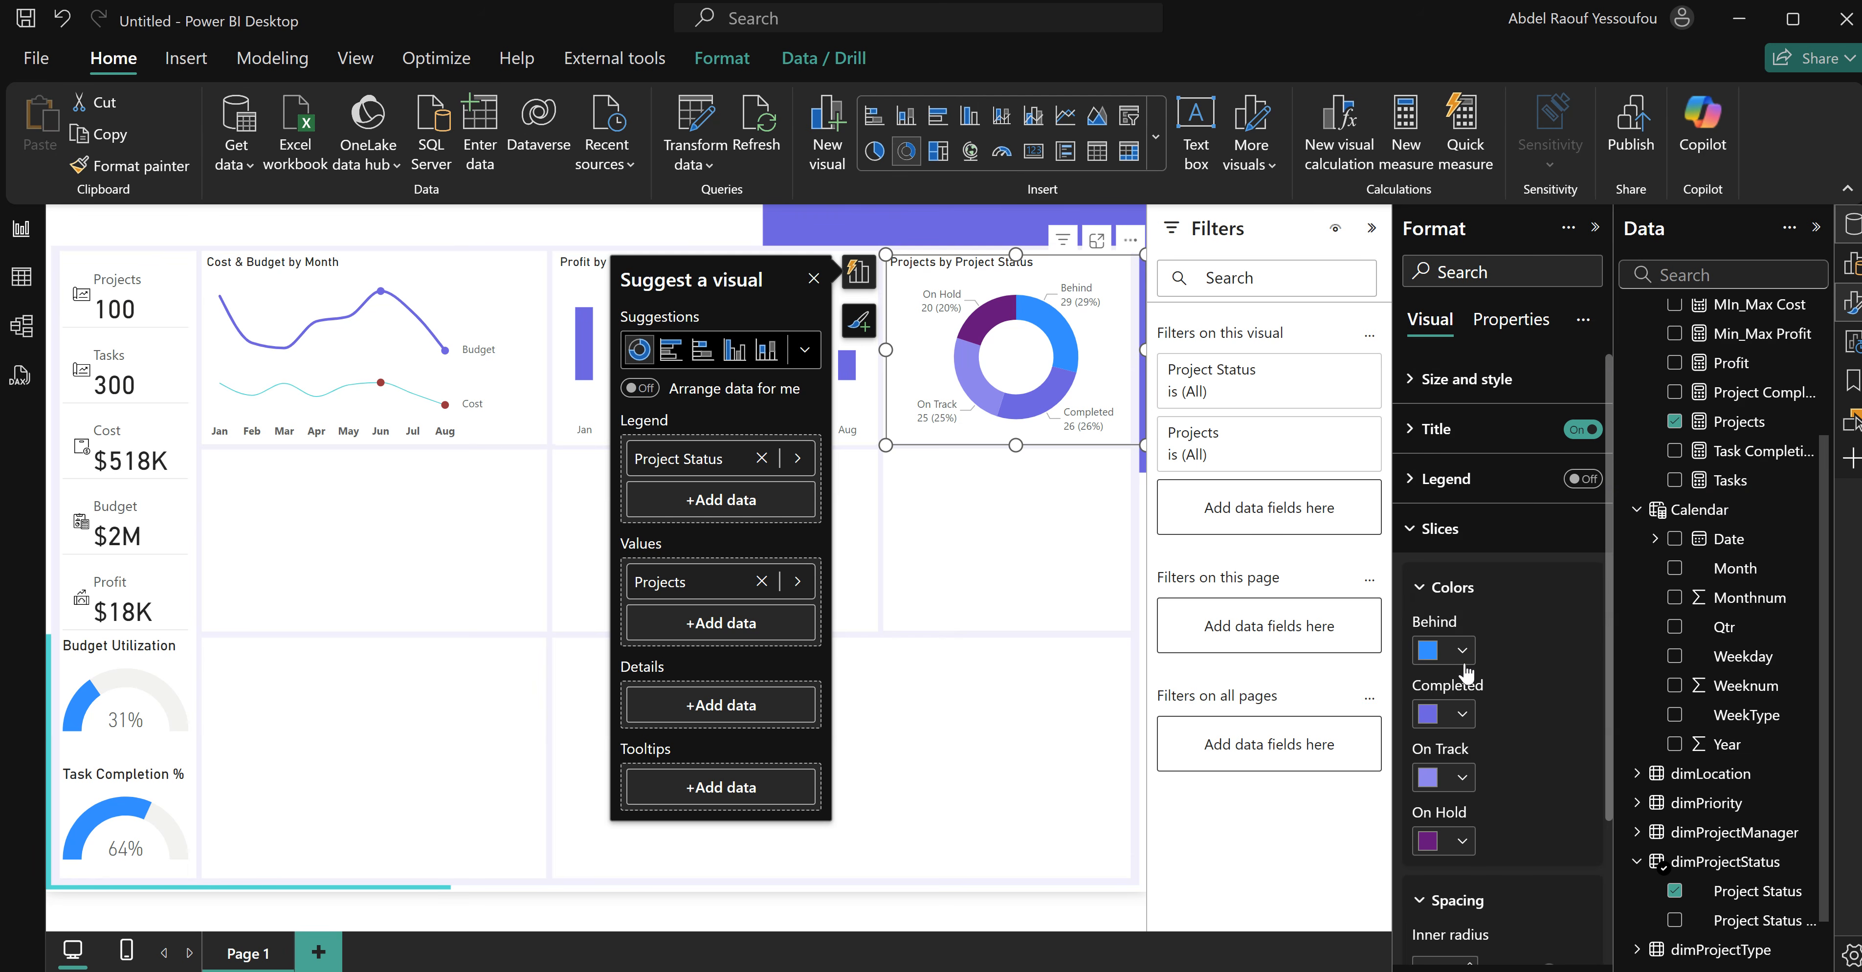
# Colour the donut's Behind slice with the custom pale purple #C1B6FC and the On Hold slice with the lightest red theme tint.
pyautogui.click(1463, 649)
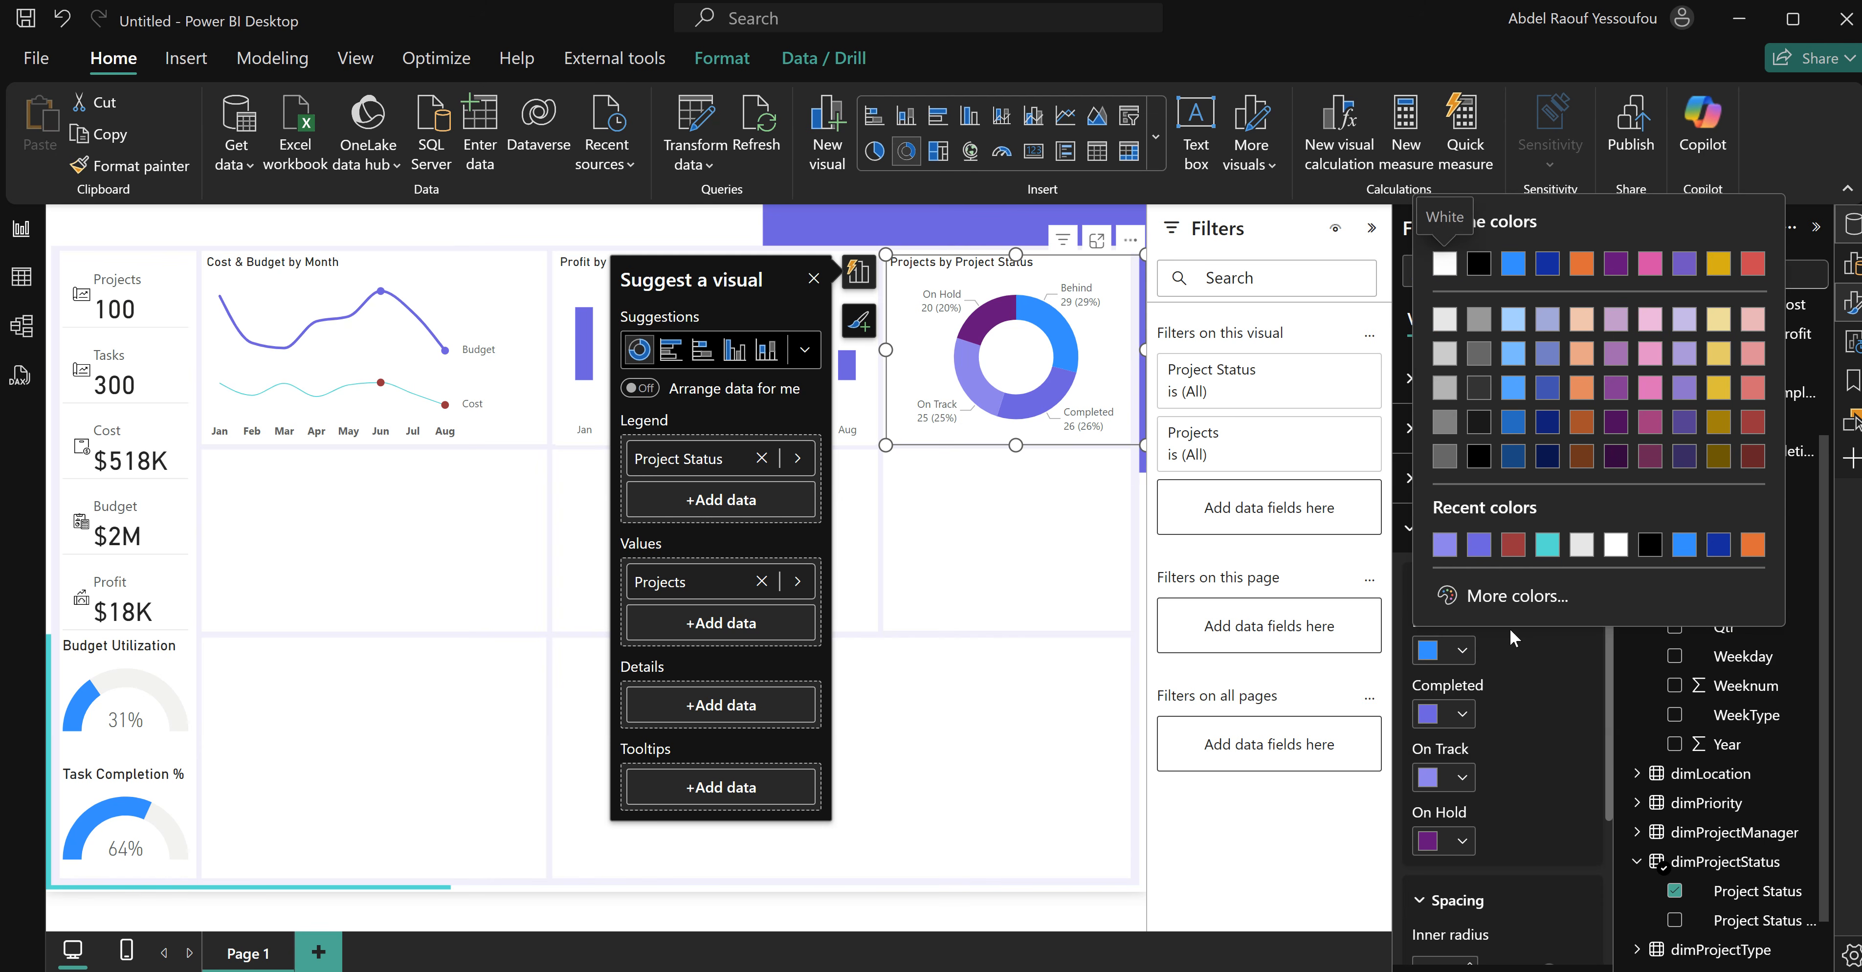
pyautogui.click(1479, 547)
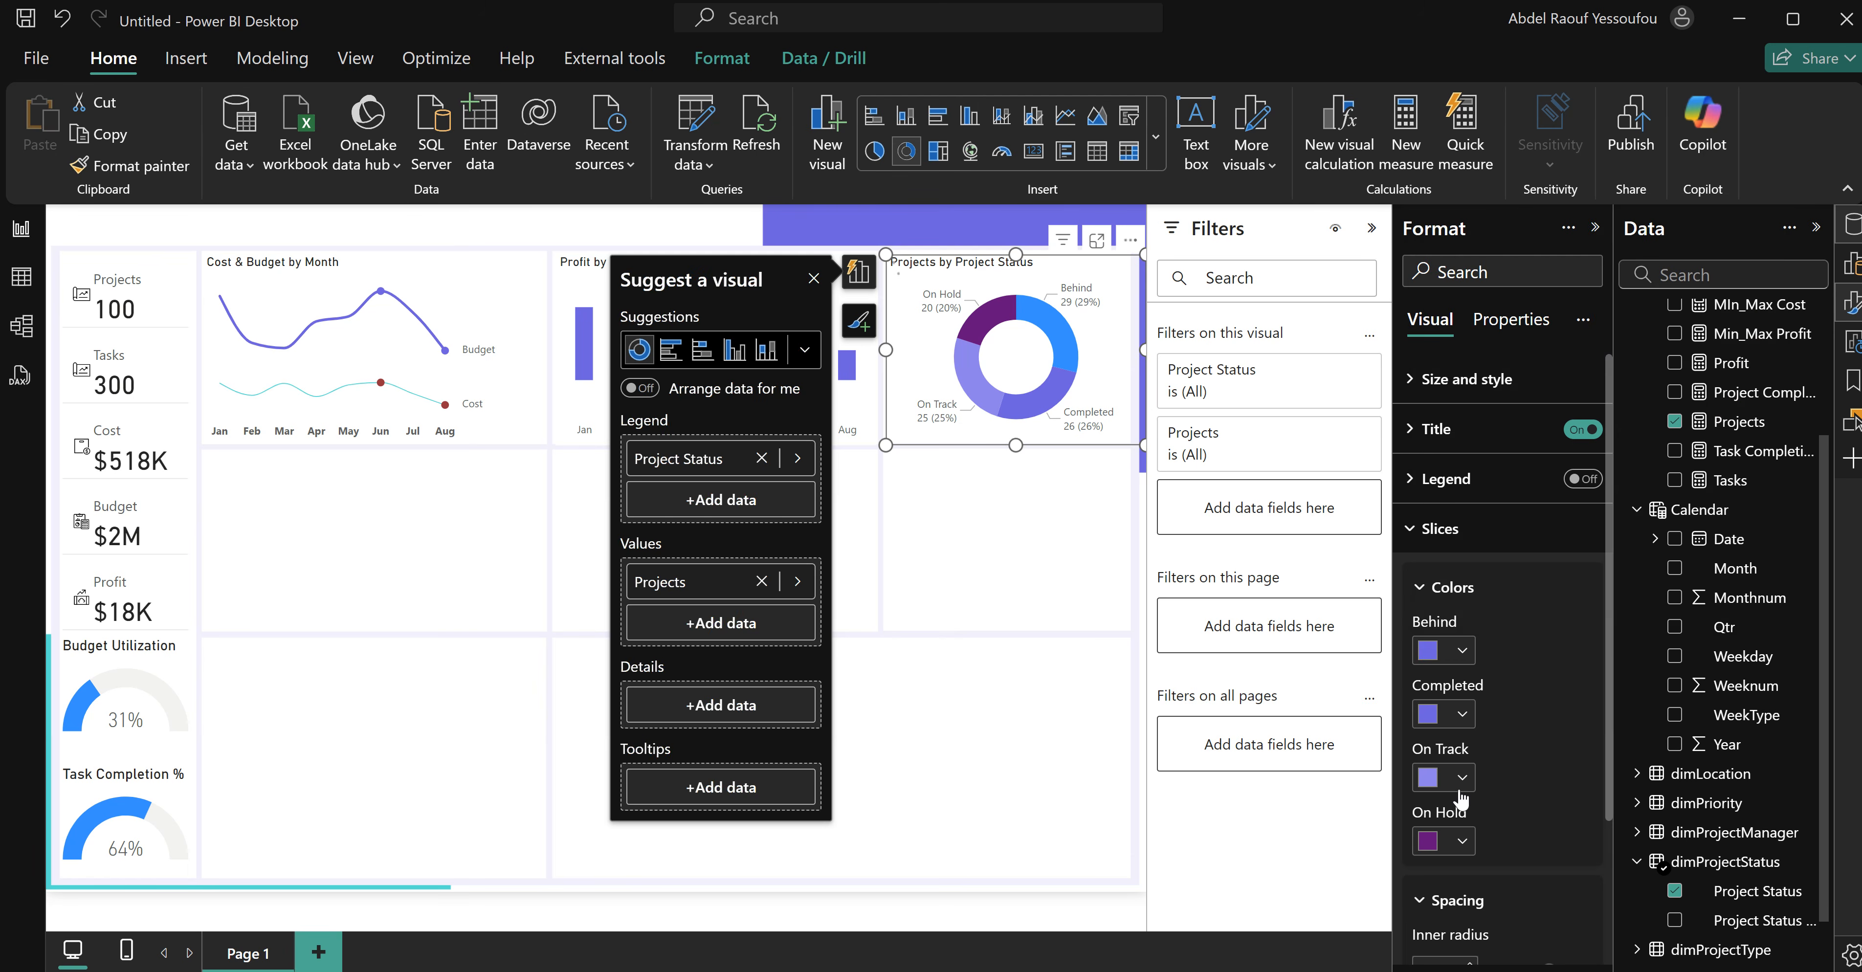
pyautogui.click(1460, 651)
pyautogui.click(1501, 604)
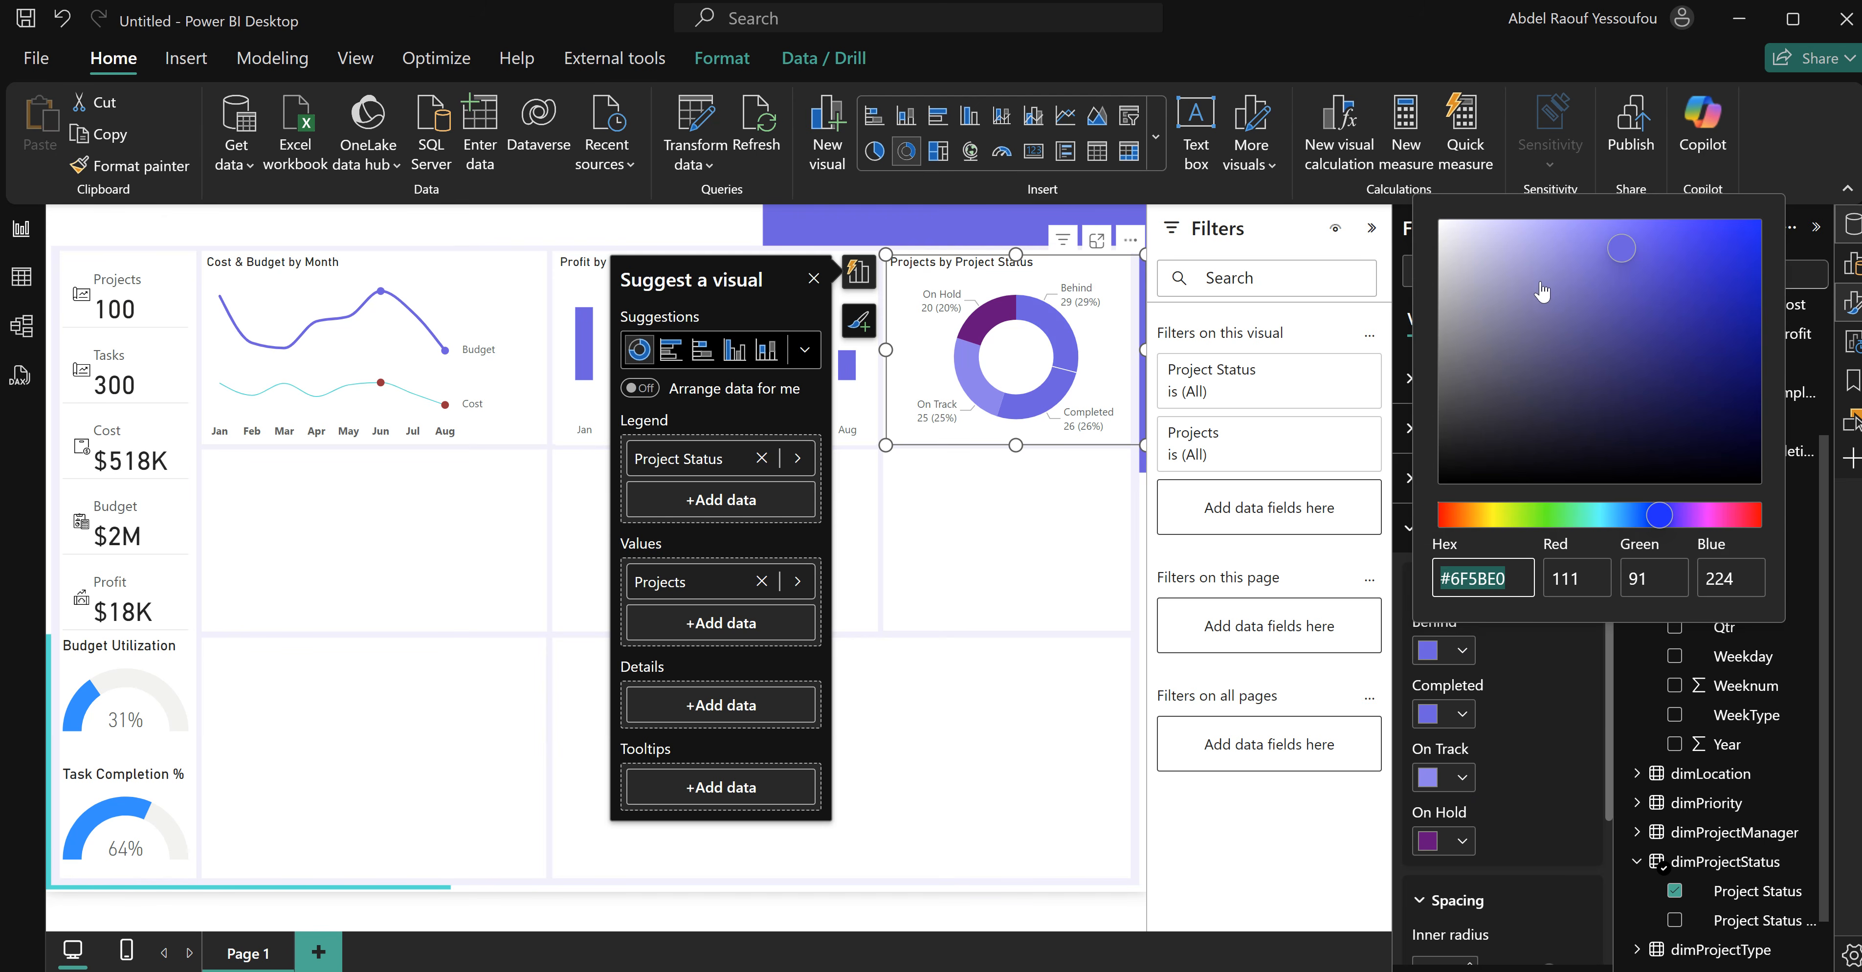
pyautogui.click(1525, 225)
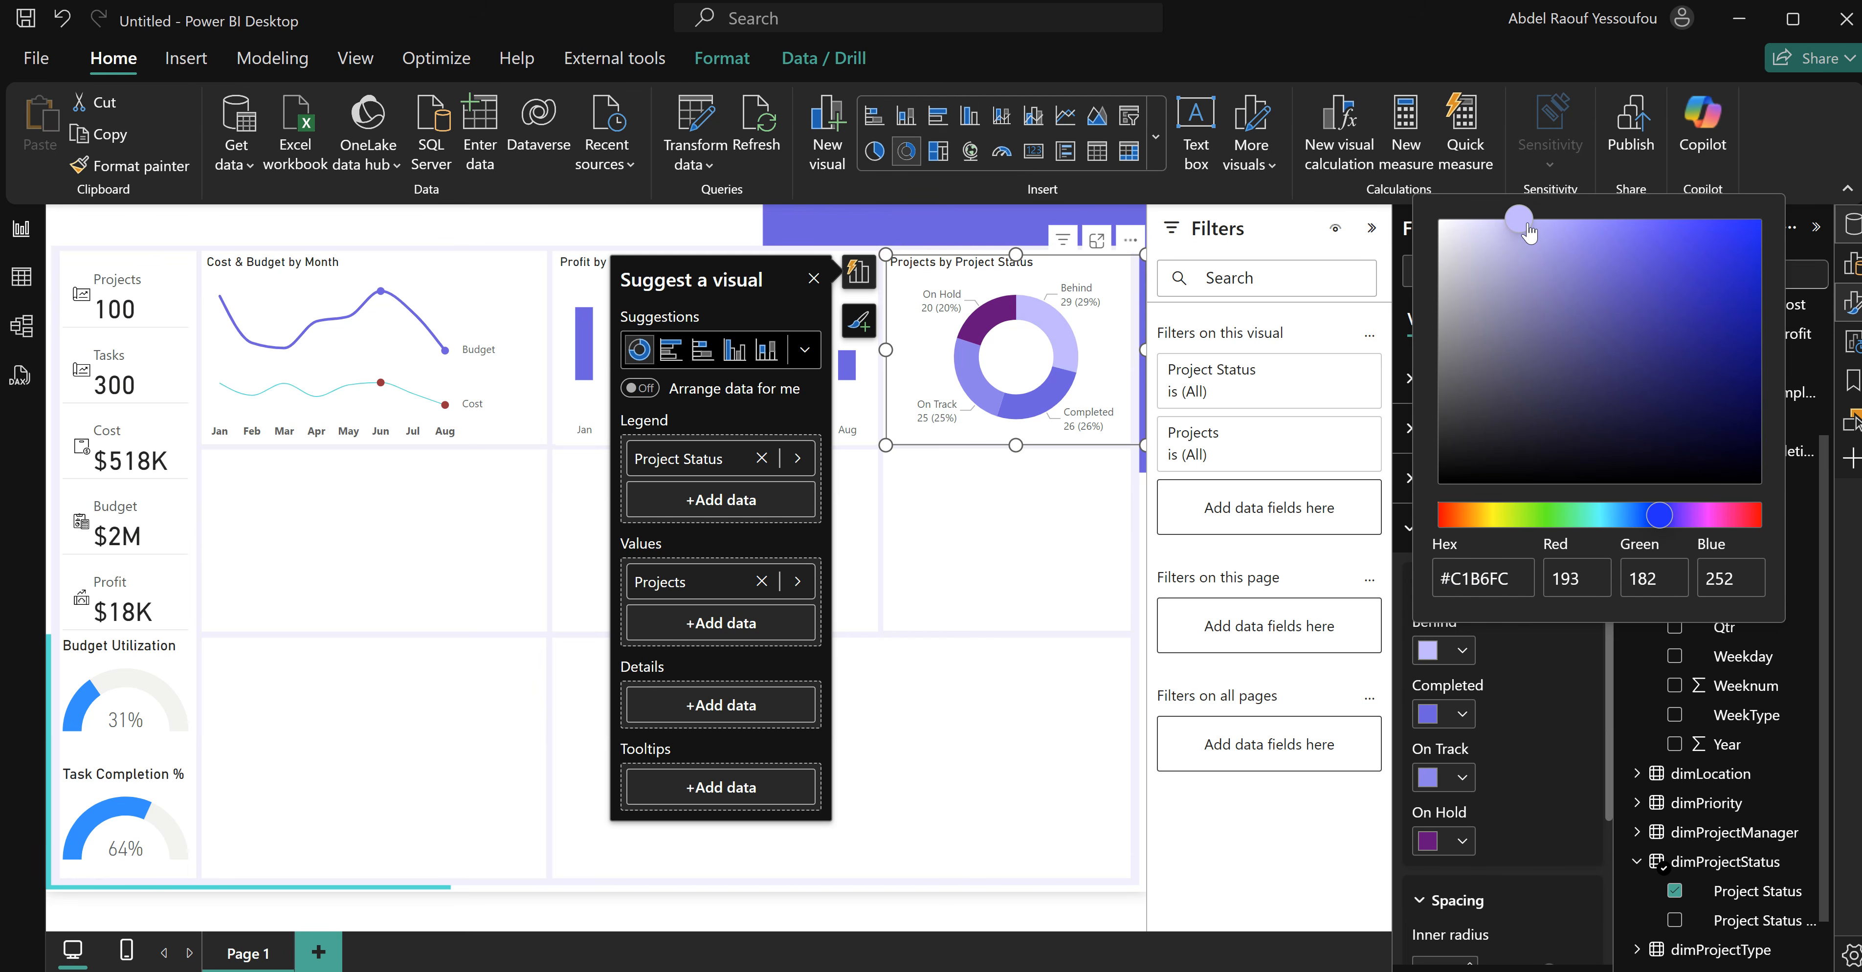
pyautogui.click(1516, 806)
pyautogui.click(1460, 847)
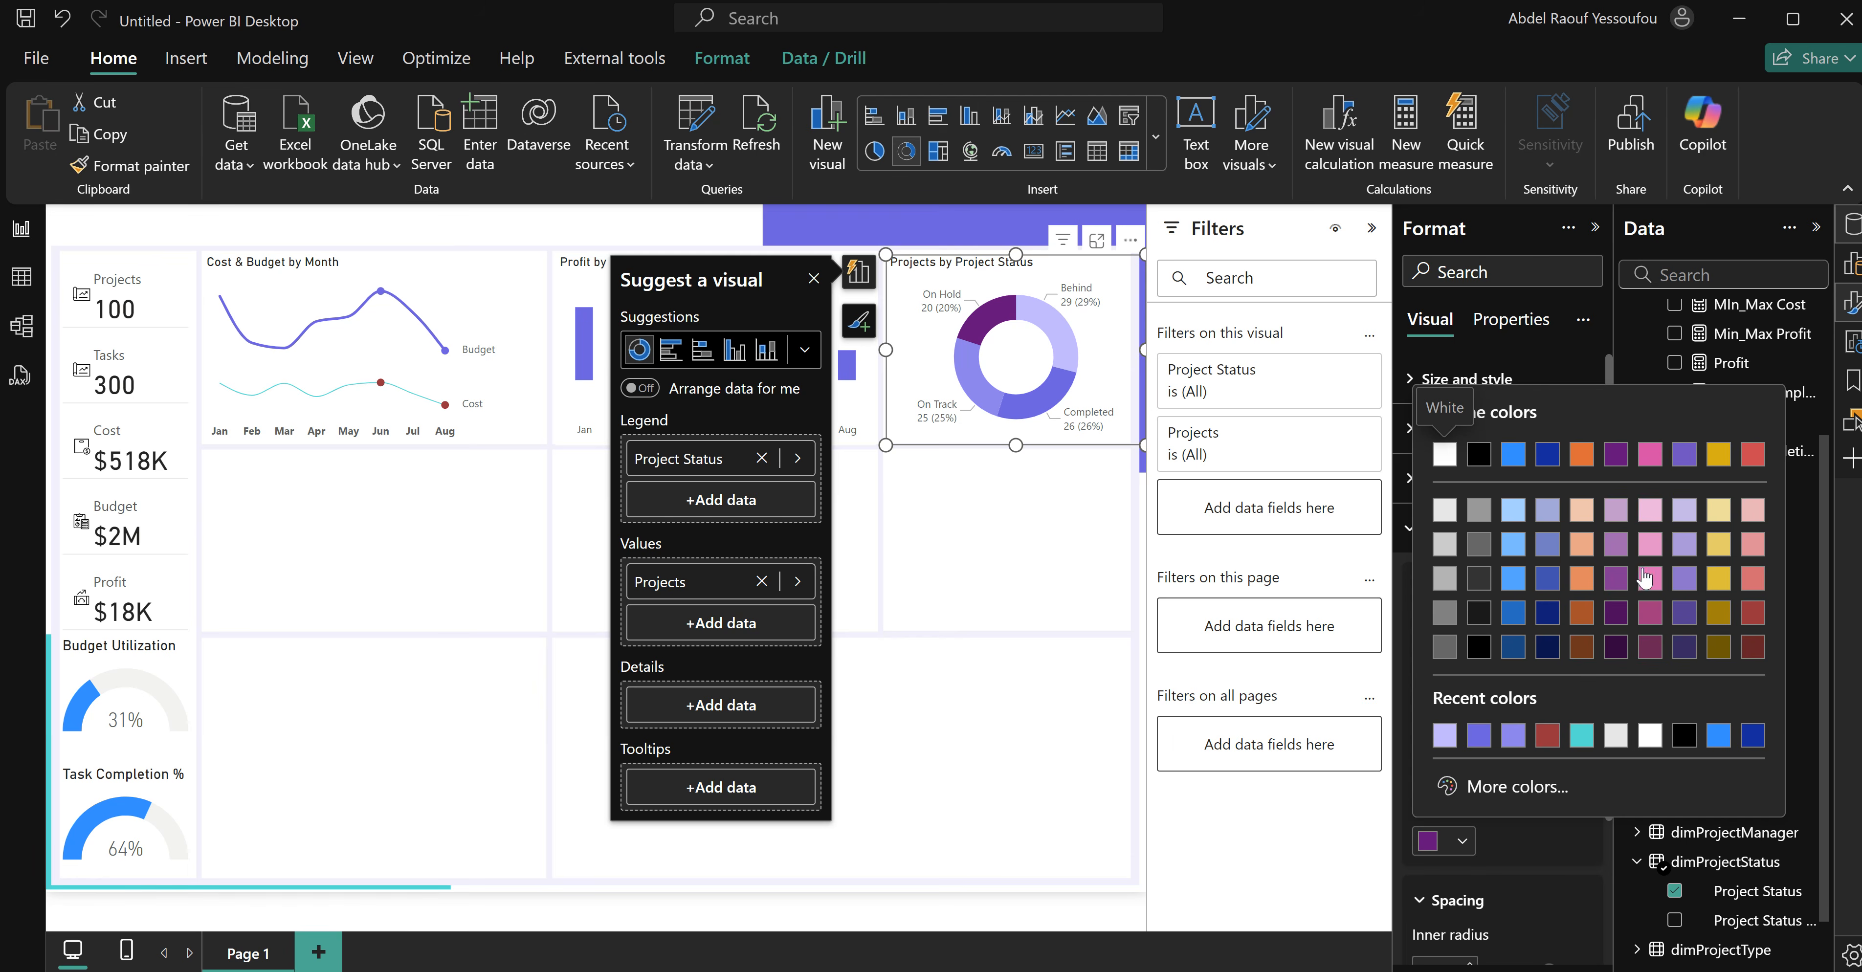
pyautogui.click(1751, 515)
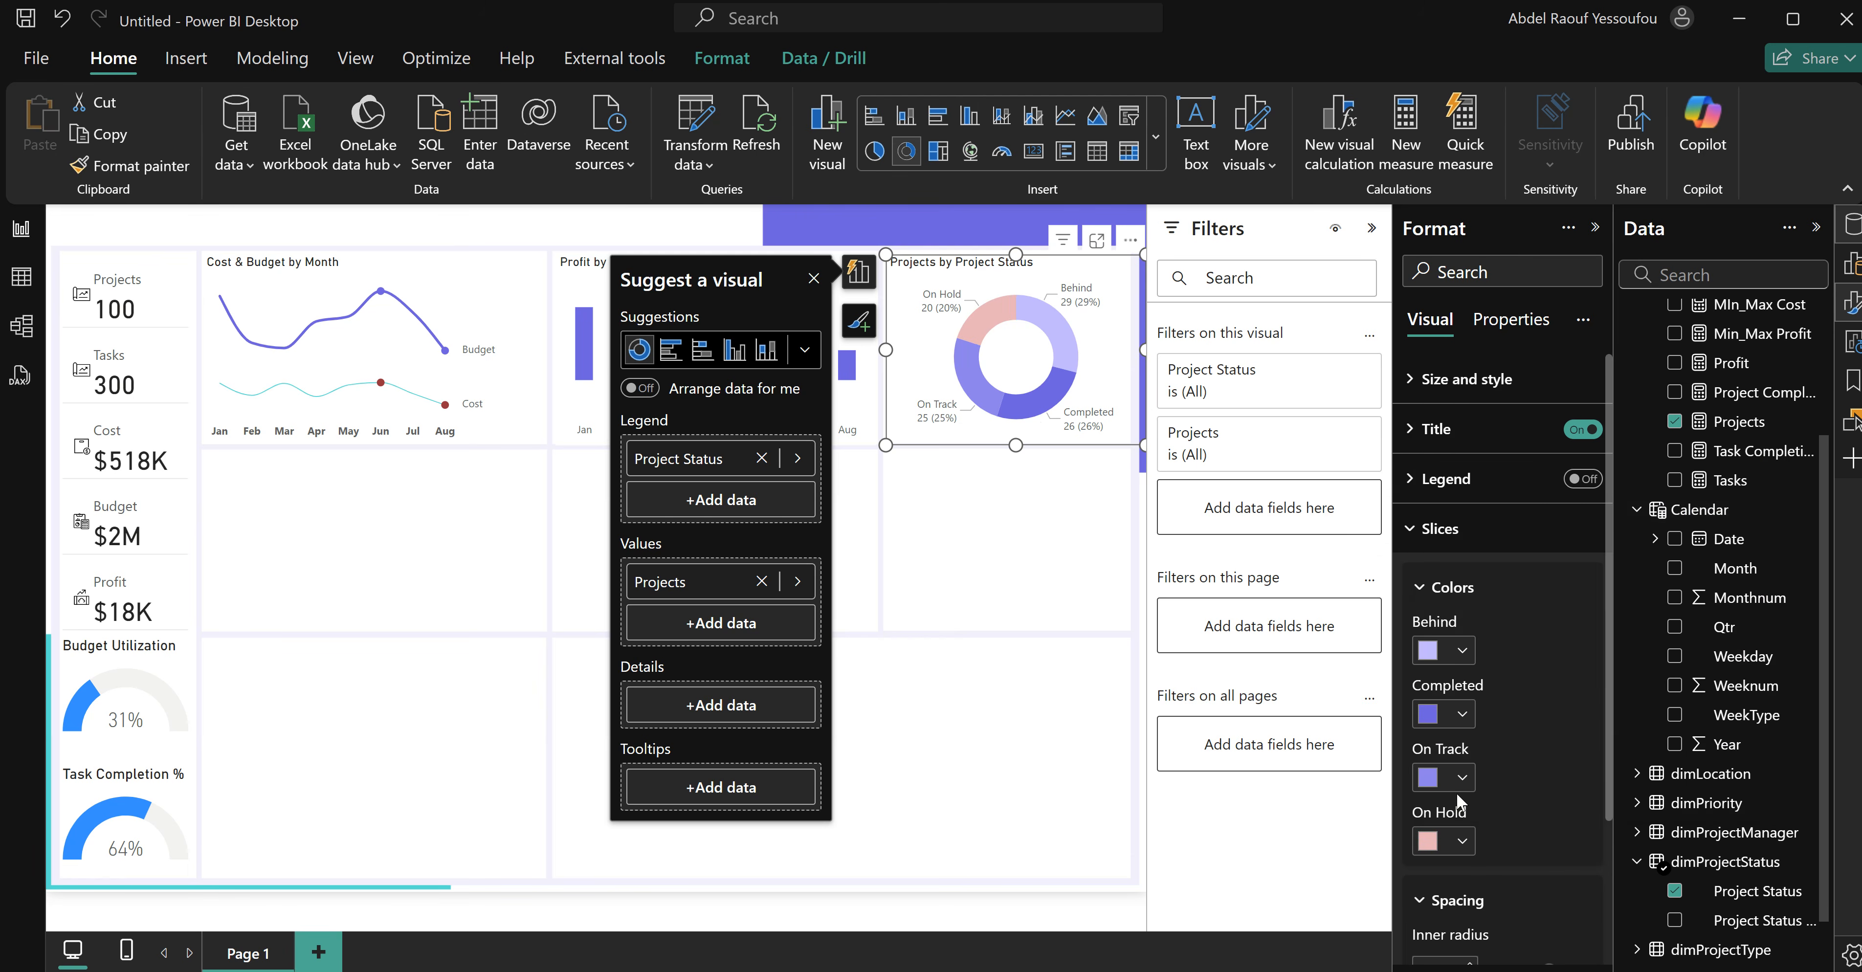
# Set the inner radius of the Projects by Project Status donut to 80% and deselect the chart.
pyautogui.scroll(-3, 1465, 806)
pyautogui.moveTo(1549, 787); pyautogui.dragTo(1567, 788)
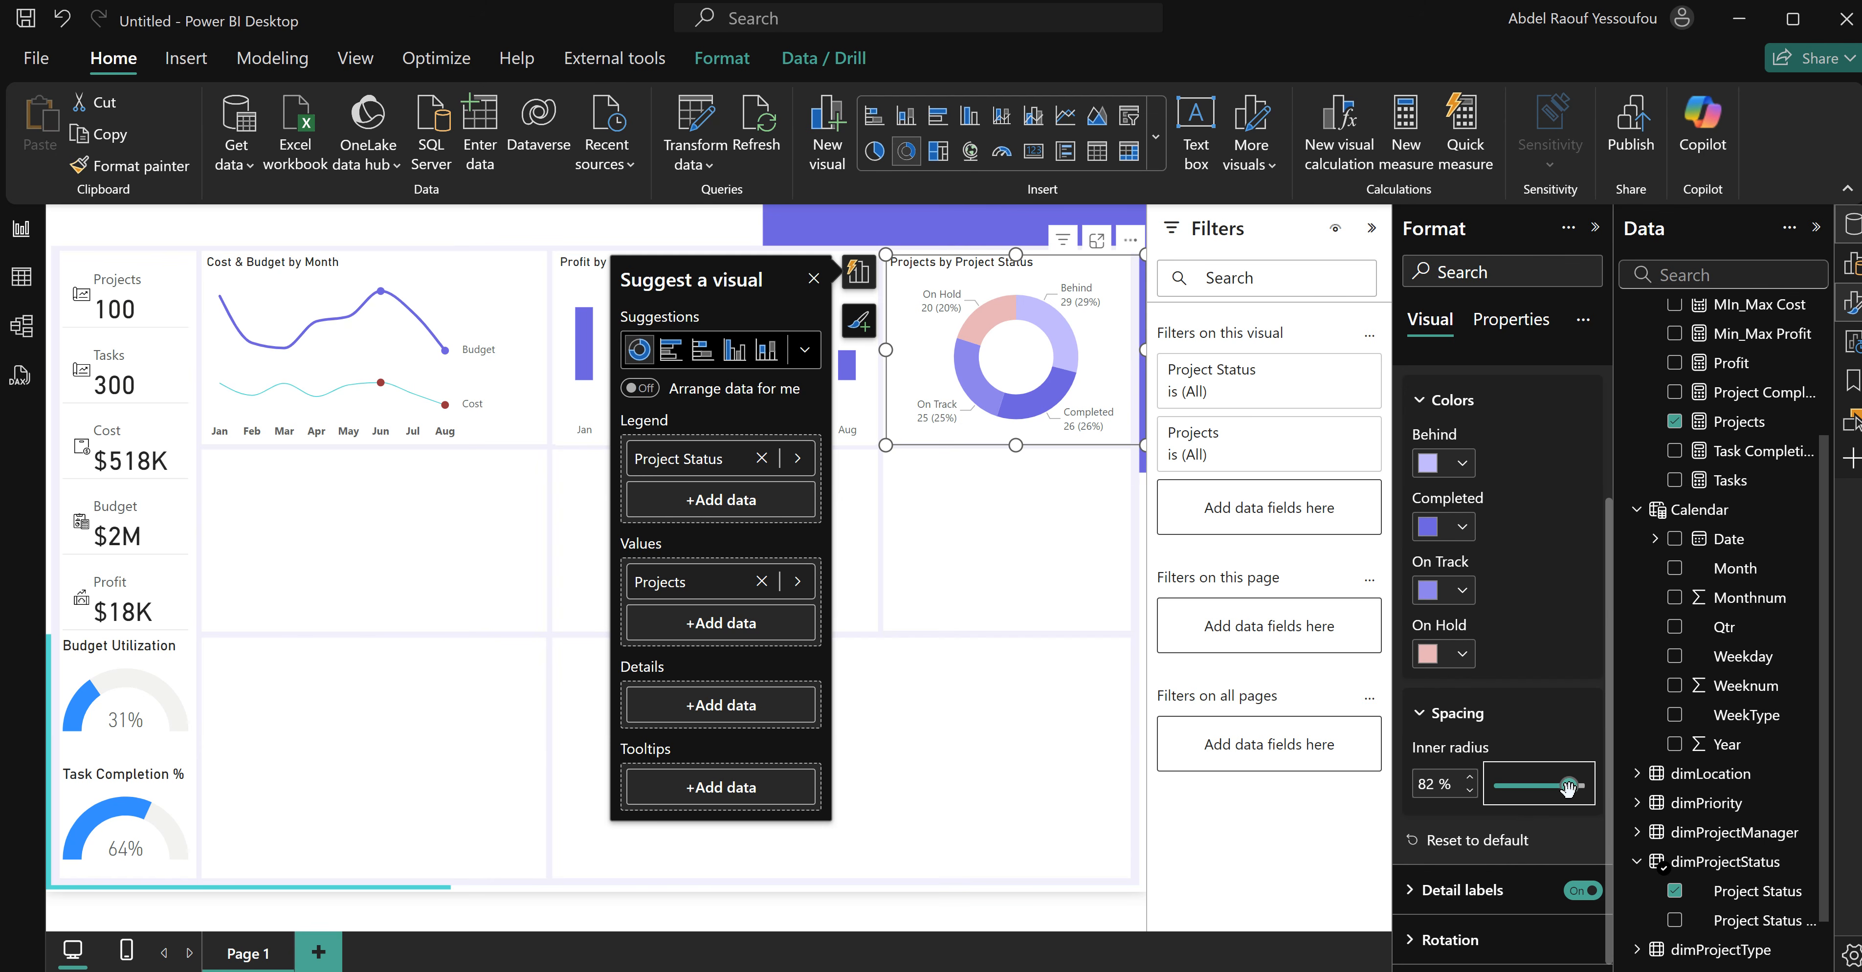
pyautogui.click(1469, 790)
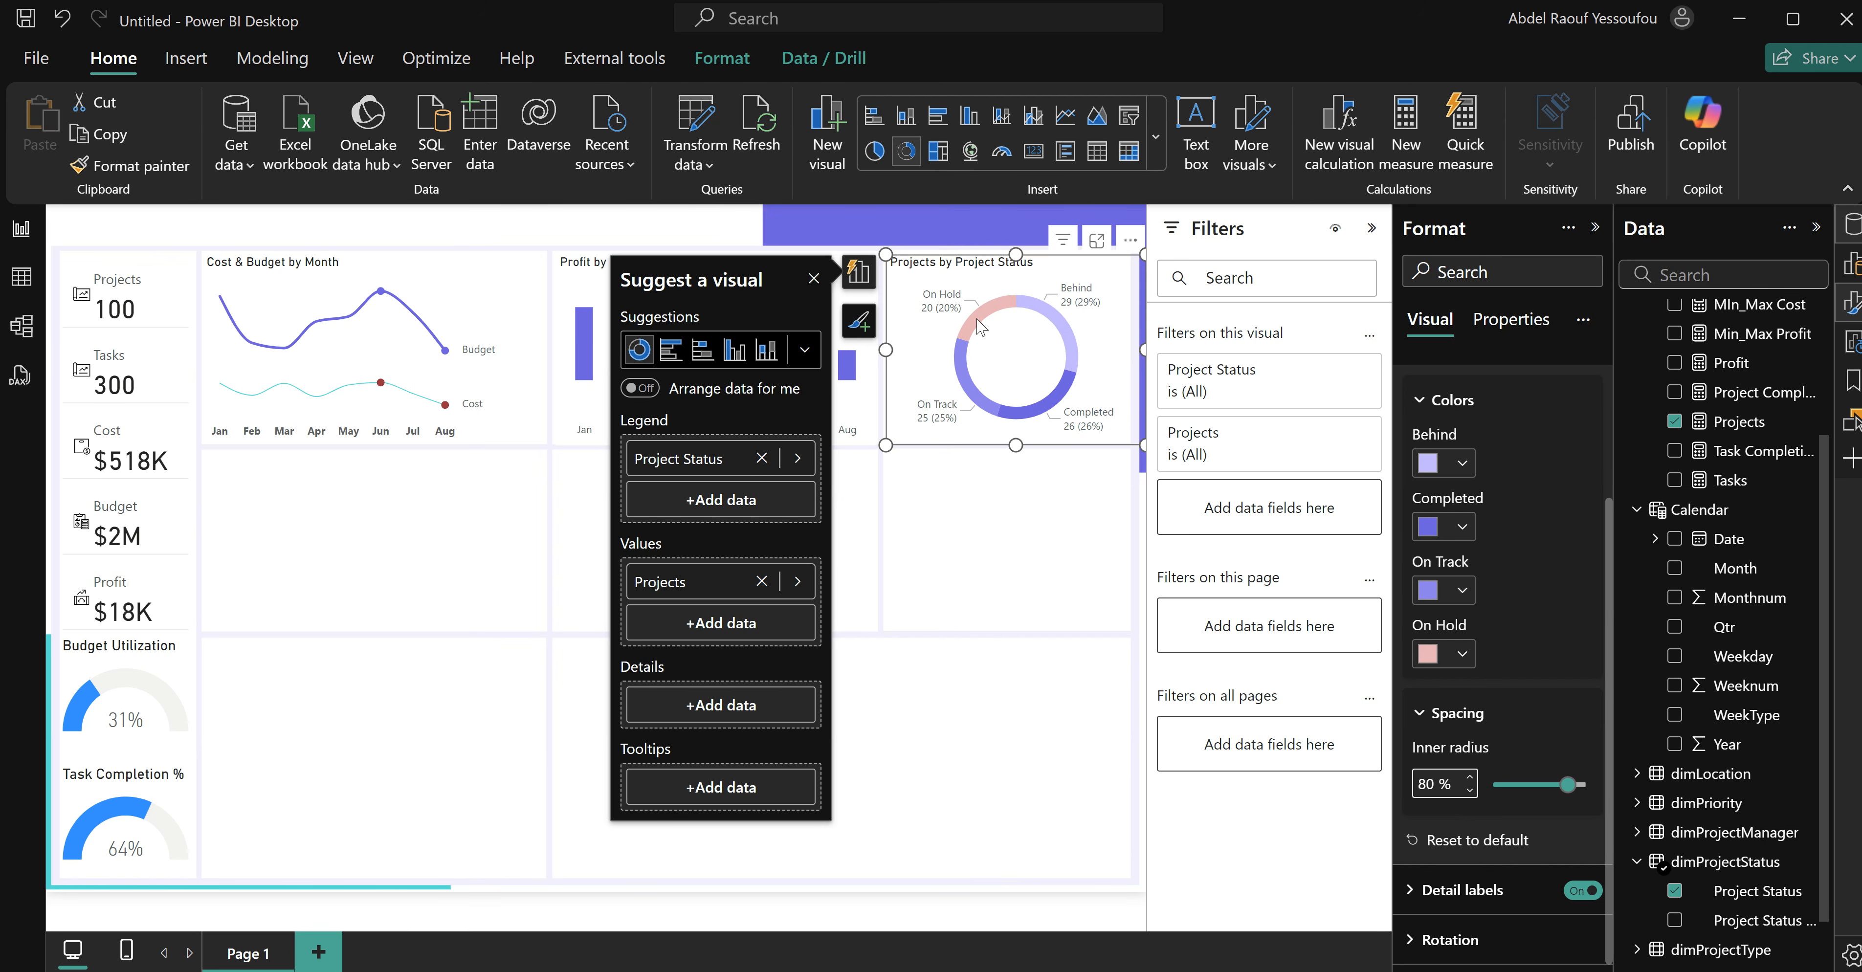
pyautogui.click(978, 499)
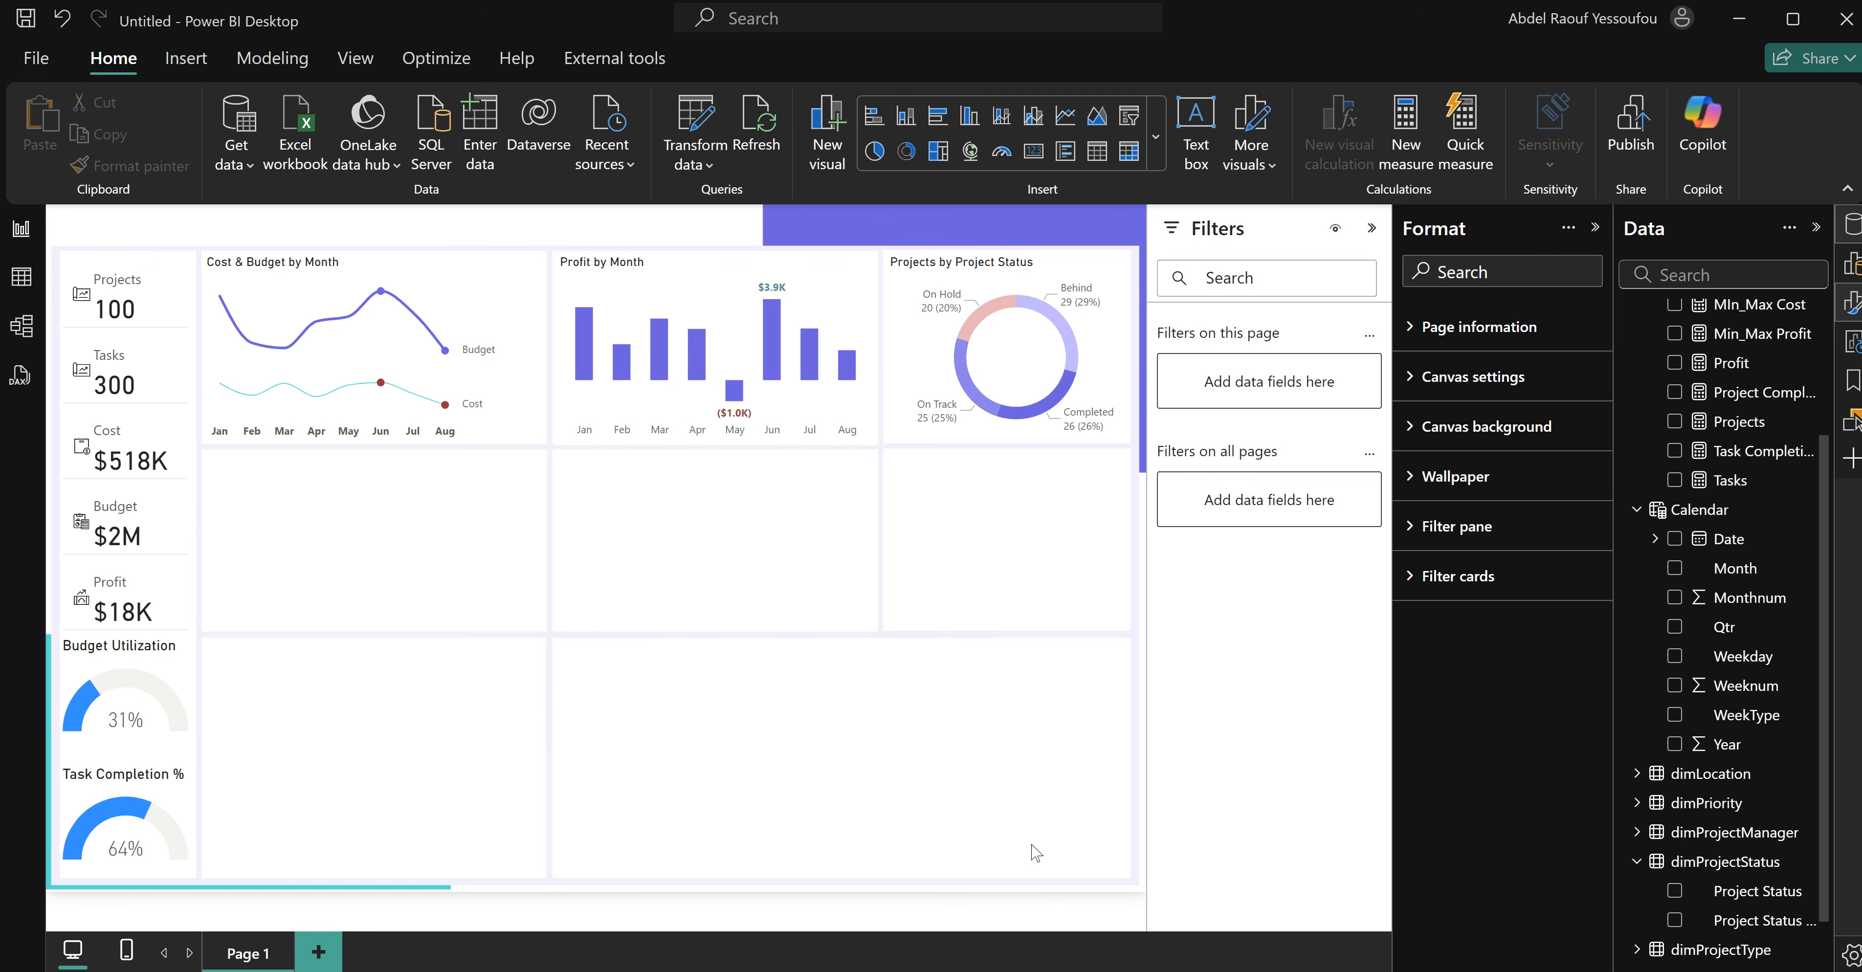
# Switch to the finished PM_Tutorial report to examine its Task by Priority chart.
pyautogui.moveTo(1096, 969)
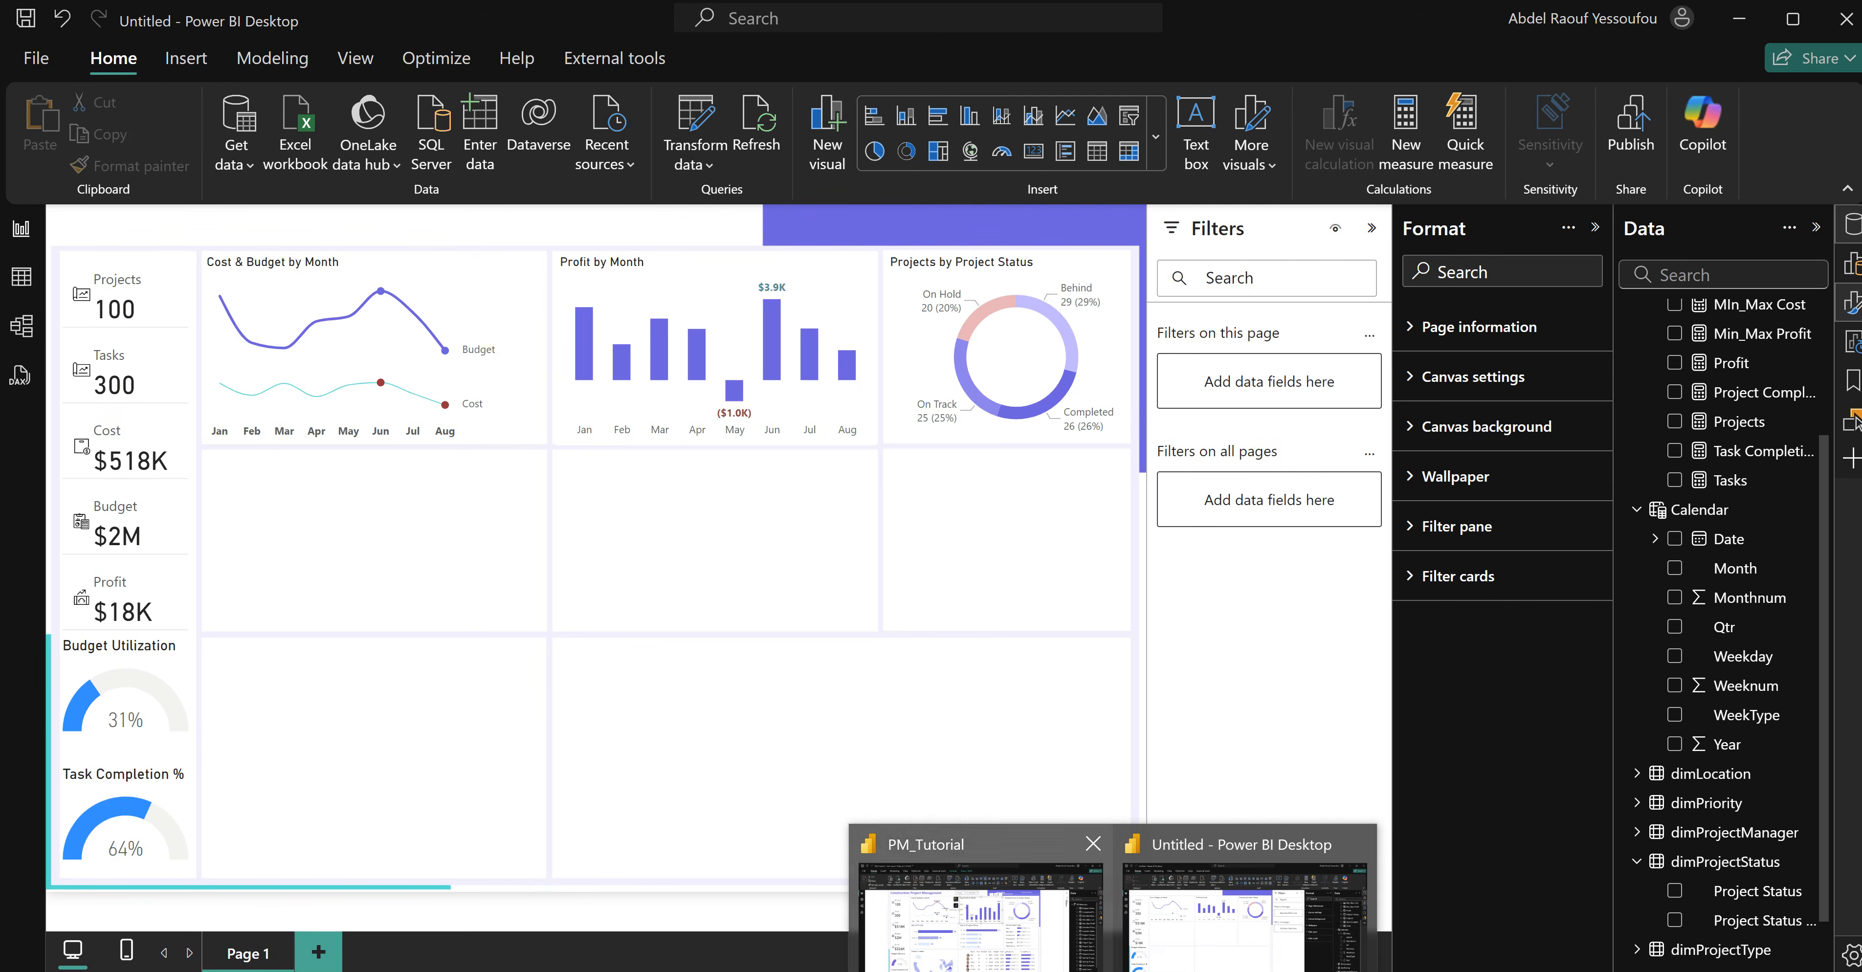
pyautogui.click(1012, 933)
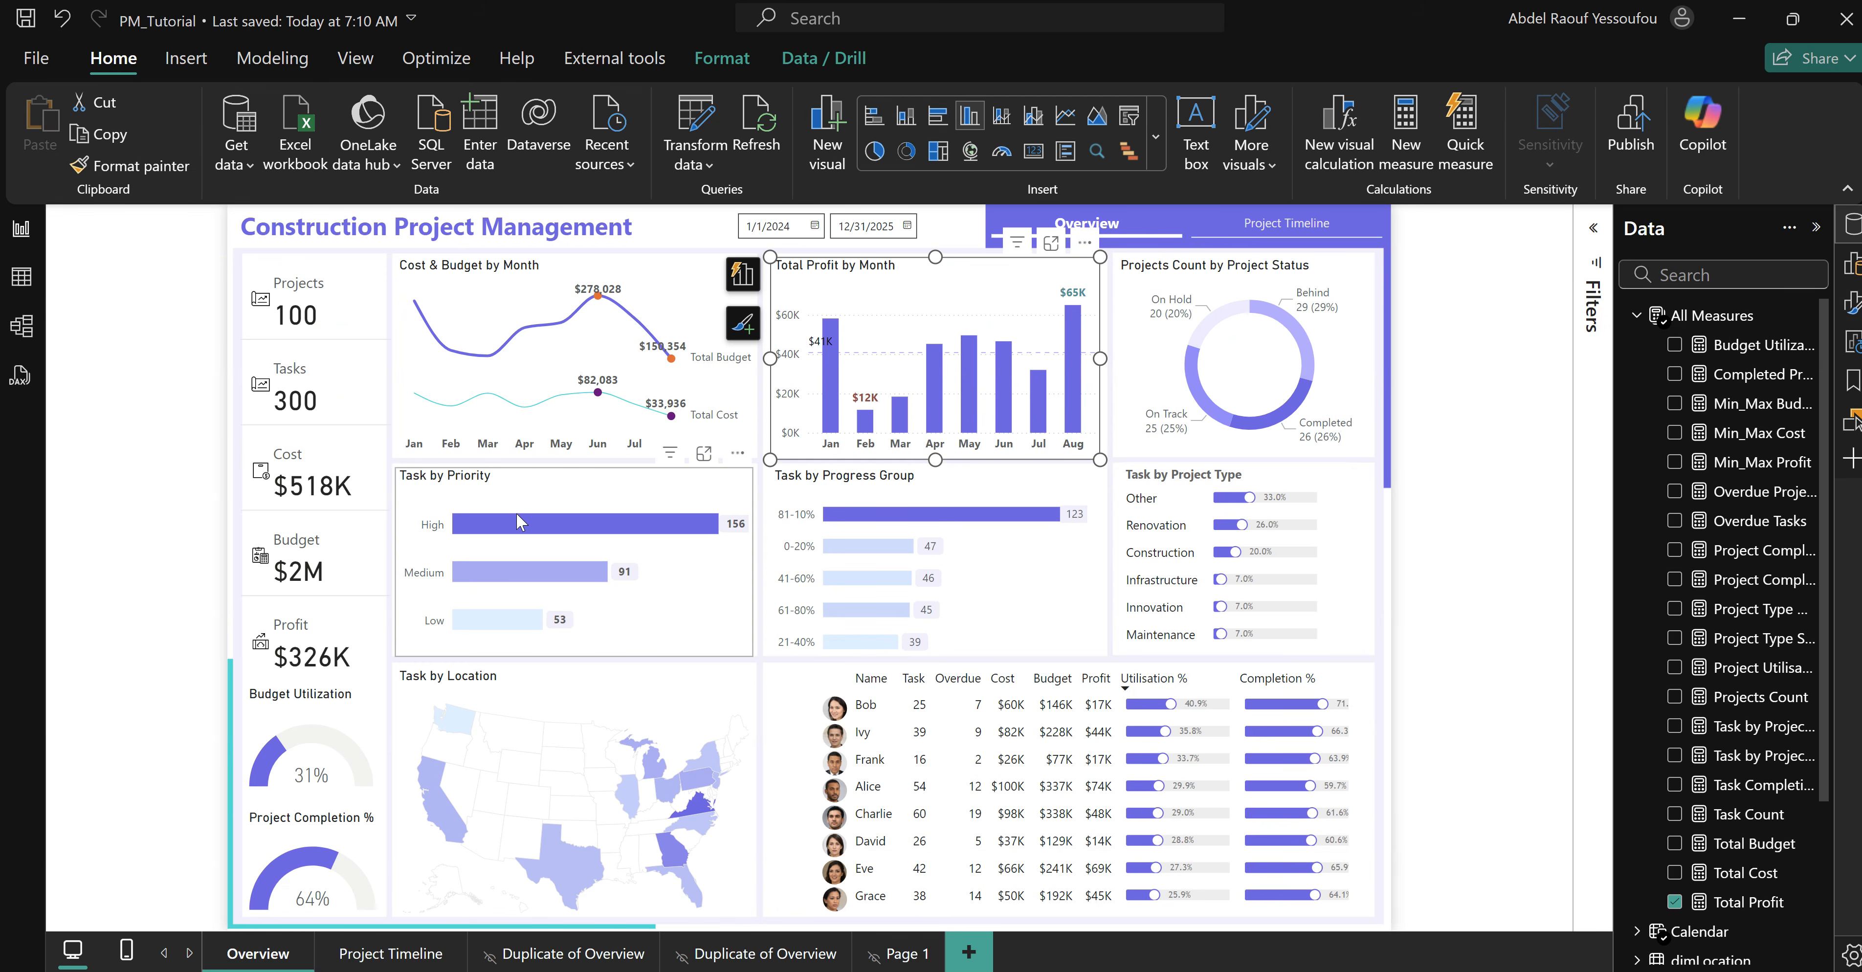
# Switch back to the untitled report and insert a clustered column chart, about 400 by 222, in the empty box below Cost & Budget by Month.
pyautogui.moveTo(1096, 969)
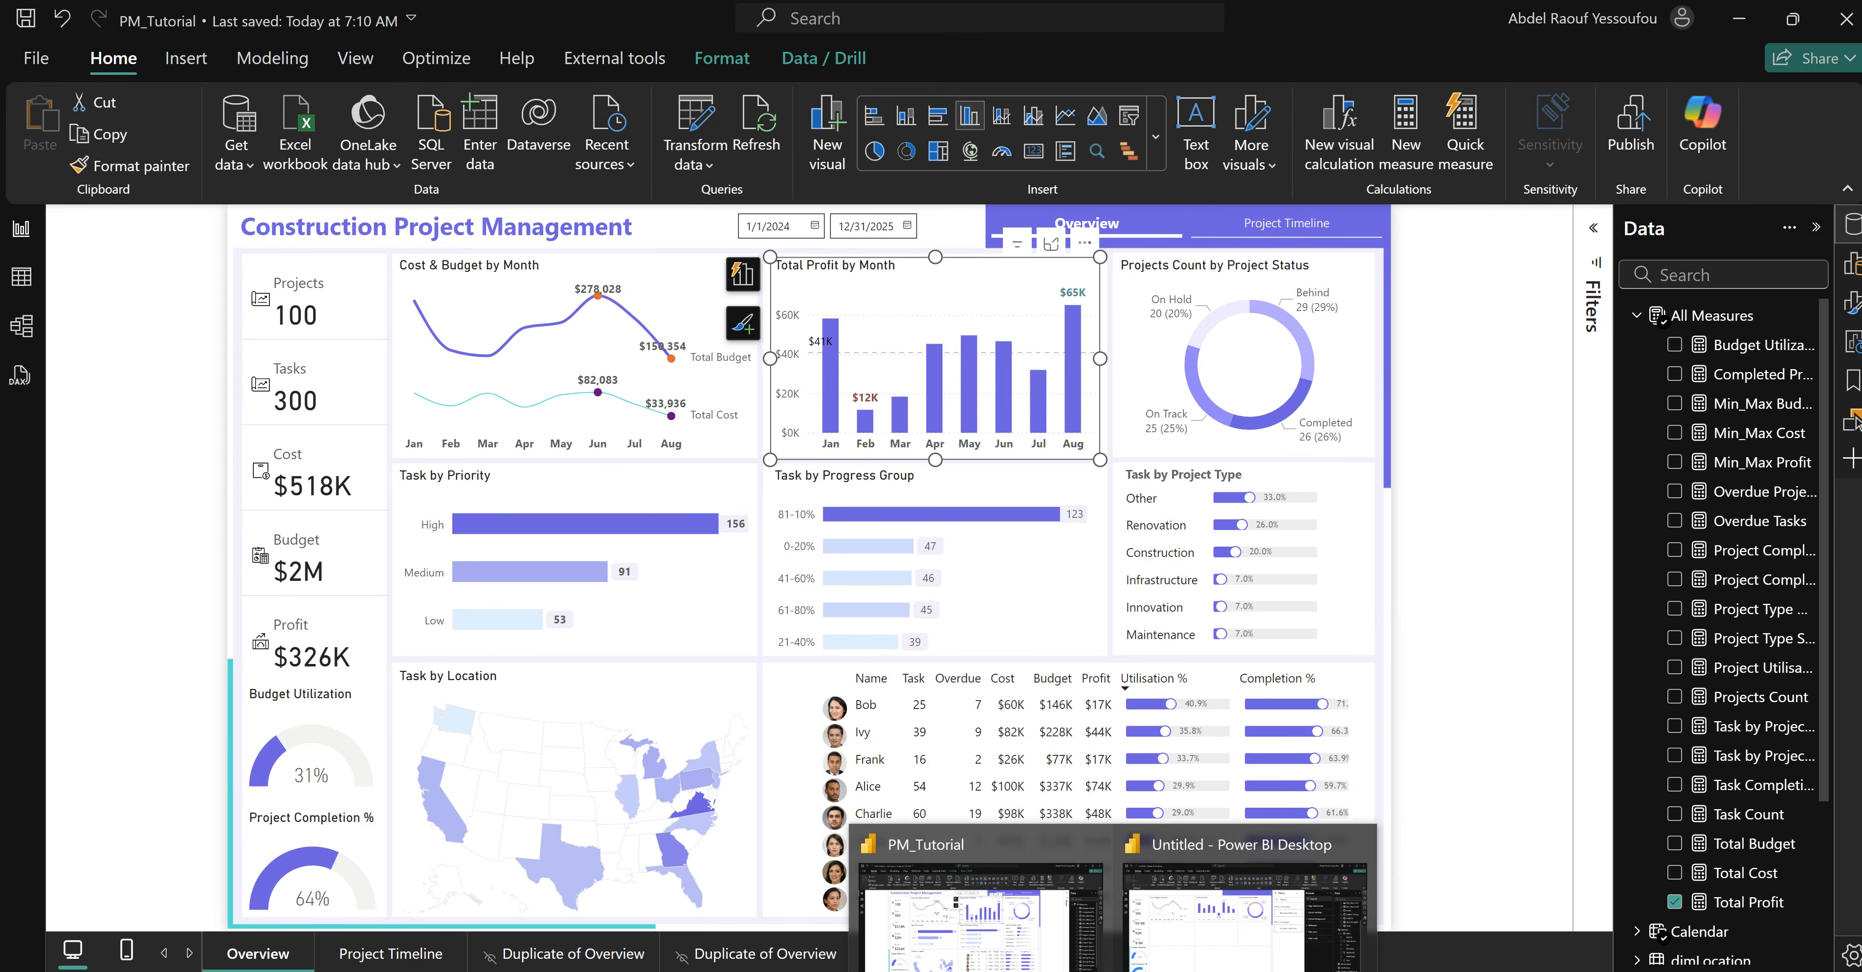
pyautogui.click(1184, 940)
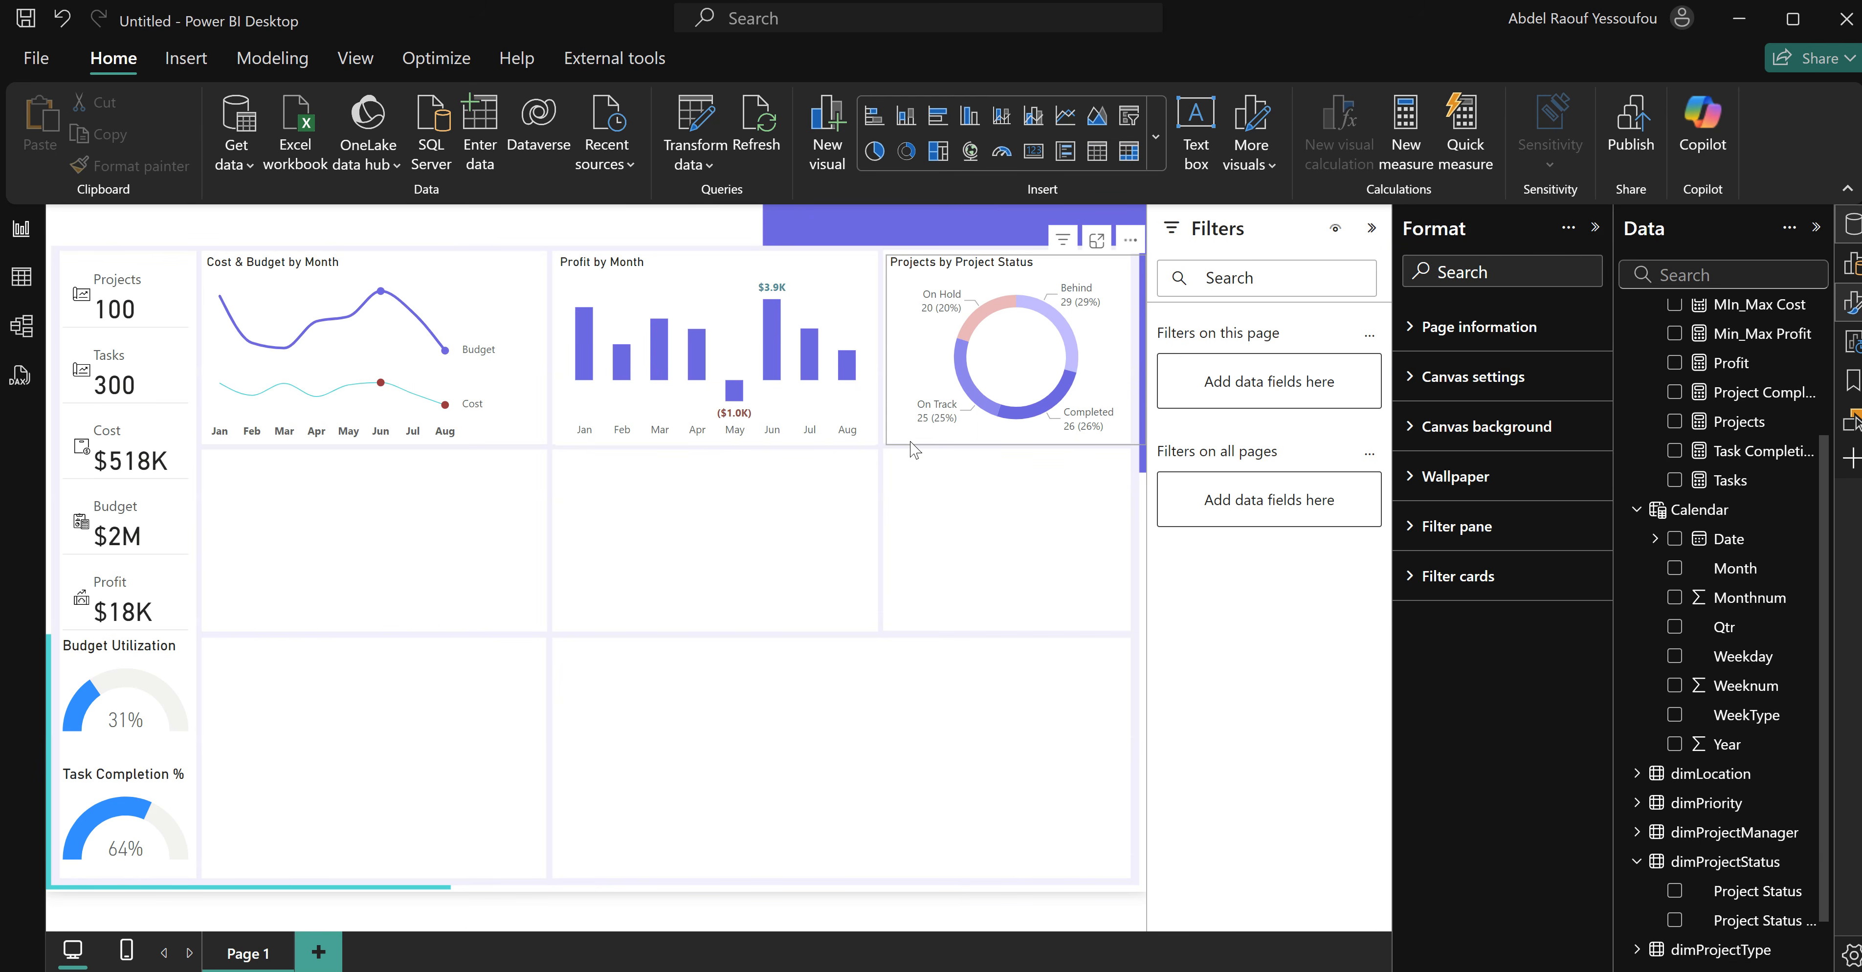
pyautogui.click(969, 116)
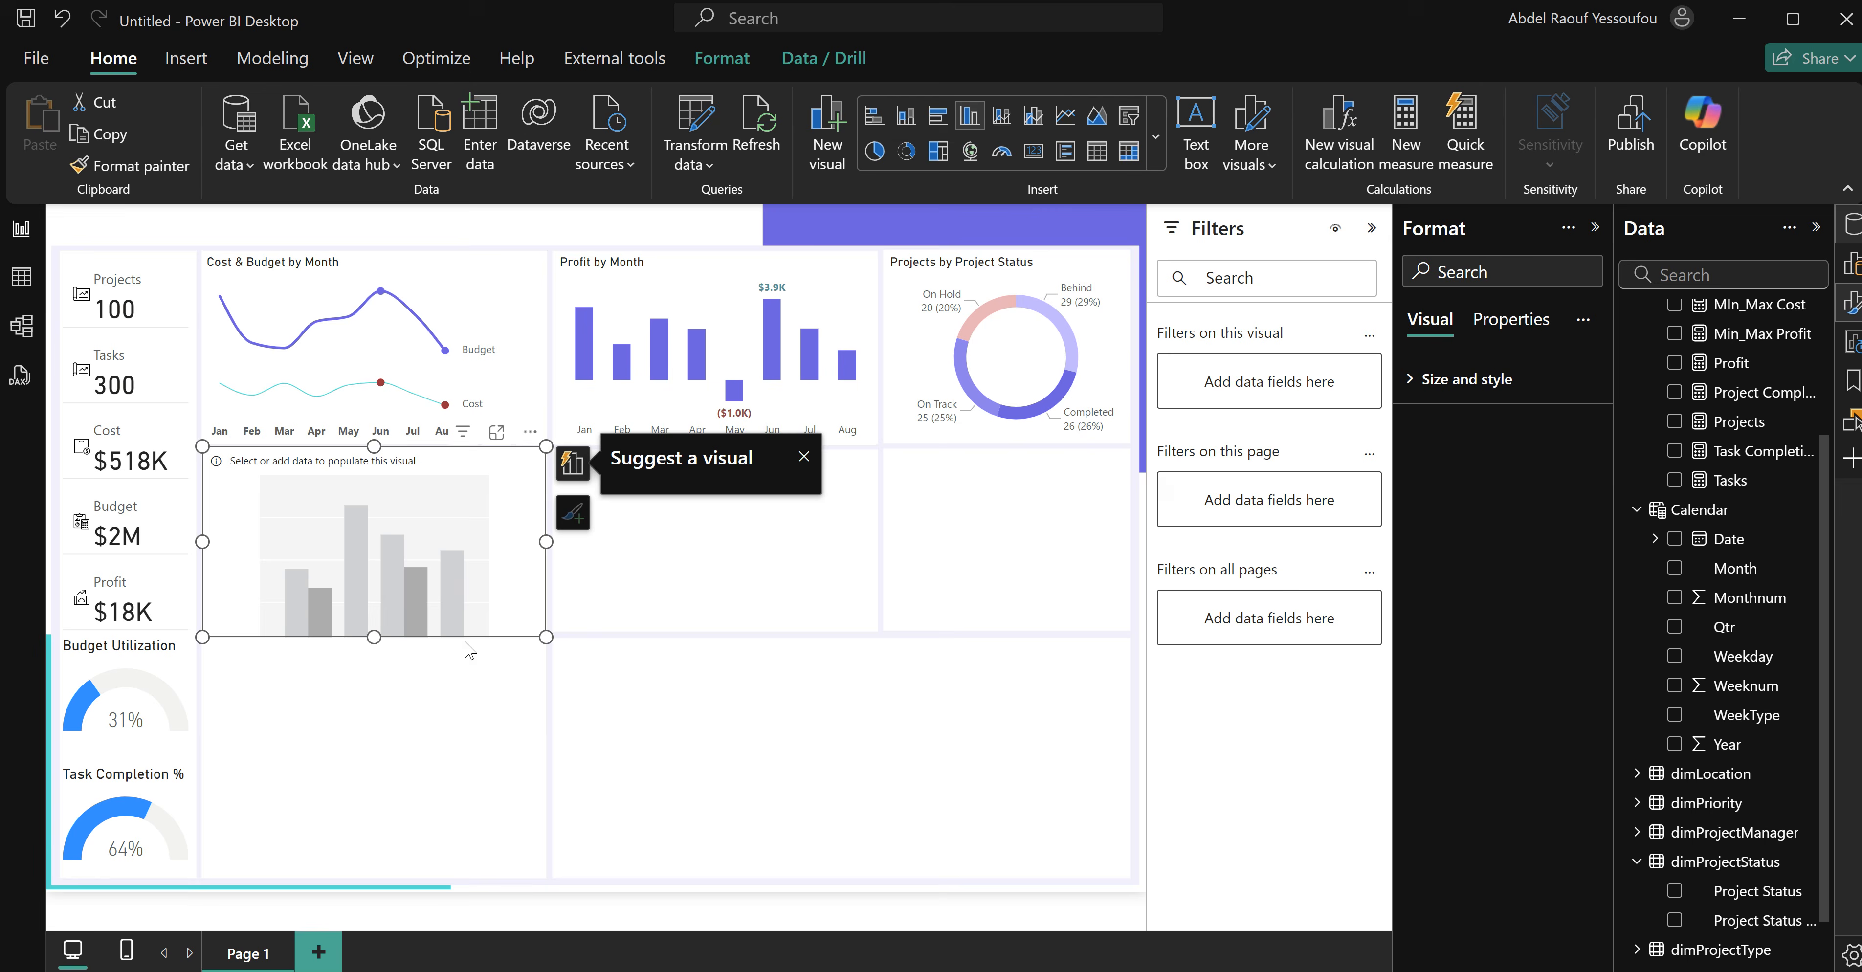
# Plot the Tasks measure by Priority from the dimPriority table in the new column chart.
pyautogui.click(572, 463)
pyautogui.scroll(-2, 1719, 802)
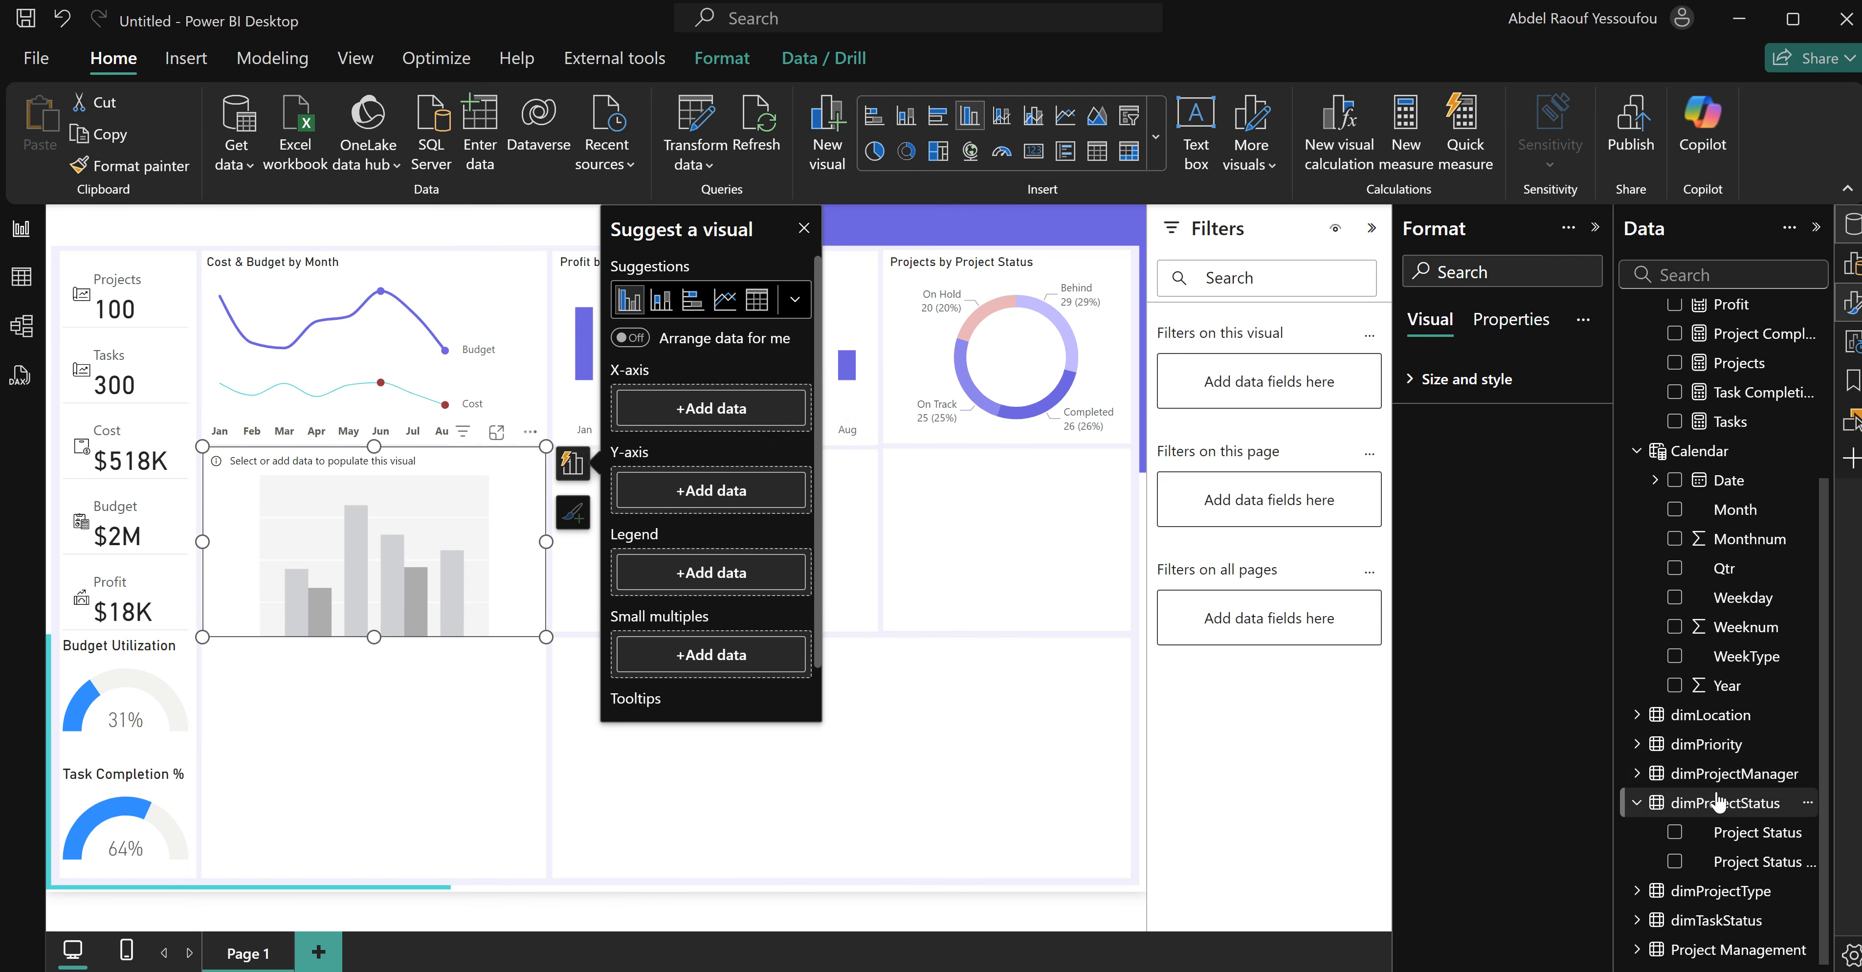
pyautogui.scroll(3, 1712, 792)
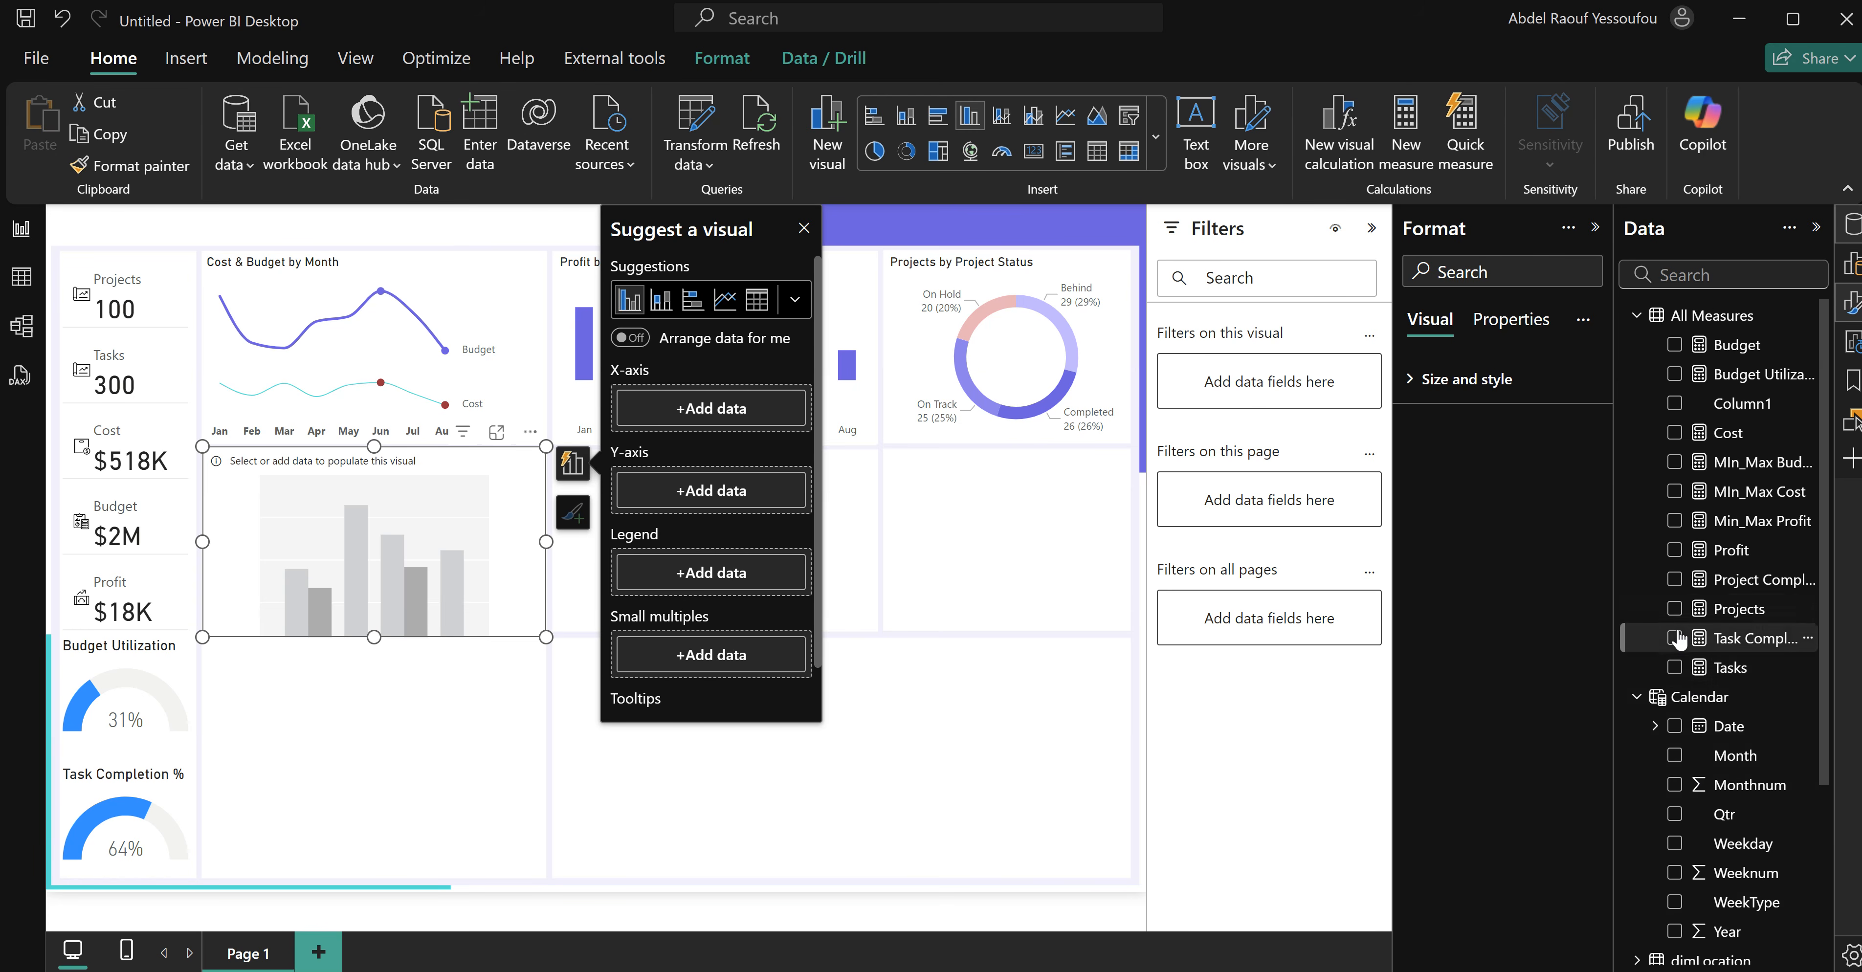
pyautogui.click(1676, 668)
pyautogui.scroll(-4, 1719, 813)
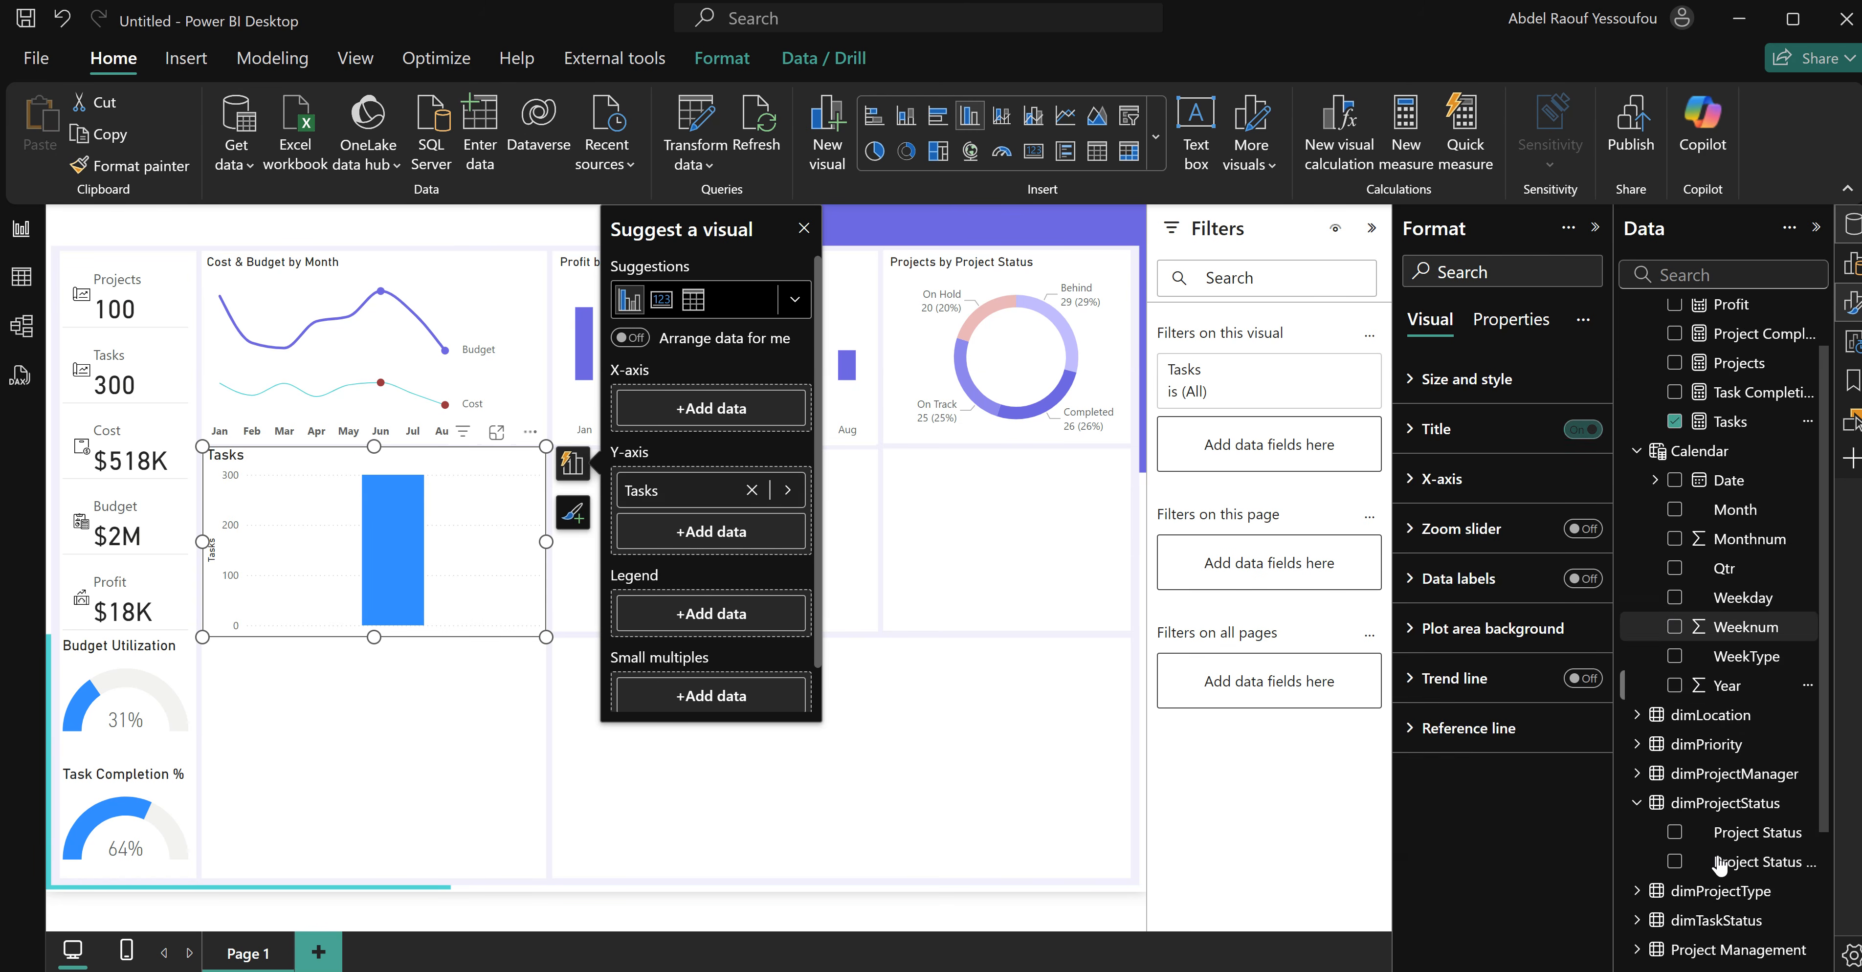
pyautogui.click(1637, 745)
pyautogui.click(1674, 774)
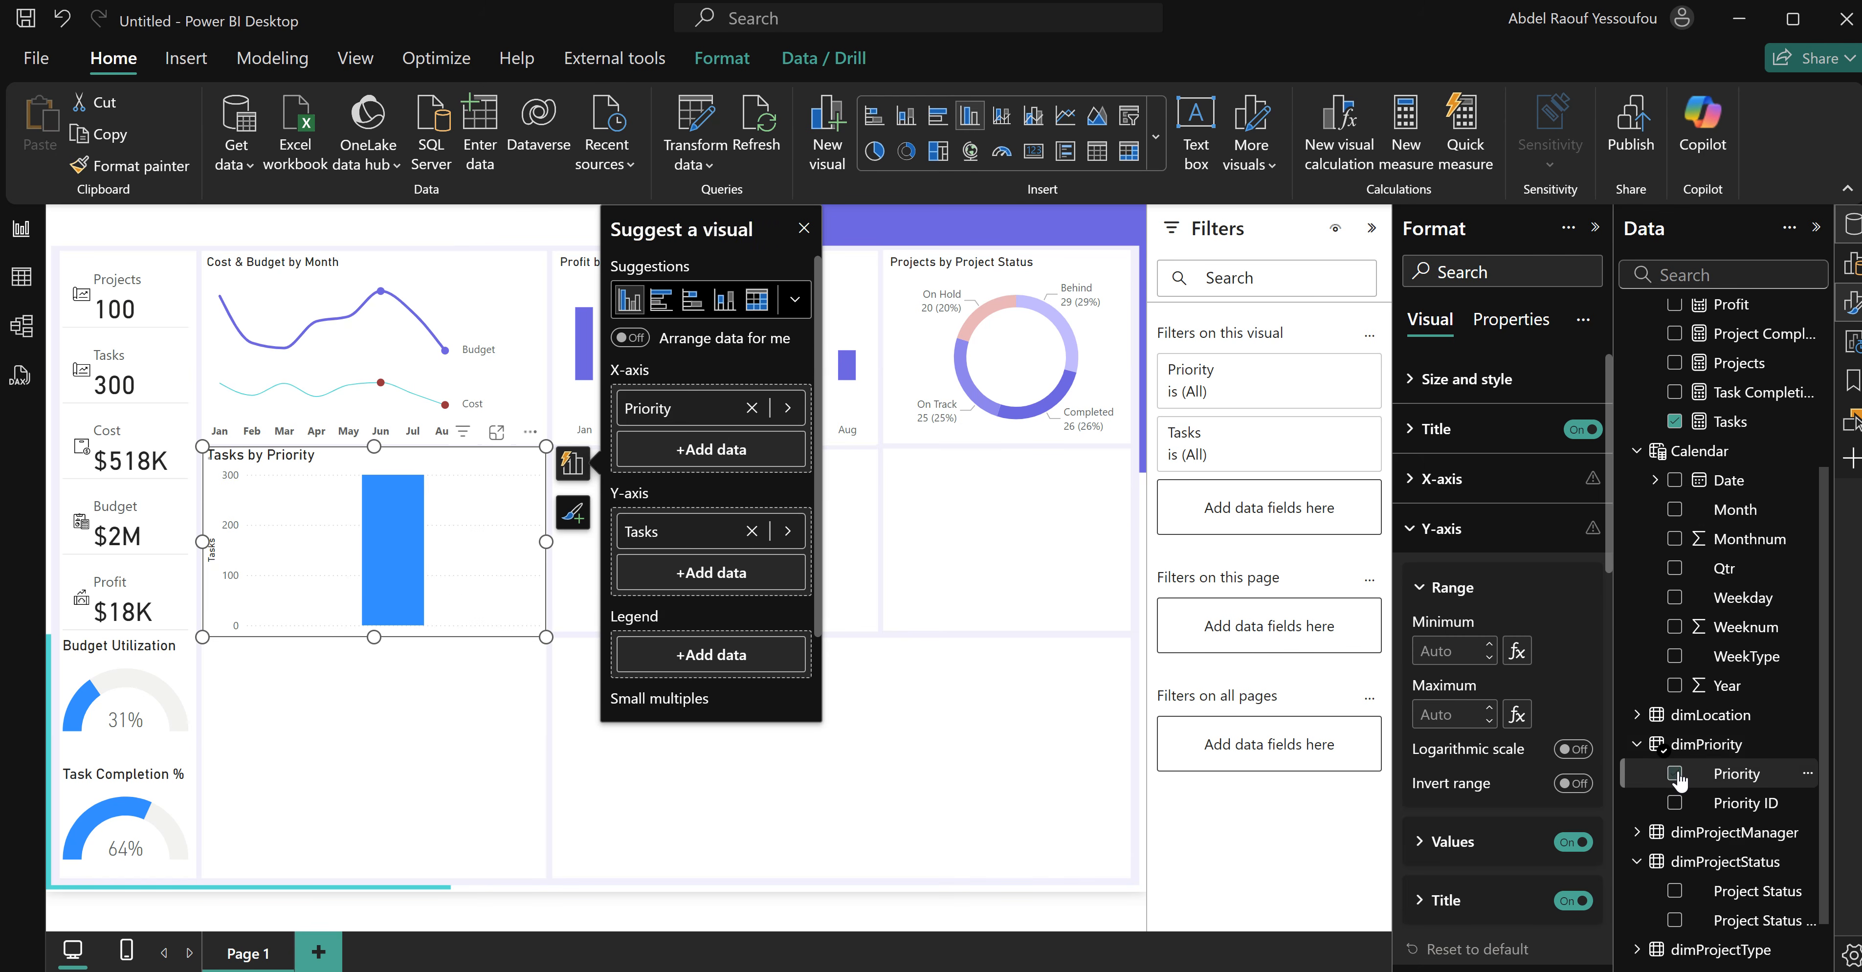
# Convert the Tasks by Priority visual to a clustered bar chart.
pyautogui.click(937, 116)
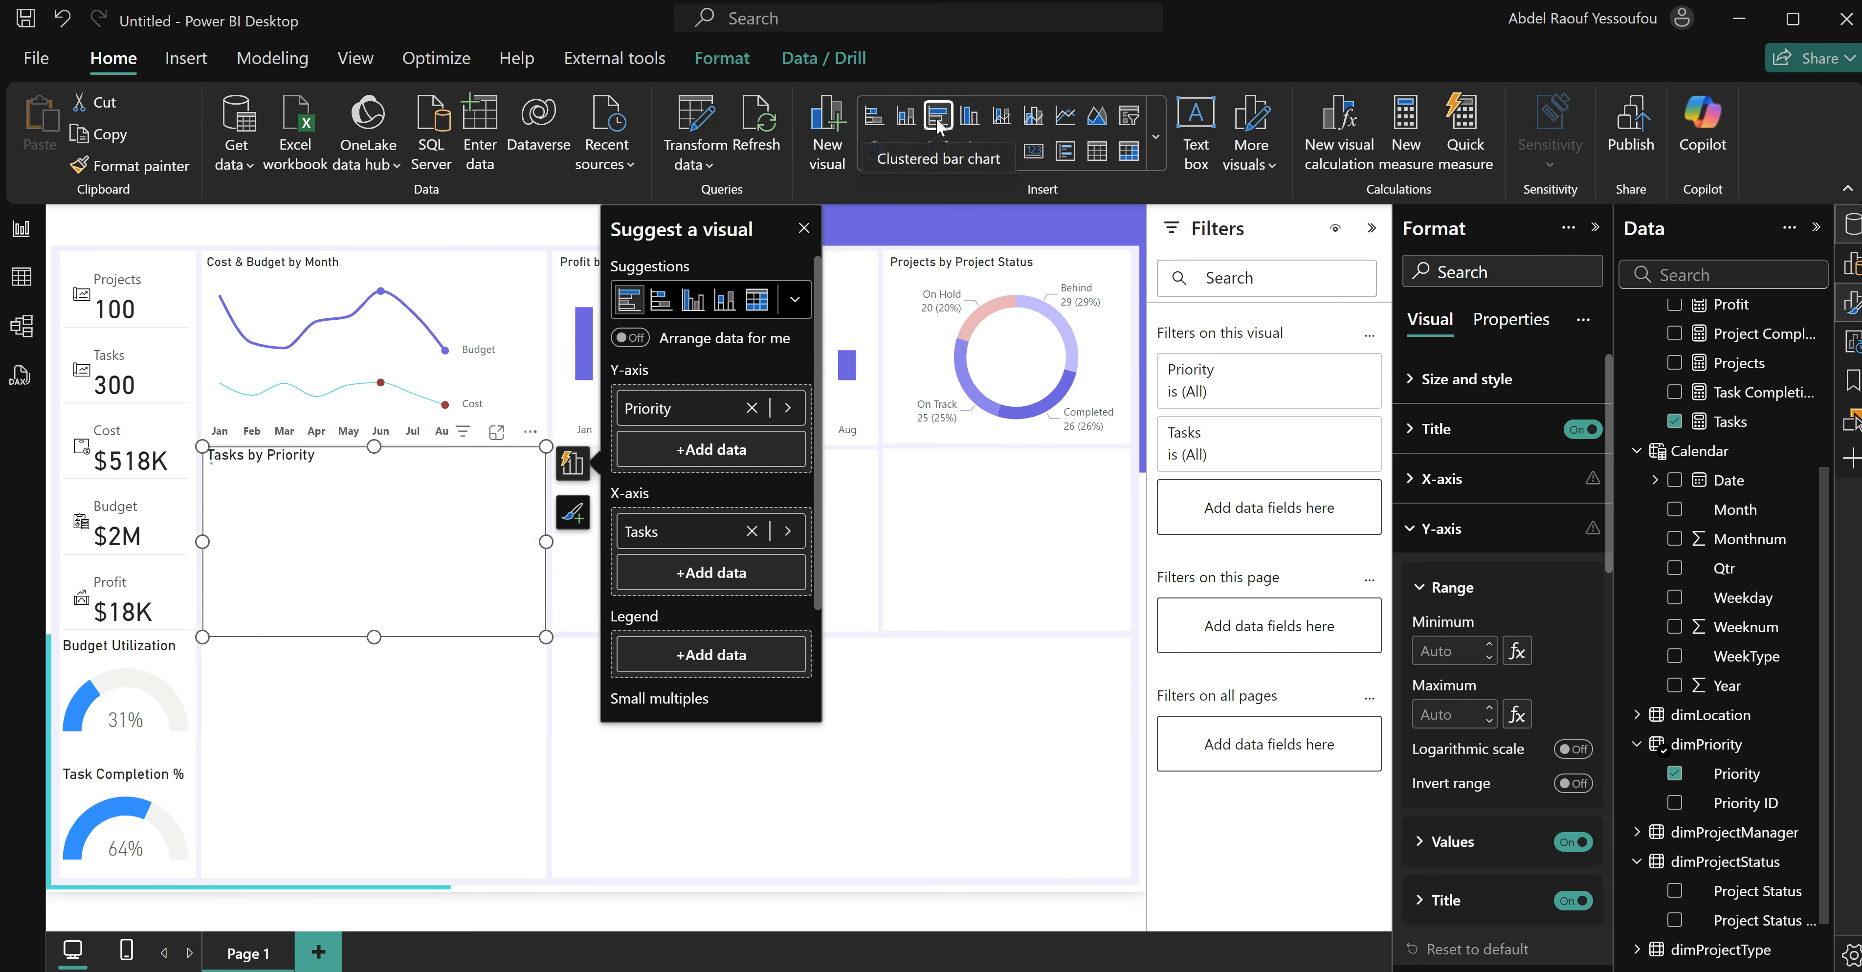
pyautogui.click(971, 116)
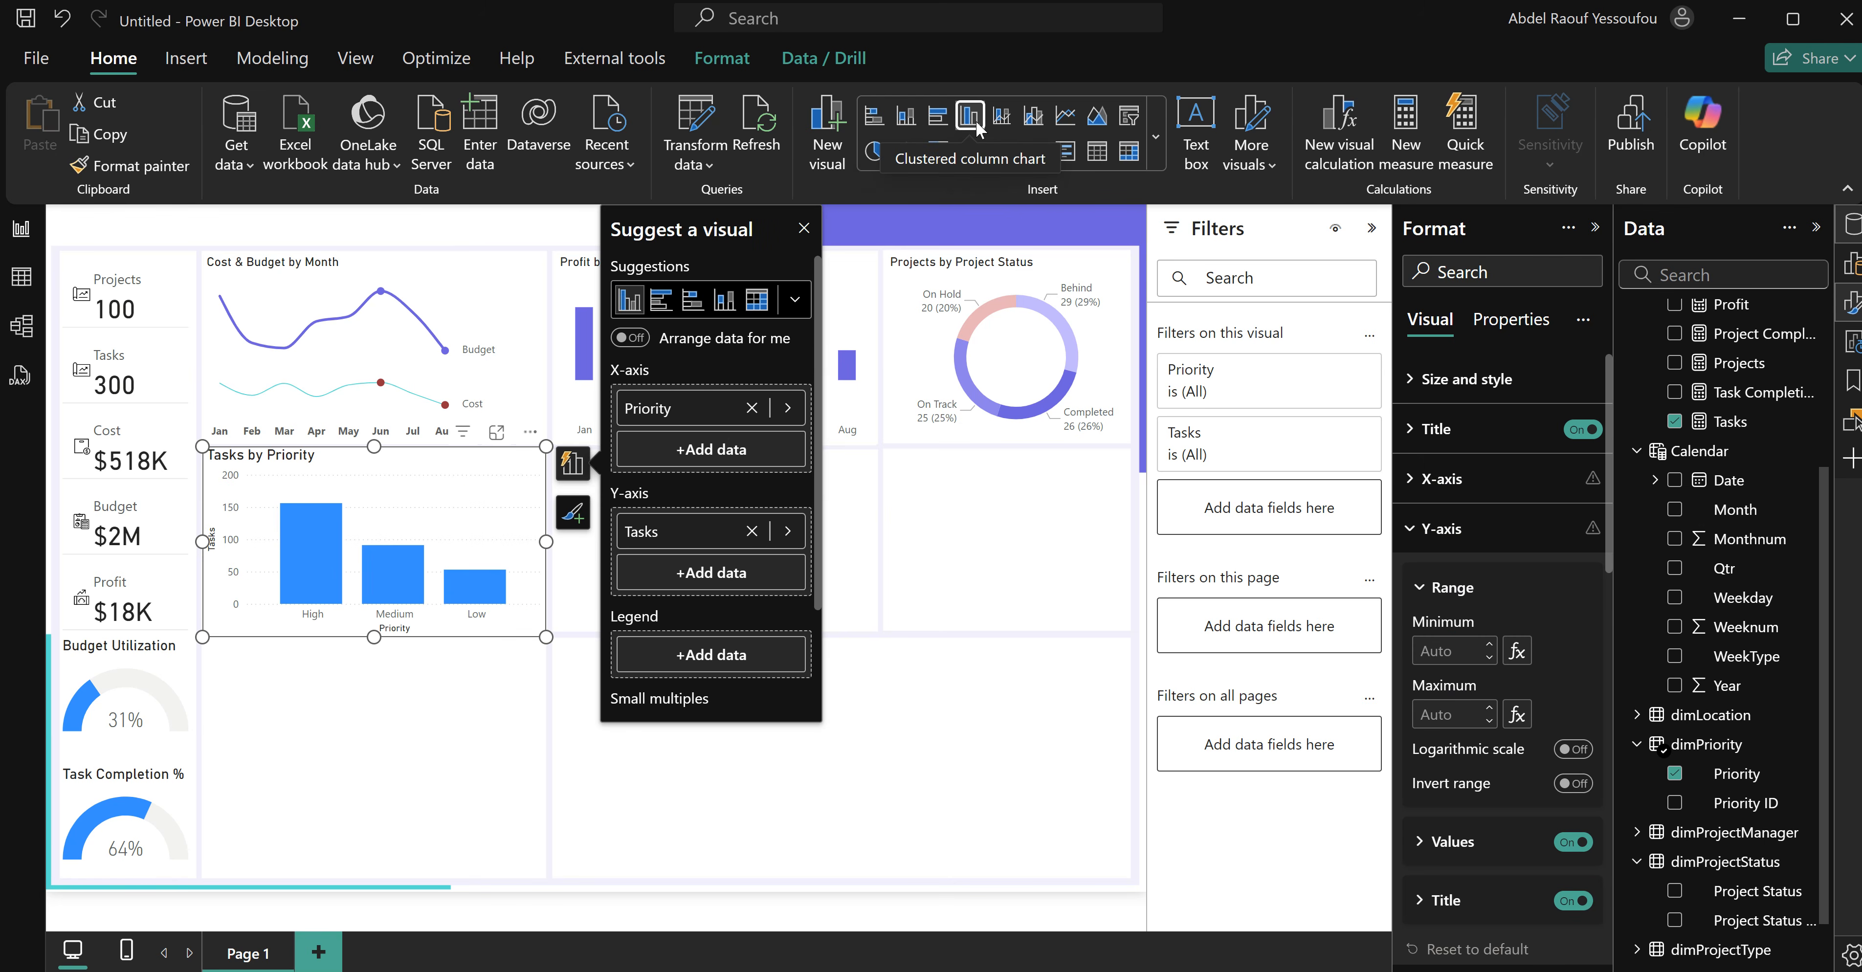
pyautogui.click(939, 123)
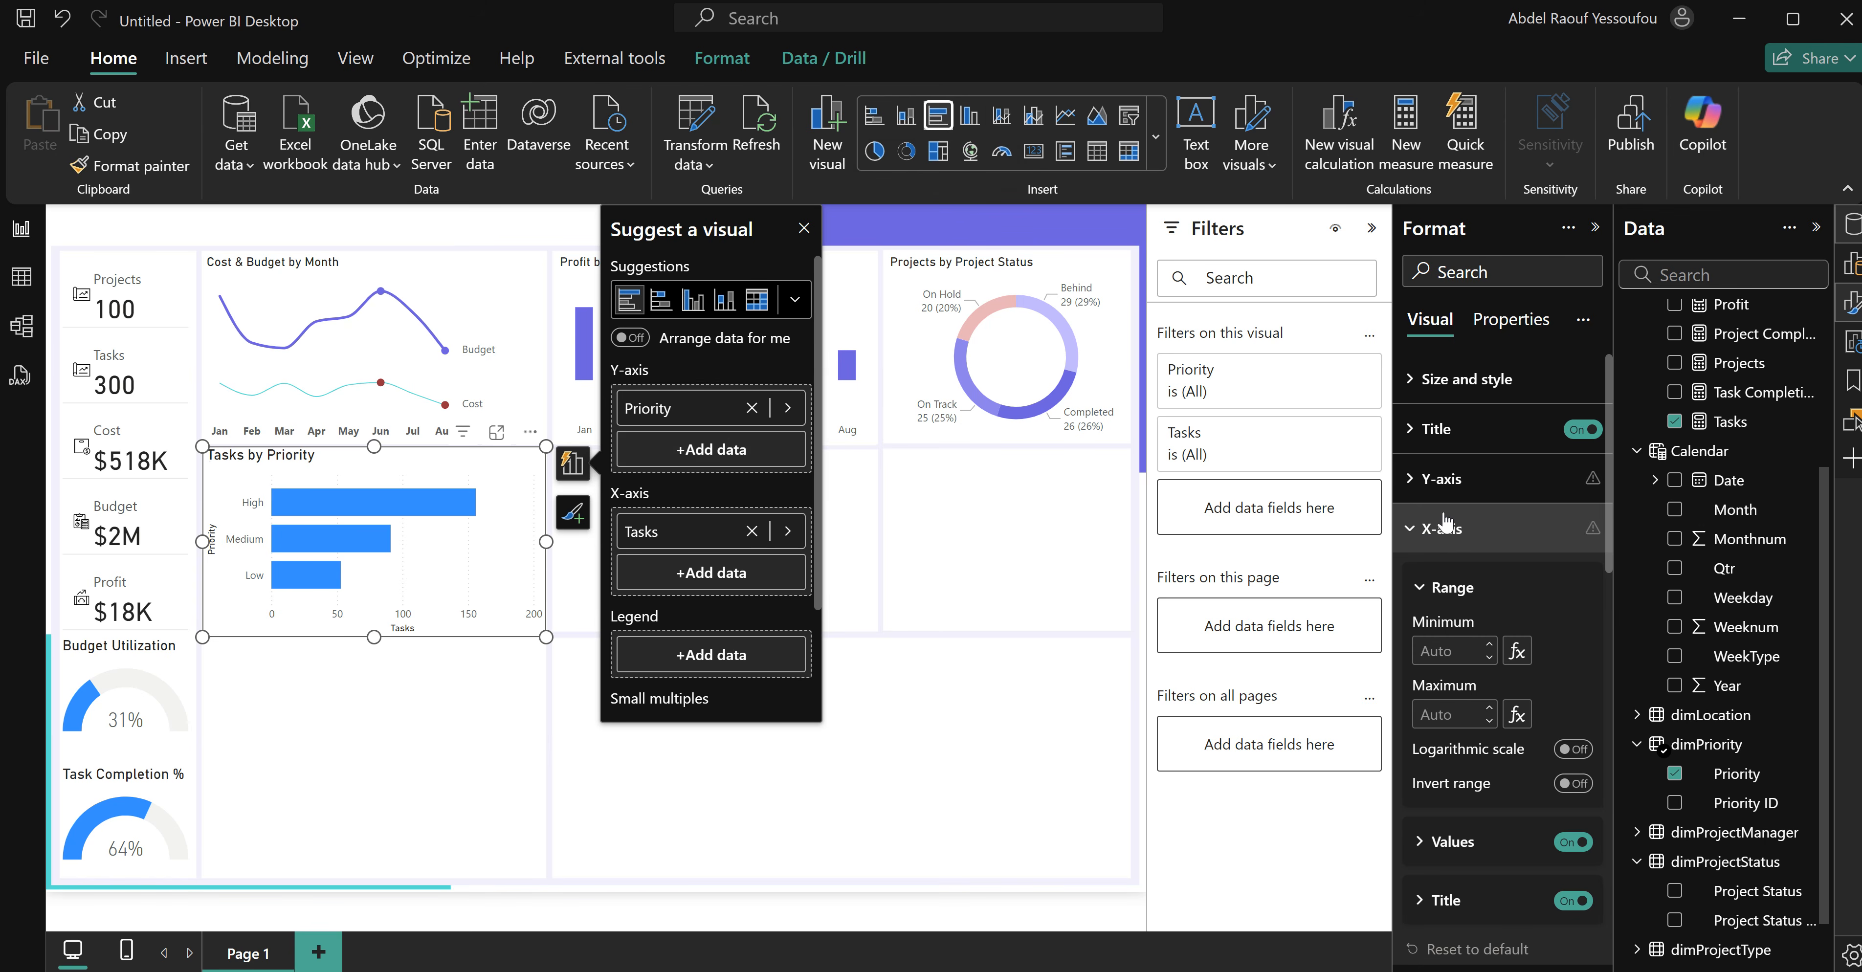
# Turn off the Y-axis title of the Tasks by Priority bar chart.
pyautogui.click(1439, 536)
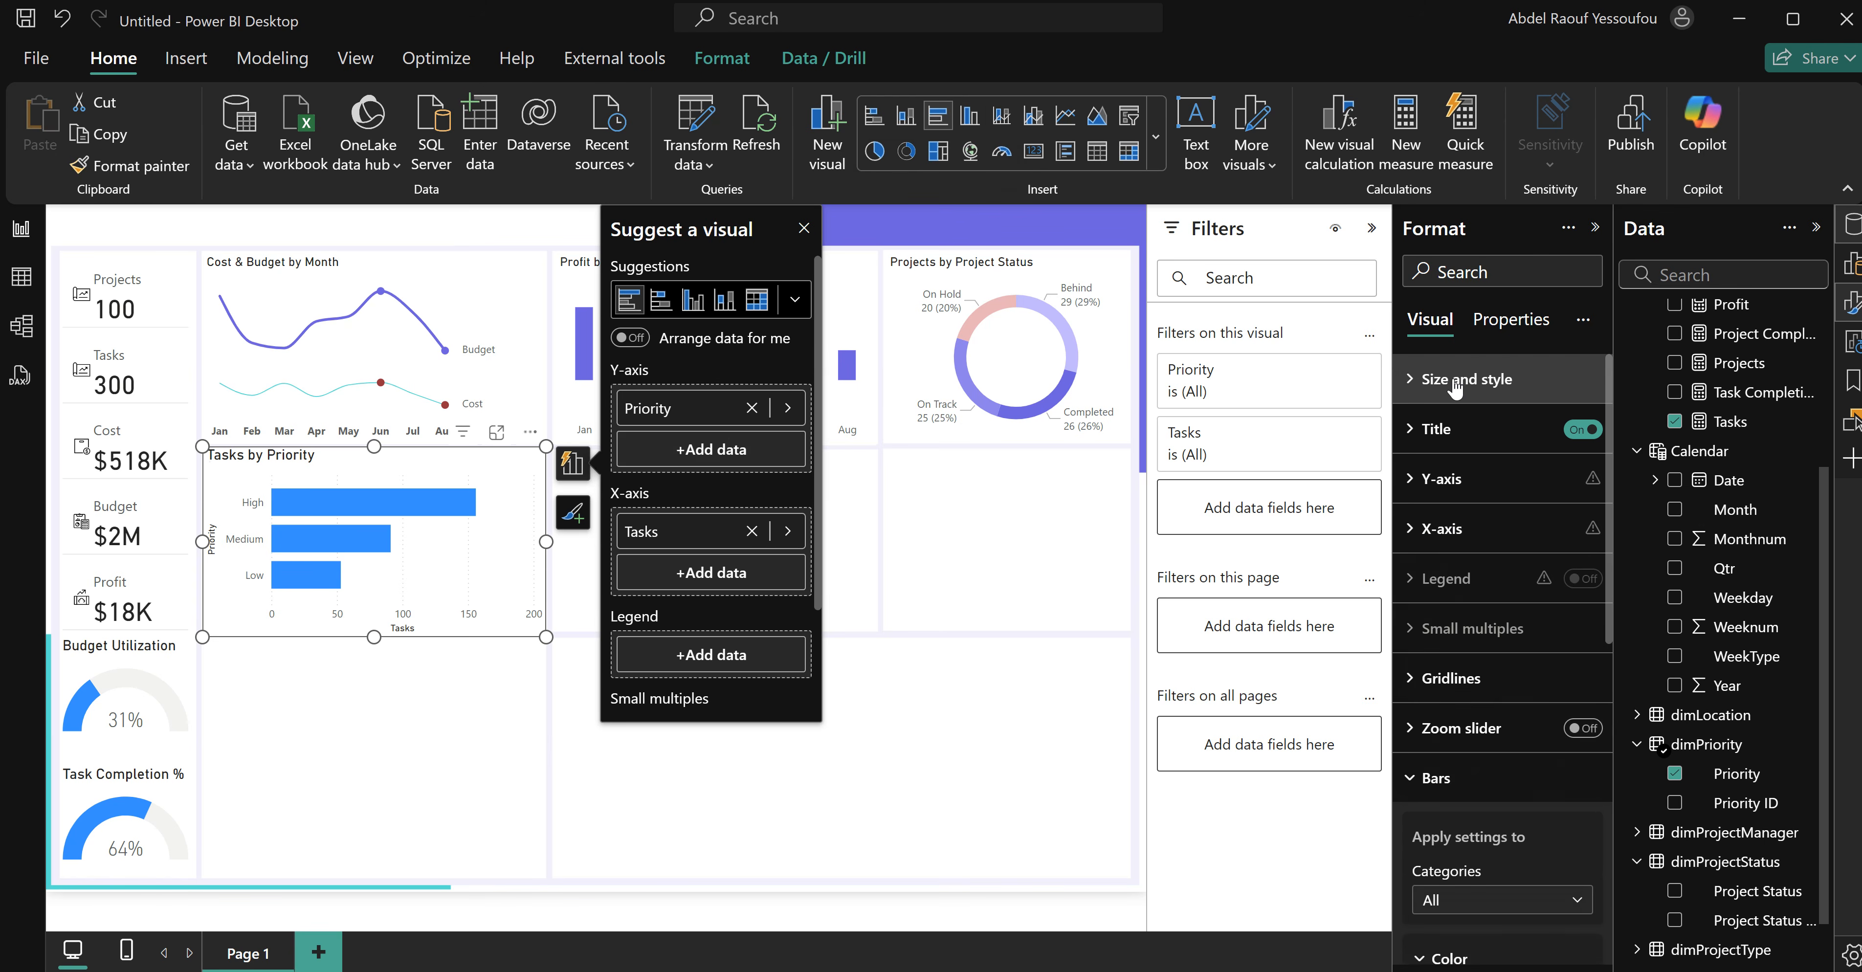
pyautogui.click(1468, 379)
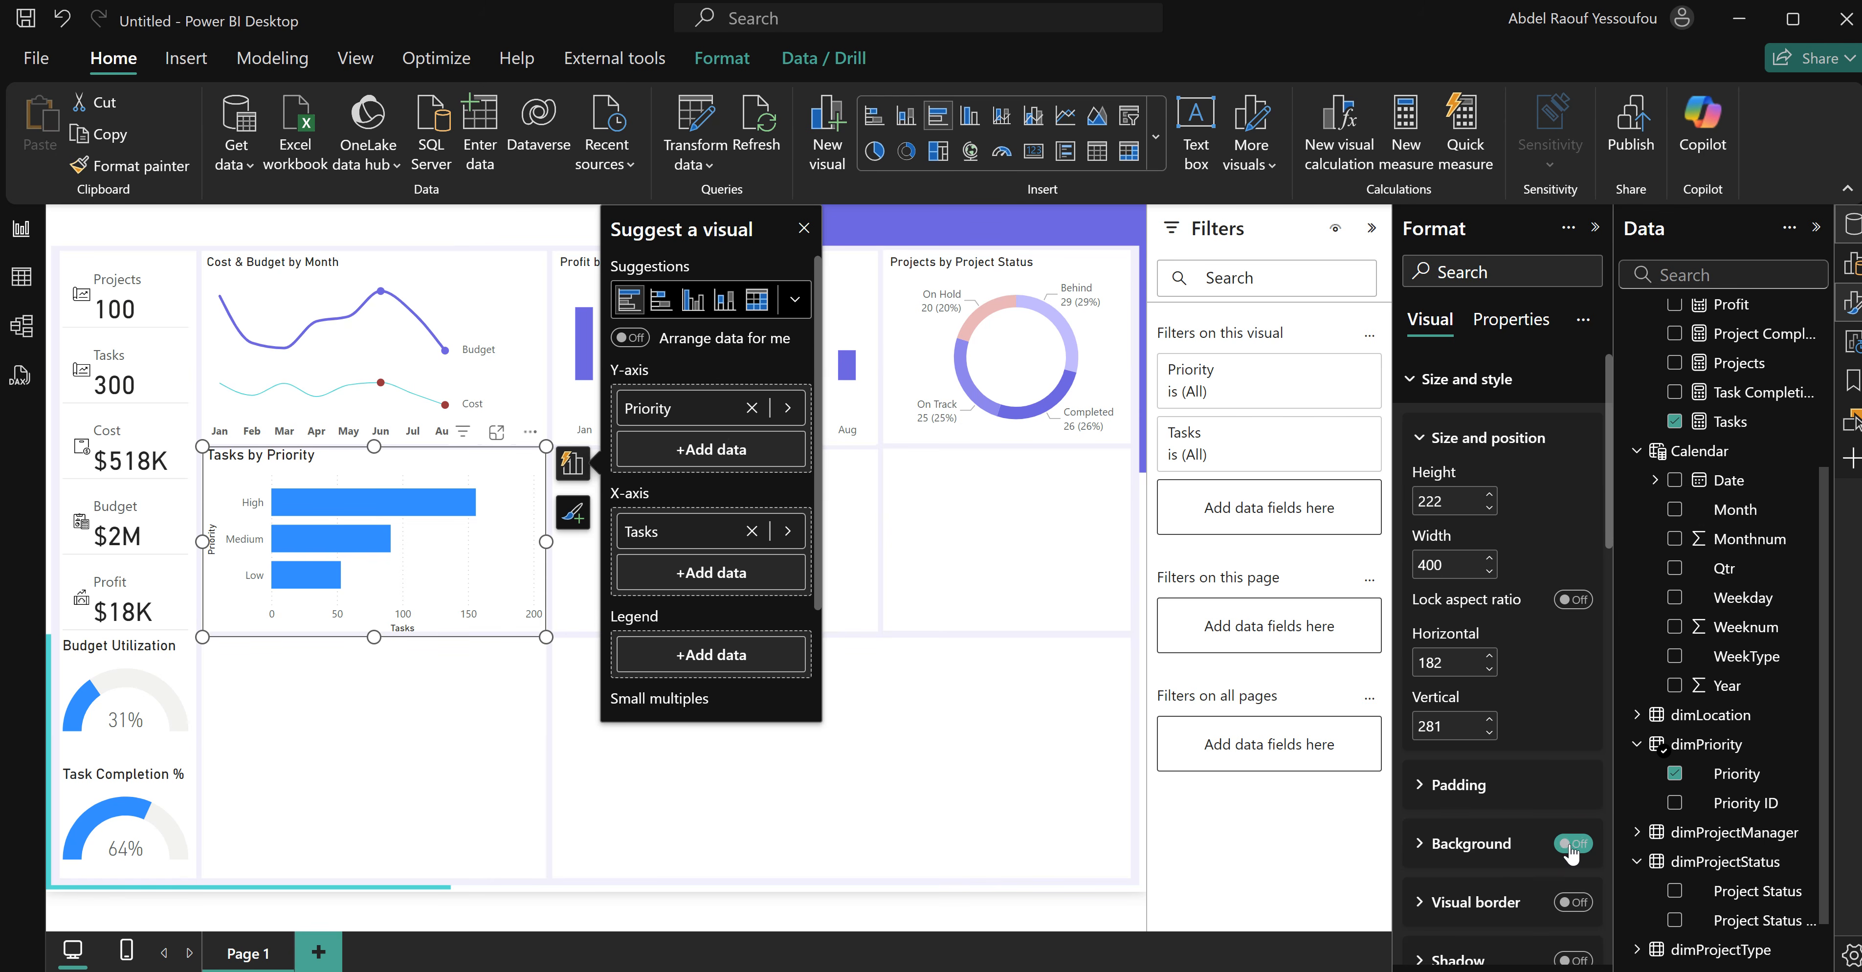
pyautogui.click(1441, 390)
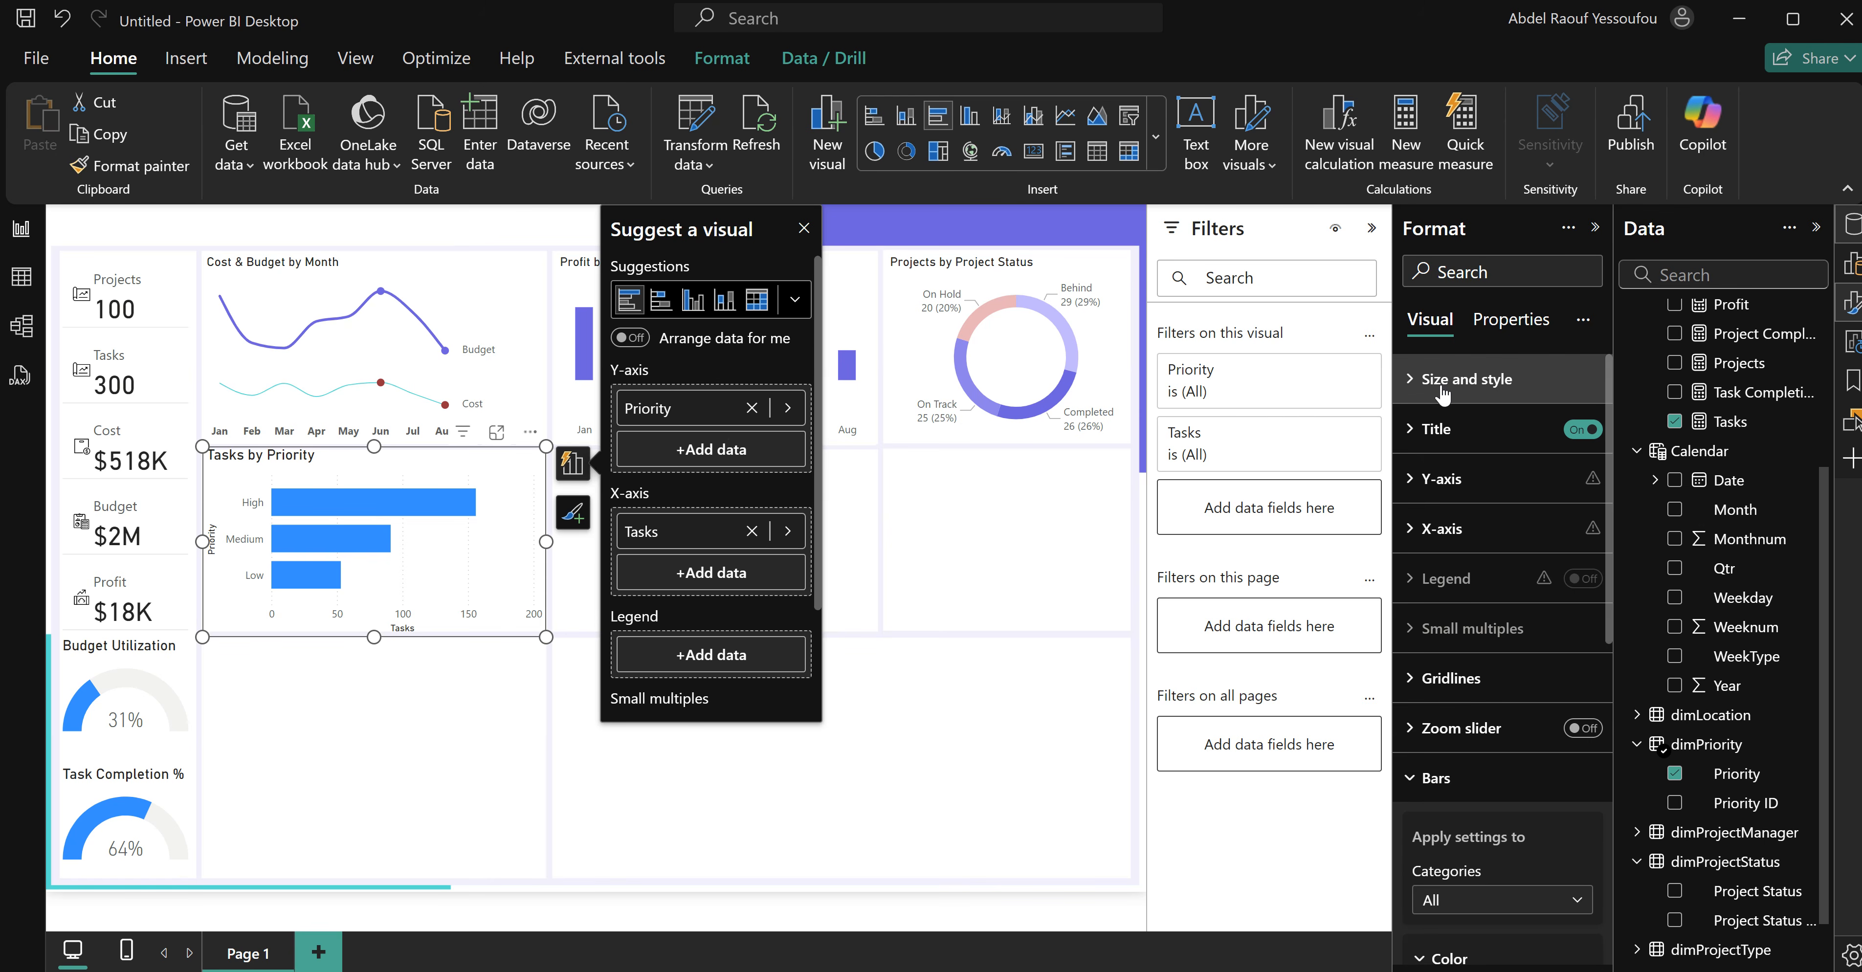
pyautogui.click(1442, 478)
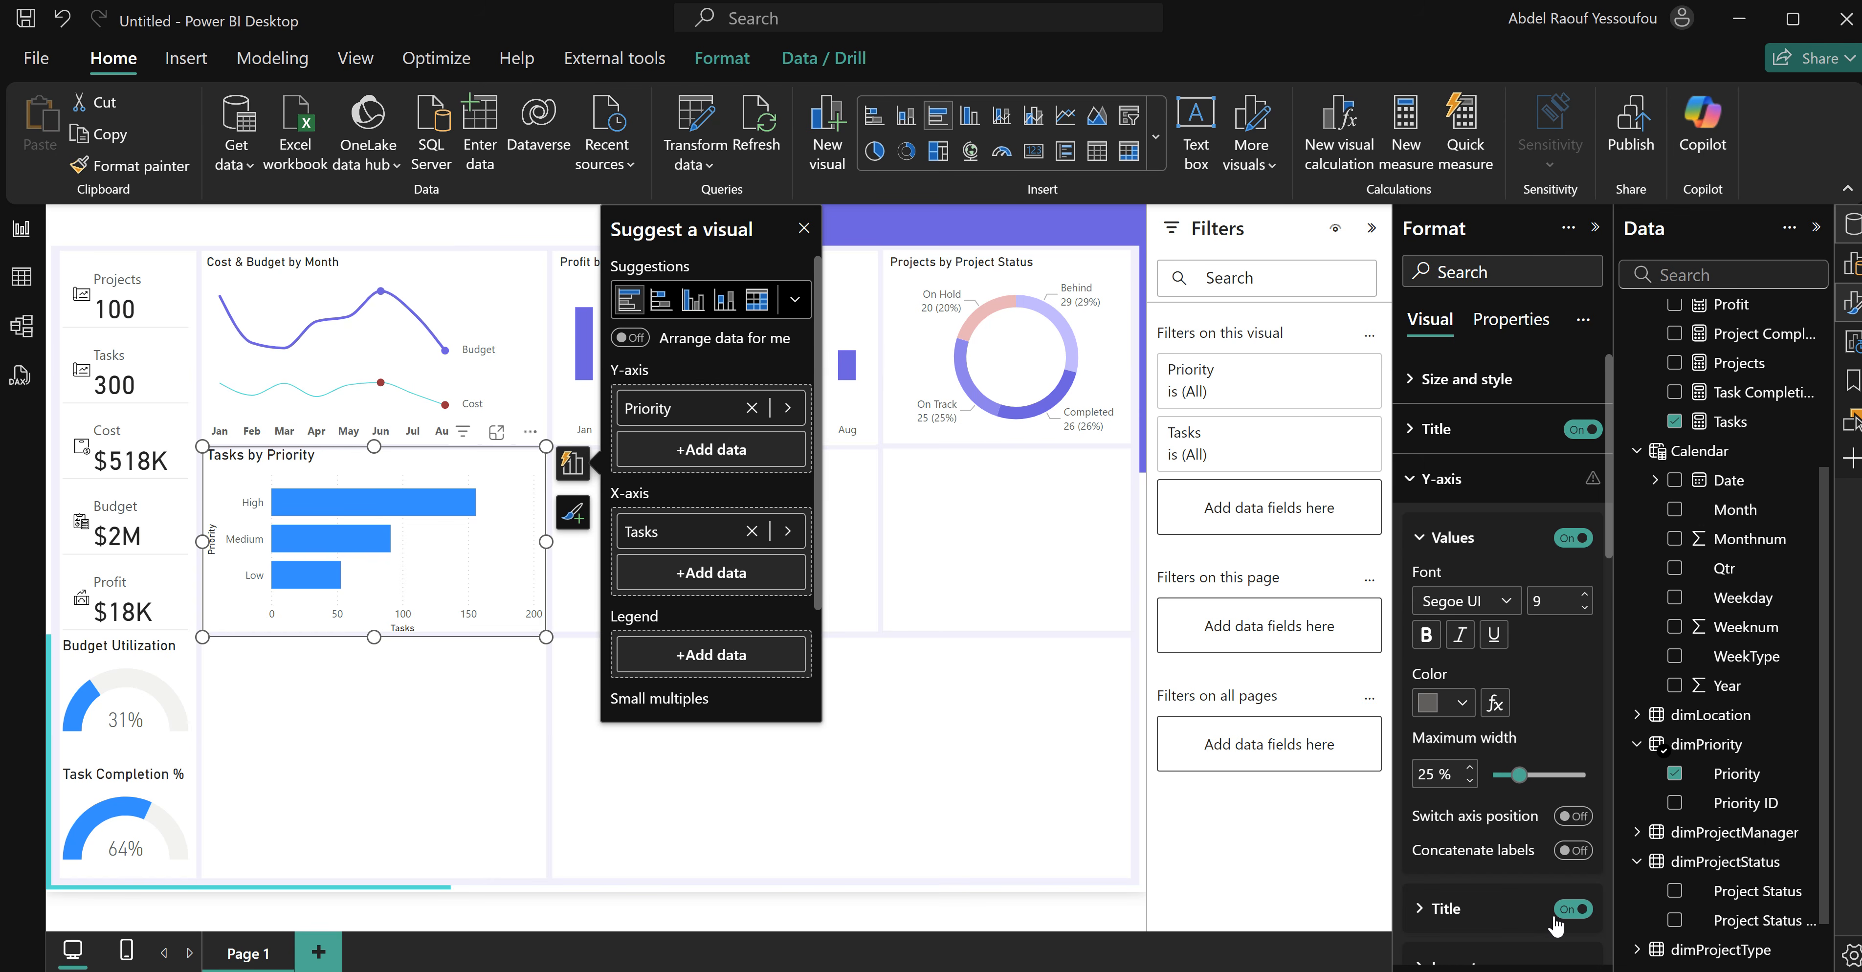
pyautogui.click(1570, 913)
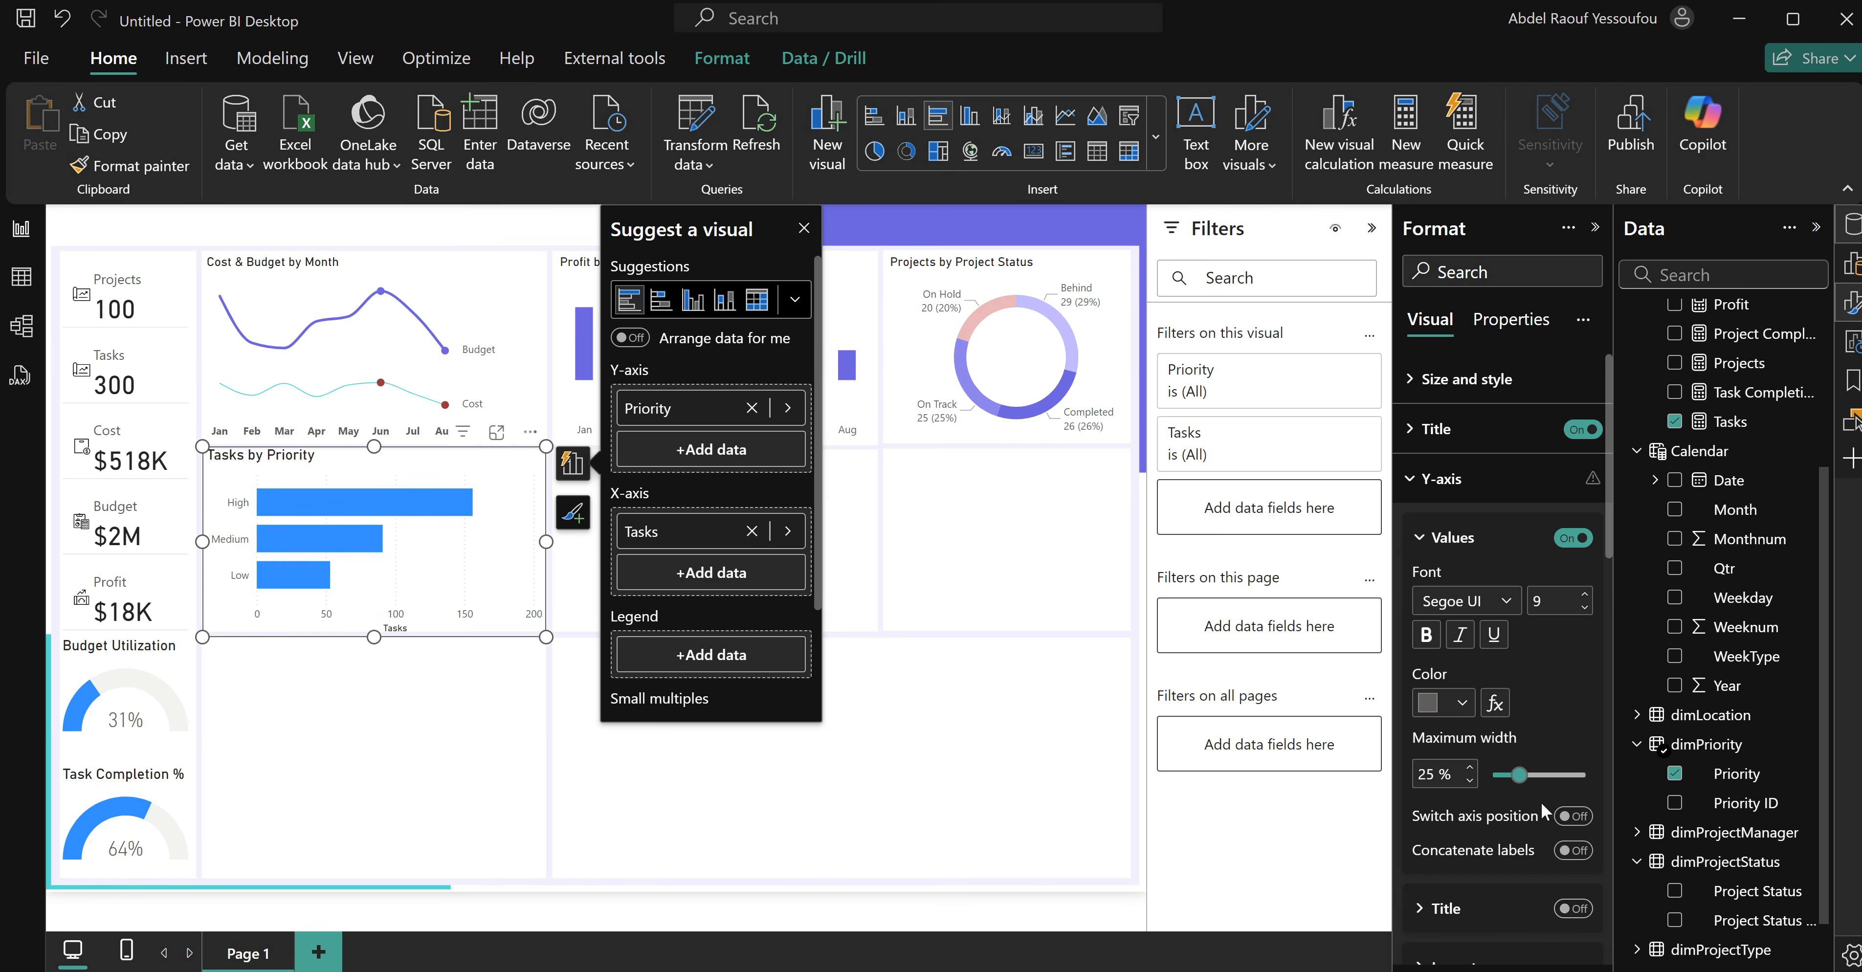
pyautogui.click(1453, 479)
# Turn off both the values and the title on the bar chart's X-axis.
pyautogui.click(1449, 529)
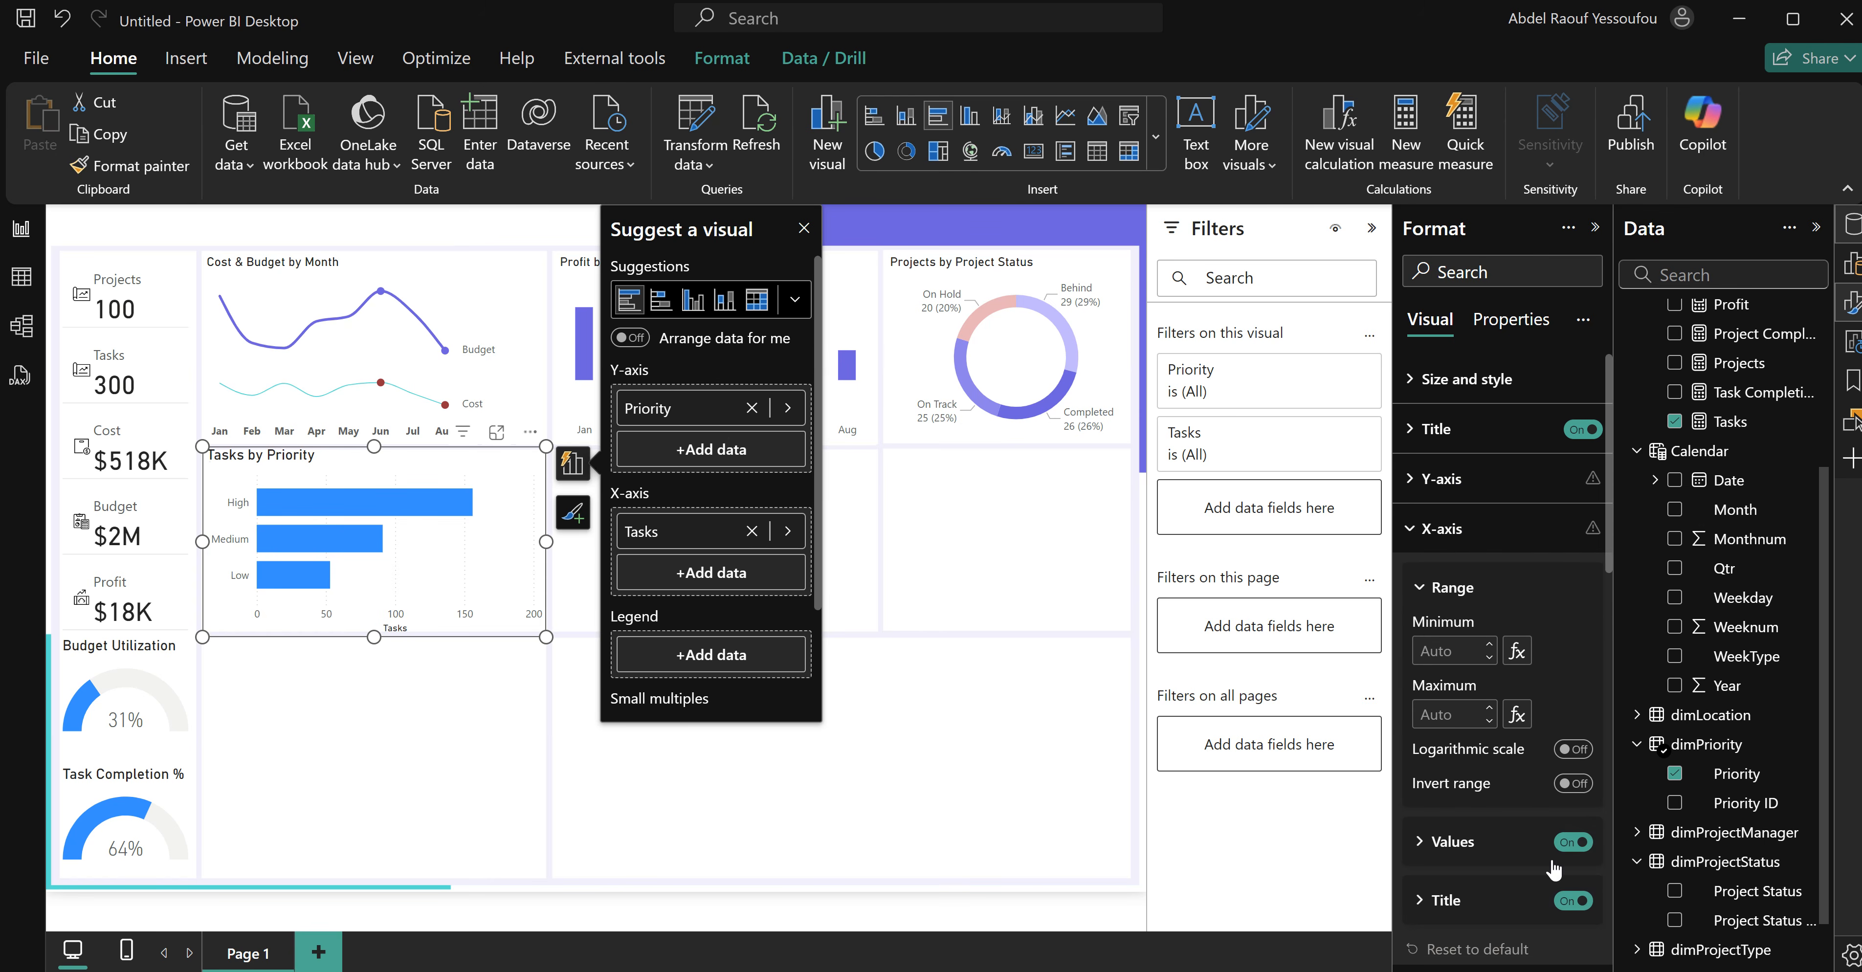
pyautogui.click(1569, 844)
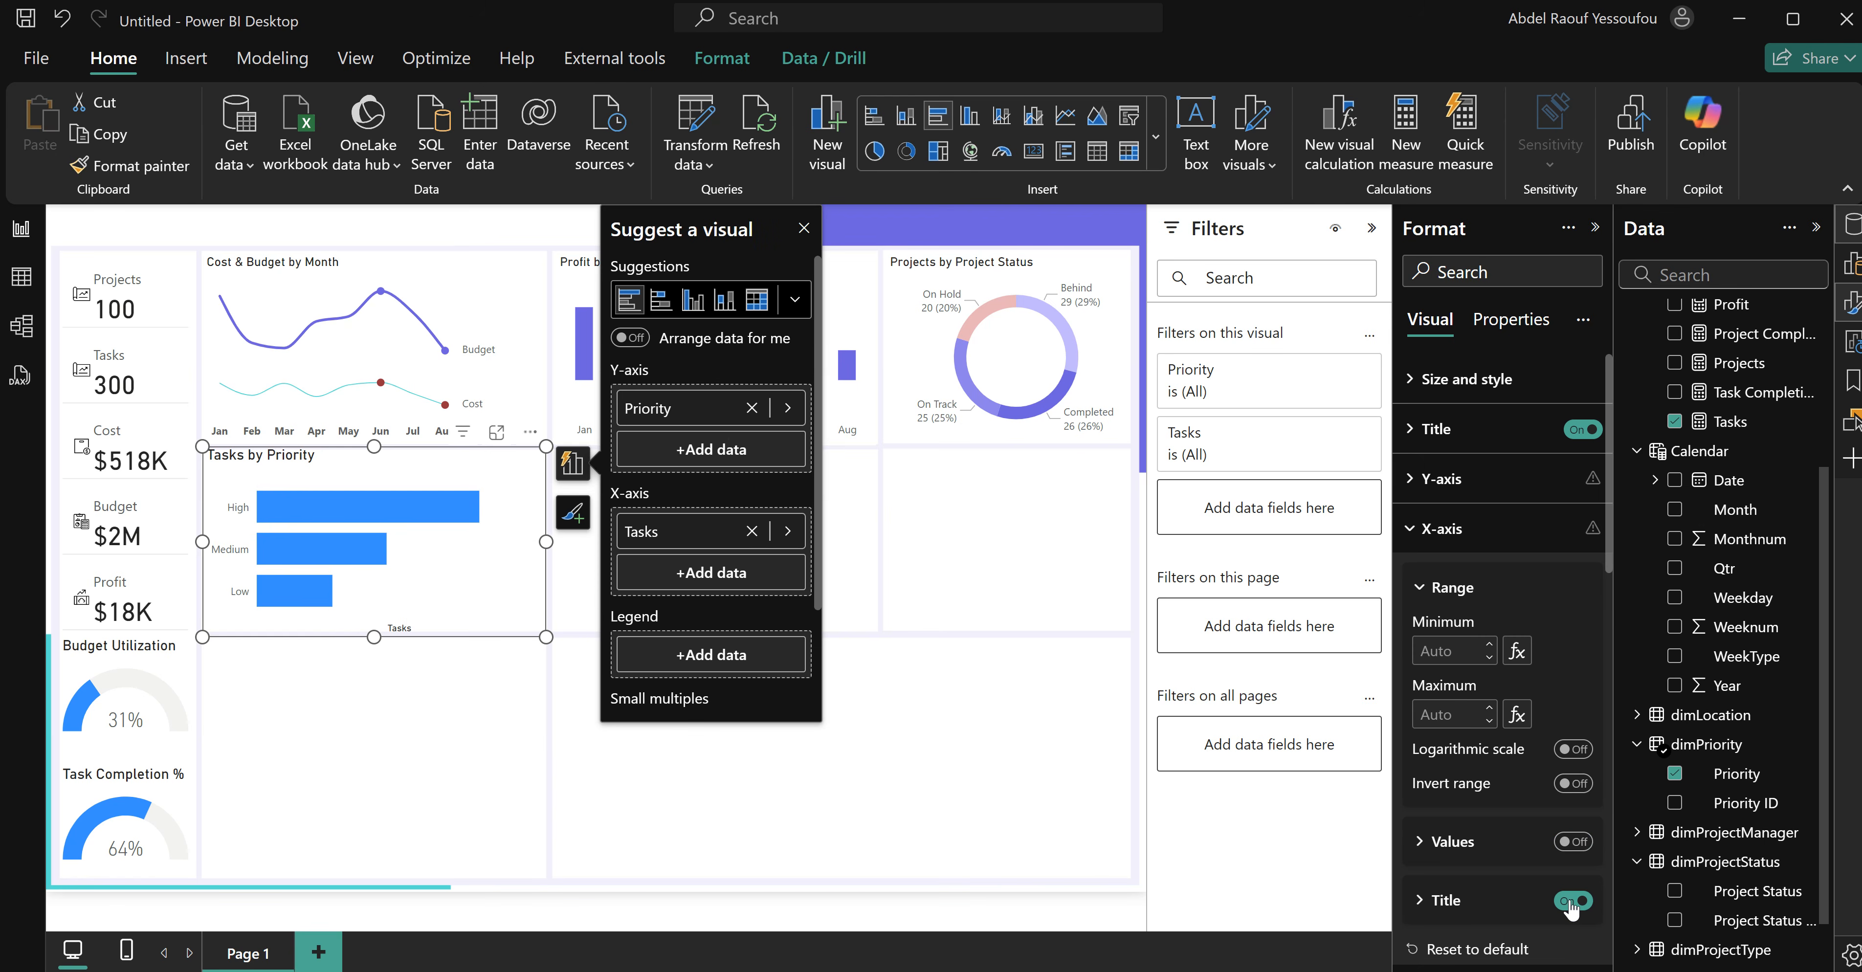
pyautogui.click(1570, 904)
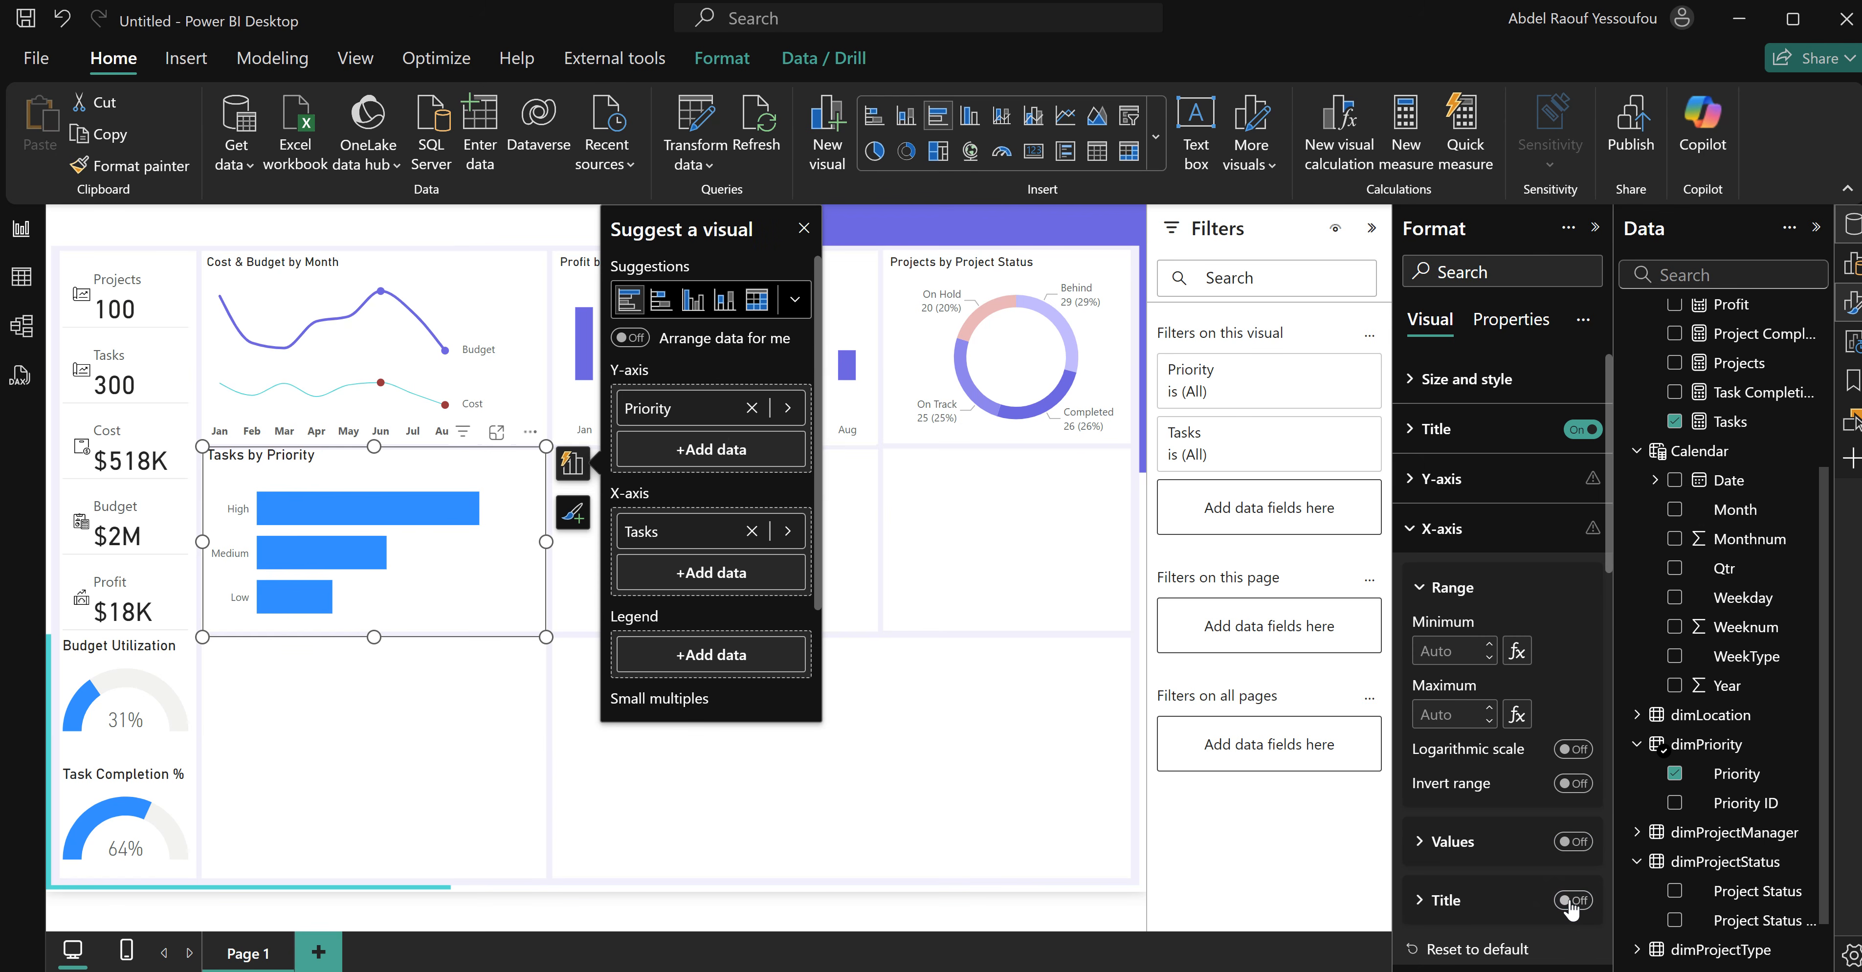
pyautogui.click(1443, 529)
# Turn on data labels for the Tasks by Priority bars.
pyautogui.click(1456, 847)
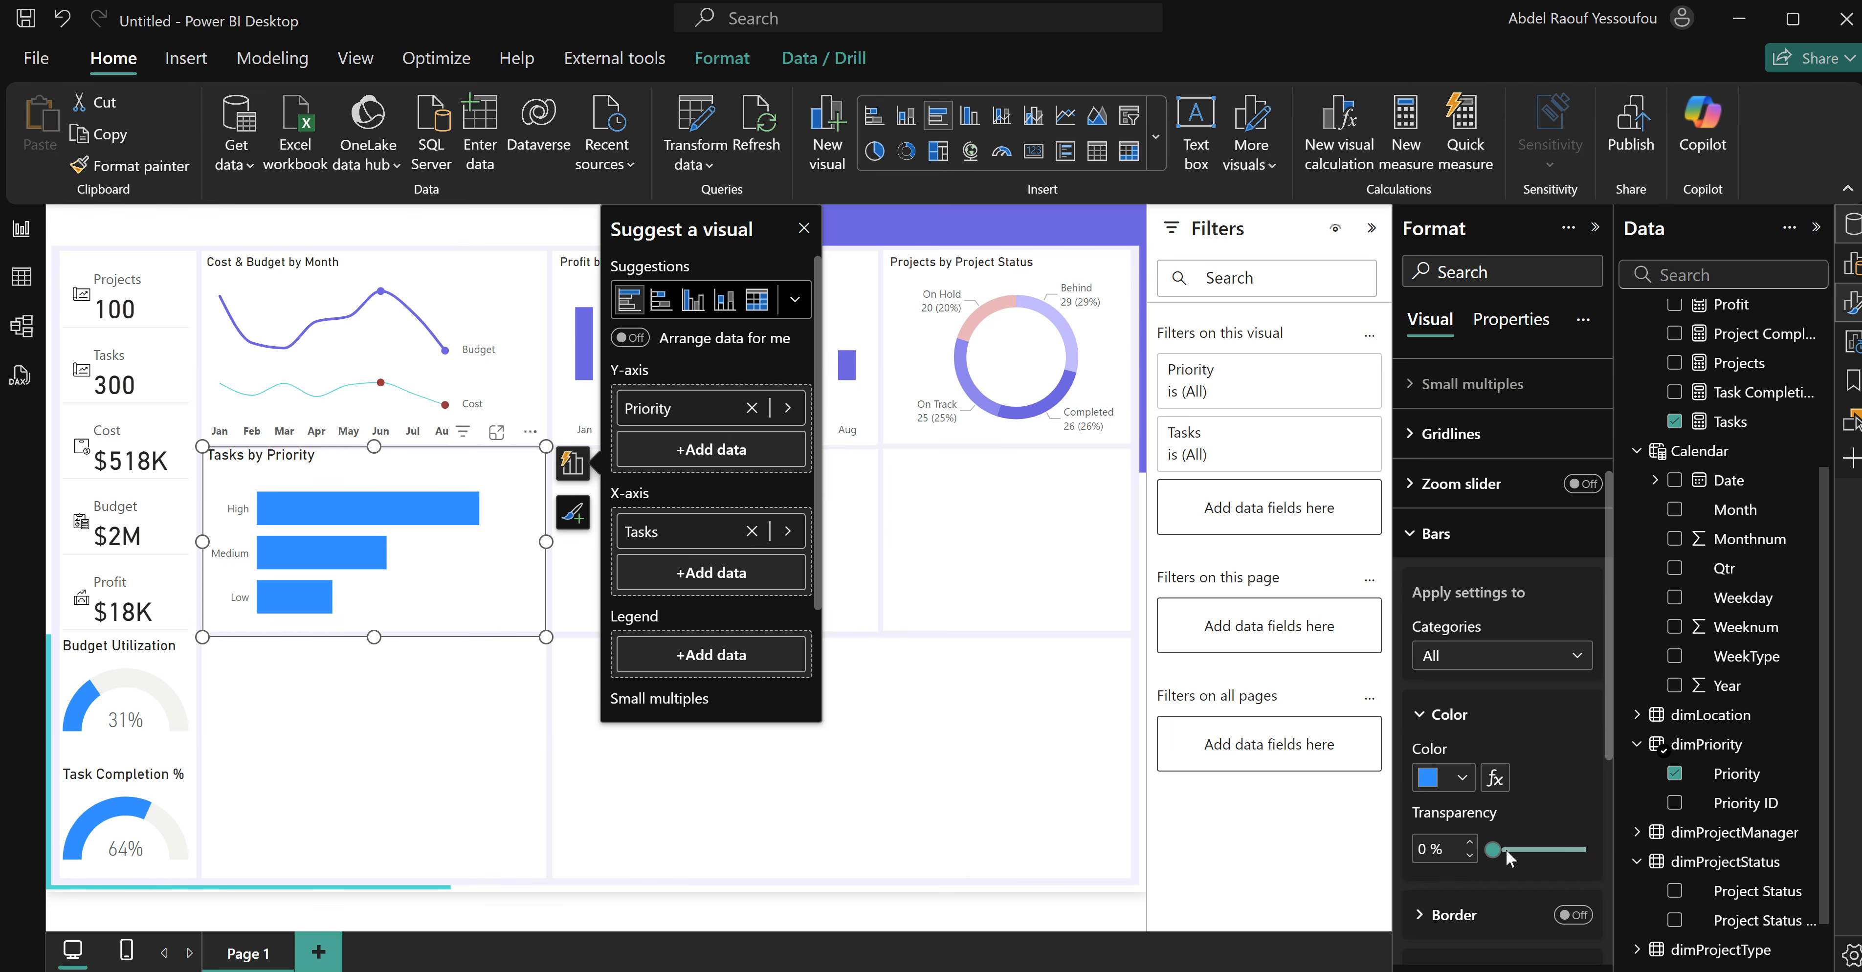
pyautogui.scroll(-3, 1505, 849)
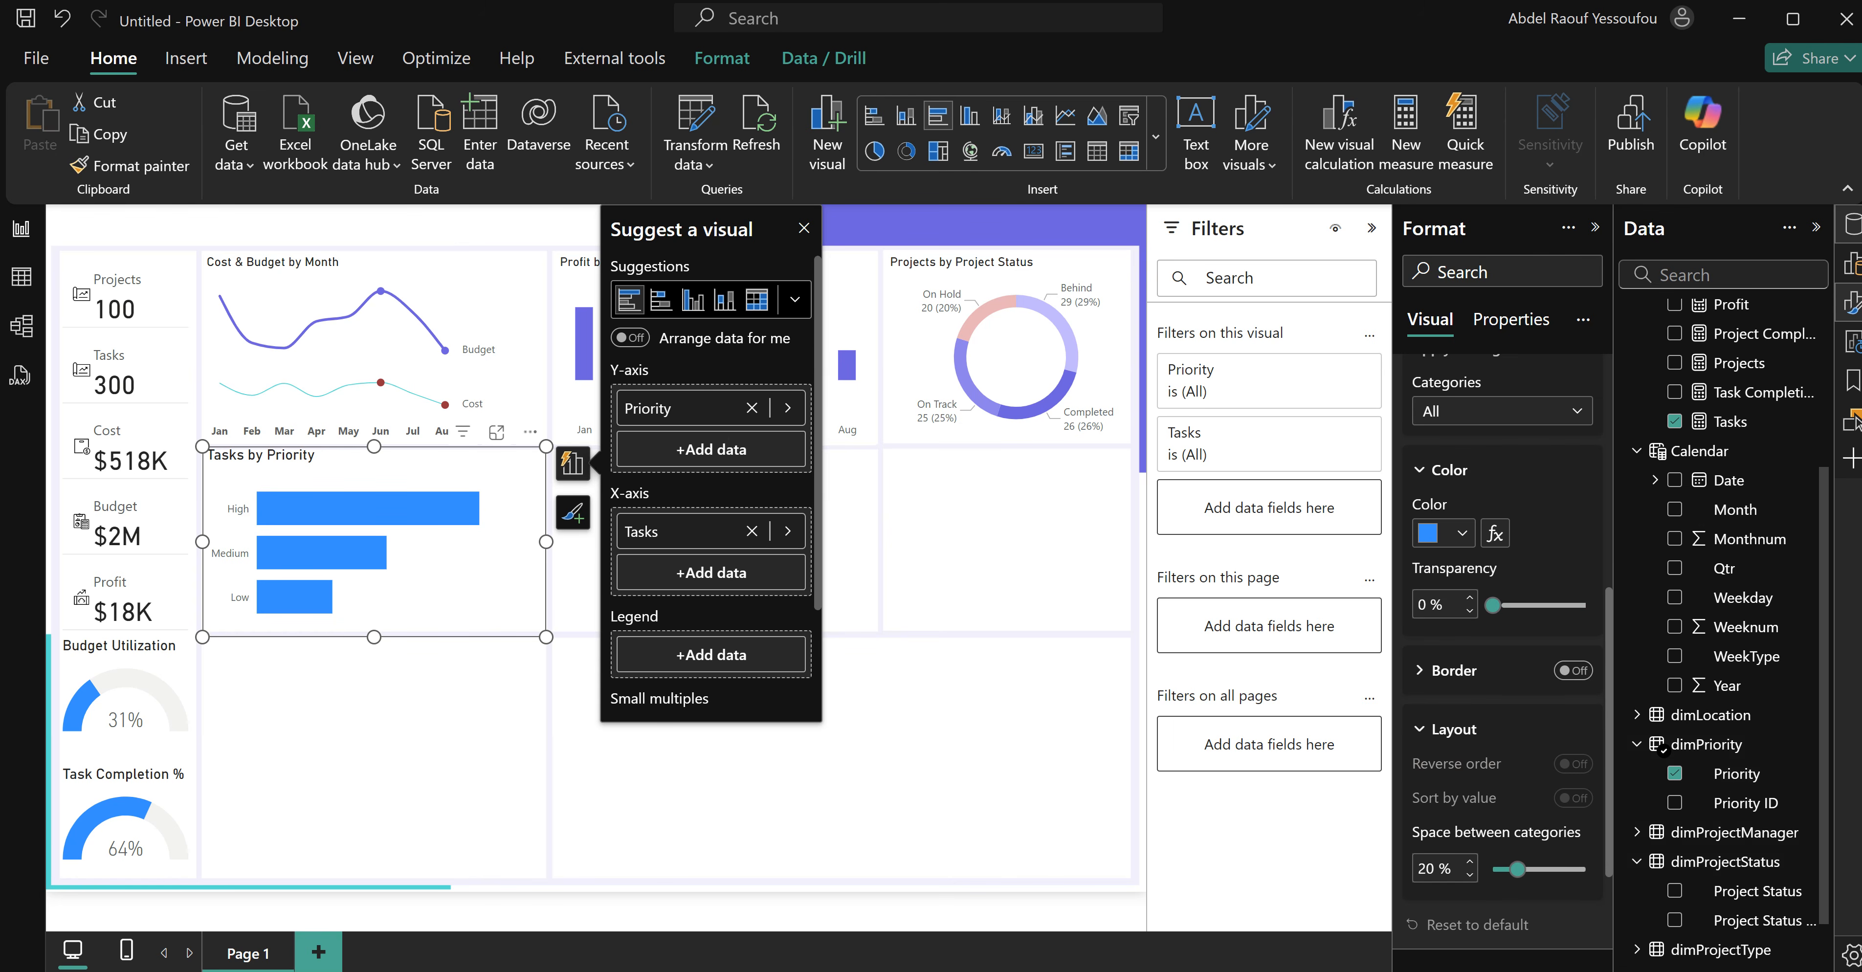
pyautogui.scroll(-3, 1509, 753)
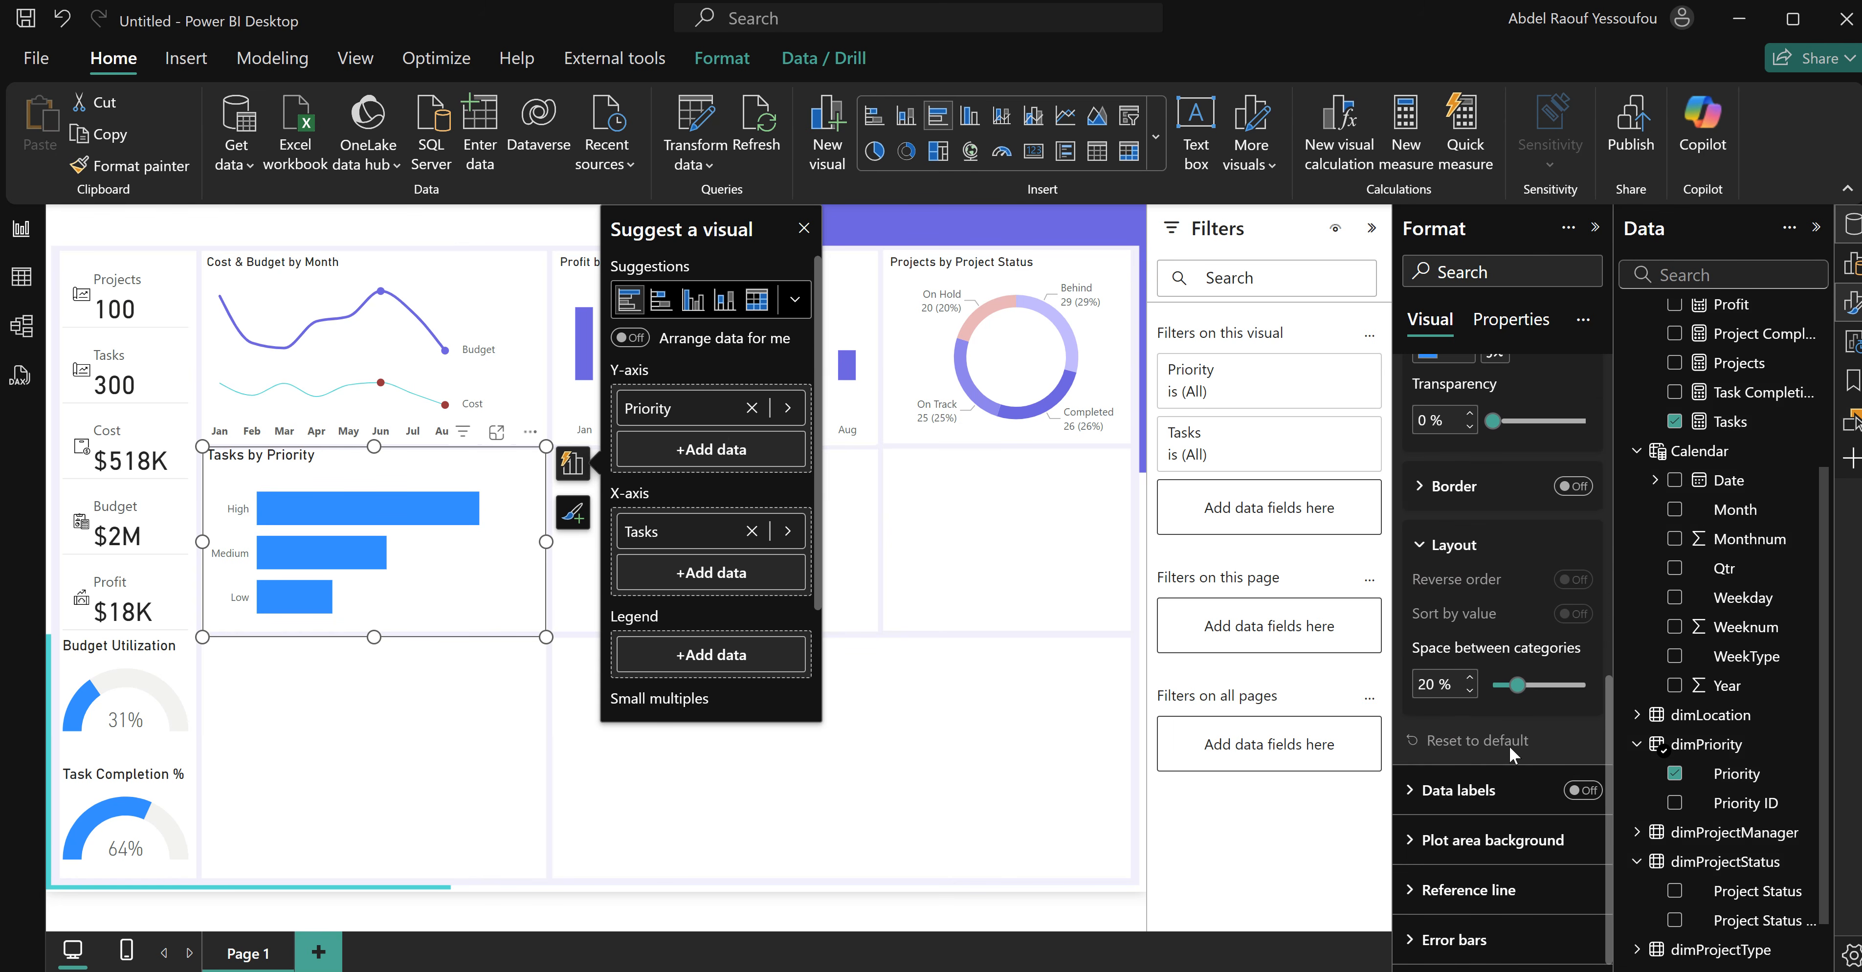
pyautogui.click(1587, 792)
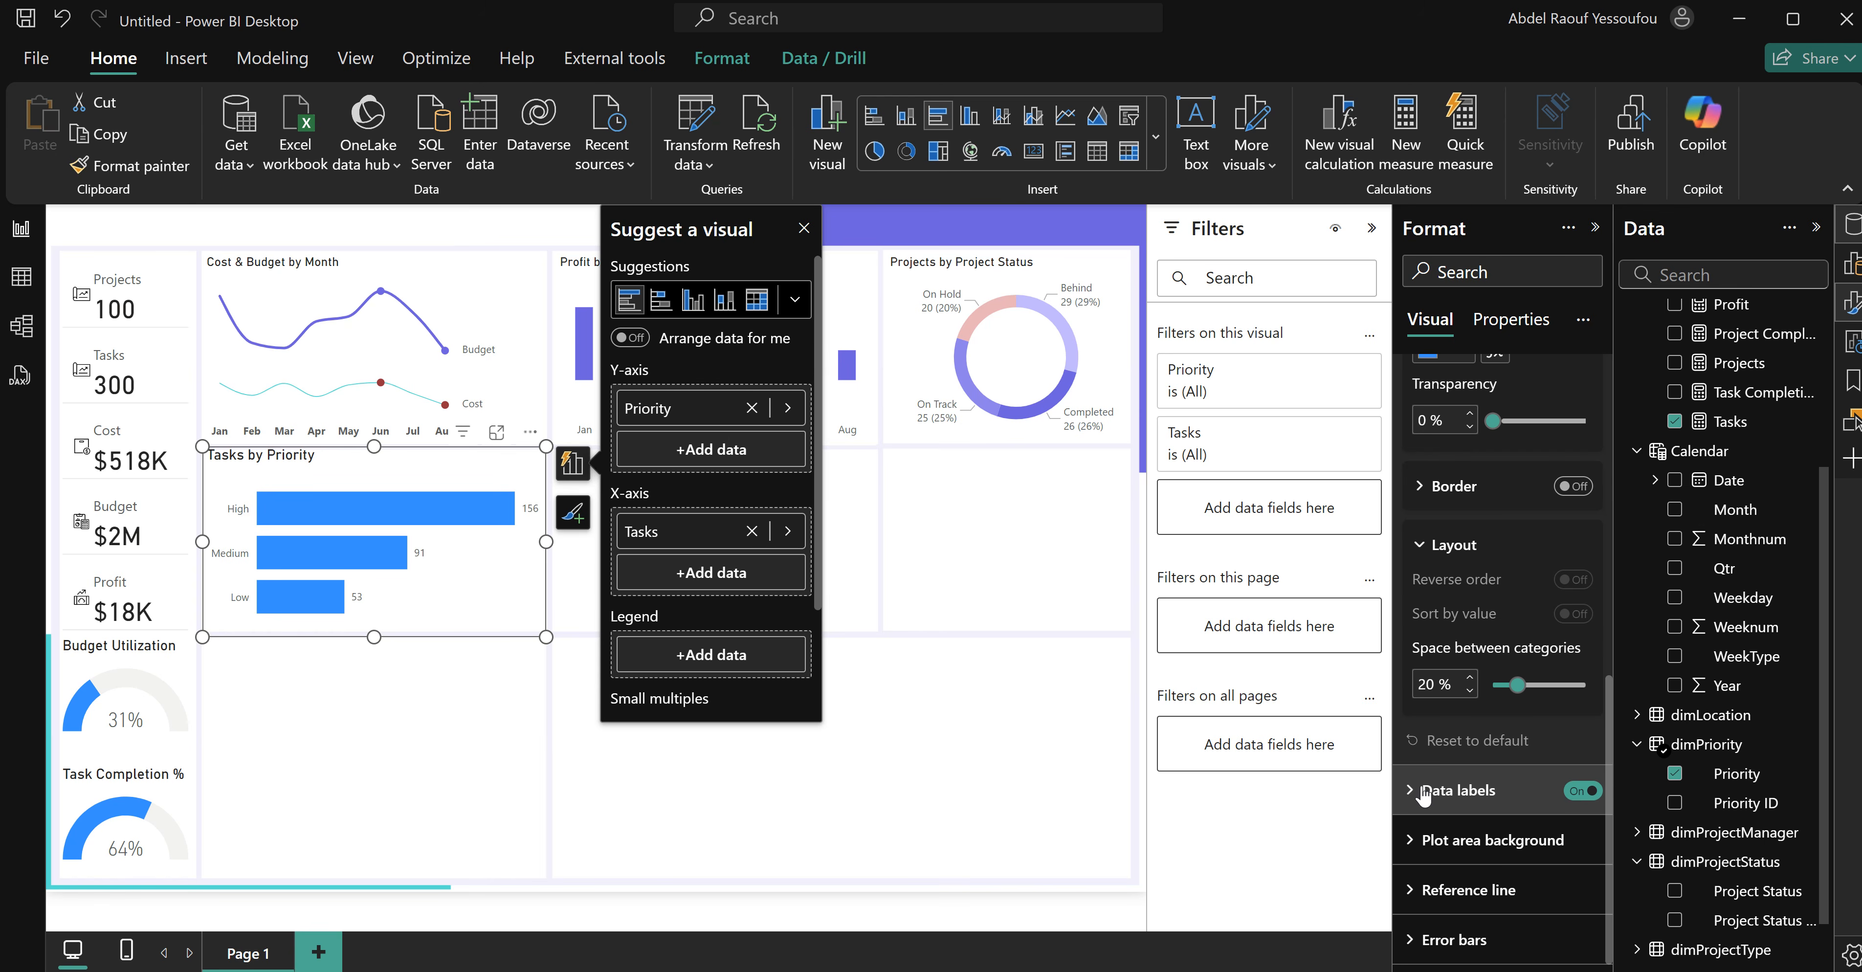
# Enable a background behind the bar chart's data labels and colour it with the recently used darker purple.
pyautogui.click(1449, 799)
pyautogui.scroll(-6, 1447, 795)
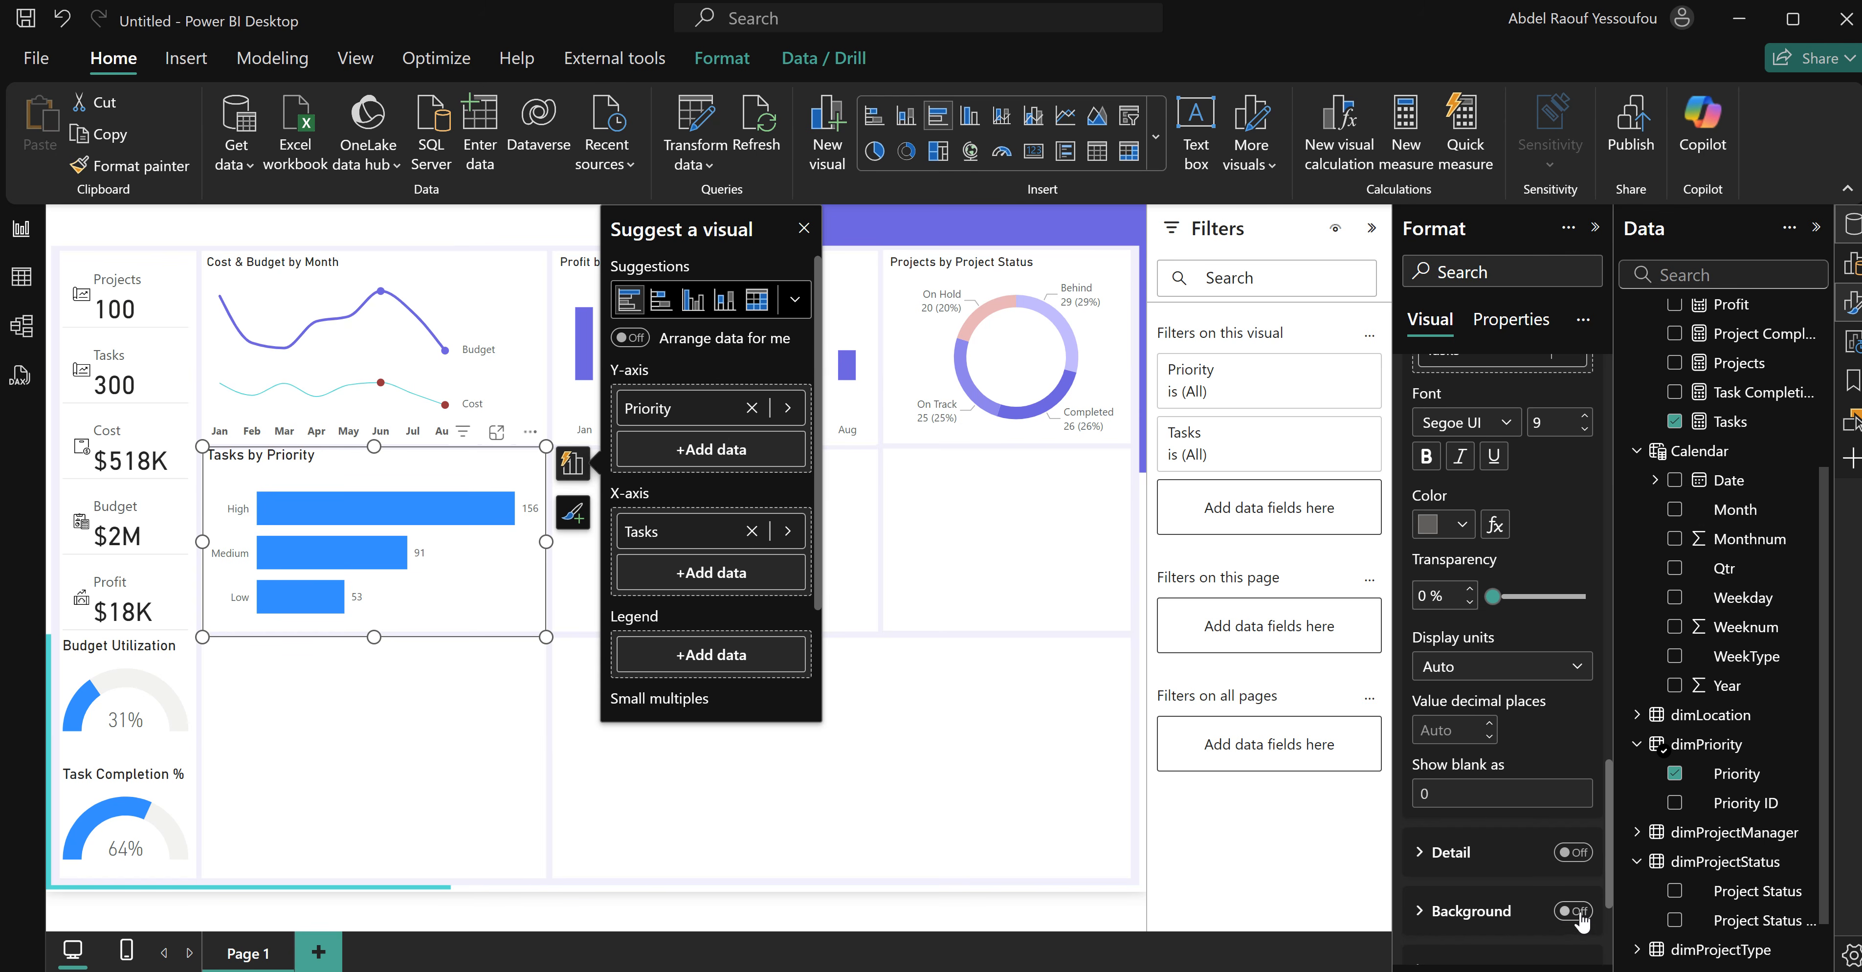
pyautogui.click(1581, 911)
pyautogui.click(1471, 911)
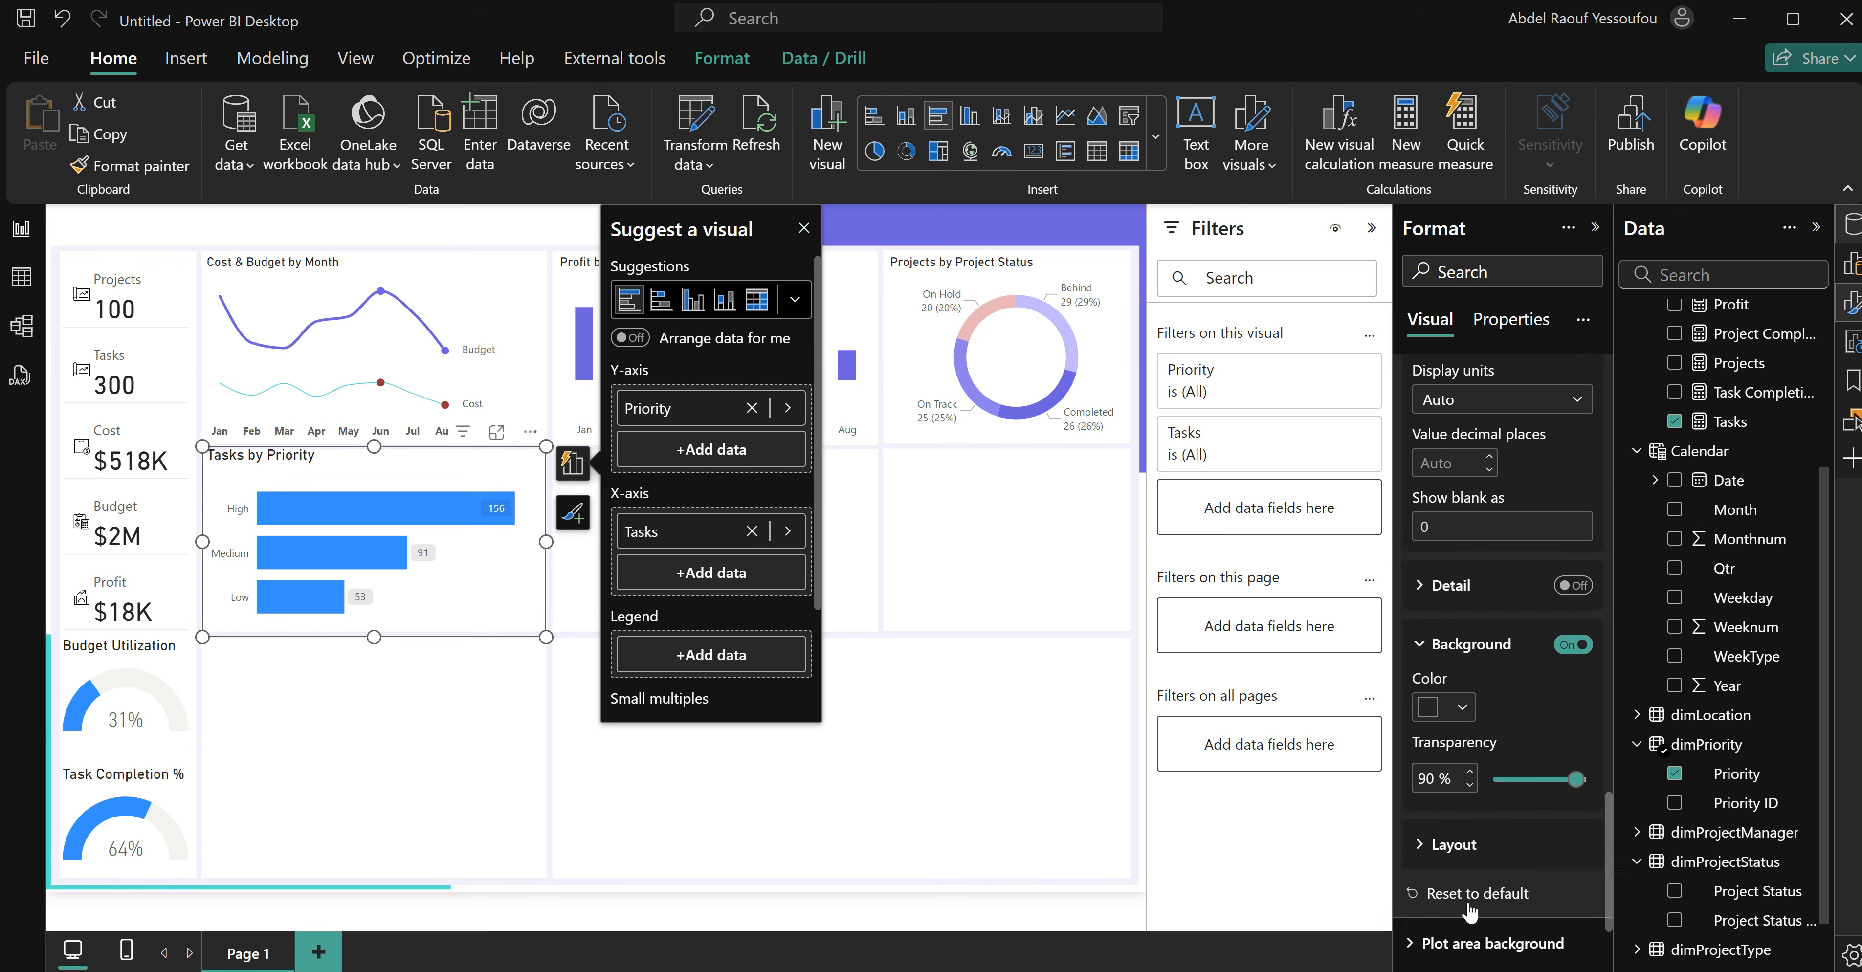
pyautogui.scroll(-2, 1467, 723)
pyautogui.click(1465, 614)
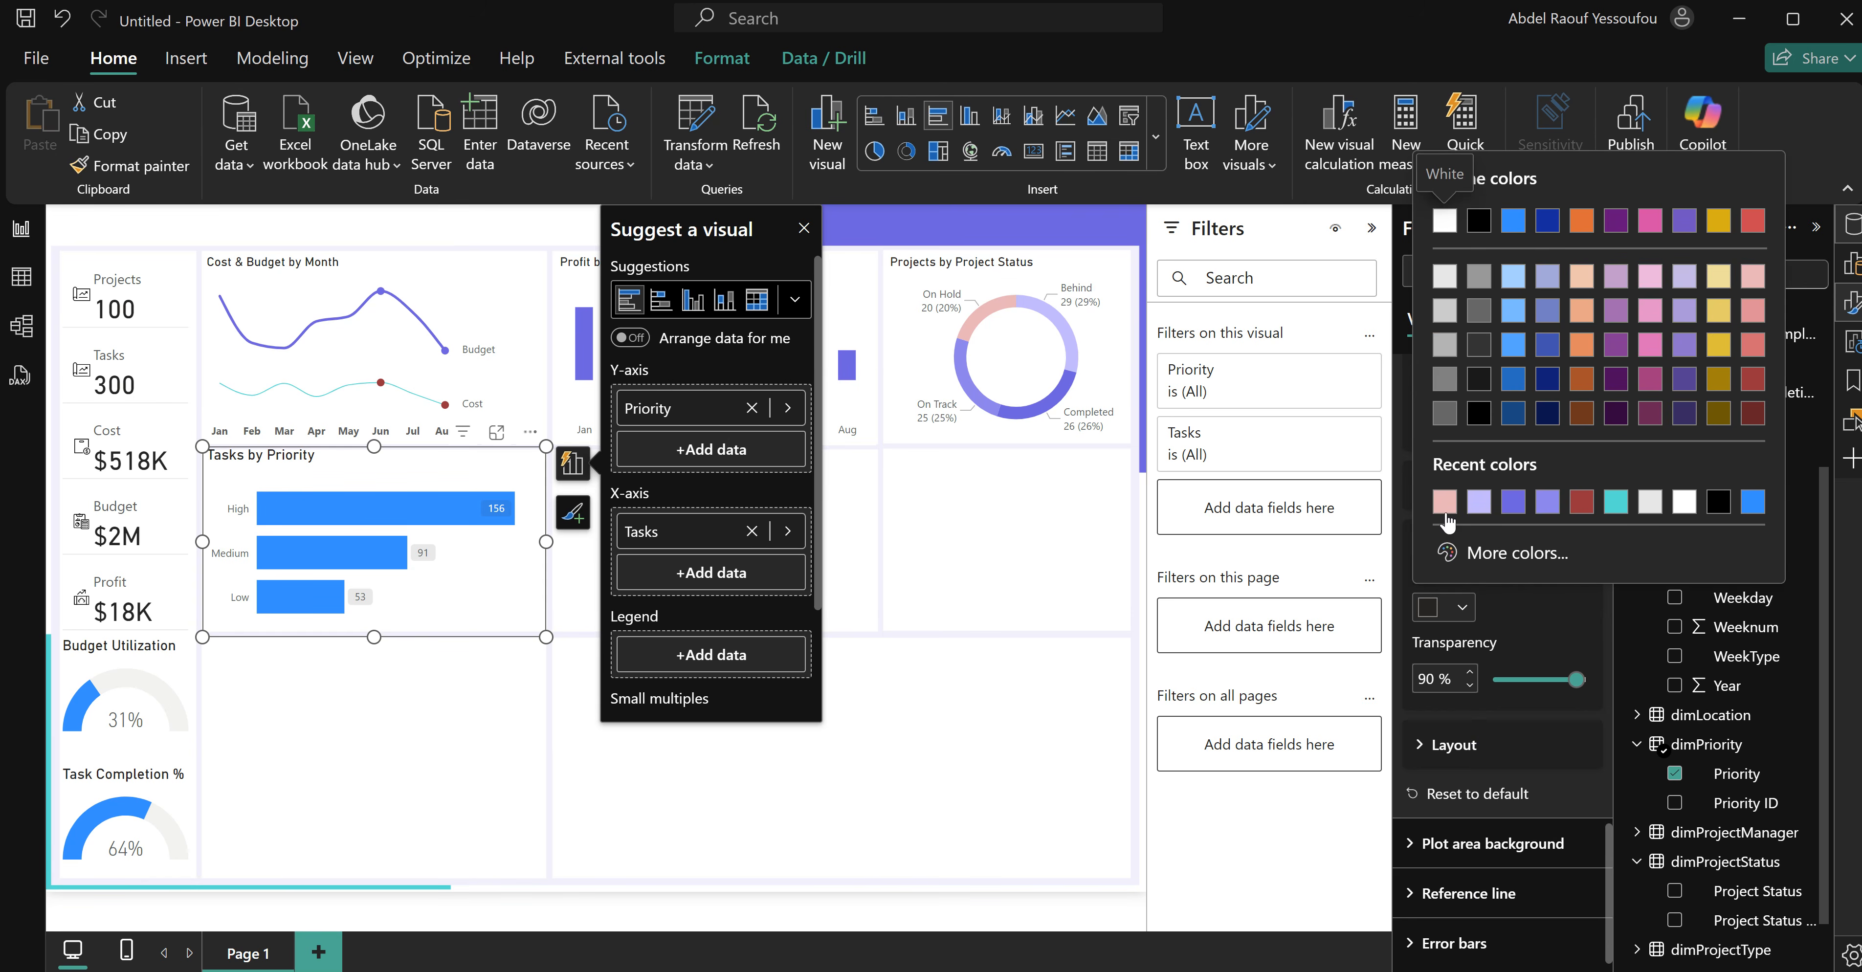
pyautogui.click(1513, 502)
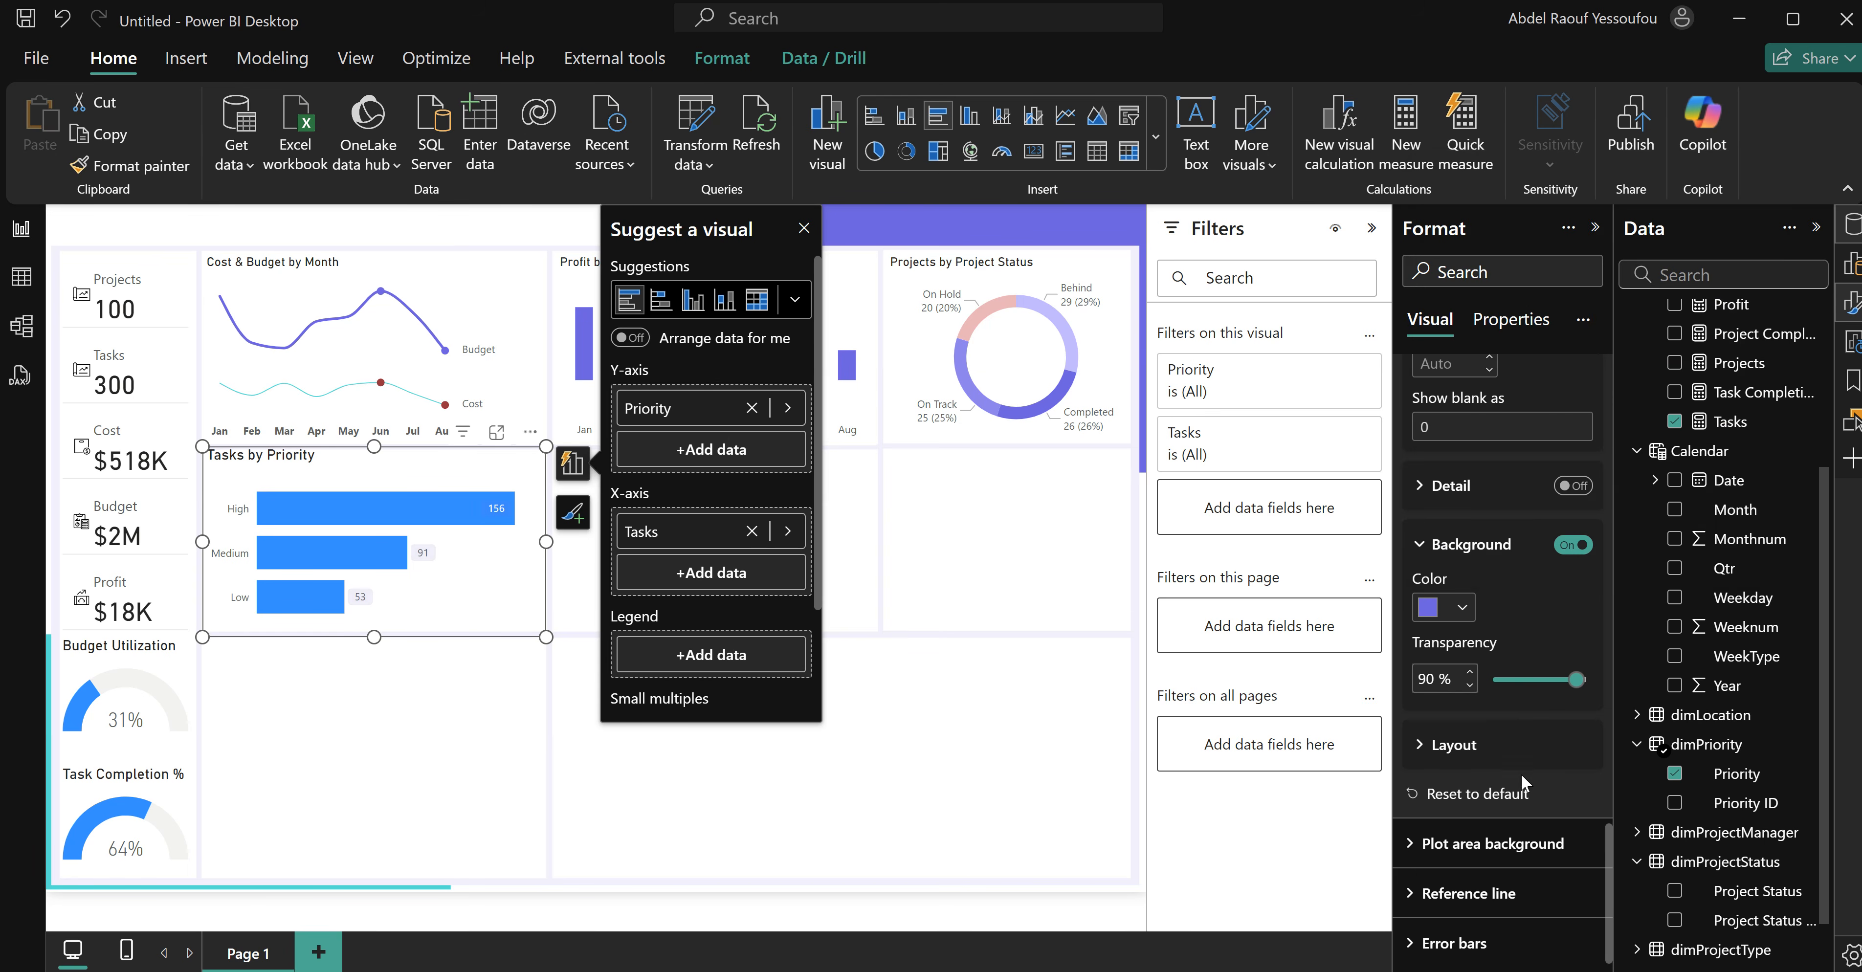
# Set the position of the bar chart's data labels to Outside end.
pyautogui.scroll(5, 1520, 775)
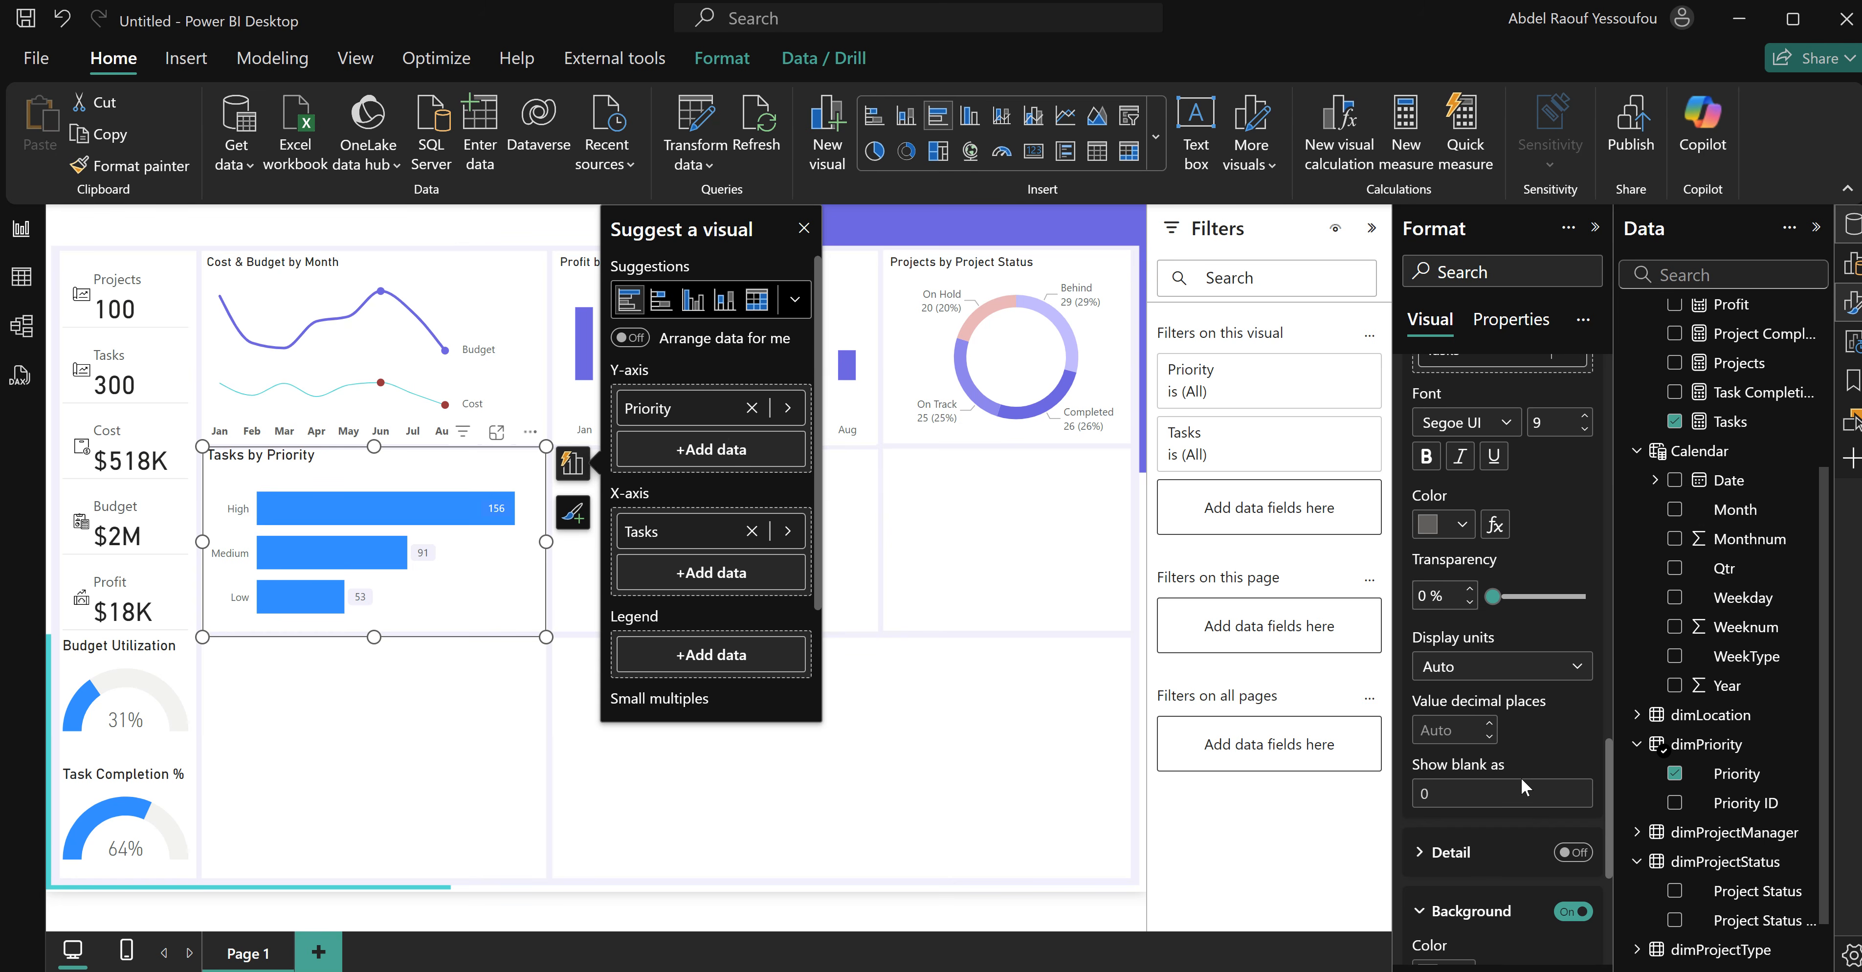
pyautogui.scroll(5, 1514, 791)
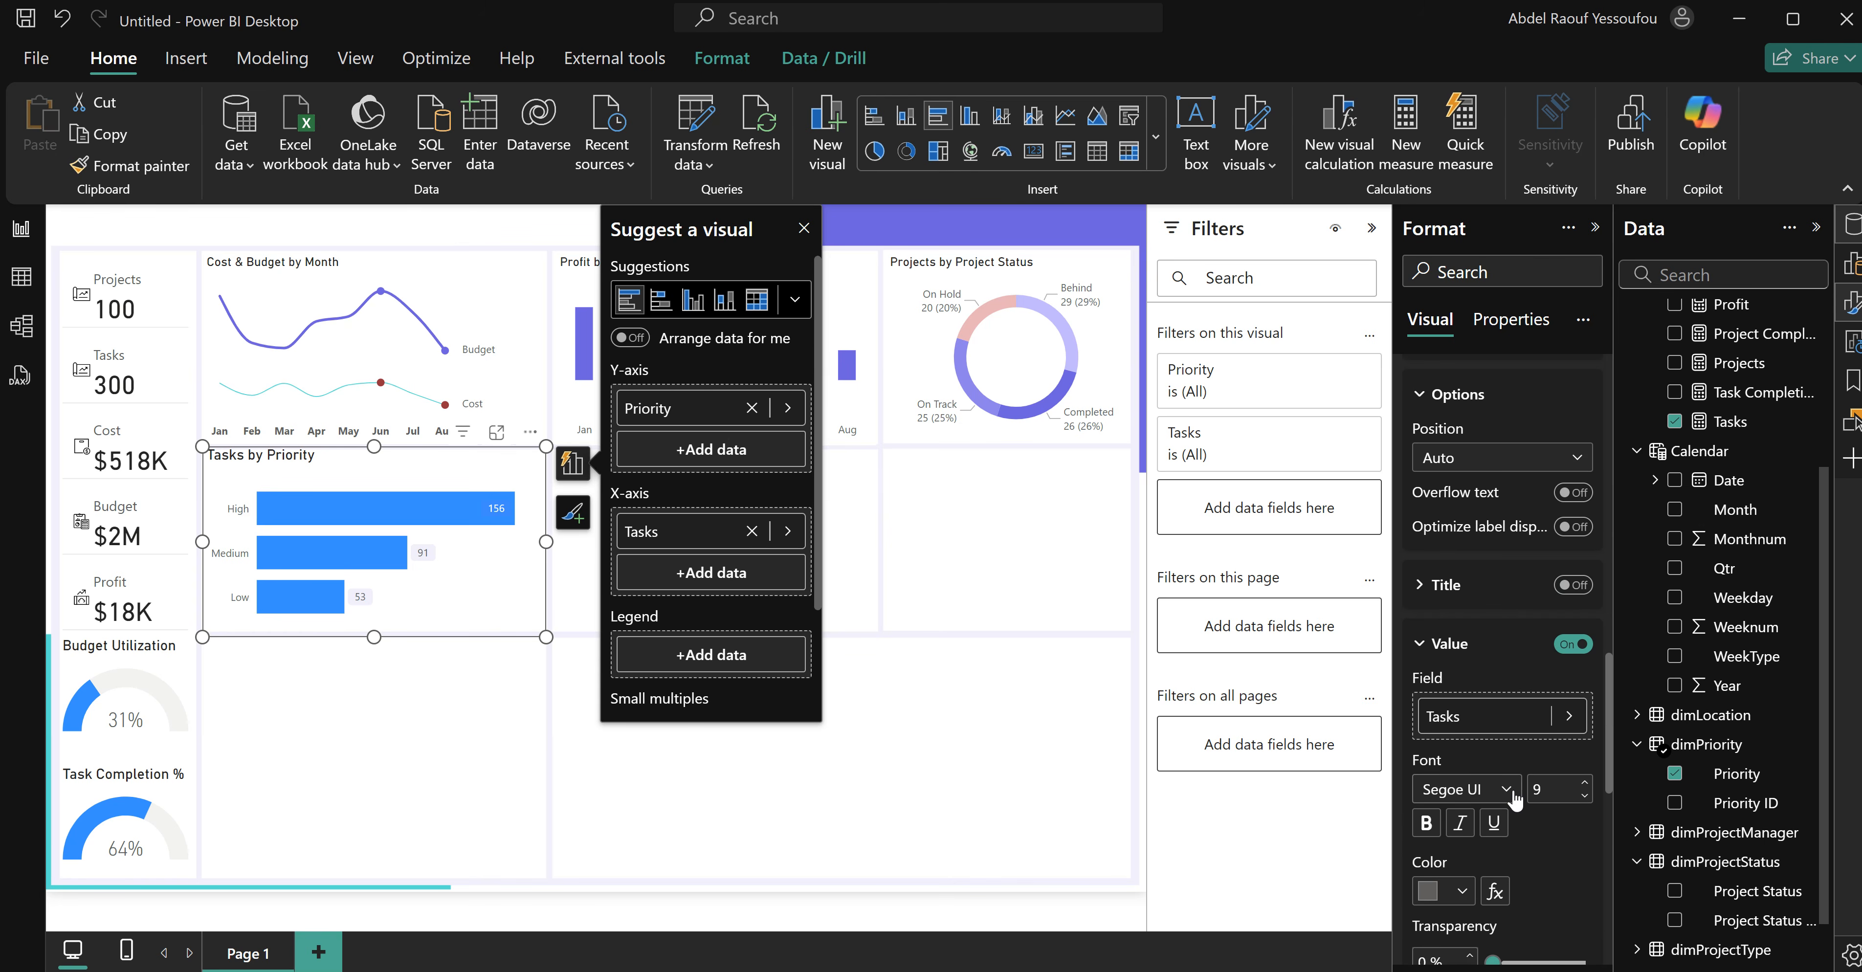
pyautogui.scroll(4, 1514, 795)
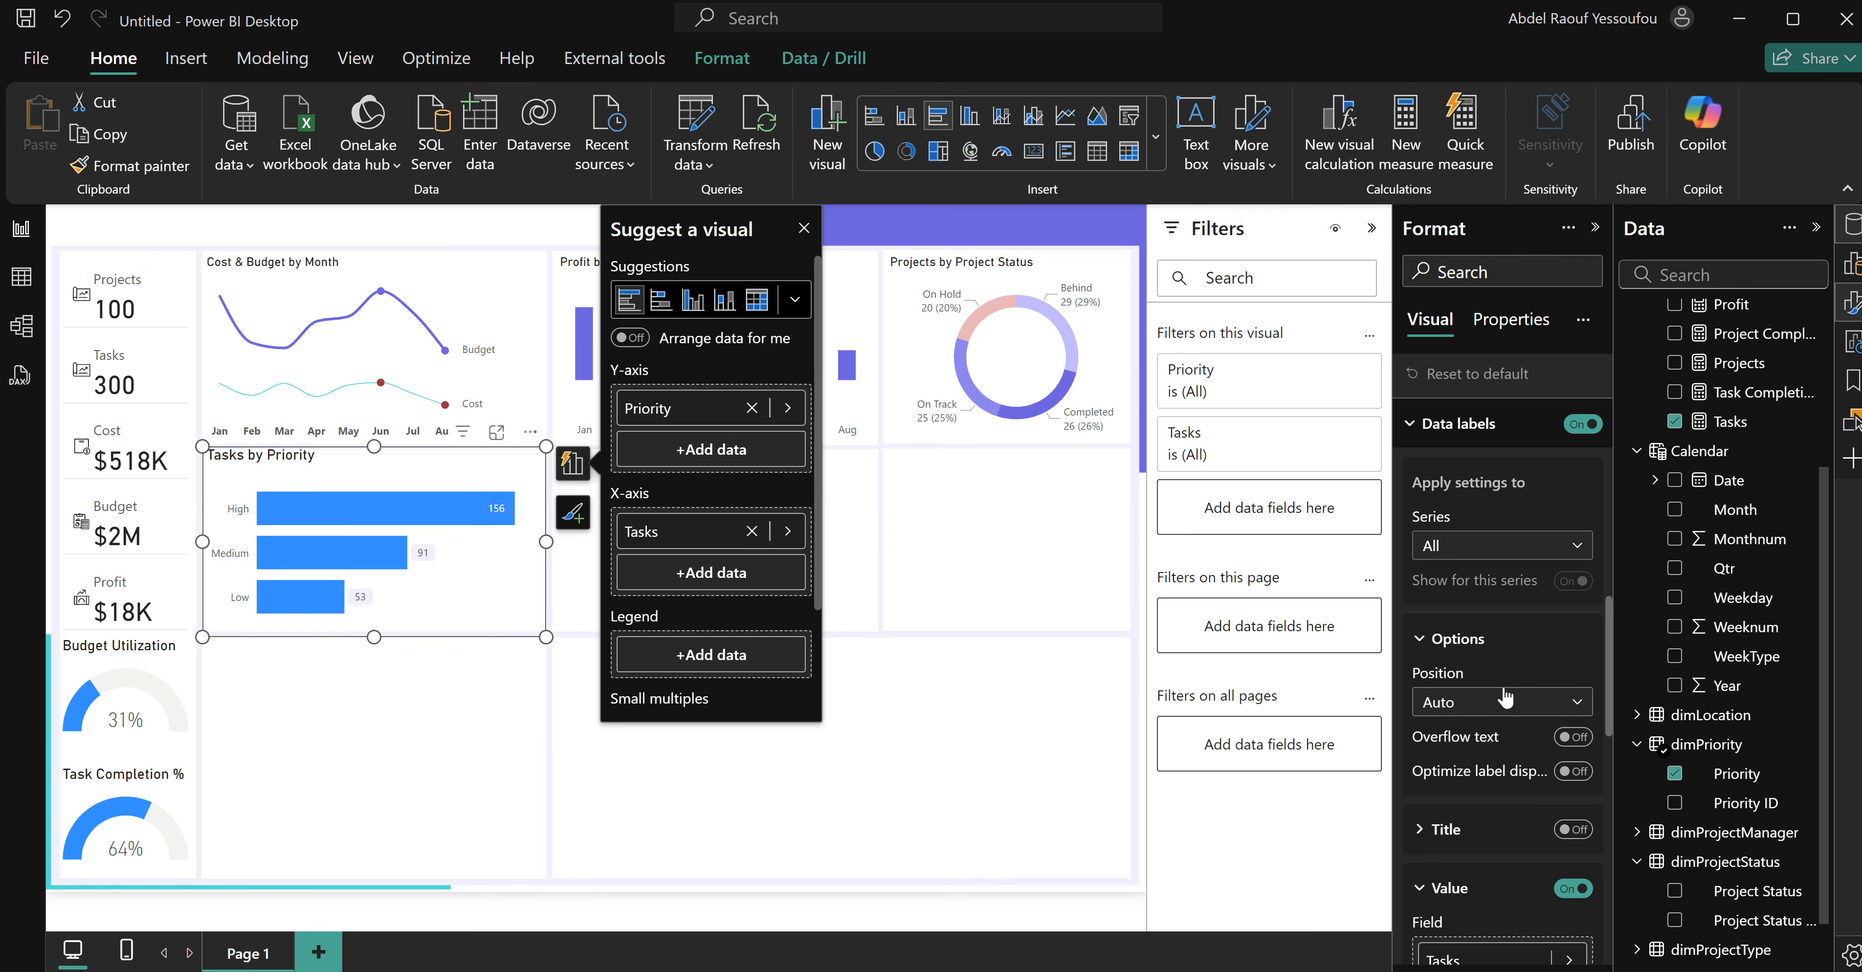
pyautogui.click(1487, 707)
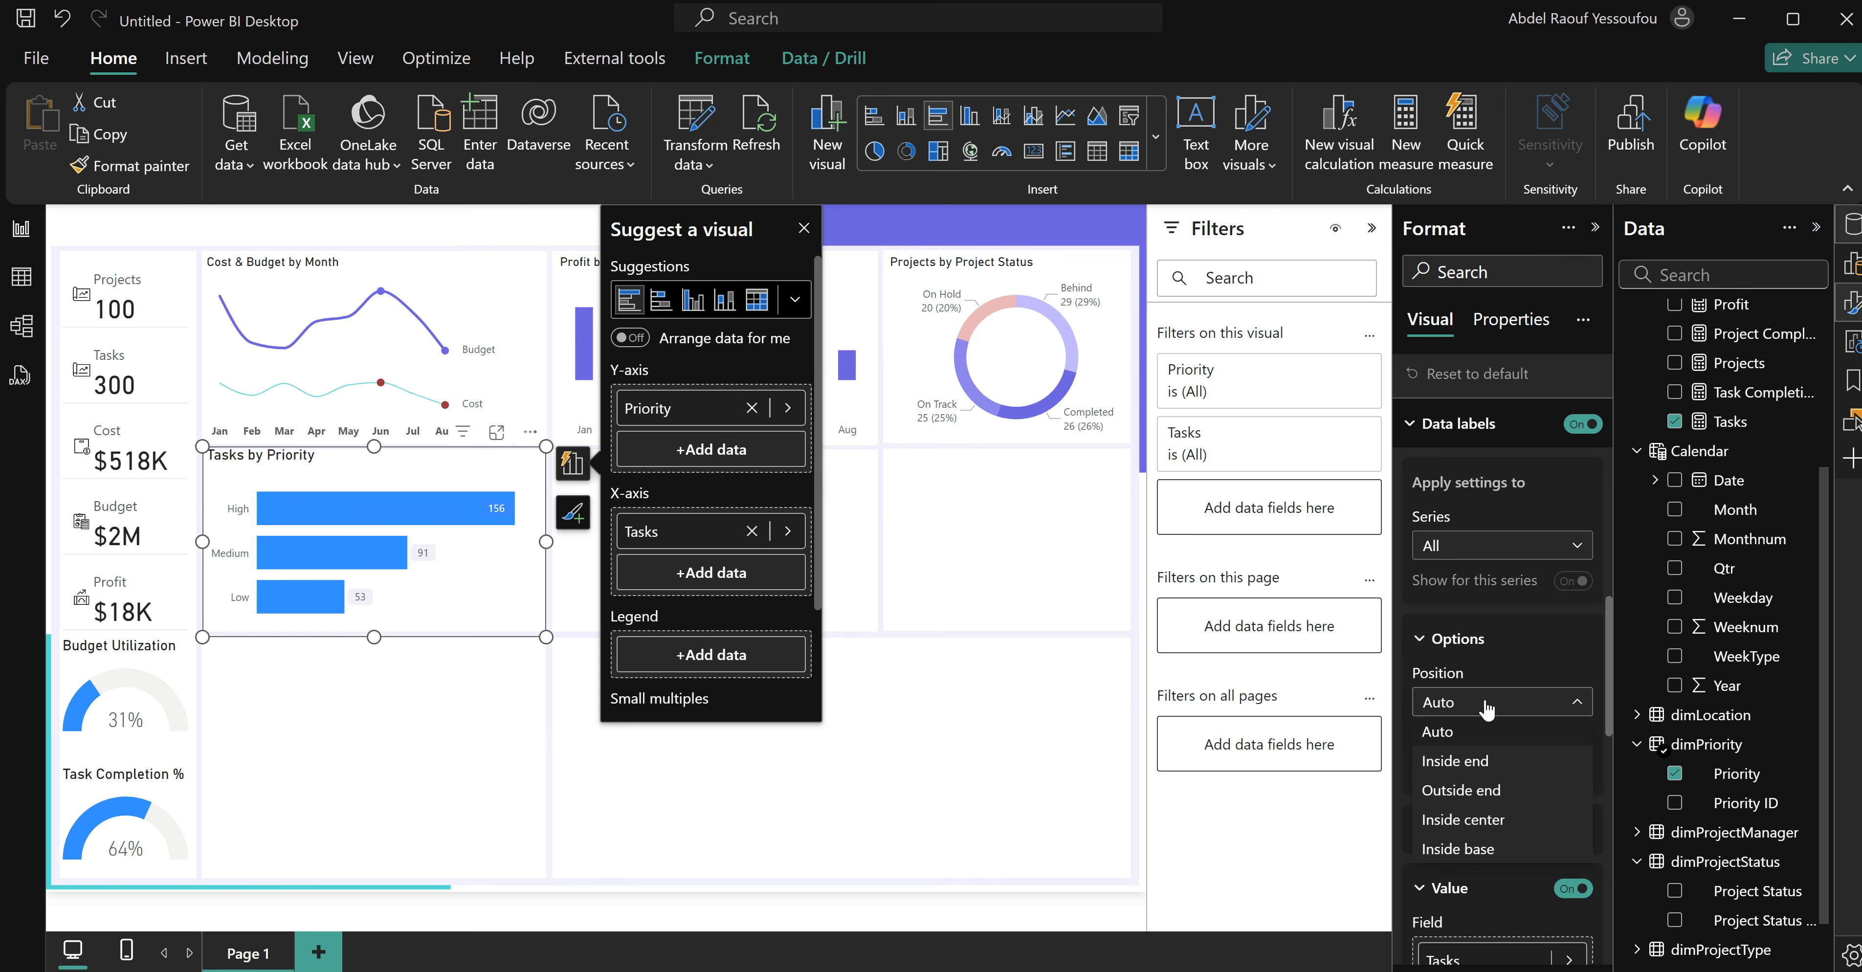
pyautogui.click(1495, 790)
# Start conditional formatting for the colour of all Tasks by Priority bars, using the Gradient format style.
pyautogui.scroll(5, 1474, 695)
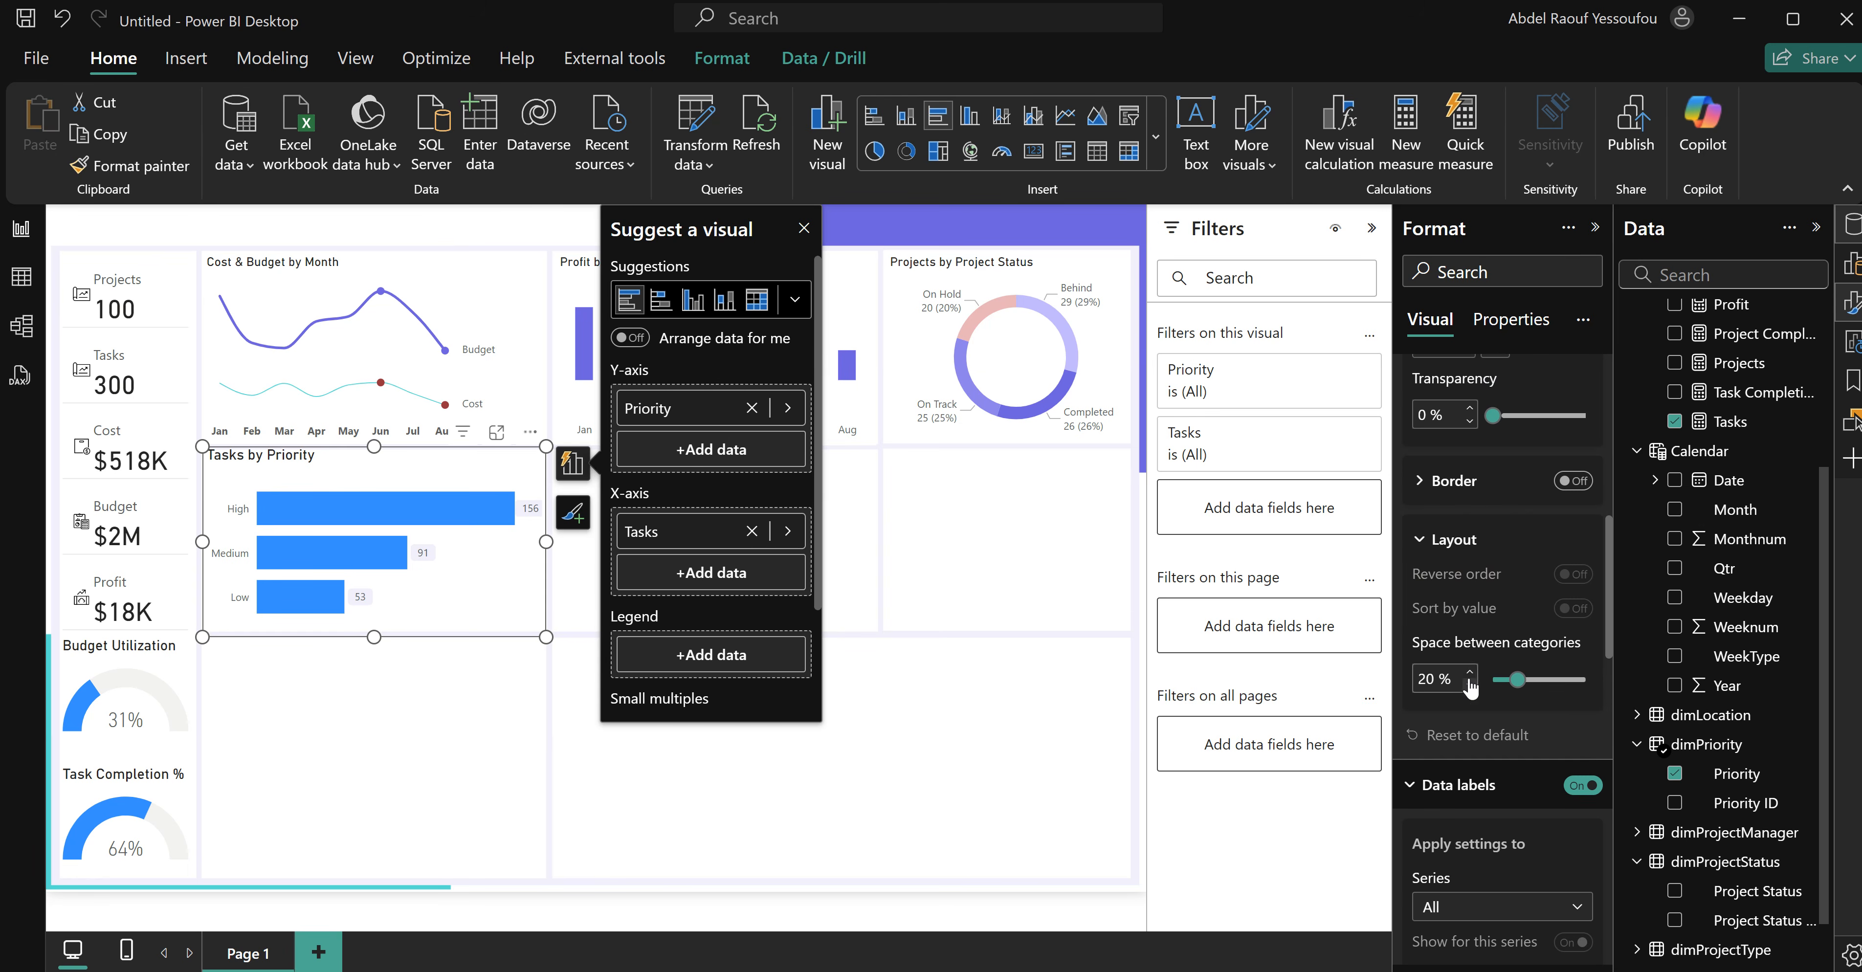
pyautogui.scroll(5, 1471, 687)
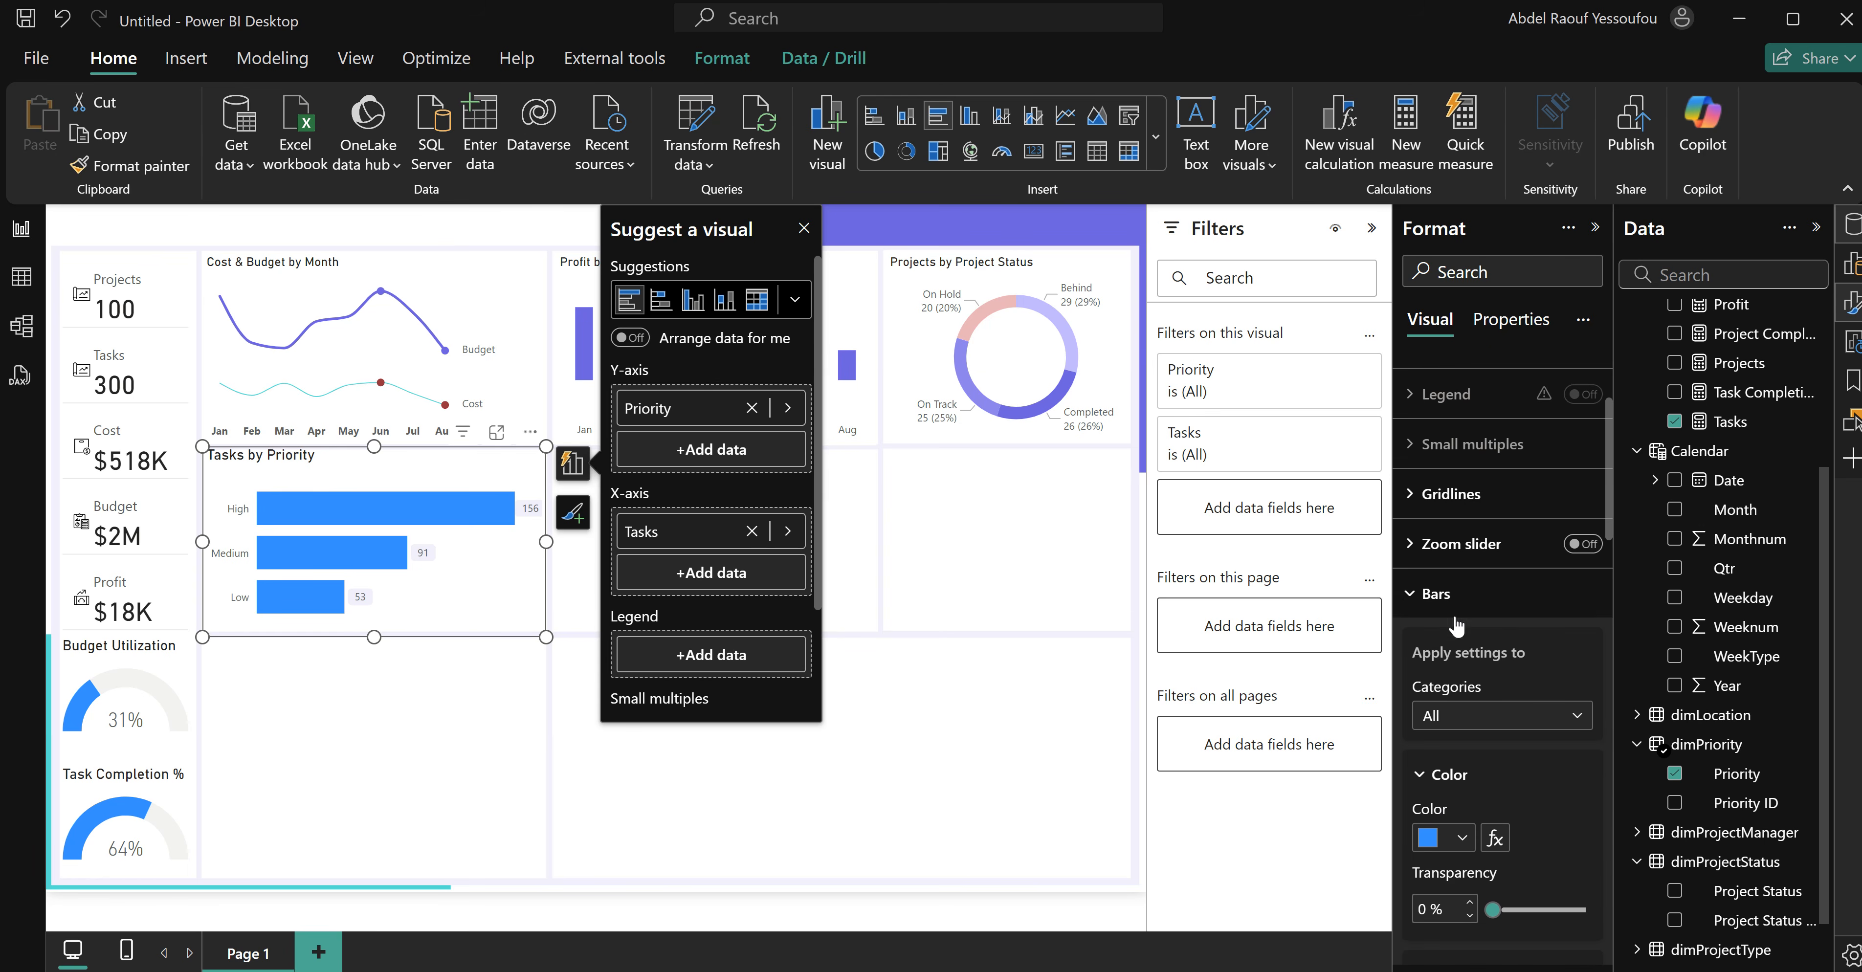
pyautogui.click(1463, 840)
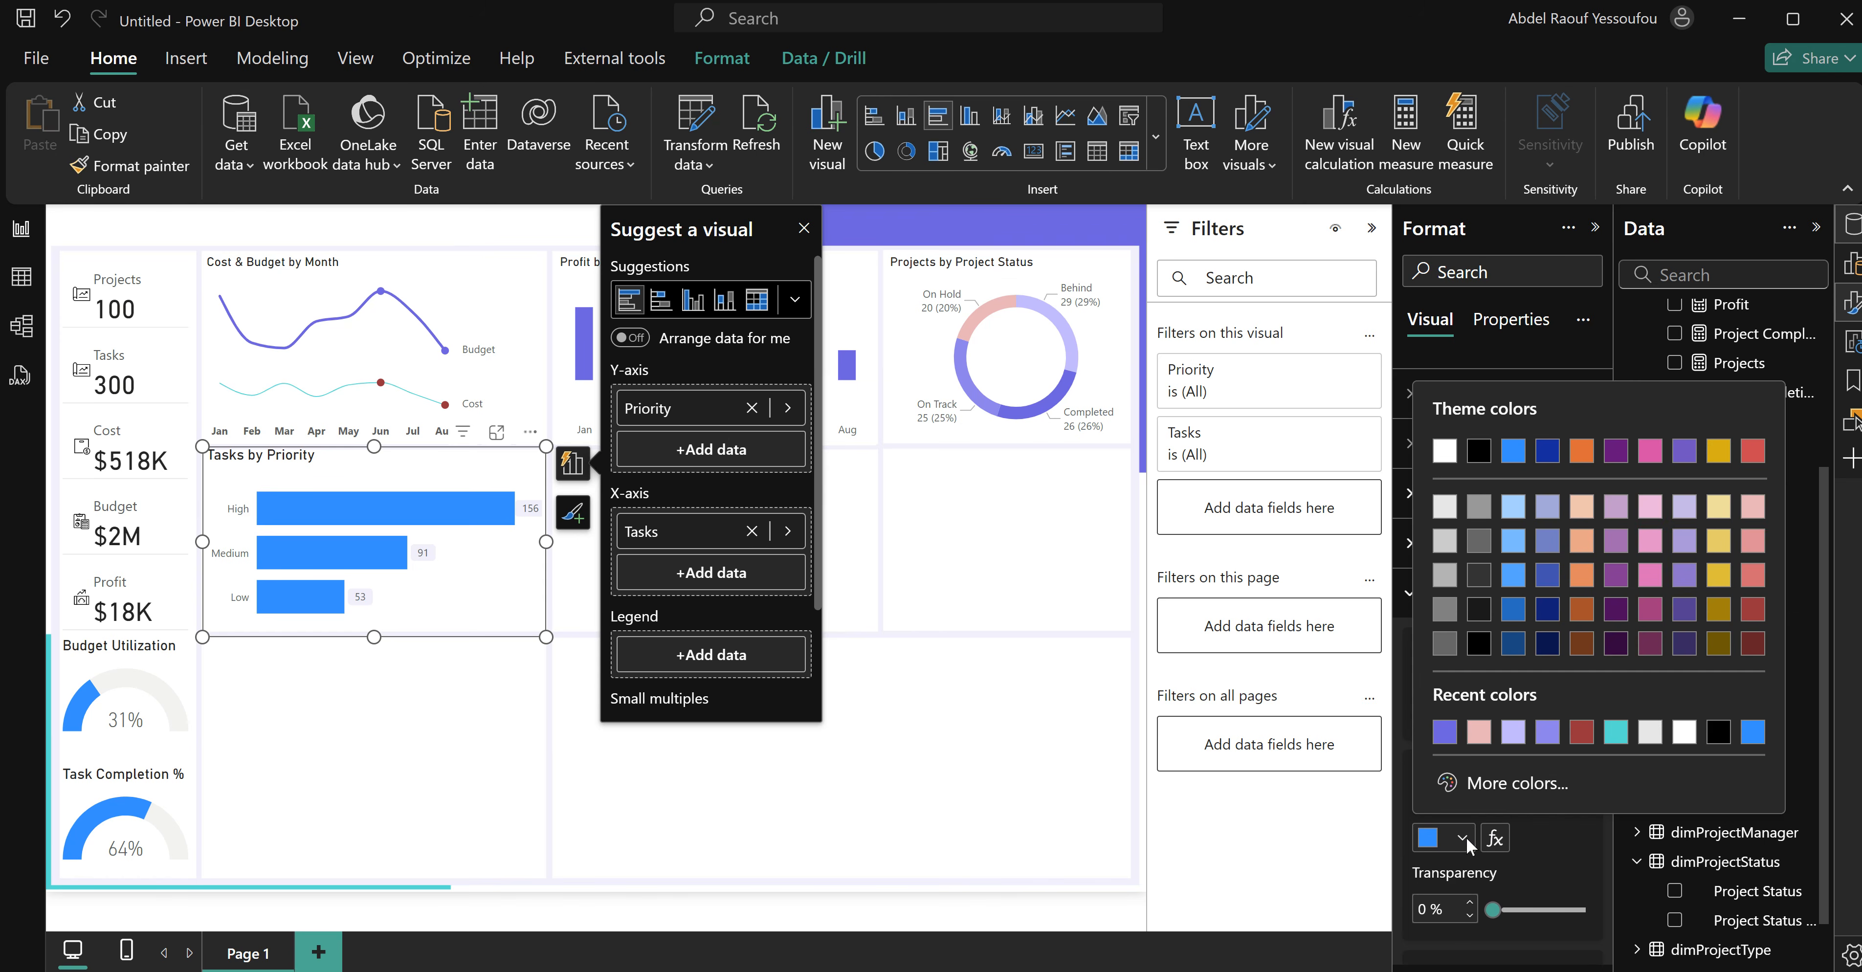
pyautogui.click(1502, 839)
pyautogui.click(1503, 839)
pyautogui.click(466, 241)
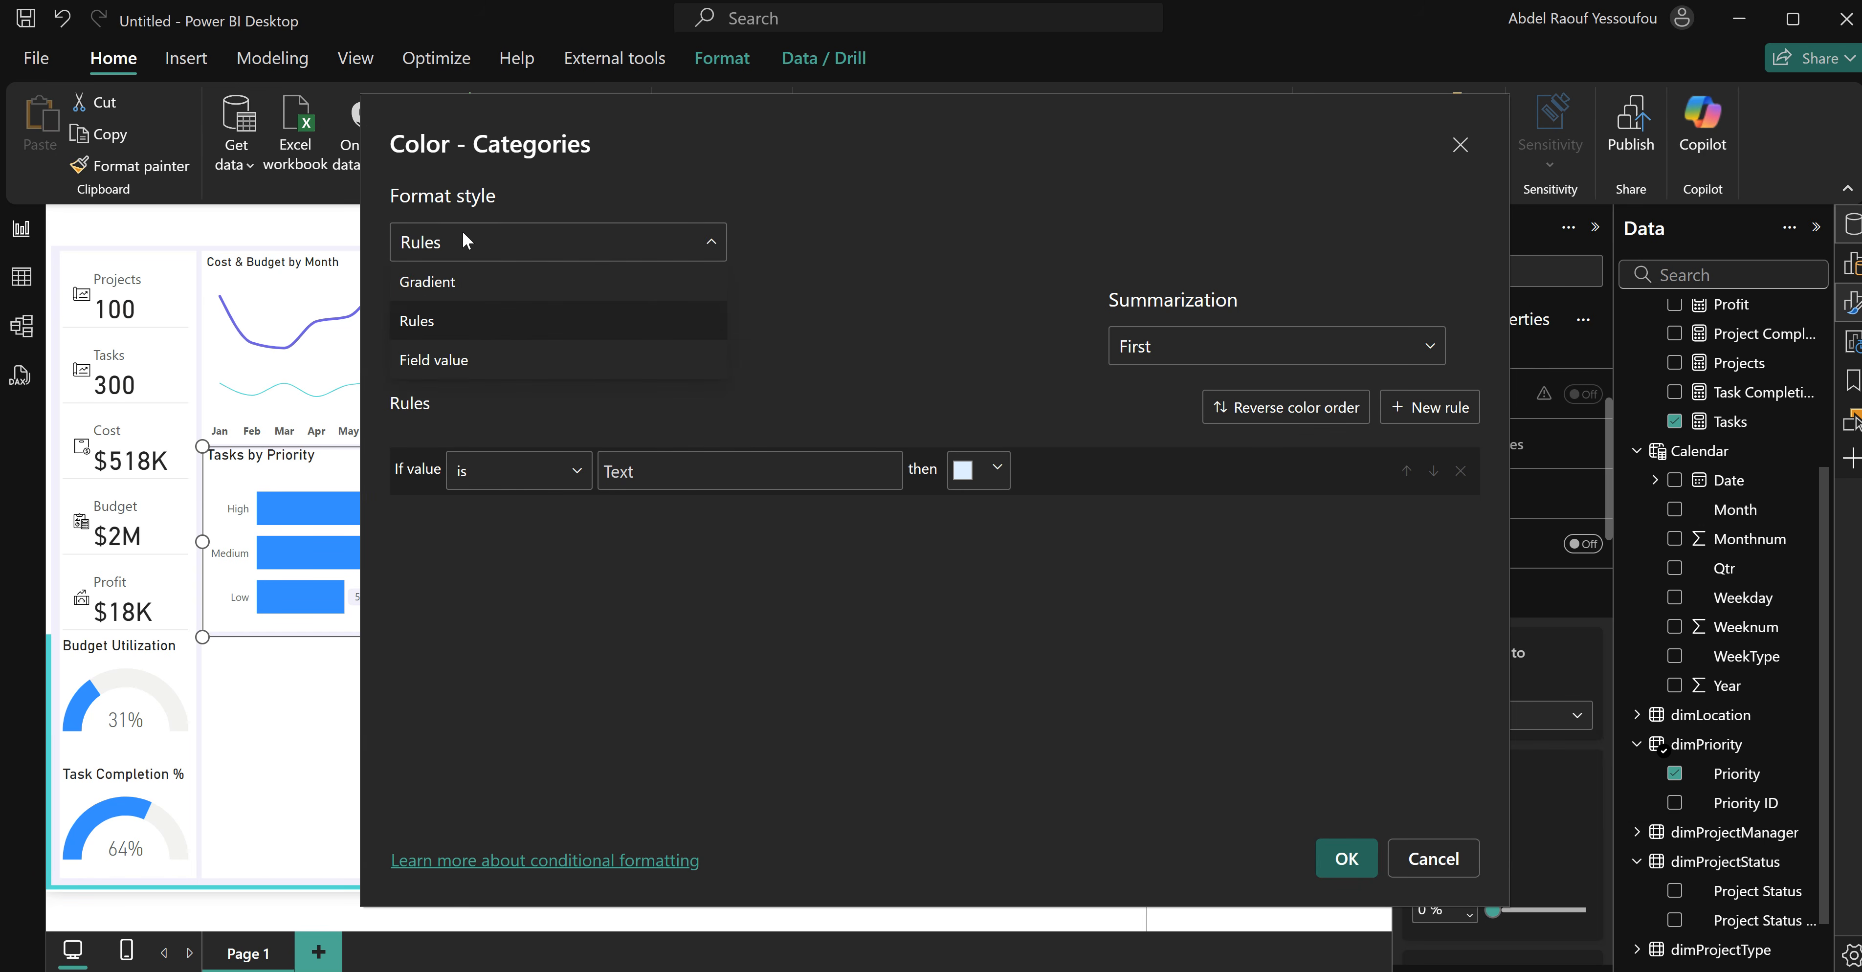
pyautogui.click(452, 284)
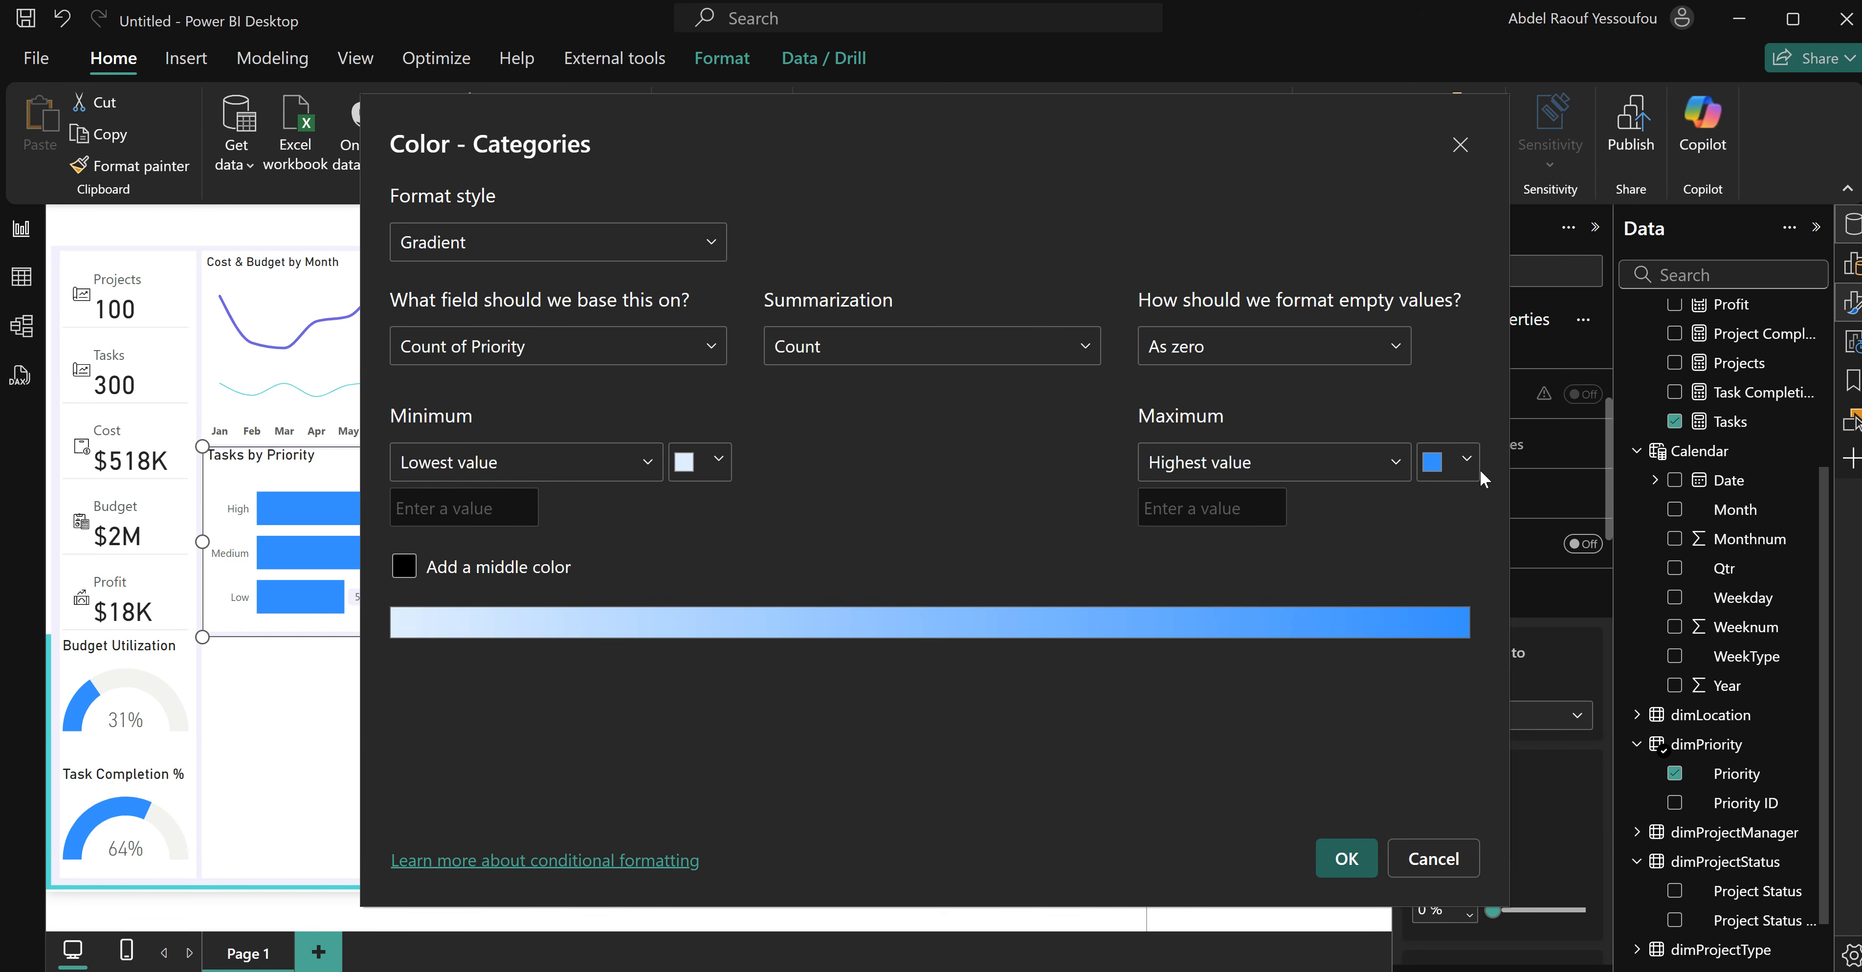
# Set the gradient's maximum colour to #6F5BE0 and apply the conditional formatting to the bars.
pyautogui.click(1465, 469)
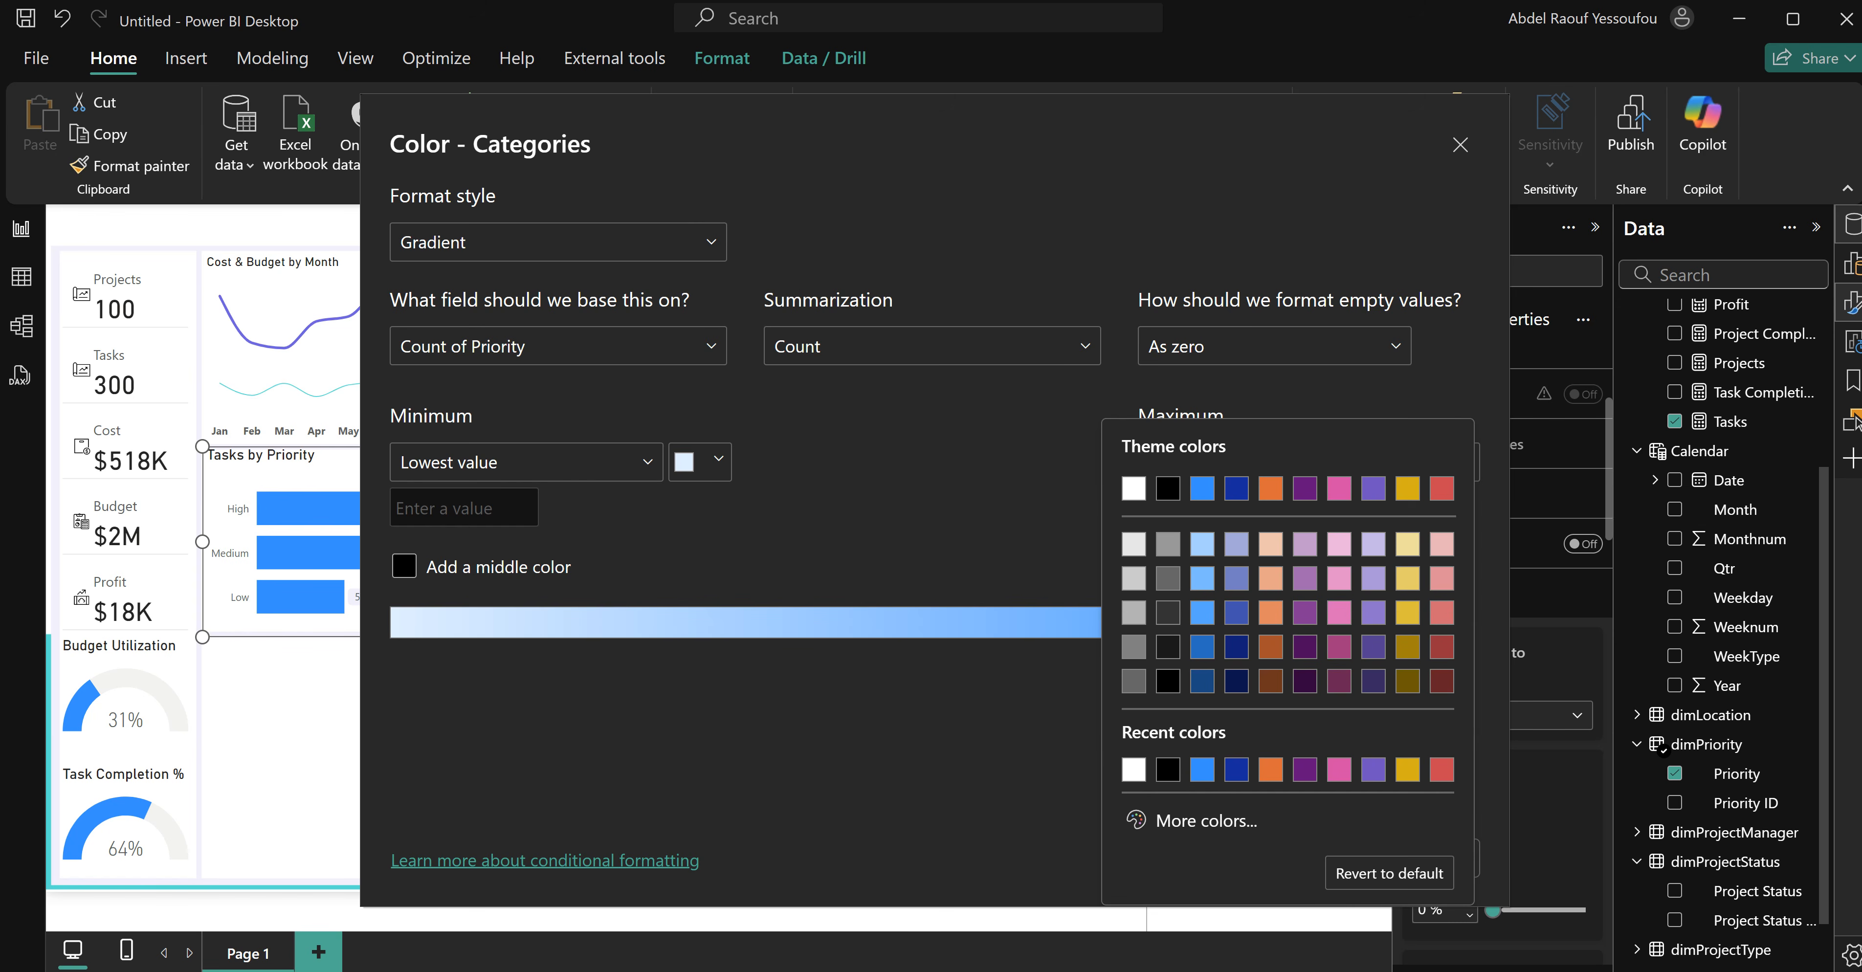
pyautogui.click(1185, 821)
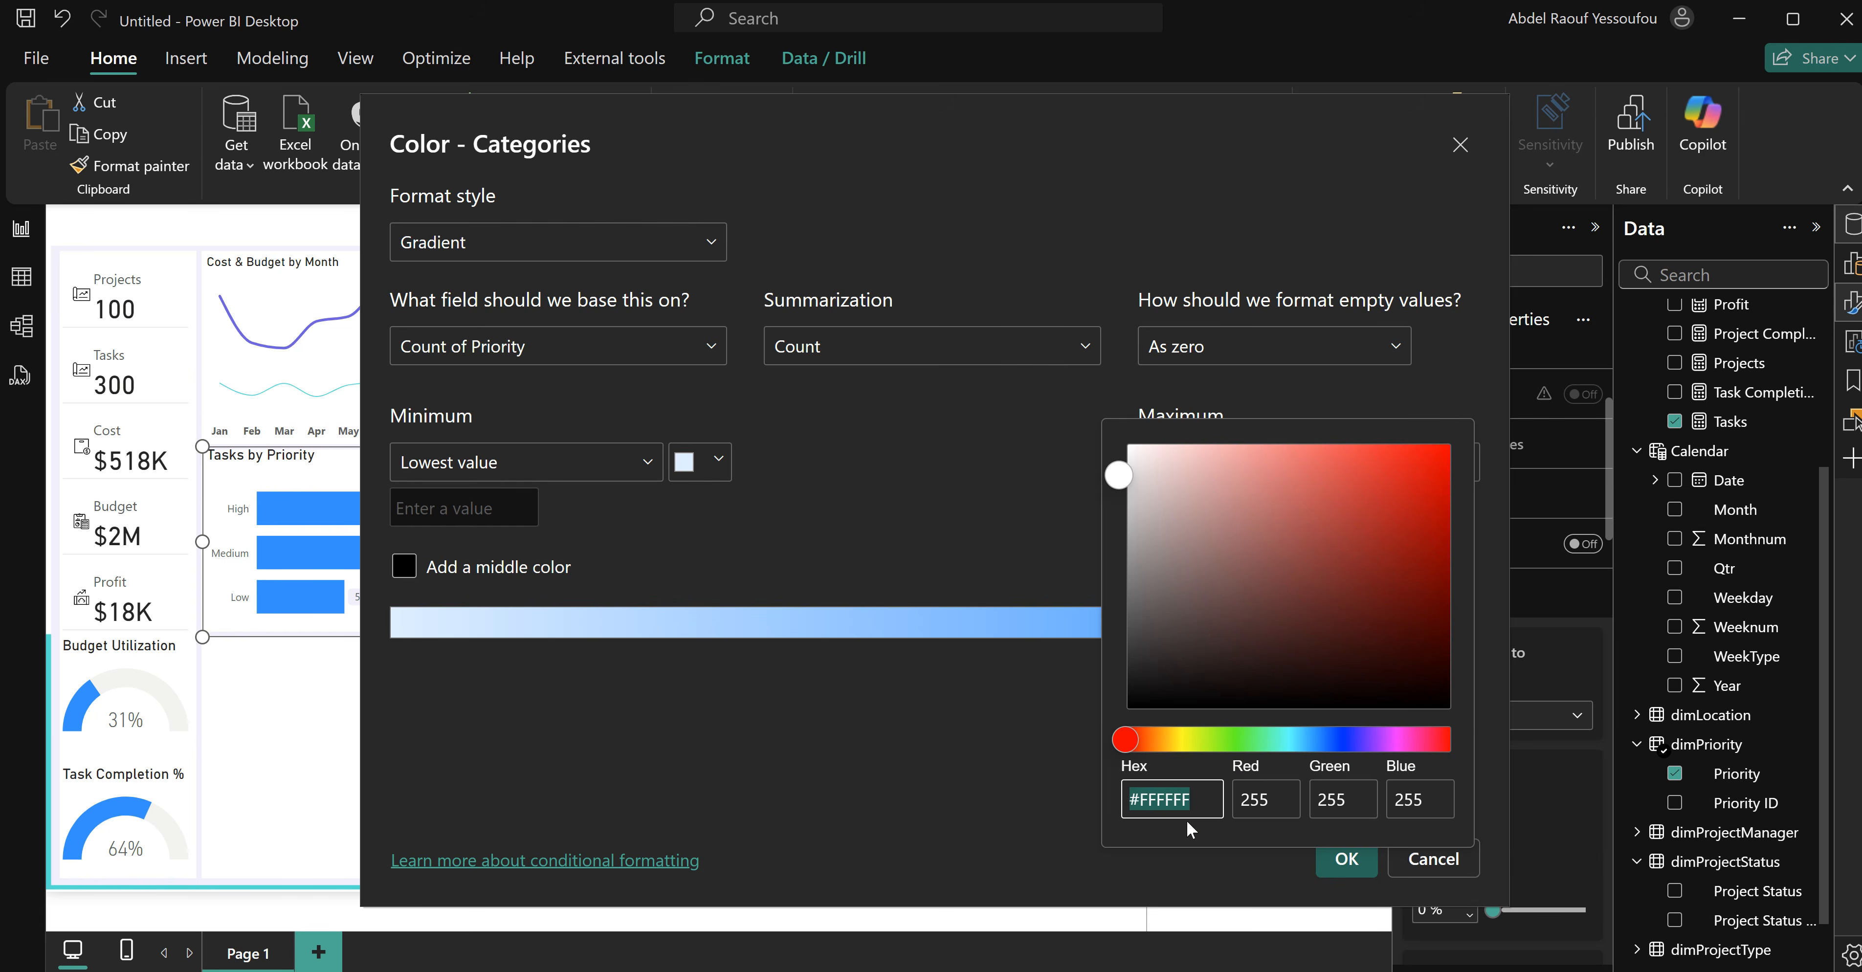
pyautogui.write('#6F5BE0')
pyautogui.click(1003, 510)
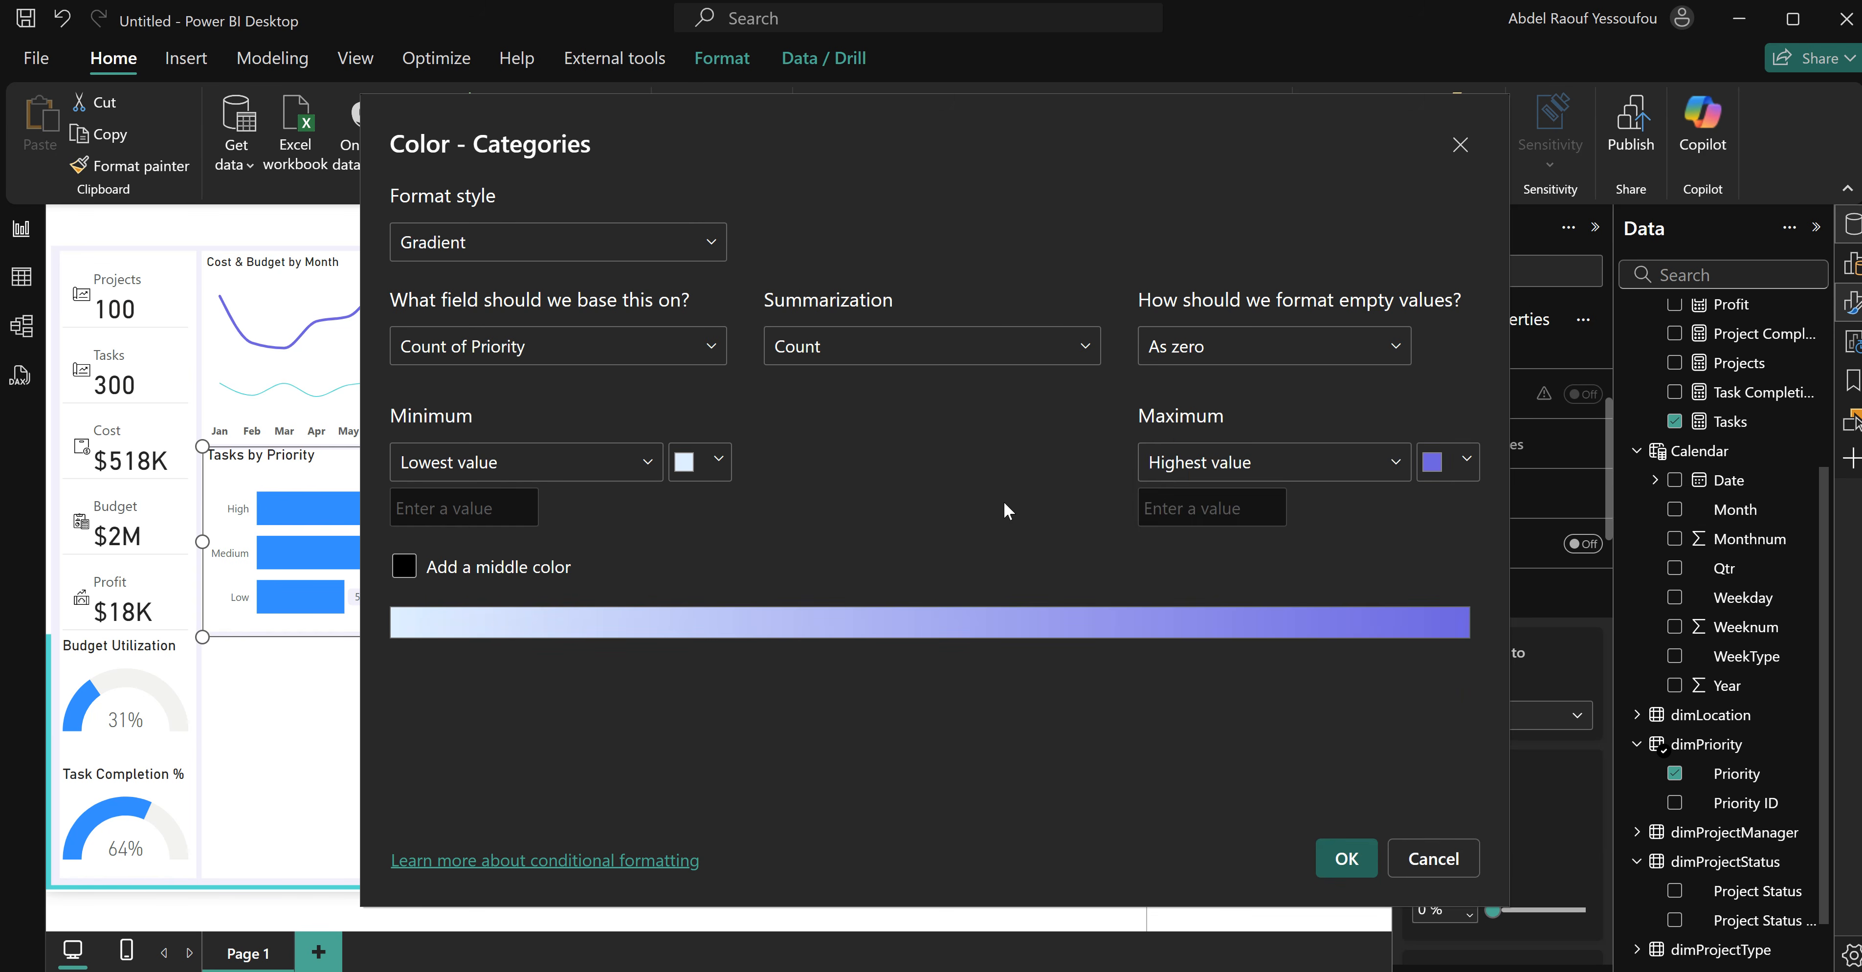
pyautogui.click(1347, 861)
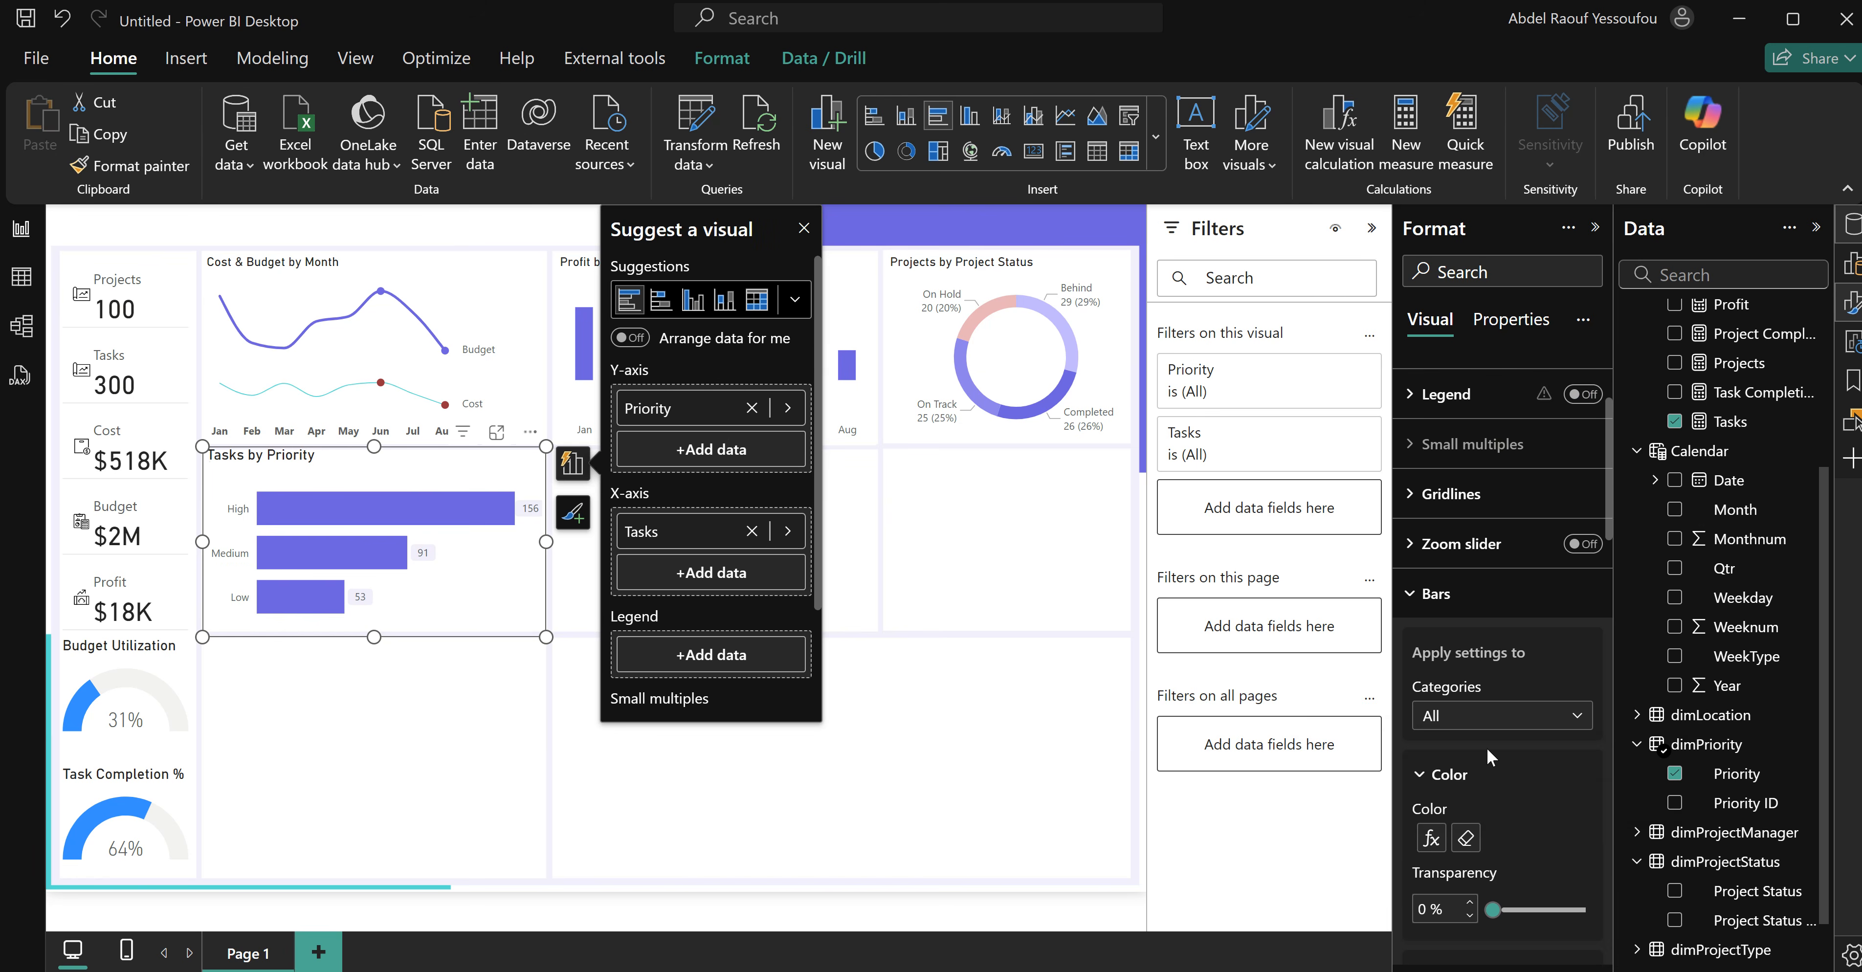
# Set the space between categories of the Tasks by Priority bars to 50%.
pyautogui.scroll(-6, 1487, 749)
pyautogui.moveTo(1516, 685); pyautogui.dragTo(1550, 686)
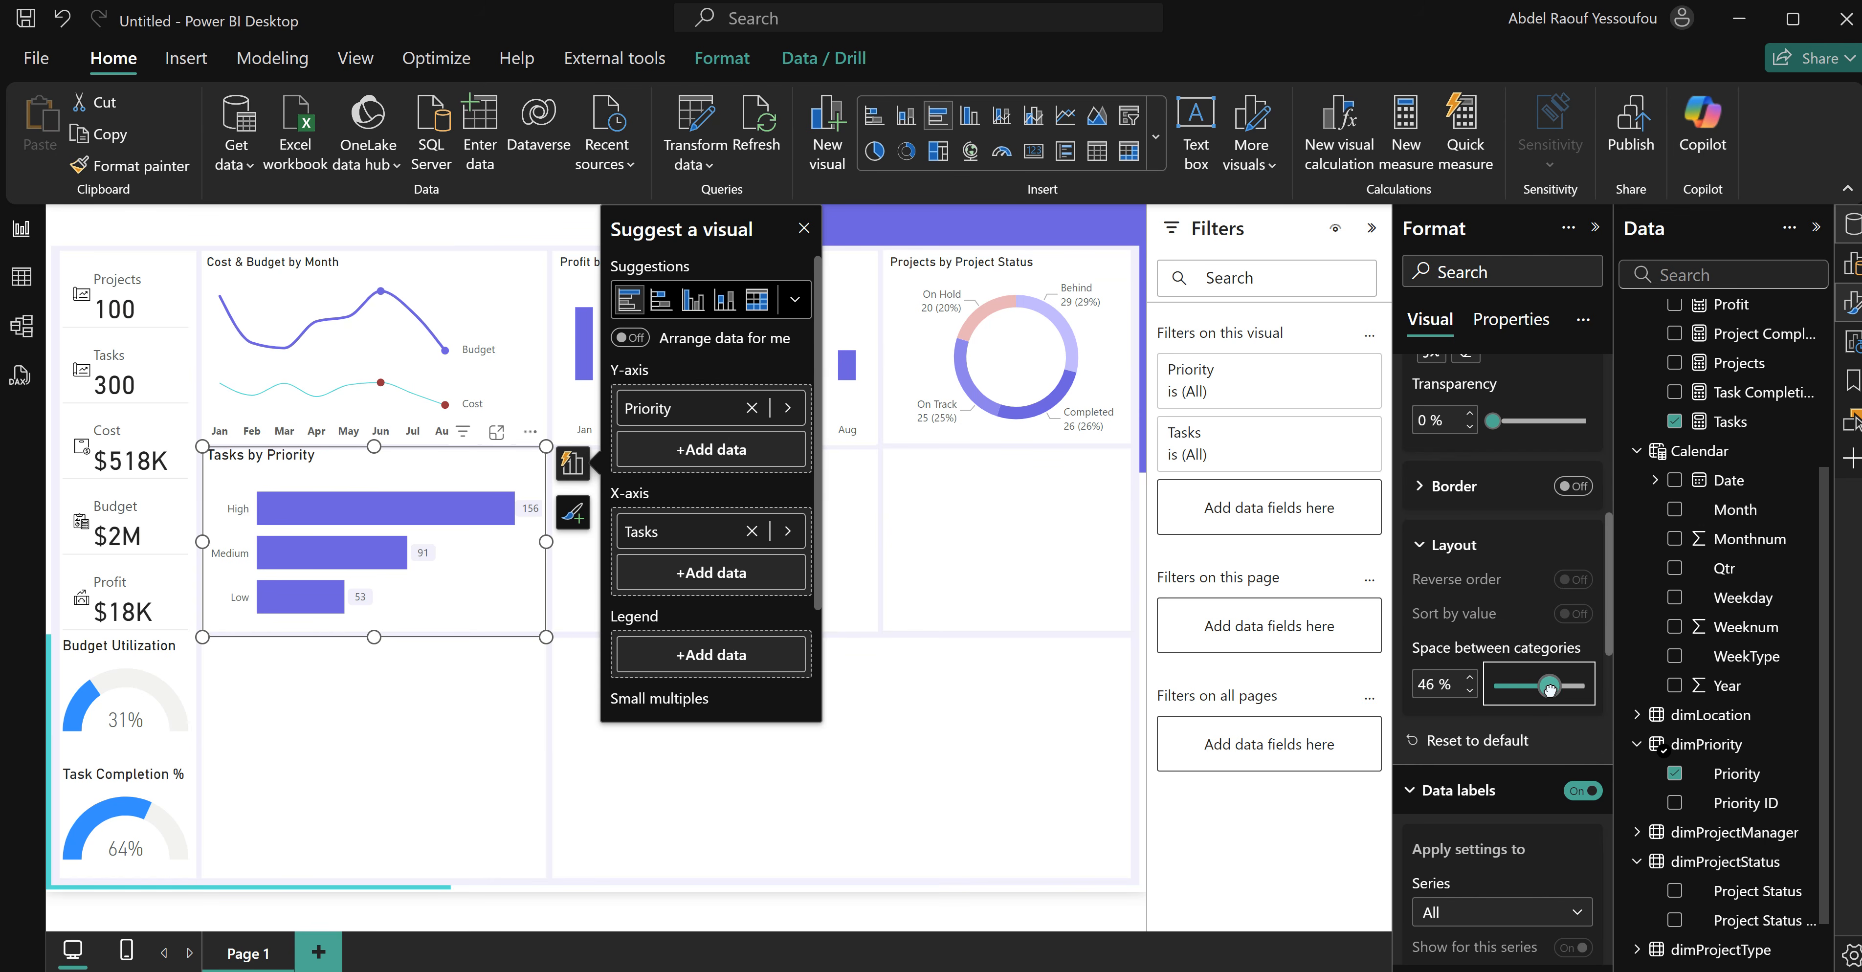
pyautogui.click(1472, 678)
pyautogui.click(1472, 678)
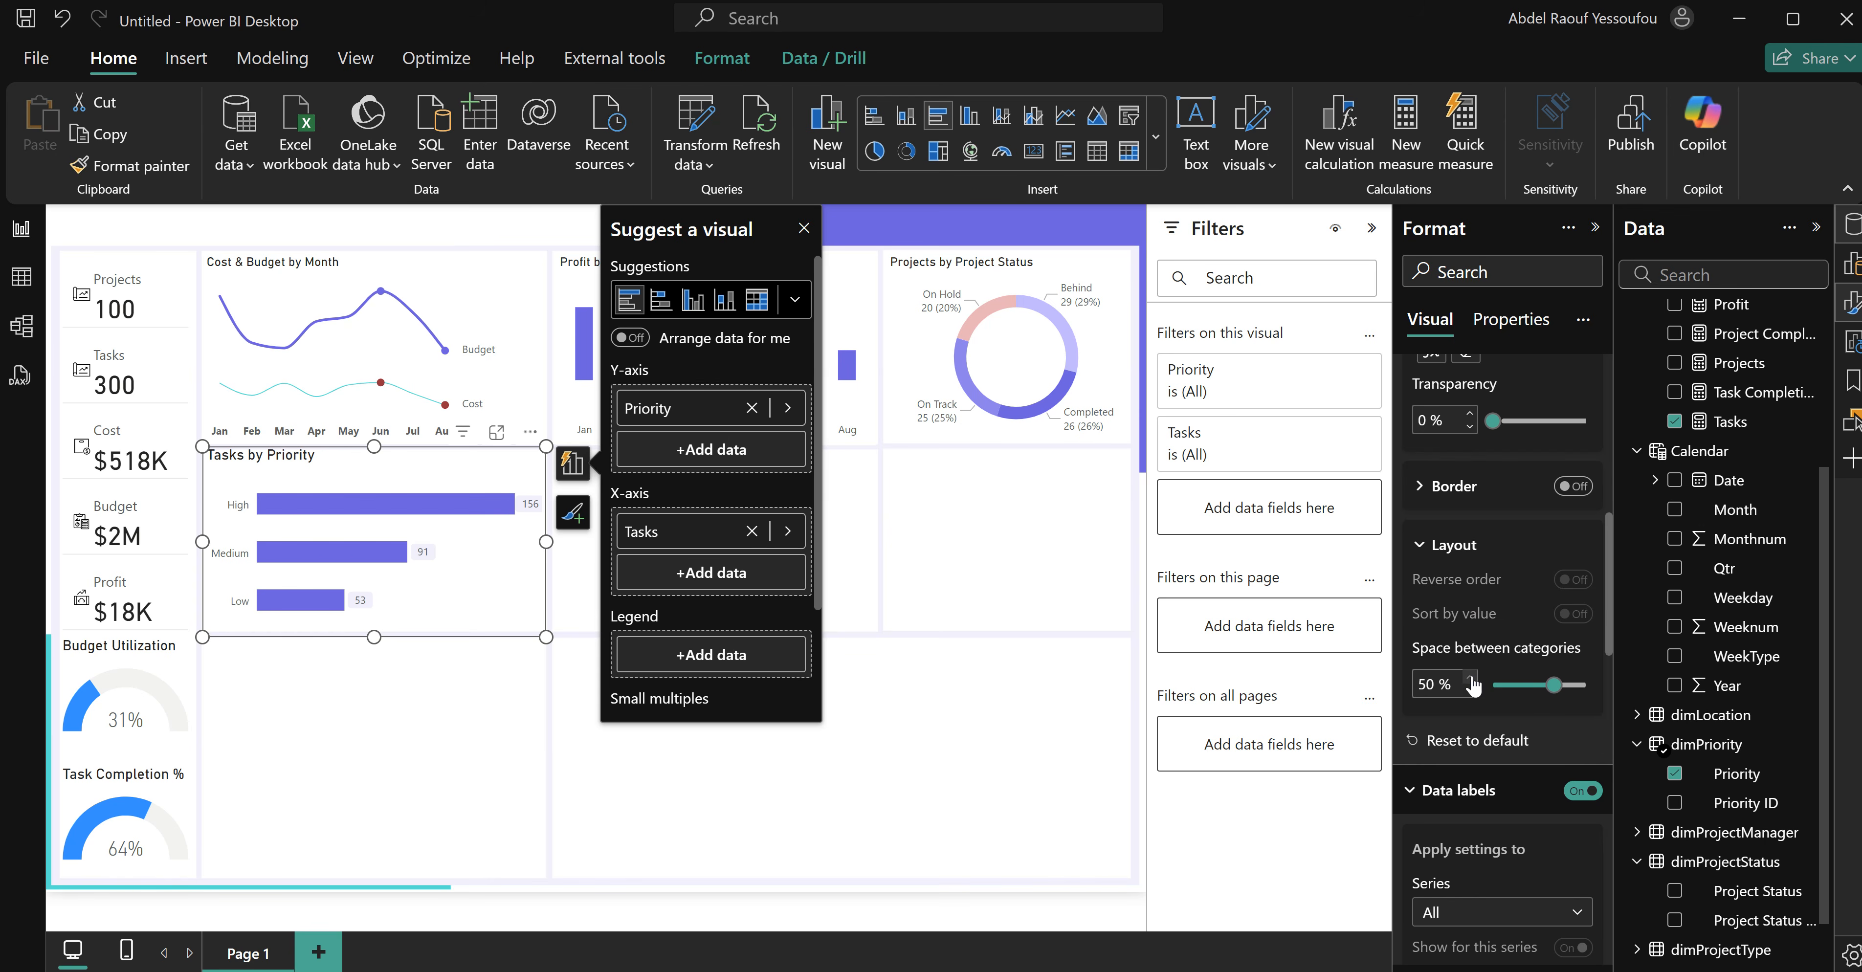
pyautogui.click(1470, 678)
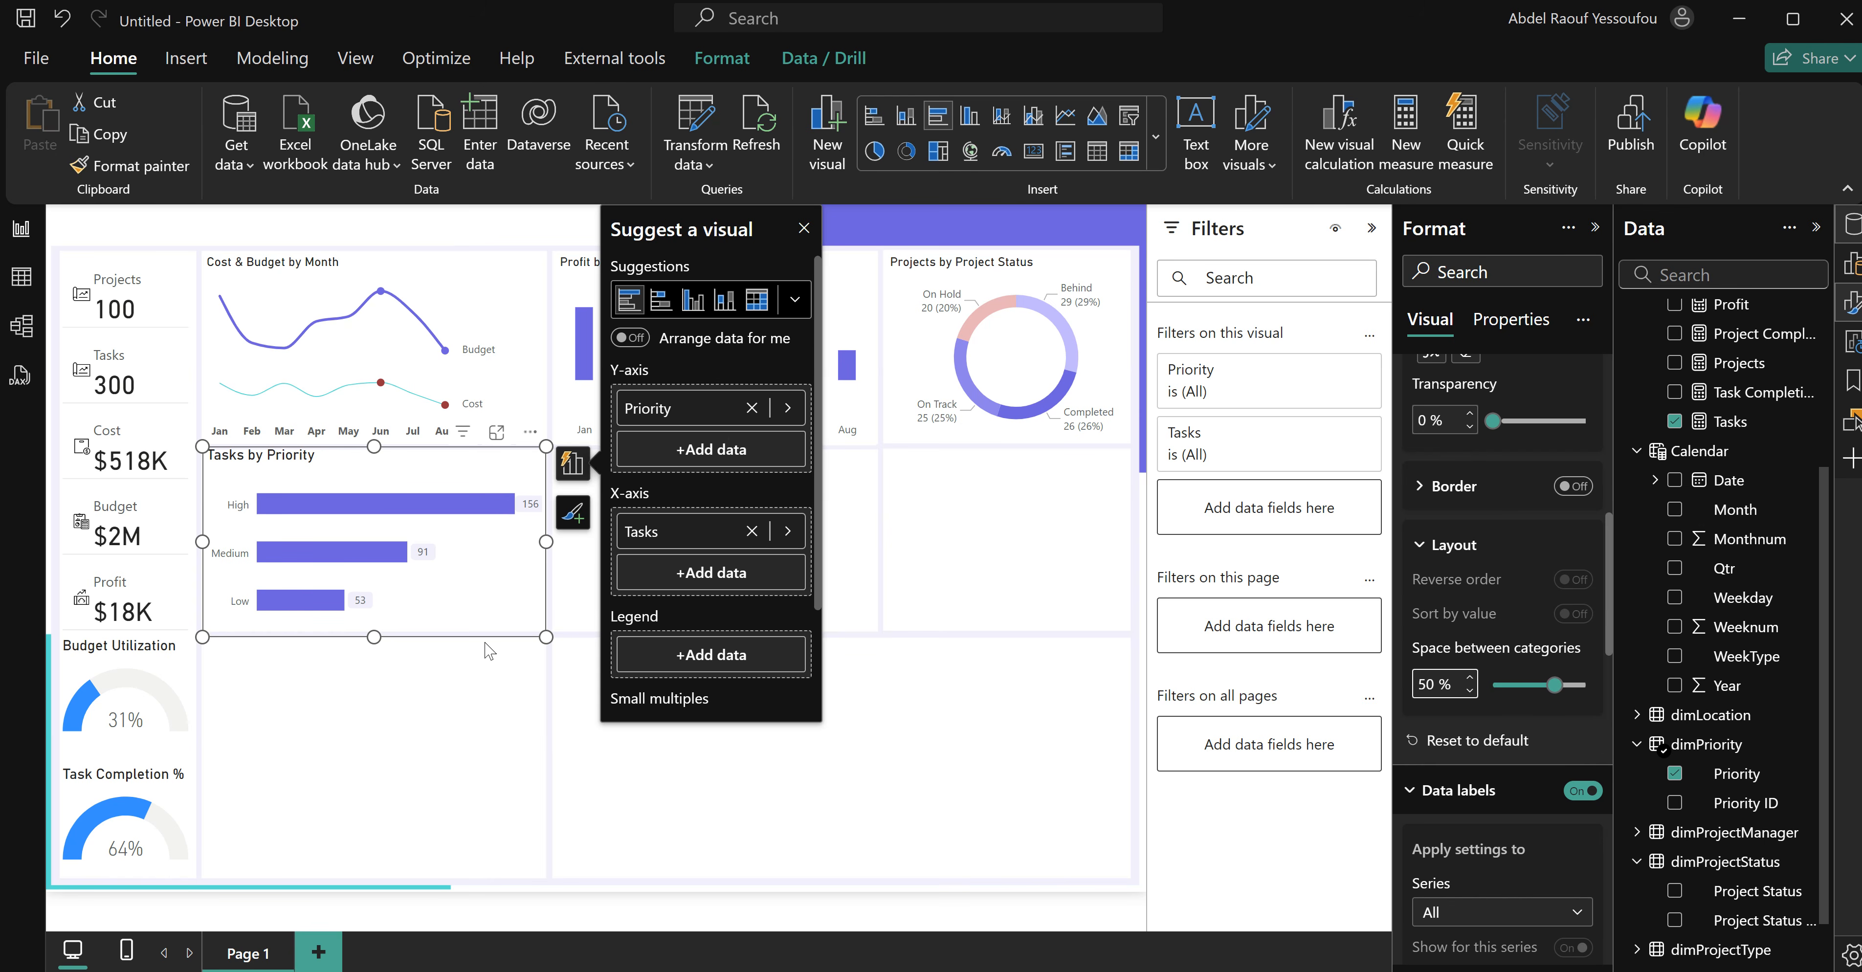
# Remove the bars' conditional formatting and apply a fresh Gradient style with #6F5BE0 as the maximum colour.
pyautogui.scroll(3, 1486, 604)
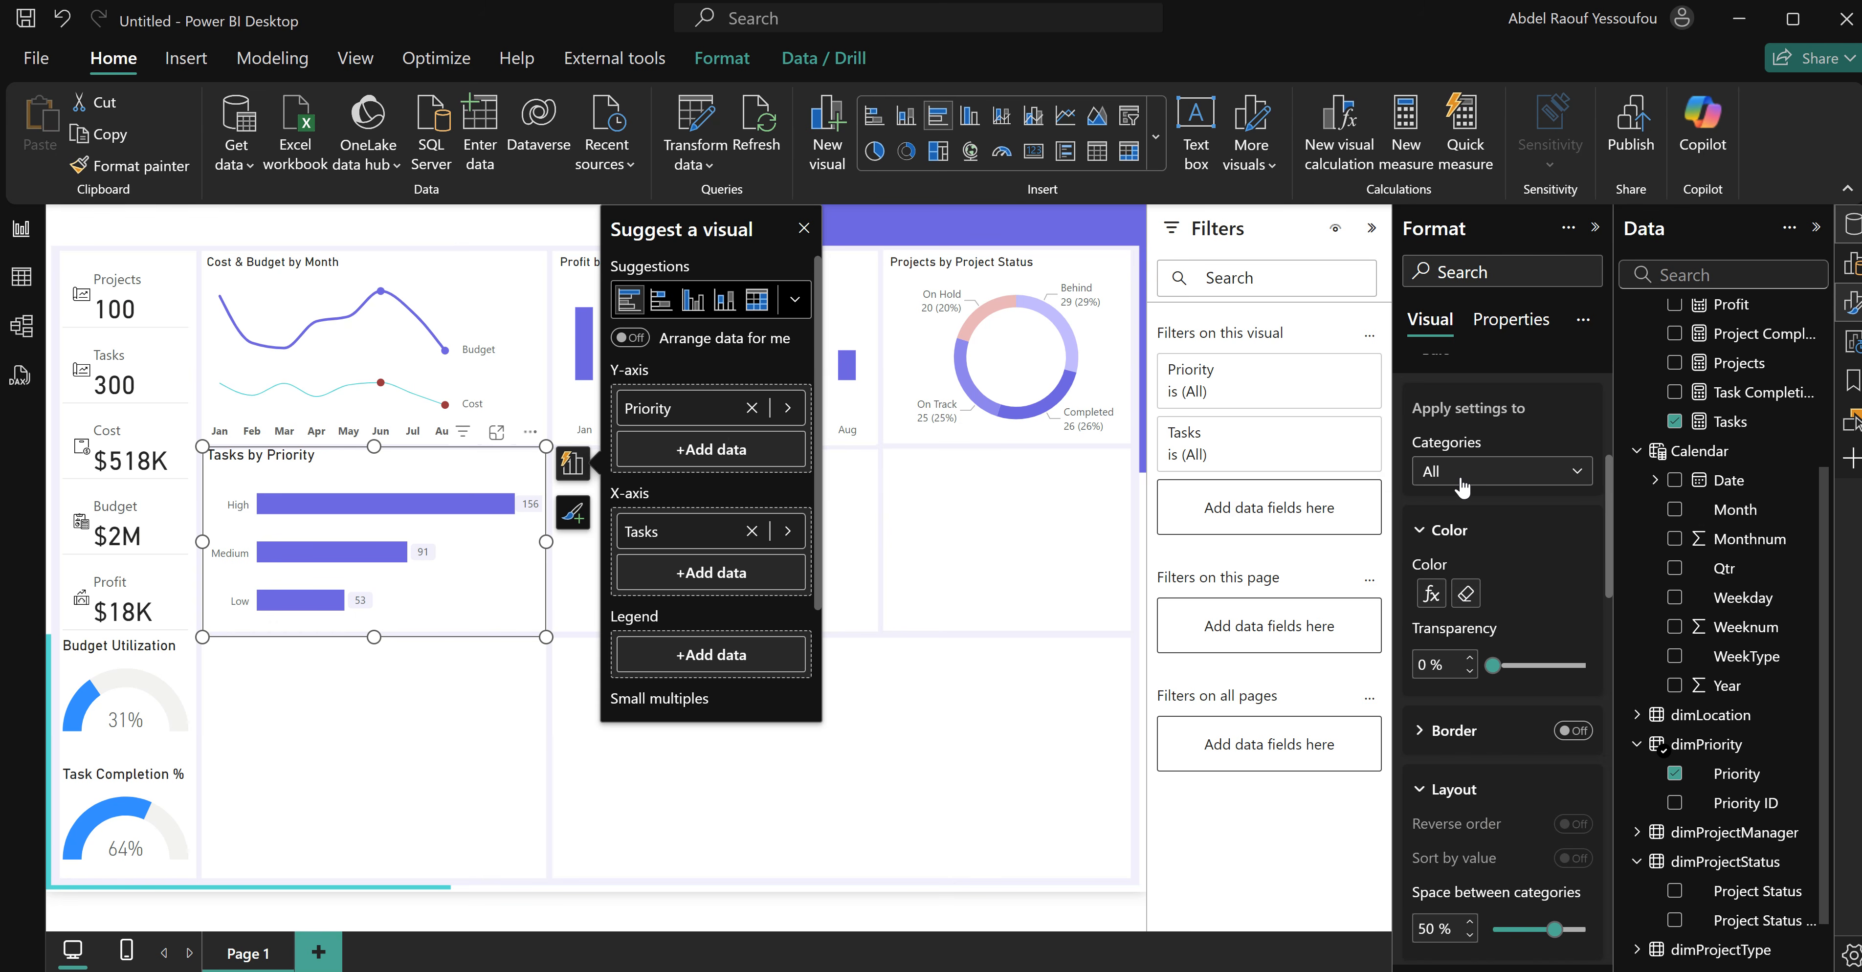
pyautogui.click(1465, 594)
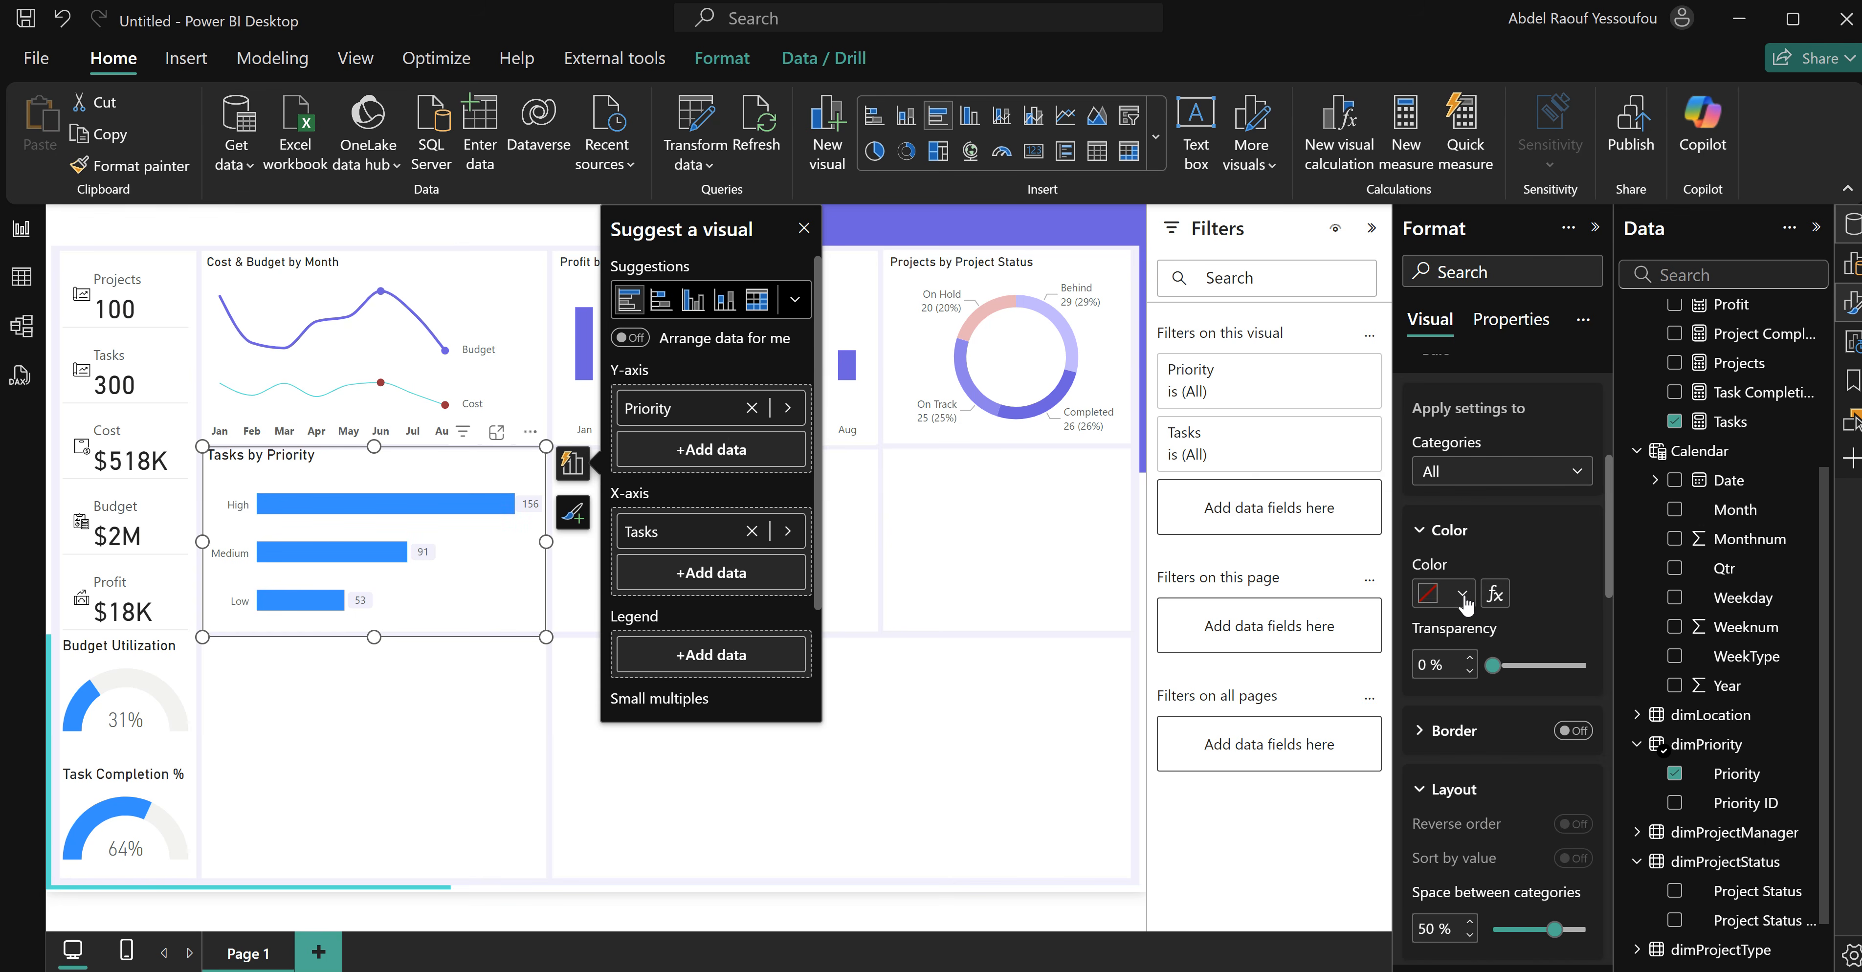
pyautogui.click(1494, 593)
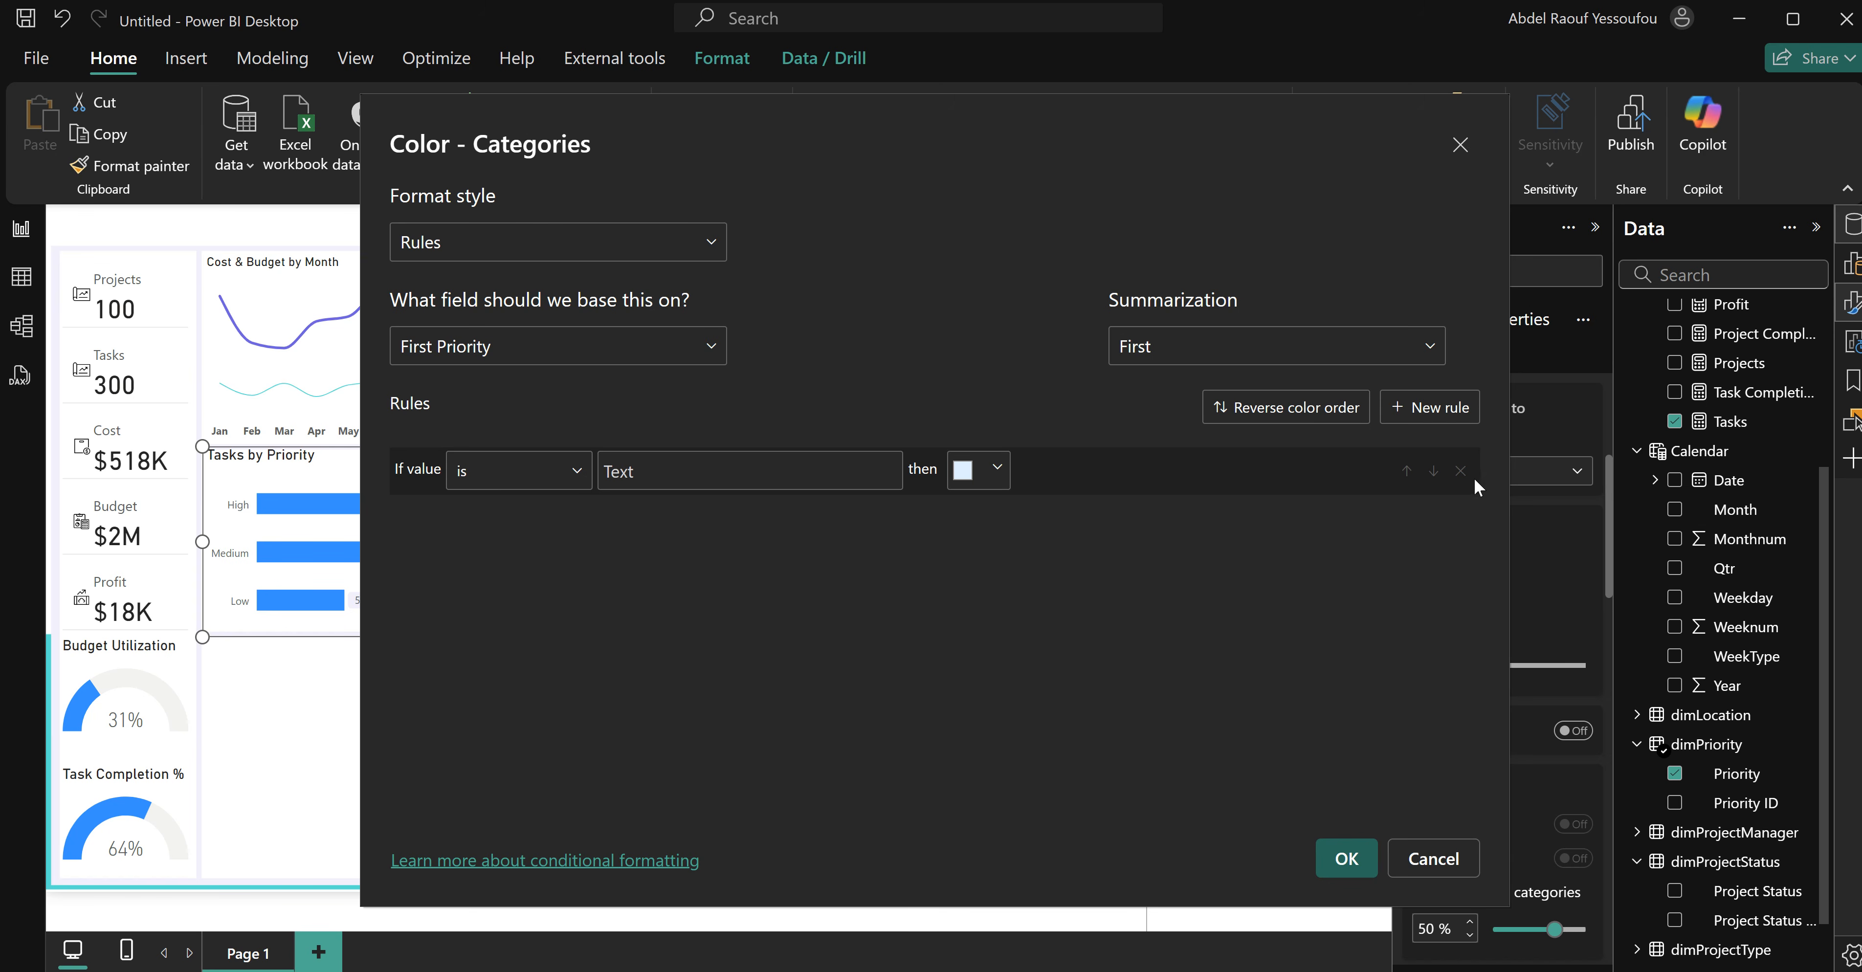
pyautogui.click(480, 246)
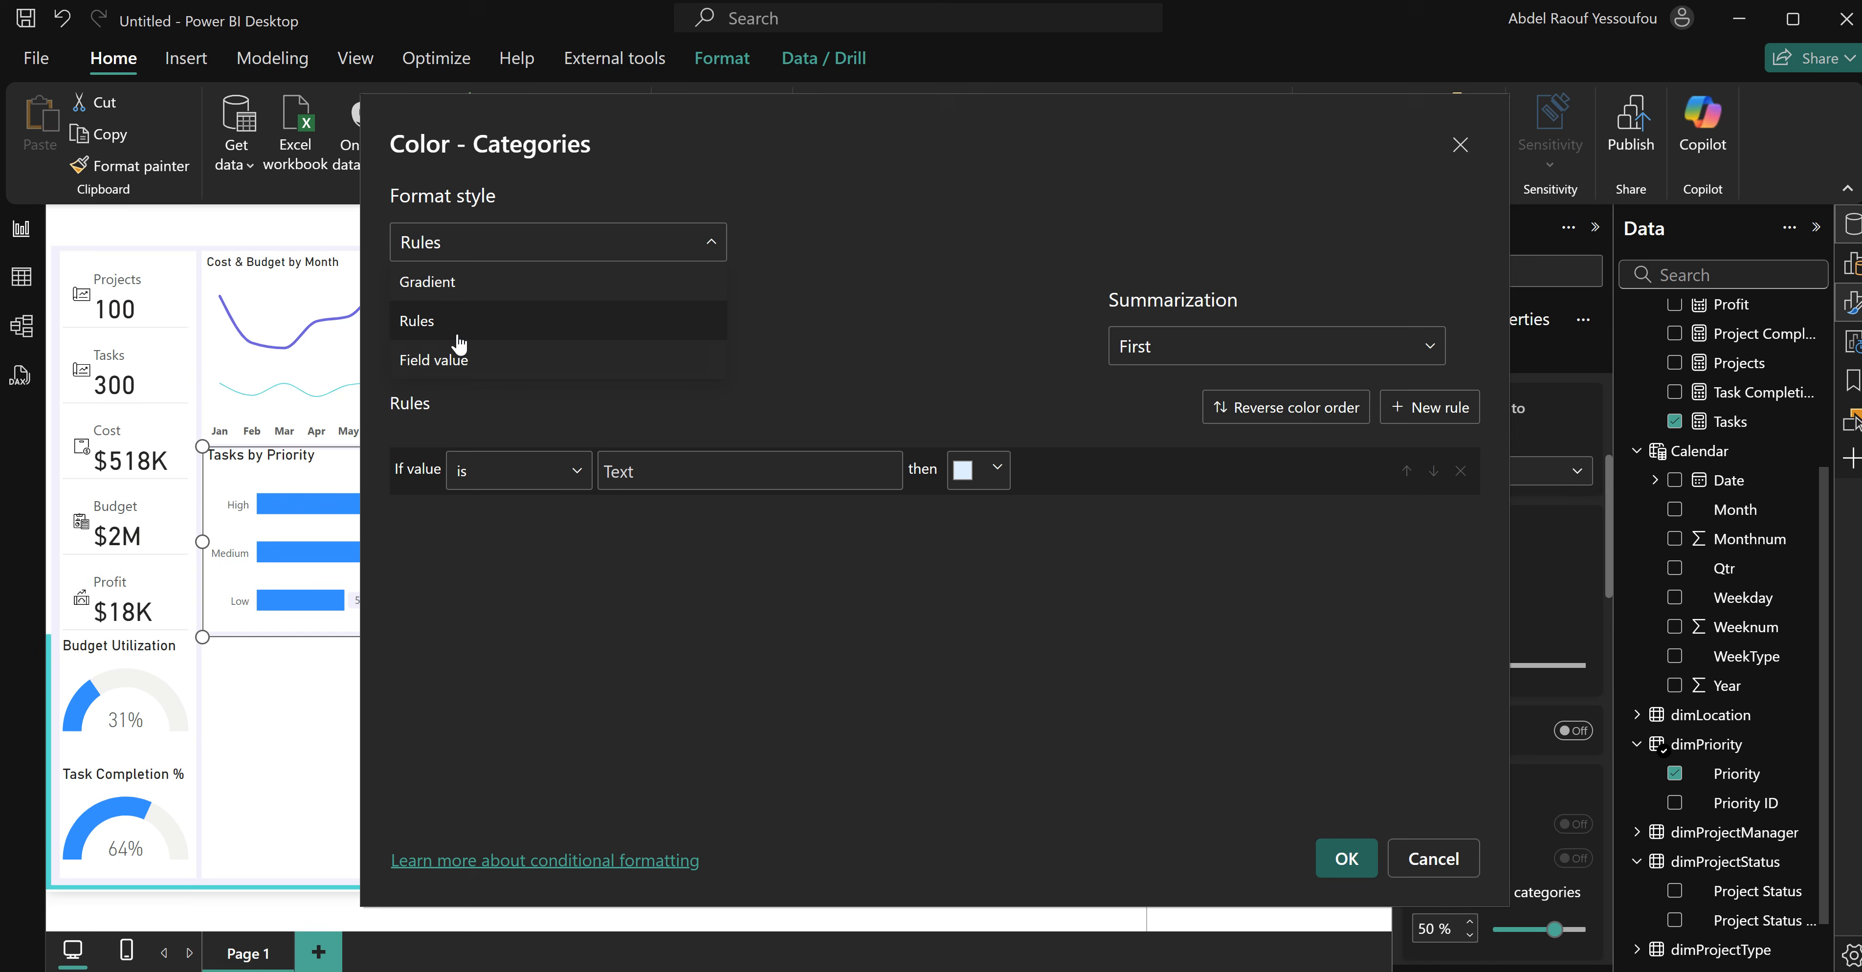
pyautogui.click(496, 288)
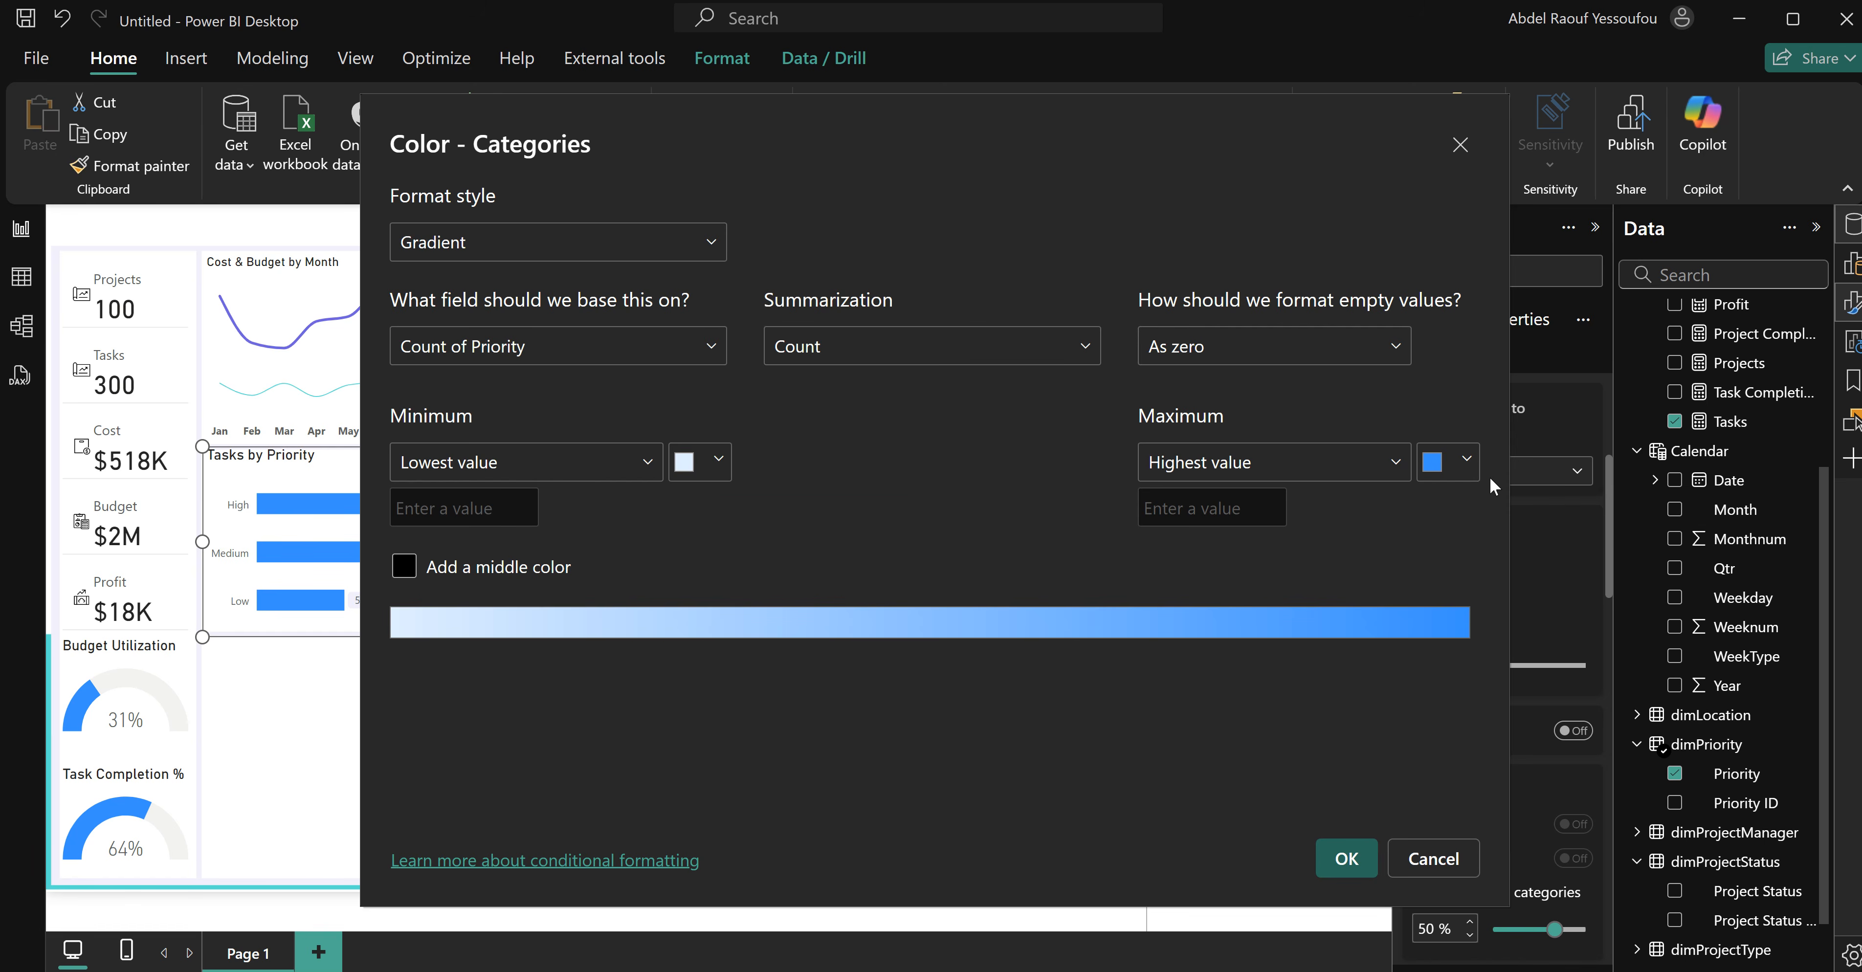
pyautogui.click(1465, 460)
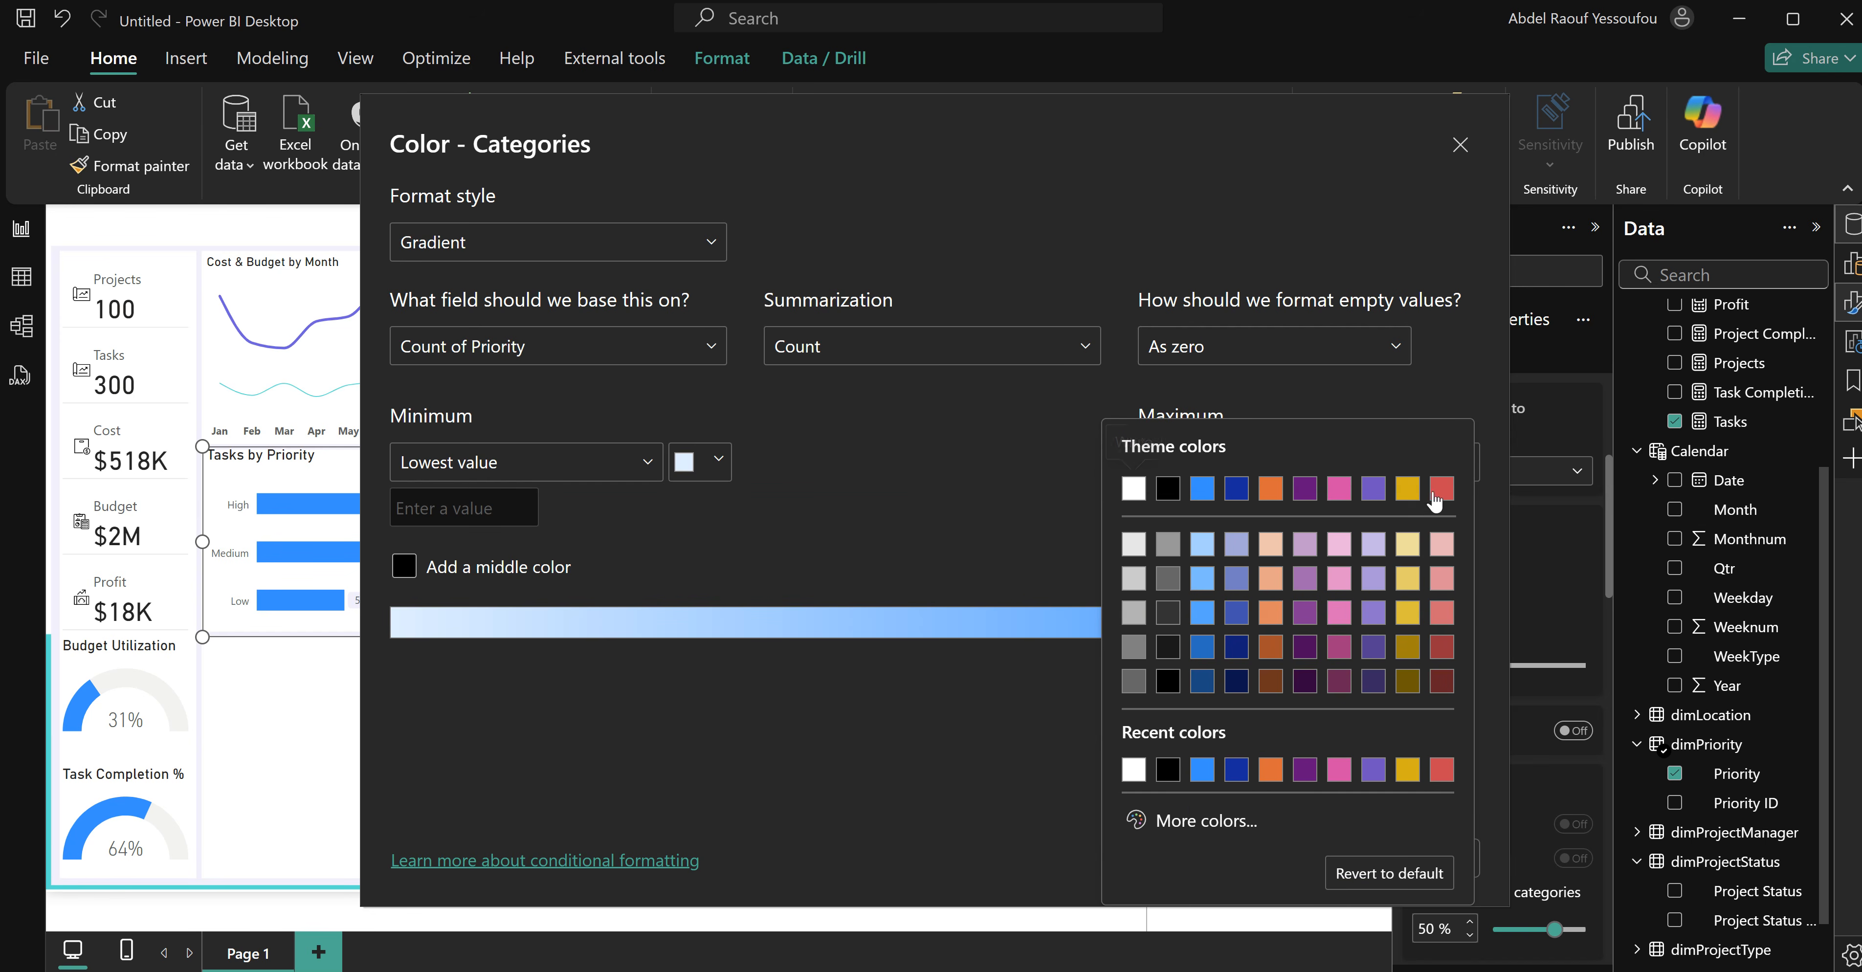
pyautogui.click(1205, 829)
pyautogui.write('#6F5BE0')
pyautogui.click(1049, 536)
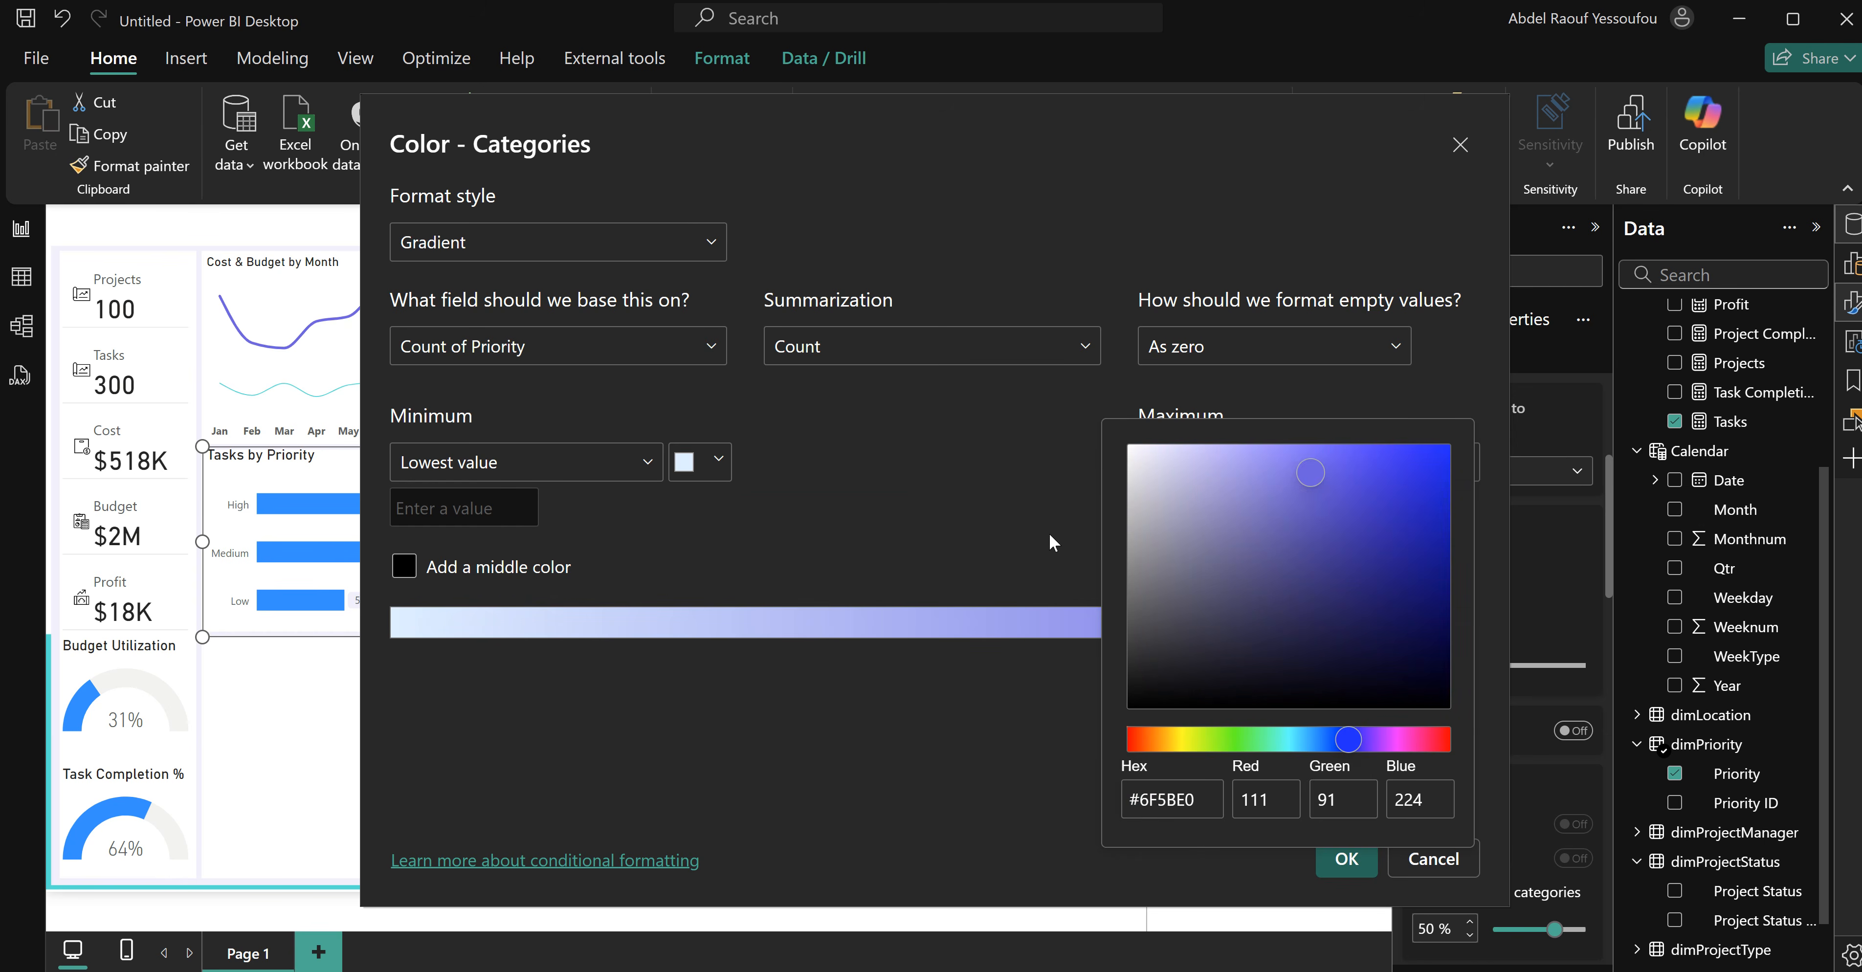
pyautogui.click(1049, 533)
pyautogui.click(1346, 859)
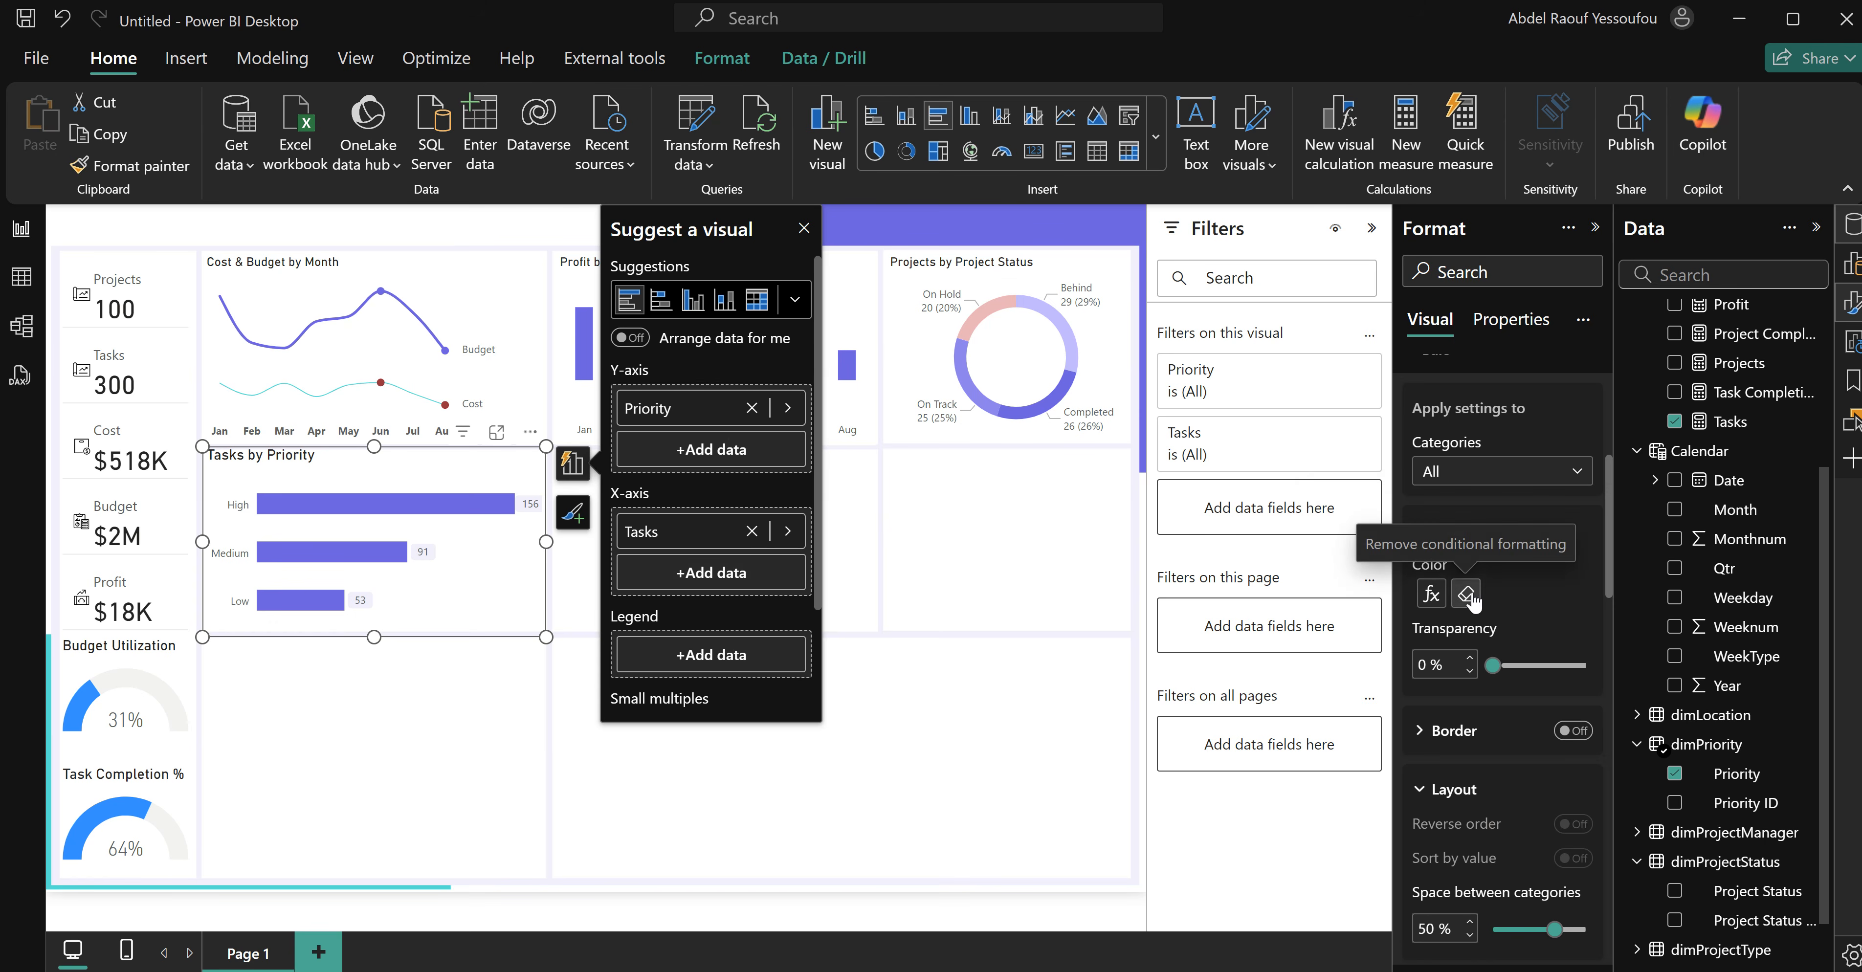
# Try adding a middle colour to the bars' gradient, using the light purple #ADA0FA.
pyautogui.click(1433, 595)
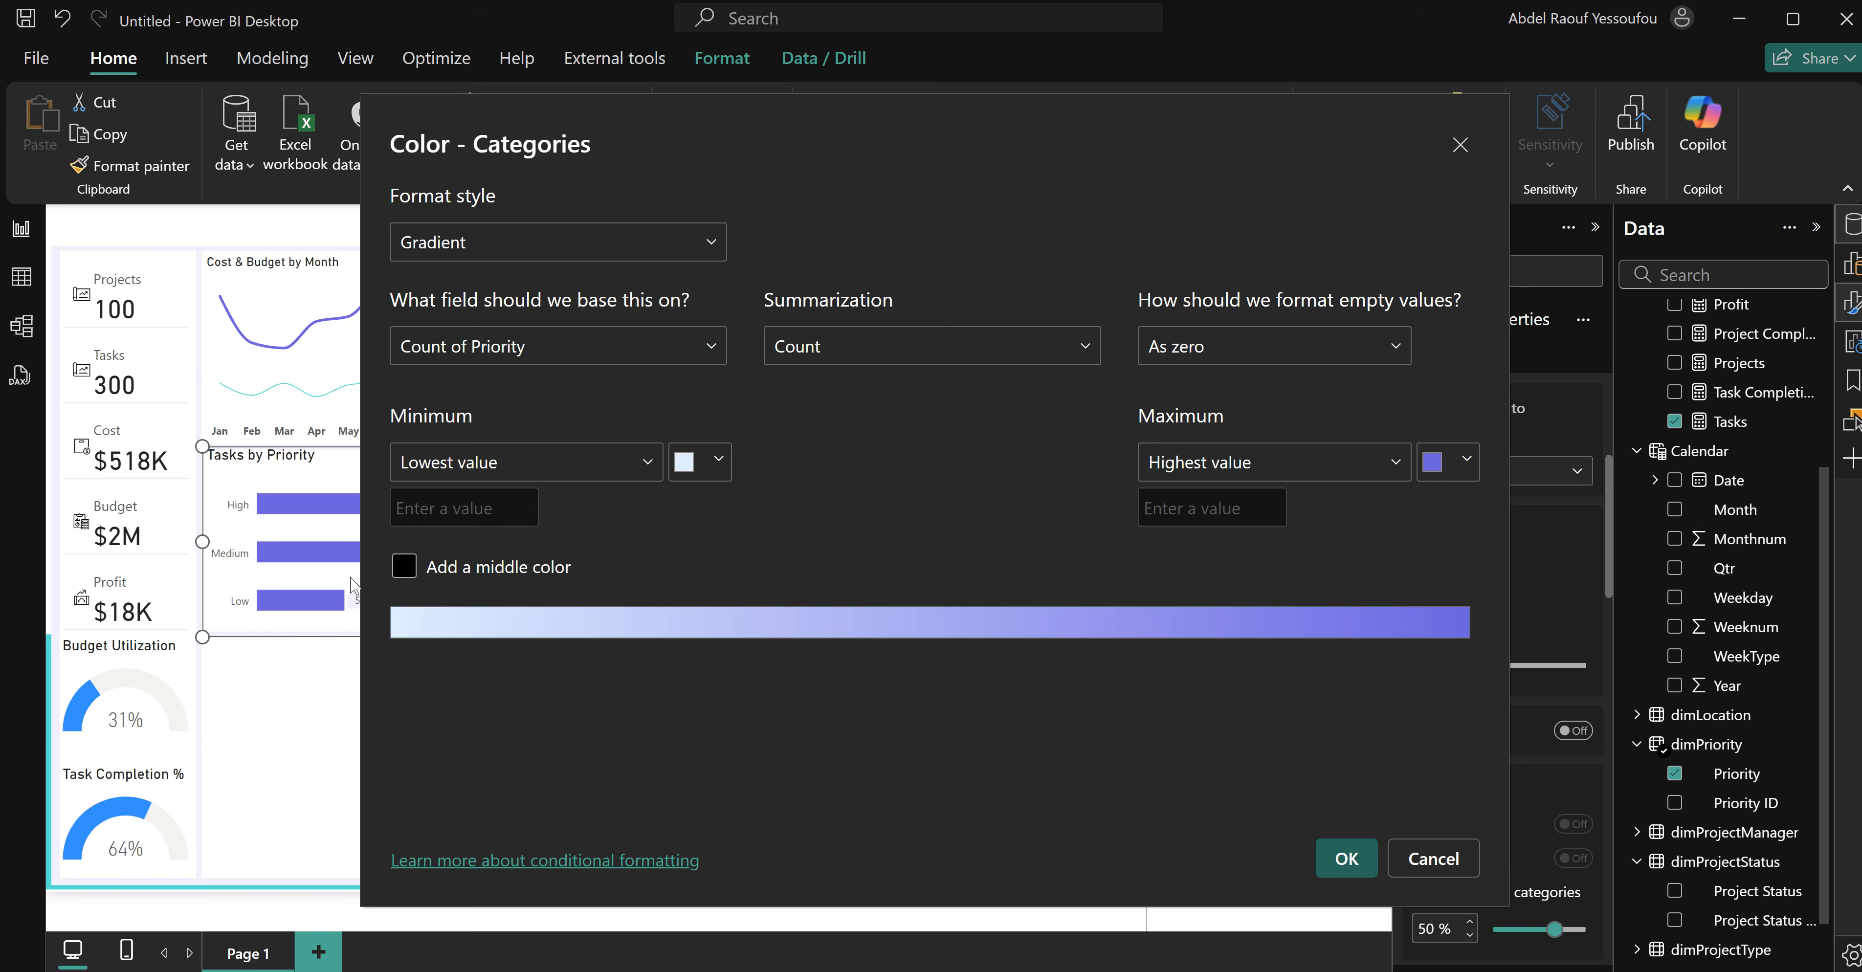
pyautogui.click(465, 575)
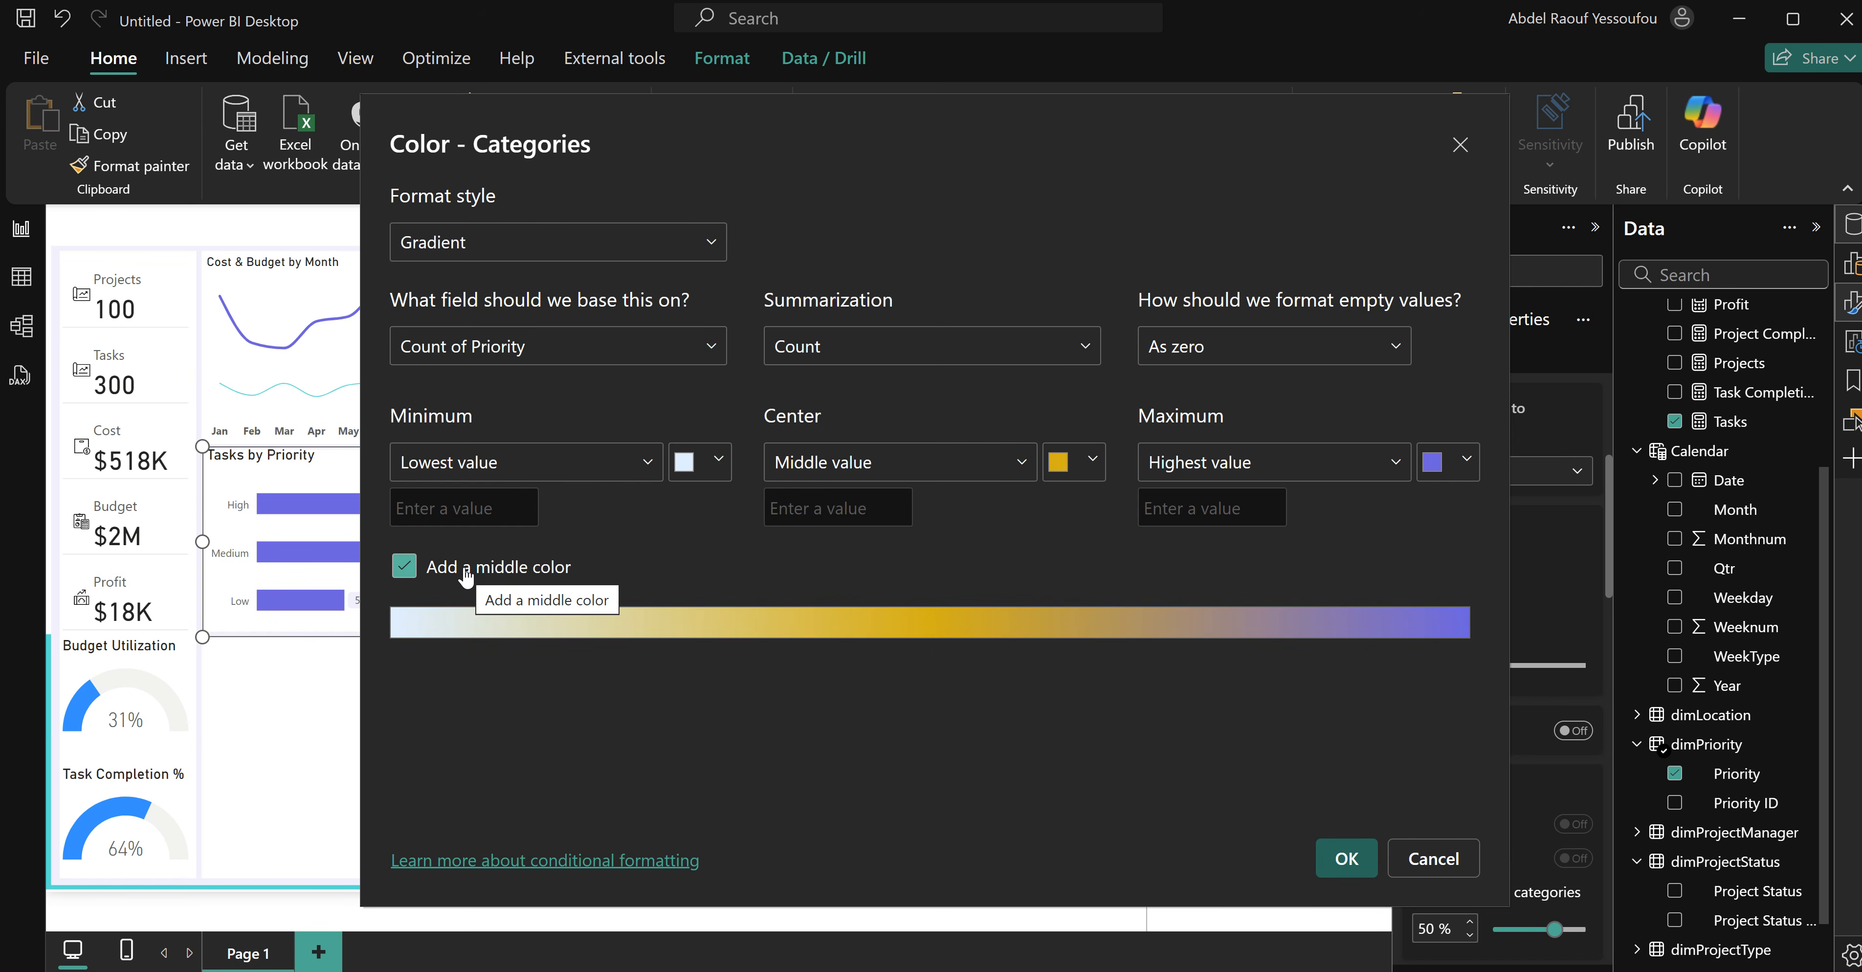
pyautogui.click(1096, 467)
pyautogui.click(1128, 821)
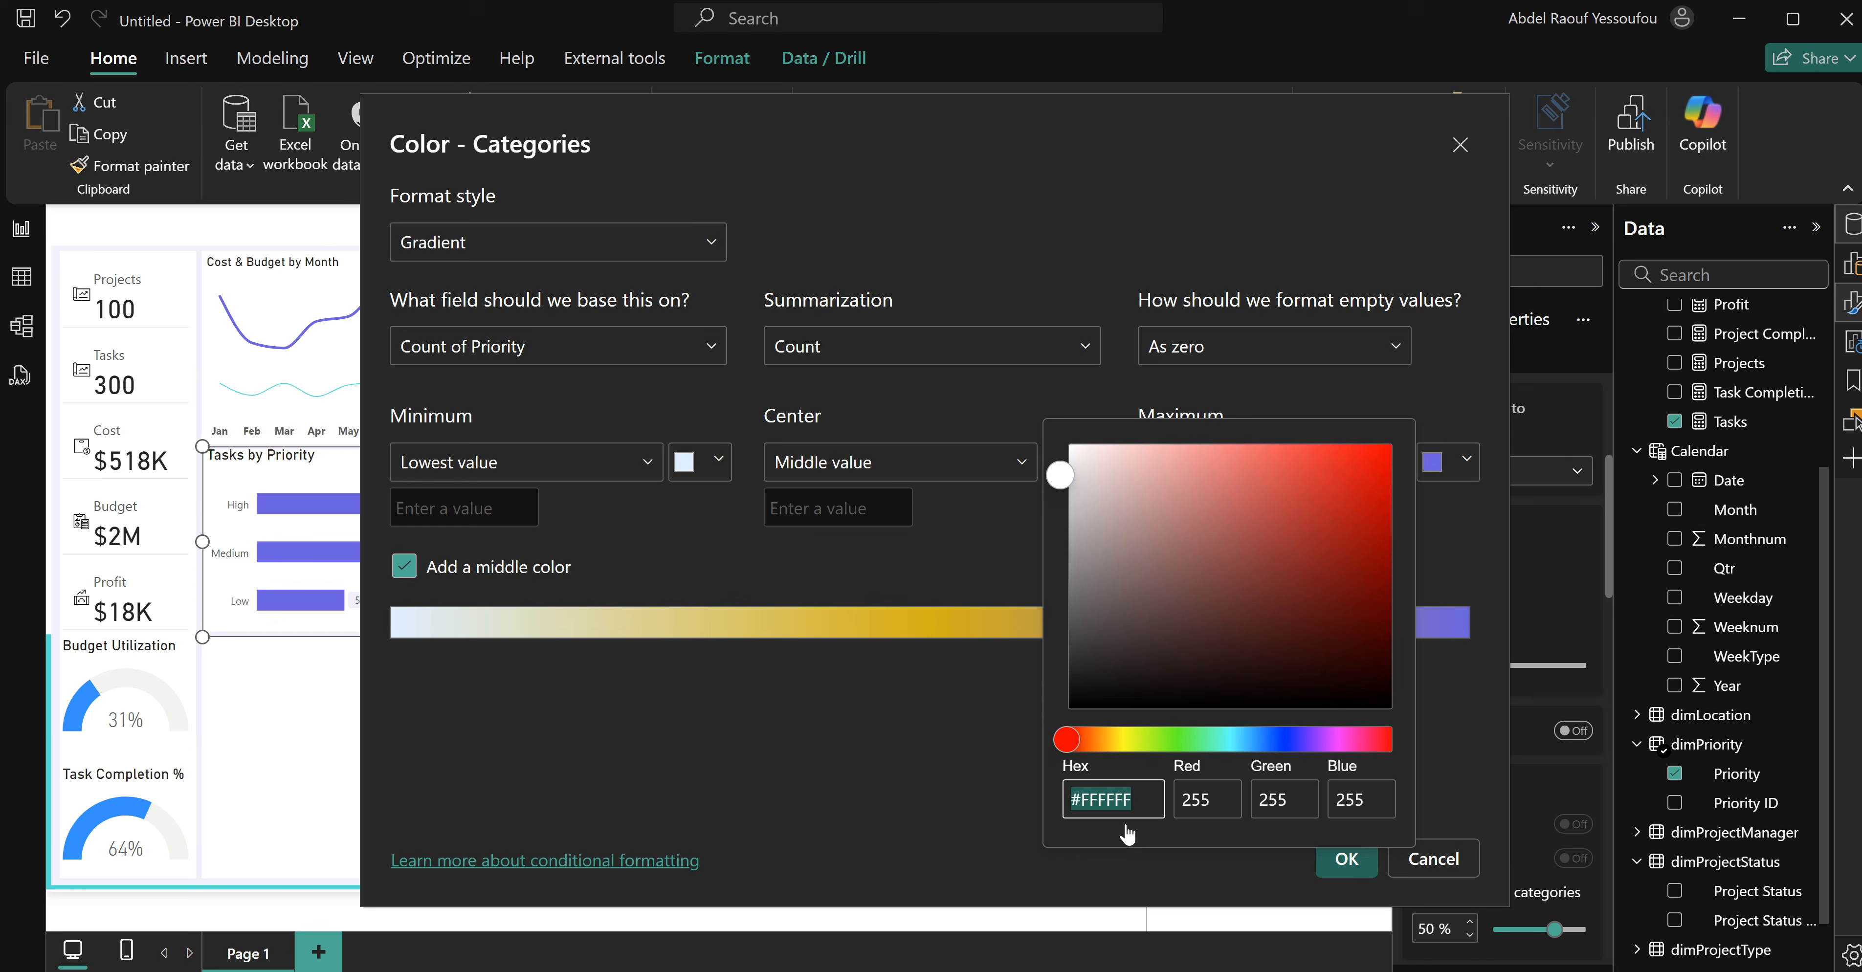
pyautogui.write('#6F5BE0')
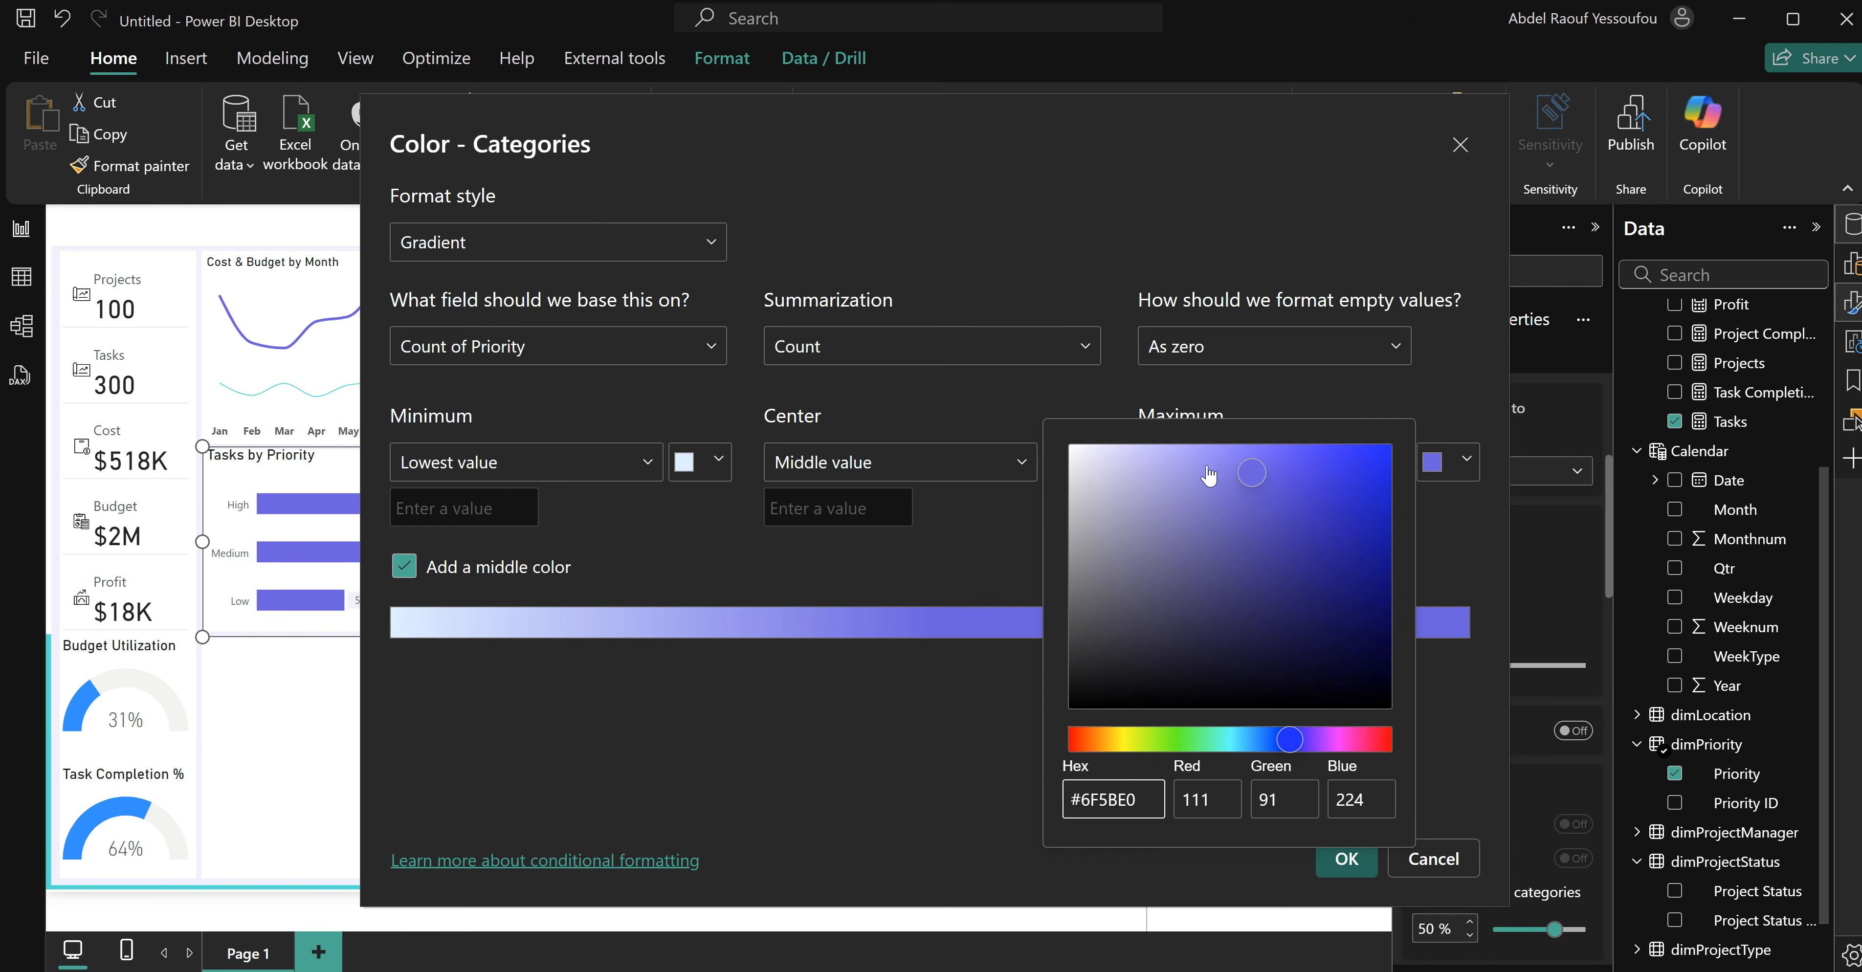
pyautogui.click(1179, 447)
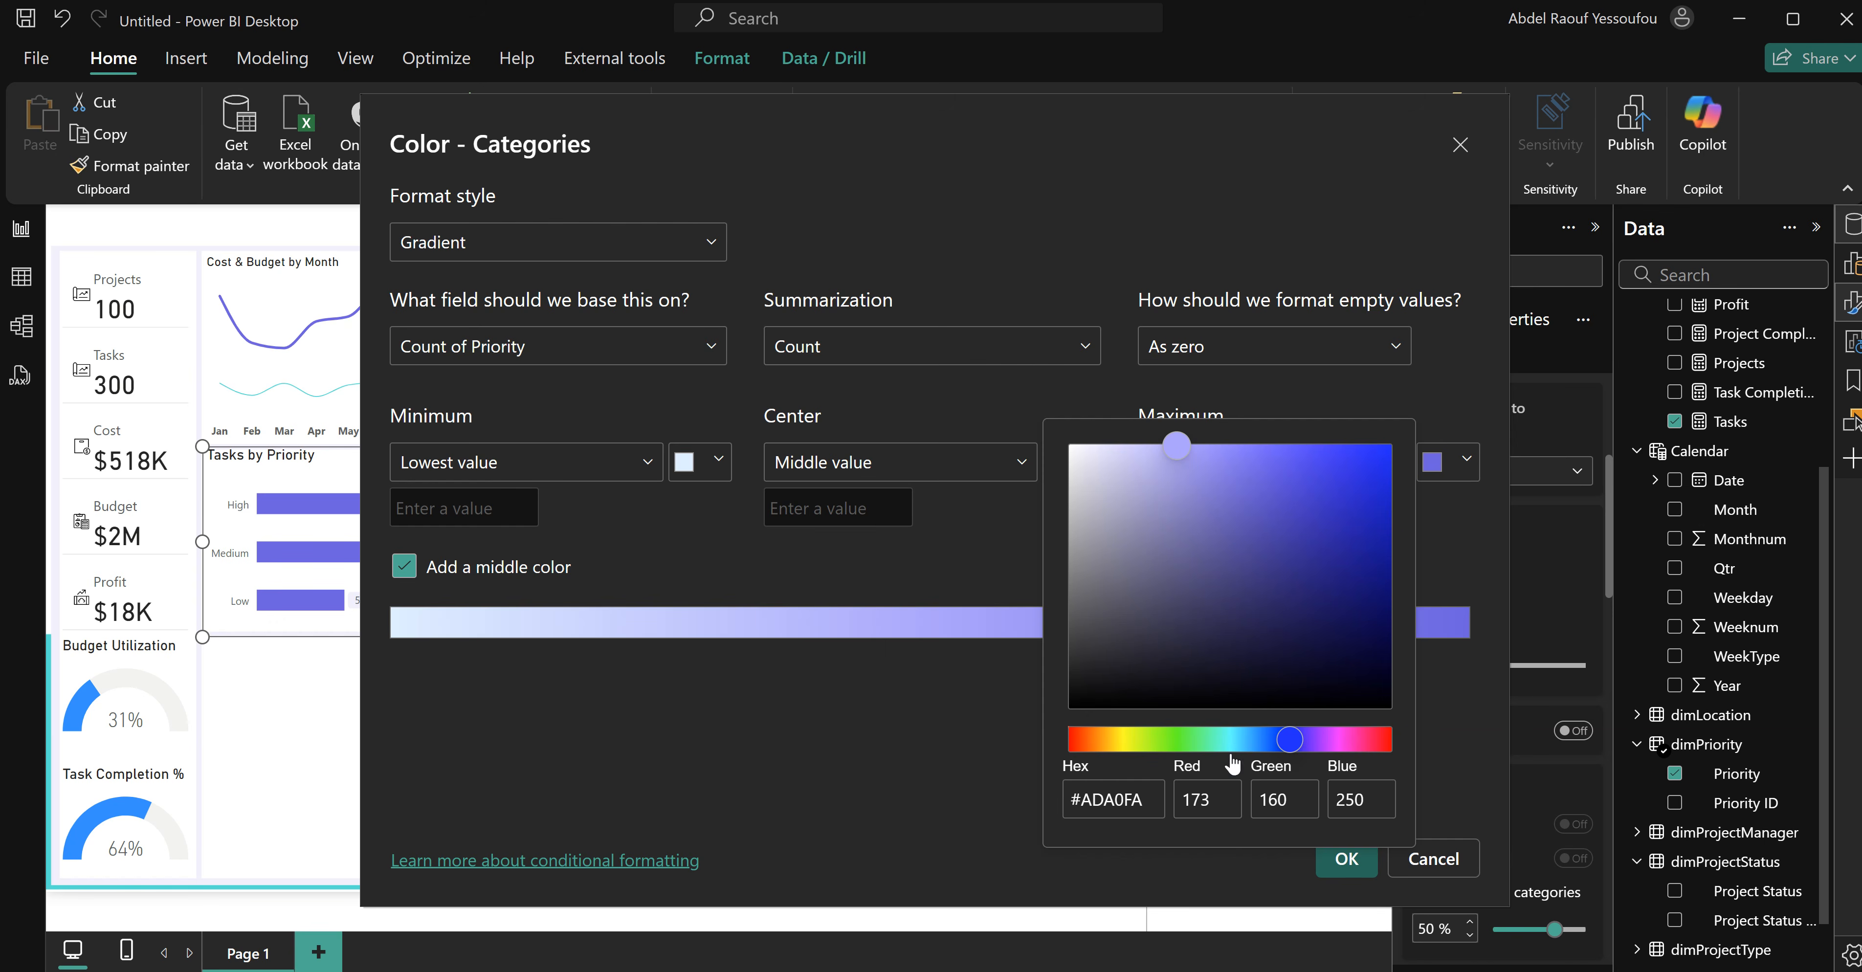
pyautogui.click(974, 709)
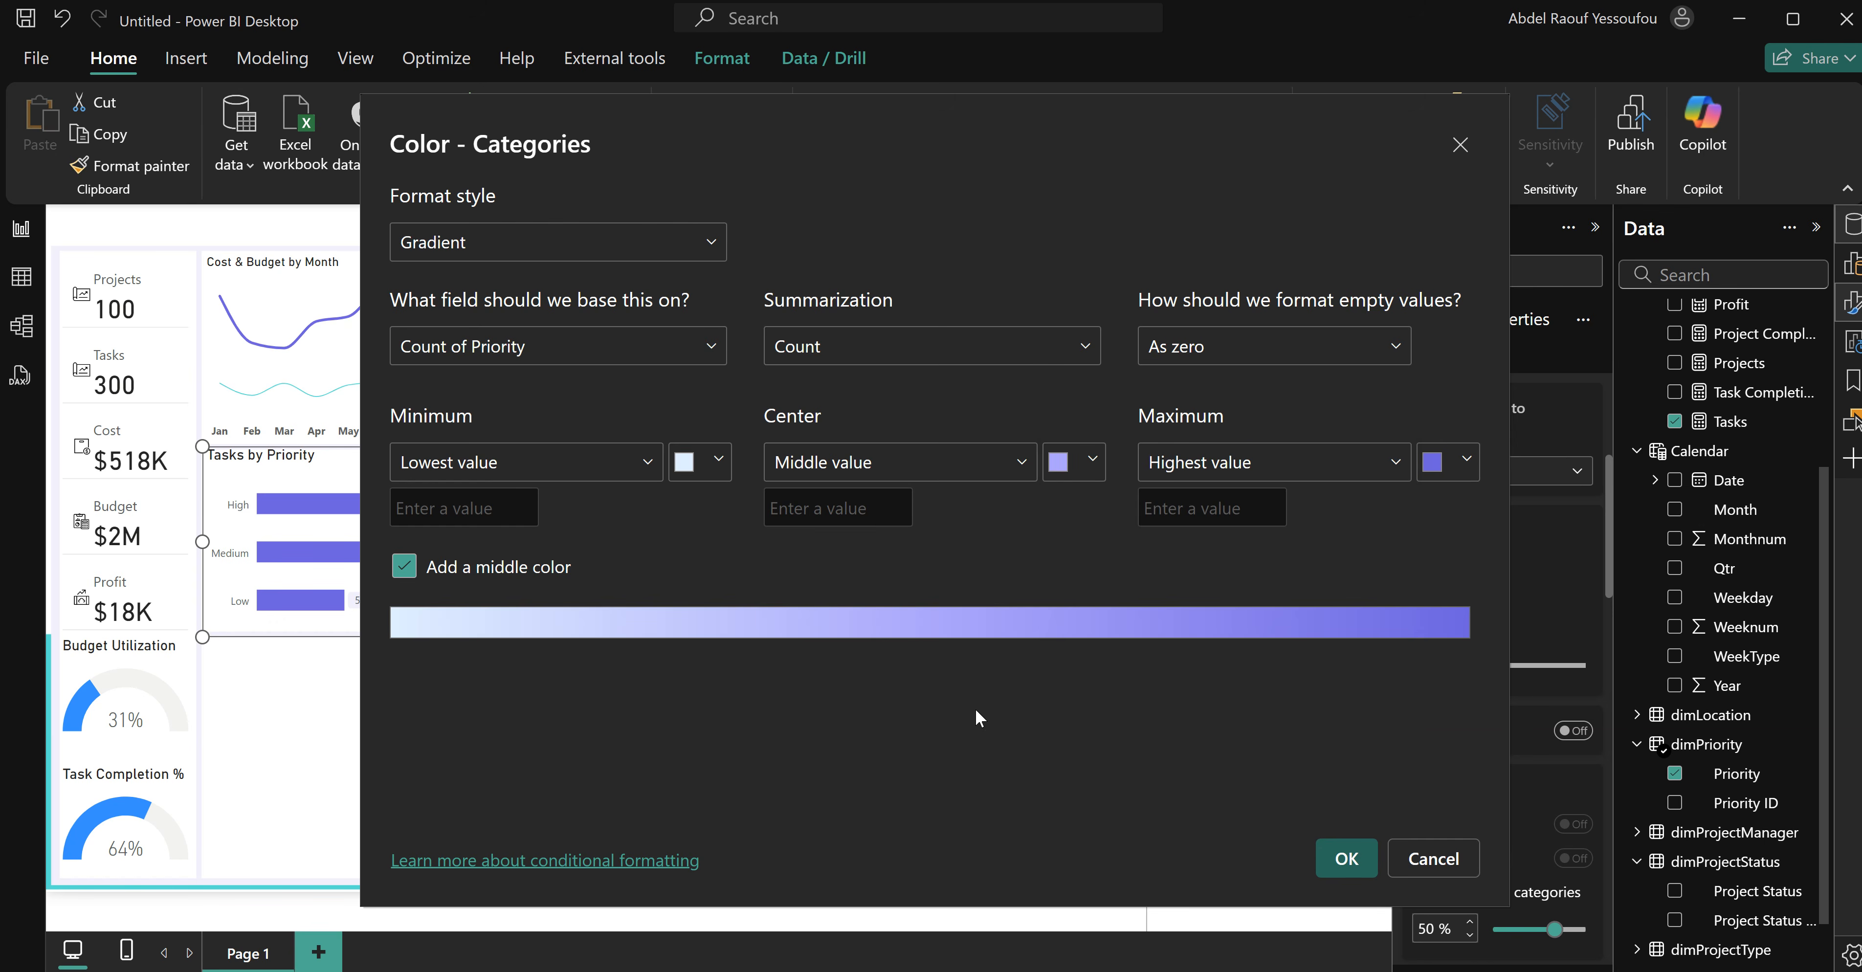
pyautogui.click(1345, 862)
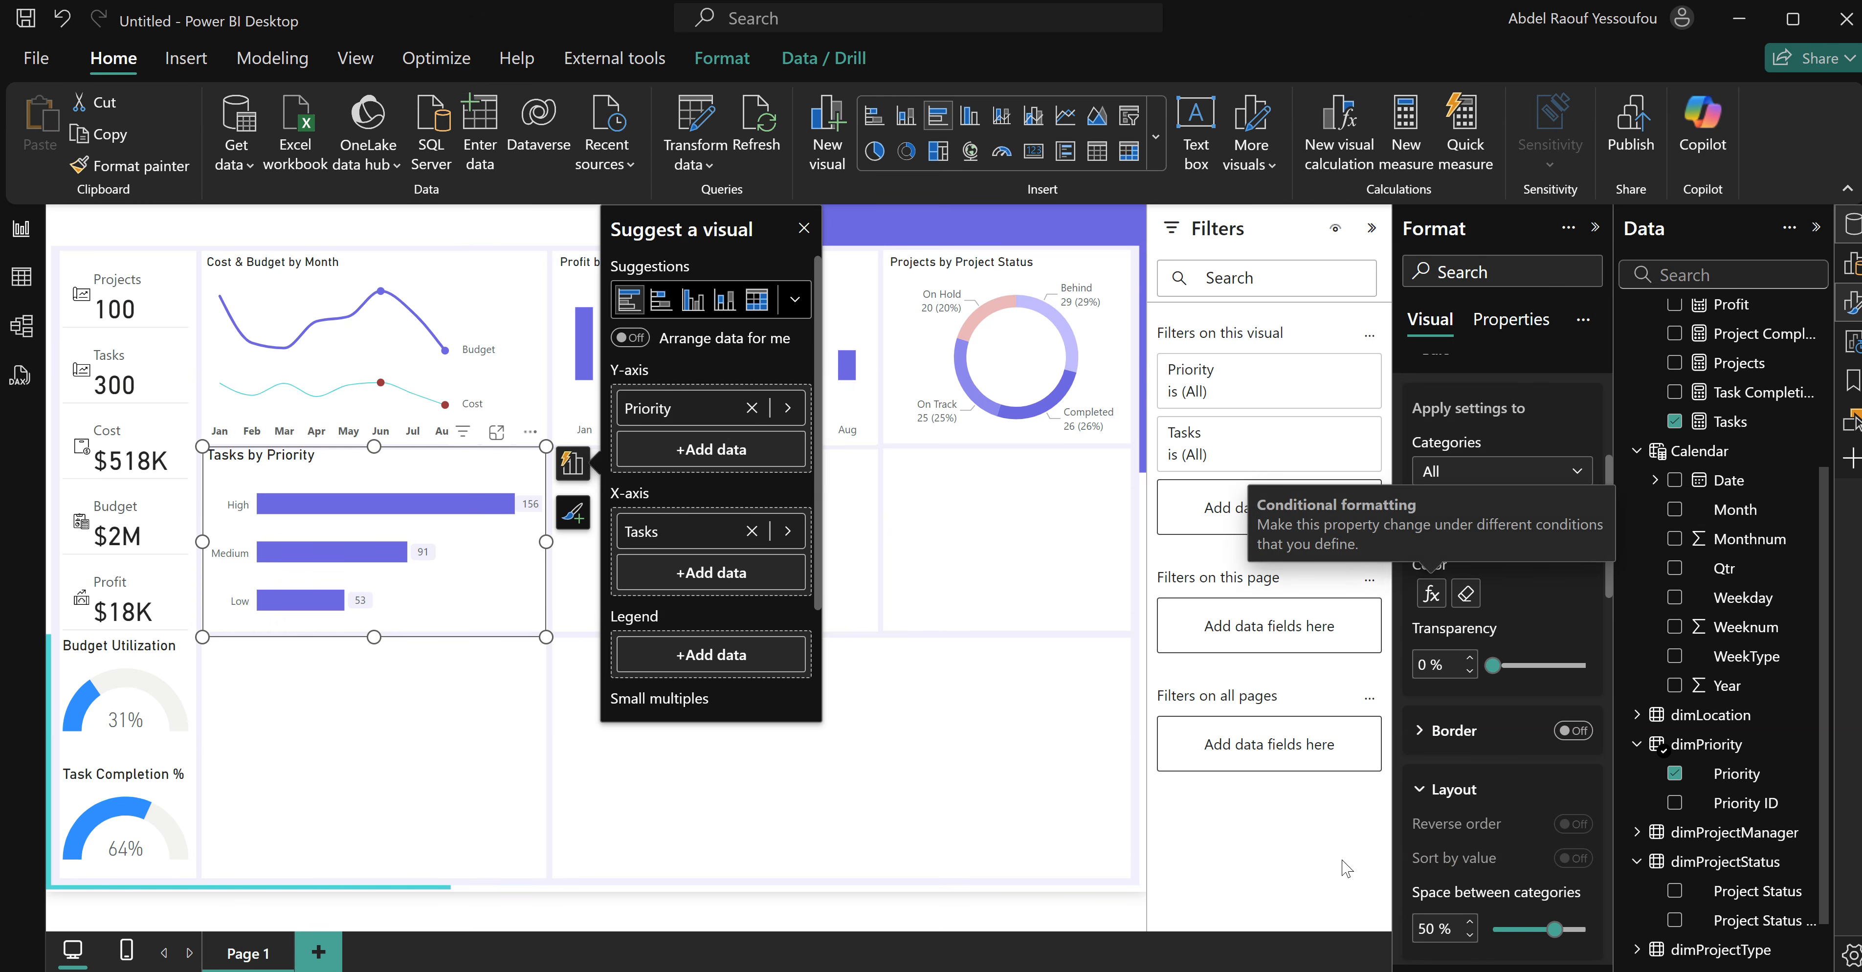
# Remove the conditional formatting from the bars and colour them all with the recently used darker purple #6F5BE0.
pyautogui.click(1467, 607)
pyautogui.click(1450, 598)
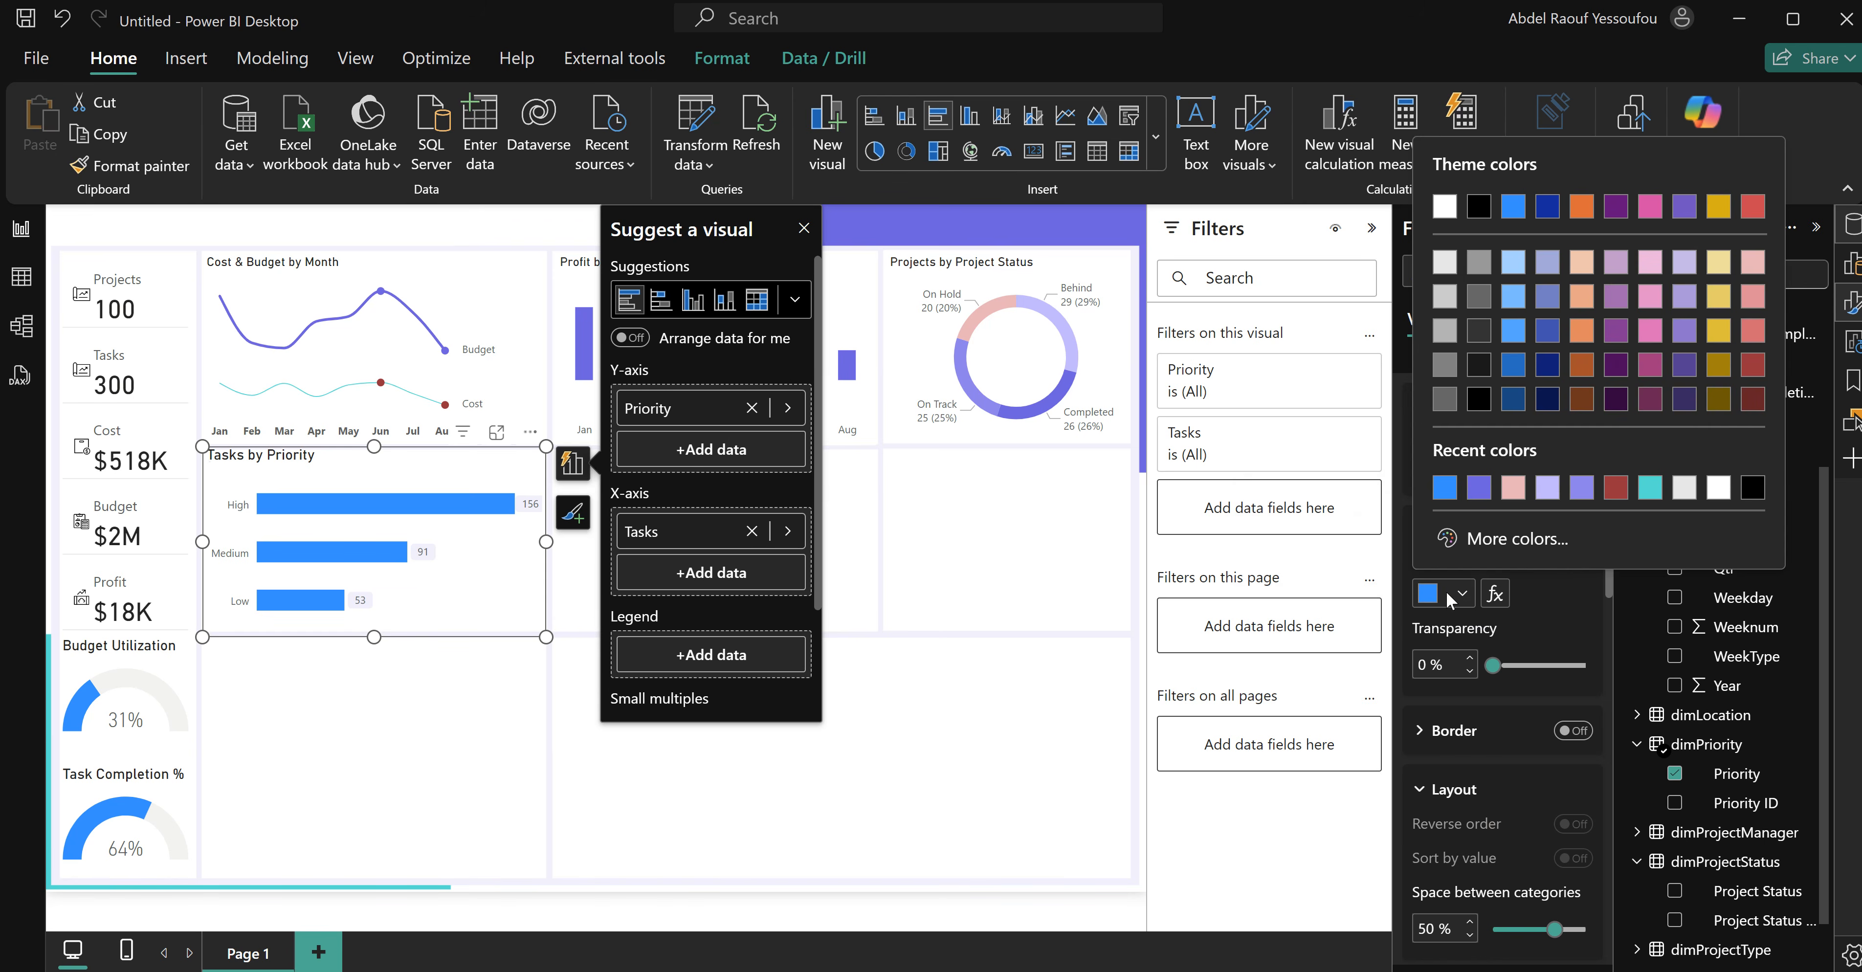
pyautogui.click(1479, 488)
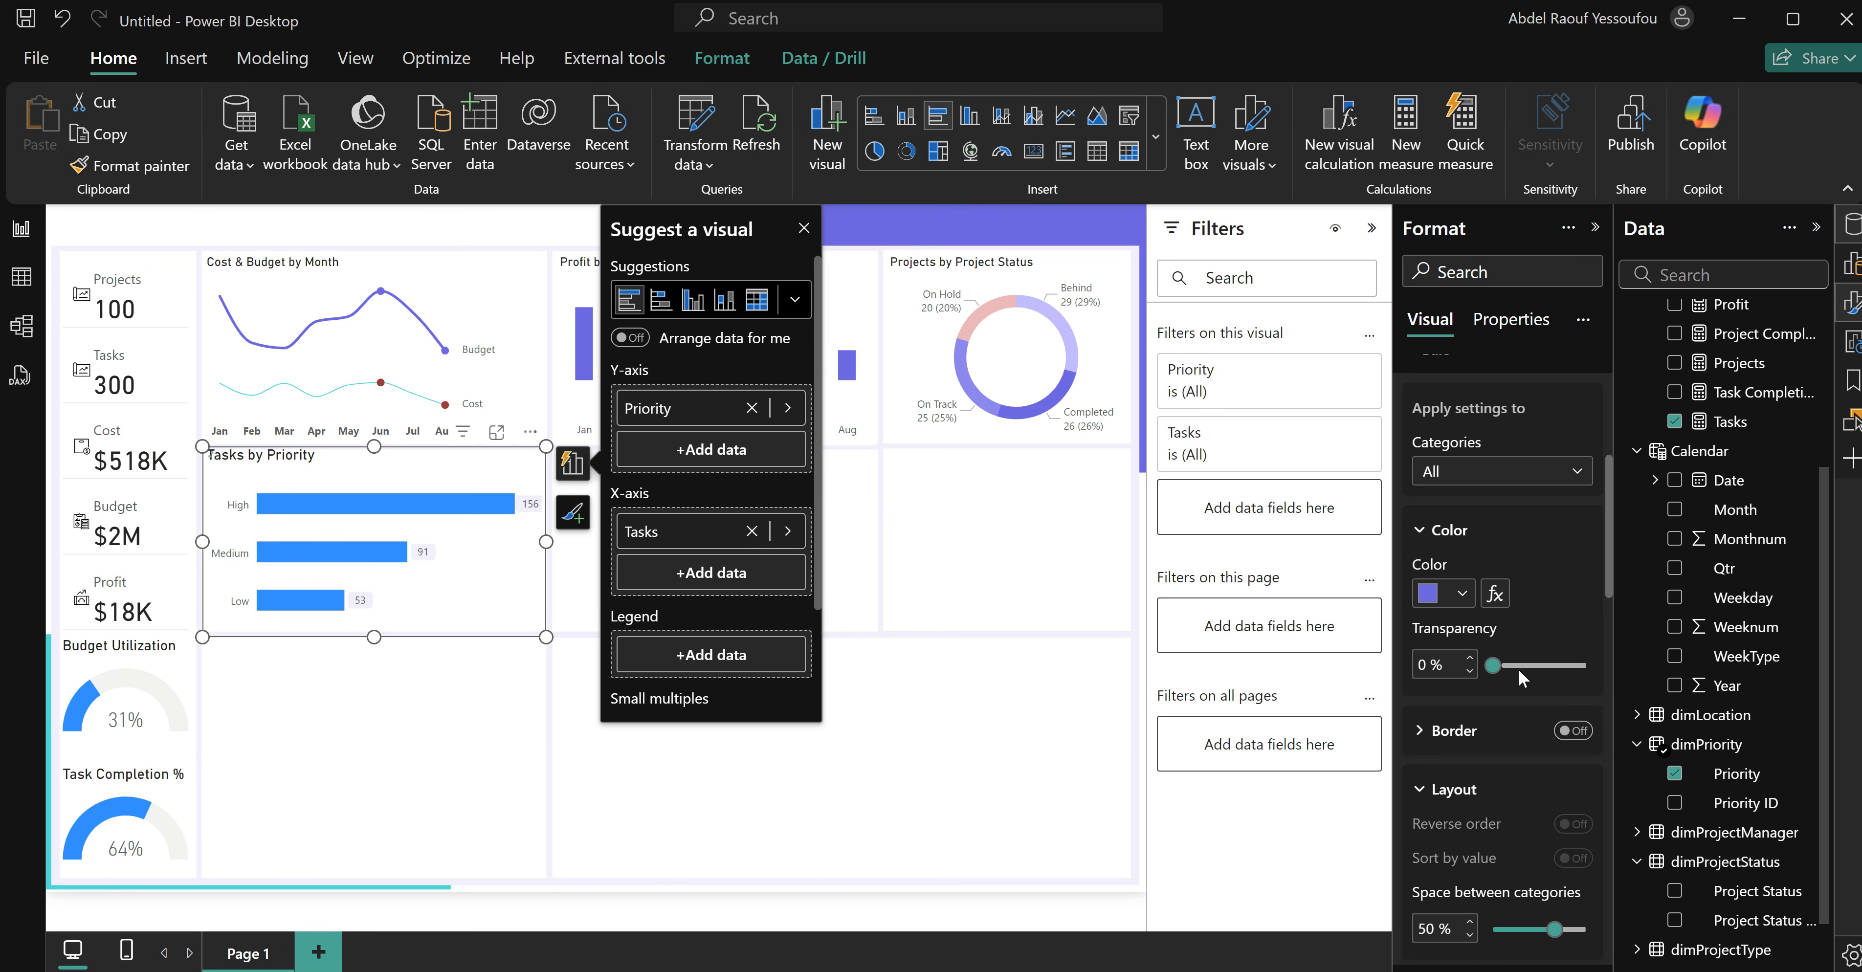
# Give the Medium category's bar its own lighter shade of purple.
pyautogui.click(1480, 717)
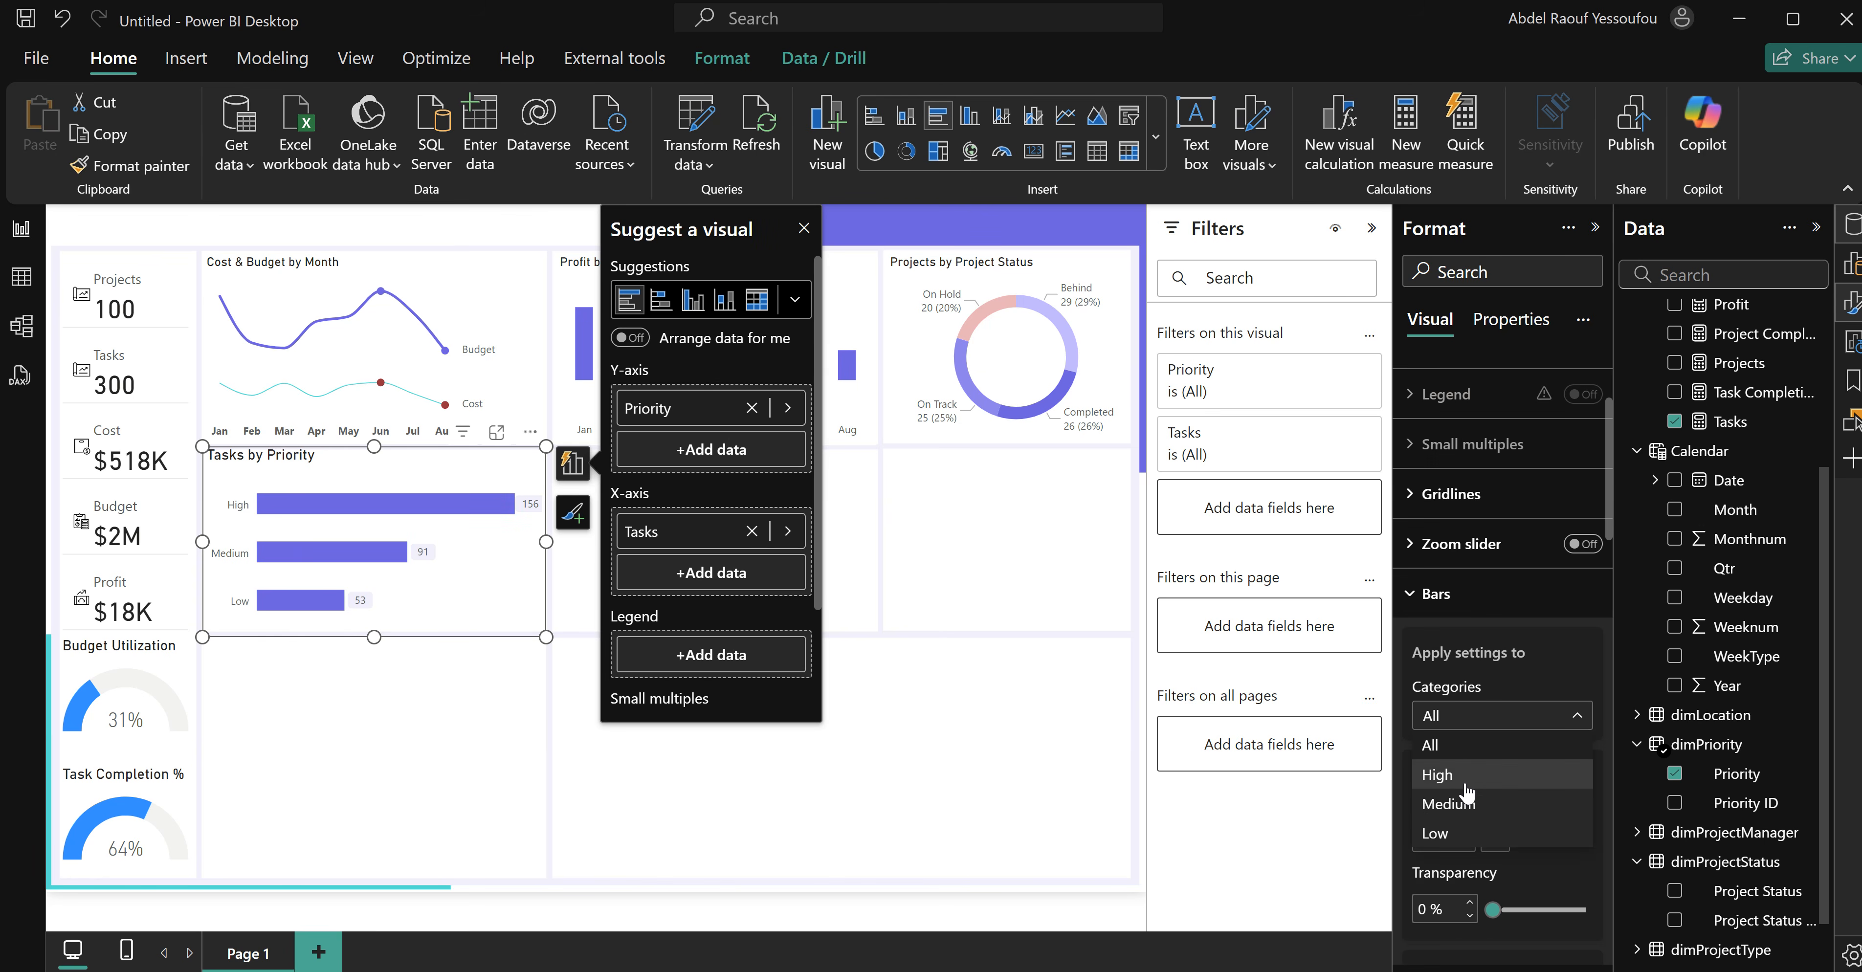
pyautogui.click(1446, 775)
pyautogui.scroll(-1, 1529, 769)
pyautogui.scroll(-3, 1529, 769)
pyautogui.click(1471, 468)
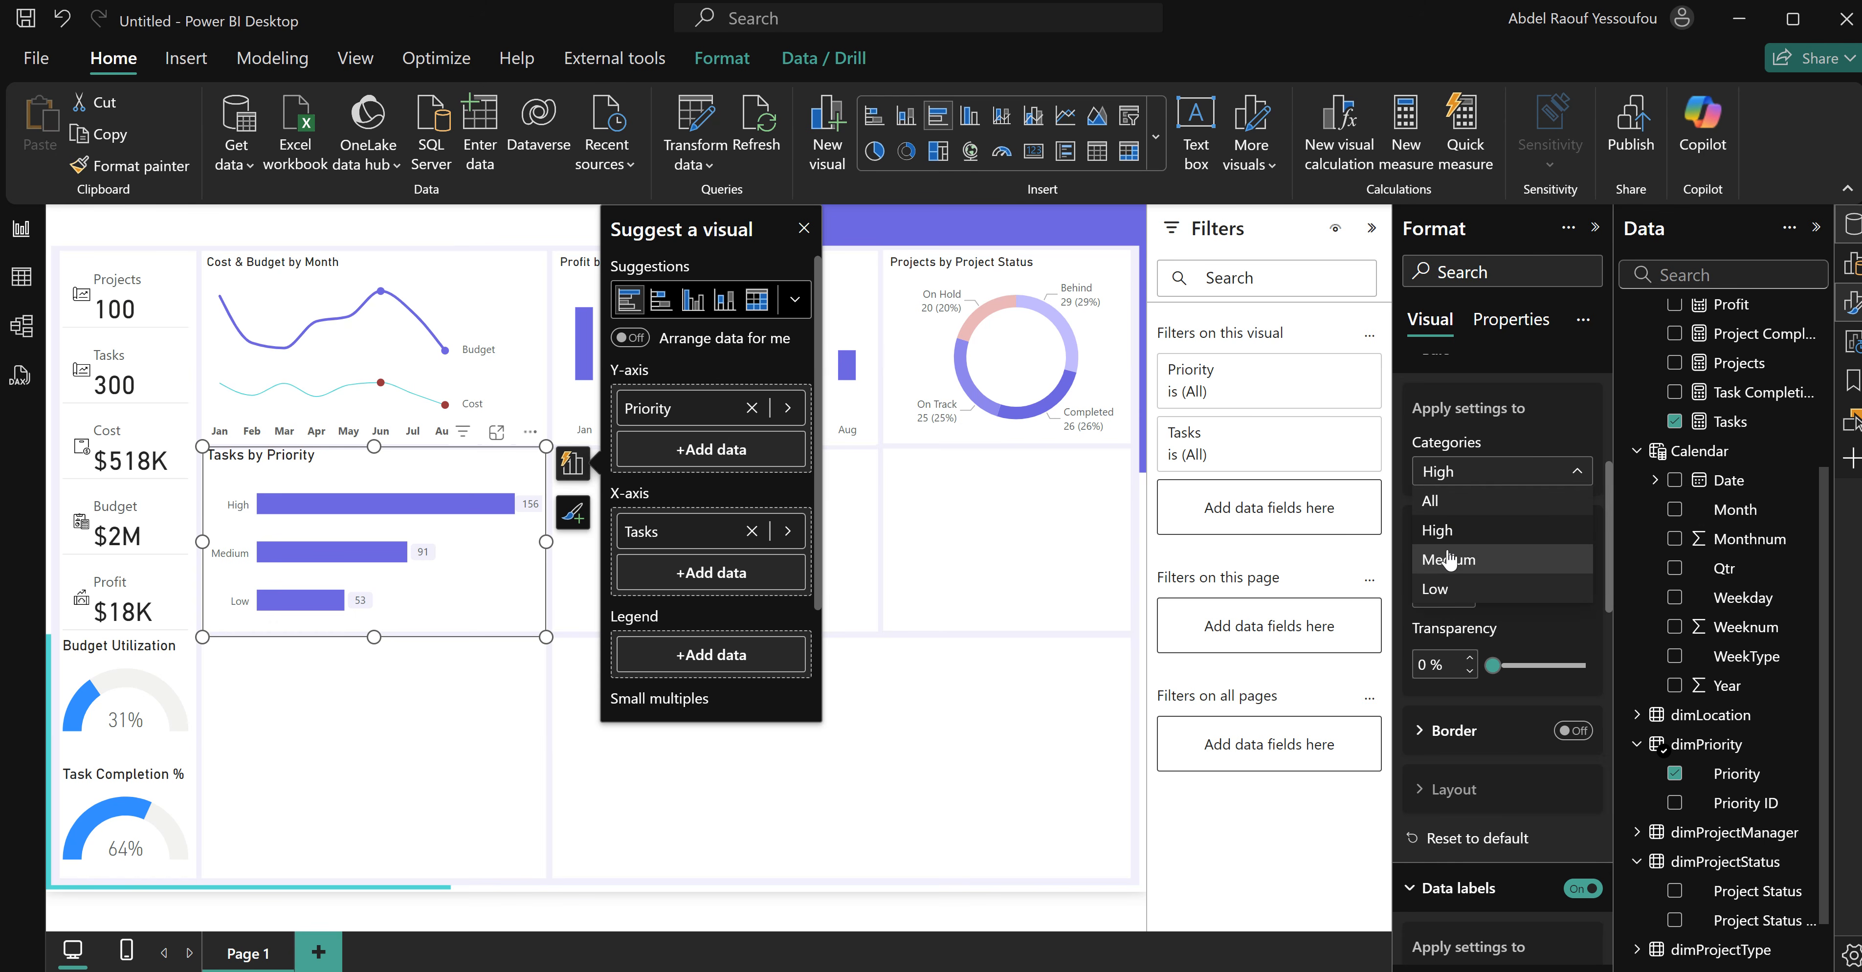
pyautogui.click(1461, 567)
pyautogui.click(1462, 593)
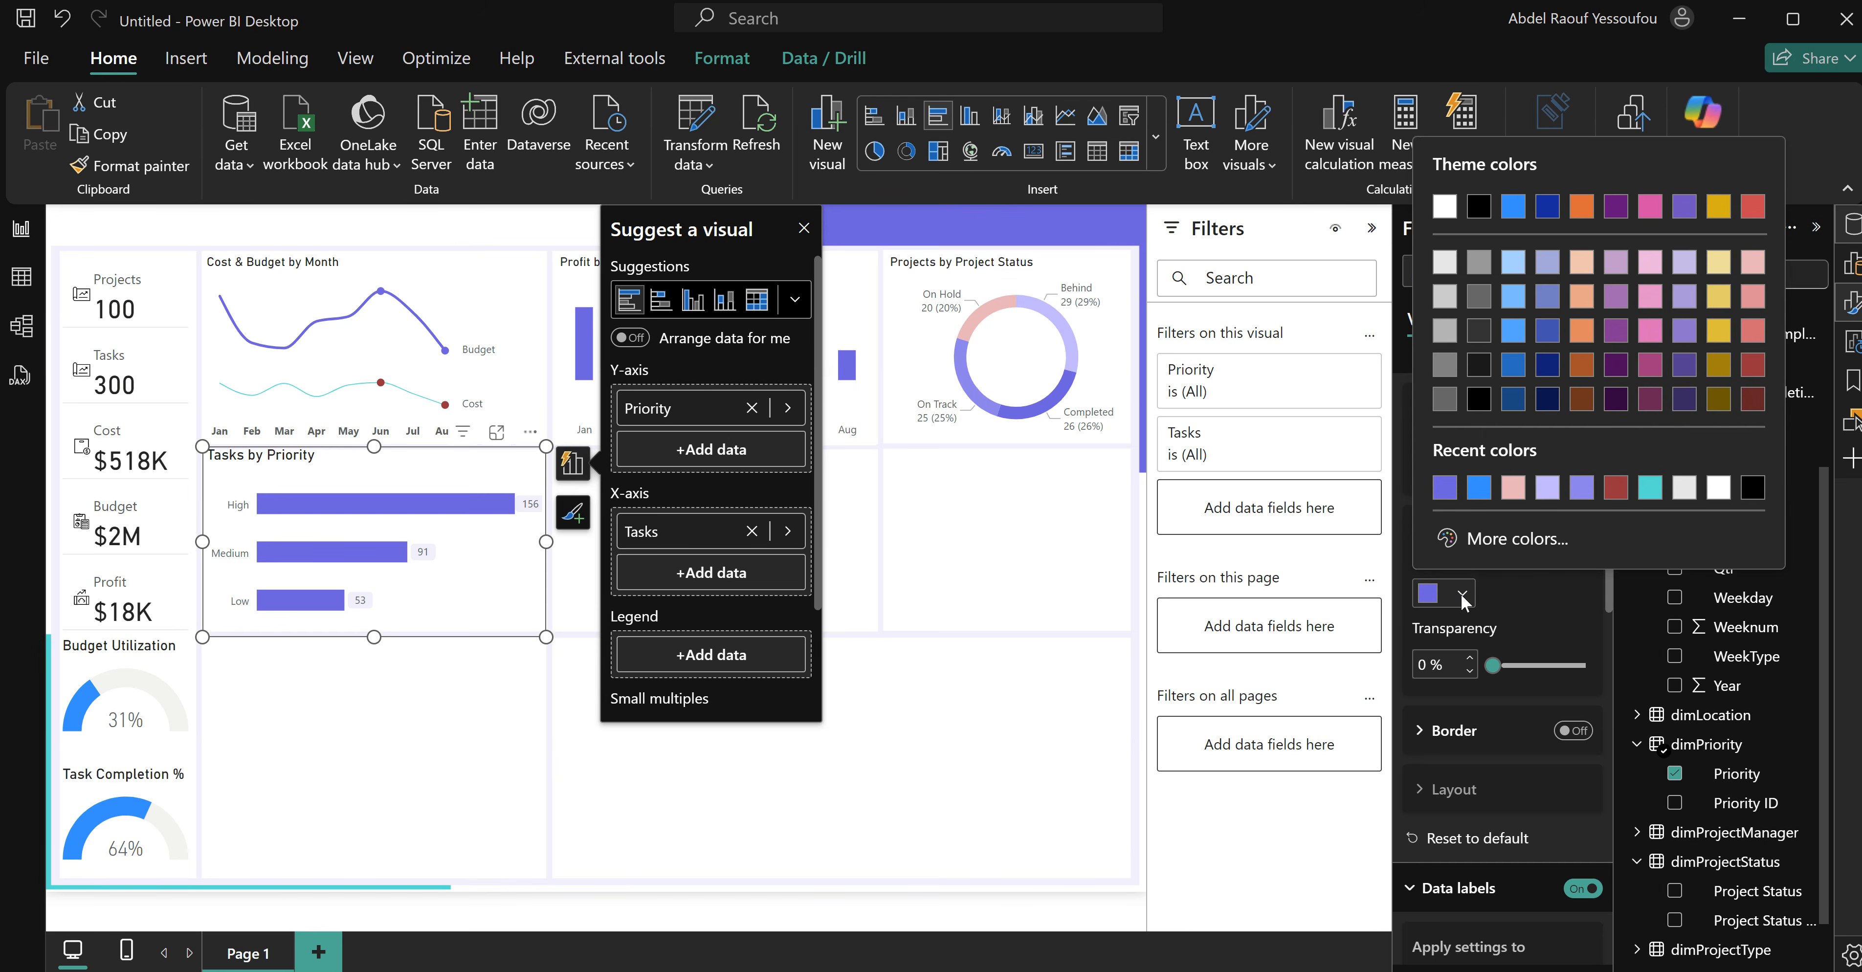
pyautogui.click(1489, 532)
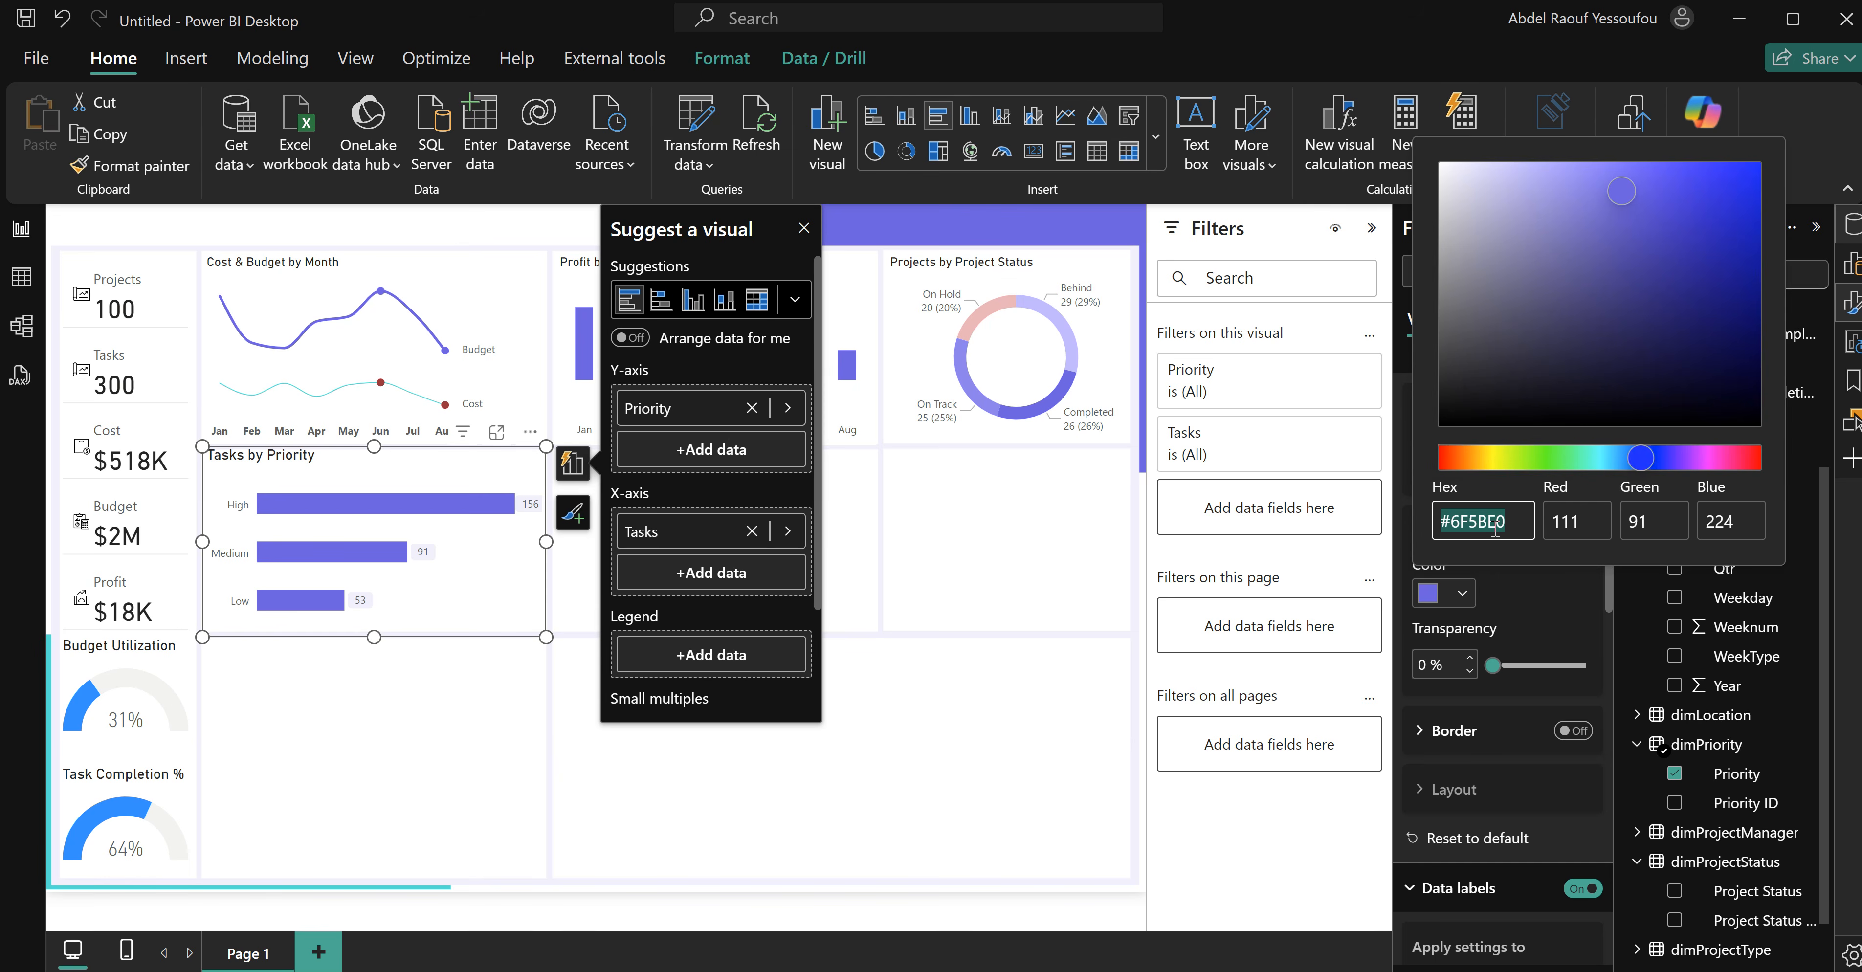
pyautogui.click(1580, 171)
pyautogui.click(1526, 588)
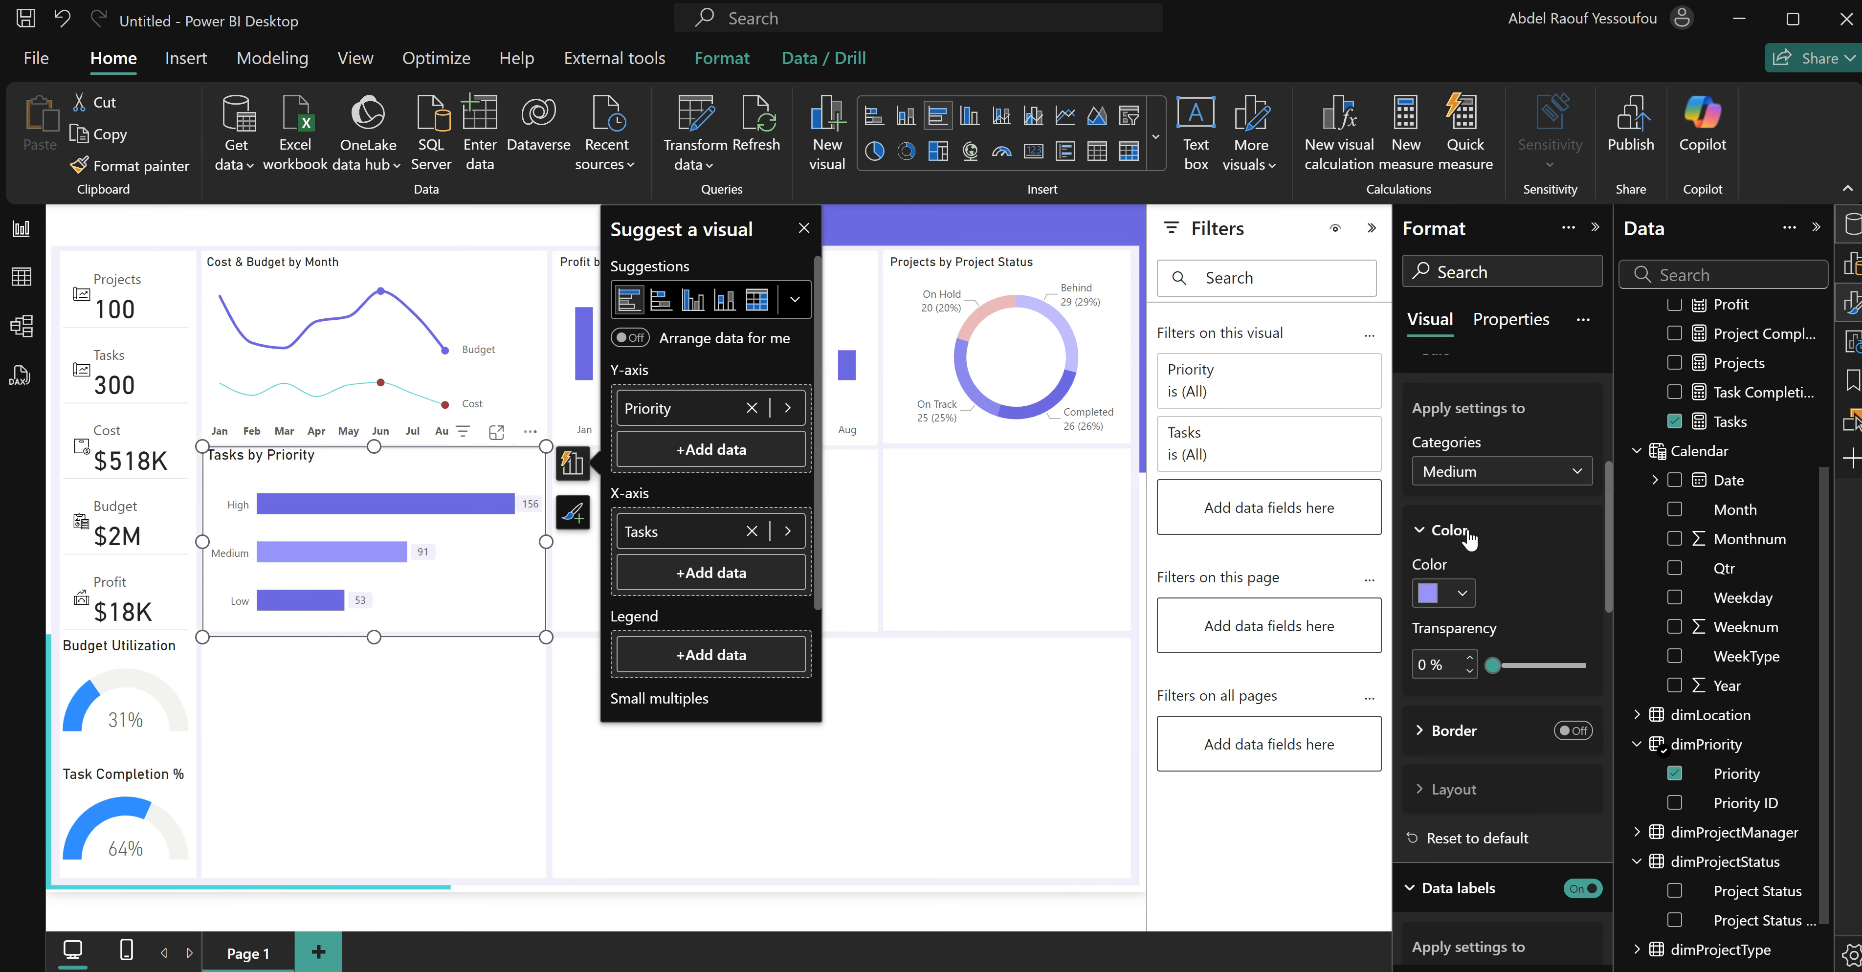
# Give the Low category's bar in the Tasks by Priority chart a very light custom shade of purple.
pyautogui.click(1470, 471)
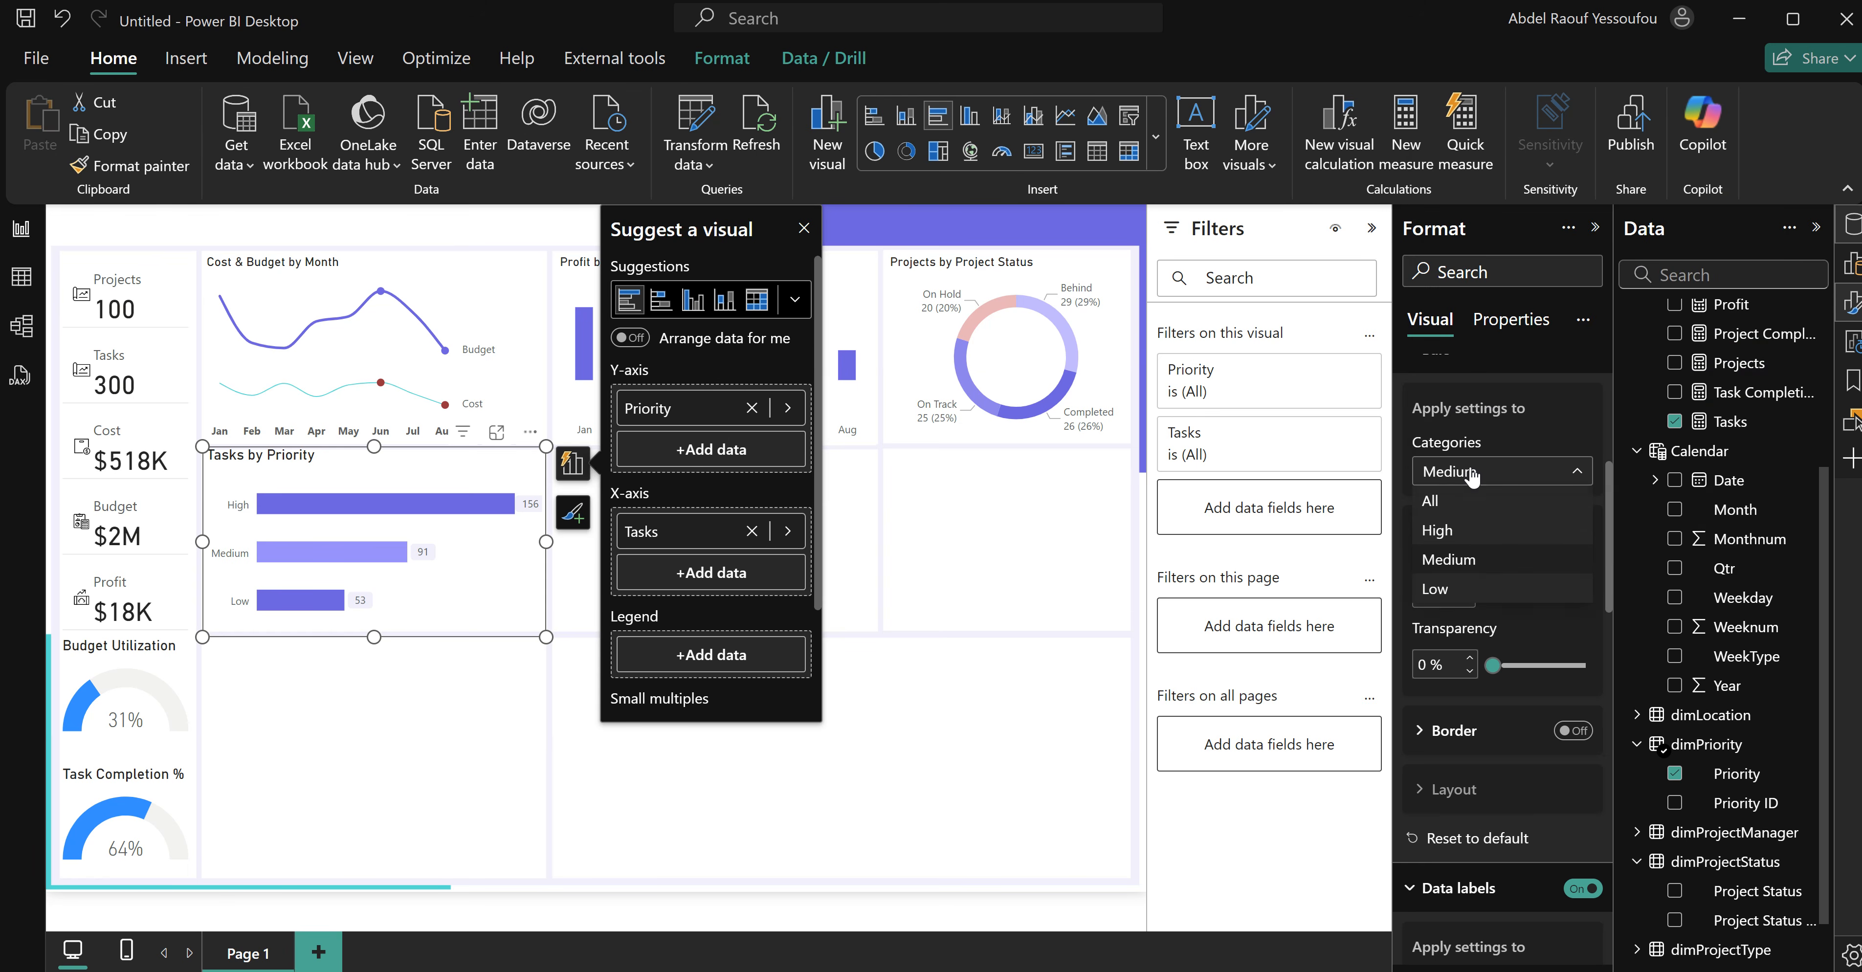
pyautogui.click(1460, 609)
pyautogui.click(1460, 601)
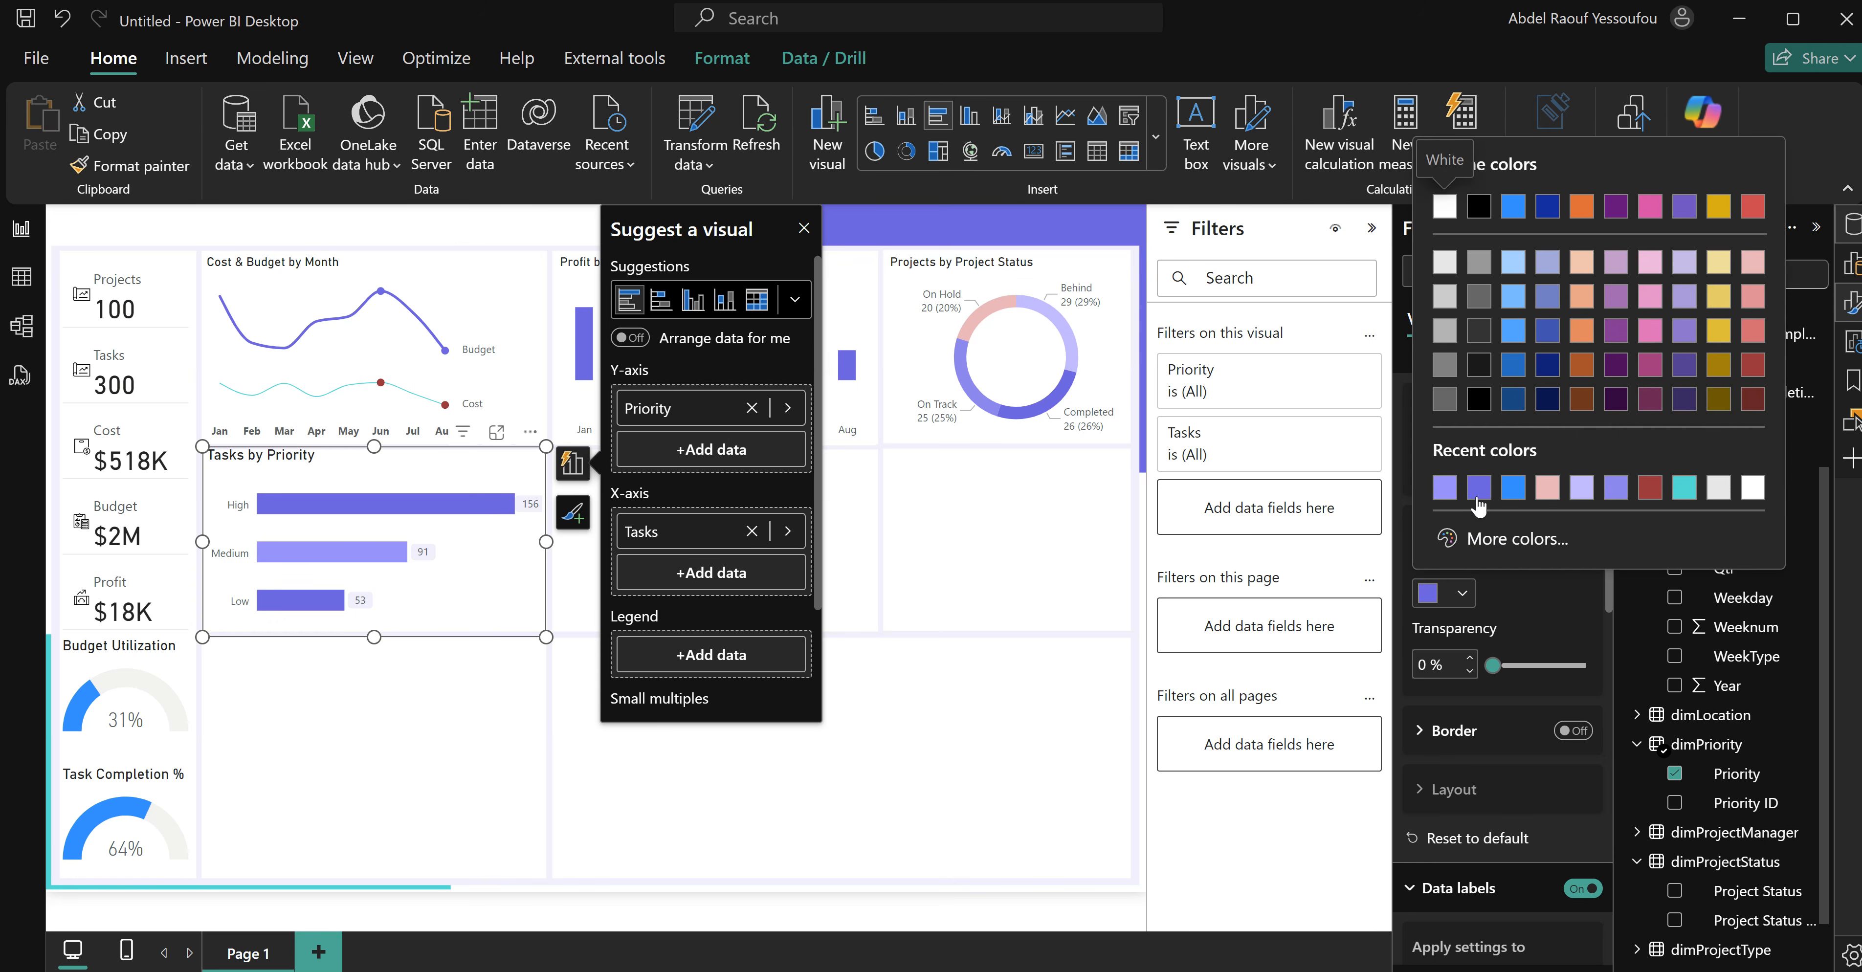
pyautogui.click(1497, 538)
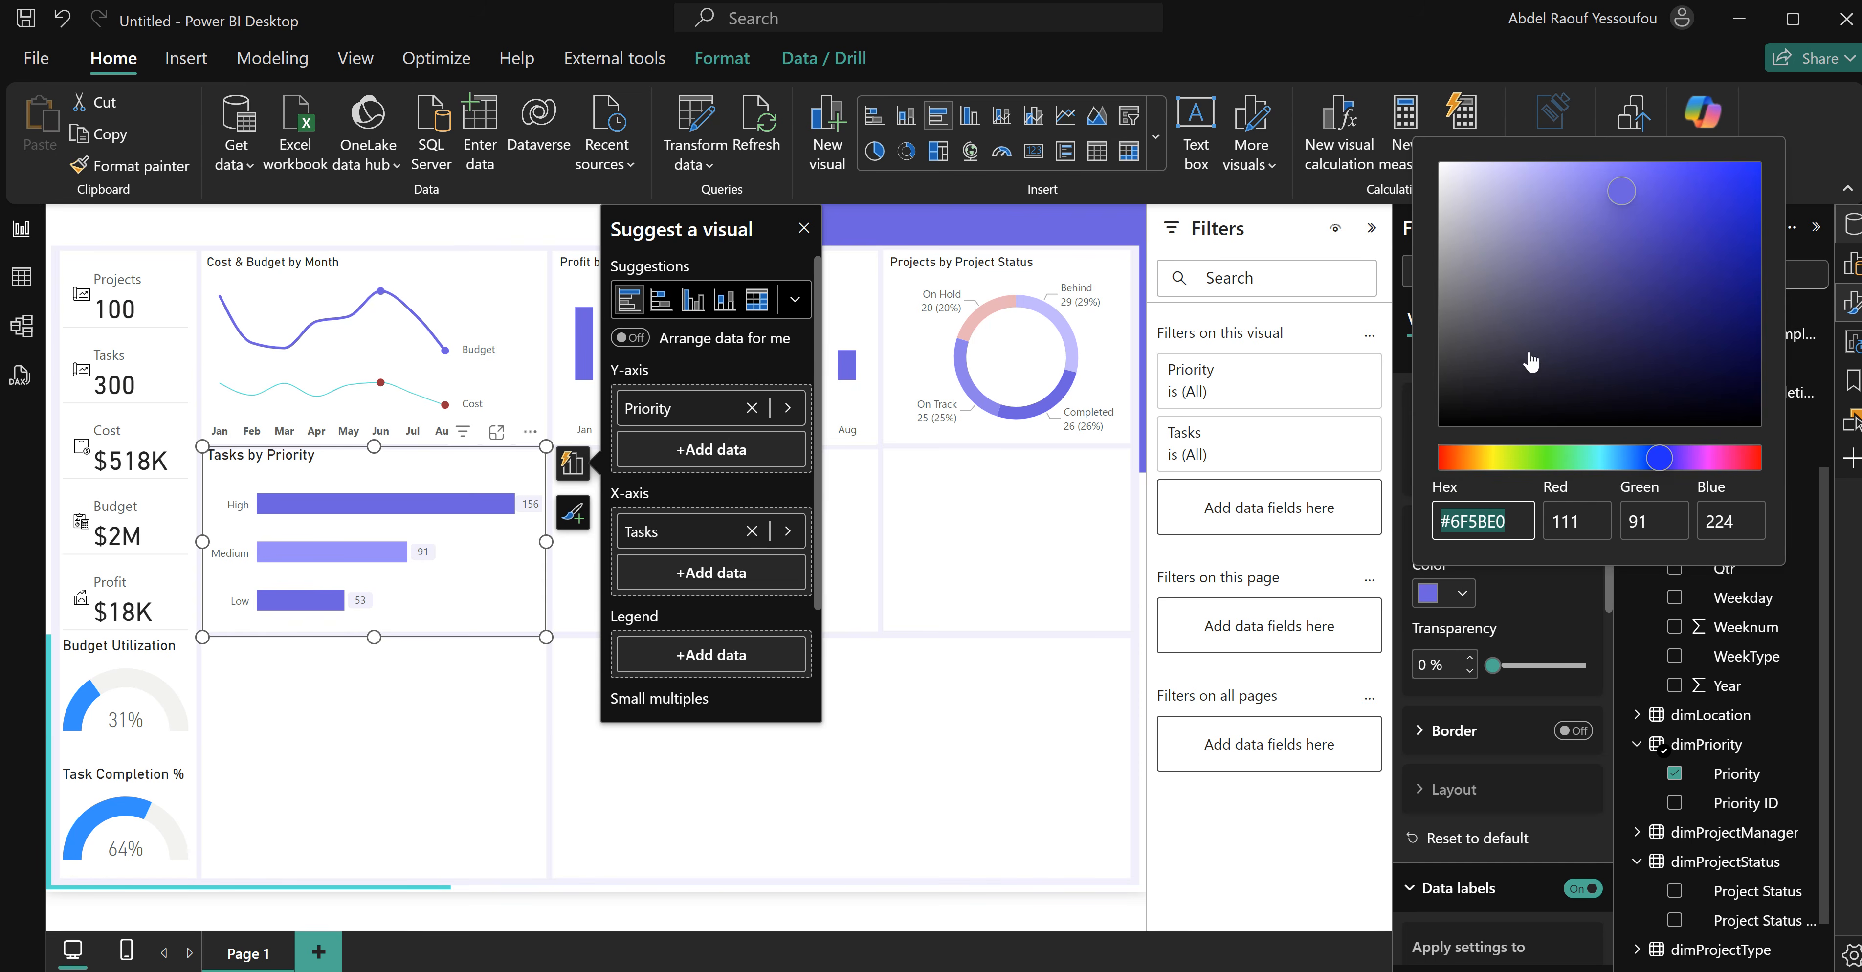
pyautogui.click(1487, 177)
pyautogui.click(1525, 600)
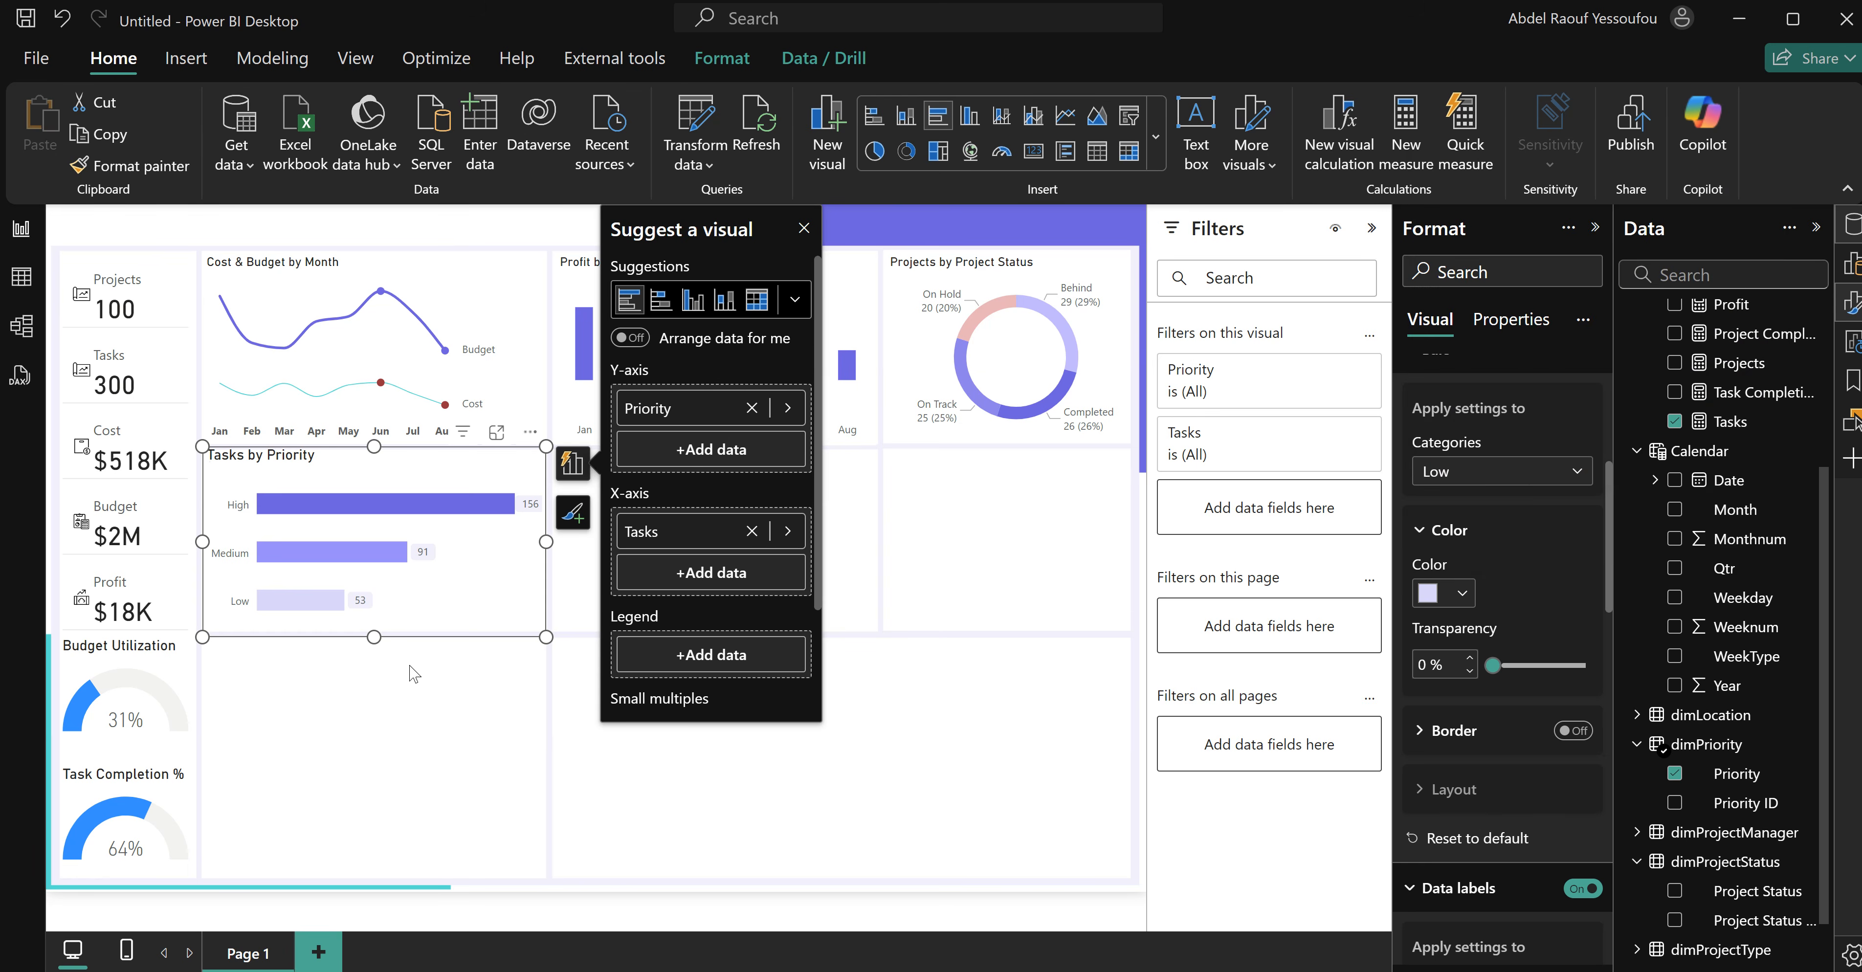
pyautogui.click(561, 606)
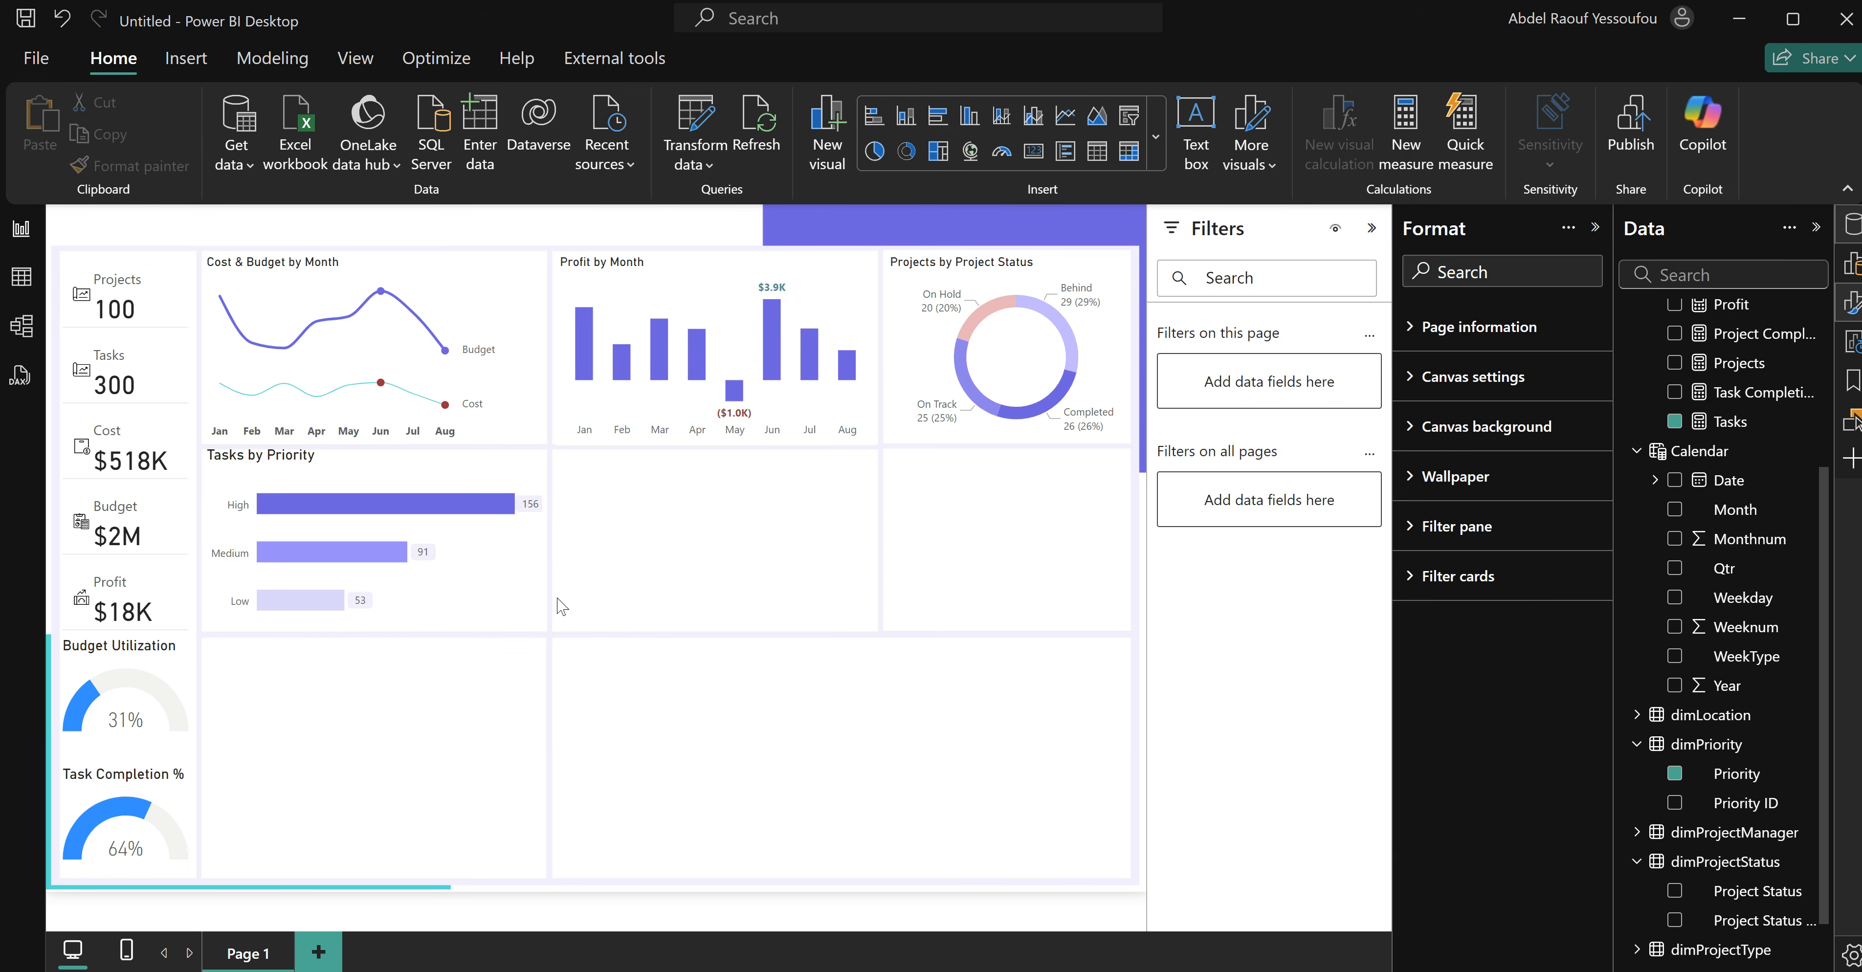
# Set the Tasks by Priority title's font size to 12 and lower the chart's upper edge slightly.
pyautogui.click(387, 458)
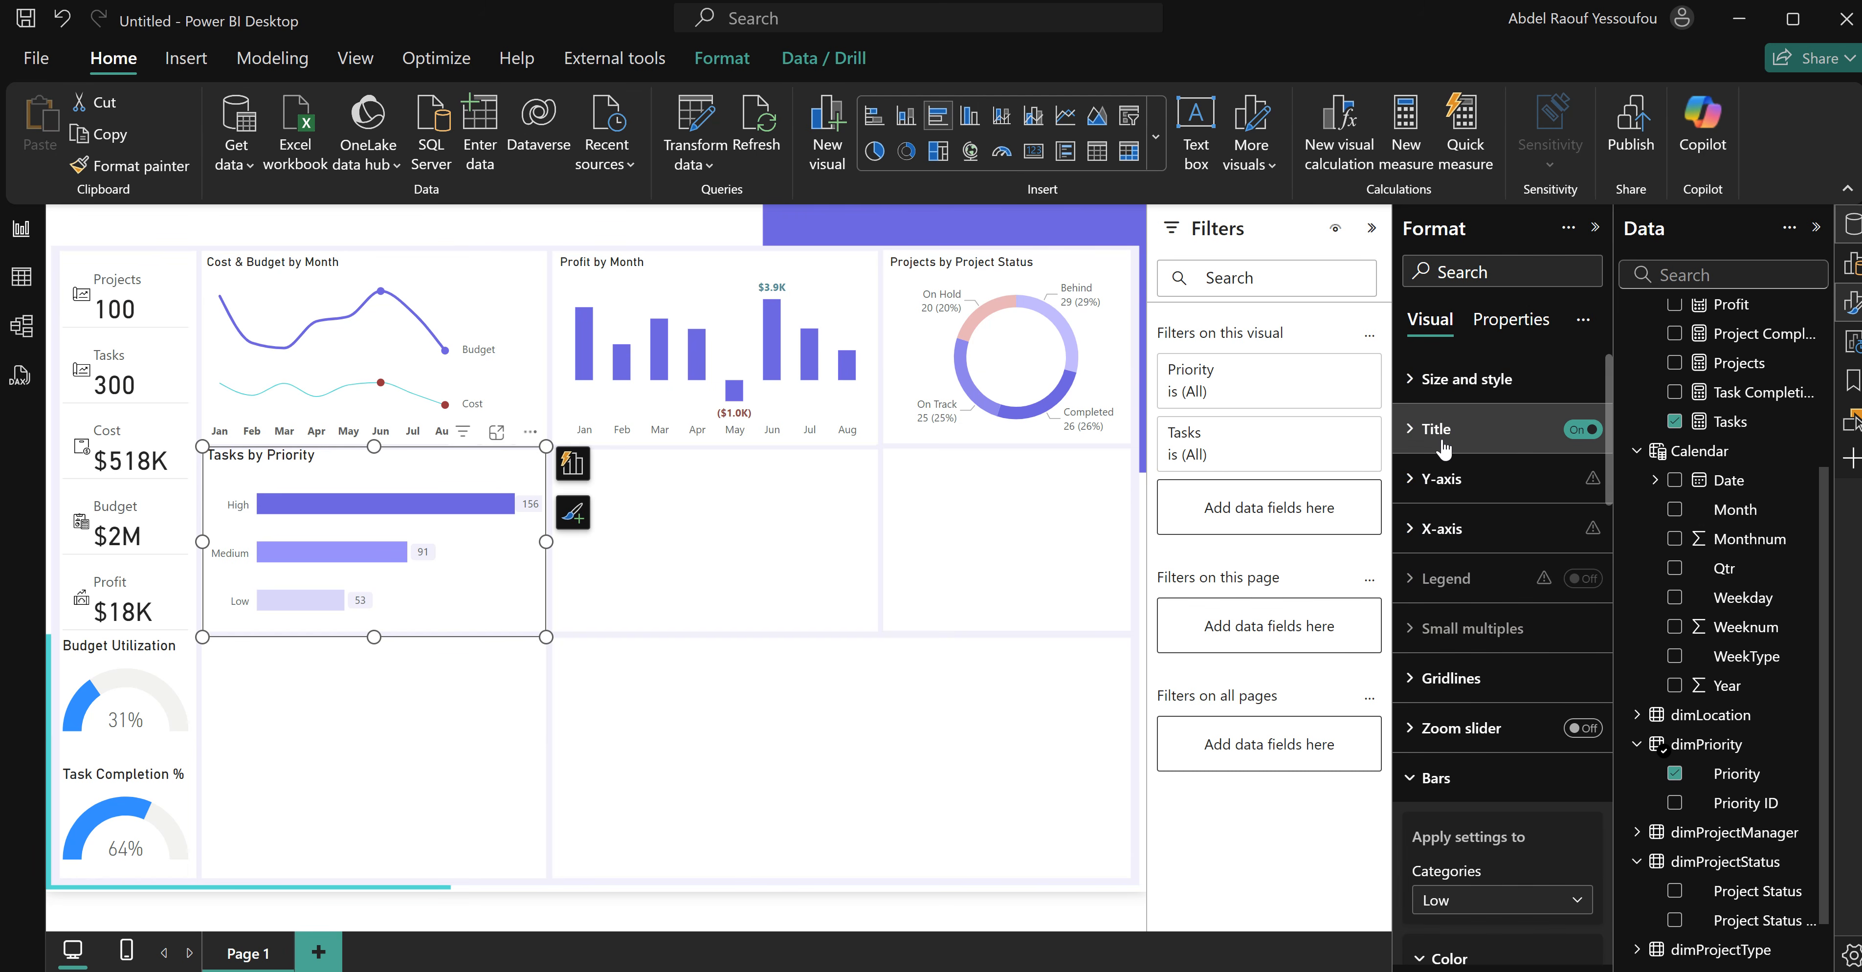
pyautogui.click(1444, 448)
pyautogui.click(1584, 686)
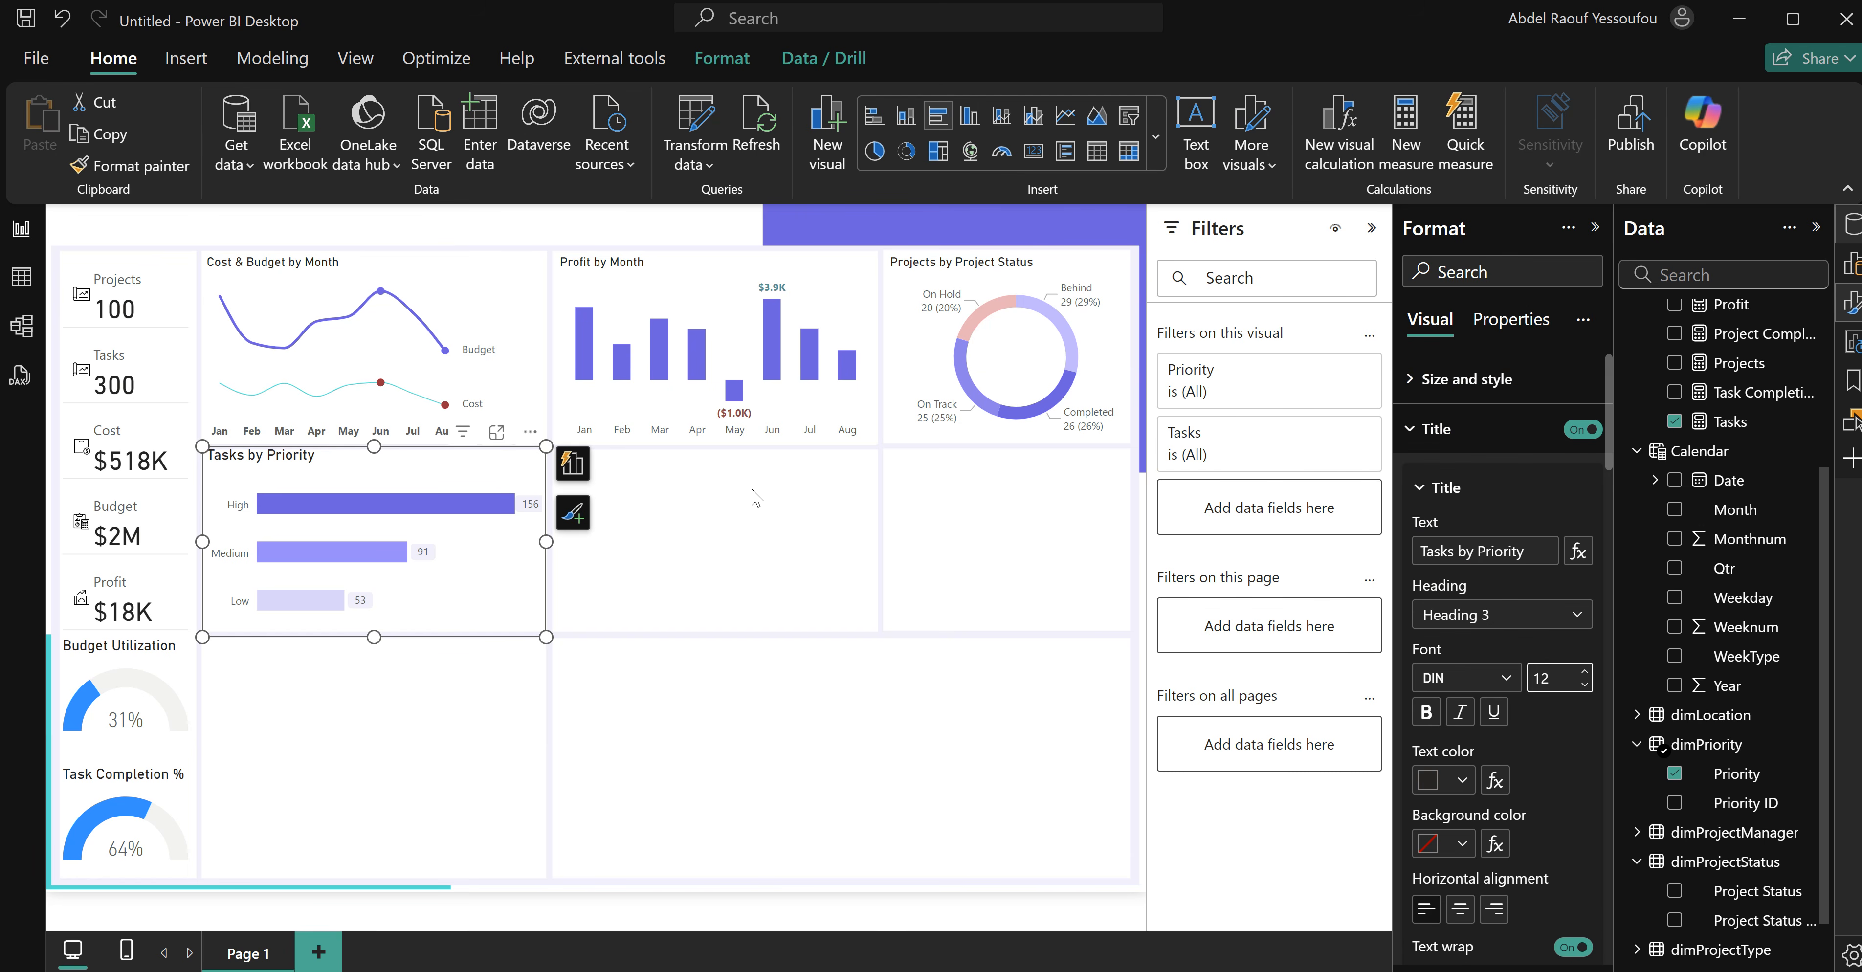
pyautogui.moveTo(376, 447); pyautogui.dragTo(381, 462)
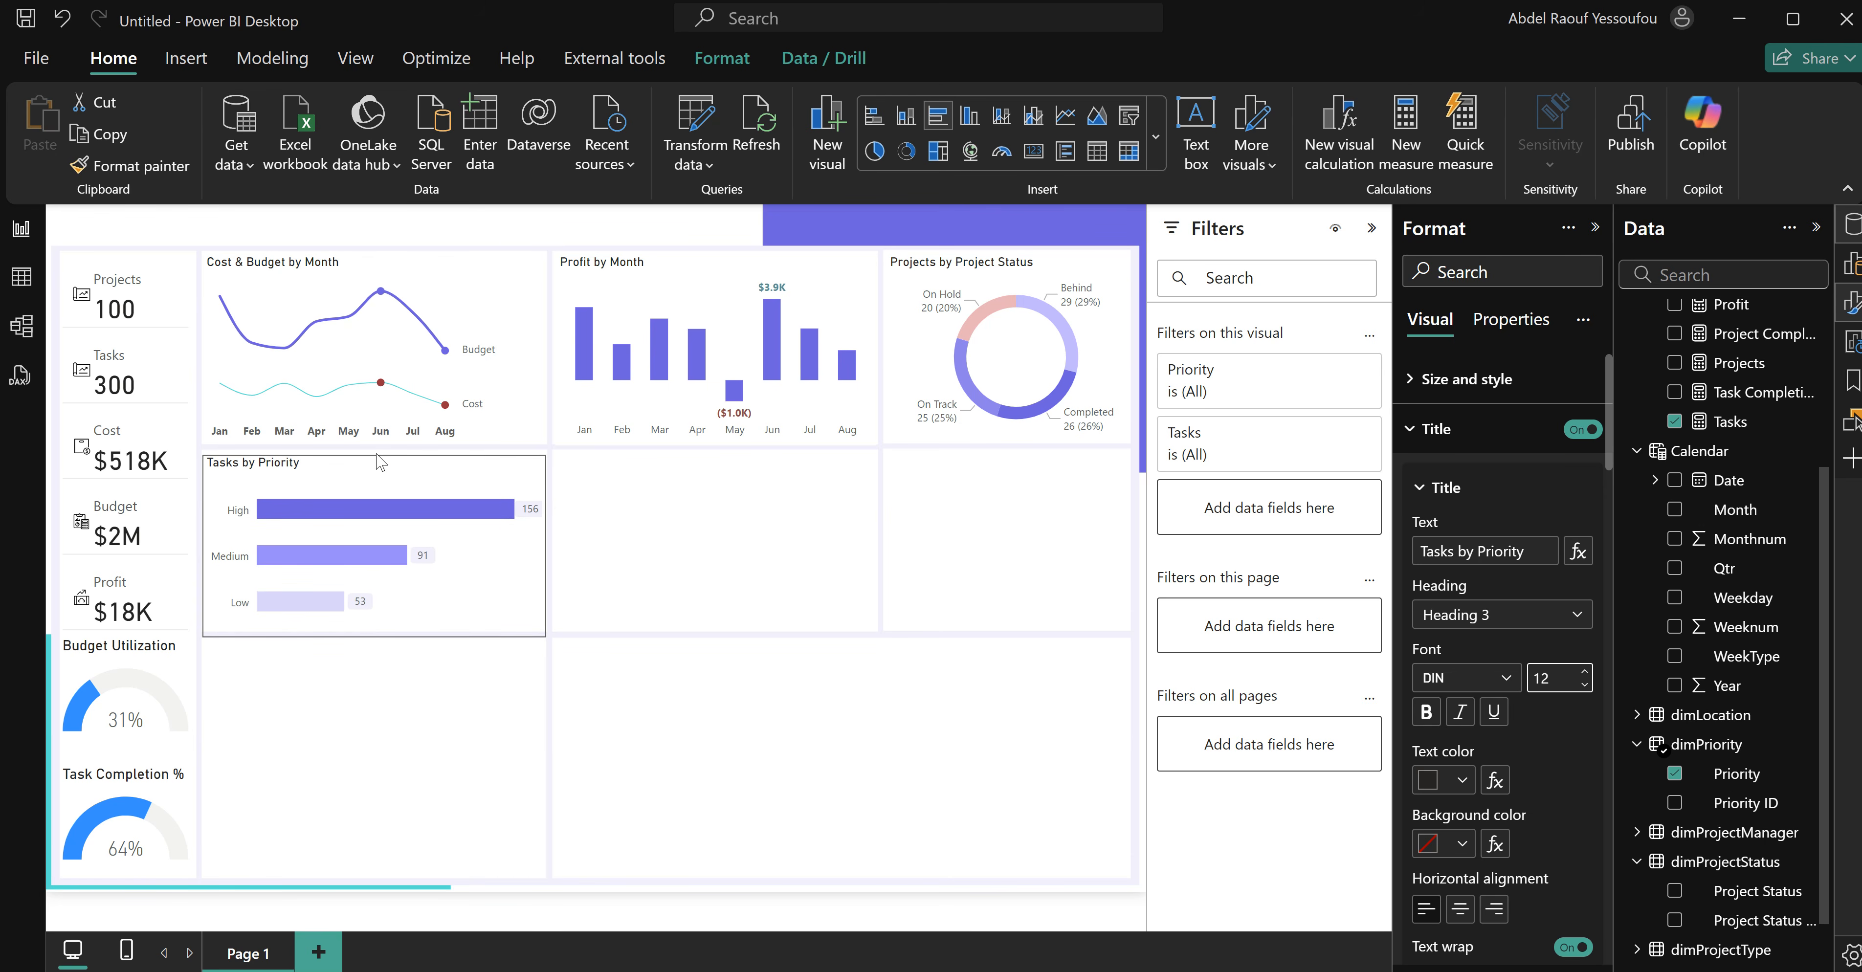
pyautogui.click(658, 572)
# Check the Task by Progress Group chart in the PM_Tutorial reference report, and return to the untitled report.
pyautogui.moveTo(1027, 962)
pyautogui.click(1006, 913)
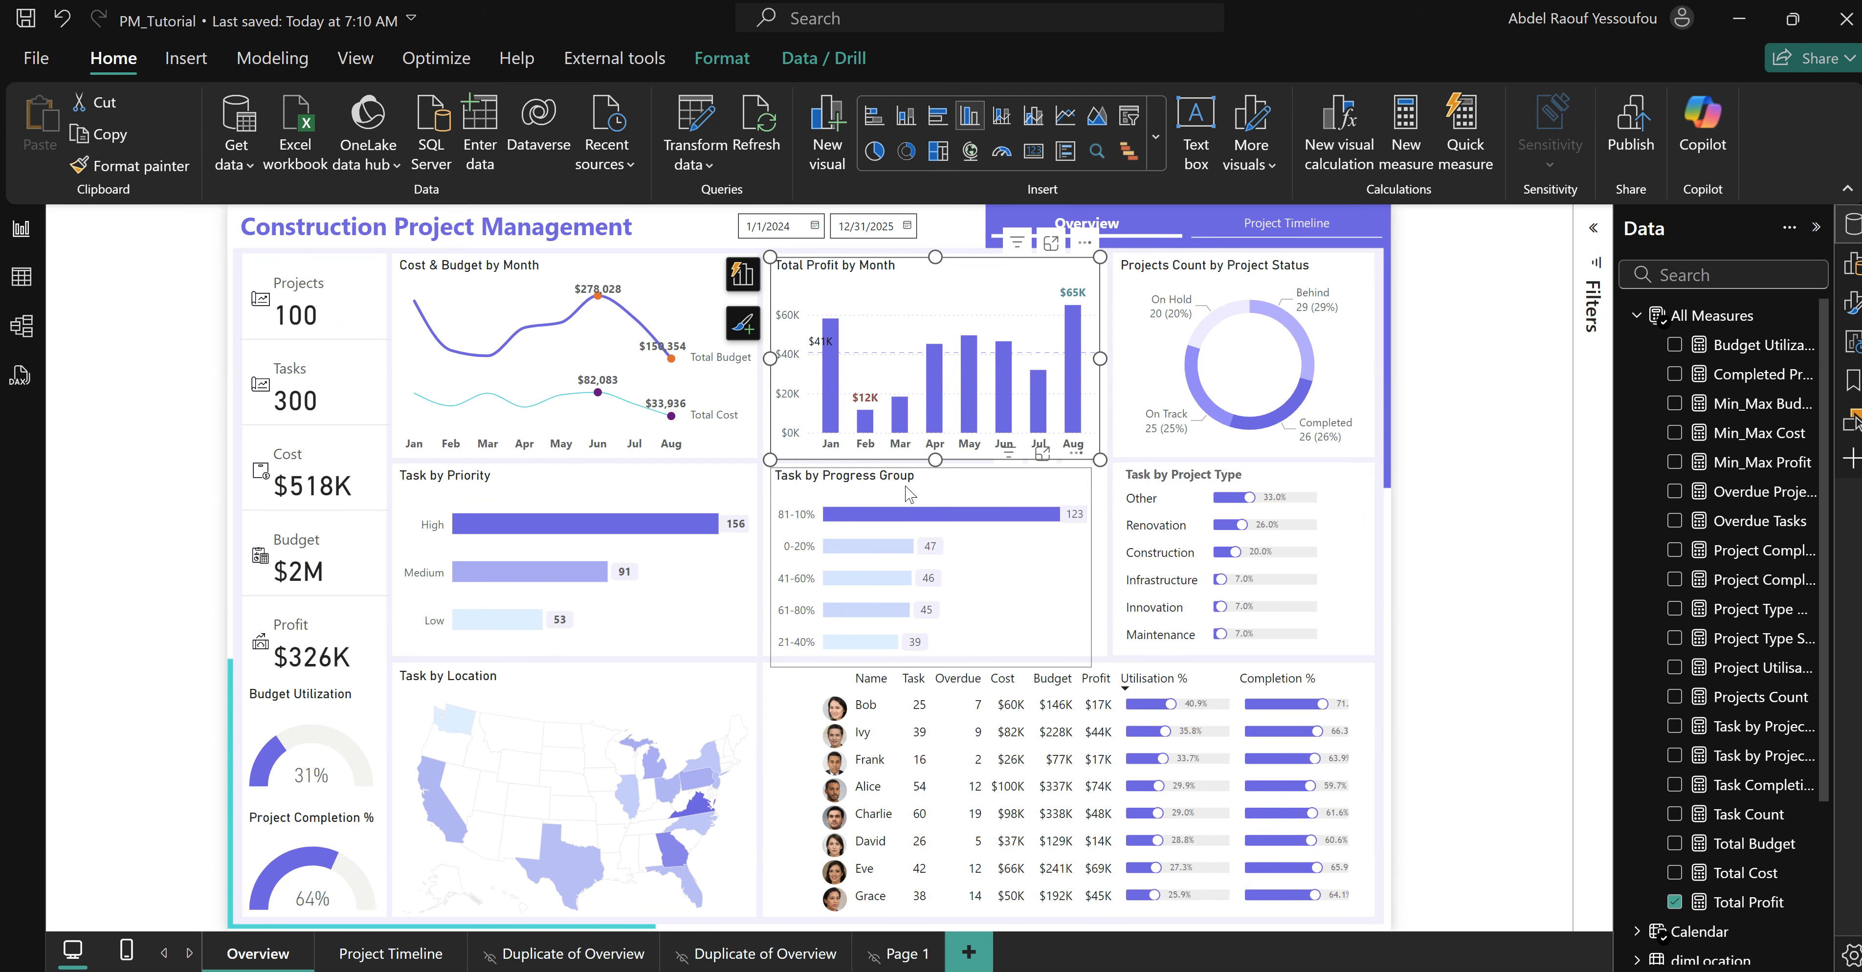
pyautogui.moveTo(1114, 969)
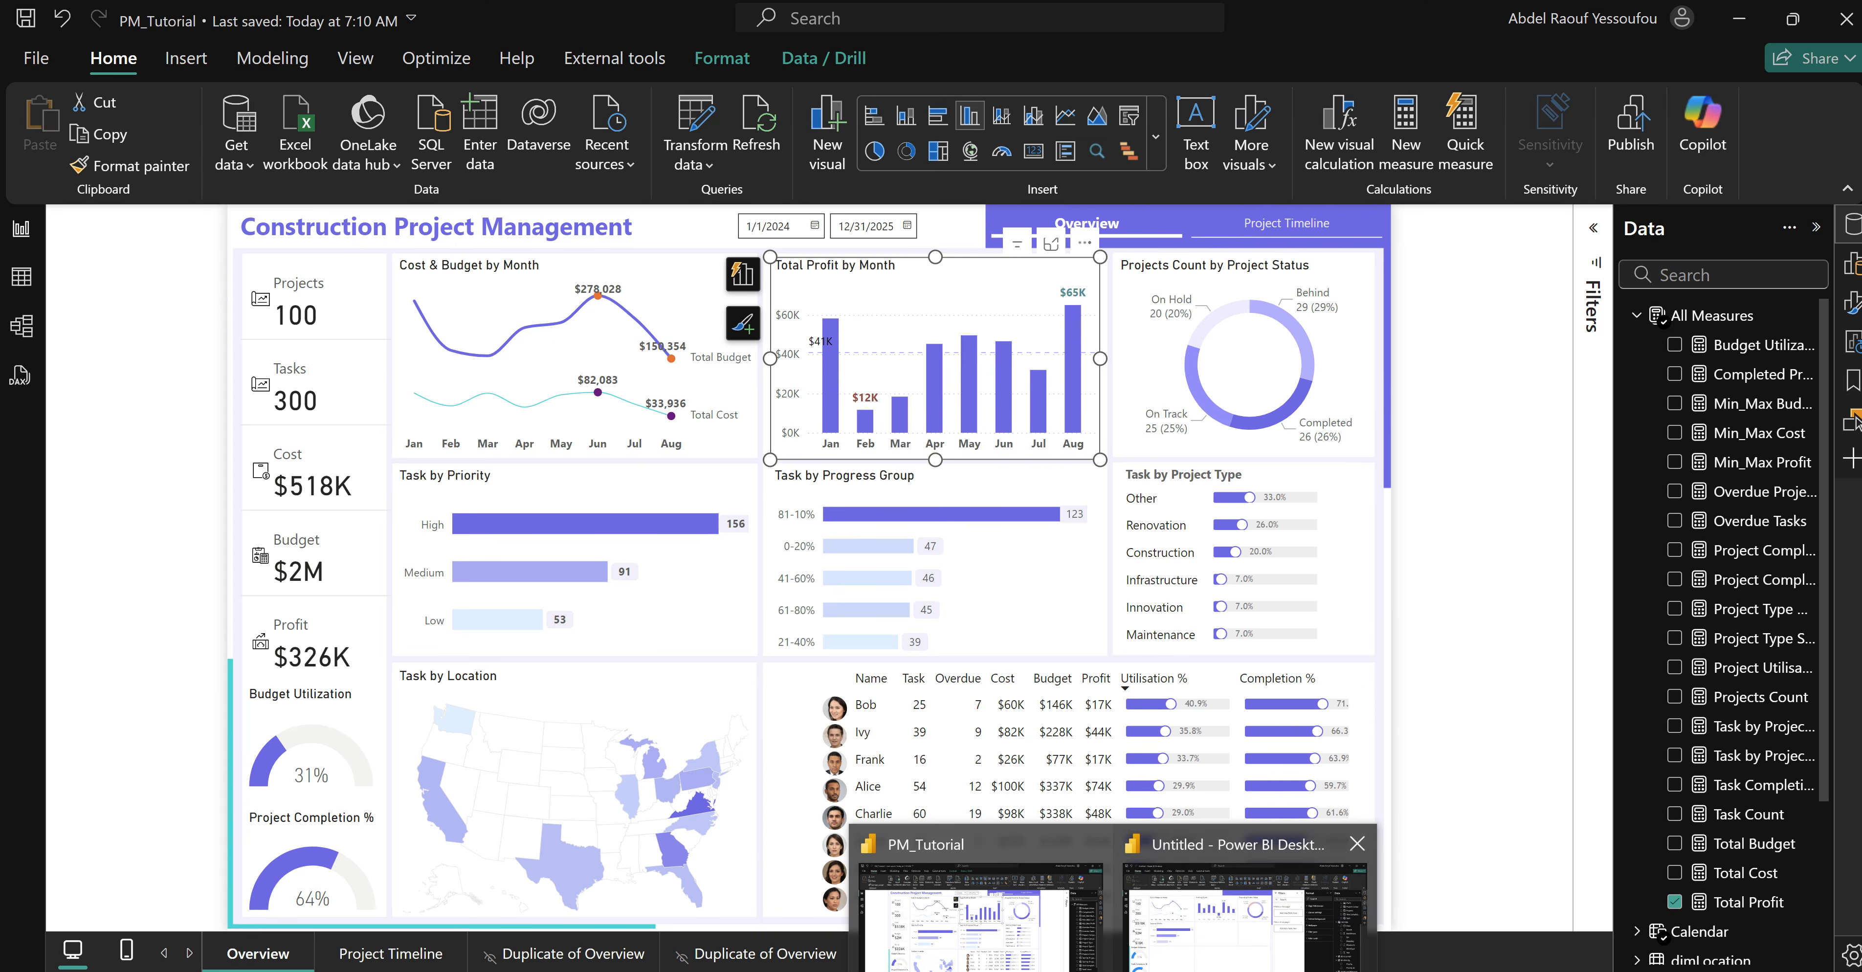
pyautogui.click(1189, 933)
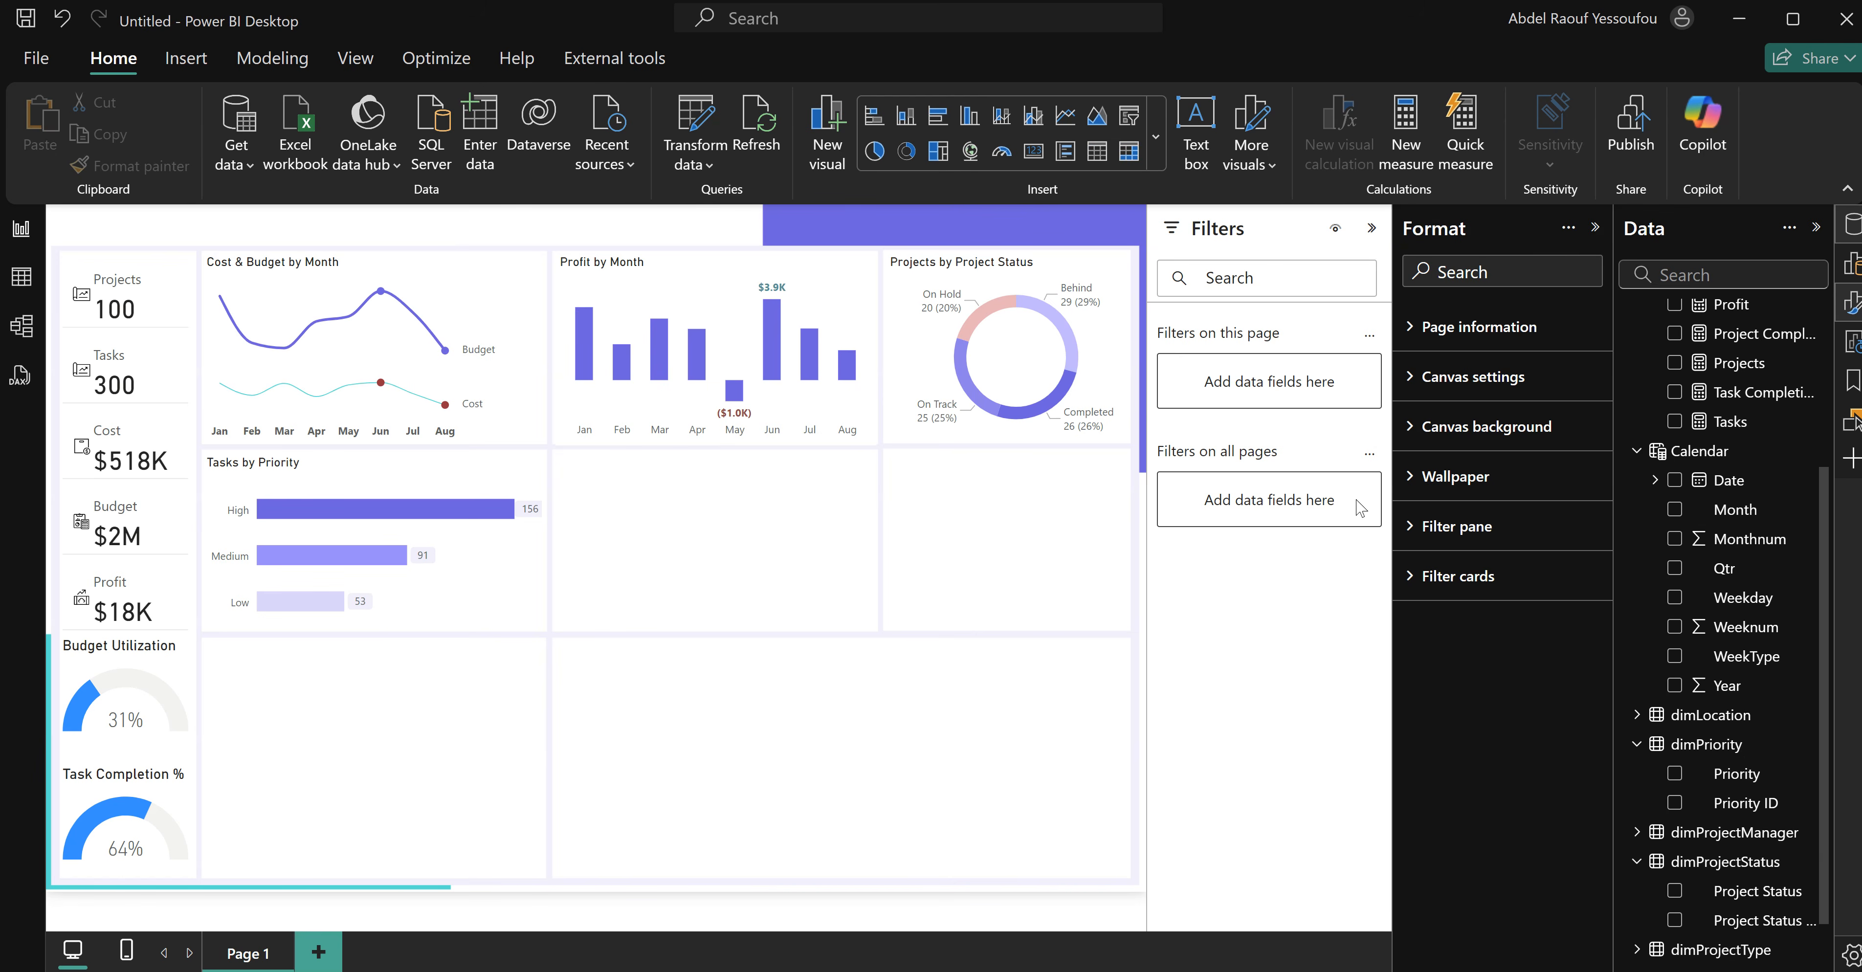
# Examine the values of the Progress column in the Project Management table's data.
pyautogui.scroll(-2, 1679, 825)
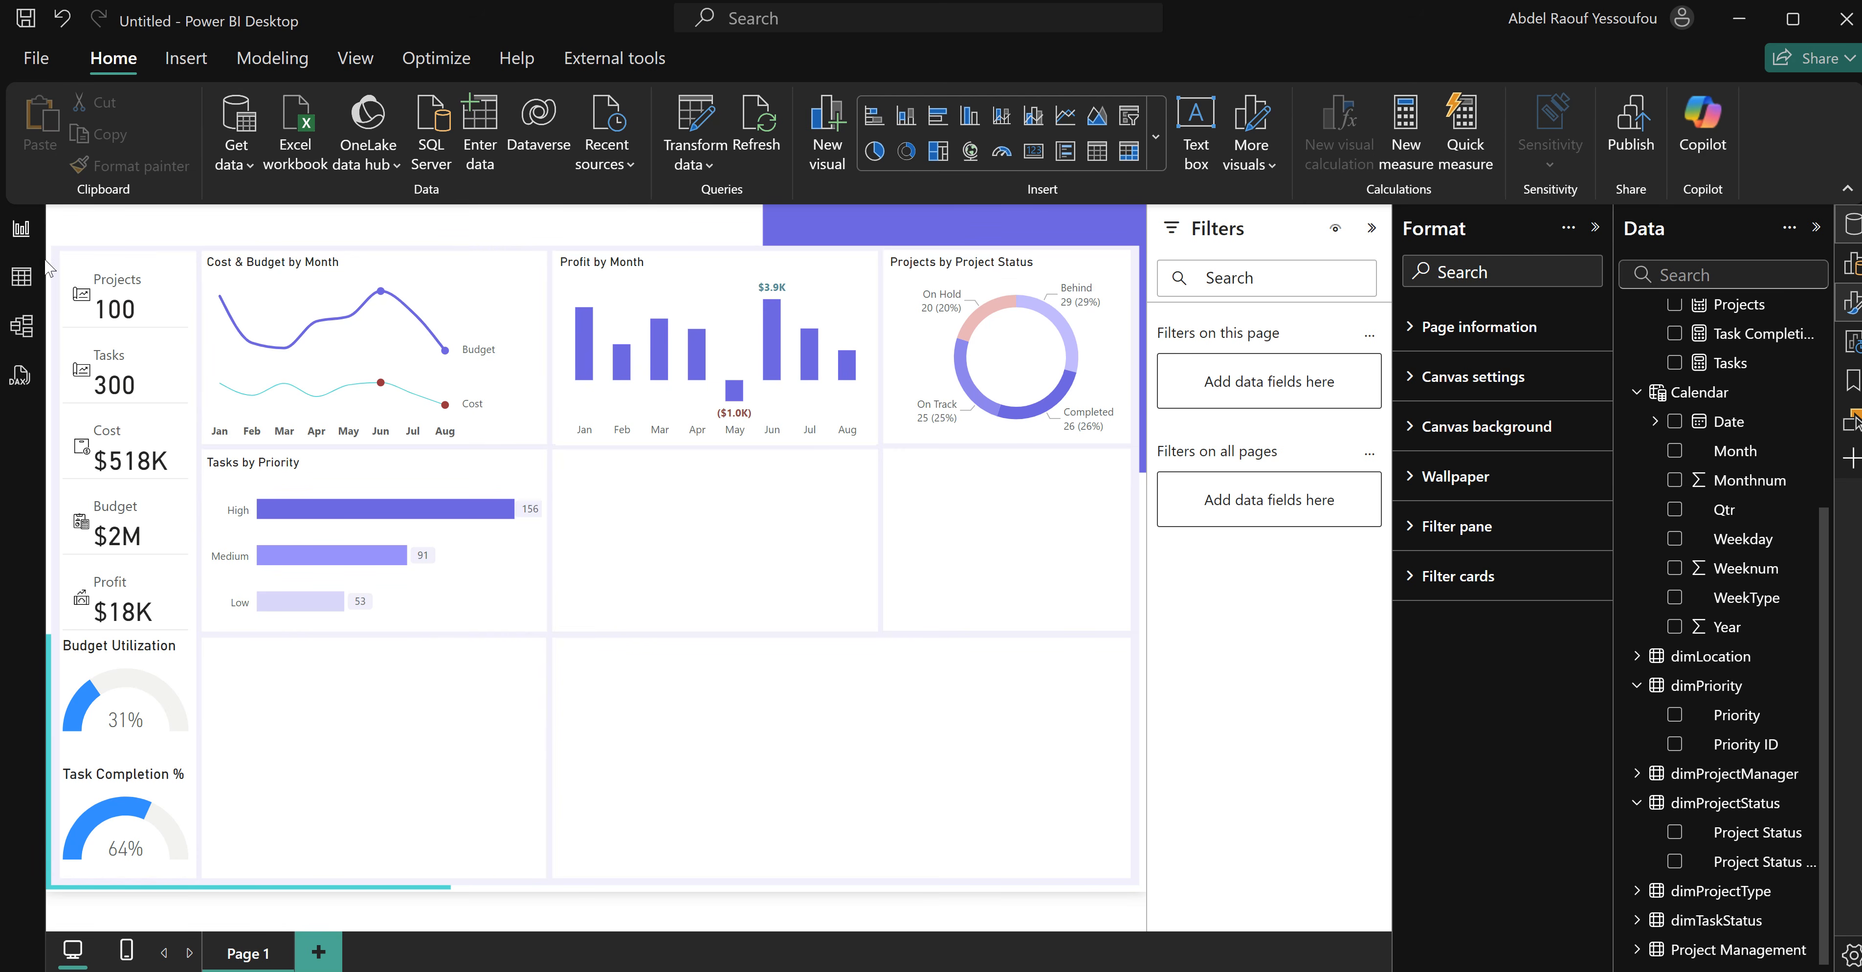
pyautogui.click(21, 278)
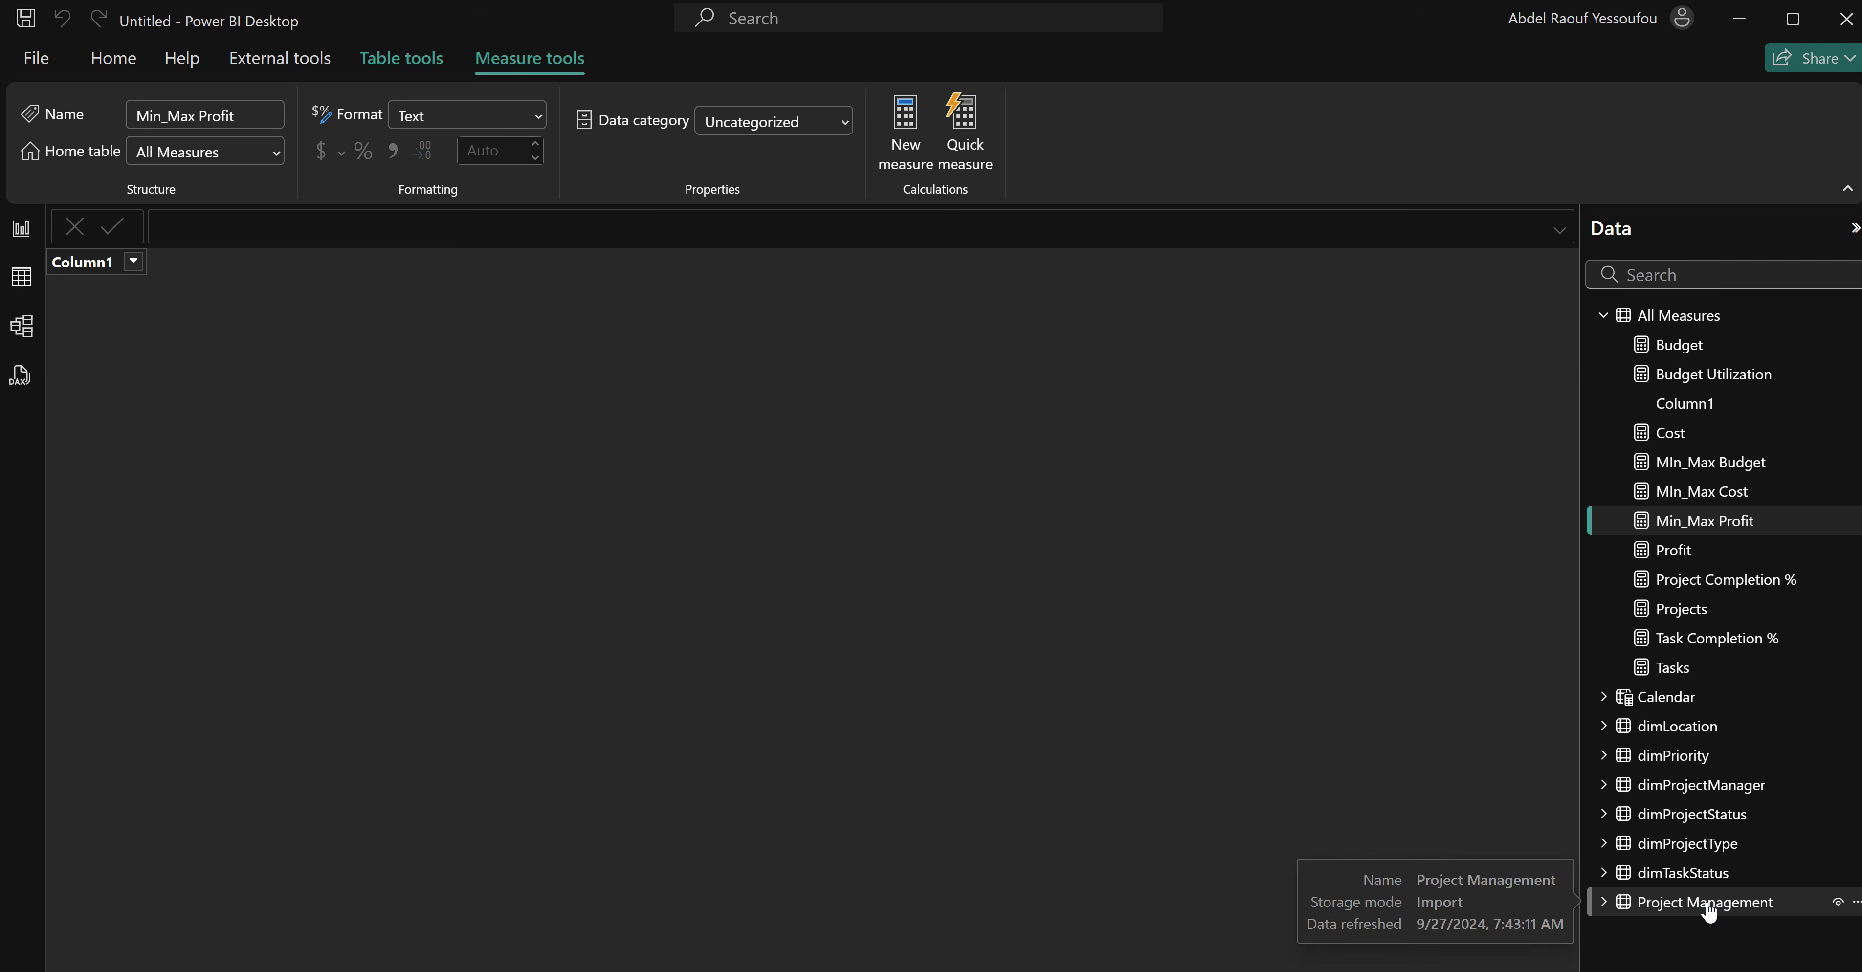
pyautogui.click(1680, 903)
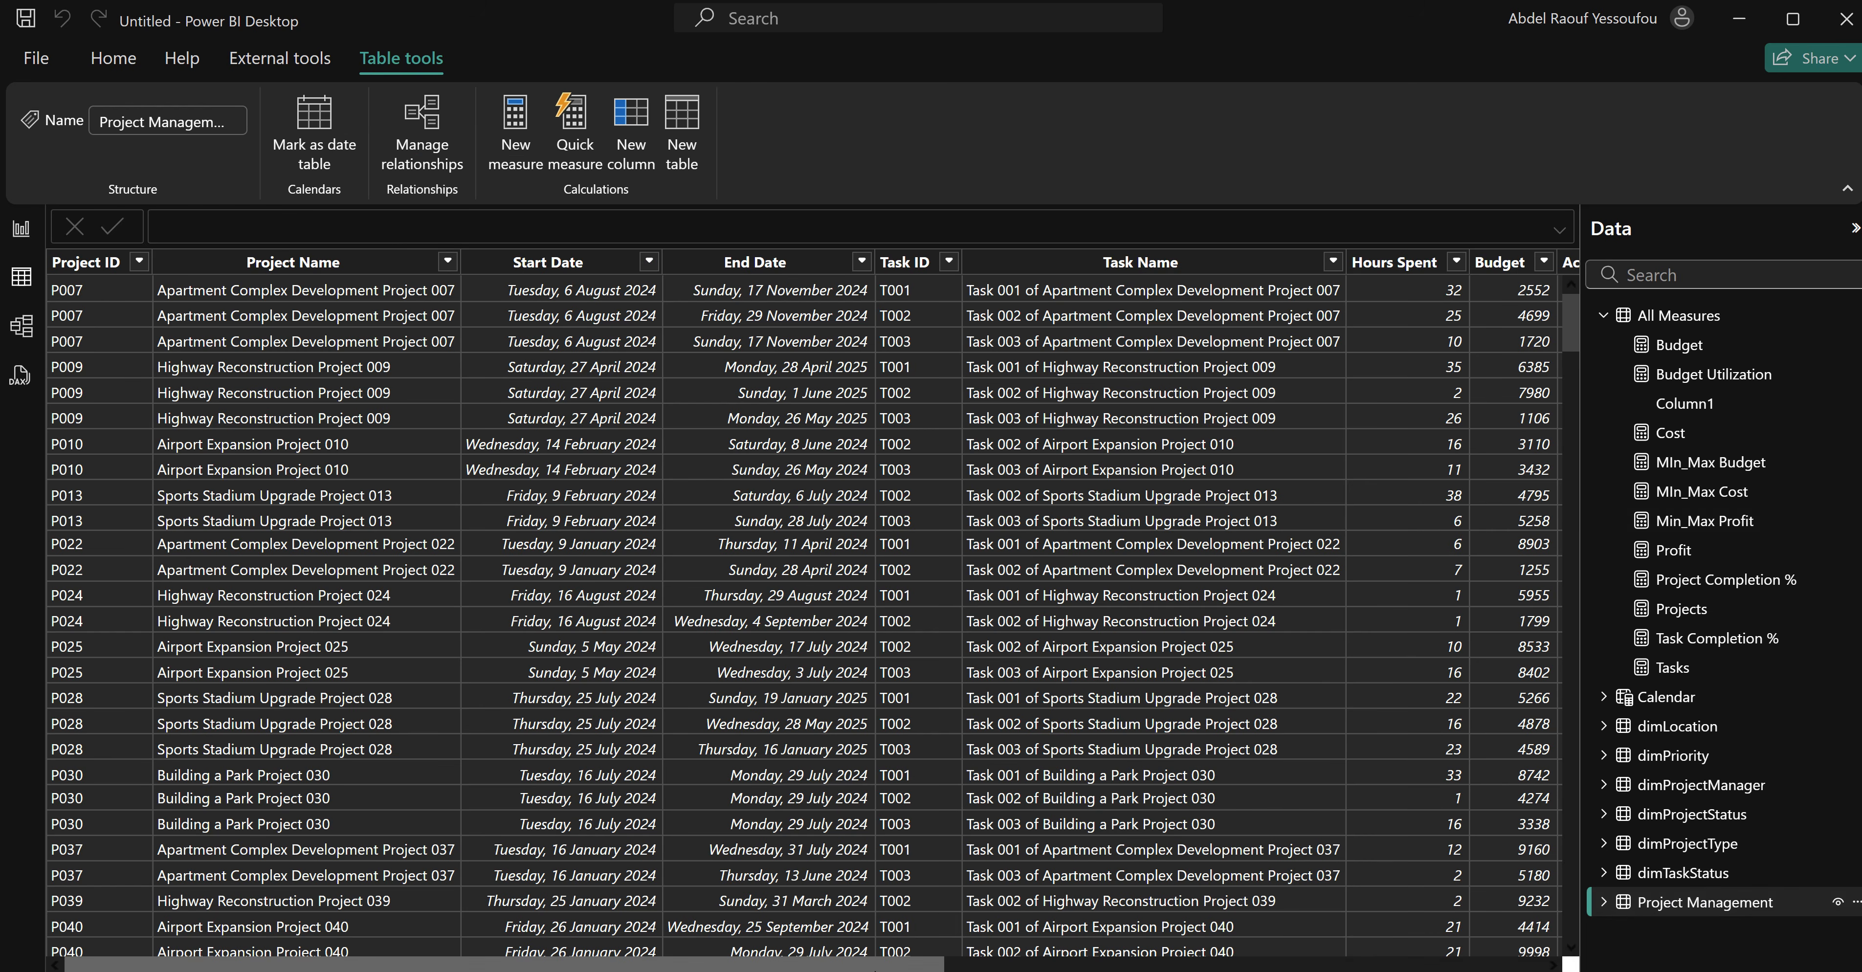
pyautogui.moveTo(939, 963); pyautogui.dragTo(1543, 962)
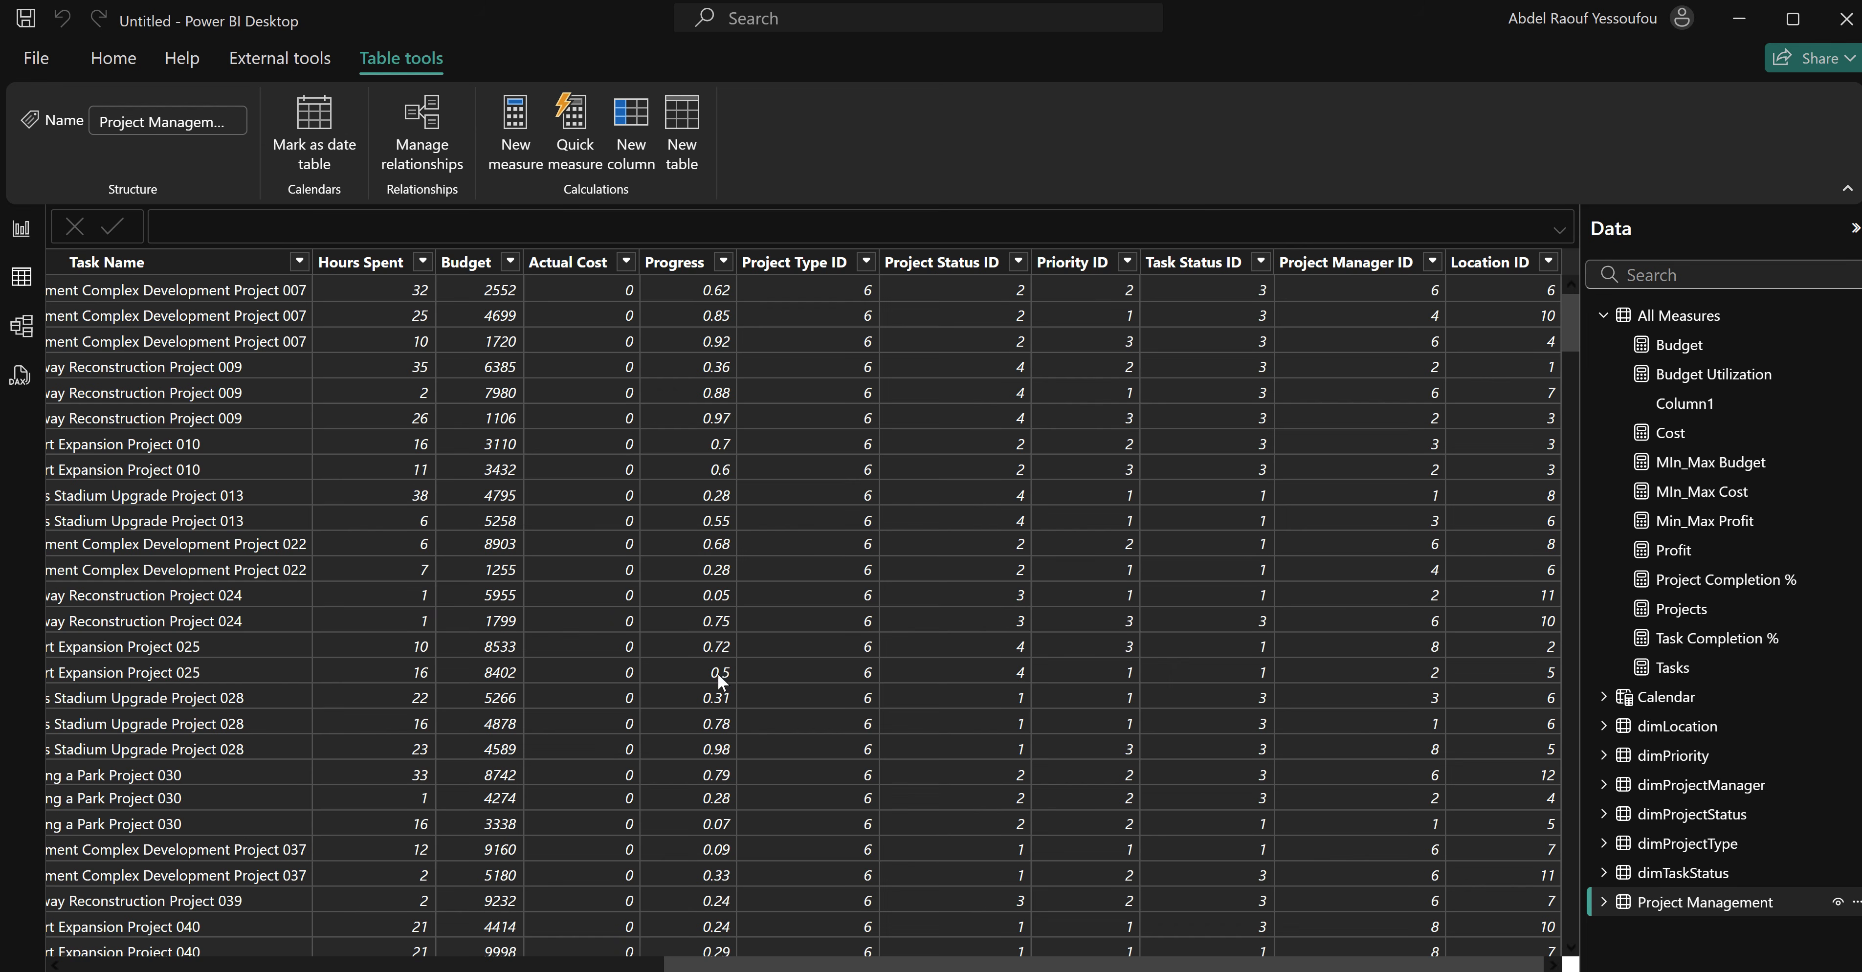
pyautogui.scroll(-7, 715, 677)
pyautogui.scroll(7, 714, 680)
# Back on the report page, start a List-type group named Progress Group on the Project Management table's Progress field.
pyautogui.click(22, 233)
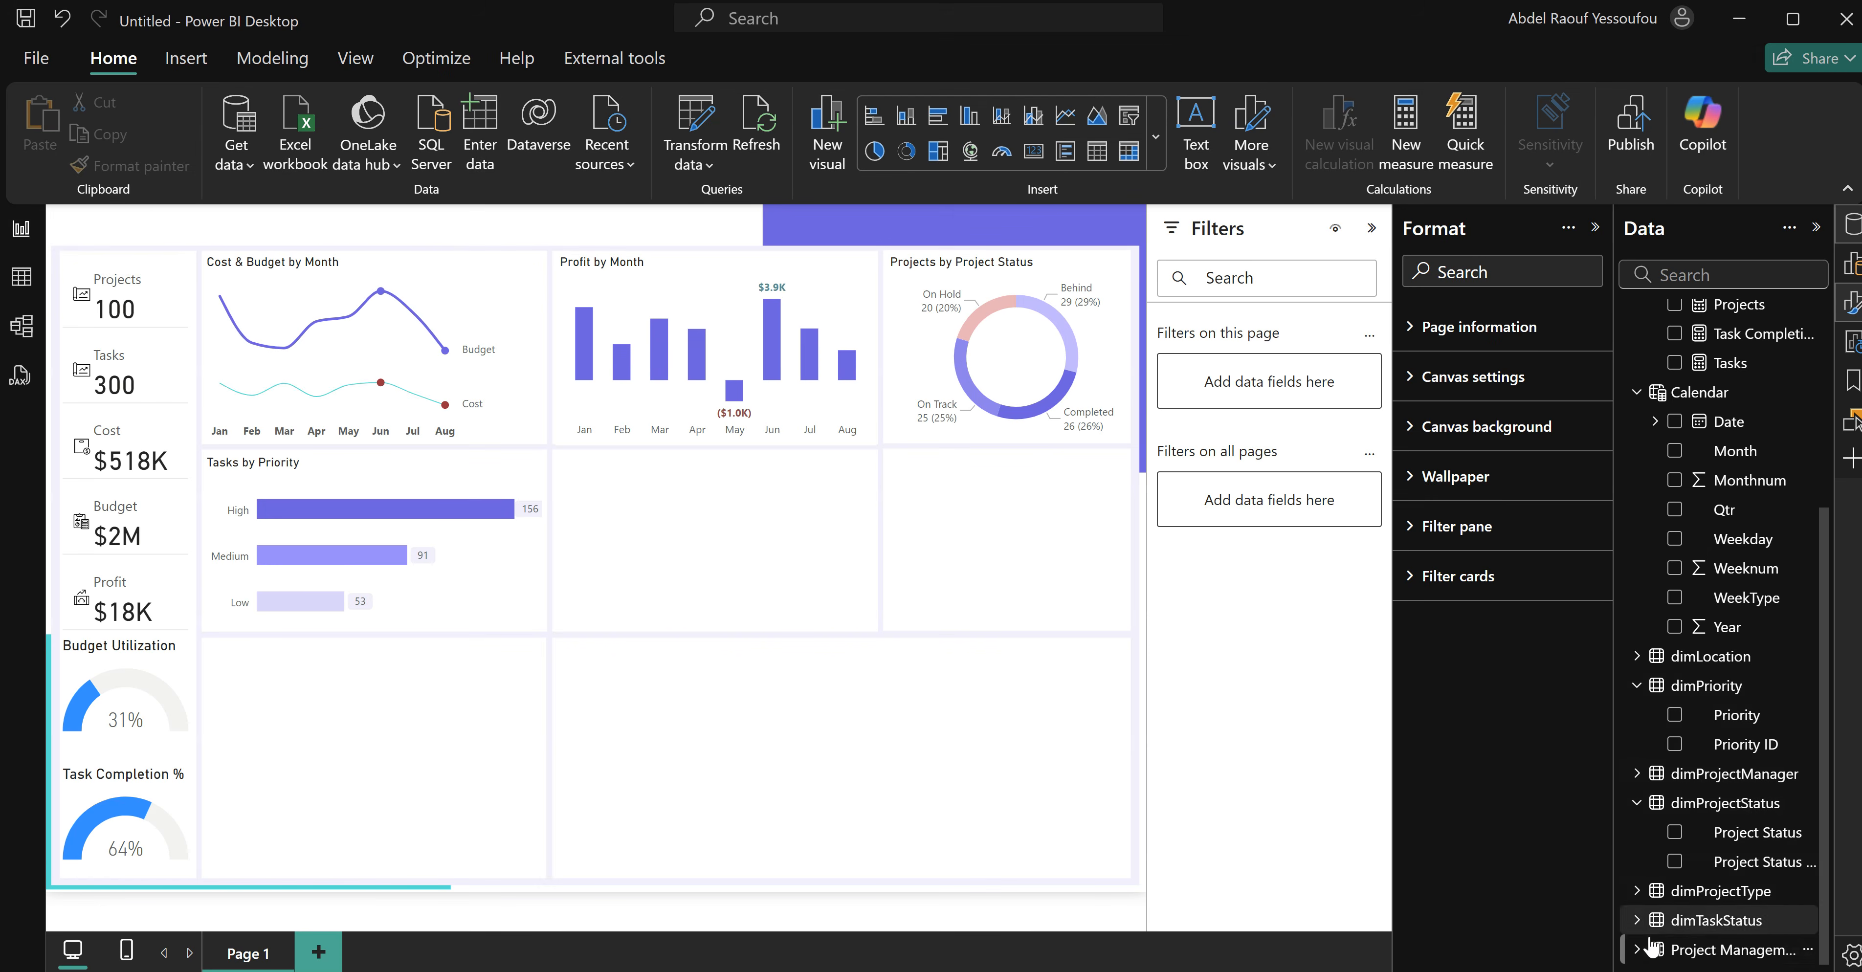
pyautogui.click(1727, 949)
pyautogui.scroll(-5, 1717, 803)
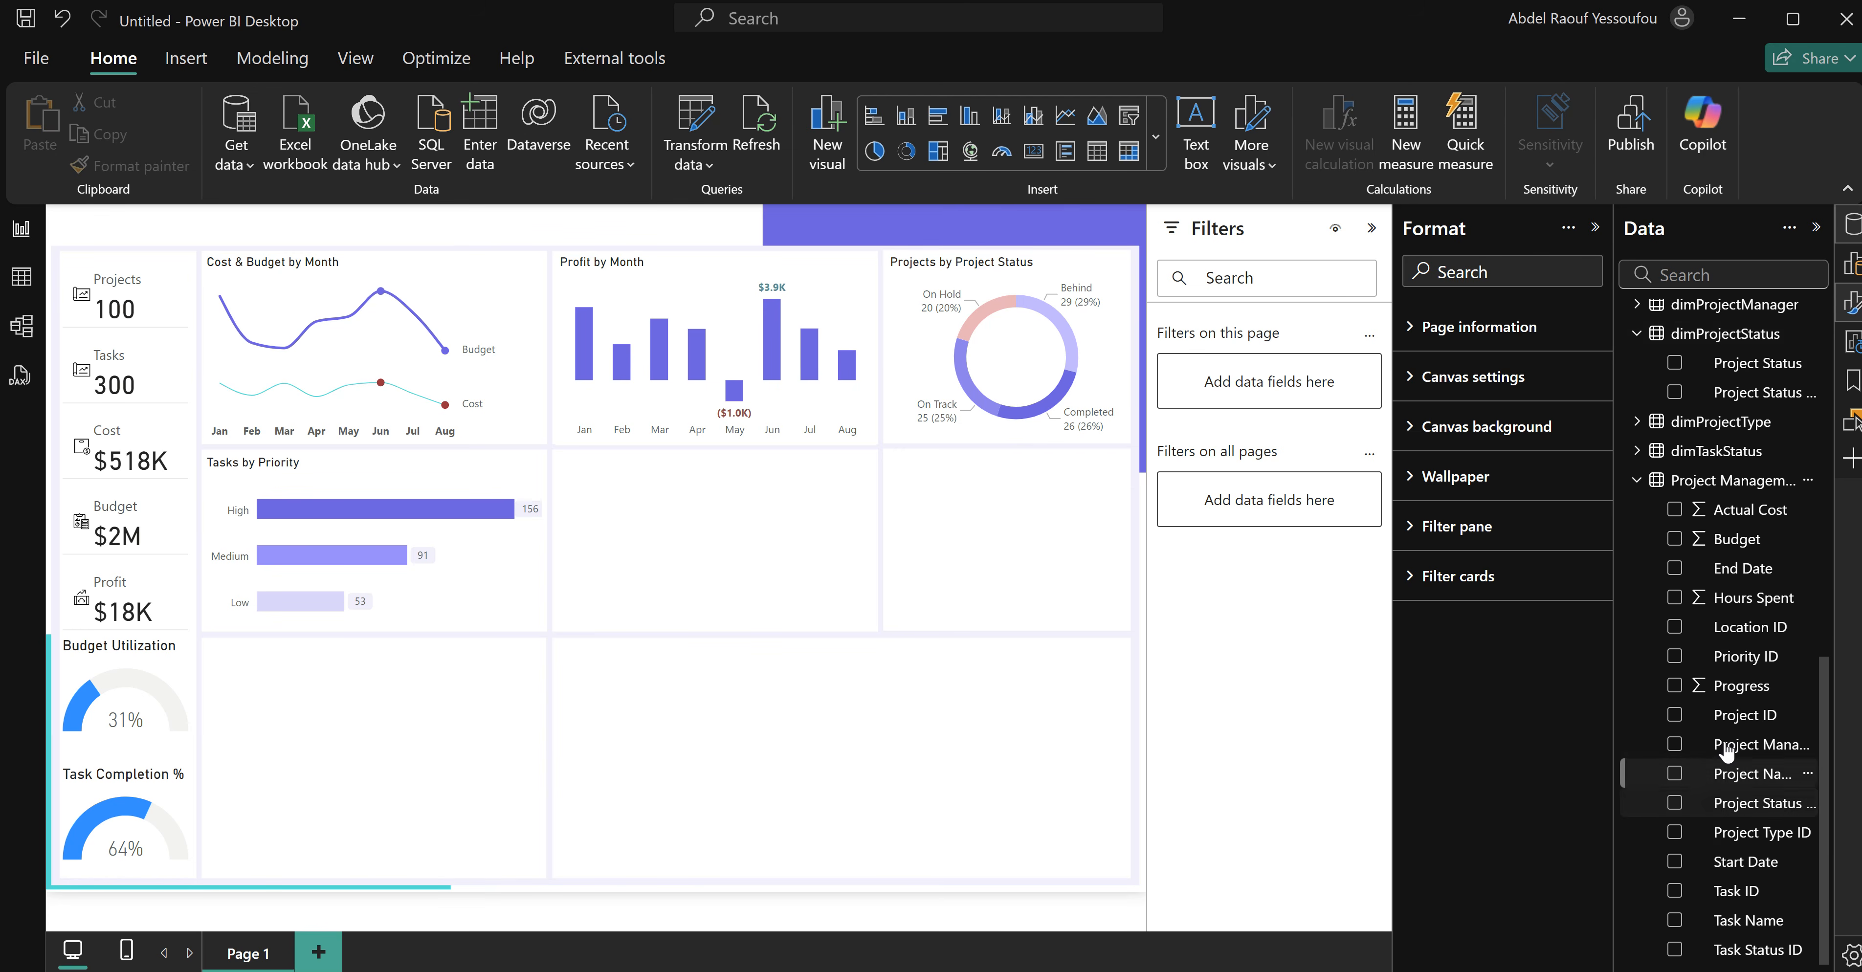
pyautogui.click(1733, 693)
pyautogui.rightClick(1731, 687)
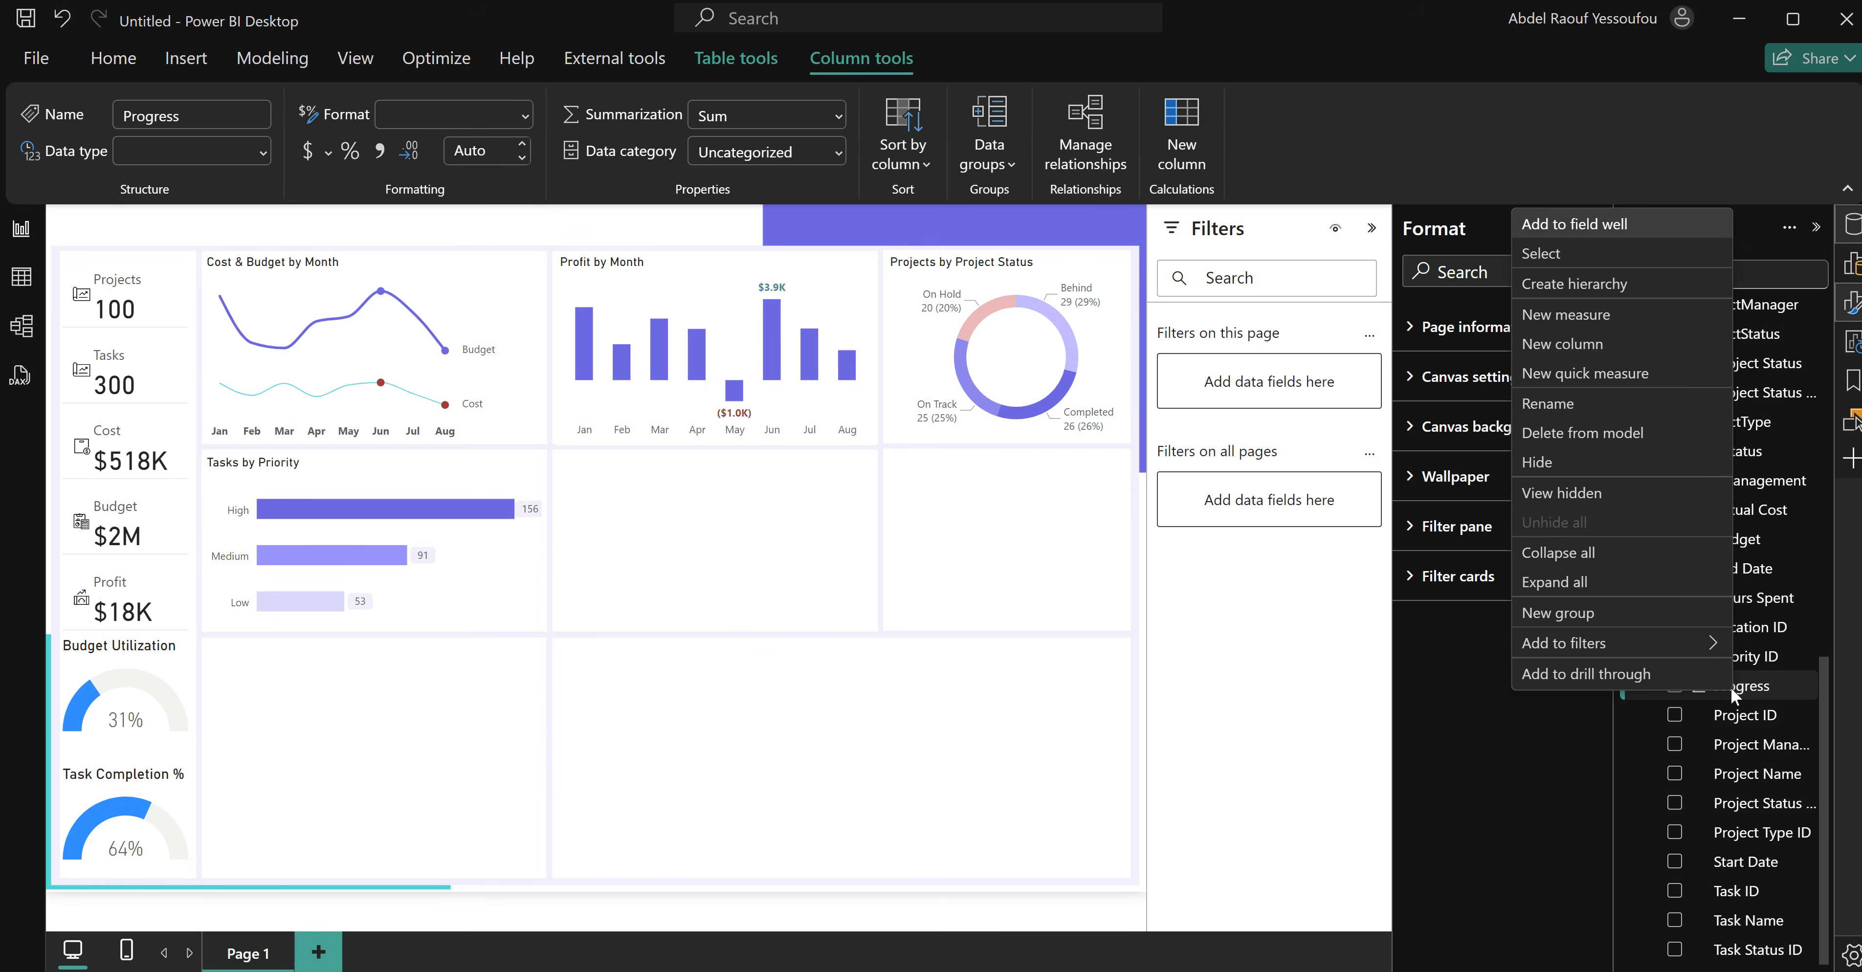
pyautogui.click(1565, 613)
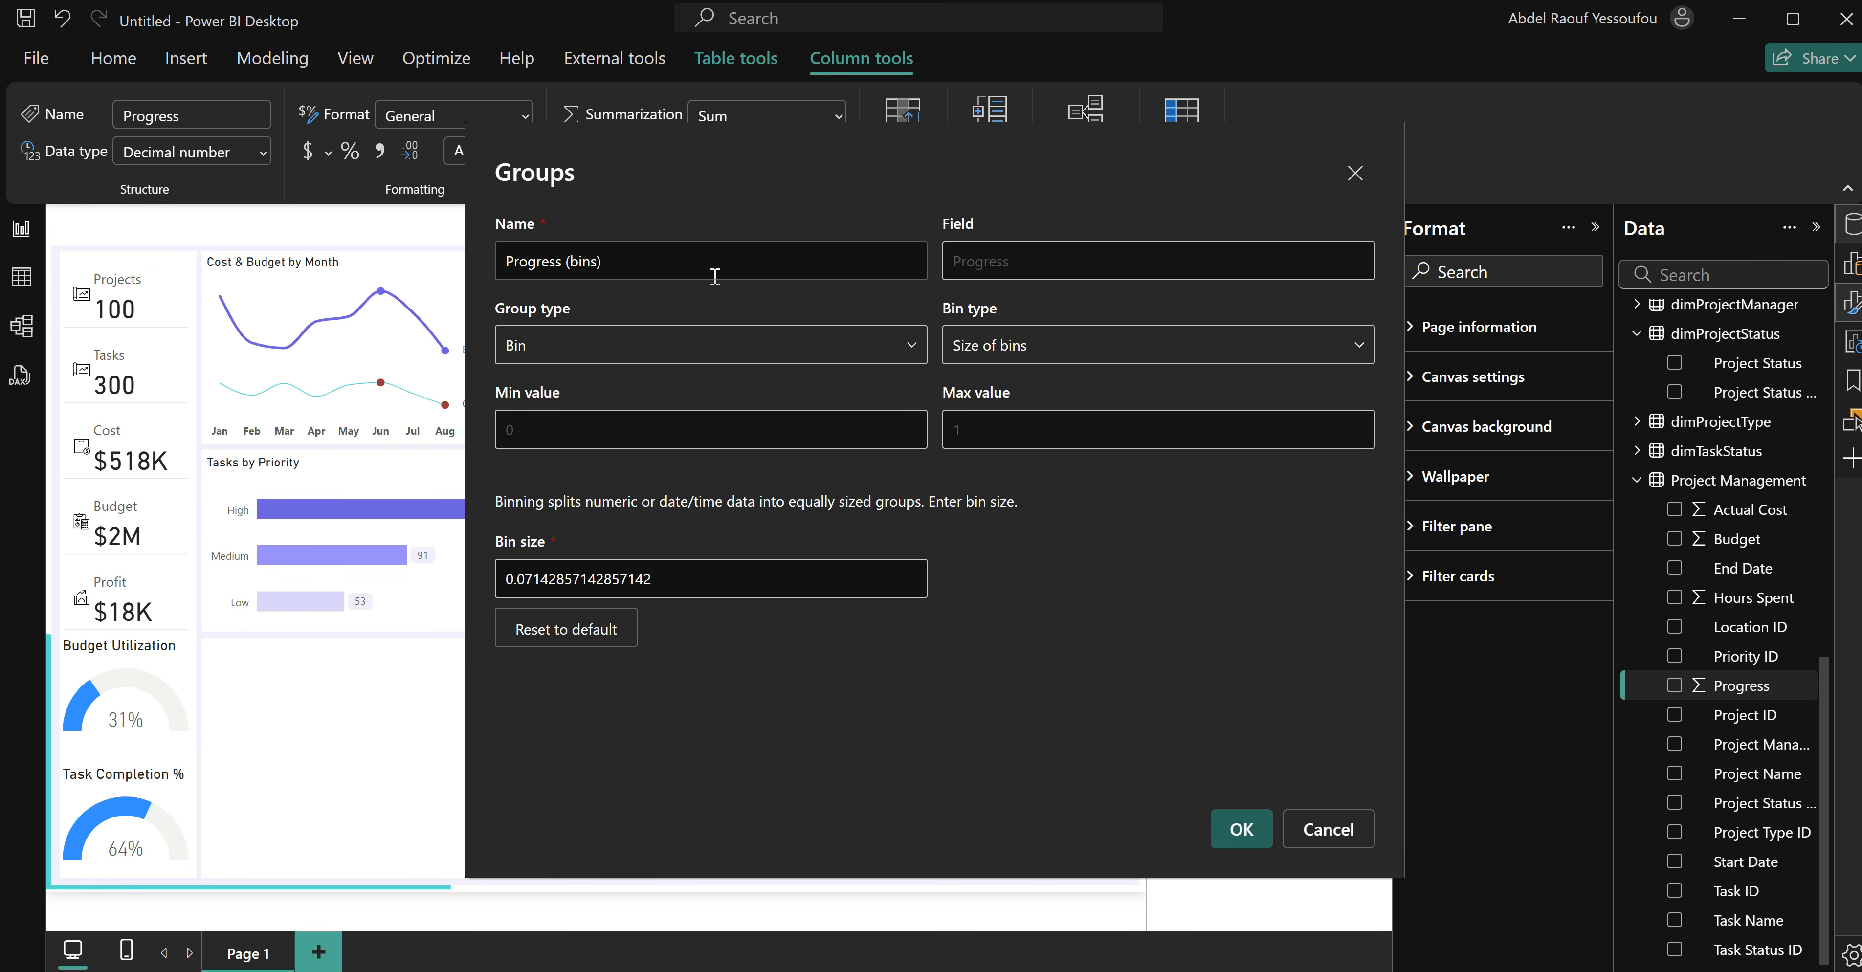
pyautogui.moveTo(621, 264); pyautogui.dragTo(569, 266)
pyautogui.write('Group')
pyautogui.click(592, 345)
pyautogui.click(564, 396)
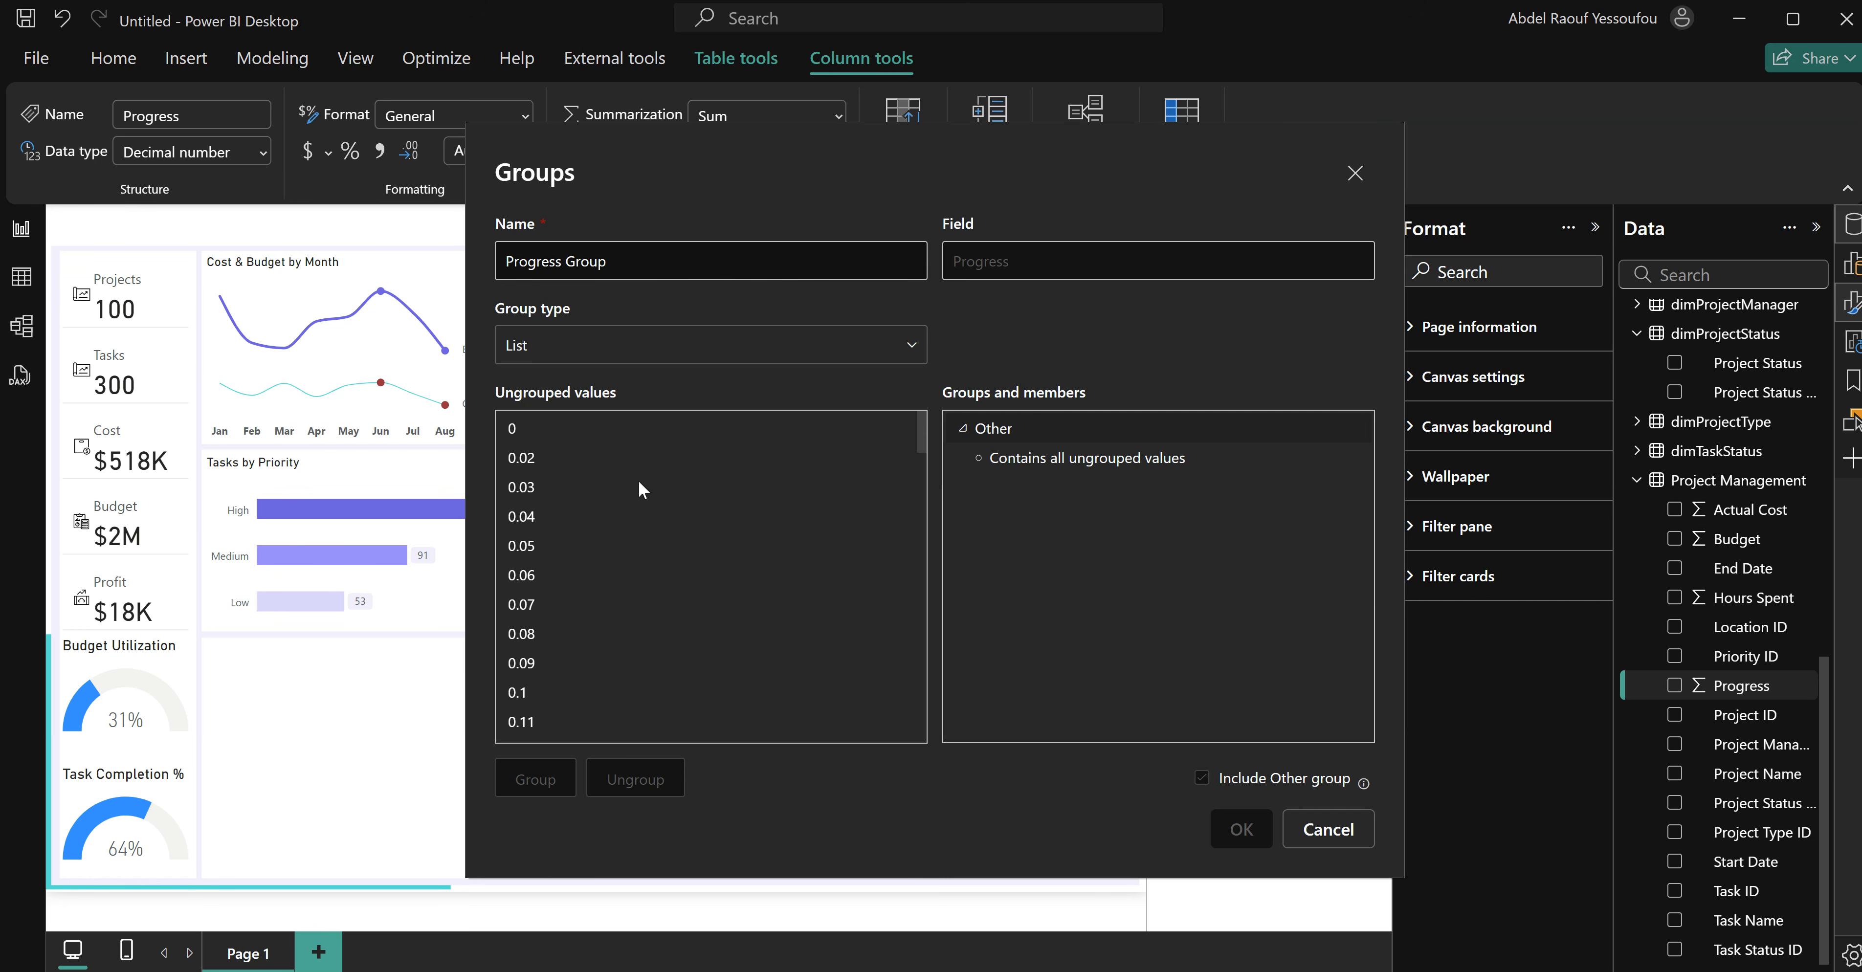
# Group the progress values from 0 to 0.2 and name the group 0-20%.
pyautogui.click(516, 430)
pyautogui.scroll(-6, 631, 637)
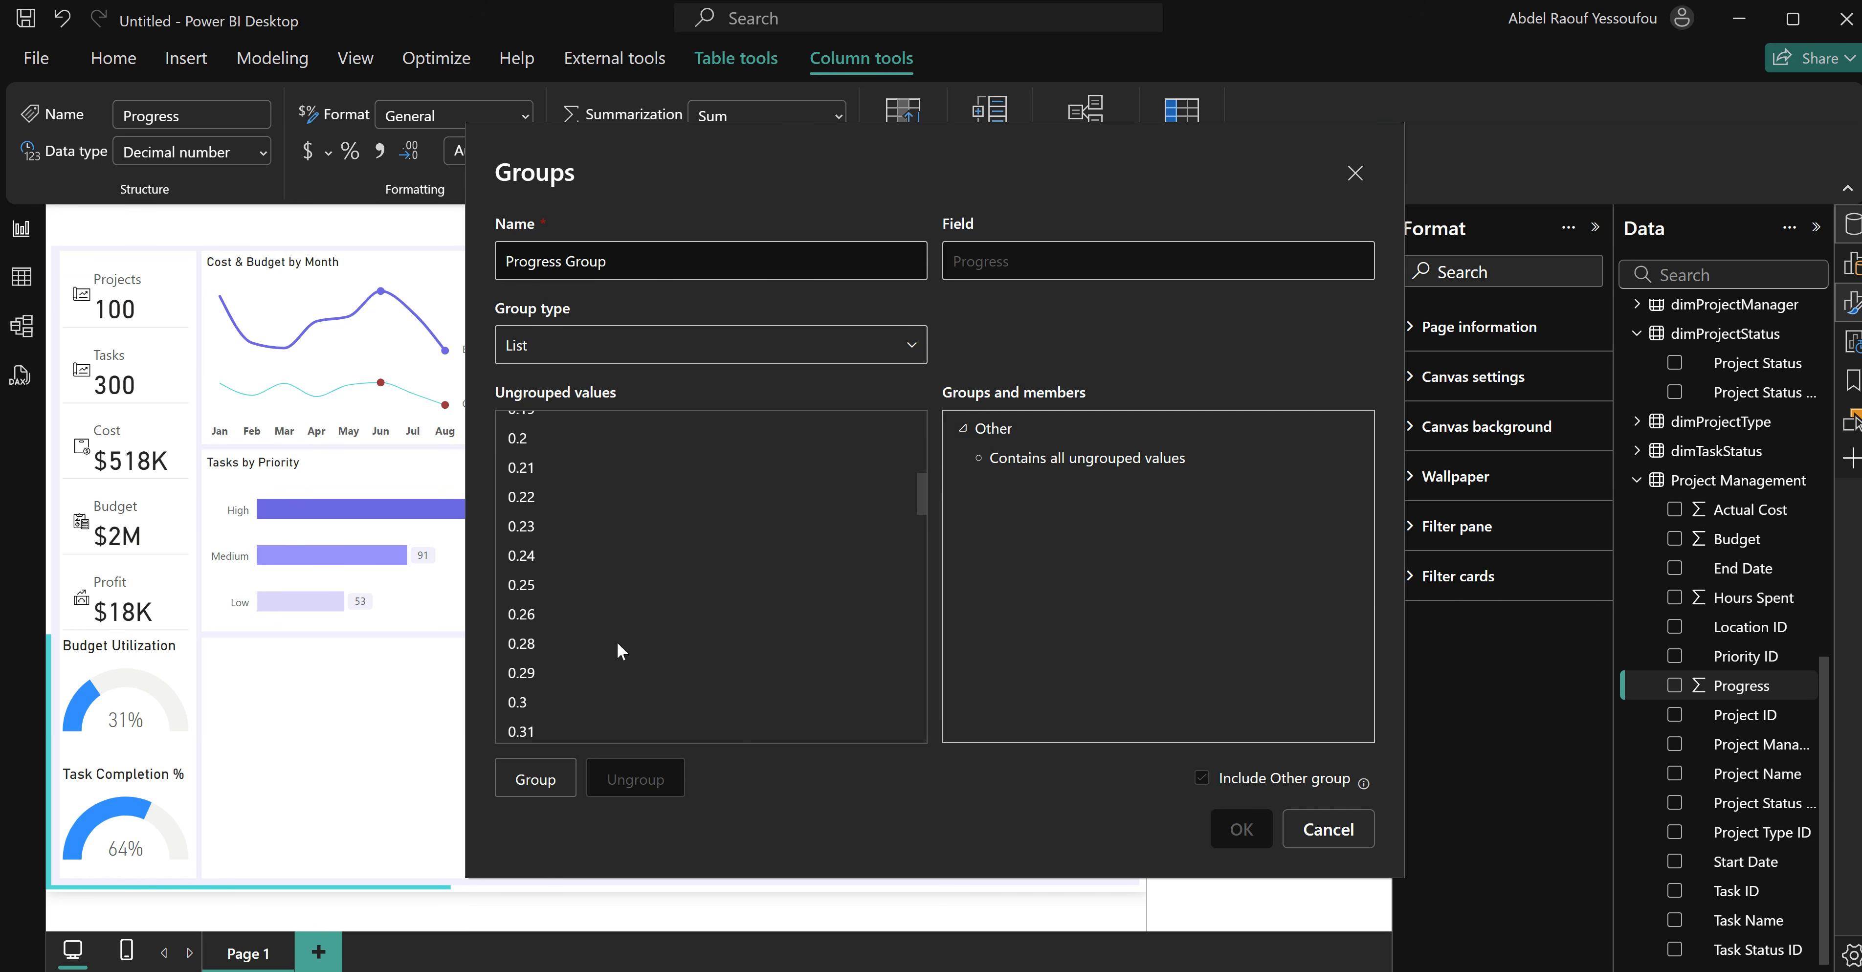
pyautogui.keyDown('shift'); pyautogui.click(521, 438); pyautogui.keyUp('shift')
pyautogui.click(538, 778)
pyautogui.doubleClick(1042, 429)
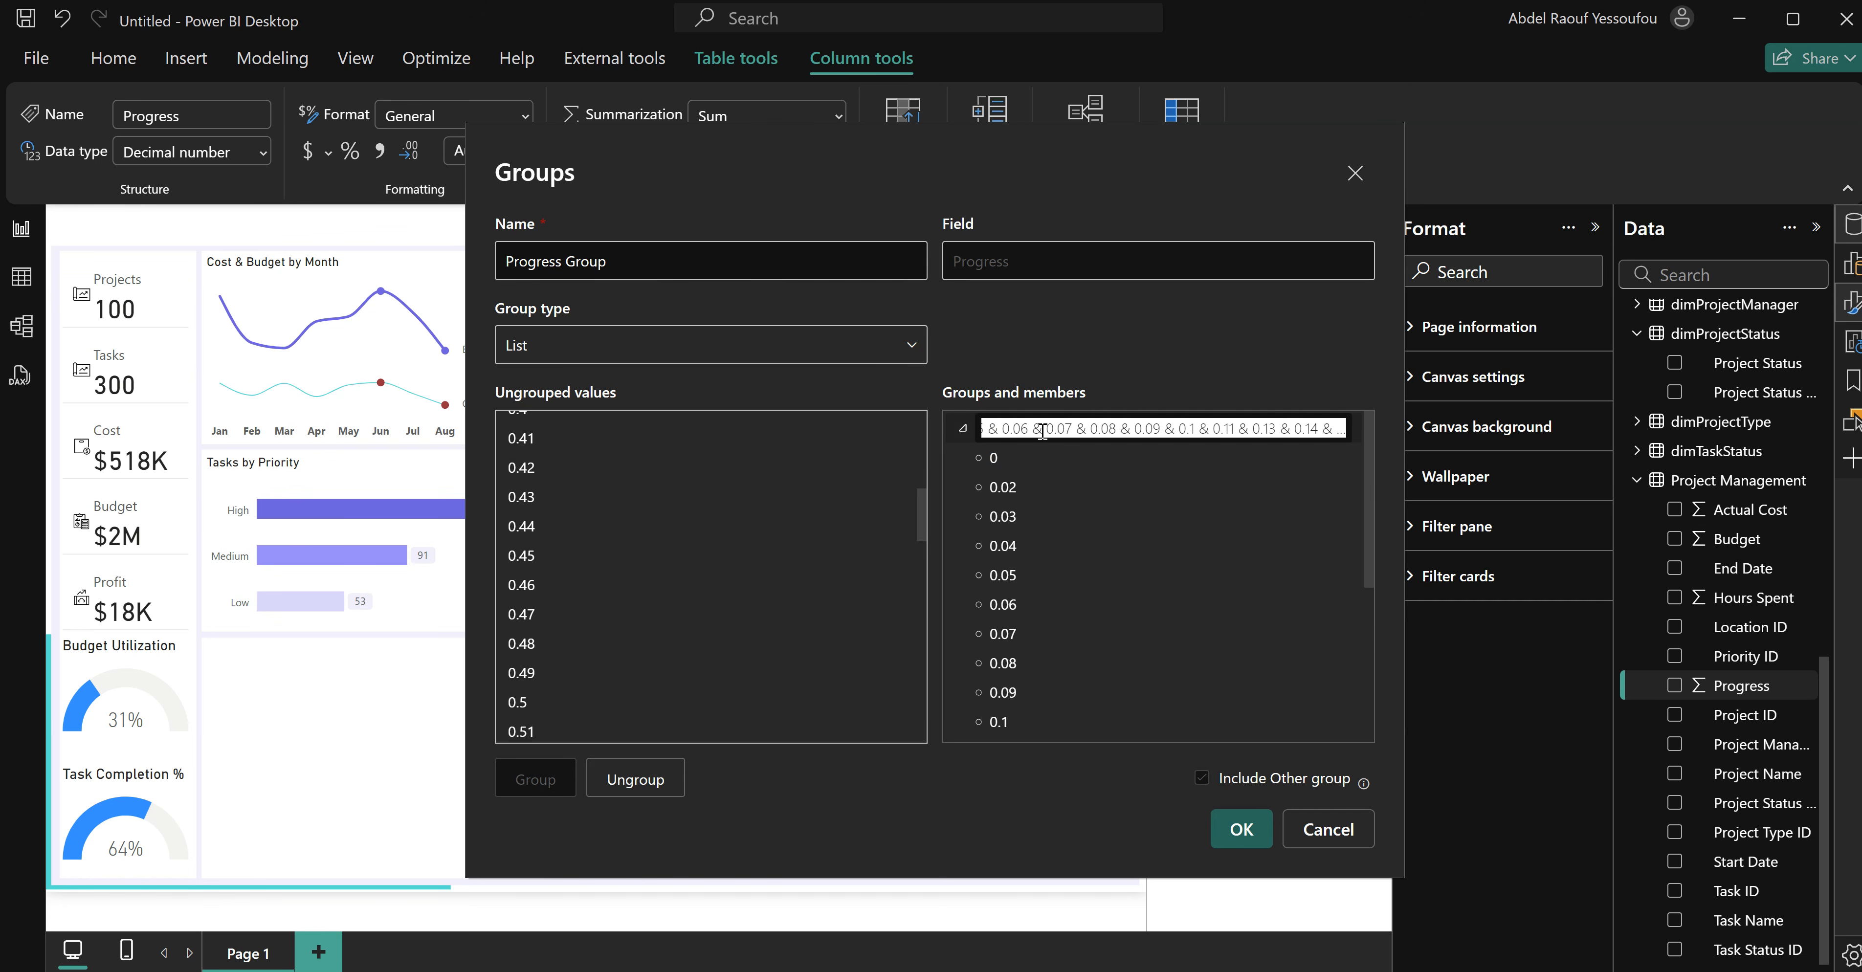
pyautogui.write('0-20')
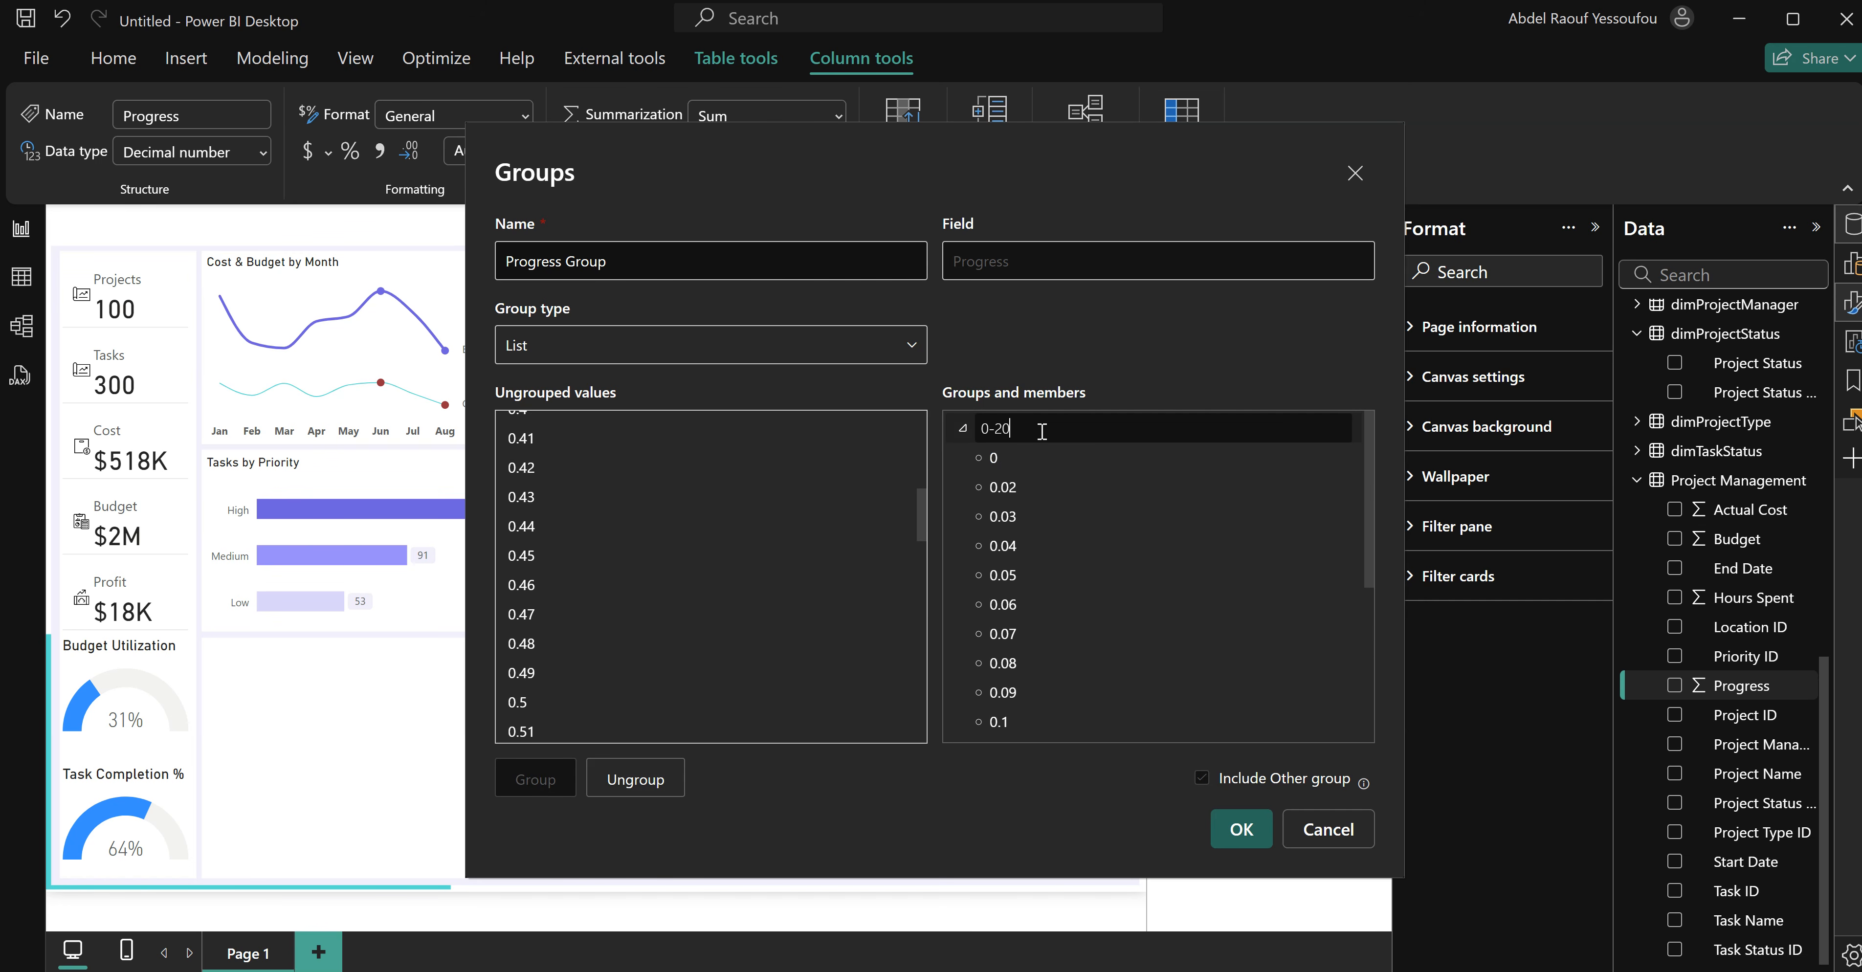
pyautogui.write('%')
pyautogui.click(964, 428)
# Group the progress values from 0.21 to 0.4 and name the group 21-40%.
pyautogui.scroll(5, 558, 506)
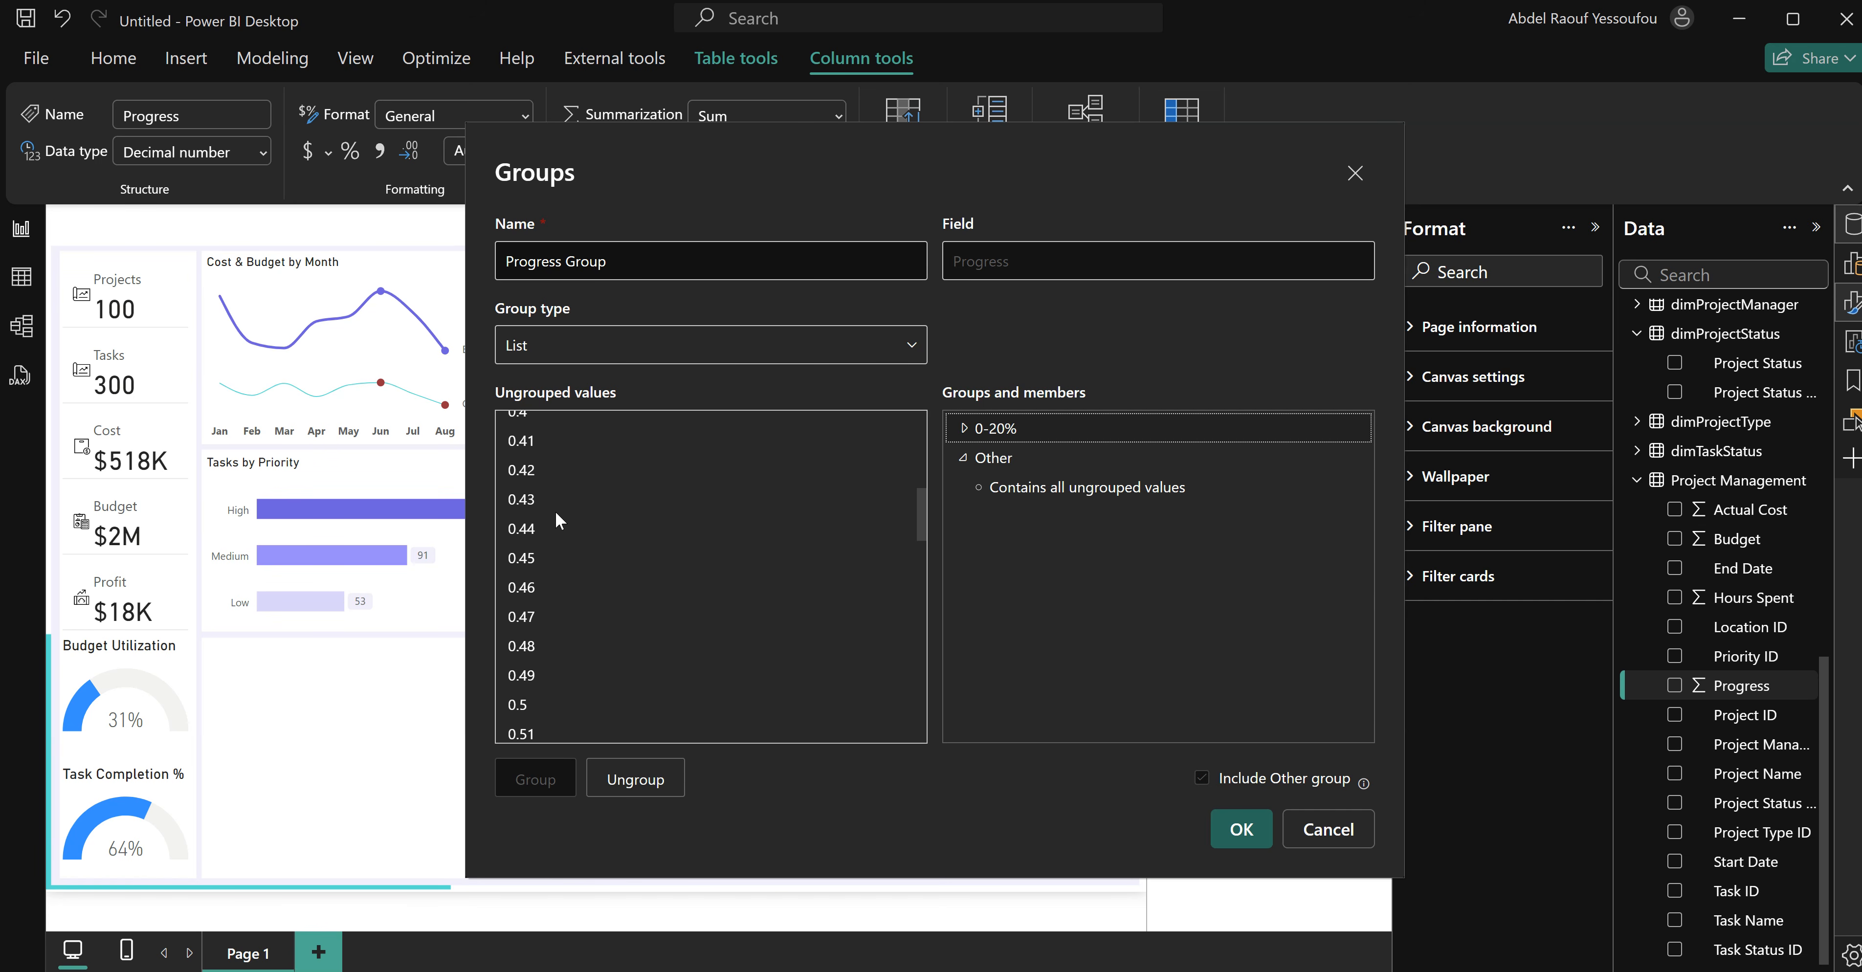
pyautogui.click(535, 437)
pyautogui.scroll(-5, 641, 615)
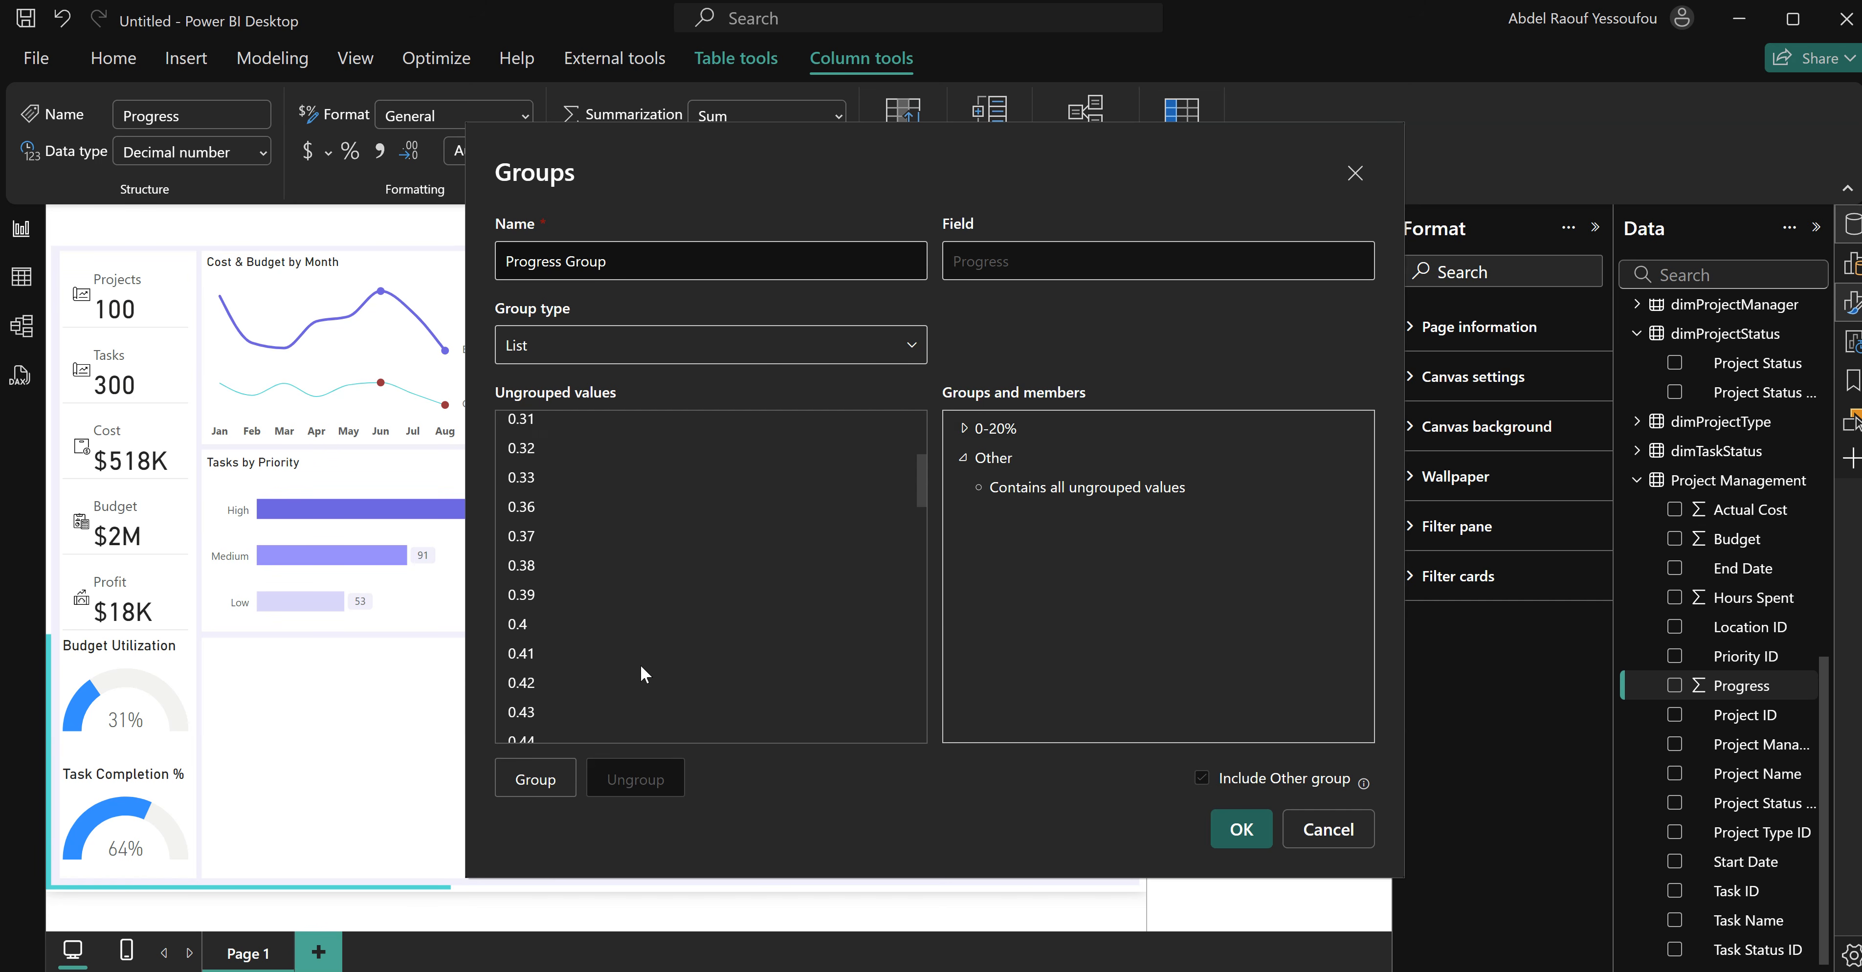
pyautogui.keyDown('shift'); pyautogui.click(522, 531); pyautogui.keyUp('shift')
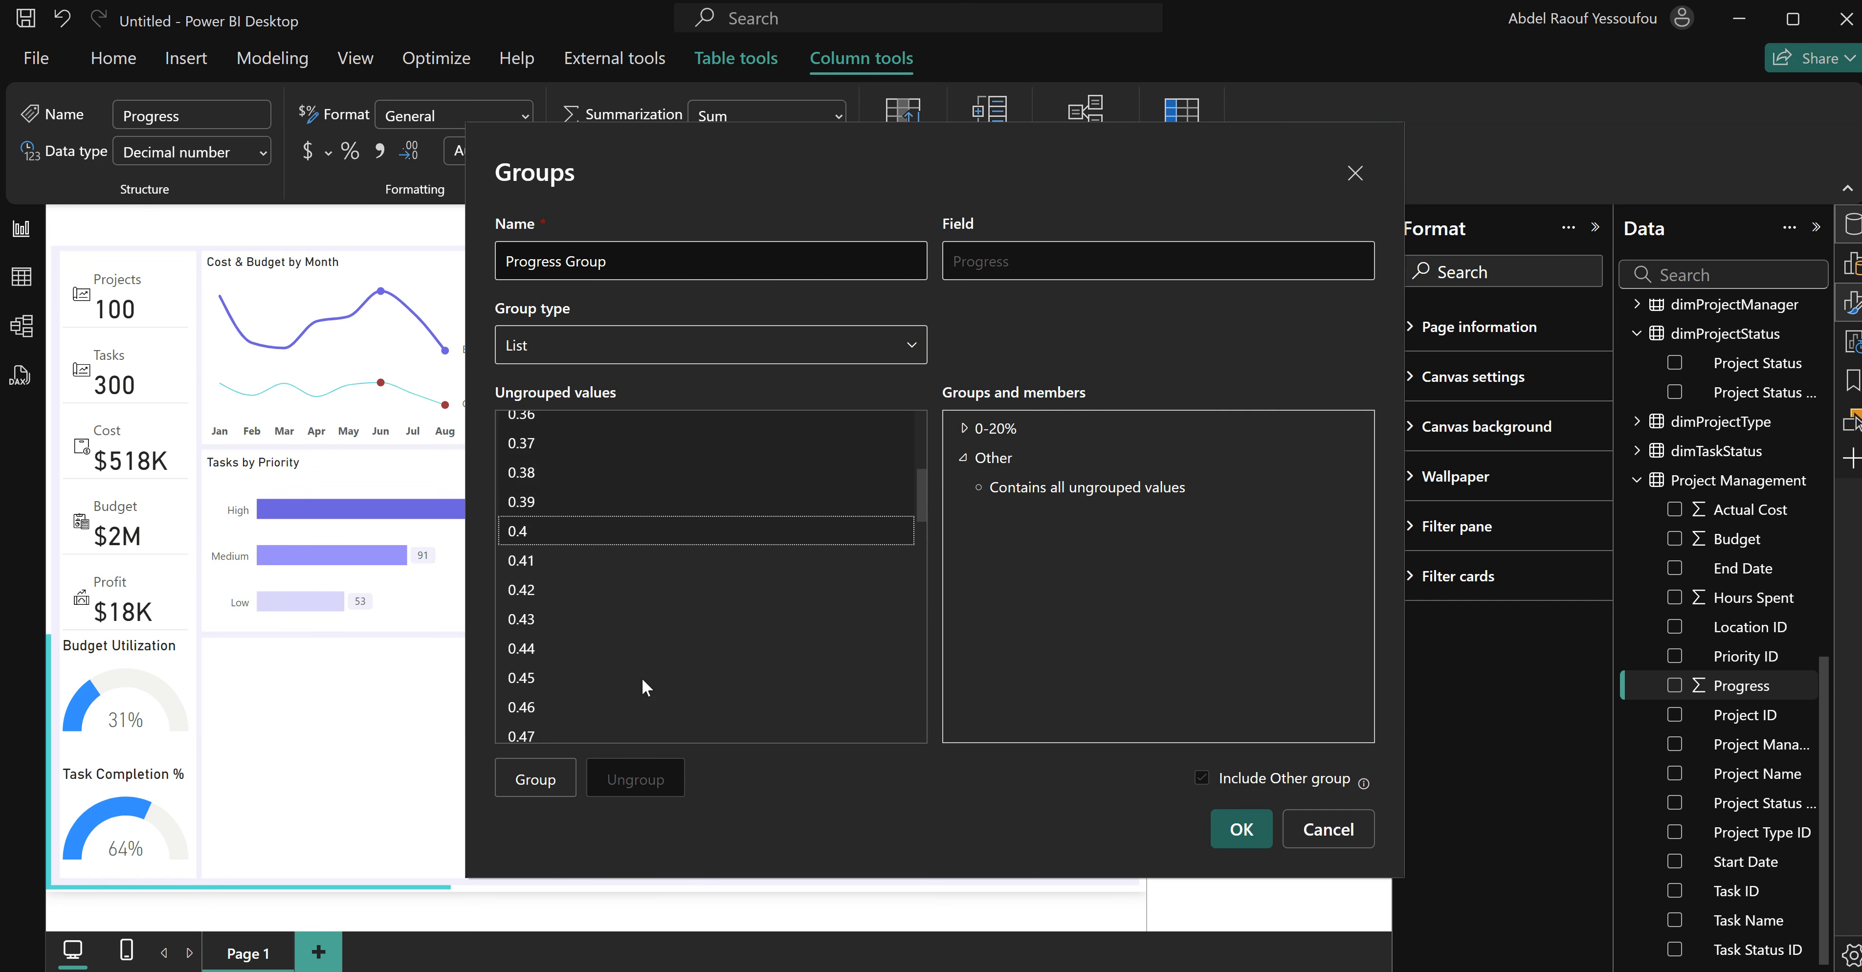
pyautogui.click(536, 778)
pyautogui.doubleClick(1060, 463)
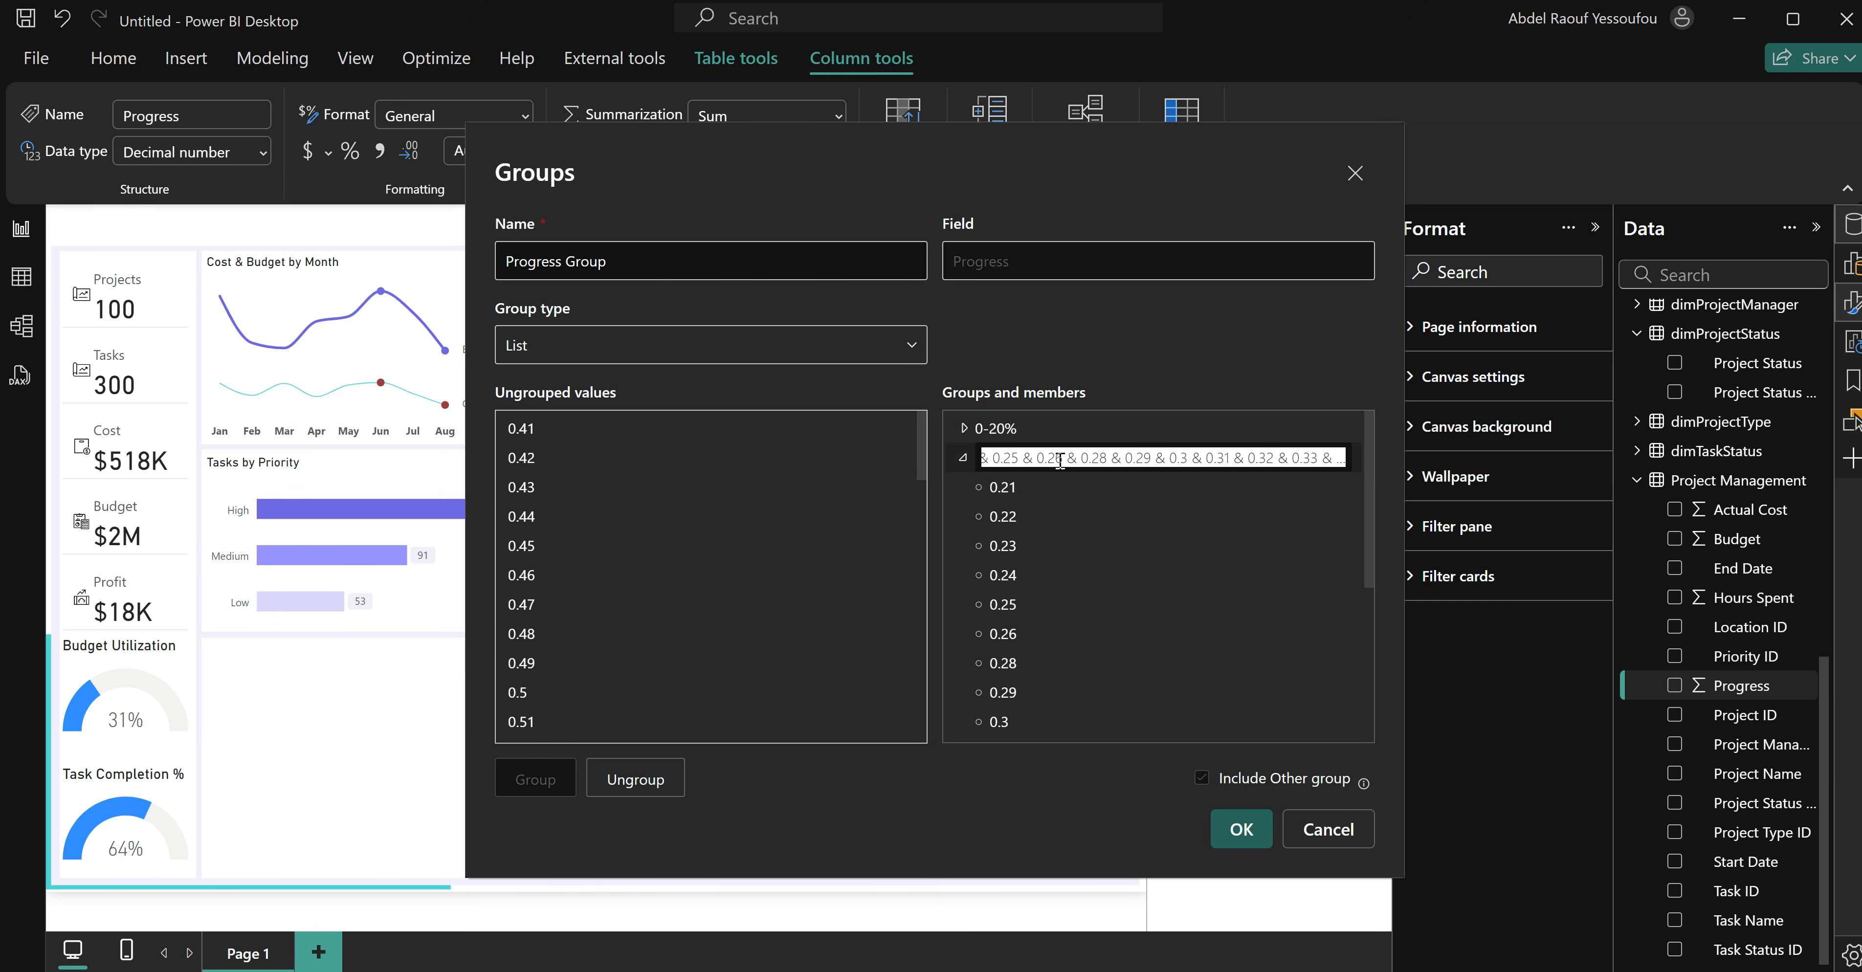
pyautogui.write('21-40%')
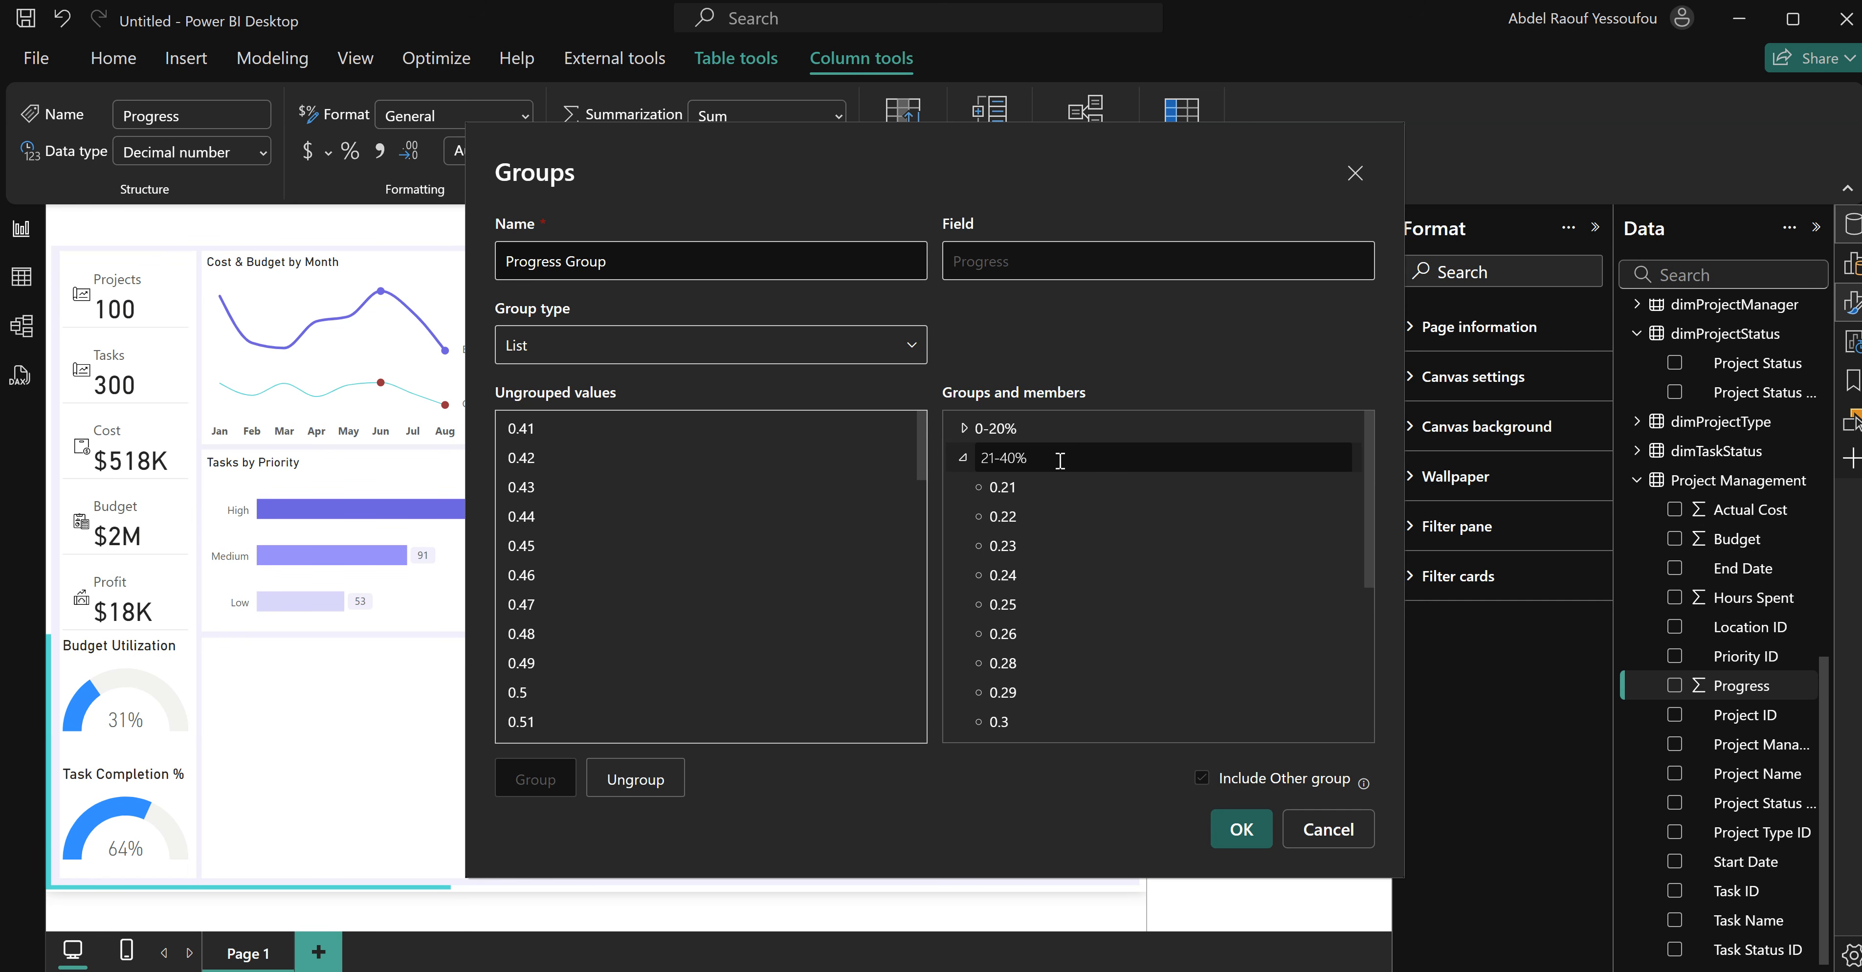
pyautogui.click(964, 457)
# Group the progress values from 0.41 to 0.6 and name the group 41-60%.
pyautogui.click(530, 422)
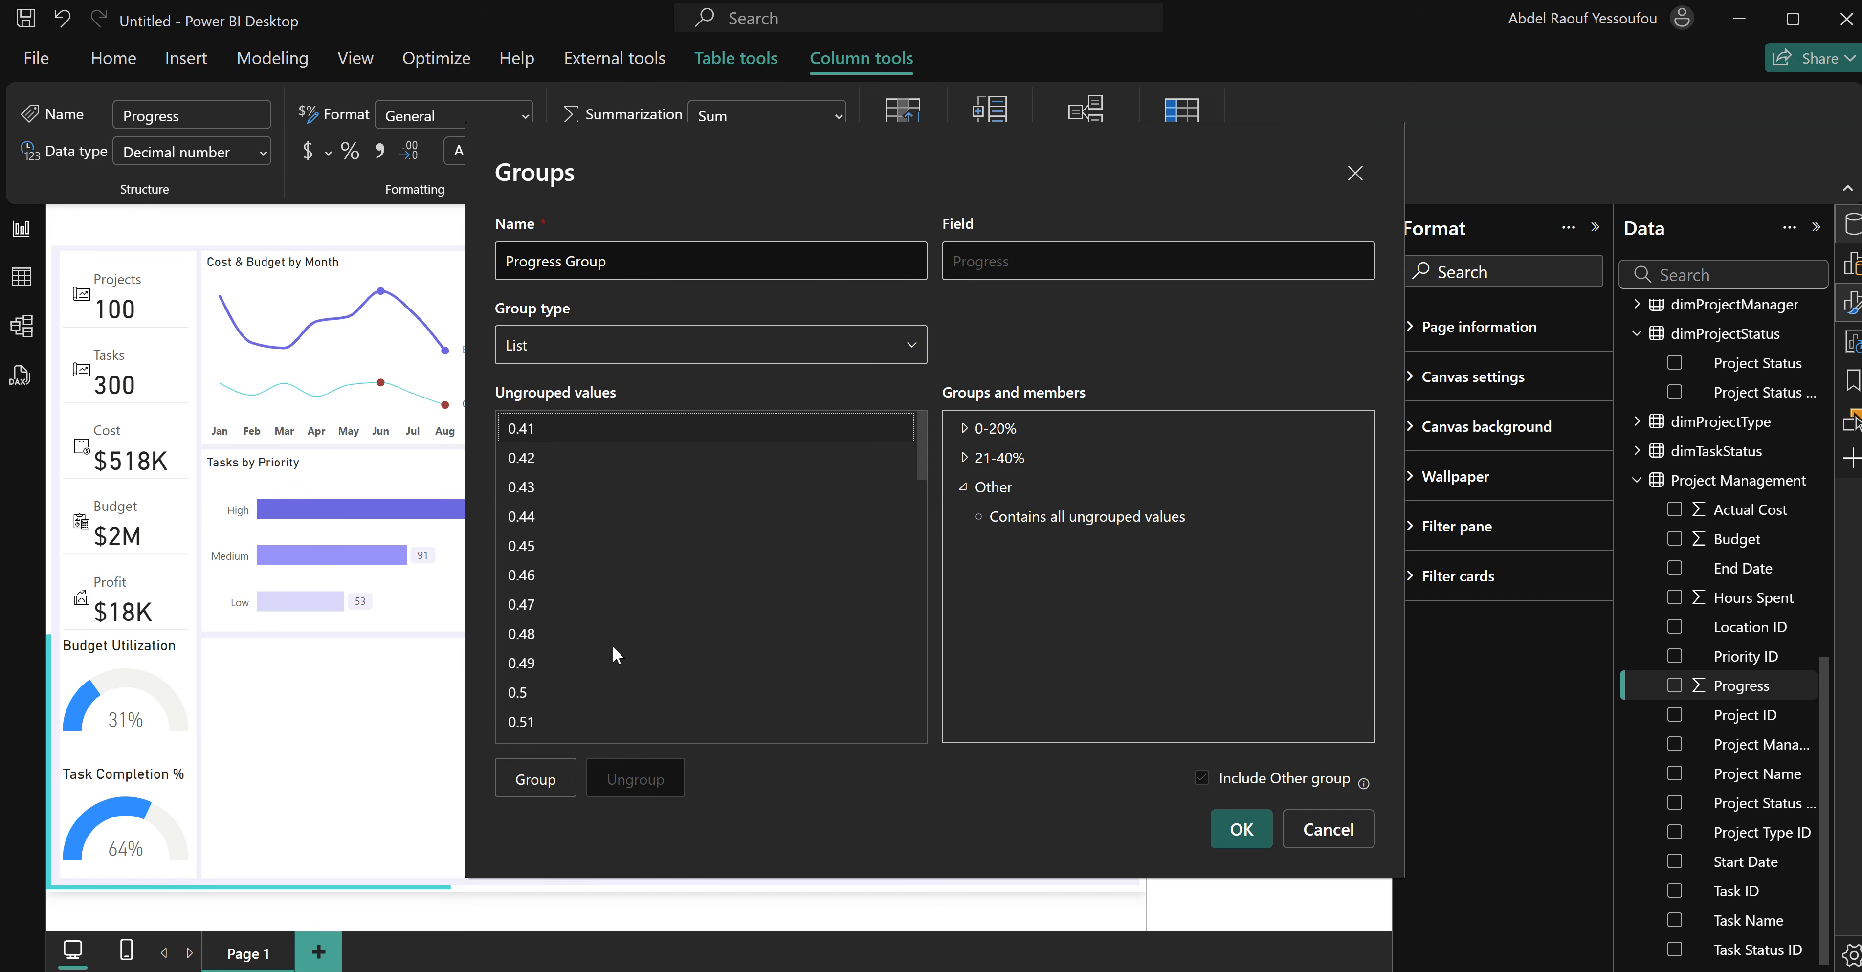
pyautogui.scroll(-2, 647, 586)
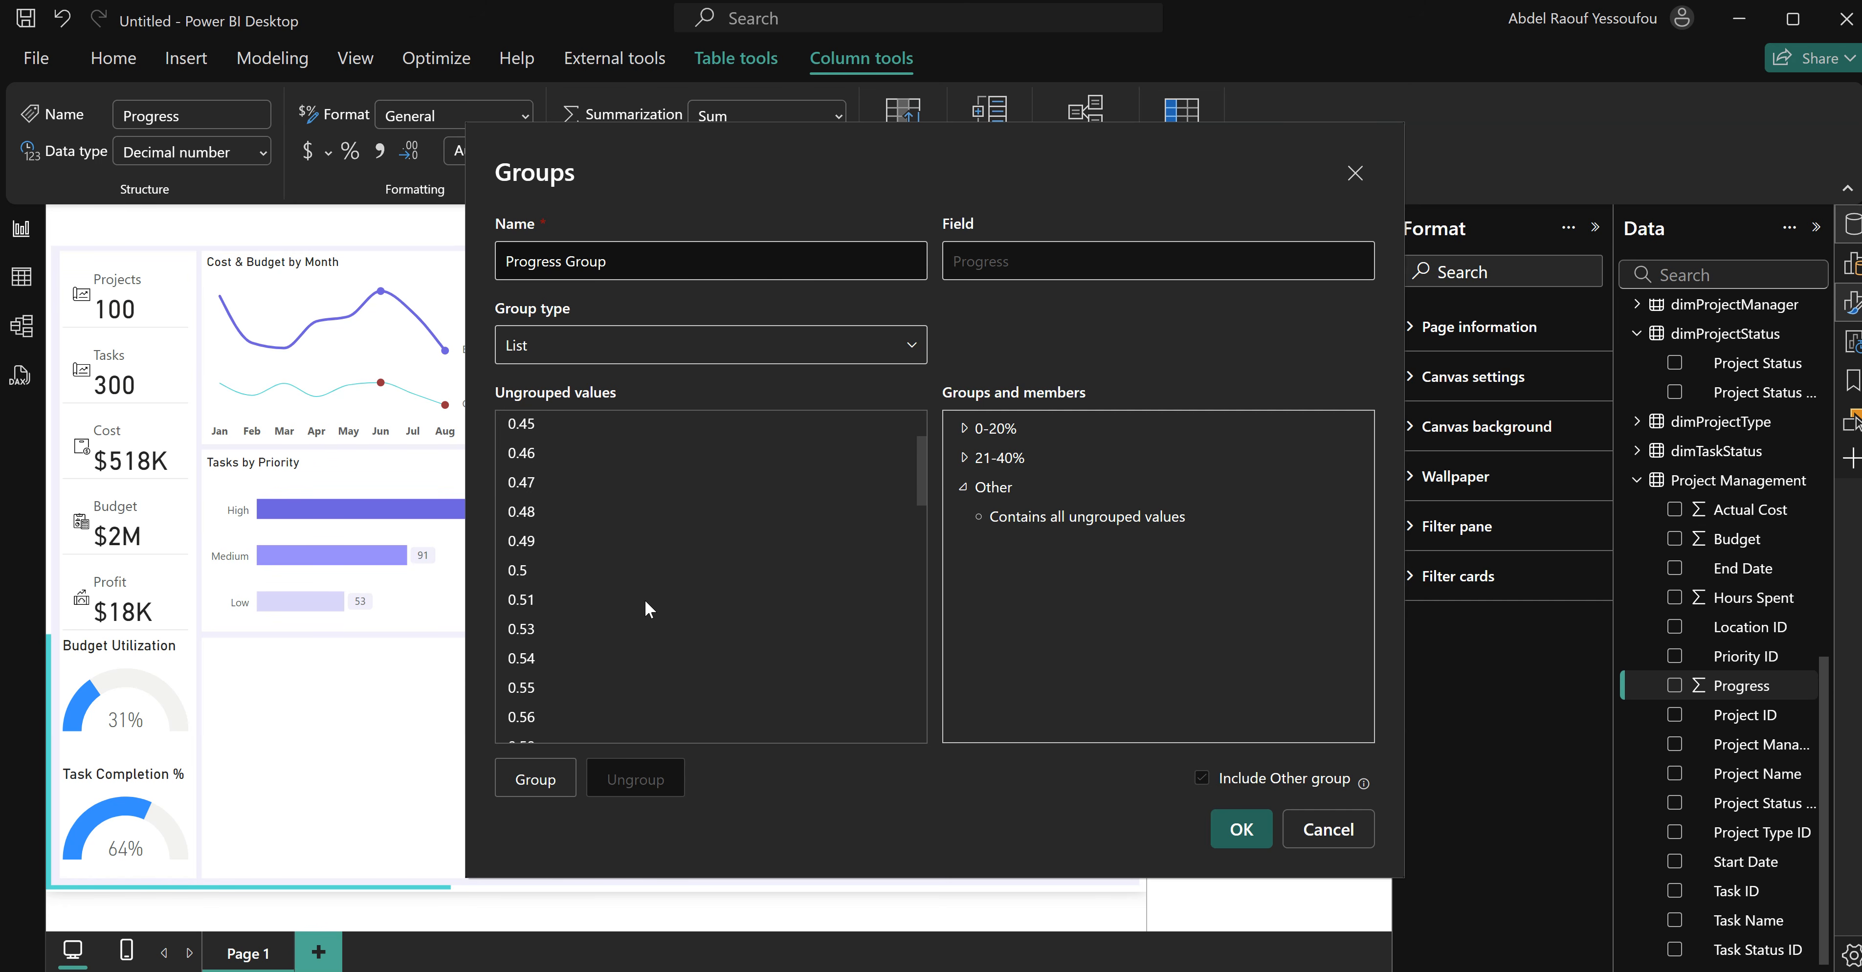
pyautogui.scroll(-2, 645, 610)
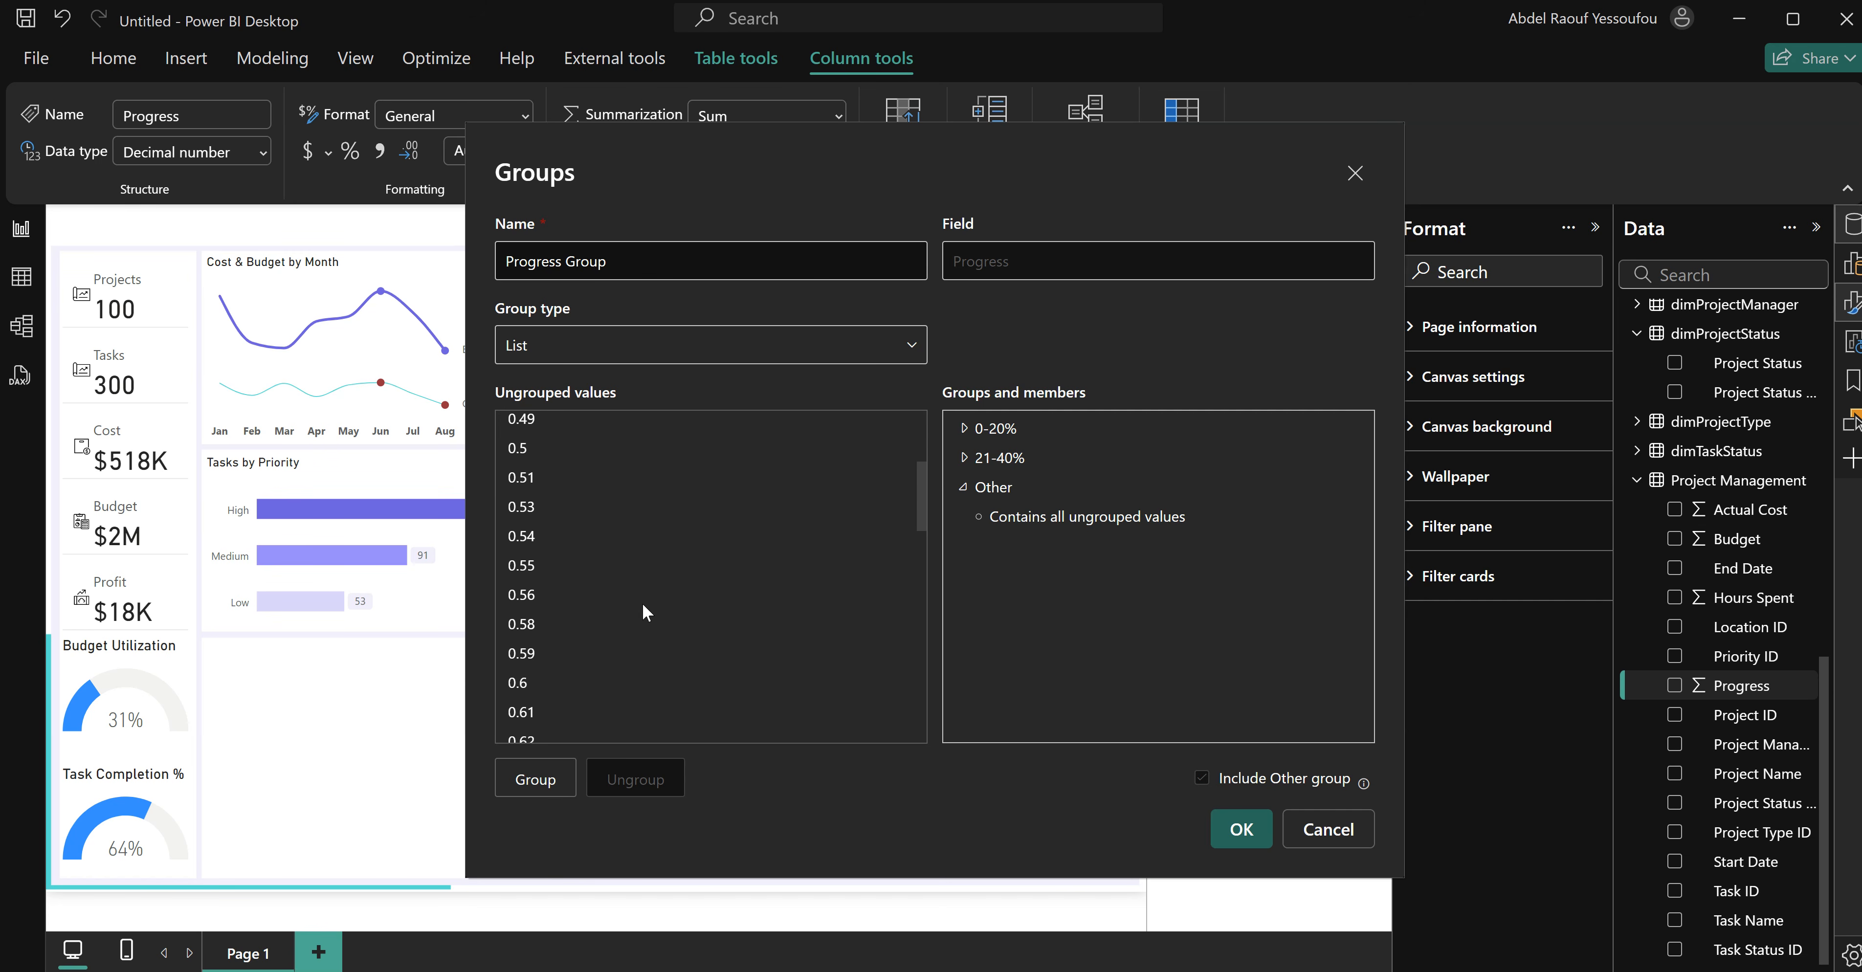
pyautogui.click(531, 682)
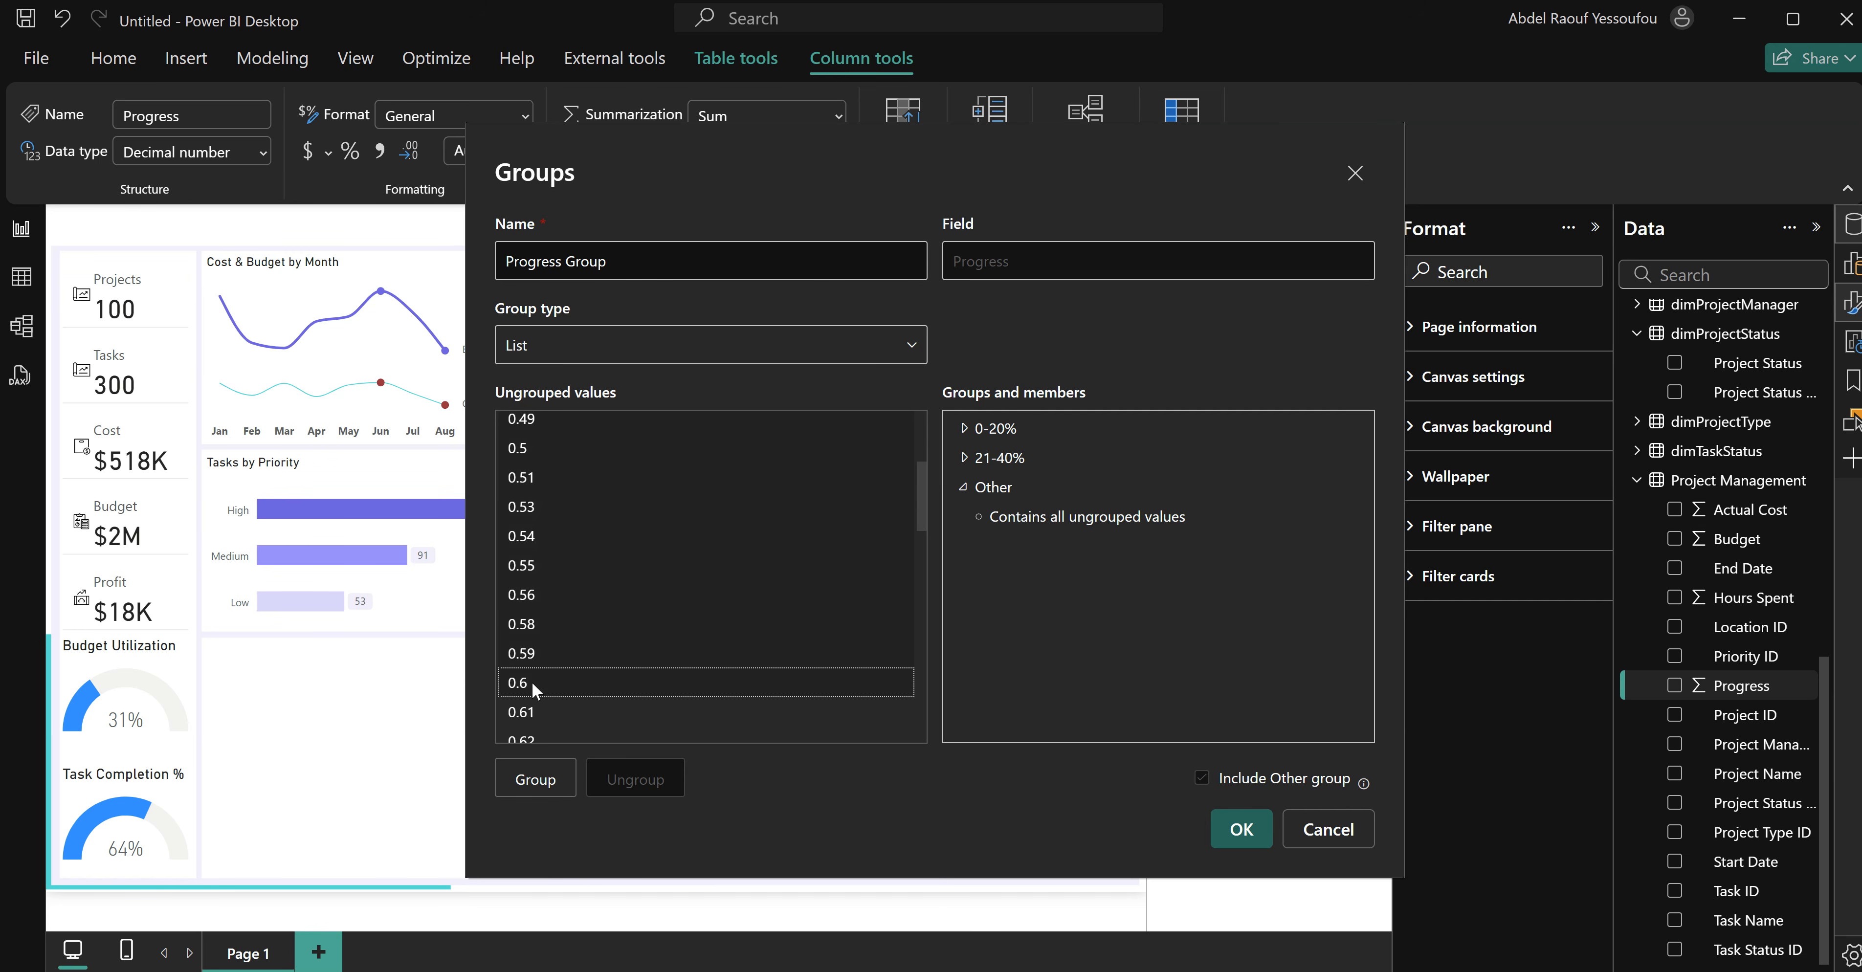
pyautogui.click(535, 779)
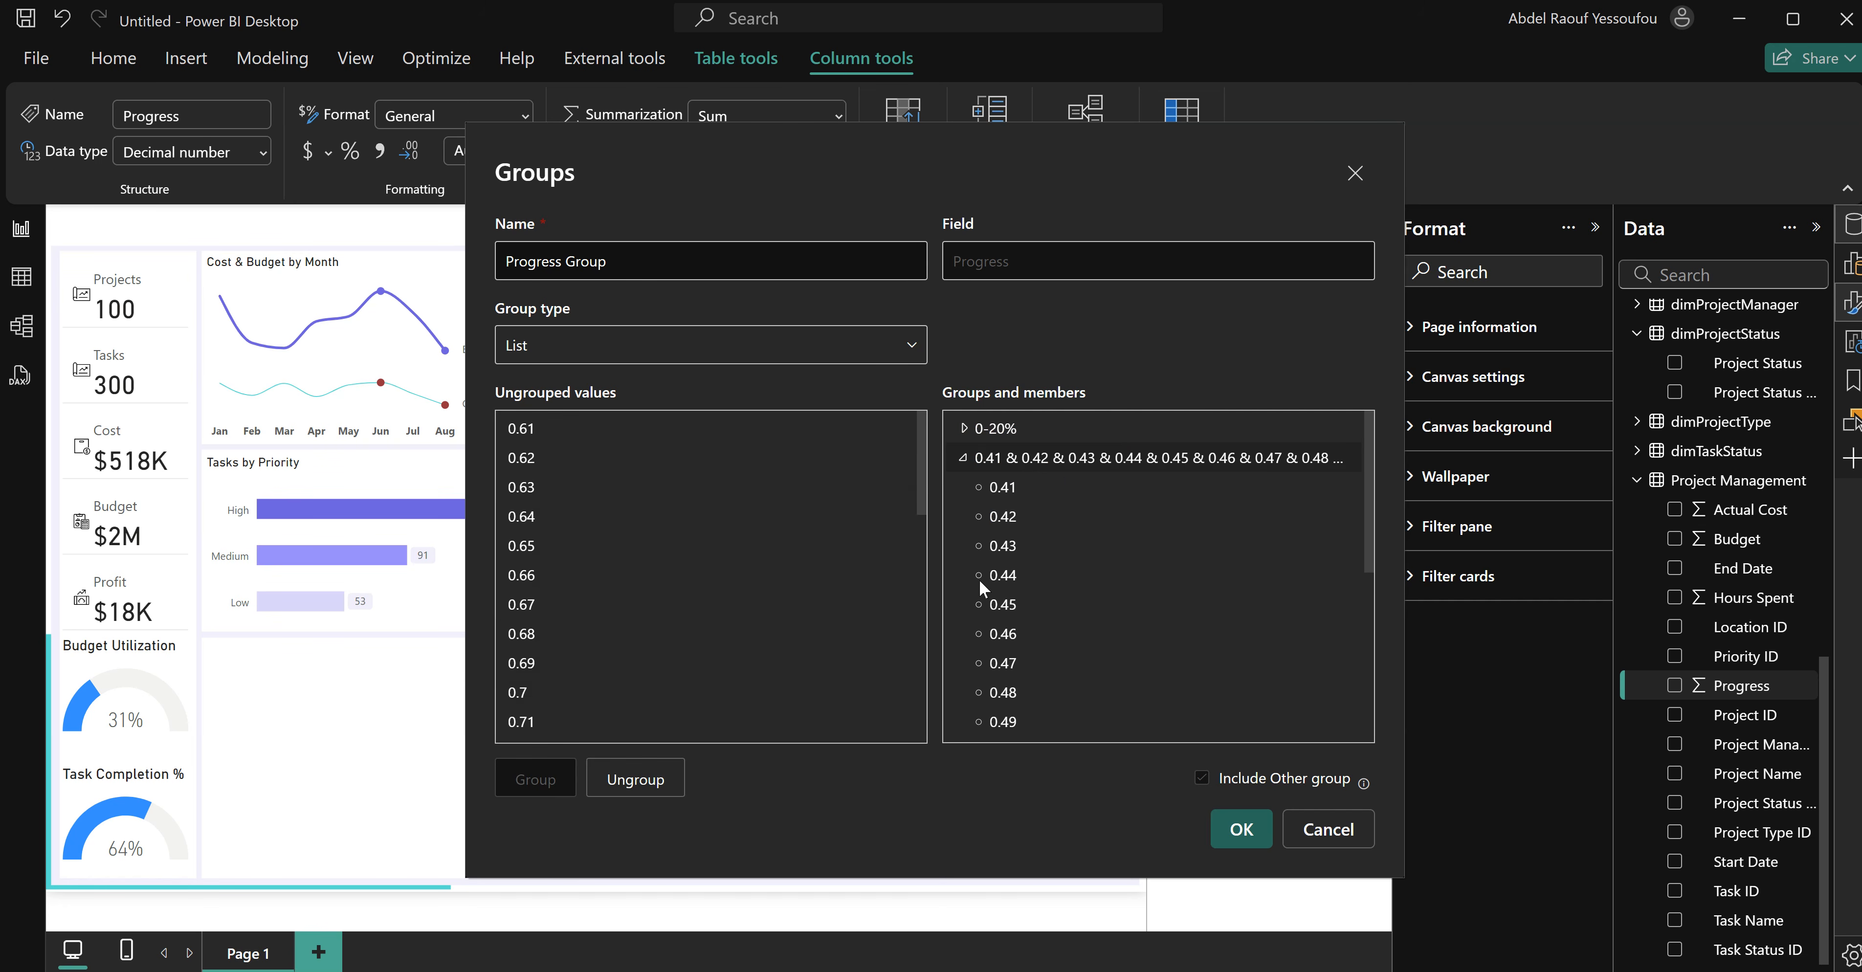
pyautogui.doubleClick(1059, 460)
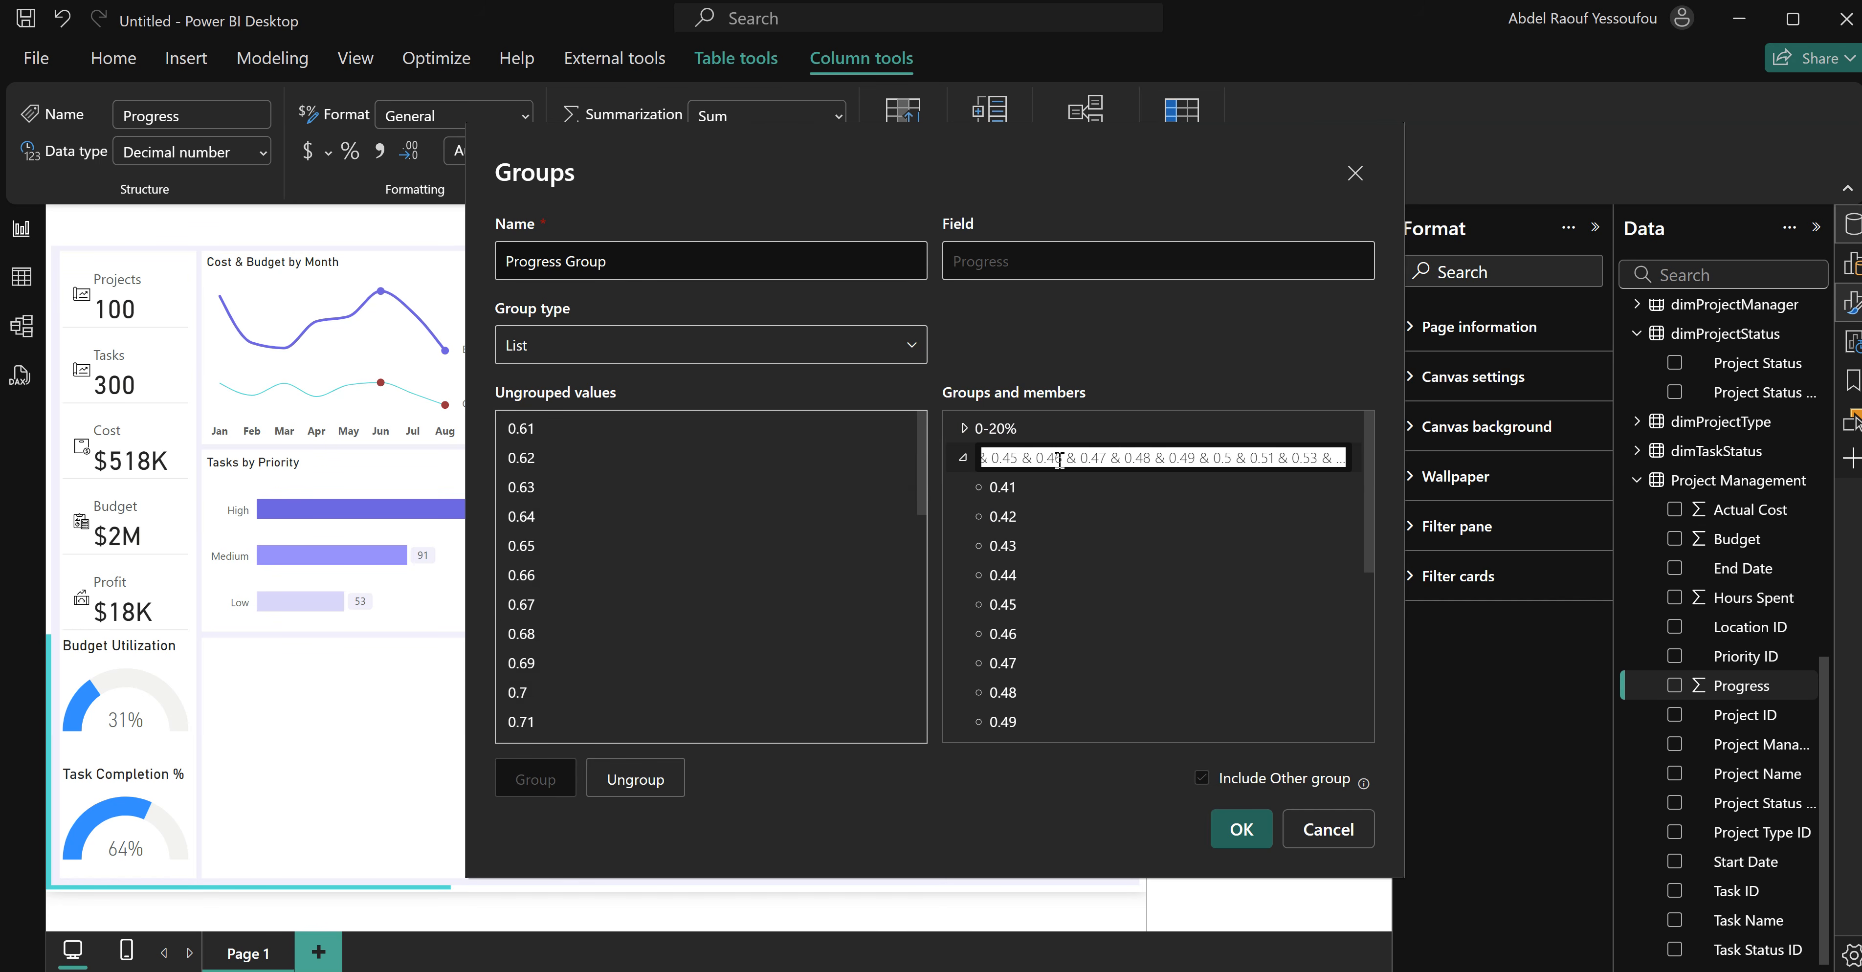
pyautogui.write('41-60%')
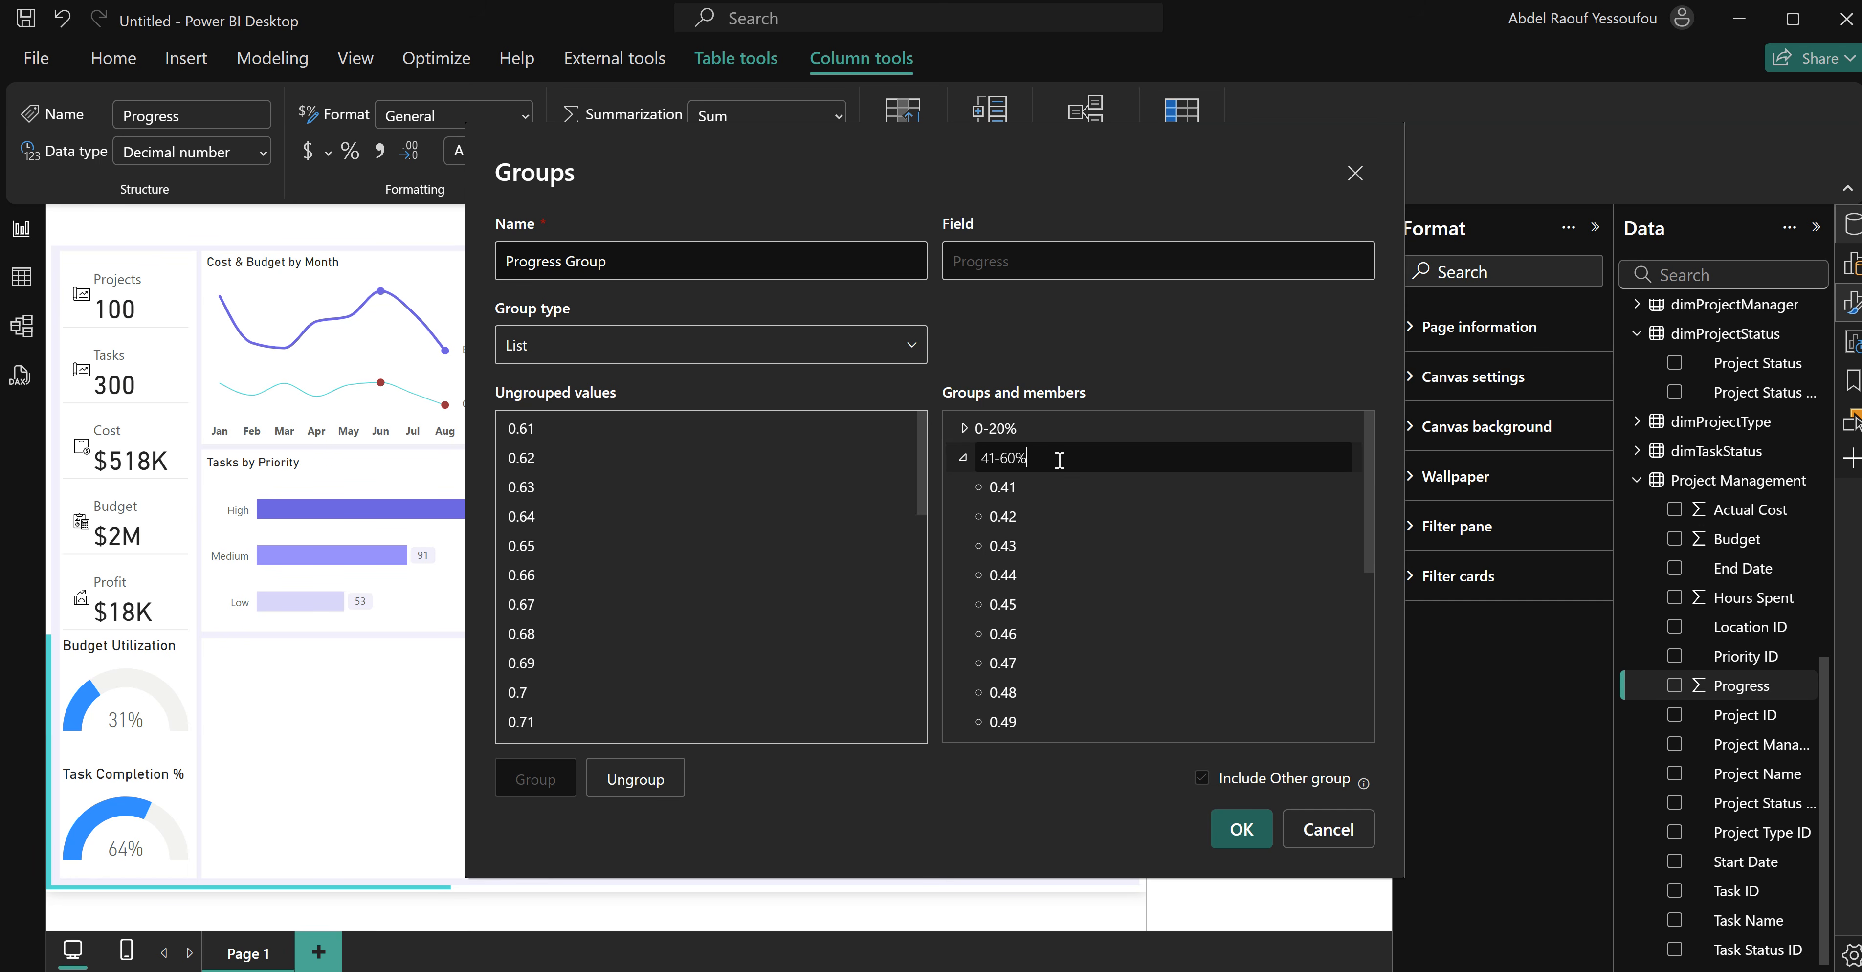
# Group the progress values from 0.61 to 0.8 and name the group 61-80%.
pyautogui.press('Return')
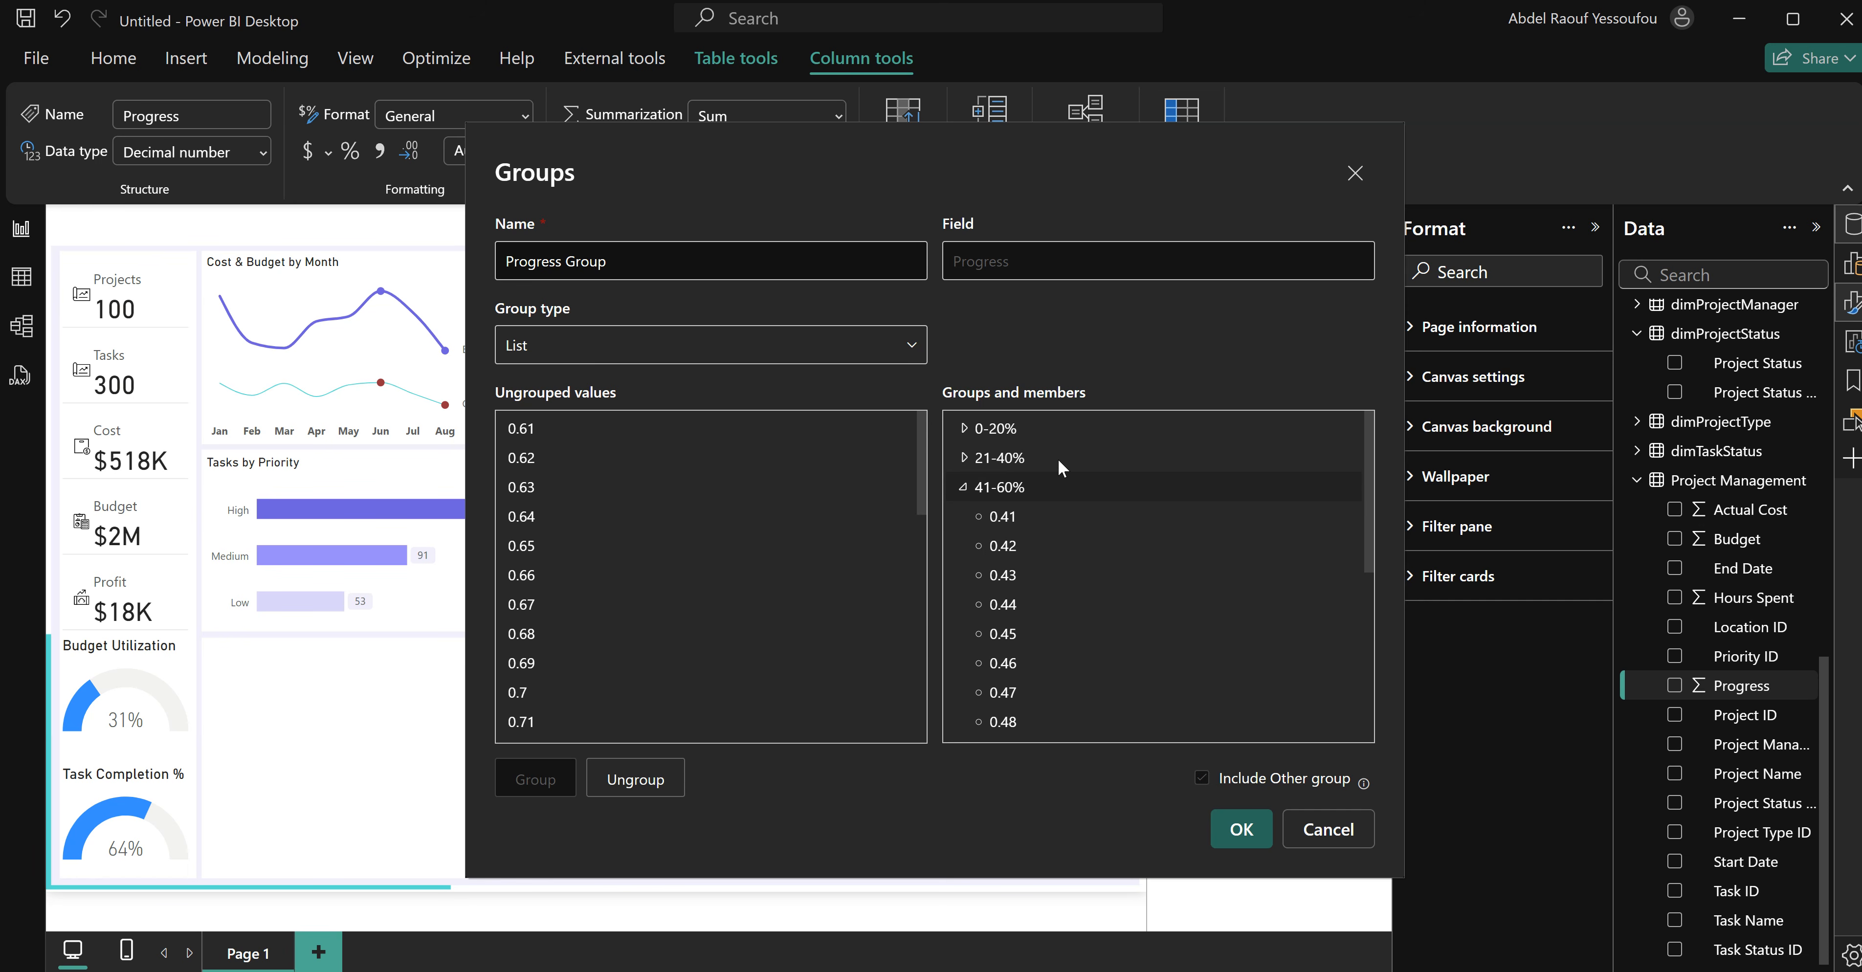
pyautogui.click(537, 428)
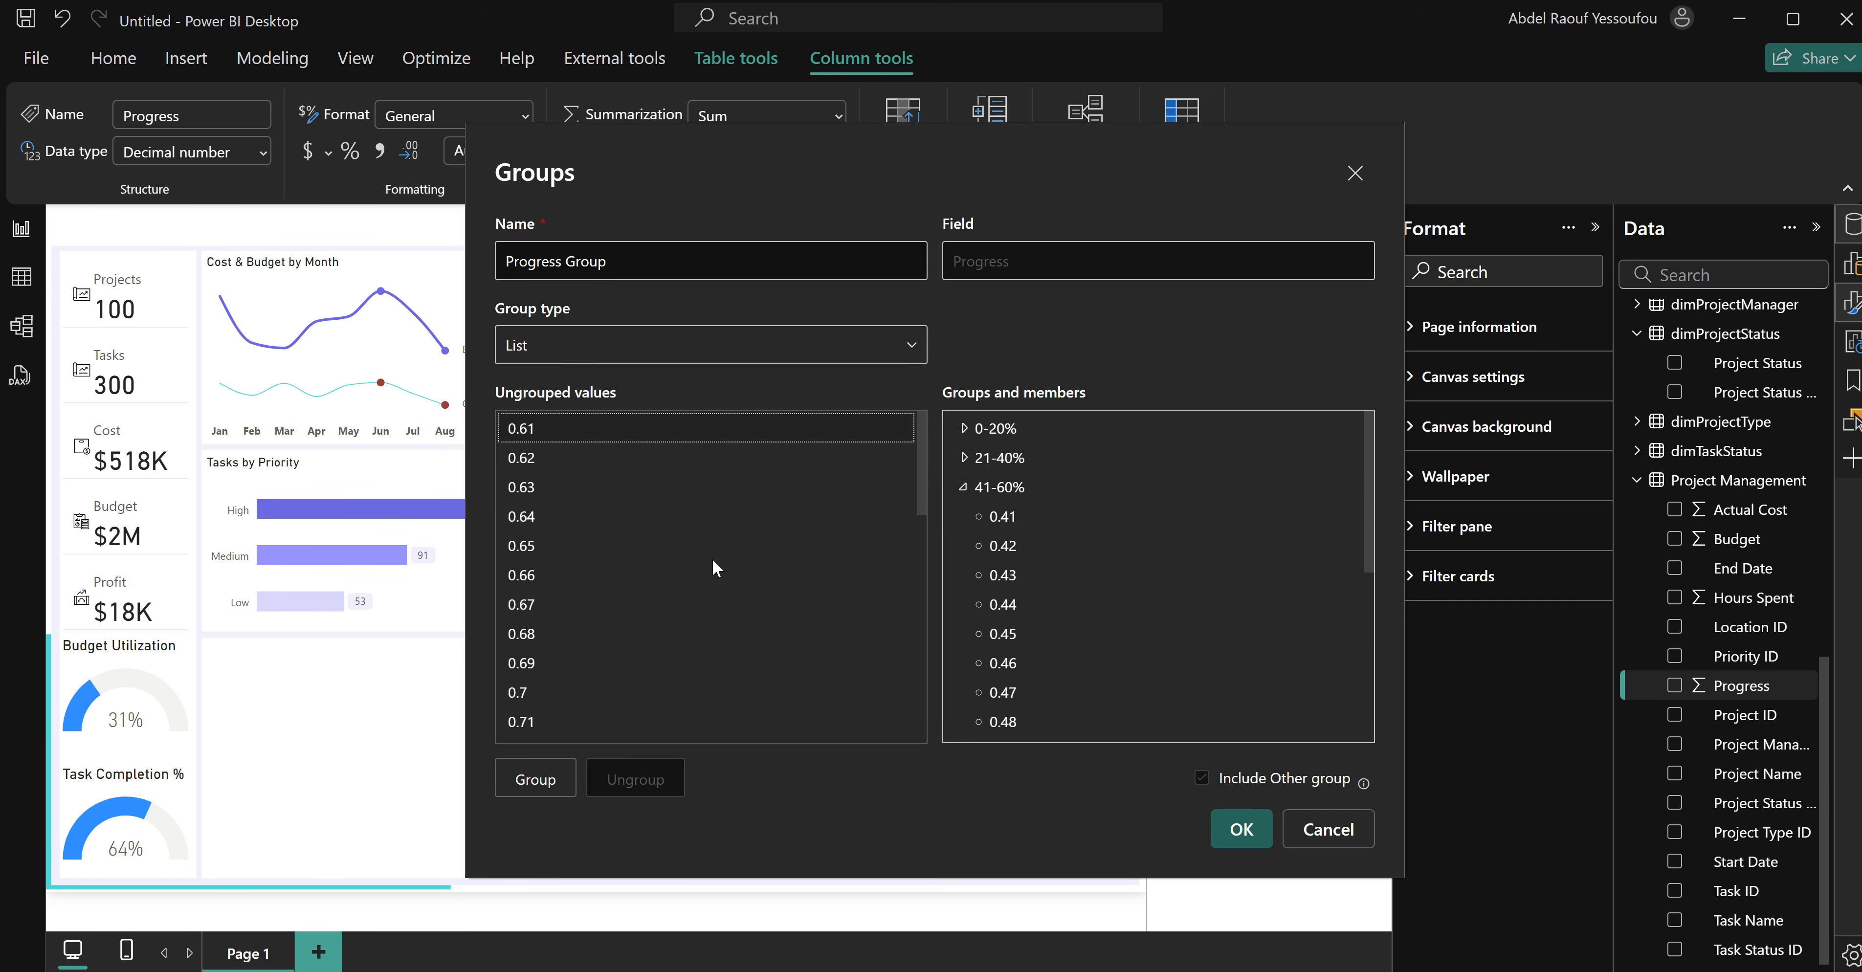
pyautogui.scroll(-5, 716, 571)
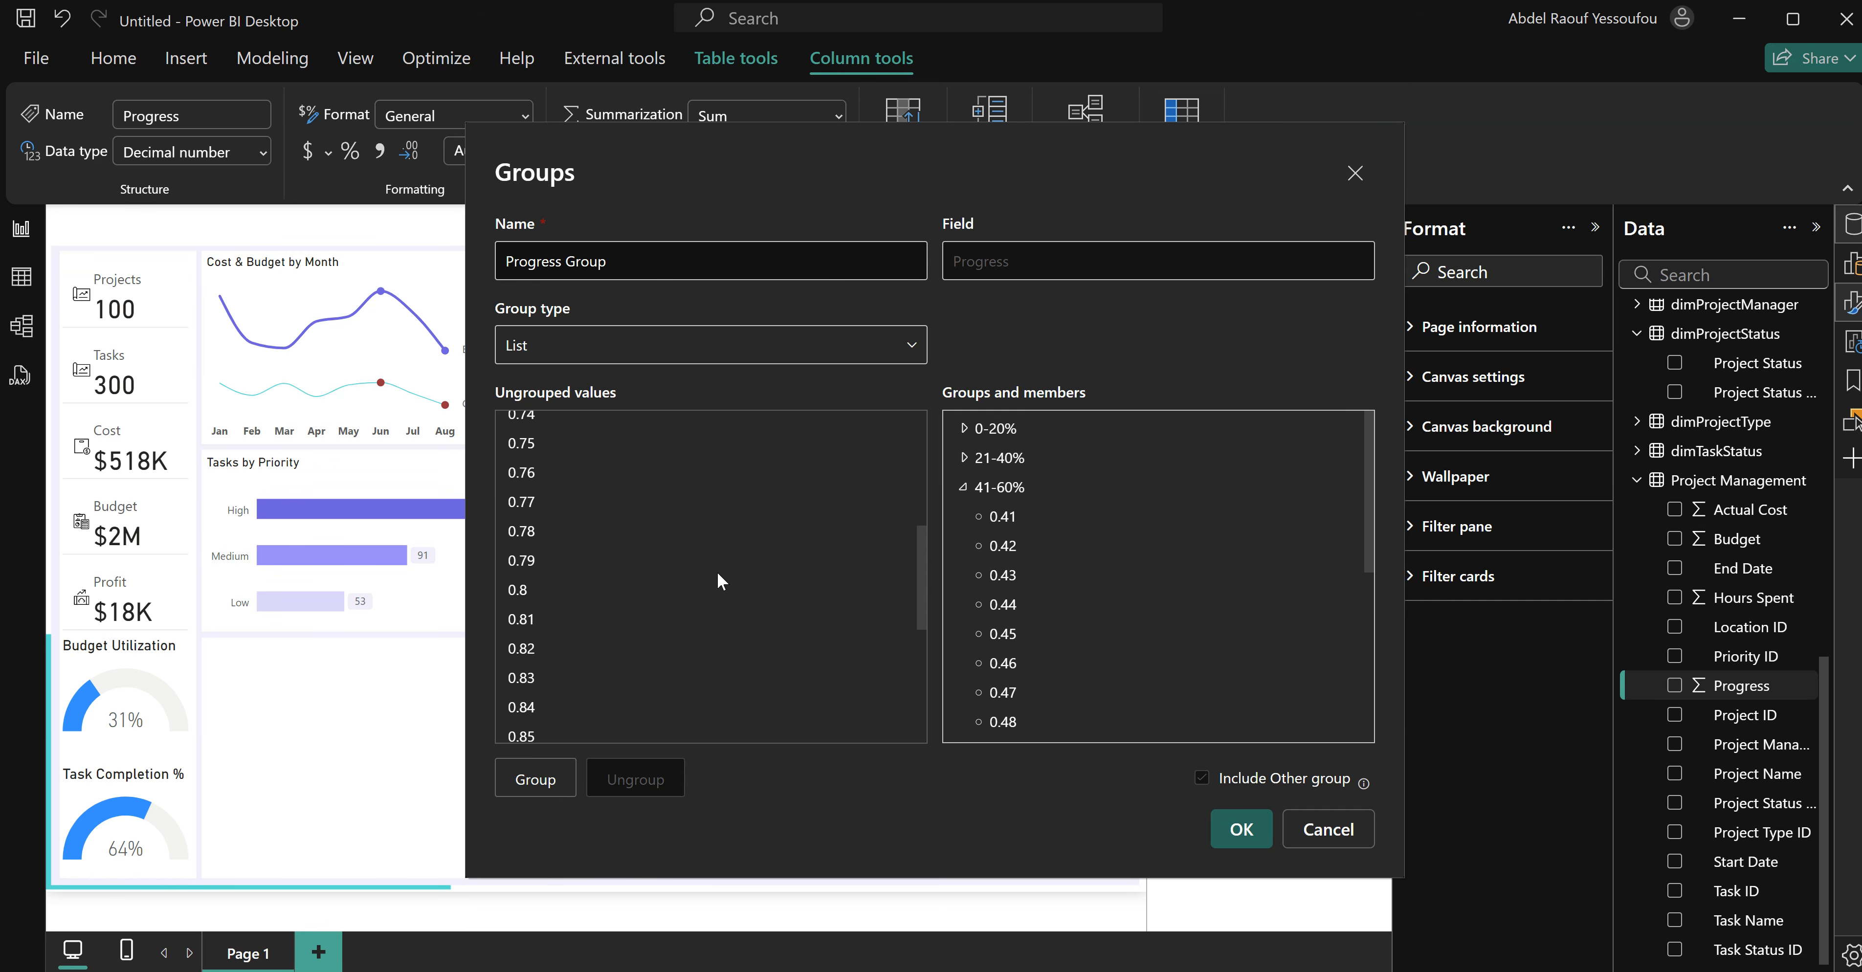
pyautogui.keyDown('shift'); pyautogui.click(522, 593); pyautogui.keyUp('shift')
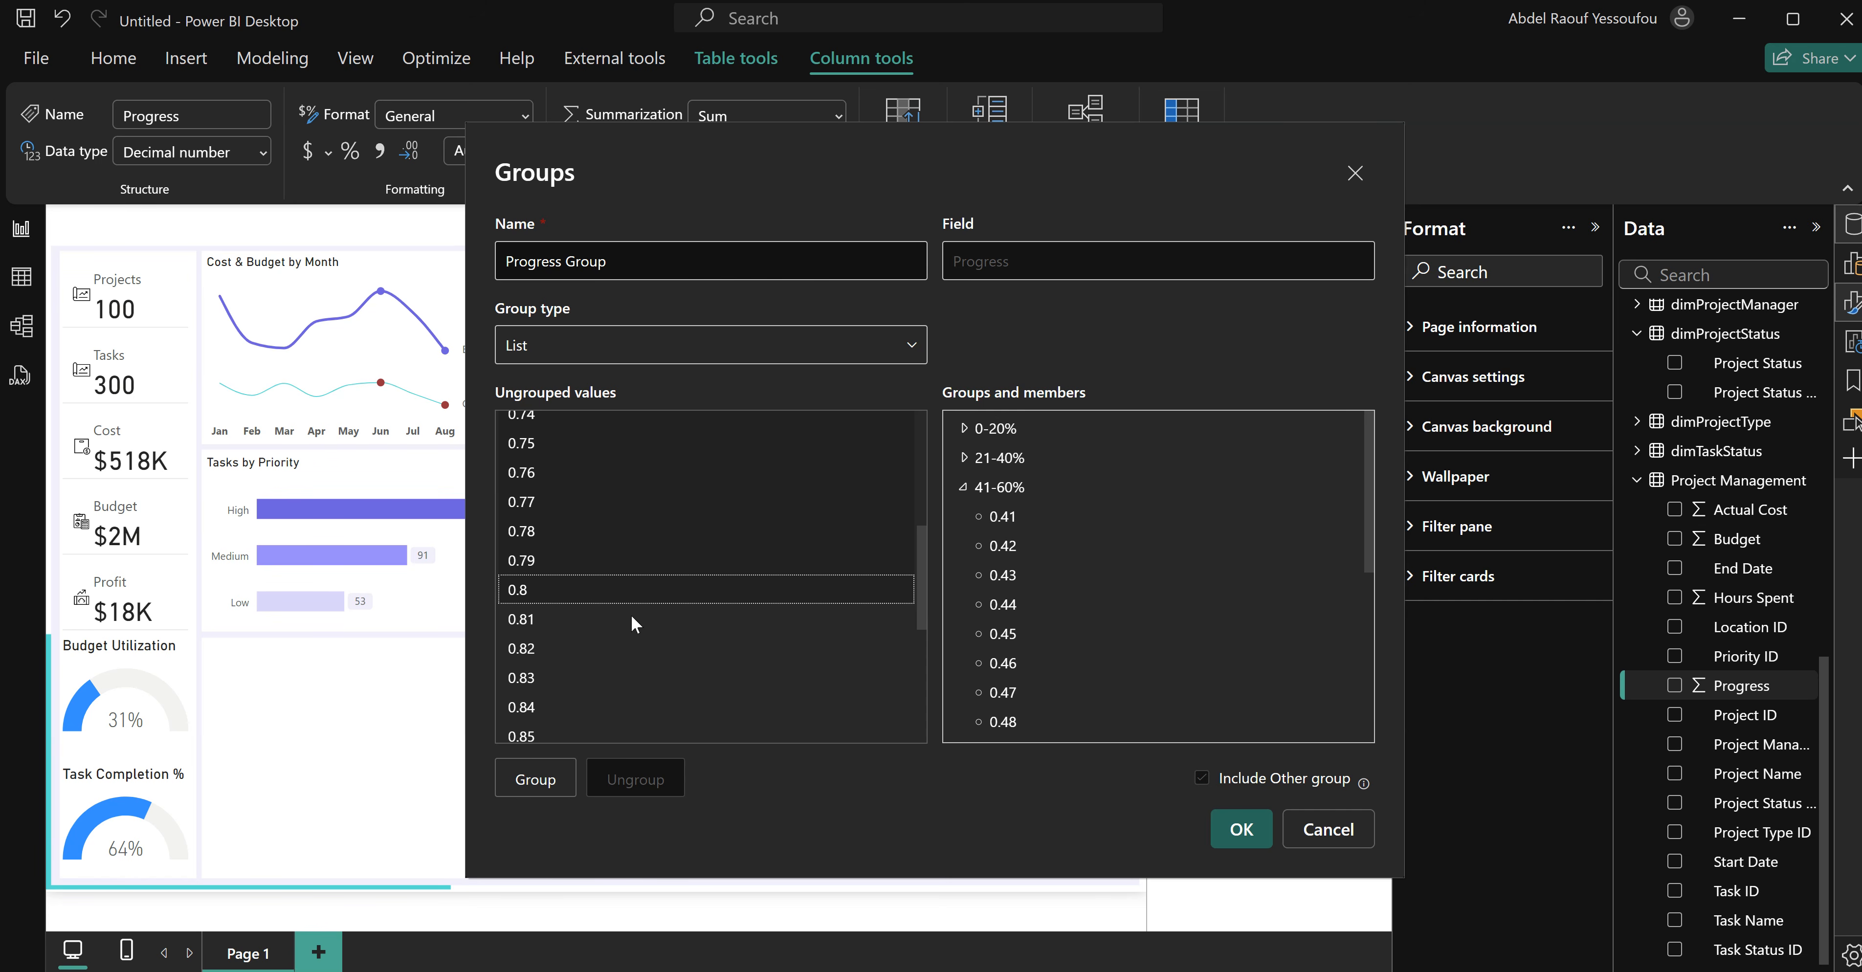
pyautogui.click(535, 786)
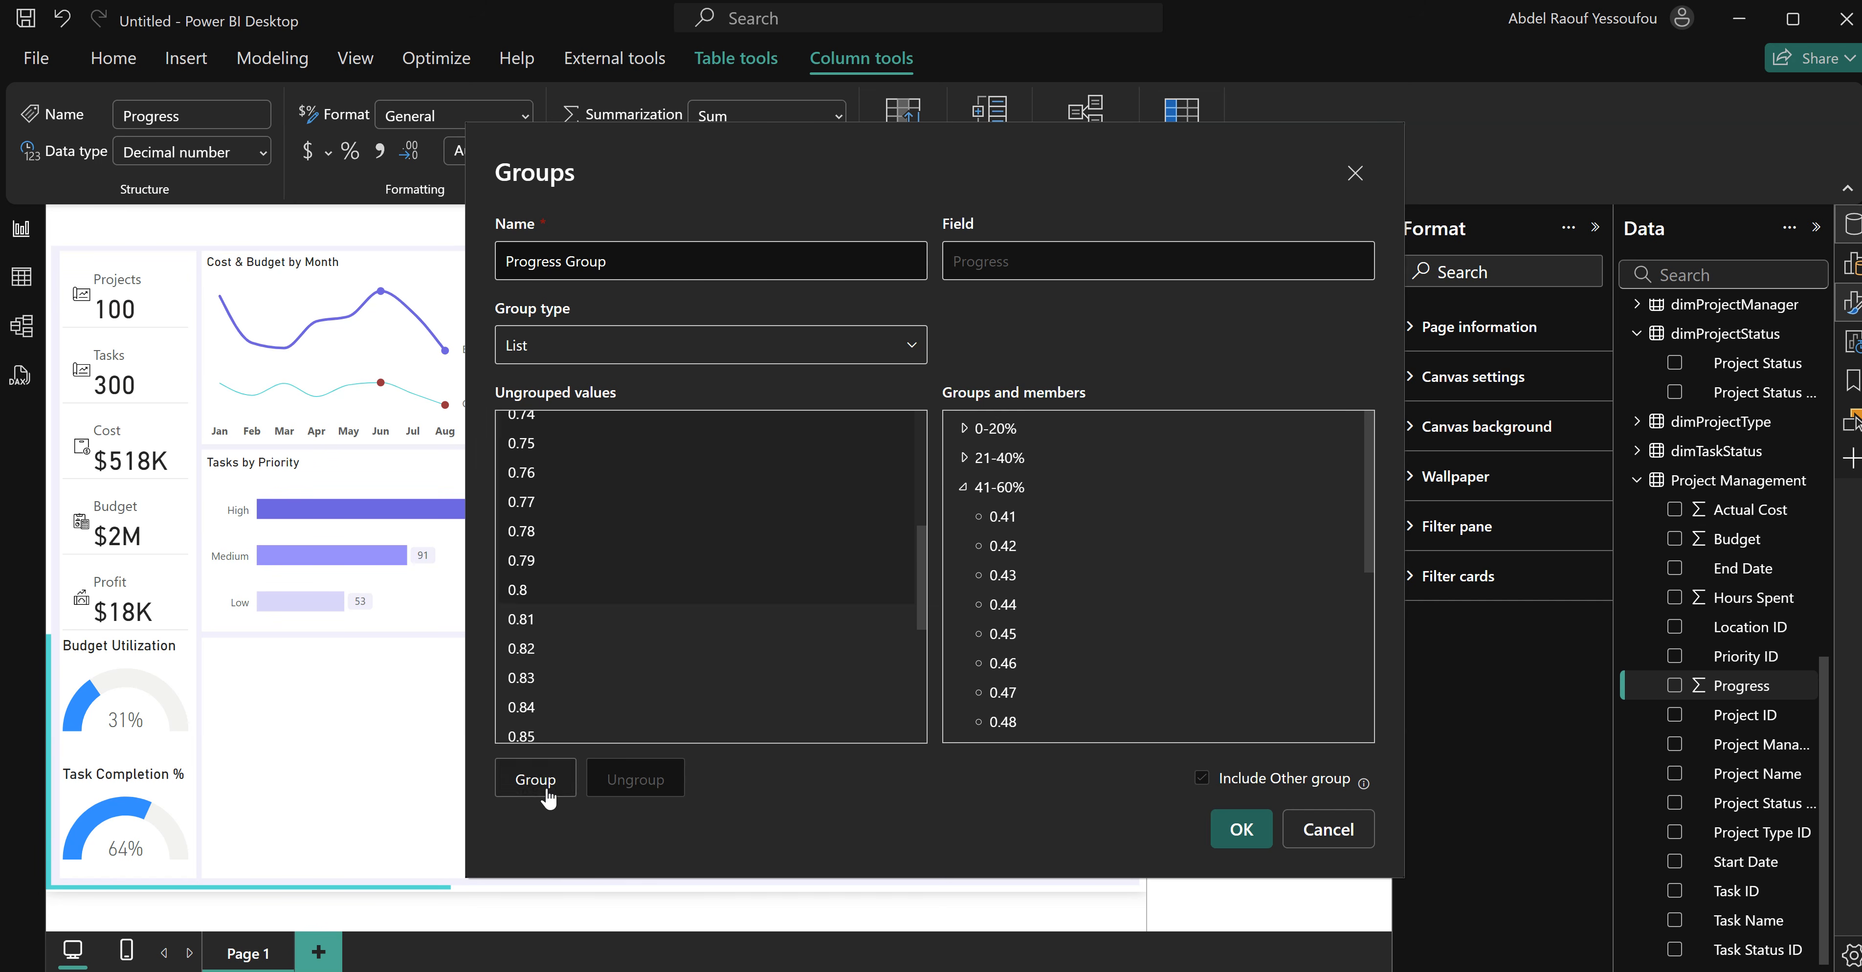
pyautogui.doubleClick(1055, 463)
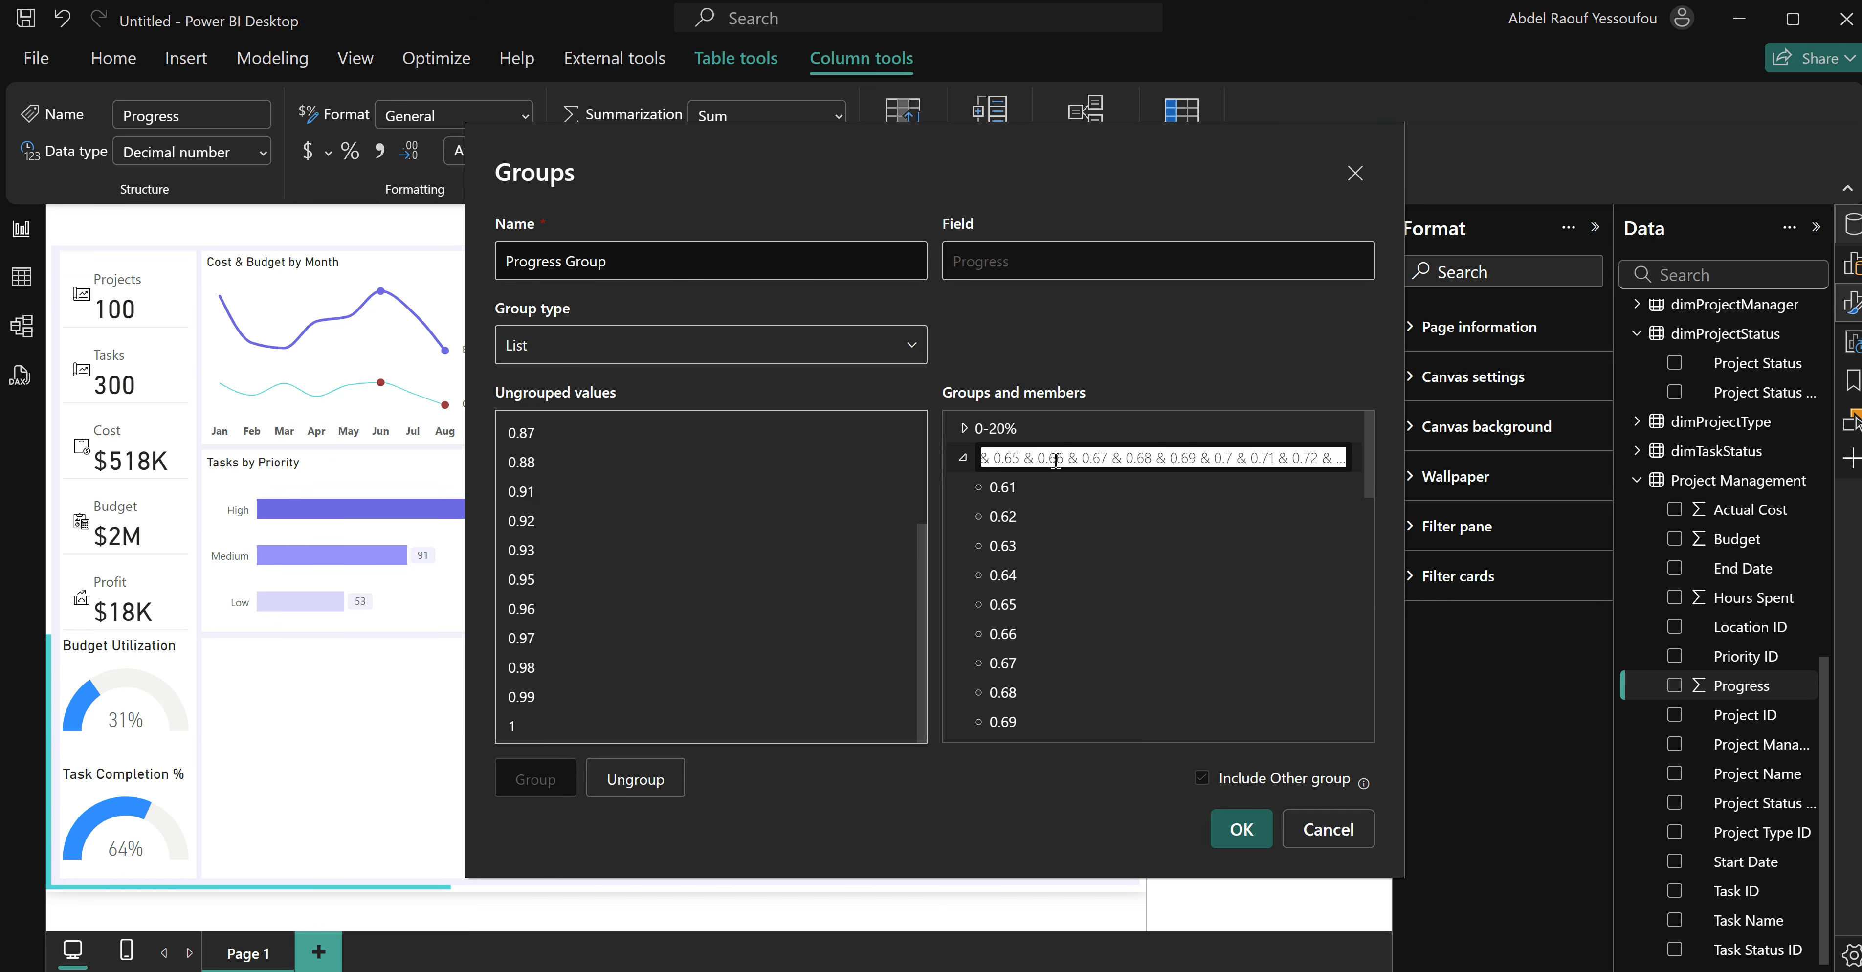
pyautogui.write('61-80%')
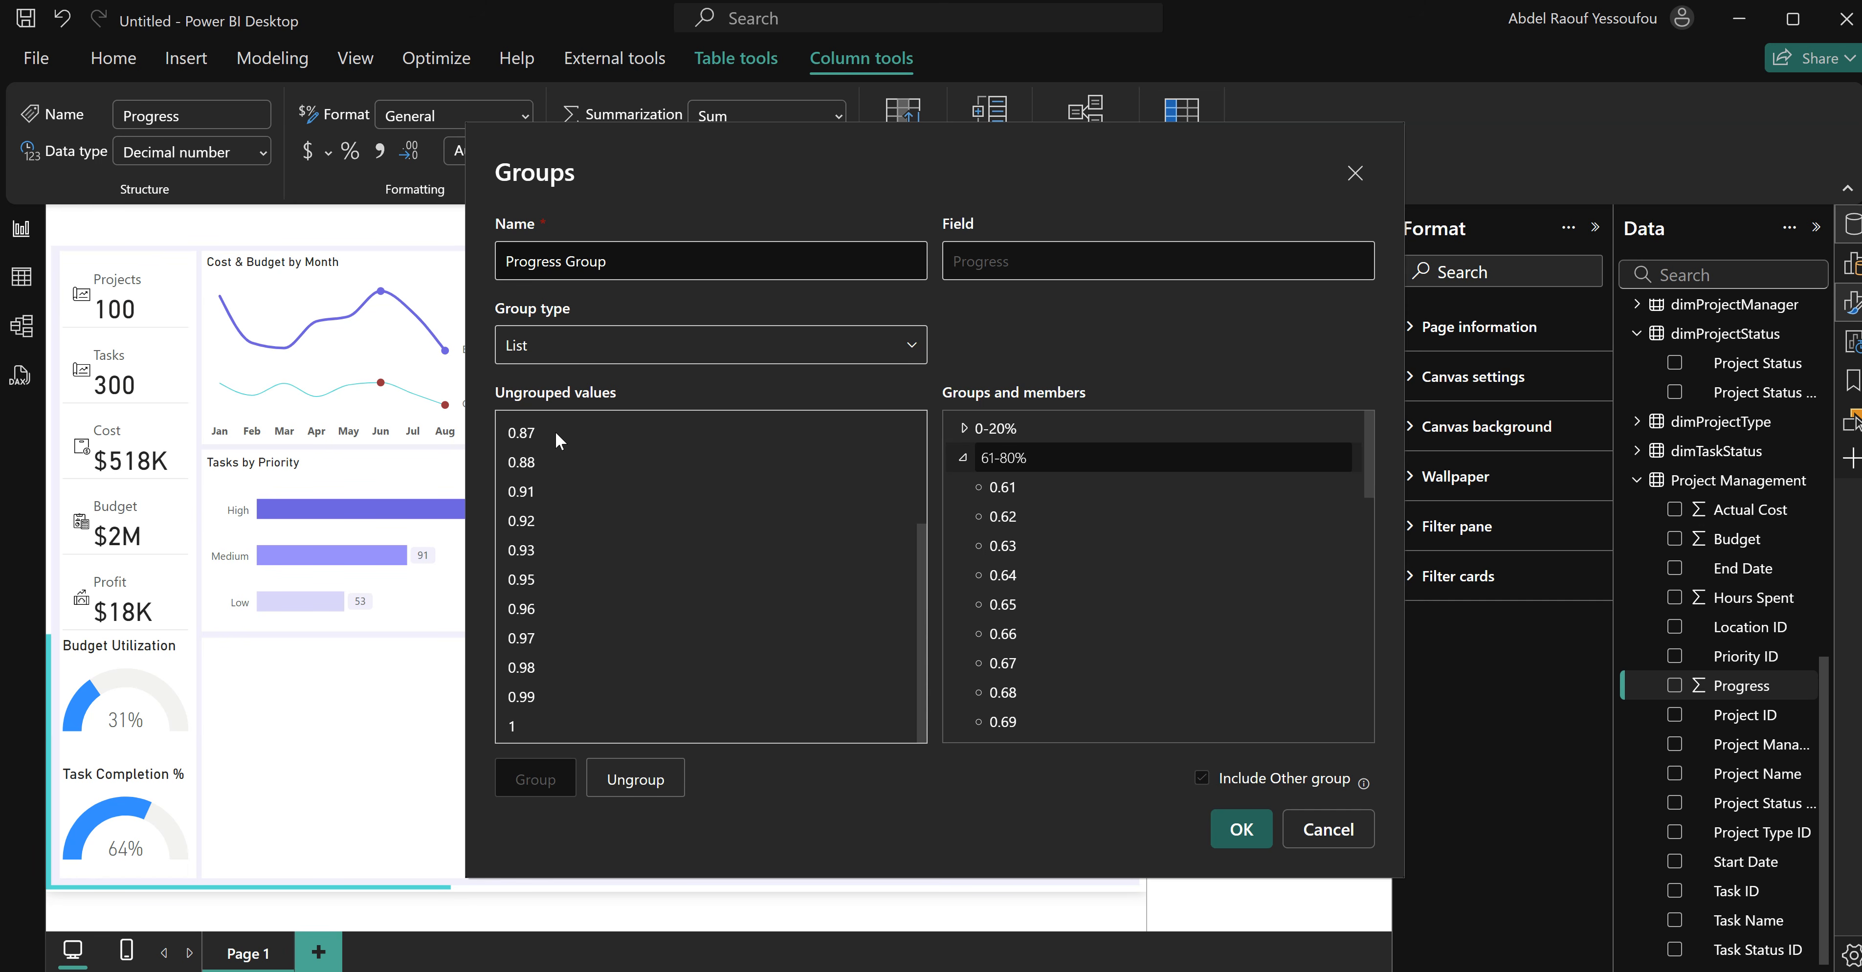
# Group the remaining progress values from 0.81 to 1, name the group 81-10%, and confirm the Progress Group definition.
pyautogui.scroll(3, 547, 452)
pyautogui.click(530, 432)
pyautogui.scroll(-3, 609, 589)
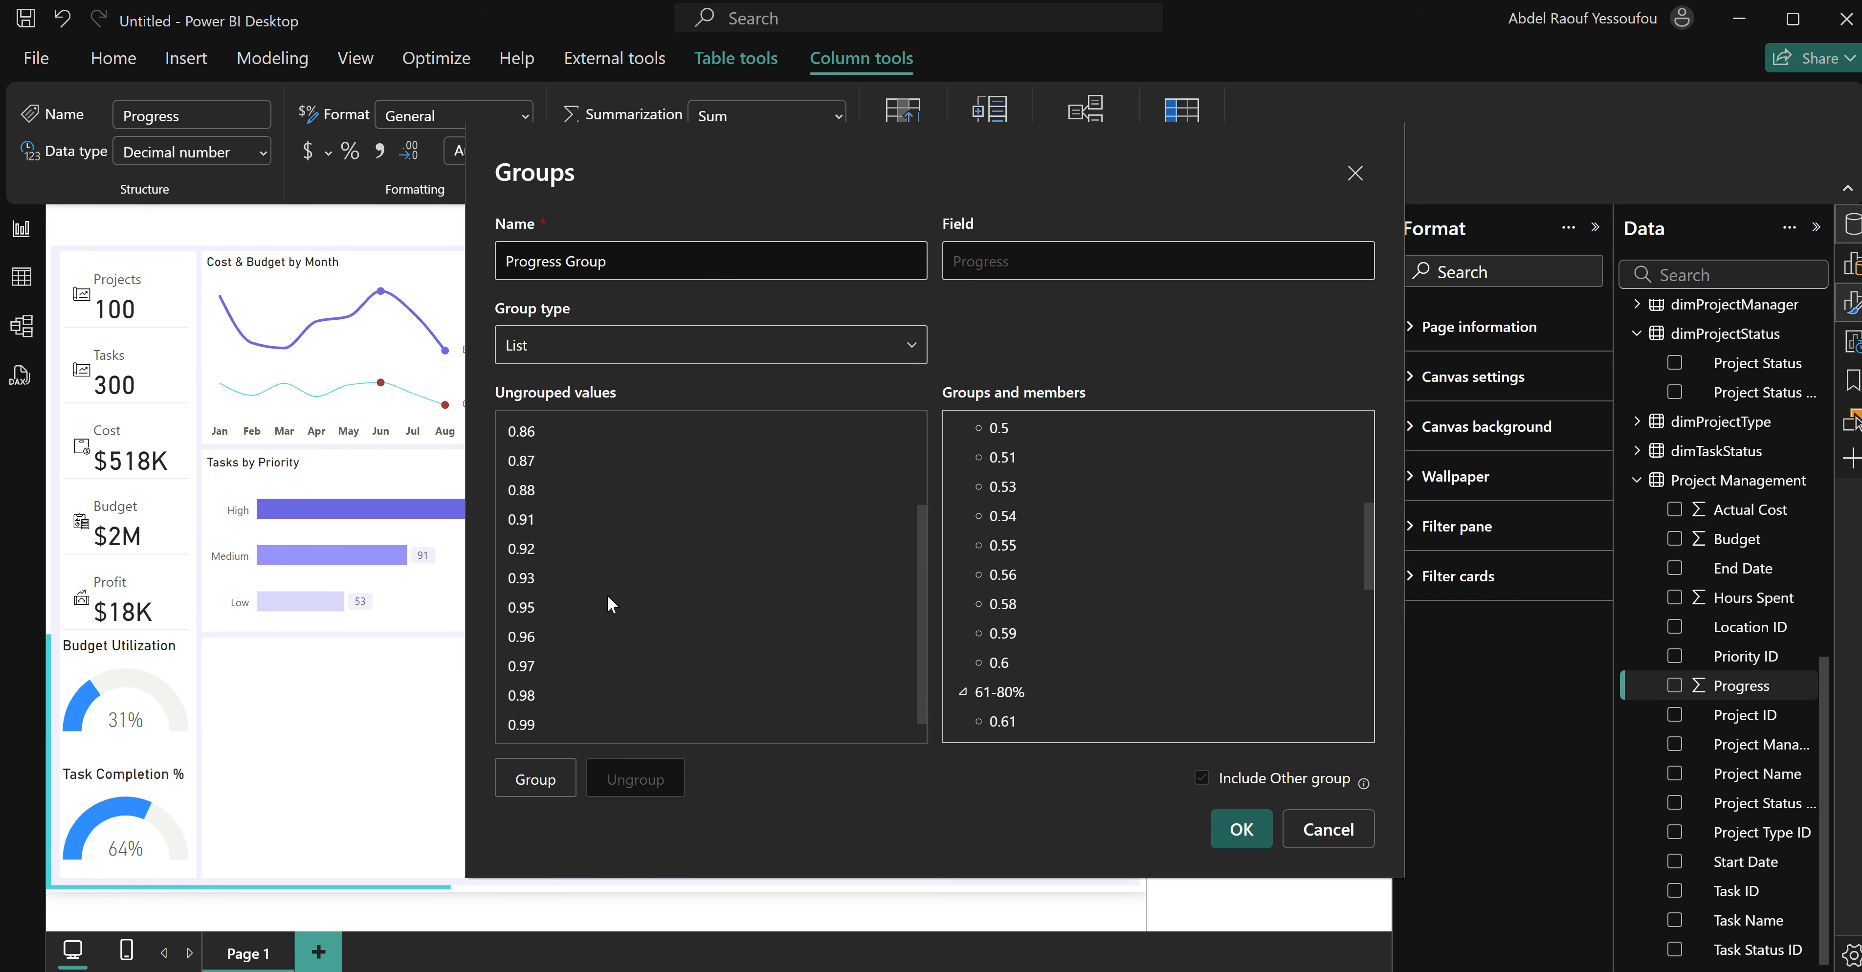
pyautogui.keyDown('shift'); pyautogui.click(513, 729); pyautogui.keyUp('shift')
pyautogui.click(544, 781)
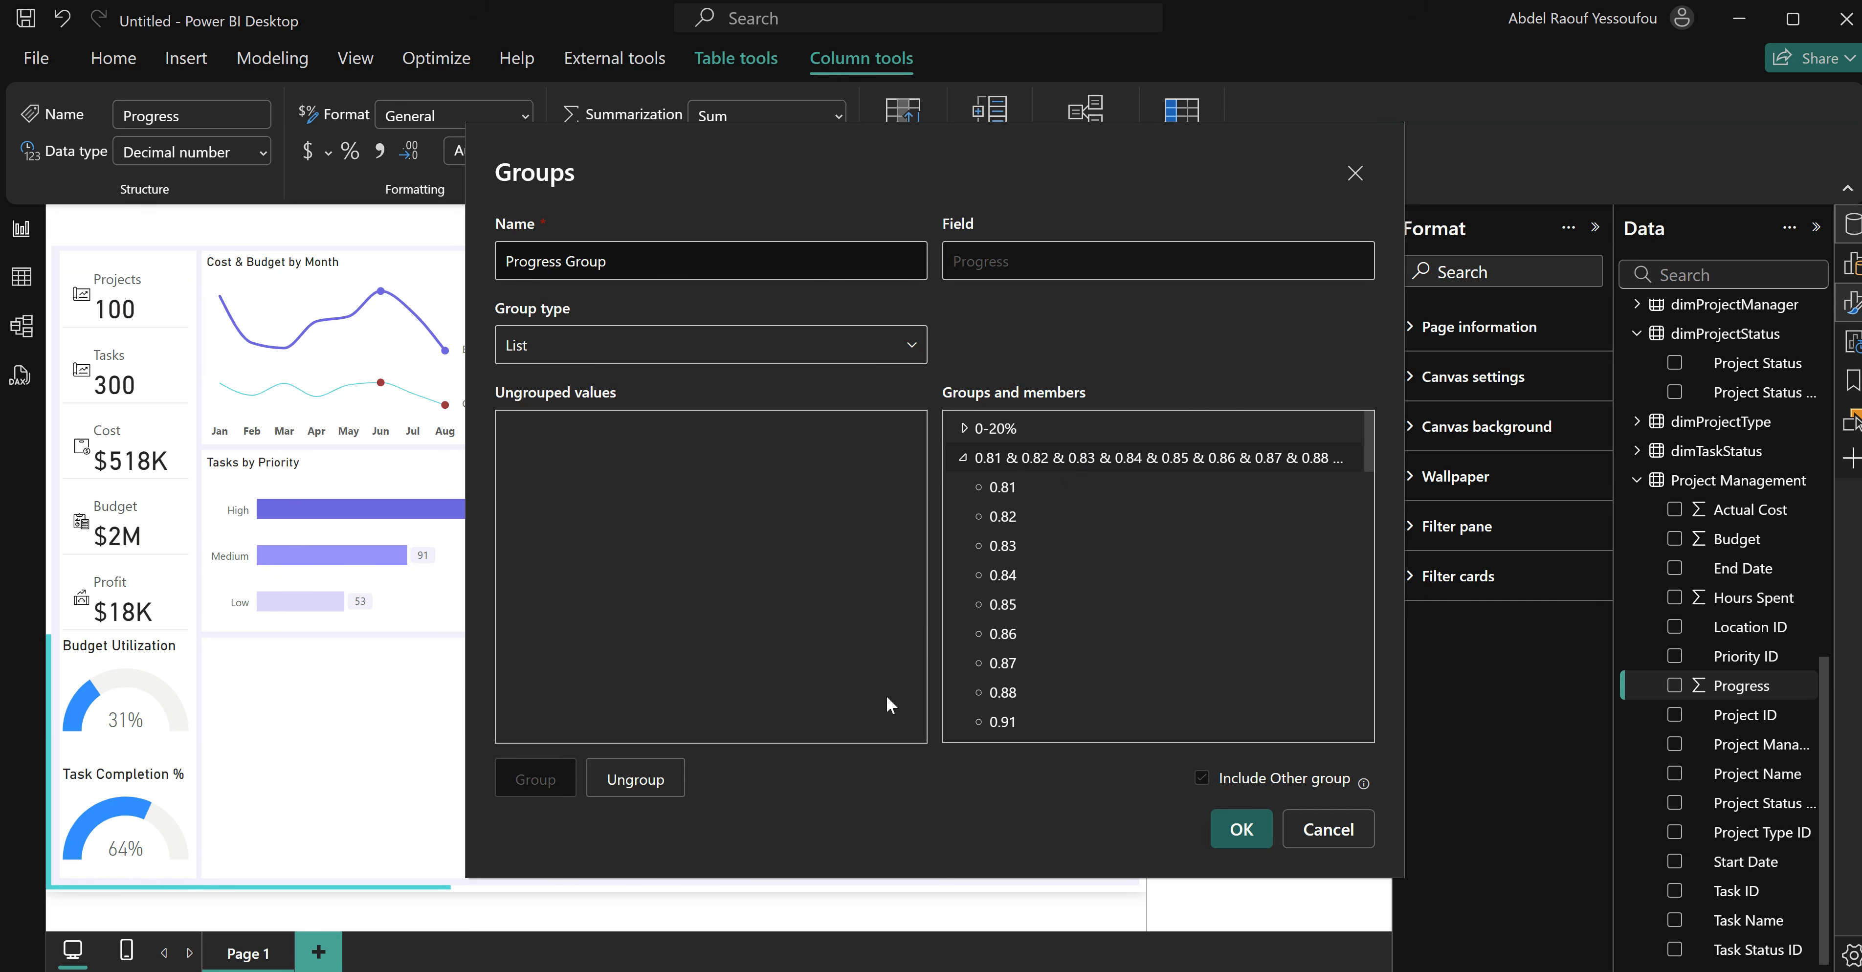
pyautogui.doubleClick(1060, 463)
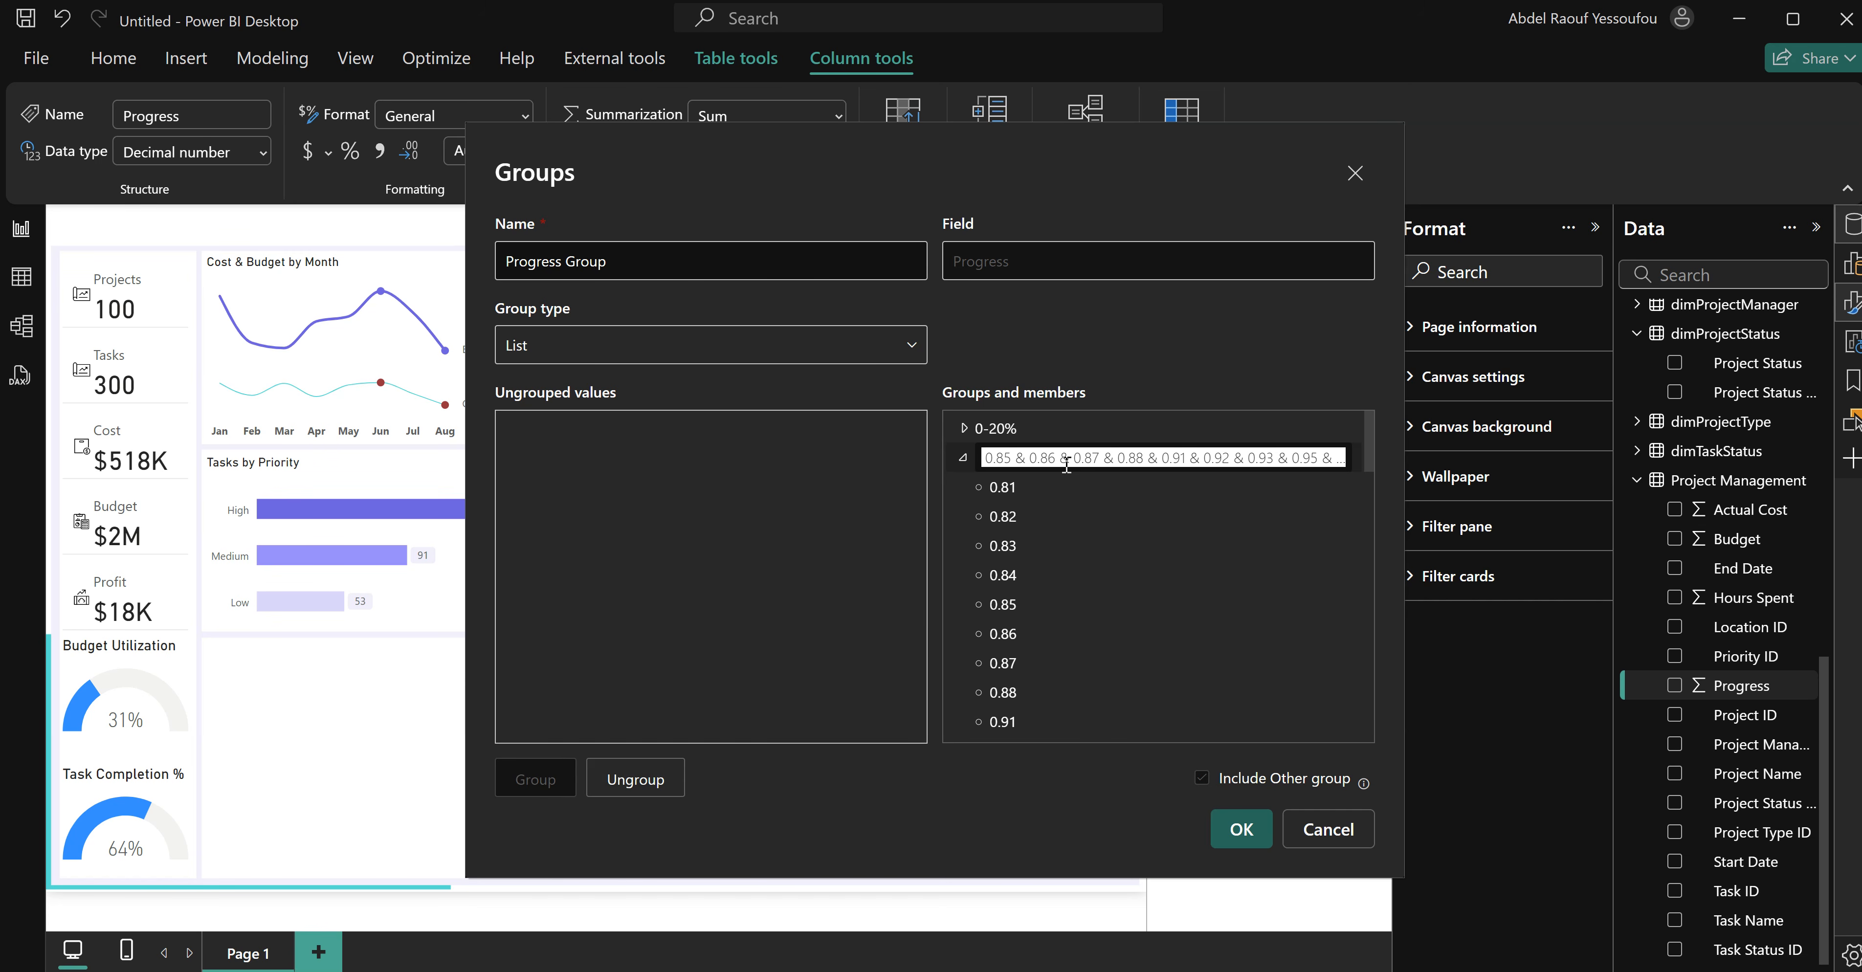
pyautogui.write('81-10')
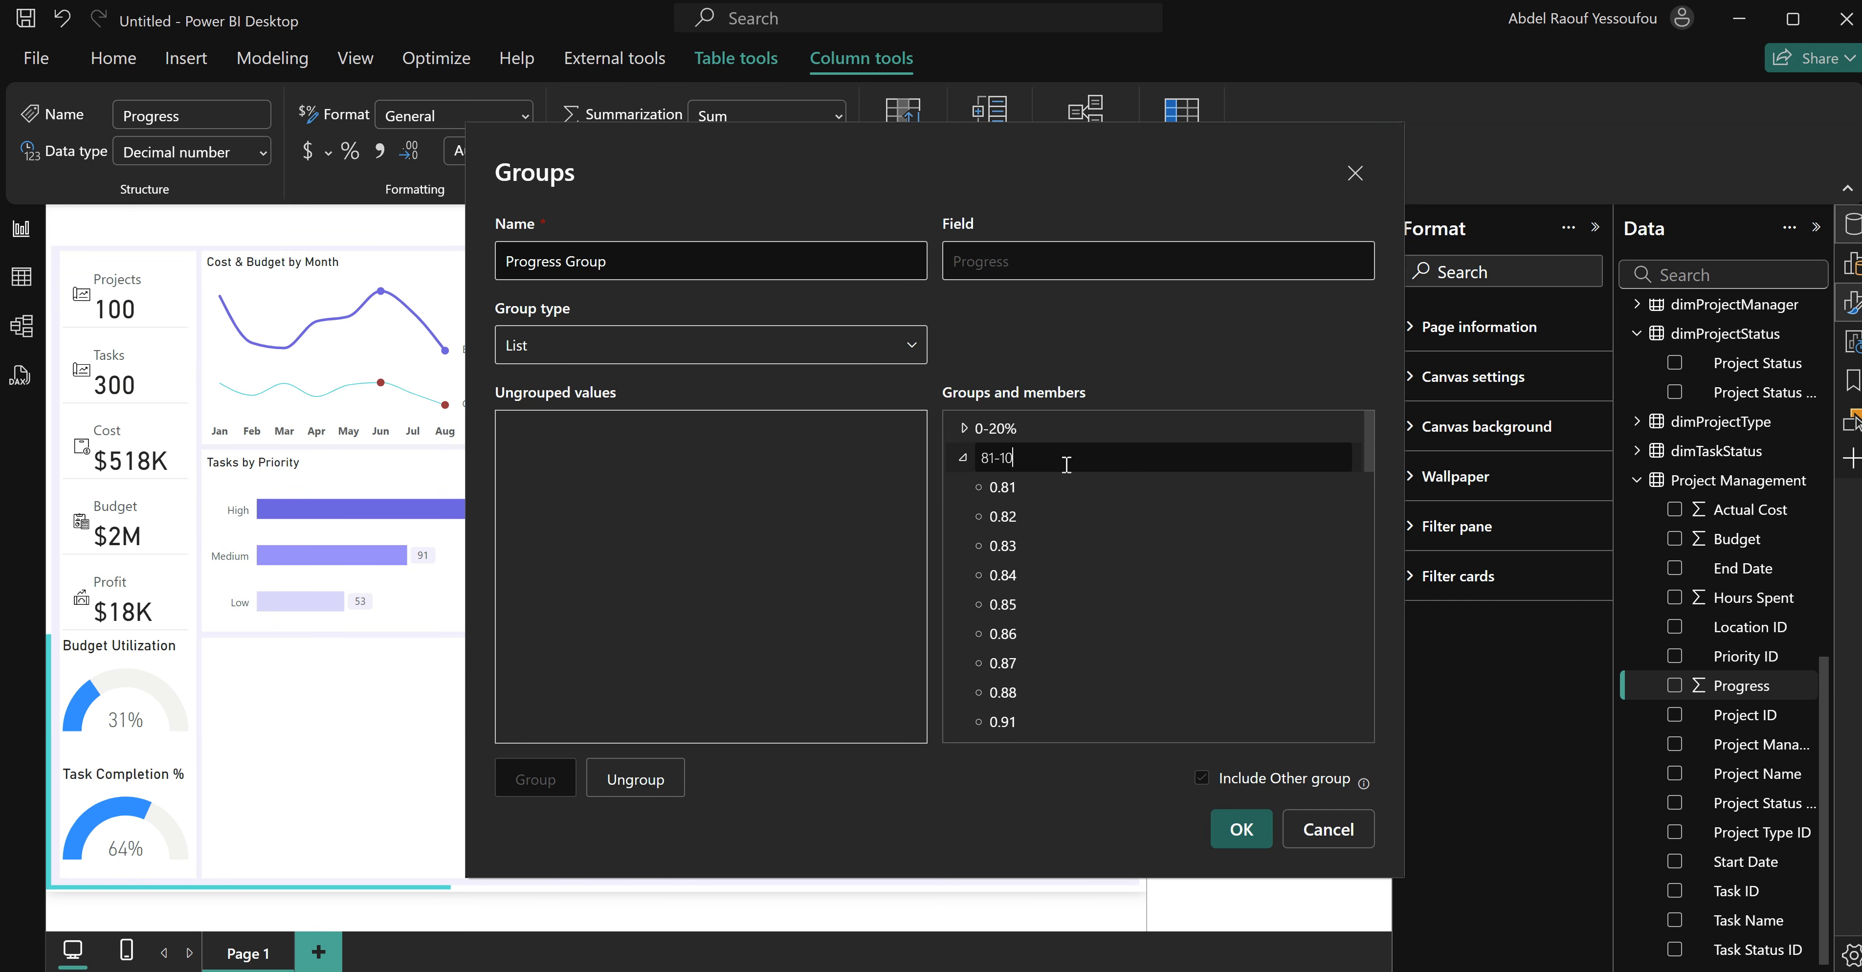
pyautogui.write('%')
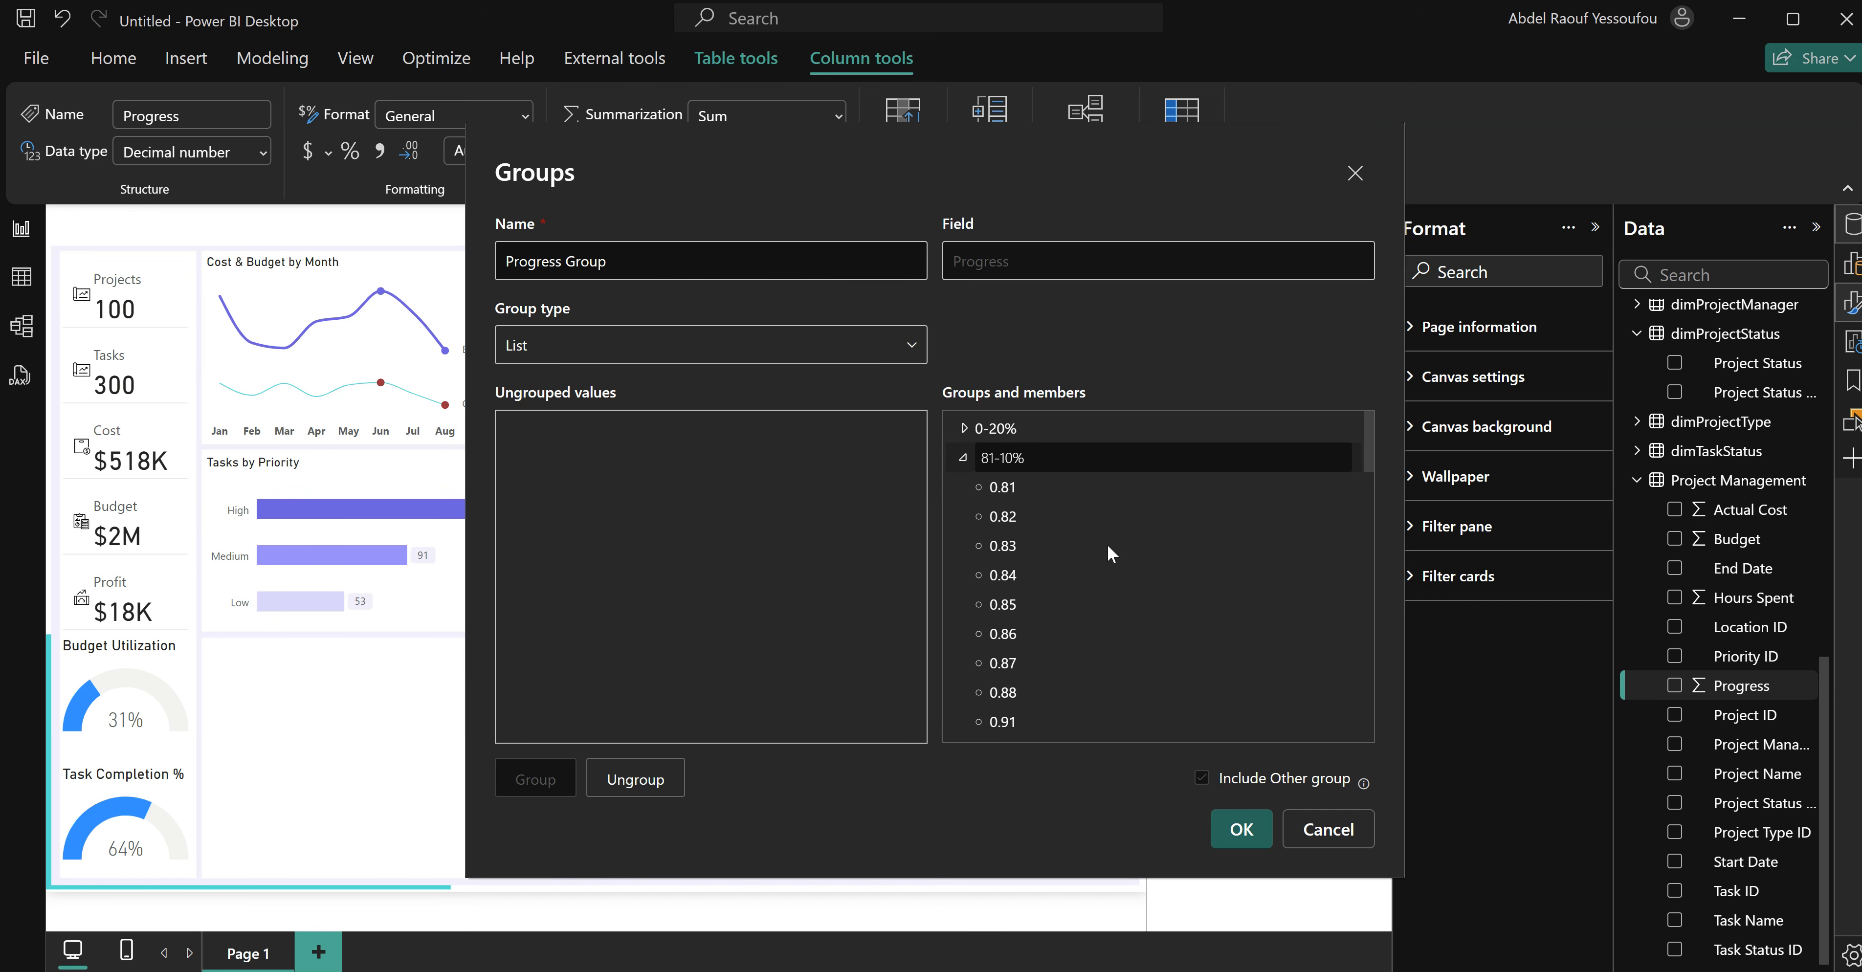
pyautogui.click(1241, 831)
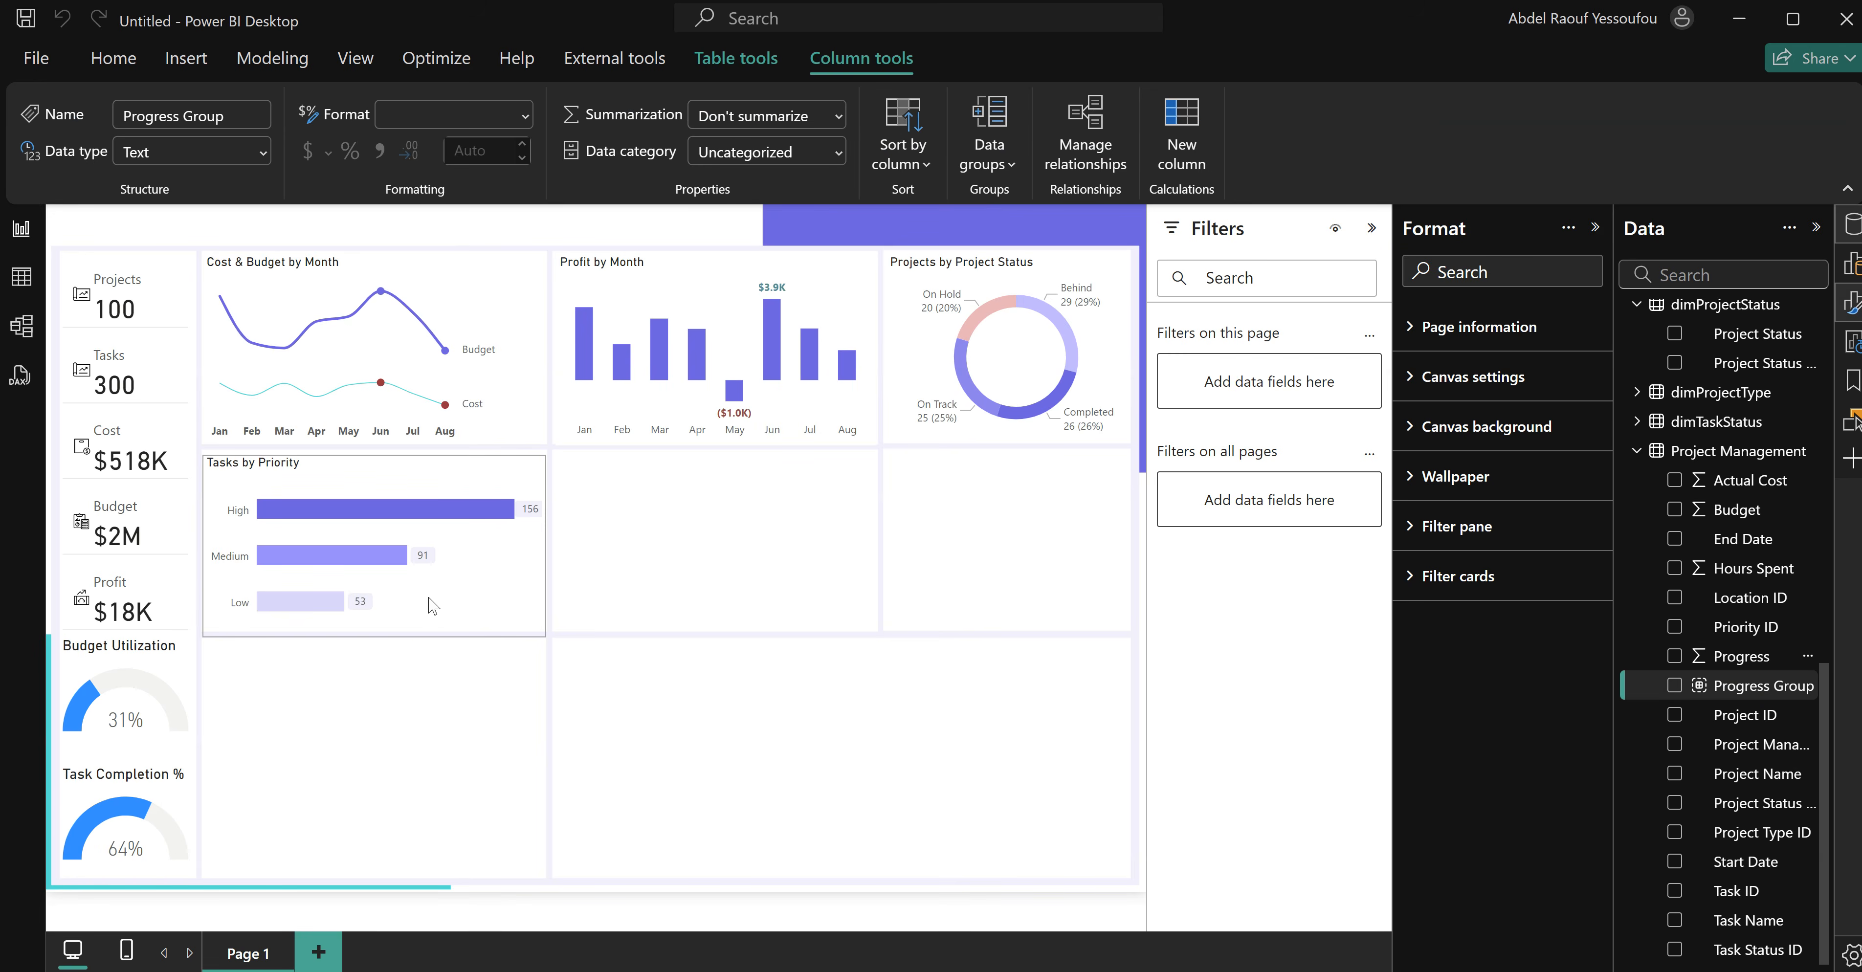
# Duplicate the Tasks by Priority bar chart into the empty card beside it and narrow the copy to fit the card.
pyautogui.click(494, 635)
pyautogui.click(732, 590)
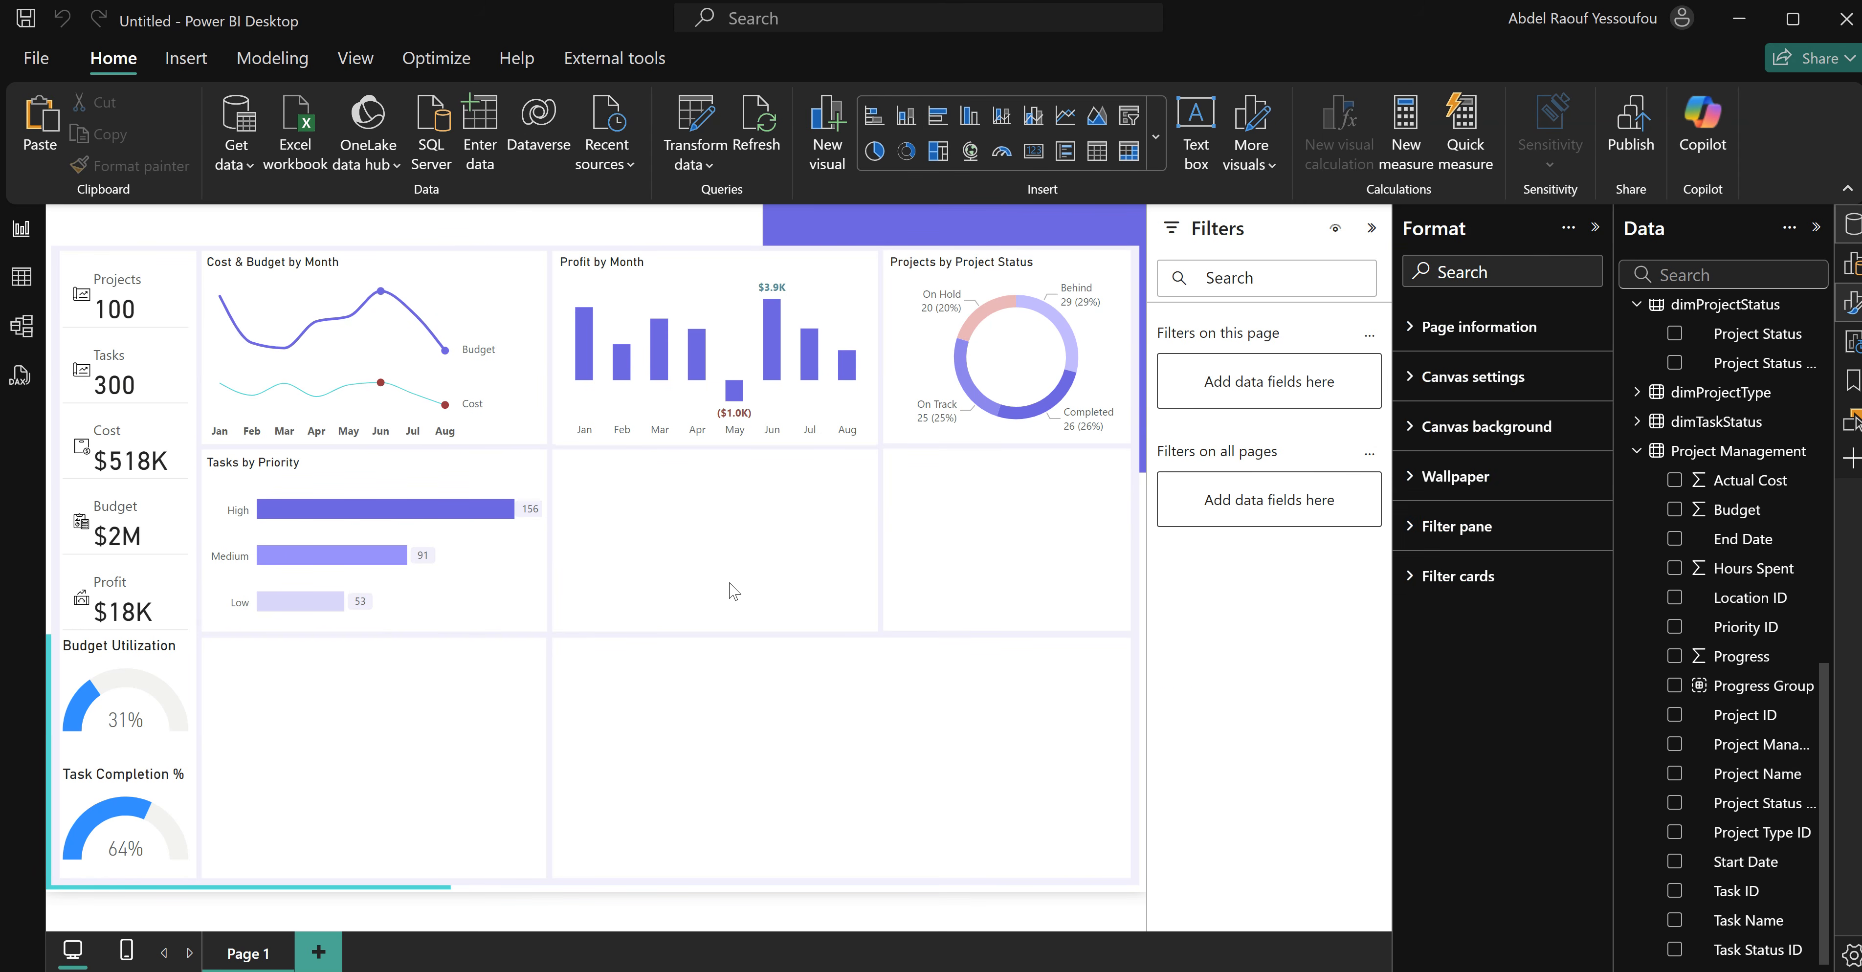
pyautogui.hotkey('ctrl', 'v')
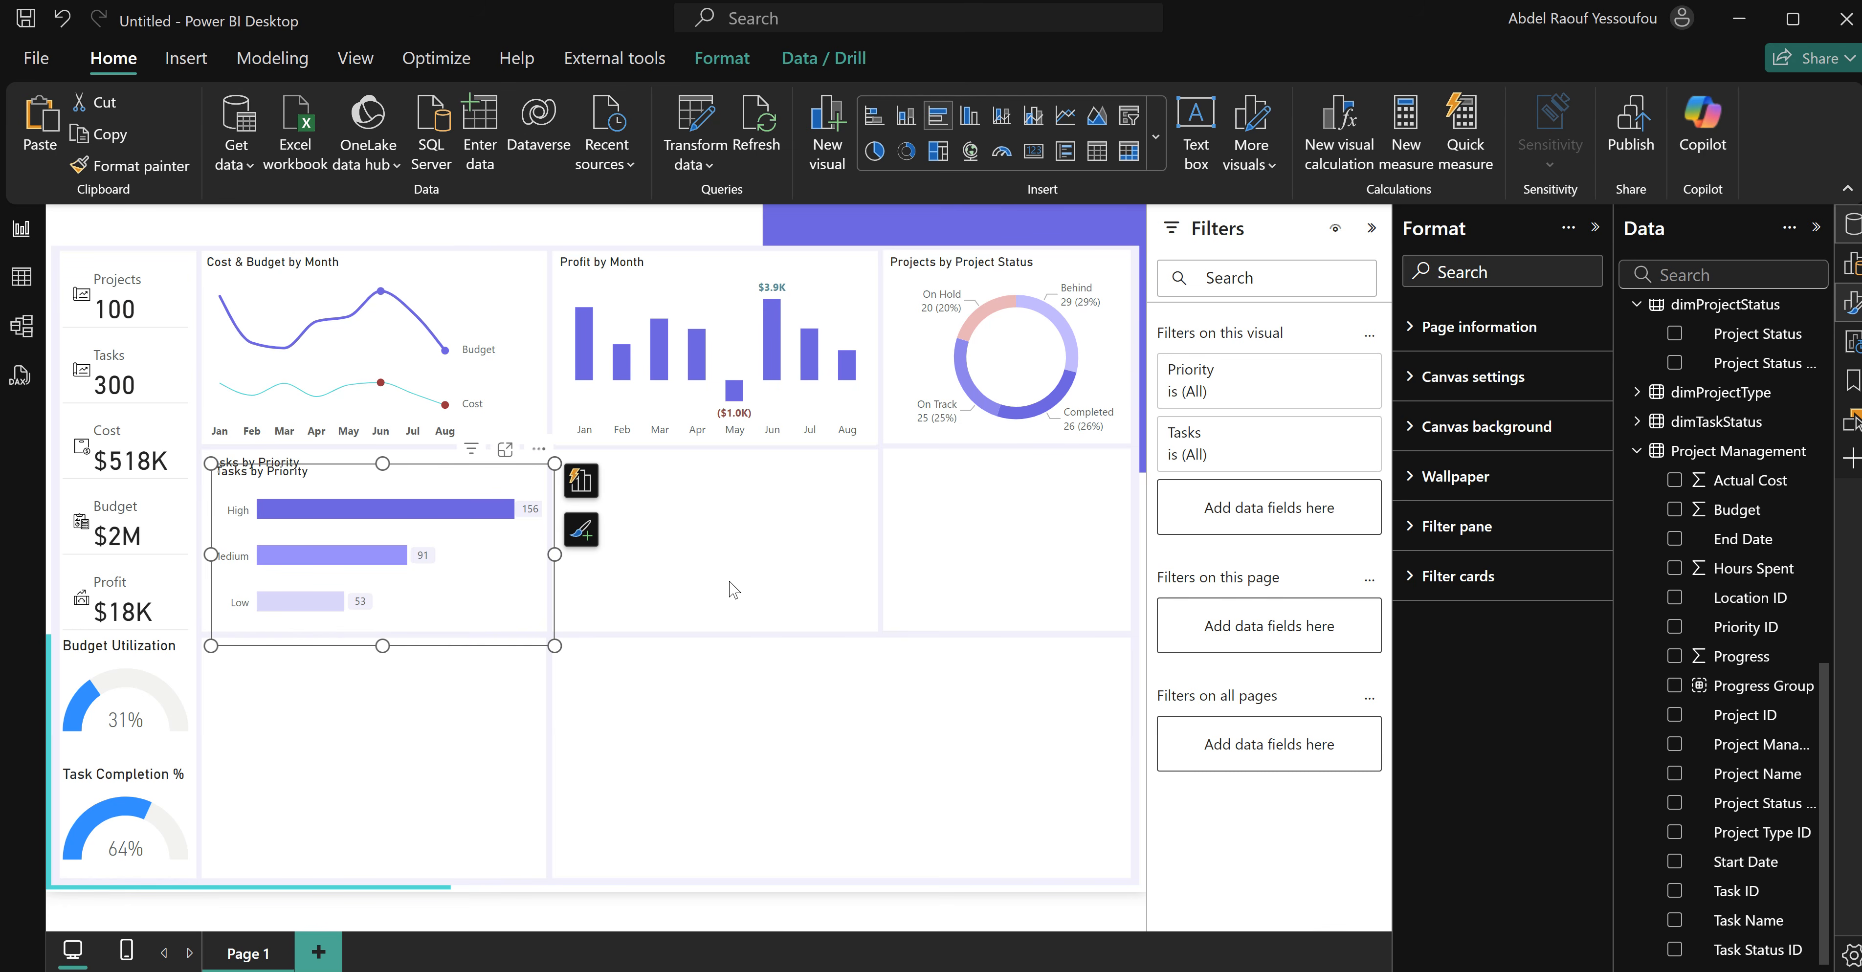
pyautogui.moveTo(549, 641); pyautogui.dragTo(888, 636)
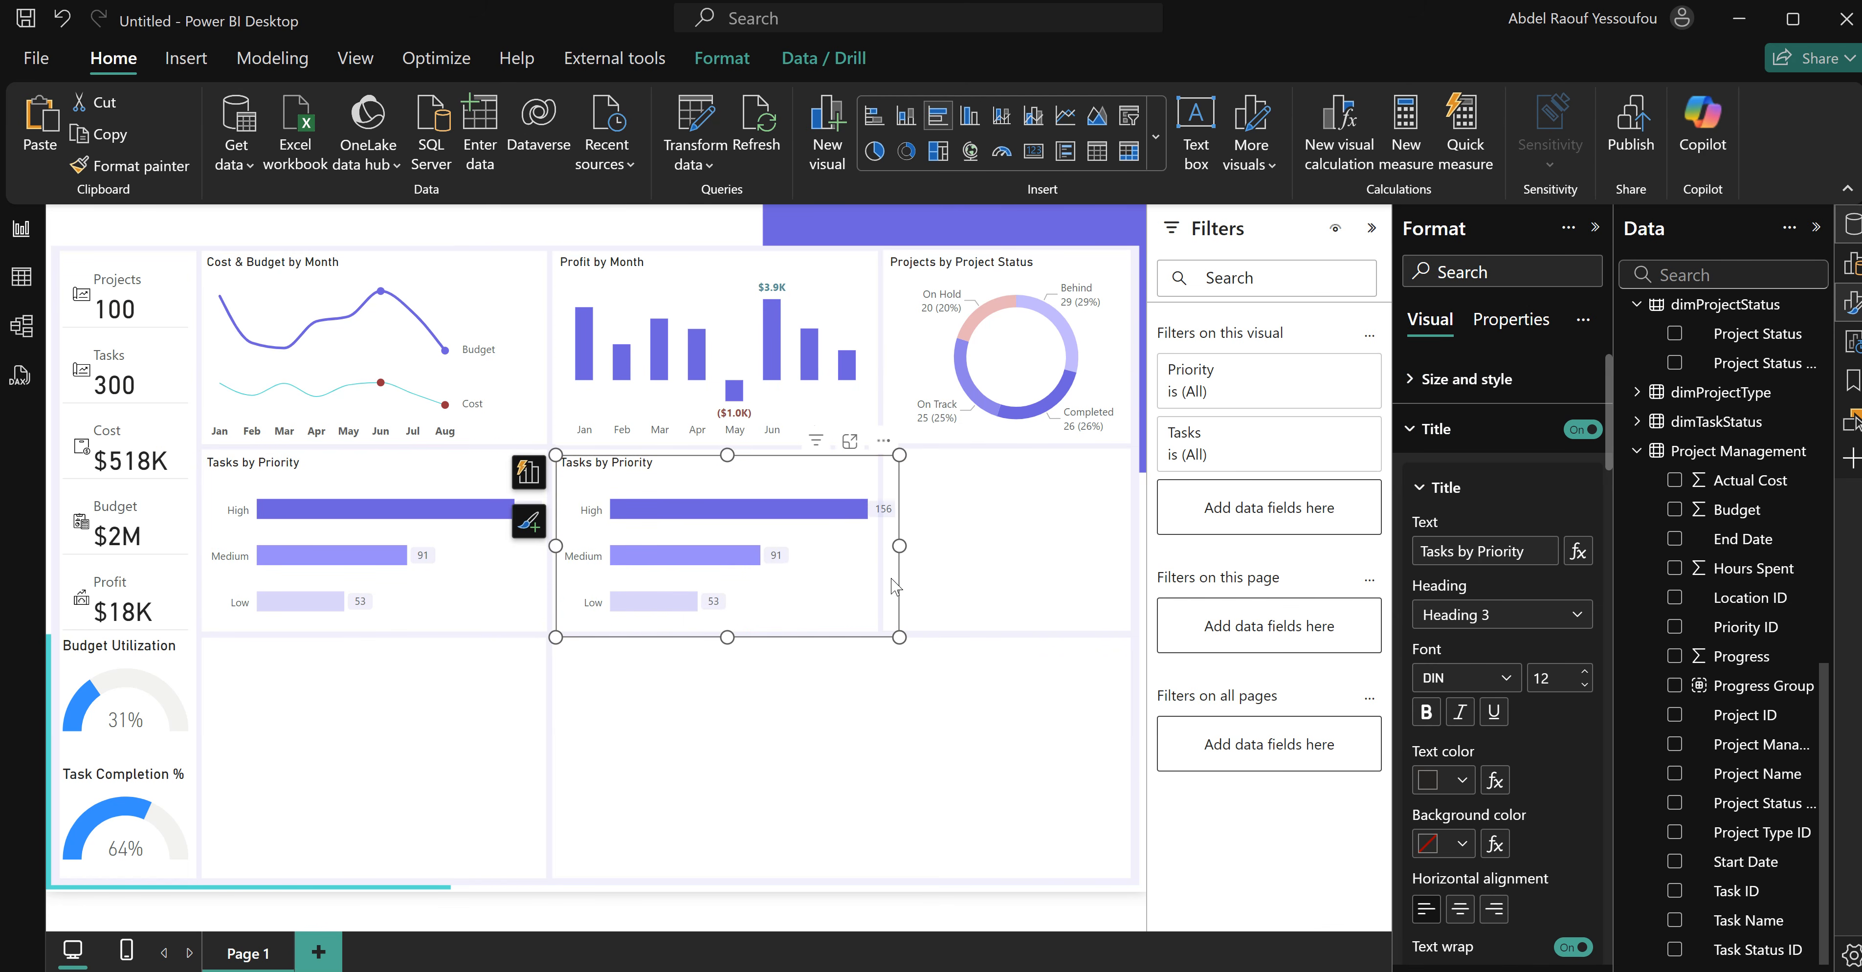
pyautogui.moveTo(898, 547); pyautogui.dragTo(877, 555)
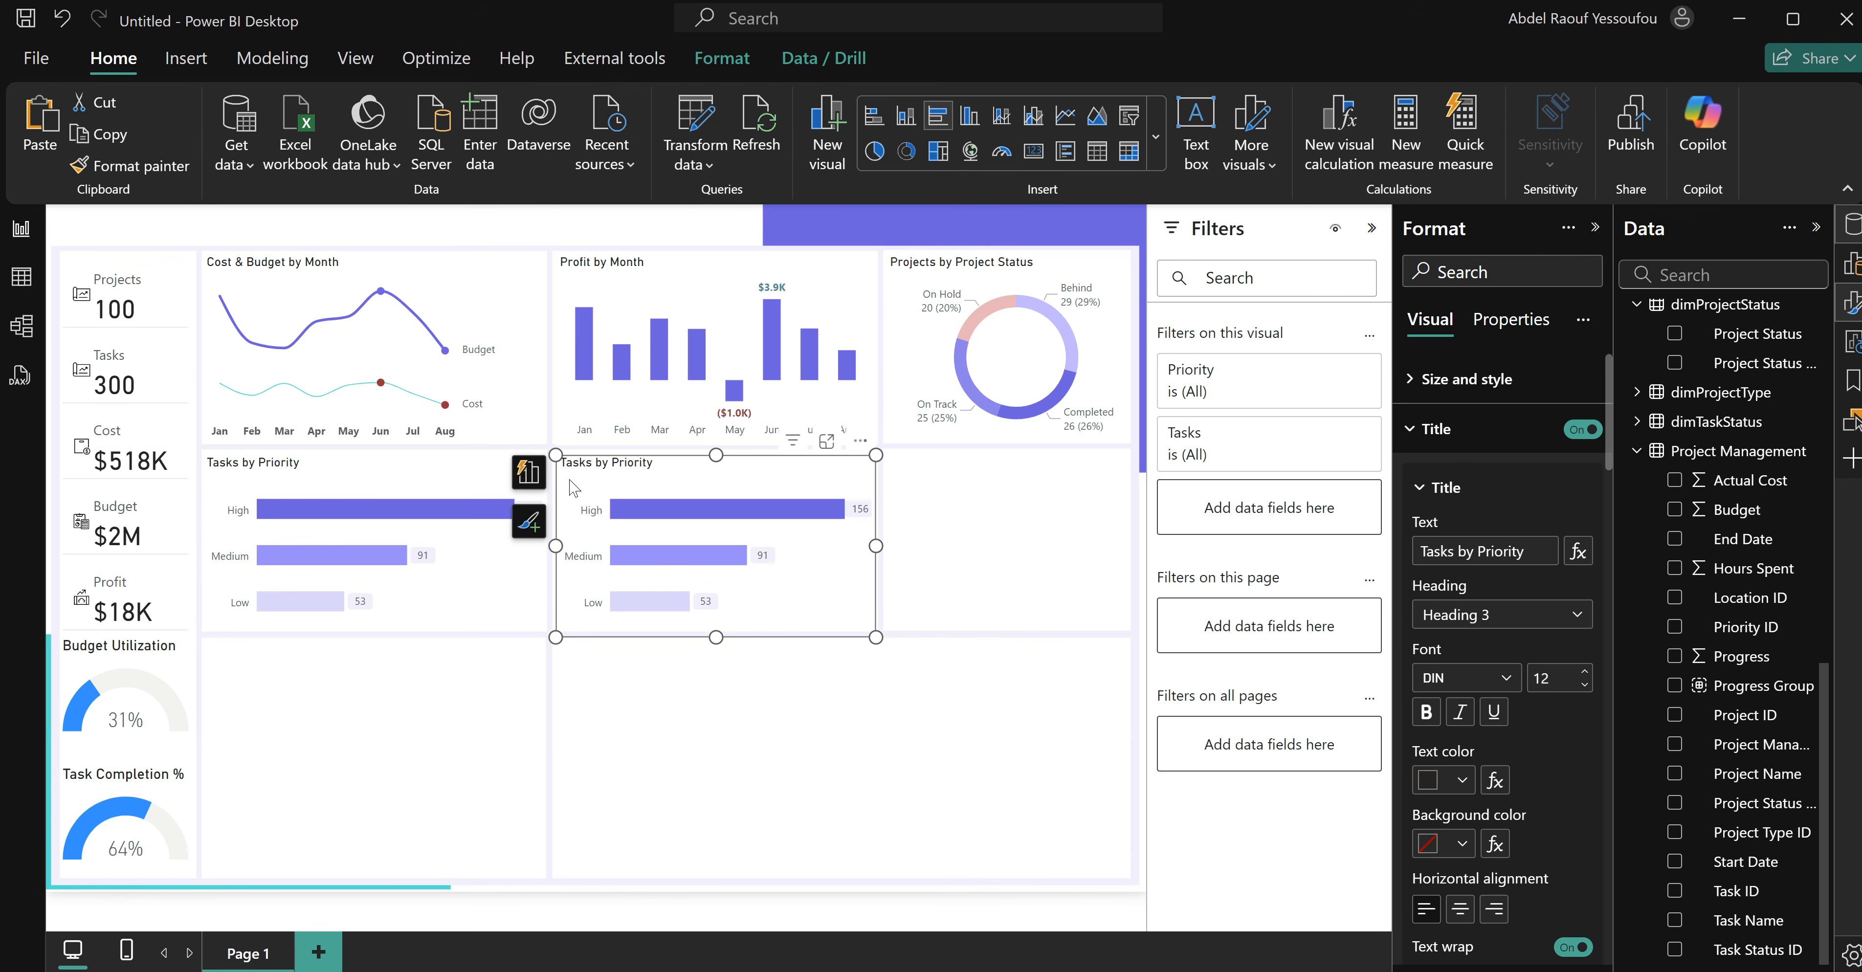
# Replace Priority with the Project Management table's Progress Group as the duplicated chart's Y-axis field.
pyautogui.click(529, 476)
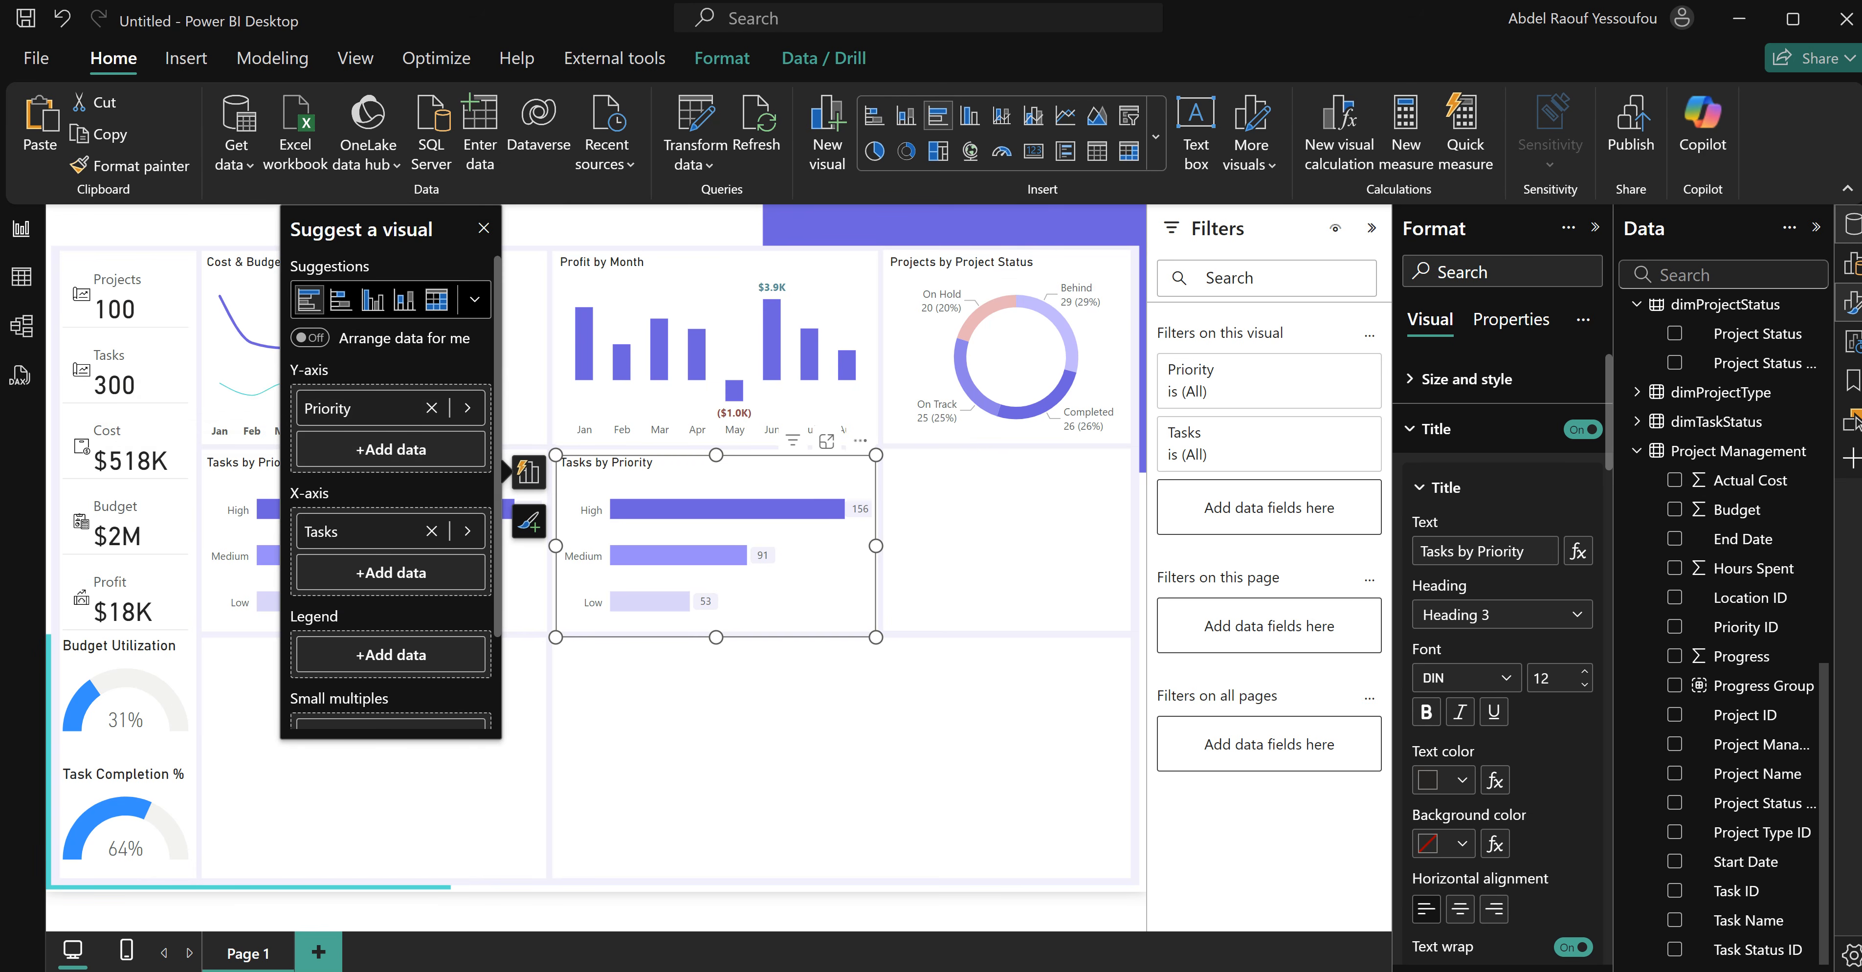
pyautogui.moveTo(1113, 971)
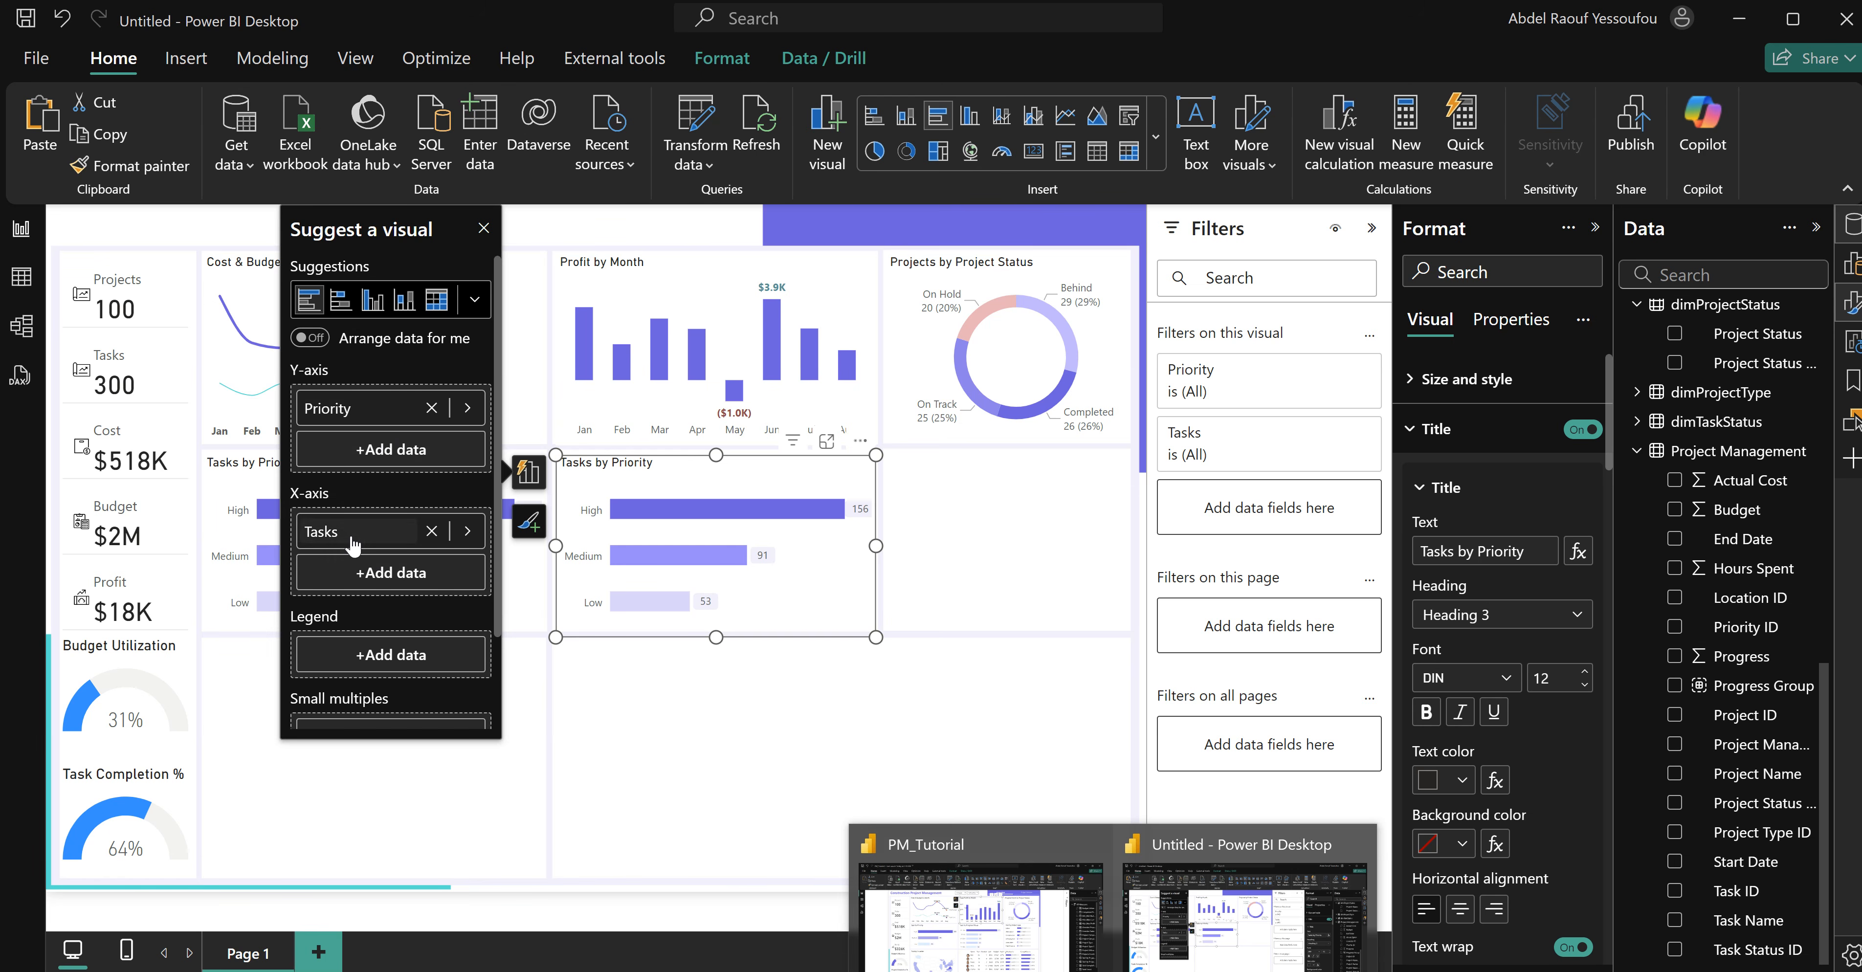
pyautogui.click(468, 409)
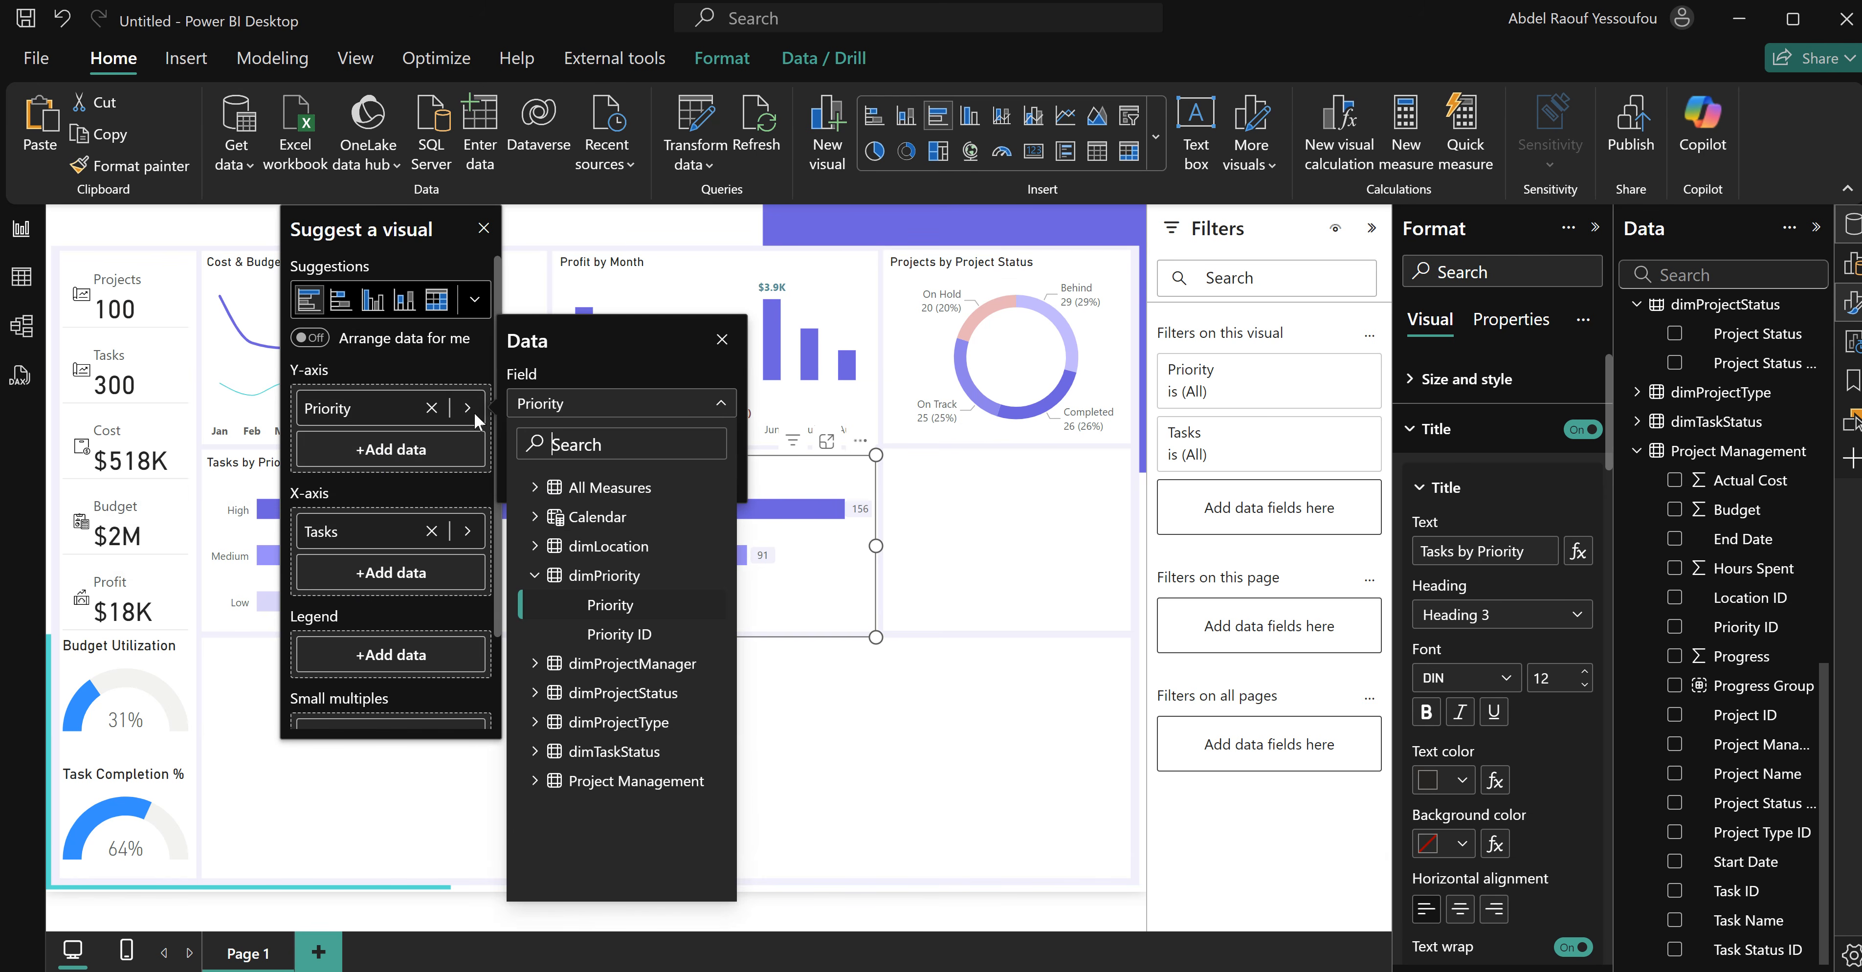
pyautogui.click(537, 782)
pyautogui.scroll(-5, 538, 786)
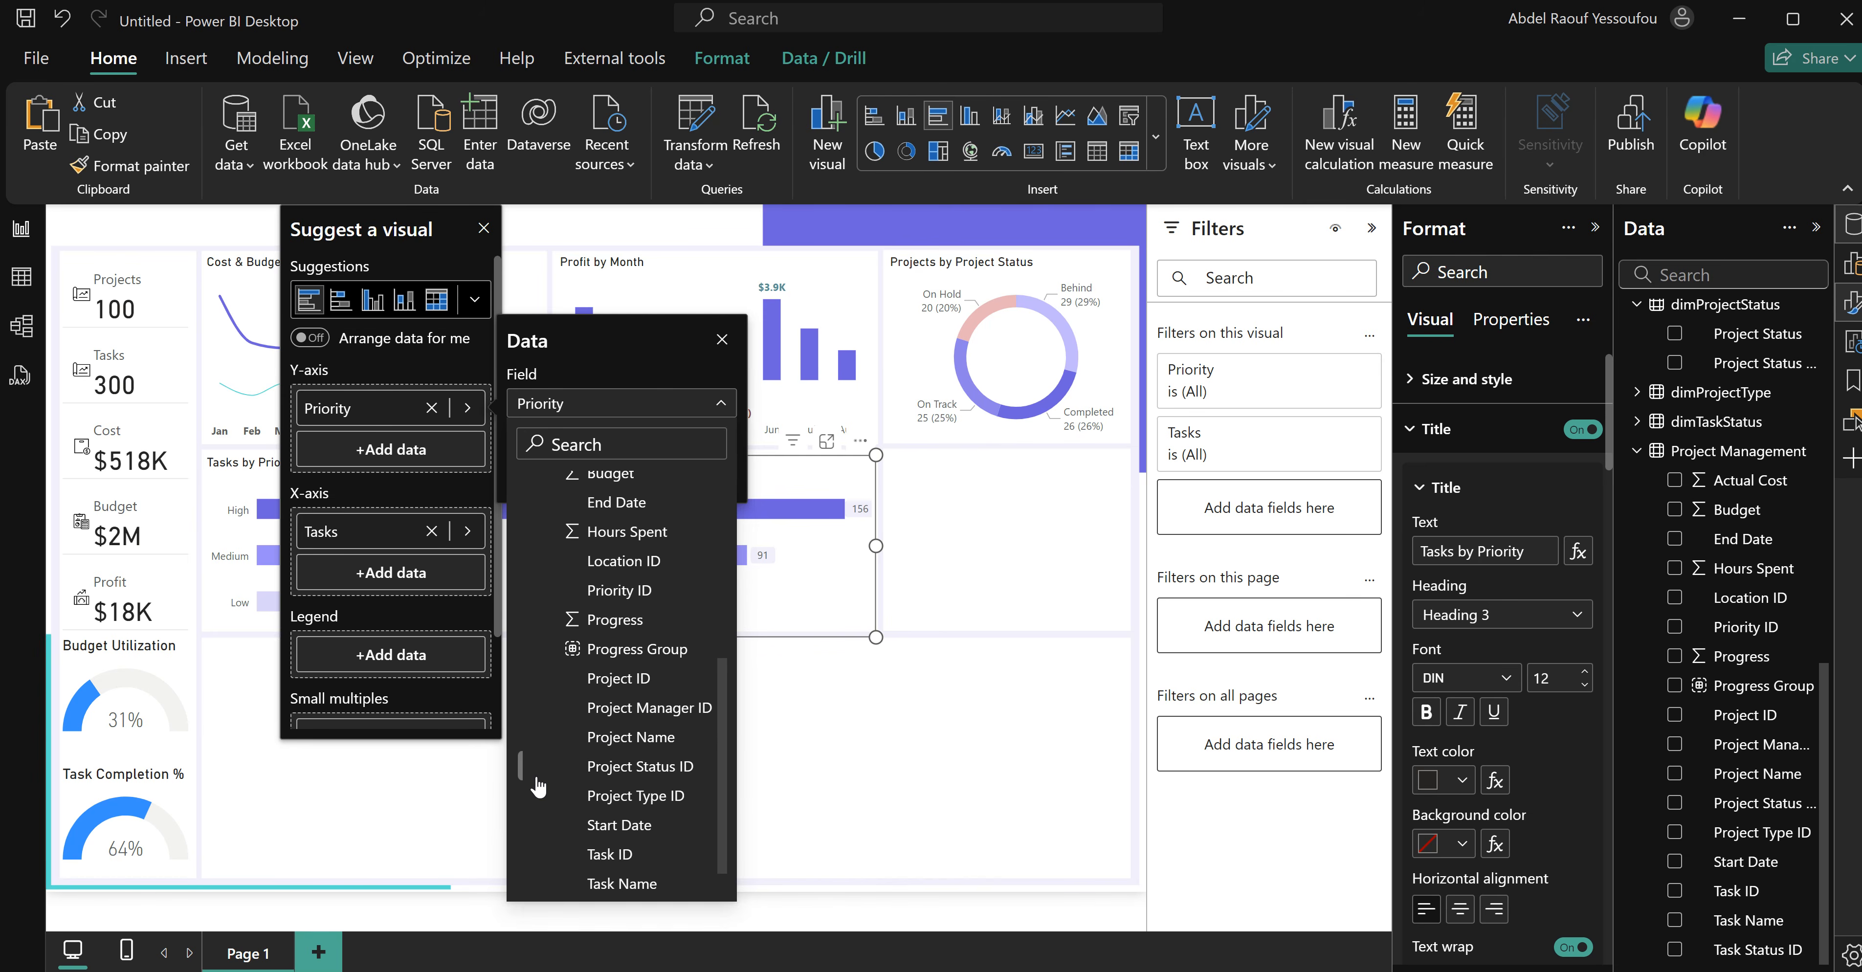
pyautogui.click(644, 650)
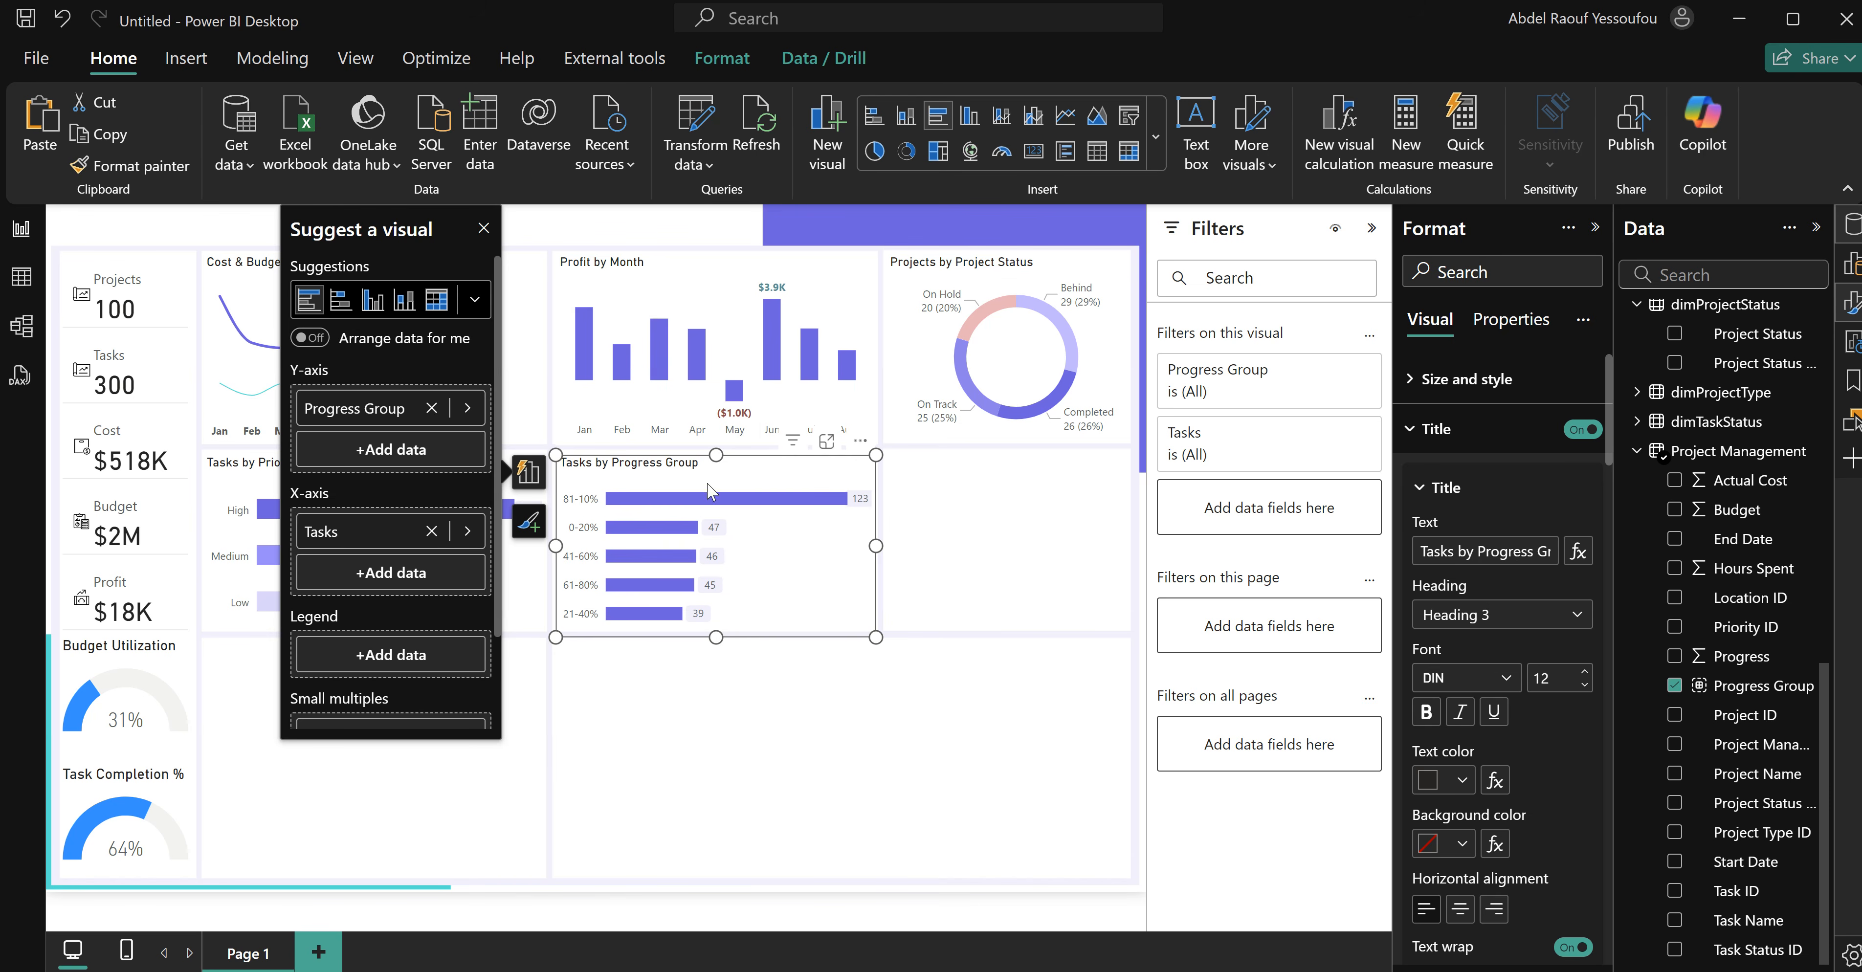
pyautogui.click(973, 563)
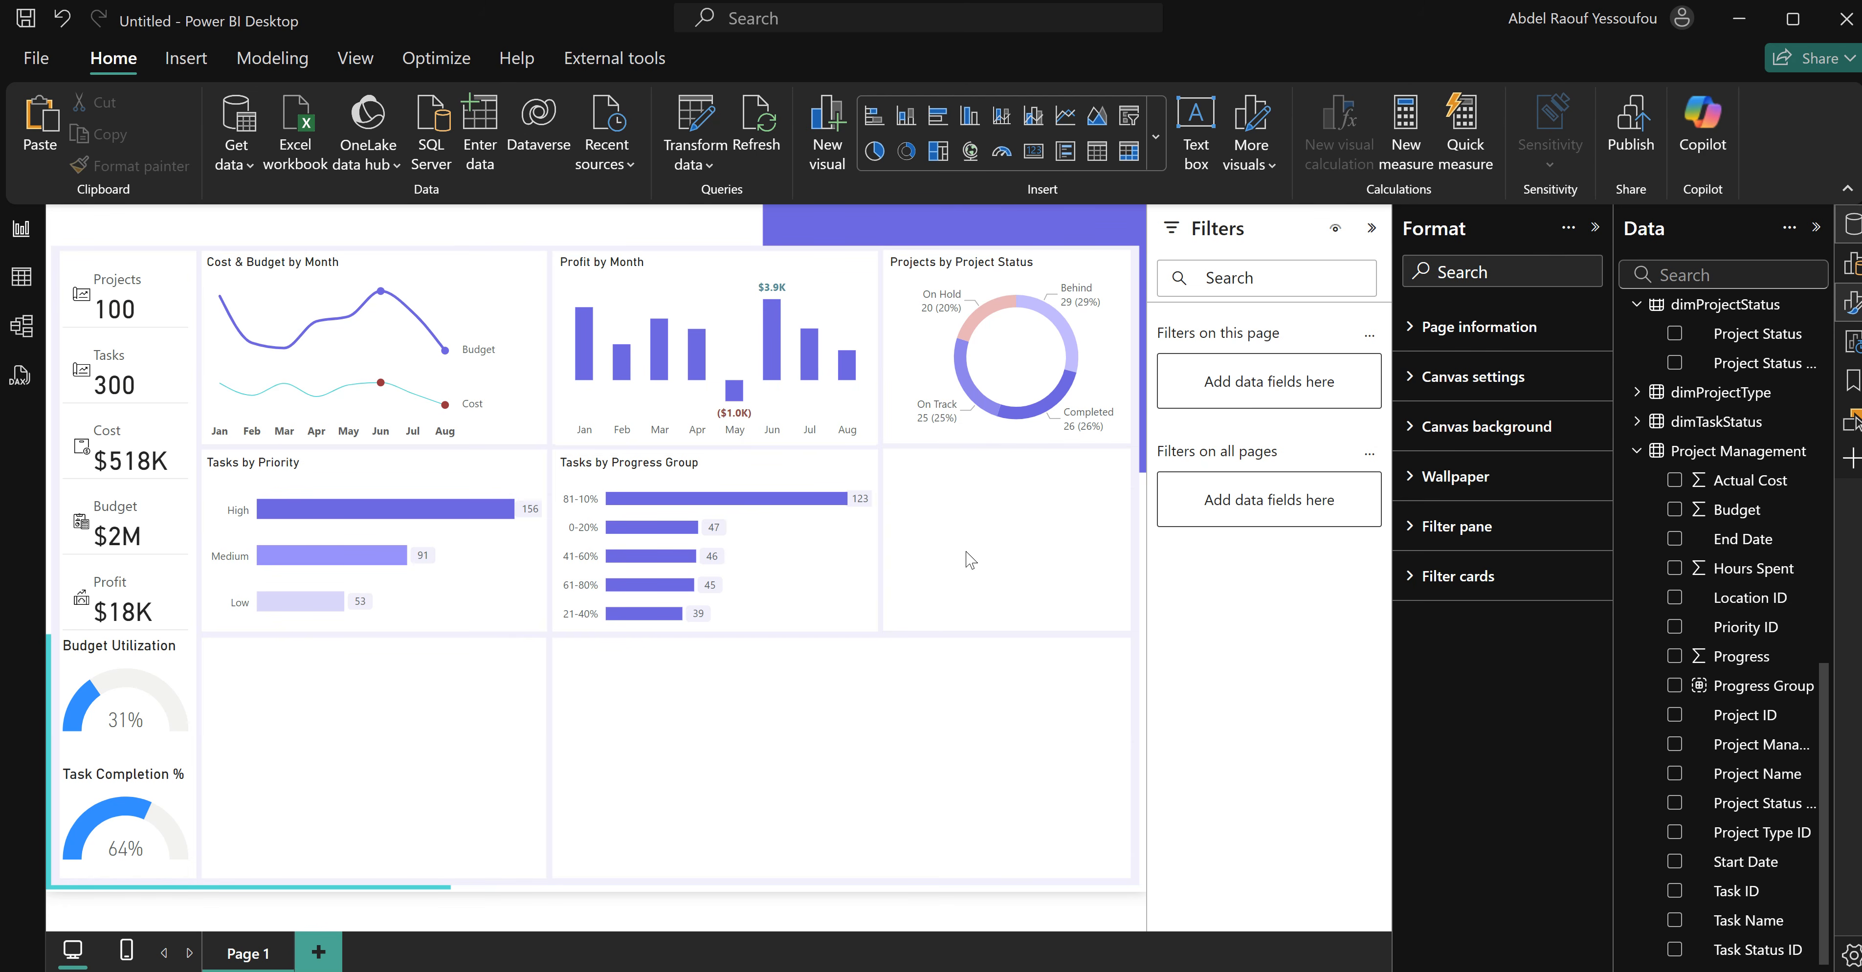
# Switch to the PM_Tutorial report, examine its Task by Project Type visual, and return to the dashboard being built.
pyautogui.moveTo(1088, 967)
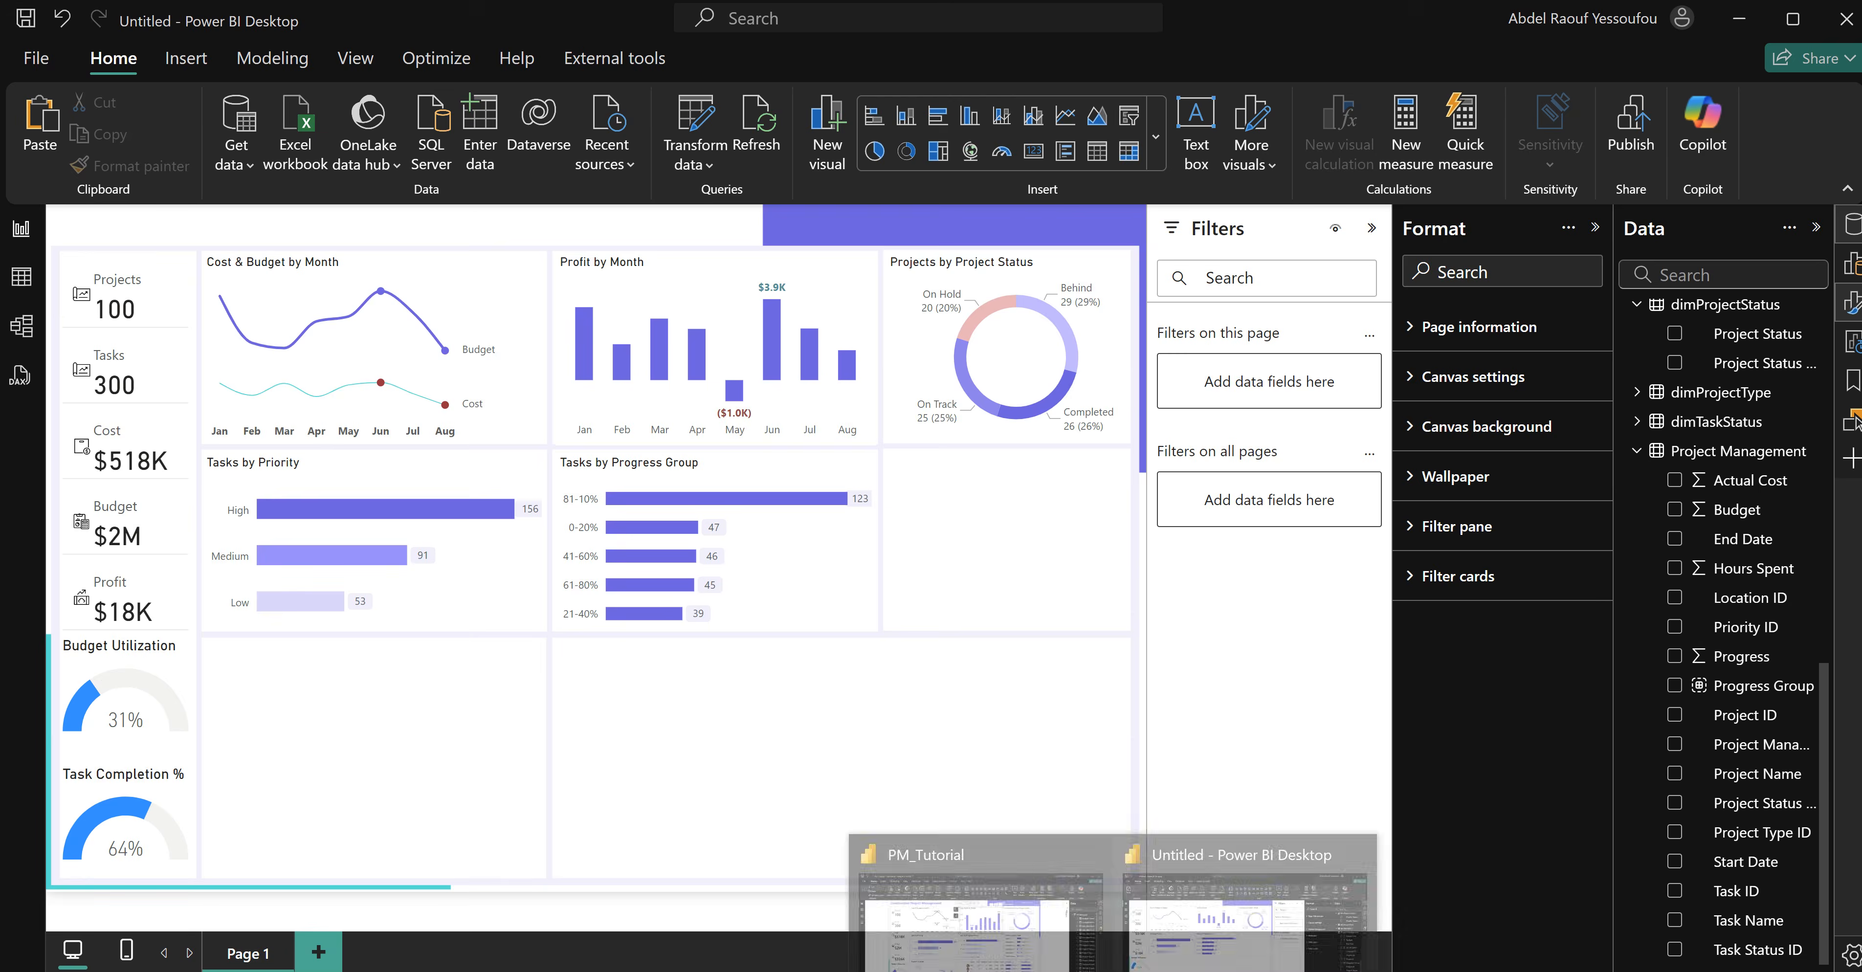
pyautogui.click(1046, 933)
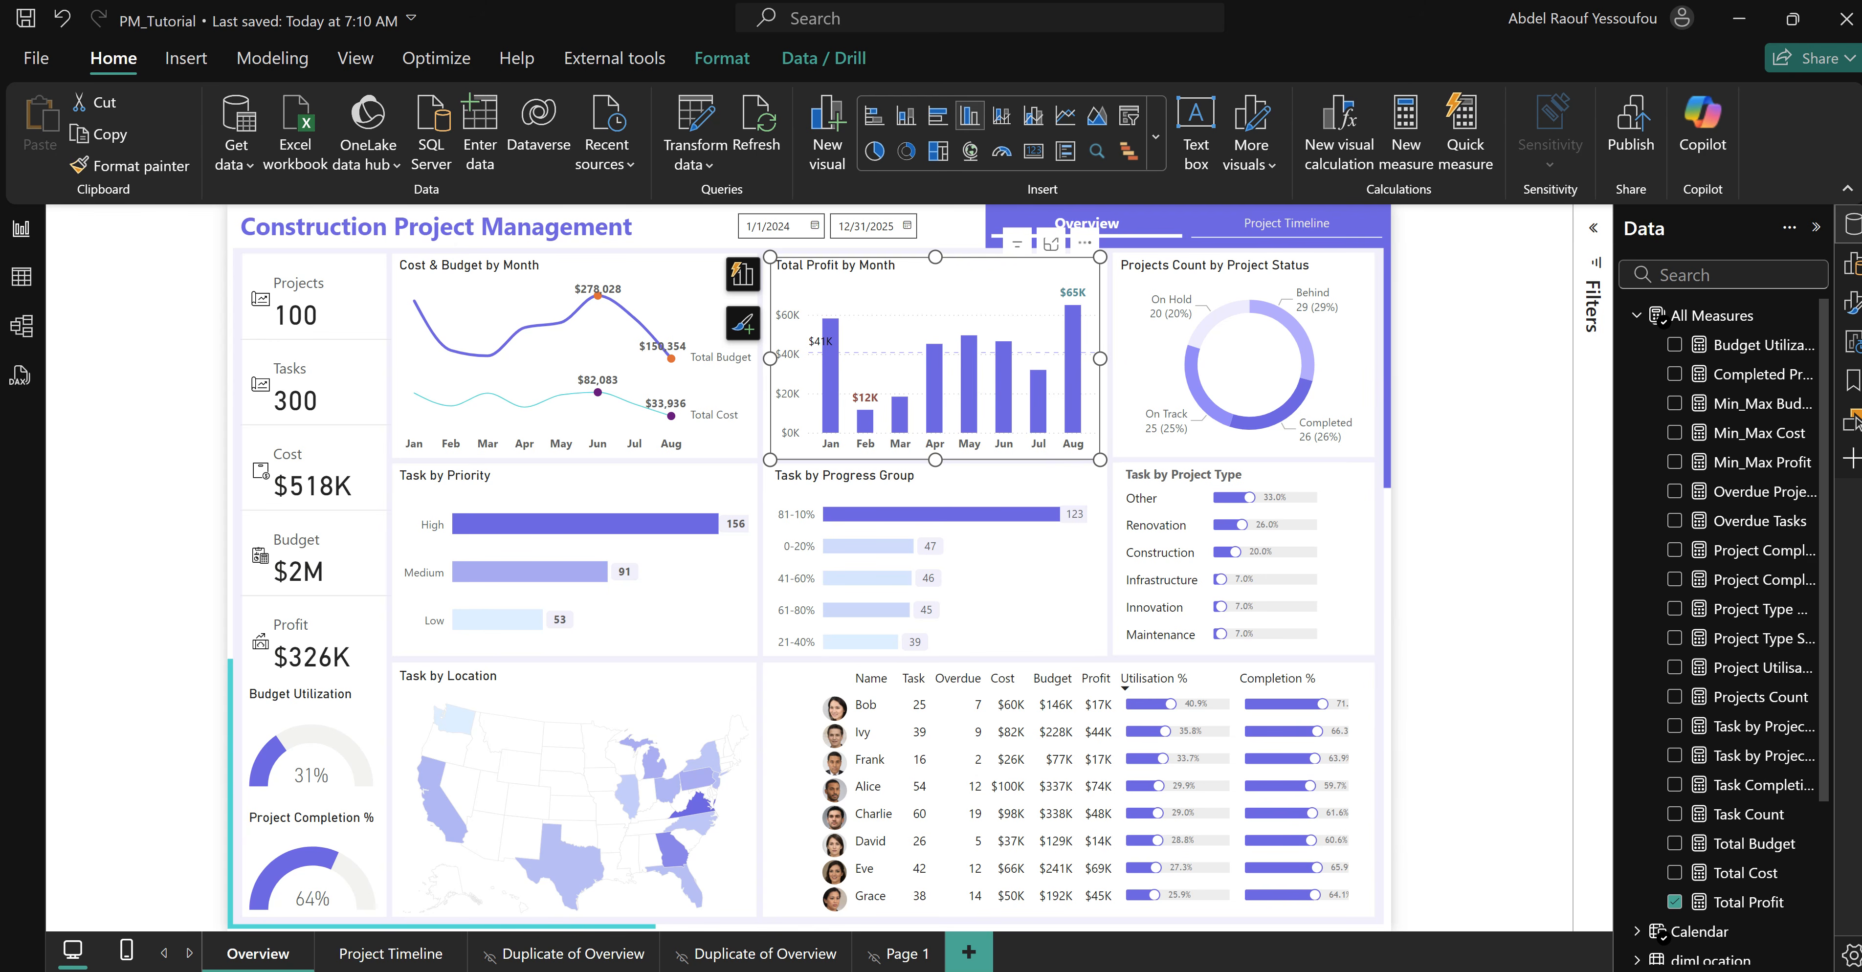
pyautogui.click(1171, 550)
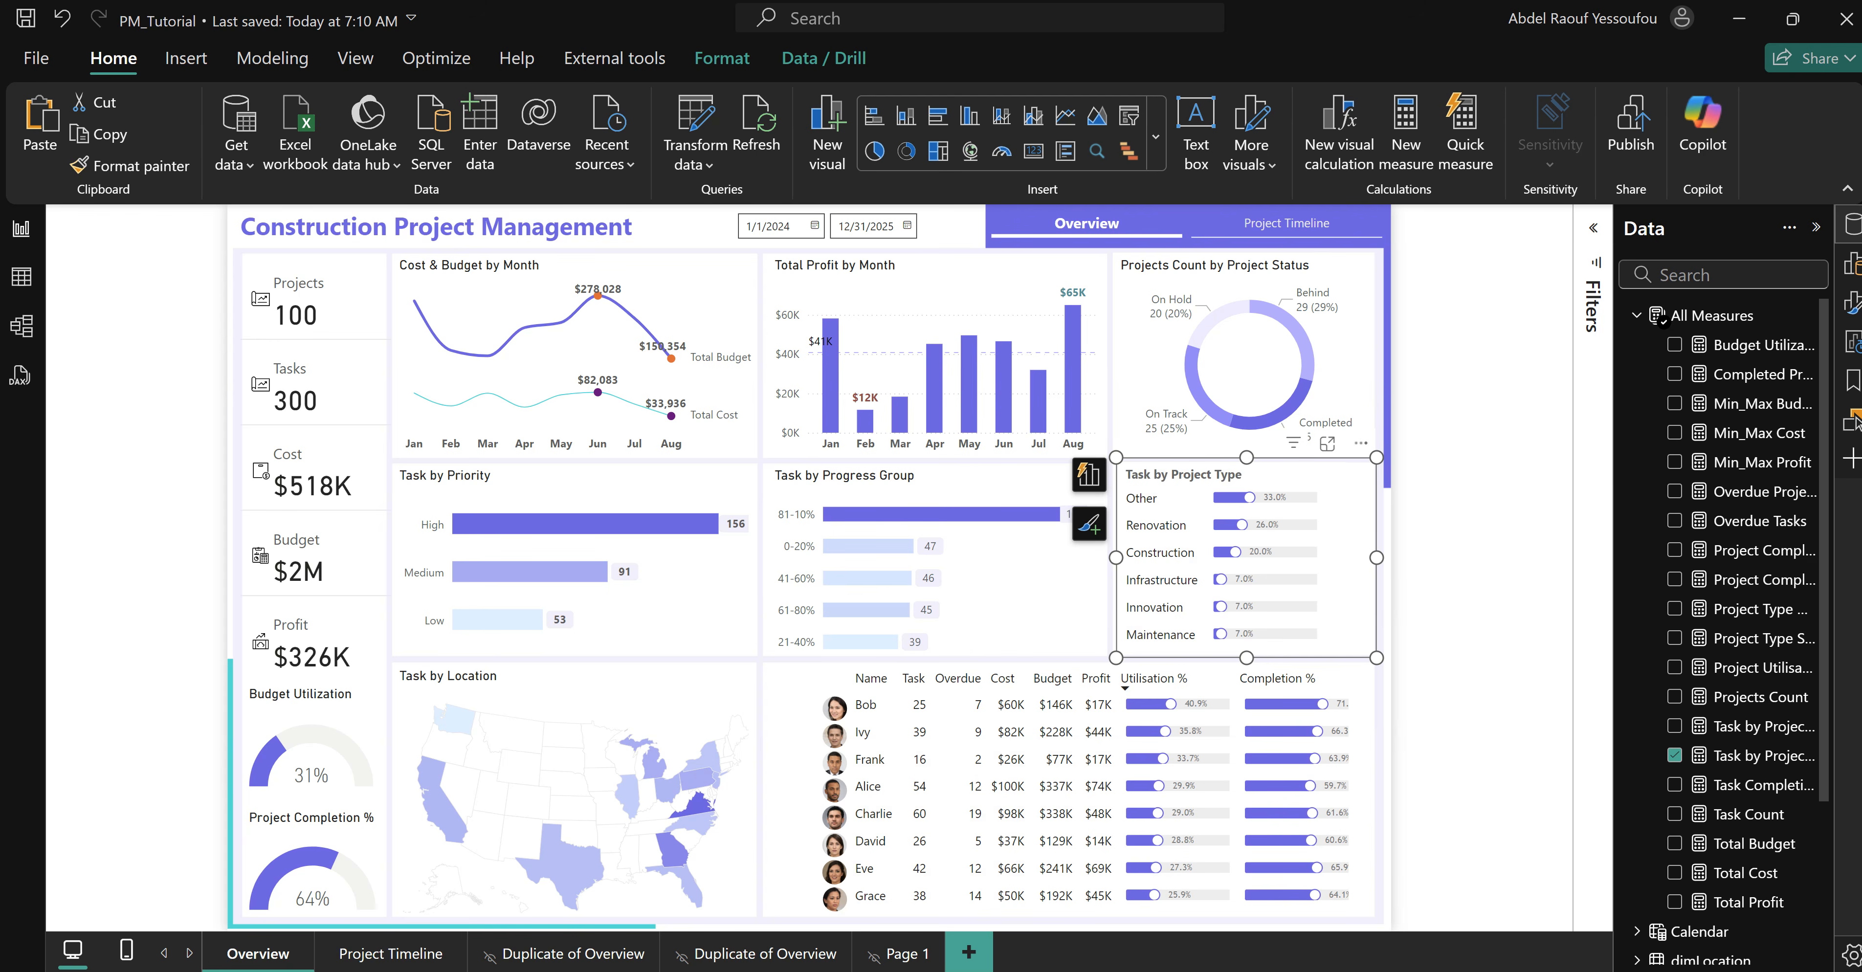
pyautogui.moveTo(1113, 971)
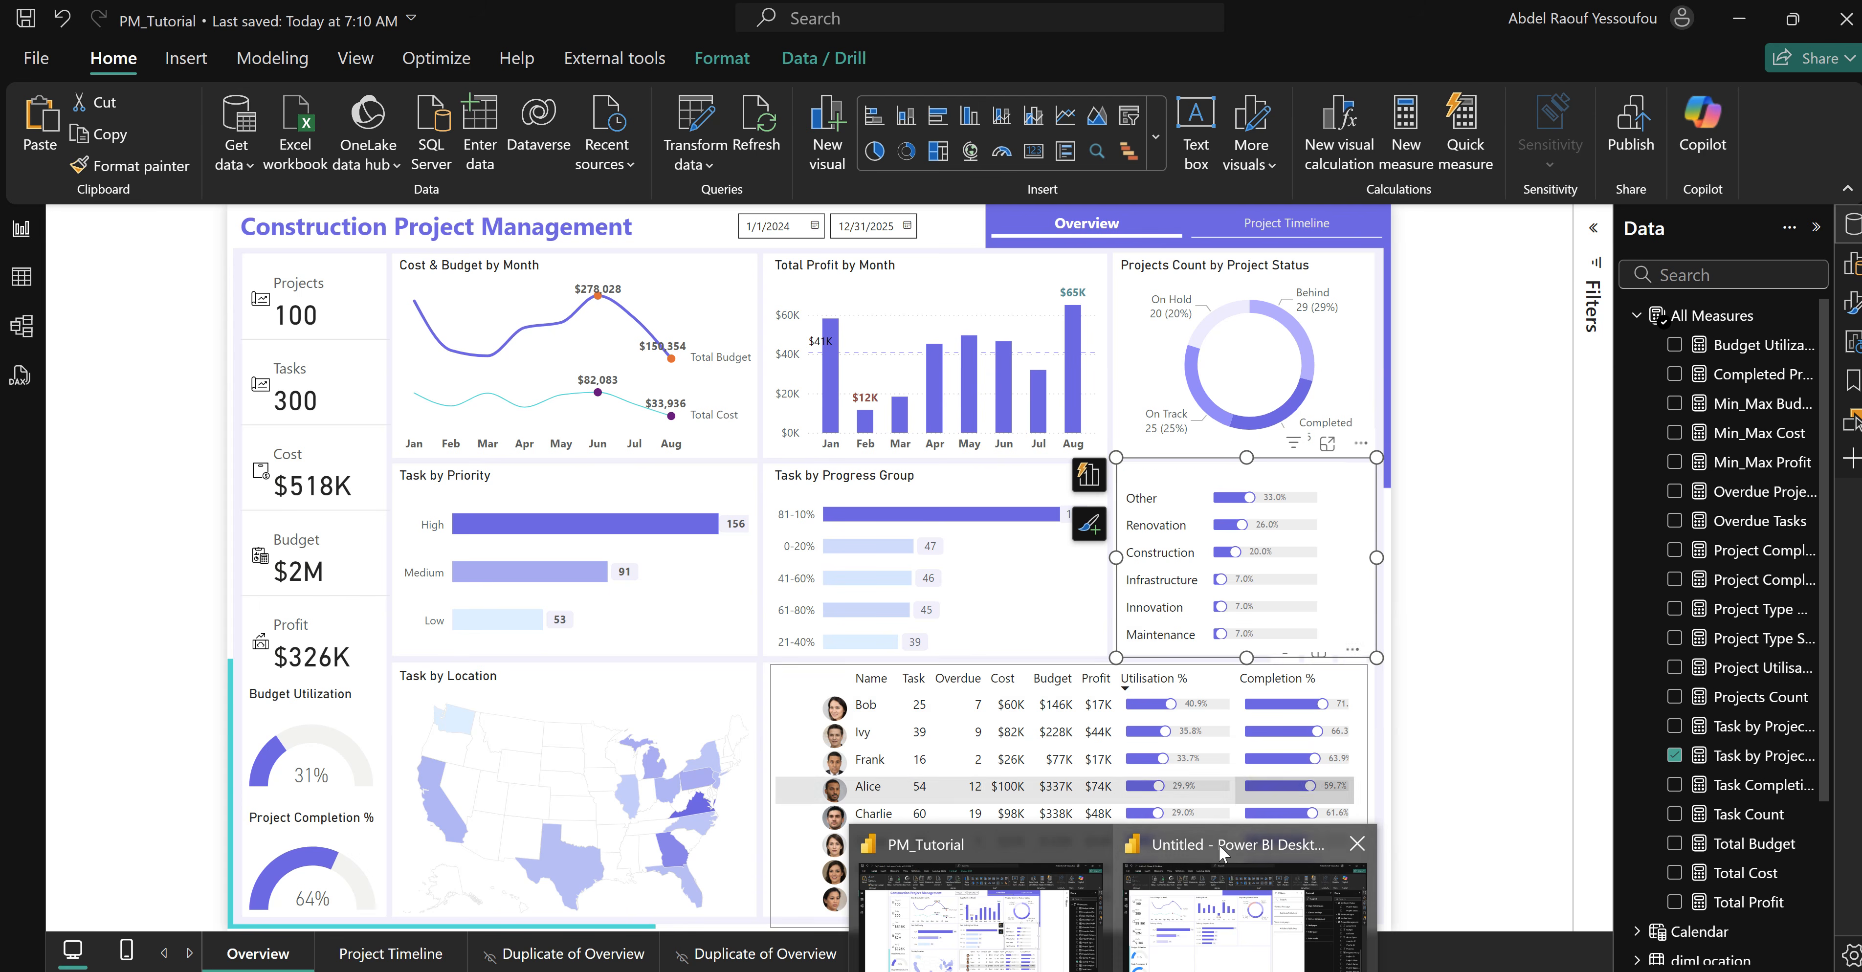
pyautogui.click(1247, 913)
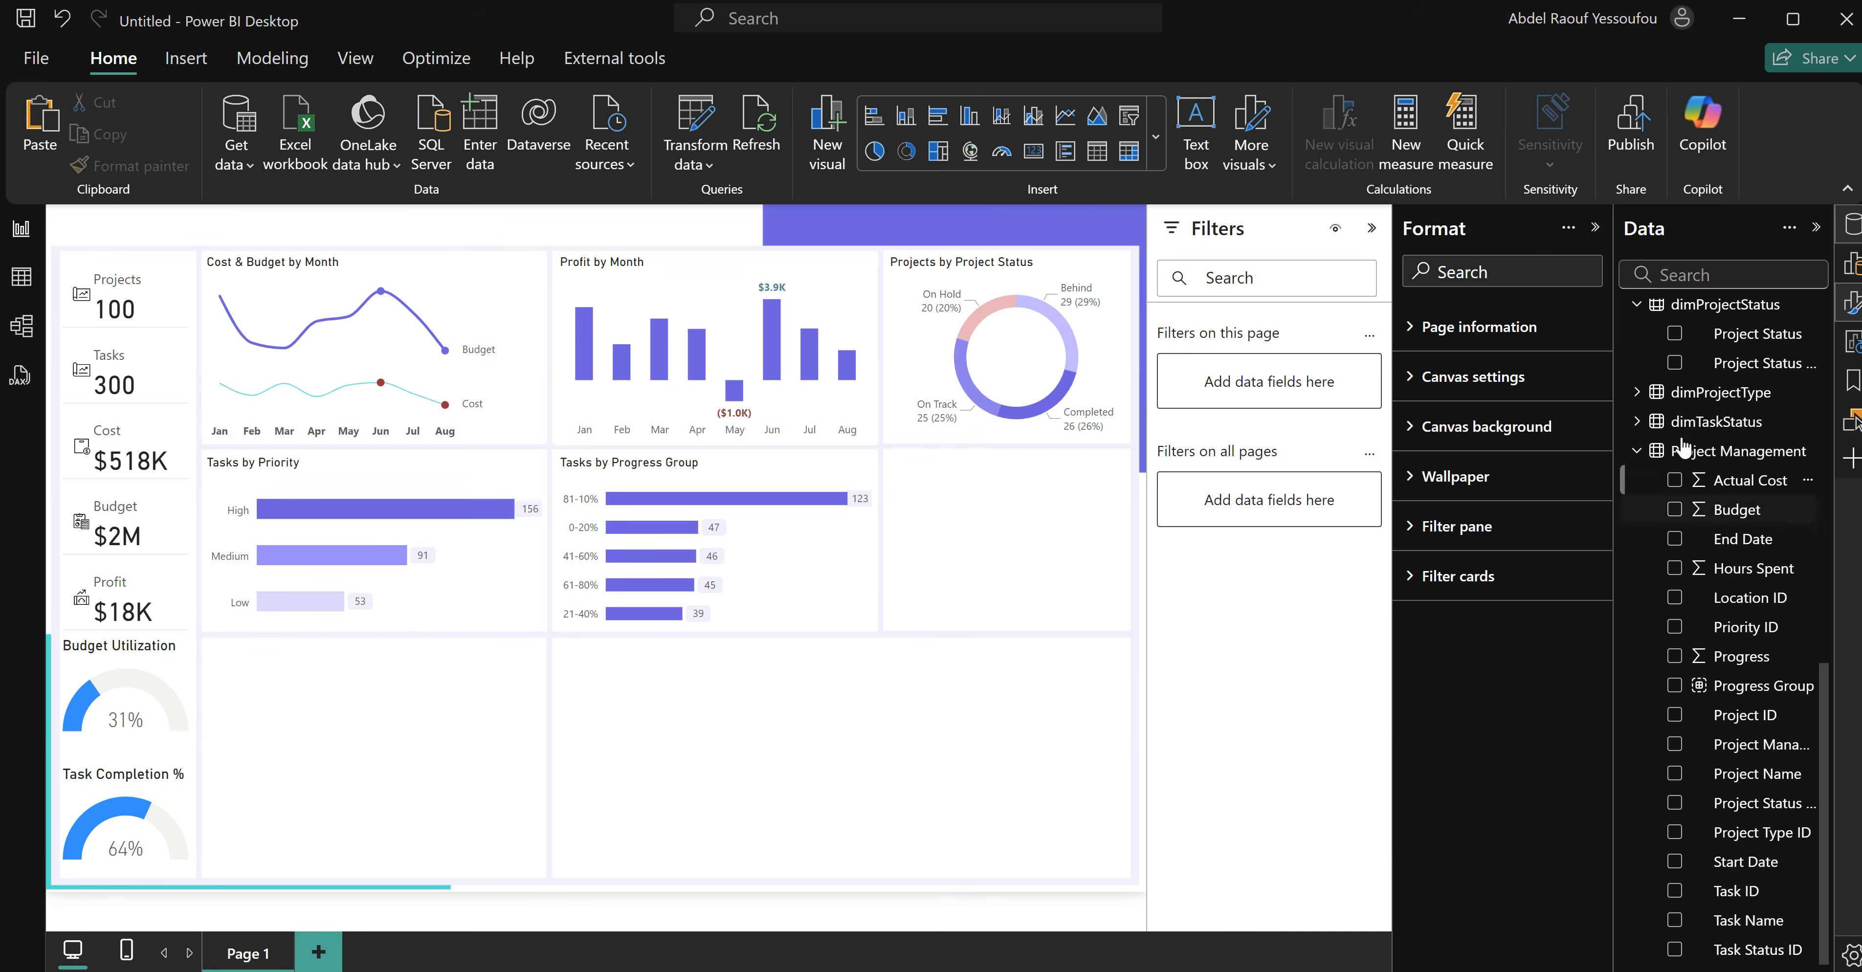
# Add two new measures with their default names to the All Measures table.
pyautogui.scroll(5, 1689, 362)
pyautogui.scroll(1, 1688, 362)
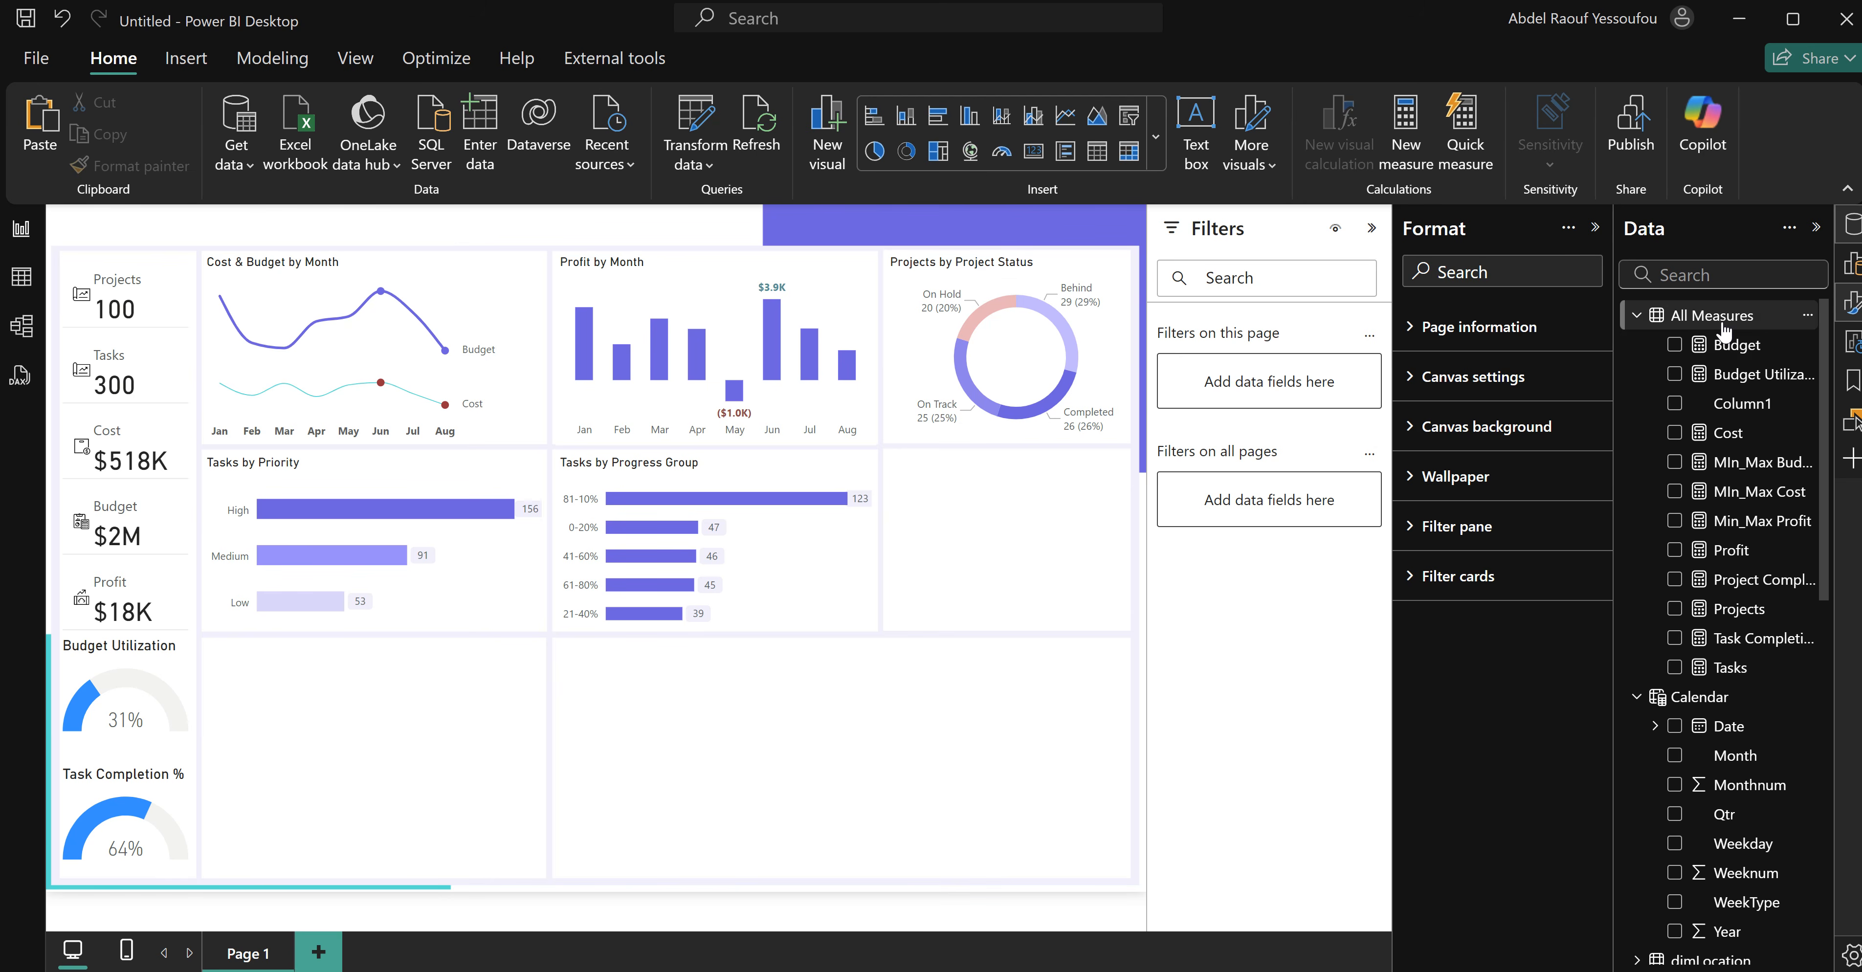
pyautogui.click(1714, 318)
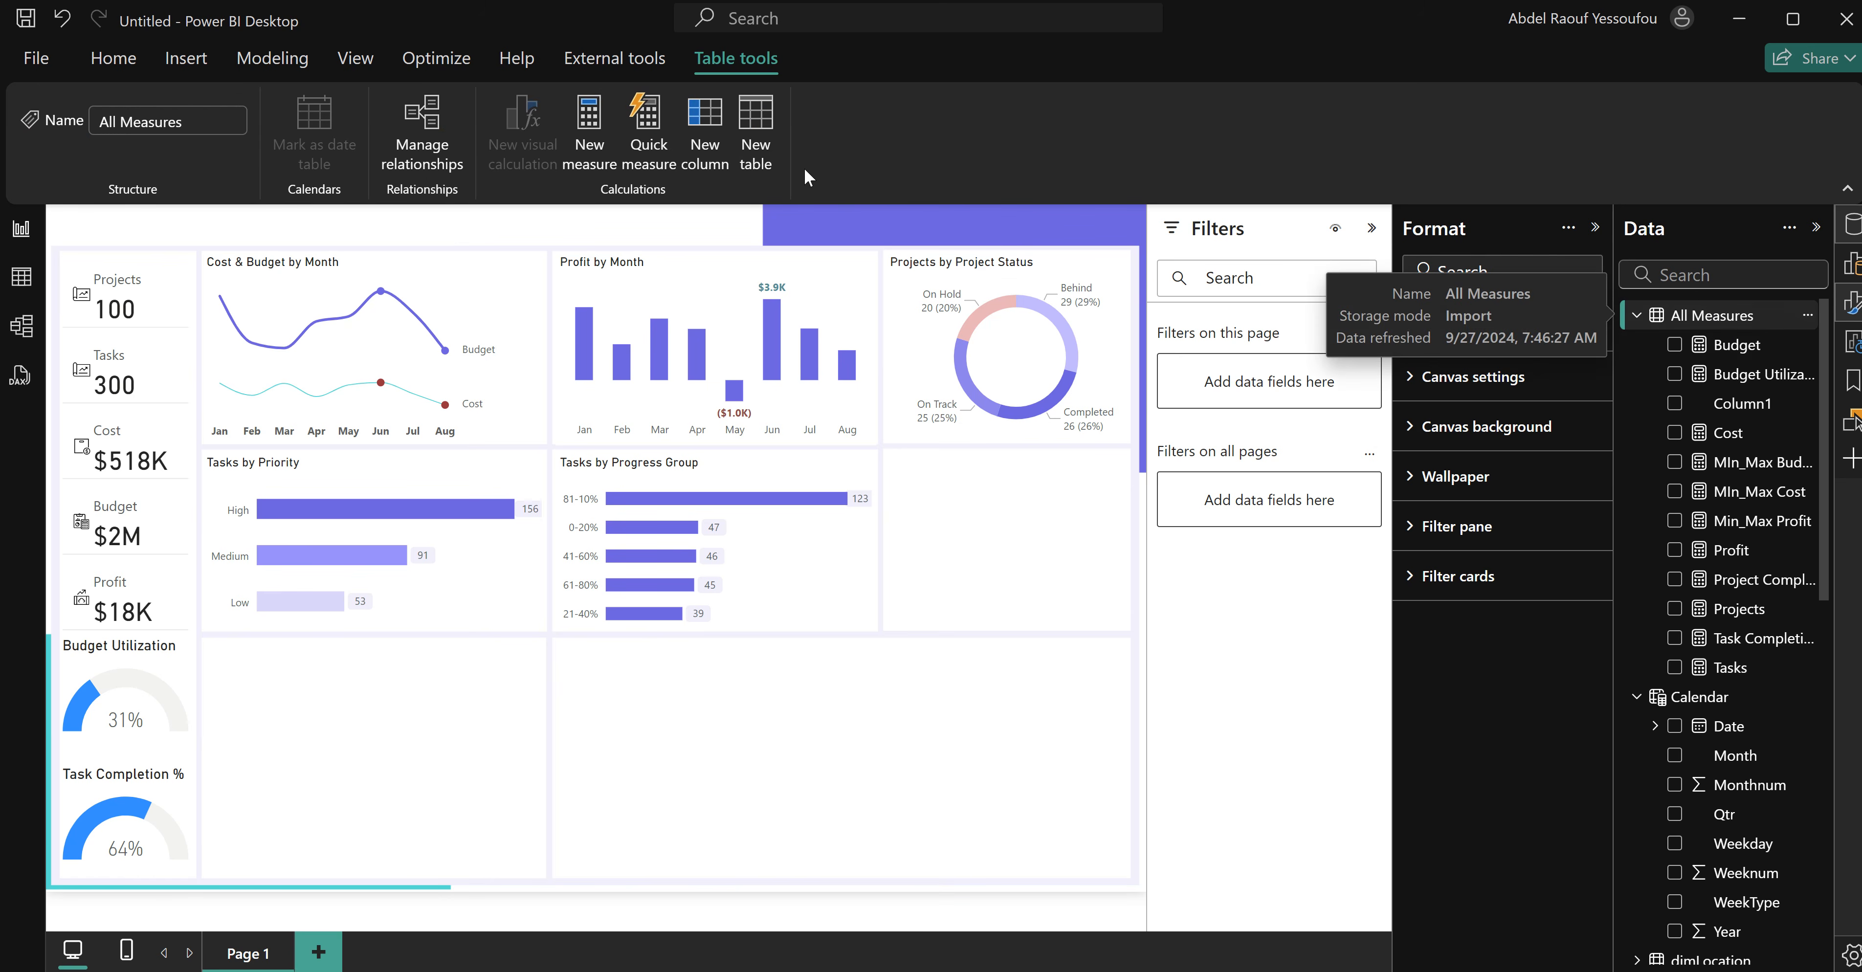
pyautogui.click(589, 127)
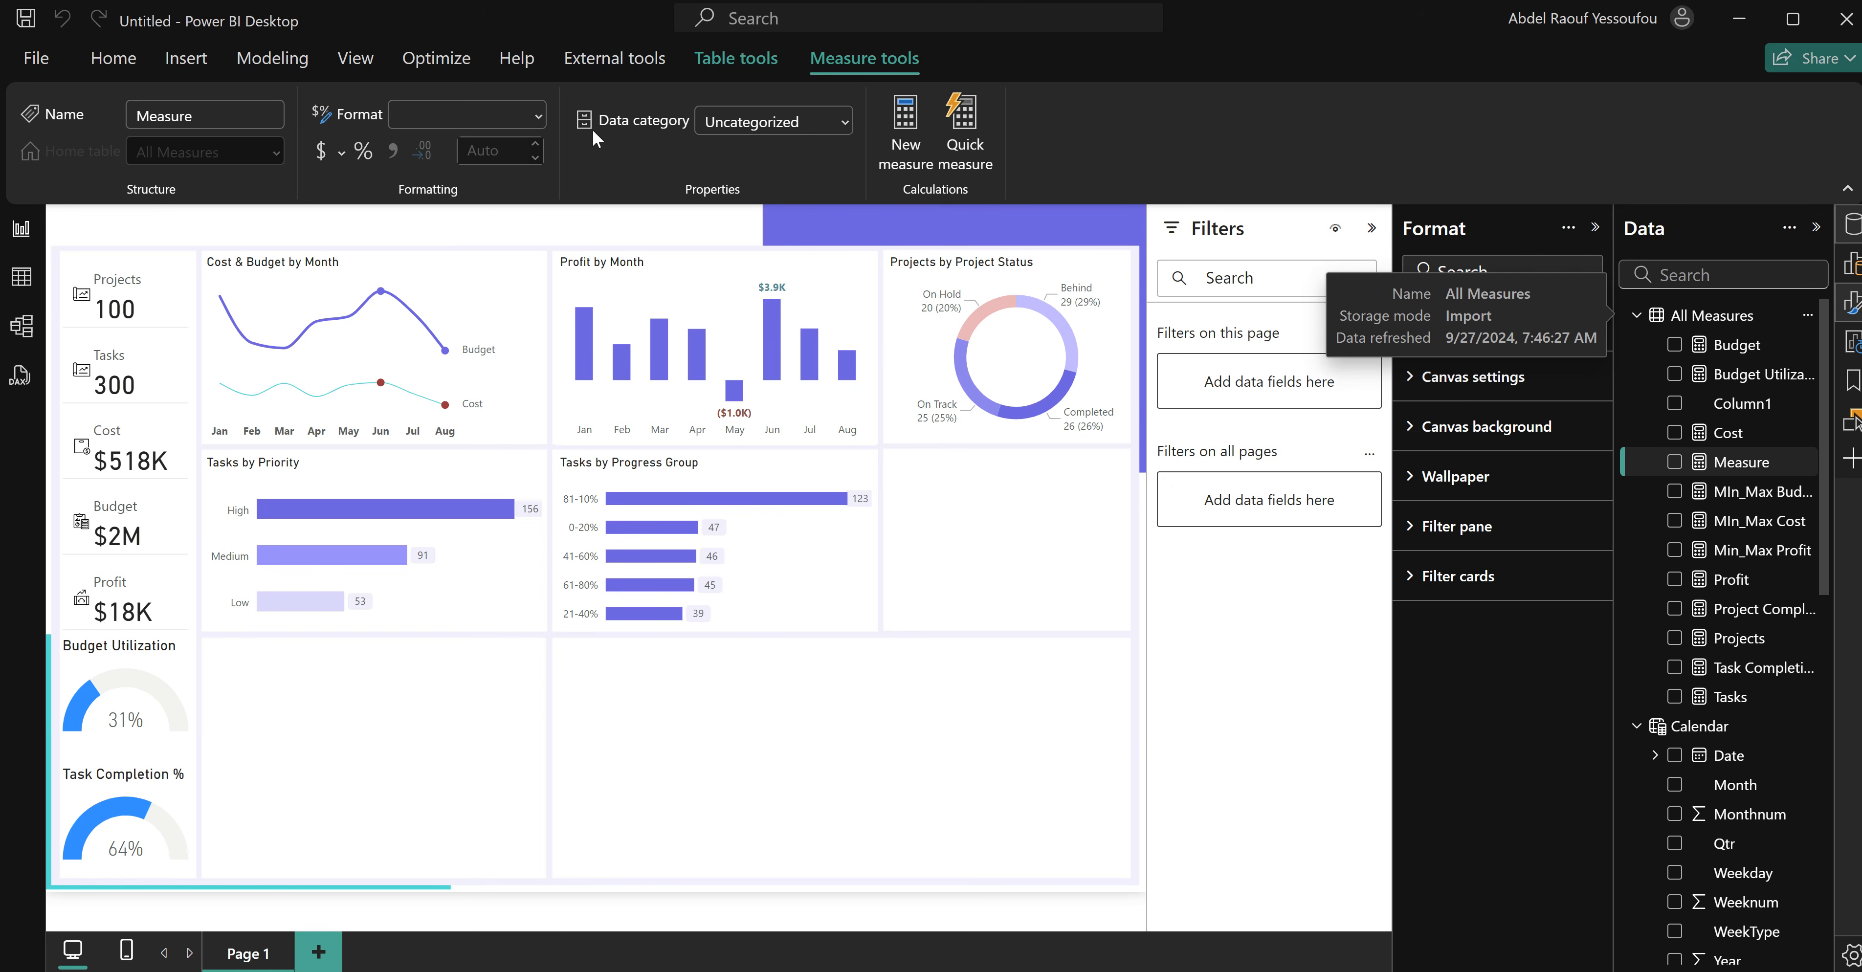
pyautogui.click(913, 125)
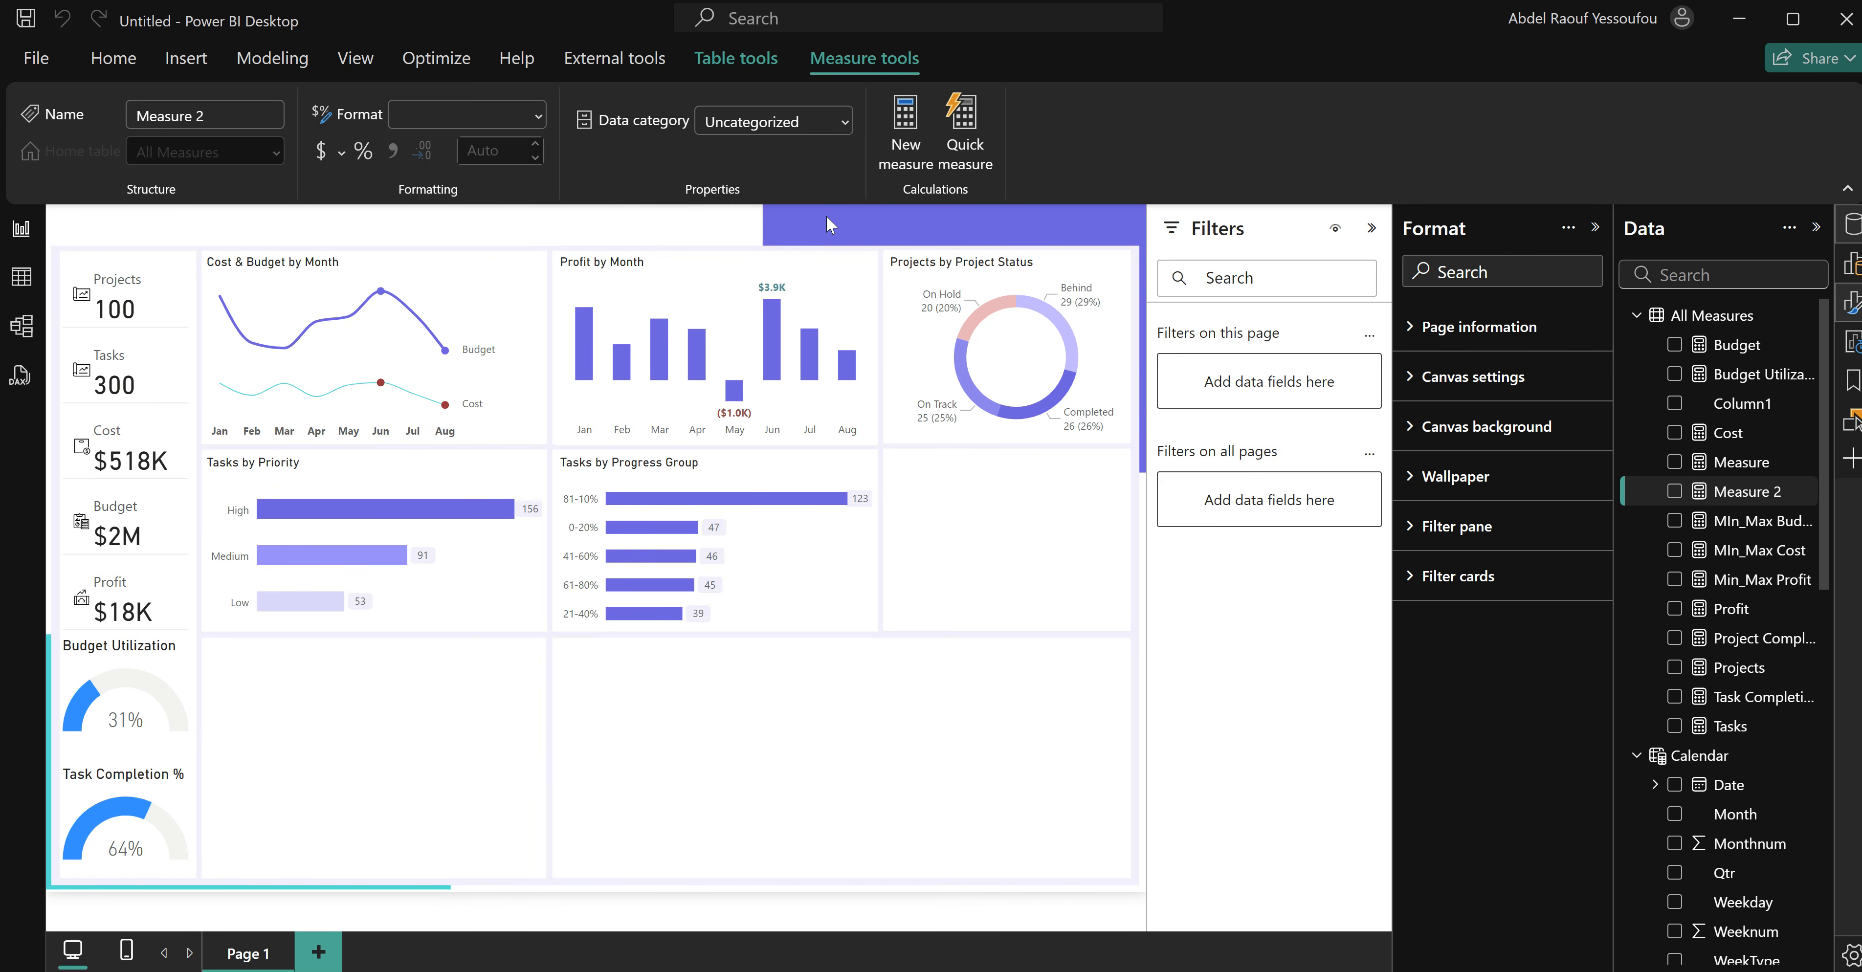
# Expand the All Measures table's fields and insert a blank table visual on the report page.
pyautogui.click(708, 719)
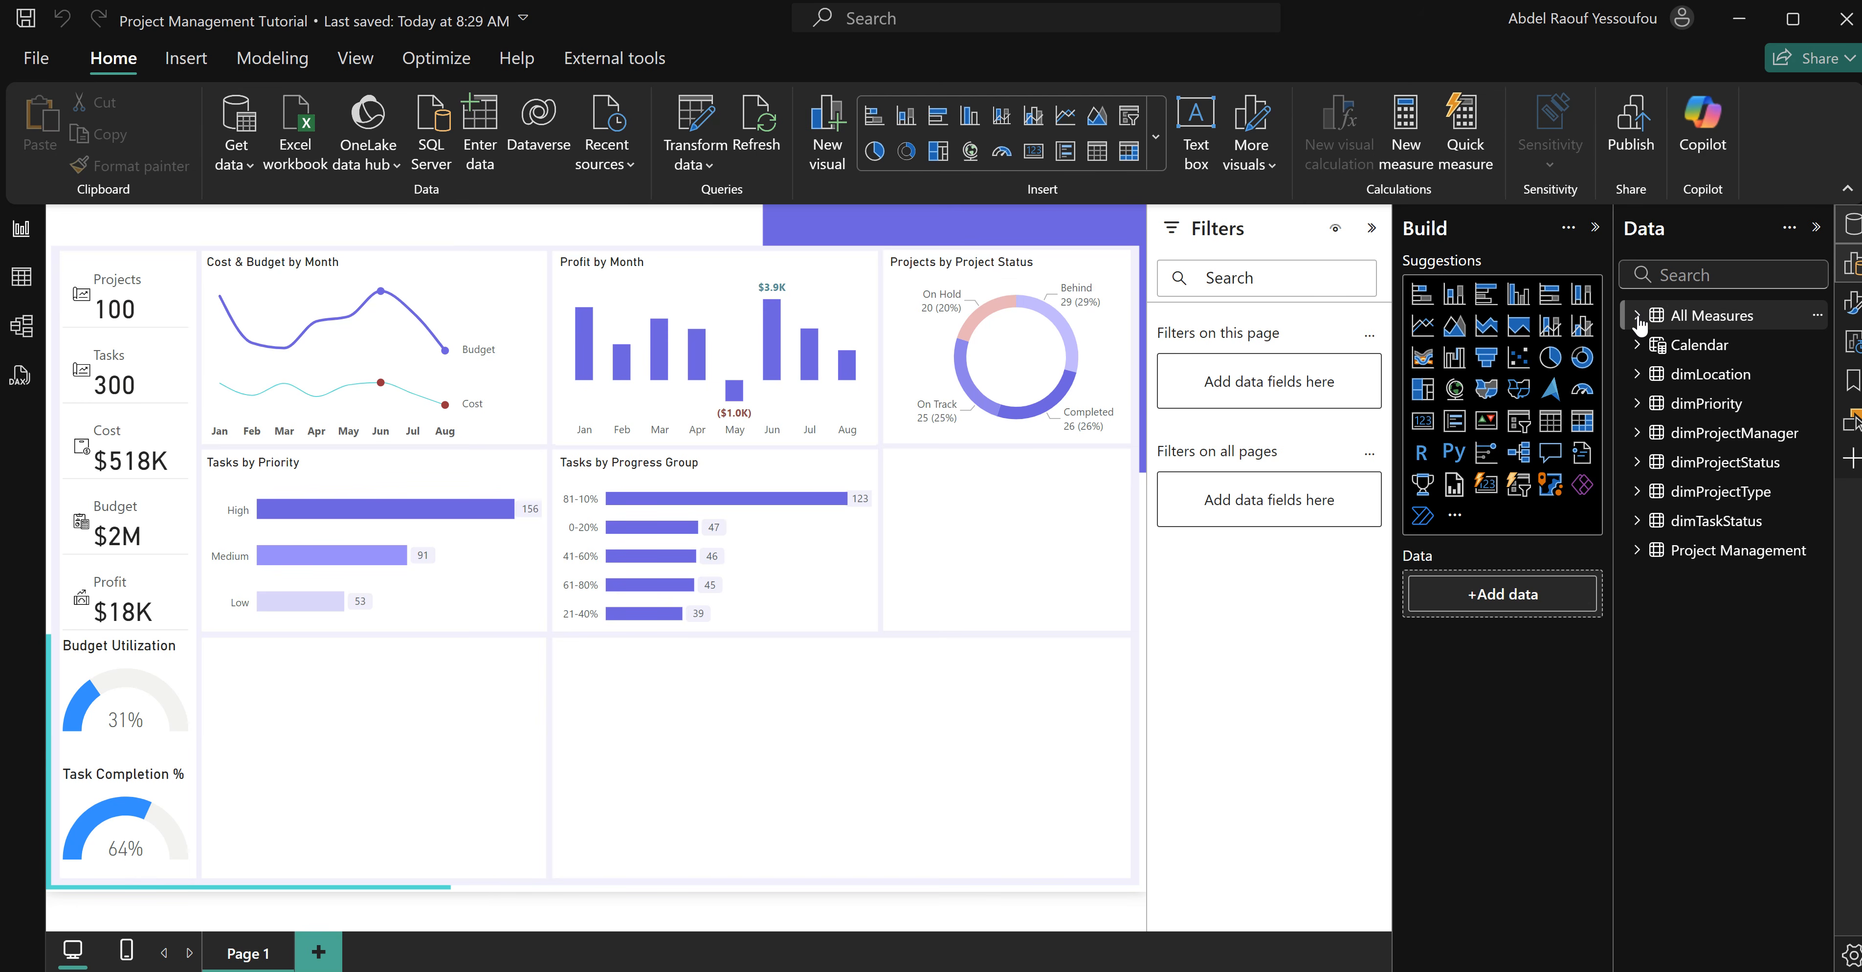
pyautogui.click(1637, 316)
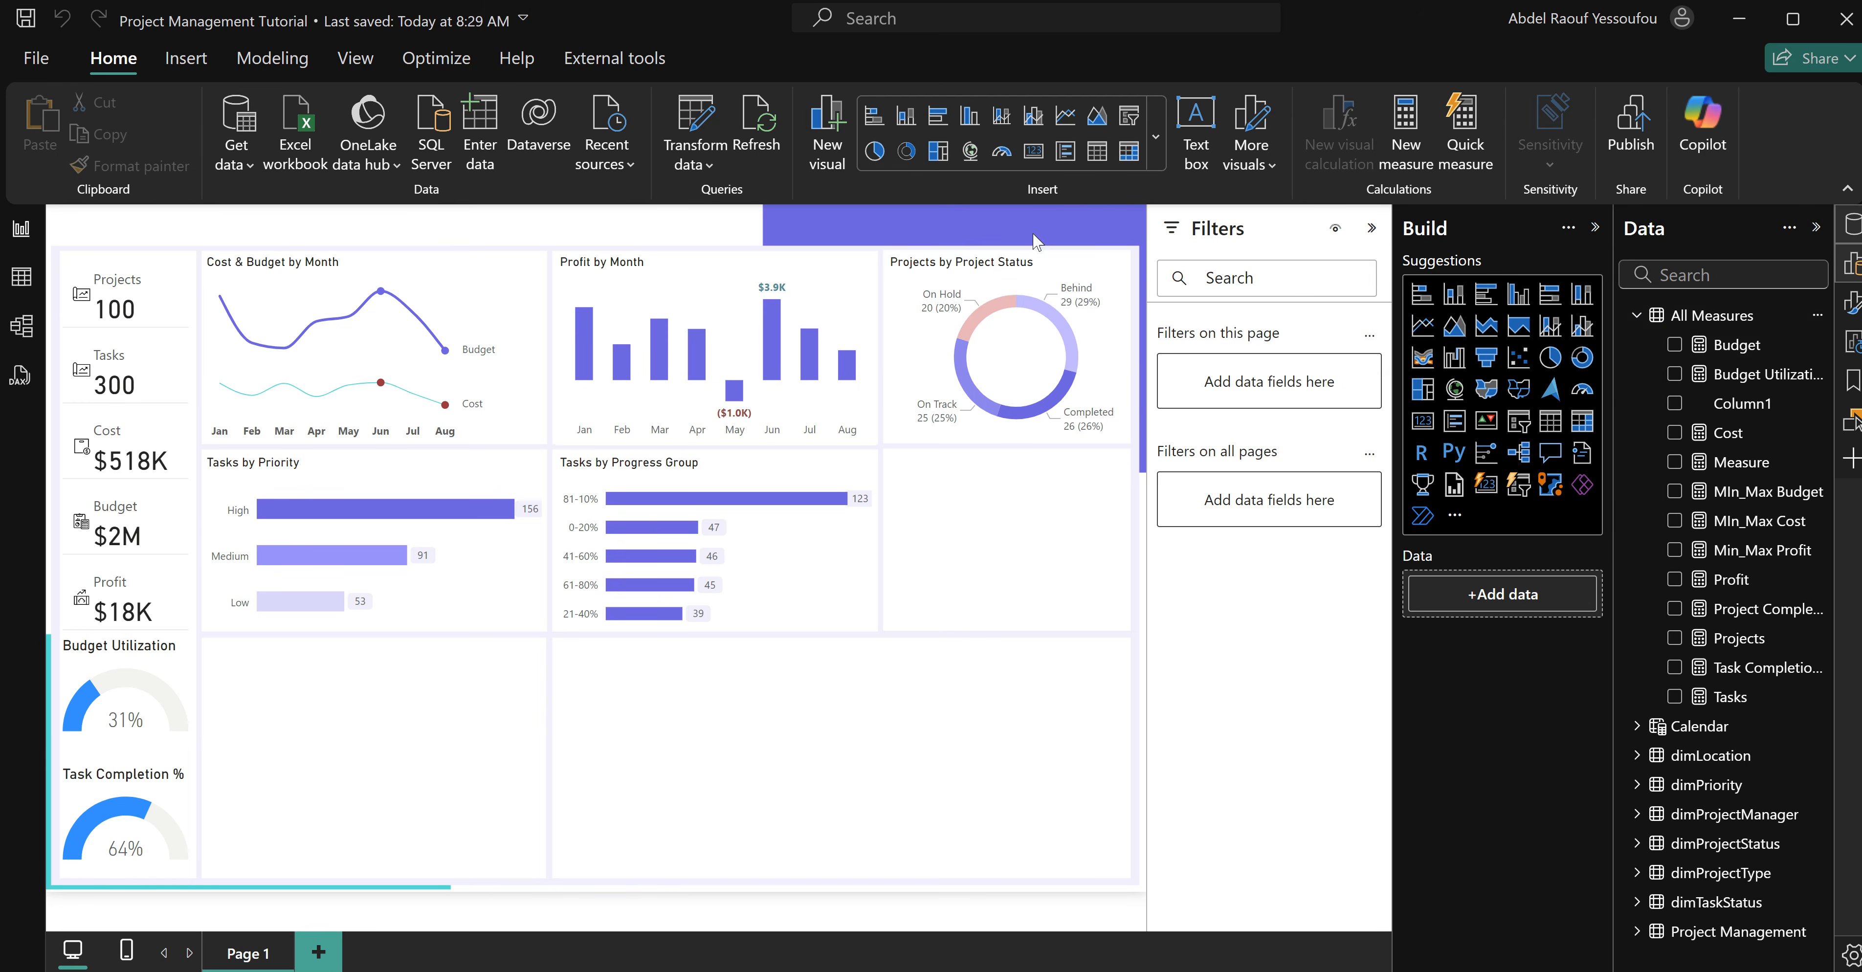
pyautogui.click(1097, 152)
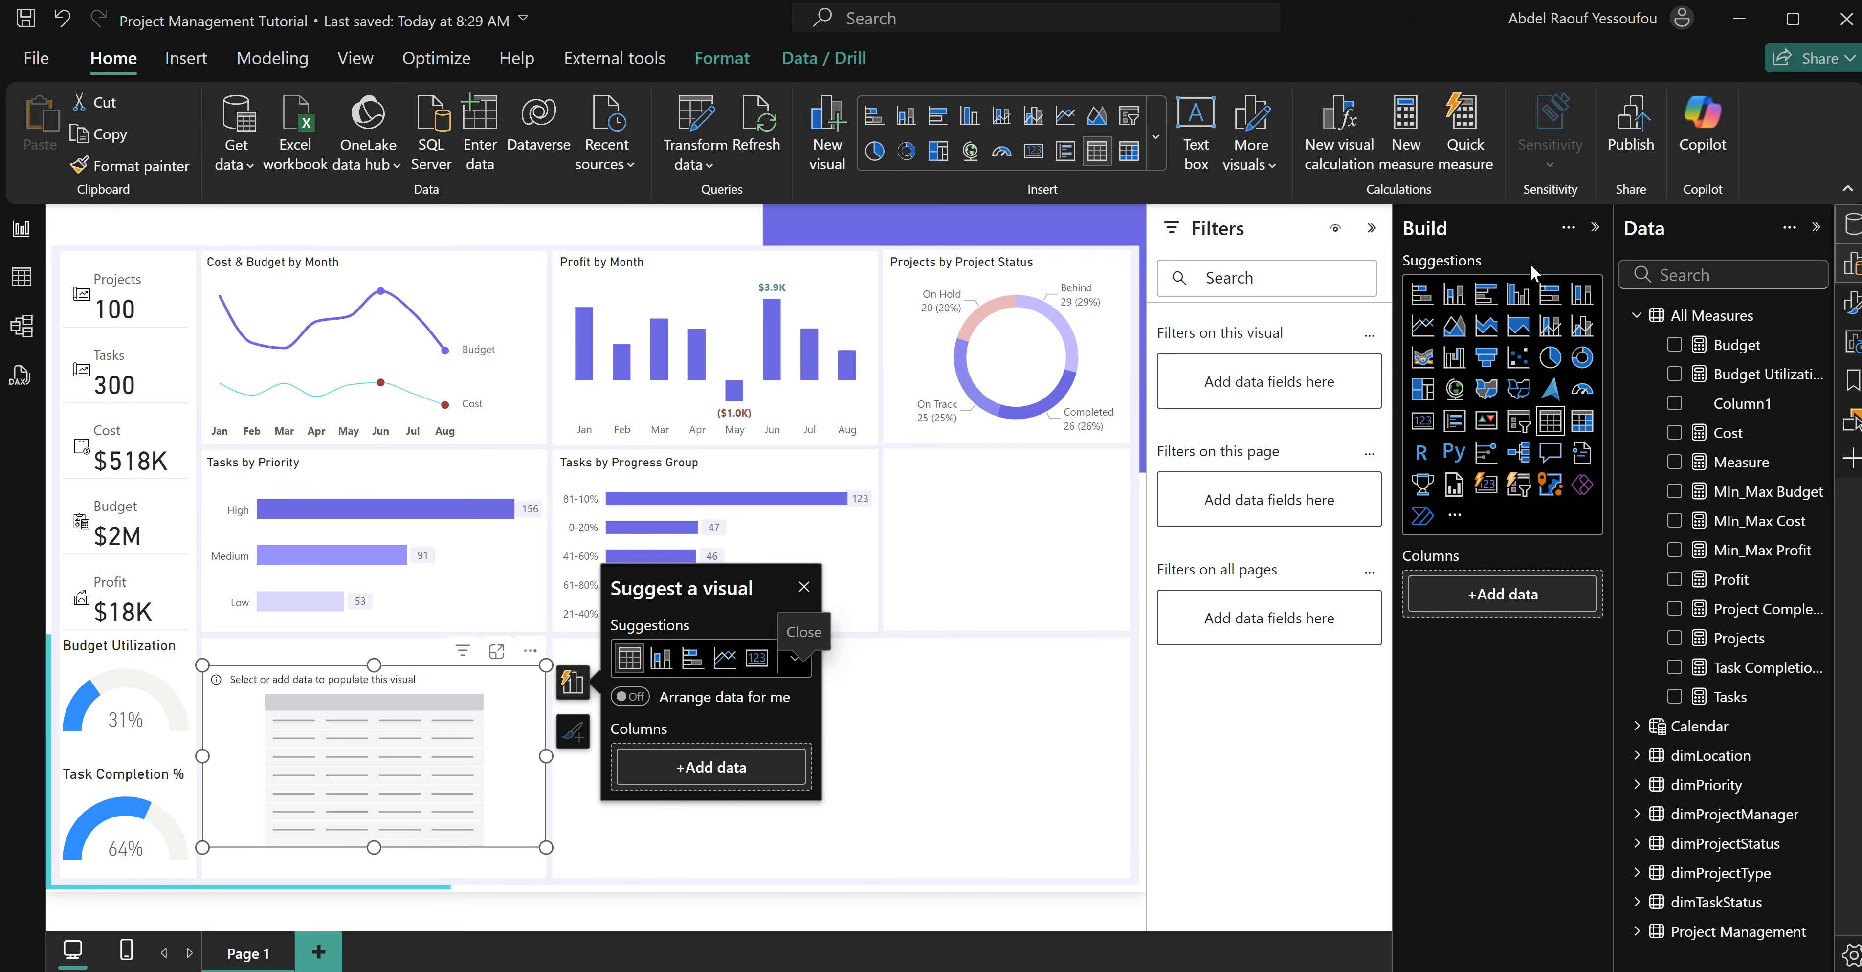
# Hide the Build pane, then examine the Task by Project Type visual in the PM_Tutorial report and return to the dashboard being built.
pyautogui.click(1596, 233)
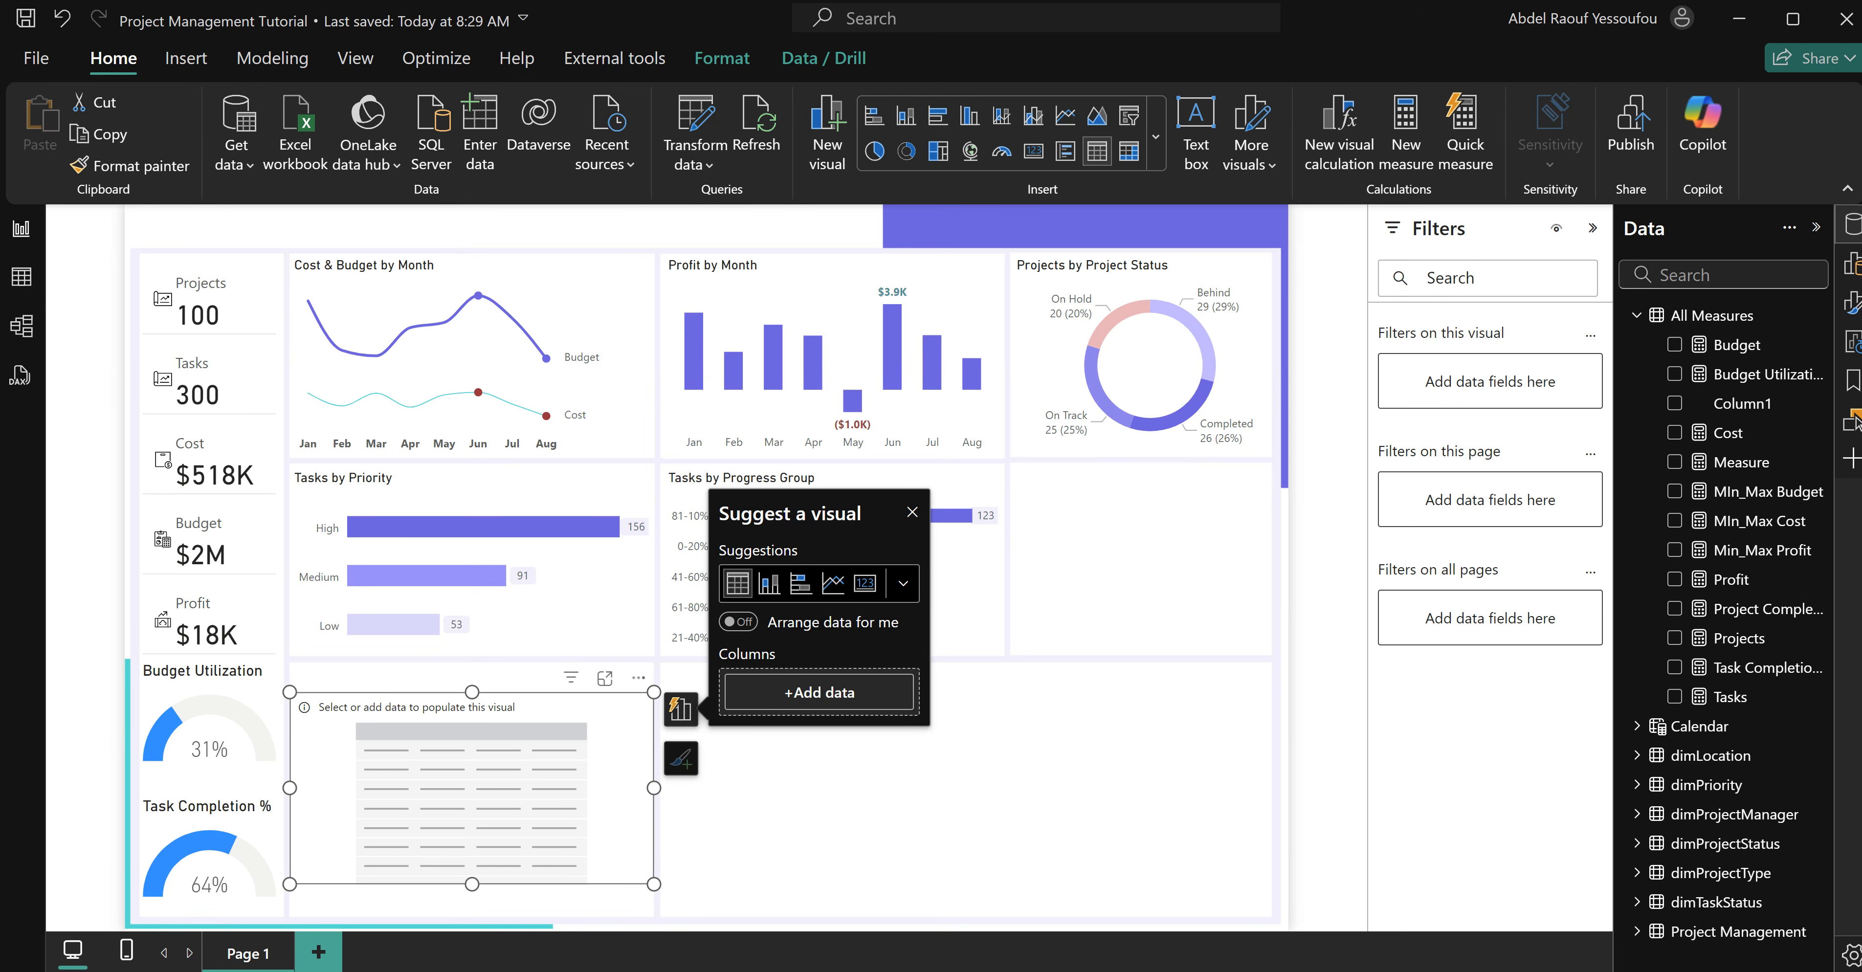
pyautogui.moveTo(1113, 971)
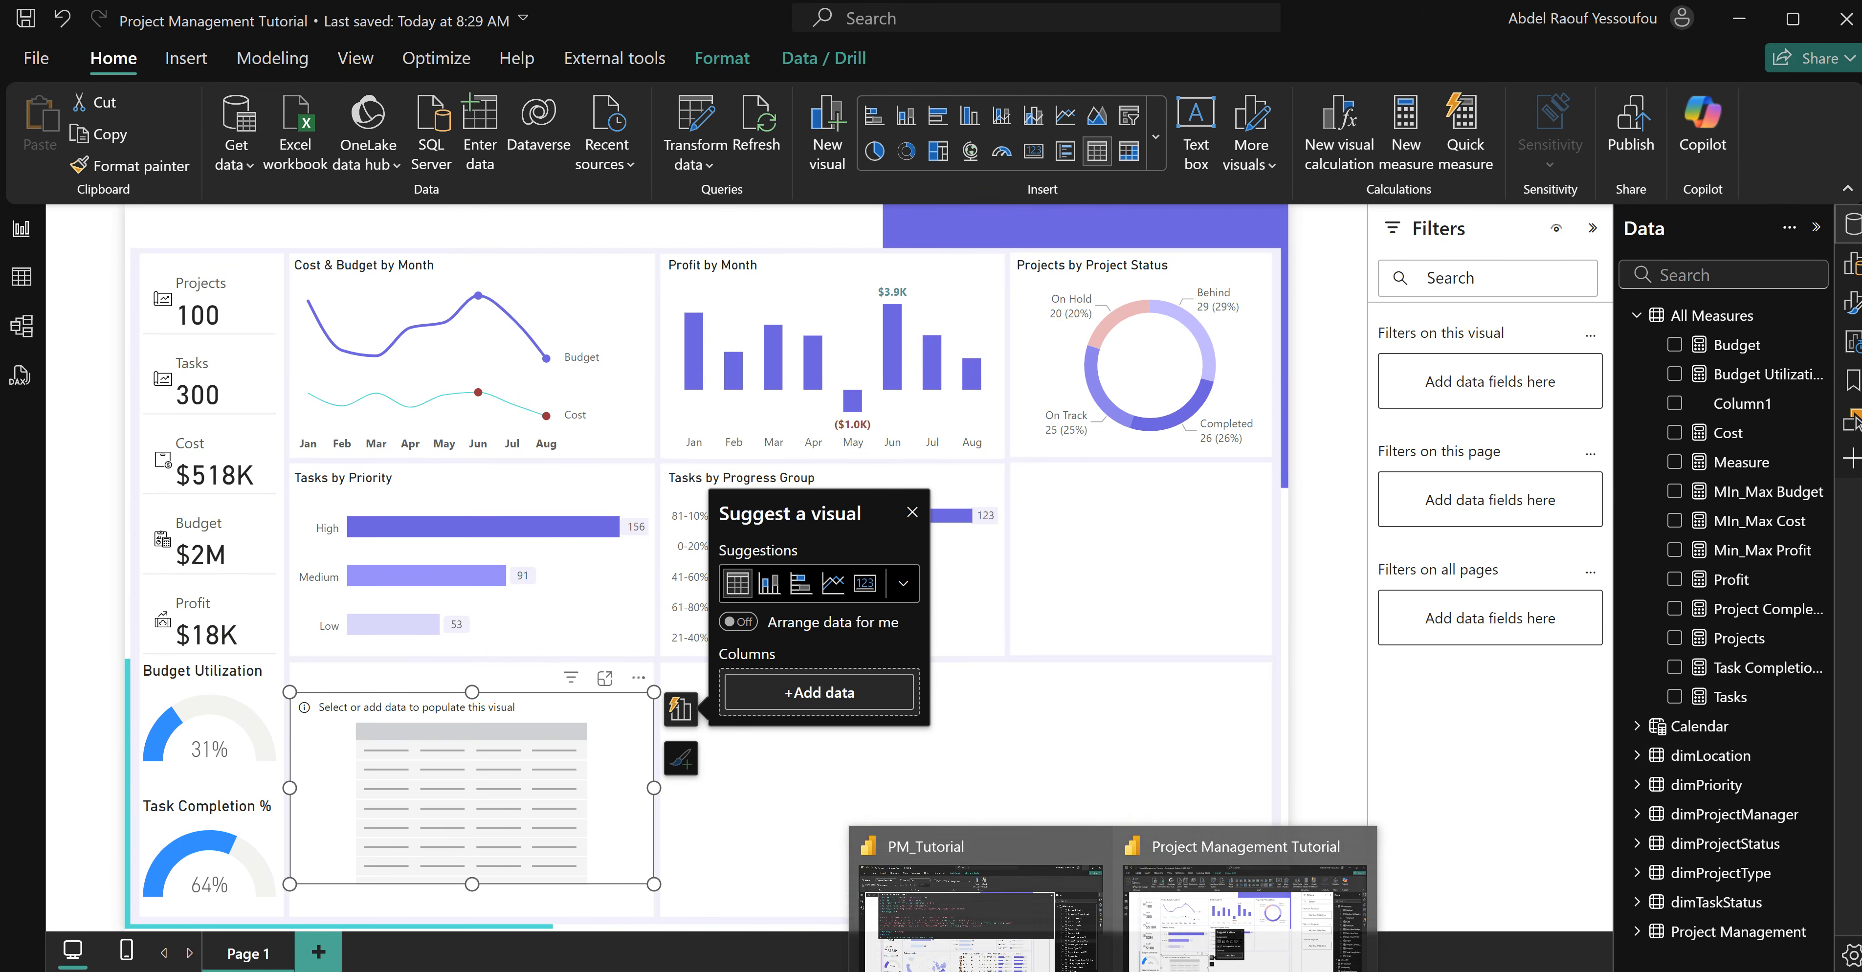
pyautogui.click(1012, 954)
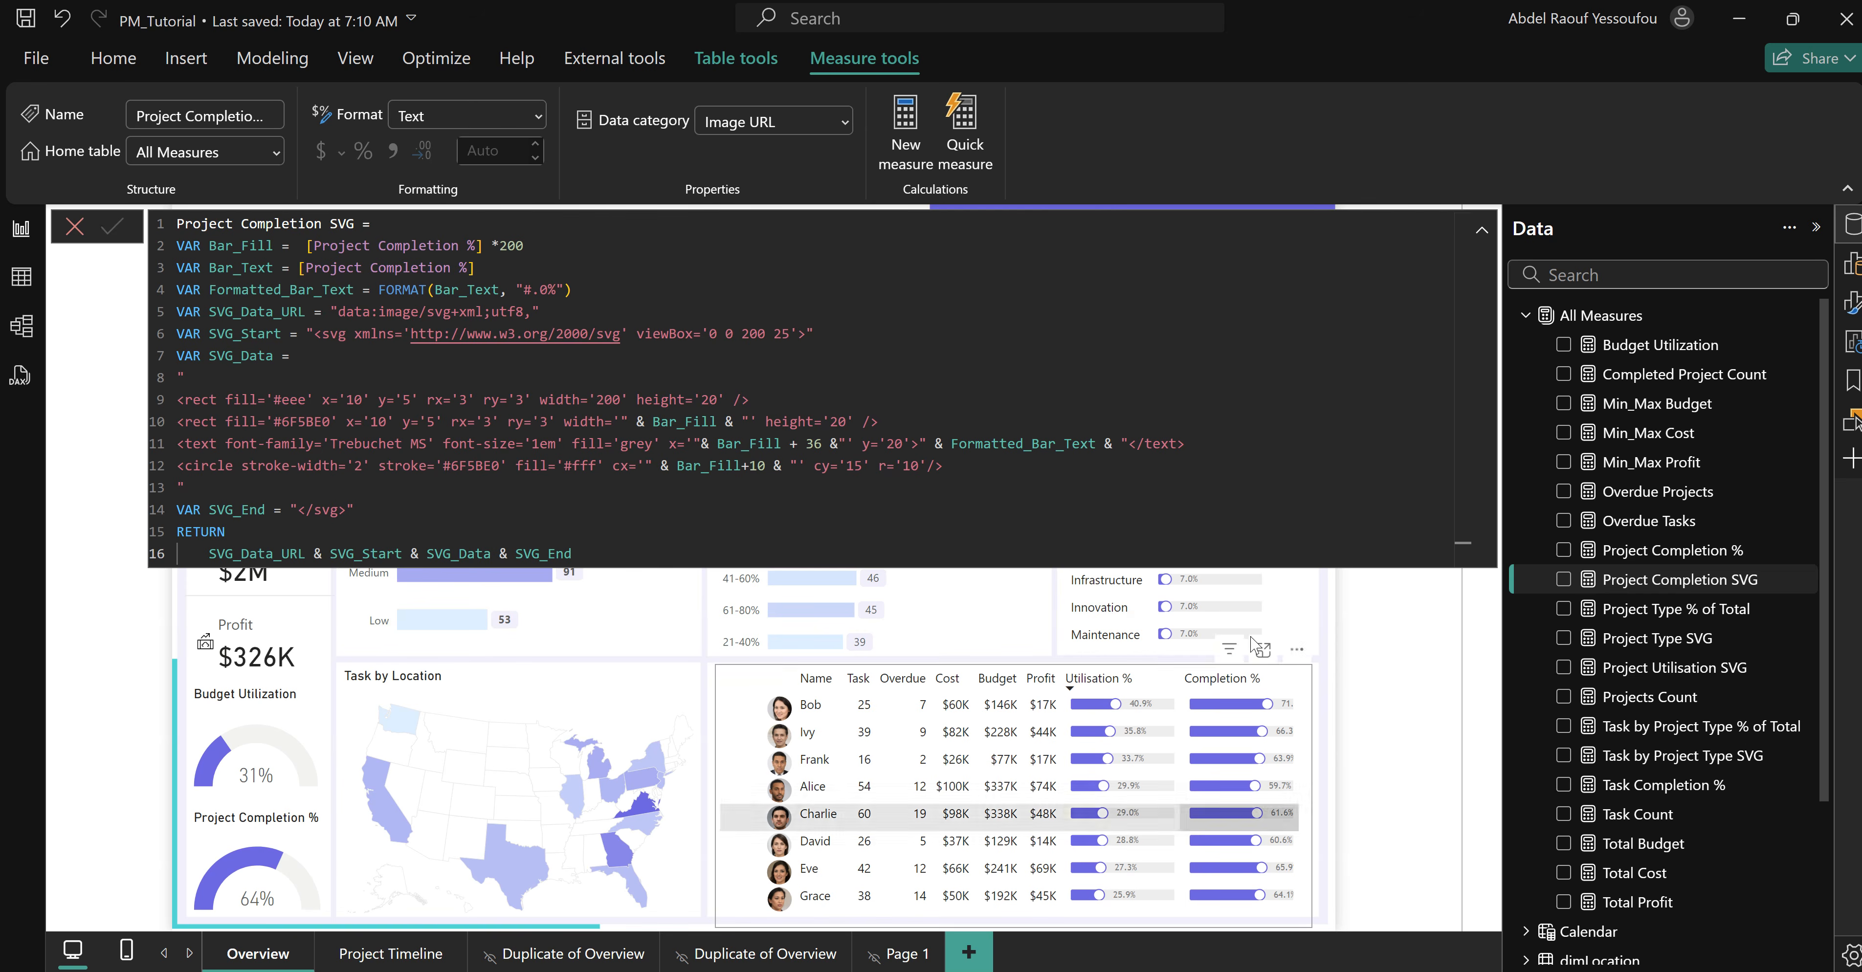
pyautogui.click(74, 228)
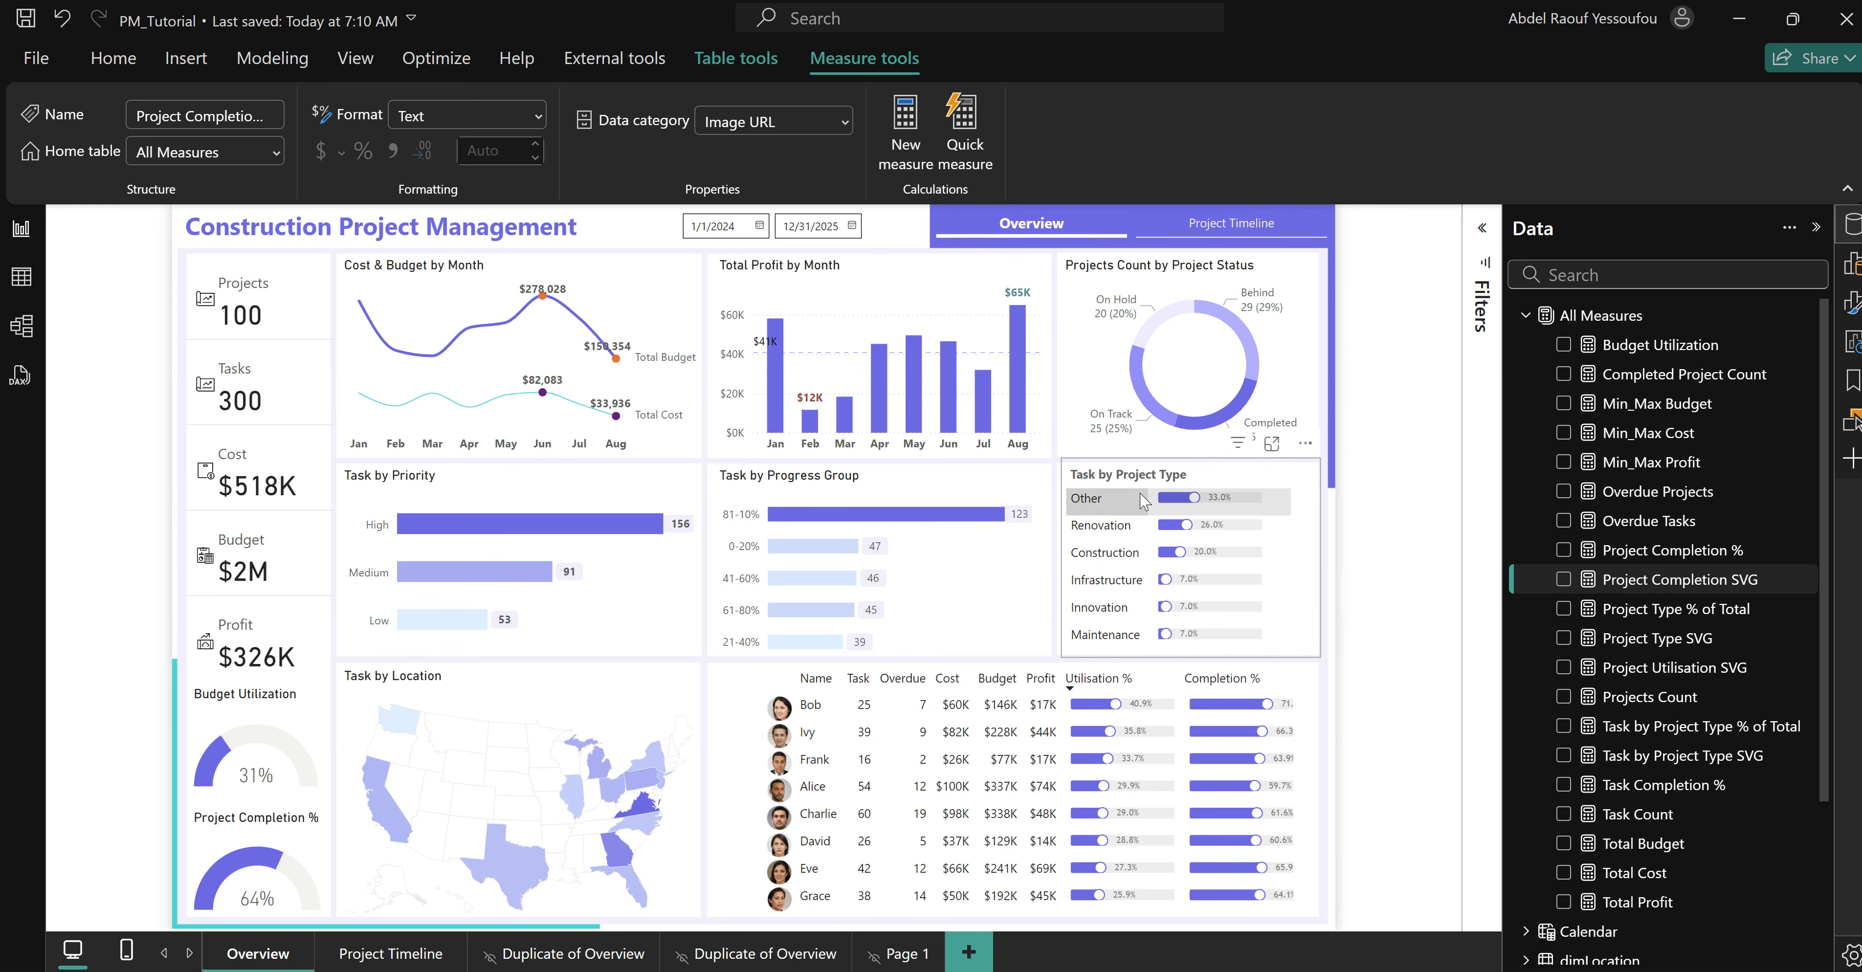
pyautogui.click(1739, 28)
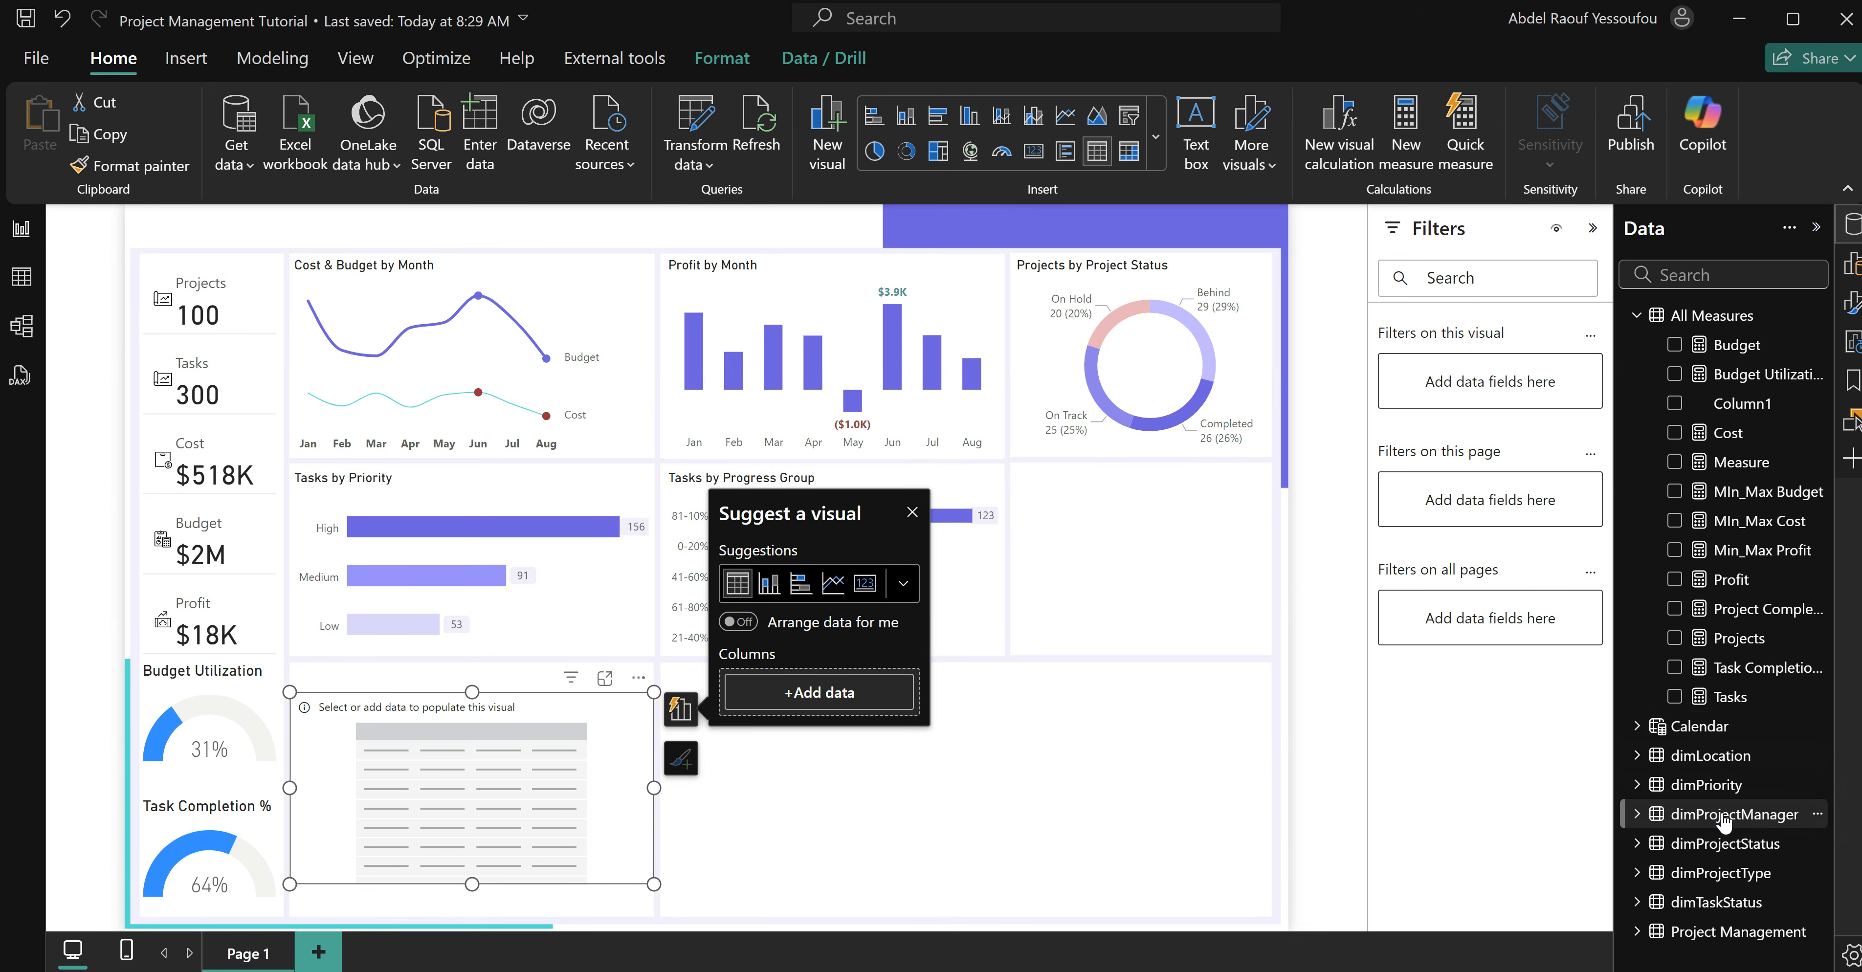
# Add dimProjectType's Project Type field to the blank table and move the table into the large empty area beneath Tasks by Progress Group.
pyautogui.click(1638, 874)
pyautogui.click(1676, 904)
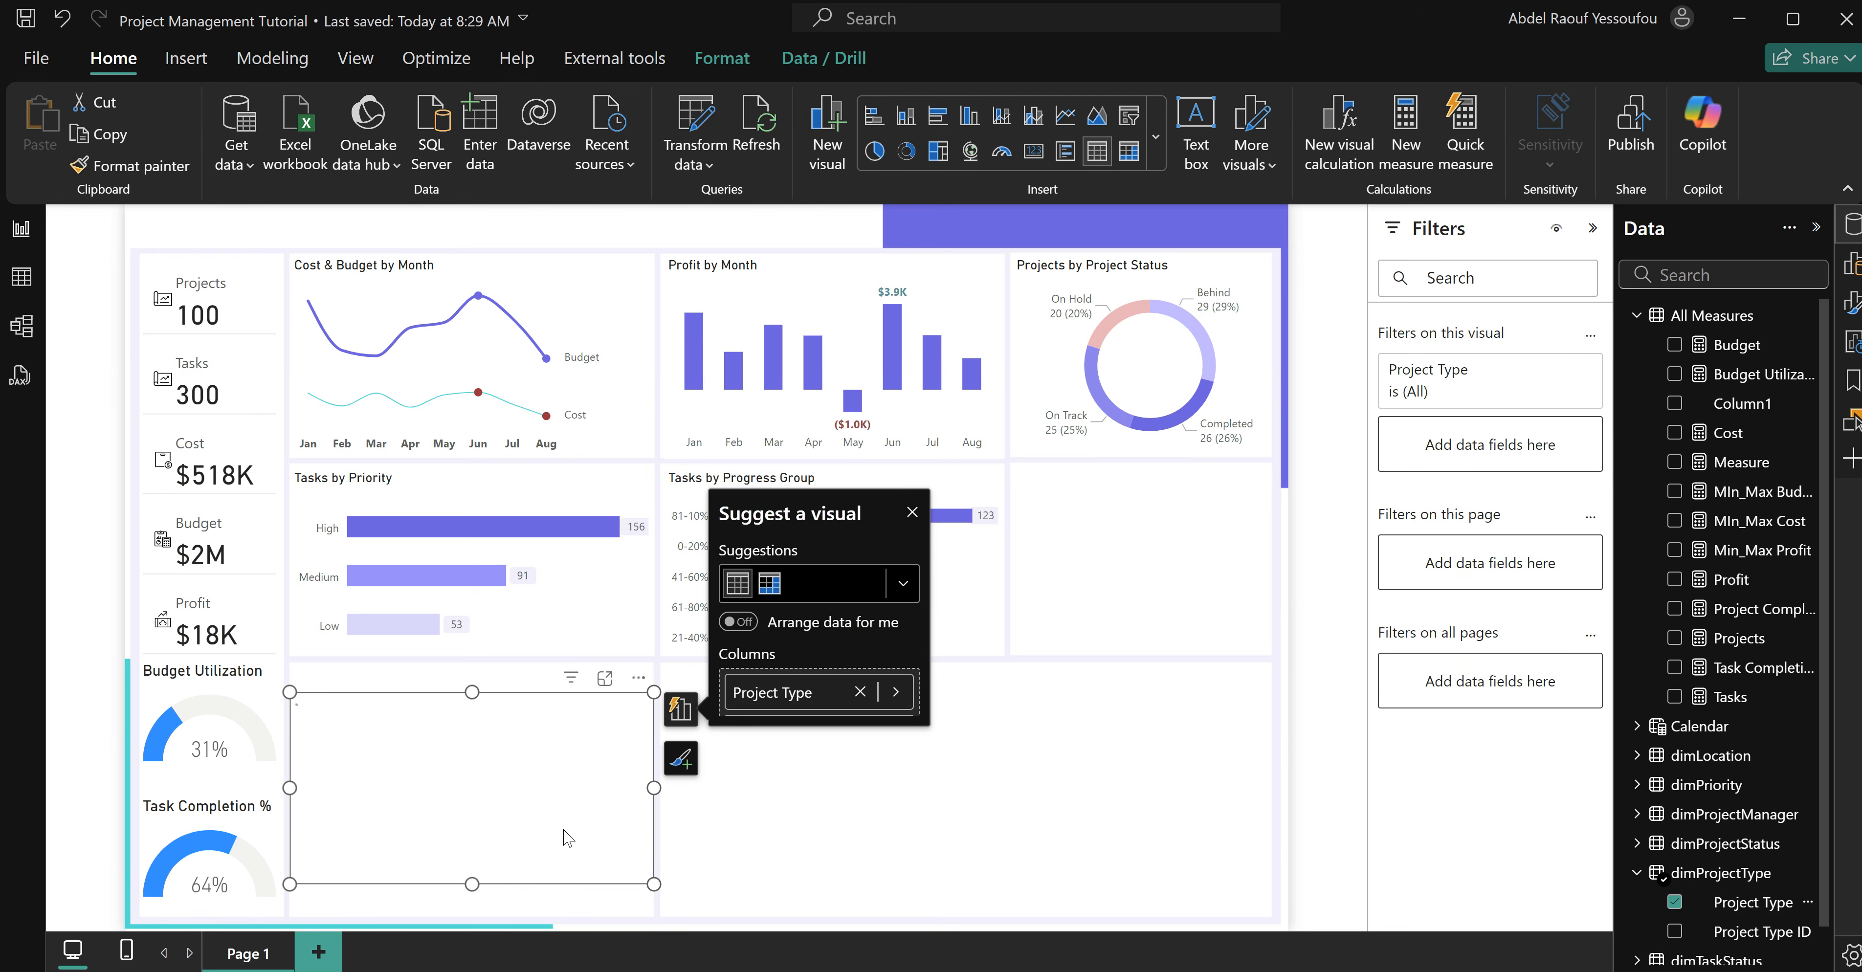
pyautogui.moveTo(582, 832); pyautogui.dragTo(1017, 813)
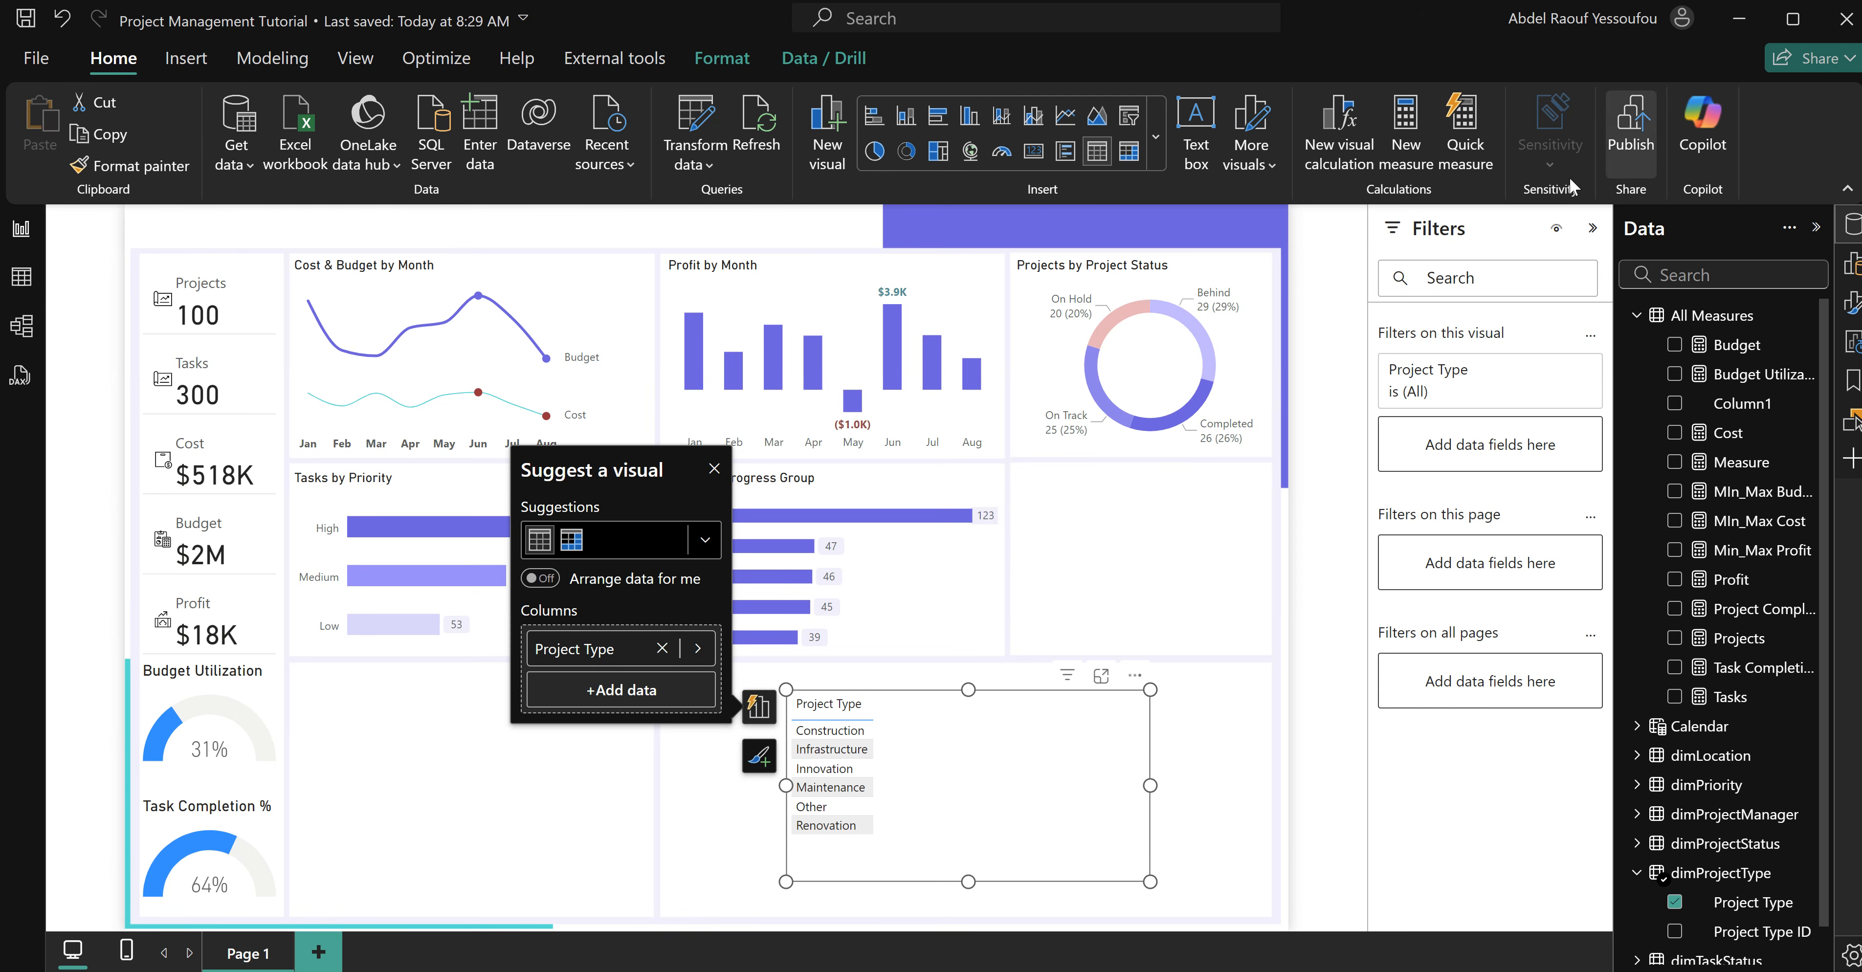
# Start a new measure in the All Measures table with the name Task by Project Type %.
pyautogui.rightClick(1724, 317)
pyautogui.click(1574, 364)
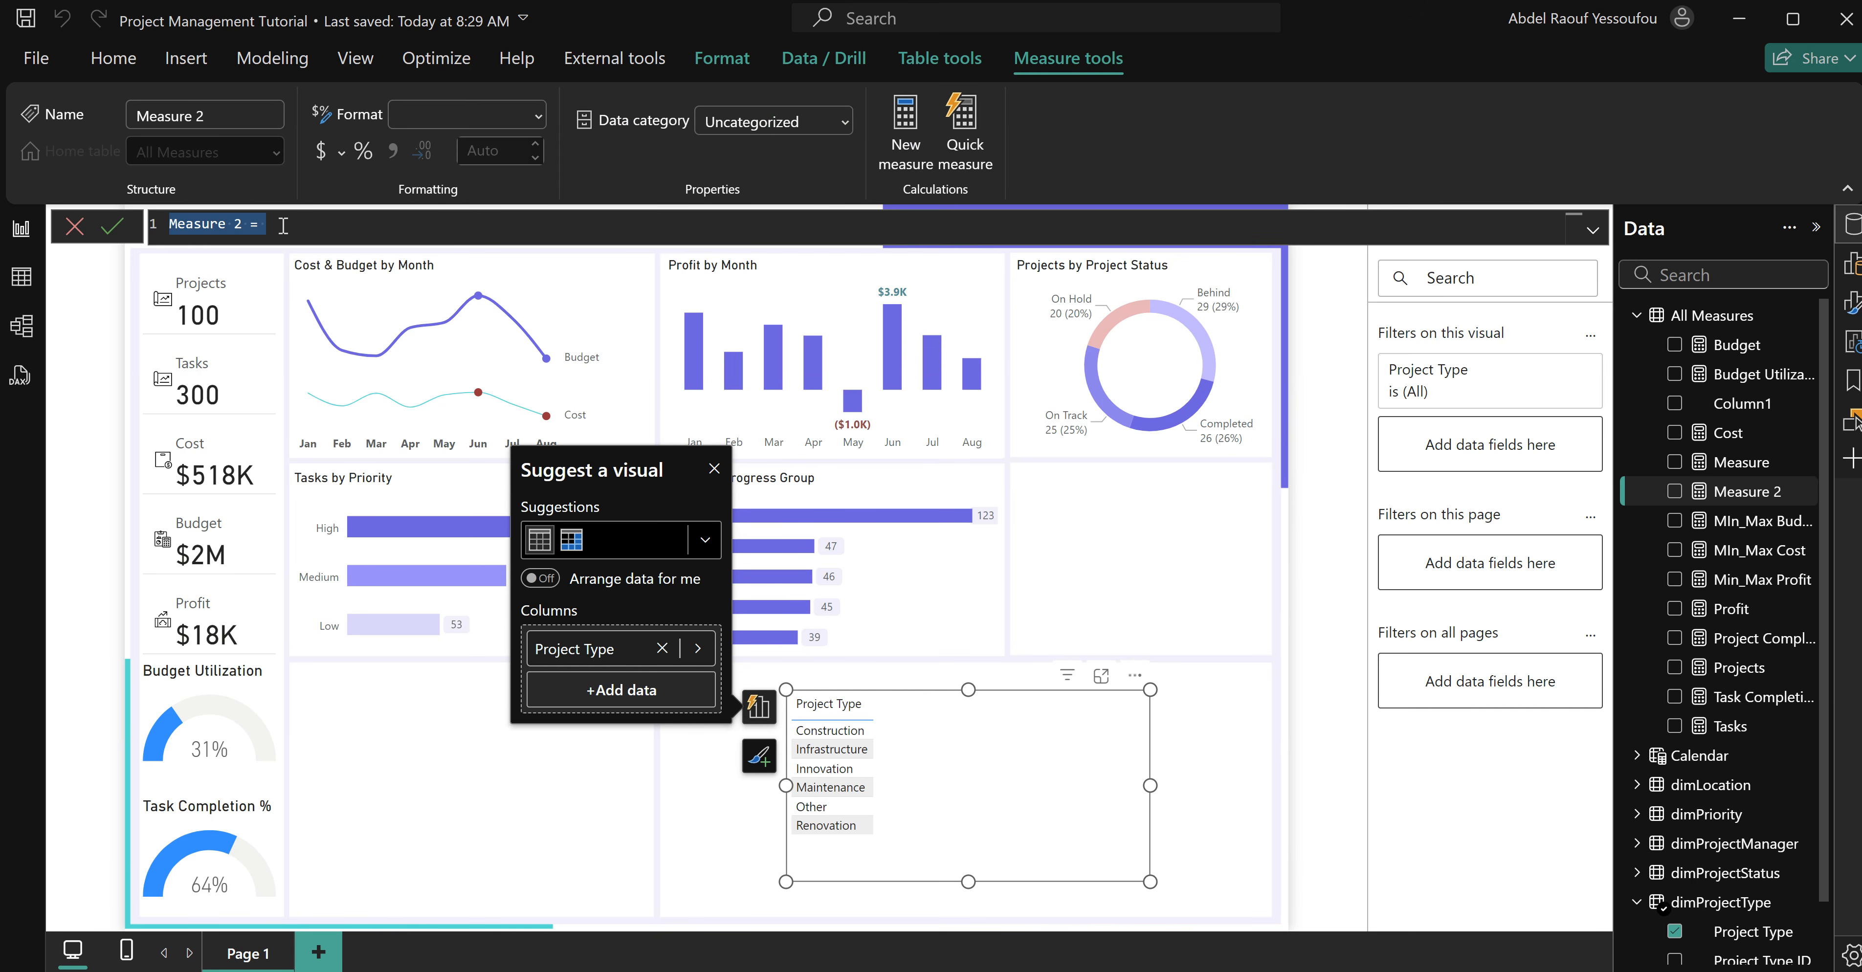
pyautogui.write('T')
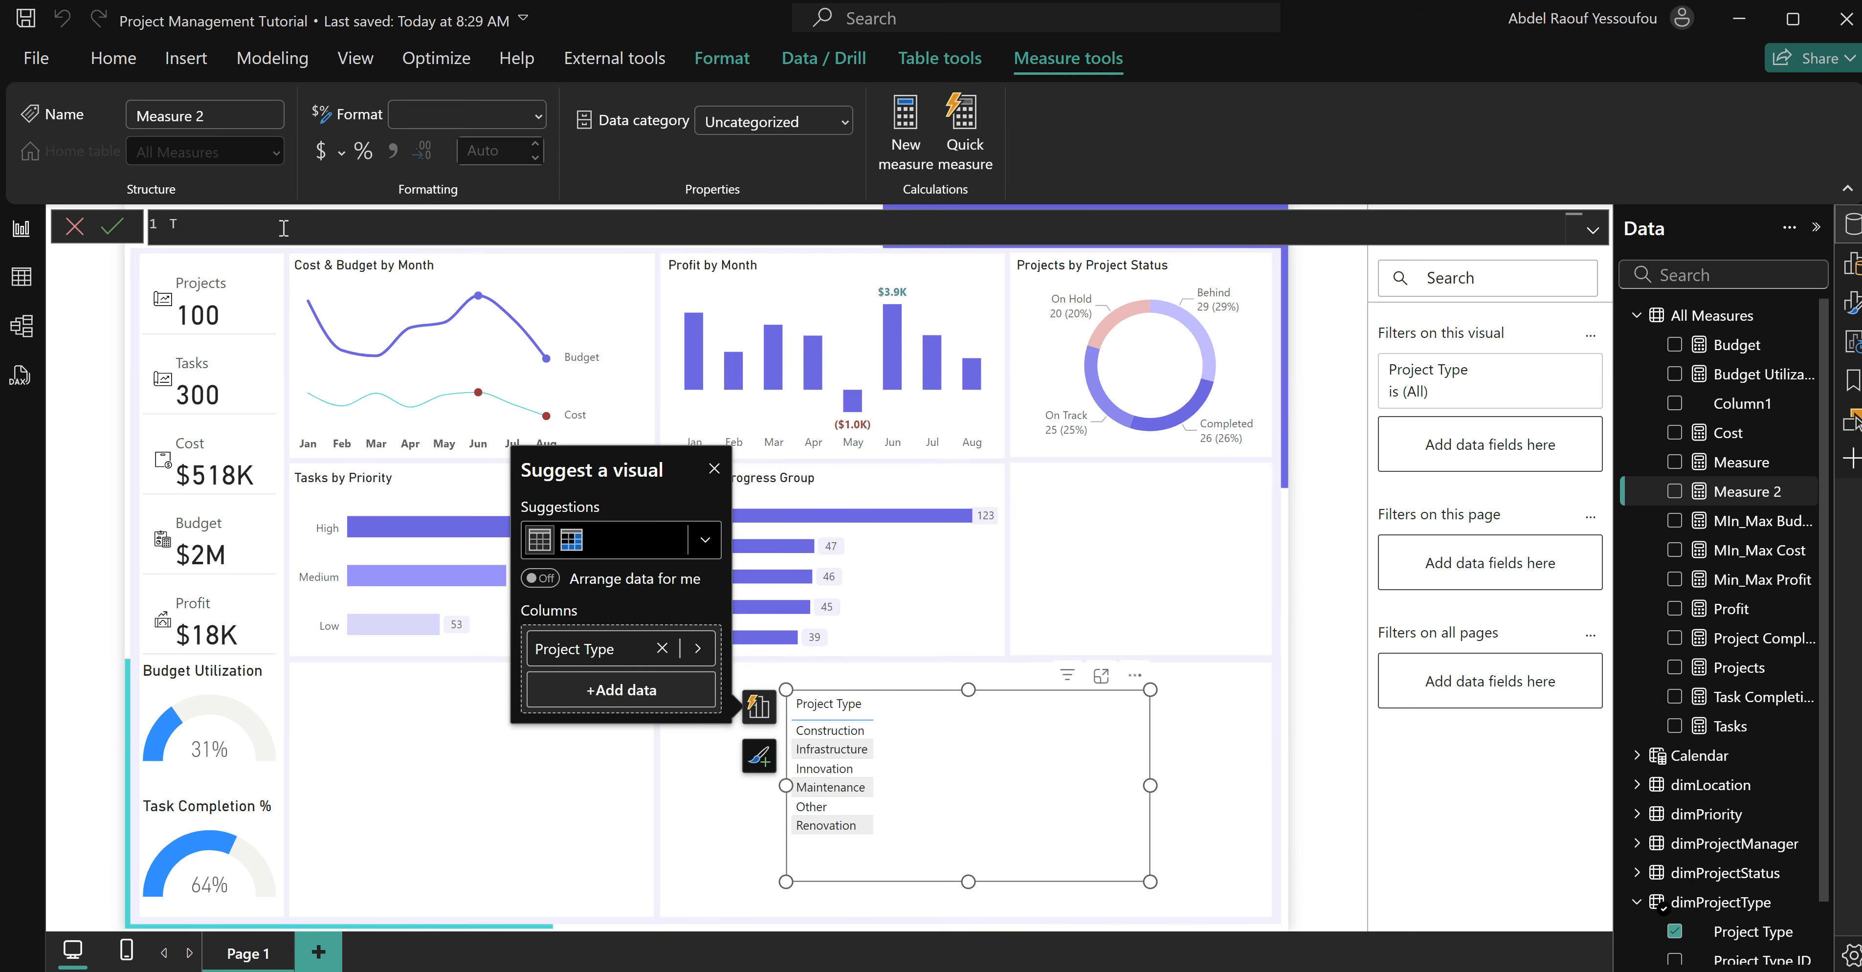
pyautogui.write('ask by Project Type % =')
pyautogui.hotkey('shift', 'Return')
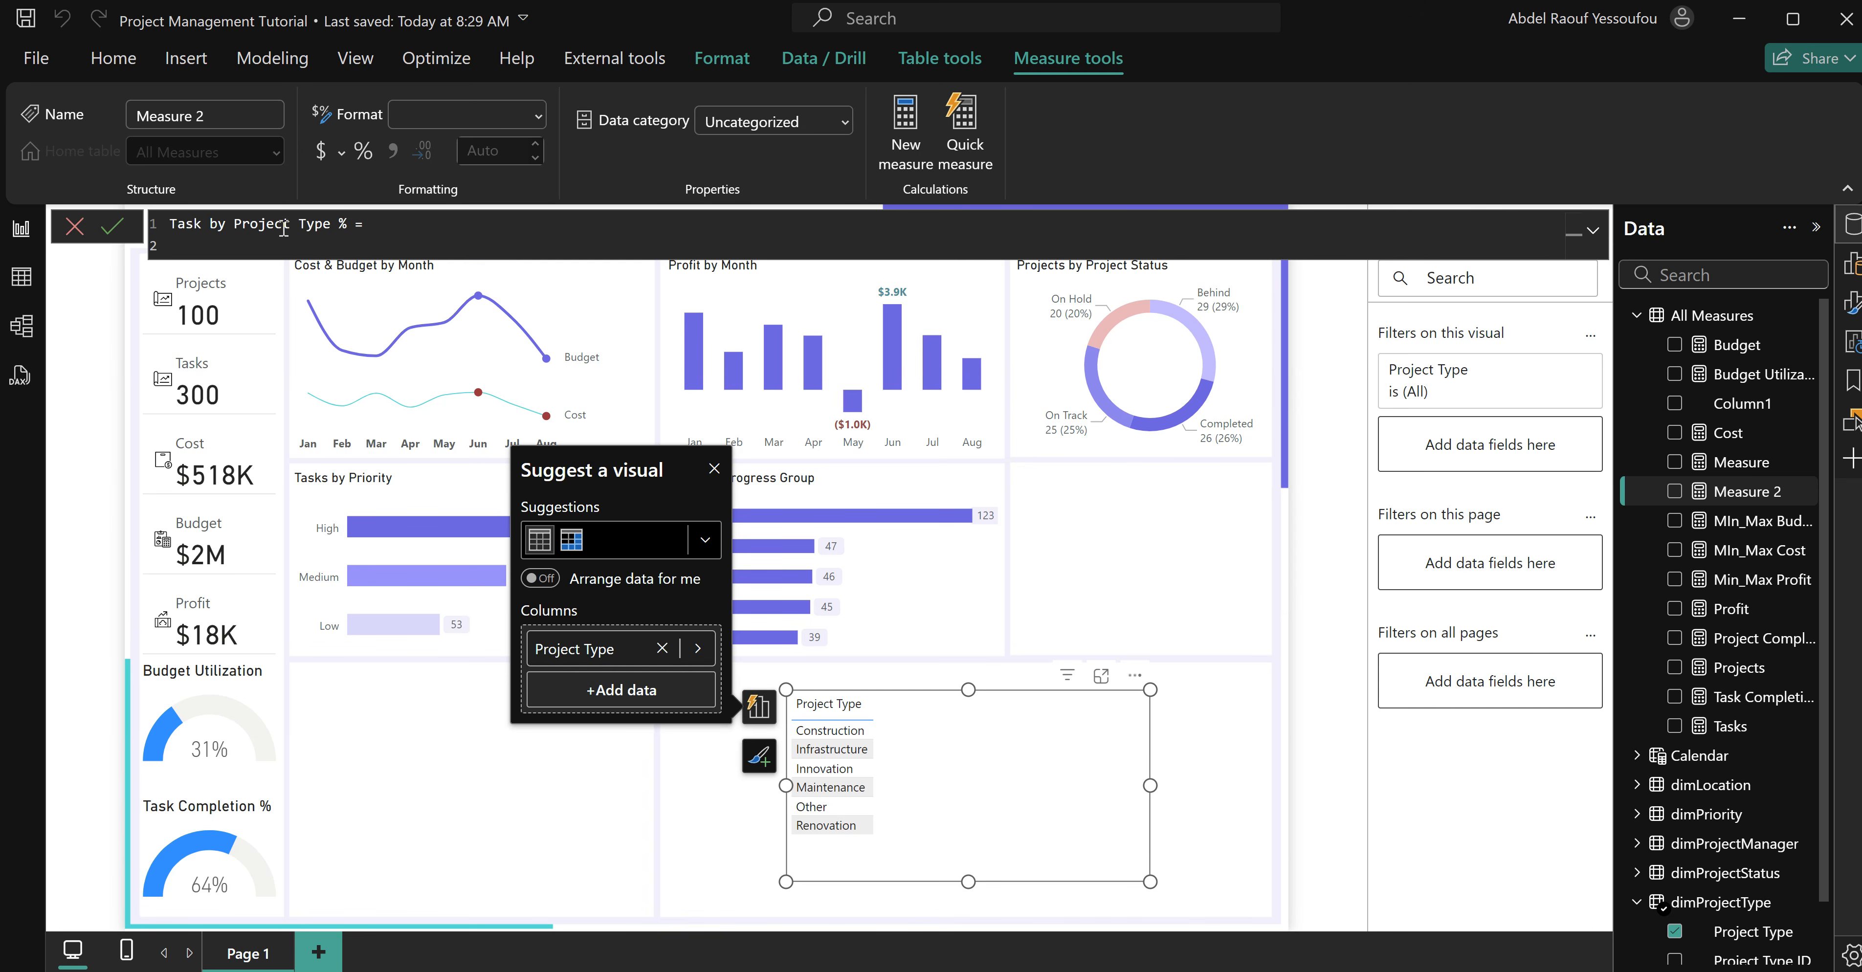
# Begin the measure's formula with a DIVIDE function that has [Tasks] as its numerator.
pyautogui.write('div')
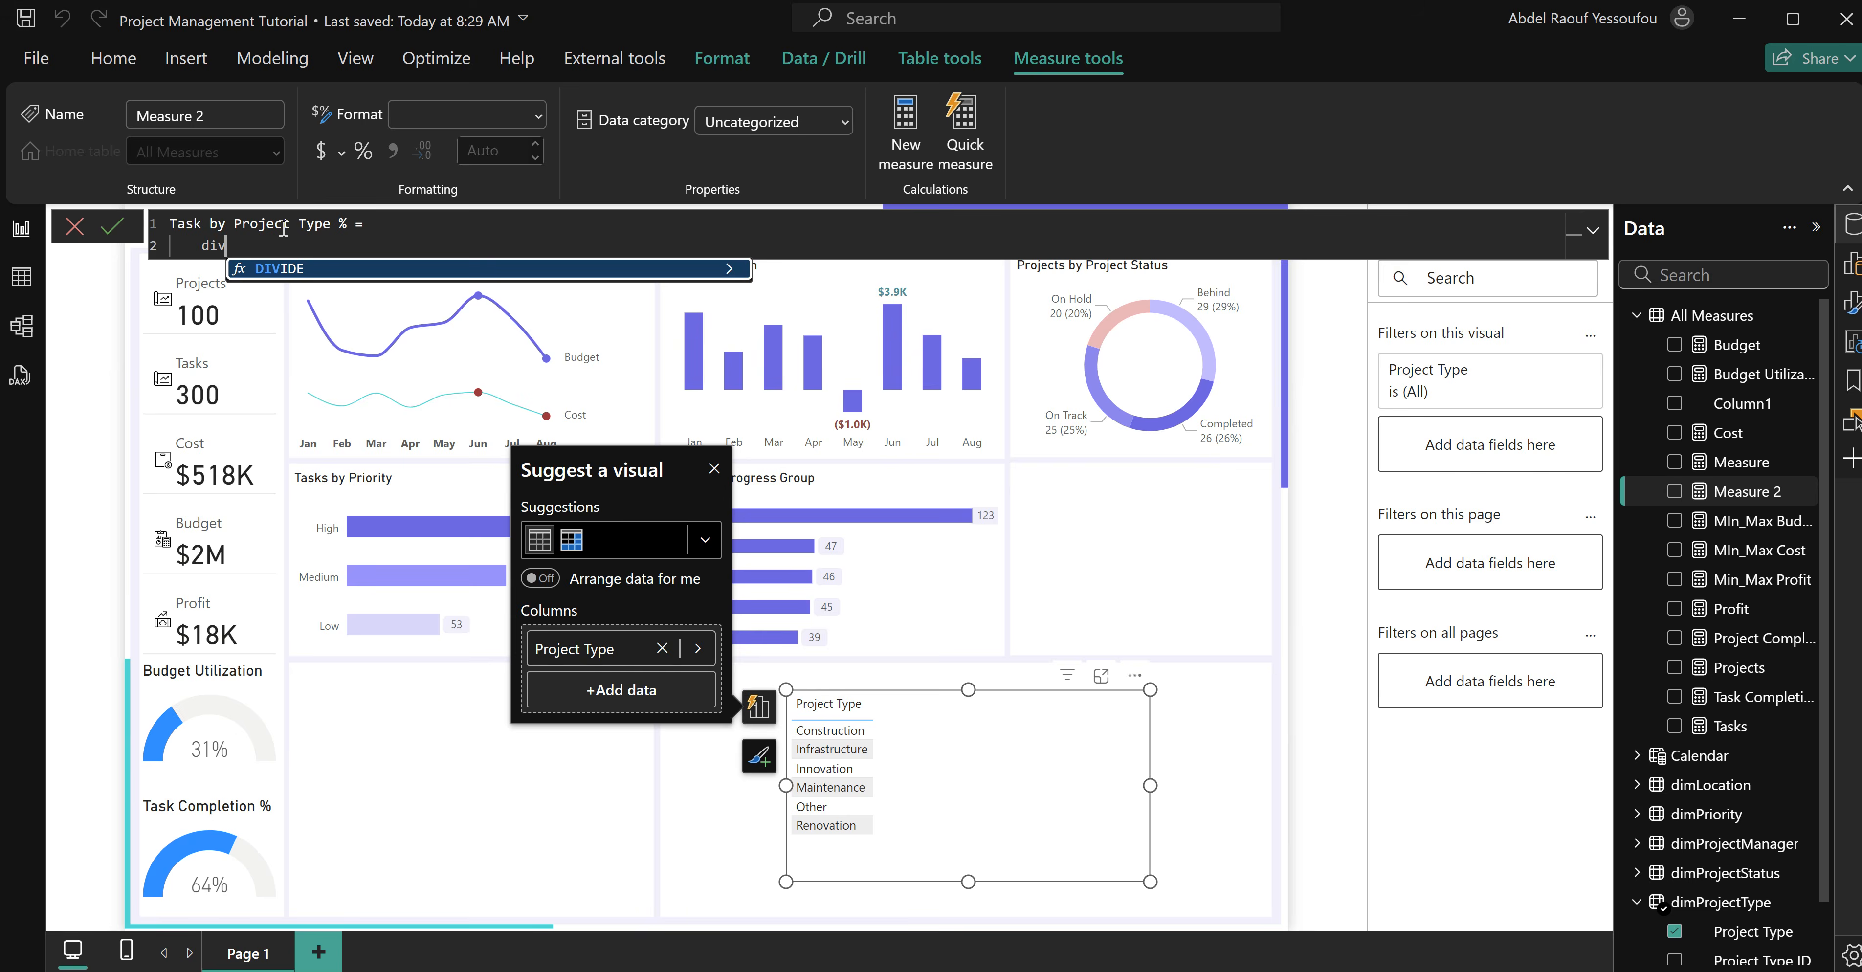
pyautogui.press('Tab')
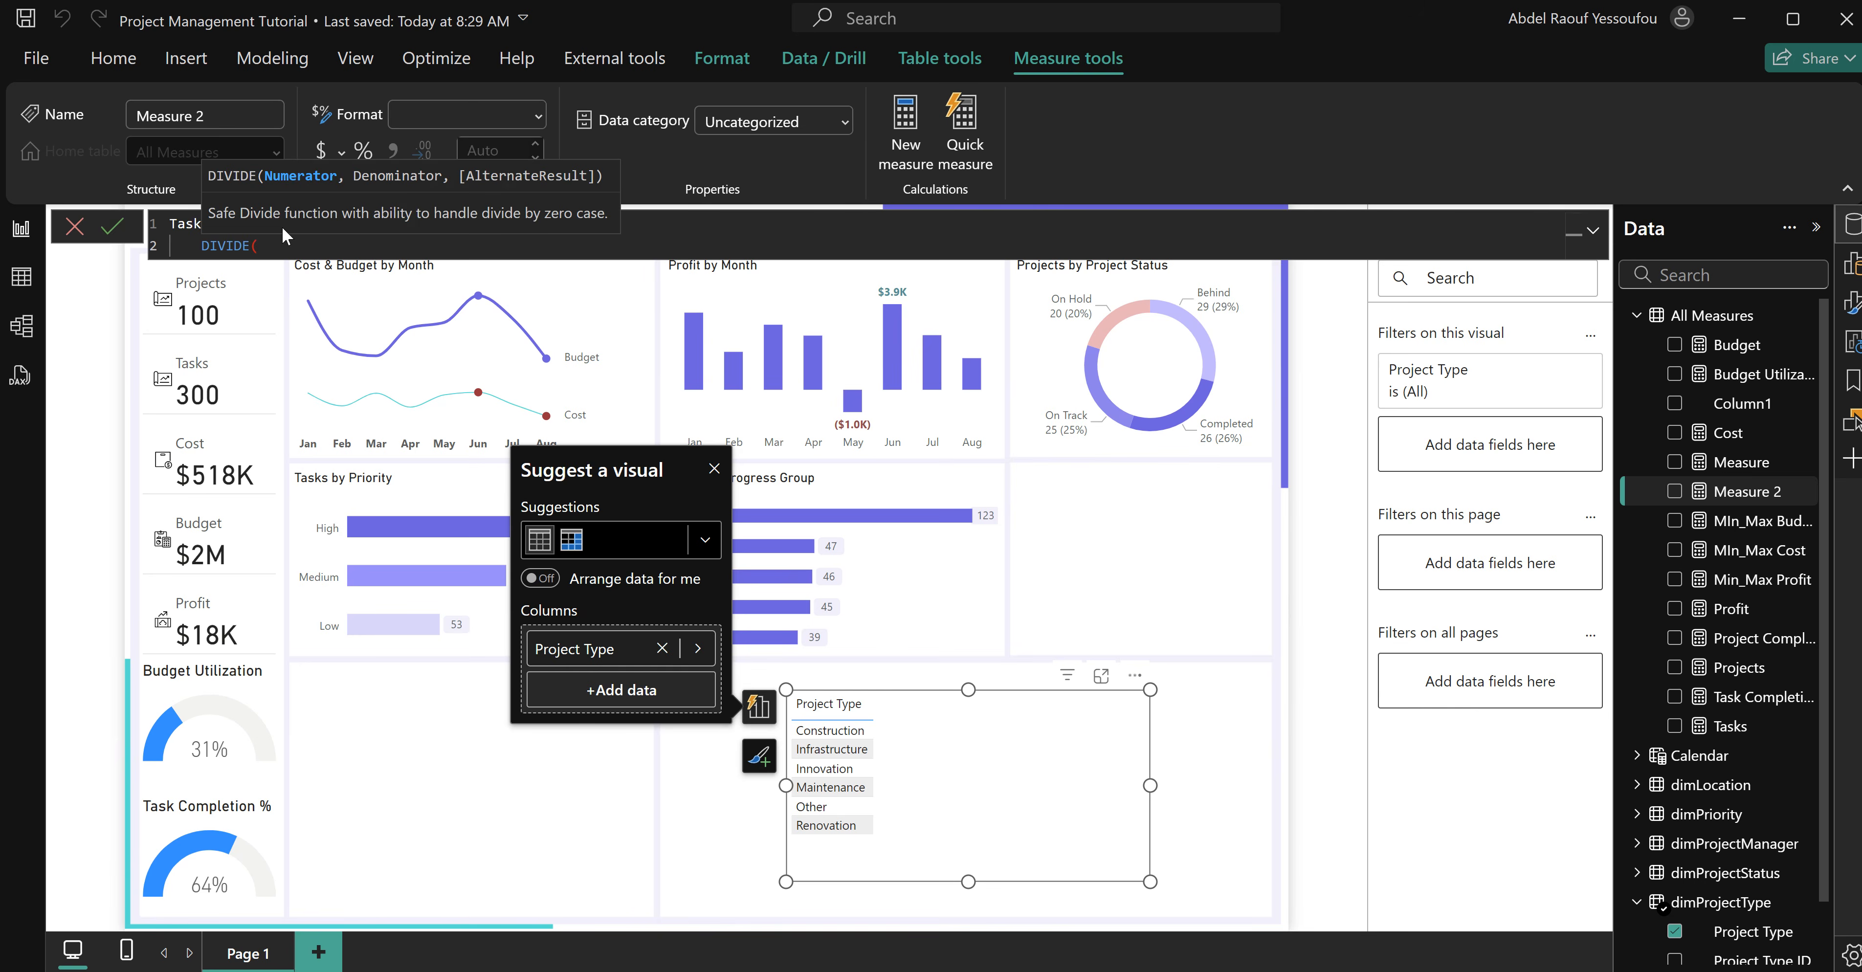
pyautogui.hotkey('shift', 'Return')
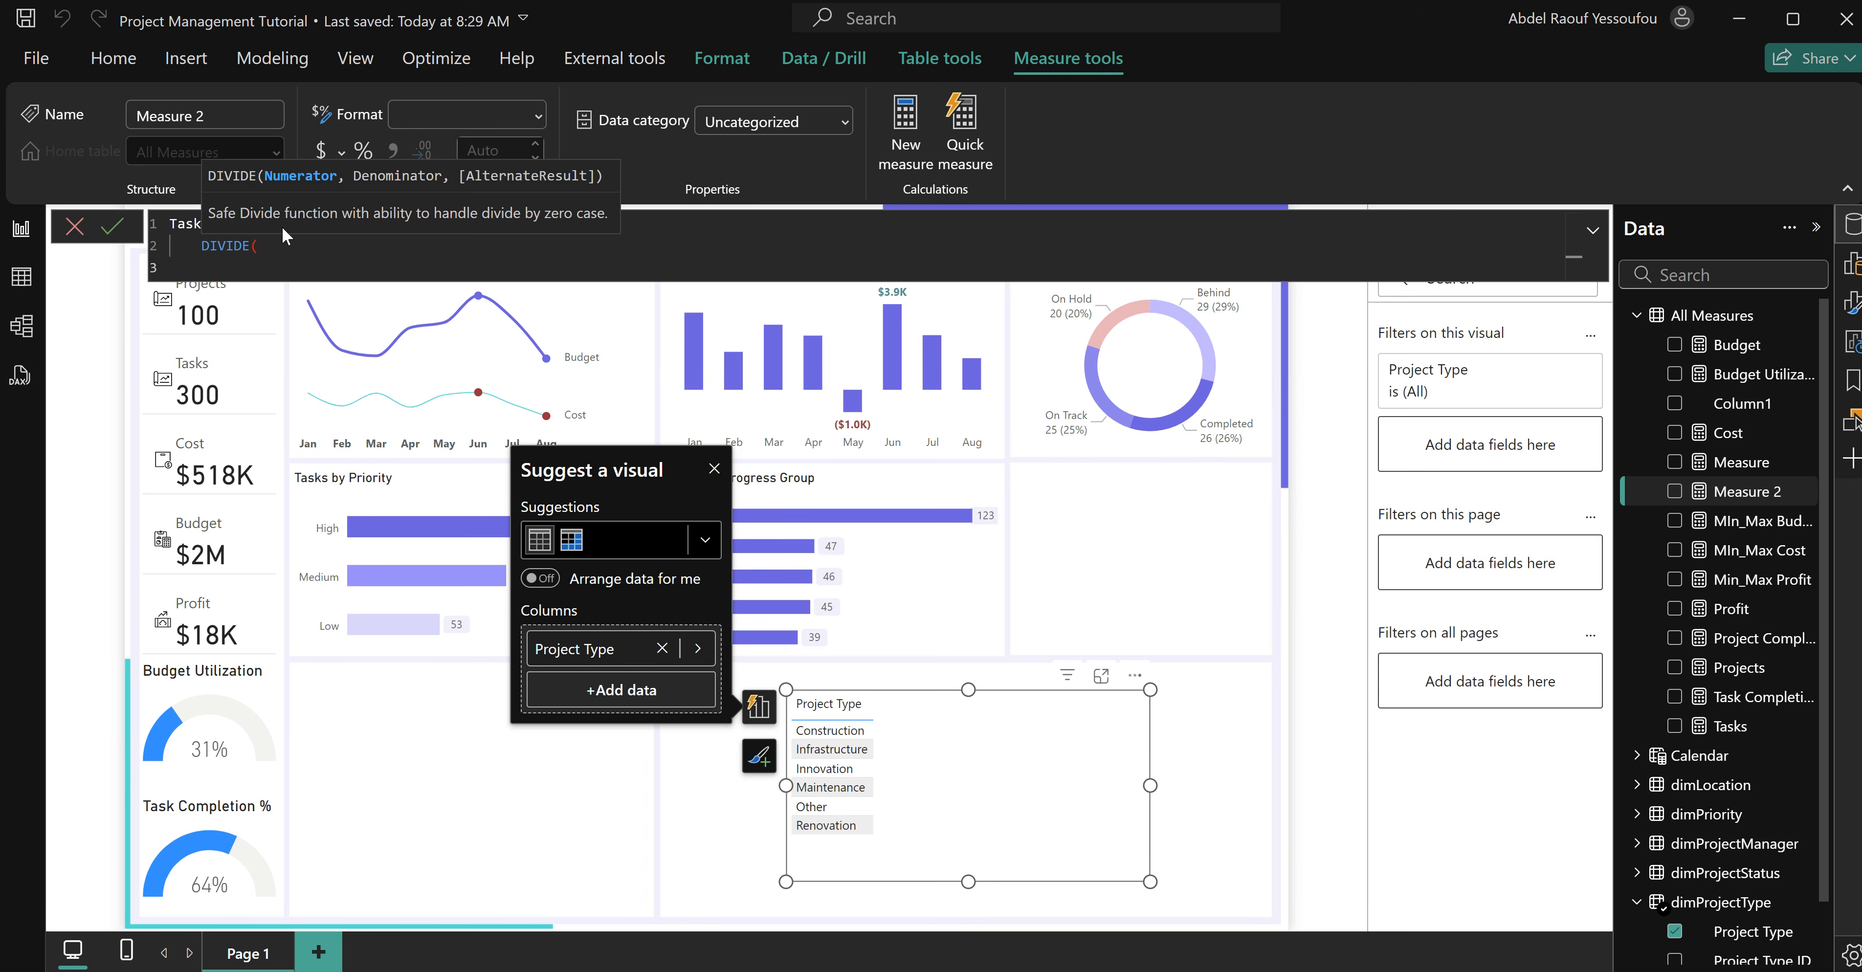
pyautogui.write('tas')
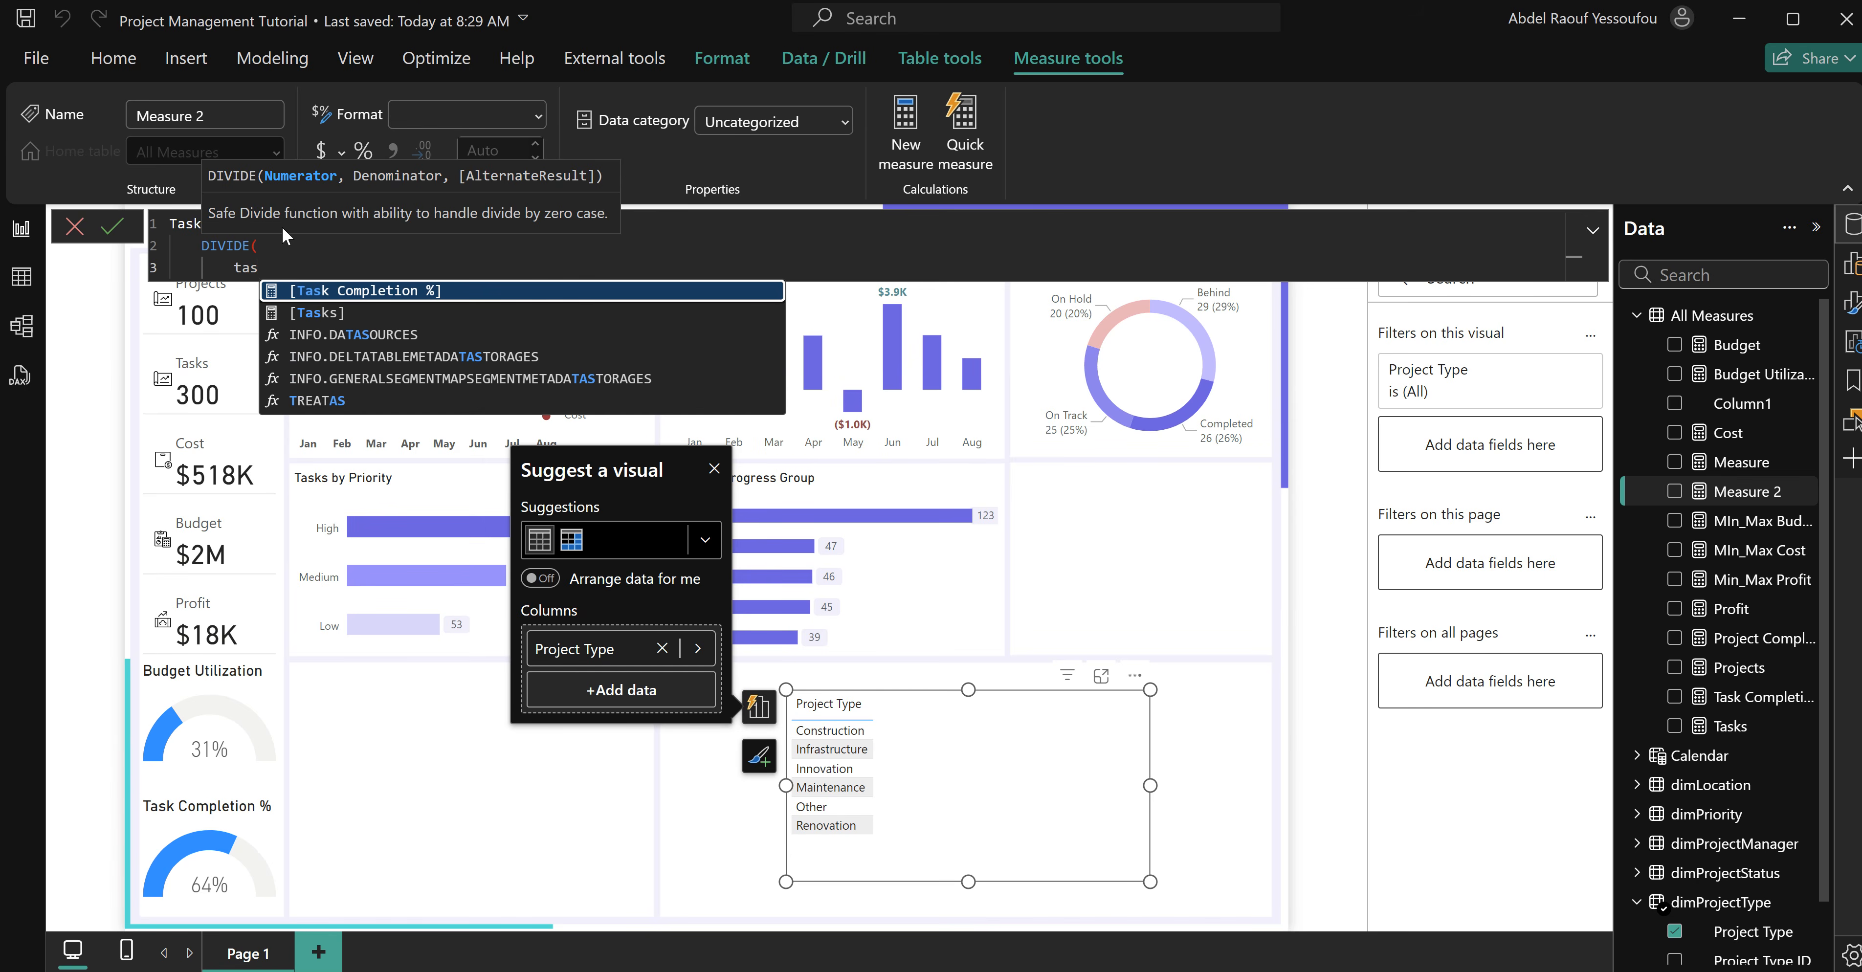
pyautogui.press('Down')
pyautogui.press('Tab')
pyautogui.write(',')
pyautogui.hotkey('shift', 'Return')
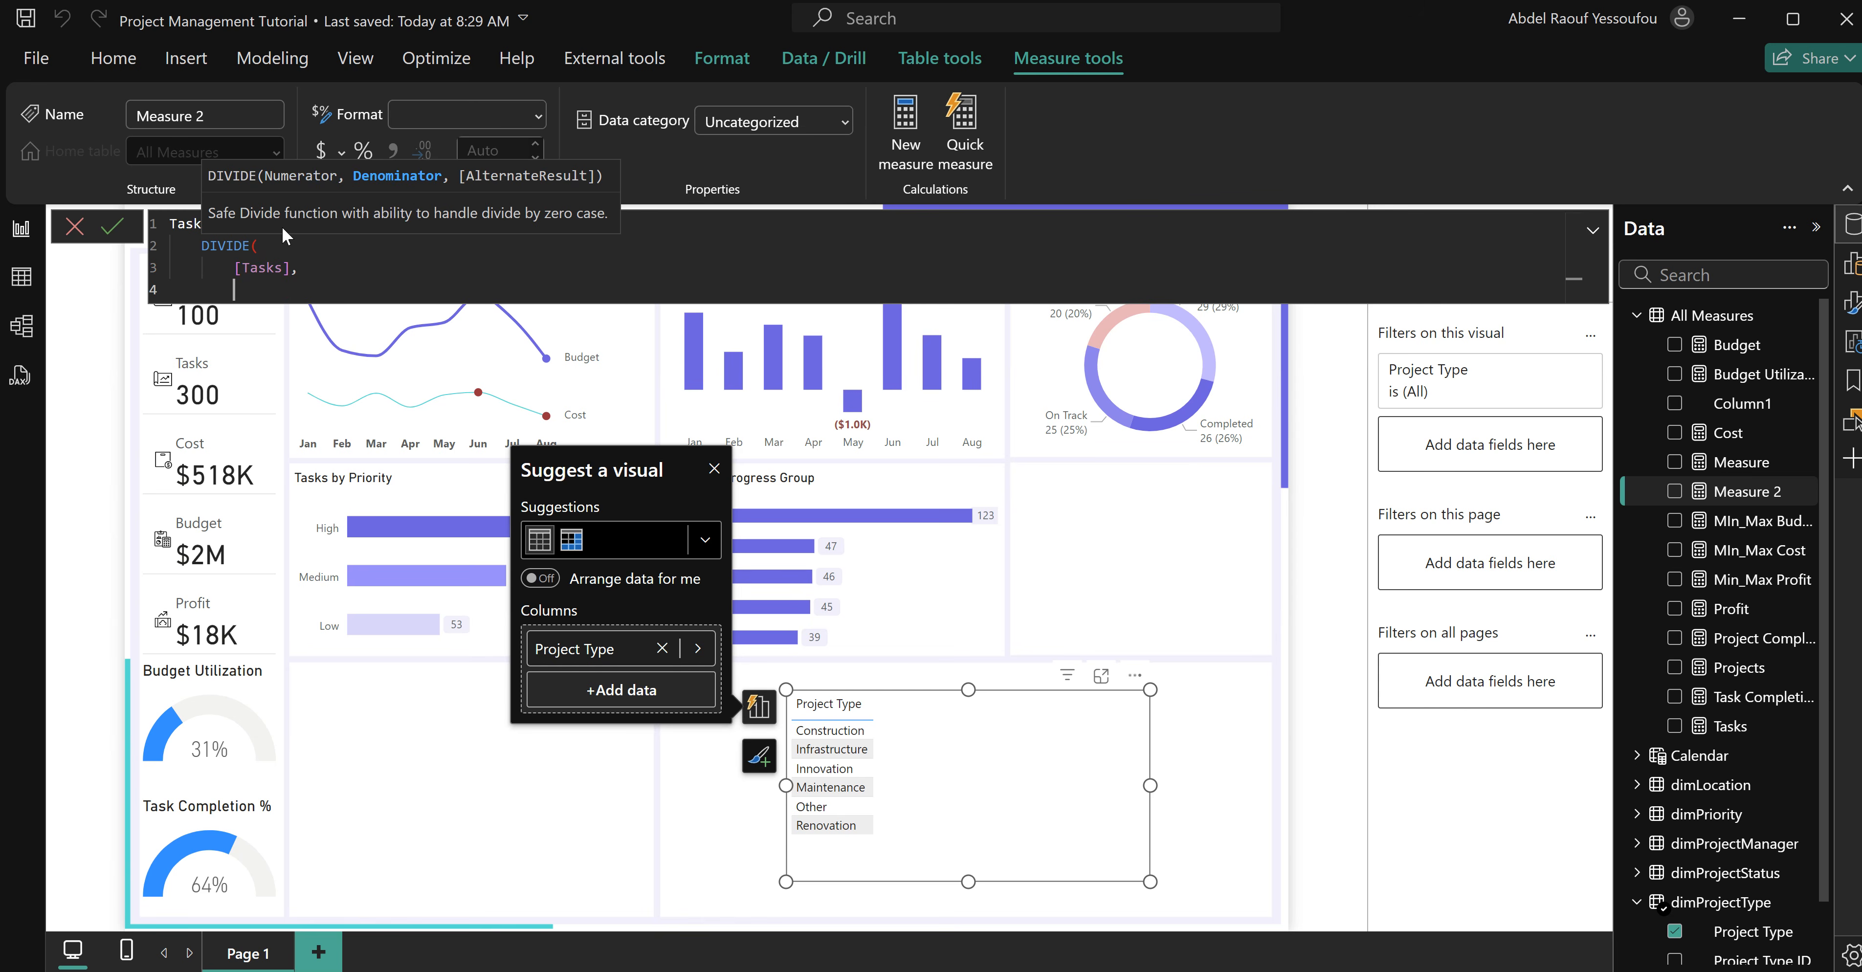
# Use a CALCULATE function as the DIVIDE denominator, with [Tasks] as its expression.
pyautogui.write('c')
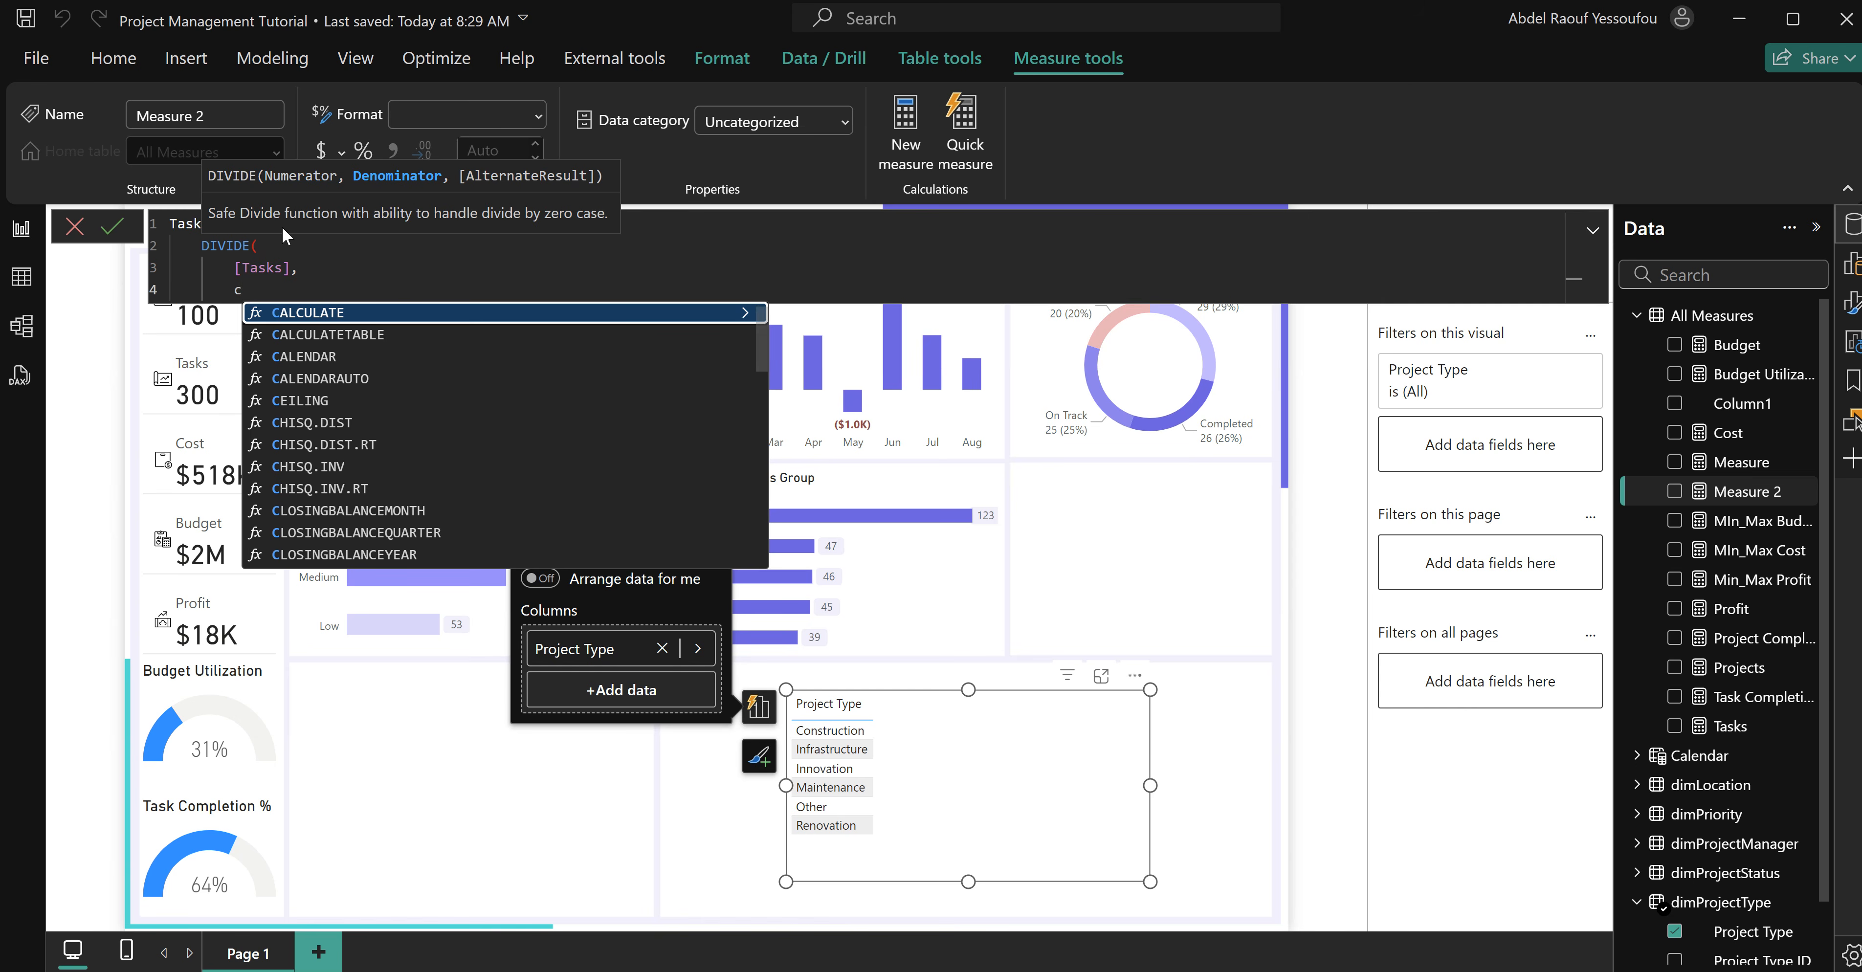
pyautogui.press('Tab')
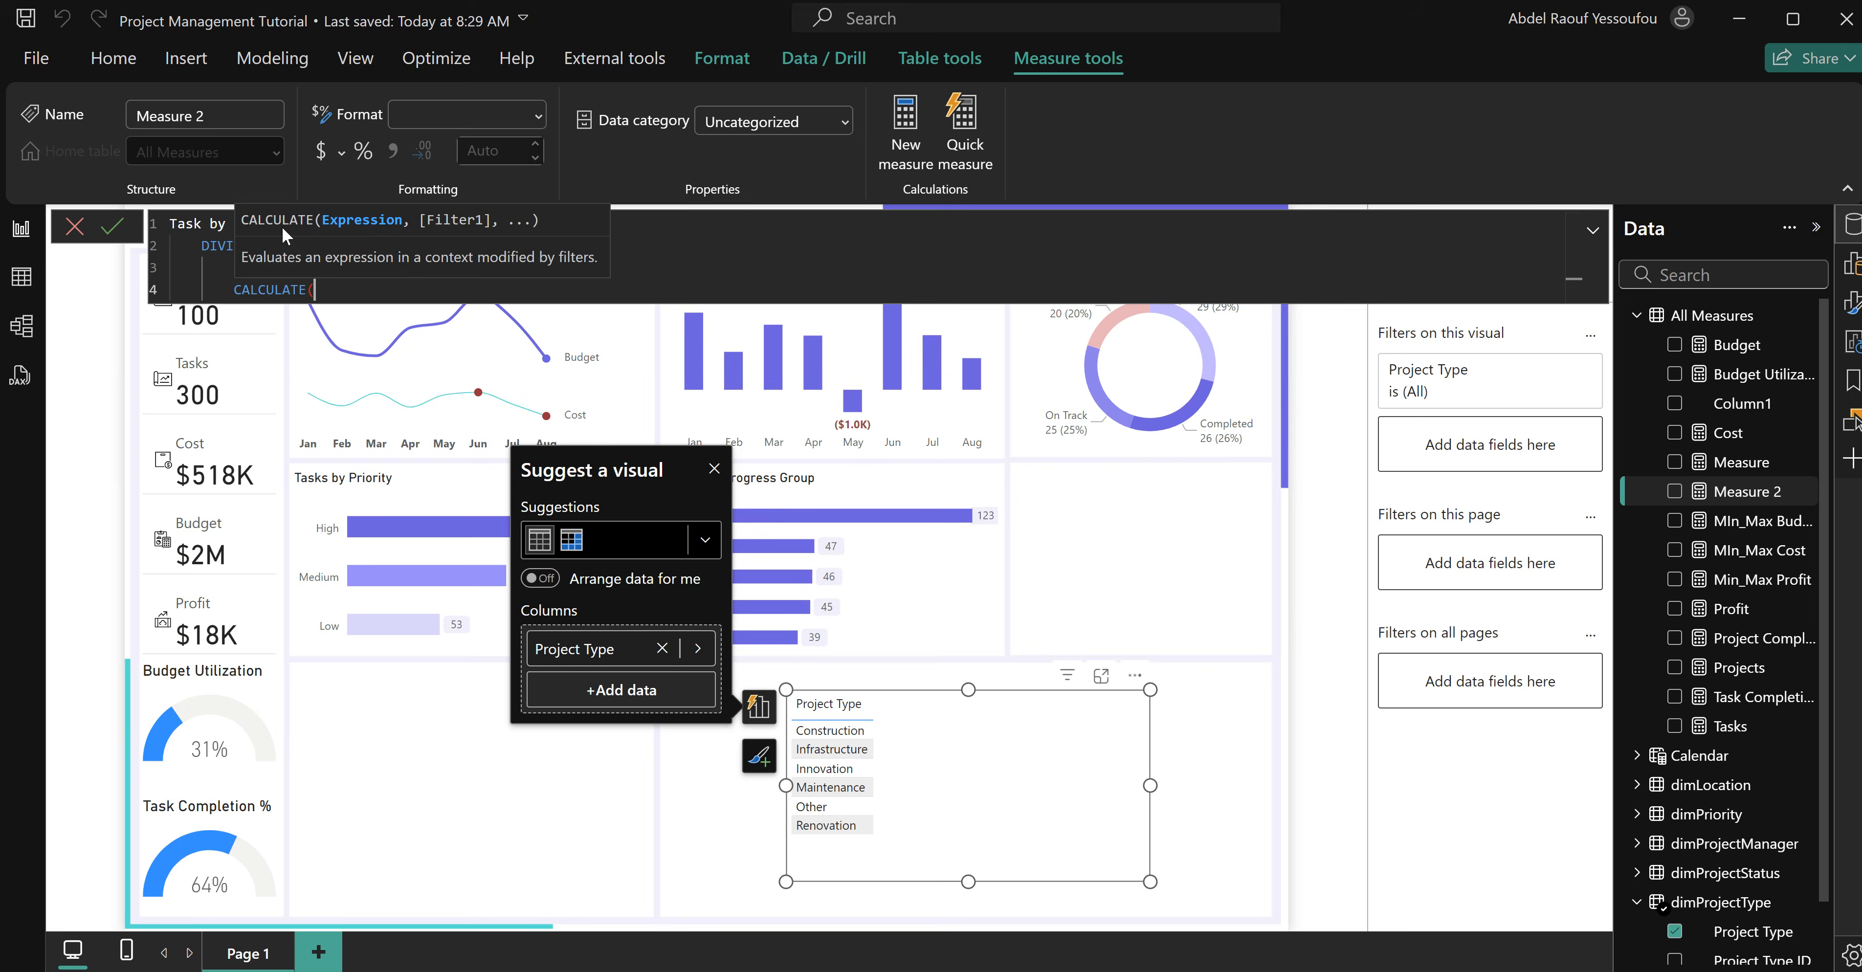
pyautogui.hotkey('shift', 'Return')
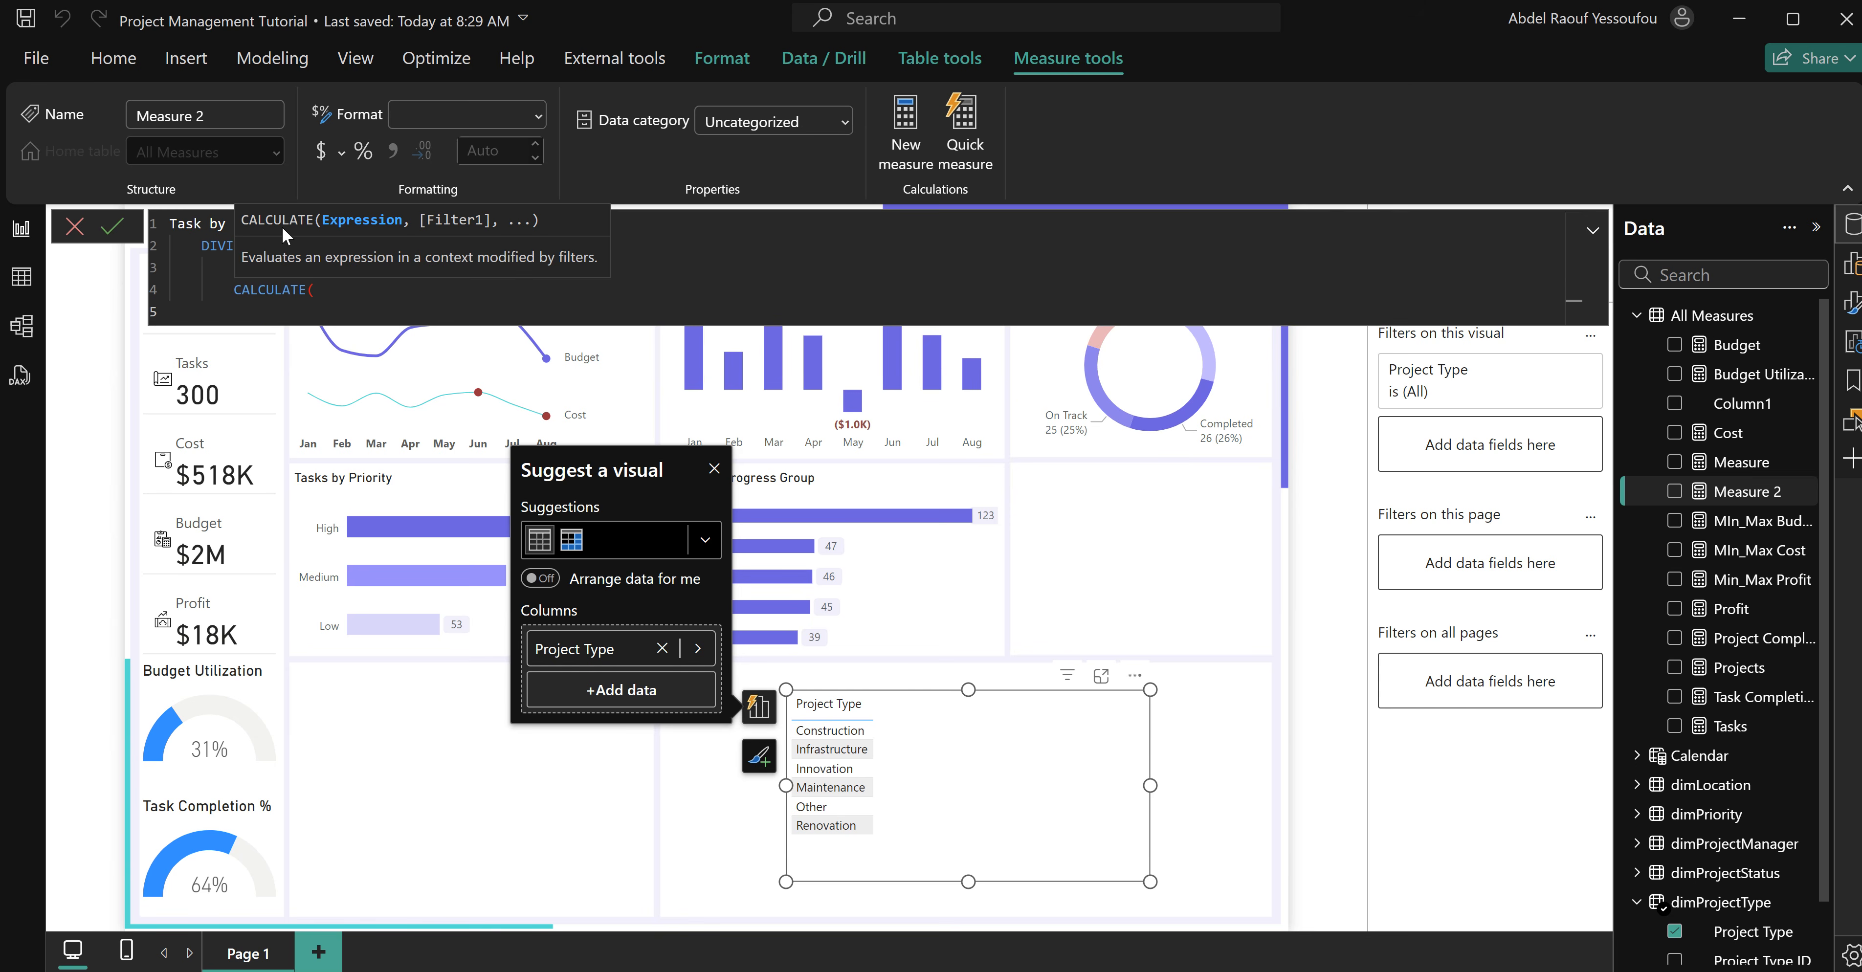
pyautogui.write('task')
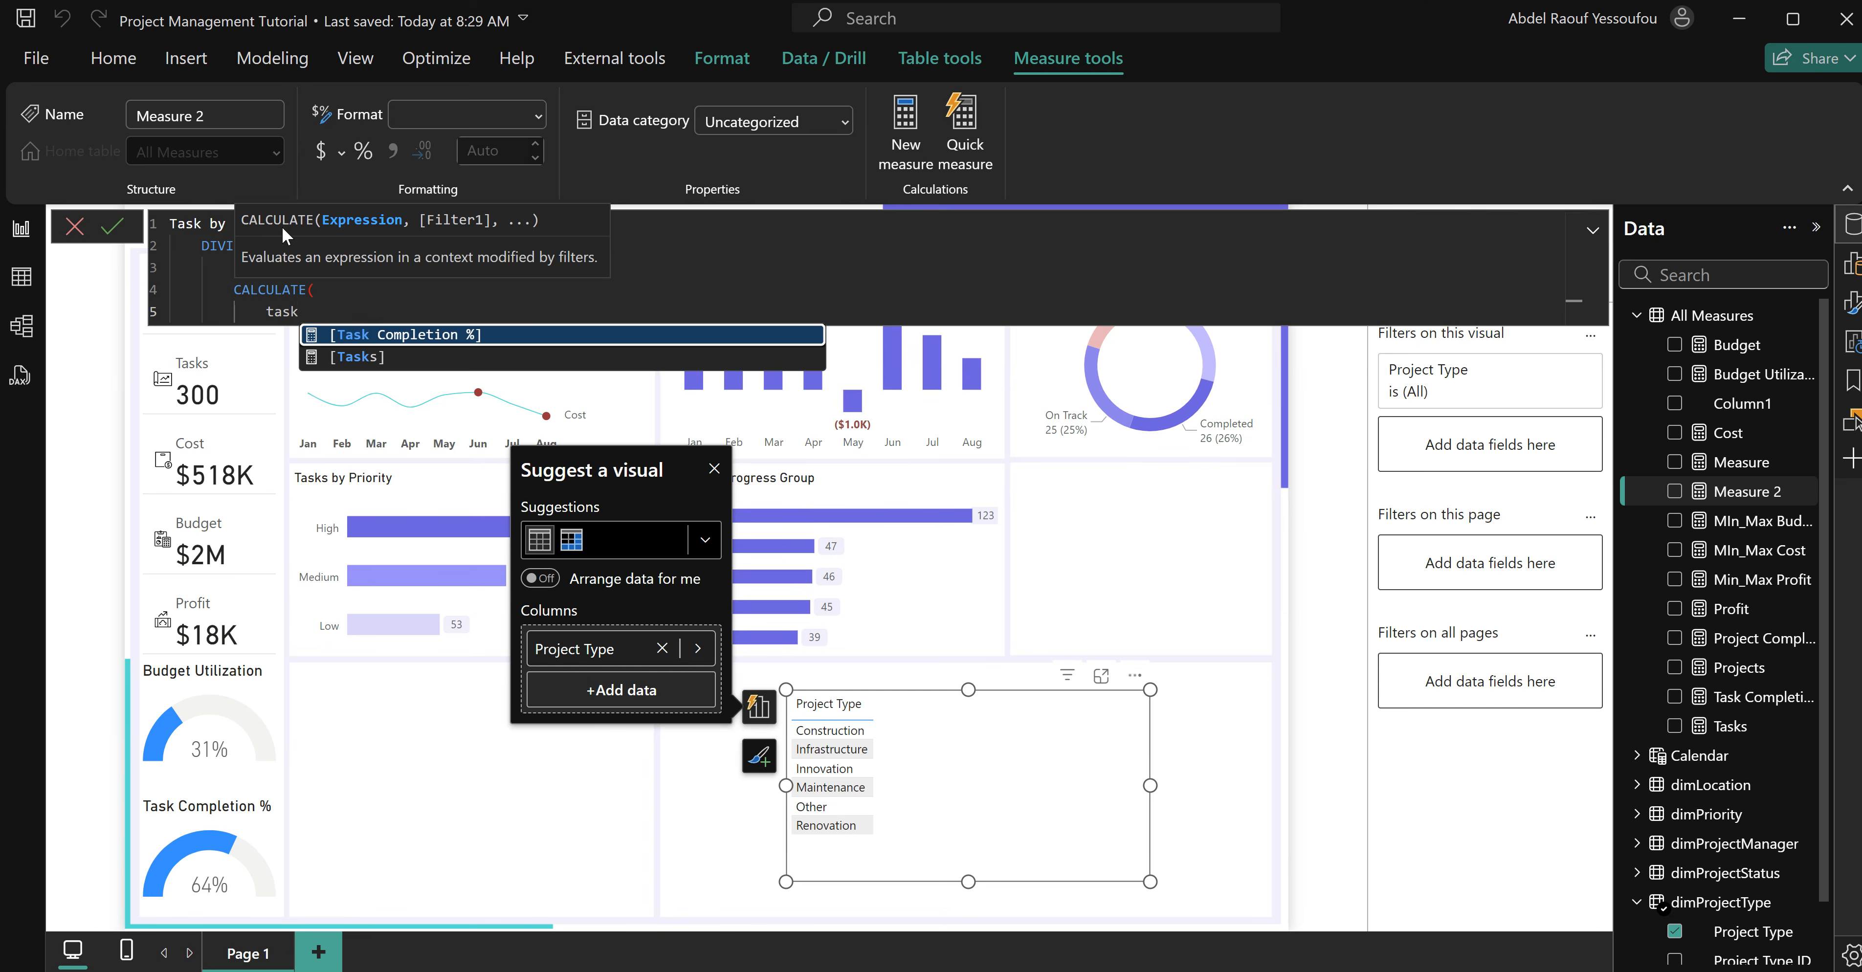
pyautogui.press('Tab')
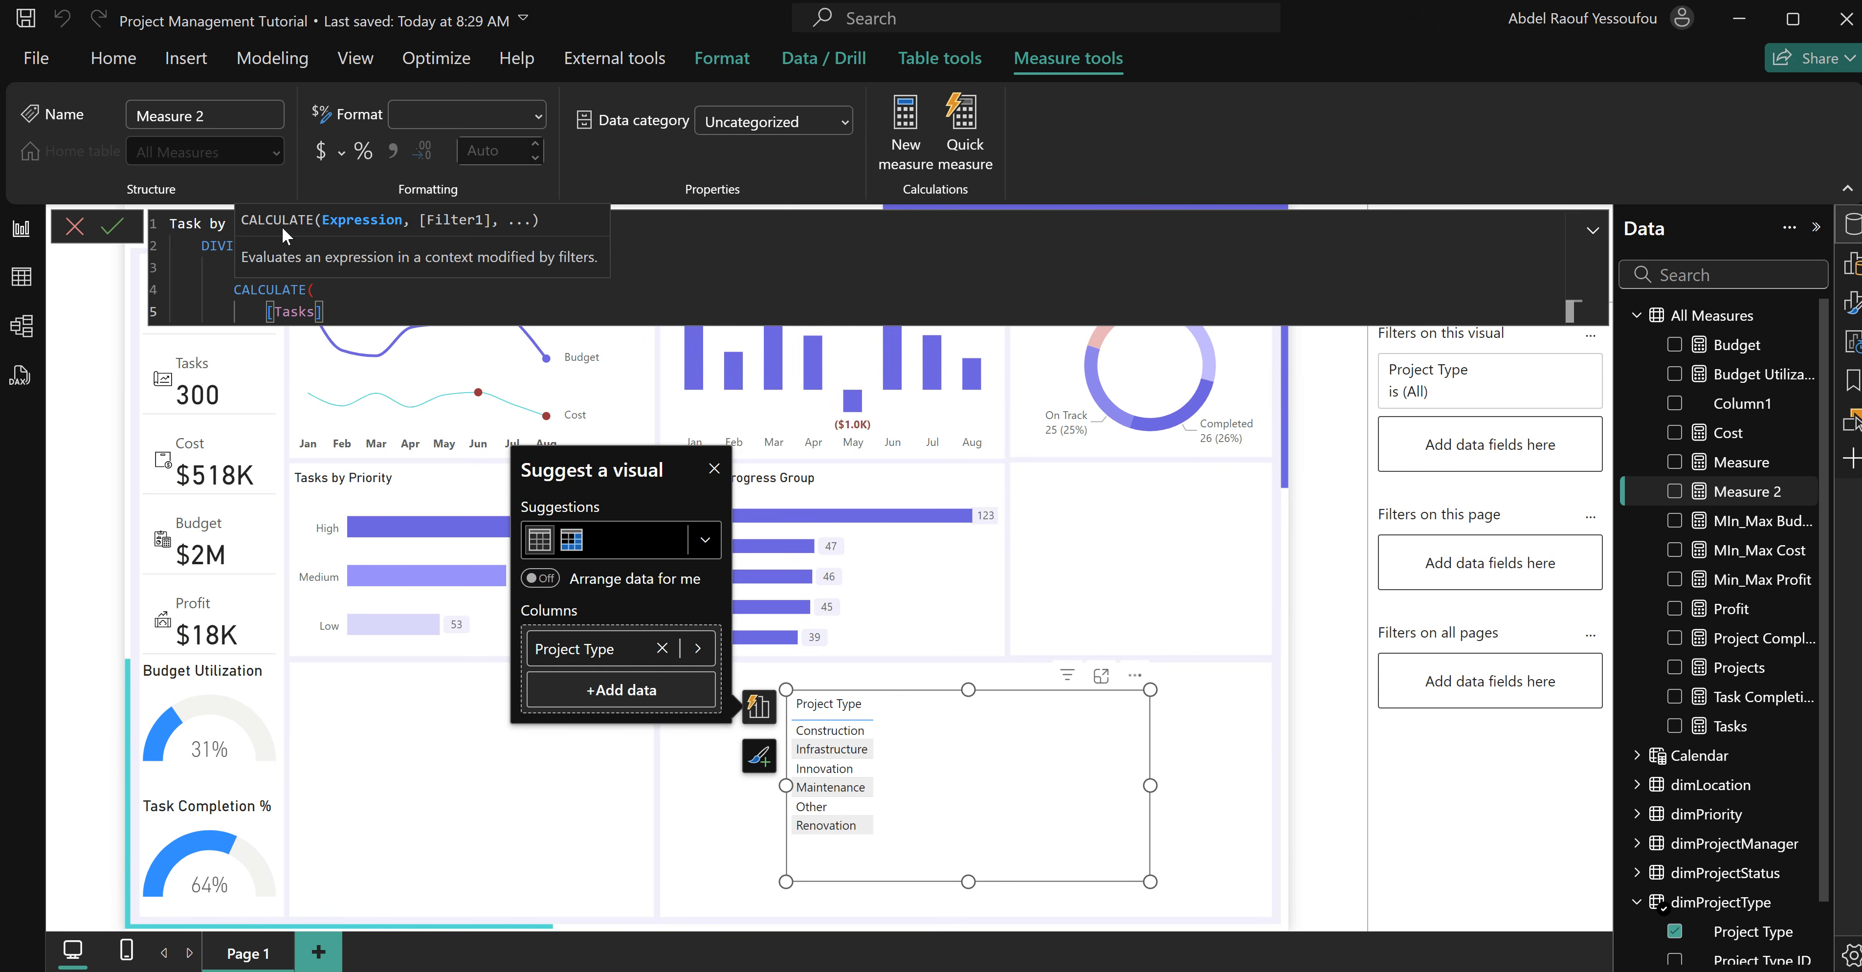
pyautogui.write(',')
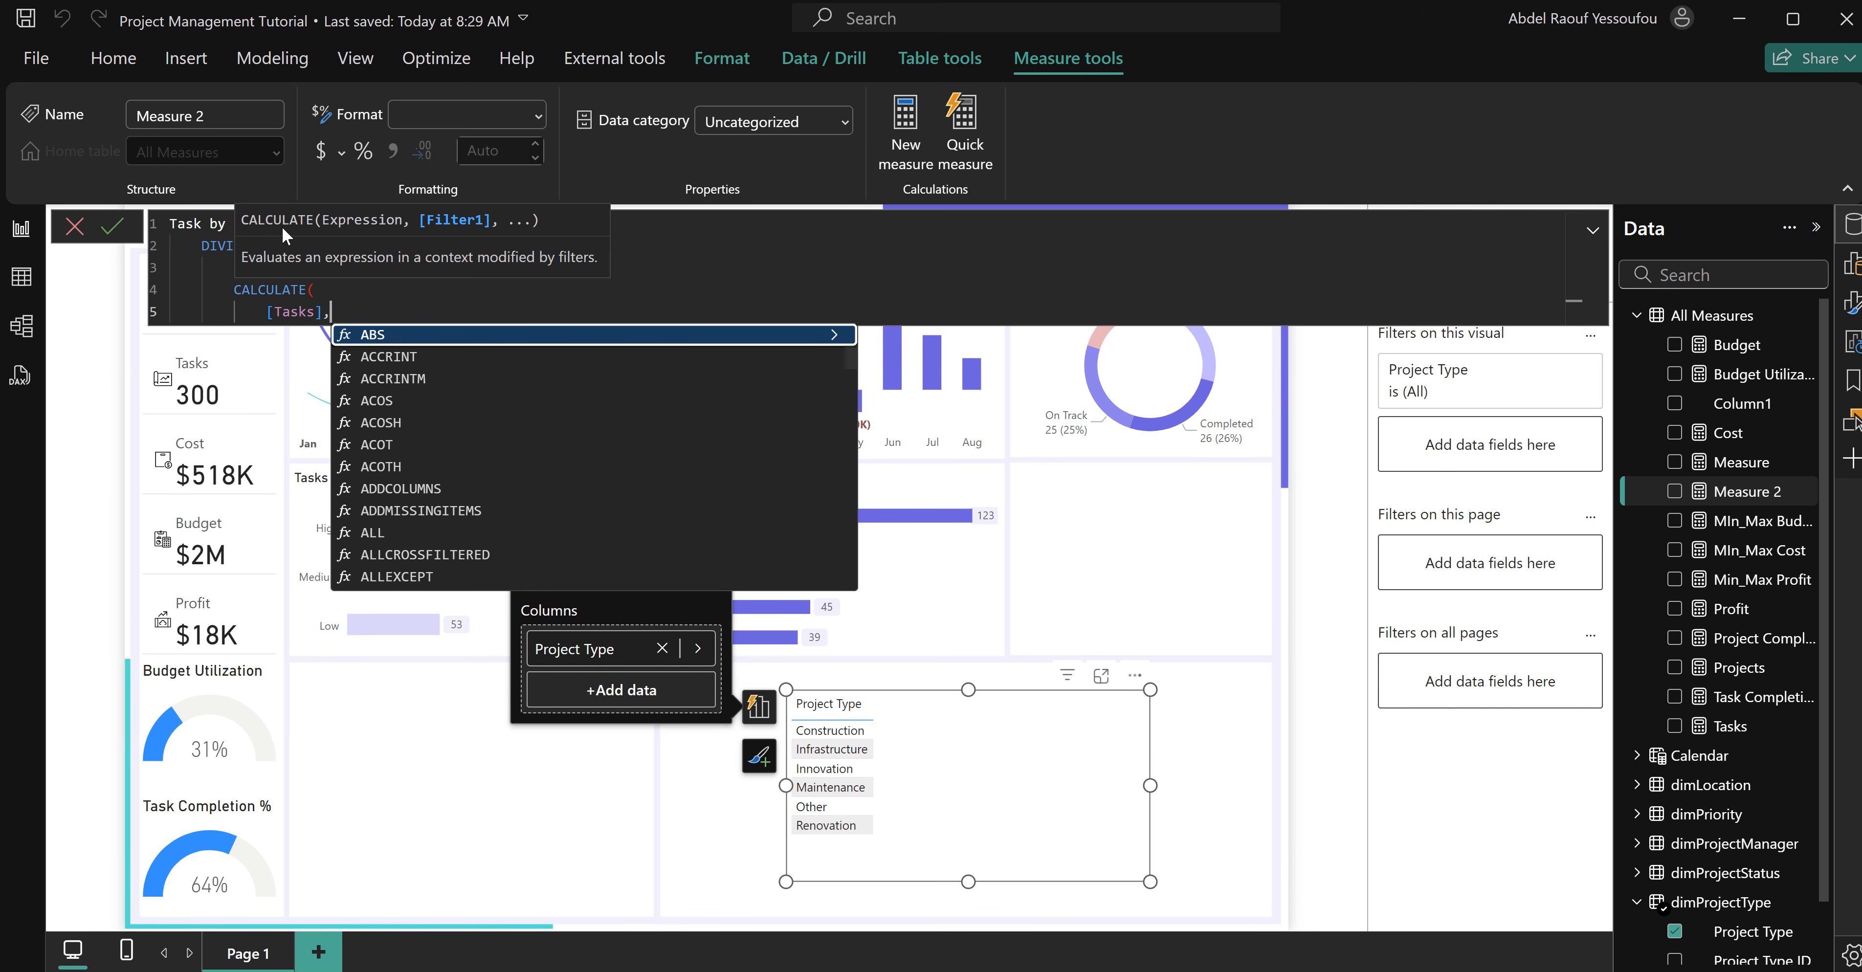
pyautogui.hotkey('shift', 'Return')
# Complete the CALCULATE filter with ALL('Project Management'), close both functions on separate lines, and commit the measure.
pyautogui.write('al')
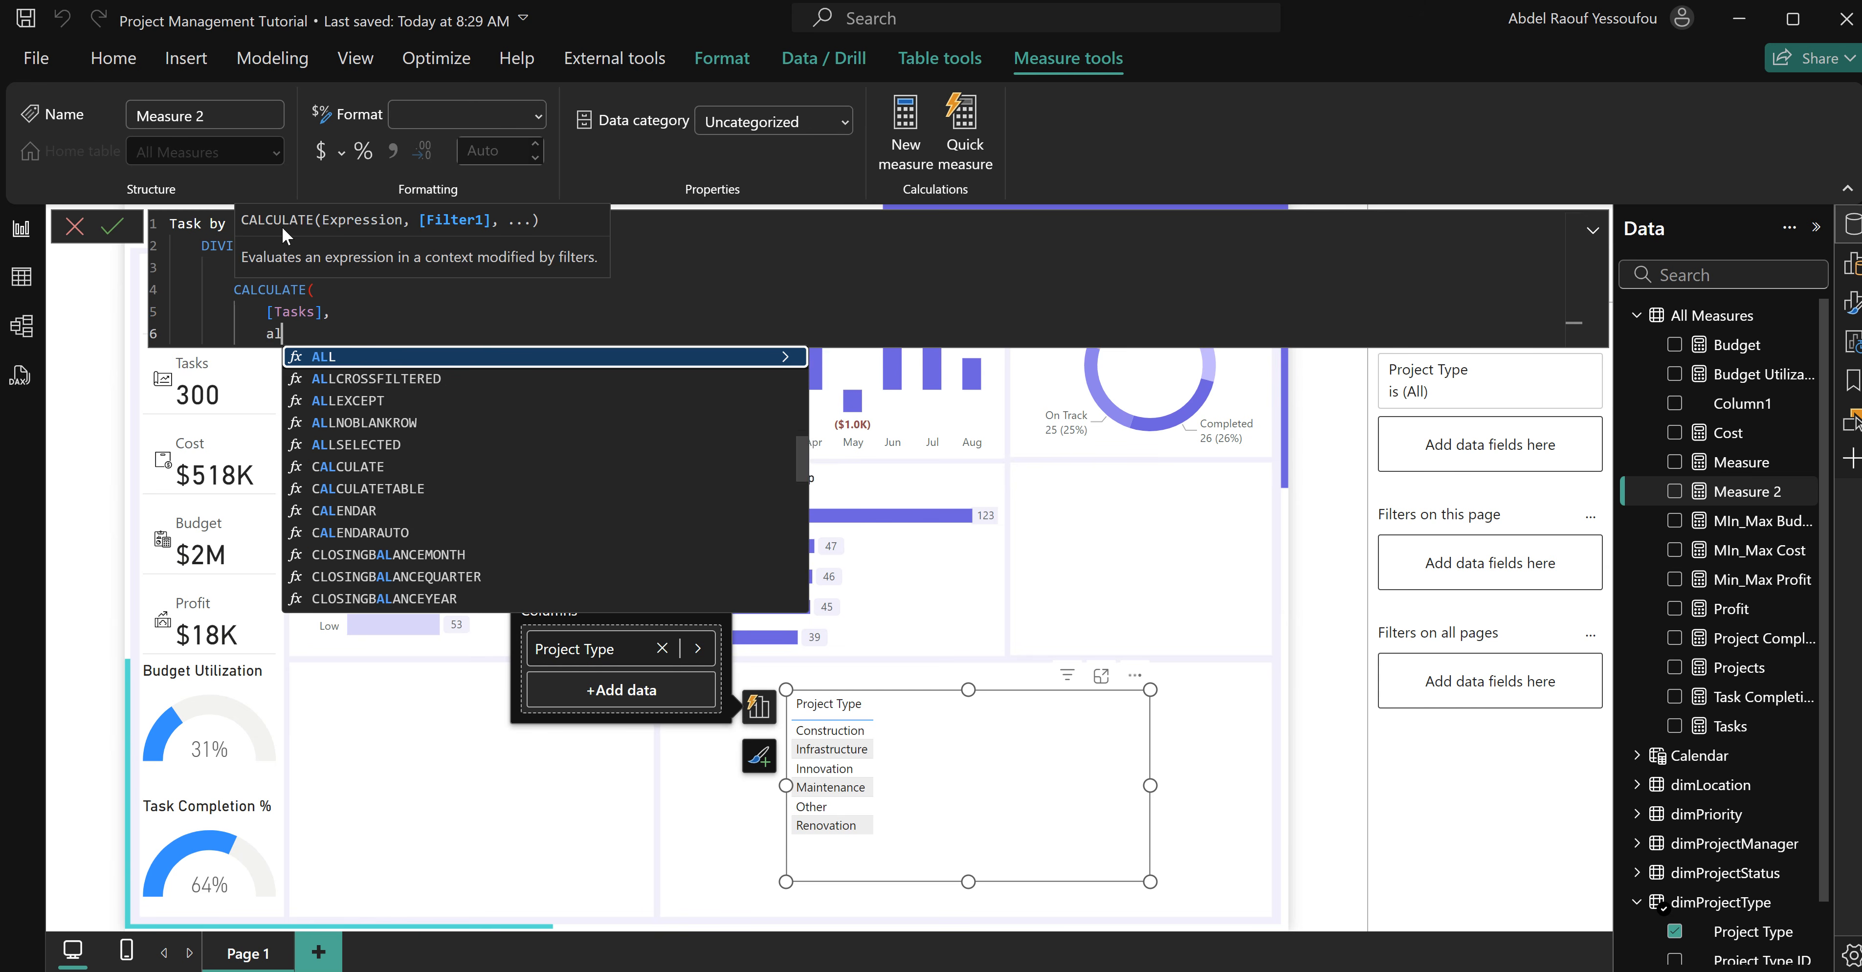
pyautogui.write('lpro')
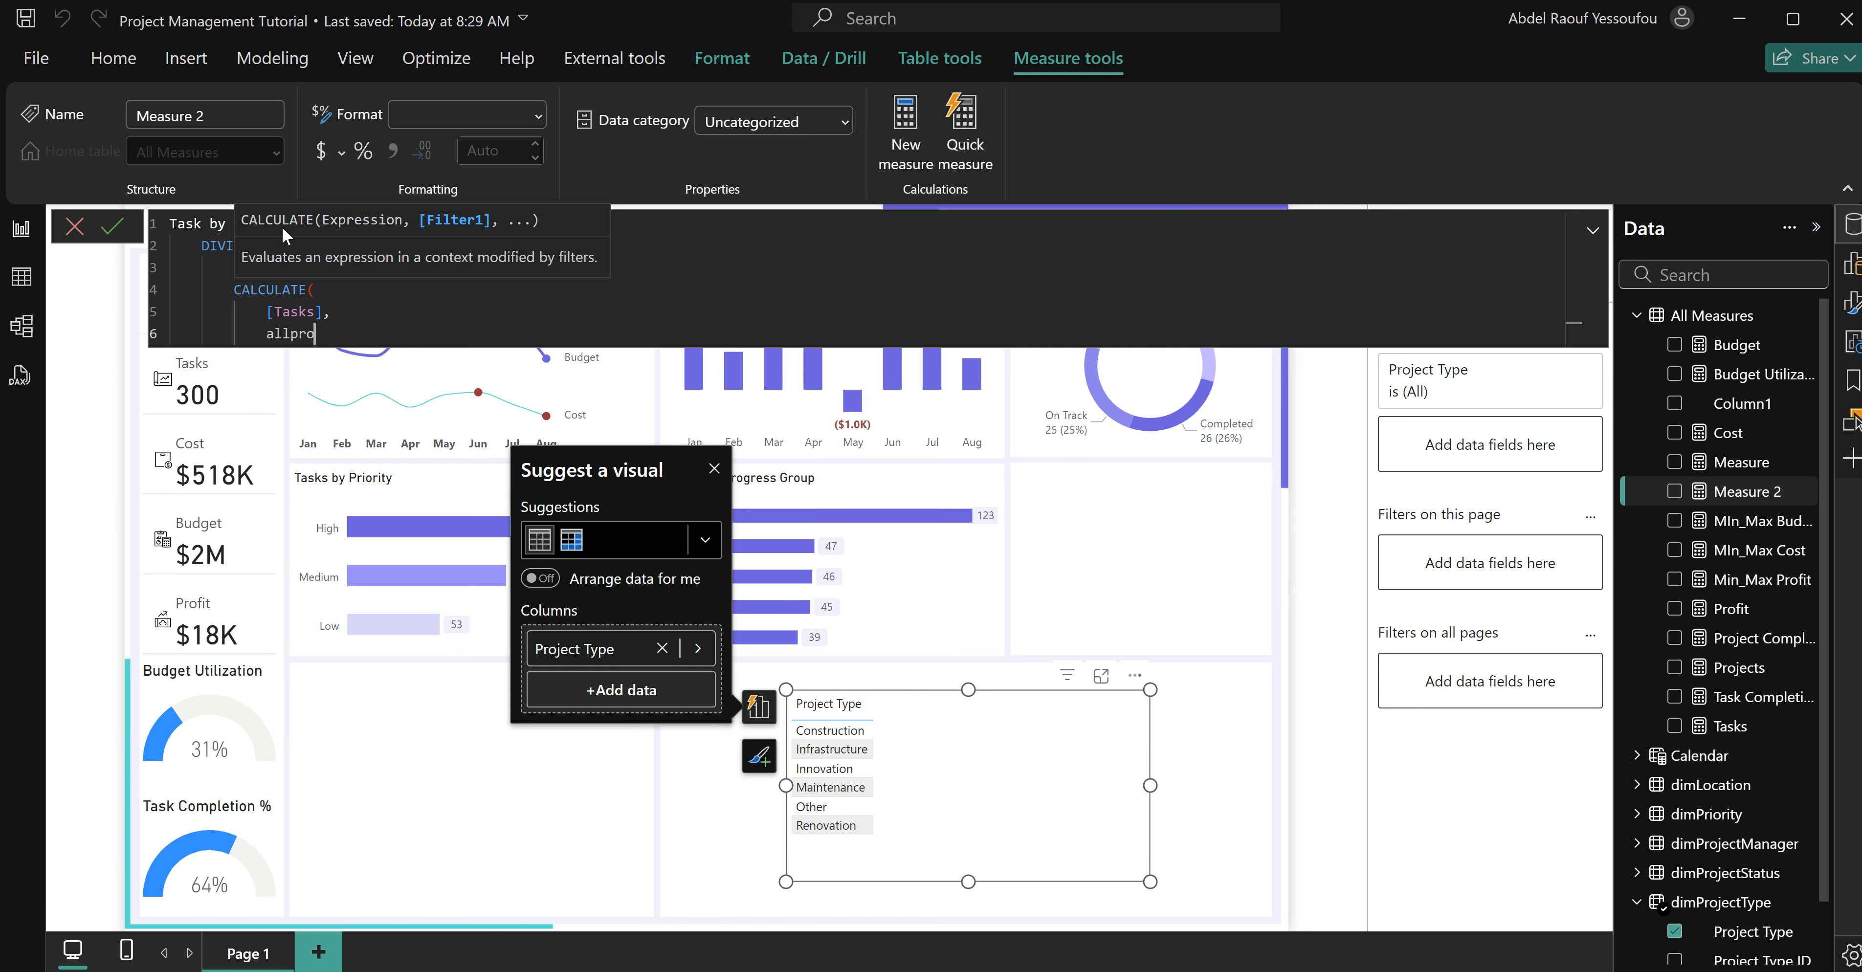
pyautogui.press('BackSpace')
pyautogui.press('BackSpace')
pyautogui.press('BackSpace')
pyautogui.press('Tab')
pyautogui.write('proje')
pyautogui.press('Tab')
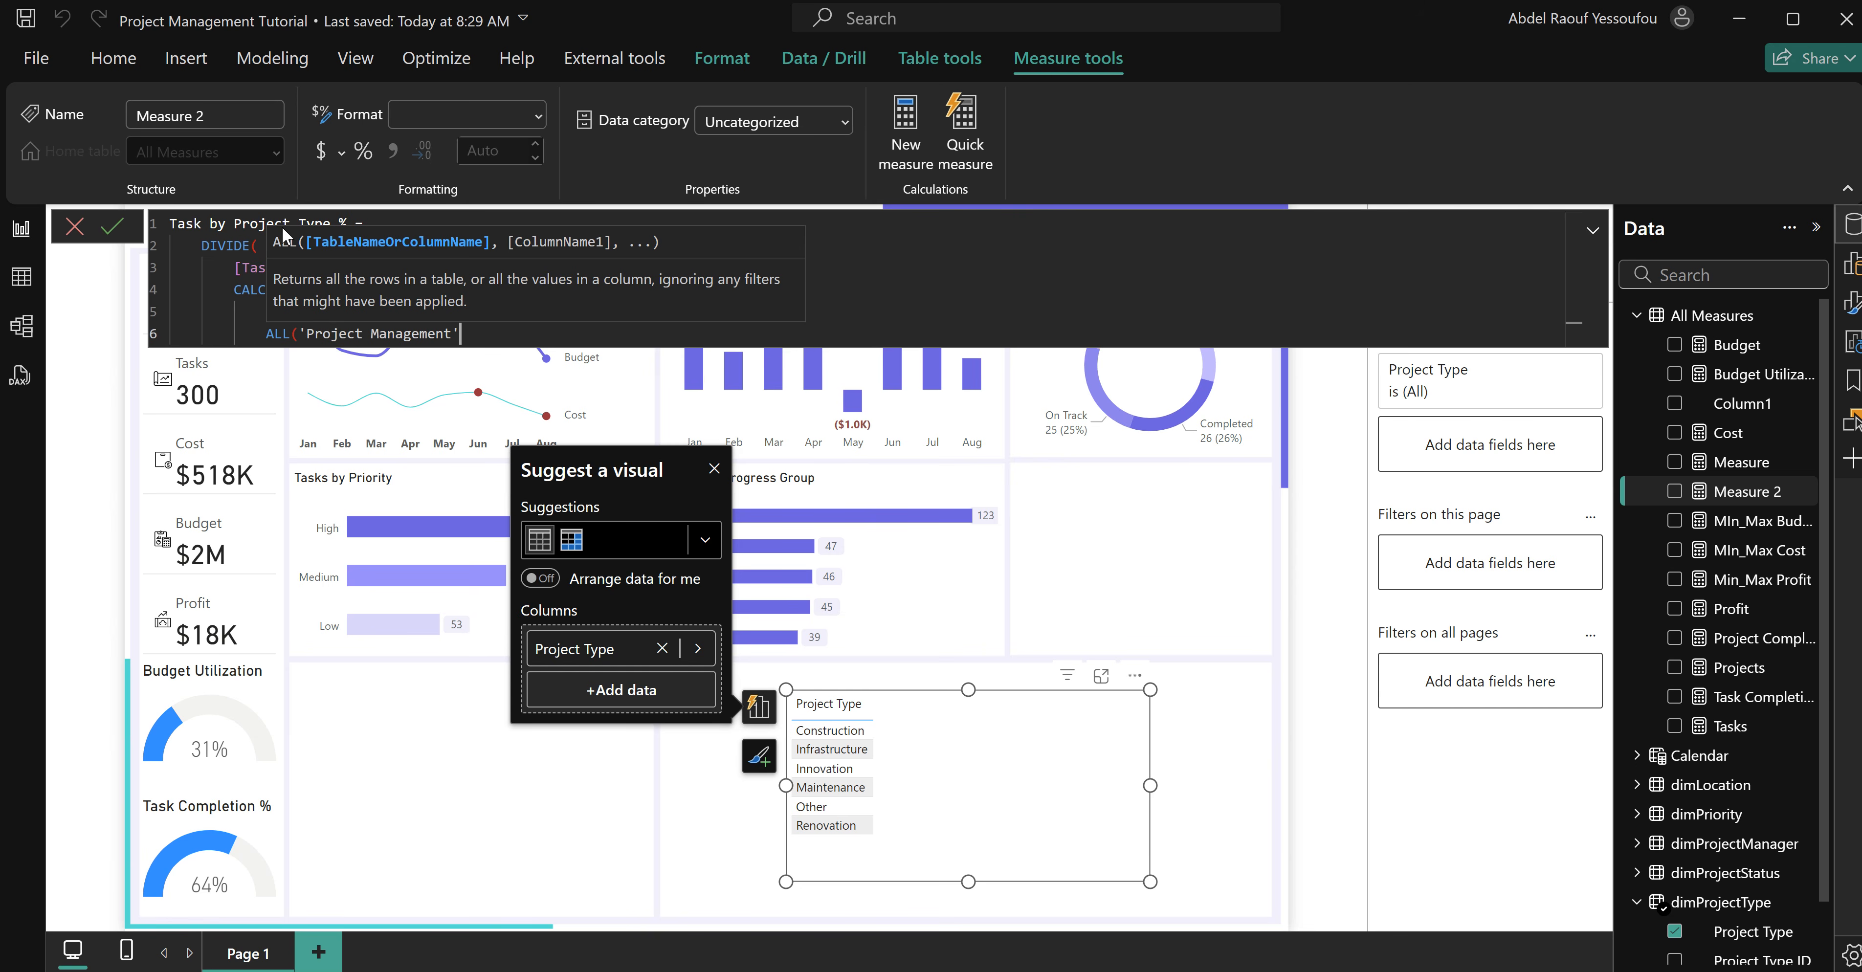
pyautogui.write(')')
pyautogui.press('Return')
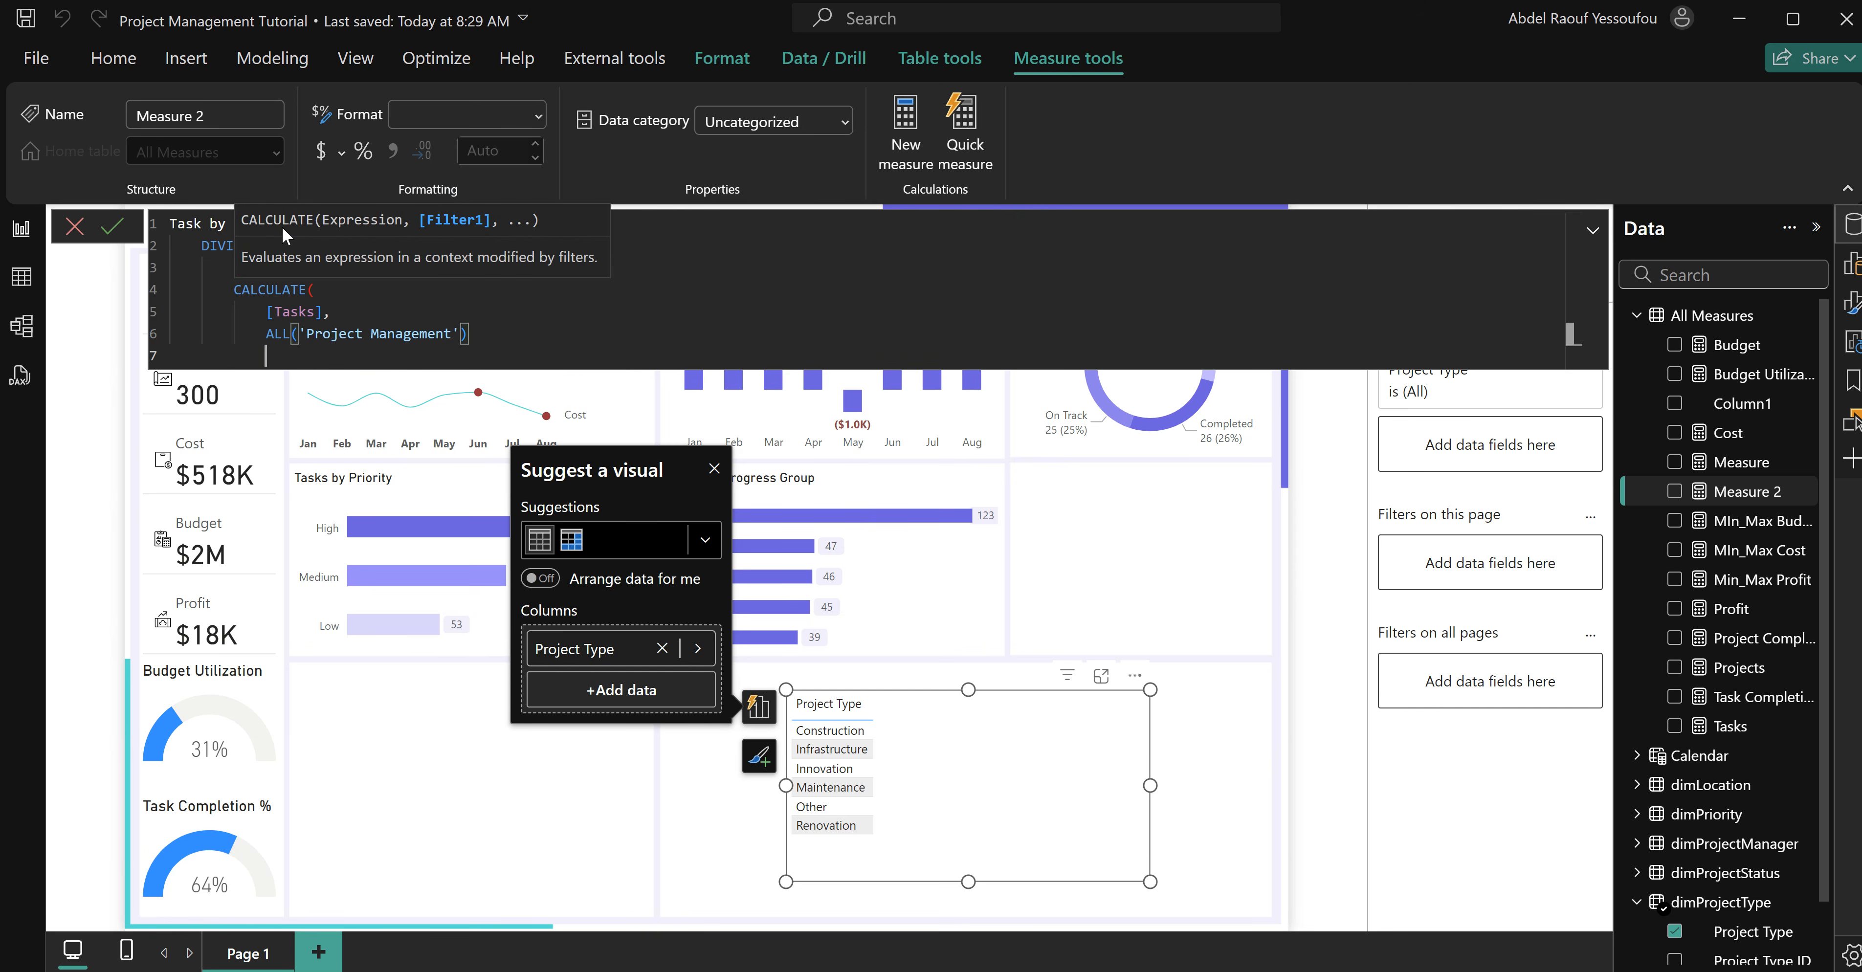
pyautogui.write(')')
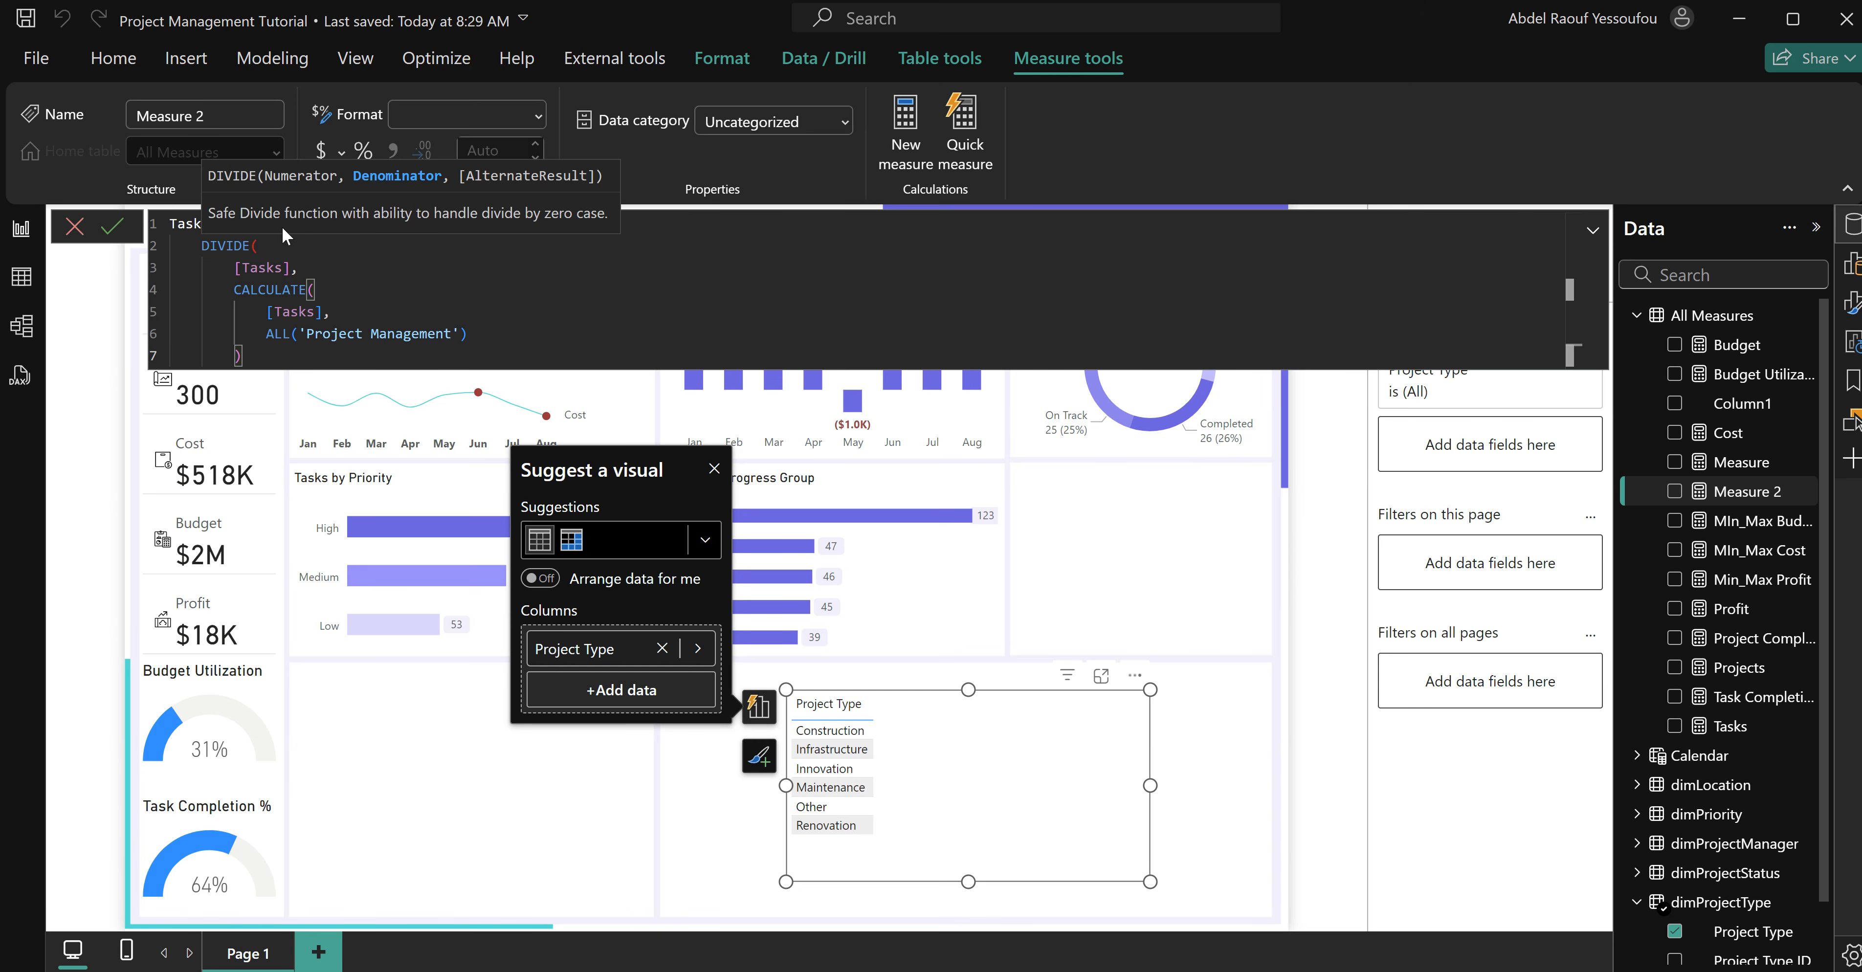
pyautogui.press('Return')
pyautogui.write(')')
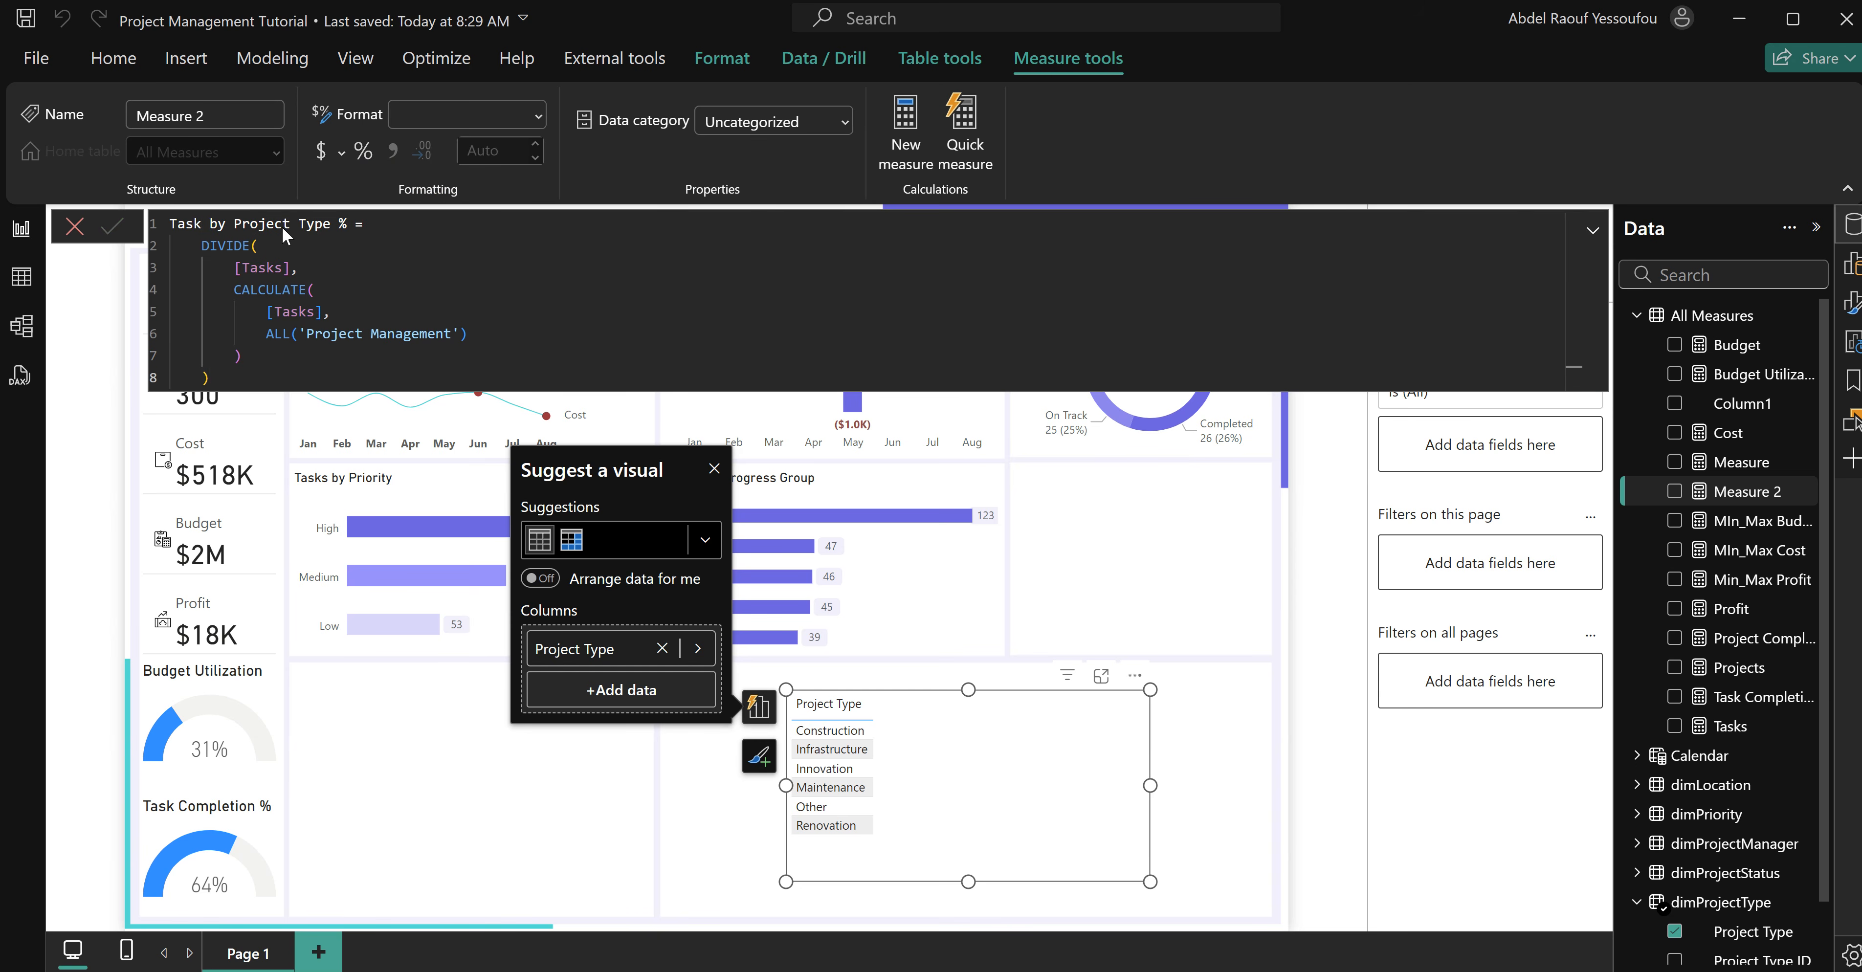
pyautogui.press('Return')
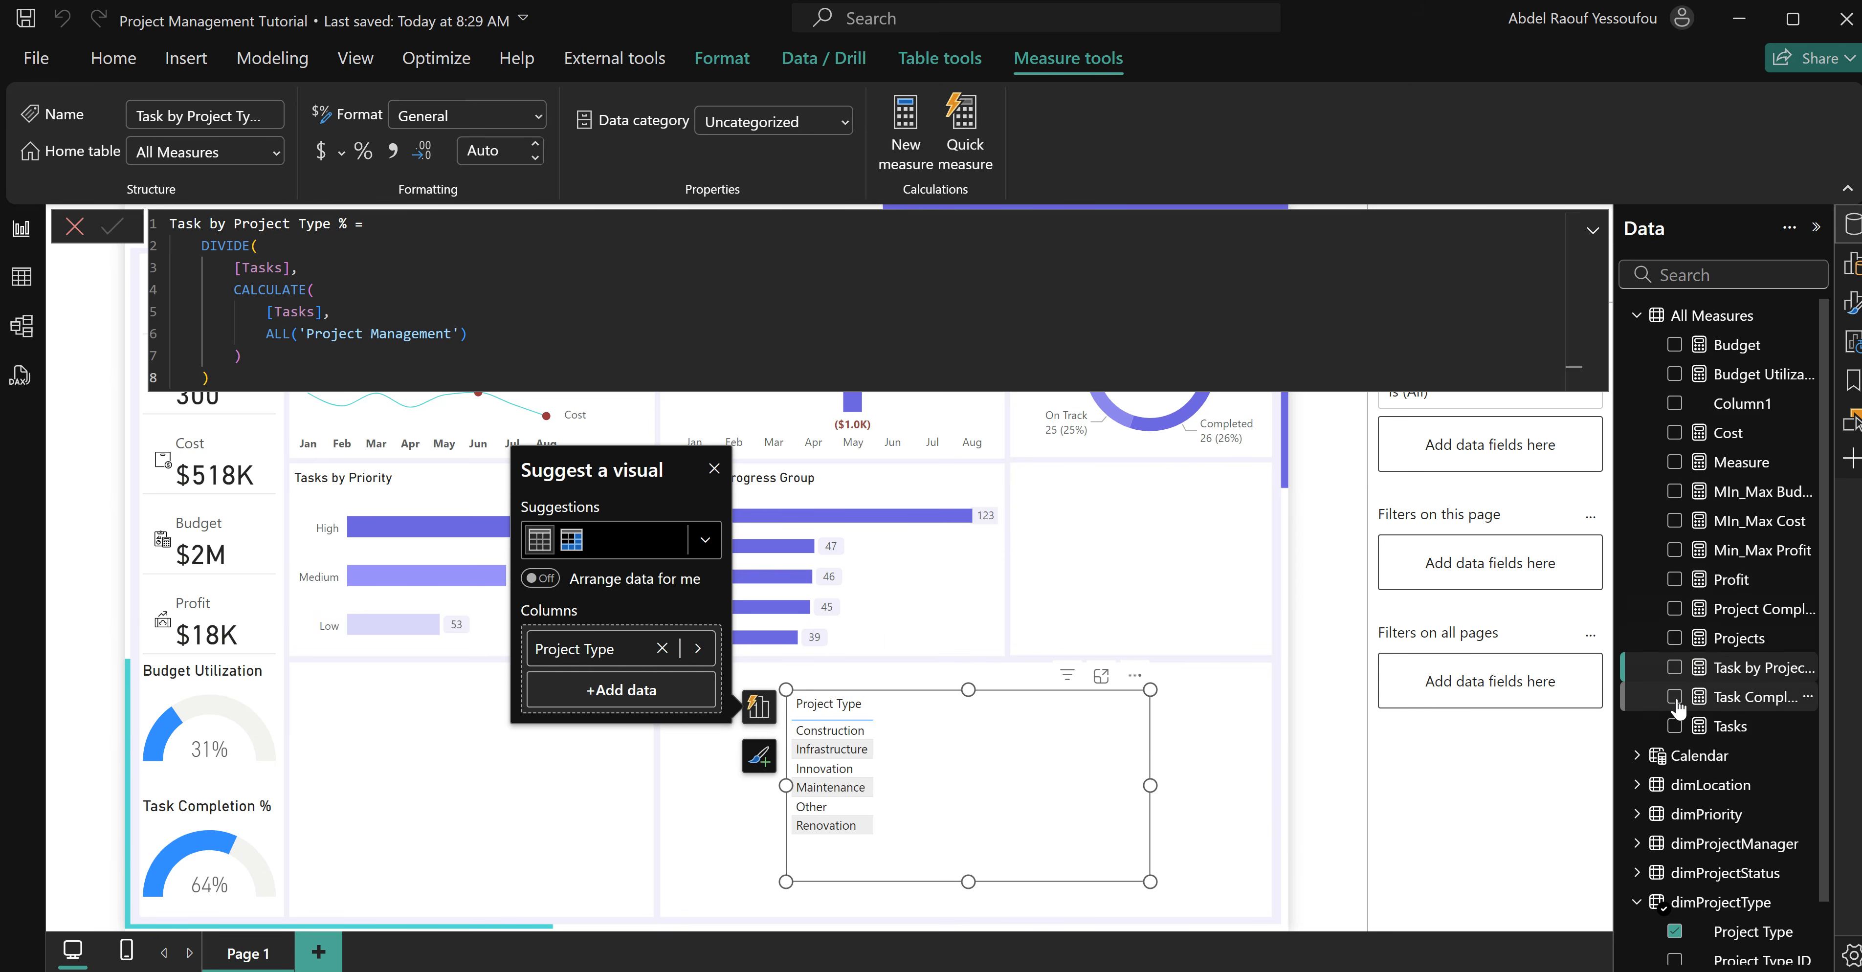
# Add Task by Project Type % to the table as a percentage and sort the table by it in descending order.
pyautogui.click(1675, 669)
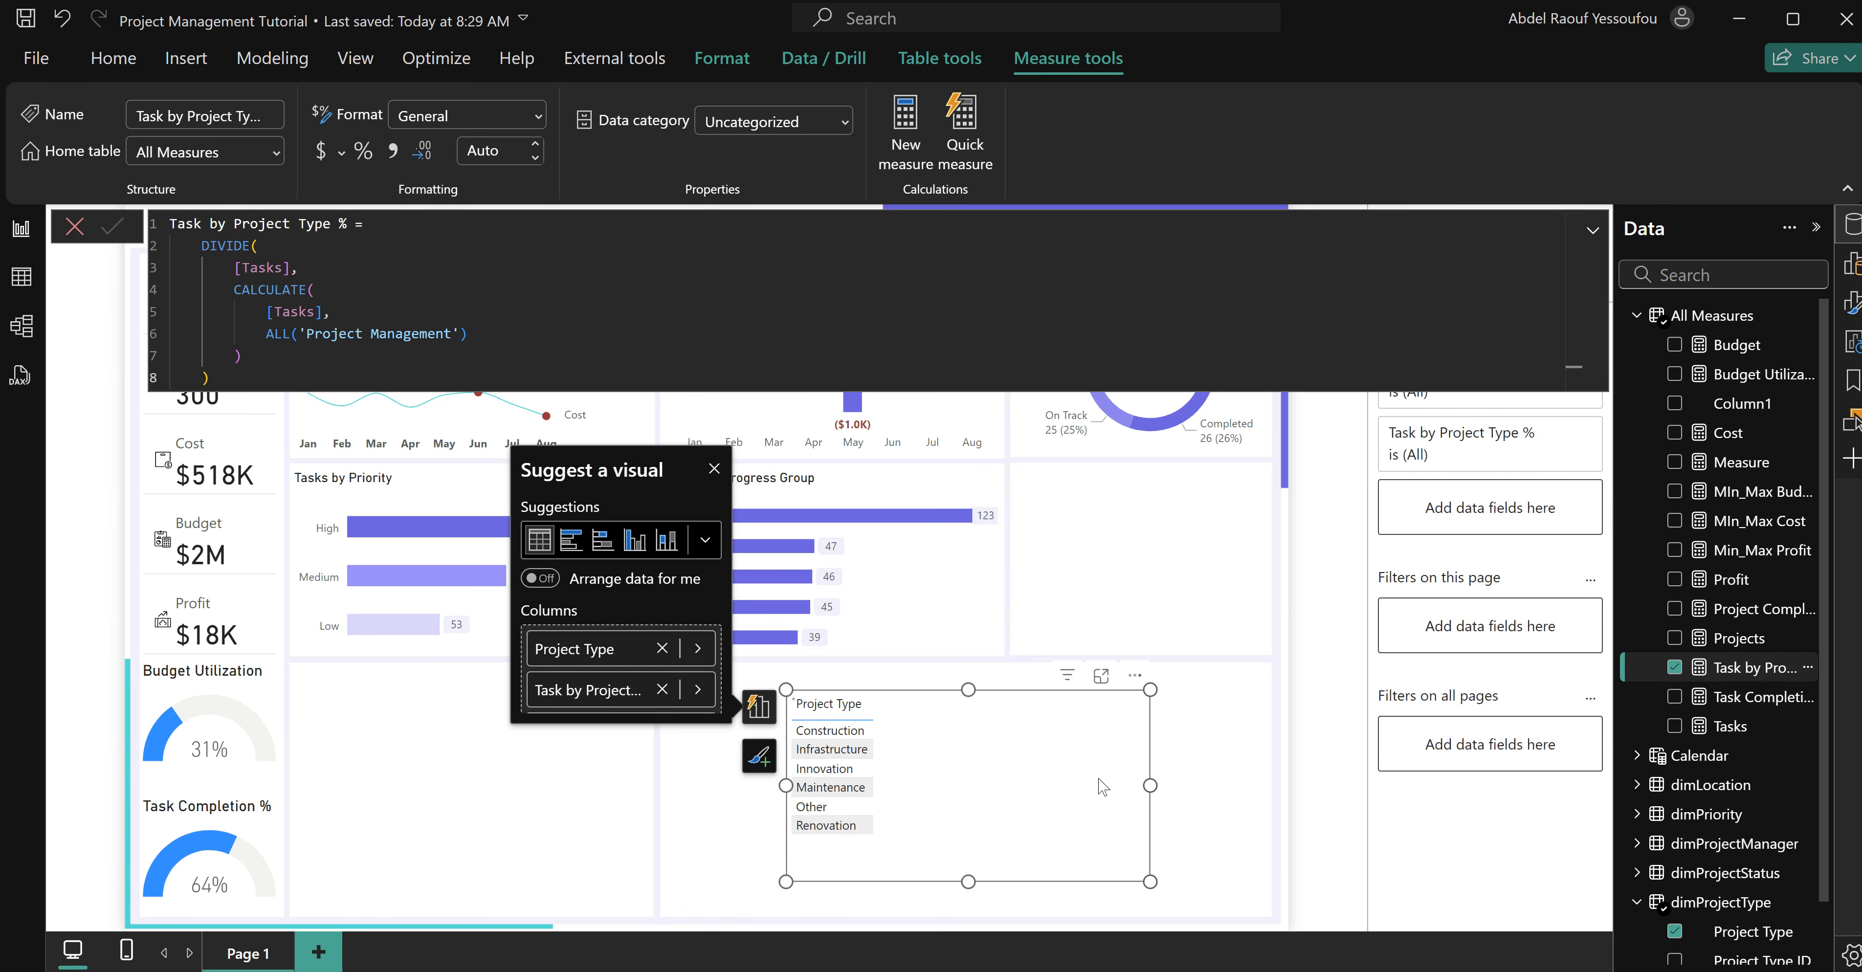
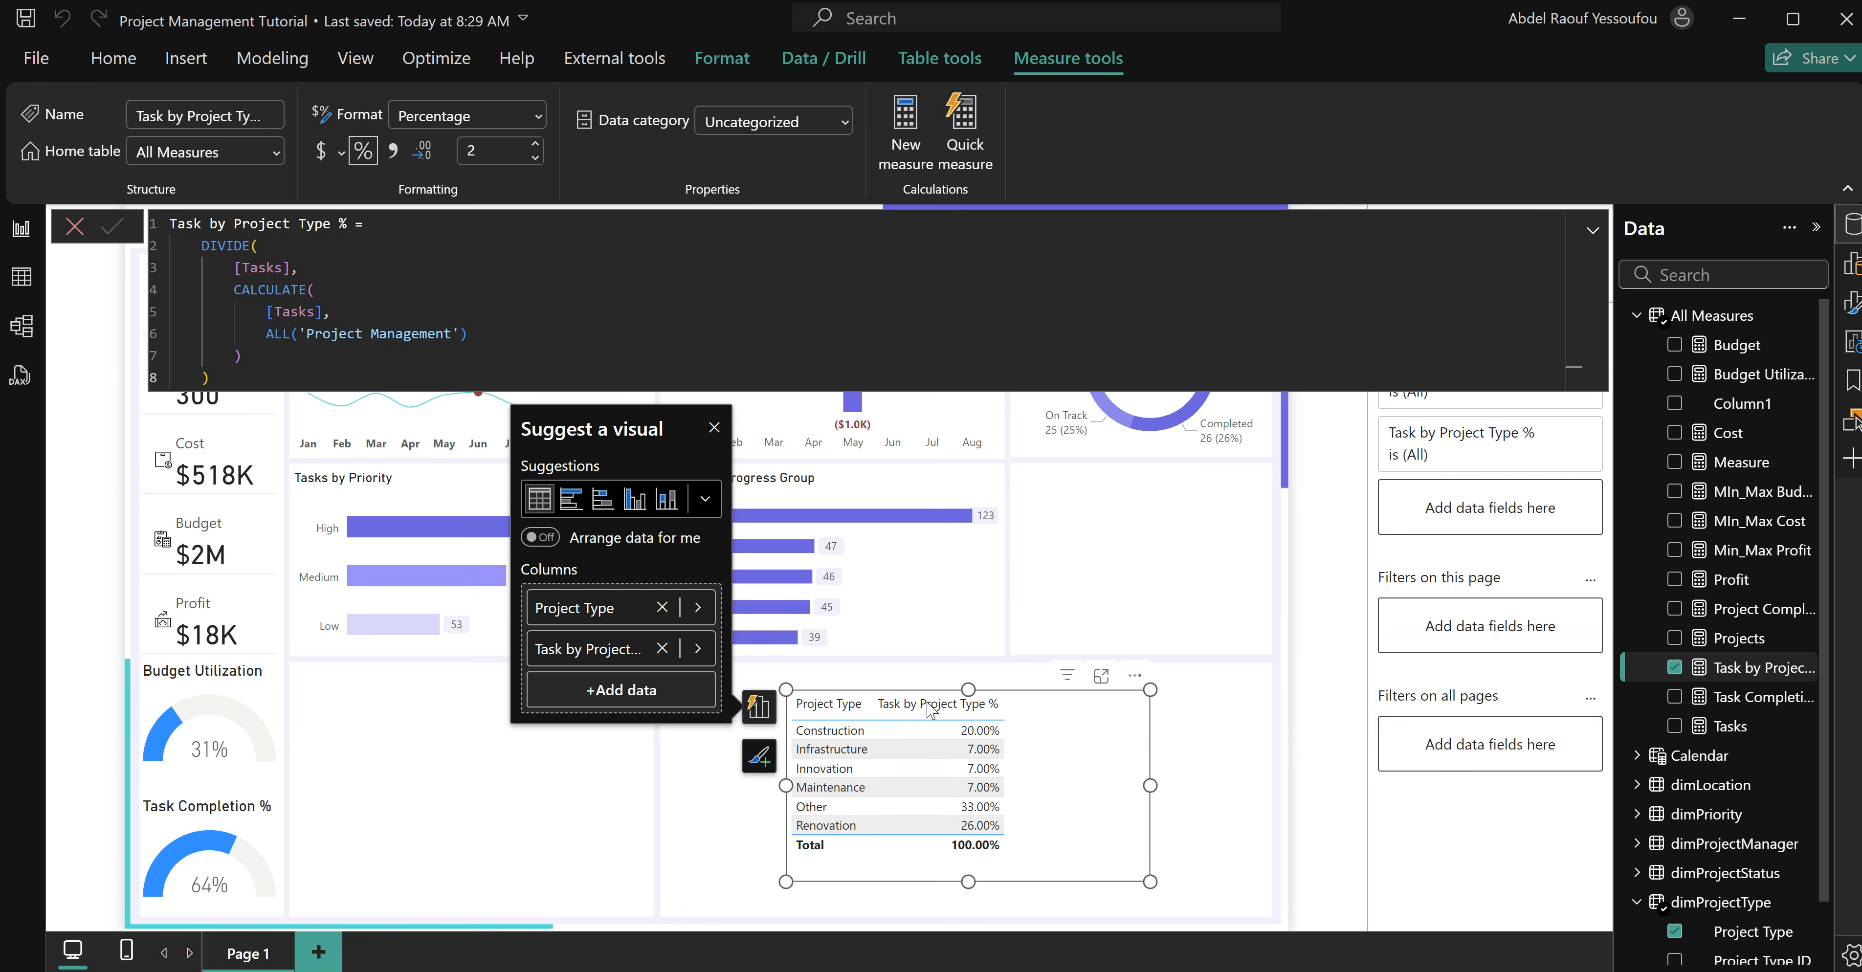
pyautogui.click(940, 711)
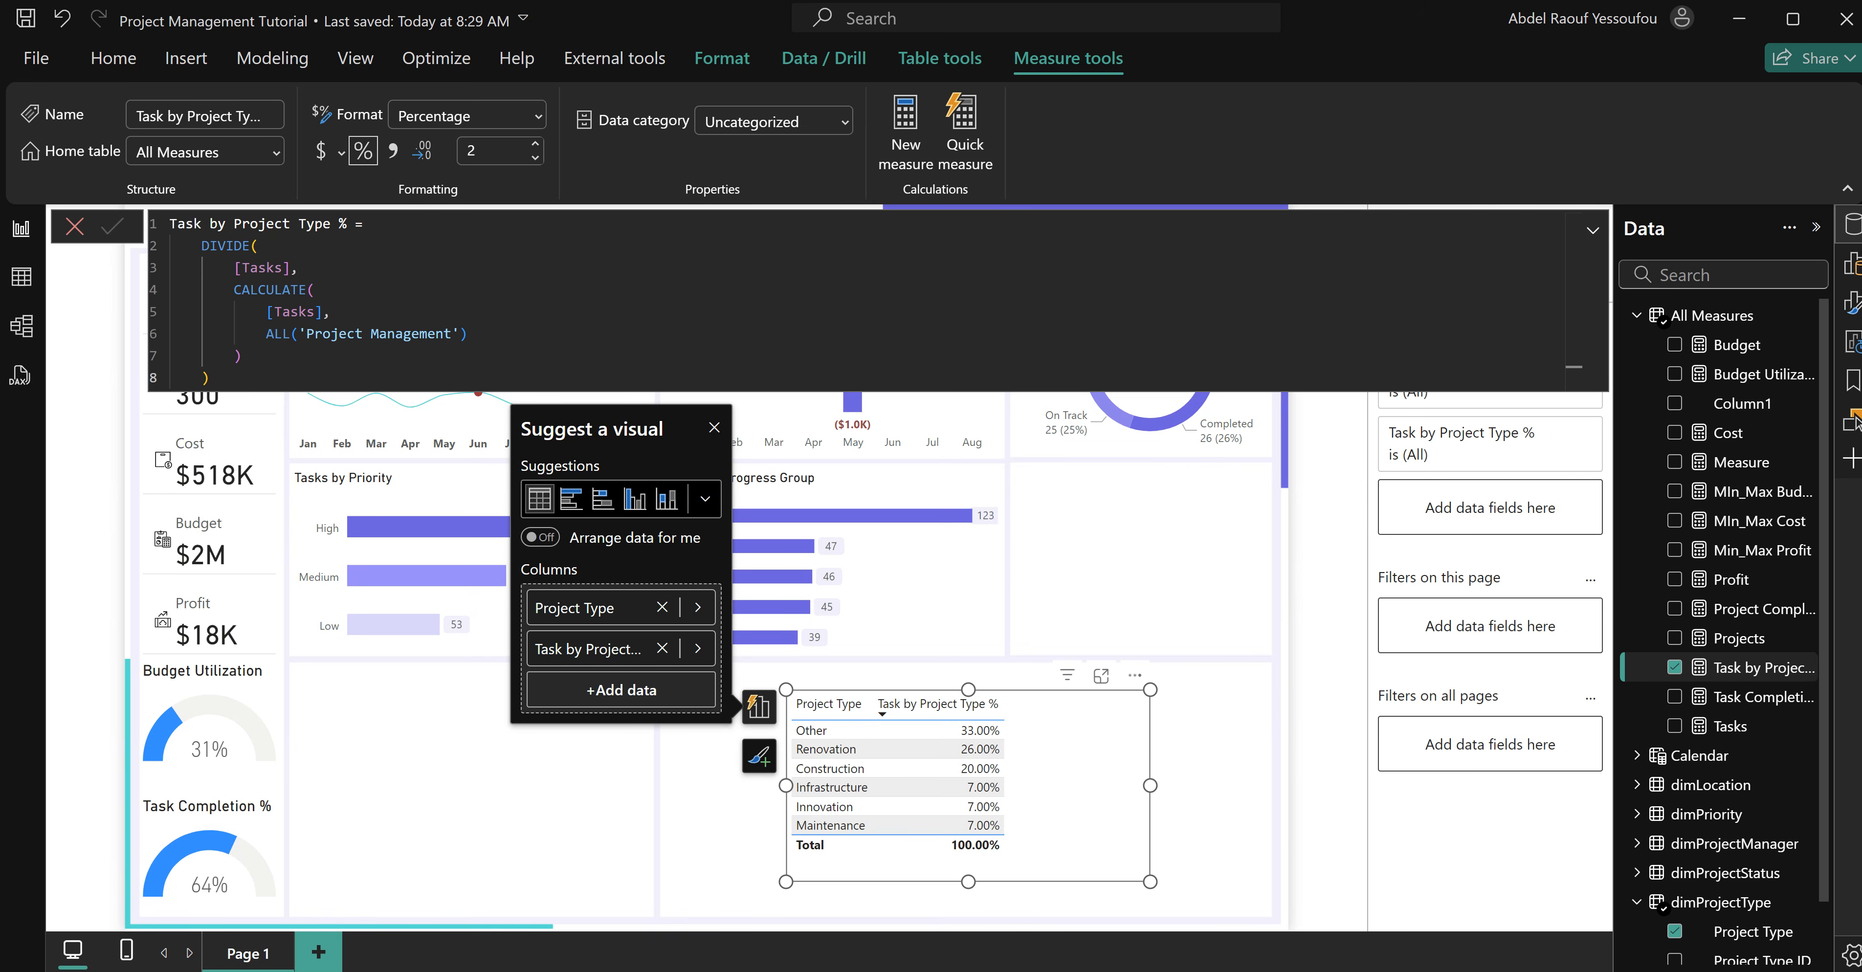
# Create a Task by Project Type SVG measure in All Measures with the SVG bar code, and select "Type % of Total" in its Bar_Fill reference.
pyautogui.rightClick(1689, 317)
pyautogui.click(1528, 362)
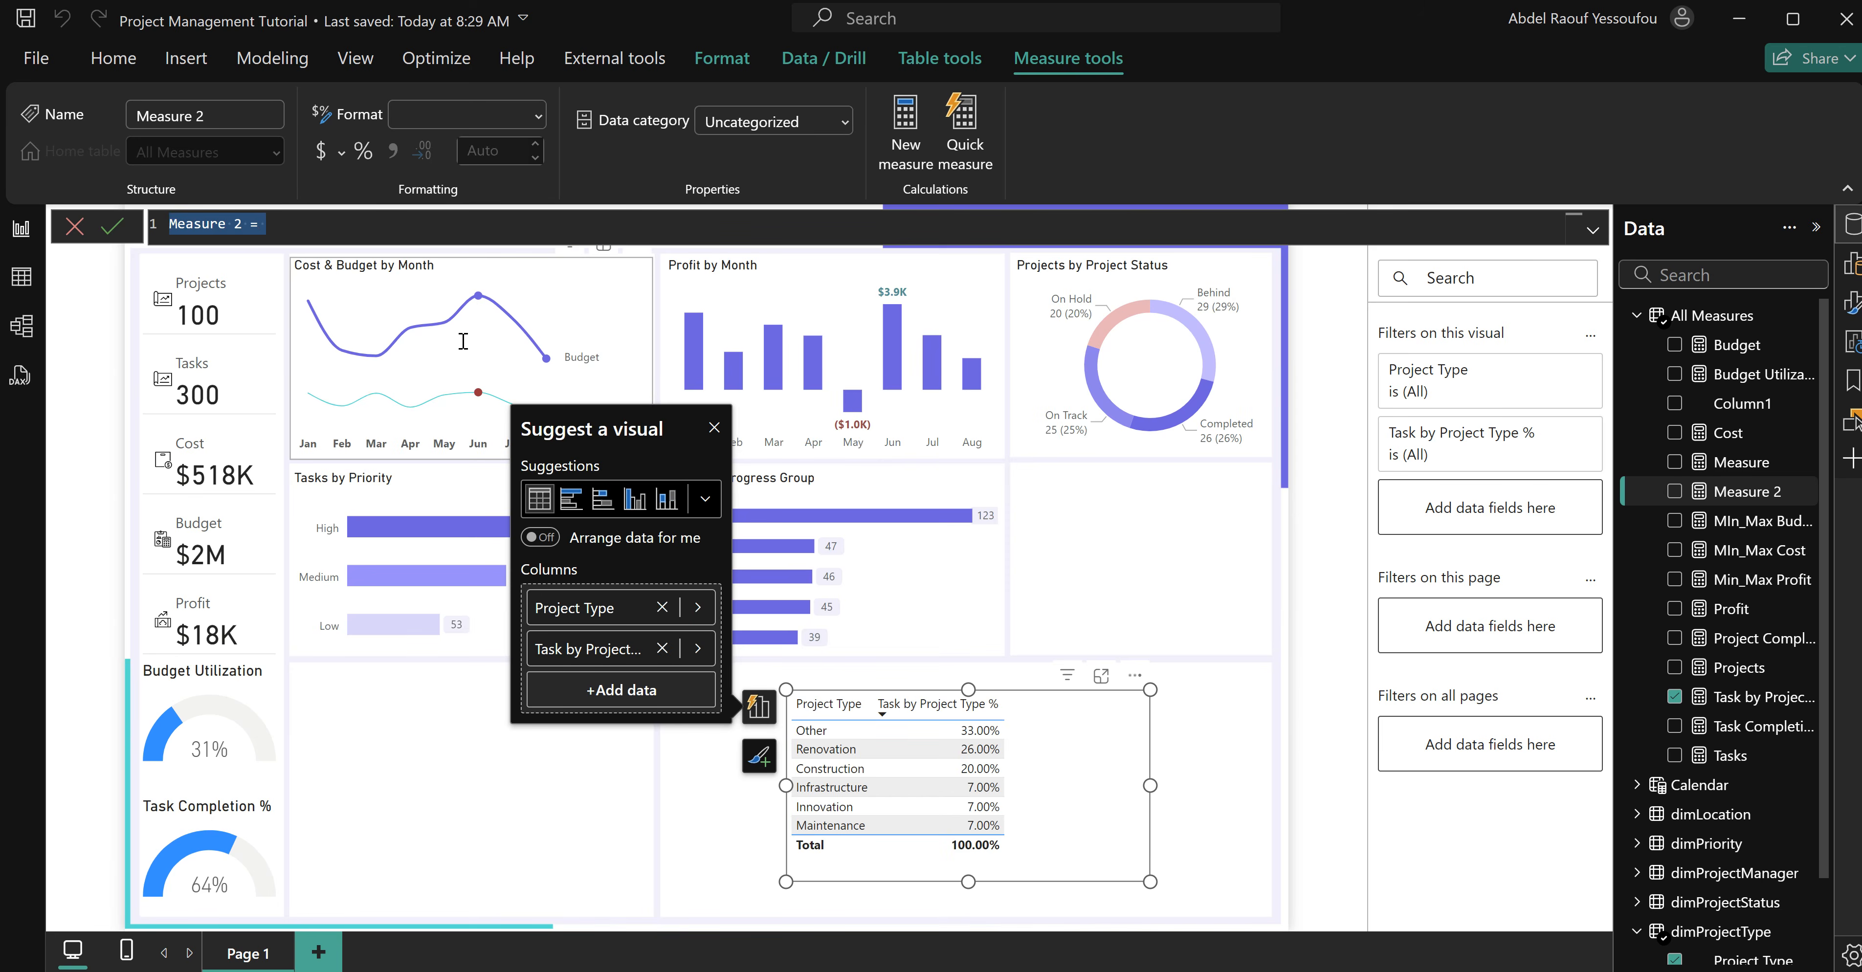
pyautogui.write('Task by Project Type SVG = VAR Bar_Fill = [Task by Project Type % of Total]*200 VAR Bar_Text = [Task by Project Type % of Total] VAR Formatted_Bar_Text = FORMAT(Bar_Text, "#.0%") VAR SVG_Data_URL = "data:image/svg+xml;utf8," VAR SVG_Start = "<svg xmlns=\'http://www.w3.org/2000/svg\' viewBox=\'0 0 200 25\'>" VAR SVG_Data = " <rect fill=\'#eee\' x=\'10\' y=\'5\' rx=\'3\' ry=\'3\' width=\'200\' height=\'20\' /> <rect fill=\'#6F5BE0\' x=\'10\' y=\'5\' rx=\'3\' ry=\'3\' width=\'" & Bar_Fill & "\' height=\'20\' /> <text font-family=\'Trebuchet MS\' font-size=\'1em\' fill=\'grey\' x=\'"& Bar_Fill + 36 &"\' y=\'20\'>" & Formatted_Bar_Text & "</text> <circle stroke-width=\'2\' stroke=\'#6F5BE0\' fill=\'#fff\' cx=\'" & Bar_Fill+10 & "\' cy=\'15\' r=\'10\'/> " VAR SVG_End = "</svg>" RETURN     SVG_Data_URL & SVG_Start & SVG_Data & SVG_End')
pyautogui.moveTo(558, 246); pyautogui.dragTo(432, 250)
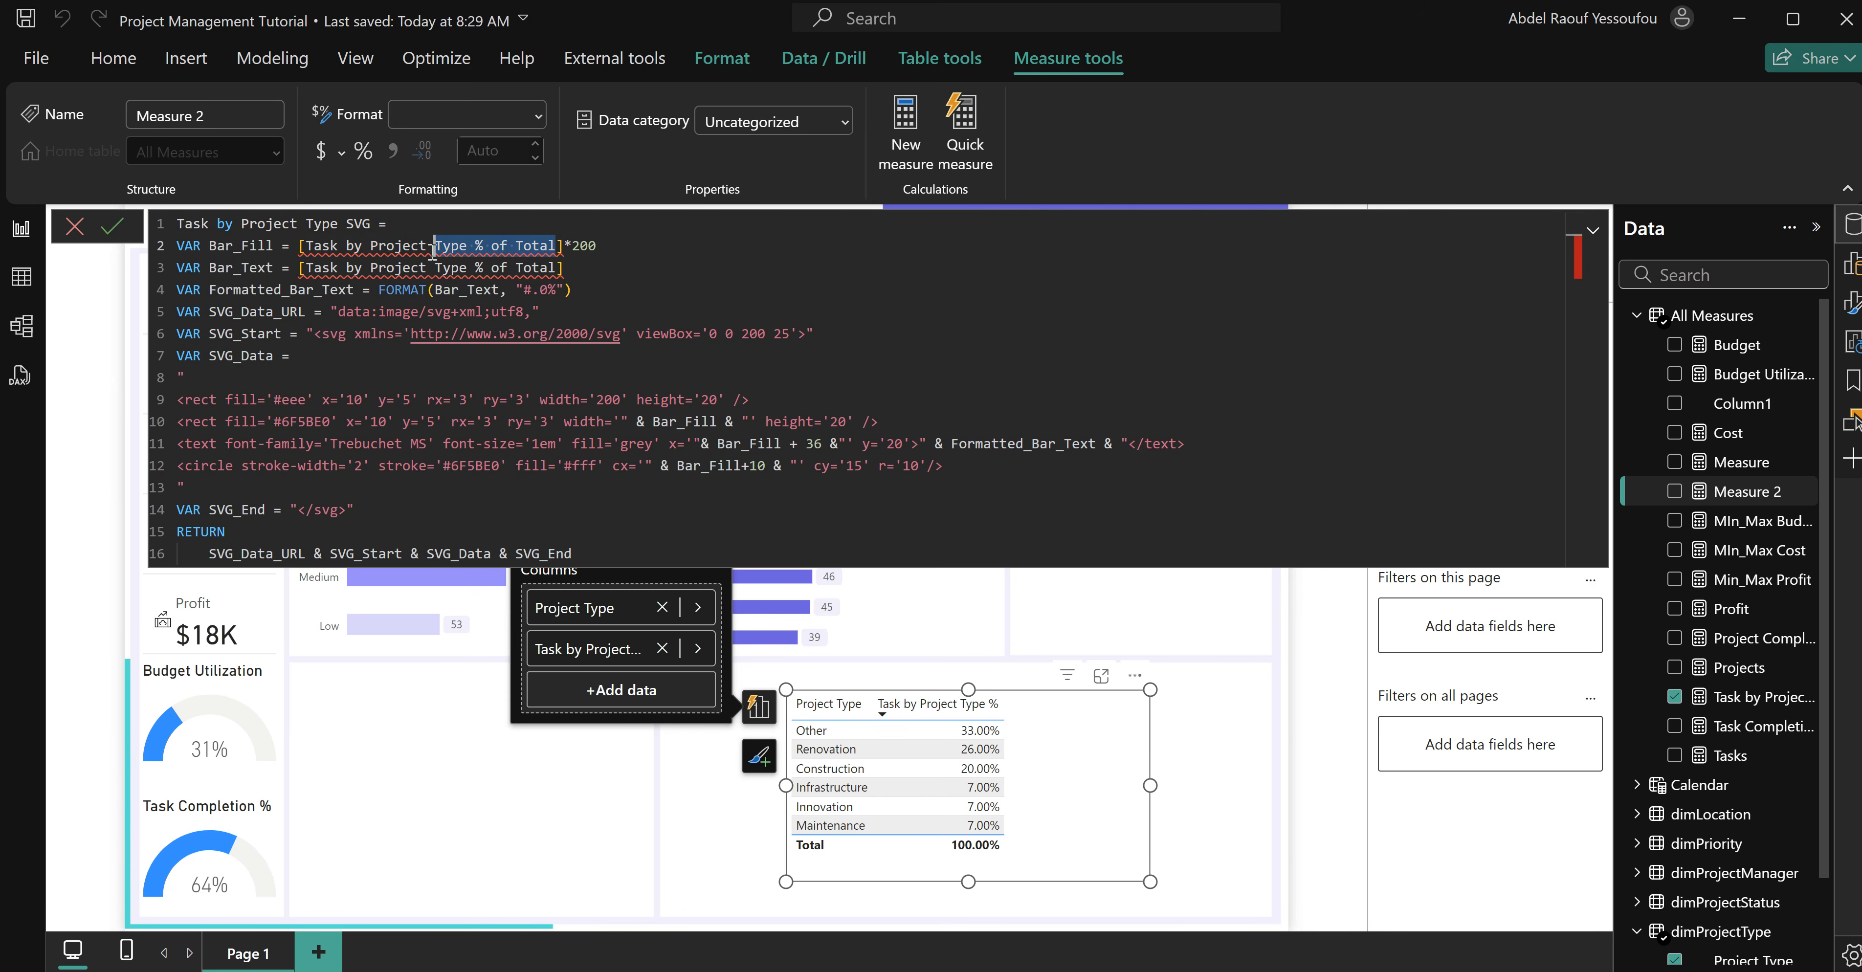
# Correct the measure references in the Bar_Fill and Bar_Text variables to [Task by Project Type %].
pyautogui.press('BackSpace')
pyautogui.press('Tab')
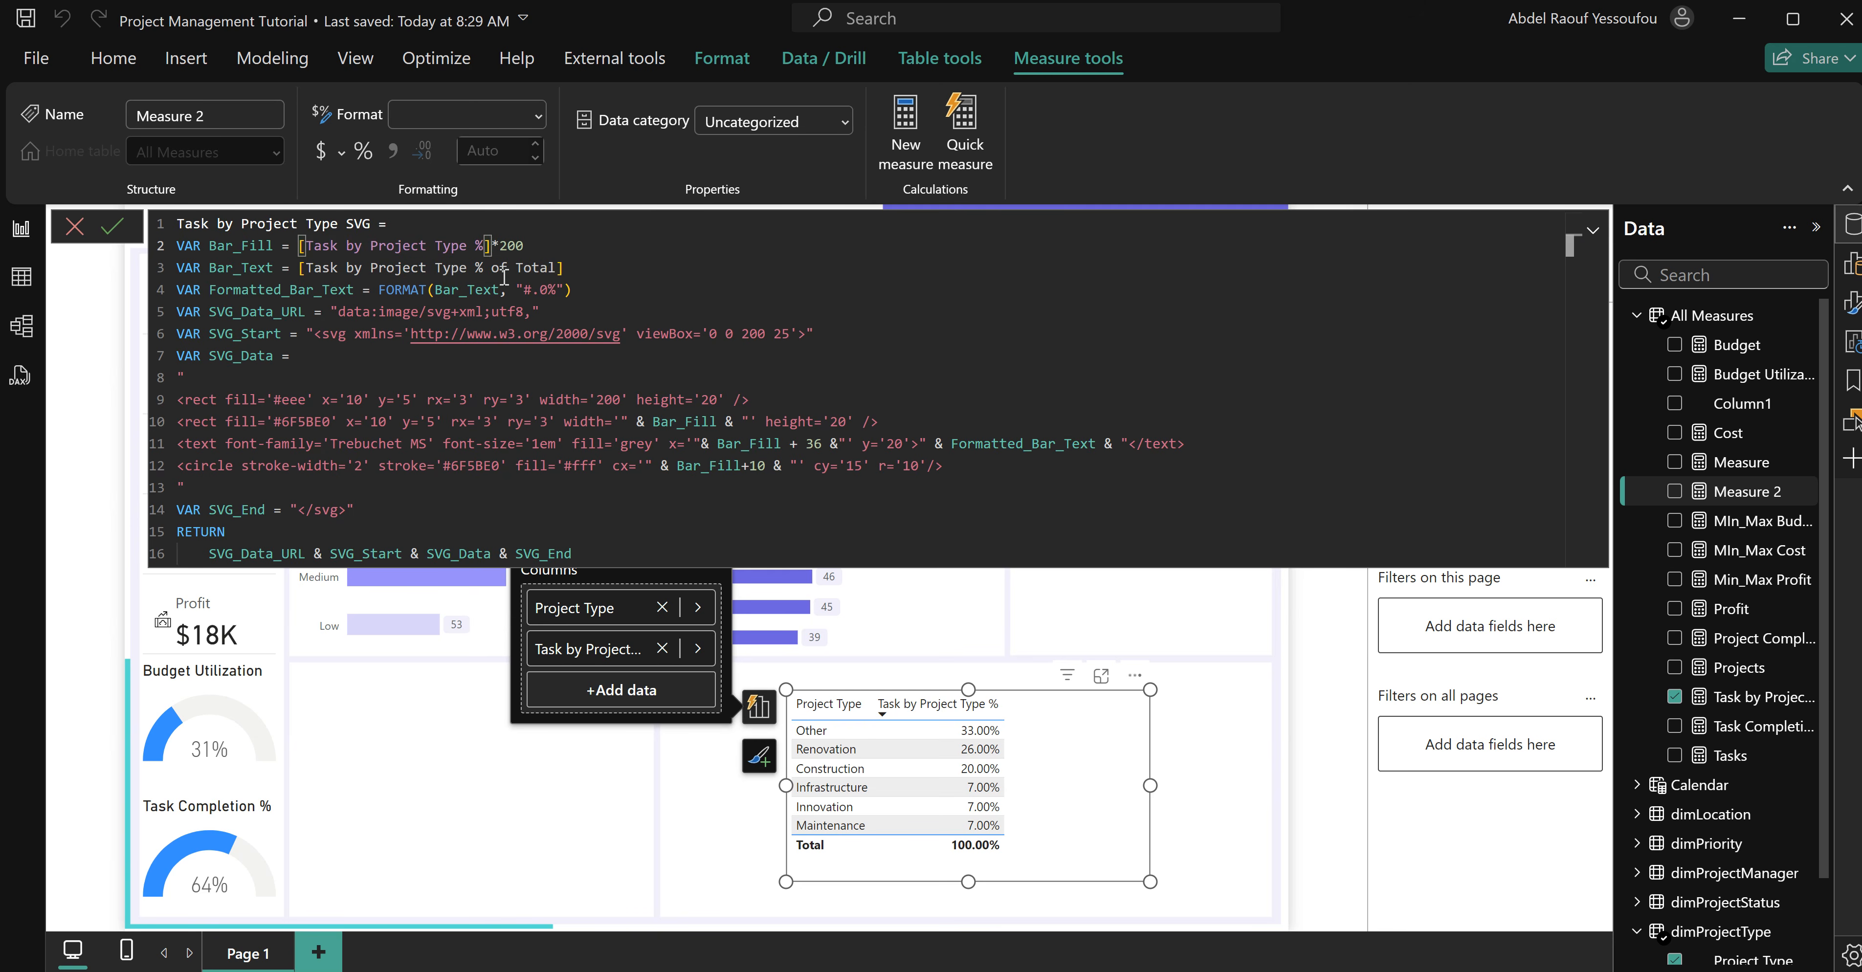
pyautogui.moveTo(557, 267); pyautogui.dragTo(494, 267)
pyautogui.press('BackSpace')
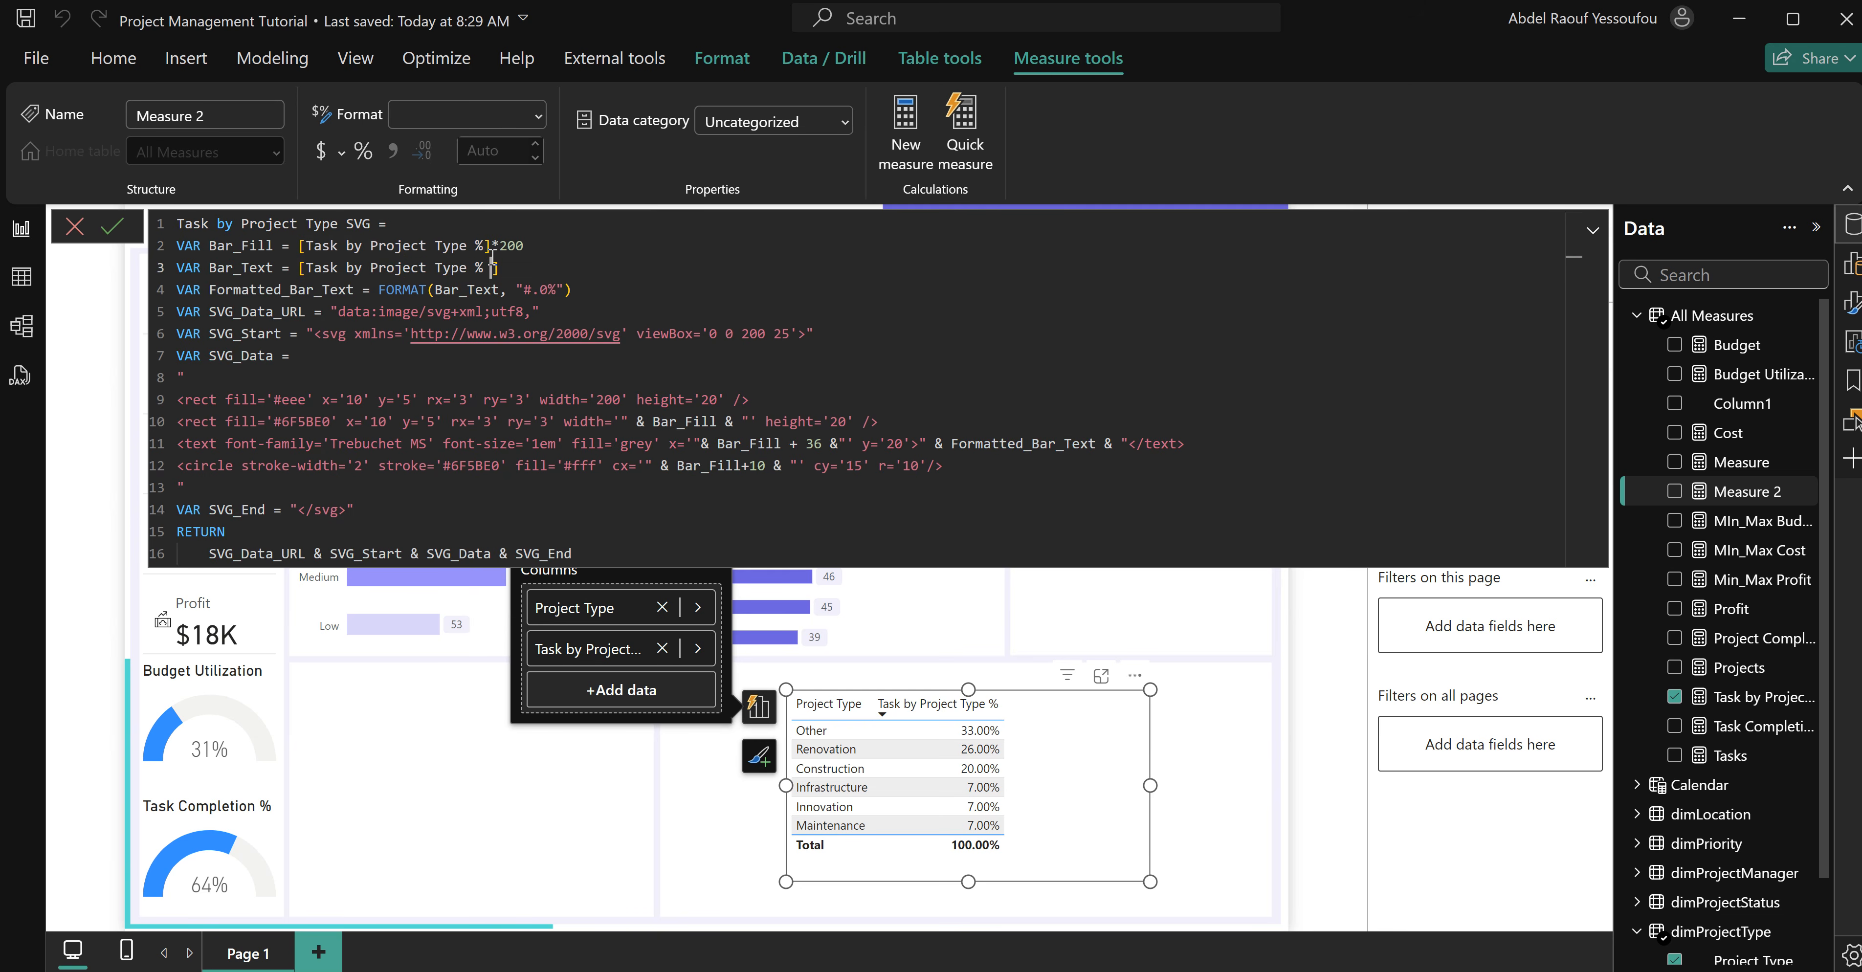
pyautogui.press('BackSpace')
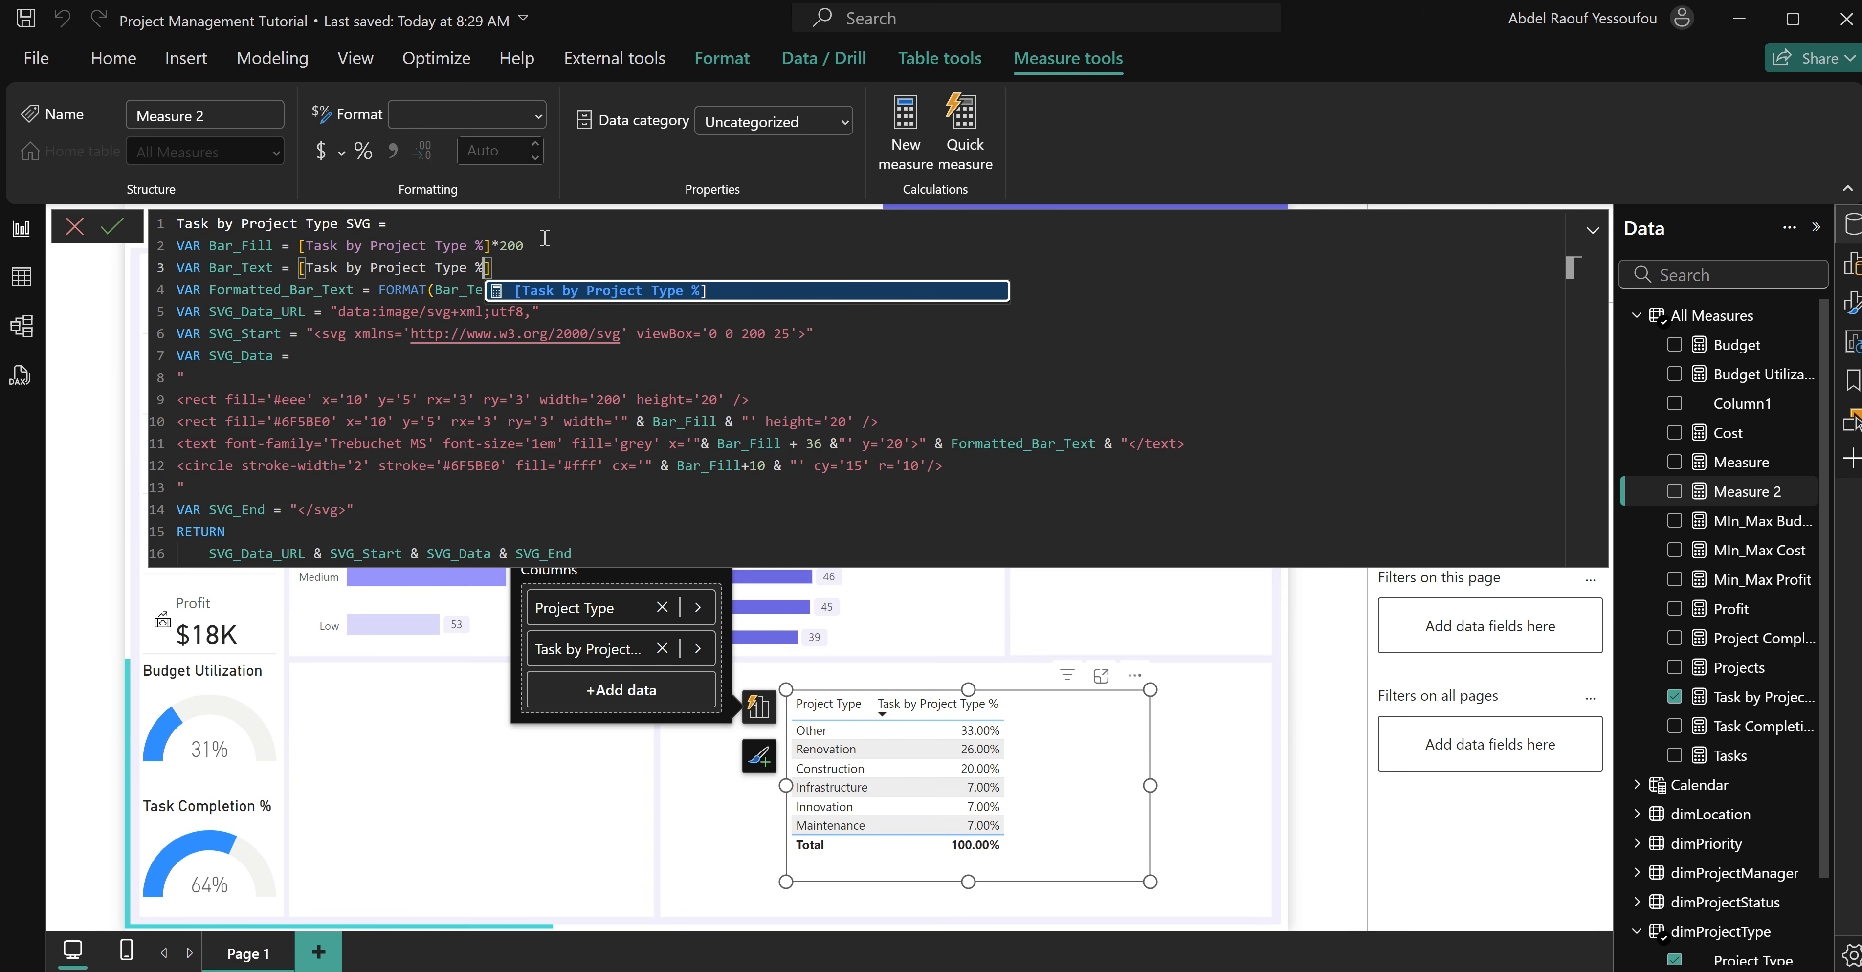
# Check the Bar_Fill and Bar_Text lines, commit the Task by Project Type SVG measure and close the formula editor.
pyautogui.click(570, 249)
pyautogui.moveTo(525, 266); pyautogui.dragTo(178, 248)
pyautogui.click(565, 248)
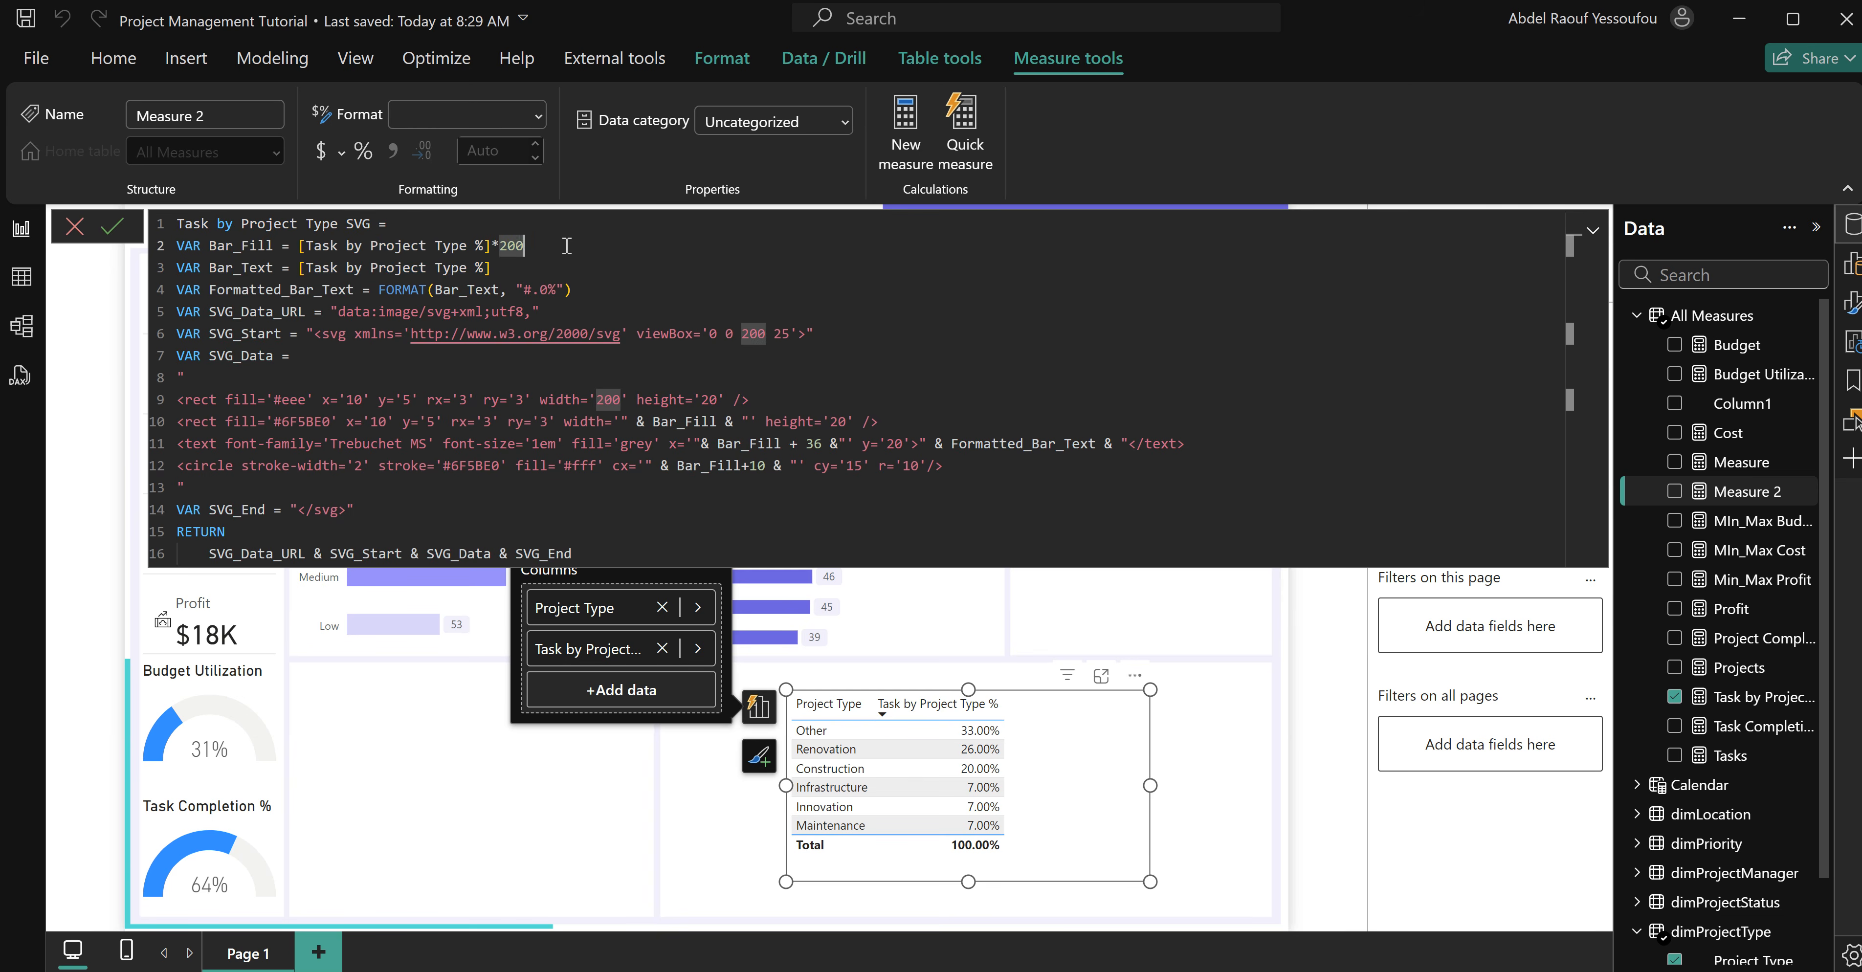
pyautogui.moveTo(512, 266); pyautogui.dragTo(166, 263)
pyautogui.click(500, 266)
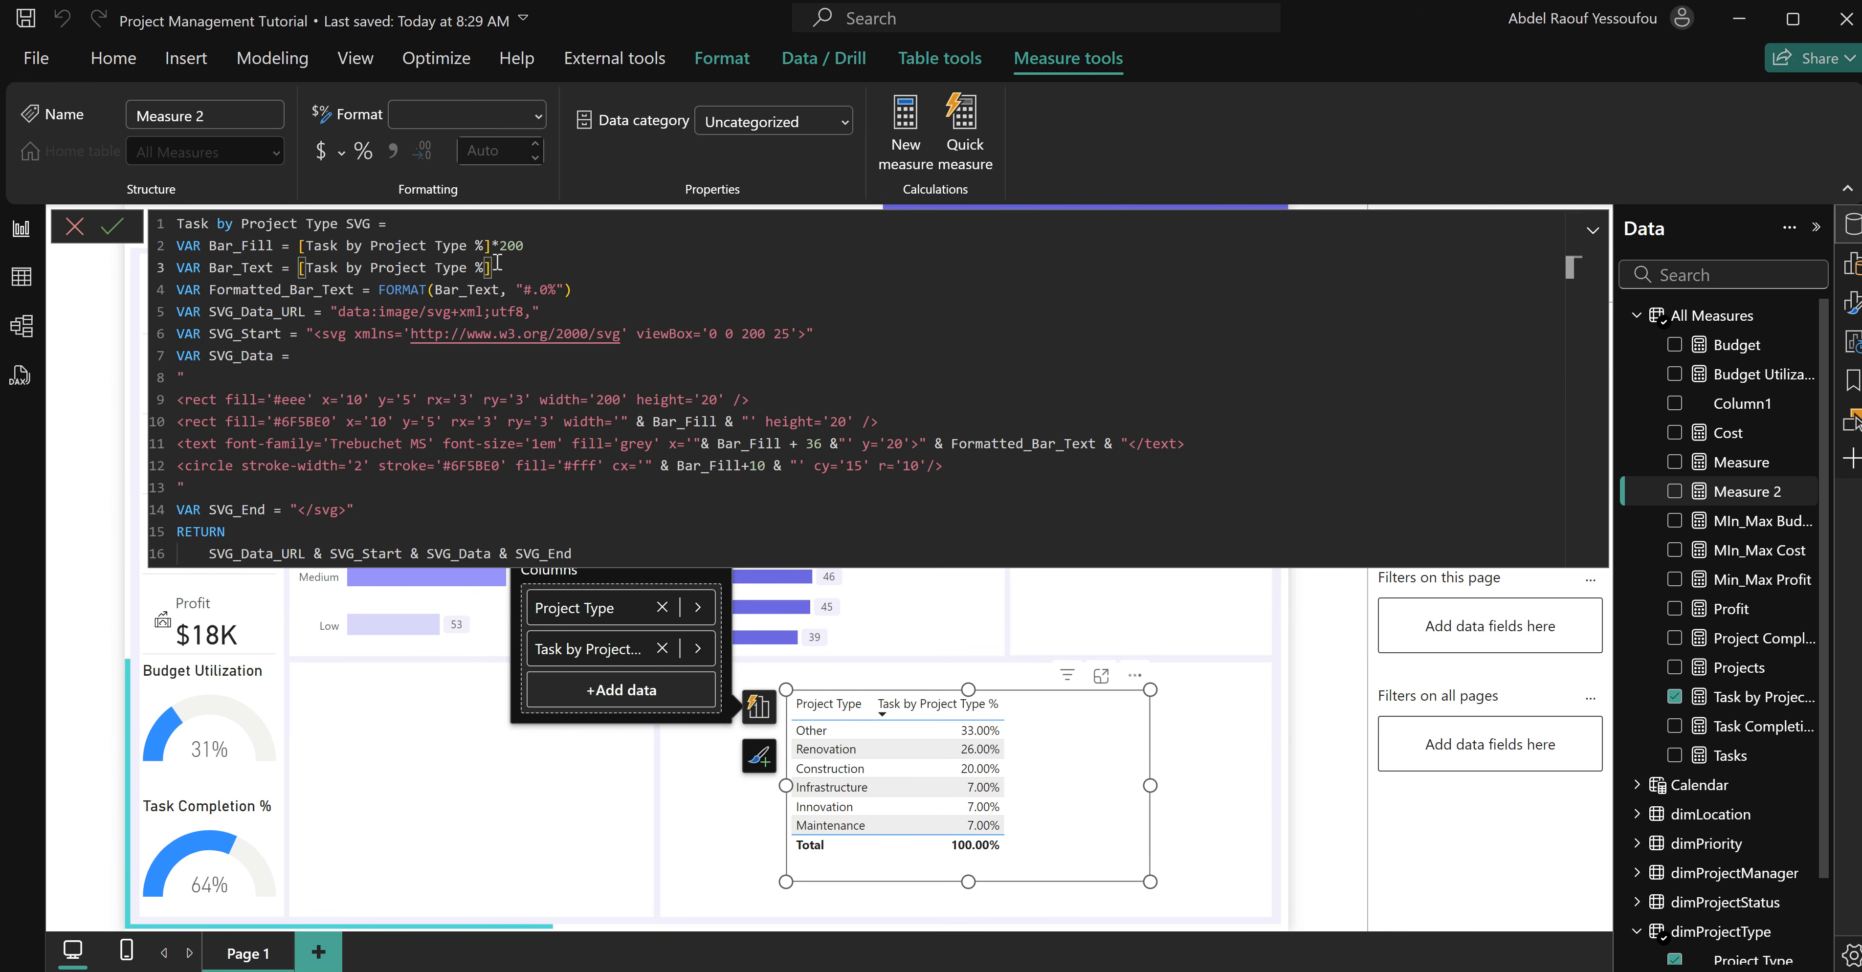
pyautogui.press('Return')
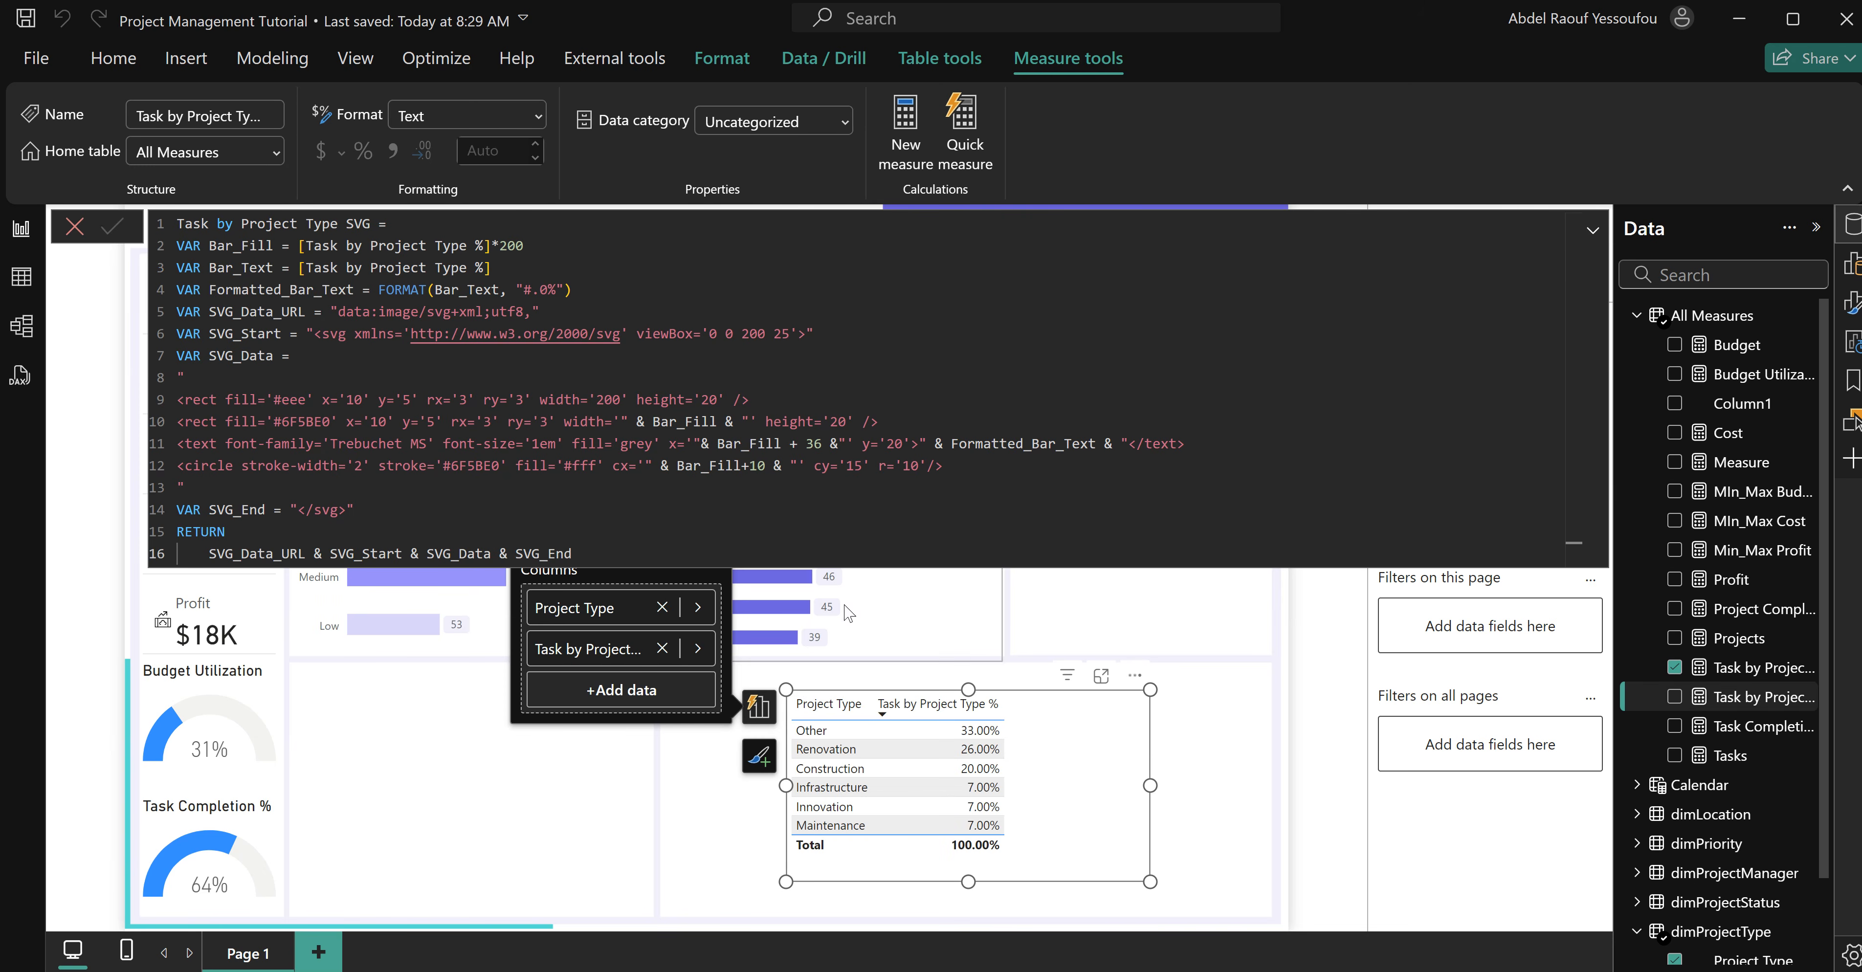
pyautogui.click(75, 226)
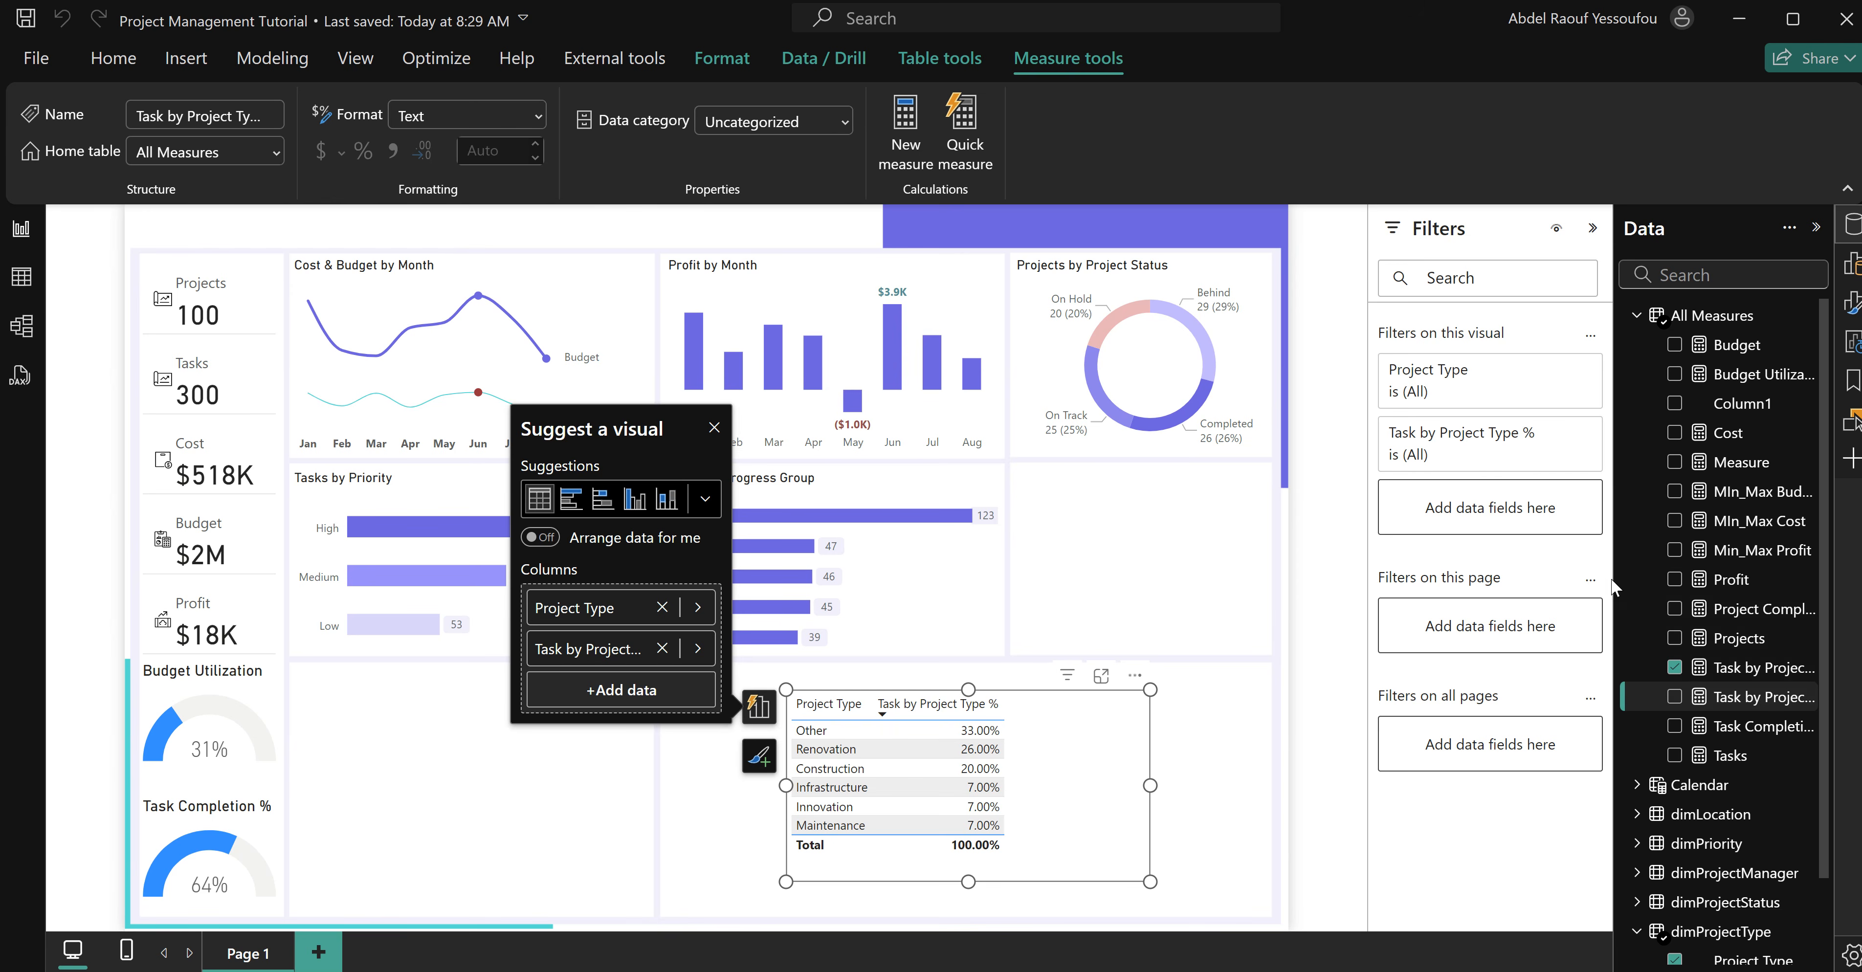
# Widen the Data pane and add the Task by Project Type SVG measure to the project type table.
pyautogui.moveTo(1612, 575); pyautogui.dragTo(1475, 574)
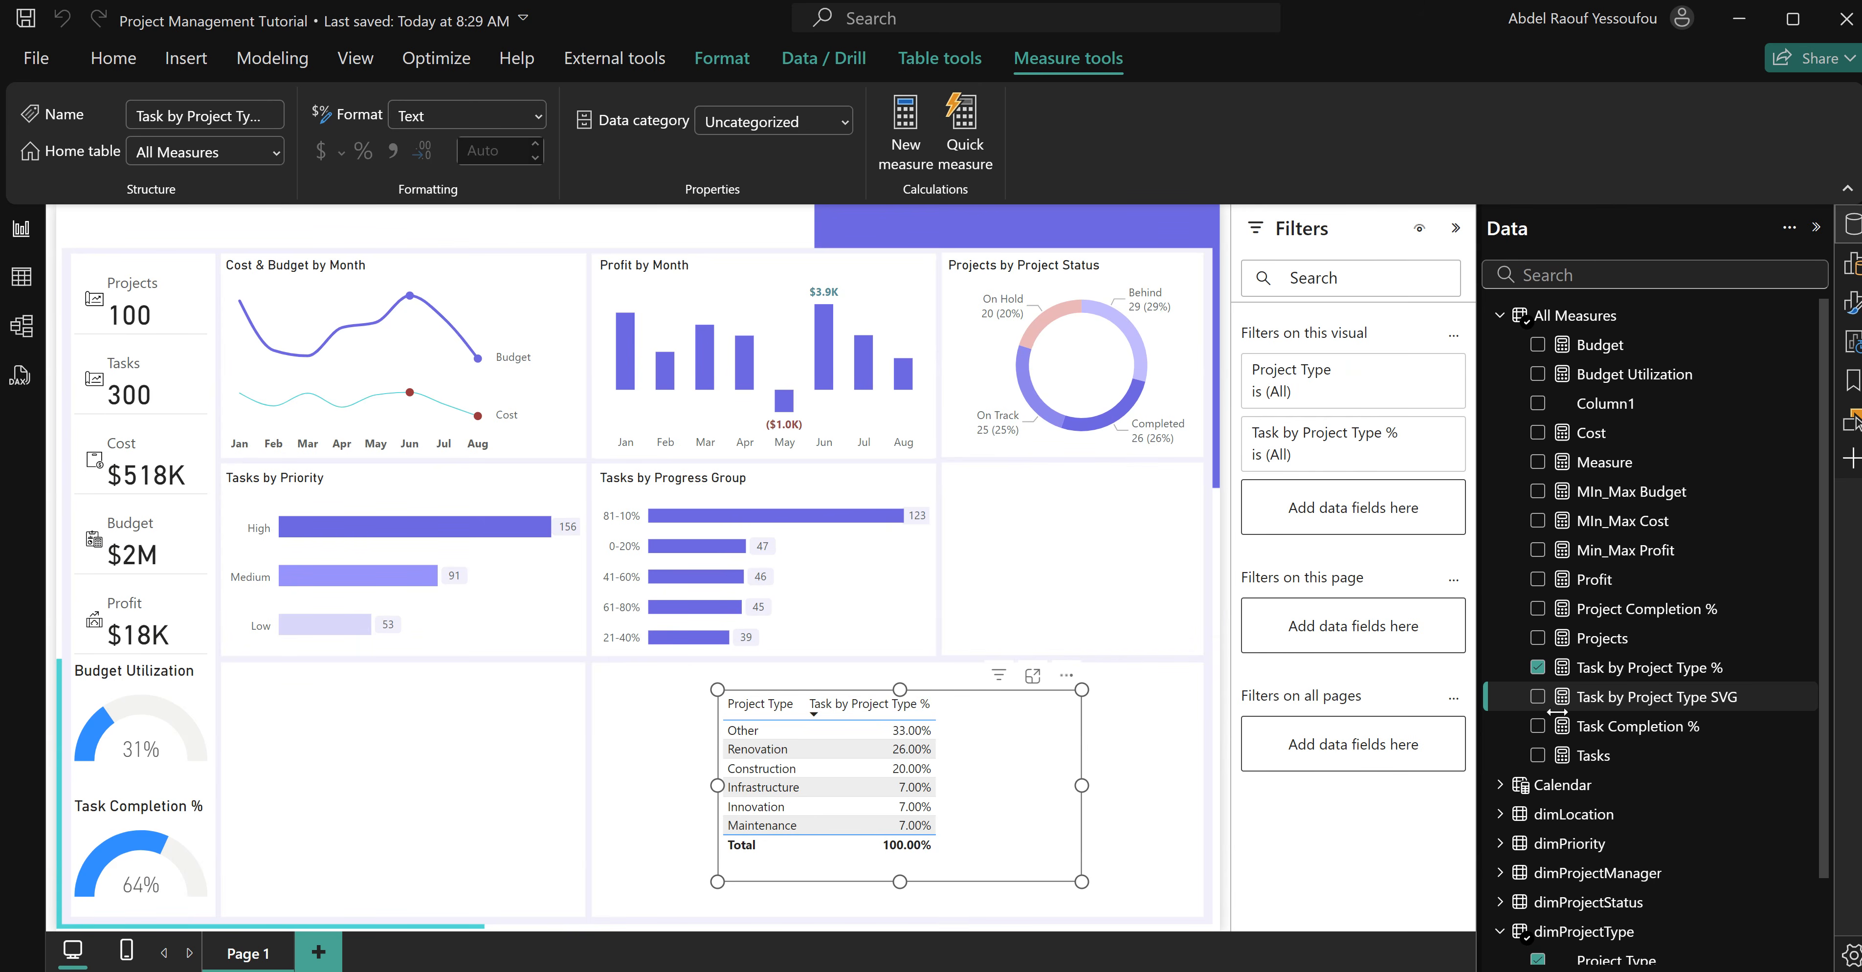
pyautogui.click(1538, 699)
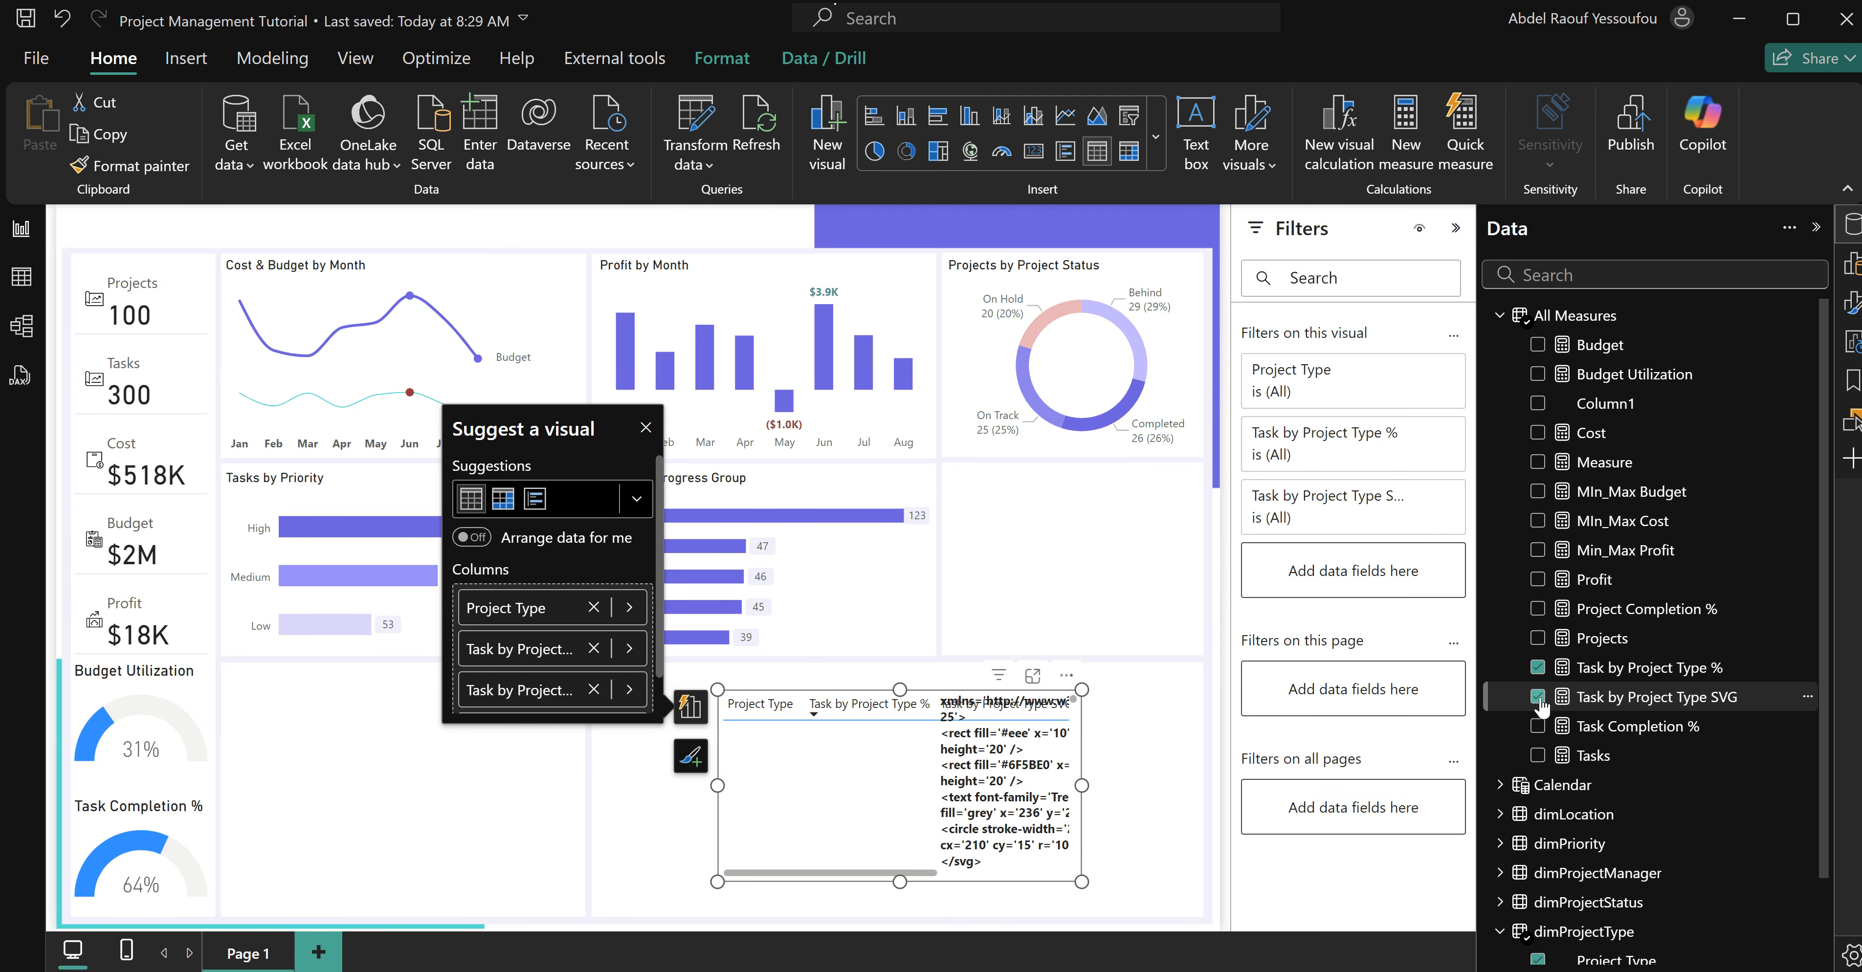
# Set the Task by Project Type SVG measure's data category to Image URL and widen the project type table.
pyautogui.click(1658, 707)
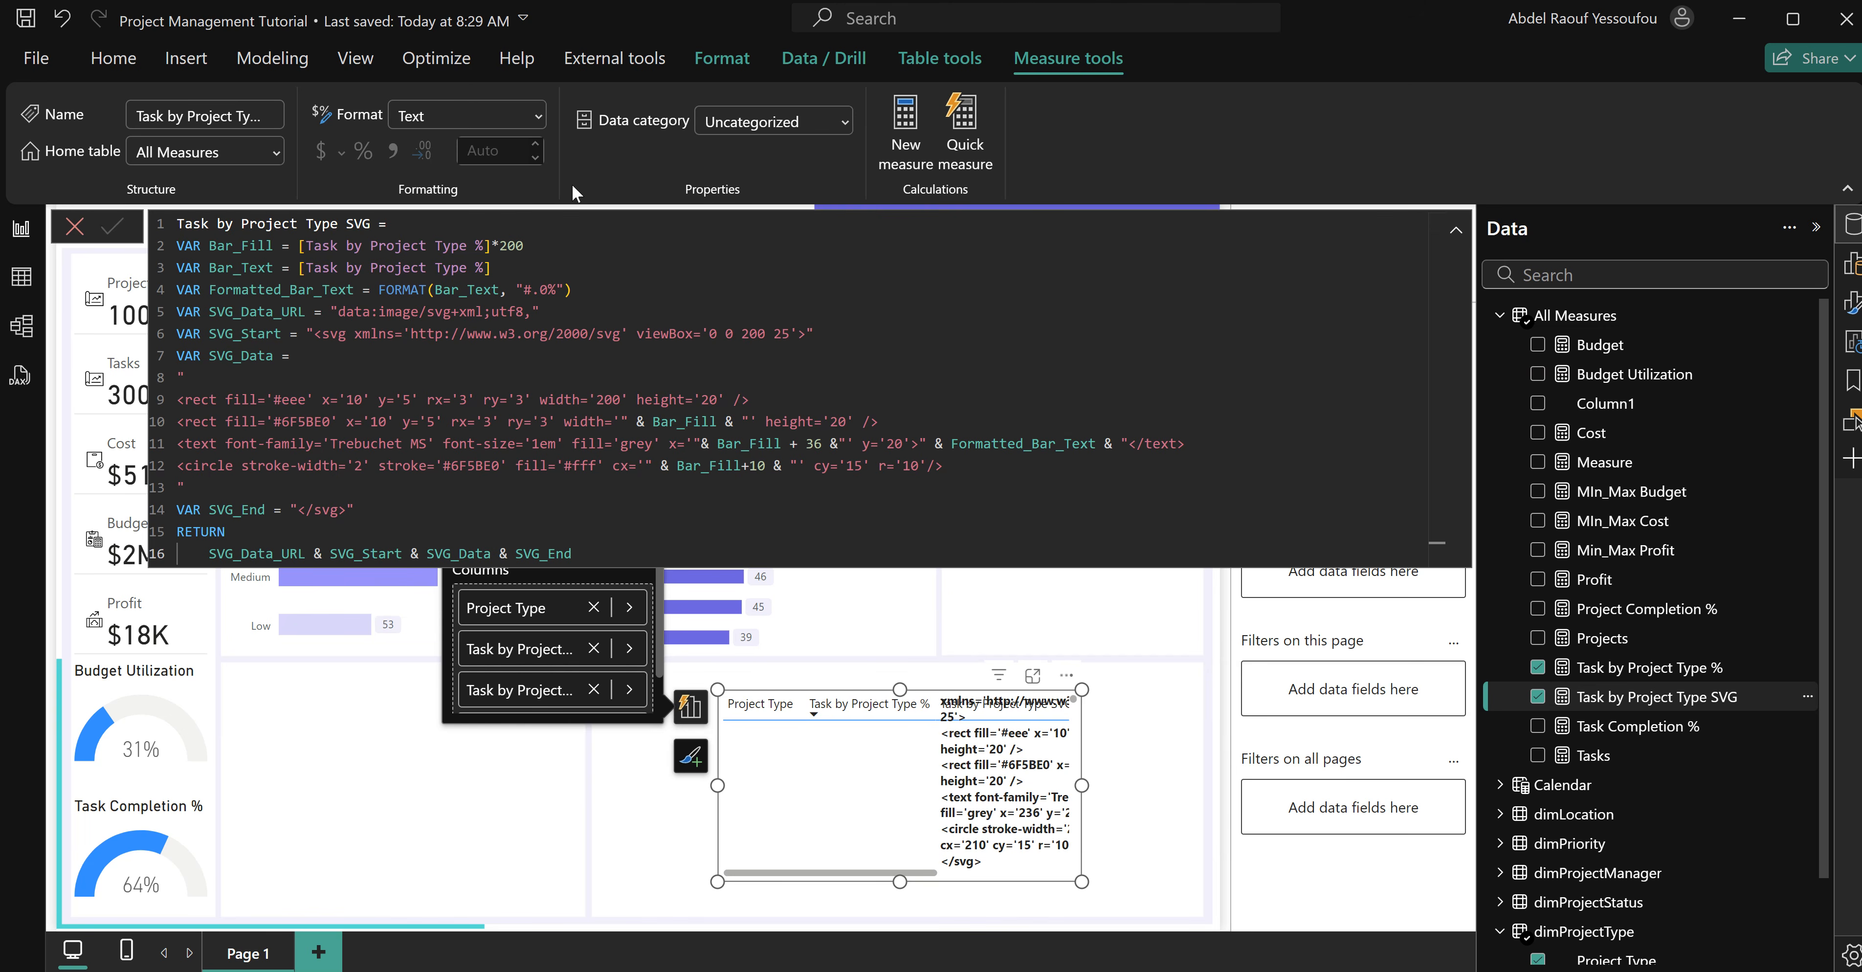
pyautogui.click(848, 134)
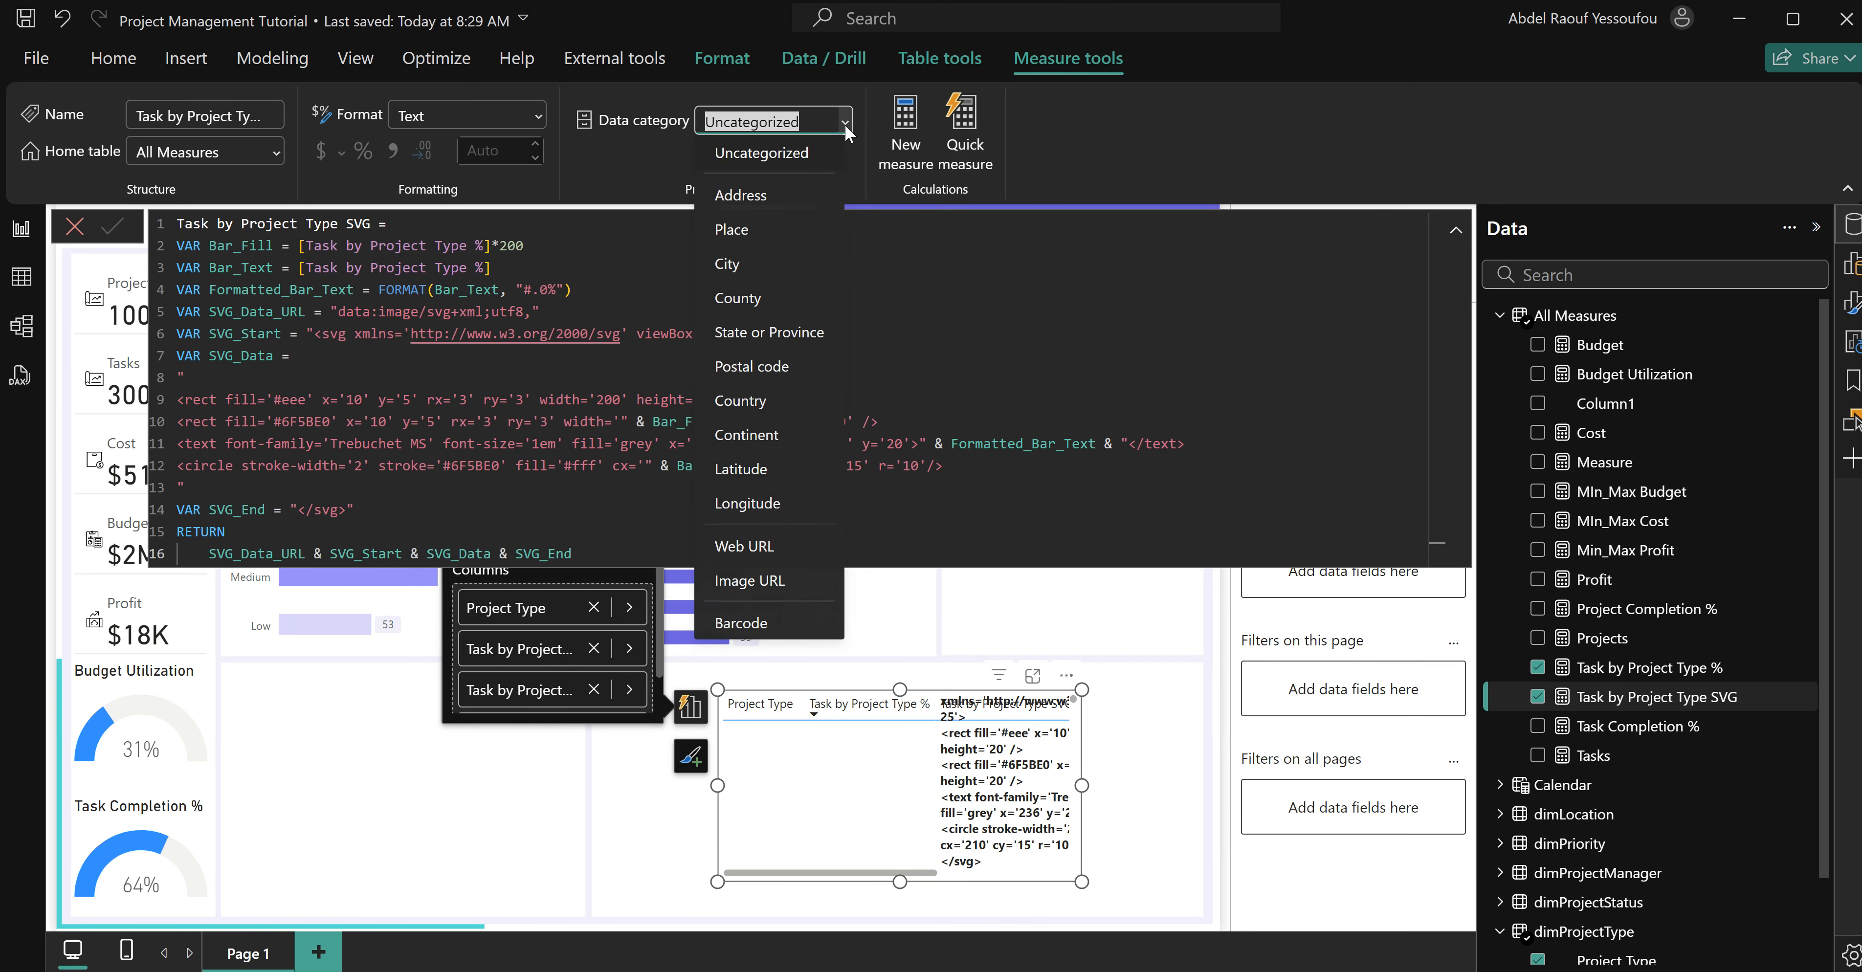
pyautogui.click(753, 588)
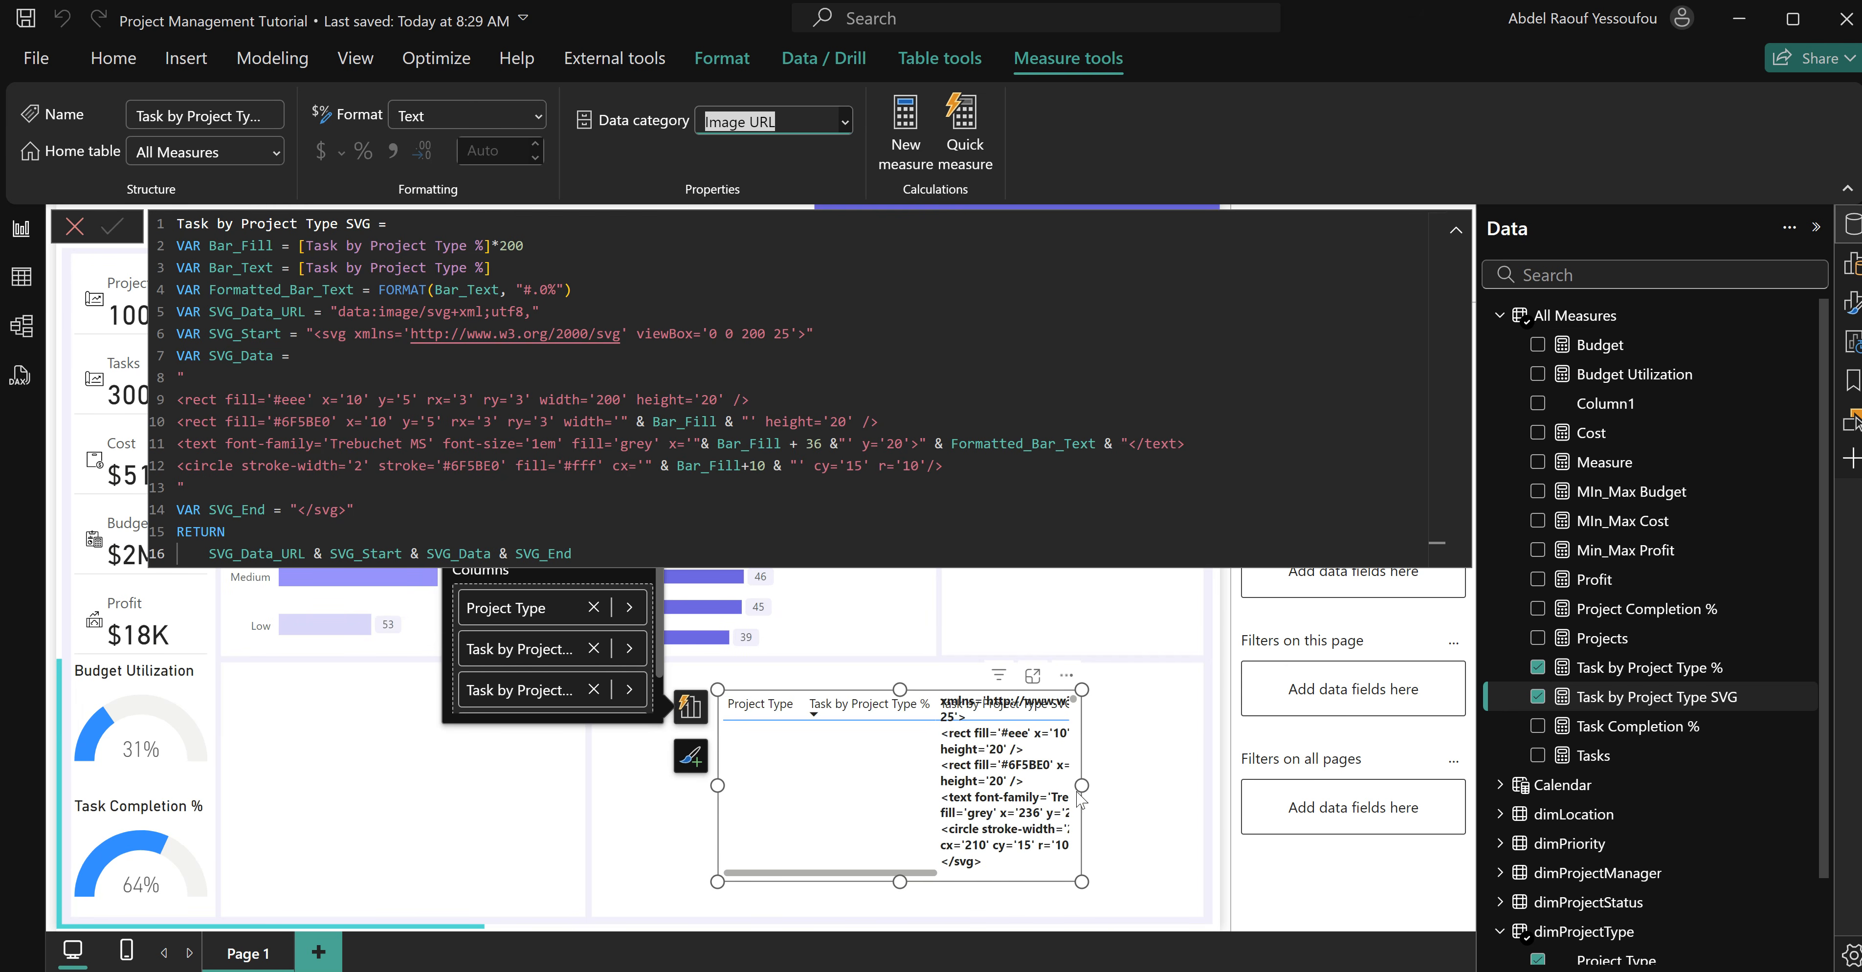
pyautogui.moveTo(1119, 789); pyautogui.dragTo(1147, 789)
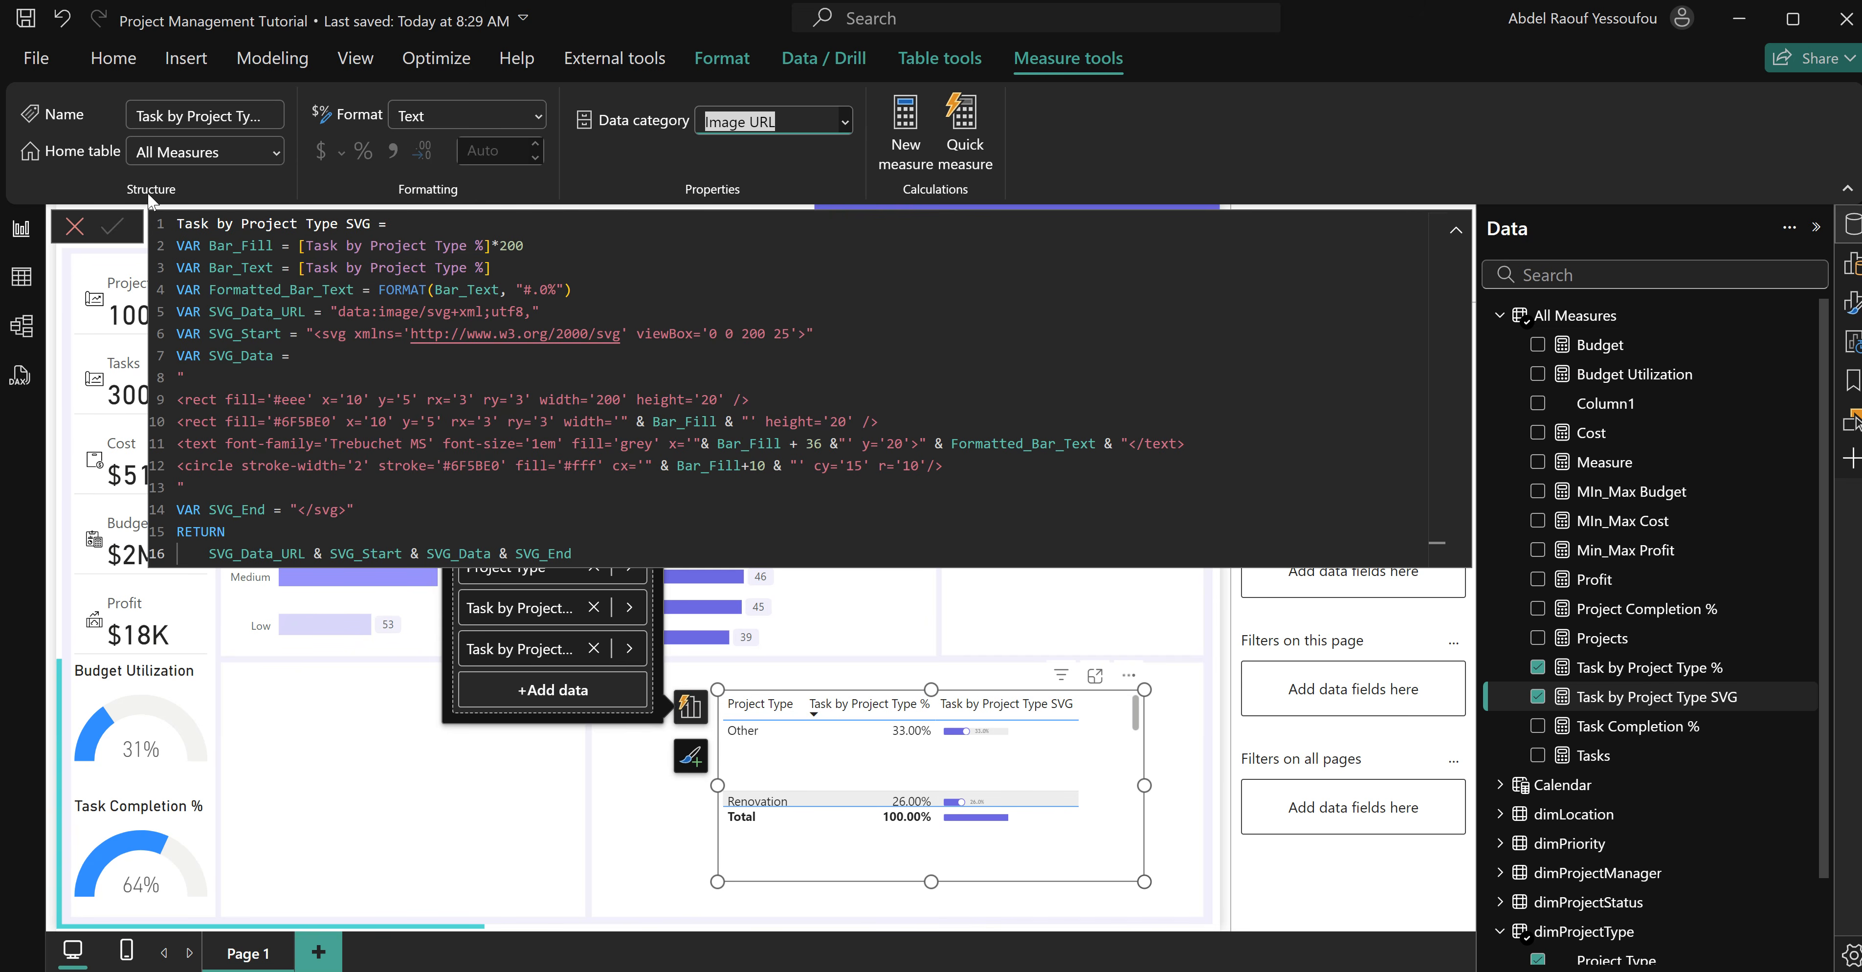
pyautogui.click(73, 228)
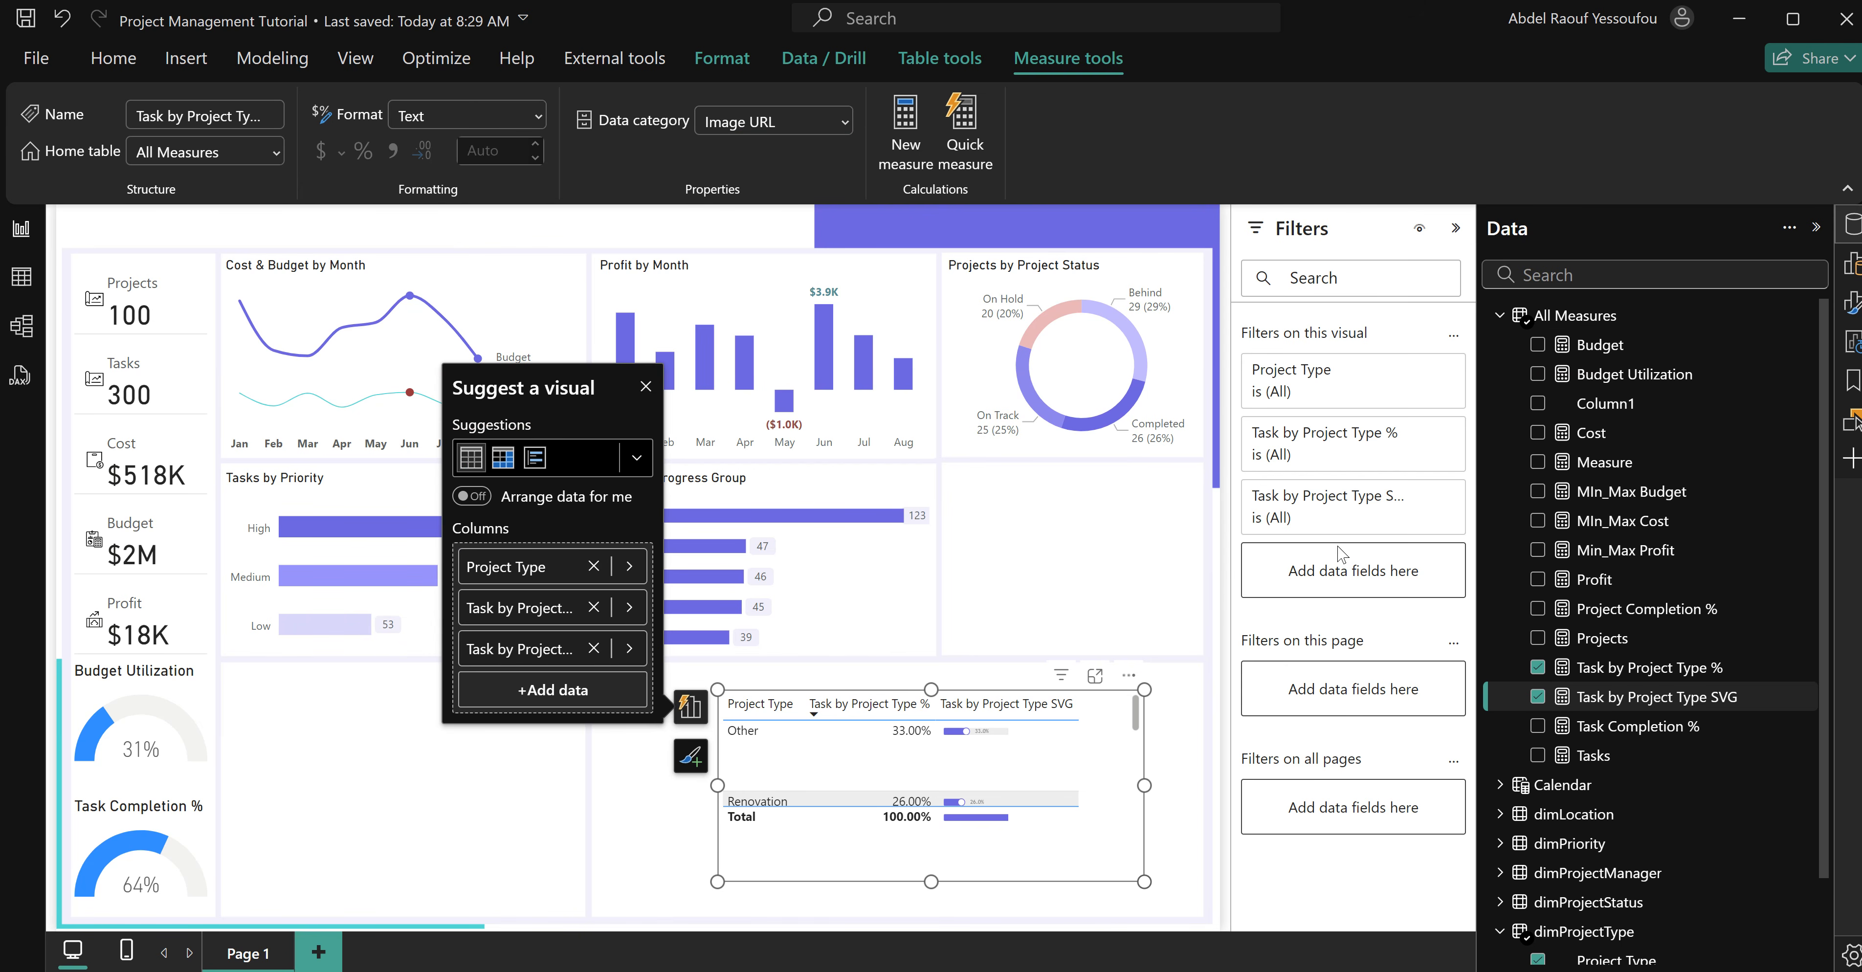
# Remove Task by Project Type % from the table and rename its Task by Project Type SVG column as SVG.
pyautogui.click(870, 712)
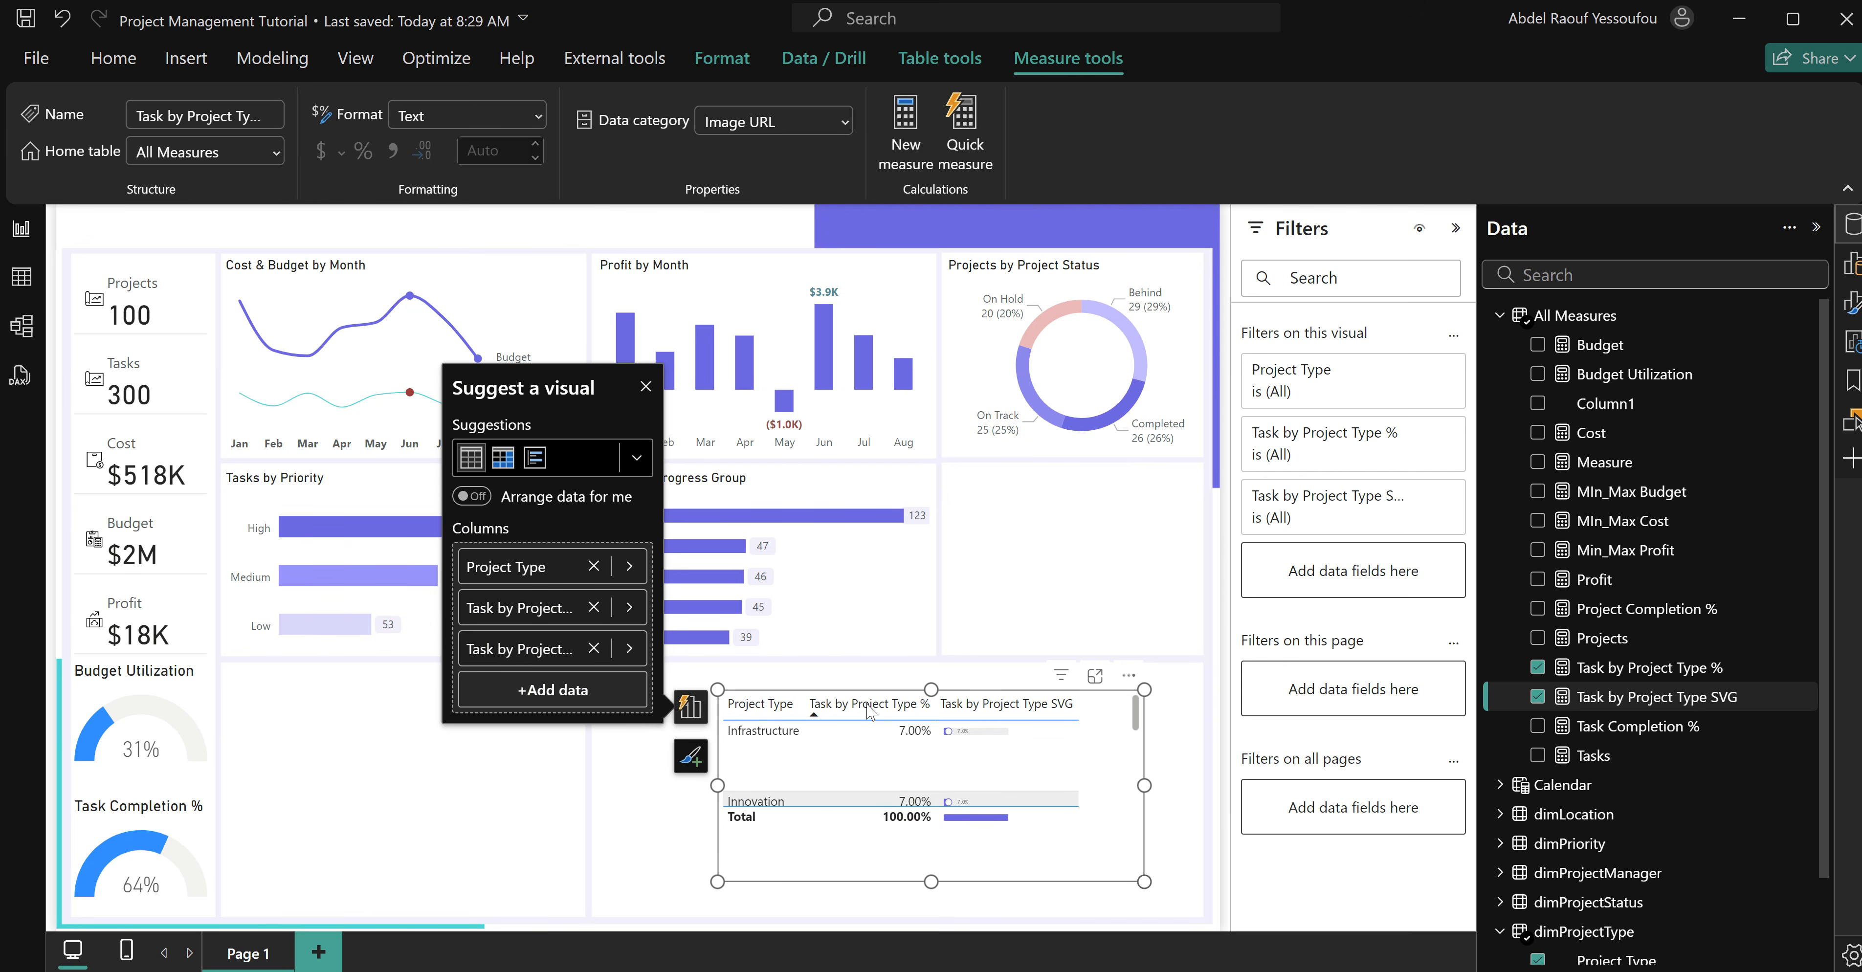
pyautogui.click(593, 607)
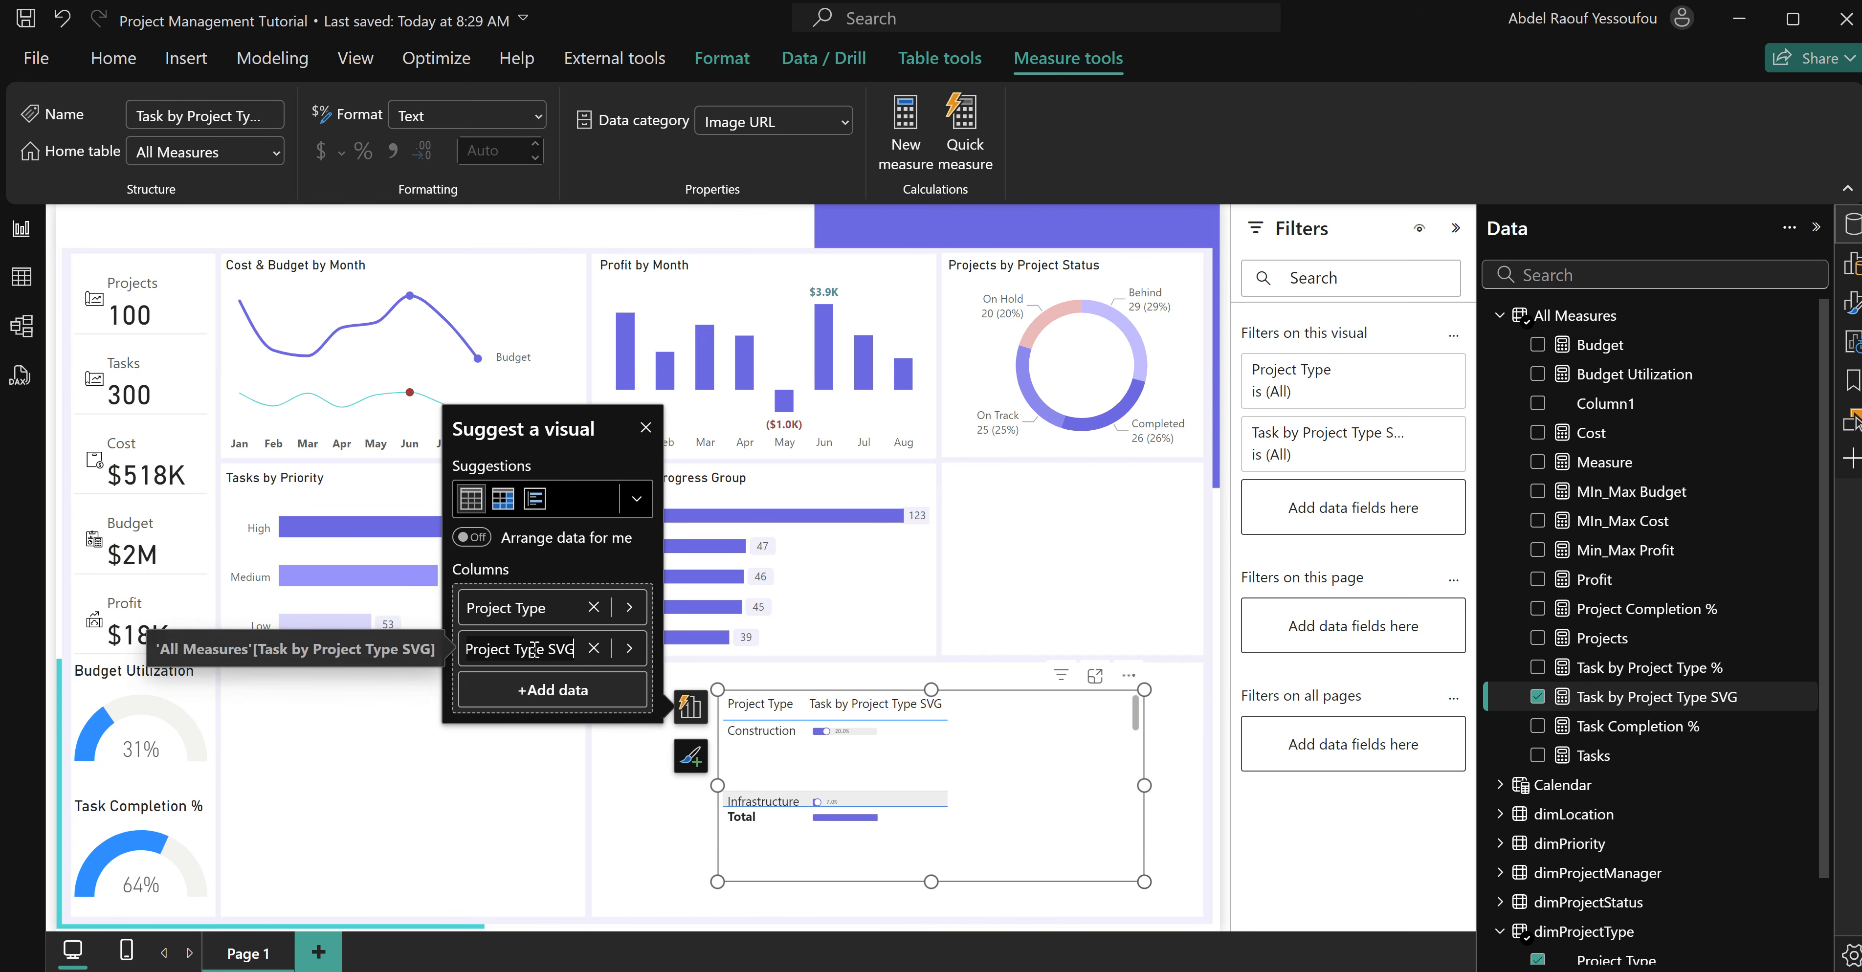
pyautogui.doubleClick(533, 649)
pyautogui.write('S')
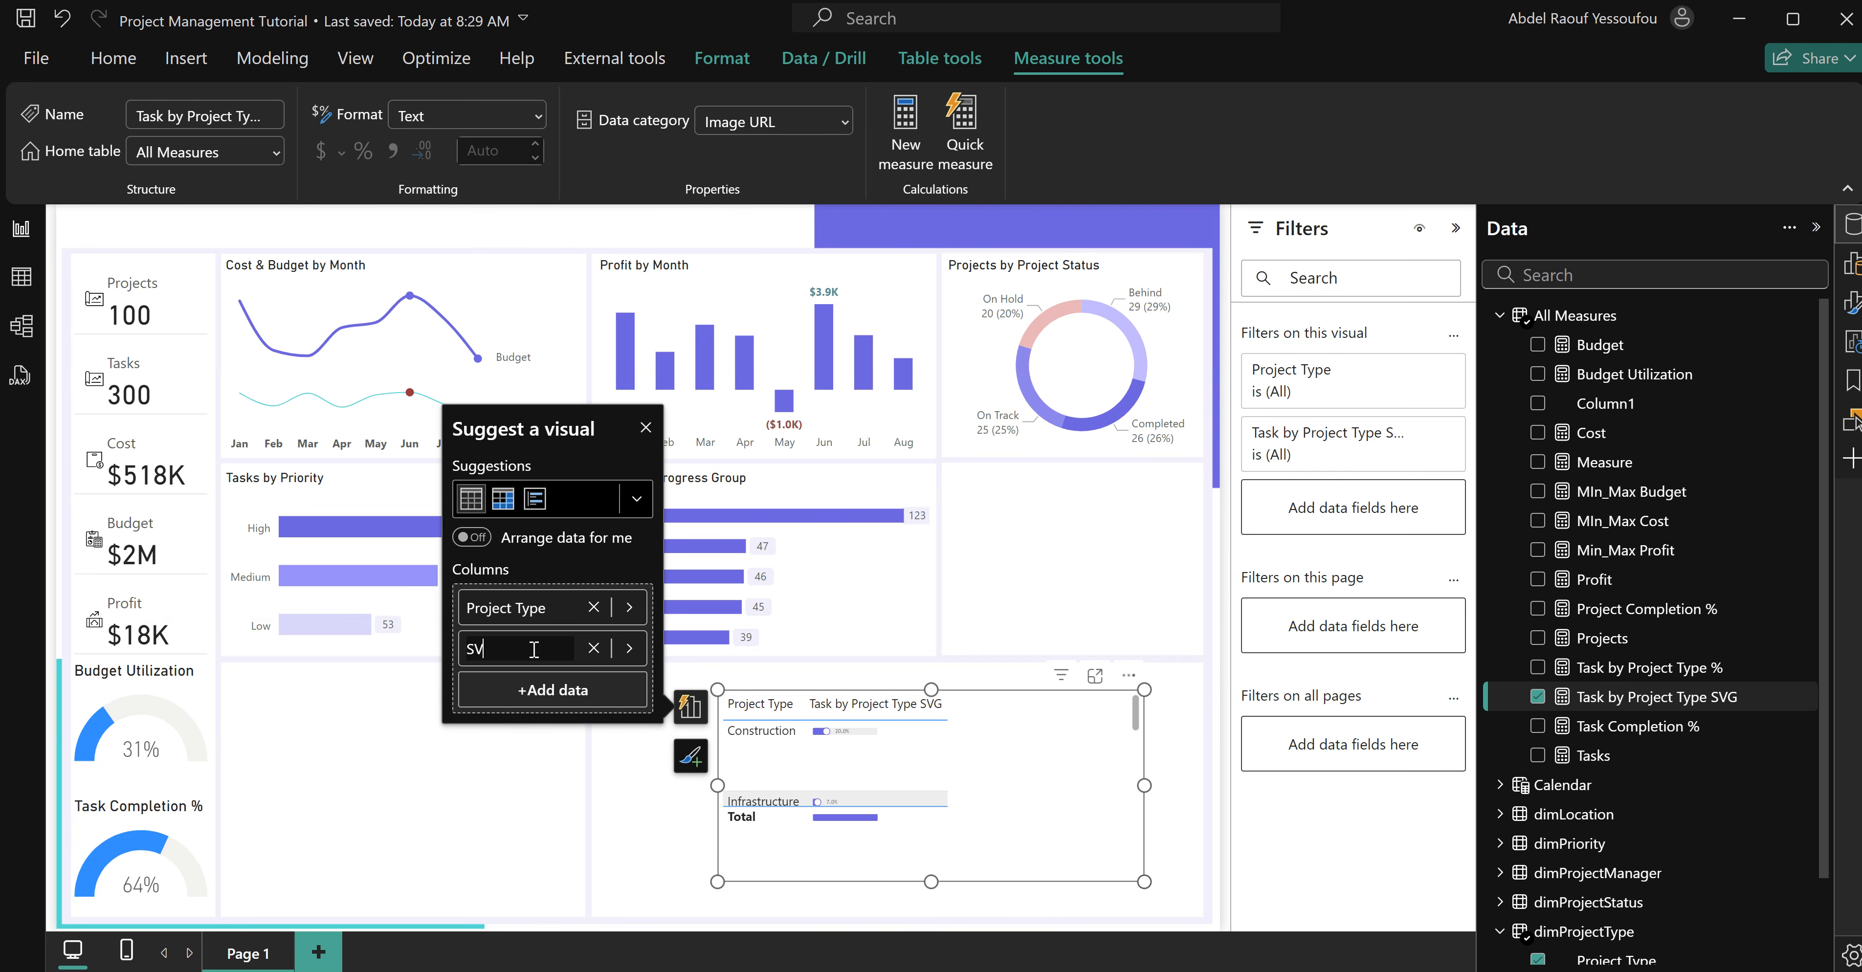
pyautogui.press('Return')
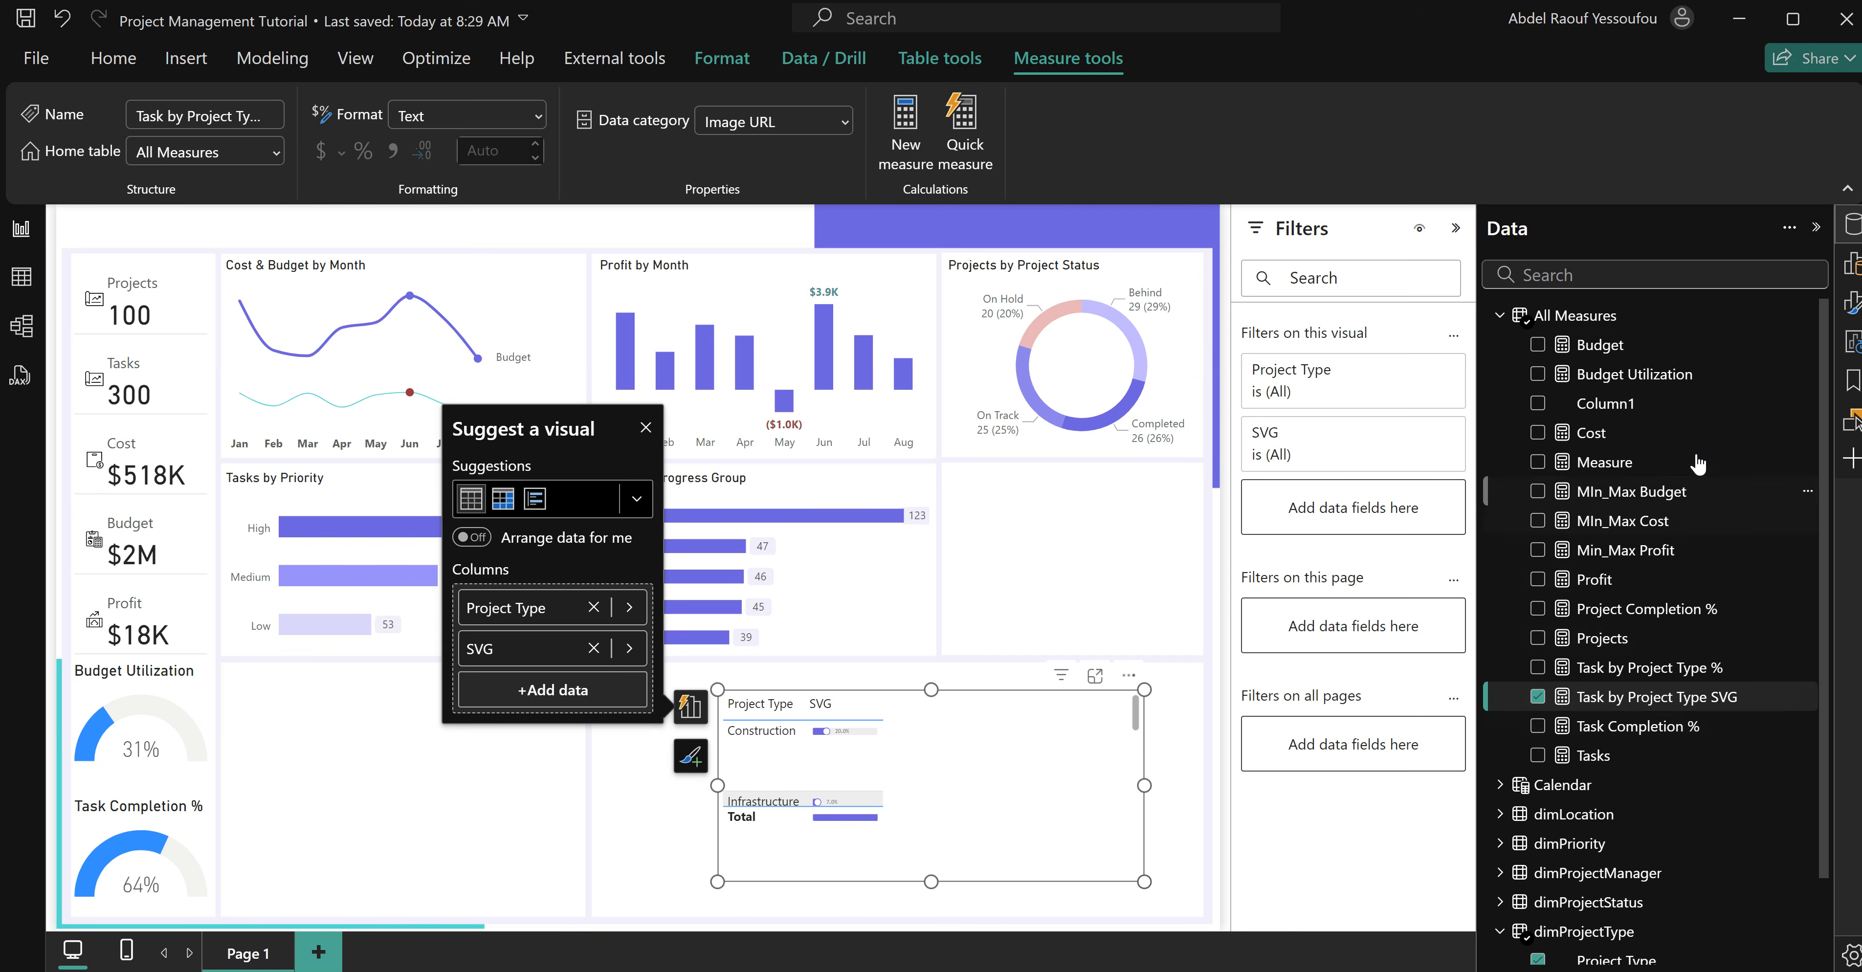
# Set the table's image size to 28 px high and 150 px wide, with the Filters pane collapsed.
pyautogui.click(1849, 304)
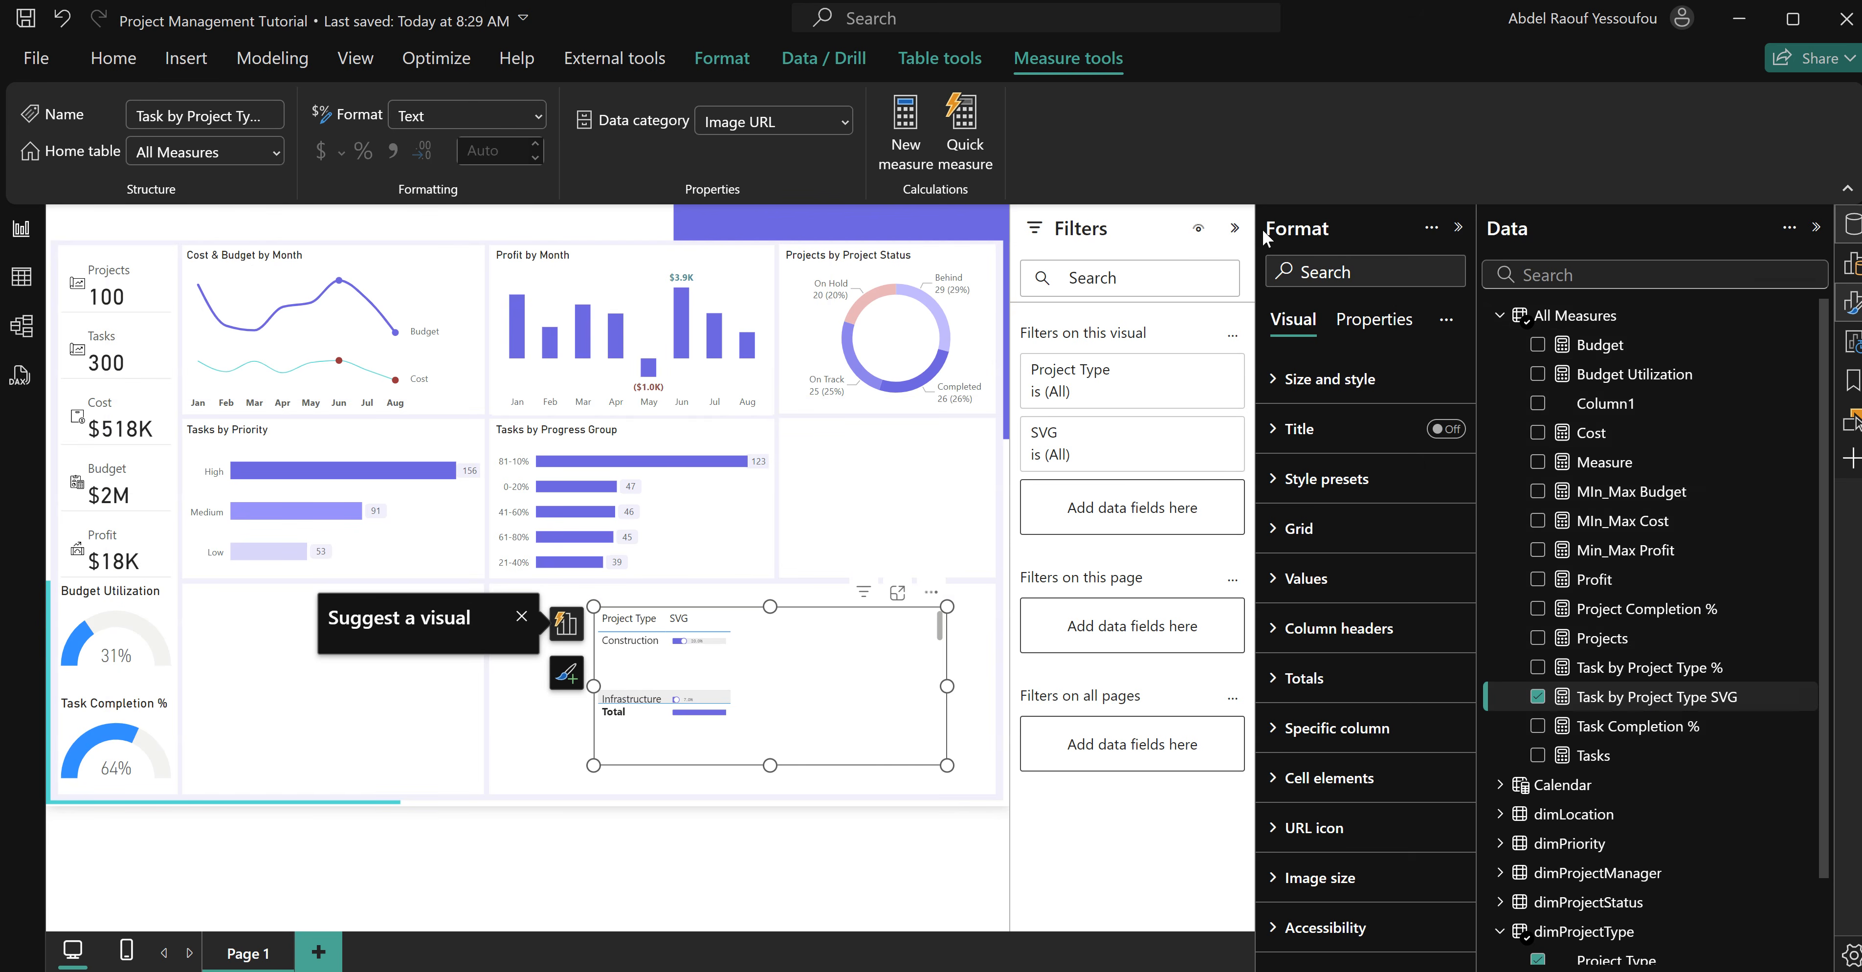
pyautogui.click(1235, 228)
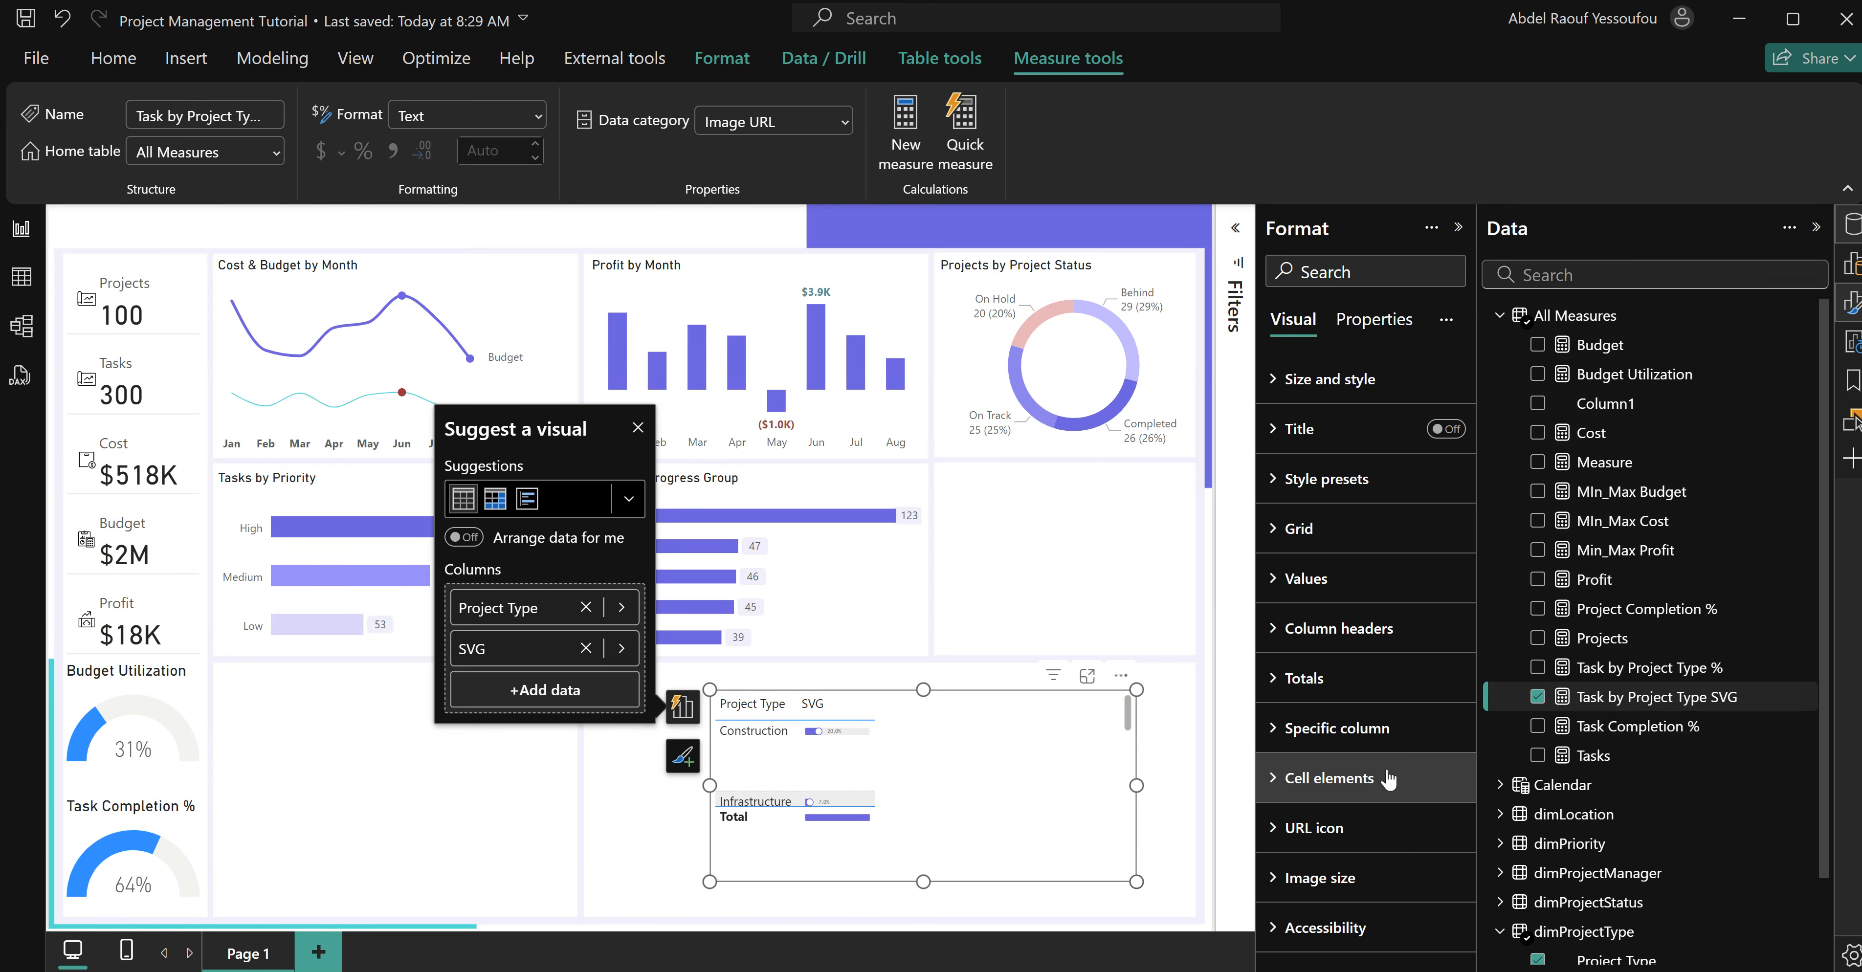
pyautogui.click(1308, 879)
pyautogui.scroll(-3, 1360, 864)
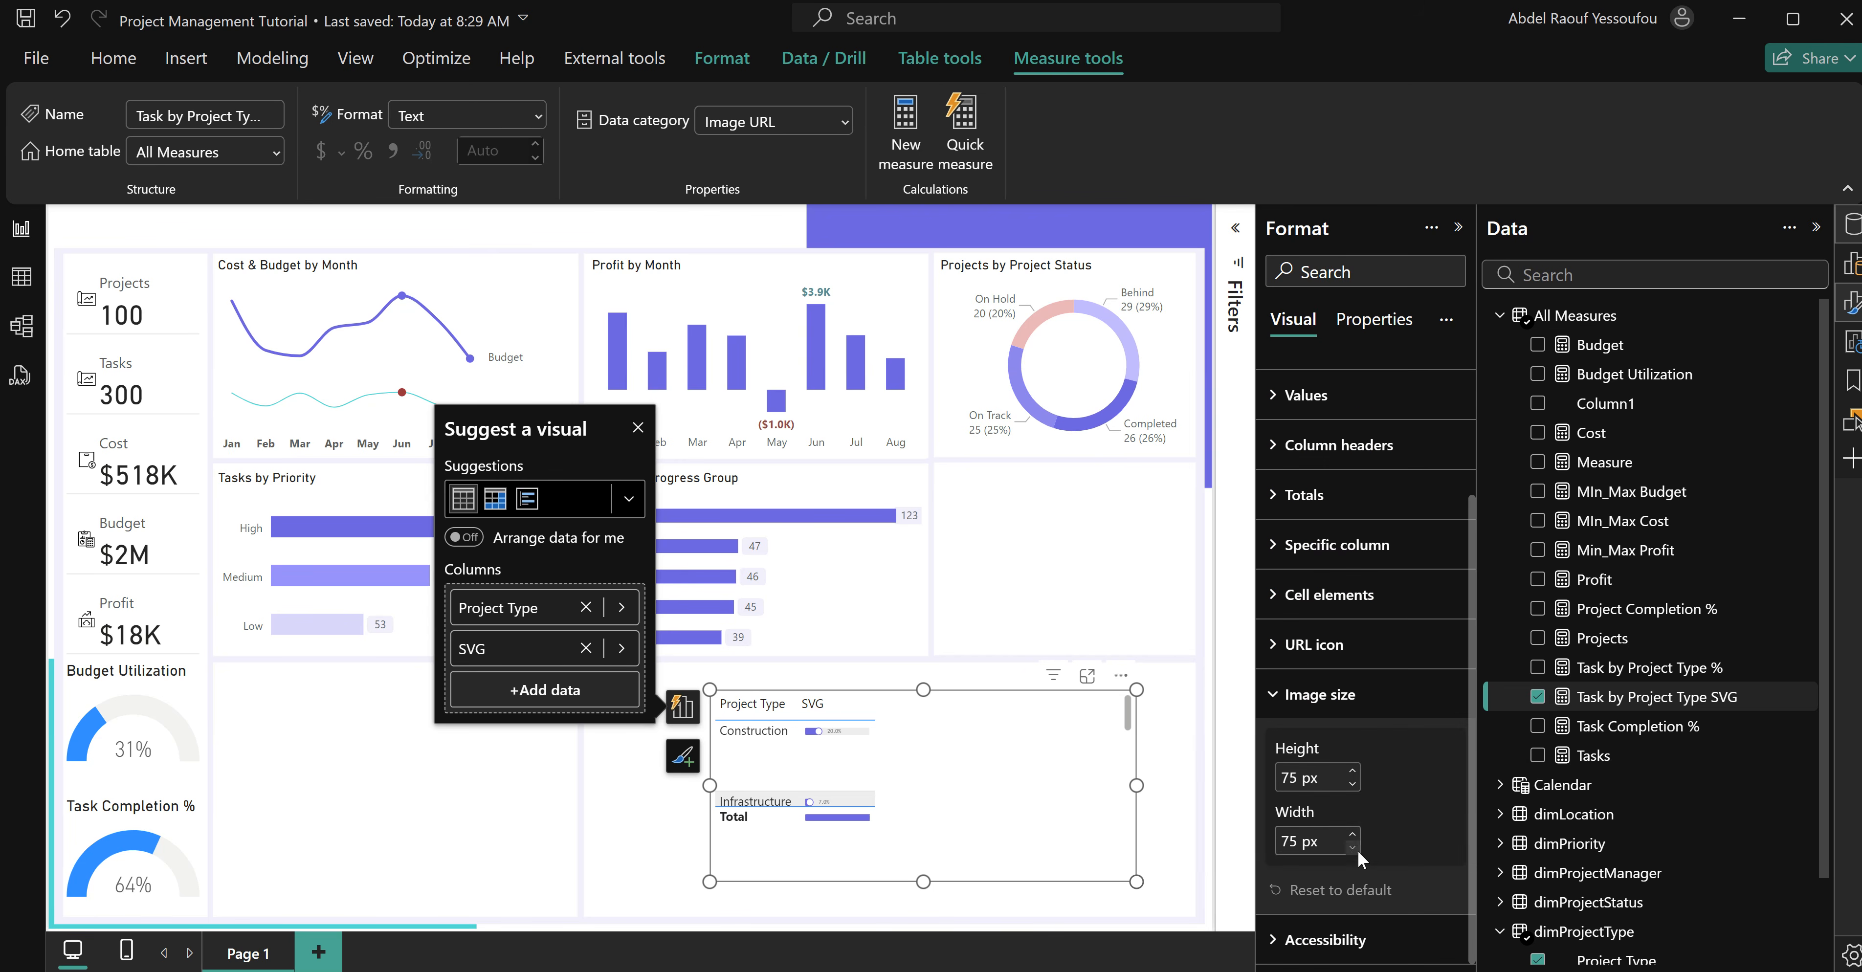
pyautogui.write('28')
pyautogui.doubleClick(1299, 841)
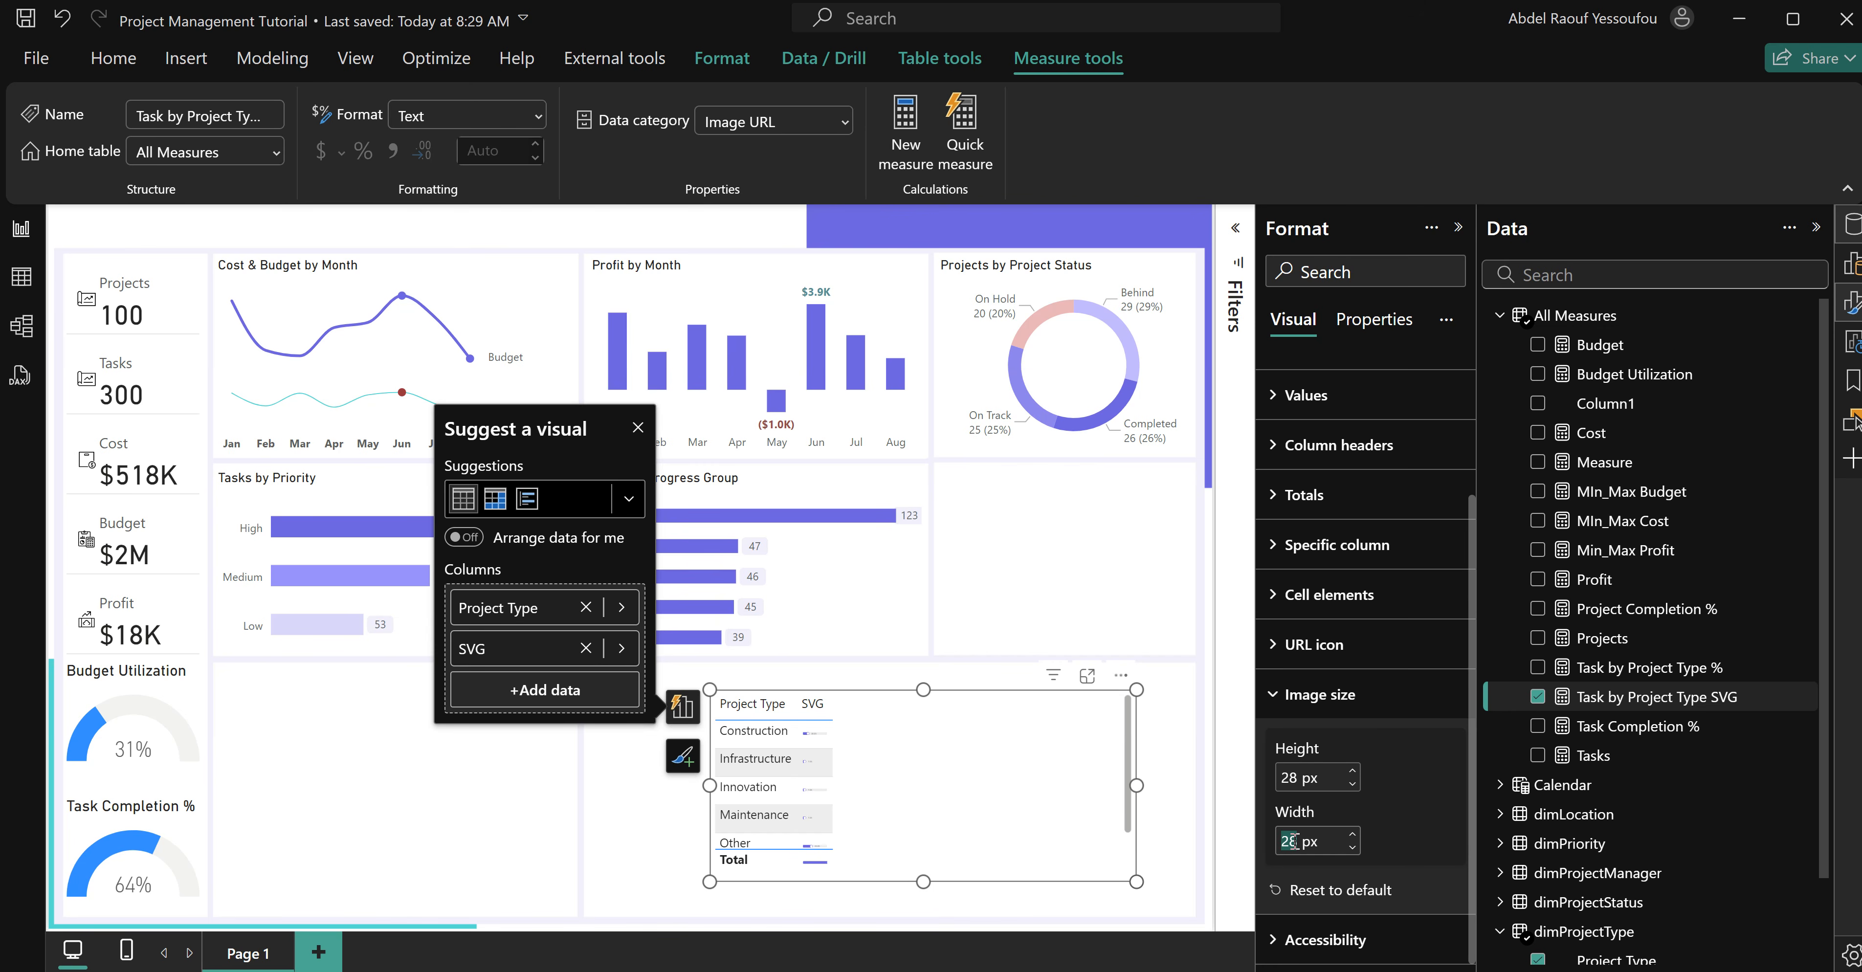
pyautogui.write('100')
pyautogui.press('BackSpace')
pyautogui.press('BackSpace')
pyautogui.write('50')
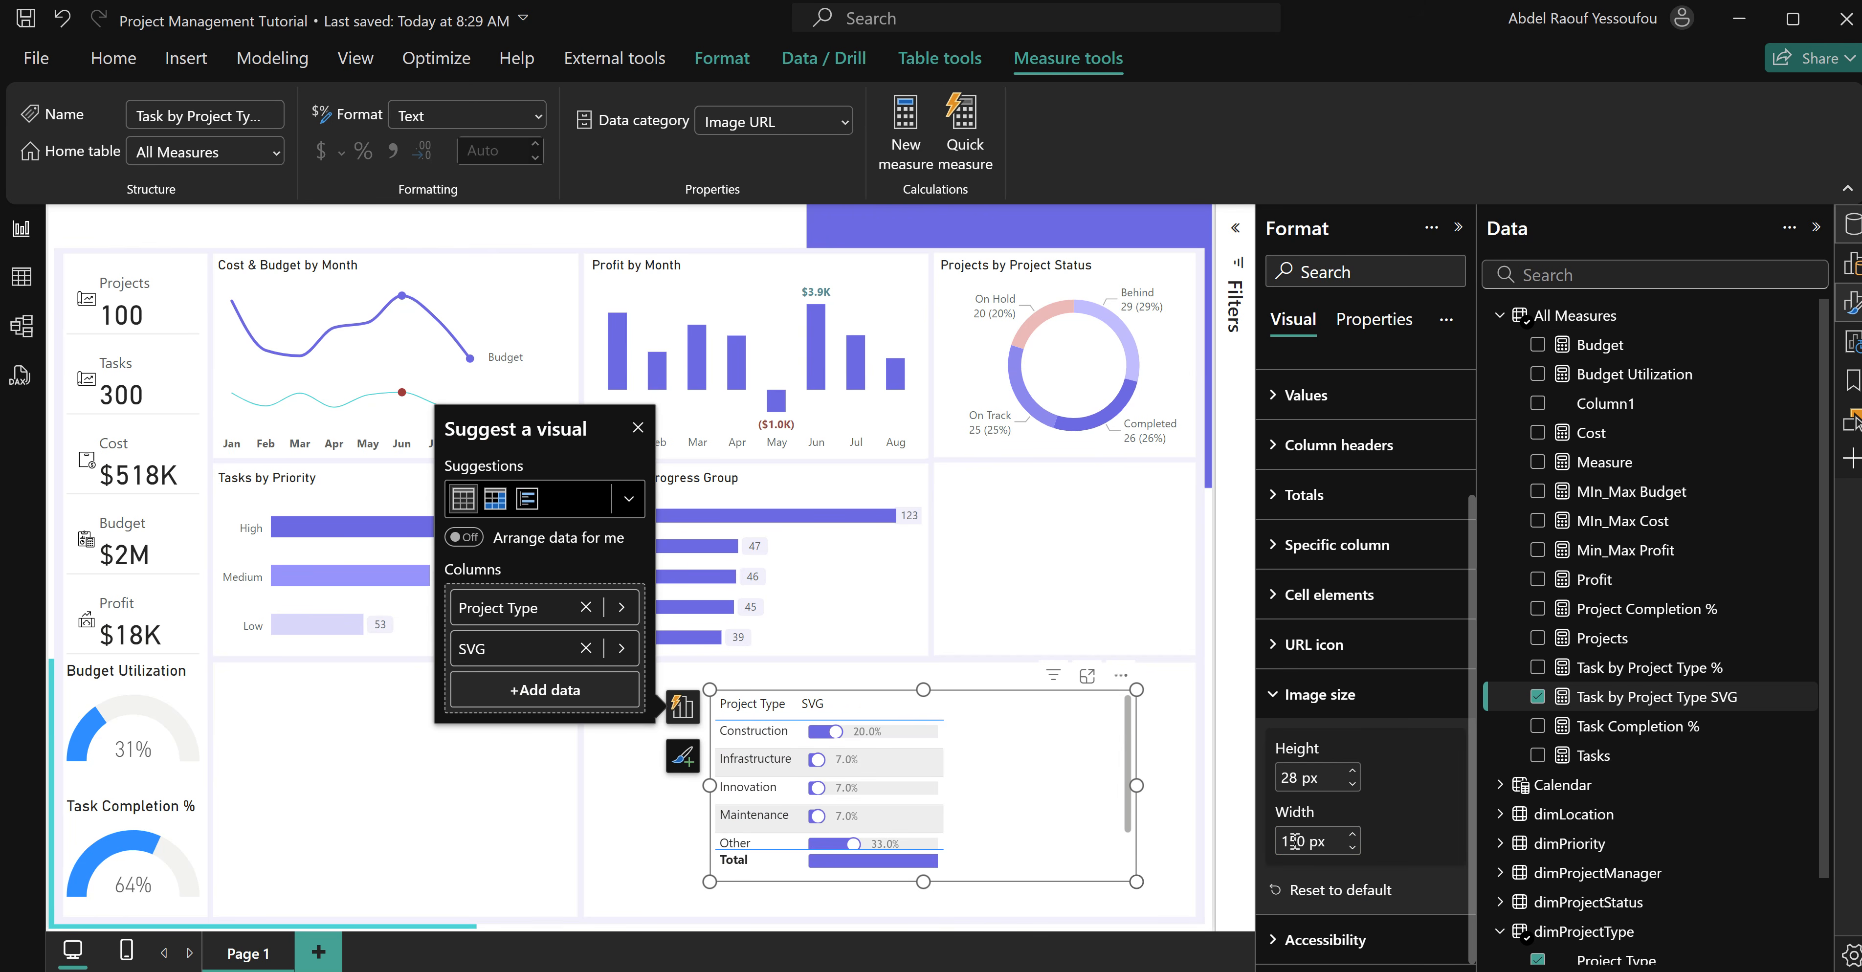
# Sort the project type table by the SVG column in descending order.
pyautogui.click(870, 705)
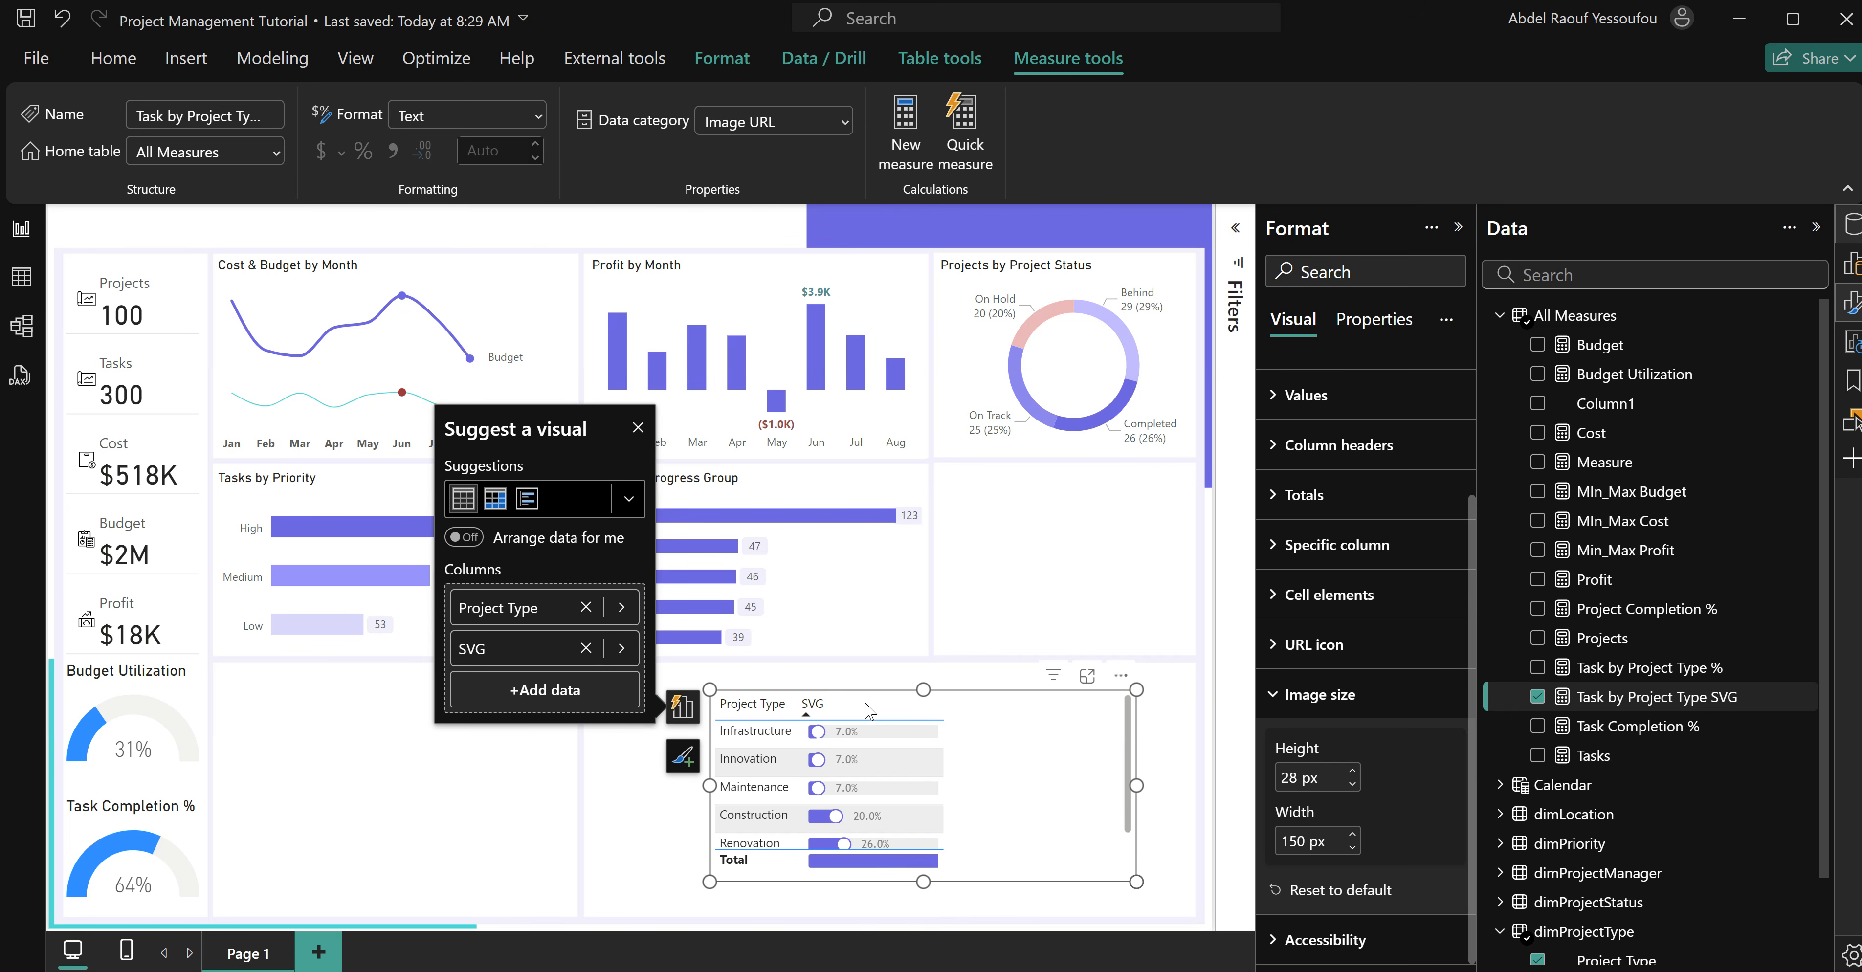
pyautogui.click(869, 711)
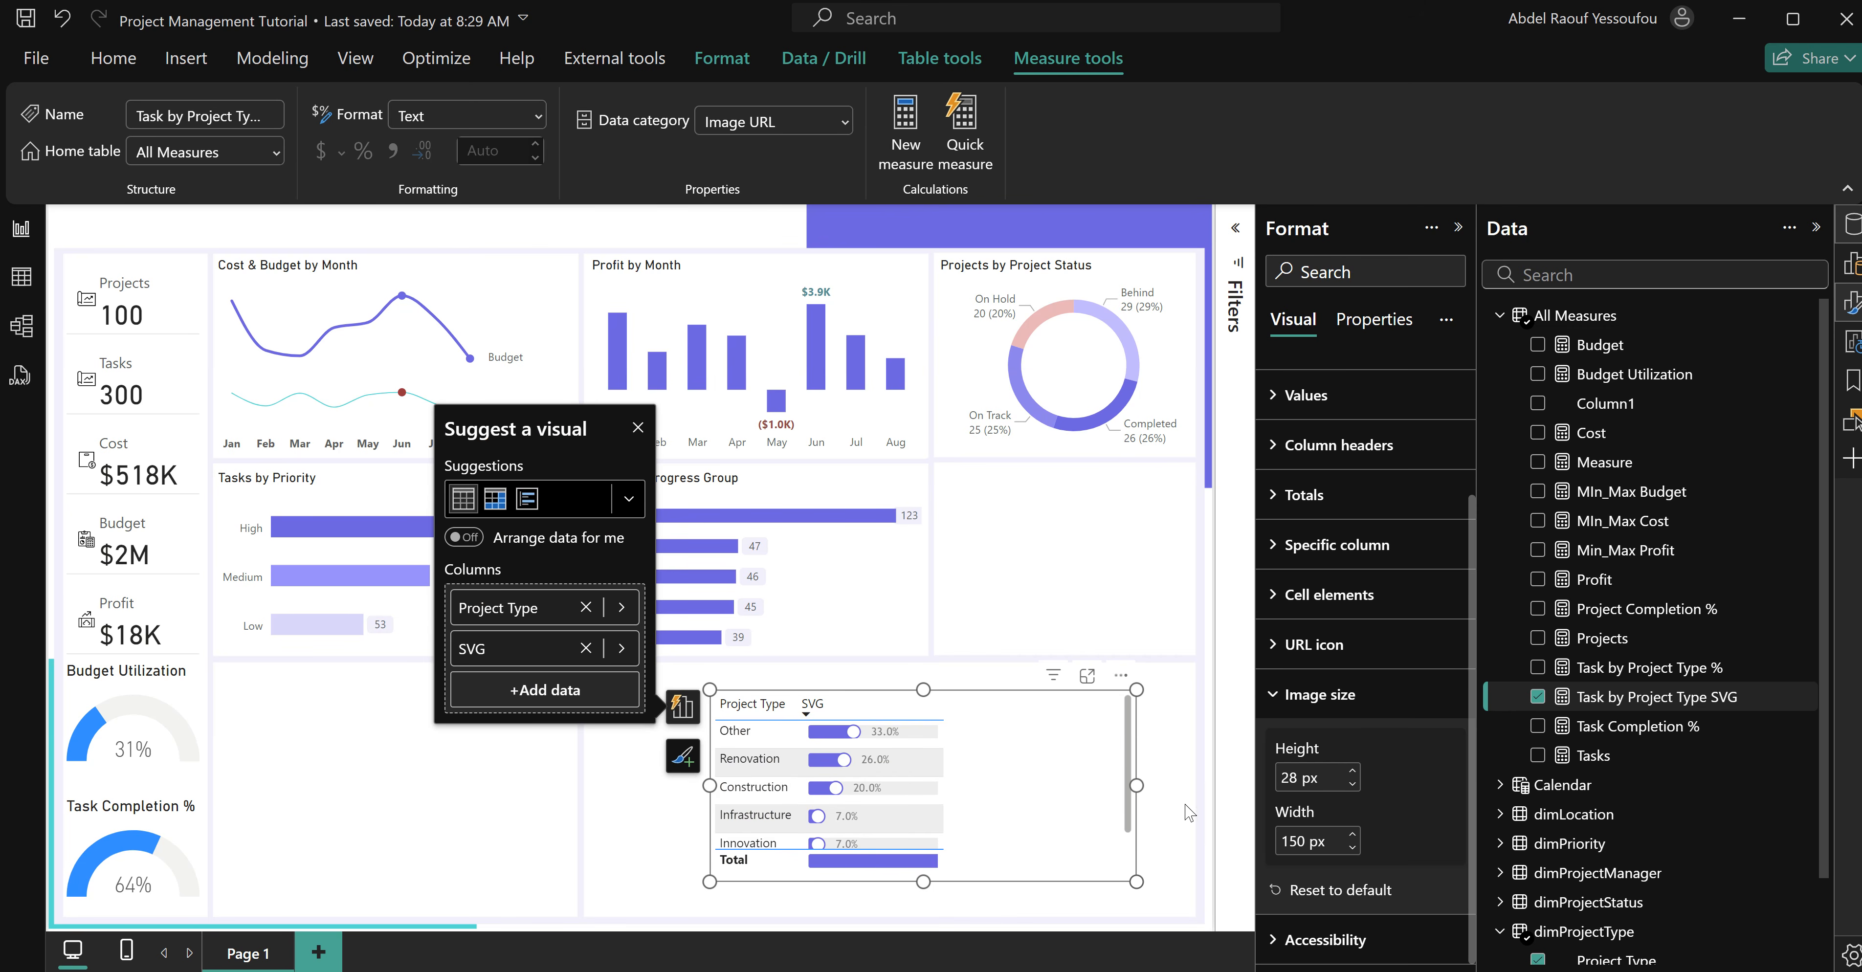
pyautogui.click(1312, 695)
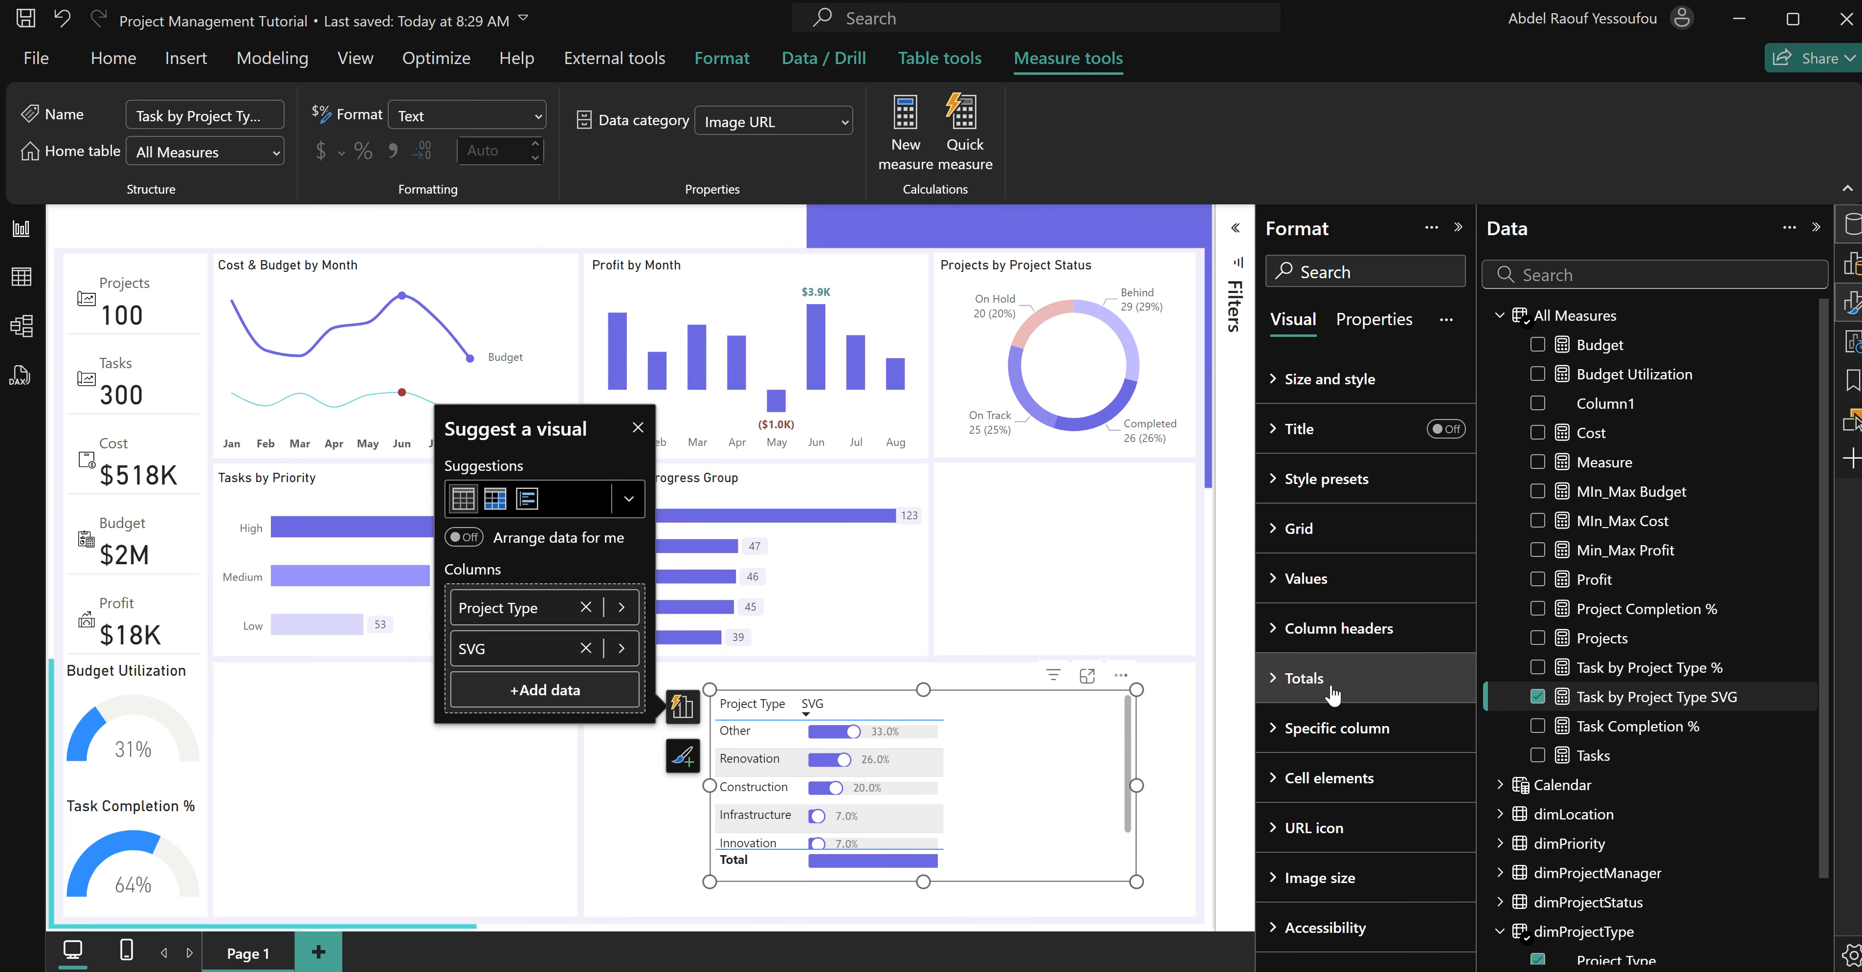
# Set the alternate background color of the table's values to white.
pyautogui.click(1309, 578)
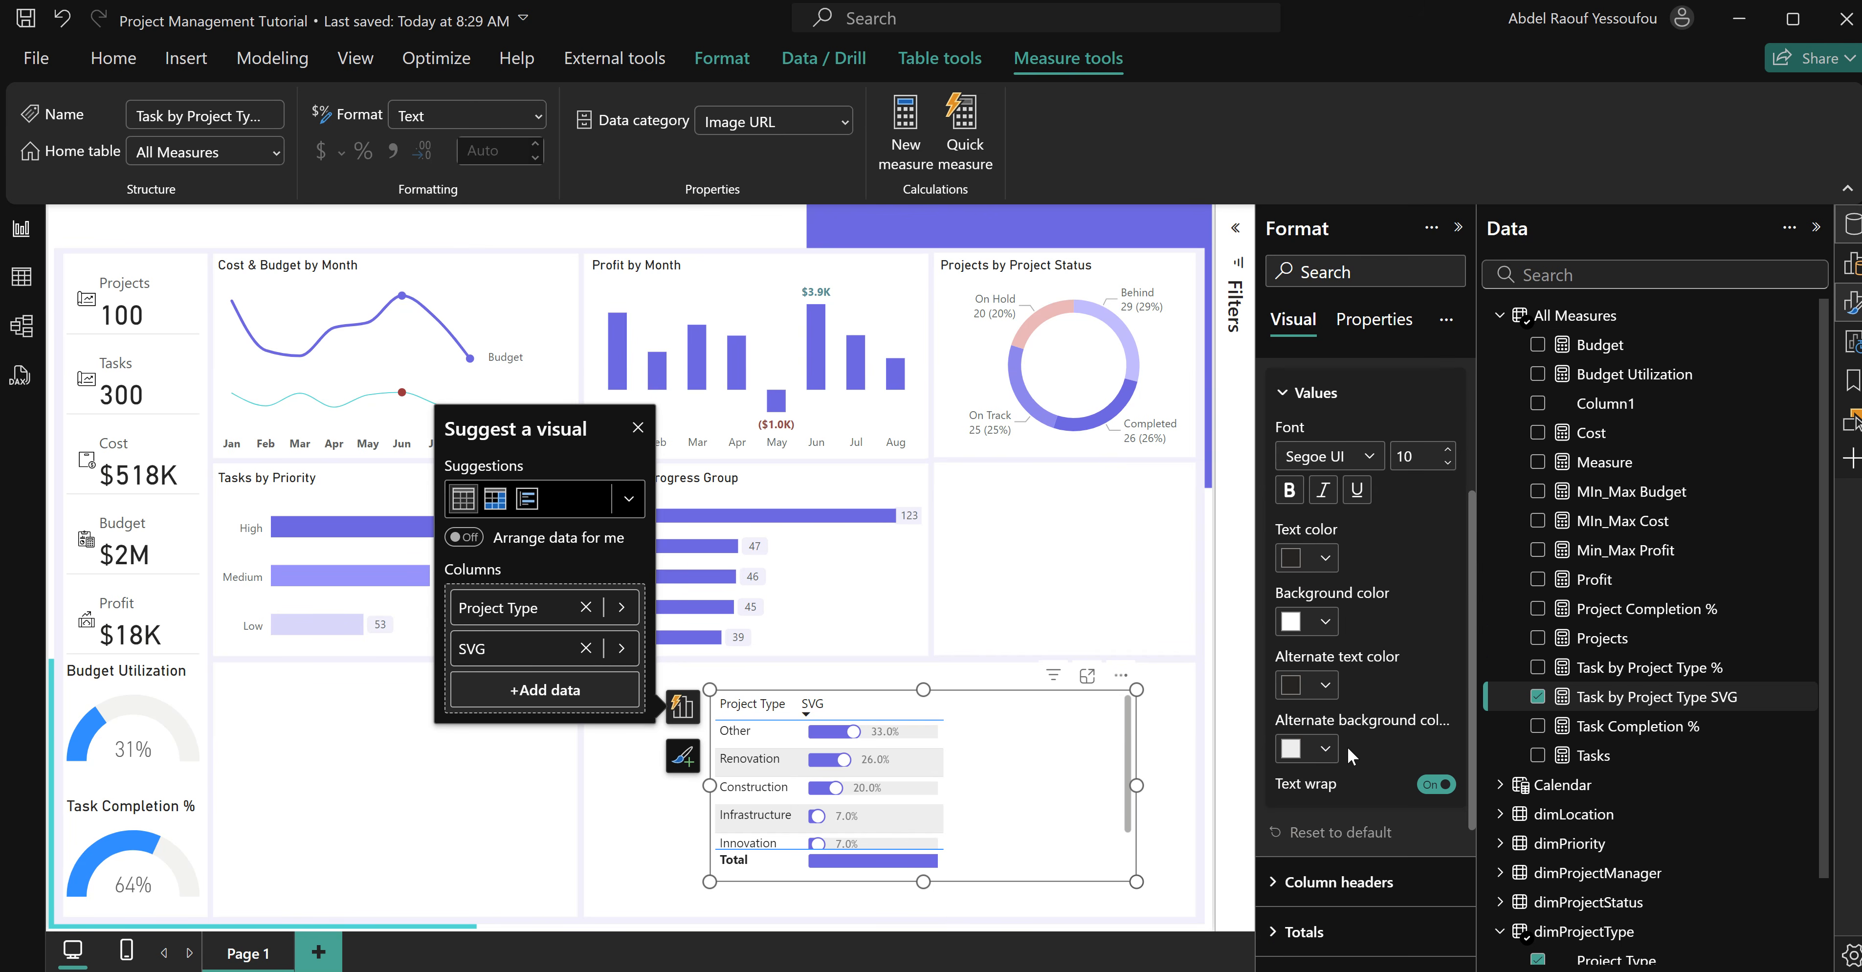
pyautogui.click(1323, 756)
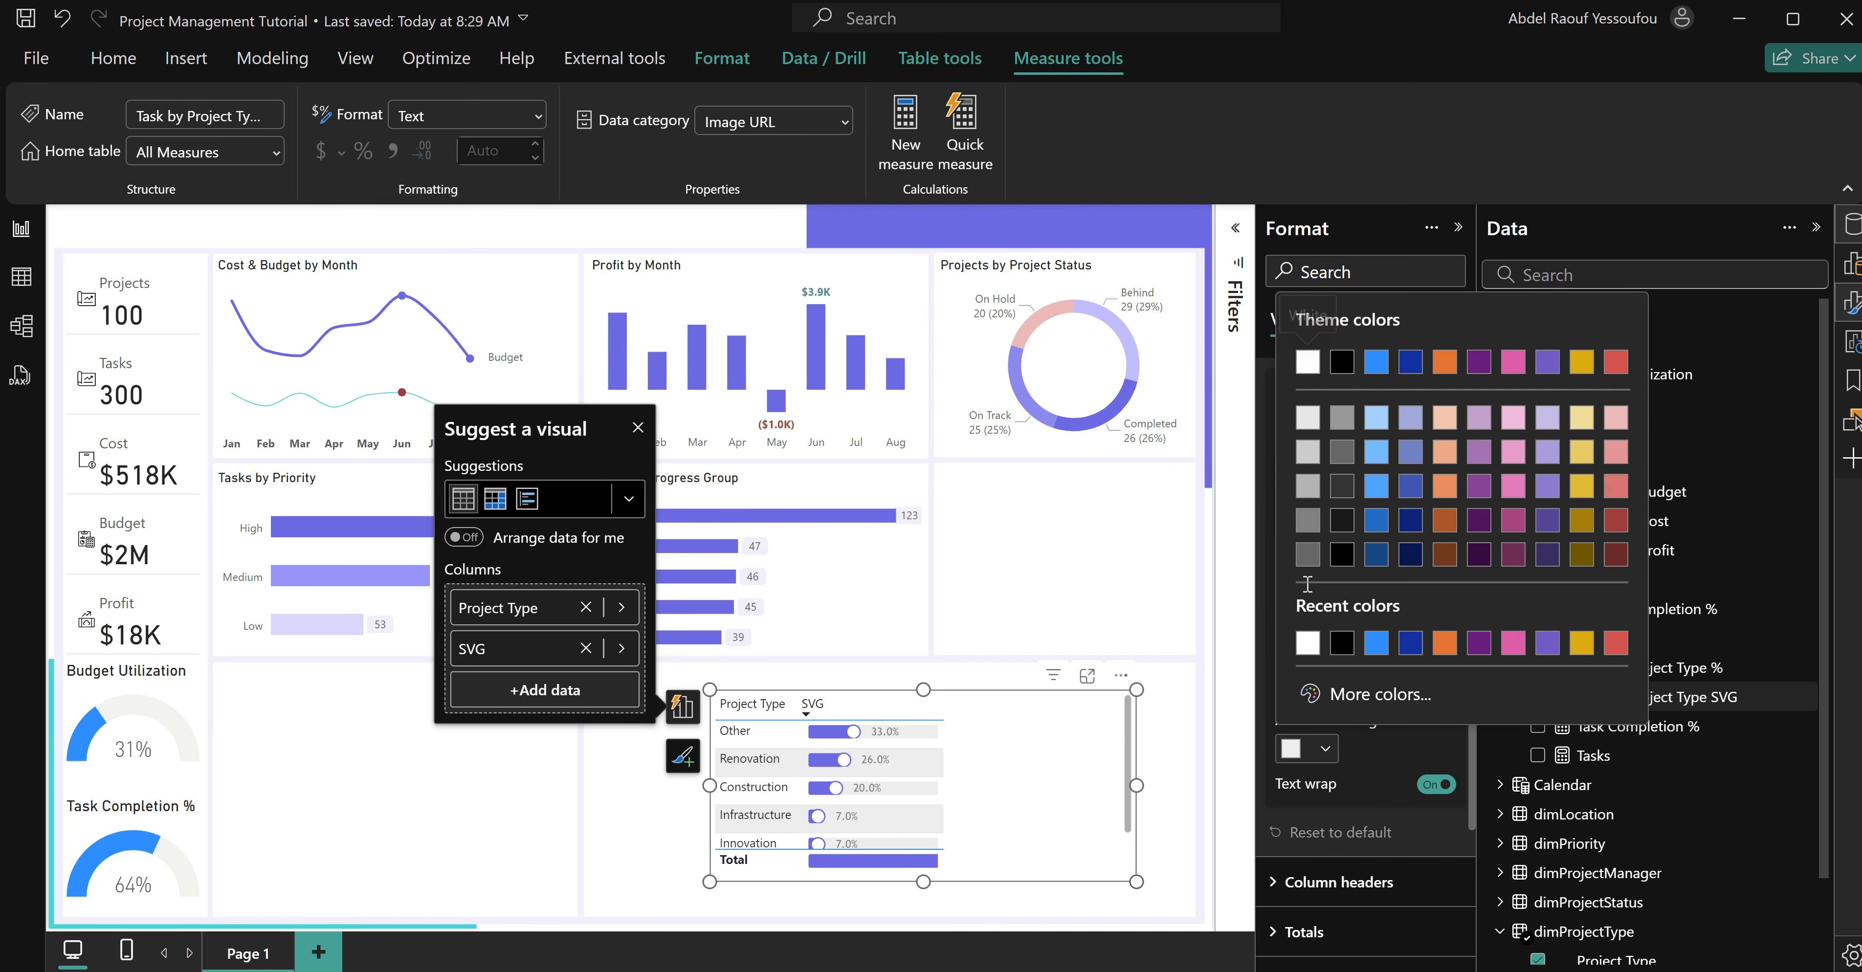
pyautogui.click(1309, 364)
pyautogui.scroll(-3, 1382, 794)
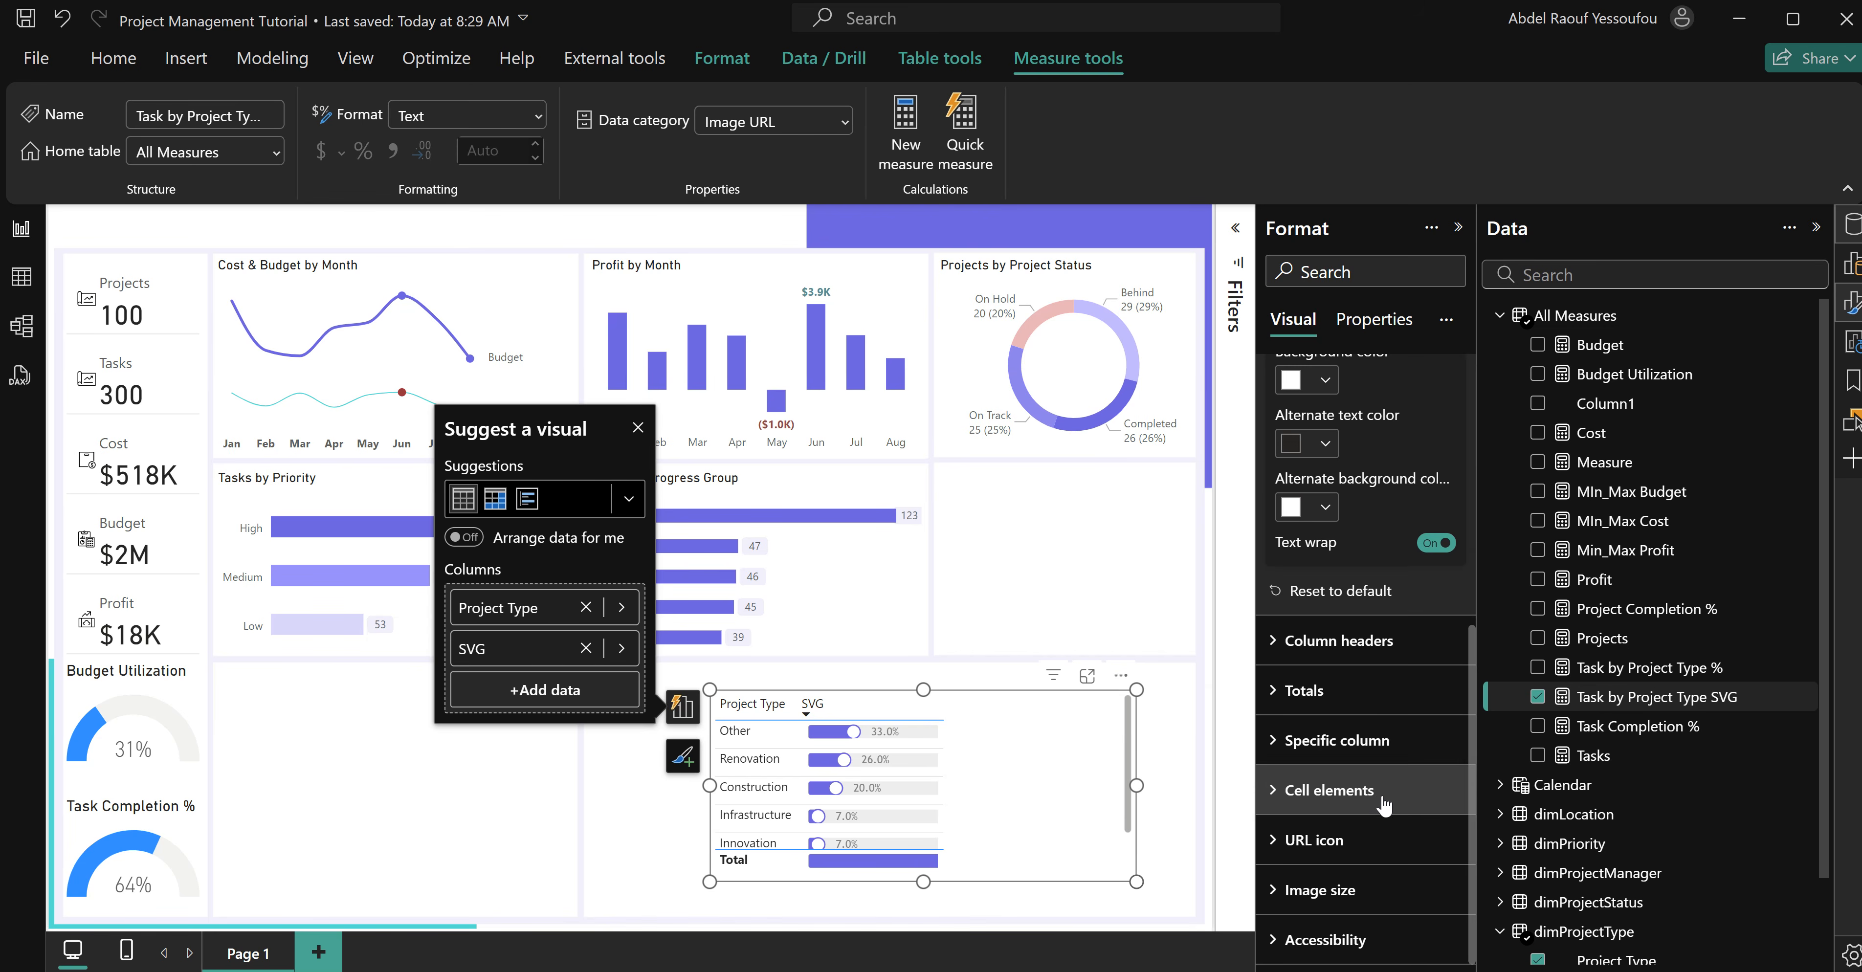
pyautogui.scroll(4, 1372, 795)
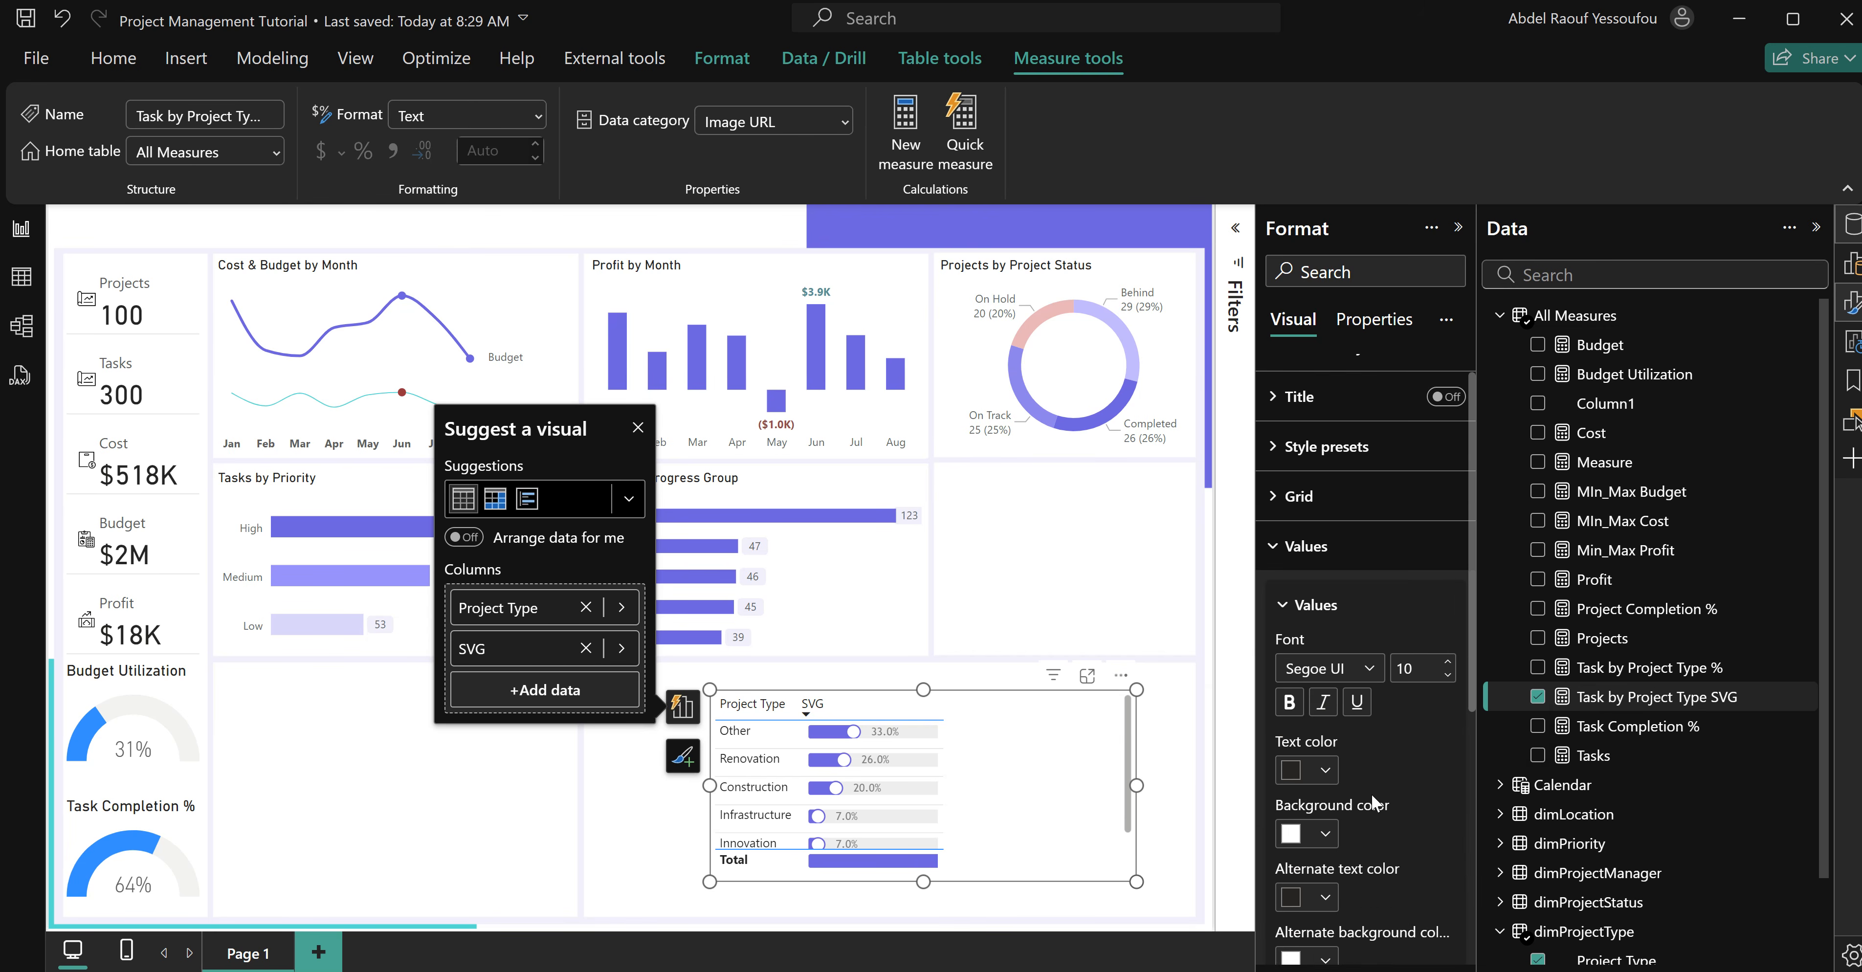
pyautogui.click(1294, 575)
# Turn off the horizontal gridlines of the project type table.
pyautogui.click(1297, 535)
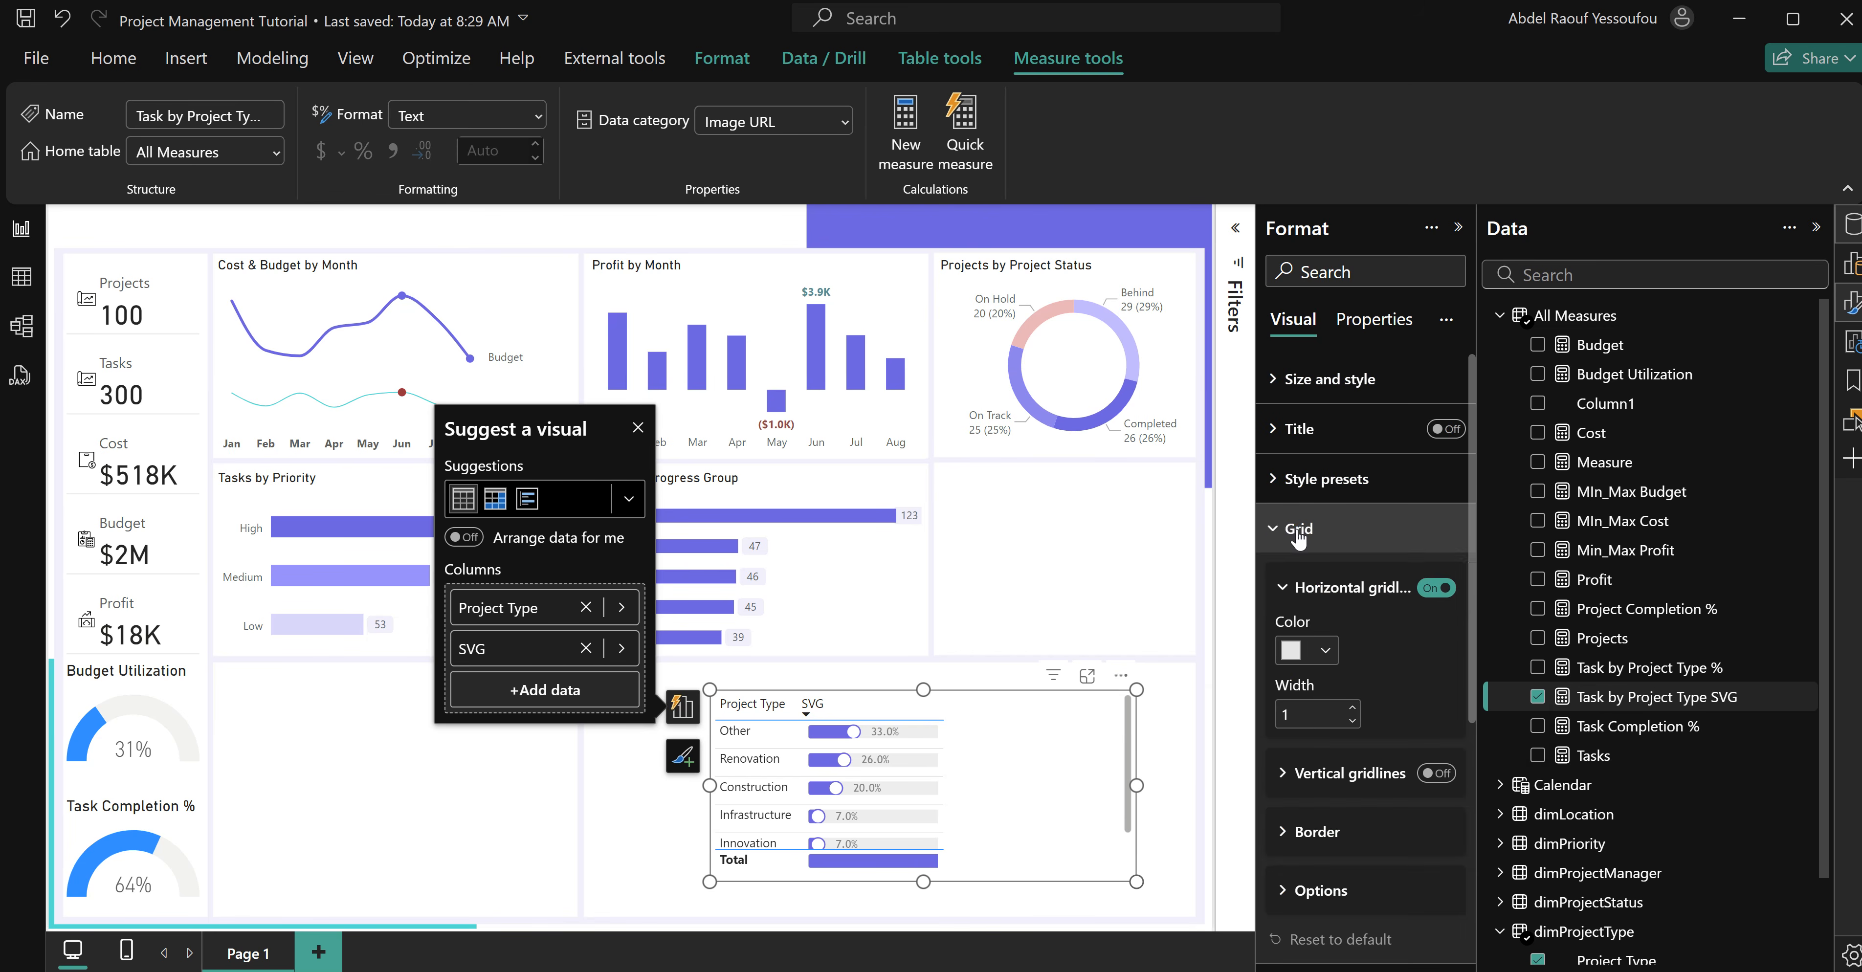
pyautogui.click(1437, 588)
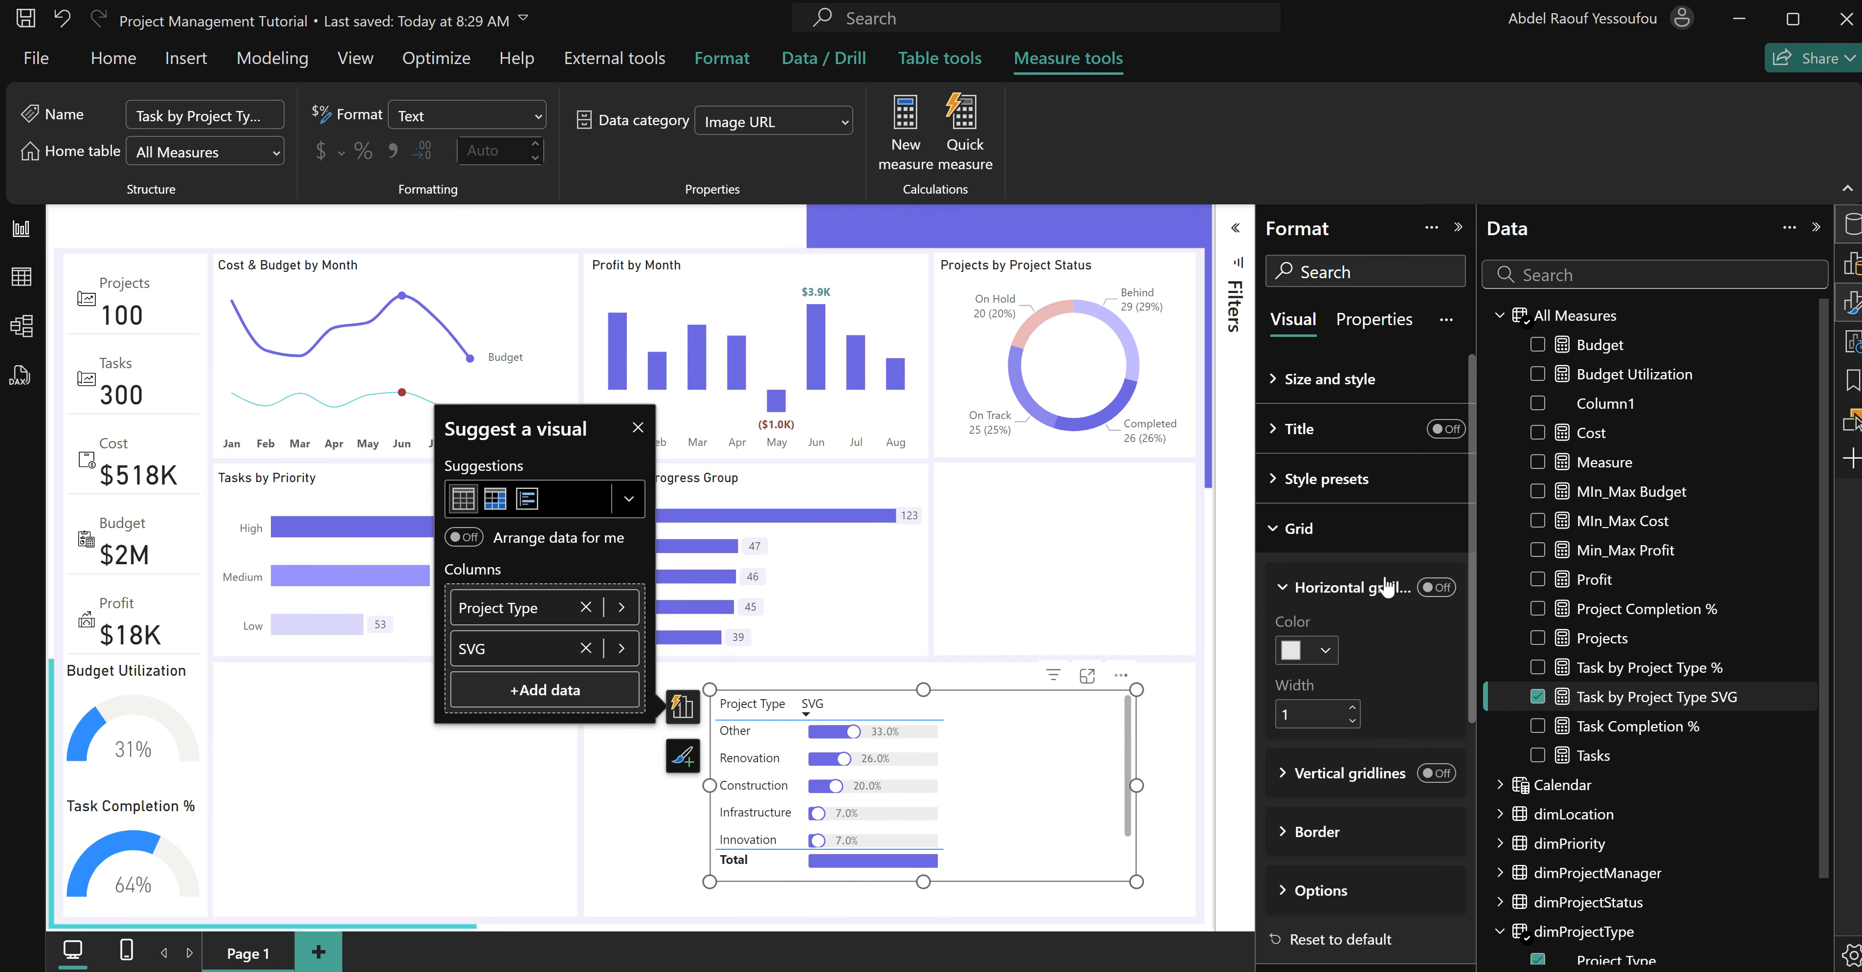
pyautogui.click(1296, 536)
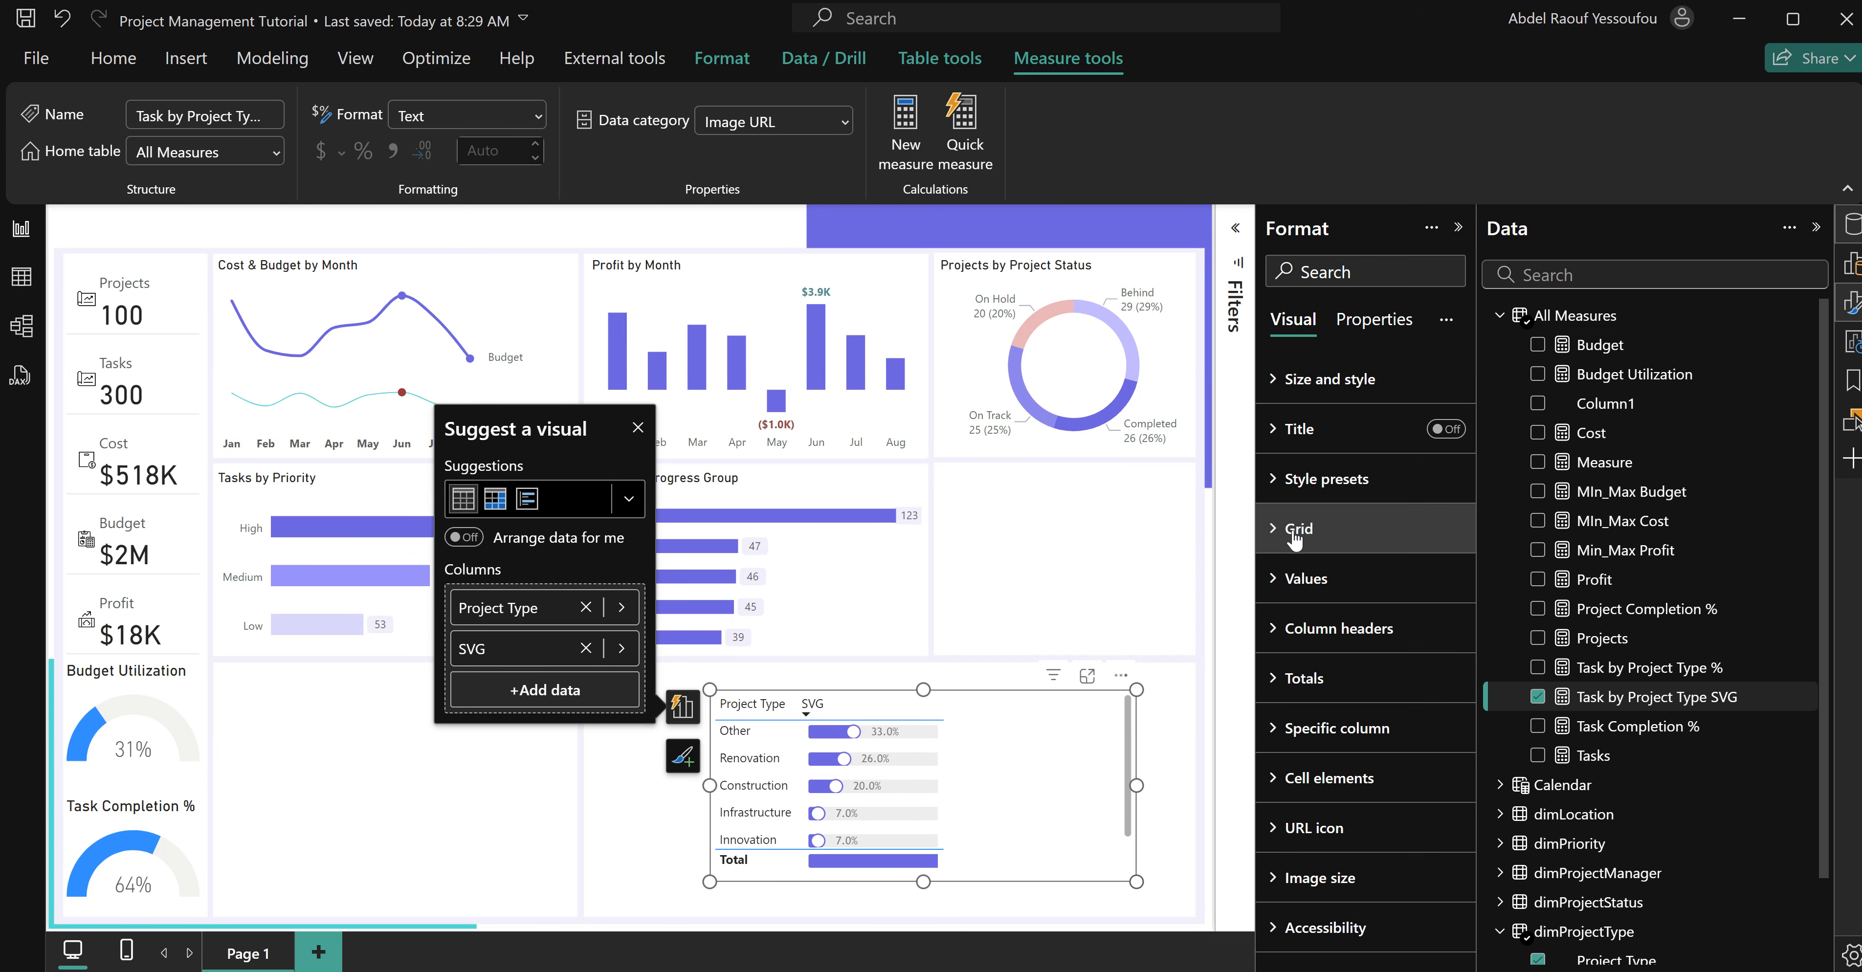
# Set the grid border color of the project type table to white.
pyautogui.click(1296, 535)
pyautogui.scroll(-1, 1322, 753)
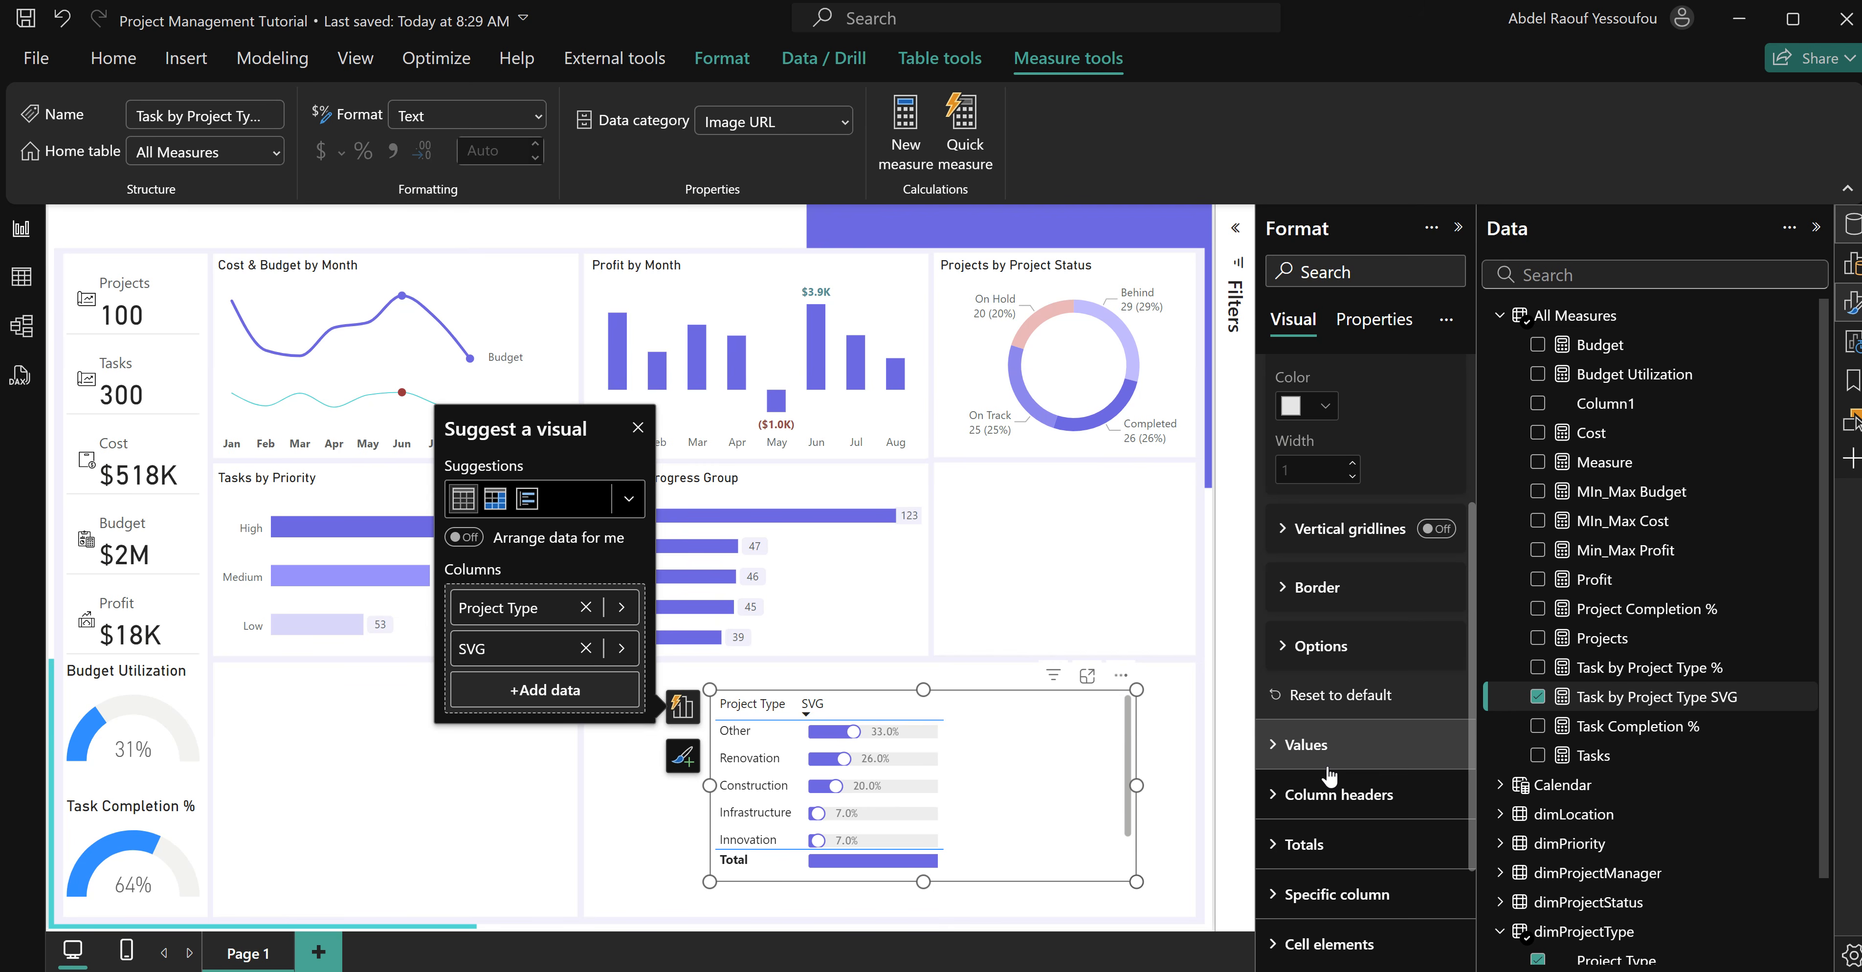
pyautogui.click(1317, 590)
pyautogui.click(1323, 853)
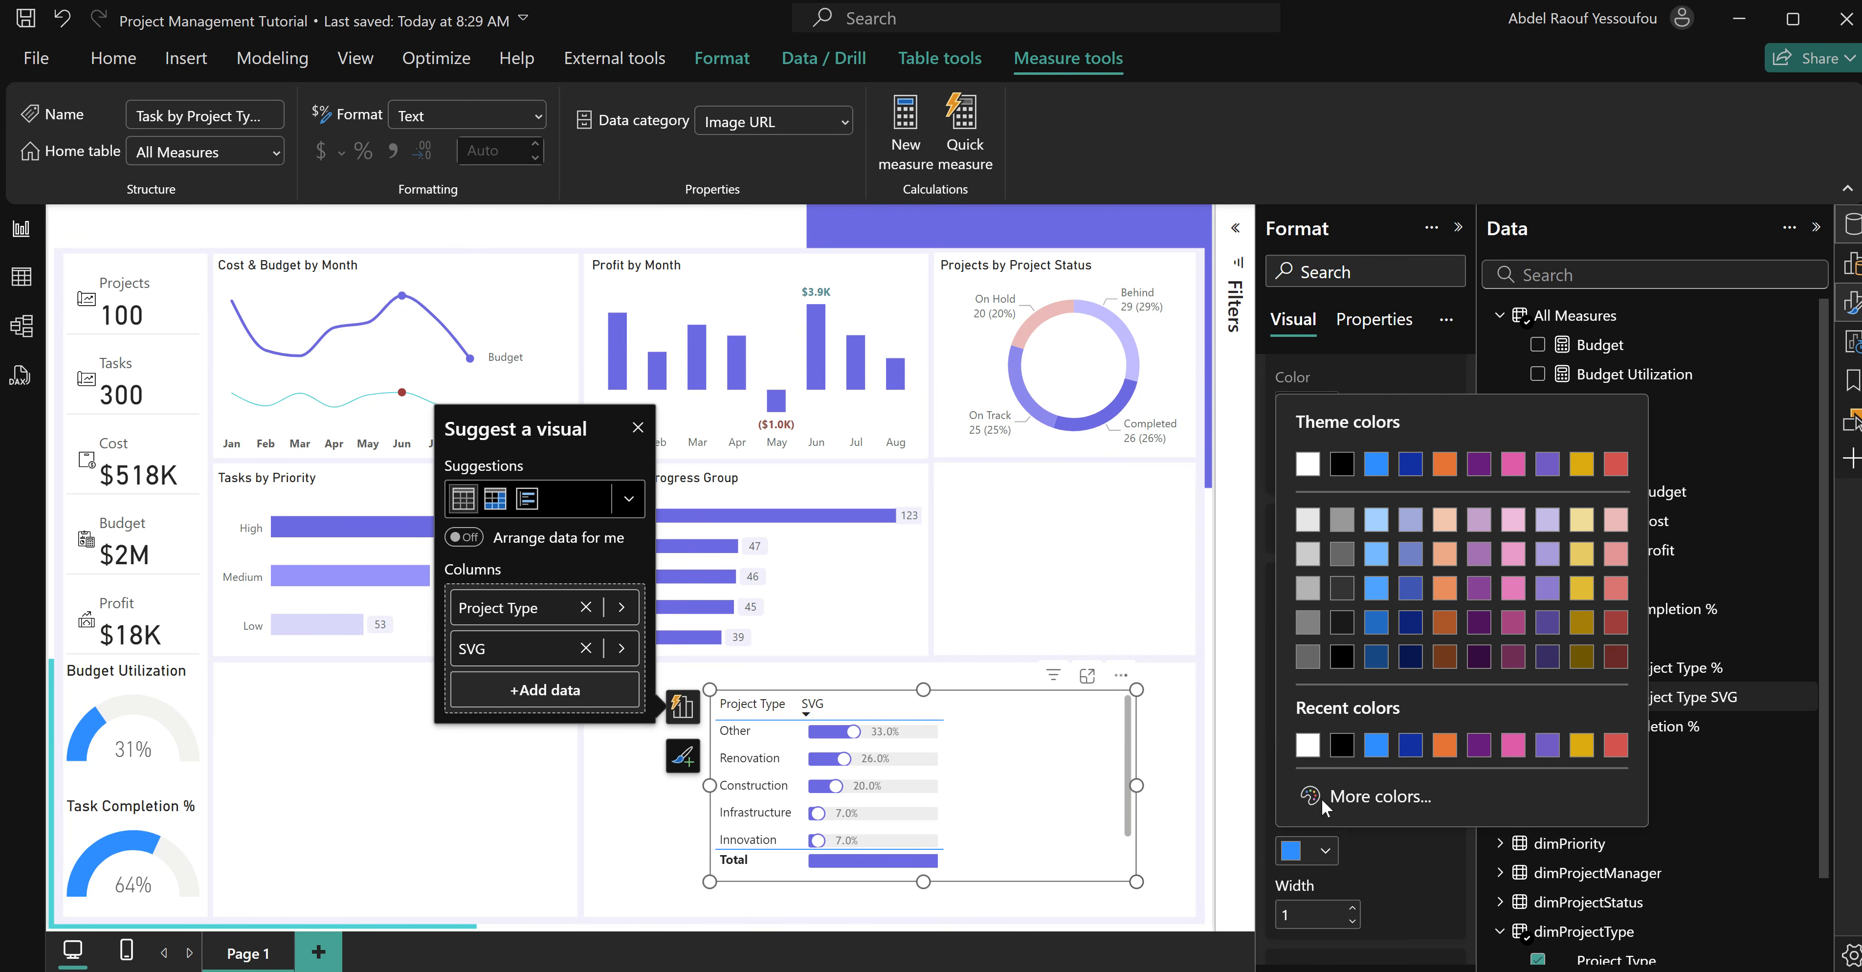
pyautogui.click(1308, 465)
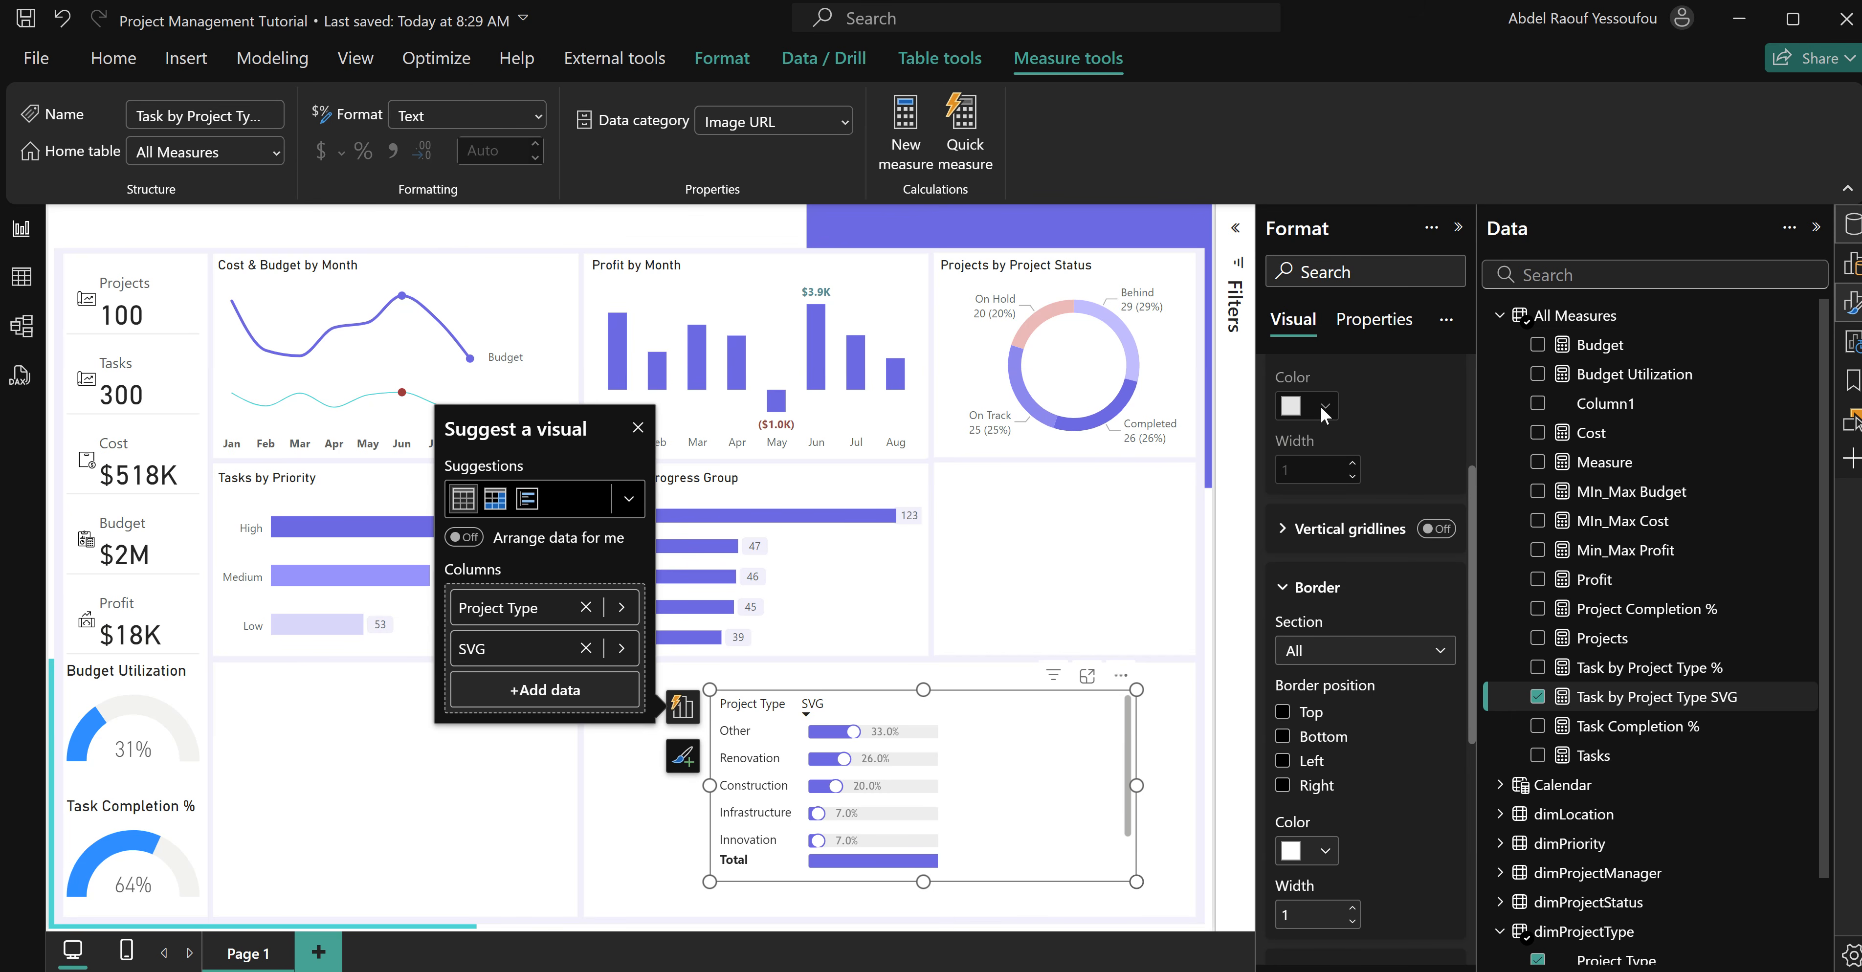
# Try a light gray shade for the project type table's grid border.
pyautogui.click(1326, 855)
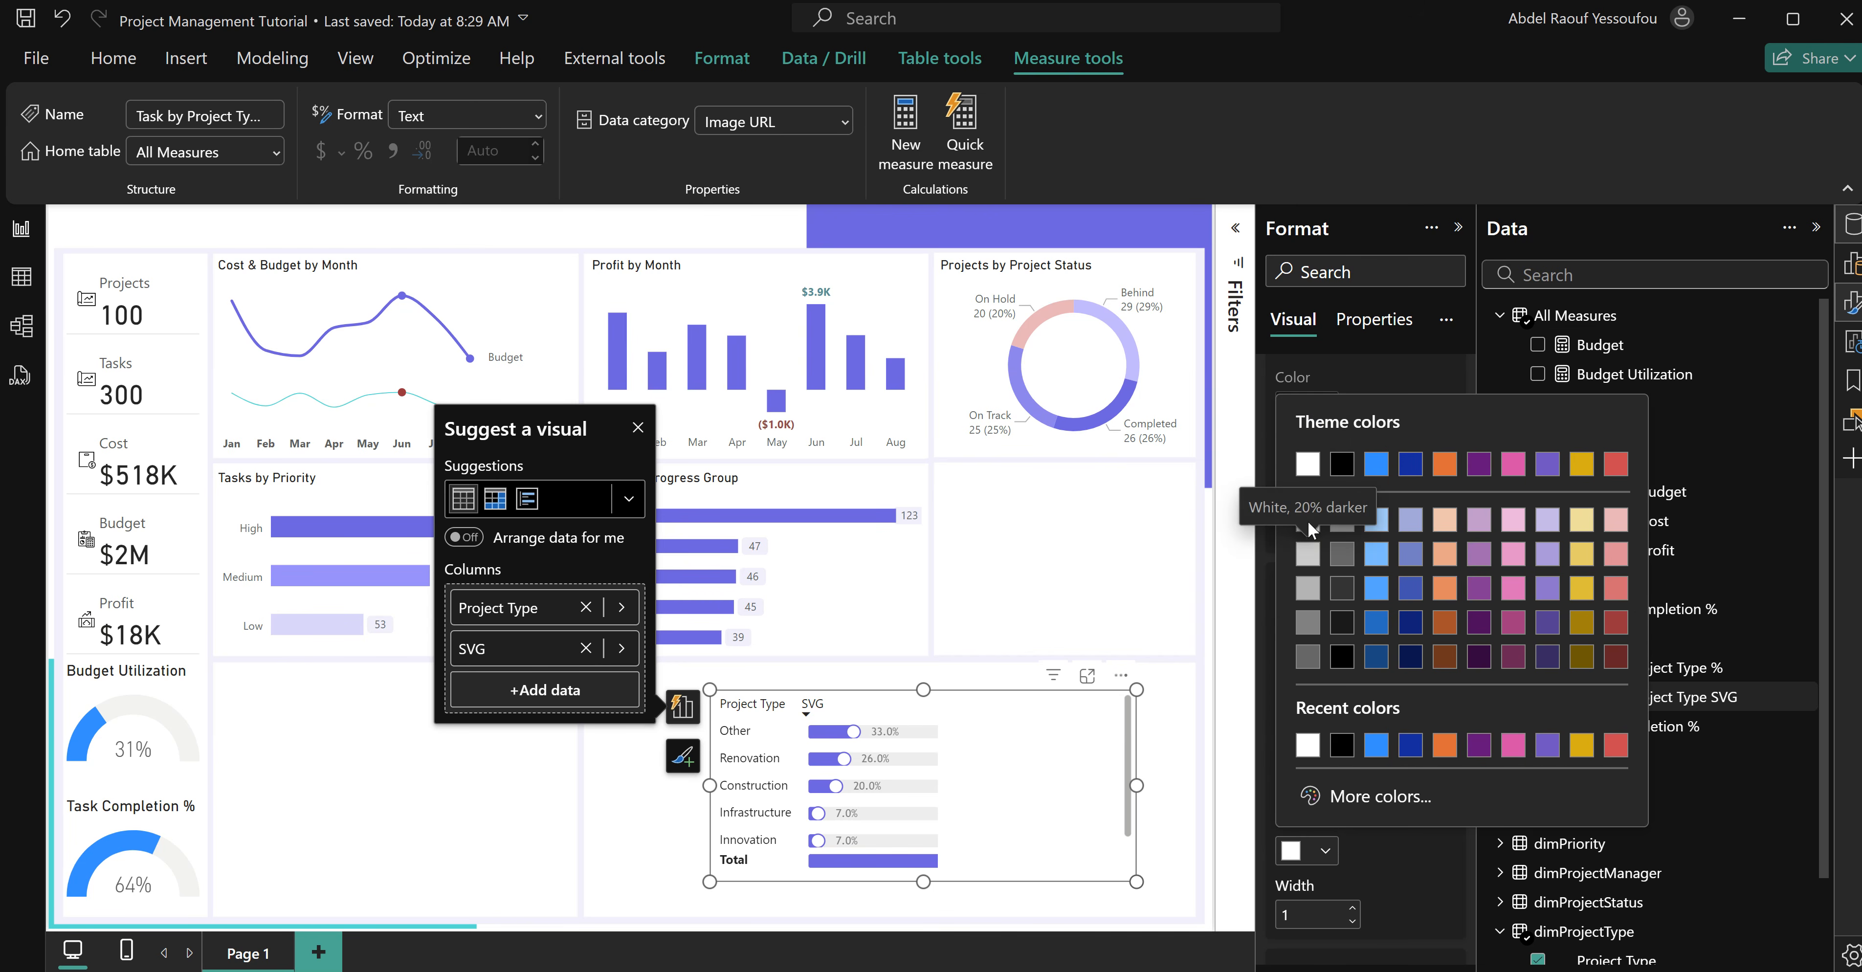
pyautogui.click(1315, 534)
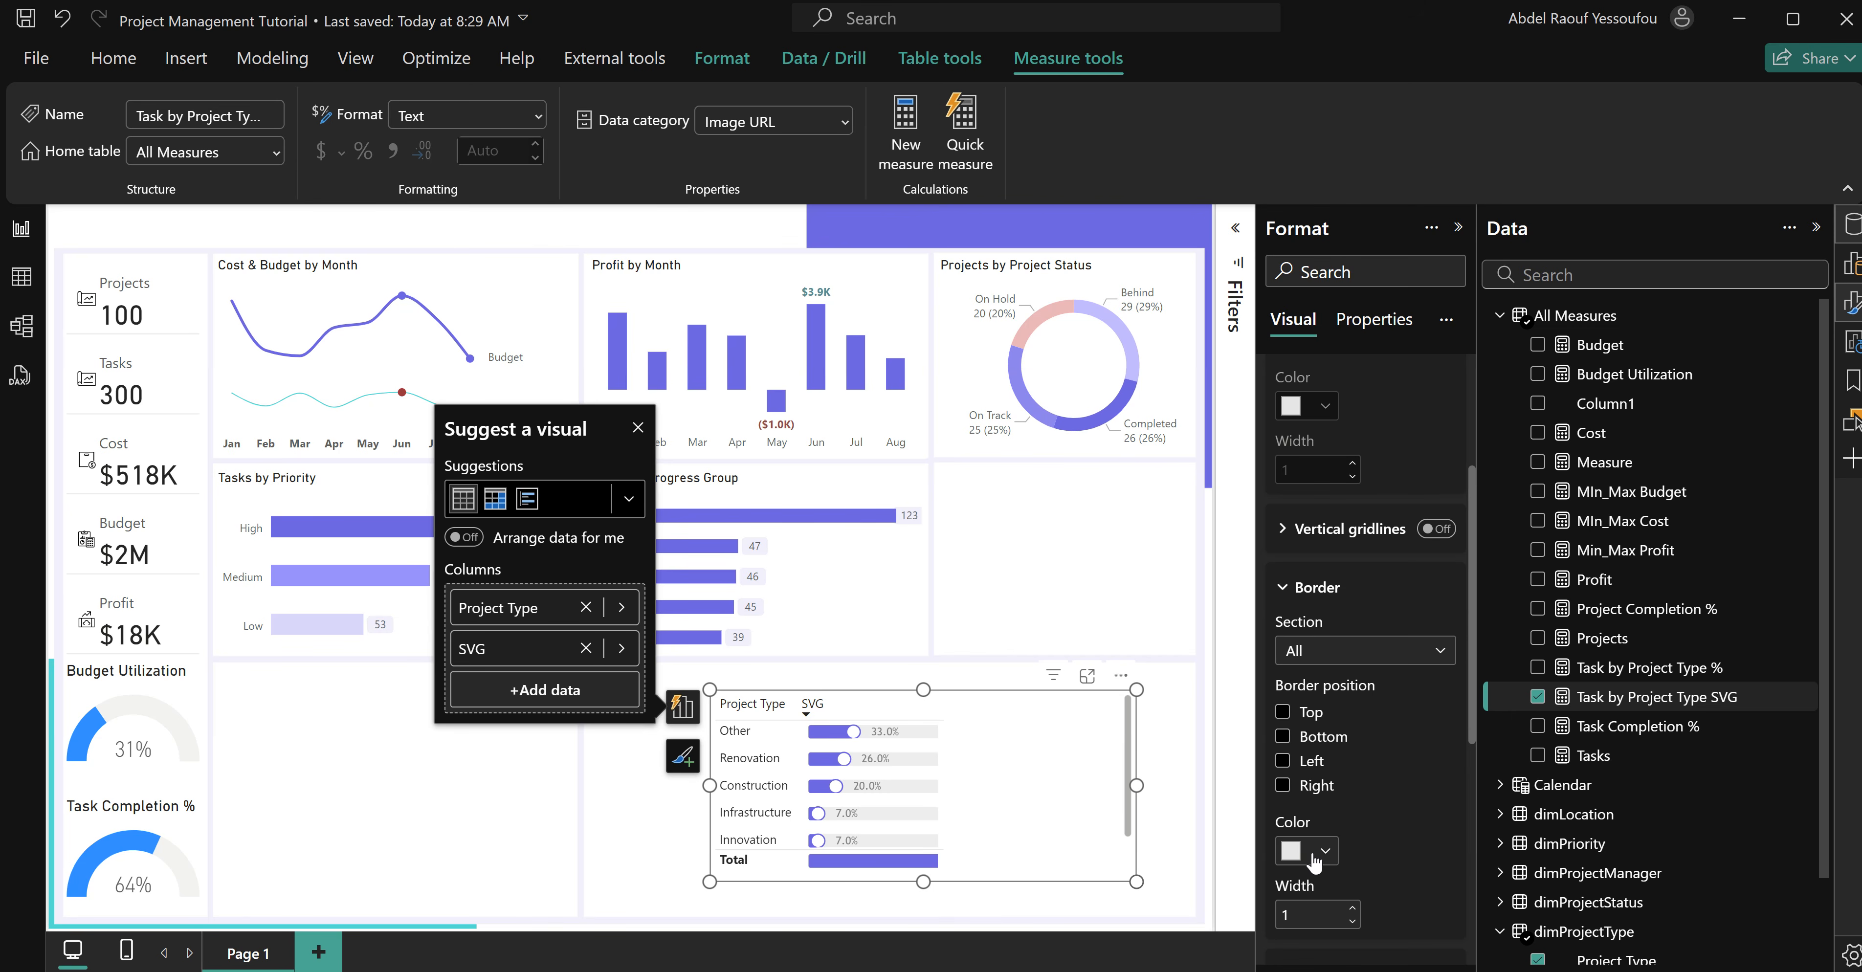
pyautogui.scroll(5, 1349, 694)
pyautogui.click(1292, 533)
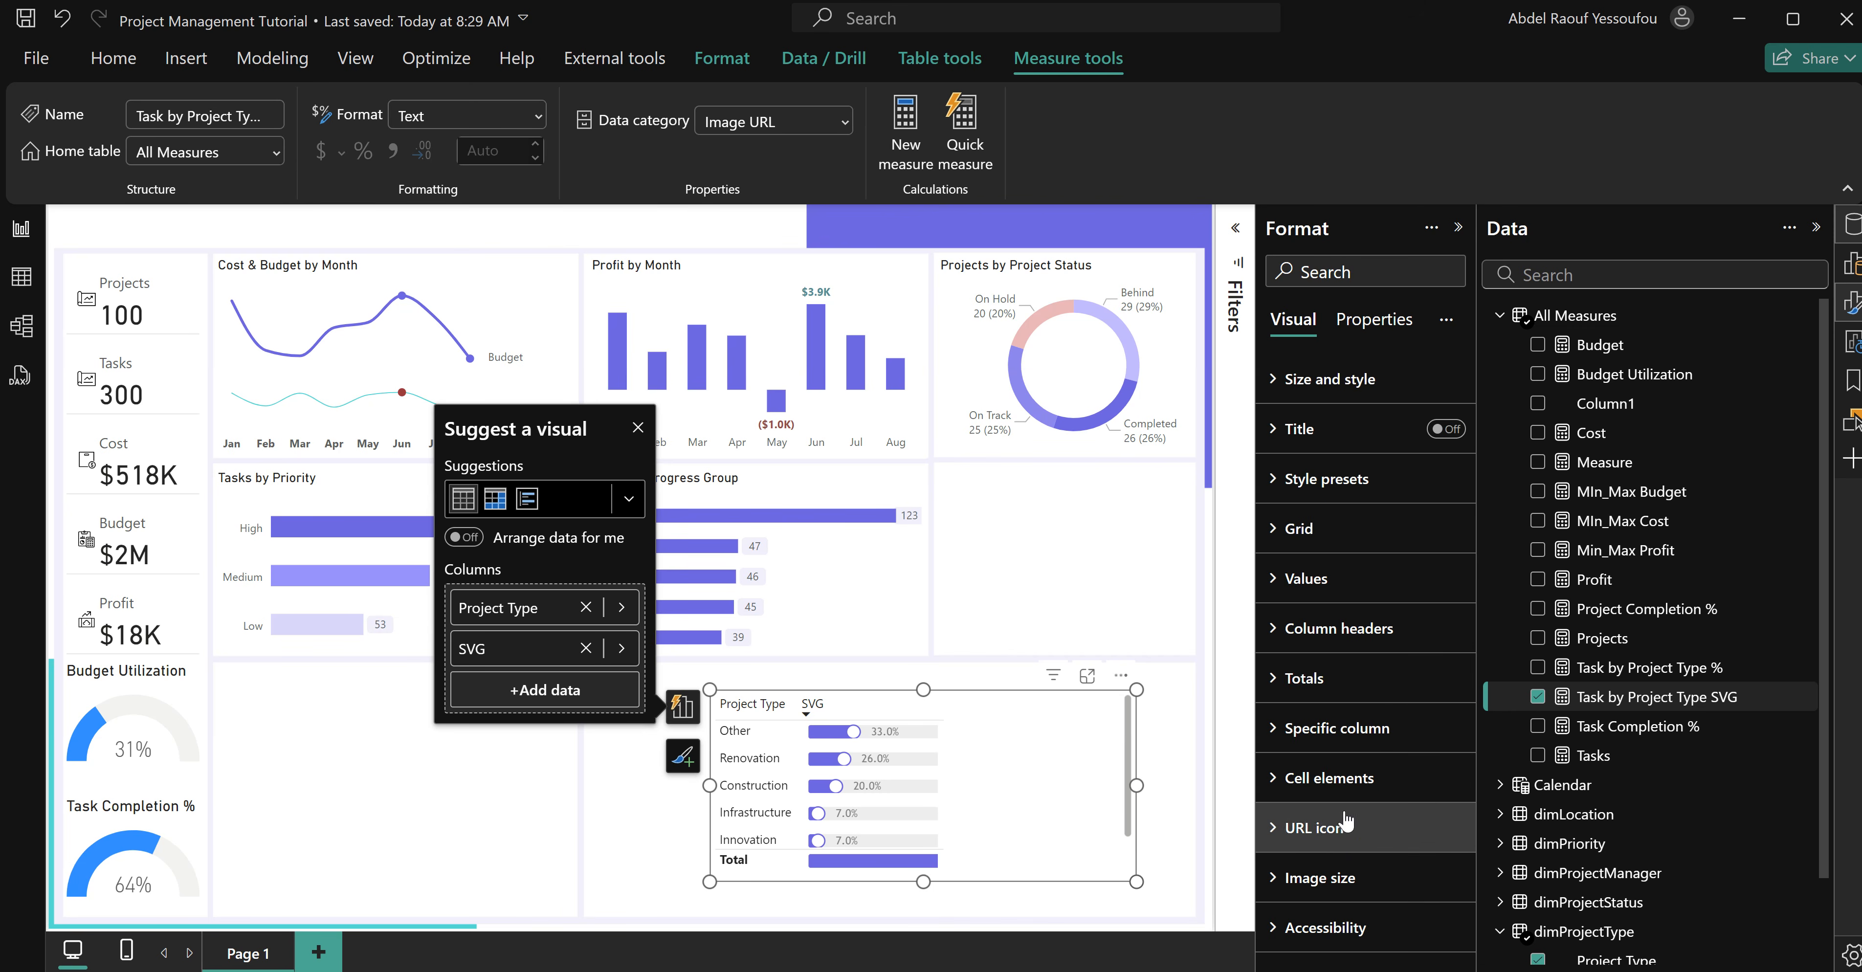
# Turn off the table's totals row and fit the table into the empty card below the project status donut chart.
pyautogui.click(1290, 687)
pyautogui.click(1432, 738)
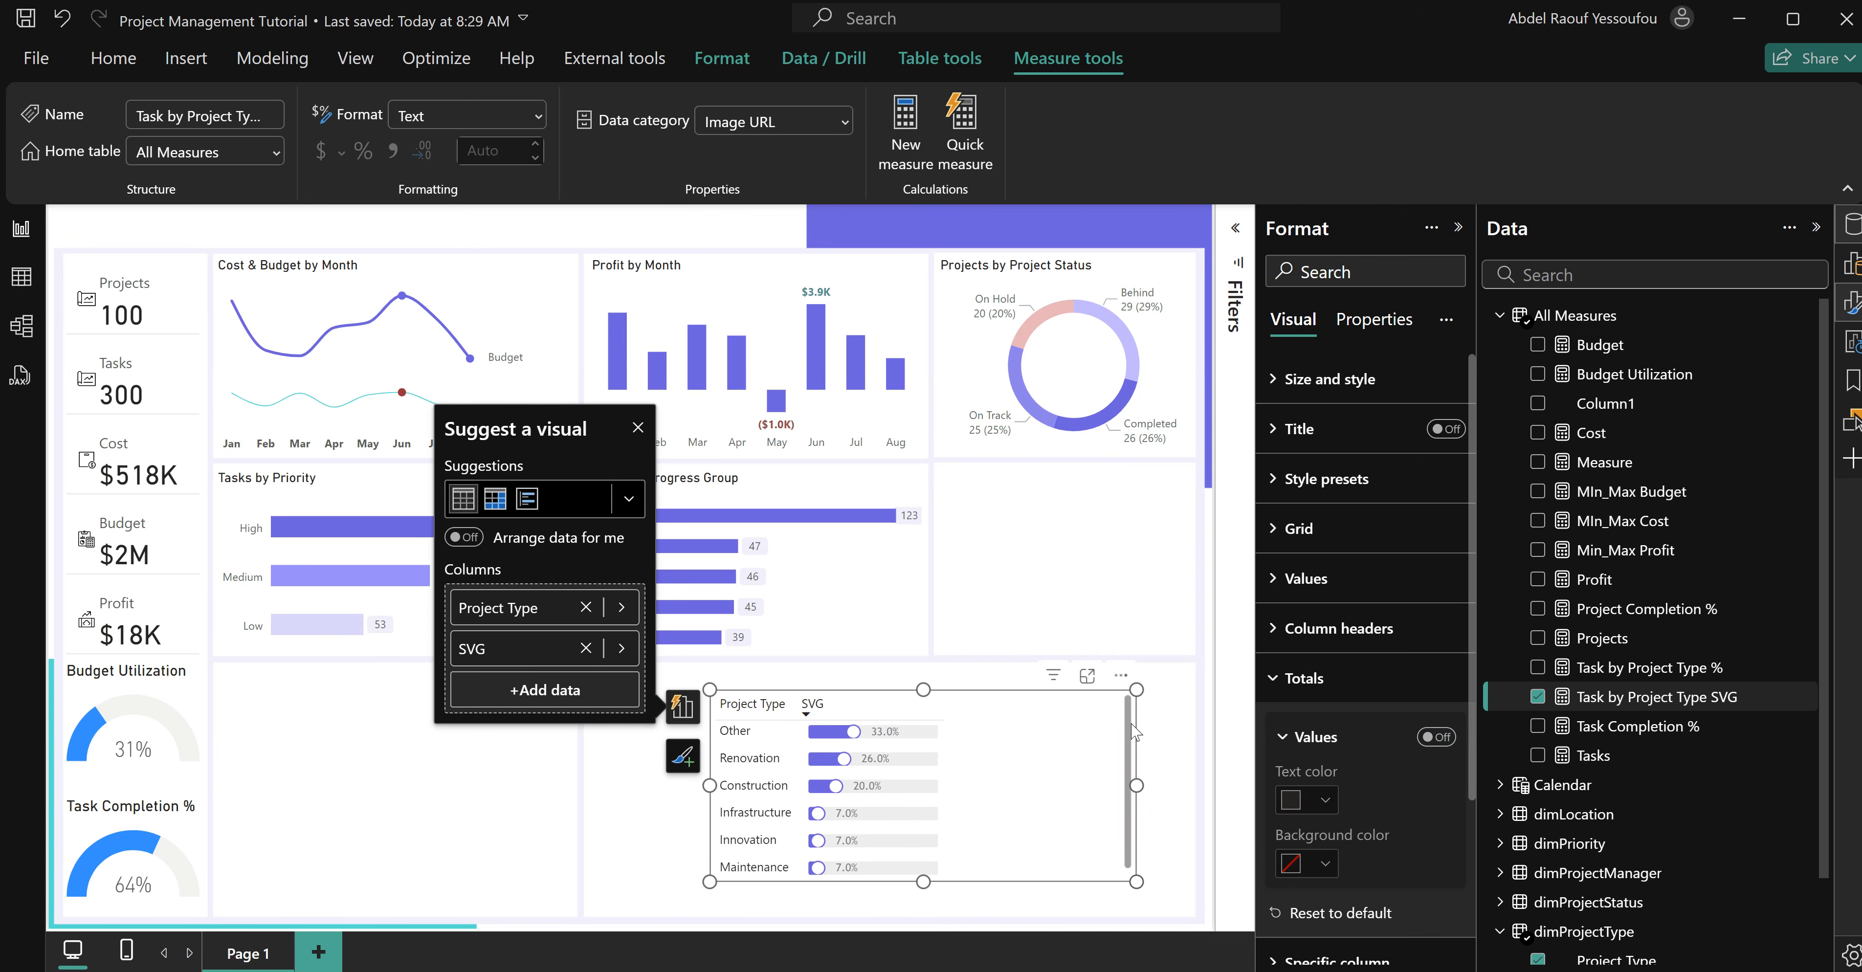
pyautogui.moveTo(1072, 721); pyautogui.dragTo(1182, 464)
pyautogui.moveTo(768, 566); pyautogui.dragTo(943, 565)
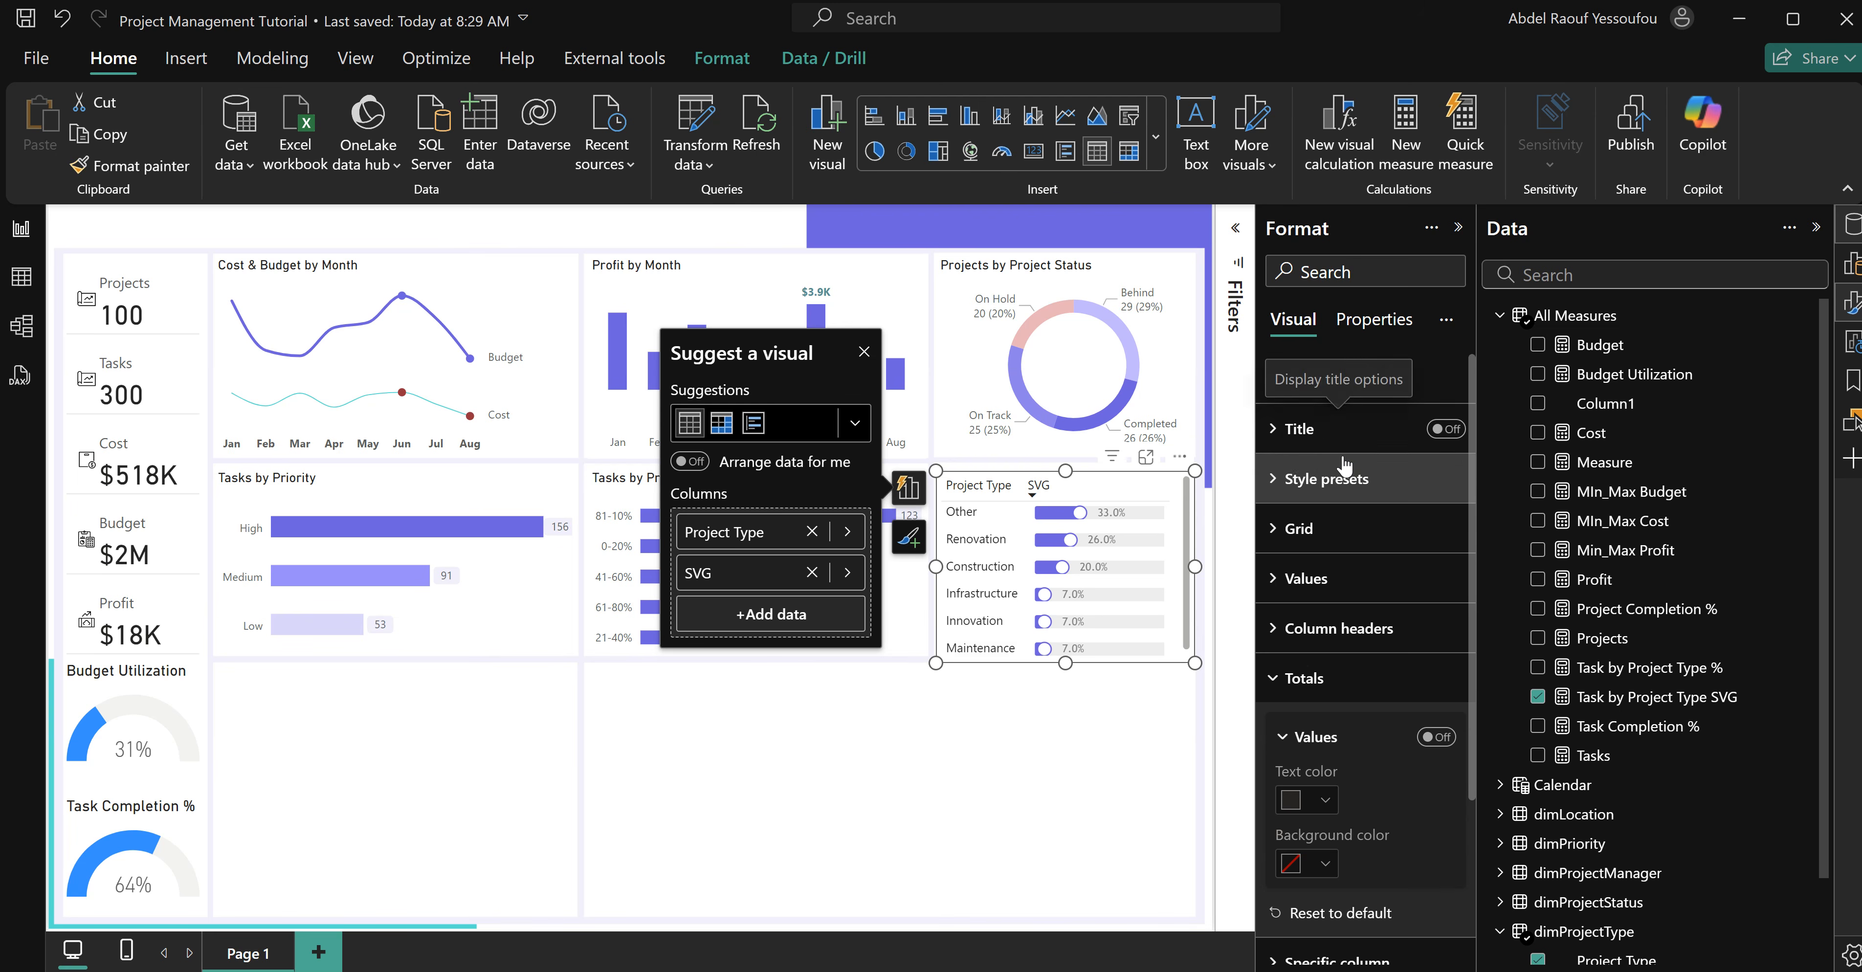
# Turn off the background of the project type table.
pyautogui.click(1314, 379)
pyautogui.click(1429, 845)
pyautogui.click(1301, 381)
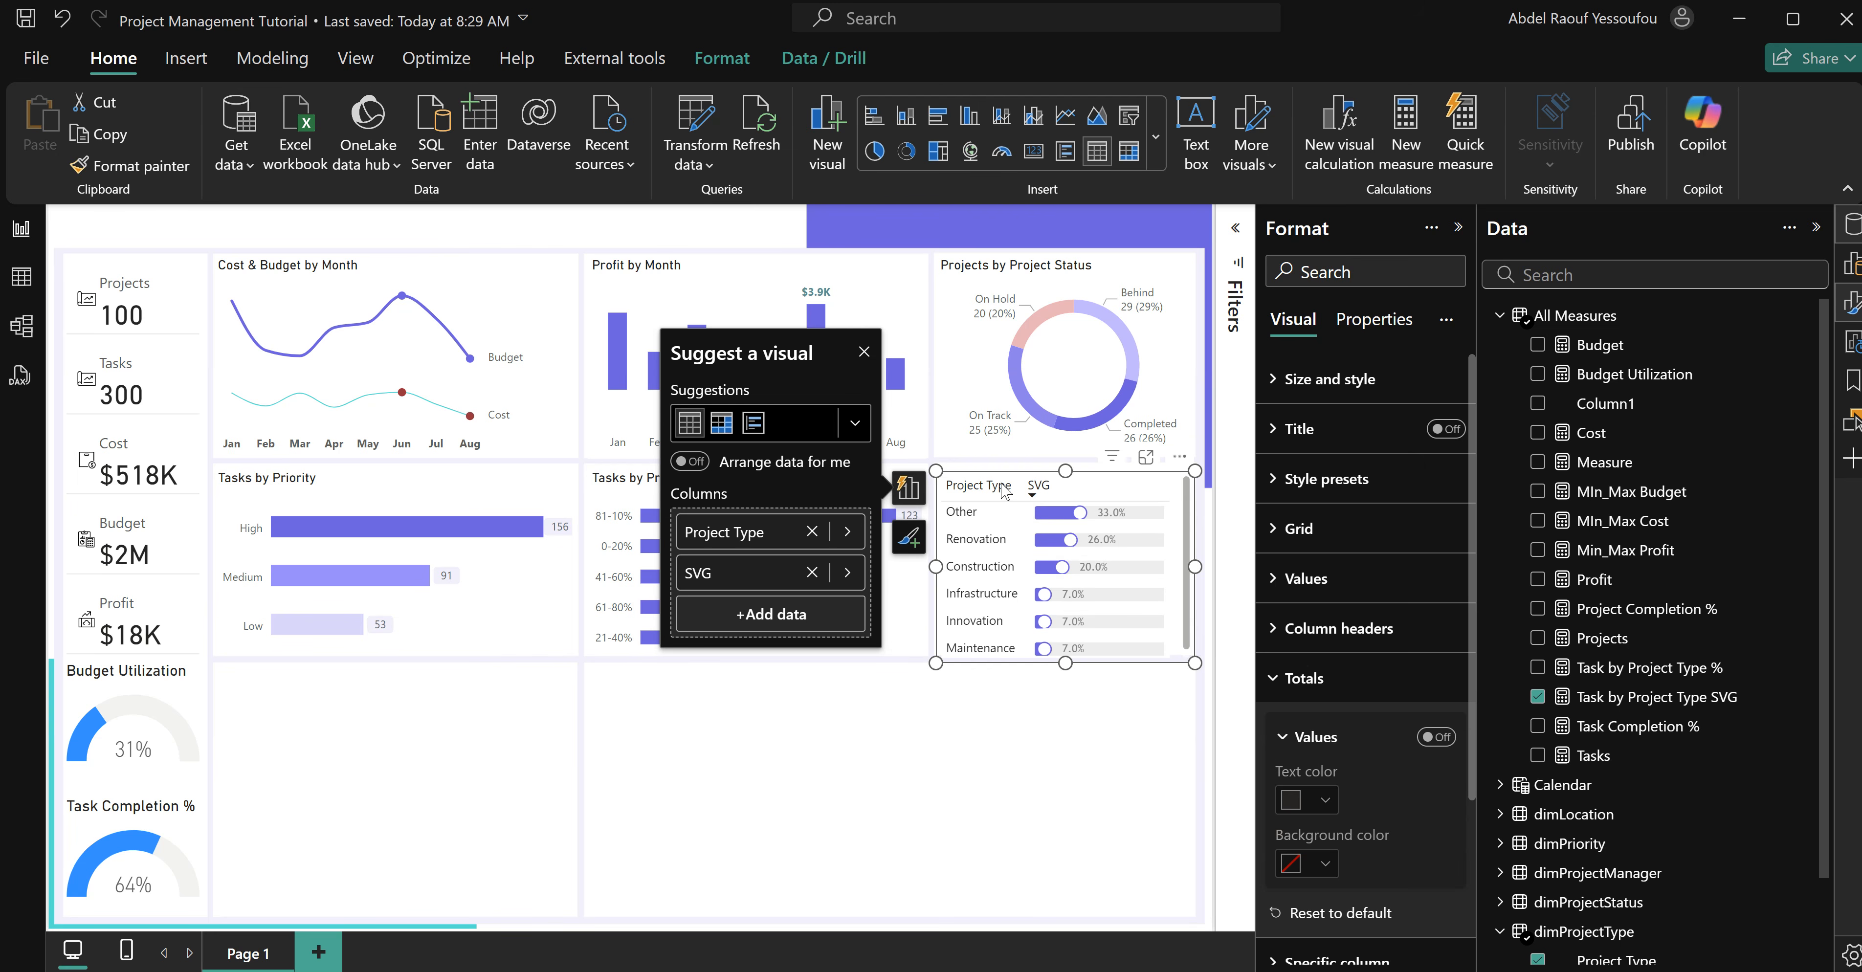
# Set the text color of the table's column headers to white.
pyautogui.click(1331, 680)
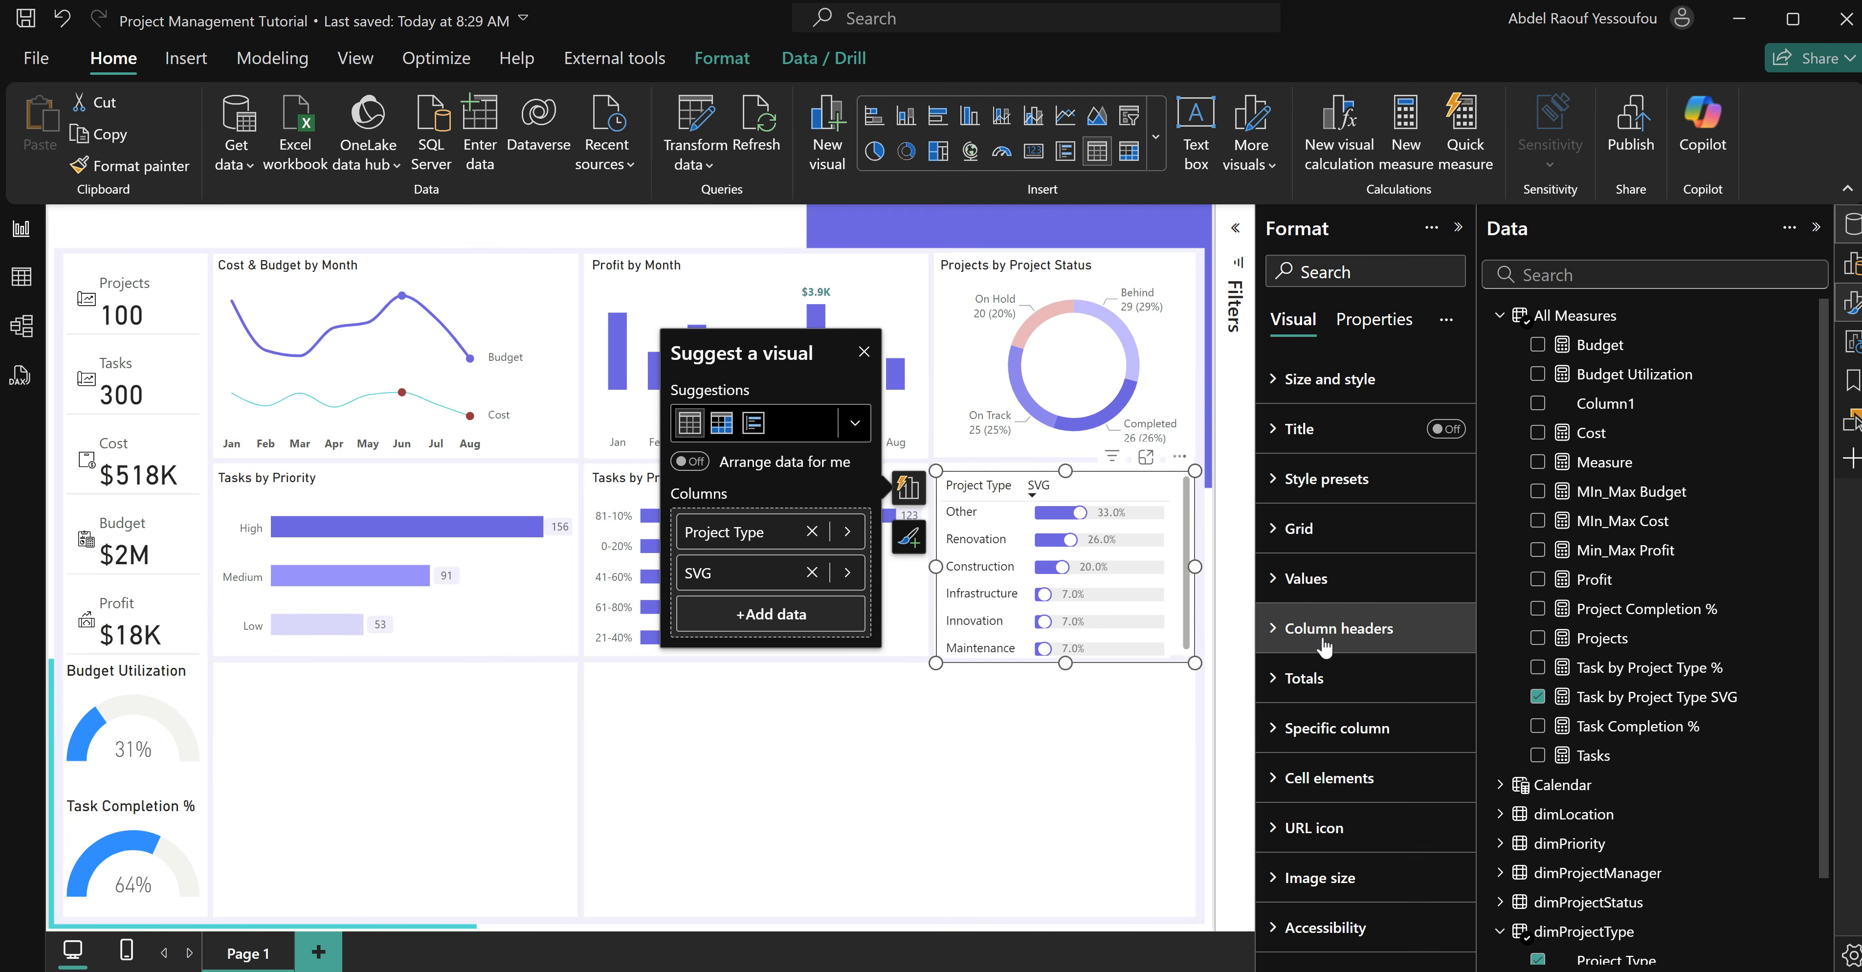
pyautogui.click(1330, 628)
pyautogui.scroll(-3, 1385, 876)
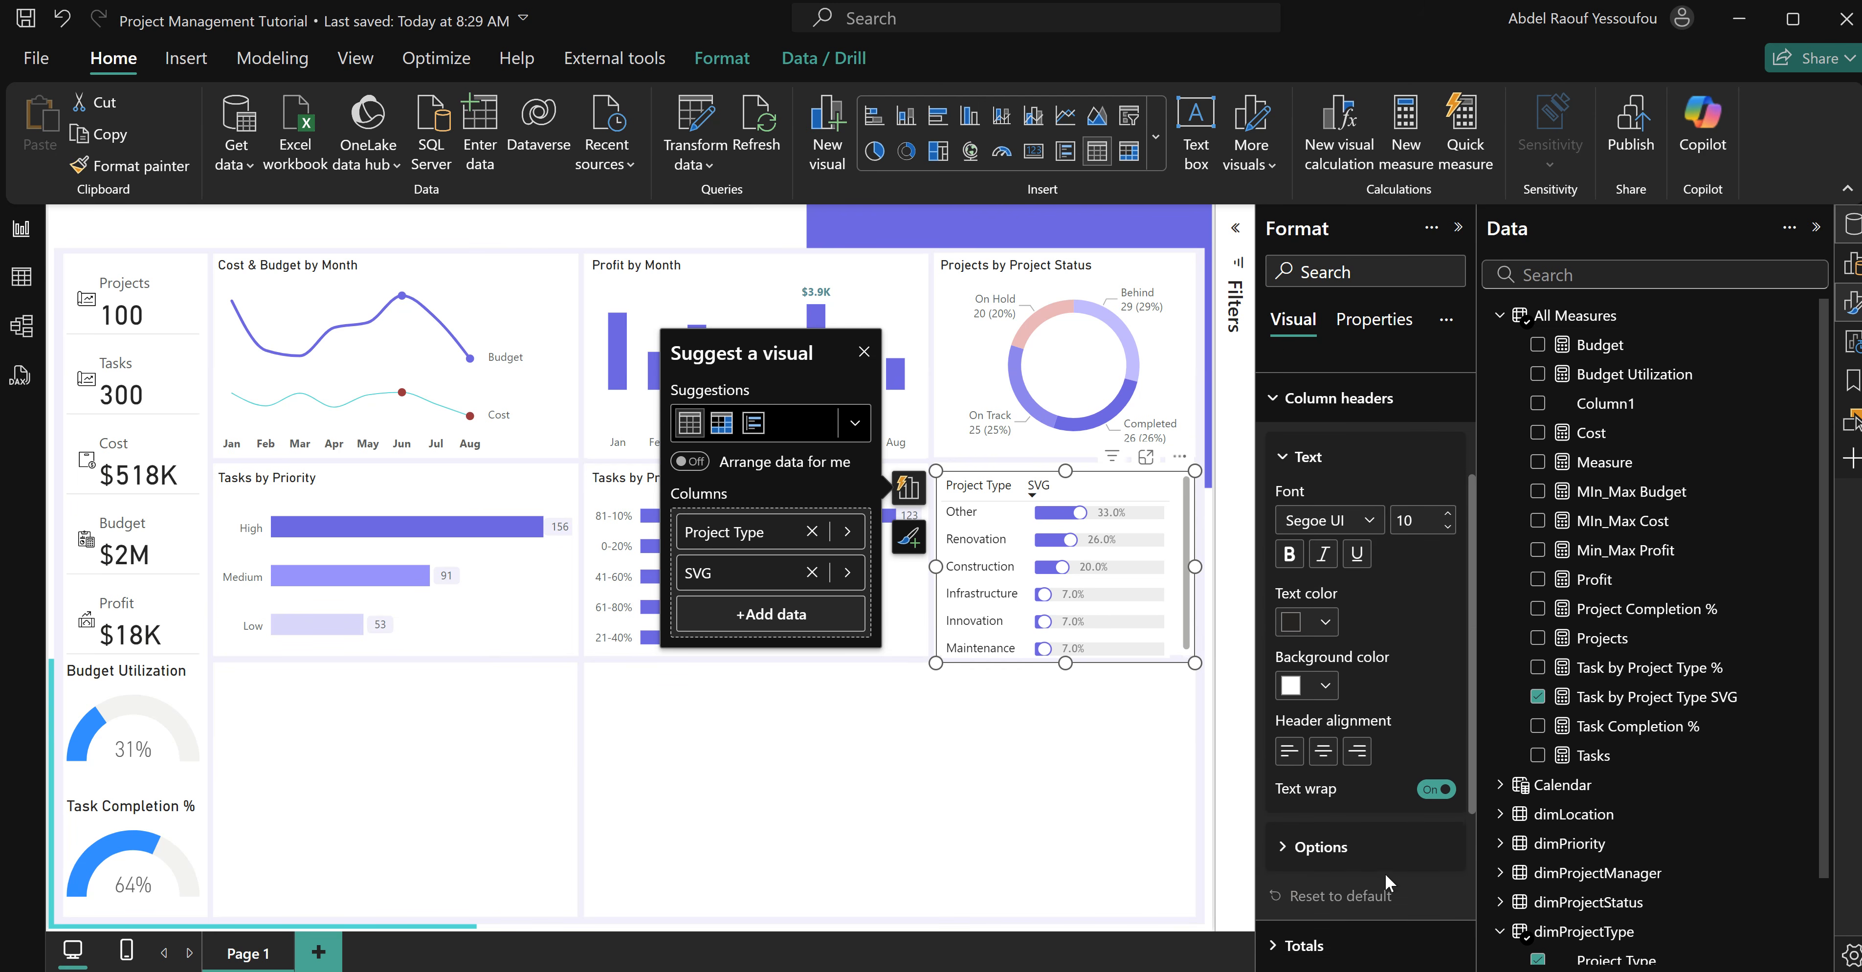
pyautogui.click(1326, 608)
pyautogui.click(1301, 221)
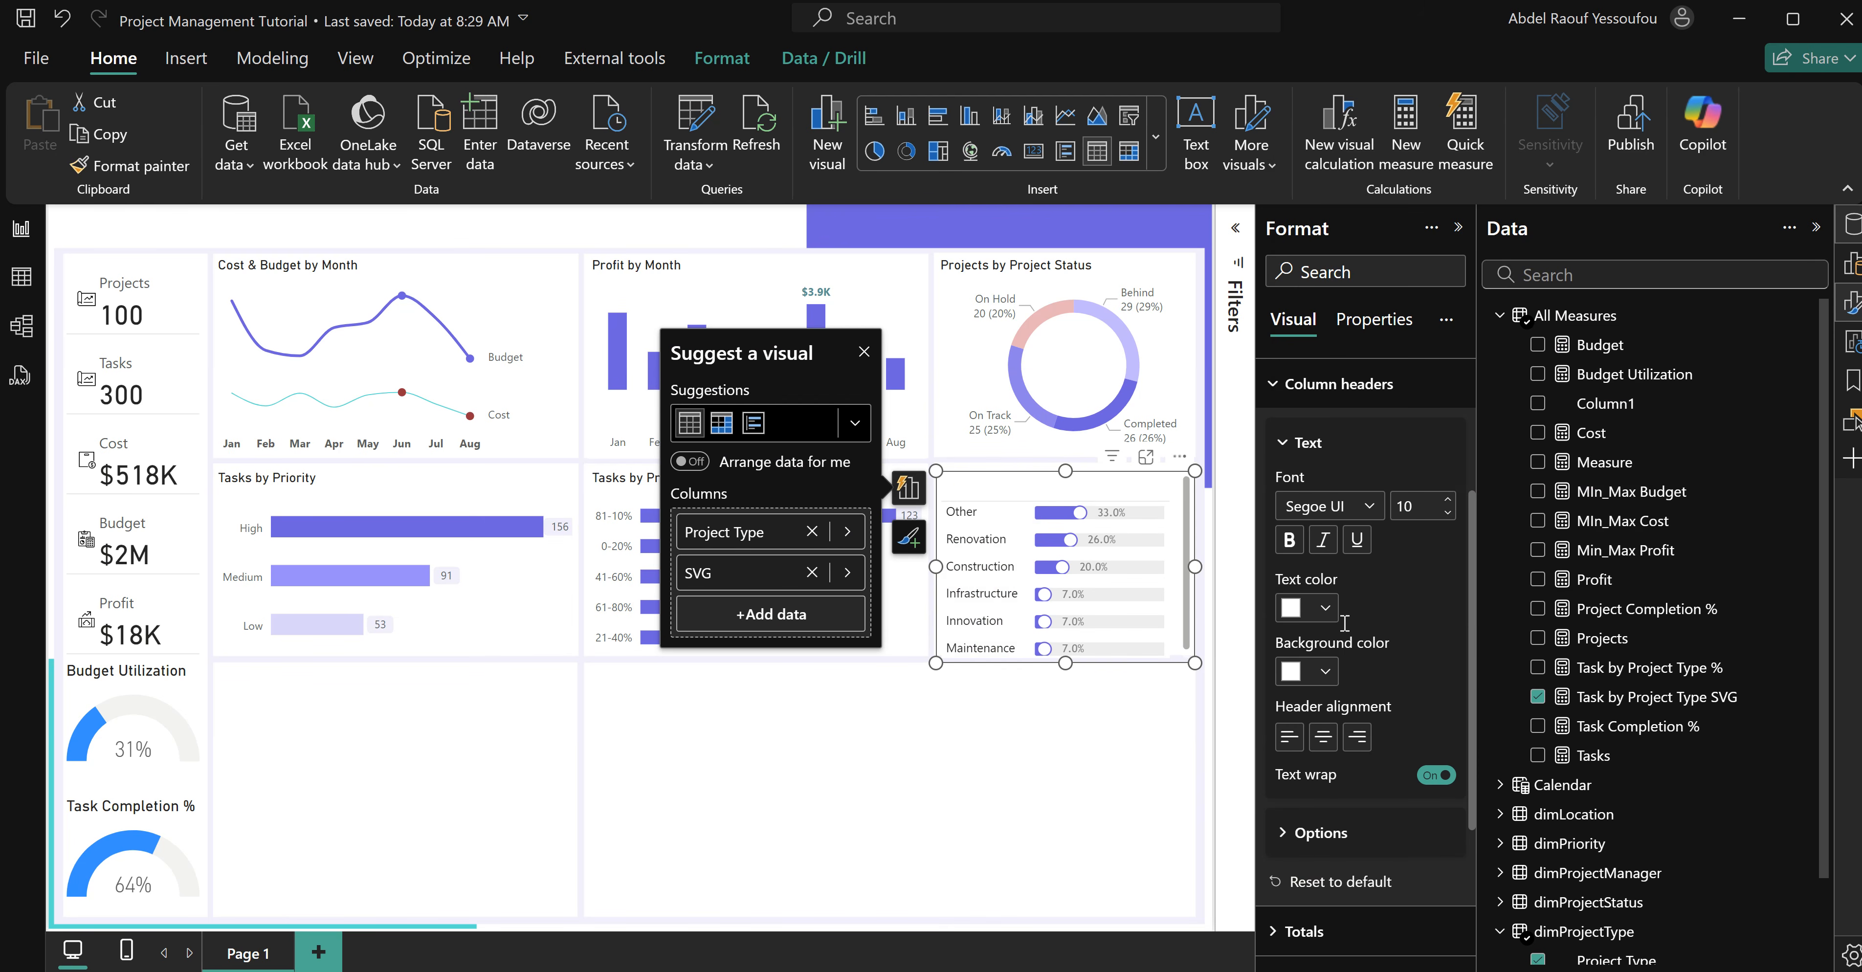
# Change the project type table's grid border color back to white.
pyautogui.scroll(3, 1380, 659)
pyautogui.click(1298, 528)
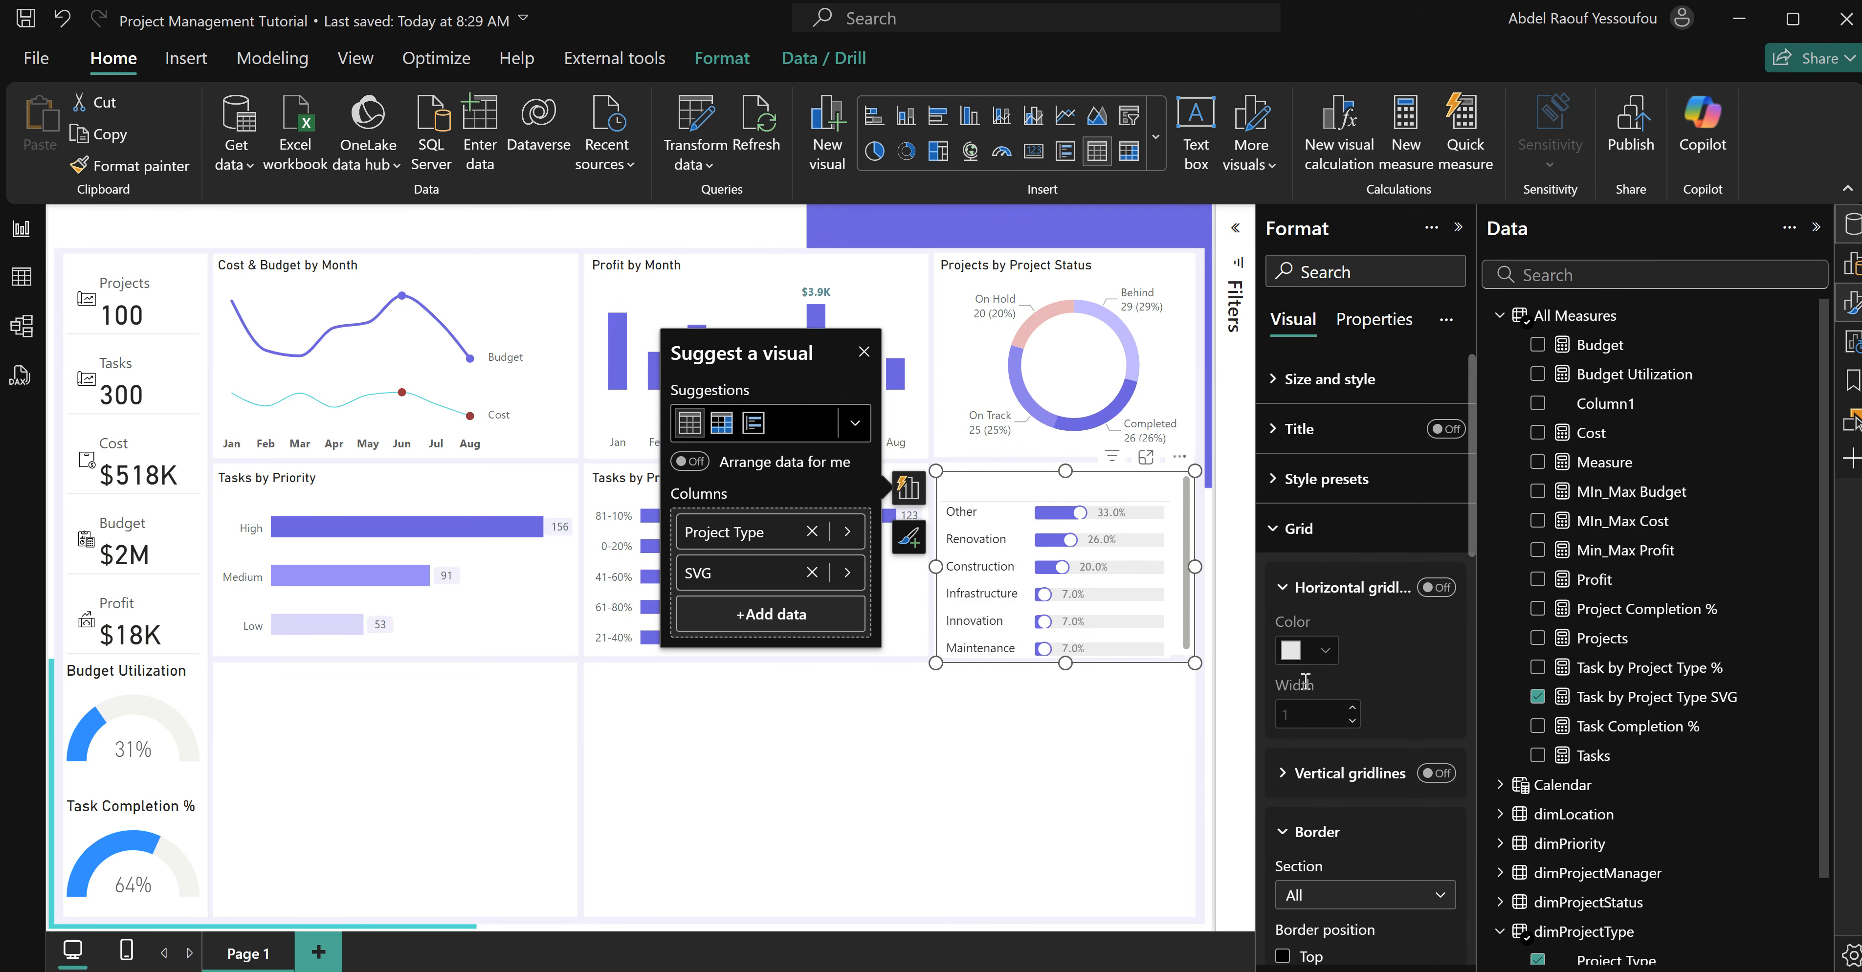
pyautogui.scroll(-5, 1343, 774)
pyautogui.click(1327, 610)
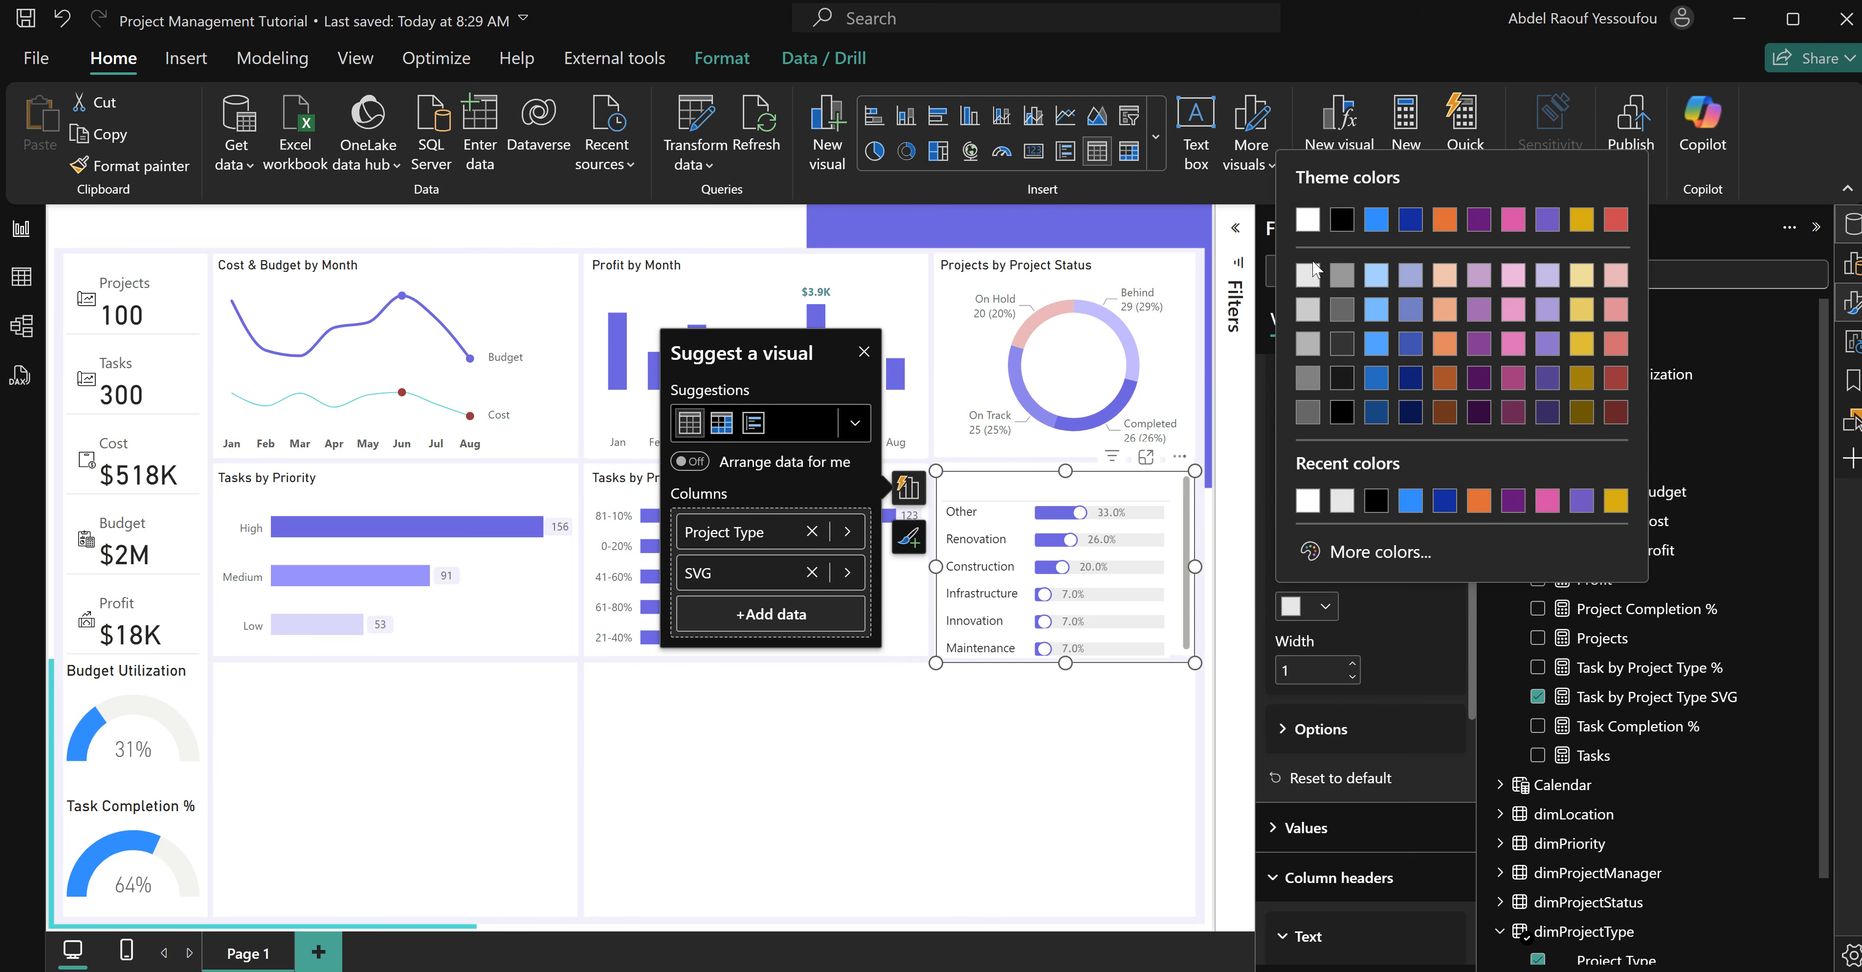
pyautogui.click(1307, 220)
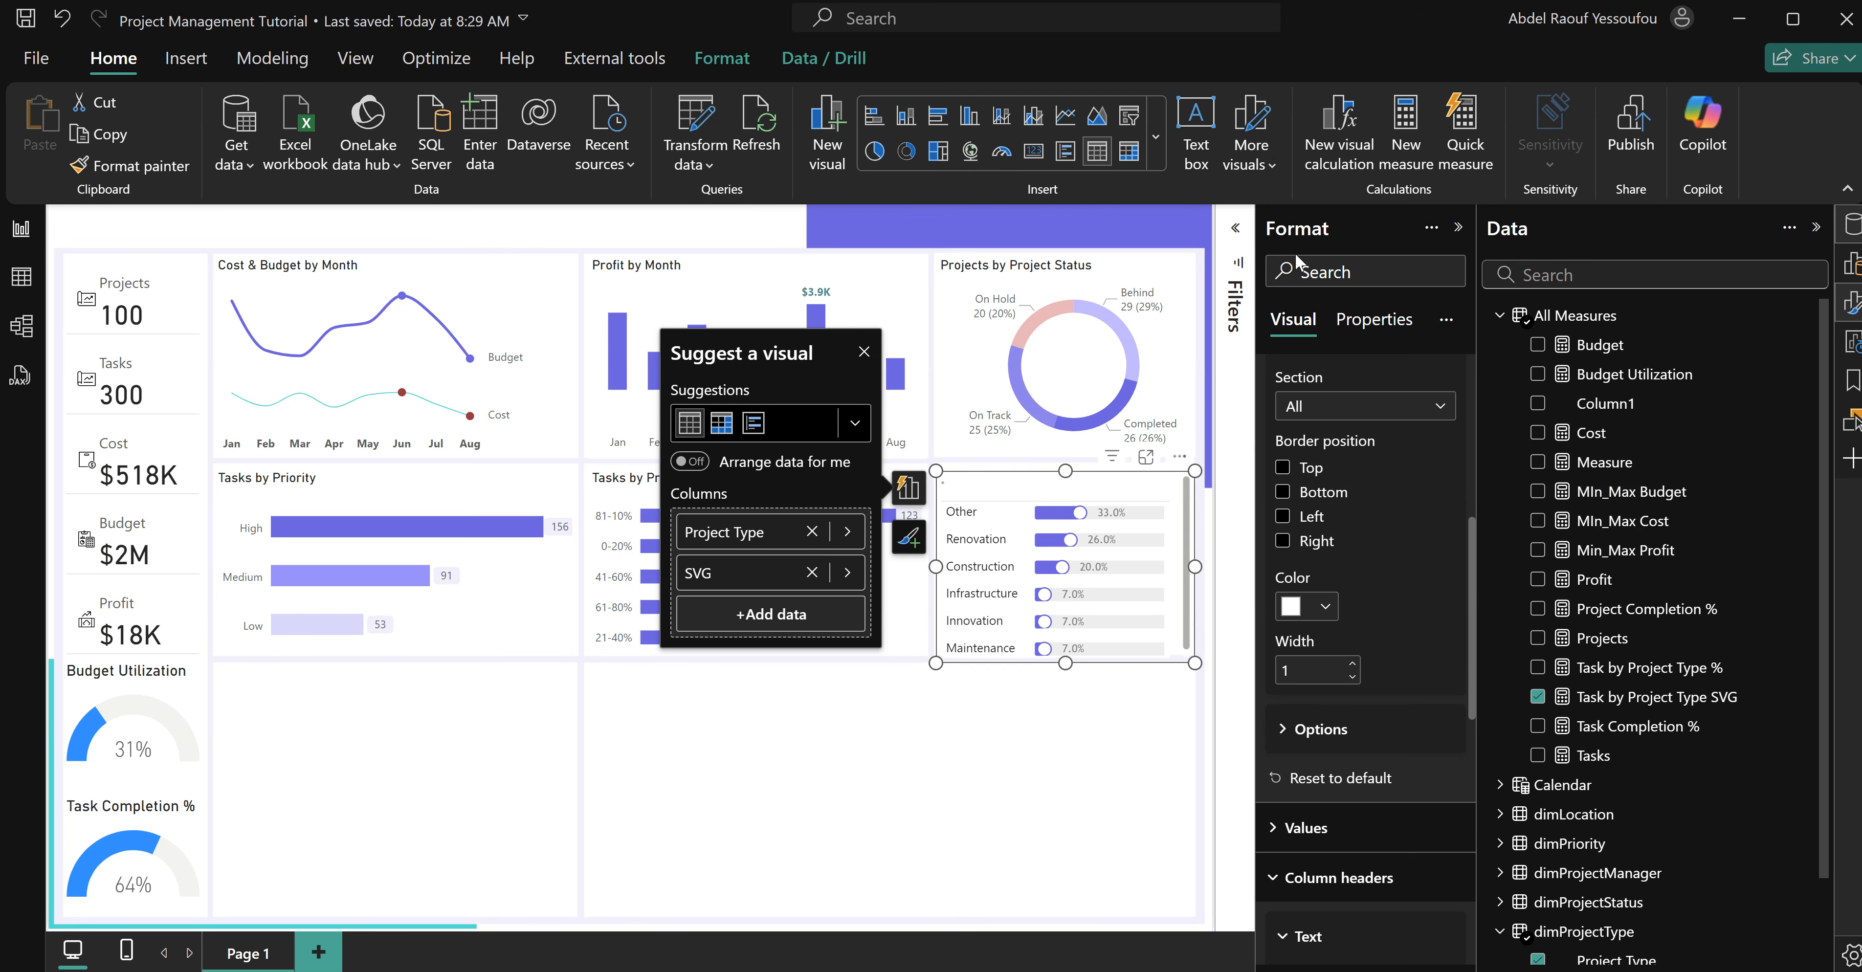
# Extend the table's lower edge slightly and nudge the table upward to fit all rows inside its card.
pyautogui.click(1081, 745)
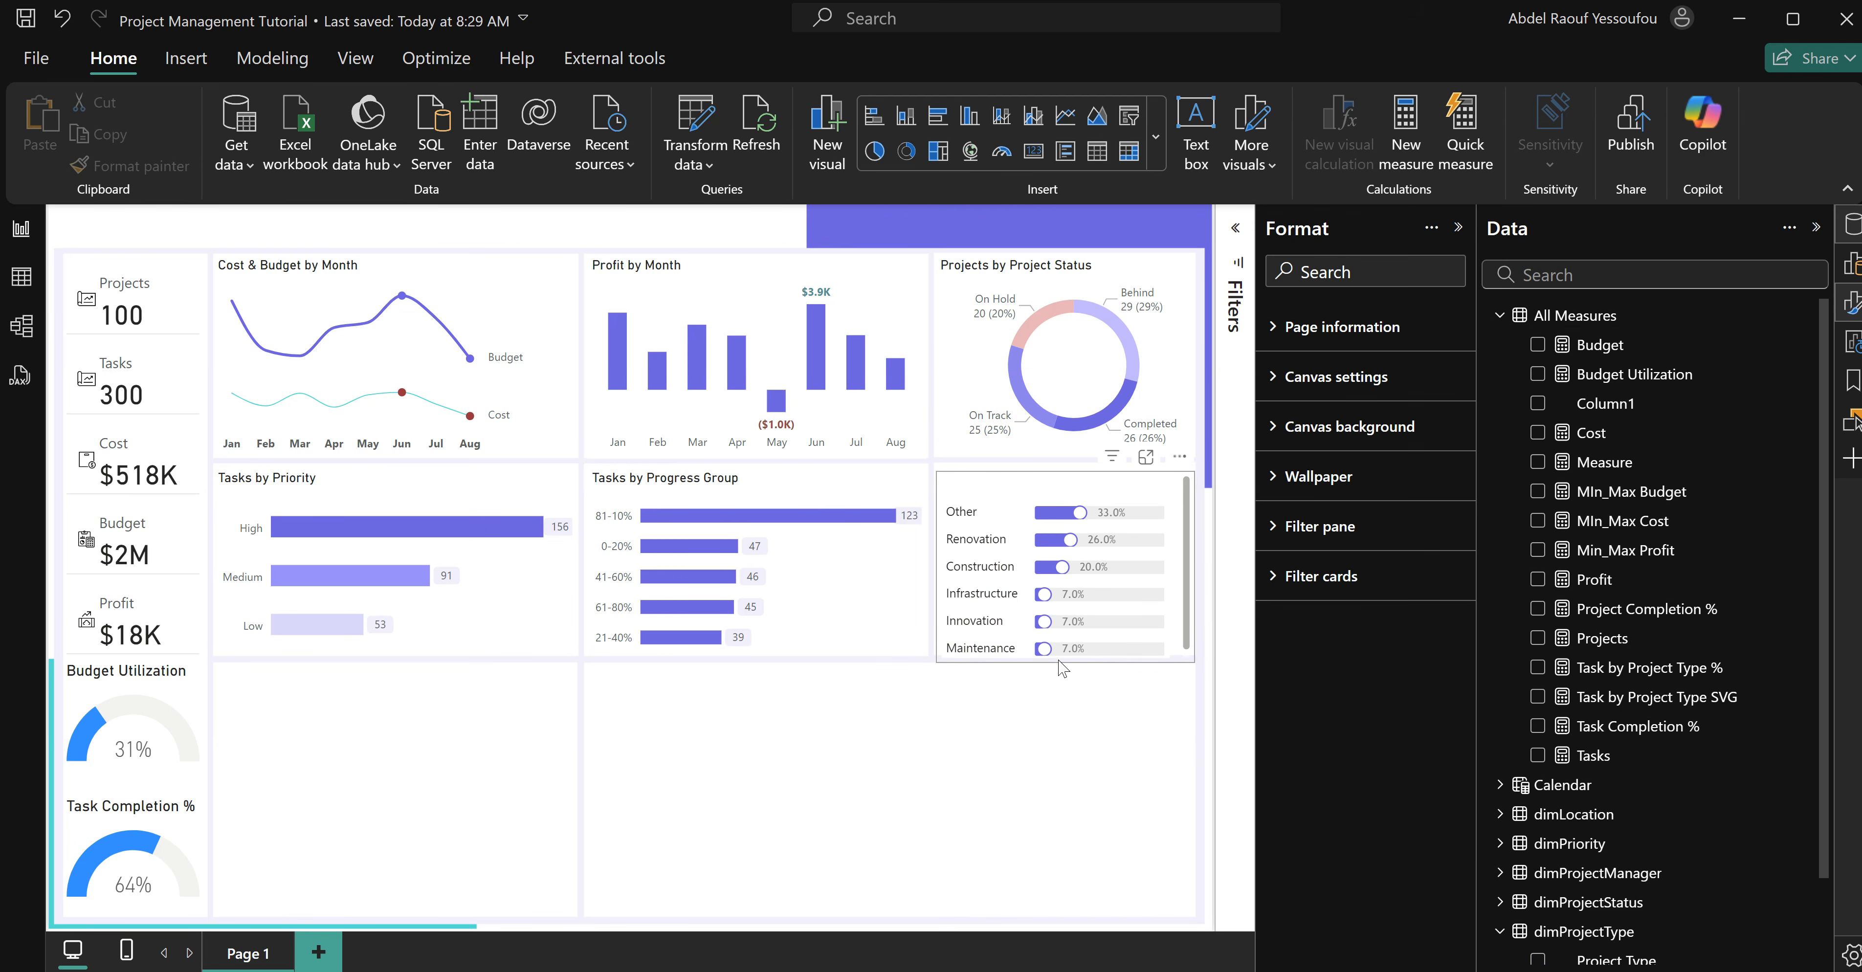
pyautogui.click(1069, 673)
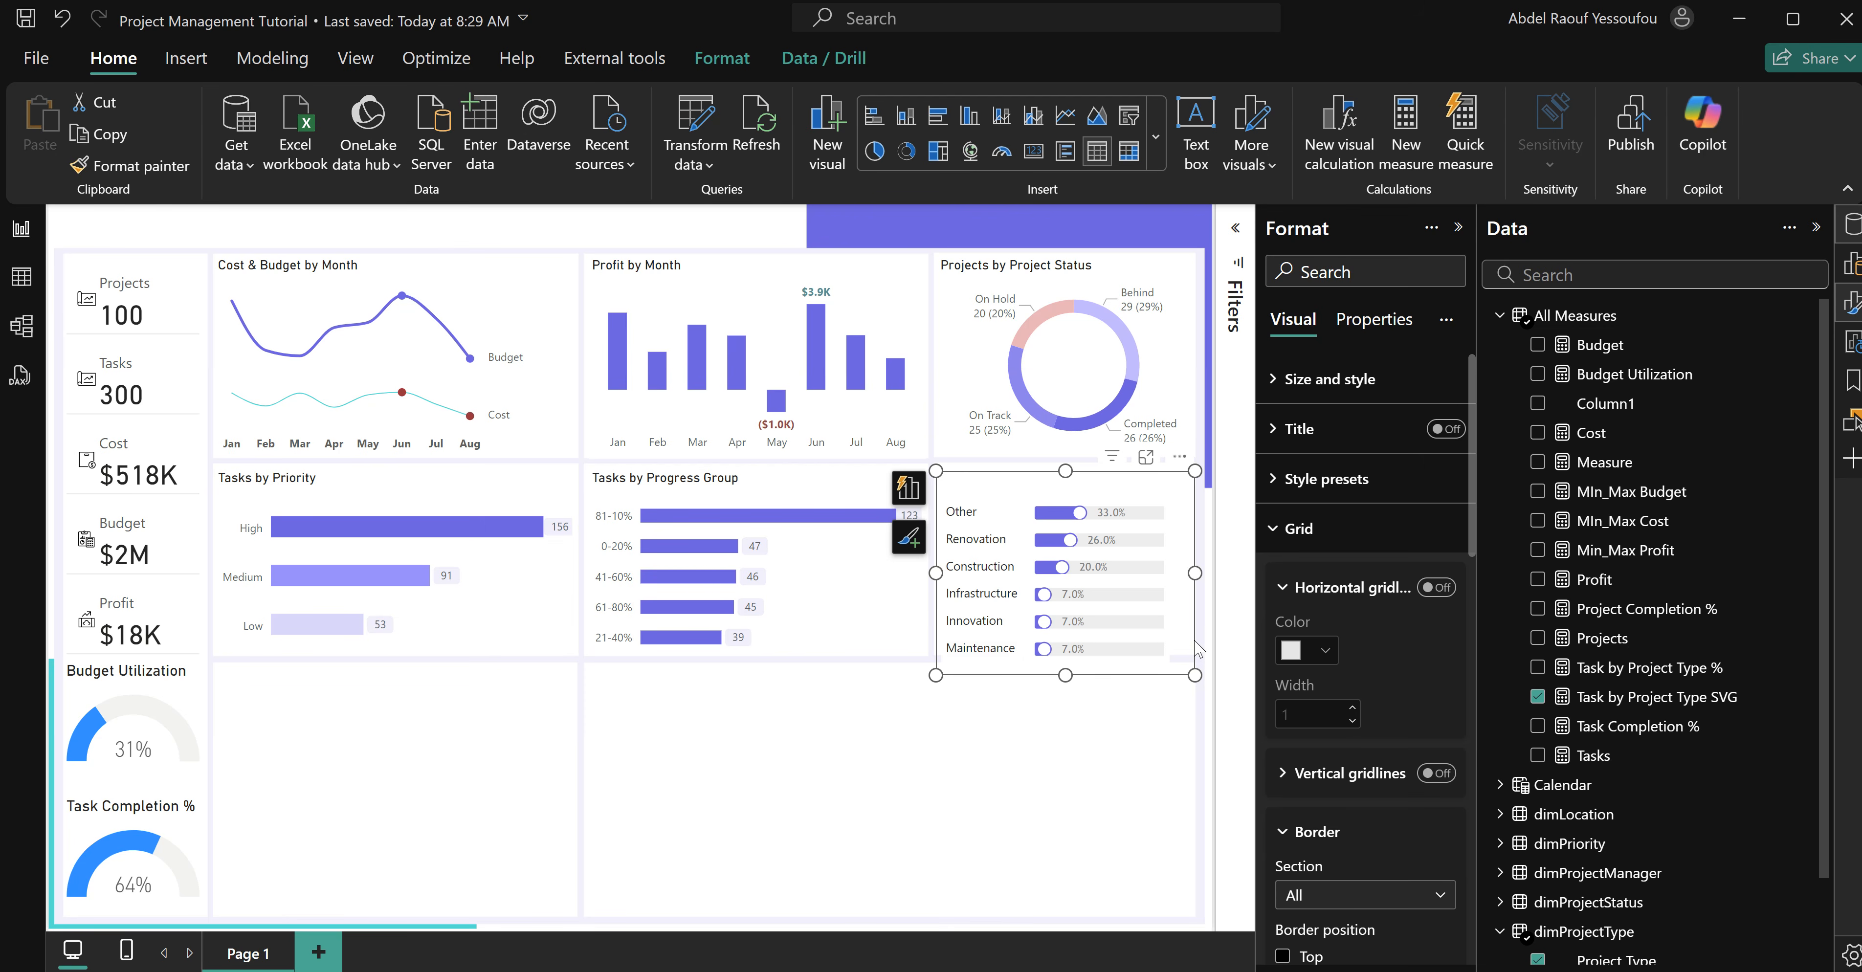
pyautogui.press('Up')
pyautogui.press('Up')
pyautogui.press('Up')
pyautogui.press('Up')
pyautogui.press('Up')
pyautogui.press('Up')
pyautogui.press('Up')
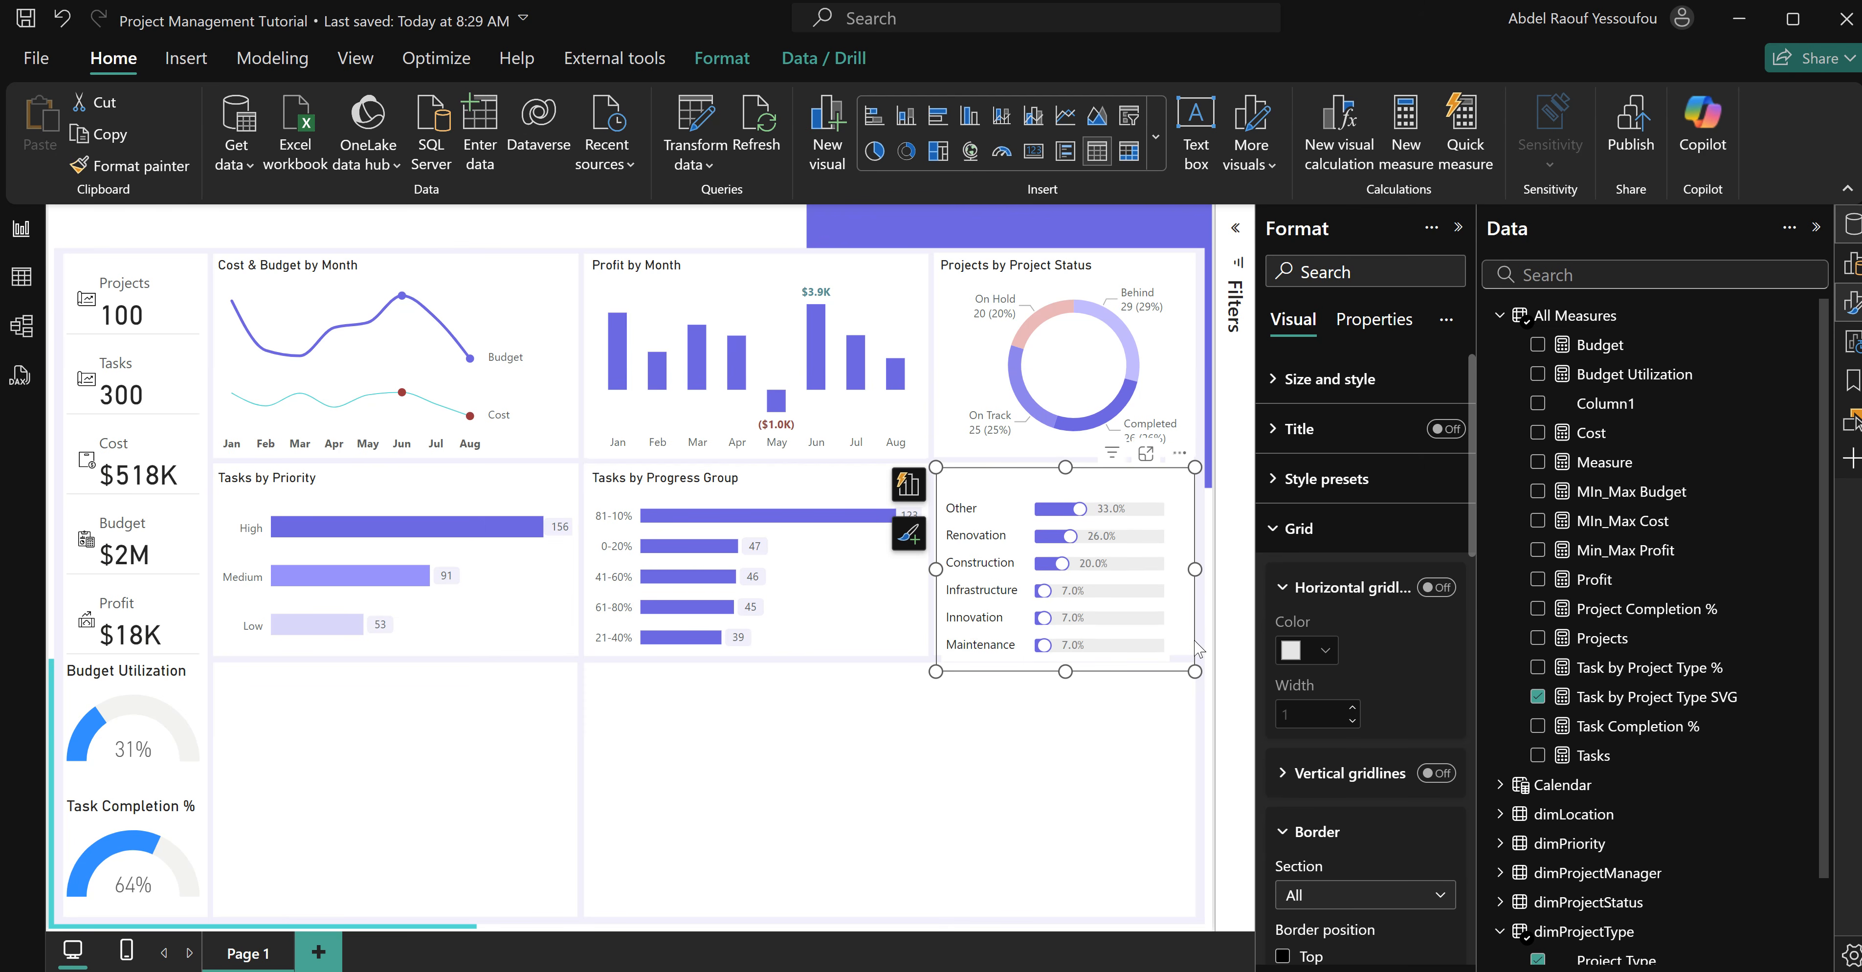
pyautogui.press('Up')
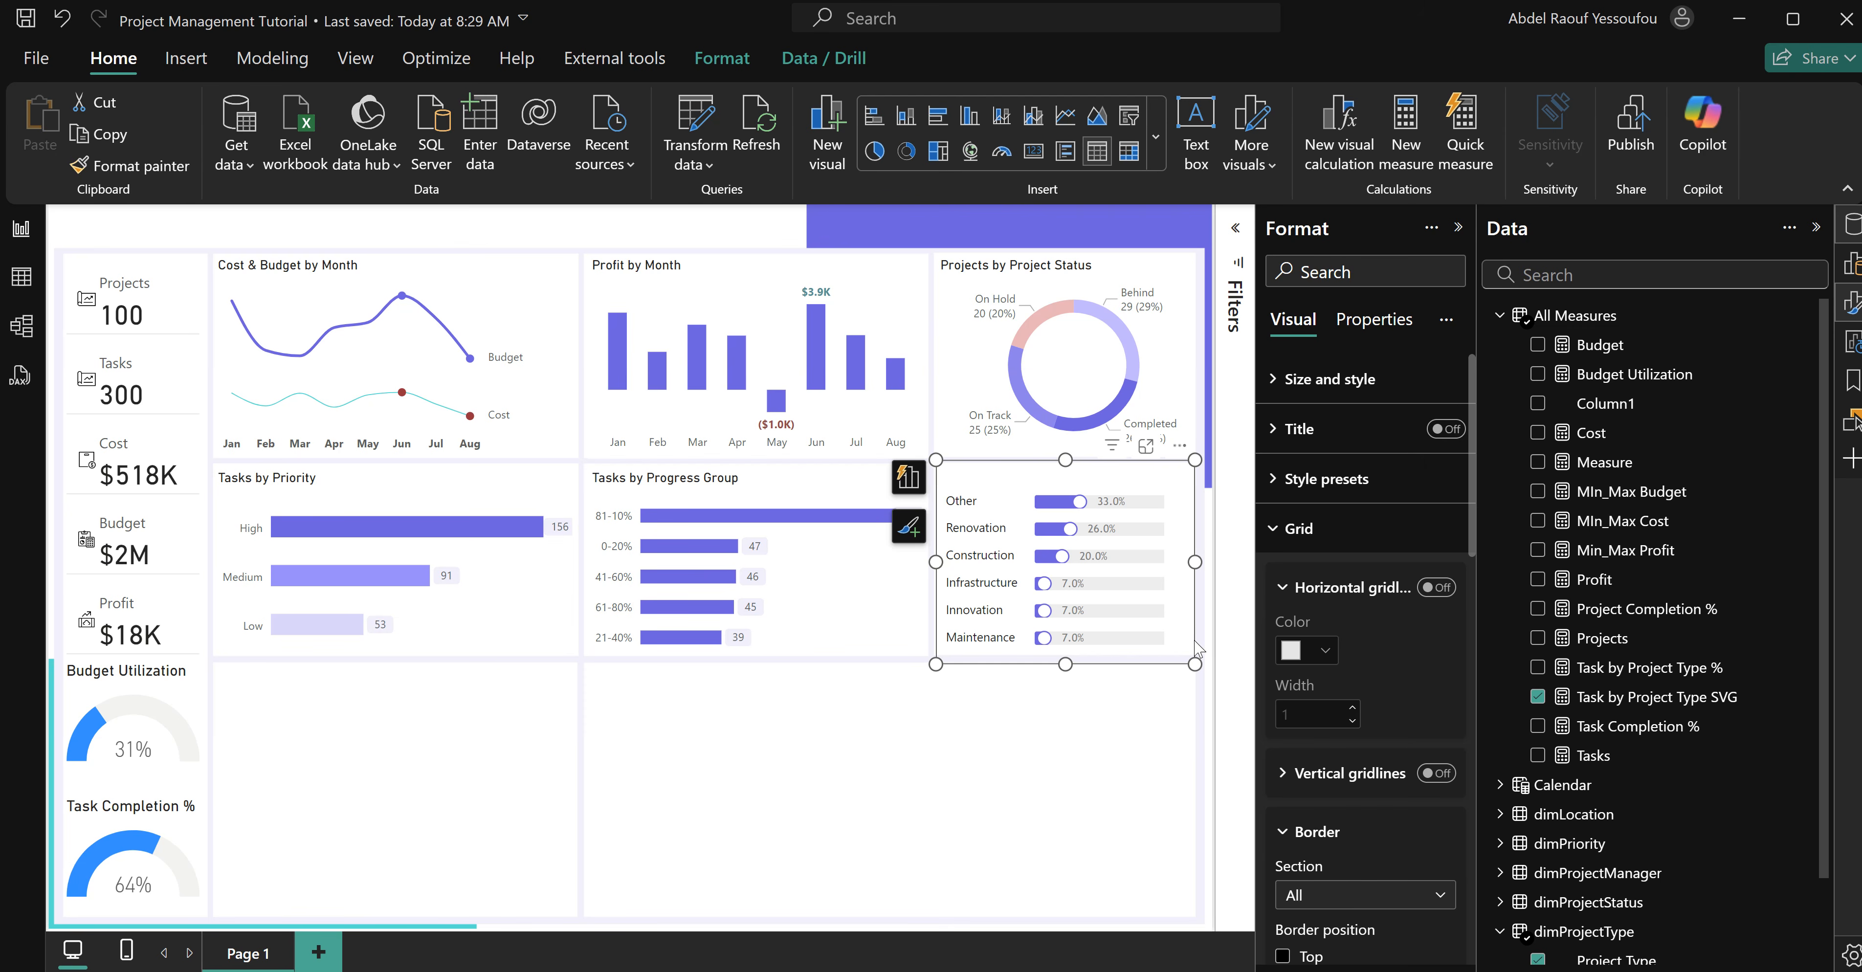
pyautogui.click(987, 760)
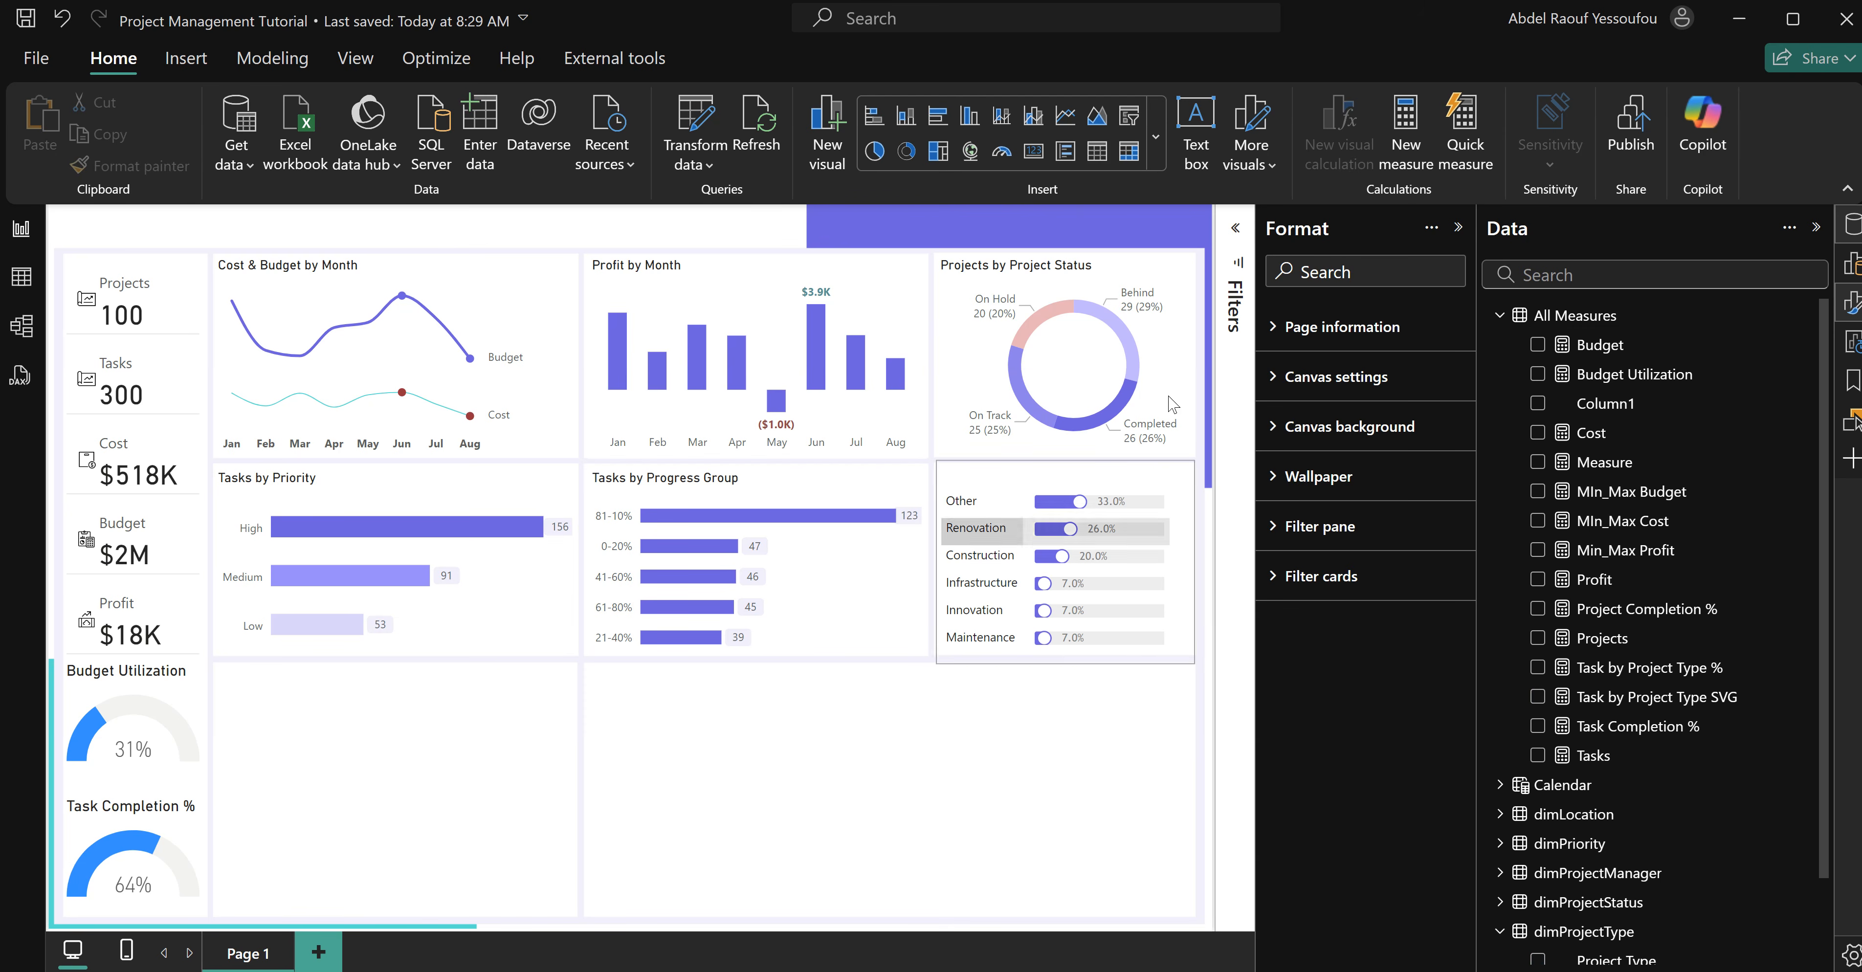
# Insert a shape map in the empty card below Tasks by Priority and add the Tasks measure to it.
pyautogui.click(1158, 155)
pyautogui.click(1094, 708)
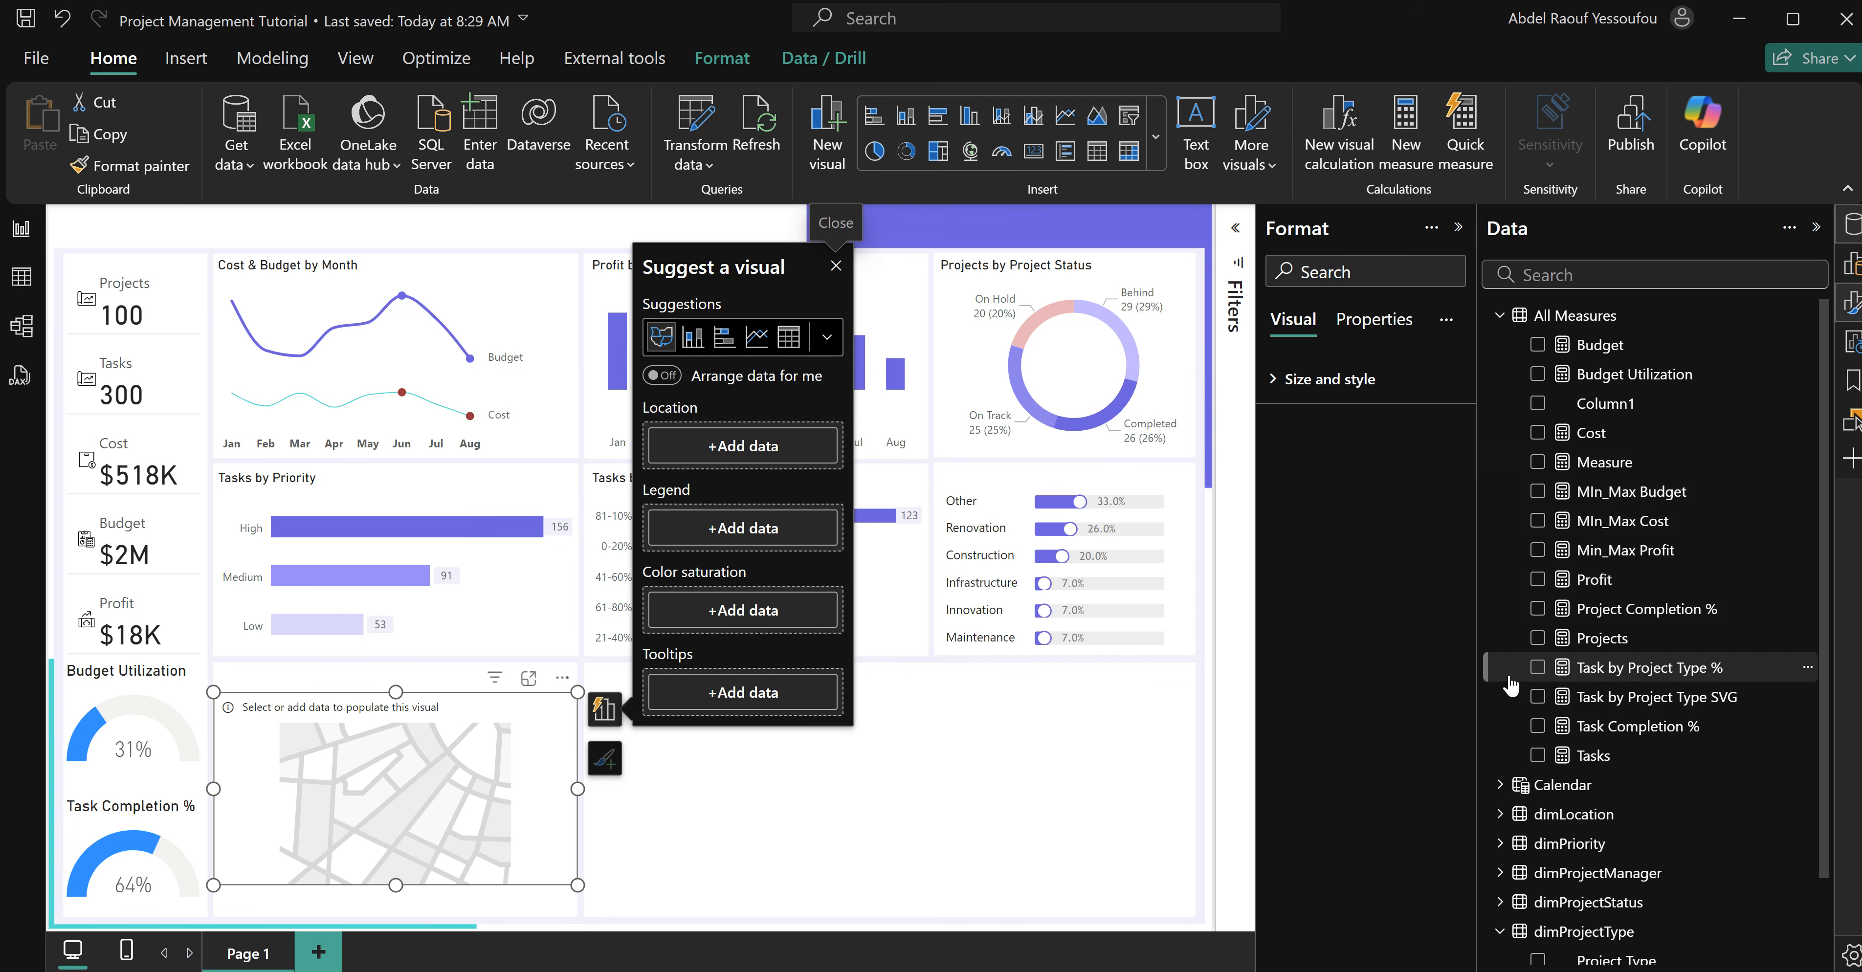
pyautogui.click(1539, 756)
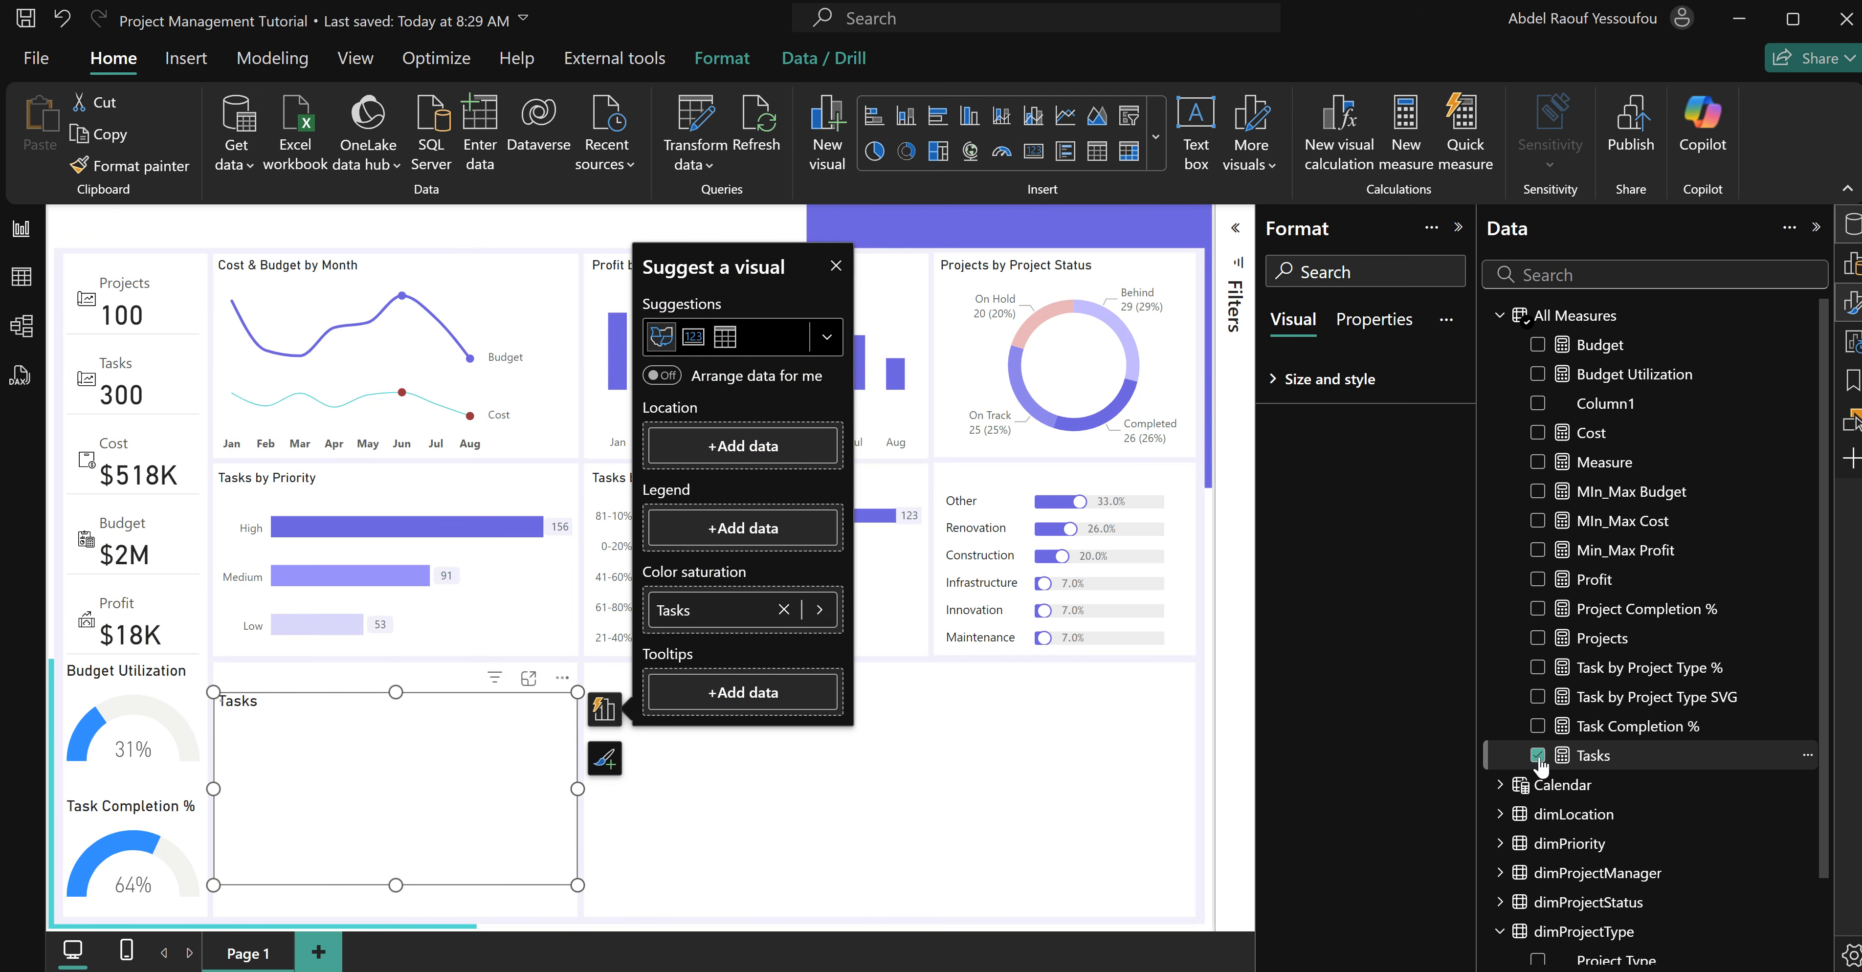
# Add the Location field from dimLocation to the shape map and assign it as the map's location instead of its legend.
pyautogui.scroll(-2, 1711, 844)
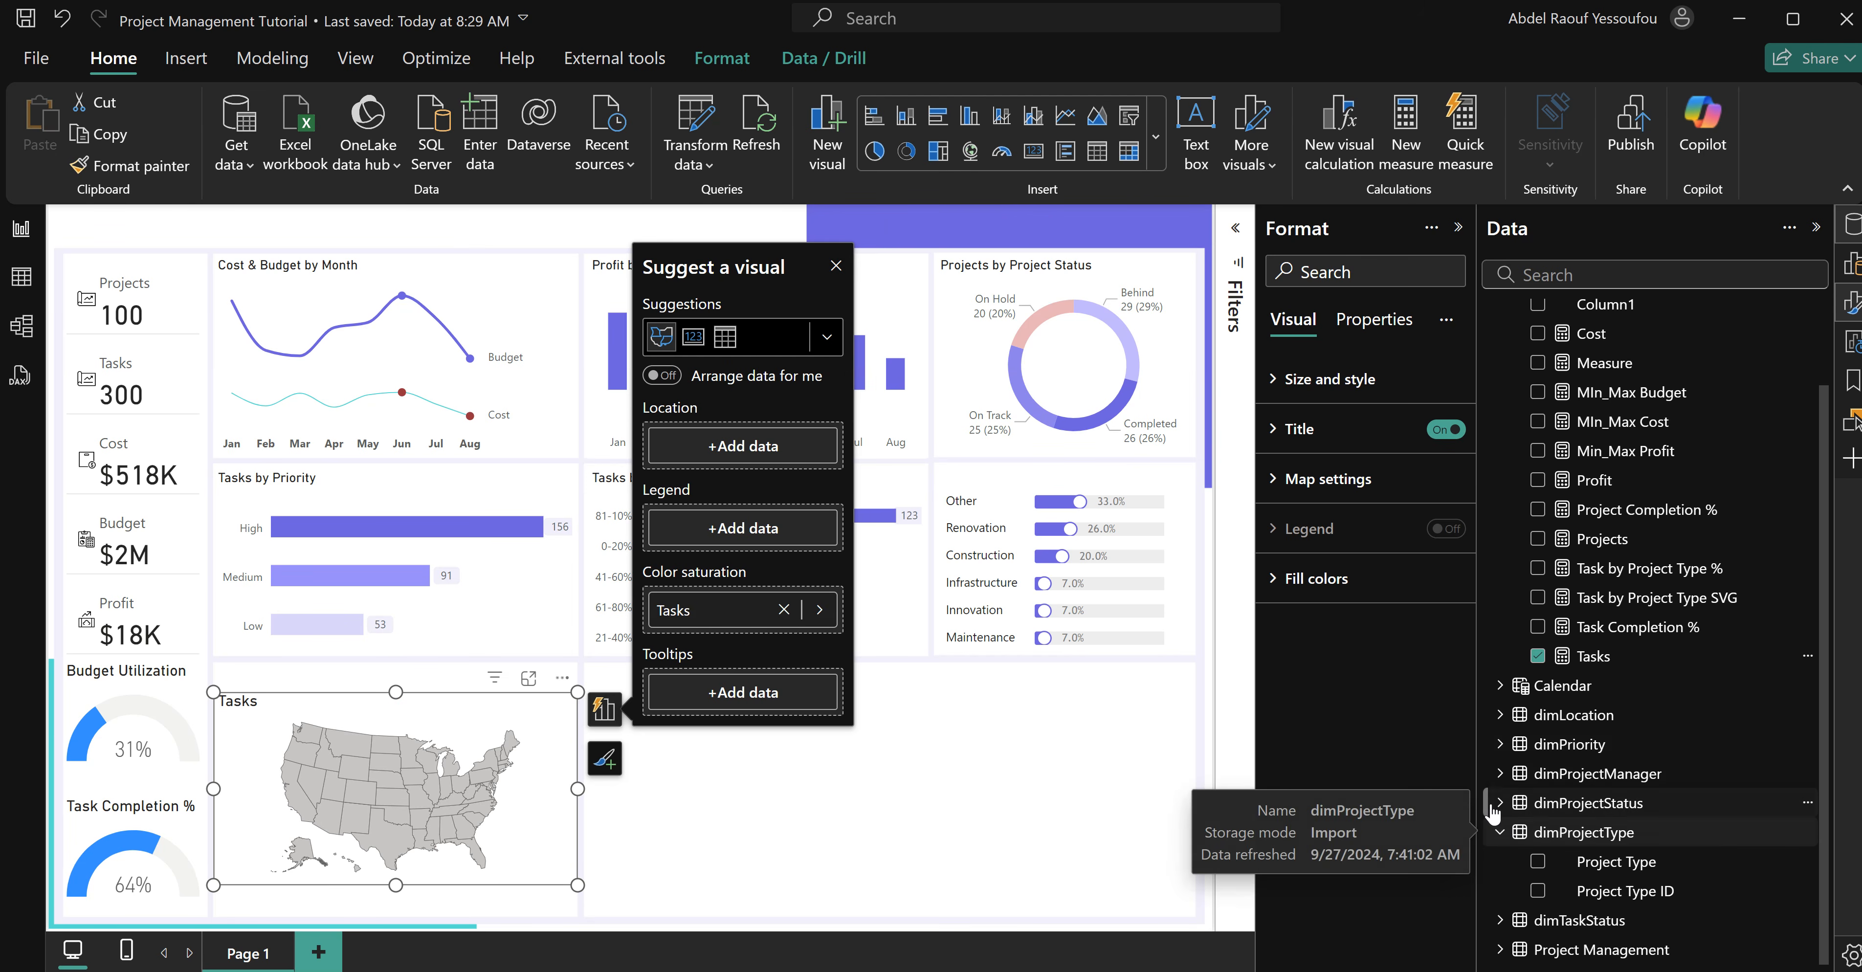
pyautogui.click(1503, 718)
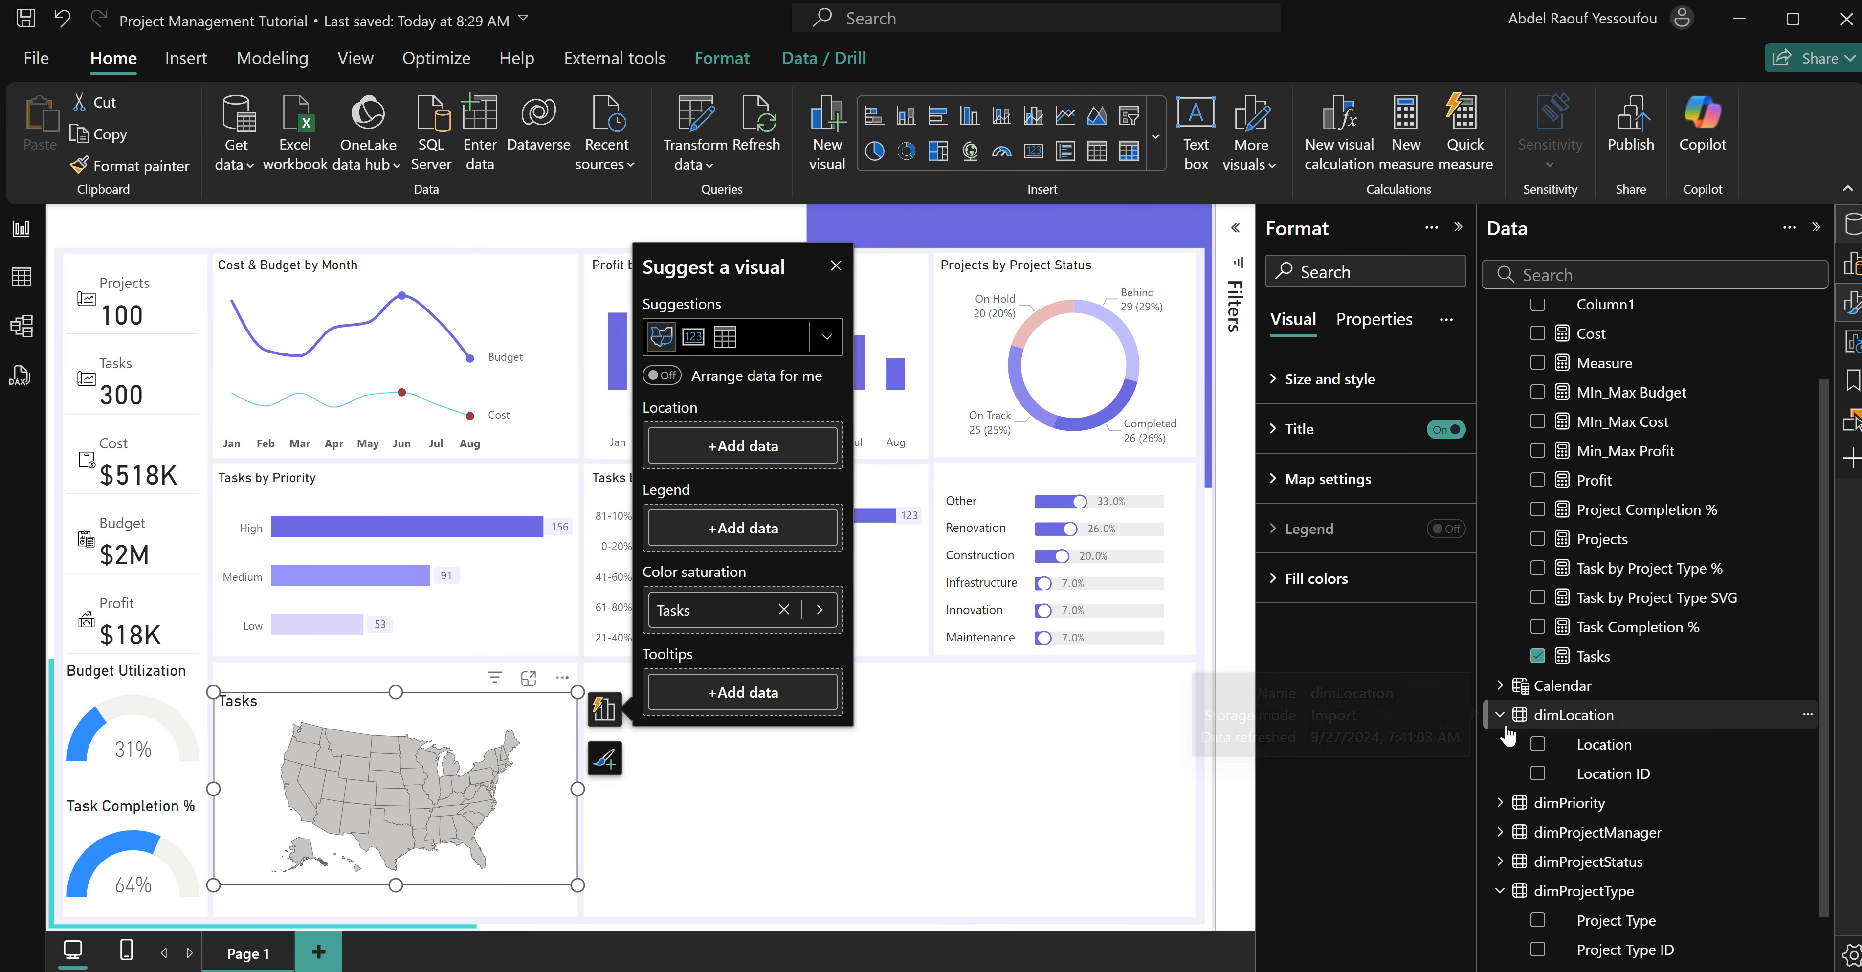
pyautogui.click(1538, 745)
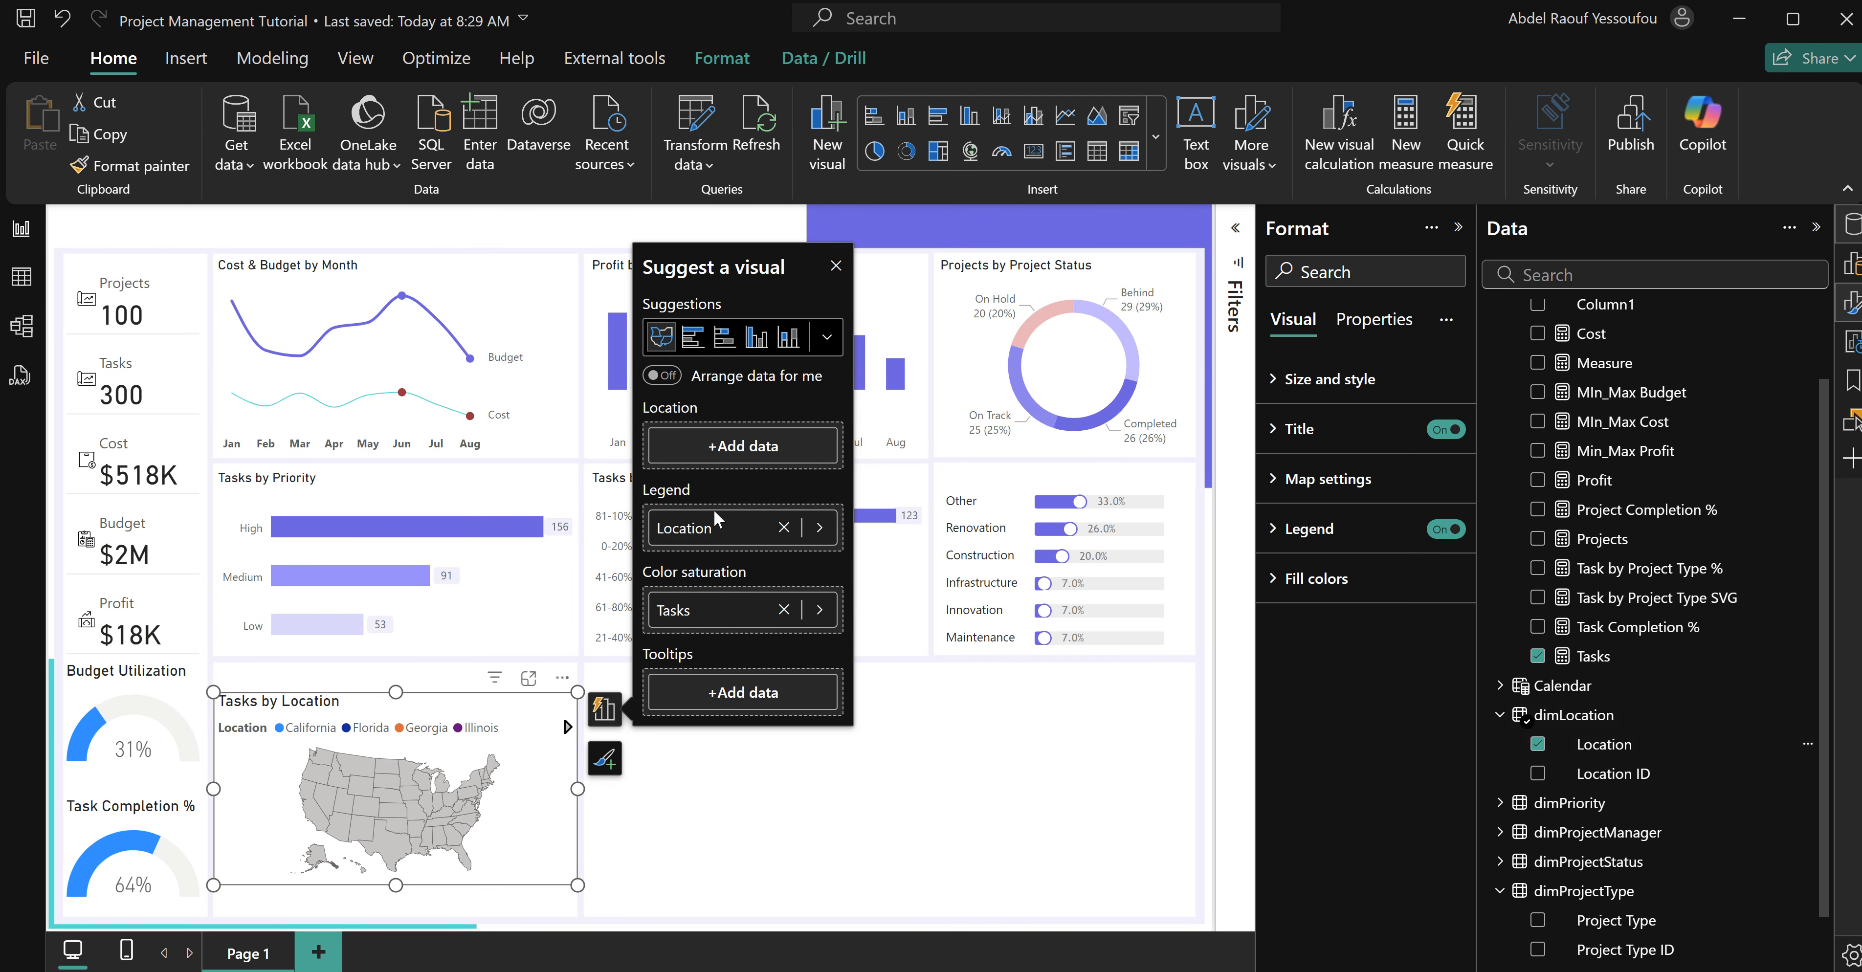
pyautogui.moveTo(711, 541); pyautogui.dragTo(712, 447)
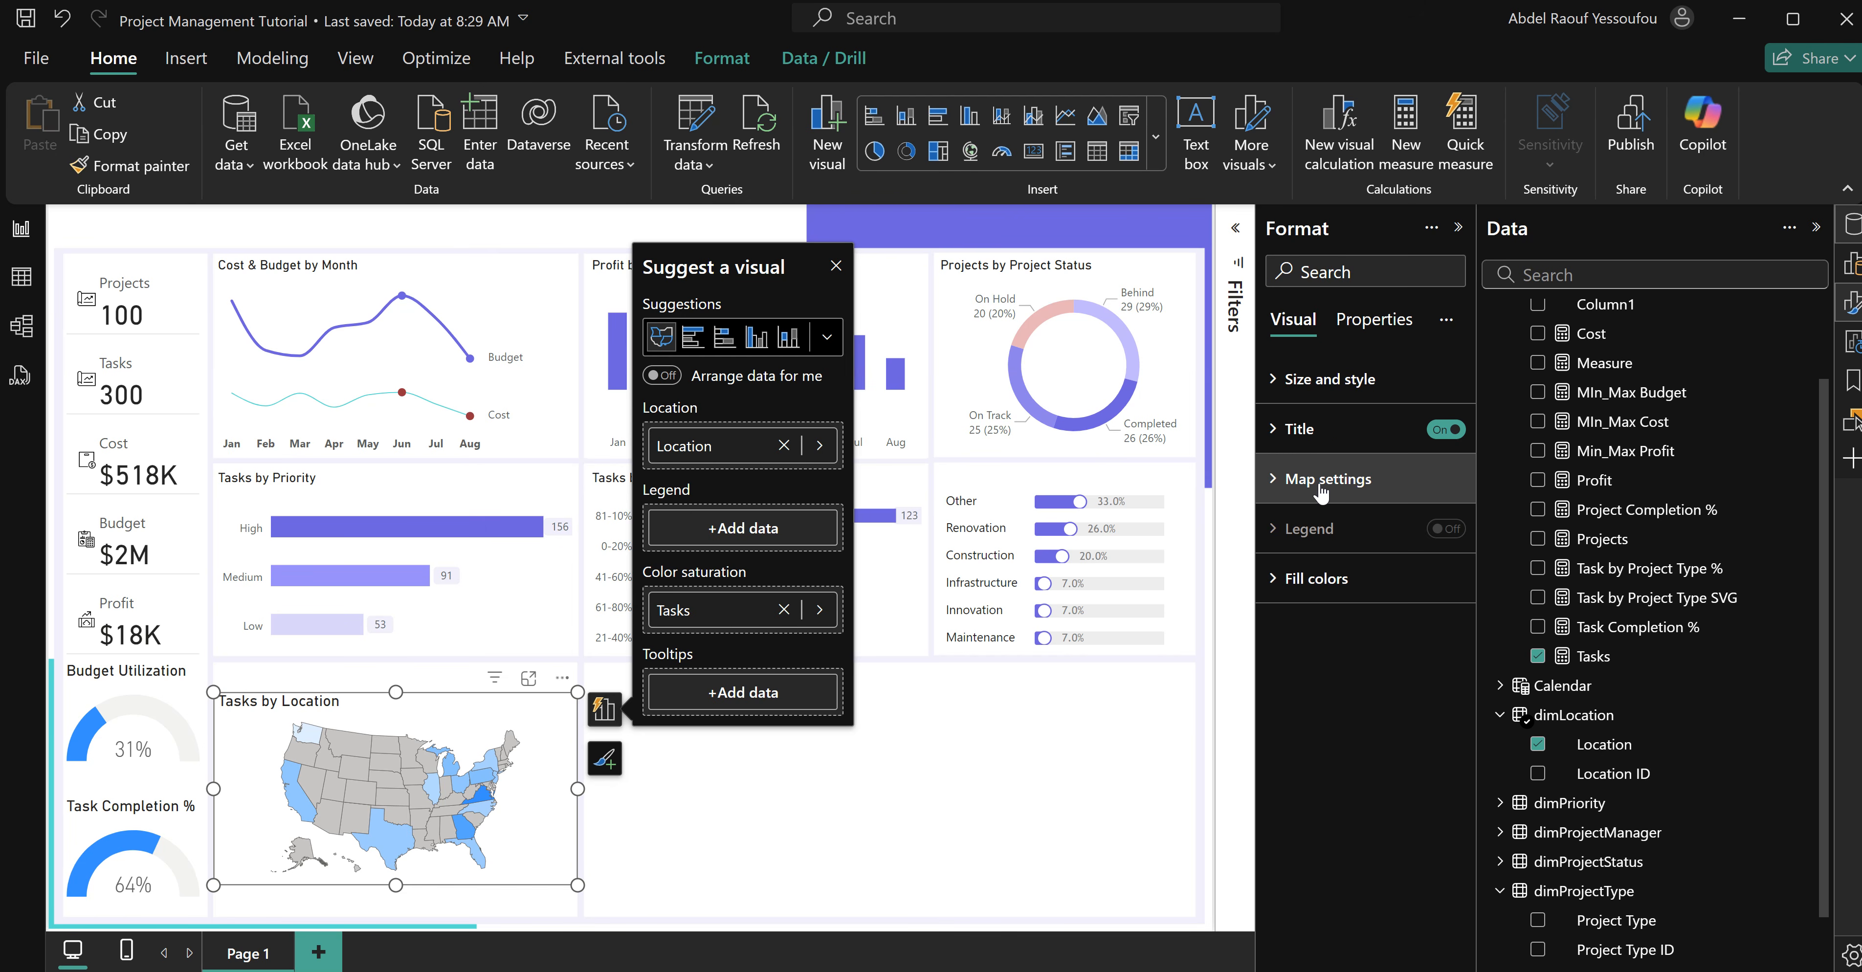
# Reduce the title font size of the Tasks by Location map.
pyautogui.click(1324, 383)
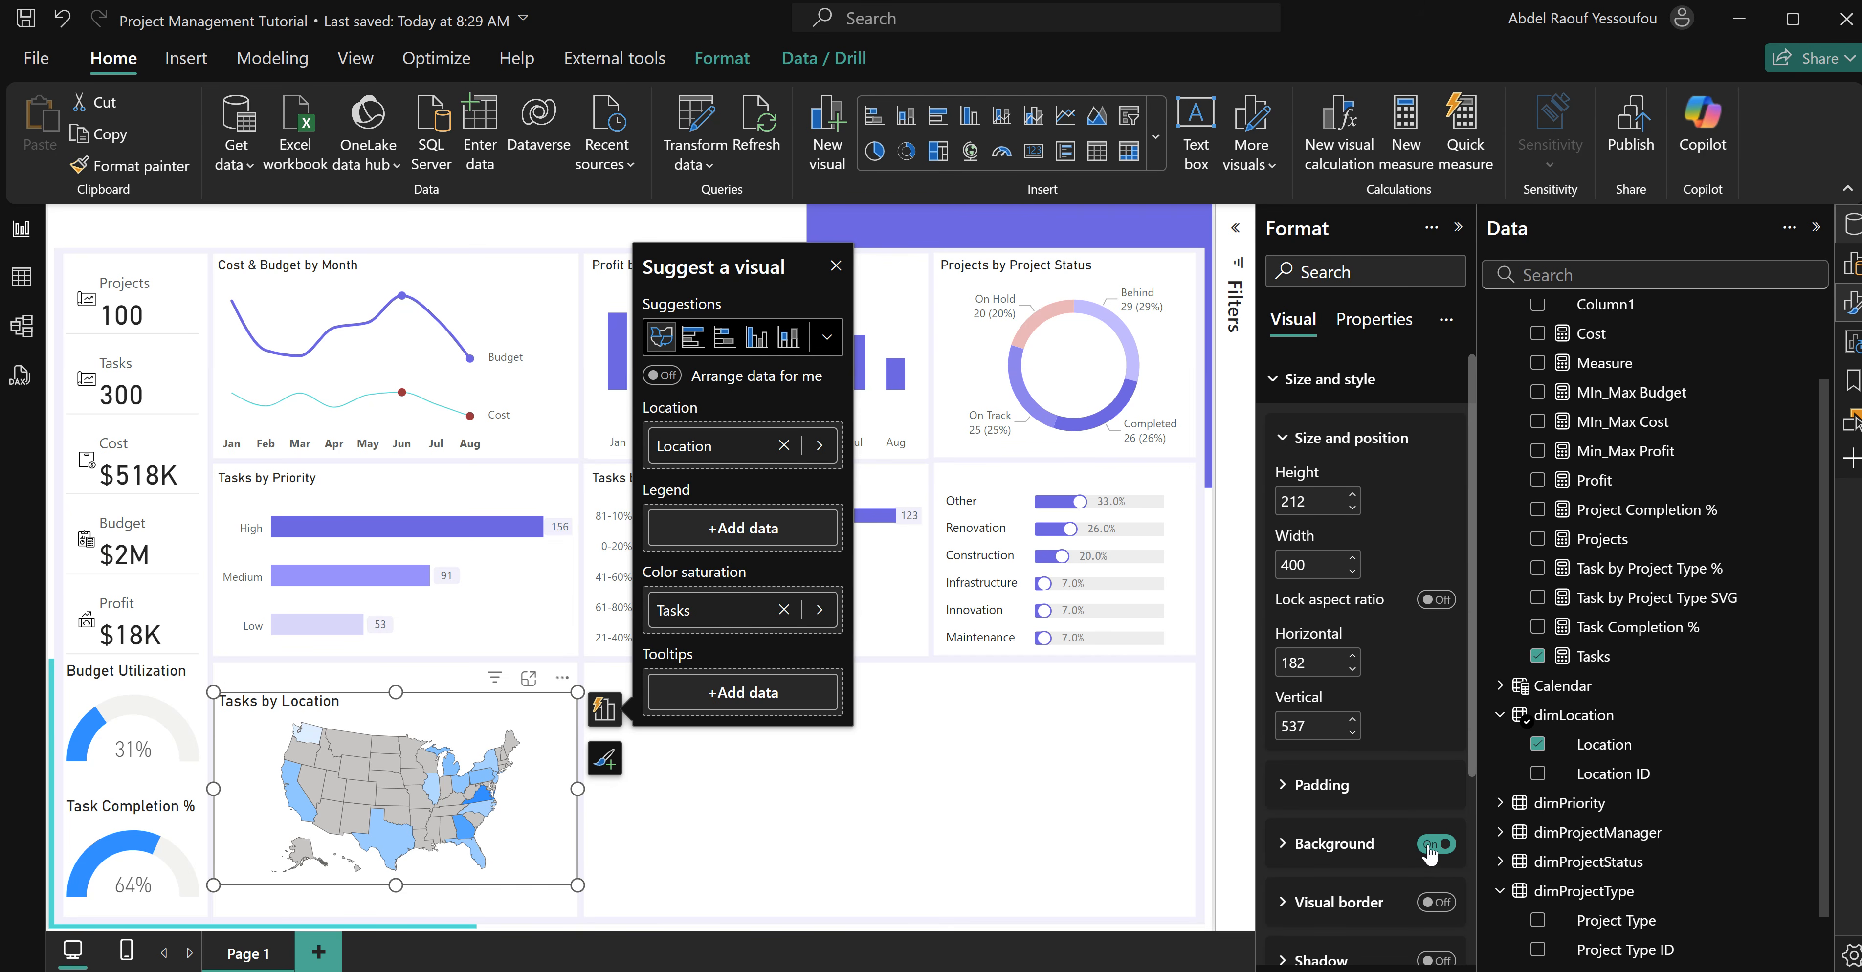
pyautogui.click(1308, 379)
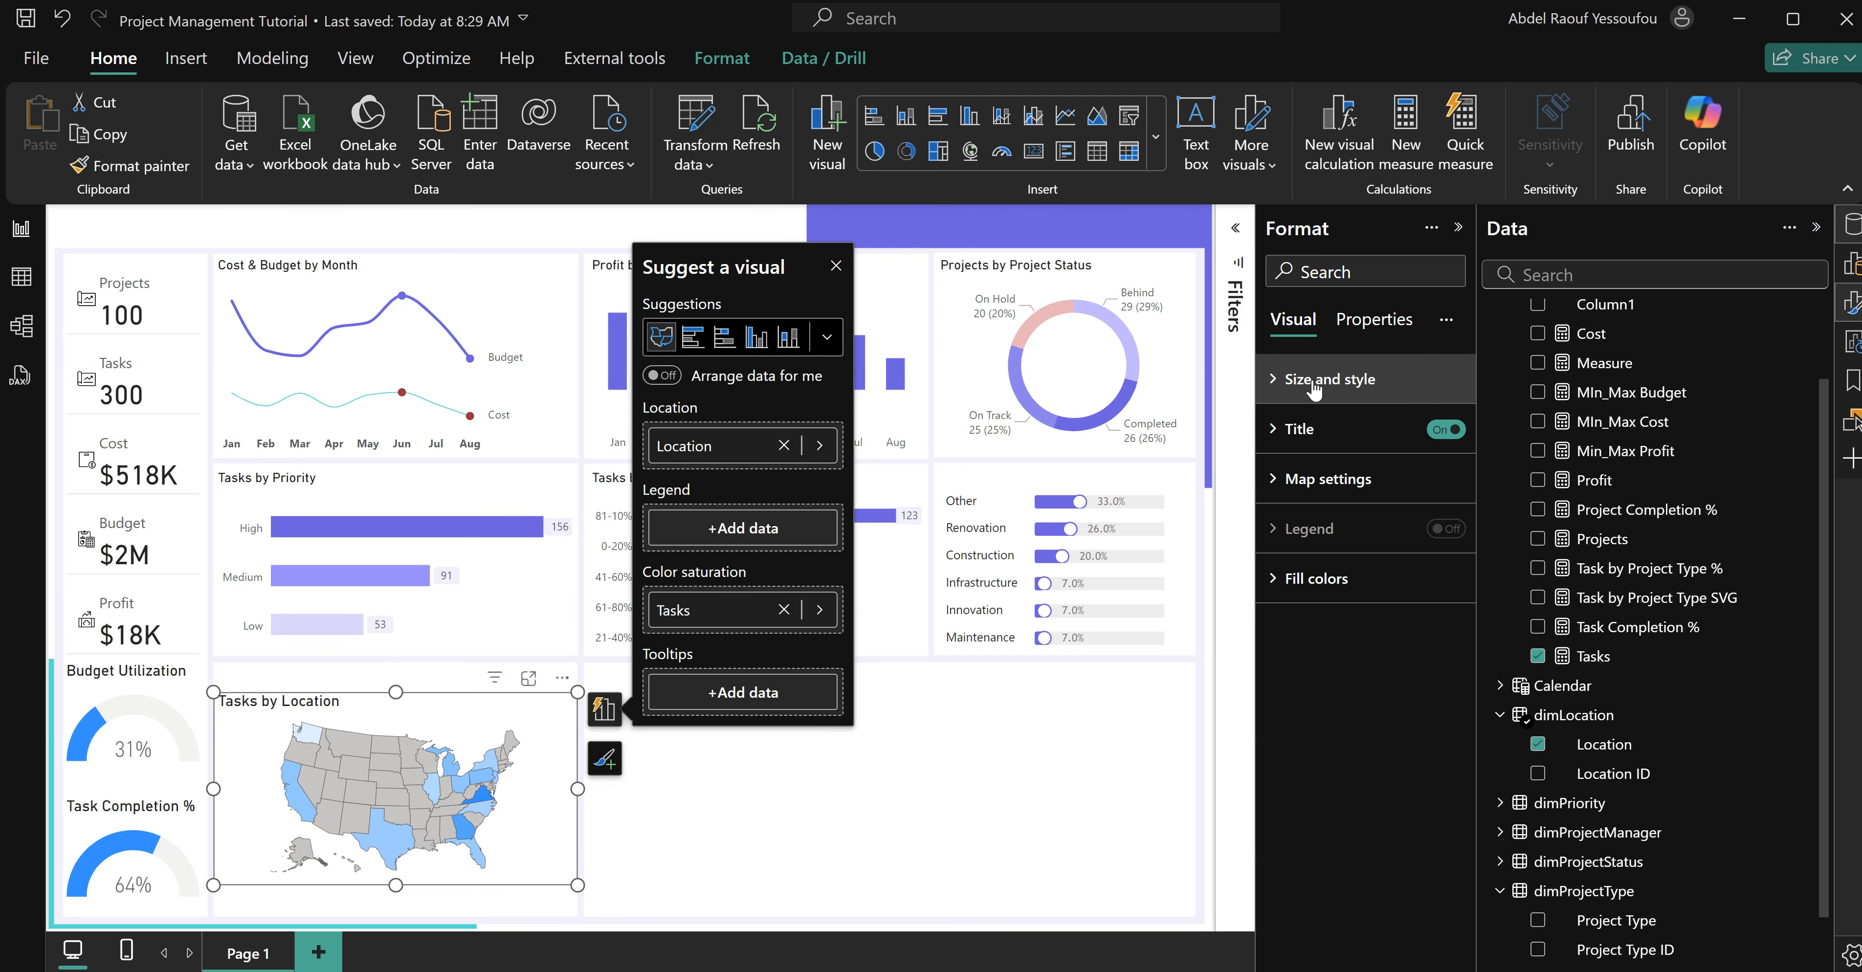
pyautogui.click(1323, 432)
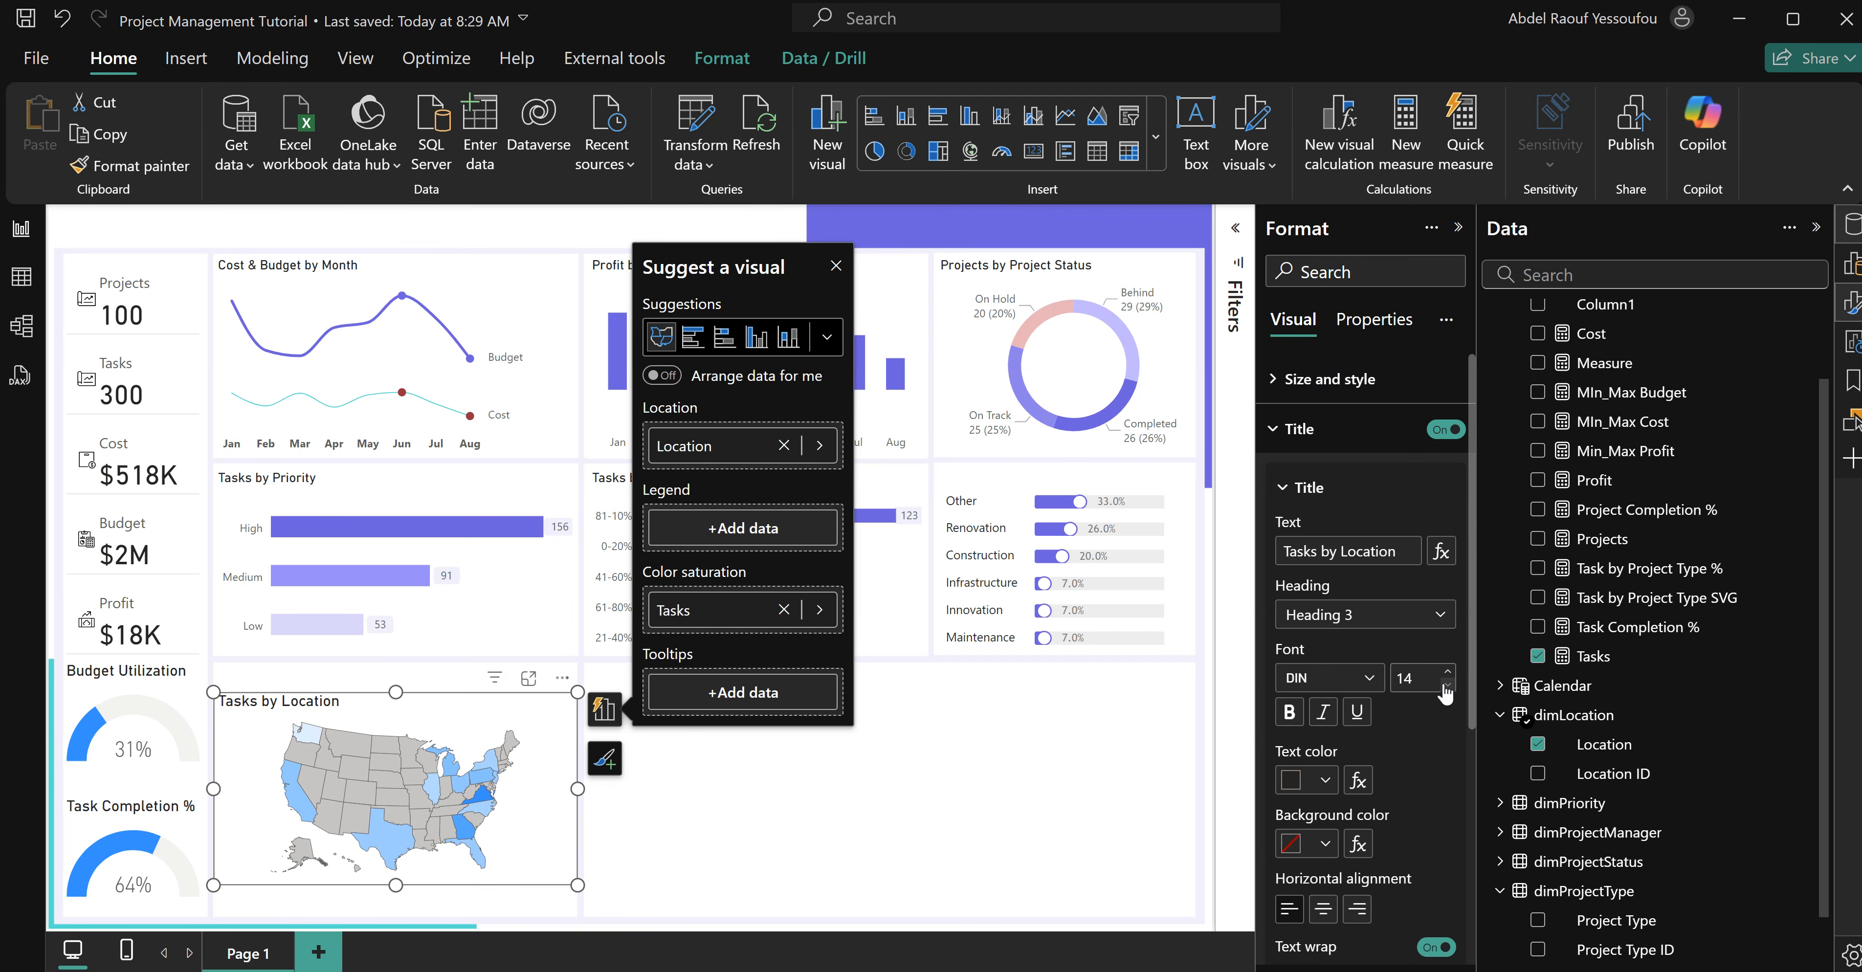
pyautogui.click(1294, 429)
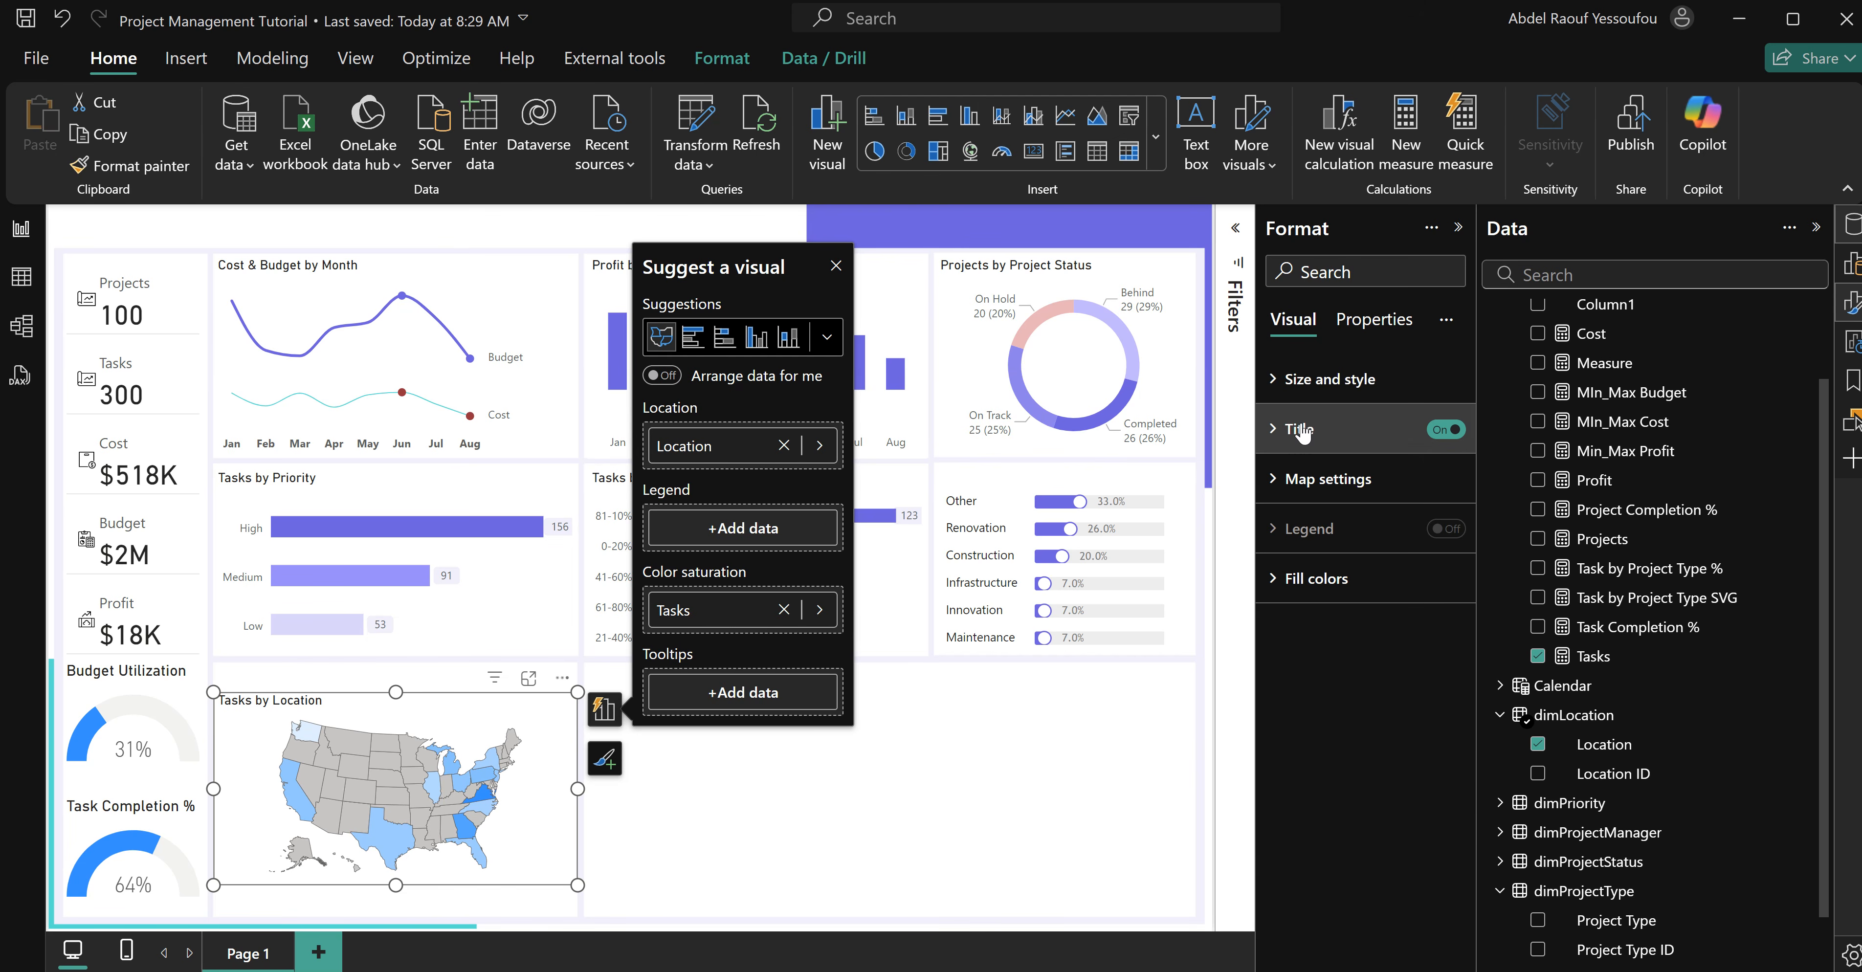
# Enable auto zoom and zoom on selection for the Tasks by Location map.
pyautogui.click(1313, 481)
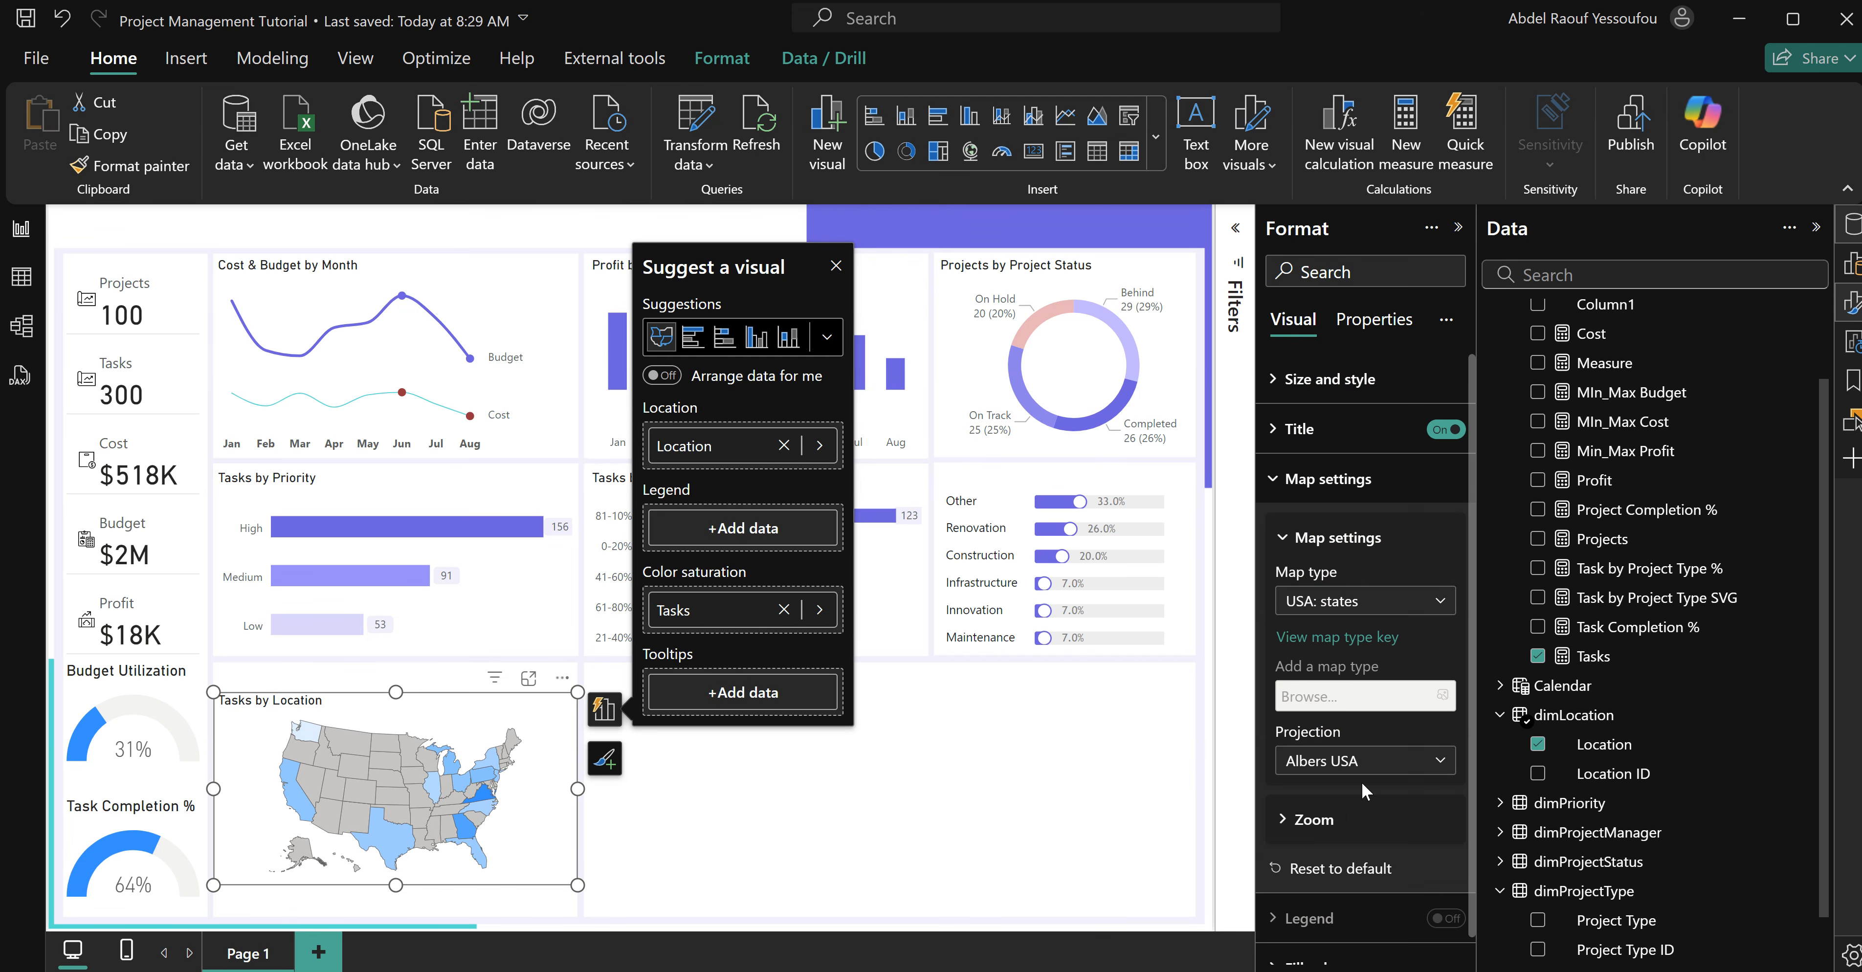
pyautogui.scroll(-1, 1362, 782)
pyautogui.click(1327, 790)
pyautogui.scroll(-2, 1330, 785)
pyautogui.scroll(-1, 1332, 786)
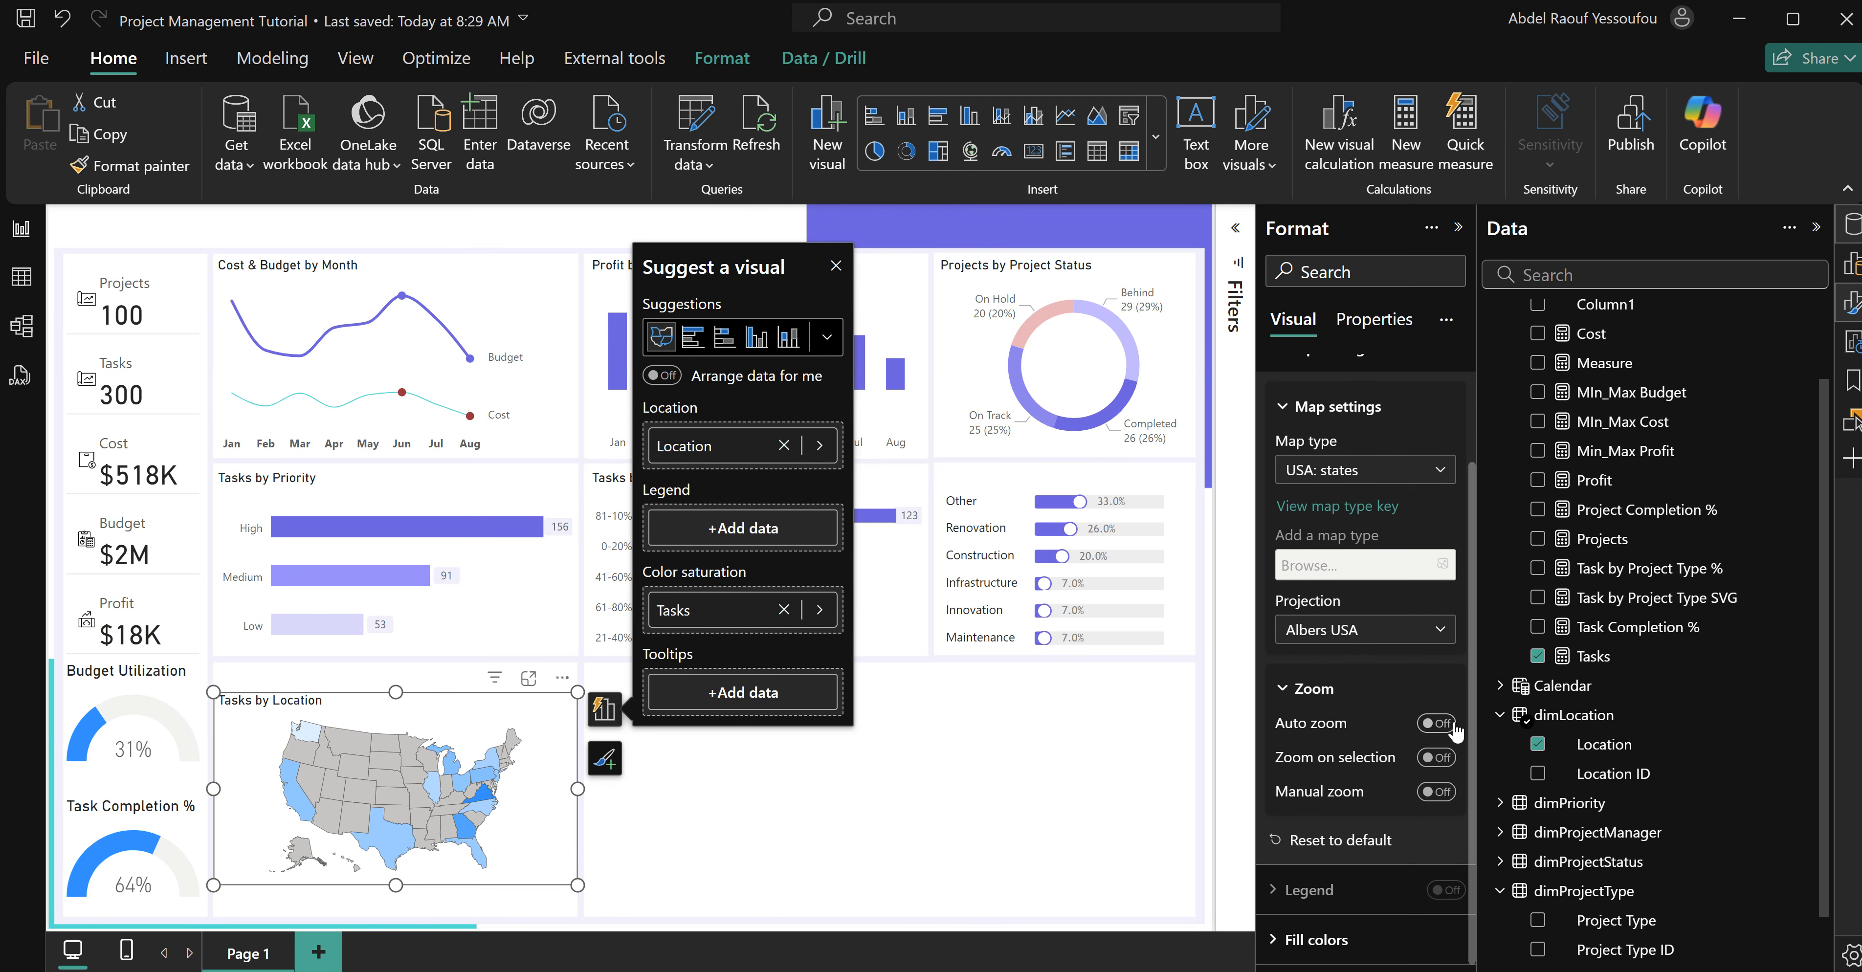
pyautogui.click(1448, 726)
pyautogui.click(1436, 758)
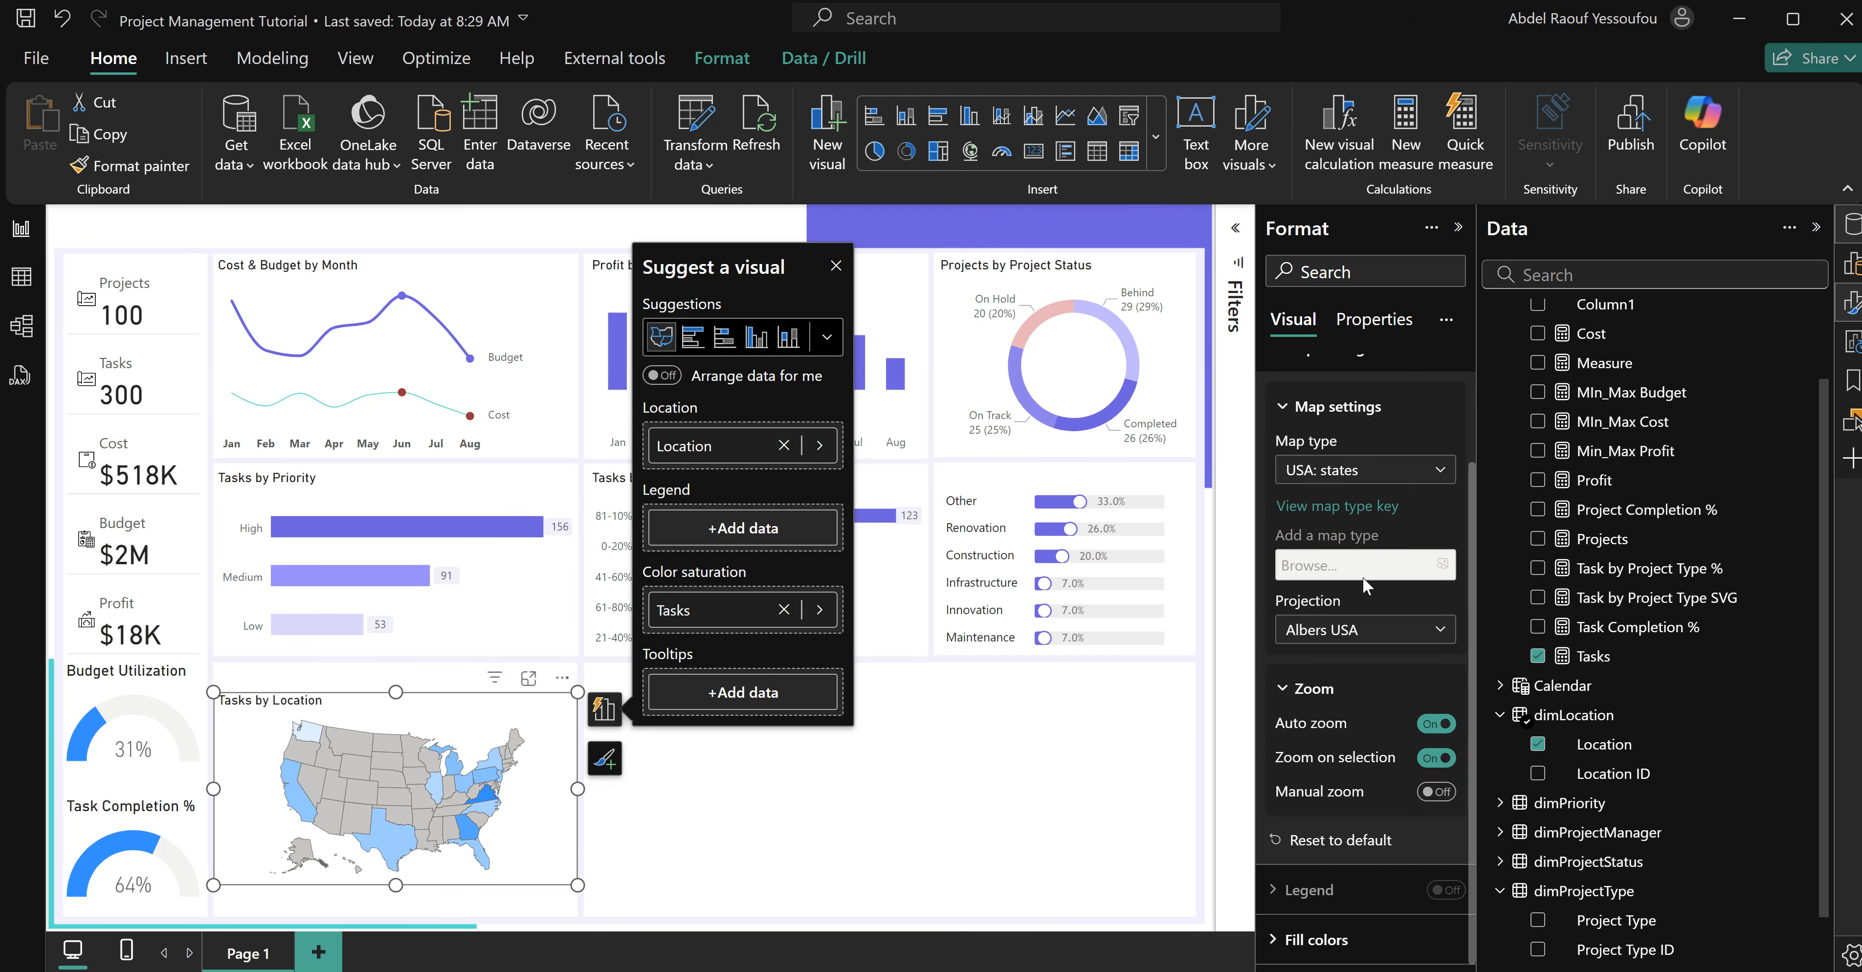
pyautogui.scroll(3, 1368, 701)
pyautogui.click(1328, 479)
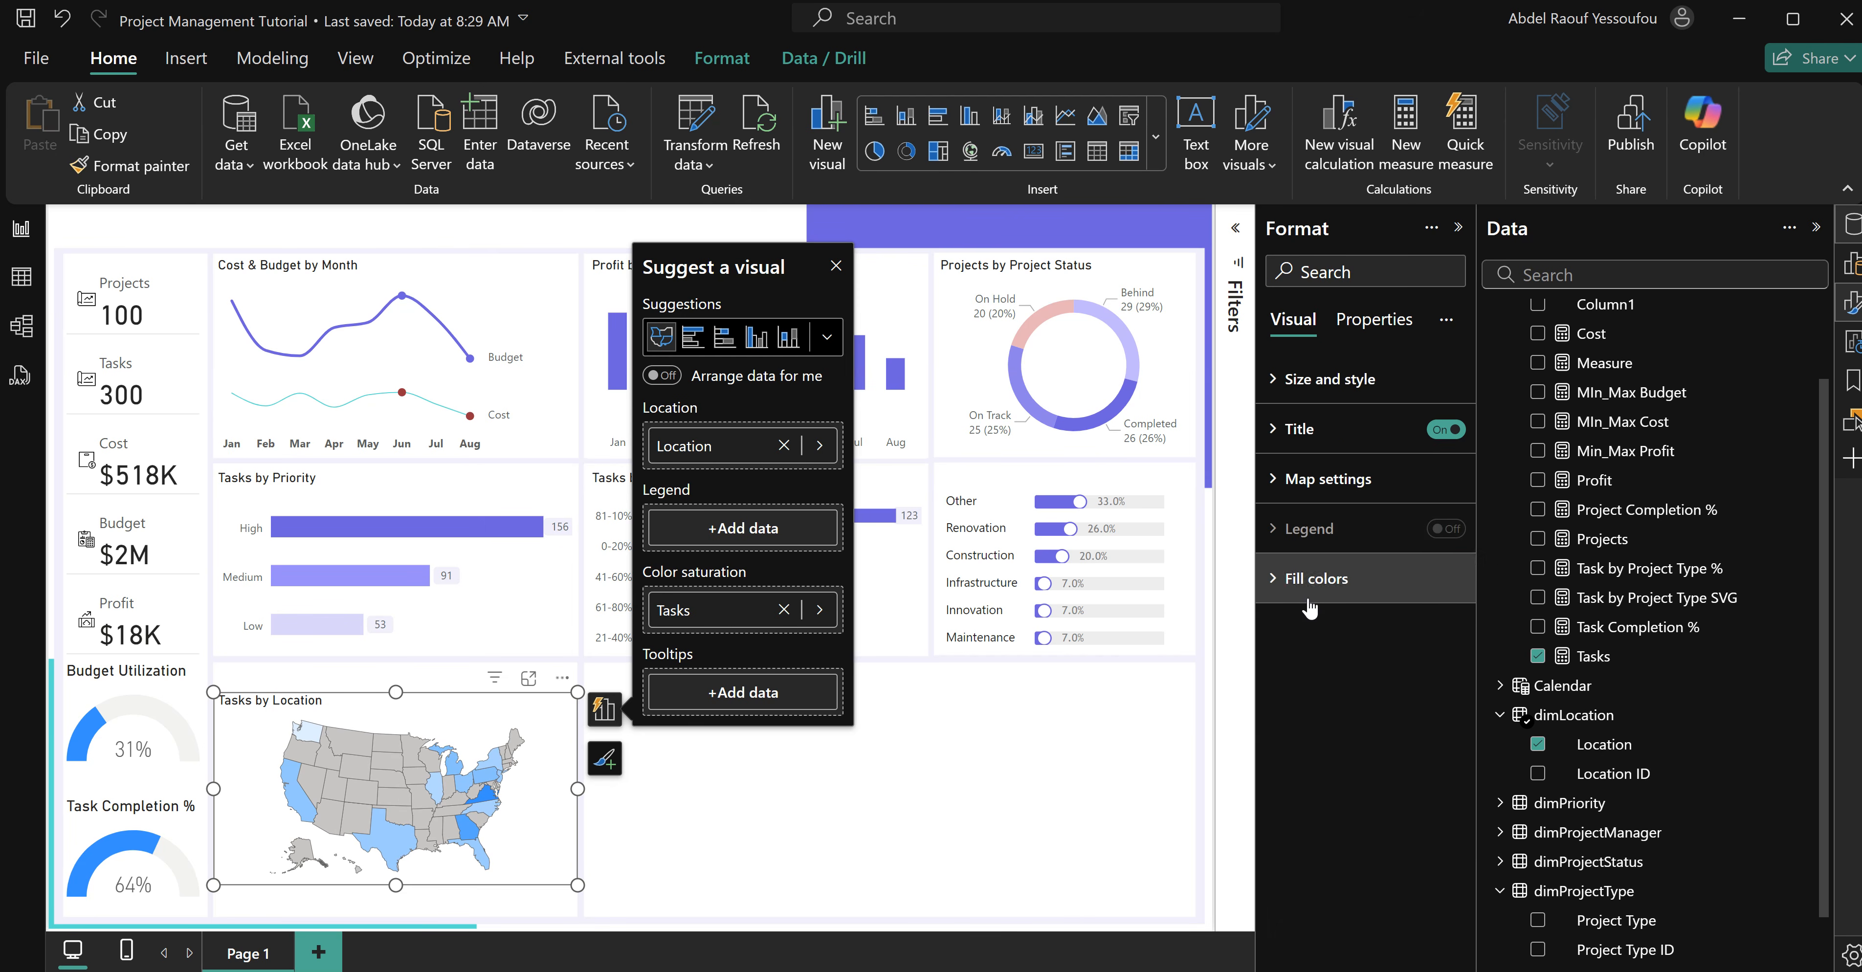
# Set the maximum fill color of the Tasks by Location map to #6F5BE0.
pyautogui.click(1316, 579)
pyautogui.scroll(-3, 1403, 756)
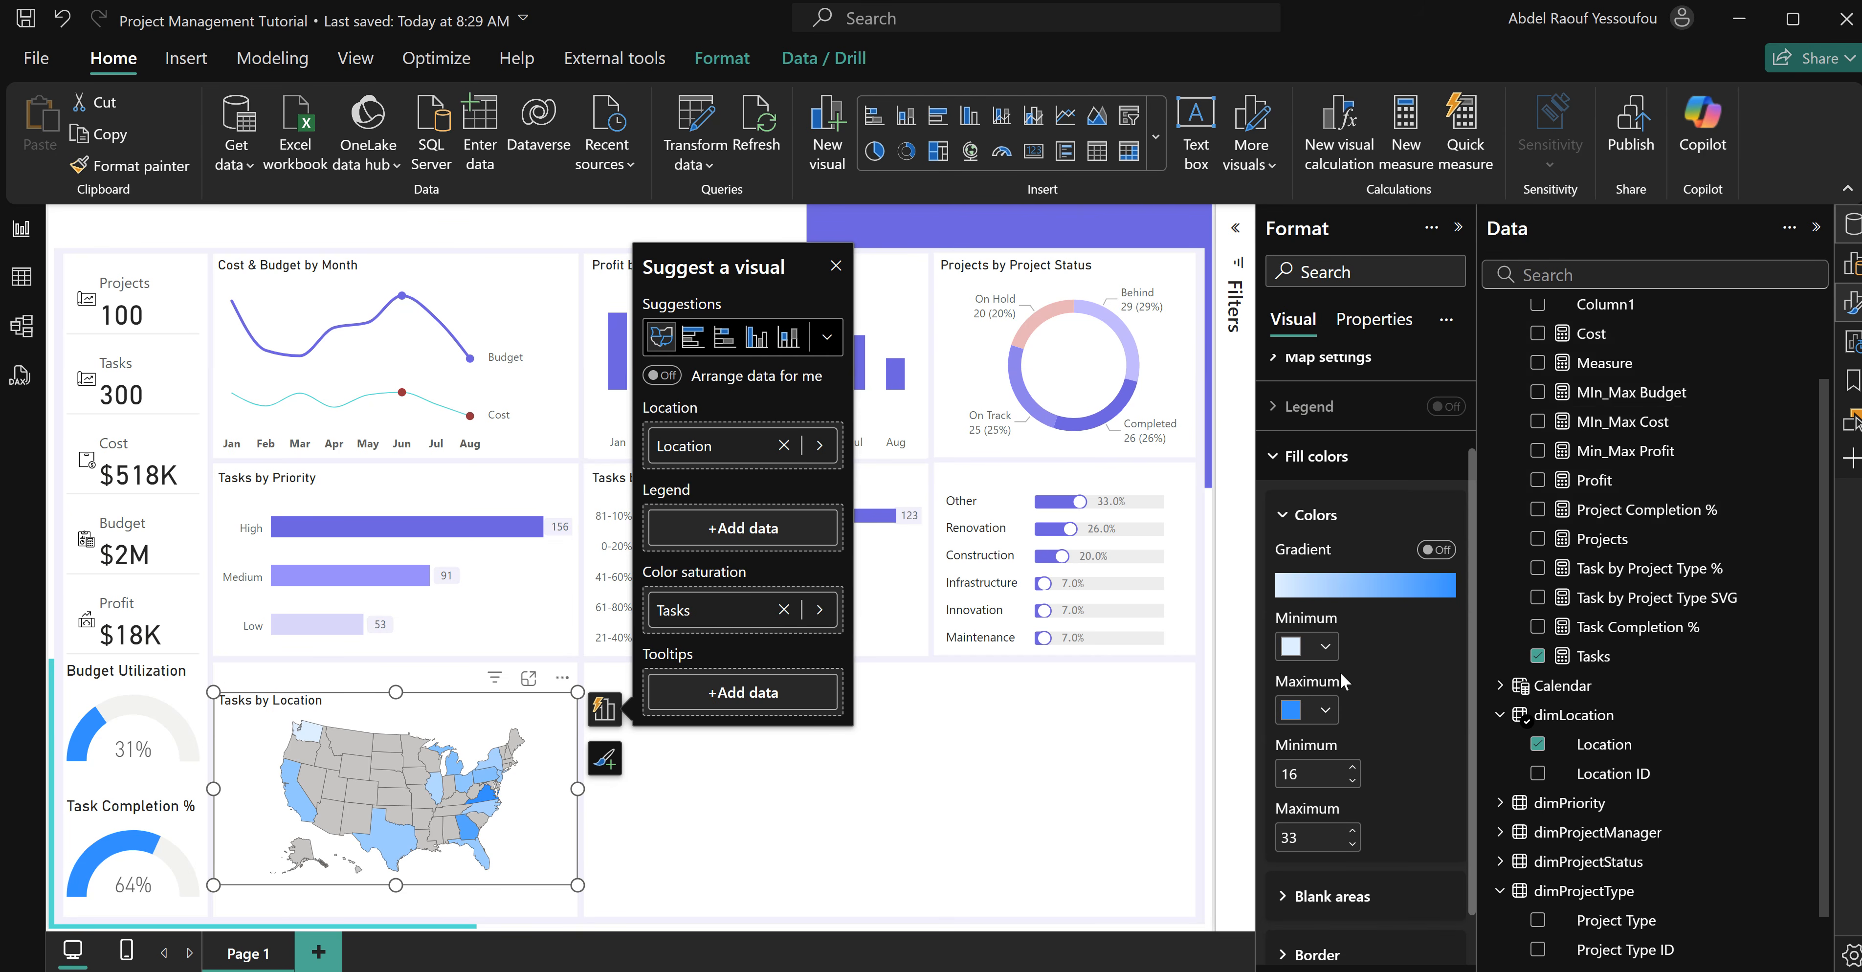
pyautogui.click(1325, 711)
pyautogui.click(1365, 658)
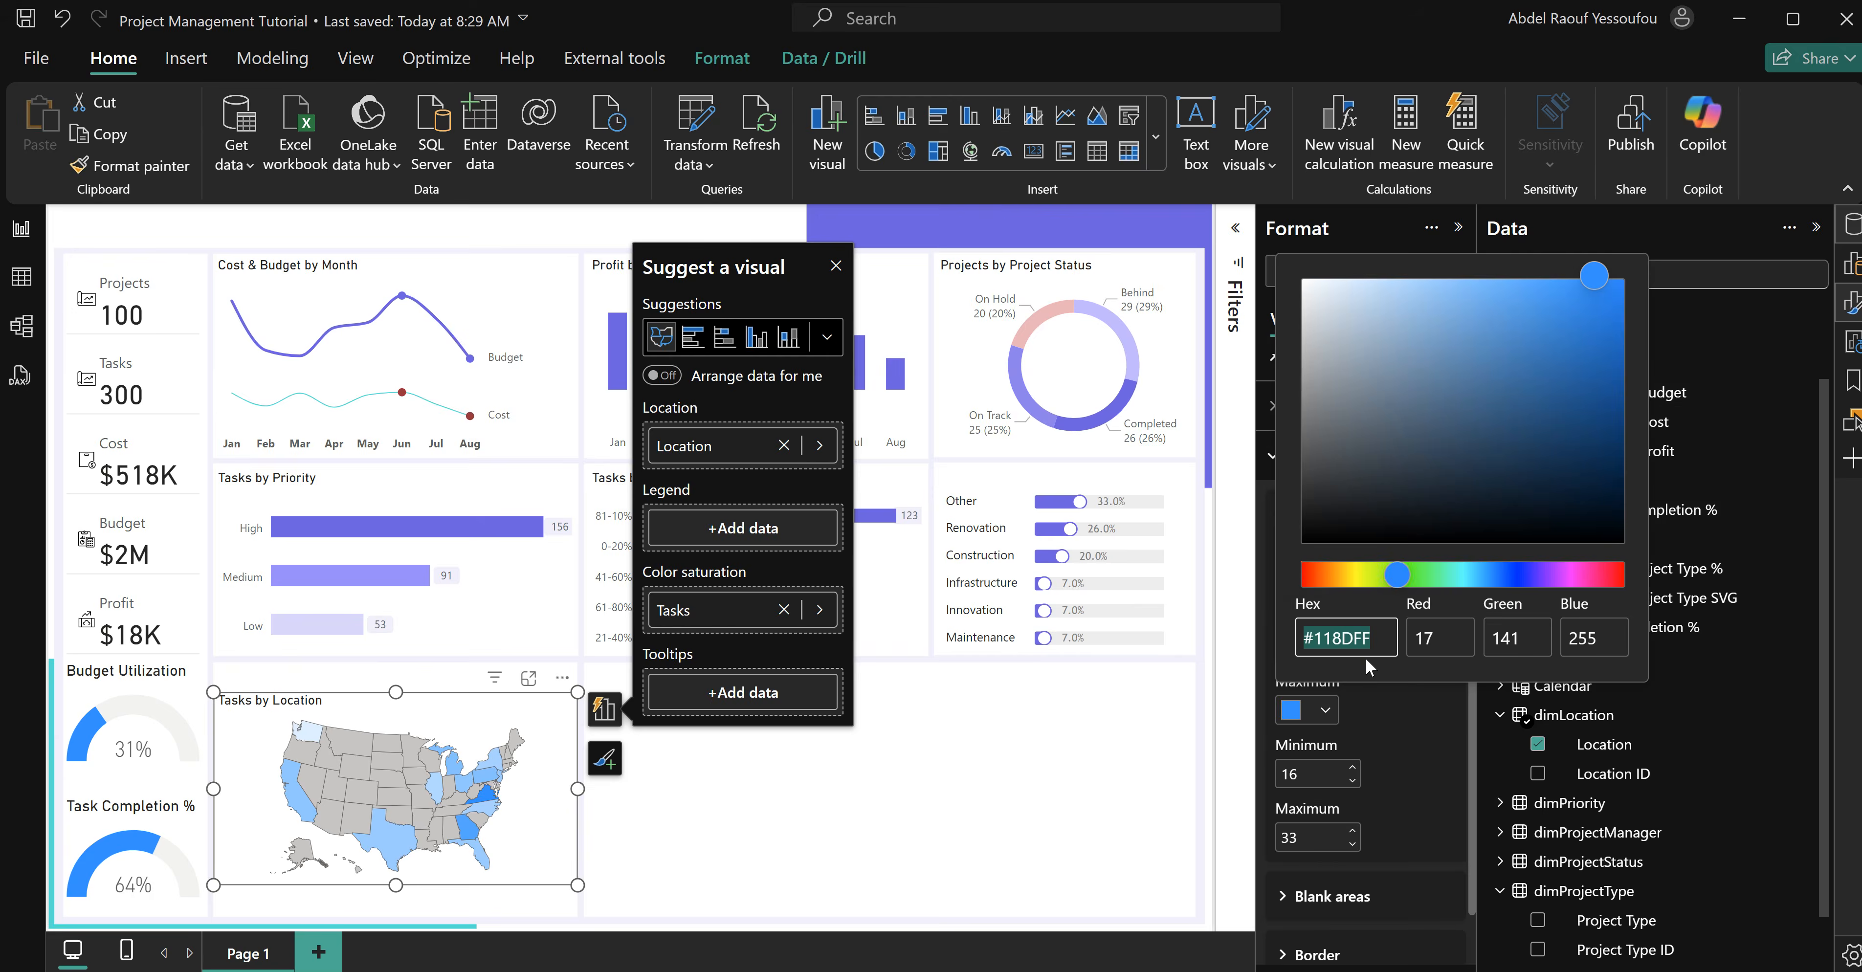
pyautogui.write('#6F5BE0')
pyautogui.click(1415, 714)
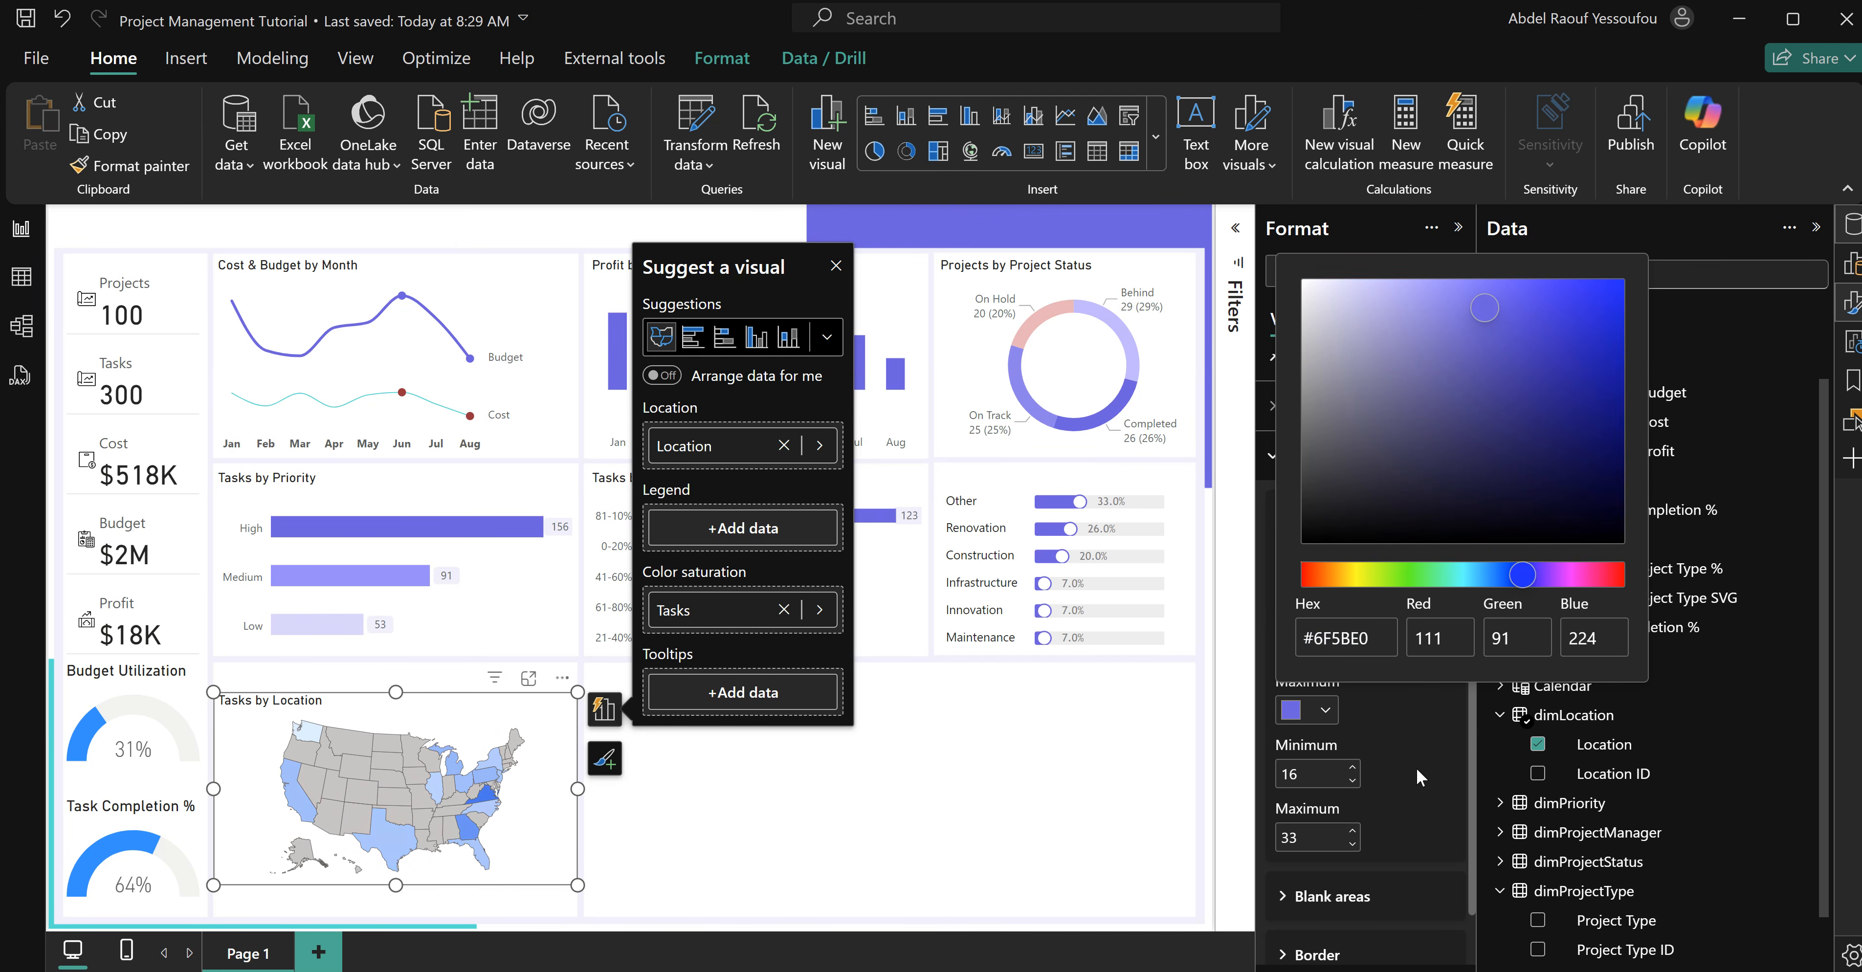
# Set the color of the map's blank areas to white.
pyautogui.scroll(-1, 1406, 798)
pyautogui.click(1330, 839)
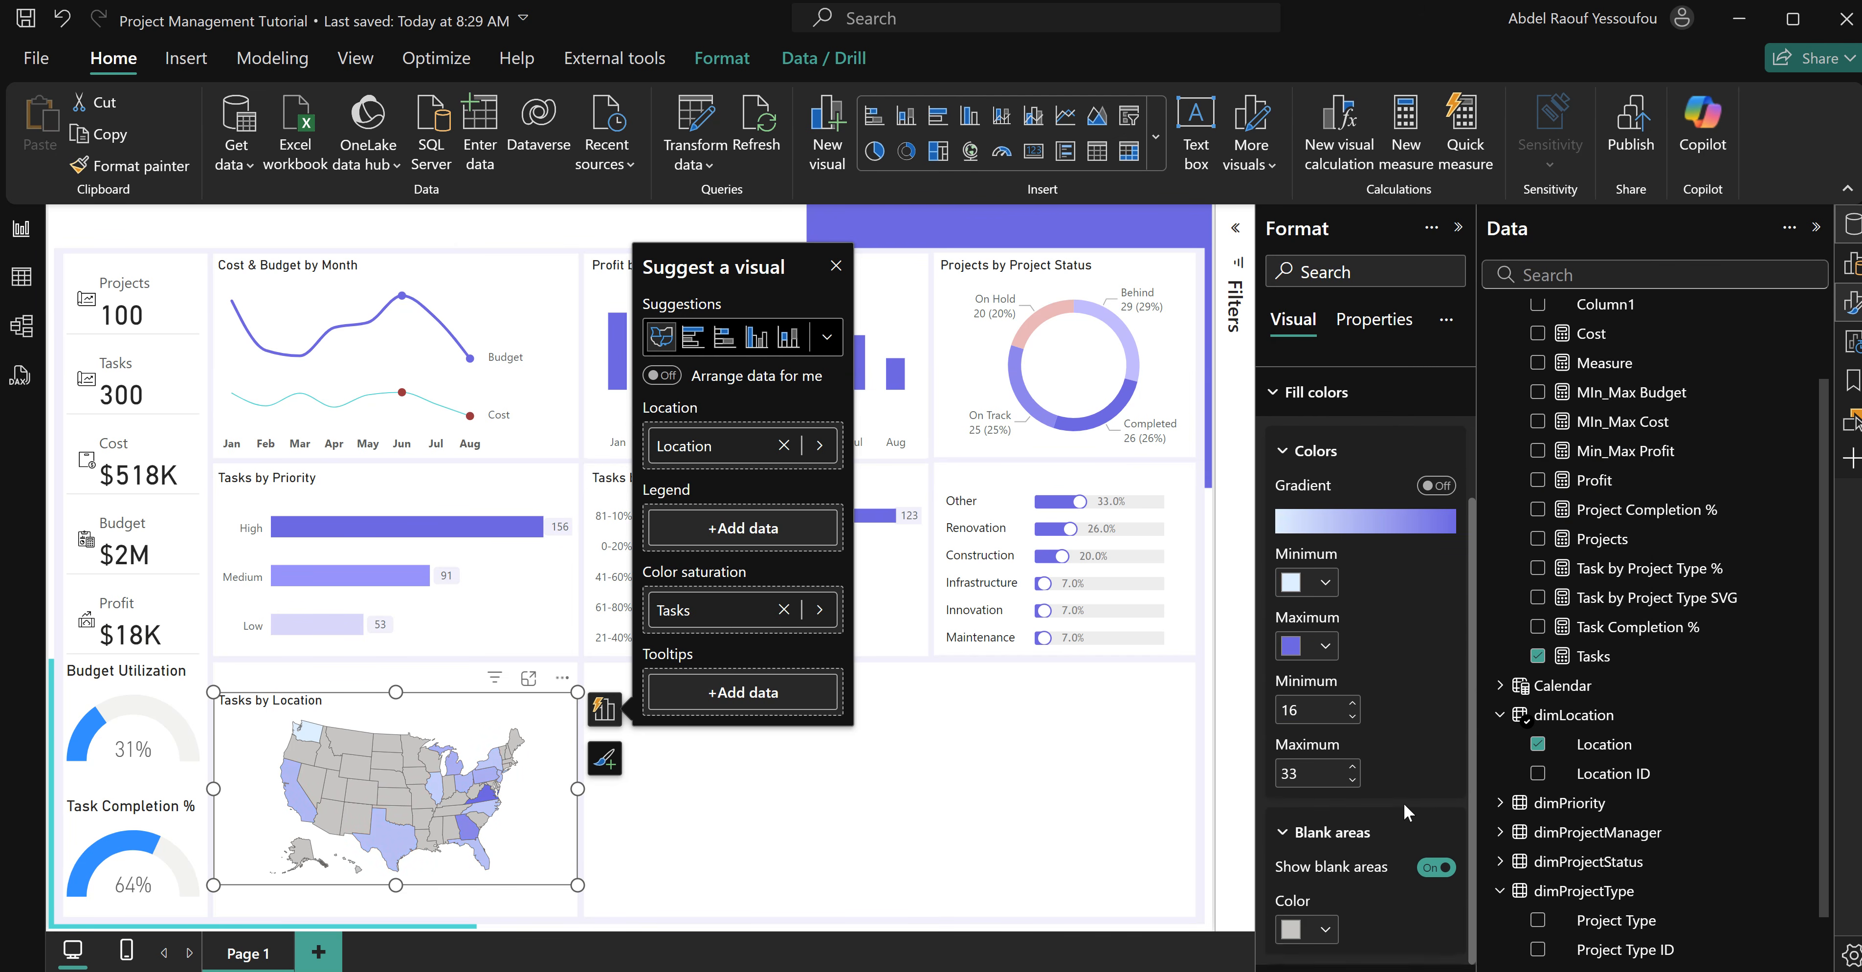
pyautogui.scroll(-2, 1404, 803)
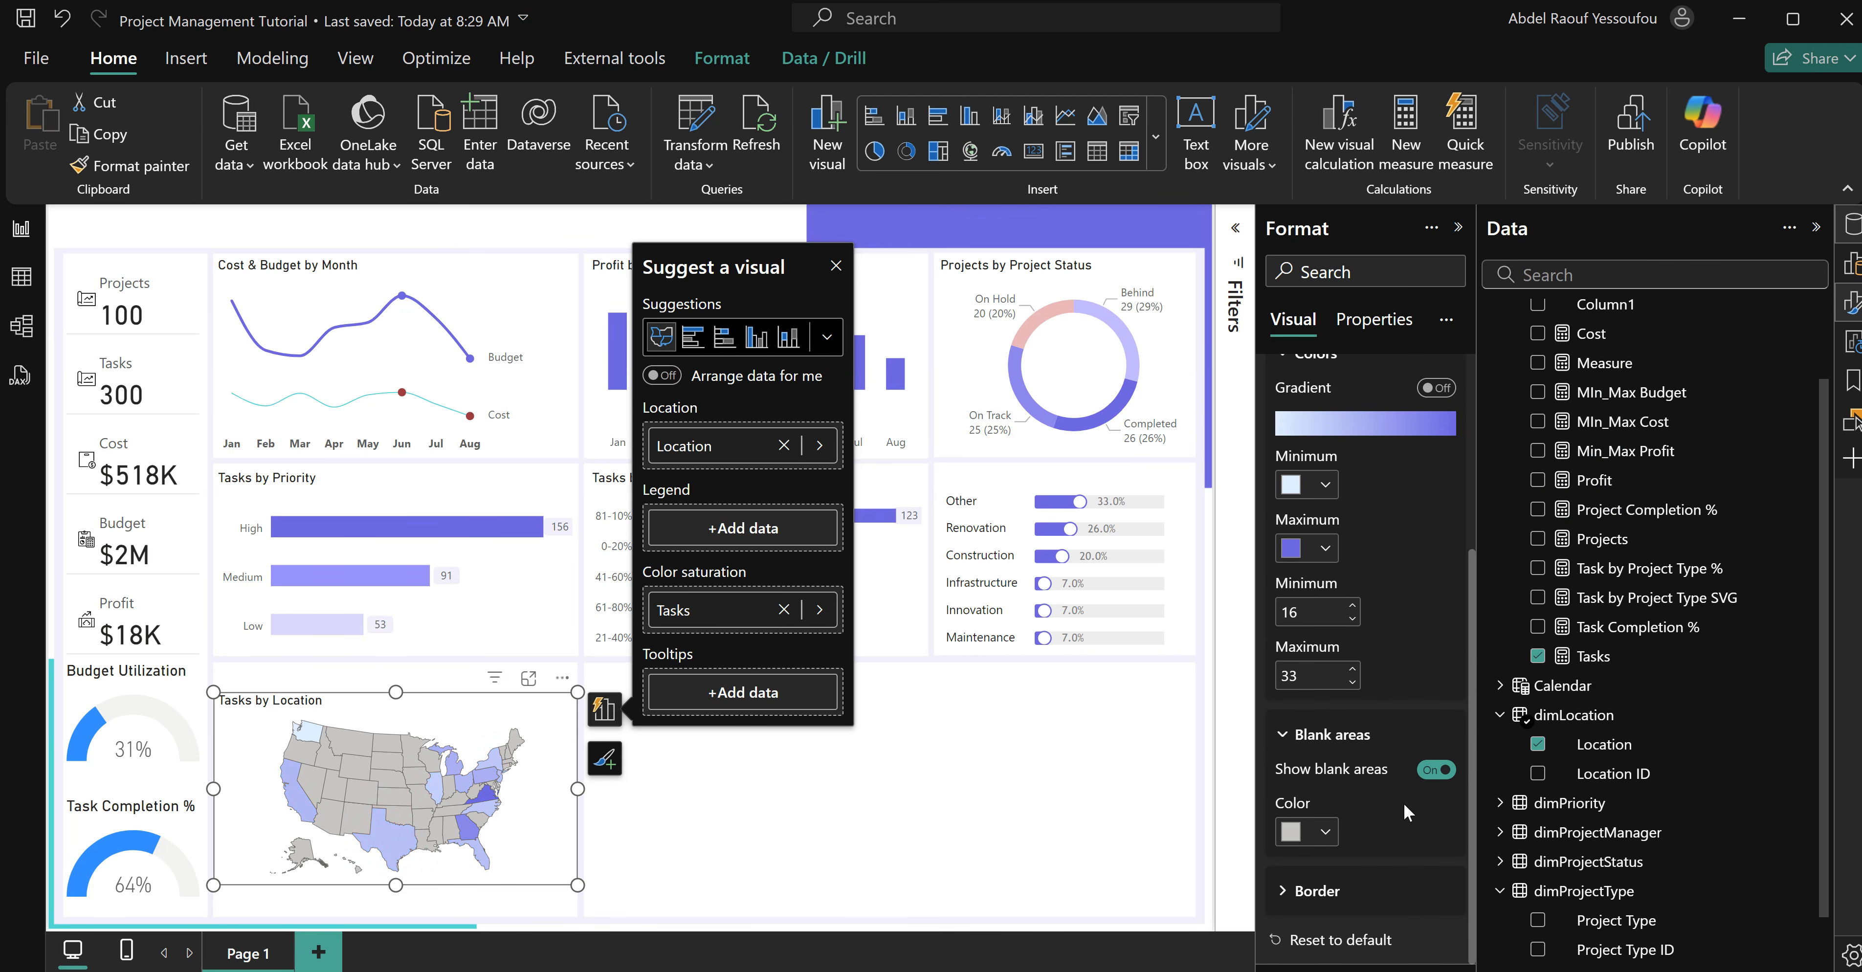
pyautogui.click(1326, 833)
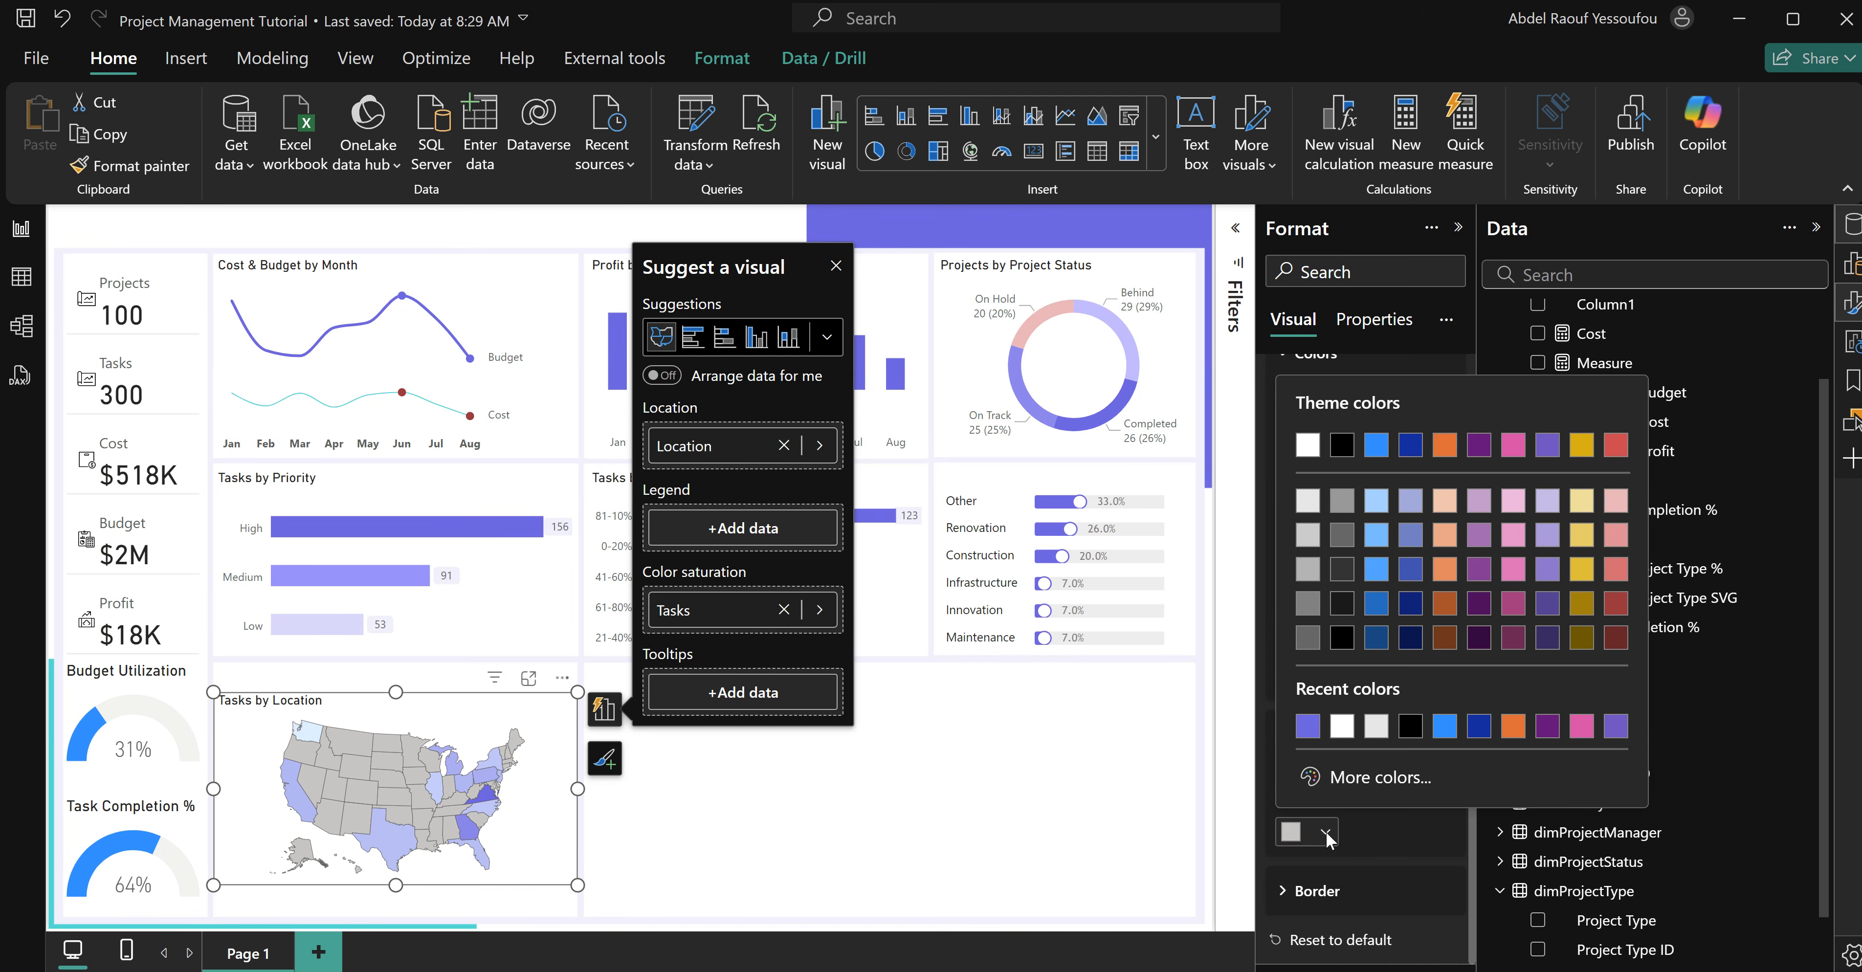
pyautogui.click(1307, 446)
# Set the map's border color to the light gray theme shade after trying white.
pyautogui.click(1314, 897)
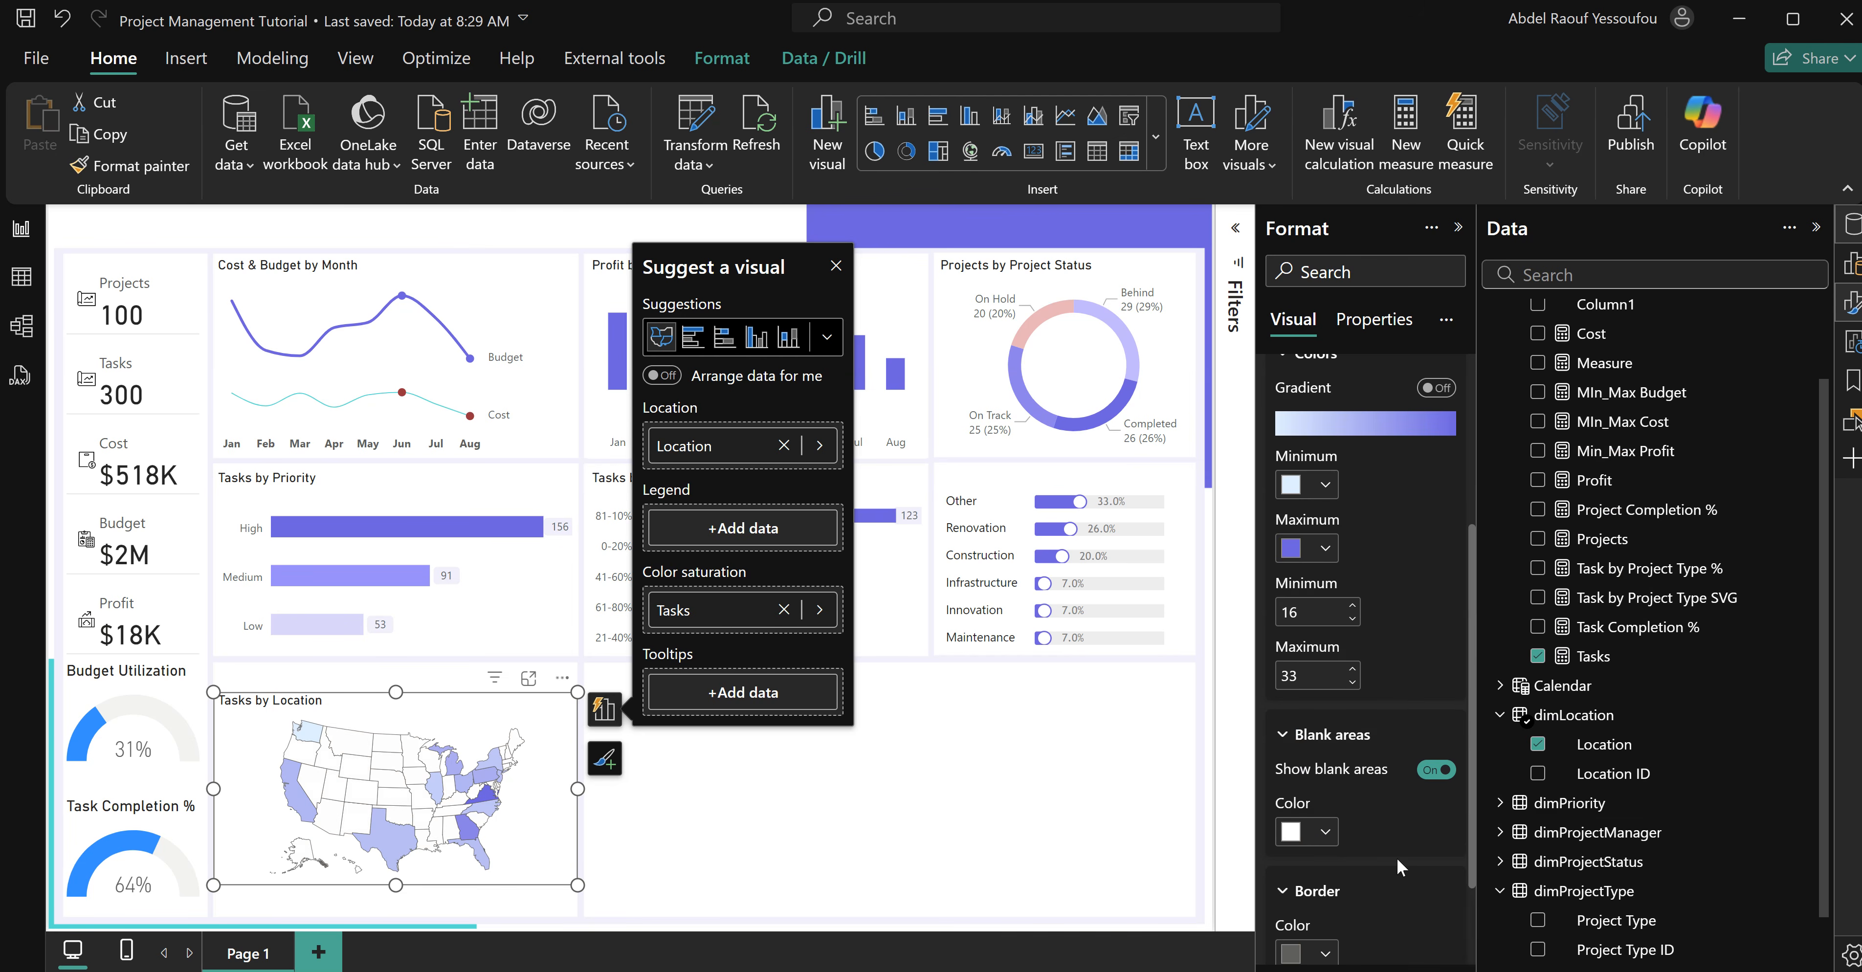
pyautogui.scroll(-2, 1396, 865)
pyautogui.click(1321, 830)
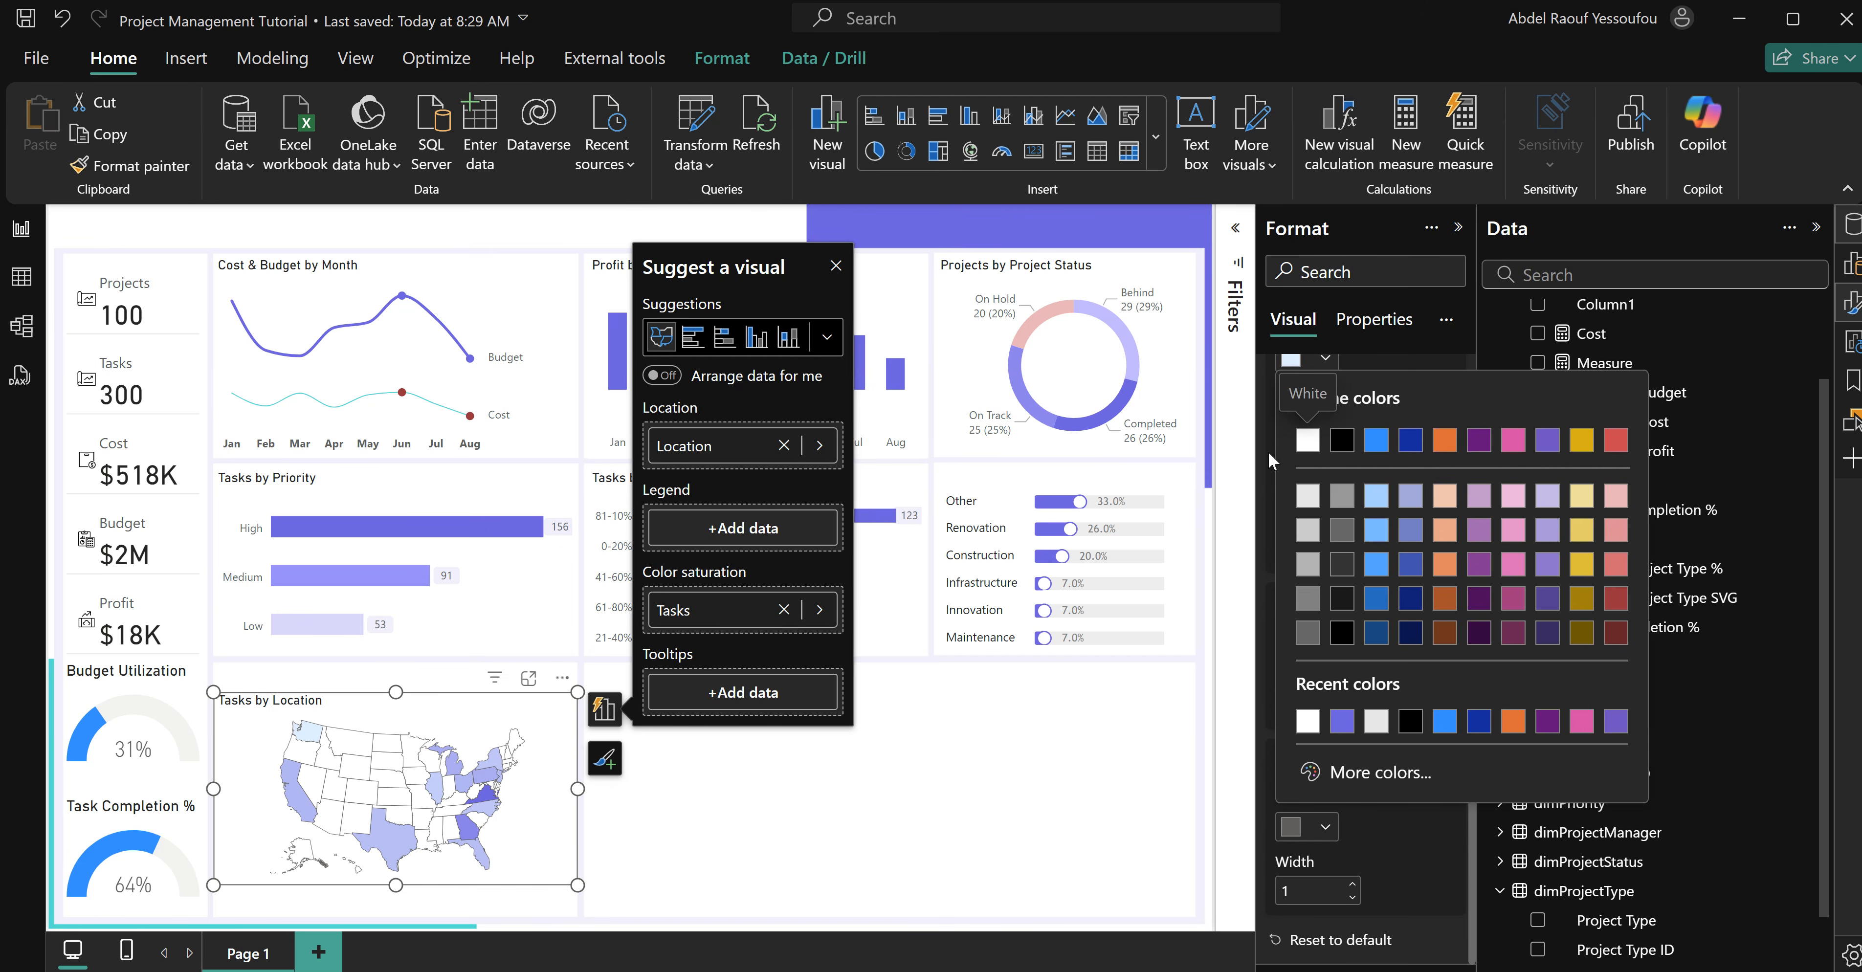
pyautogui.click(1308, 441)
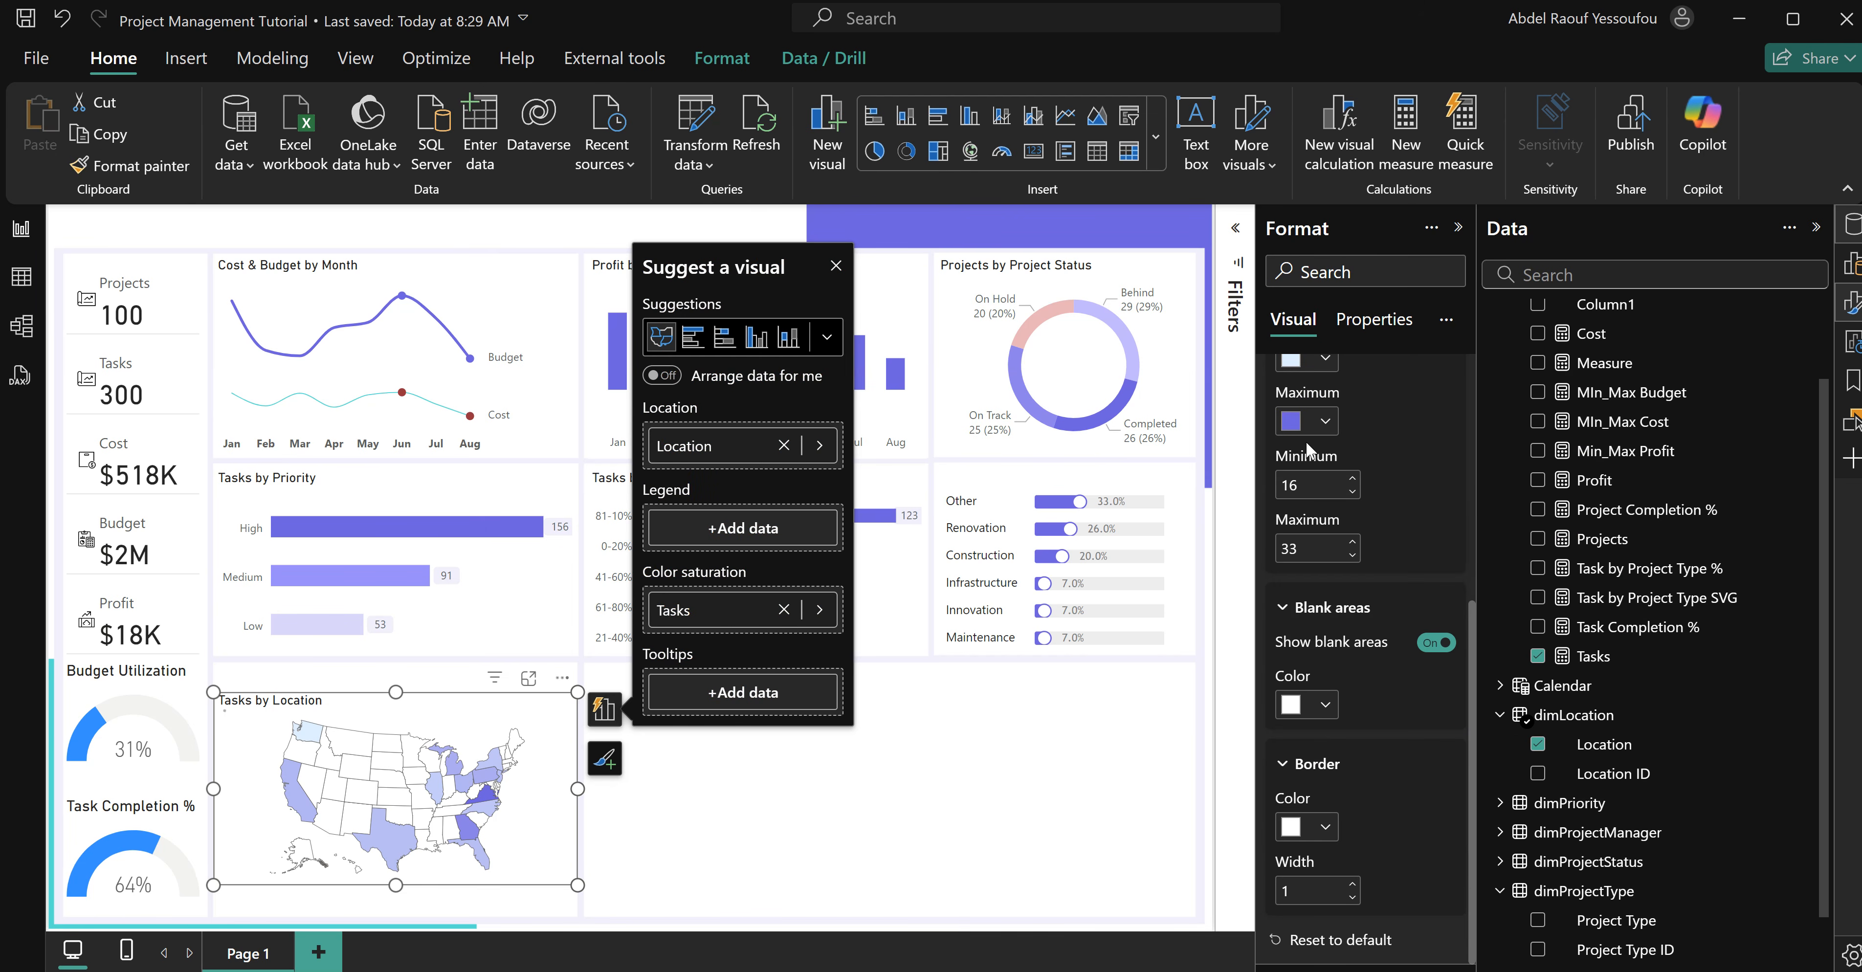
pyautogui.click(1324, 830)
pyautogui.click(1307, 496)
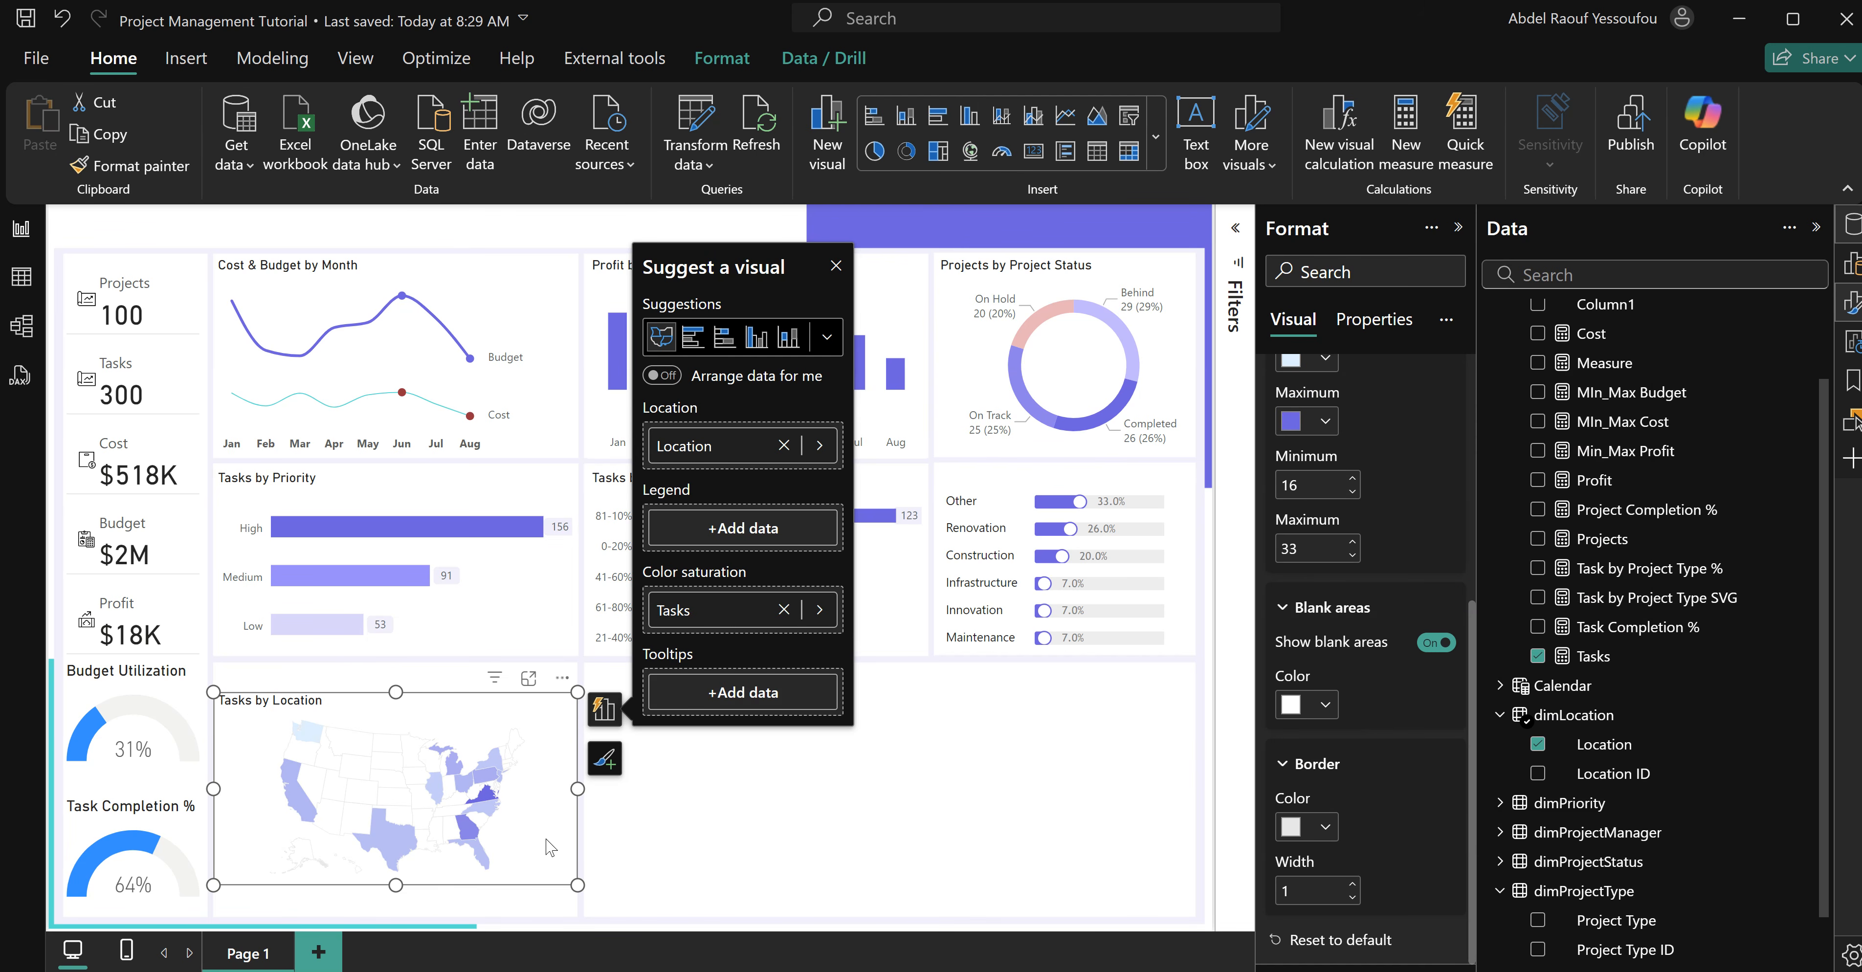
# Extend the map down to the card's lower edge and add the Projects measure to its tooltips.
pyautogui.moveTo(396, 886); pyautogui.dragTo(402, 922)
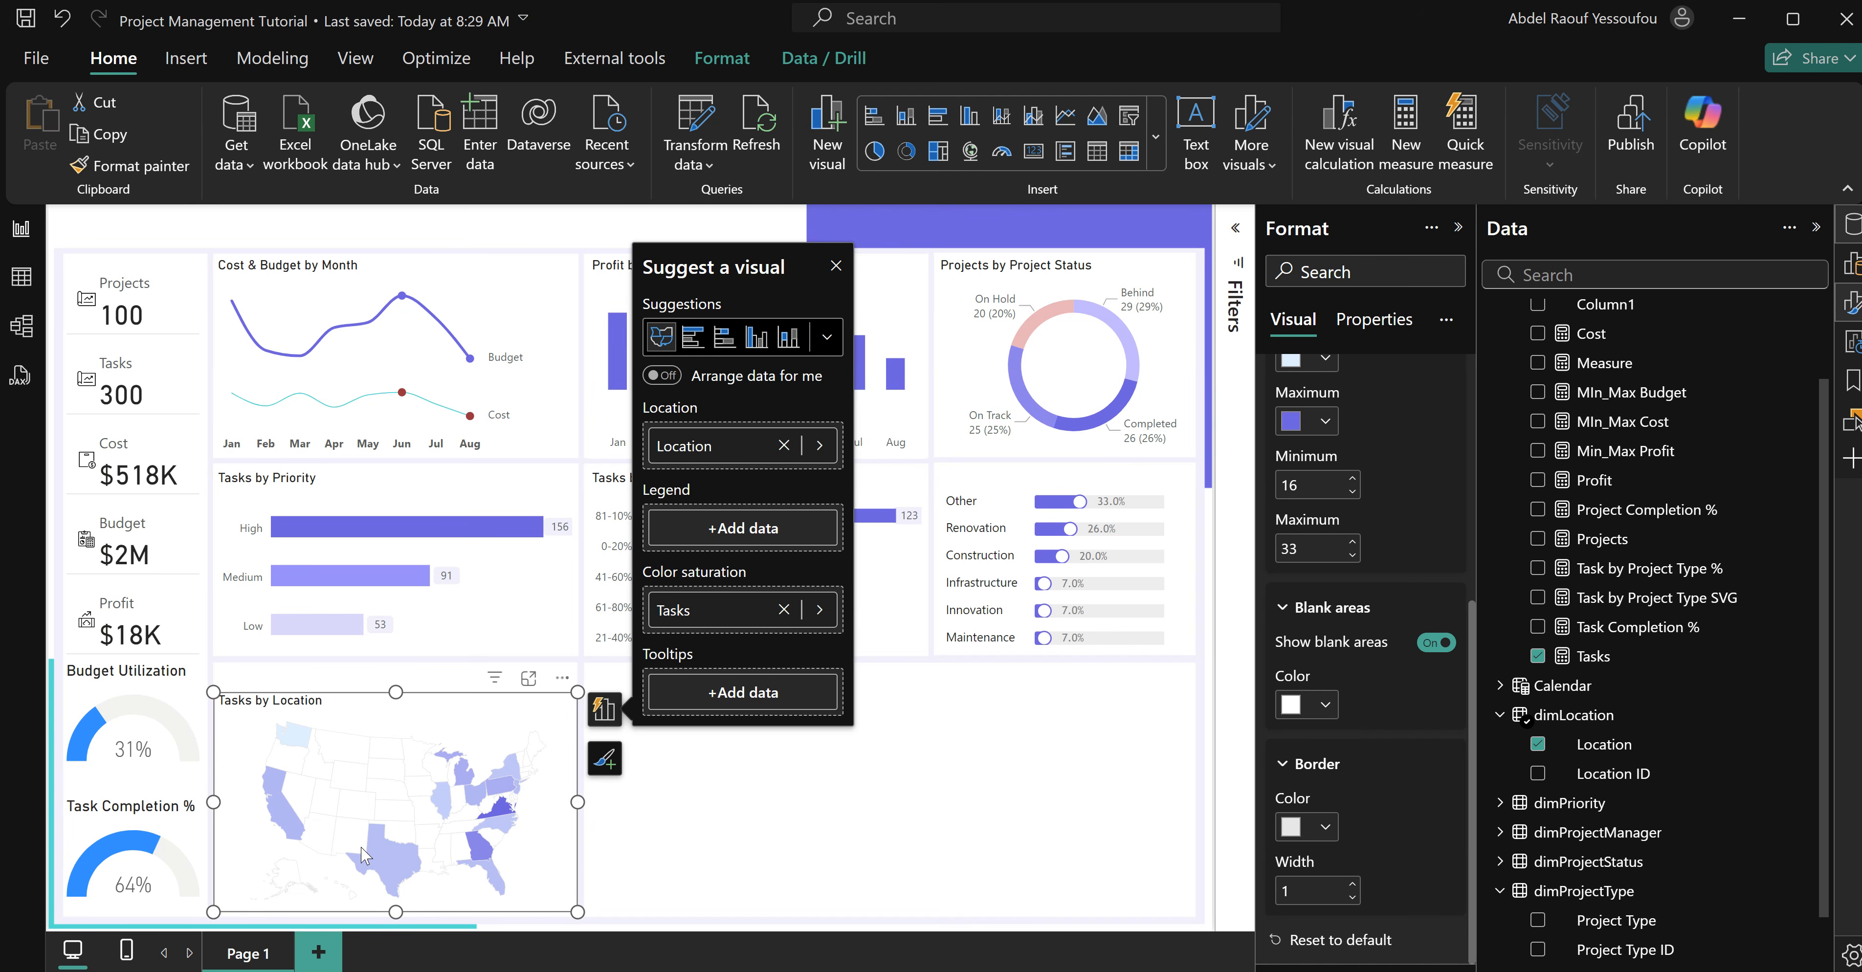
pyautogui.moveTo(378, 865)
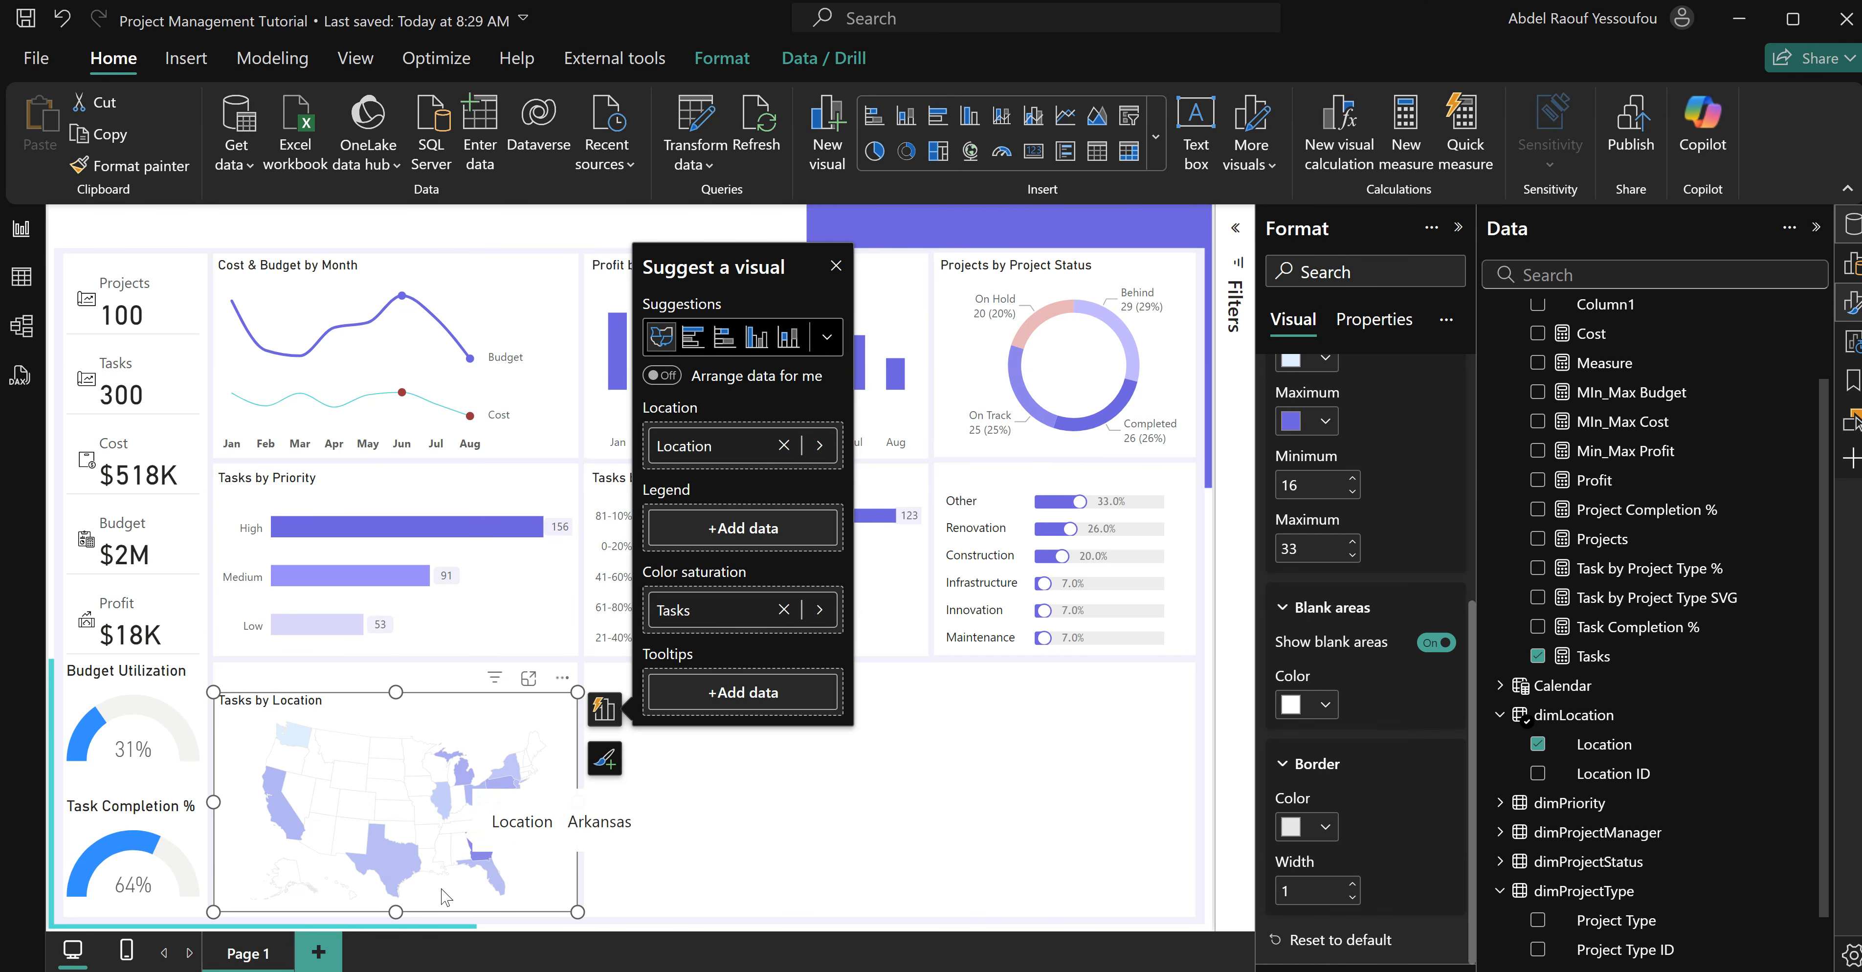
pyautogui.moveTo(1597, 550); pyautogui.dragTo(742, 700)
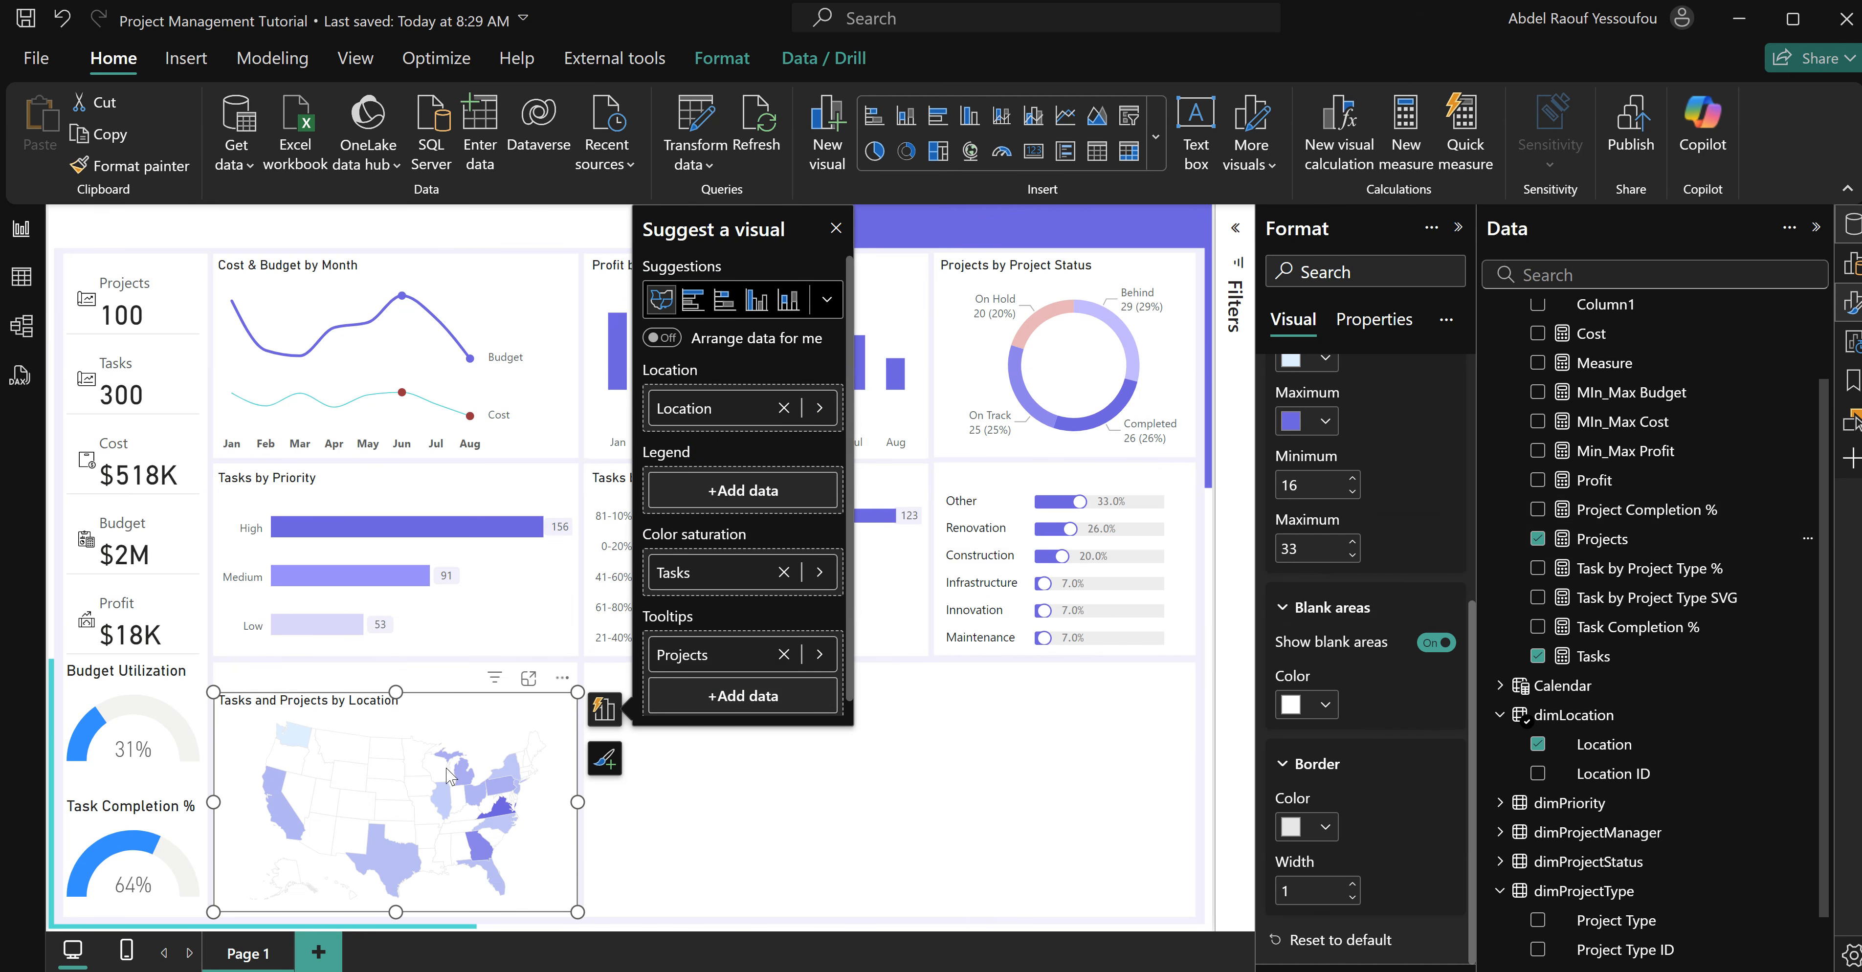
pyautogui.moveTo(478, 861)
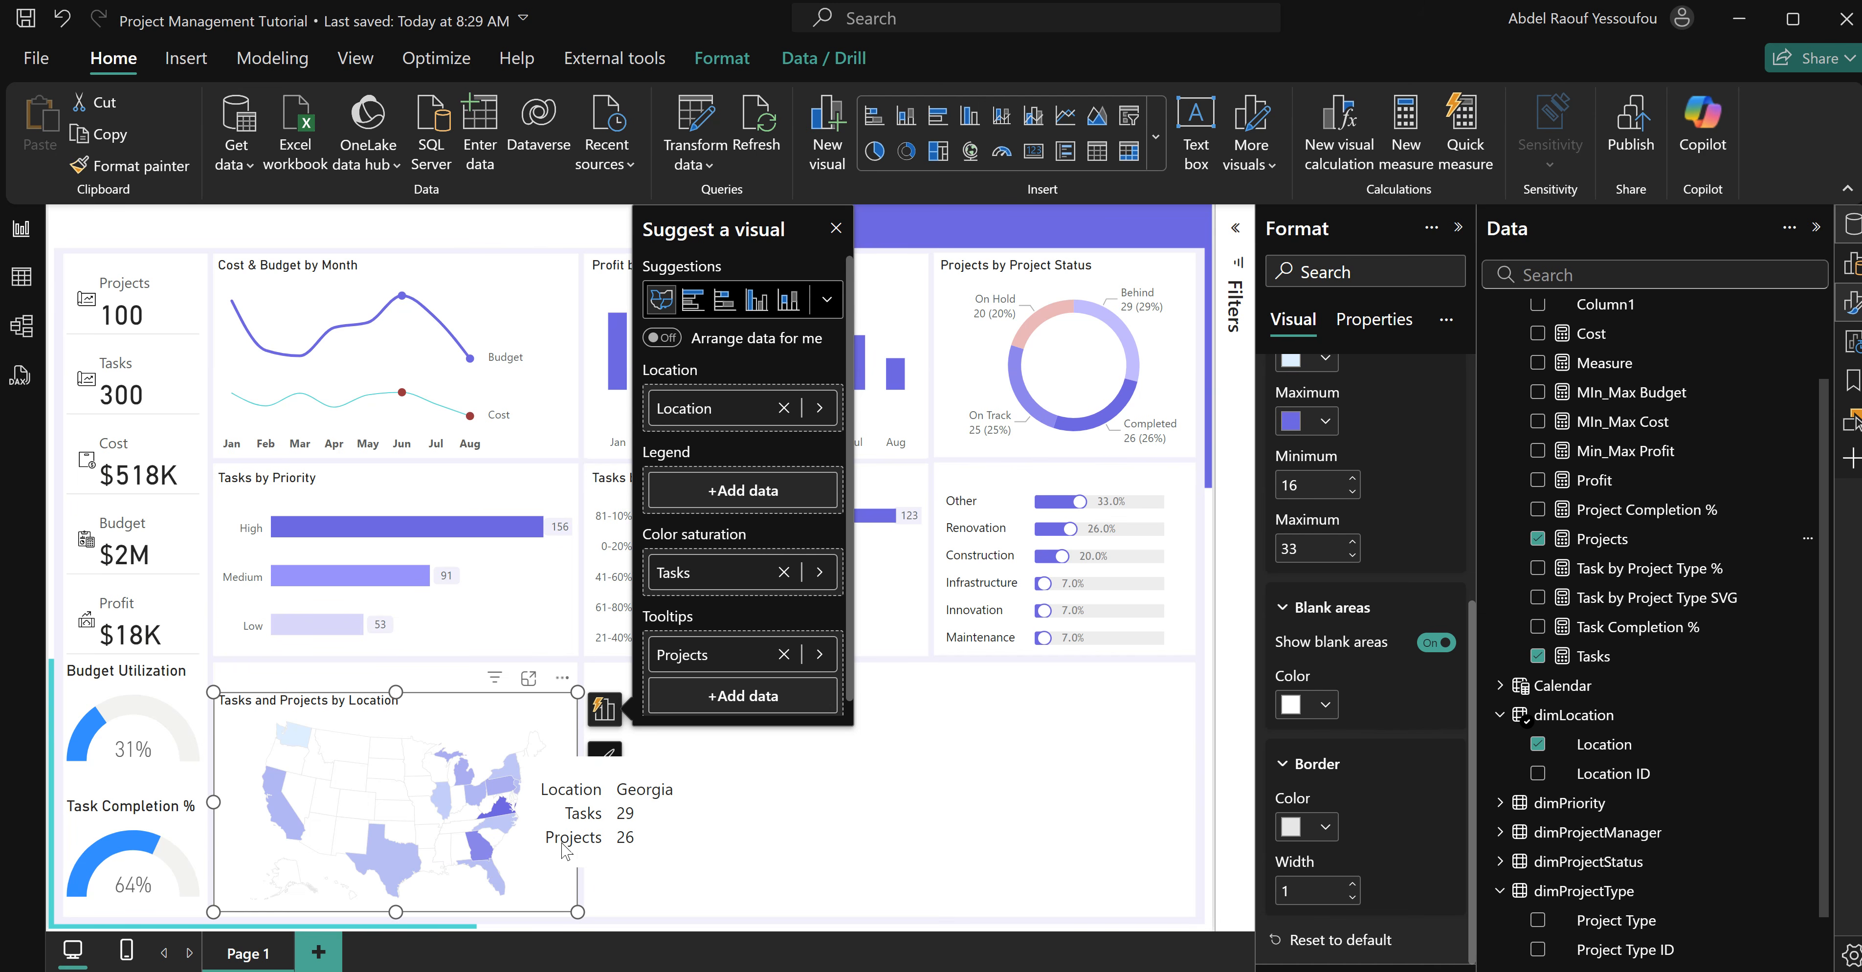
# Extend the location map's upper edge to the top of its card.
pyautogui.click(932, 794)
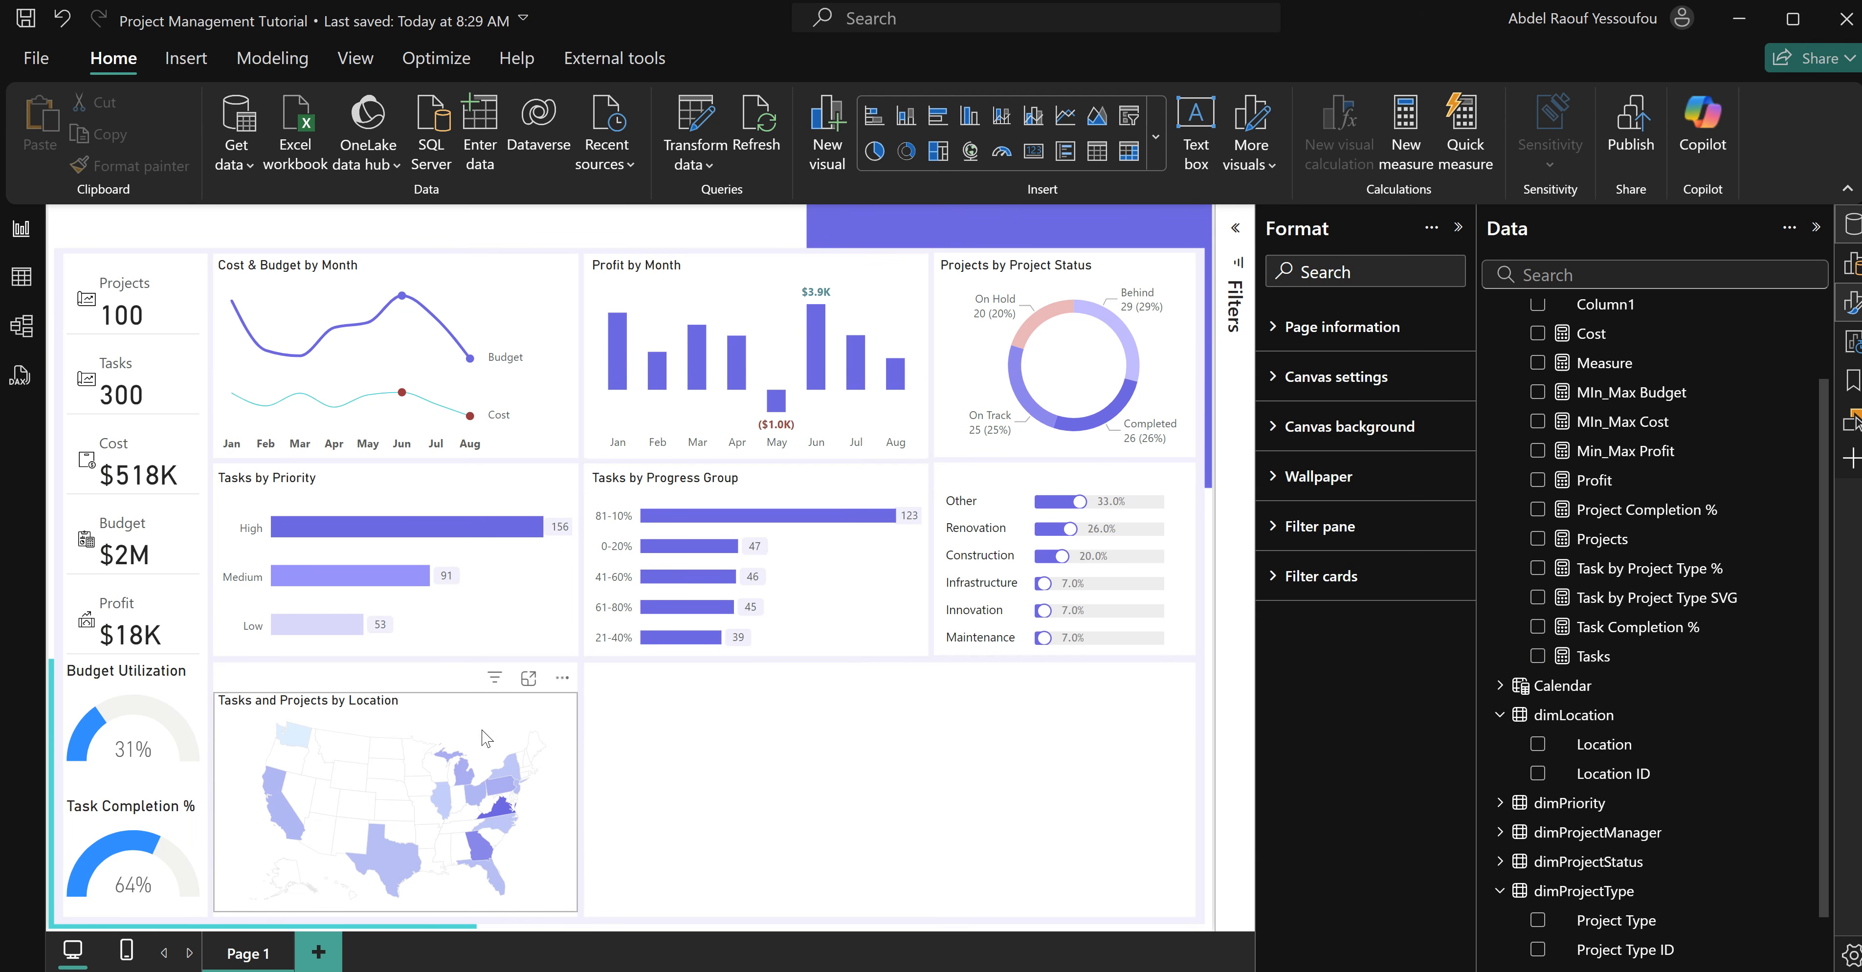
pyautogui.click(458, 713)
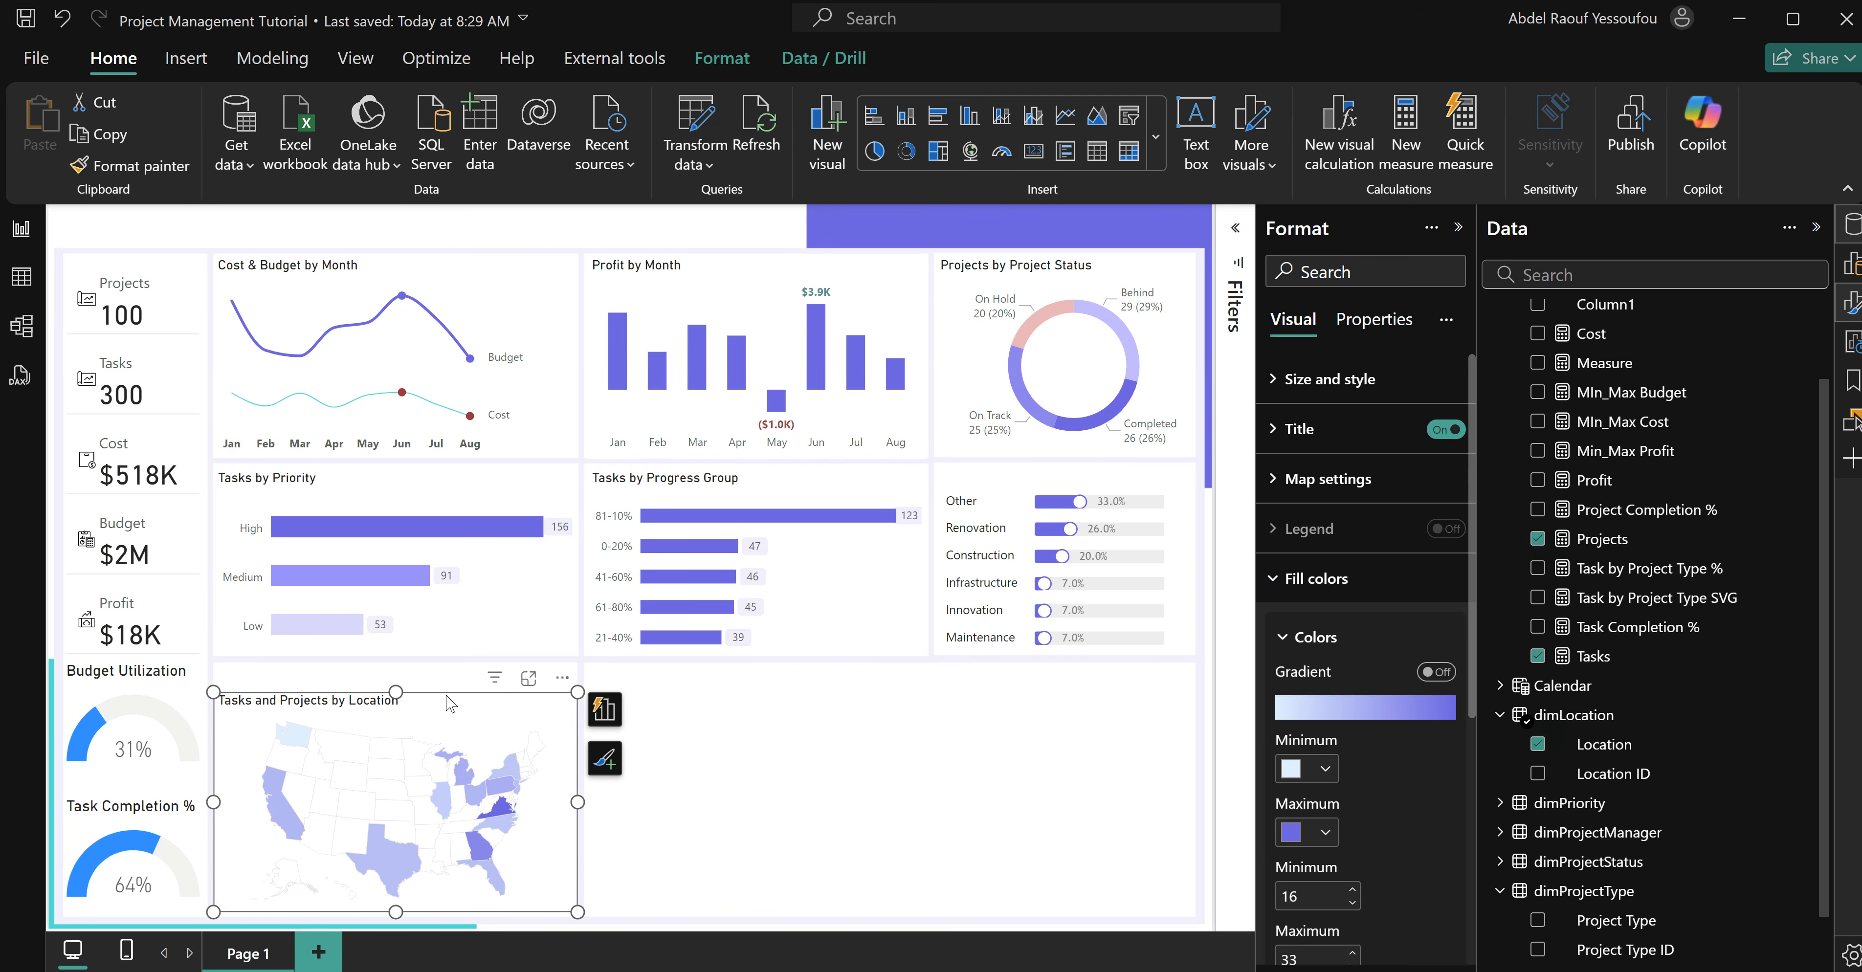
pyautogui.moveTo(401, 700); pyautogui.dragTo(405, 673)
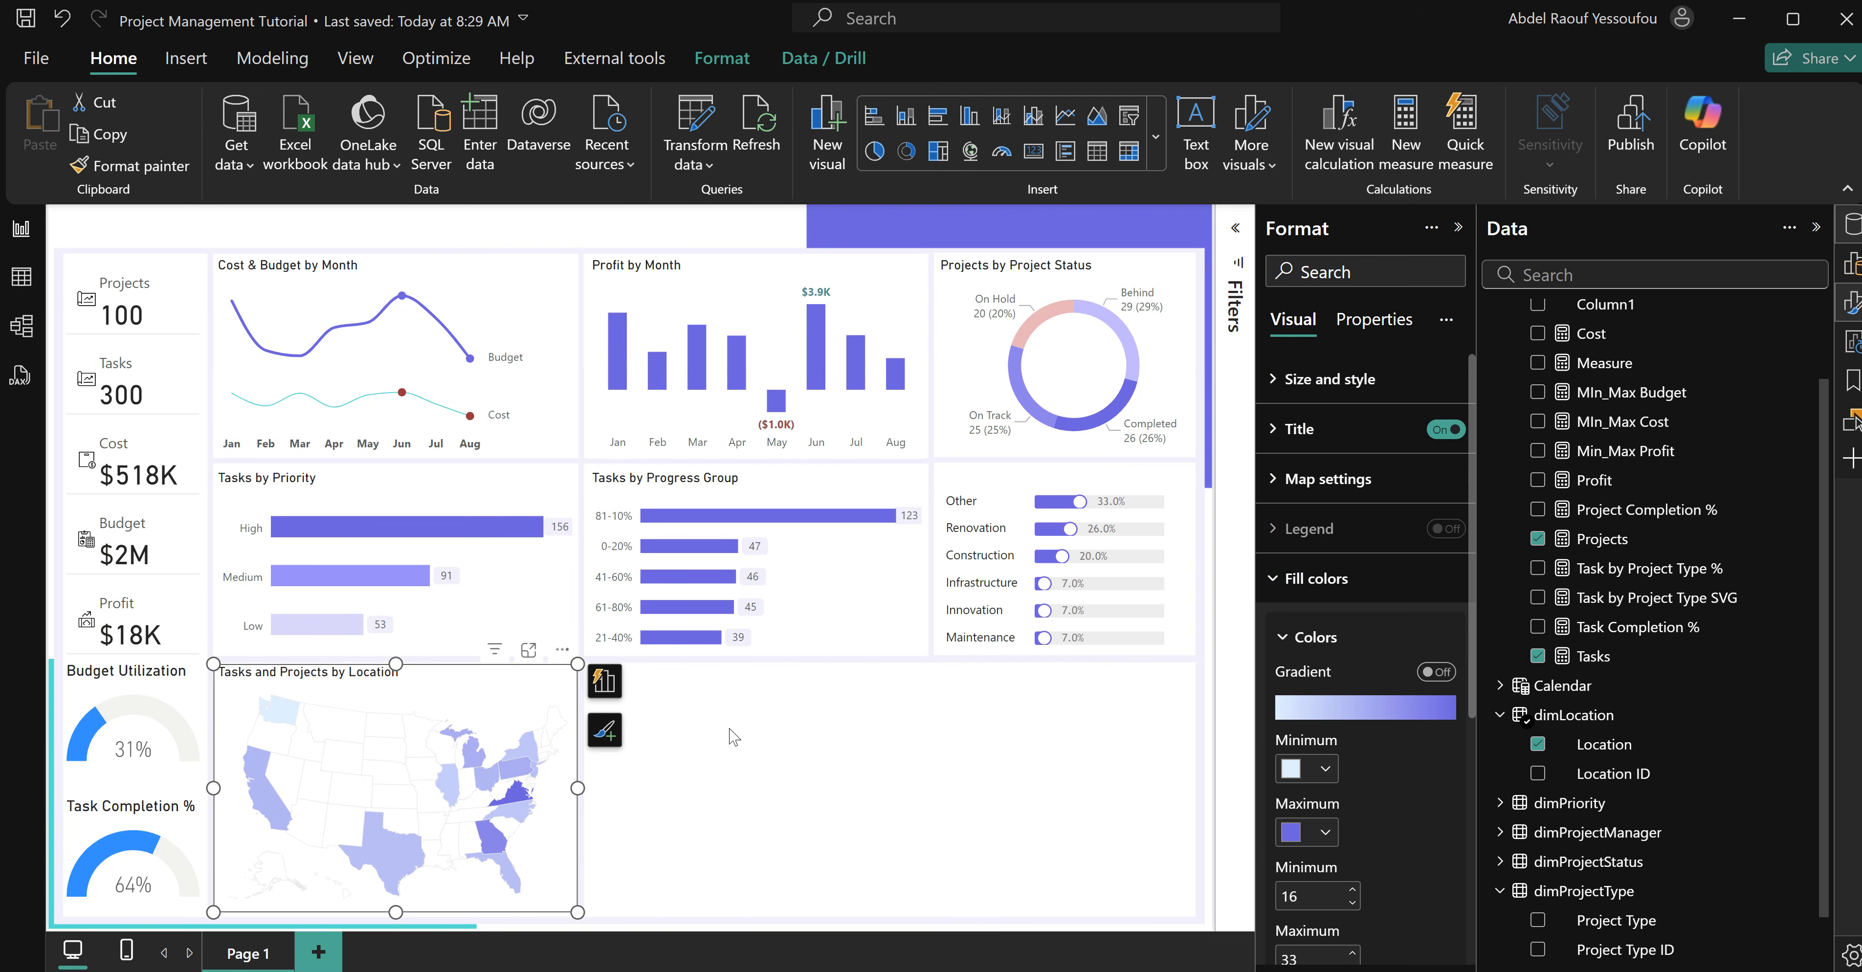
# Insert a table visual in the empty card beside the location map and widen it to fill the card.
pyautogui.click(732, 736)
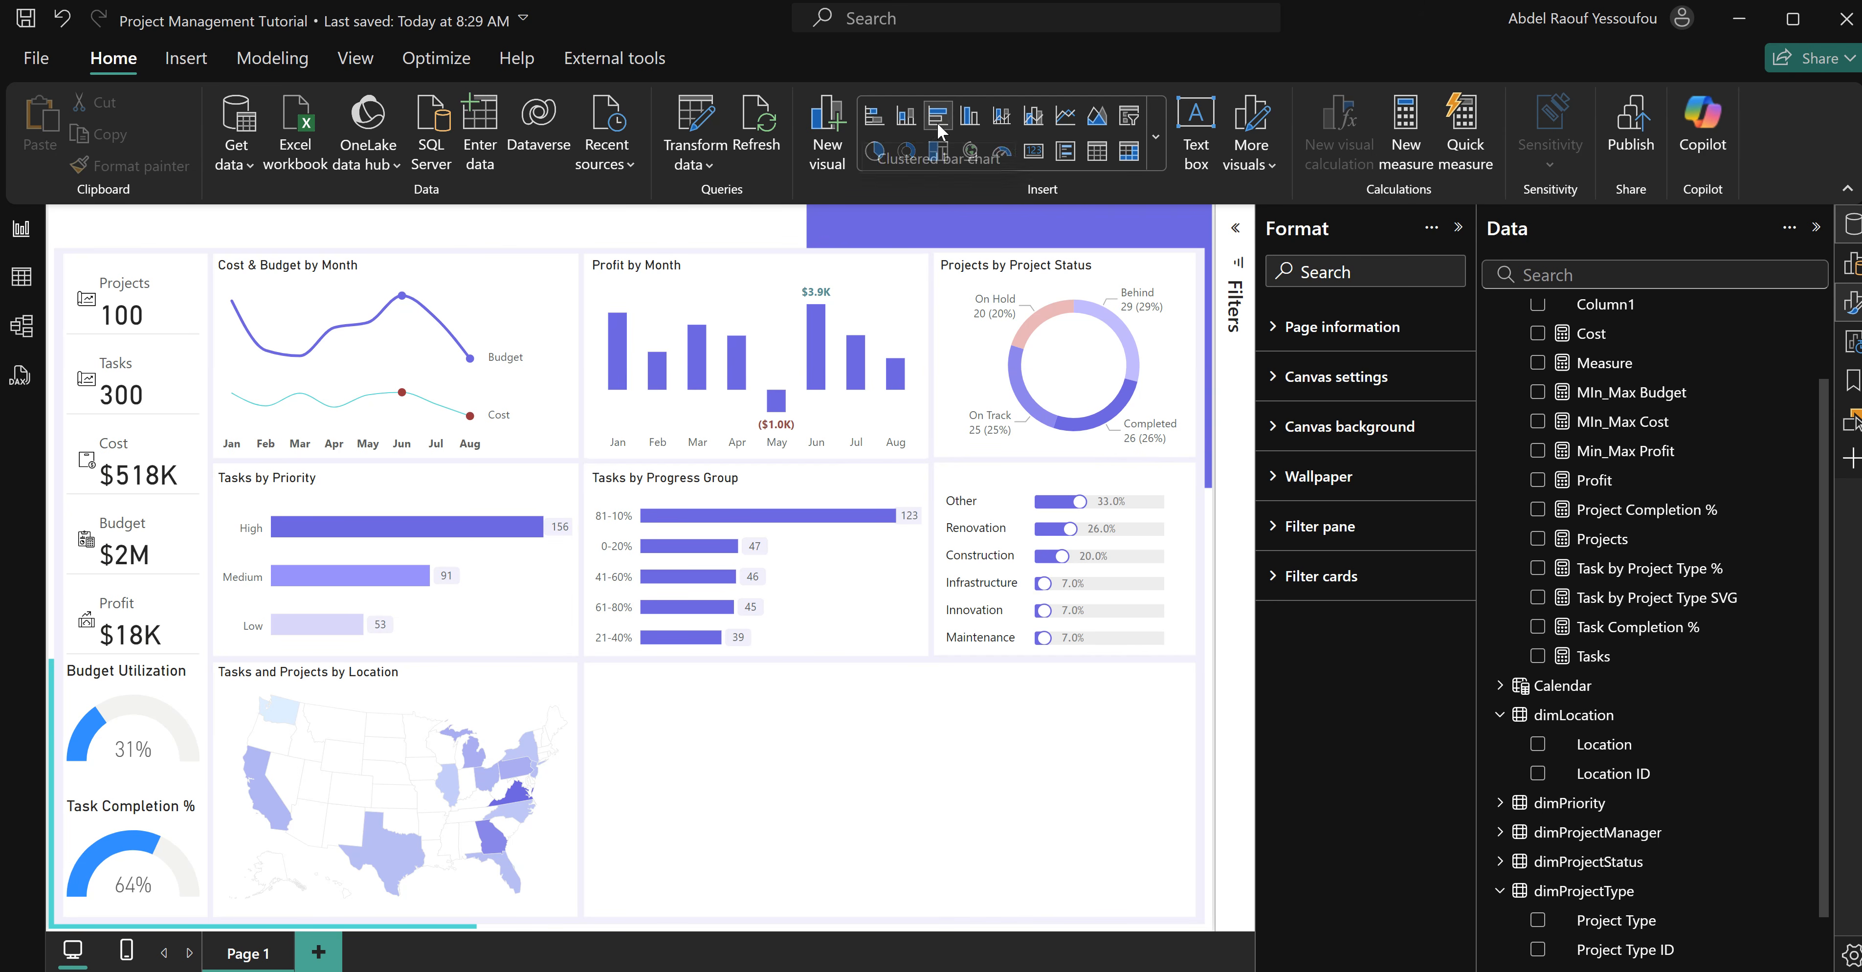
pyautogui.click(1097, 153)
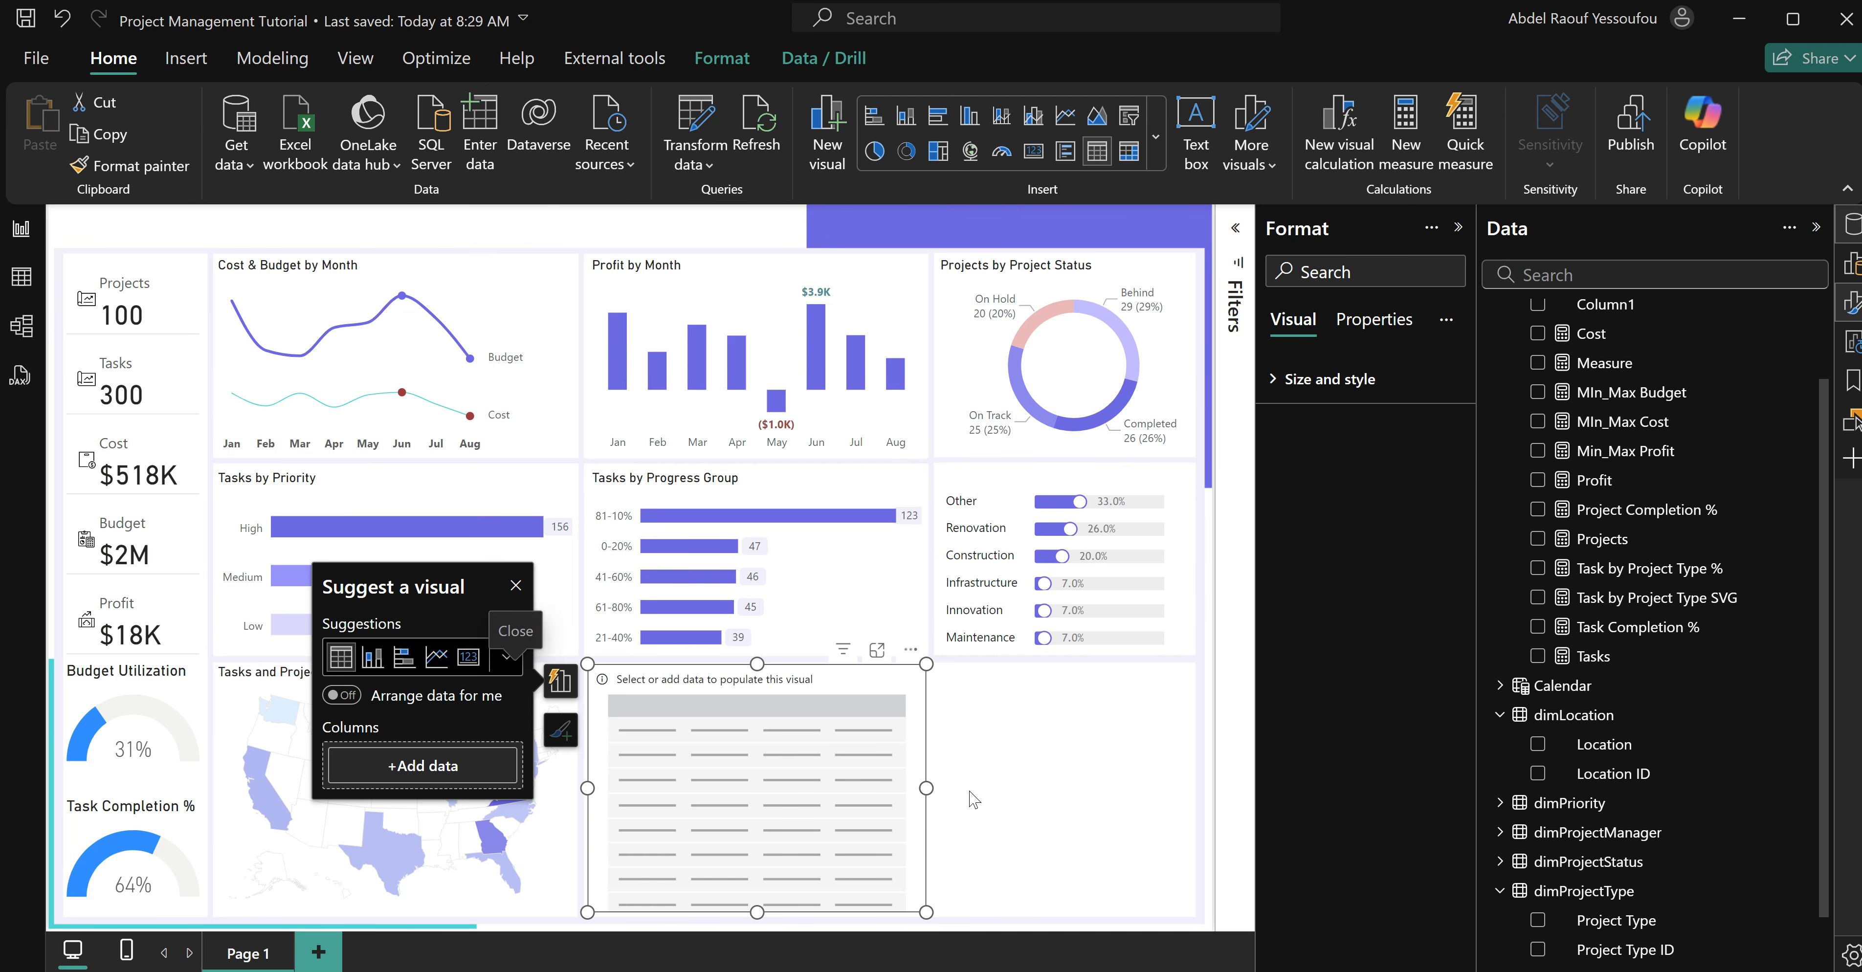
pyautogui.moveTo(926, 788); pyautogui.dragTo(1193, 808)
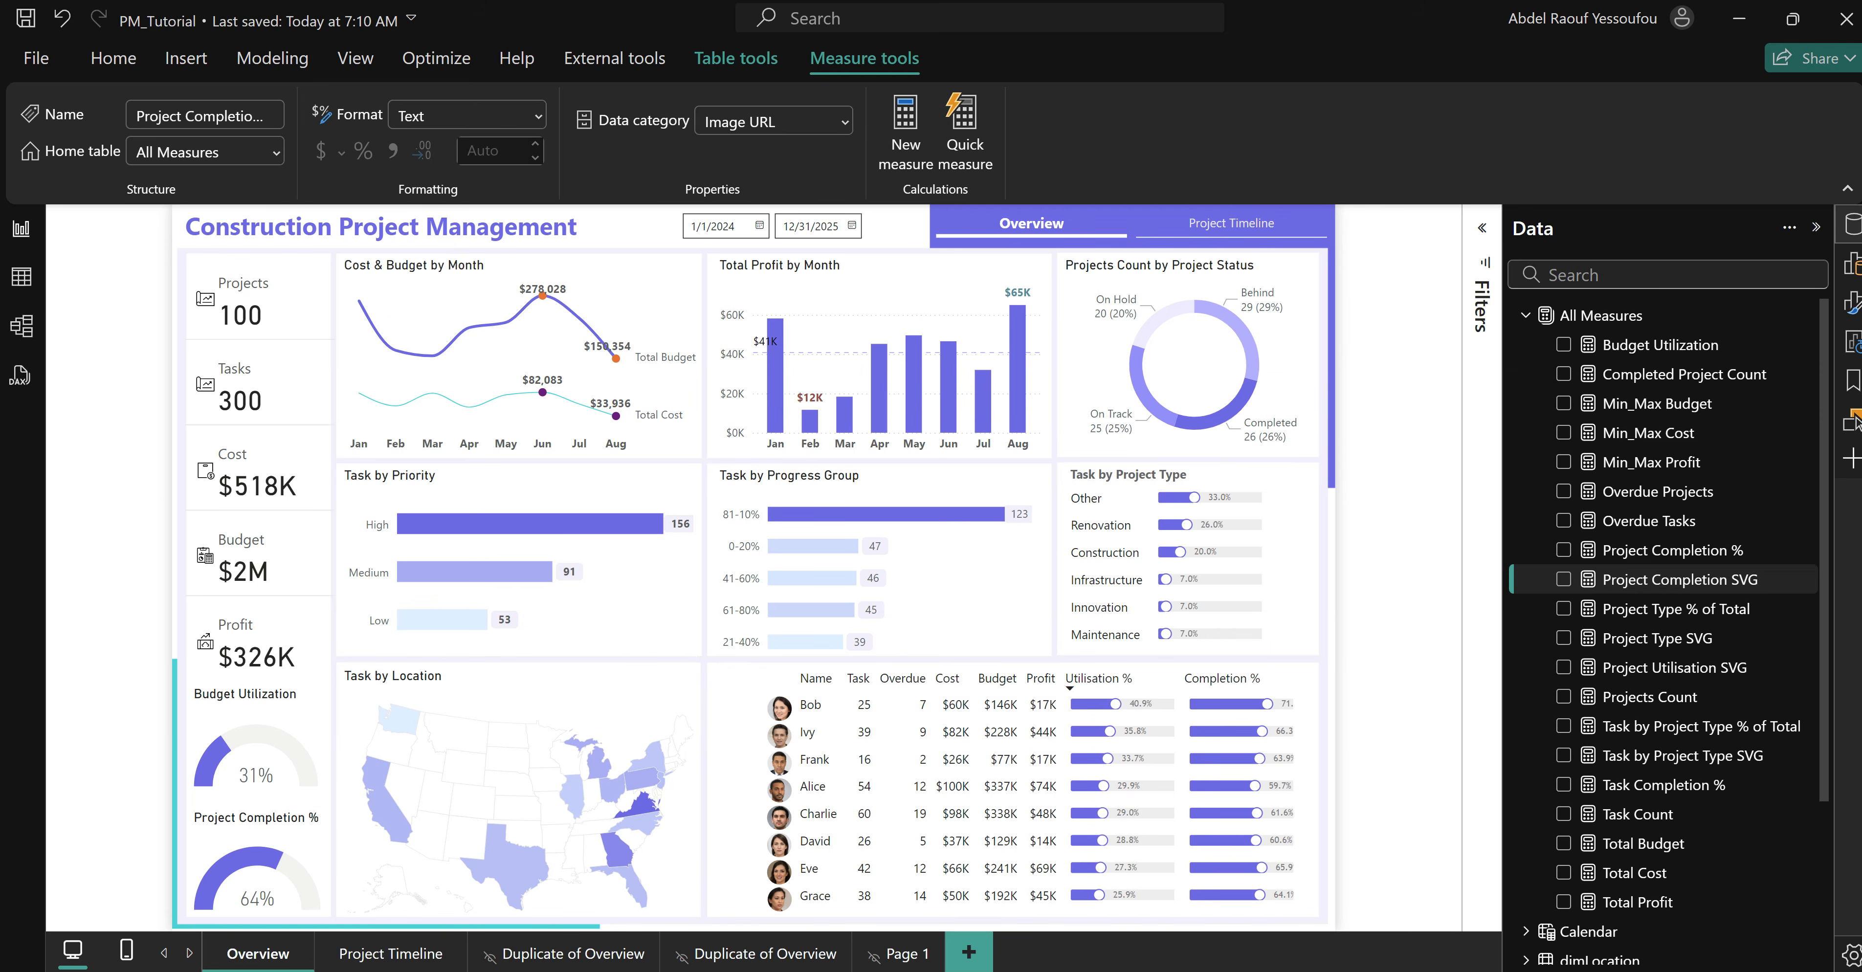
pyautogui.moveTo(1234, 930)
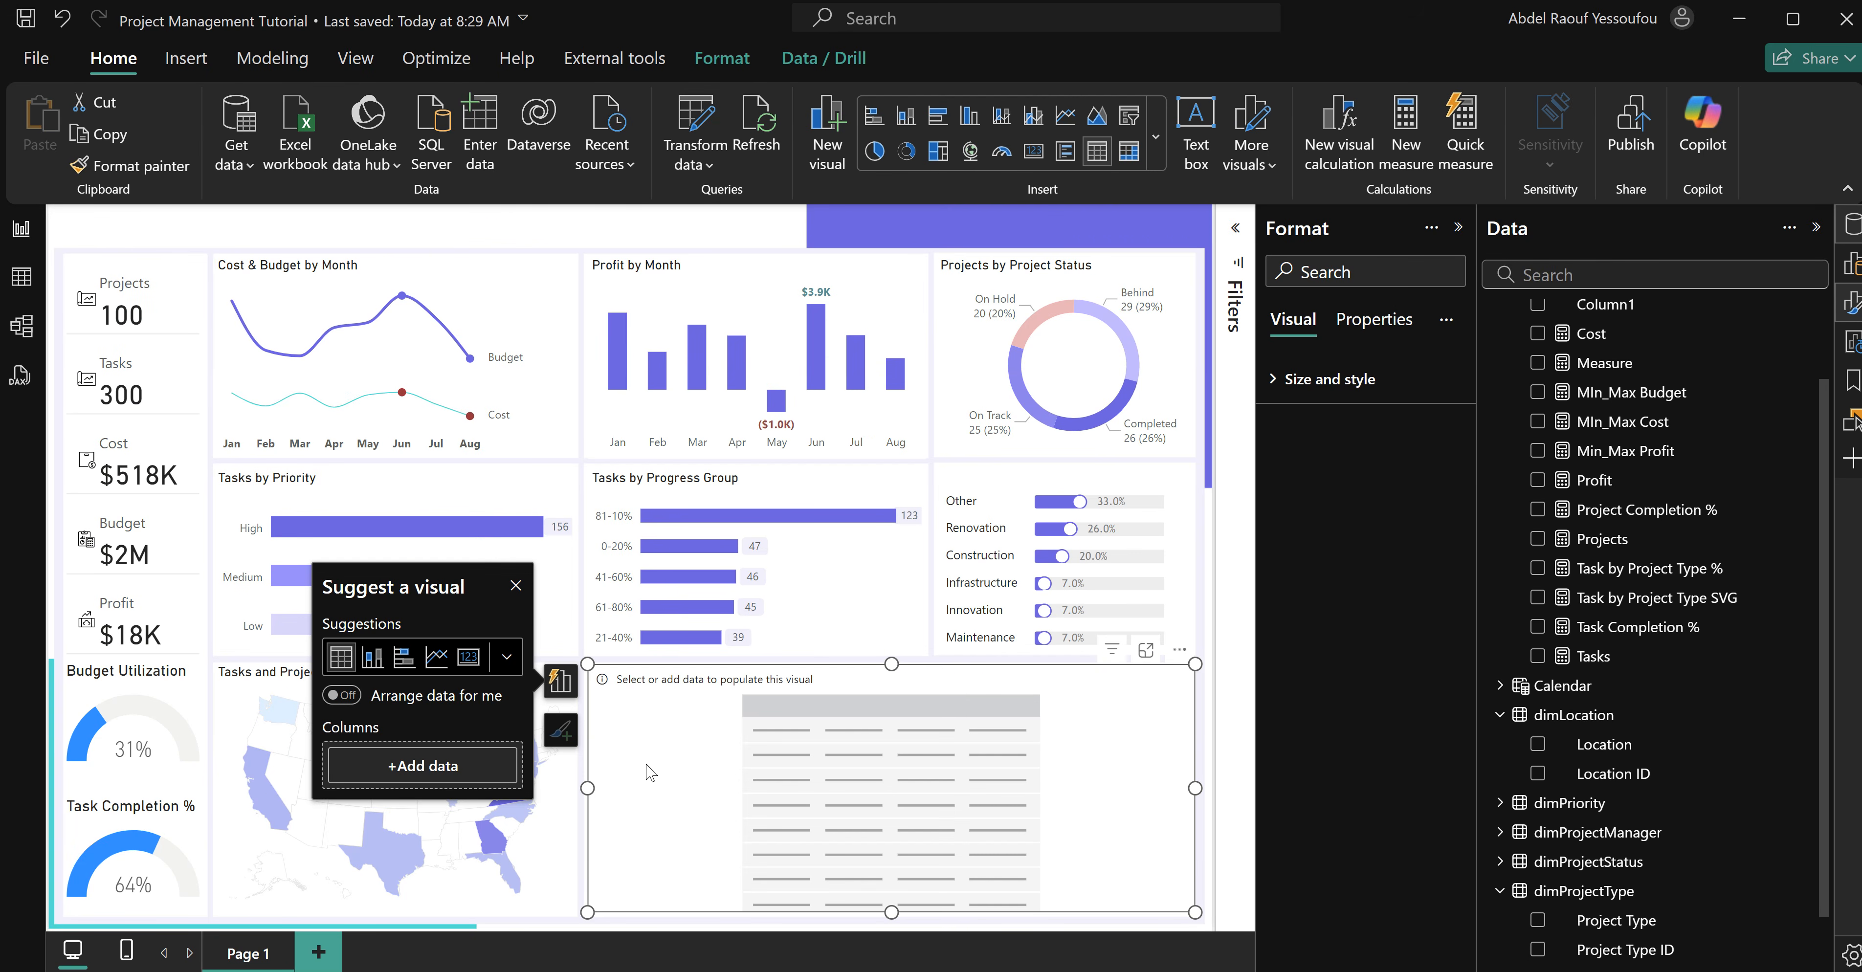
# Collapse the dimProjectType fields and expand dimProjectManager to examine its available fields.
pyautogui.scroll(-2, 1561, 637)
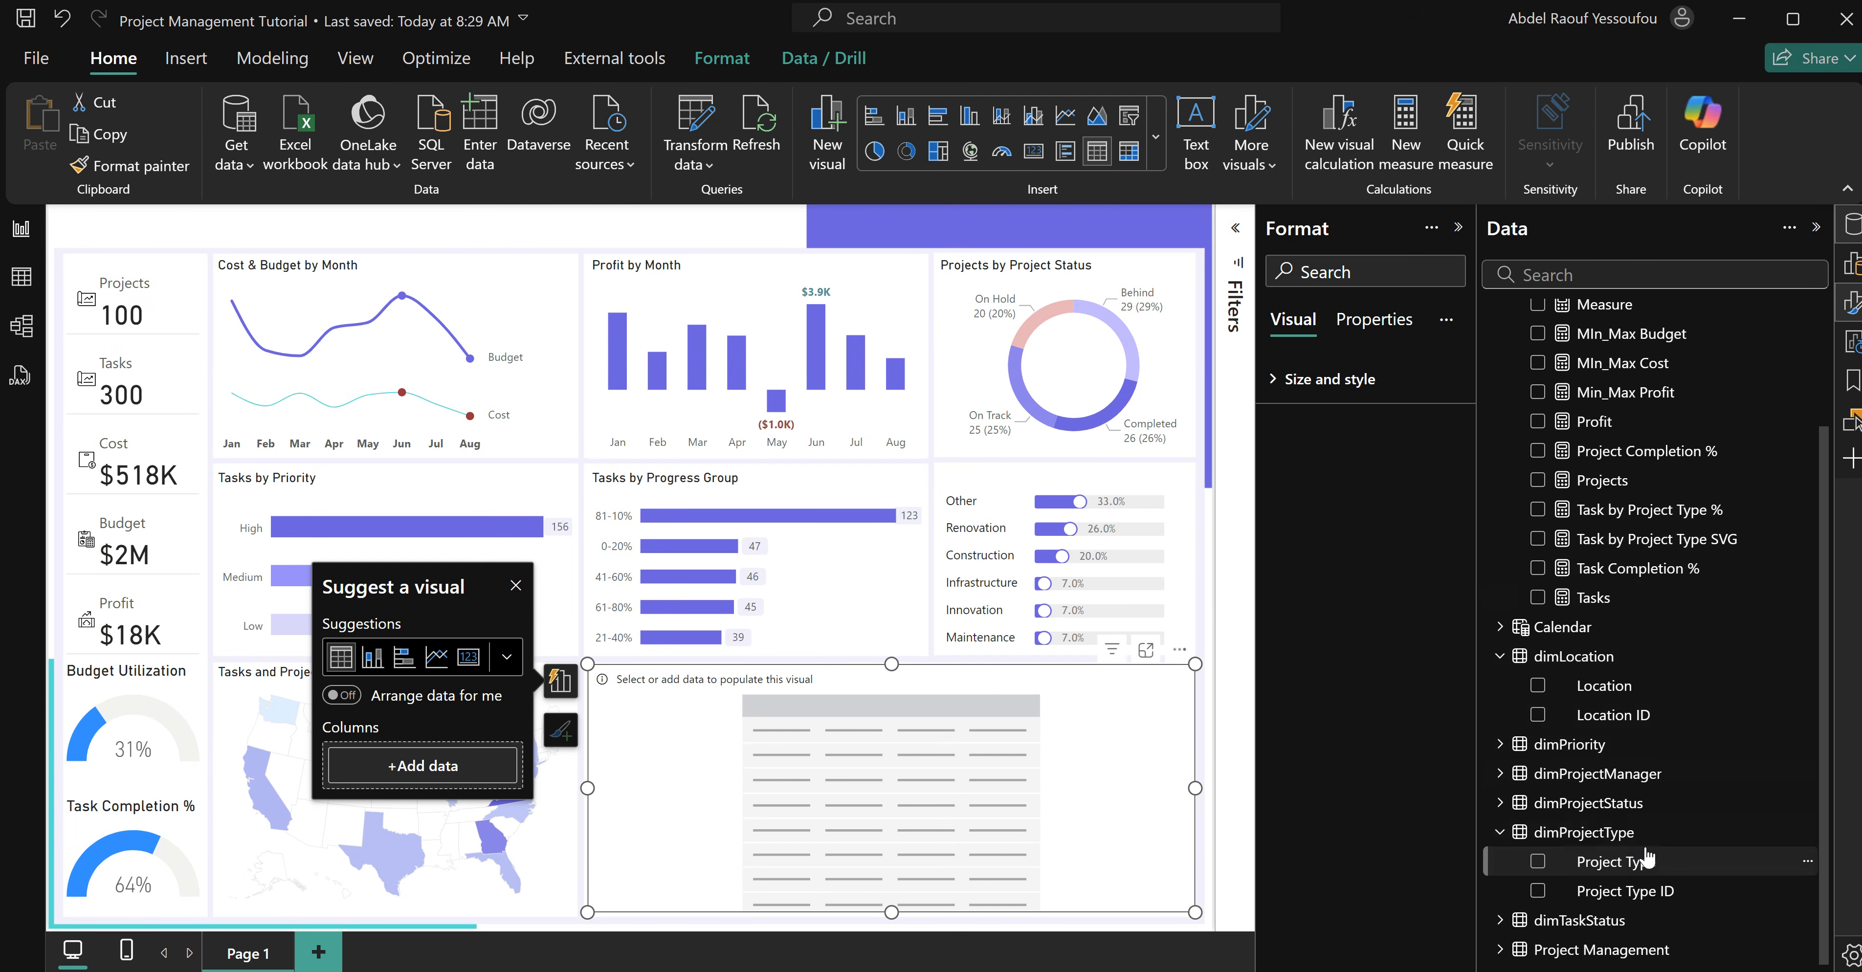
pyautogui.click(1500, 832)
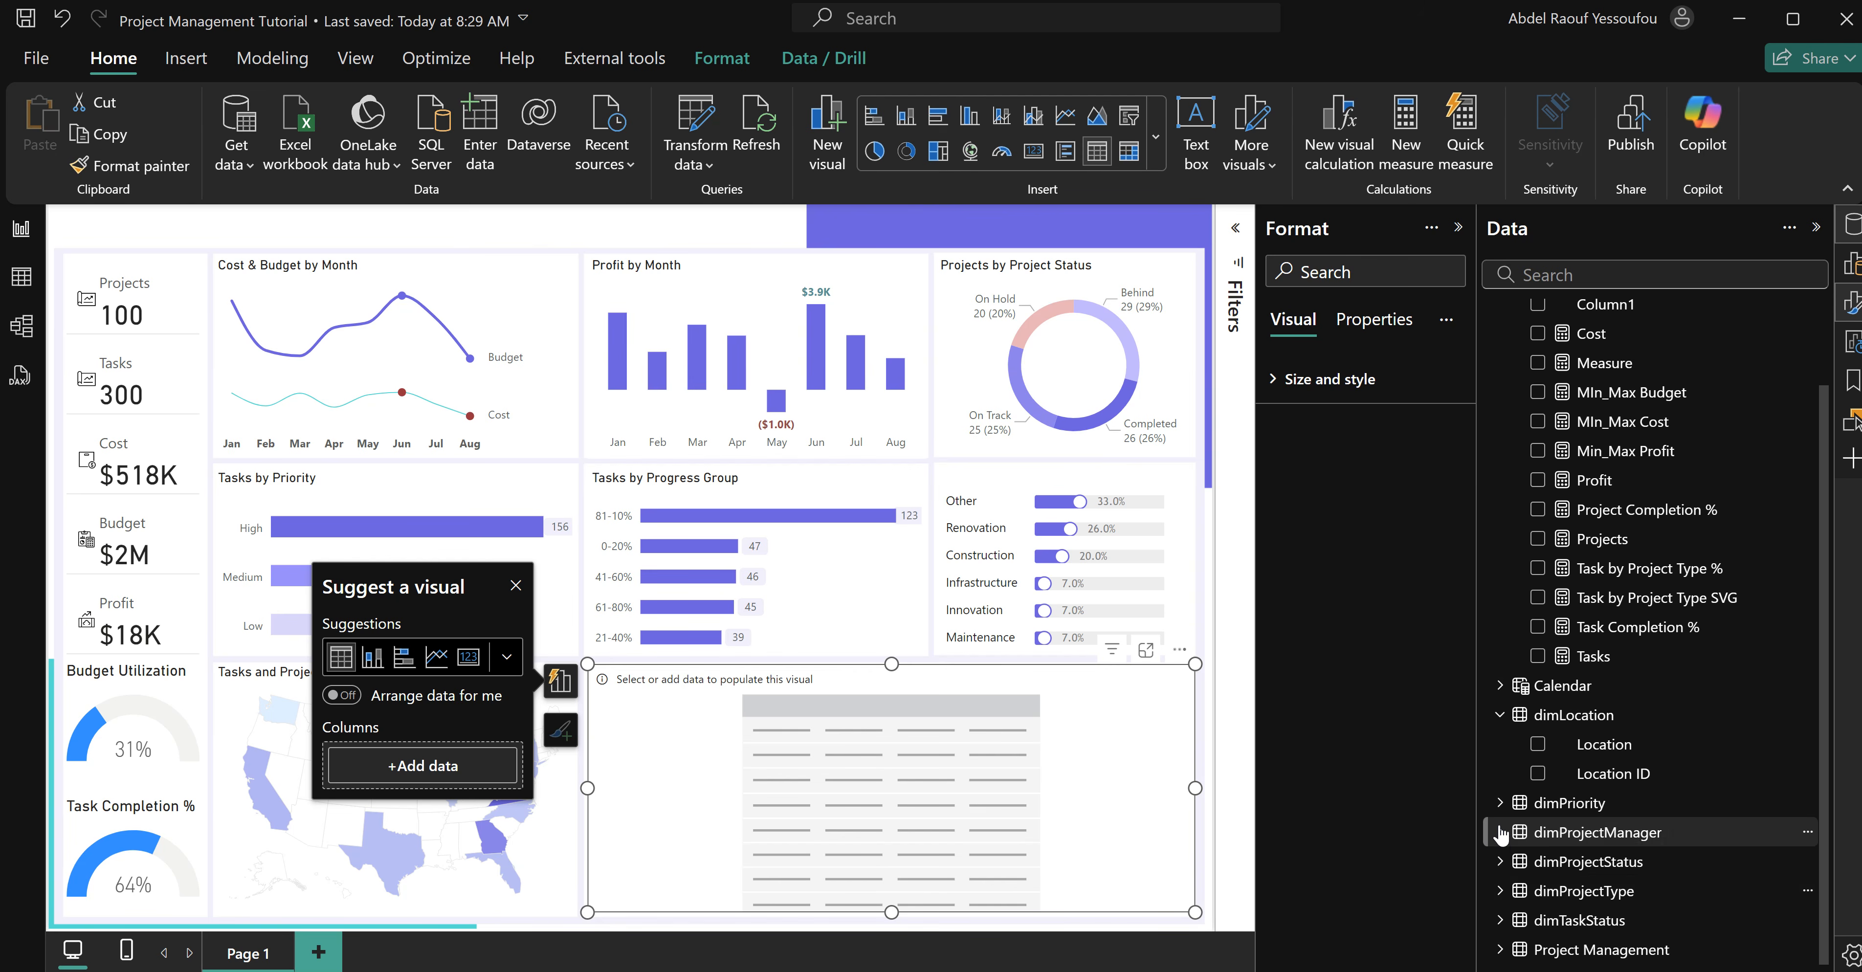
pyautogui.click(1502, 833)
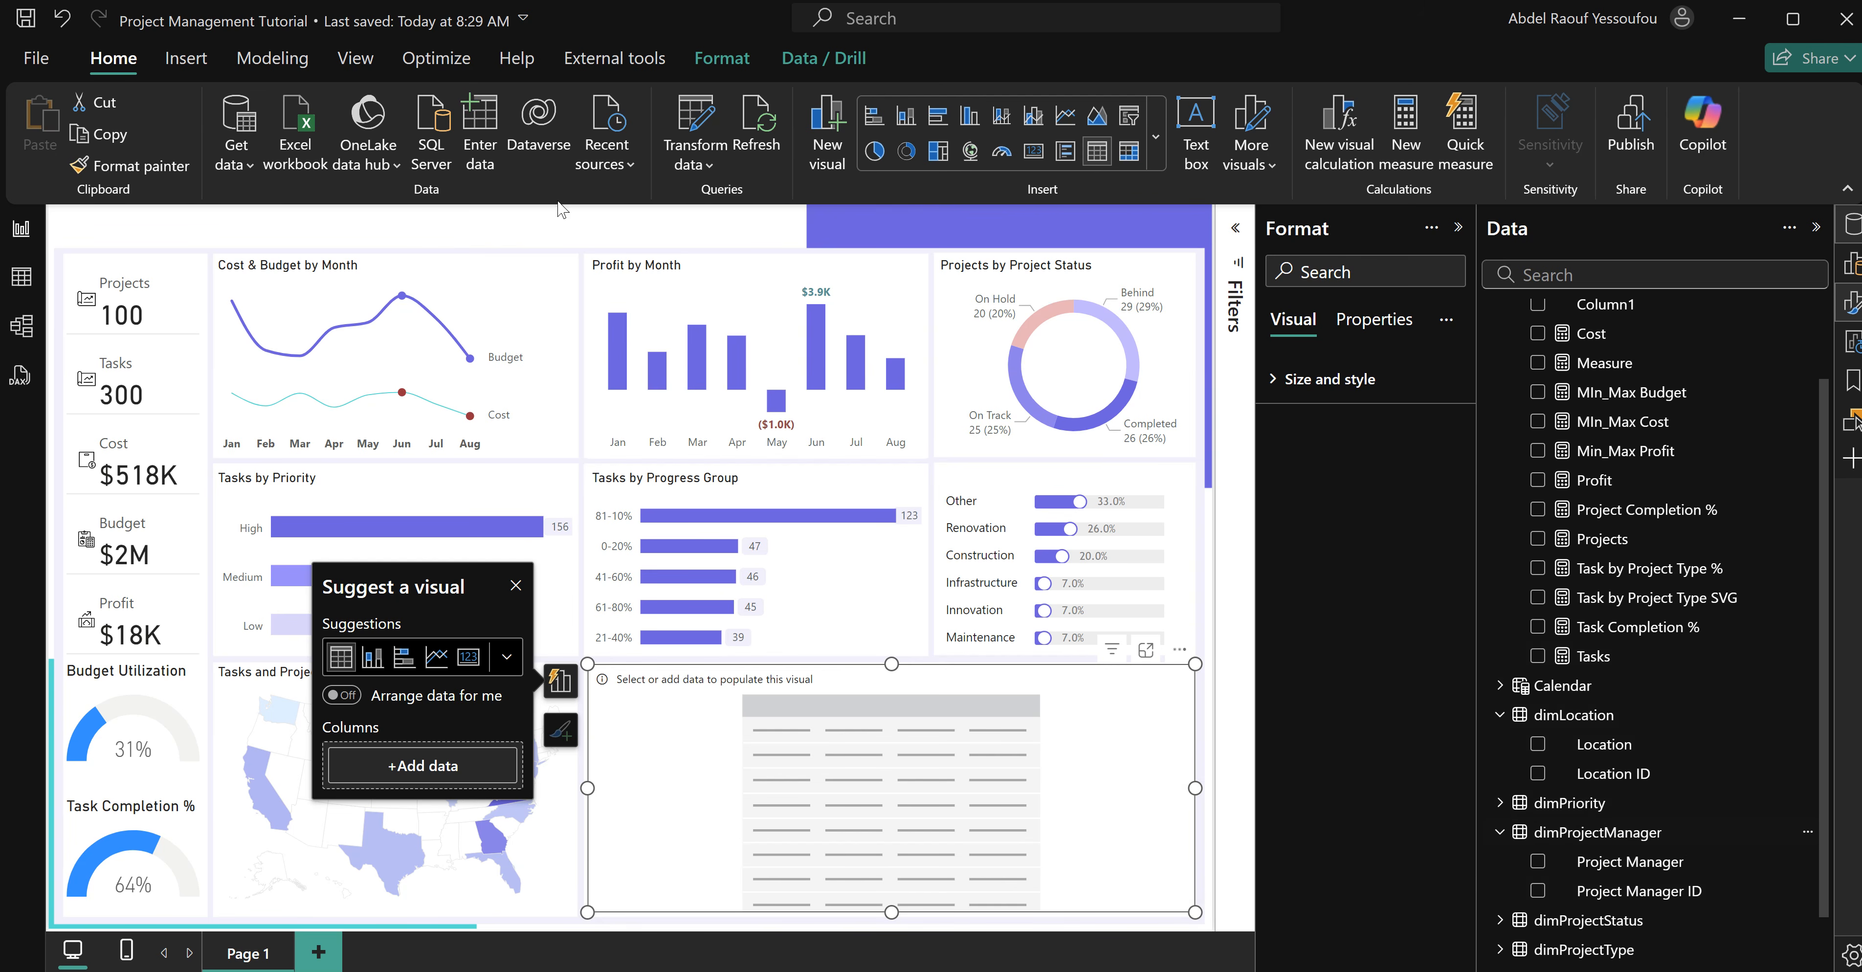
# Open the Power Query Editor and promote the first row of the PM_Images query to headers.
pyautogui.click(698, 124)
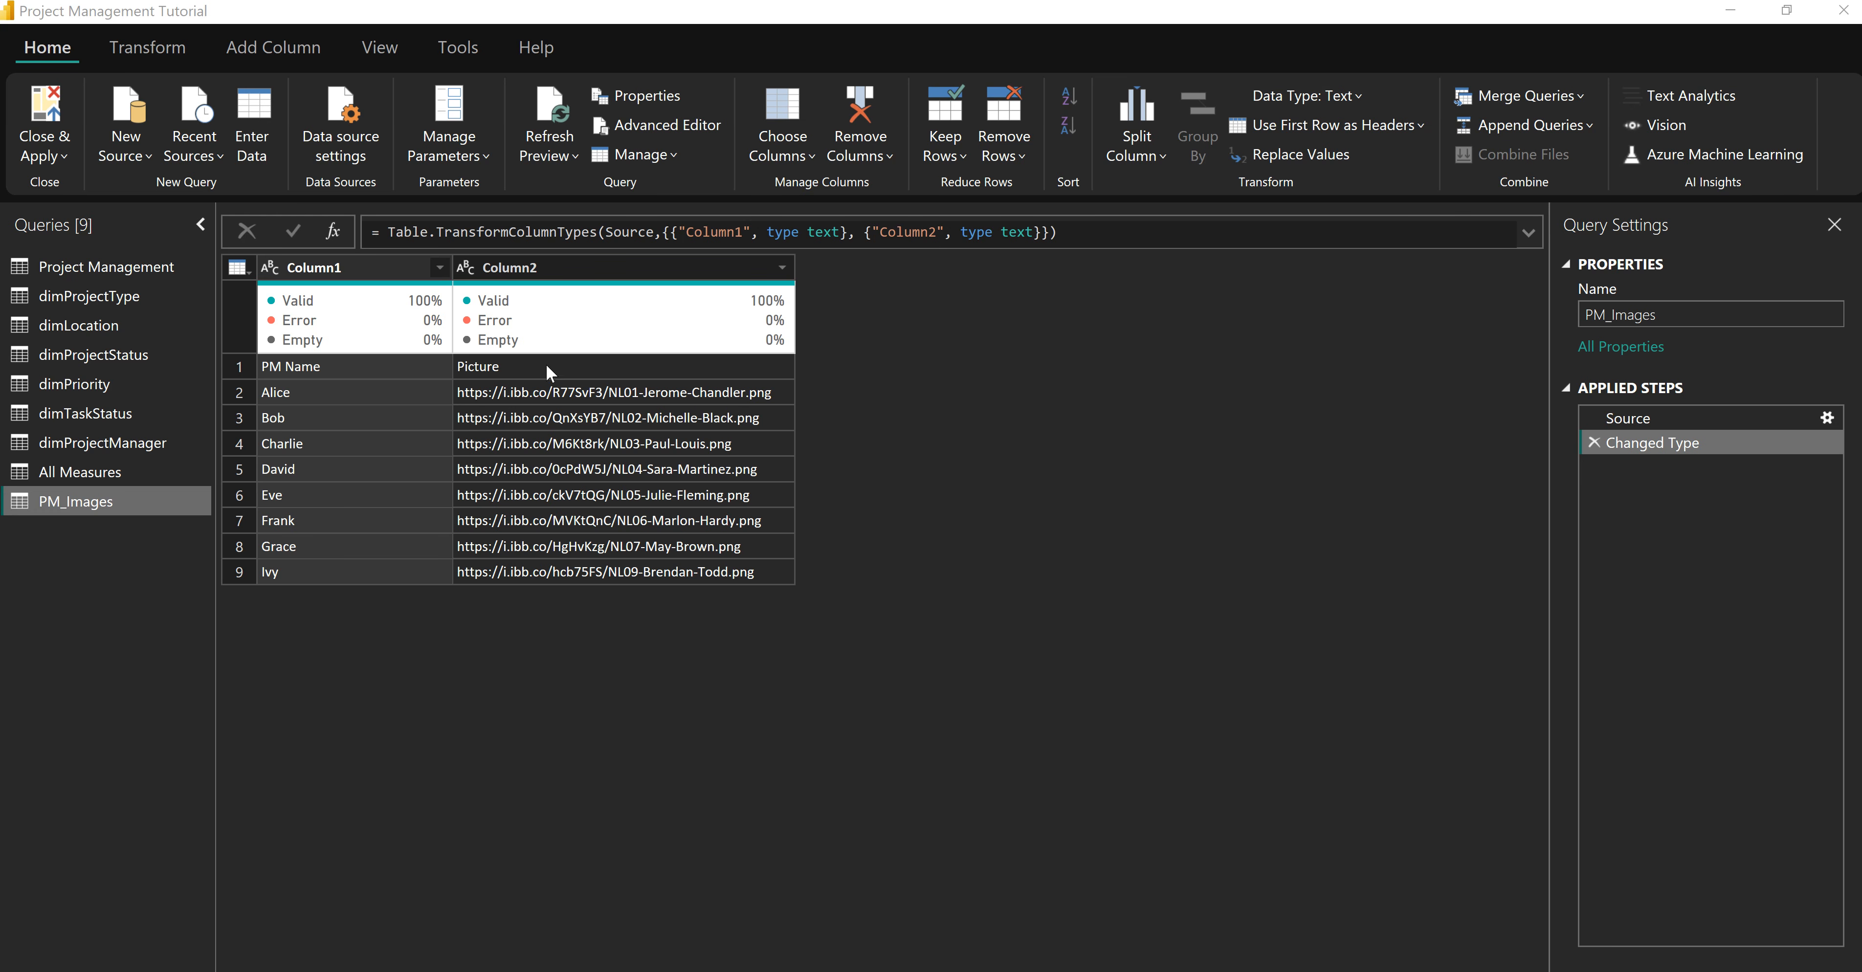
pyautogui.click(1305, 128)
pyautogui.click(1316, 169)
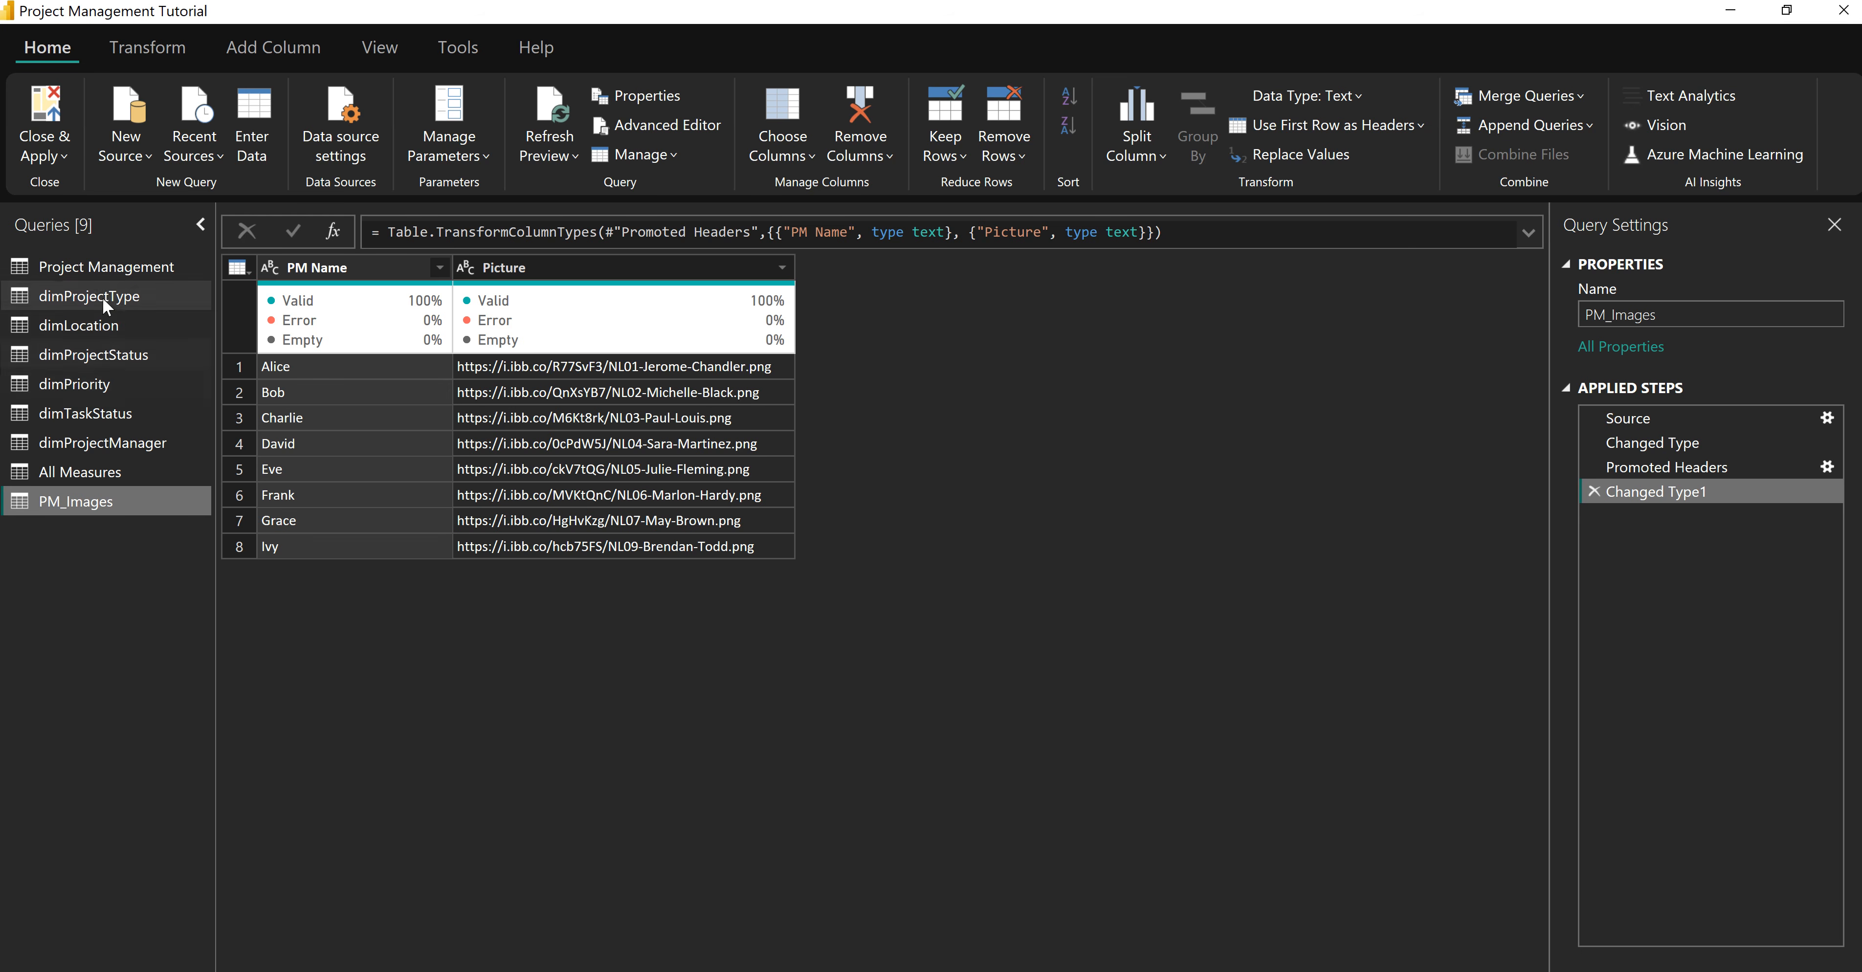
# Merge PM_Images into the dimProjectManager query with a left outer join, matching Project Manager to PM Name.
pyautogui.click(98, 452)
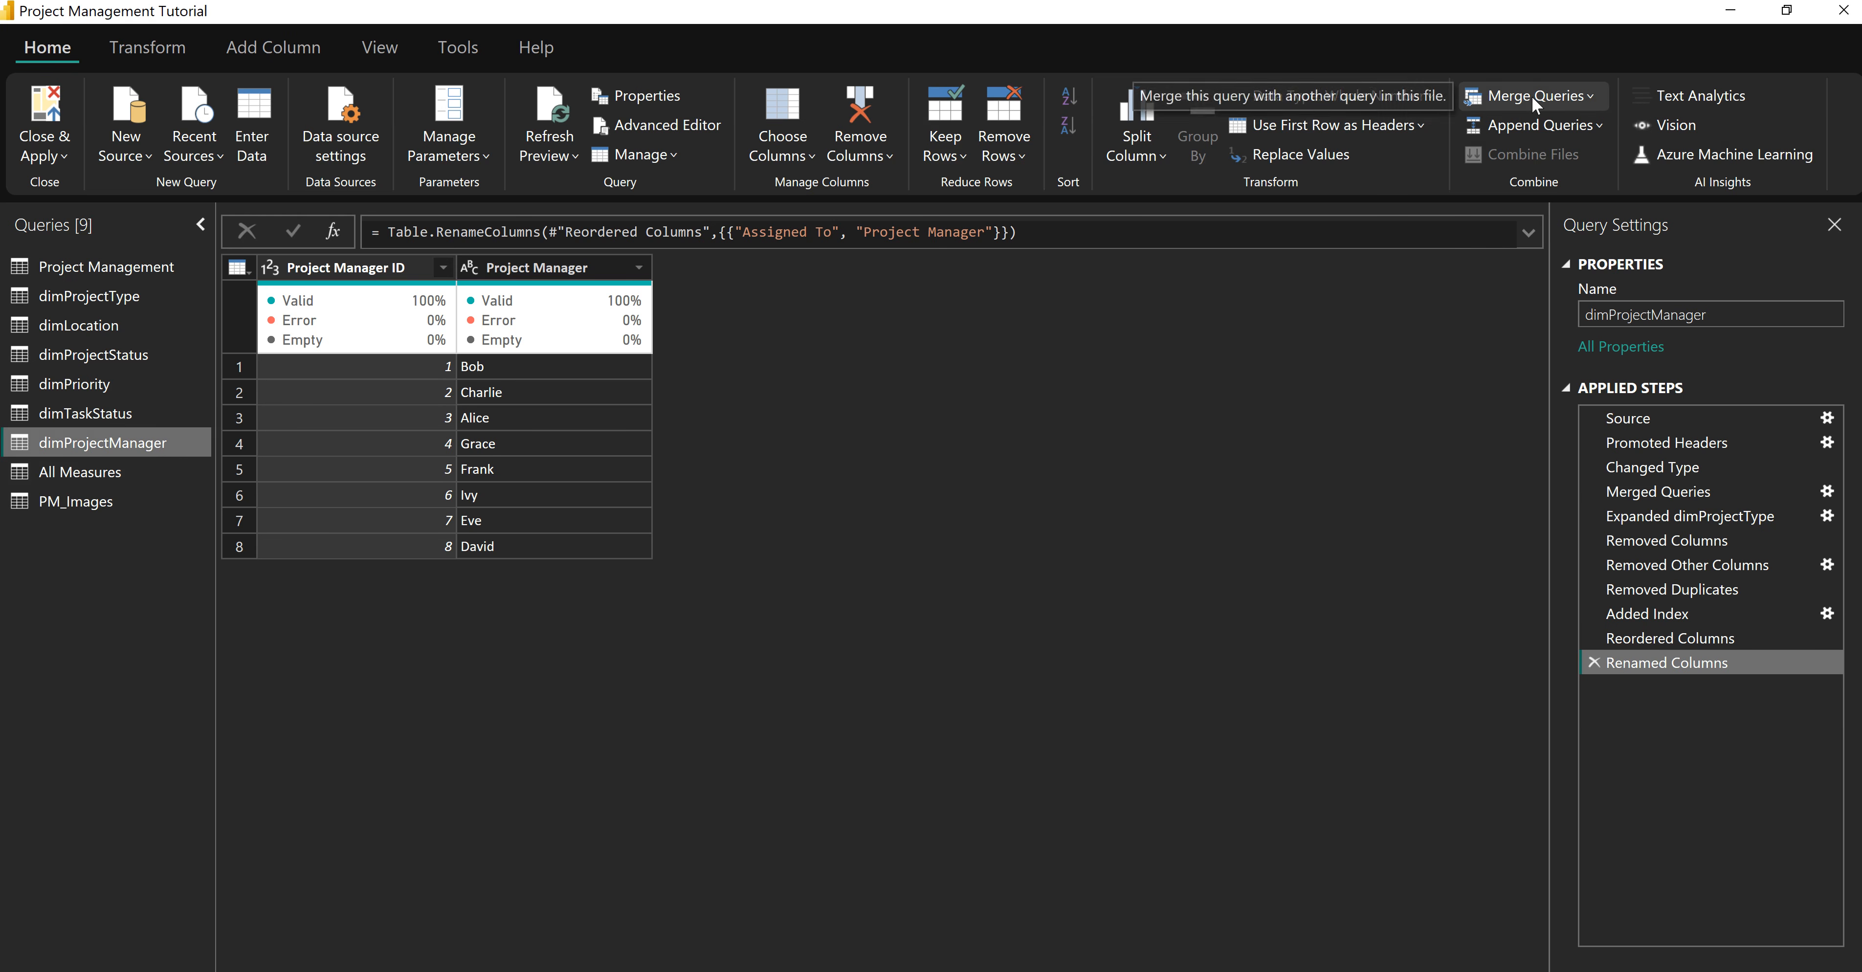
pyautogui.click(1508, 131)
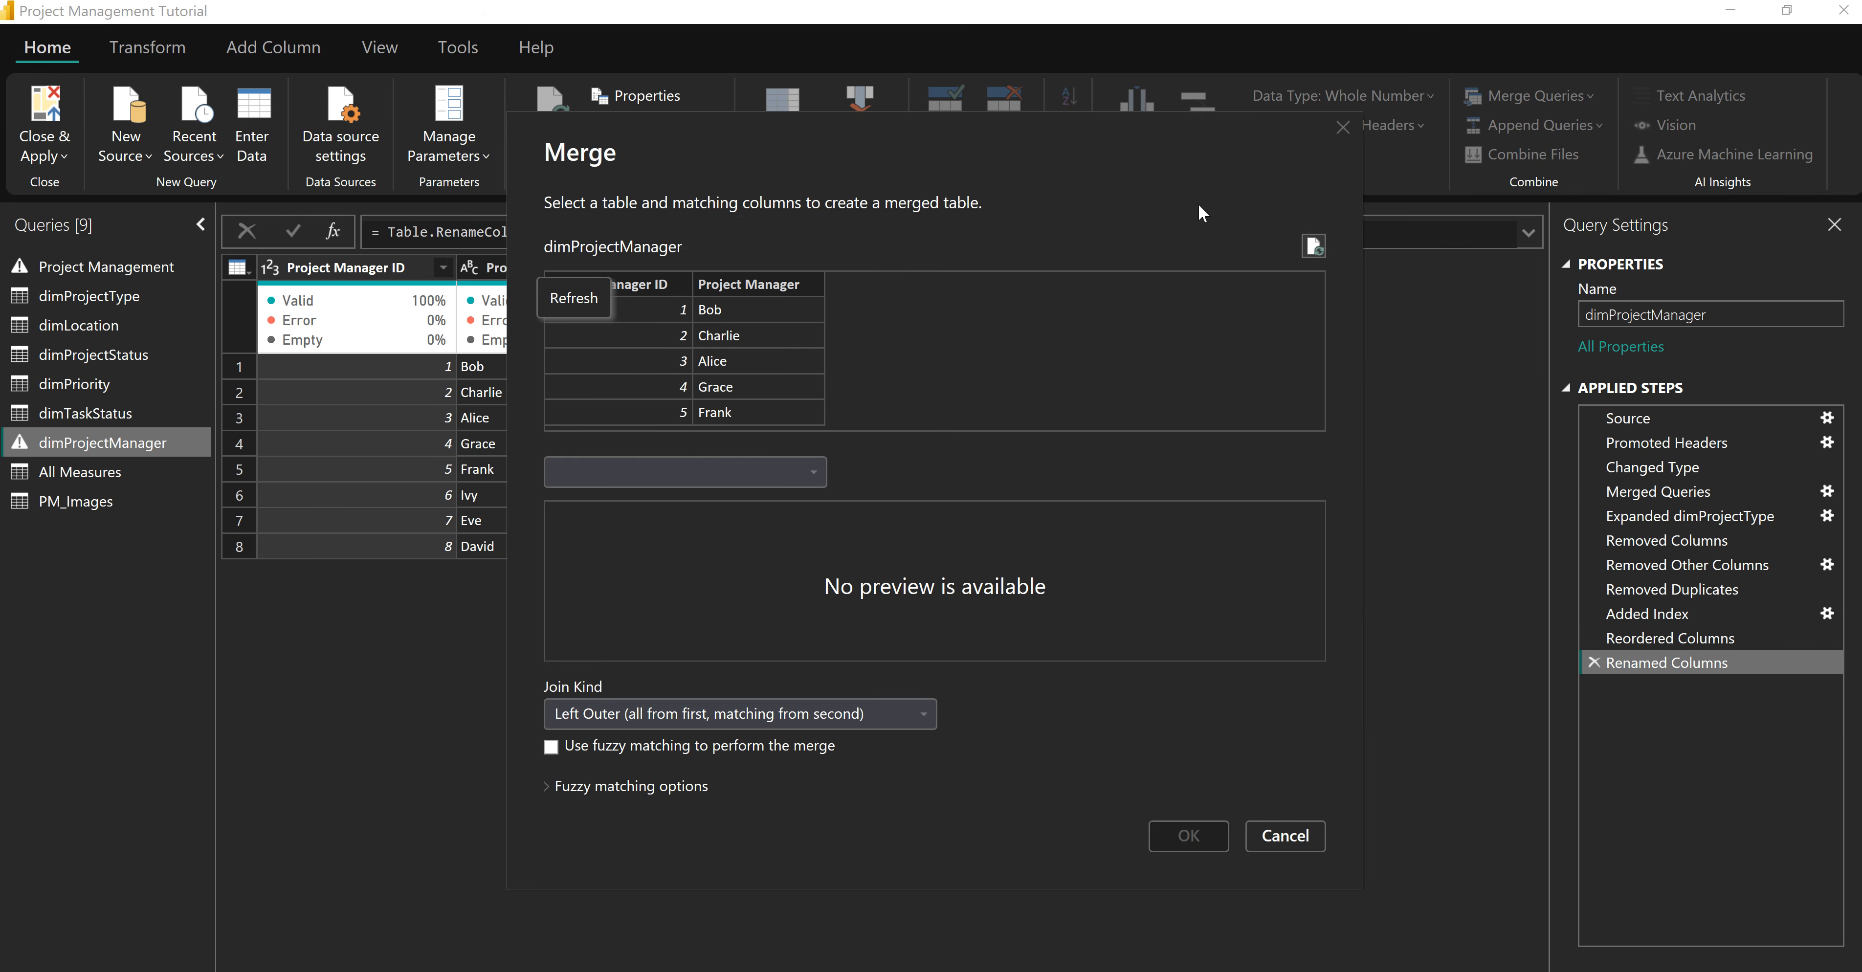
pyautogui.click(695, 474)
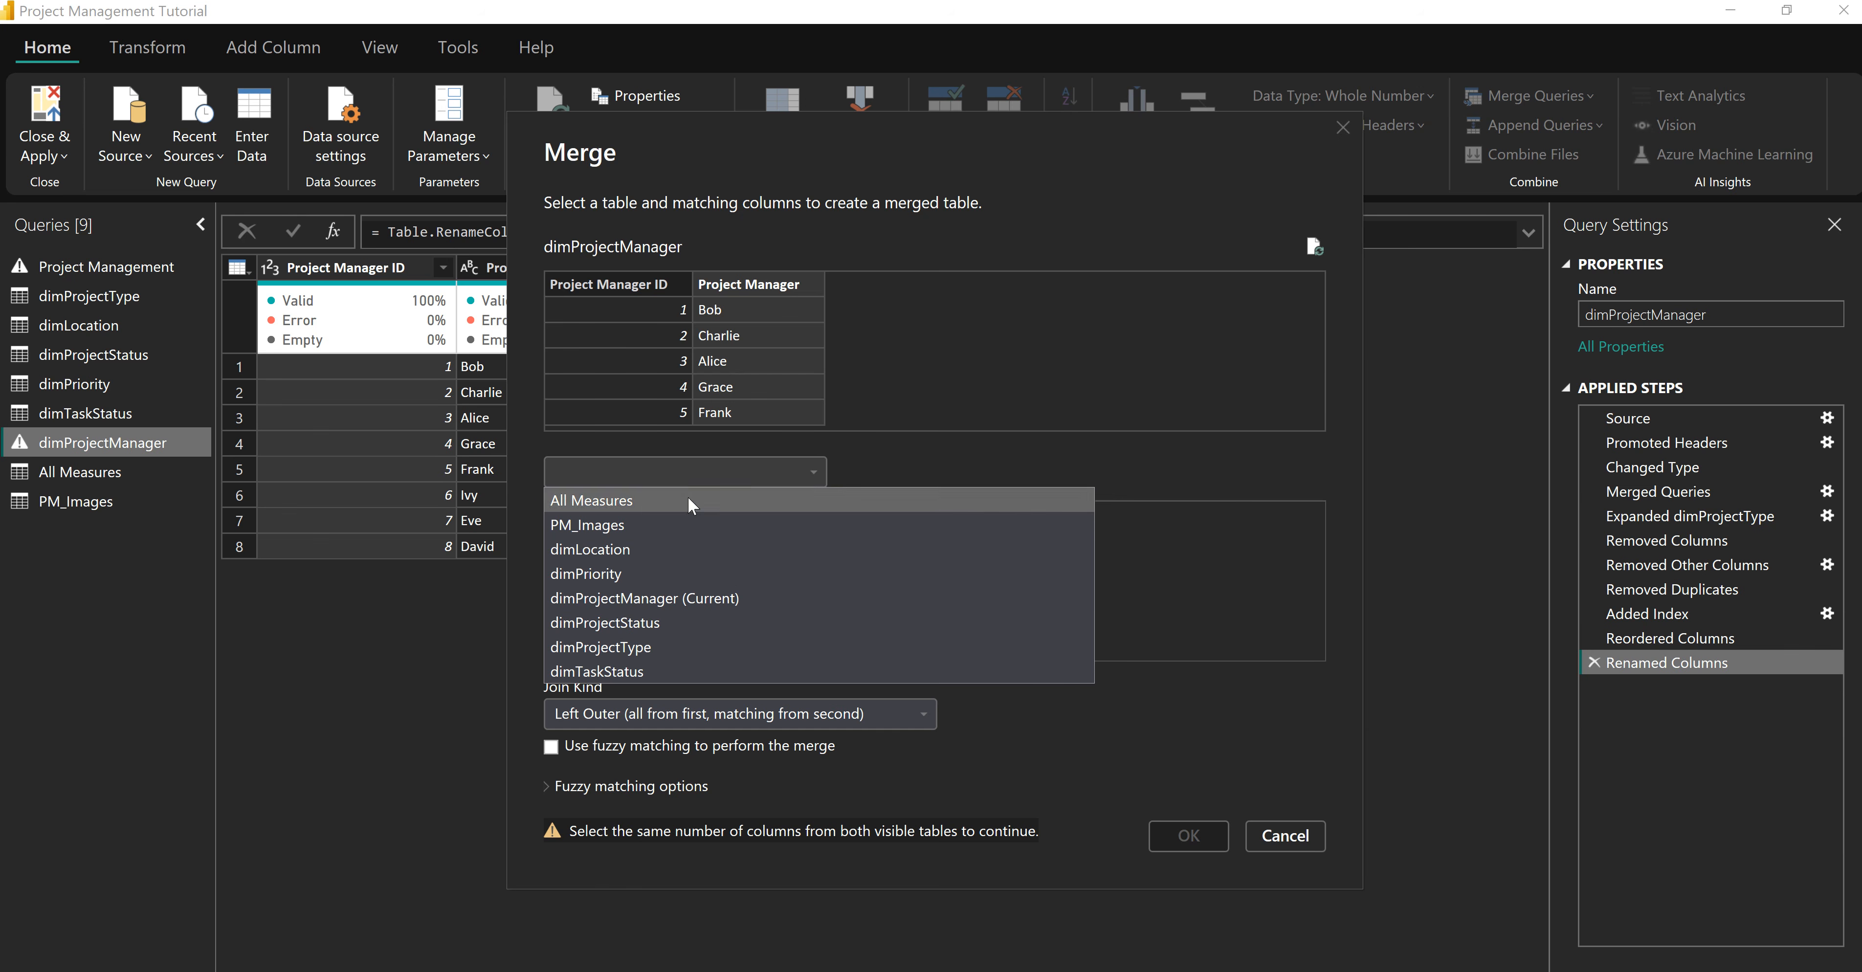
pyautogui.click(622, 526)
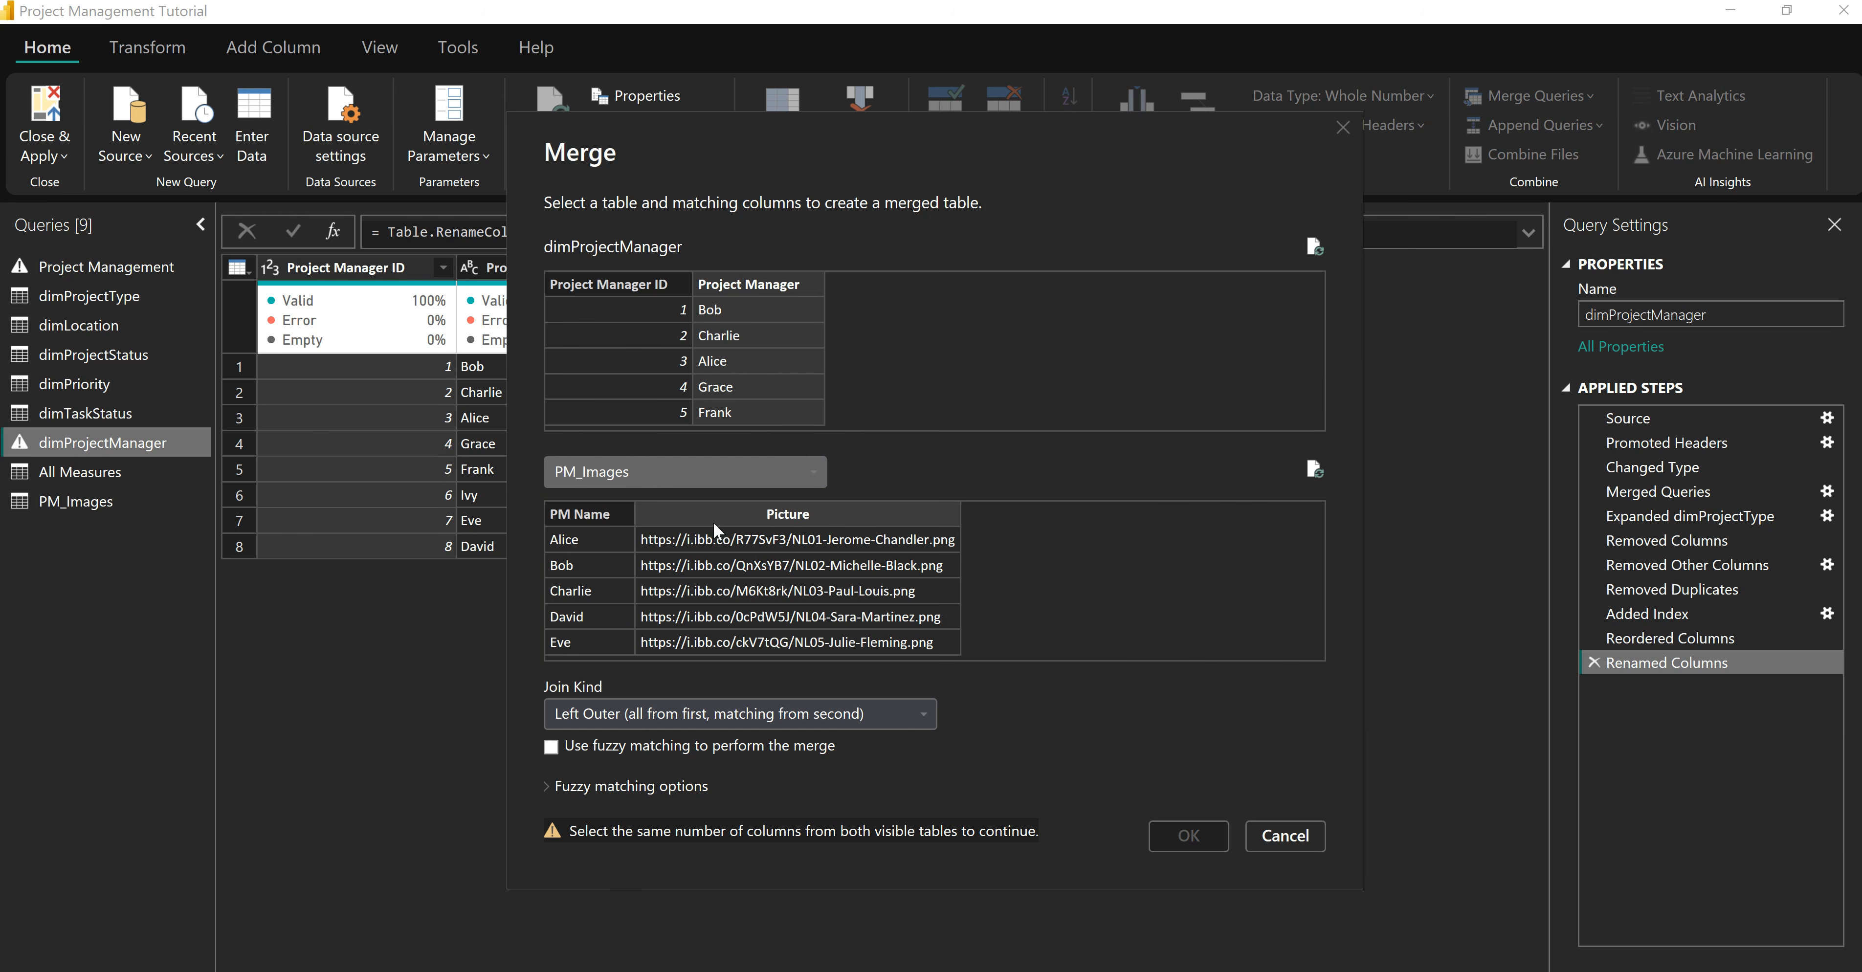
pyautogui.click(569, 515)
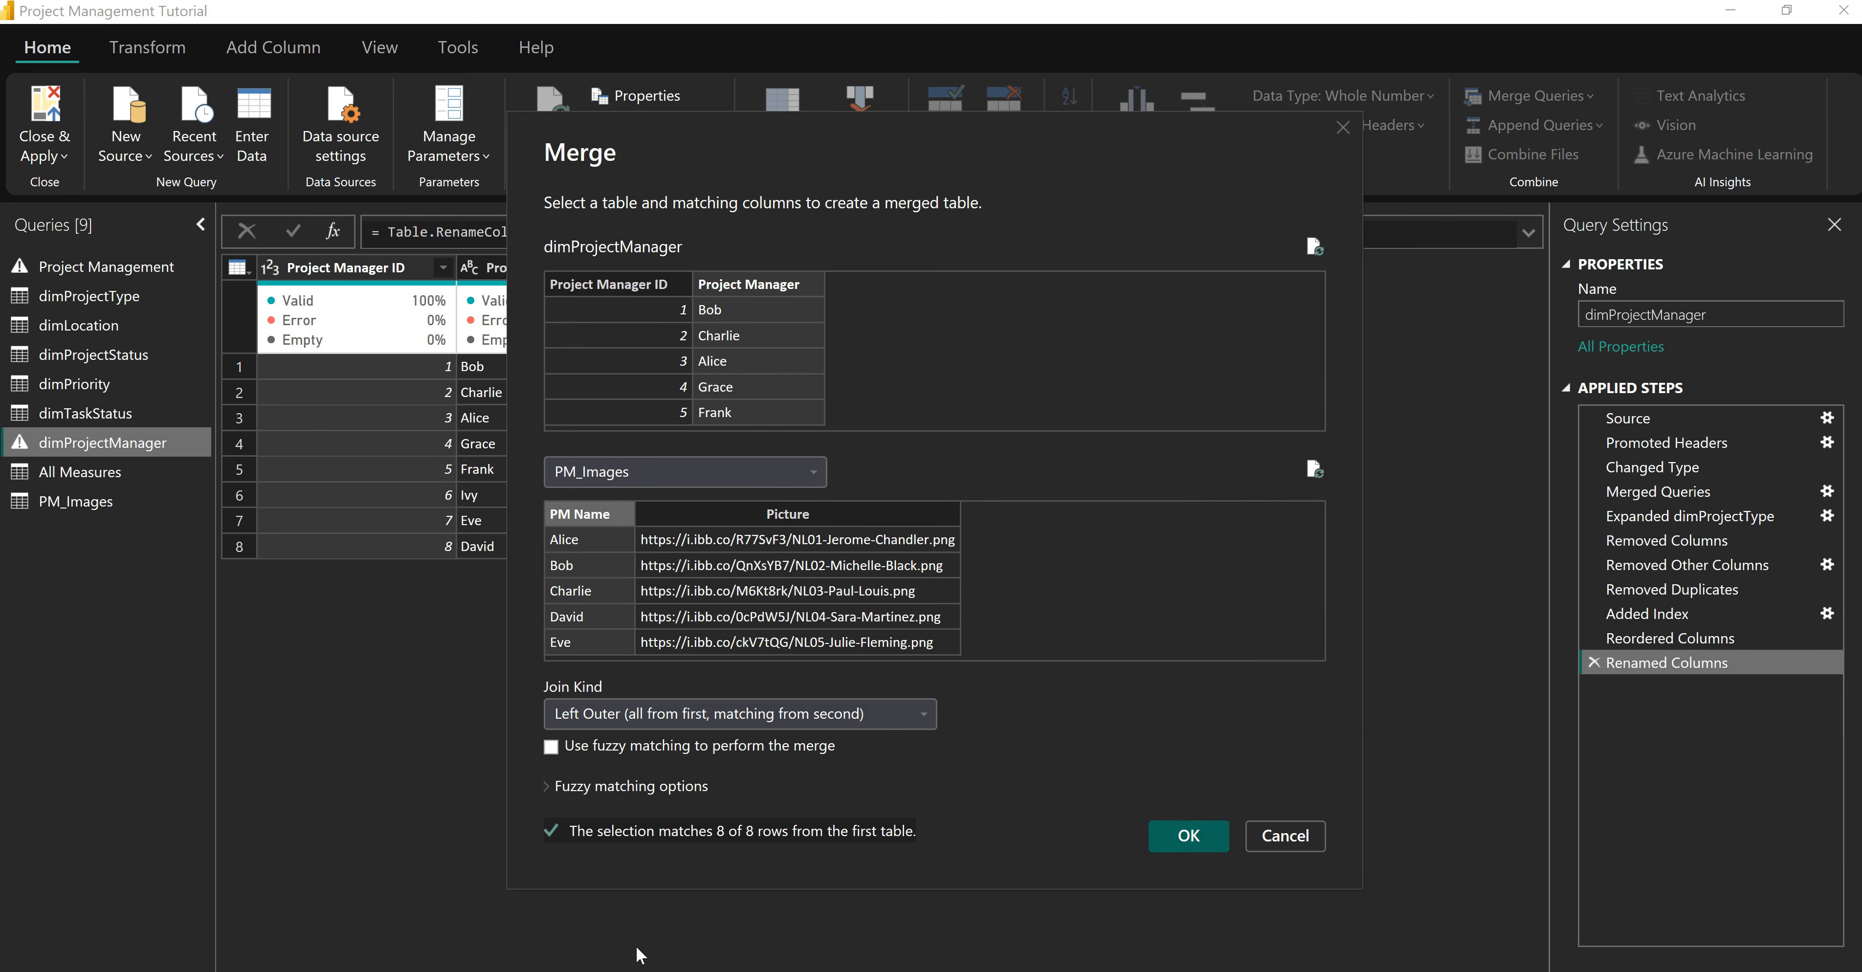
pyautogui.click(1189, 836)
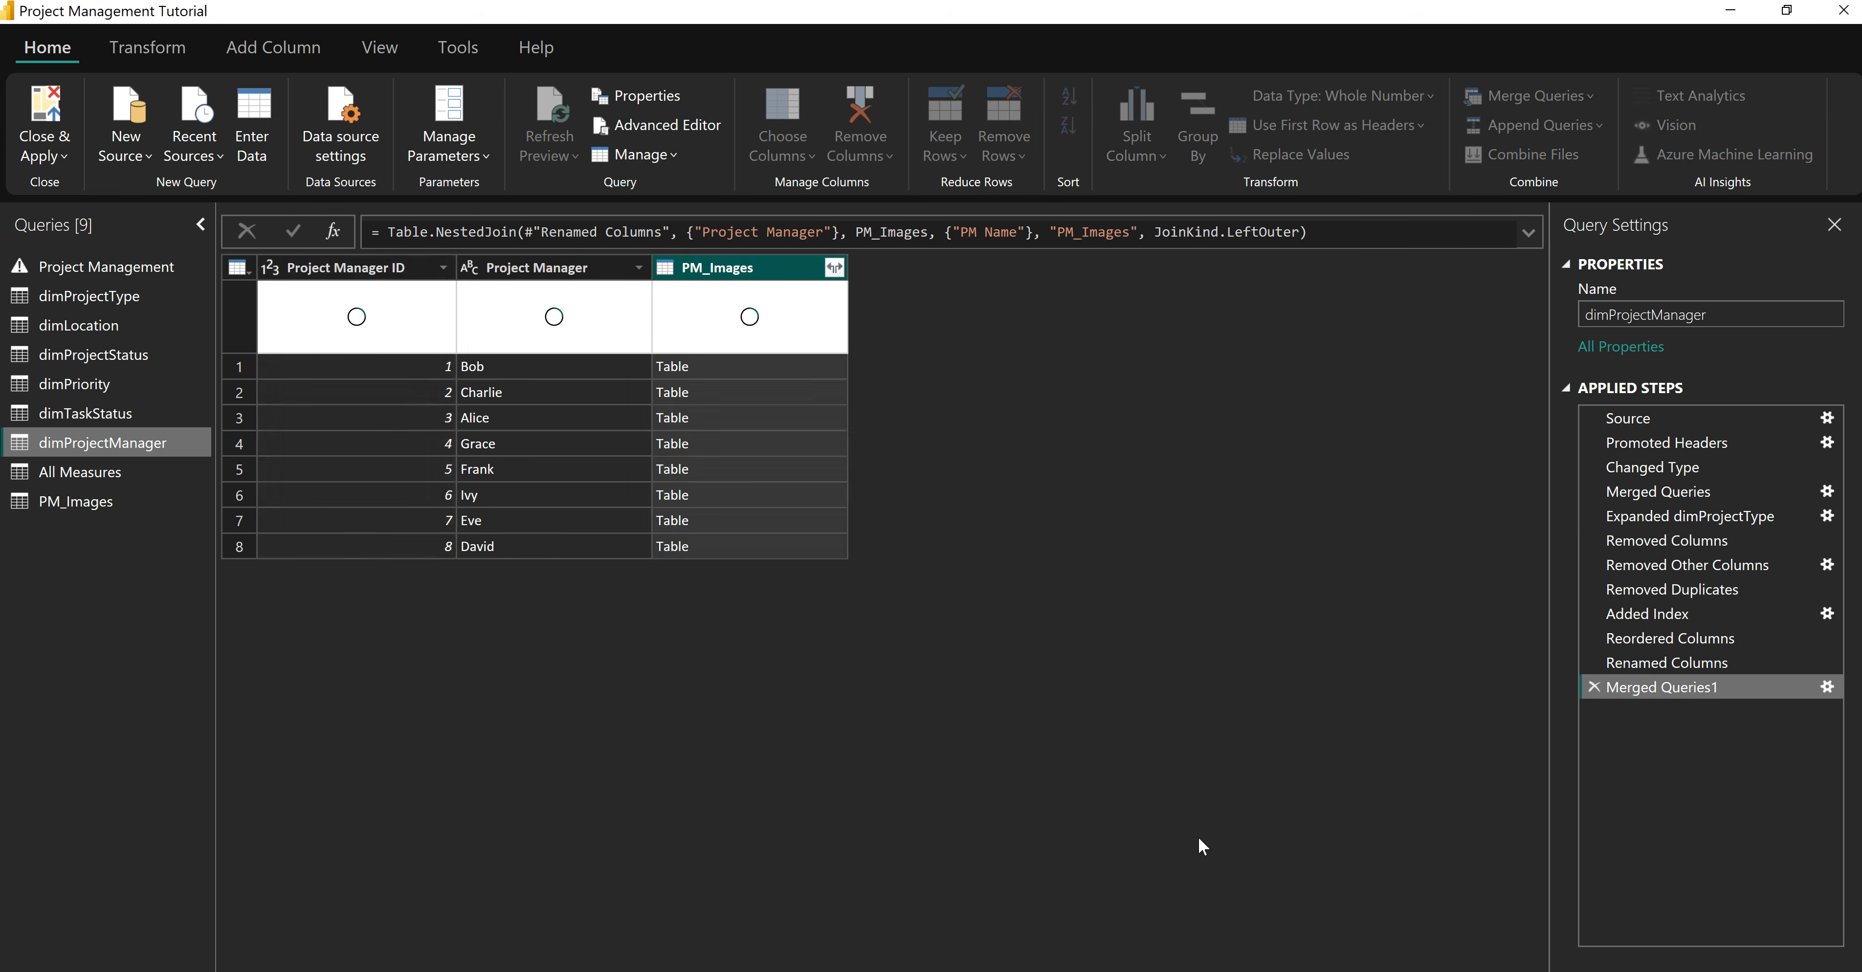
# Expand the merged PM_Images column to only Picture, without the original column name as prefix.
pyautogui.click(835, 272)
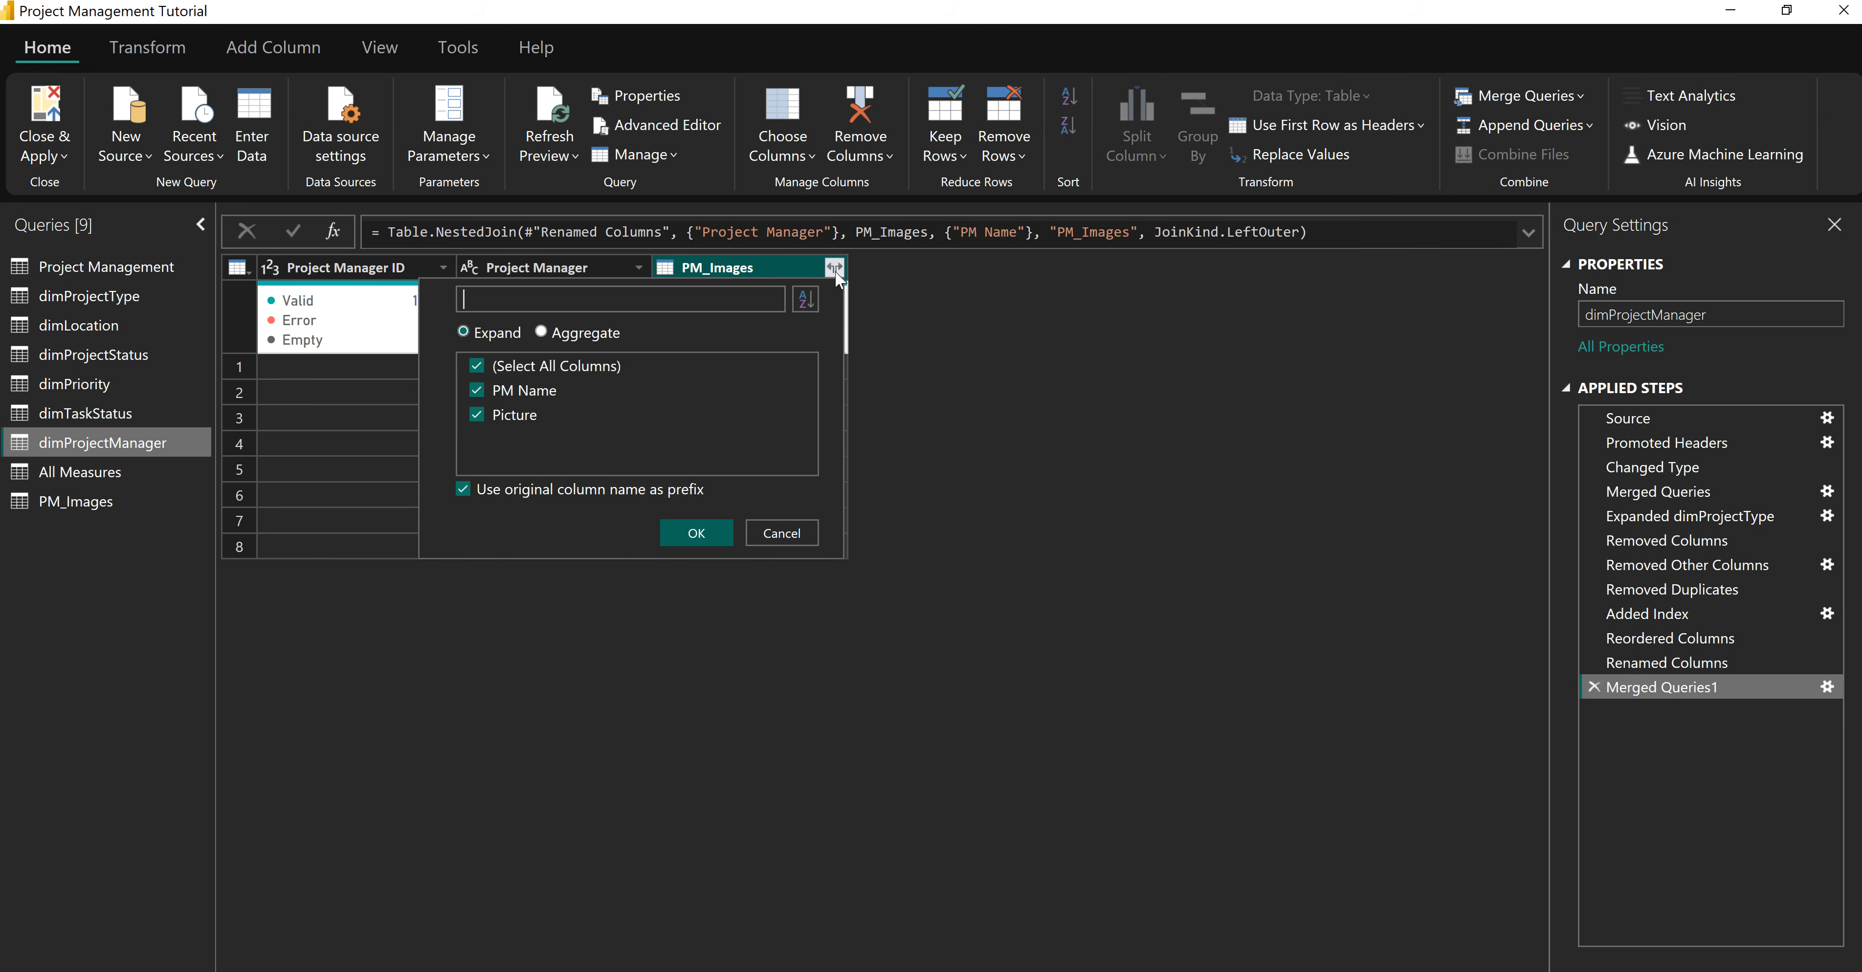
pyautogui.click(478, 367)
pyautogui.click(462, 490)
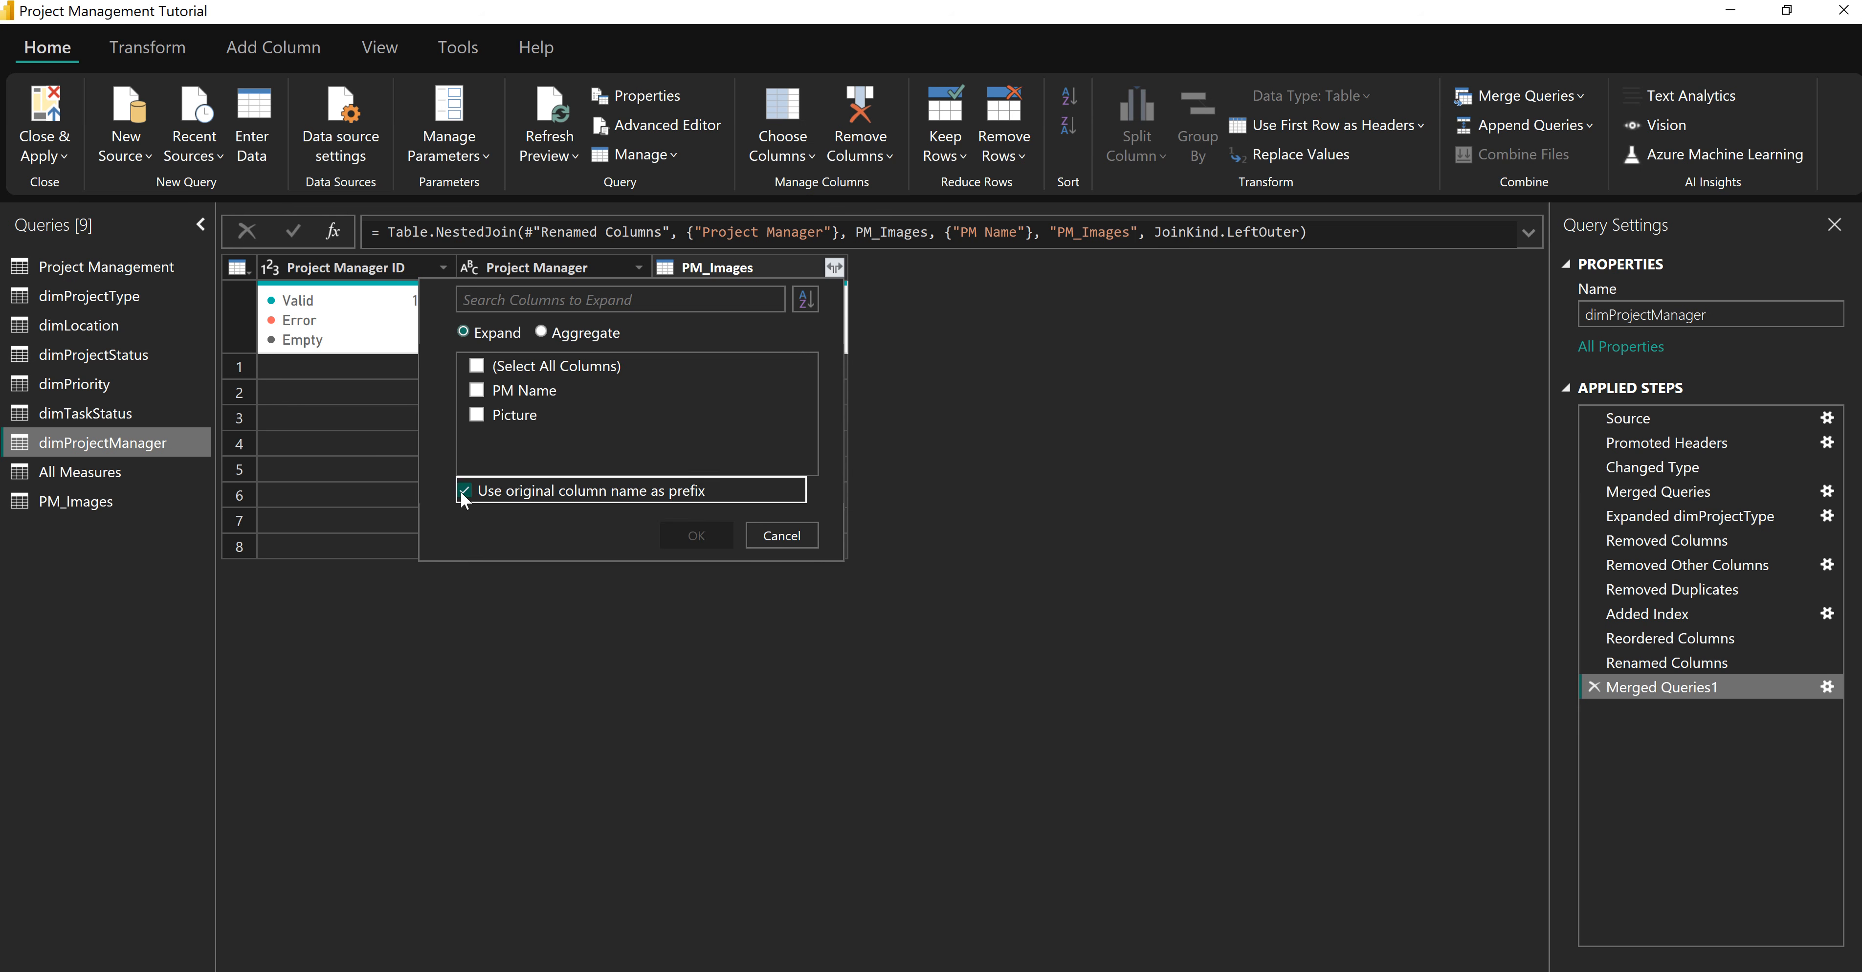
pyautogui.click(476, 417)
pyautogui.click(690, 535)
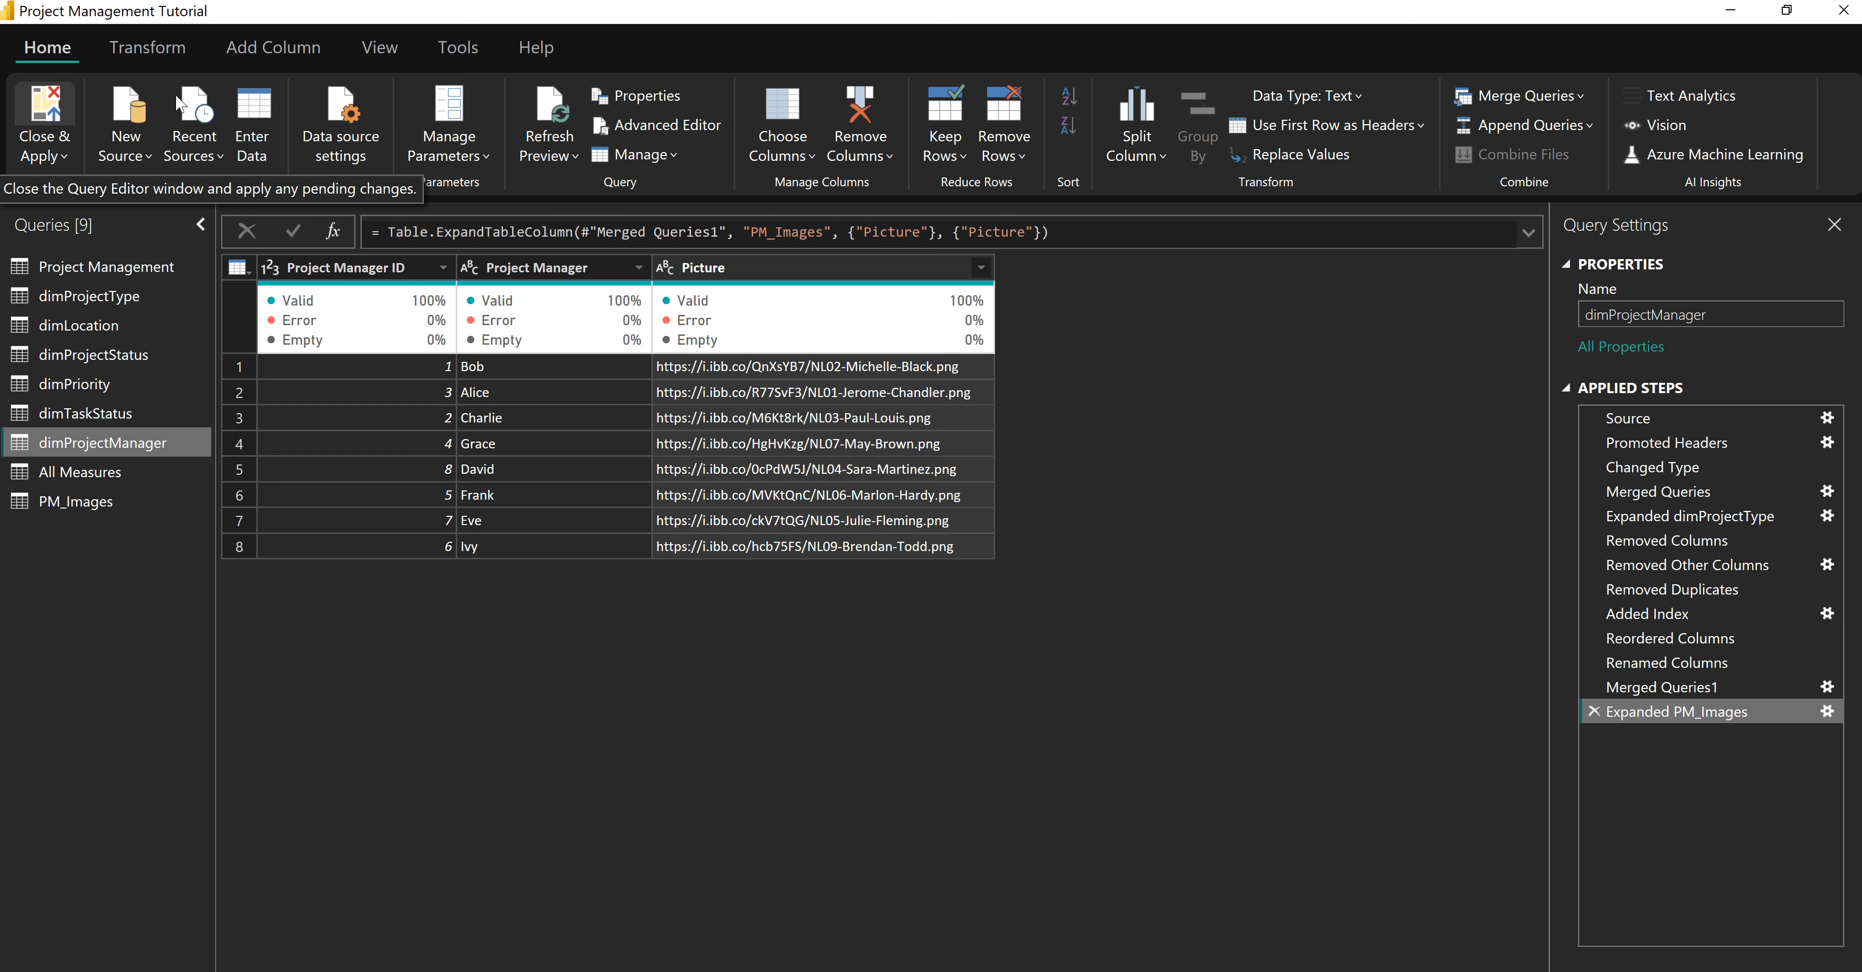
# Close and apply the query changes, and set the data category of dimProjectManager's Picture column to Image URL.
pyautogui.click(46, 145)
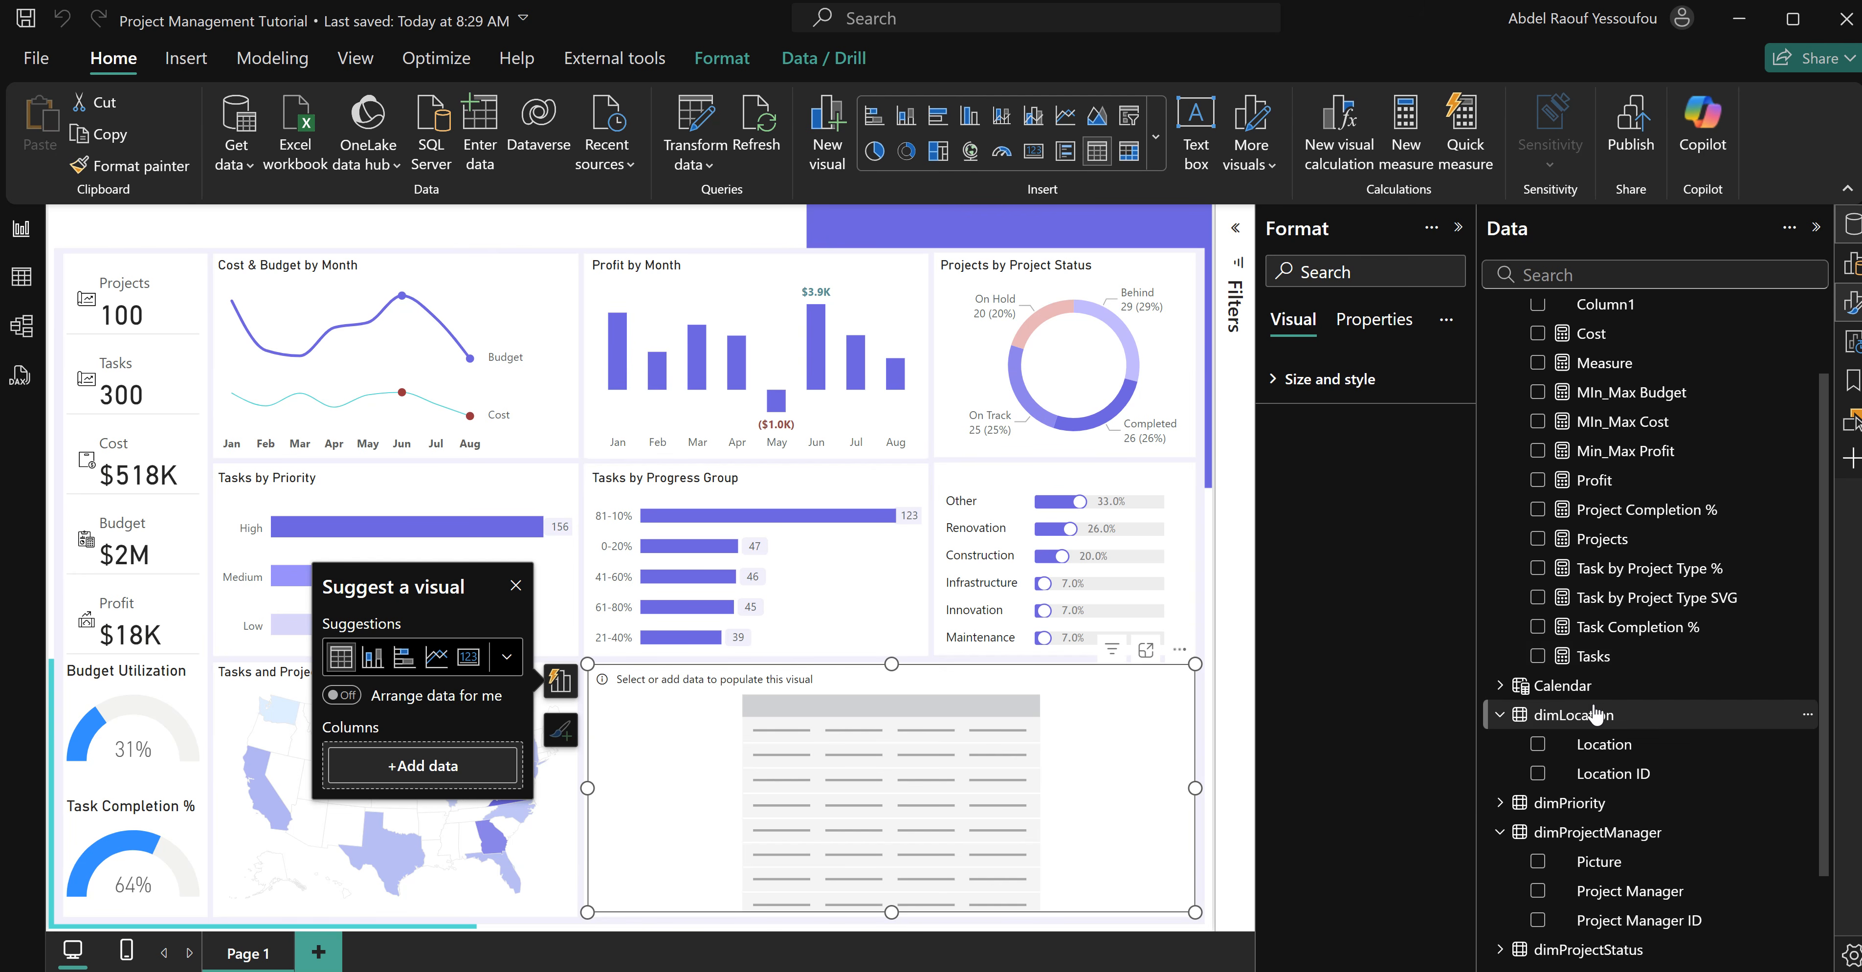
pyautogui.scroll(-3, 1598, 803)
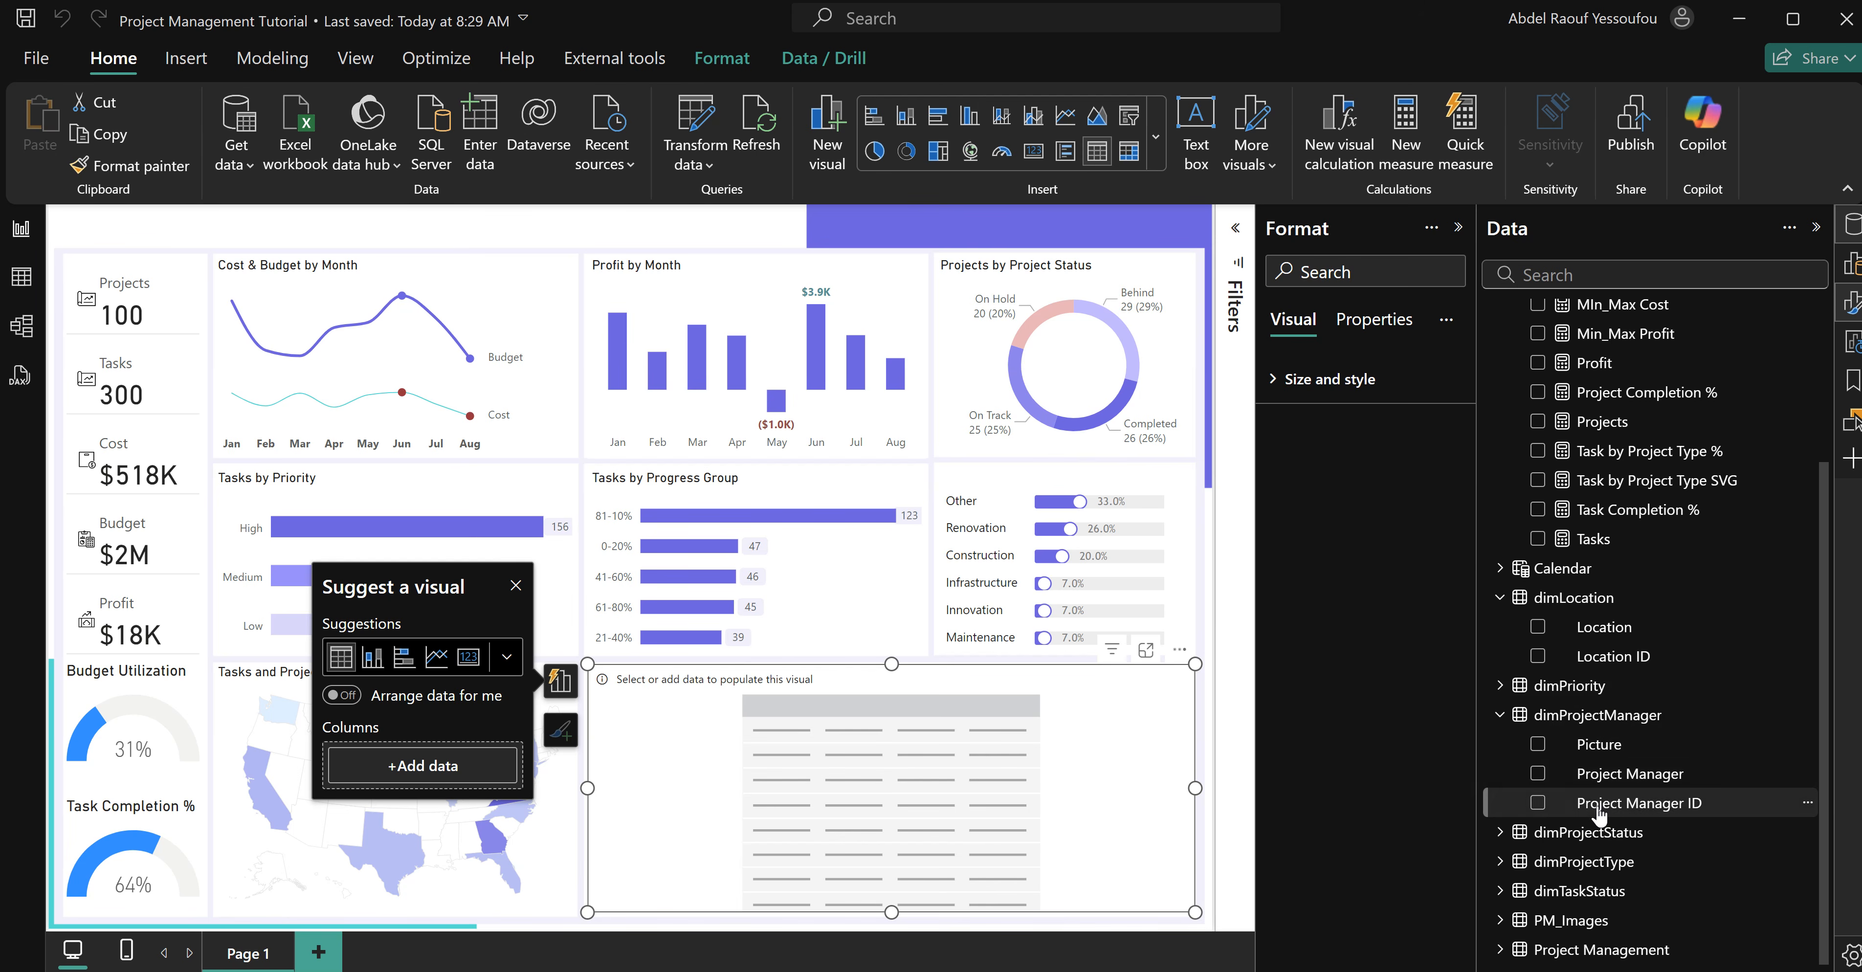
pyautogui.click(1600, 746)
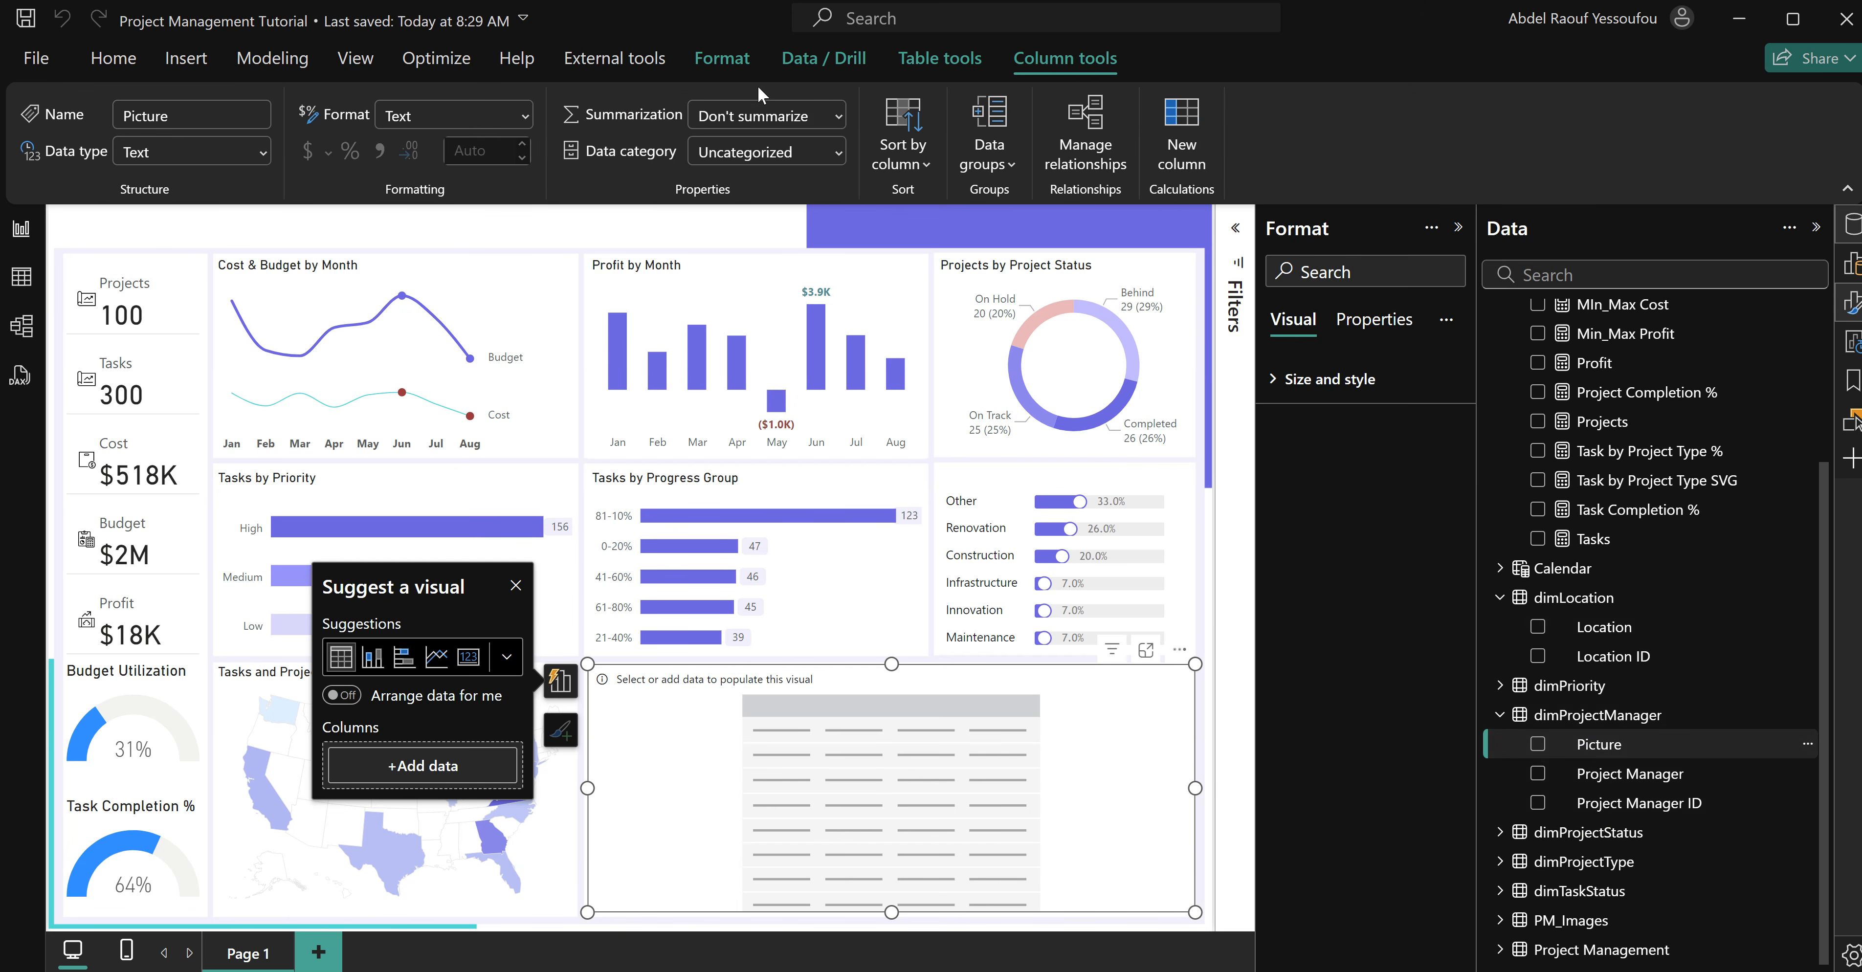
pyautogui.click(751, 152)
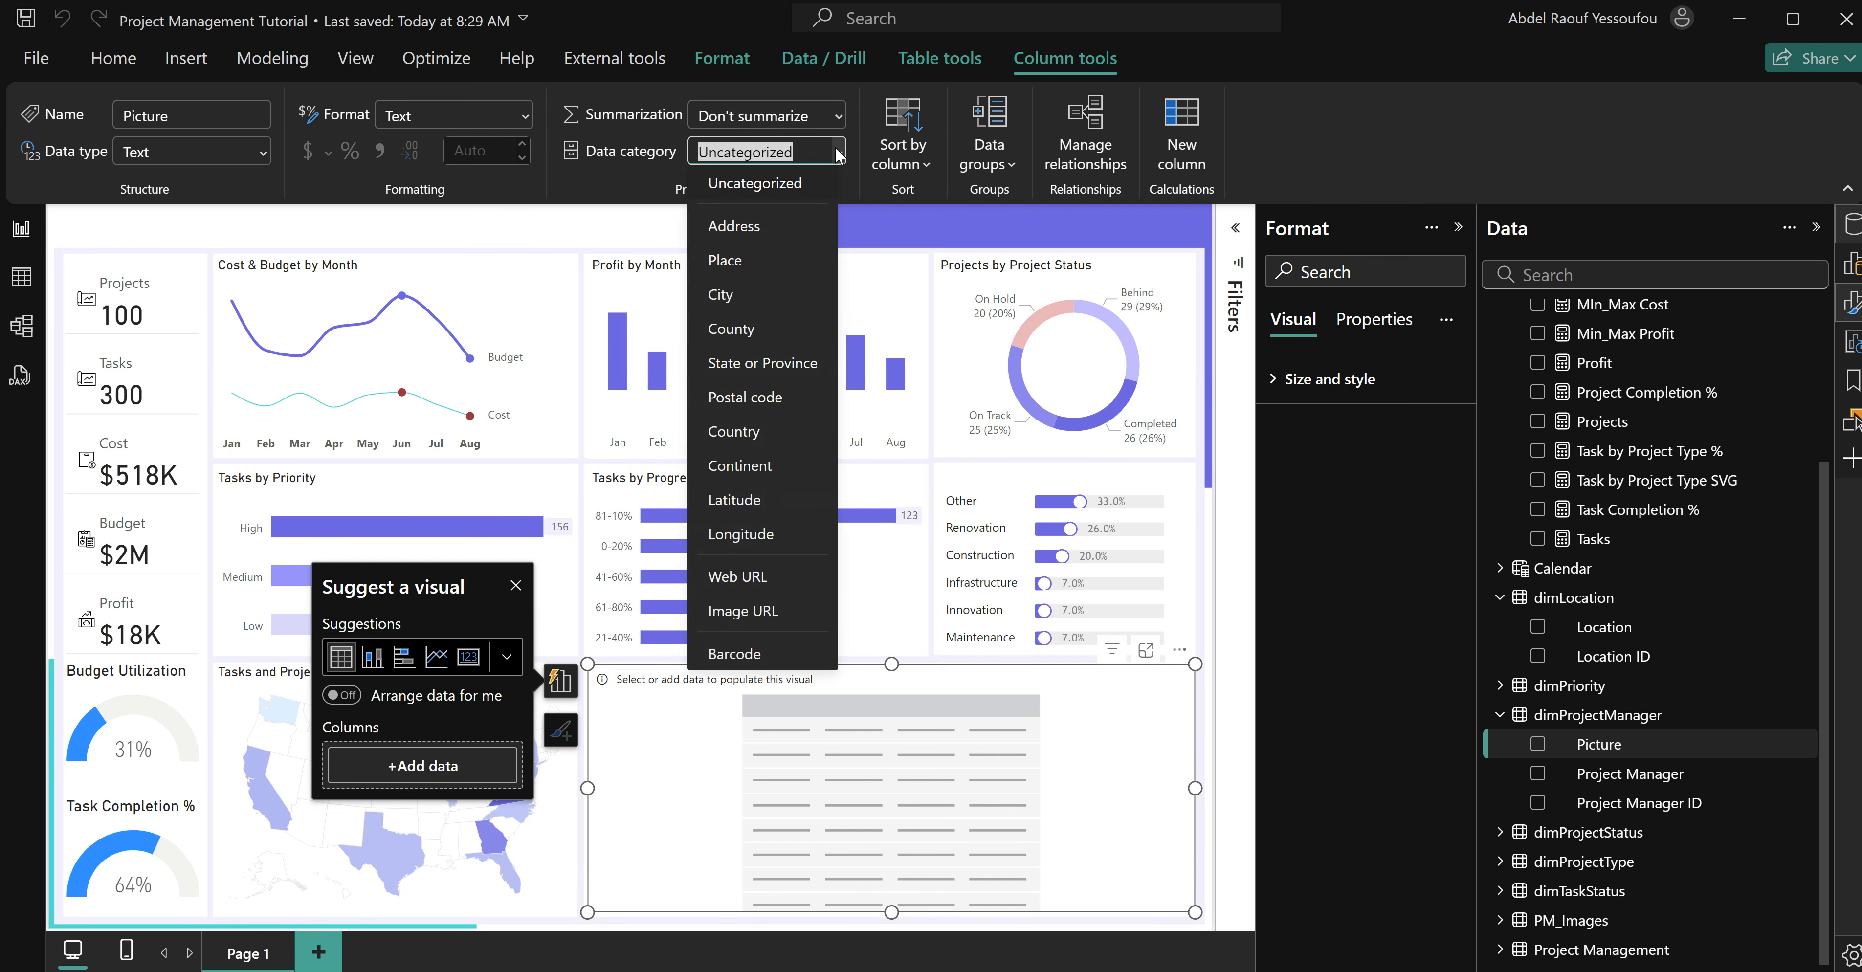
pyautogui.click(755, 612)
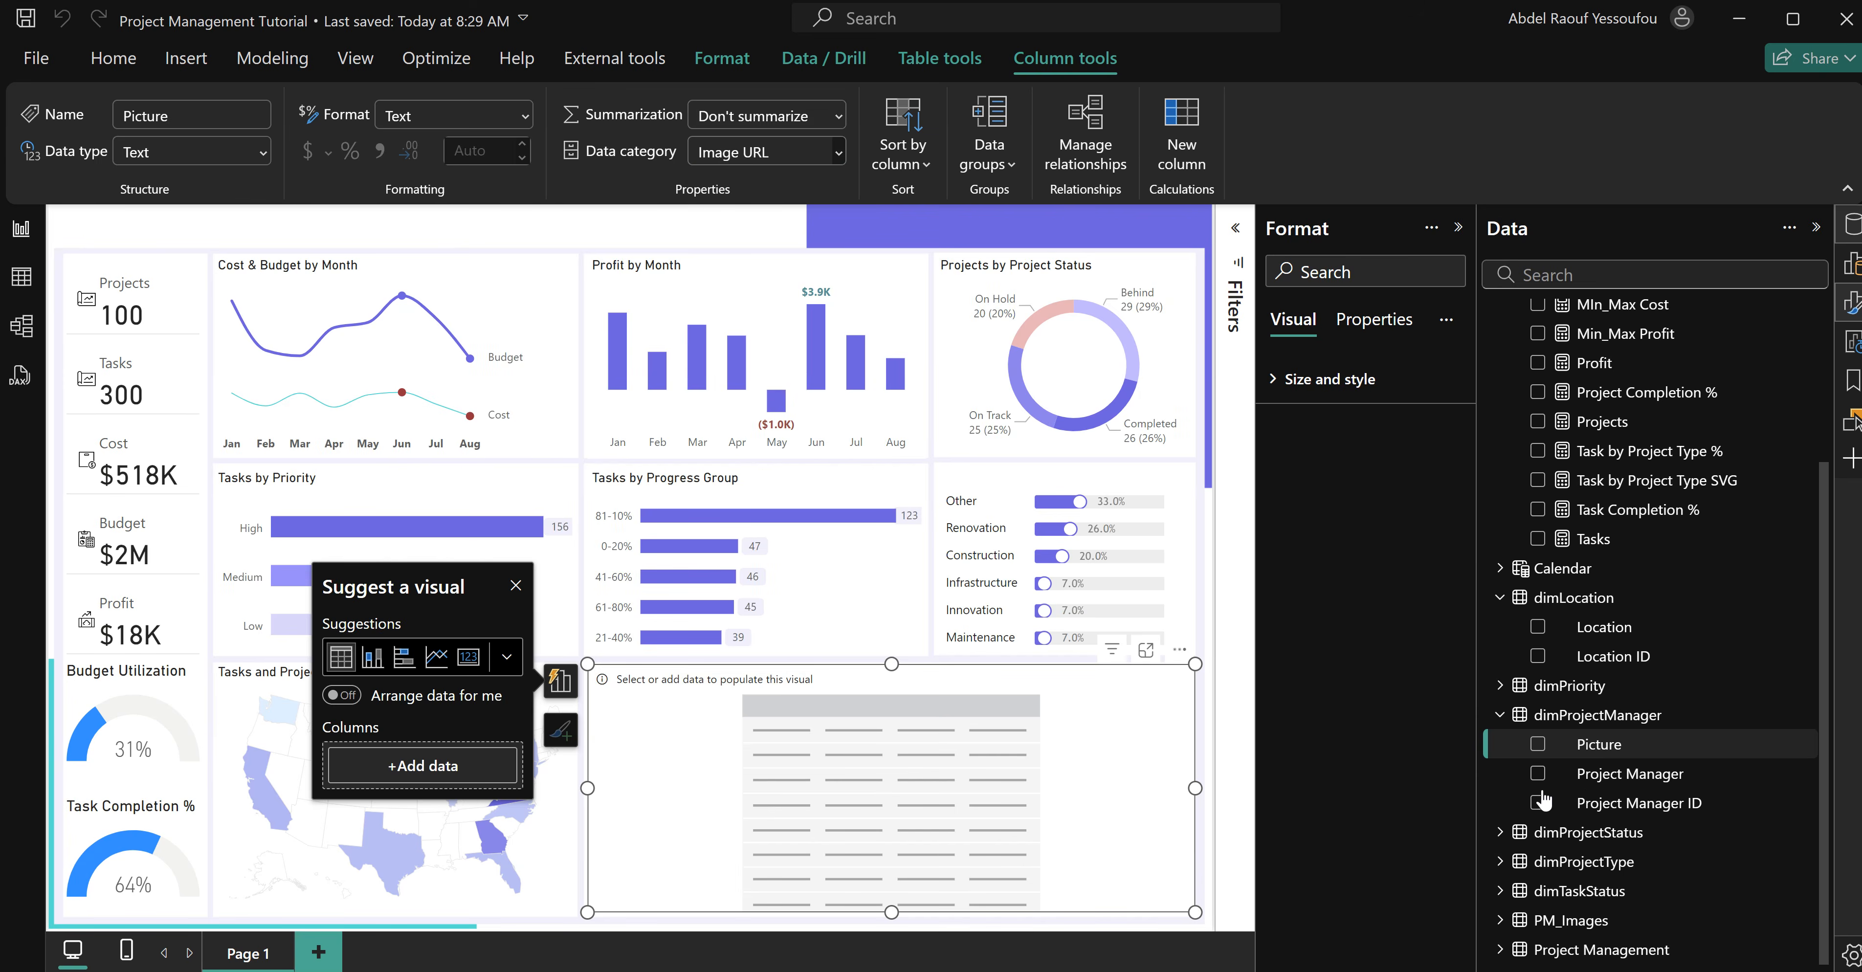
# Populate the empty table visual with Picture and Project Manager from dimProjectManager, followed by the Tasks measure.
pyautogui.click(1538, 774)
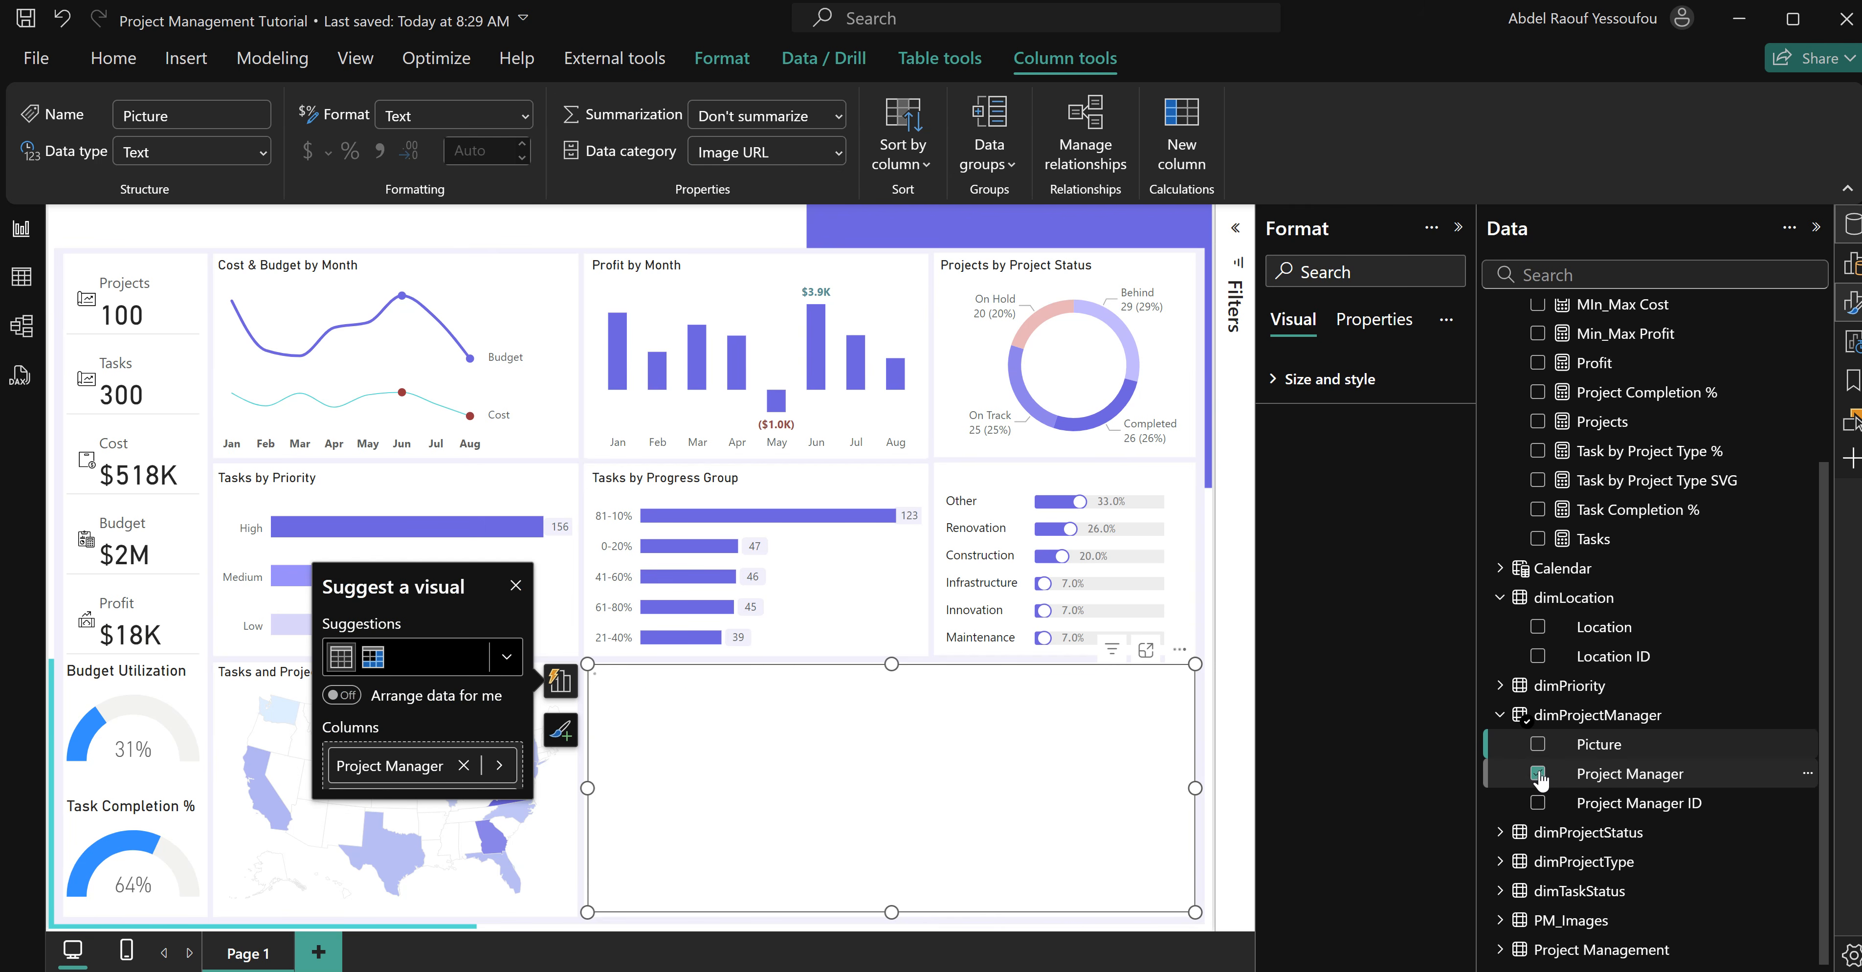
pyautogui.click(1539, 745)
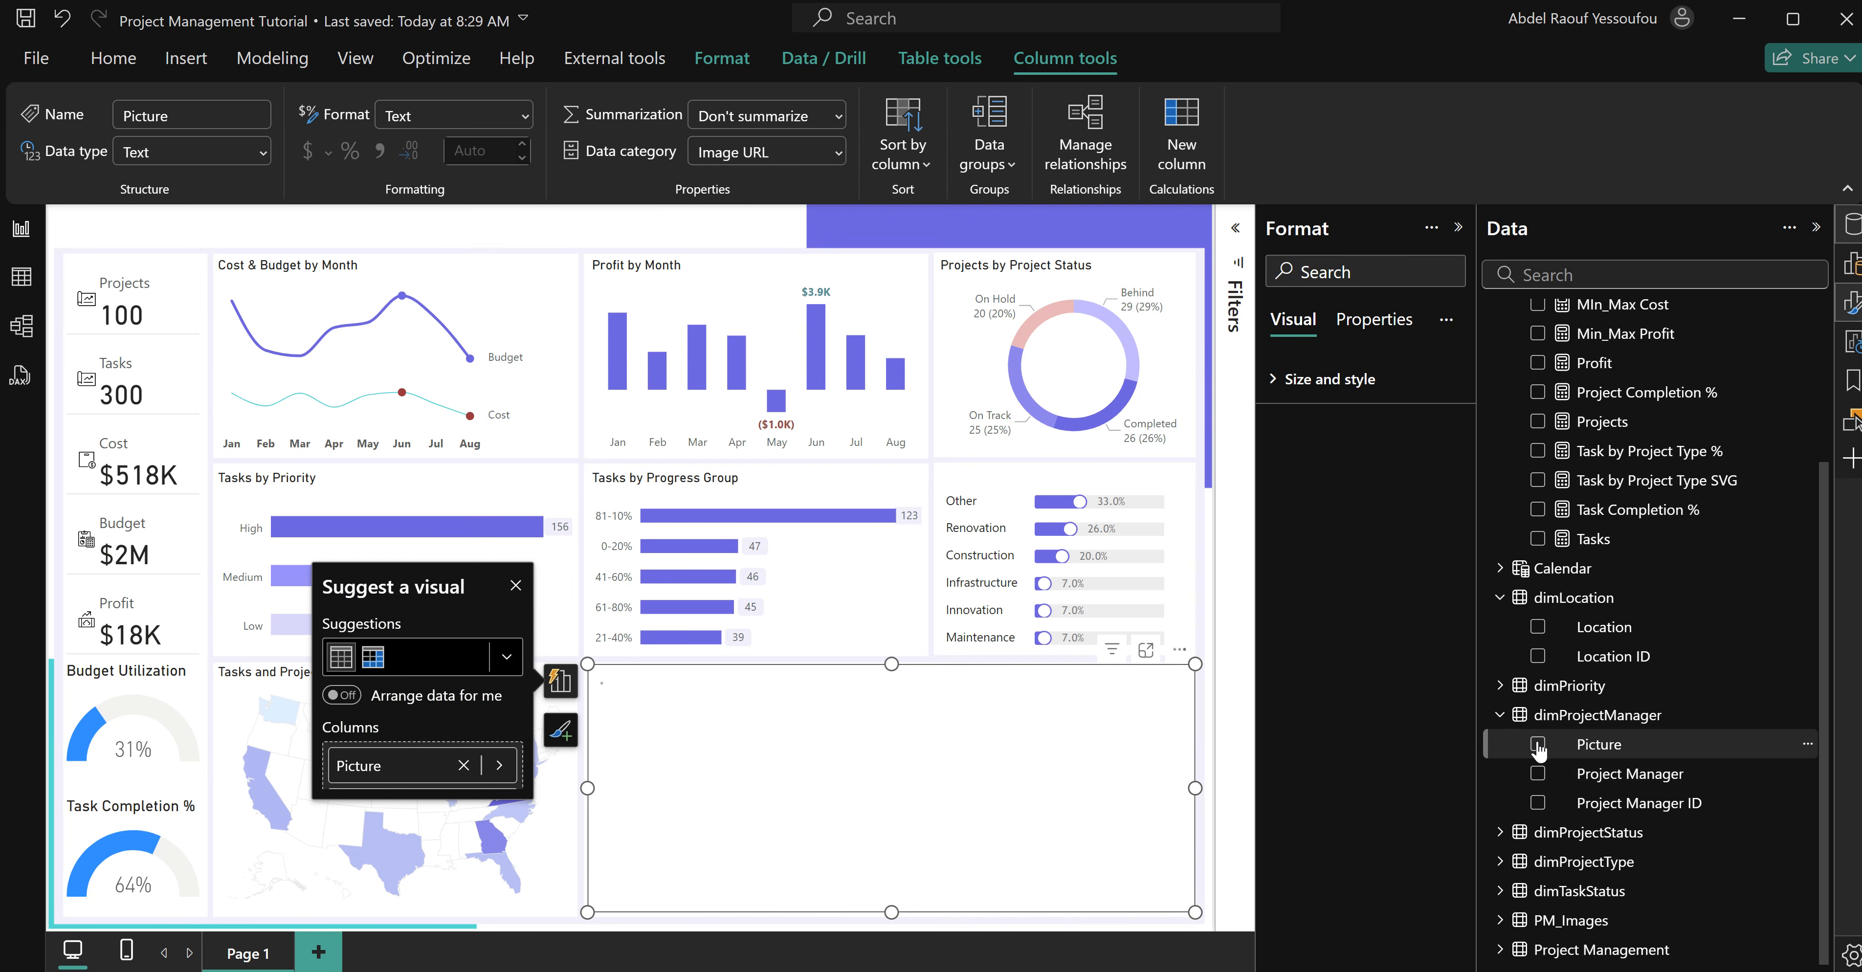
pyautogui.click(1538, 774)
pyautogui.click(1538, 776)
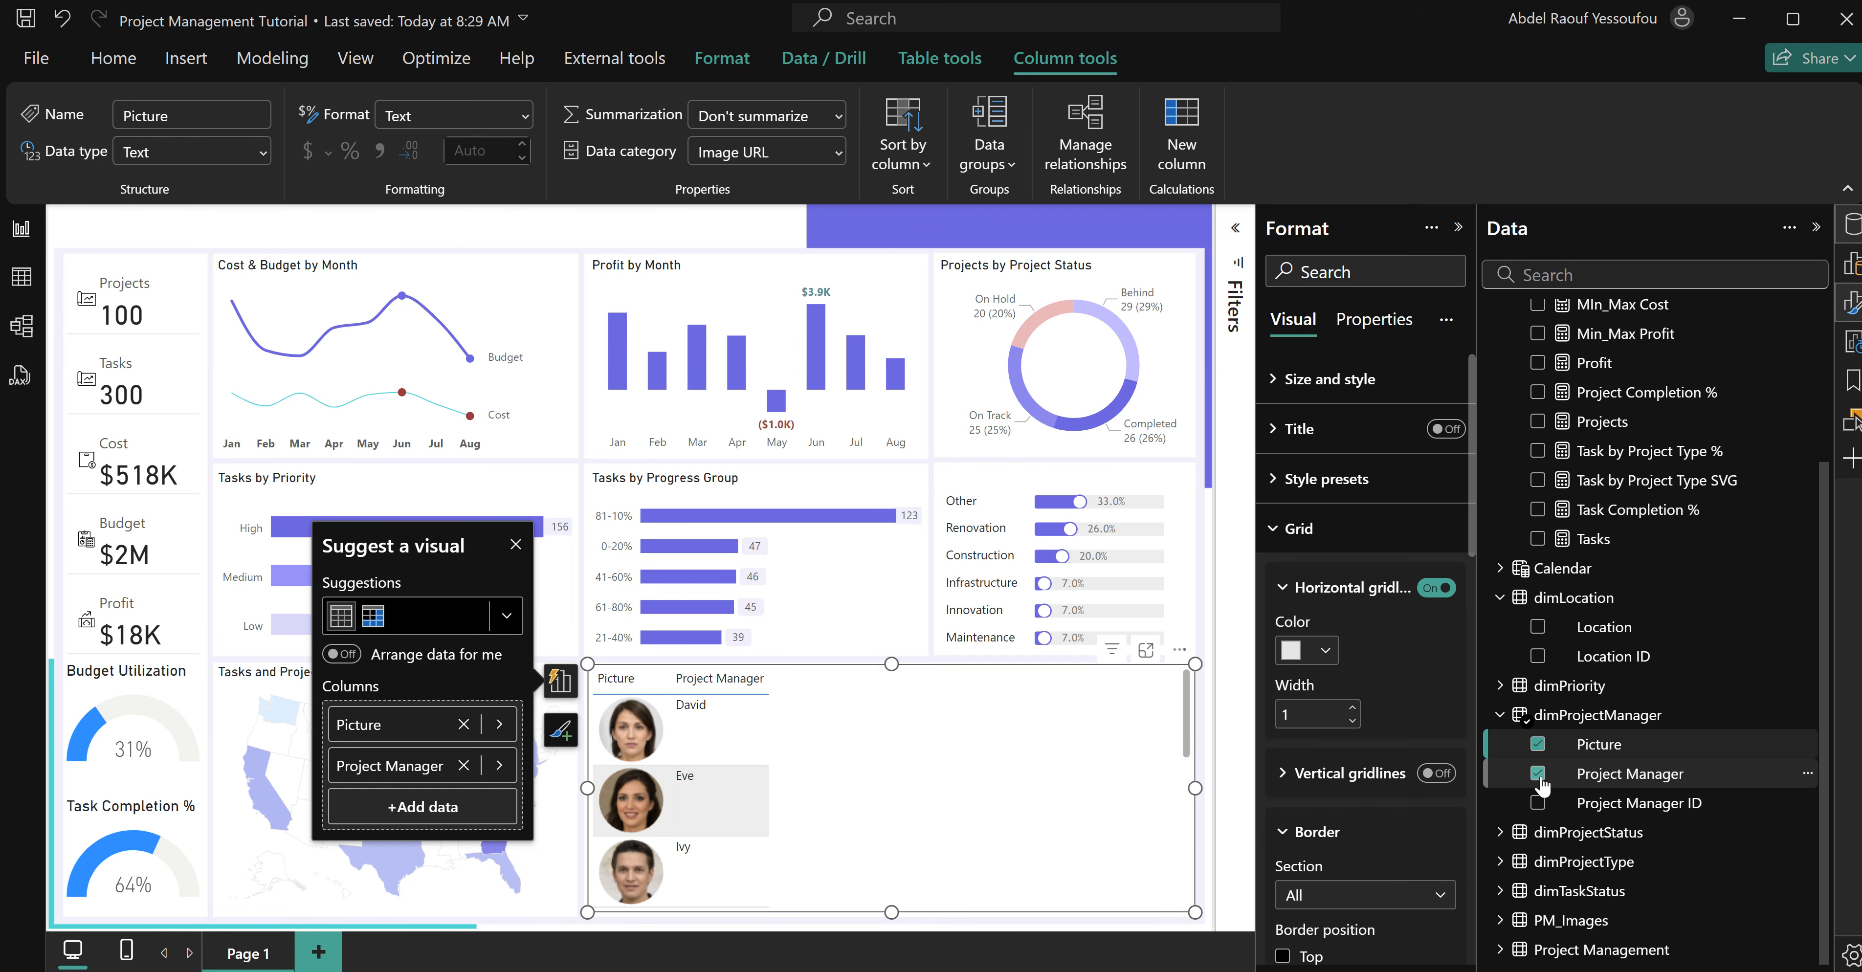
pyautogui.scroll(3, 1542, 781)
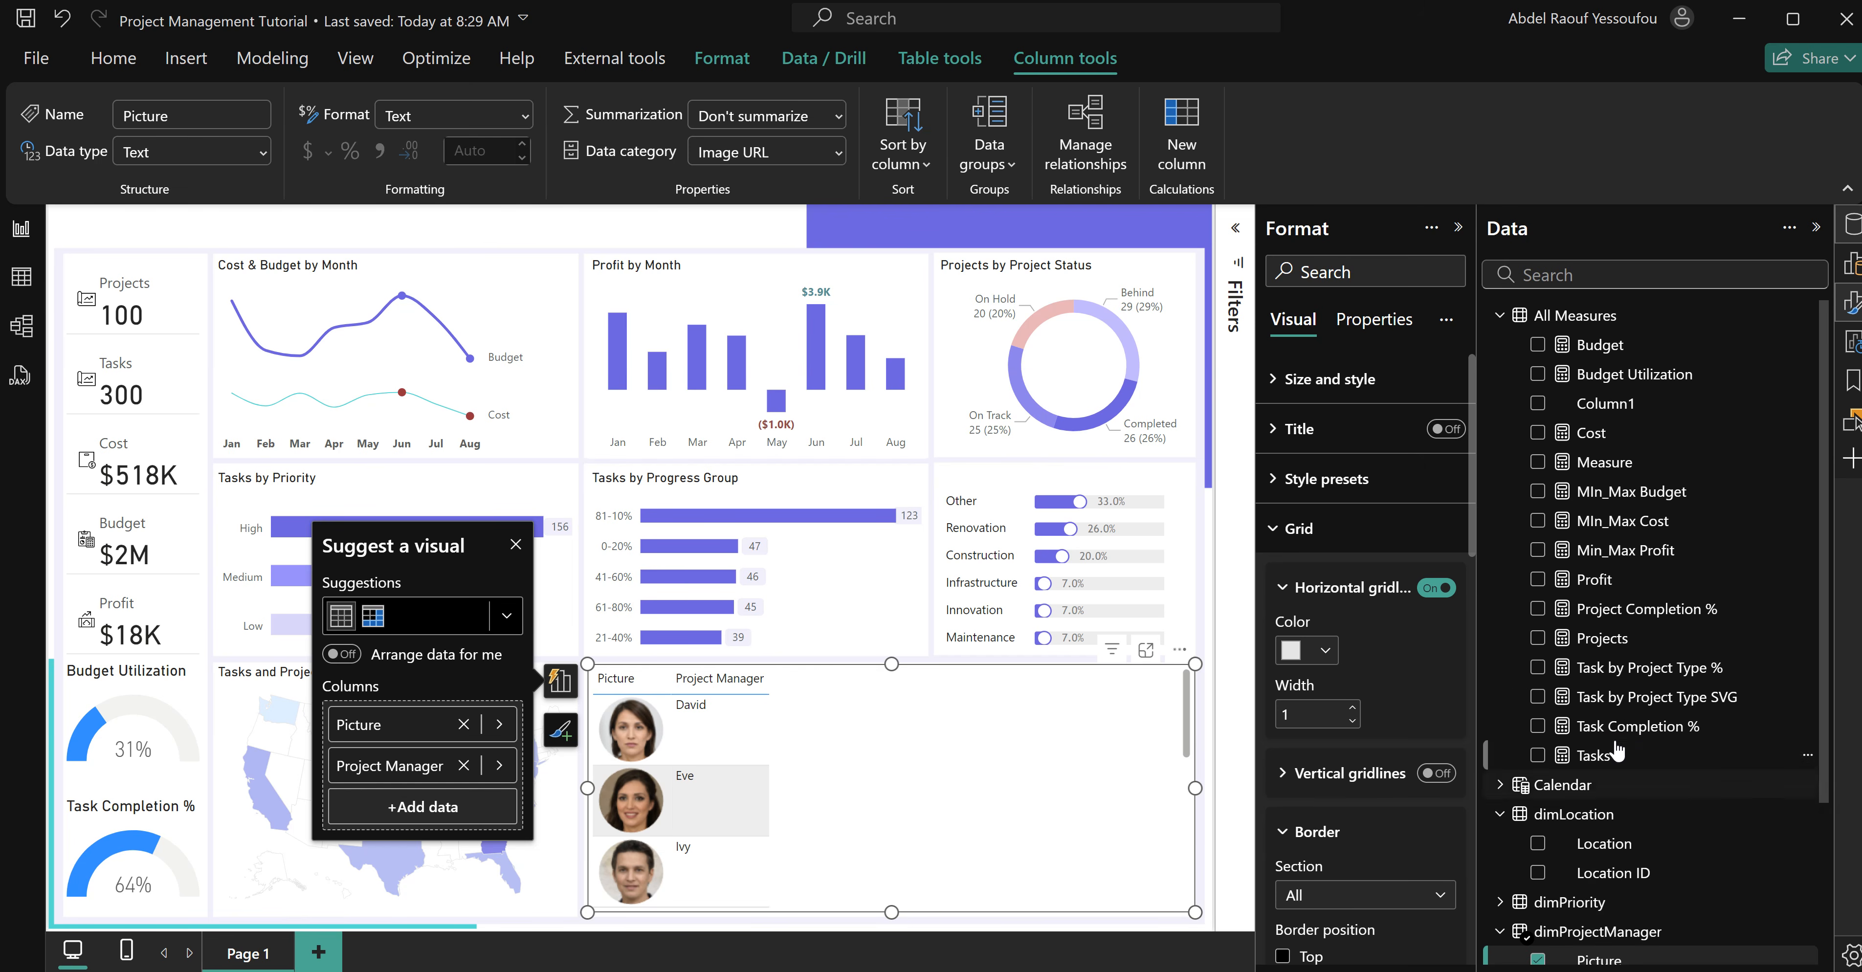
pyautogui.click(1538, 755)
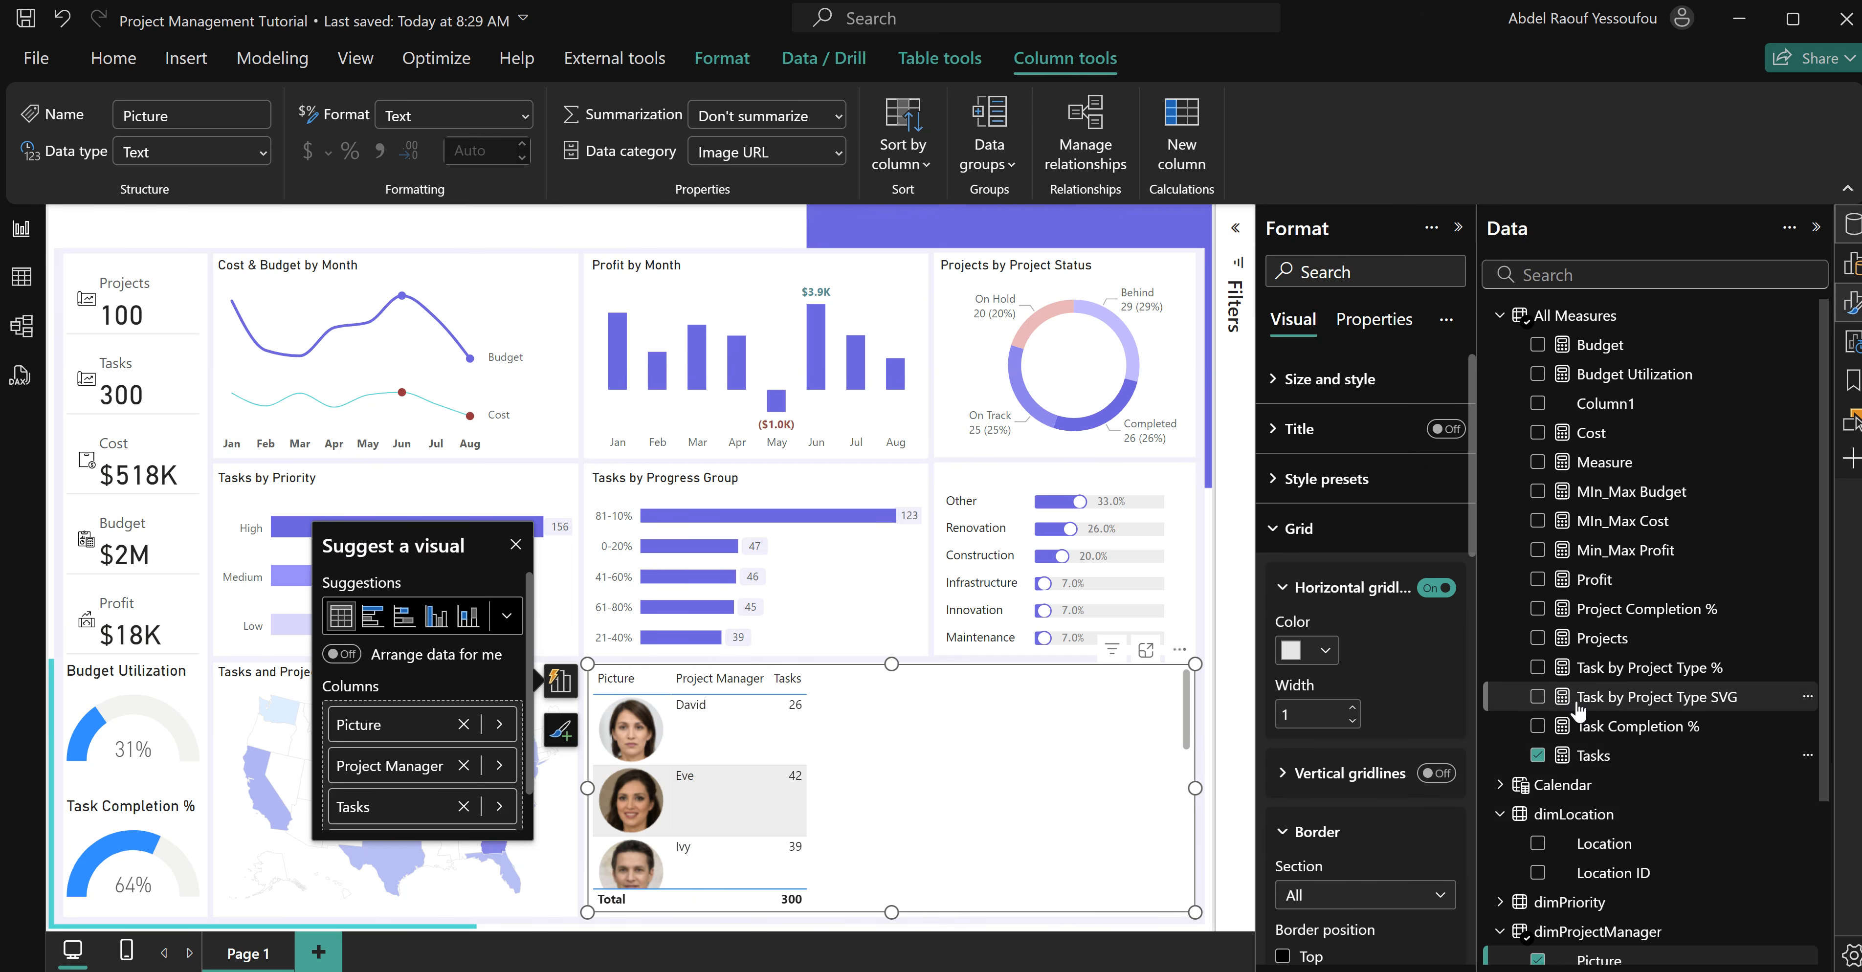
# Create a new measure in the All Measures table and name it Overdue Tasks.
pyautogui.rightClick(1578, 329)
pyautogui.press('Escape')
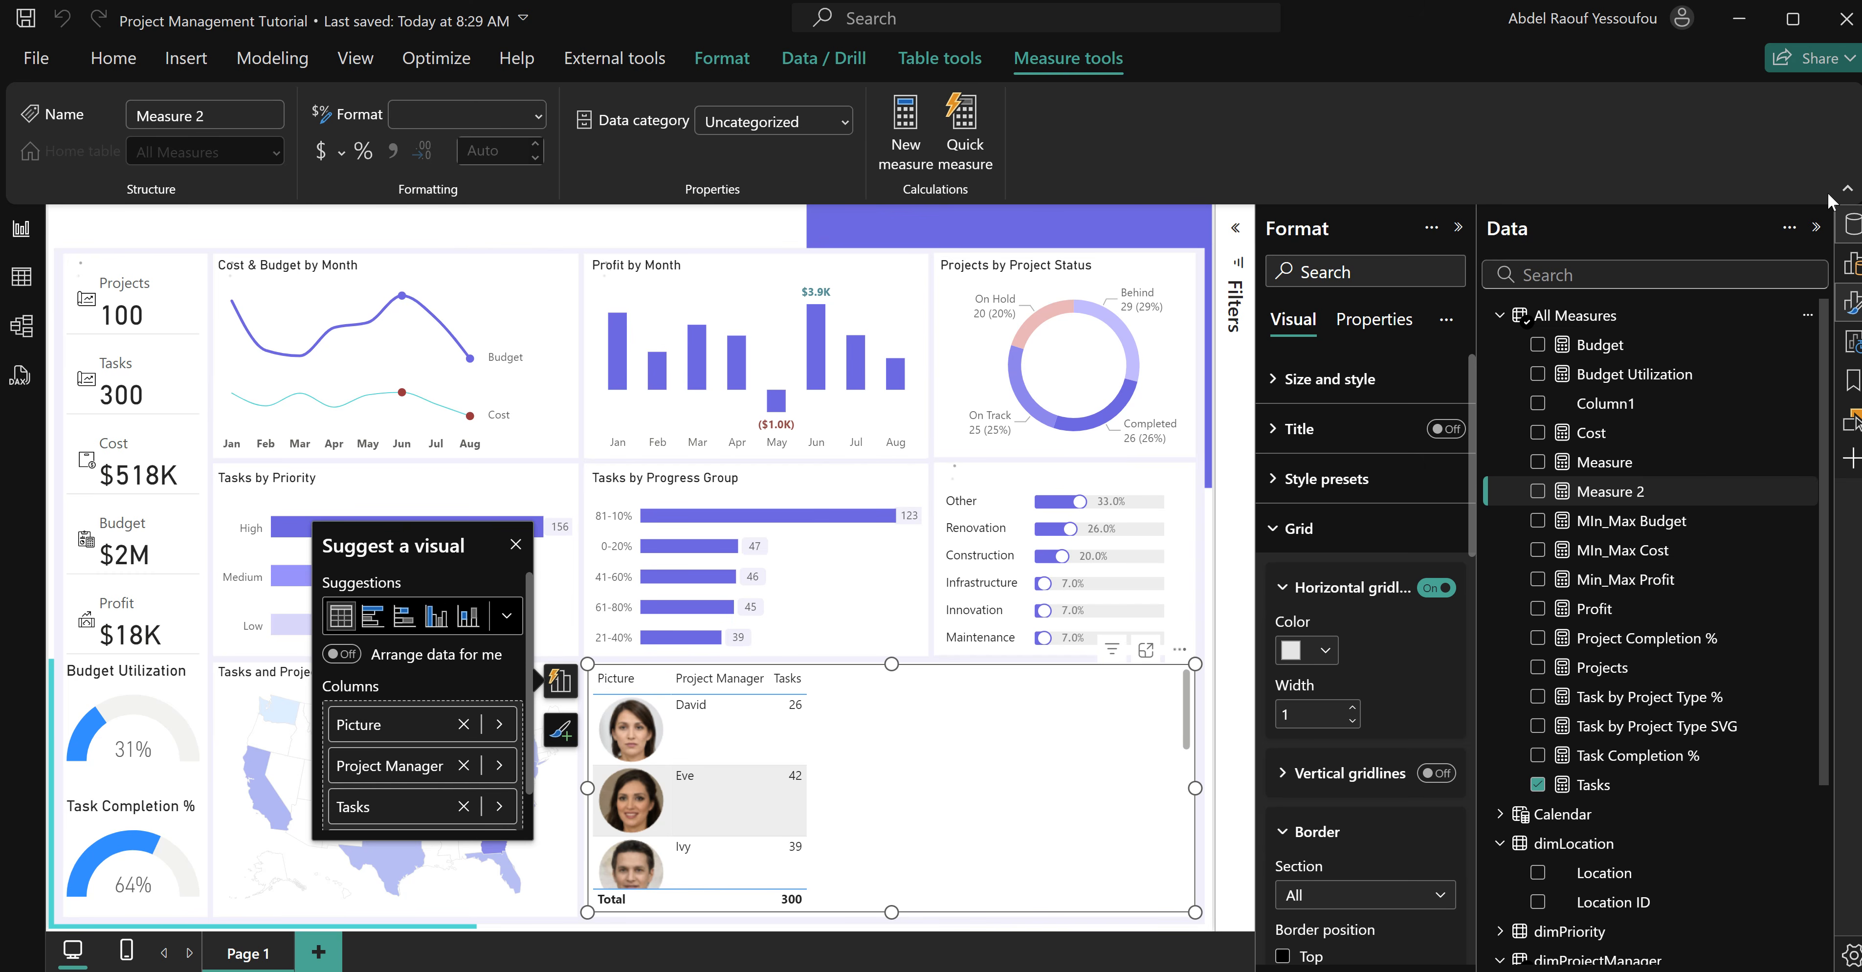
pyautogui.click(294, 223)
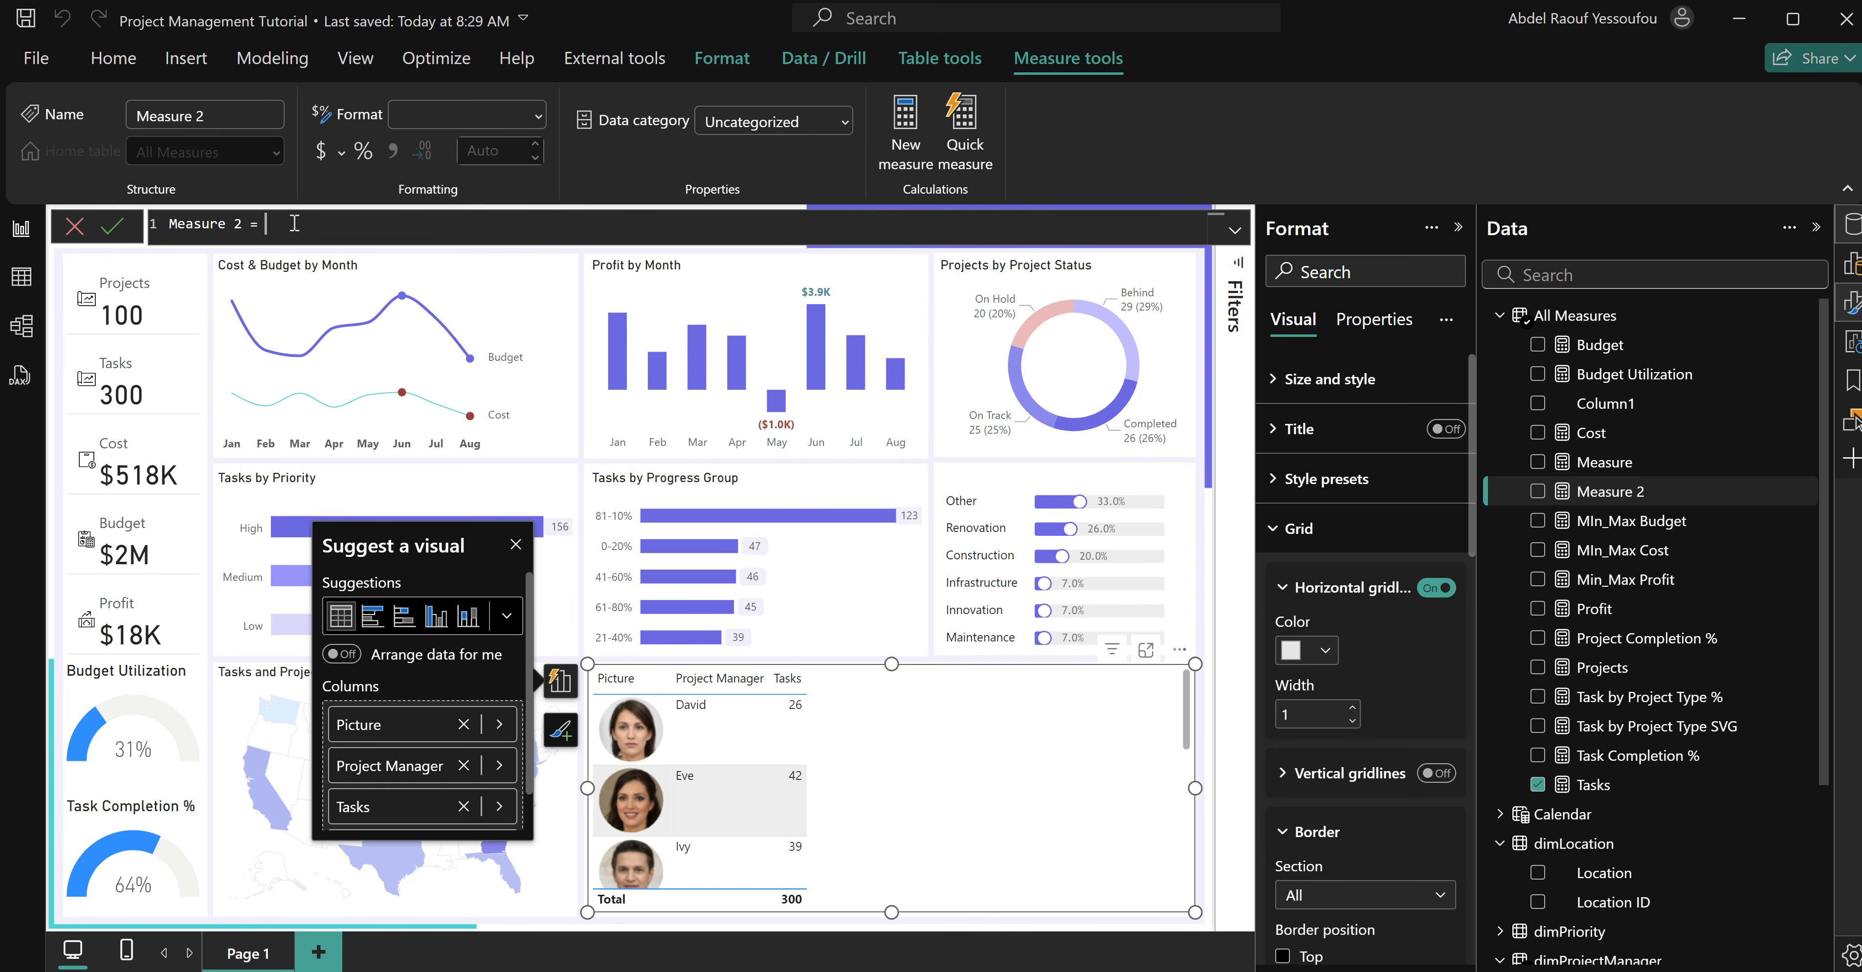
pyautogui.moveTo(269, 225); pyautogui.dragTo(168, 229)
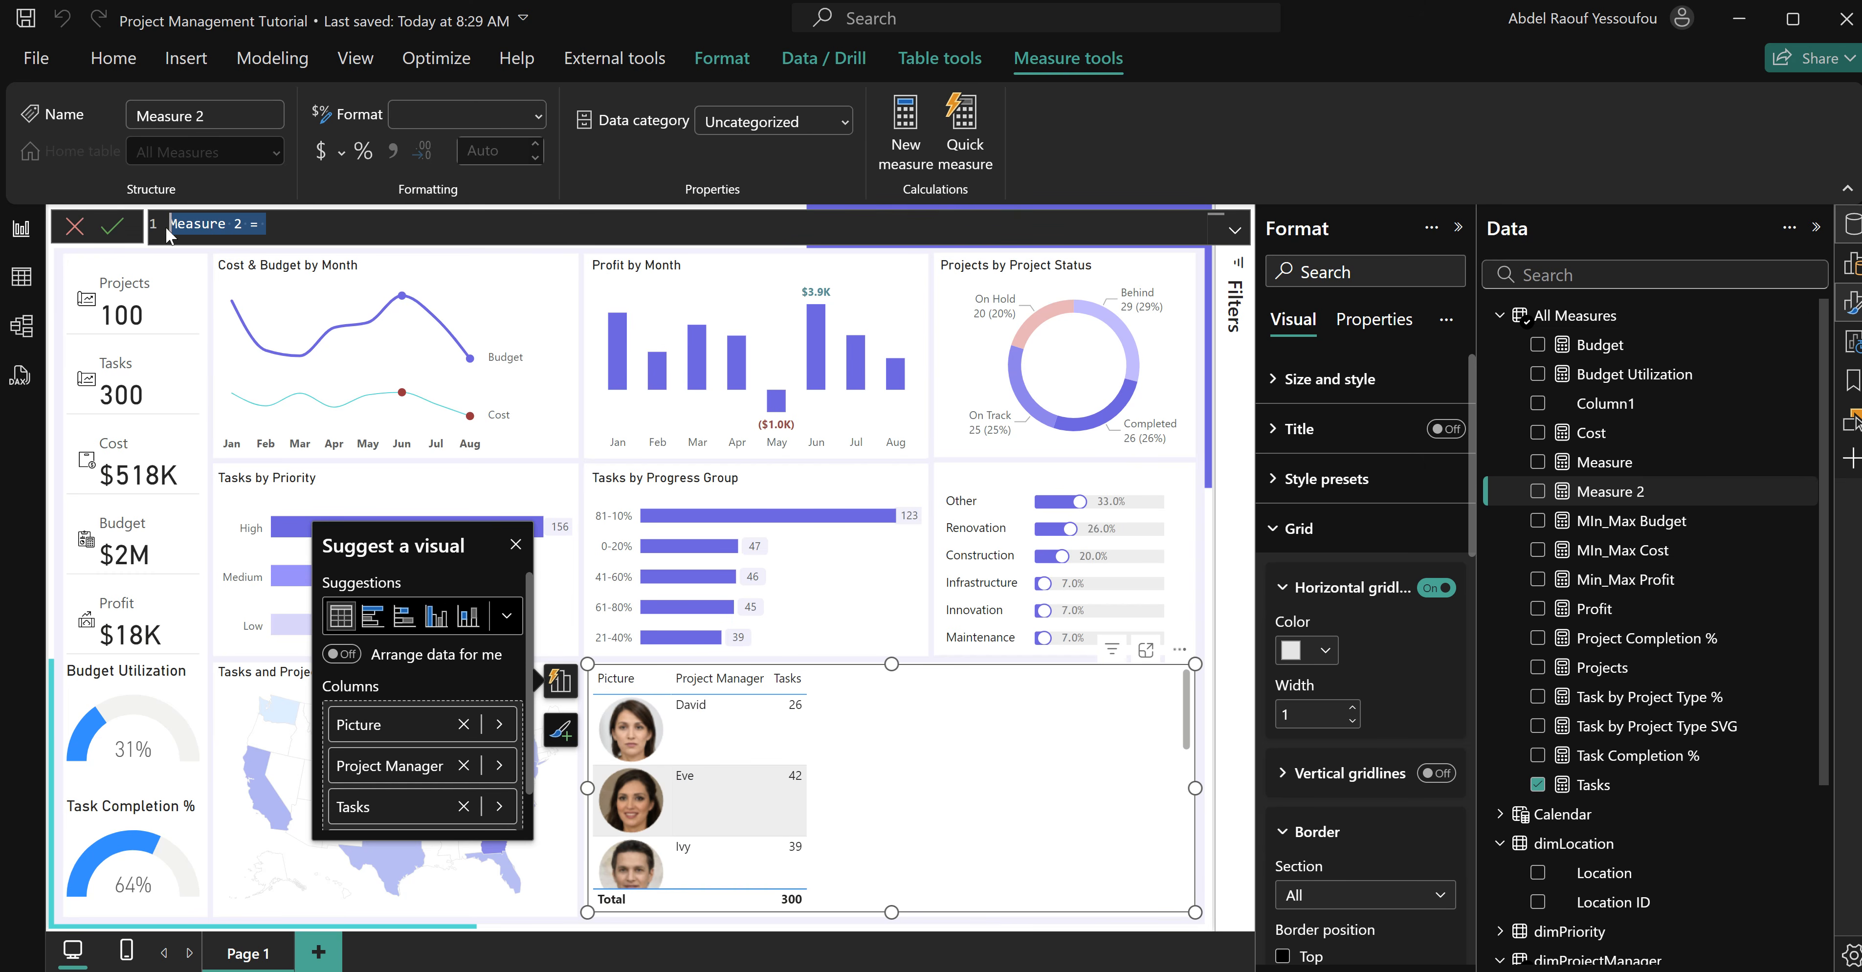
pyautogui.write('0')
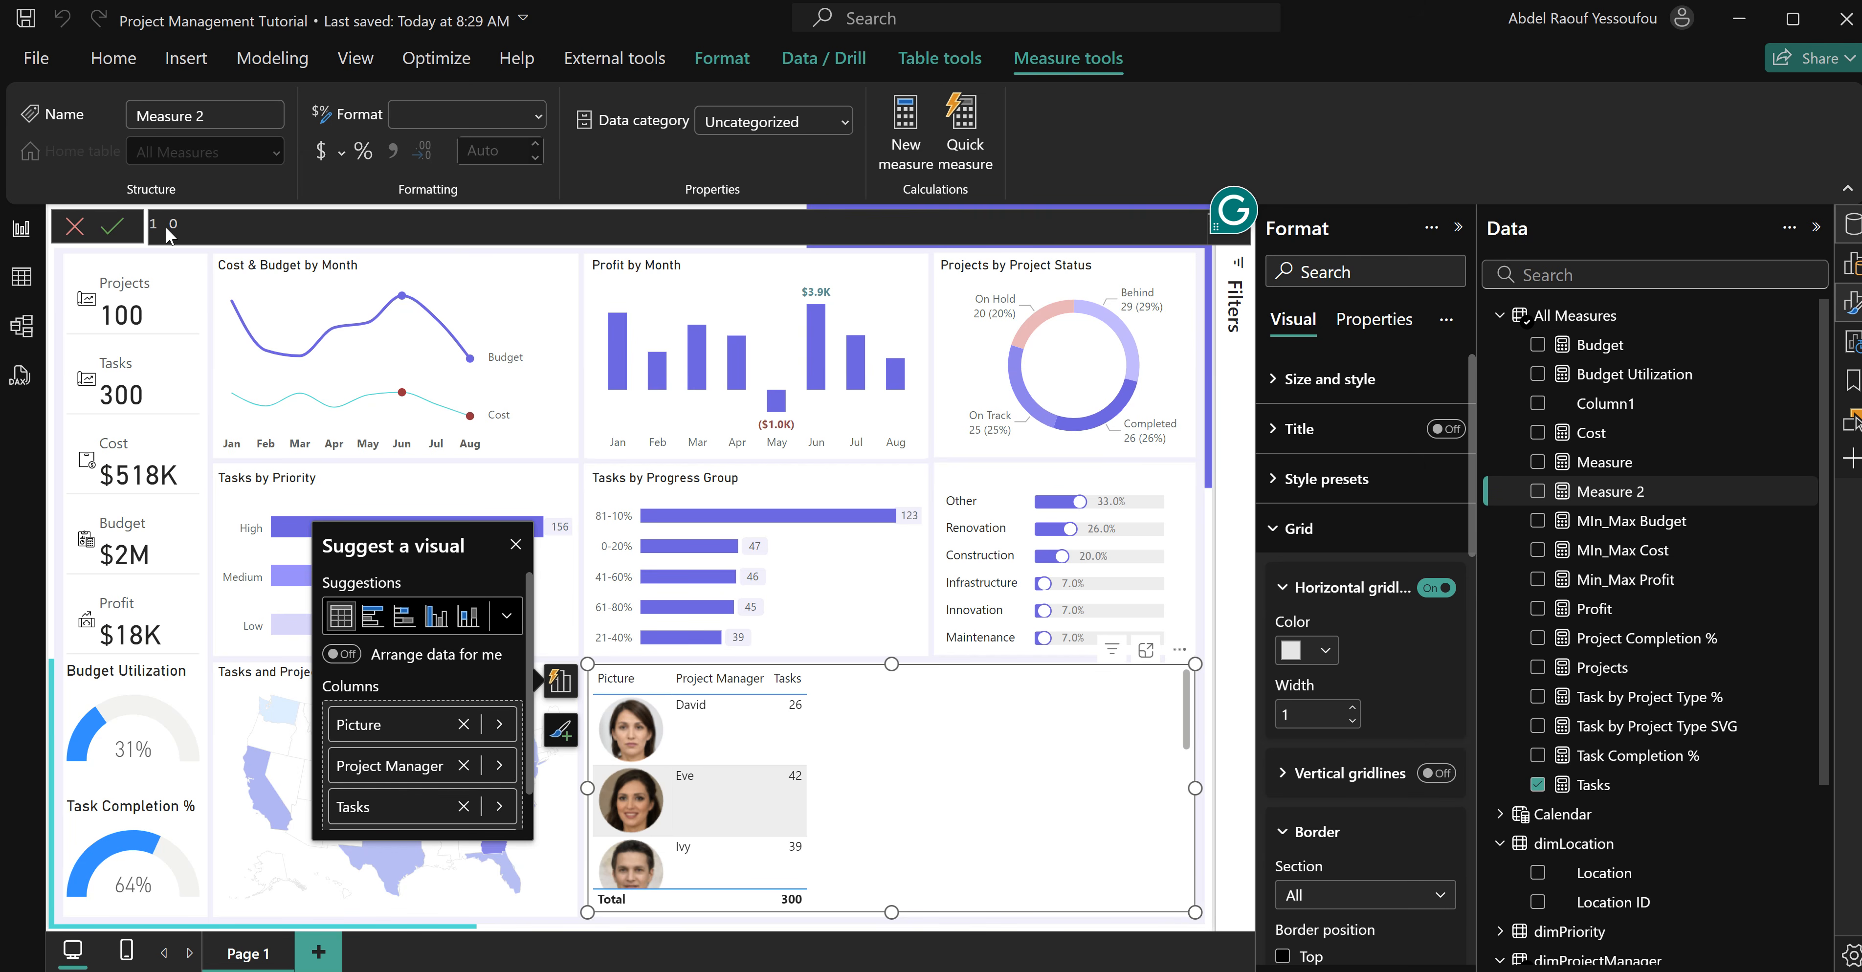
pyautogui.write('verdue Tasks =')
pyautogui.hotkey('shift', 'Return')
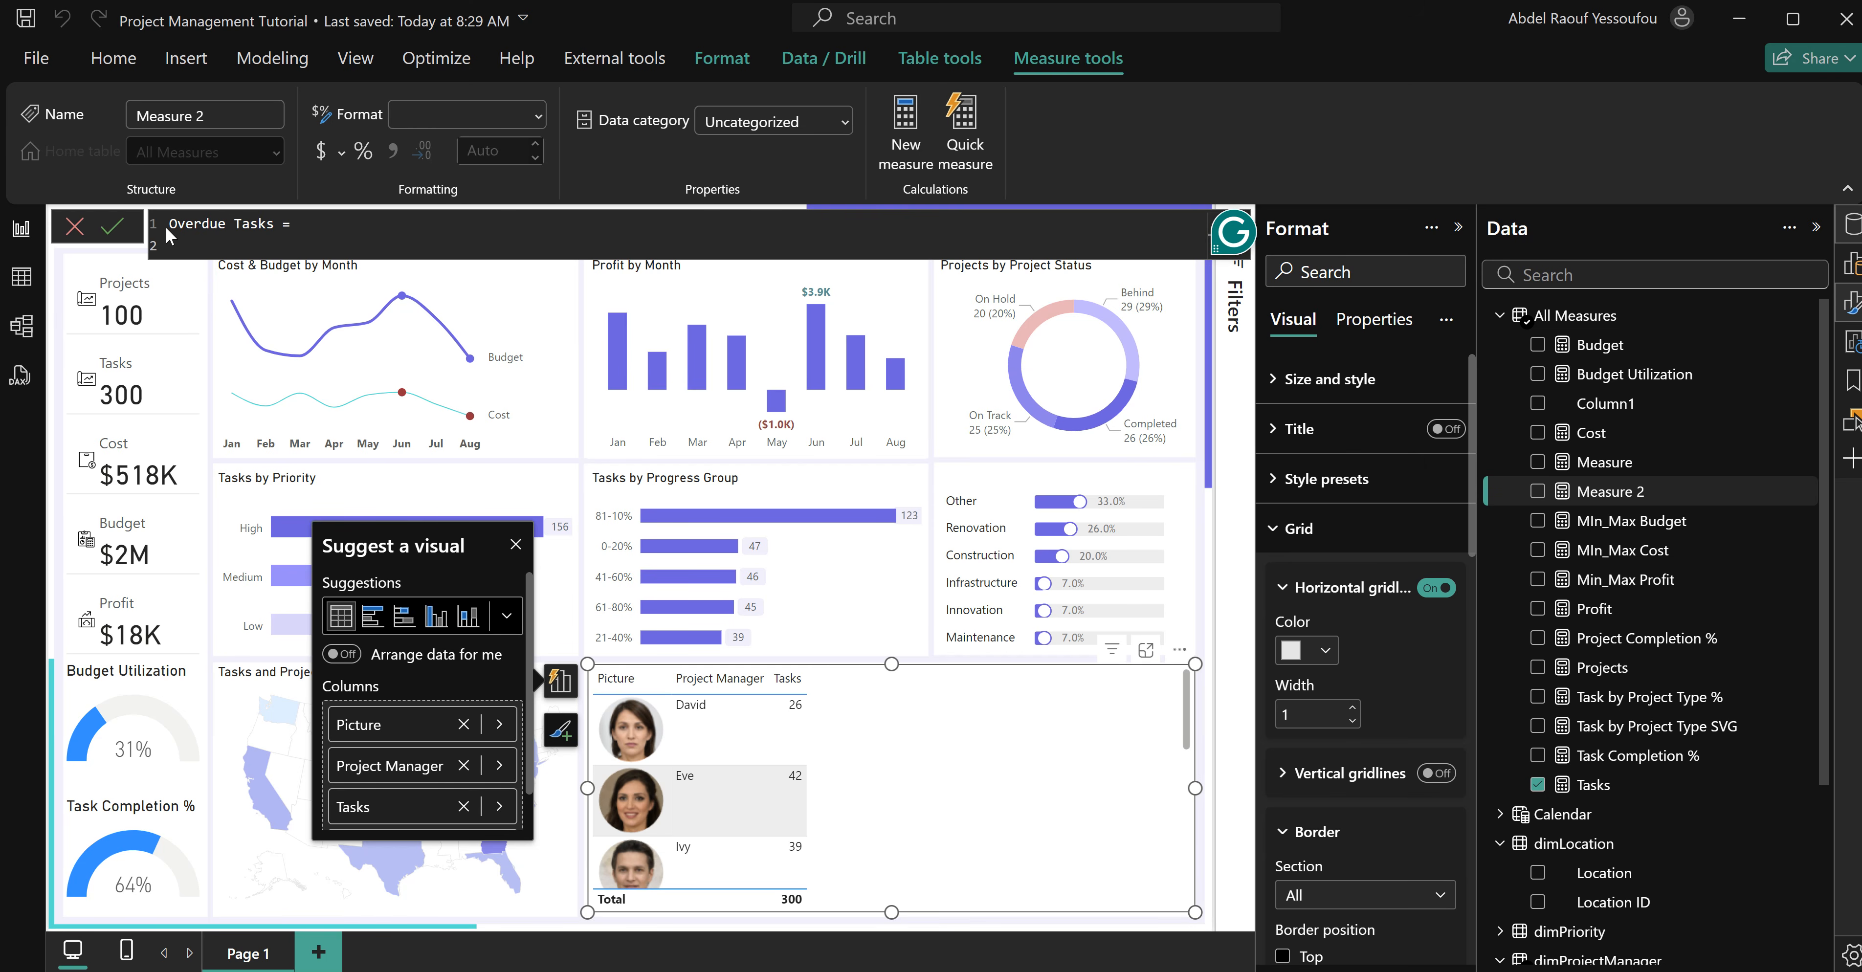
# Begin the Overdue Tasks formula with CALCULATE, using the [Tasks] measure as its expression.
pyautogui.write('CALCULATE(')
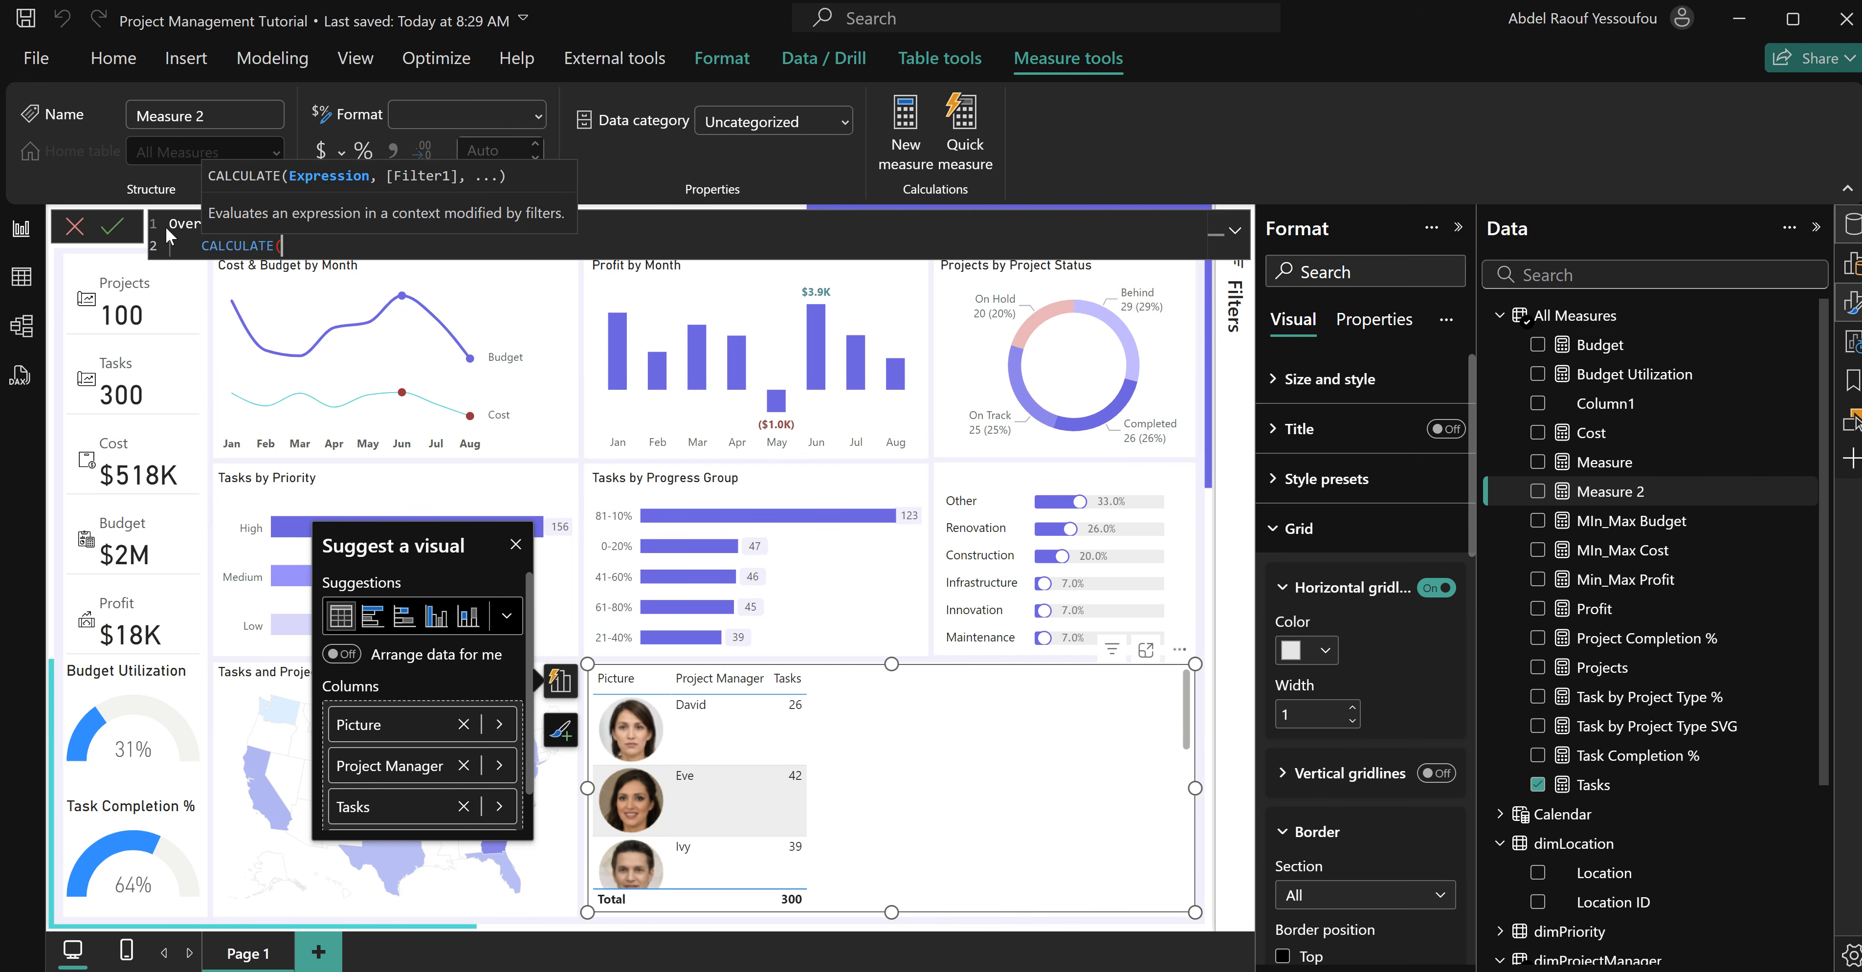
pyautogui.hotkey('shift', 'Return')
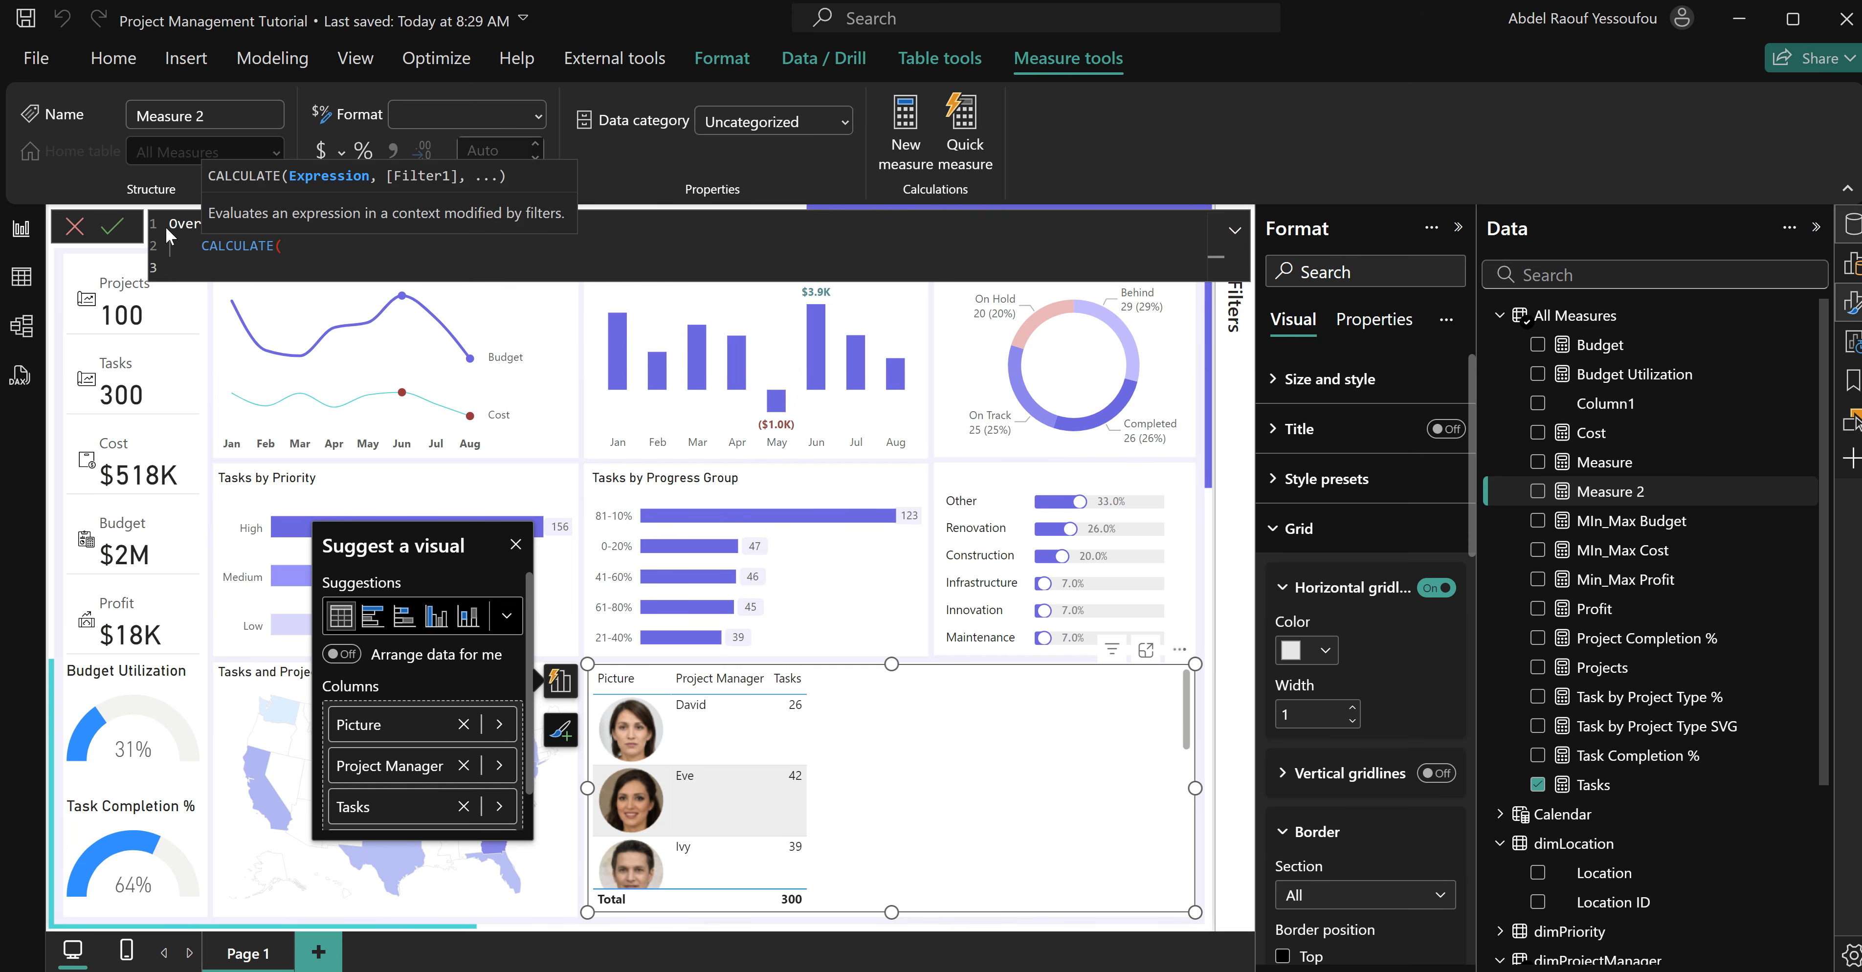
pyautogui.write('task')
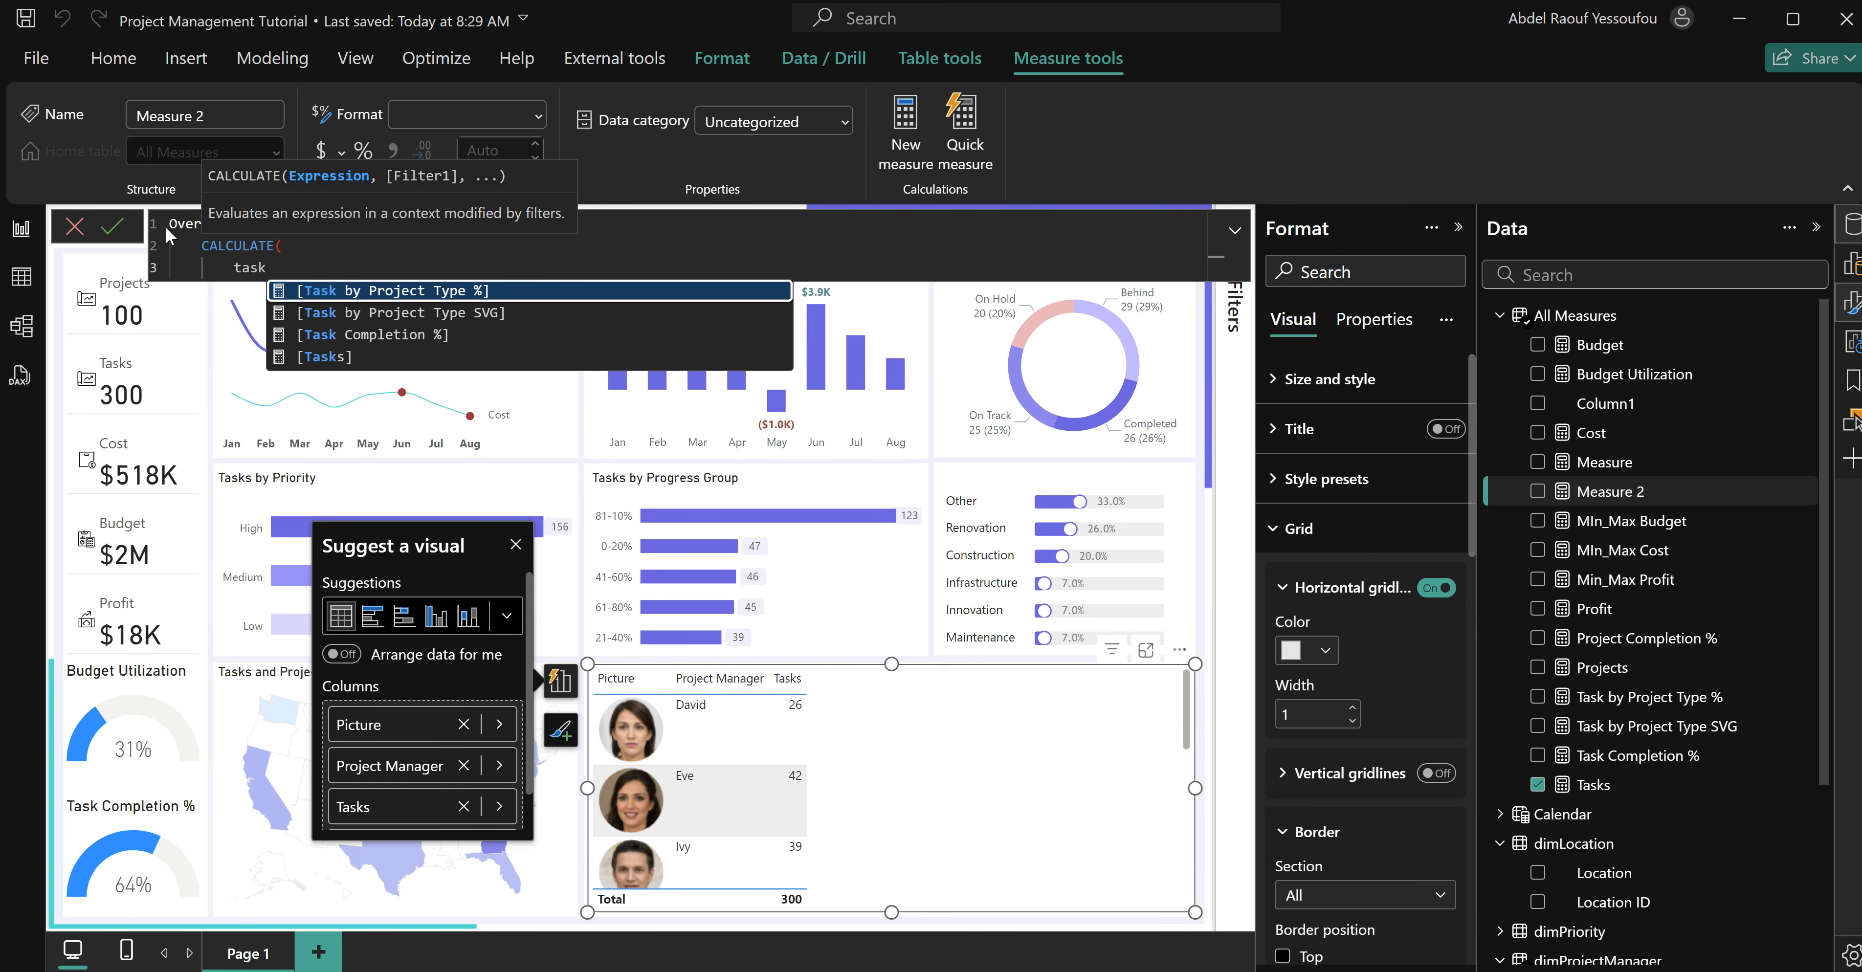
pyautogui.press('Down')
pyautogui.press('Down')
pyautogui.press('Down')
pyautogui.press('Tab')
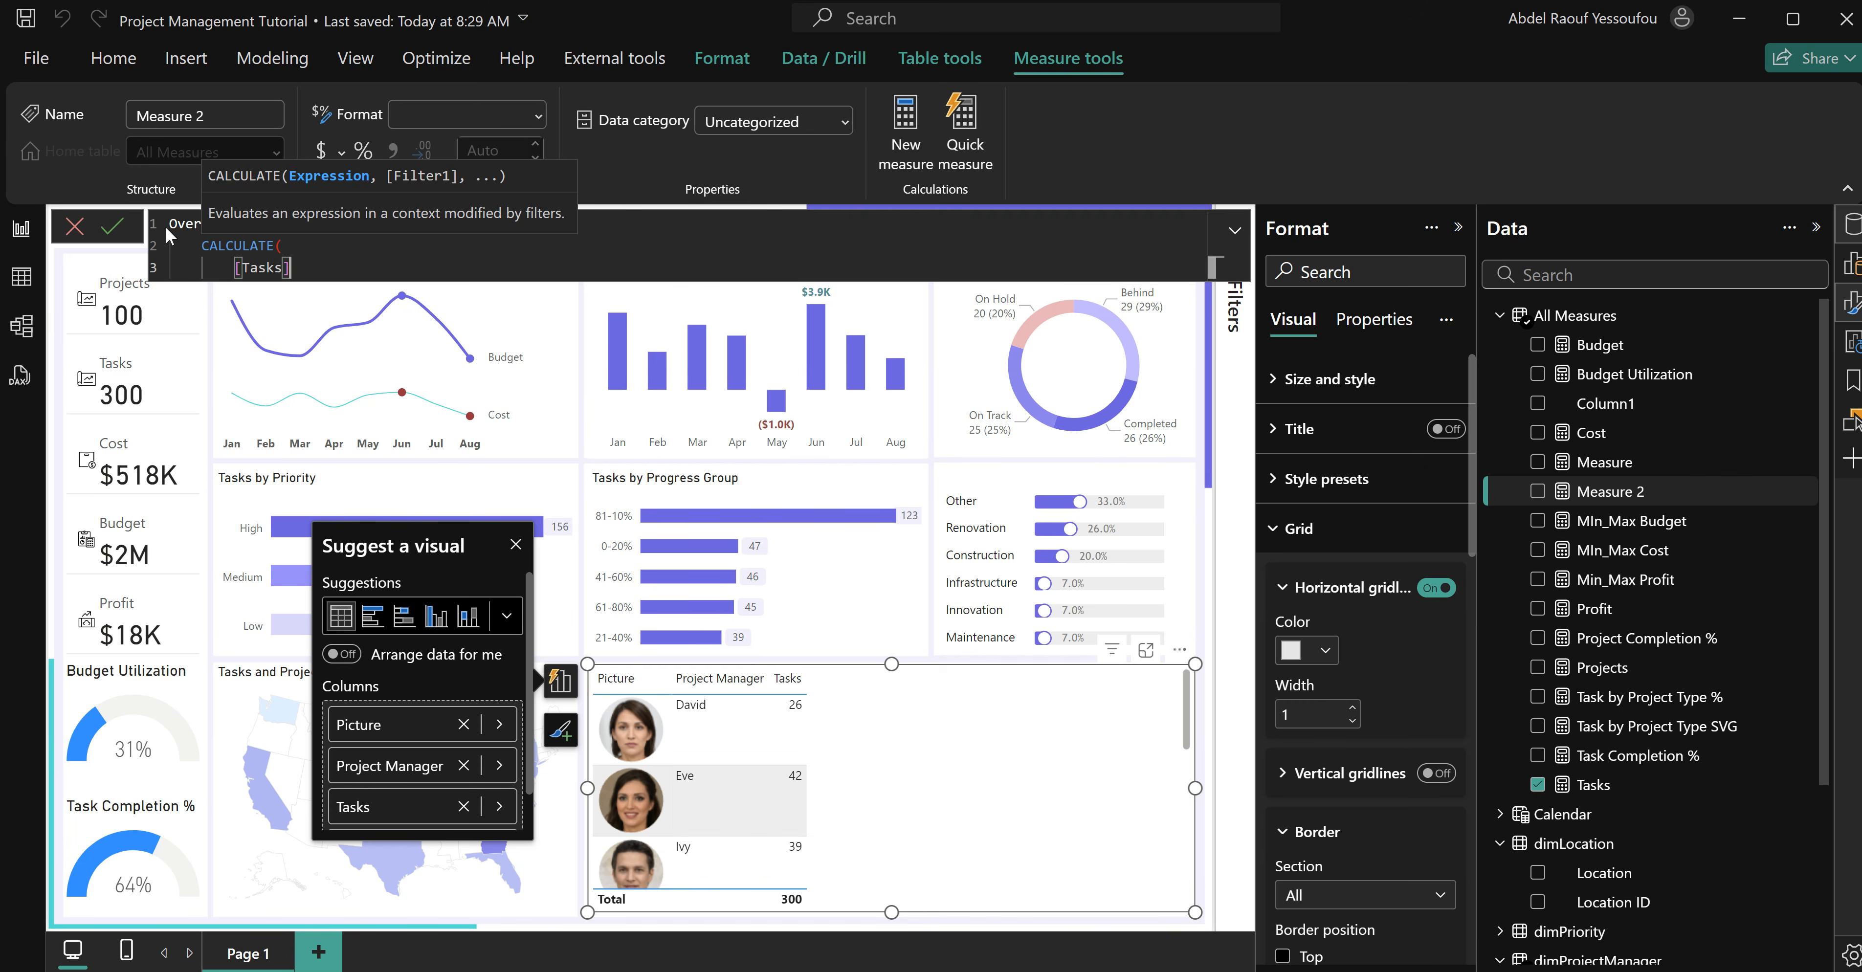
pyautogui.write(',')
pyautogui.hotkey('shift', 'Return')
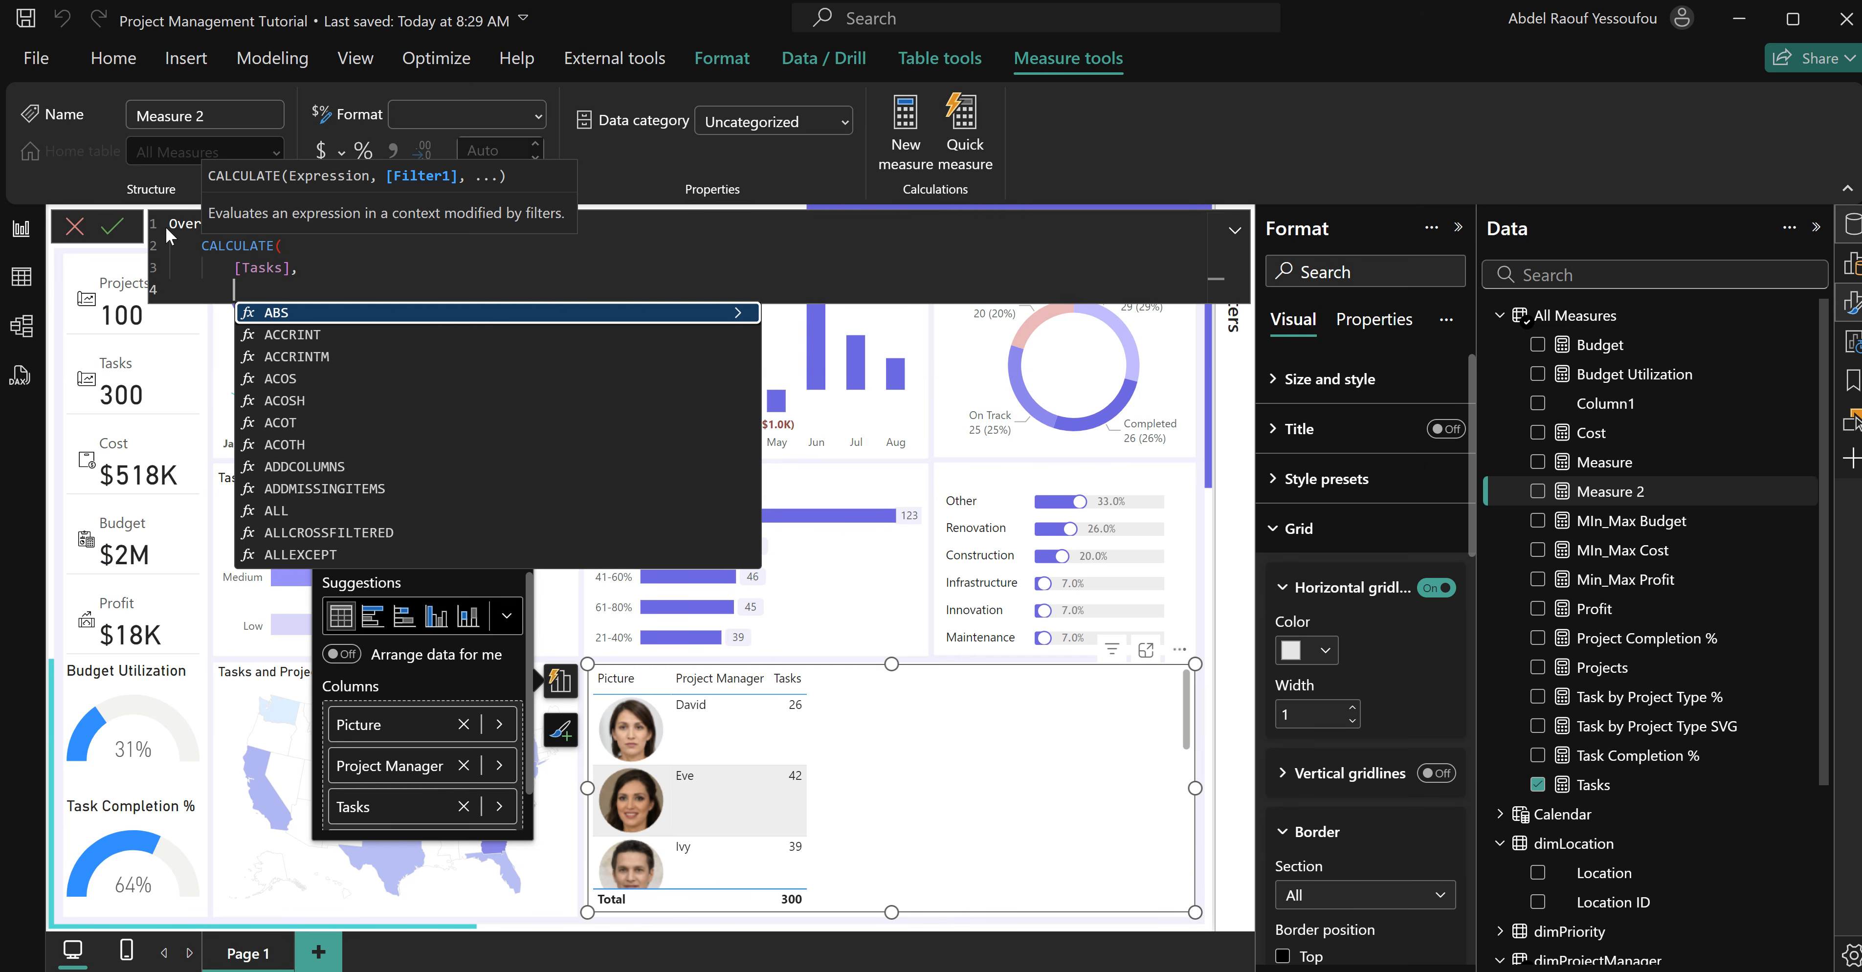
# Add the first CALCULATE filter as 'Project Management'[Task Status ID] <> 2.
pyautogui.write('tas')
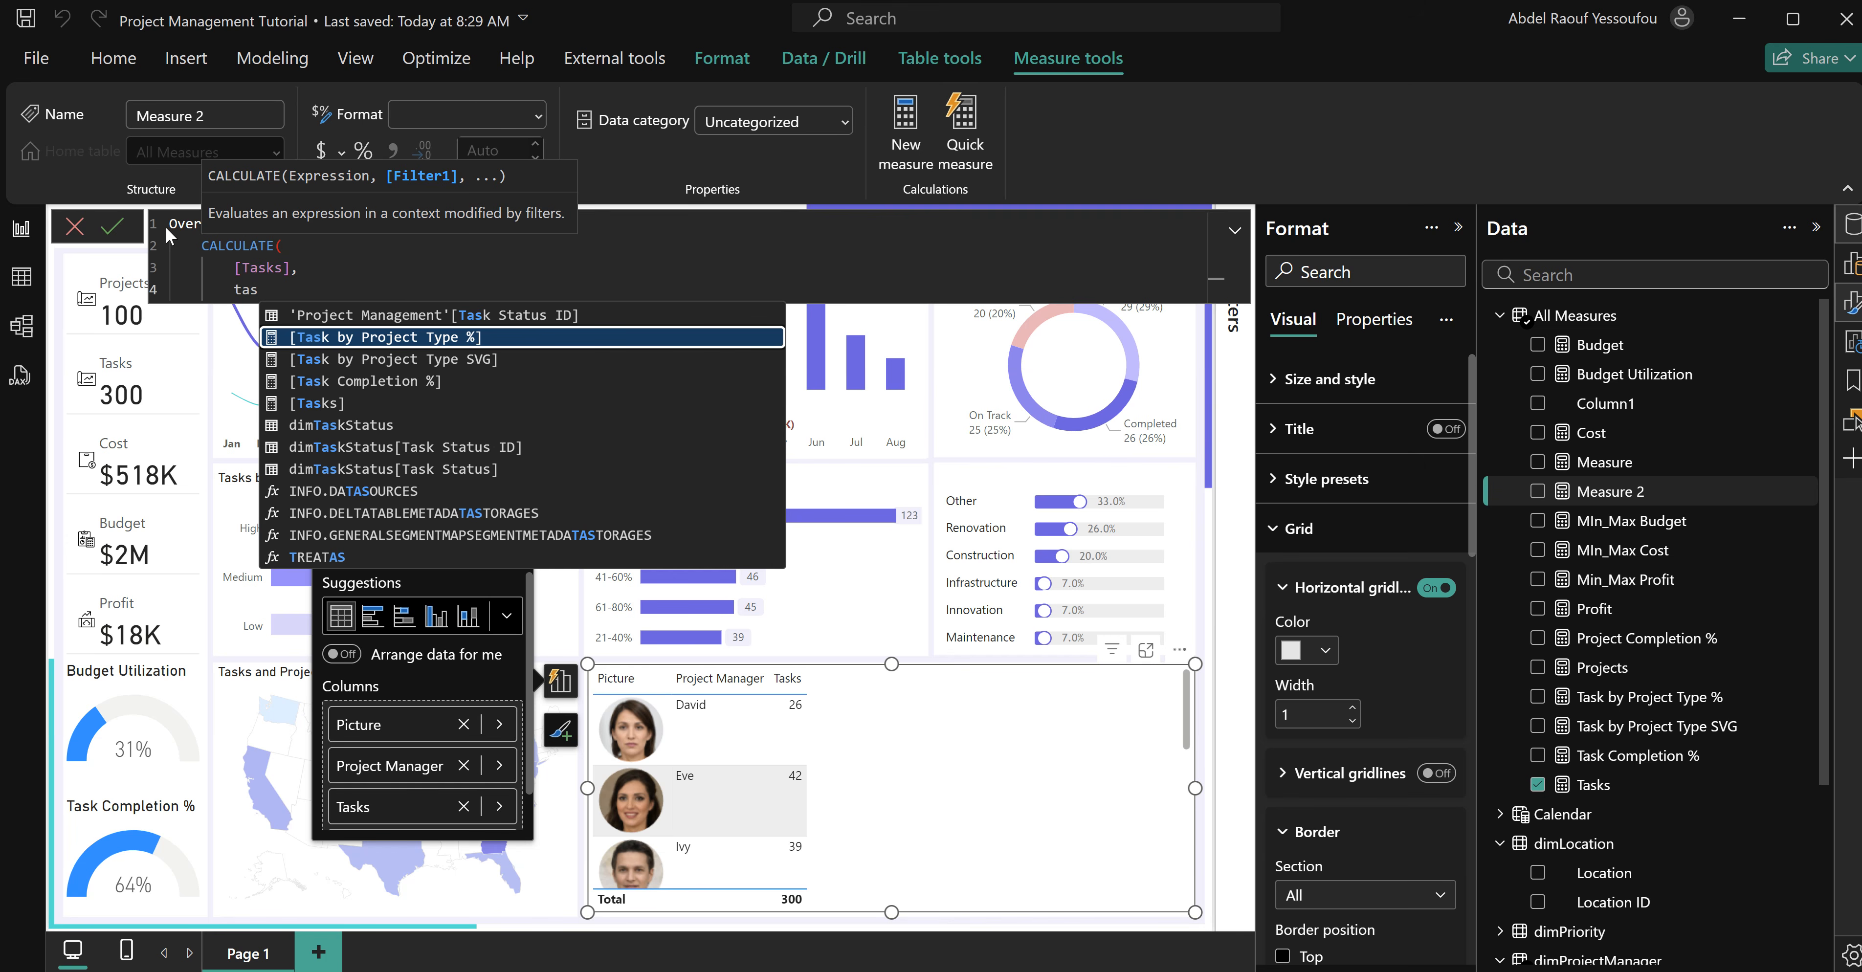
pyautogui.press('Up')
pyautogui.press('Tab')
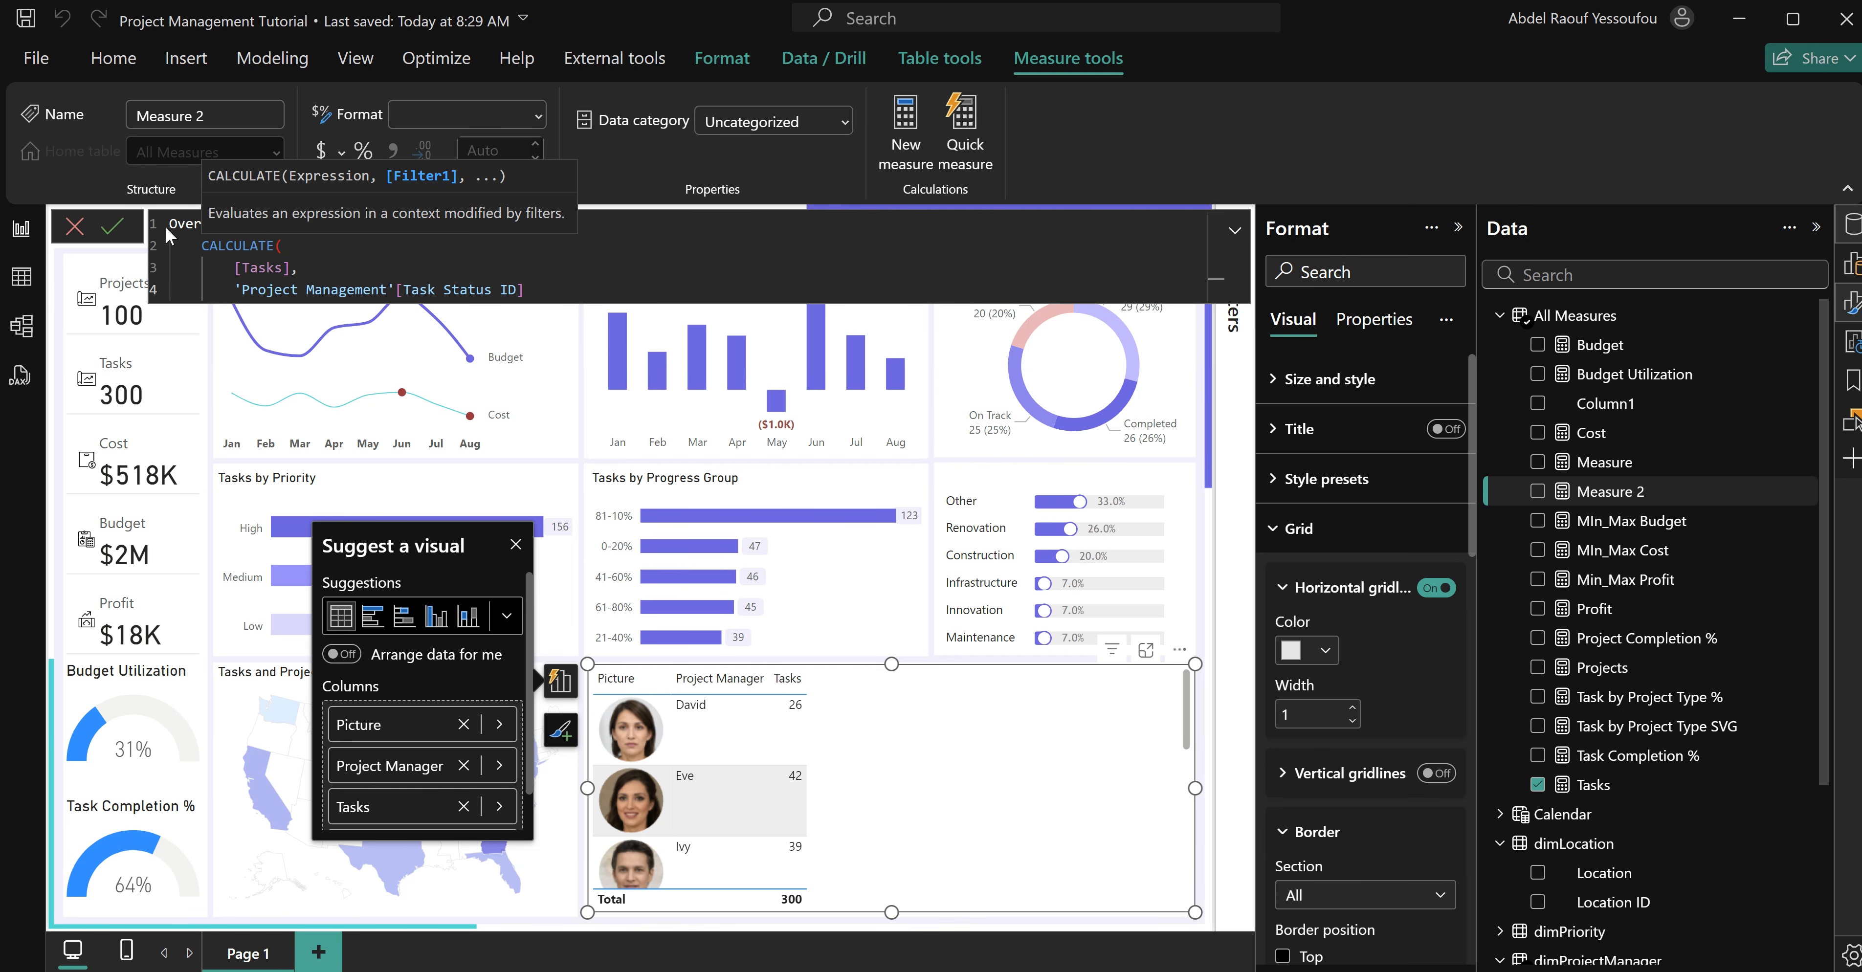
pyautogui.write('2,')
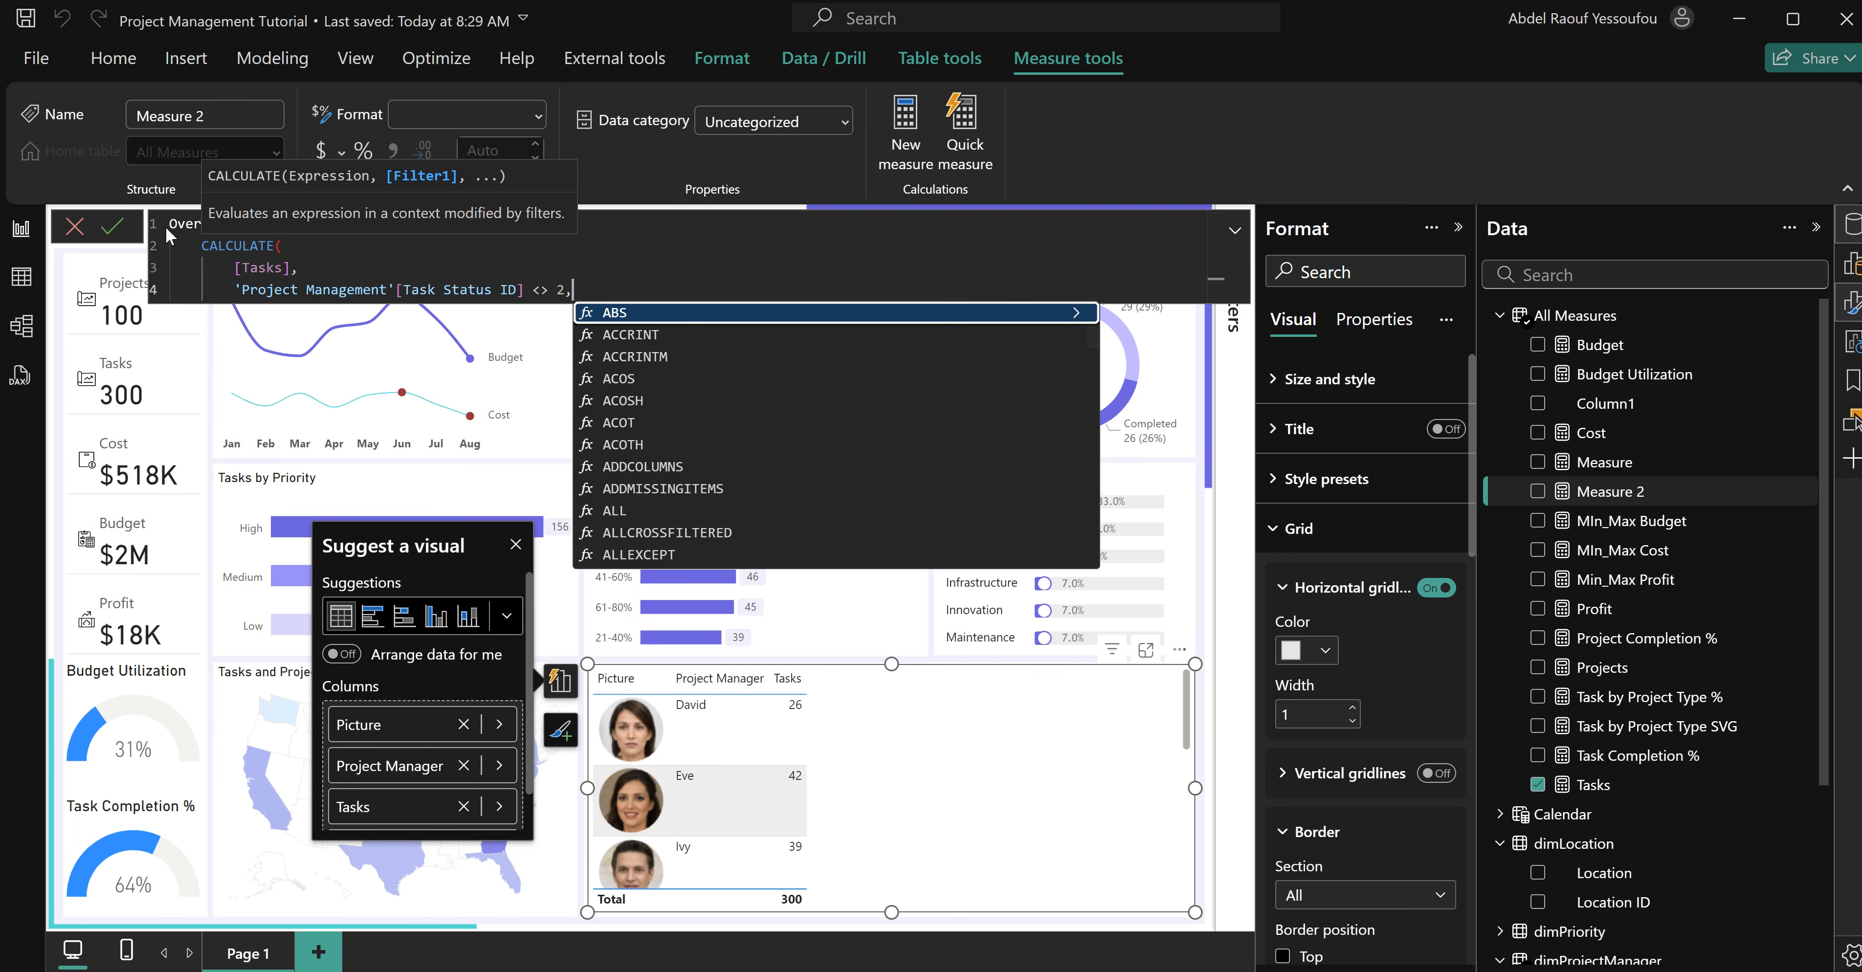
pyautogui.hotkey('shift', 'Return')
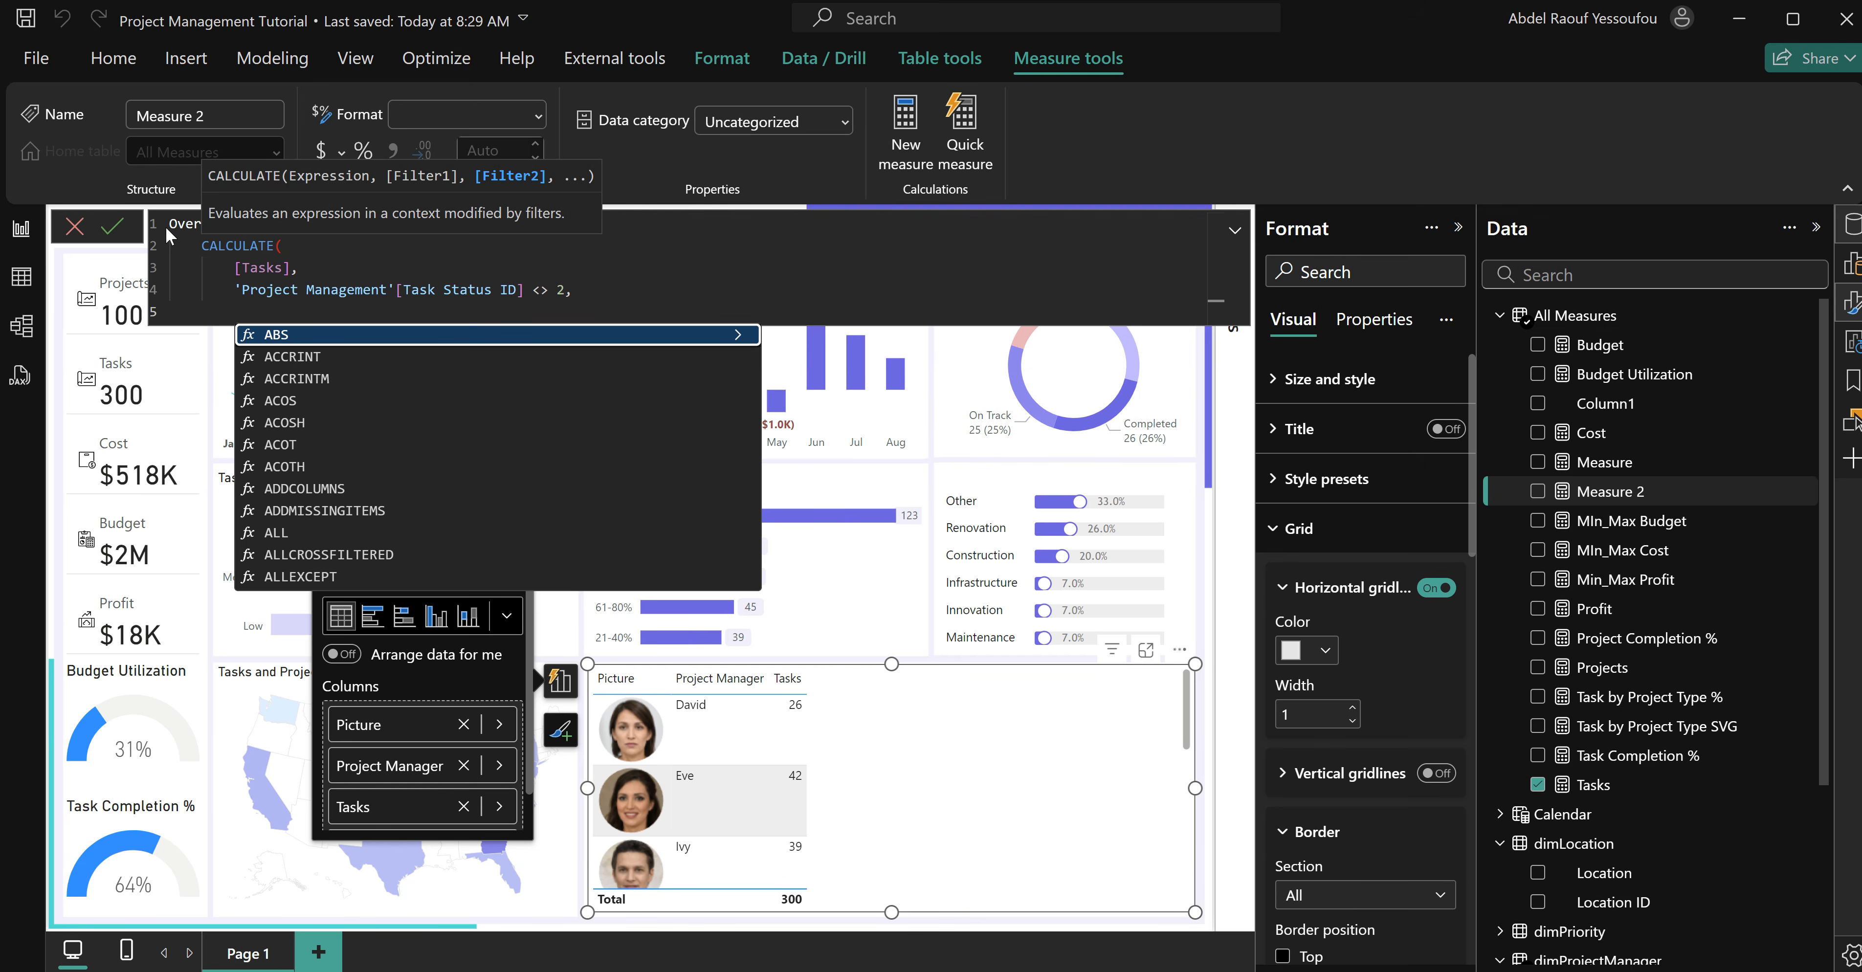
# Add the second filter 'Project Management'[End Date] < TODAY(), close the CALCULATE expression and commit the Overdue Tasks measure.
pyautogui.write('end')
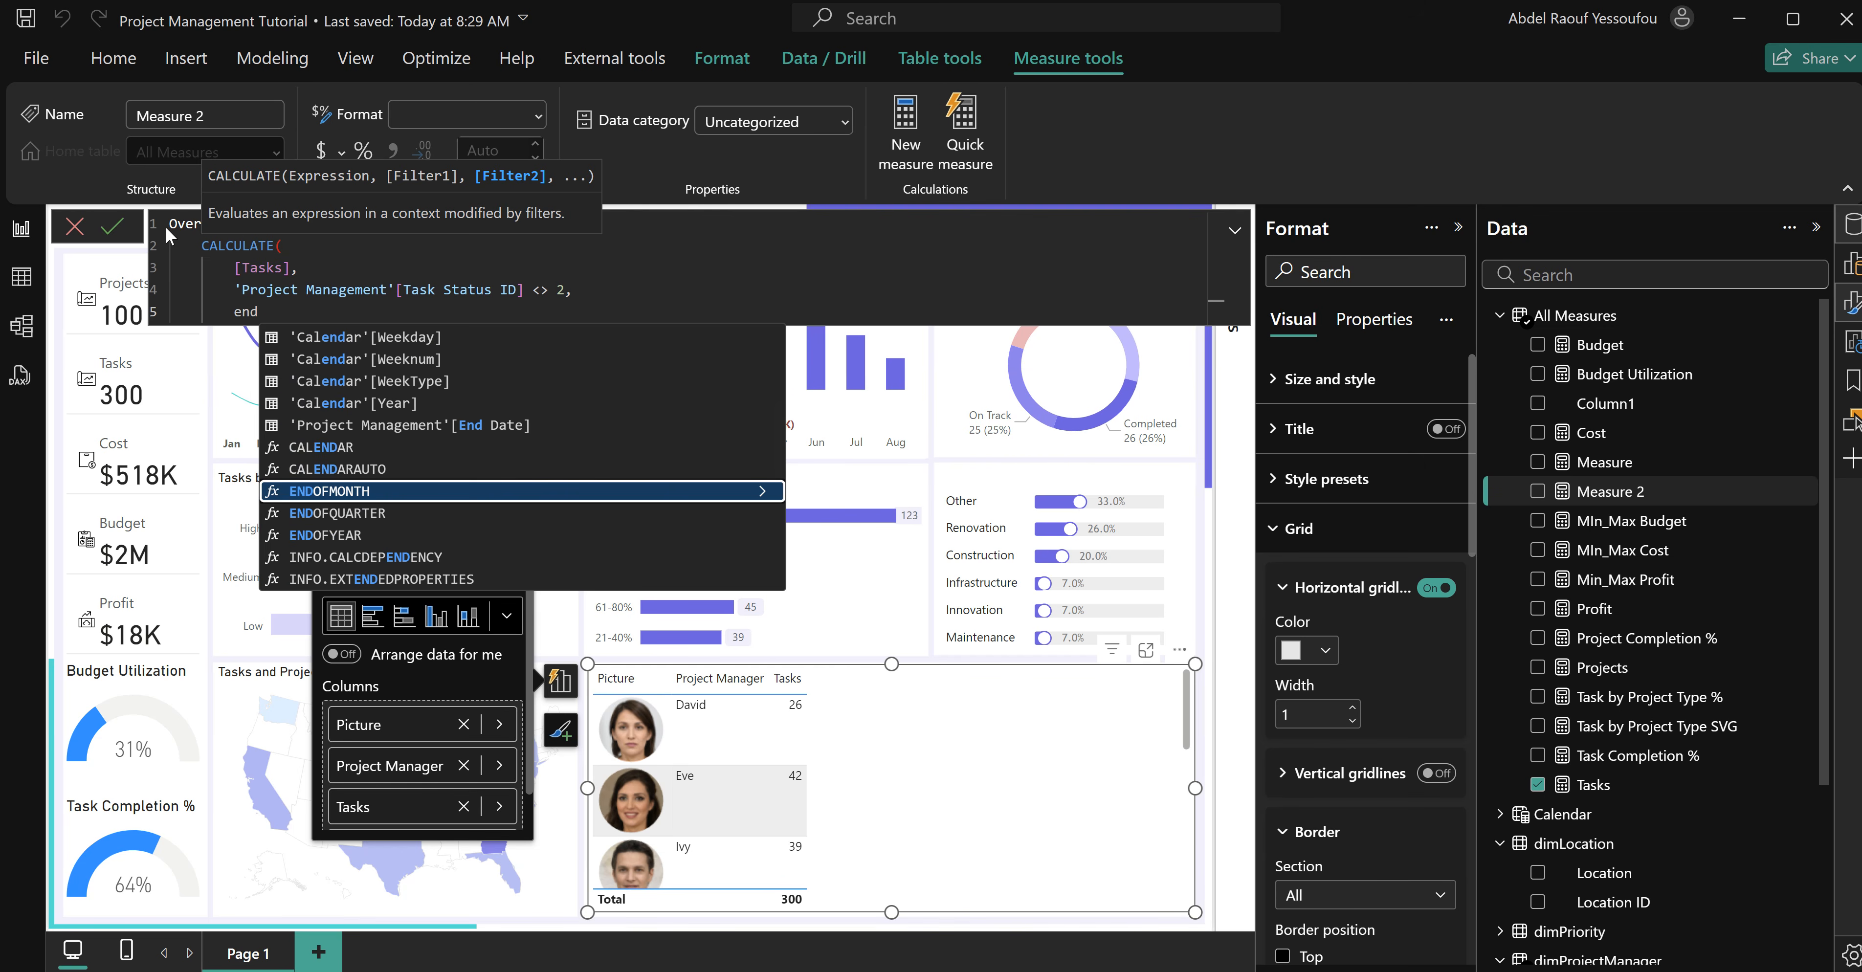
pyautogui.press('Up')
pyautogui.press('Up')
pyautogui.press('Up')
pyautogui.press('Tab')
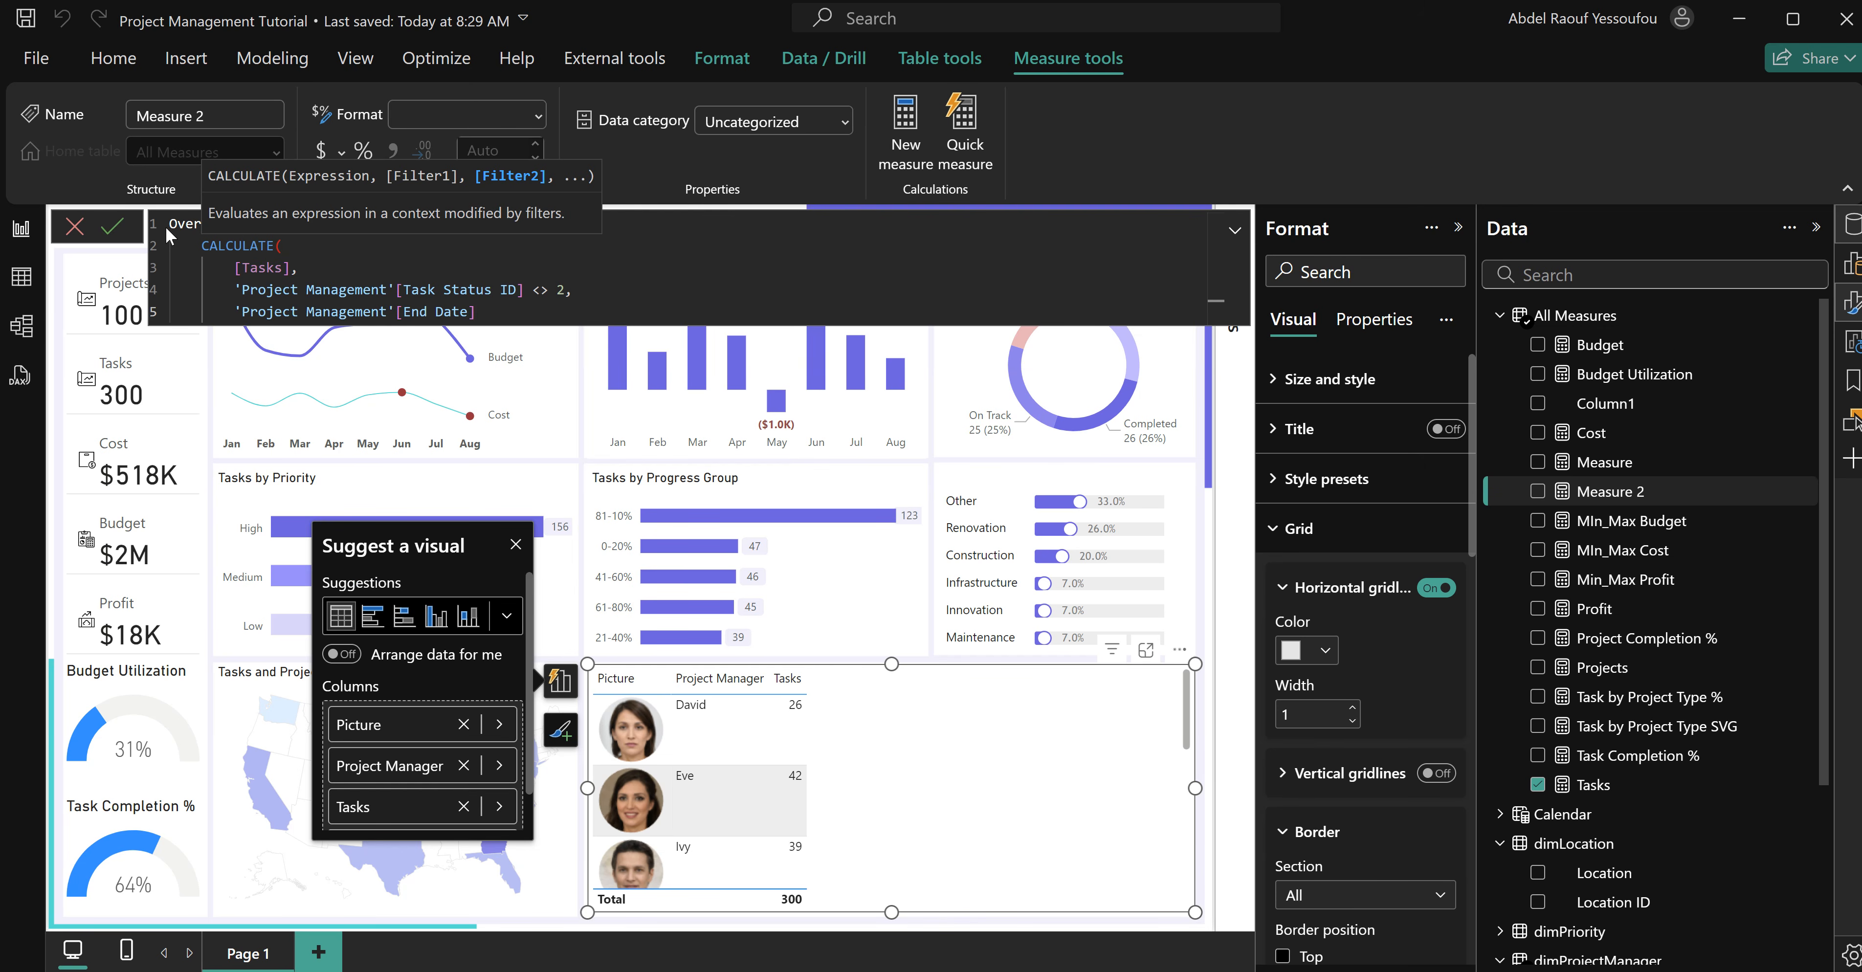
pyautogui.write('< toda')
pyautogui.press('Tab')
pyautogui.hotkey('shift', 'Return')
pyautogui.write(')')
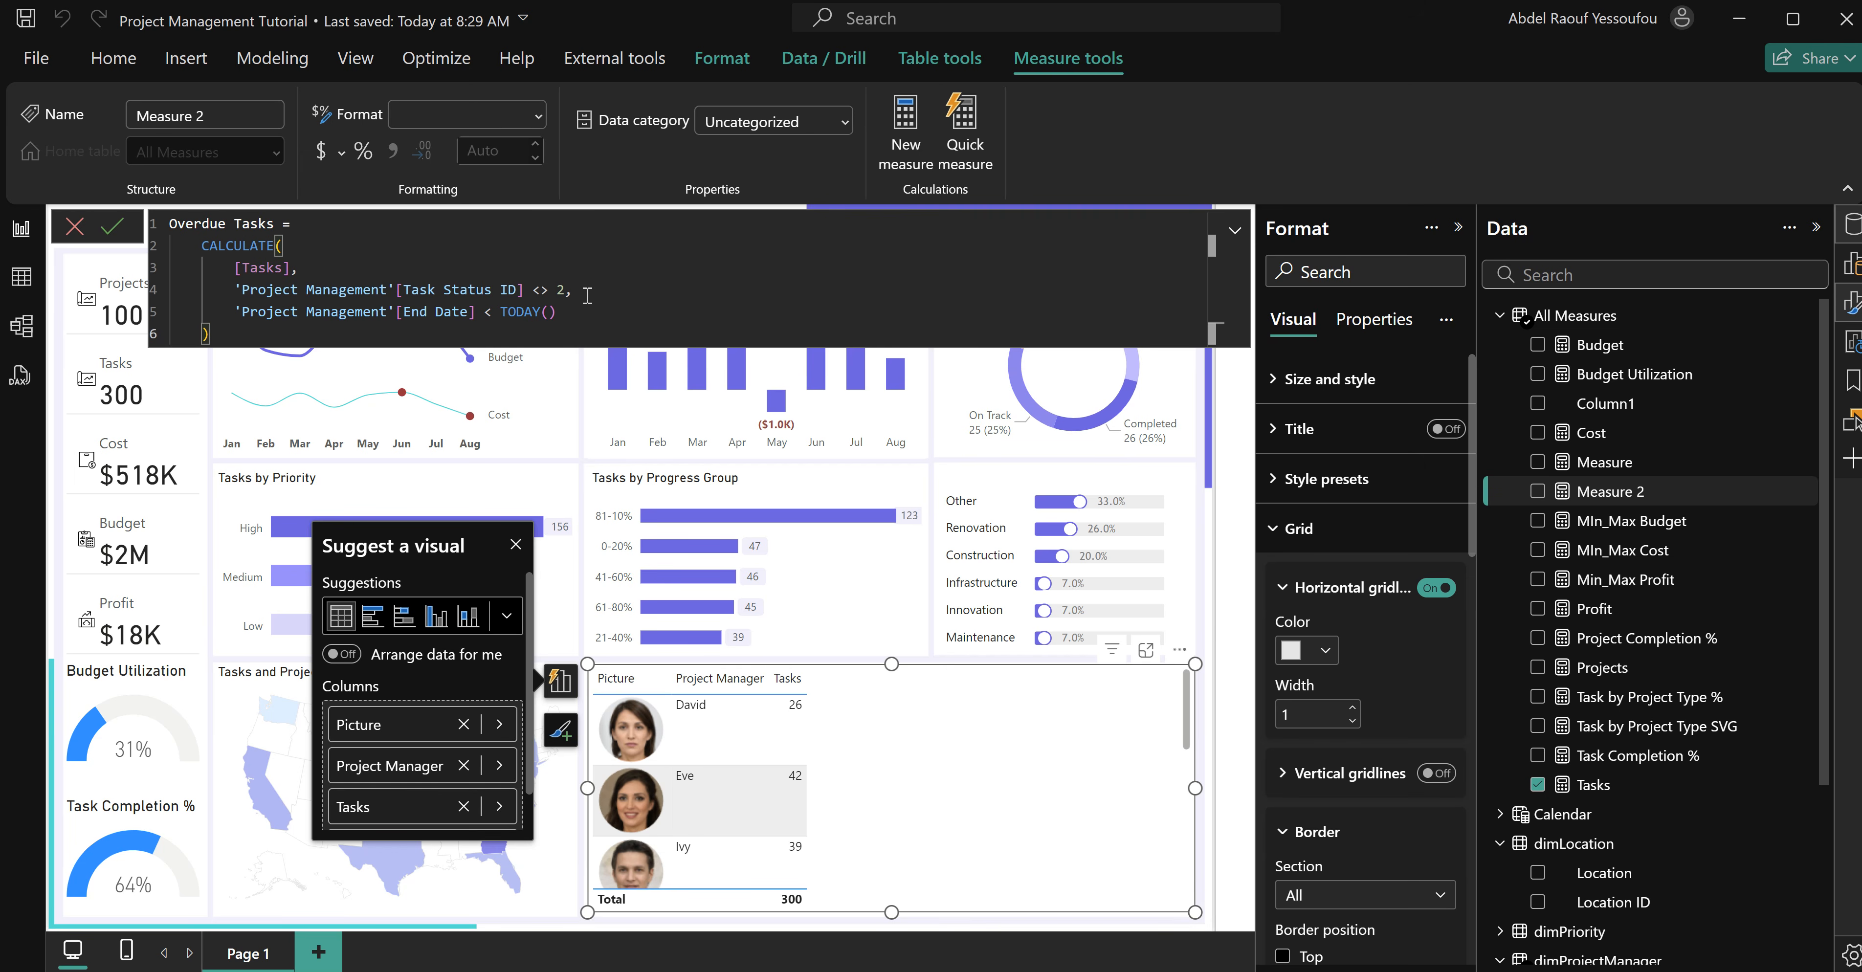
pyautogui.moveTo(588, 292); pyautogui.dragTo(236, 284)
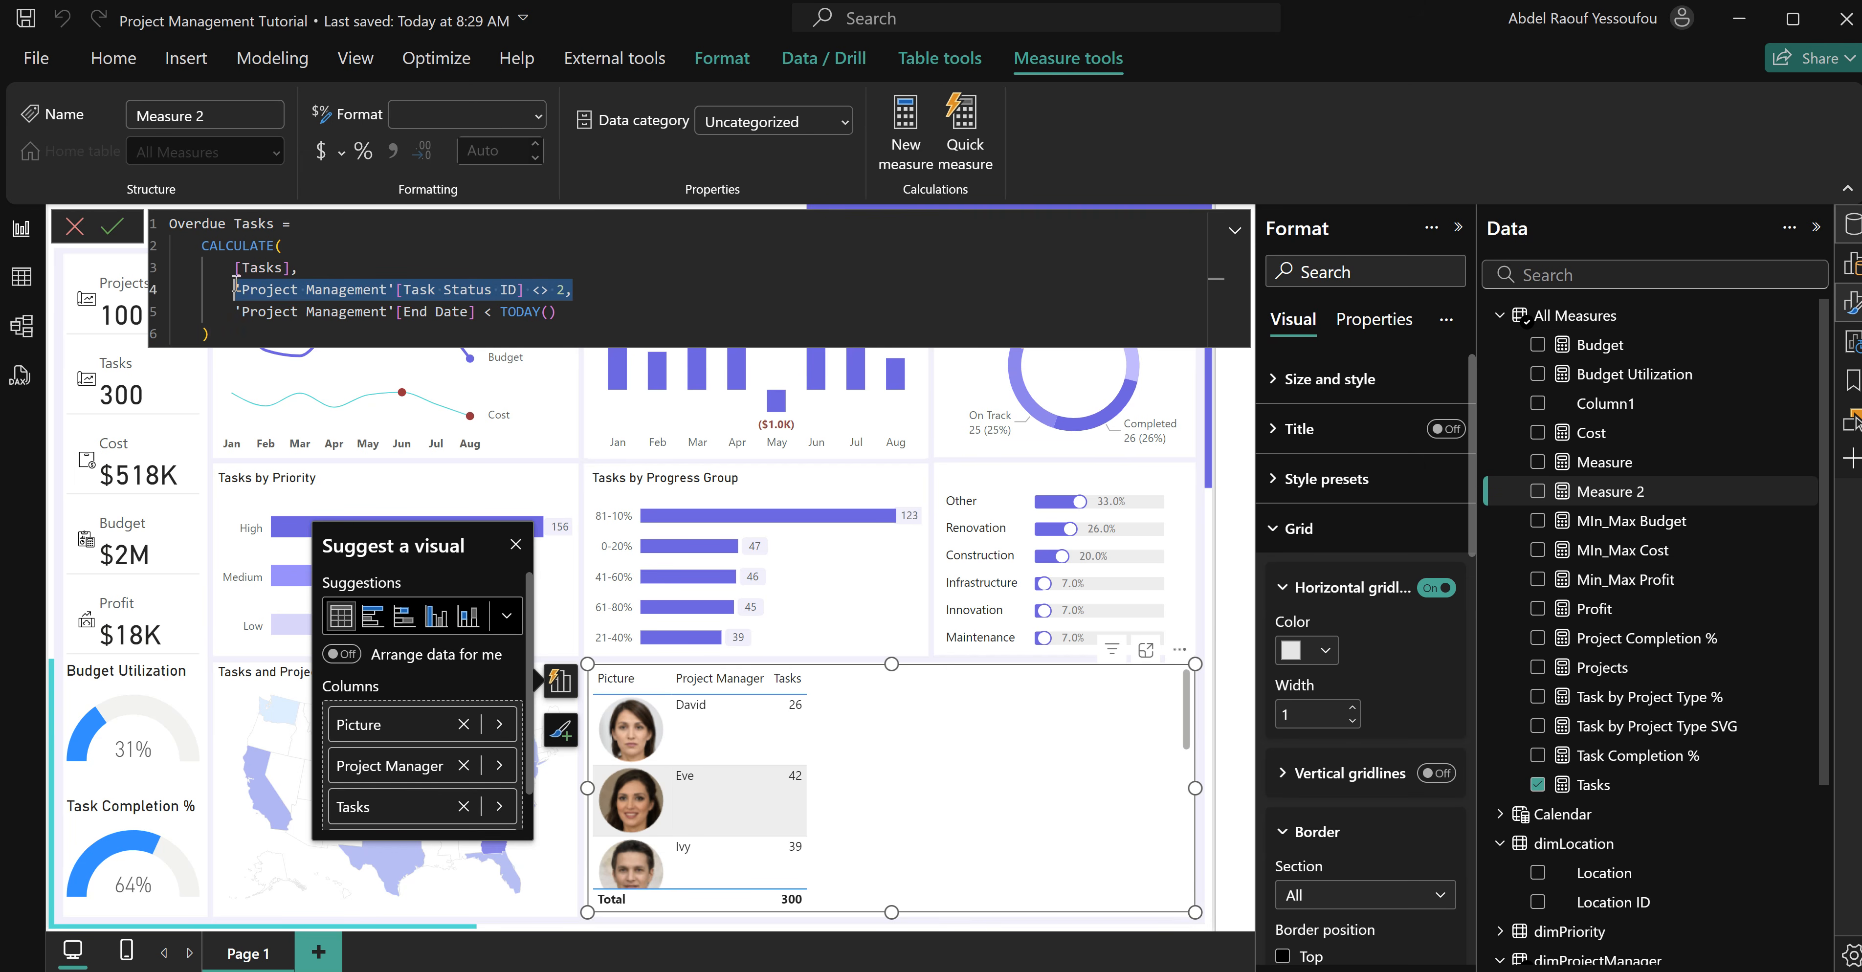
pyautogui.click(620, 294)
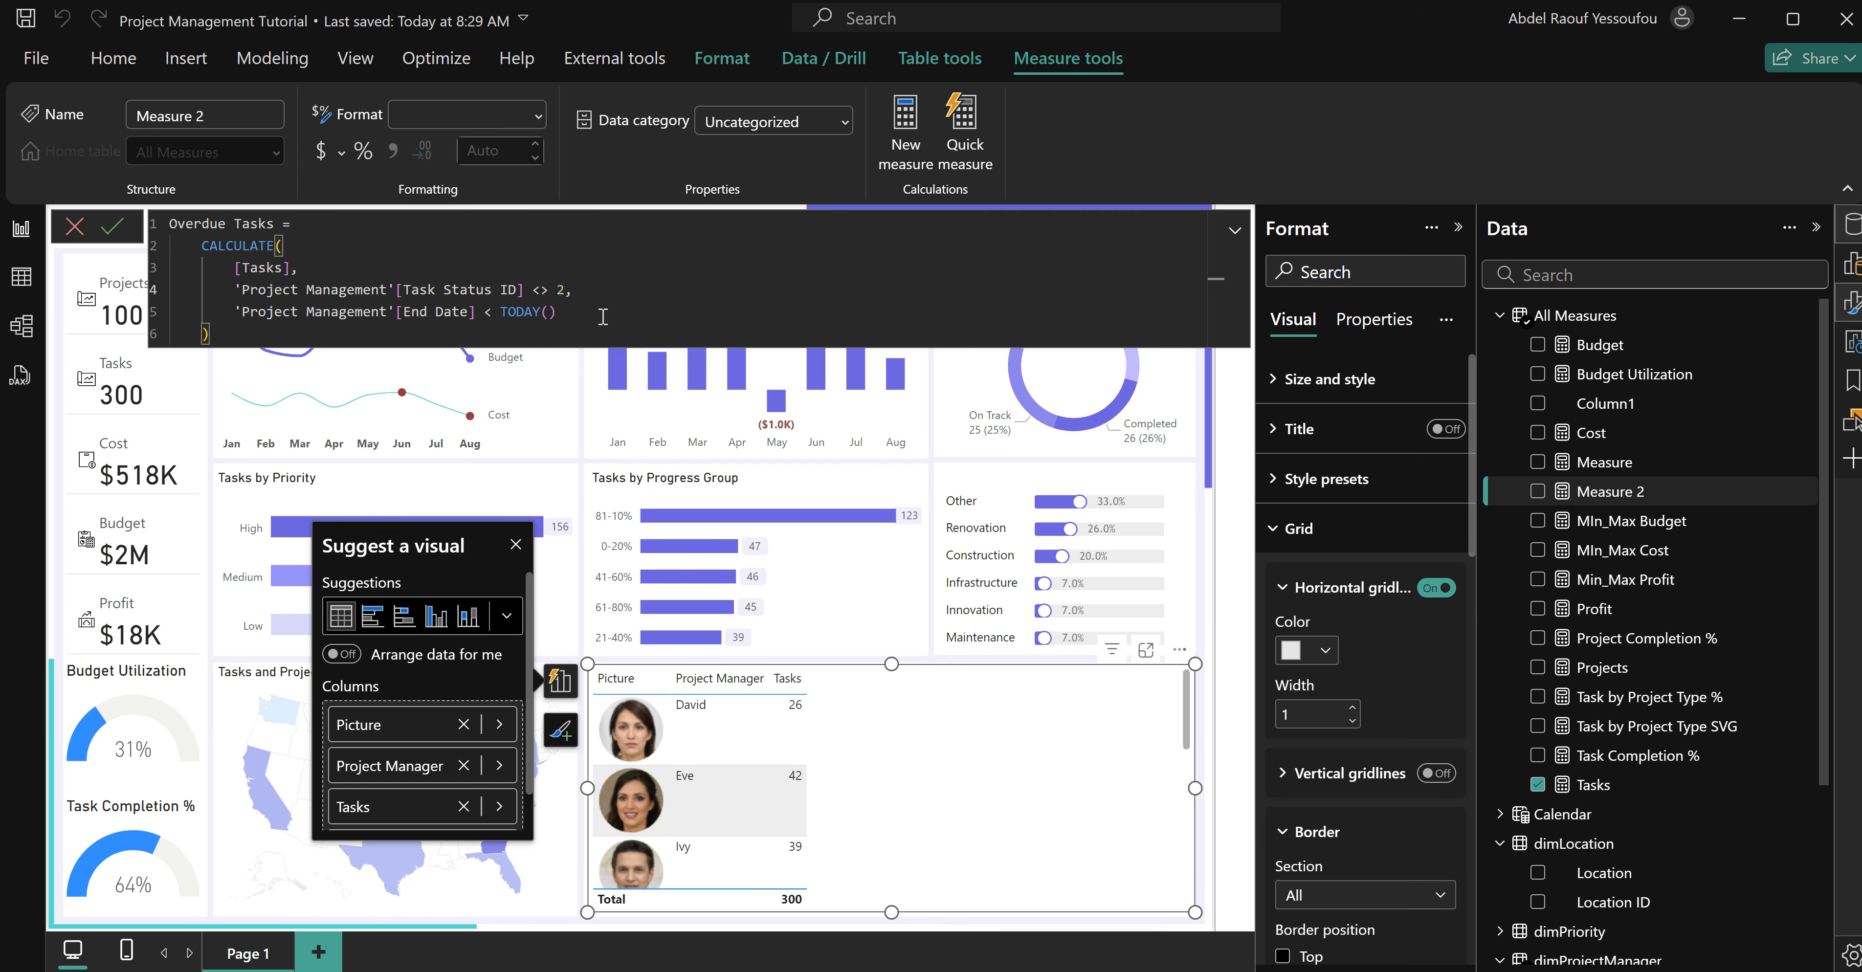
pyautogui.click(620, 313)
pyautogui.press('Return')
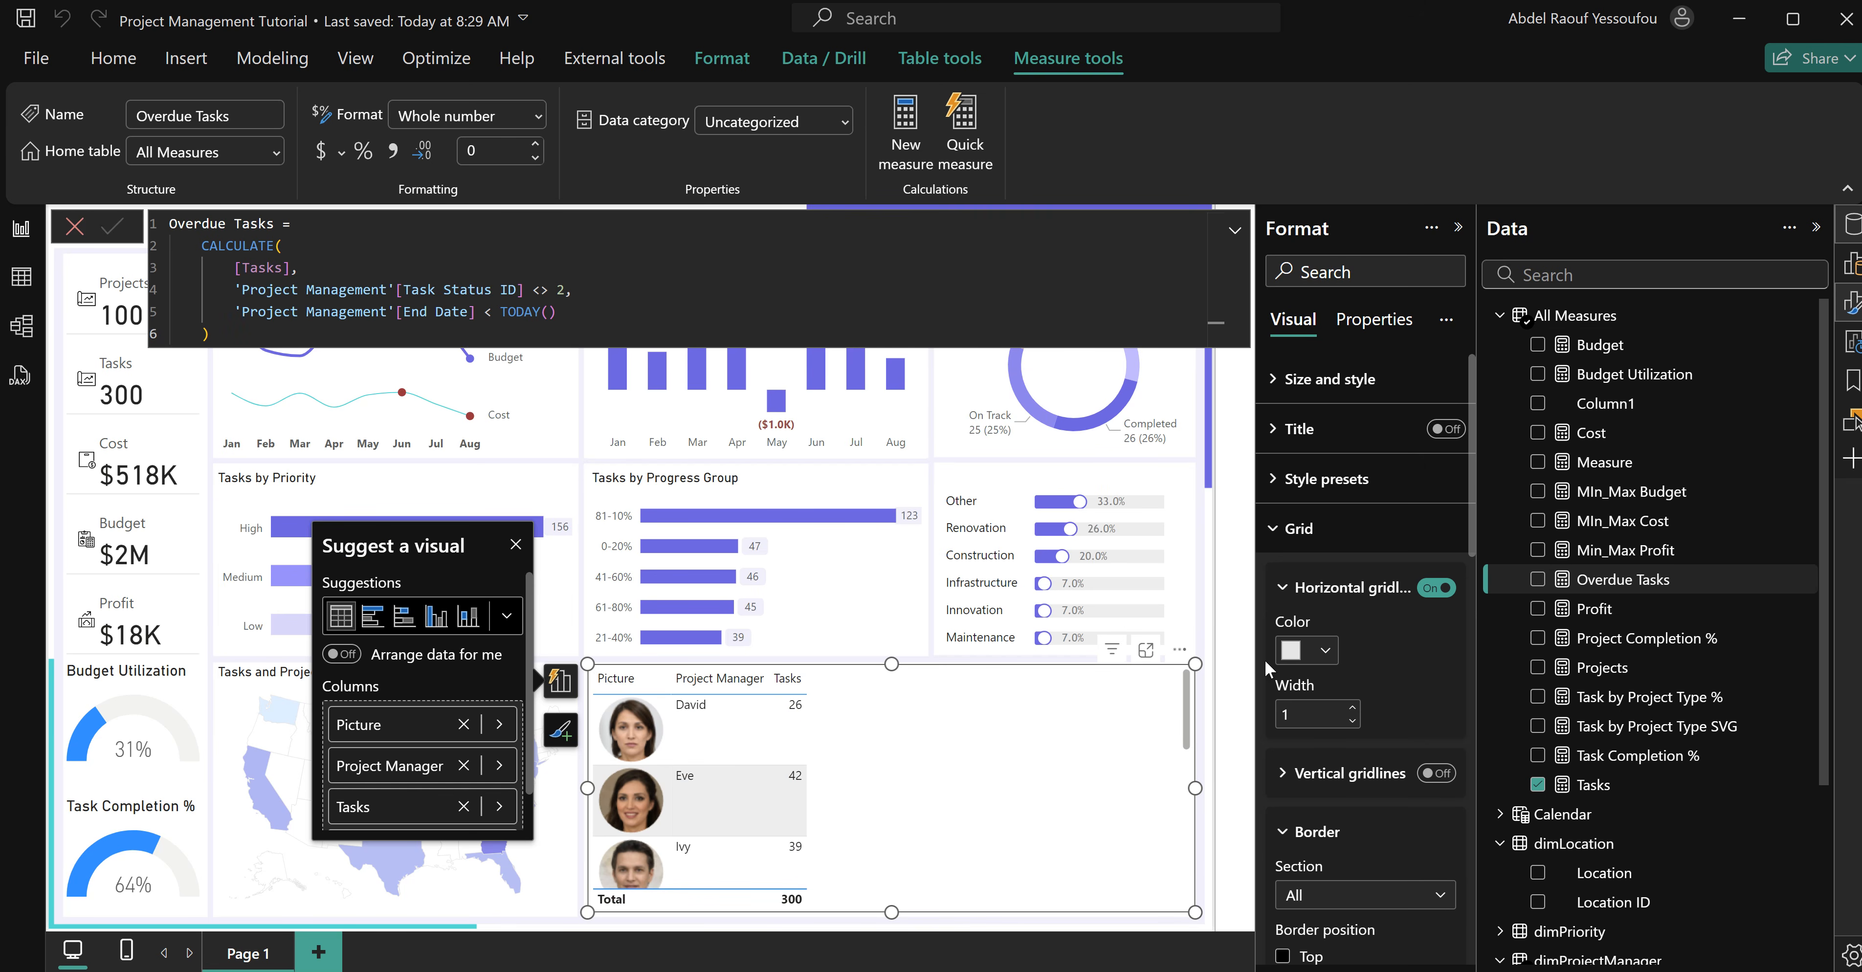
# Add the Overdue Tasks, Cost, Budget and Profit measures as further columns of the project manager table.
pyautogui.click(1539, 581)
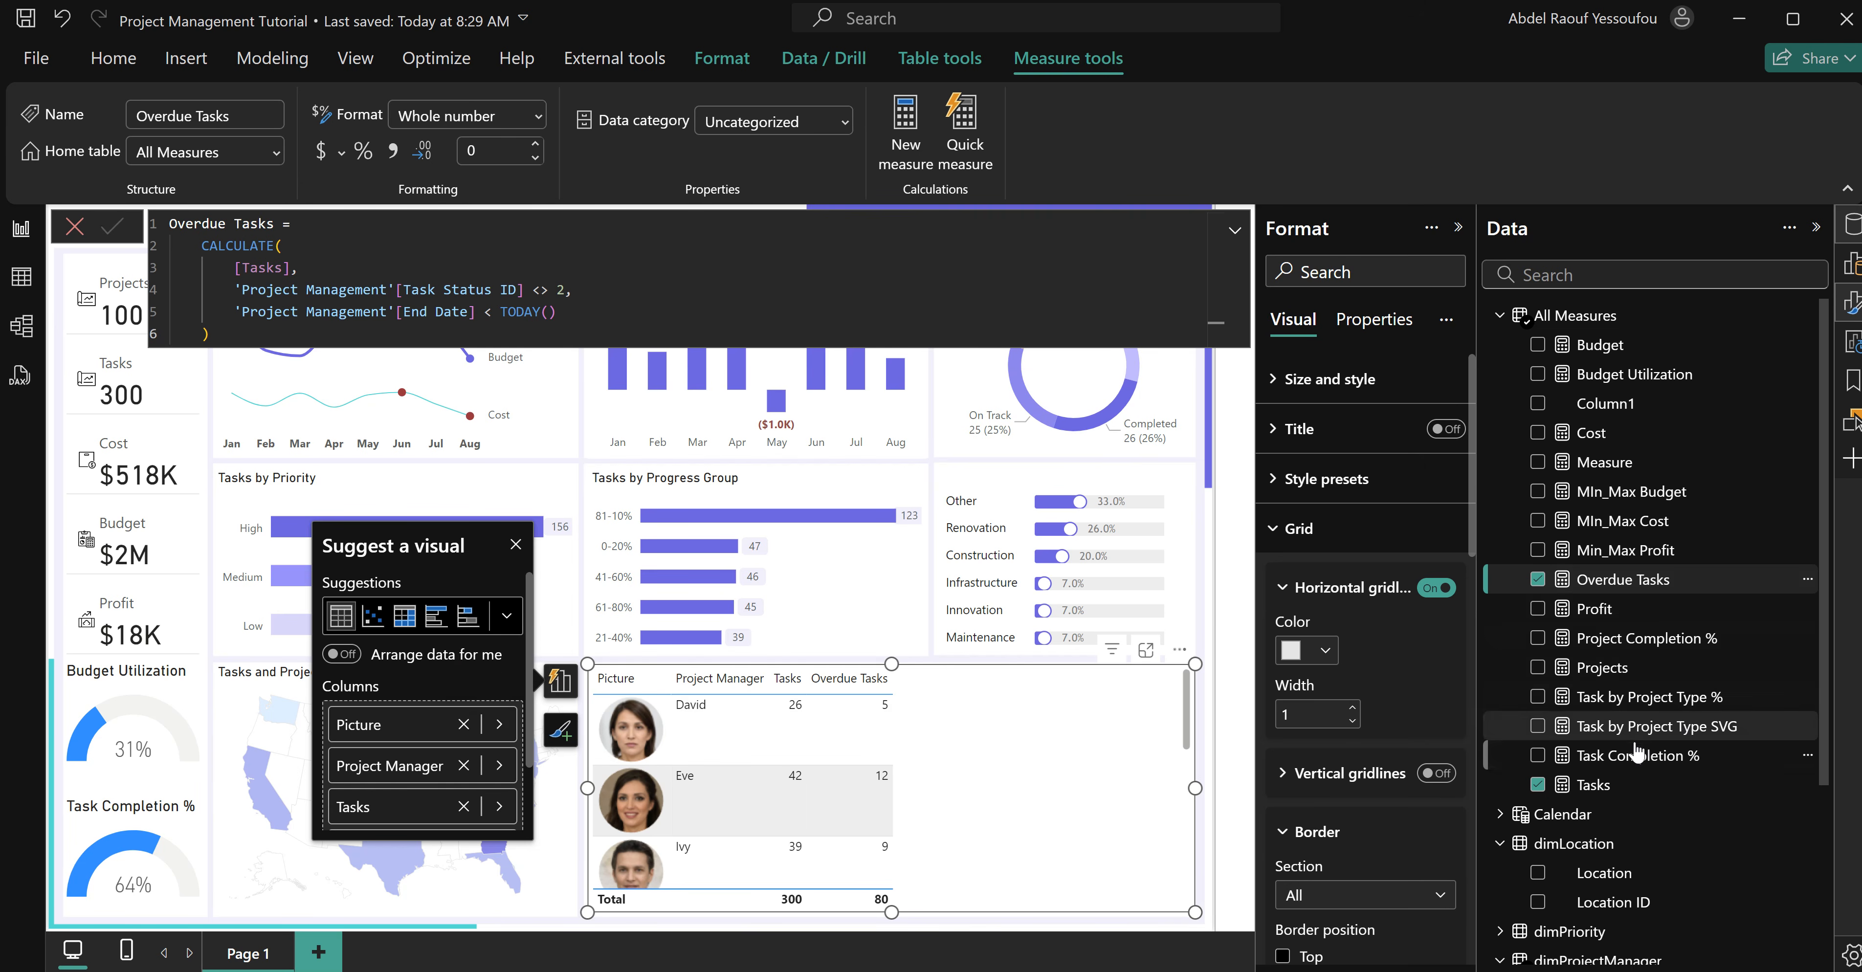
pyautogui.click(1537, 436)
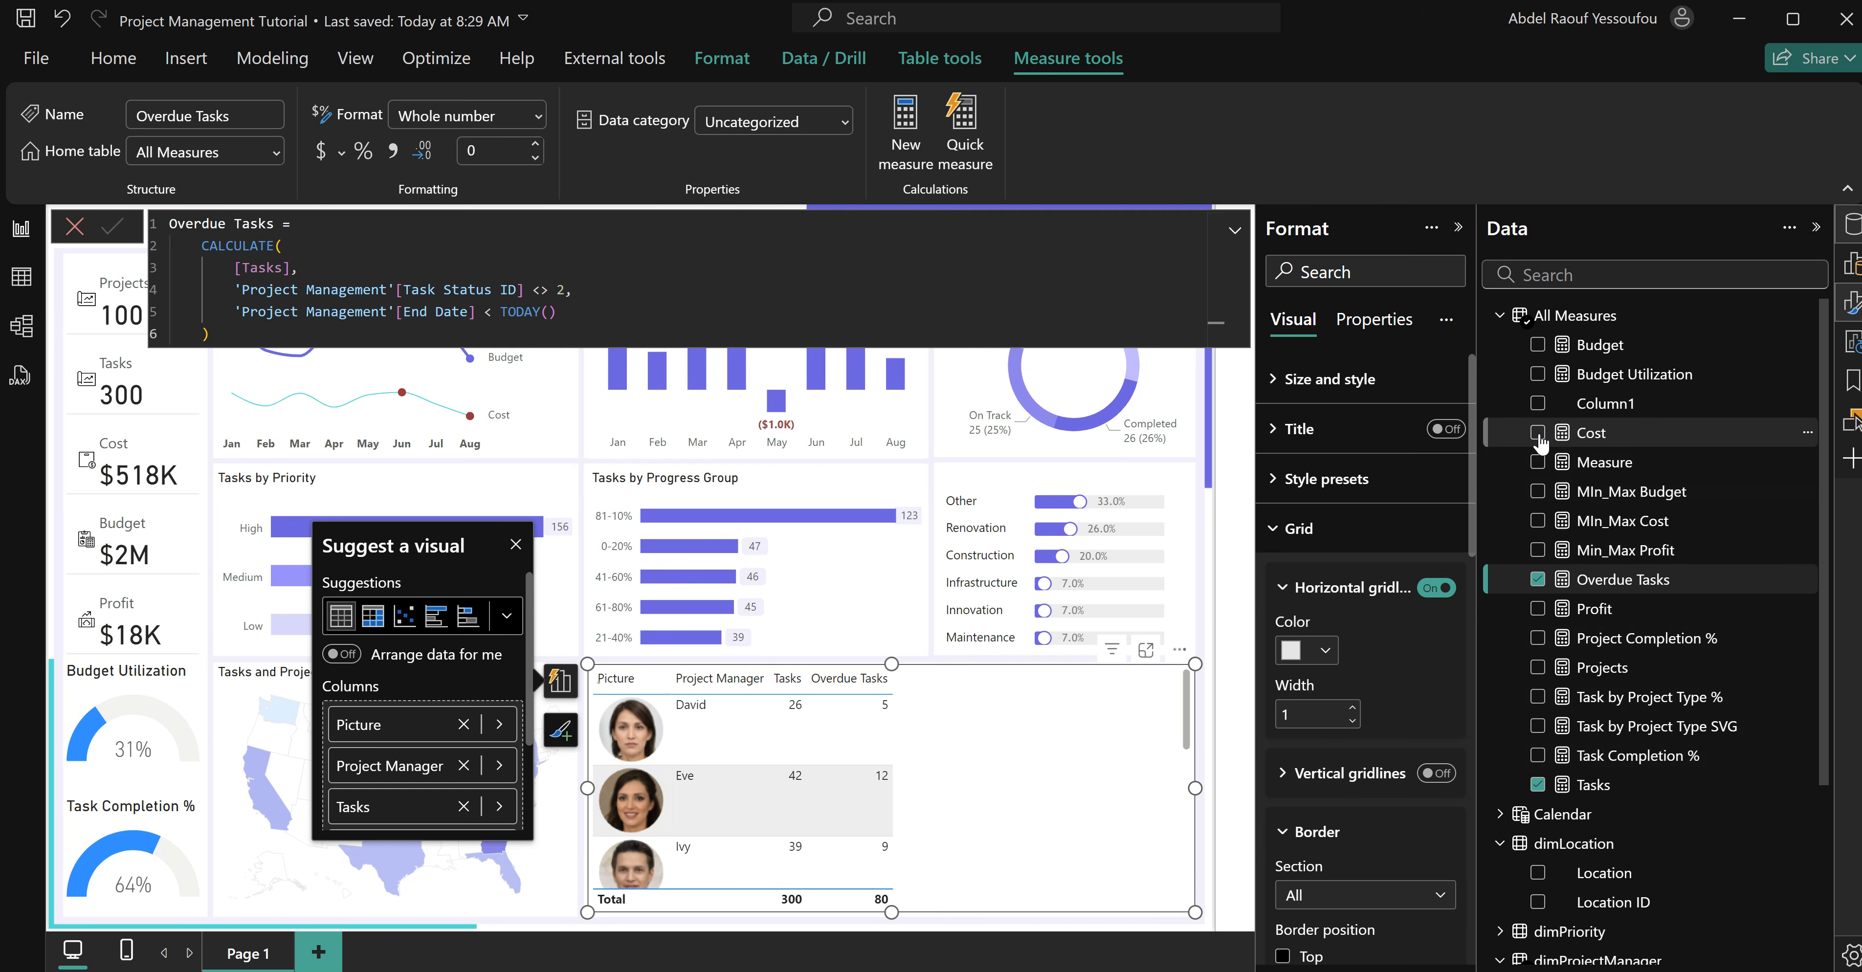
pyautogui.click(1538, 345)
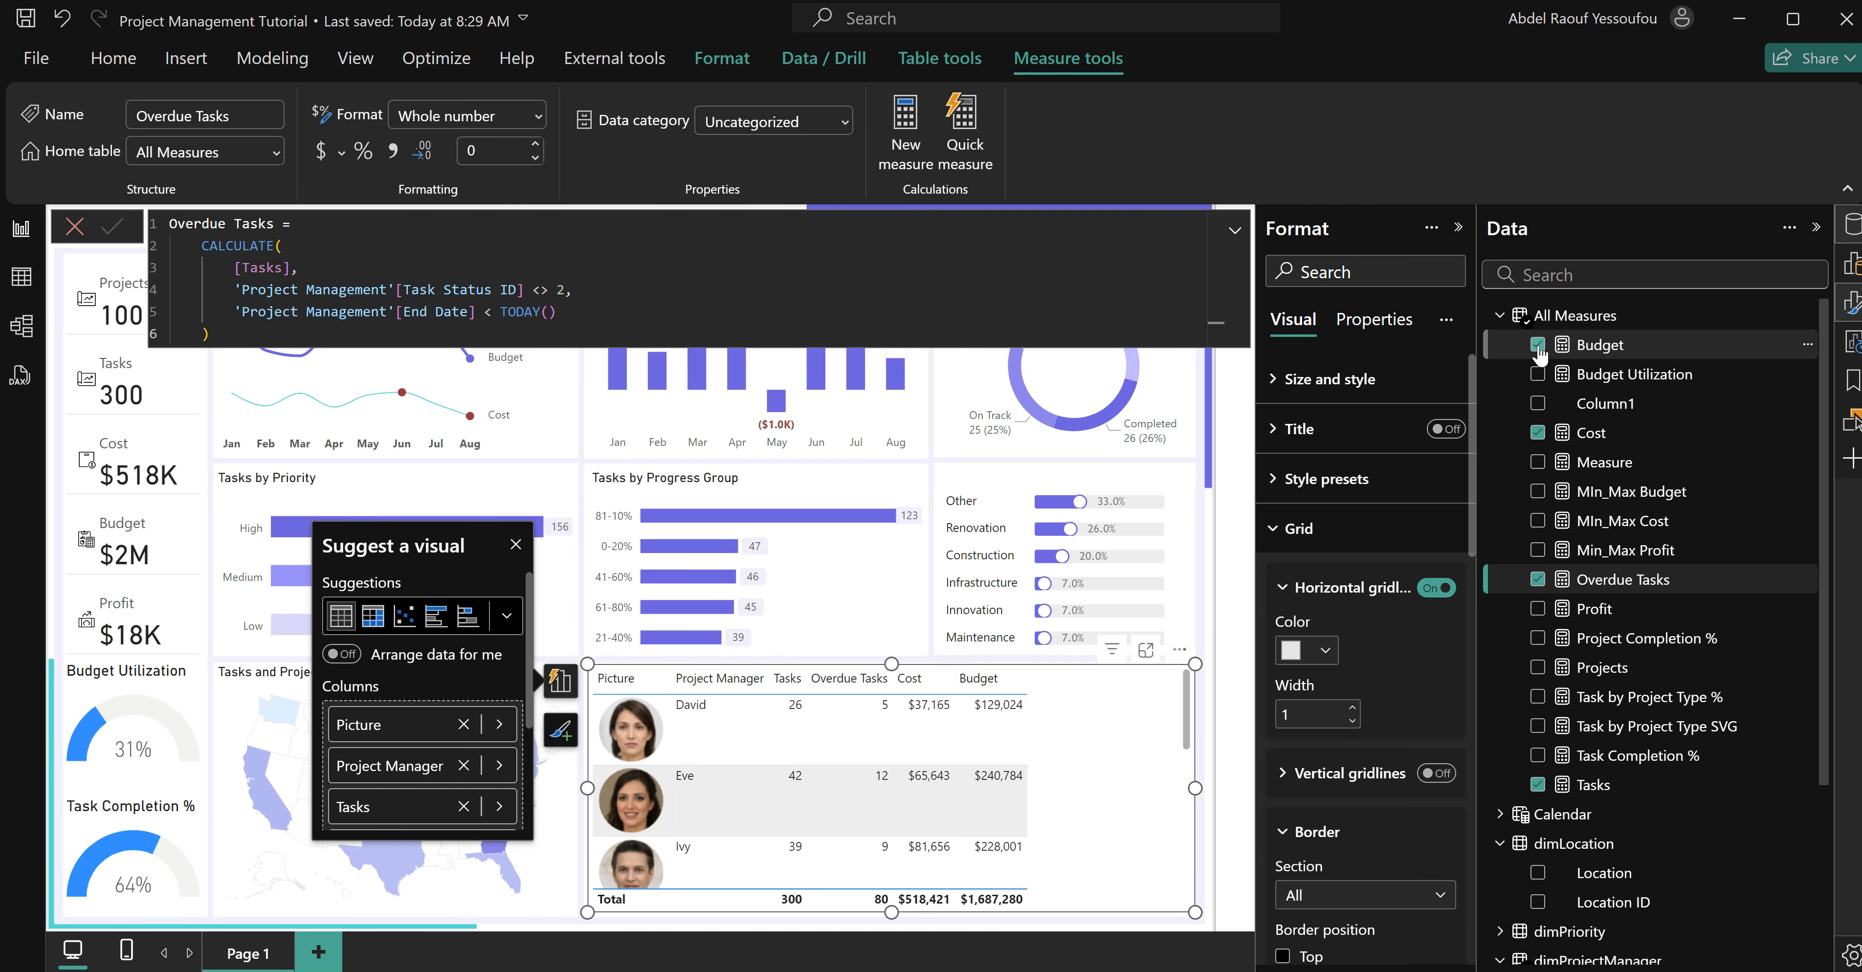
pyautogui.click(1539, 609)
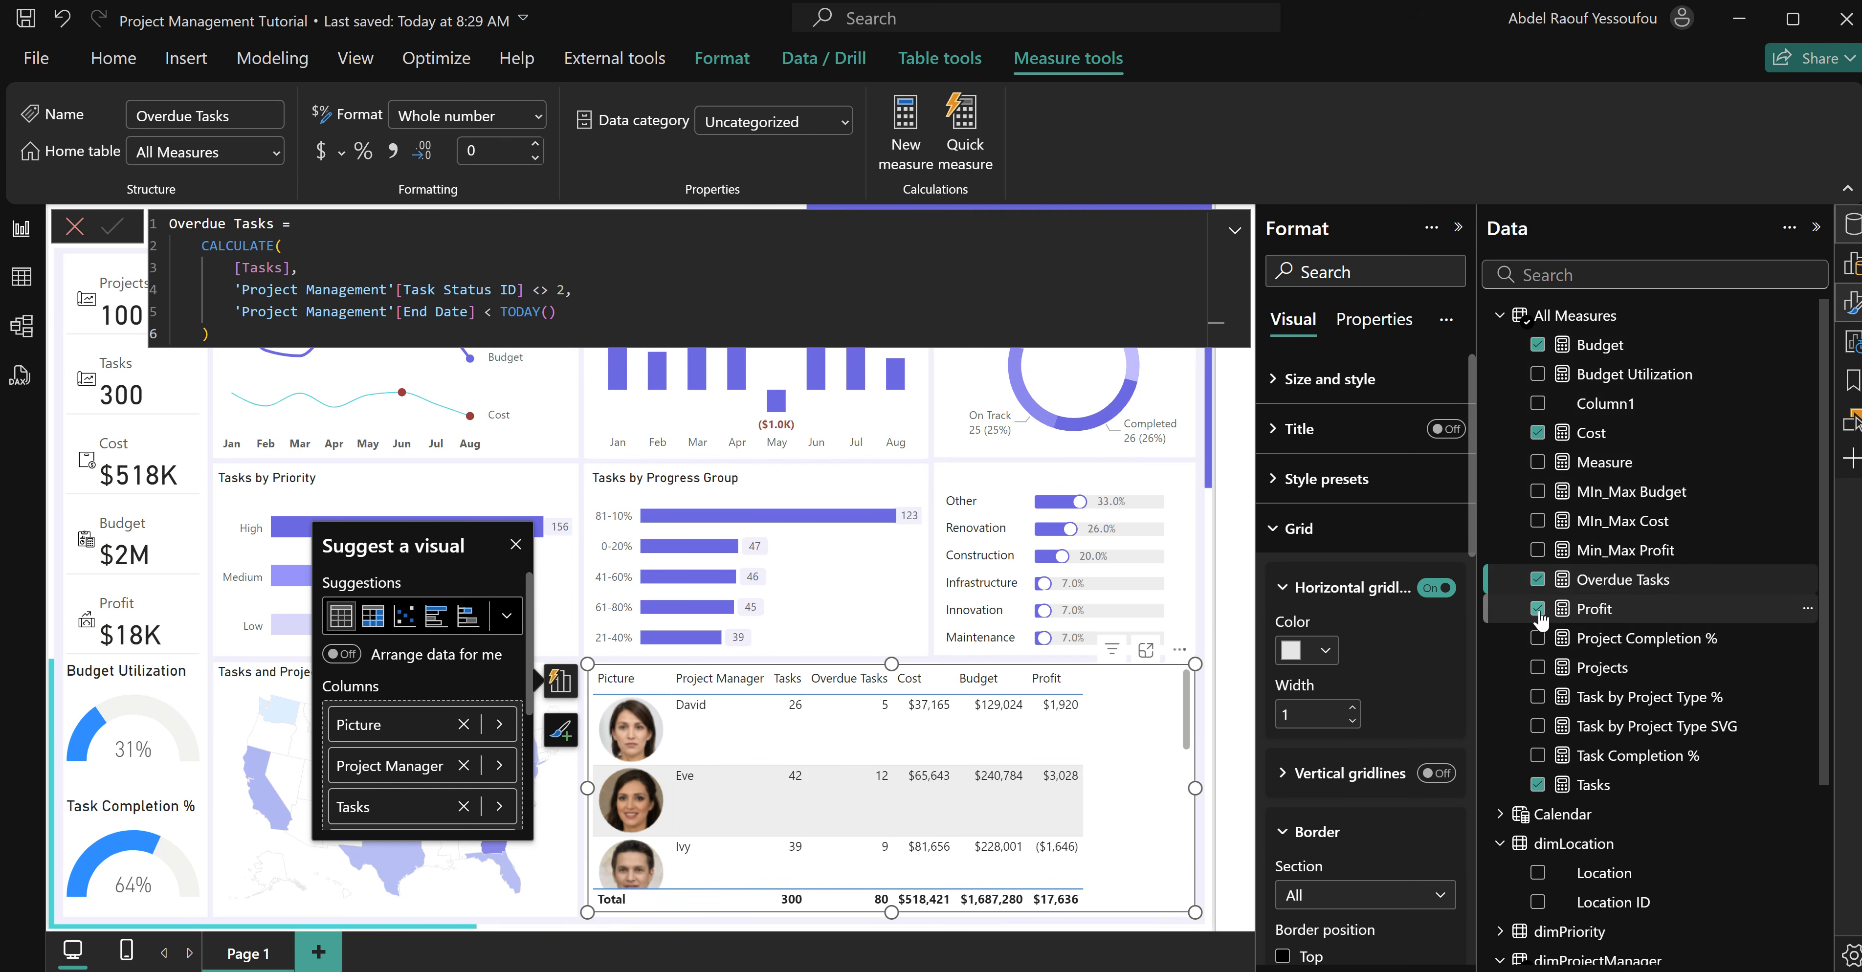
pyautogui.moveTo(1114, 971)
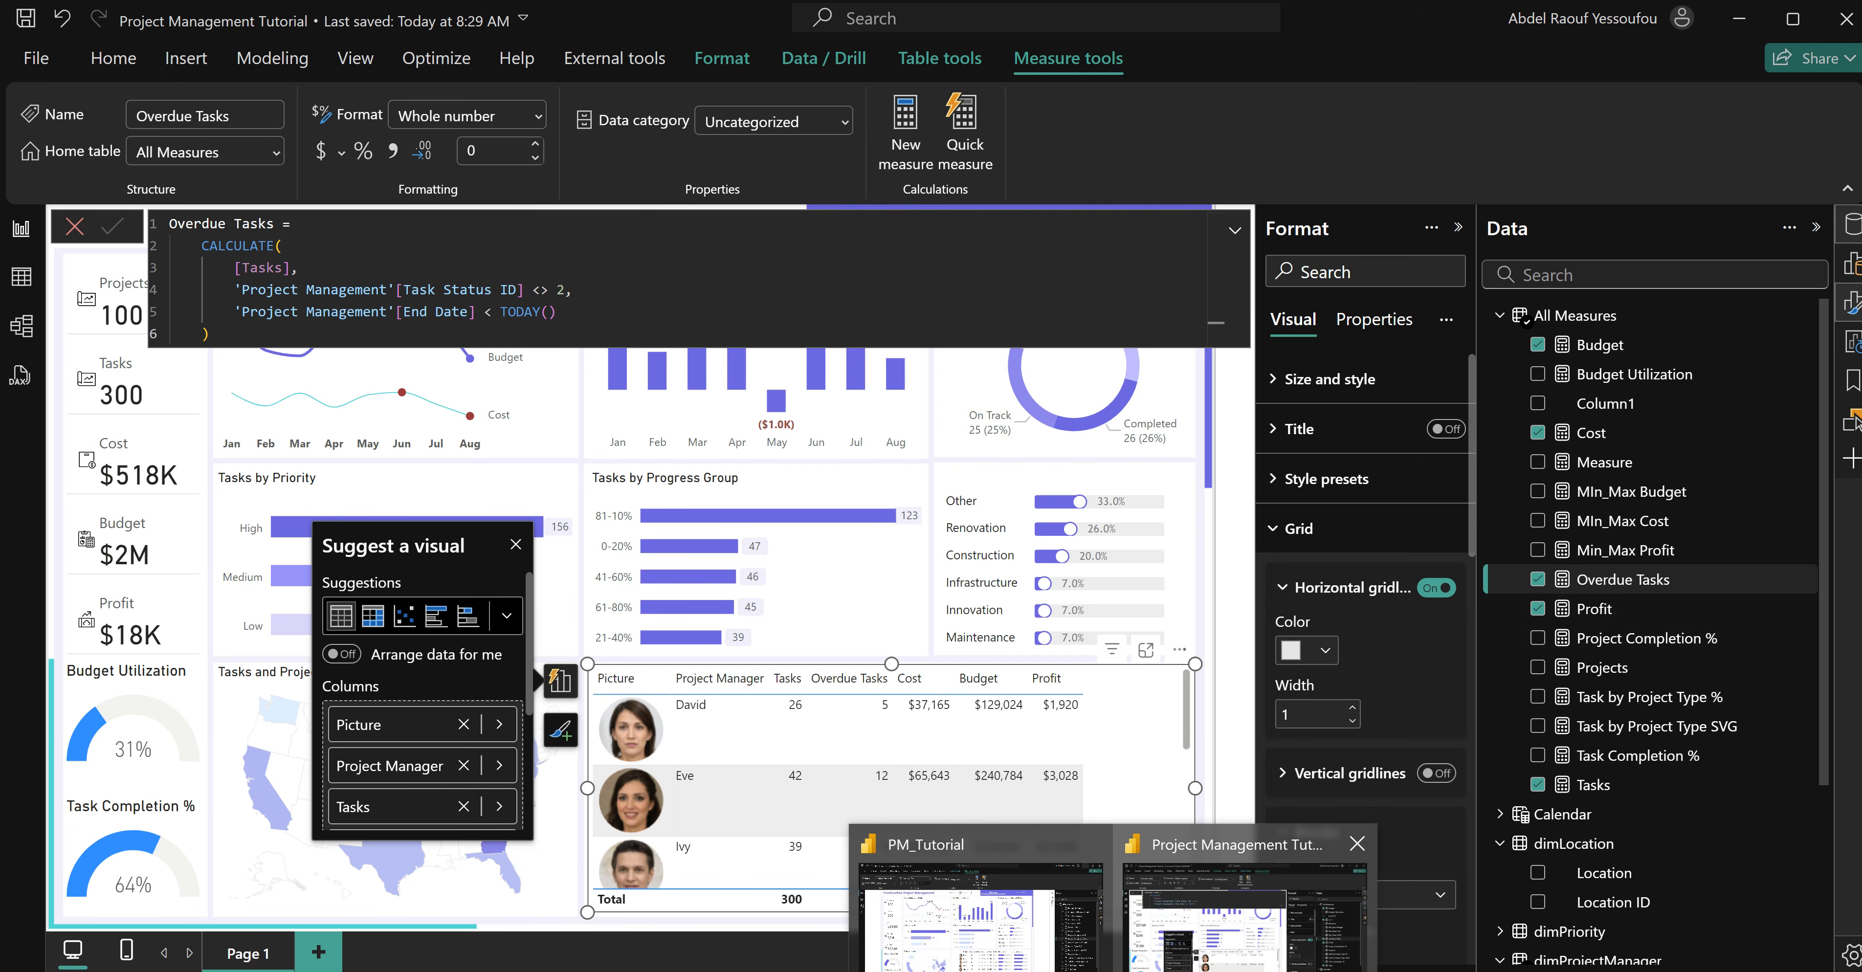
# Consult the finished table in the PM_Tutorial report, return, and set the project manager table's image size to 28 px high and wide.
pyautogui.click(1001, 922)
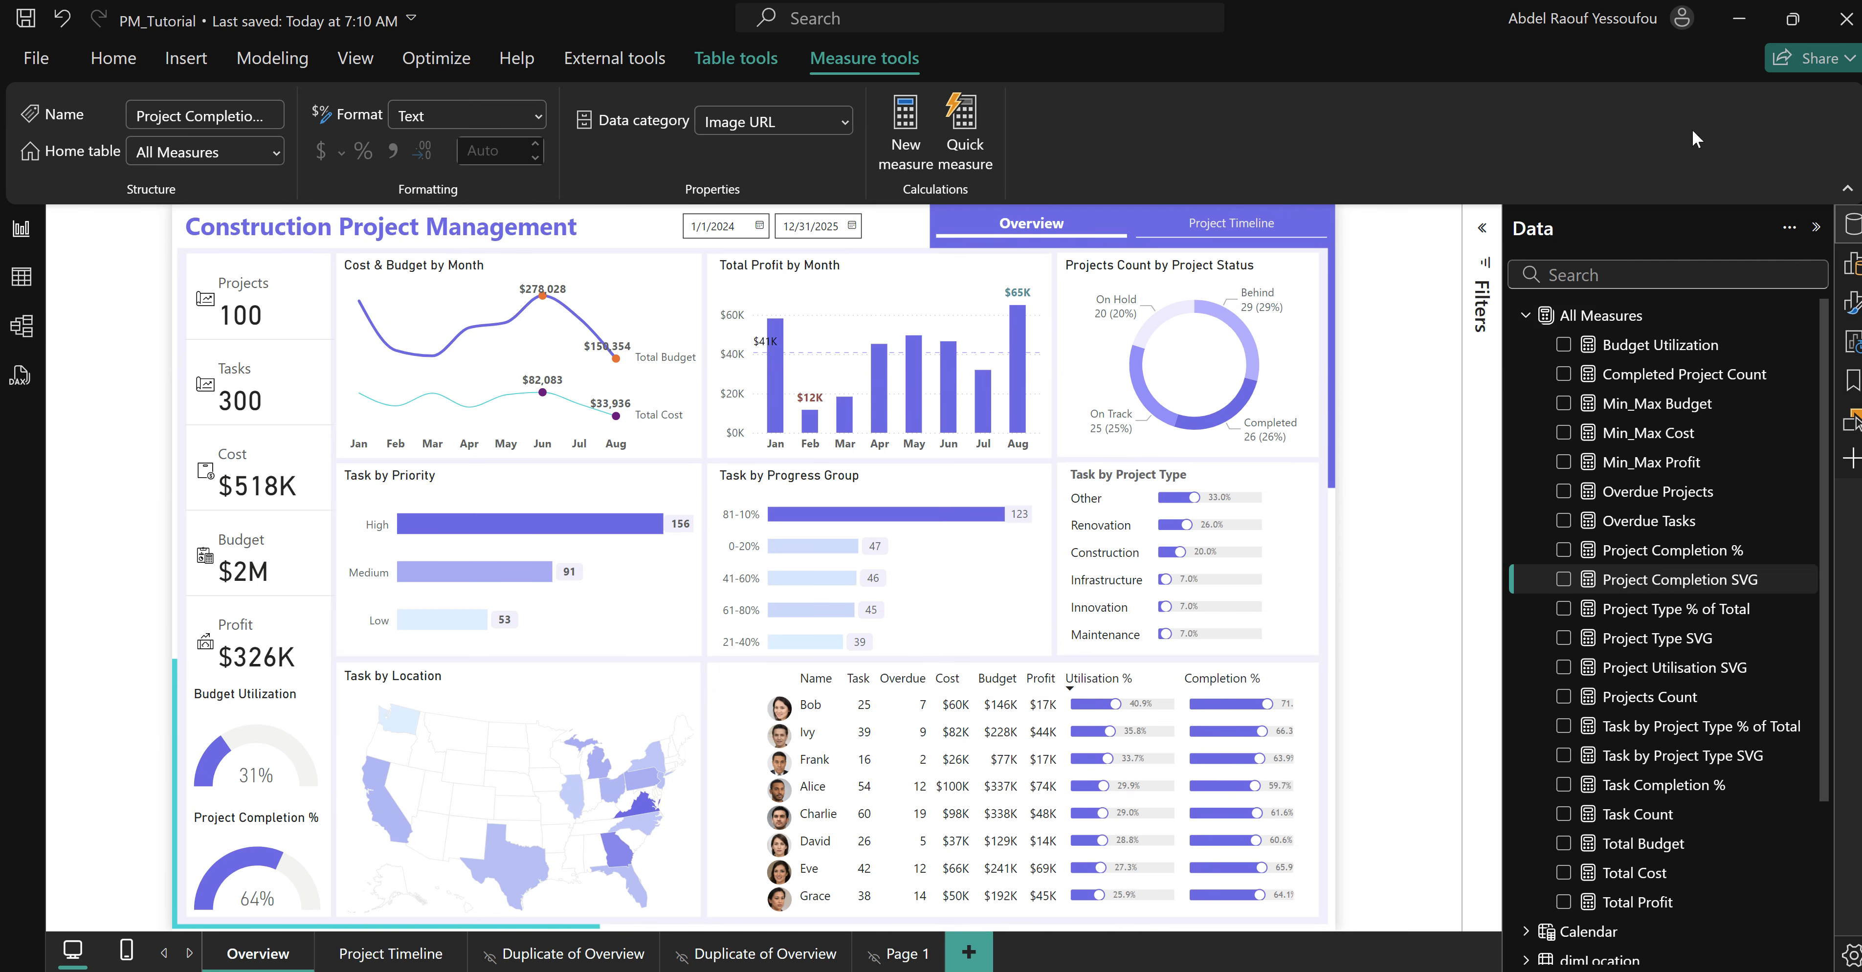
pyautogui.click(1741, 30)
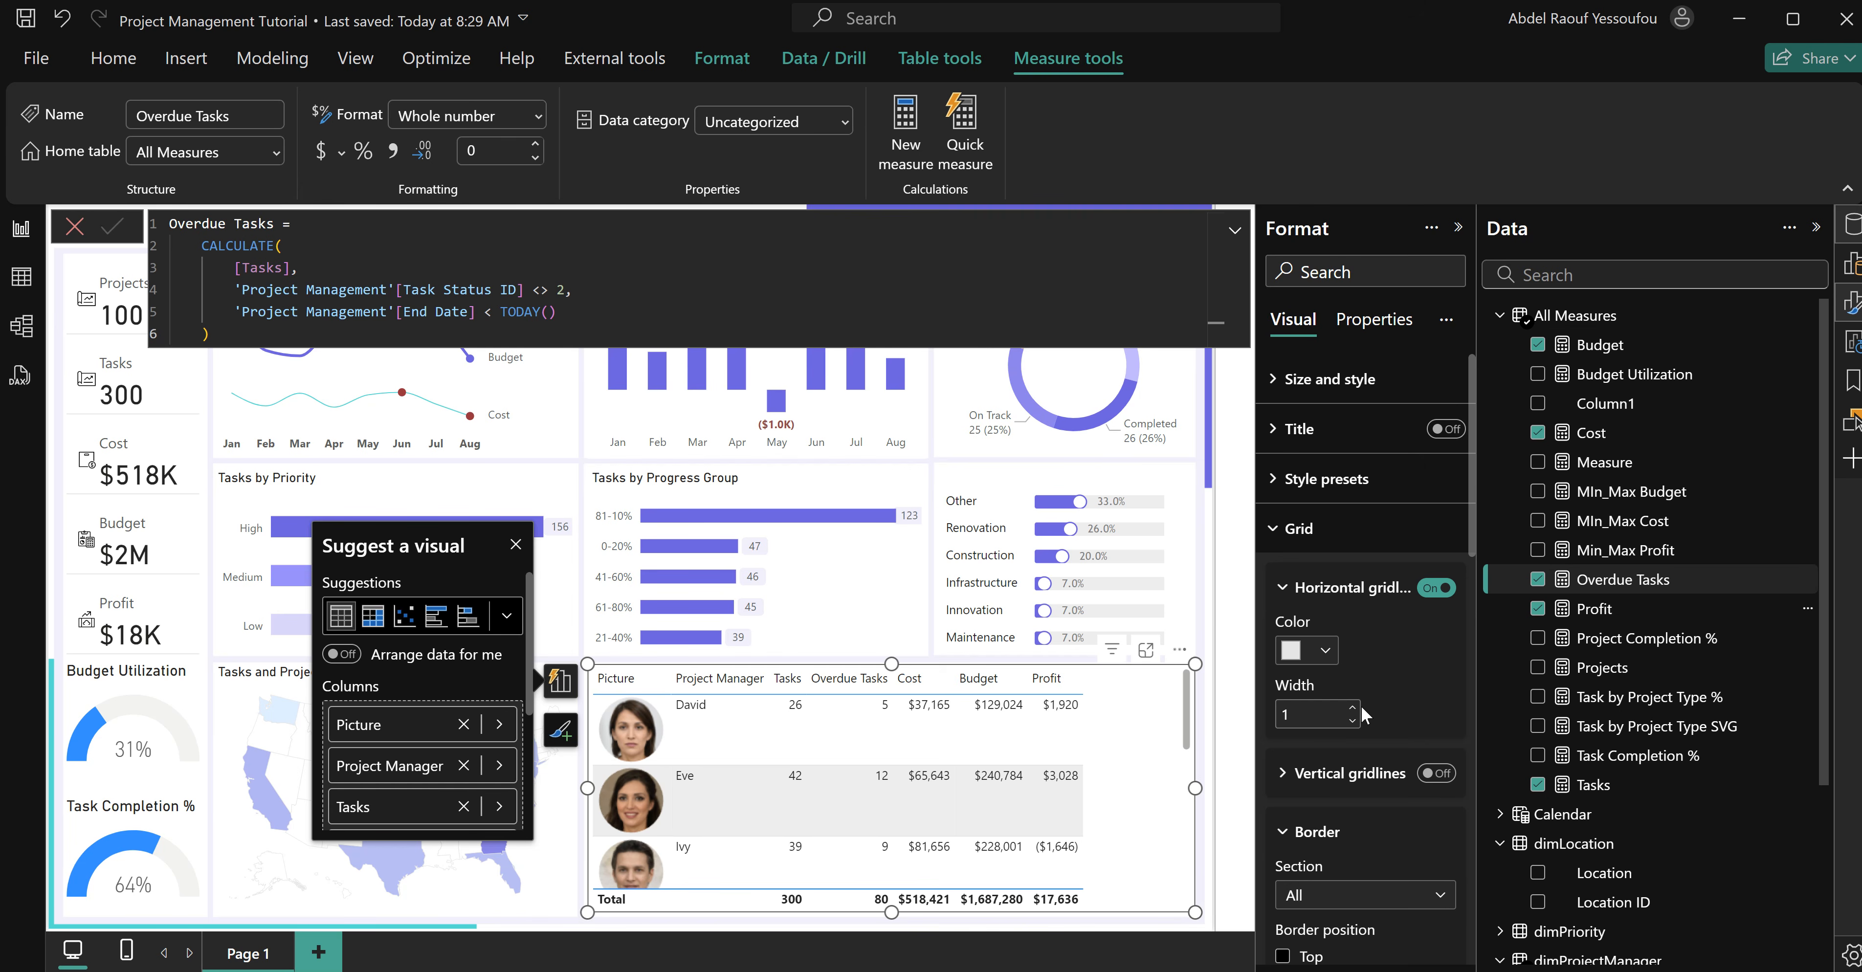
pyautogui.click(1294, 532)
pyautogui.click(1312, 382)
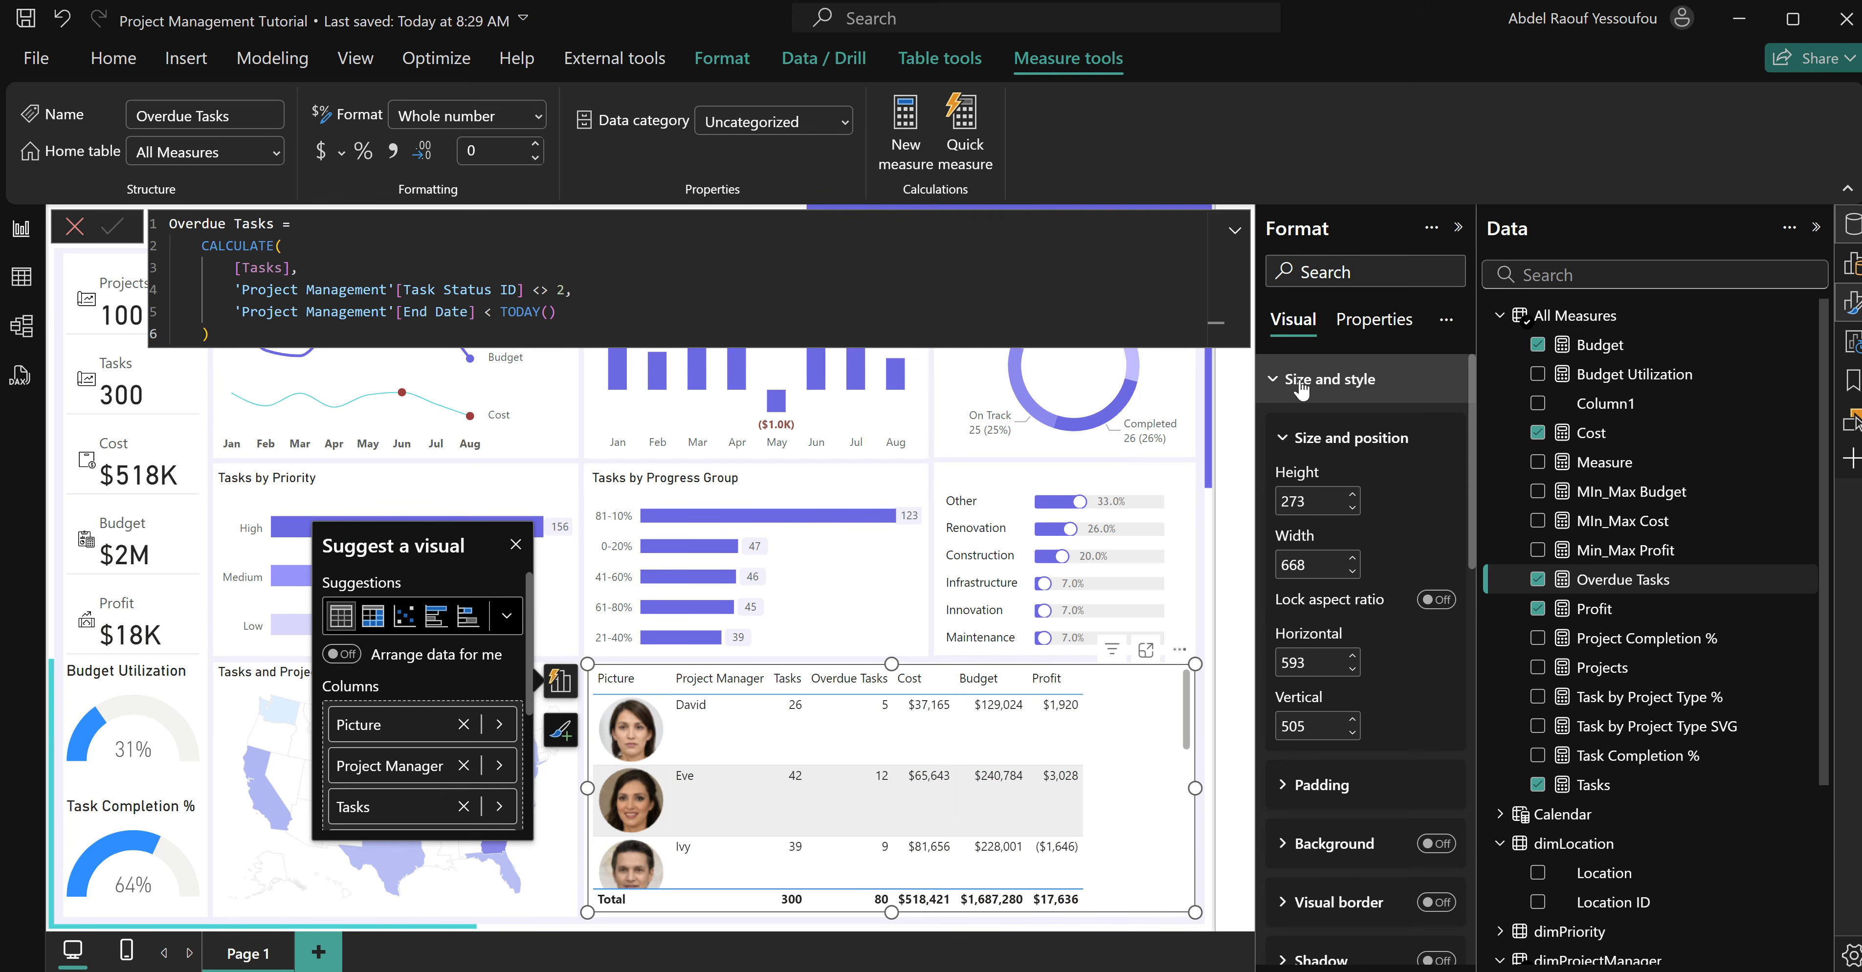
pyautogui.click(1300, 383)
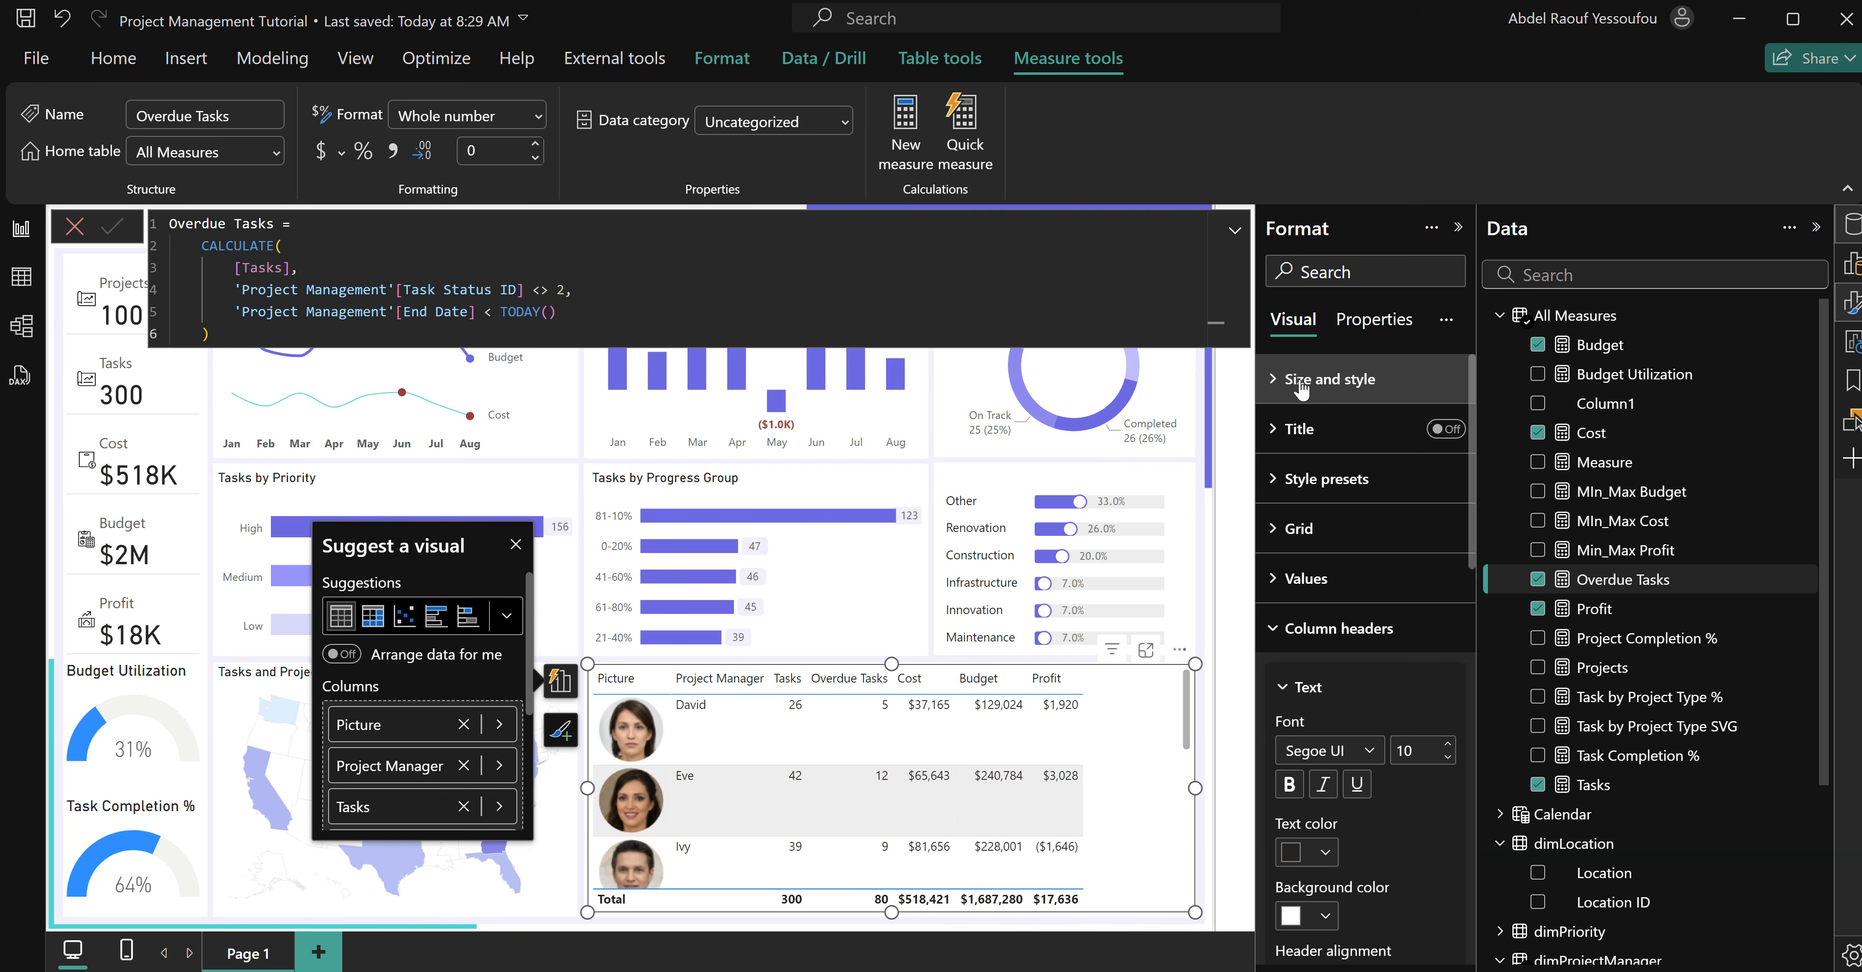
pyautogui.click(1295, 647)
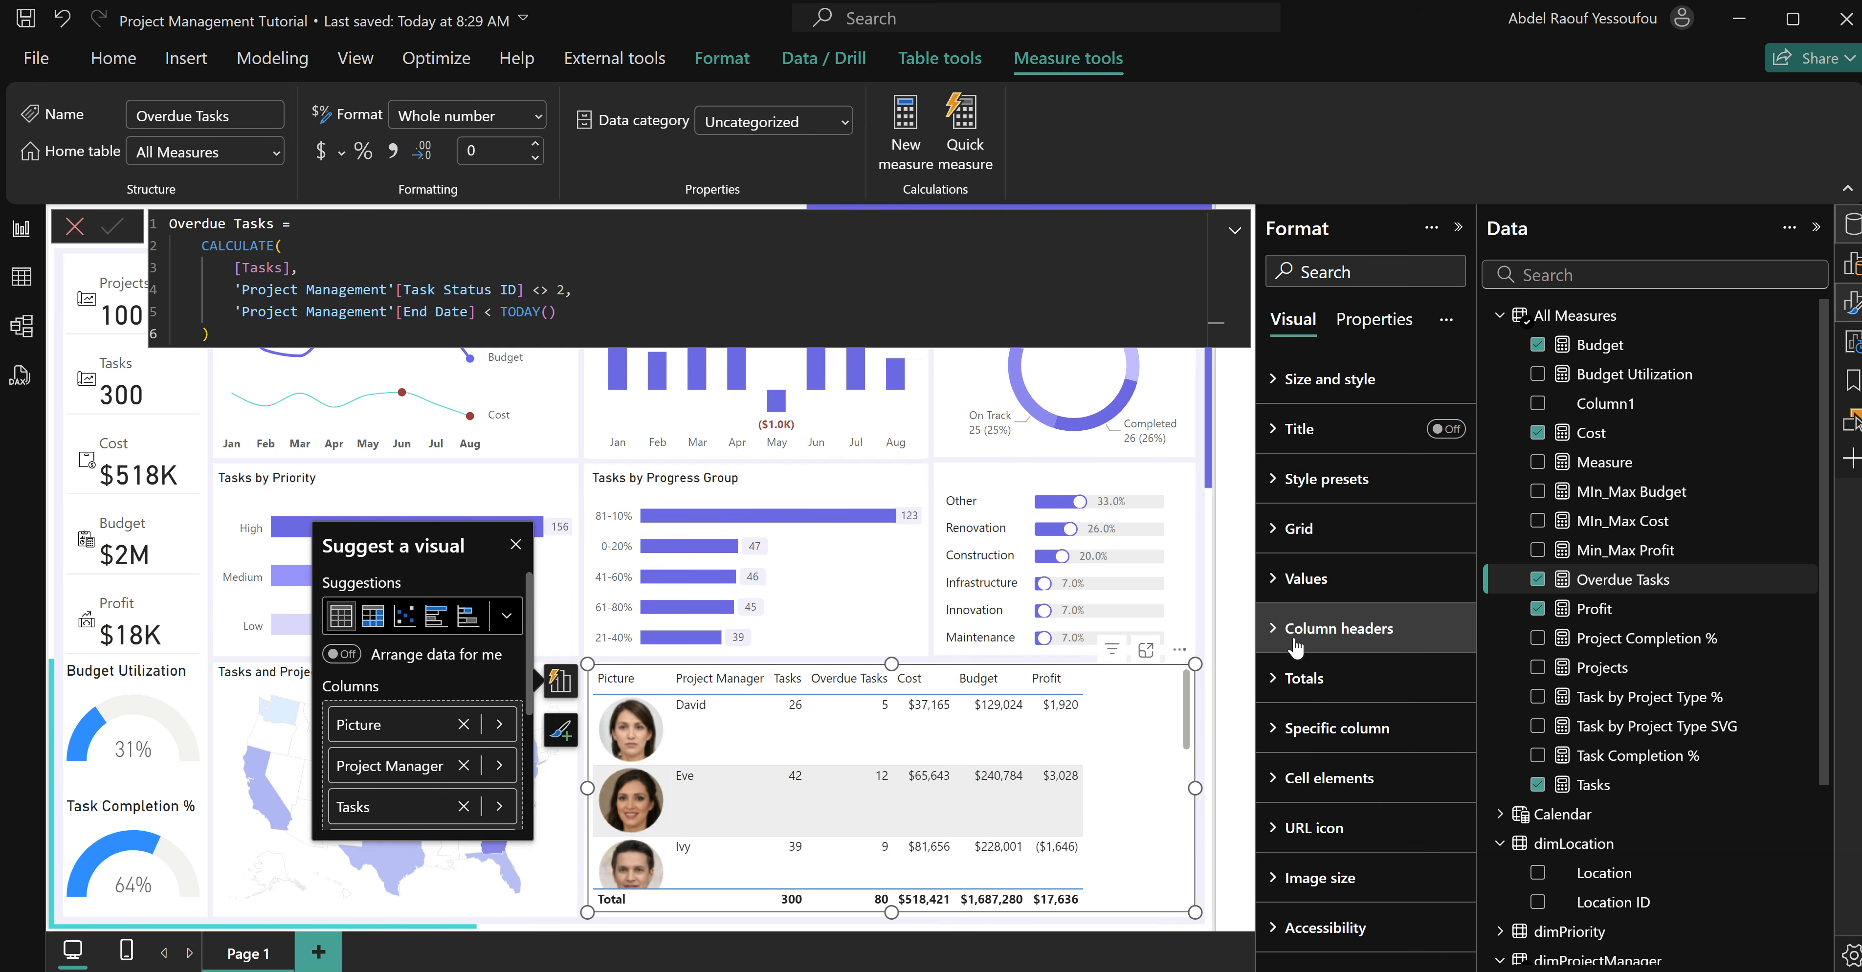
pyautogui.click(1314, 901)
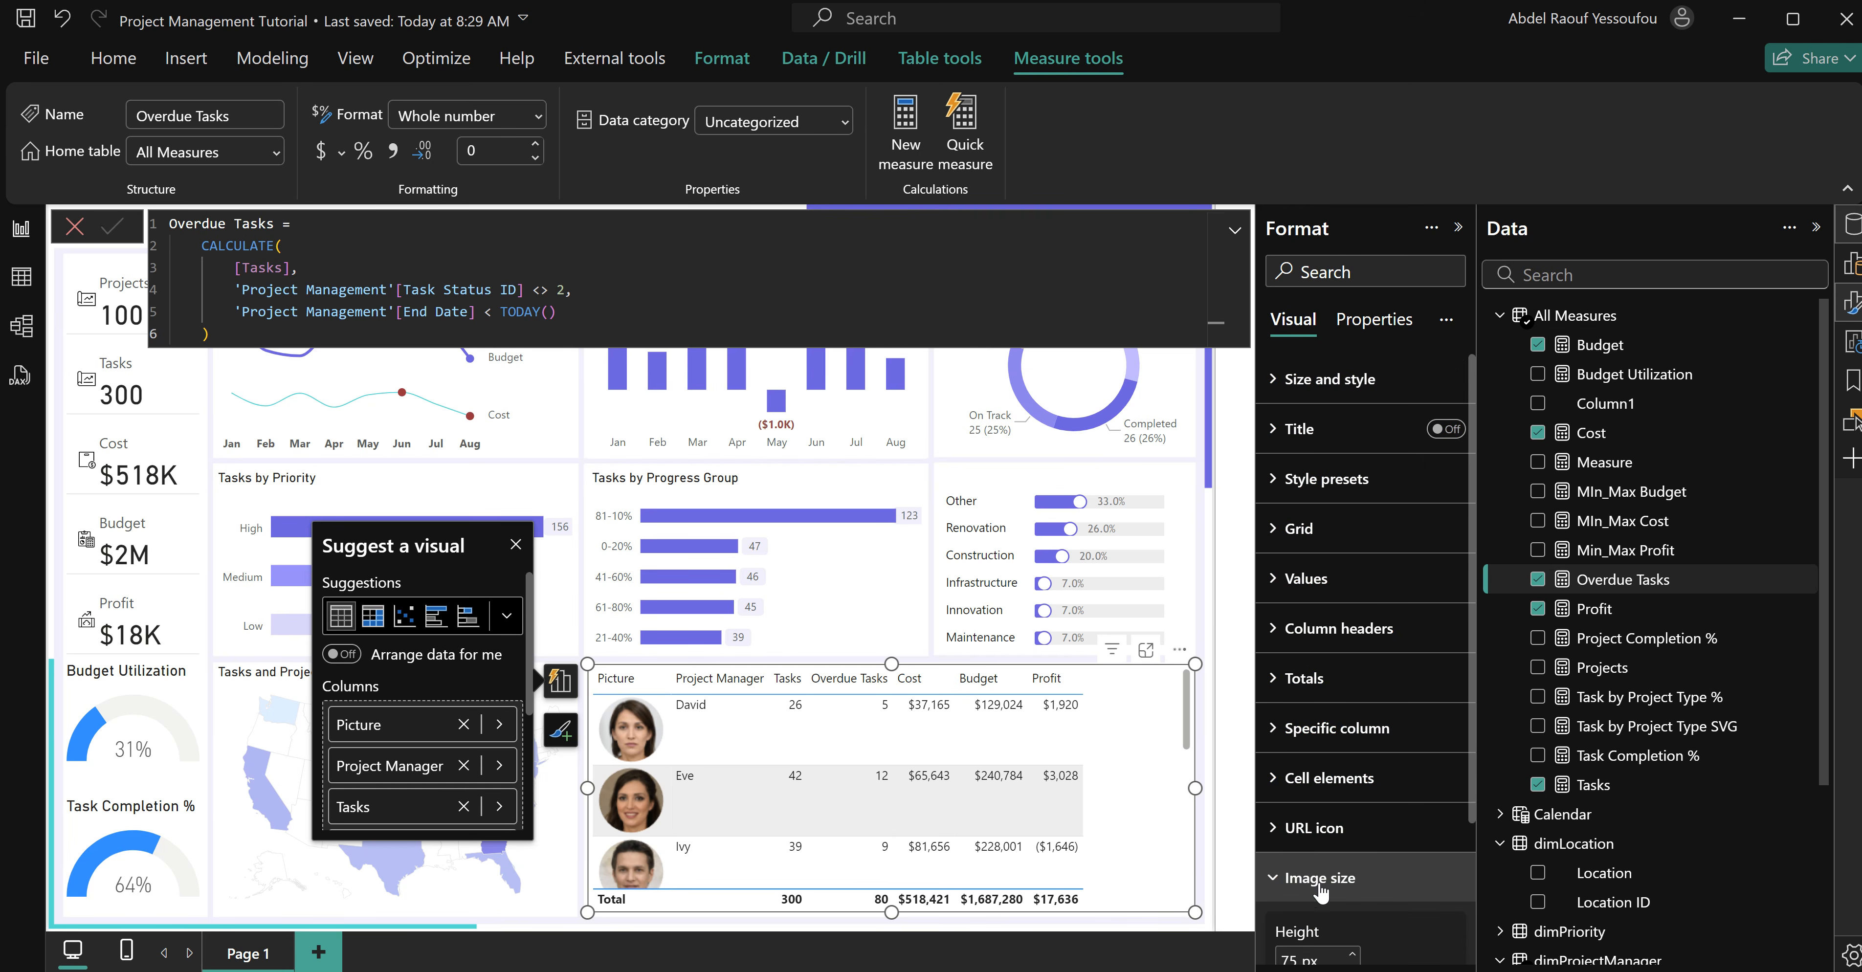
pyautogui.doubleClick(1299, 776)
pyautogui.write('28')
pyautogui.doubleClick(1298, 841)
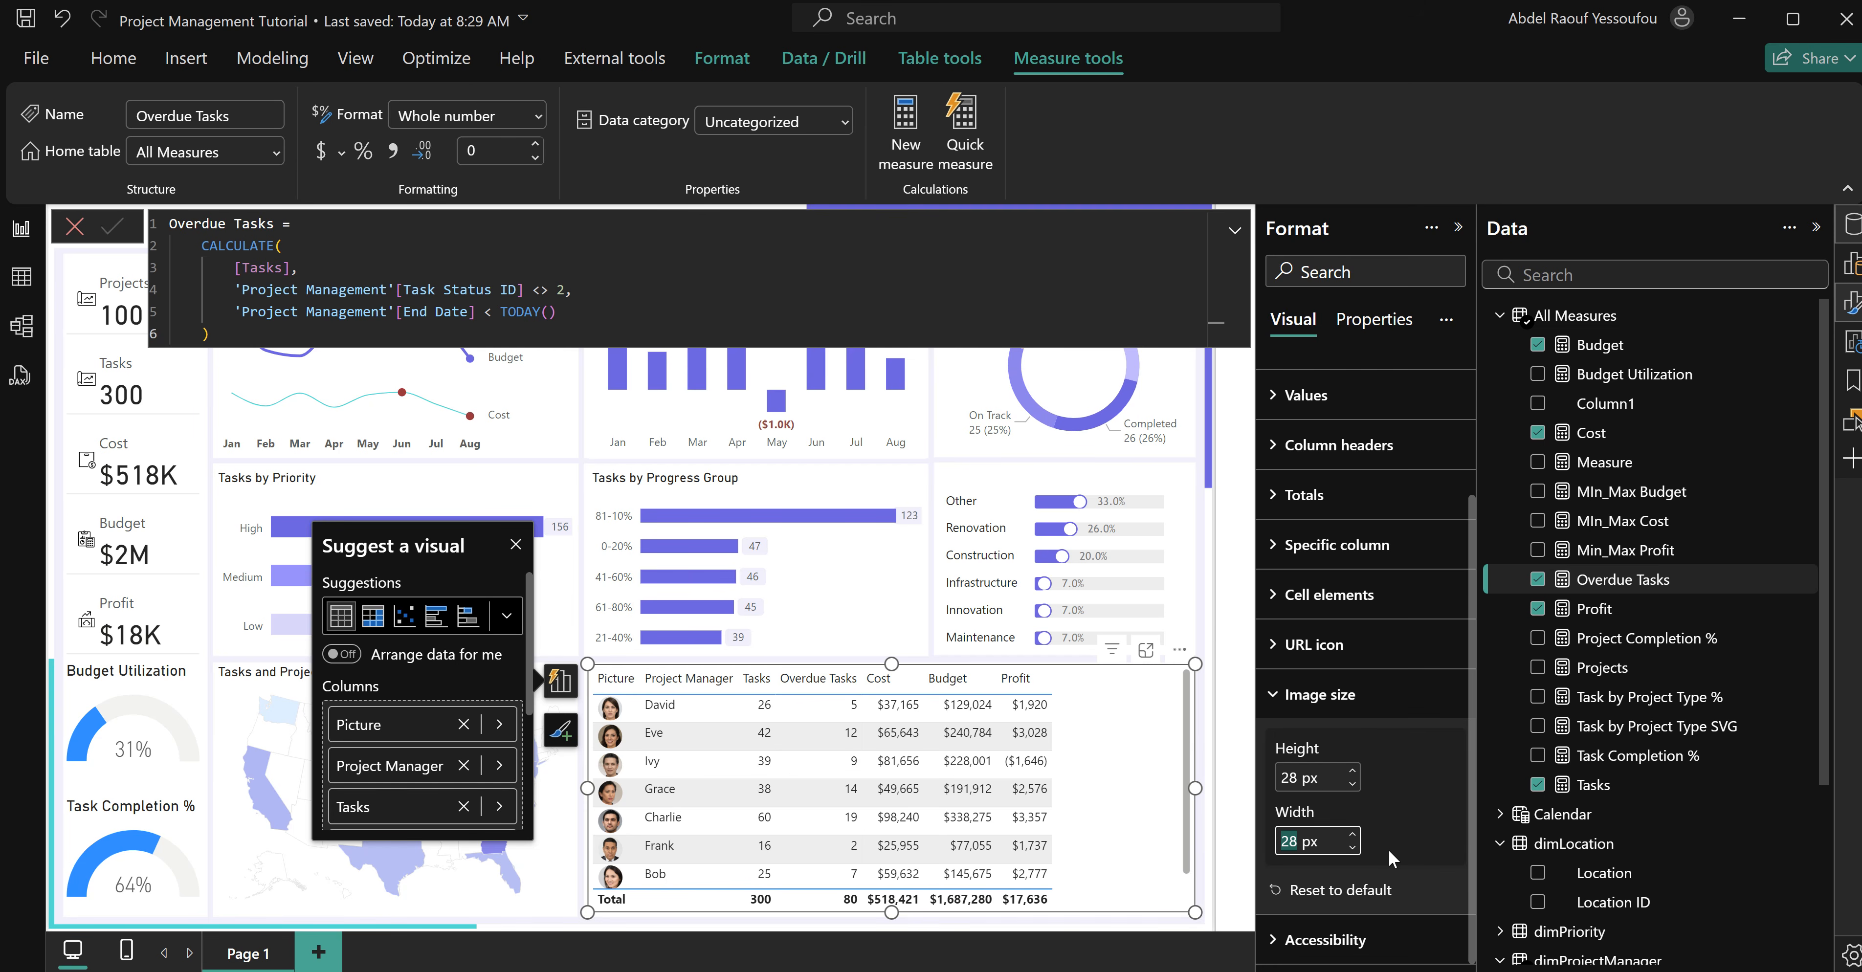
# Set the alternate background color of the project manager table's values to white.
pyautogui.scroll(2, 1388, 850)
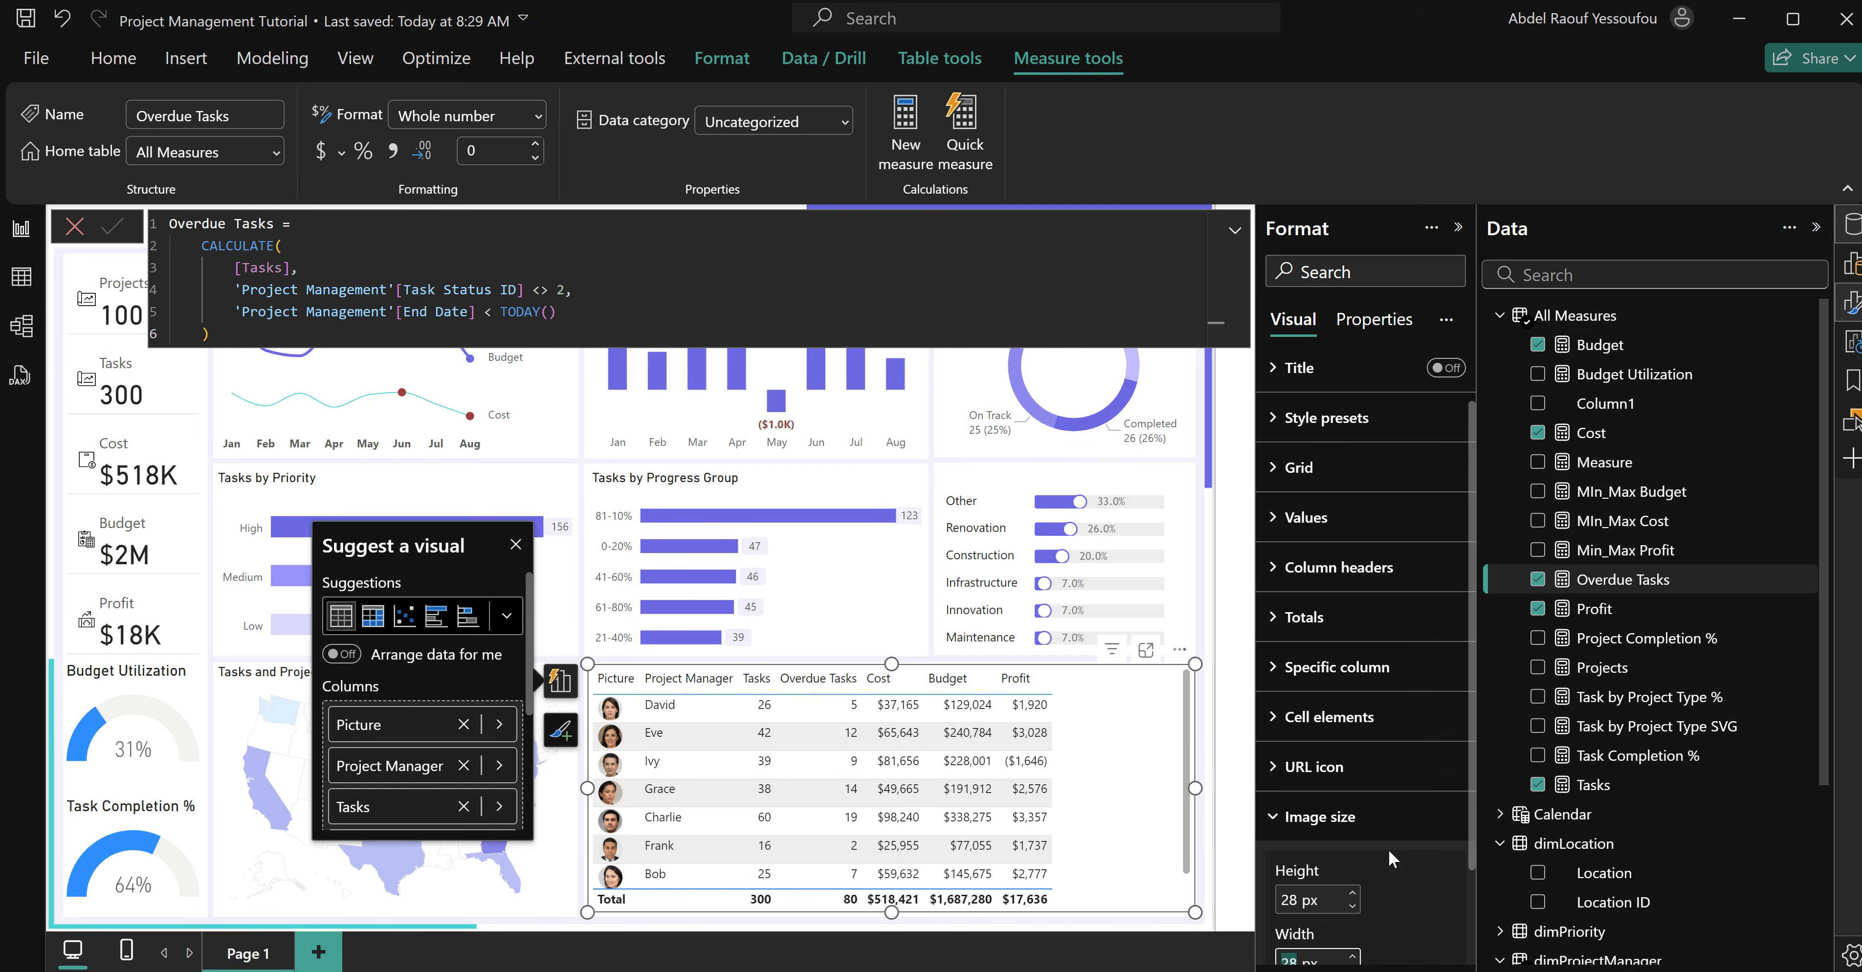
pyautogui.scroll(1, 1388, 850)
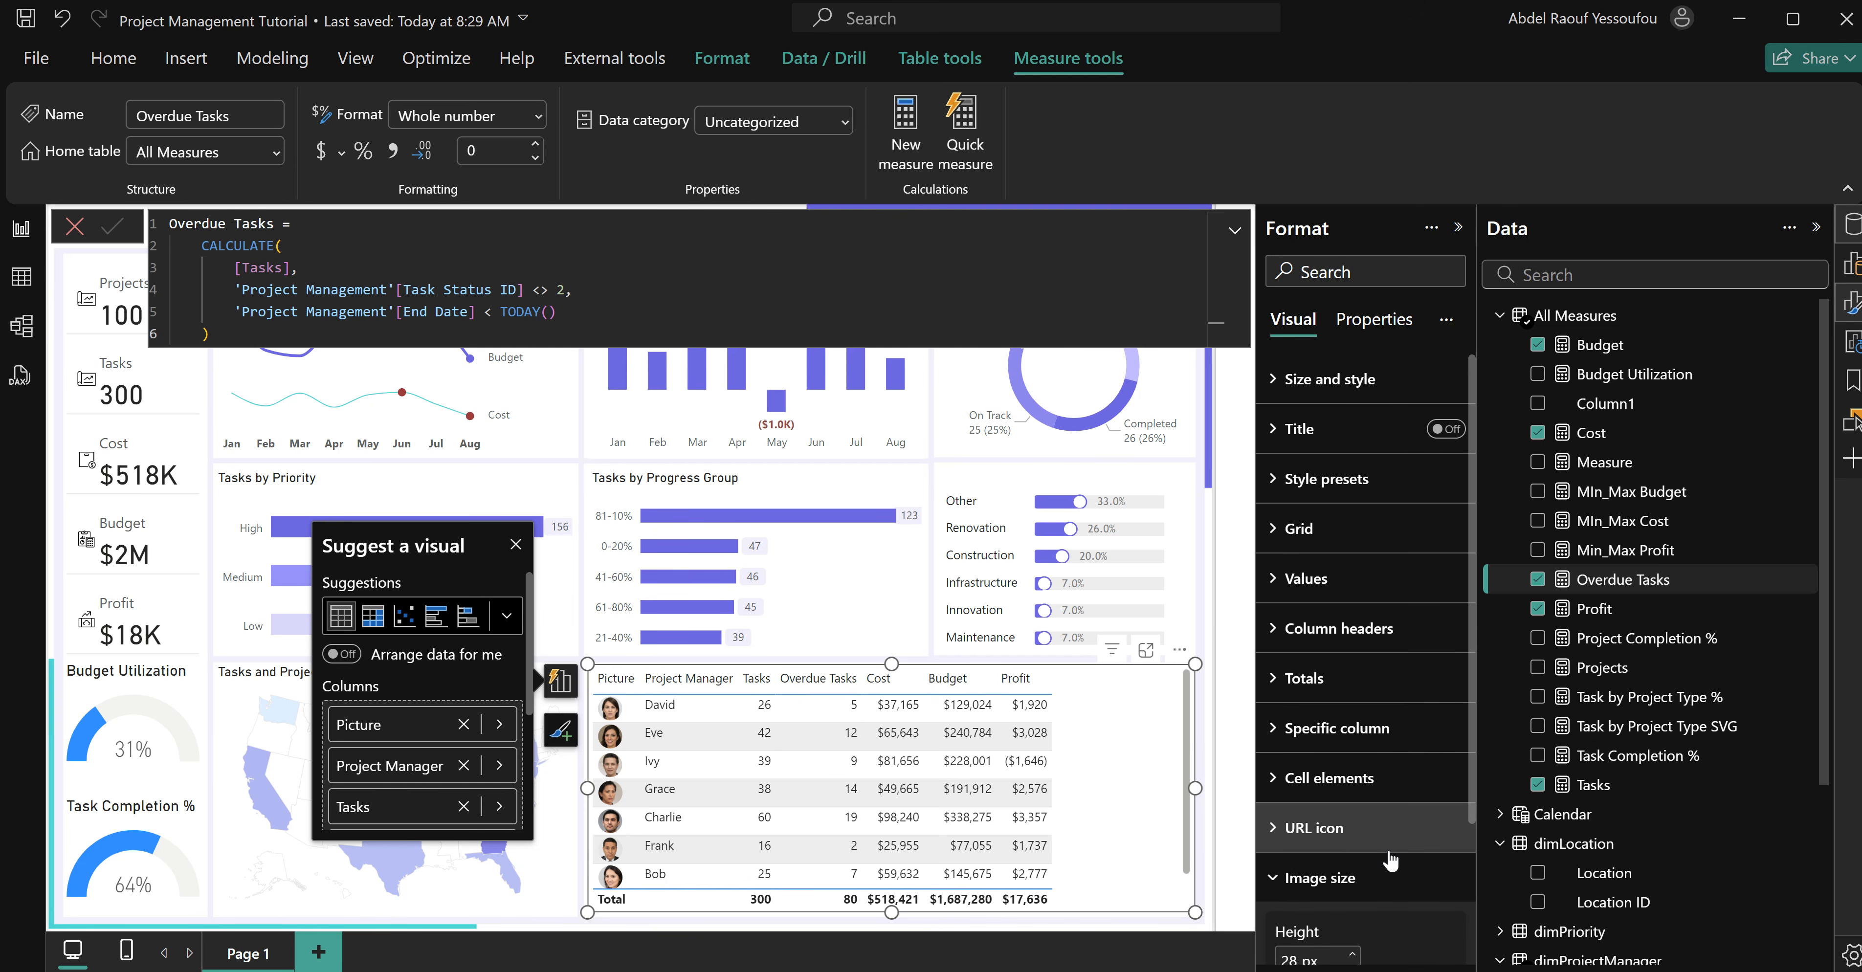
pyautogui.click(1333, 602)
pyautogui.scroll(-3, 1332, 630)
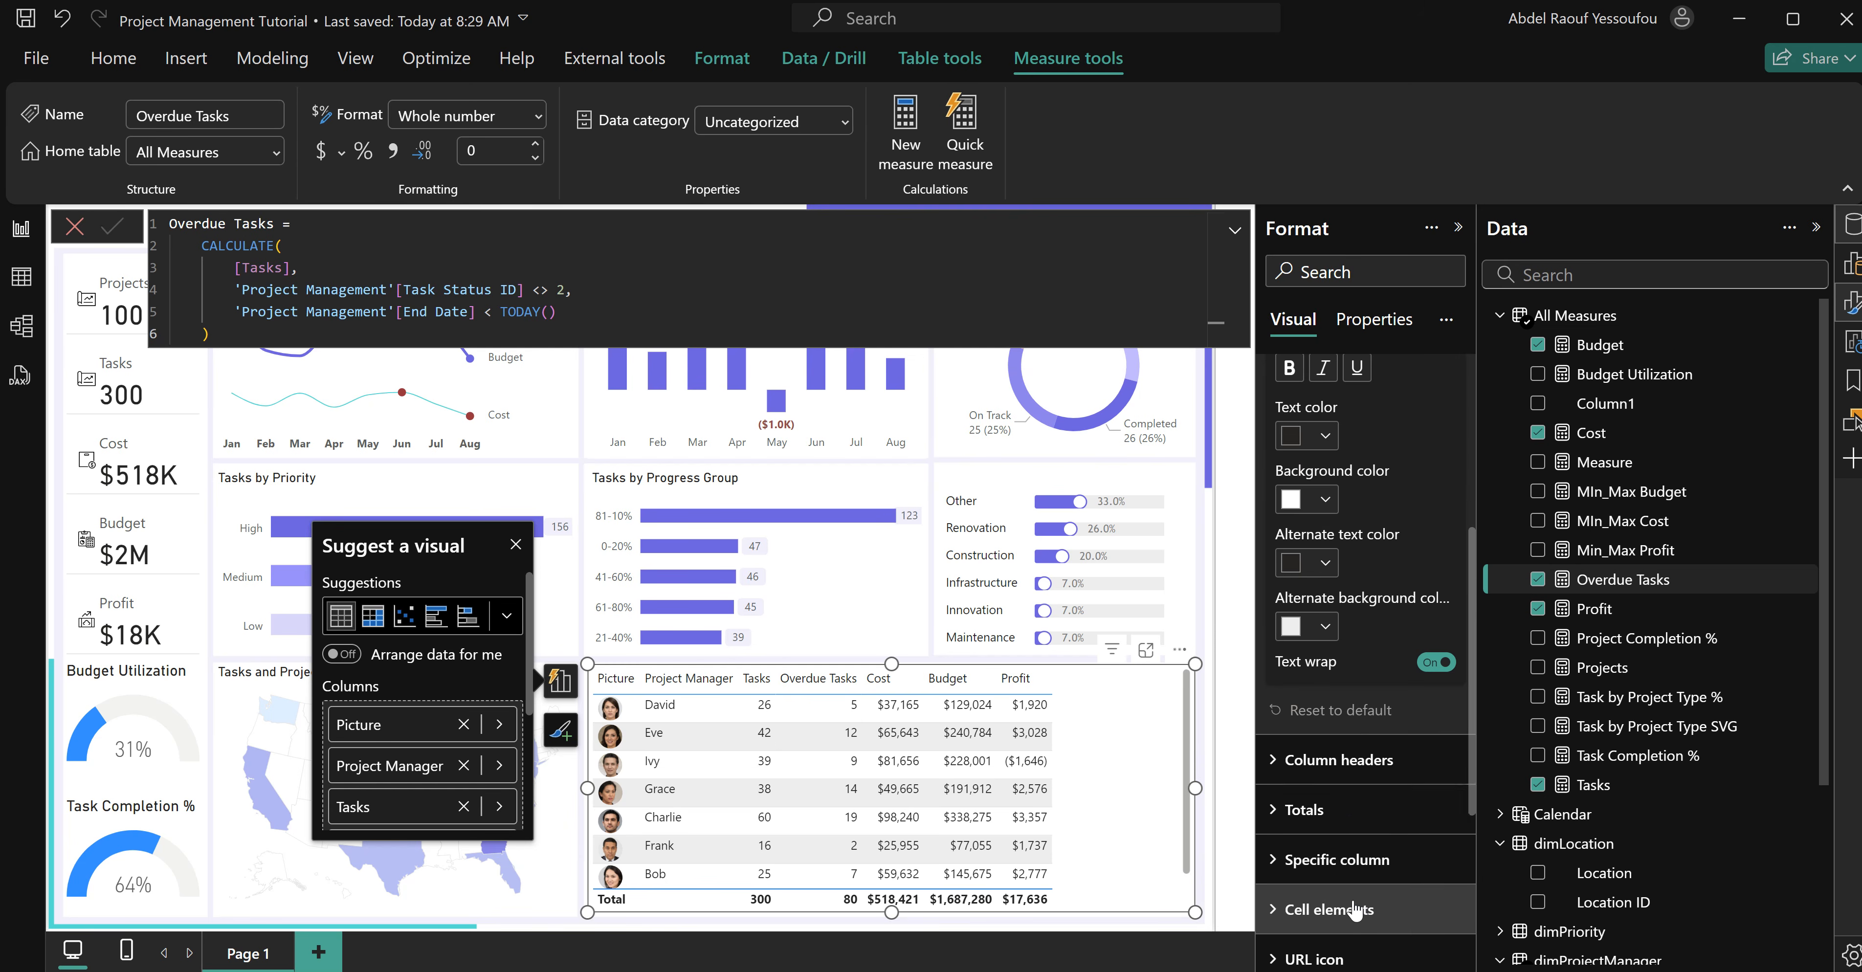
pyautogui.click(1326, 628)
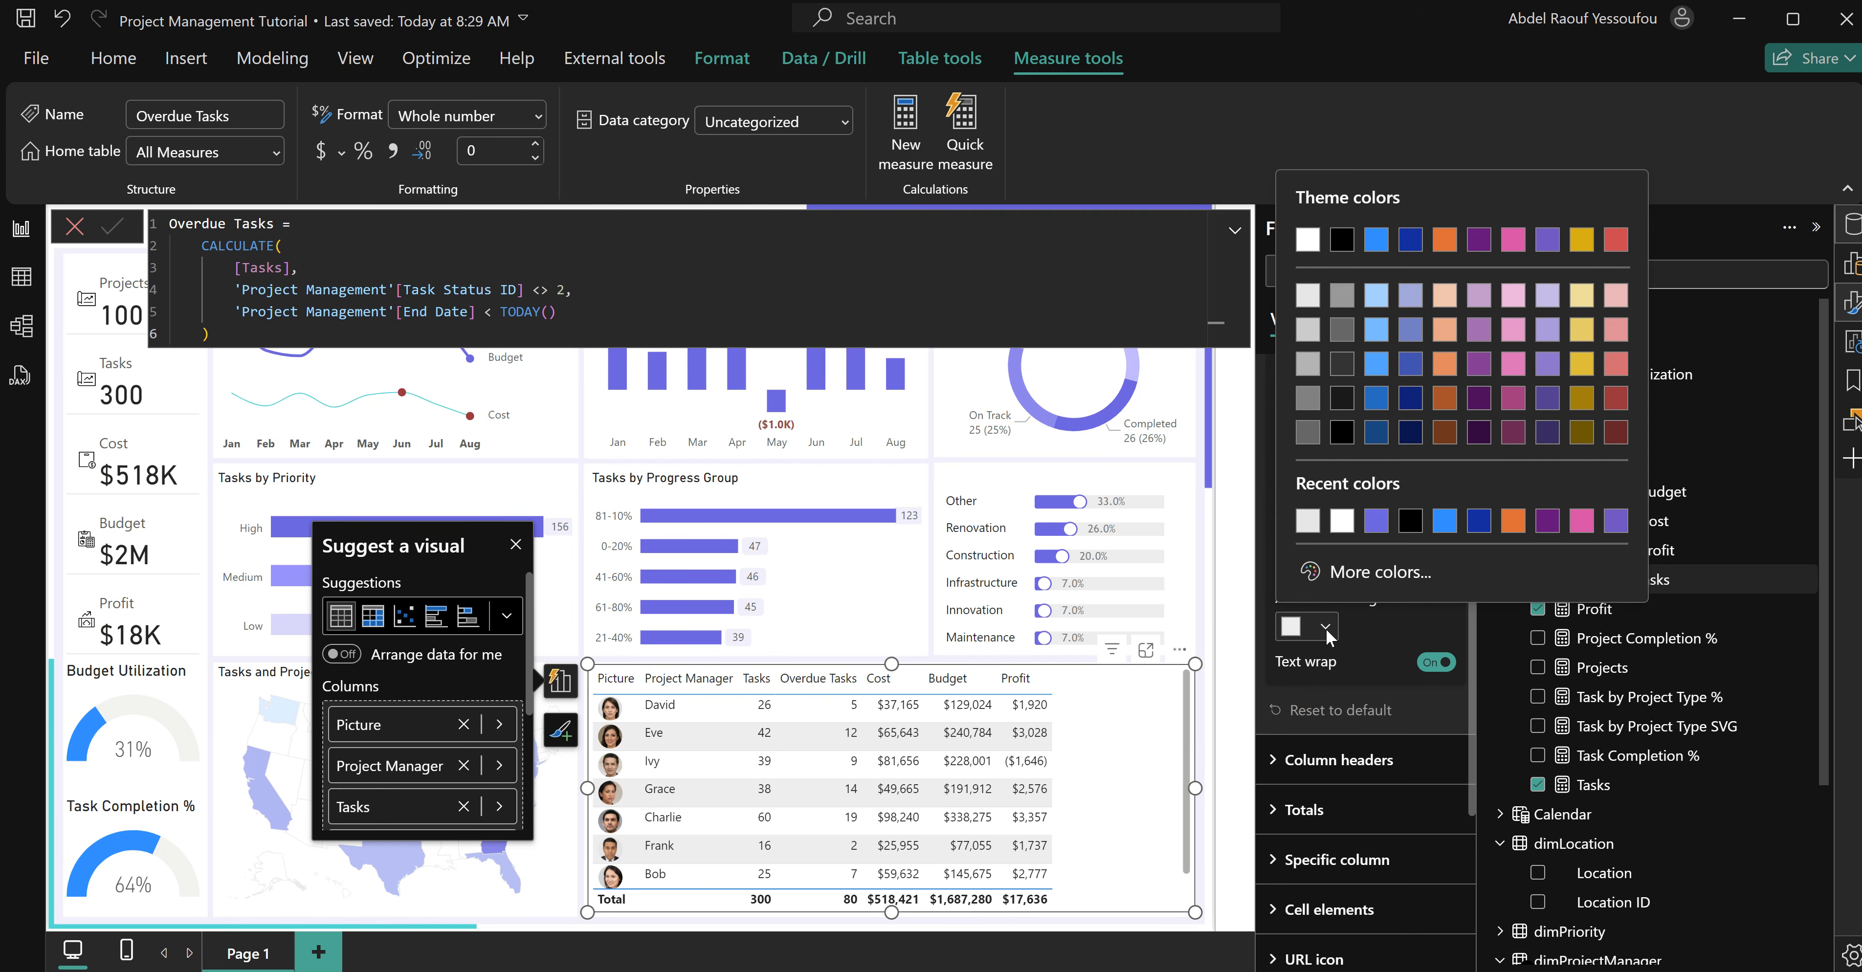
pyautogui.click(1307, 239)
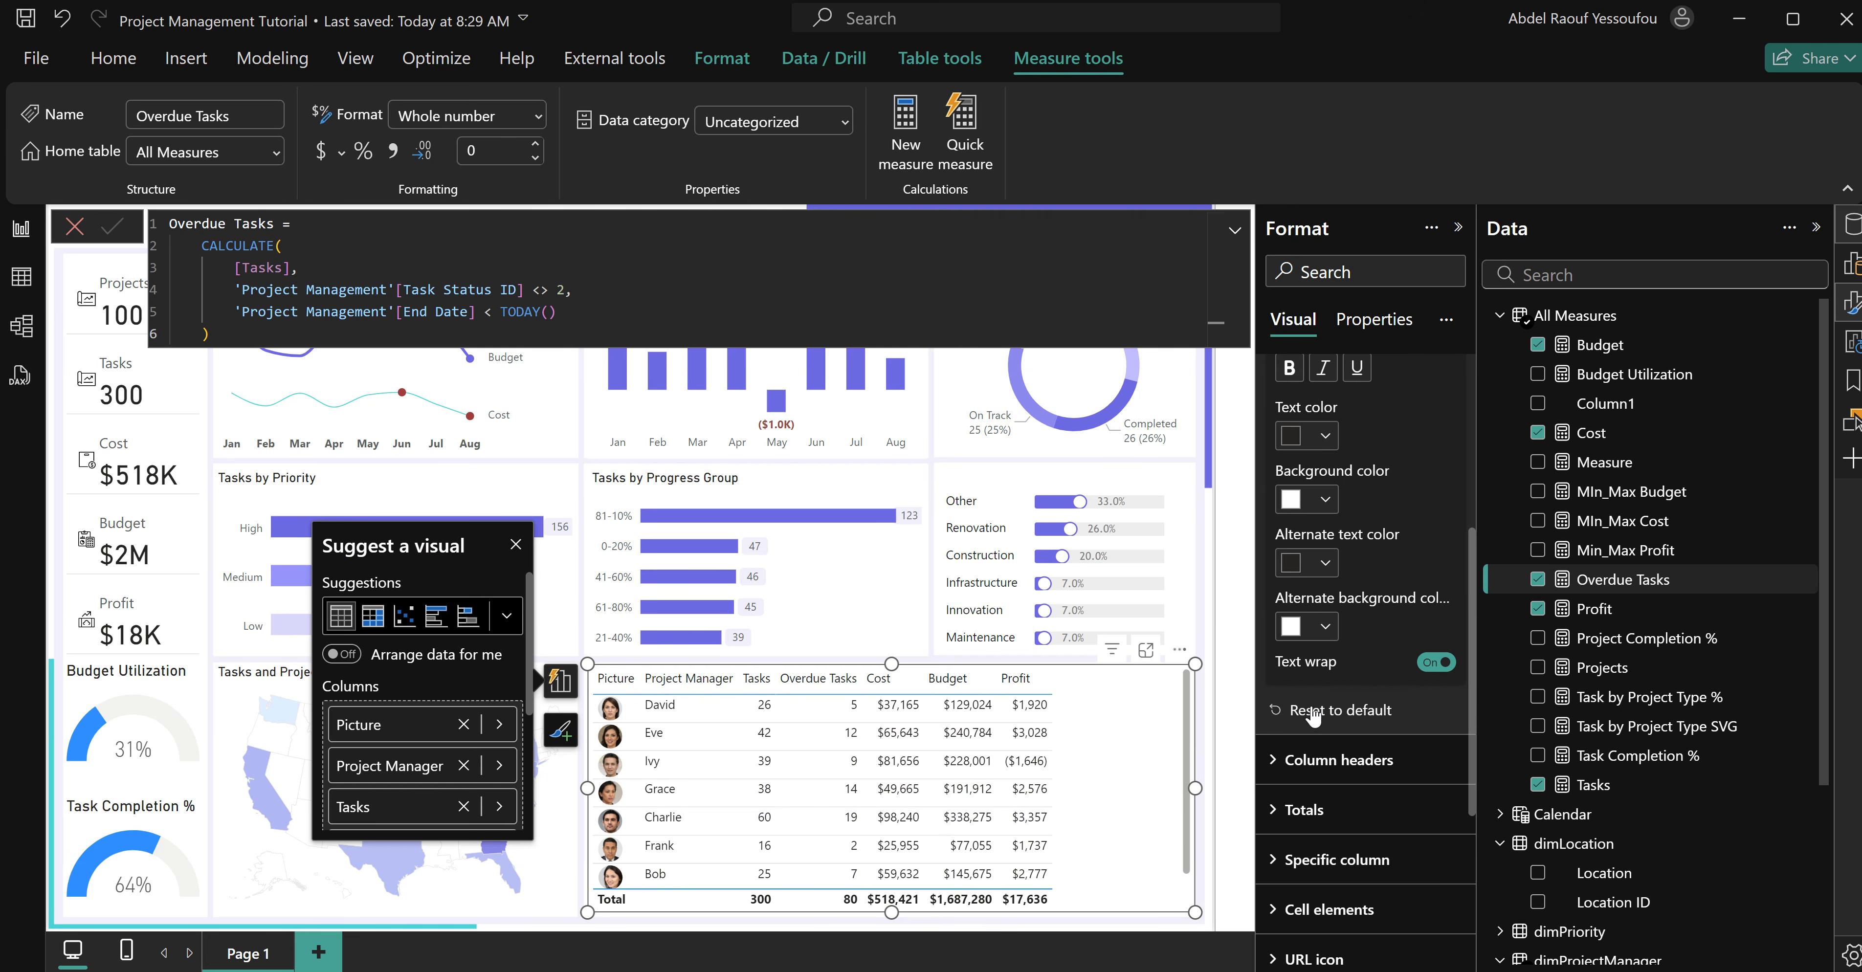
# Turn off the horizontal gridlines of the project manager table.
pyautogui.scroll(5, 1302, 716)
pyautogui.click(1301, 528)
pyautogui.click(1418, 590)
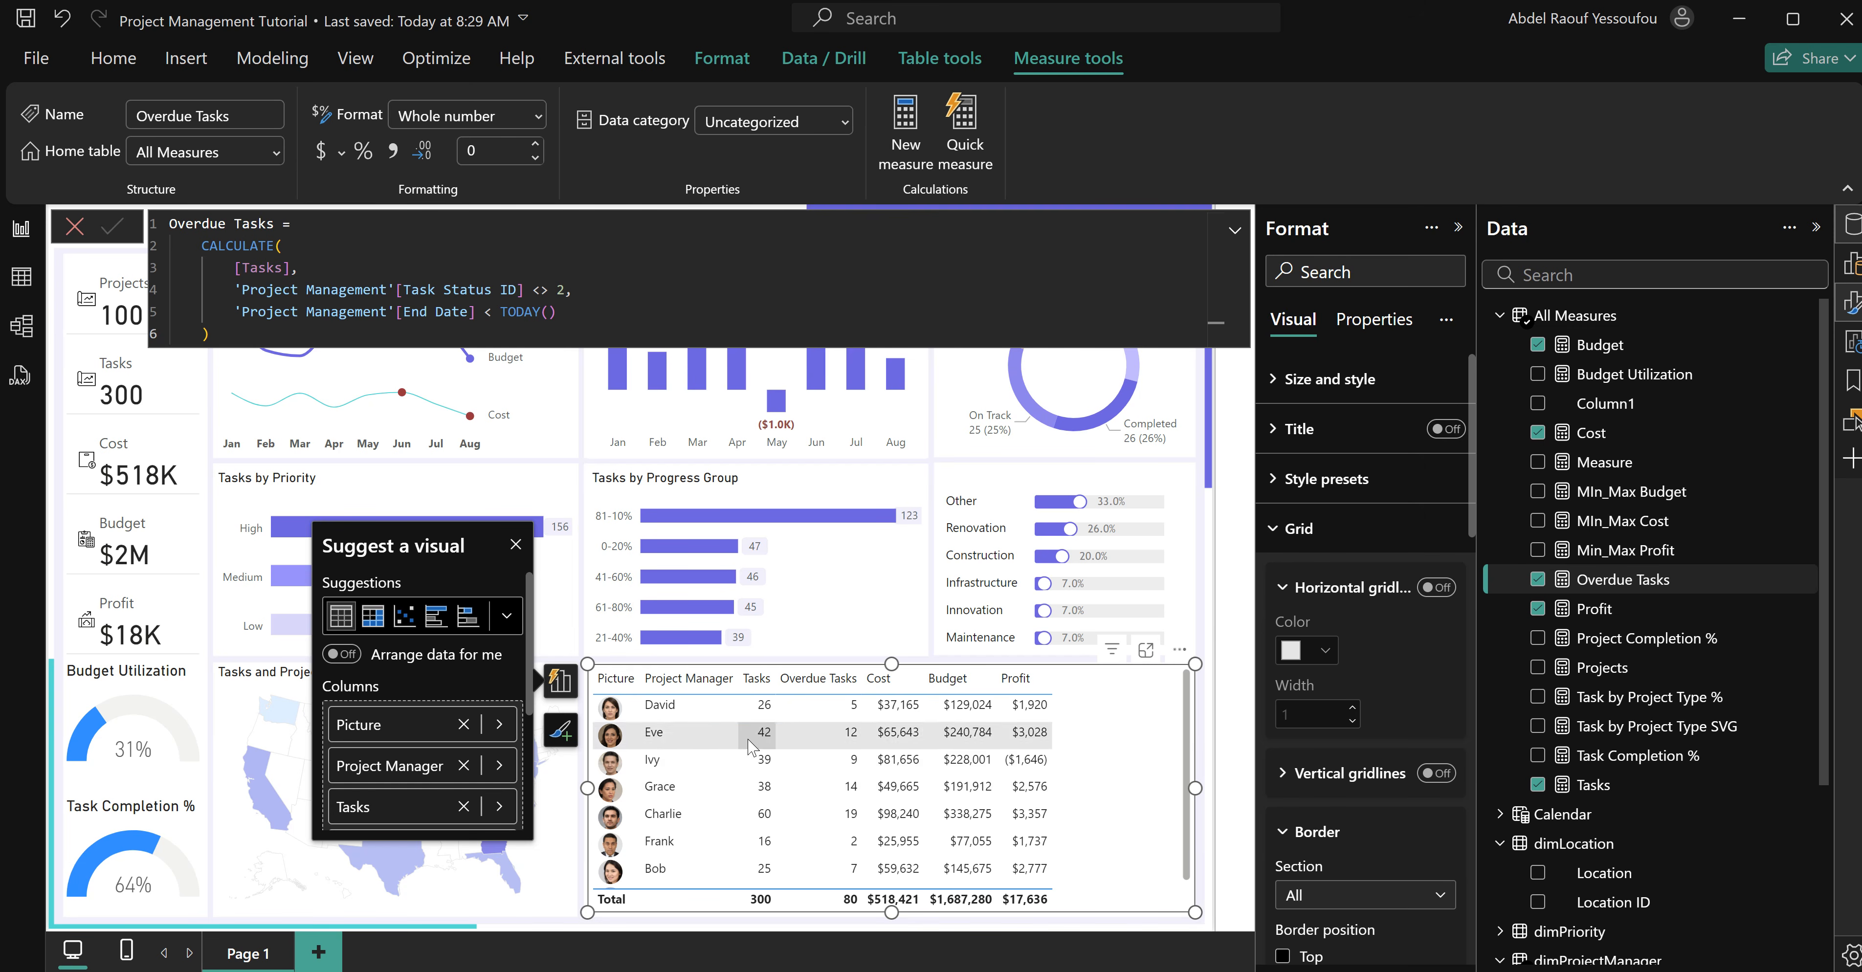
pyautogui.click(1291, 542)
pyautogui.click(1291, 542)
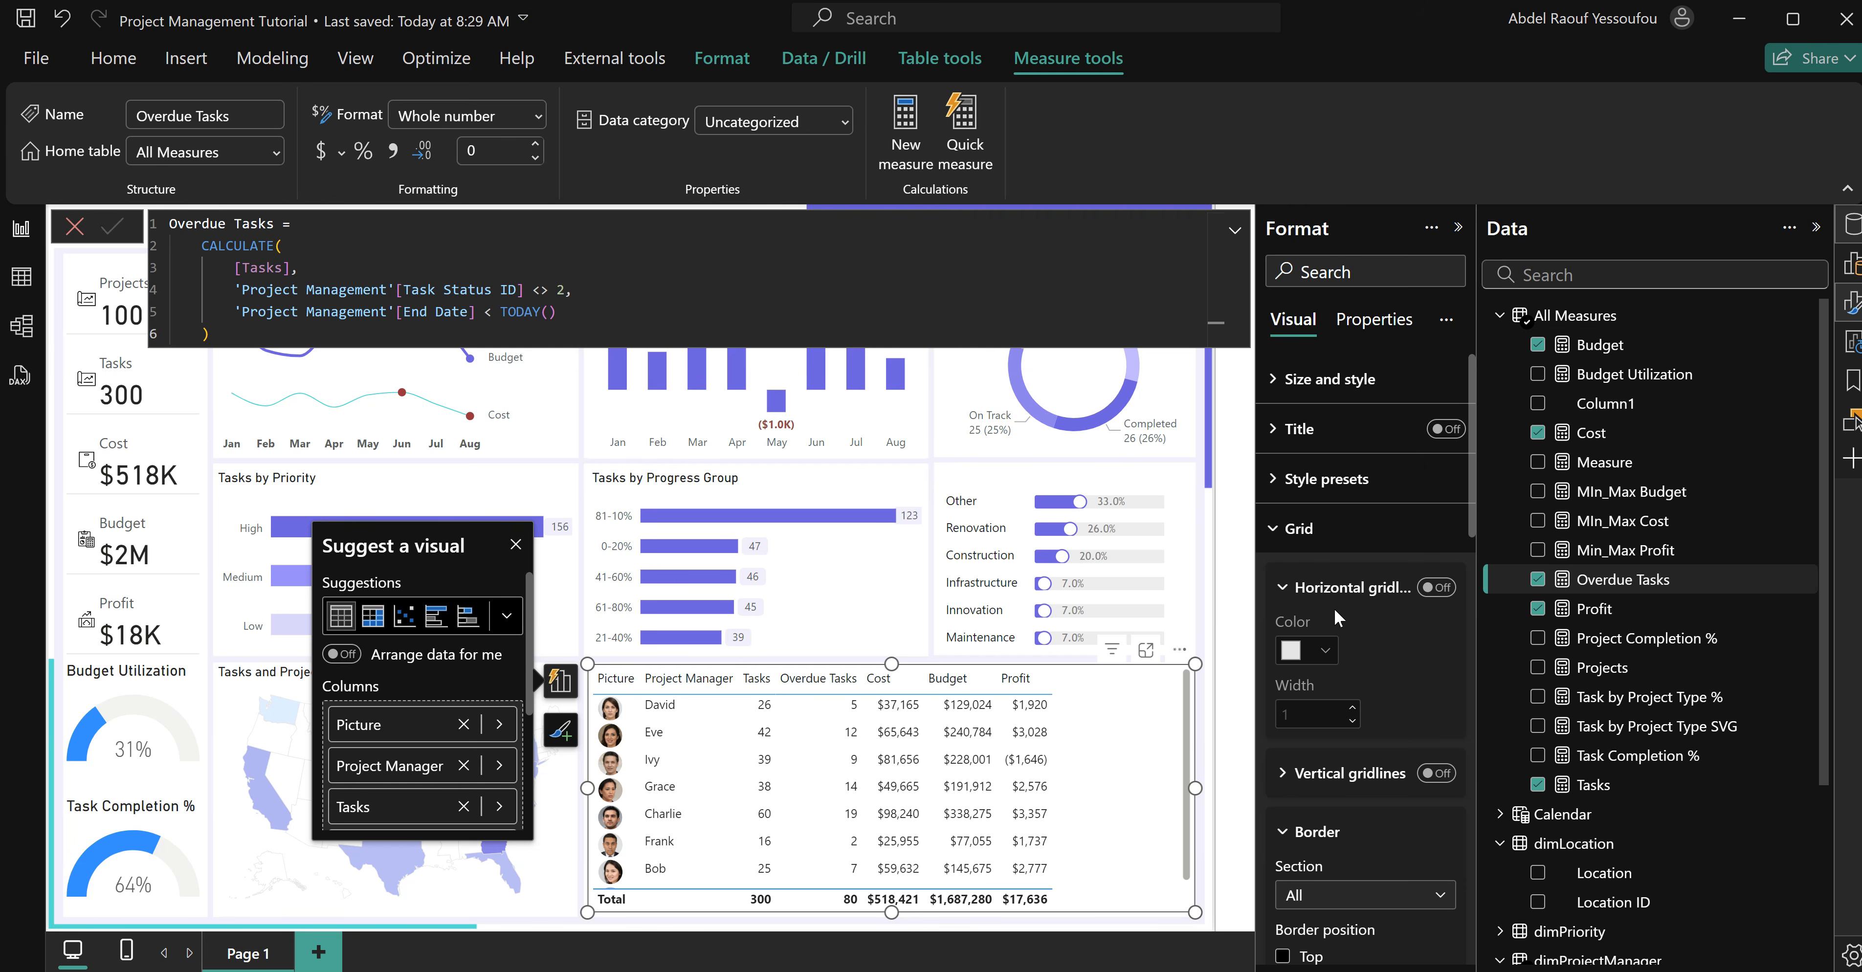
# Set the border color in the table's grid formatting to light gray.
pyautogui.scroll(-3, 1318, 593)
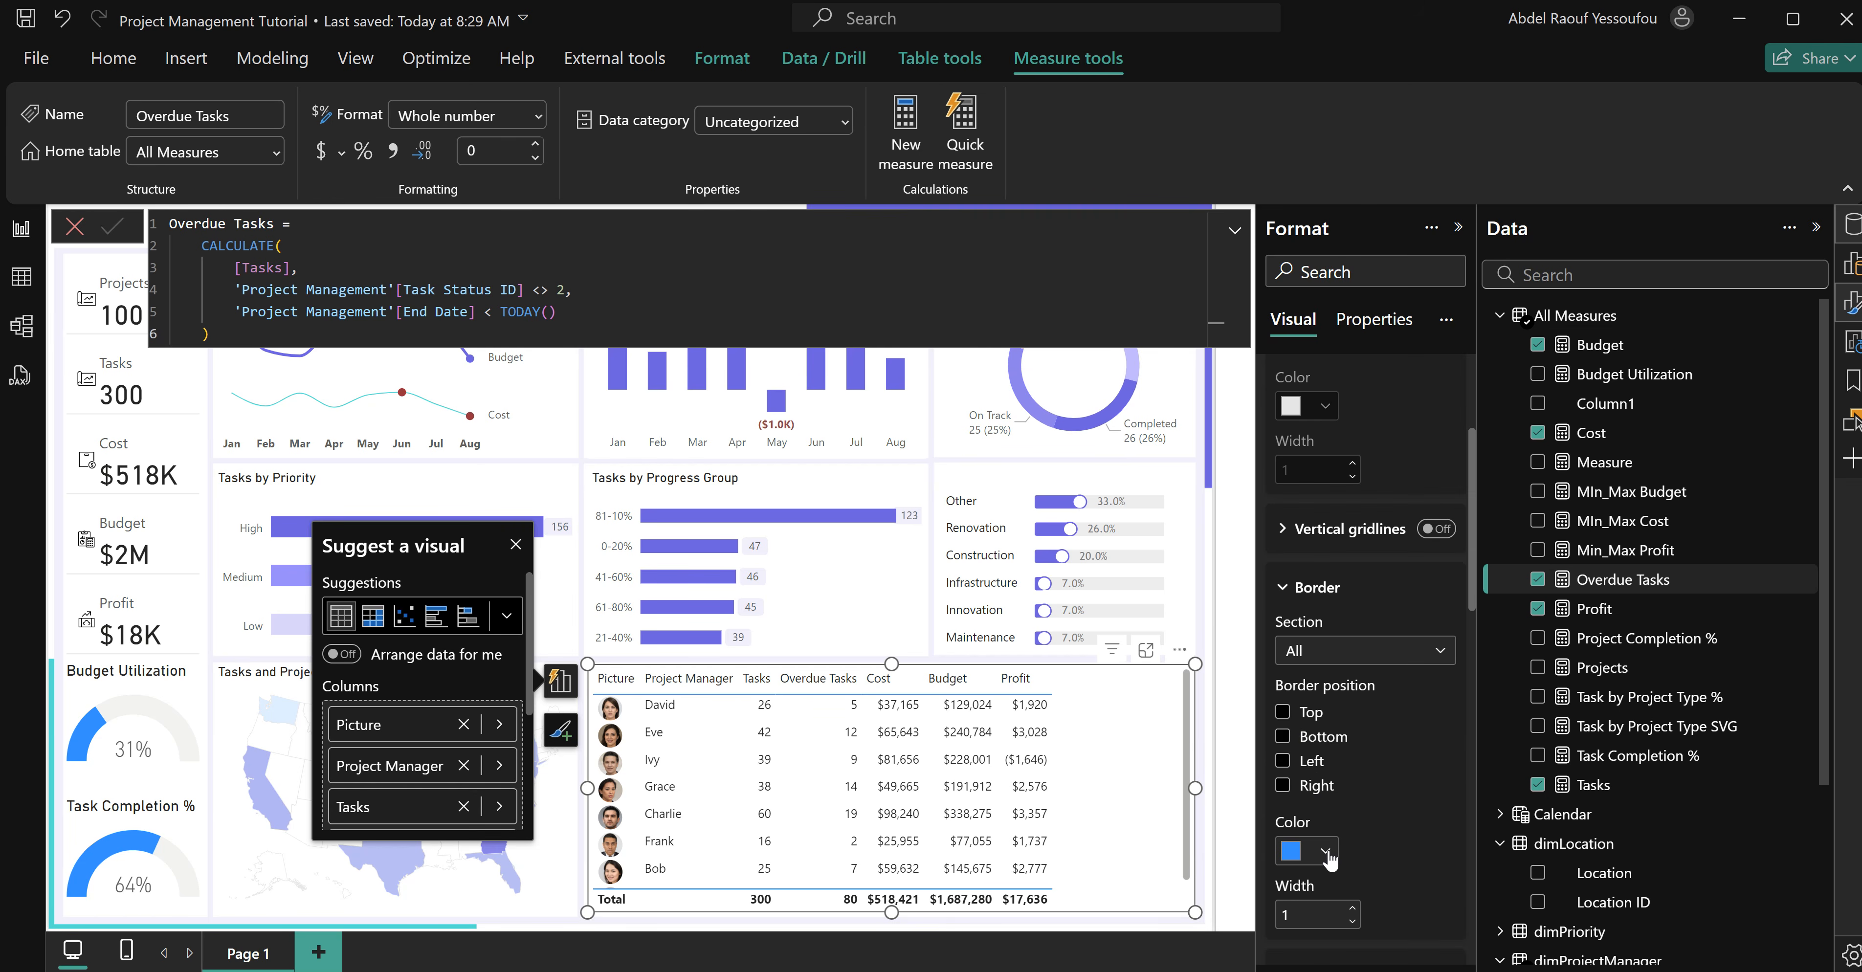
pyautogui.click(1327, 851)
pyautogui.click(1317, 560)
# Turn off the totals row and extend the project manager table's lower edge slightly down to the page edge.
pyautogui.scroll(-5, 1315, 636)
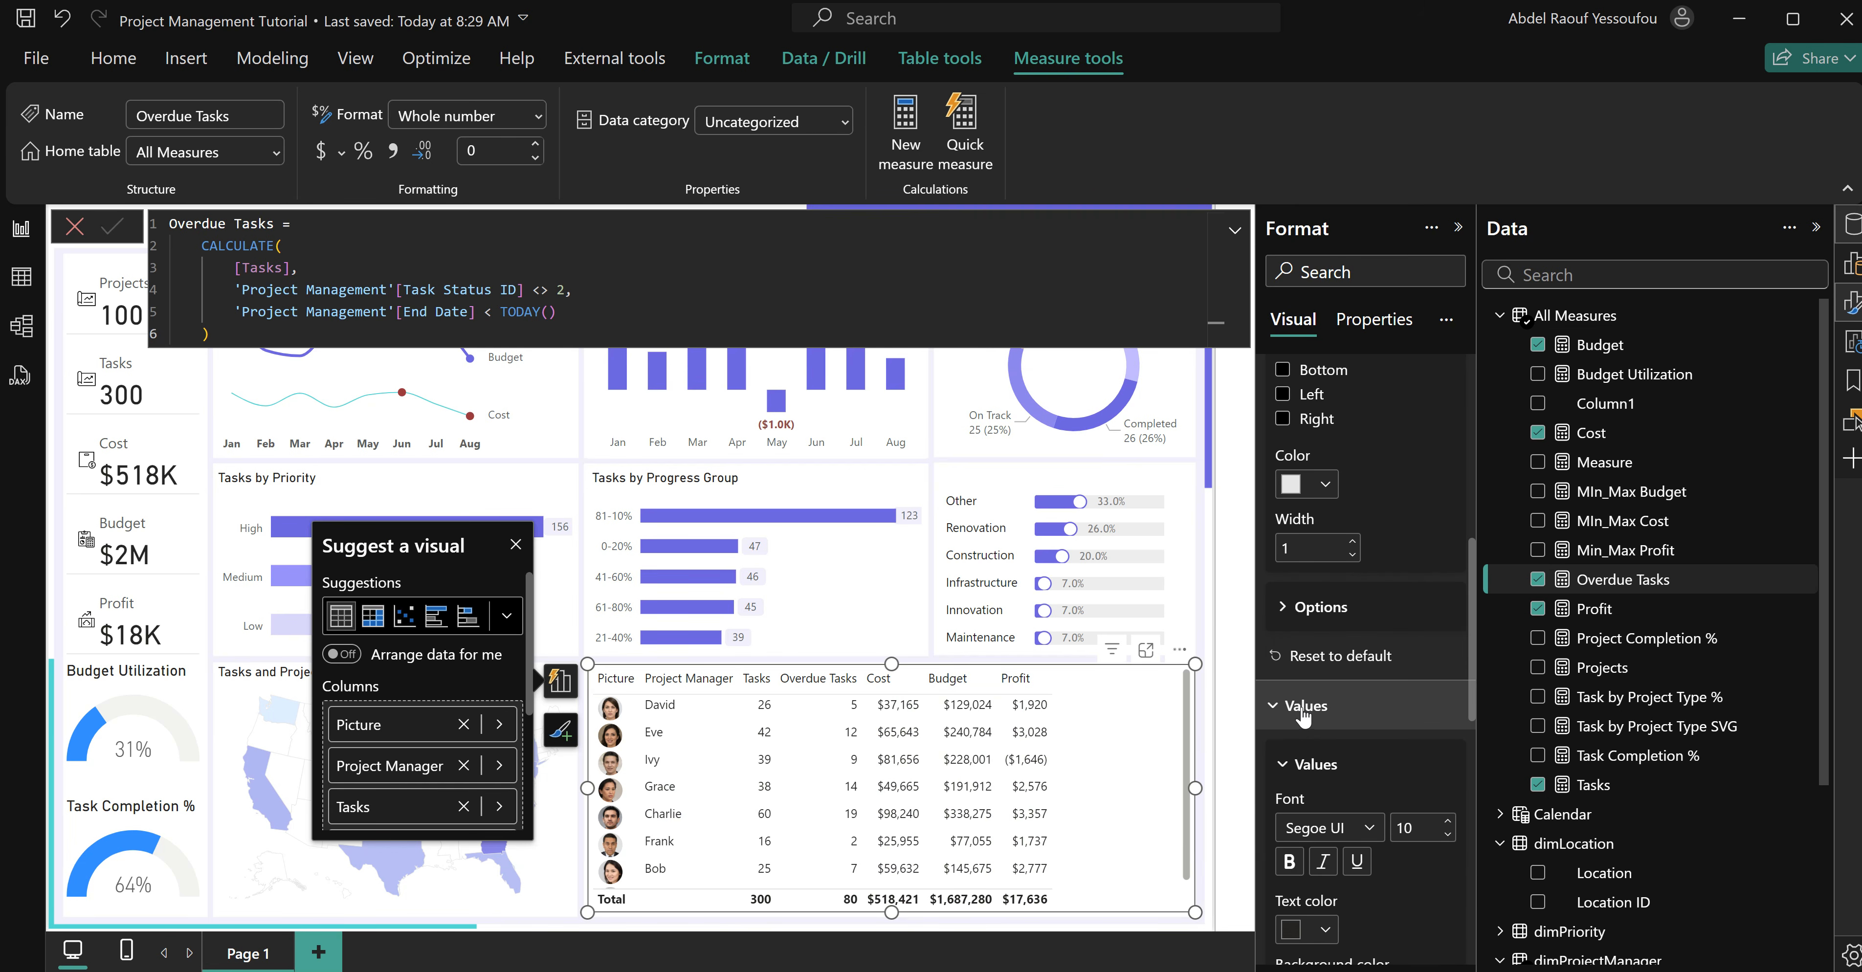
pyautogui.scroll(-5, 1373, 723)
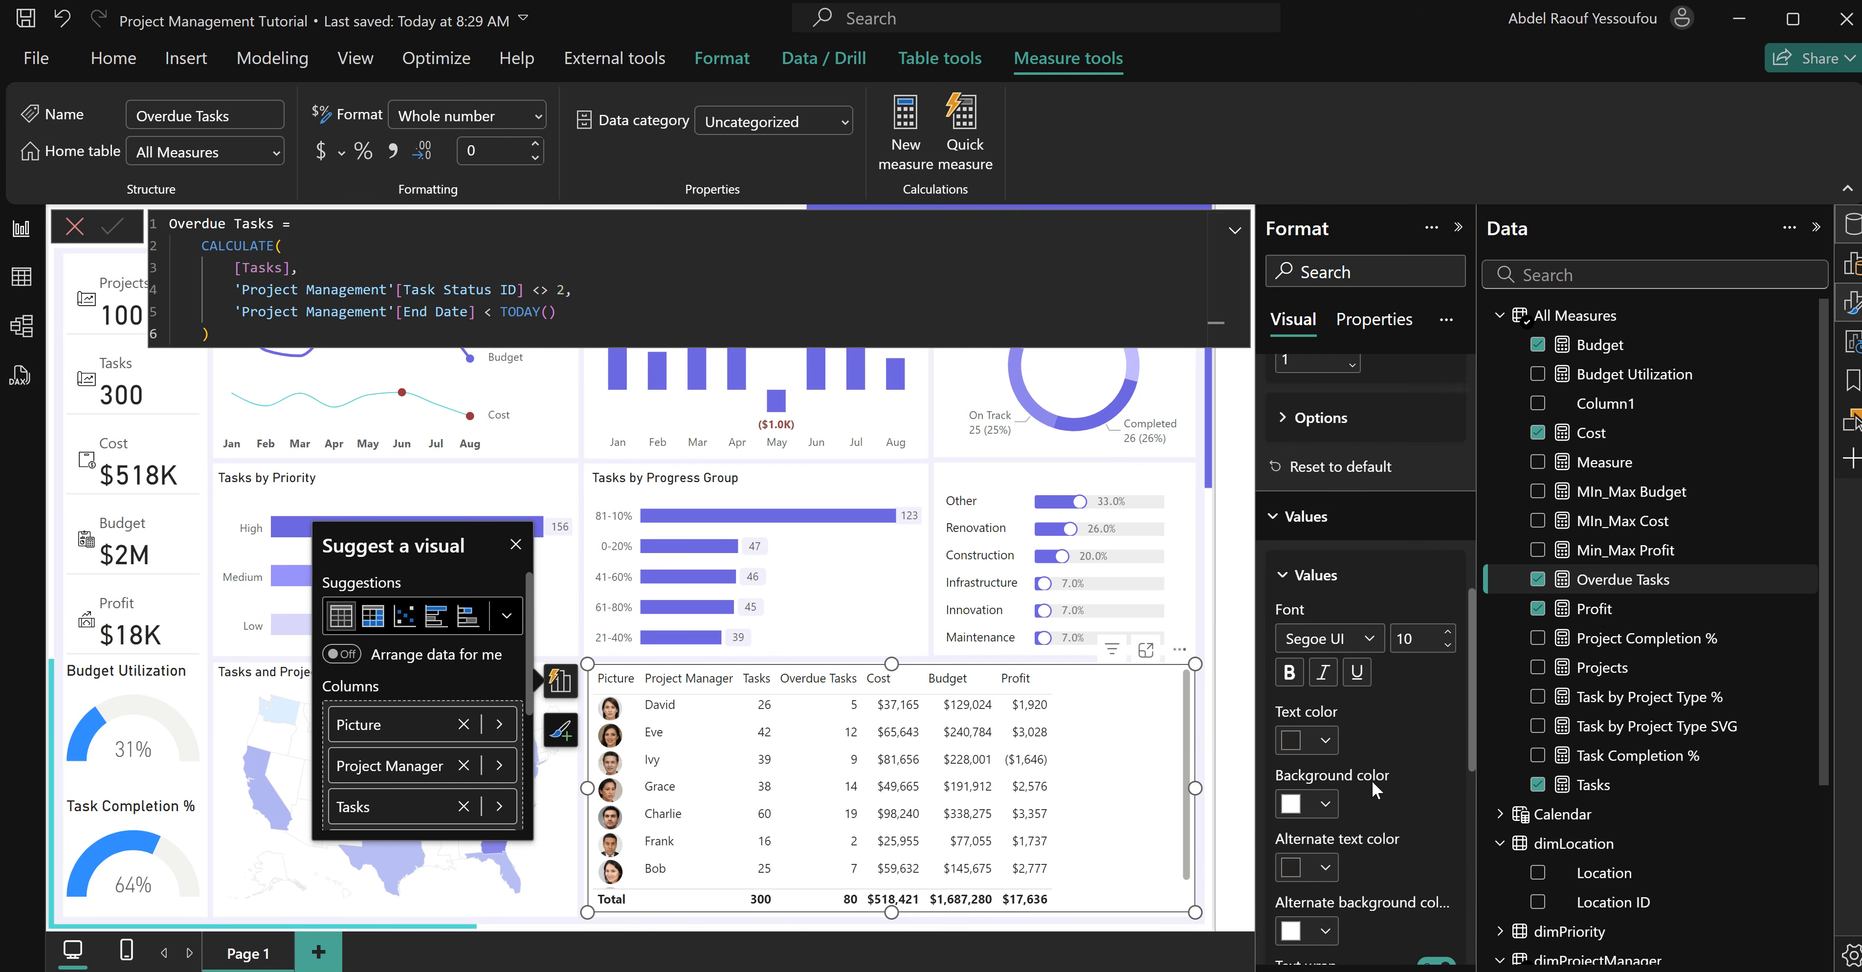
pyautogui.scroll(2, 1306, 573)
pyautogui.click(1305, 463)
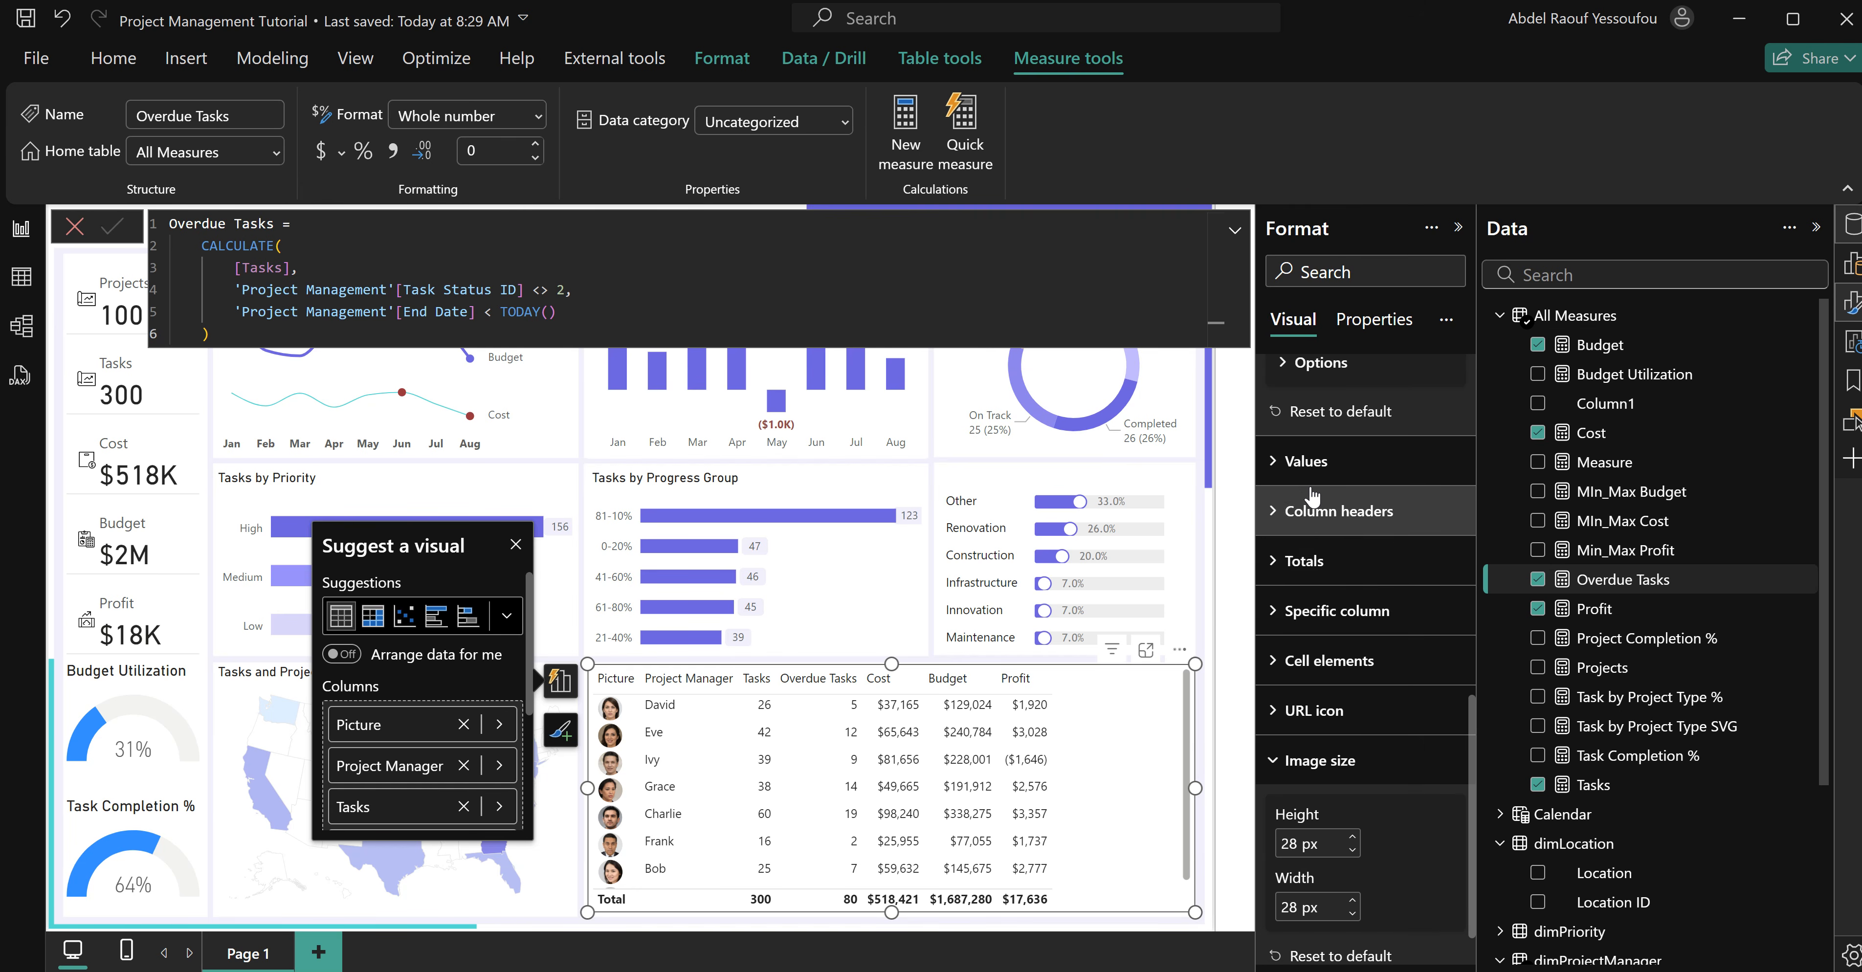
pyautogui.click(1305, 560)
pyautogui.click(1435, 621)
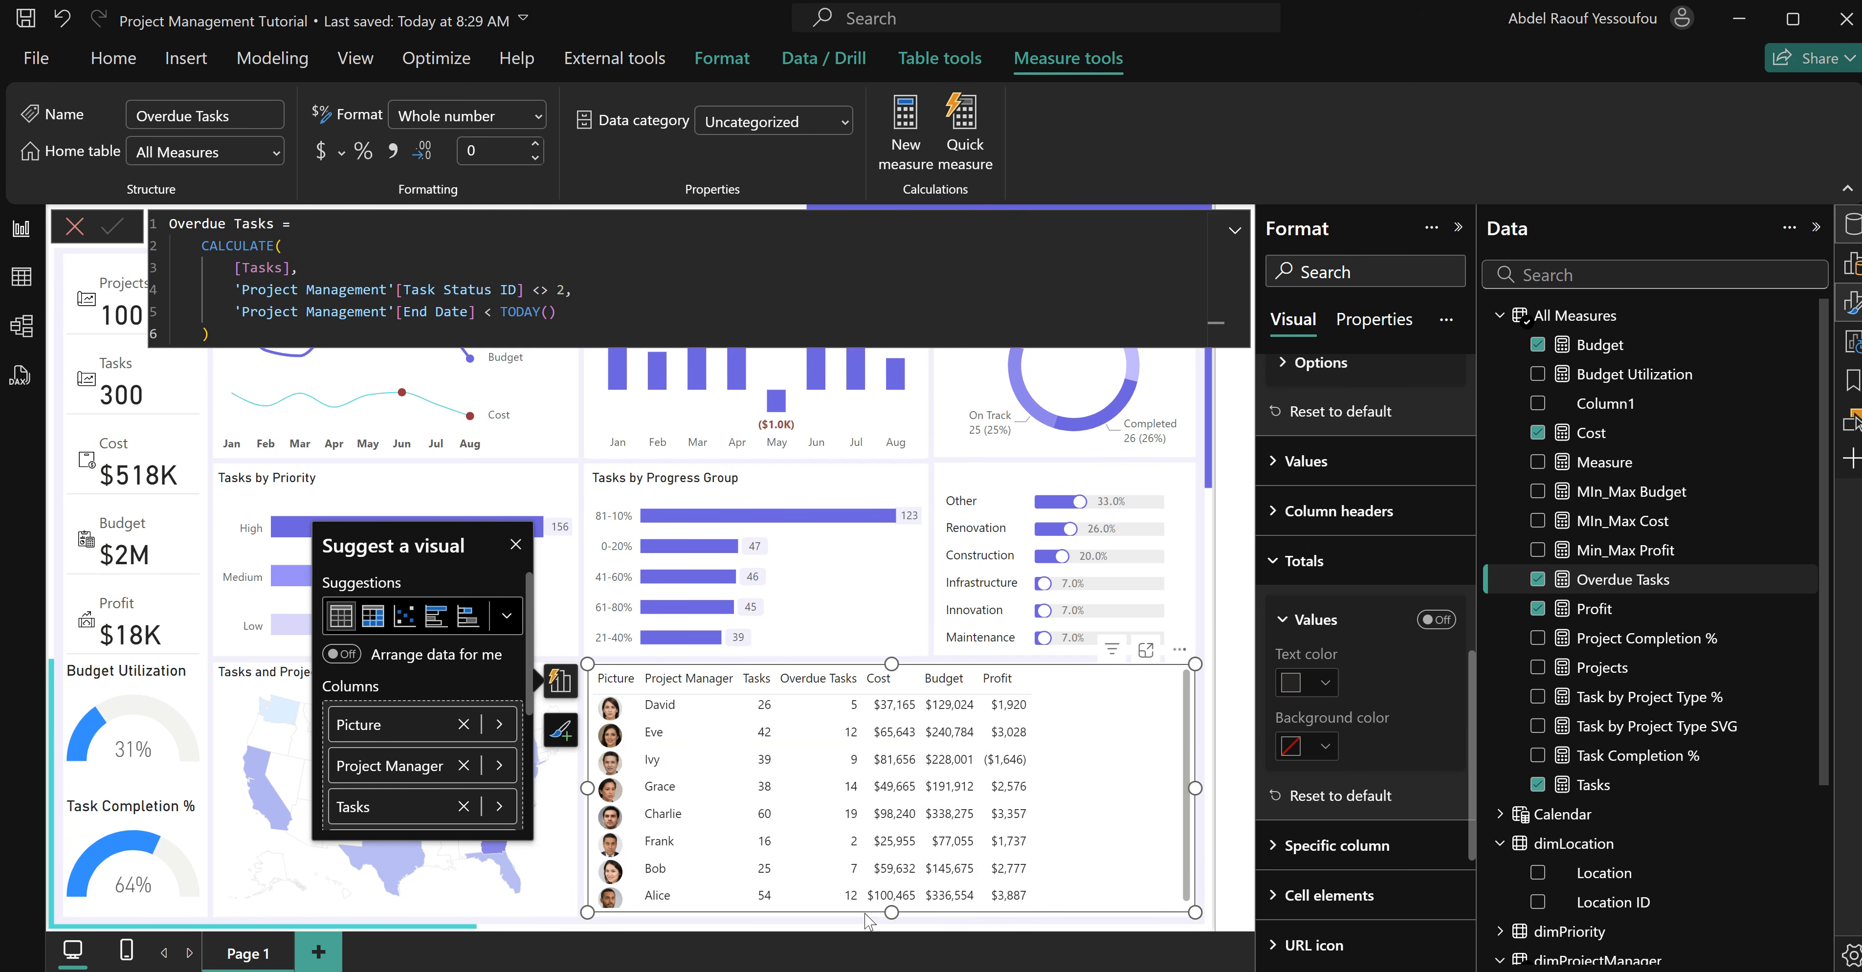
pyautogui.moveTo(891, 912); pyautogui.dragTo(892, 939)
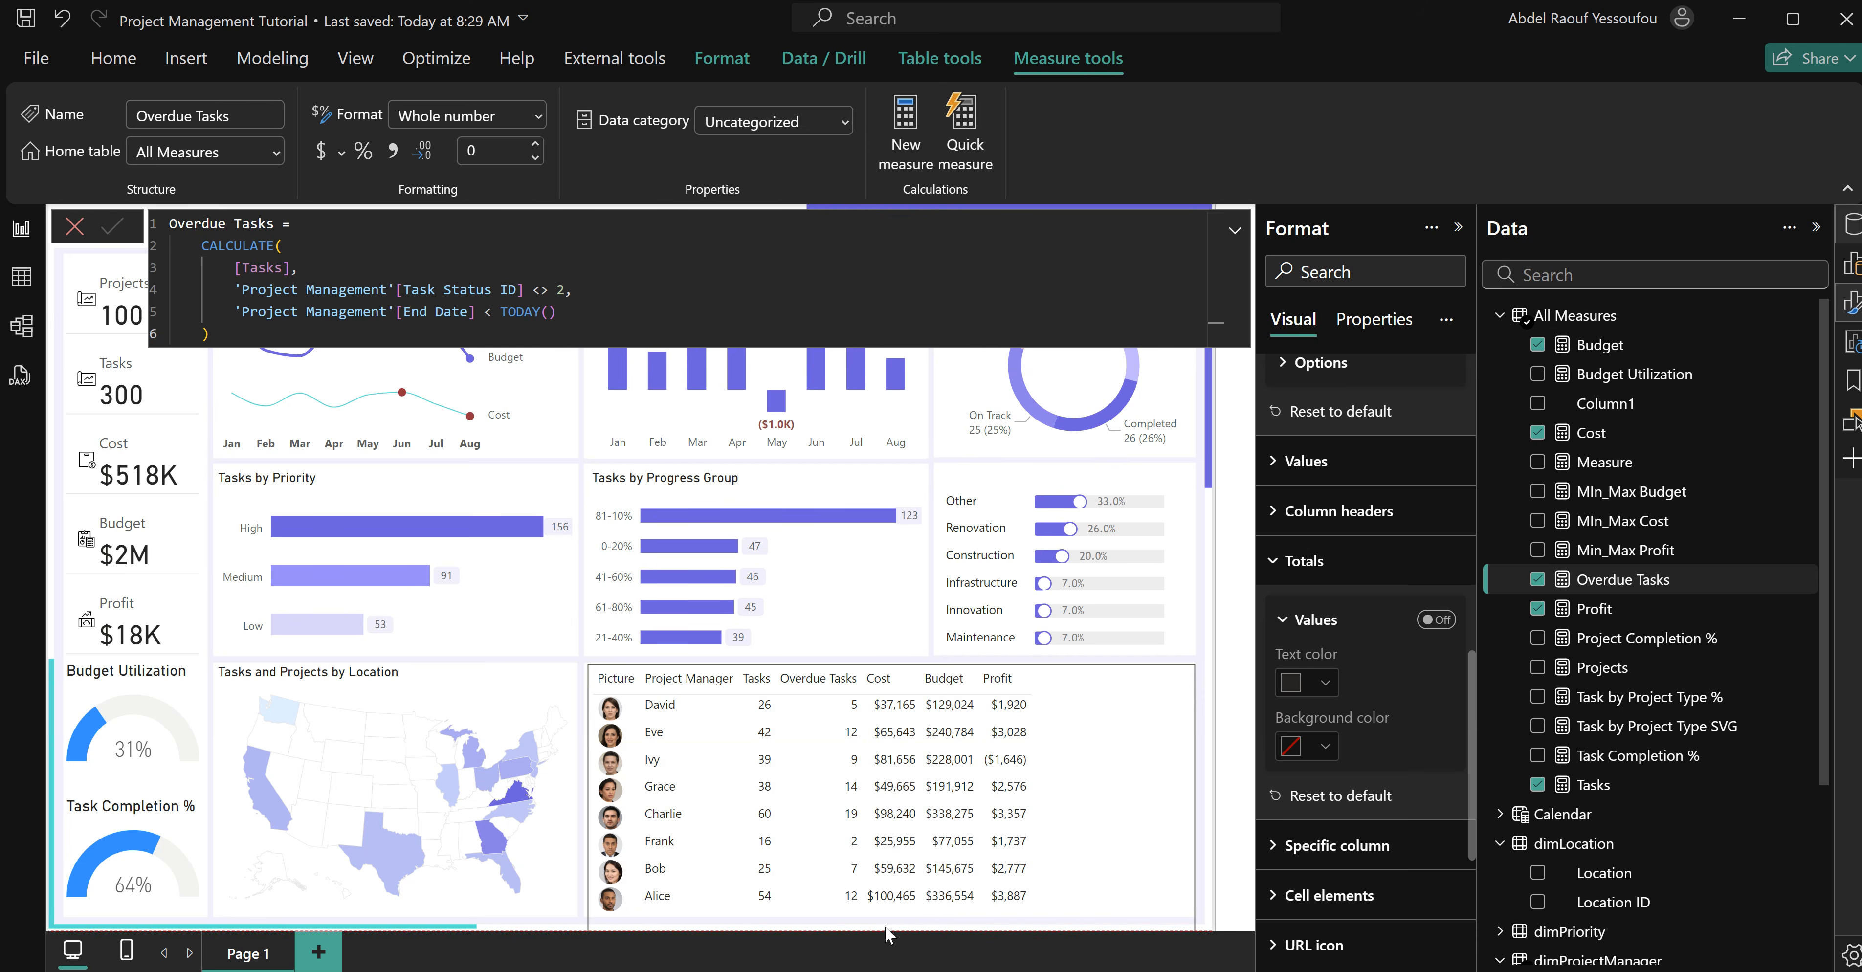
pyautogui.click(833, 868)
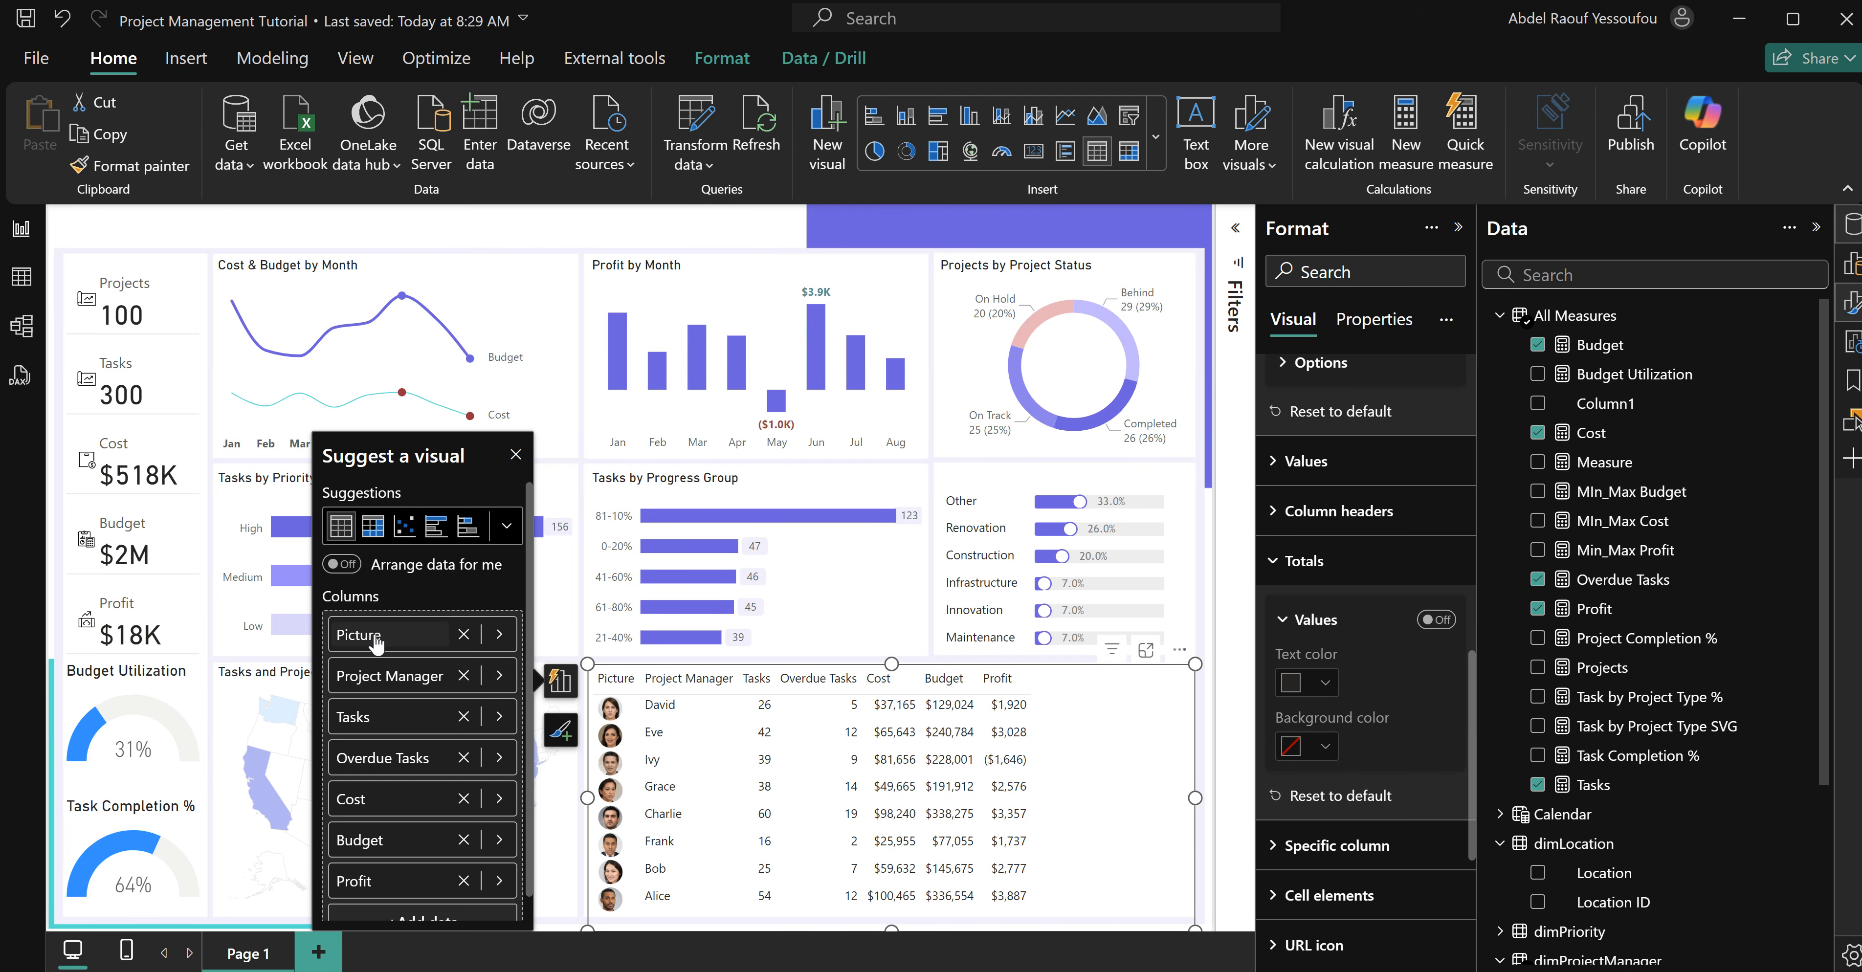
# Replace the Picture column's display name in the project manager table with a blank header.
pyautogui.doubleClick(376, 634)
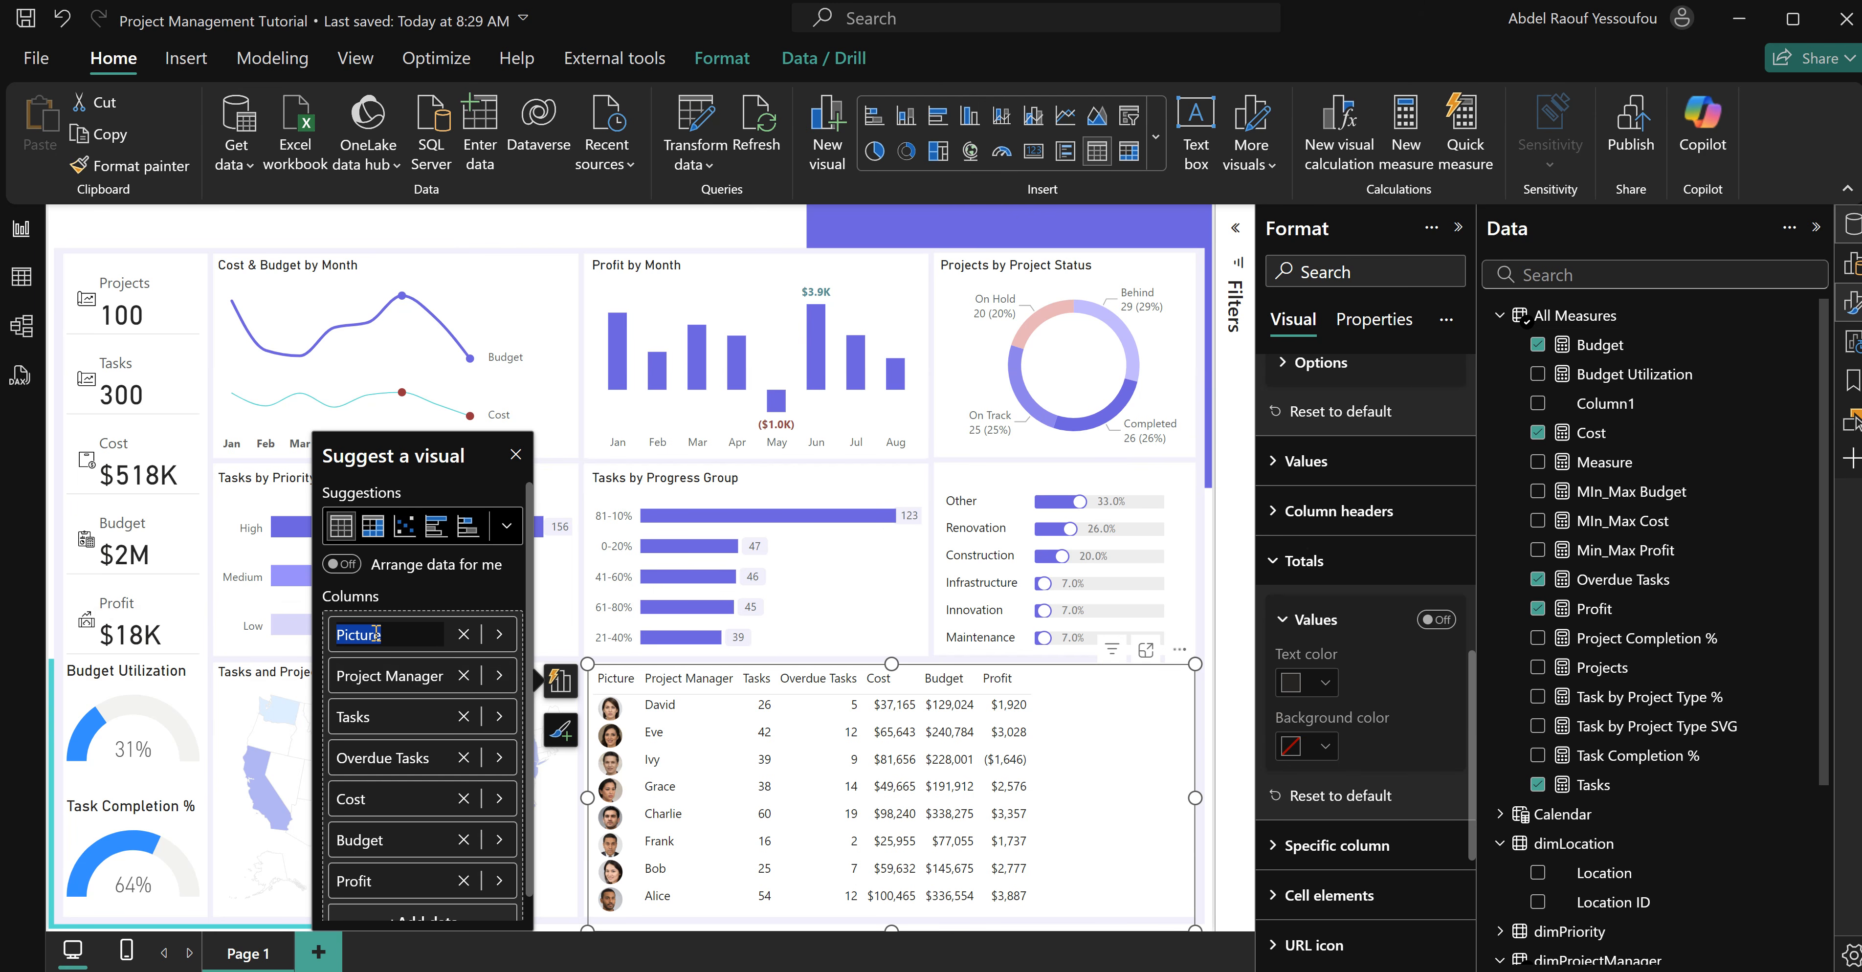
pyautogui.press('BackSpace')
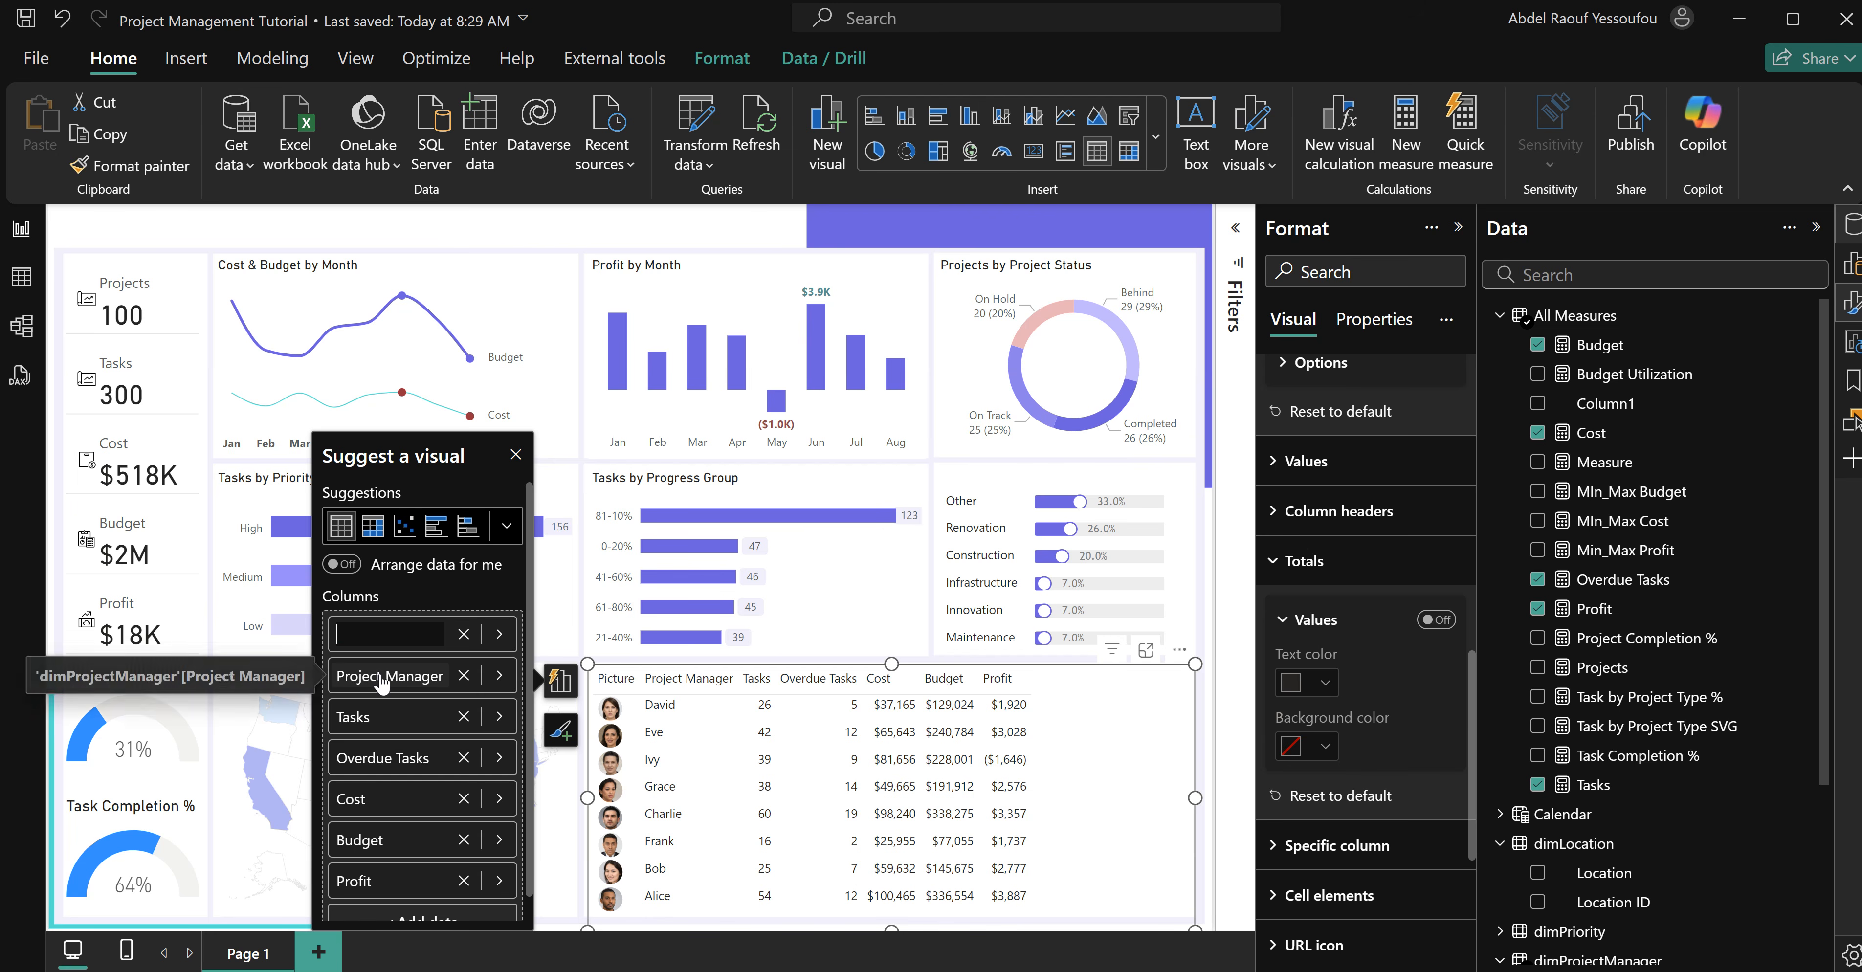
pyautogui.click(380, 676)
pyautogui.click(381, 676)
pyautogui.click(406, 637)
pyautogui.click(387, 638)
pyautogui.doubleClick(388, 642)
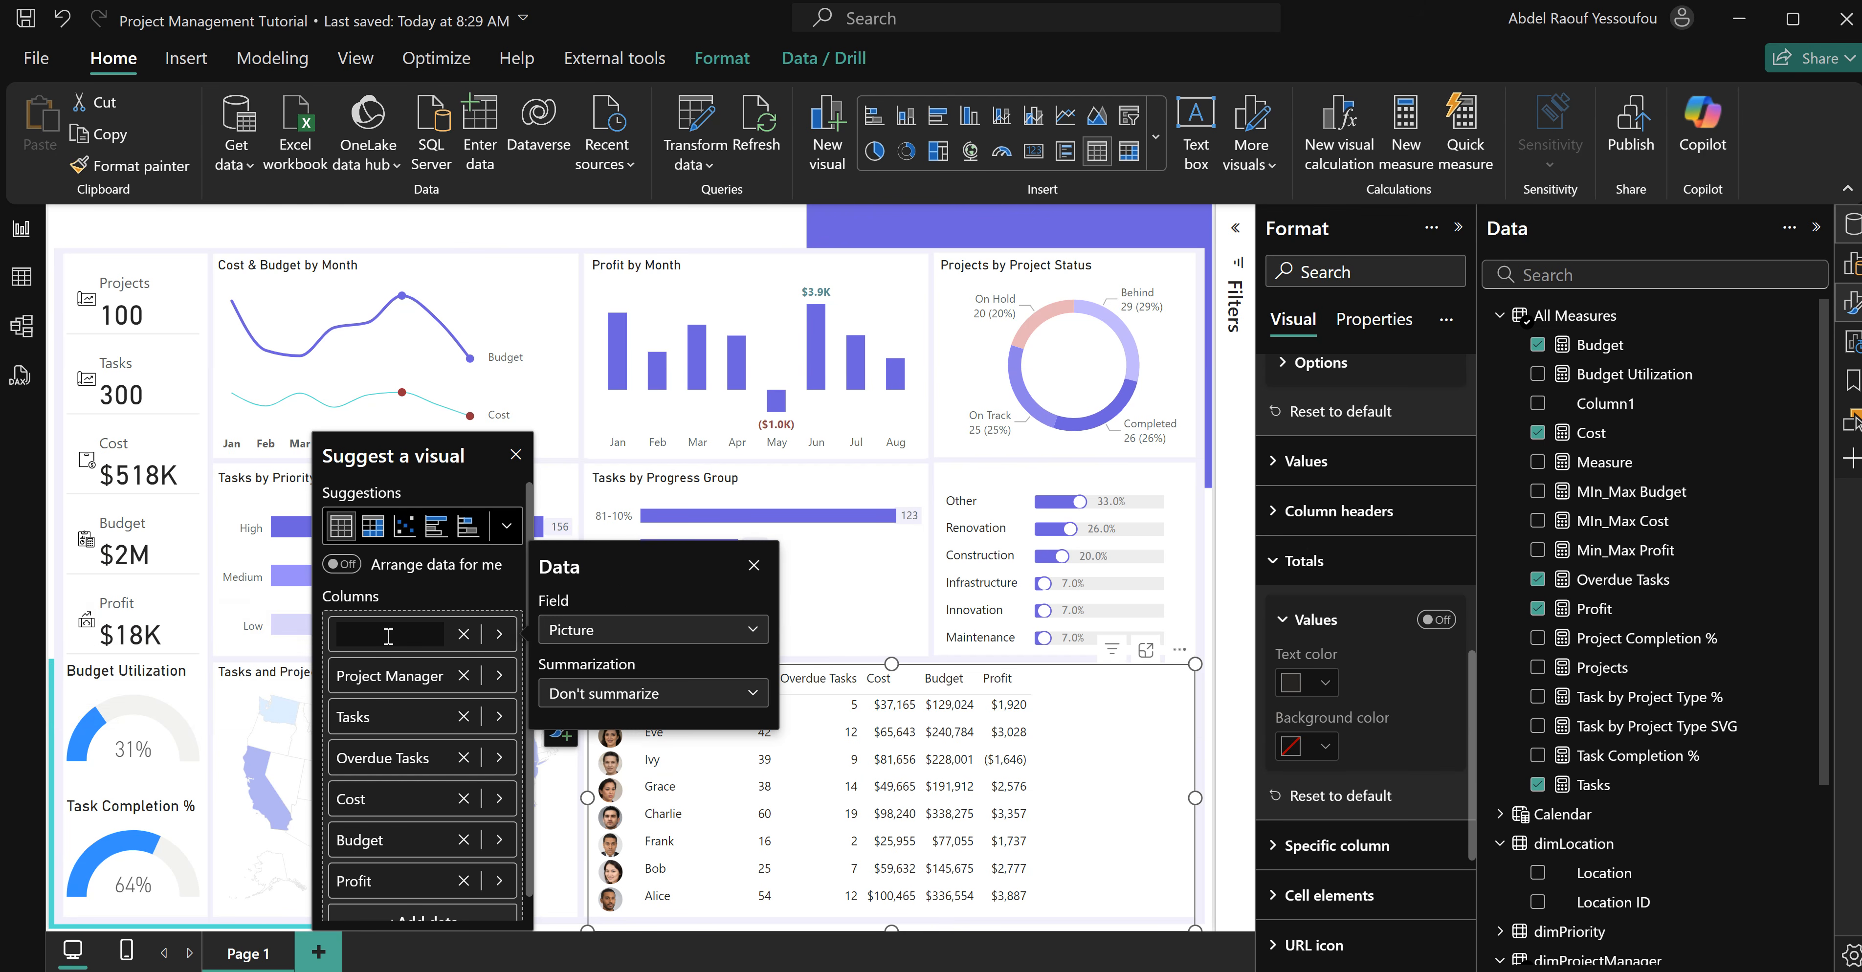
pyautogui.press('Return')
pyautogui.click(753, 566)
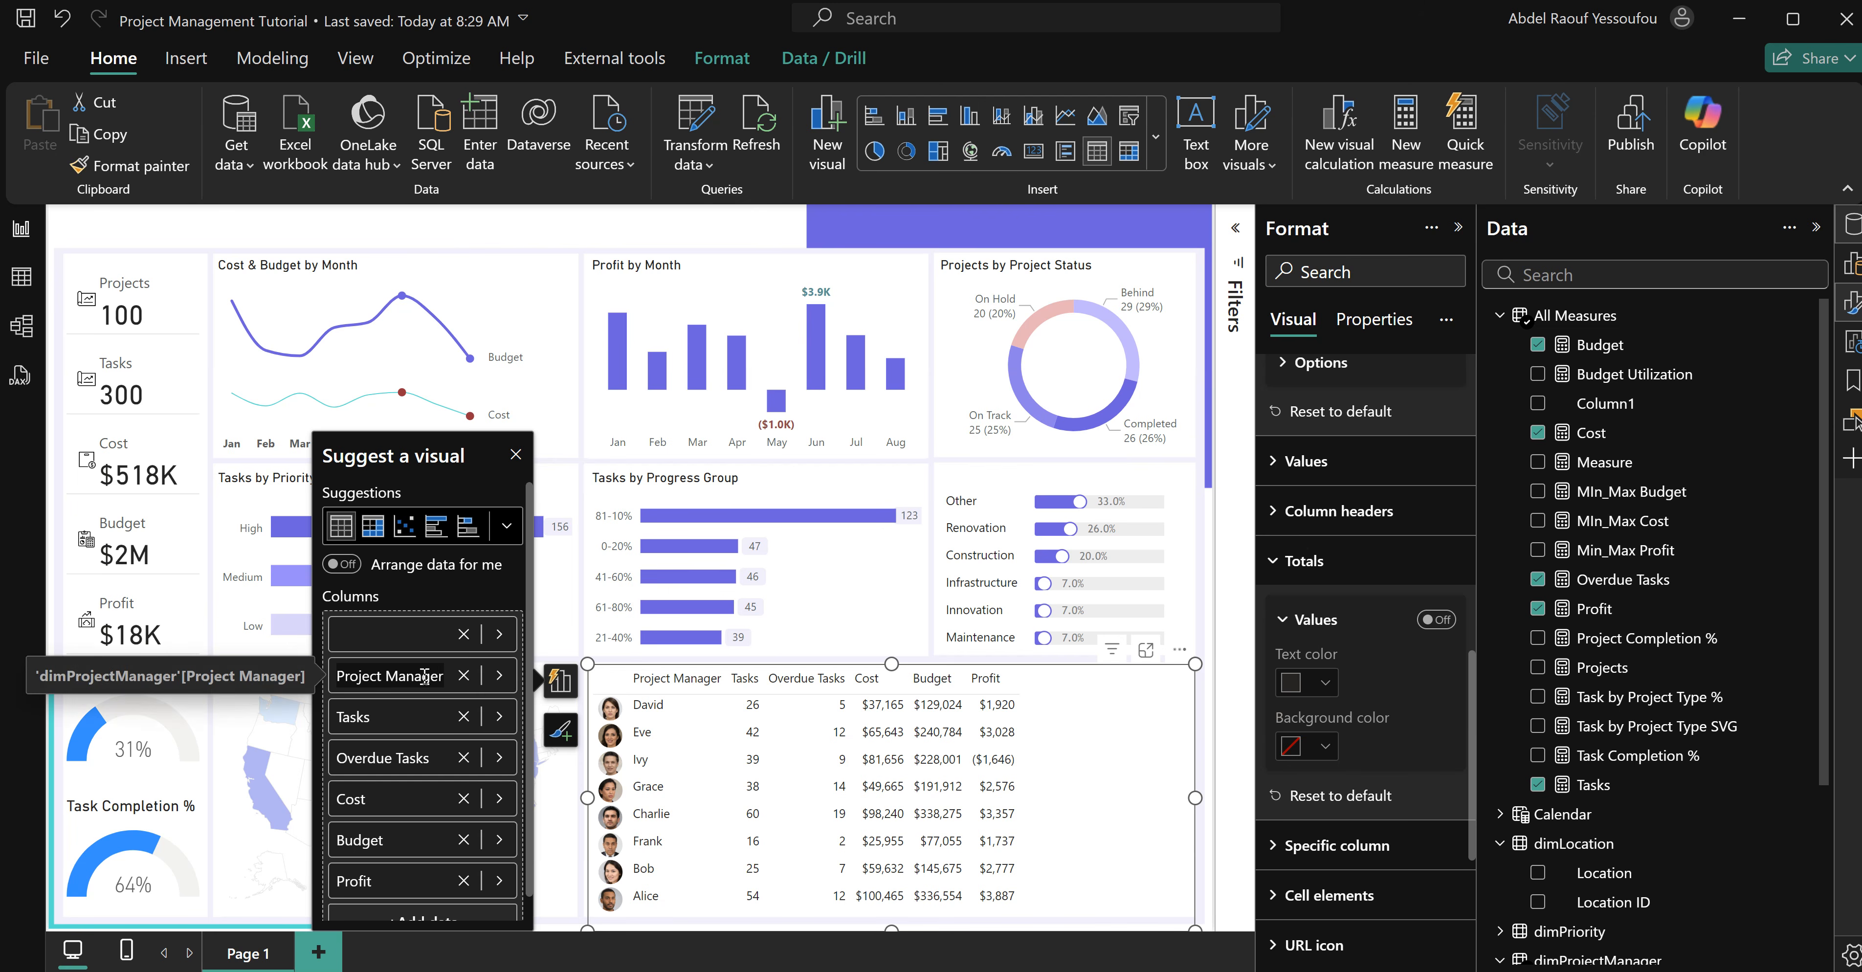
# Rename the Project Manager column in the table as PM.
pyautogui.moveTo(443, 675); pyautogui.dragTo(337, 676)
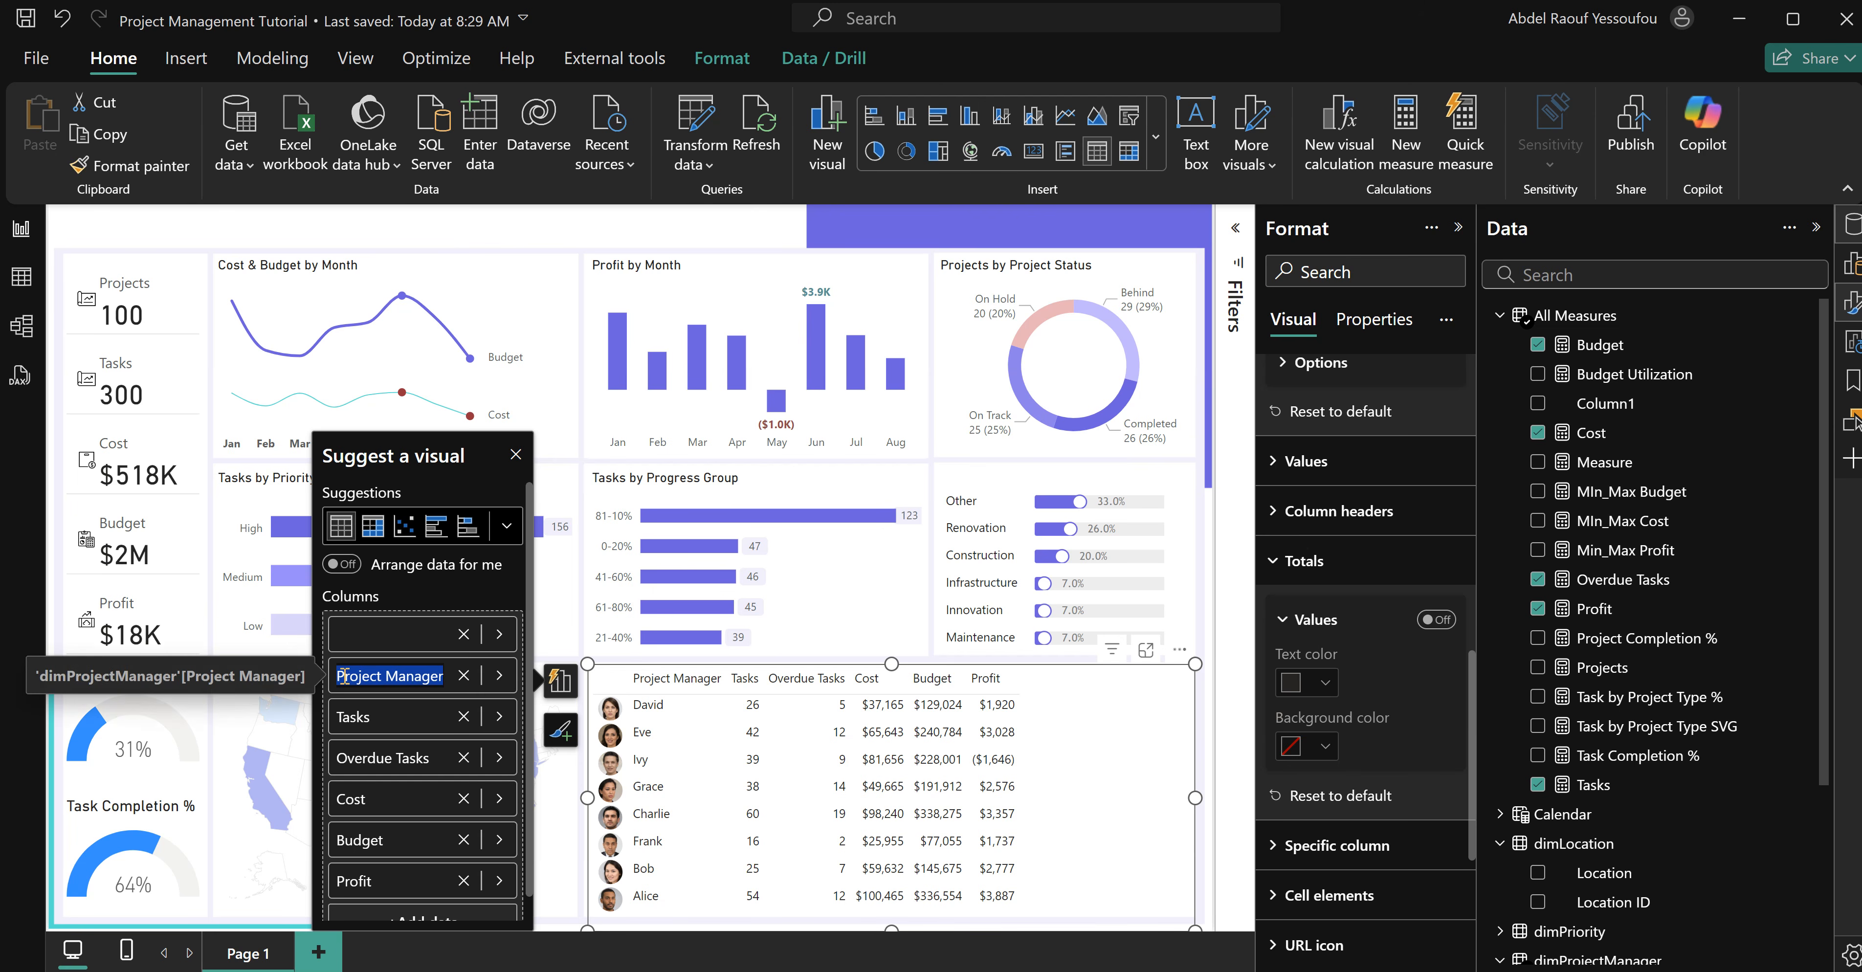
pyautogui.write('PM')
pyautogui.press('Return')
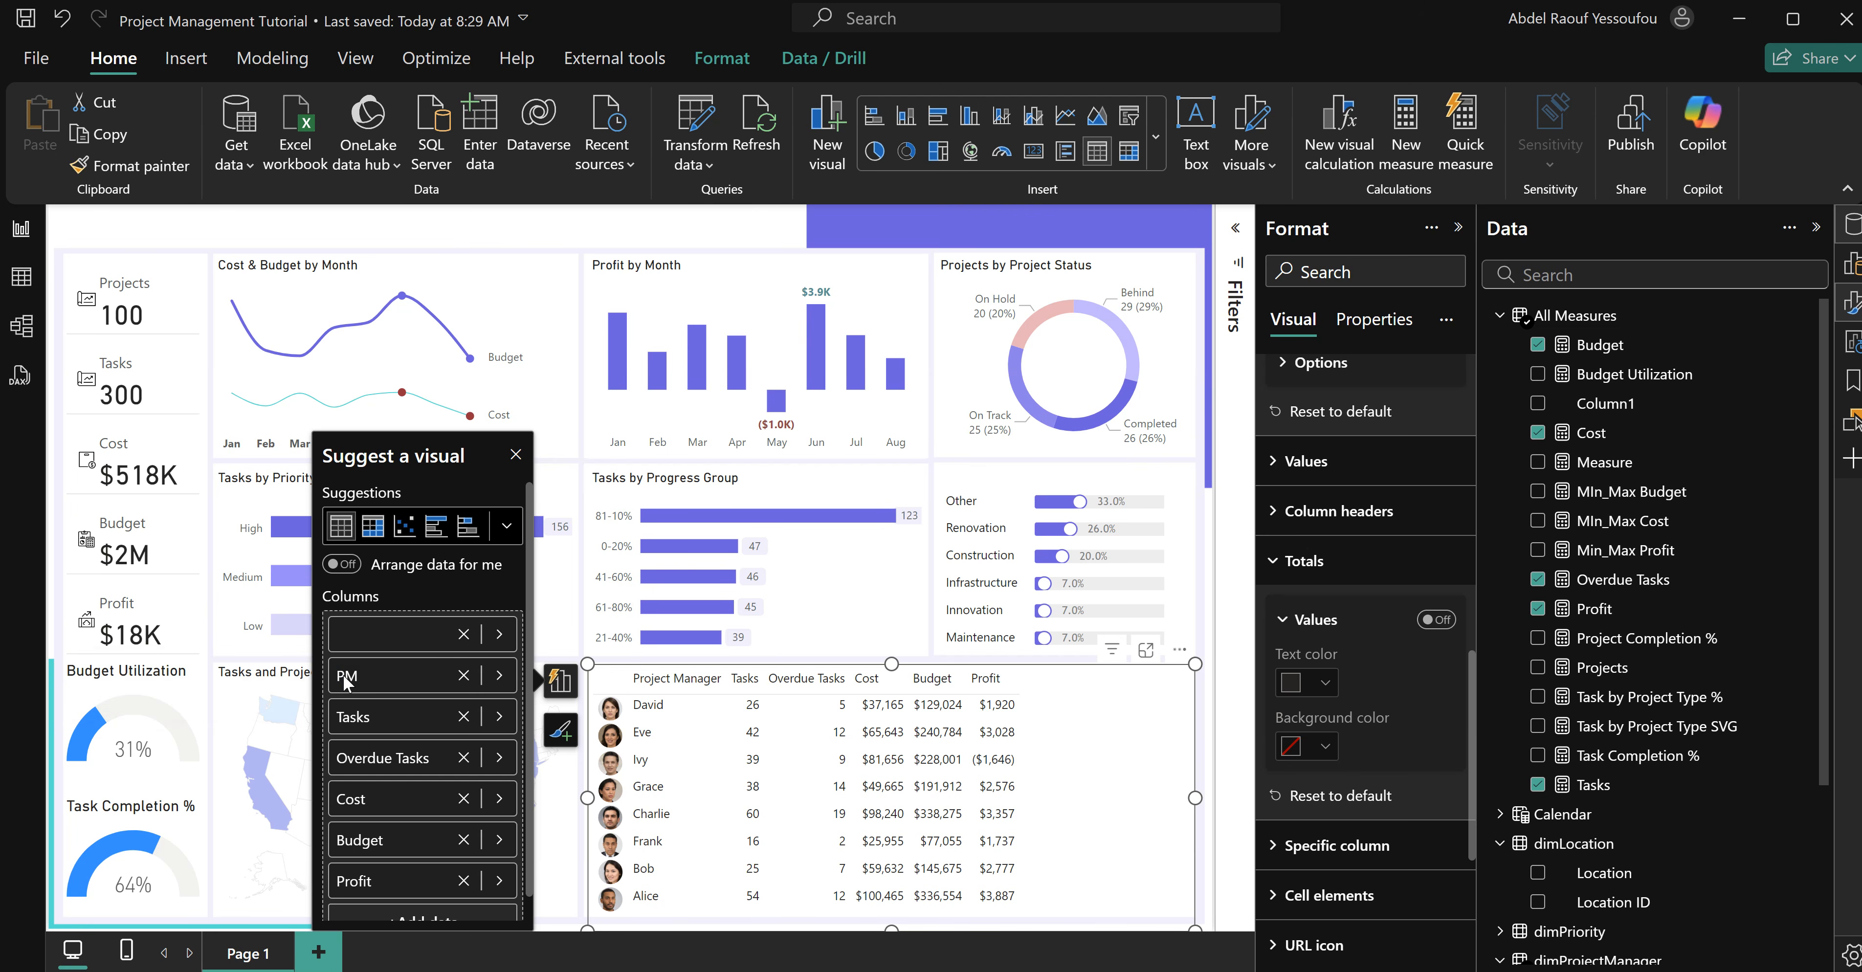
# Shorten the Overdue Tasks column name in the table to Overdue and close the visual suggestions.
pyautogui.click(391, 757)
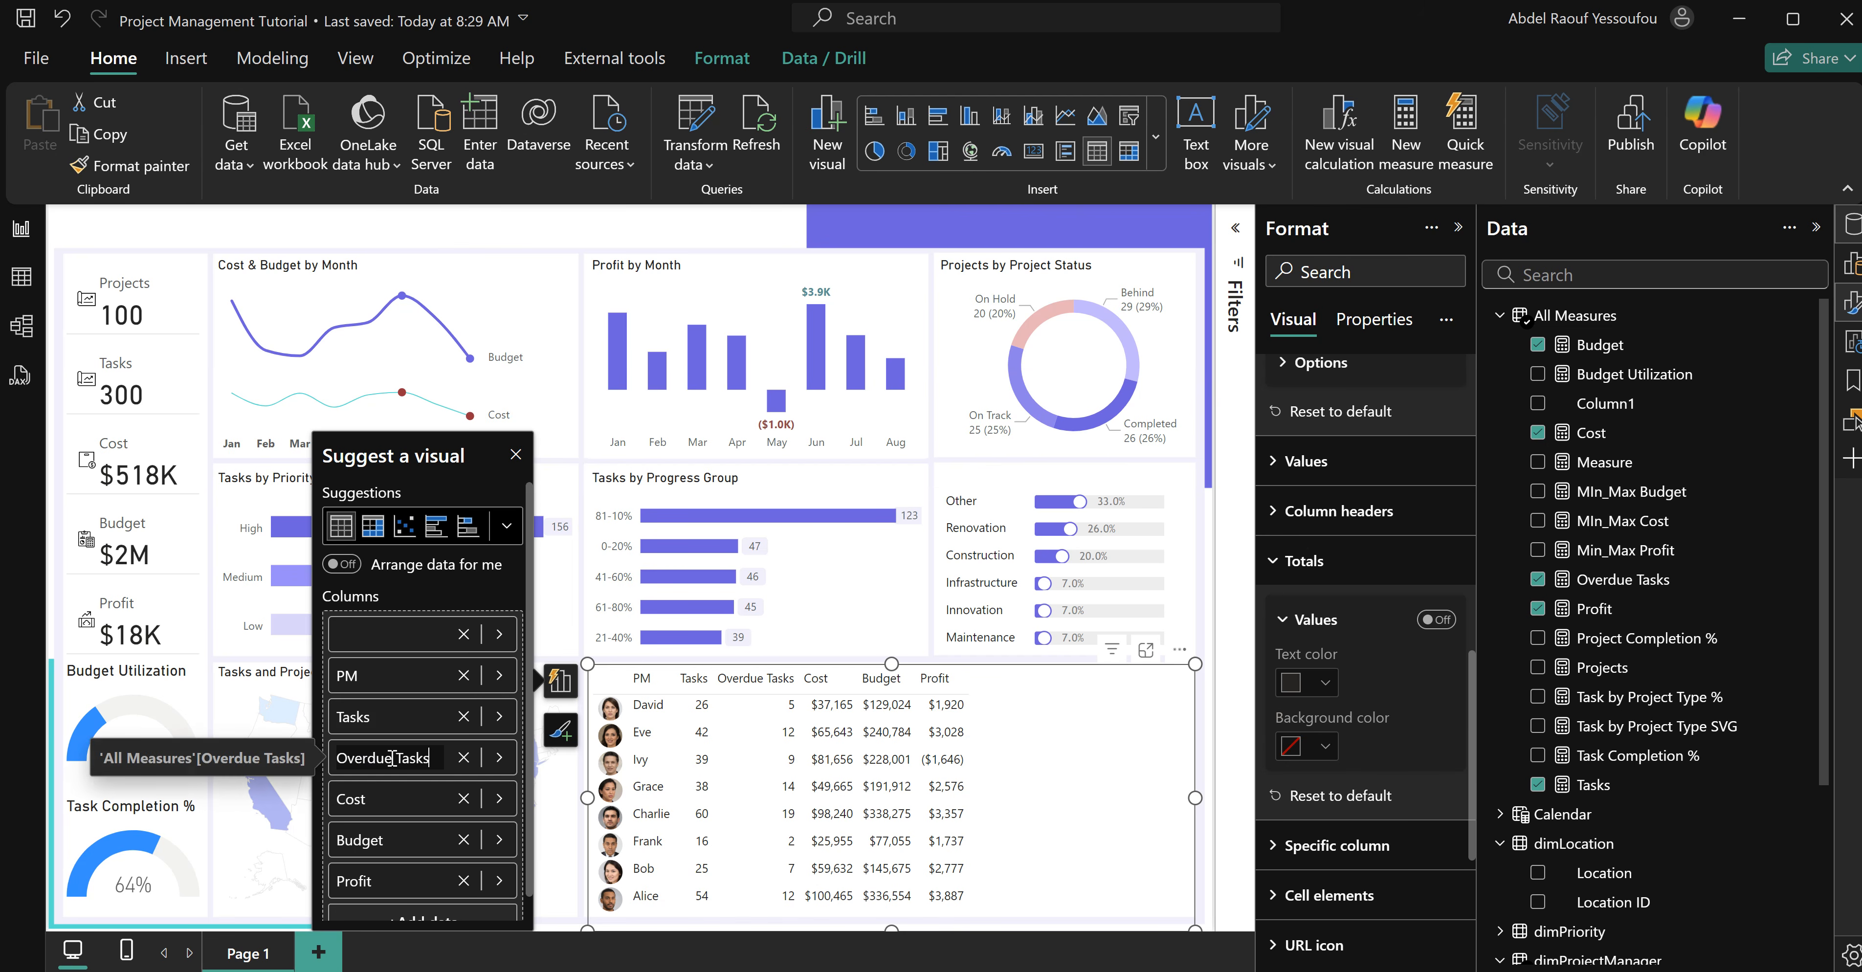
pyautogui.press('BackSpace')
pyautogui.press('BackSpace')
pyautogui.press('BackSpace')
pyautogui.press('BackSpace')
pyautogui.press('Return')
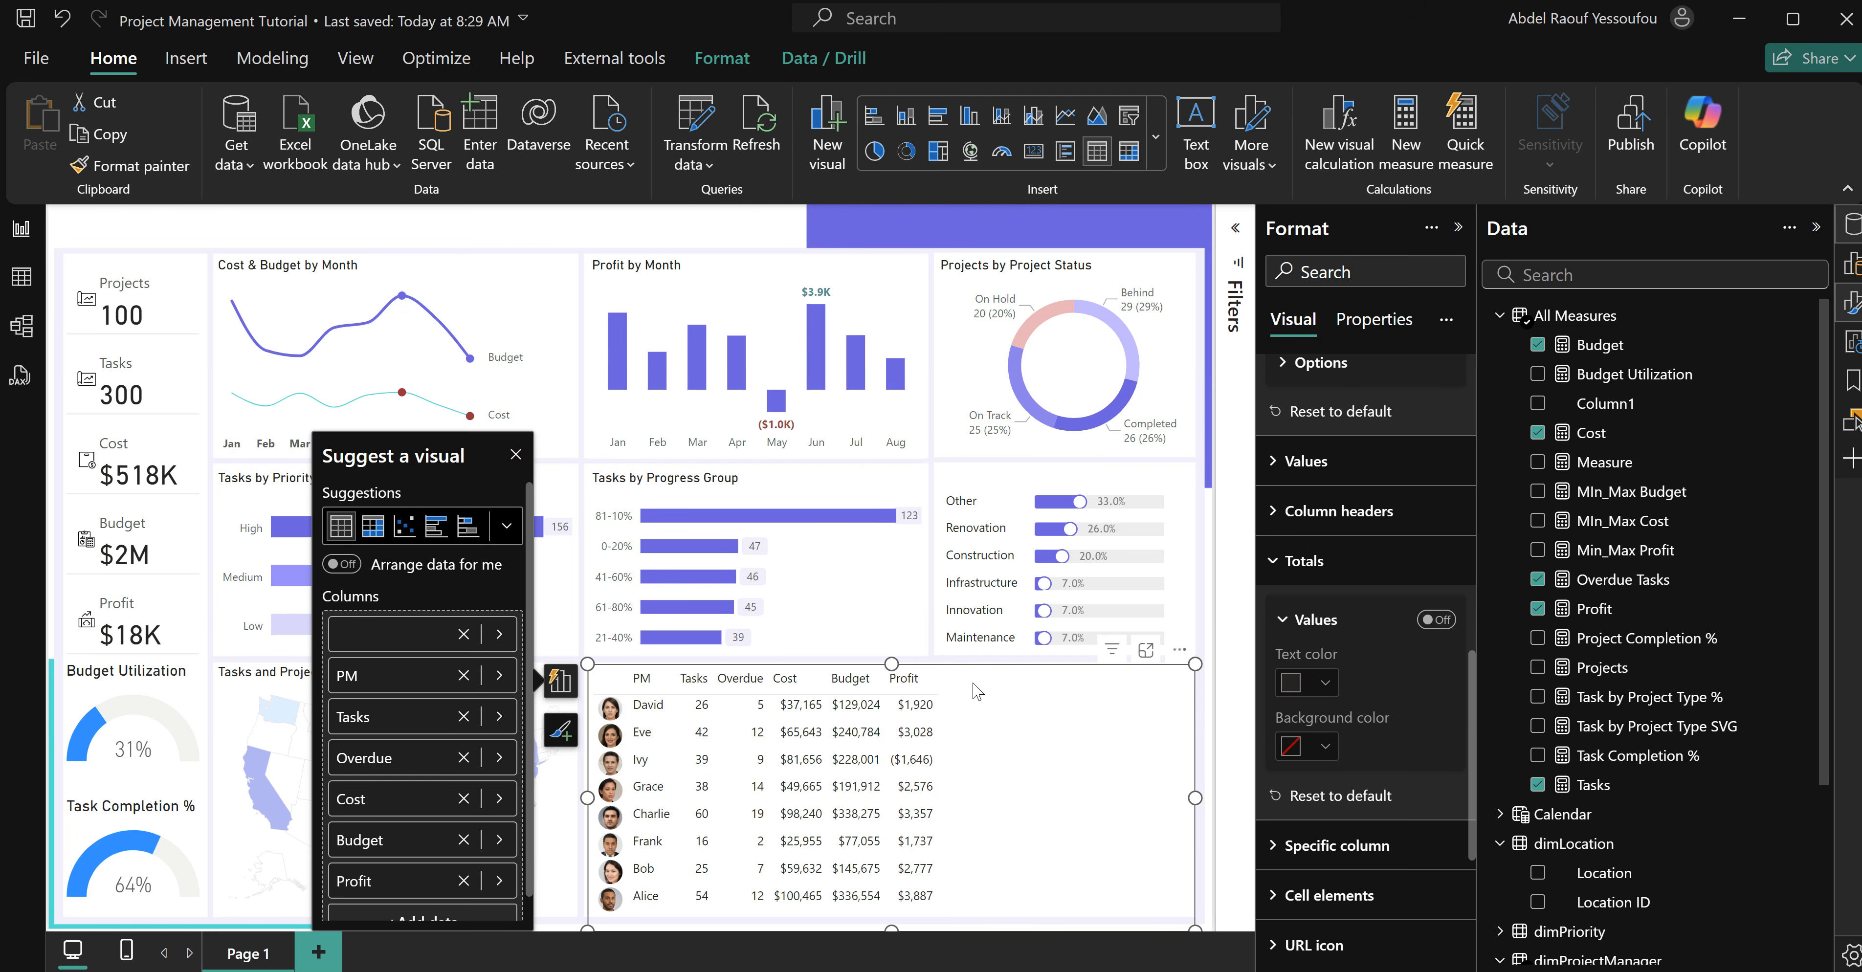
pyautogui.click(1204, 646)
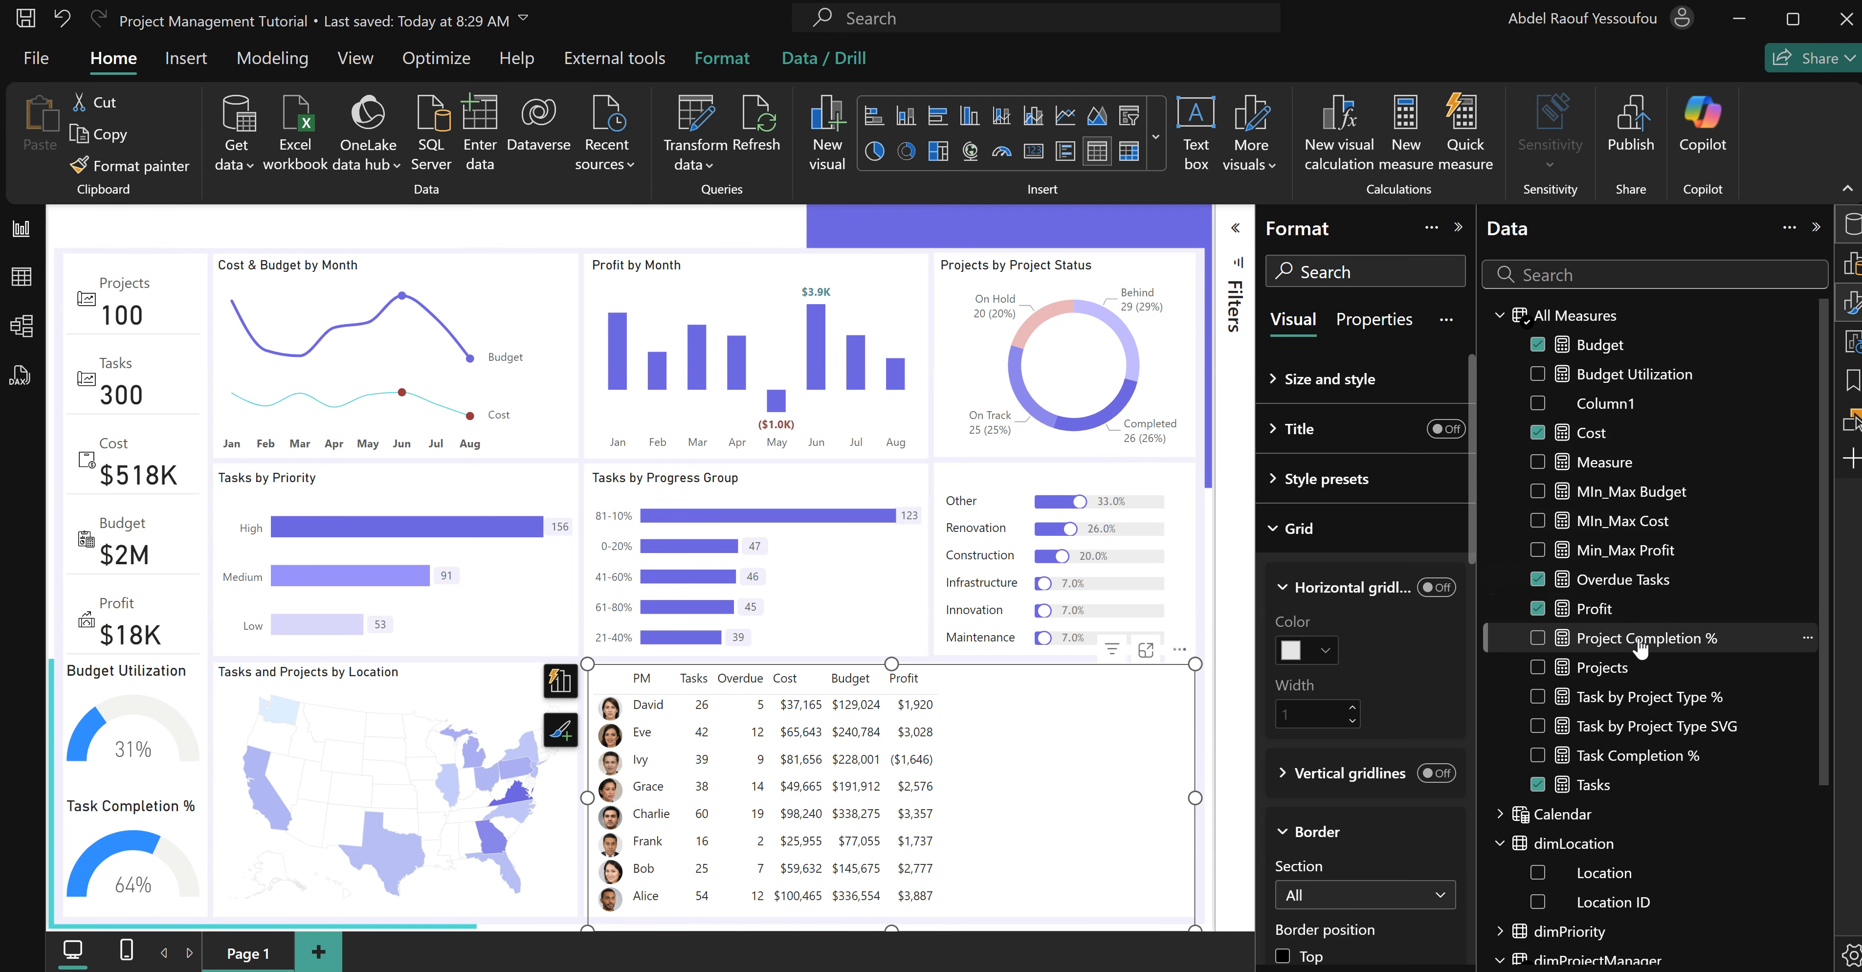
# Copy the full Task by Project Type SVG formula into a new measure.
pyautogui.click(1648, 732)
pyautogui.moveTo(611, 552); pyautogui.dragTo(177, 223)
pyautogui.hotkey('ctrl', 'c')
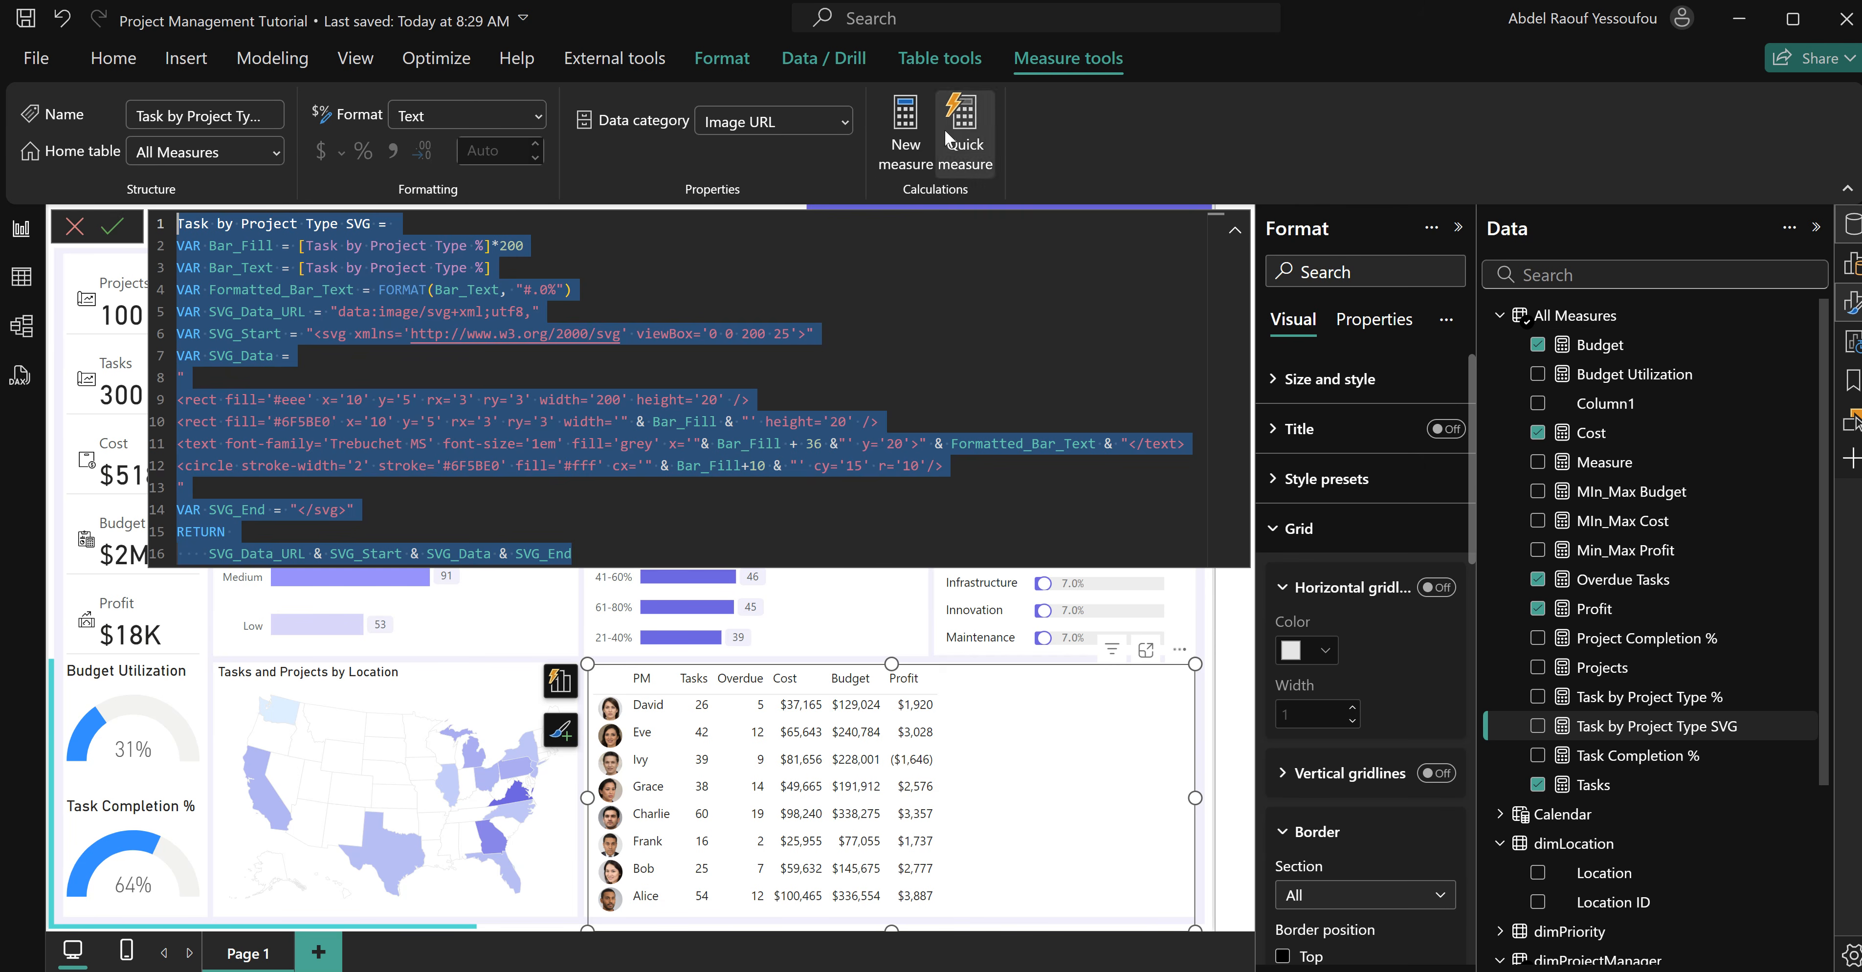
pyautogui.click(901, 118)
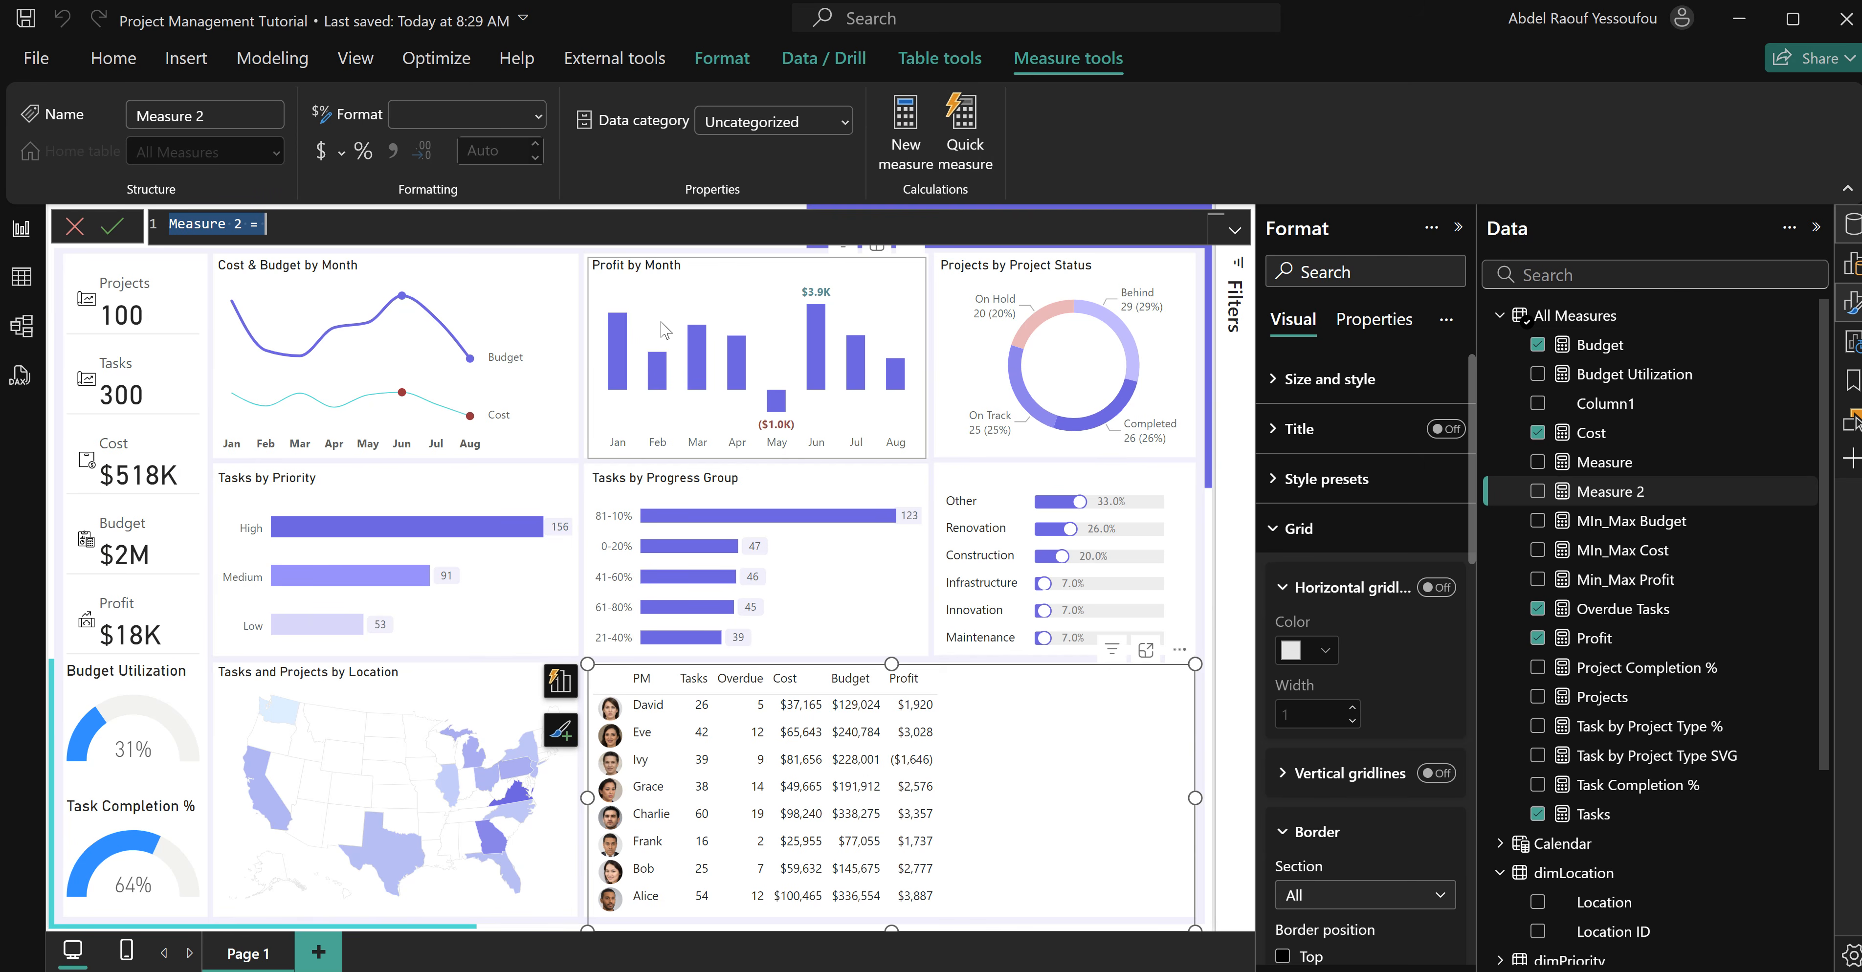
pyautogui.hotkey('ctrl', 'v')
# Name the copied measure Project Utilization SVG in its formula.
pyautogui.moveTo(342, 222); pyautogui.dragTo(174, 219)
pyautogui.write('Project ')
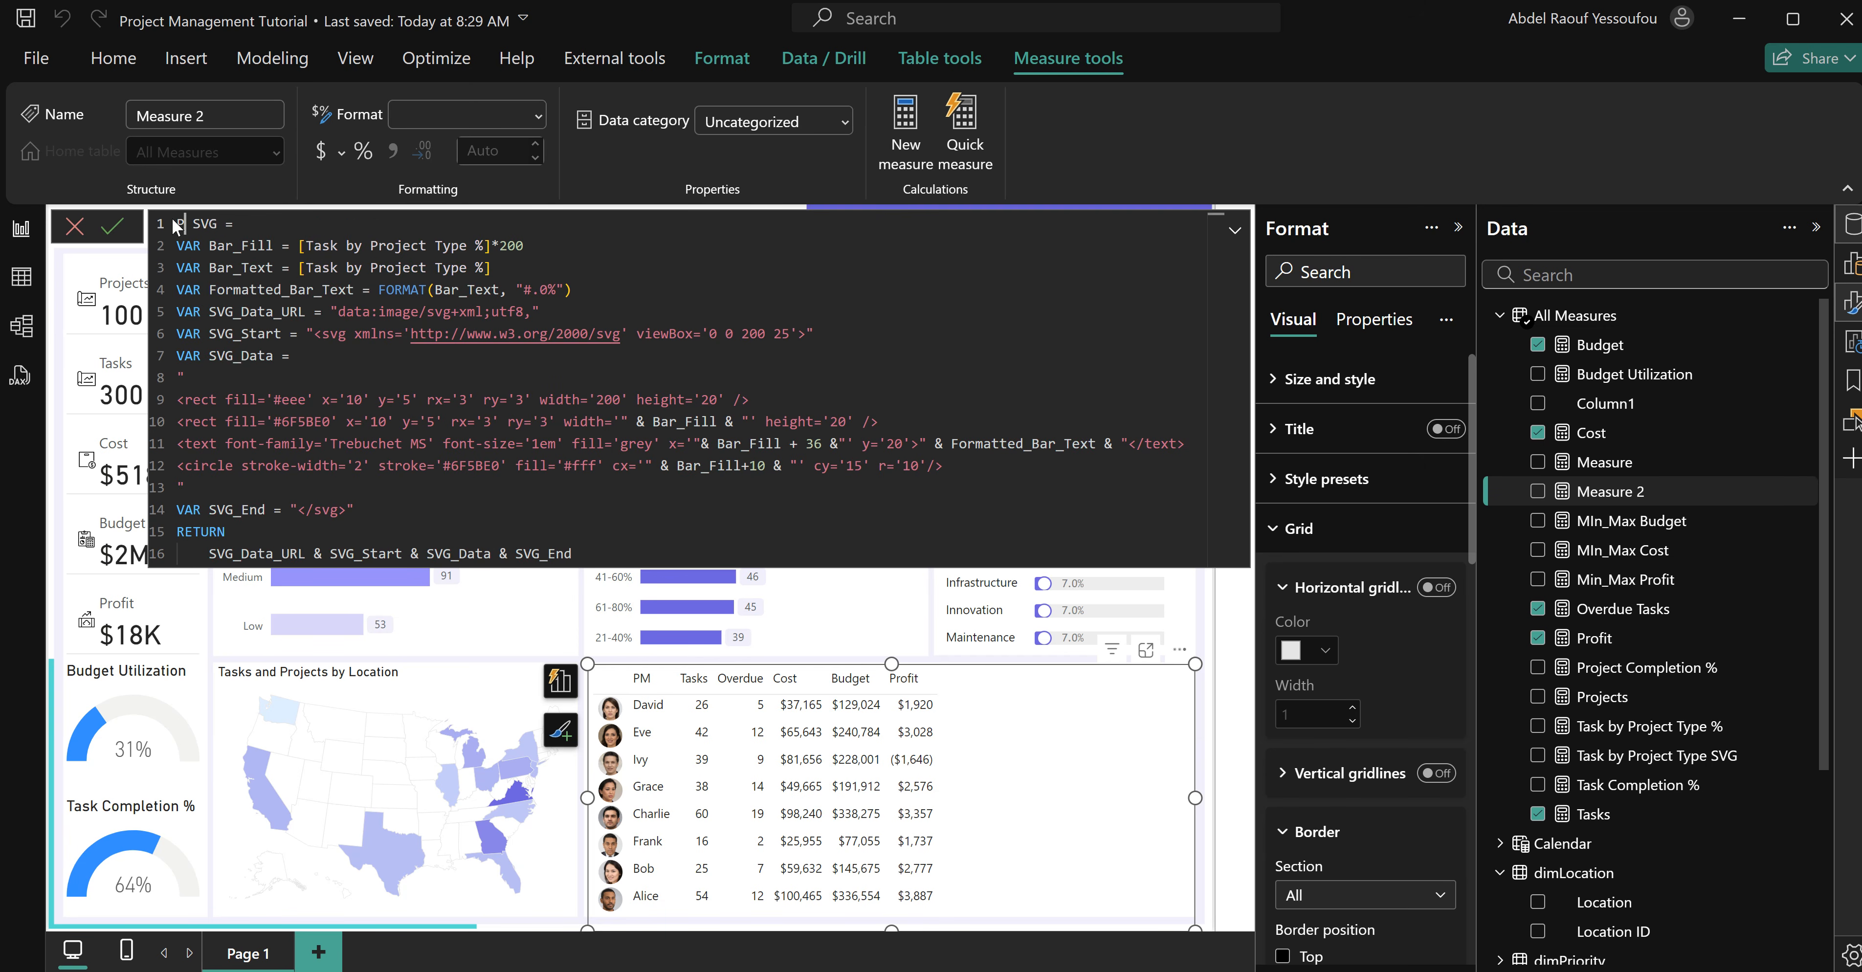
pyautogui.write('Utilization')
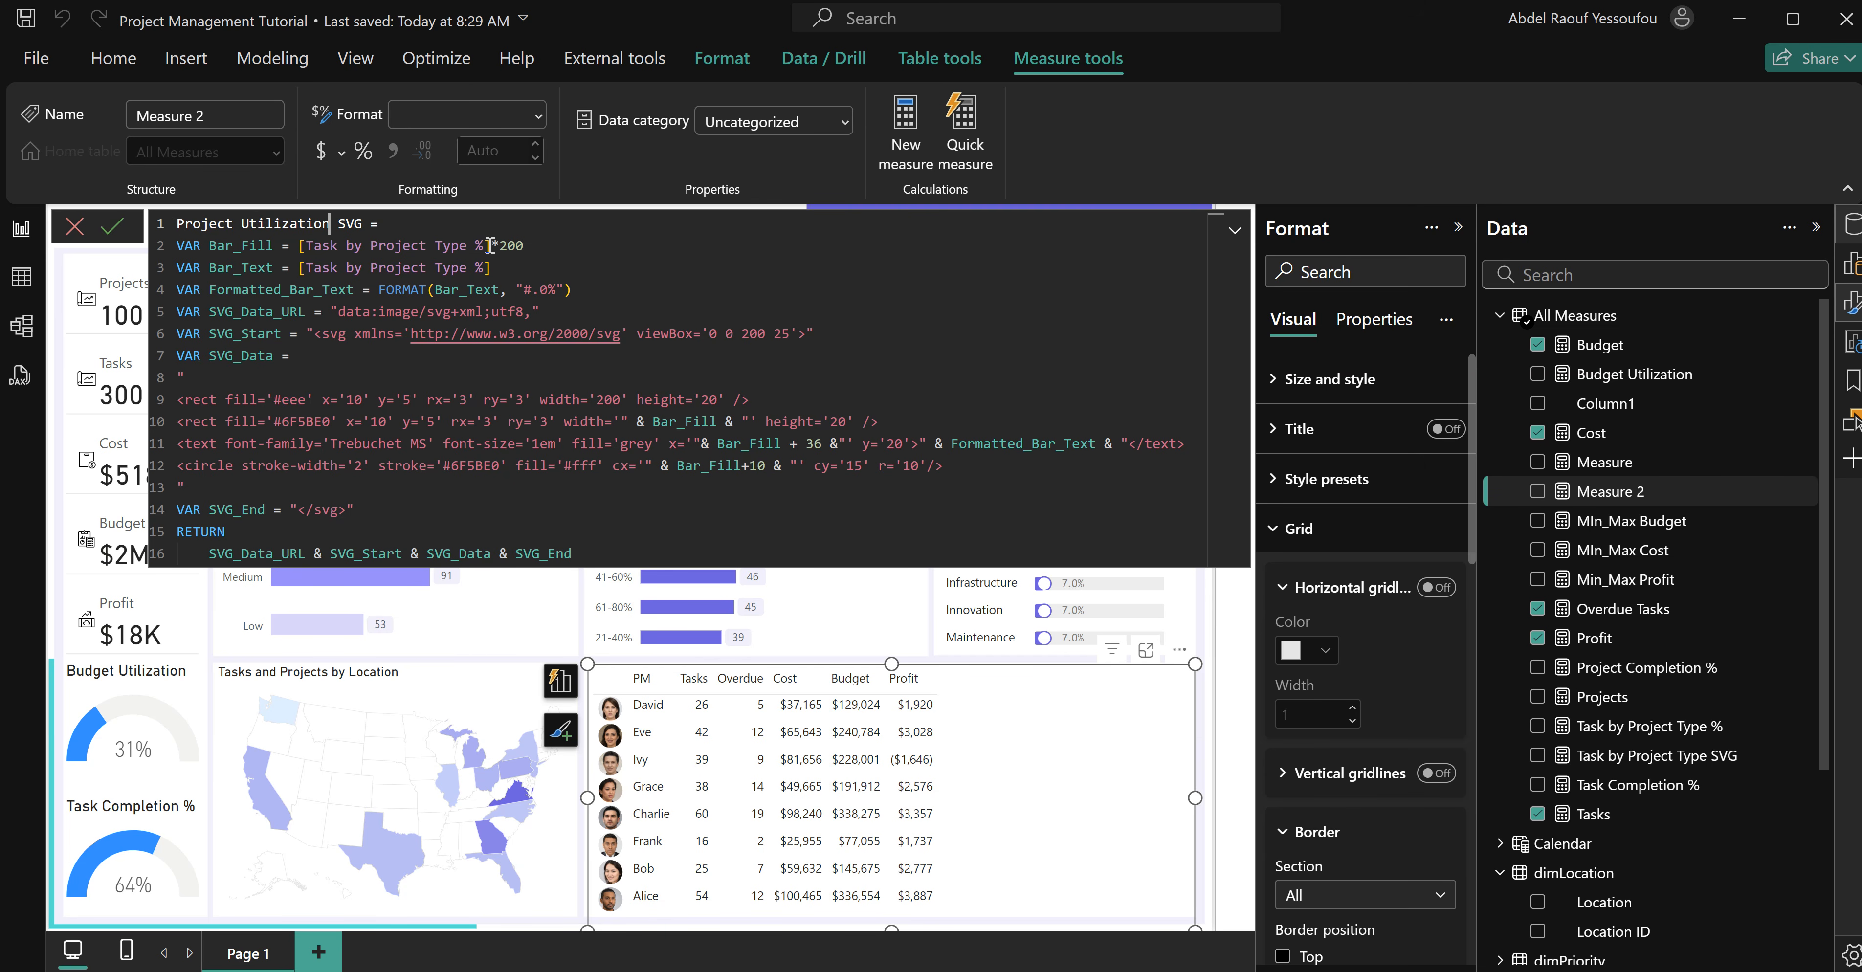
# Change the measure's name in the formula to Budget Utilization SVG and base Bar_Fill on [Budget Utilization] multiplied by 200.
pyautogui.moveTo(490, 245); pyautogui.dragTo(308, 245)
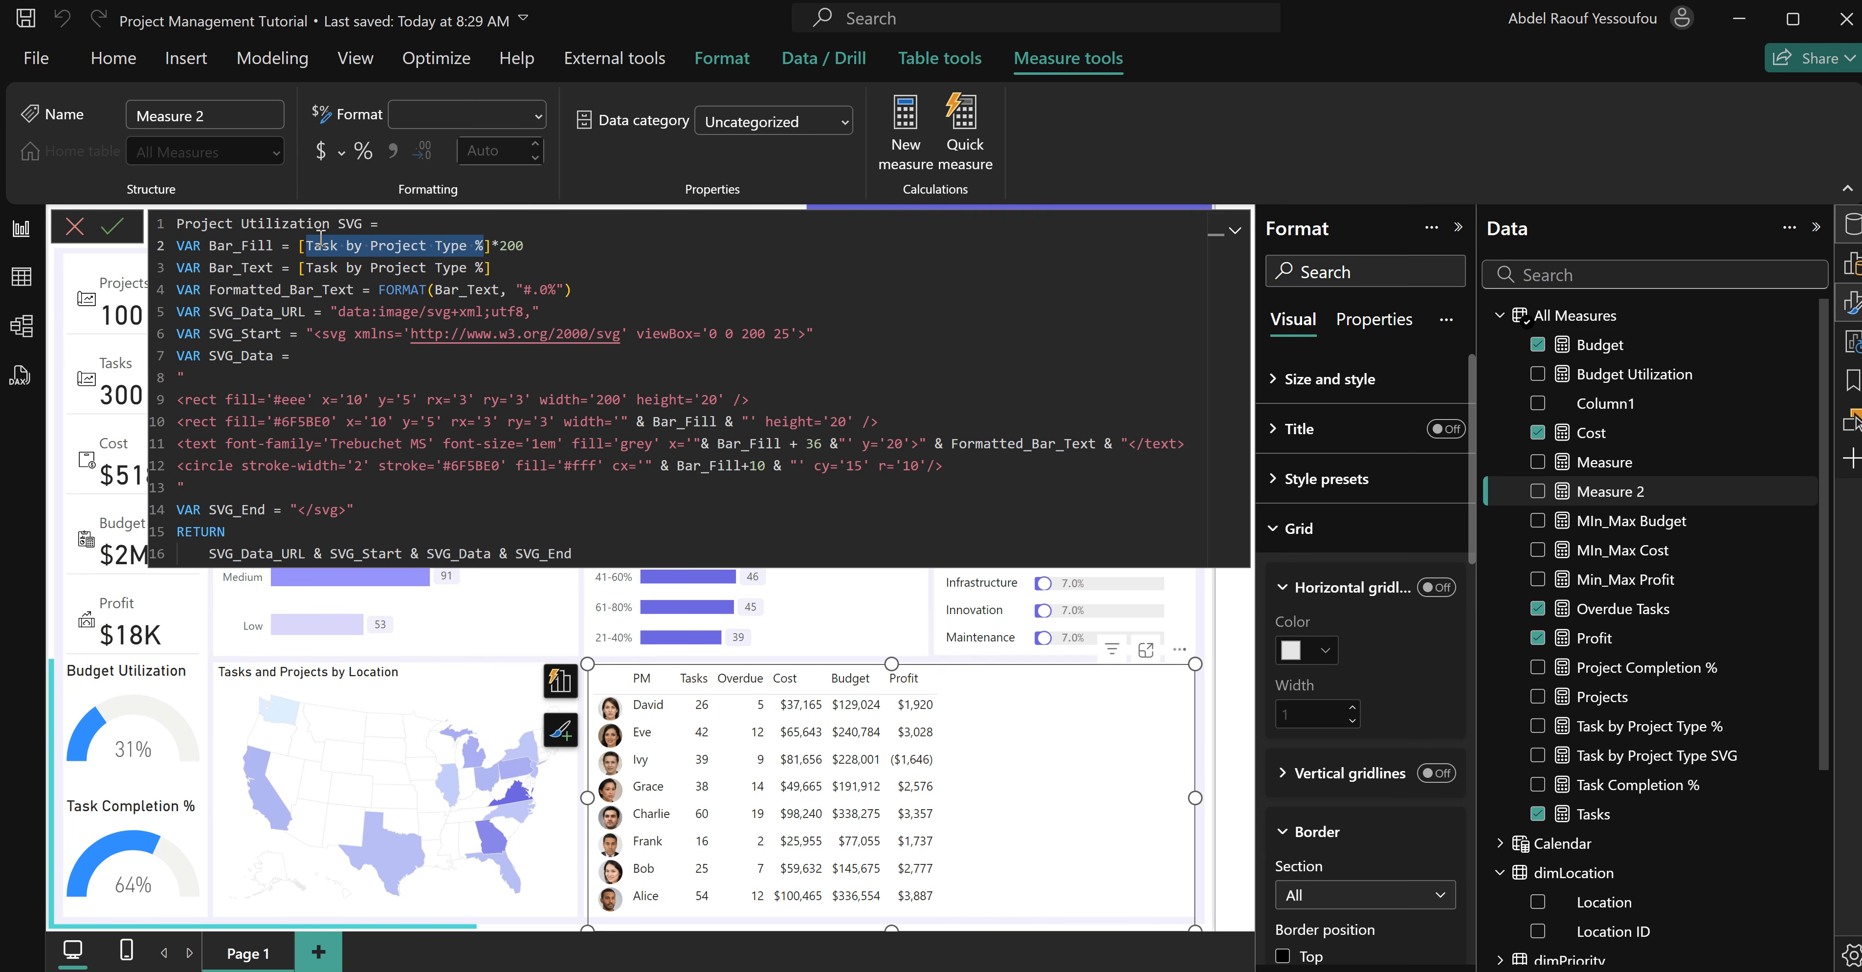
pyautogui.write('pro')
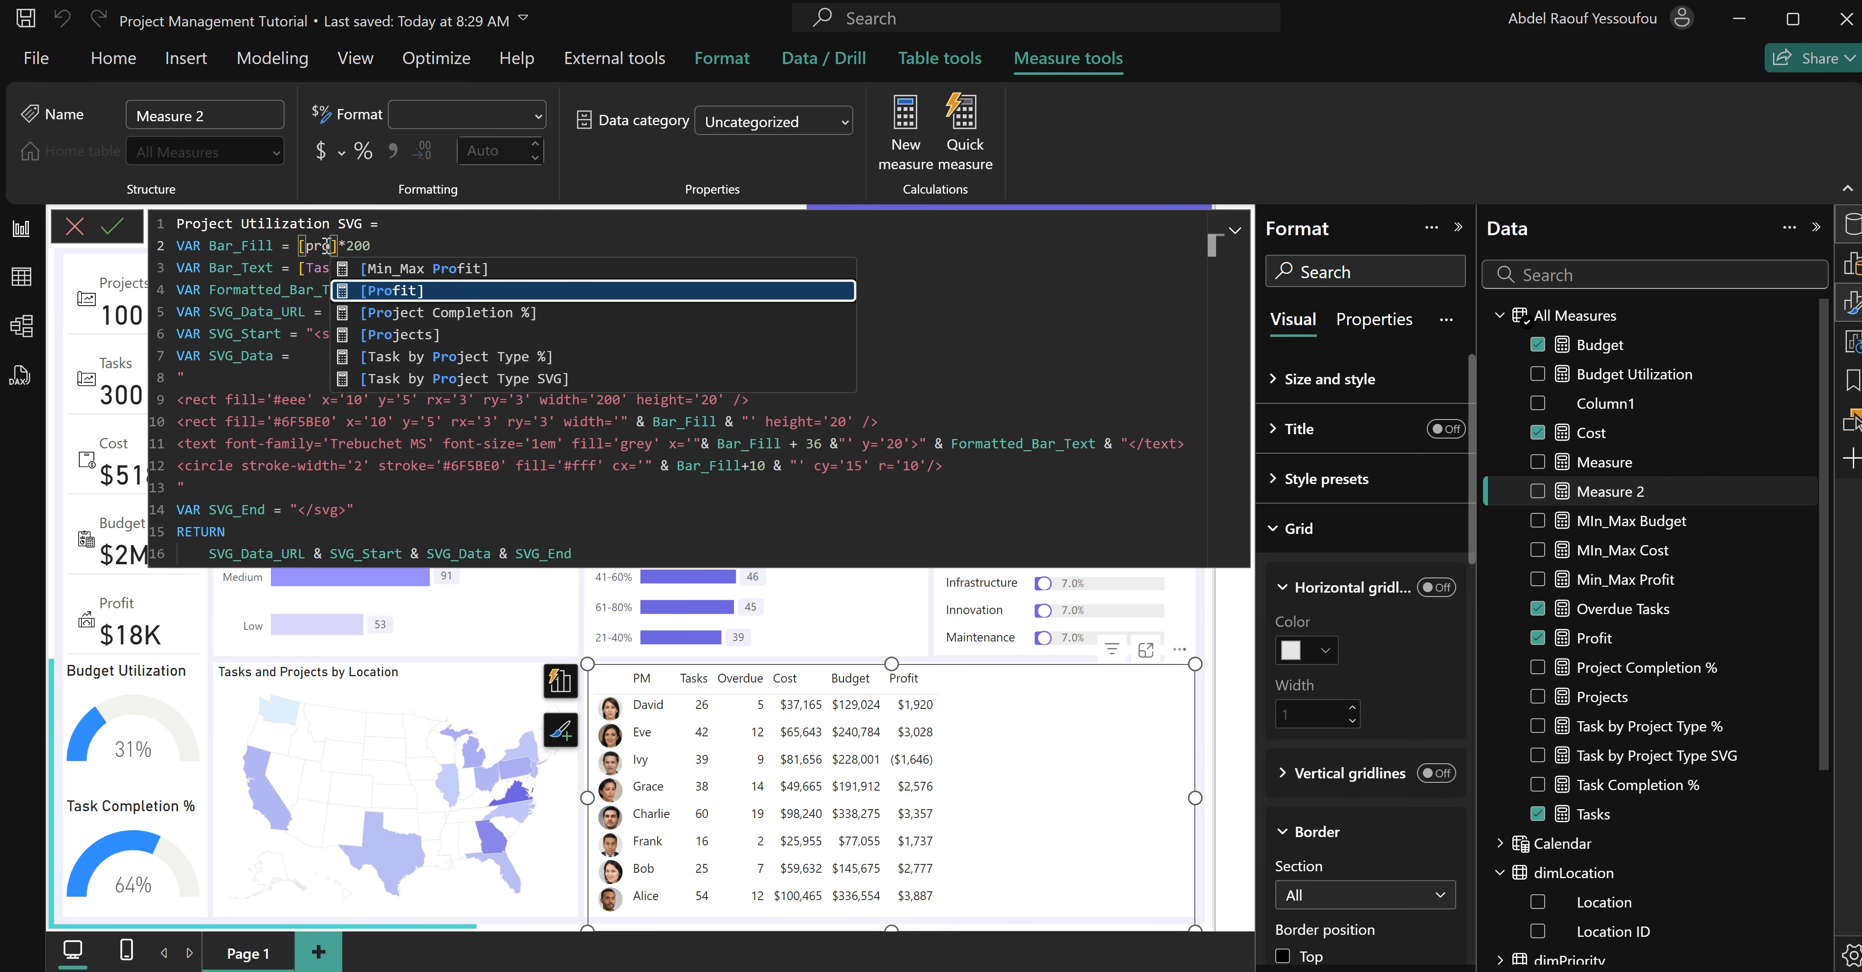
pyautogui.click(239, 223)
pyautogui.write('Budget')
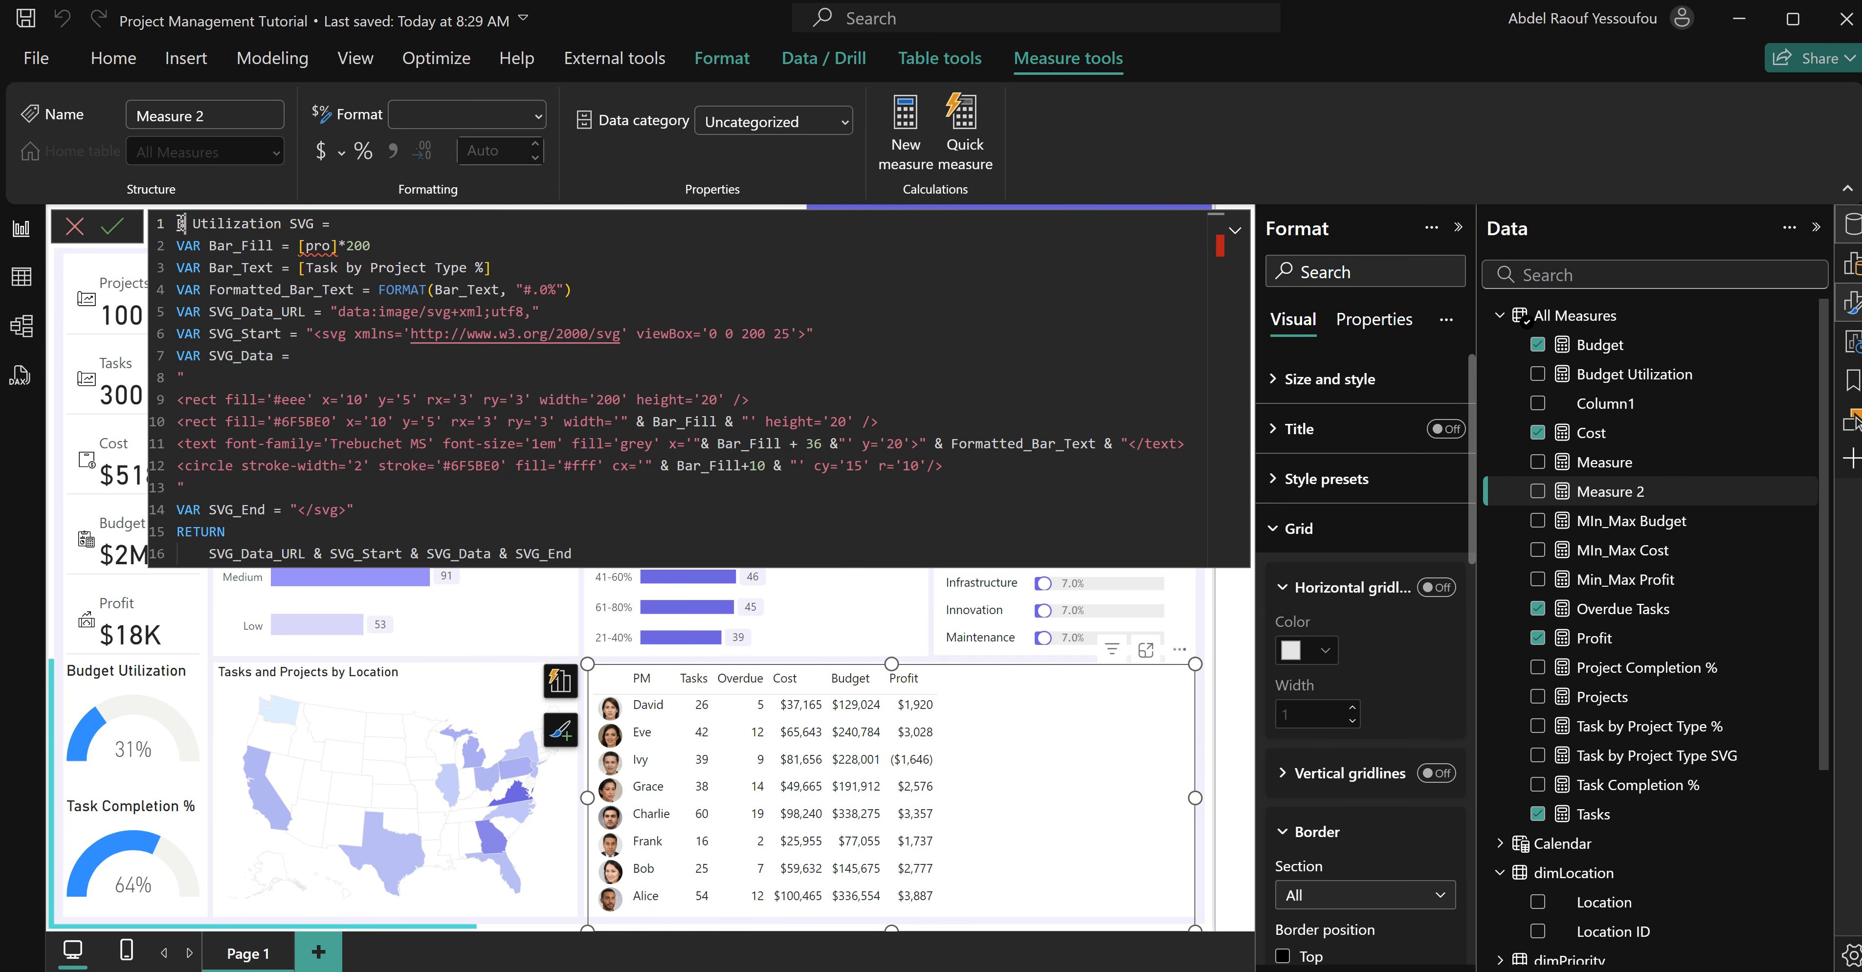
pyautogui.doubleClick(317, 246)
pyautogui.write('bud')
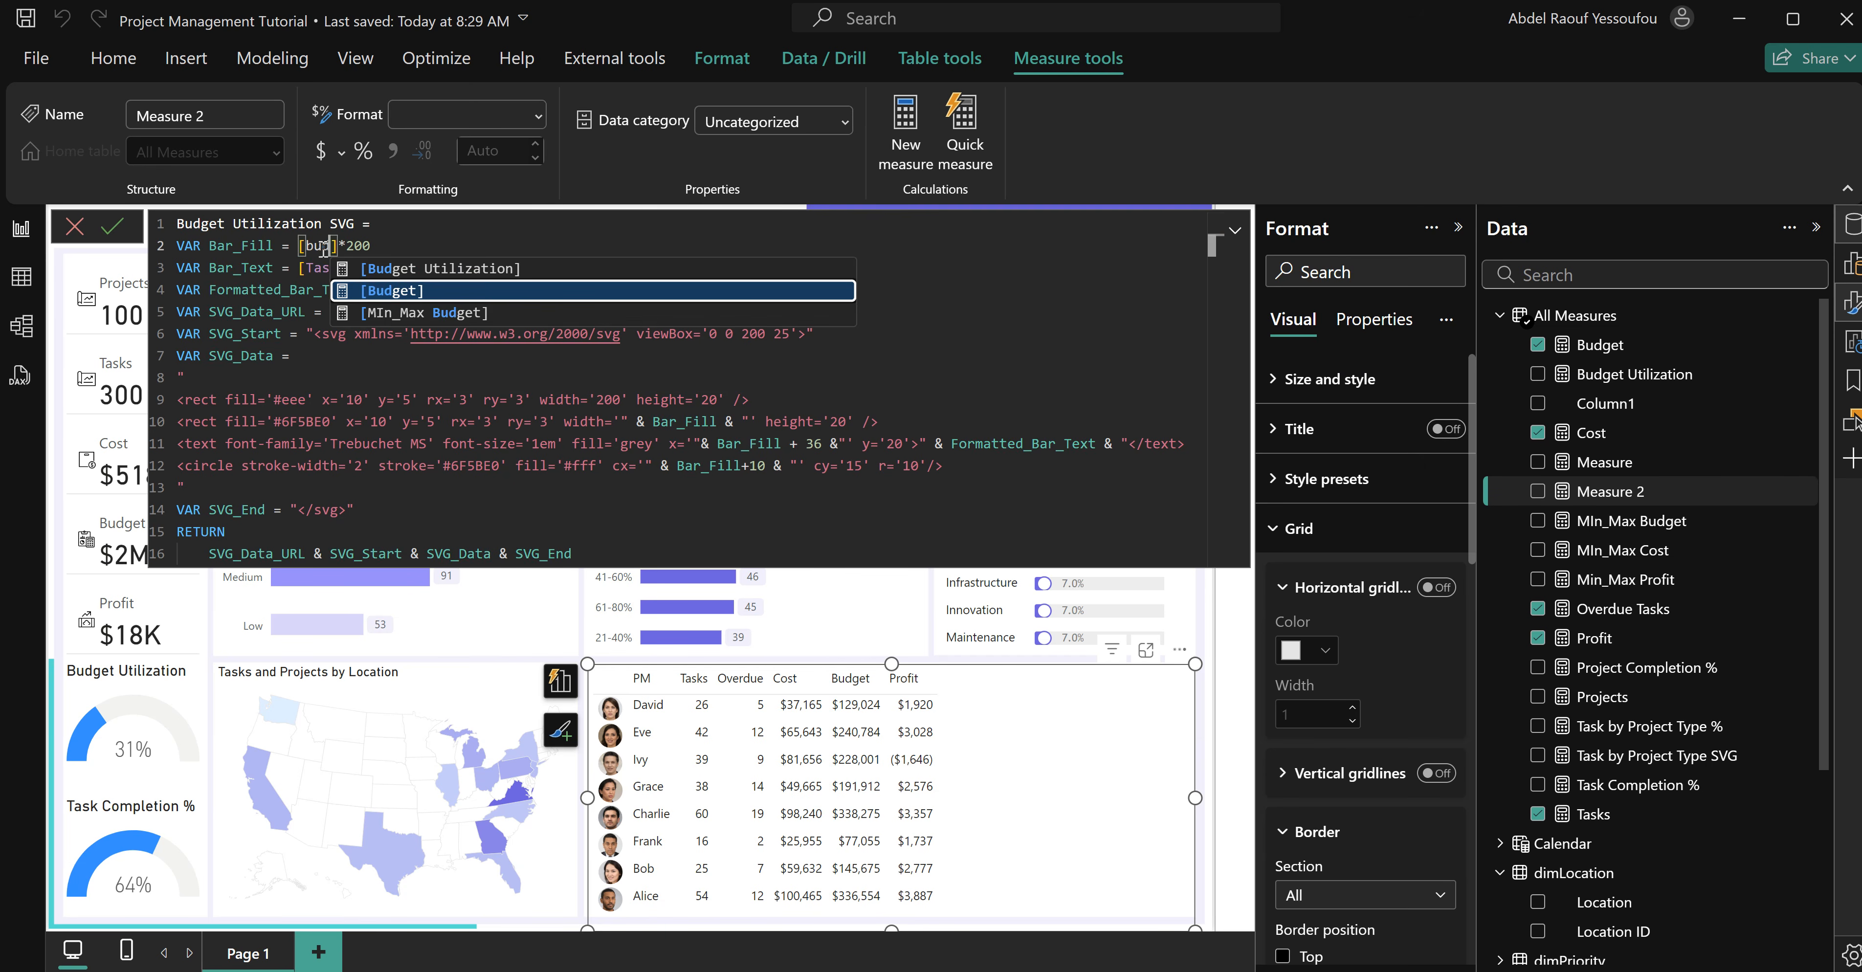
pyautogui.click(454, 268)
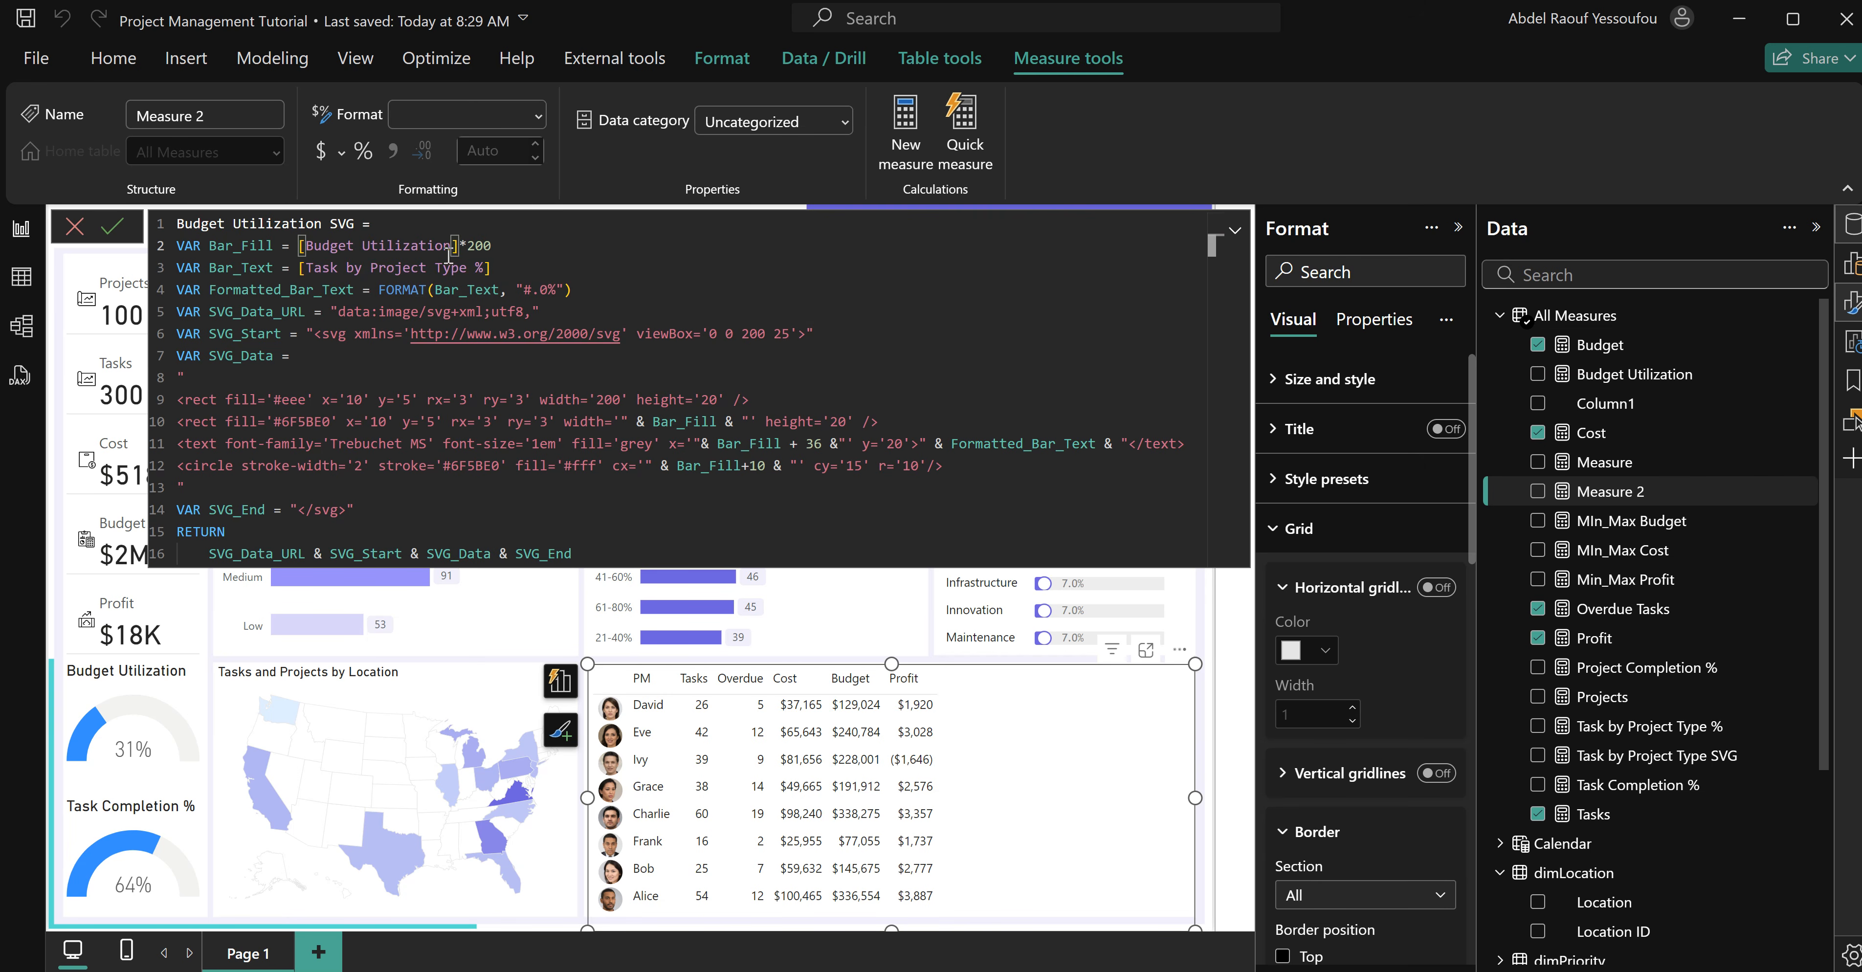
# Replace the measure referenced in Bar_Text with [Budget Utilization] and commit the Budget Utilization SVG formula.
pyautogui.moveTo(485, 270); pyautogui.dragTo(307, 269)
pyautogui.write('budg')
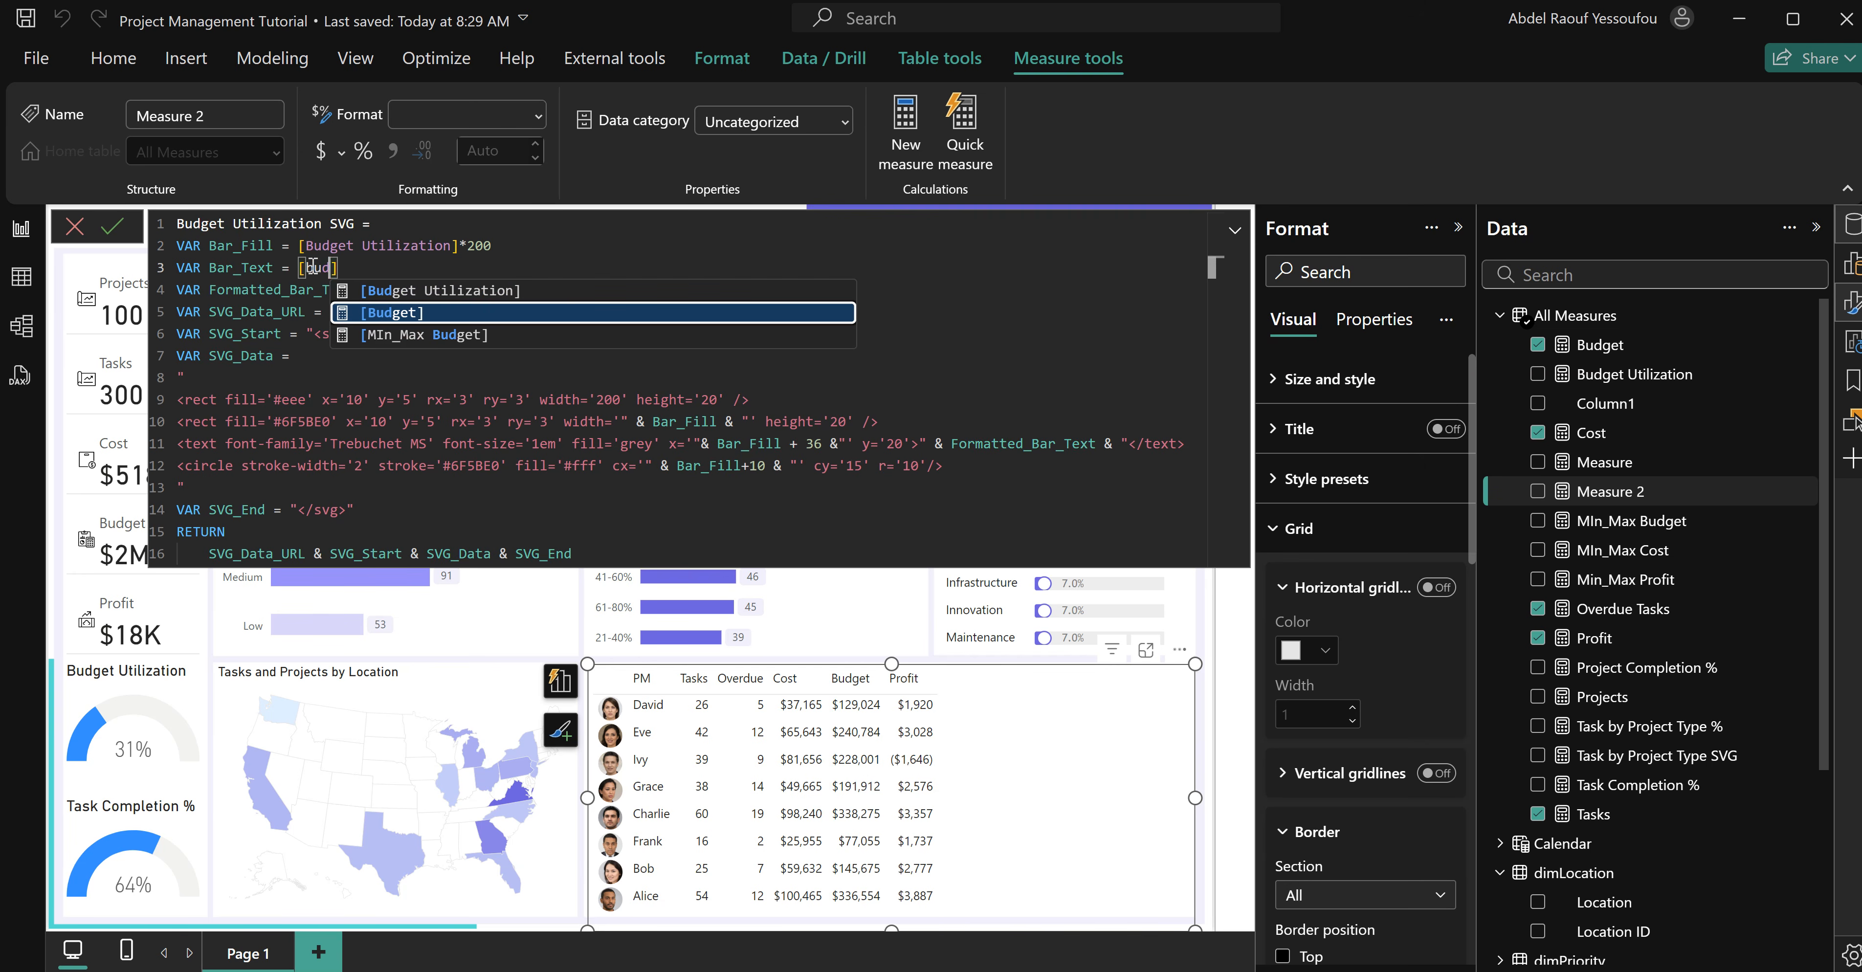
pyautogui.click(494, 291)
pyautogui.click(597, 251)
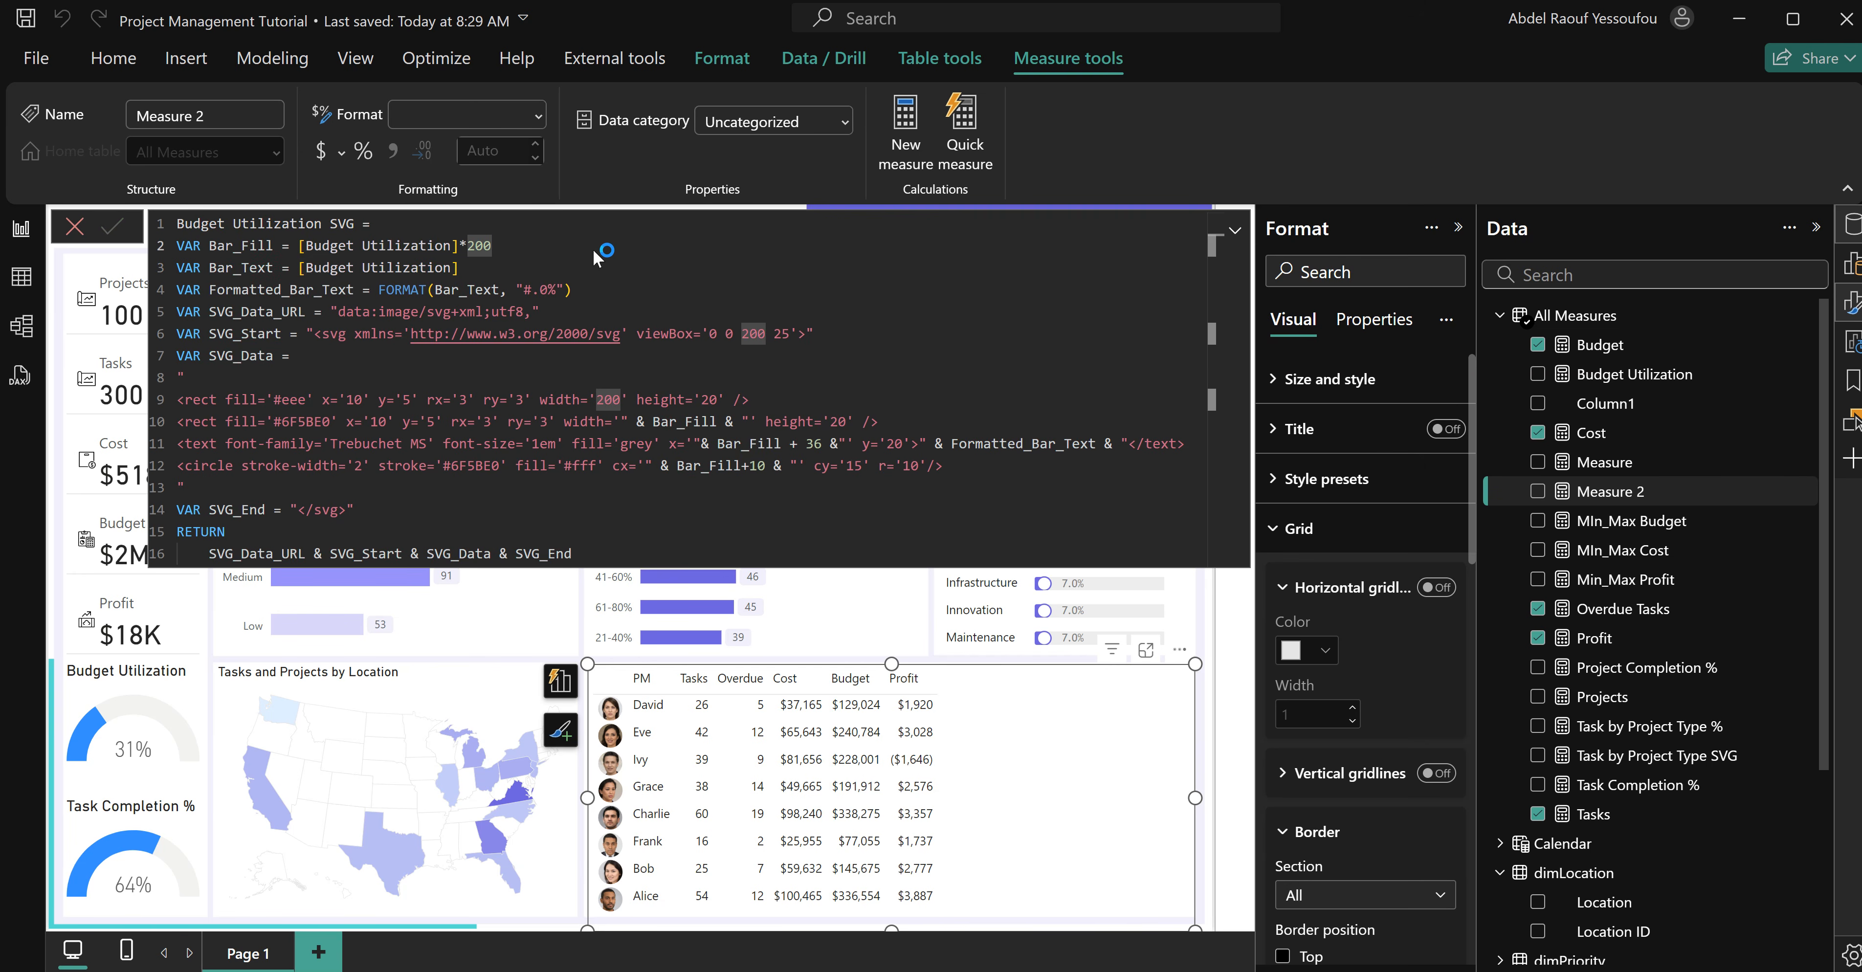
pyautogui.press('Return')
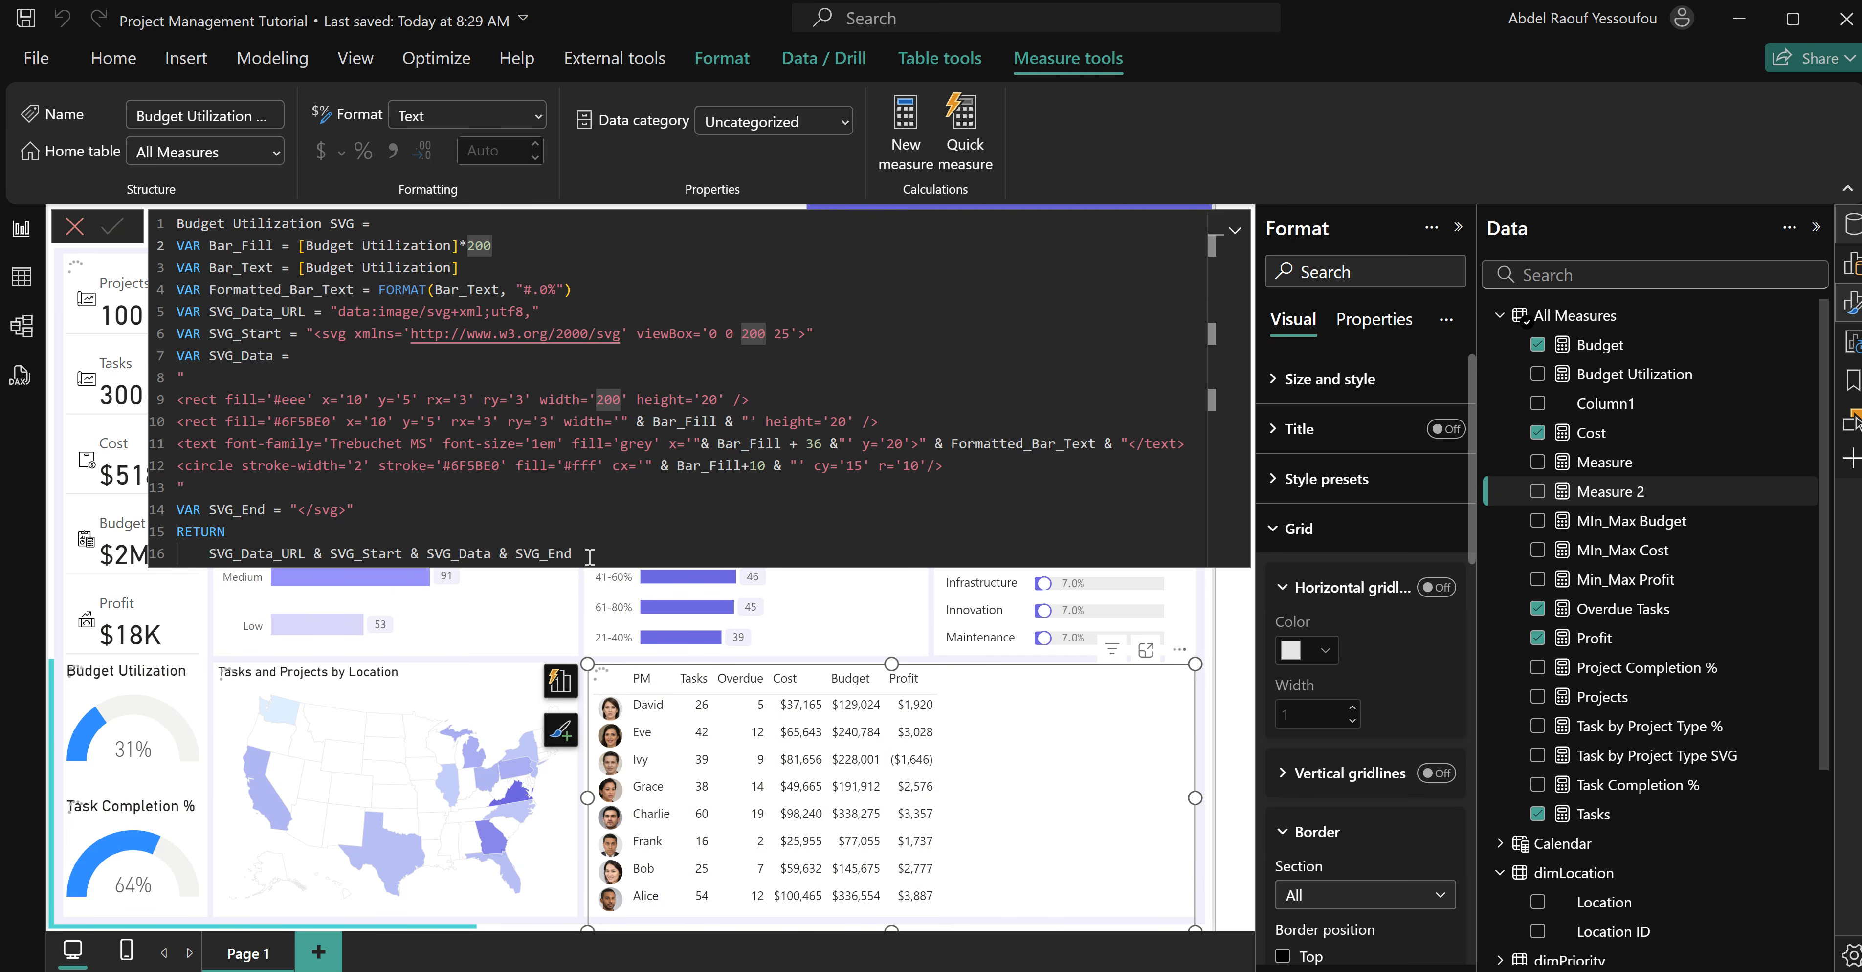
# Copy the full Budget Utilization SVG formula into a new measure.
pyautogui.moveTo(589, 556); pyautogui.dragTo(174, 217)
pyautogui.hotkey('ctrl', 'c')
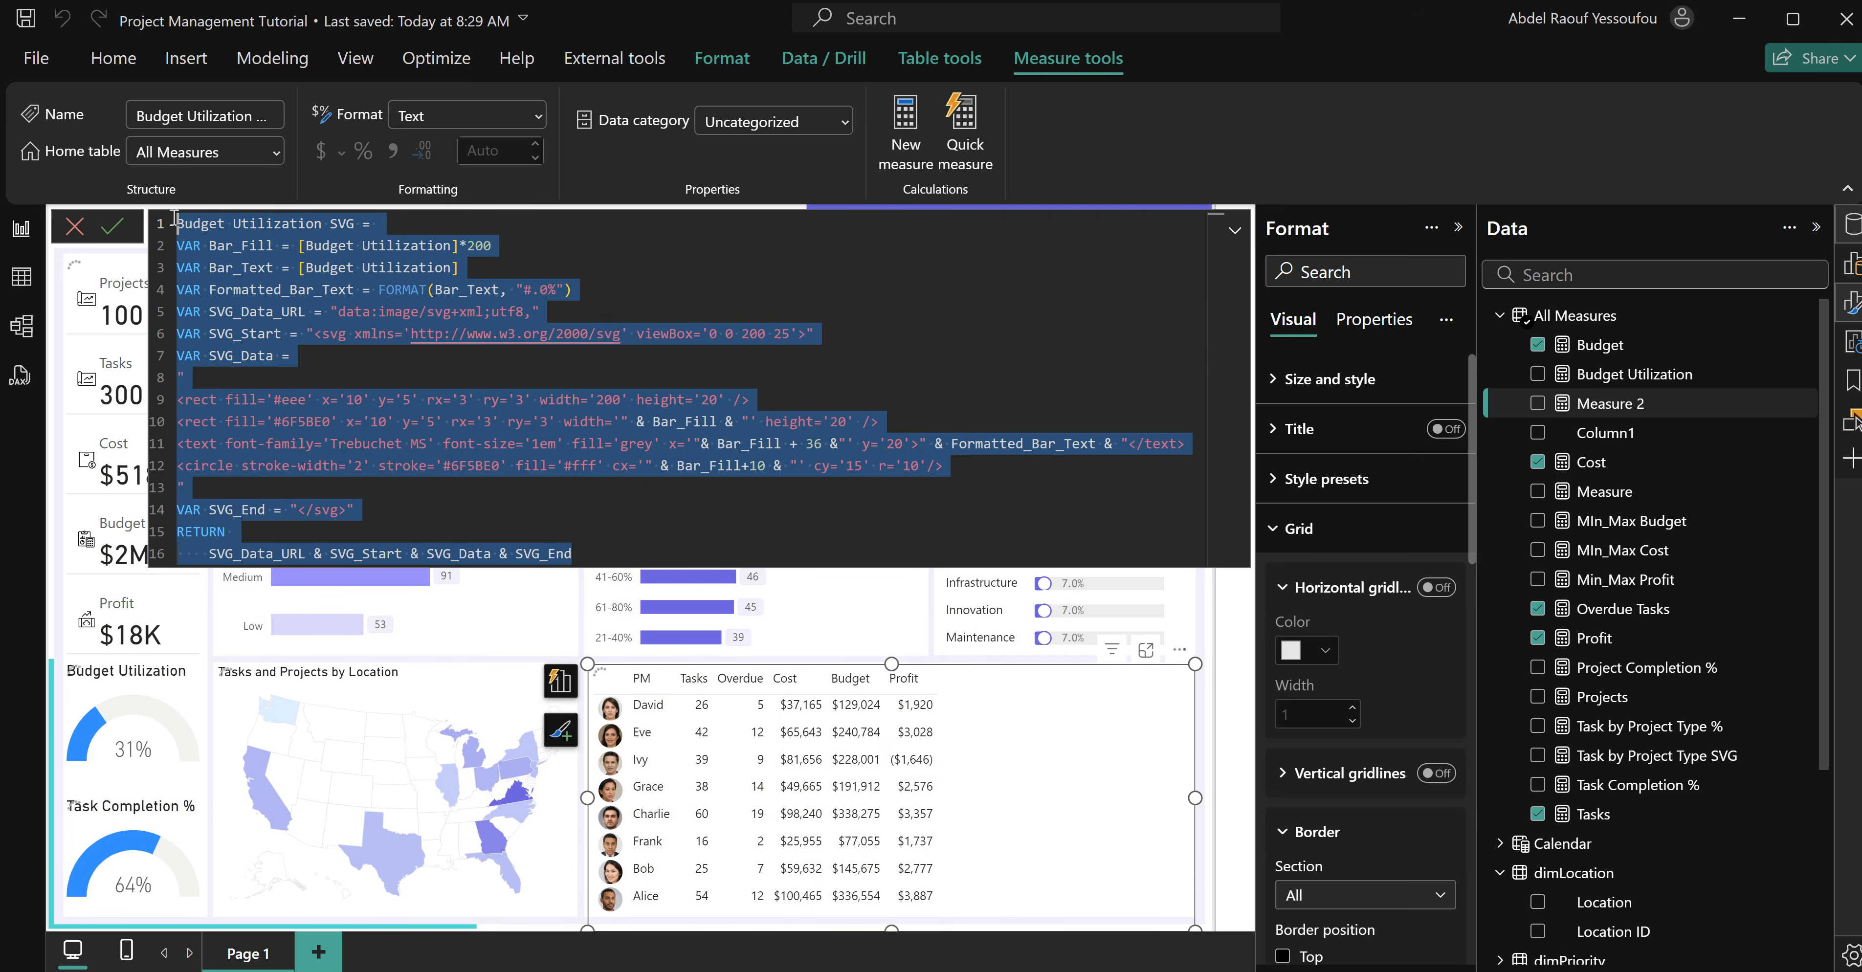
pyautogui.click(913, 123)
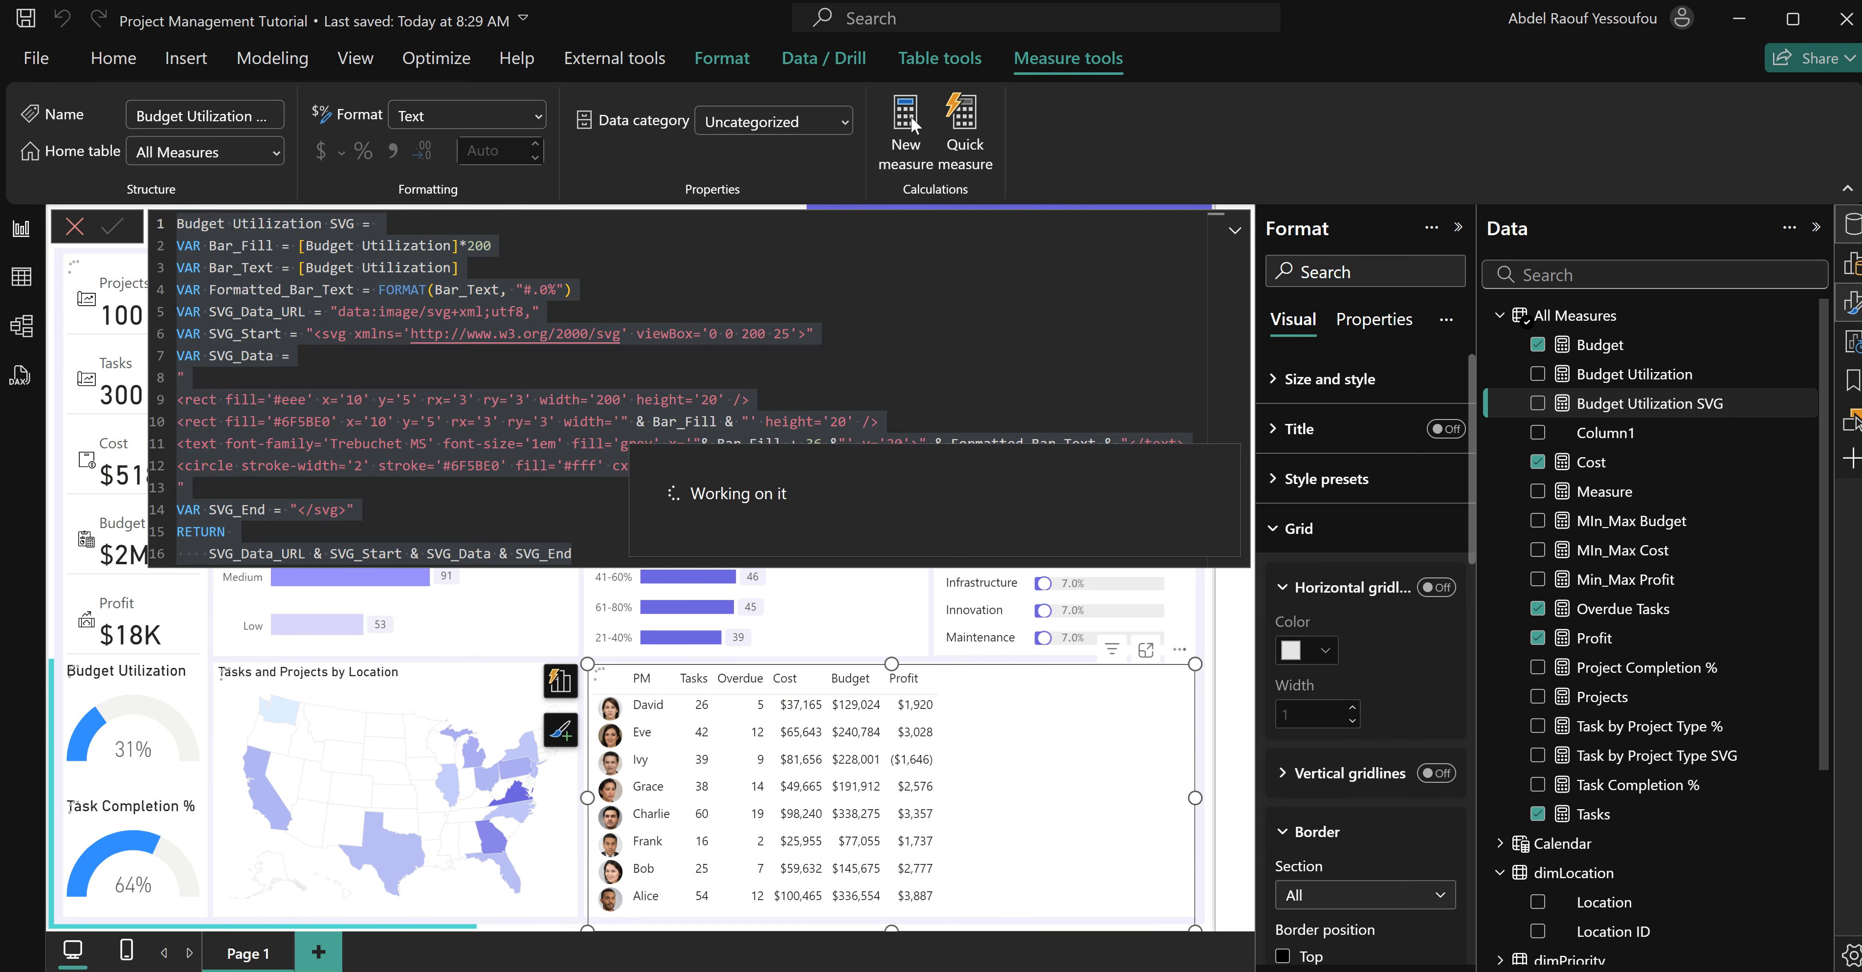
pyautogui.click(905, 123)
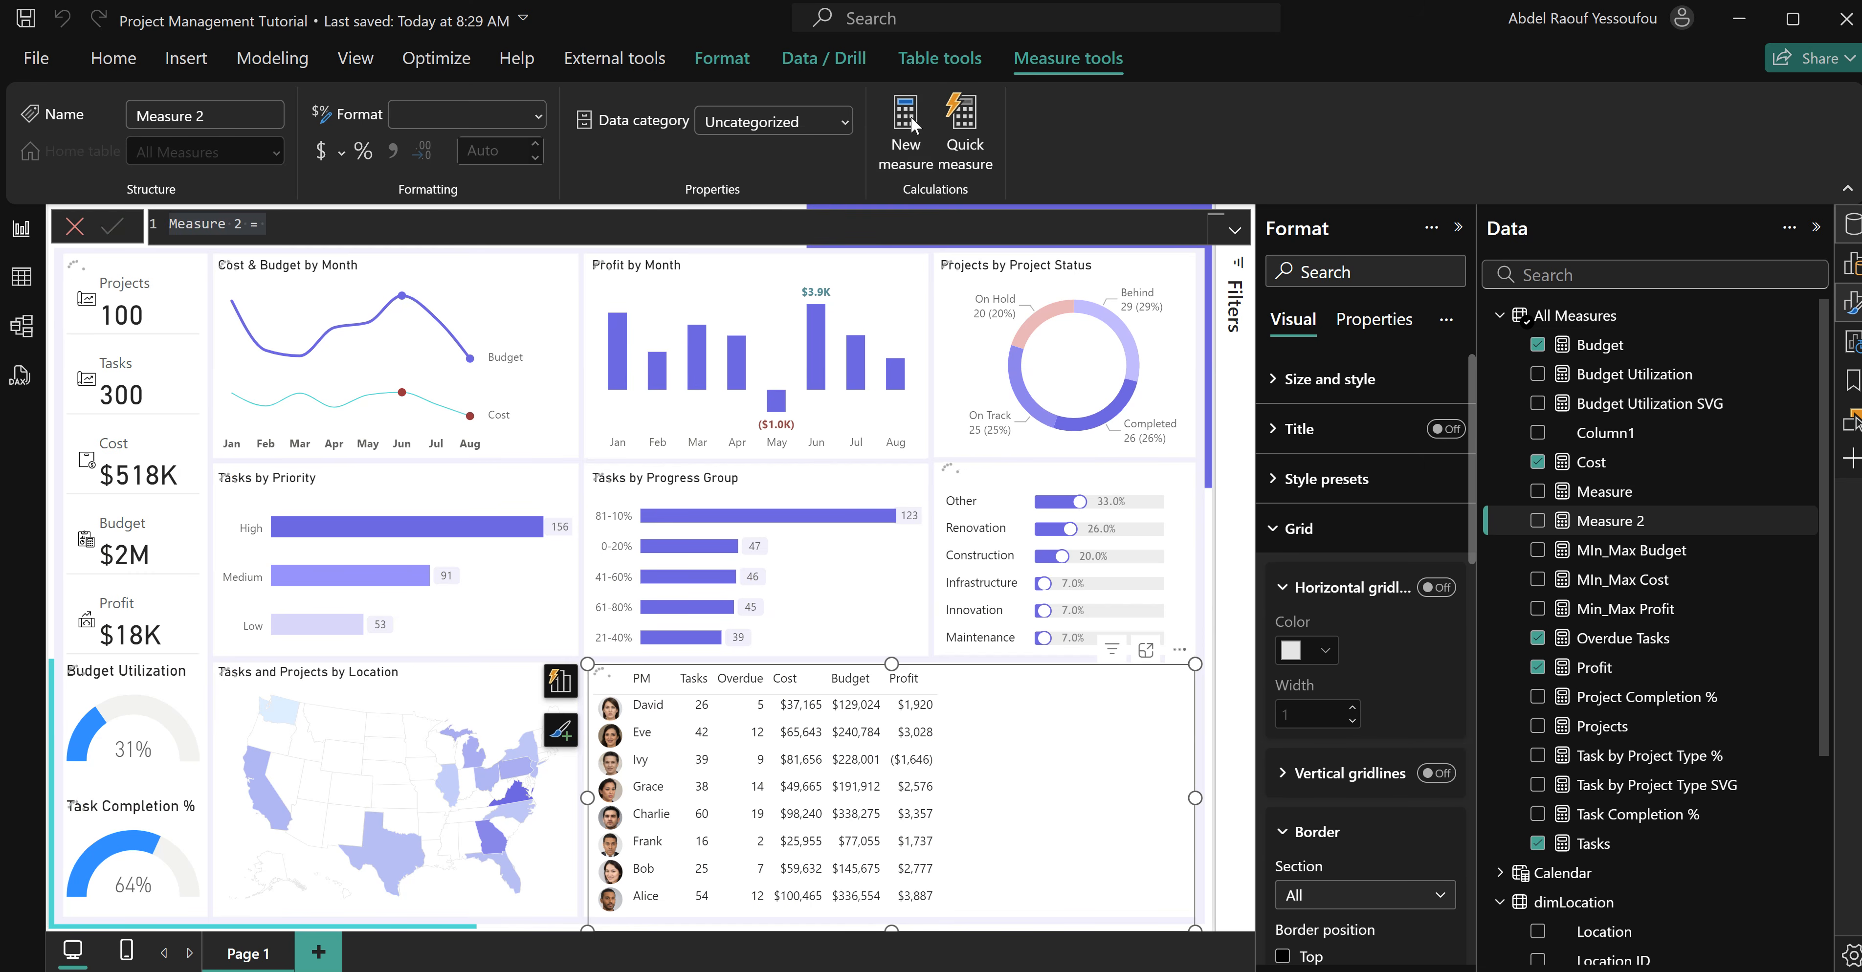
pyautogui.hotkey('ctrl', 'v')
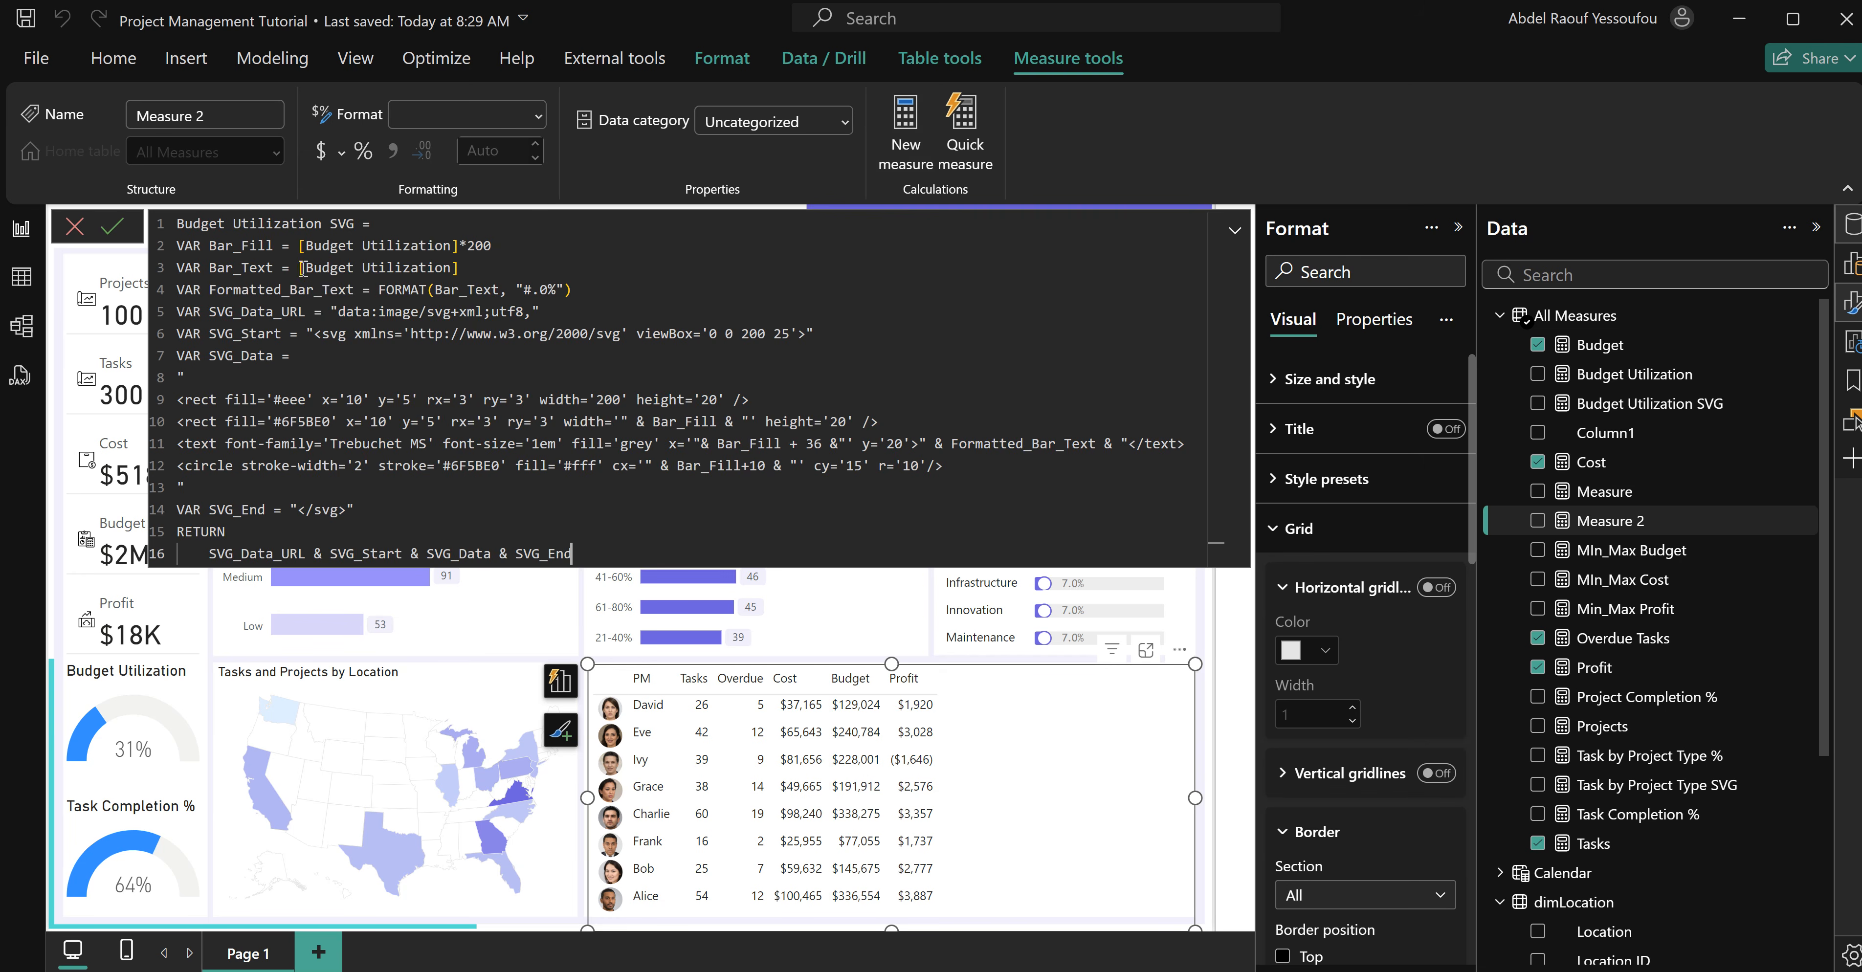
# Name the copied measure Task Completion SVG in its formula.
pyautogui.moveTo(322, 224); pyautogui.dragTo(170, 227)
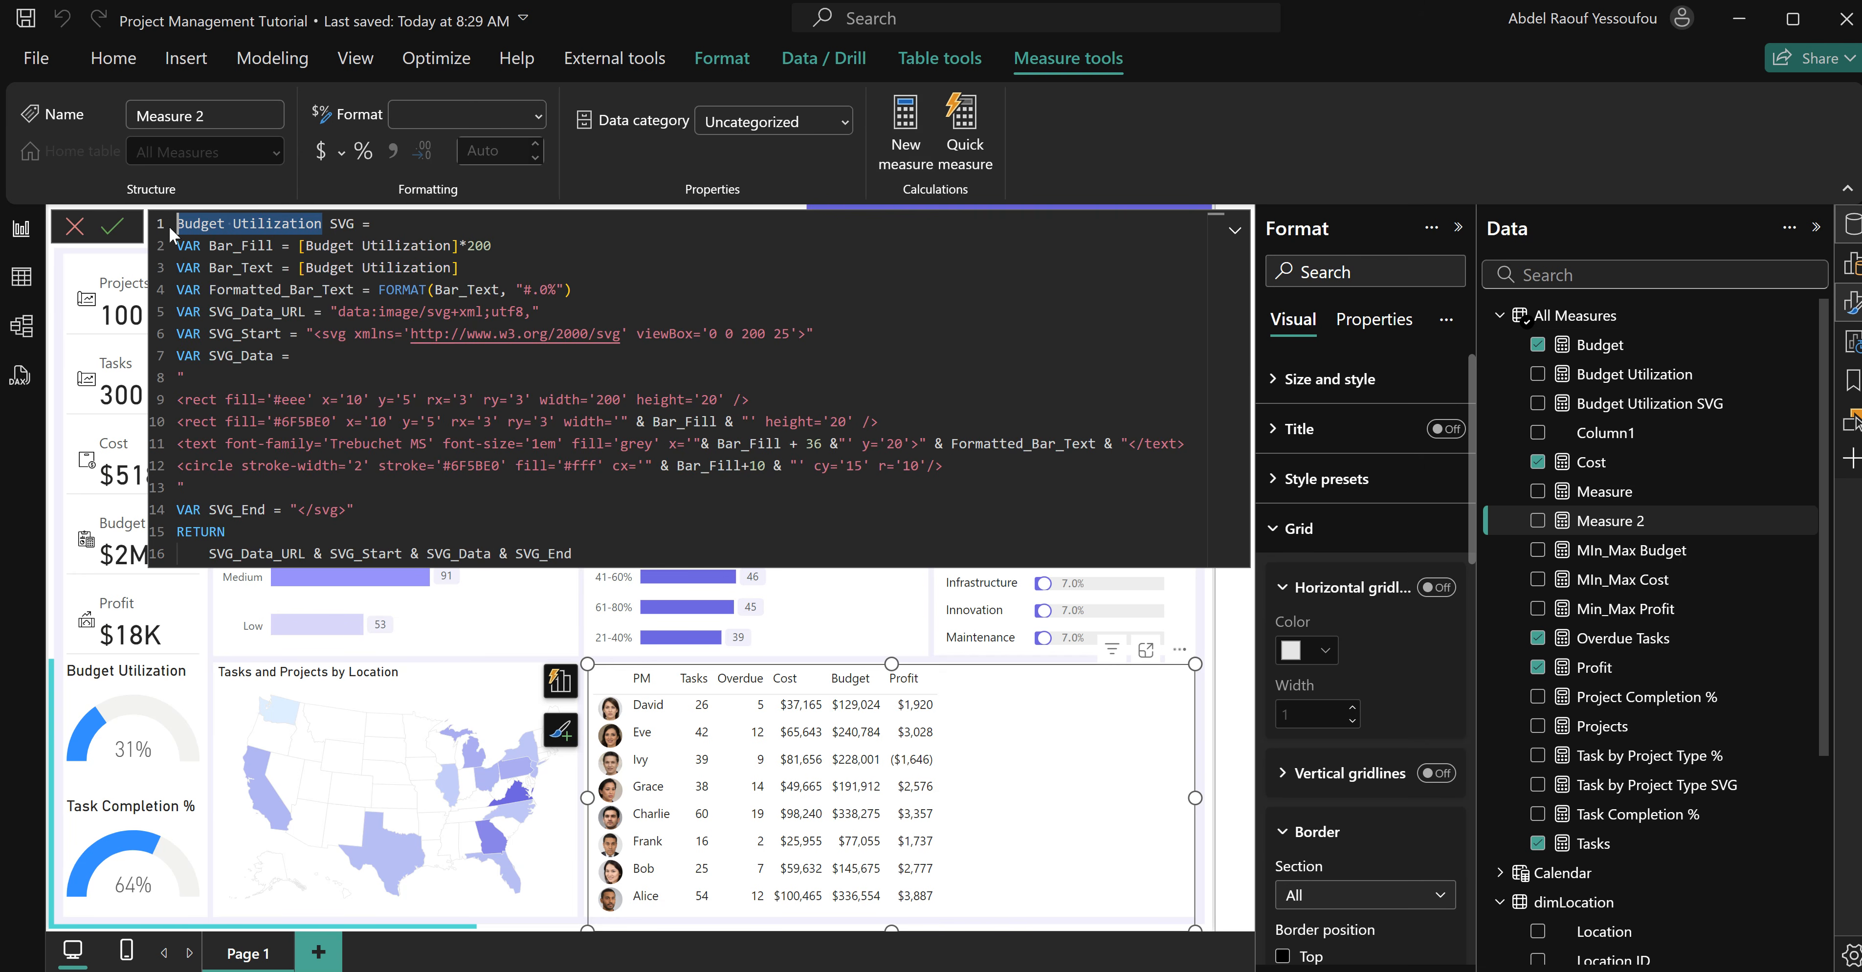
pyautogui.write('Task')
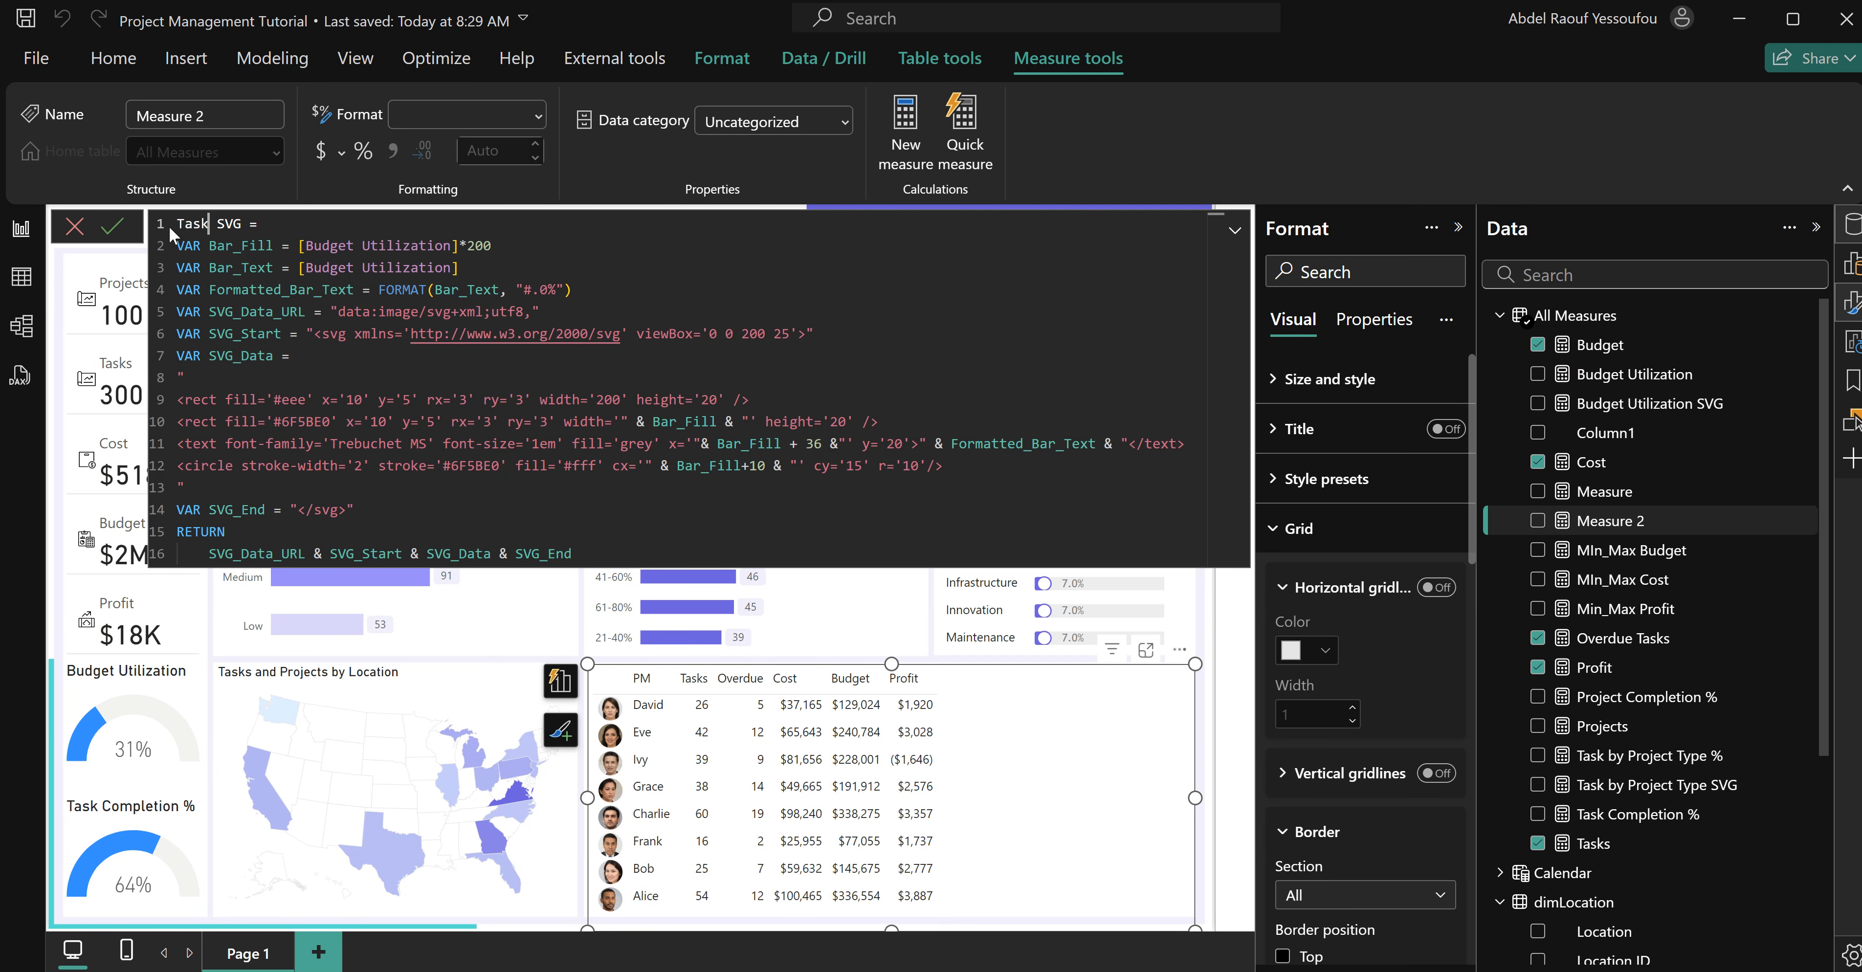
pyautogui.write(' Completion')
# Replace [Budget Utilization] with [Task Completion %] in both Bar_Fill and Bar_Text, and commit the Task Completion SVG measure.
pyautogui.moveTo(449, 246); pyautogui.dragTo(316, 246)
pyautogui.write('task')
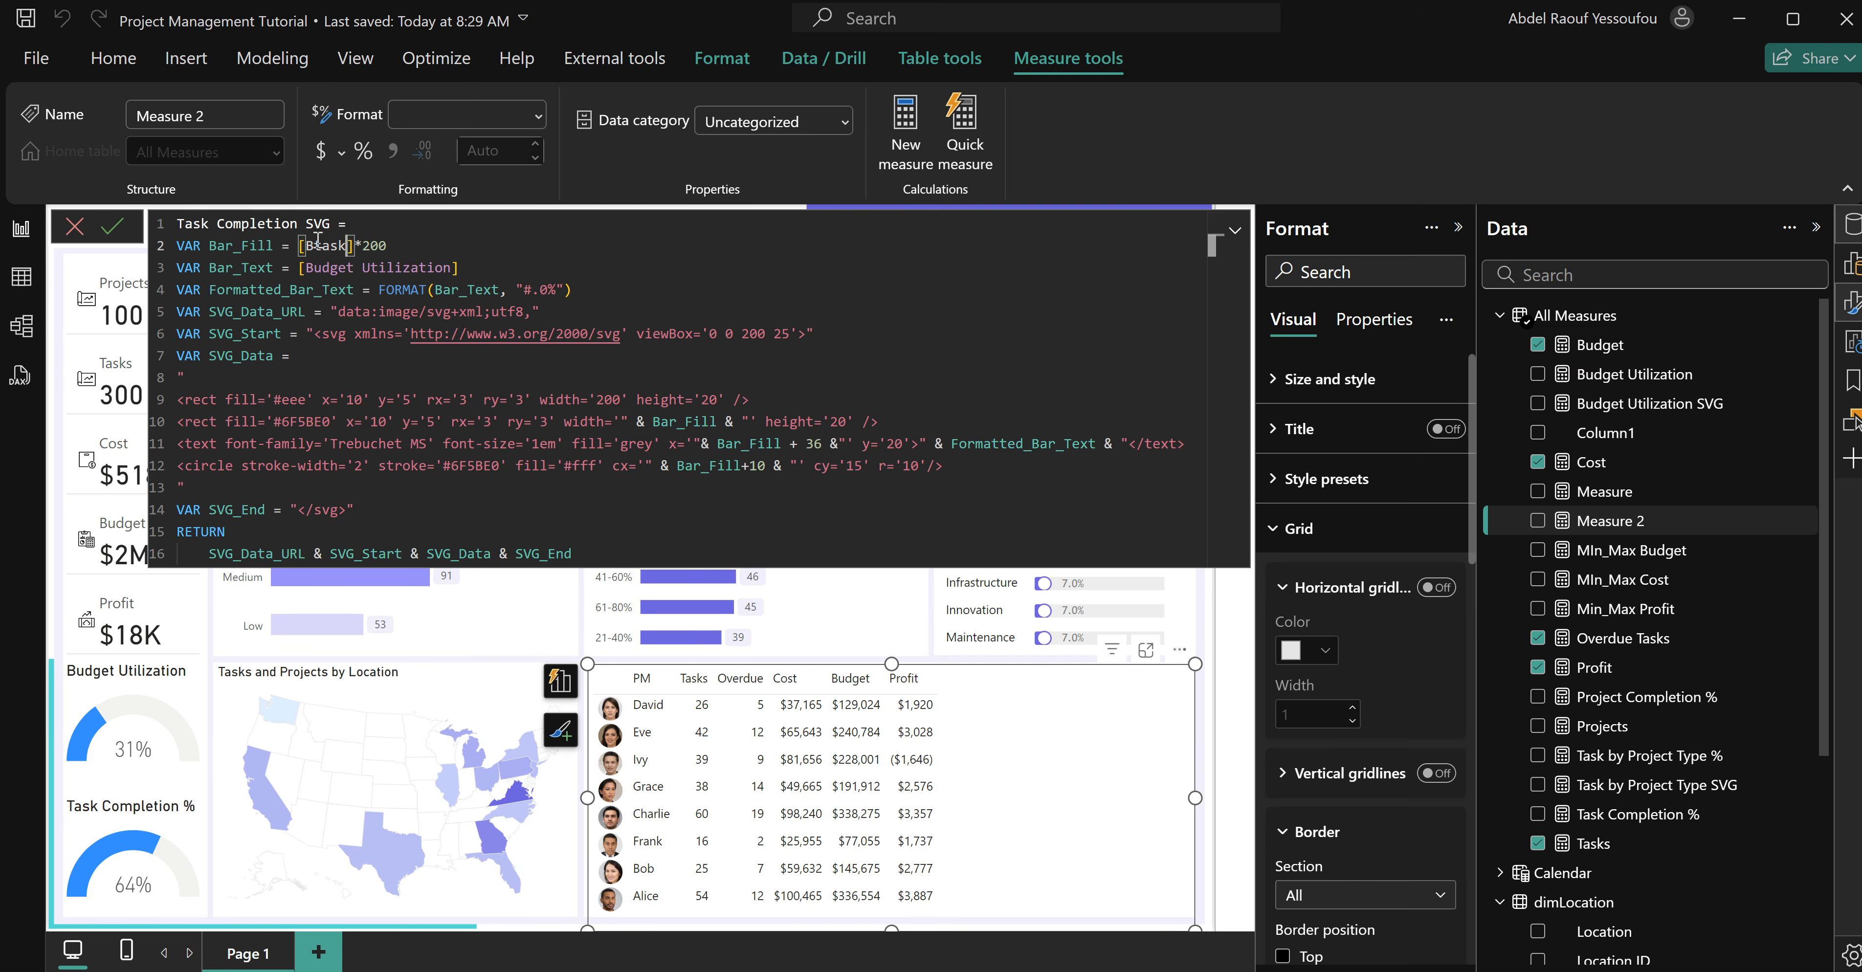
pyautogui.doubleClick(318, 245)
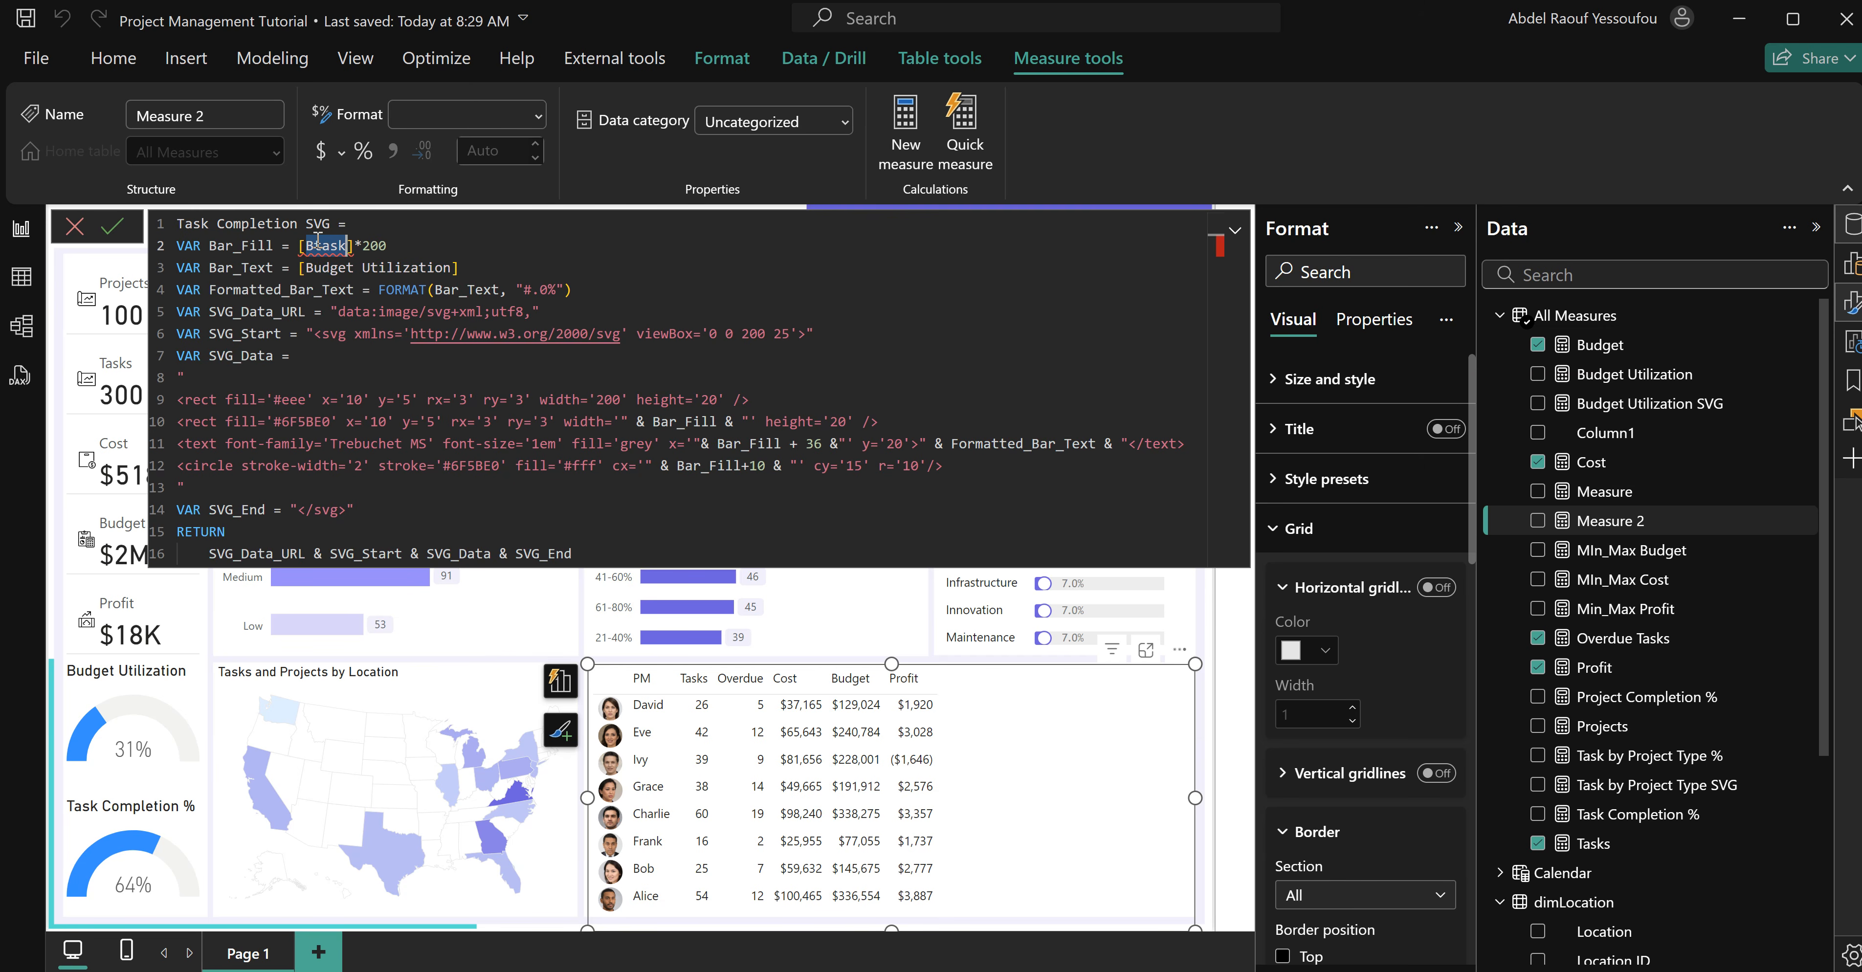
pyautogui.write('tas')
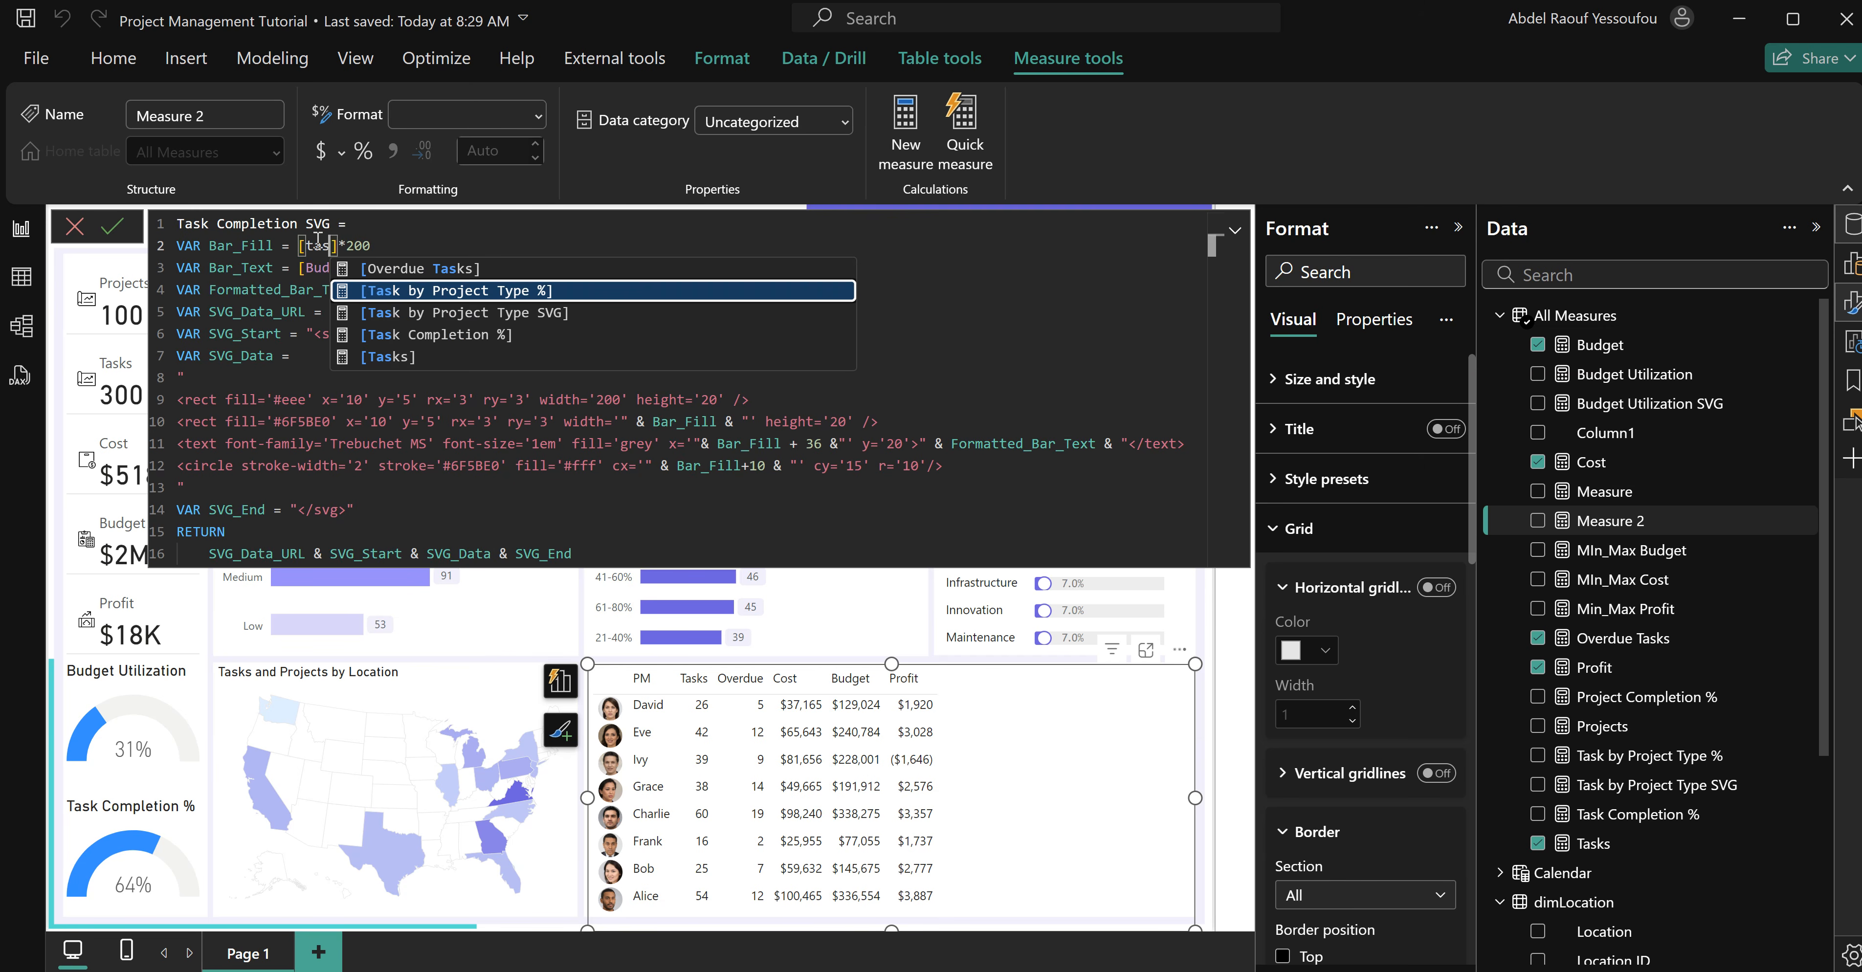
pyautogui.click(405, 335)
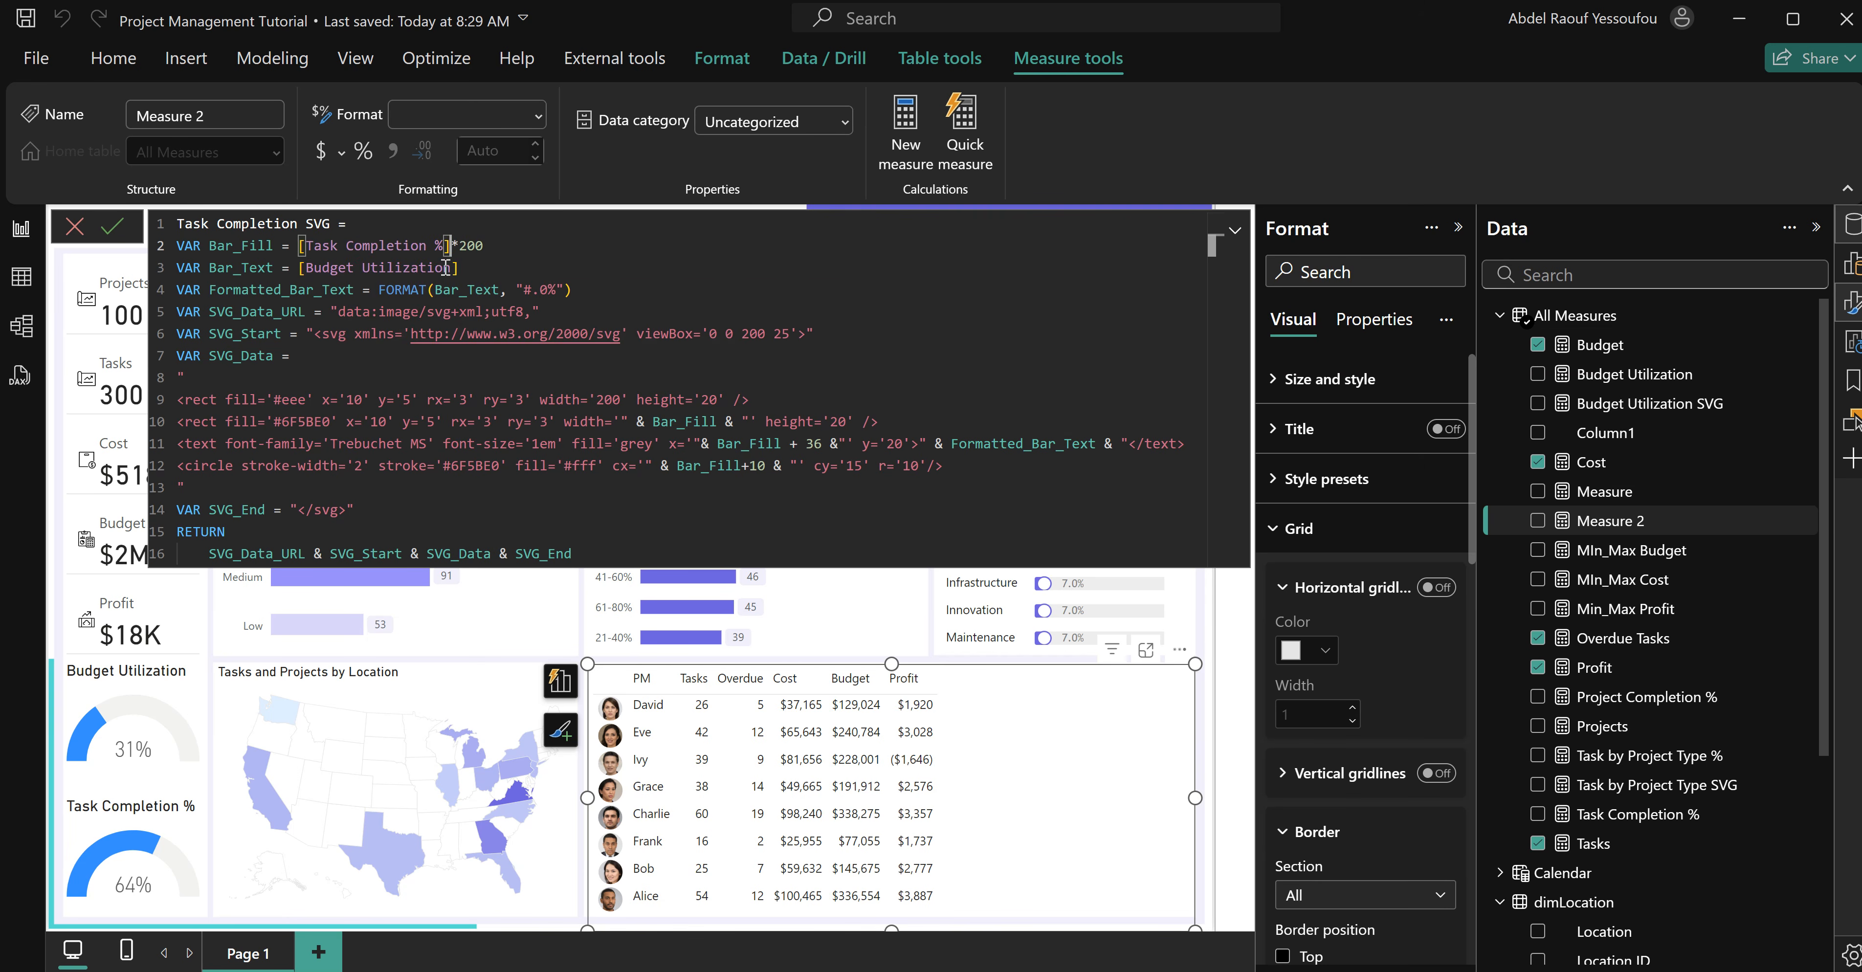
pyautogui.moveTo(451, 267); pyautogui.dragTo(310, 266)
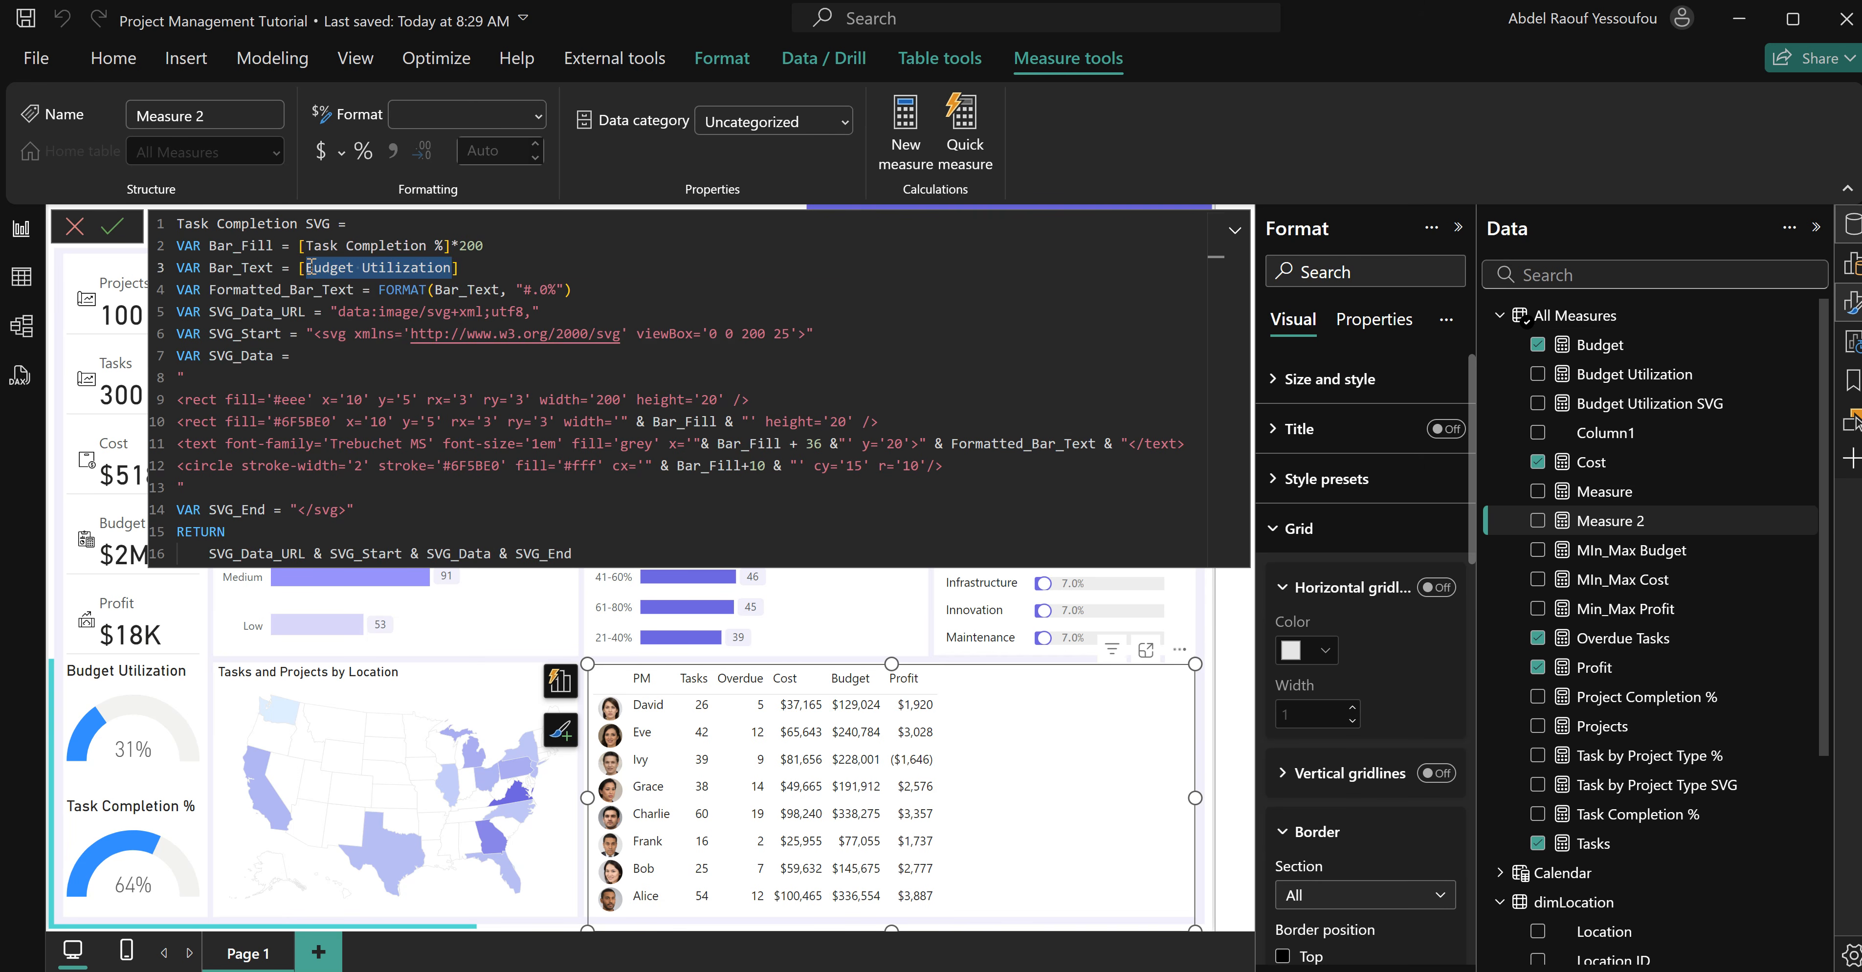
pyautogui.write('task')
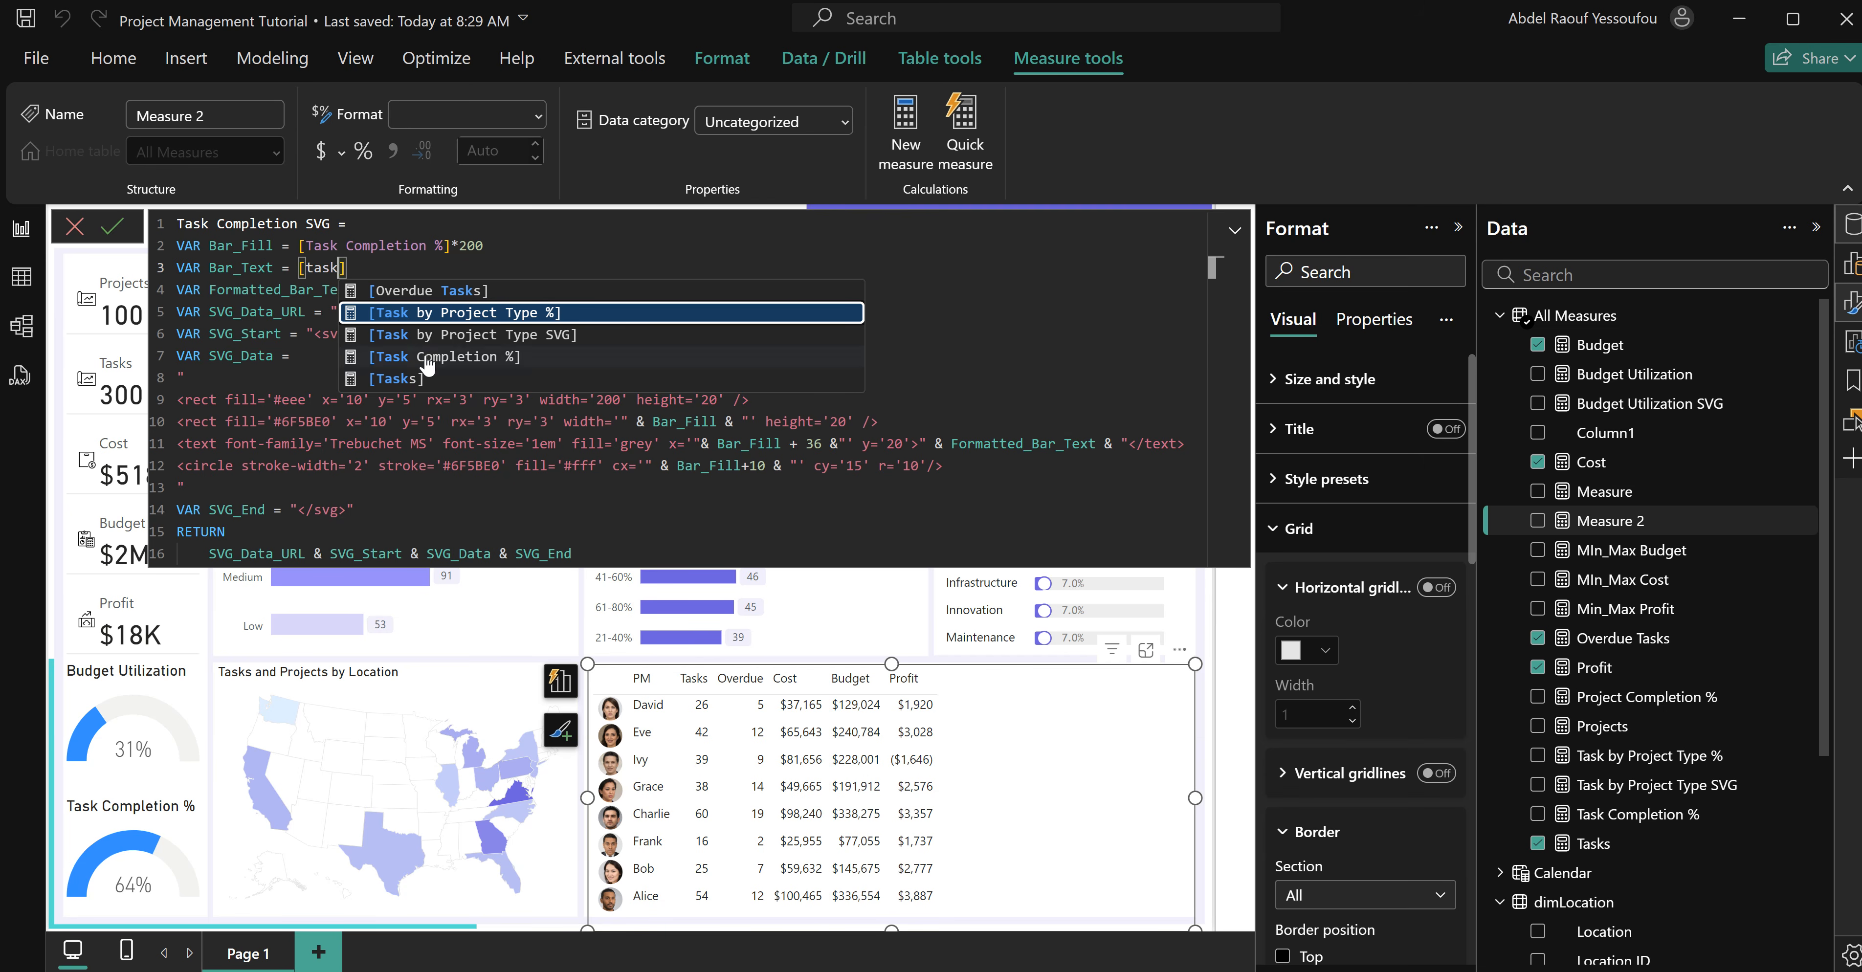
pyautogui.click(478, 364)
pyautogui.press('Return')
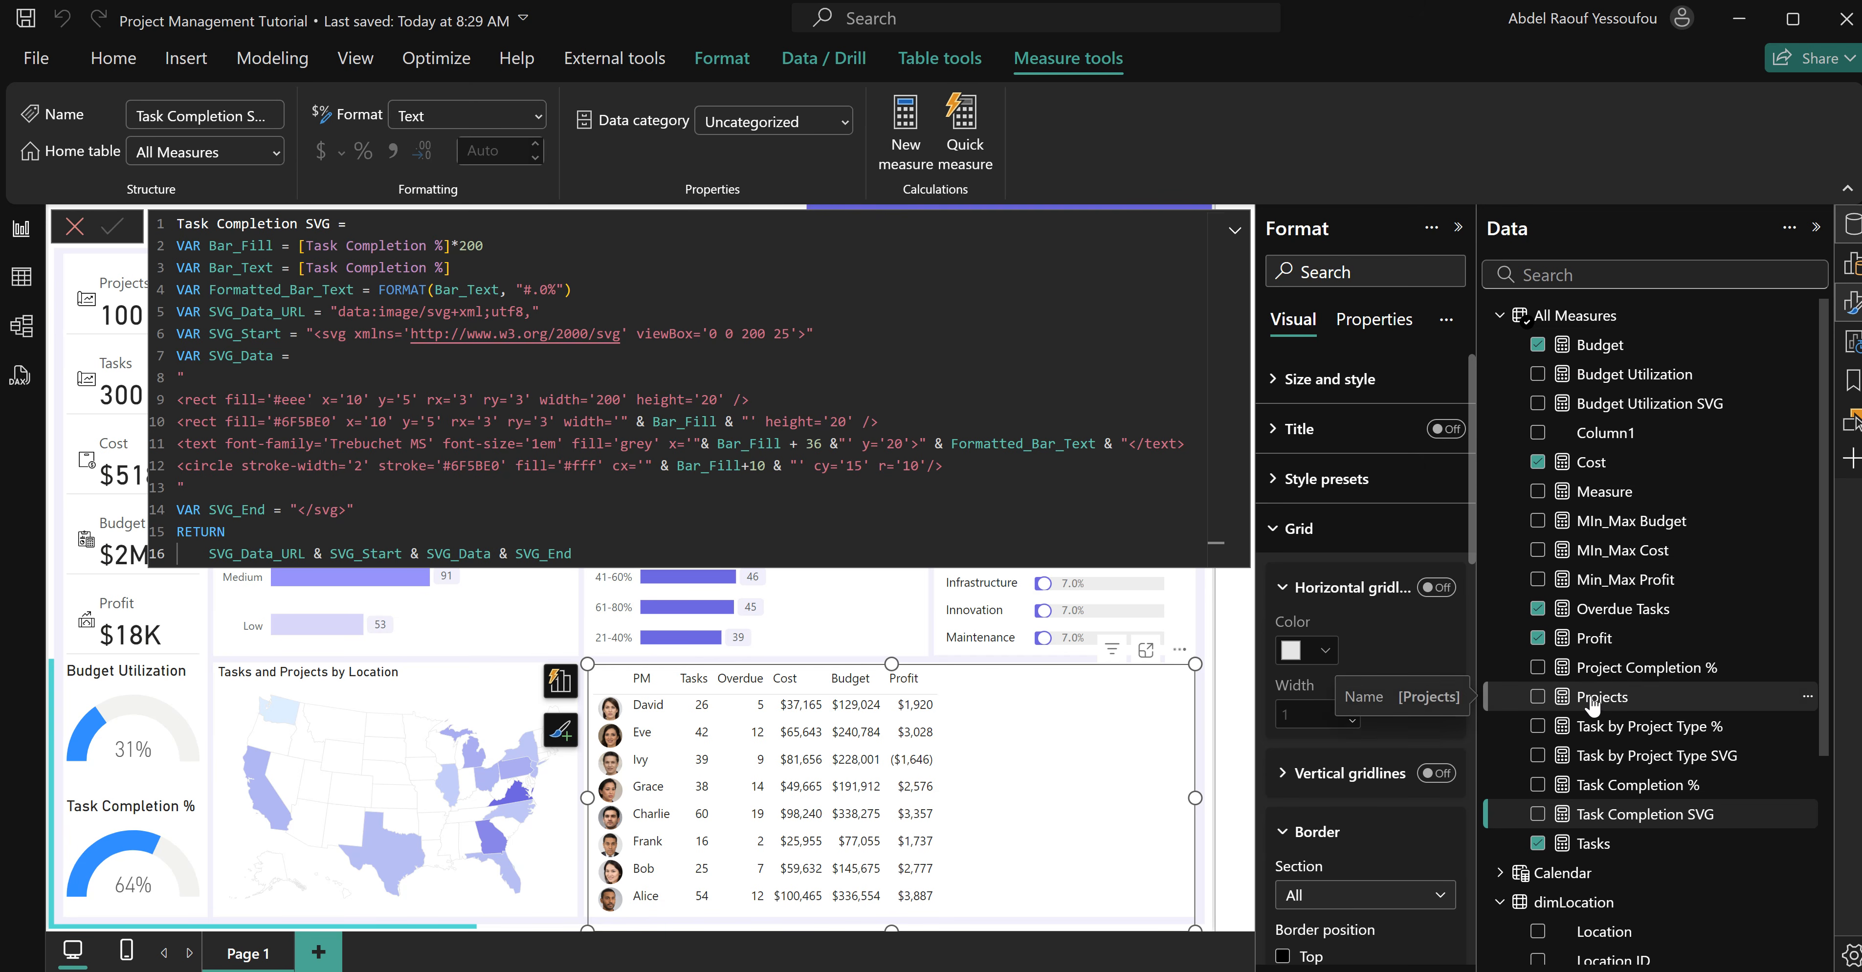
# Add the Task Completion SVG and Budget Utilization SVG measures to the project manager table, leaving Task by Project Type SVG out.
pyautogui.click(1538, 756)
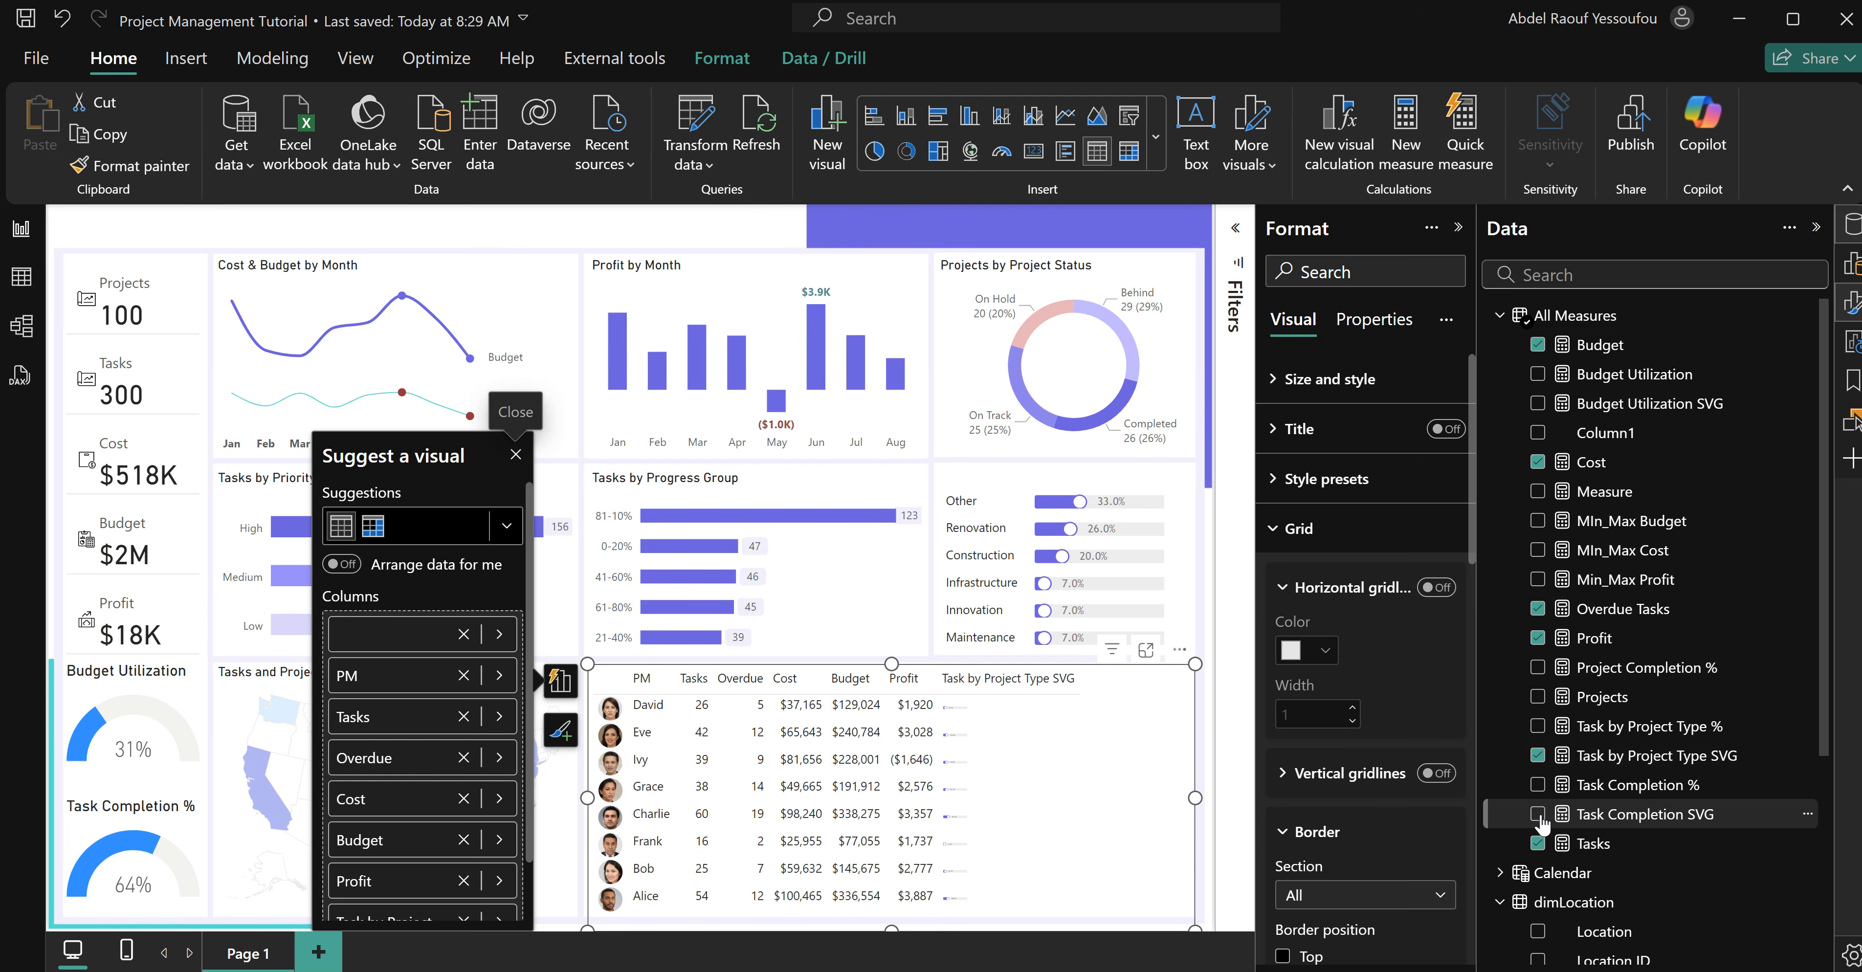
pyautogui.click(1539, 816)
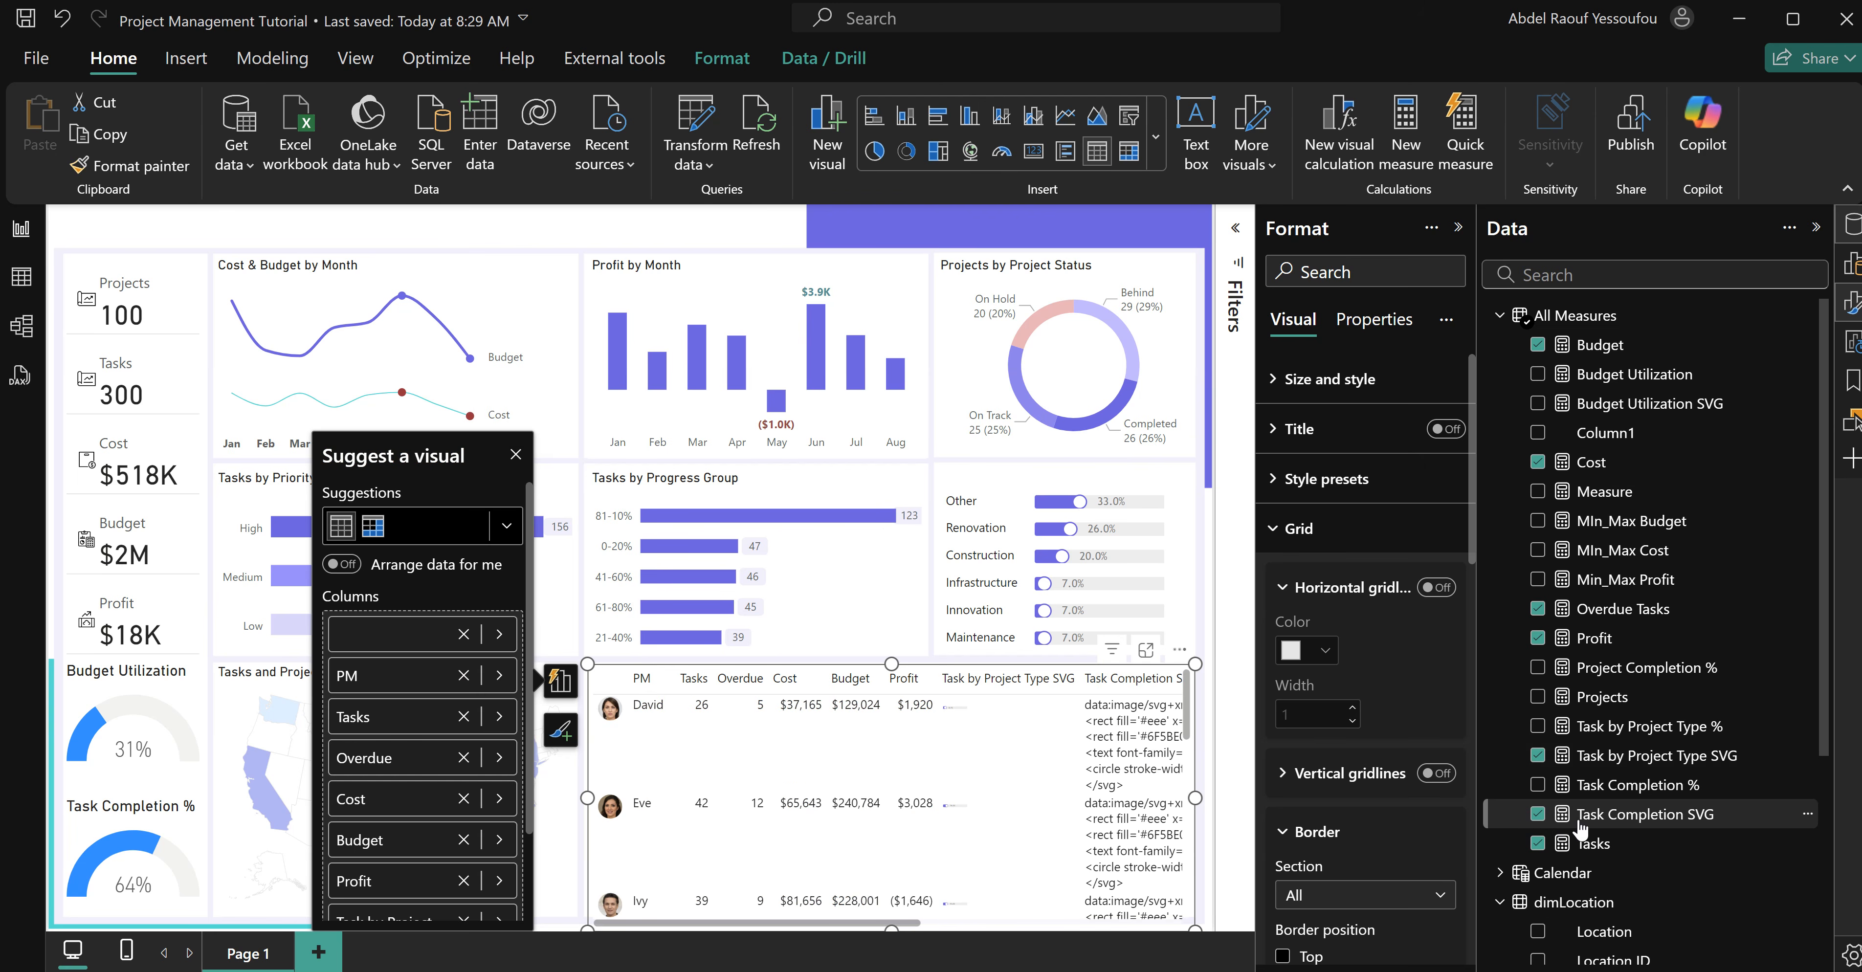
pyautogui.click(1539, 756)
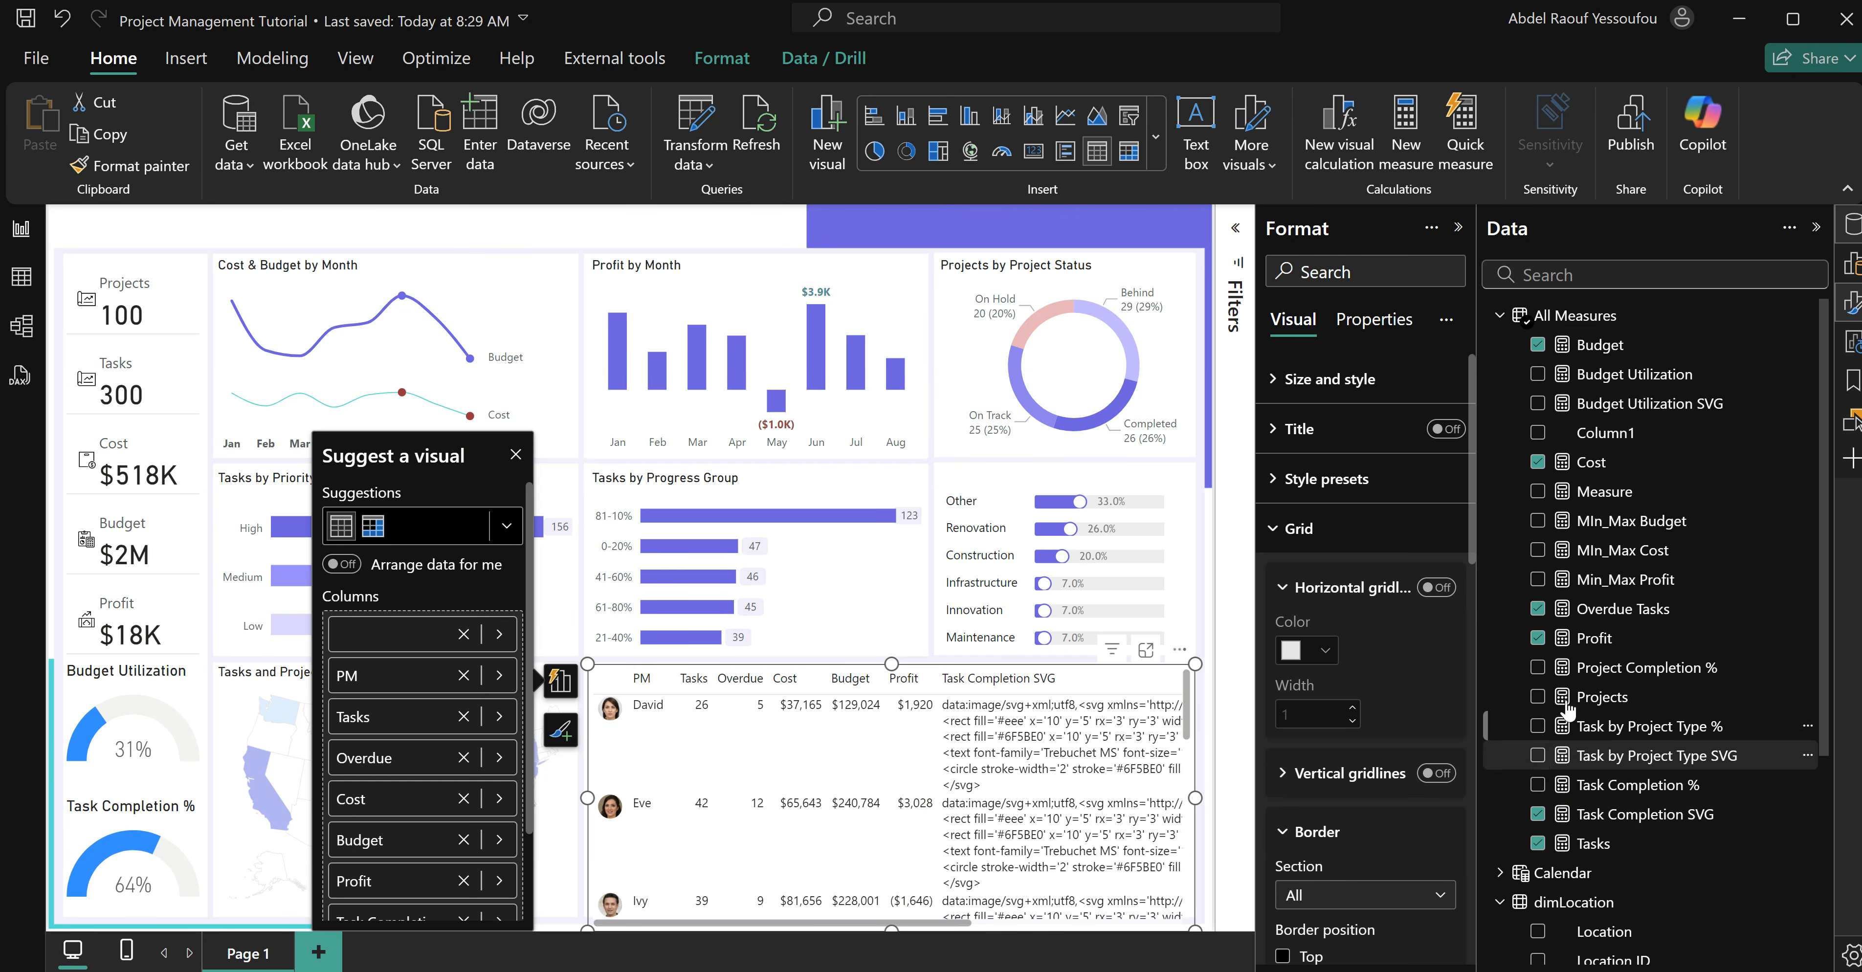
pyautogui.click(1539, 405)
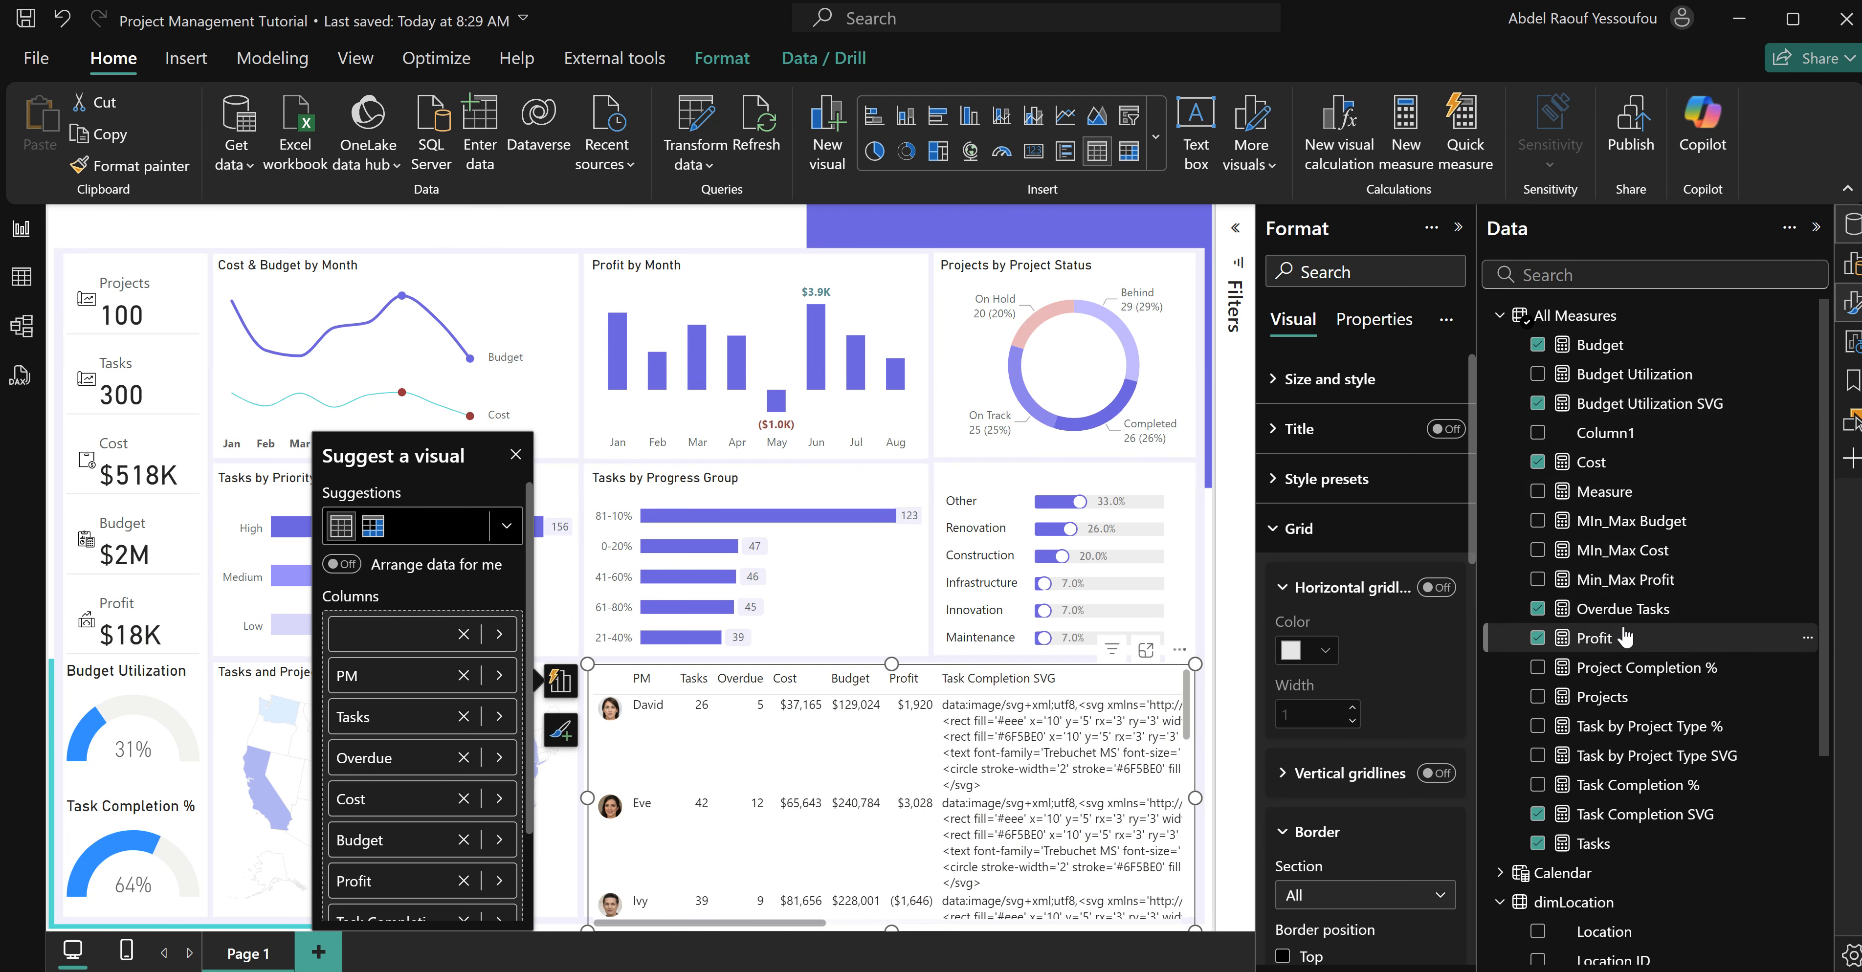
# Set the data category of the Task Completion SVG and Budget Utilization SVG measures to Image URL and close the formula editor.
pyautogui.click(1631, 816)
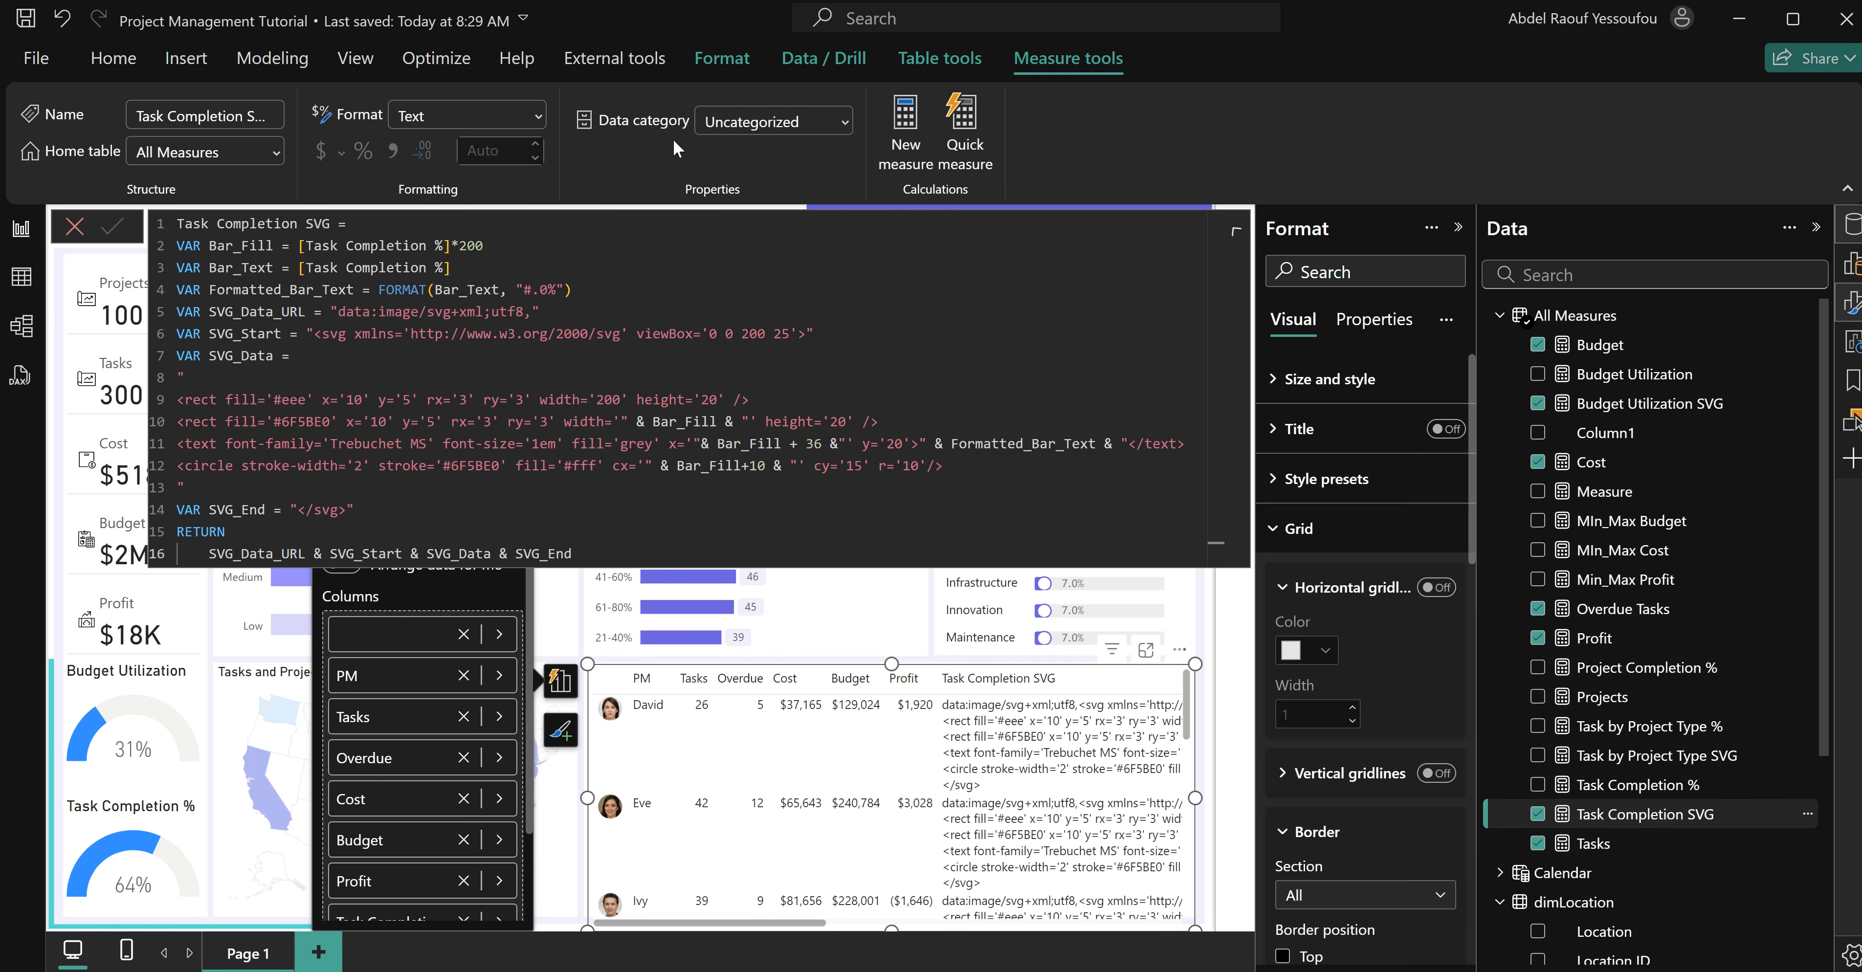
pyautogui.click(844, 121)
pyautogui.click(749, 581)
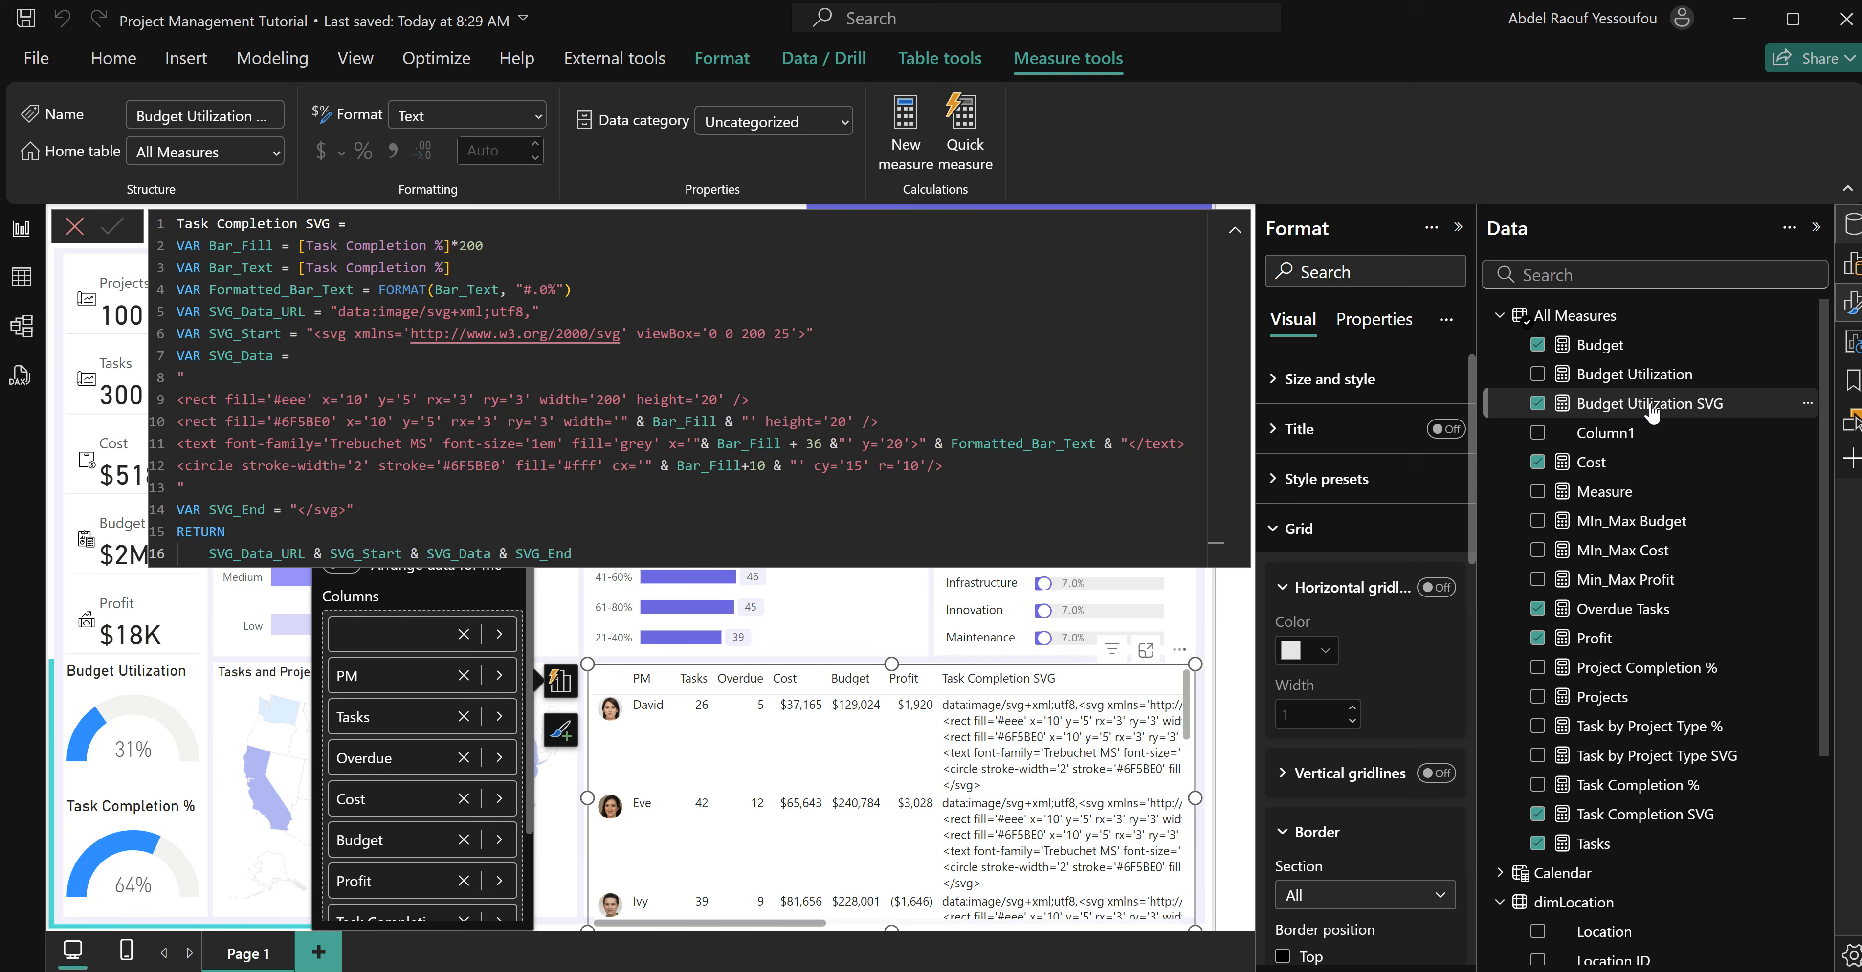
pyautogui.click(849, 124)
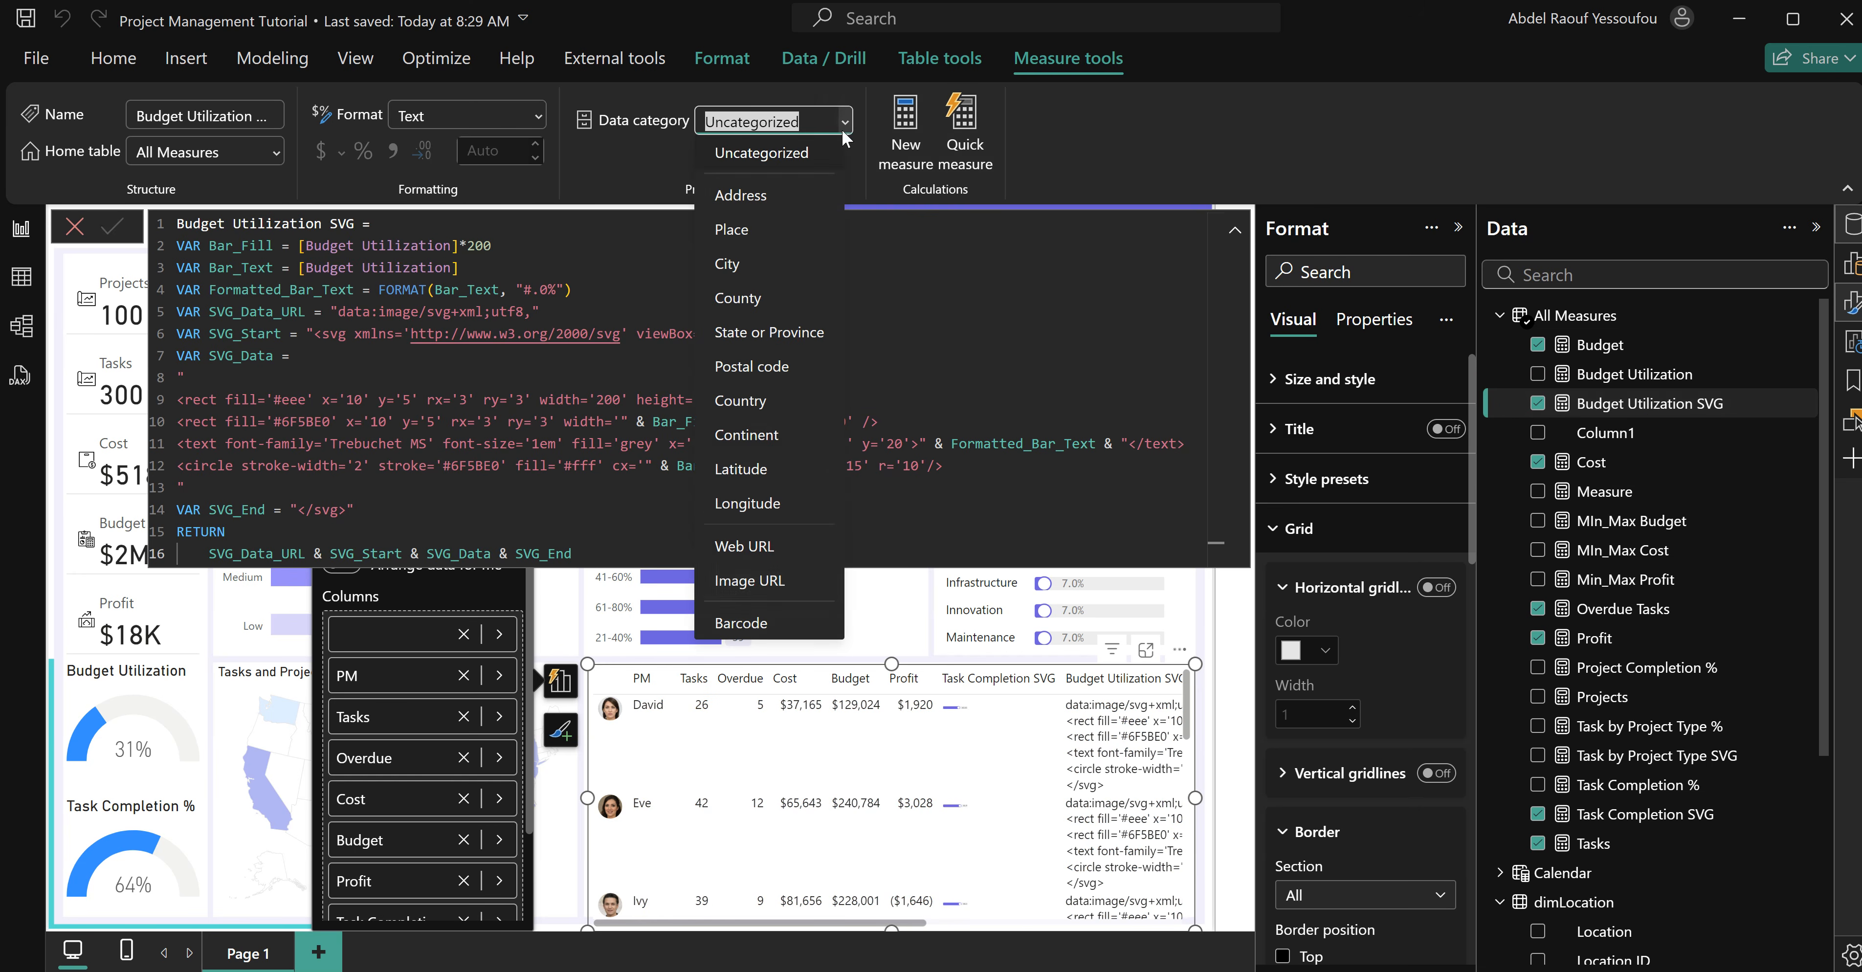
pyautogui.click(772, 593)
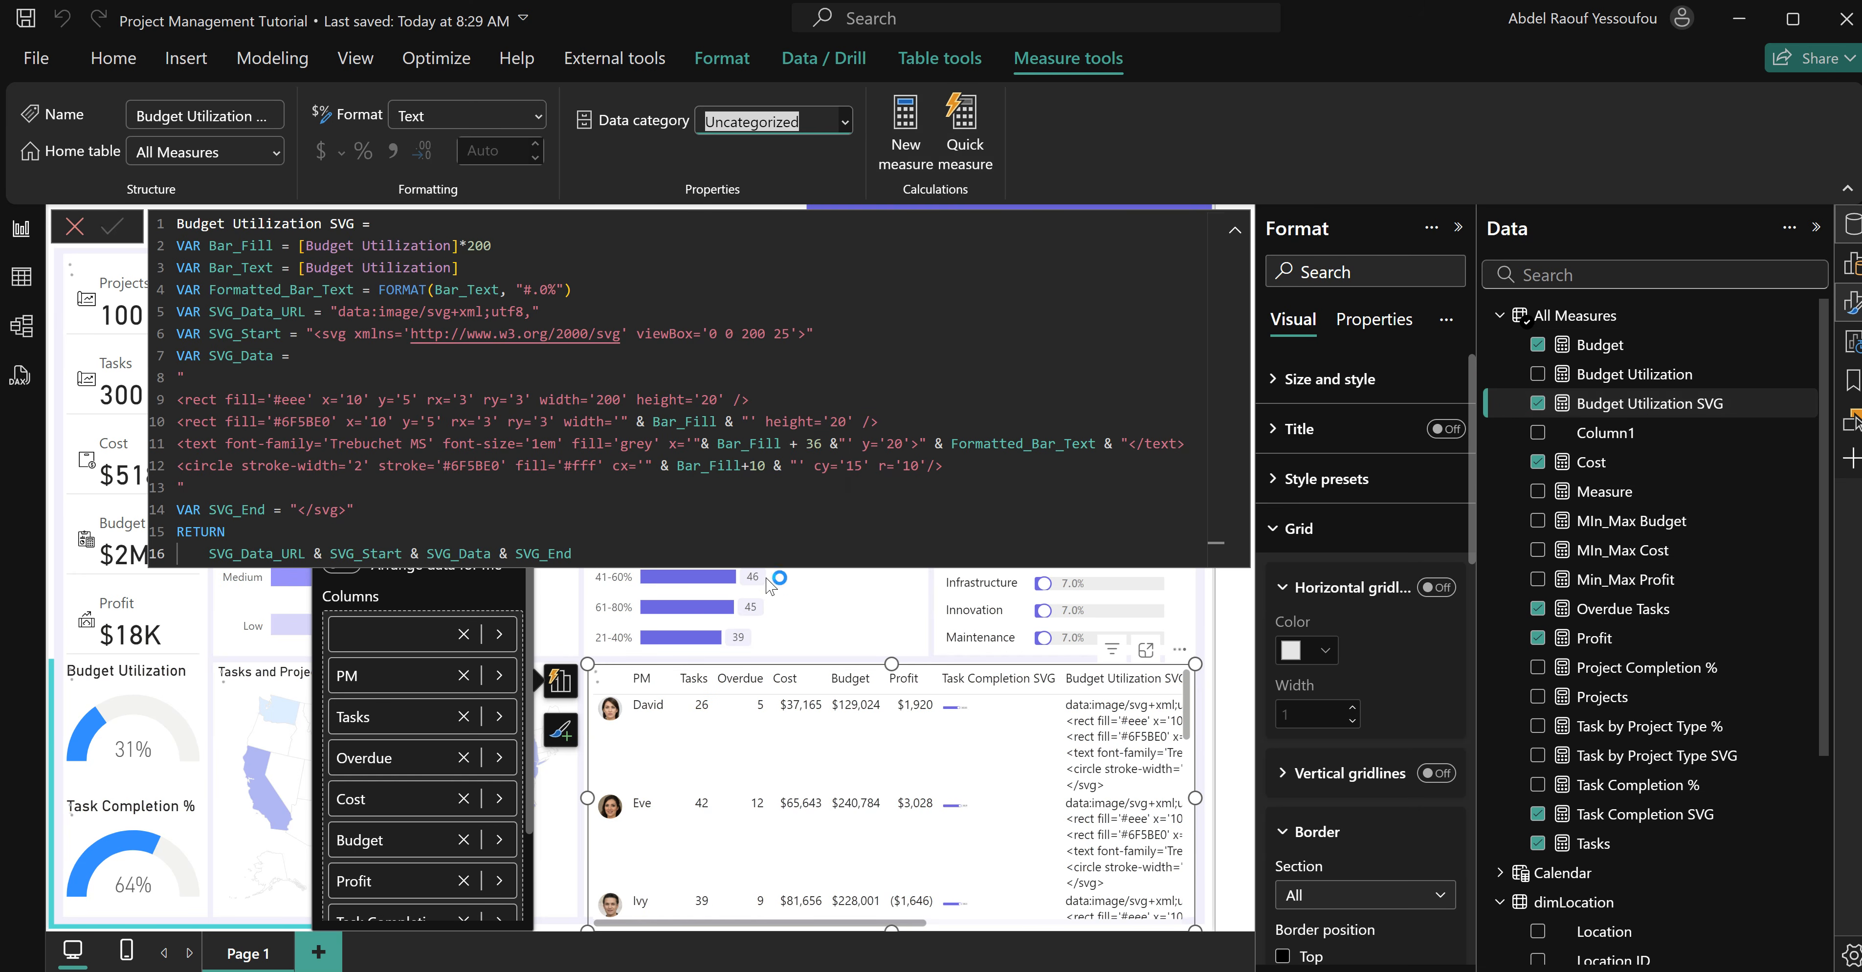
pyautogui.click(74, 232)
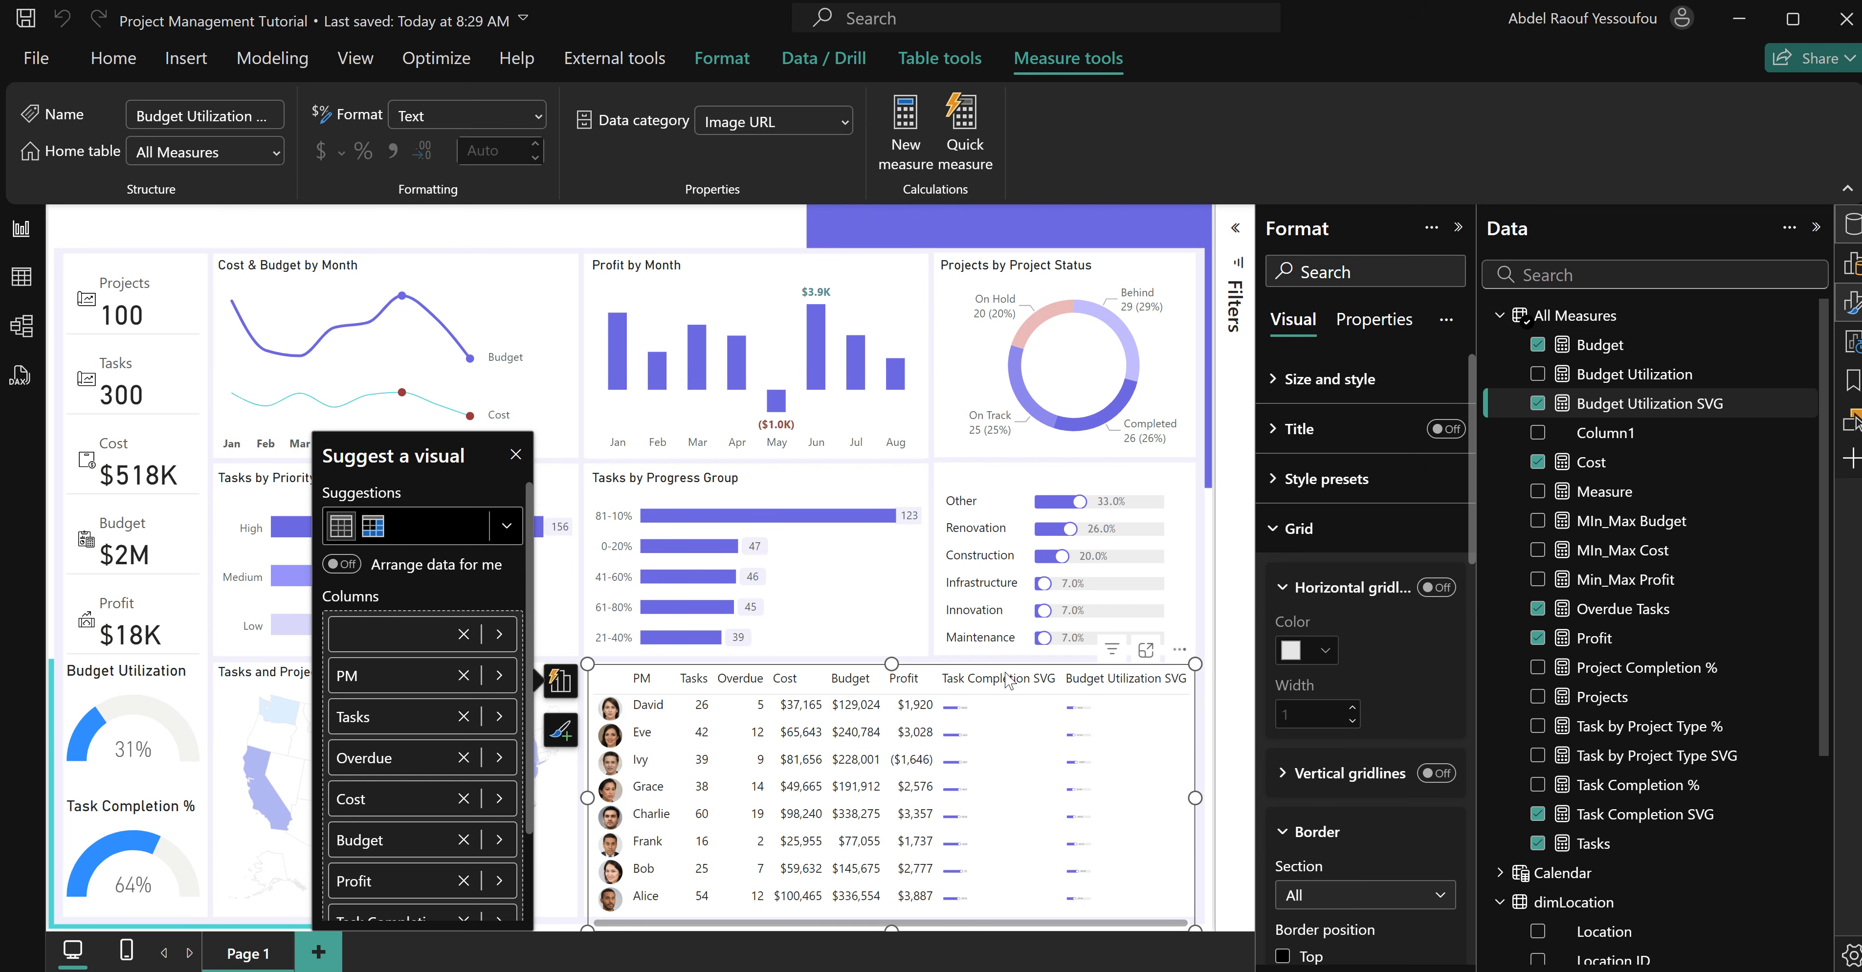
# Rename the Task Completion SVG column in the table as Task Completion.
pyautogui.scroll(-3, 418, 830)
pyautogui.doubleClick(401, 823)
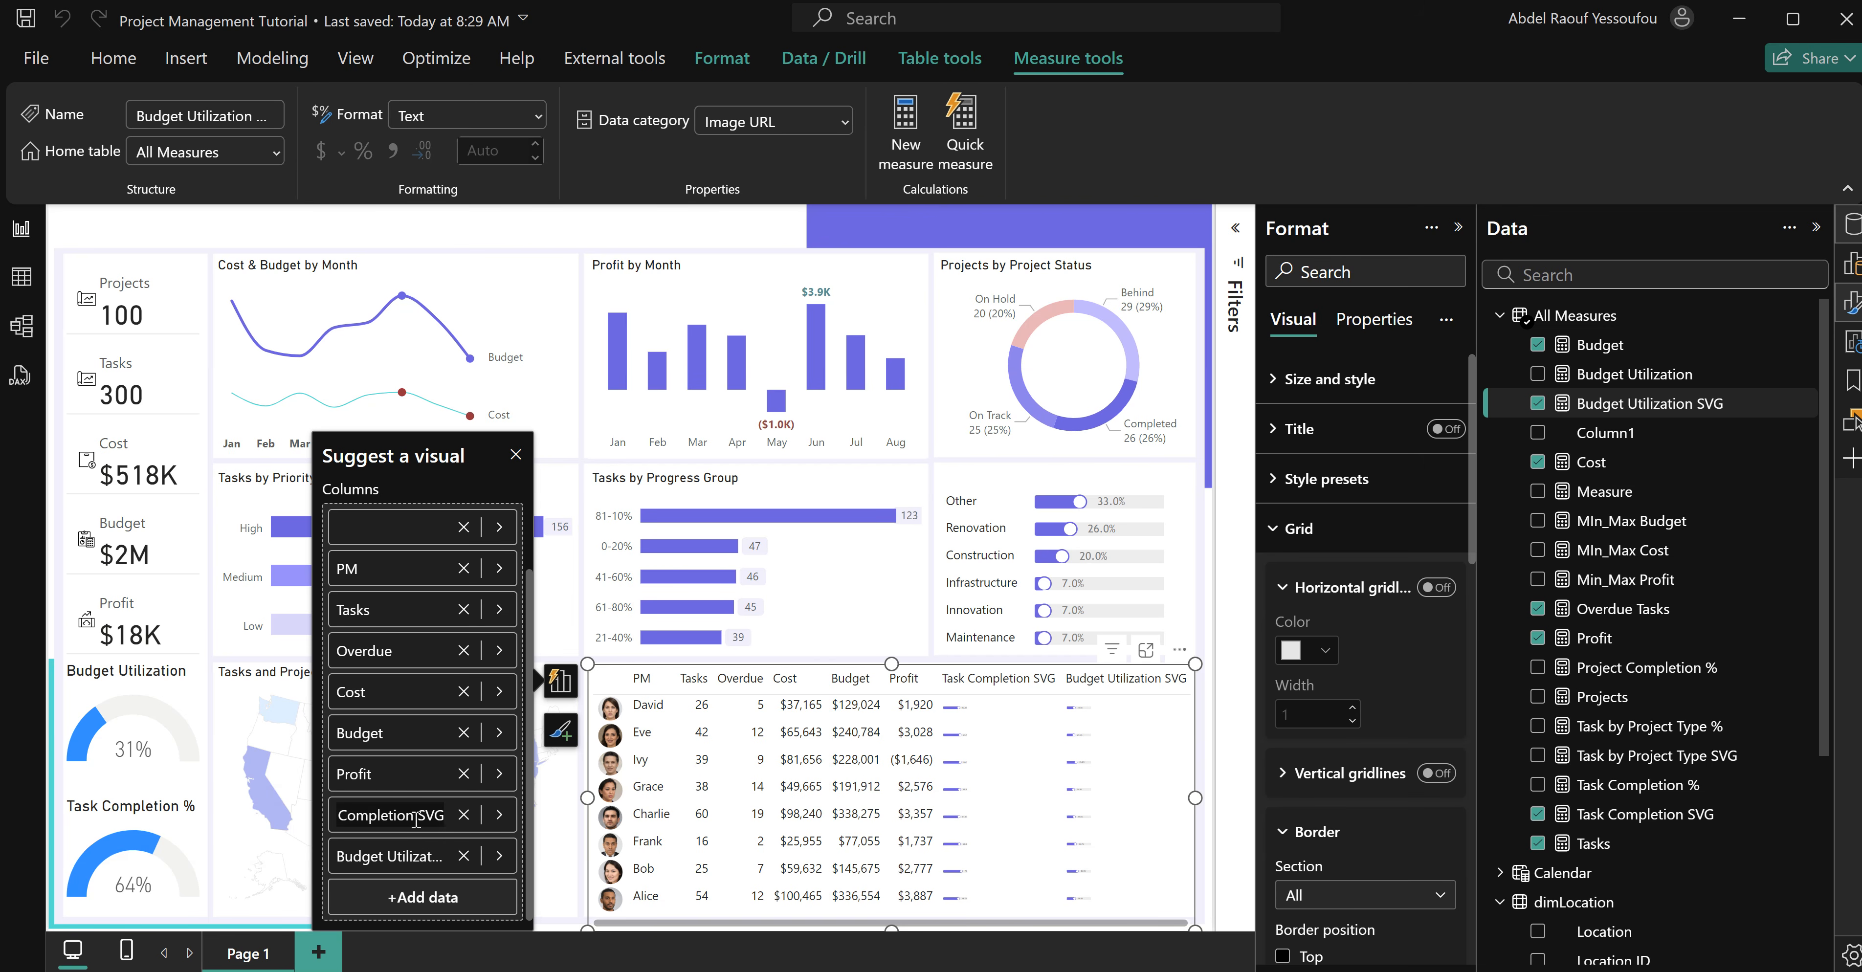
pyautogui.press('BackSpace')
pyautogui.press('BackSpace')
pyautogui.press('BackSpace')
pyautogui.press('BackSpace')
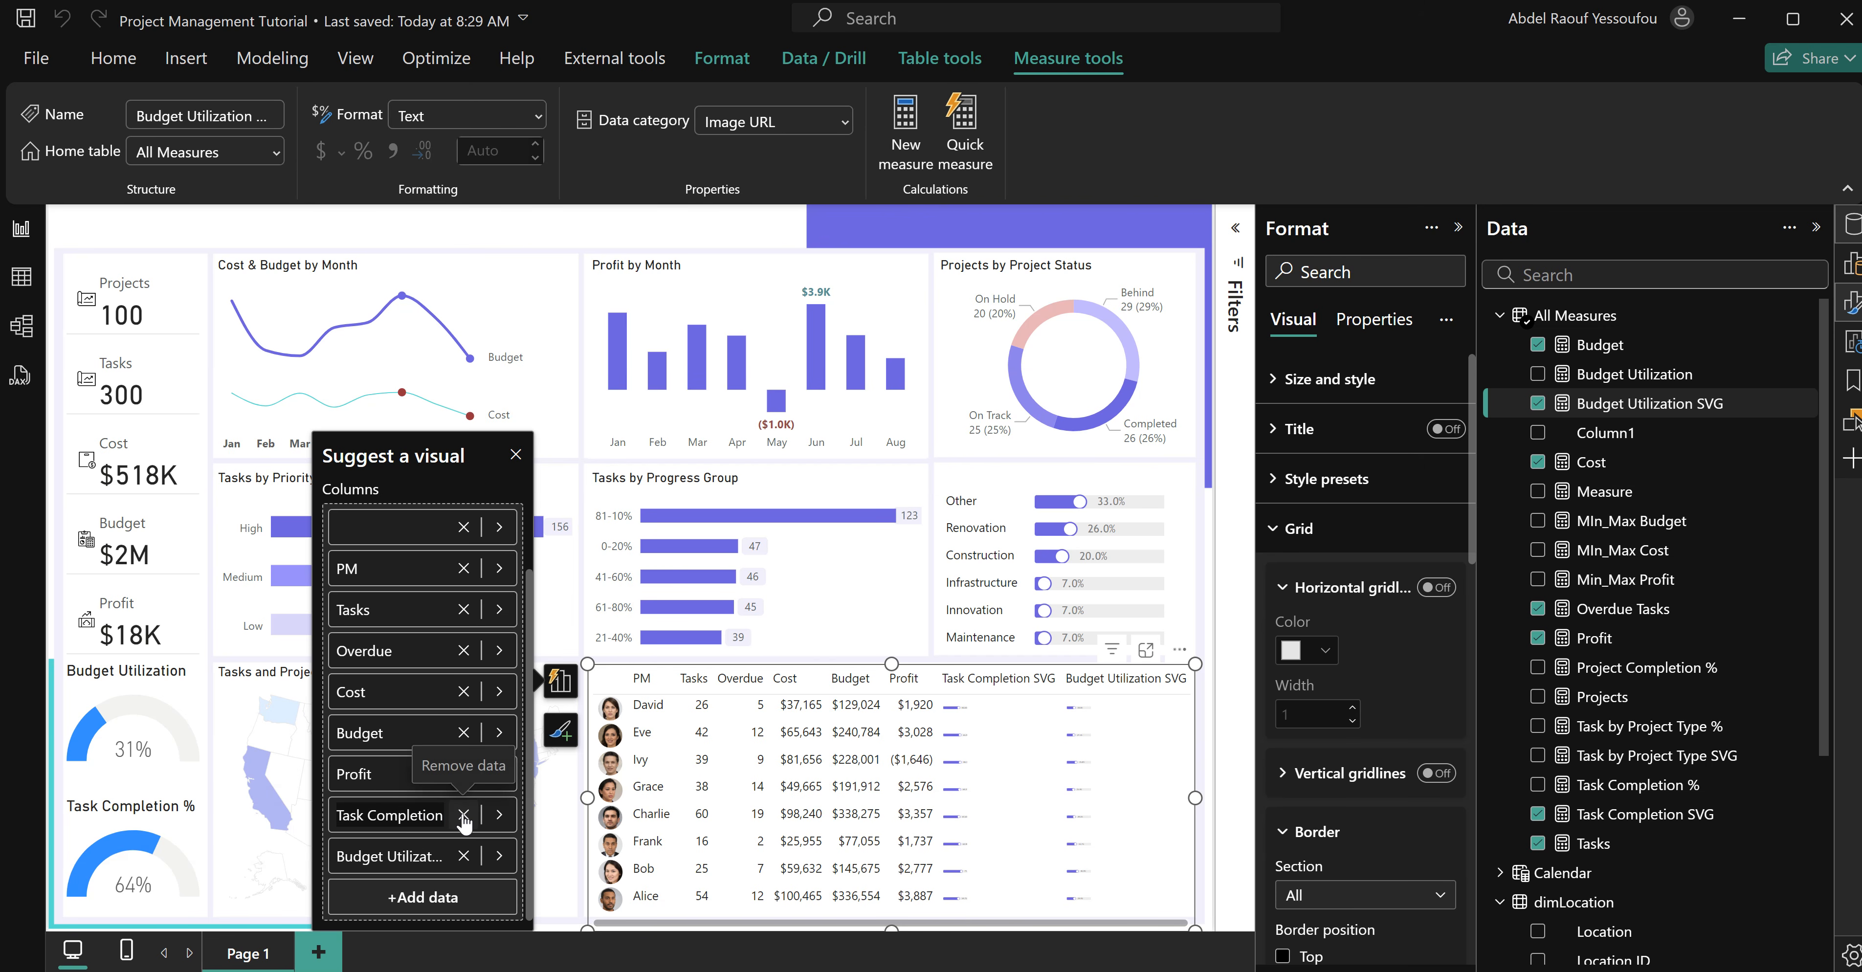
pyautogui.press('Return')
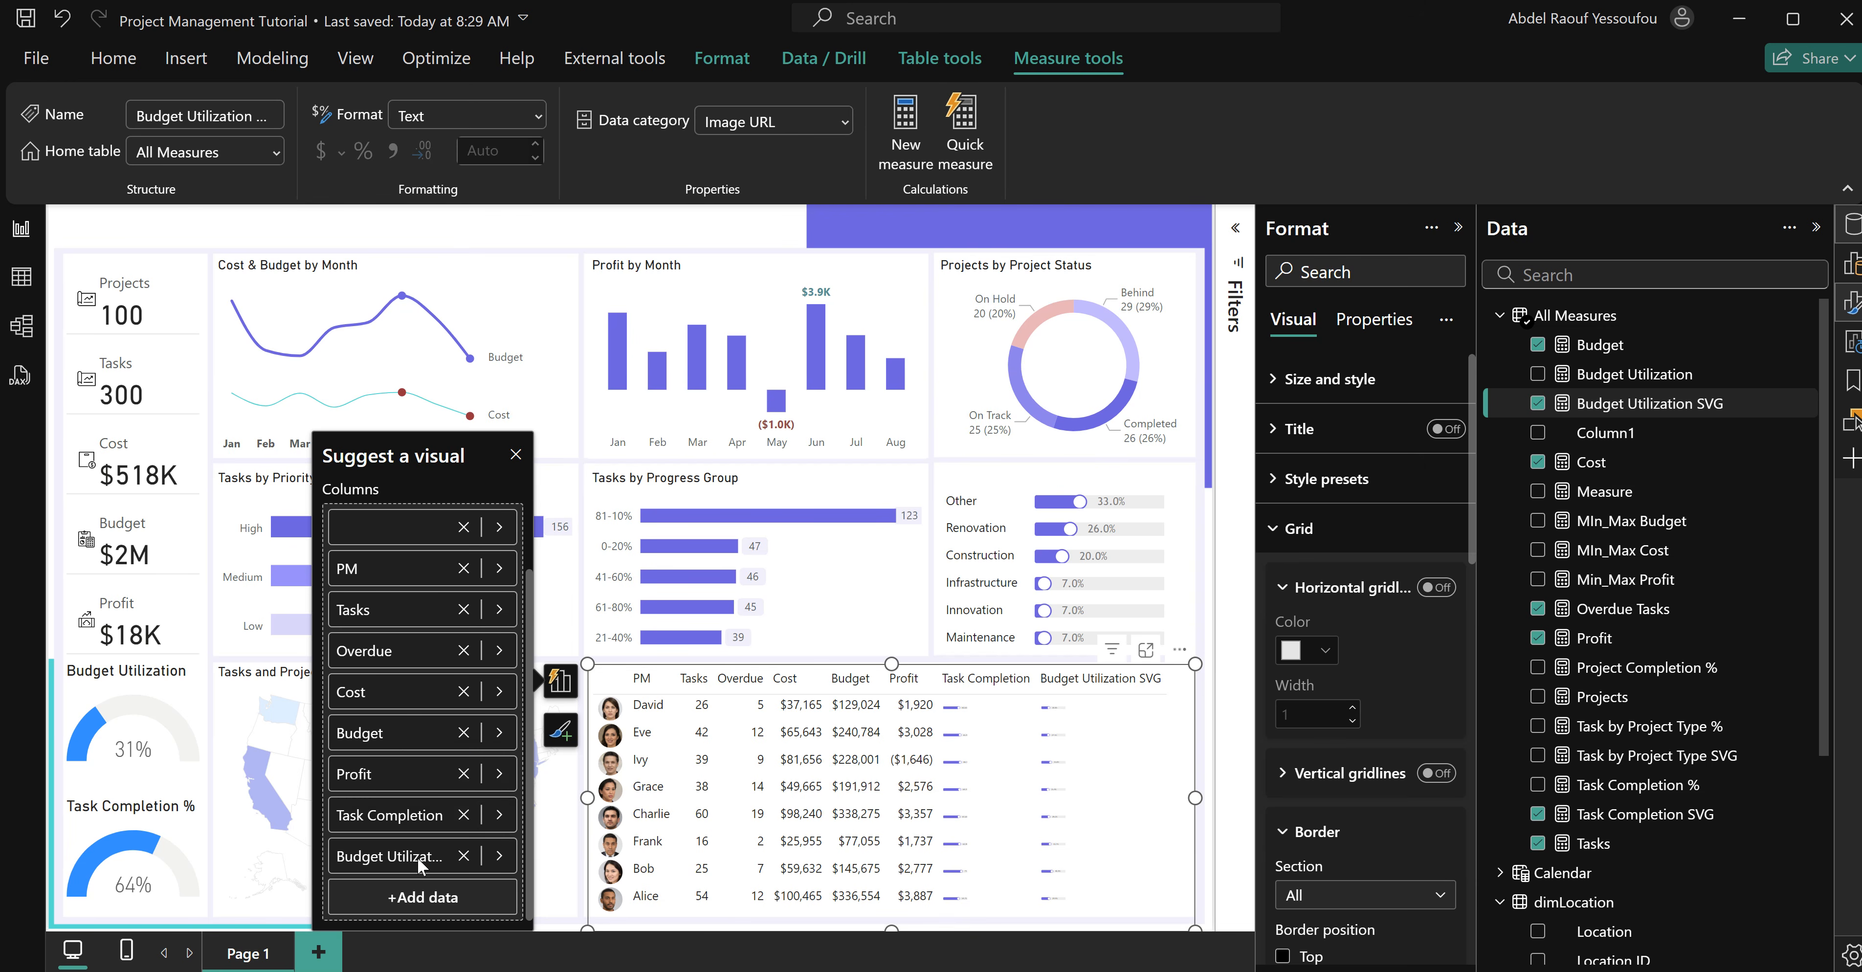
# Rename the Budget Utilization SVG column in the table as Budget Utilization.
pyautogui.doubleClick(423, 858)
pyautogui.moveTo(414, 858); pyautogui.dragTo(442, 856)
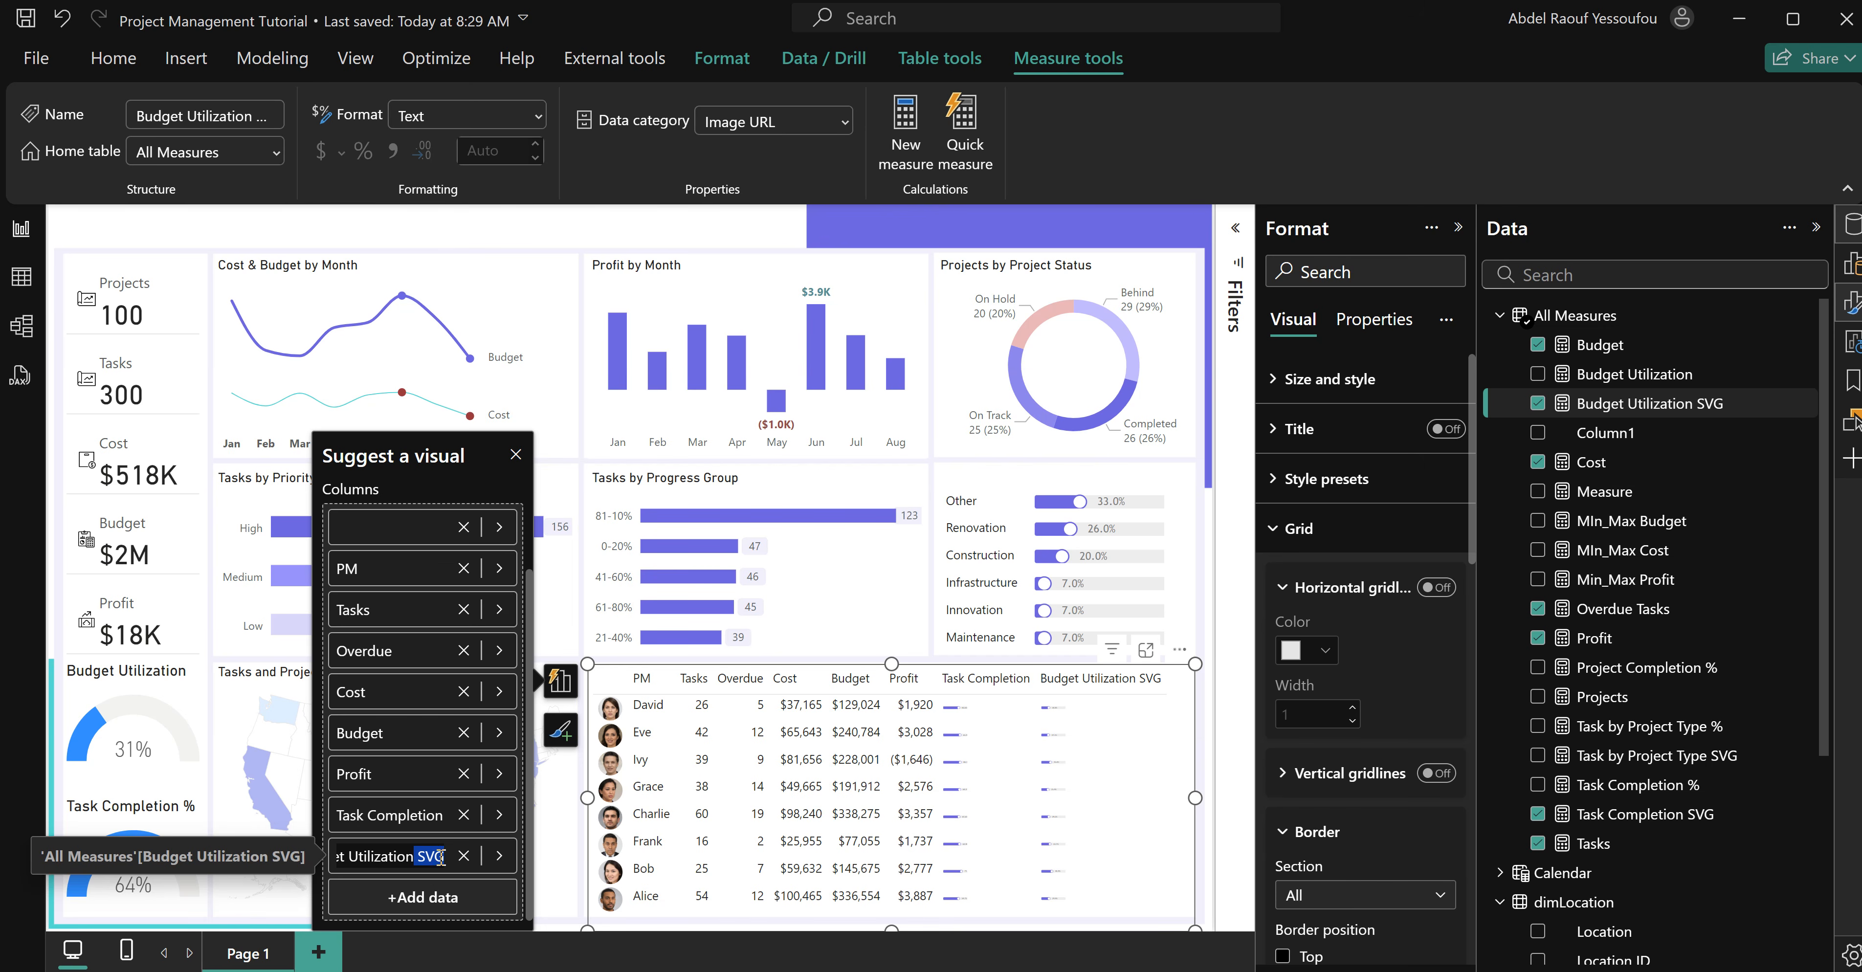
pyautogui.press('BackSpace')
pyautogui.press('Return')
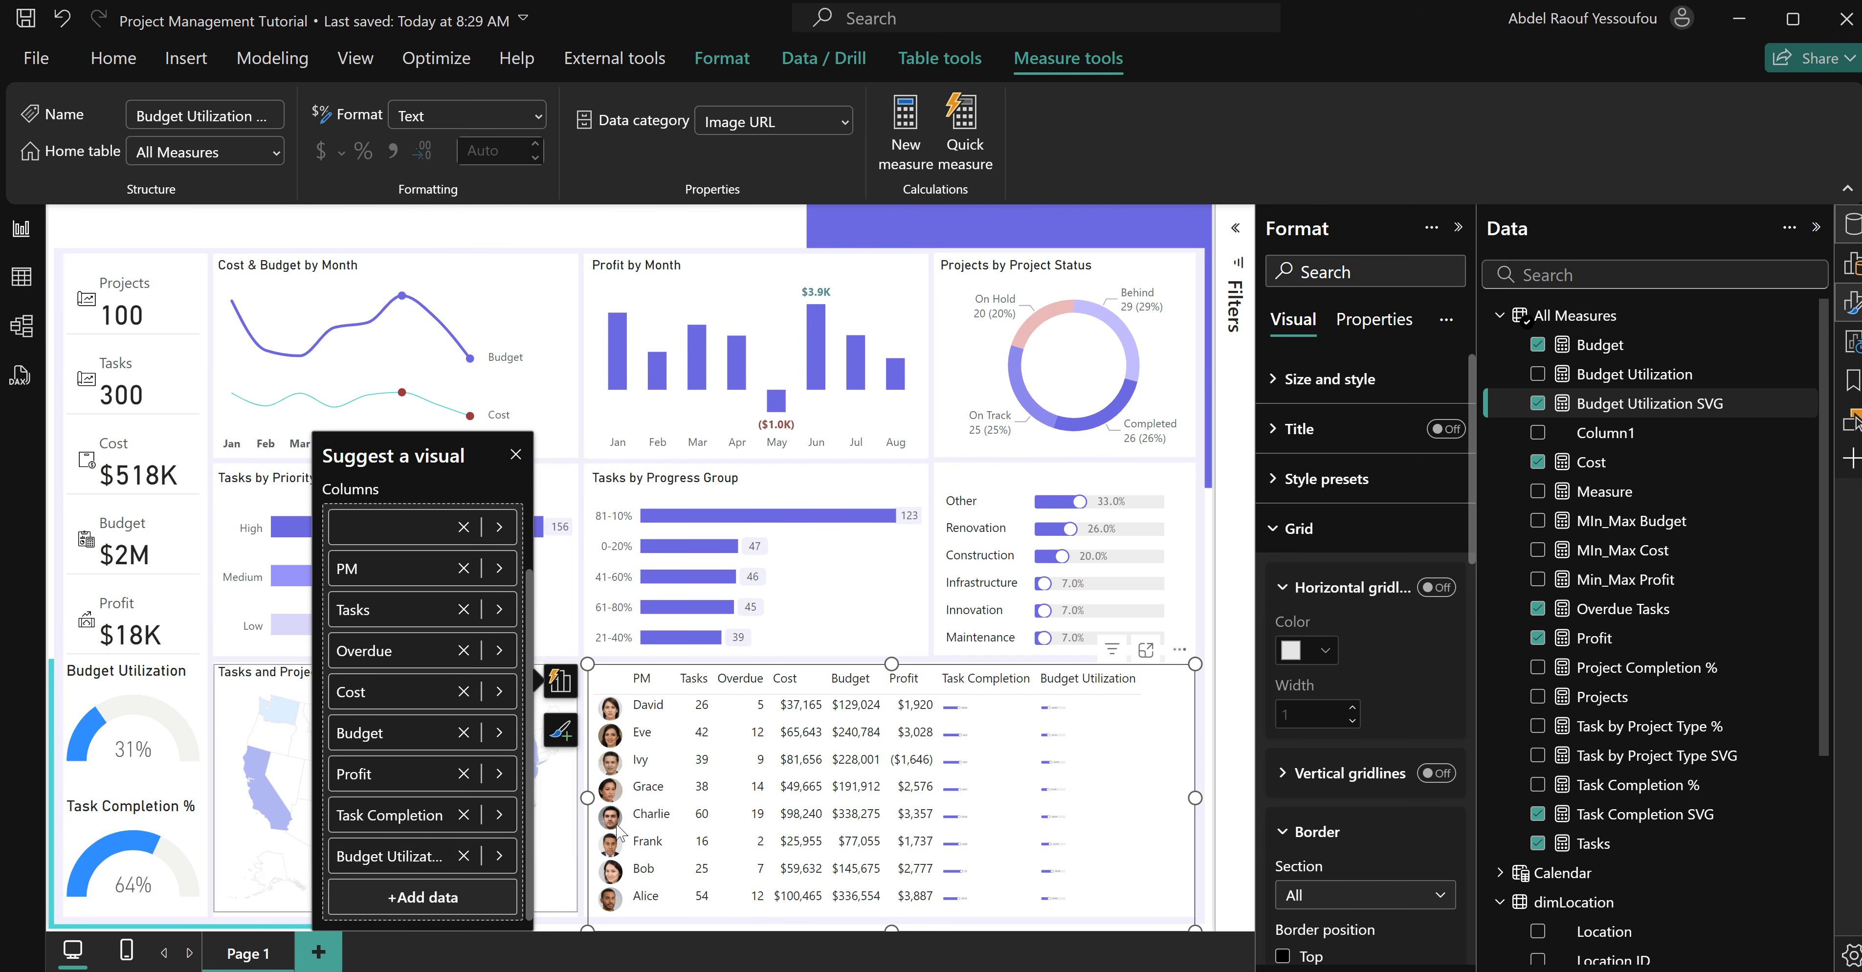
# Set the image width in the project manager table to 100 px after trying 120 px, and narrow the photo column.
pyautogui.scroll(-5, 1366, 853)
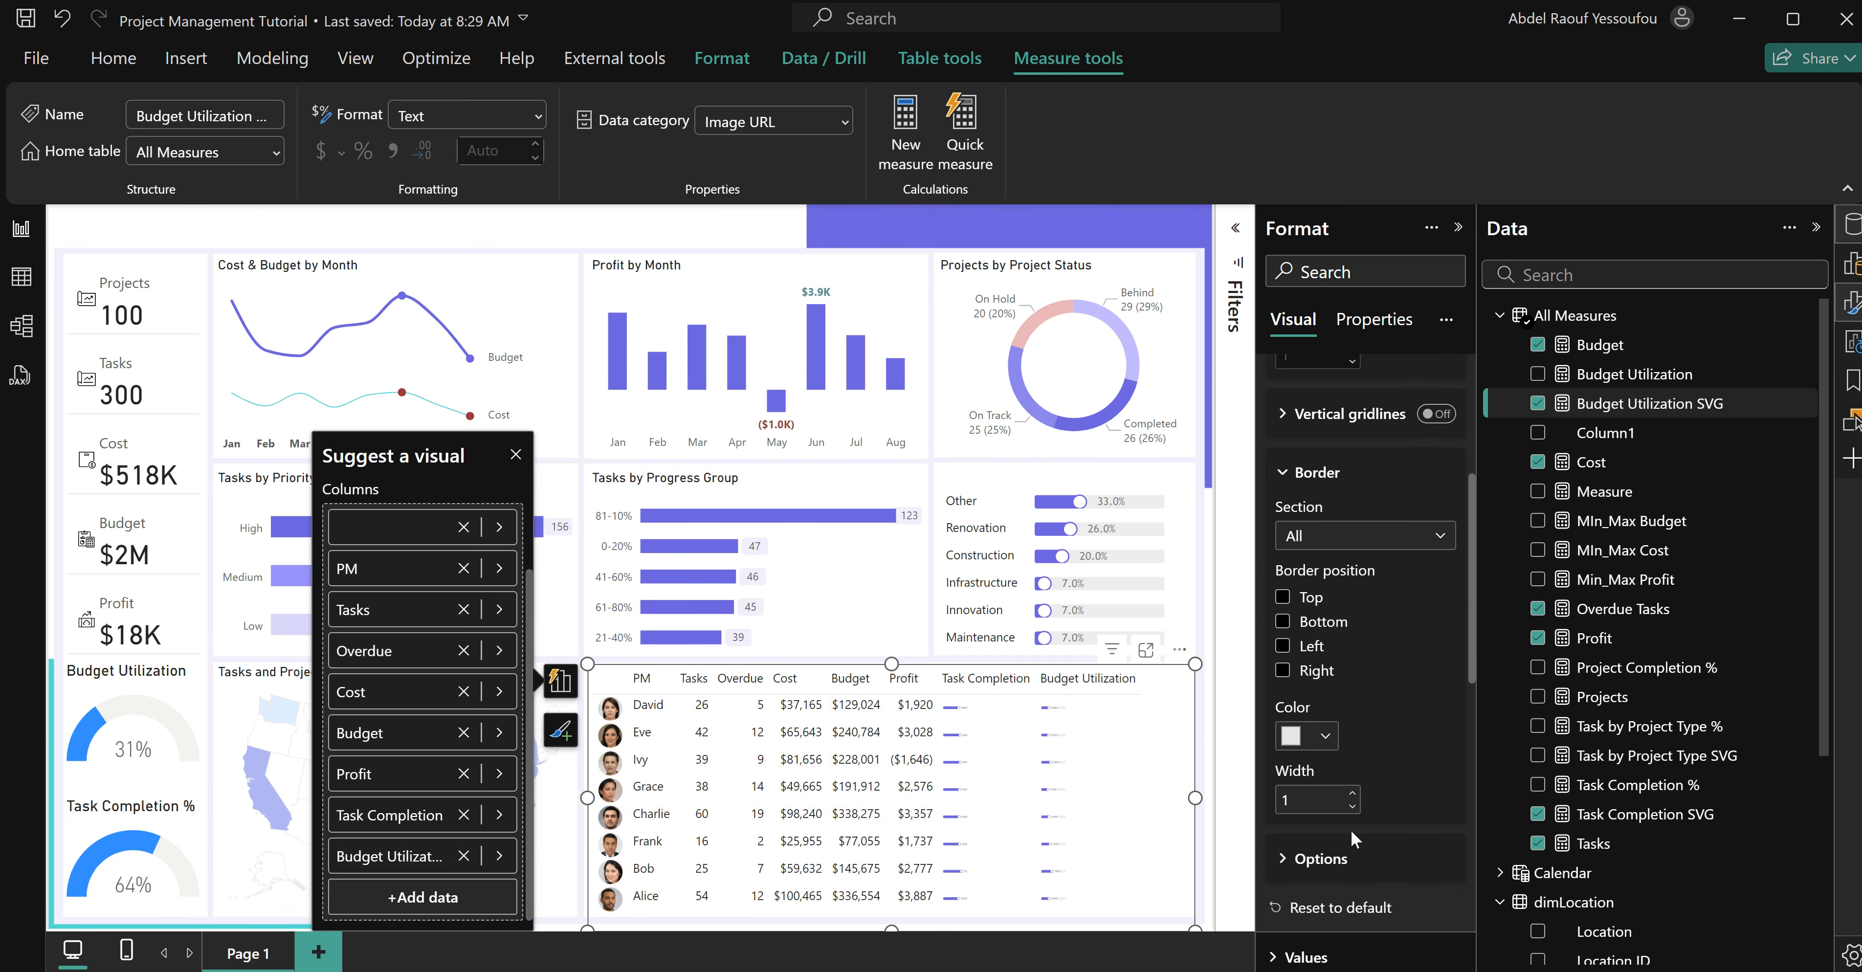
pyautogui.scroll(-10, 1356, 832)
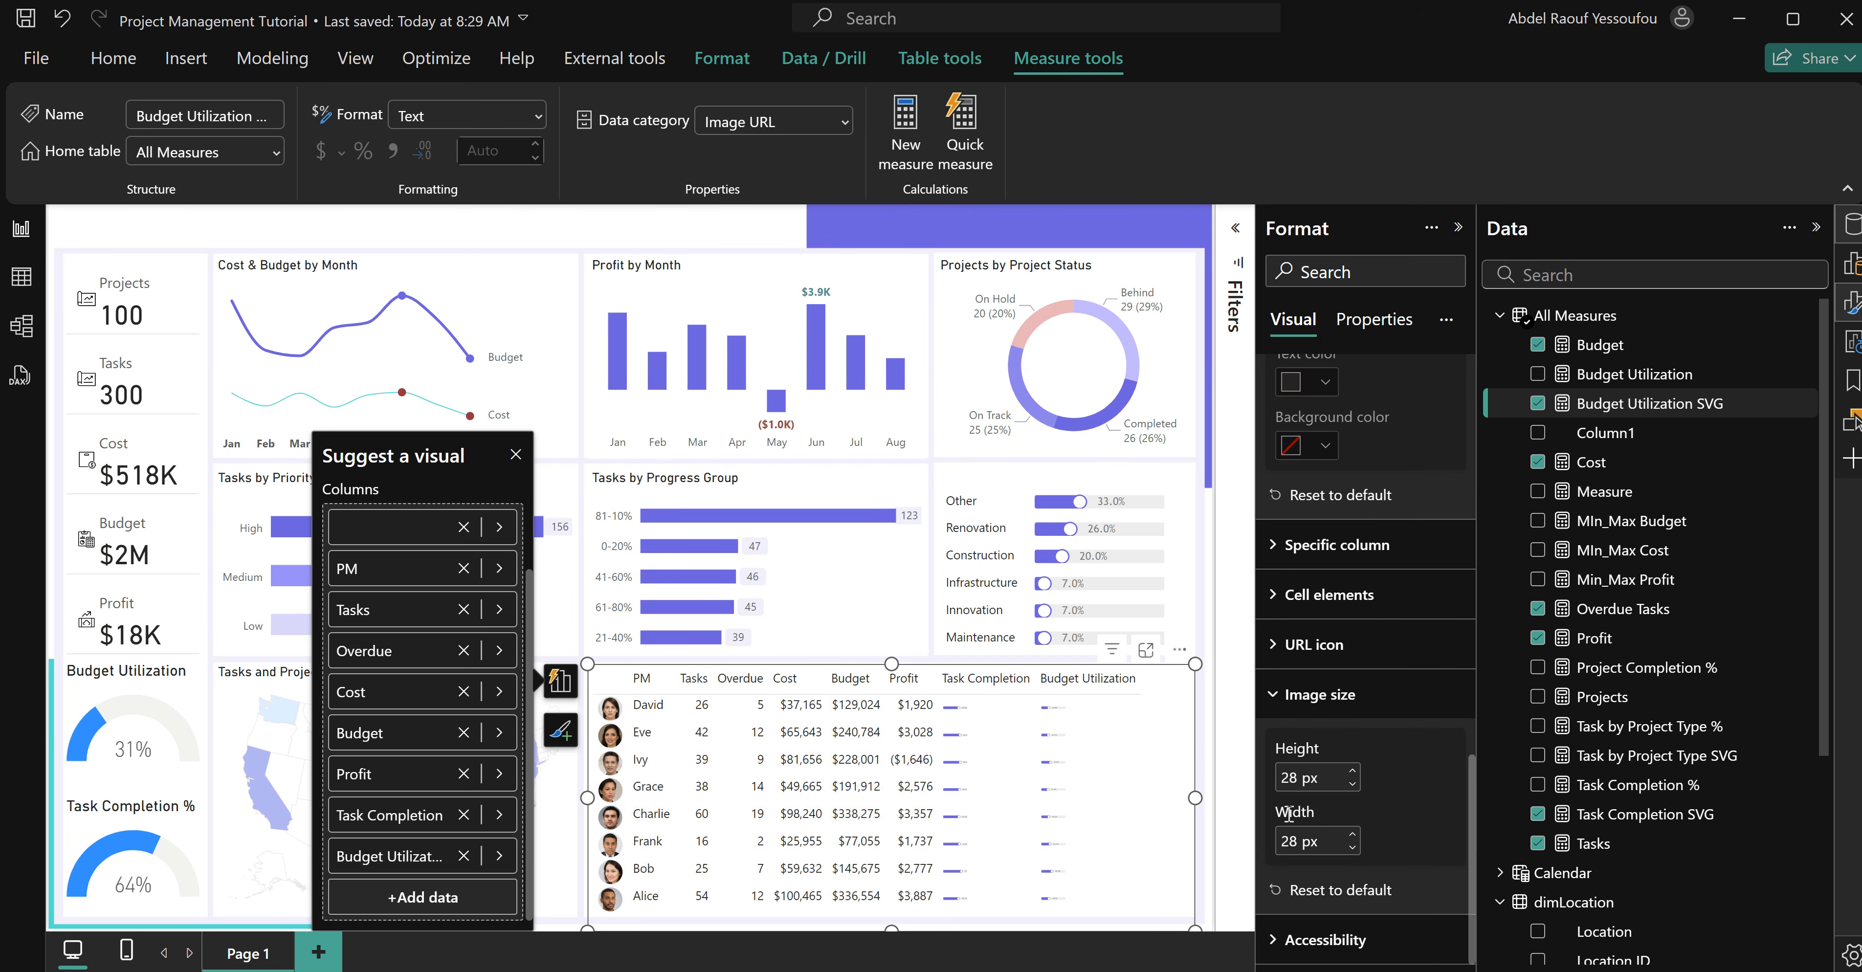
pyautogui.doubleClick(1289, 841)
pyautogui.write('120')
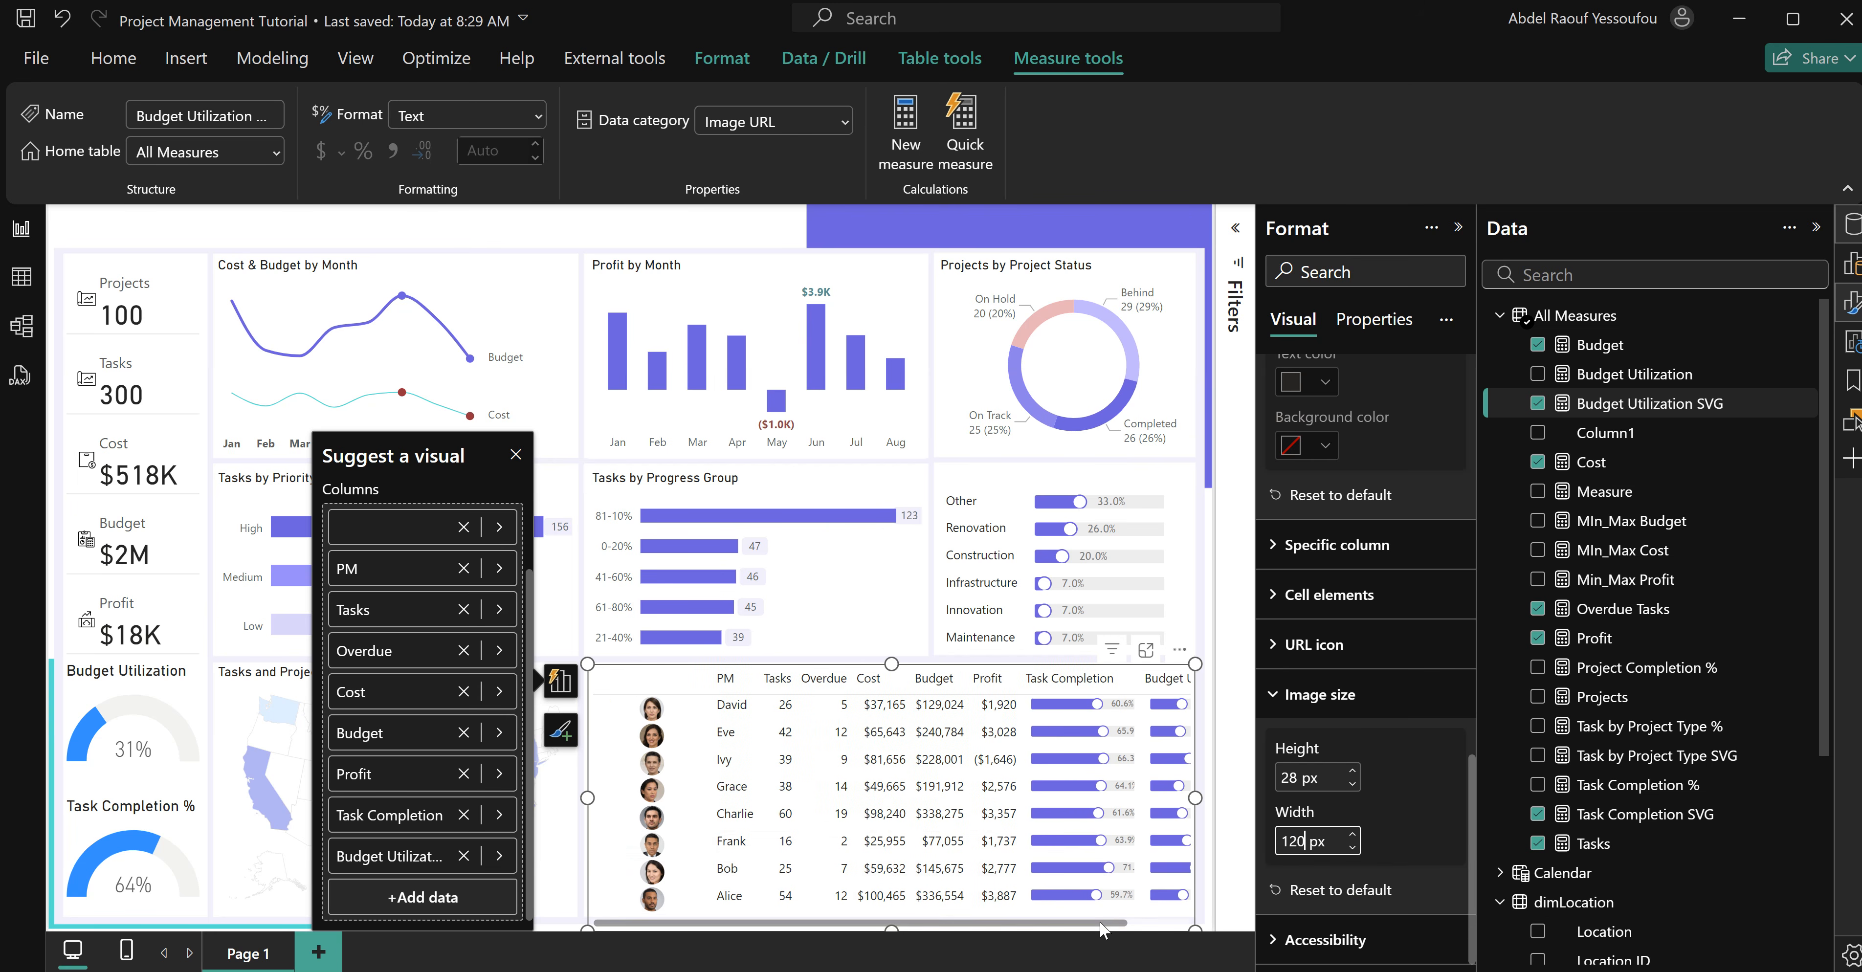
pyautogui.moveTo(1108, 924); pyautogui.dragTo(1132, 924)
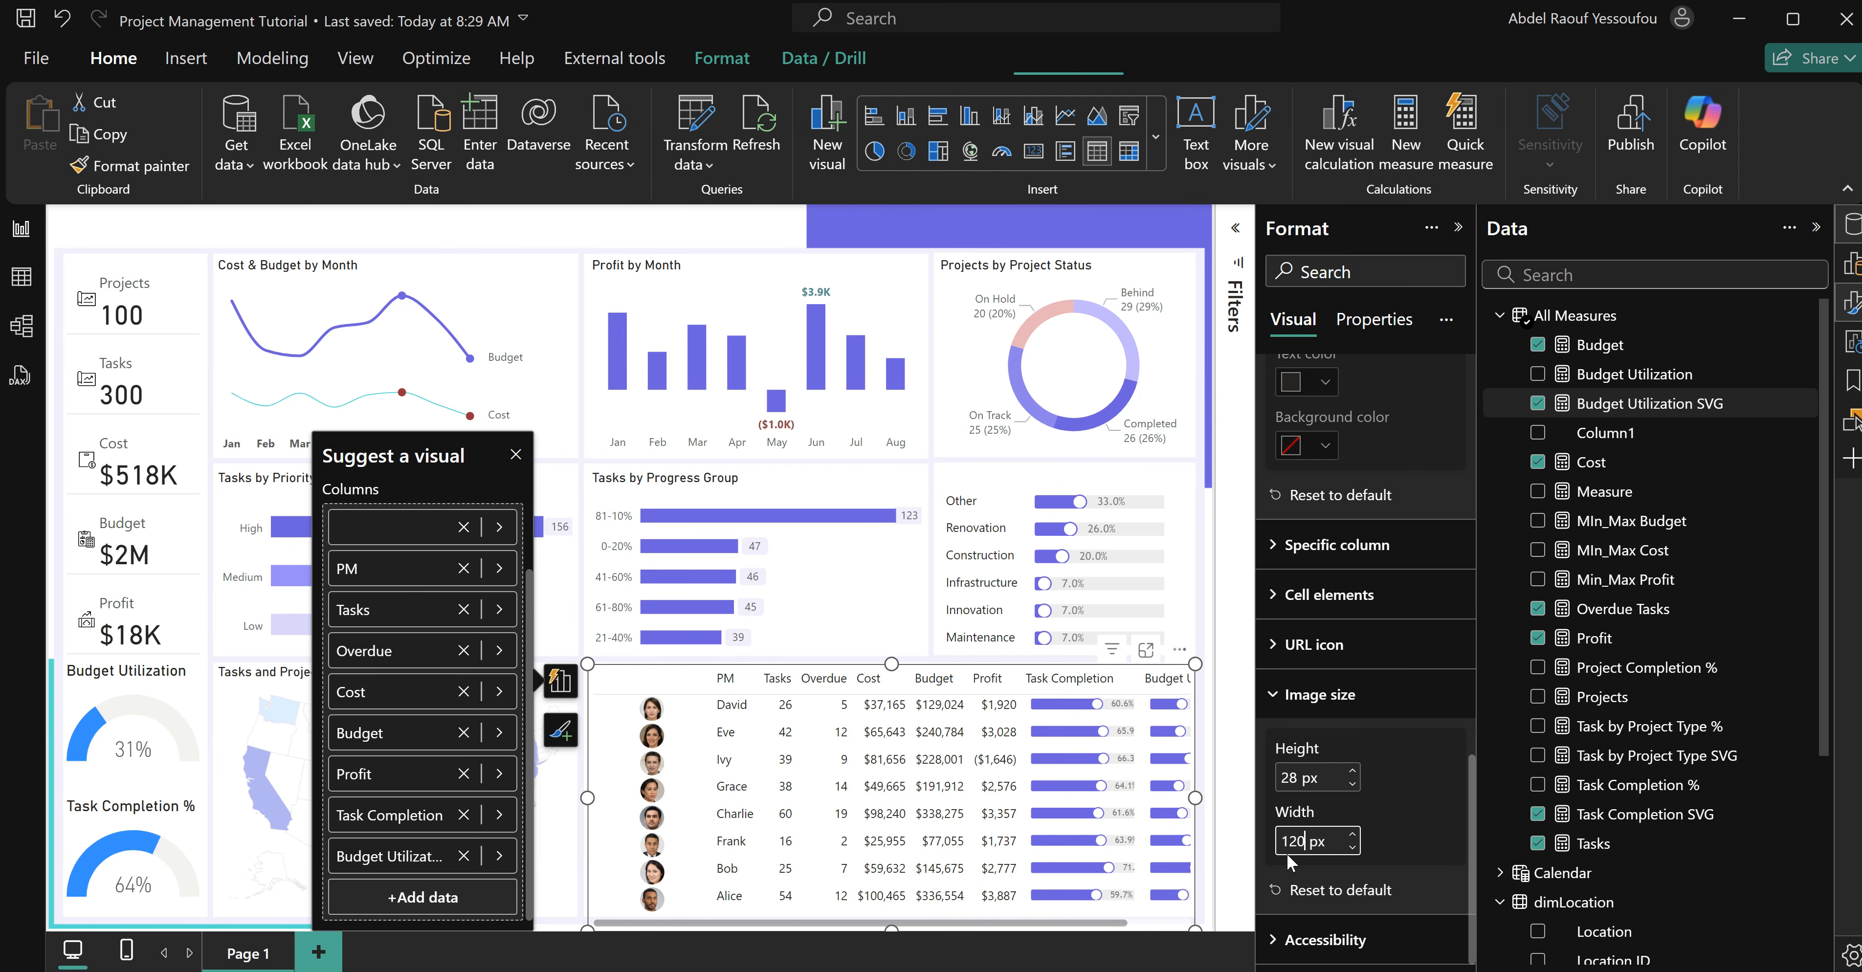
pyautogui.press('BackSpace')
pyautogui.press('BackSpace')
pyautogui.write('00')
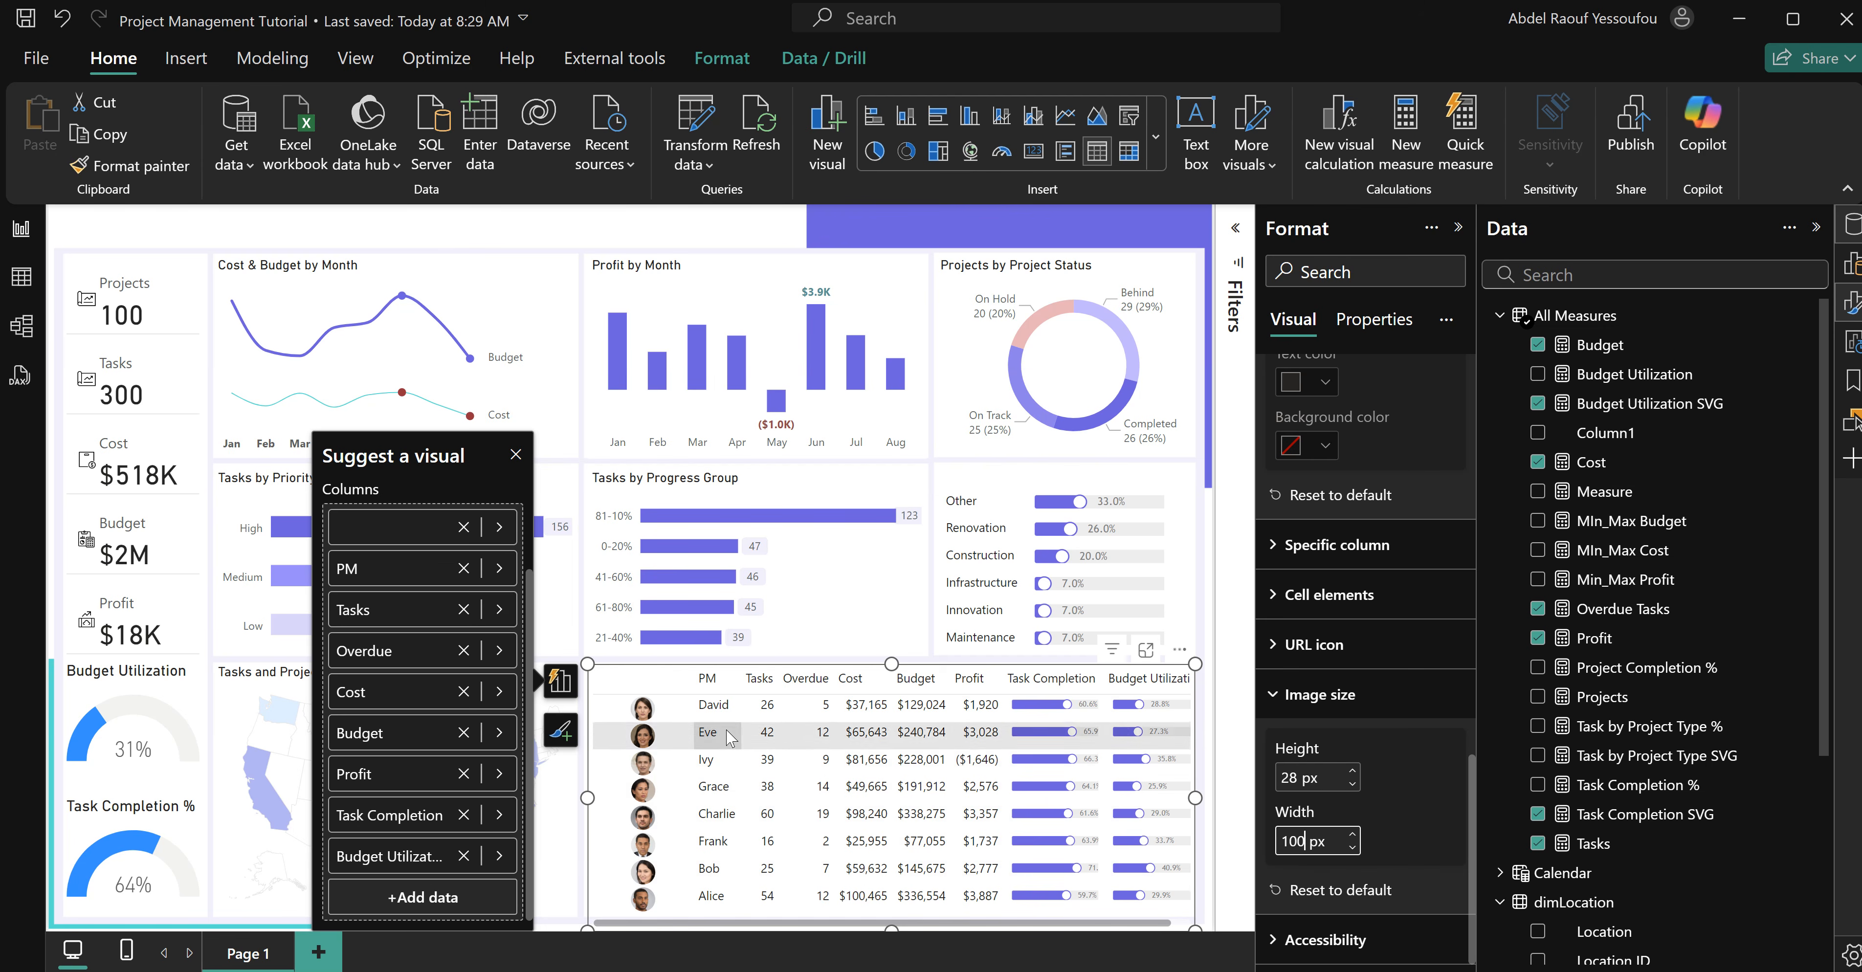
pyautogui.moveTo(692, 677); pyautogui.dragTo(665, 678)
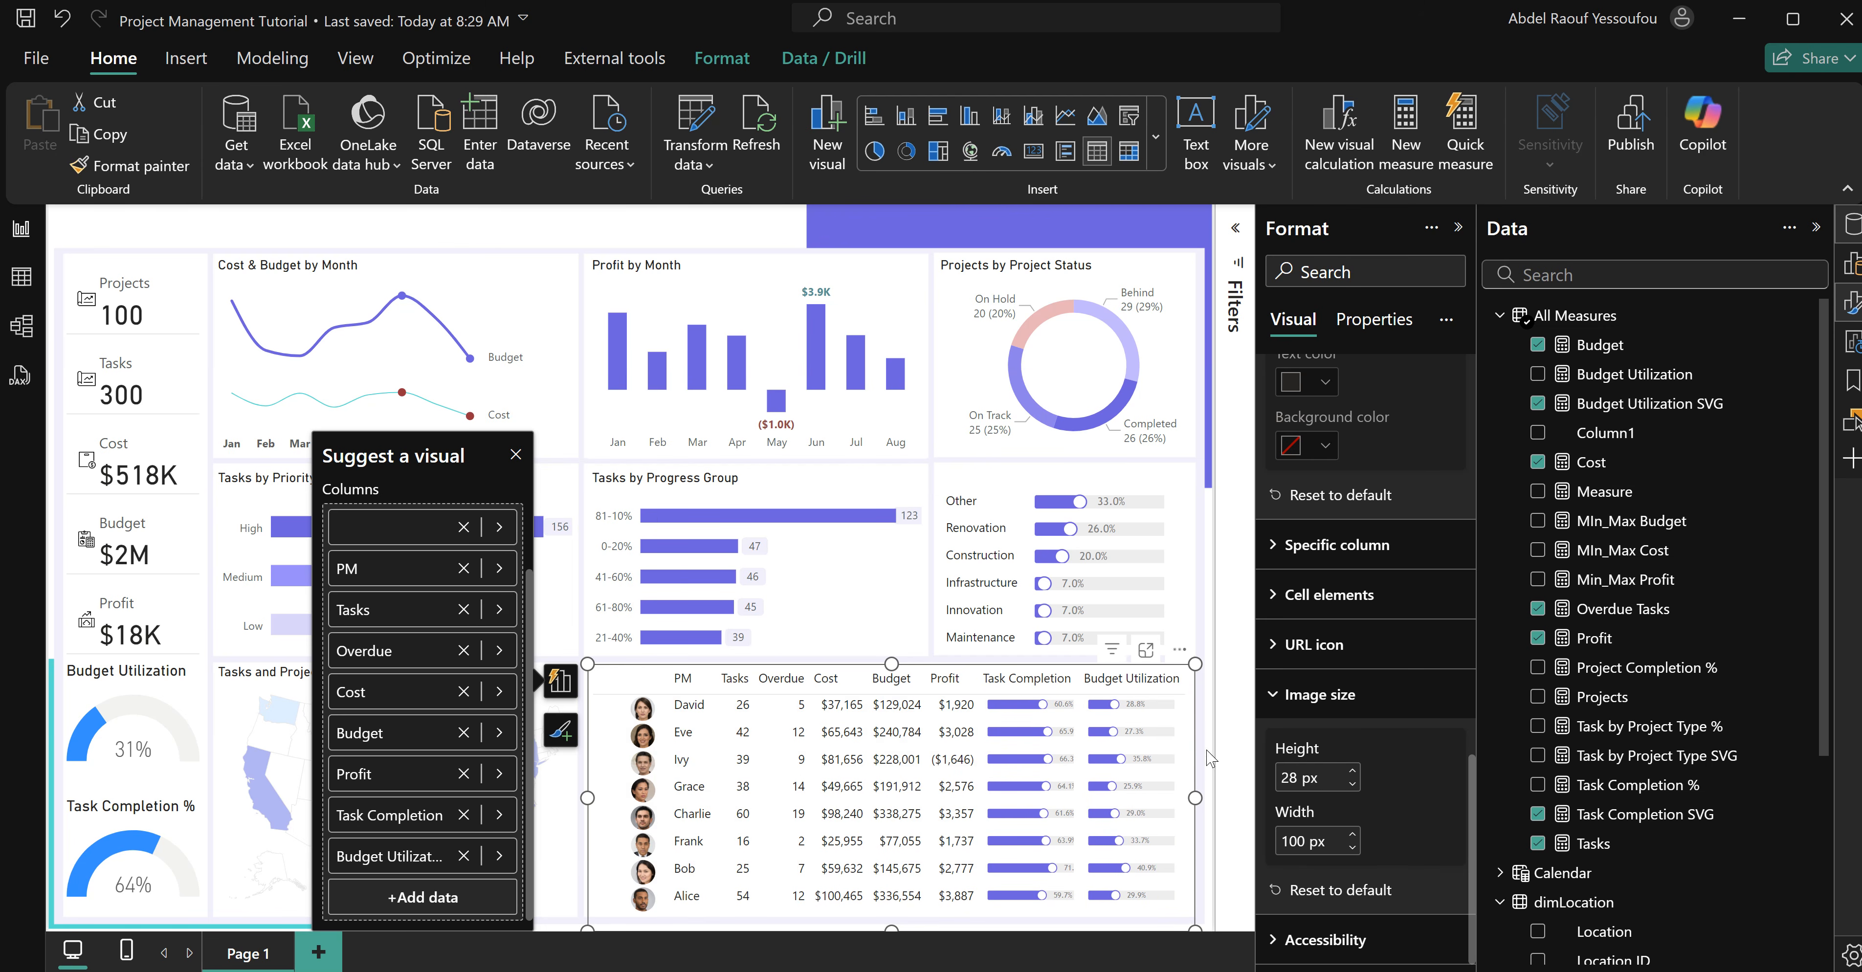
pyautogui.click(1205, 738)
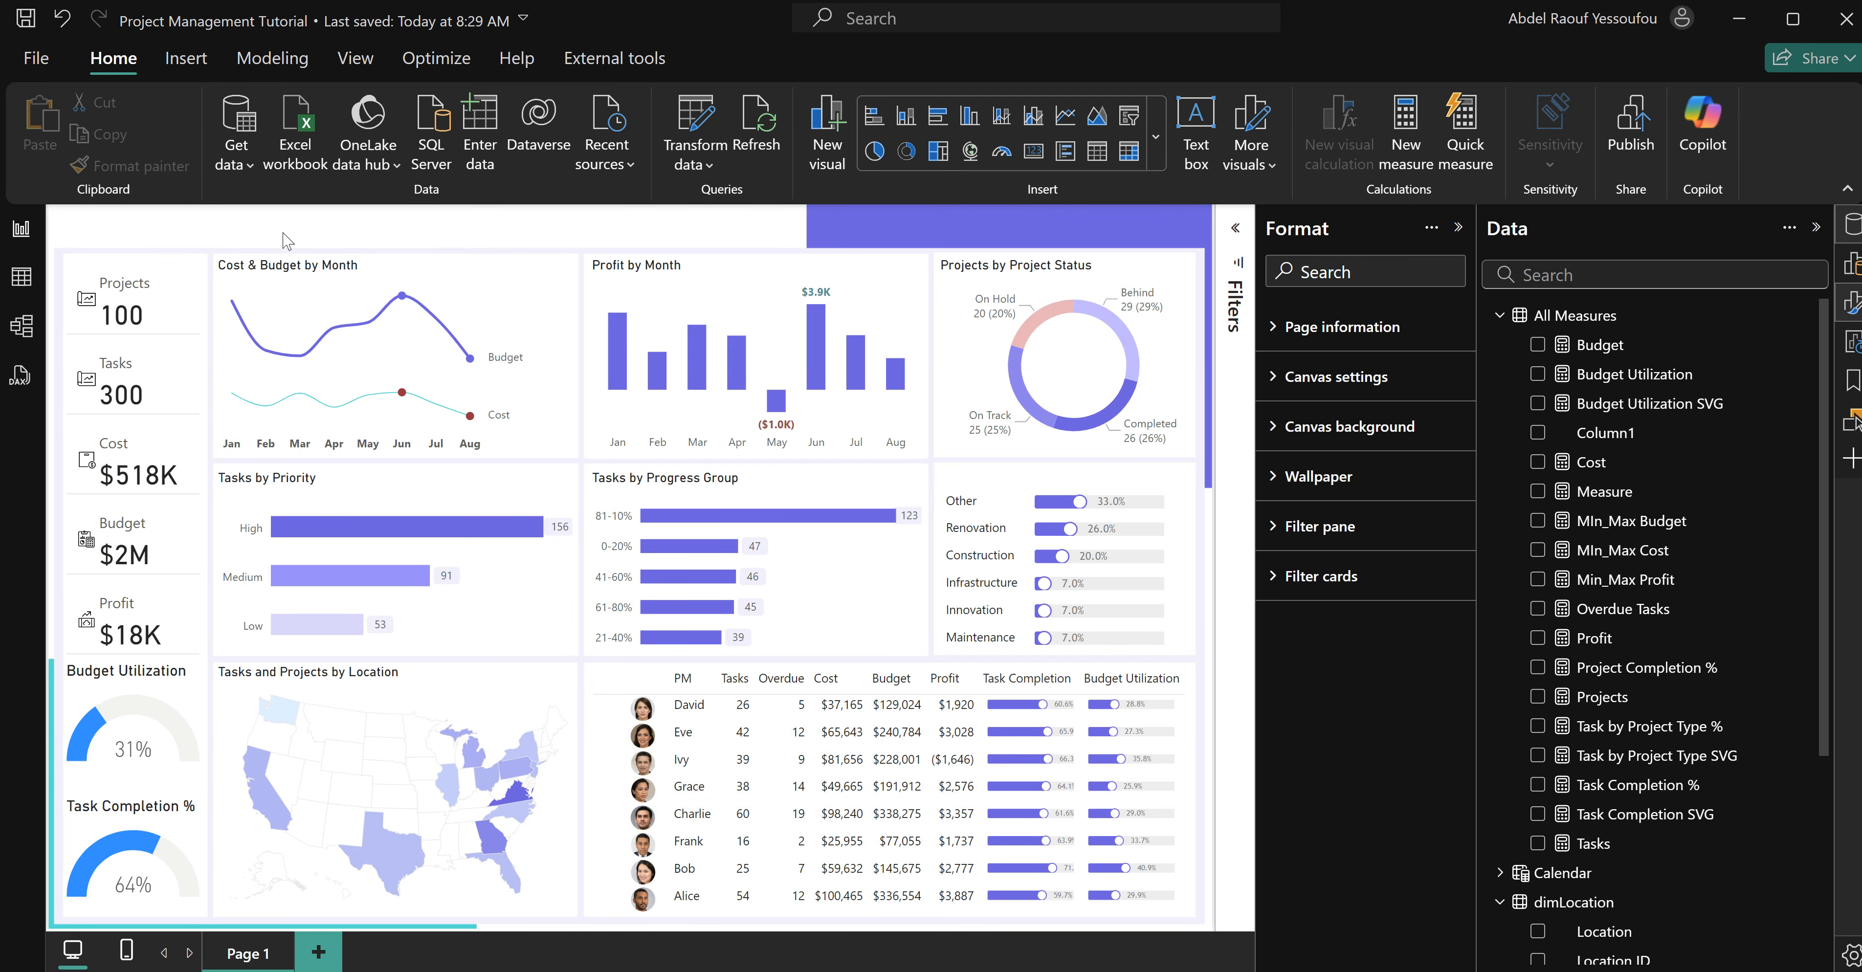
# Add a text box reading "Construction Project Management" to the page and set its font size to 20.
pyautogui.click(1194, 130)
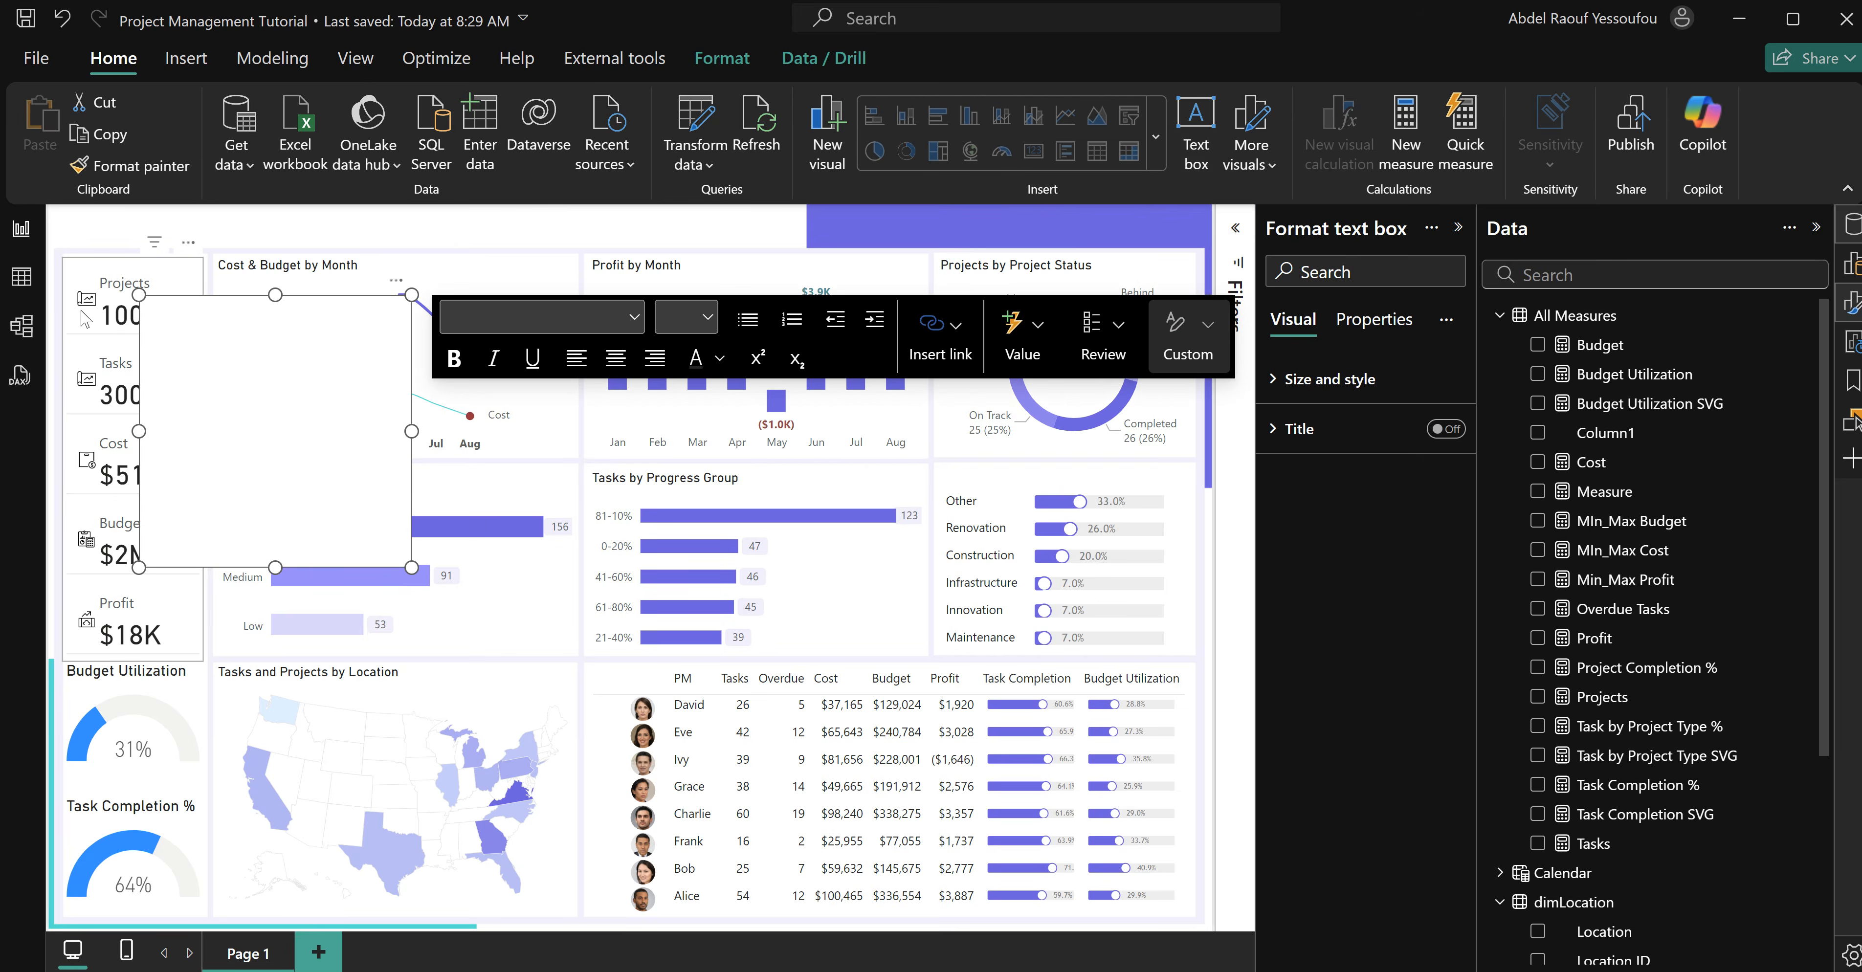
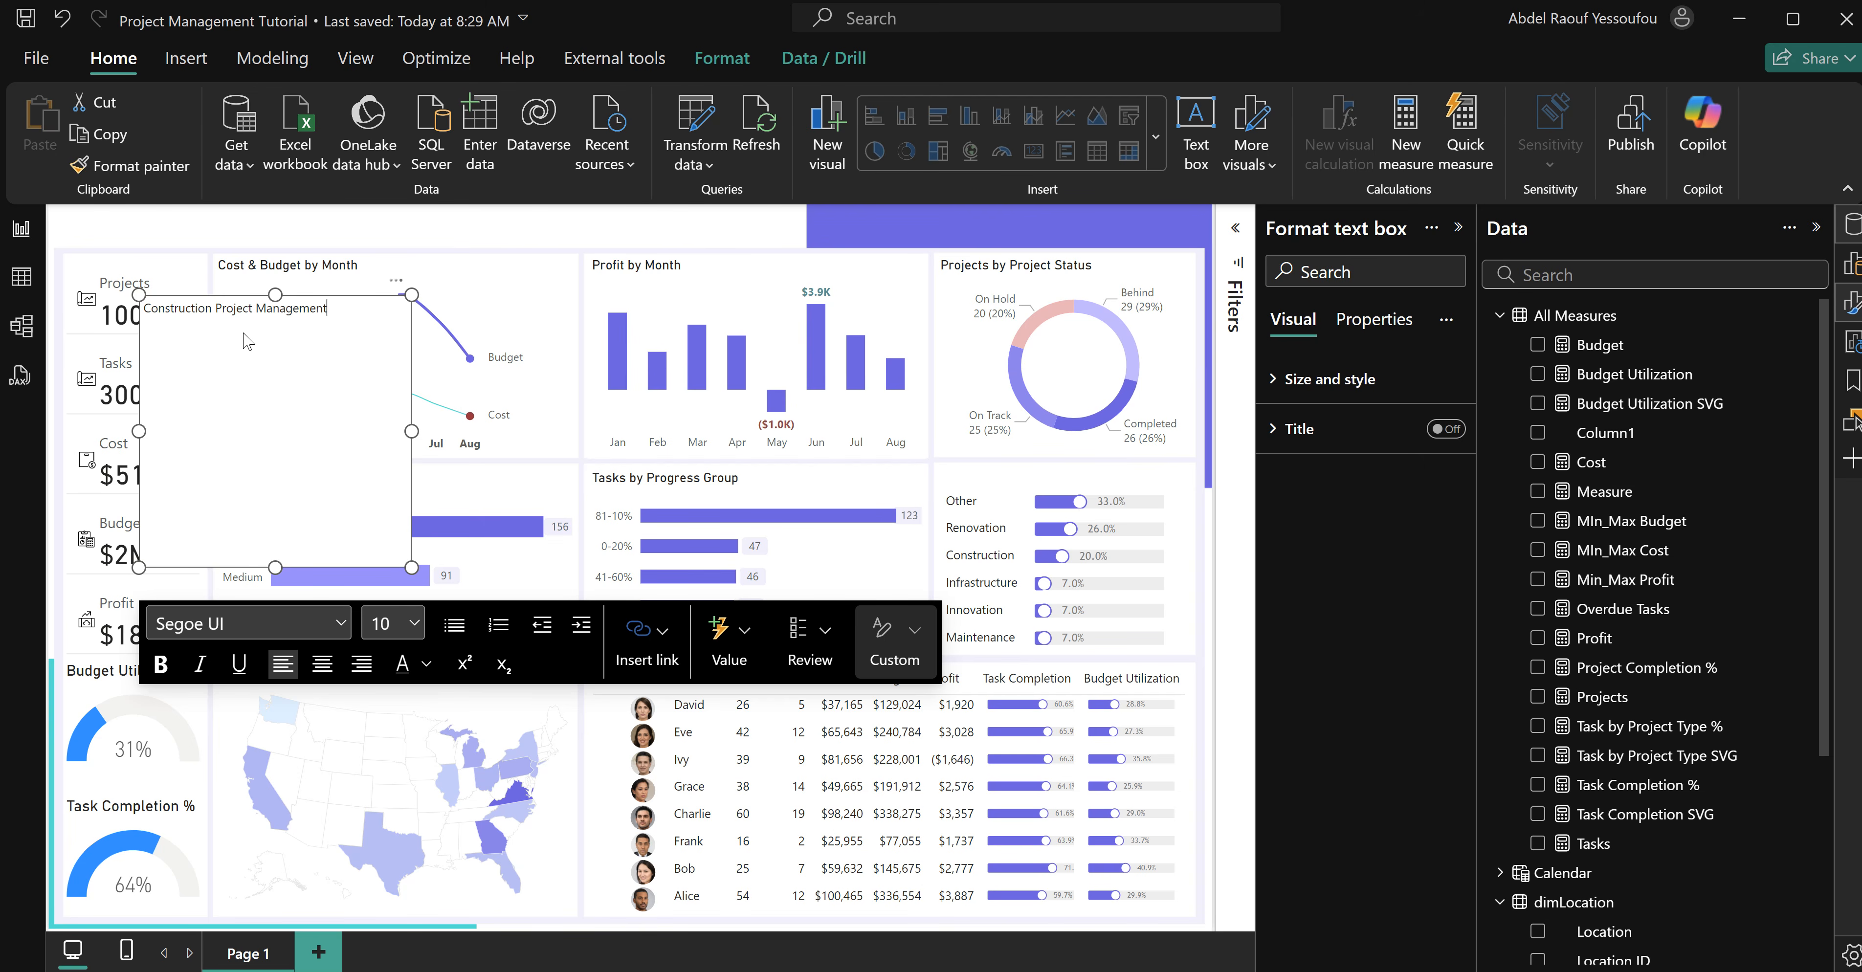
pyautogui.hotkey('ctrl', 'a')
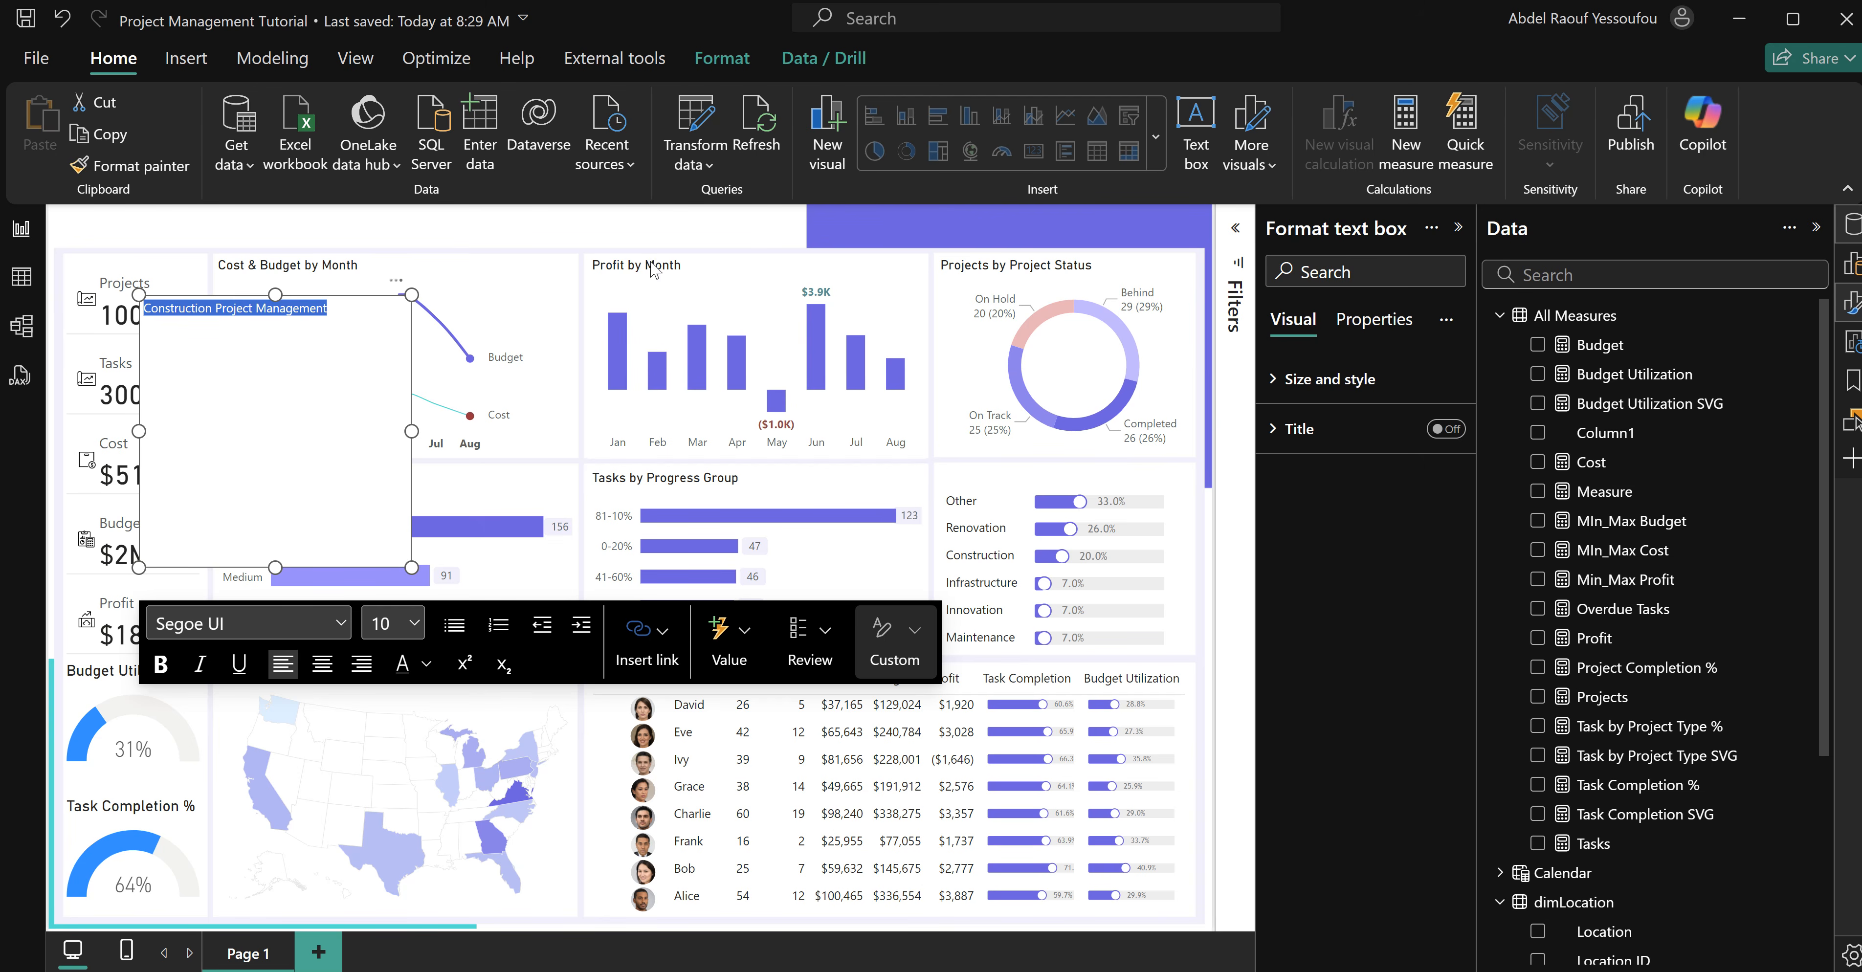
pyautogui.click(420, 626)
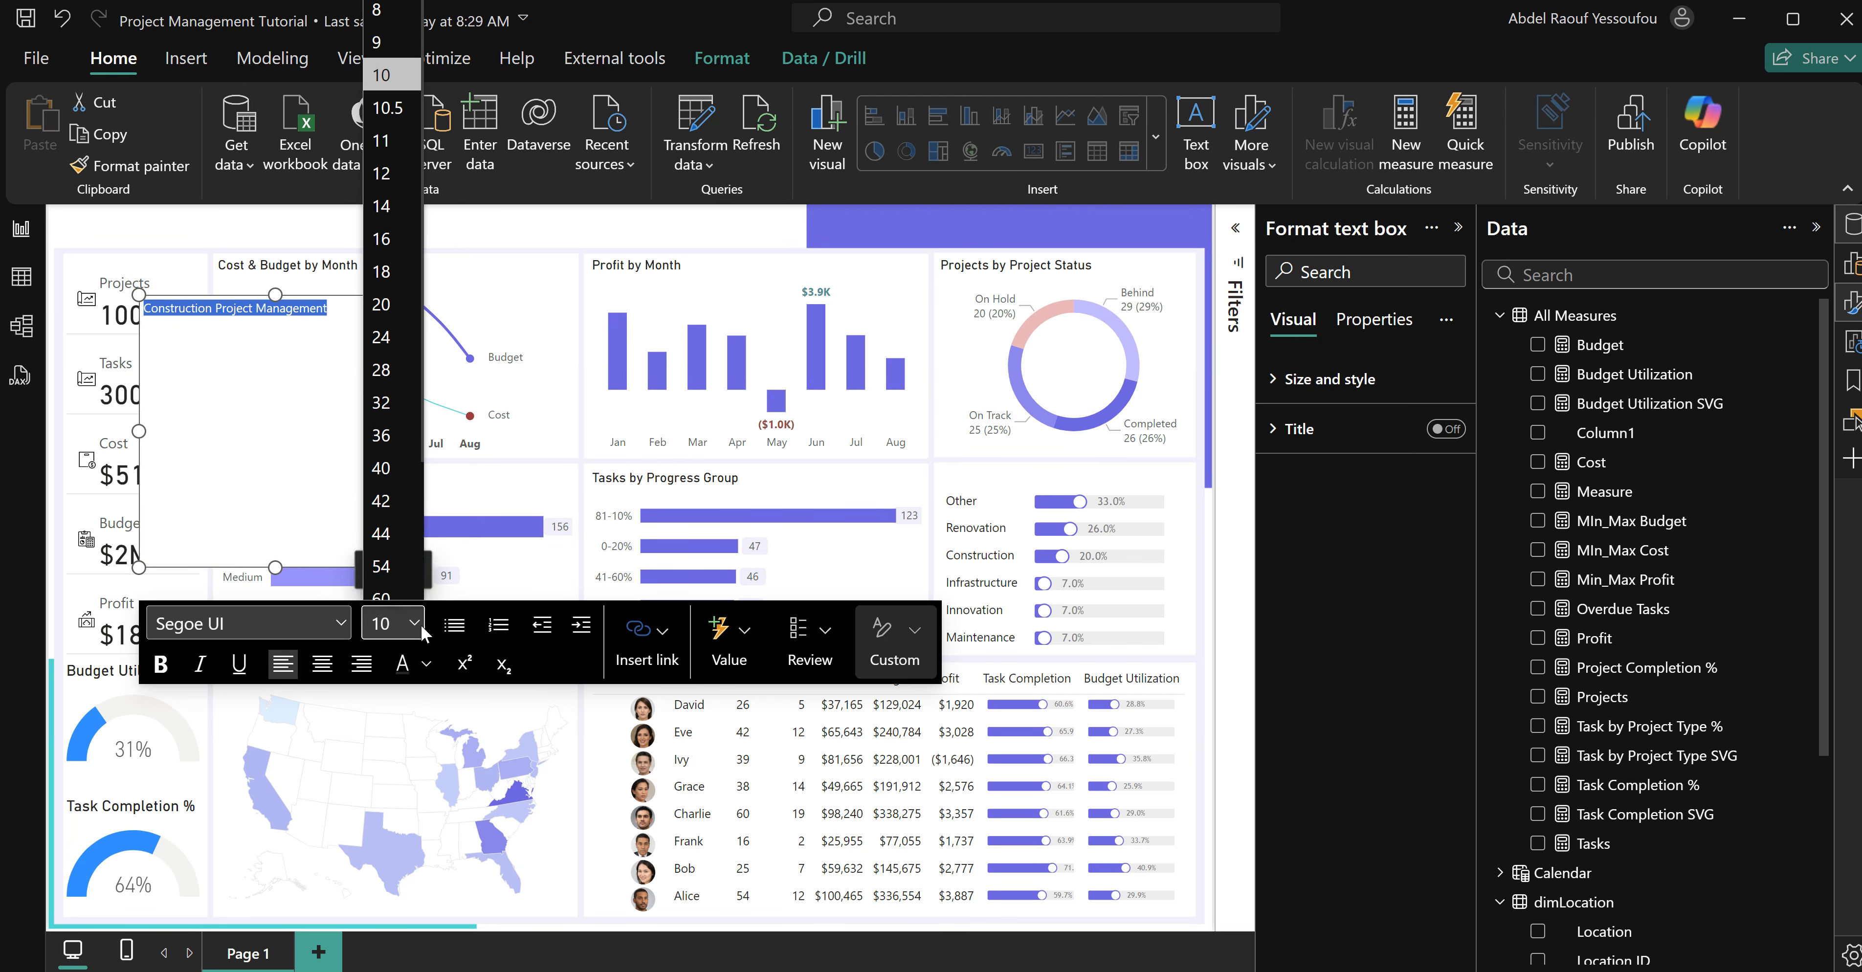
pyautogui.click(381, 304)
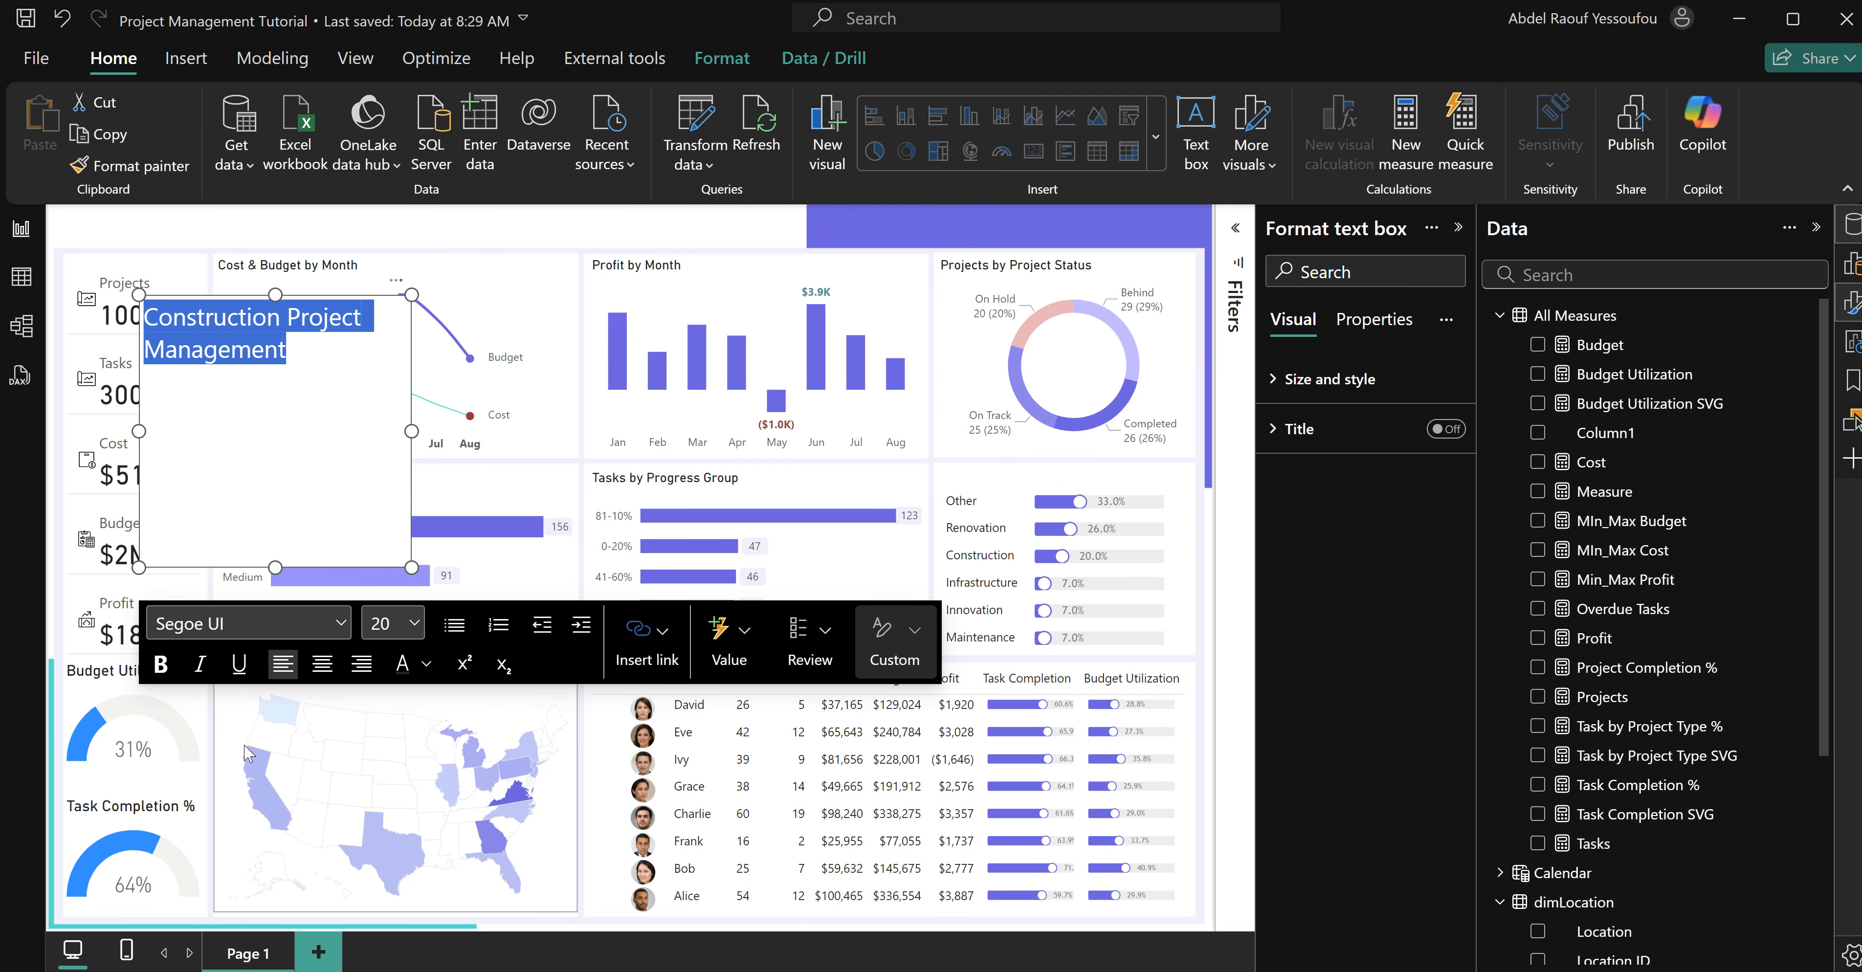
# Color the "Construction Project Management" title in the recently used purple and make it bold.
pyautogui.click(427, 664)
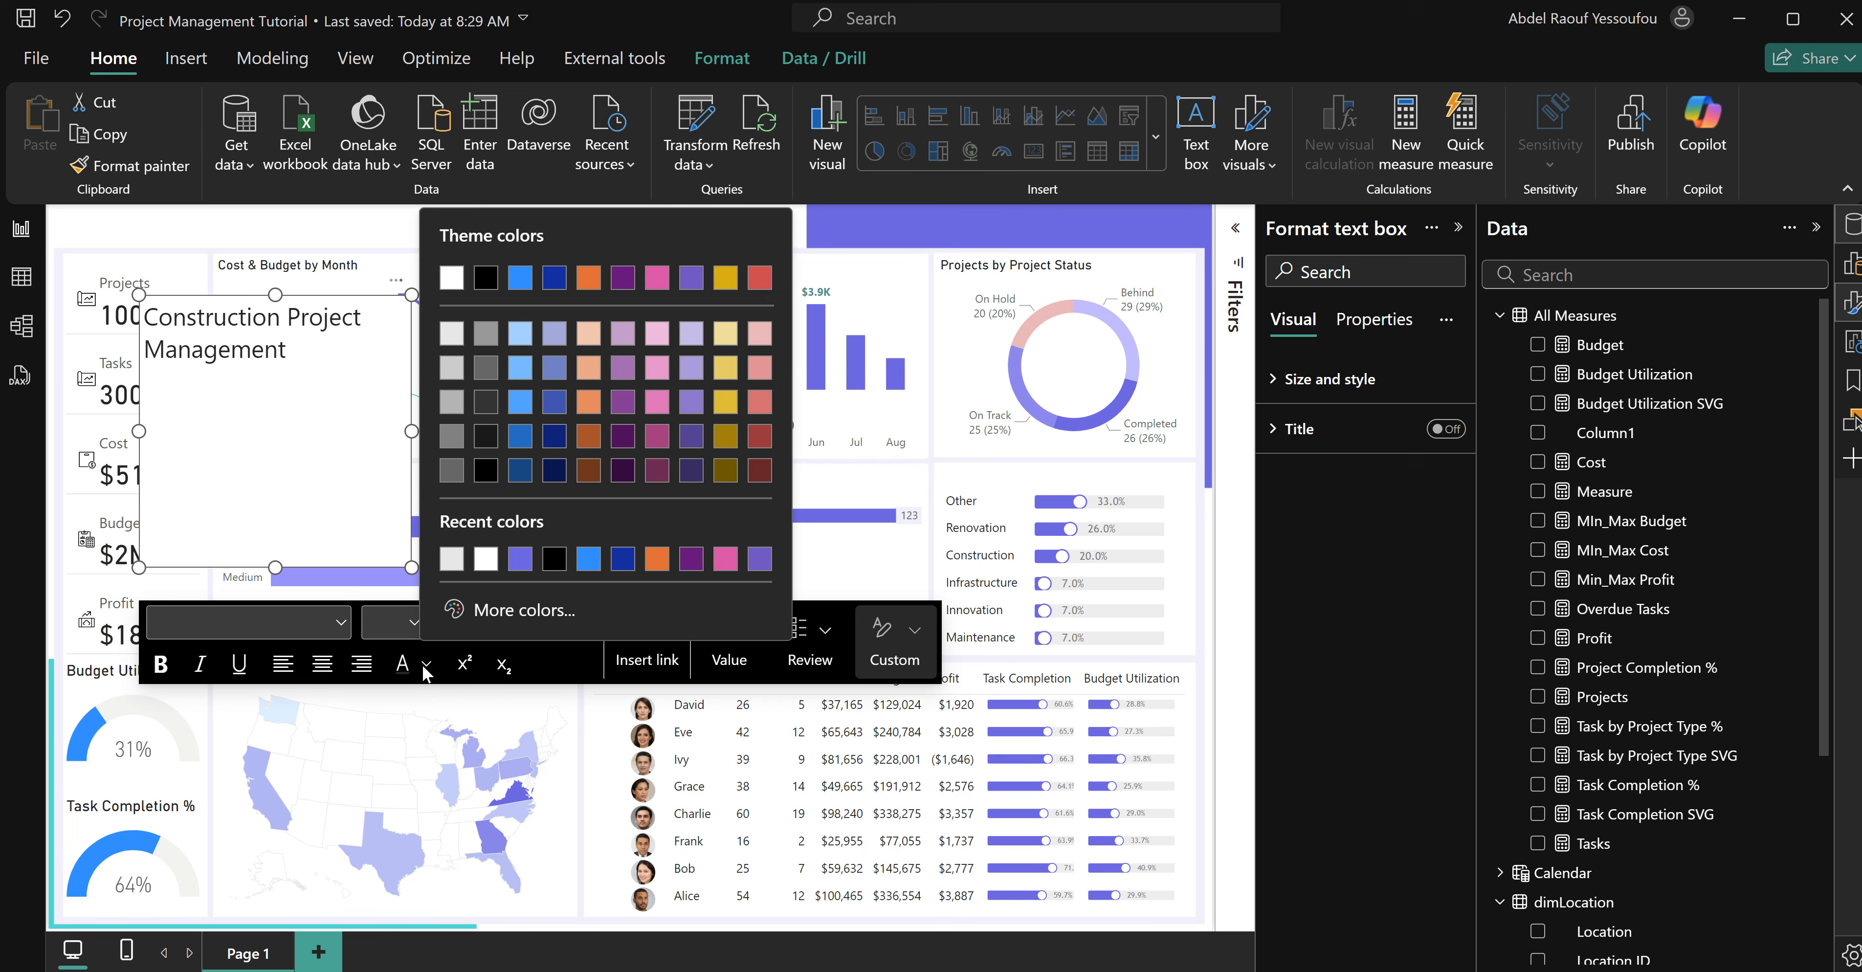
pyautogui.click(520, 563)
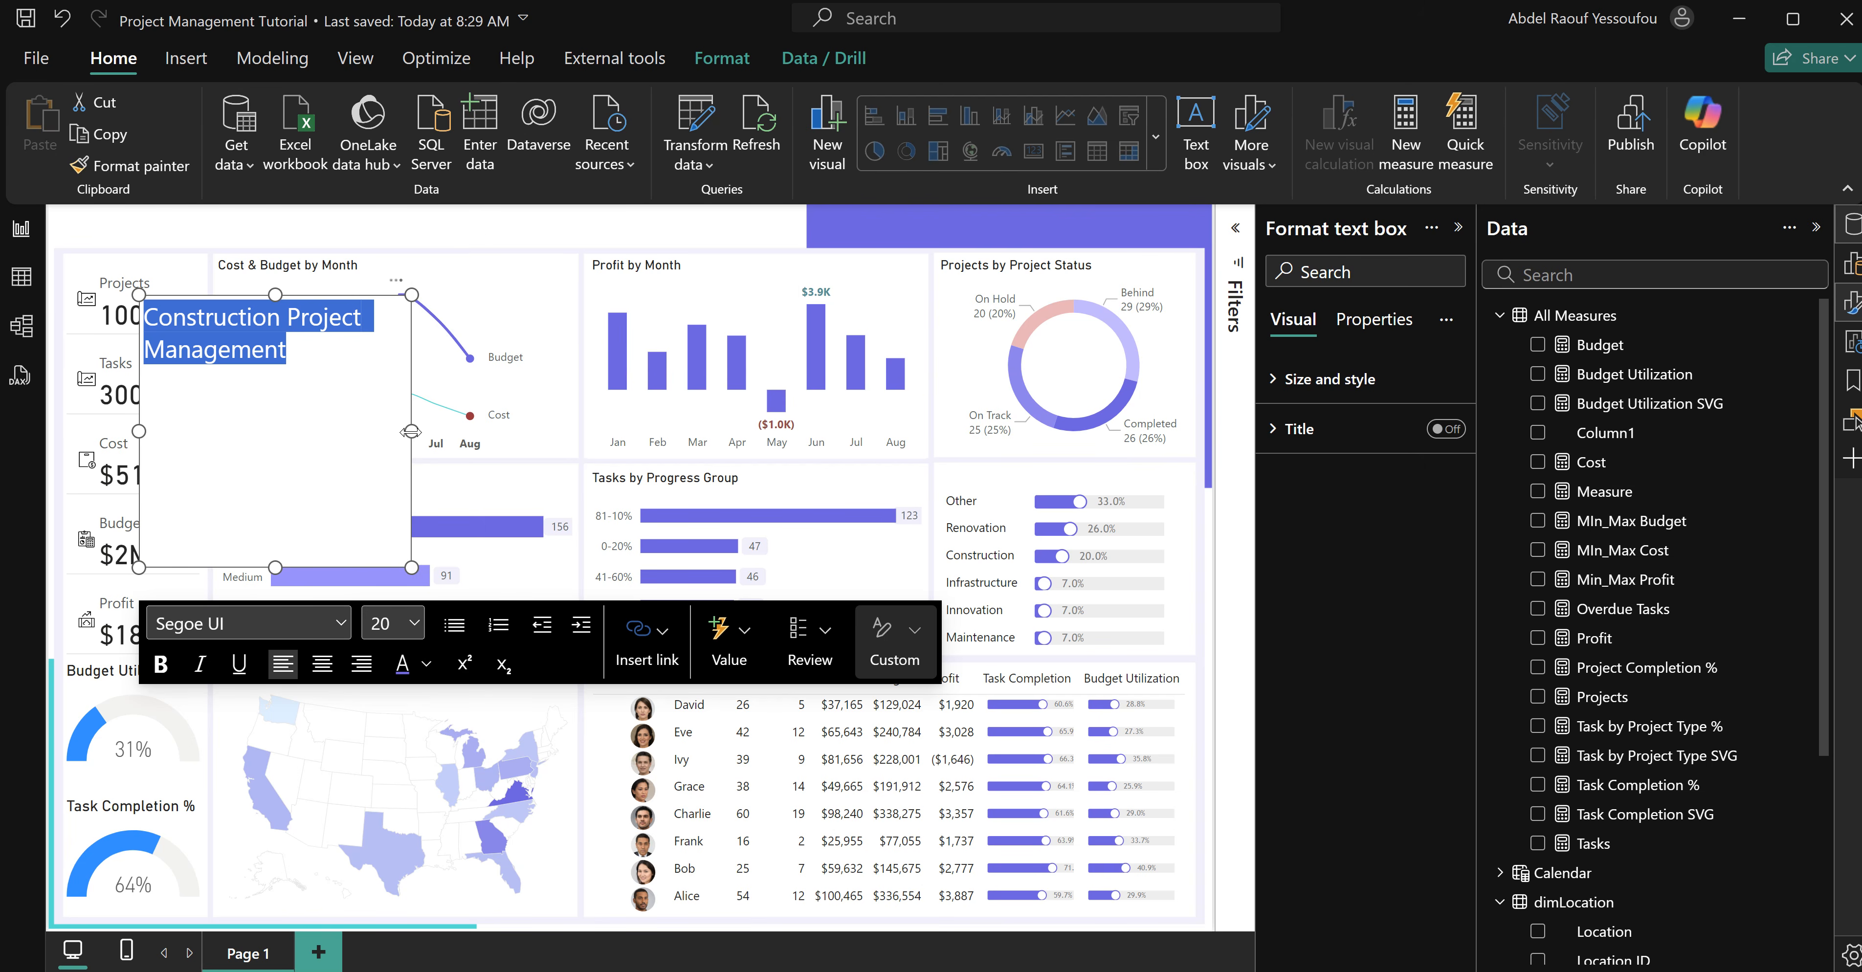
pyautogui.click(160, 664)
# Resize the title text box to about 525 by 57 without a background and place it in the page's top-left corner.
pyautogui.moveTo(410, 432); pyautogui.dragTo(616, 432)
pyautogui.moveTo(378, 567); pyautogui.dragTo(448, 354)
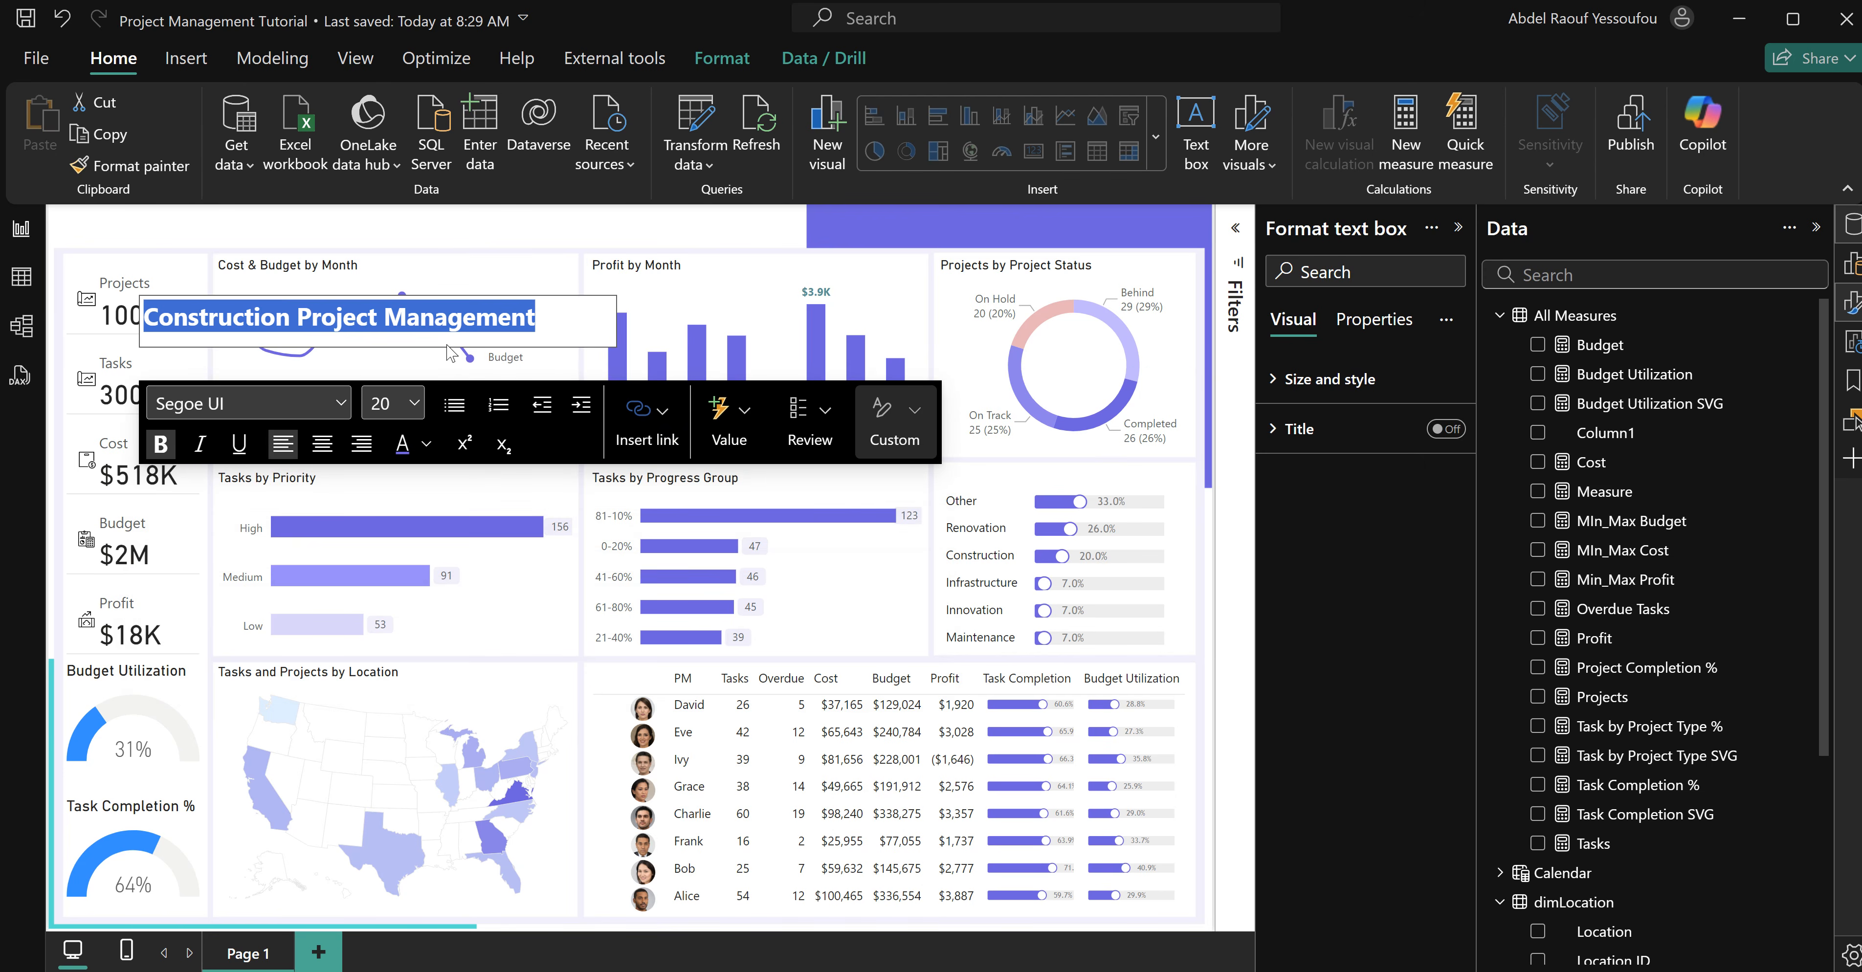
pyautogui.click(1341, 379)
pyautogui.click(1436, 843)
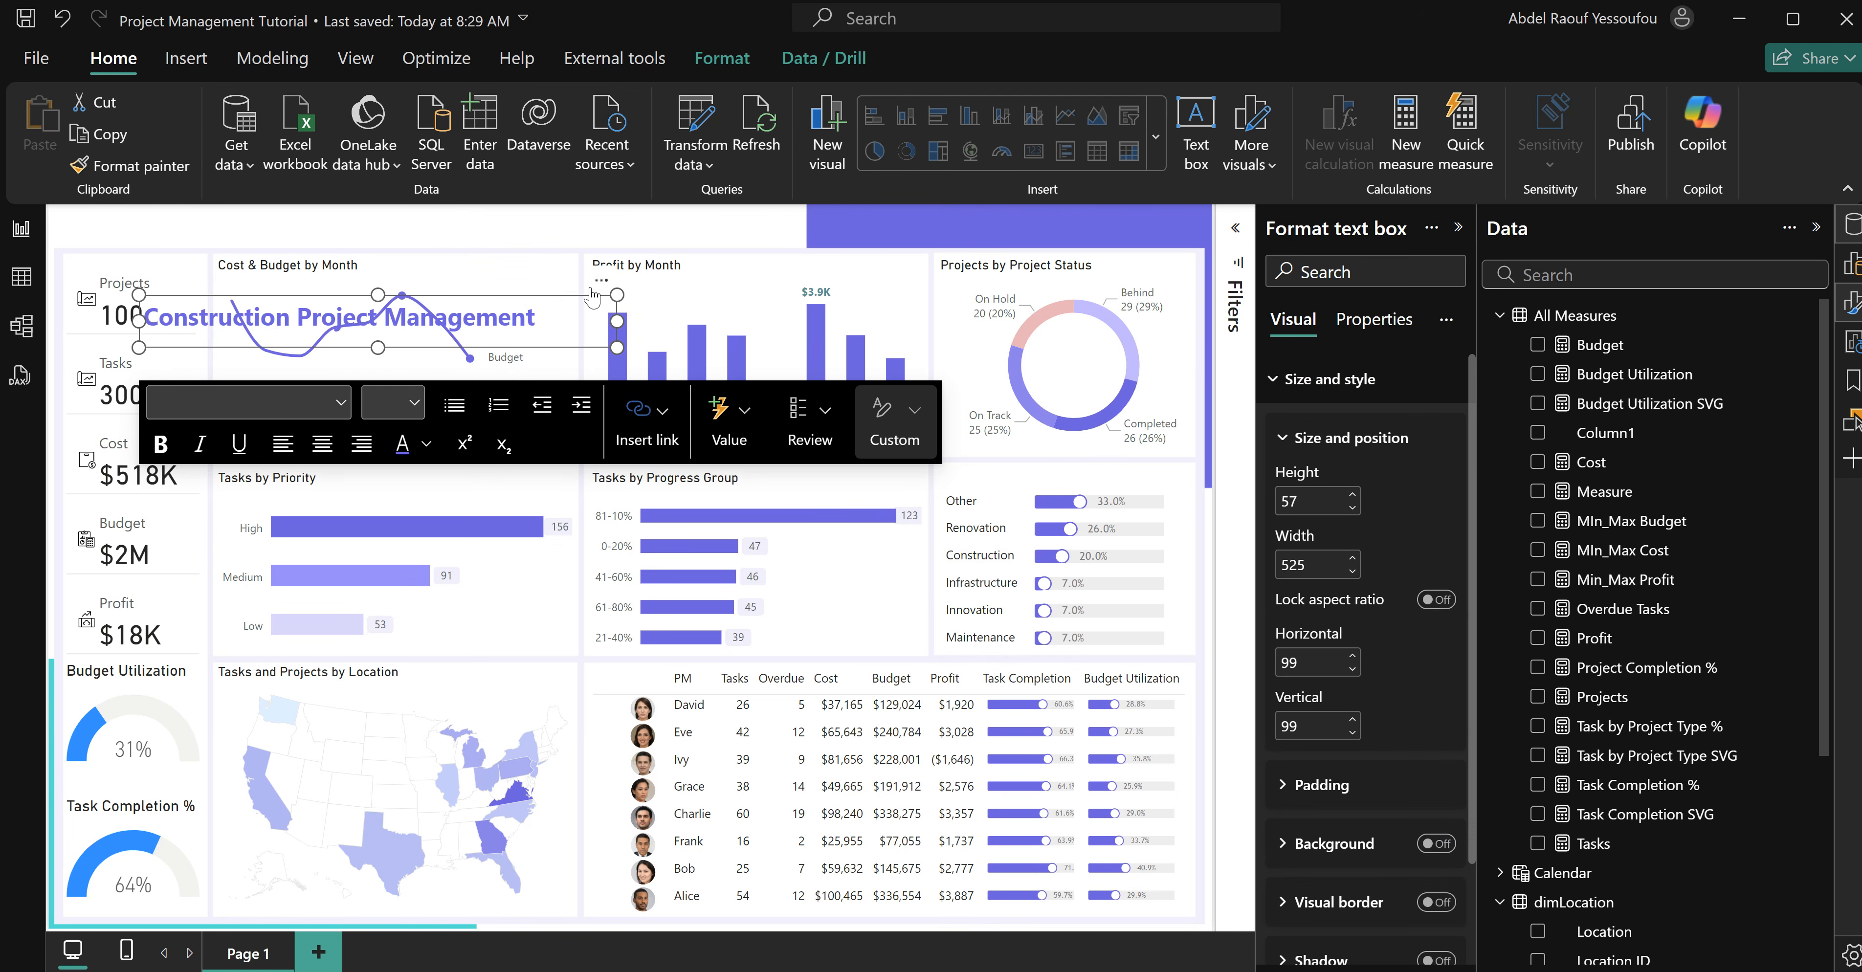
pyautogui.moveTo(593, 297); pyautogui.dragTo(518, 164)
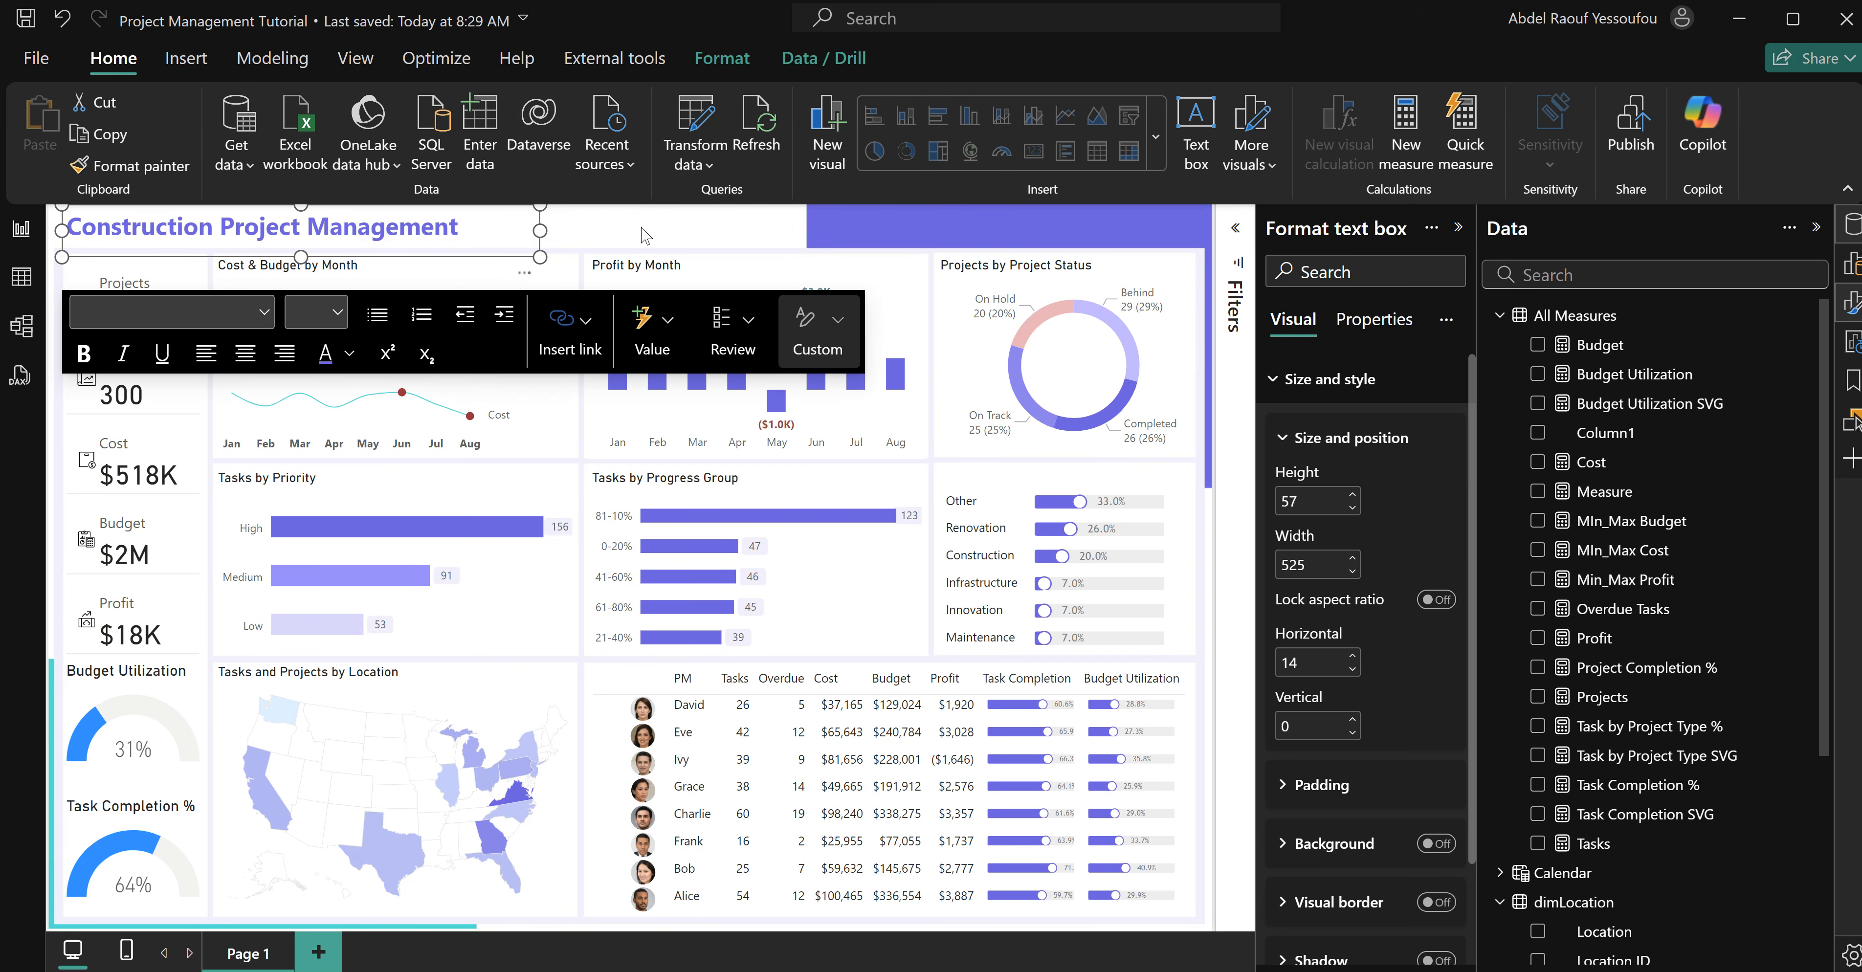
pyautogui.click(641, 233)
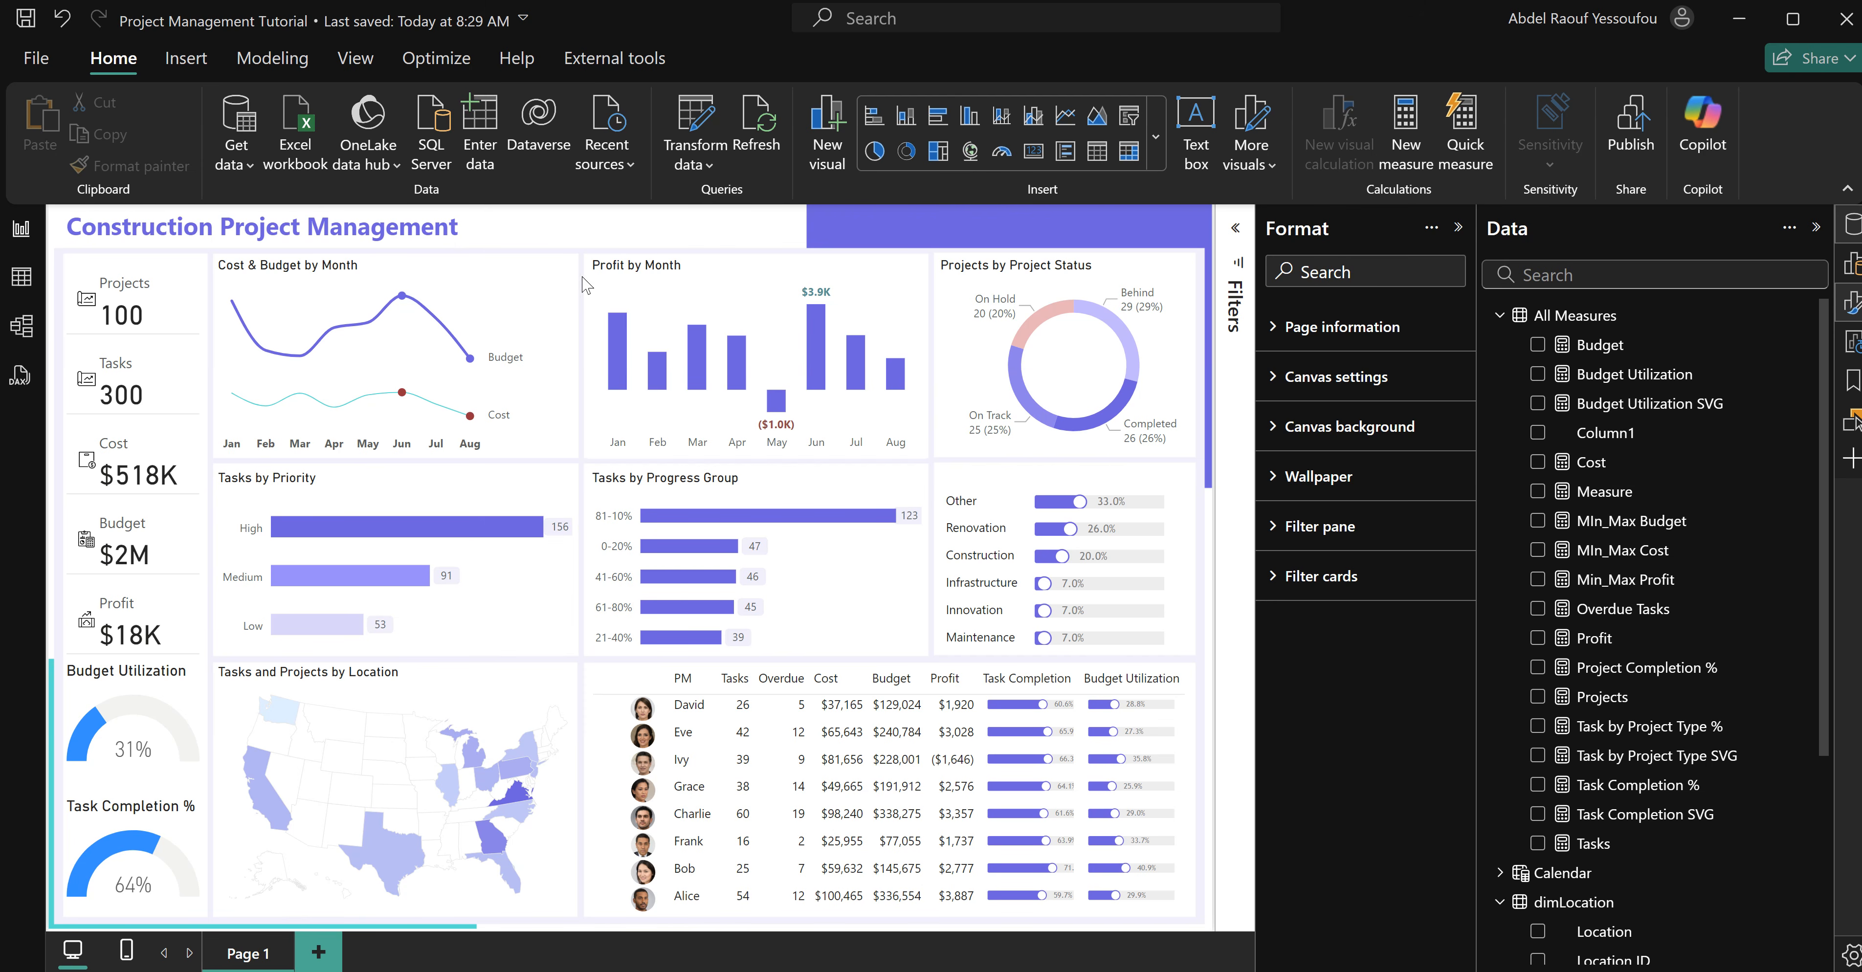
# Rename the report page Page 1 as Overview.
pyautogui.doubleClick(236, 954)
pyautogui.hotkey('ctrl', 'a')
pyautogui.write('Overvi')
pyautogui.press('Return')
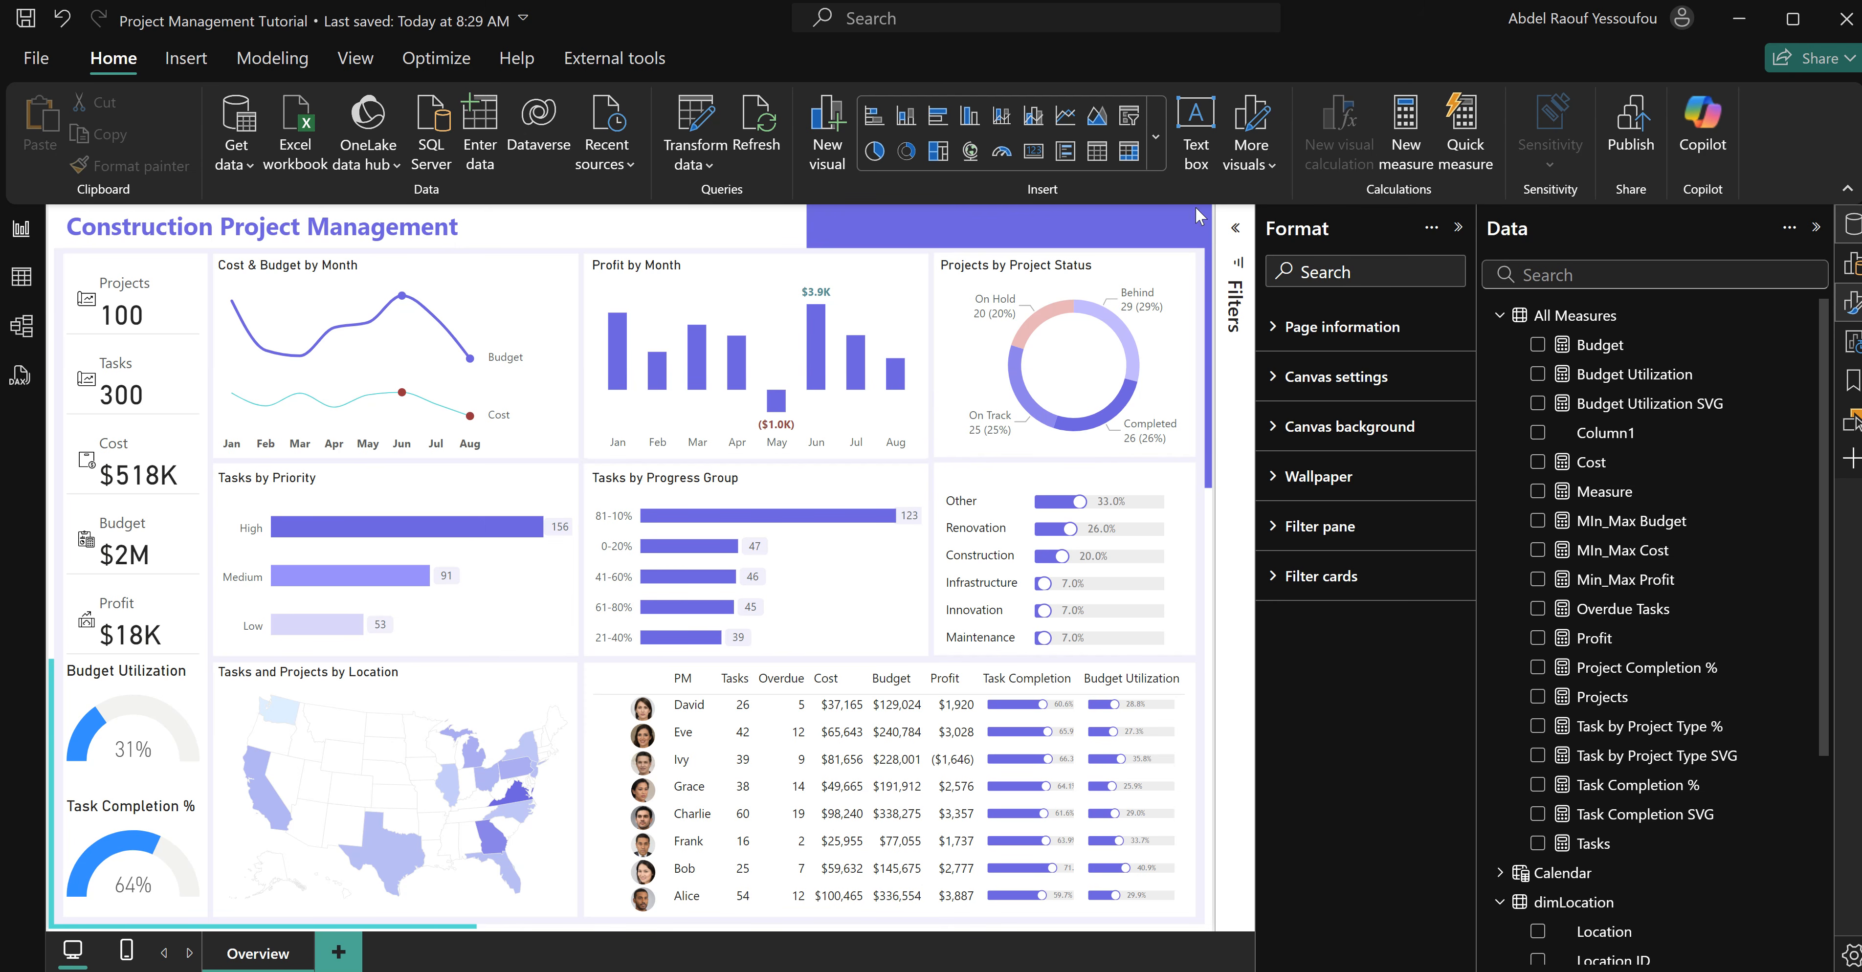
# Add a text box reading "Task by Project Type" in bold and shrink its height to about 34.
pyautogui.click(1179, 135)
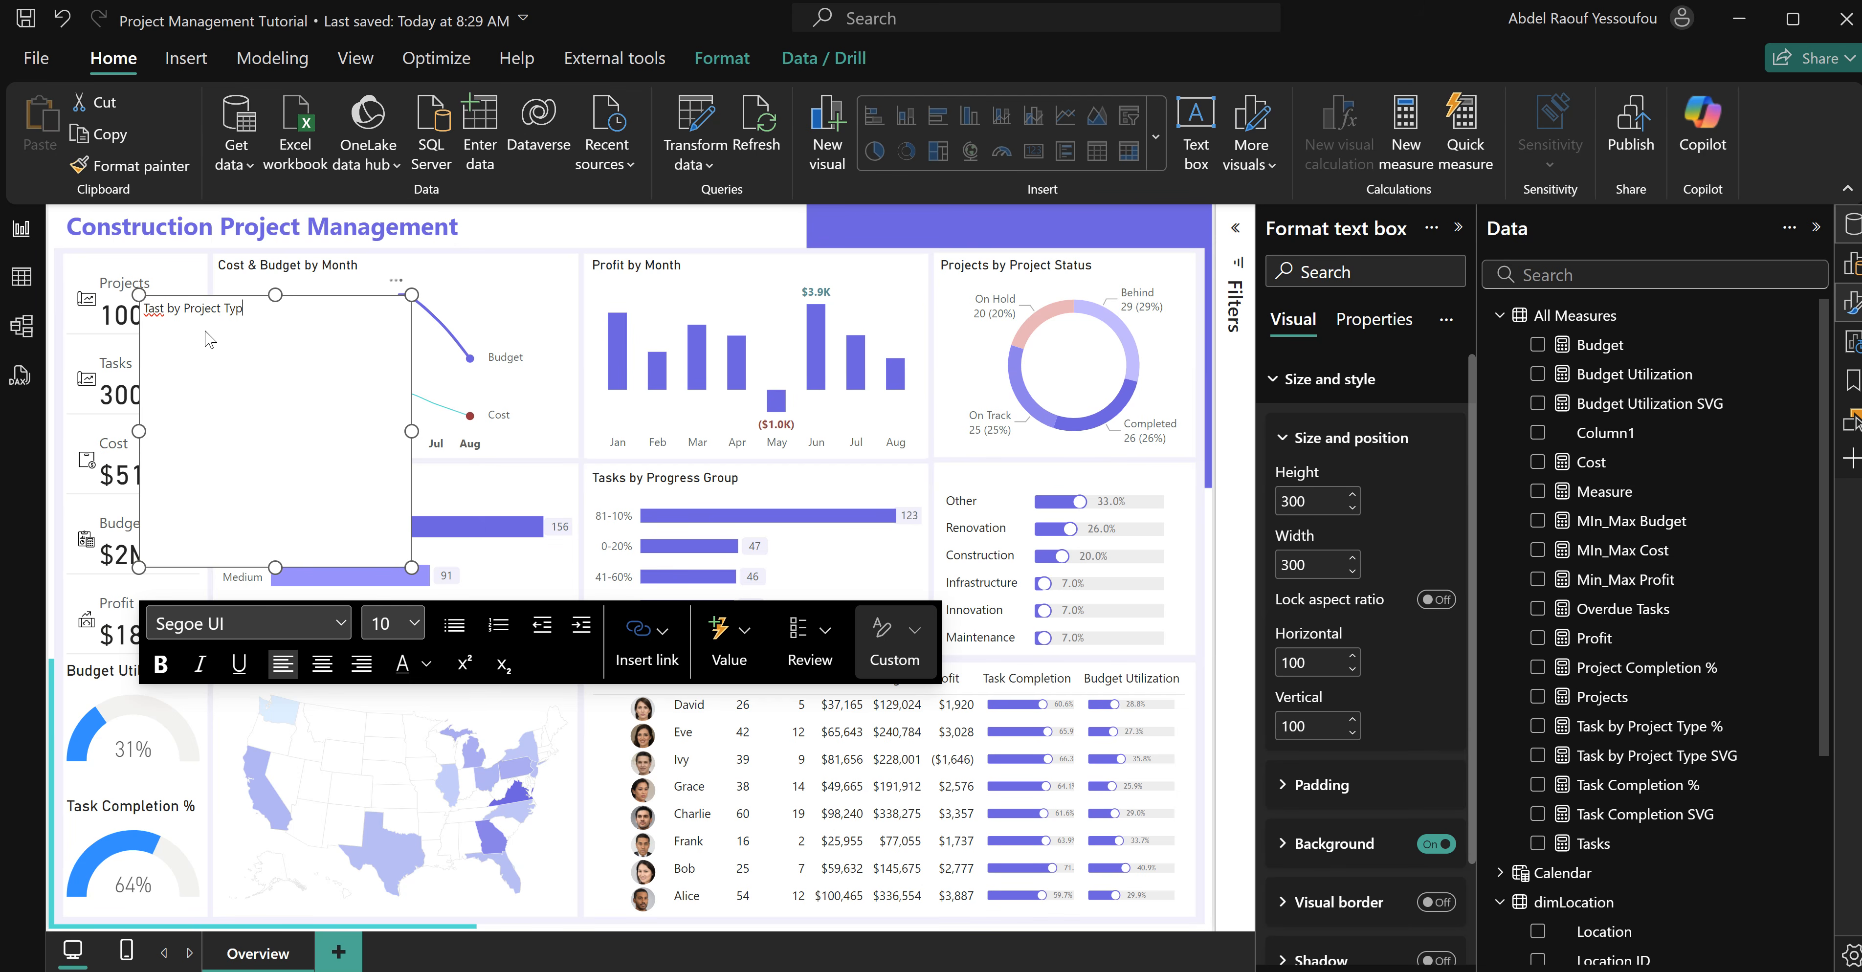
pyautogui.click(166, 307)
pyautogui.press('BackSpace')
pyautogui.write('k')
pyautogui.moveTo(275, 568); pyautogui.dragTo(359, 330)
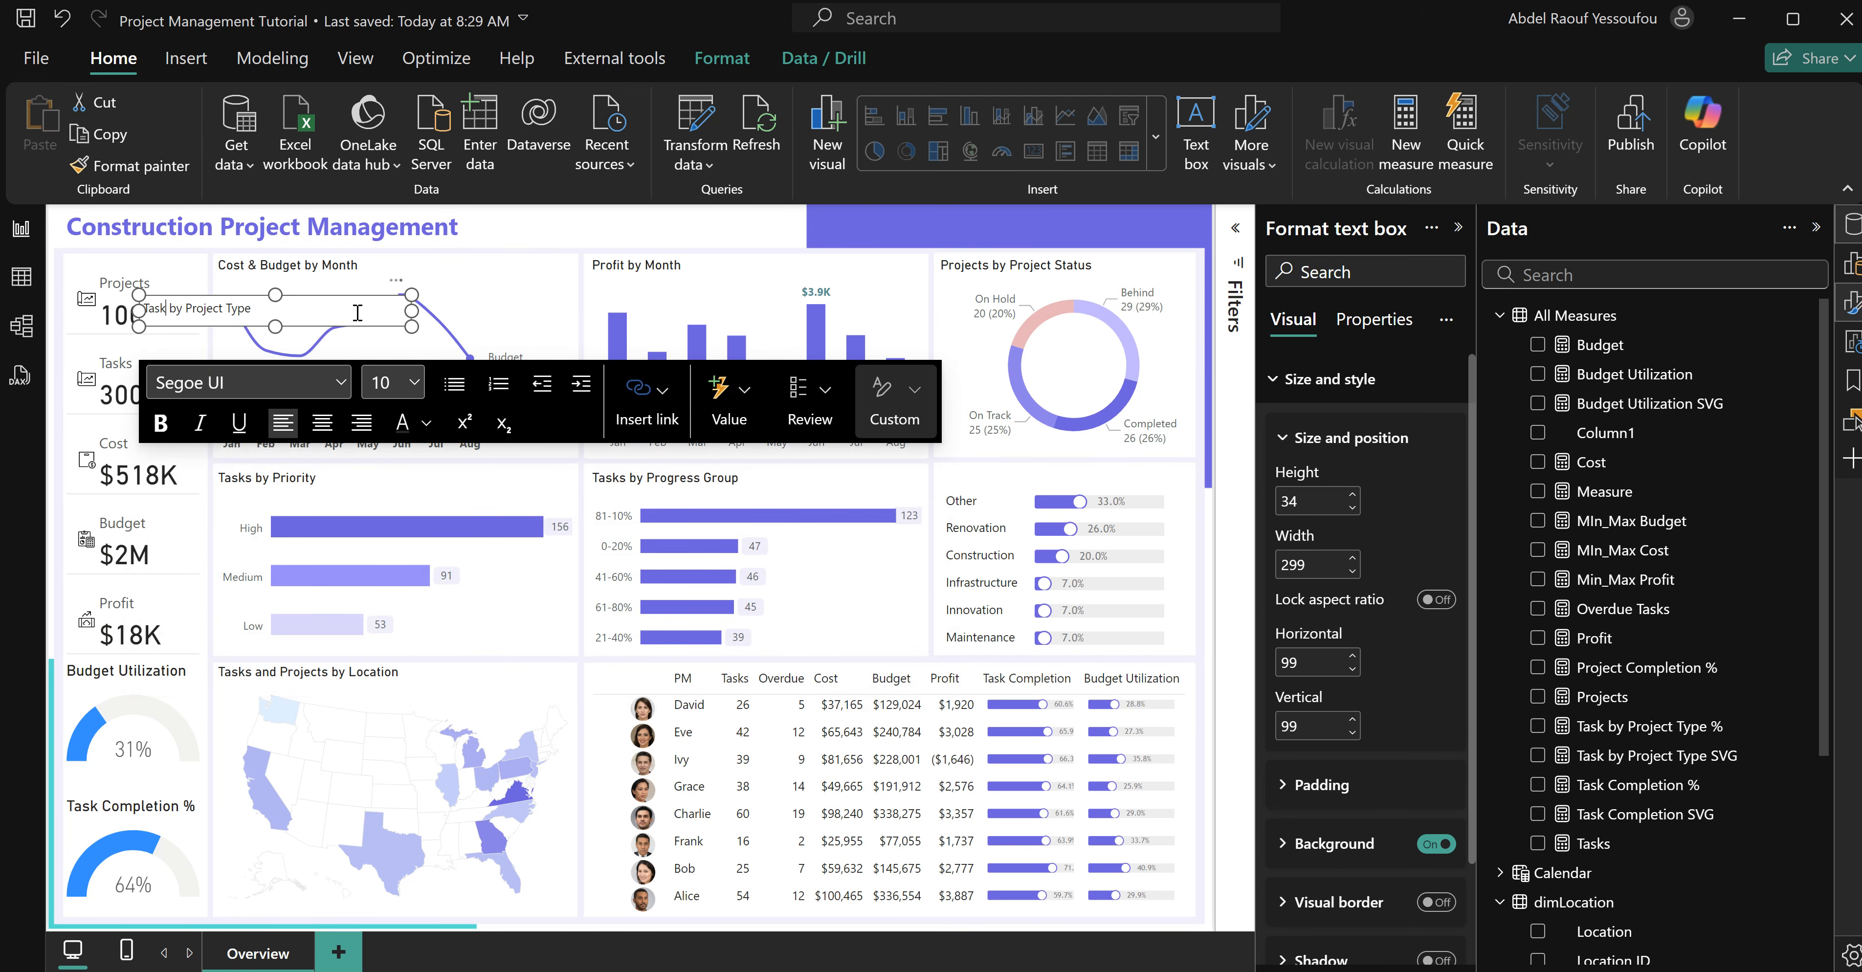
pyautogui.hotkey('ctrl', 'a')
pyautogui.click(164, 430)
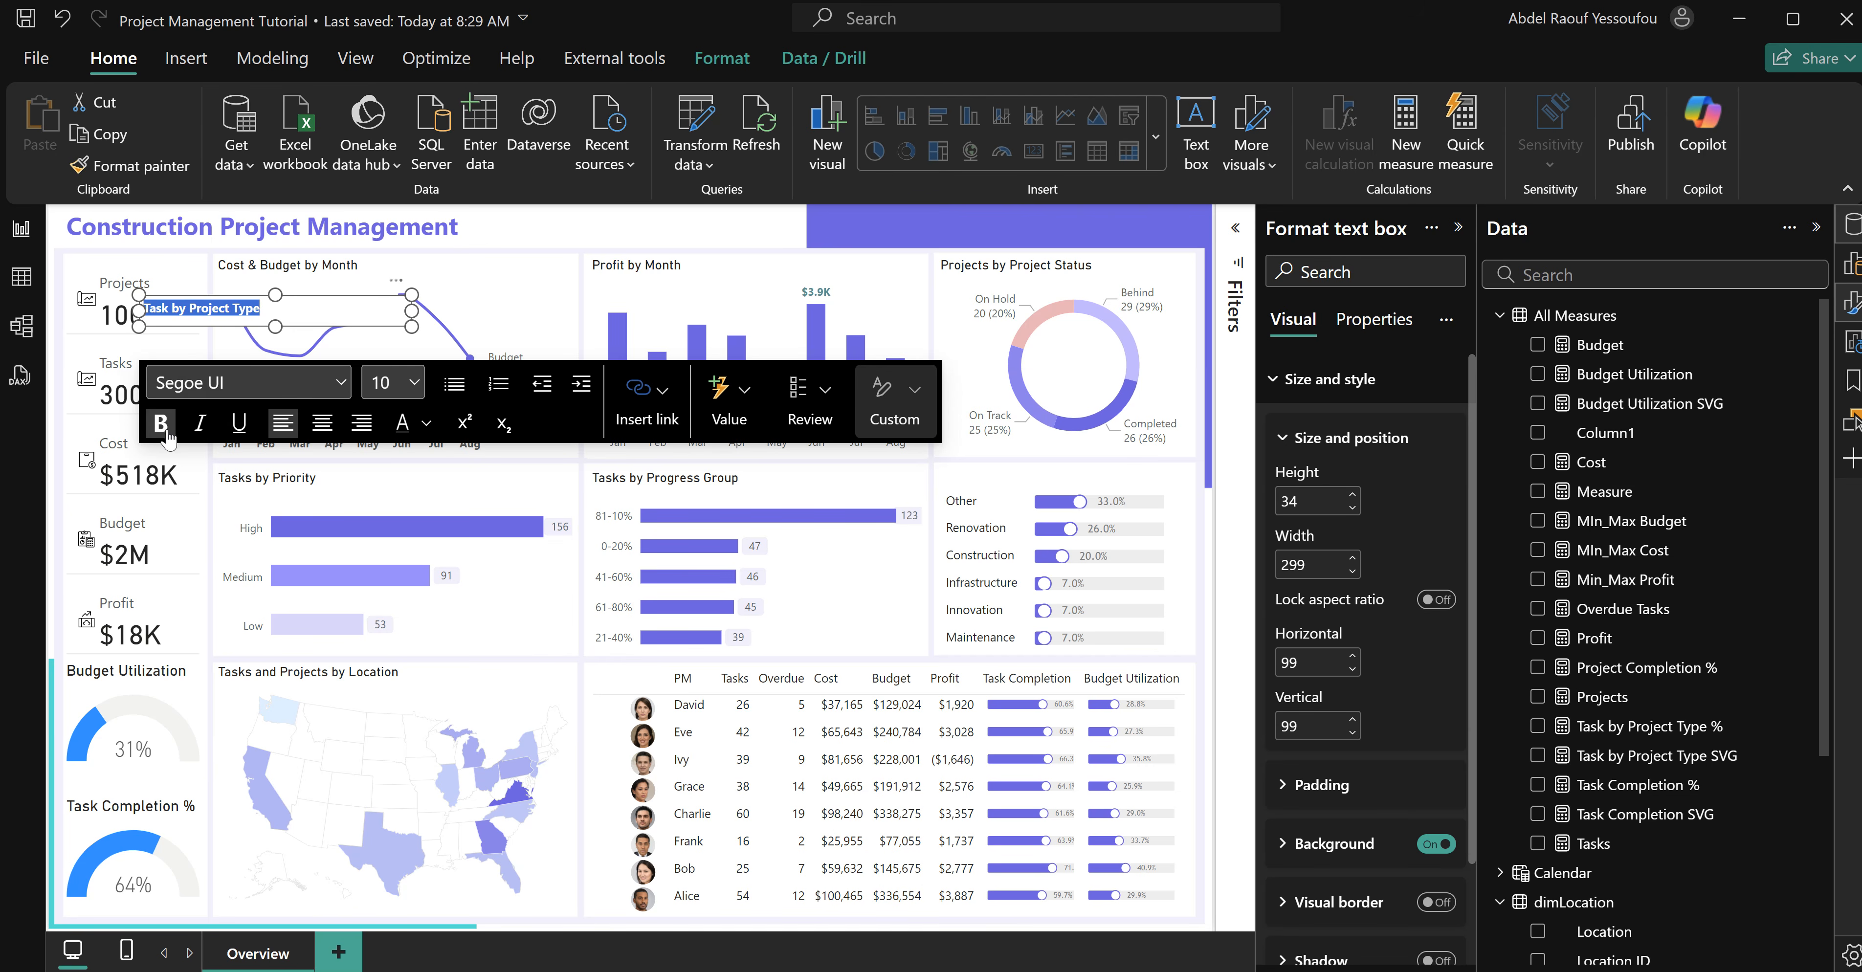
# Place the "Task by Project Type" heading above the project type progress bars and turn off its background.
pyautogui.moveTo(403, 289); pyautogui.dragTo(1197, 467)
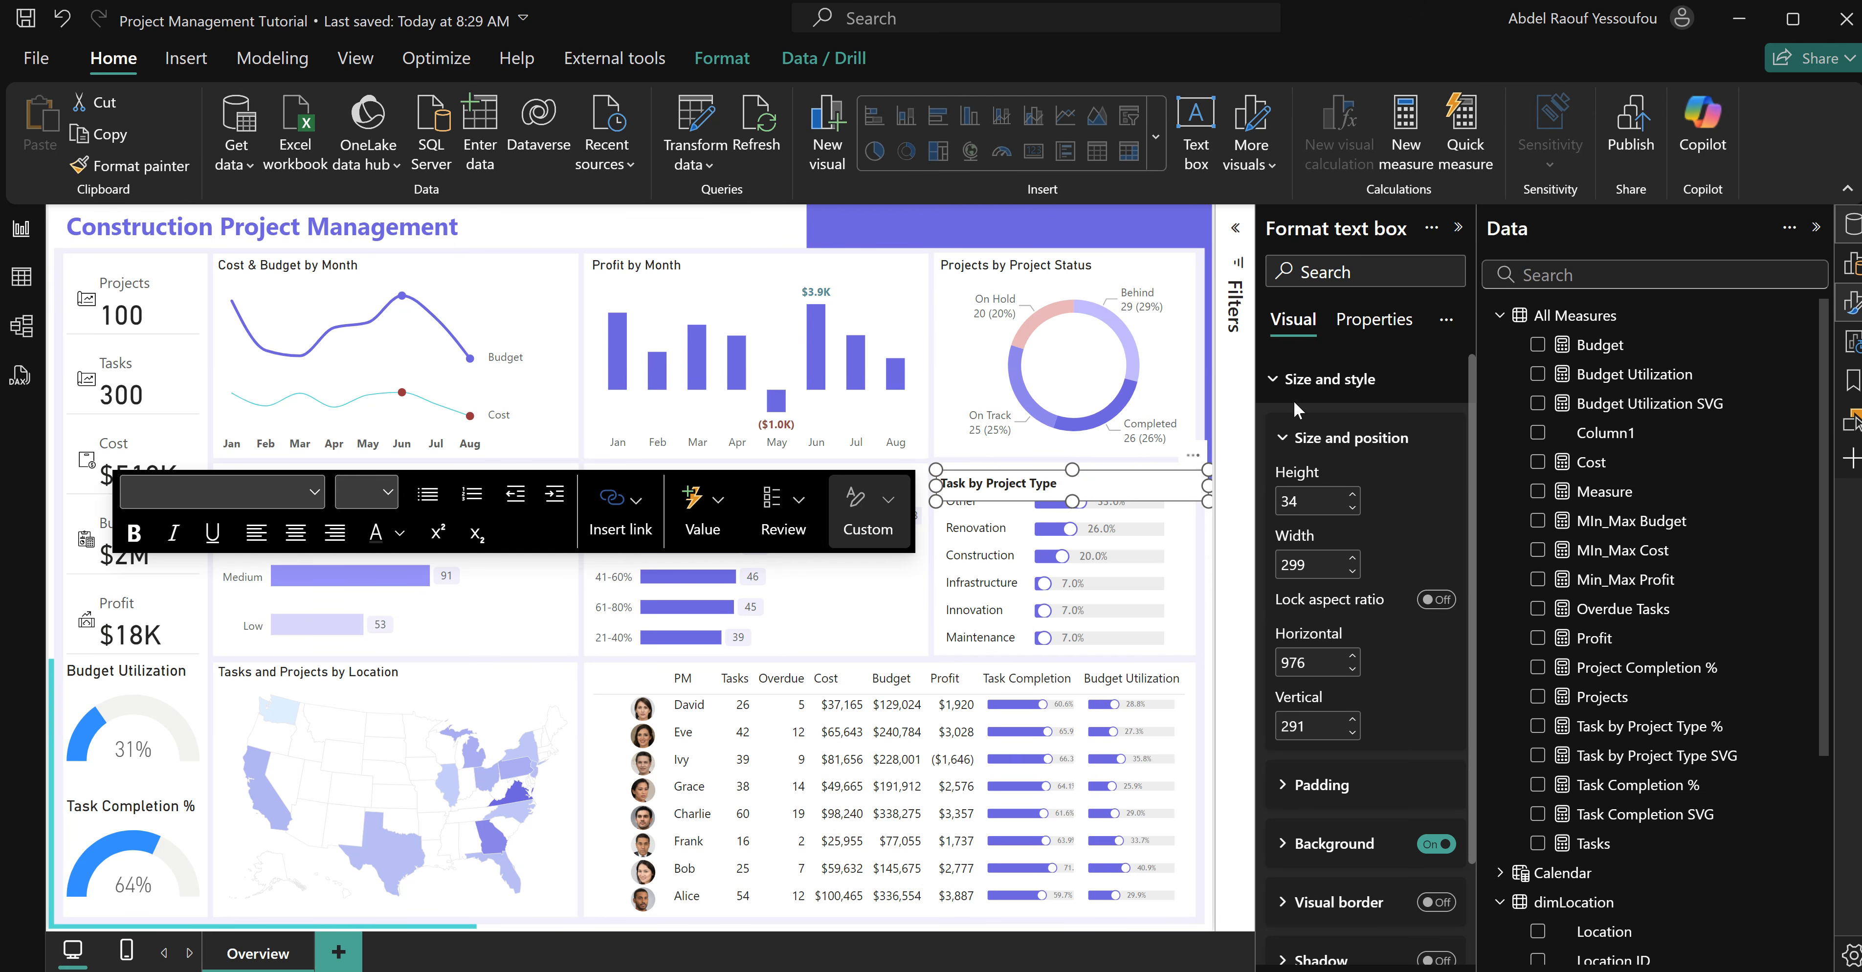
pyautogui.click(1442, 845)
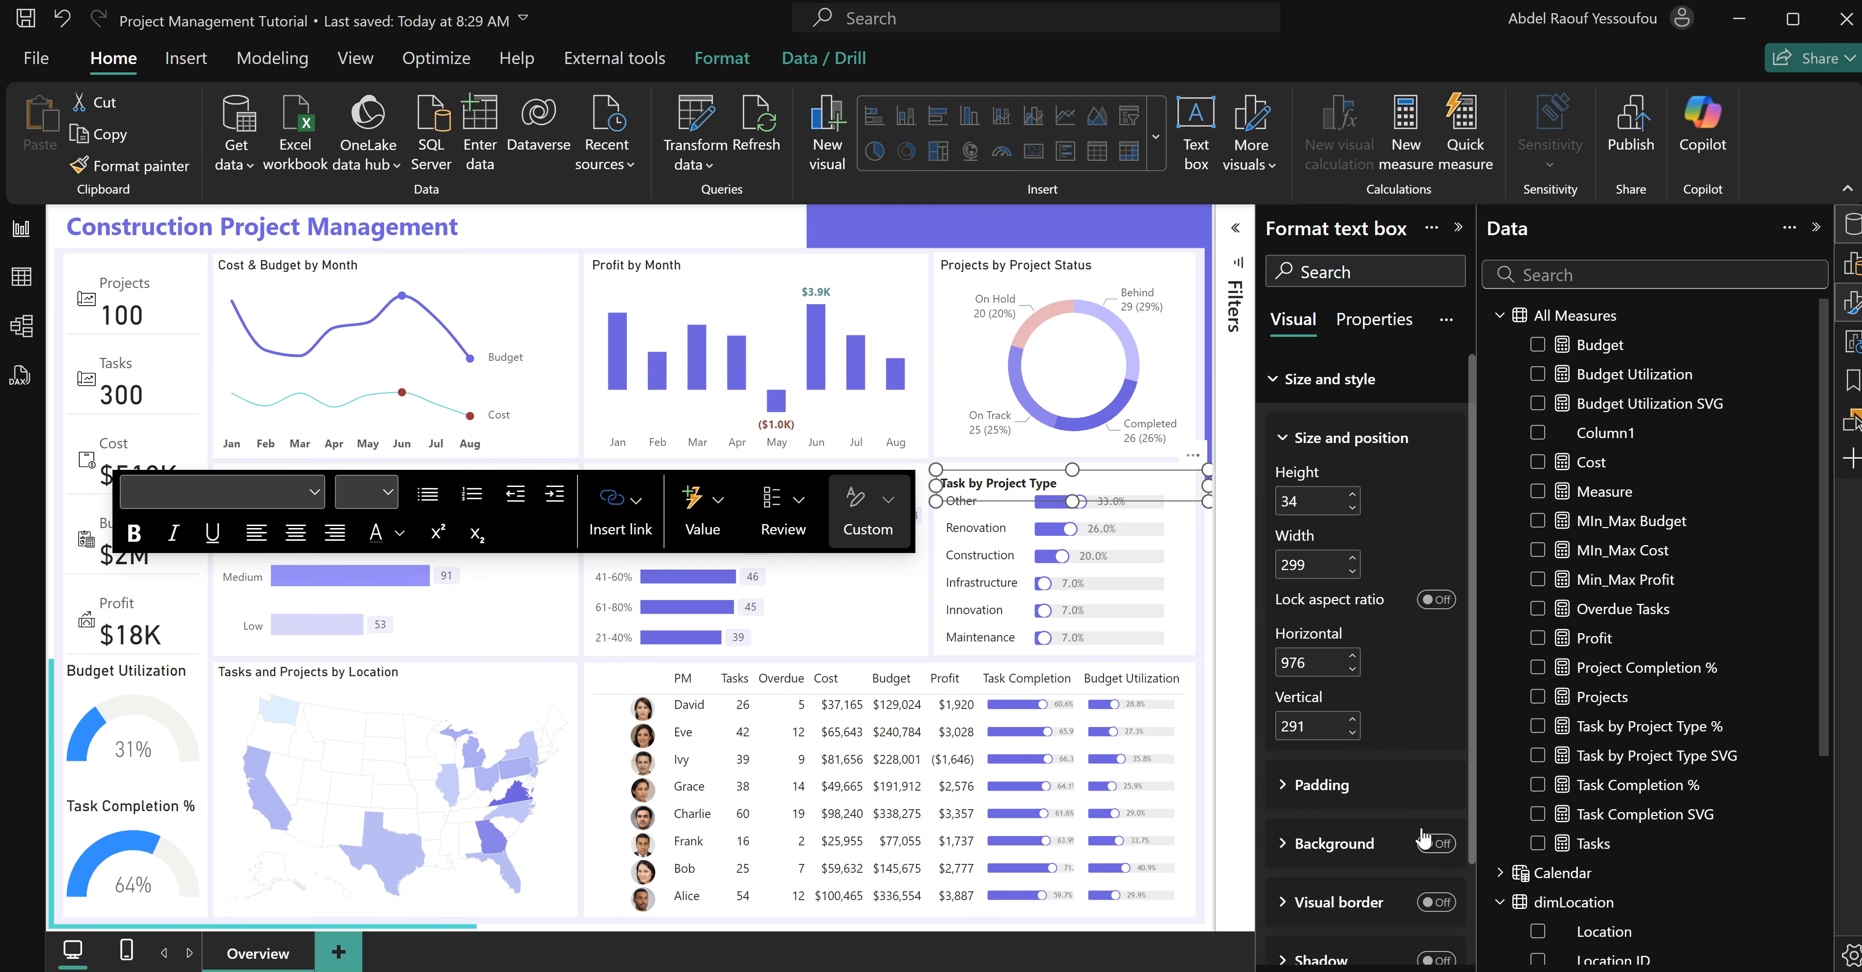
# Set the font color of the "Task by Project Type" heading to dark gray.
pyautogui.click(1071, 482)
pyautogui.tripleClick(1061, 485)
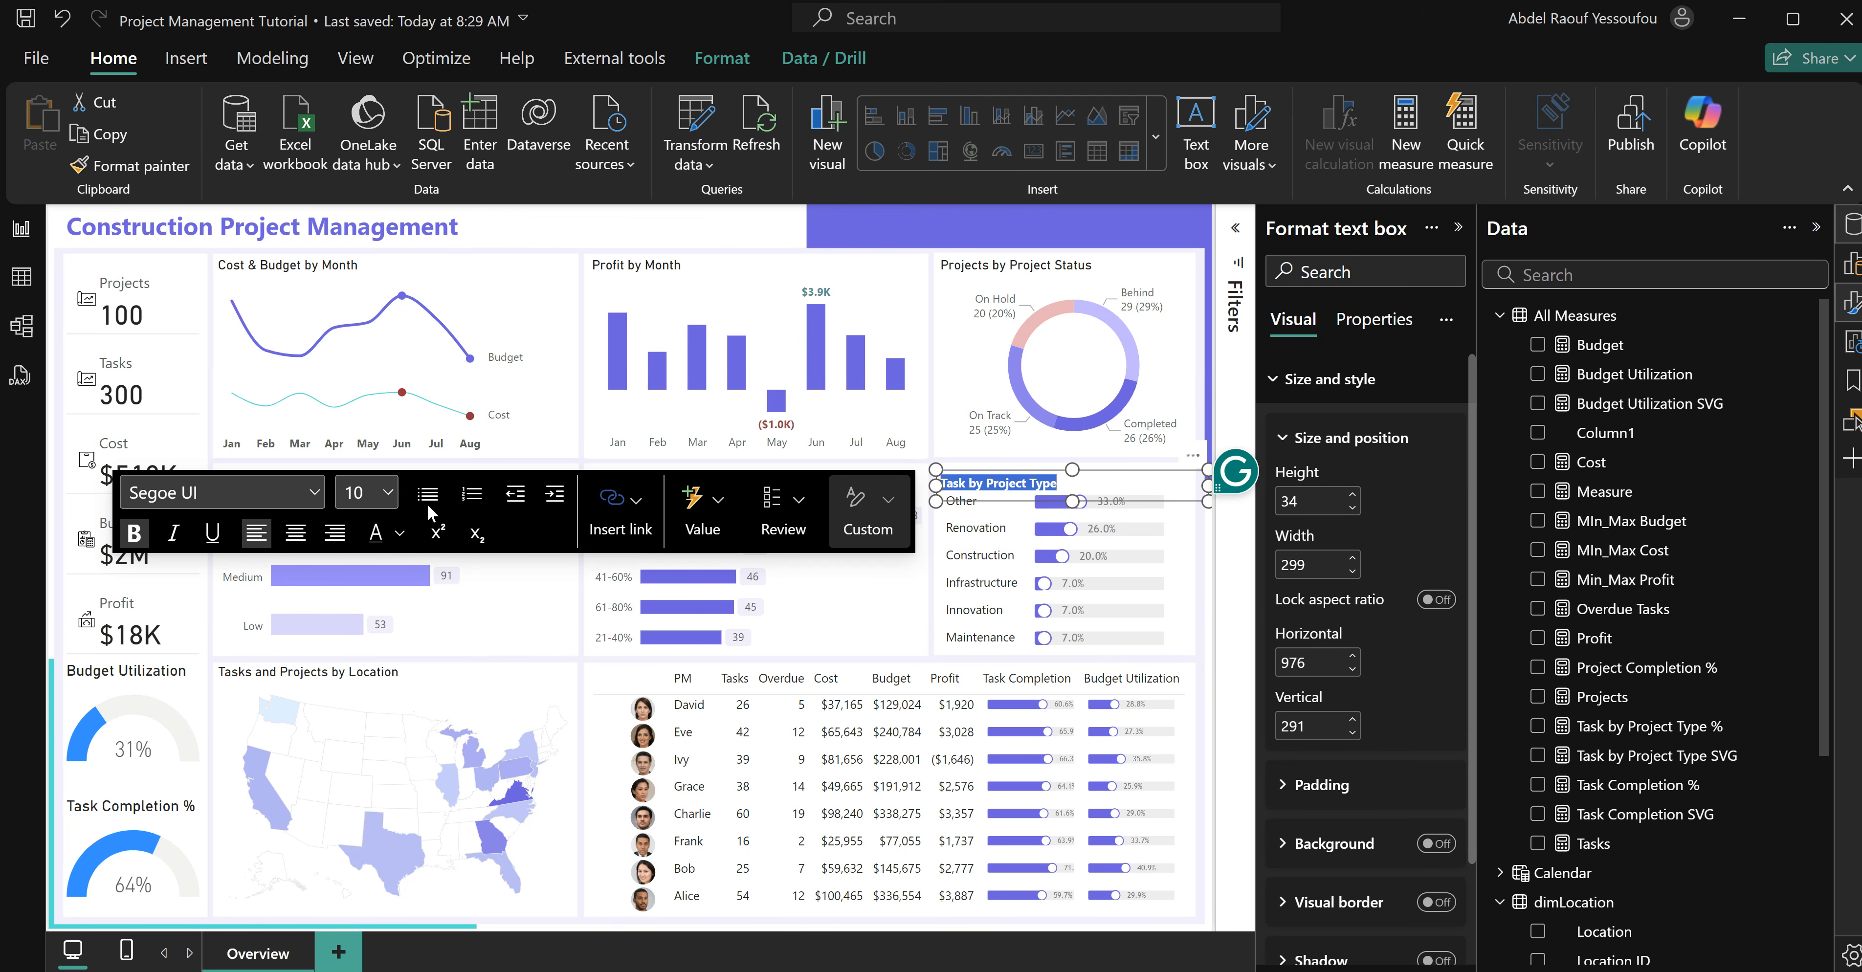
pyautogui.click(400, 533)
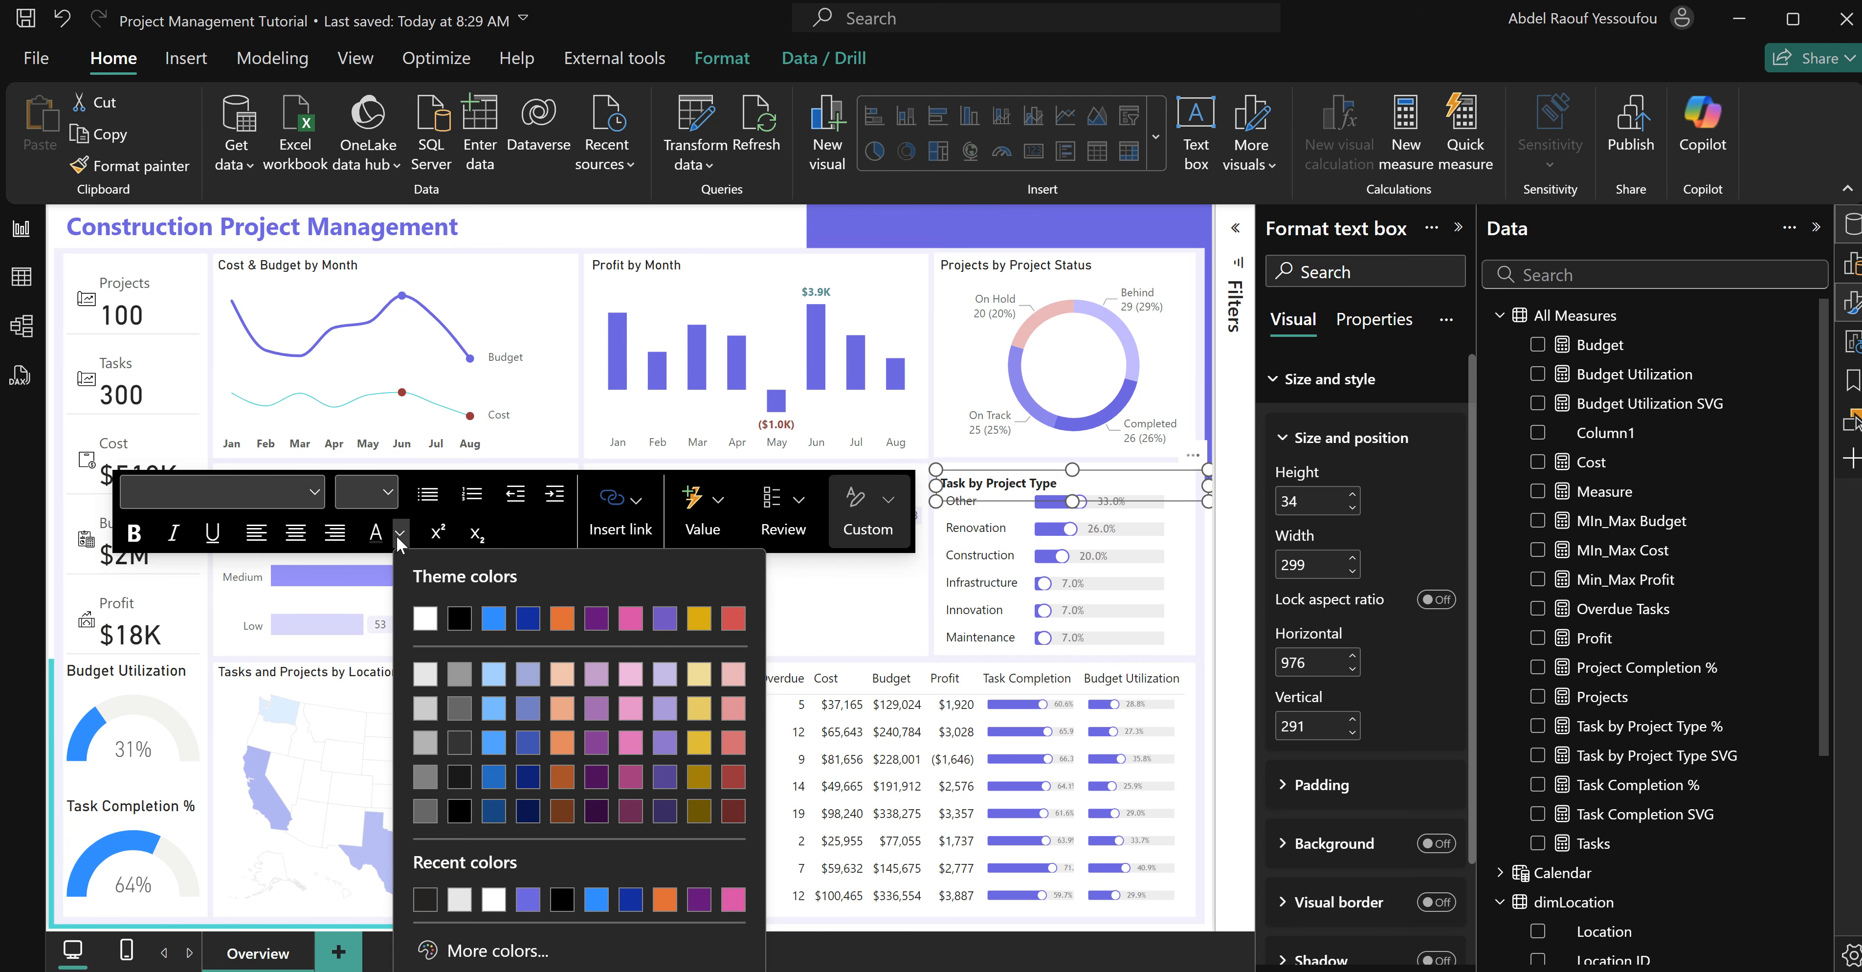
pyautogui.click(425, 813)
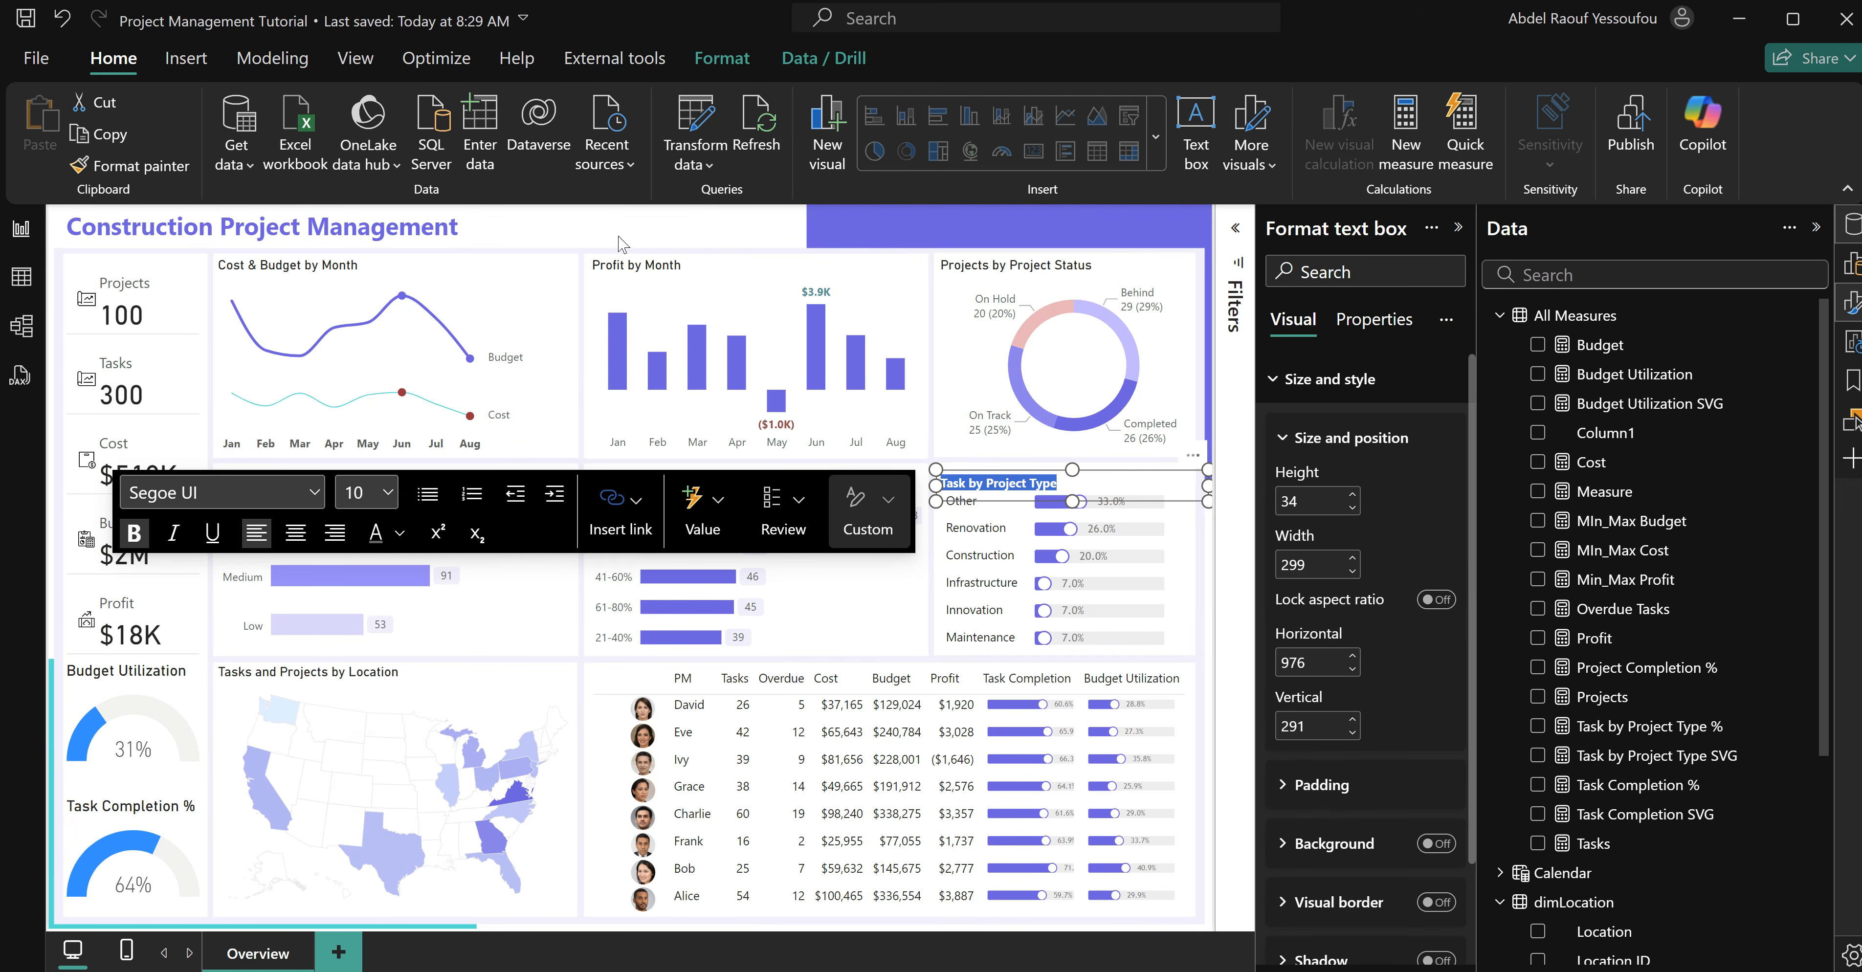
pyautogui.click(1112, 245)
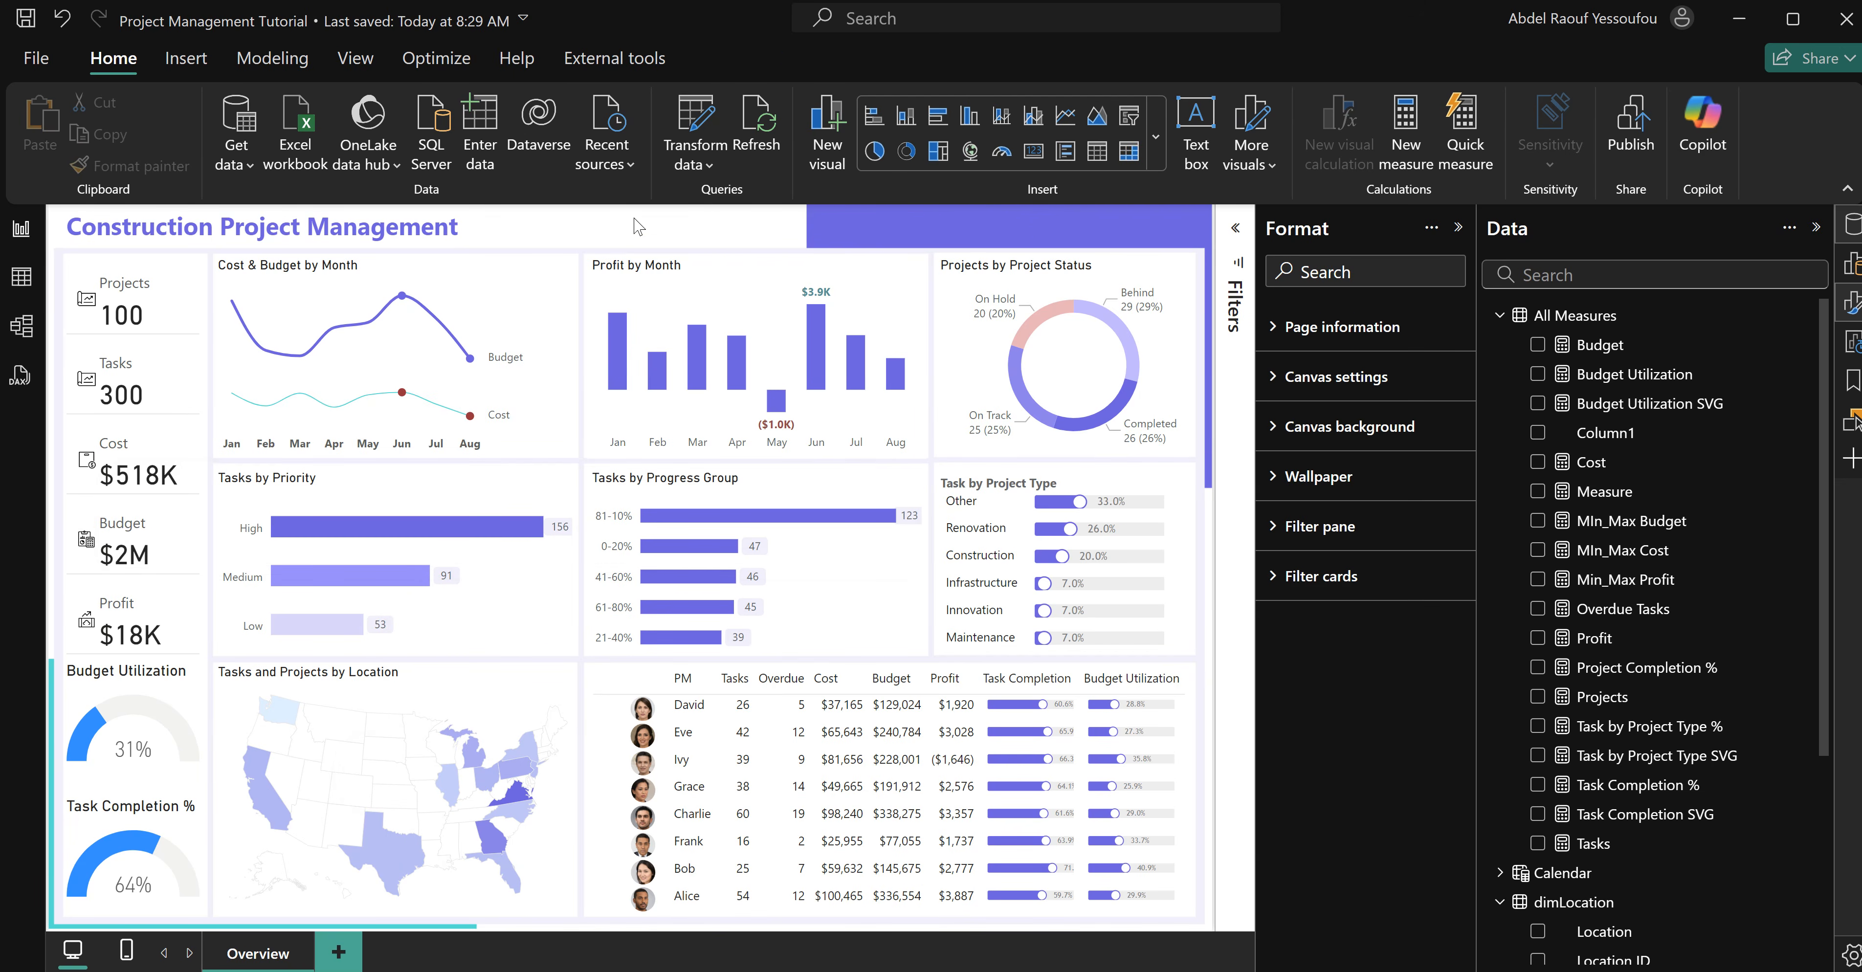
# Add a new report page and name it Task Timeline.
pyautogui.click(337, 952)
pyautogui.doubleClick(359, 956)
pyautogui.hotkey('ctrl', 'a')
pyautogui.press('BackSpace')
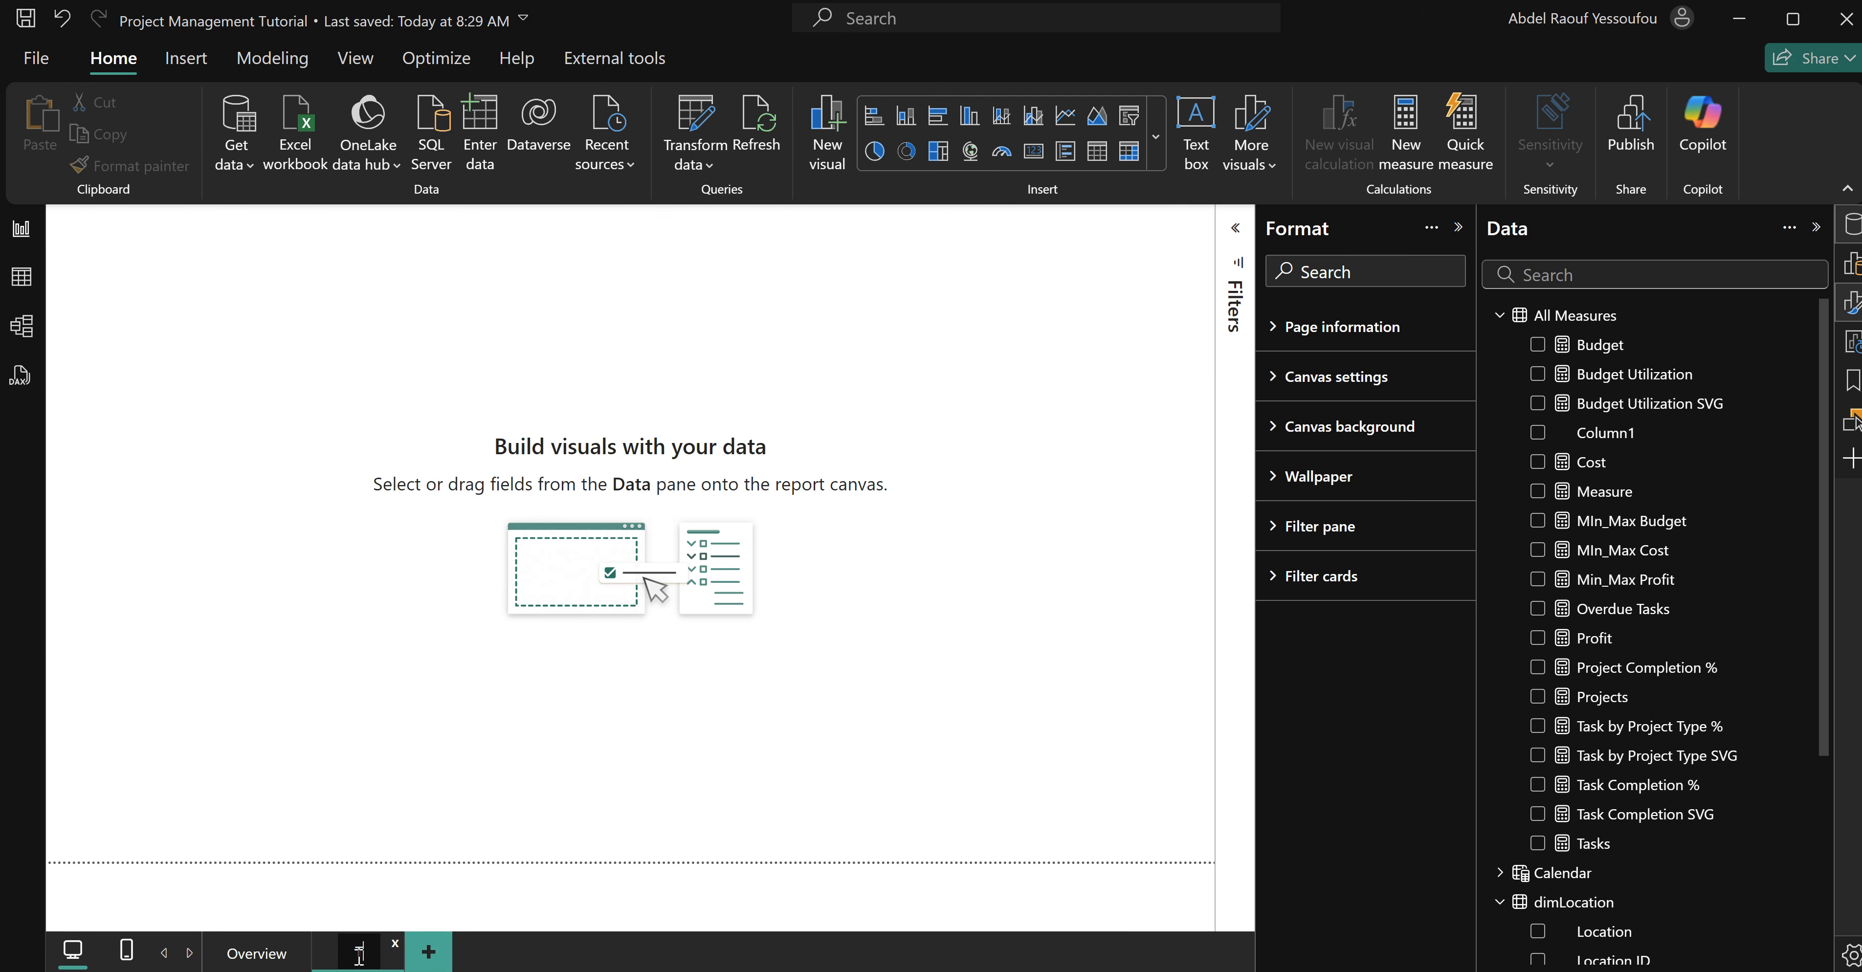
pyautogui.write('Task Timeline')
pyautogui.press('Return')
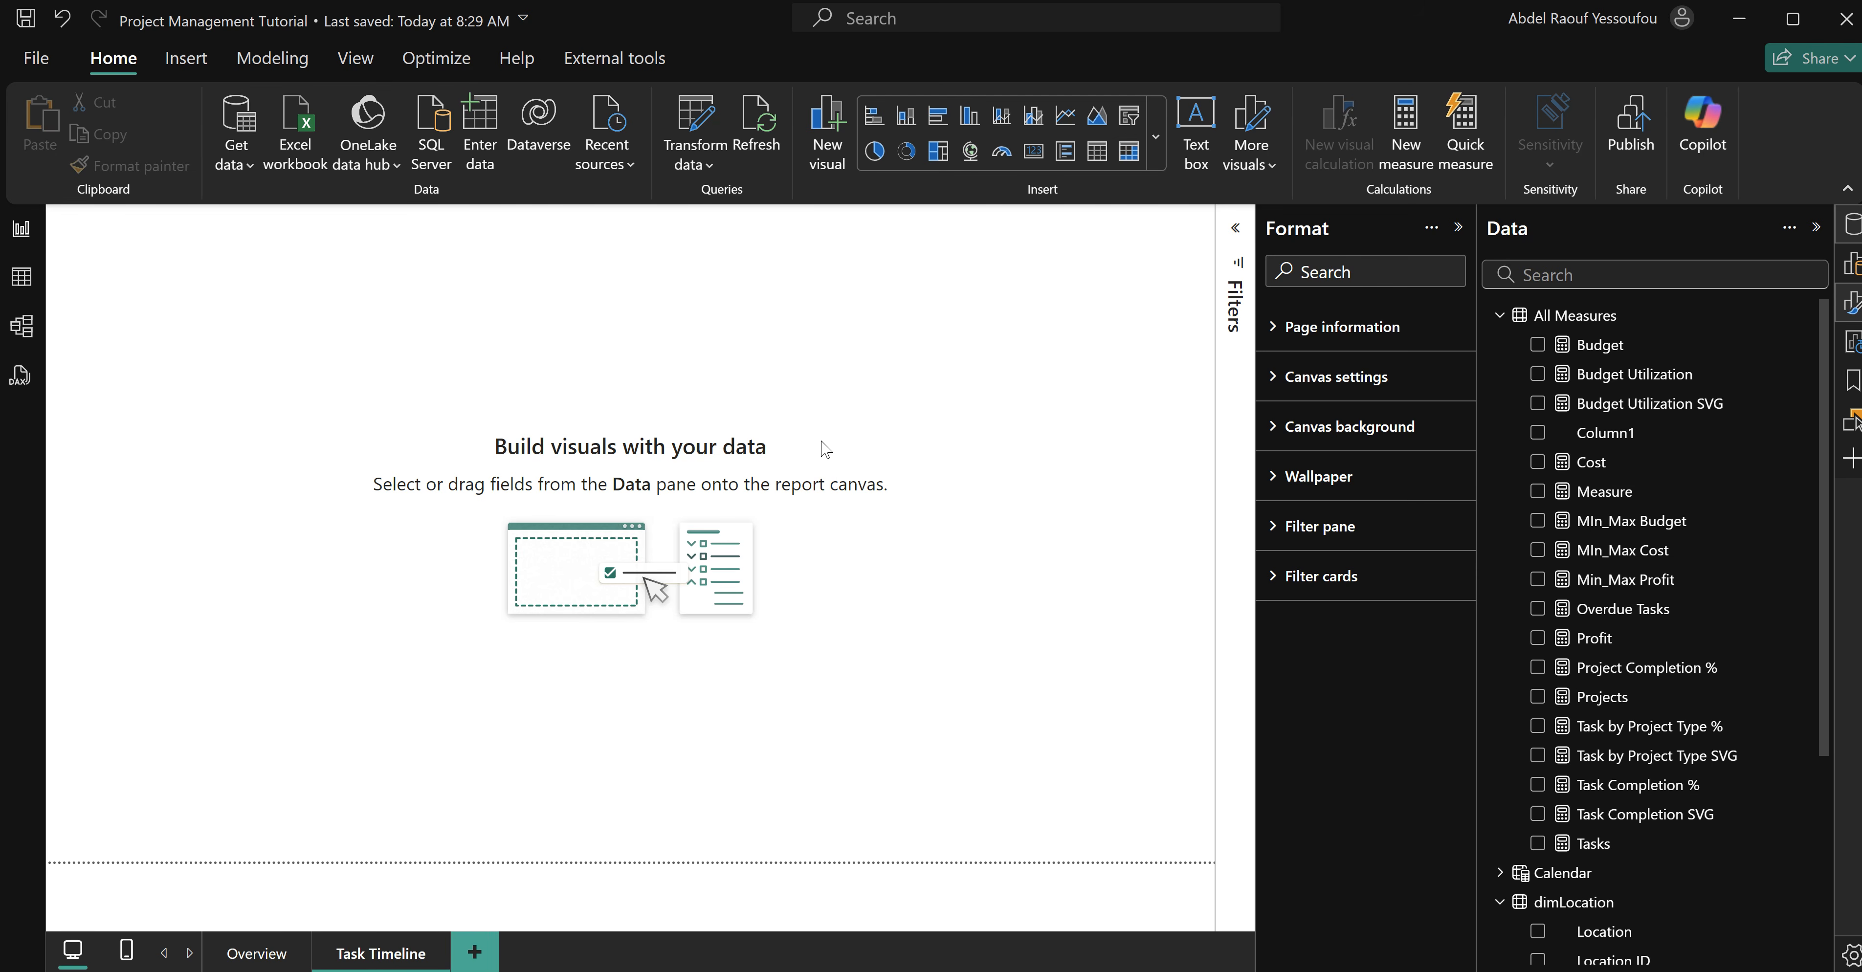
# Set the Task Timeline page's canvas to a custom size with a height of 800 px.
pyautogui.click(1302, 391)
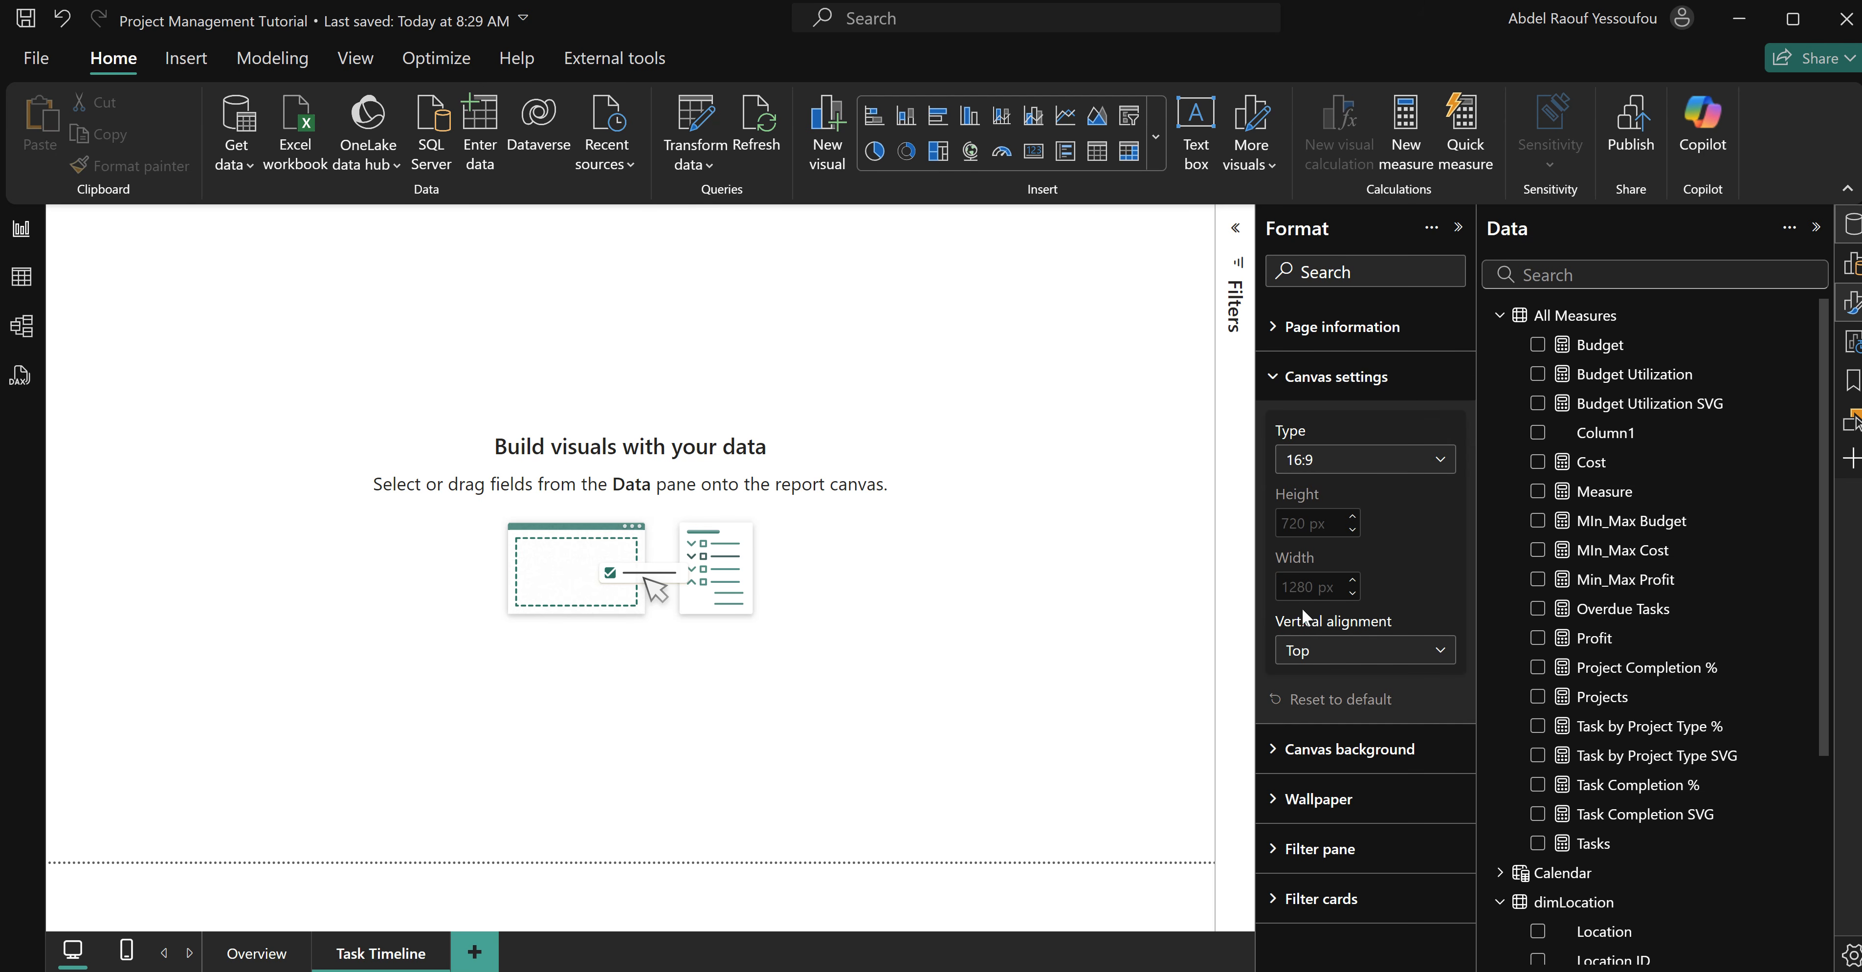
pyautogui.click(1329, 463)
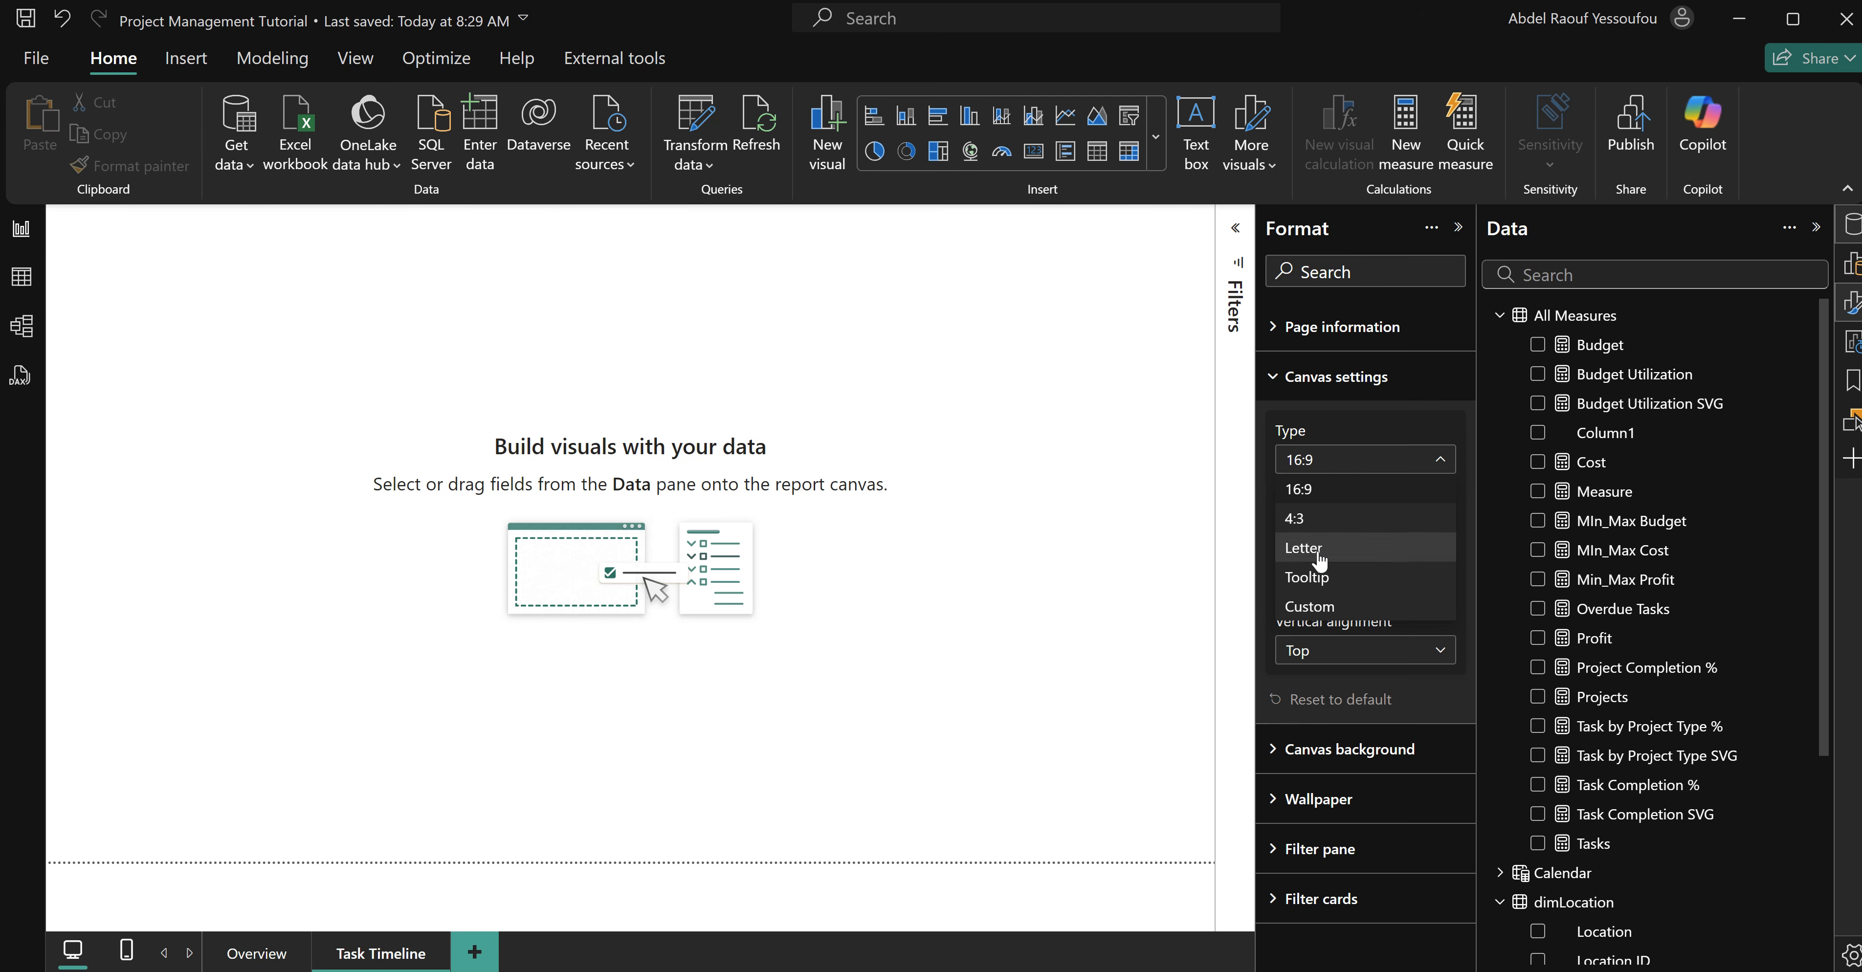
pyautogui.click(1319, 609)
pyautogui.doubleClick(1295, 523)
pyautogui.write('800')
pyautogui.press('Return')
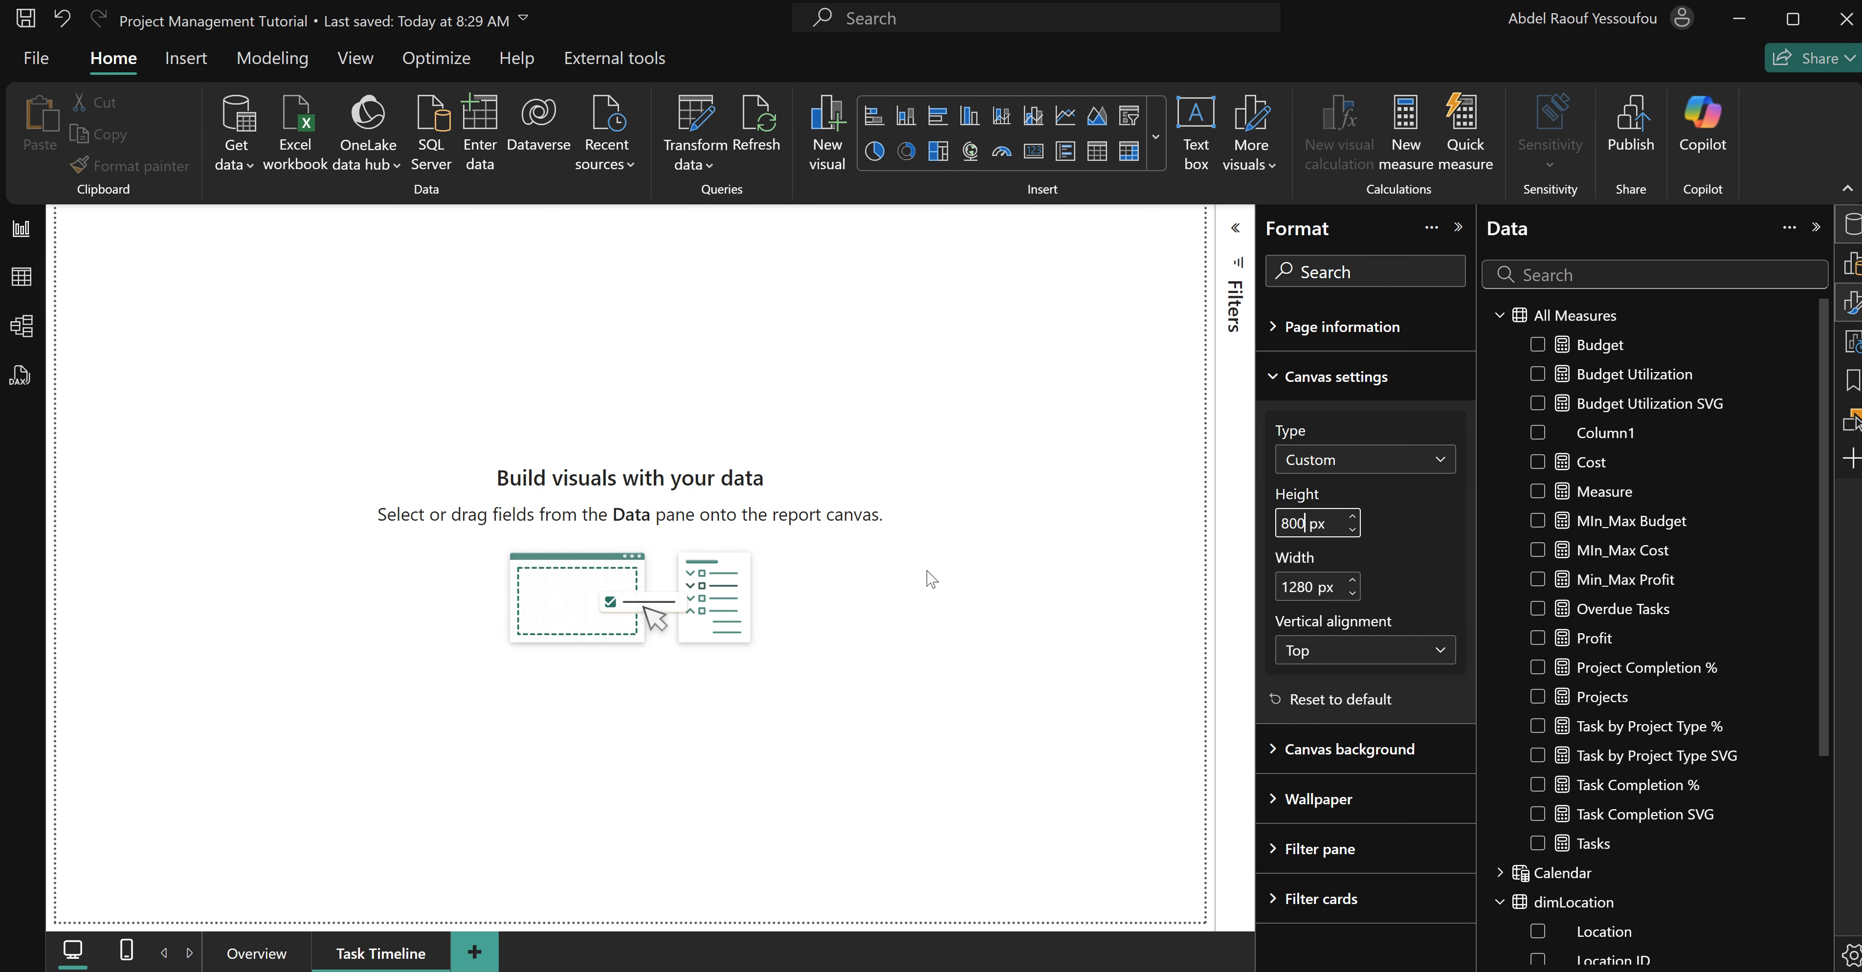
pyautogui.click(1322, 379)
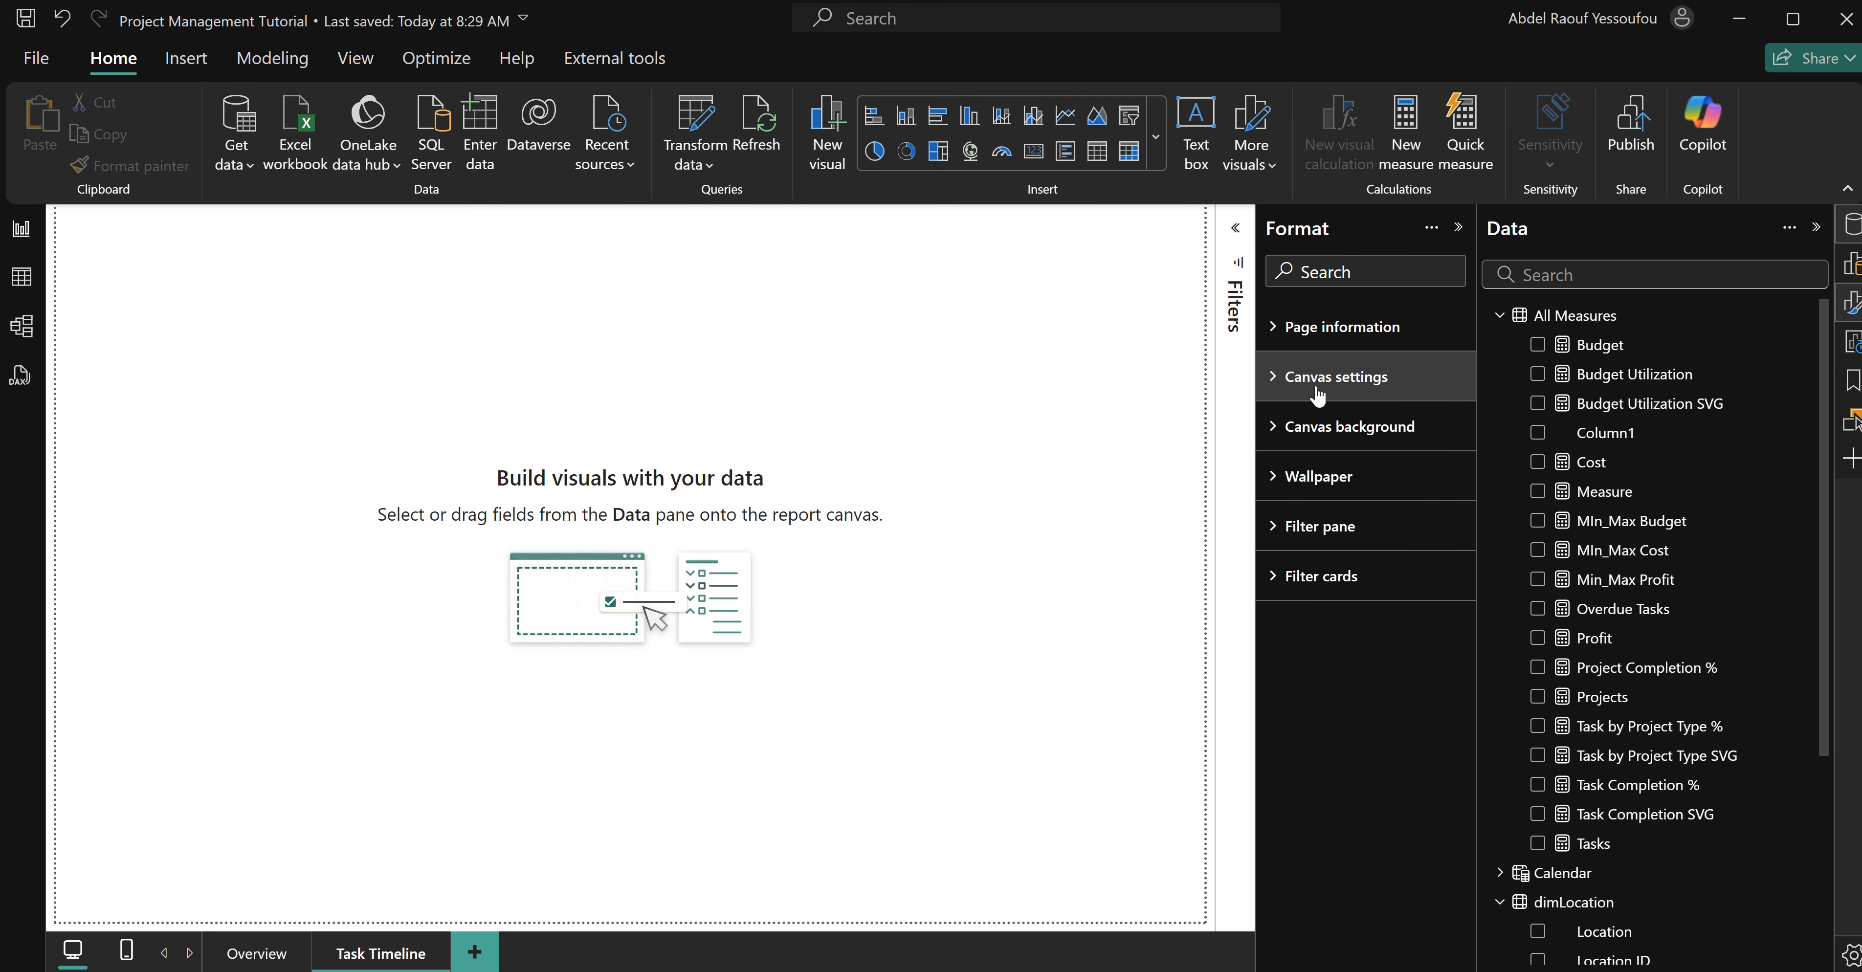
# Load Project Timeline.png from the Images & Icons folder as the Task Timeline page's canvas background image.
pyautogui.click(1325, 433)
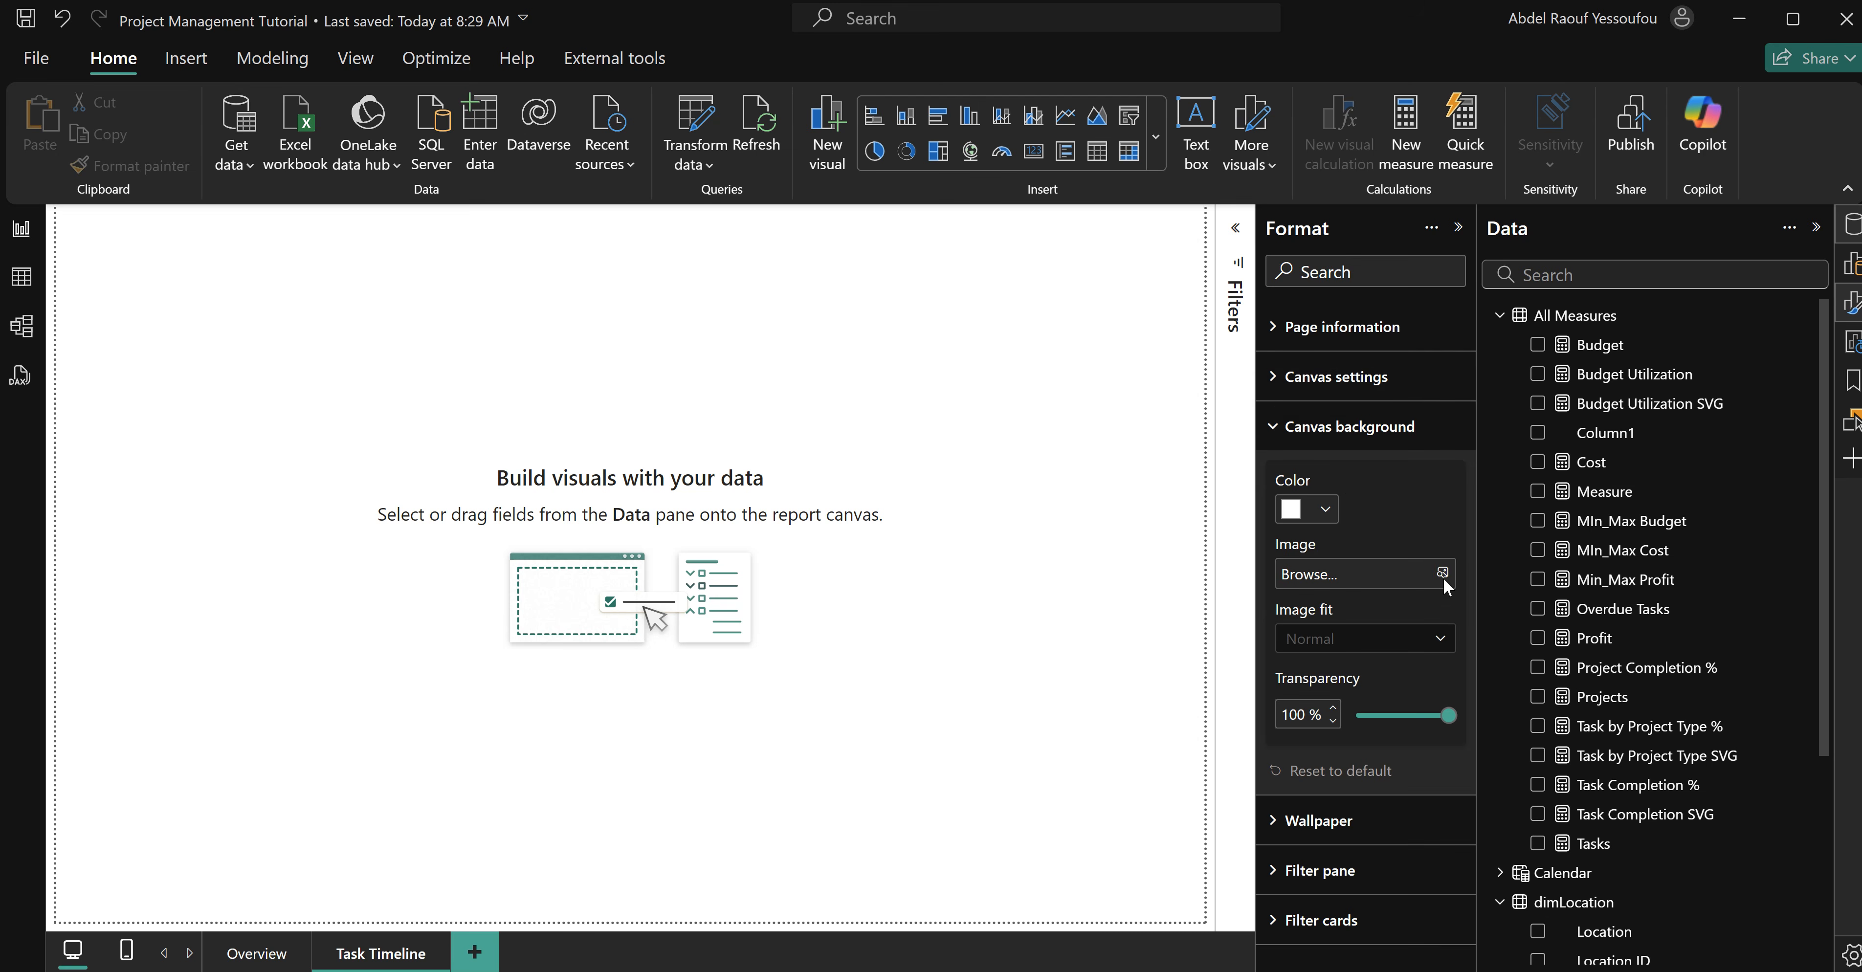
pyautogui.click(1443, 575)
pyautogui.click(325, 54)
pyautogui.doubleClick(296, 203)
pyautogui.click(454, 386)
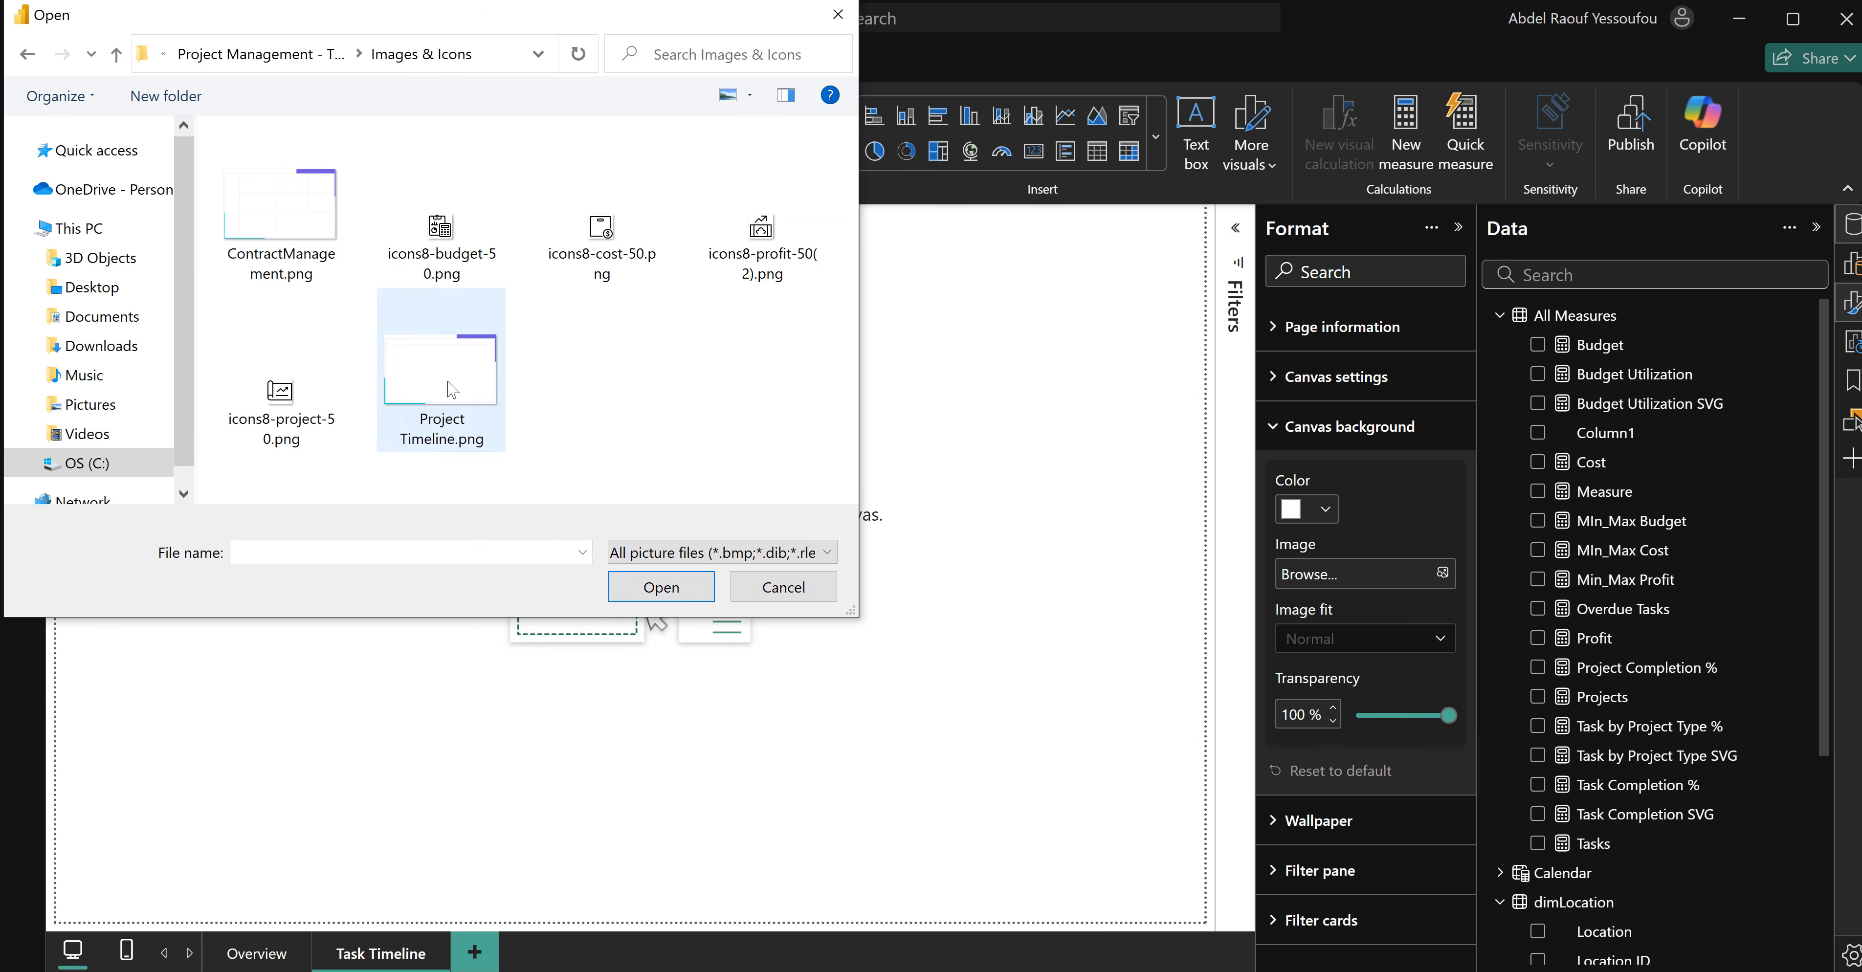
pyautogui.click(662, 590)
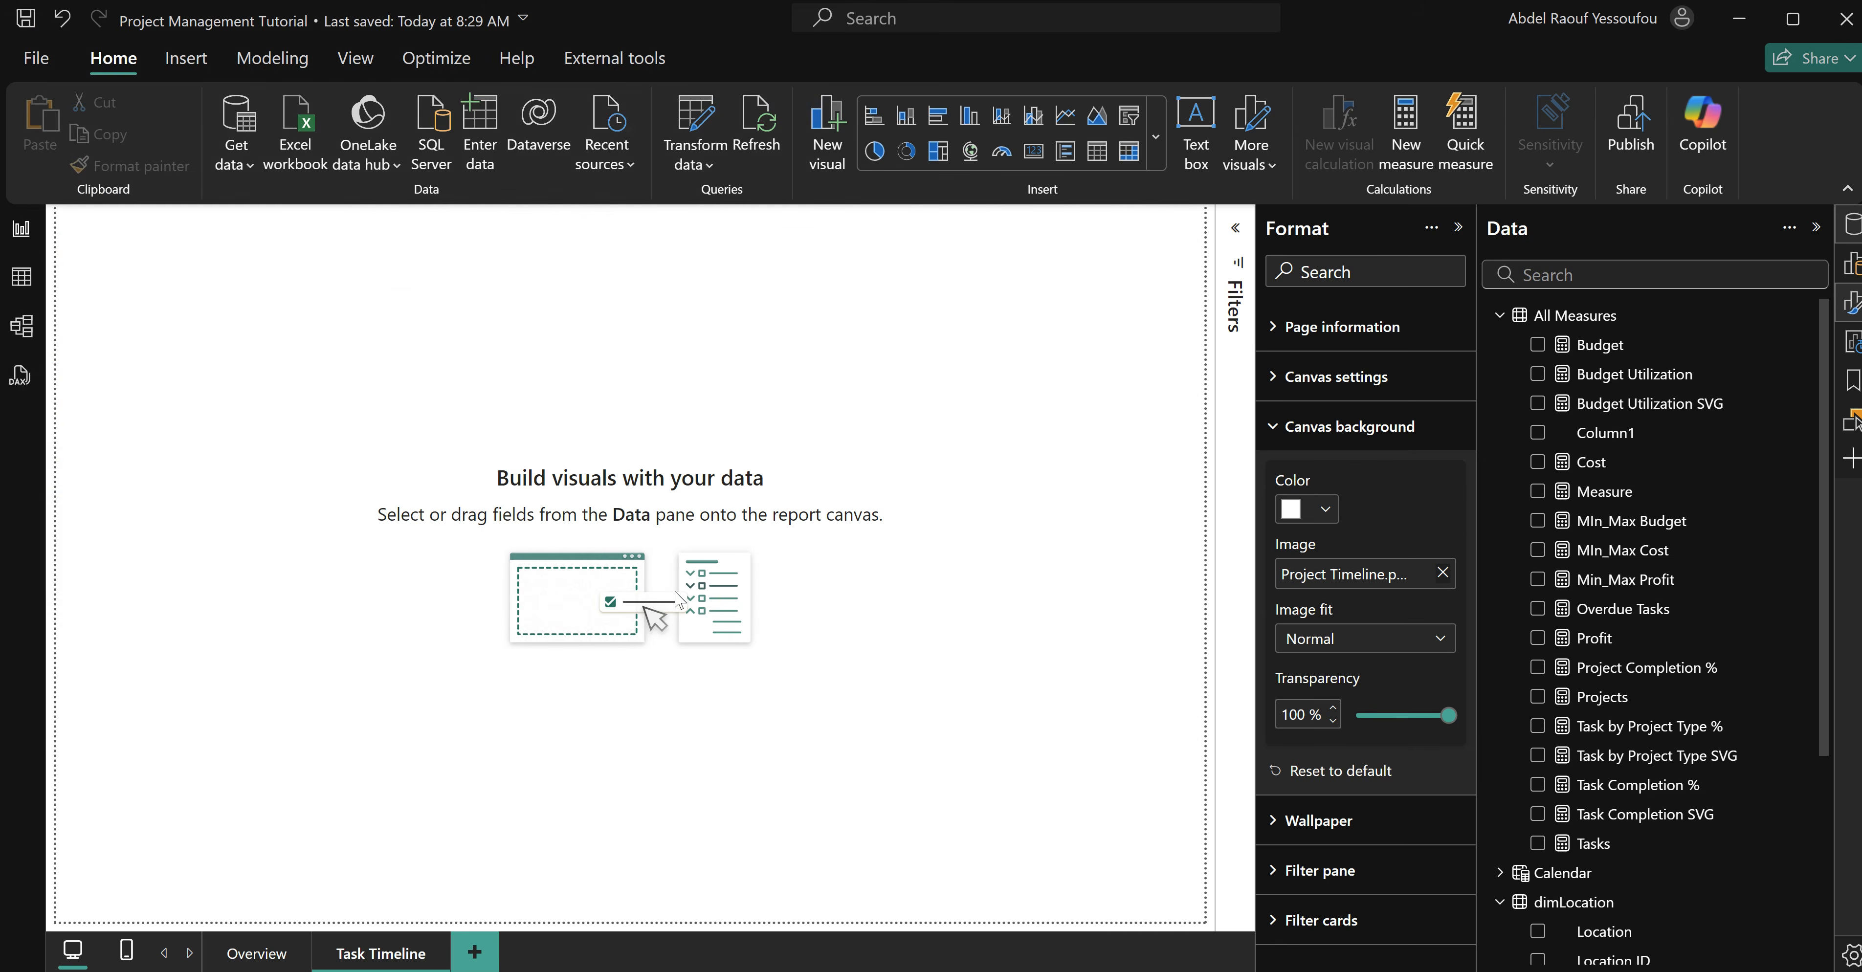
# Set the canvas background image's transparency to 0% and its image fit to Fit.
pyautogui.moveTo(1447, 726); pyautogui.dragTo(1325, 727)
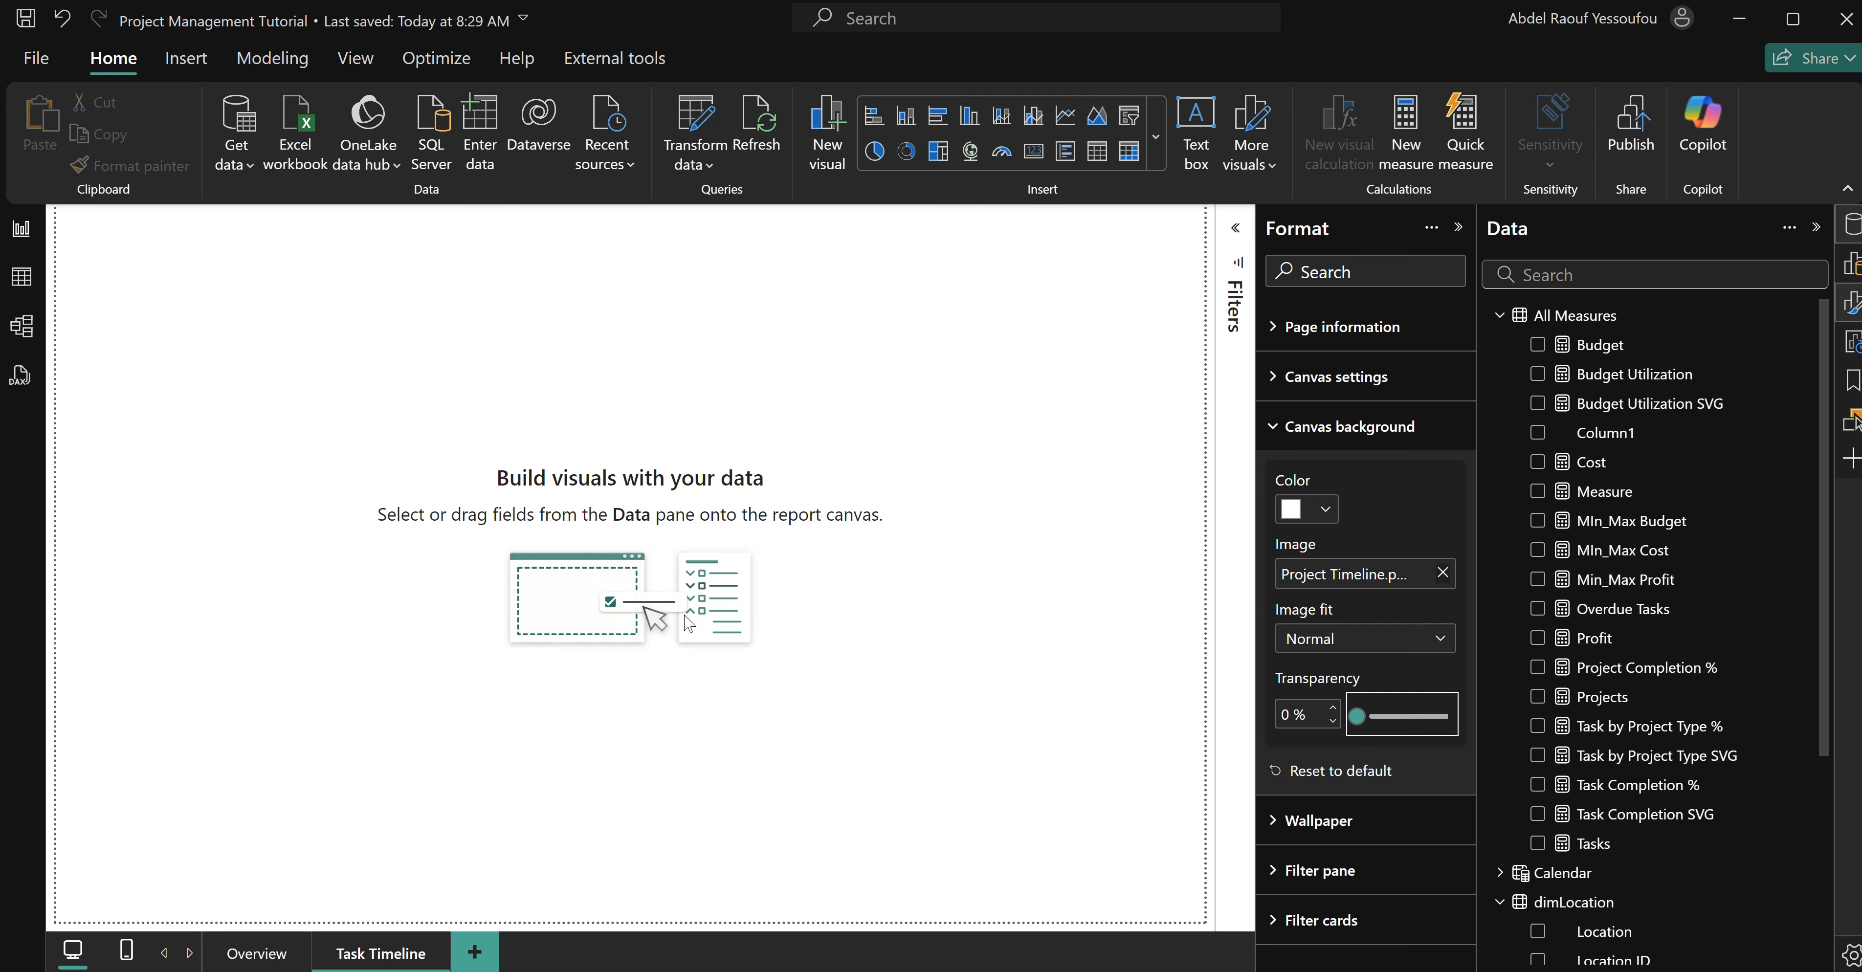
pyautogui.click(1322, 640)
pyautogui.click(1310, 706)
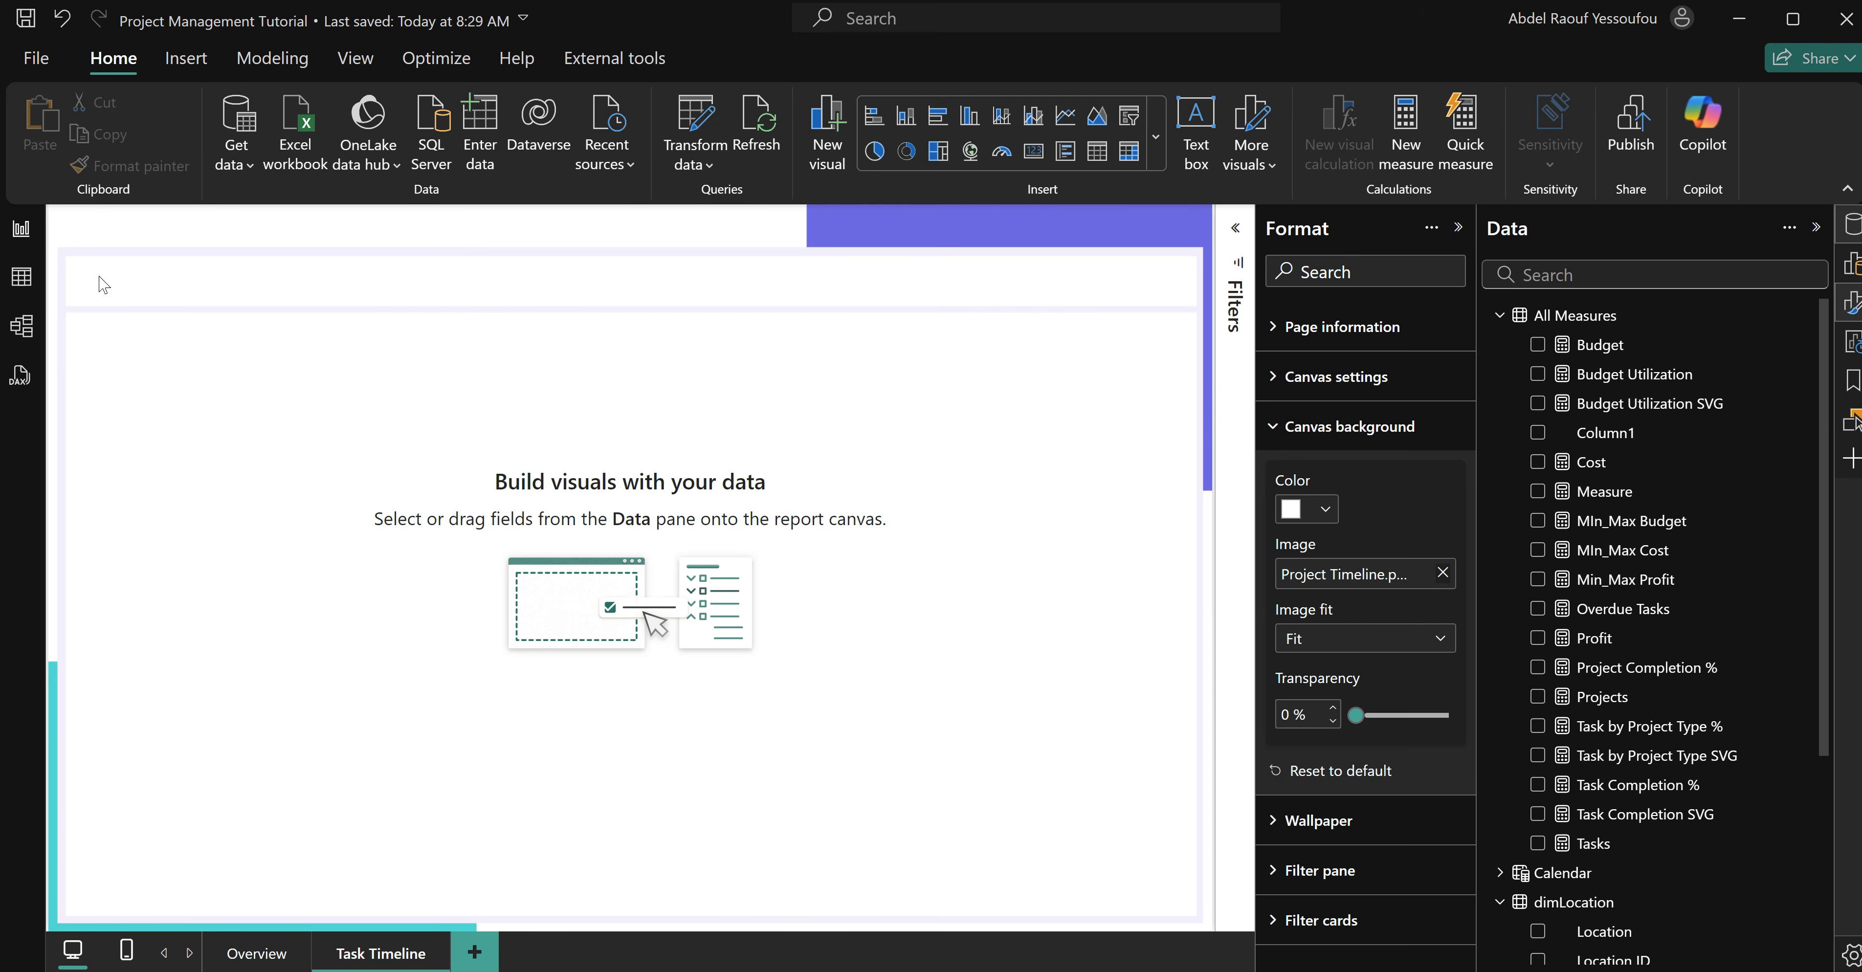
# Import Microsoft Corporation's Text Filter custom visual into the report from the online visuals store.
pyautogui.click(1156, 136)
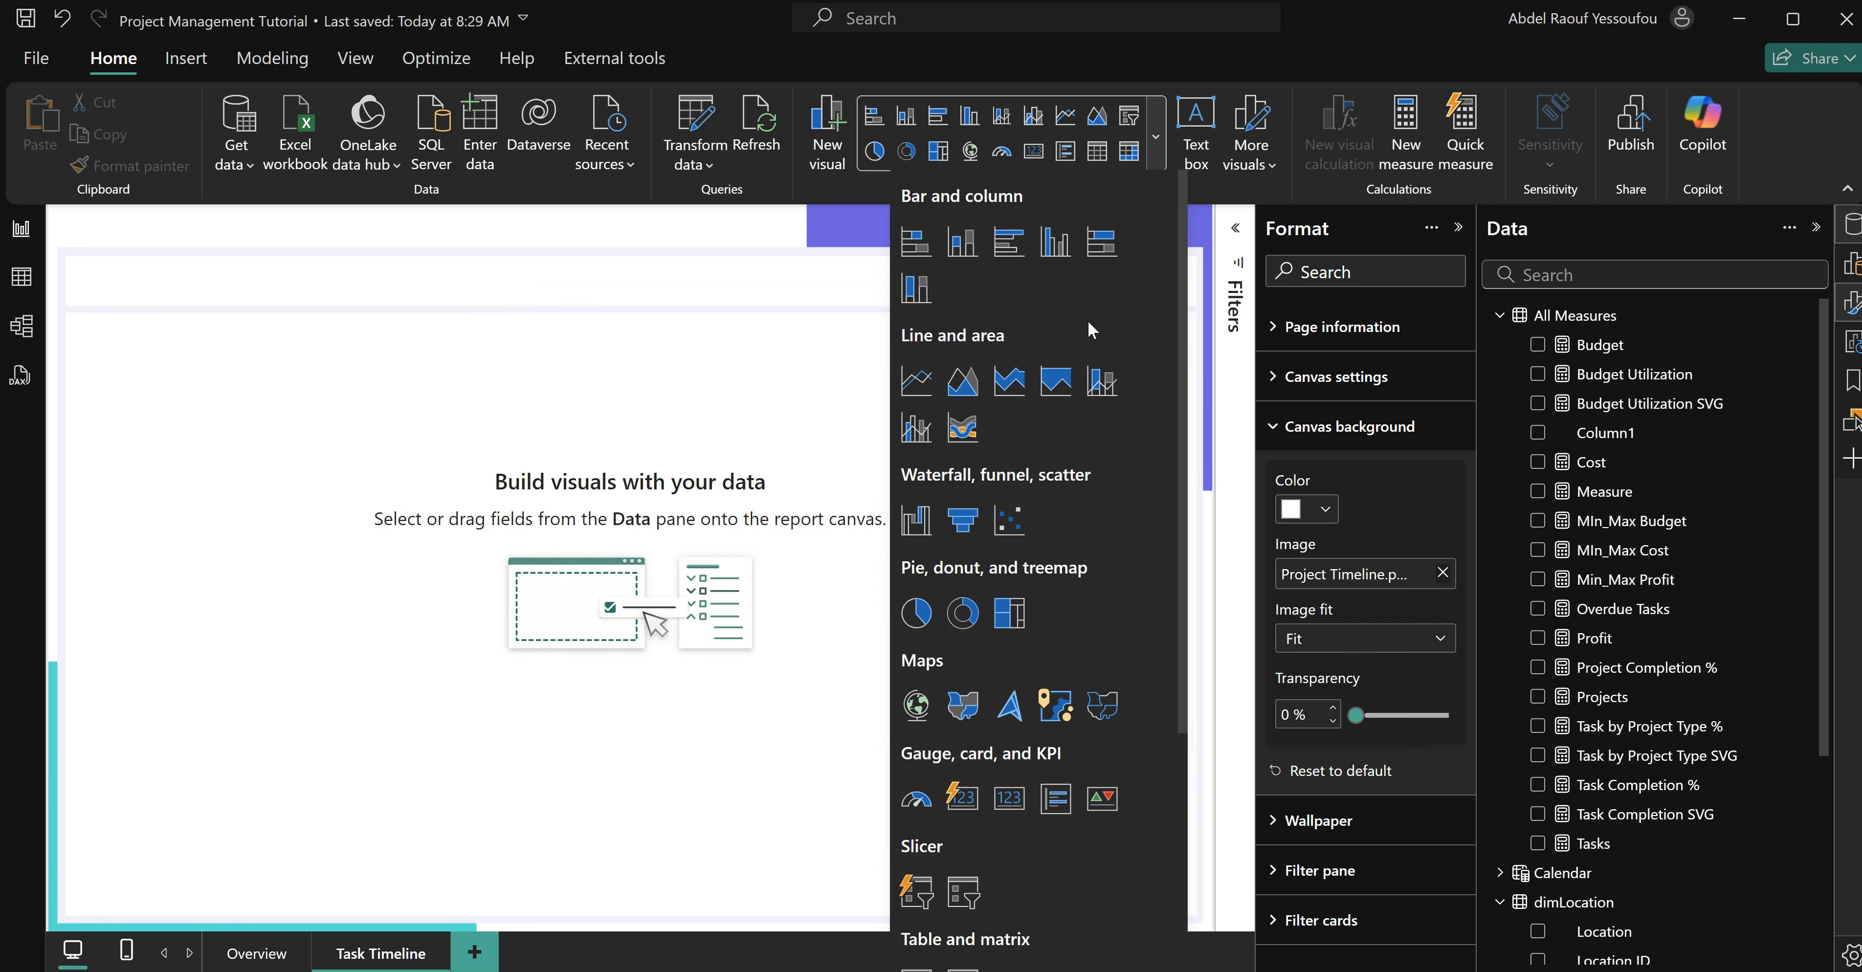
pyautogui.scroll(-5, 1056, 799)
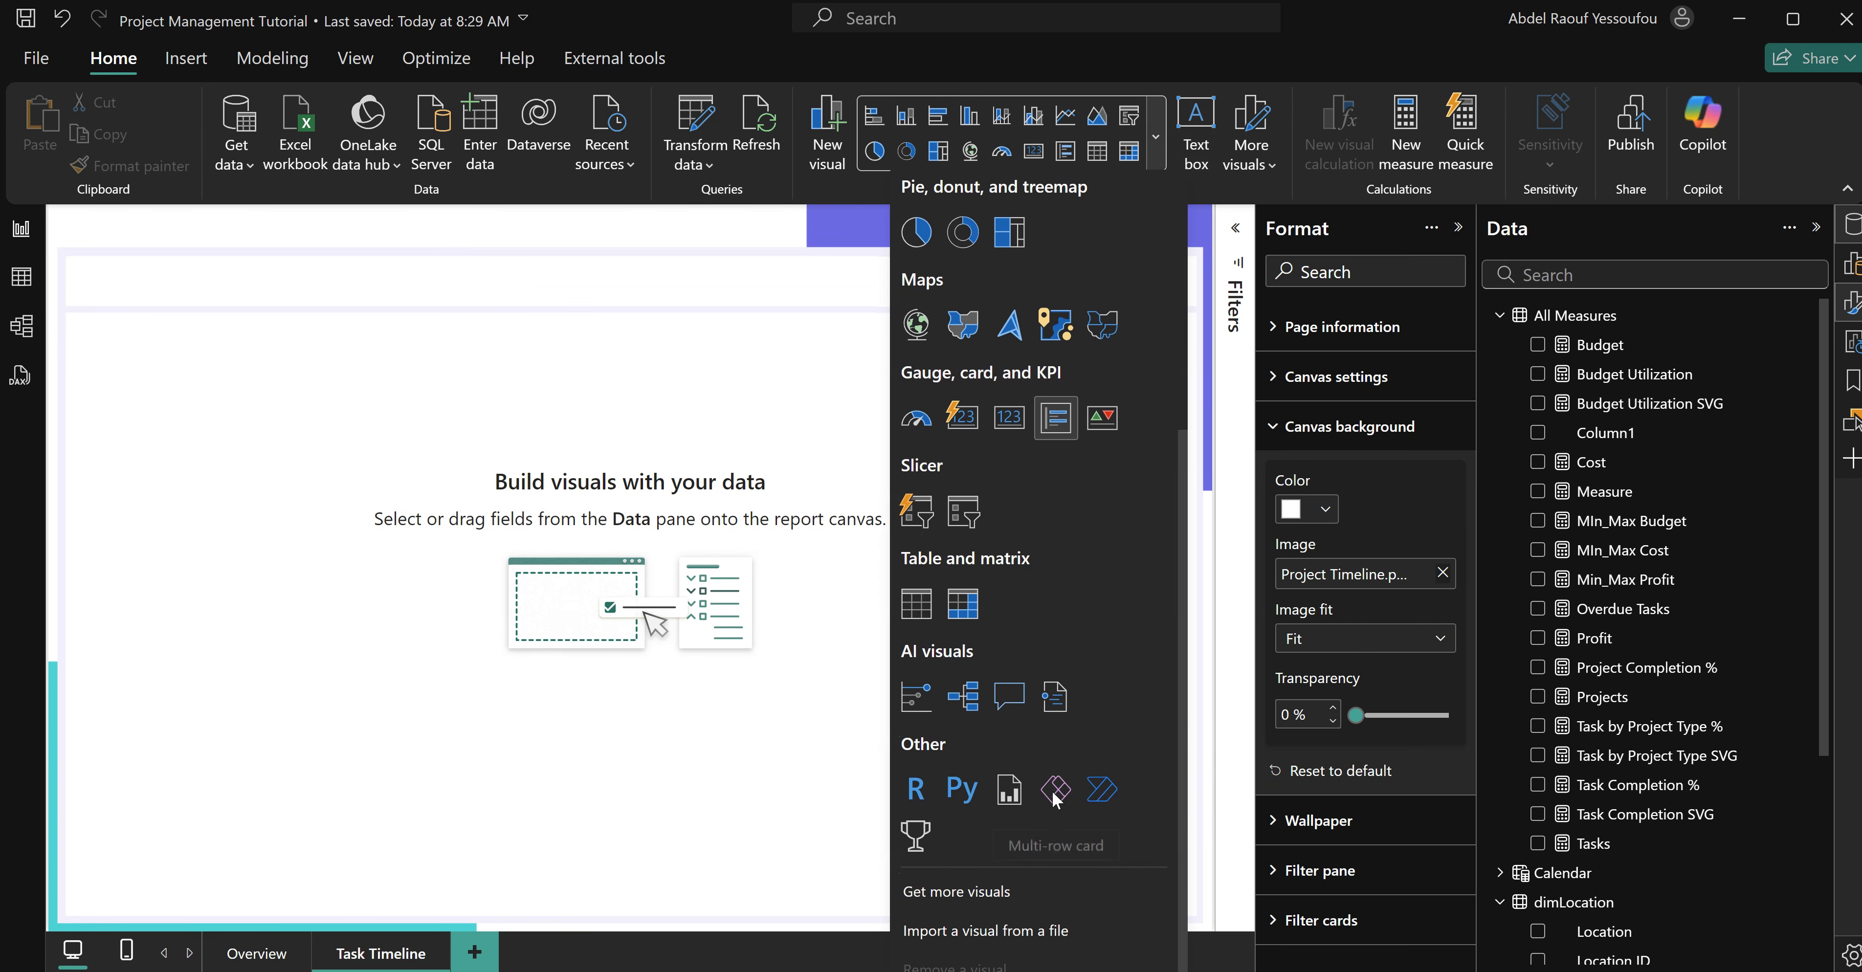
pyautogui.click(964, 888)
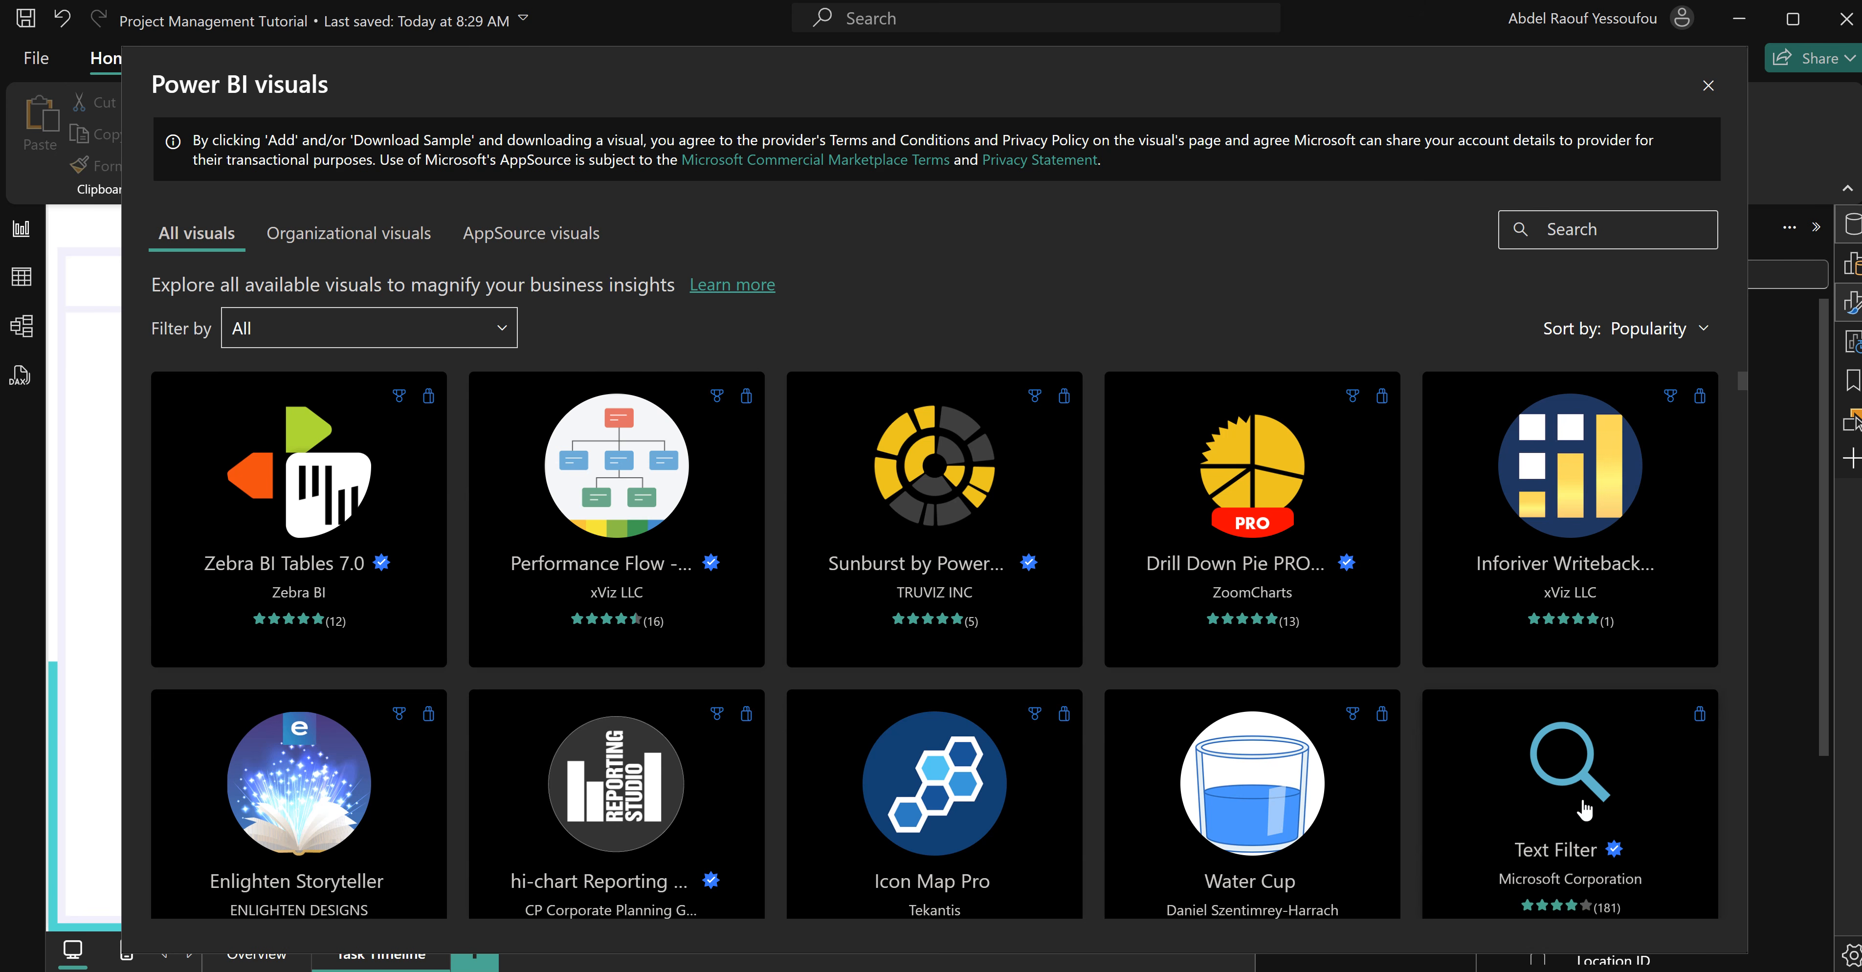
pyautogui.click(1565, 771)
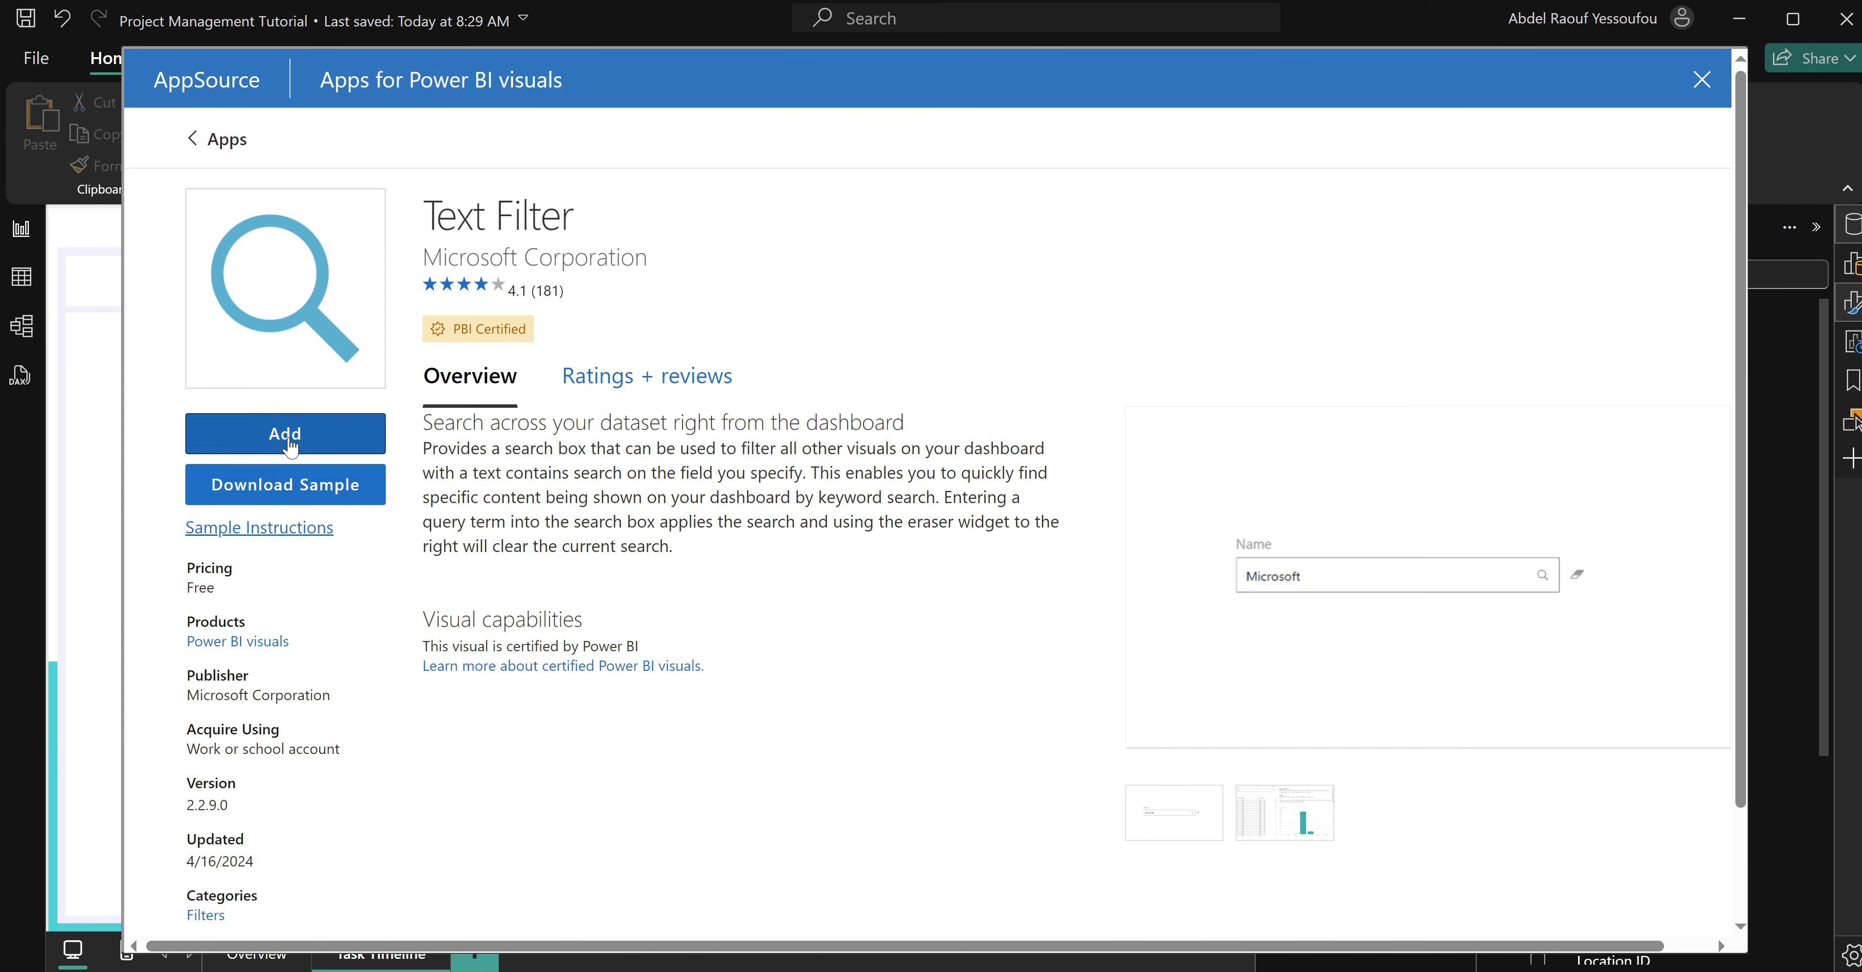
pyautogui.click(292, 438)
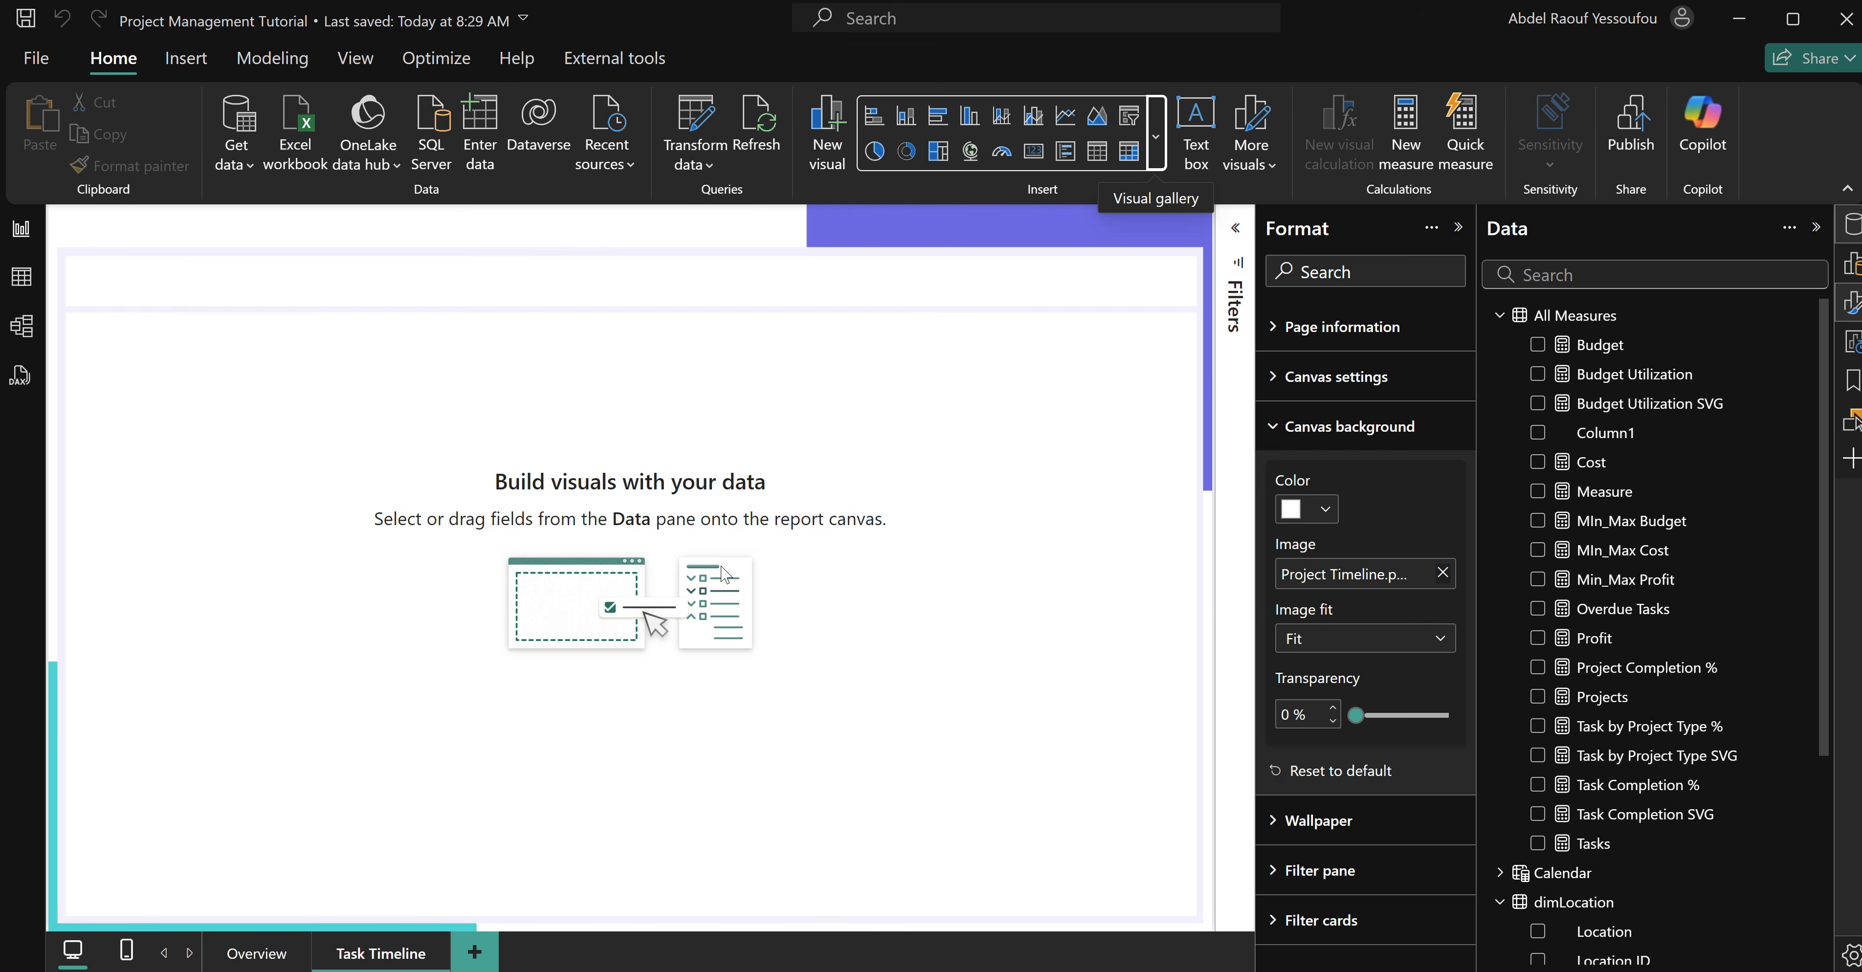
pyautogui.click(1129, 558)
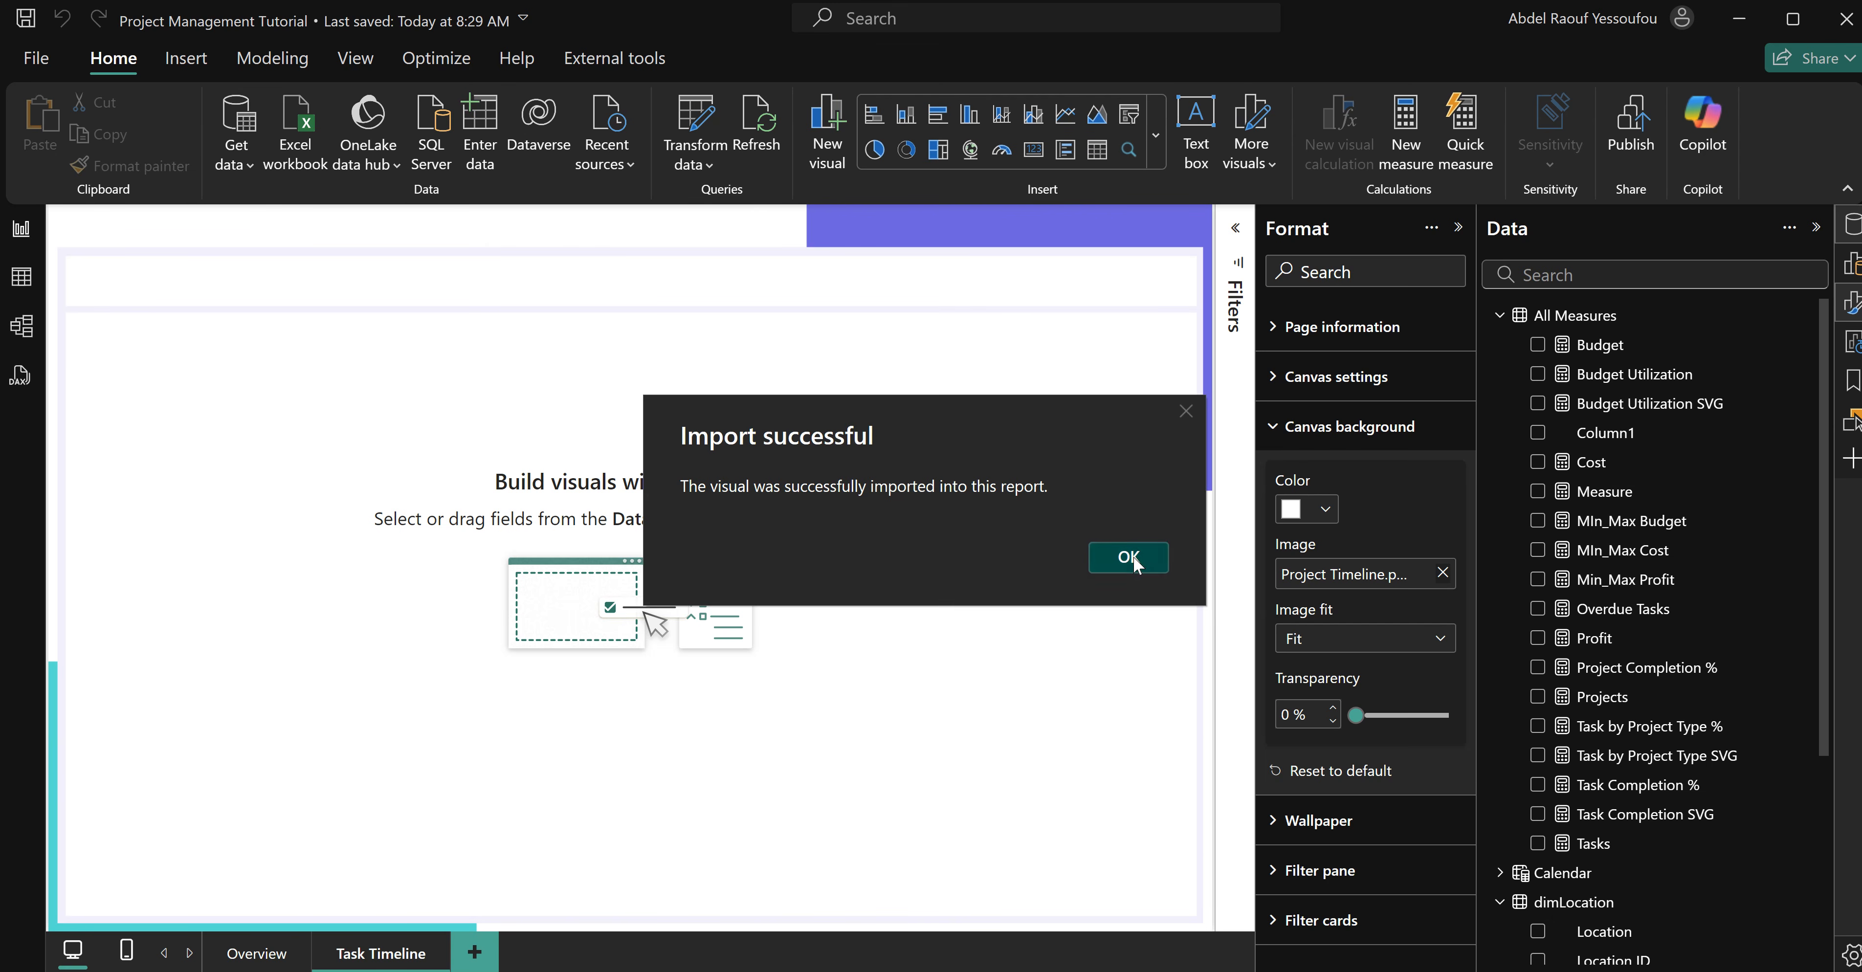
pyautogui.click(1155, 154)
pyautogui.click(819, 282)
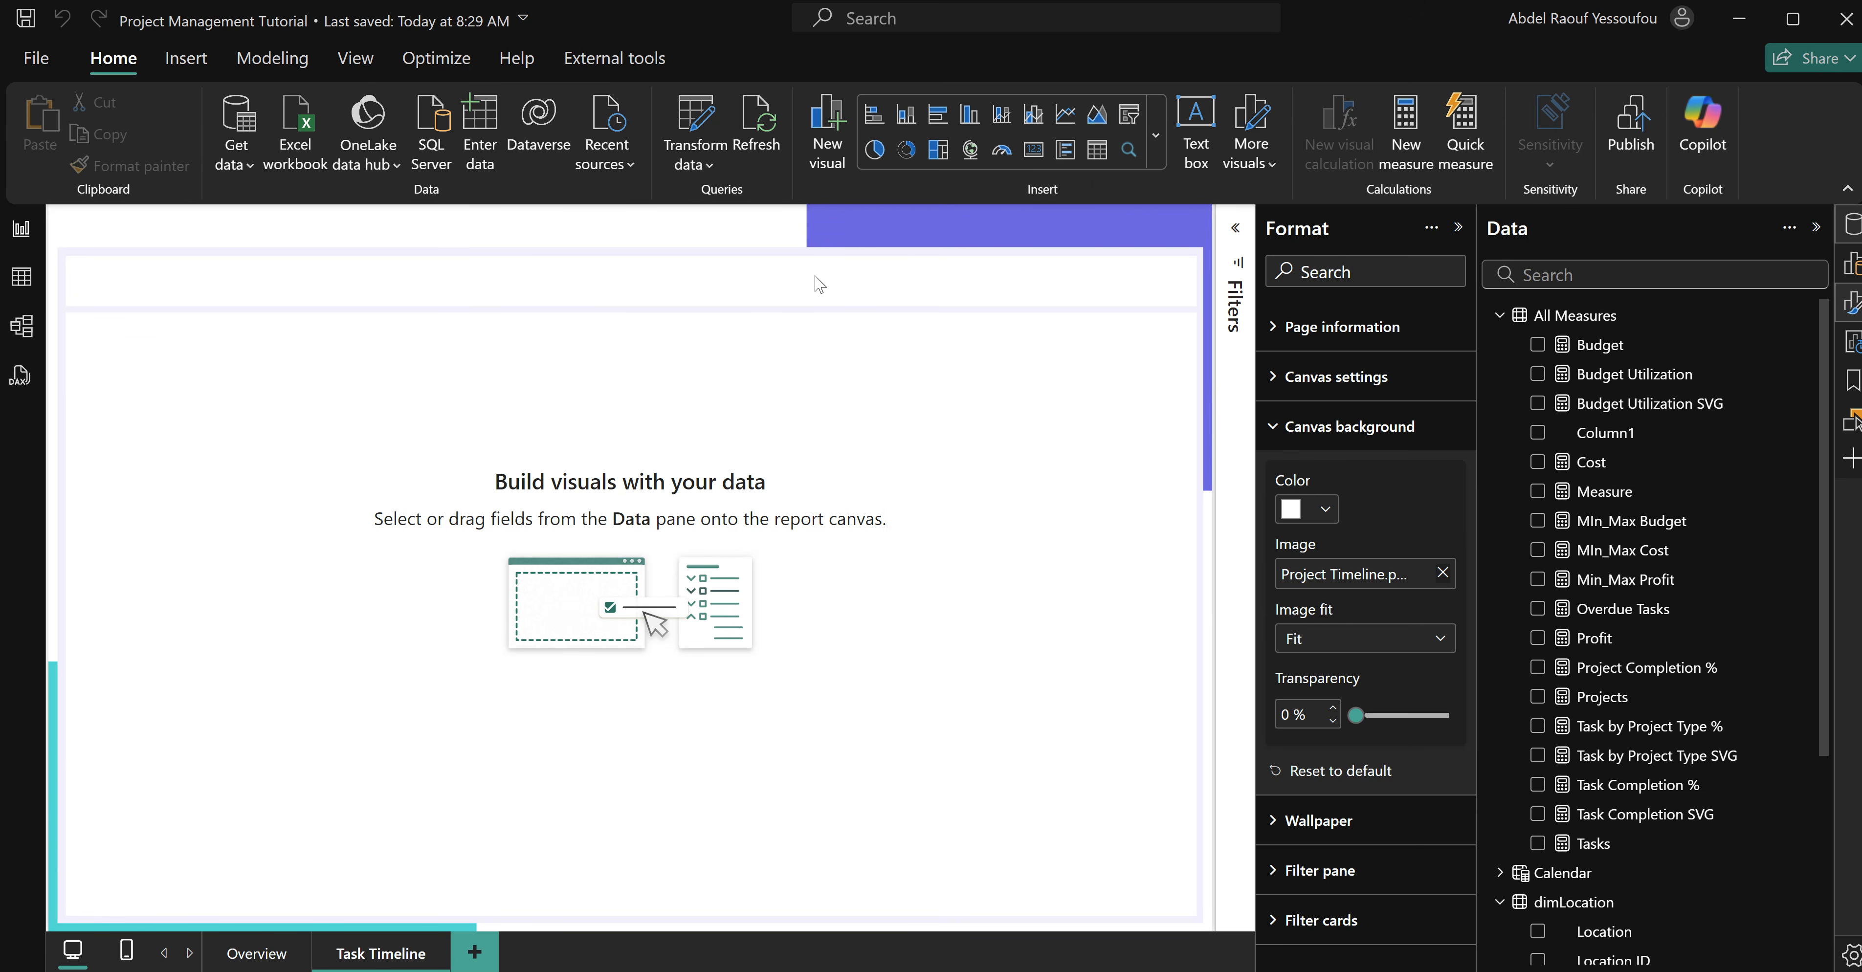
# Insert a Text Filter visual on the page and assign it the Task Name field from the Project Management table.
pyautogui.click(1128, 150)
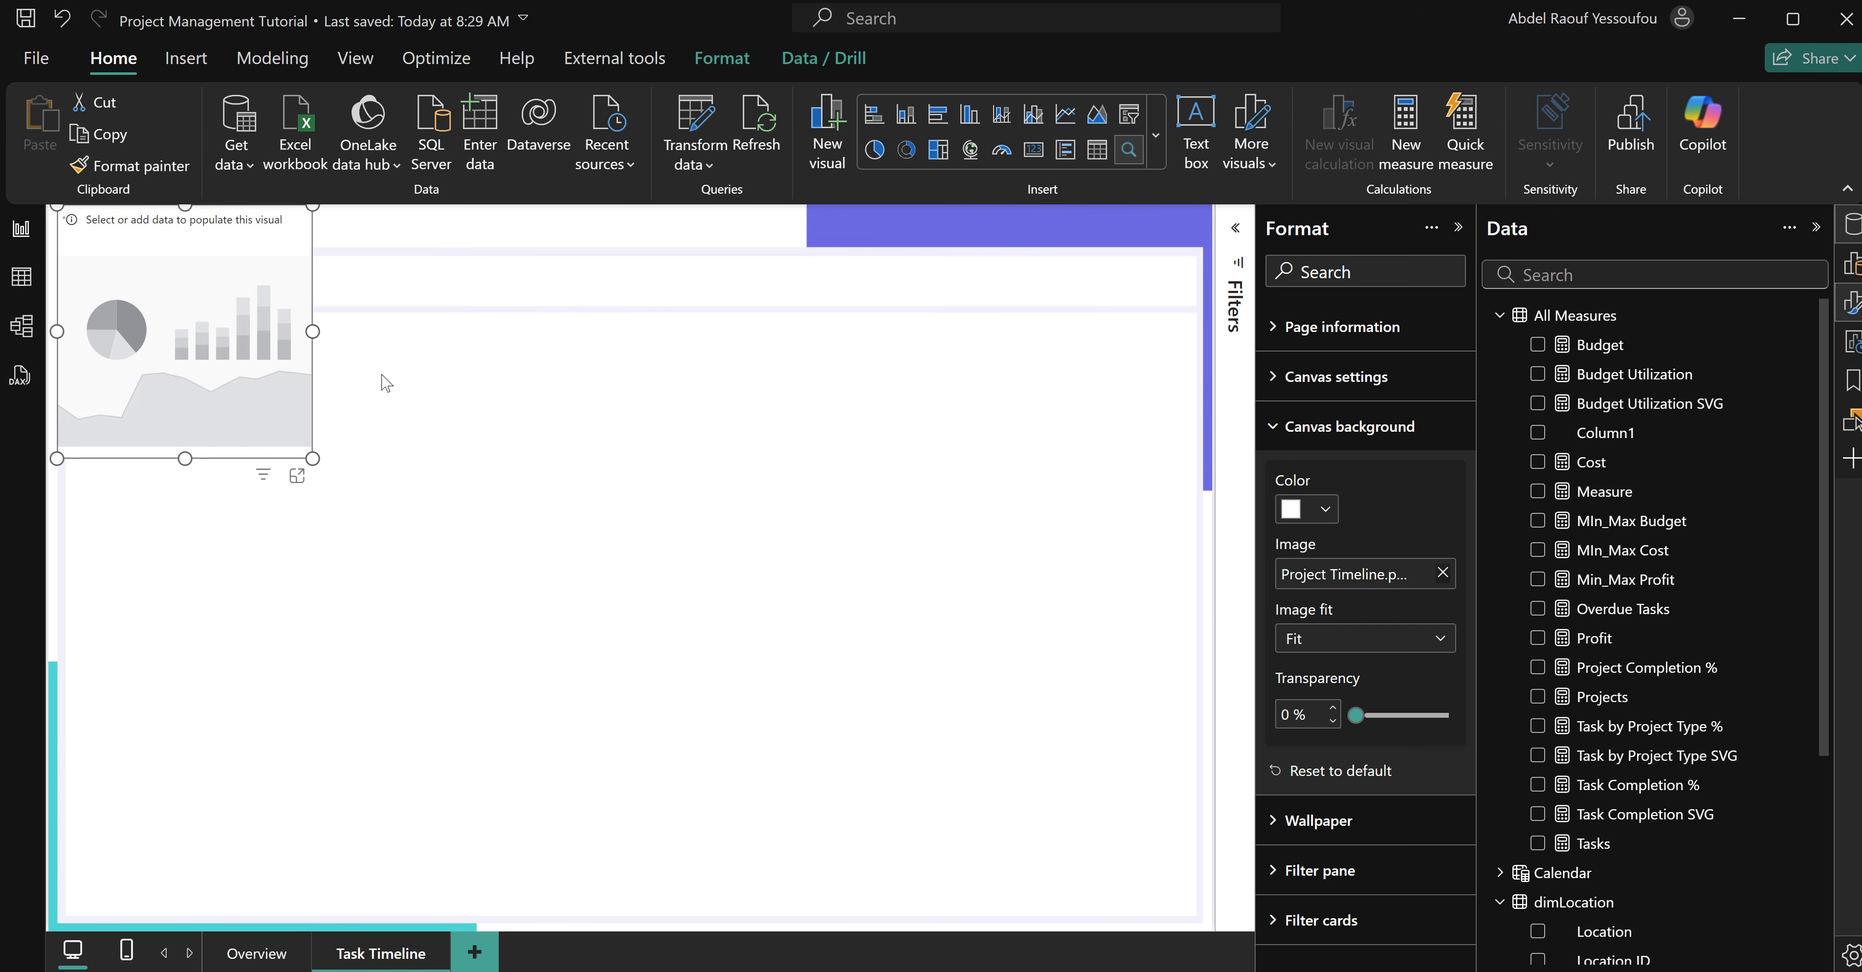
pyautogui.moveTo(207, 474); pyautogui.dragTo(374, 627)
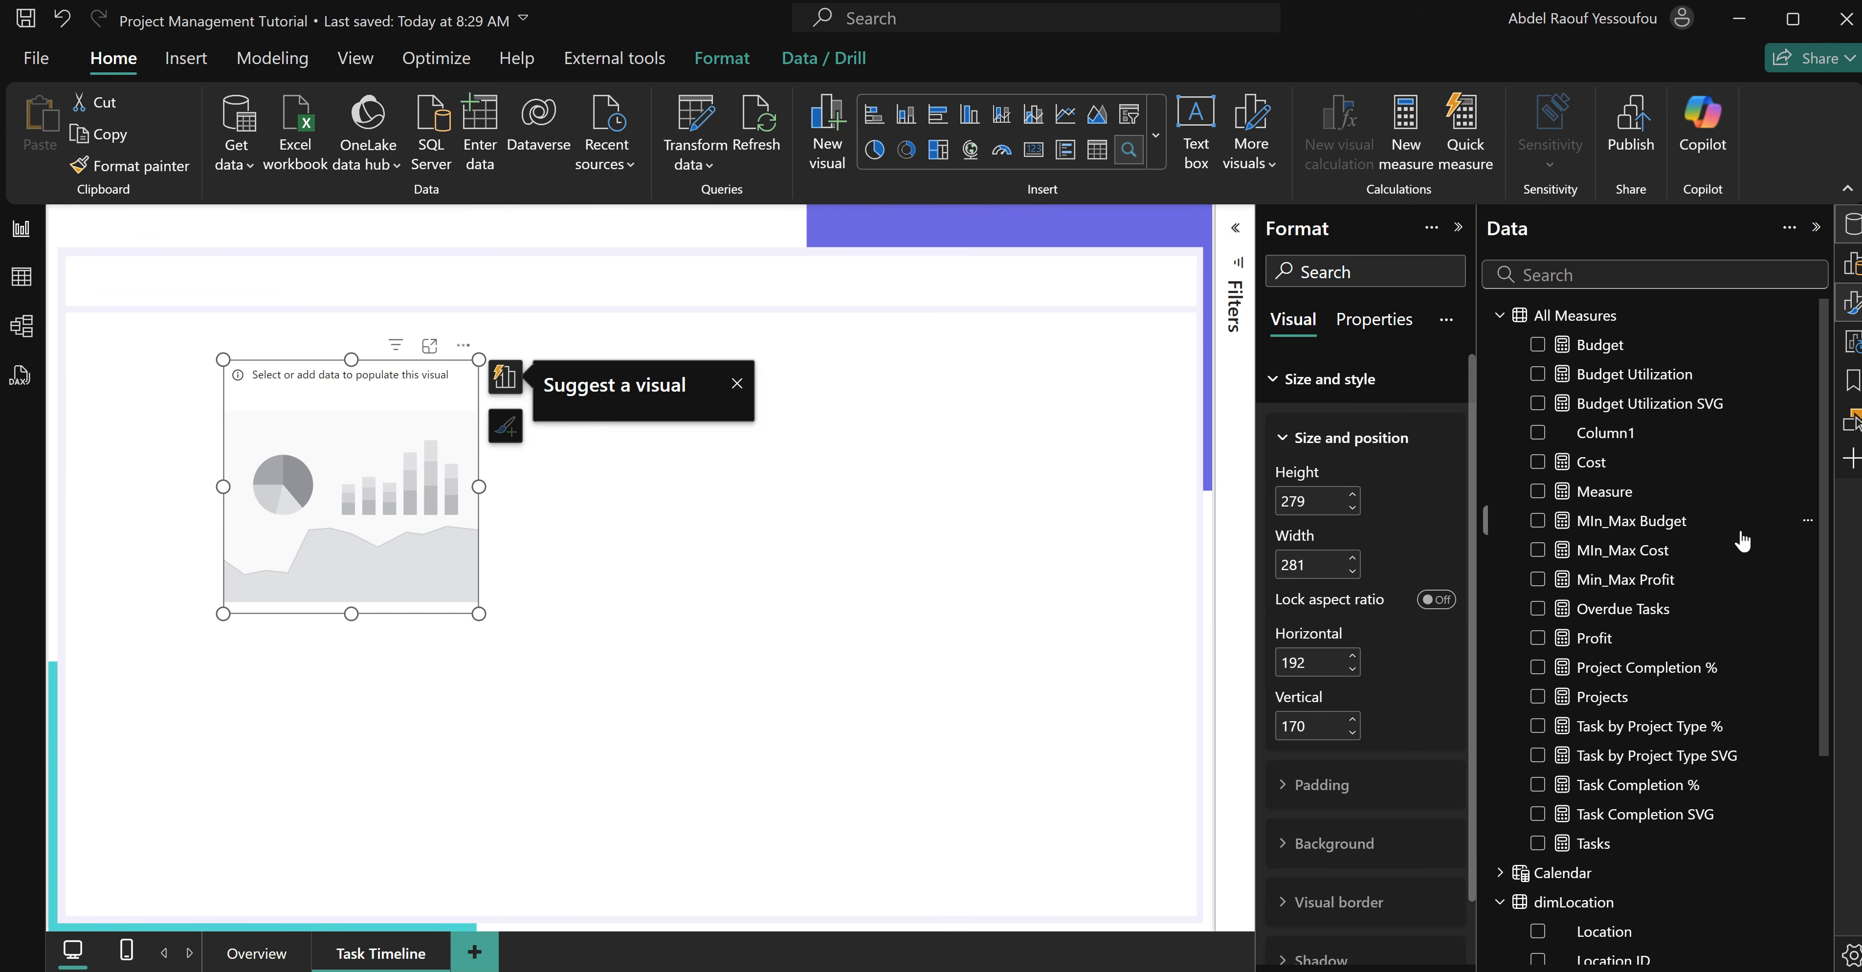
pyautogui.scroll(-4, 1703, 846)
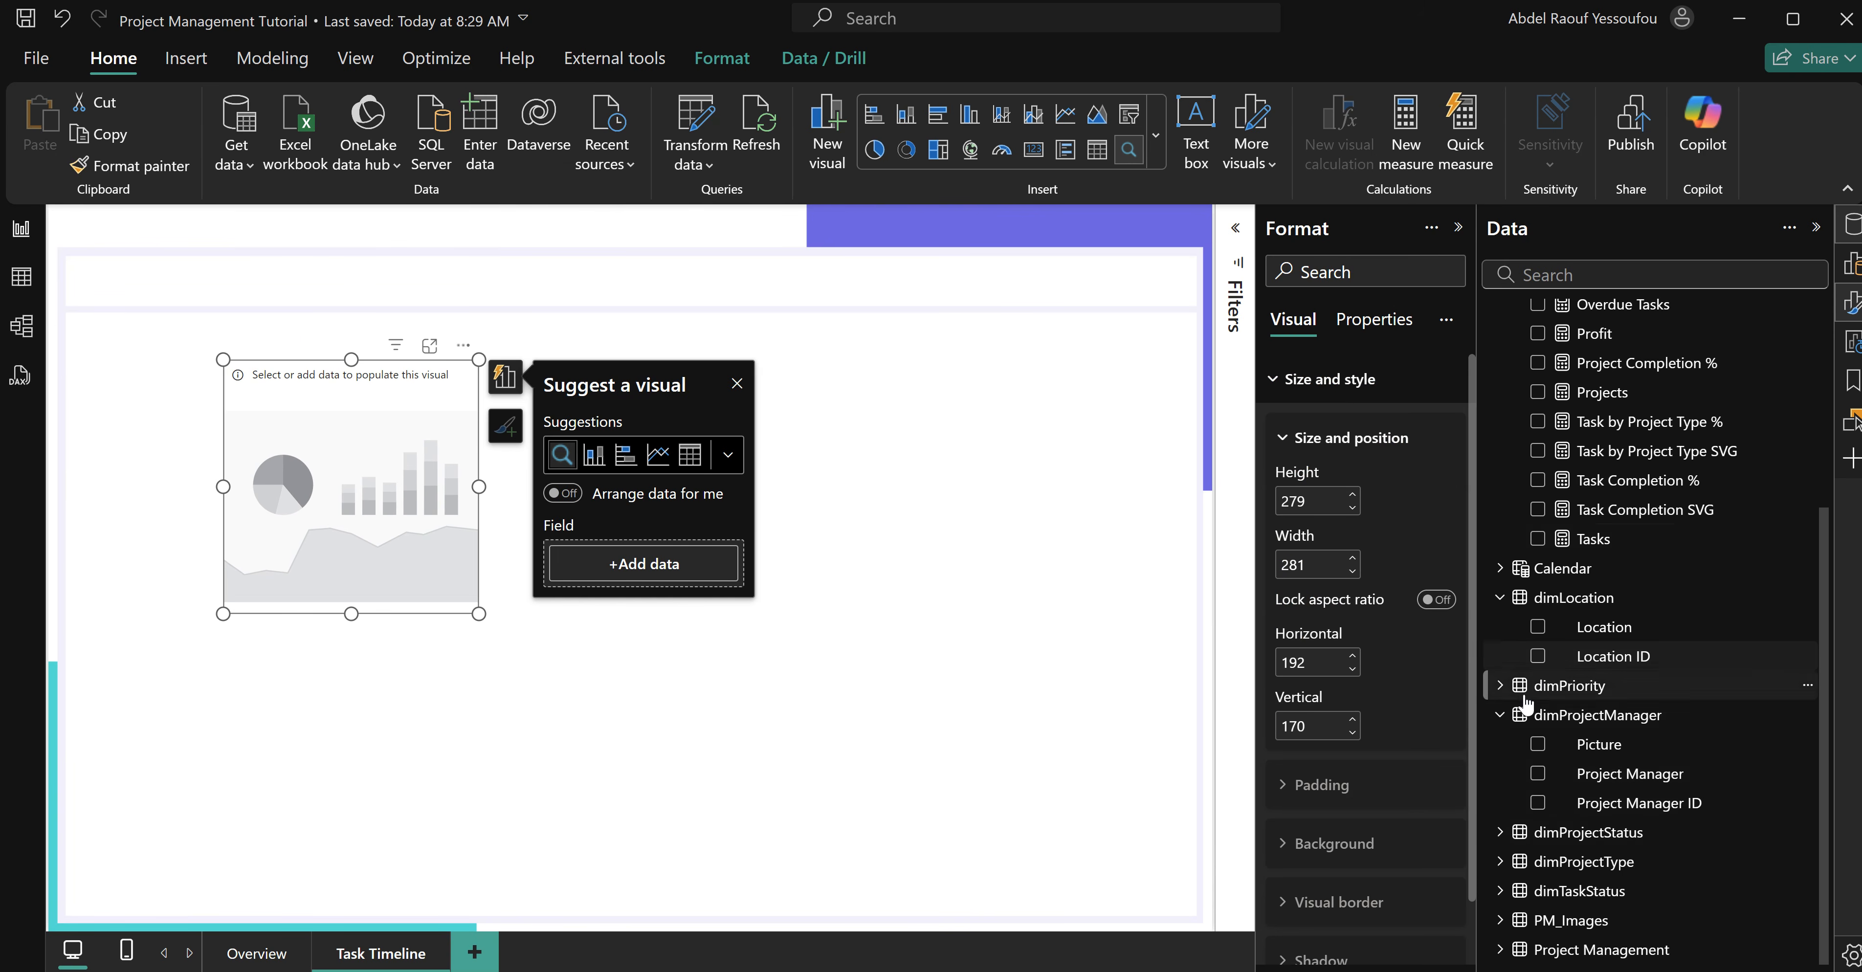
pyautogui.click(1501, 950)
pyautogui.scroll(-6, 1684, 811)
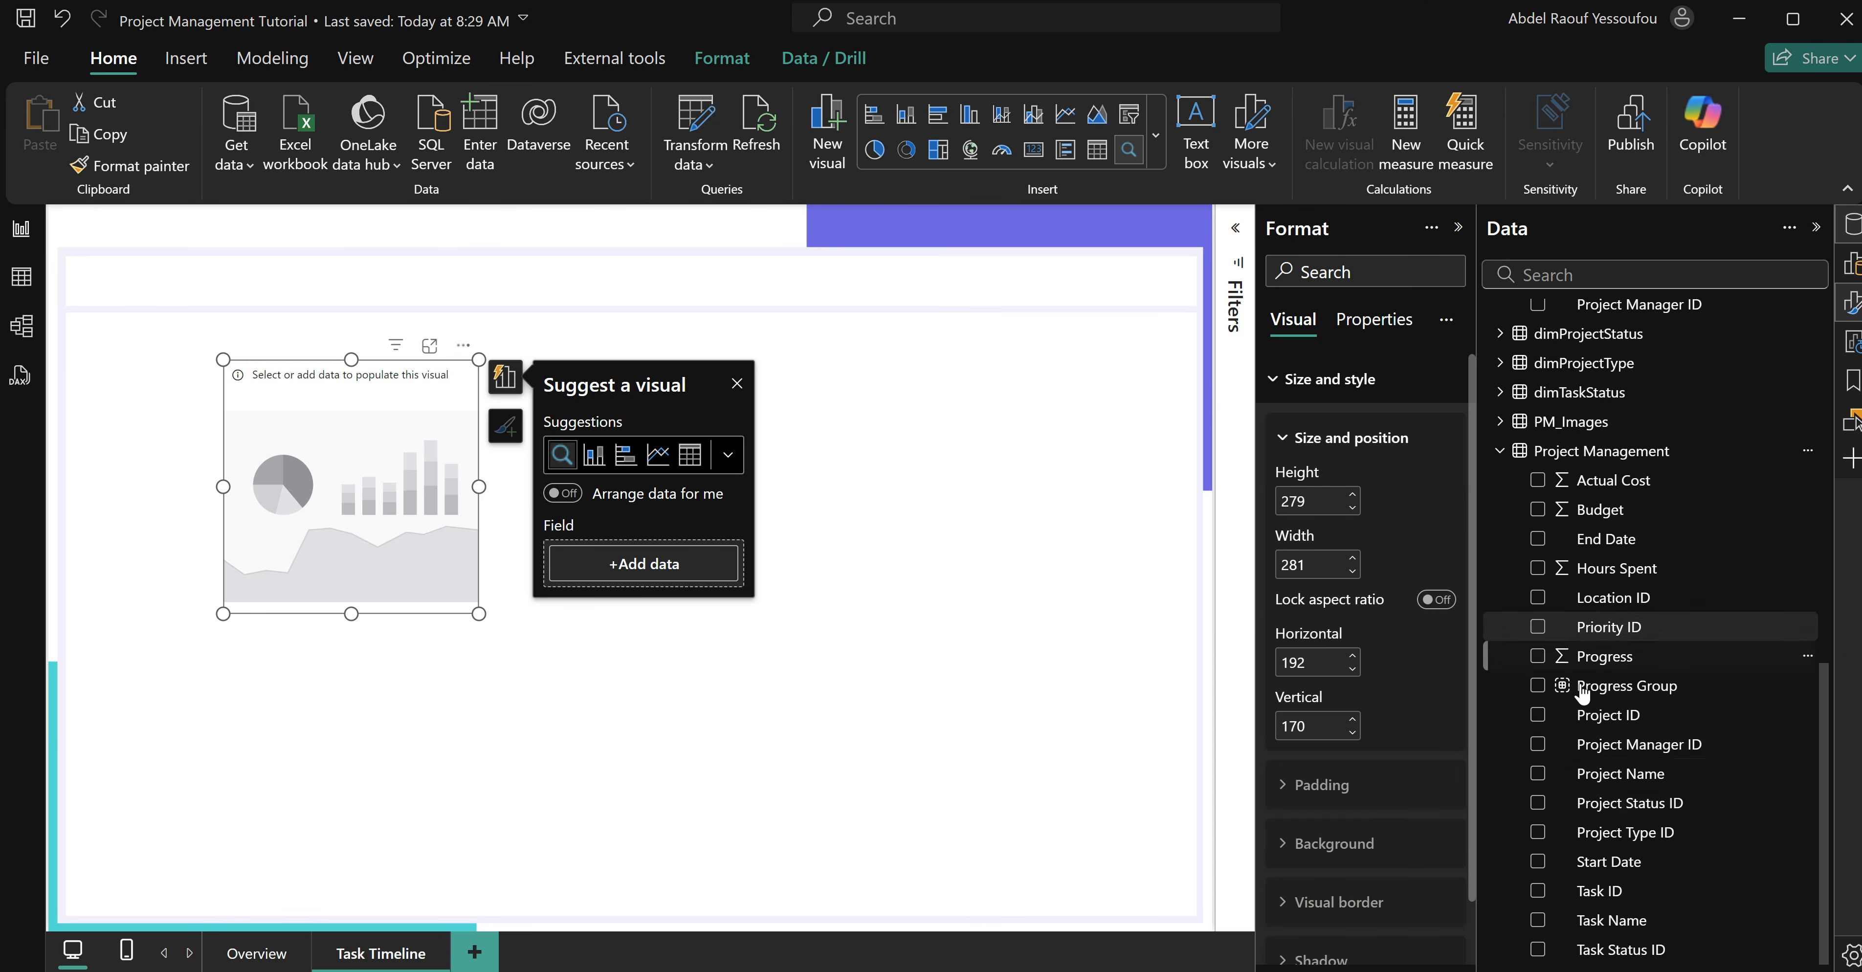
pyautogui.click(1538, 920)
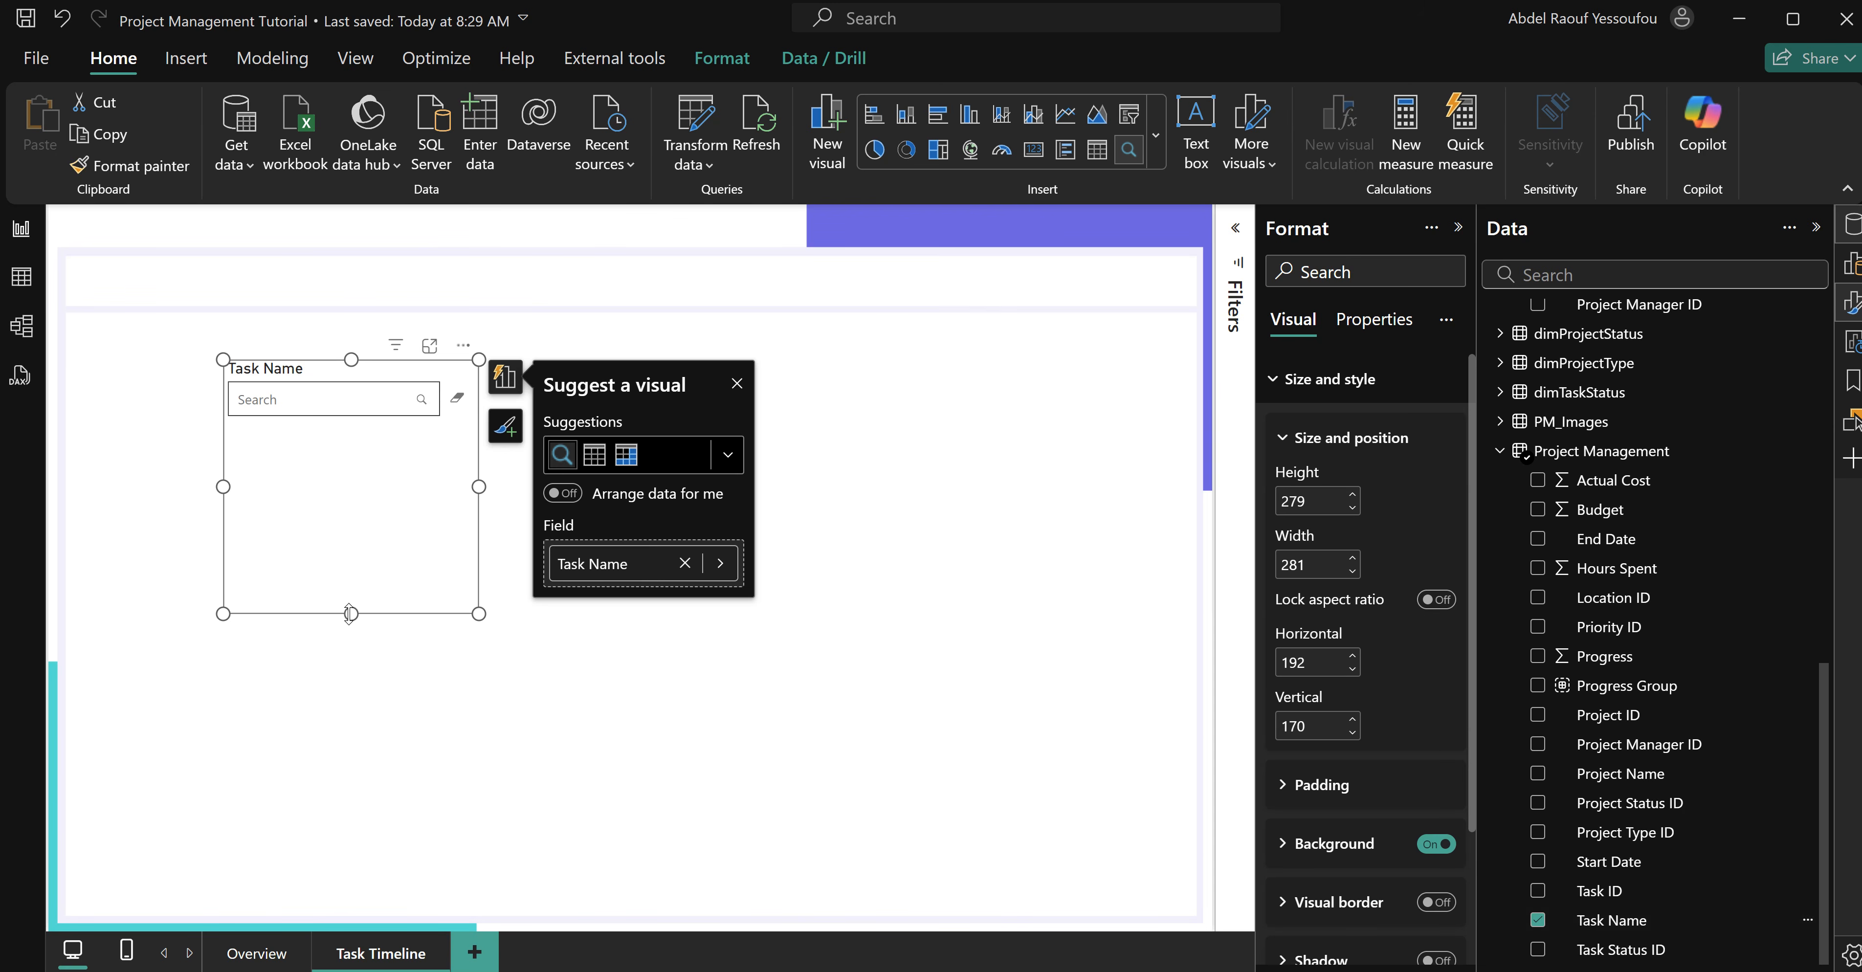
# Move the Task Name text filter into the background's header strip and resize it to about 1241 wide and 75 high.
pyautogui.moveTo(467, 443)
pyautogui.mouseDown()
pyautogui.moveTo(537, 447)
pyautogui.moveTo(479, 430)
pyautogui.mouseUp()
pyautogui.click(507, 382)
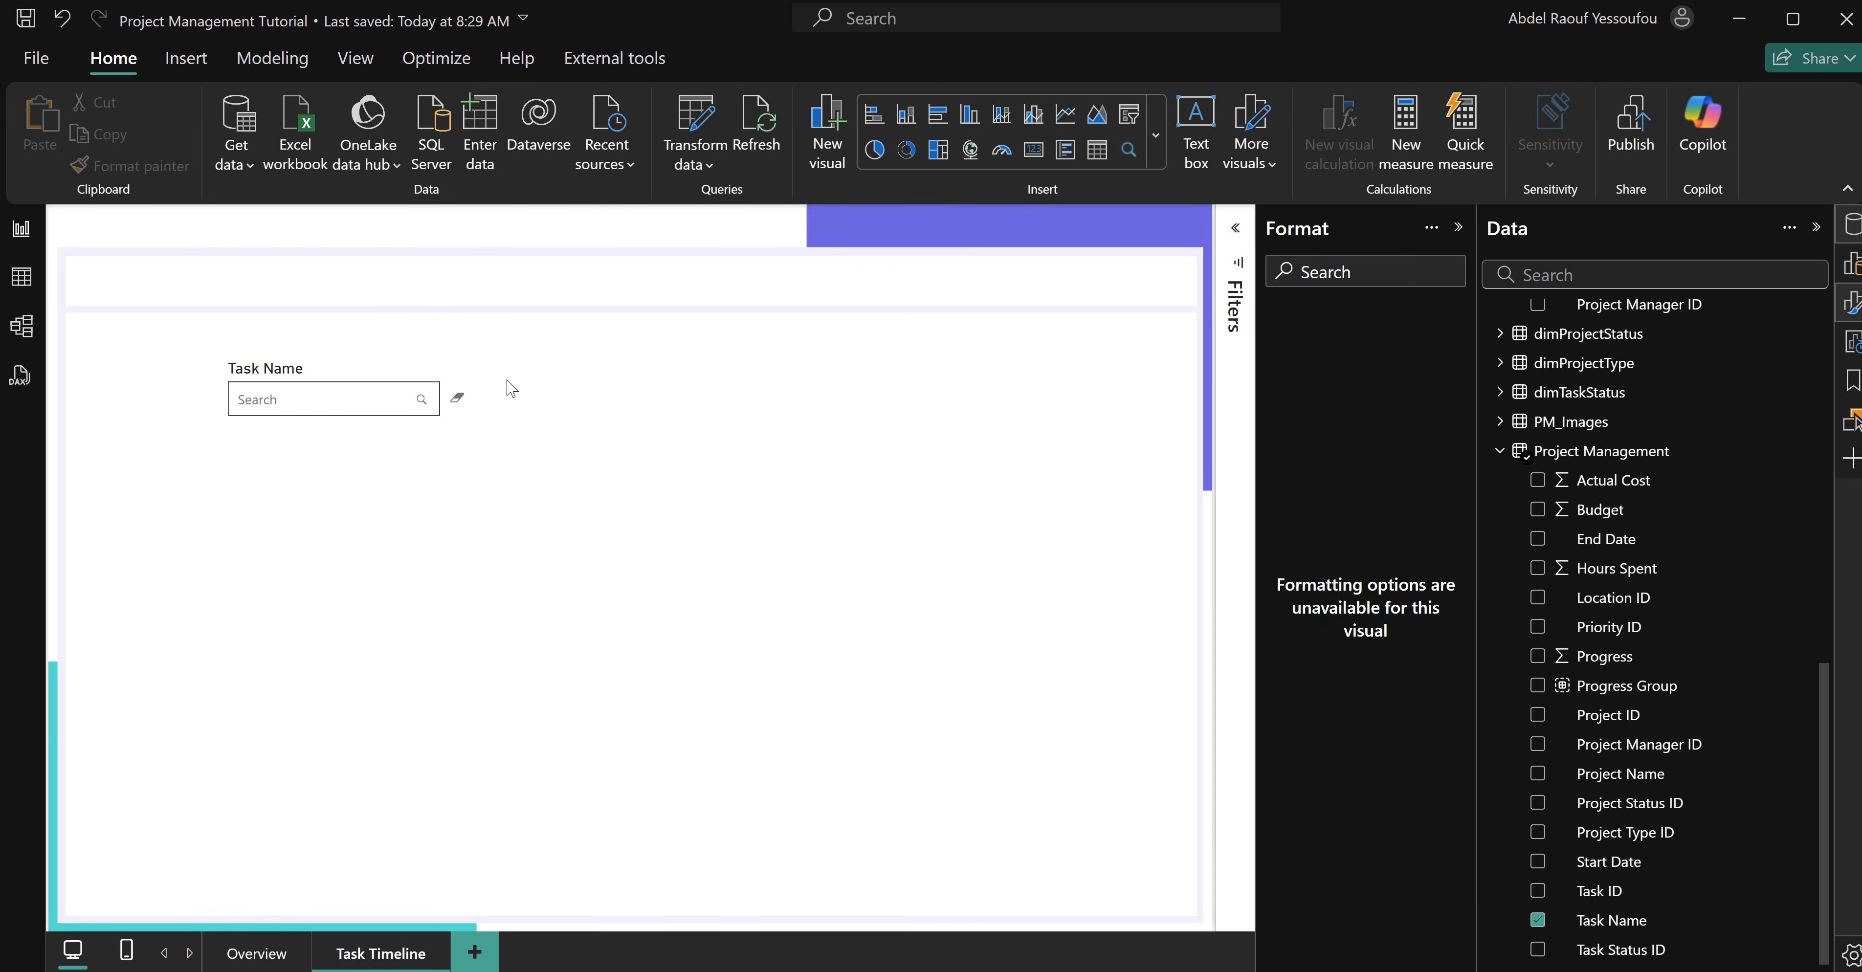
pyautogui.moveTo(468, 361); pyautogui.dragTo(308, 237)
pyautogui.moveTo(831, 285); pyautogui.dragTo(1197, 292)
pyautogui.moveTo(1198, 288); pyautogui.dragTo(1199, 288)
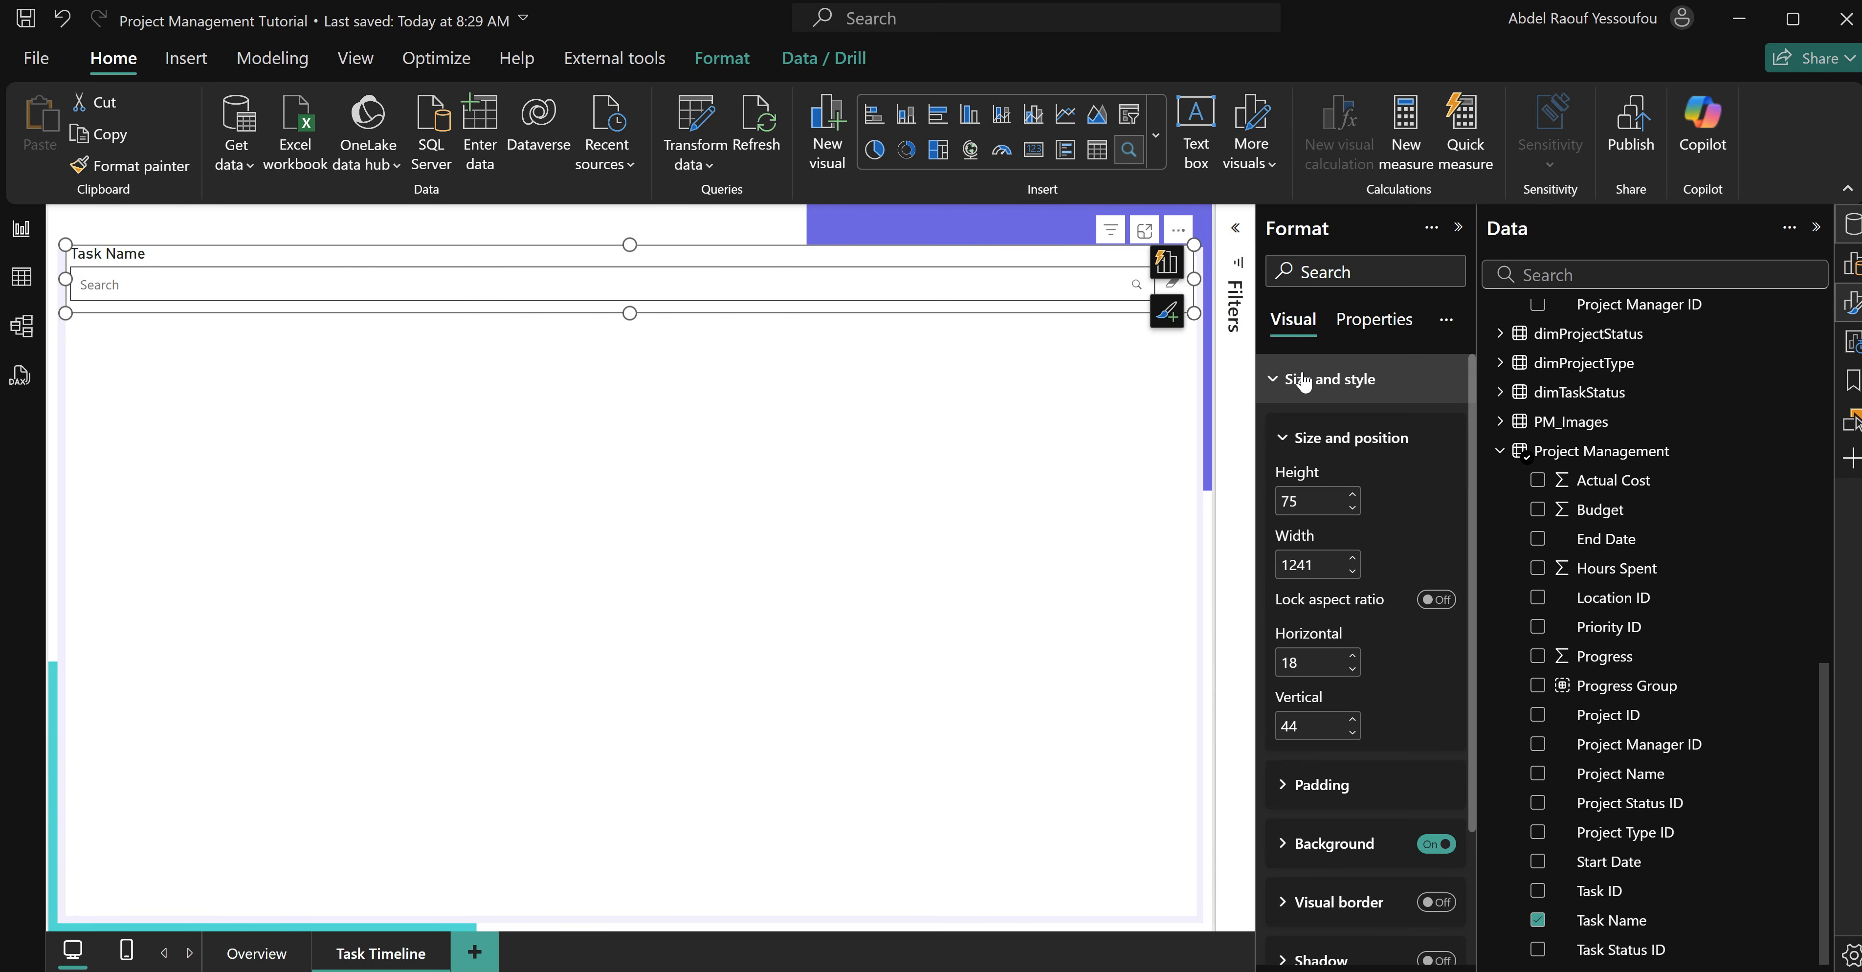
# Turn off the background and the title of the Task Name text filter.
pyautogui.click(1436, 844)
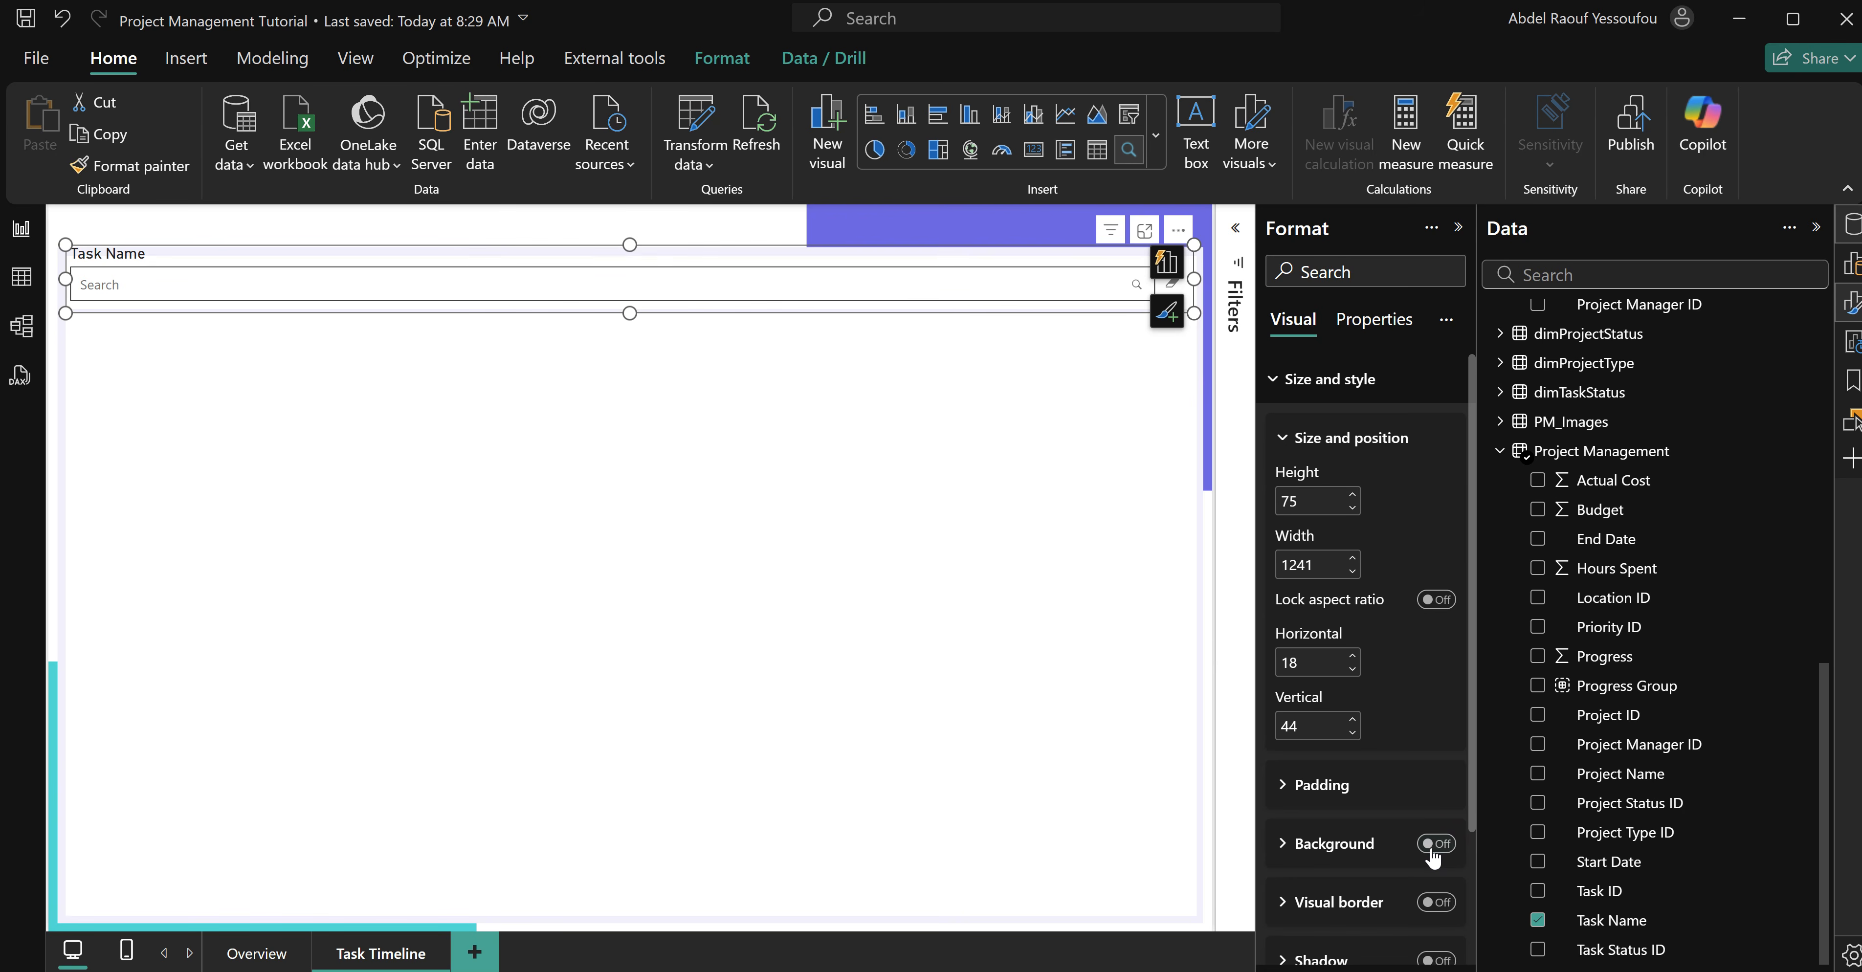
pyautogui.click(1294, 385)
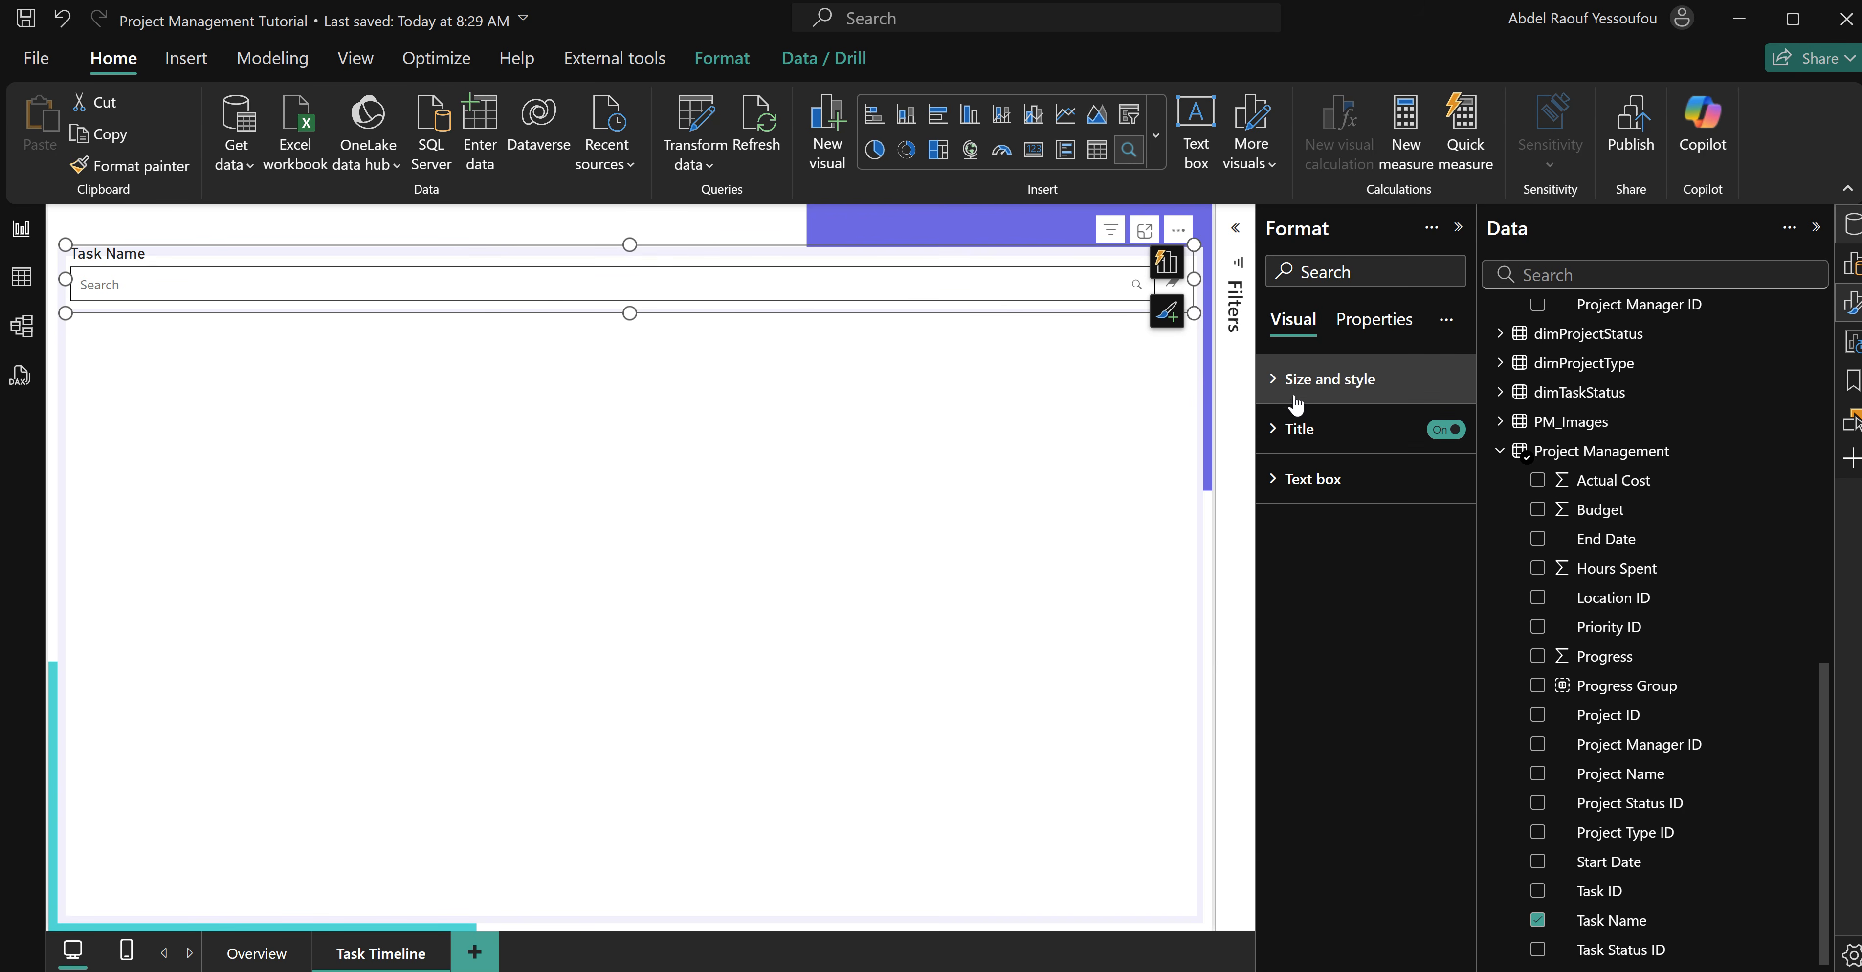
pyautogui.click(1442, 428)
# Turn off the text filter's text box border and set its font size to 14.
pyautogui.click(1294, 479)
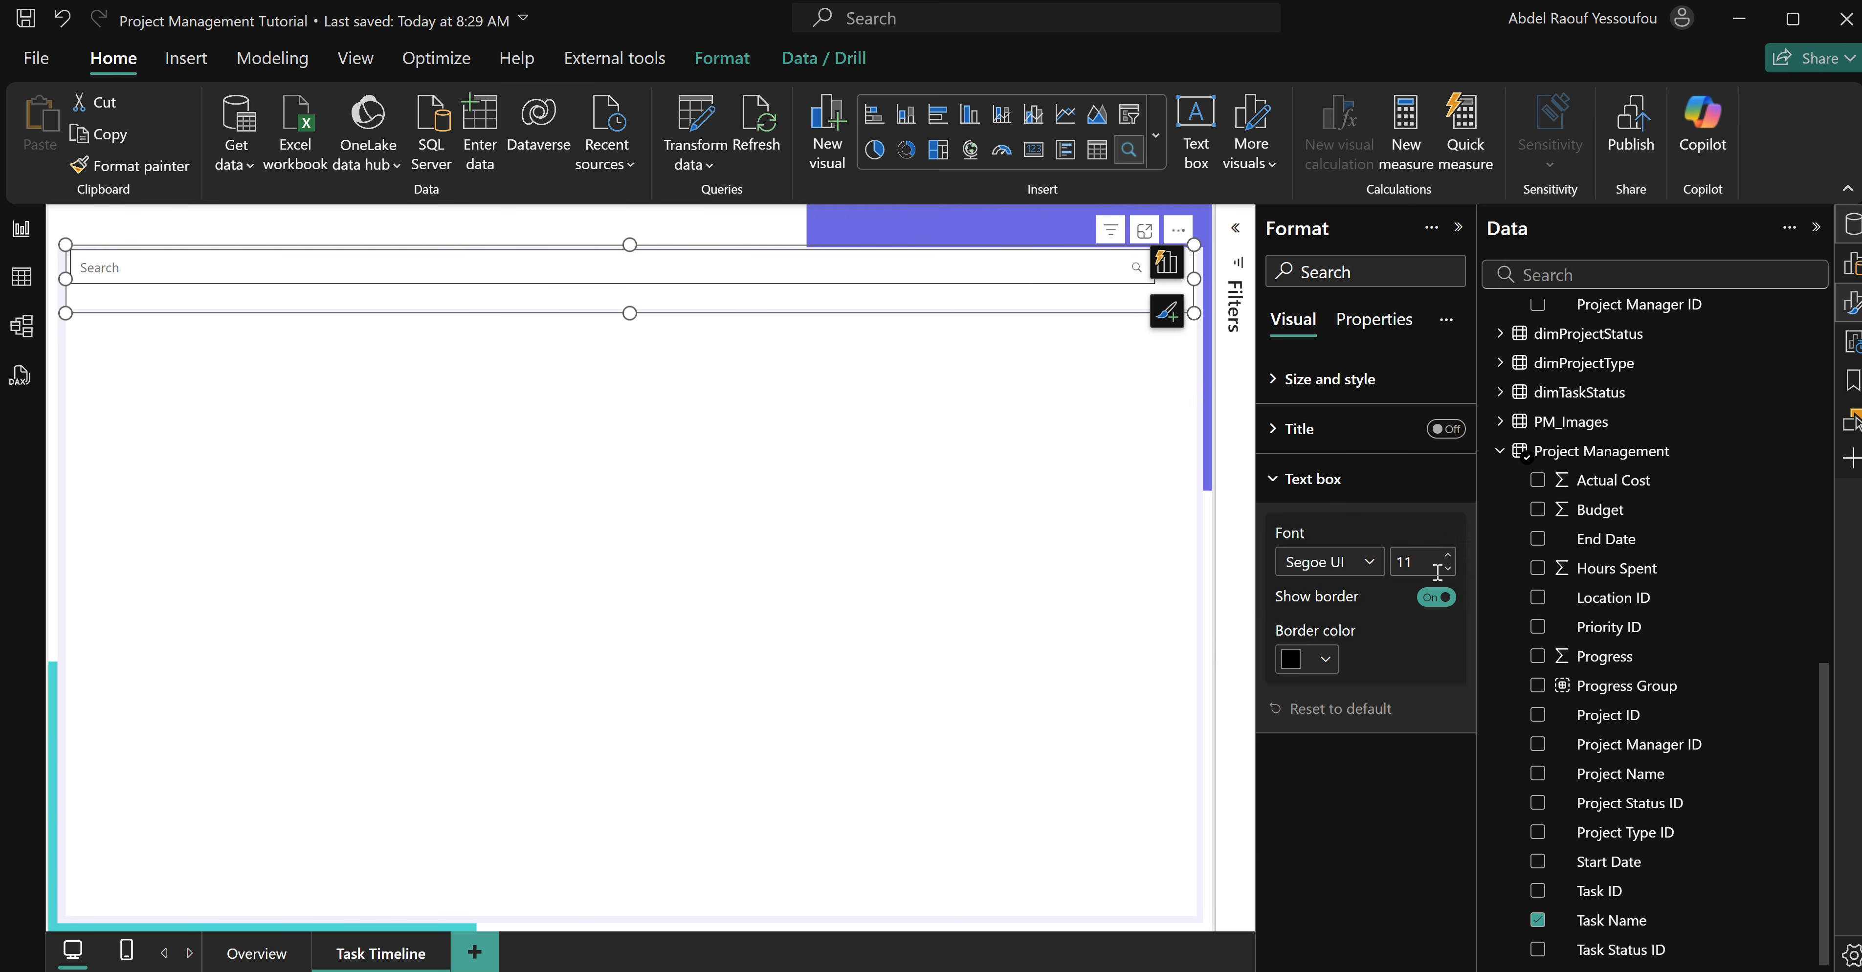
pyautogui.click(1429, 601)
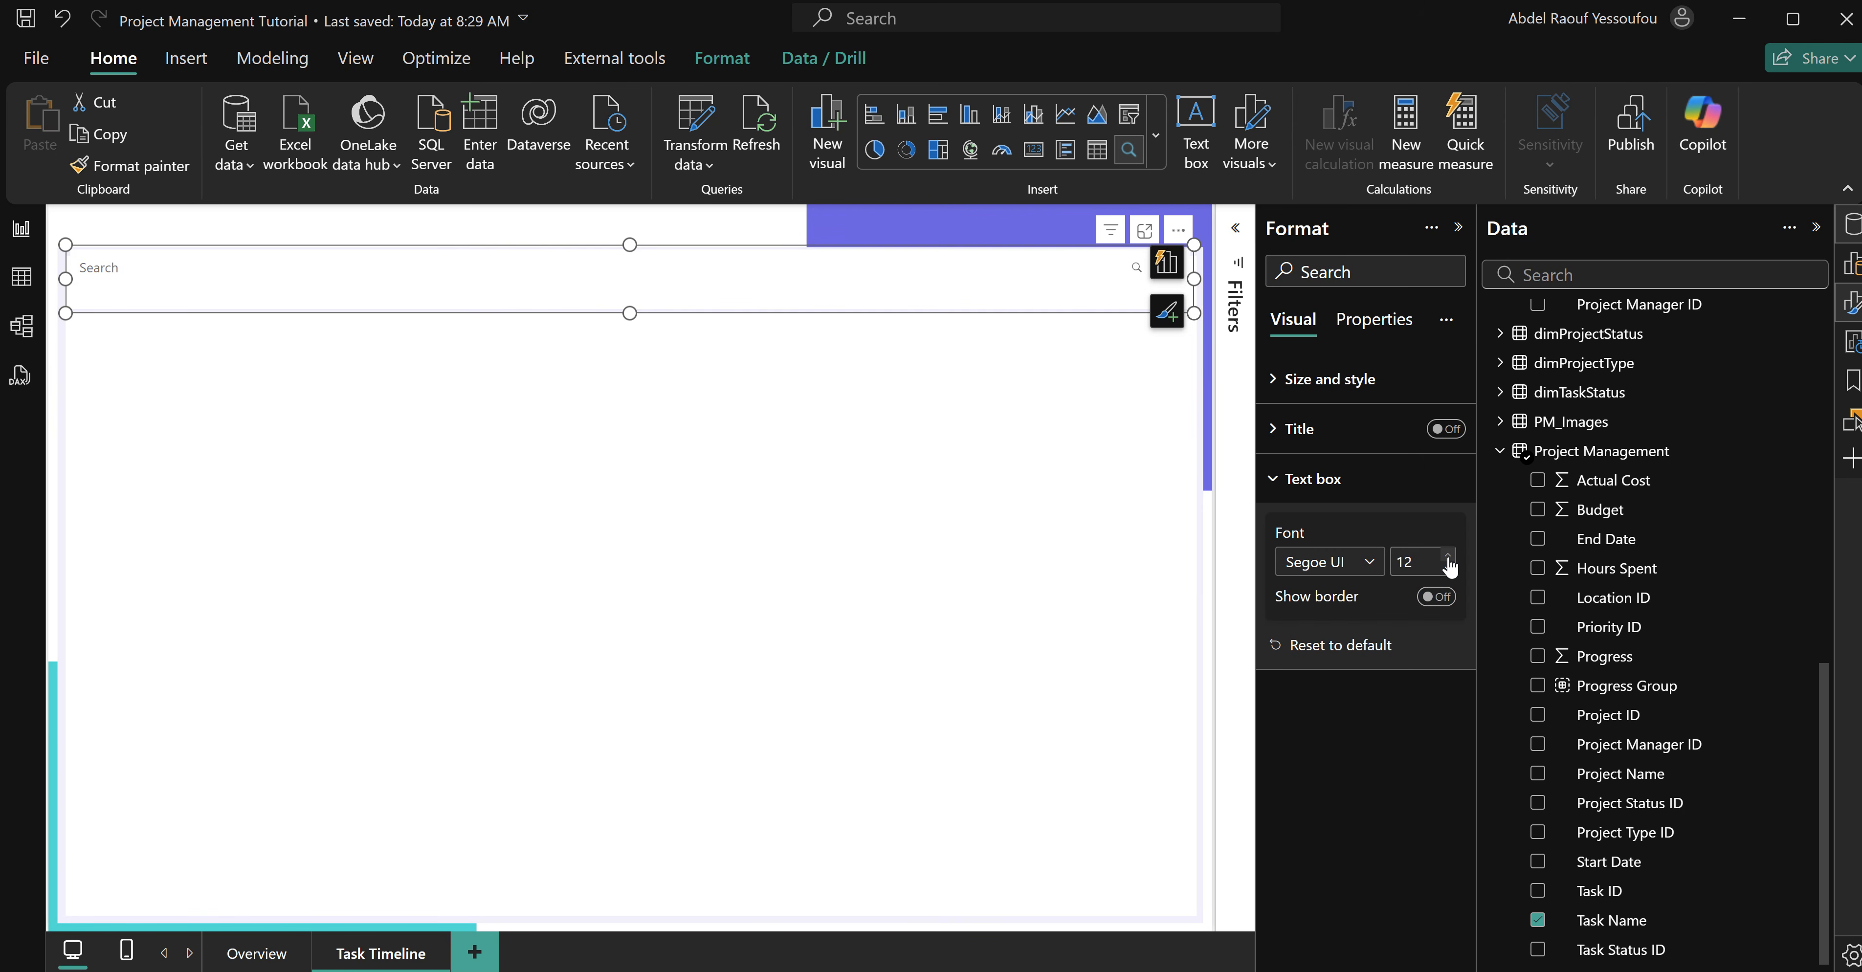
pyautogui.click(213, 272)
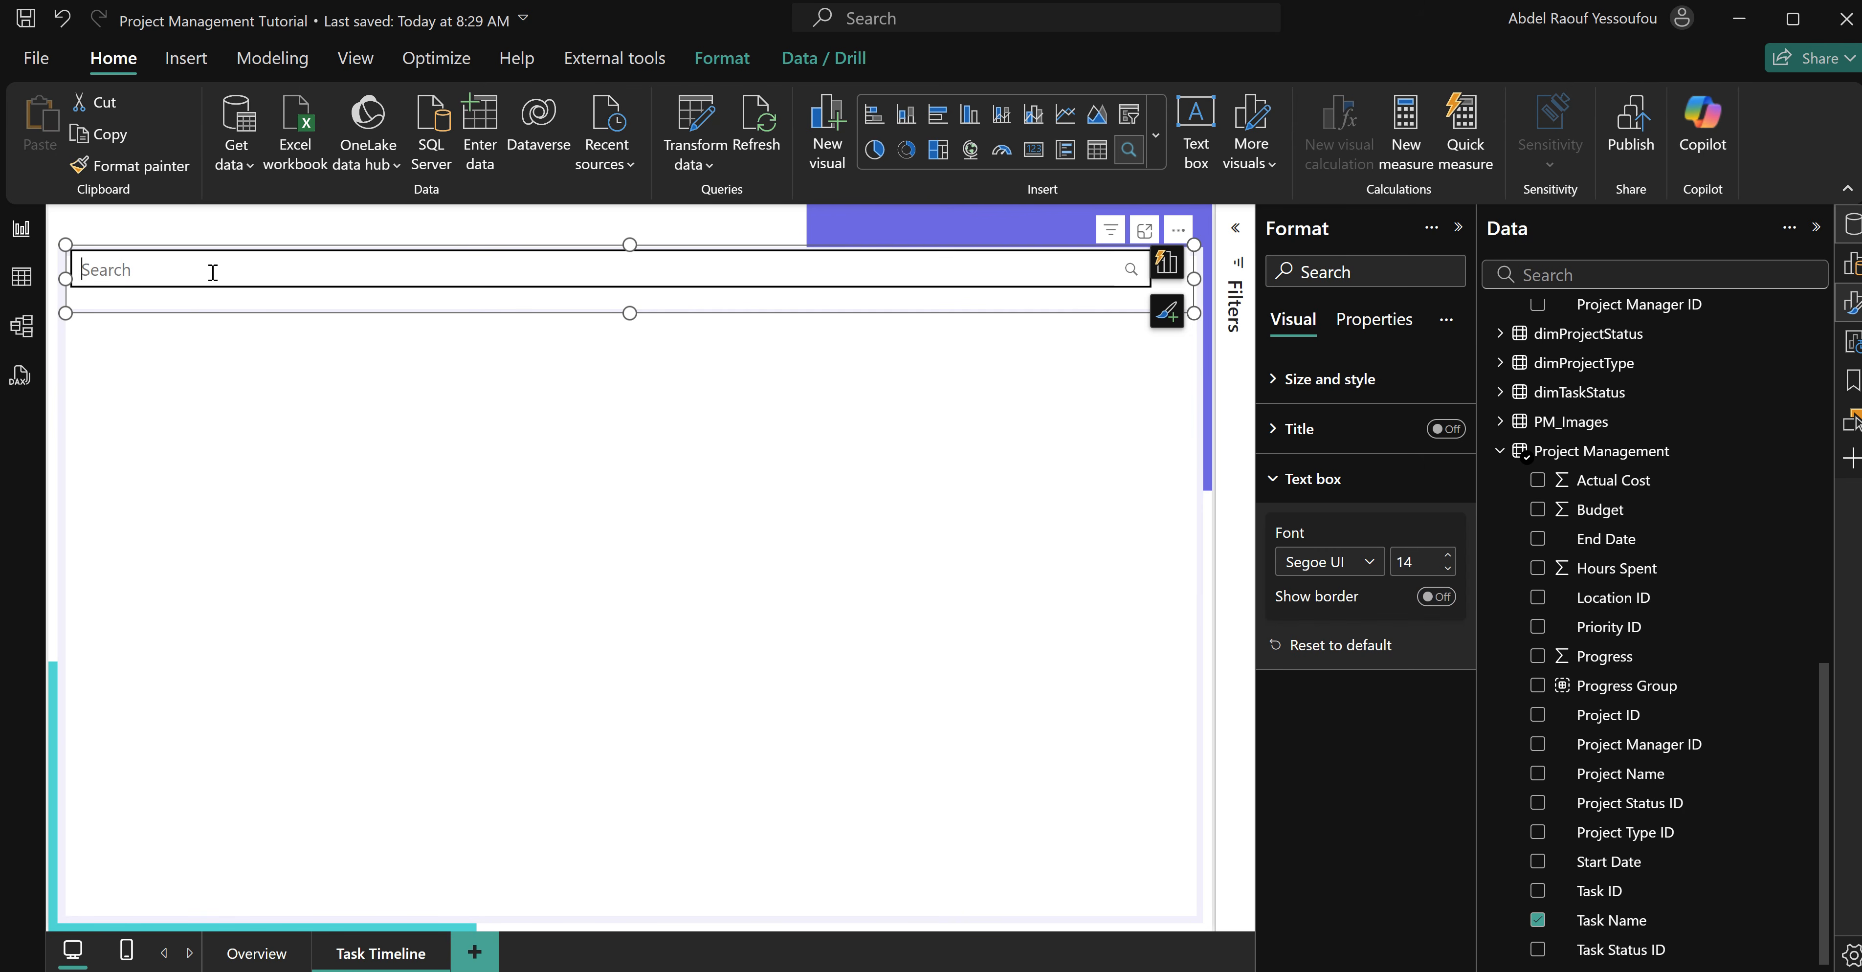
pyautogui.click(579, 410)
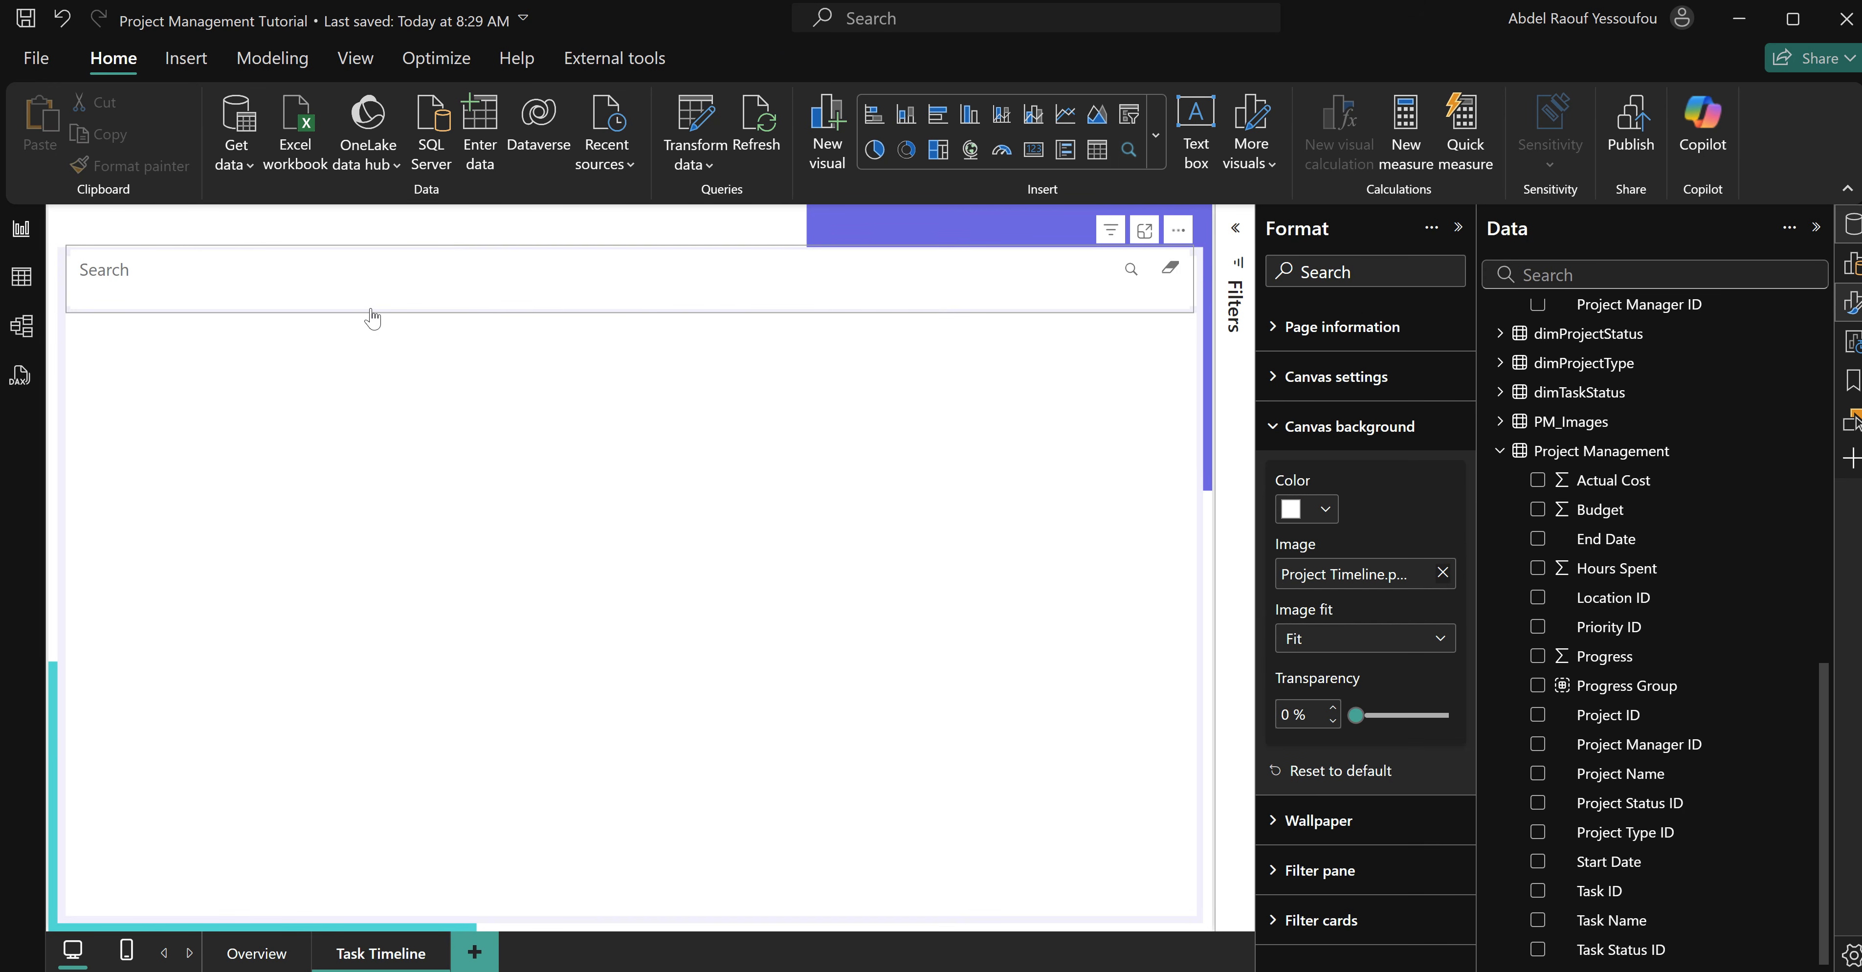
# Reduce the text filter's height and move it down slightly so it sits inside the header strip's frame.
pyautogui.click(449, 318)
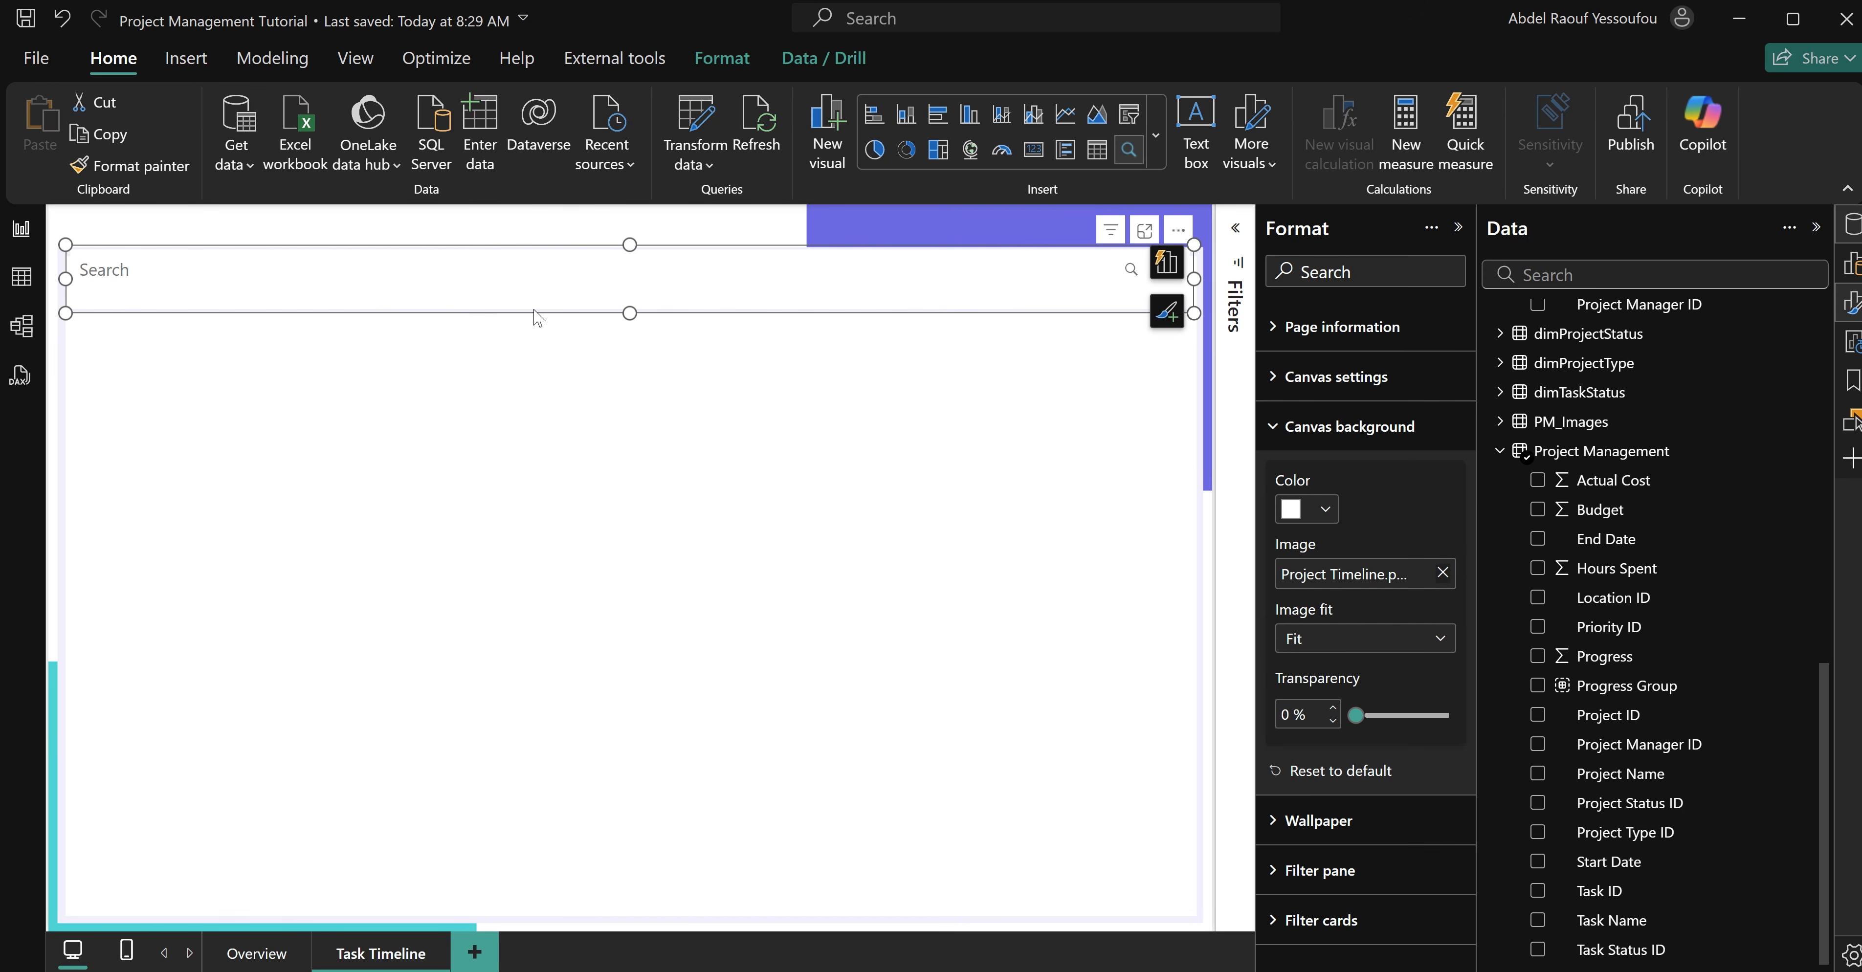
pyautogui.click(630, 300)
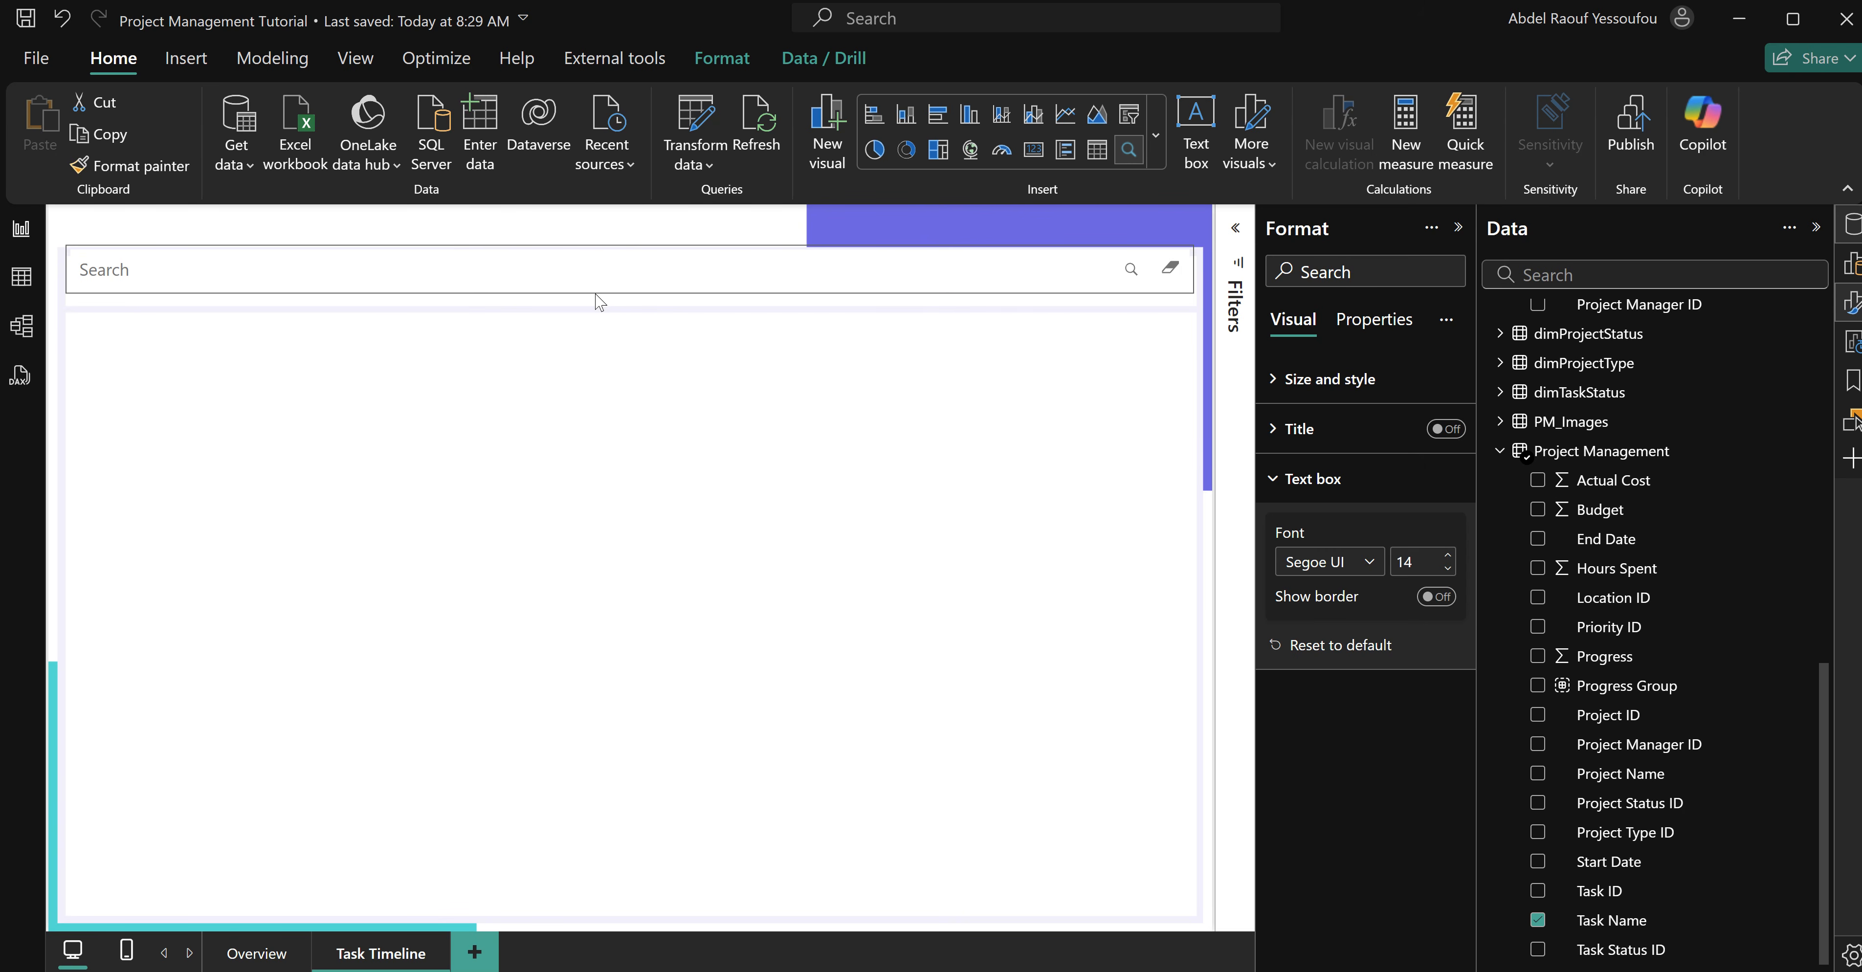
pyautogui.click(599, 302)
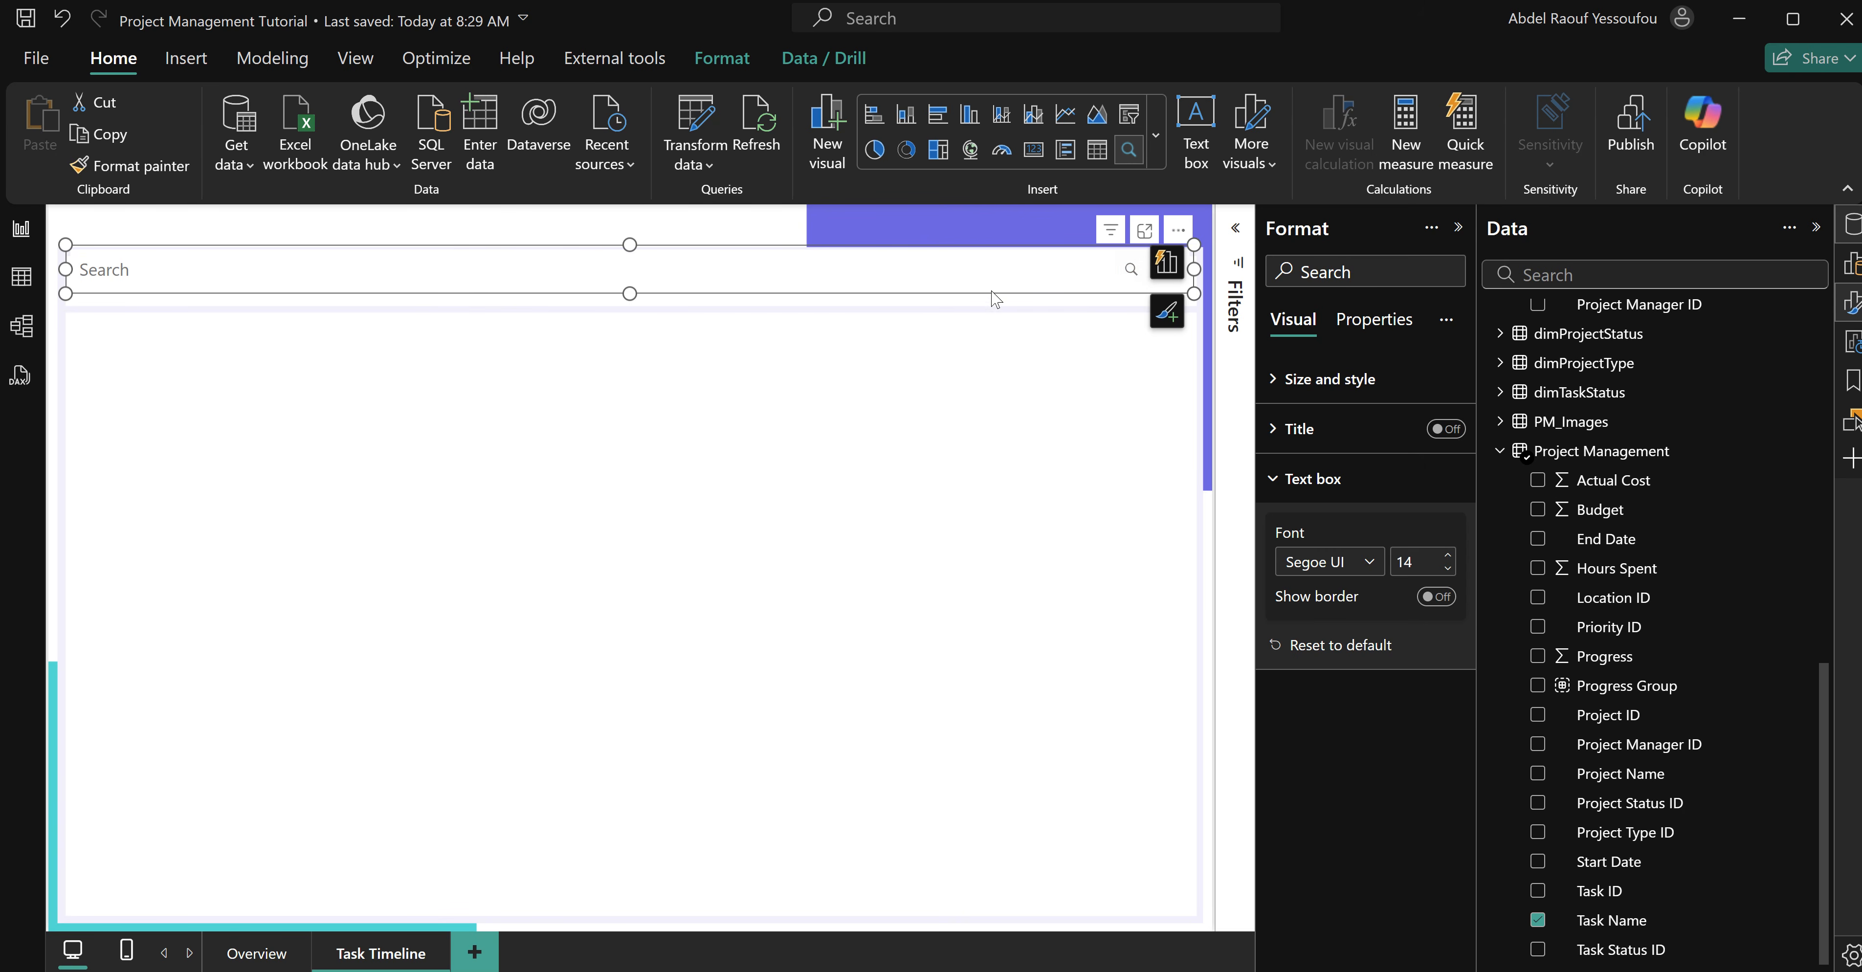
pyautogui.moveTo(996, 300); pyautogui.dragTo(996, 313)
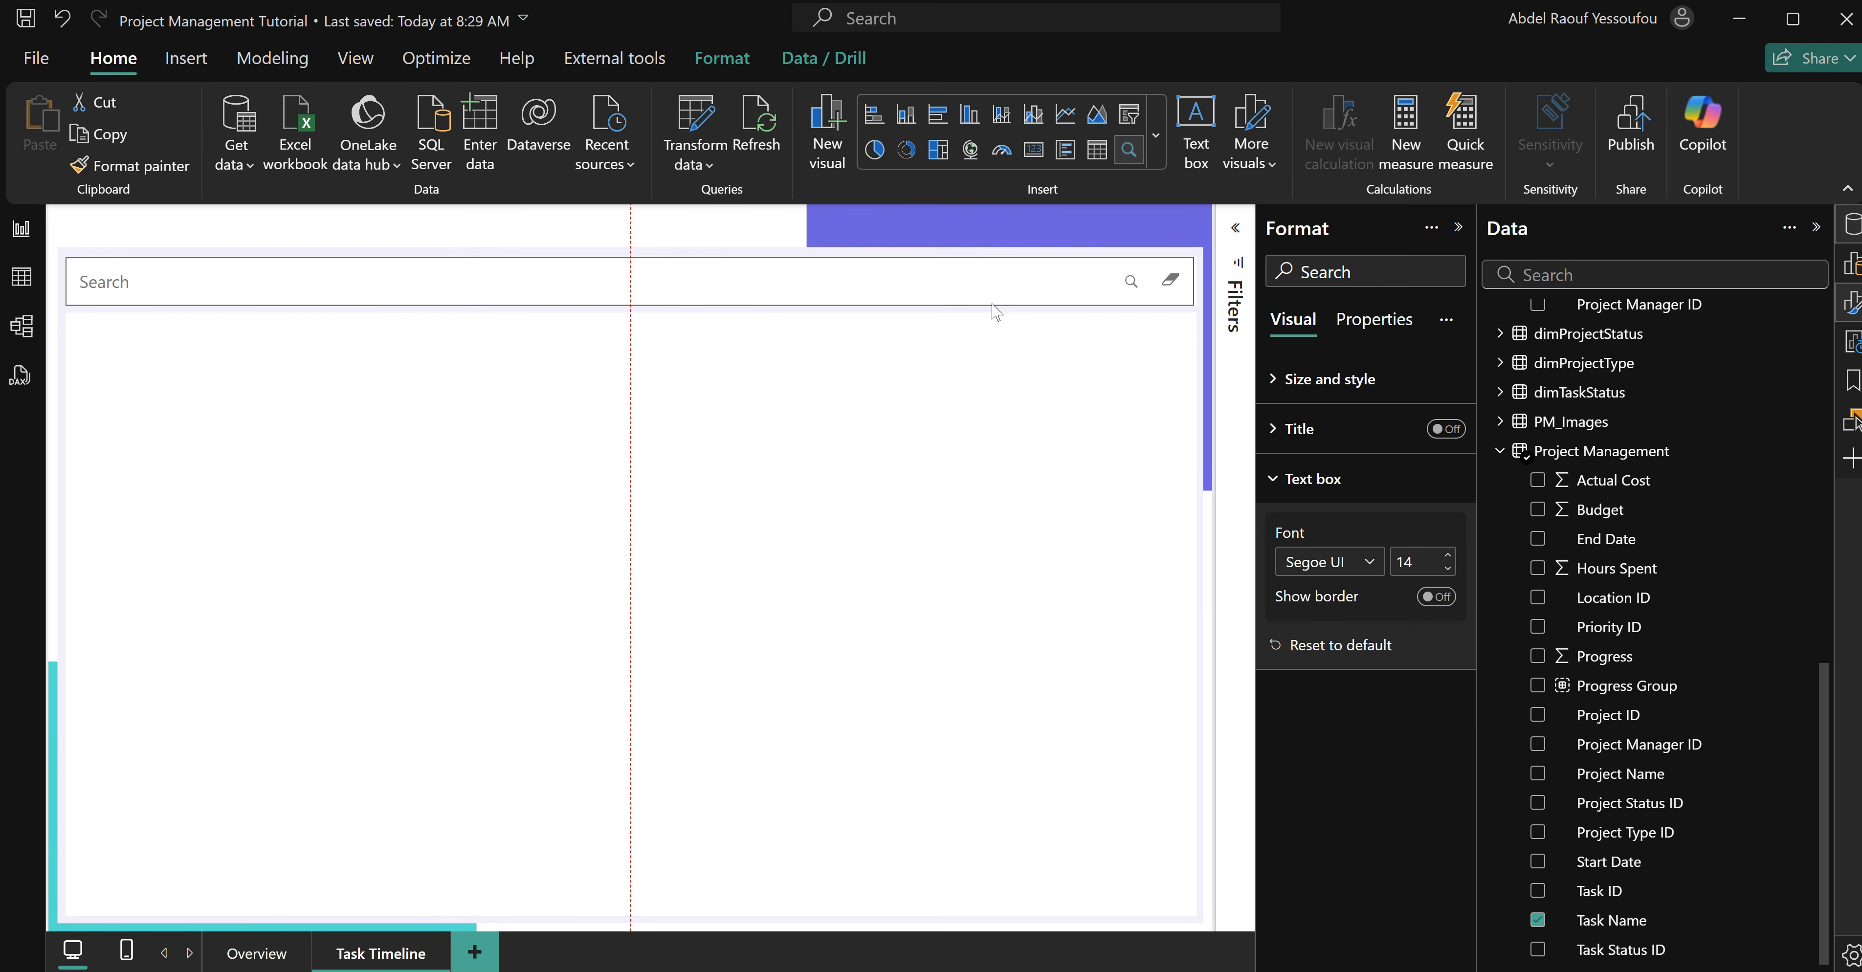
pyautogui.click(661, 470)
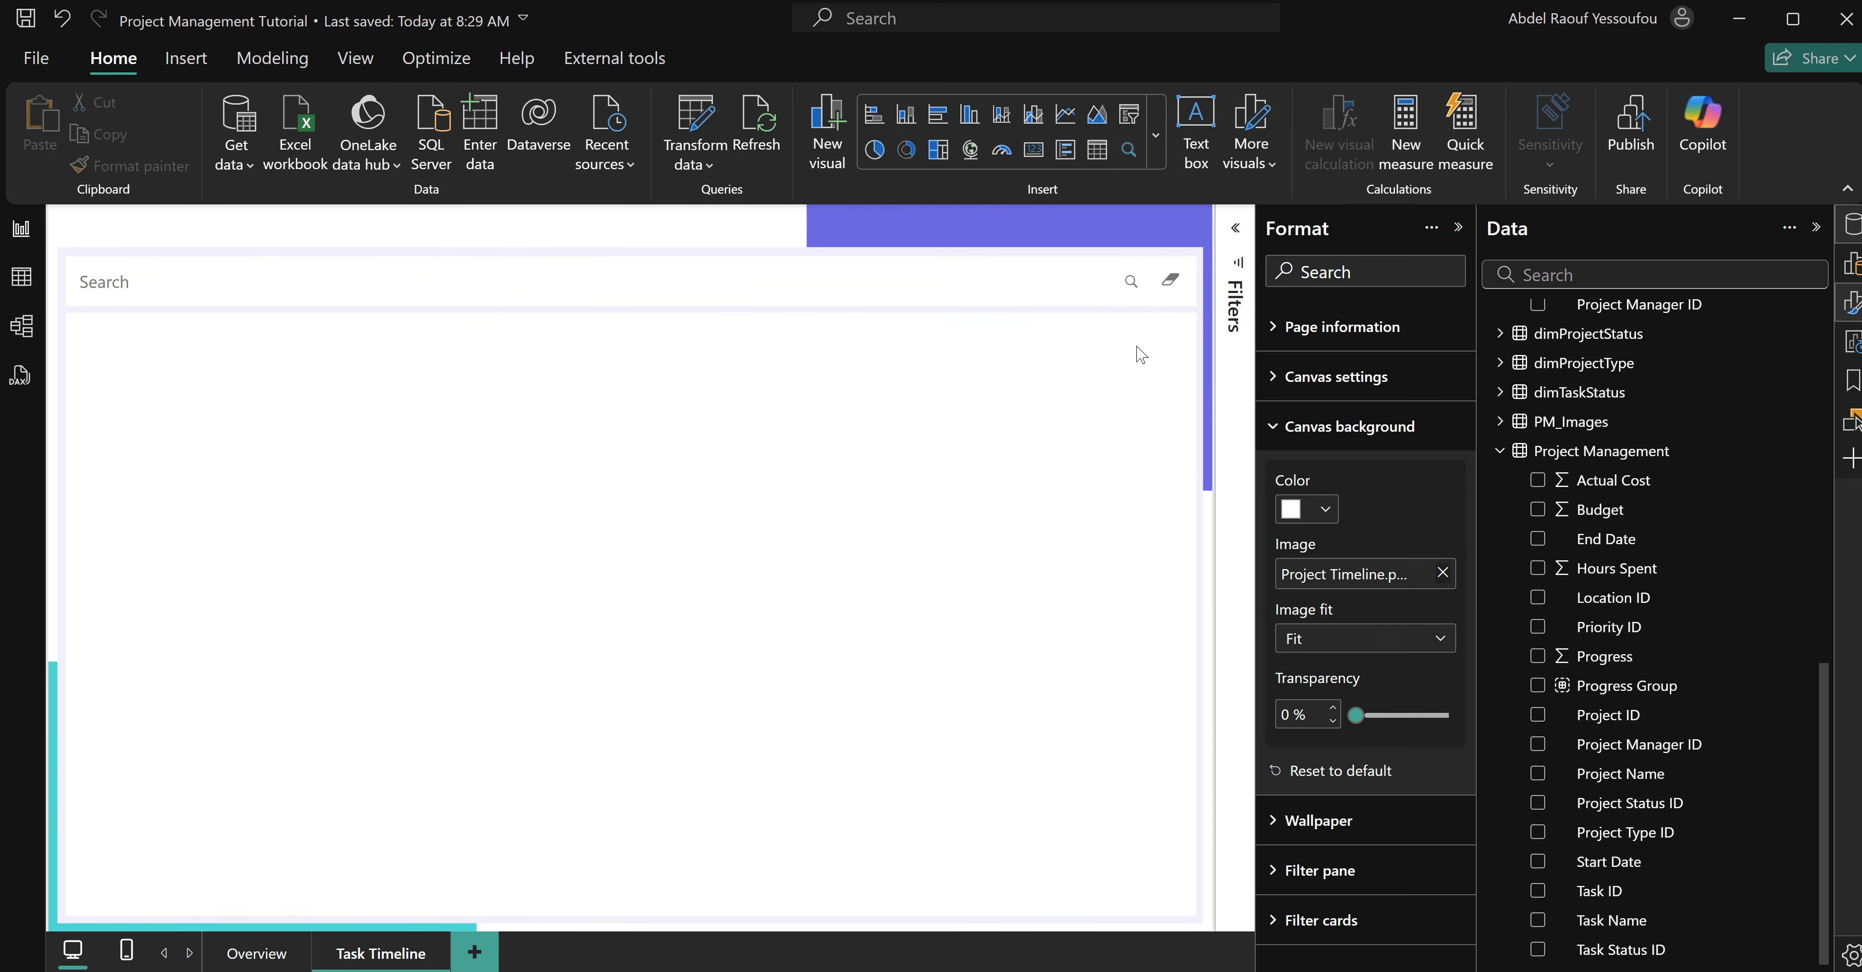
# Find Microsoft Corporation's Gantt custom visual in the online visuals store and import it into the report.
pyautogui.click(1156, 151)
pyautogui.scroll(-5, 961, 904)
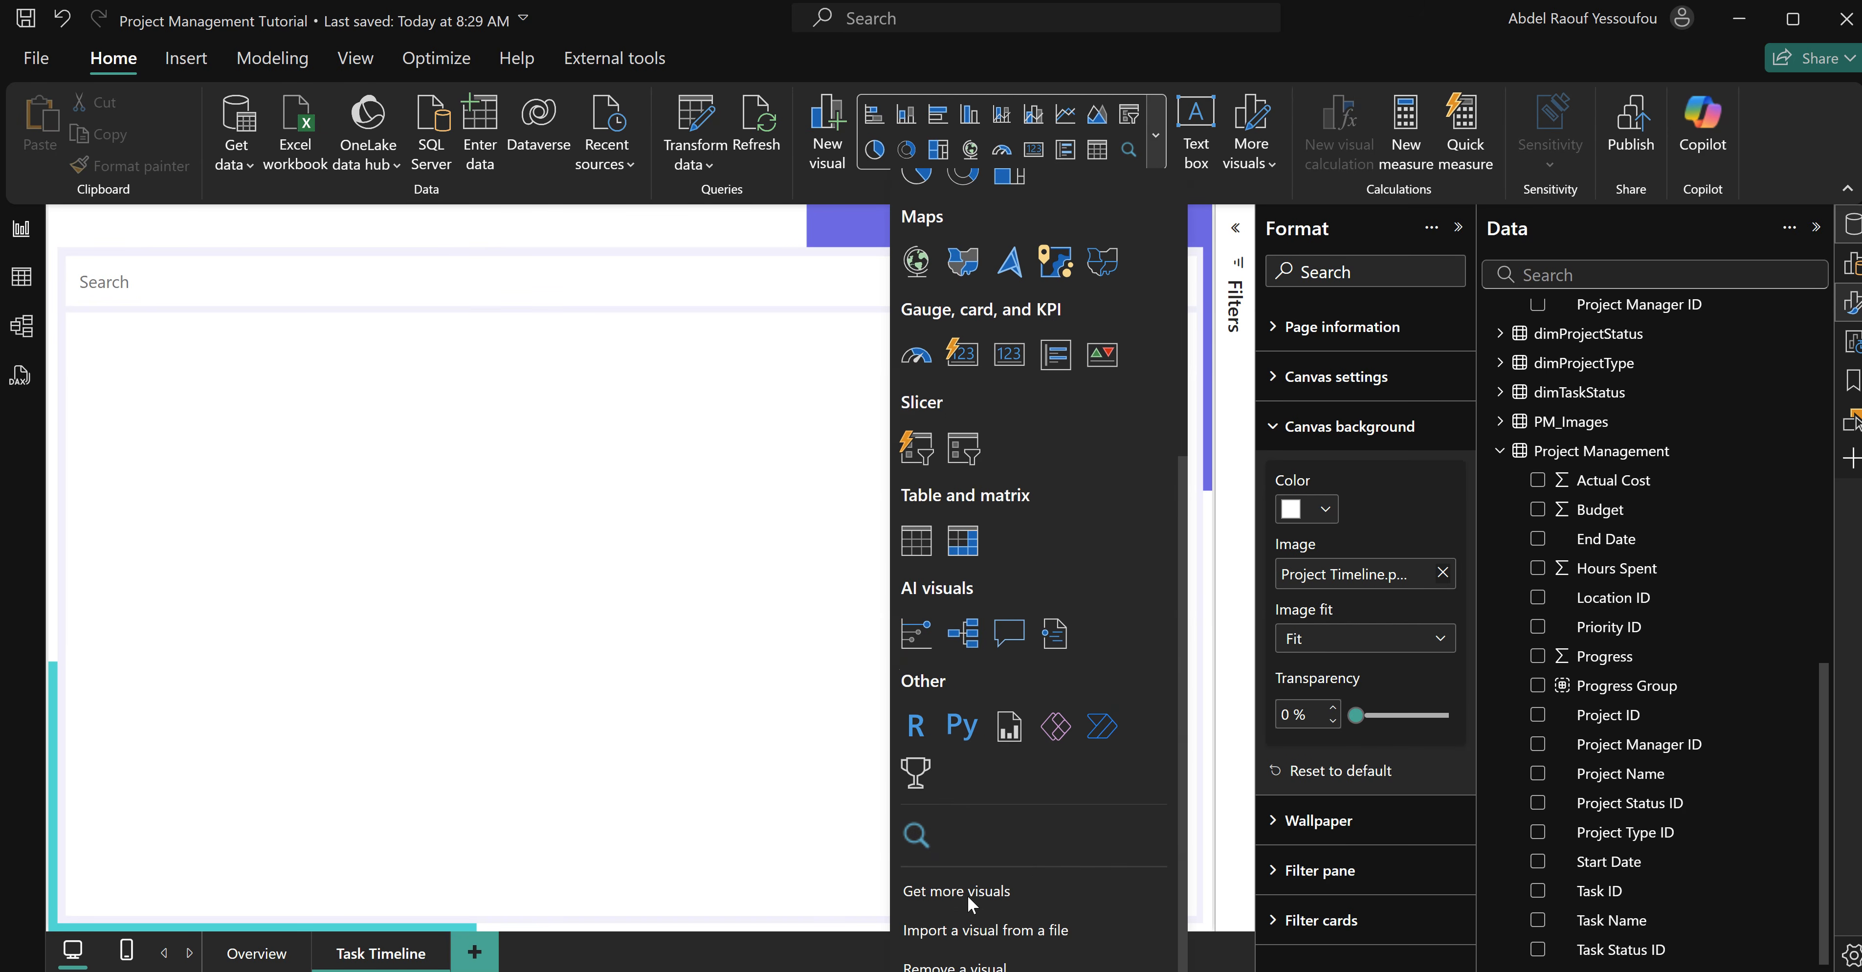
pyautogui.click(967, 895)
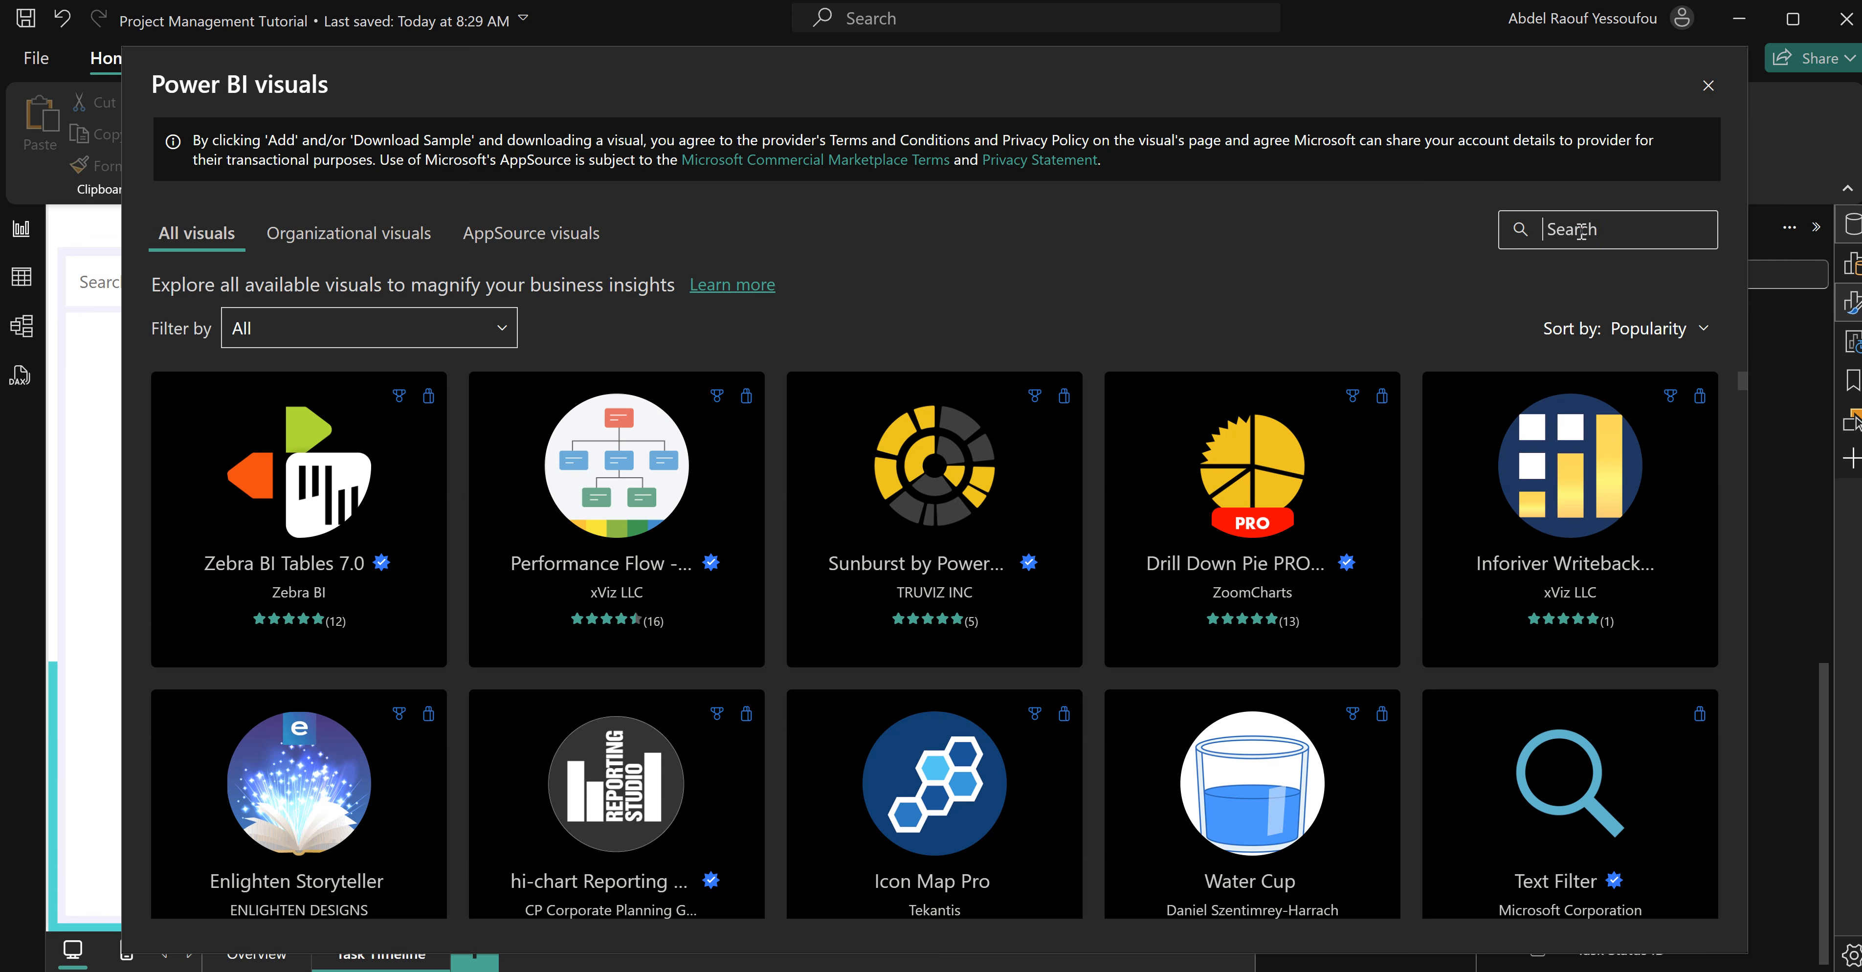
pyautogui.click(1581, 231)
pyautogui.write('gantt')
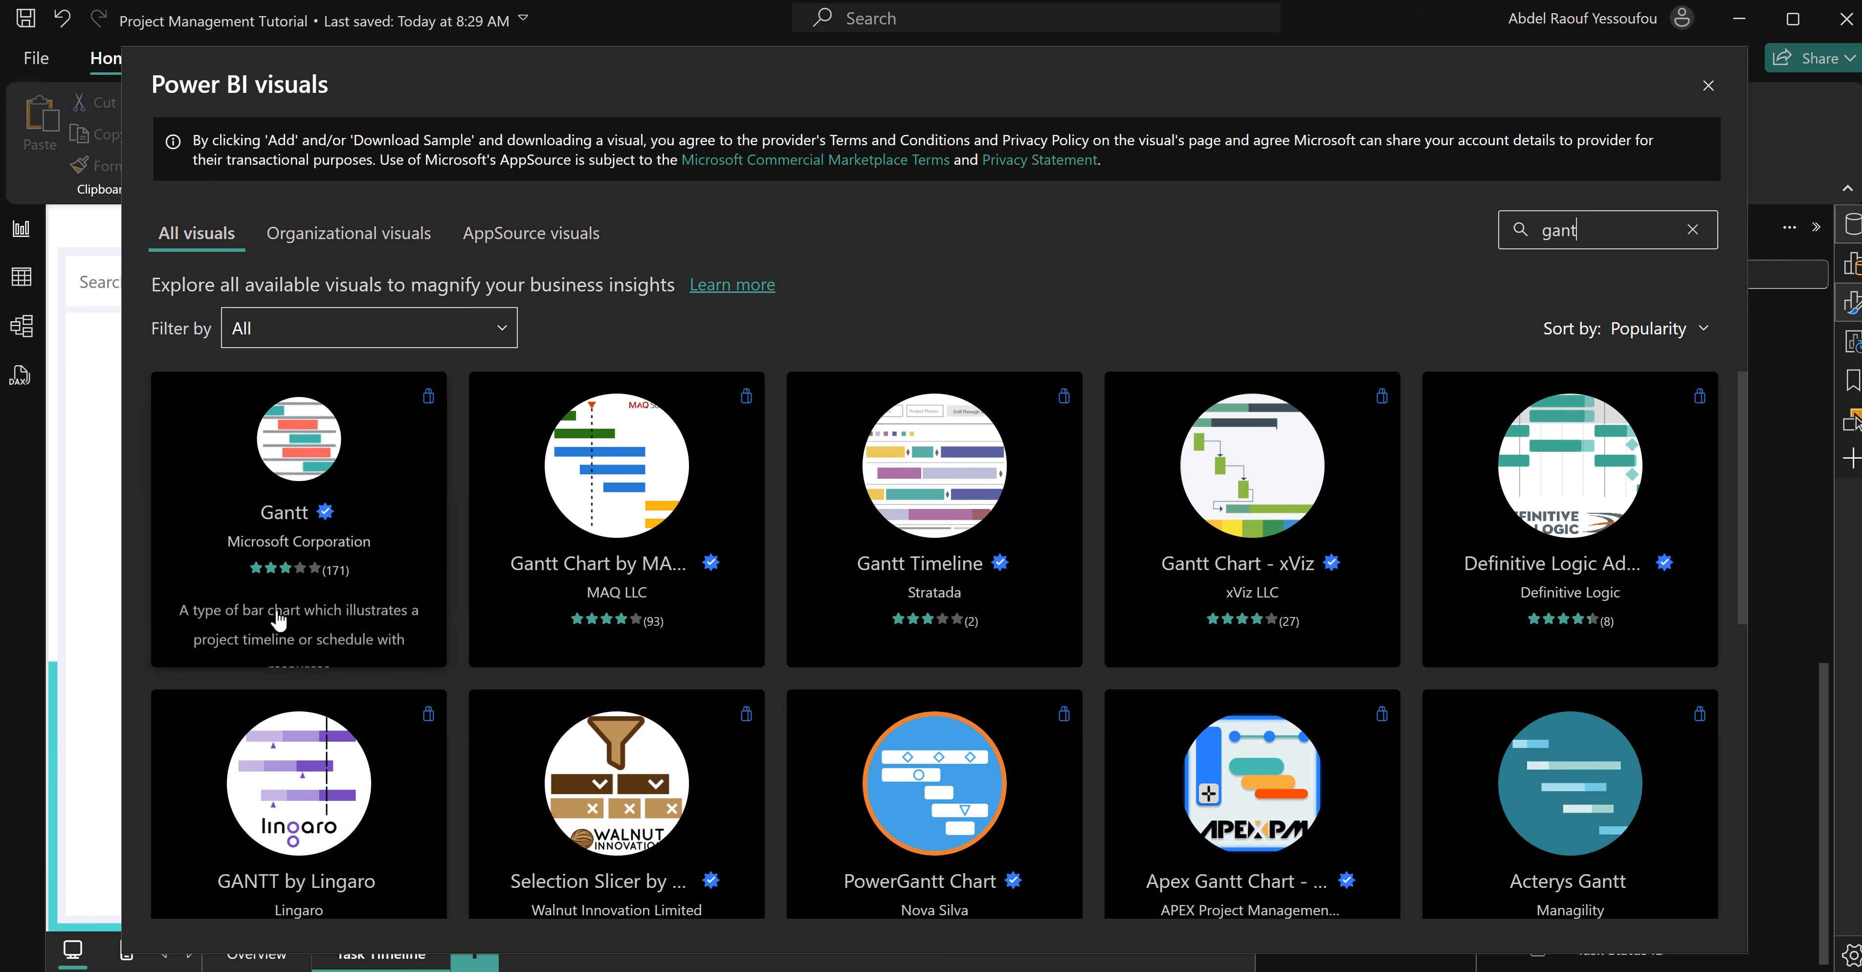
pyautogui.click(326, 550)
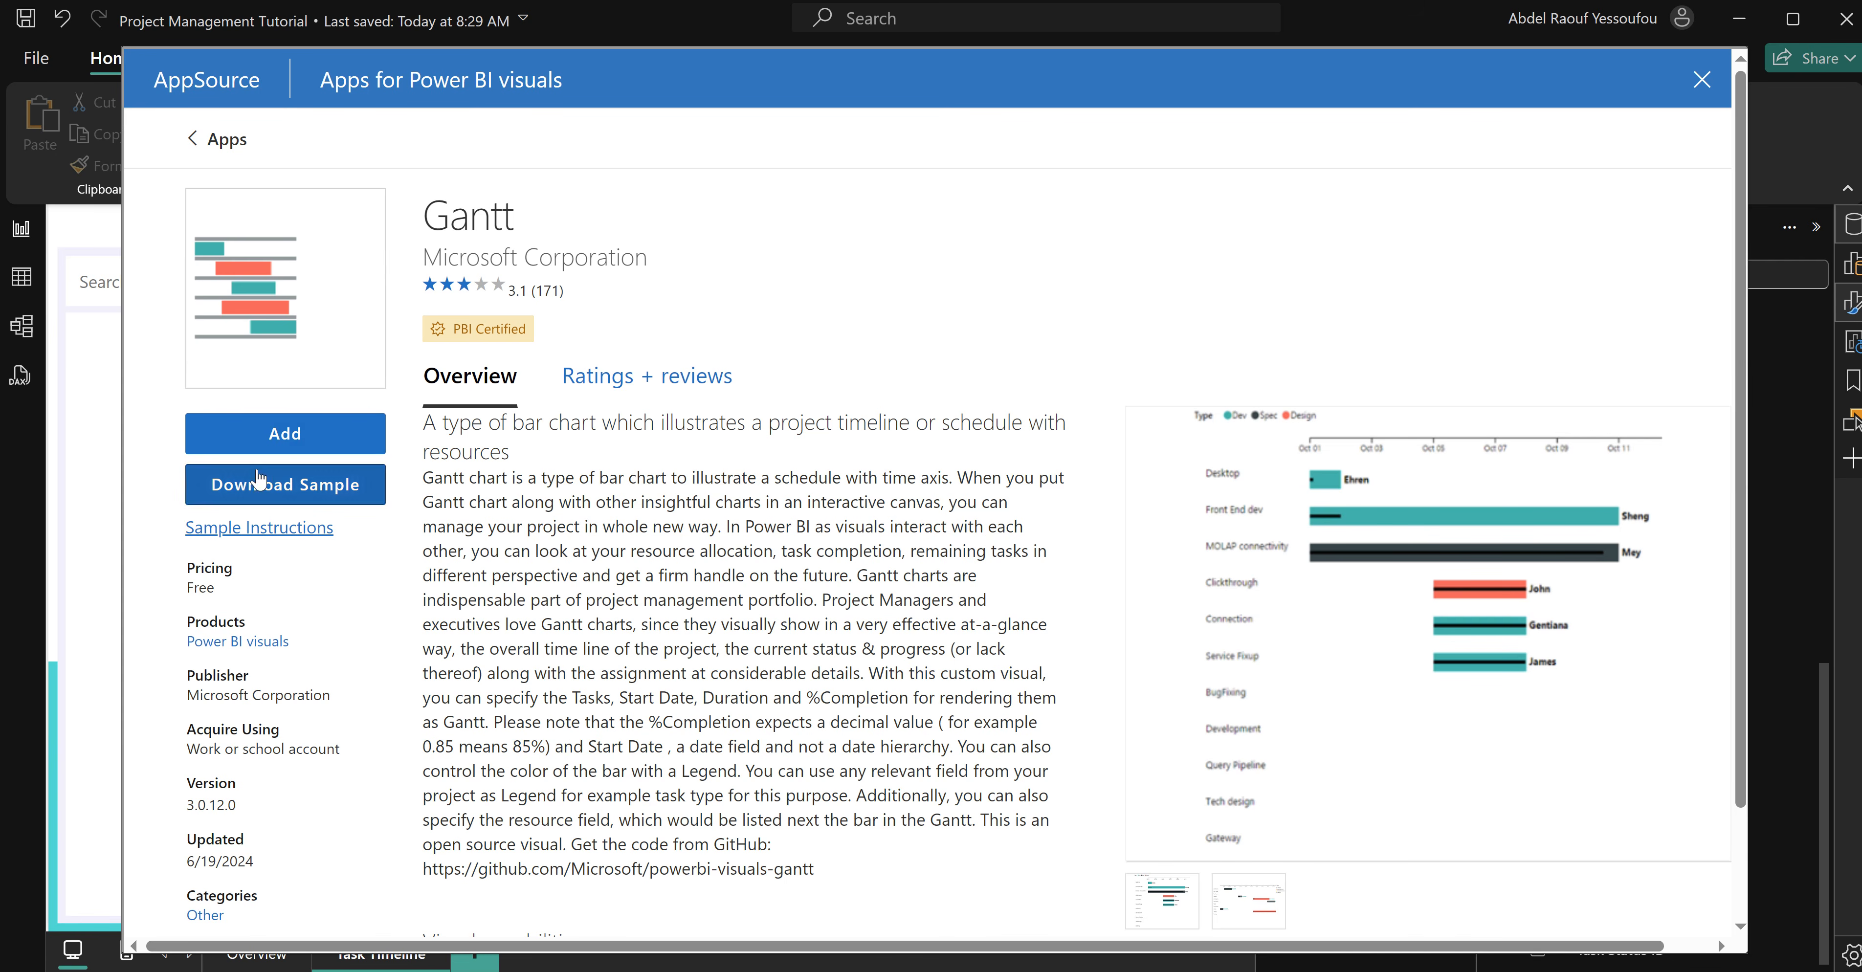
pyautogui.click(294, 438)
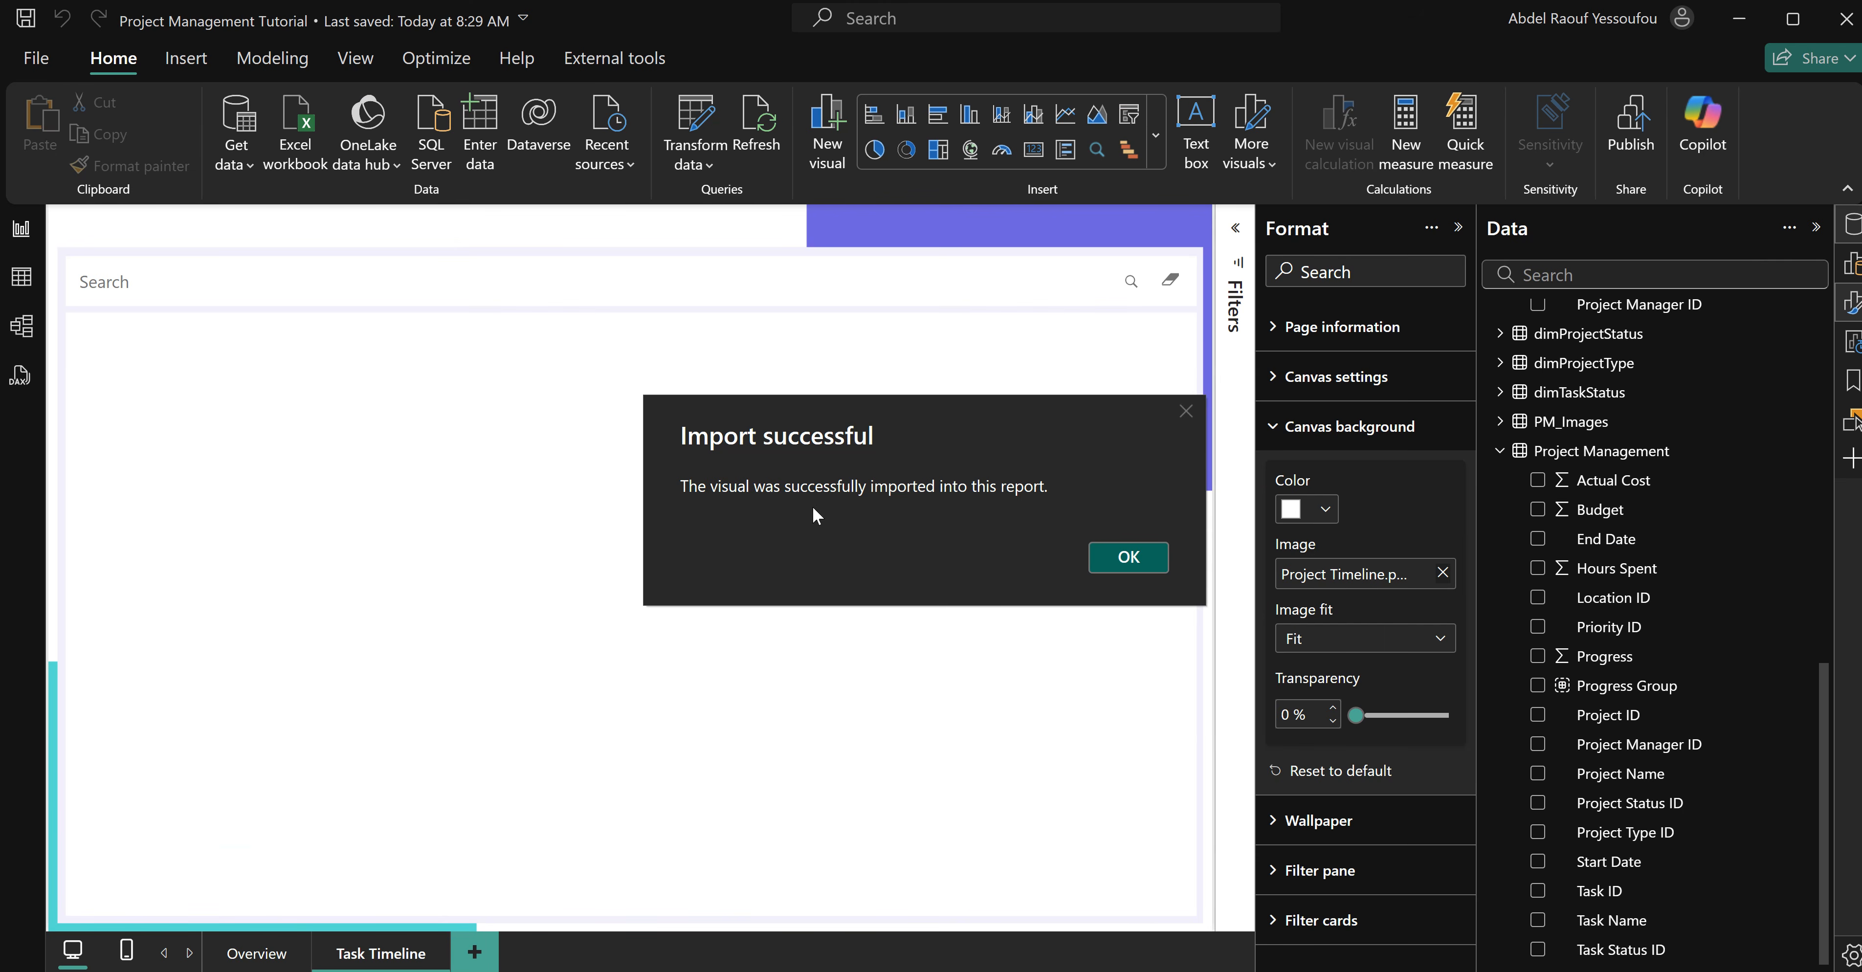
# Add the imported Gantt visual to the page and stretch it to fill the empty frame below the search box.
pyautogui.click(1129, 559)
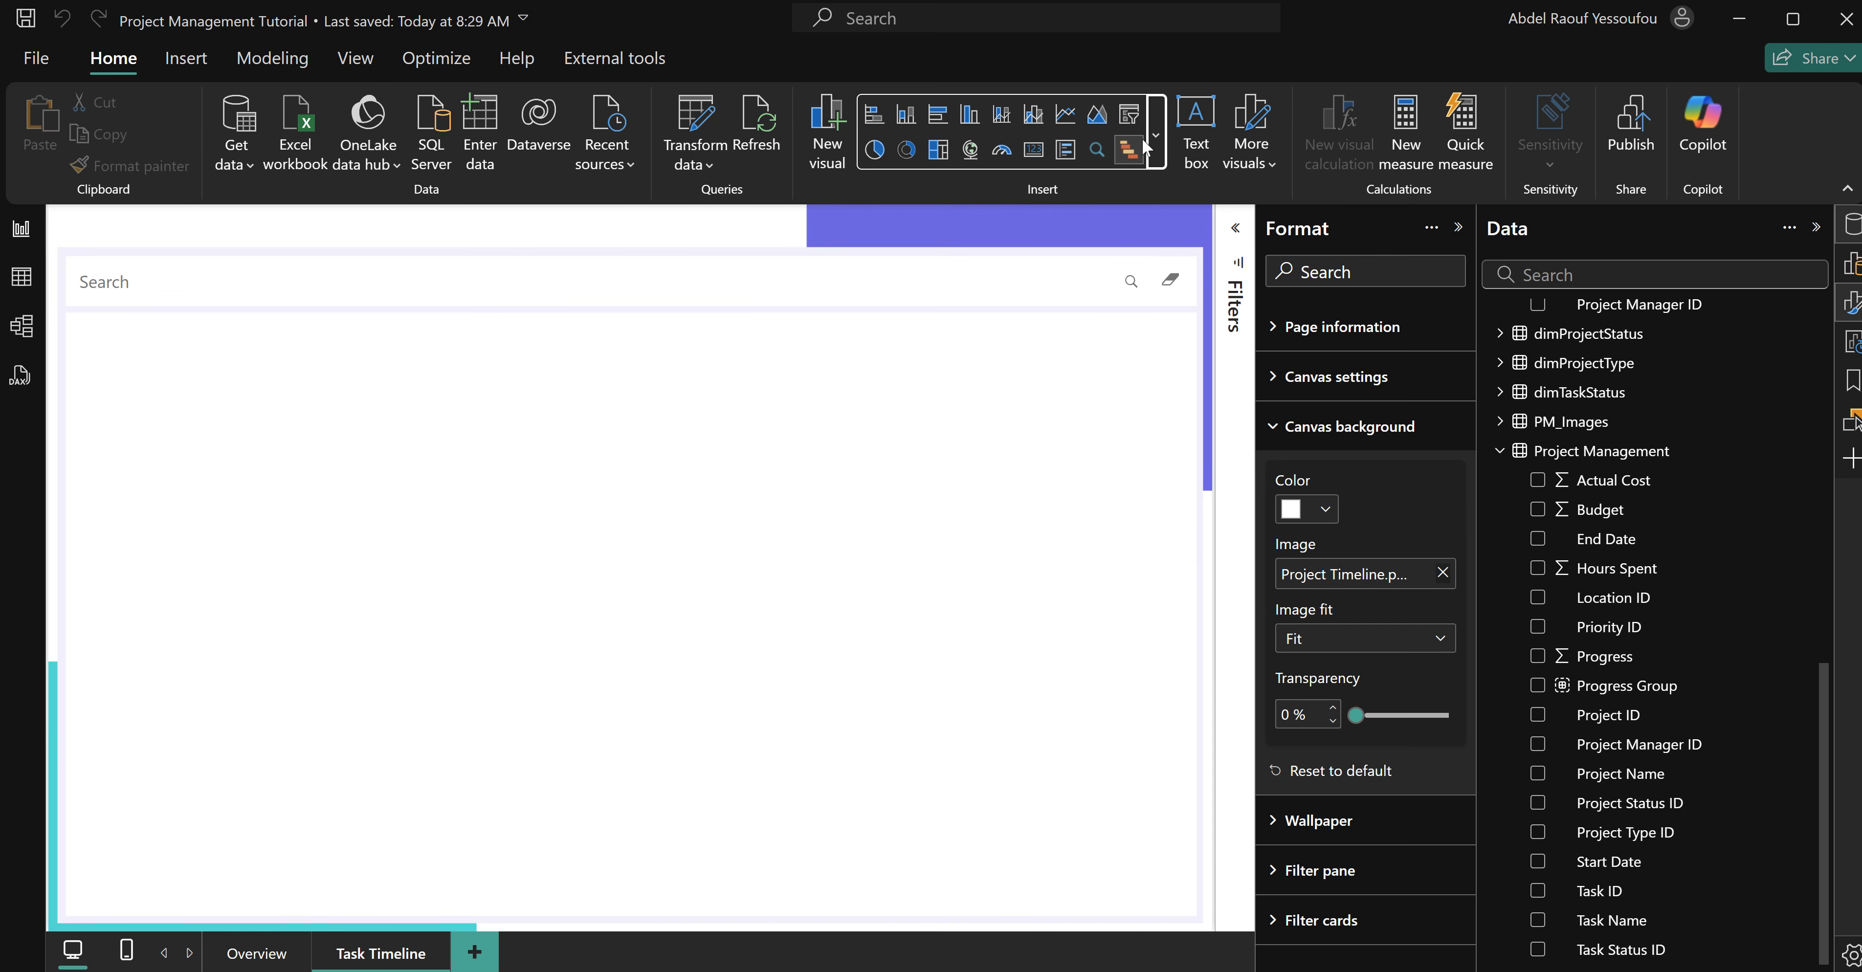
pyautogui.click(1127, 154)
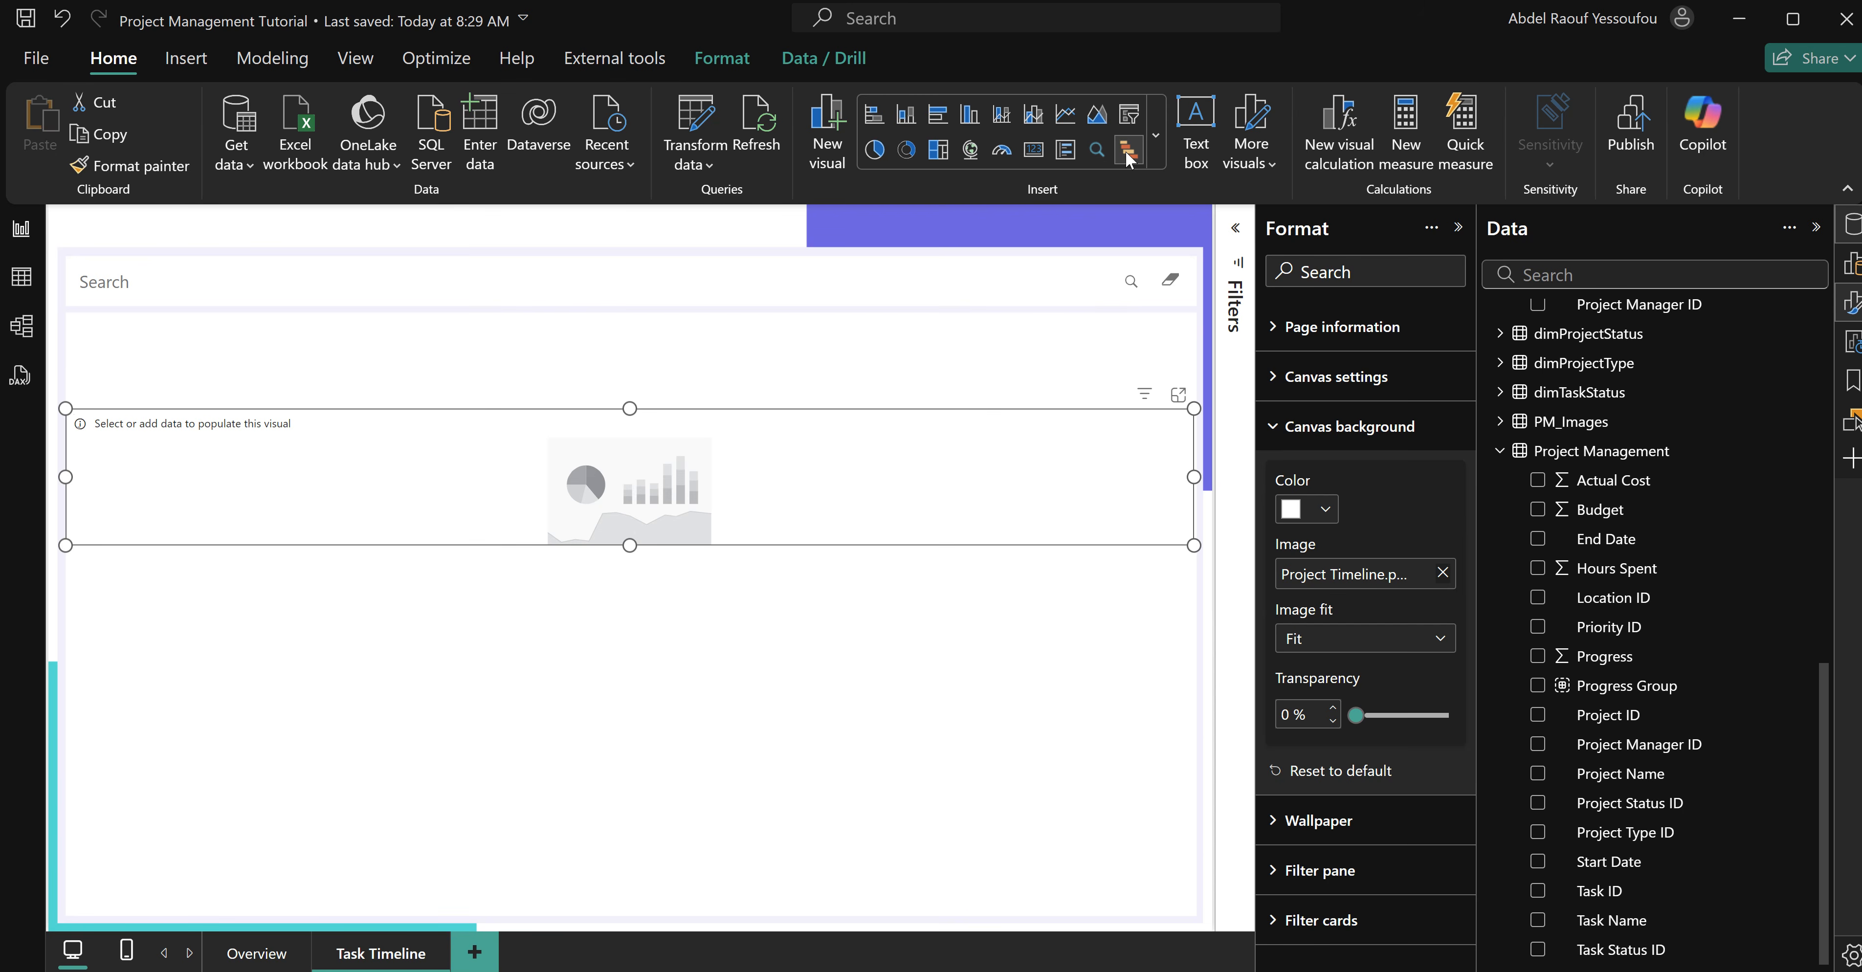
pyautogui.moveTo(445, 457); pyautogui.dragTo(438, 365)
pyautogui.moveTo(632, 455); pyautogui.dragTo(656, 917)
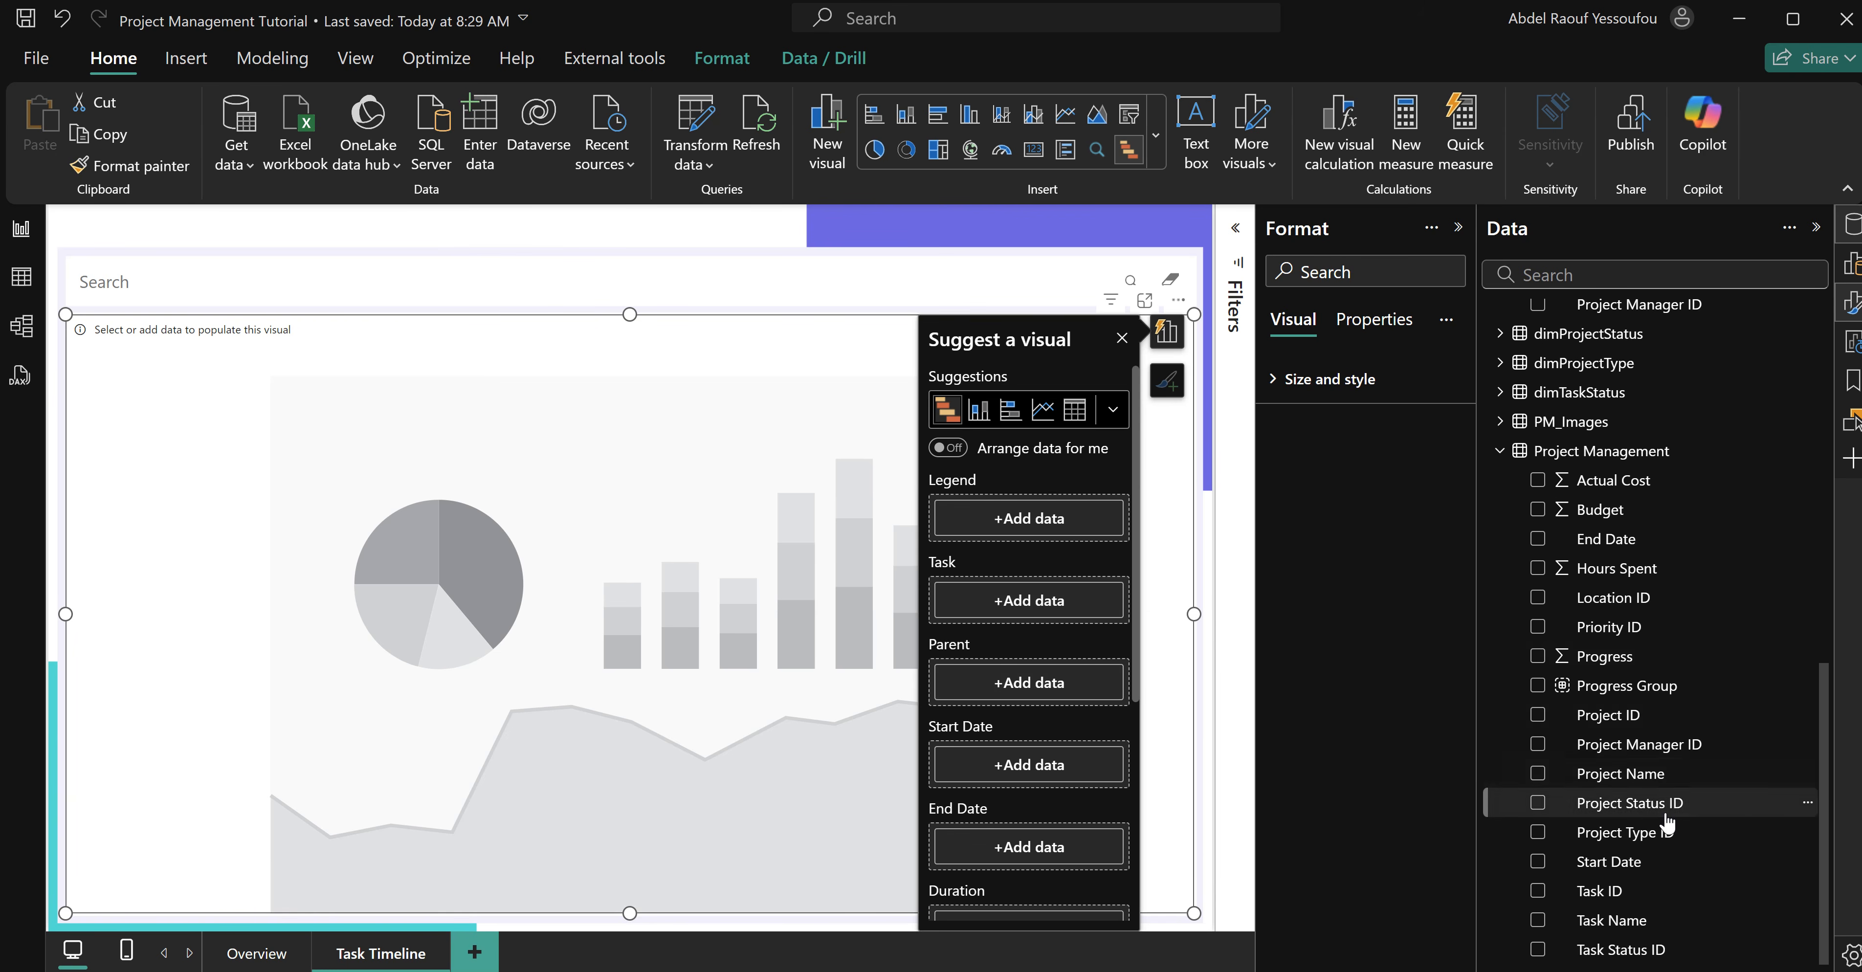
# Assign Task Name as the Gantt chart's task, Project Name as parent, Start Date as start date and End Date as end date.
pyautogui.moveTo(1612, 920); pyautogui.dragTo(1022, 611)
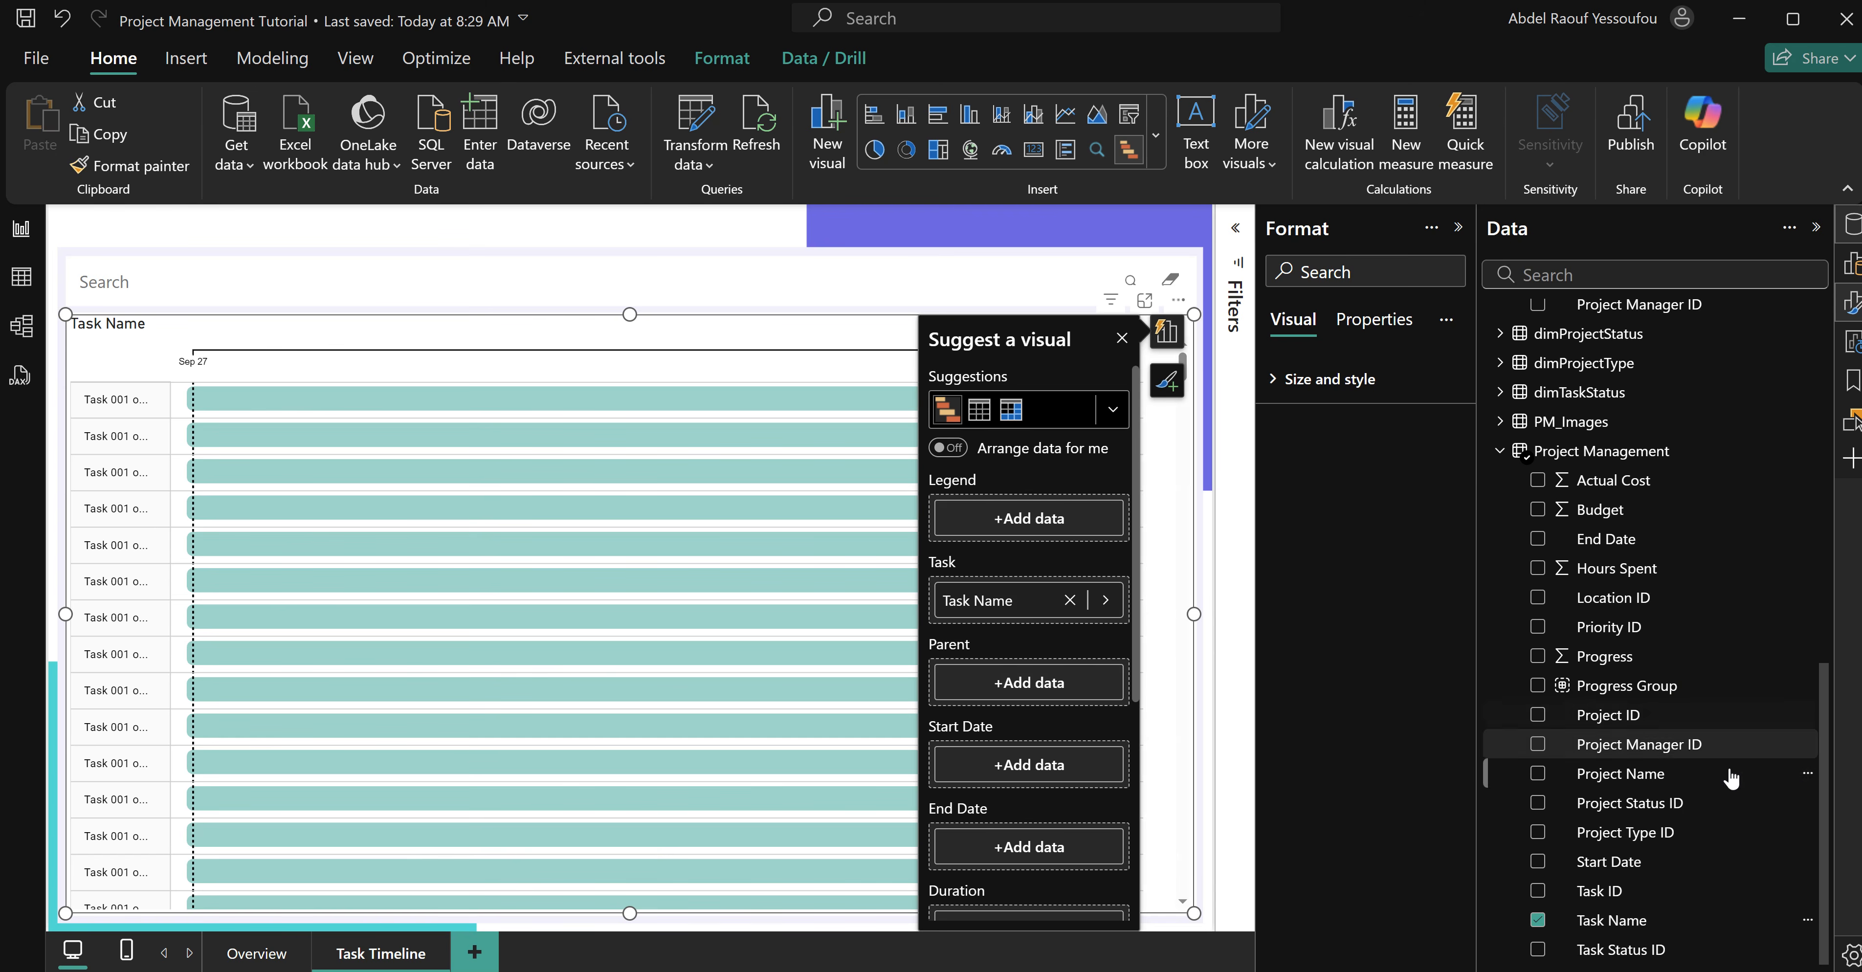
pyautogui.moveTo(1634, 783); pyautogui.dragTo(1044, 683)
pyautogui.scroll(-2, 1084, 752)
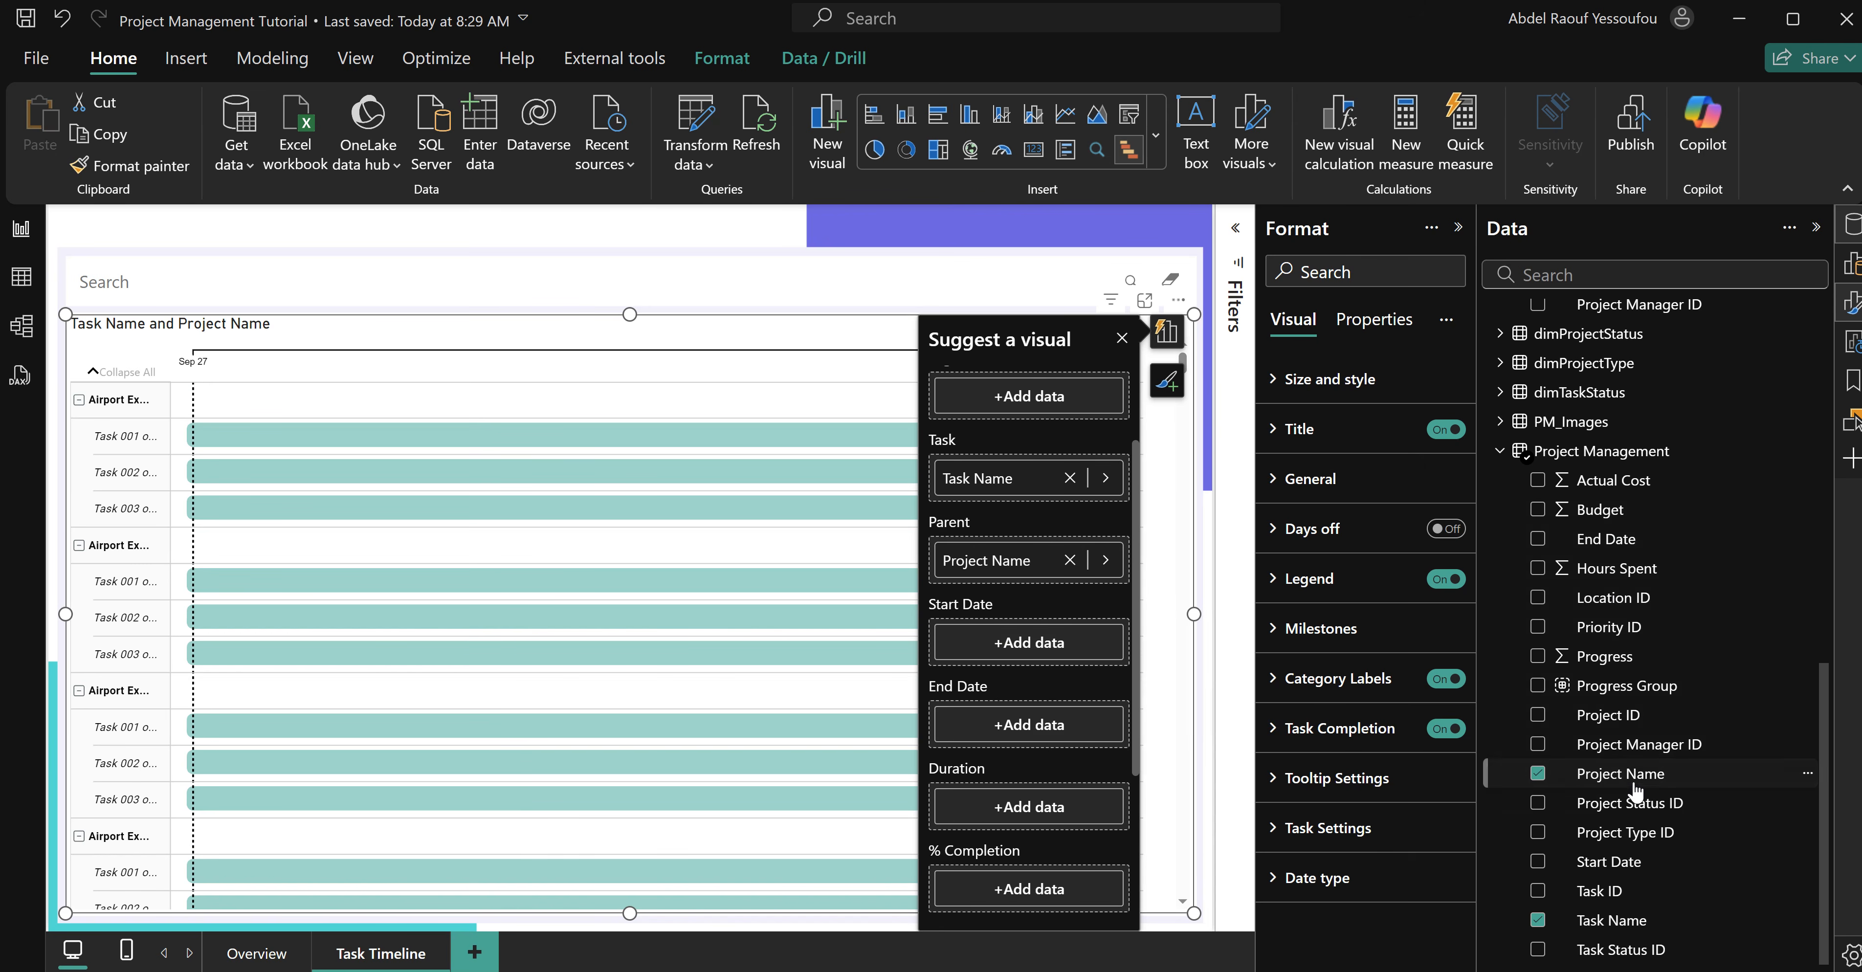
pyautogui.moveTo(1627, 863); pyautogui.dragTo(1043, 645)
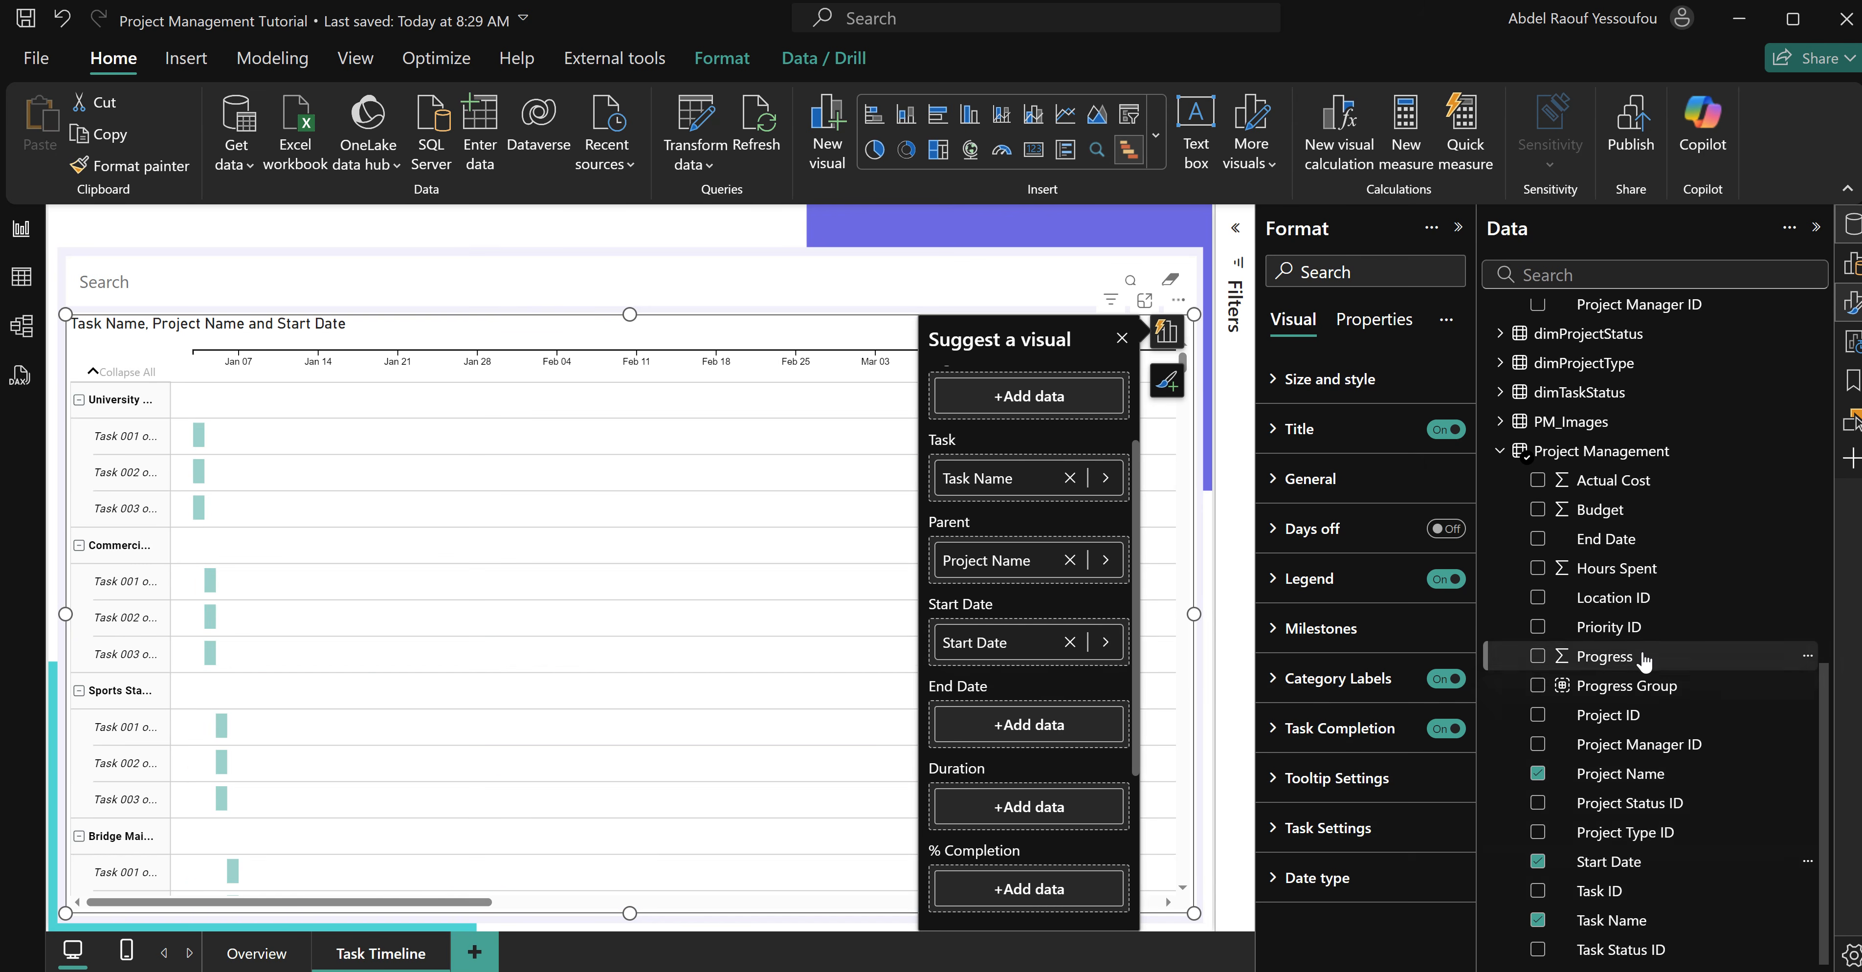
pyautogui.moveTo(1606, 540); pyautogui.dragTo(1073, 723)
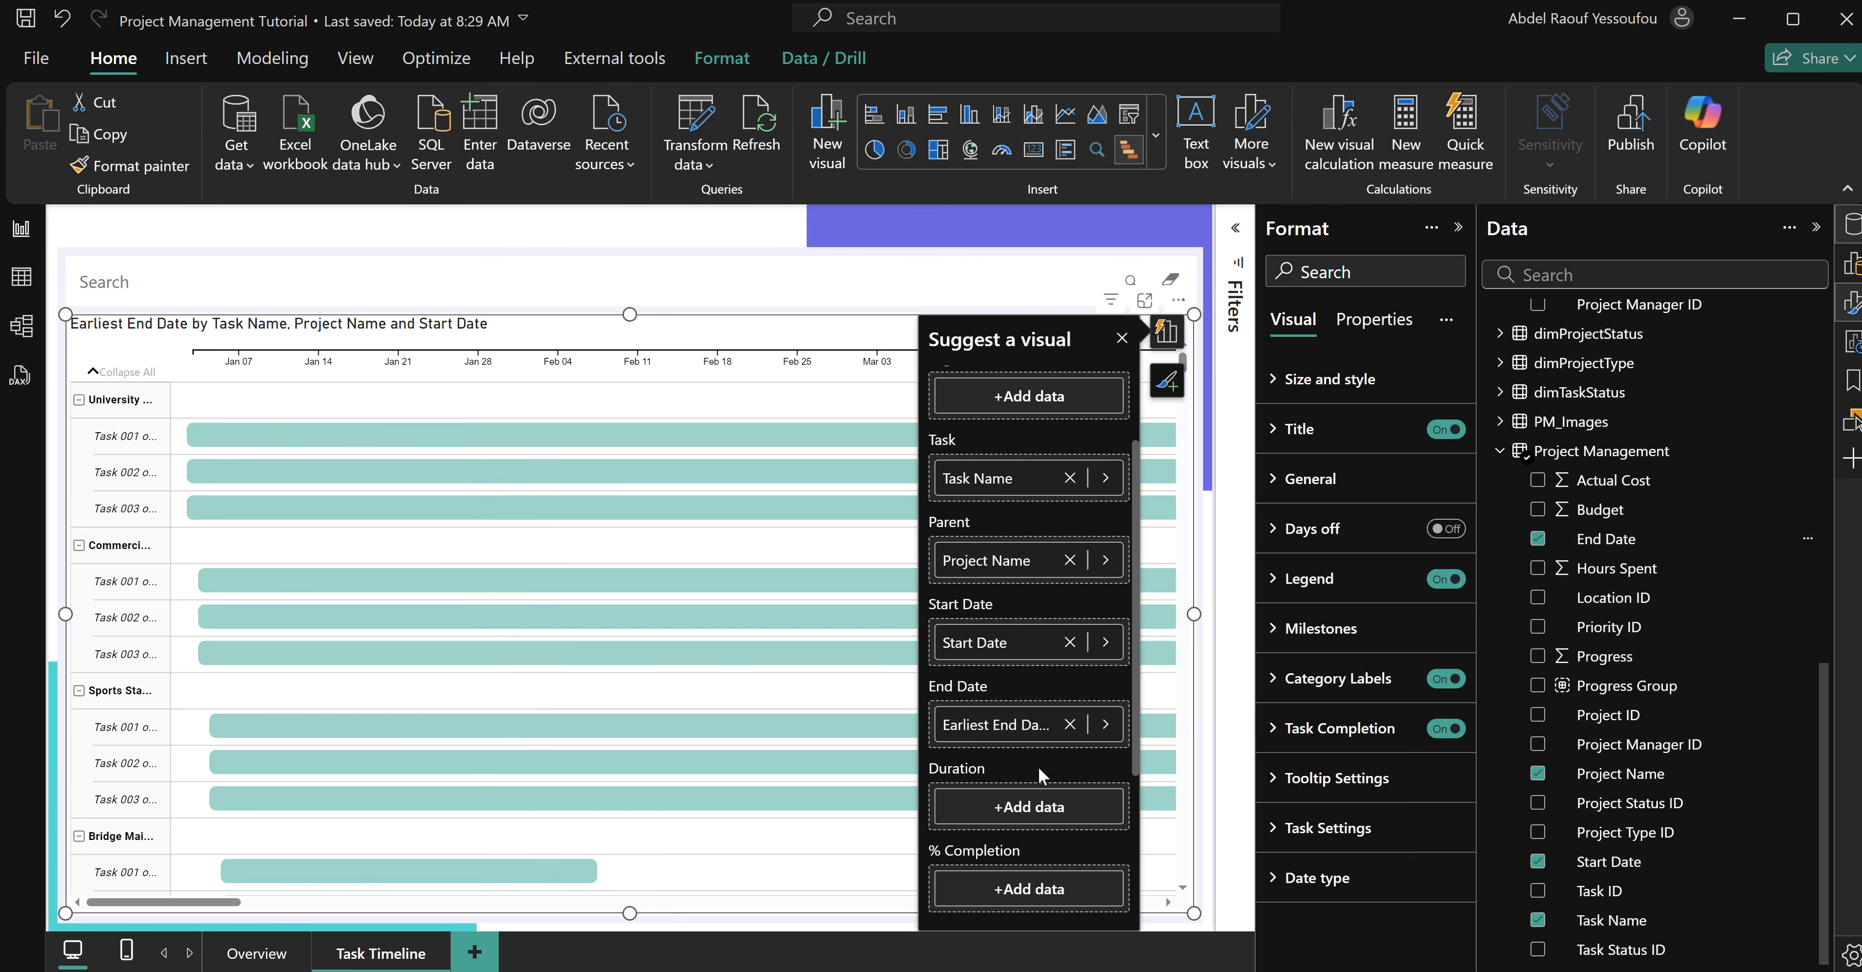
# Assign Progress as the Gantt chart's % Completion and Project Manager from dimProjectManager as its Resource.
pyautogui.scroll(-2, 1050, 815)
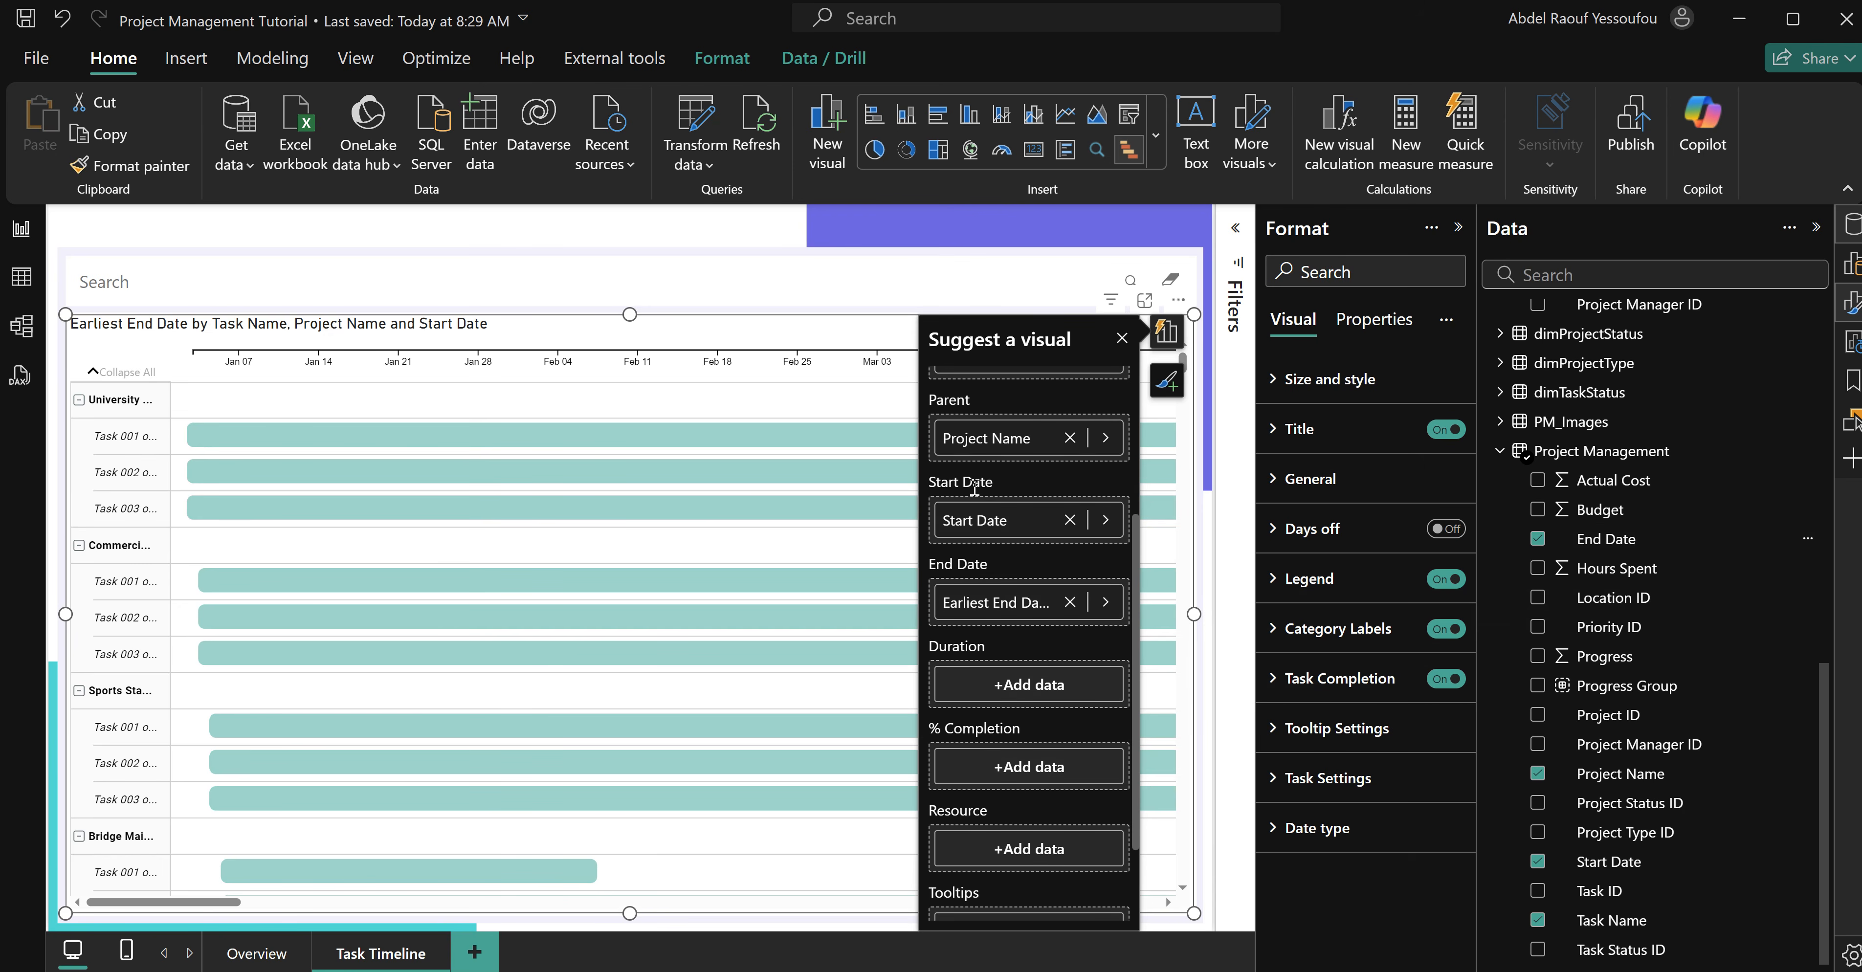
pyautogui.scroll(-2, 1015, 752)
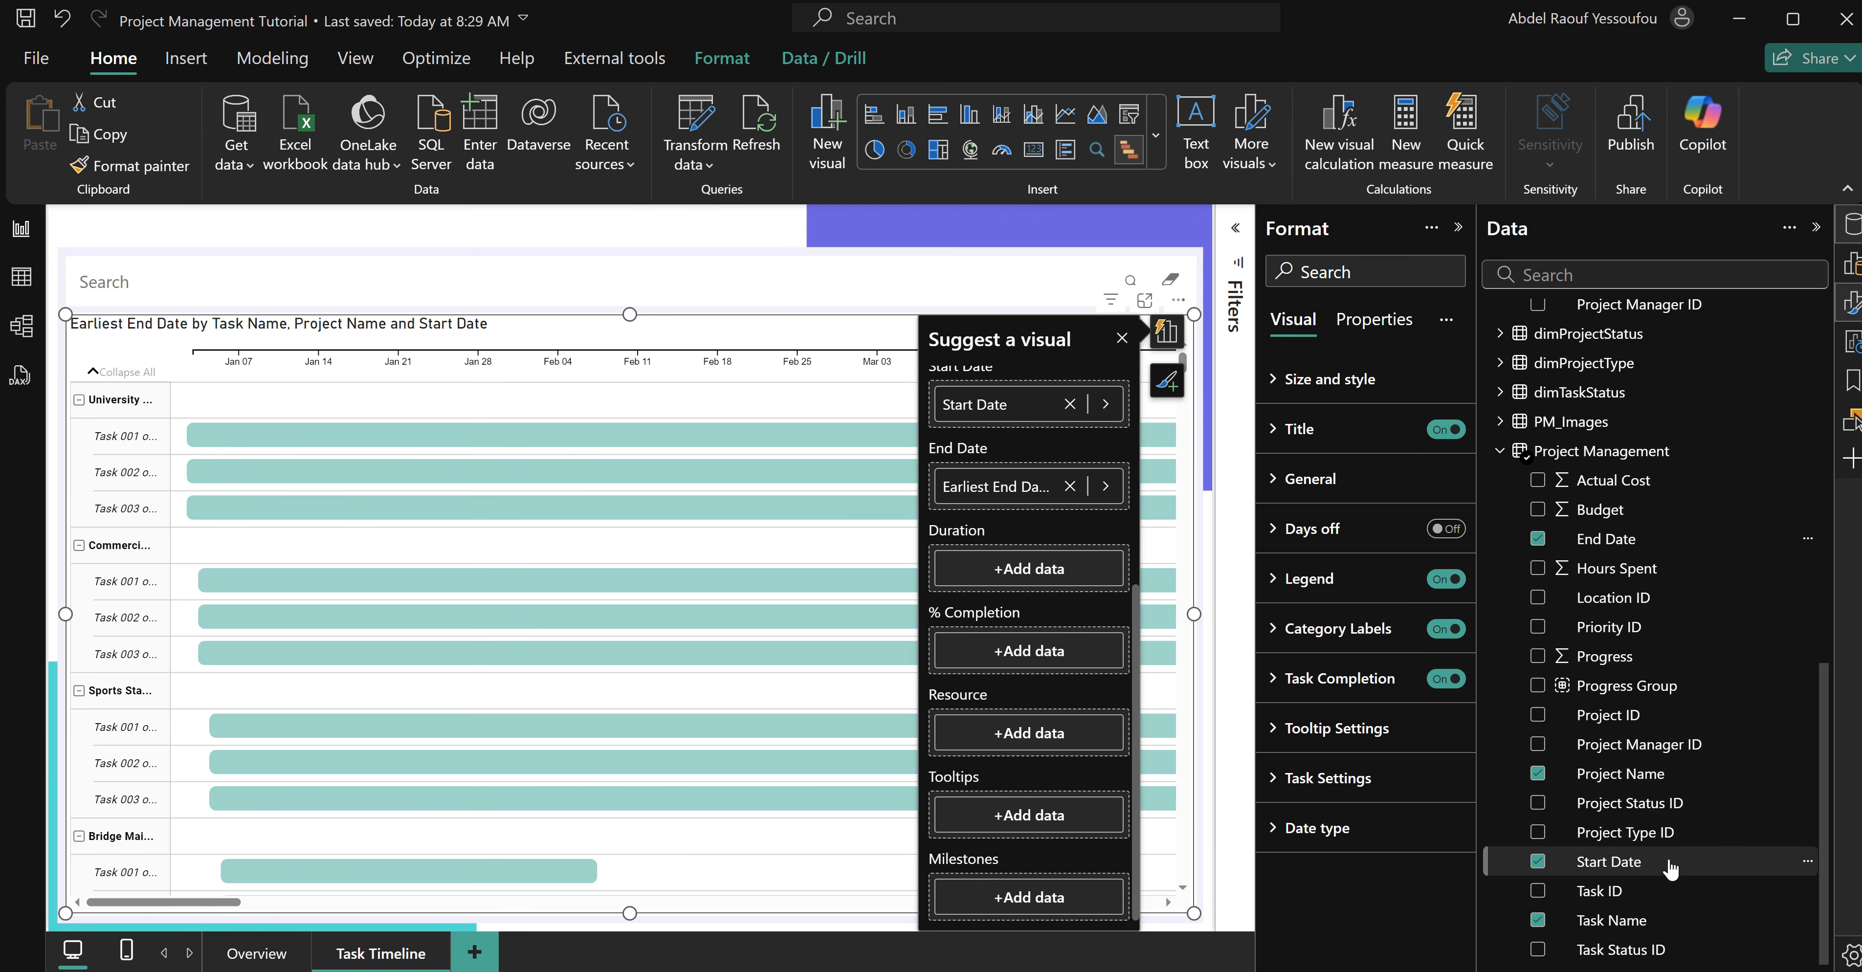
pyautogui.moveTo(1617, 663); pyautogui.dragTo(1048, 653)
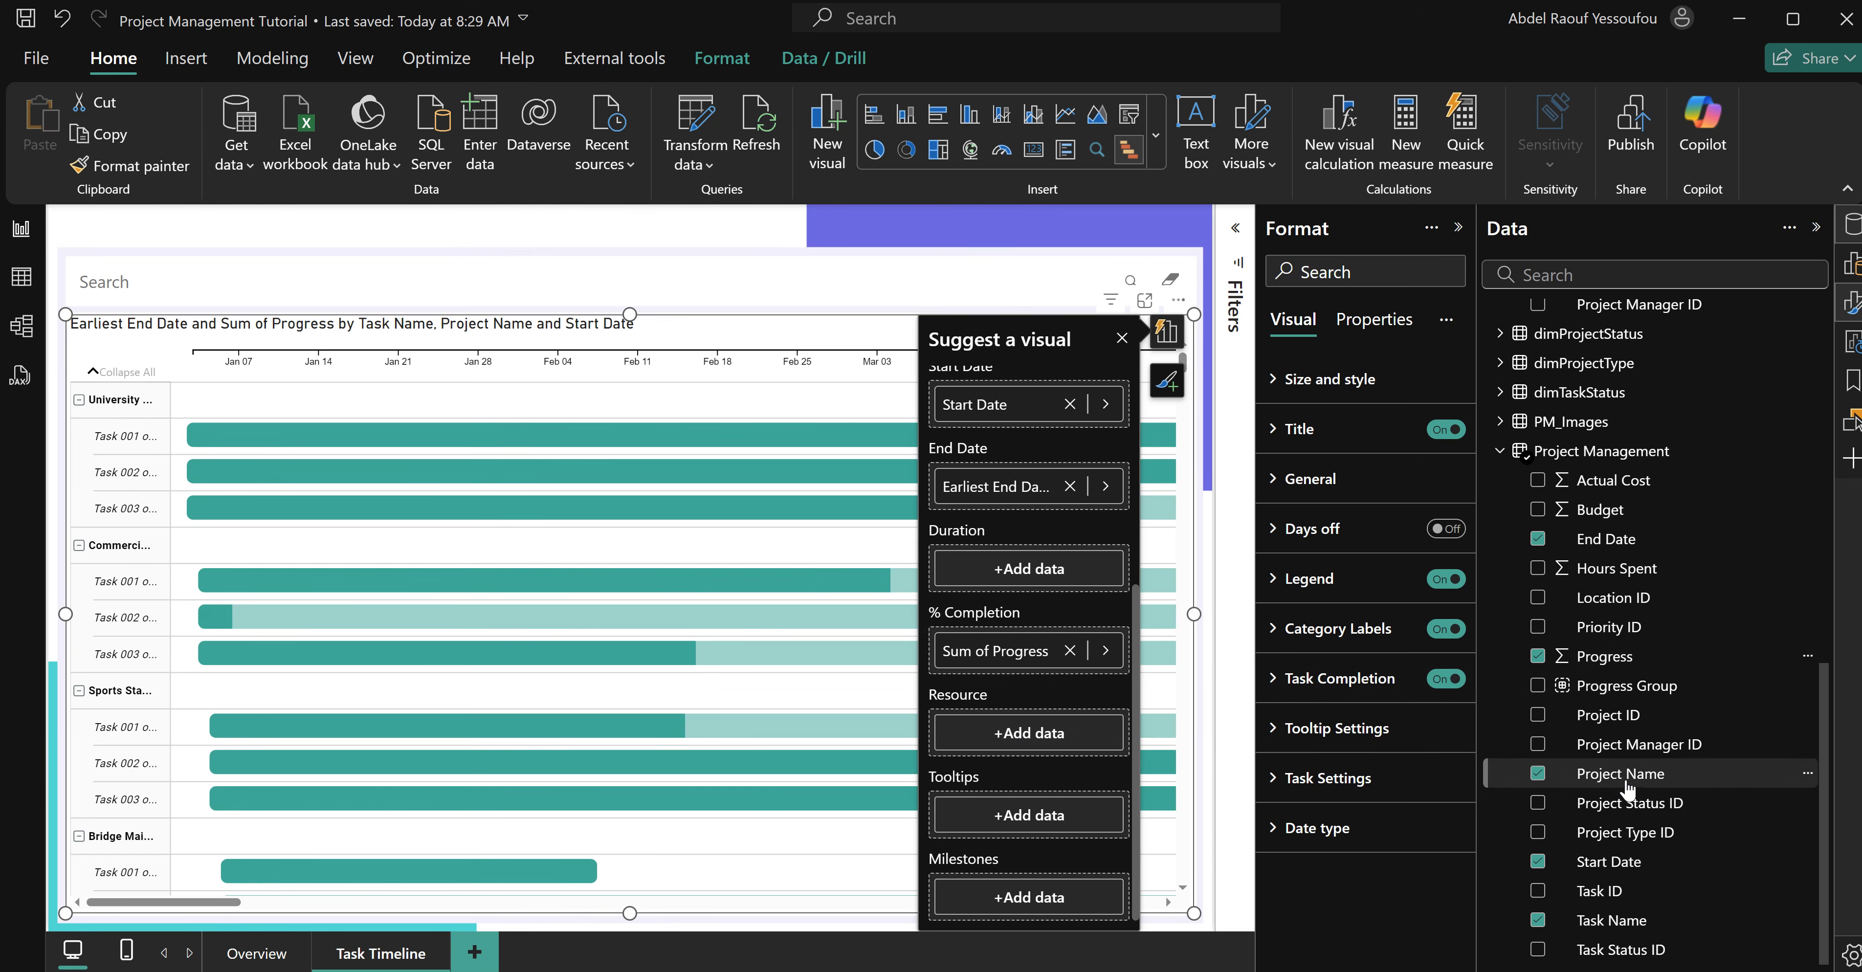
pyautogui.scroll(3, 1605, 774)
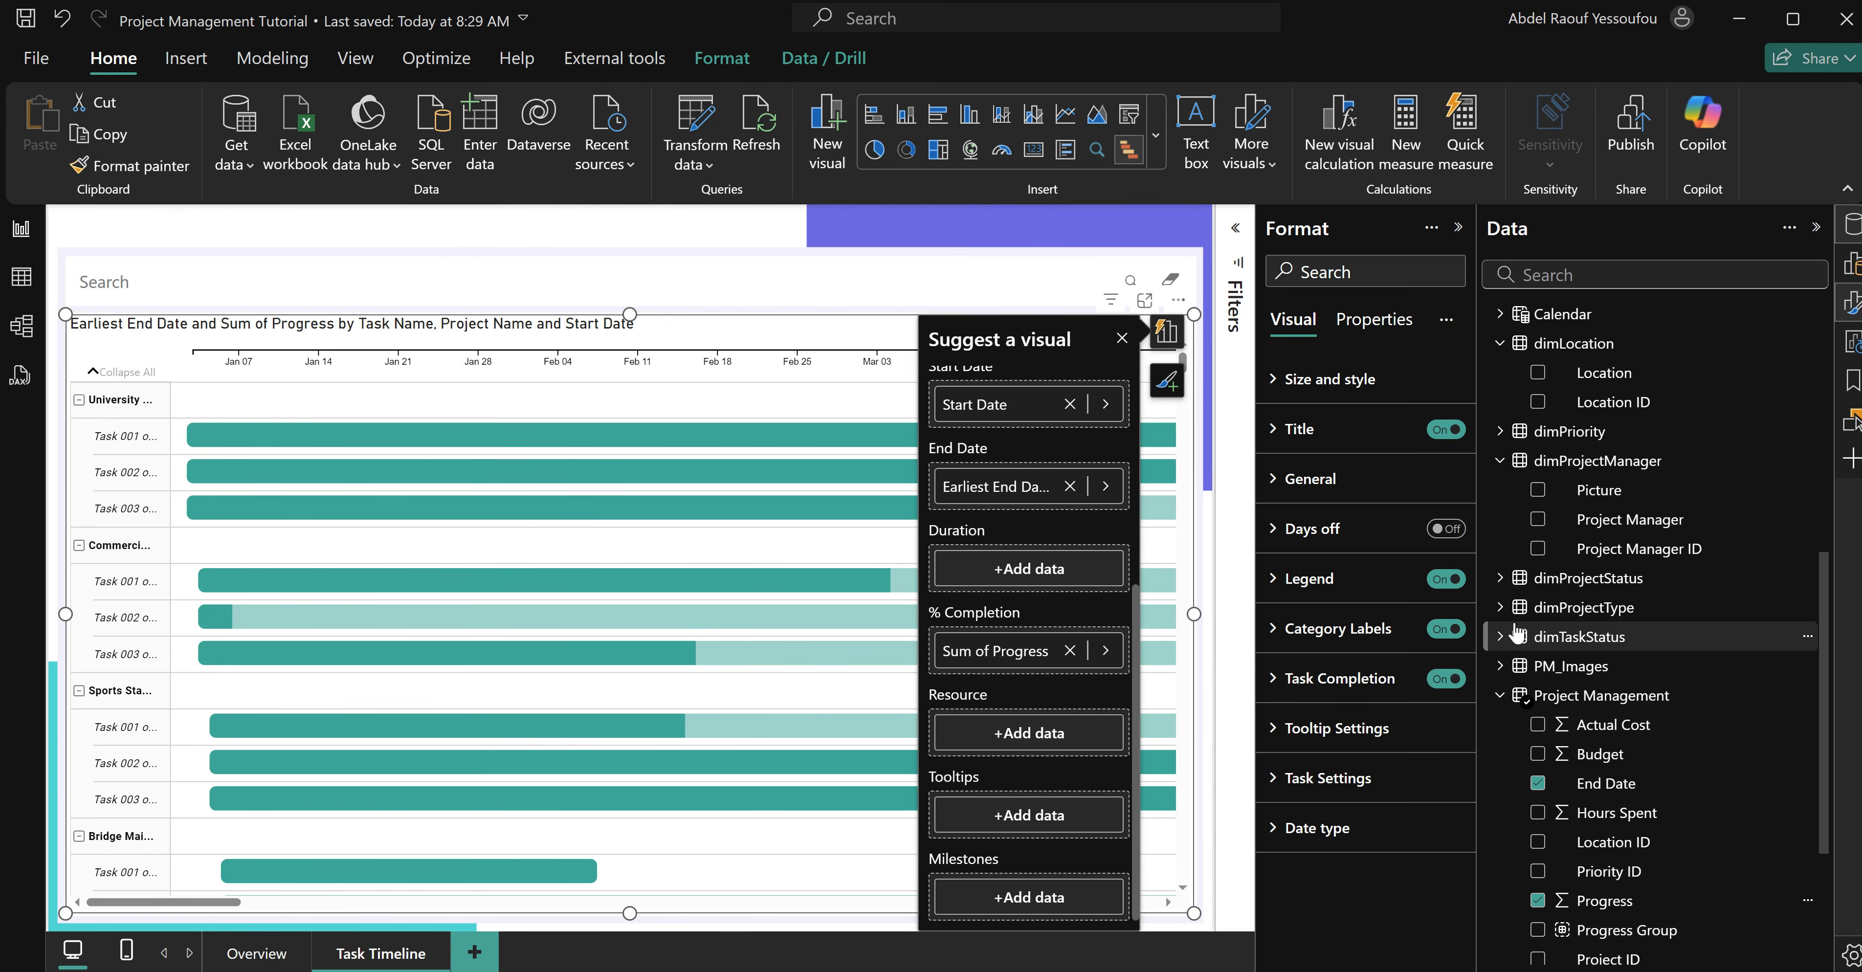
pyautogui.moveTo(1630, 528); pyautogui.dragTo(1030, 738)
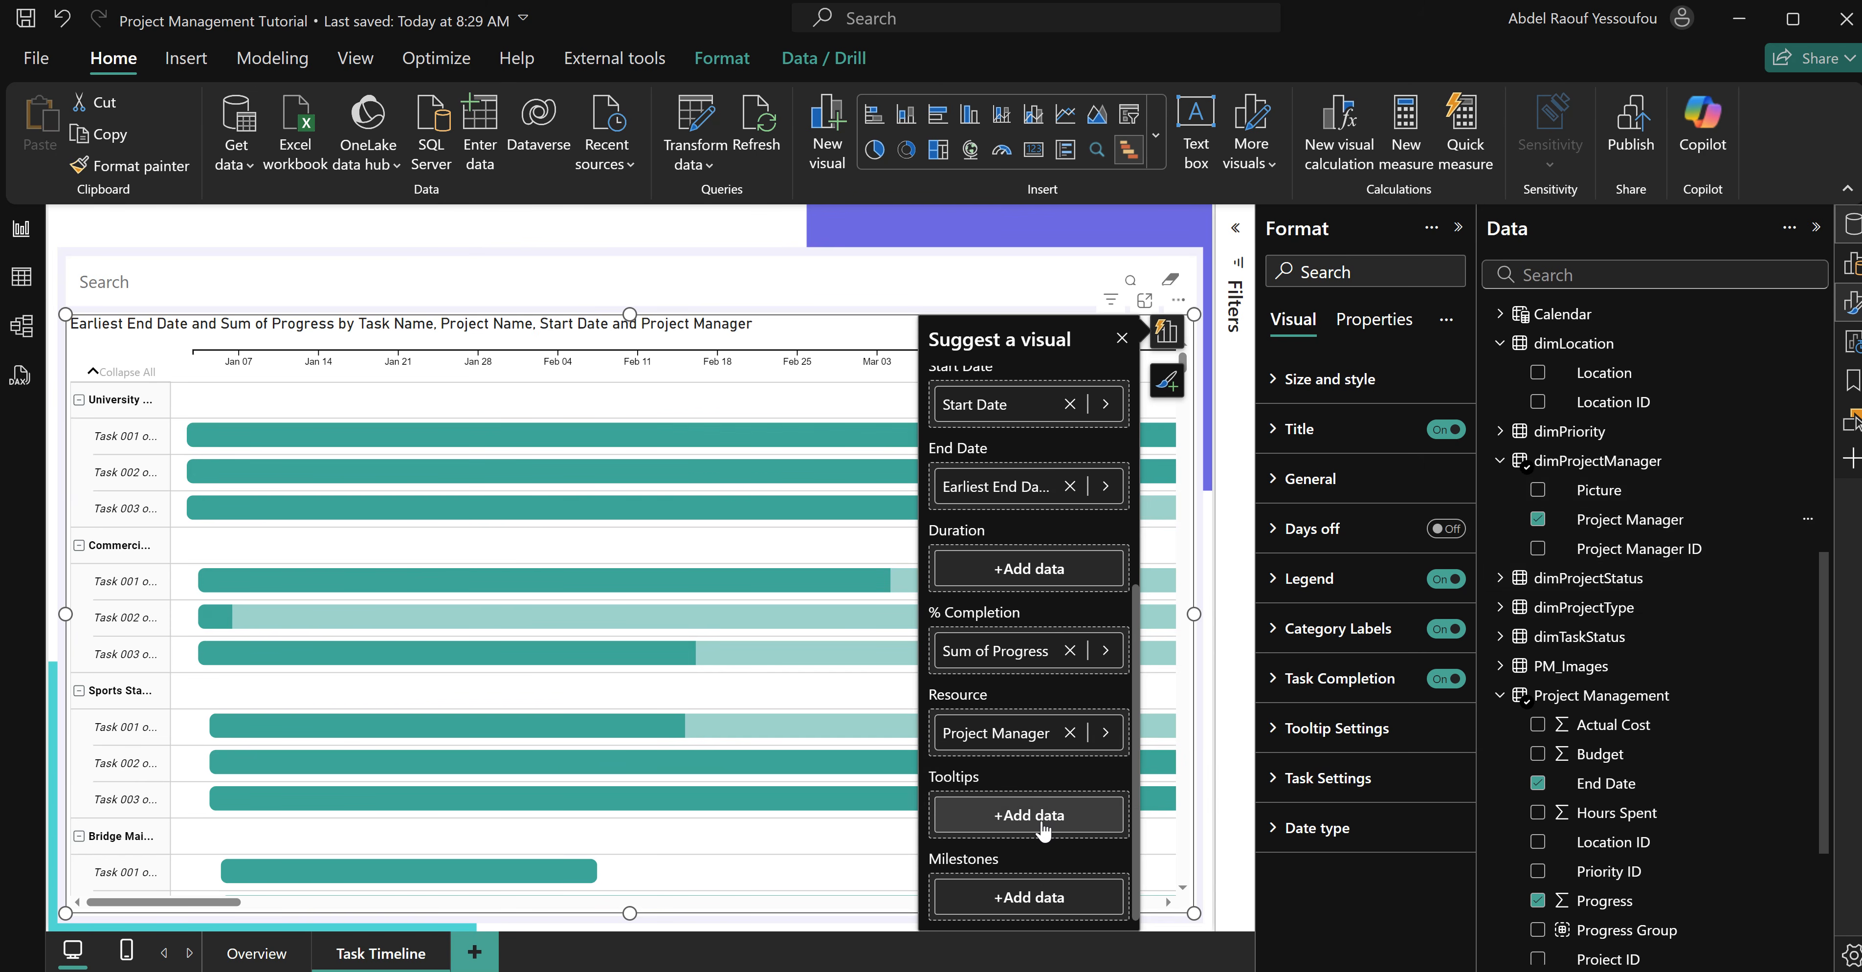
# Use Task Status from the dimTaskStatus table as the Gantt chart's legend and close the visual suggestions.
pyautogui.scroll(5, 1042, 837)
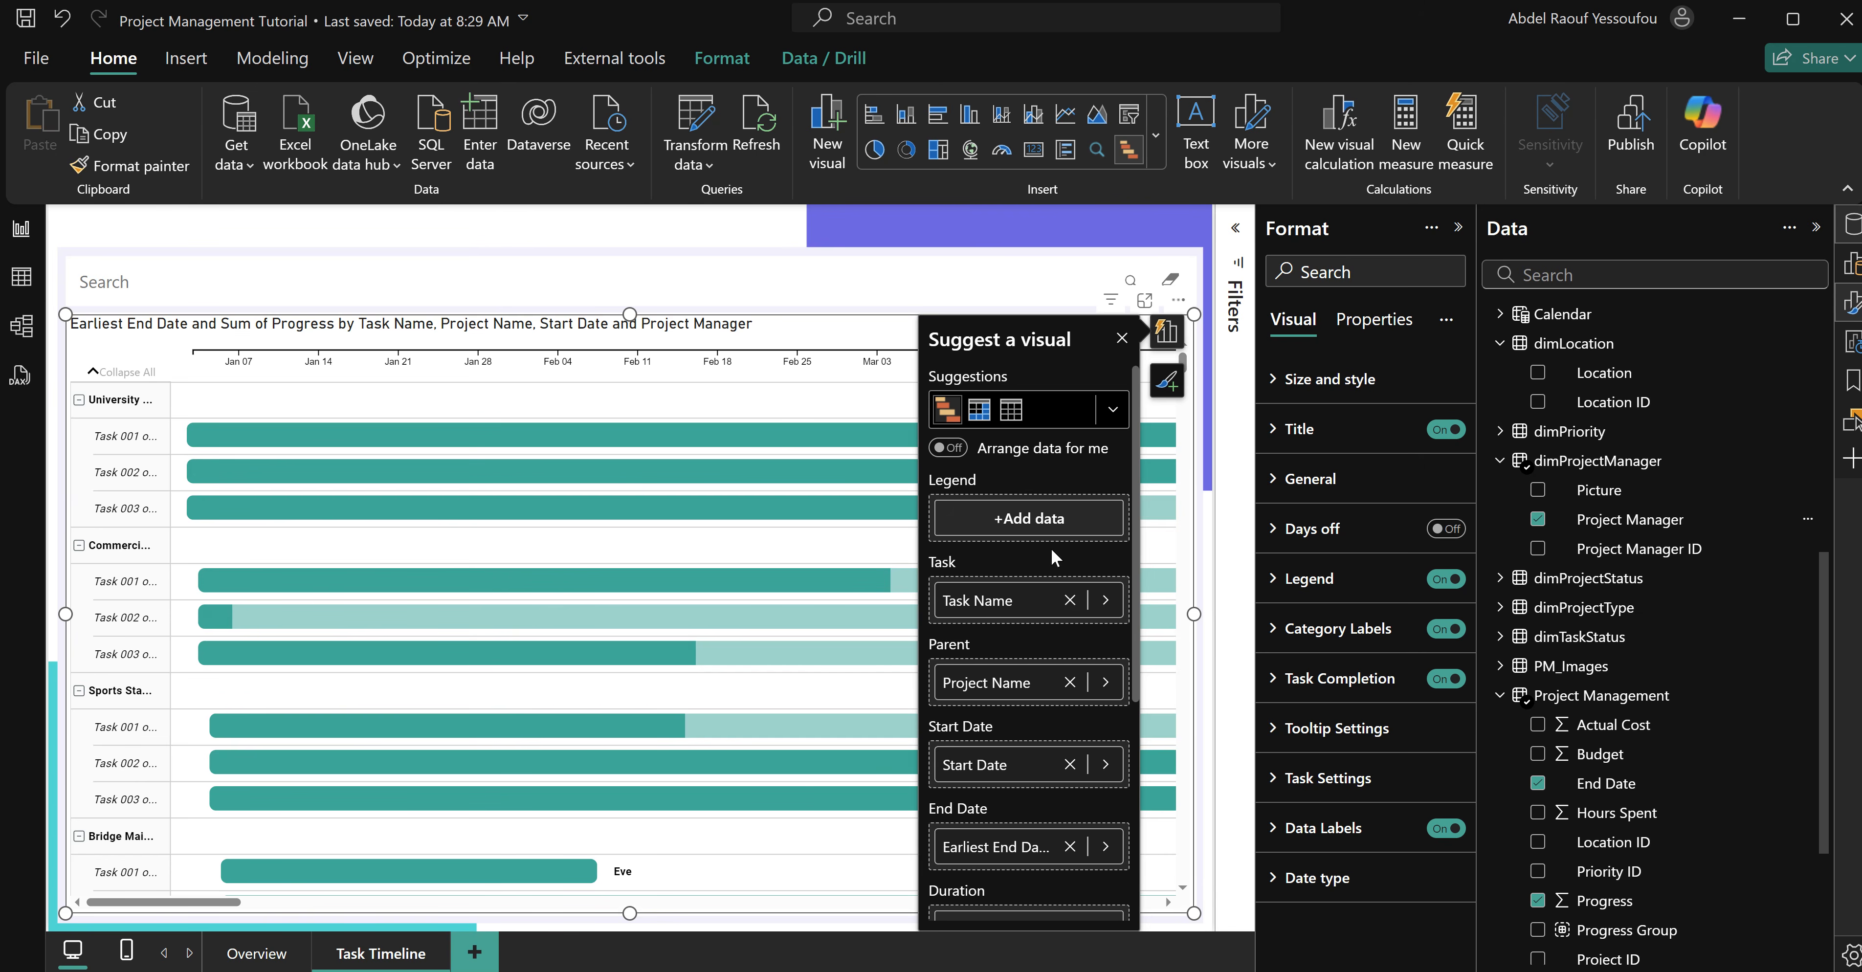
pyautogui.scroll(-3, 1663, 835)
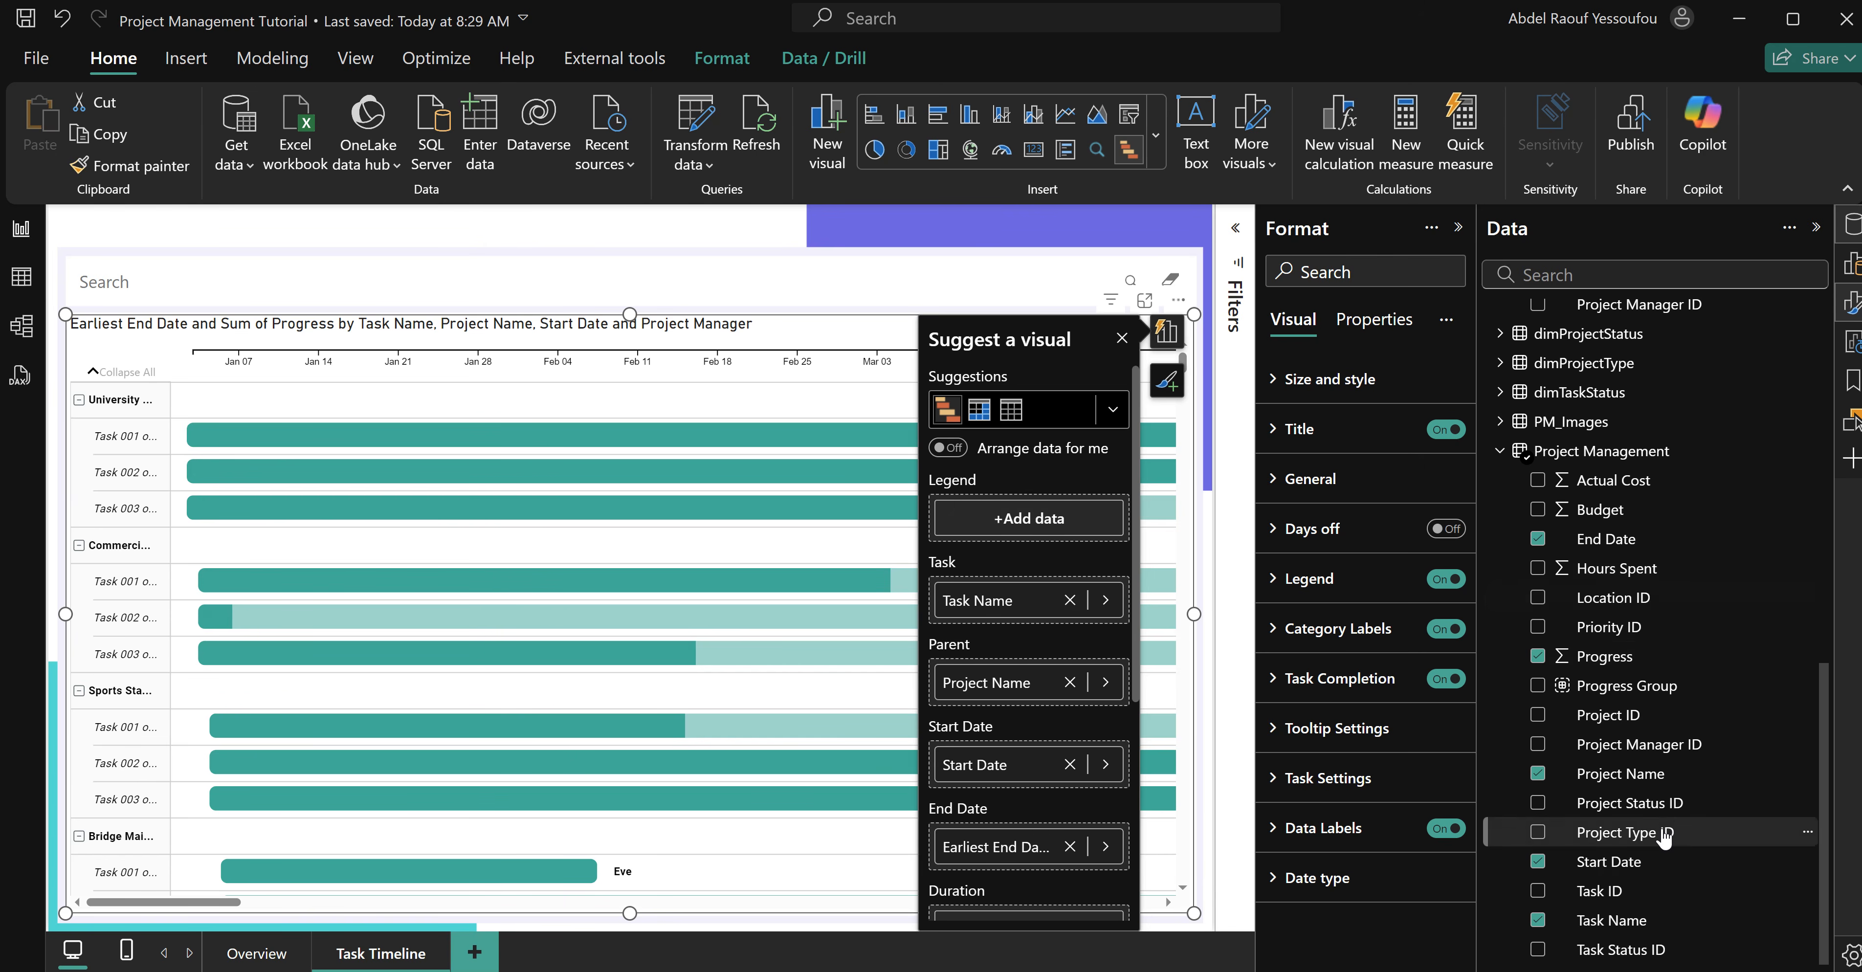
pyautogui.scroll(3, 1675, 847)
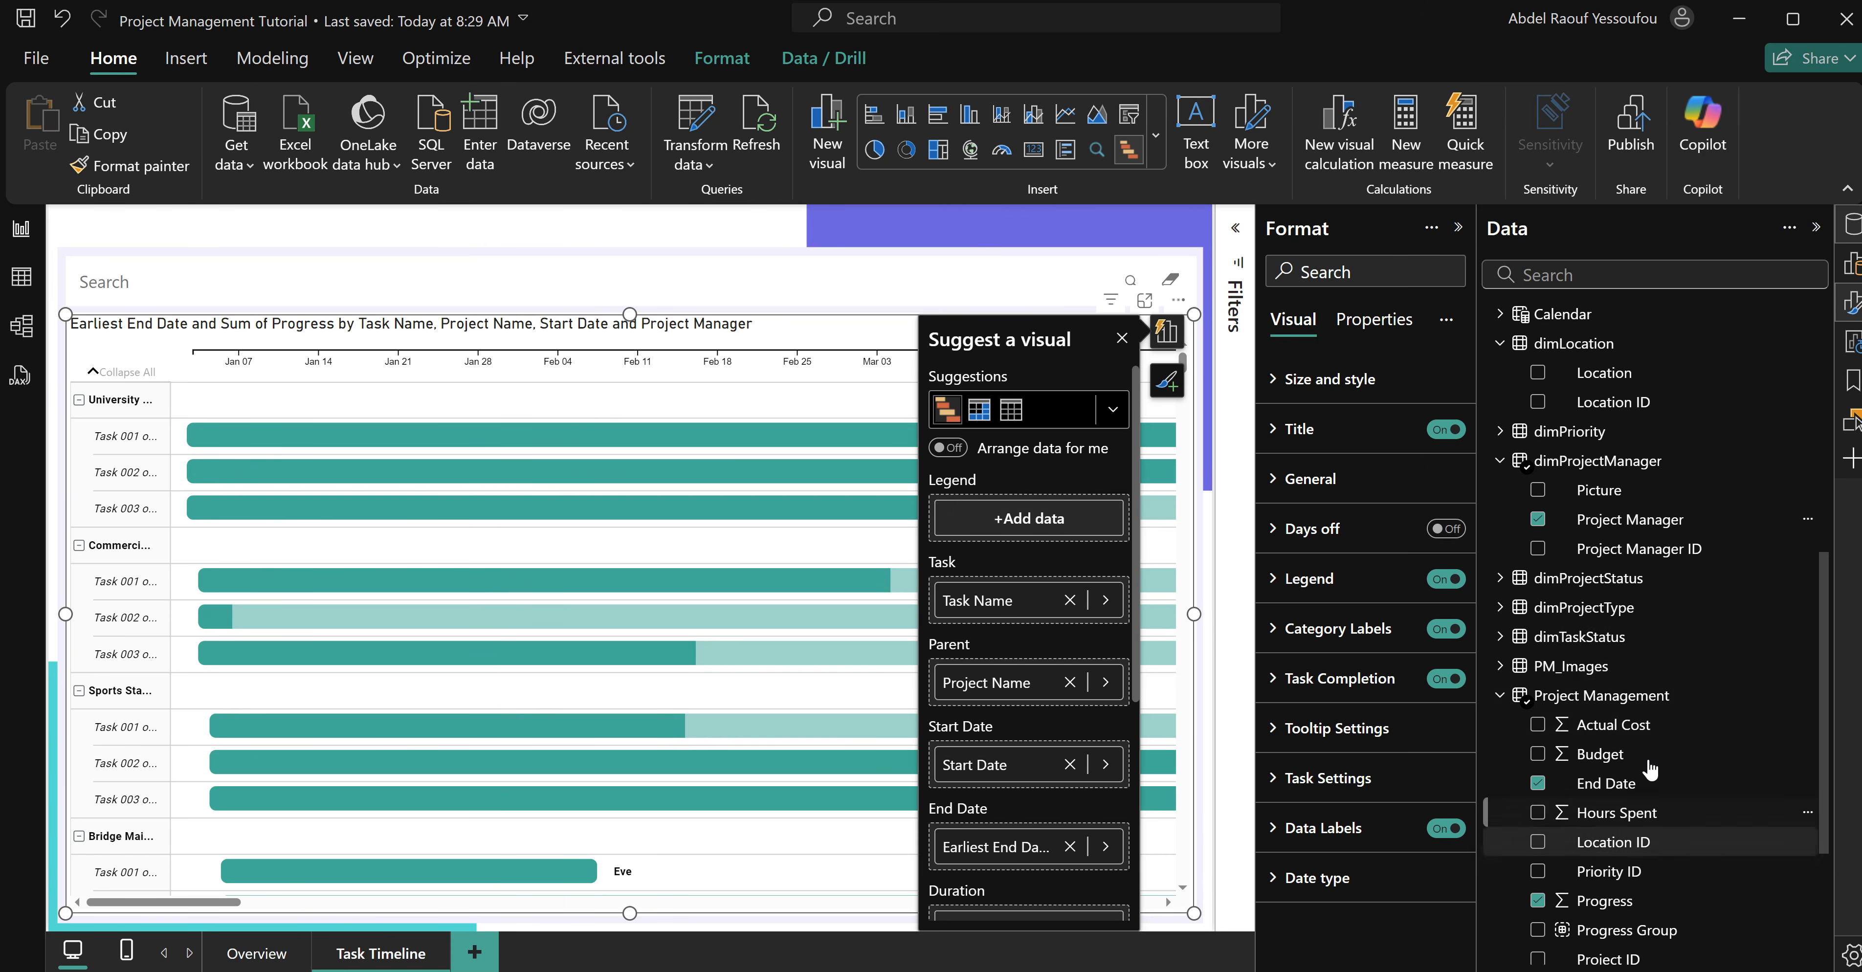
pyautogui.click(1501, 638)
pyautogui.moveTo(1611, 667); pyautogui.dragTo(1045, 528)
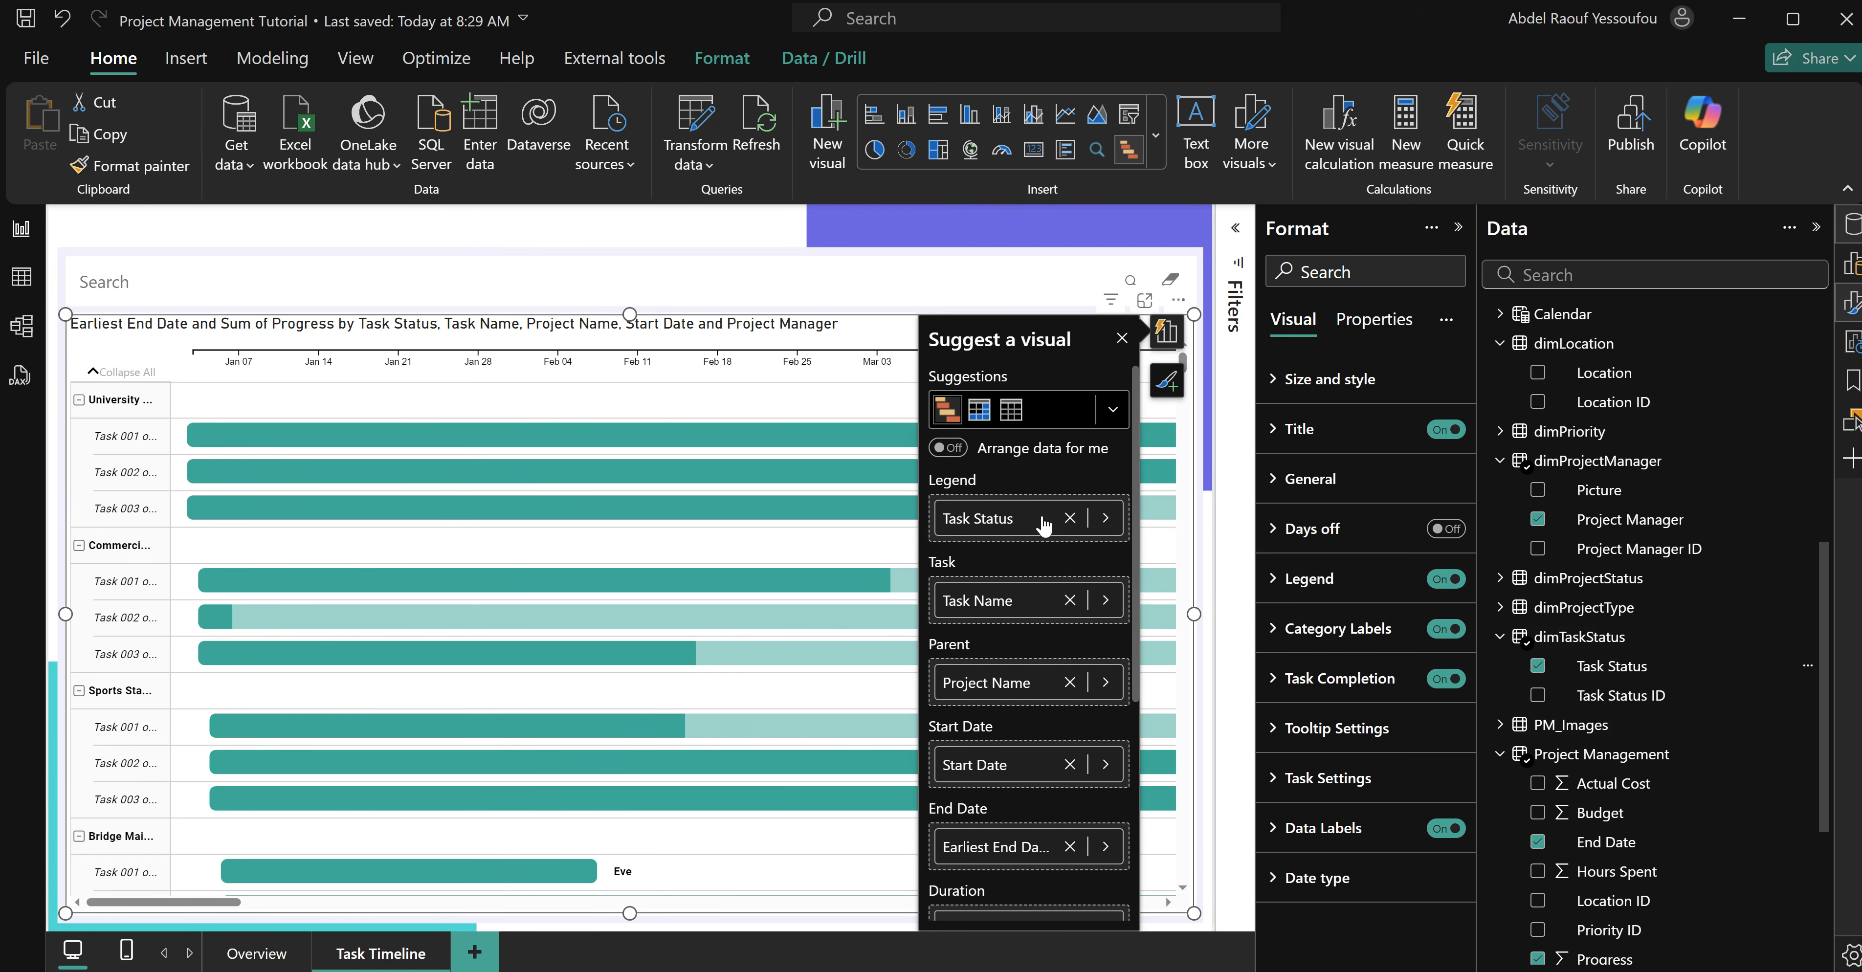
pyautogui.click(1120, 340)
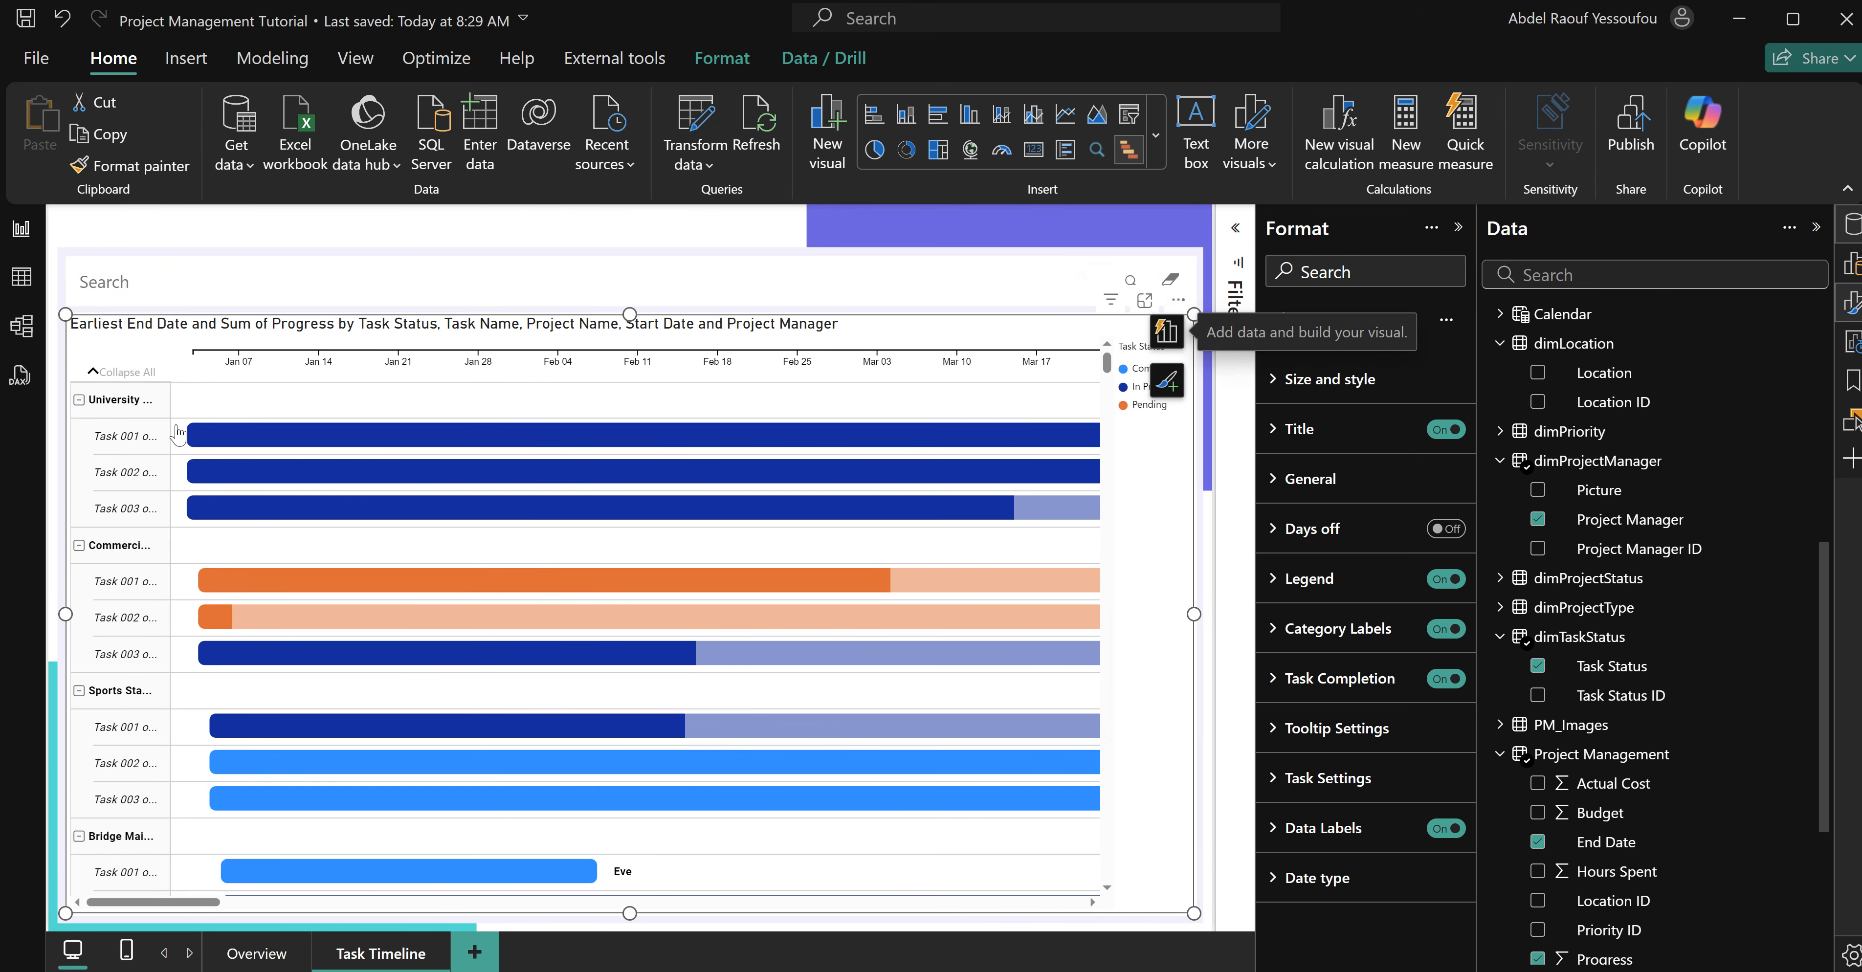
# Try the Month and Year date types on the Gantt chart's time axis and look through the tasks.
pyautogui.click(1327, 879)
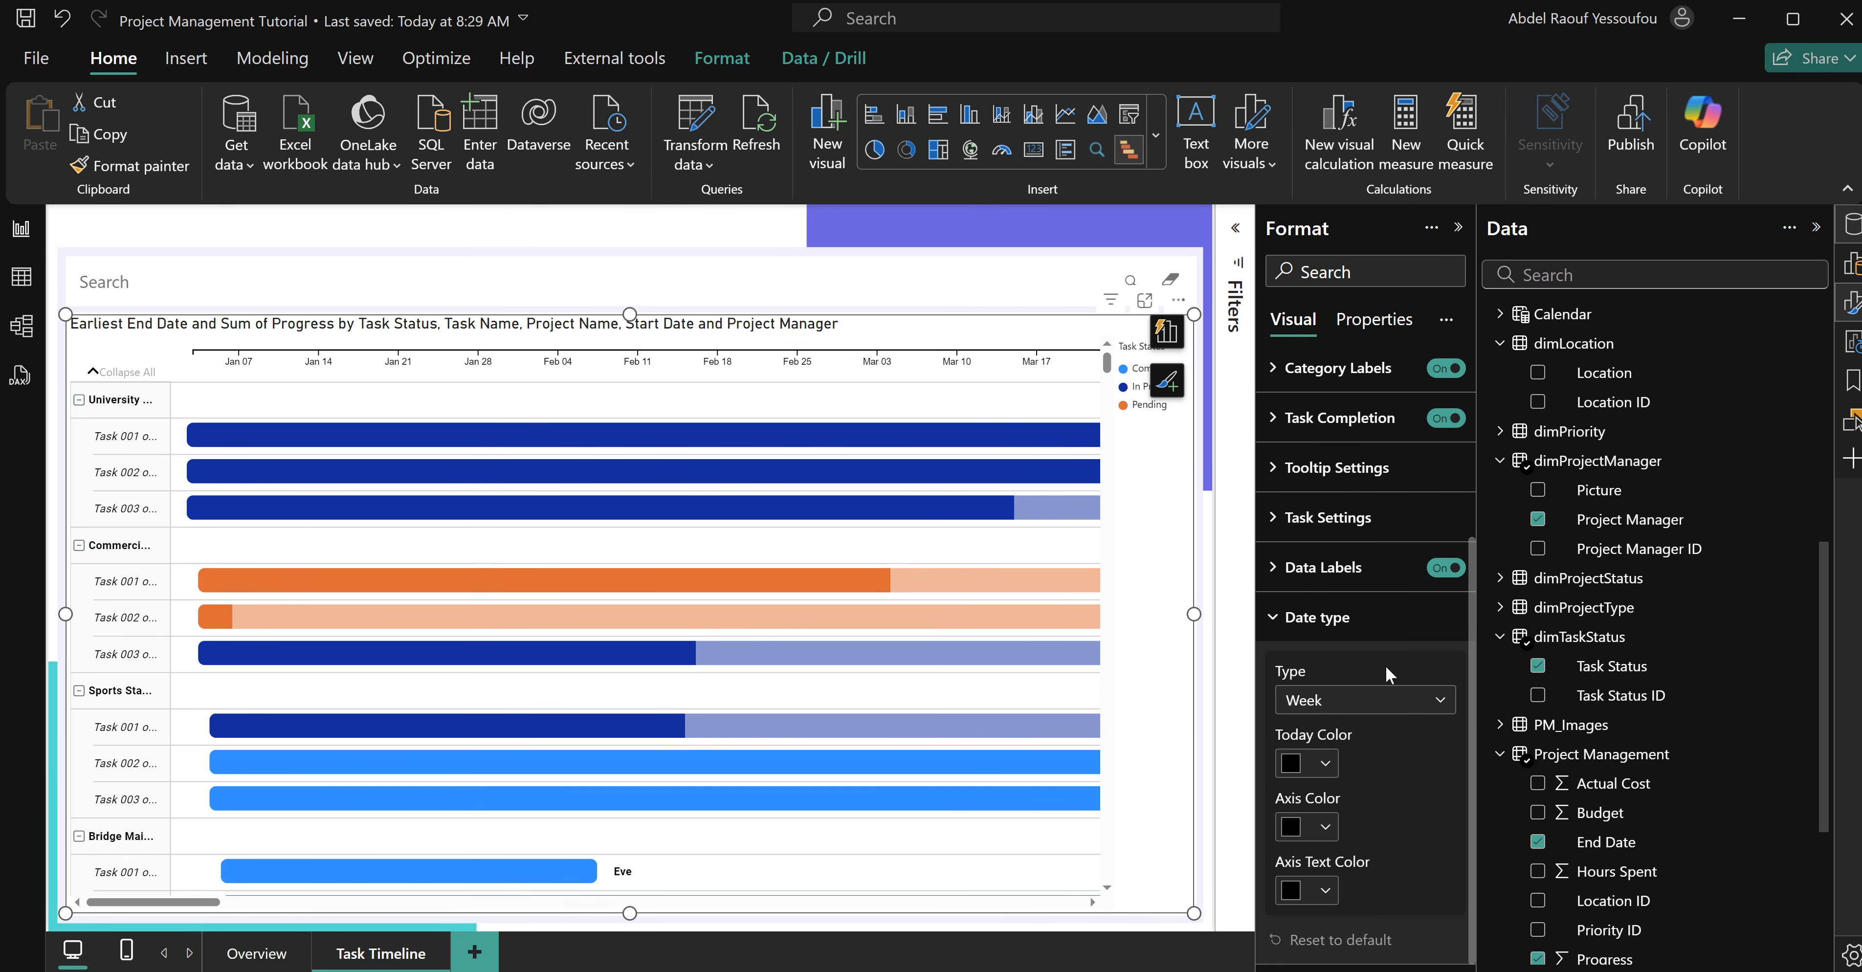
pyautogui.click(1362, 709)
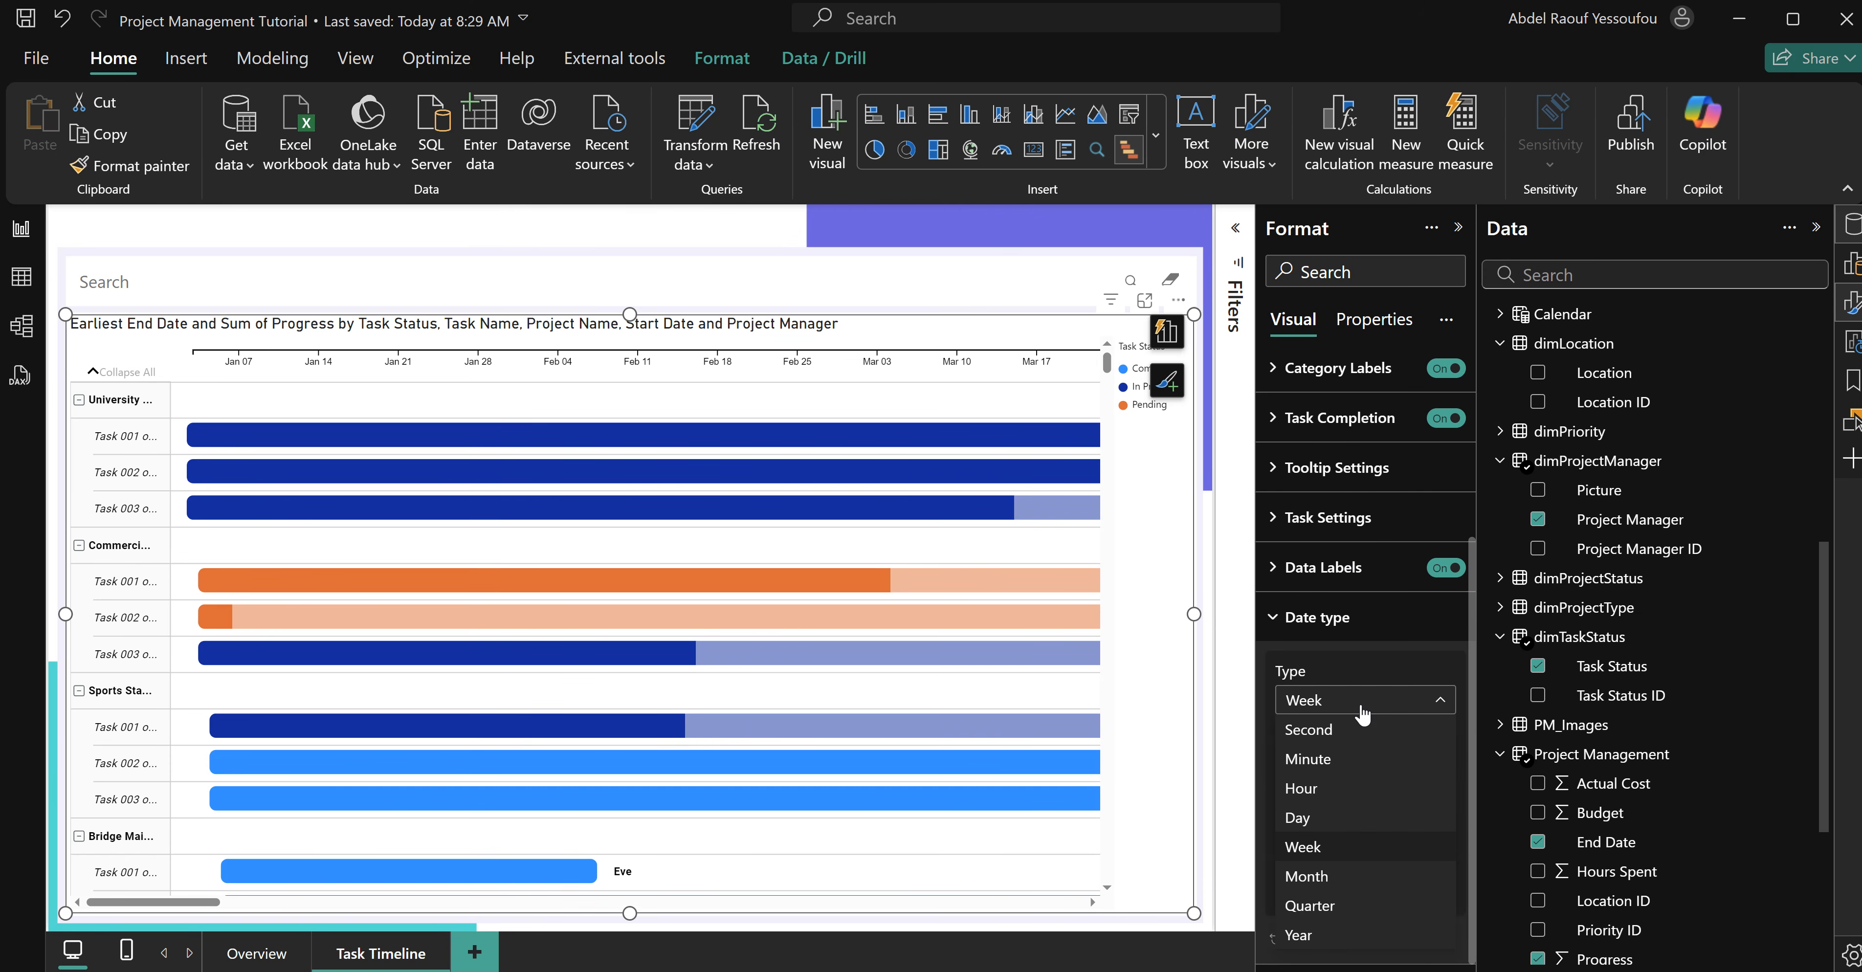
pyautogui.click(1338, 883)
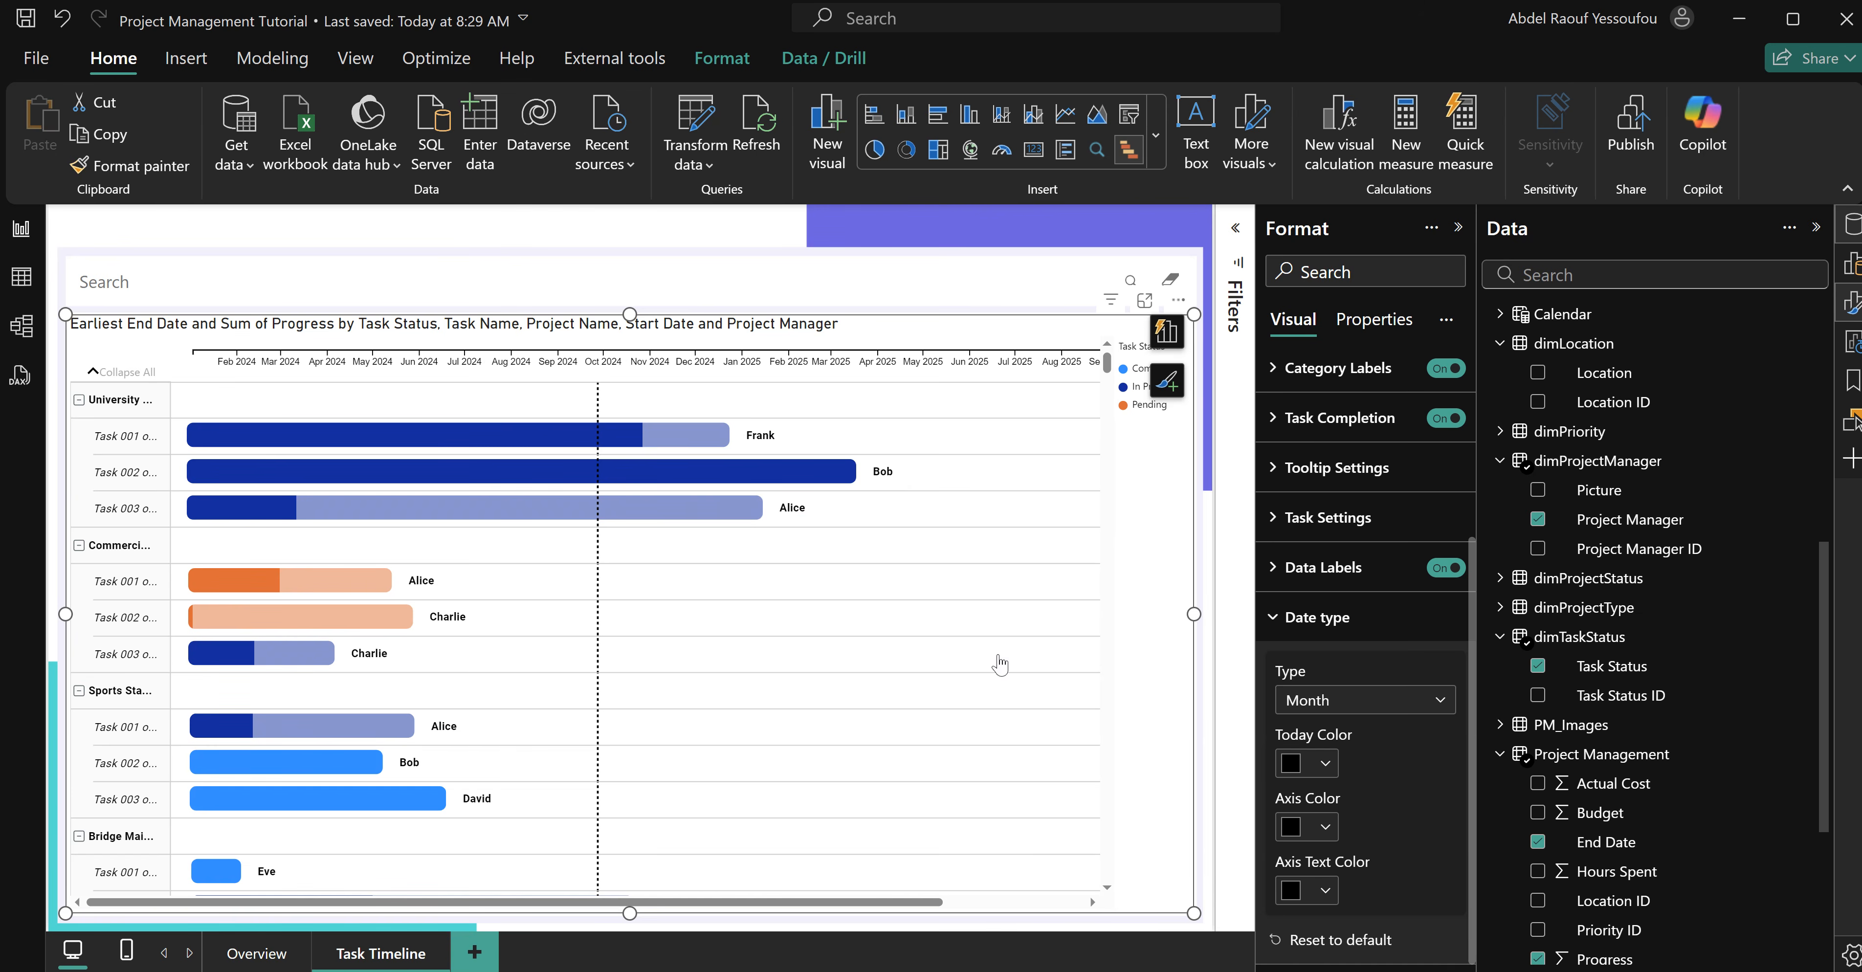
pyautogui.click(1339, 713)
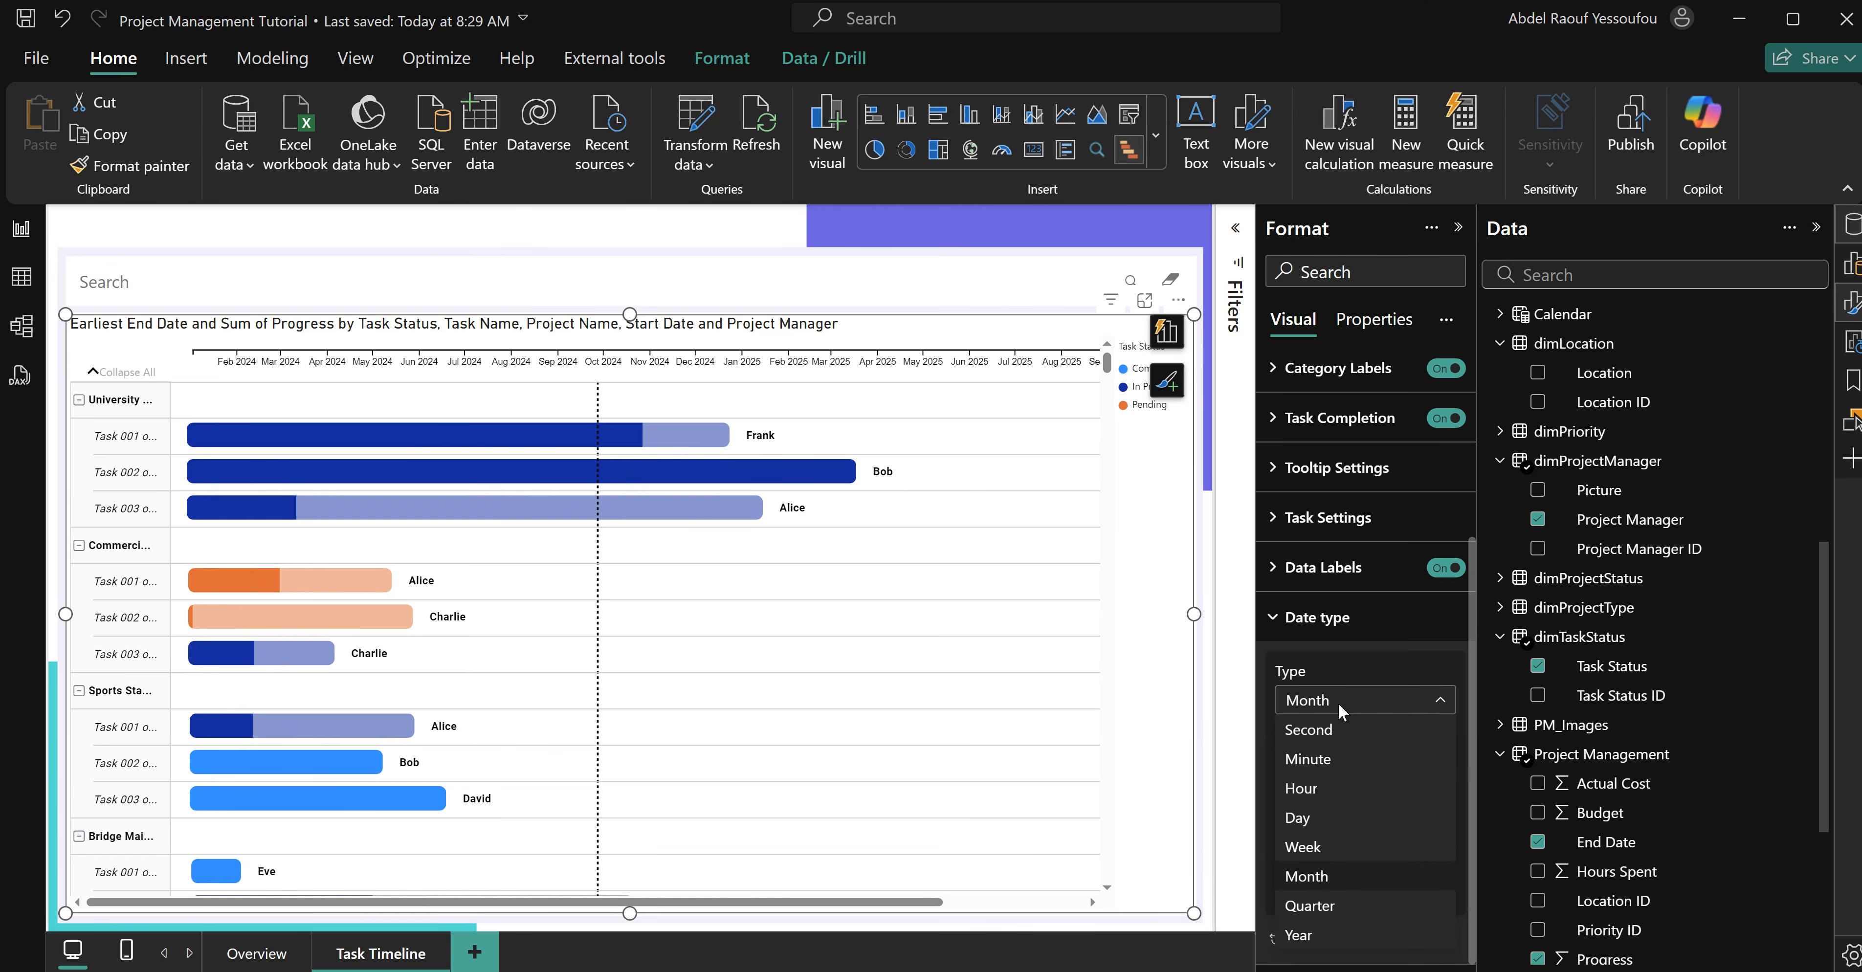
pyautogui.click(1320, 944)
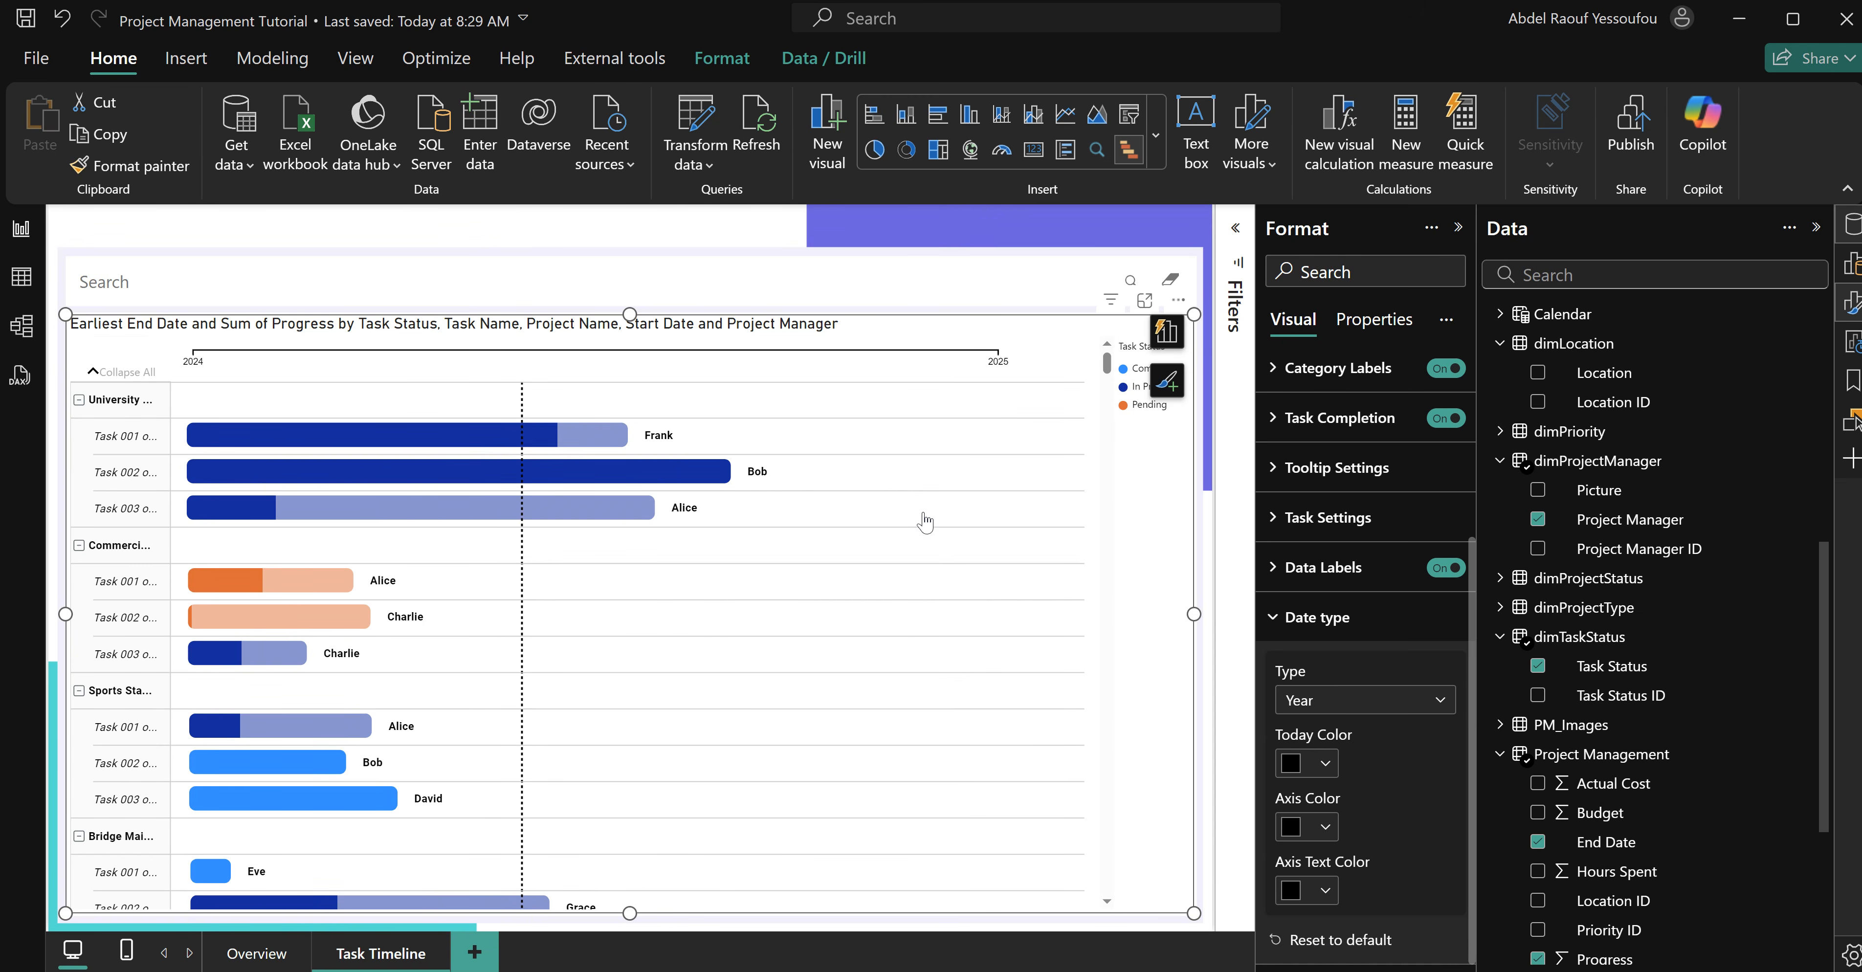
pyautogui.scroll(-5, 804, 721)
pyautogui.scroll(5, 804, 722)
pyautogui.click(1319, 621)
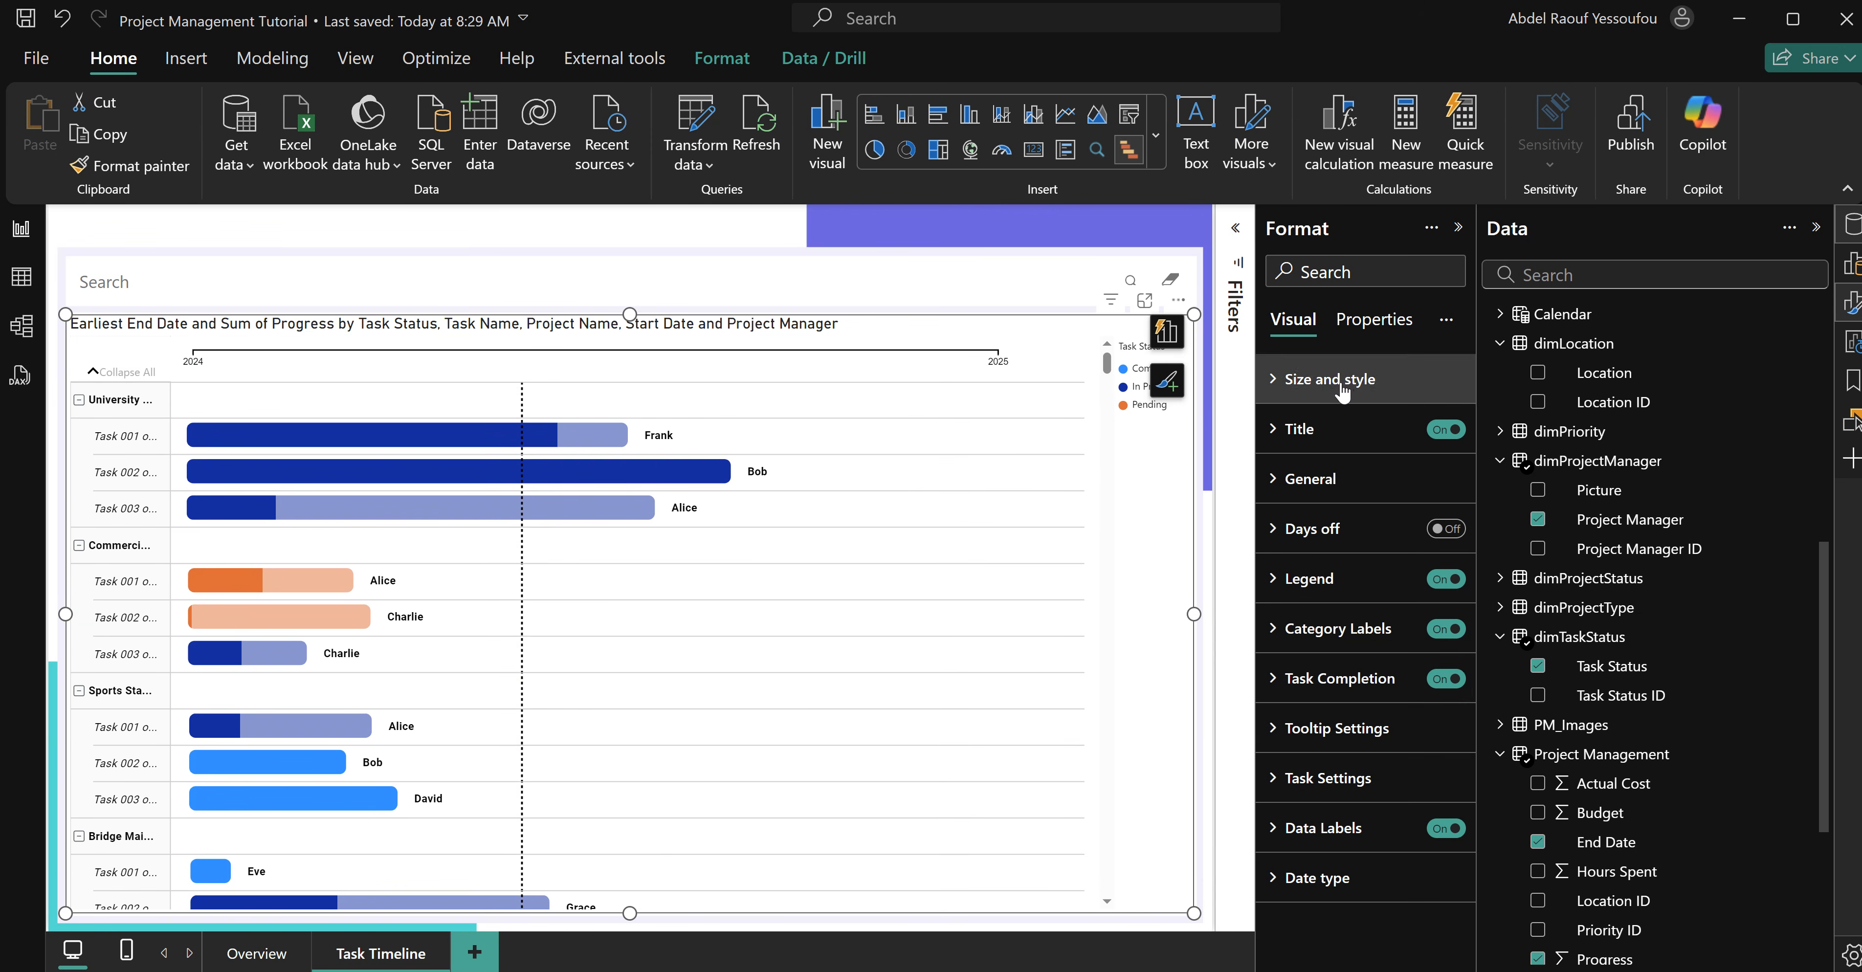
# Set the Gantt chart's date type to Month.
pyautogui.click(1326, 379)
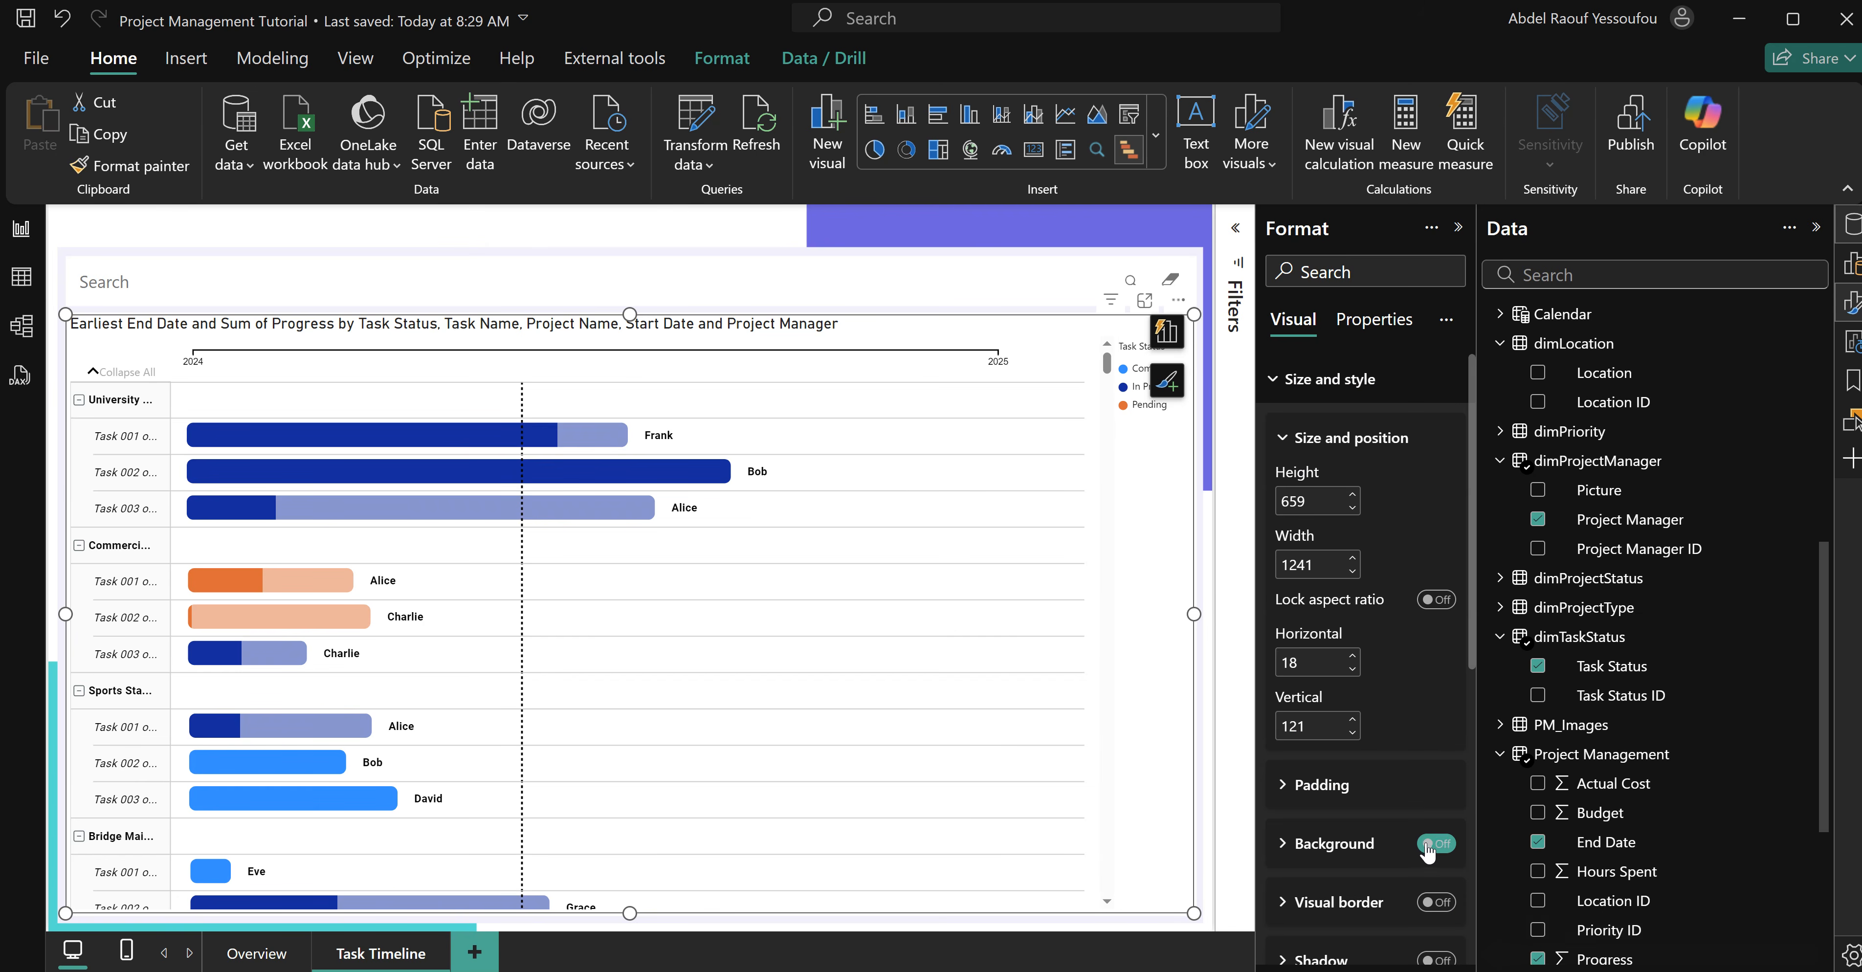
pyautogui.click(1311, 384)
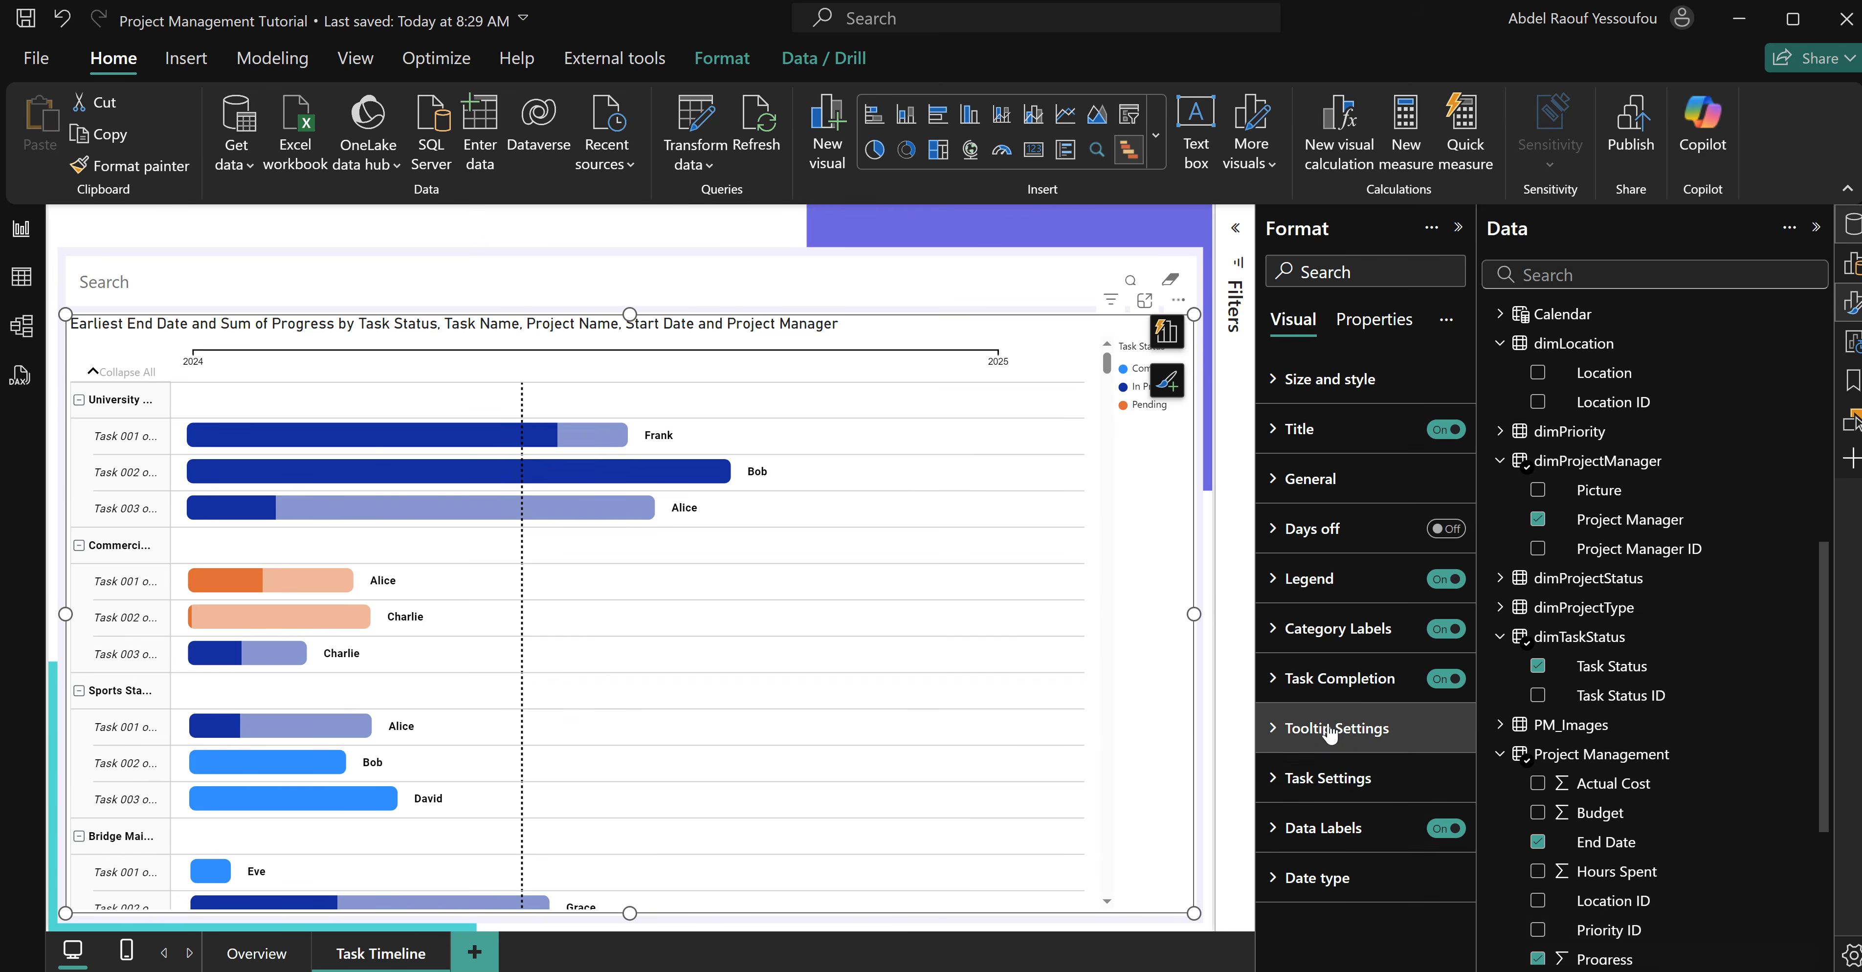
pyautogui.click(1320, 879)
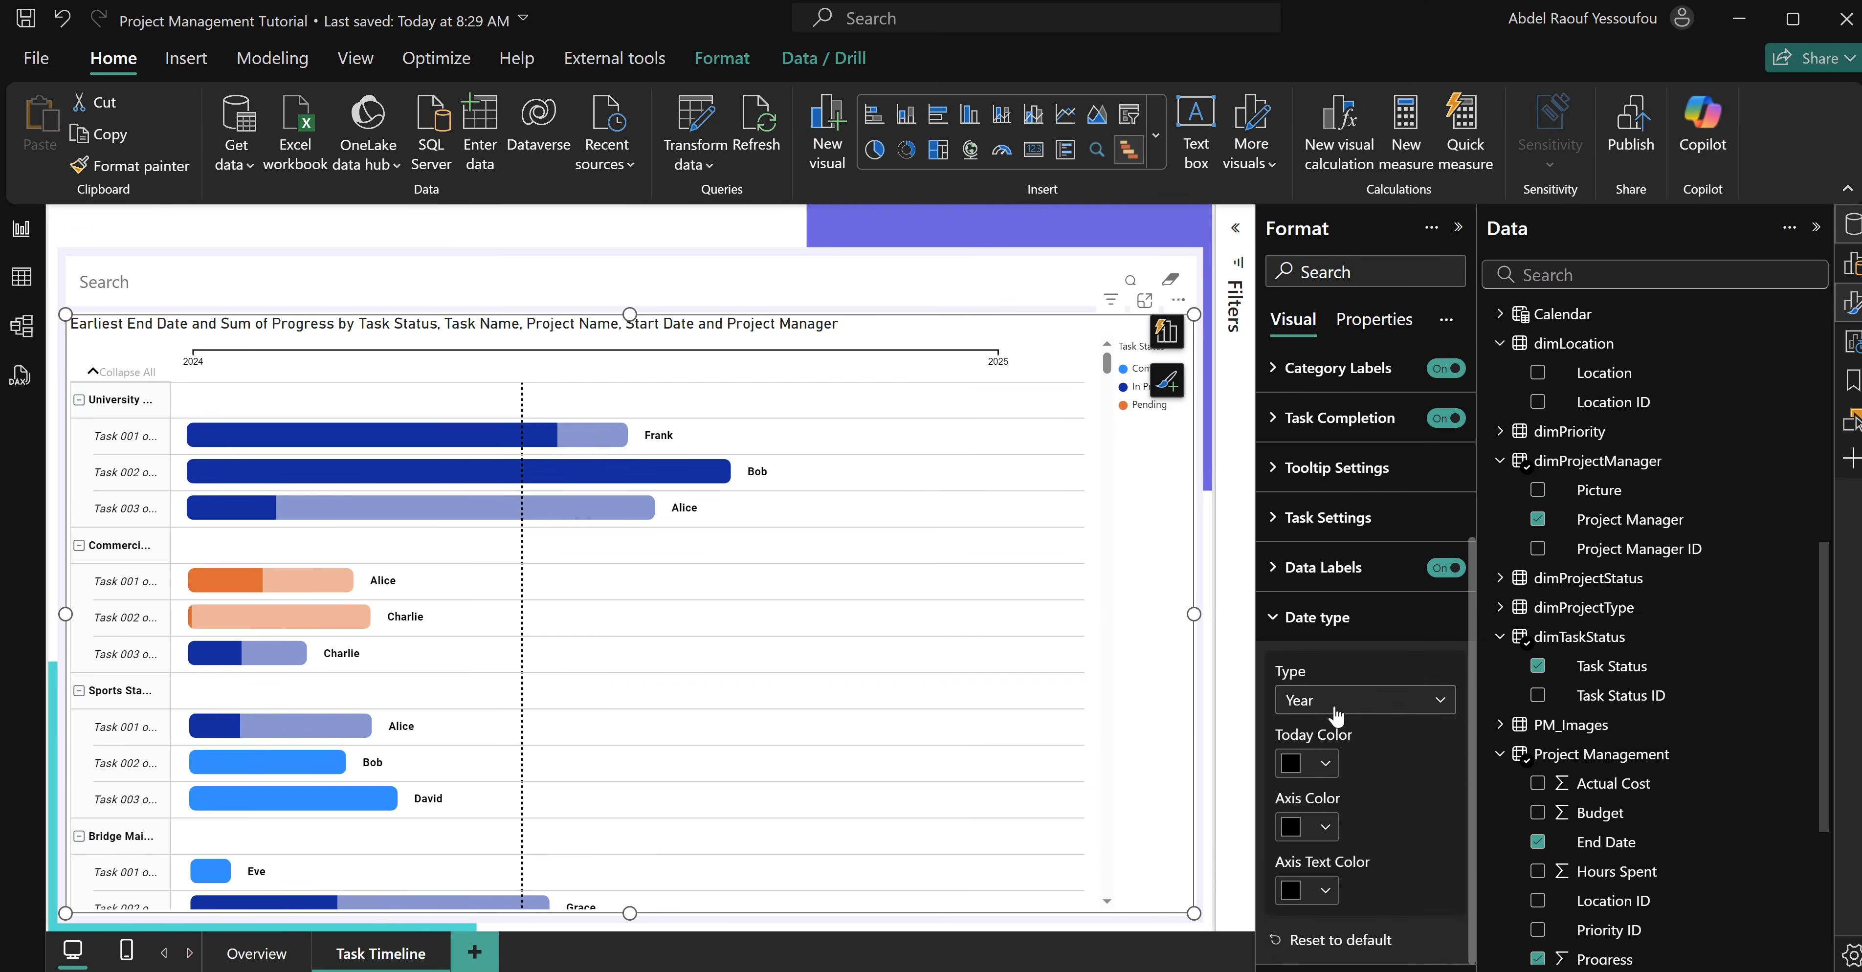
pyautogui.click(1336, 716)
pyautogui.click(1330, 873)
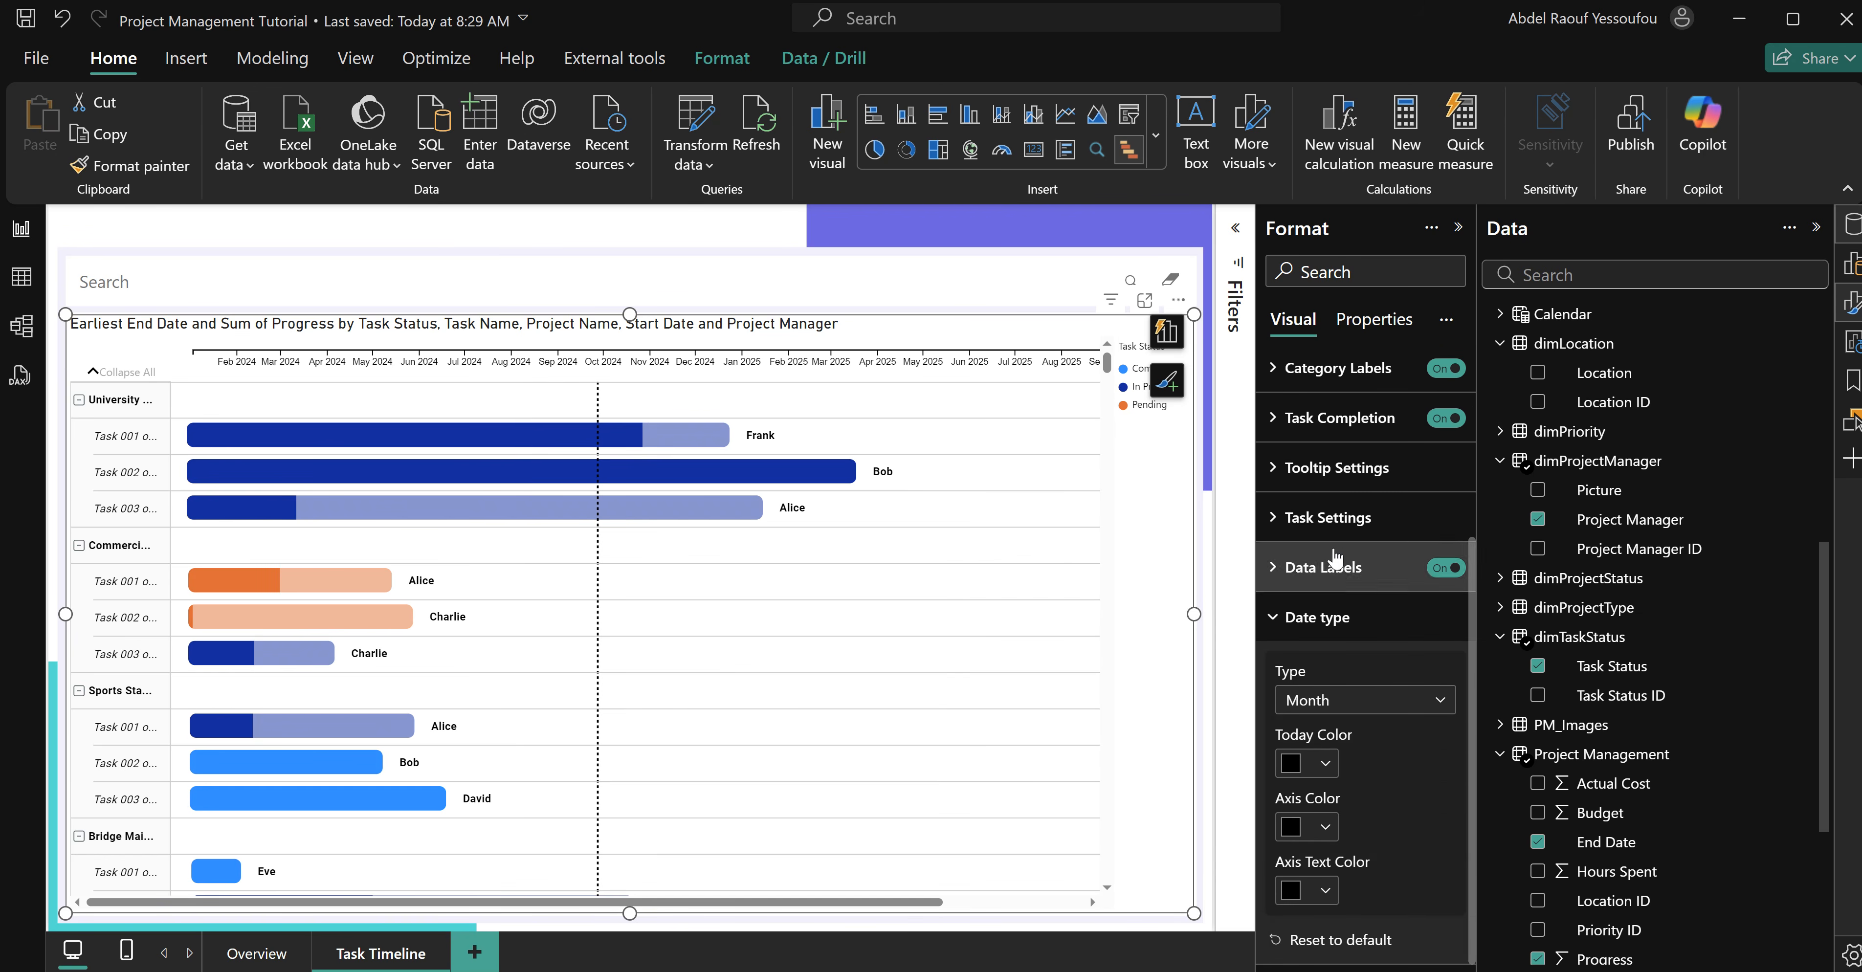
pyautogui.click(1314, 617)
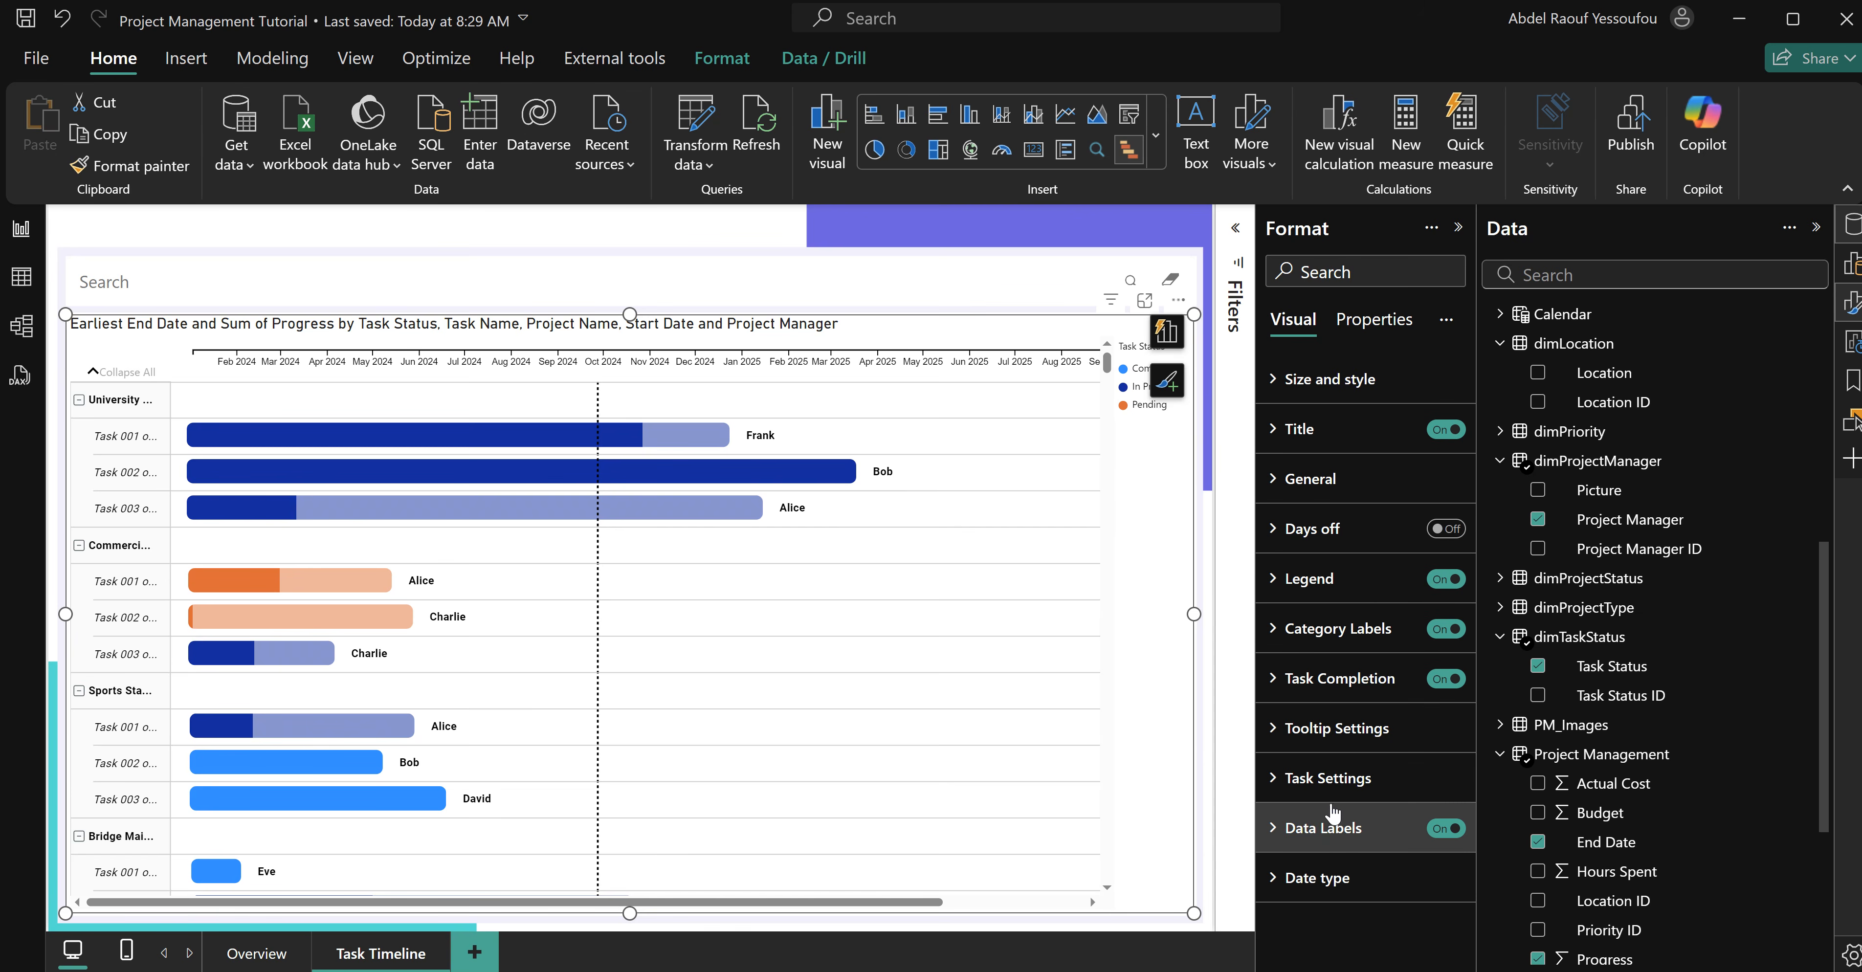
# Set the width of the Gantt chart's category labels to 300.
pyautogui.click(1324, 829)
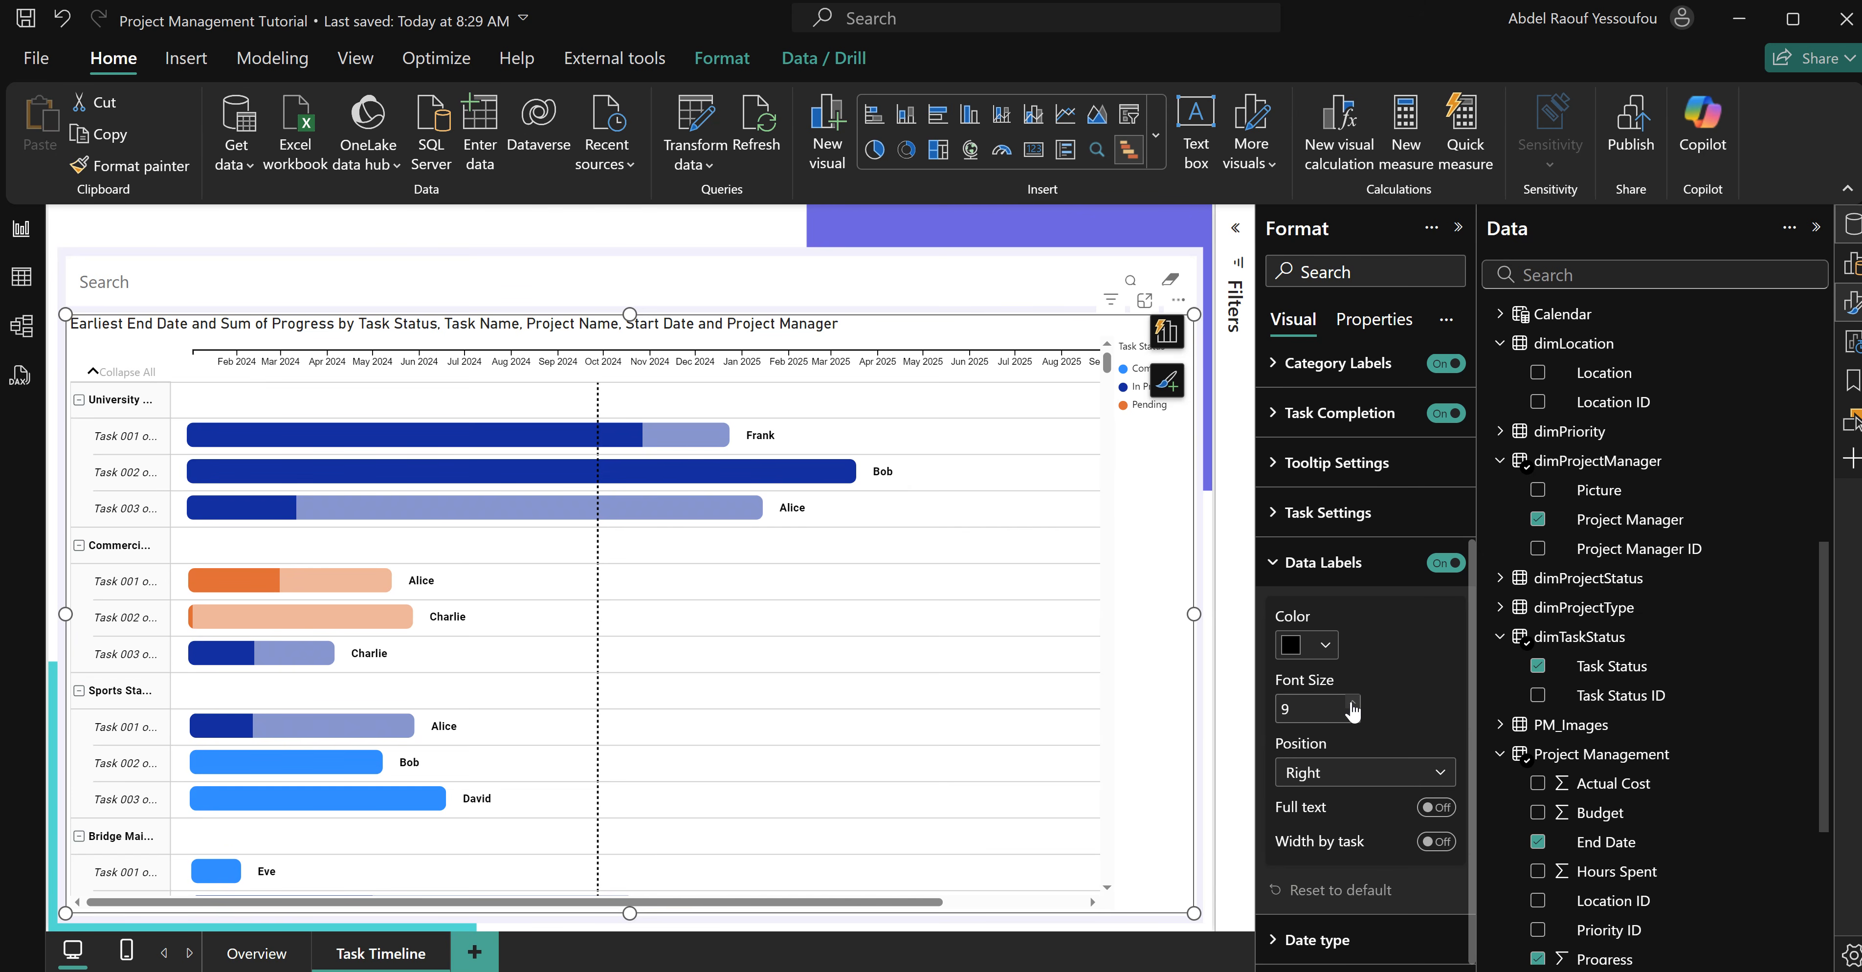
pyautogui.click(1325, 575)
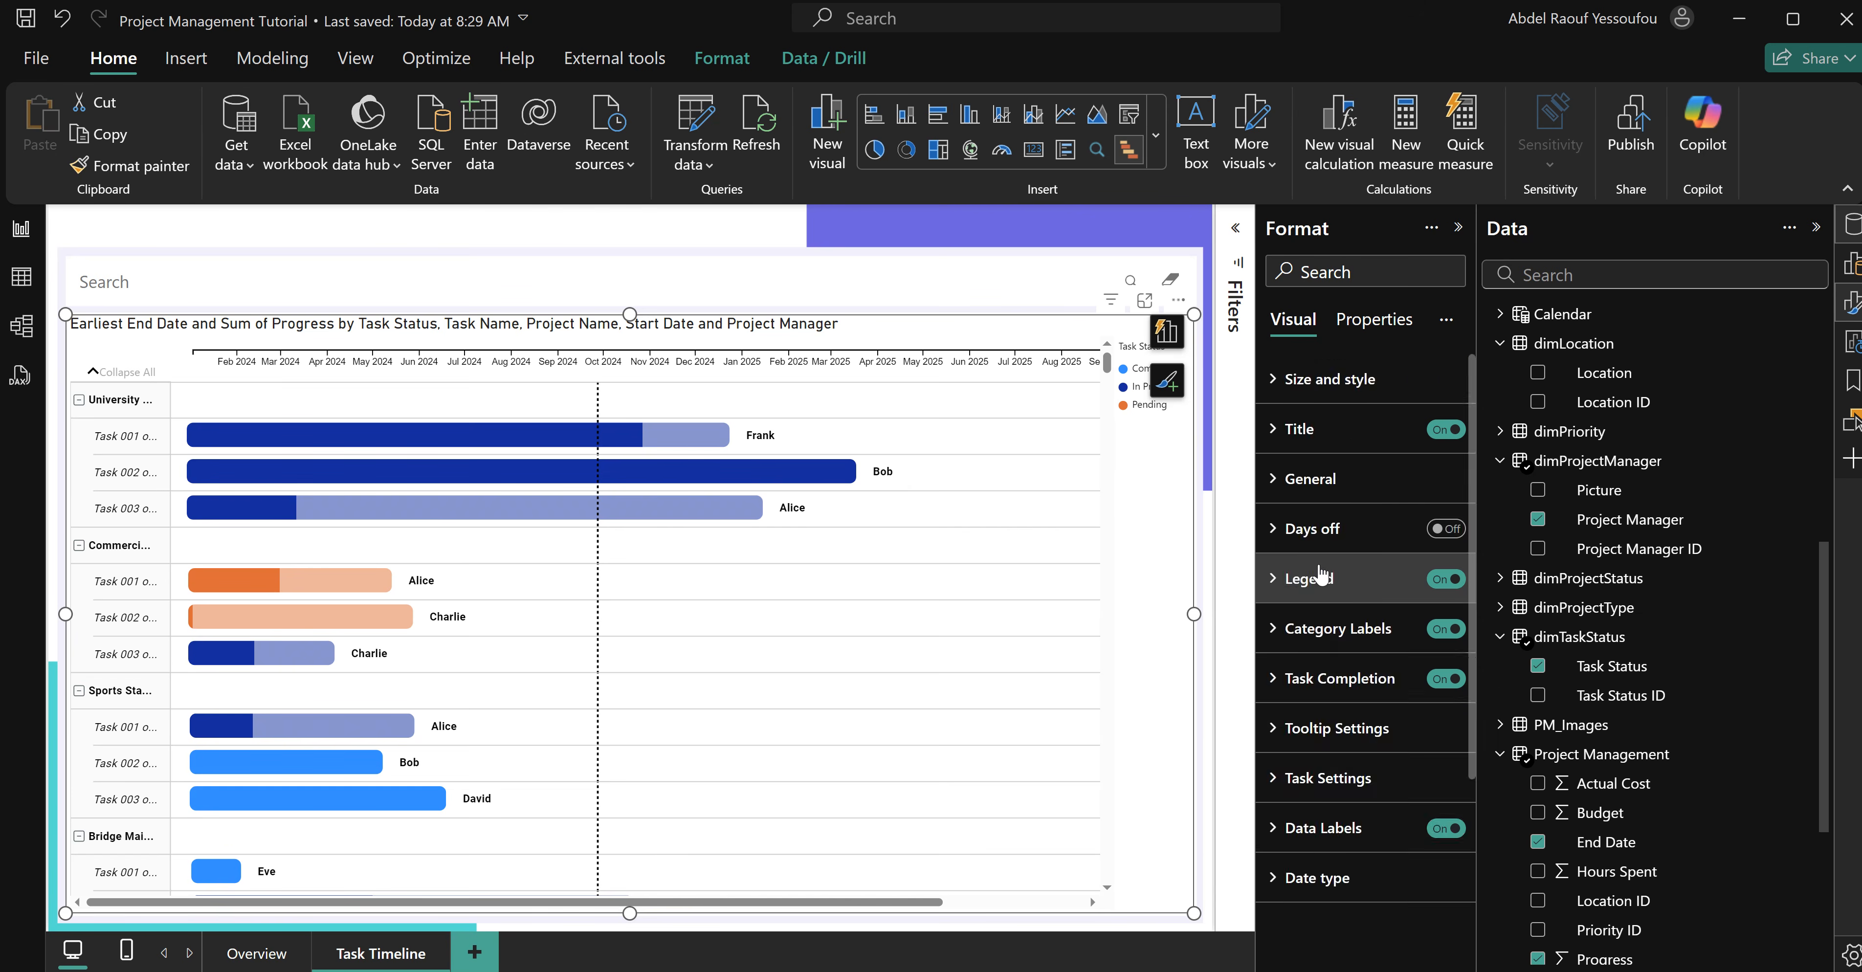
pyautogui.click(1332, 629)
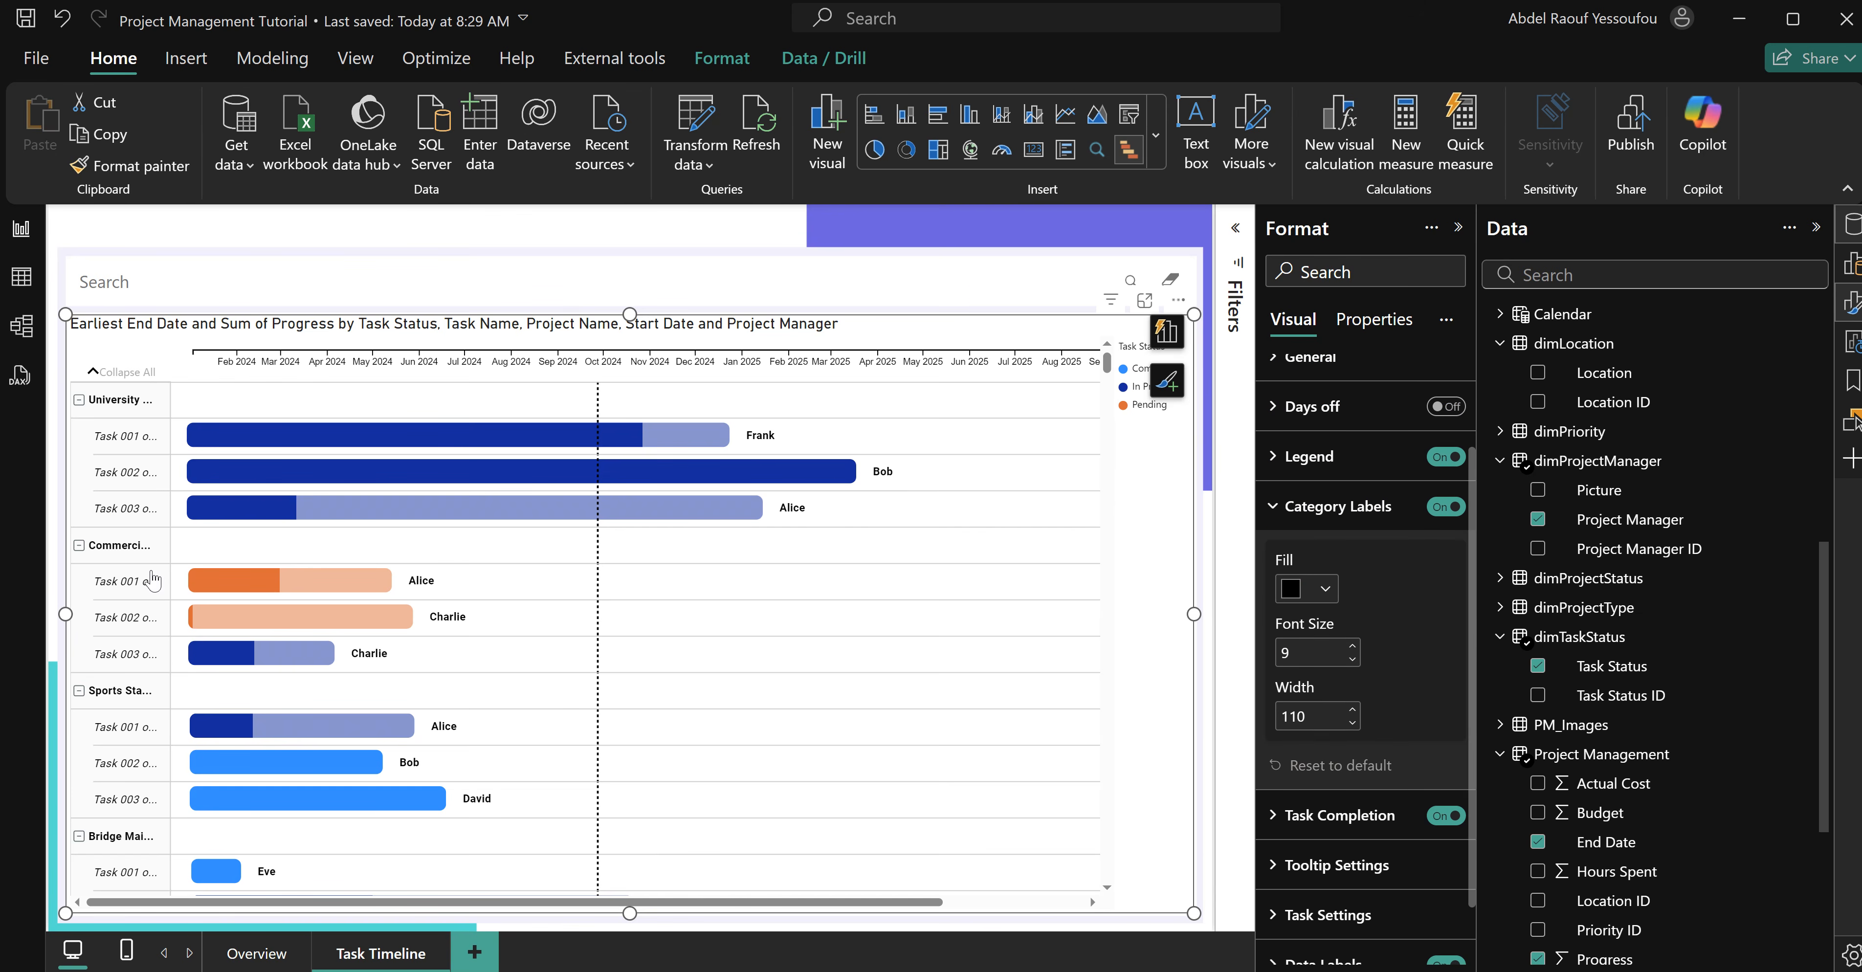
pyautogui.doubleClick(1318, 714)
pyautogui.write('200')
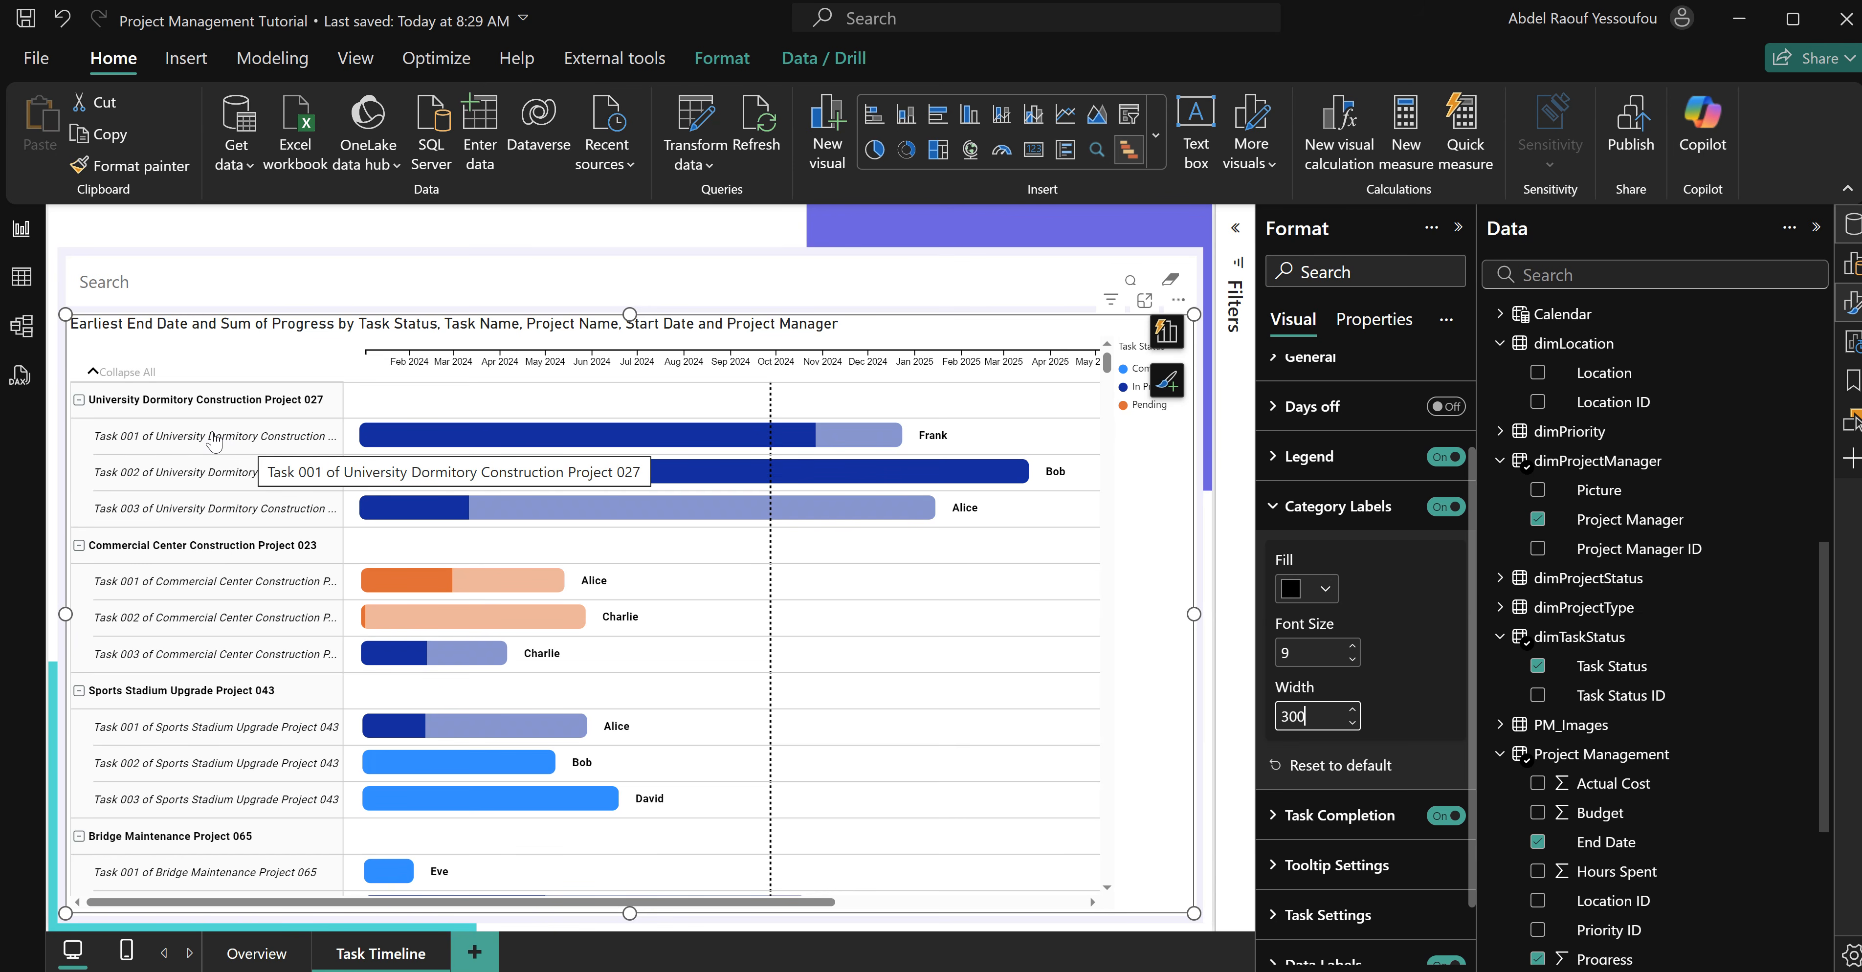
pyautogui.moveTo(487, 440)
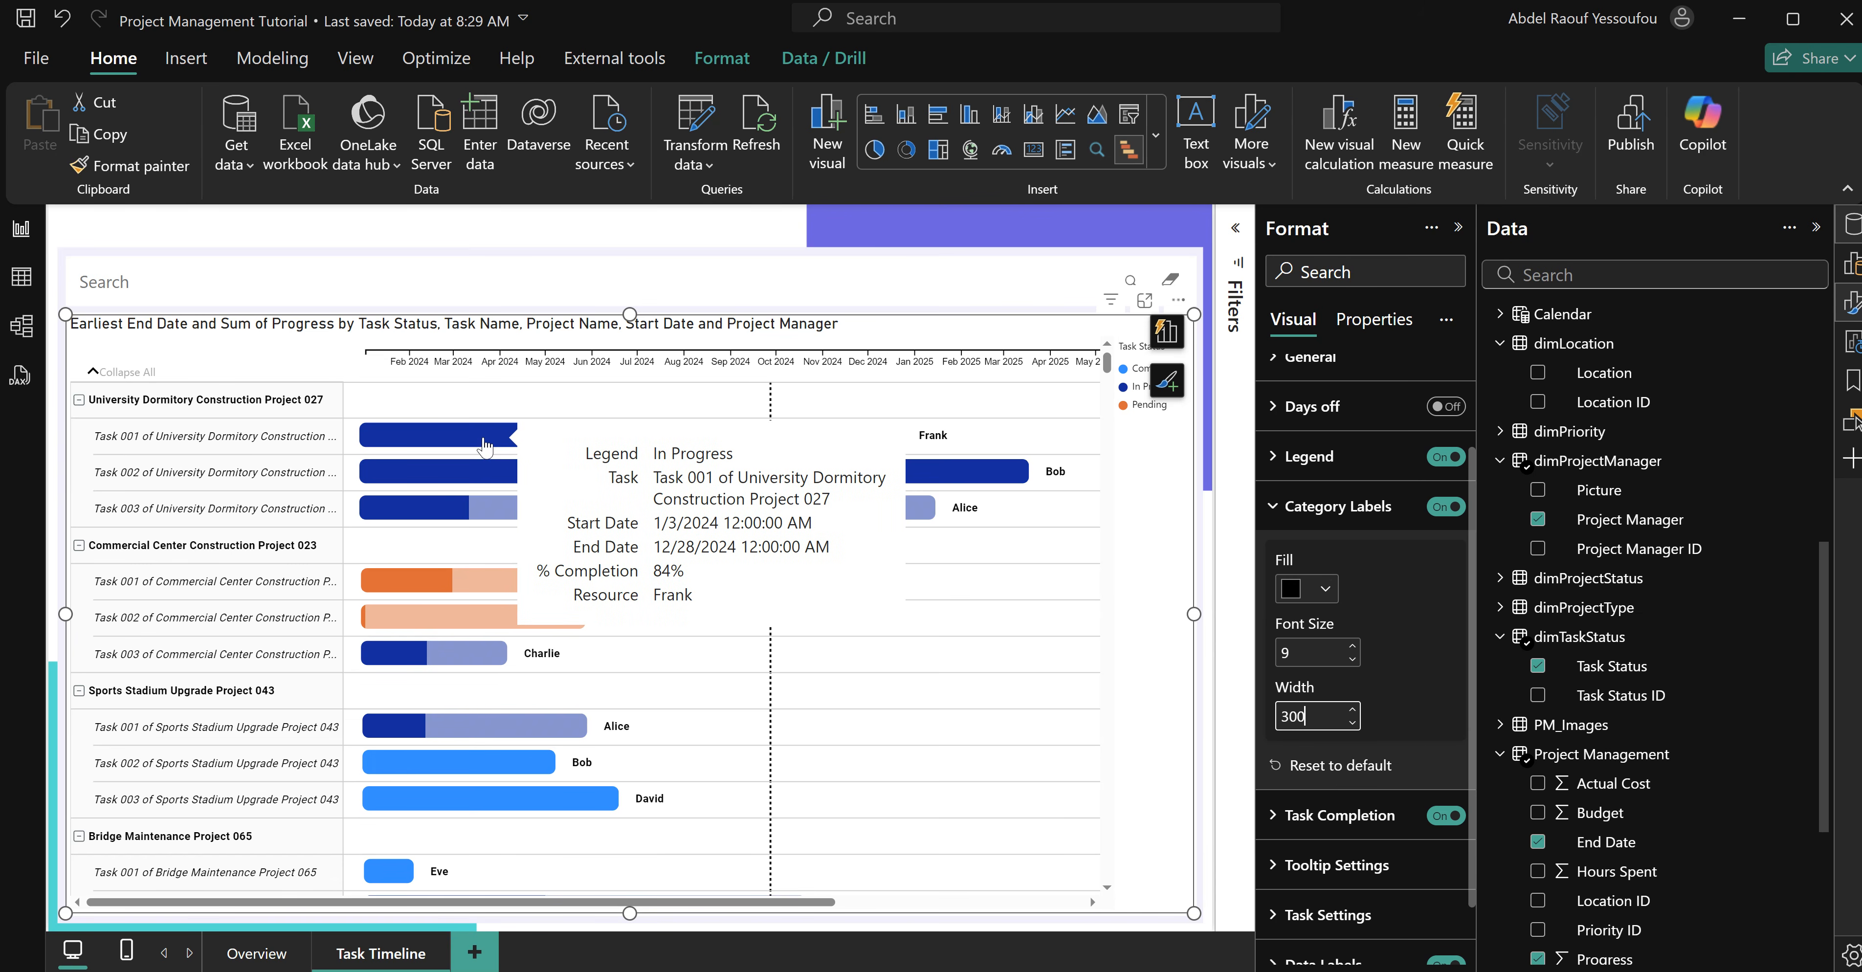
pyautogui.click(1338, 513)
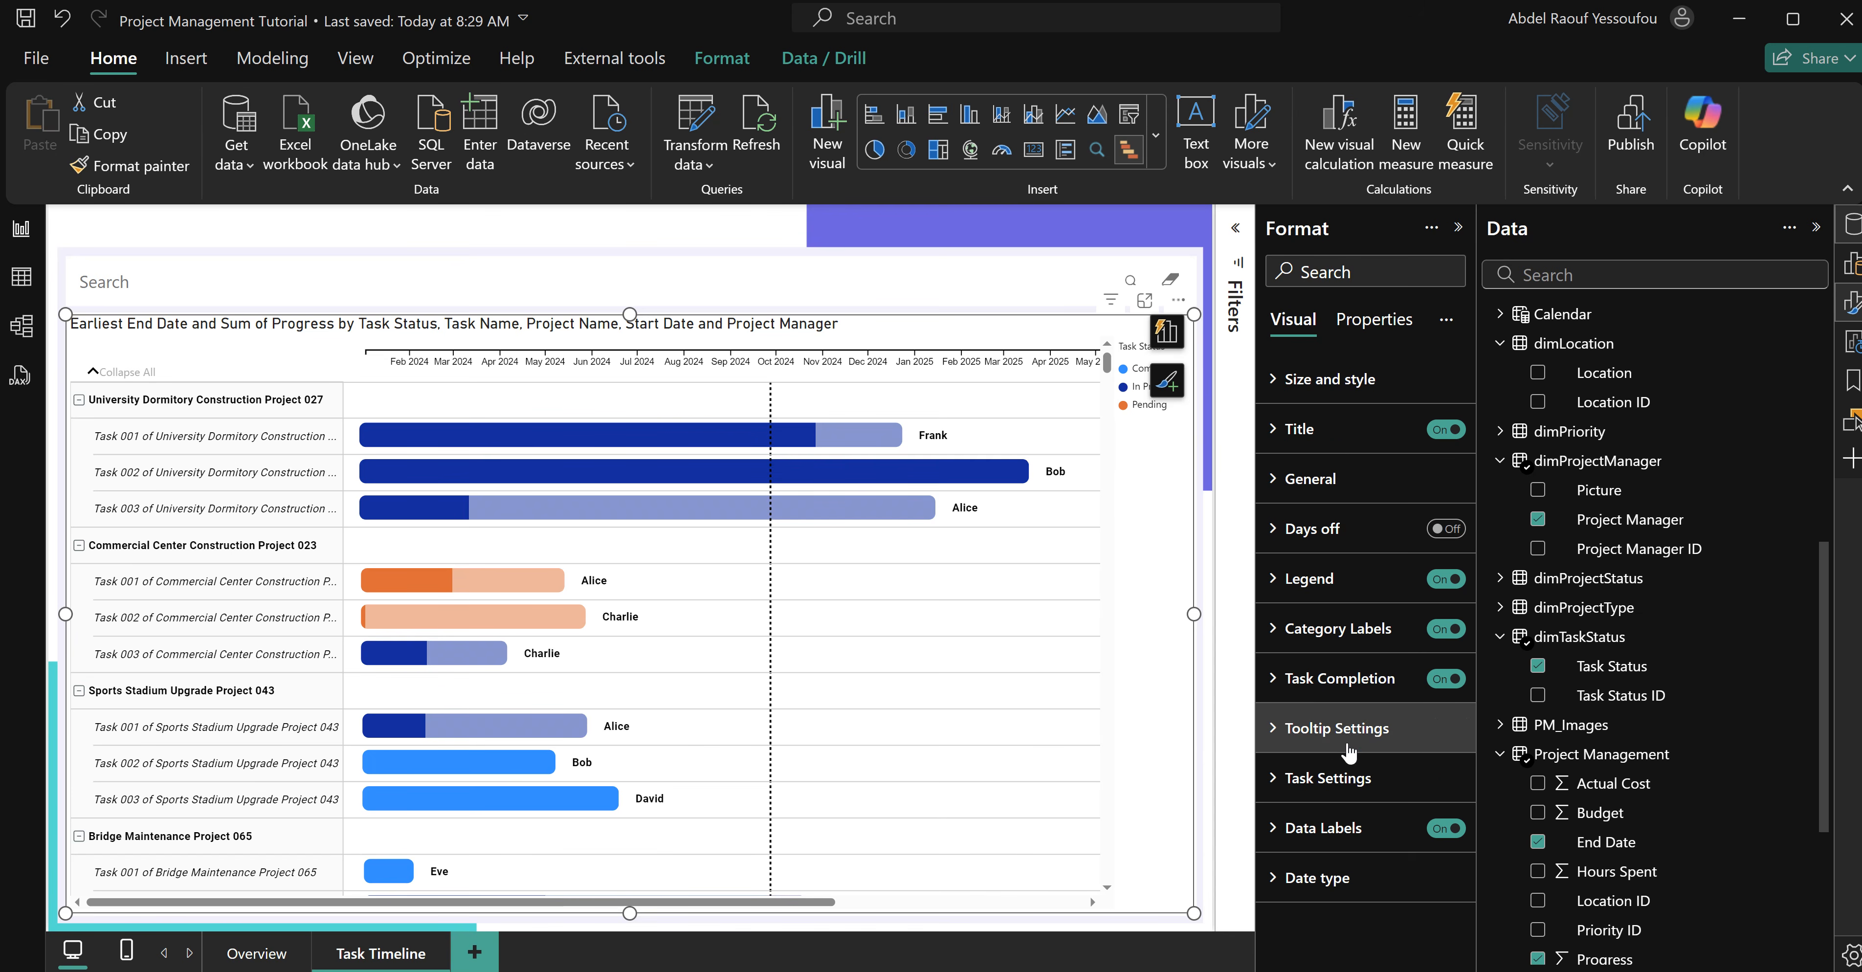
# Turn off the grid lines of the Gantt chart.
pyautogui.click(1322, 777)
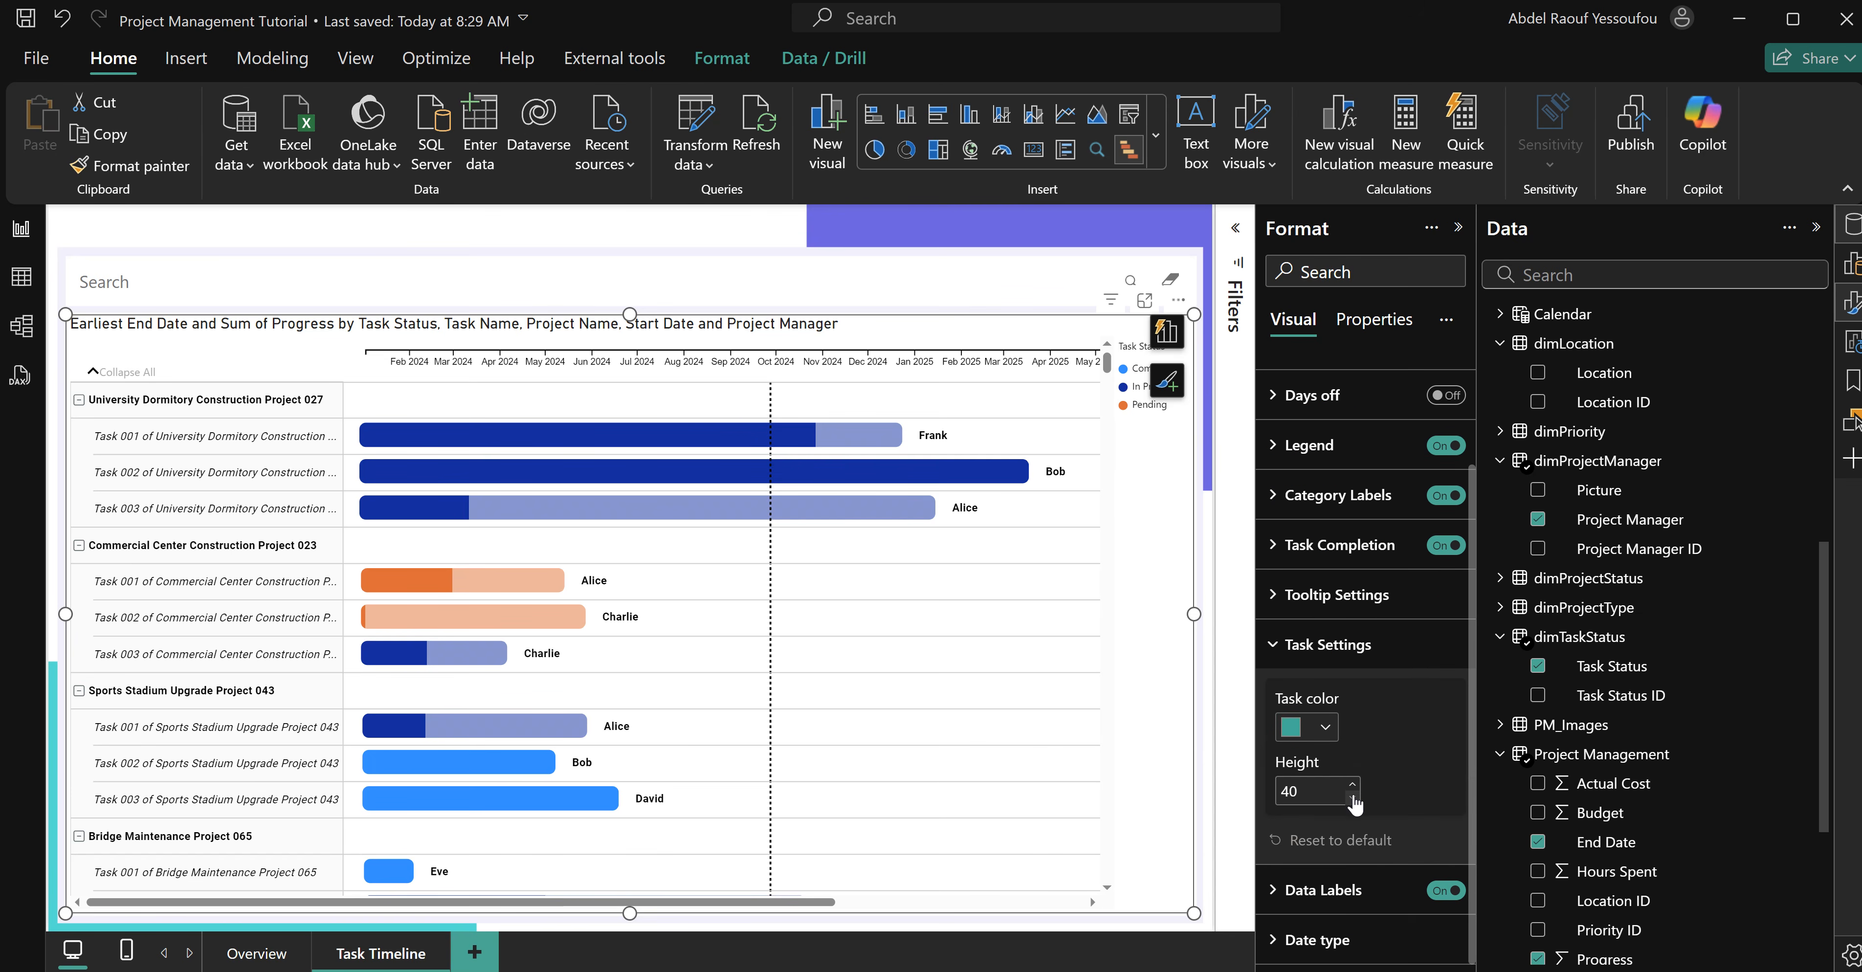
pyautogui.scroll(2, 1354, 799)
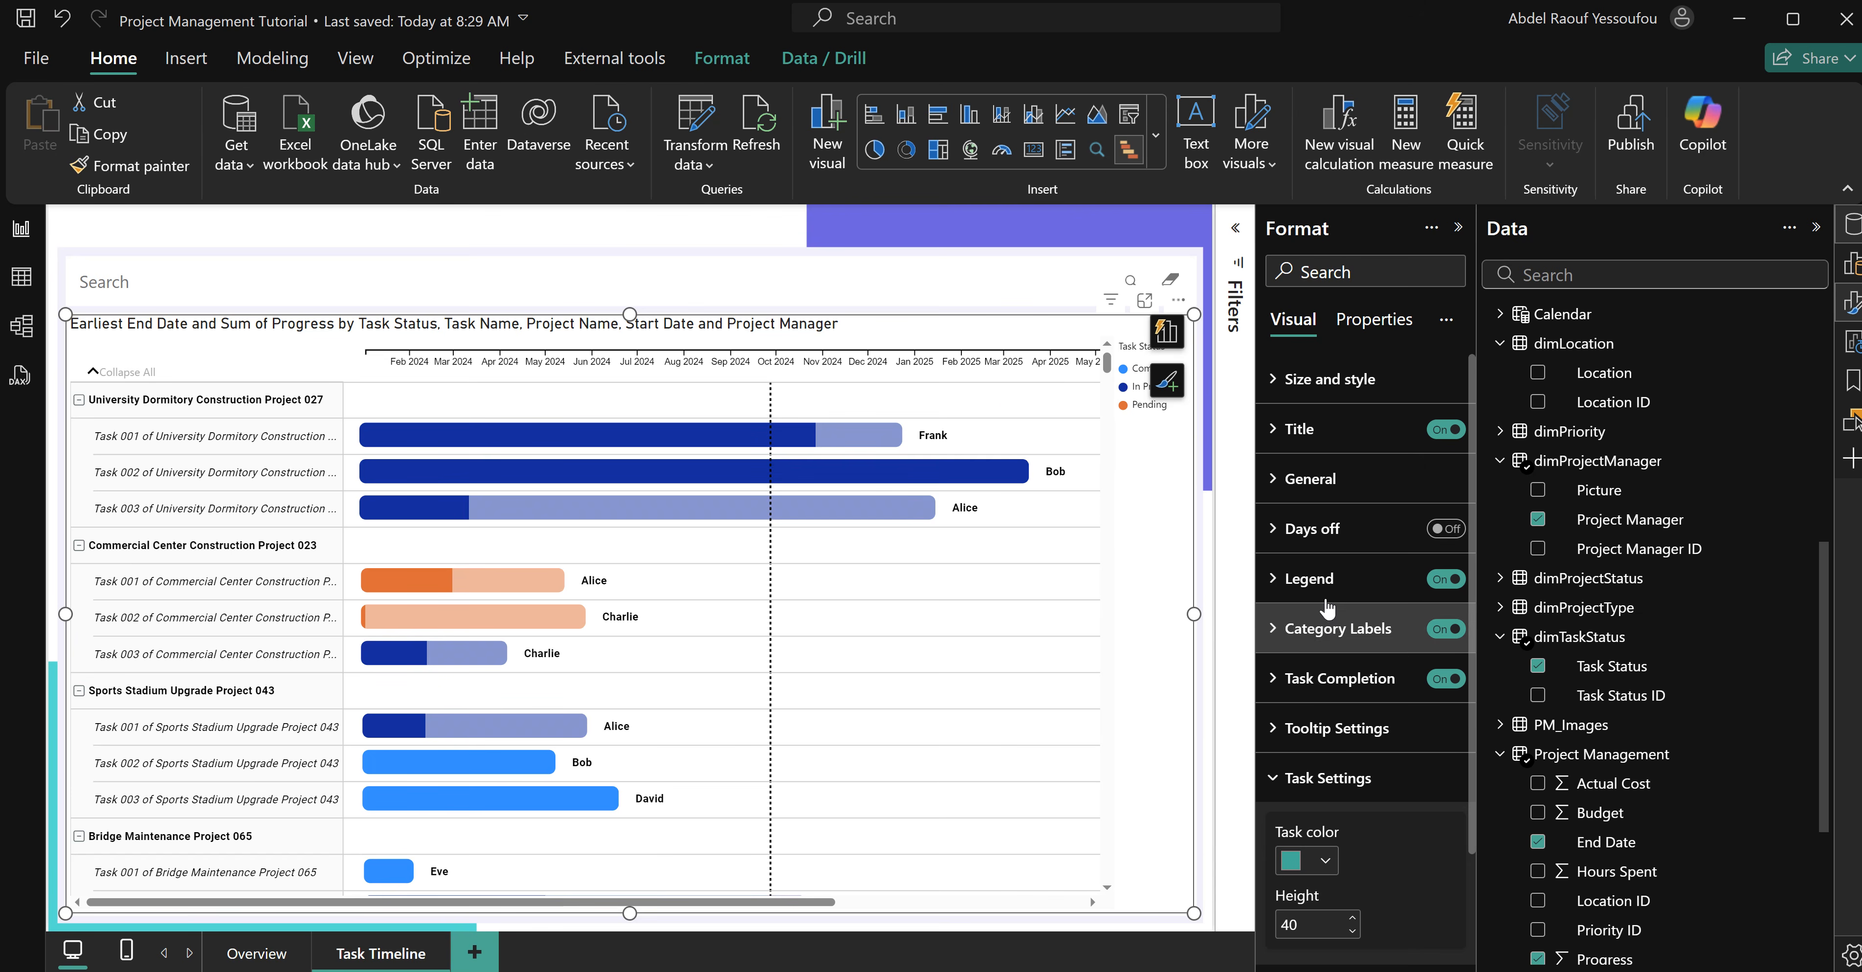
pyautogui.click(1320, 489)
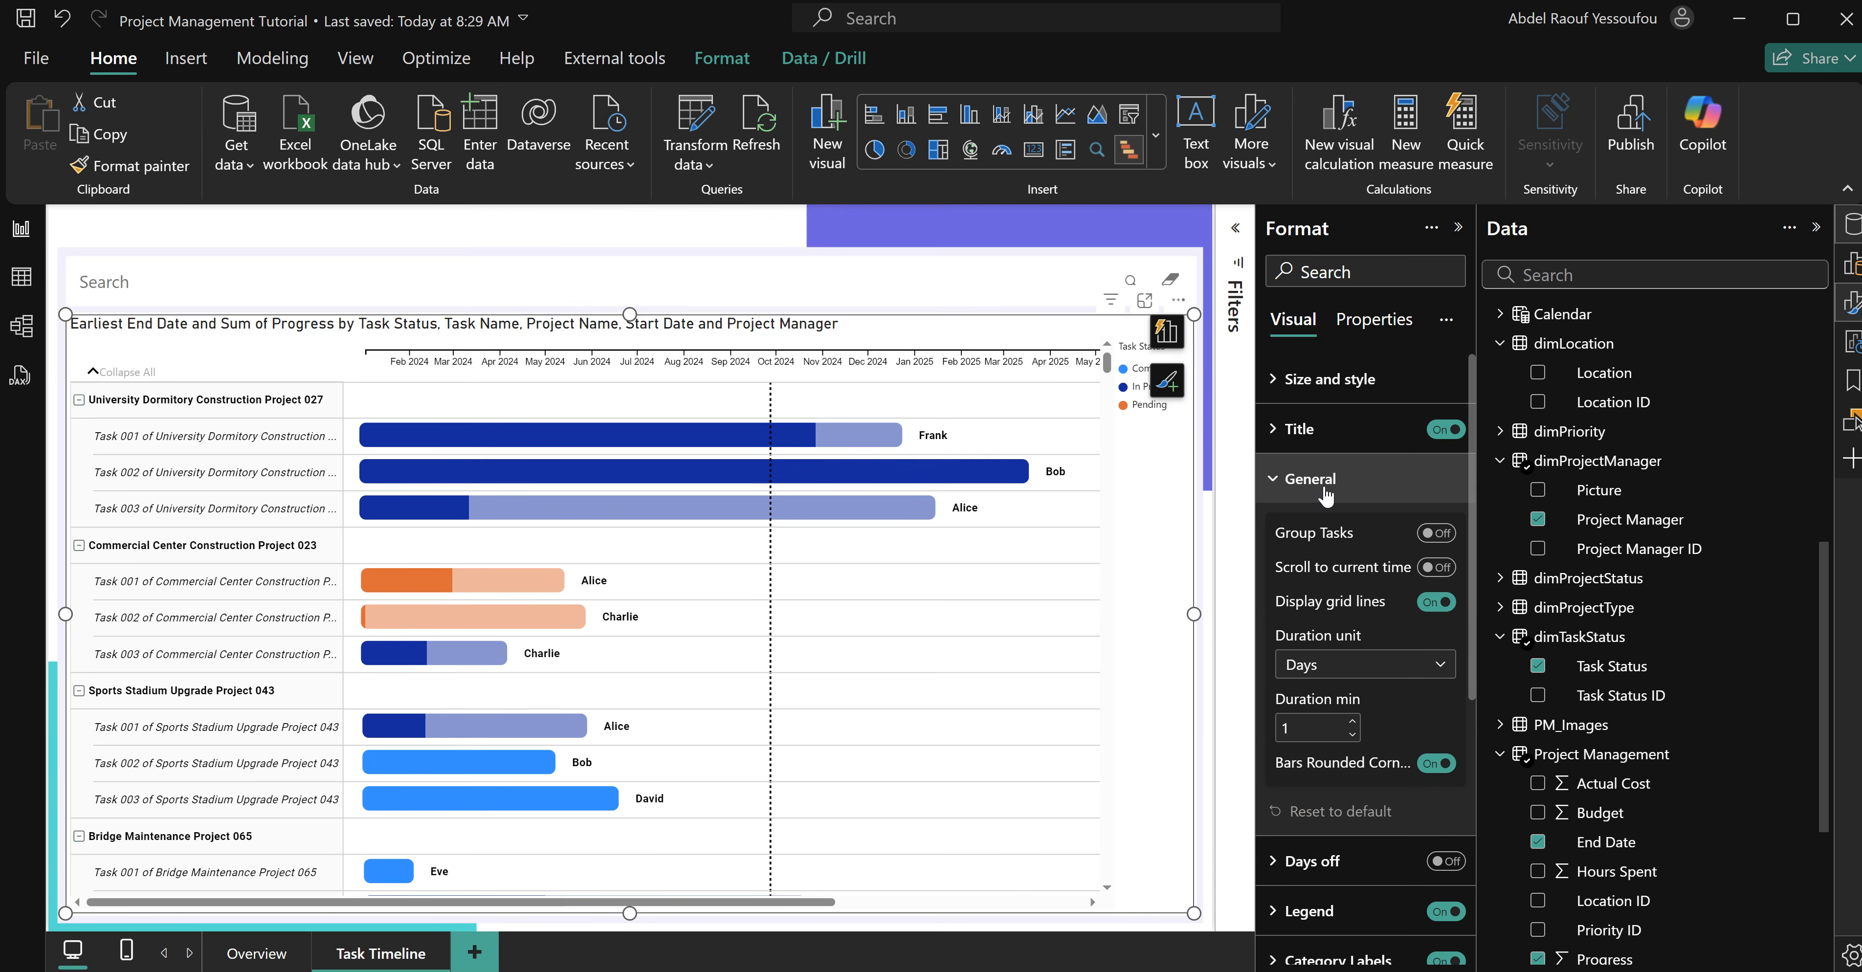
pyautogui.click(1431, 607)
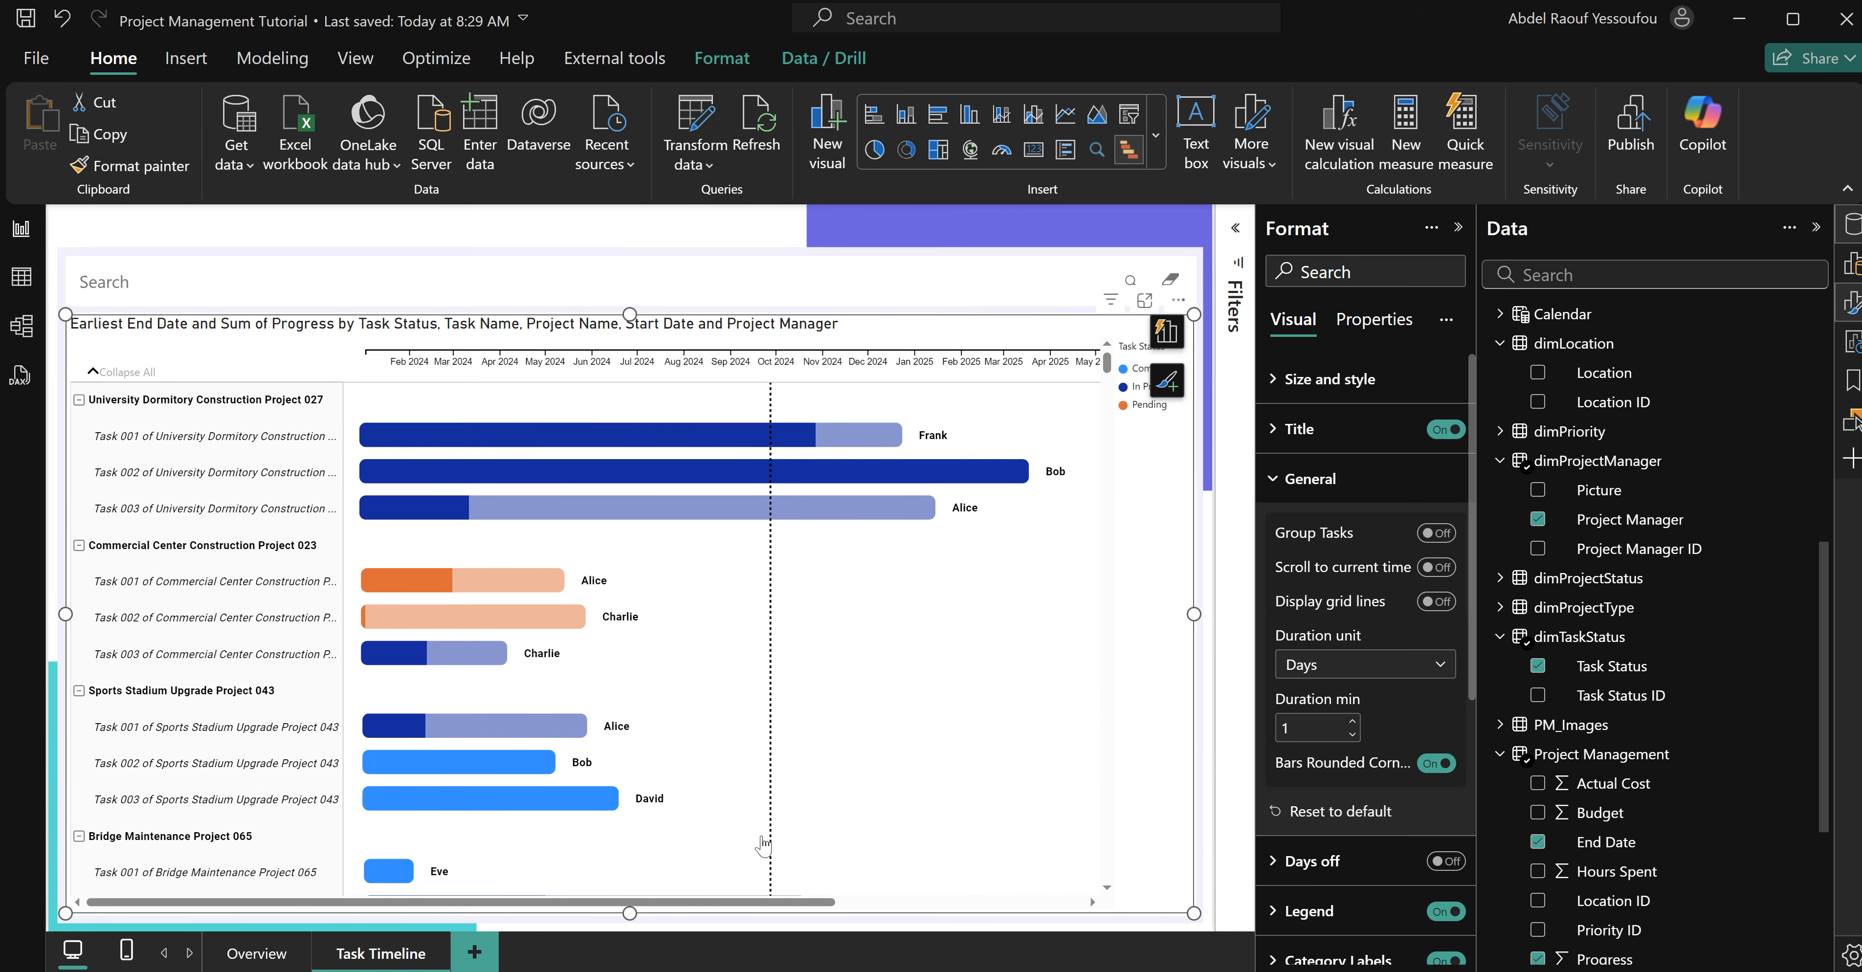
pyautogui.scroll(-3, 822, 810)
pyautogui.scroll(3, 822, 808)
pyautogui.click(1310, 479)
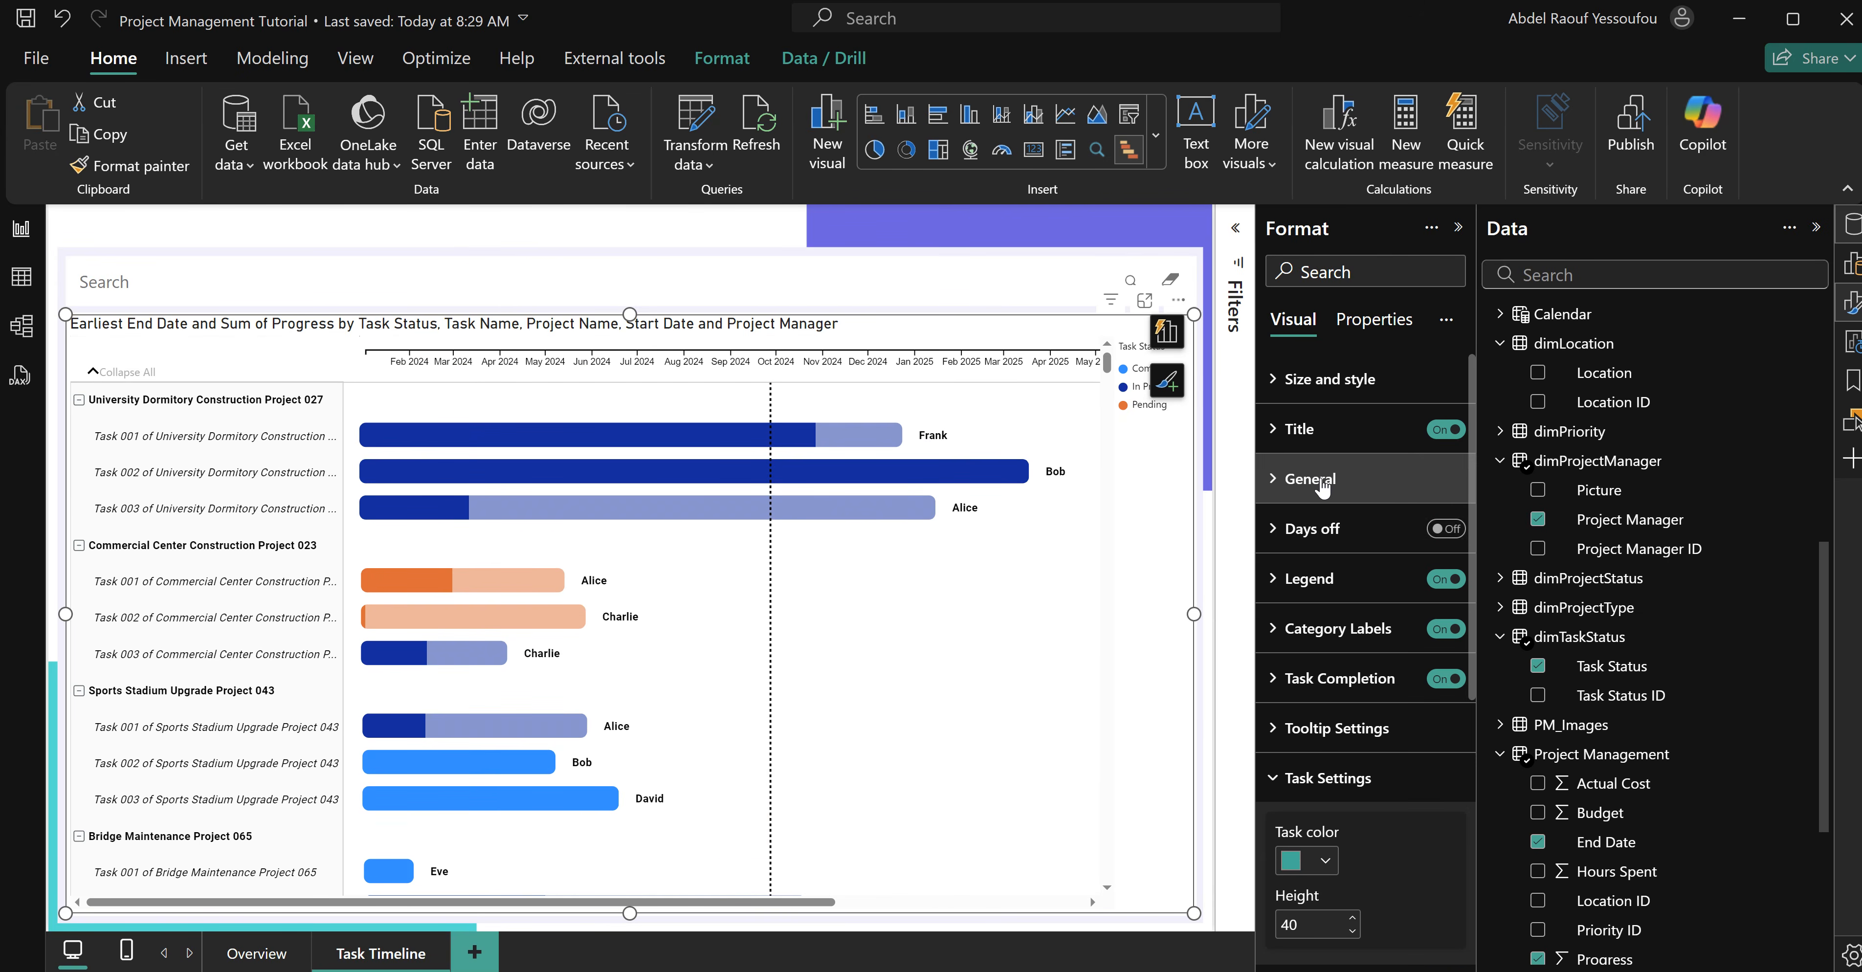
# Set the Gantt chart legend's position to Top Center and turn off the legend title.
pyautogui.click(1309, 579)
pyautogui.scroll(-2, 1402, 788)
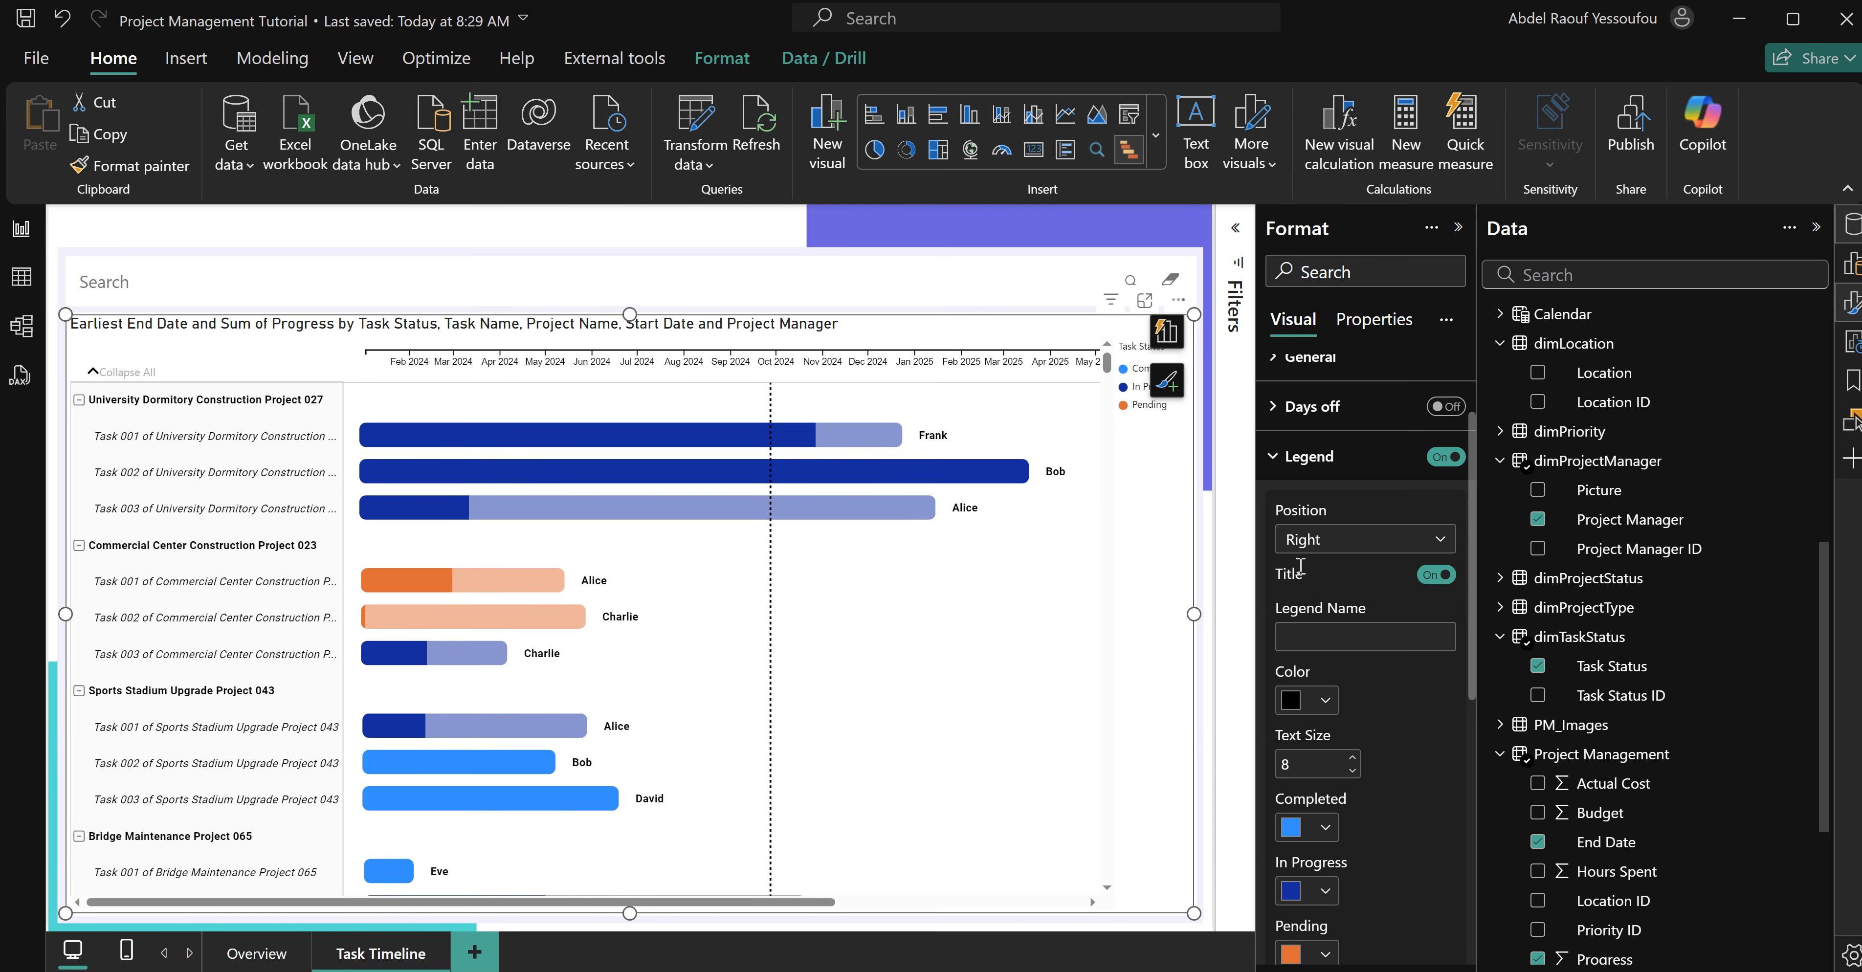
pyautogui.click(1336, 540)
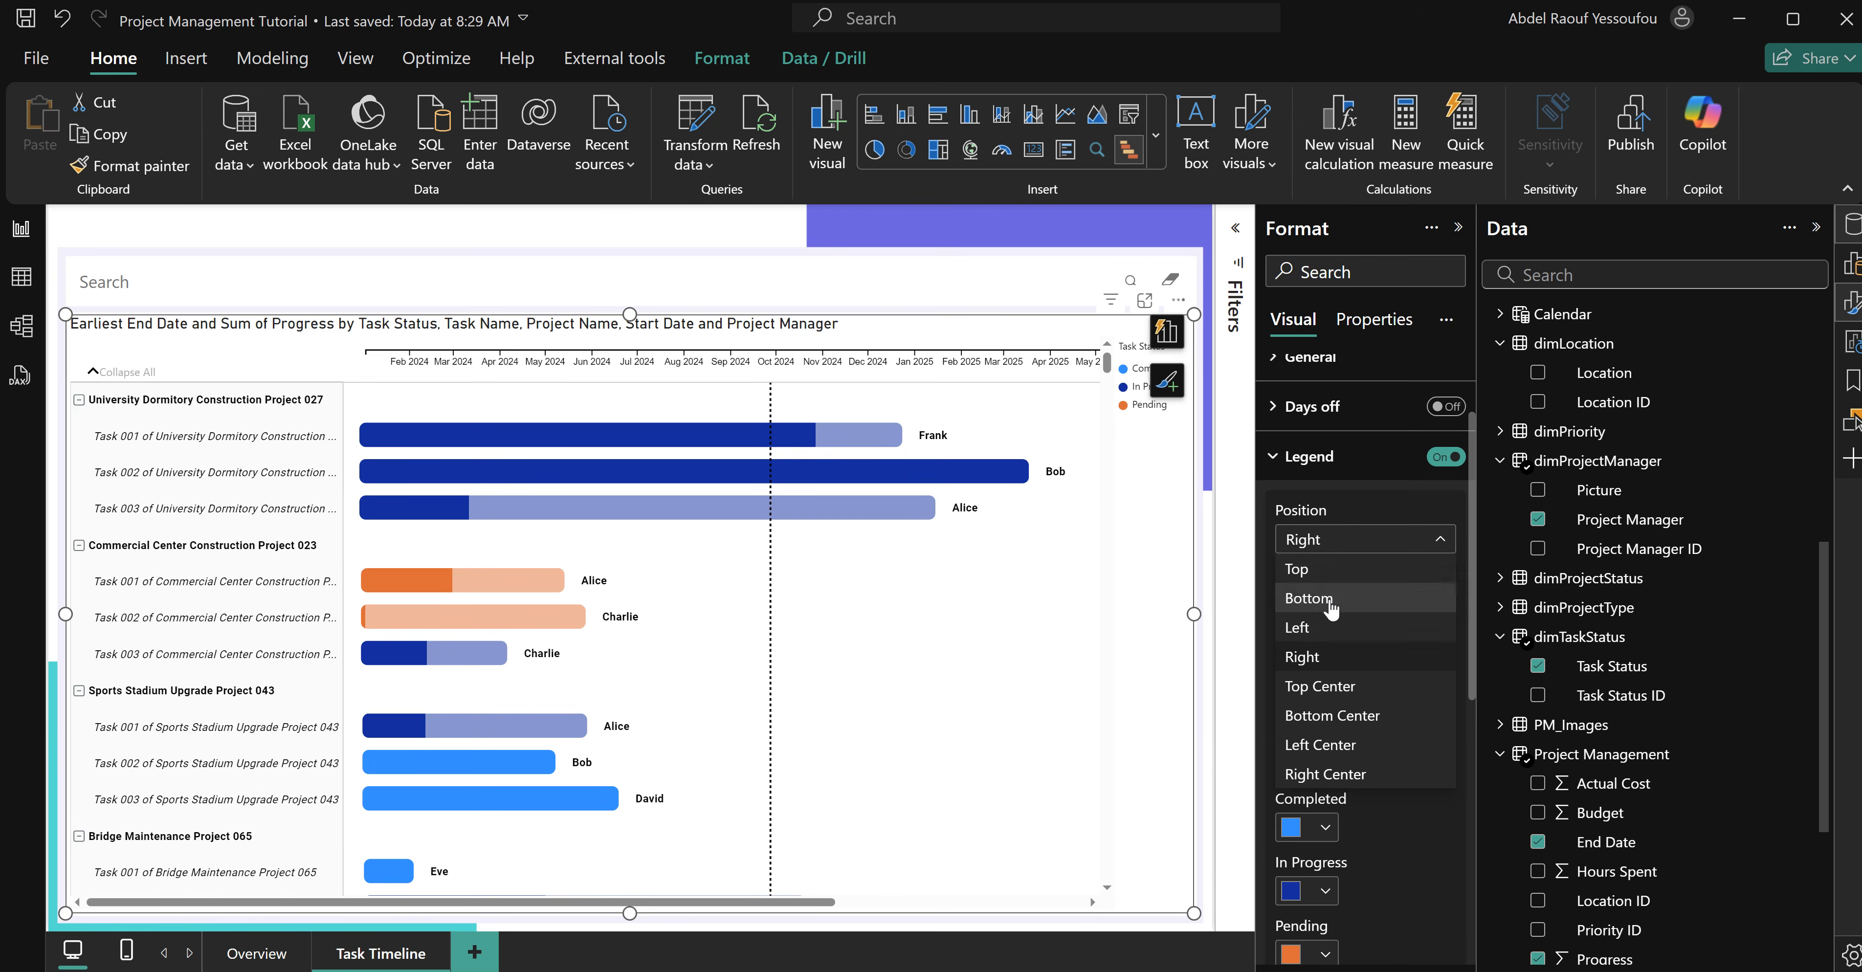
pyautogui.click(1337, 689)
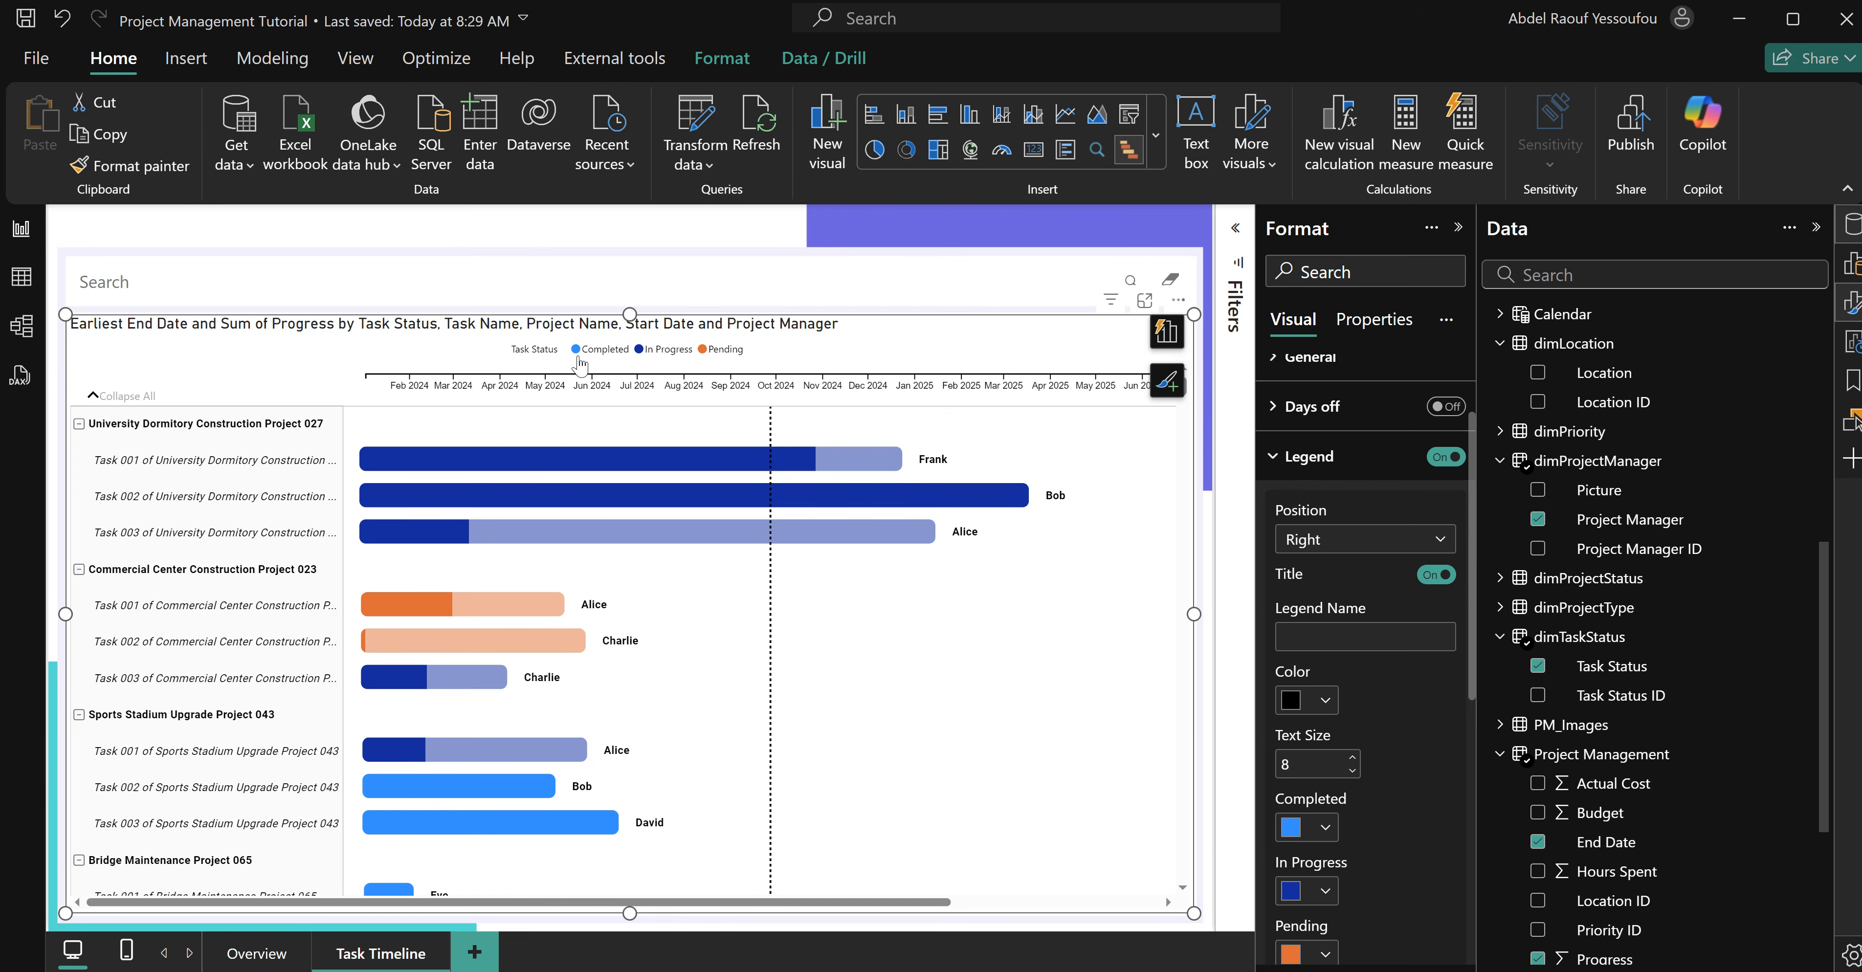
pyautogui.scroll(-5, 1402, 838)
pyautogui.scroll(5, 1402, 840)
pyautogui.click(1429, 579)
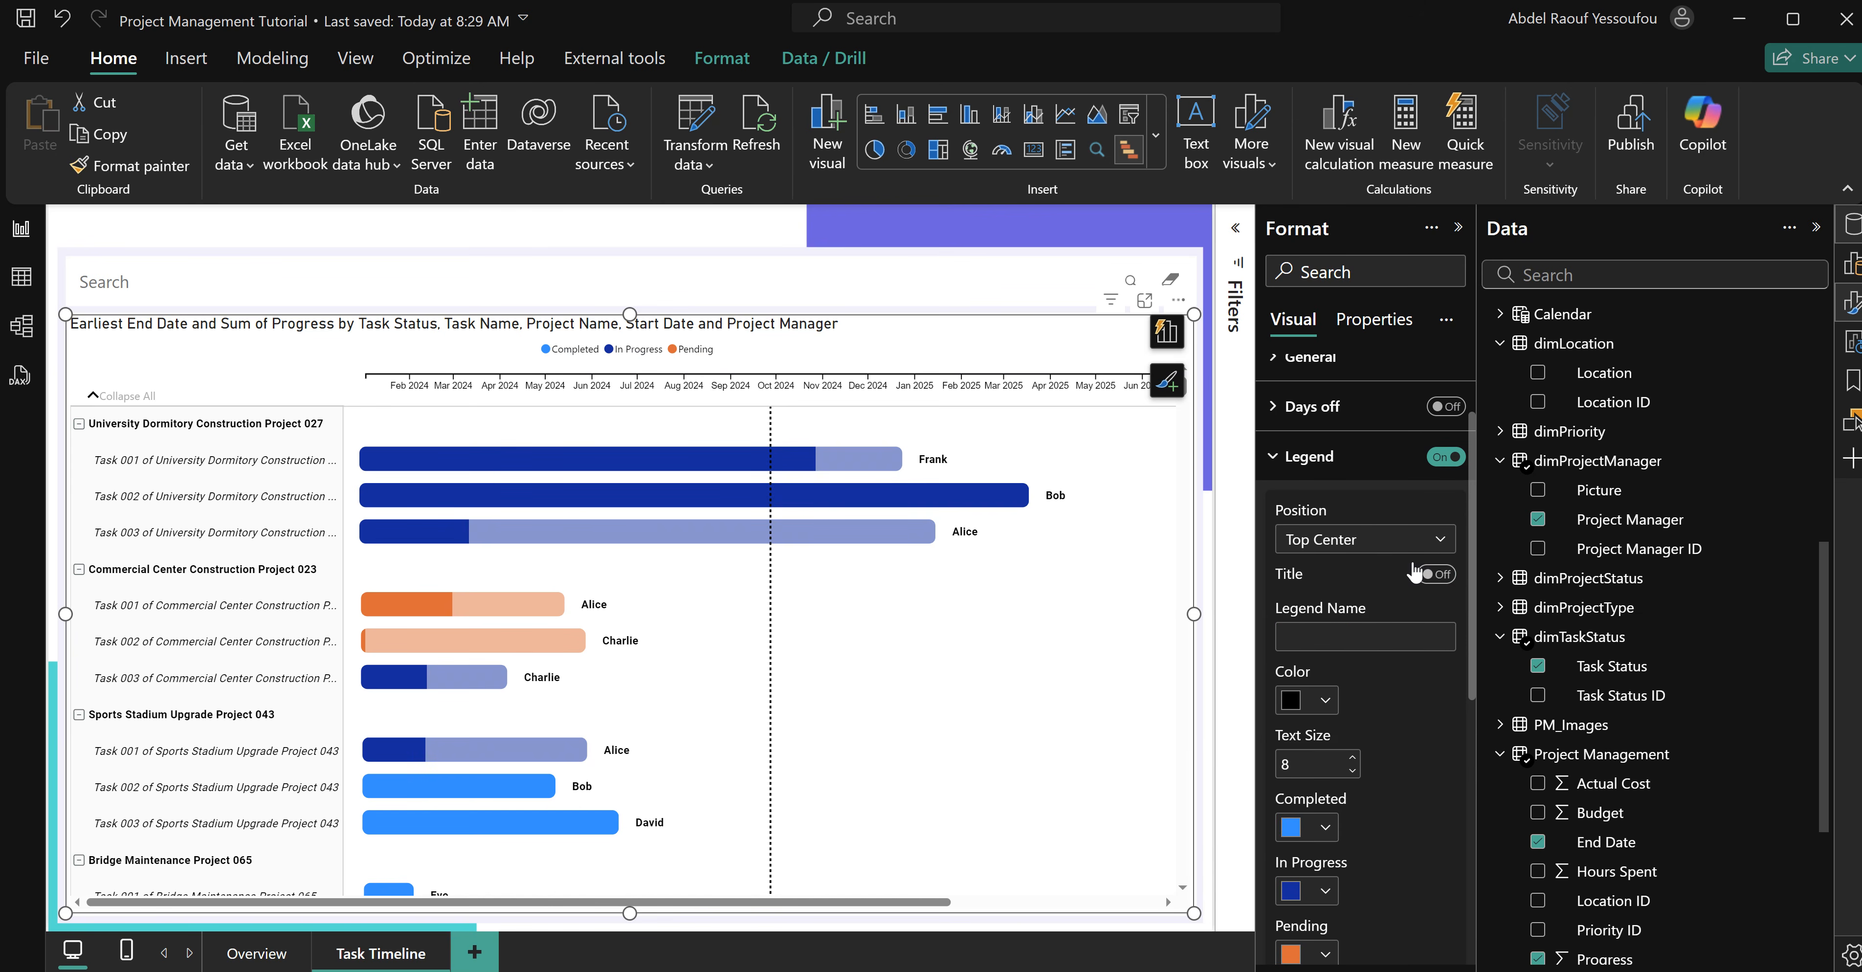
# Highlight the Completed tasks through the Gantt chart's legend, examine the highlighted bars and a task's details, and clear the highlight.
pyautogui.click(571, 349)
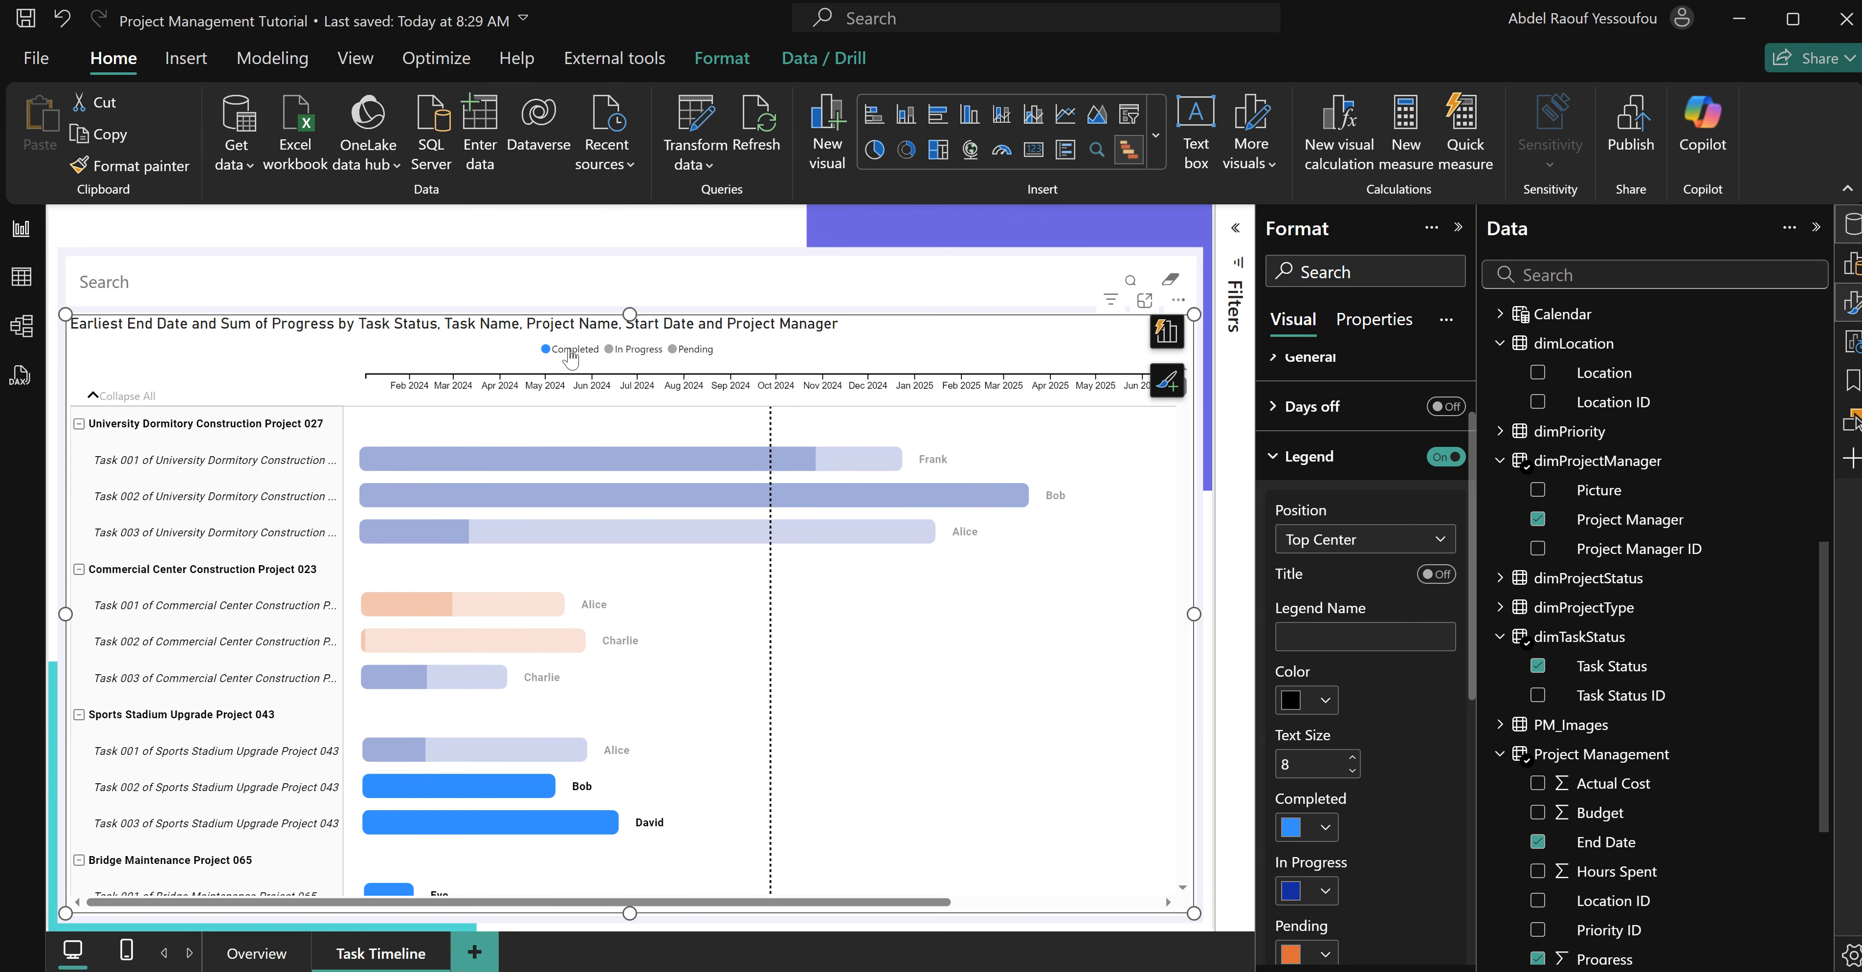
pyautogui.scroll(-6, 662, 639)
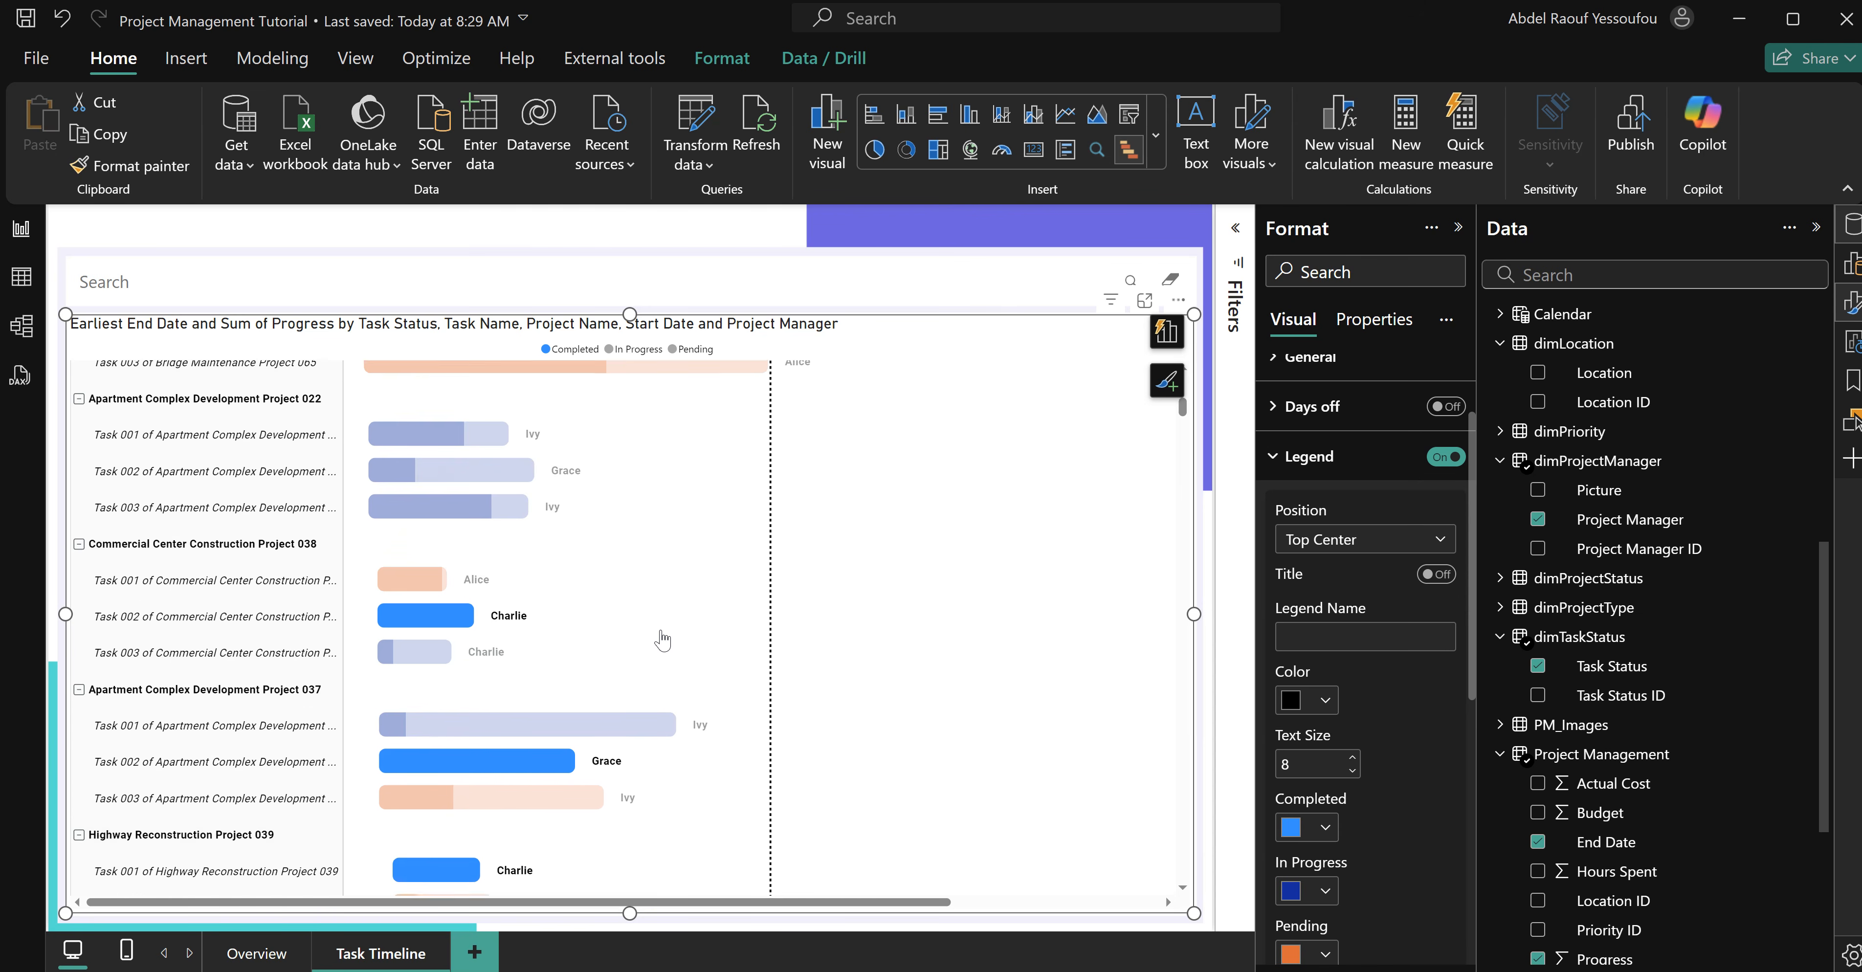
pyautogui.scroll(-3, 662, 639)
pyautogui.moveTo(422, 501)
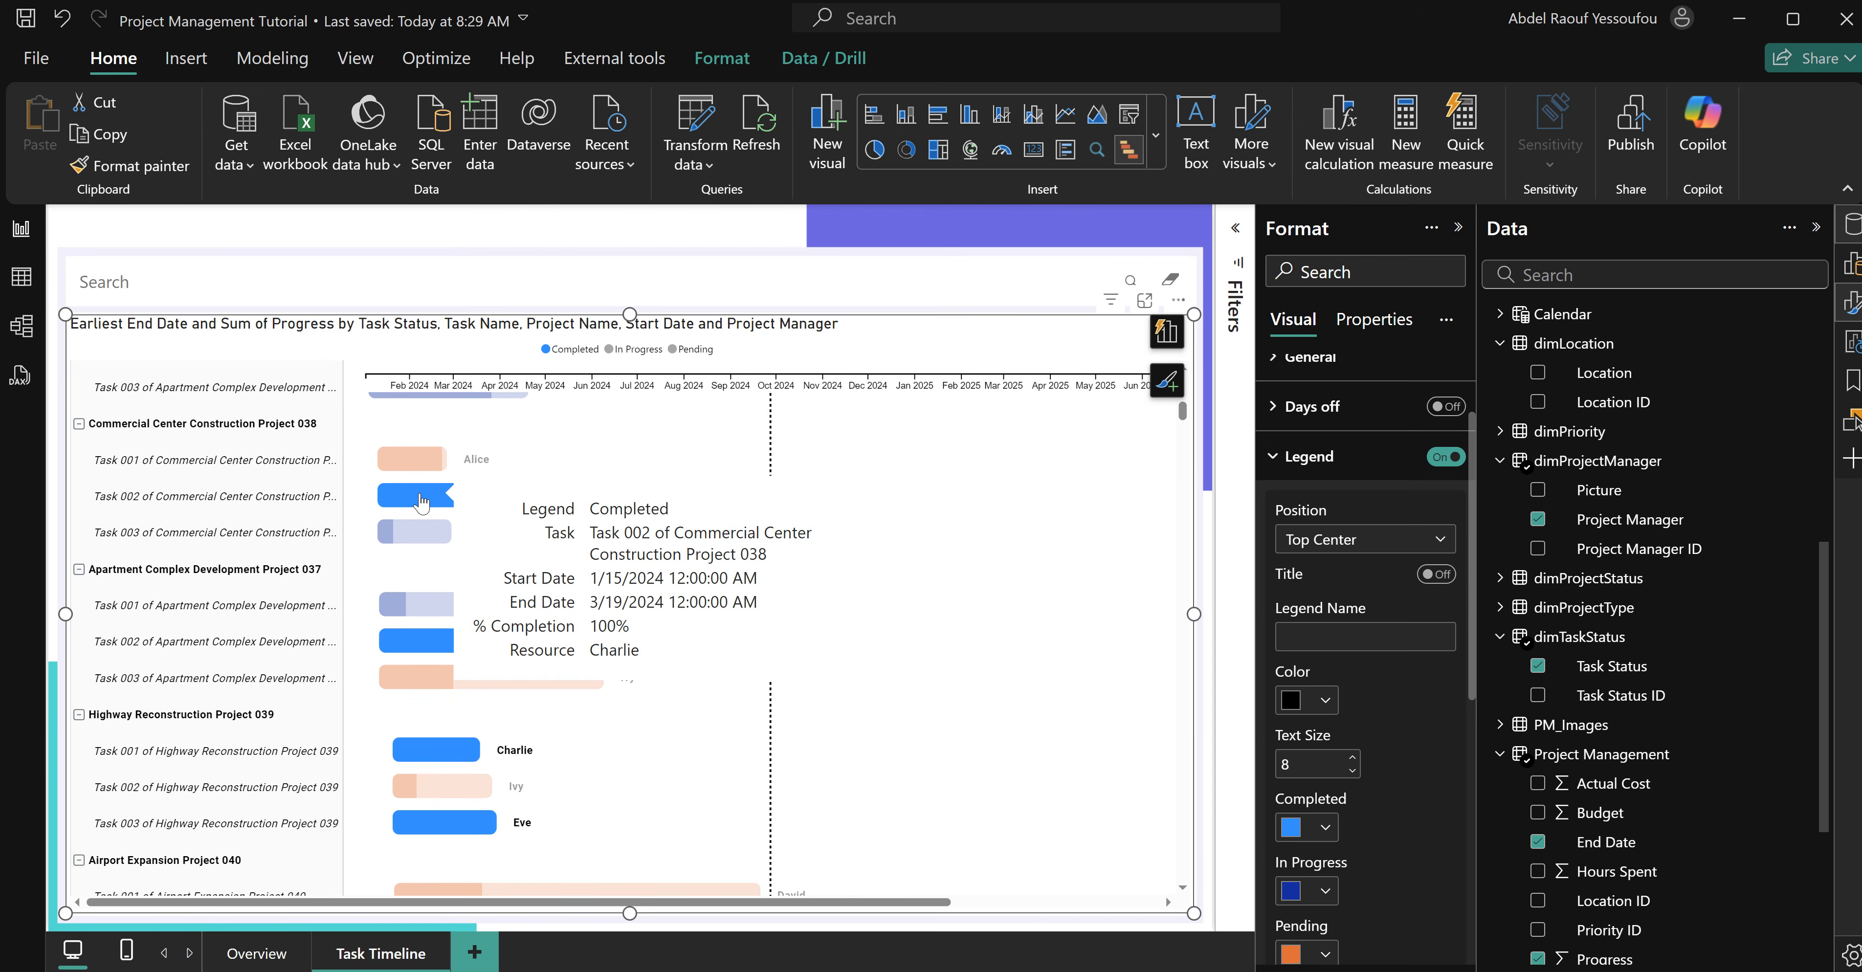
pyautogui.scroll(5, 699, 633)
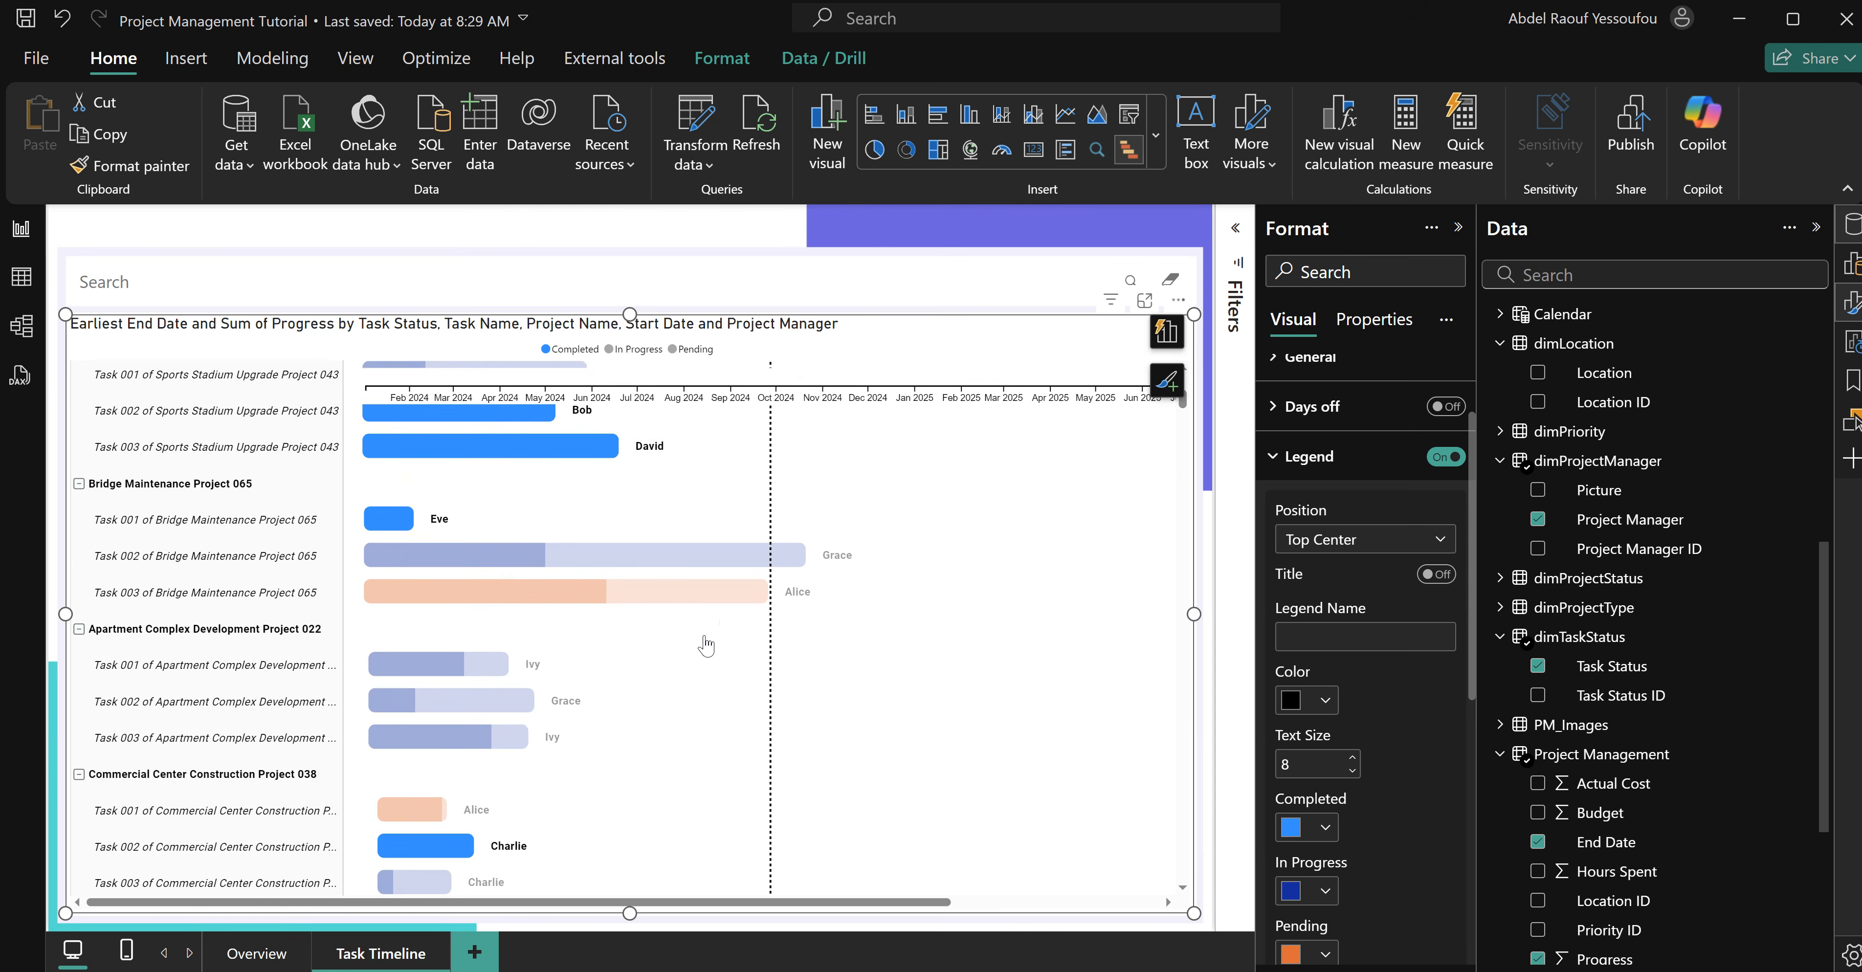
pyautogui.scroll(2, 700, 630)
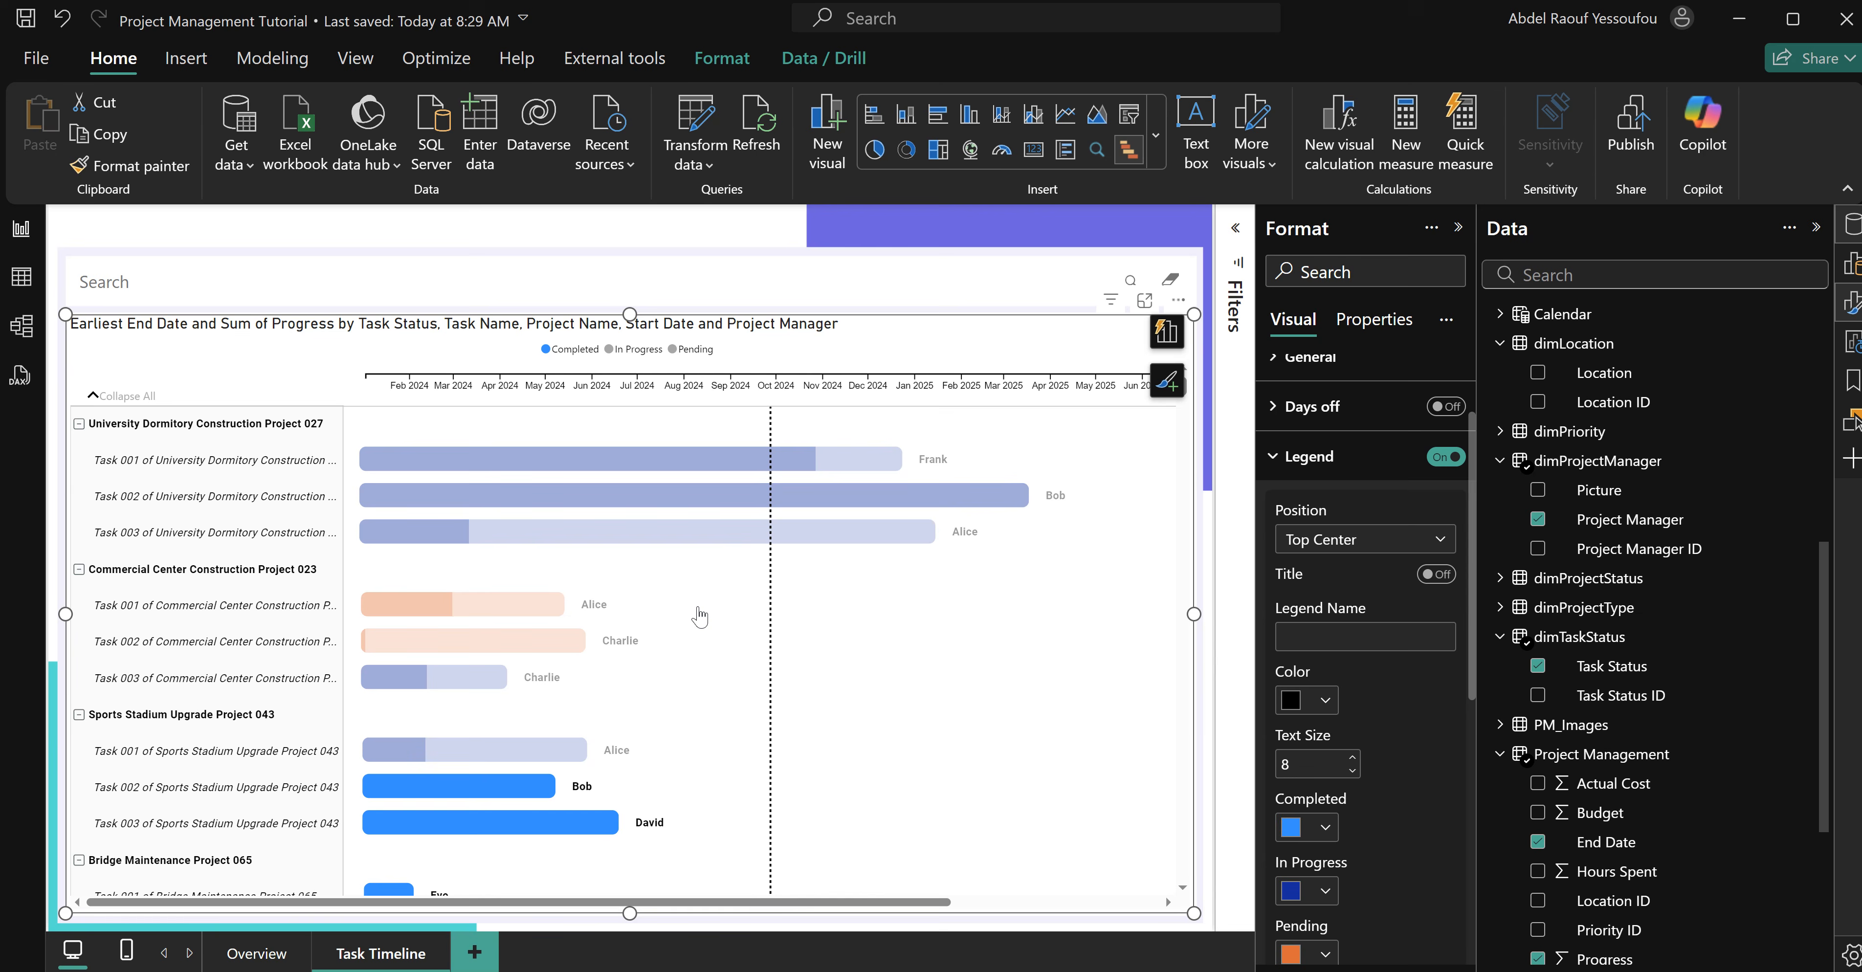
pyautogui.click(546, 353)
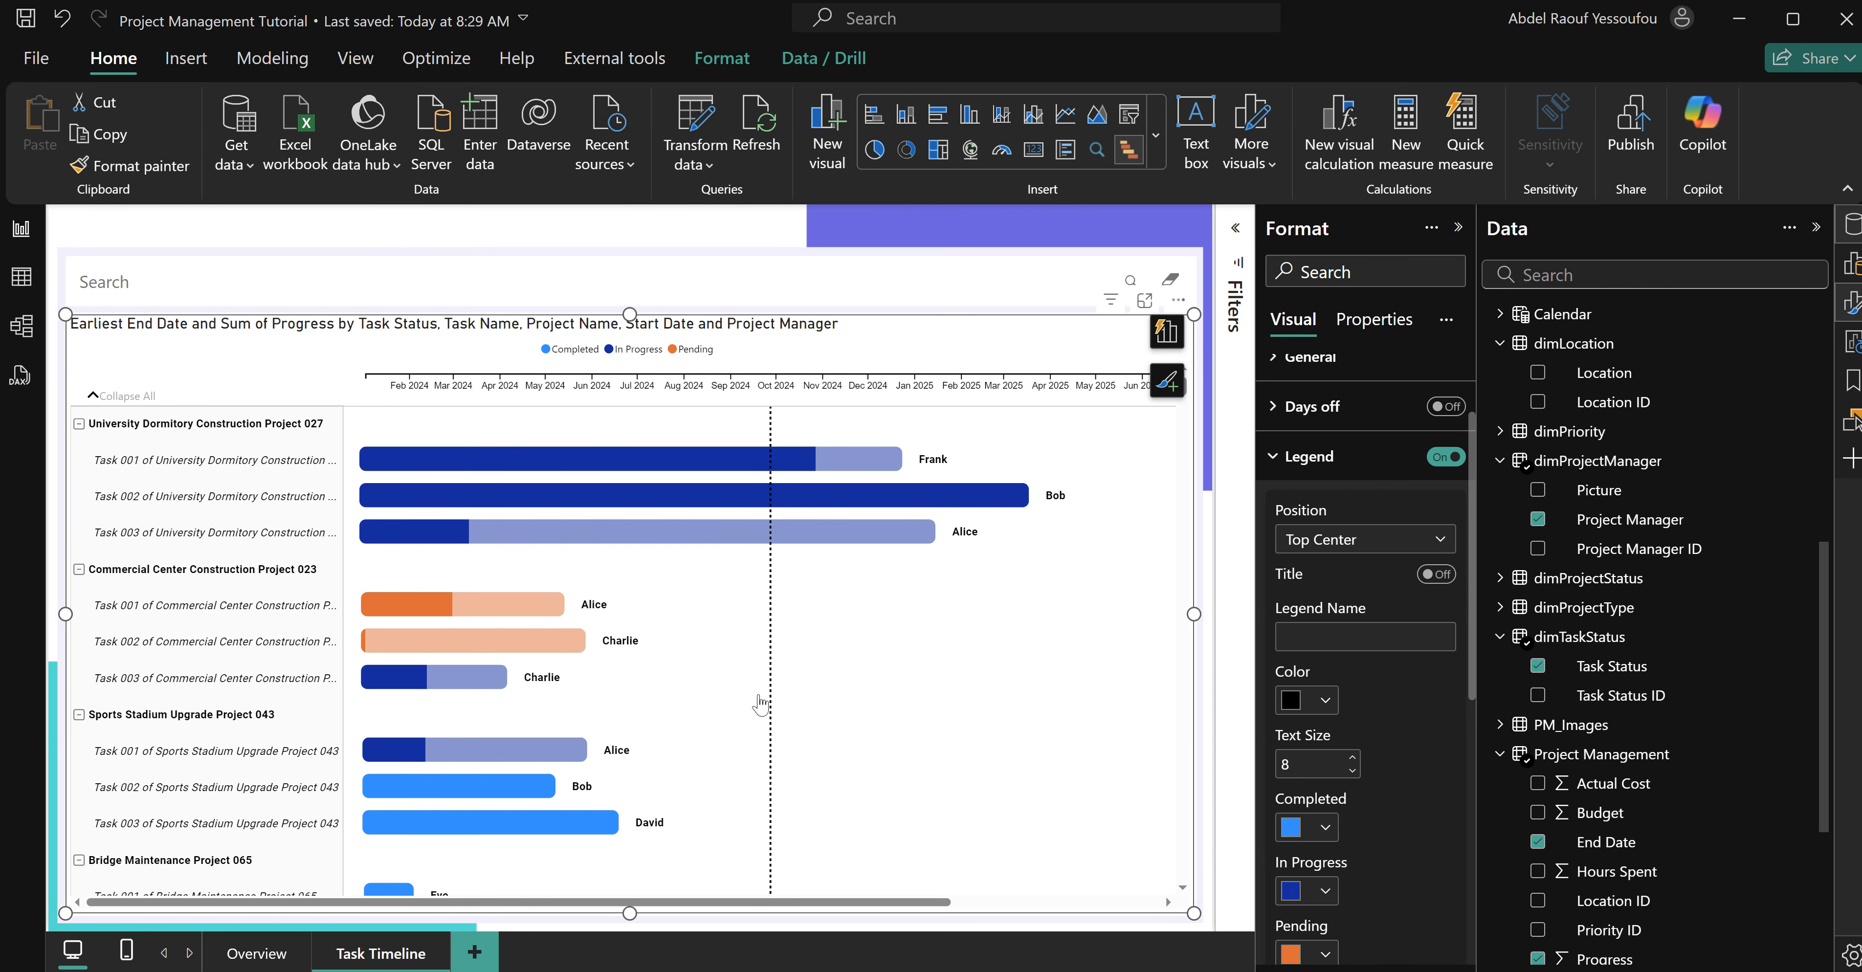
pyautogui.scroll(-3, 759, 704)
pyautogui.scroll(3, 759, 704)
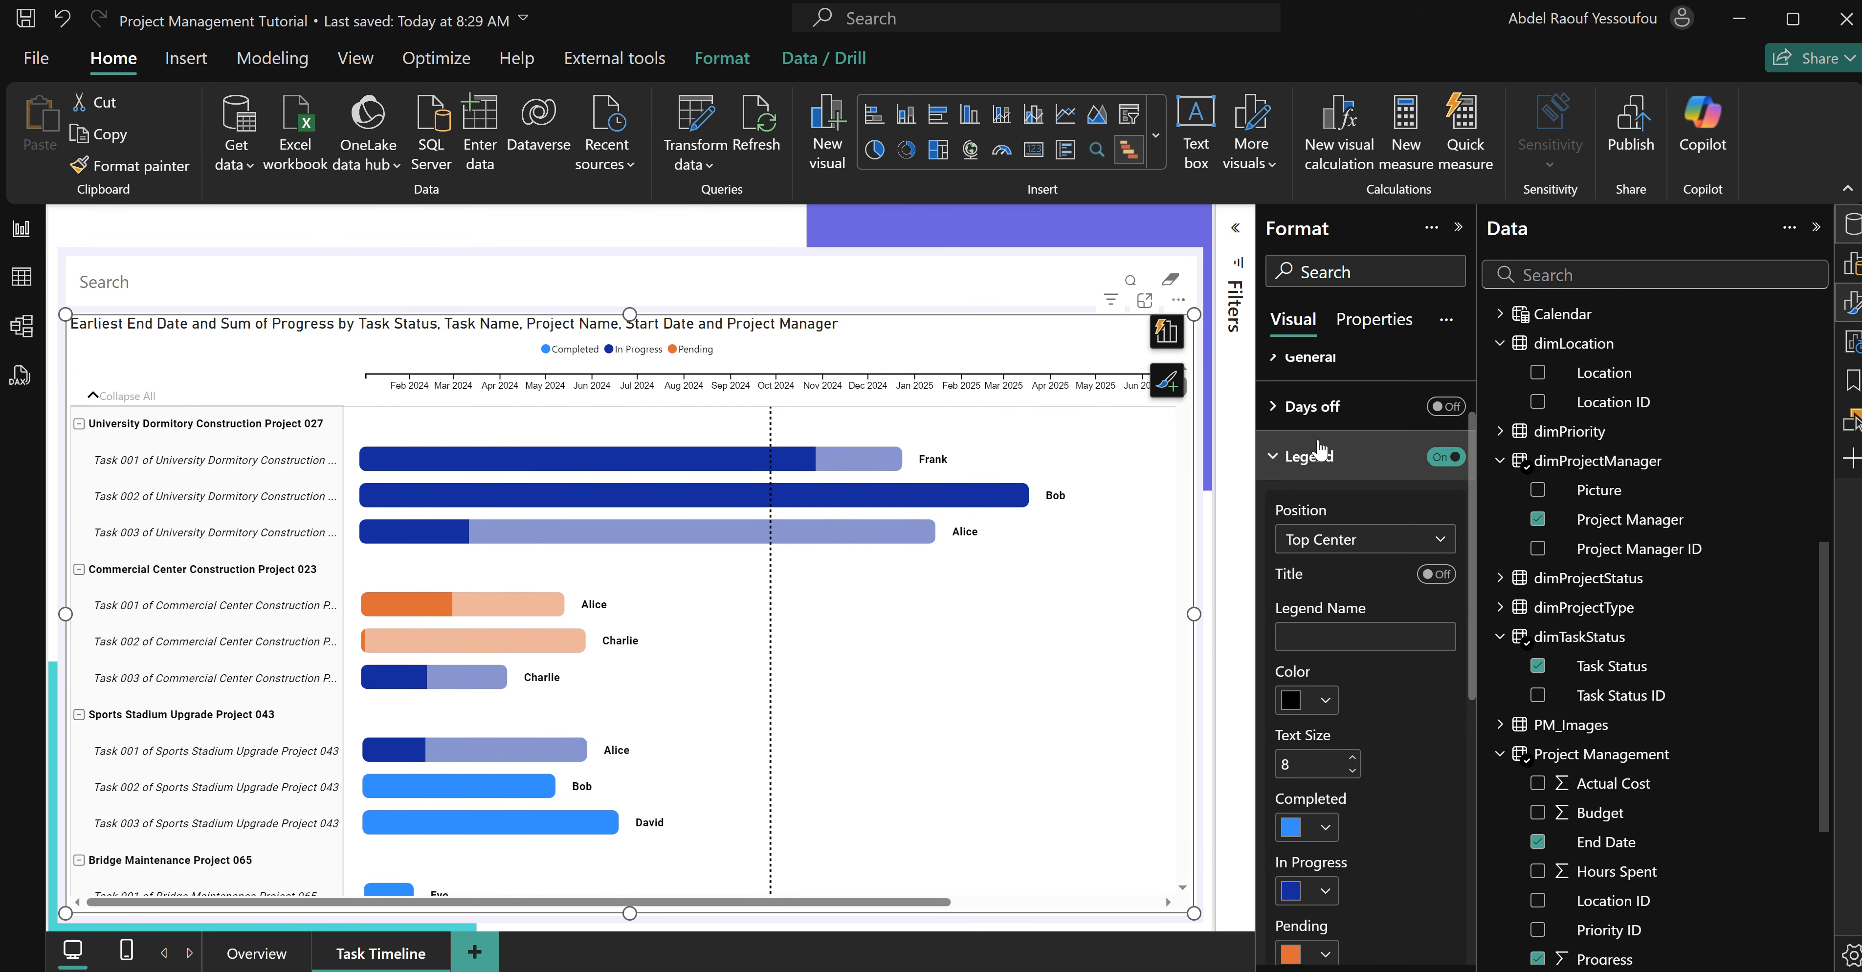
# Set the Gantt chart's Completed legend color to the recently used purple.
pyautogui.scroll(-3, 1398, 824)
pyautogui.click(1325, 583)
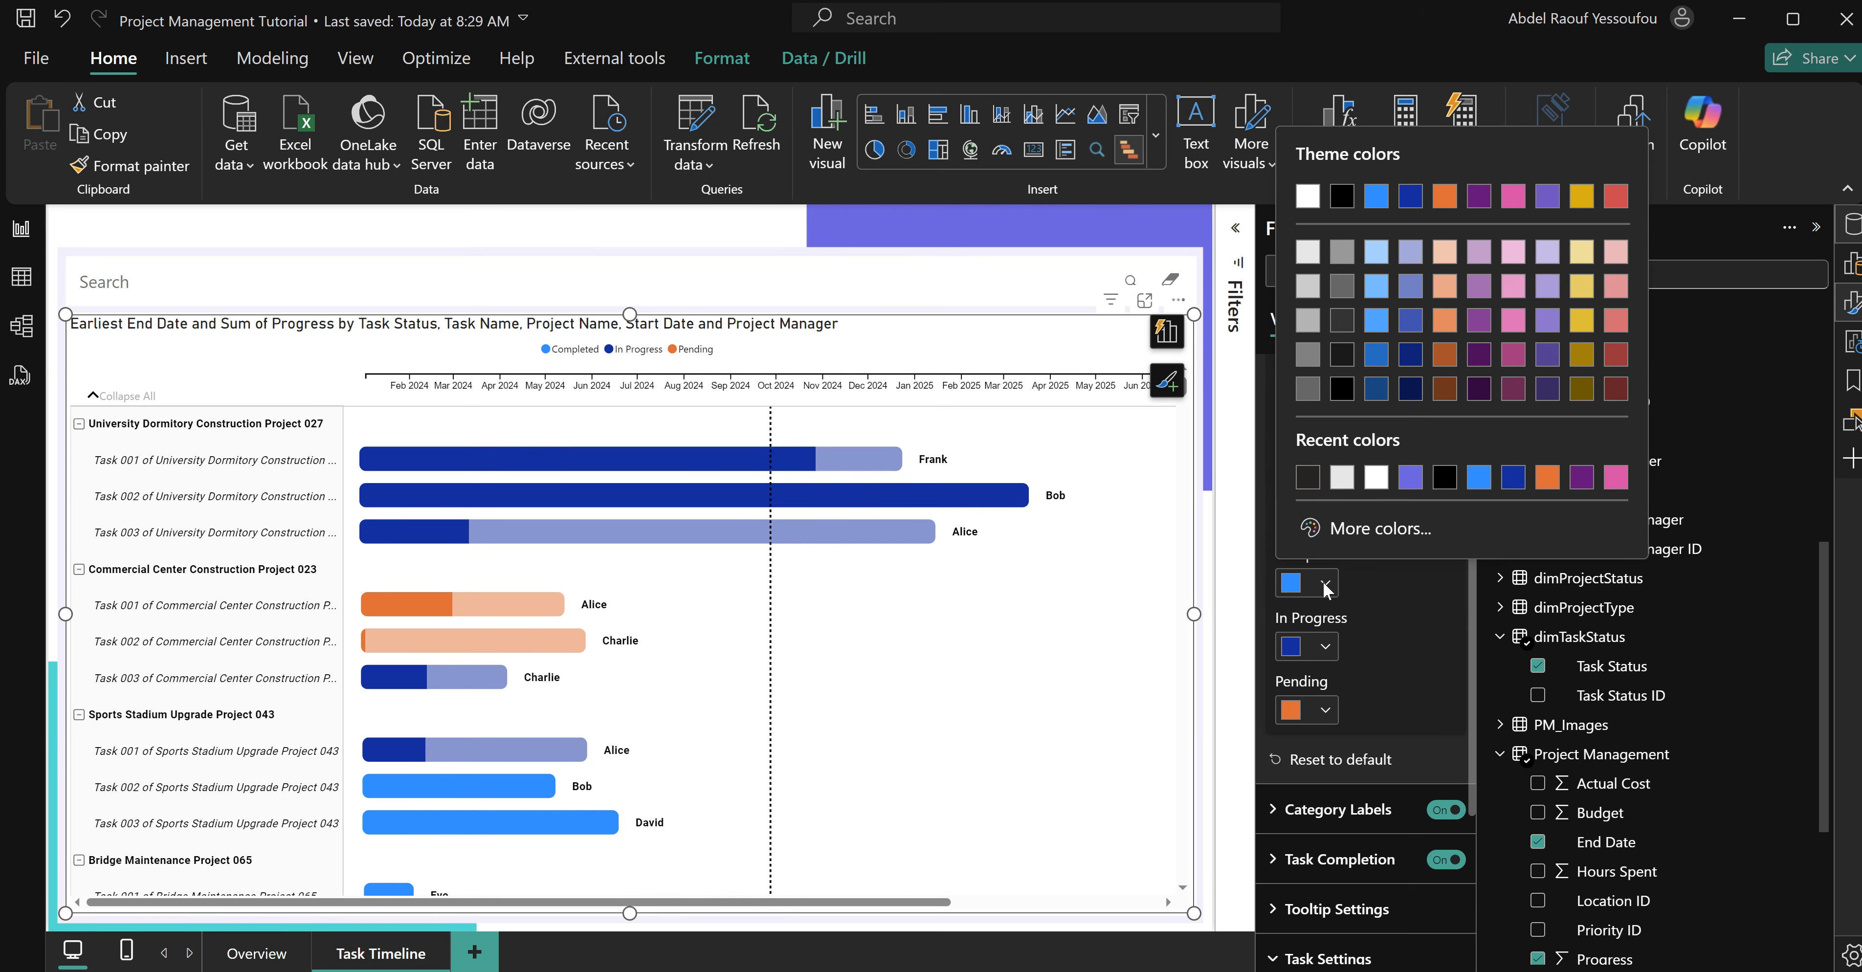
pyautogui.click(1411, 477)
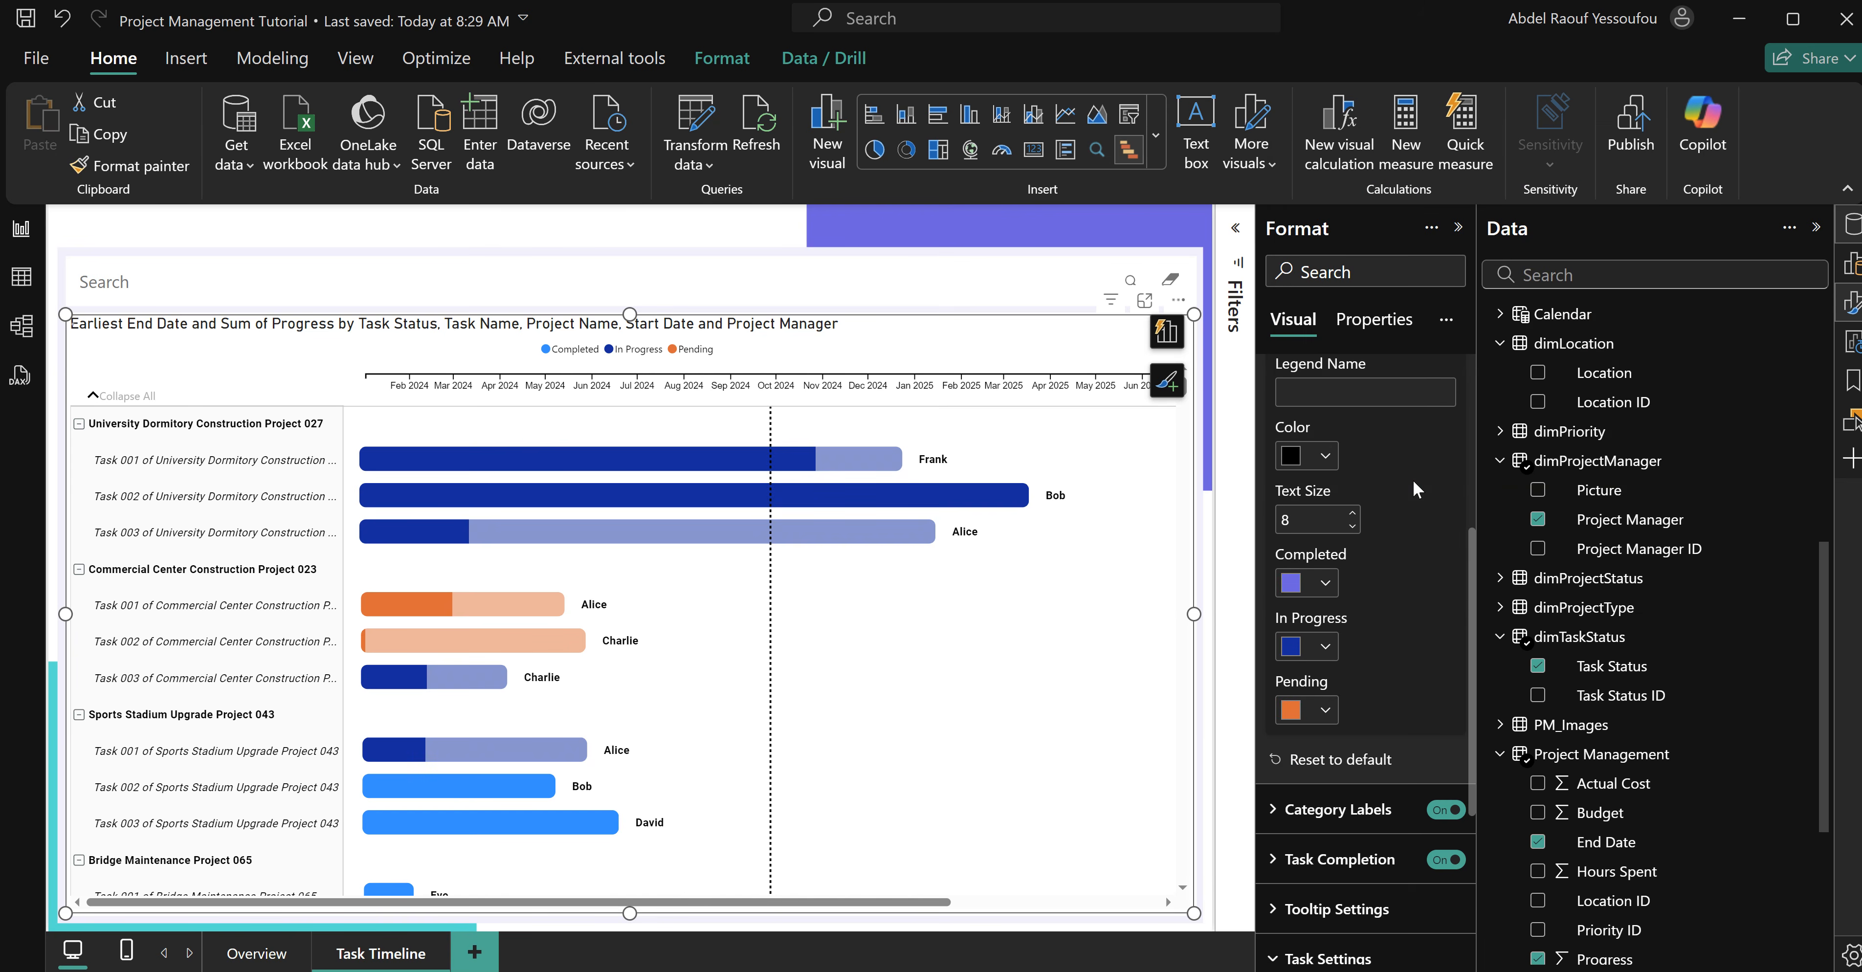
# Set the Gantt chart's In Progress legend color to a custom light purple, #B1A5F4.
pyautogui.click(1327, 648)
pyautogui.click(1312, 548)
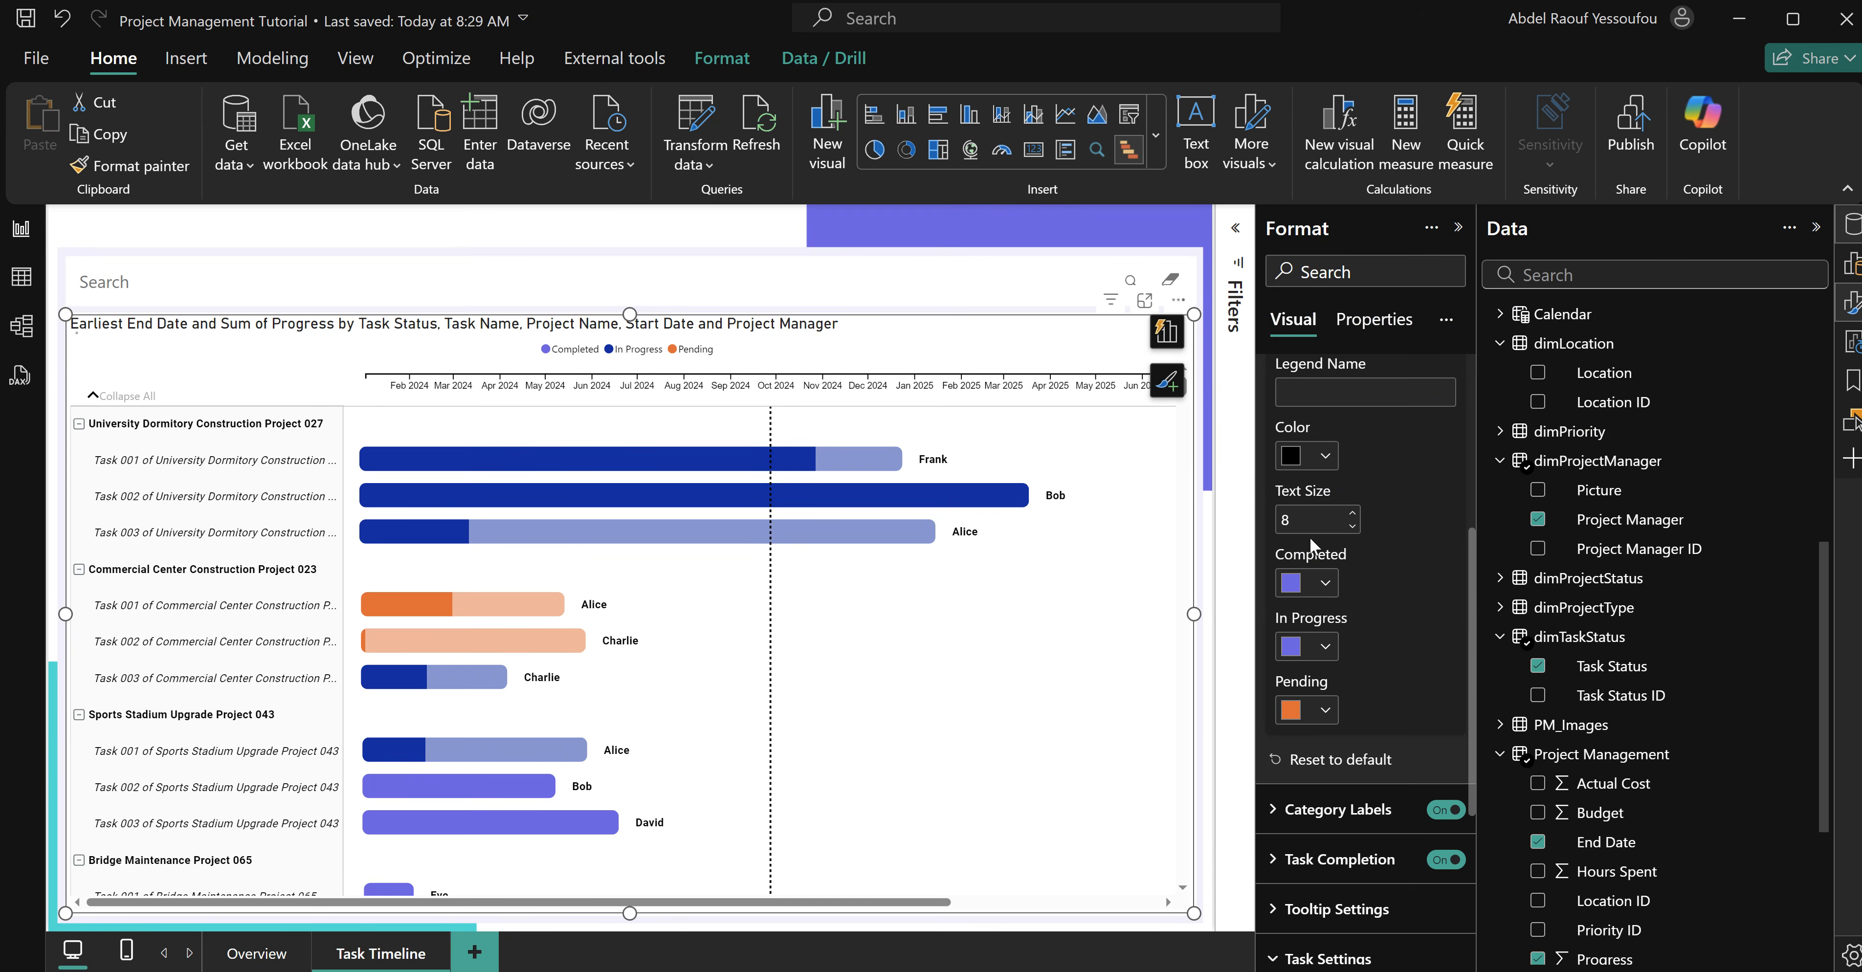
pyautogui.click(1327, 646)
pyautogui.click(1364, 595)
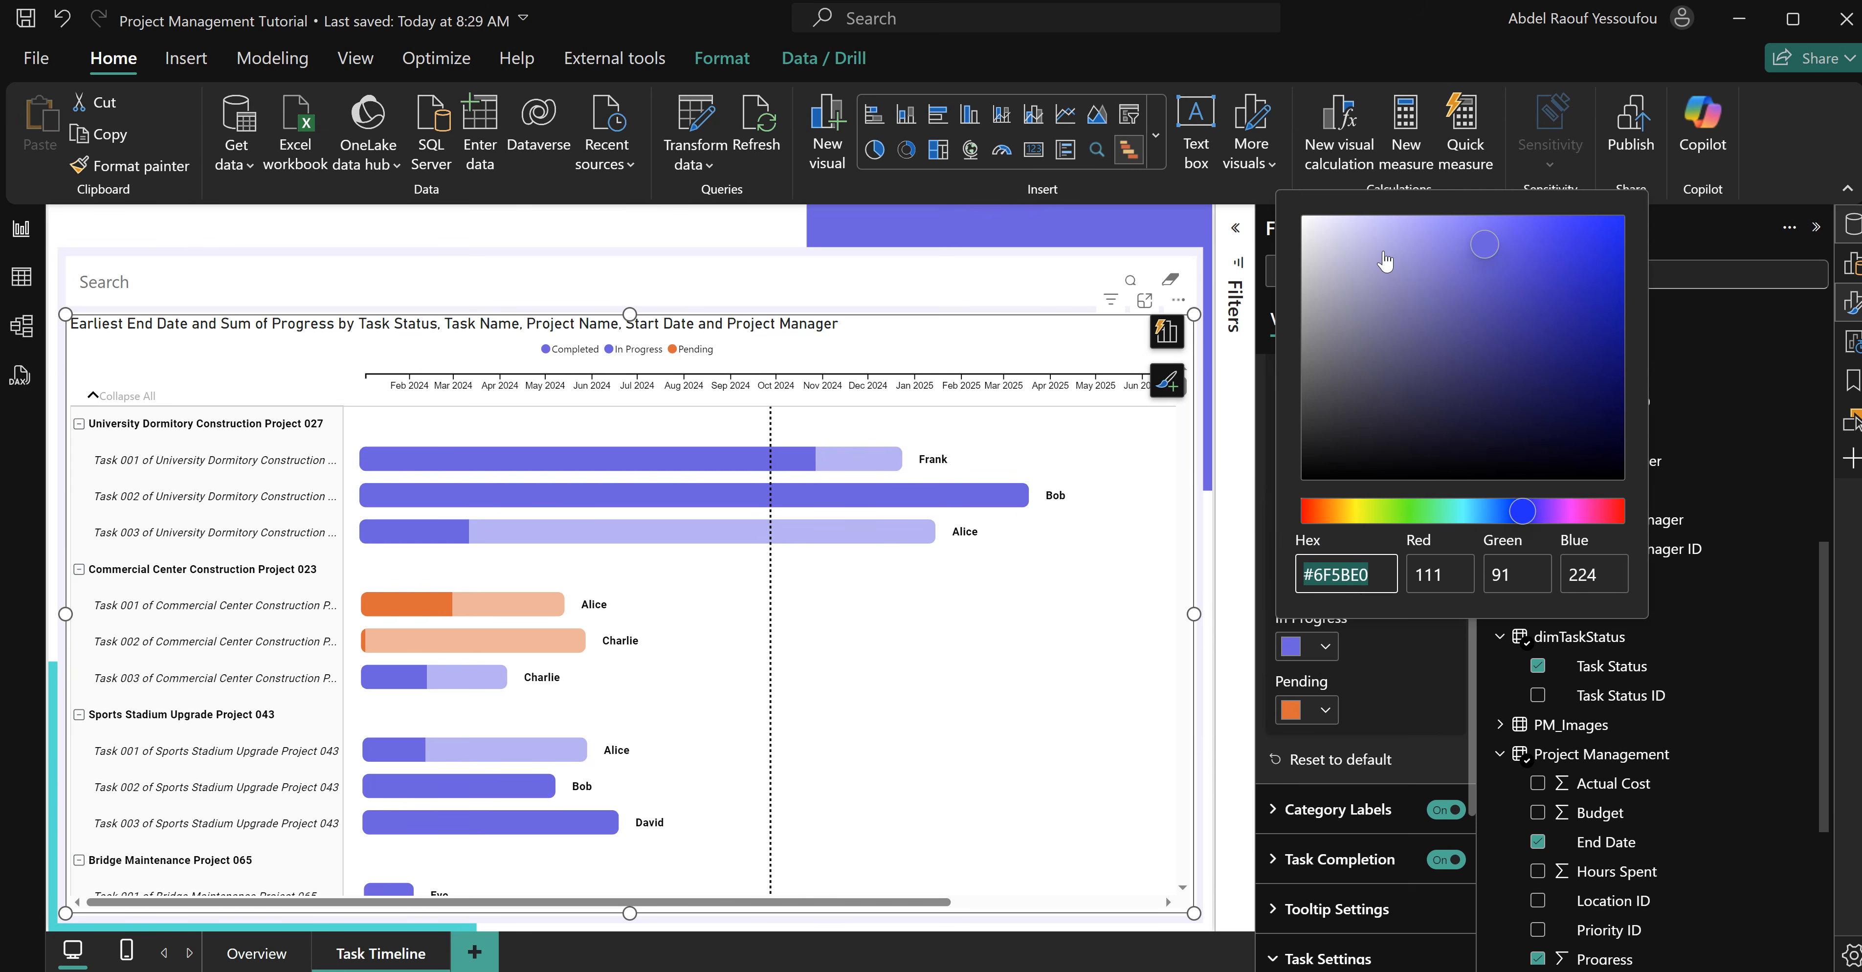
pyautogui.click(1399, 226)
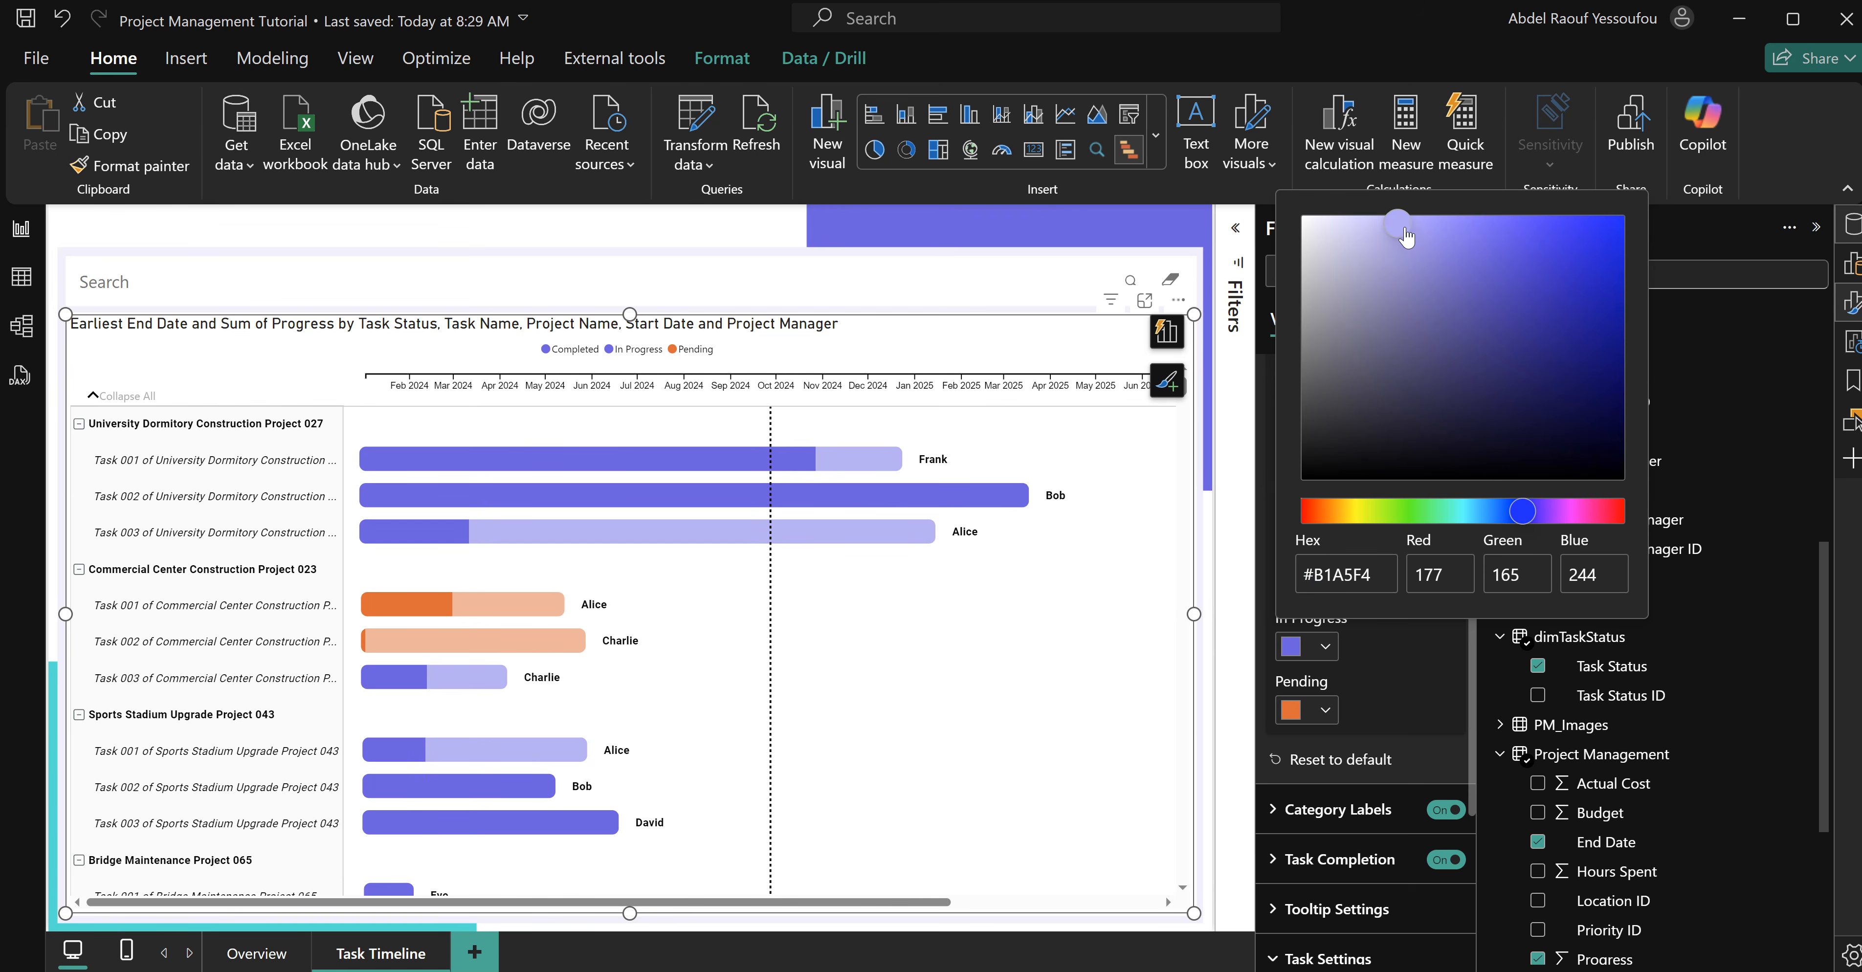
pyautogui.click(1366, 686)
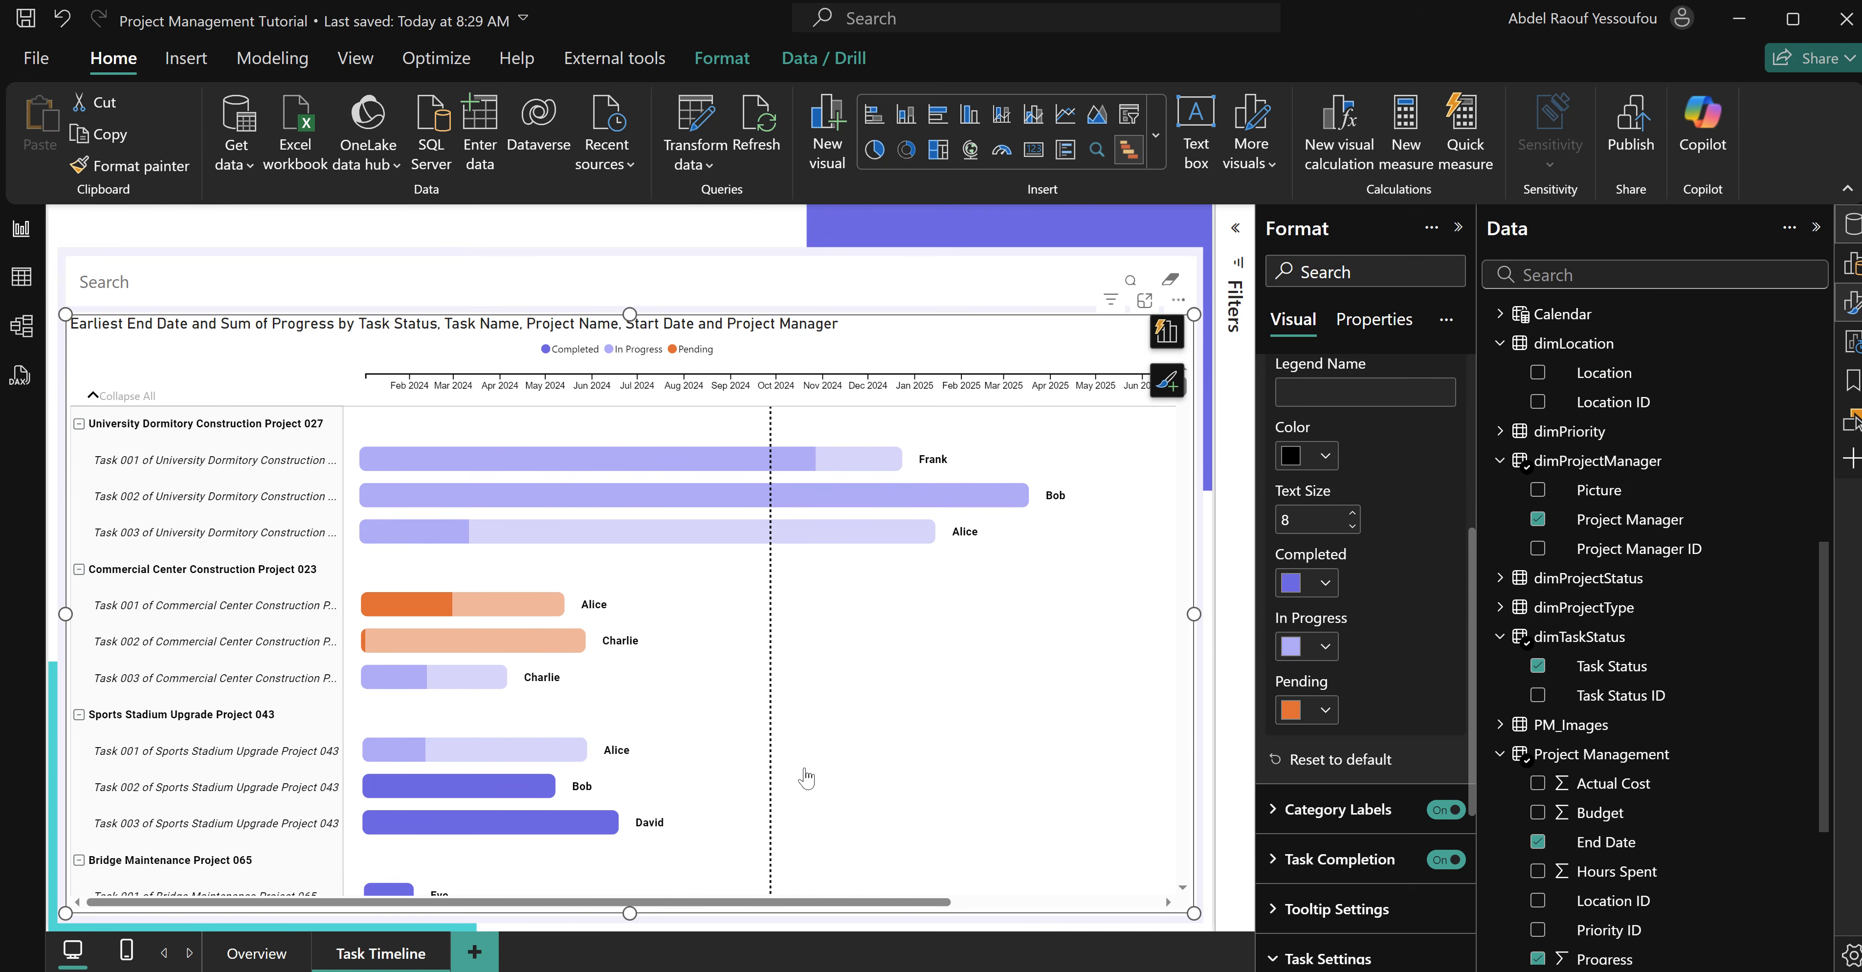
pyautogui.scroll(-2, 819, 755)
pyautogui.scroll(2, 819, 755)
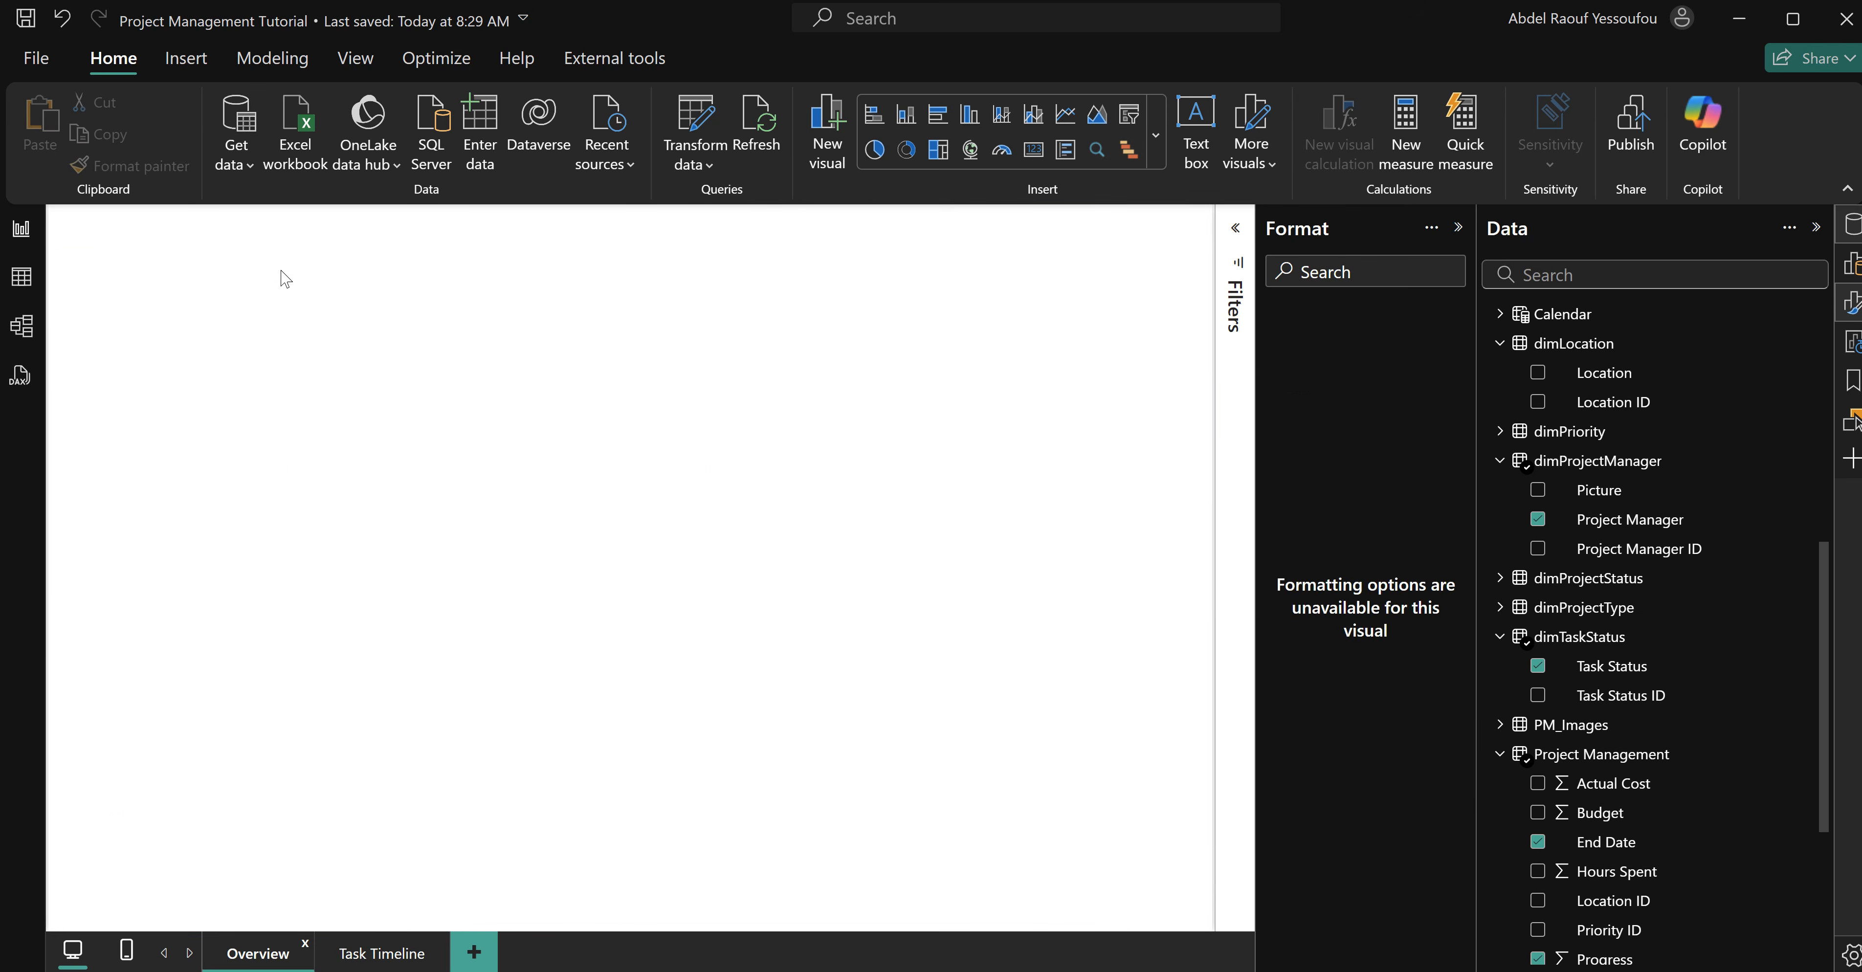
# Copy the Construction Project Management title text box from the Overview page onto the Task Timeline page.
pyautogui.click(538, 229)
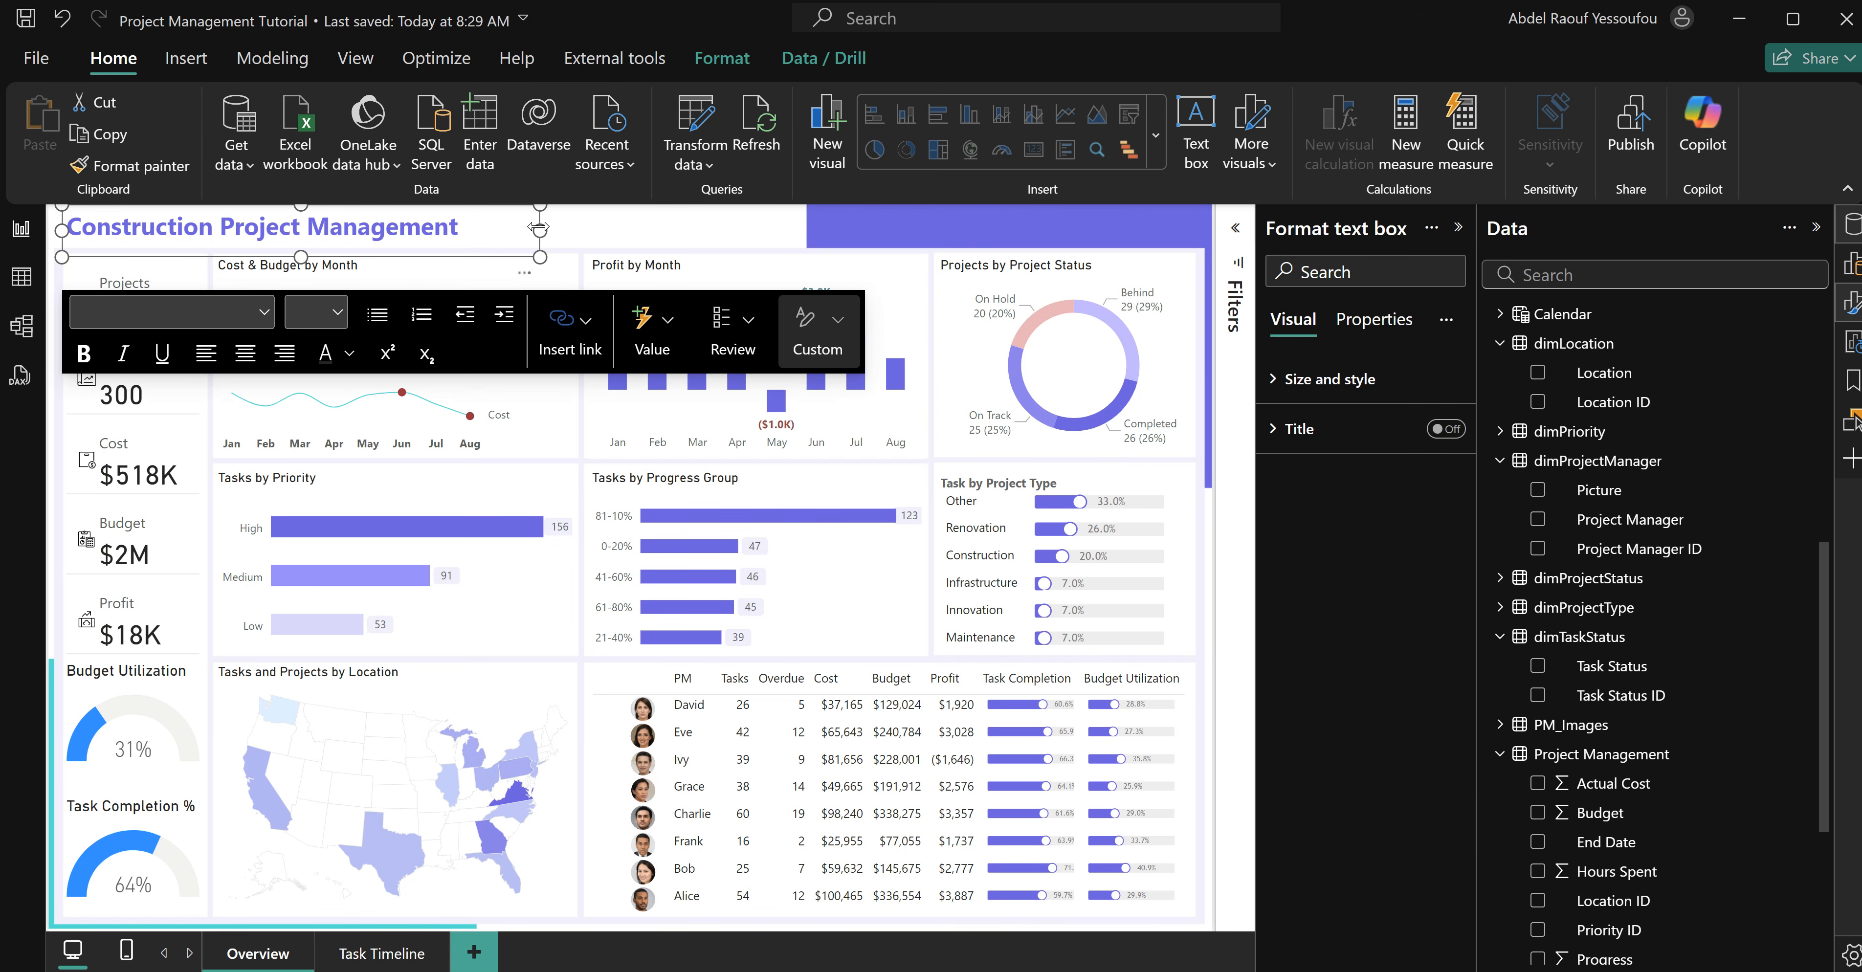
pyautogui.click(381, 953)
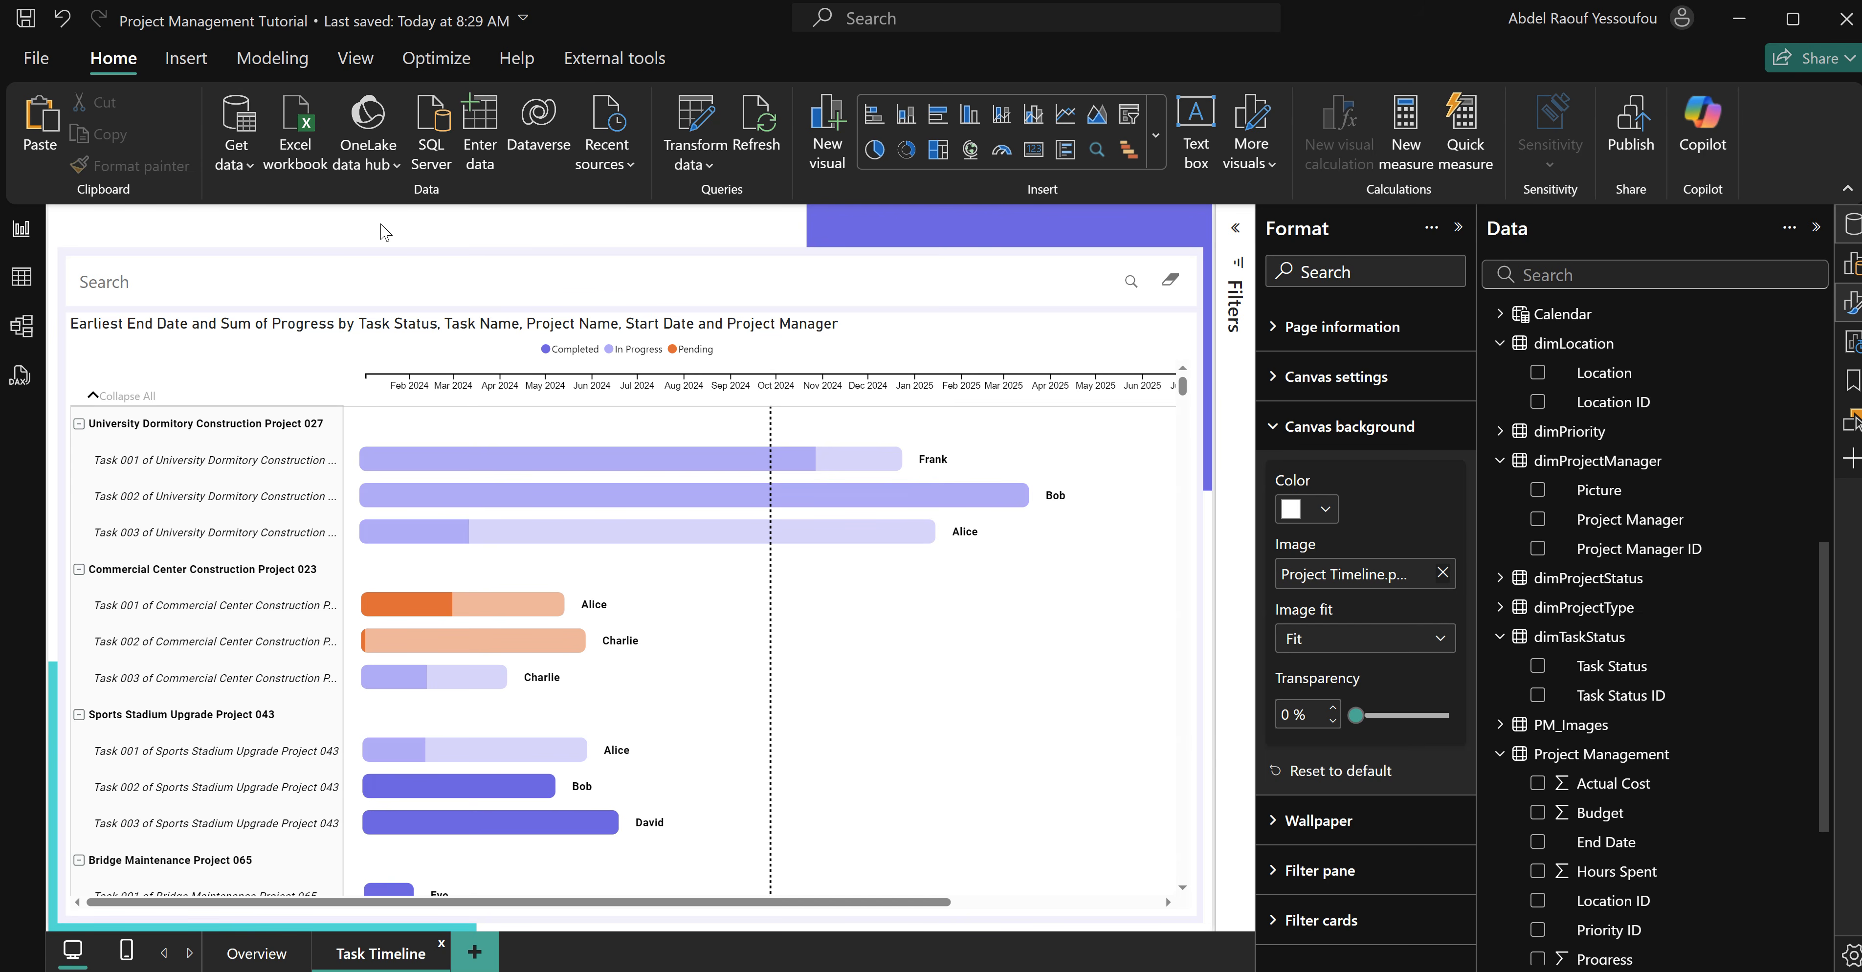
pyautogui.click(383, 232)
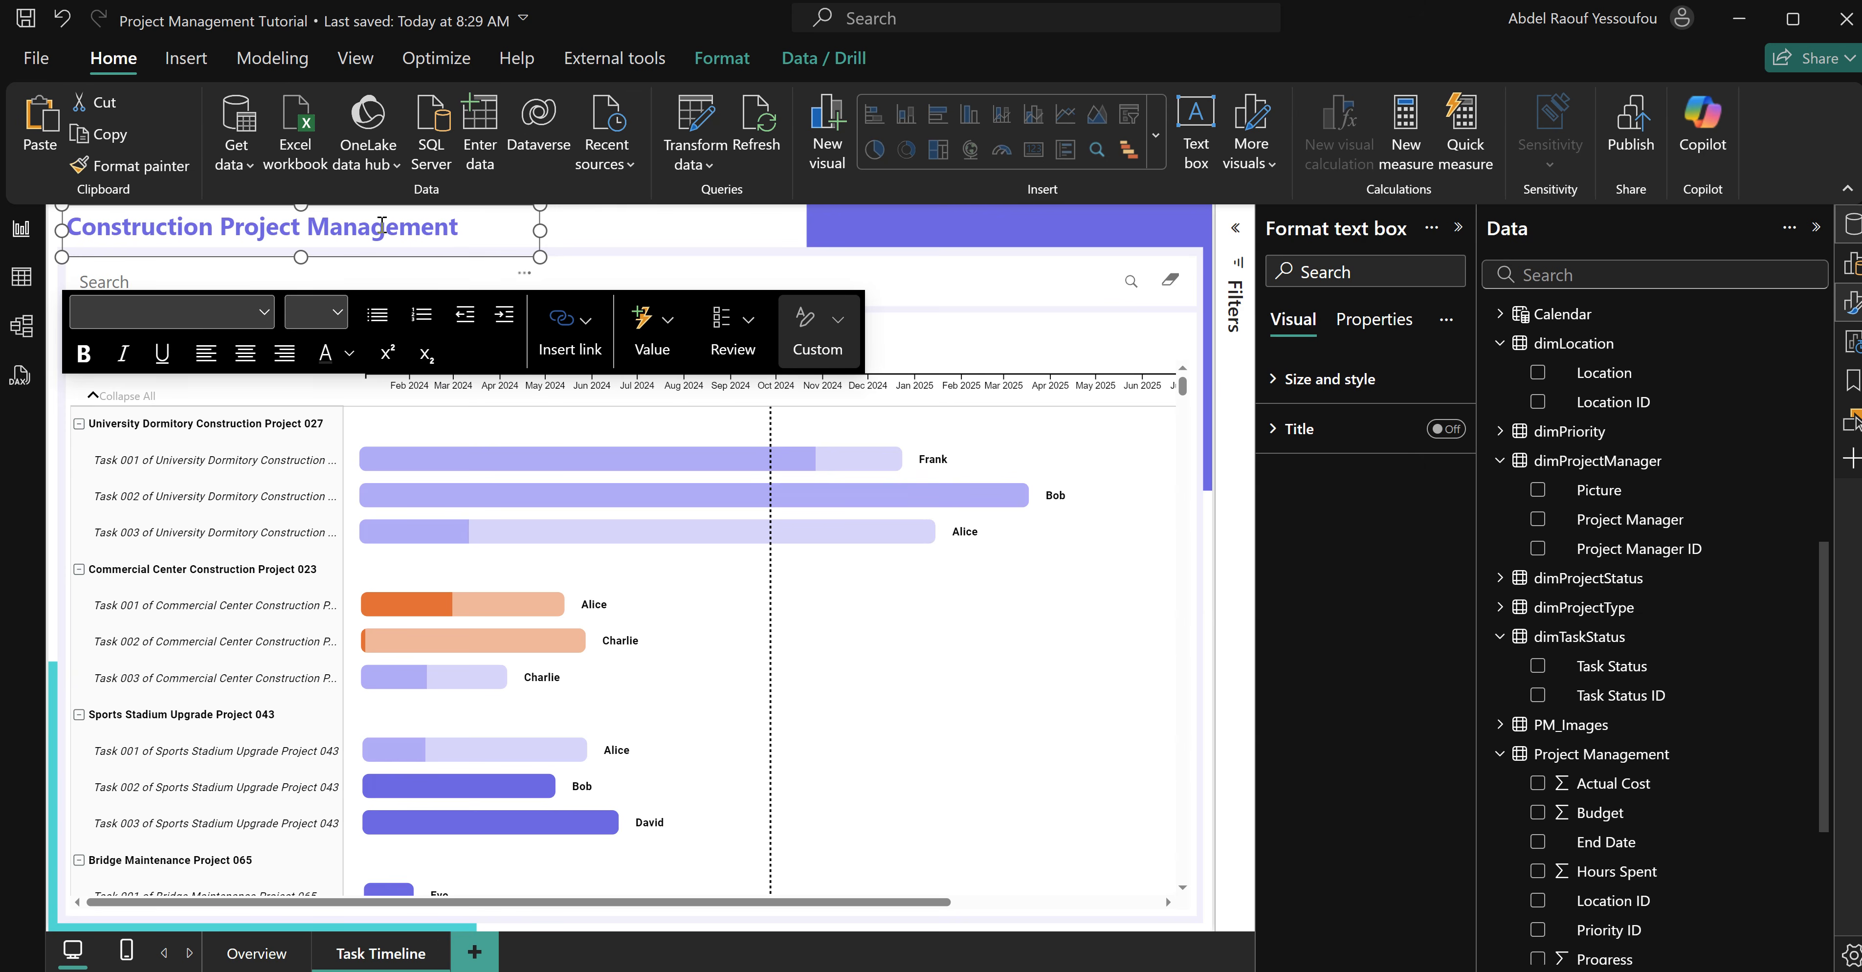
# Insert a page navigator on the Overview page.
pyautogui.click(254, 954)
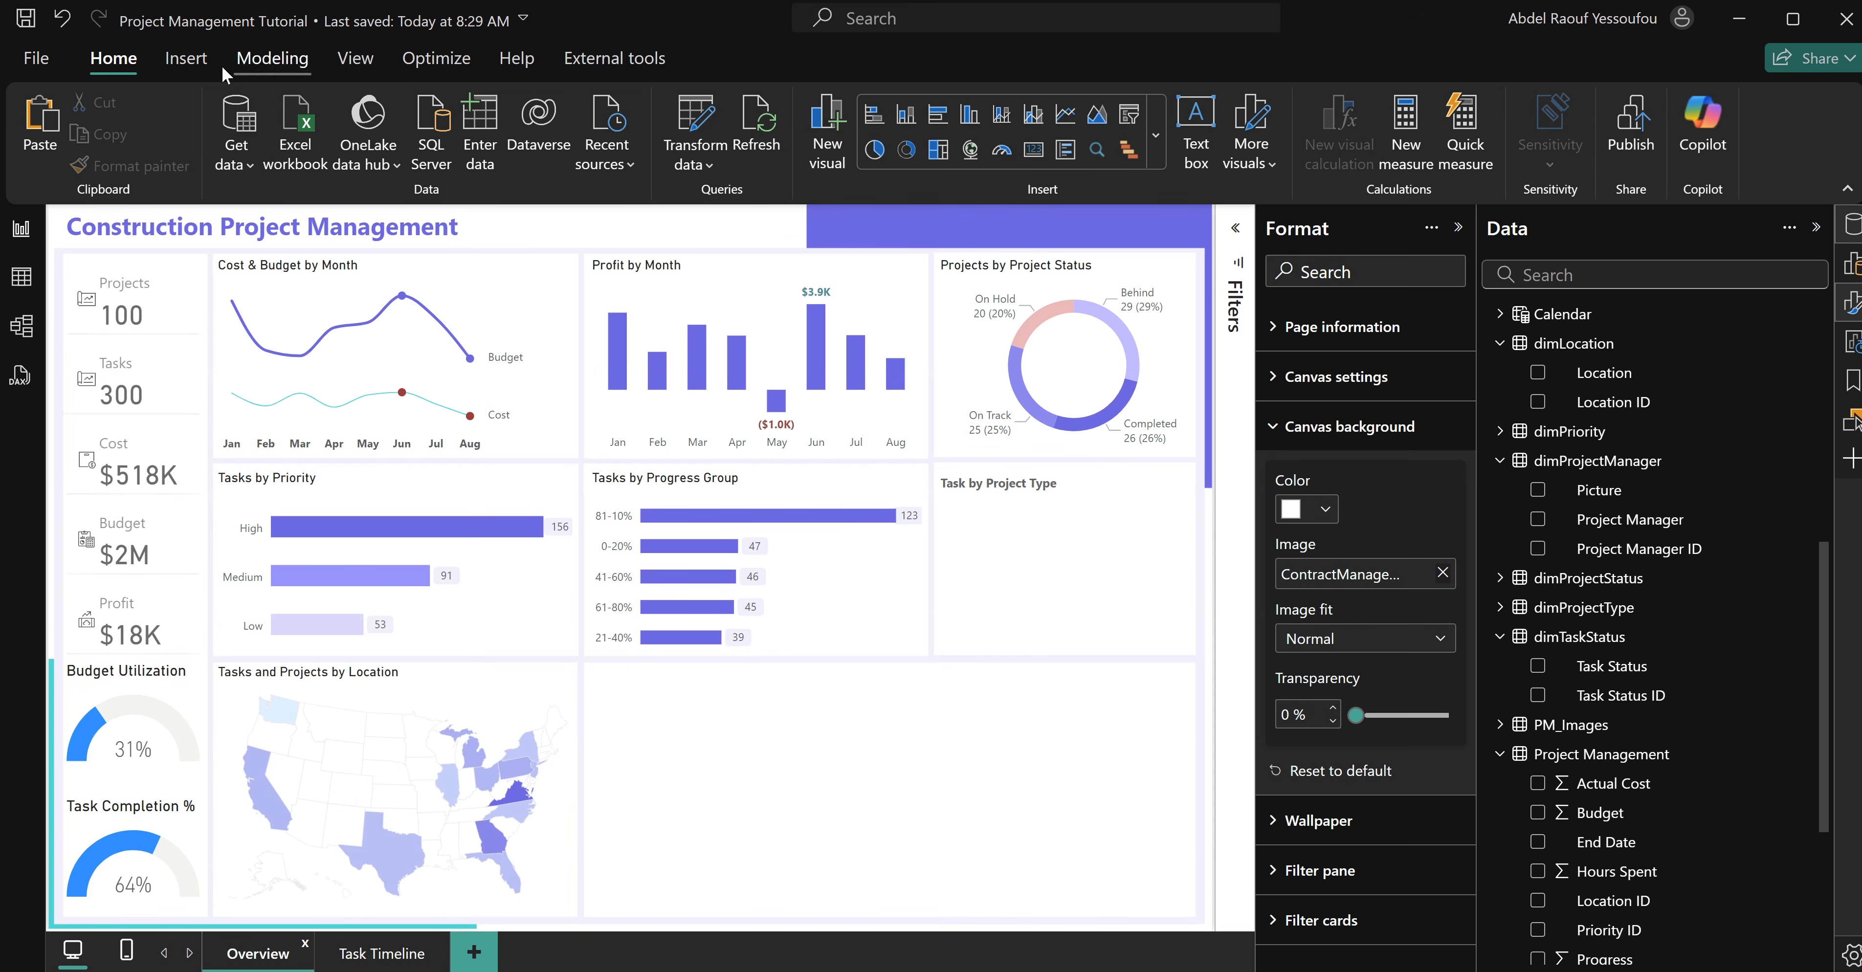
pyautogui.click(189, 63)
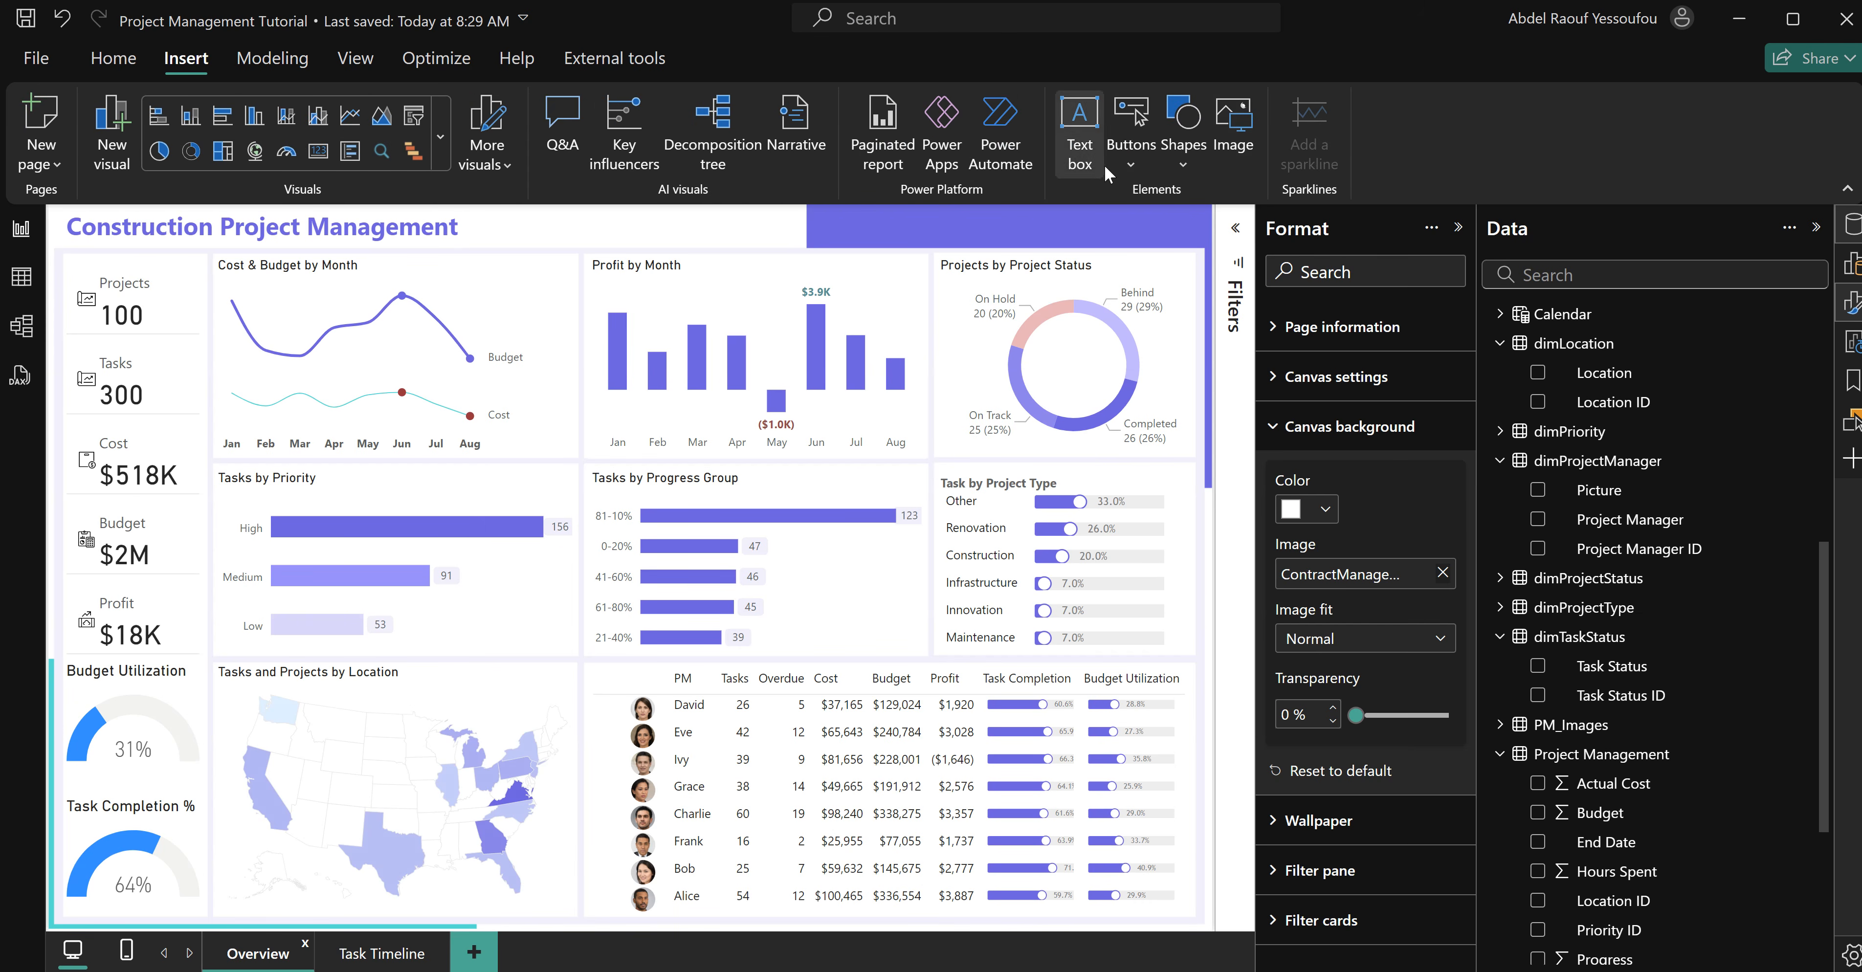
pyautogui.click(1130, 166)
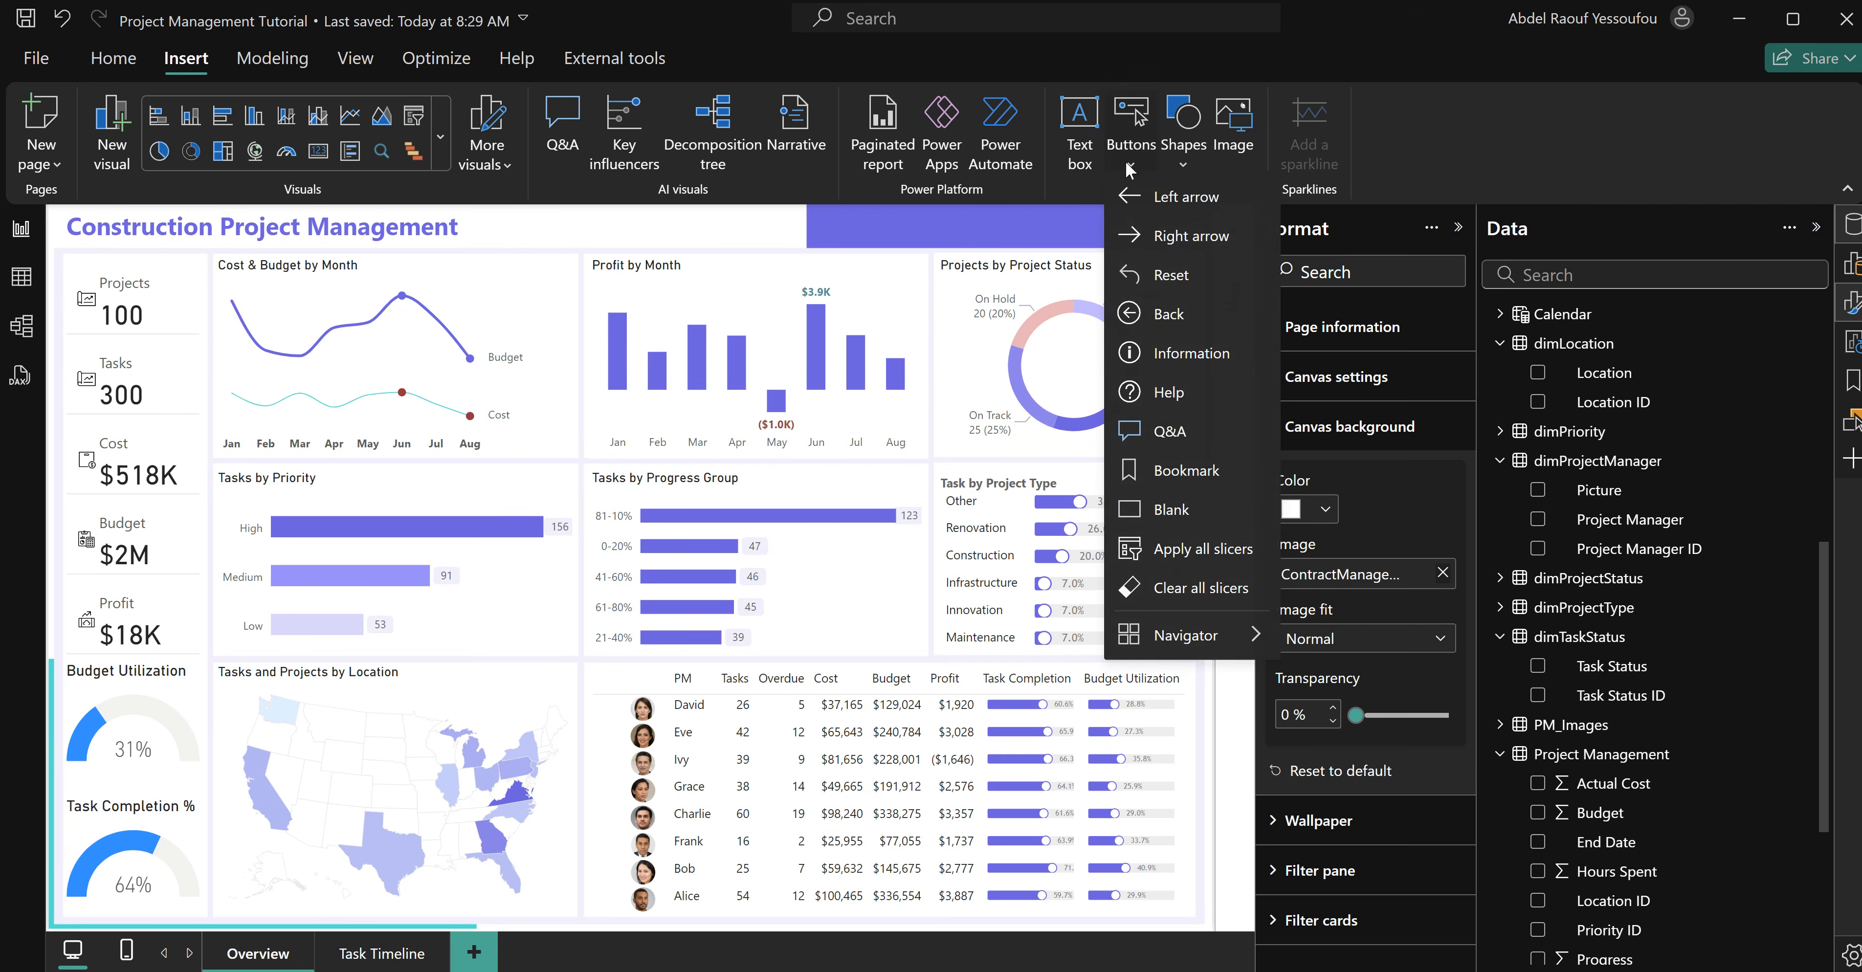
pyautogui.moveTo(1185, 649)
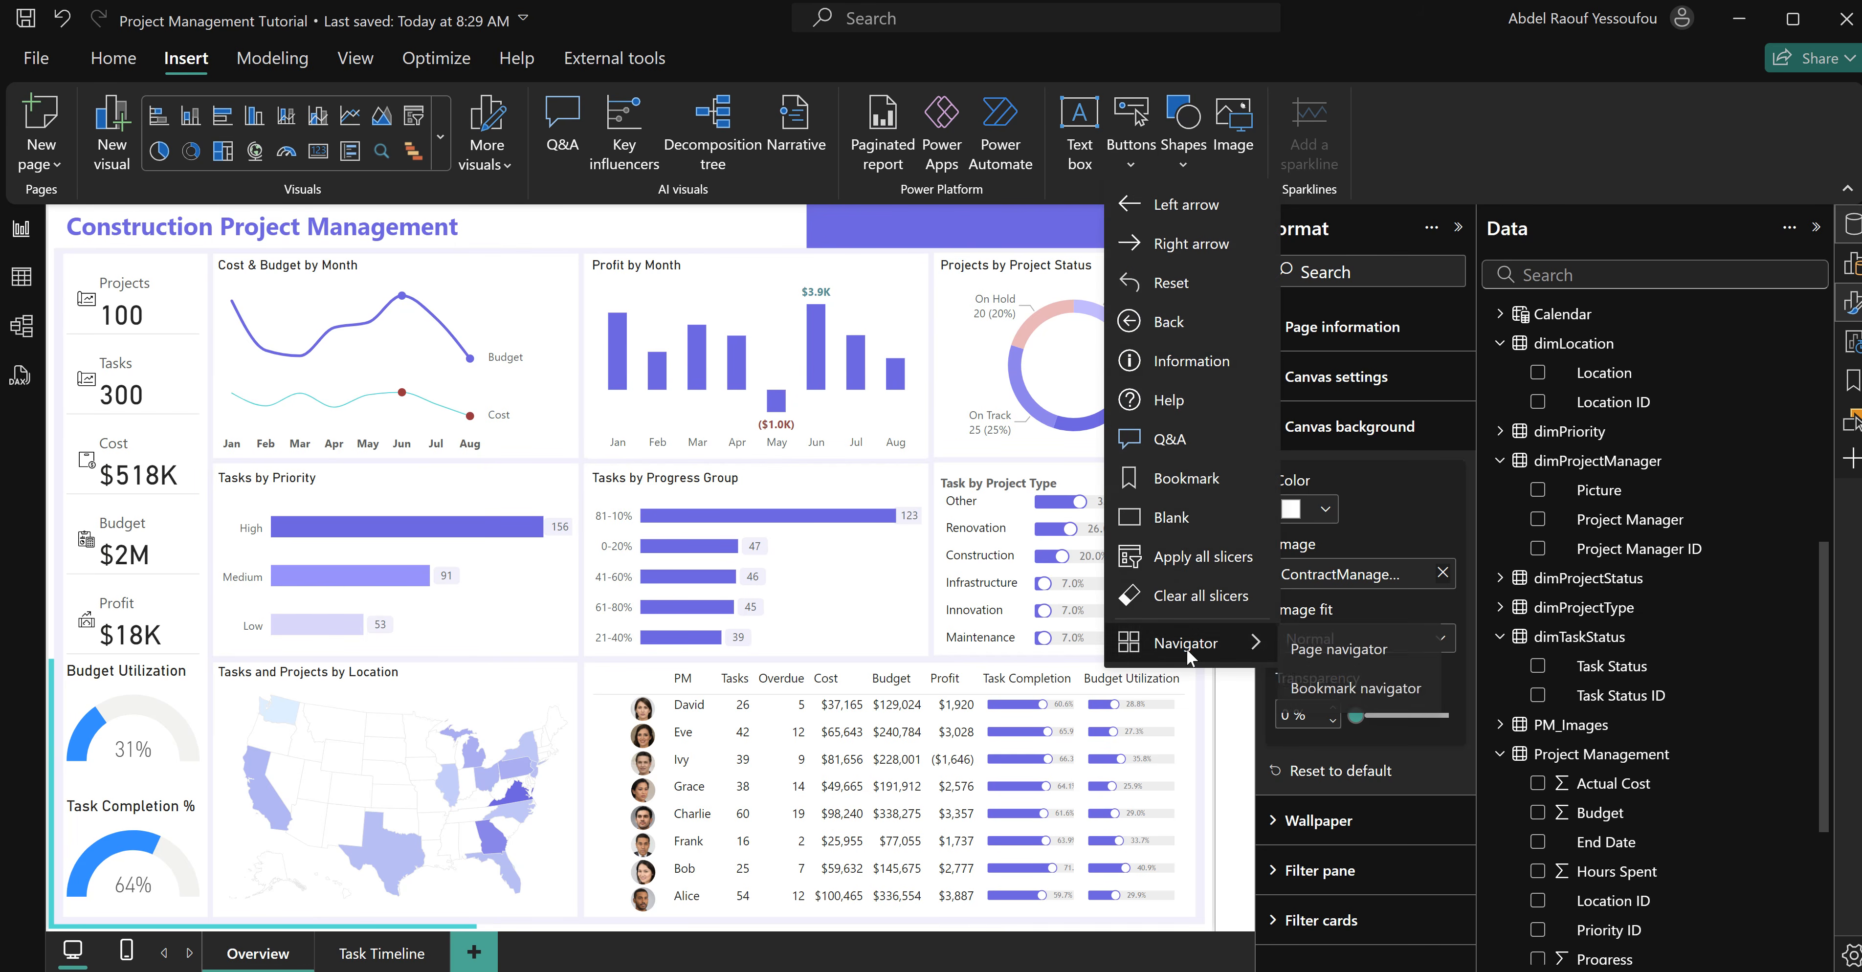
pyautogui.click(1363, 648)
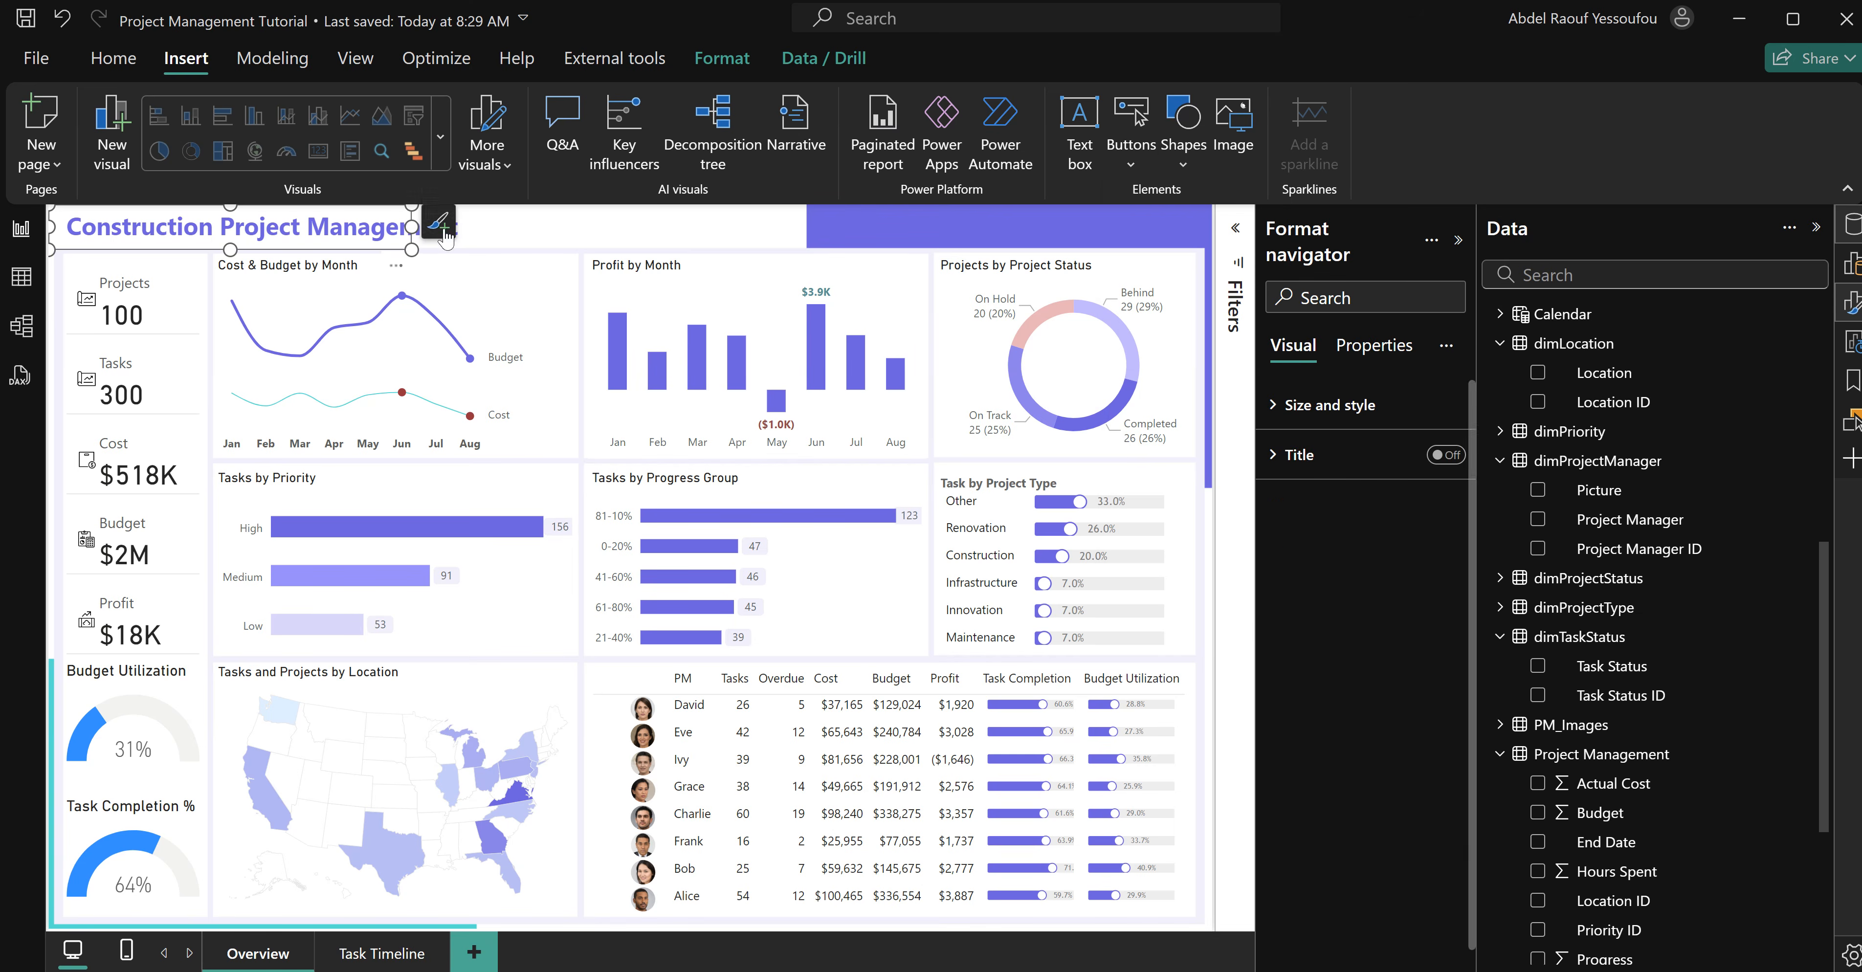
# Move the page navigator onto the purple header banner and resize it to the banner's width and height.
pyautogui.moveTo(412, 232); pyautogui.dragTo(1201, 205)
pyautogui.moveTo(846, 226); pyautogui.dragTo(809, 227)
pyautogui.moveTo(1006, 248); pyautogui.dragTo(1006, 242)
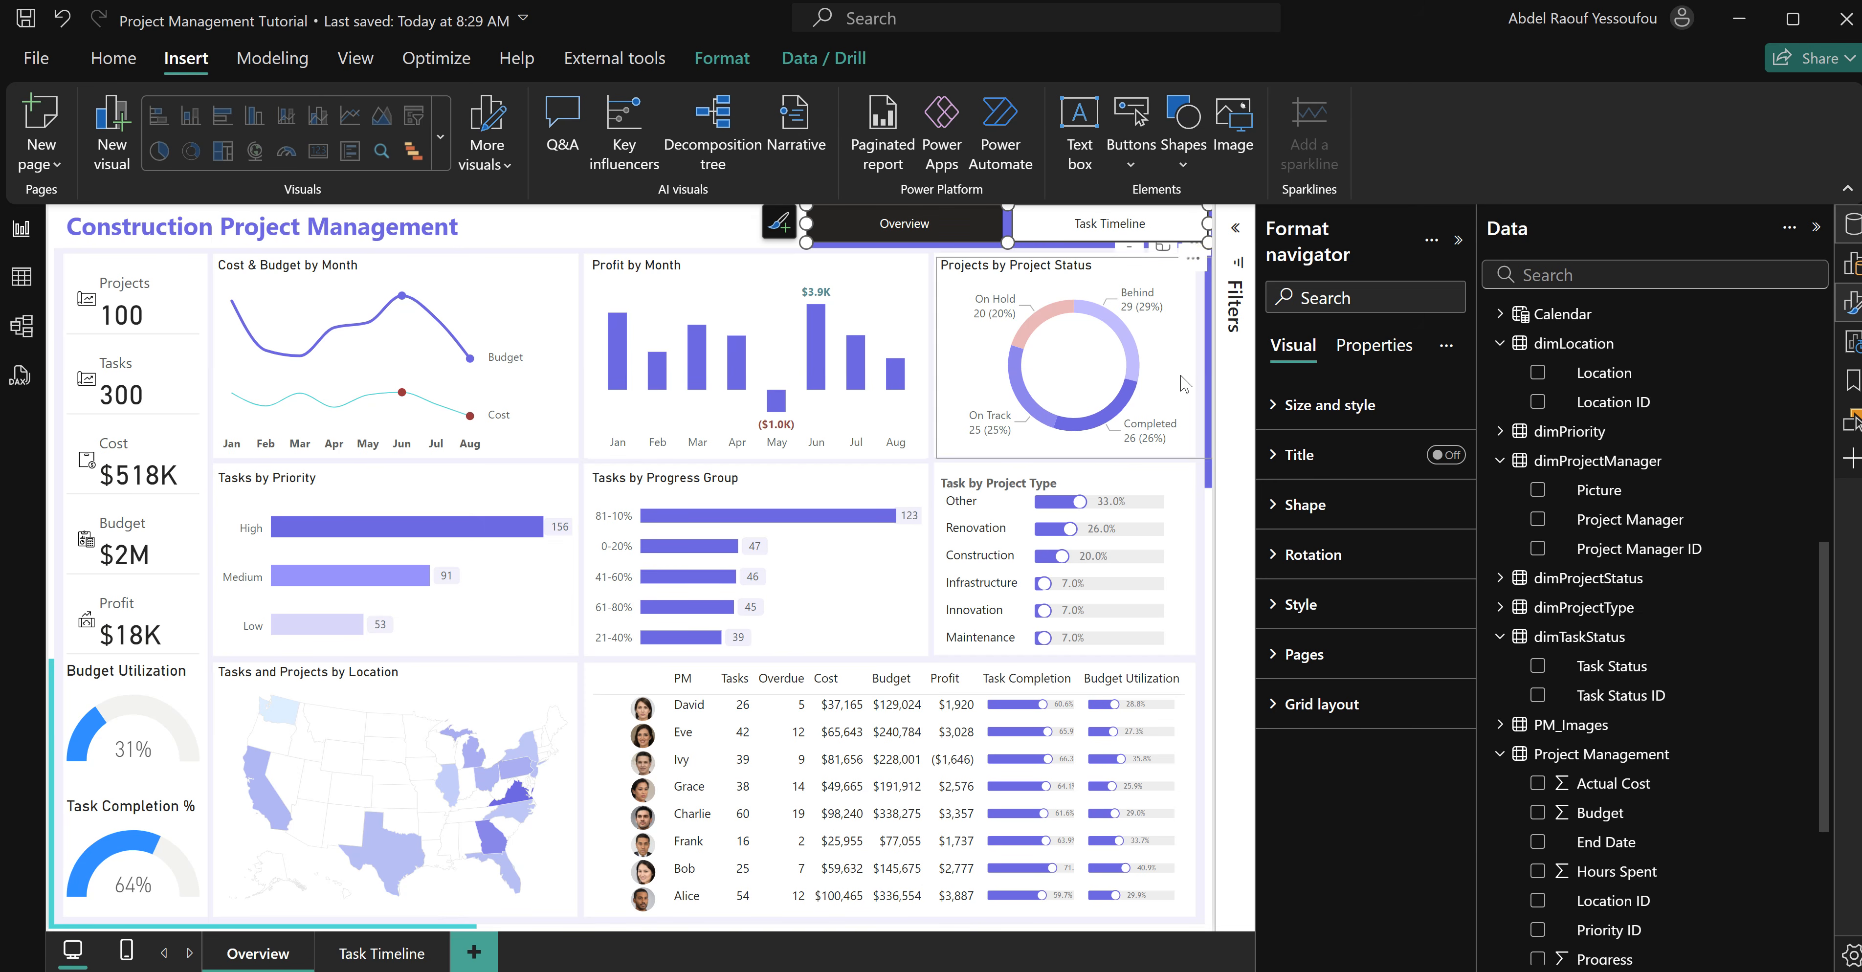
# Set the font color of the page navigator's default button state to light gray.
pyautogui.click(1335, 620)
pyautogui.scroll(-5, 1361, 693)
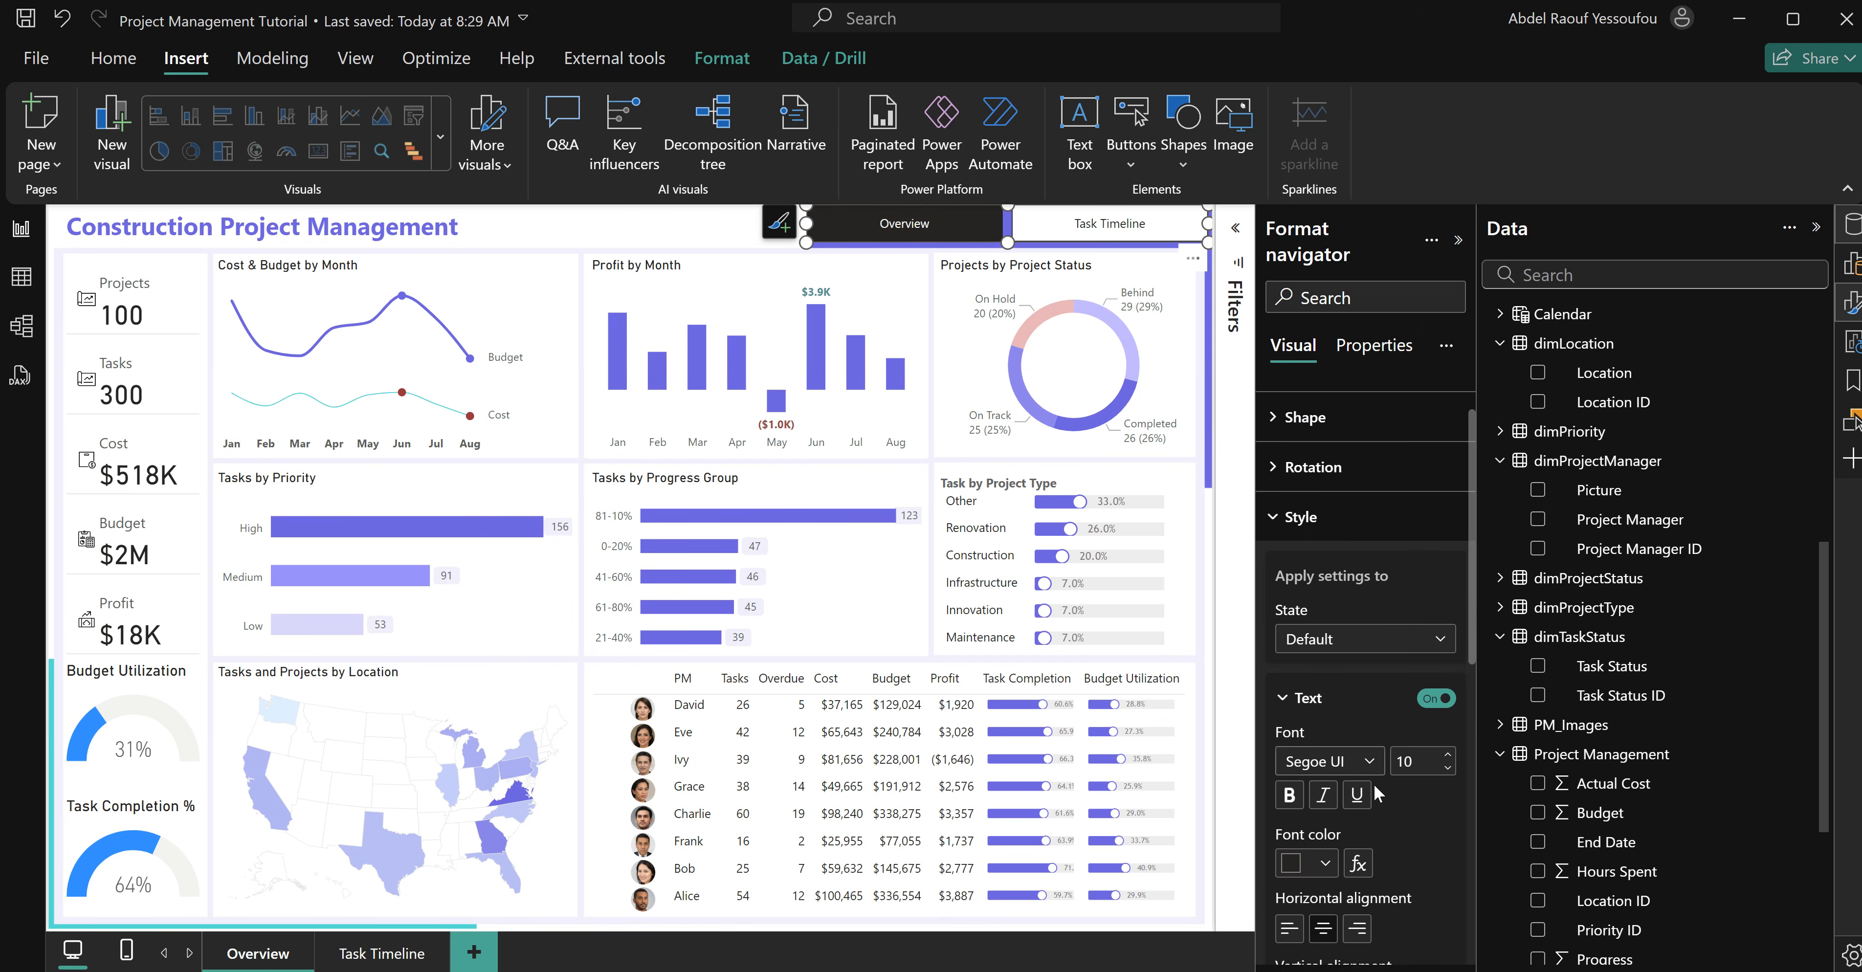
pyautogui.scroll(2, 1375, 785)
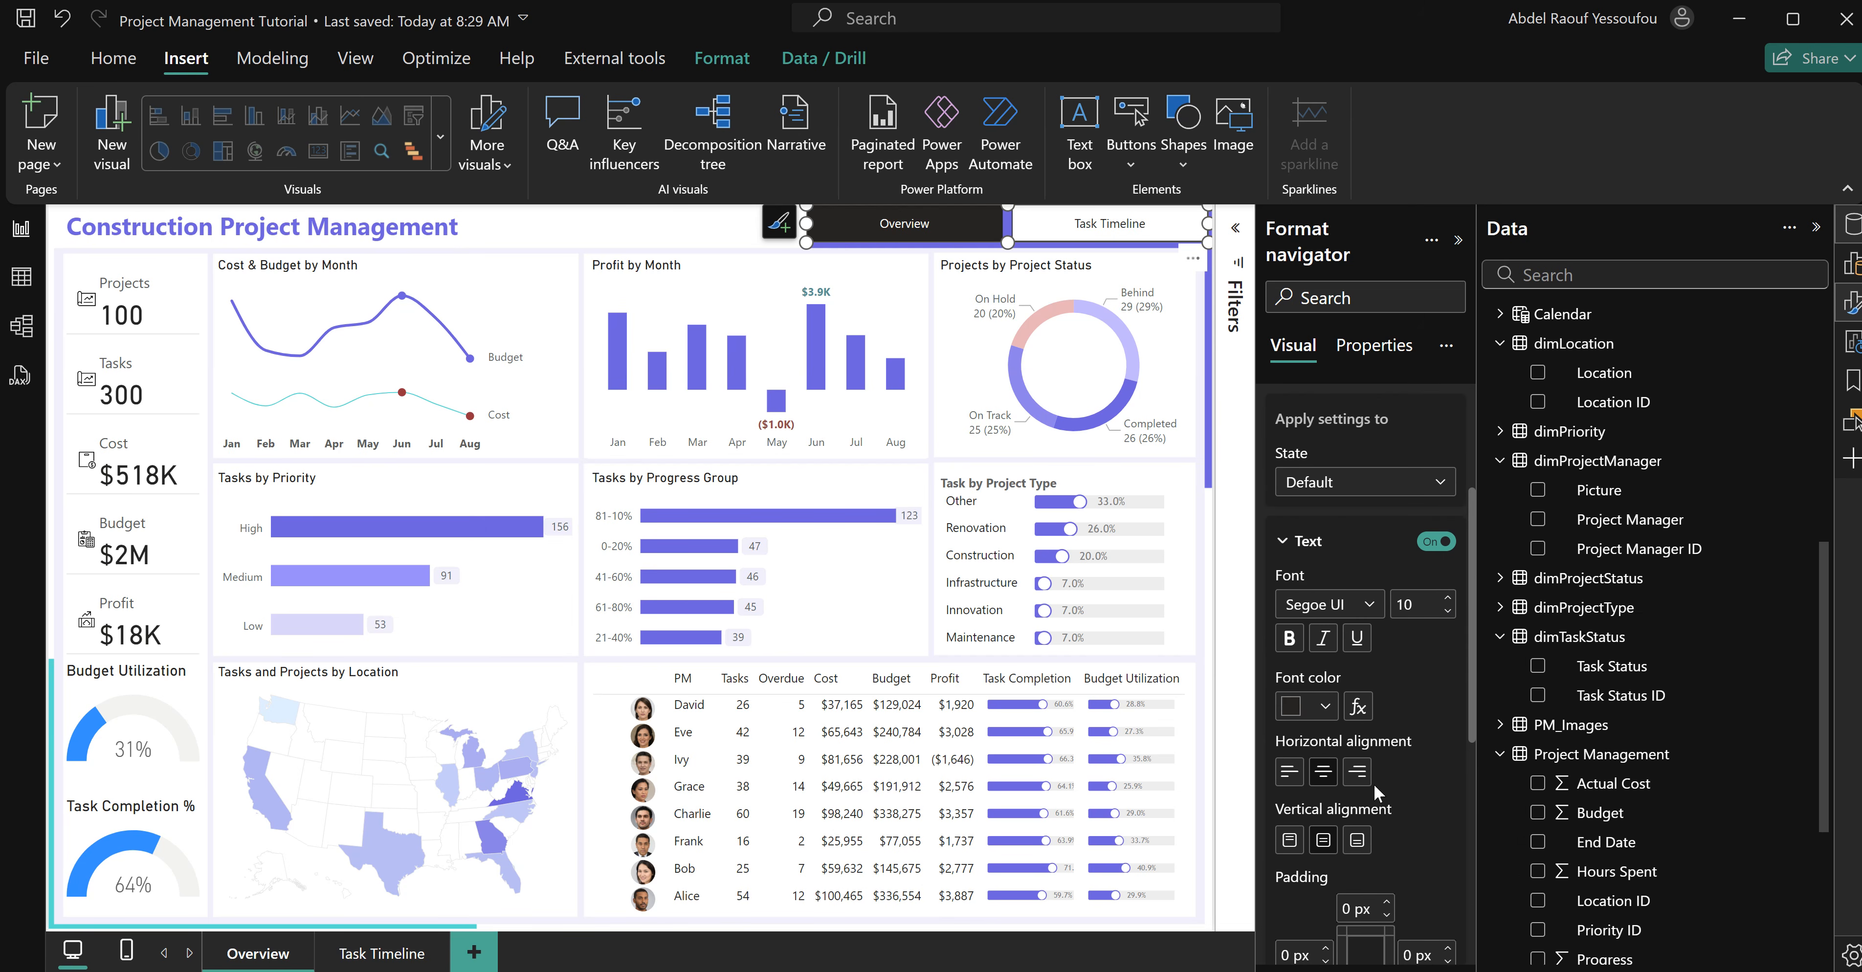
pyautogui.scroll(-2, 1373, 785)
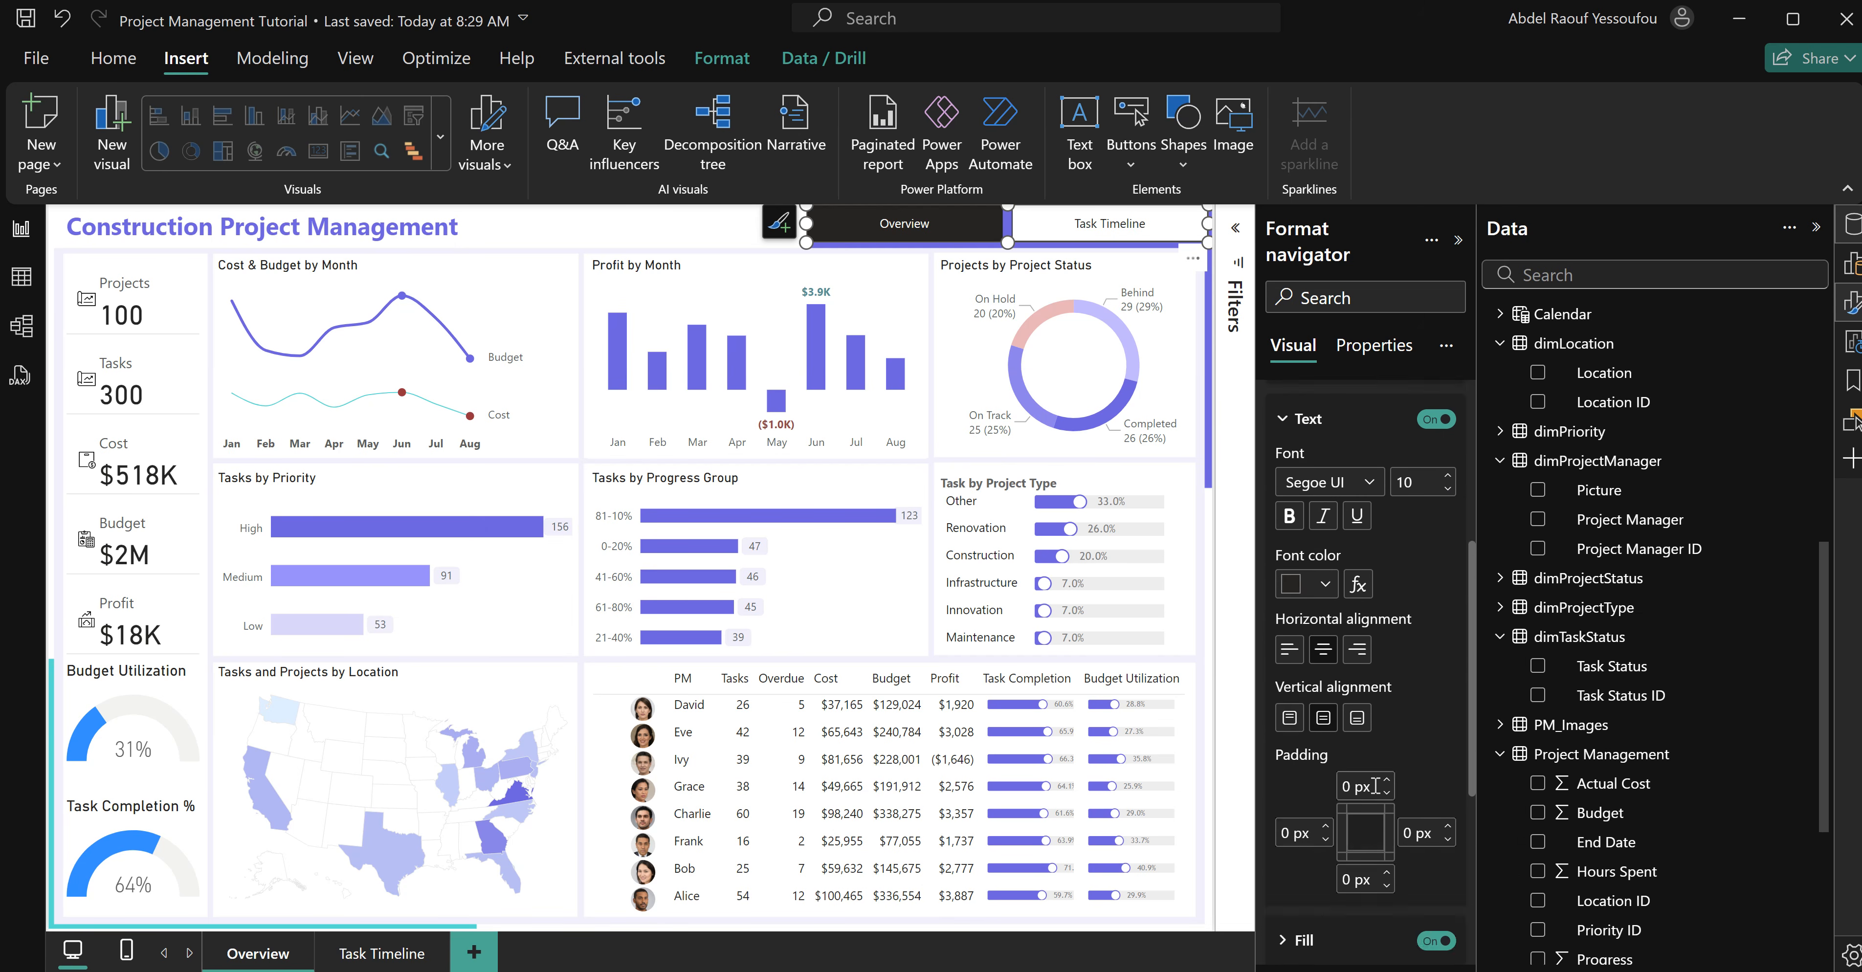
pyautogui.click(1323, 586)
pyautogui.click(1308, 196)
# Turn off the border and fill of the page navigator's default-state buttons.
pyautogui.scroll(-6, 1398, 742)
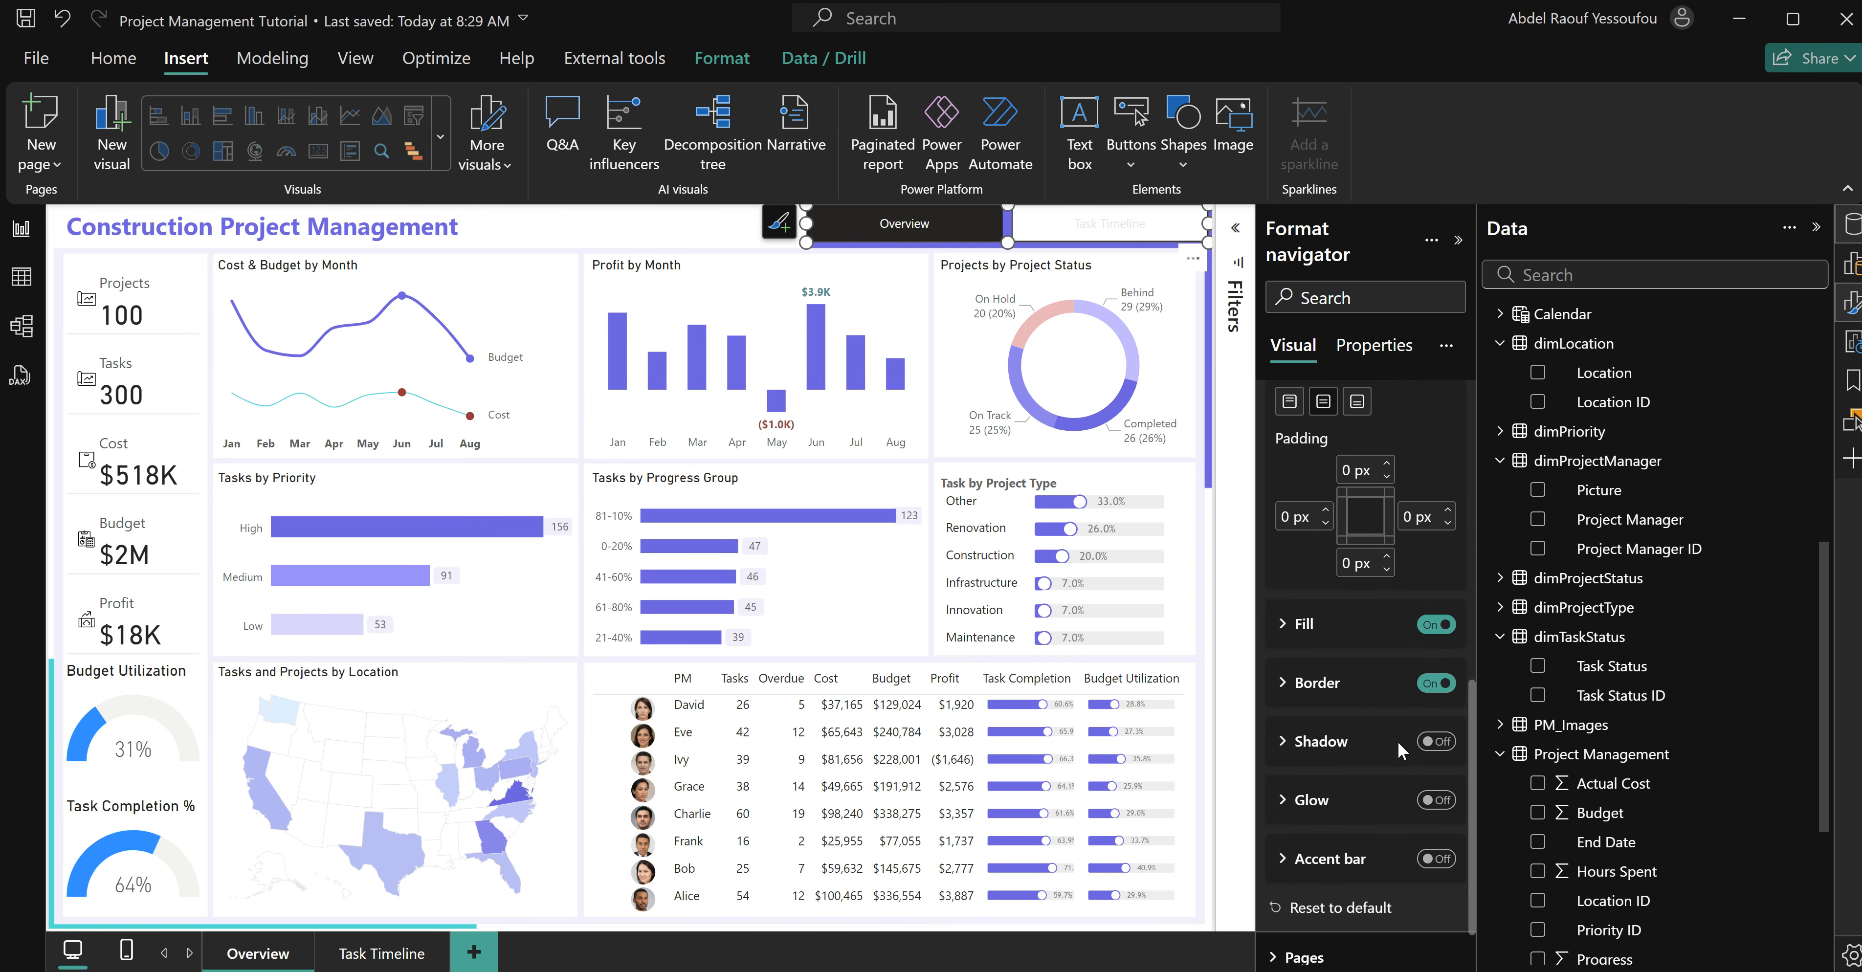
pyautogui.click(1431, 633)
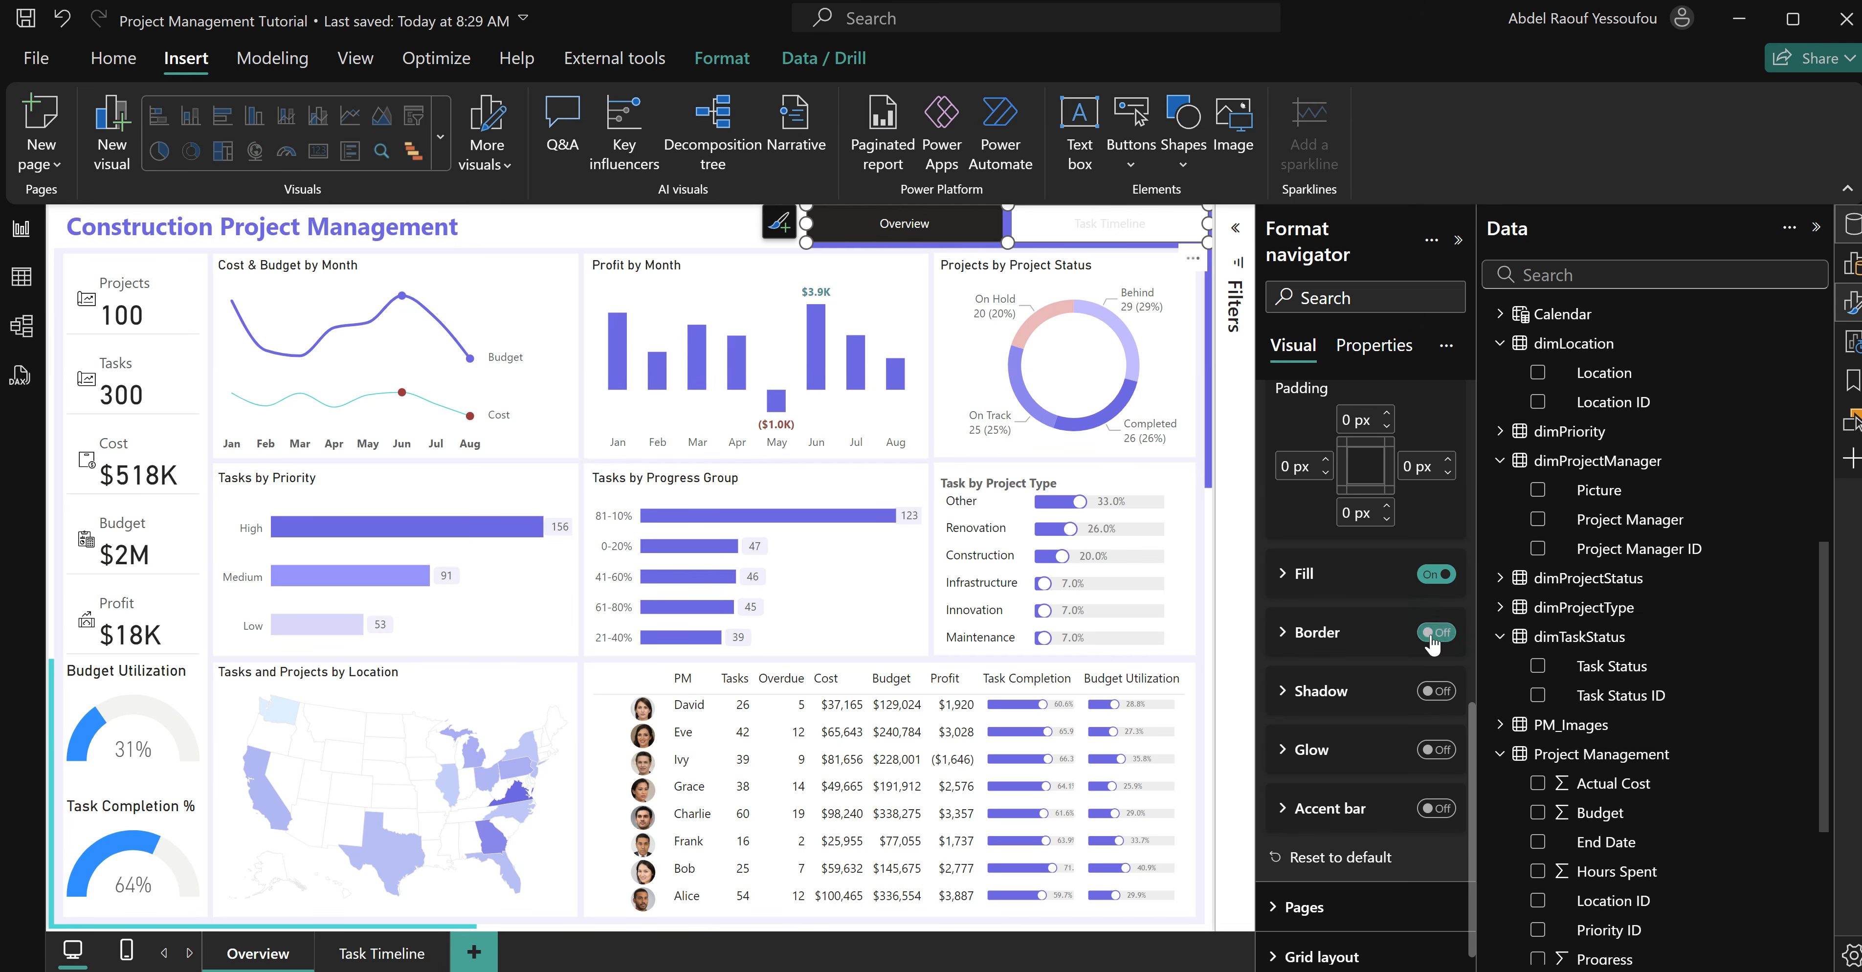
pyautogui.click(1431, 575)
# Enable the default-state accent bar on the page navigator with Bottom position, 1 px width and a light gray color.
pyautogui.scroll(-1, 1402, 782)
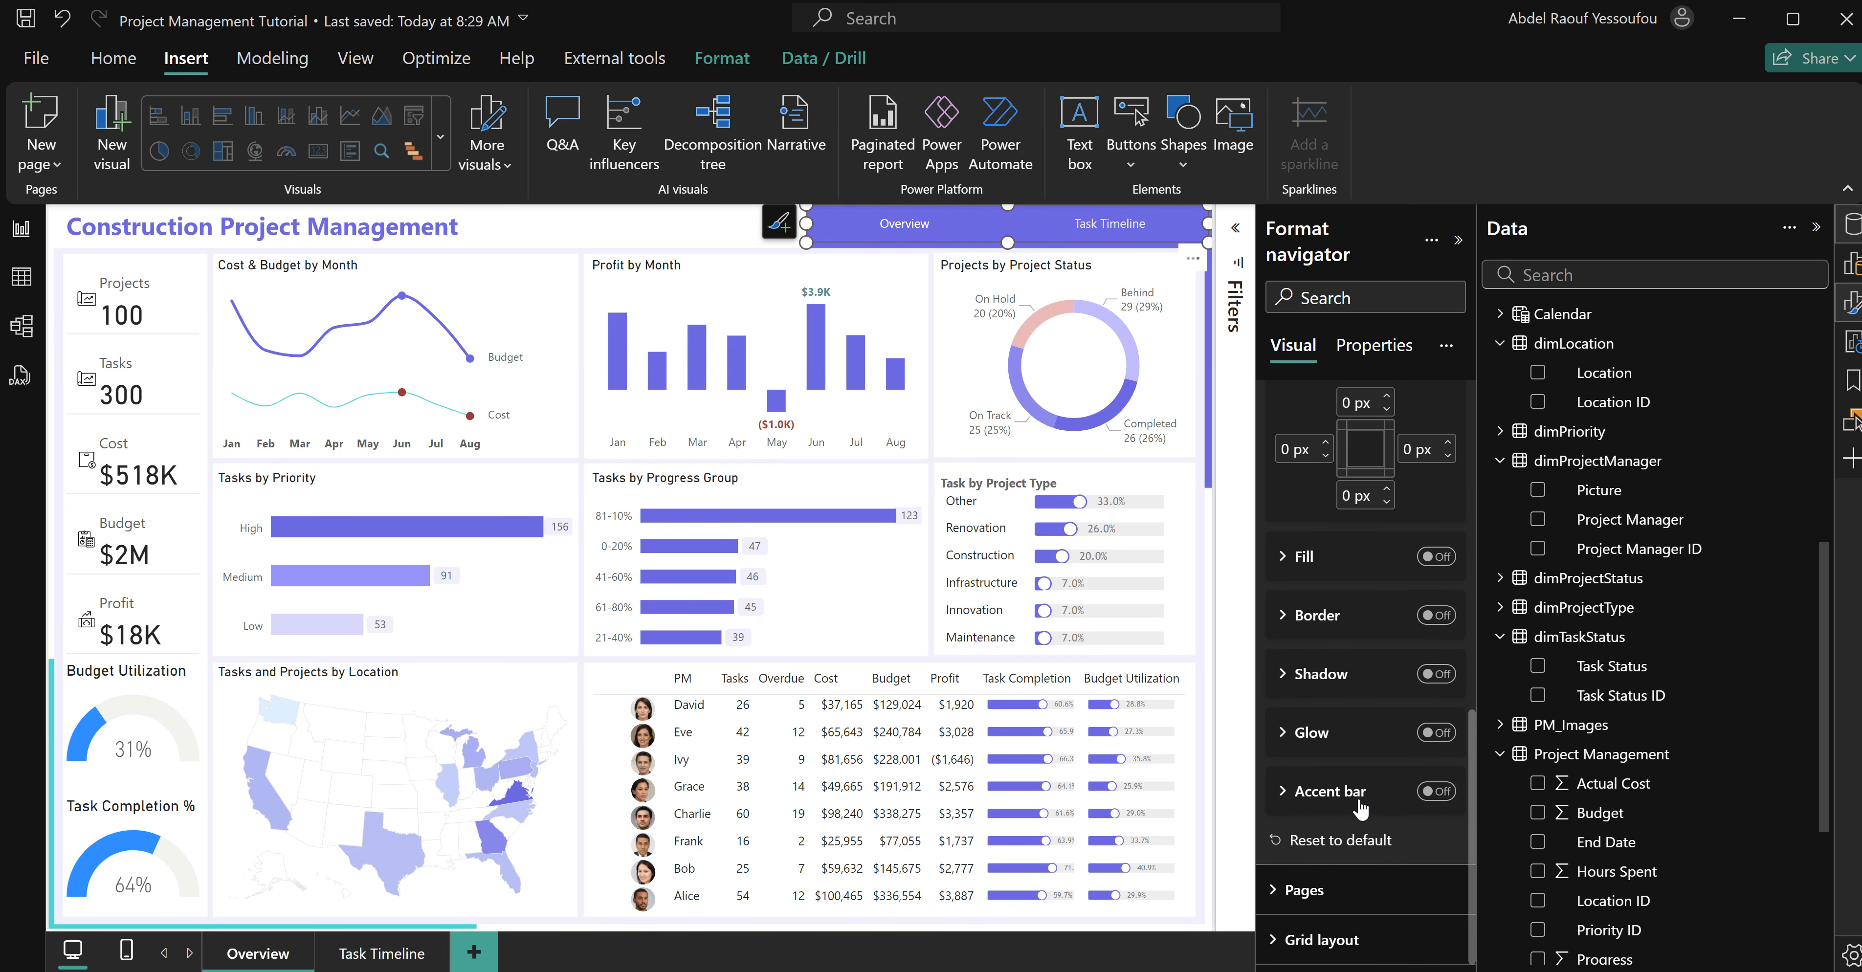
pyautogui.click(1443, 798)
pyautogui.click(1348, 801)
pyautogui.scroll(-3, 1356, 875)
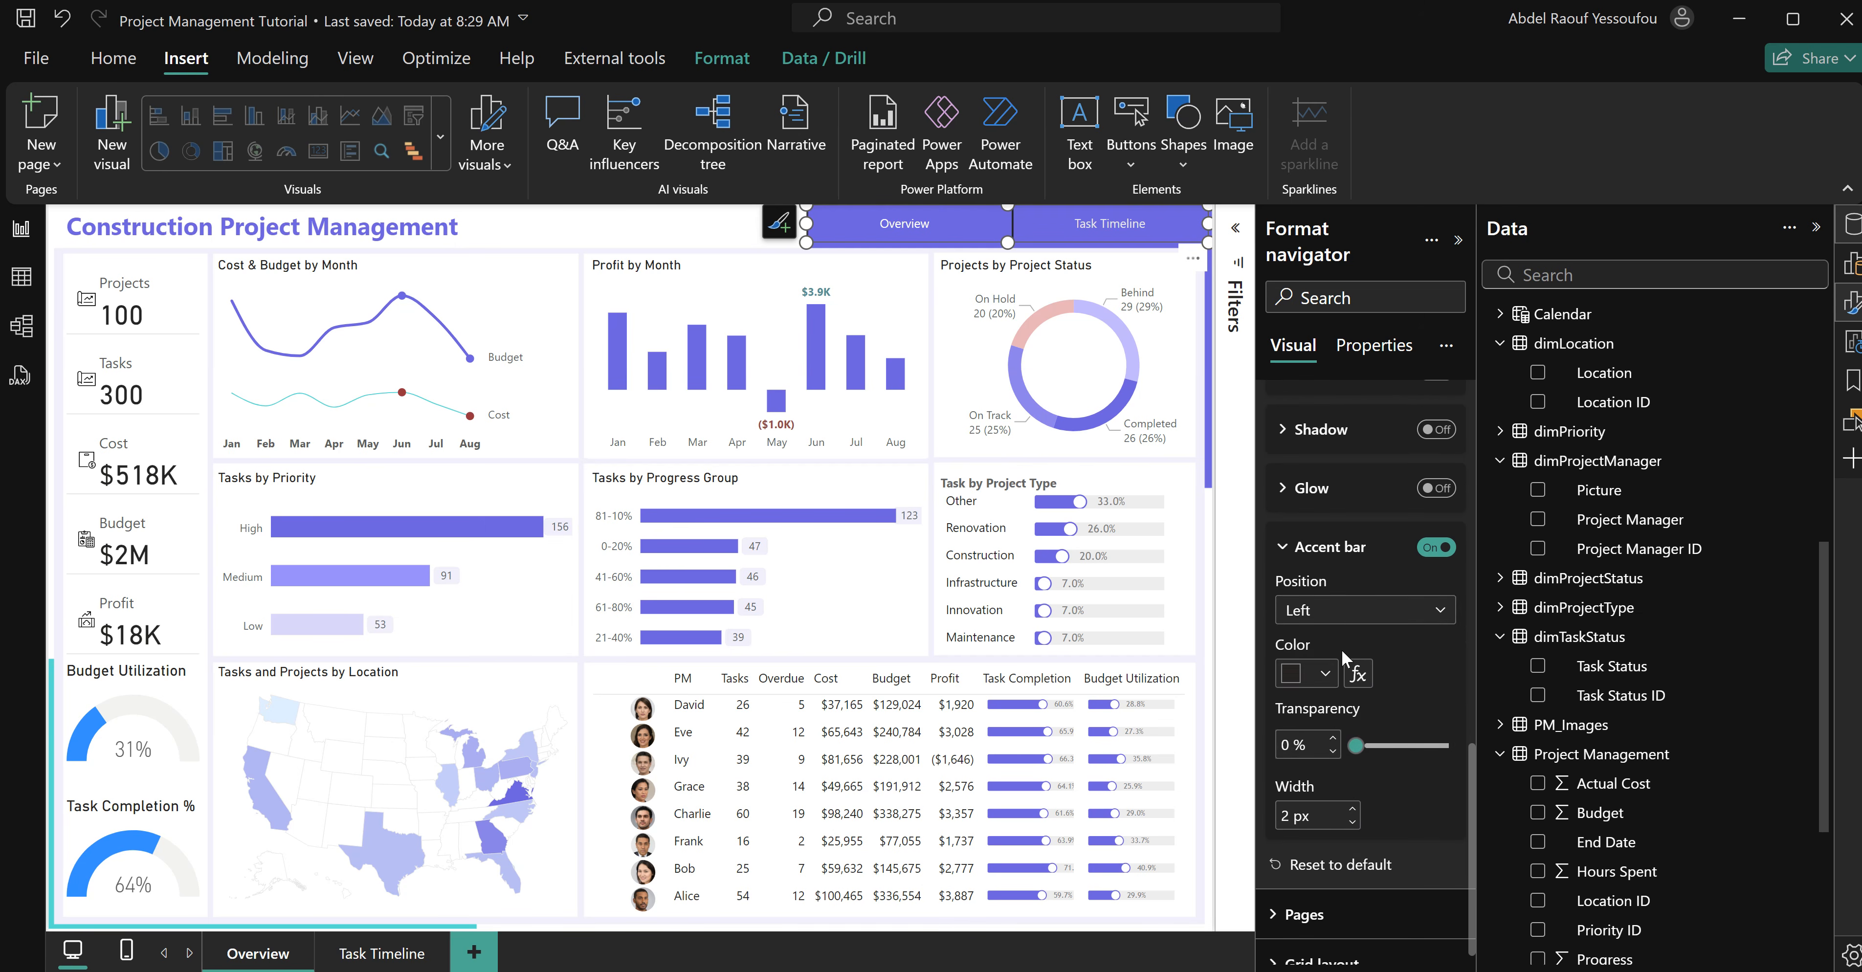
pyautogui.click(1339, 619)
pyautogui.click(1370, 713)
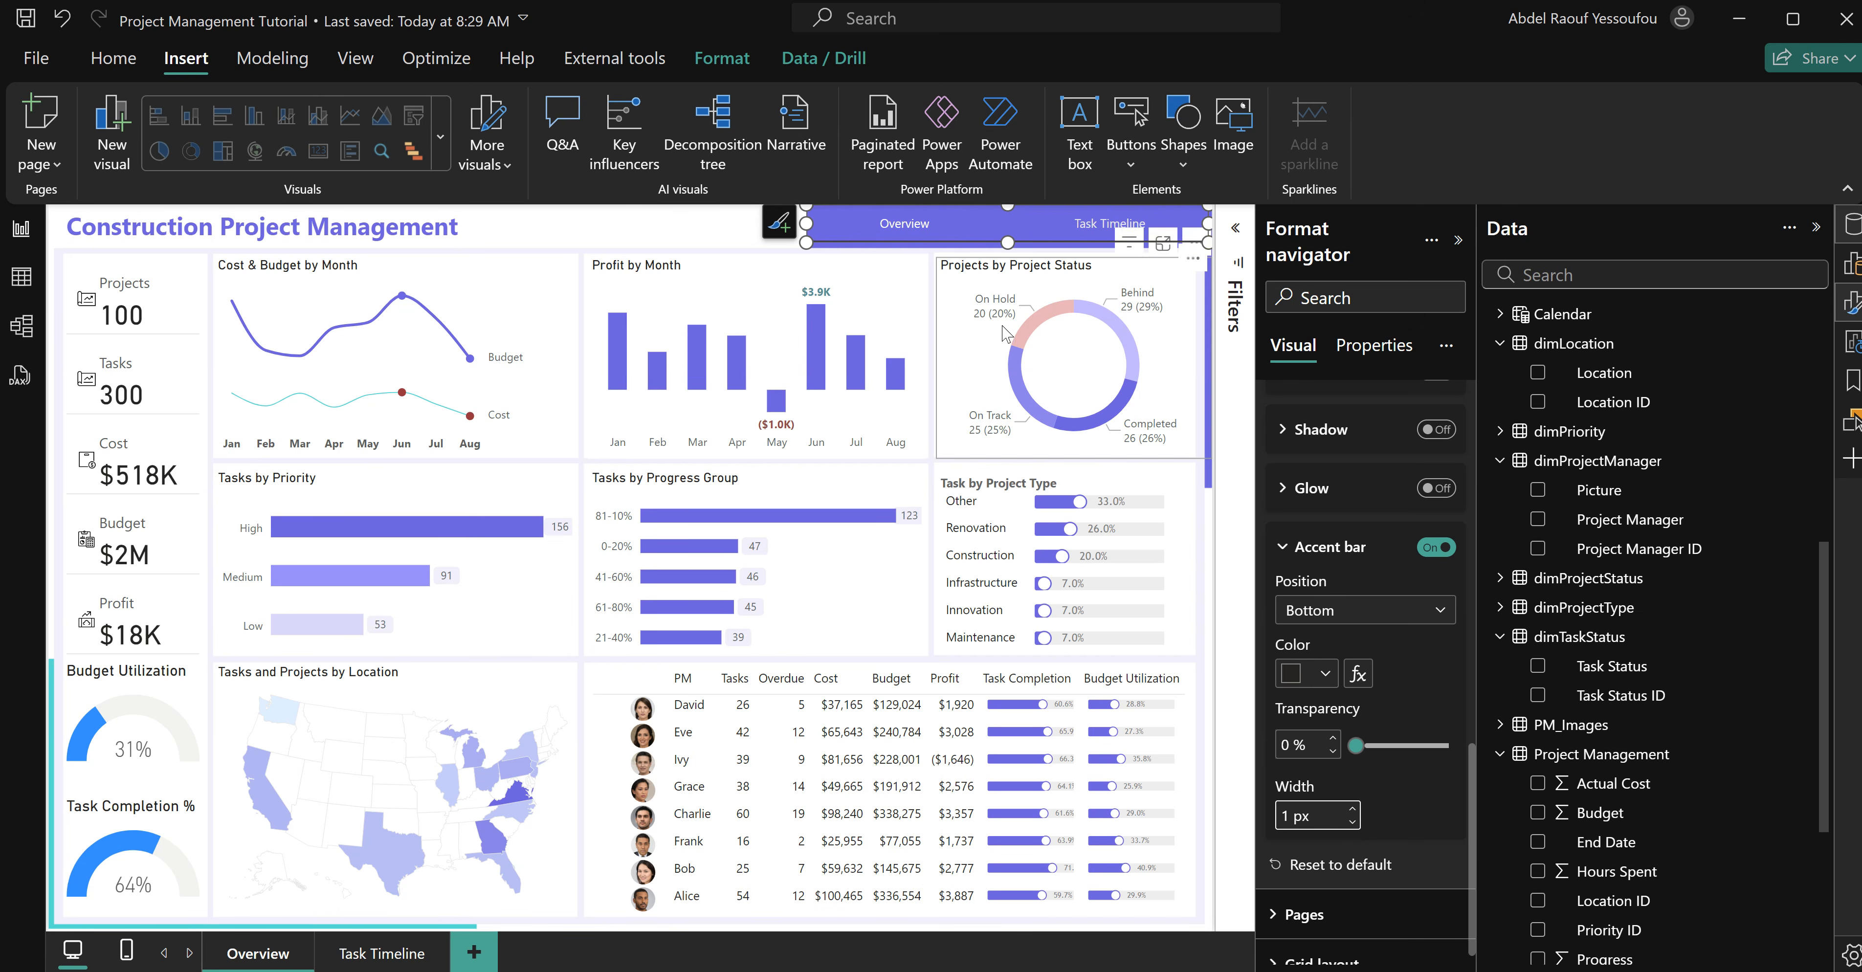
pyautogui.click(1329, 675)
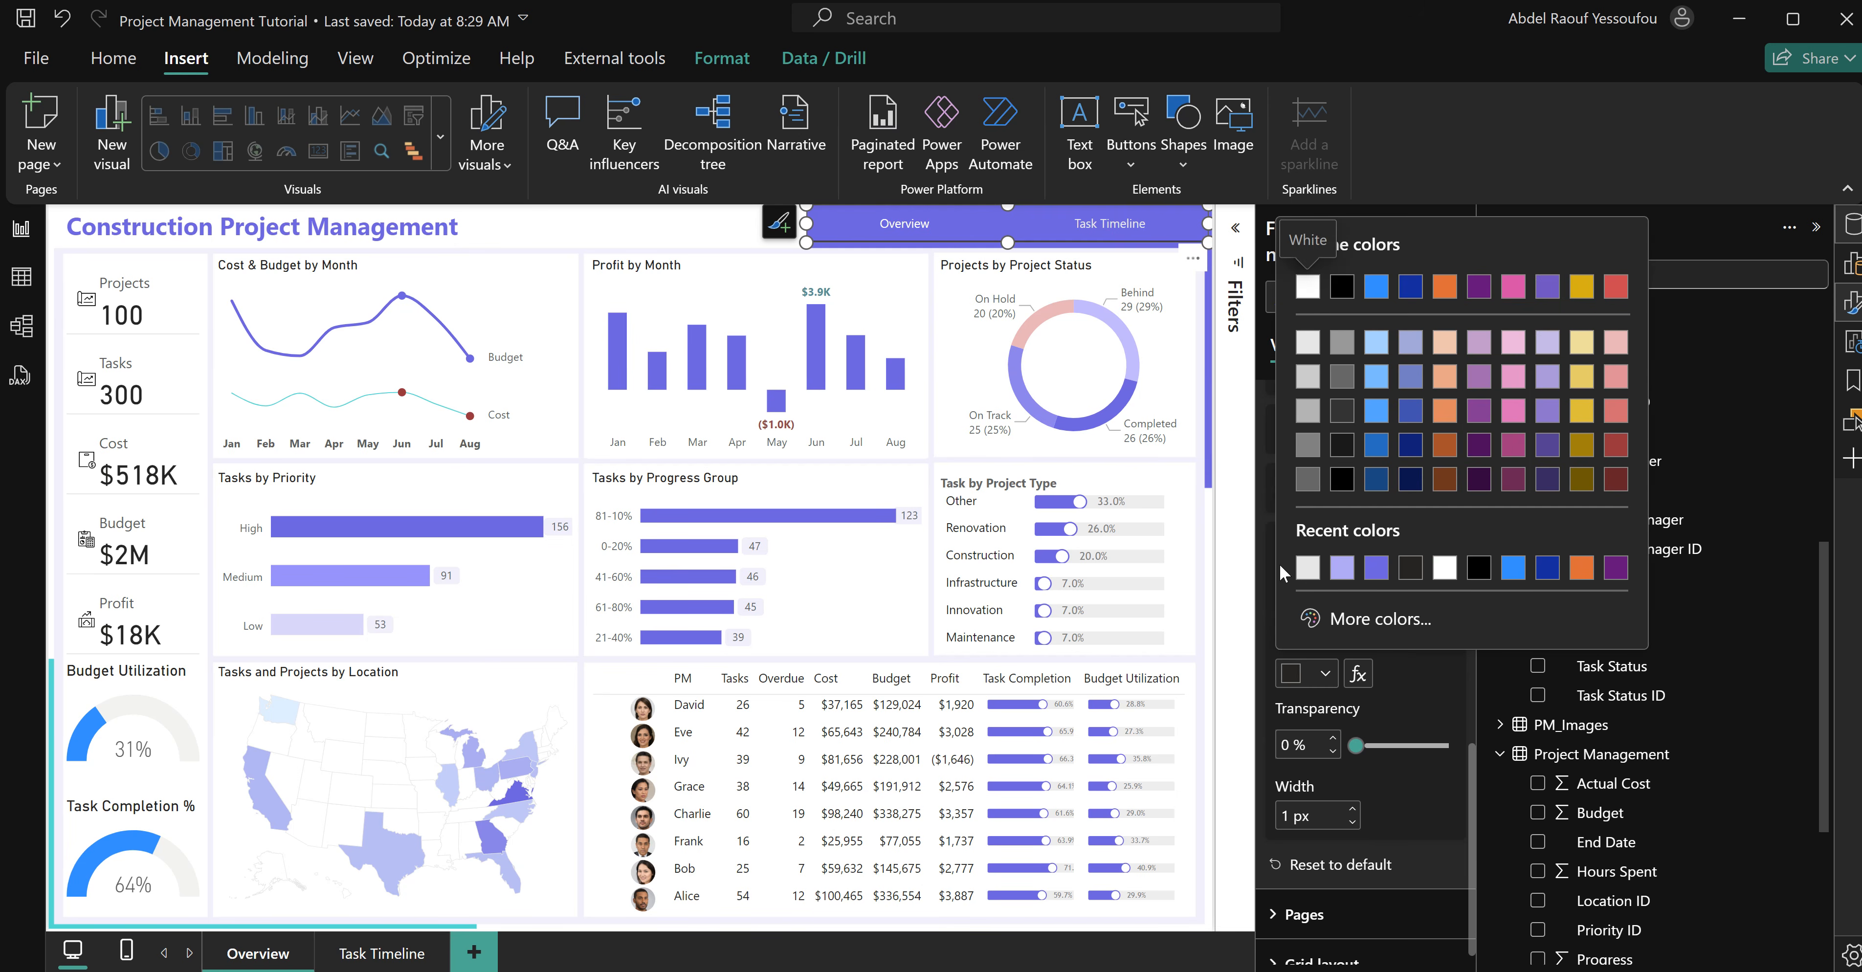
pyautogui.click(1308, 568)
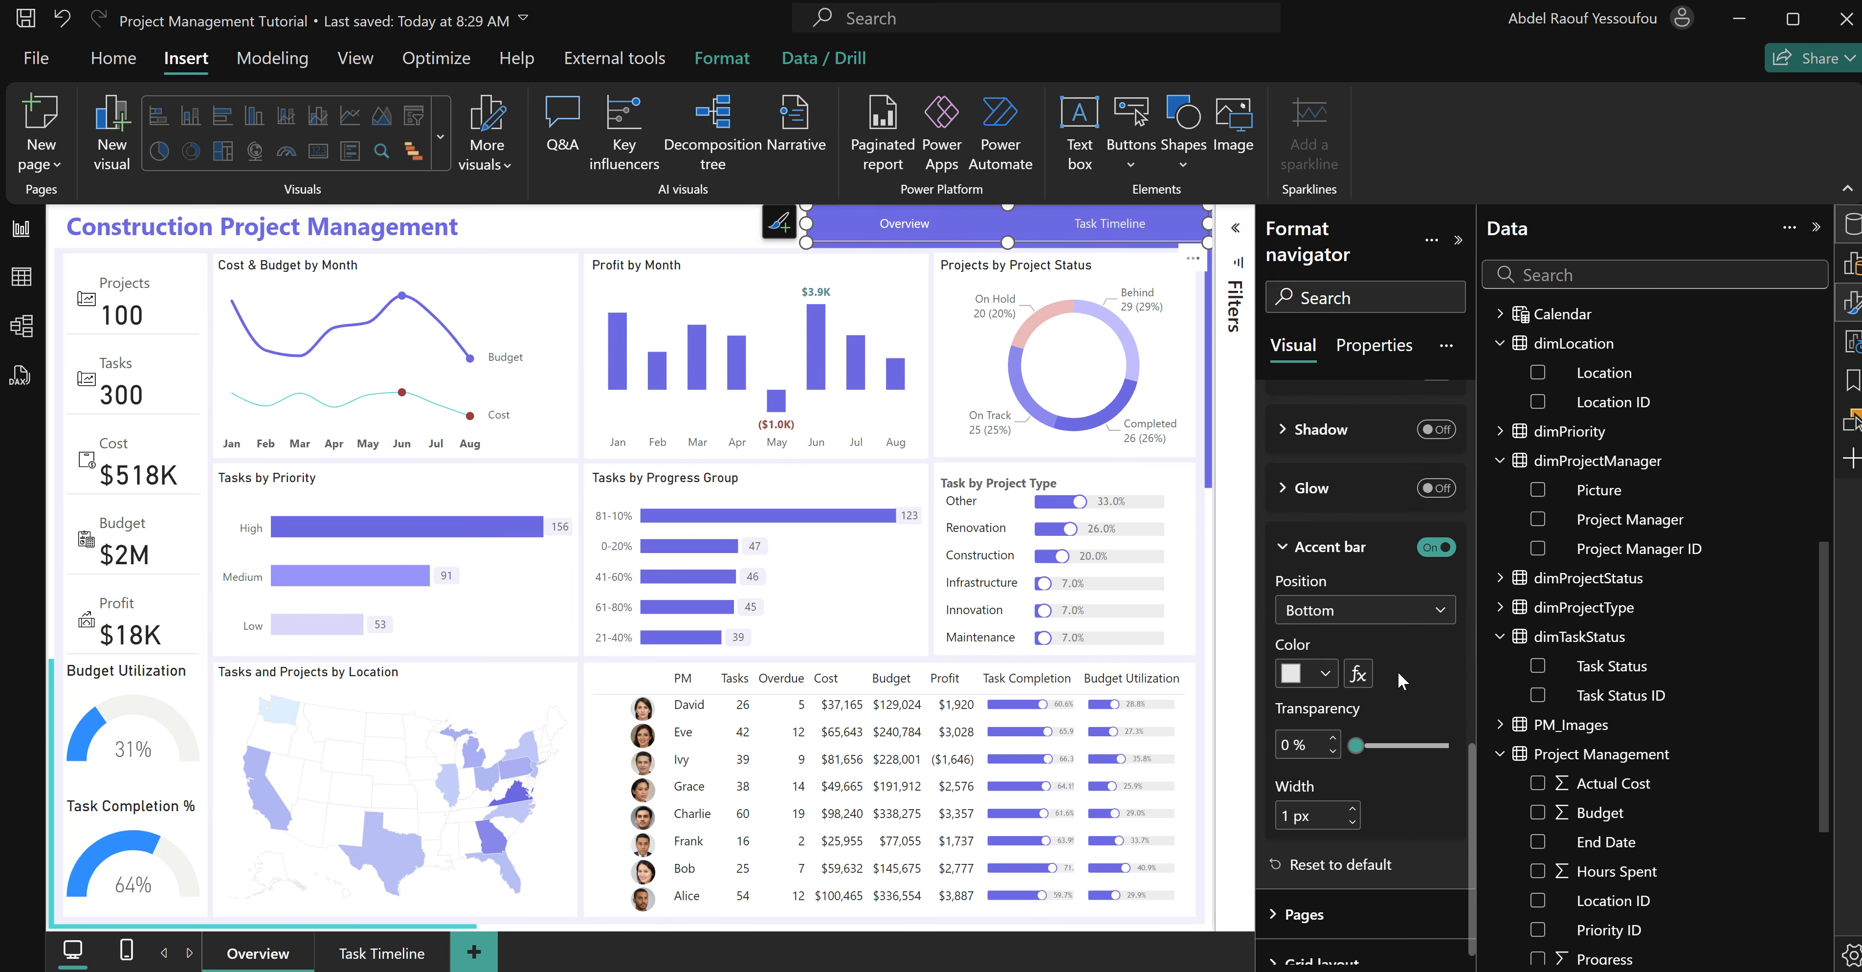
# Format the navigator's Selected state text as white, bold and size 12.
pyautogui.scroll(5, 1394, 694)
pyautogui.scroll(6, 1394, 695)
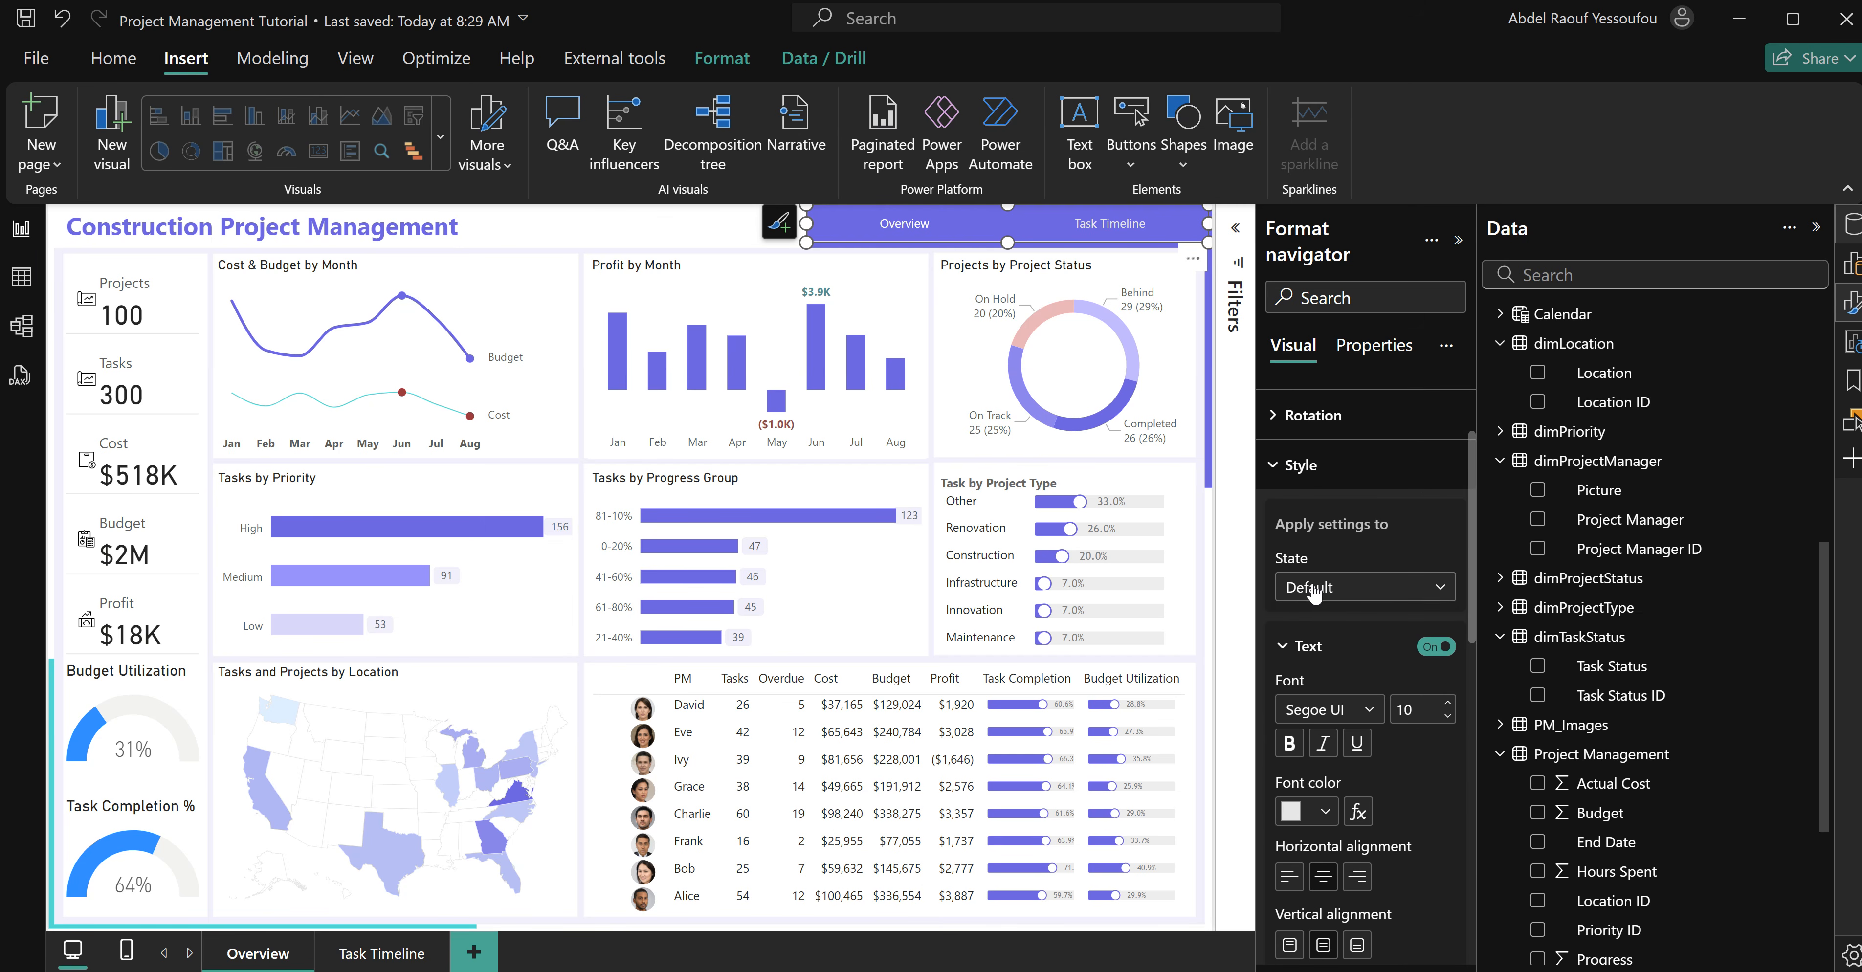
pyautogui.click(1316, 589)
pyautogui.click(1342, 702)
pyautogui.scroll(-3, 1408, 783)
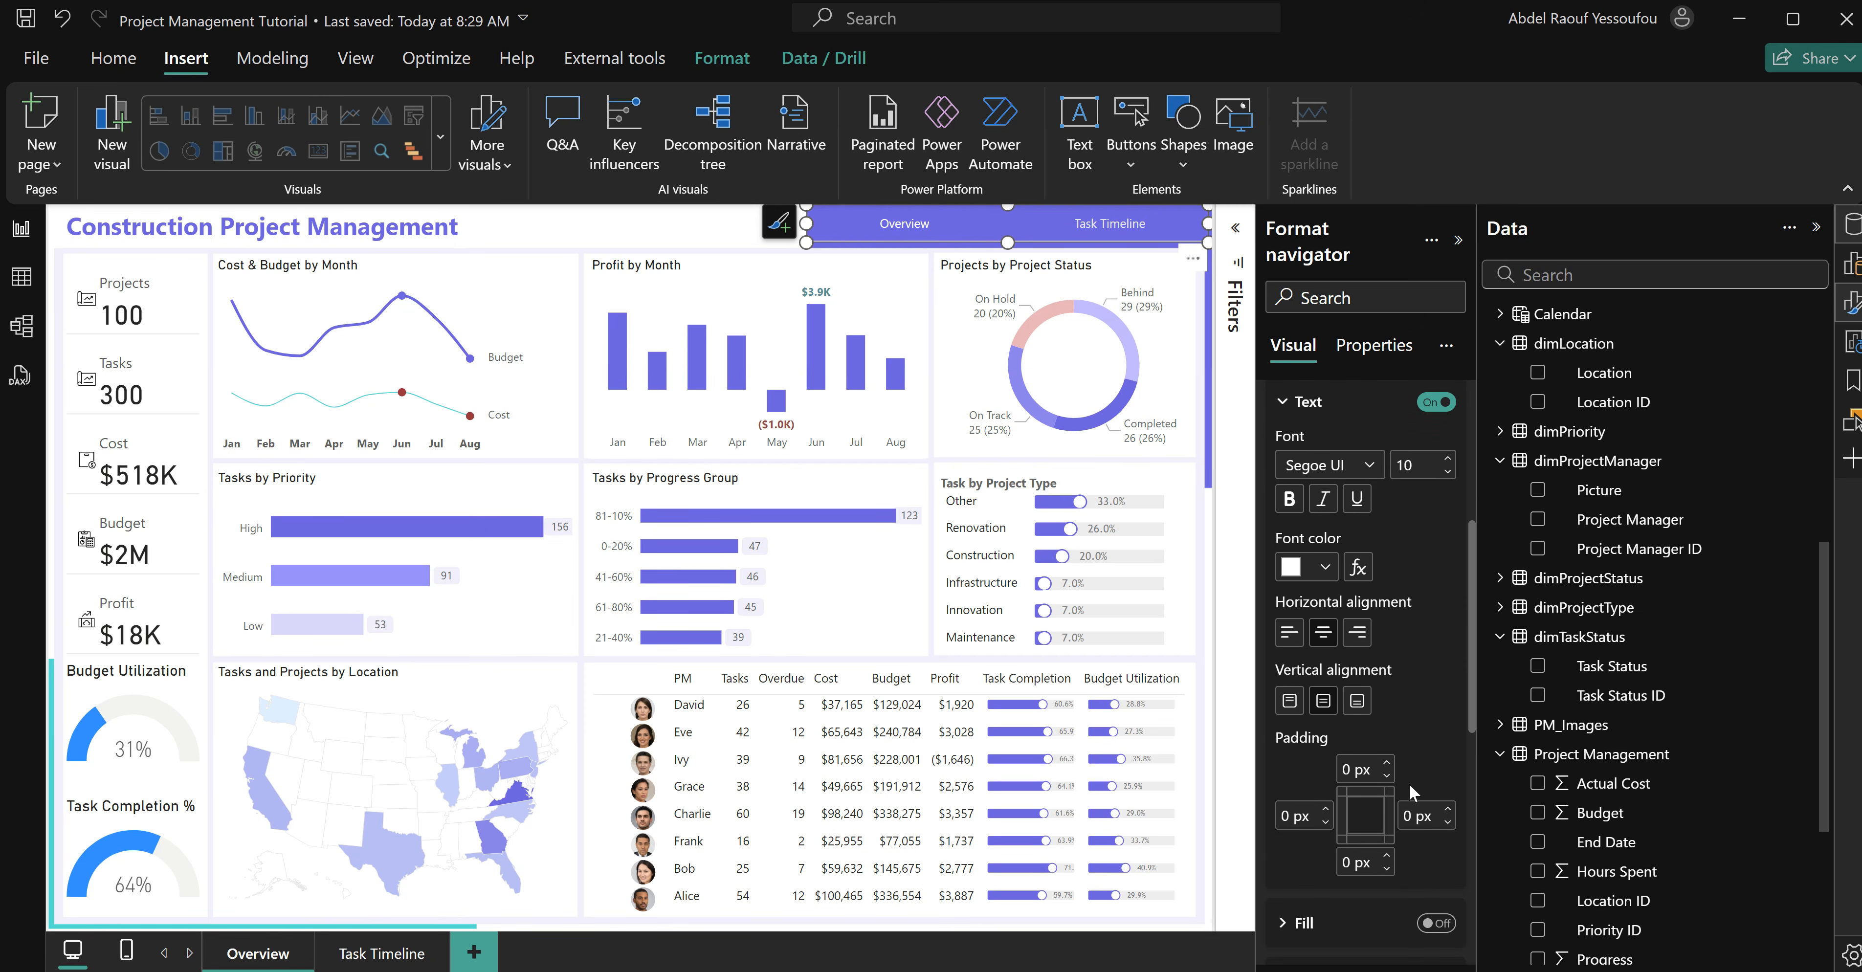
pyautogui.click(1325, 566)
pyautogui.click(1309, 180)
pyautogui.click(1291, 498)
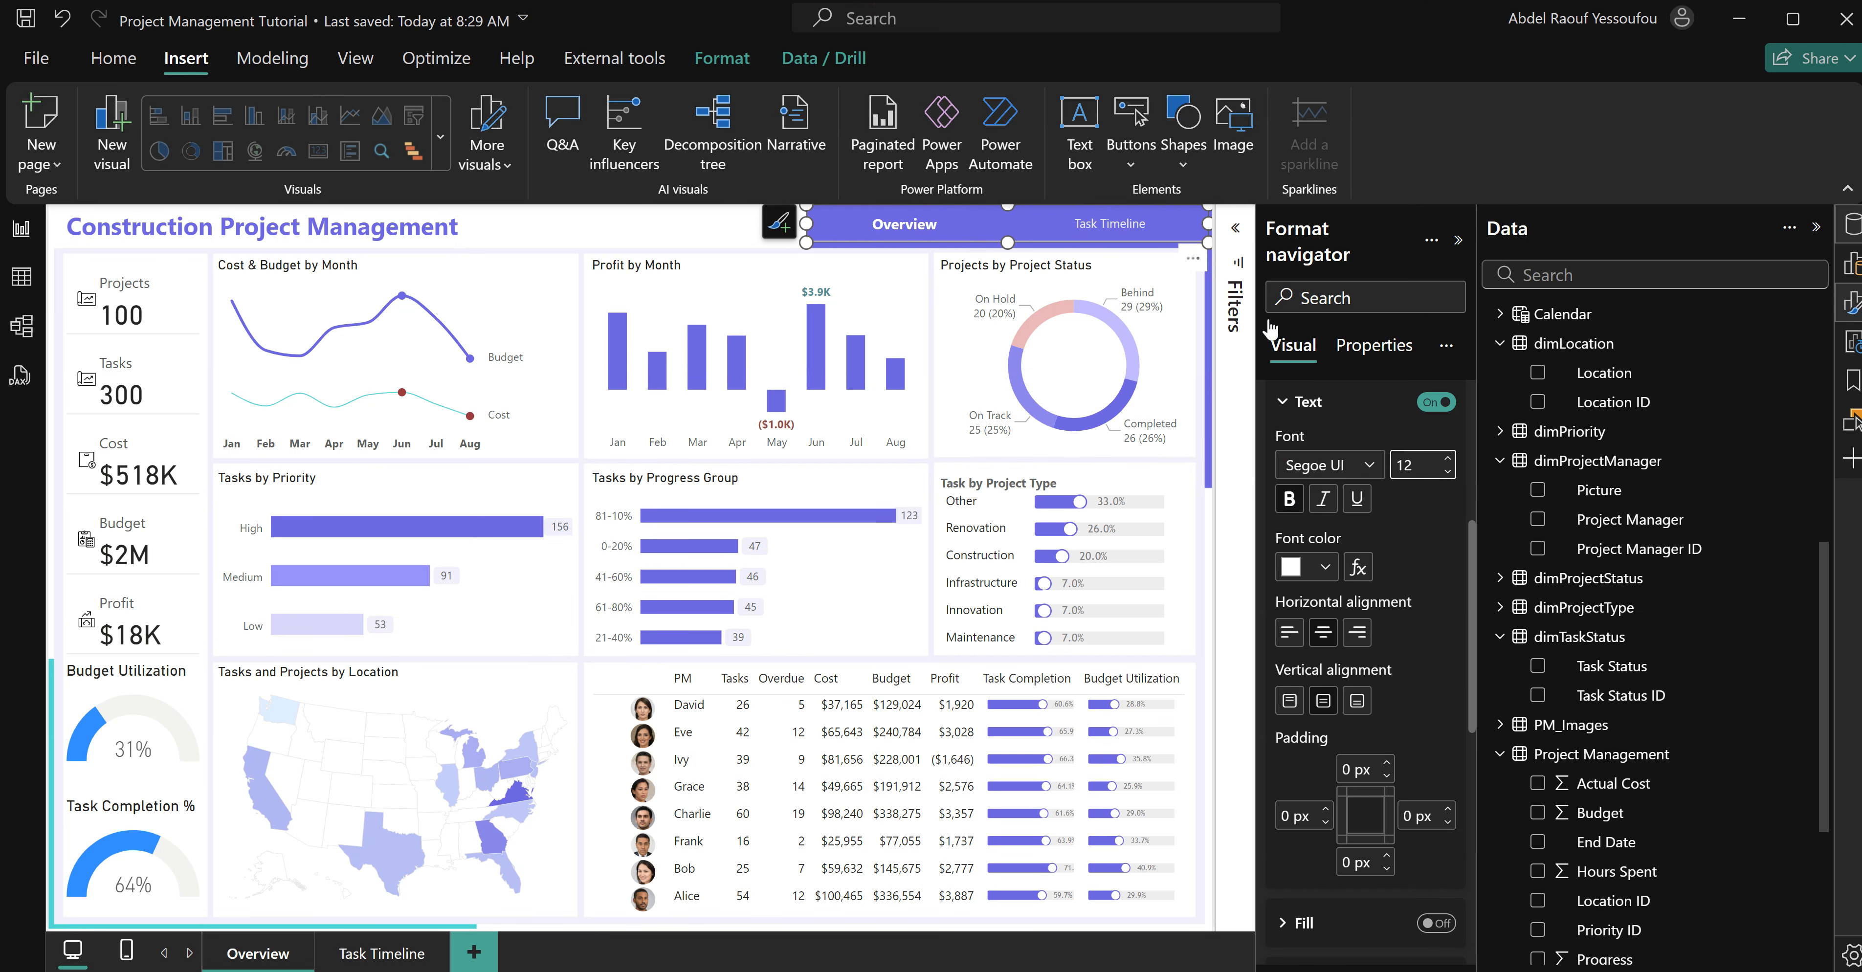
# Set the Selected state's accent bar to white with a width of 5 px.
pyautogui.scroll(-8, 1406, 756)
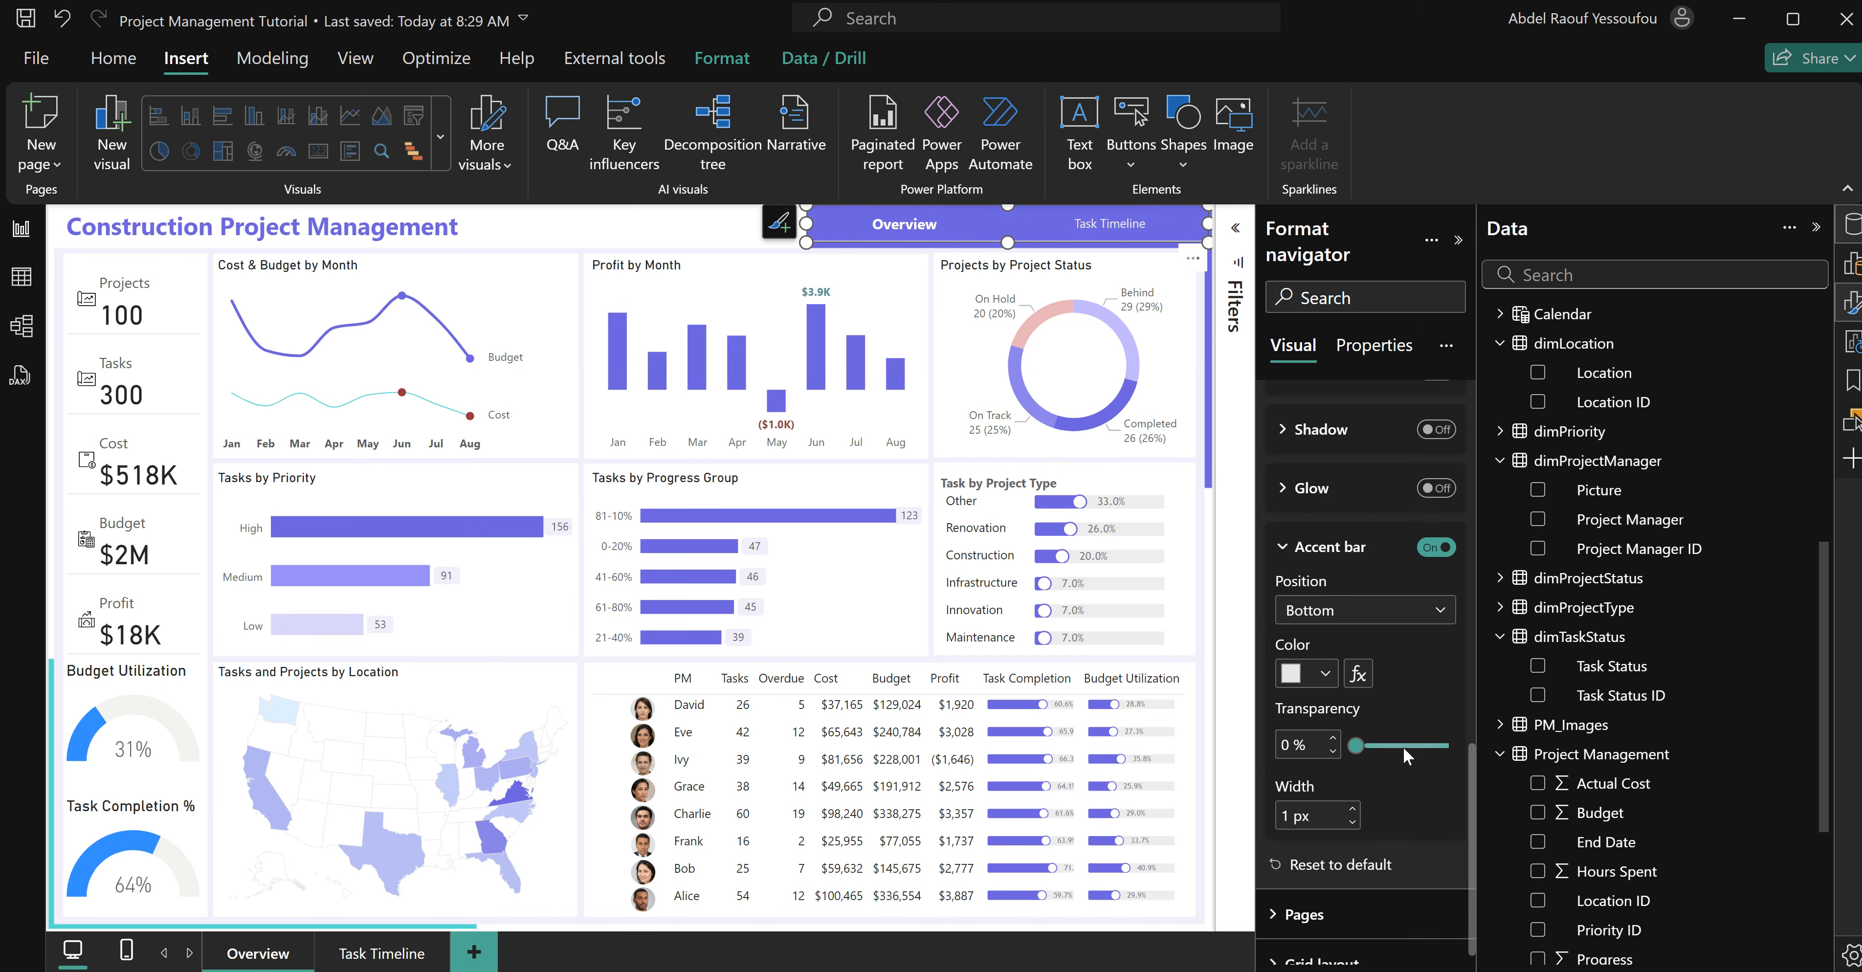
pyautogui.click(1328, 674)
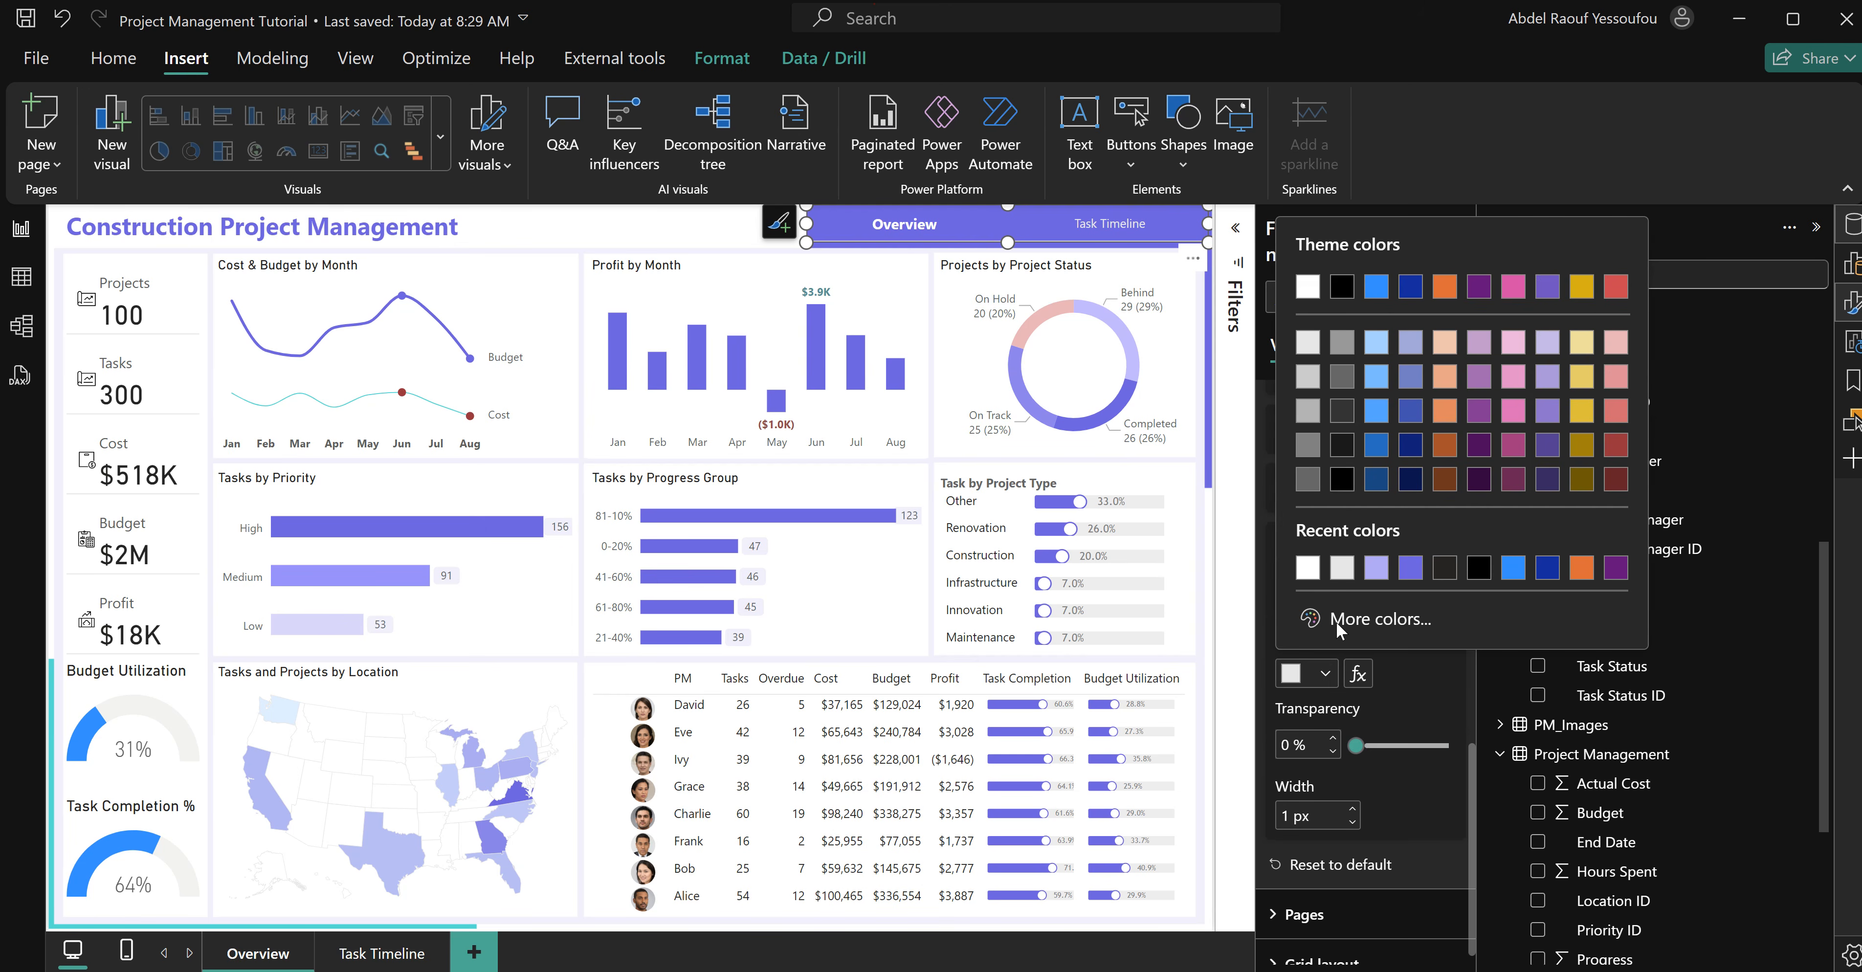
pyautogui.click(1312, 296)
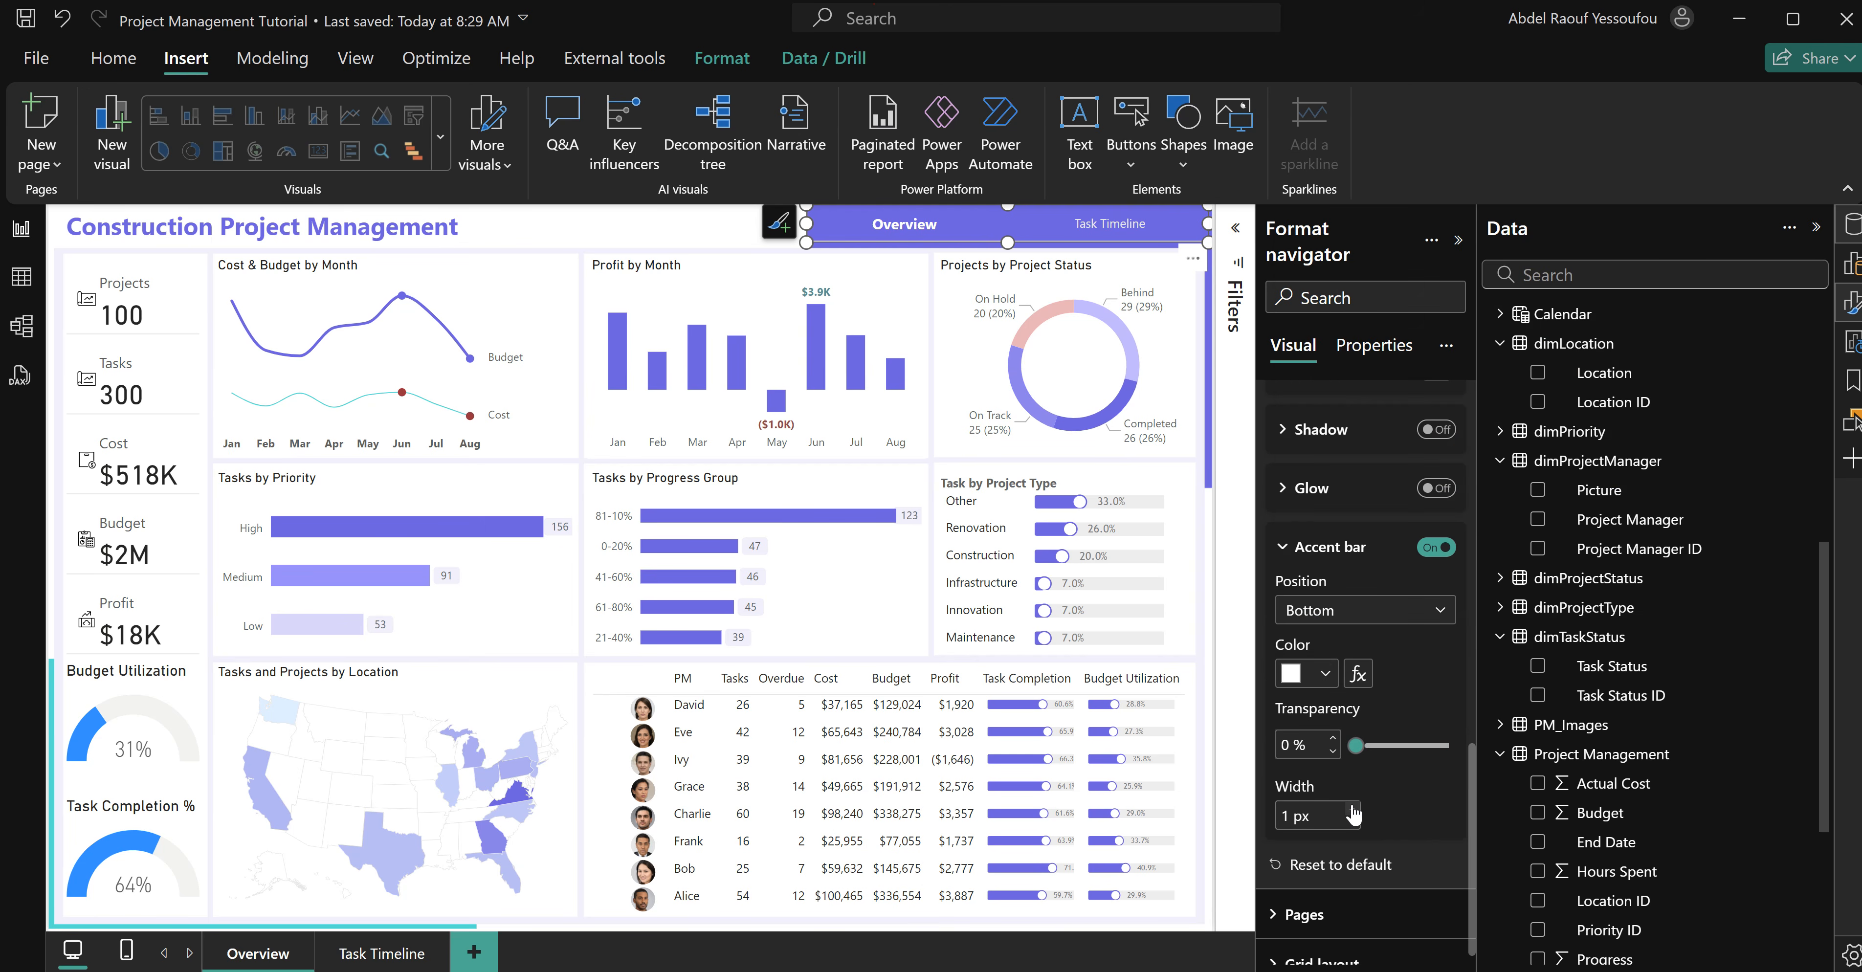
pyautogui.click(1352, 809)
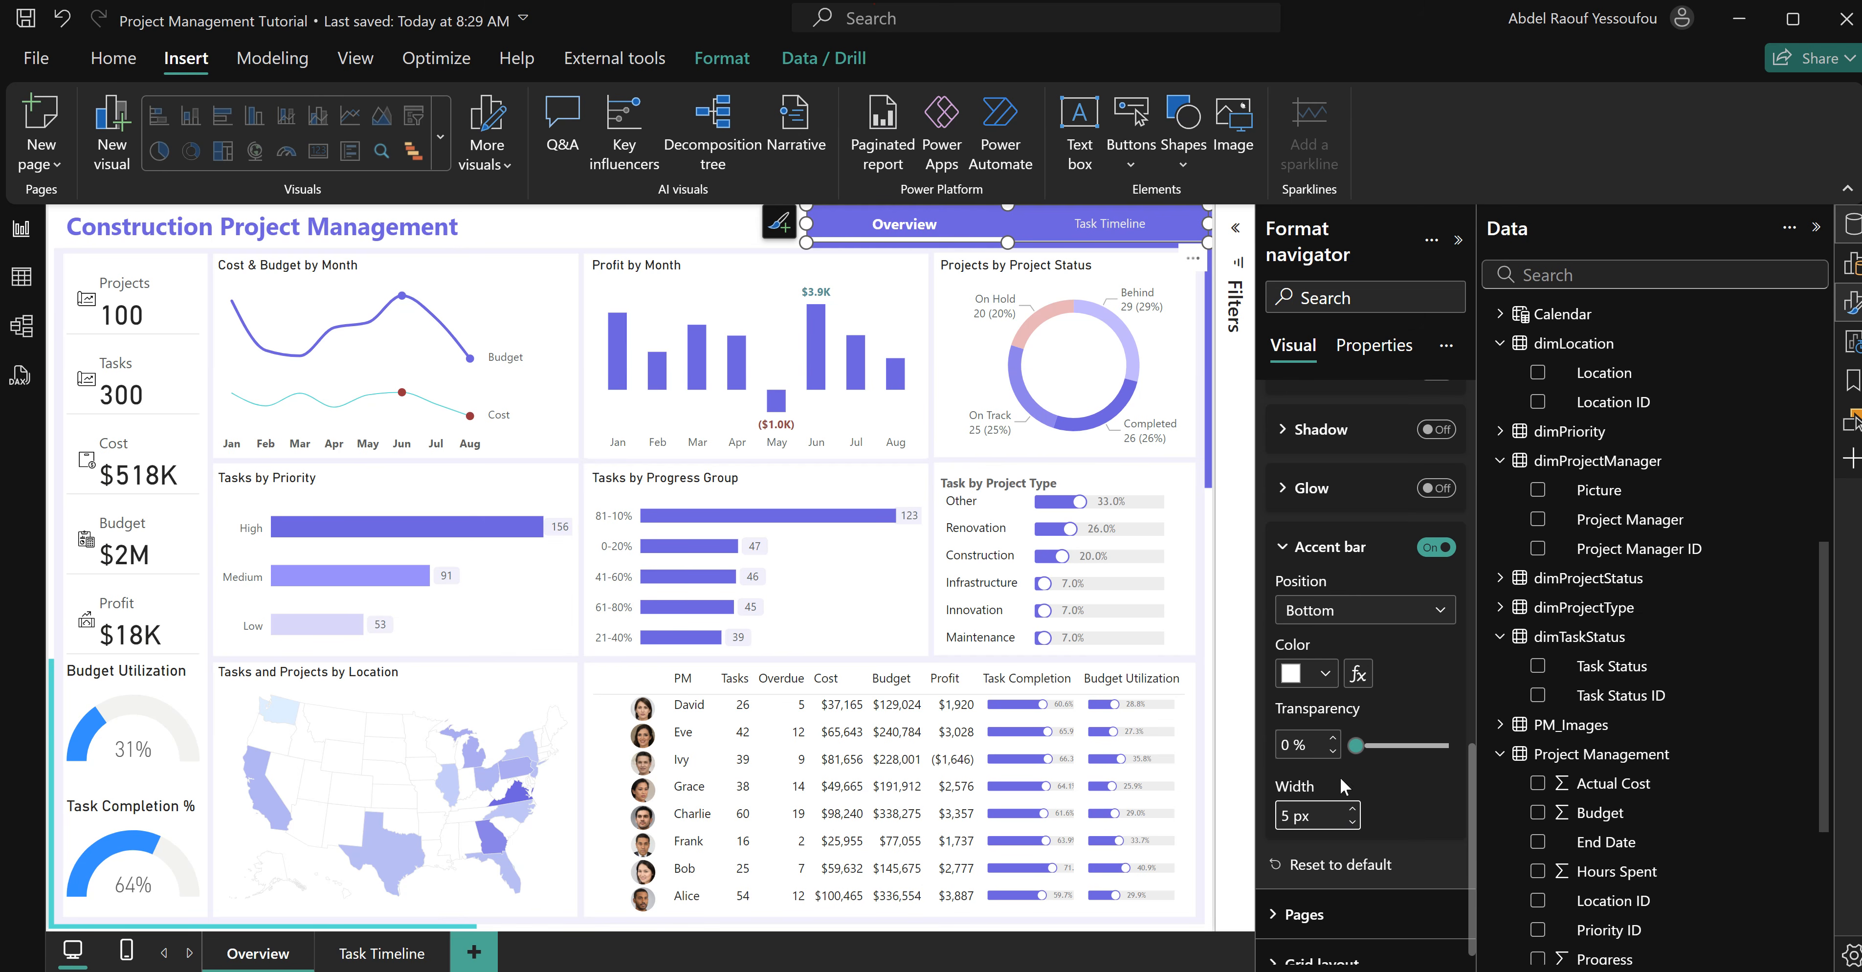
pyautogui.click(721, 239)
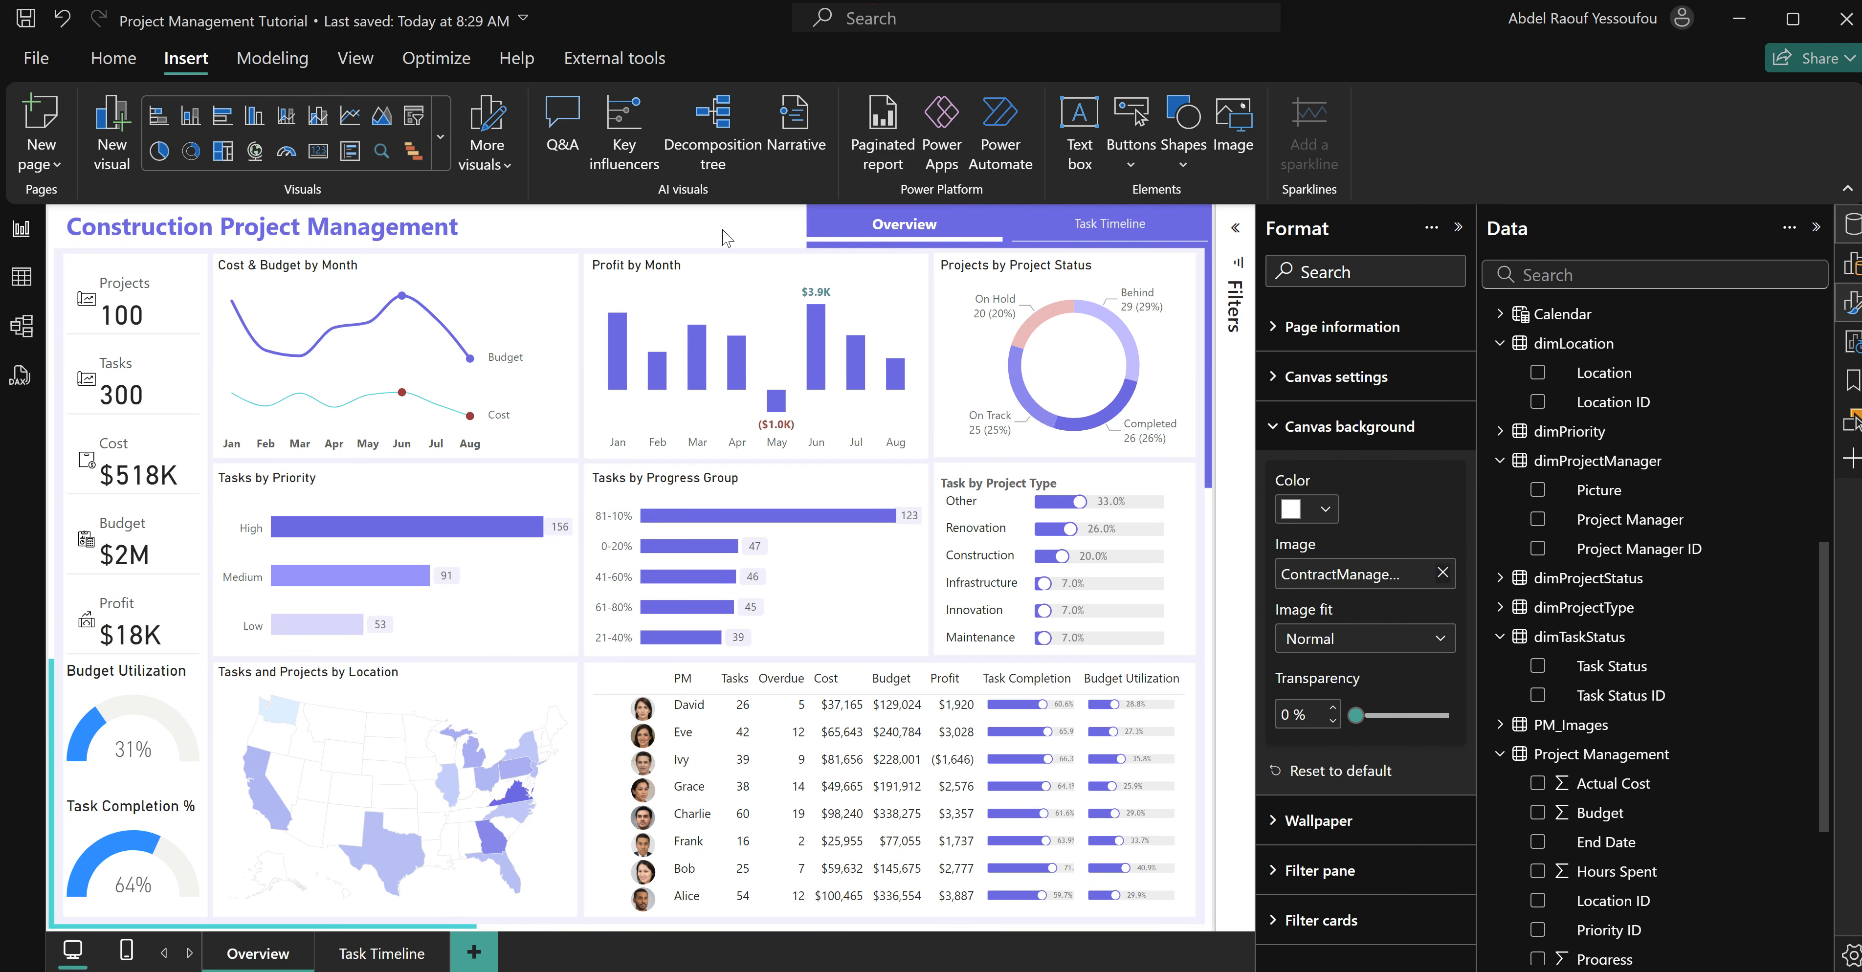
# Copy the styled page navigator from the Overview page onto the Task Timeline page.
pyautogui.click(1028, 248)
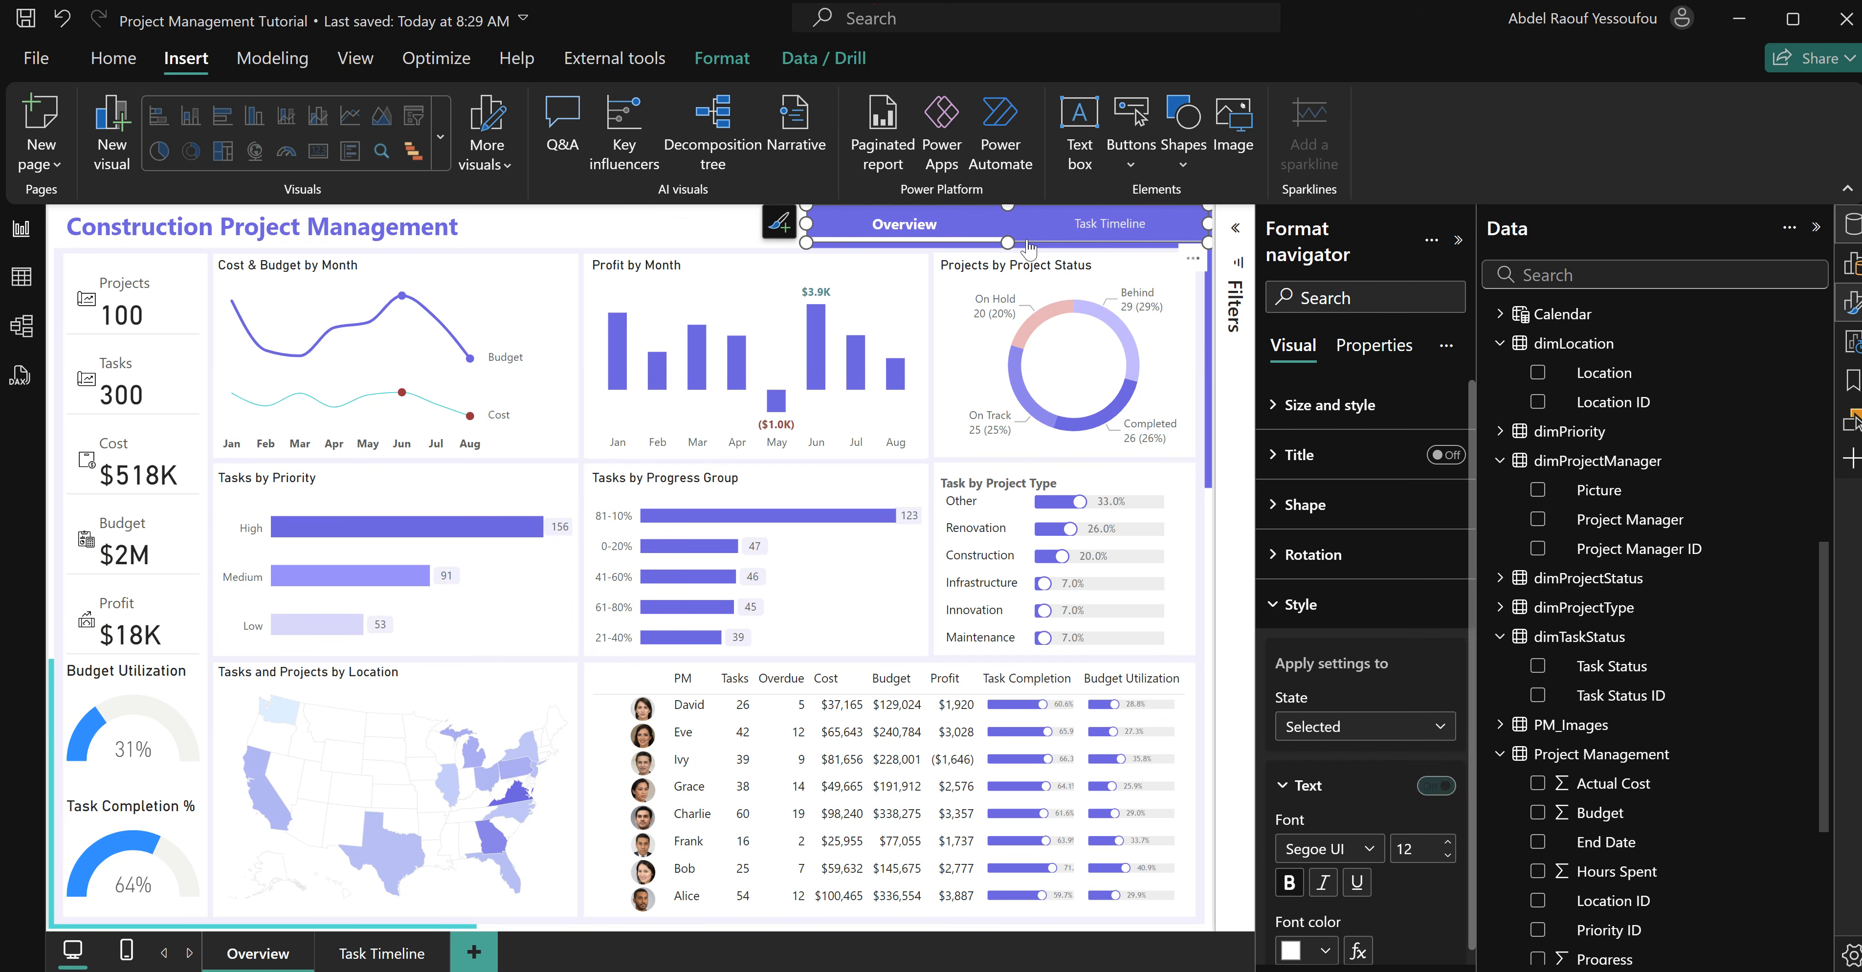
pyautogui.click(376, 962)
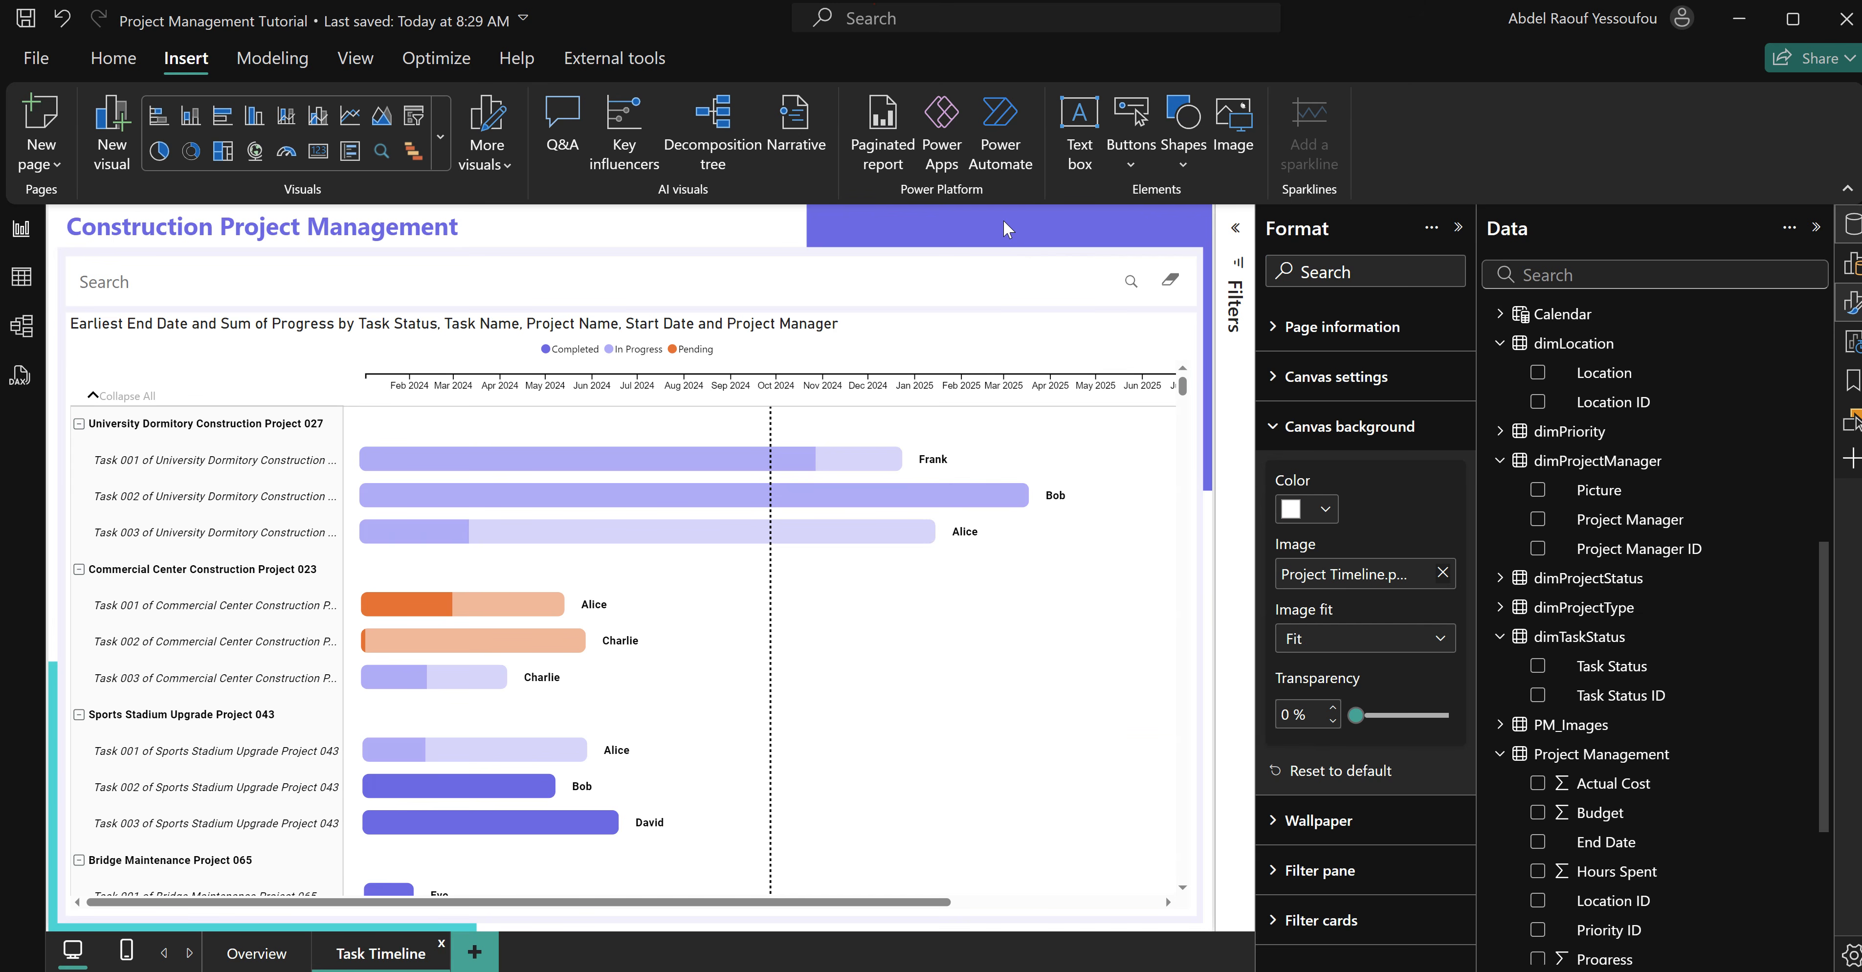
pyautogui.click(1002, 220)
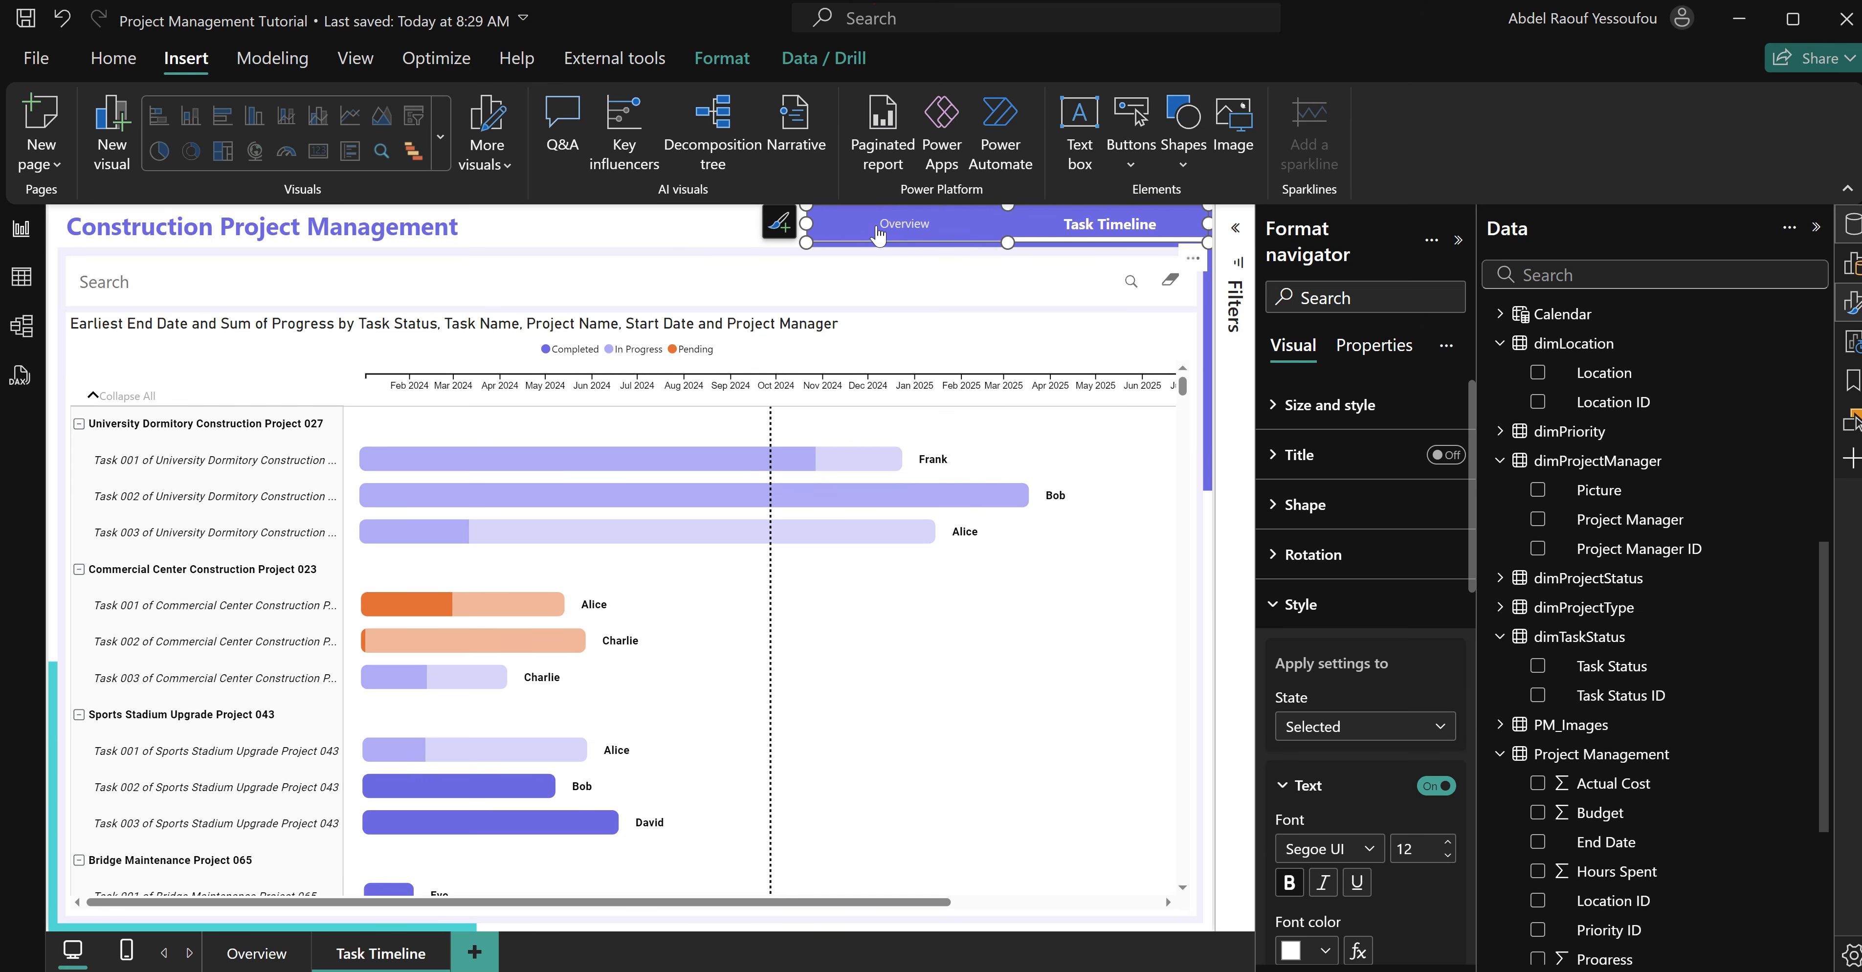
# Test the page navigator by switching to Overview and back to Task Timeline, and return to the Overview page.
pyautogui.keyDown('ctrl'); pyautogui.click(908, 233); pyautogui.keyUp('ctrl')
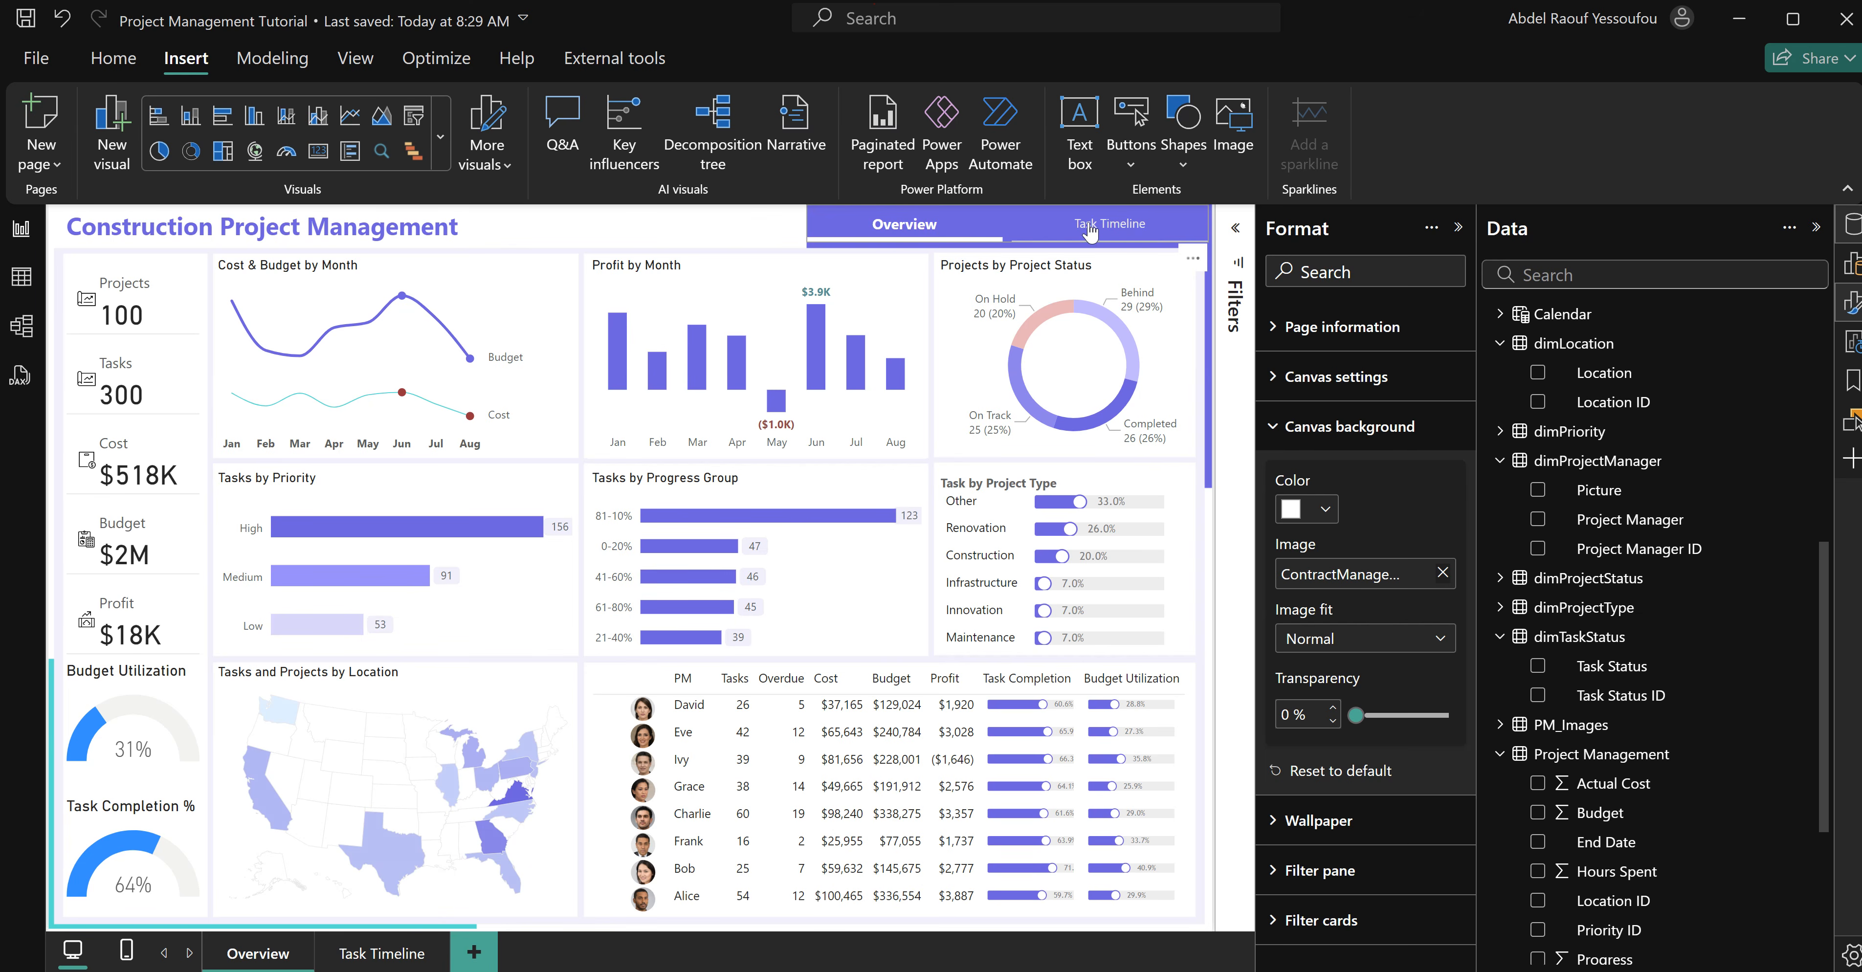
pyautogui.keyDown('ctrl'); pyautogui.click(1110, 226); pyautogui.keyUp('ctrl')
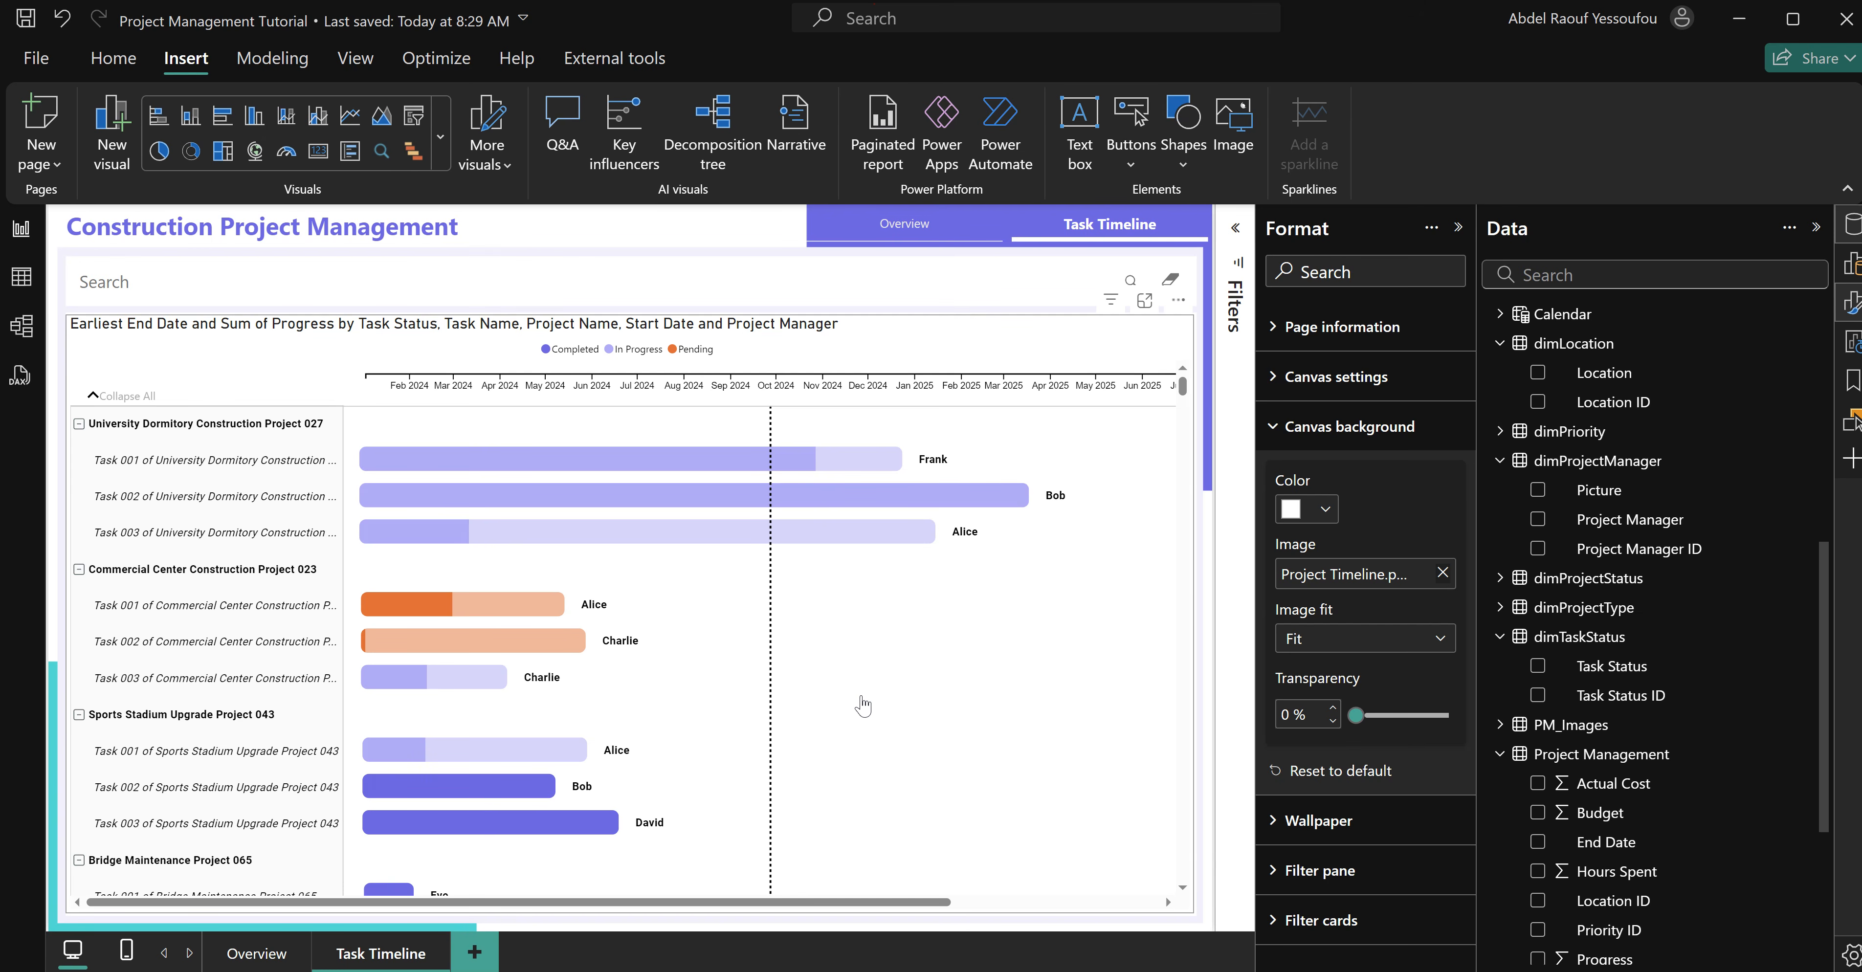
pyautogui.click(253, 954)
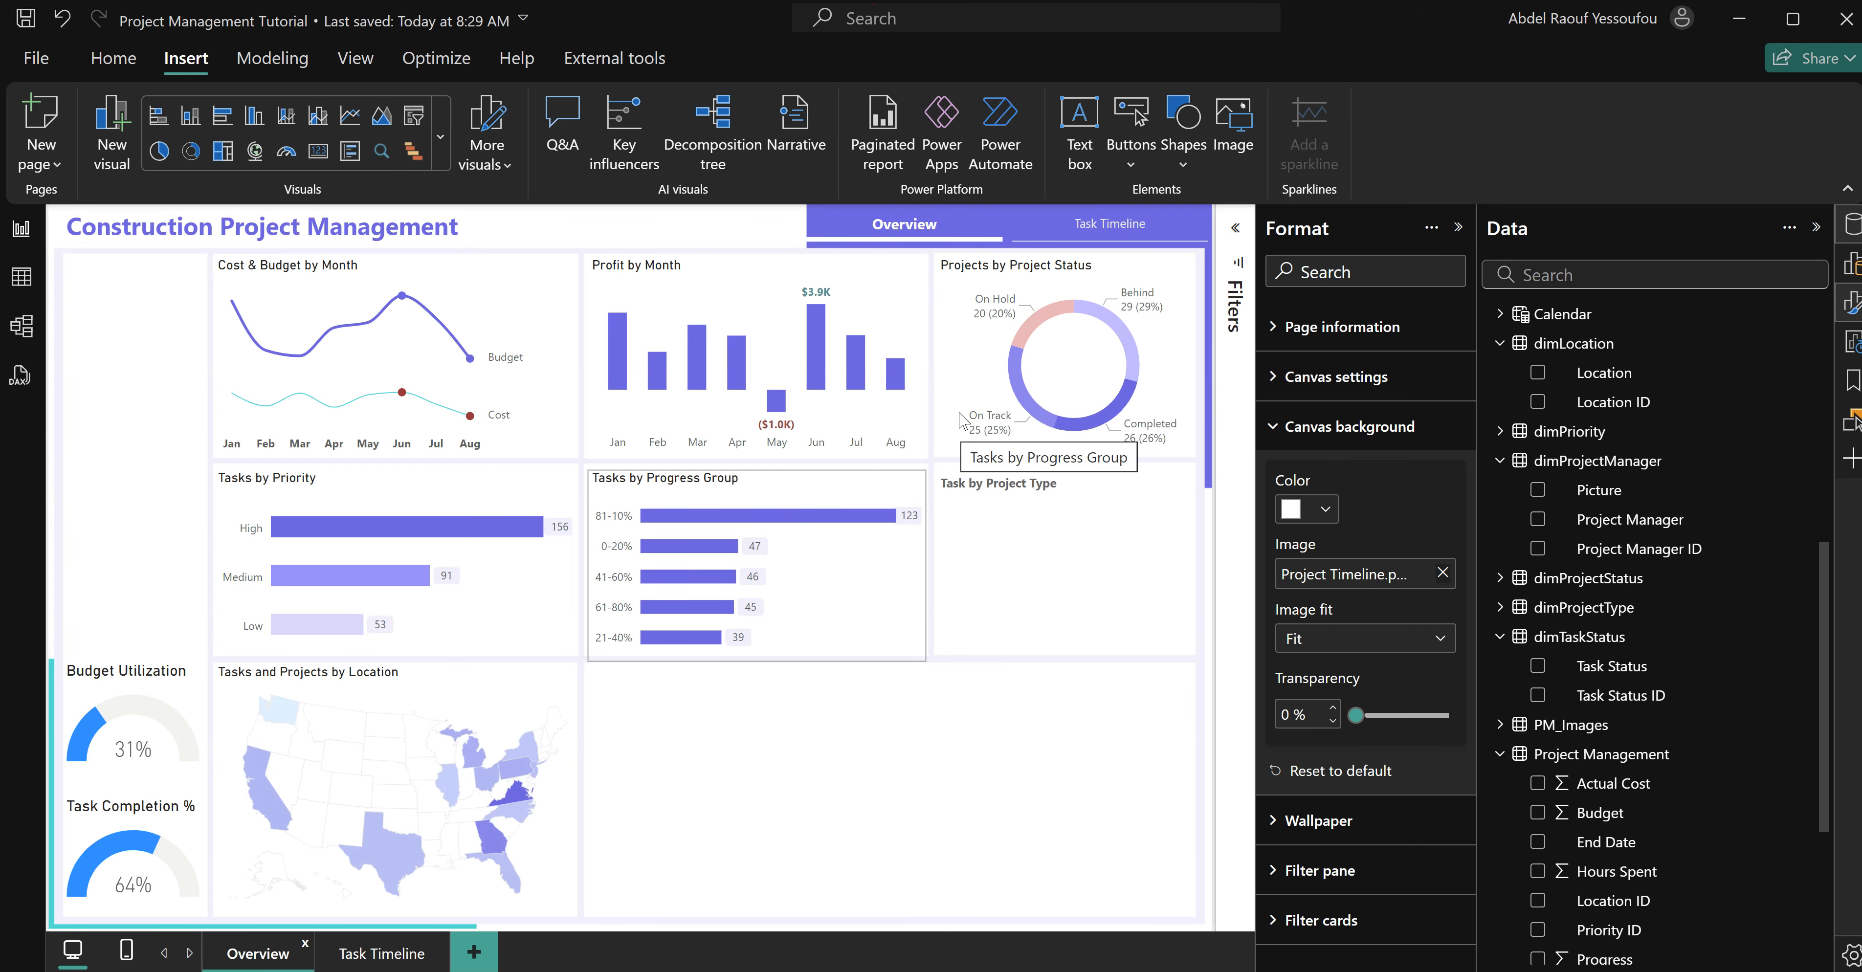